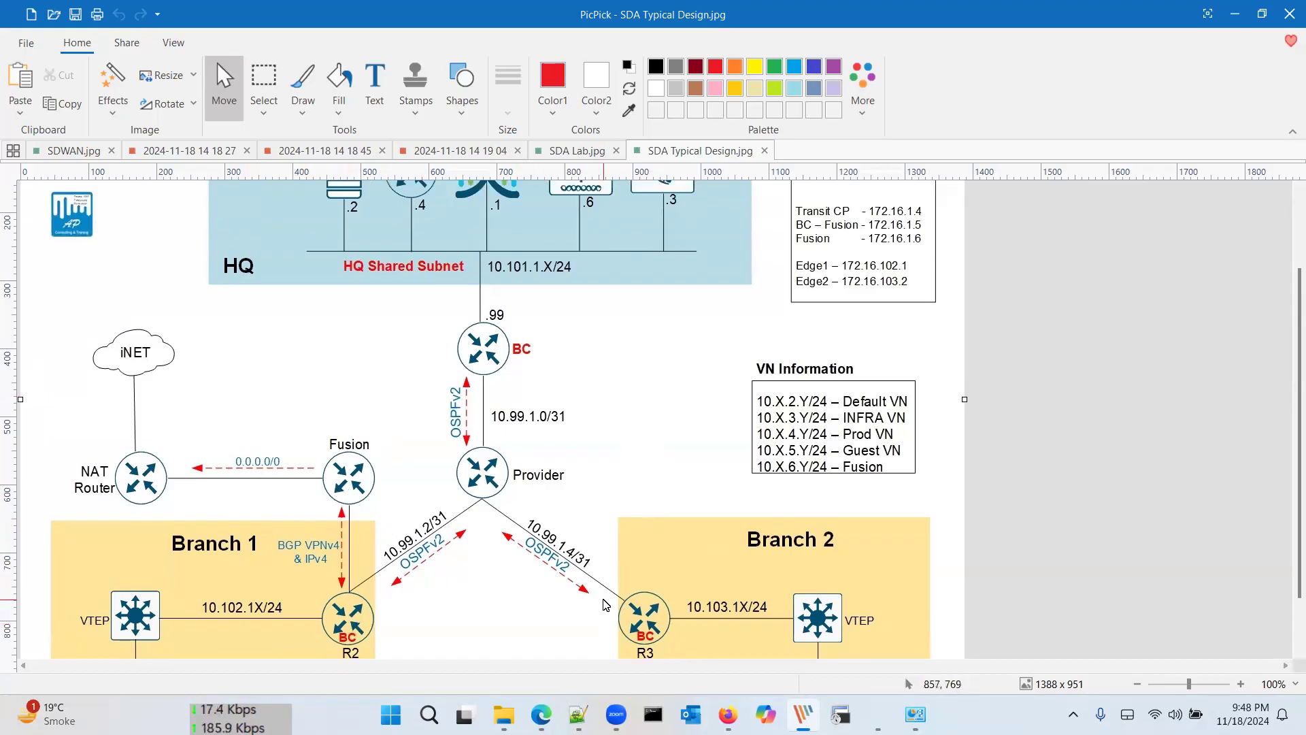
Step: Look over the SDA Typical Design.jpg diagram, then switch to the Cisco DNA Center window
scroll(606, 604, down, 2)
scroll(504, 321, up, 5)
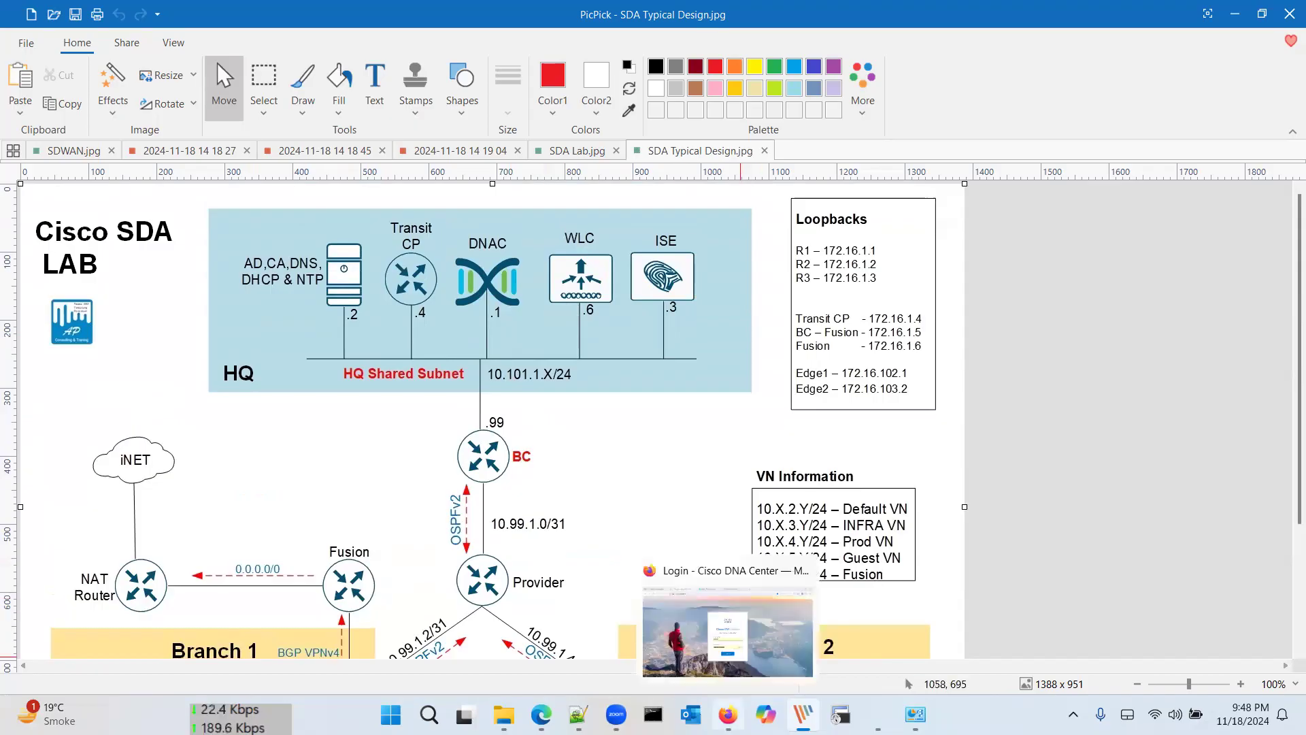
click(728, 714)
Step: Check the Cisco DNA Center version (2.3.5.5-70026) under Help > About
click(659, 514)
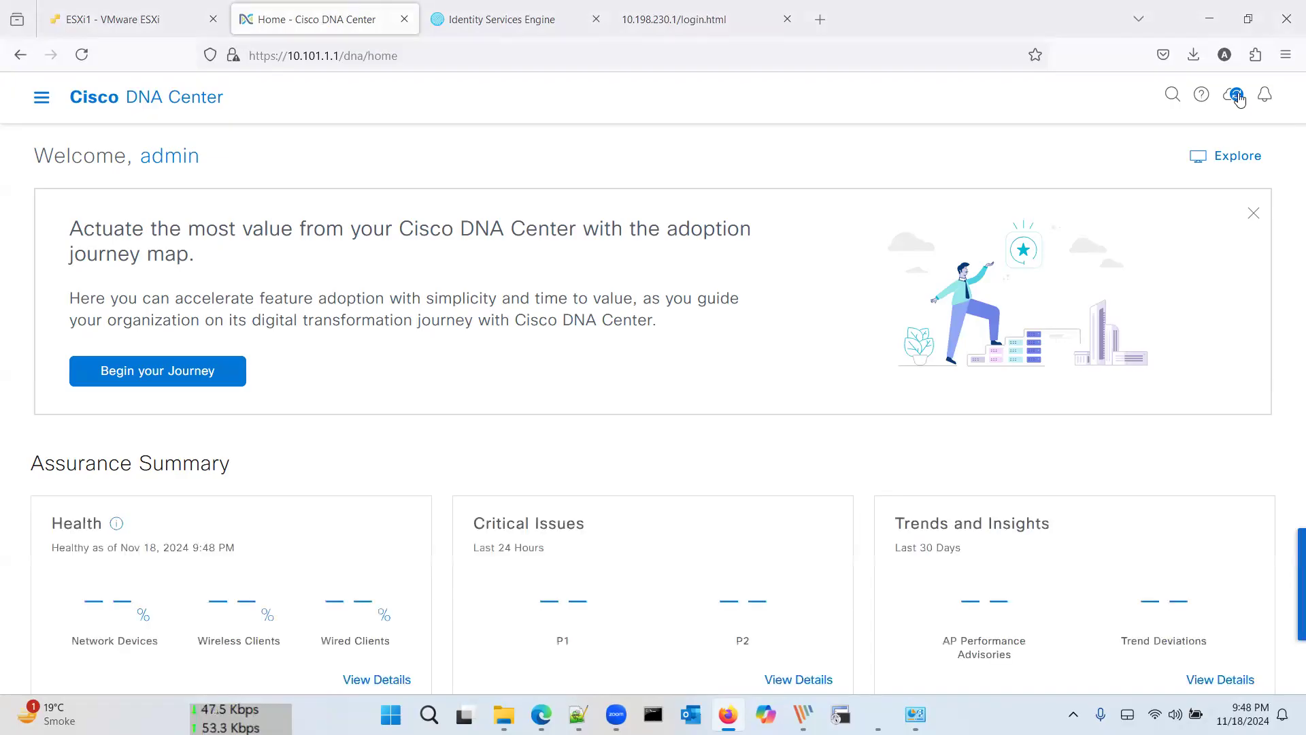
click(1201, 94)
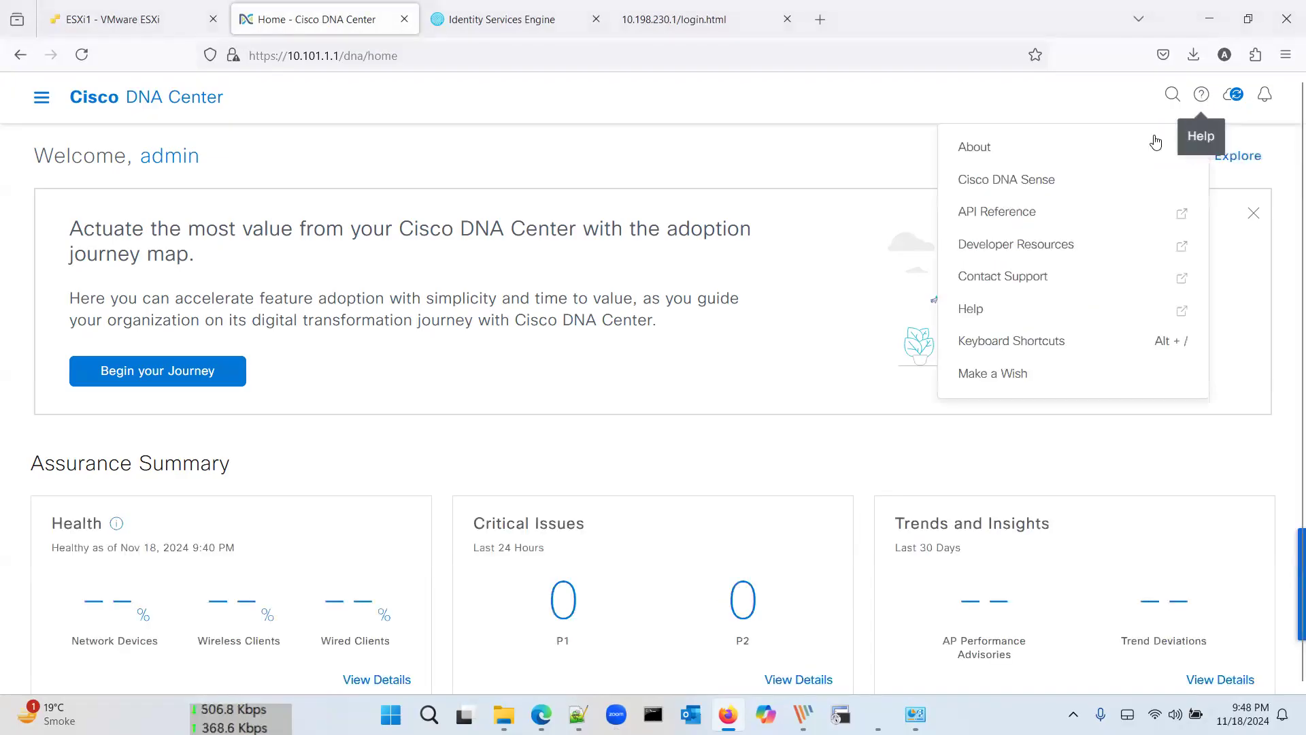
click(1154, 138)
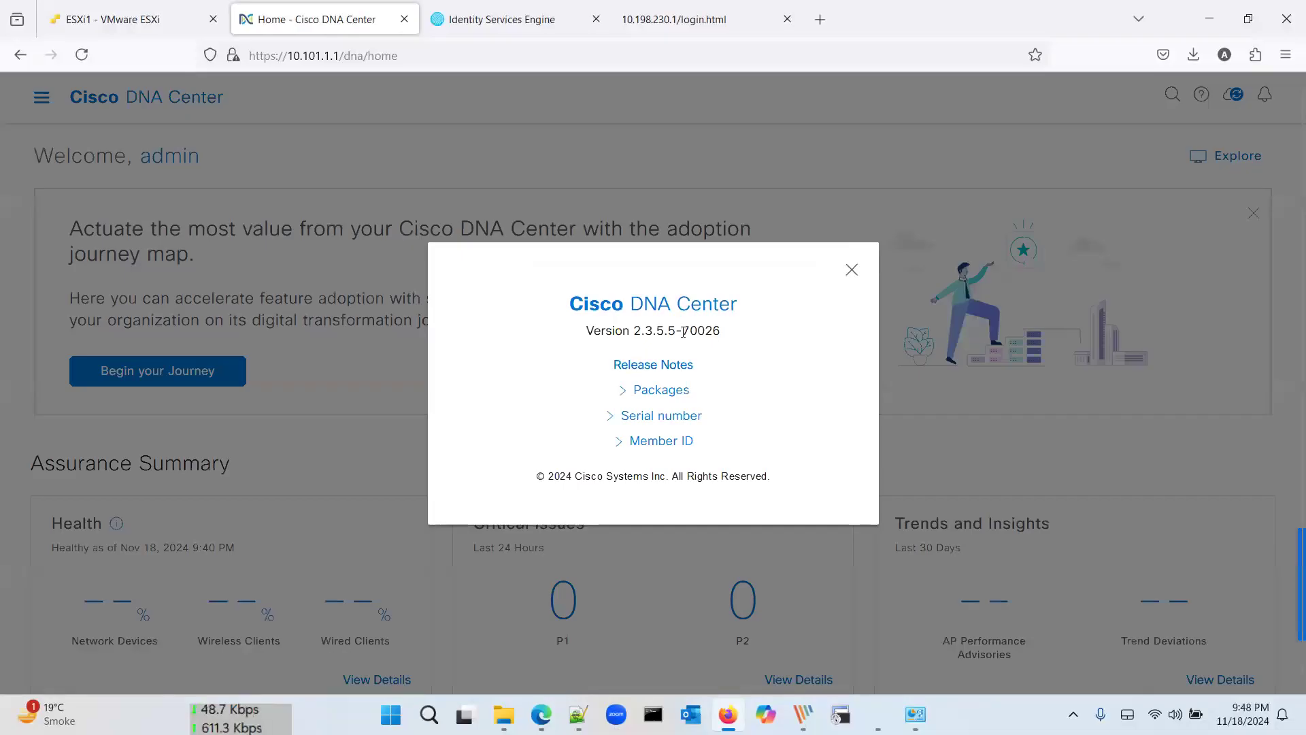
click(852, 271)
scroll(591, 426, down, 3)
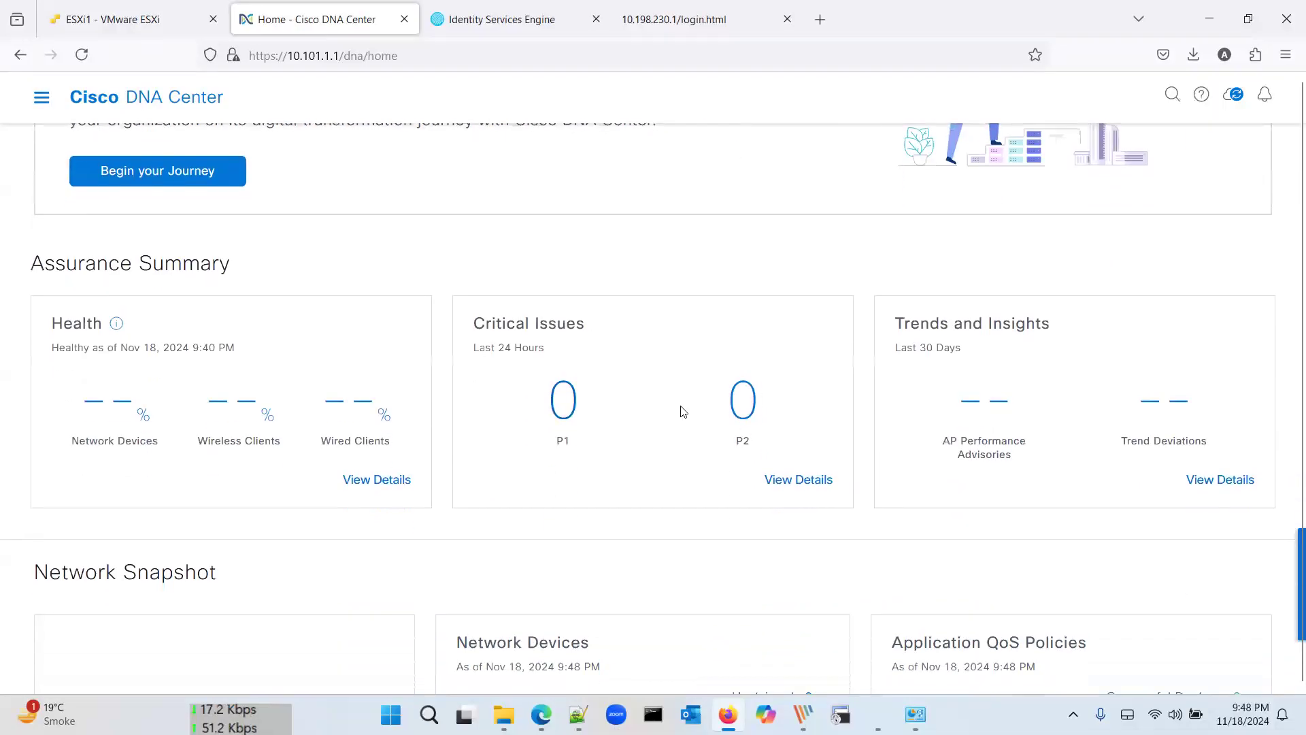
scroll(684, 412, down, 13)
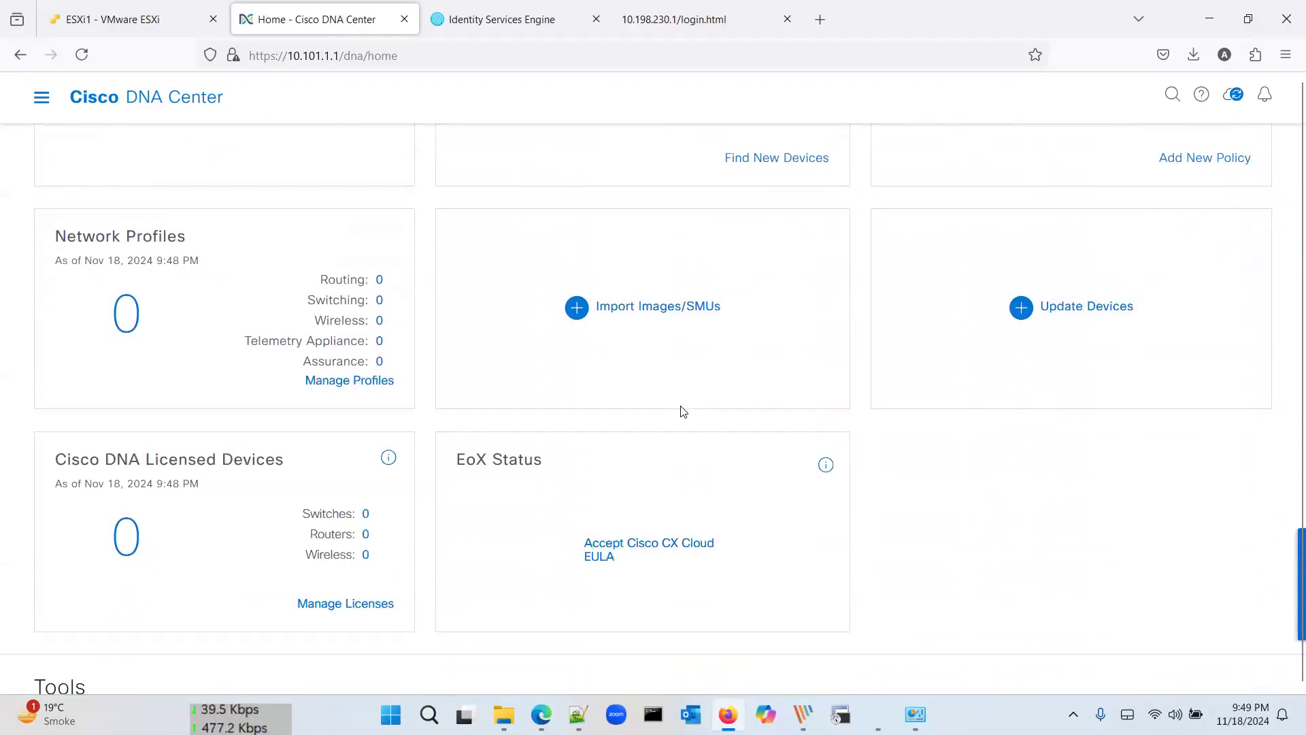
scroll(684, 411, down, 7)
scroll(684, 412, up, 15)
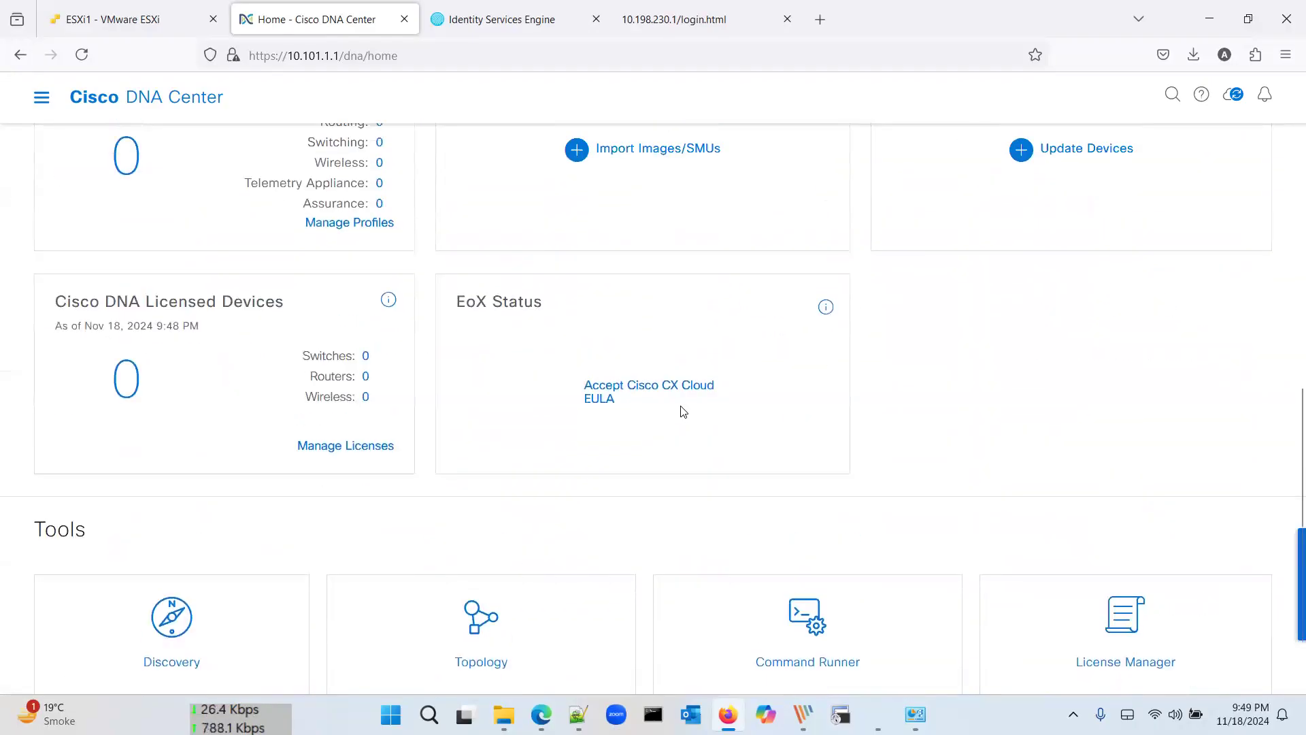
scroll(684, 411, up, 6)
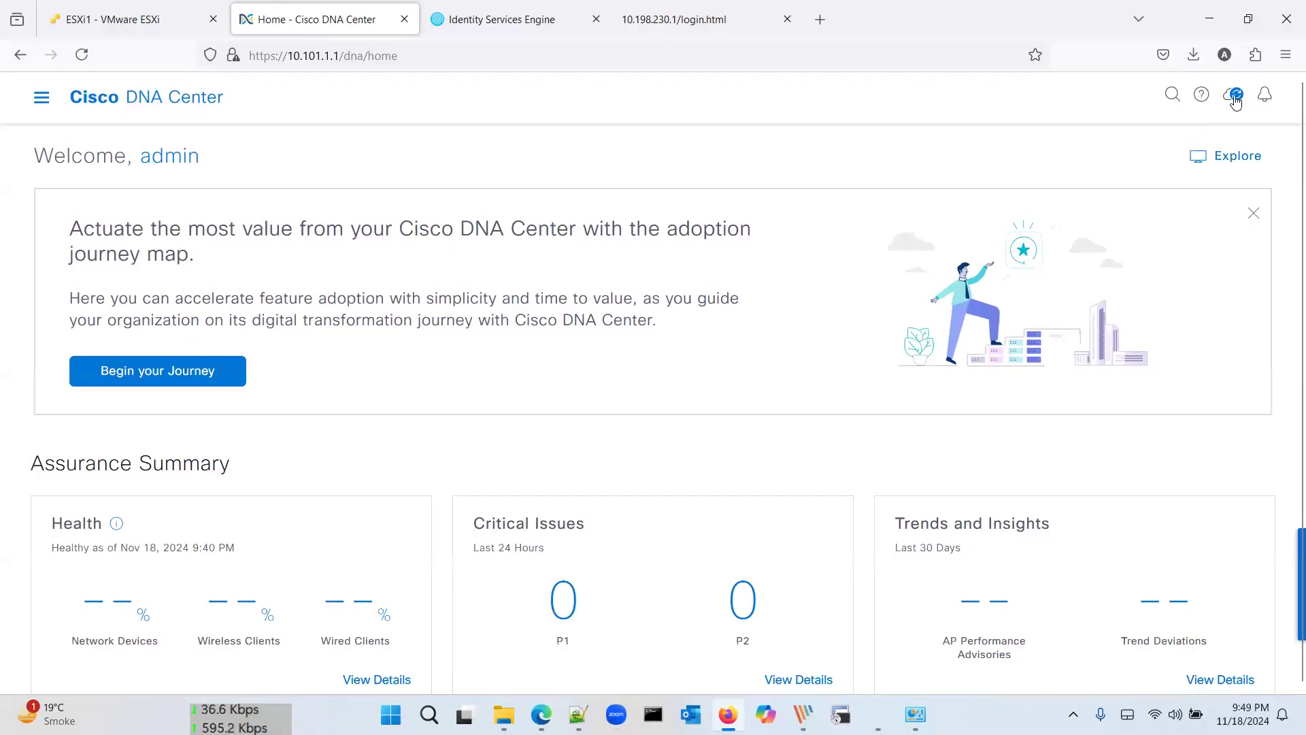
Step: List Currently Installed Applications in Software Management, then view the matching PicPick screenshot
click(1232, 95)
click(1162, 229)
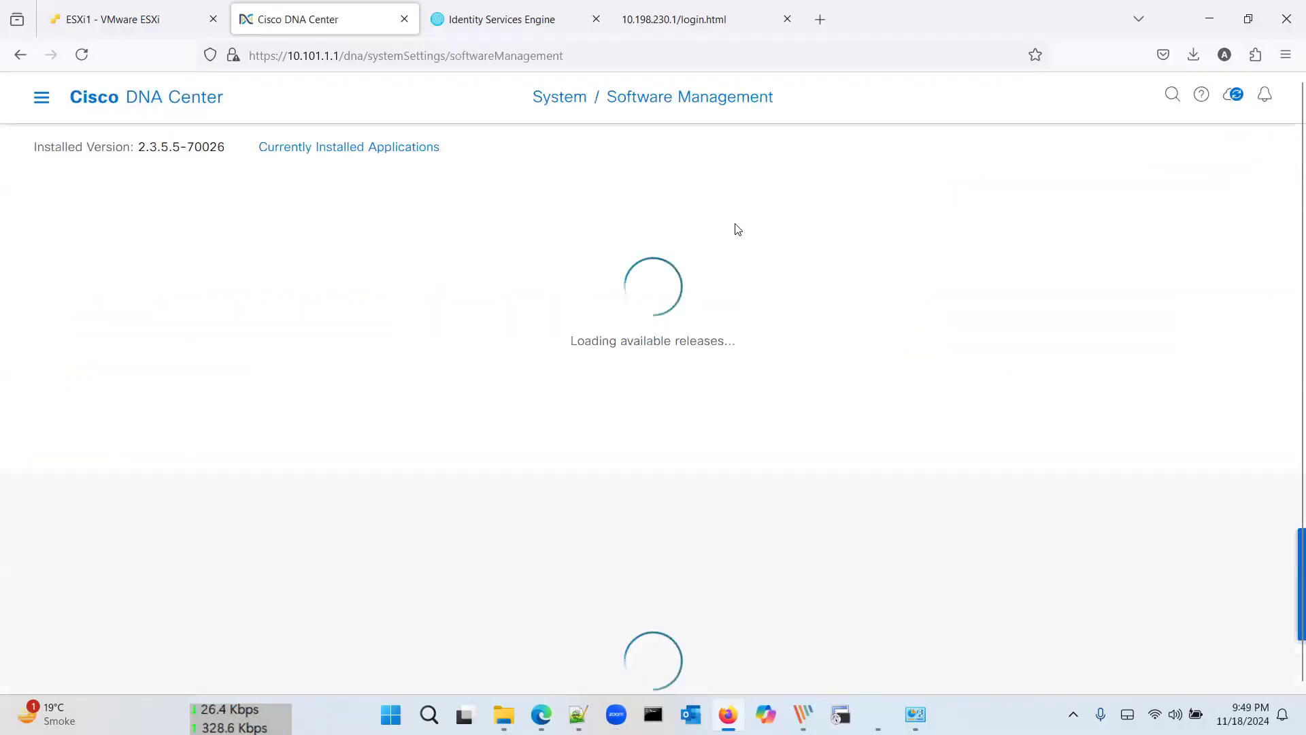
click(401, 147)
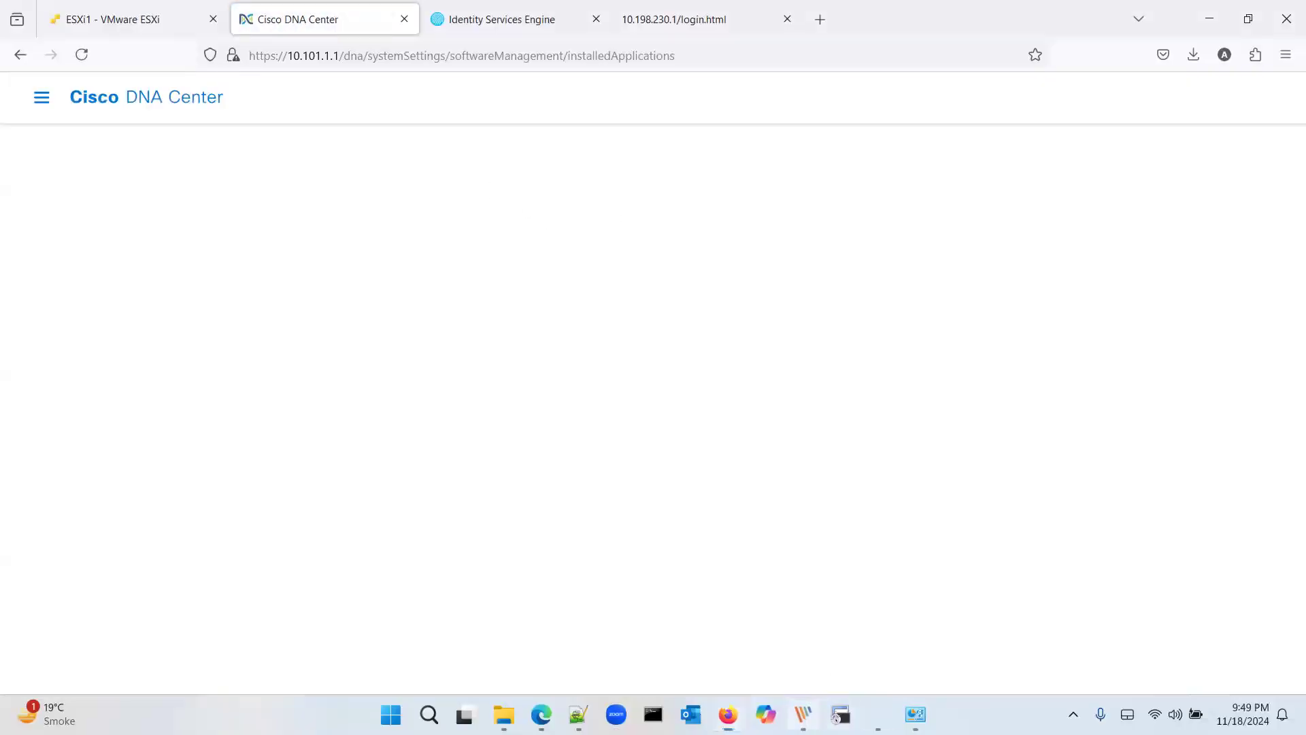
click(802, 714)
click(185, 155)
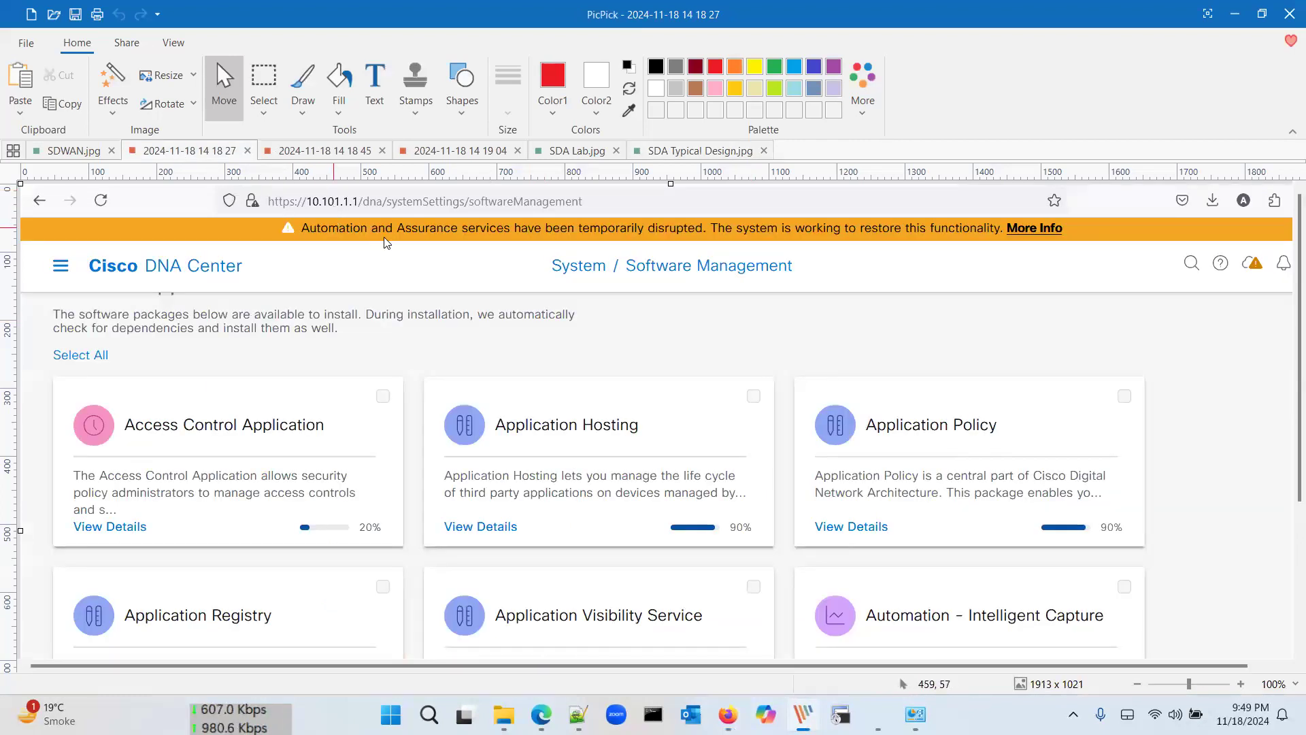
Step: Compare the 14 18 45 and 14 19 04 screenshots, then reopen SDA Typical Design.jpg
scroll(506, 288, down, 4)
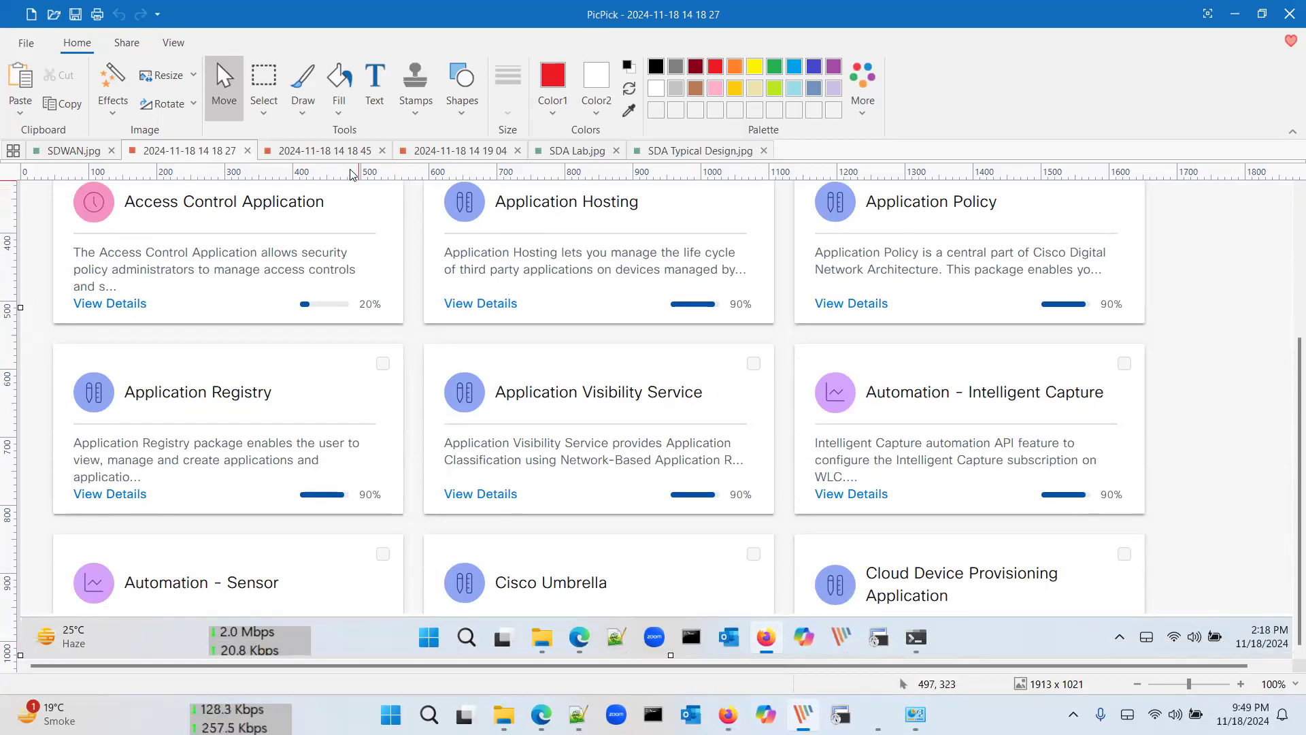
click(359, 153)
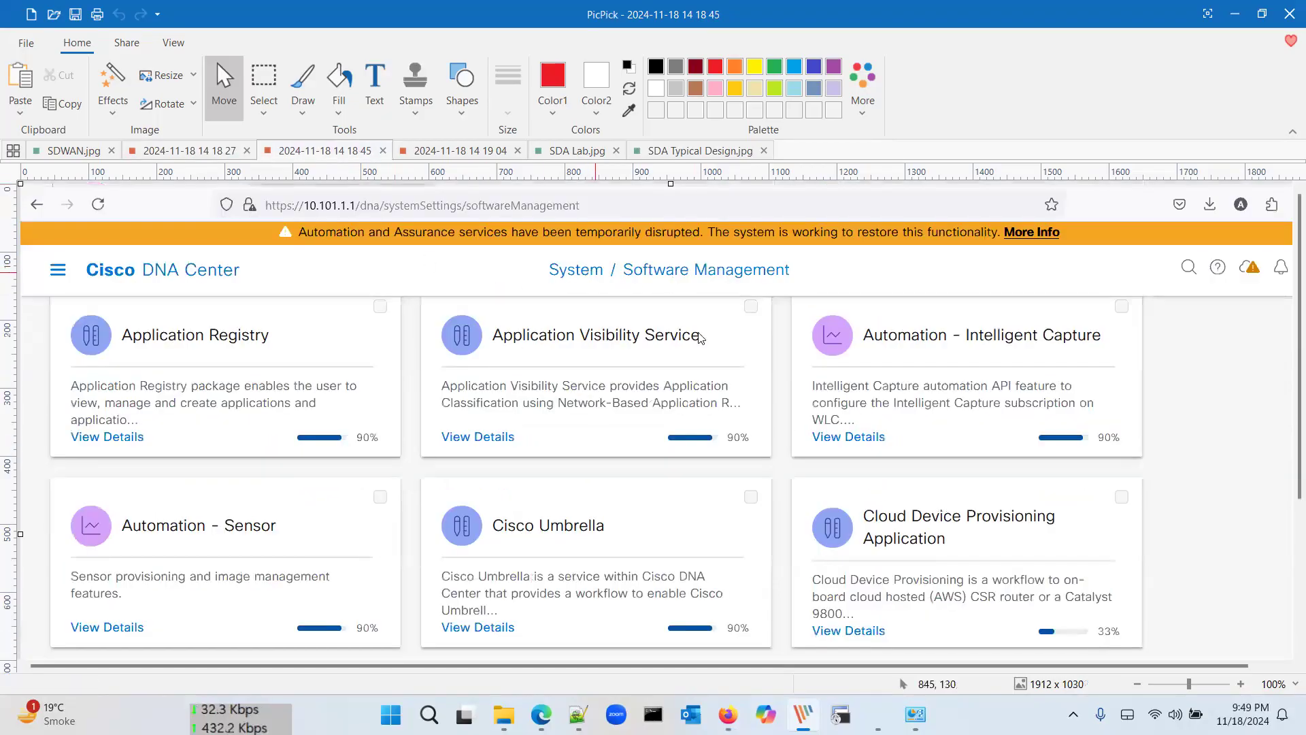
scroll(703, 340, down, 5)
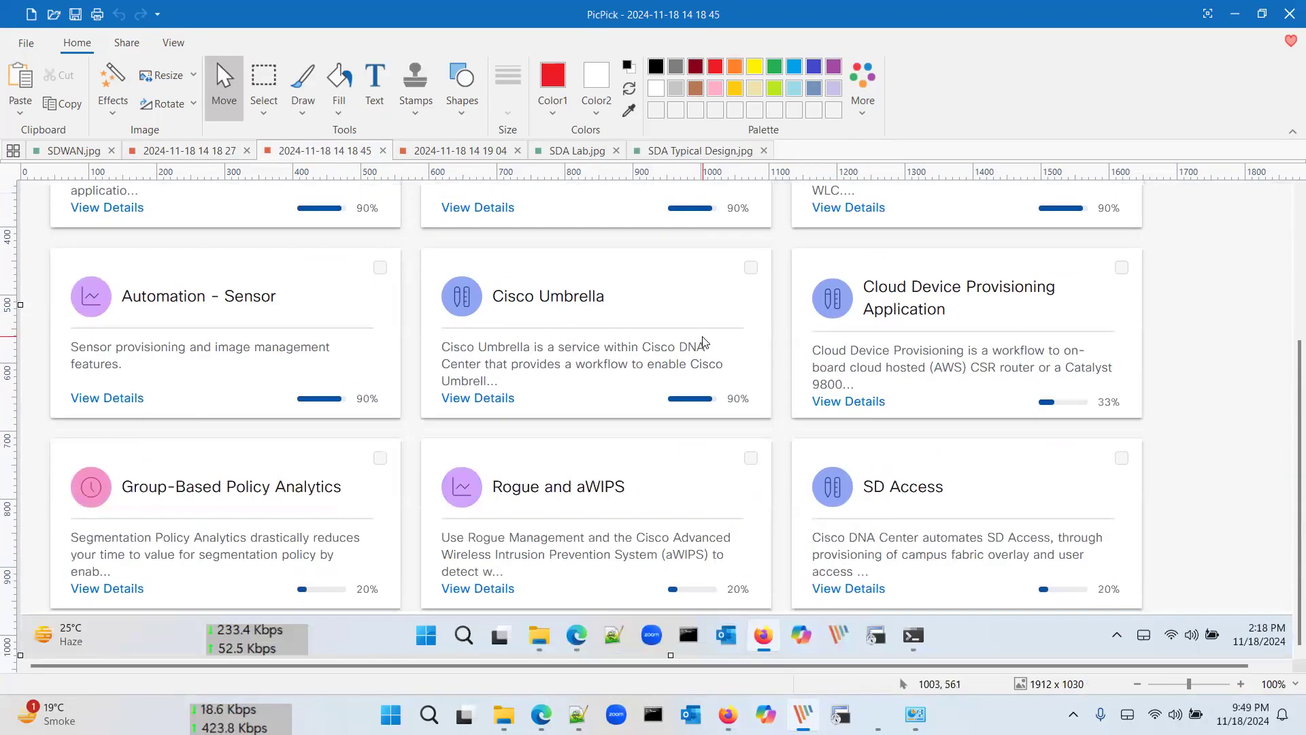
scroll(703, 341, up, 5)
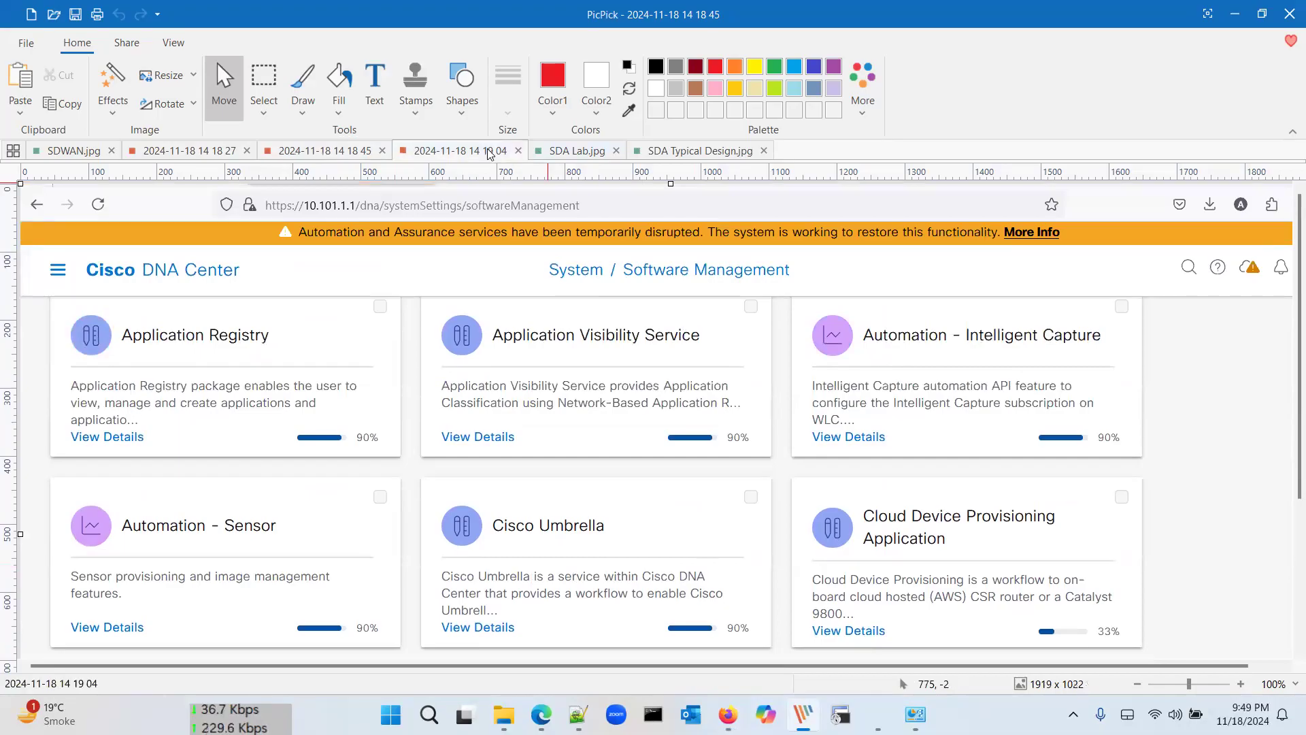
click(469, 151)
scroll(660, 431, down, 3)
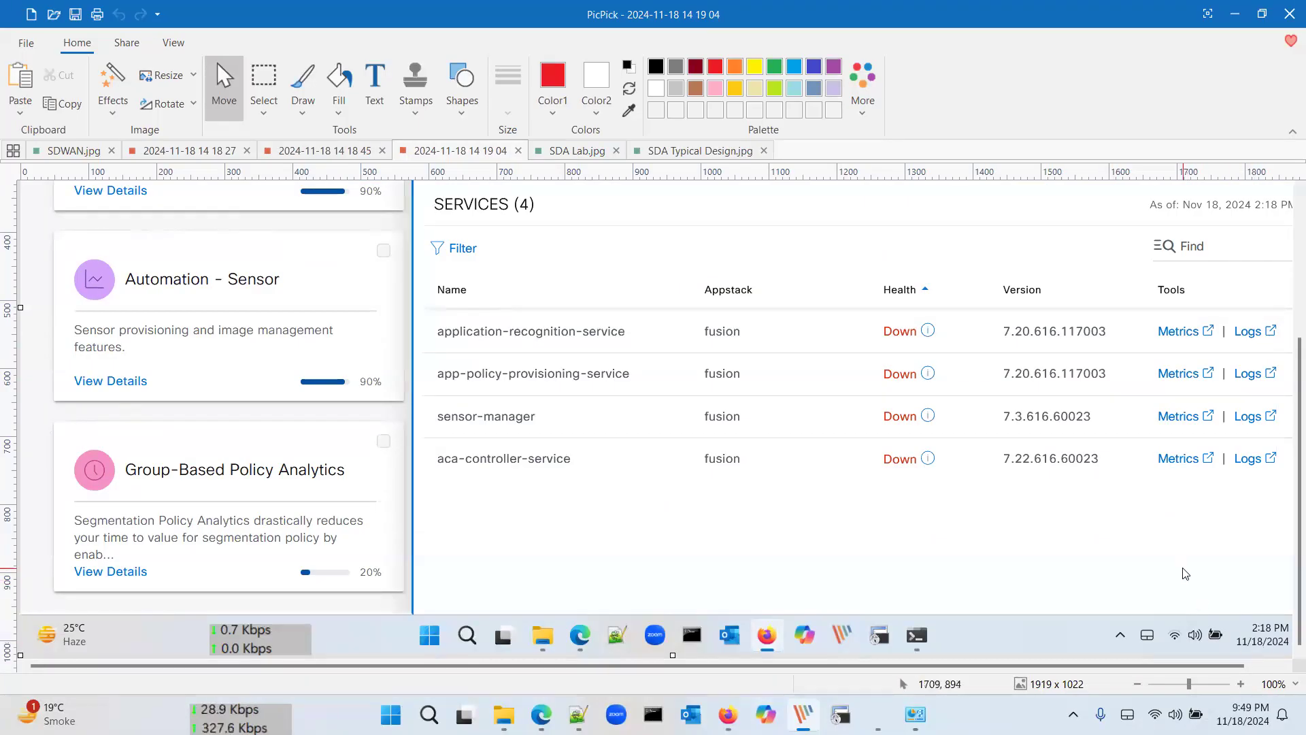
scroll(1185, 573, up, 1)
scroll(1184, 573, up, 5)
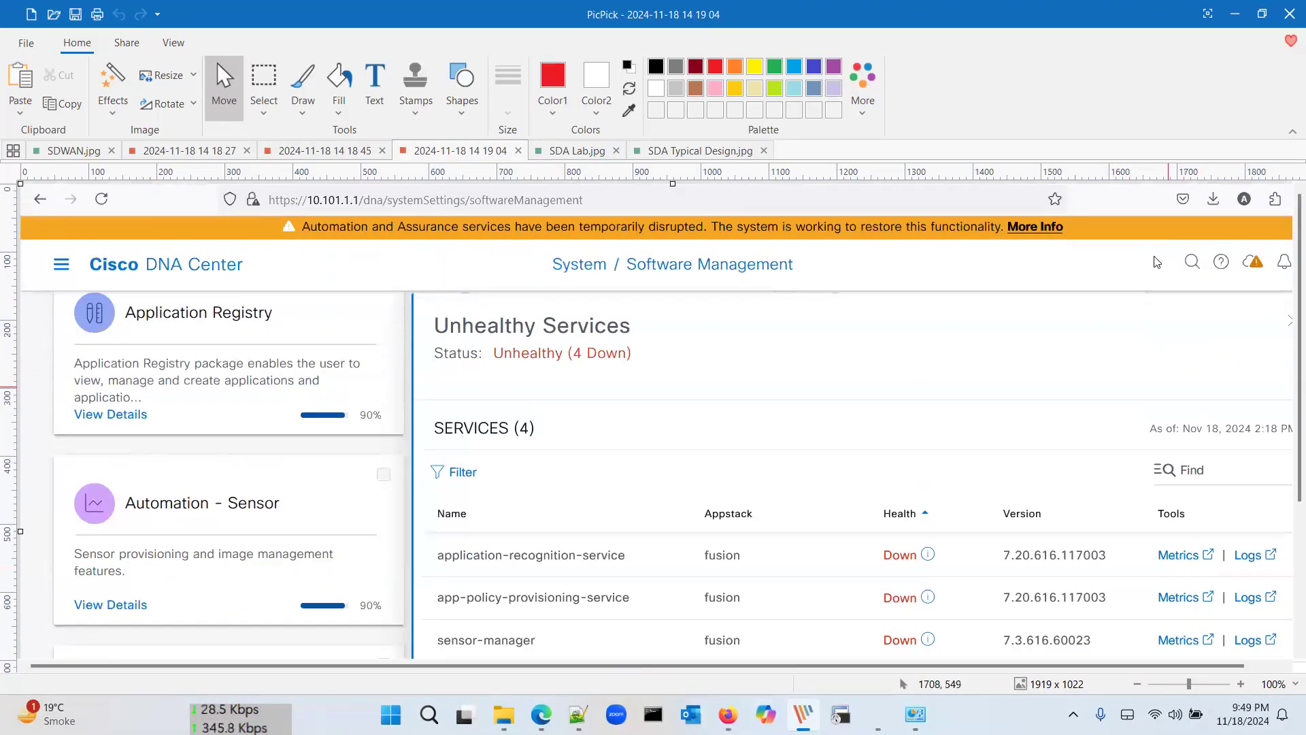
click(690, 151)
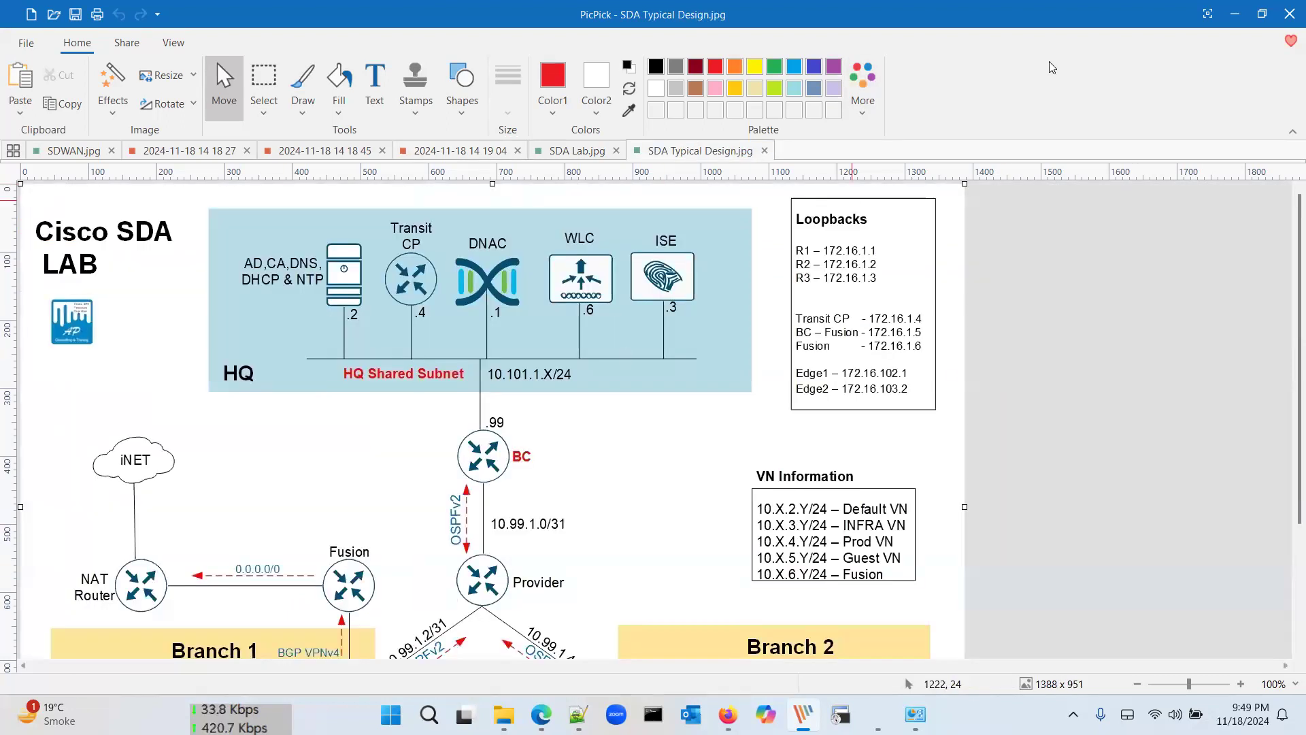
Step: Back in Cisco DNA Center, scroll the installed package versions and glance at the System menu
key(alt+Tab)
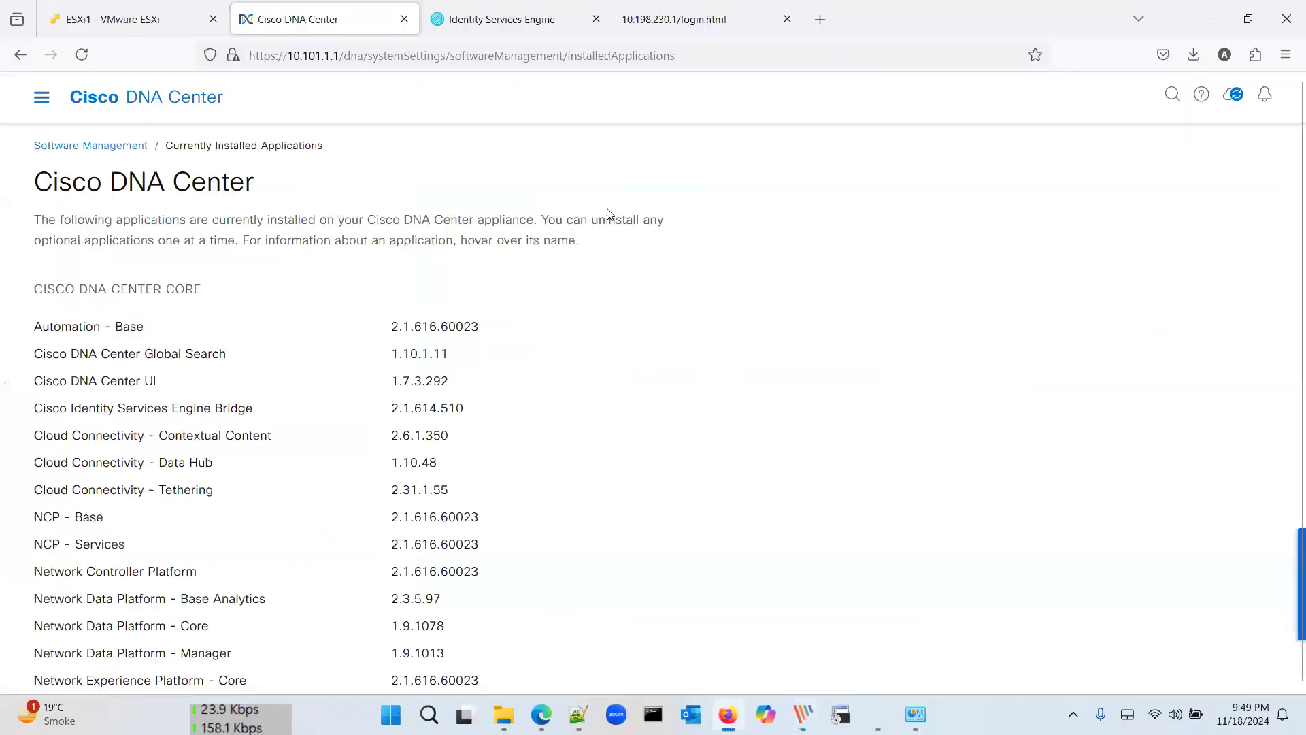
scroll(134, 249, down, 12)
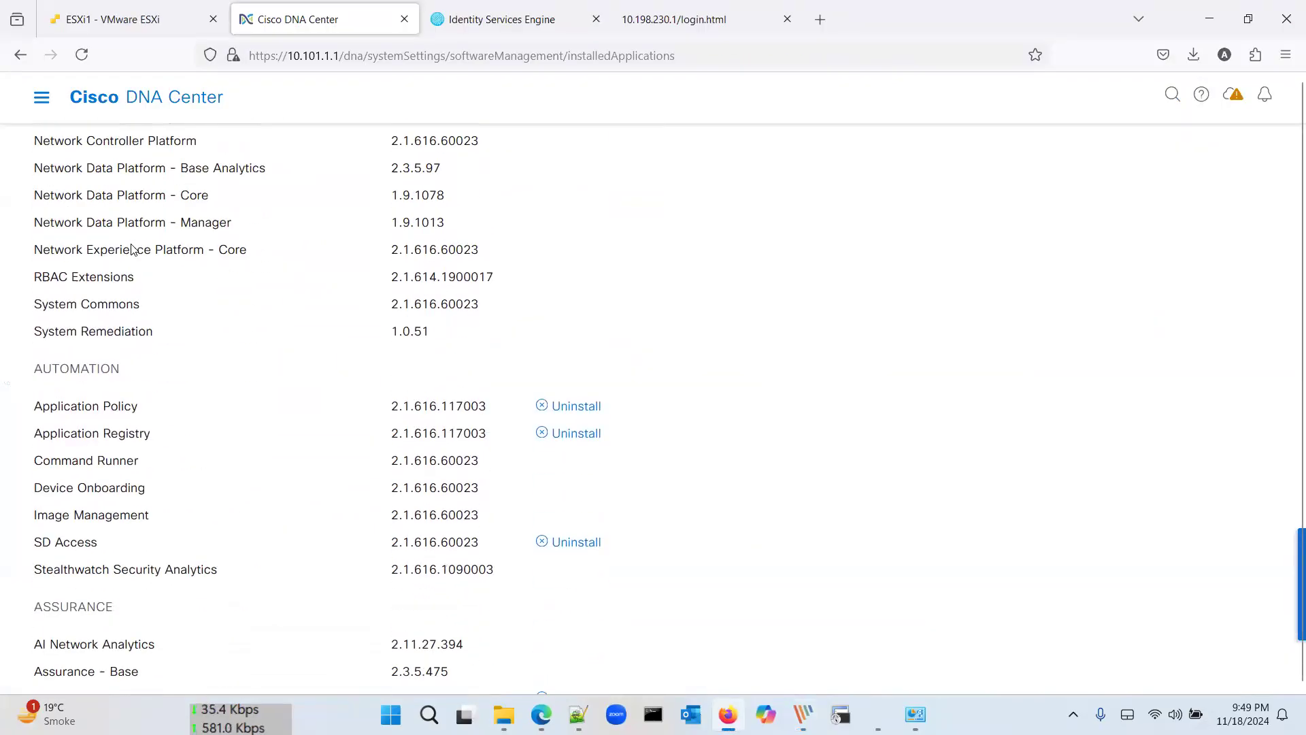
scroll(249, 354, down, 2)
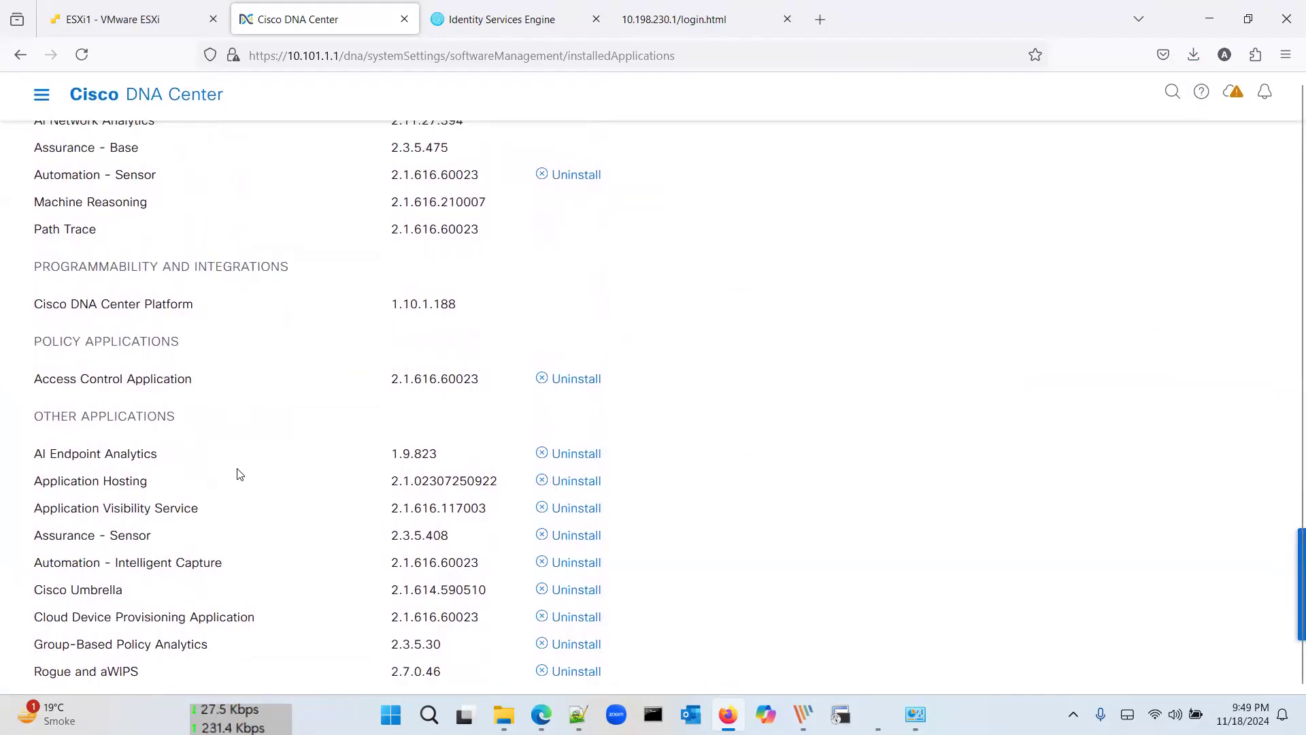
scroll(240, 474, up, 14)
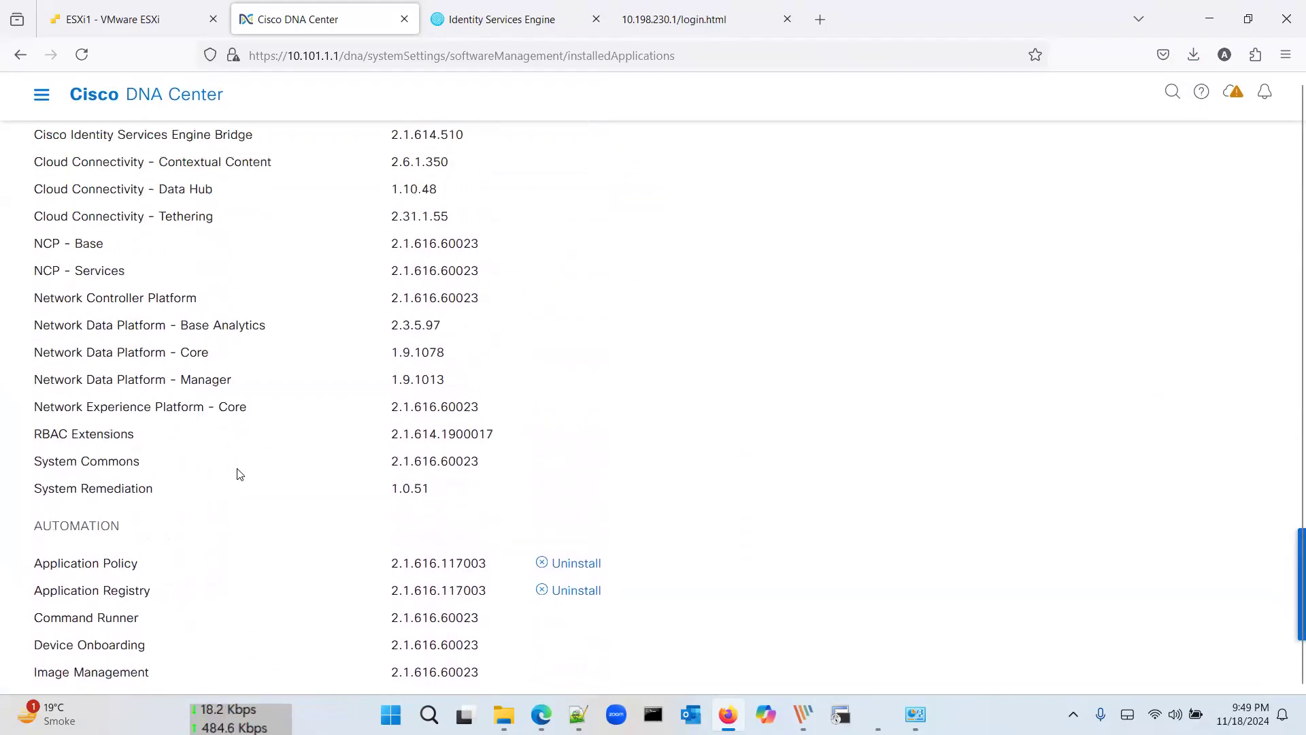
click(42, 94)
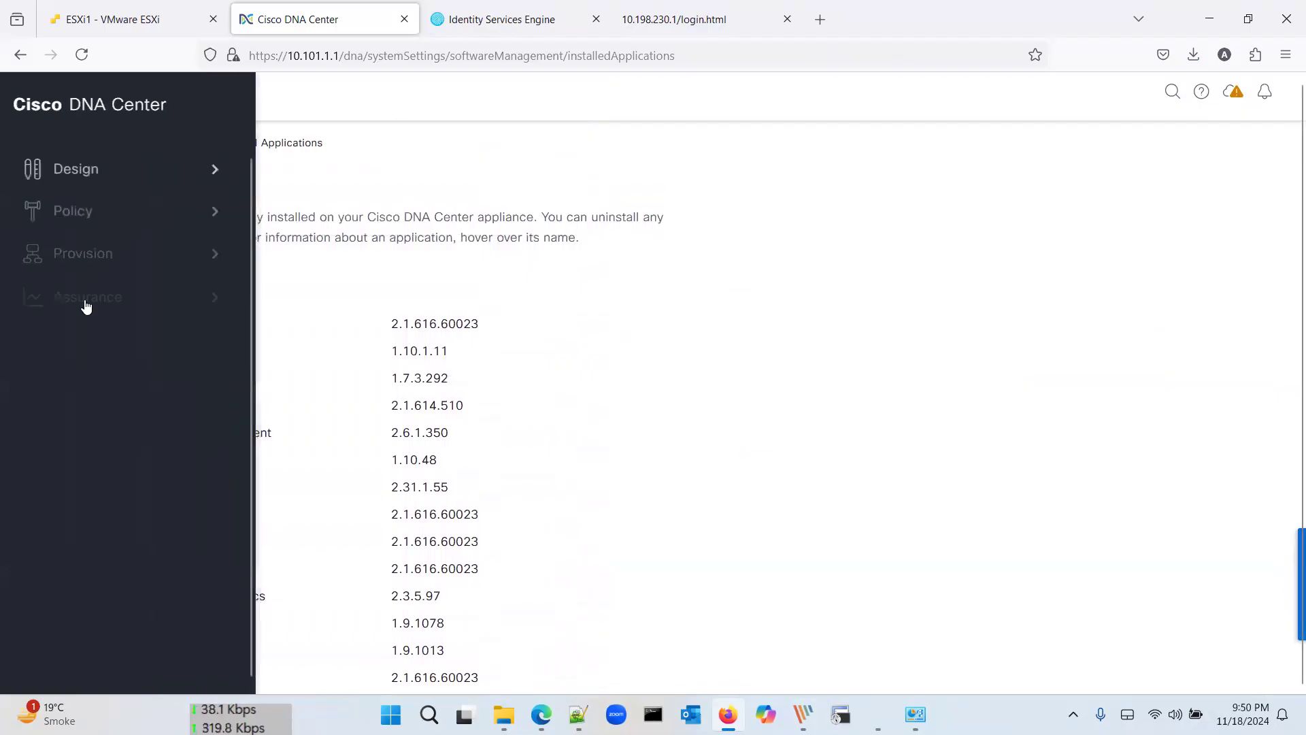
click(85, 548)
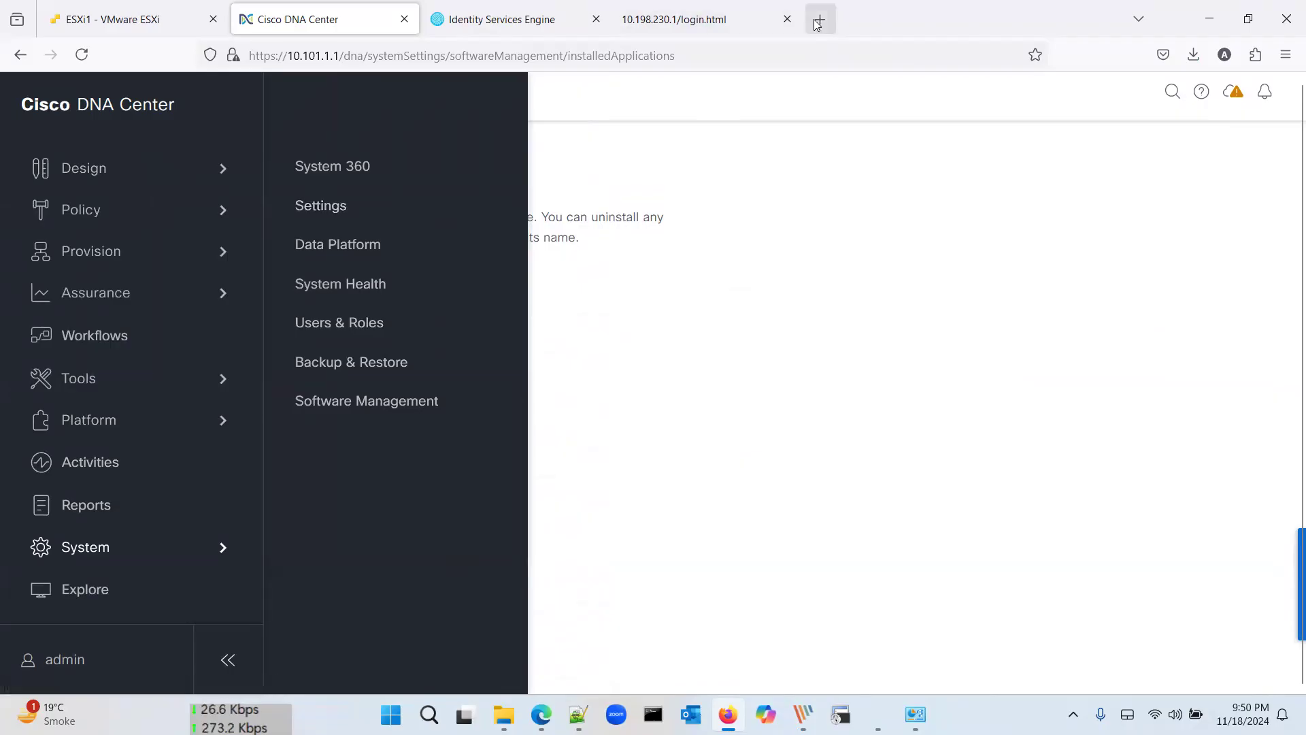
click(754, 338)
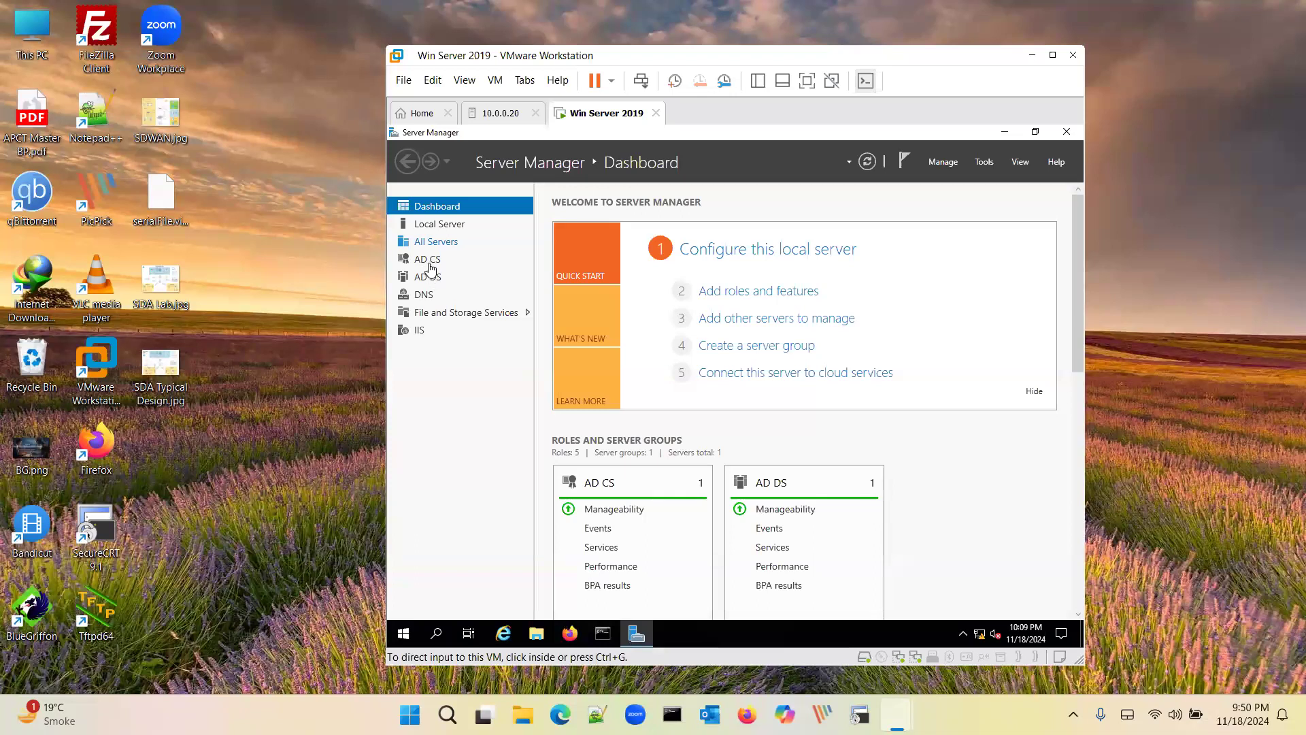
Step: Show the AD CS role in the Win Server 2019 Server Manager, then return to Cisco DNA Center
click(429, 264)
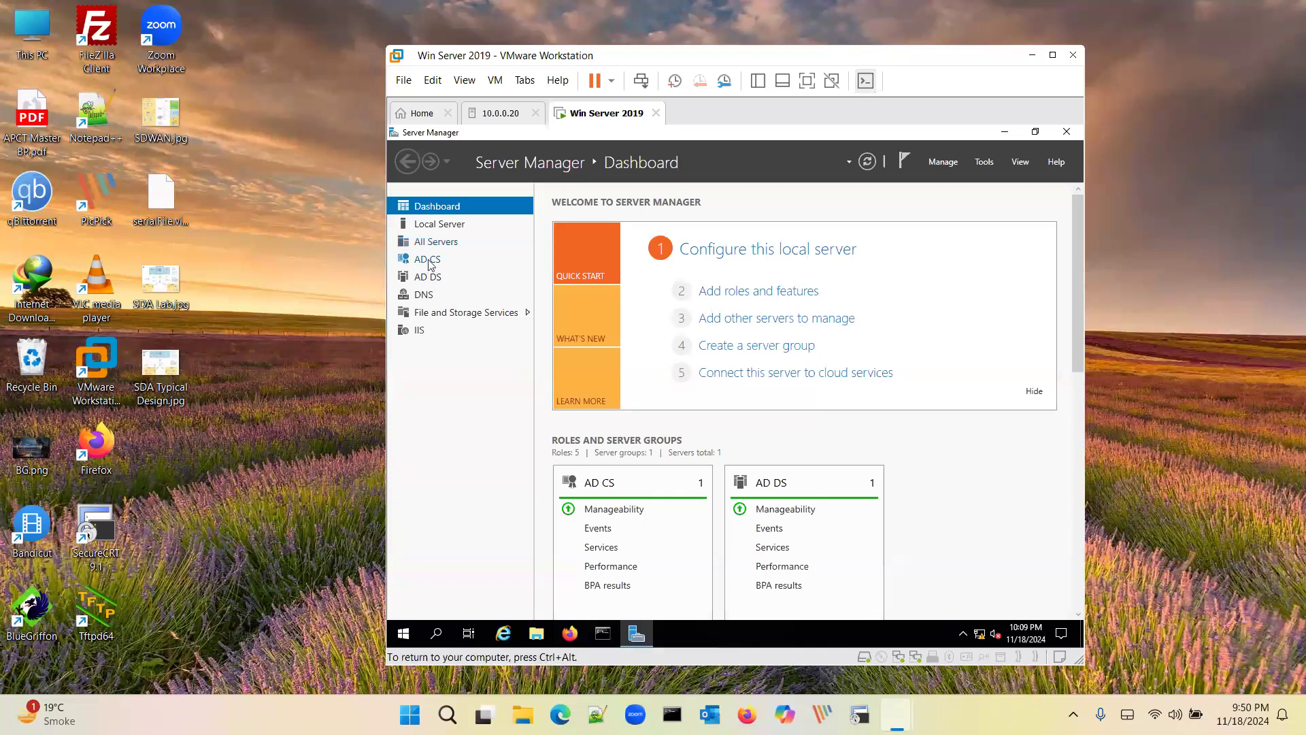
click(435, 265)
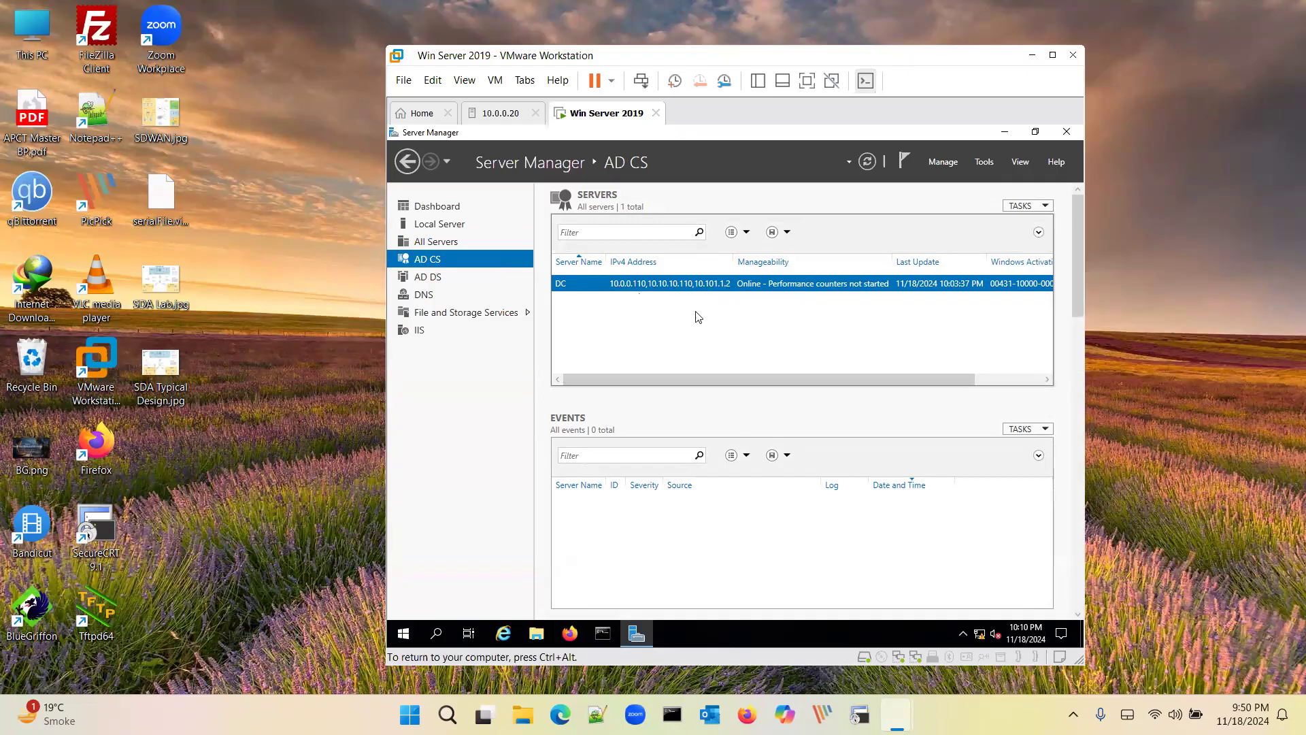
key(ctrl+super+Left)
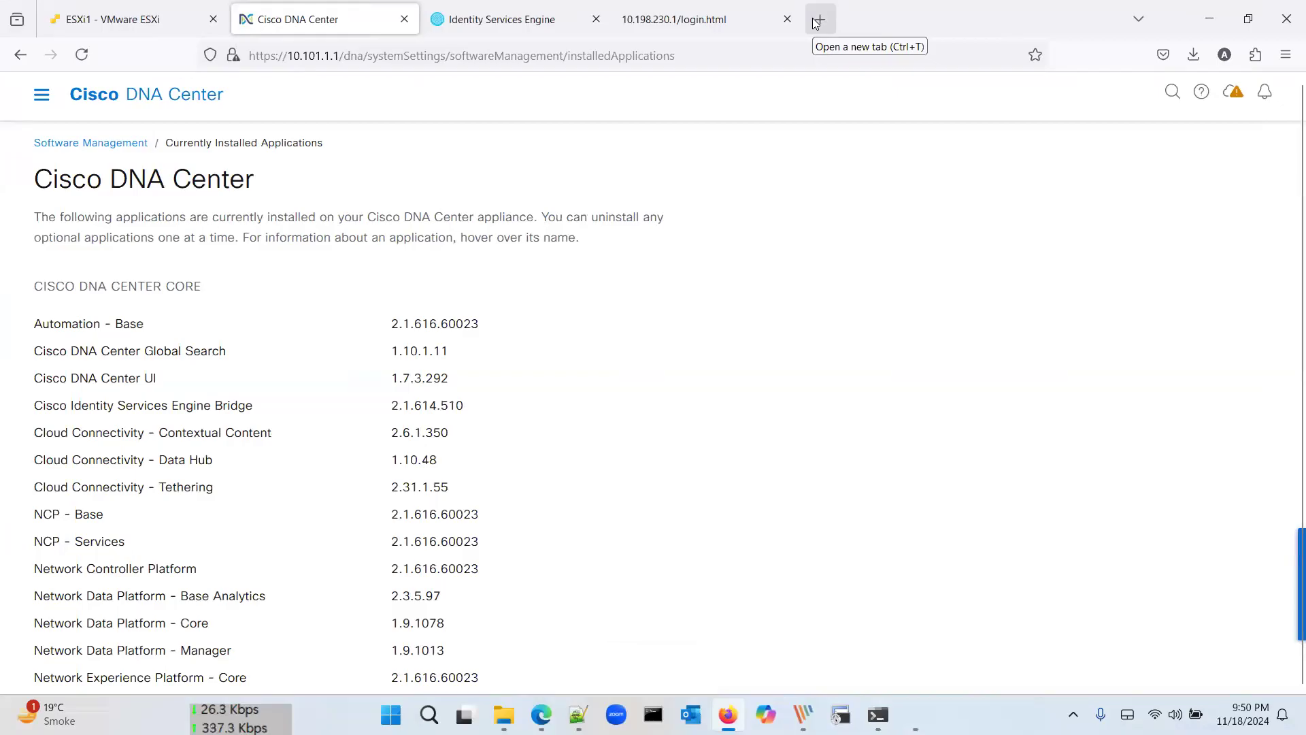
Step: In a new tab, browse to 10.0.0.110/certsrv/ and sign in to the ap-DC-CA enrollment site
click(816, 24)
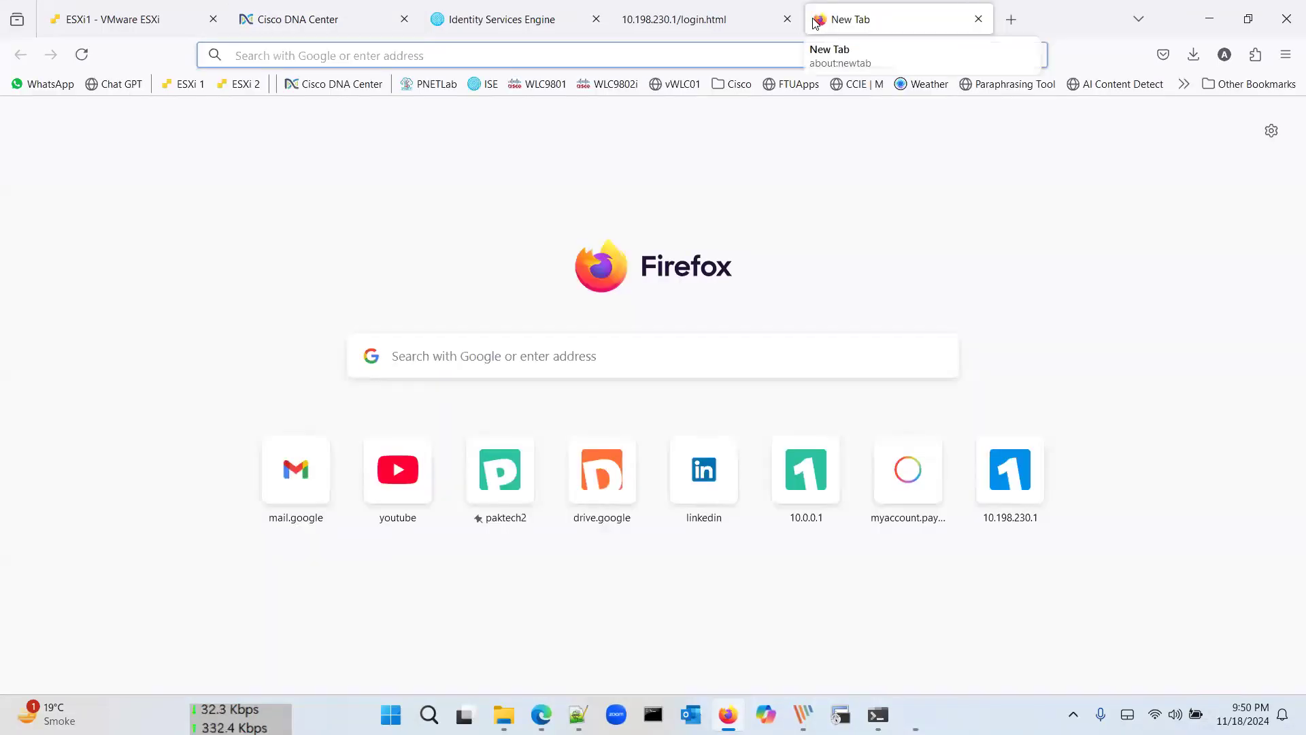
text(10.0.0.110/)
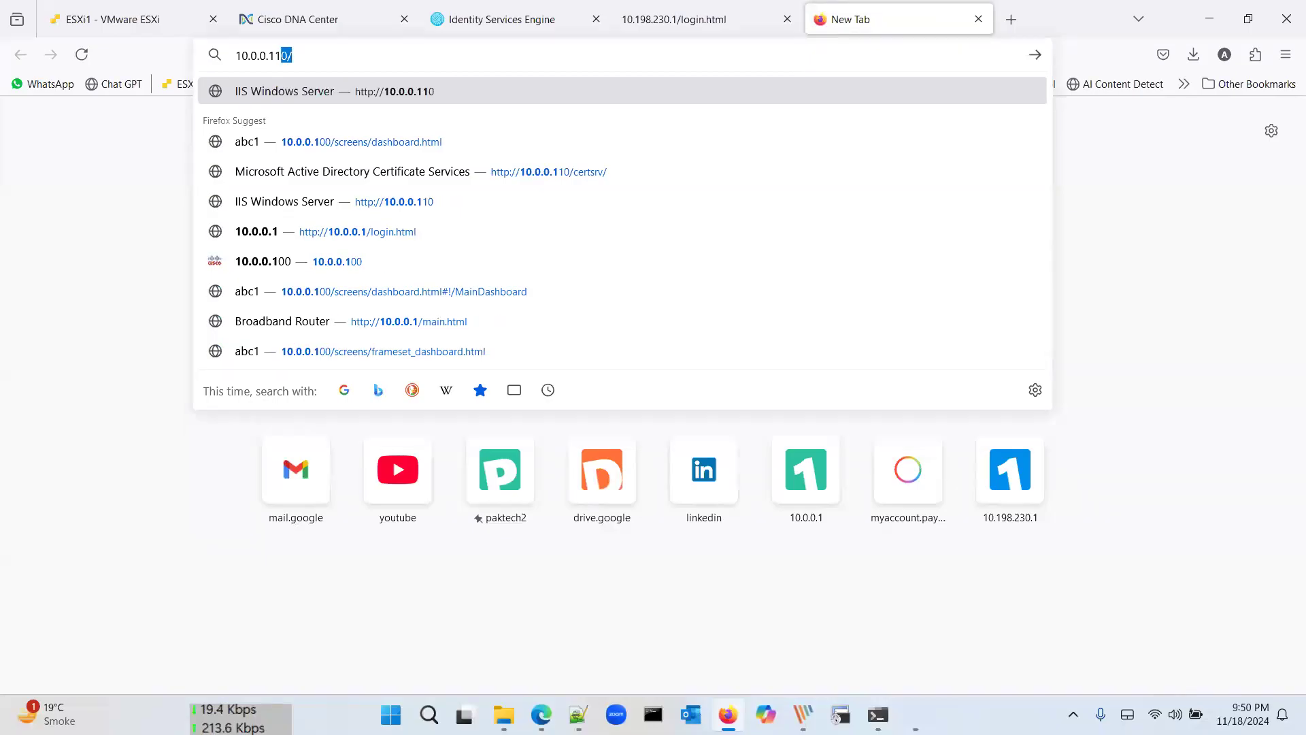
key(Return)
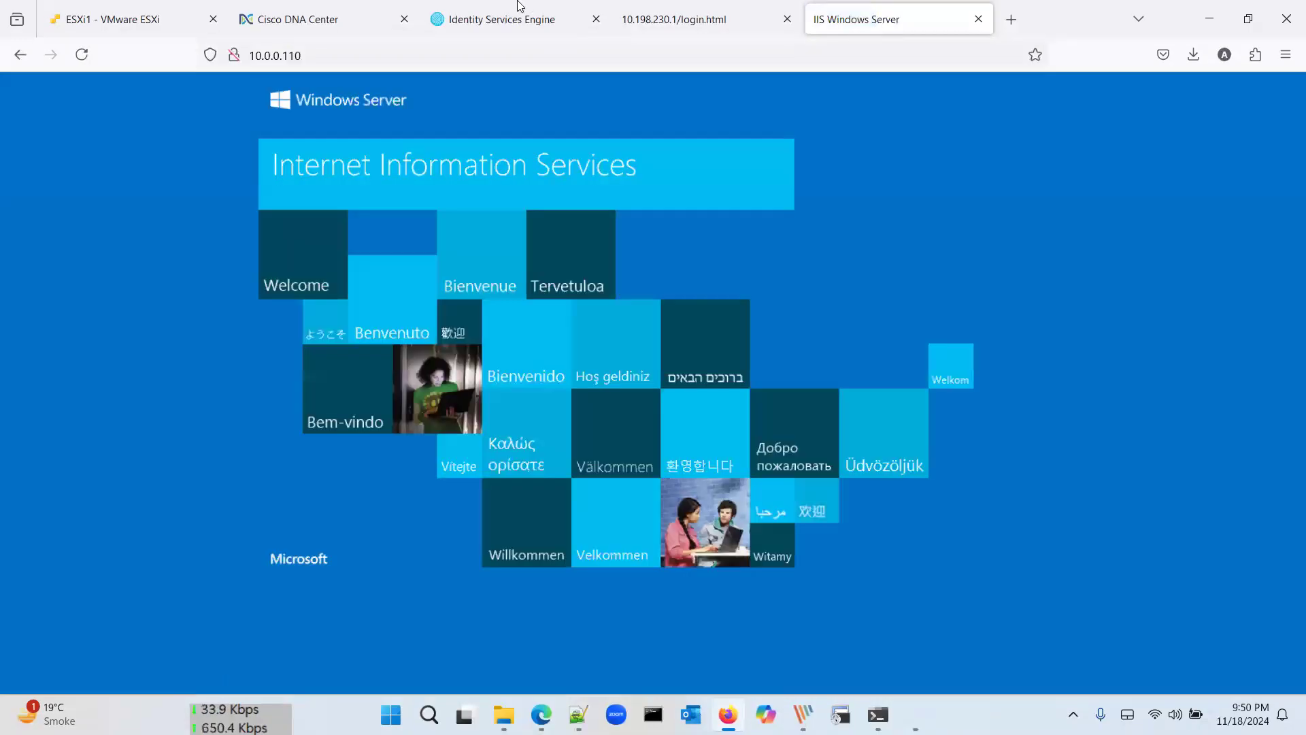
click(482, 51)
click(481, 52)
text(/certsrv/)
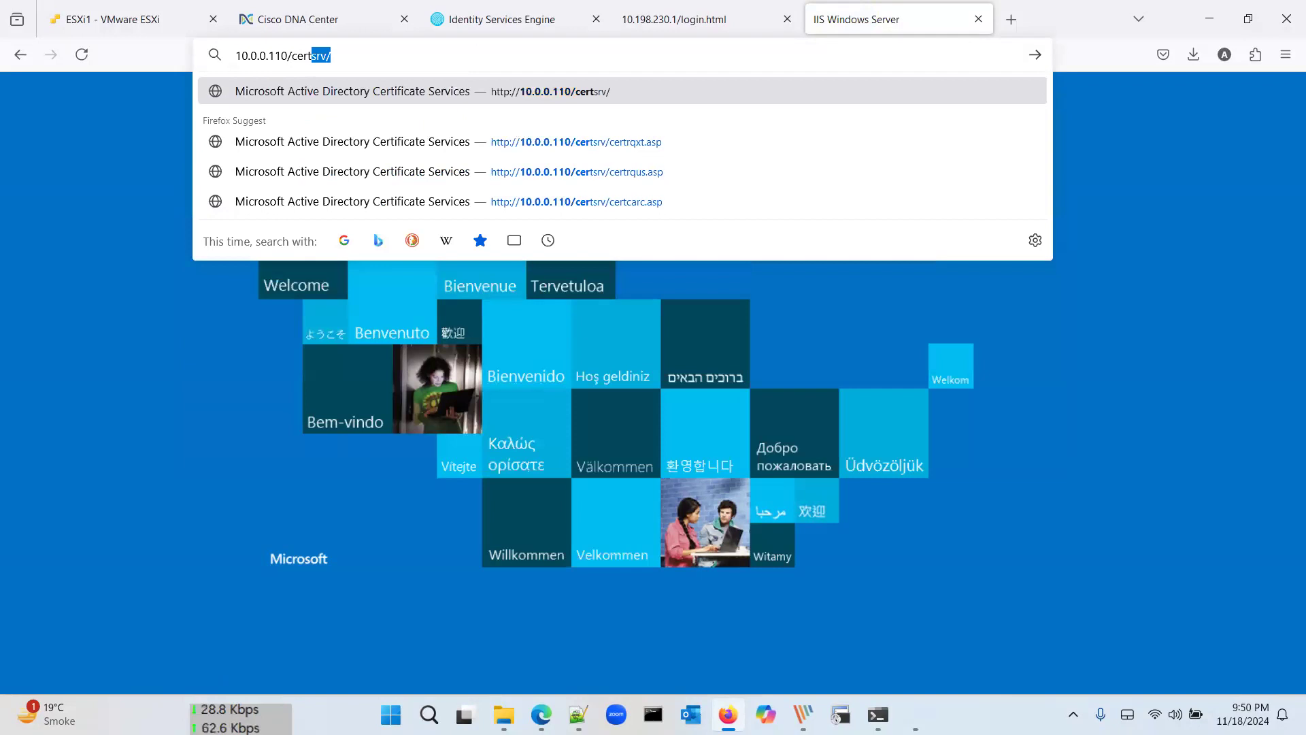
key(Return)
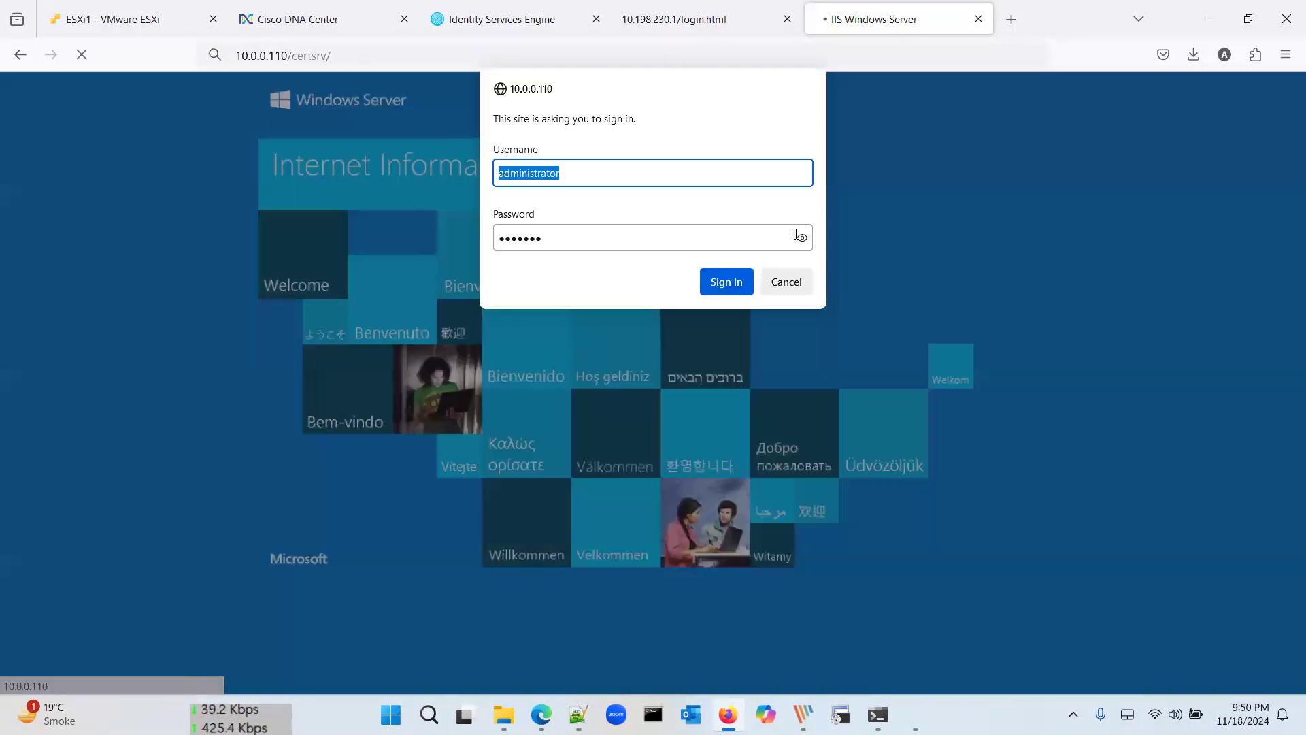
click(733, 273)
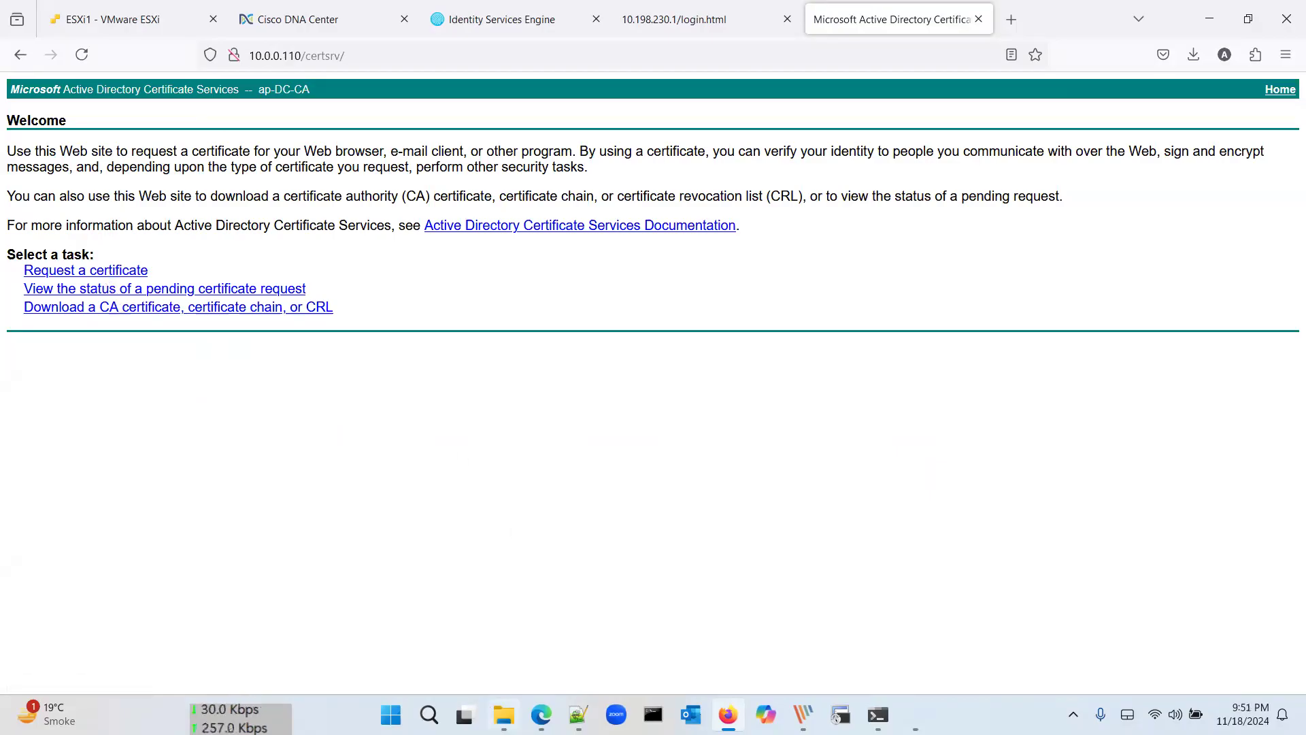
click(503, 715)
click(336, 569)
Step: Go to System > Settings > System Certificates and start a certificate replacement with a new CSR
click(340, 17)
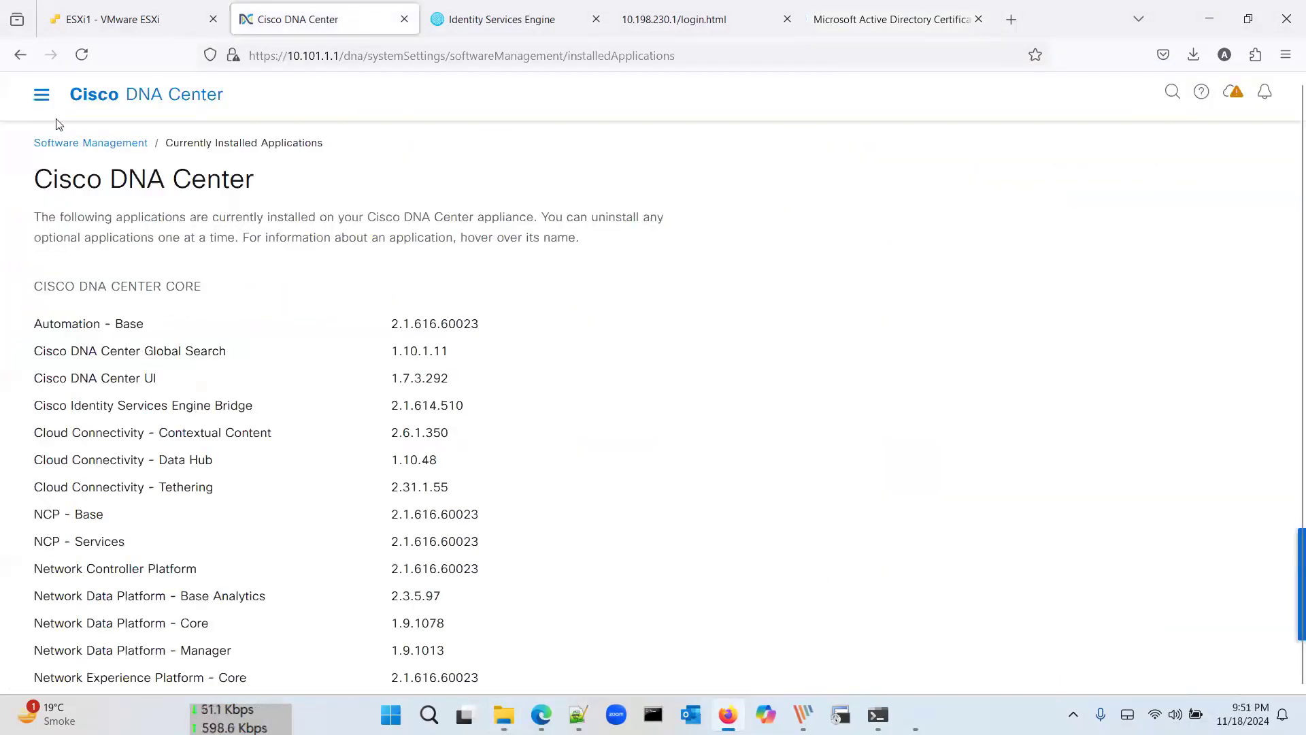
click(43, 97)
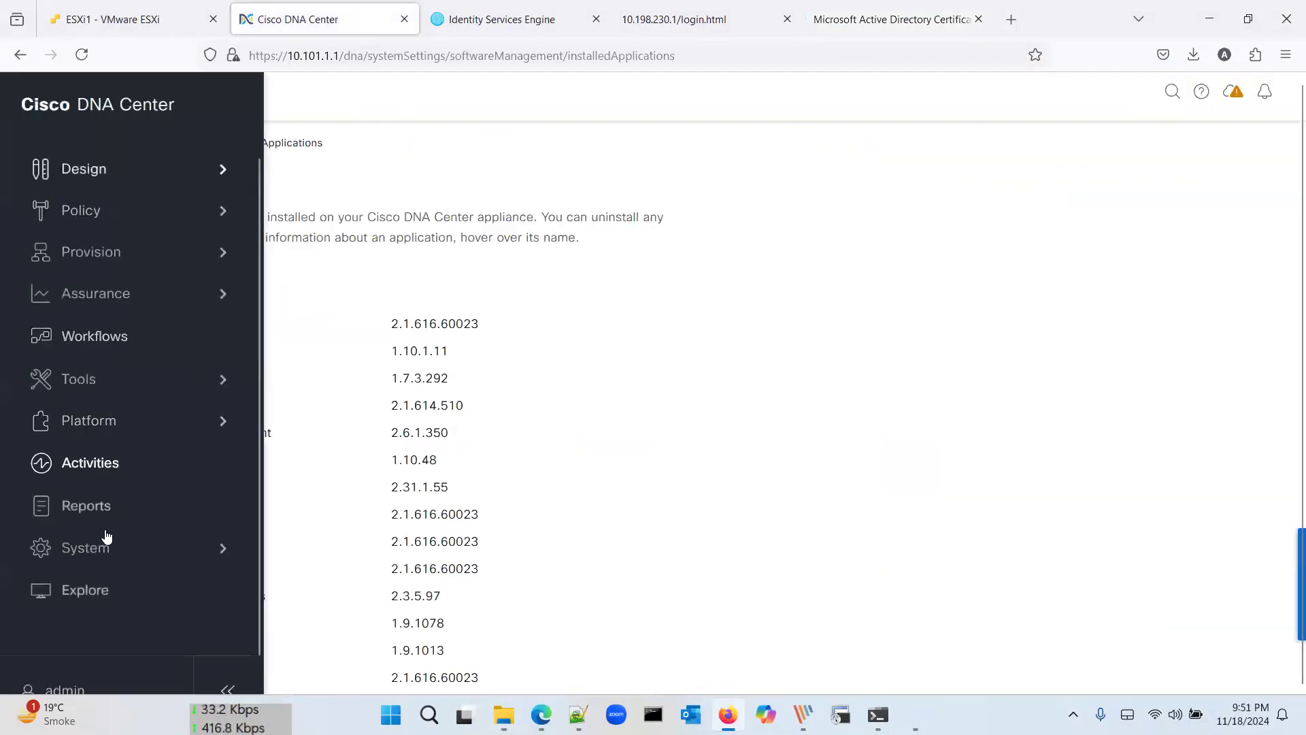
click(113, 553)
click(332, 211)
scroll(181, 284, down, 10)
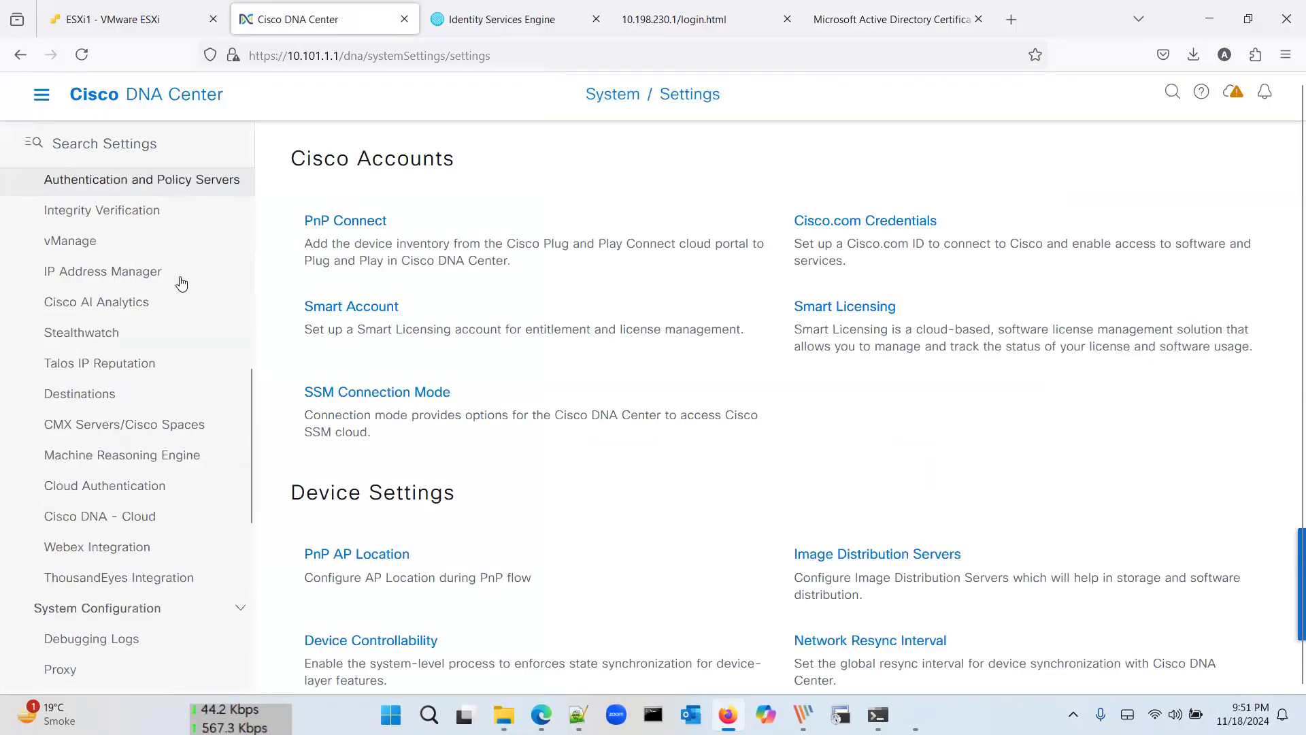
scroll(181, 284, down, 1)
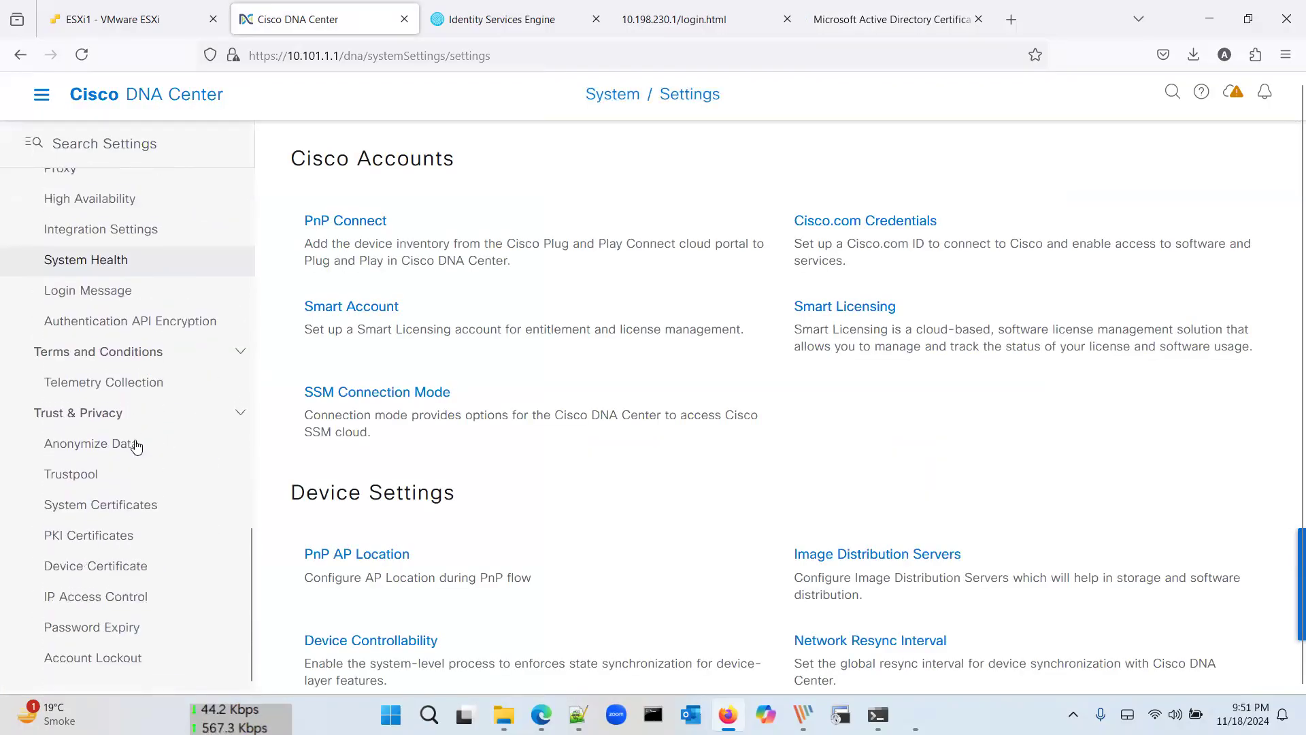
click(120, 512)
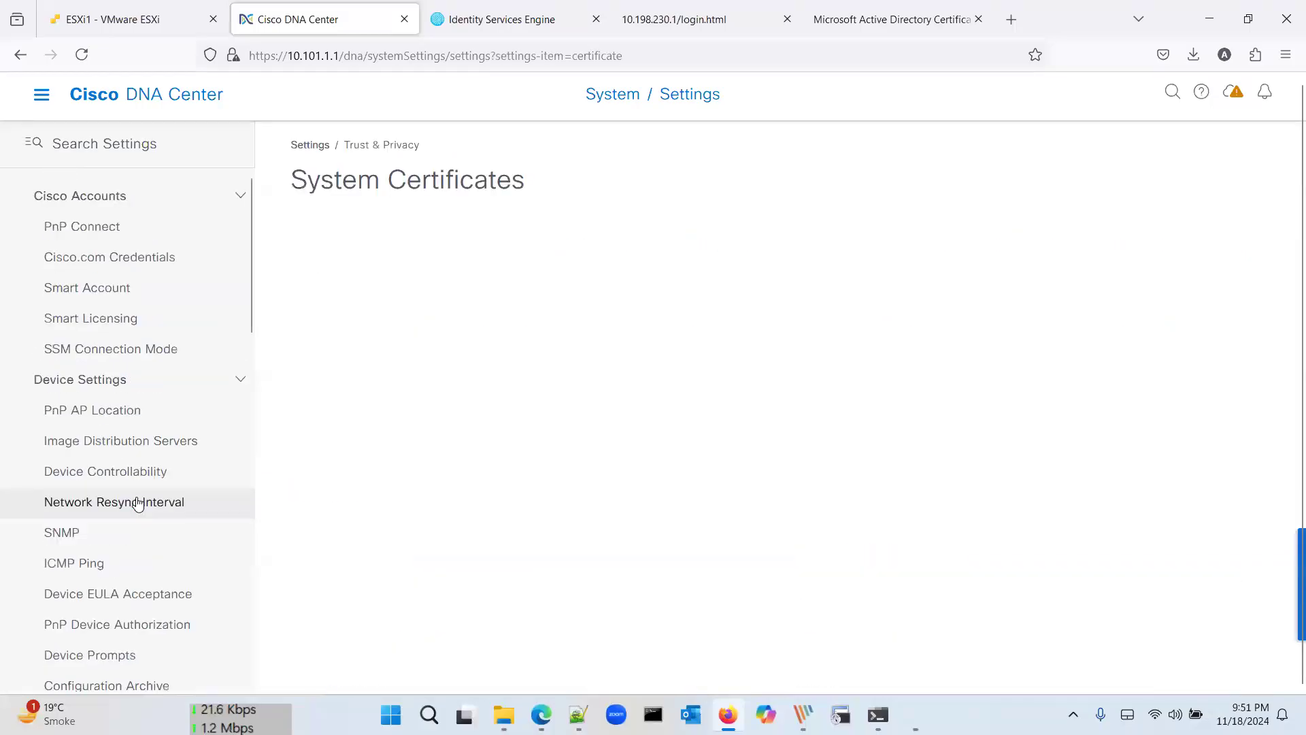
scroll(418, 397, down, 2)
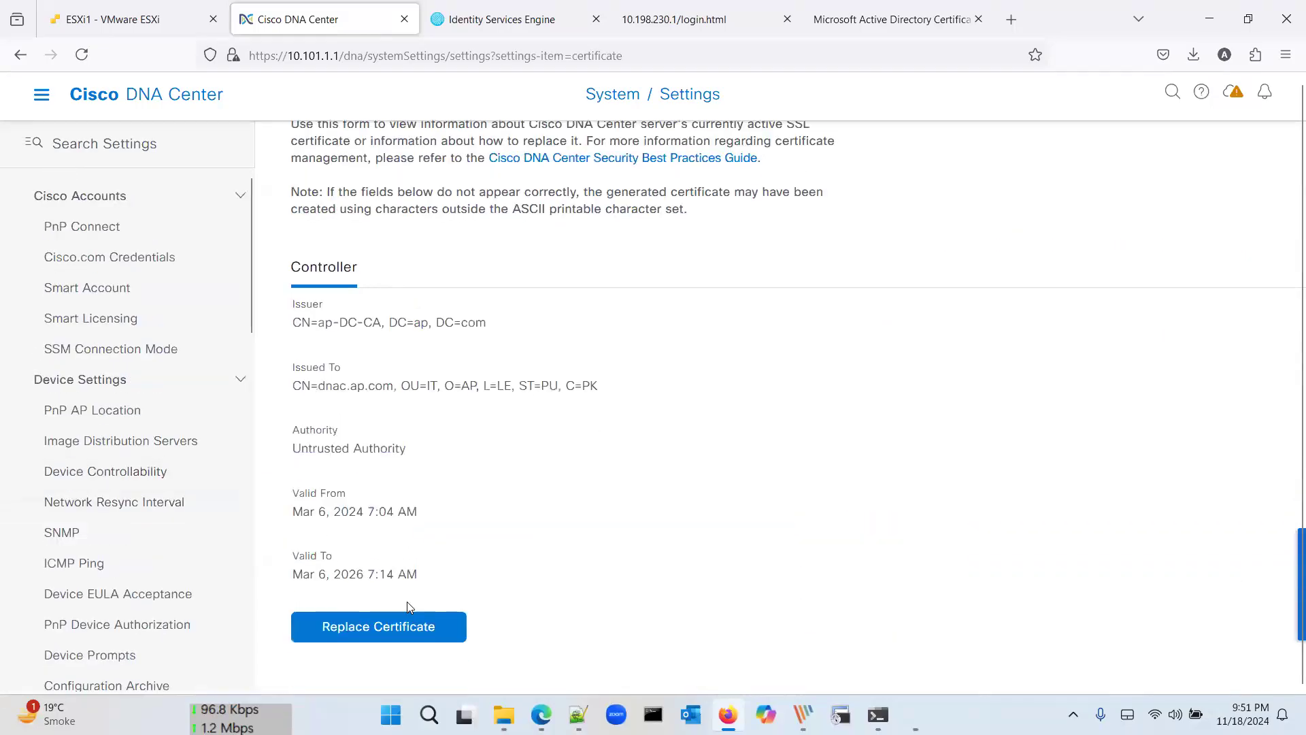
click(418, 638)
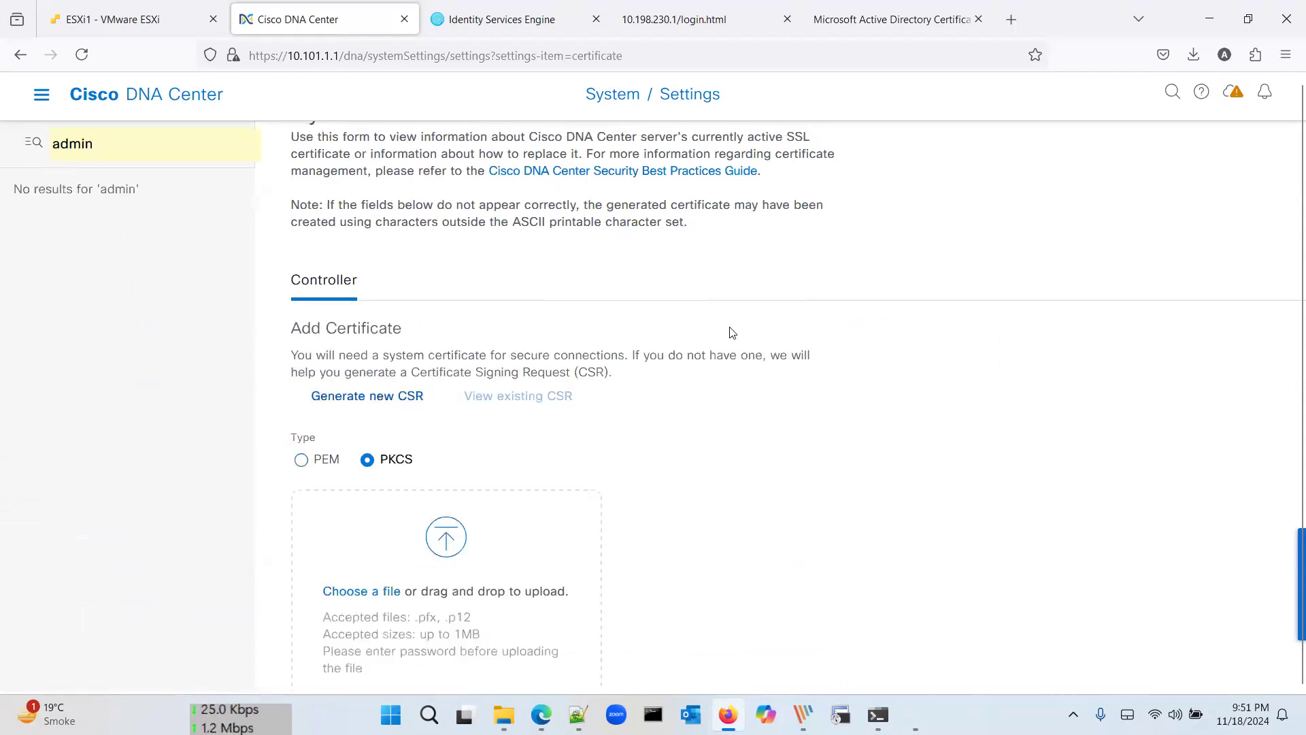
scroll(994, 340, down, 4)
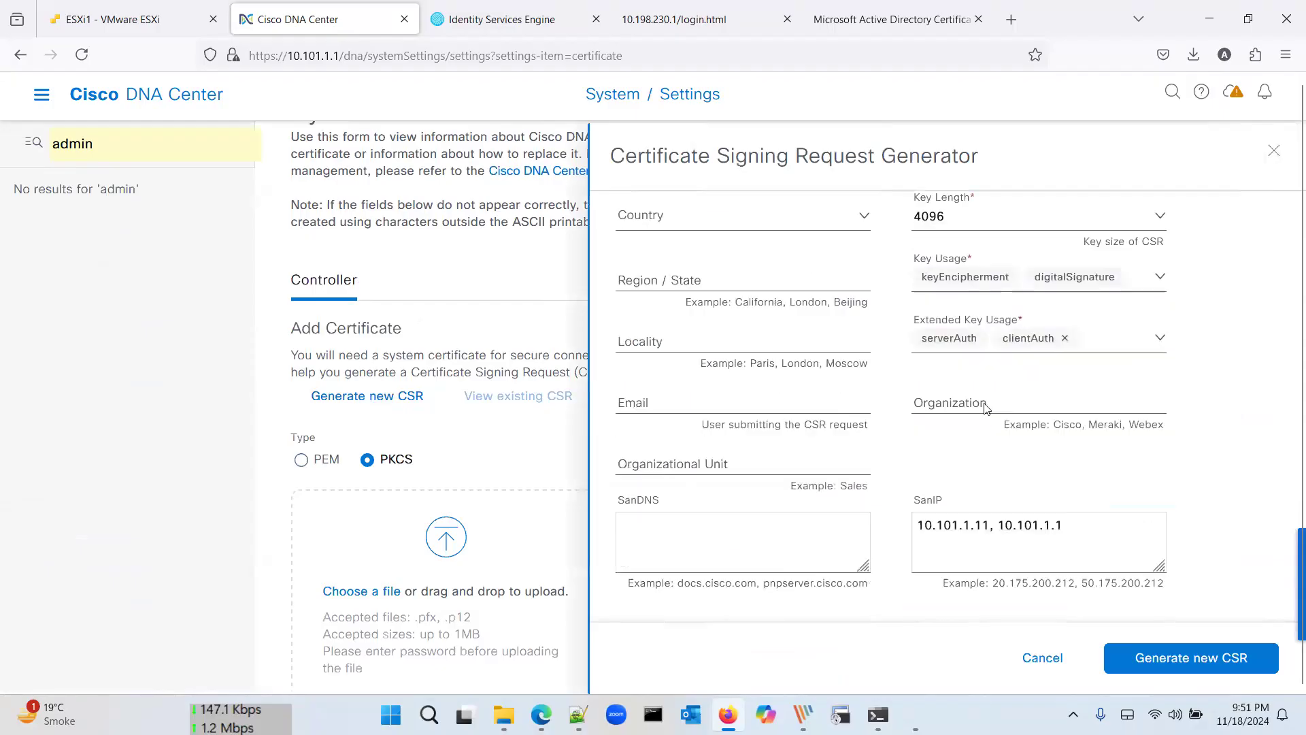
Step: Inspect the SanIP addresses 10.101.1.11 and 10.101.1.1, then cancel the CSR generator
scroll(990, 374, down, 1)
drag(976, 495, 913, 498)
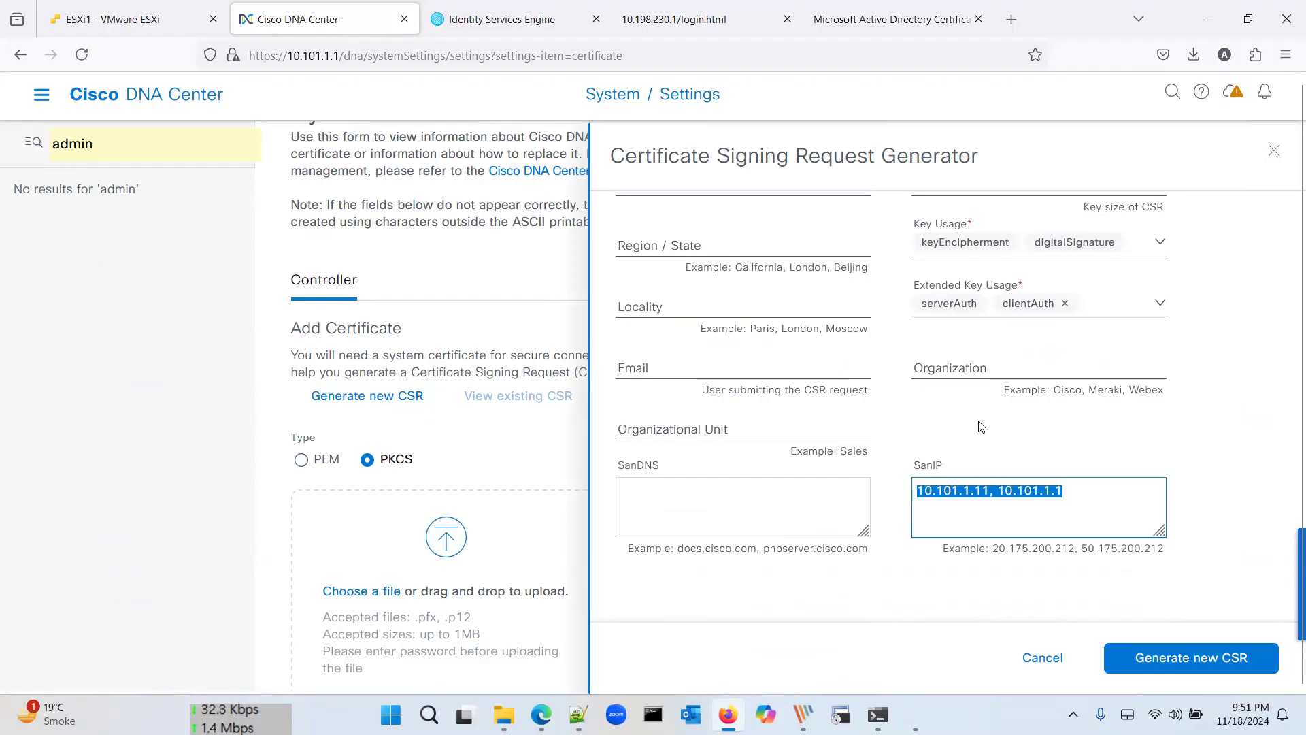
scroll(981, 427, up, 2)
scroll(980, 421, up, 2)
scroll(980, 420, down, 2)
click(1068, 558)
drag(1068, 557, 1004, 558)
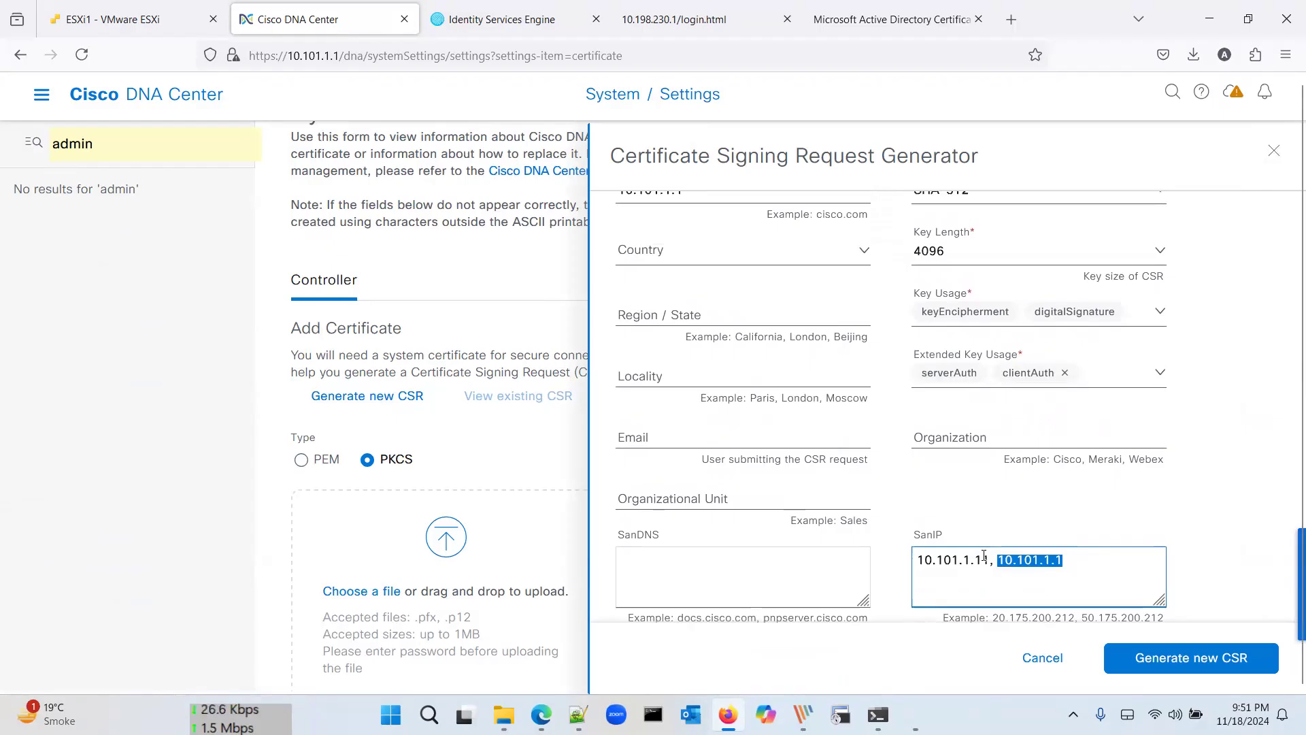
drag(988, 559, 914, 560)
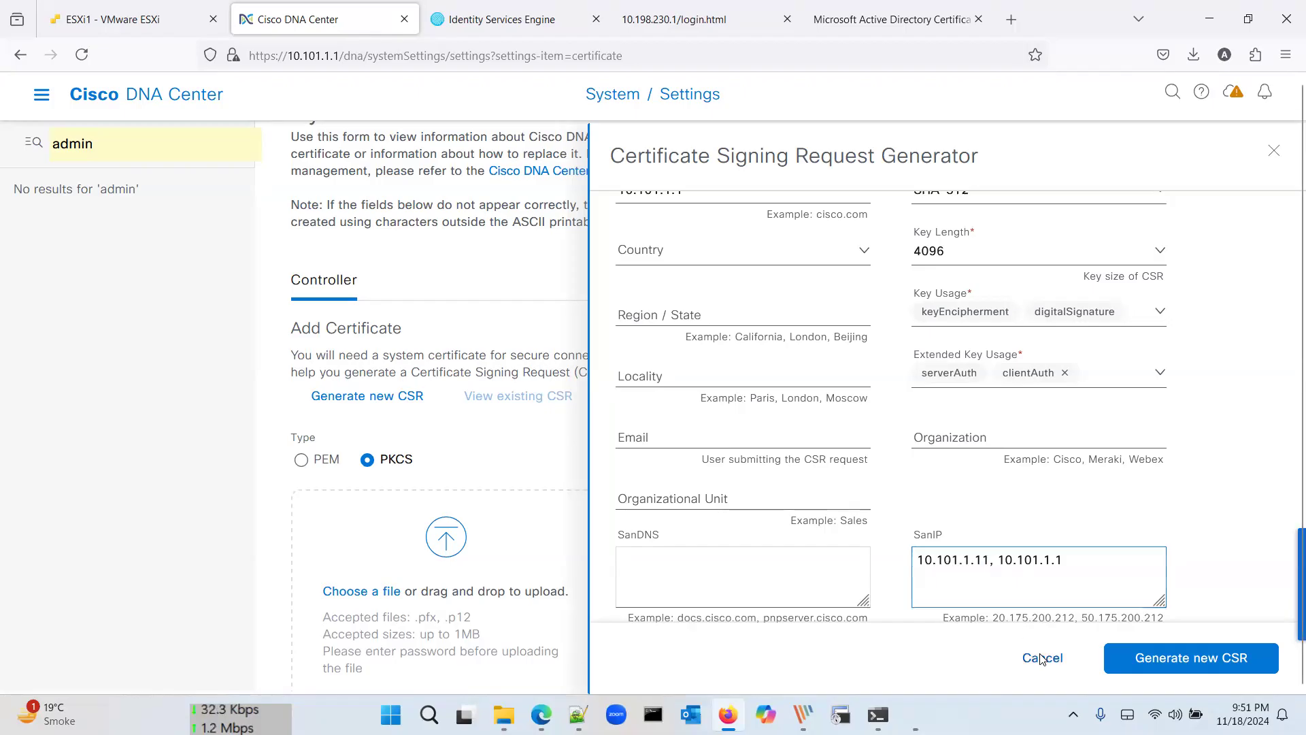
click(1043, 658)
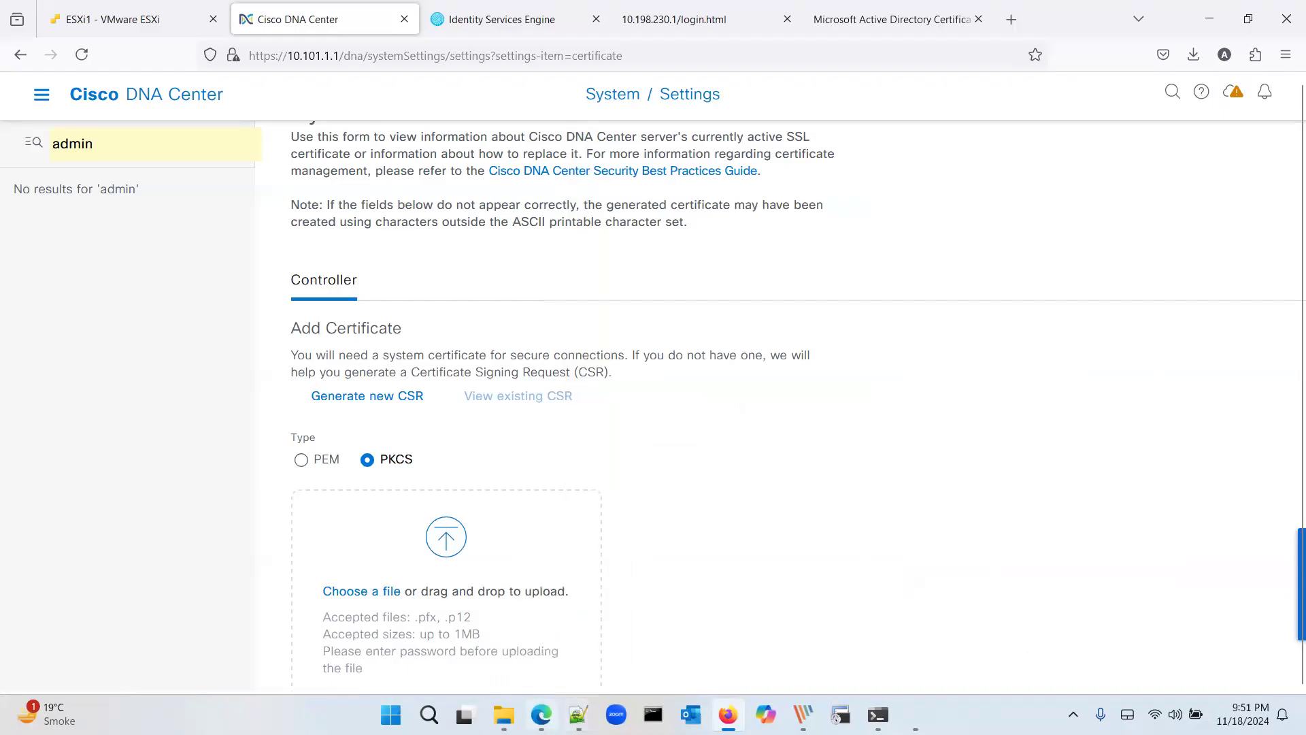
Step: Open openssl.cfg from the OpenSSL bin folder and scroll to the alt_names section
click(504, 714)
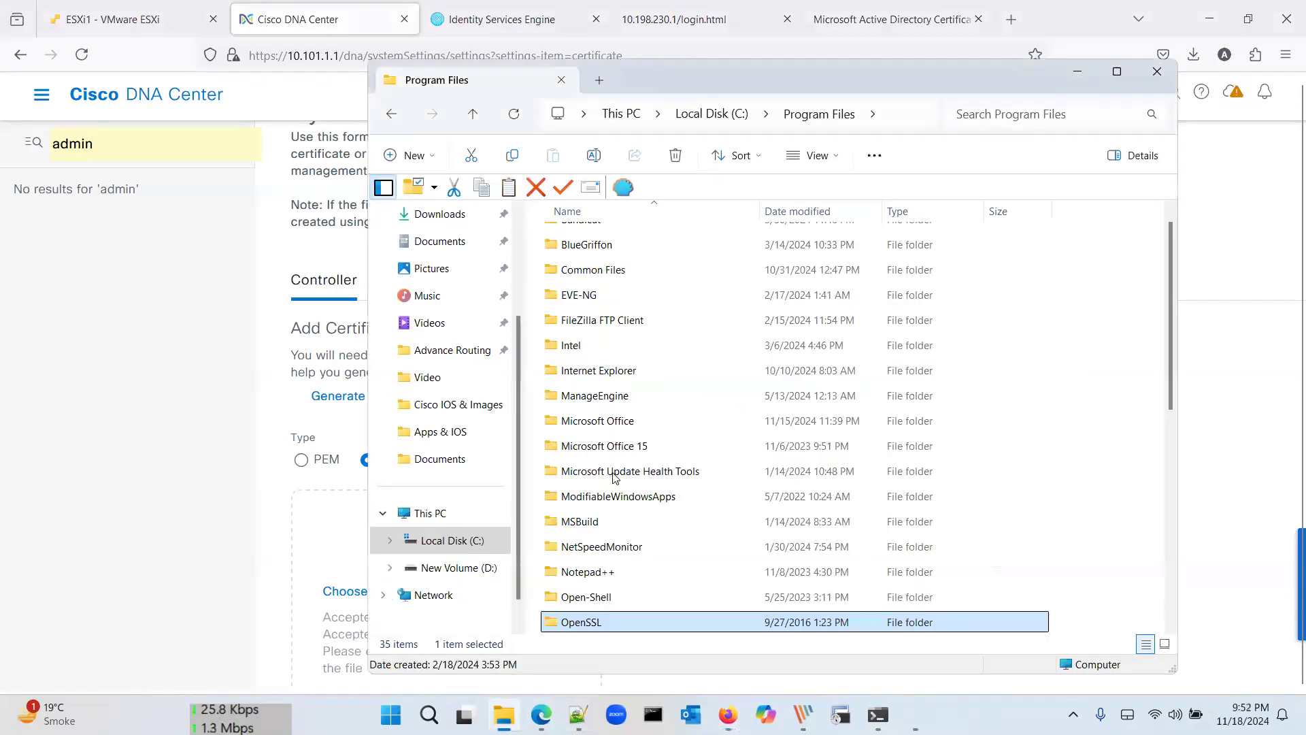
double_click(586, 622)
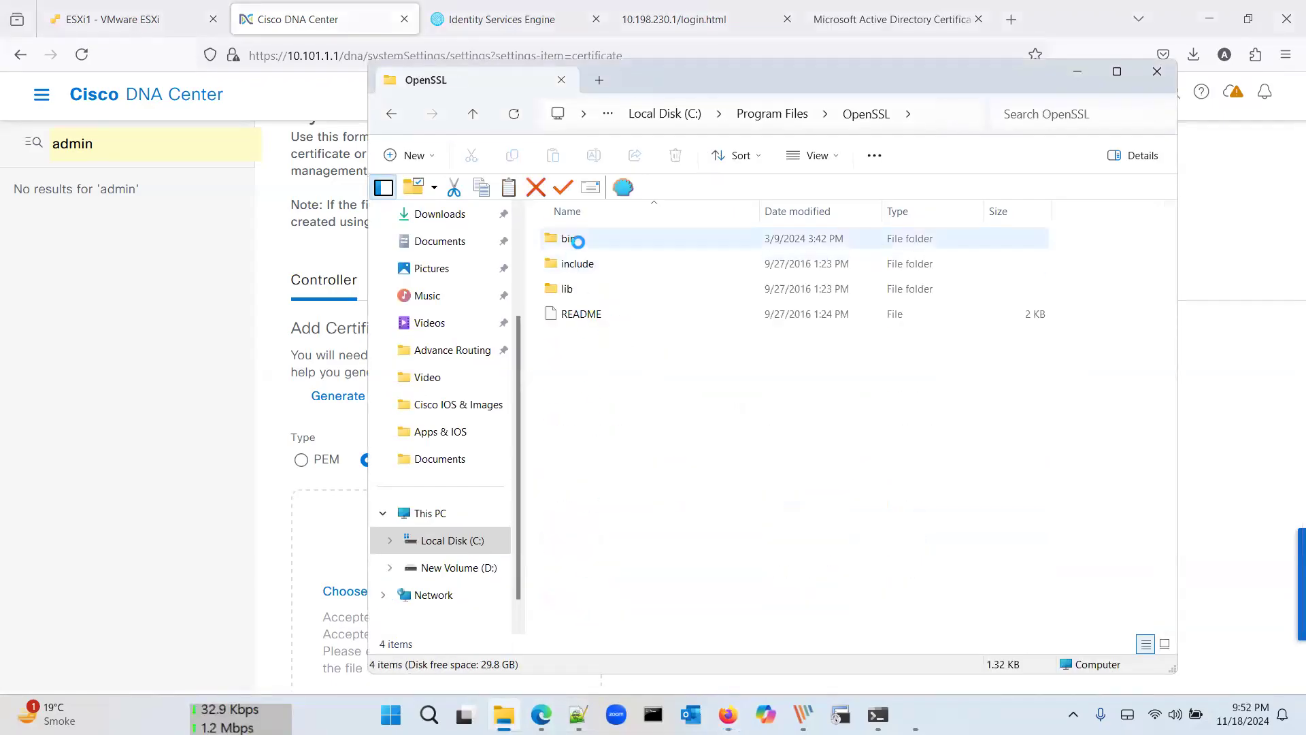
double_click(579, 239)
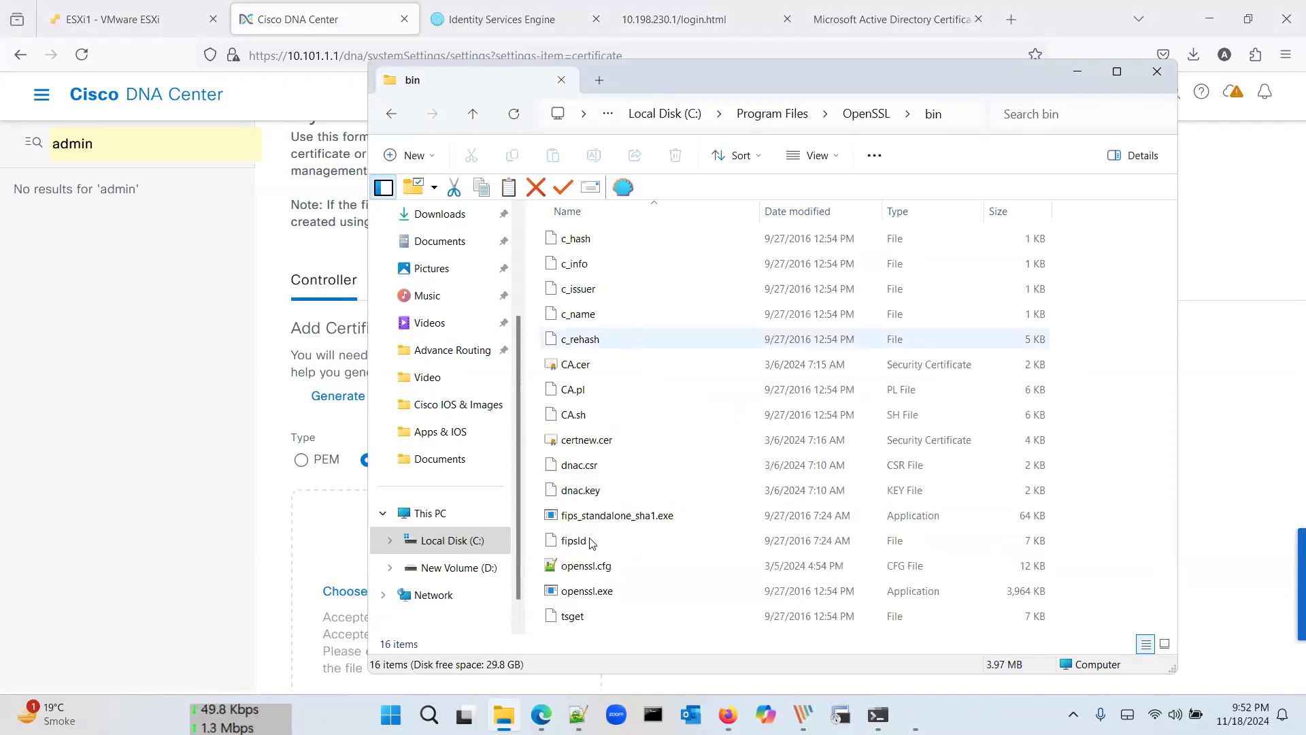
double_click(592, 566)
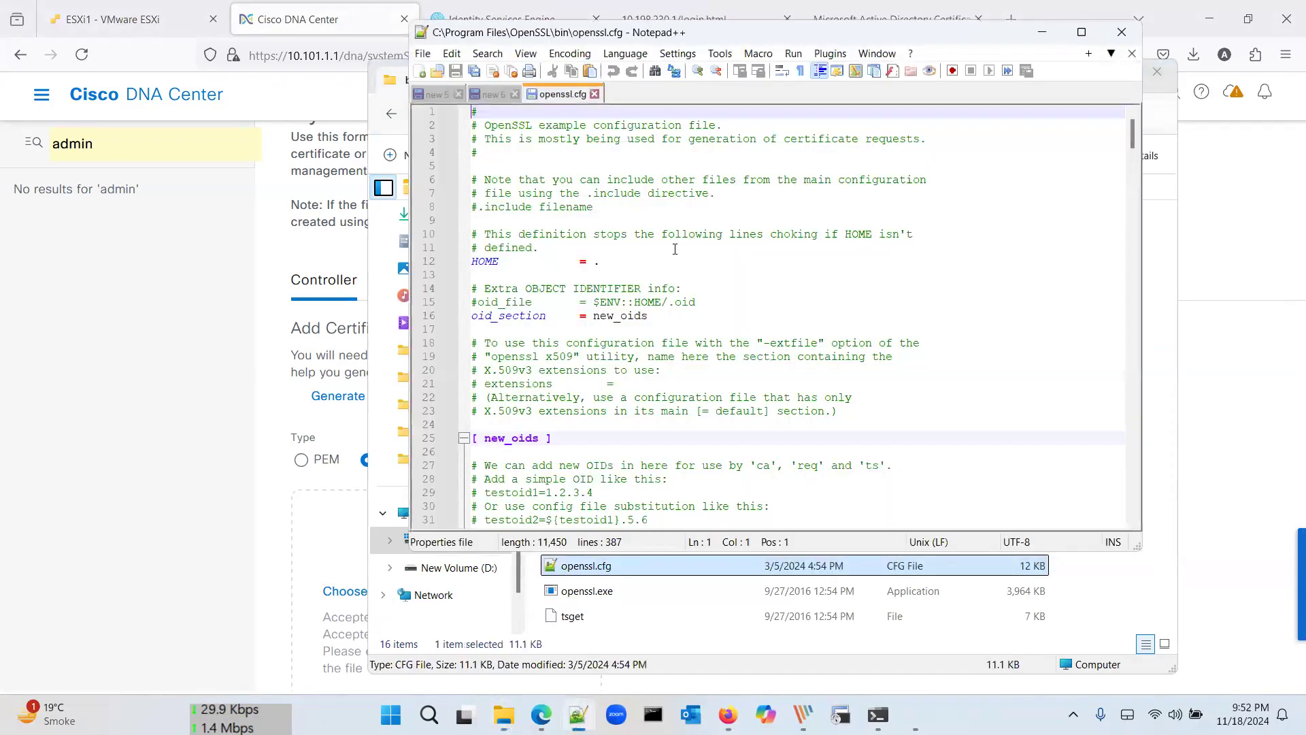
scroll(634, 290, down, 20)
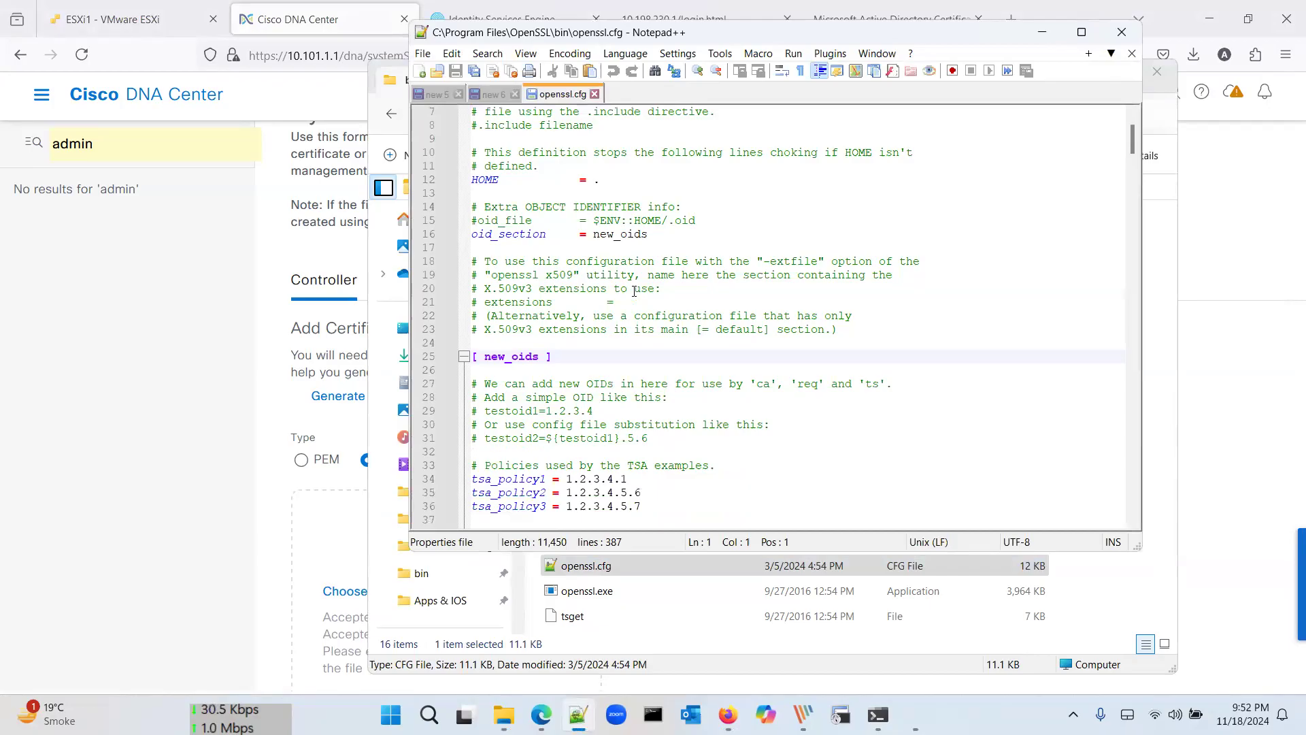
scroll(635, 291, down, 20)
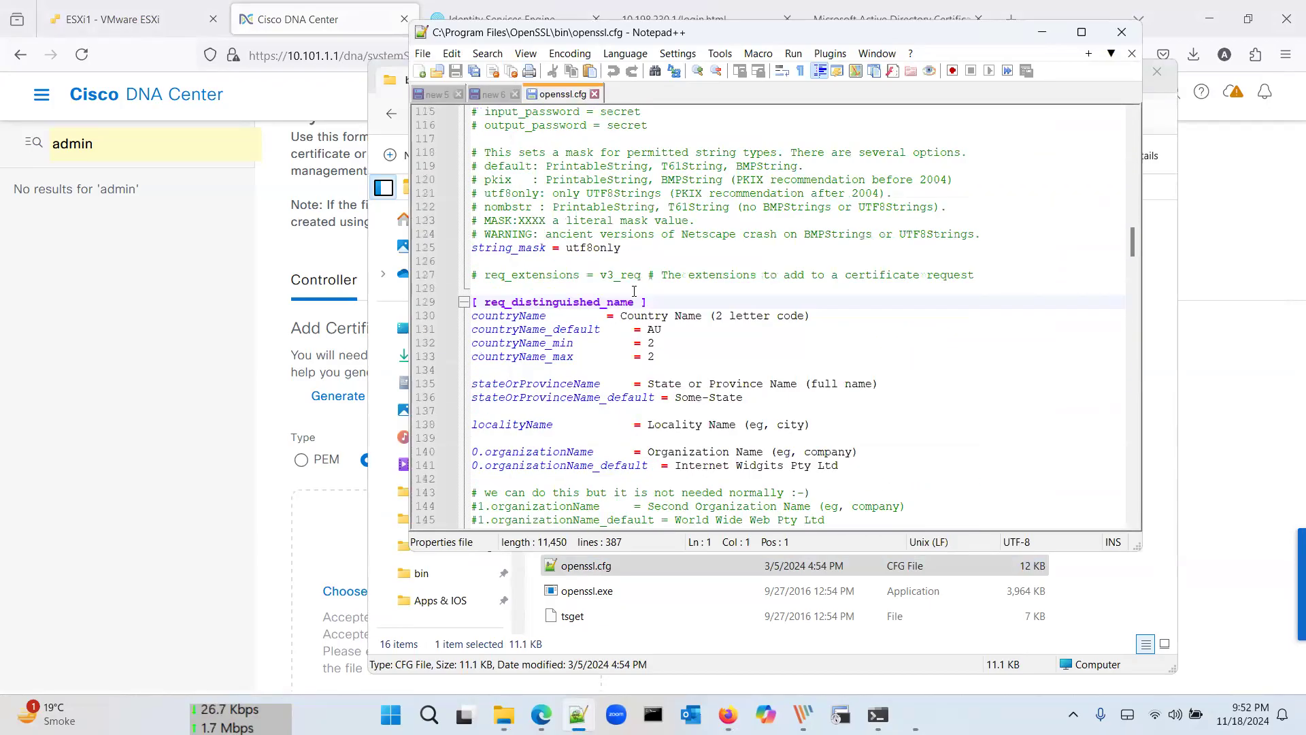
scroll(634, 291, down, 20)
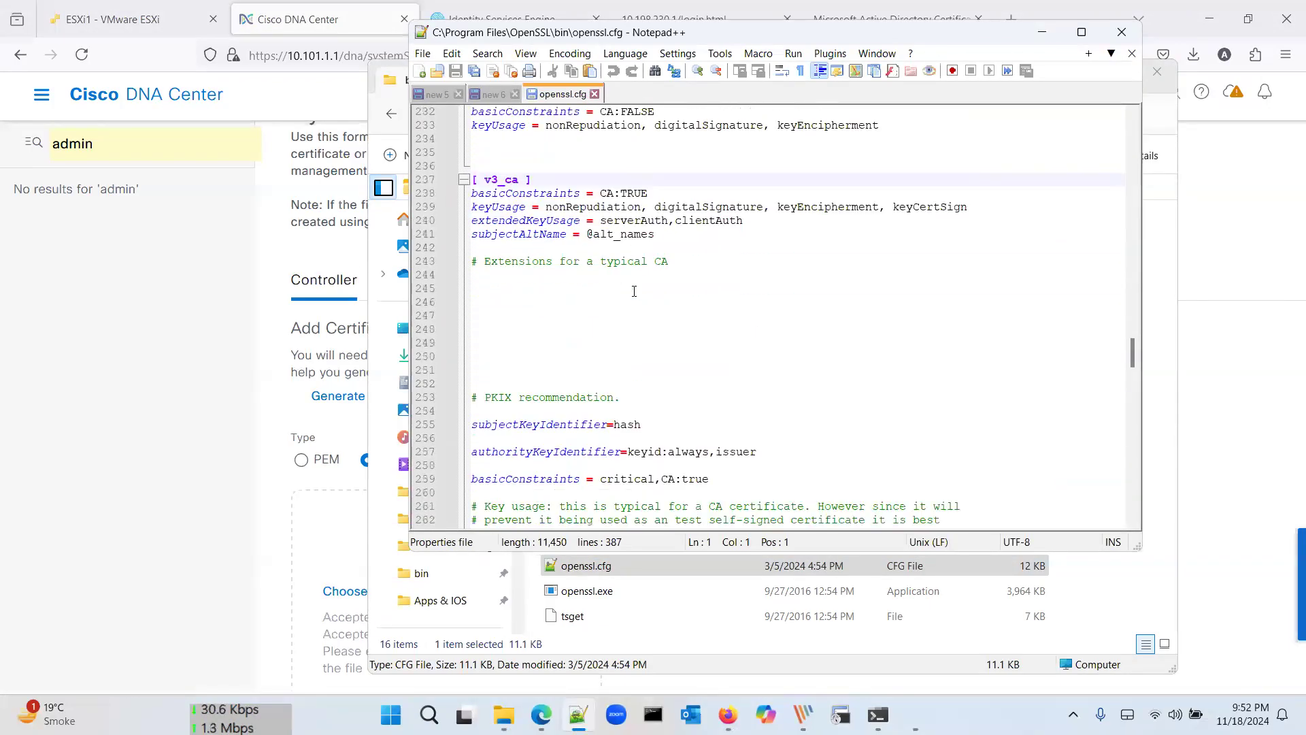
scroll(634, 290, down, 15)
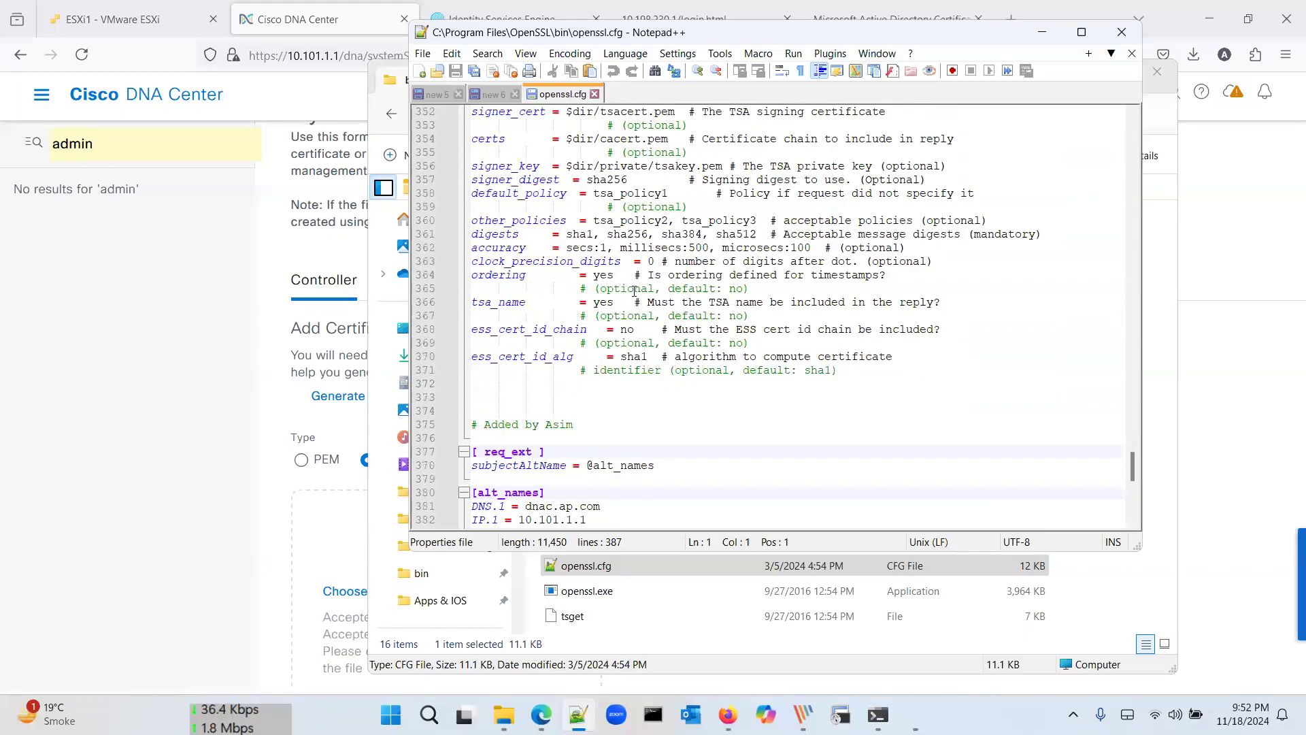
Step: Change the second alternative name to IP.2 = 10.101.1.11, save and close openssl.cfg
drag(596, 289, 473, 275)
click(603, 289)
drag(594, 289, 471, 261)
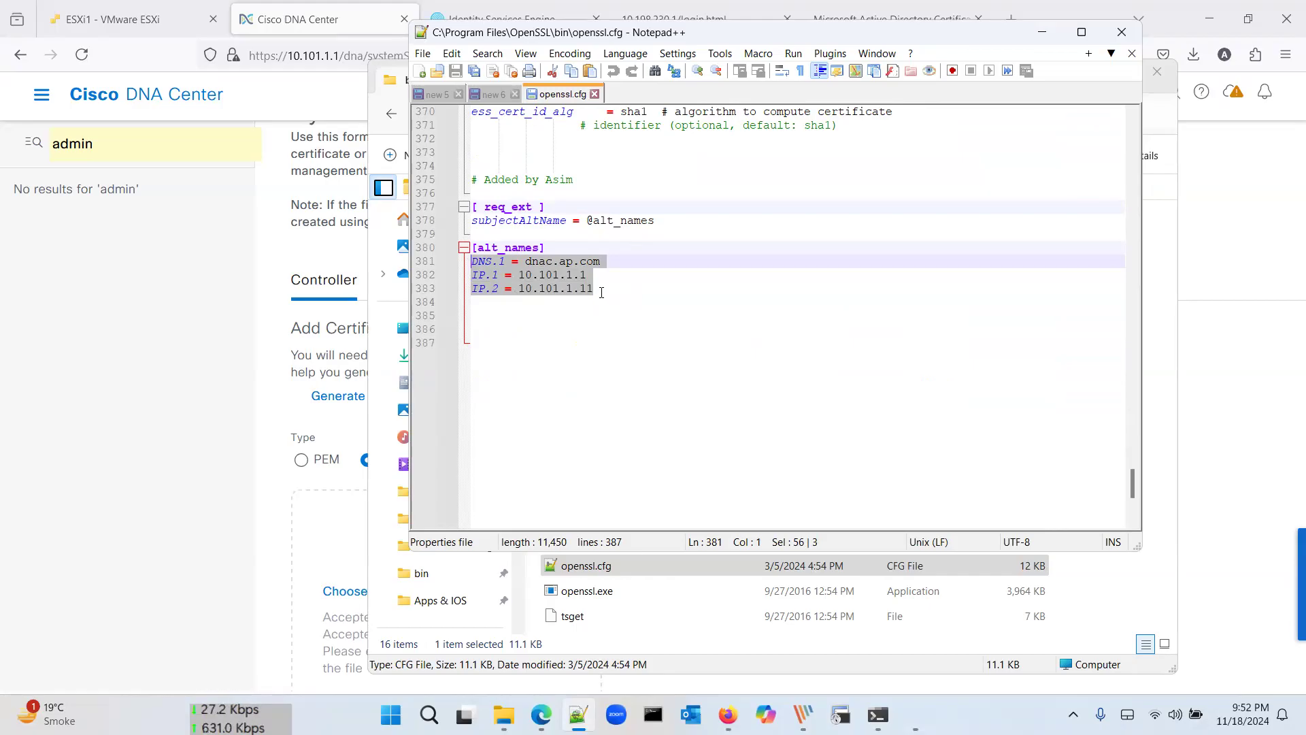
click(594, 290)
drag(594, 290, 522, 290)
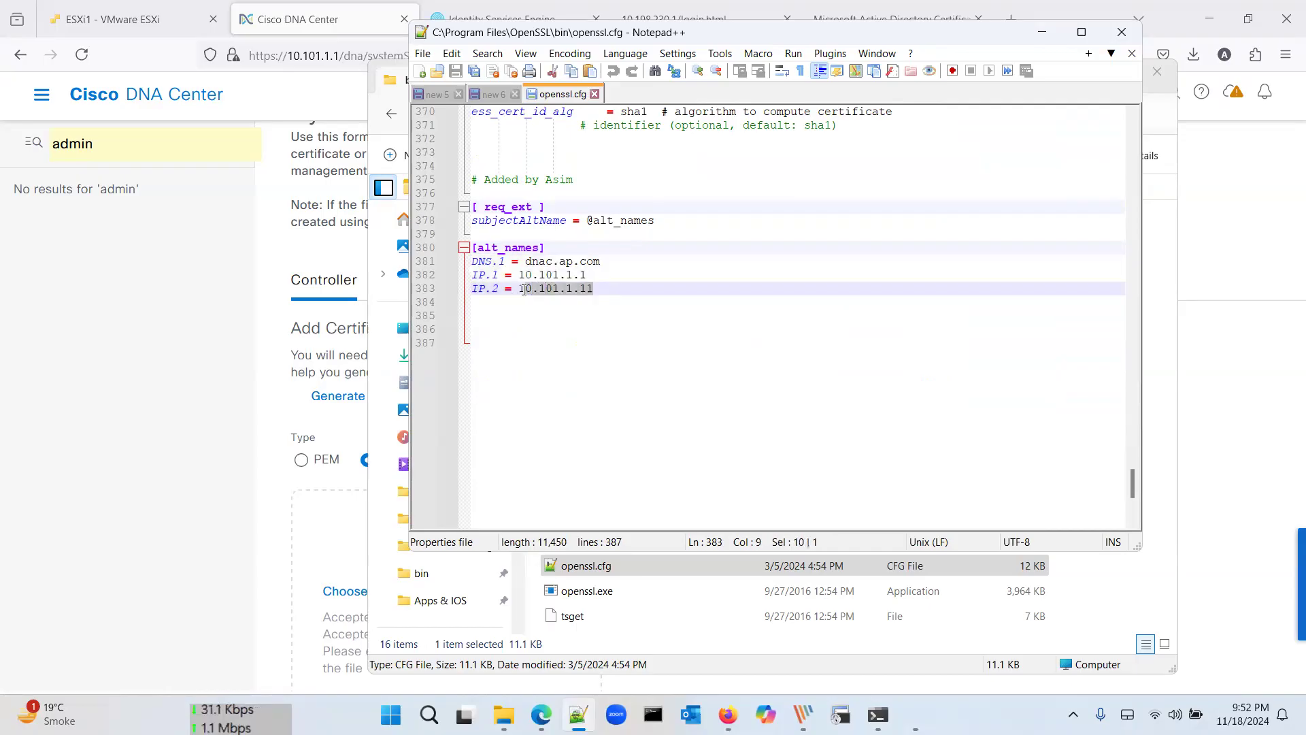
text(191)
key(BackSpace)
text(2.1.1.1)
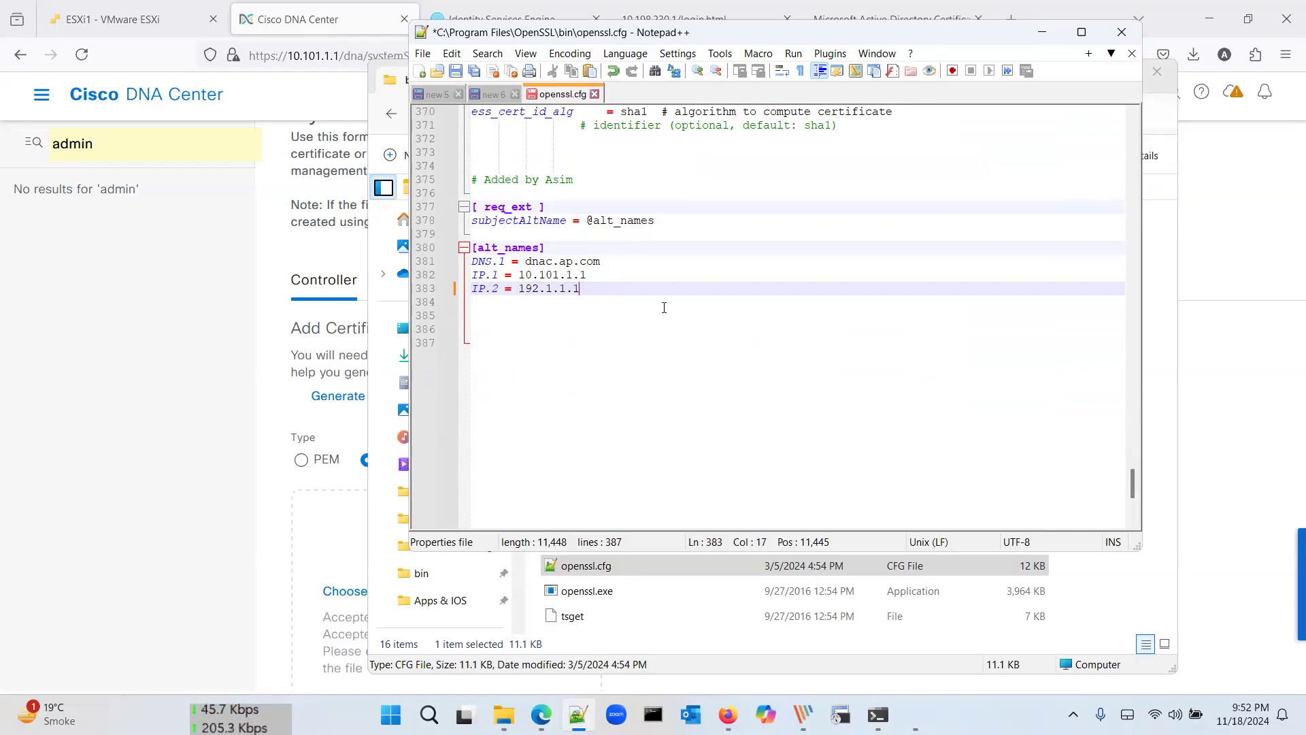
drag(631, 296, 454, 290)
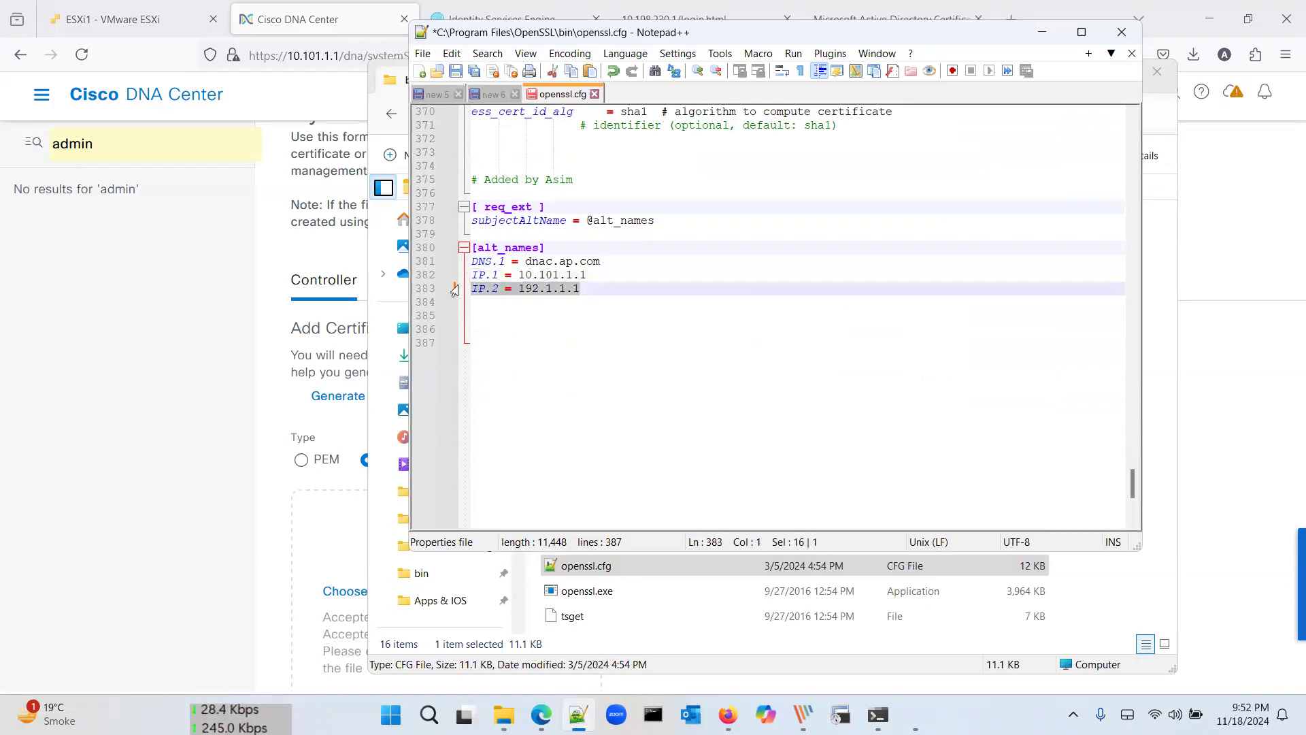
text(IP.2 = 10.101.1.11)
key(ctrl+s)
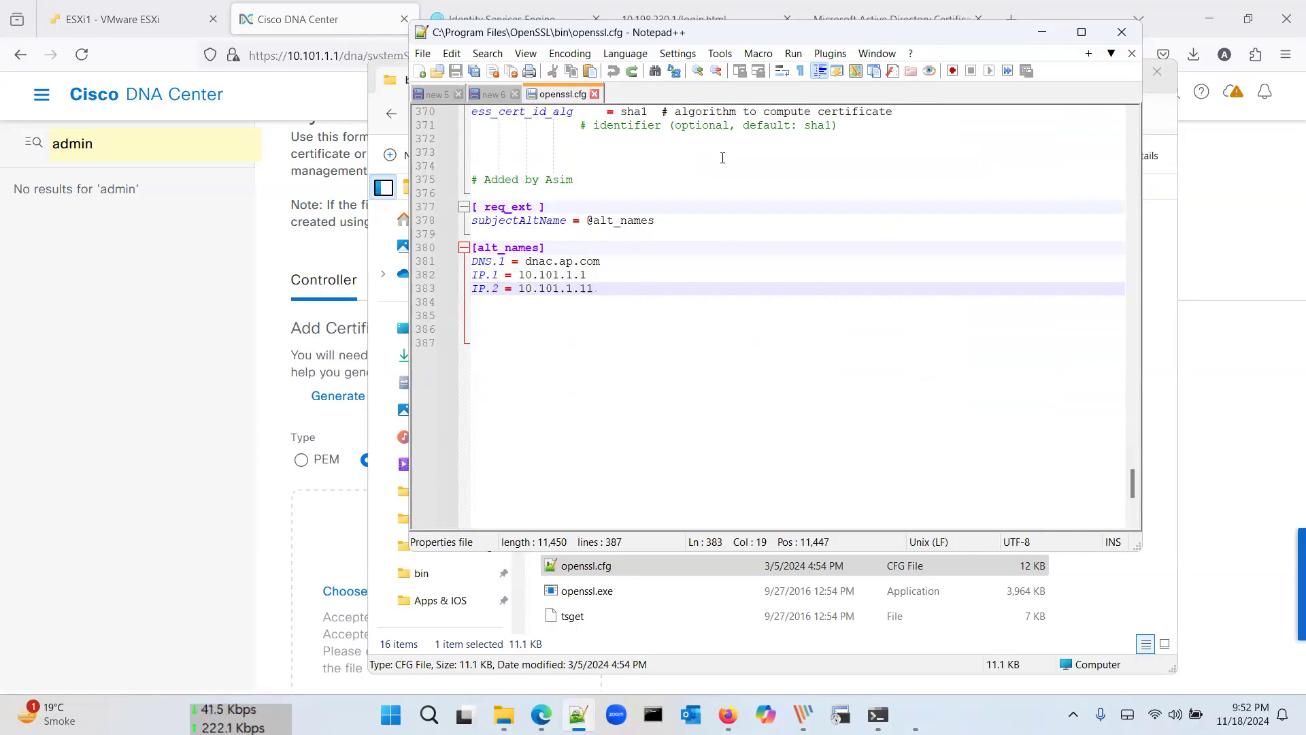
key(ctrl+w)
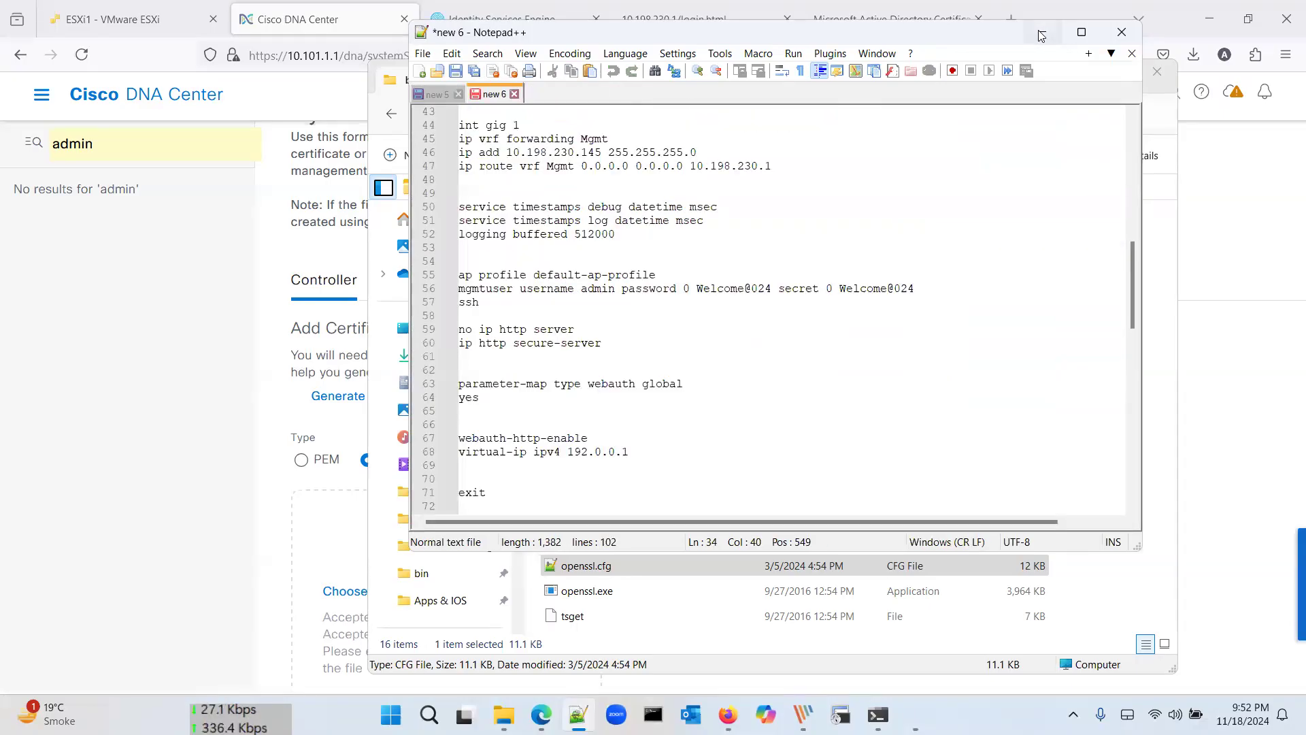
Step: Set the Add Certificate type to PEM and start browsing for the certificate file
click(1039, 36)
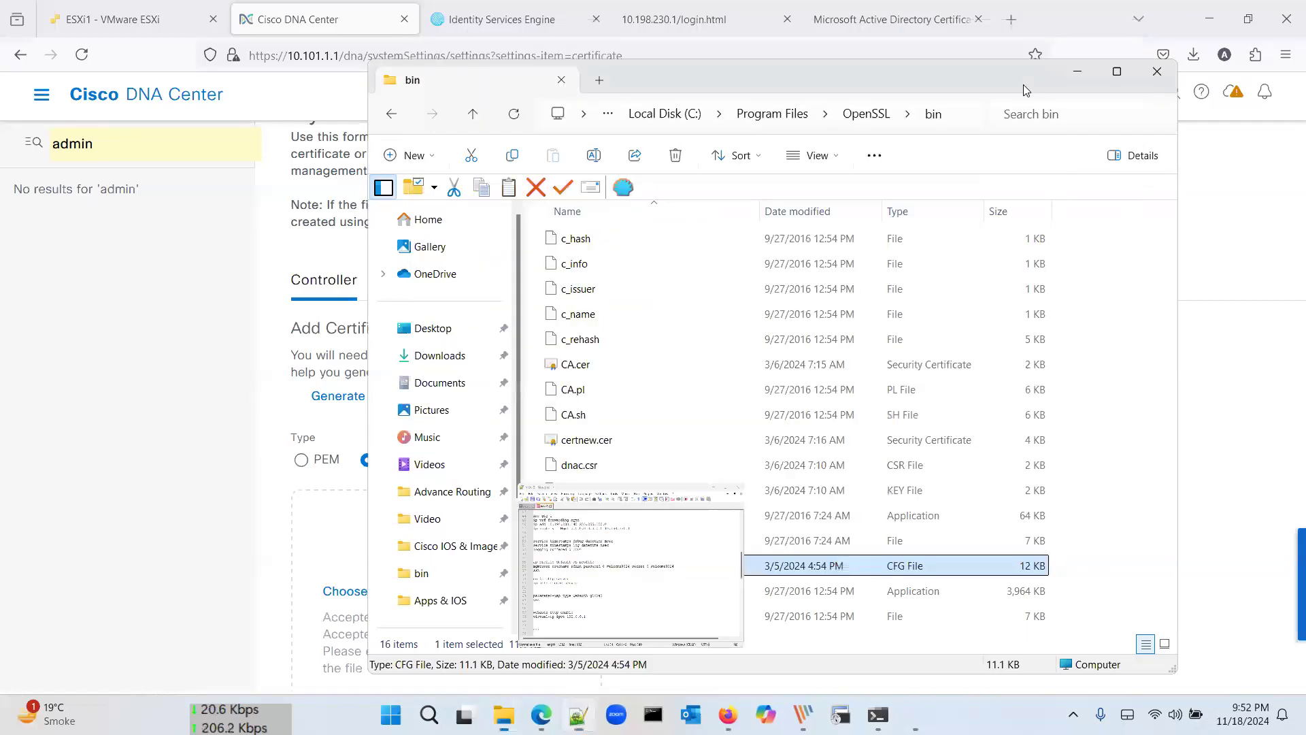
click(1076, 75)
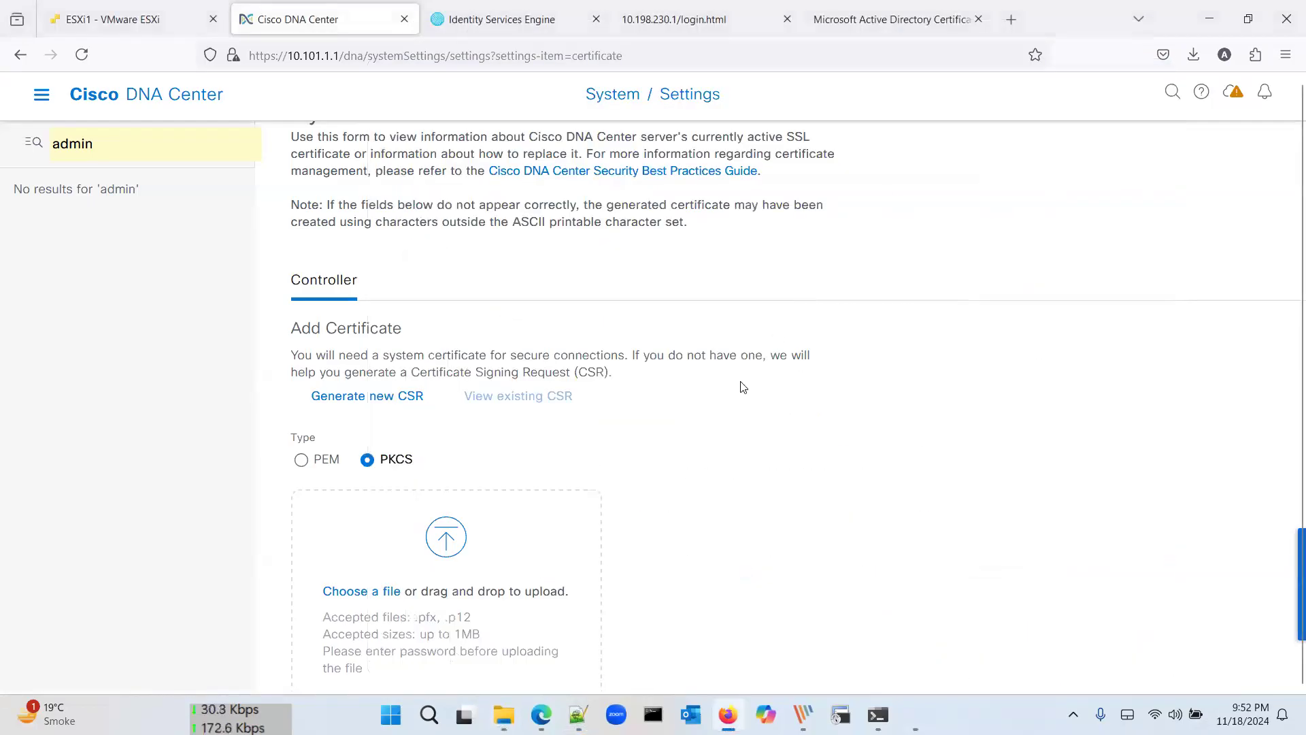
scroll(743, 388, down, 1)
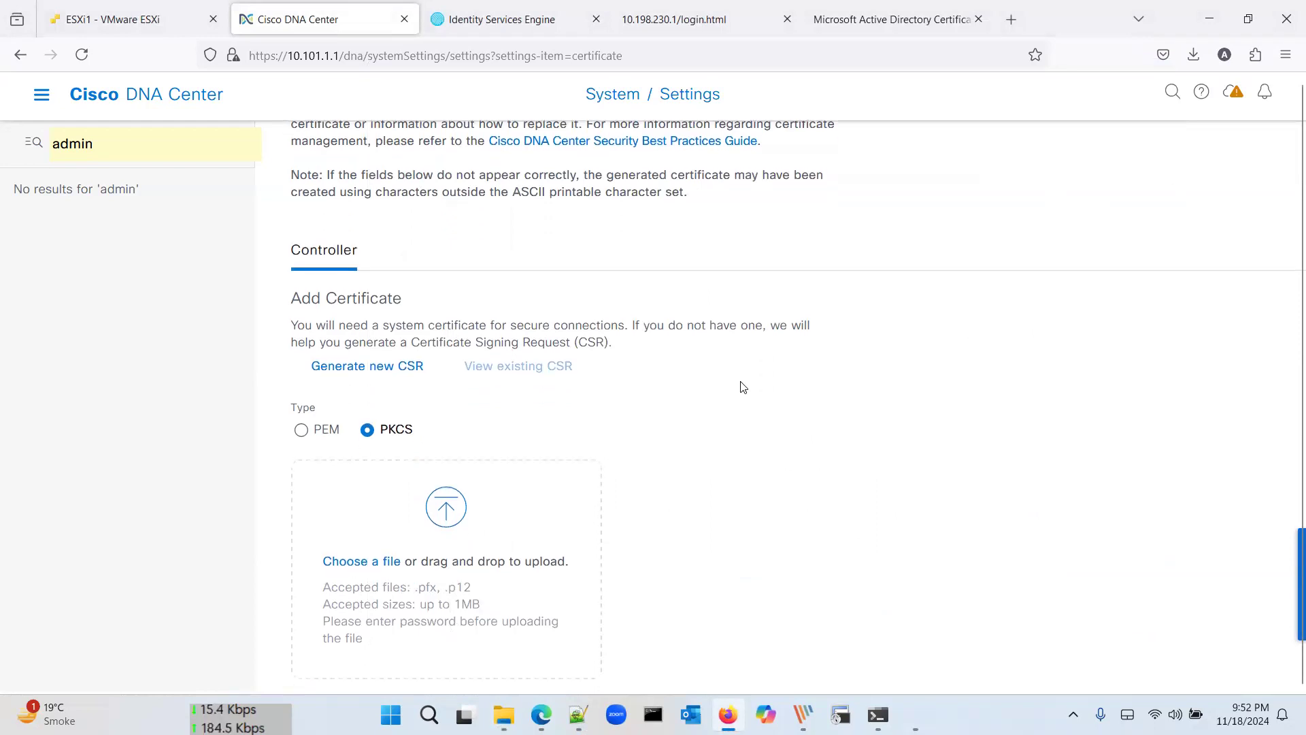
scroll(743, 387, down, 2)
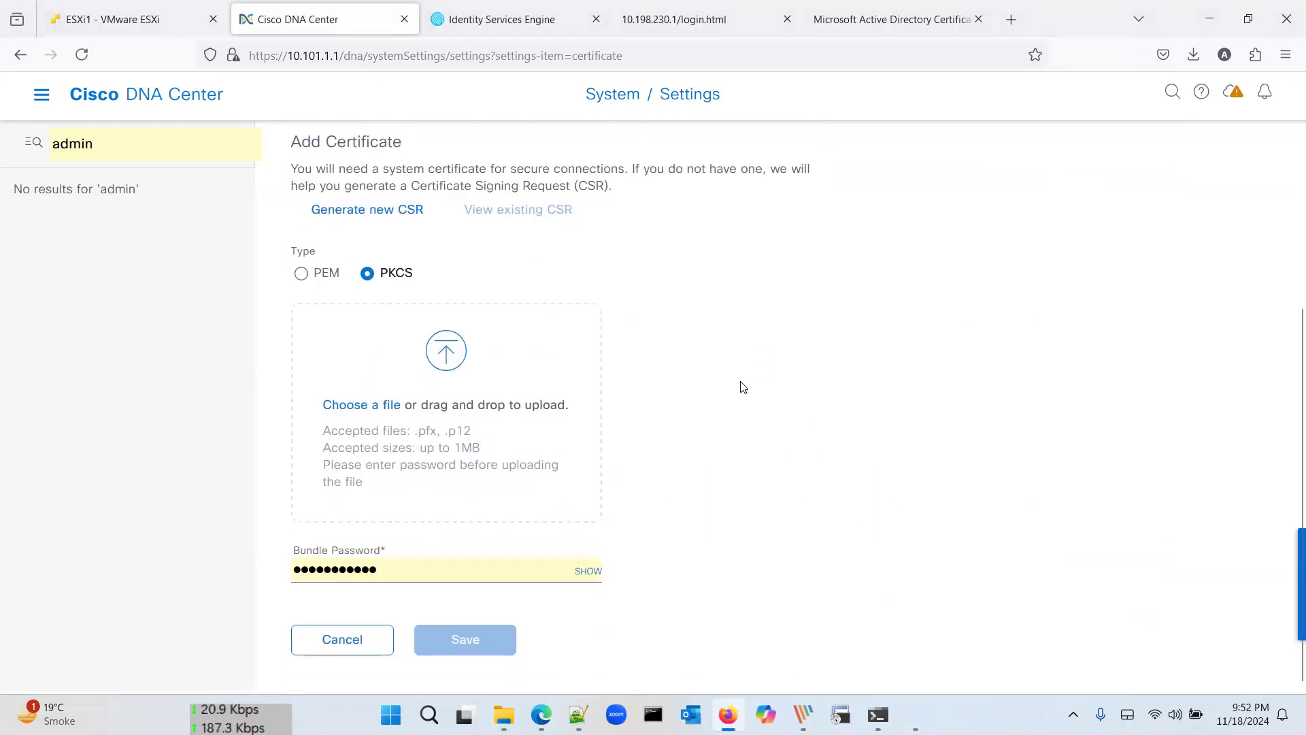
click(302, 274)
scroll(570, 338, down, 2)
click(570, 338)
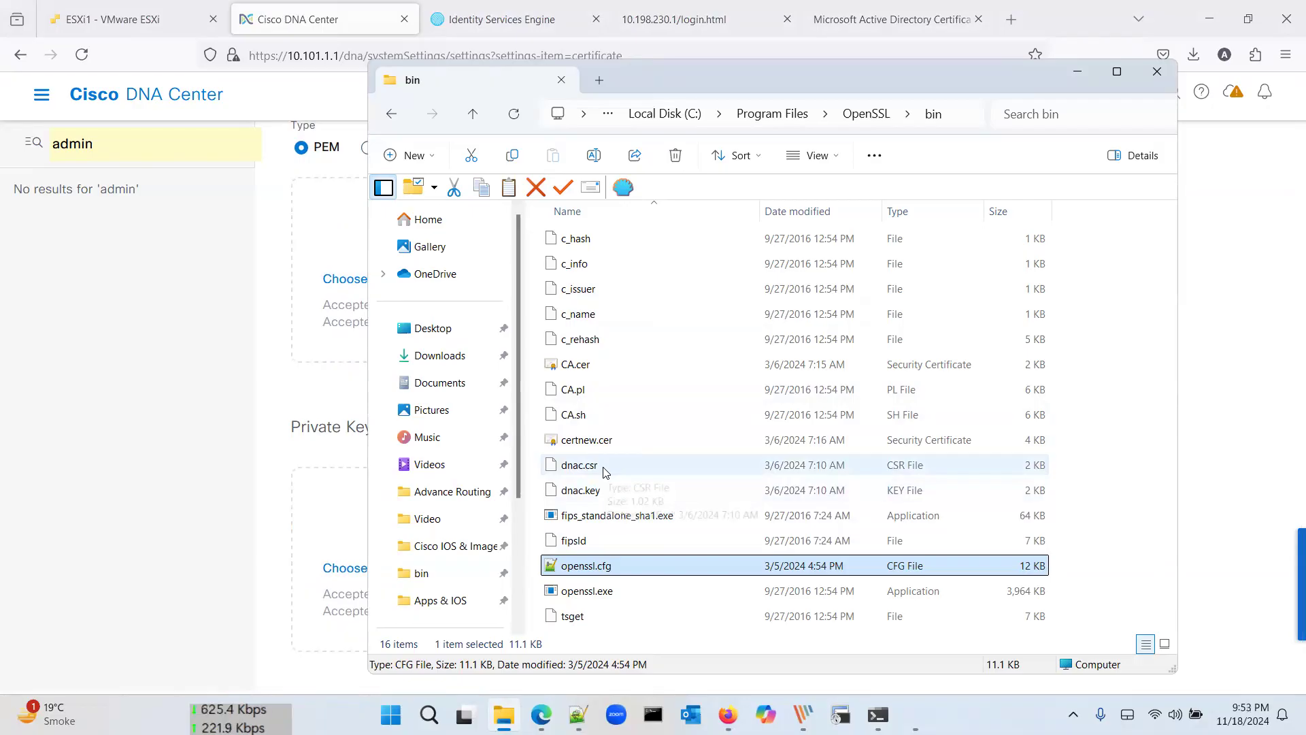
Step: Open dnac.csr in Notepad++, copy its entire certificate request, and return to the ap-DC-CA Certificate Services page
click(604, 467)
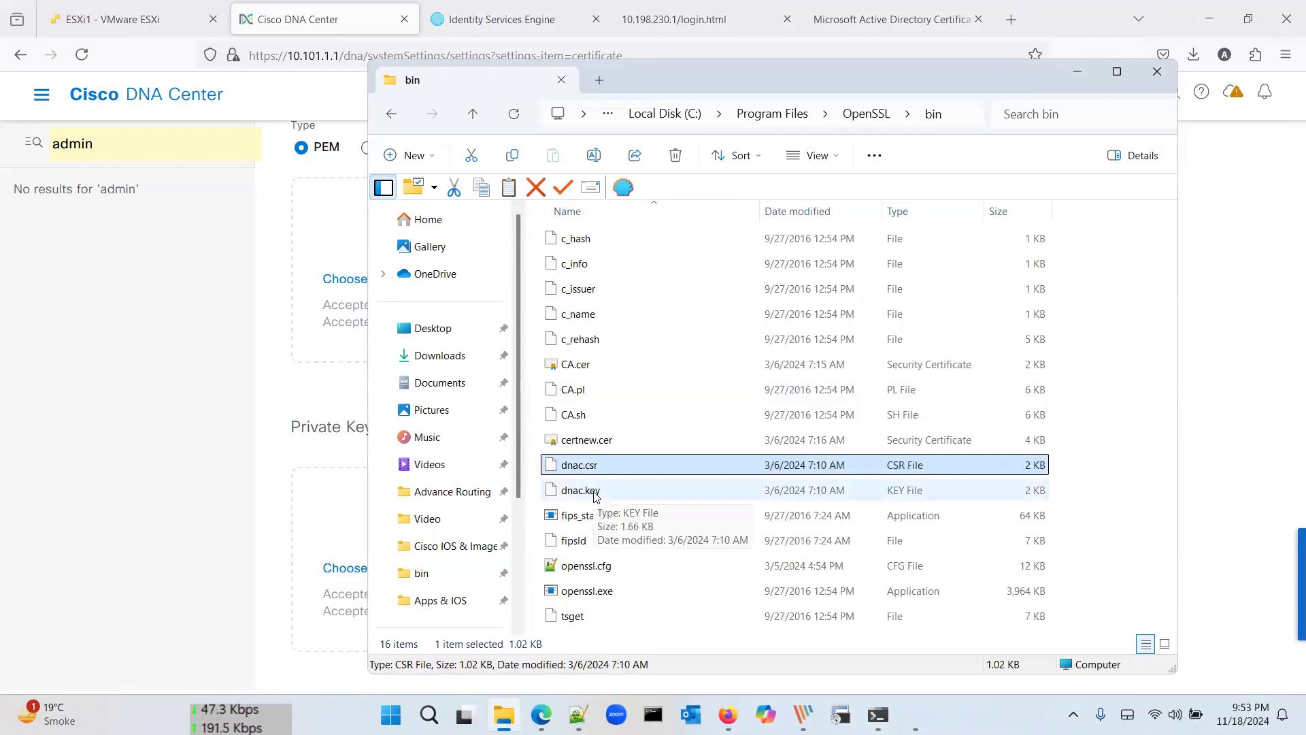
click(596, 493)
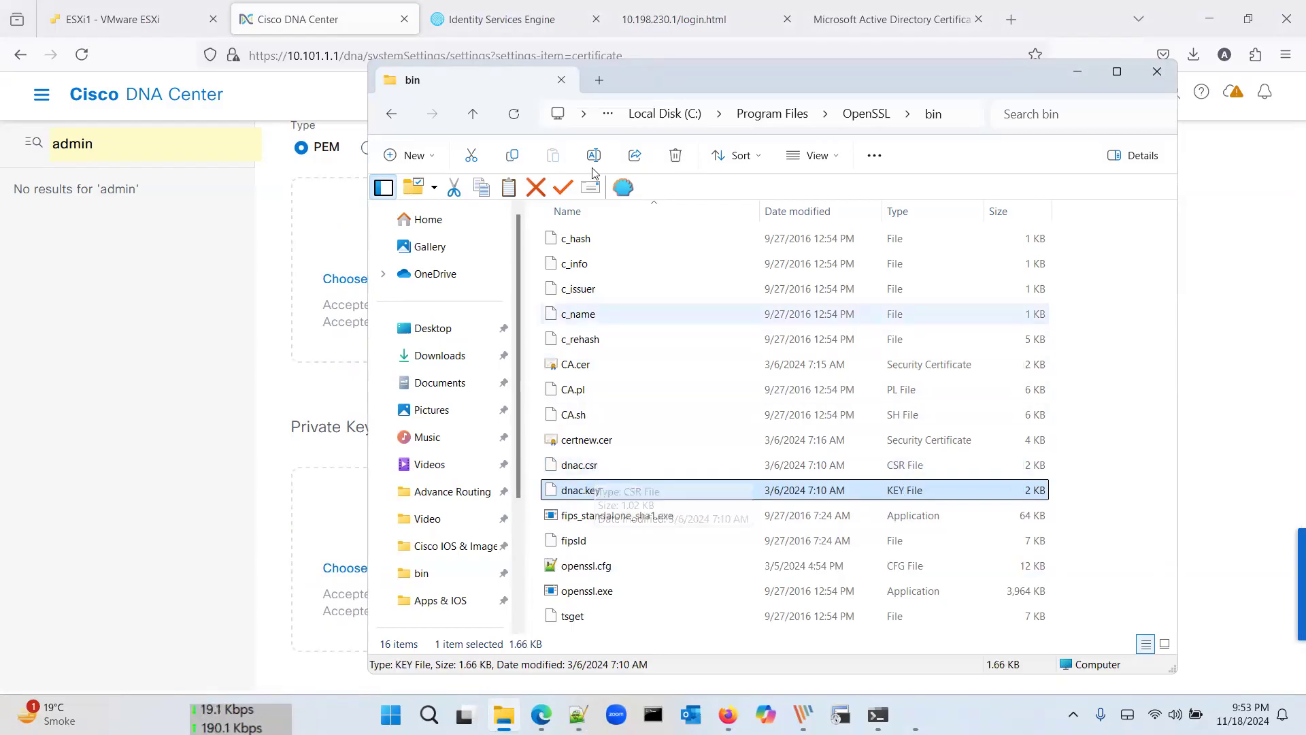
click(589, 470)
right_click(589, 470)
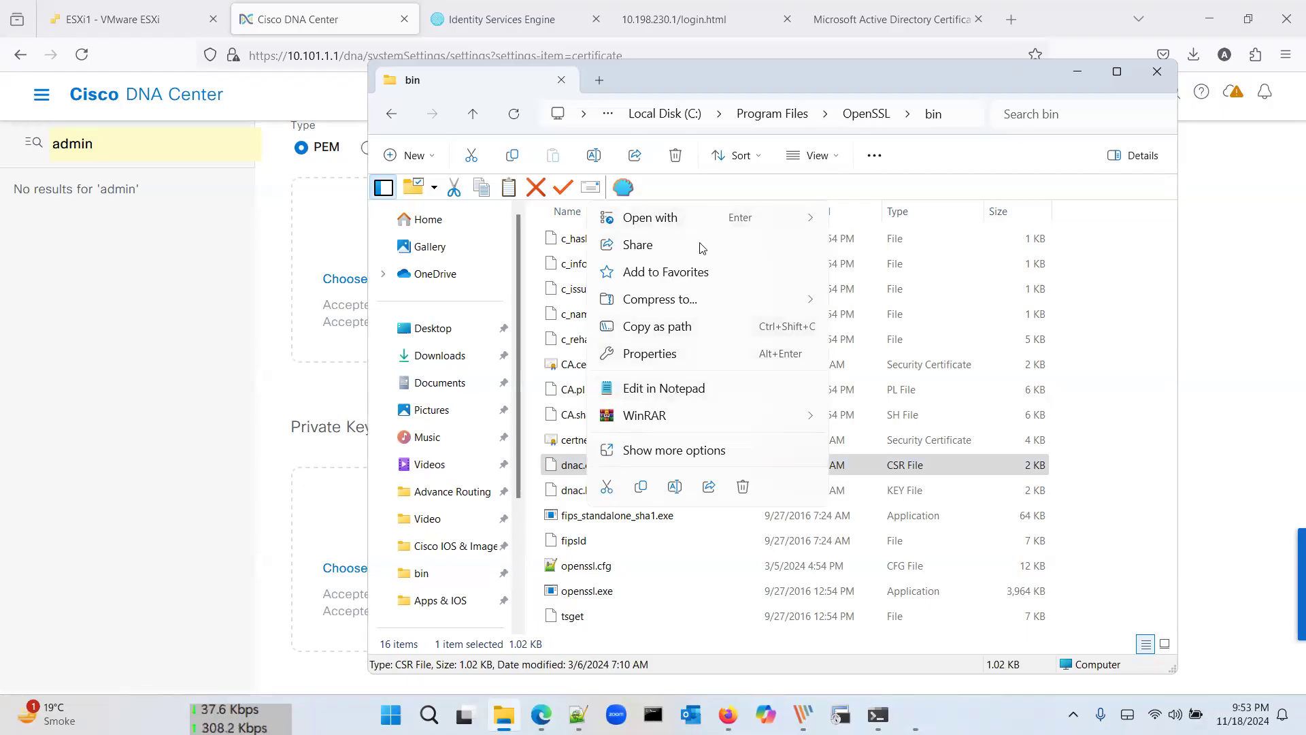
mouse_move(707, 220)
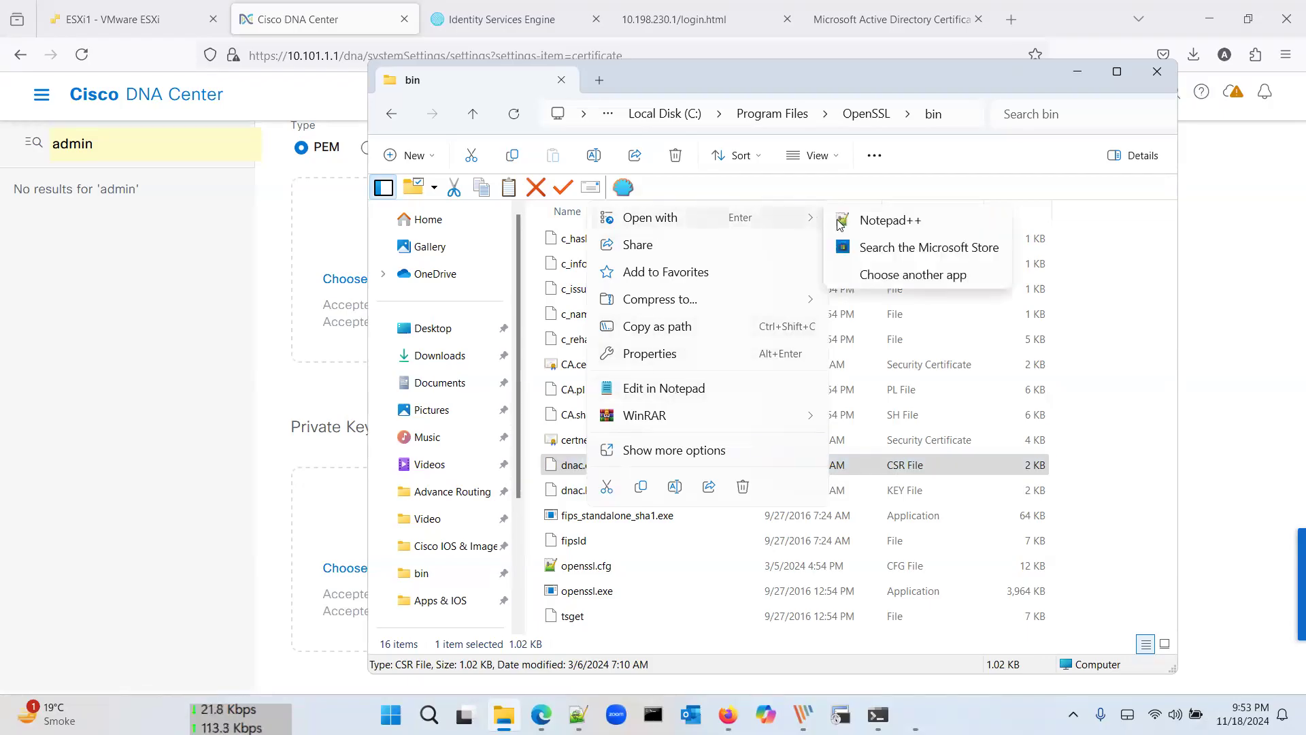
click(877, 218)
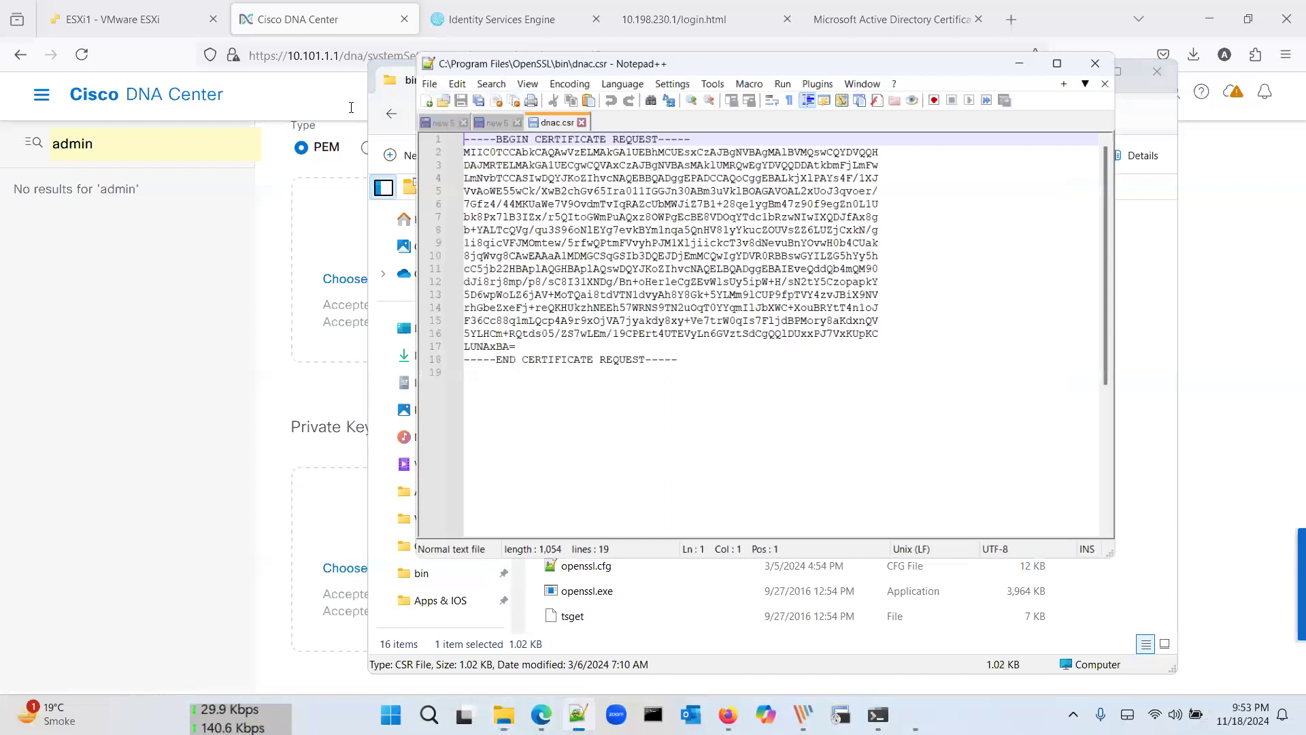
key(ctrl+a)
click(843, 10)
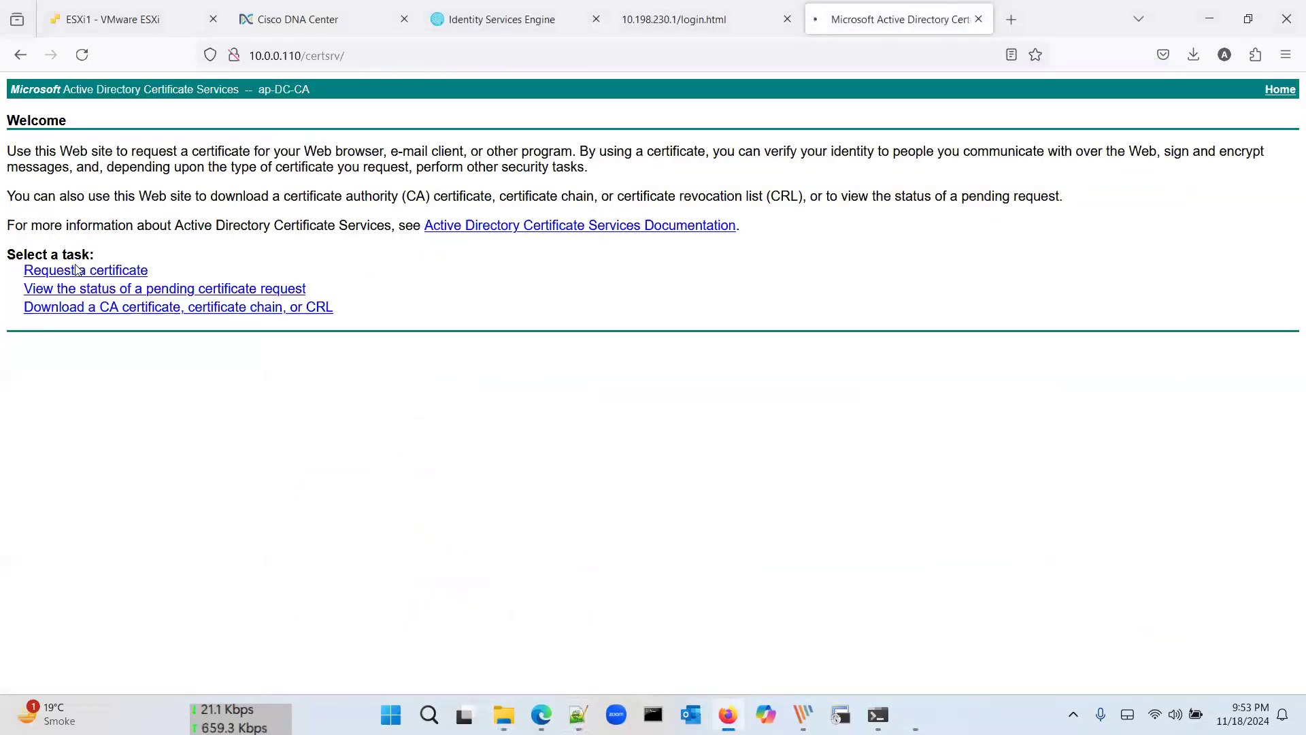
Step: Submit an advanced certificate request with the pasted CSR using the DNAC template
click(77, 270)
click(153, 206)
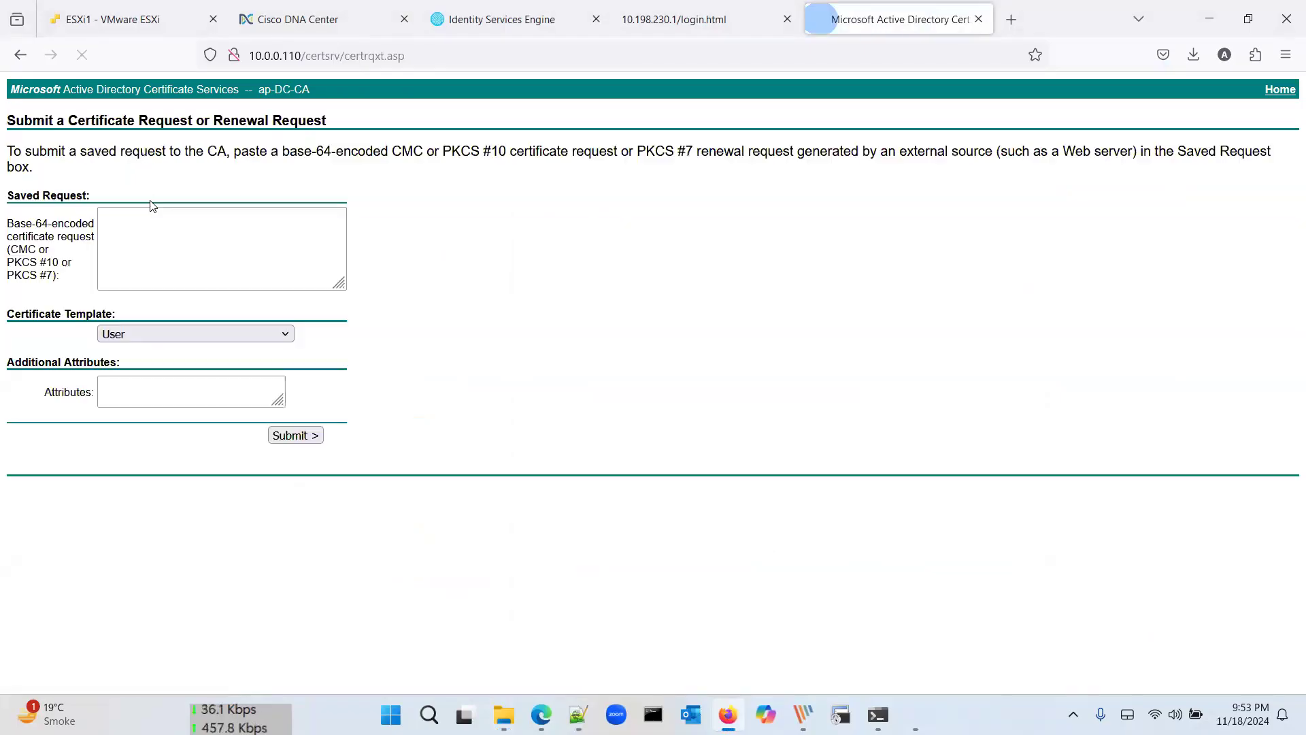
click(170, 243)
key(ctrl+v)
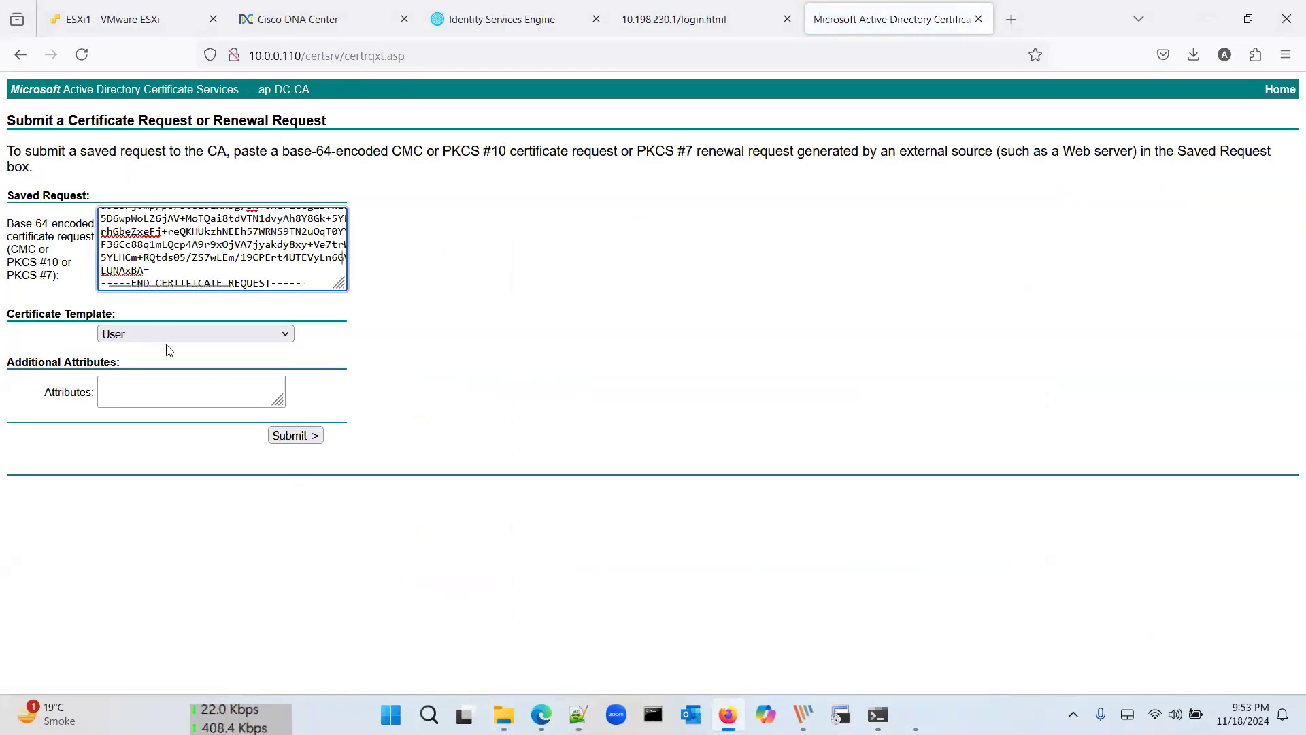
click(183, 331)
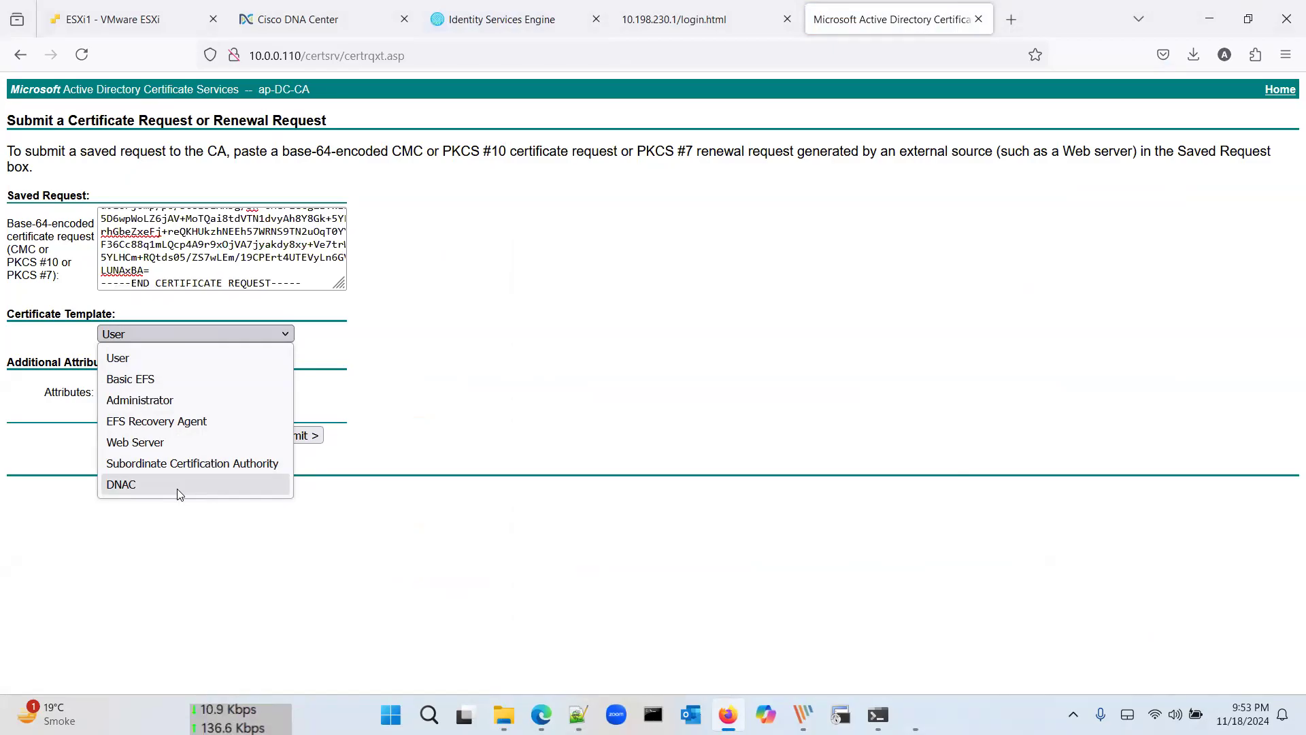
click(177, 489)
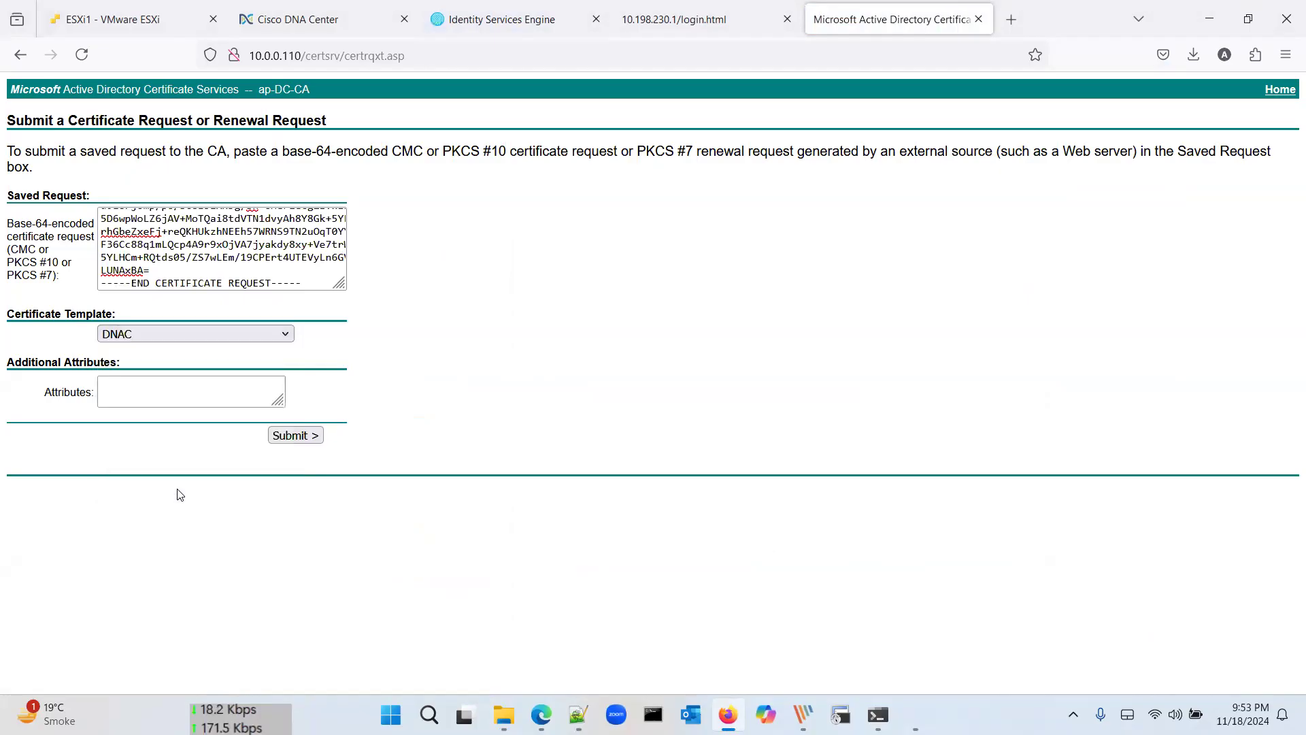
click(307, 436)
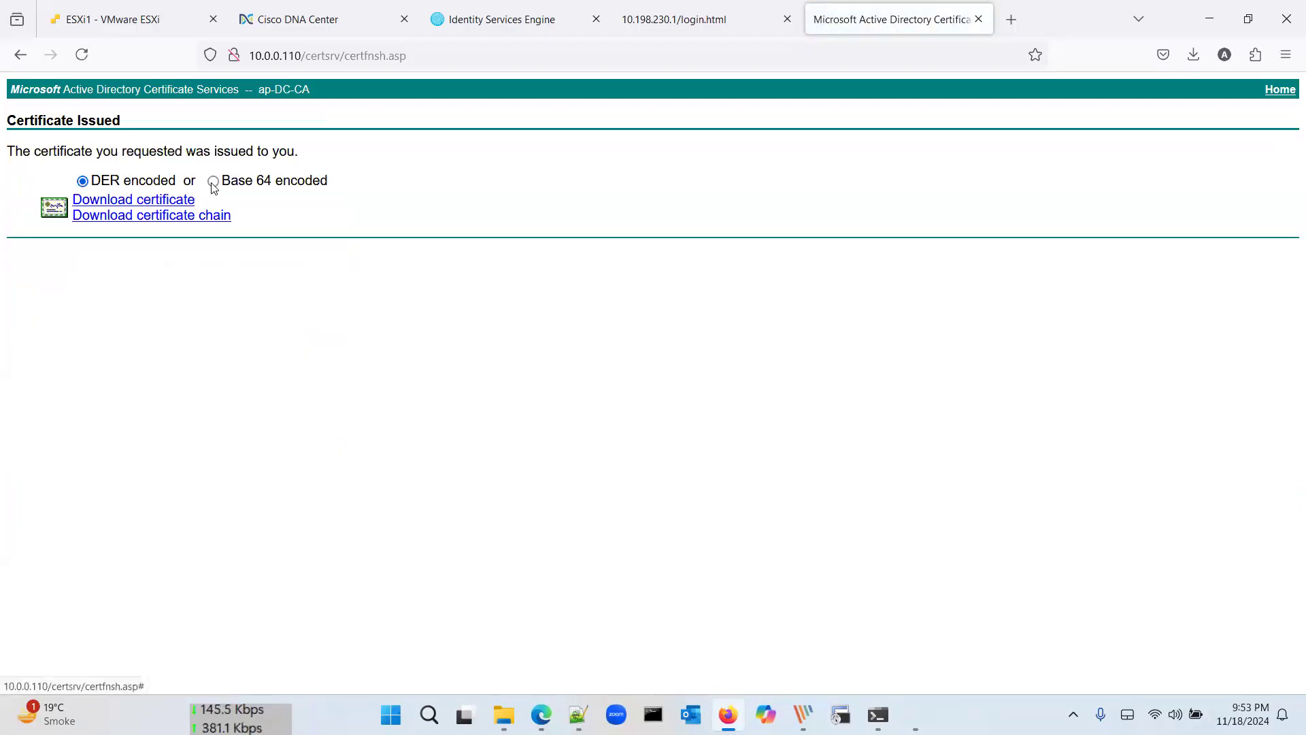
Step: Download the issued certificate in Base 64 encoding and save it as abc.cer
click(213, 182)
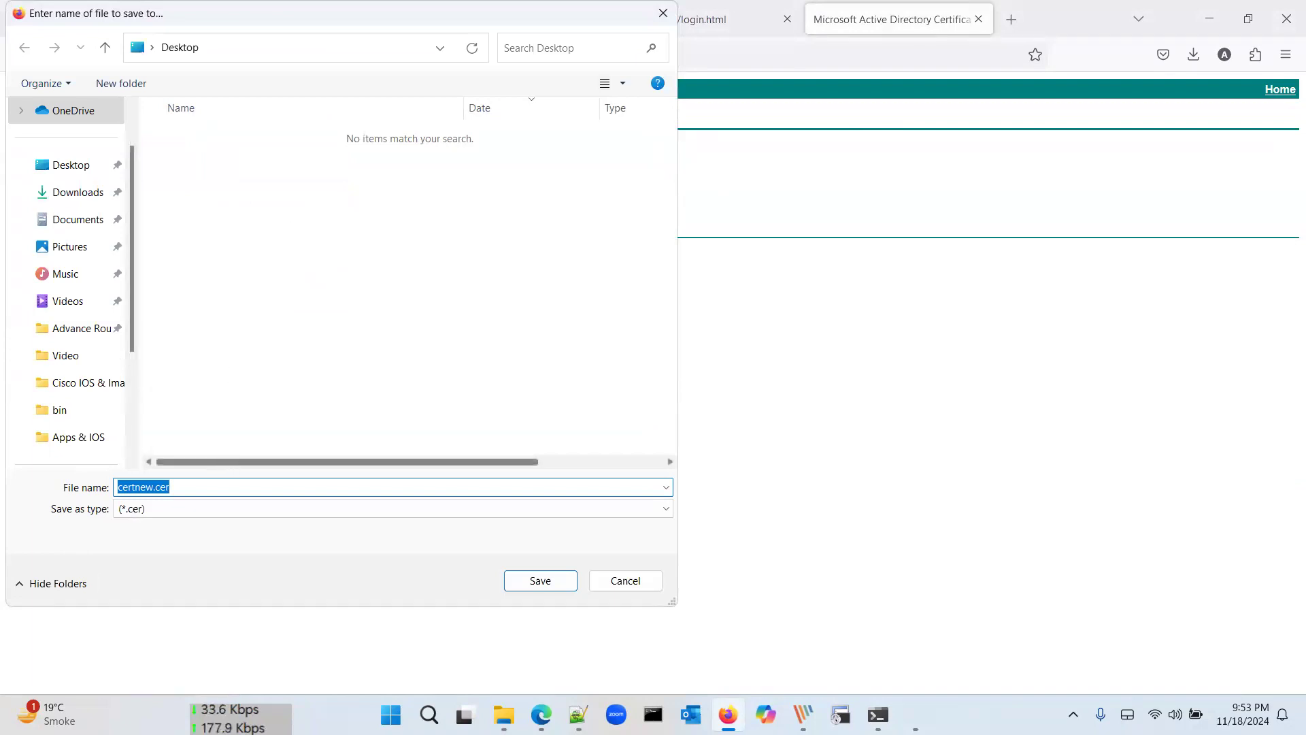
text(abc.cer)
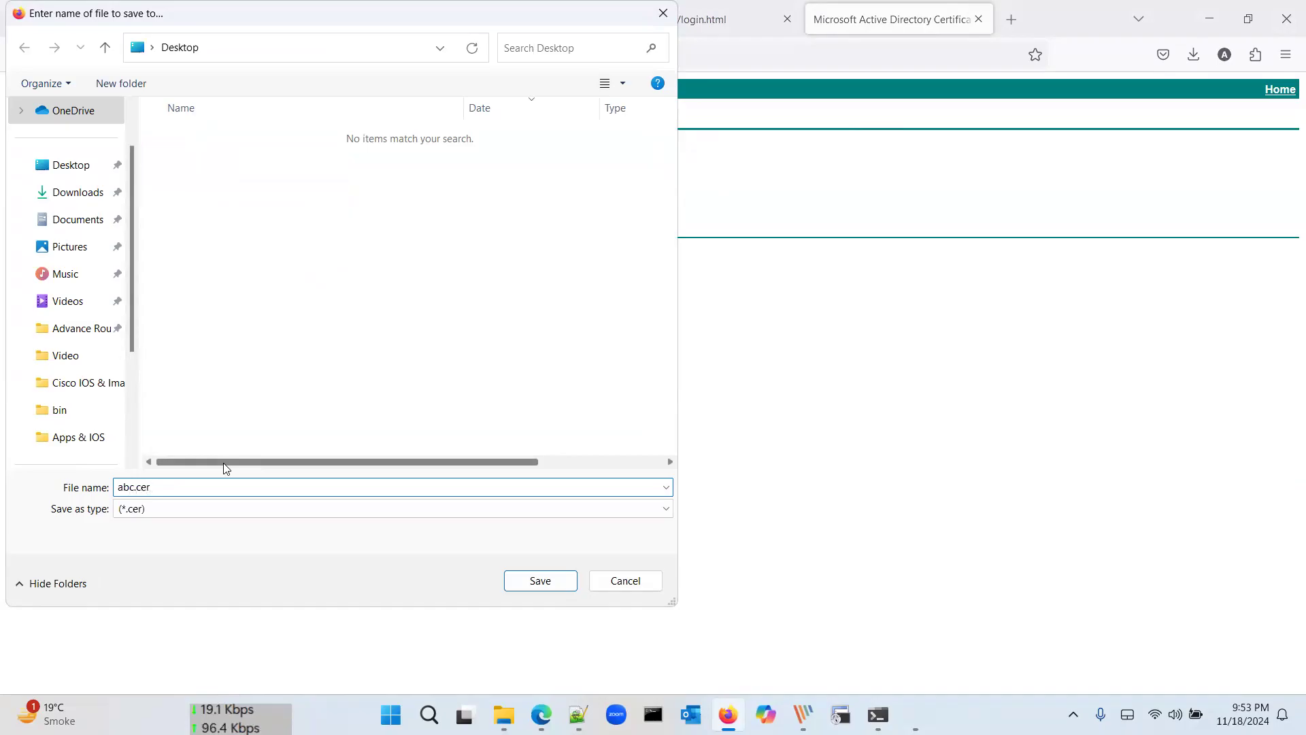
key(Return)
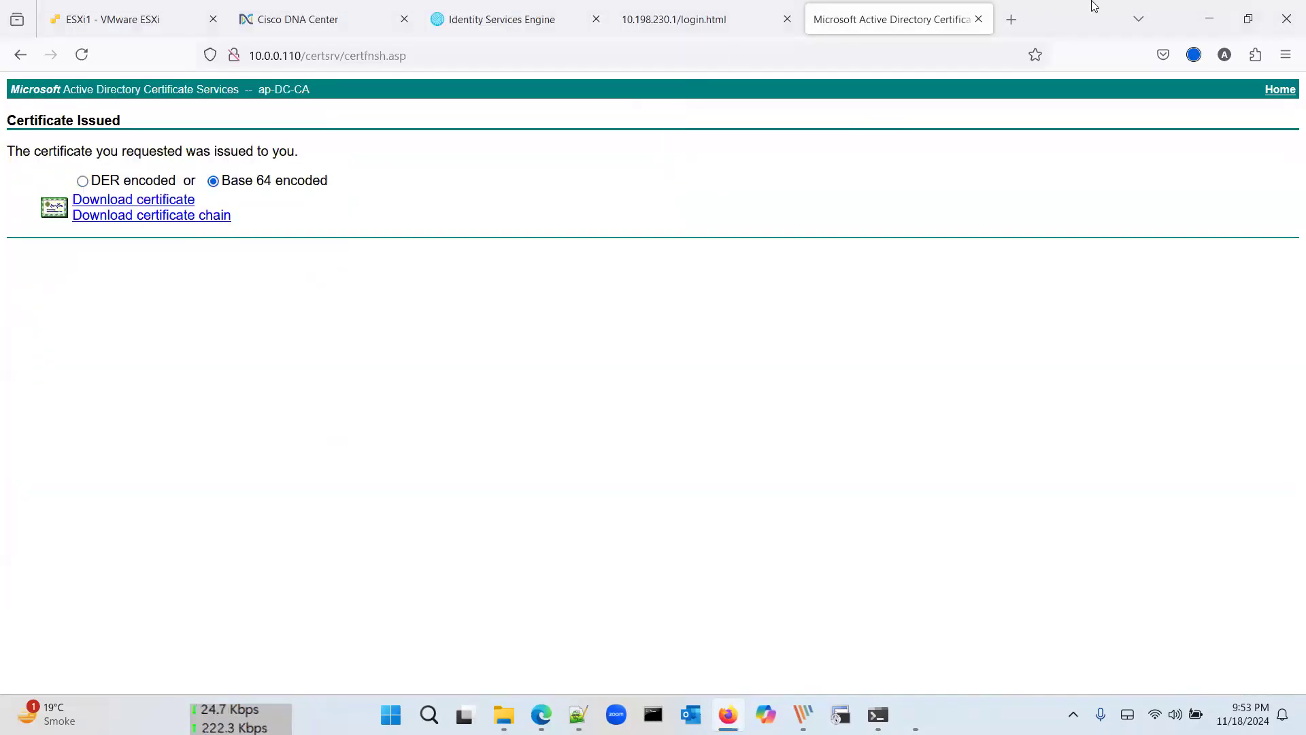
Step: Close dnac.csr in Notepad++ and close the Network Connections window
click(1214, 15)
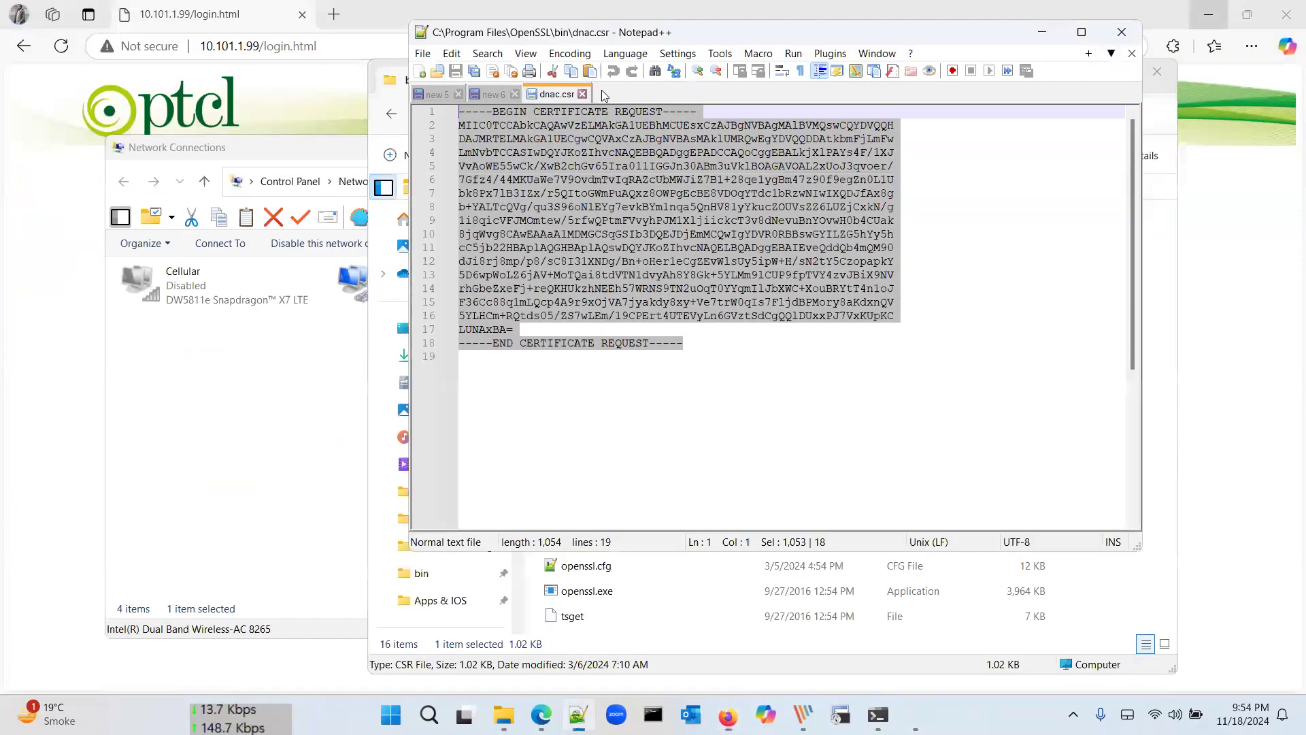
click(584, 94)
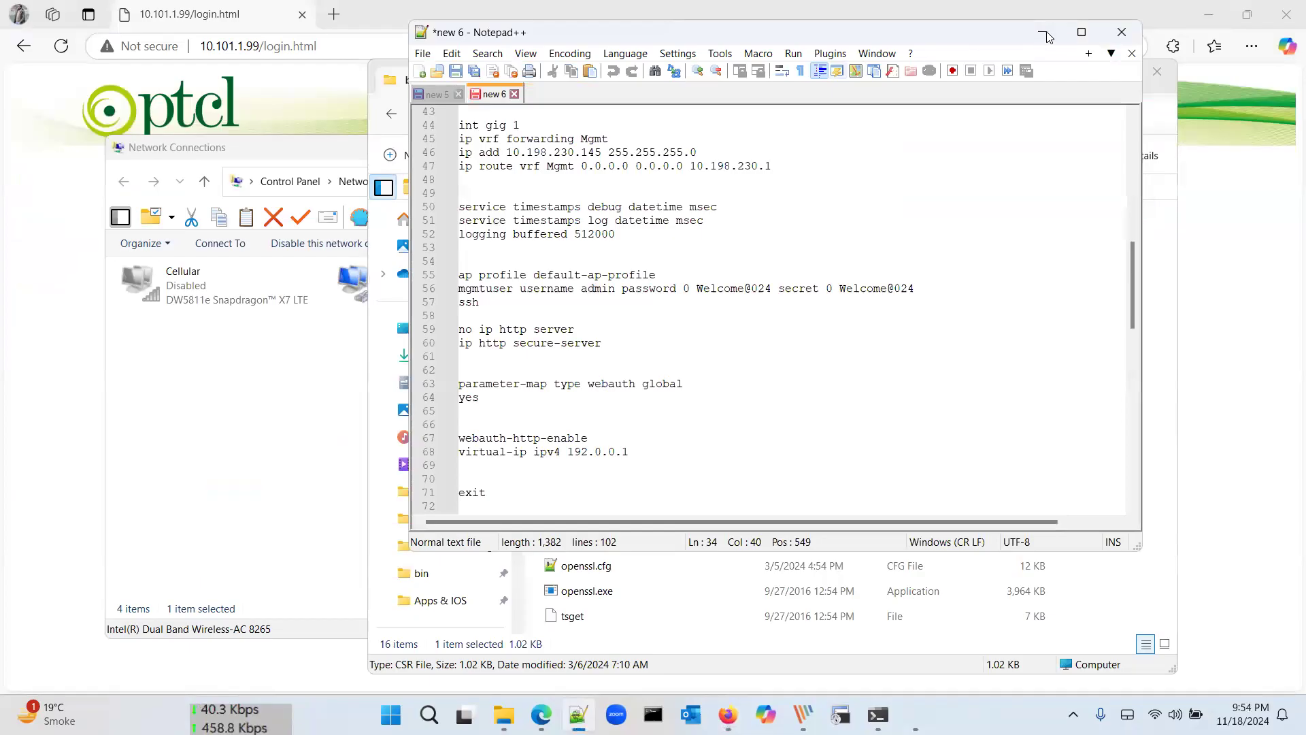
key(alt+Tab)
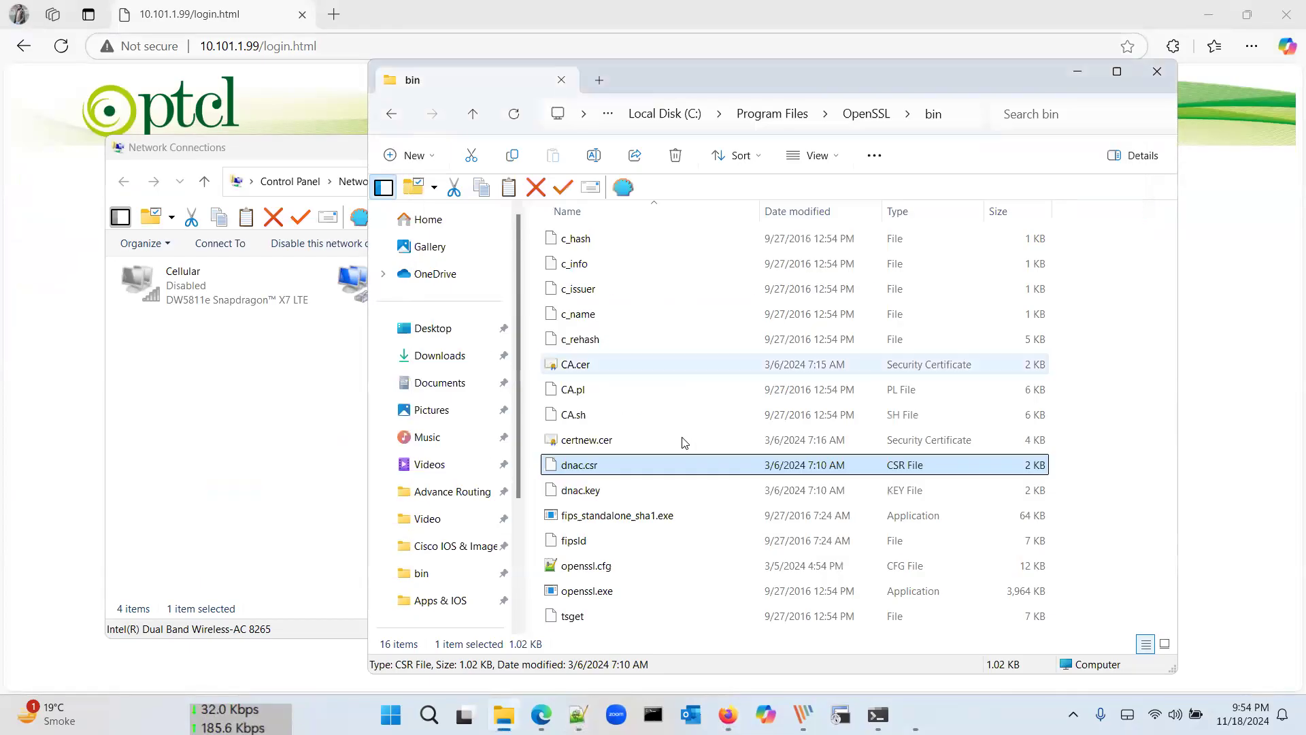
key(alt+Tab)
click(1041, 151)
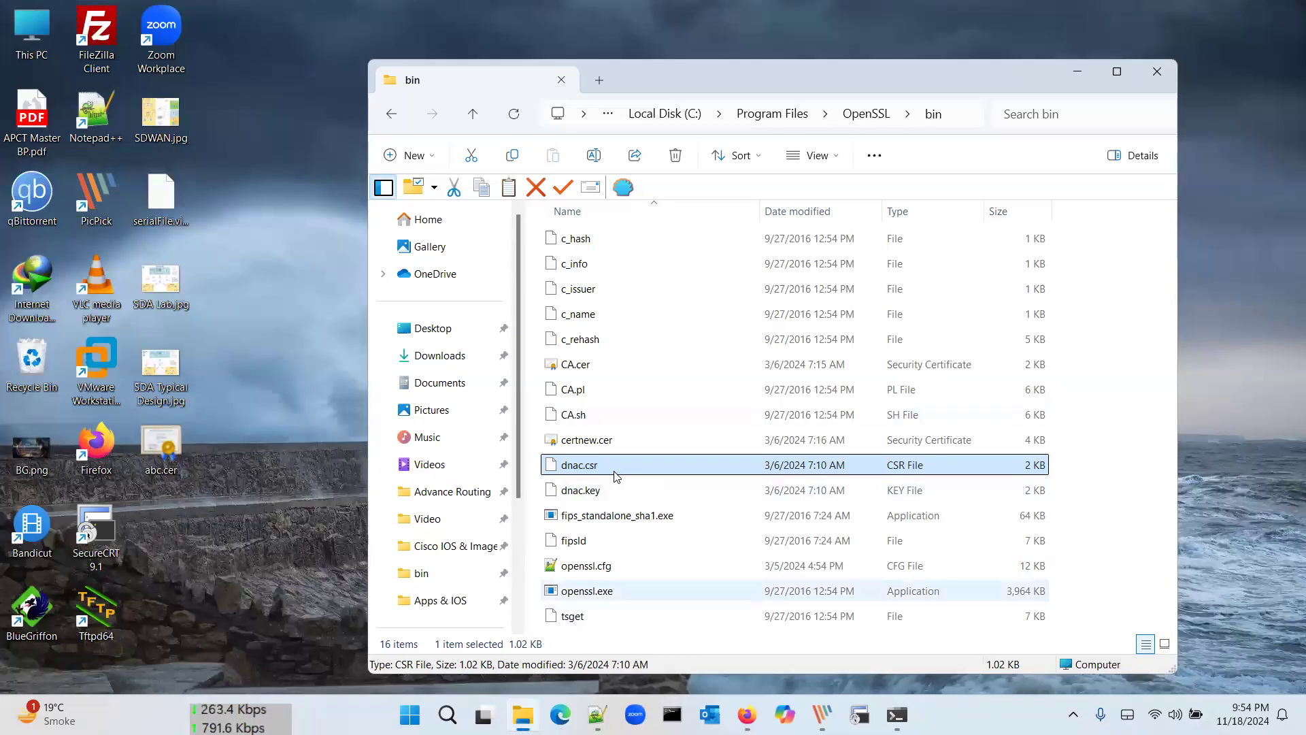
Step: Locate certnew.cer in the OpenSSL bin folder and go back to the Certificate Issued page
click(597, 491)
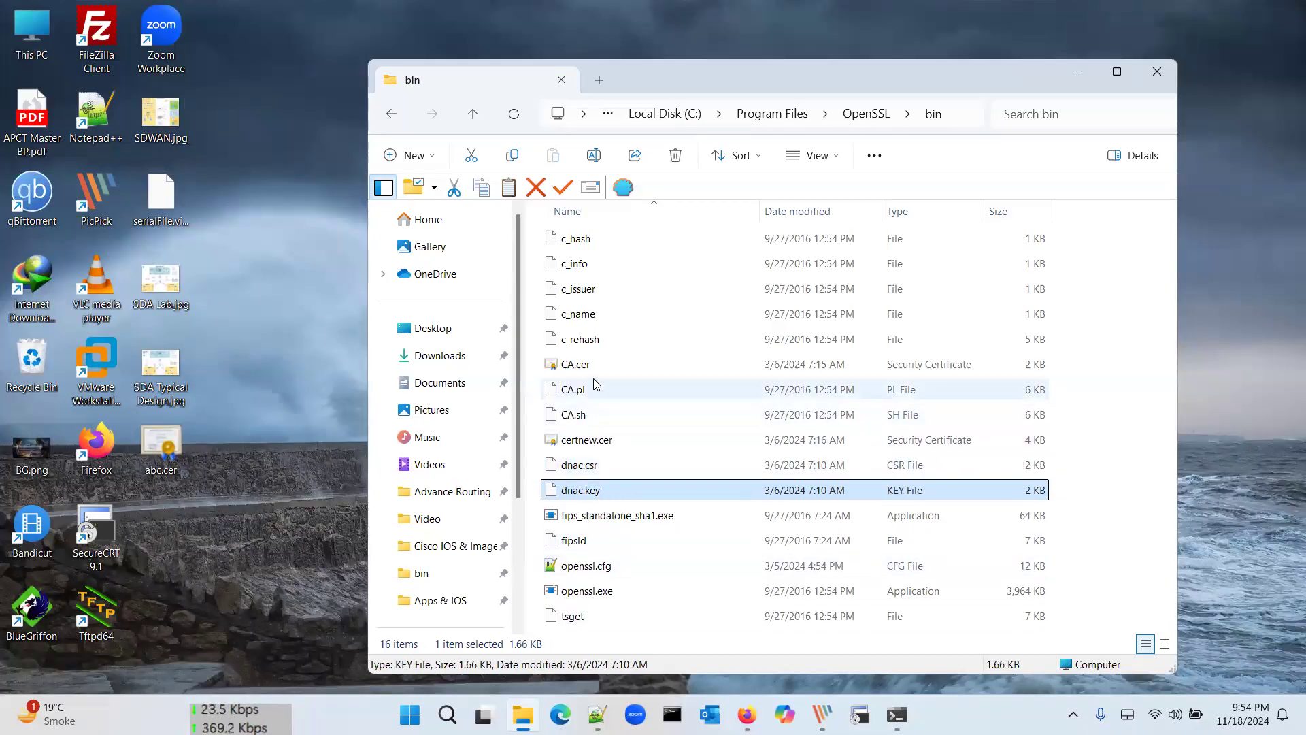
click(601, 444)
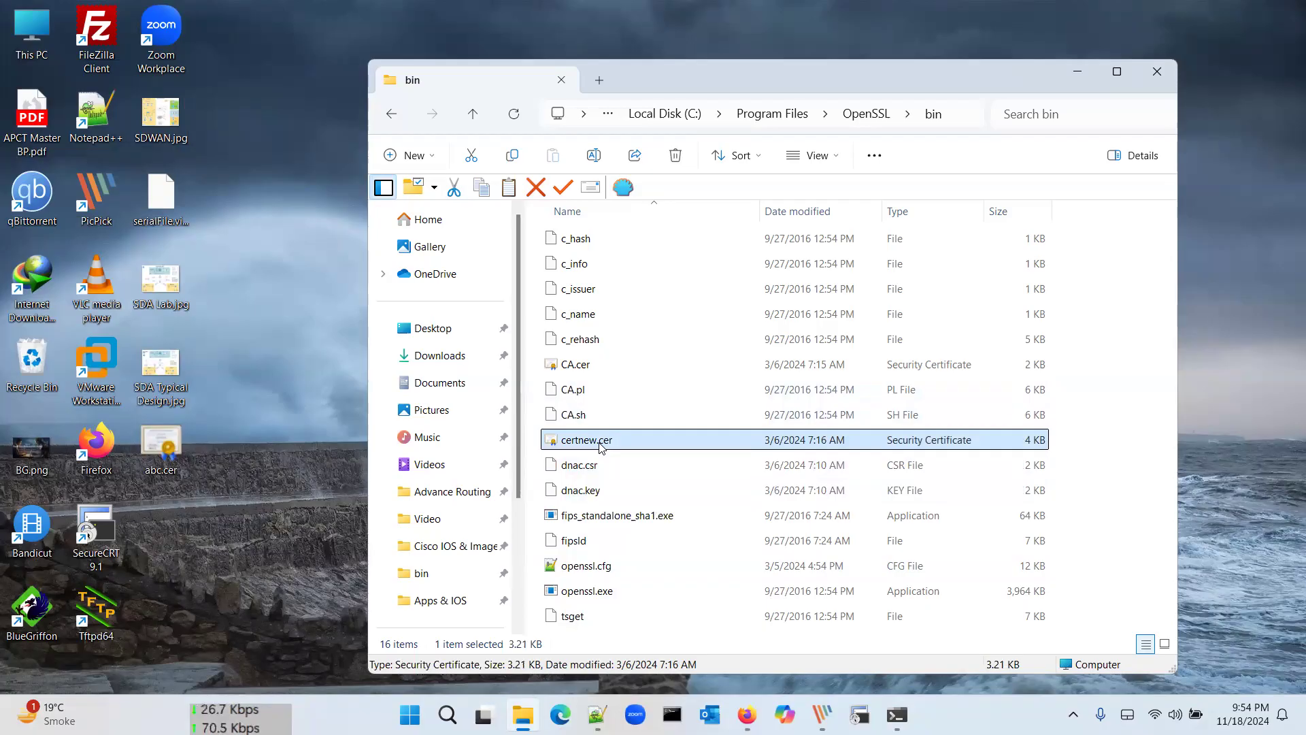
click(747, 715)
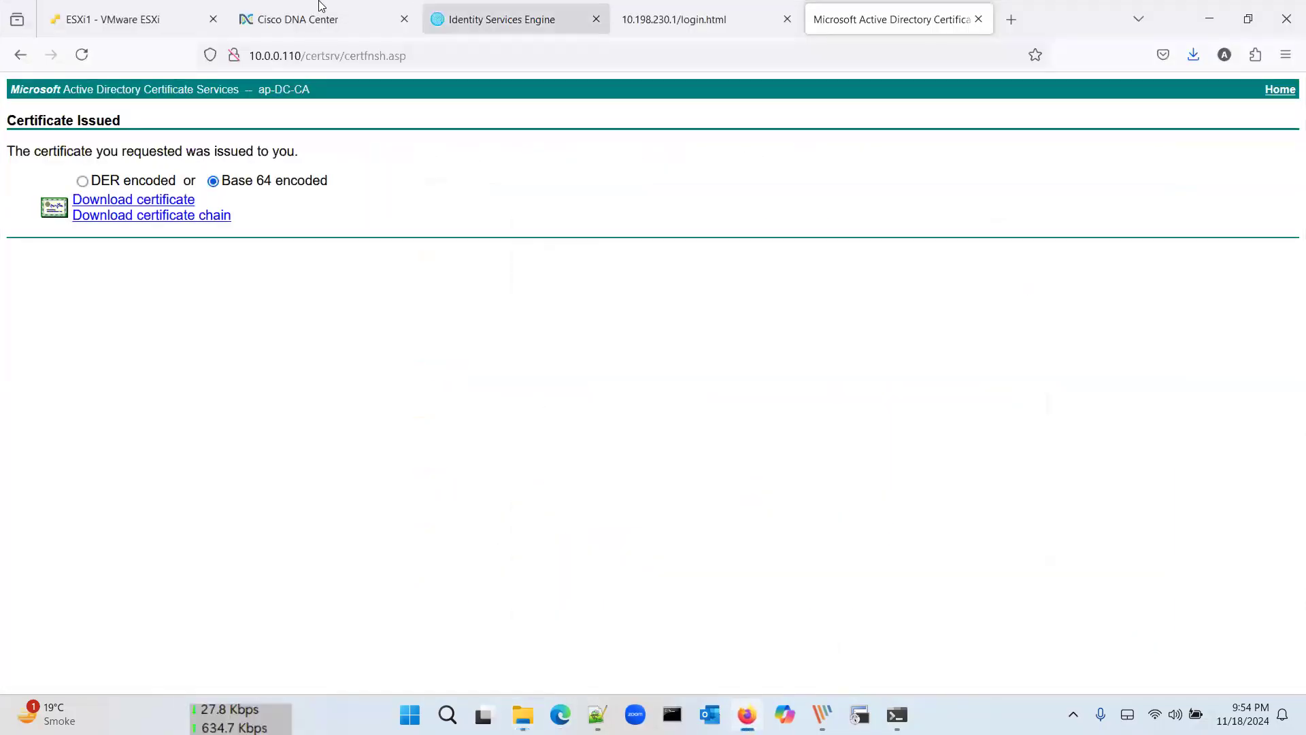
Step: Drag certnew.cer and dnac.key from the bin folder into DNA Center's certificate and private key upload areas
click(319, 7)
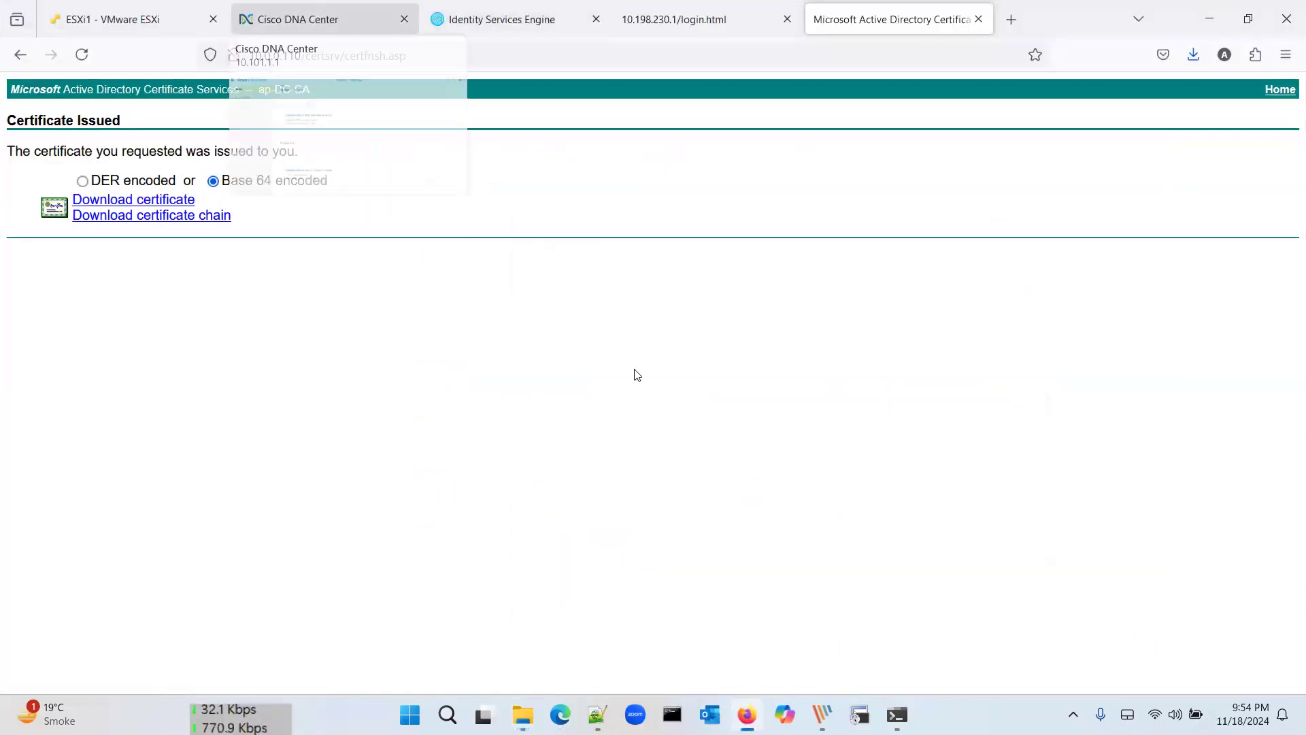
click(525, 714)
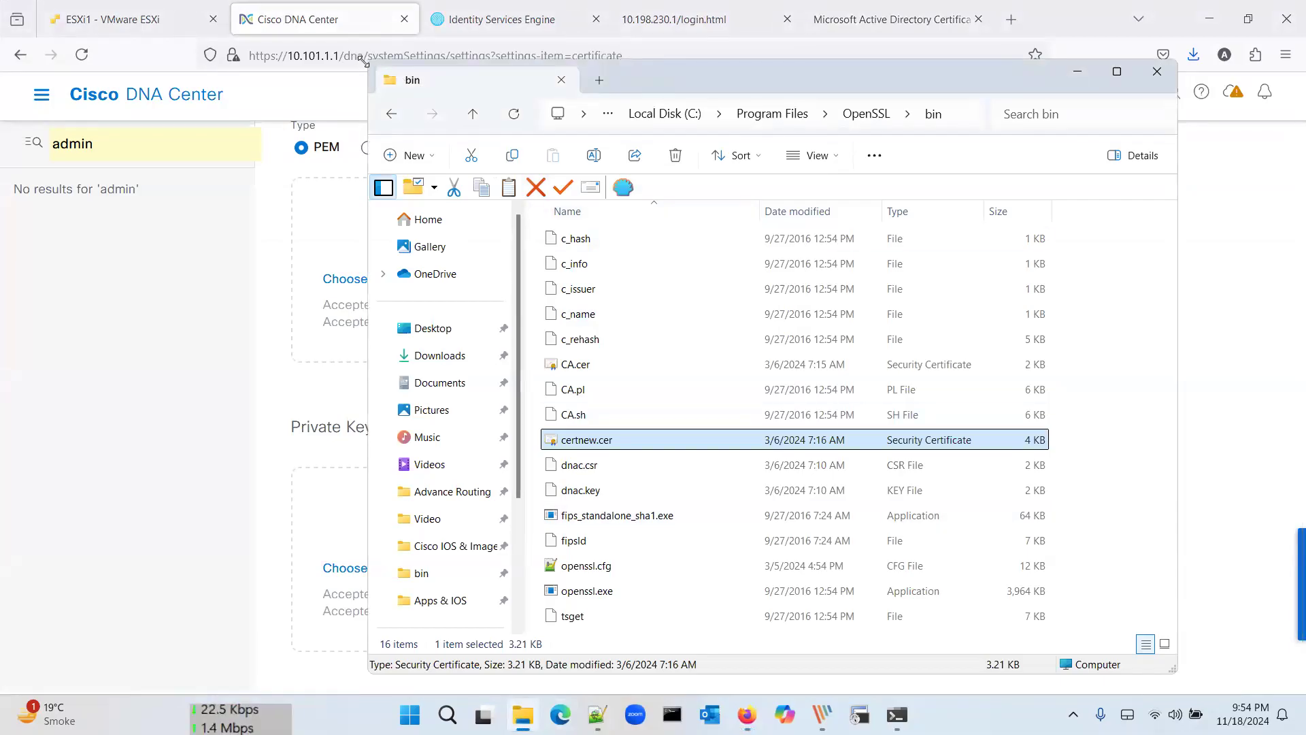
drag(369, 61, 956, 114)
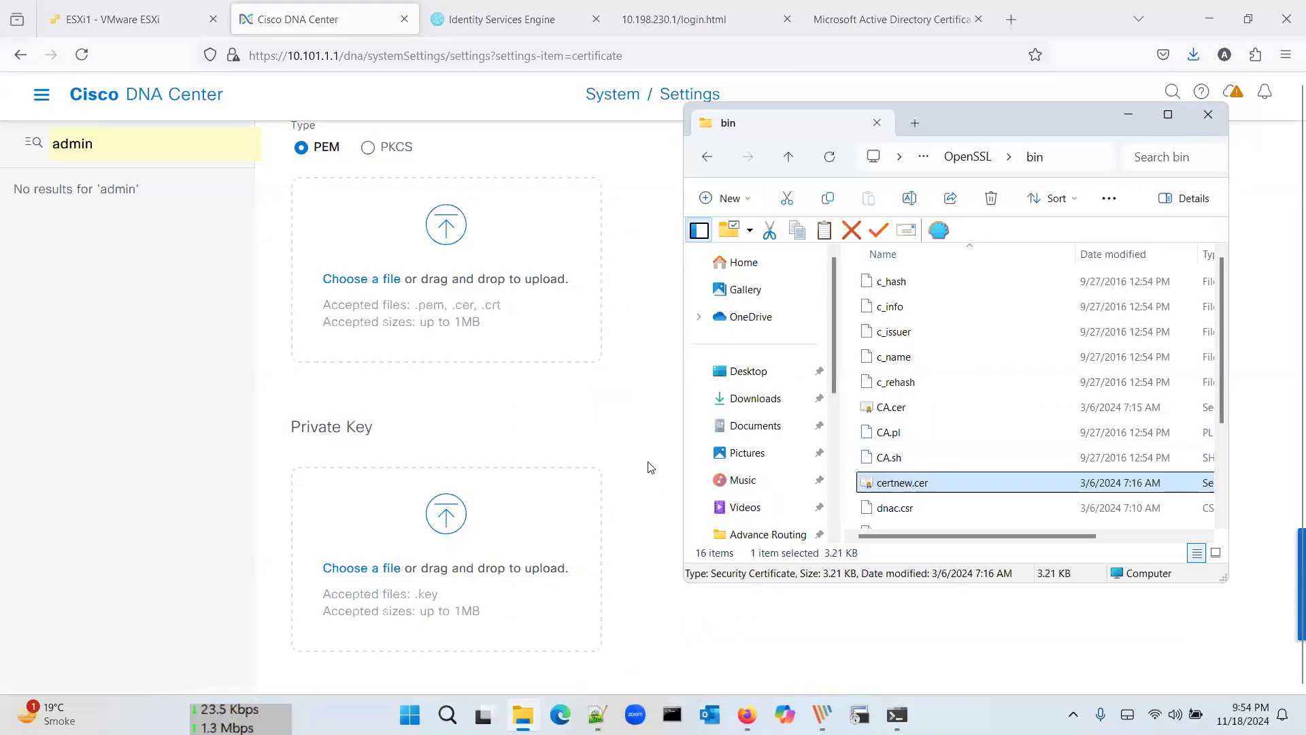
drag(463, 282, 468, 286)
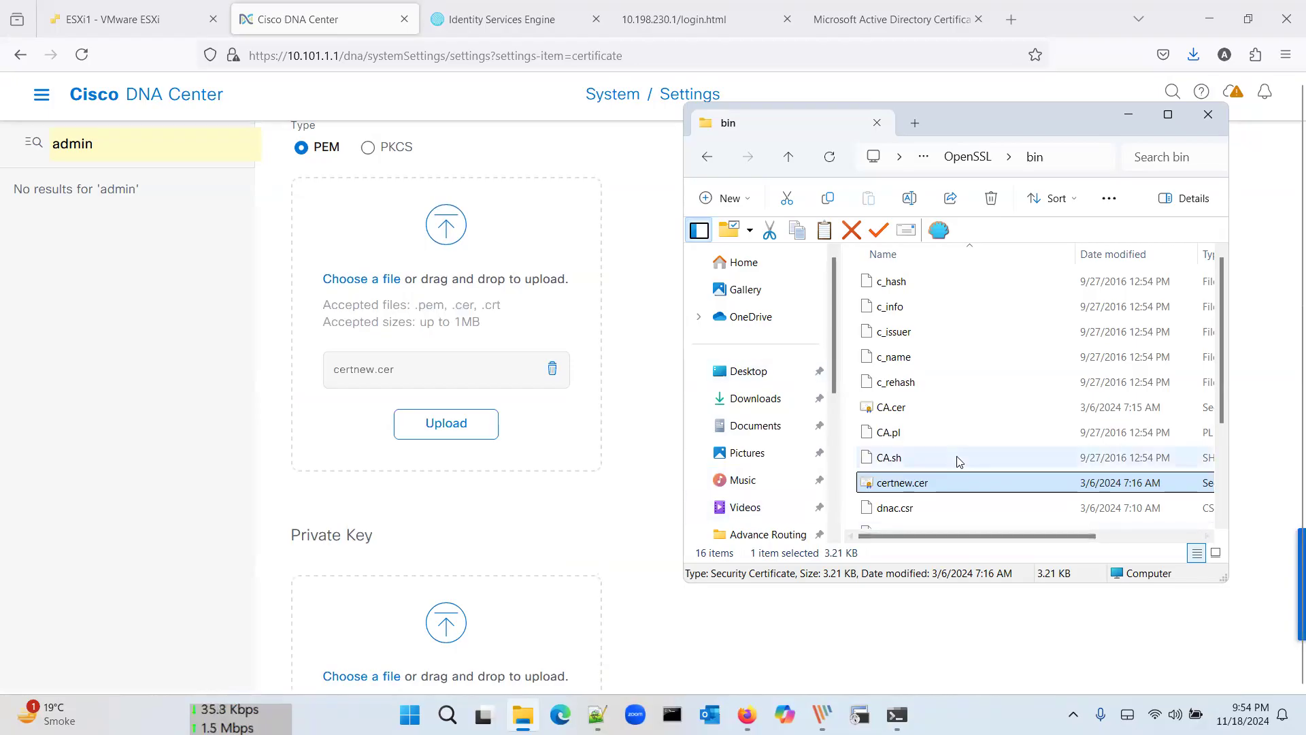
scroll(978, 438, down, 2)
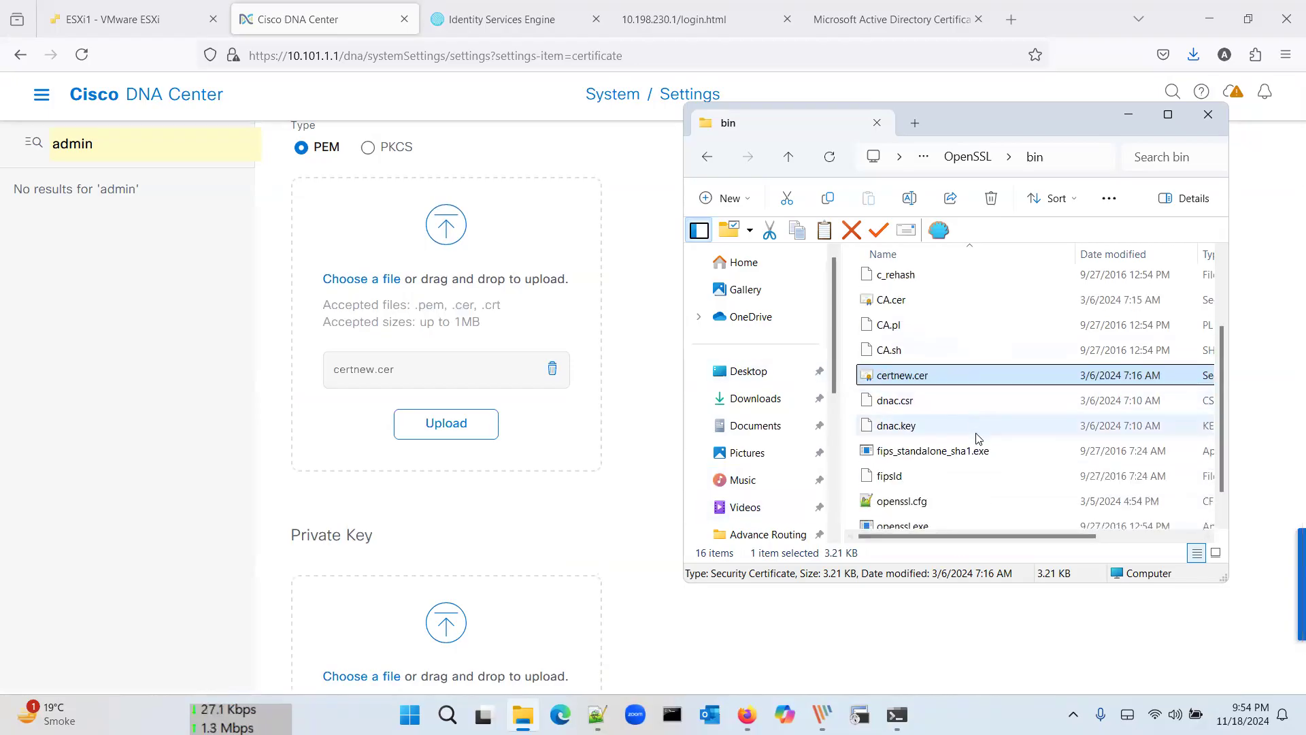
drag(903, 408, 517, 633)
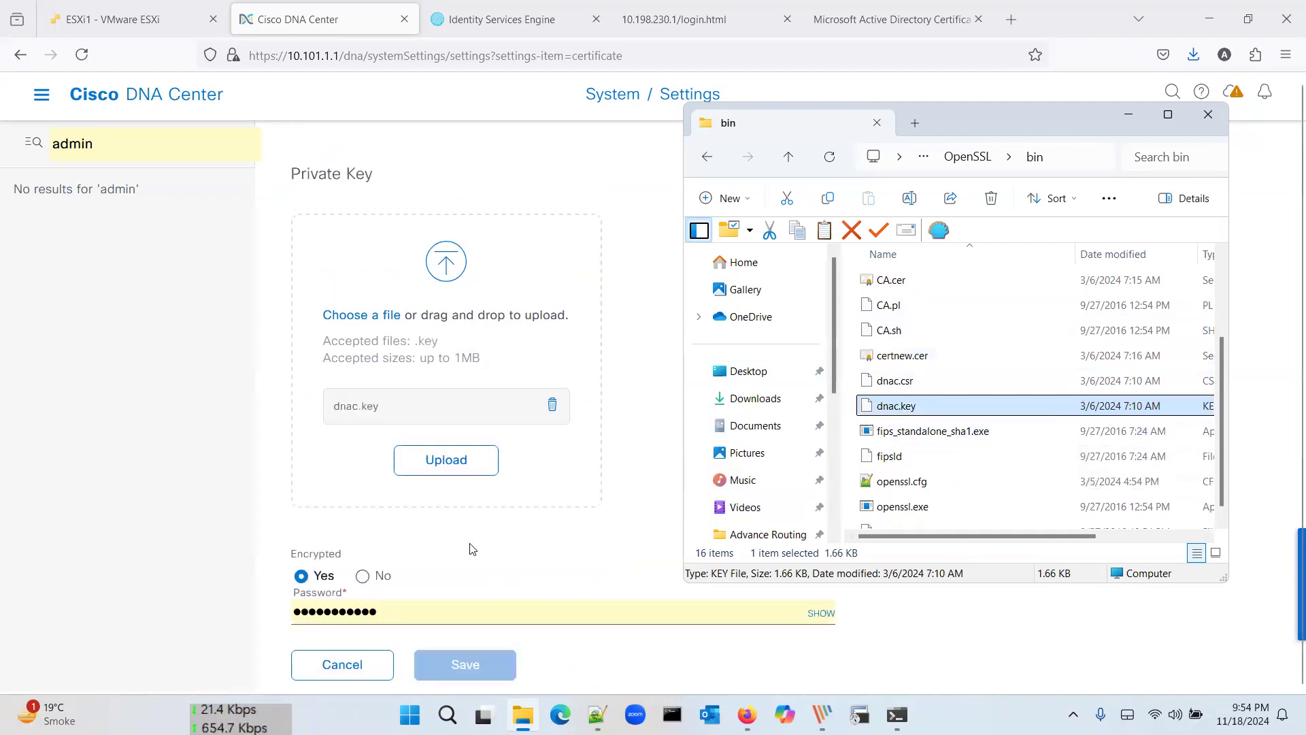
scroll(473, 548, down, 1)
Step: Mark the private key as not encrypted, upload both files, save, and accept the logout warning
click(371, 550)
click(455, 501)
scroll(580, 467, up, 2)
click(447, 304)
scroll(683, 365, down, 3)
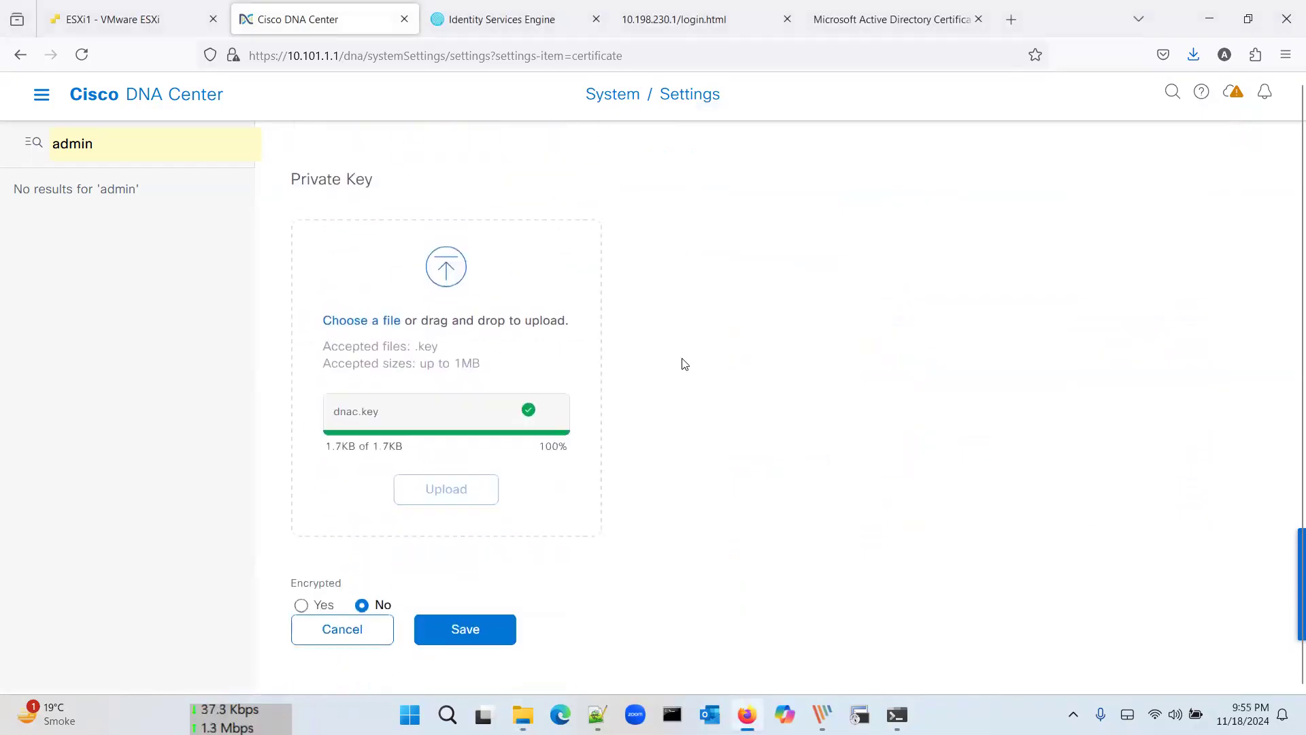
click(500, 641)
click(699, 489)
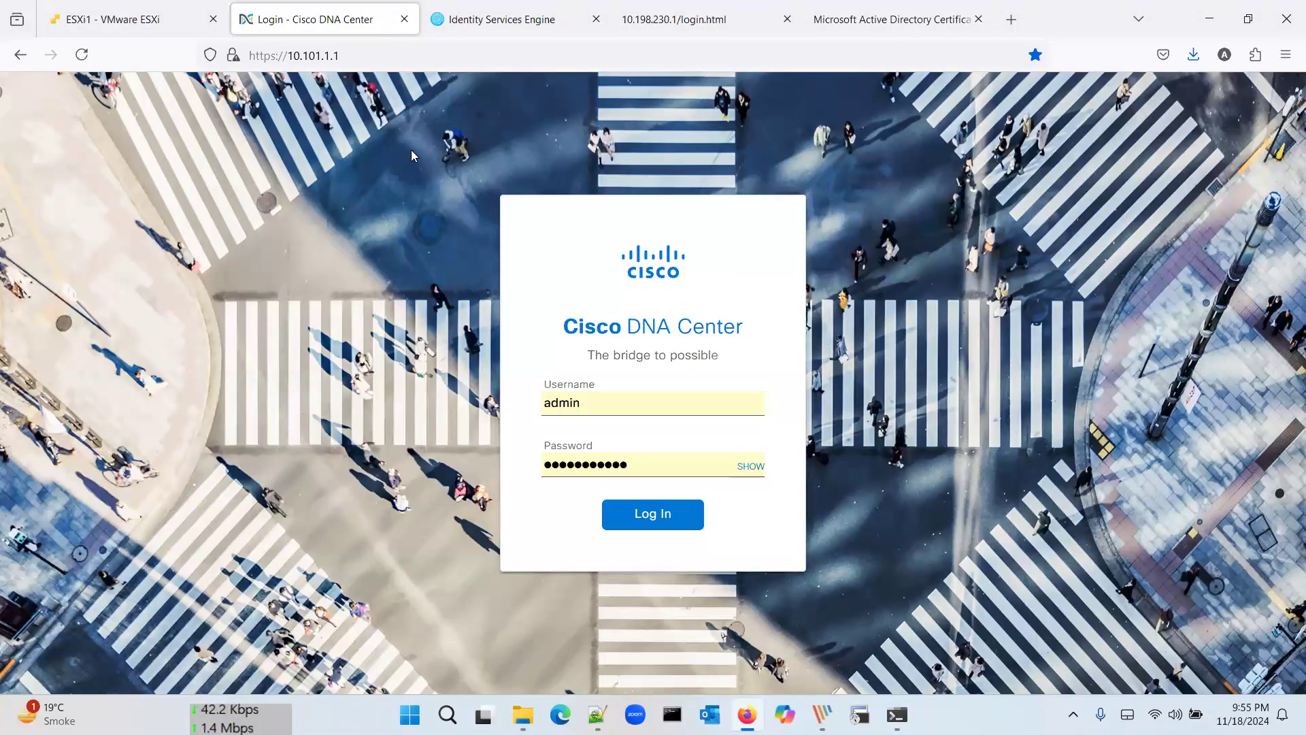
Step: Reload the DNA Center login page, sign back in, and bring the OpenSSL bin folder forward
click(356, 52)
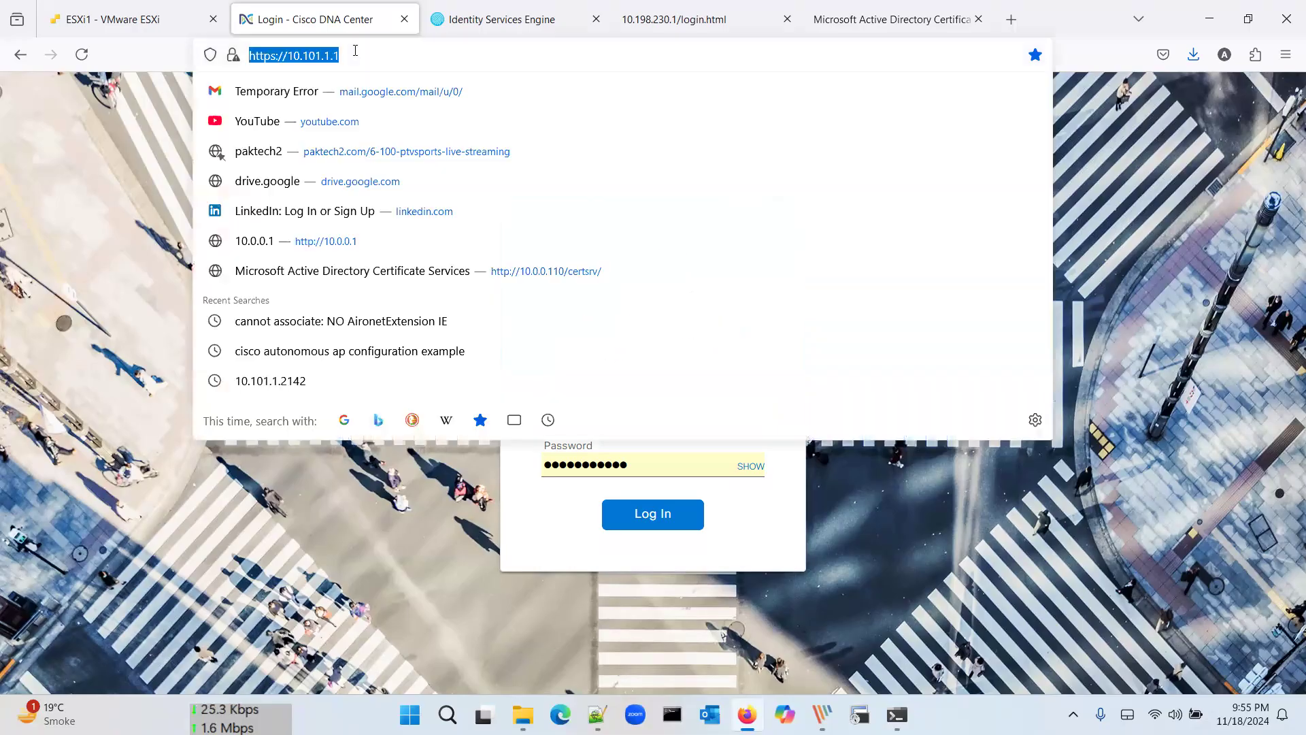
key(Return)
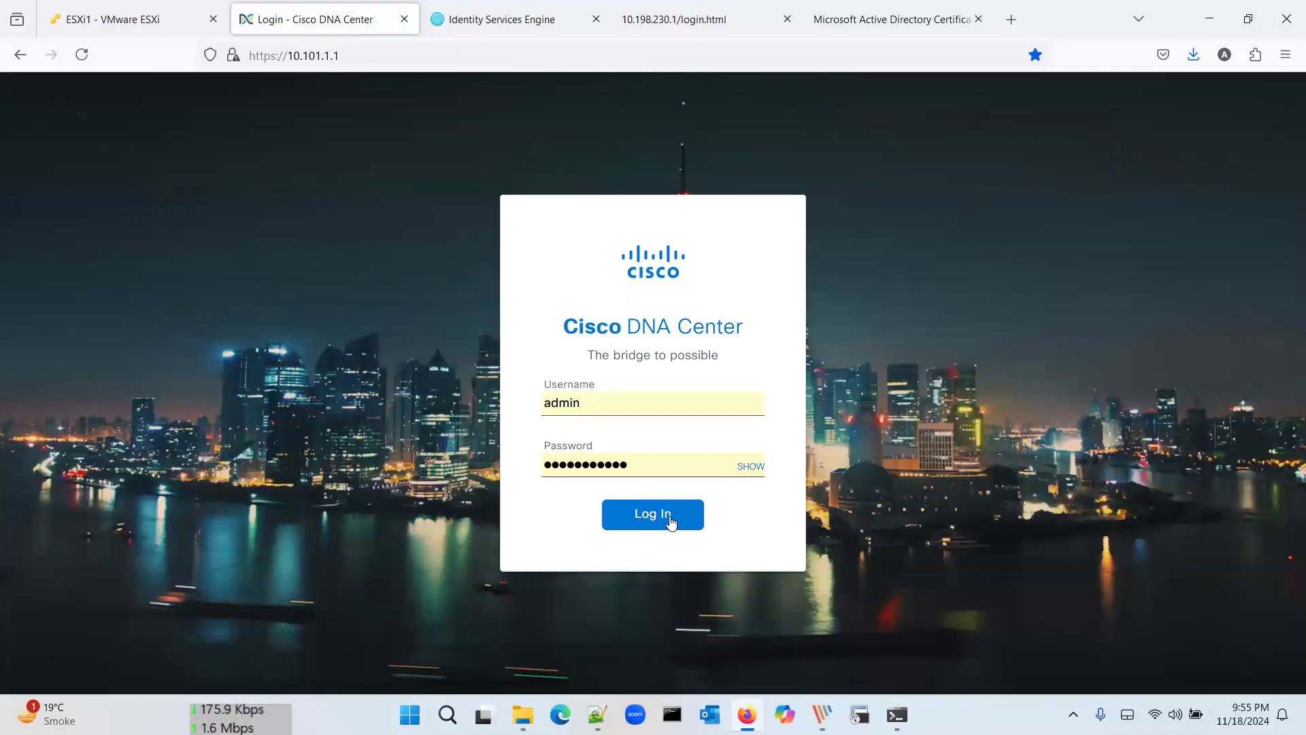
click(674, 515)
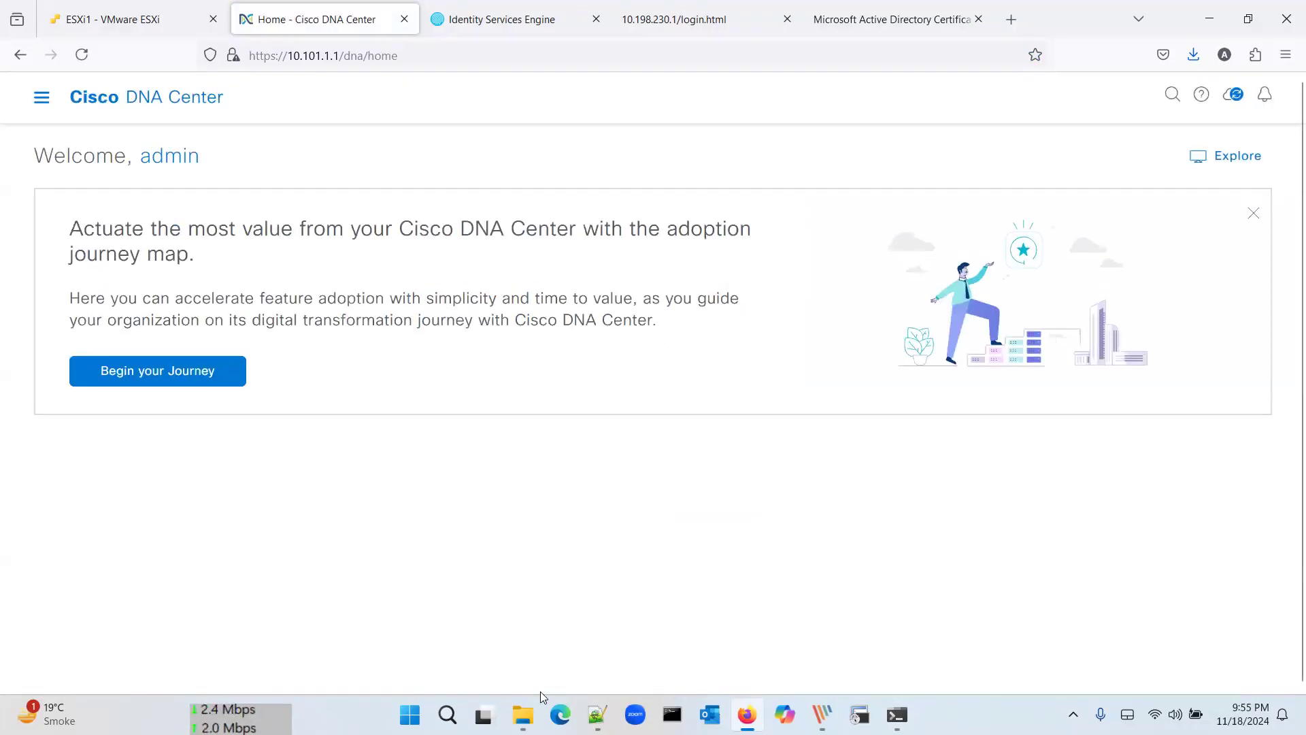
click(523, 714)
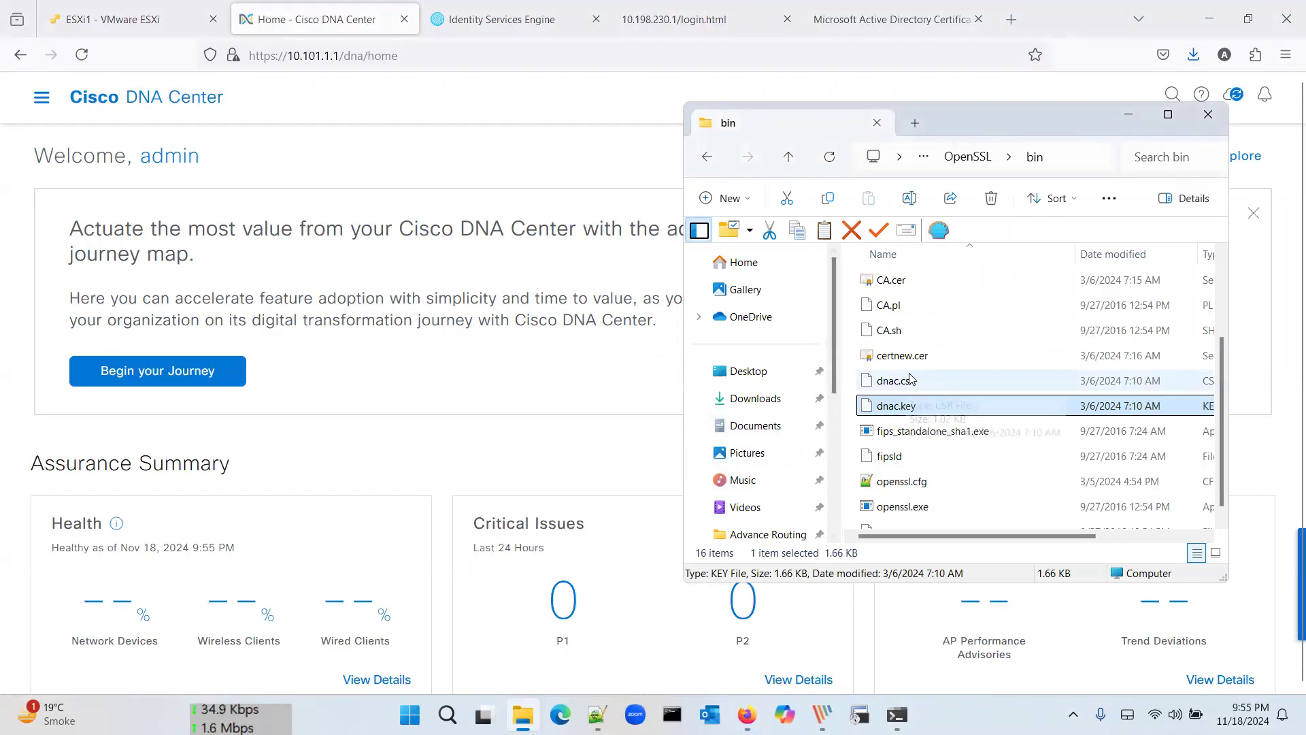
Step: Open certnew.cer in Notepad++
click(892, 19)
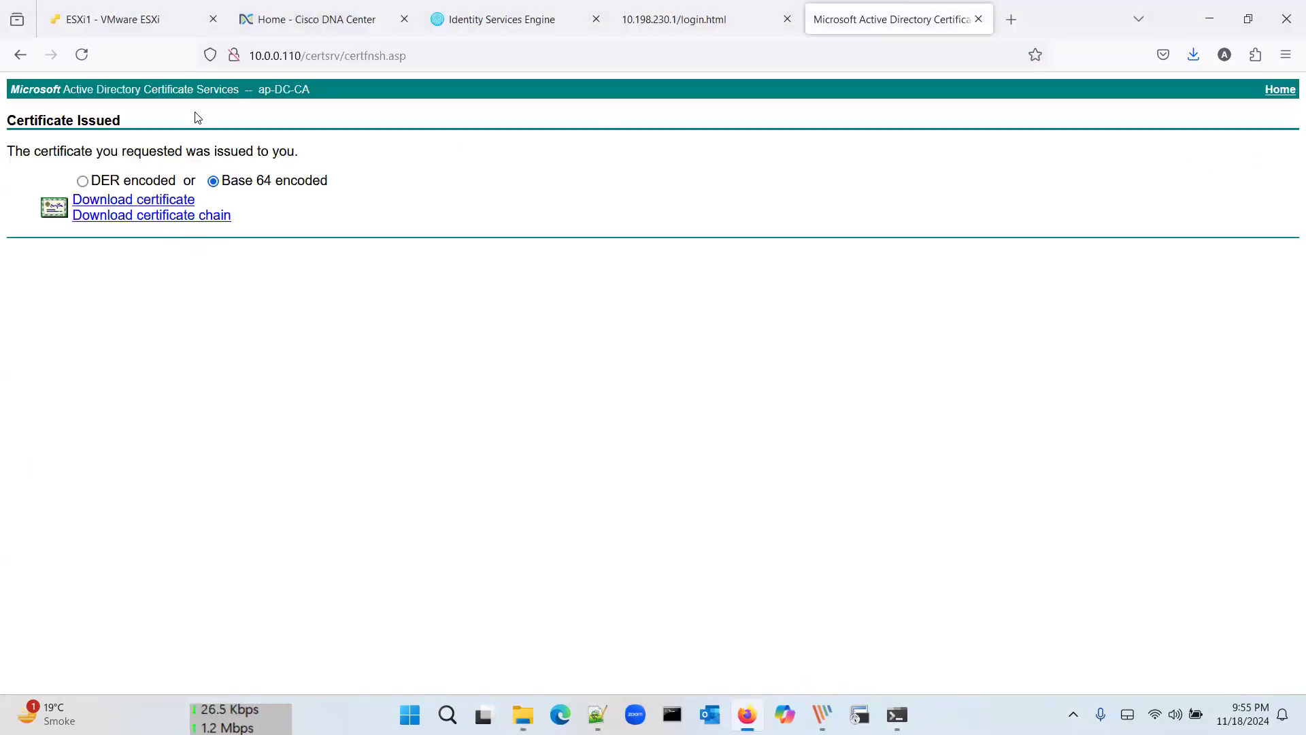
click(1210, 14)
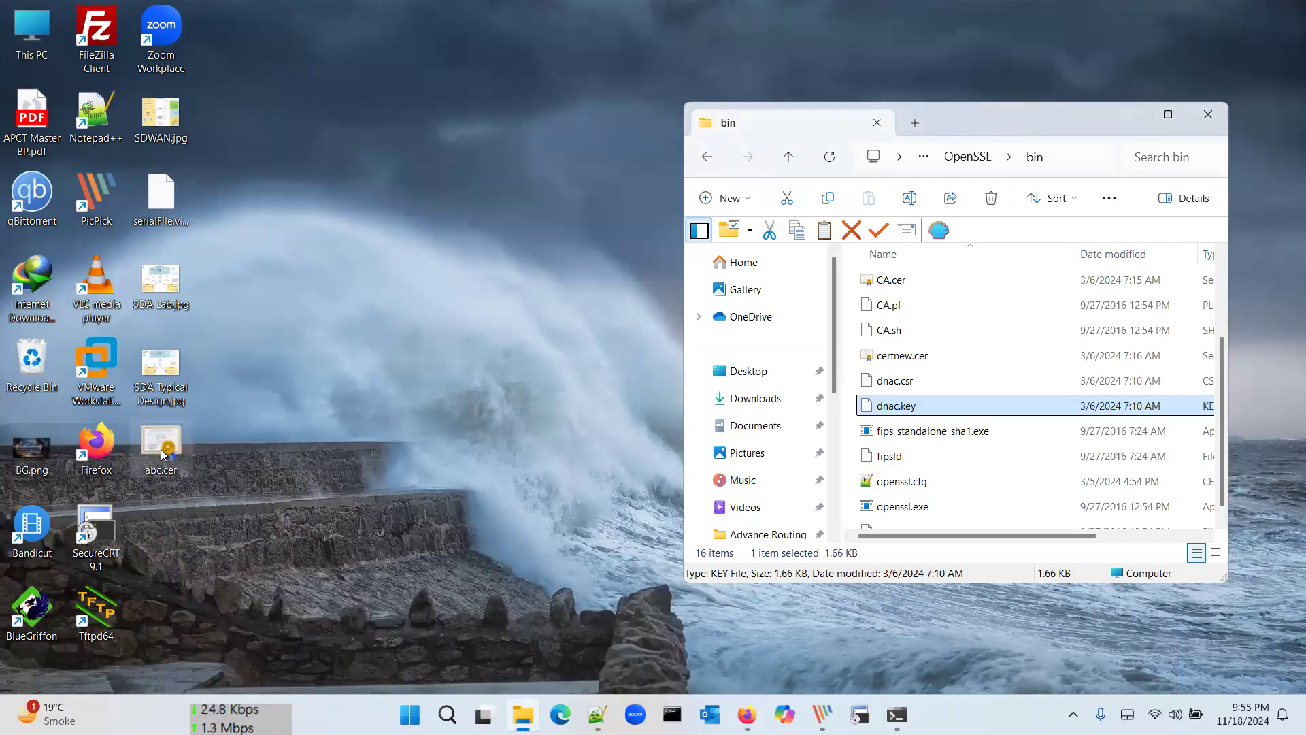
click(893, 365)
right_click(894, 367)
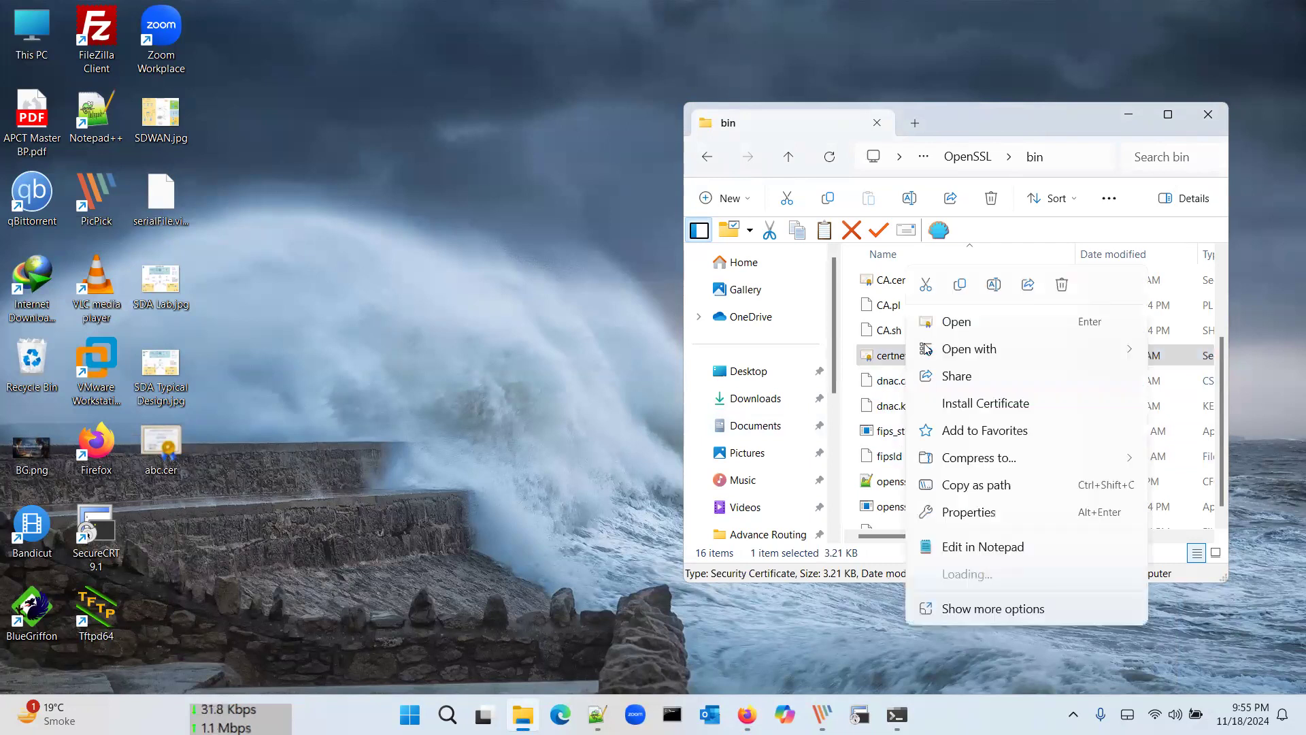
mouse_move(966, 349)
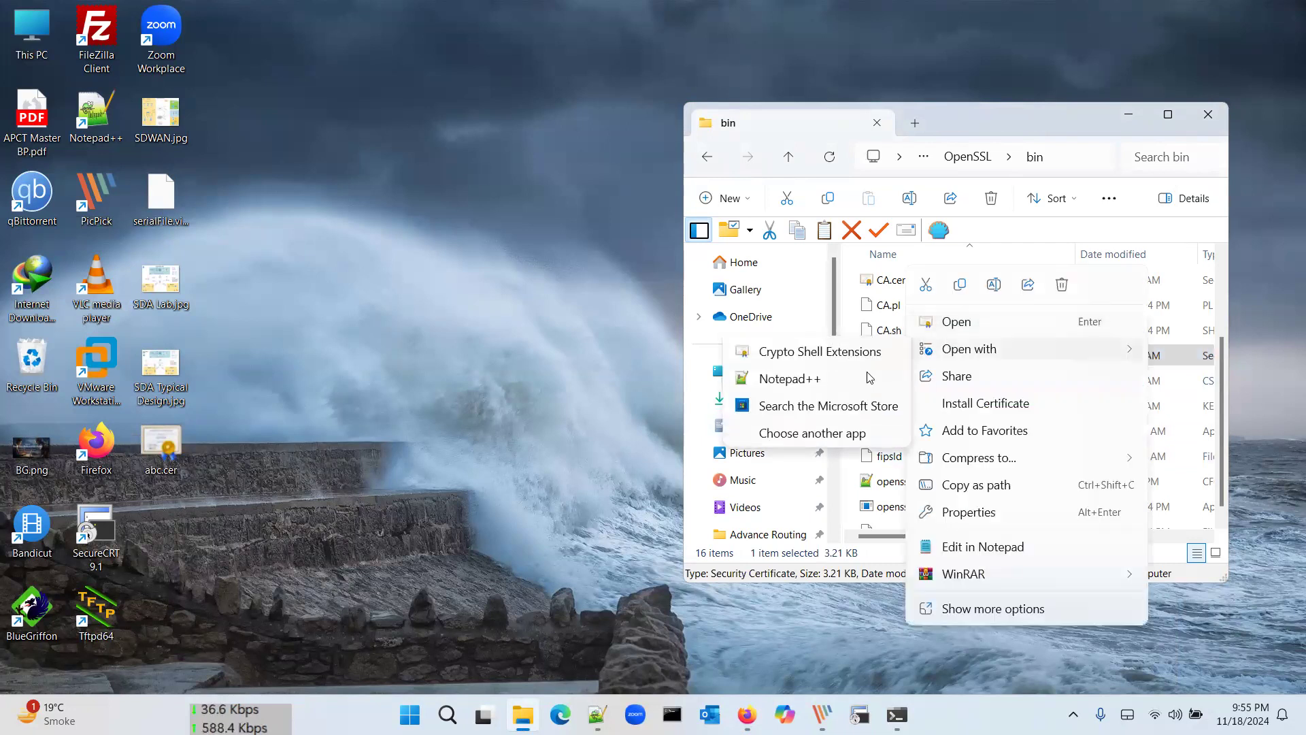
click(863, 378)
Step: Review certnew.cer's two certificate blocks (lines 1–32 and 33–53), close it, and open abc.cer
scroll(719, 235, down, 10)
drag(633, 411, 380, 139)
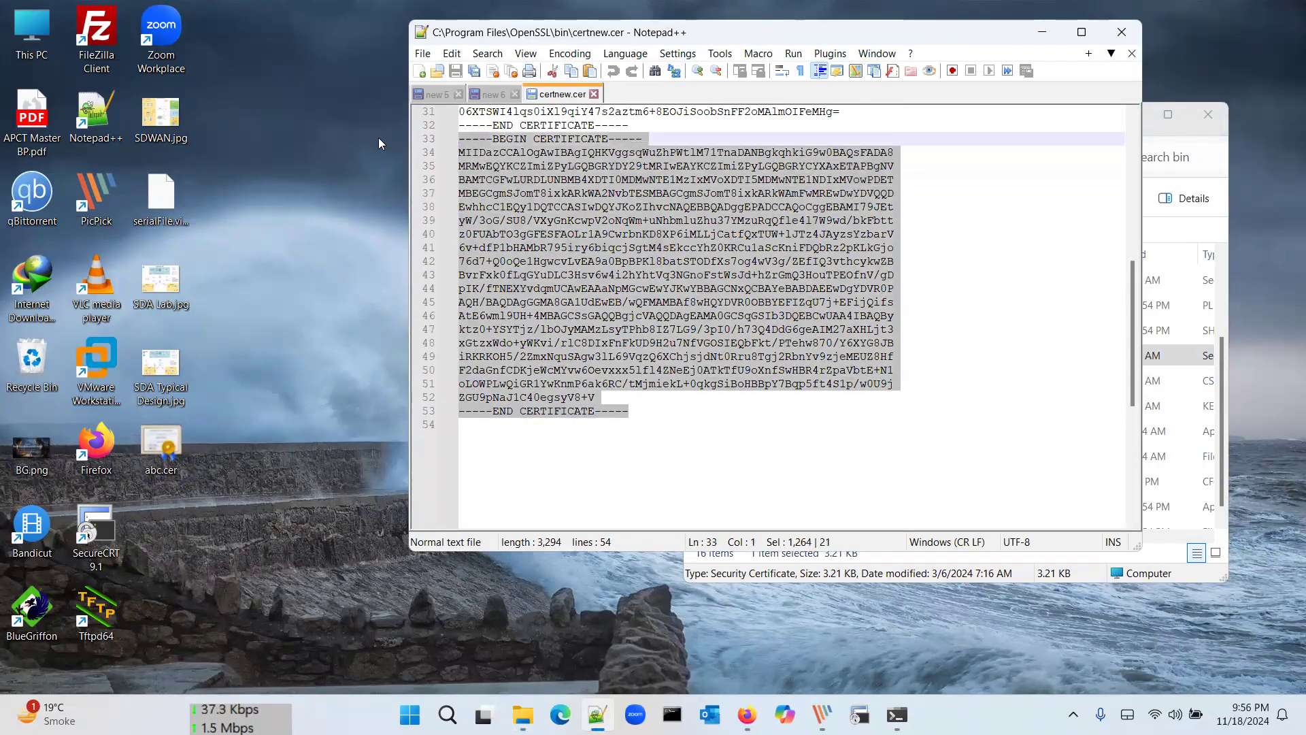
scroll(613, 306, up, 7)
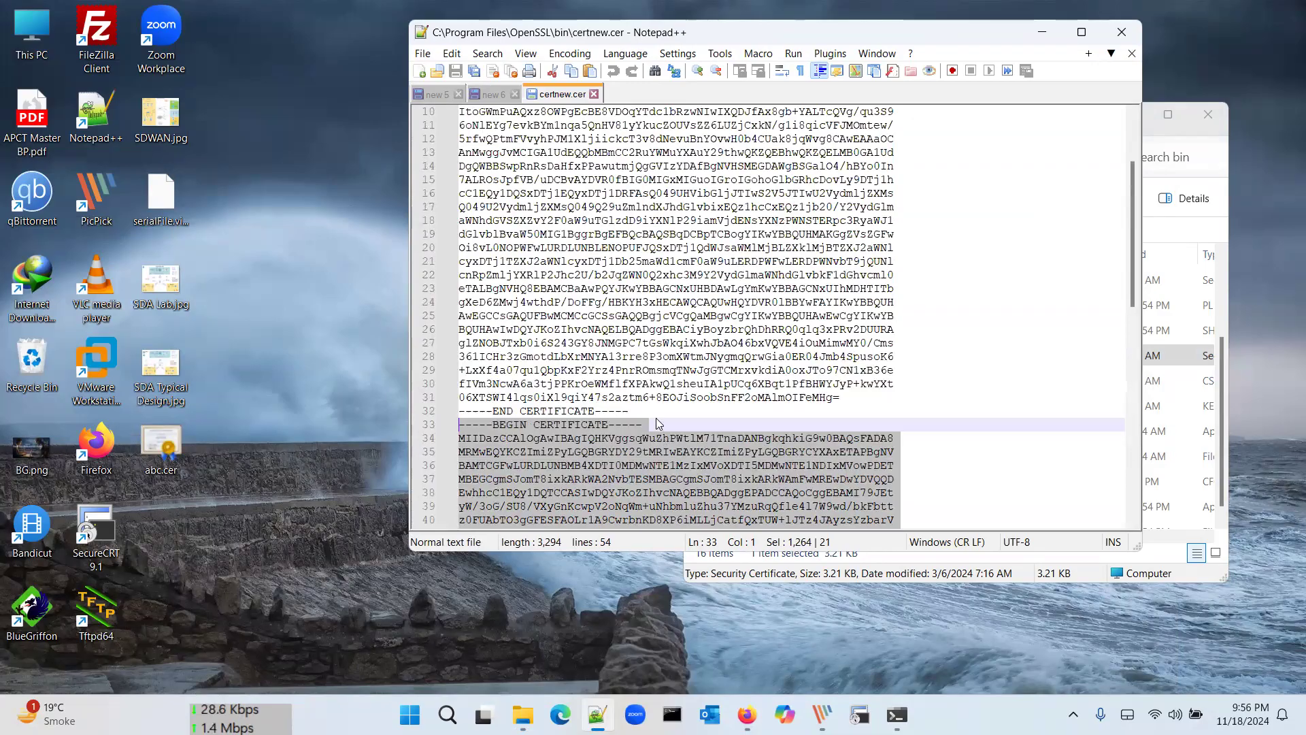
click(640, 411)
drag(639, 411, 464, 166)
drag(370, 7, 370, 7)
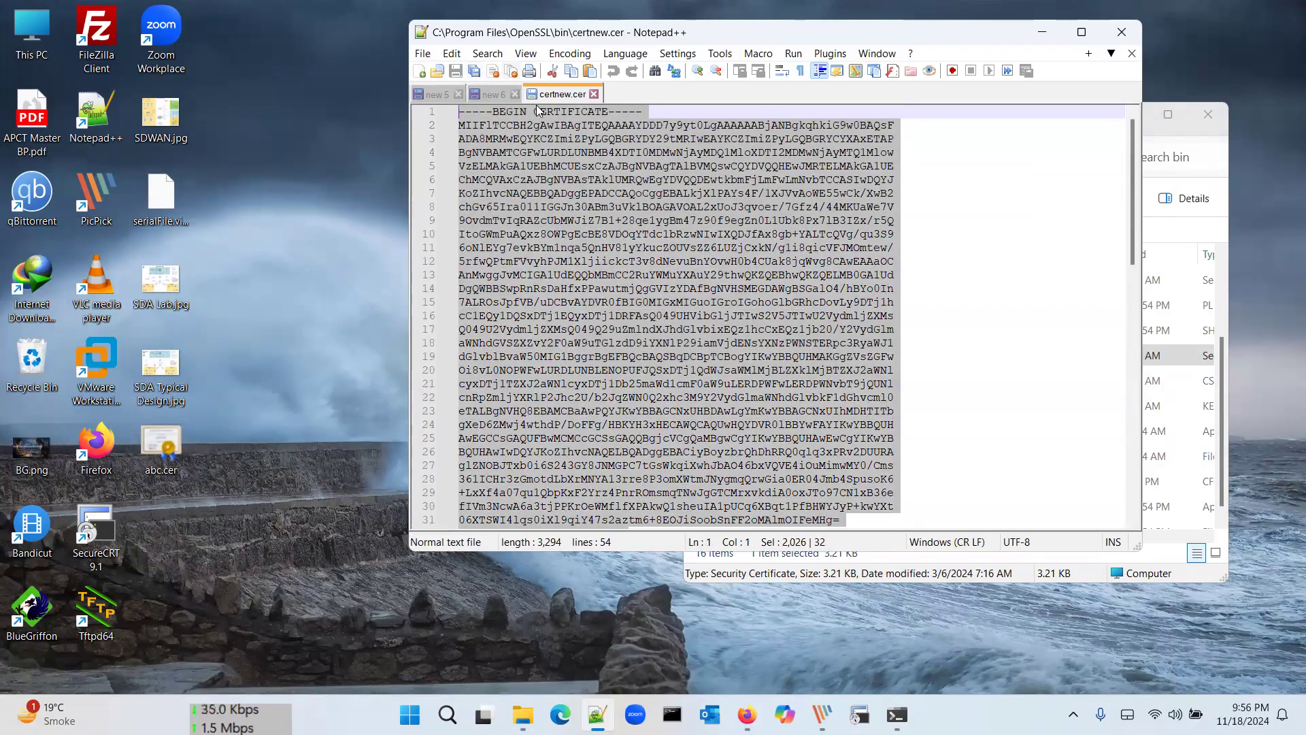
scroll(663, 271, down, 3)
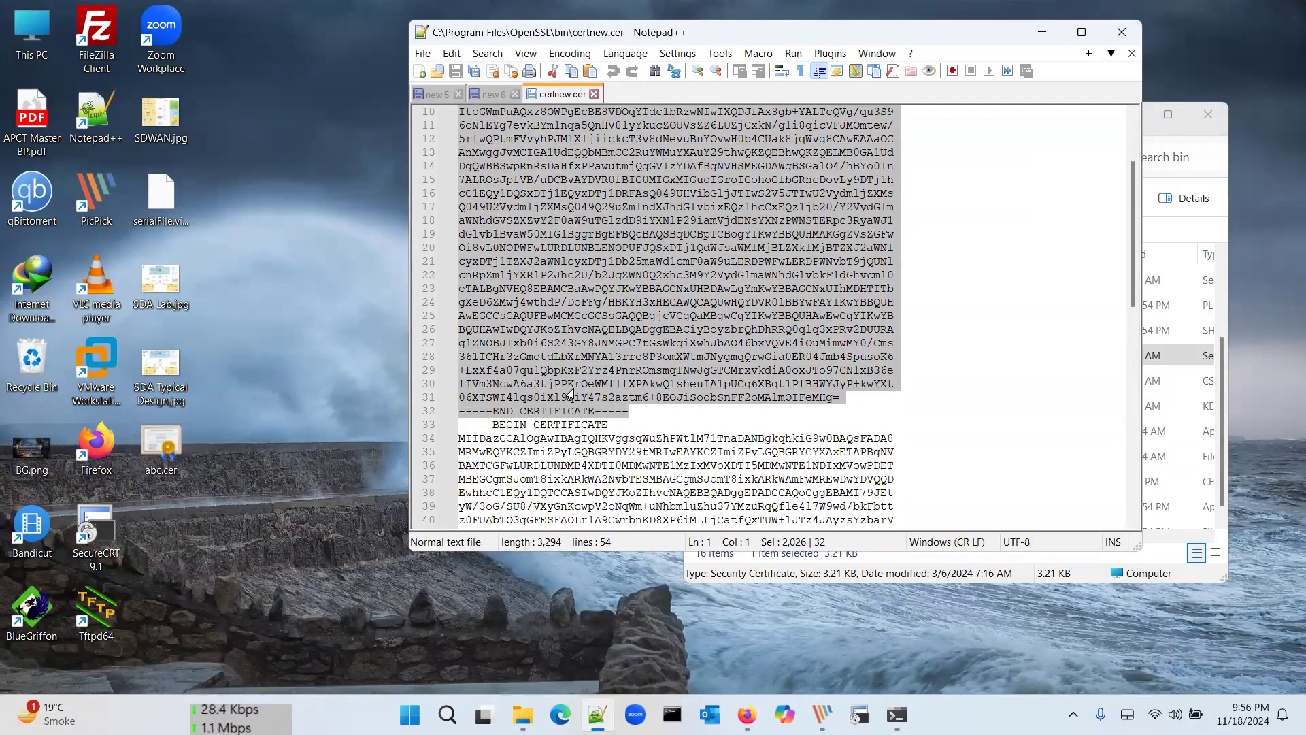
scroll(571, 393, down, 2)
scroll(571, 393, down, 4)
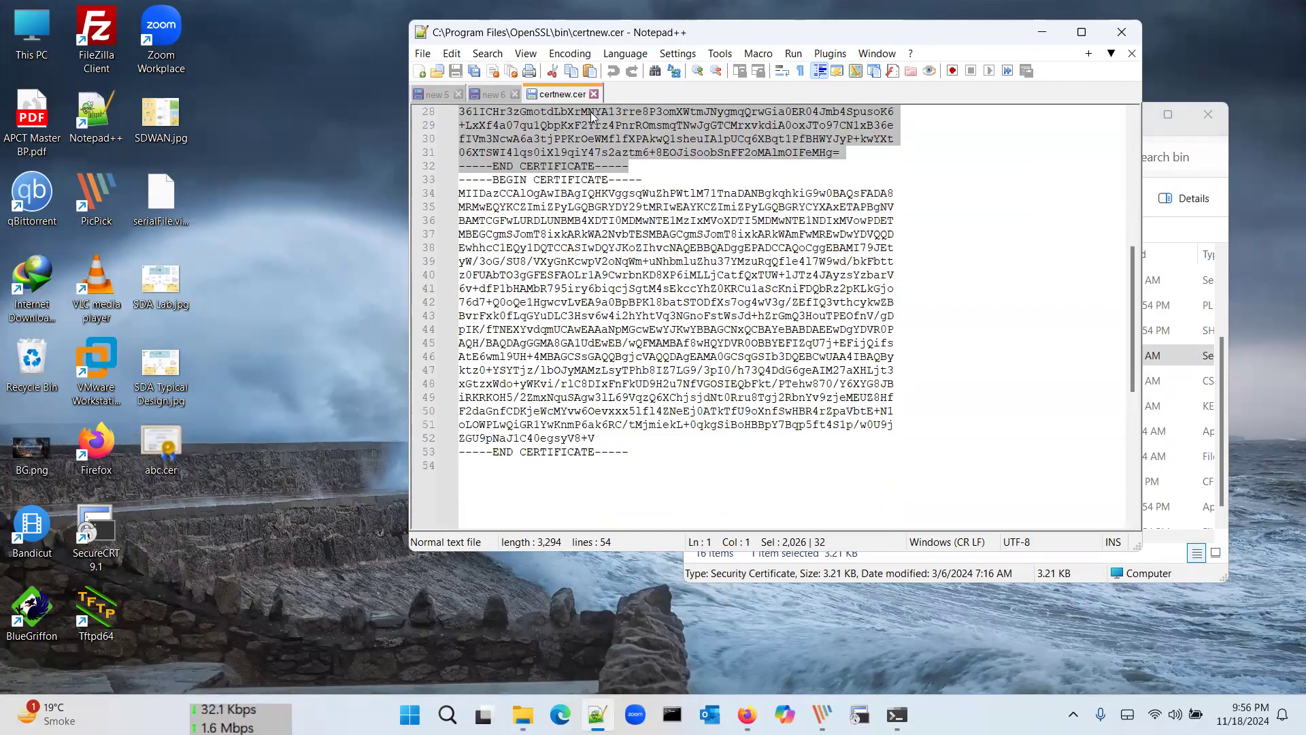
click(594, 94)
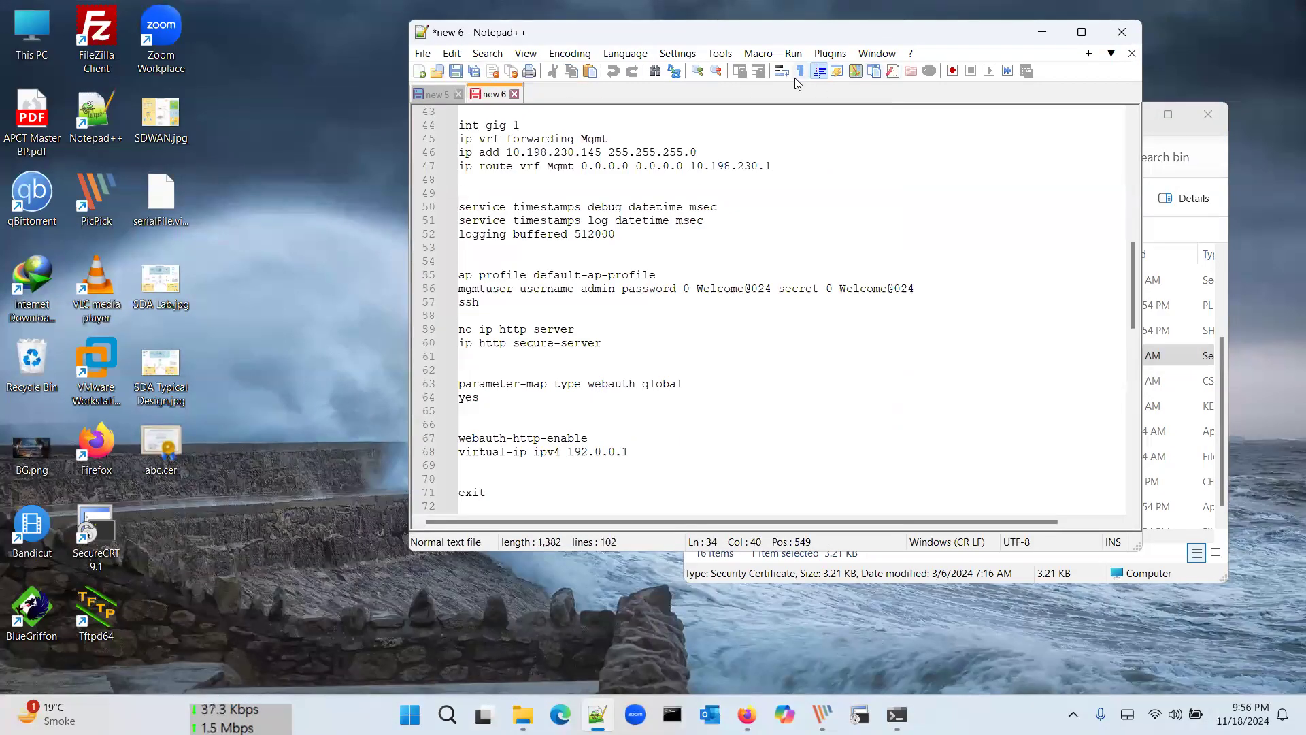
double_click(161, 438)
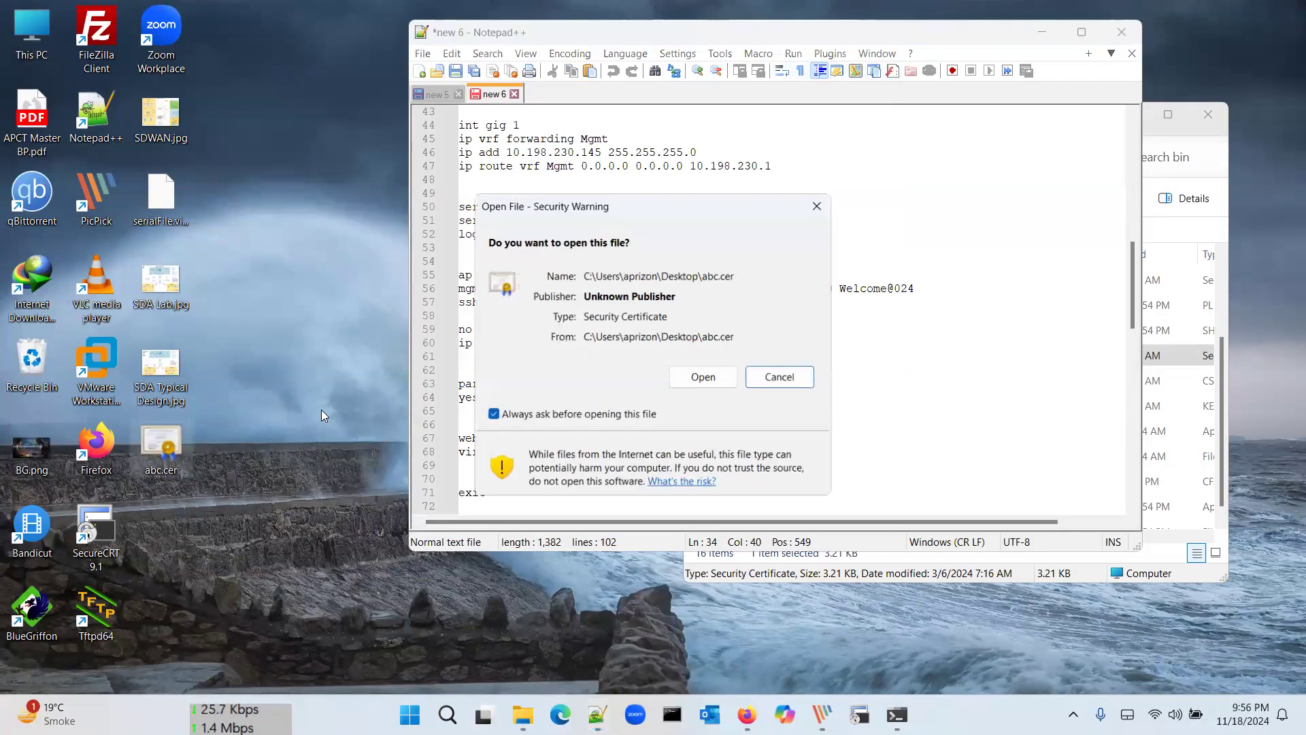
Step: Open abc.cer, confirm its Subject Alternative Names dnac.ap.com, 10.101.1.1 and 10.101.1.11, then close it
click(705, 377)
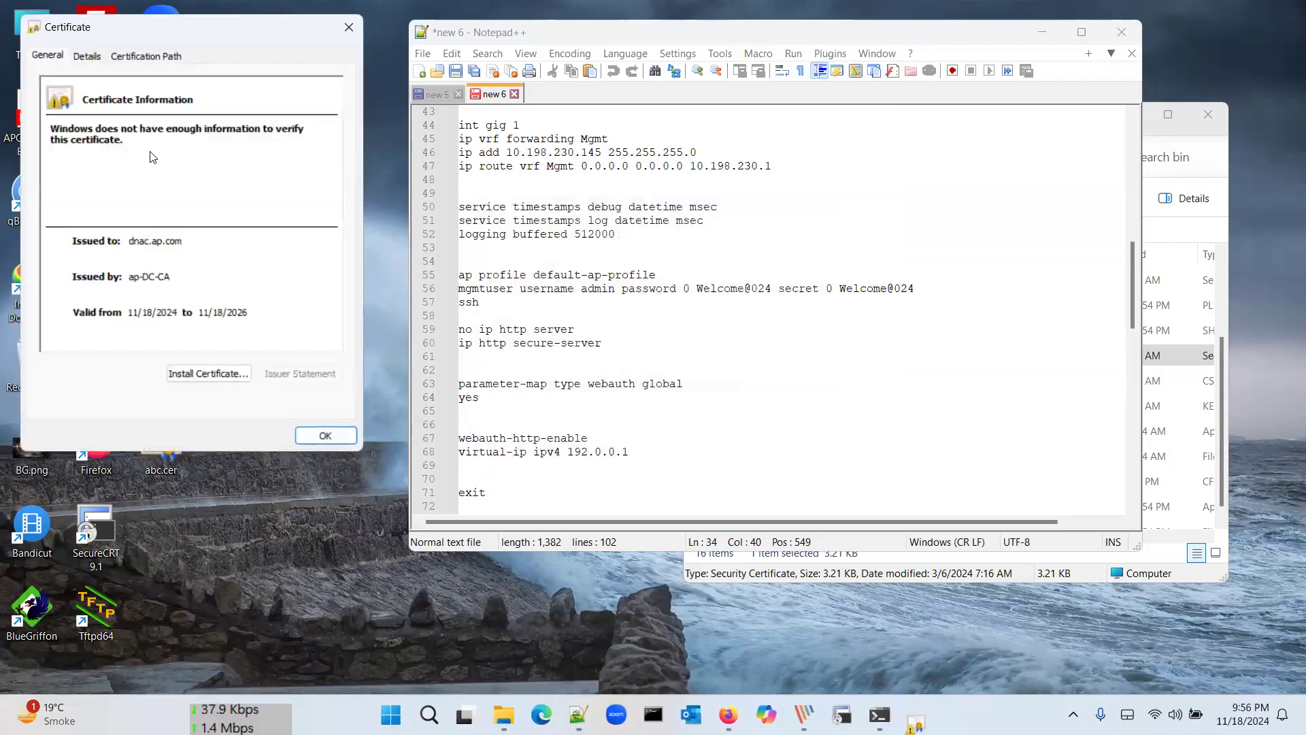
click(86, 56)
click(112, 179)
key(Down)
key(Down)
key(Down)
key(Up)
key(Up)
key(Down)
key(Down)
key(Down)
key(Down)
key(Down)
key(Down)
key(Down)
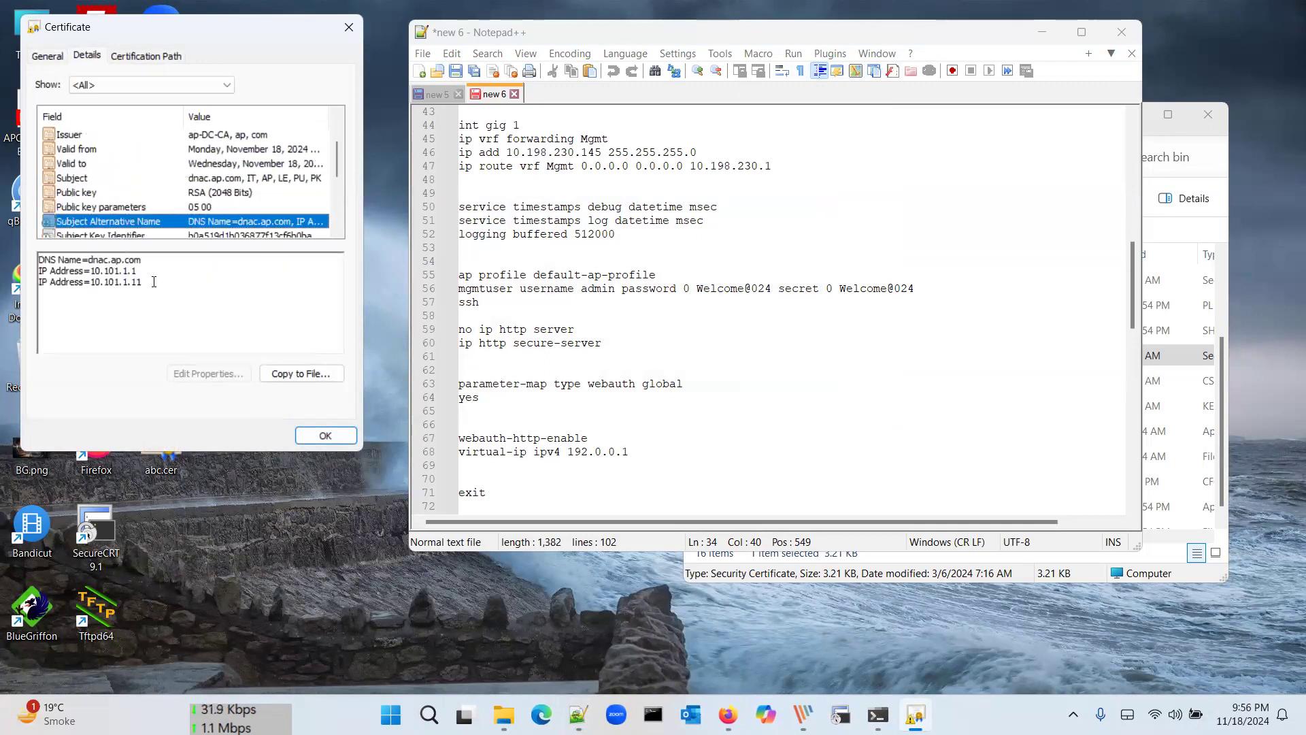
drag(154, 282, 34, 274)
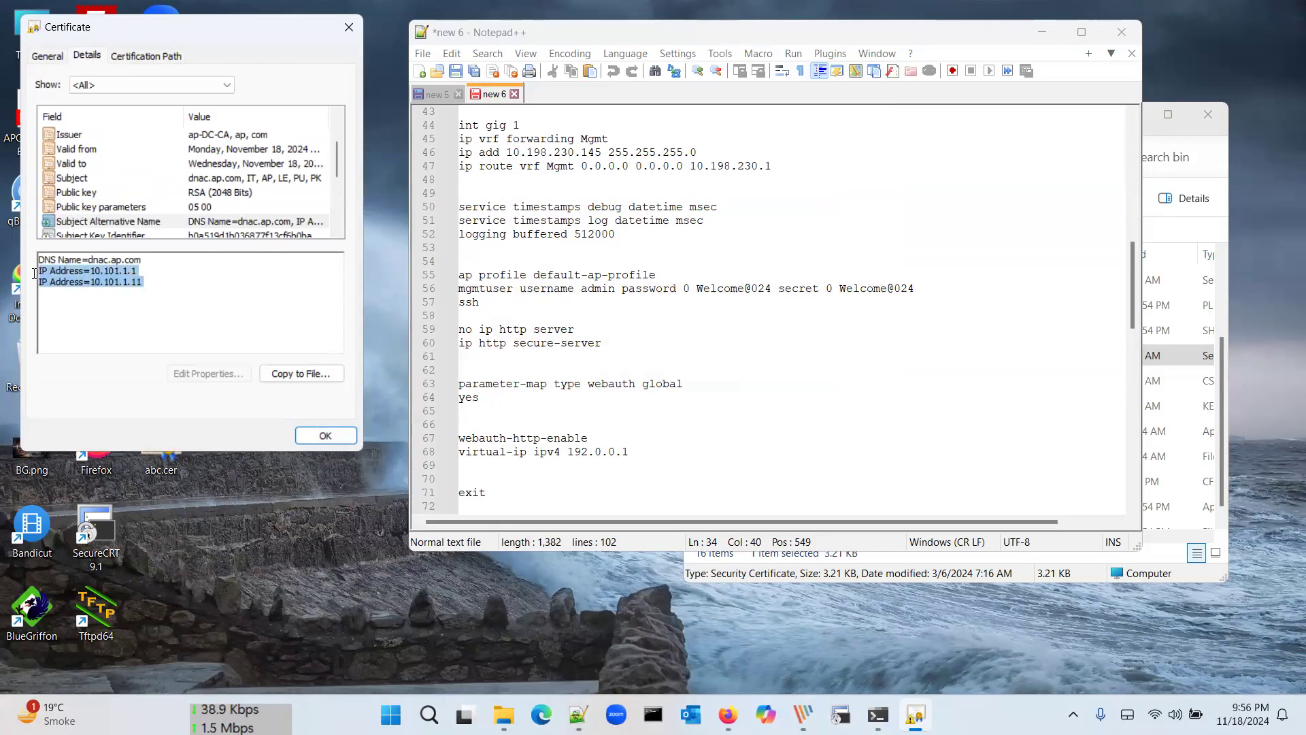
click(123, 282)
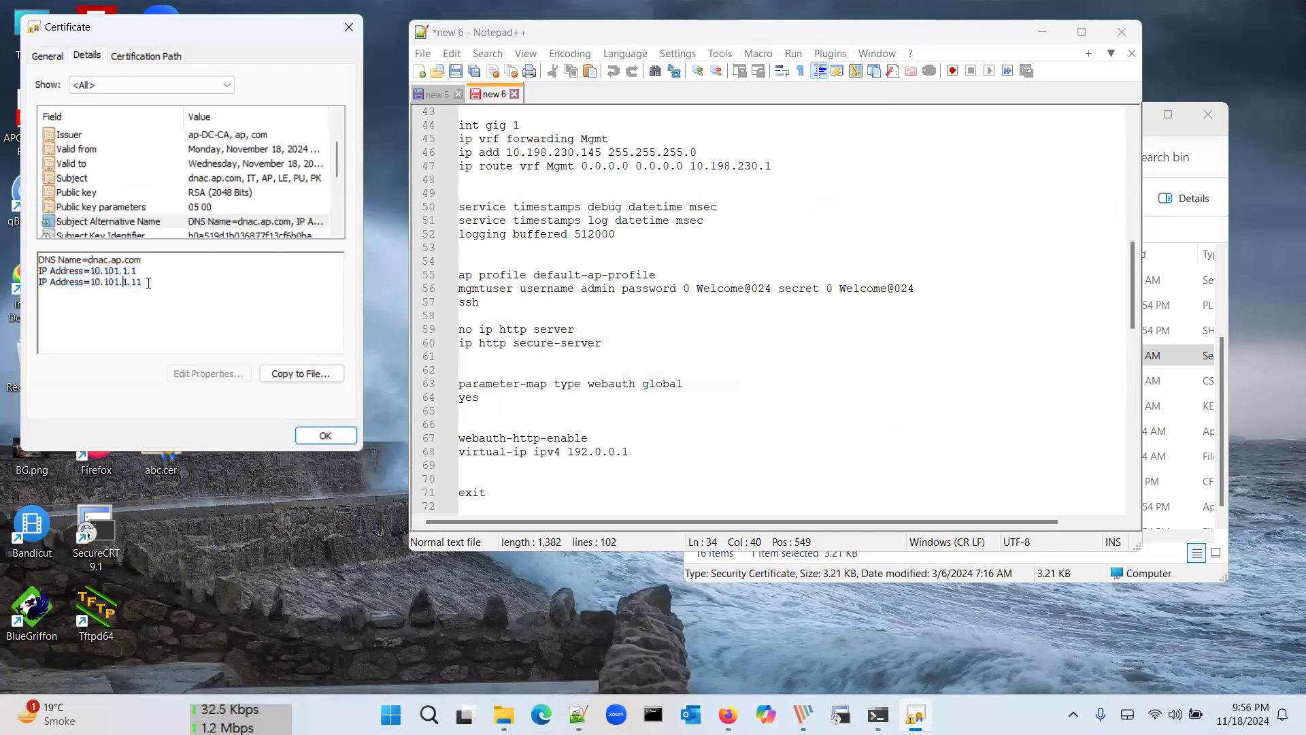
drag(142, 281, 87, 281)
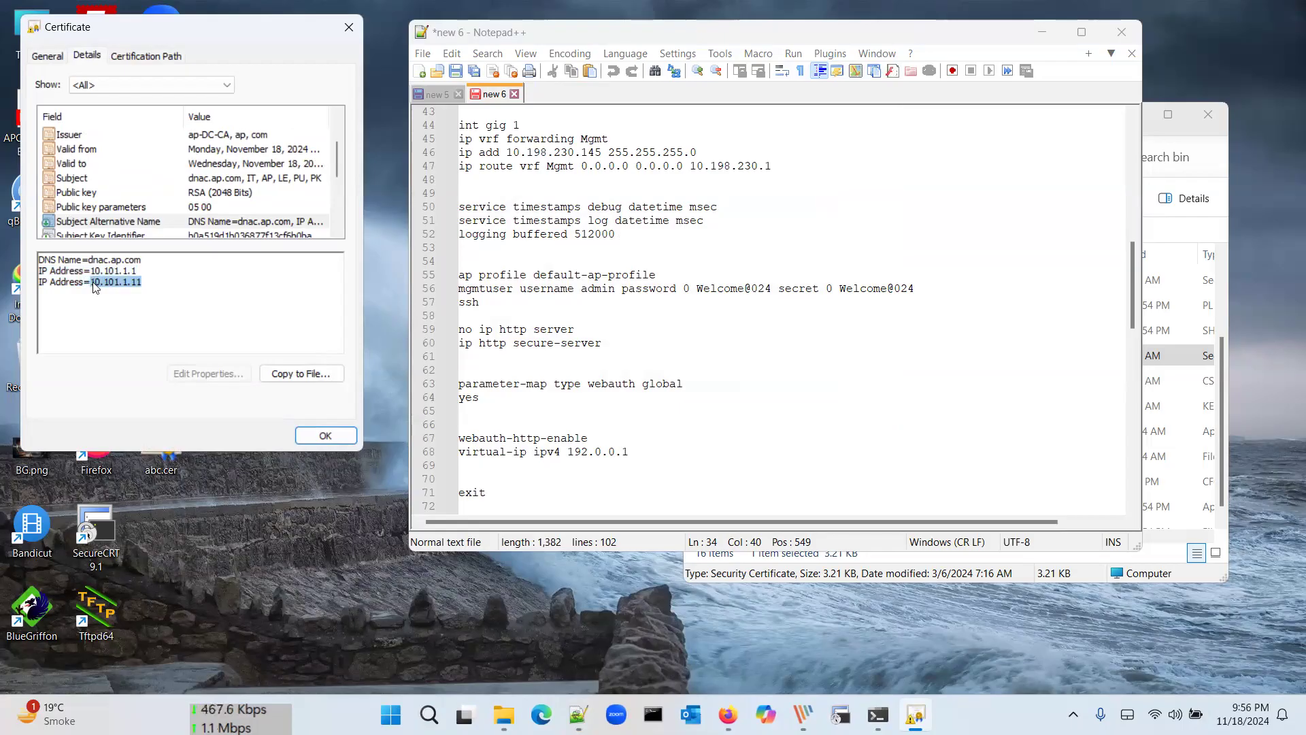
click(349, 29)
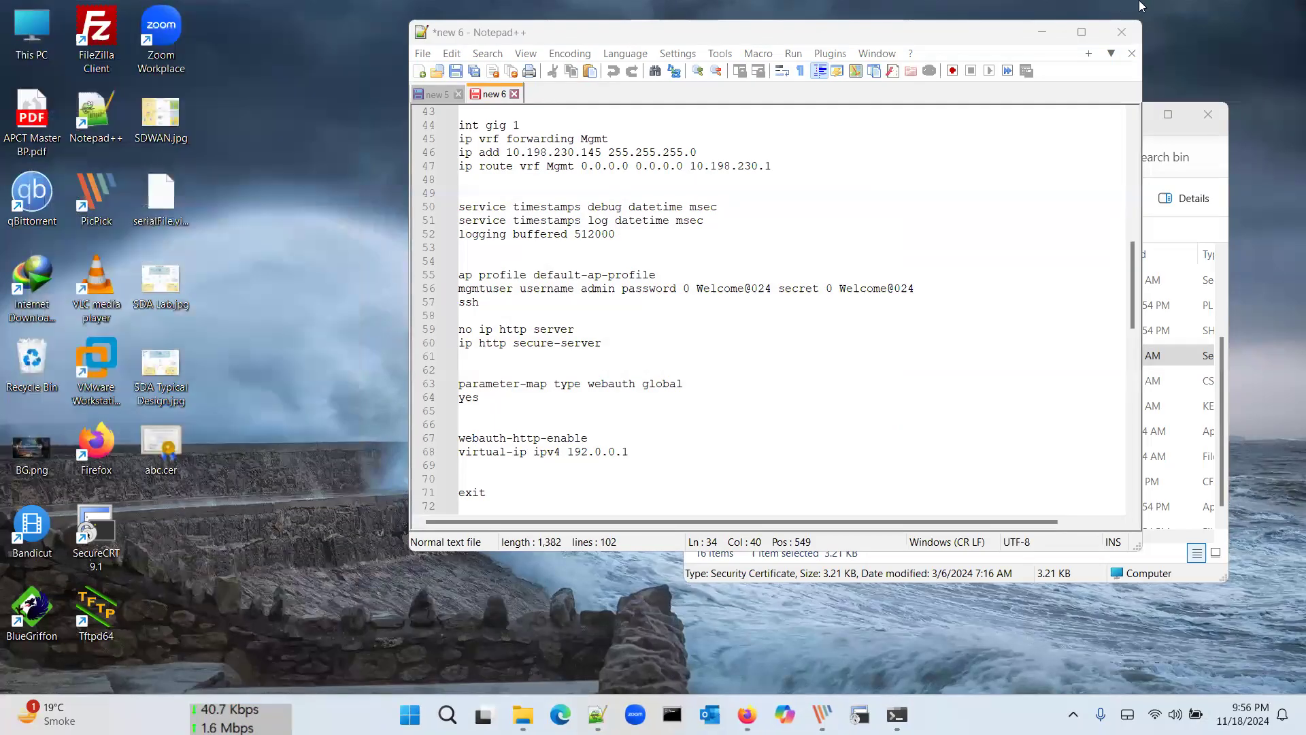
Step: Restore Firefox, look over the empty DNA Center home page, then log in to Cisco ISE
click(1044, 29)
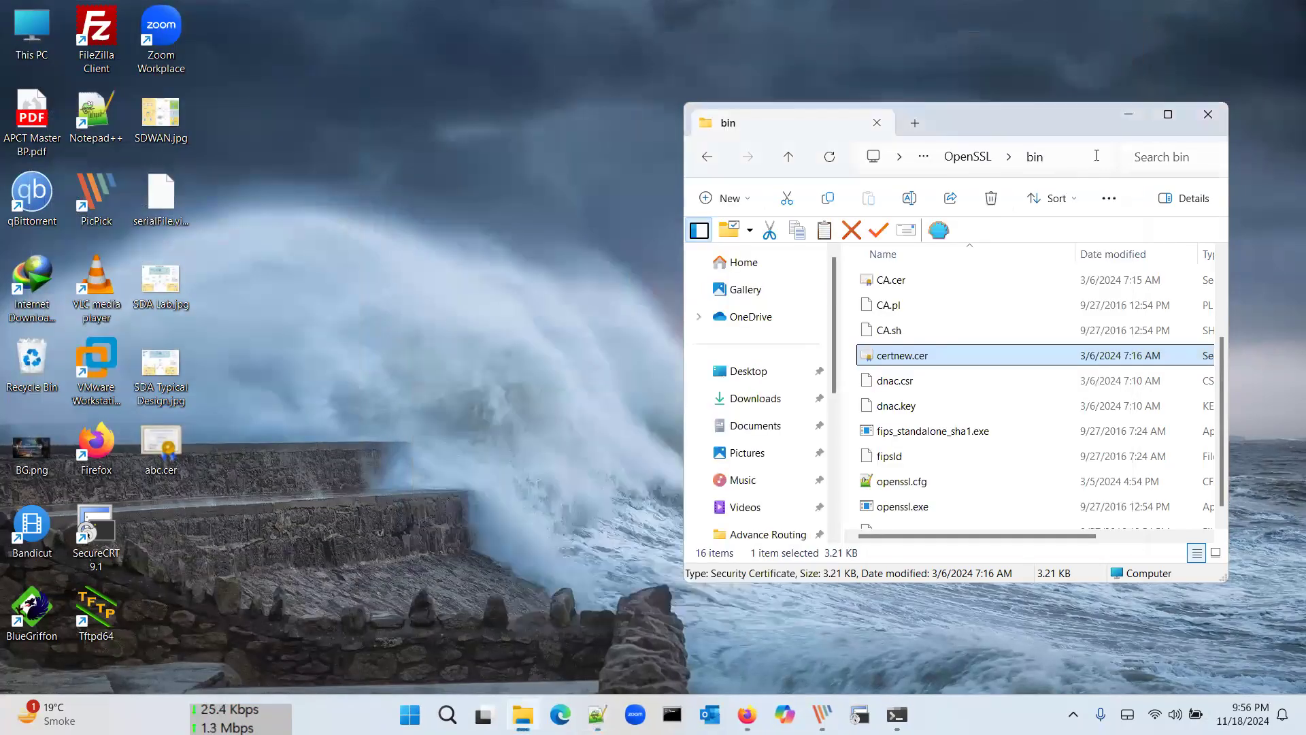
click(1129, 114)
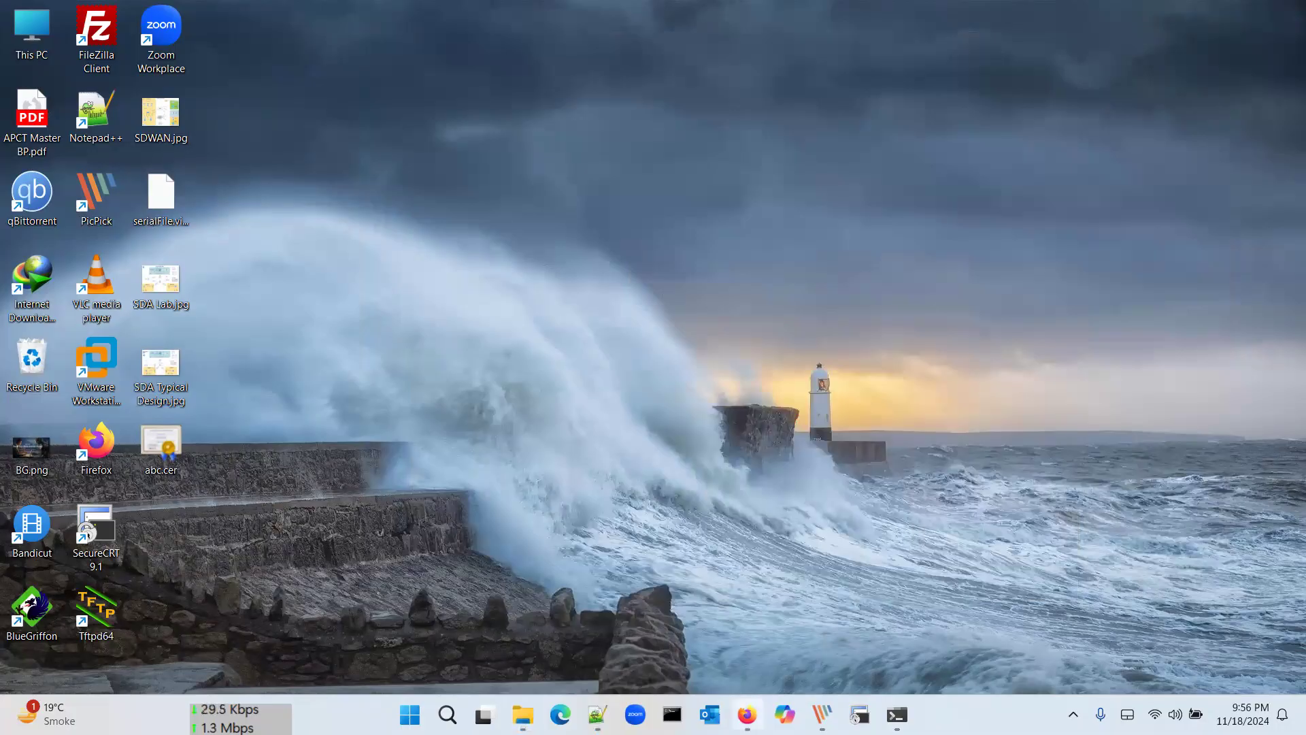
click(747, 714)
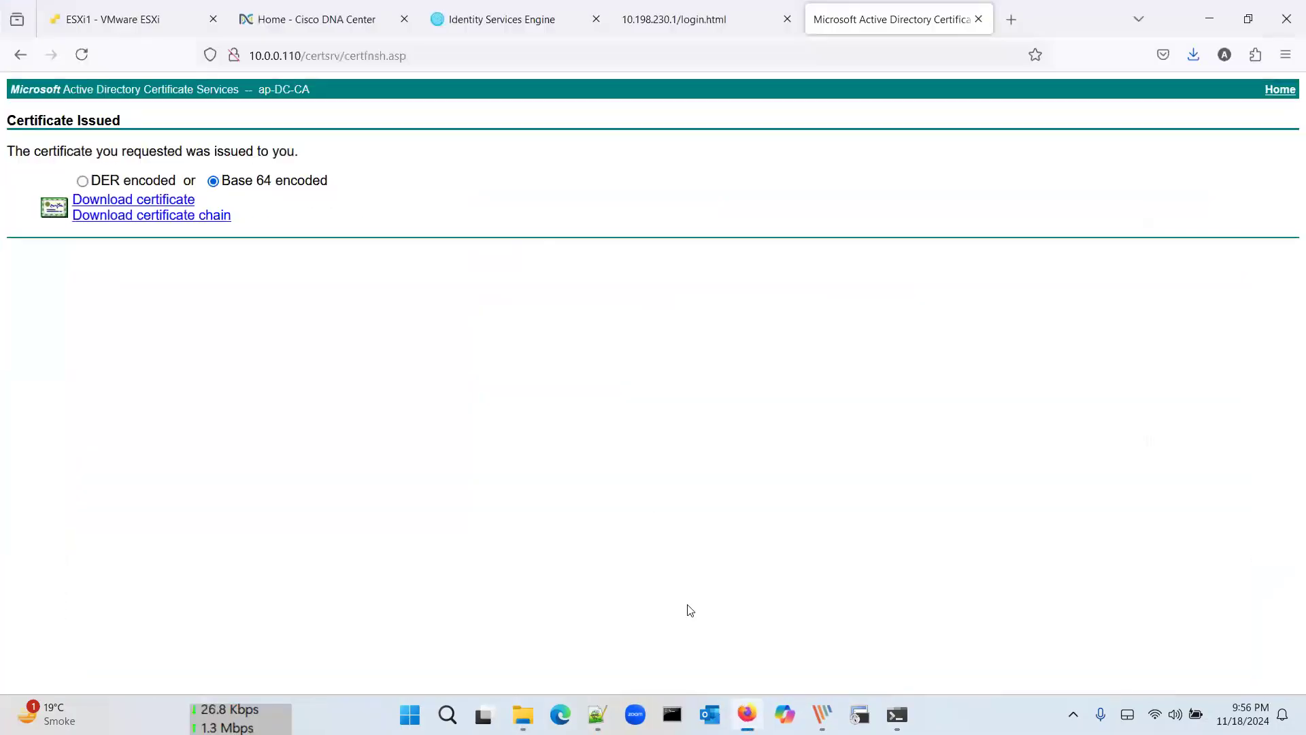
click(316, 19)
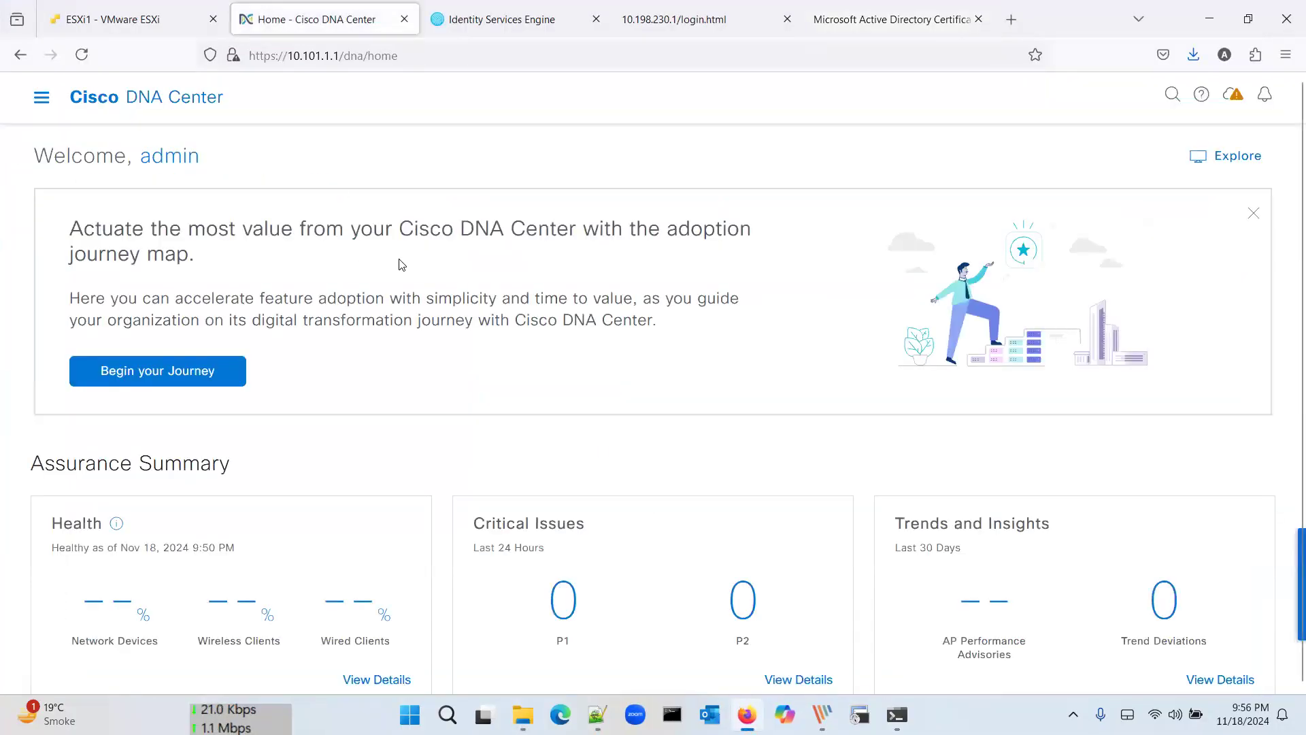
scroll(402, 265, down, 3)
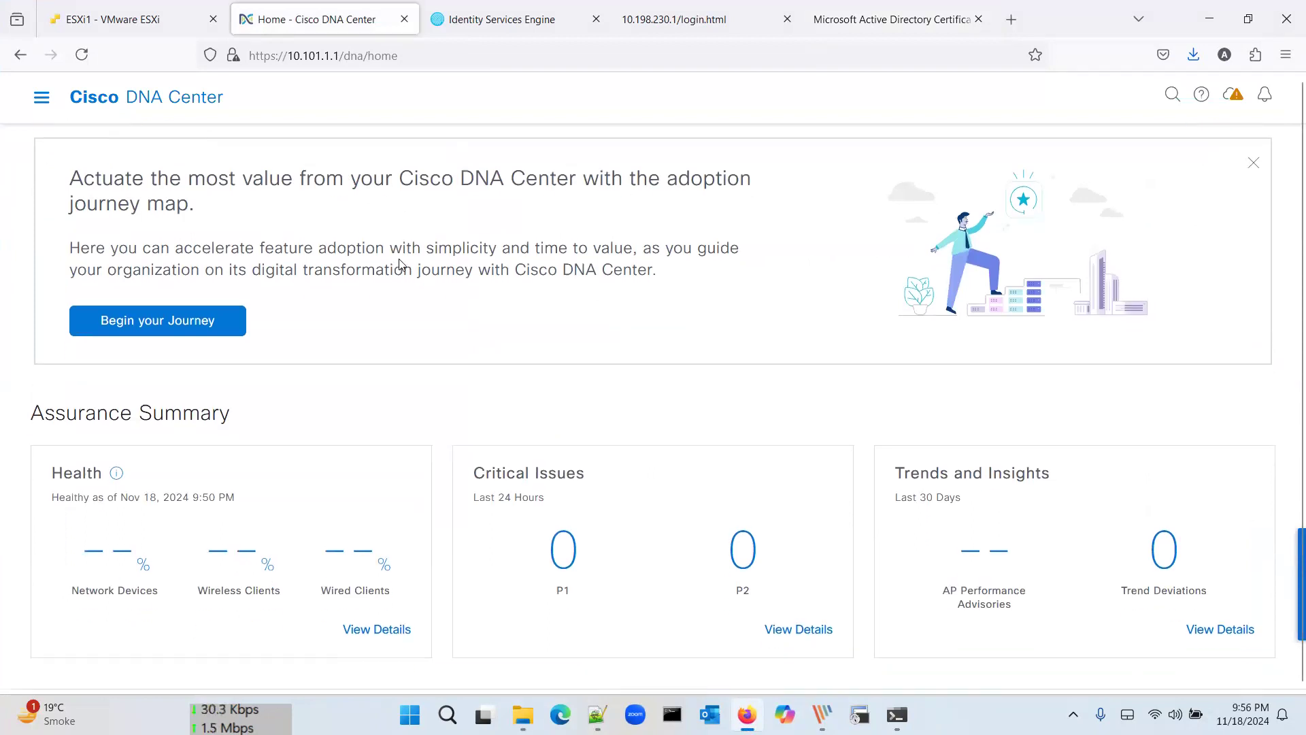
scroll(402, 264, up, 1)
scroll(402, 265, up, 2)
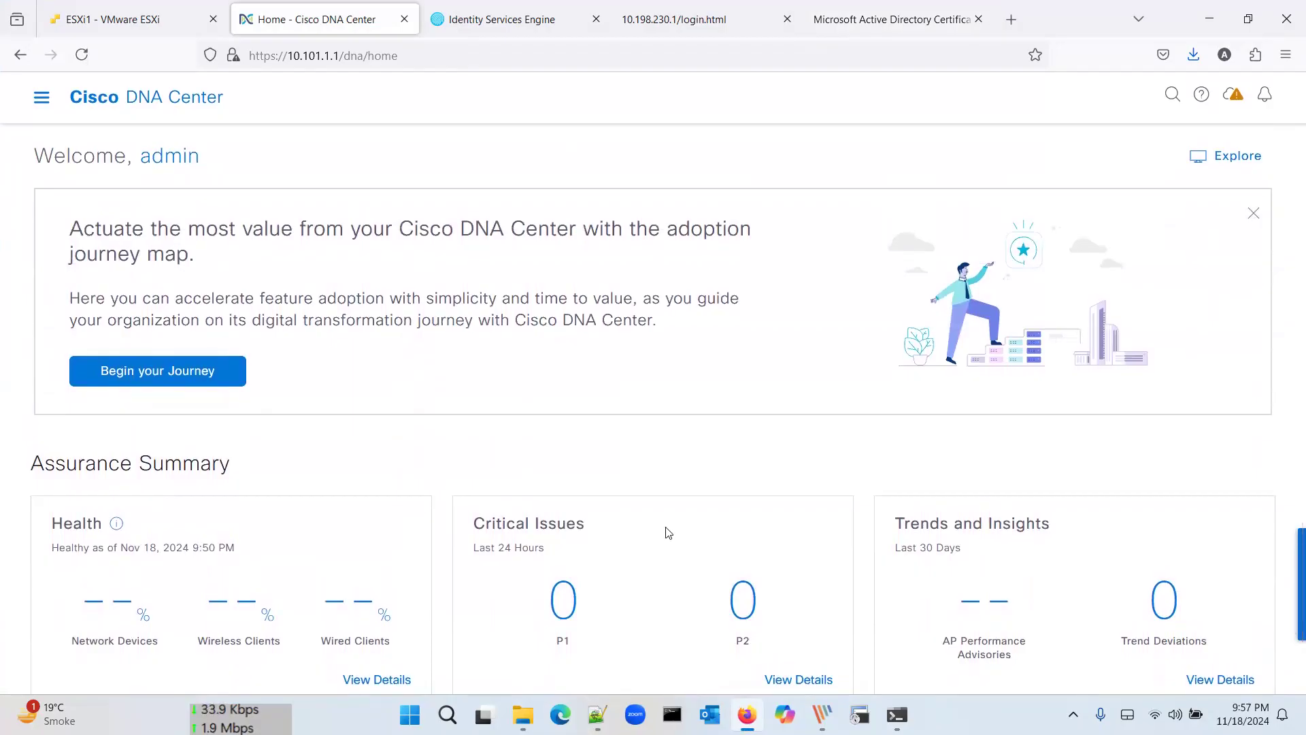
scroll(668, 532, down, 5)
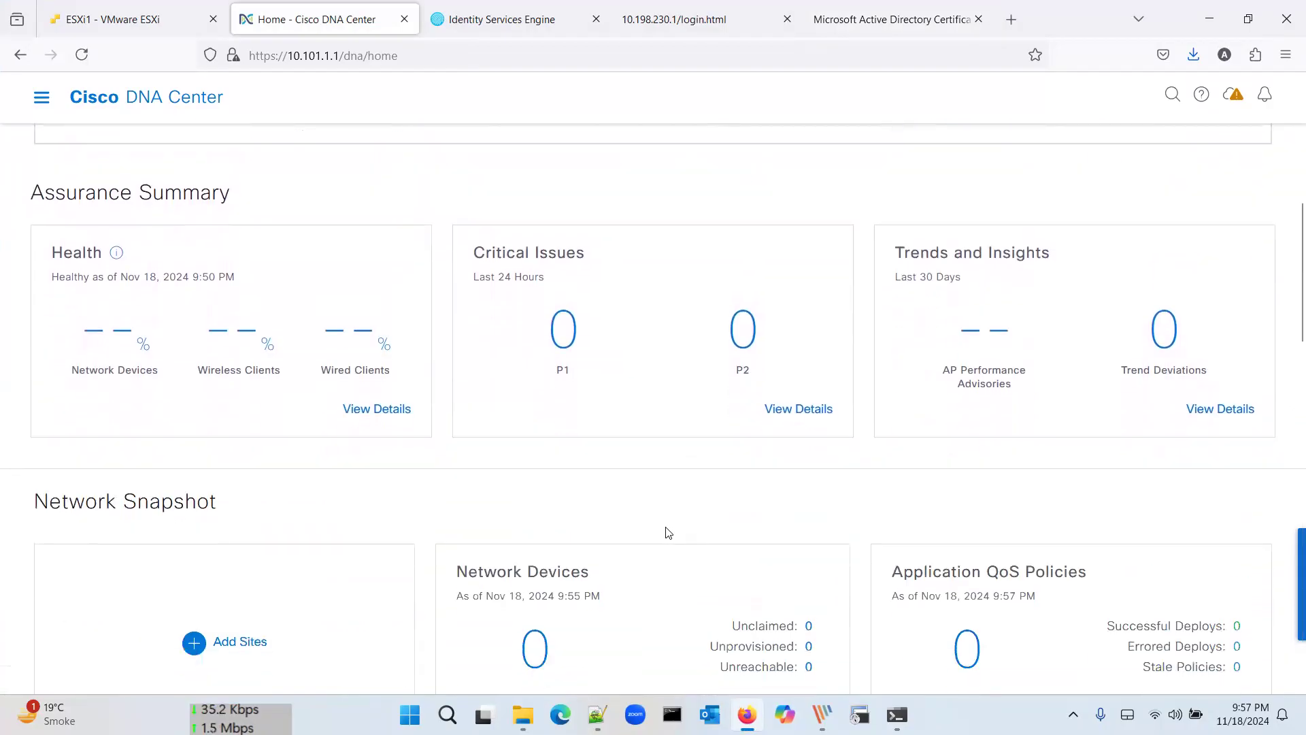
scroll(669, 532, down, 2)
scroll(595, 300, up, 1)
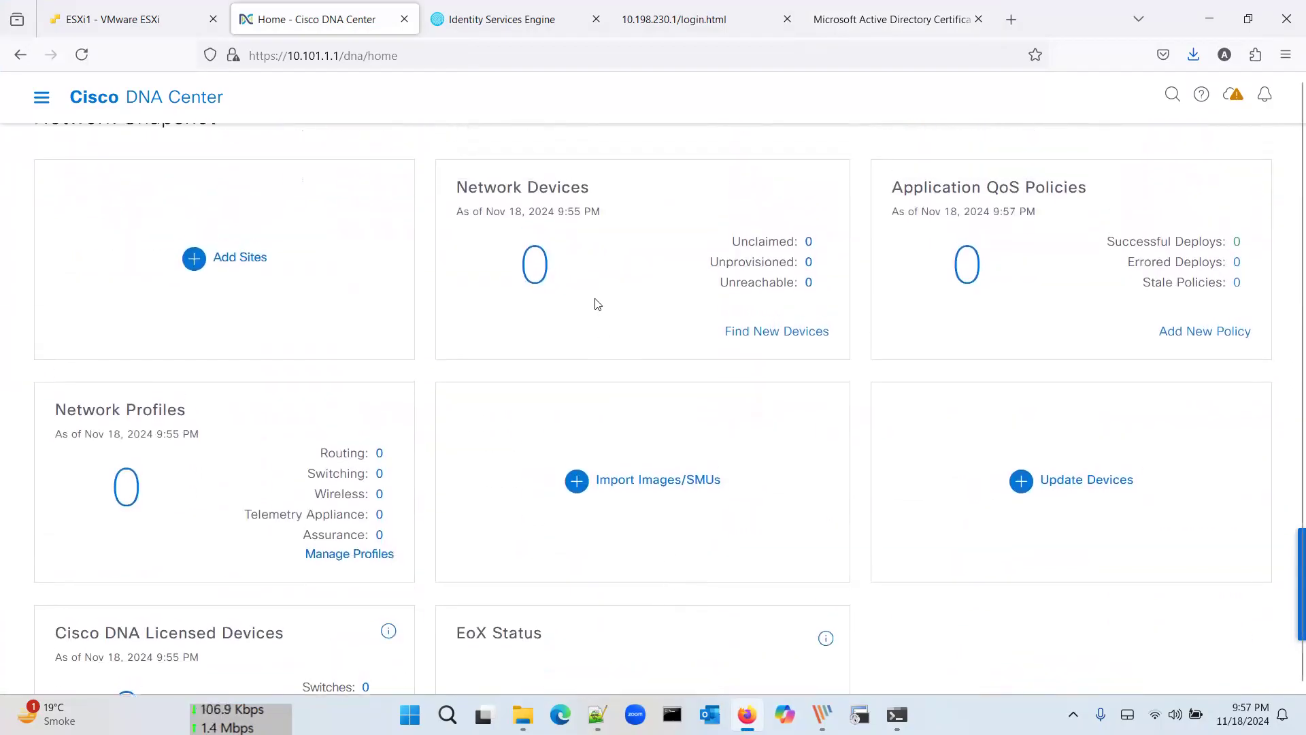
scroll(597, 299, up, 6)
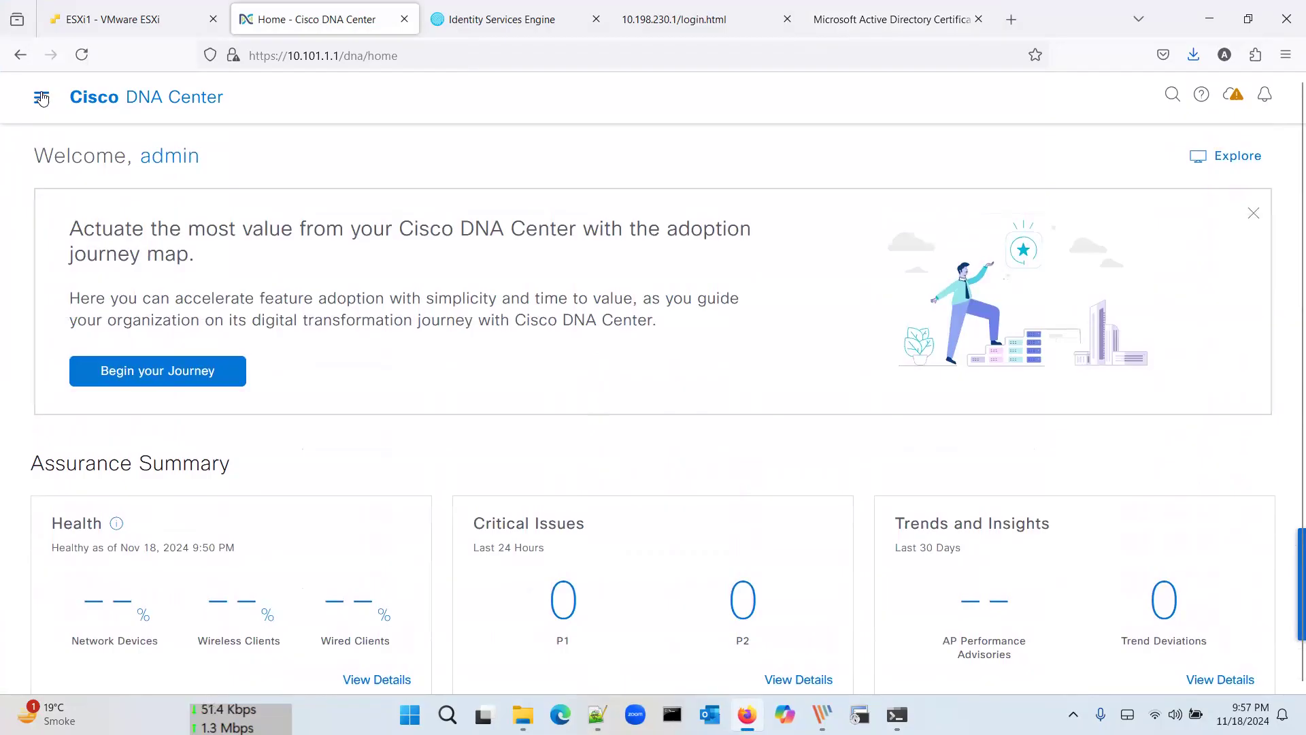
click(39, 99)
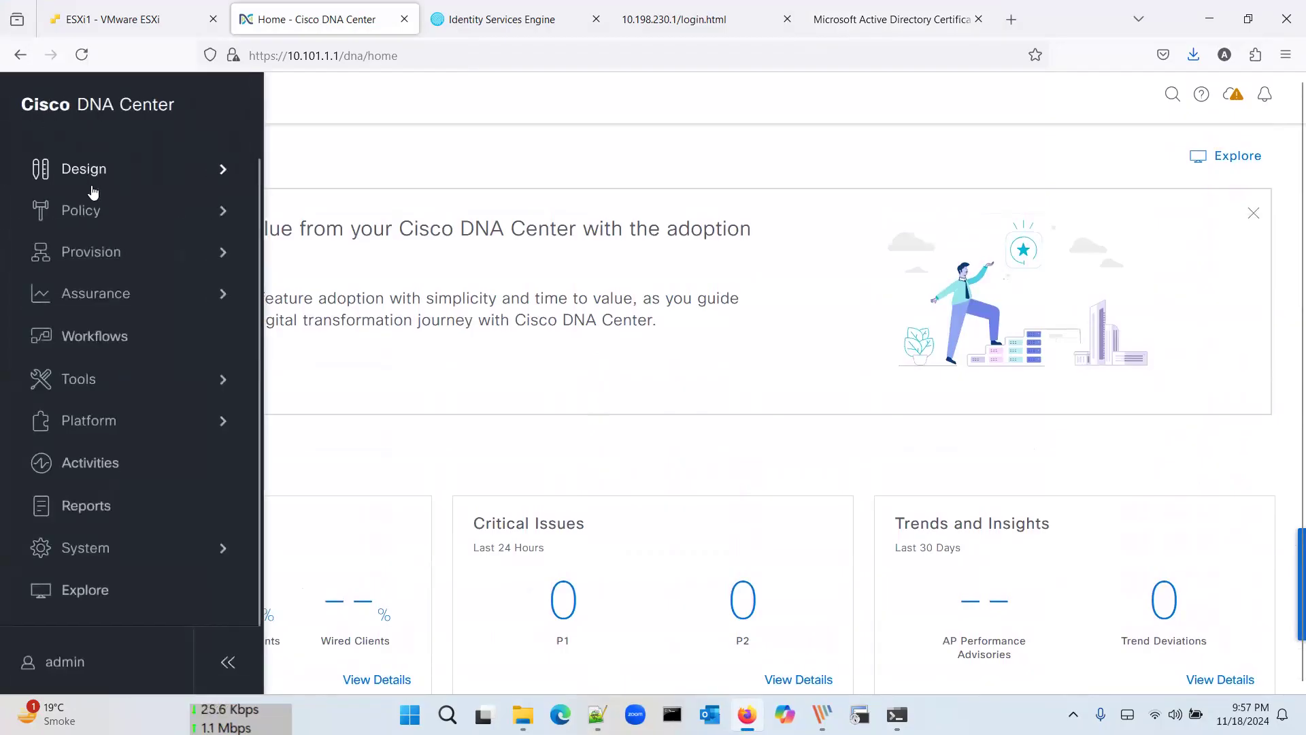
click(480, 19)
click(647, 494)
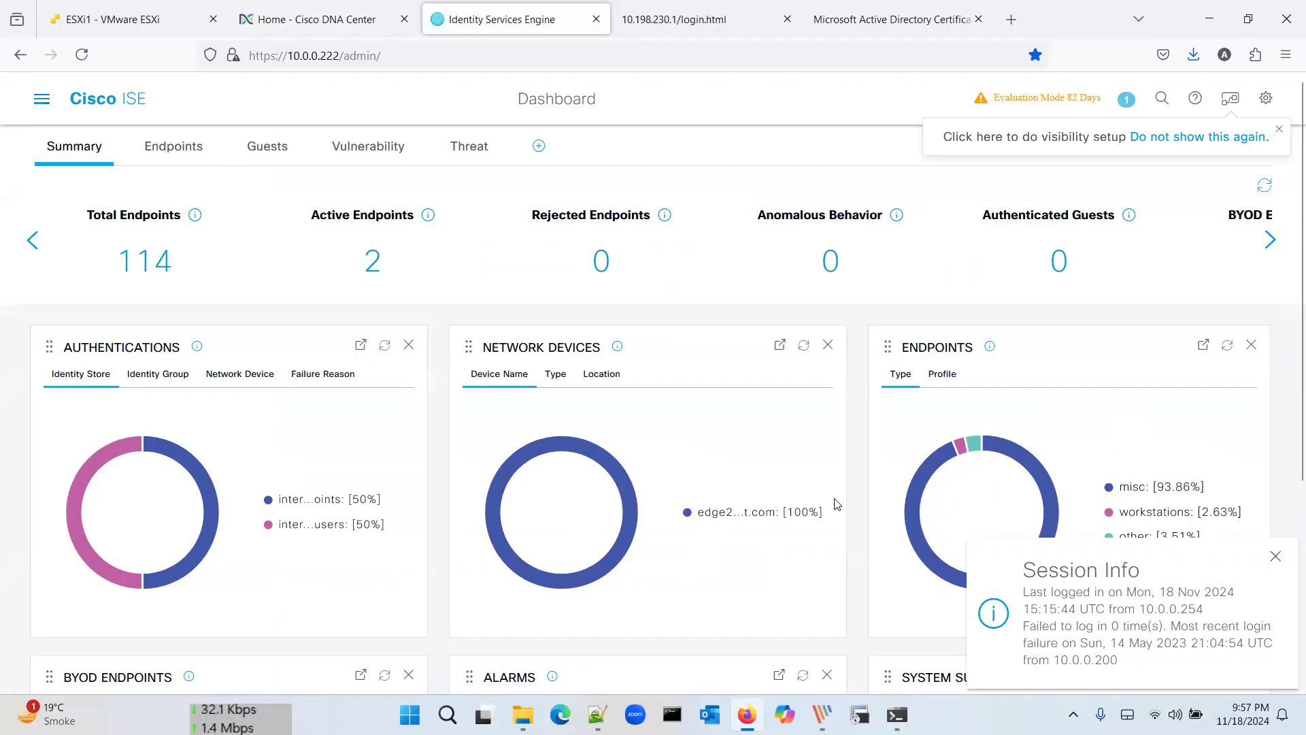
Step: Dismiss the ISE session notice and go to the pxGrid Services page
click(1276, 556)
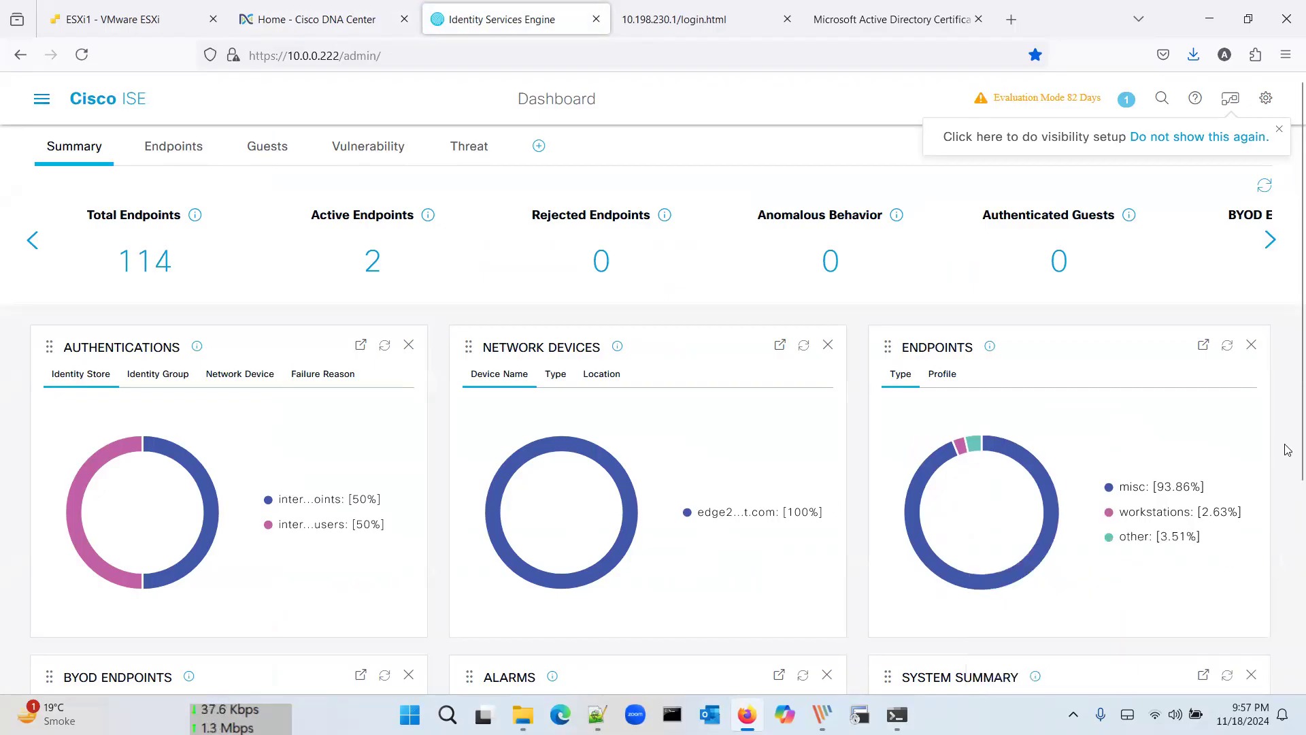
scroll(1288, 562, down, 4)
scroll(653, 409, up, 4)
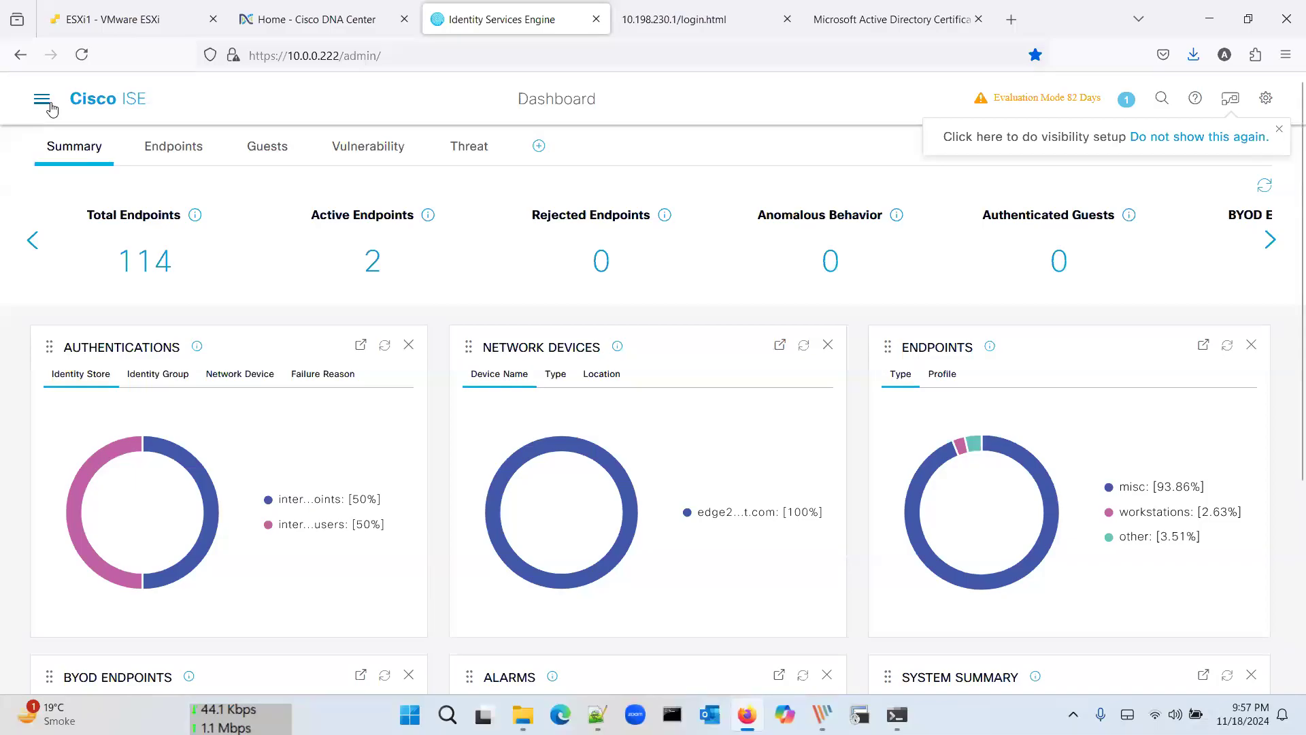
click(50, 105)
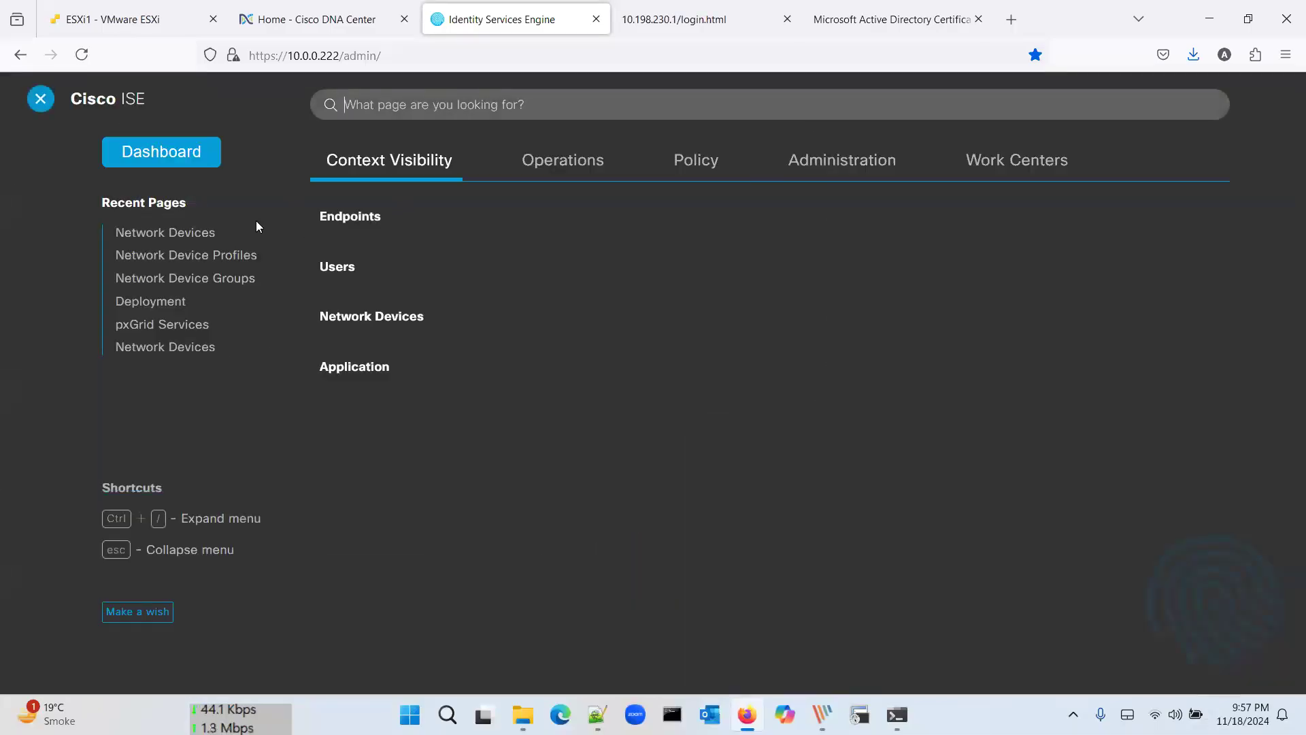
click(194, 325)
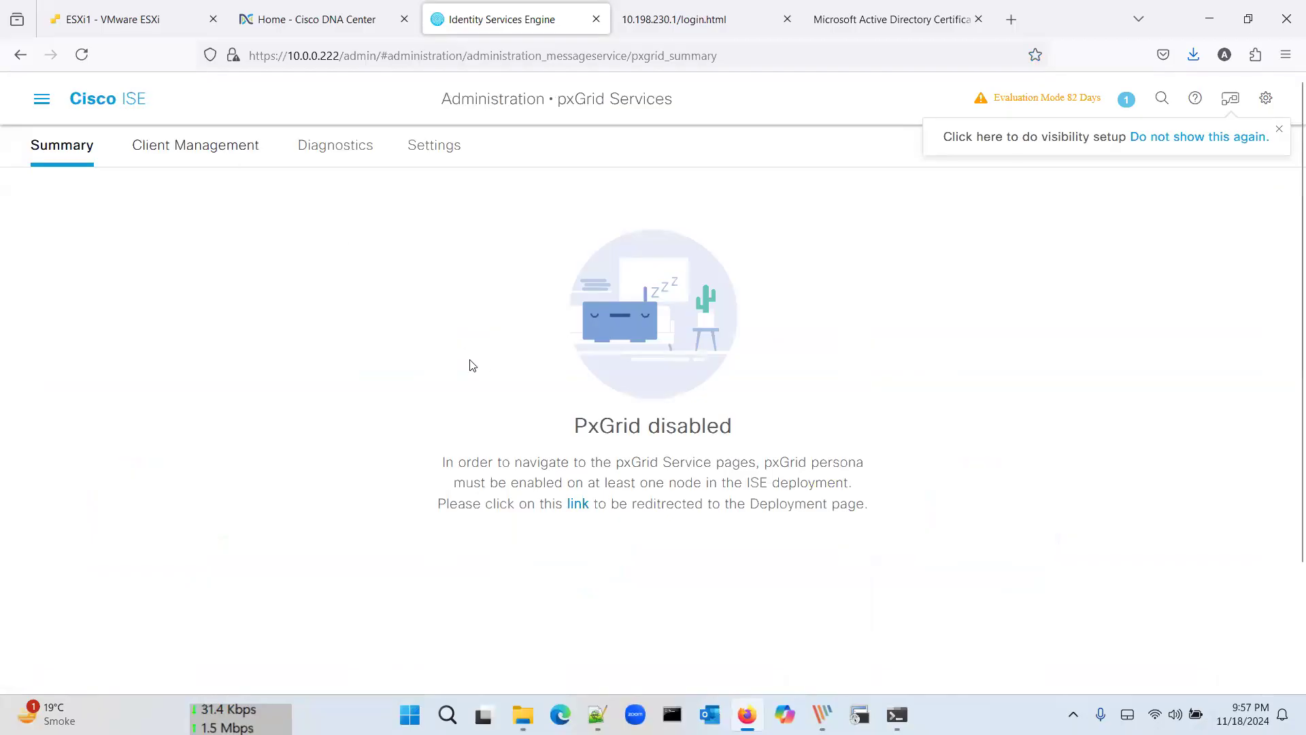
Step: Check pxGrid Diagnostics capabilities, widening the Name column to read all nine enabled capabilities
click(435, 145)
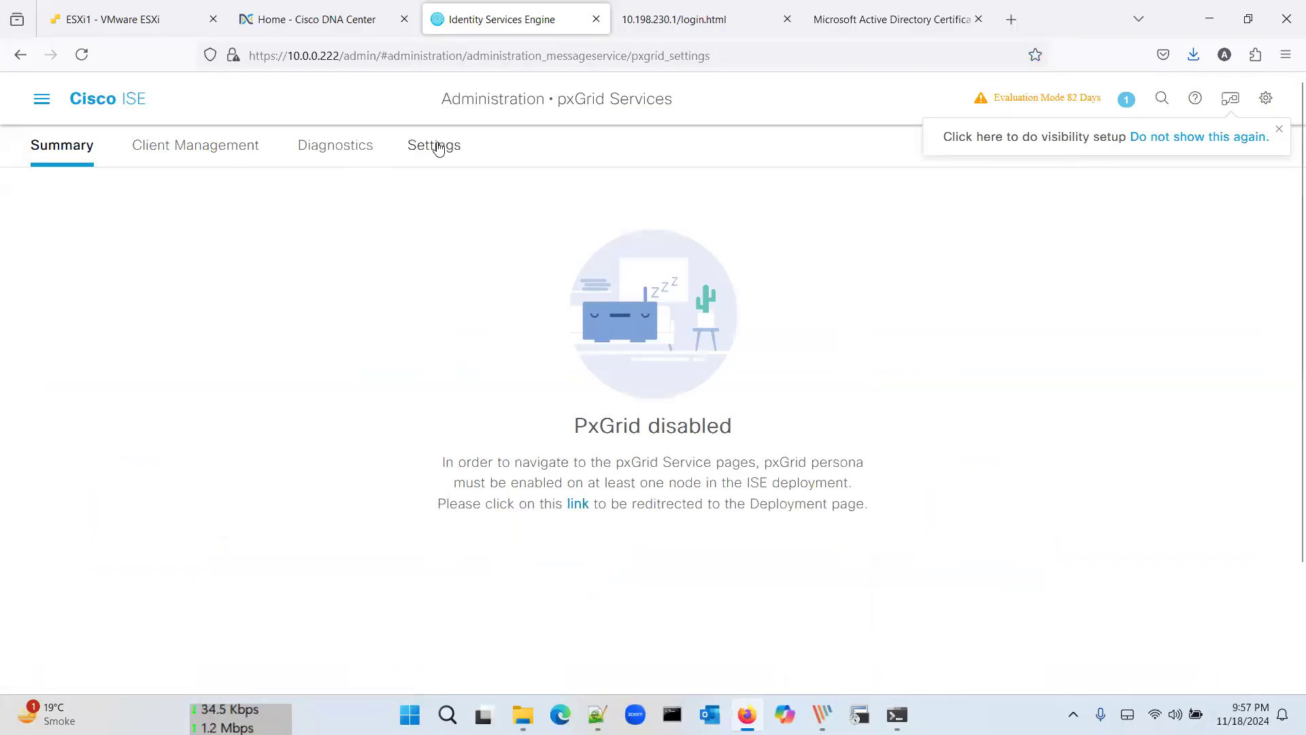
click(323, 147)
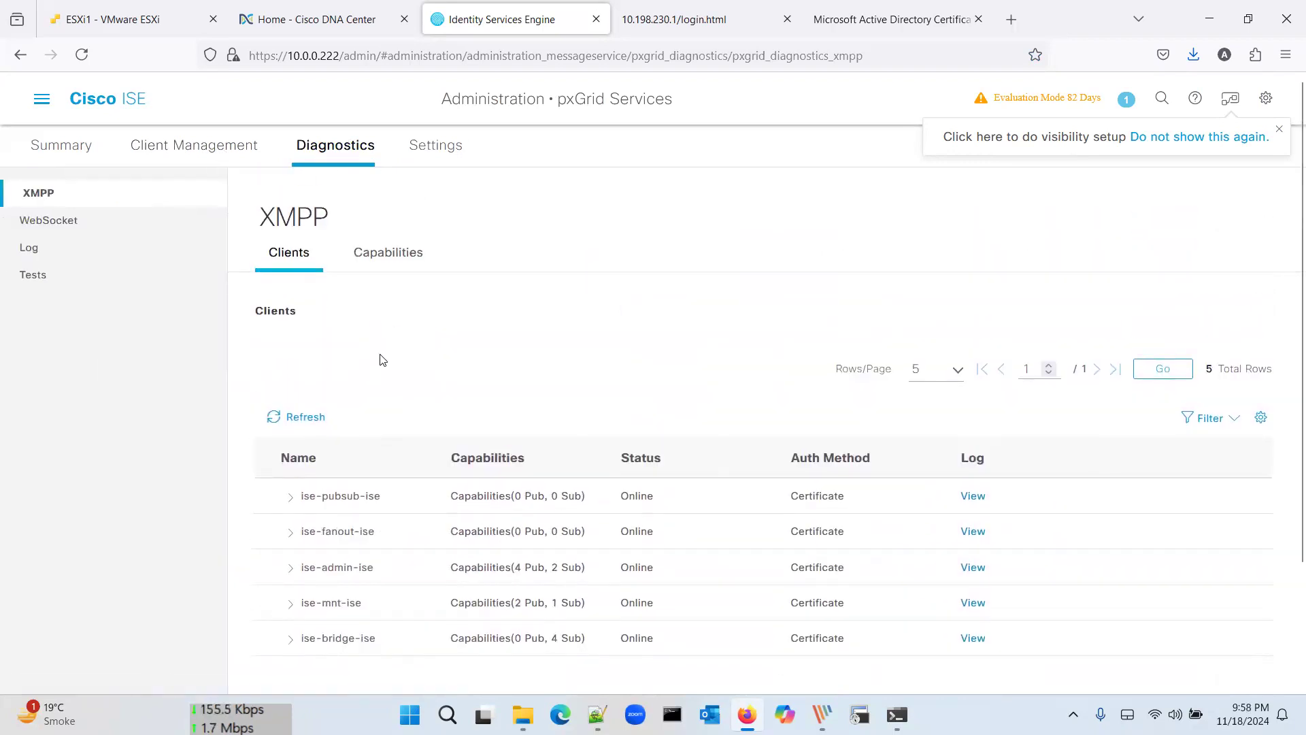
scroll(380, 360, down, 1)
click(375, 253)
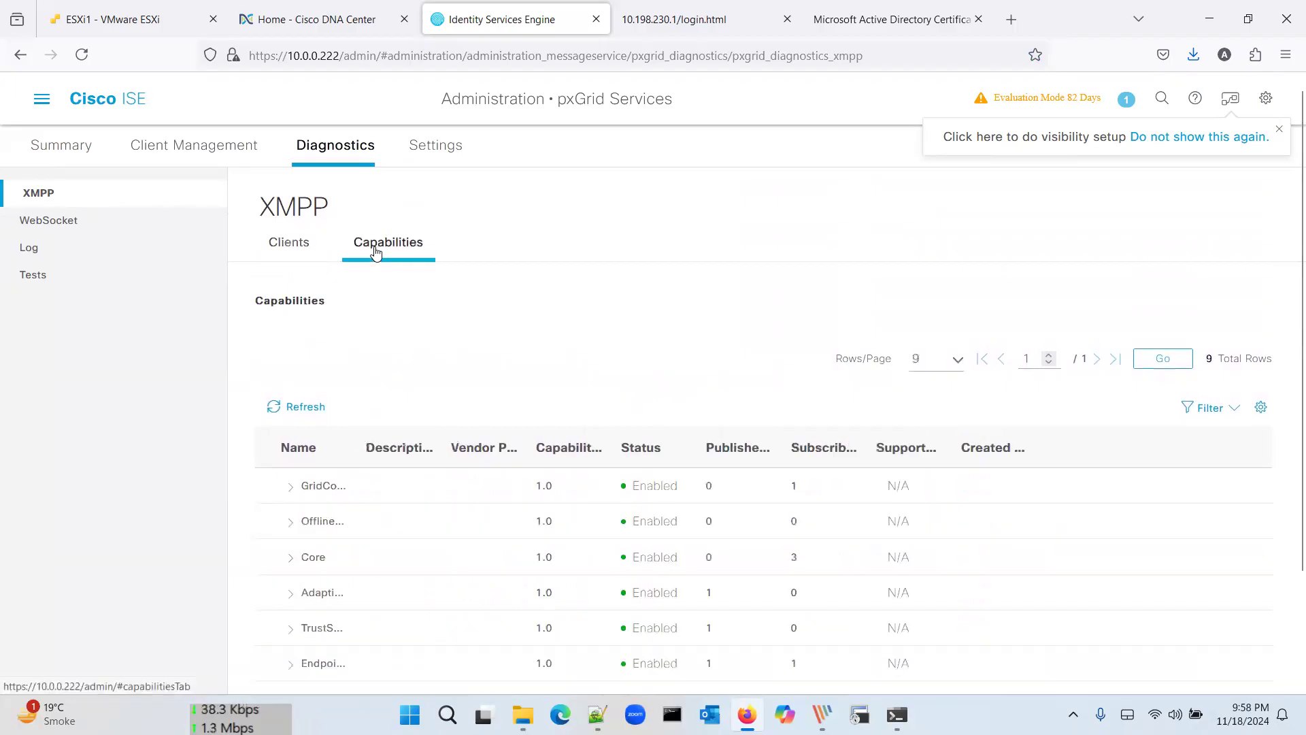
scroll(382, 379, down, 3)
scroll(384, 379, up, 1)
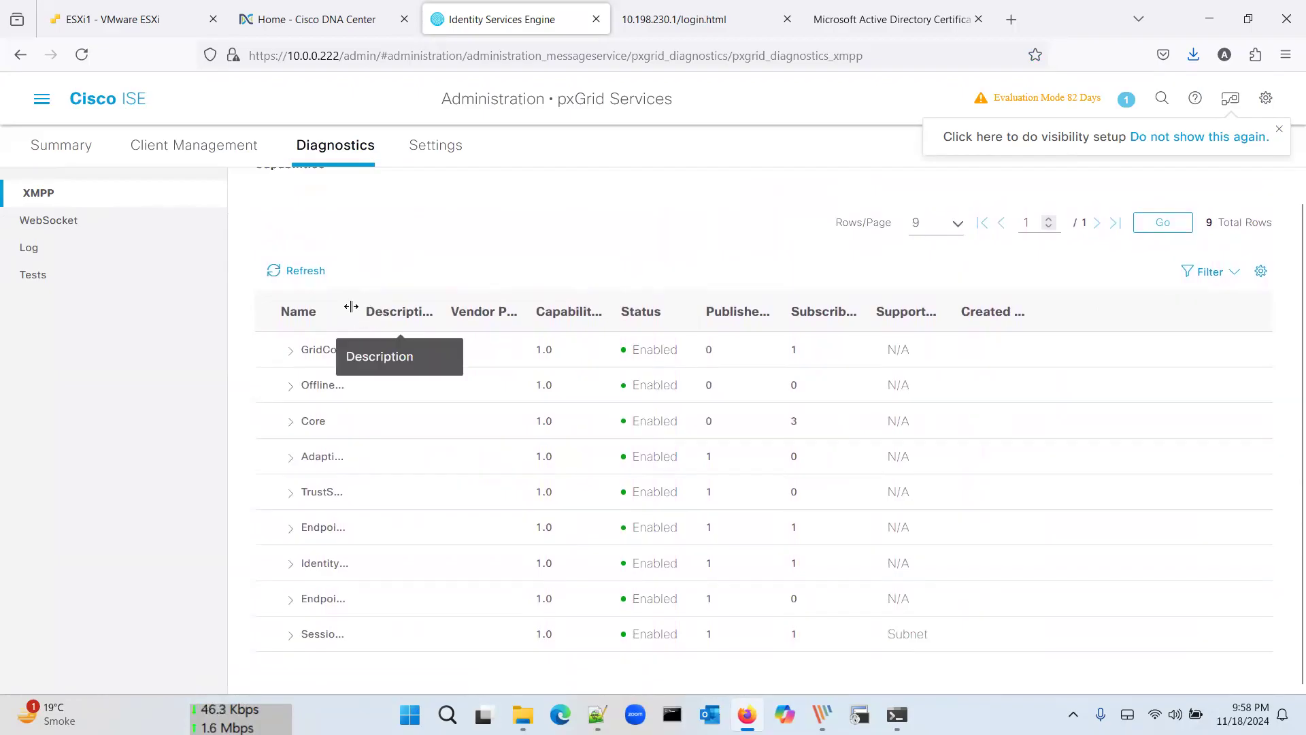
drag(347, 303, 514, 302)
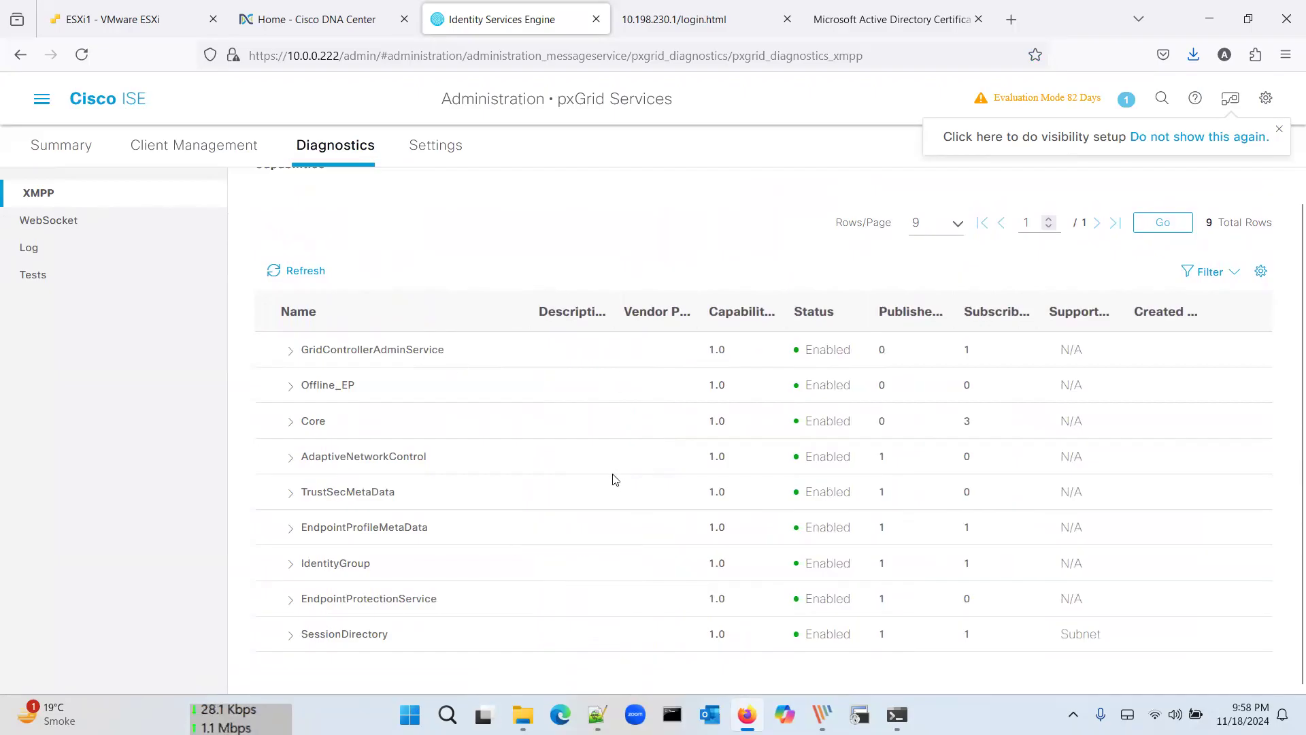
scroll(897, 362, up, 1)
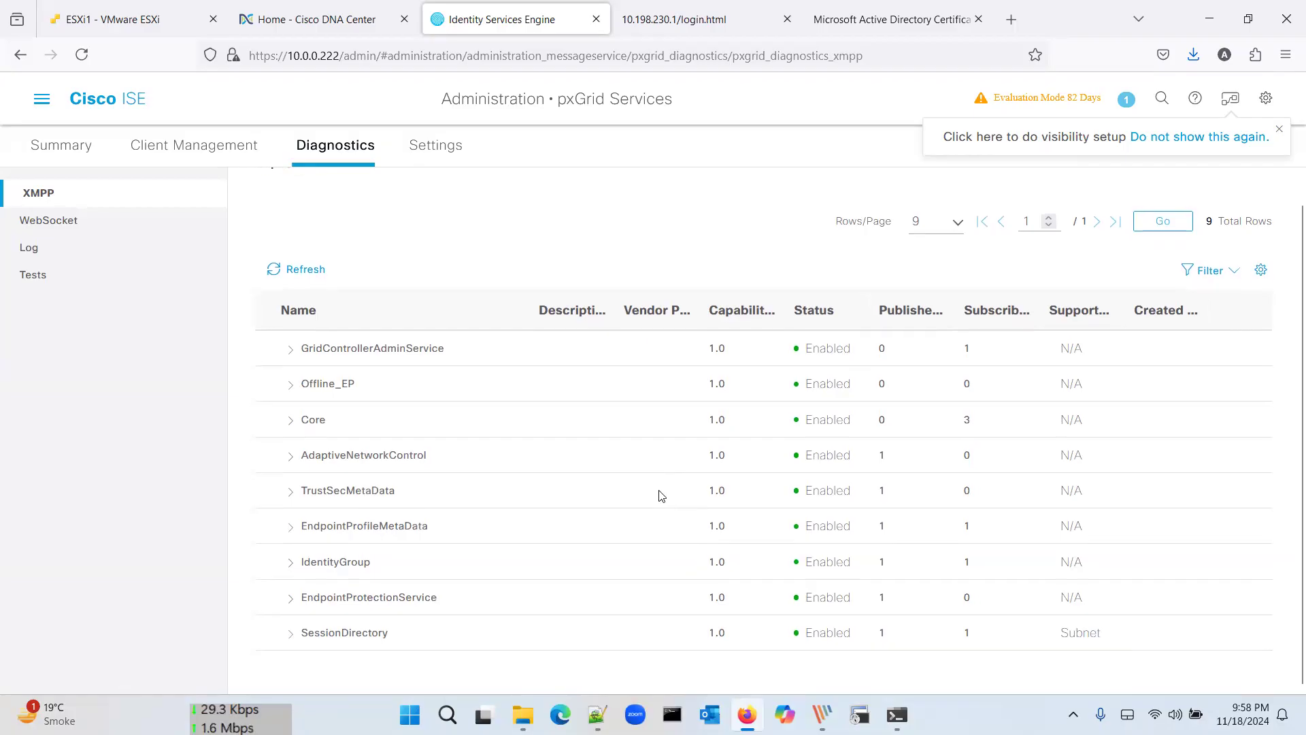
scroll(658, 490, up, 3)
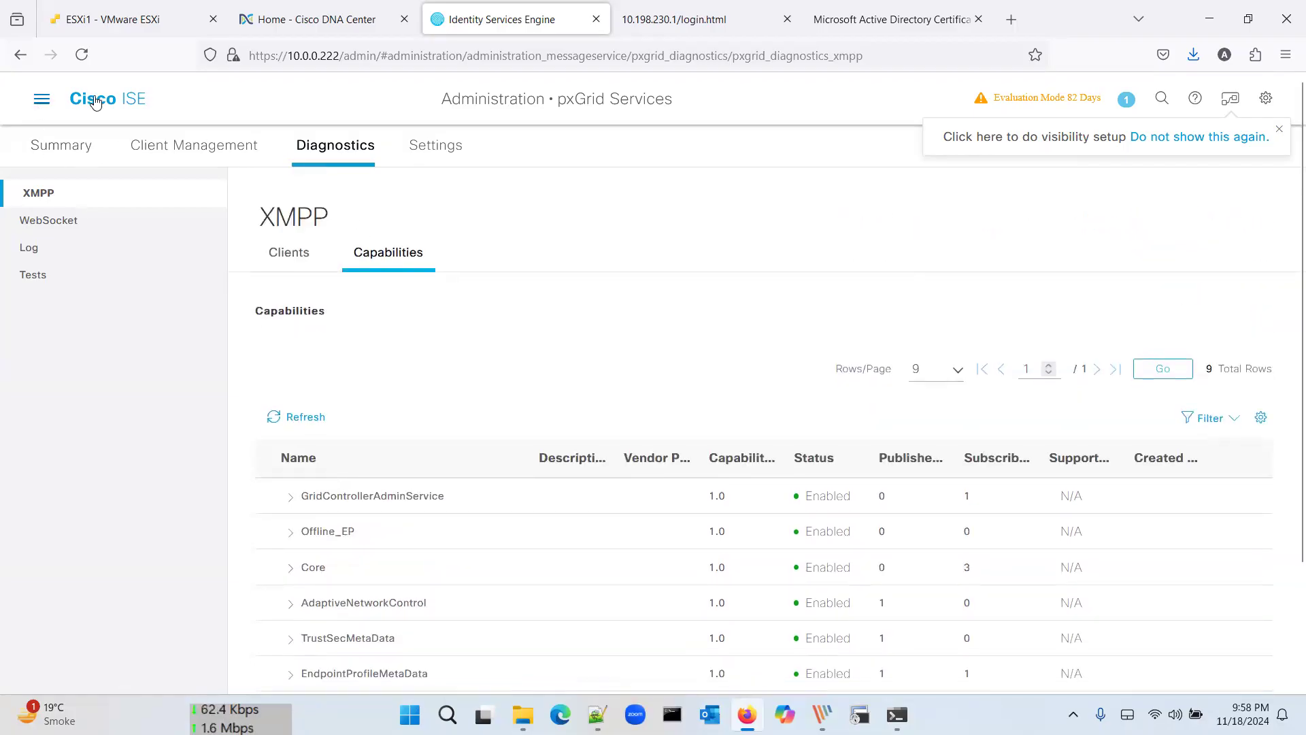
Step: Review the pxGrid Summary: 5 pubsub connections, 369 control messages, 0 clients, 0 errors
click(60, 144)
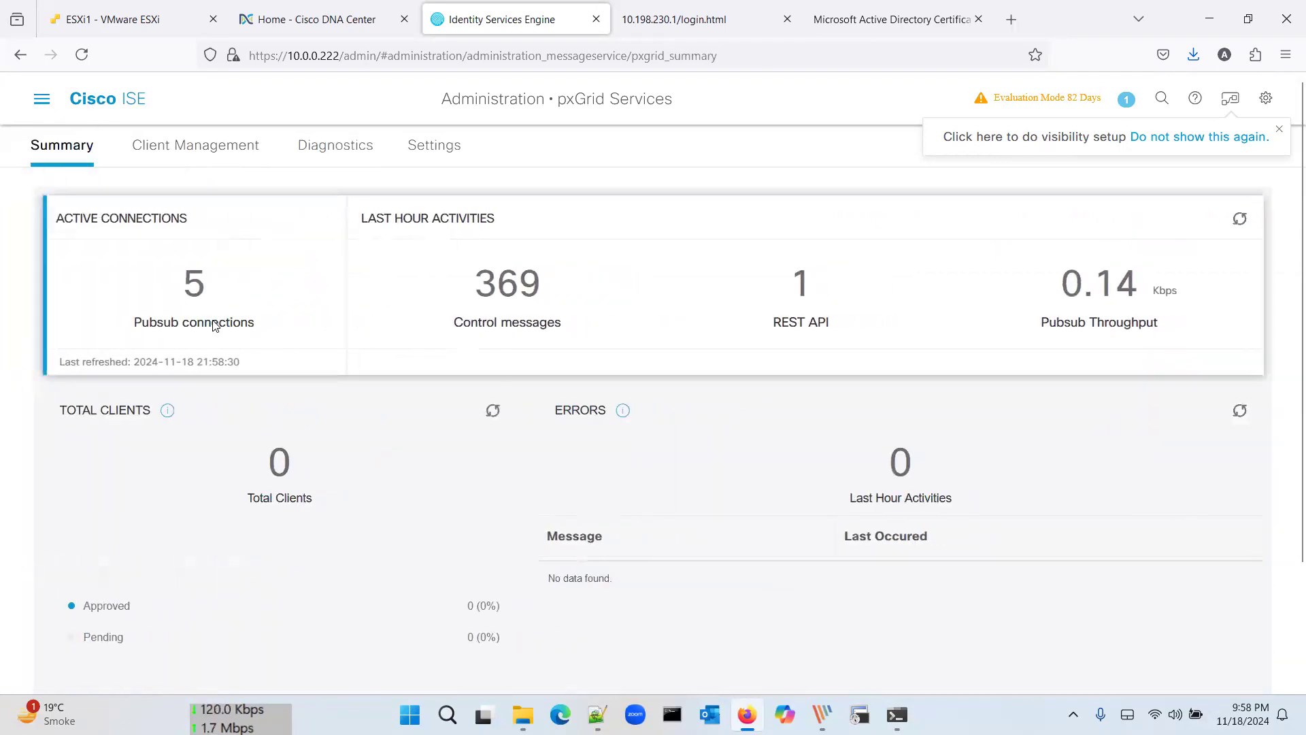
scroll(380, 435, down, 2)
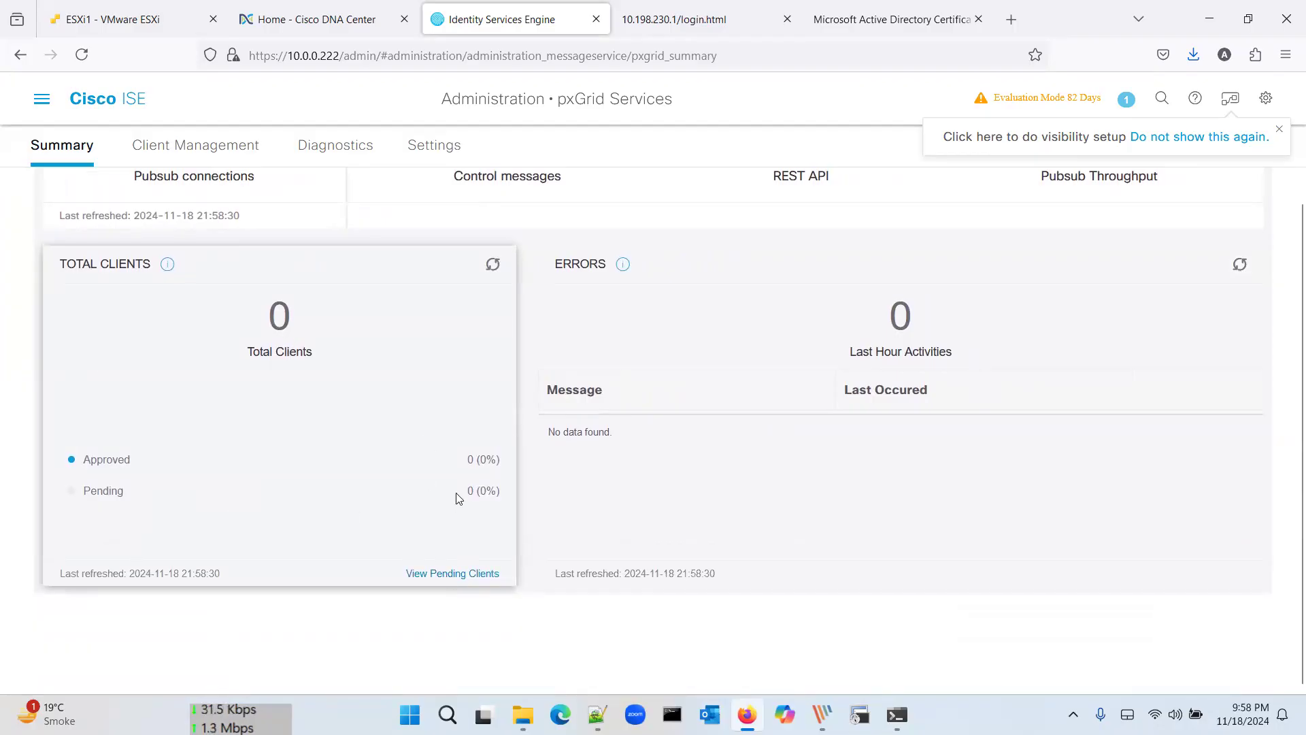
scroll(455, 496, up, 2)
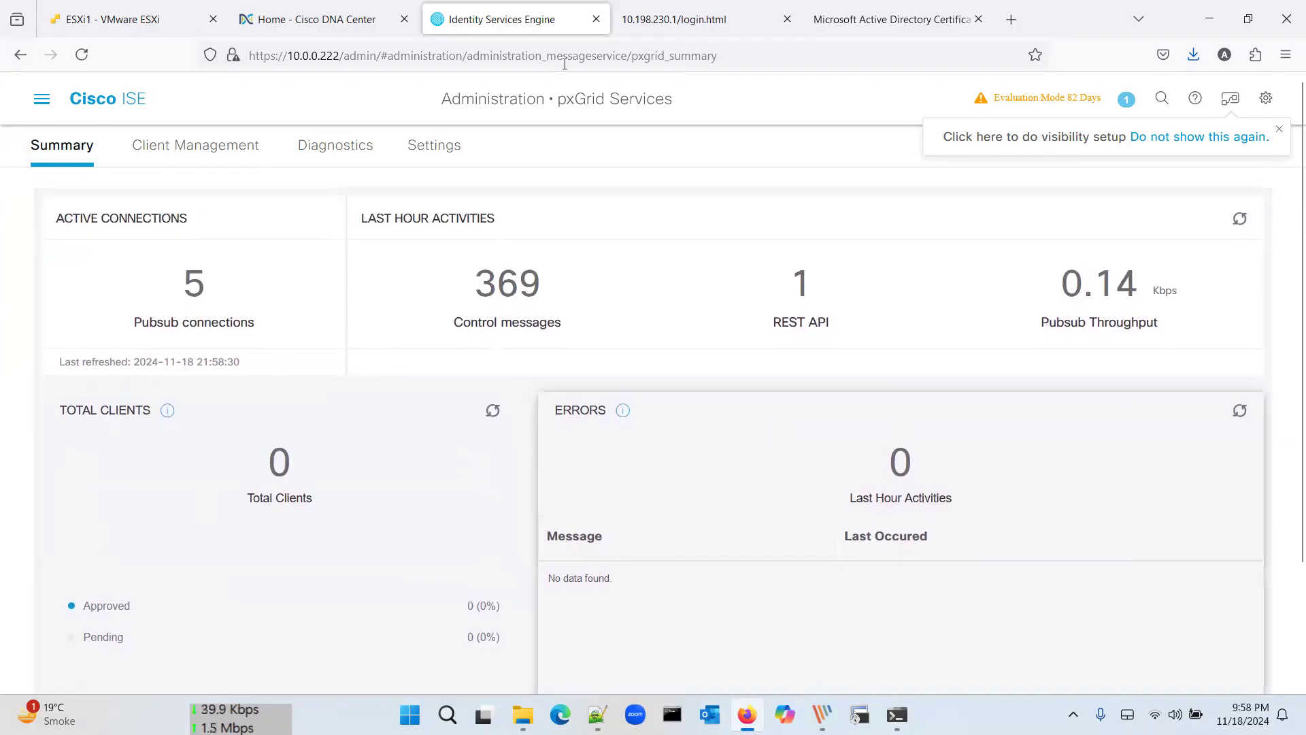
Step: Return to DNA Center and open System Settings > External Services > Authentication and Policy Servers
click(335, 8)
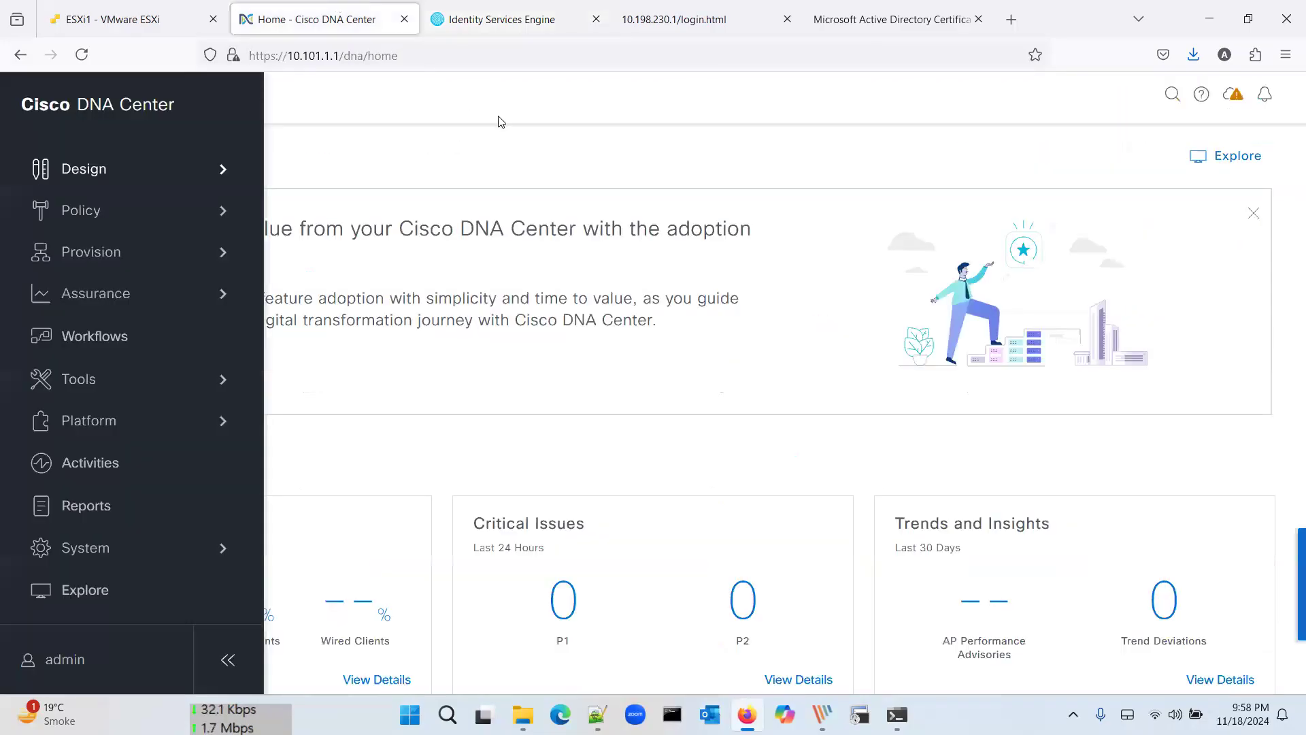
click(1052, 175)
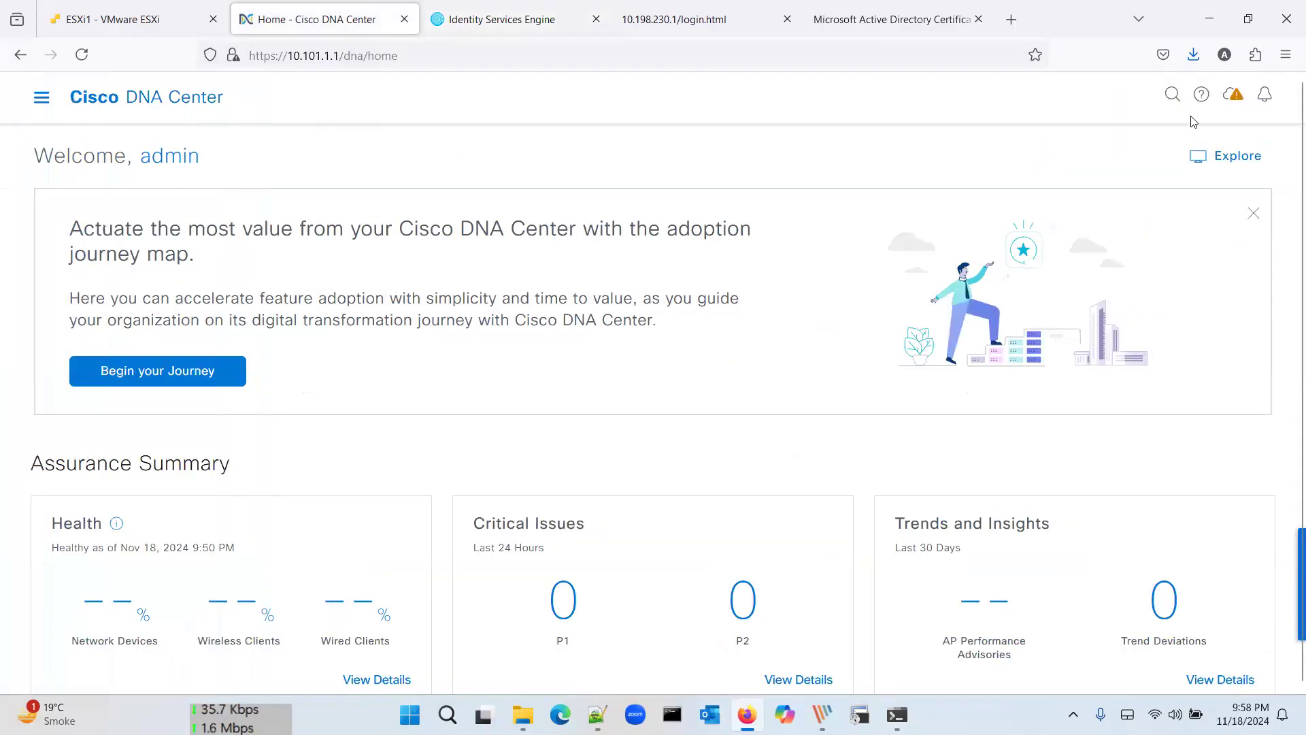
click(42, 97)
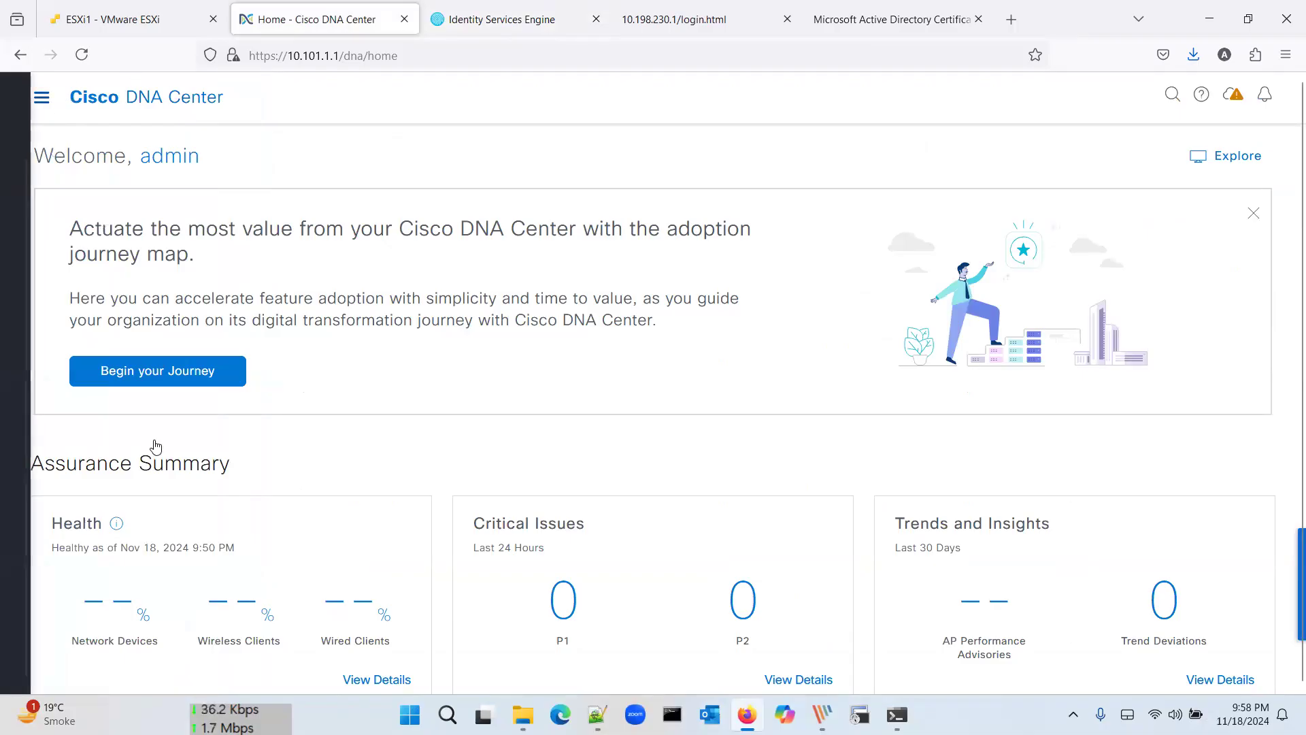
mouse_move(137, 547)
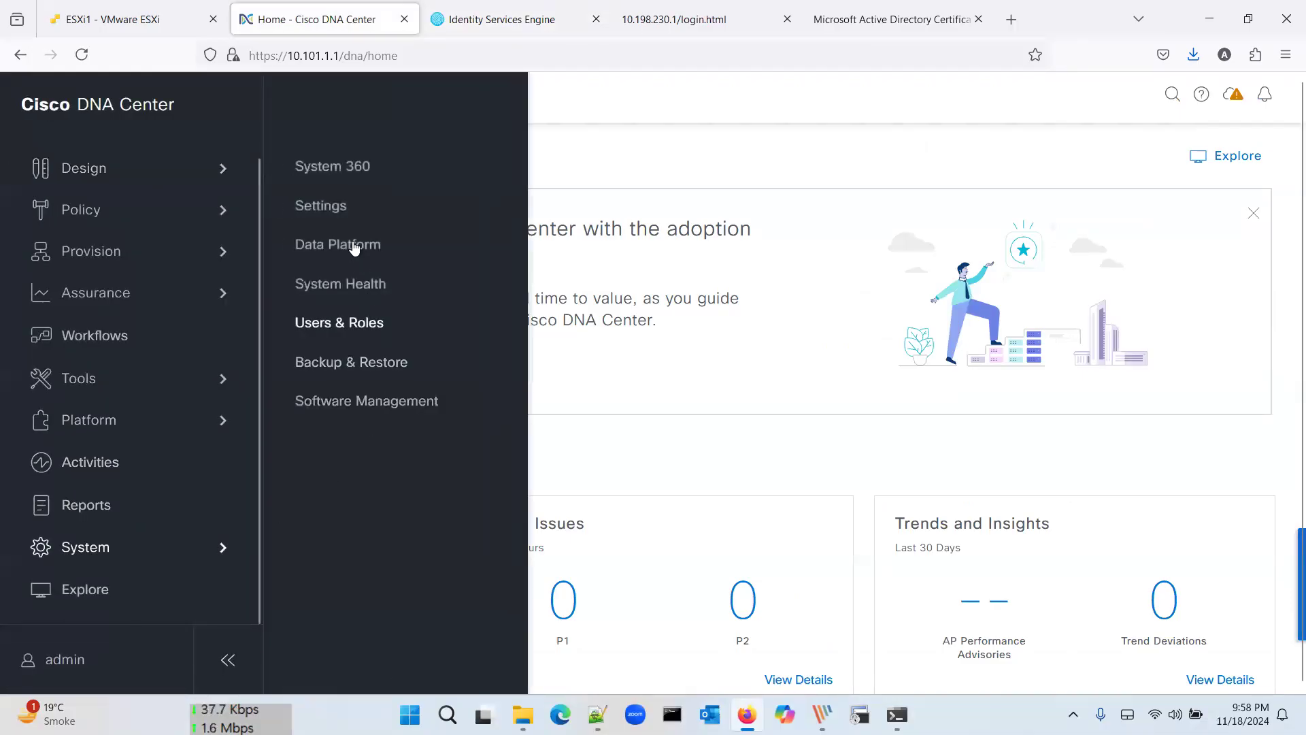
click(338, 208)
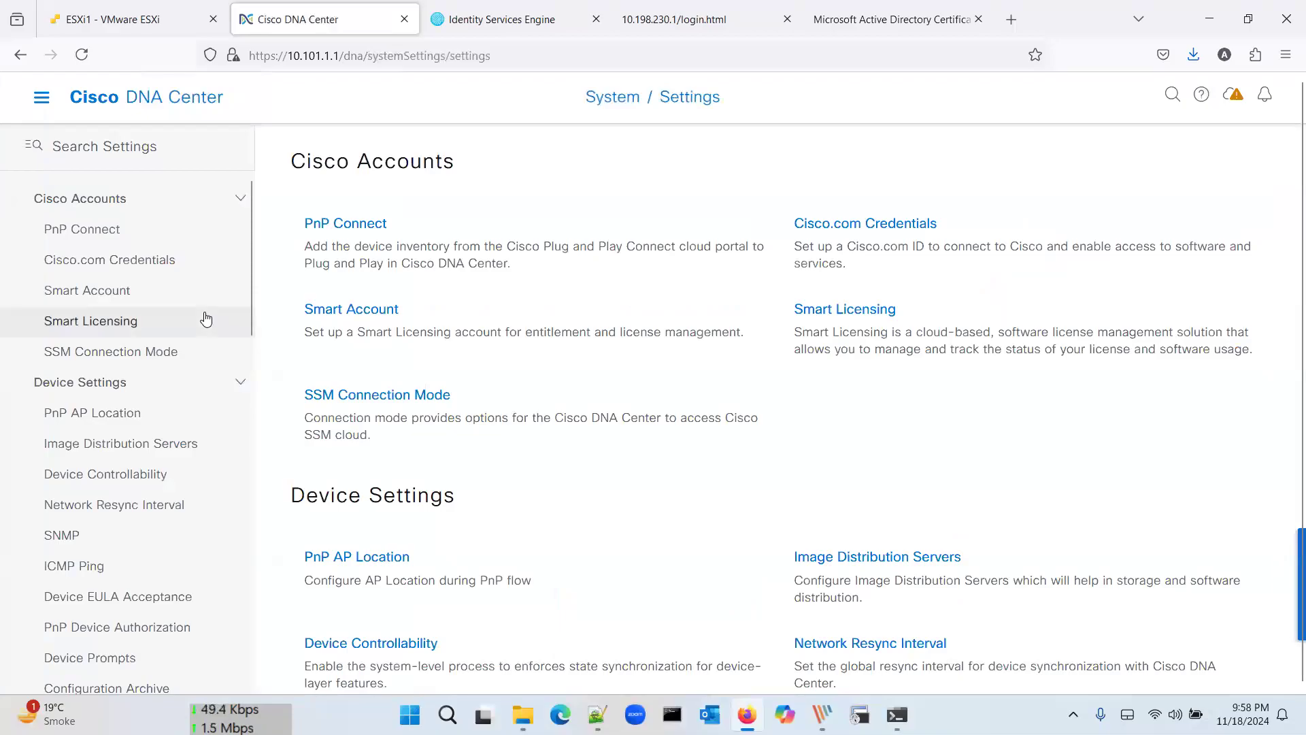
scroll(204, 319, down, 10)
scroll(204, 326, down, 5)
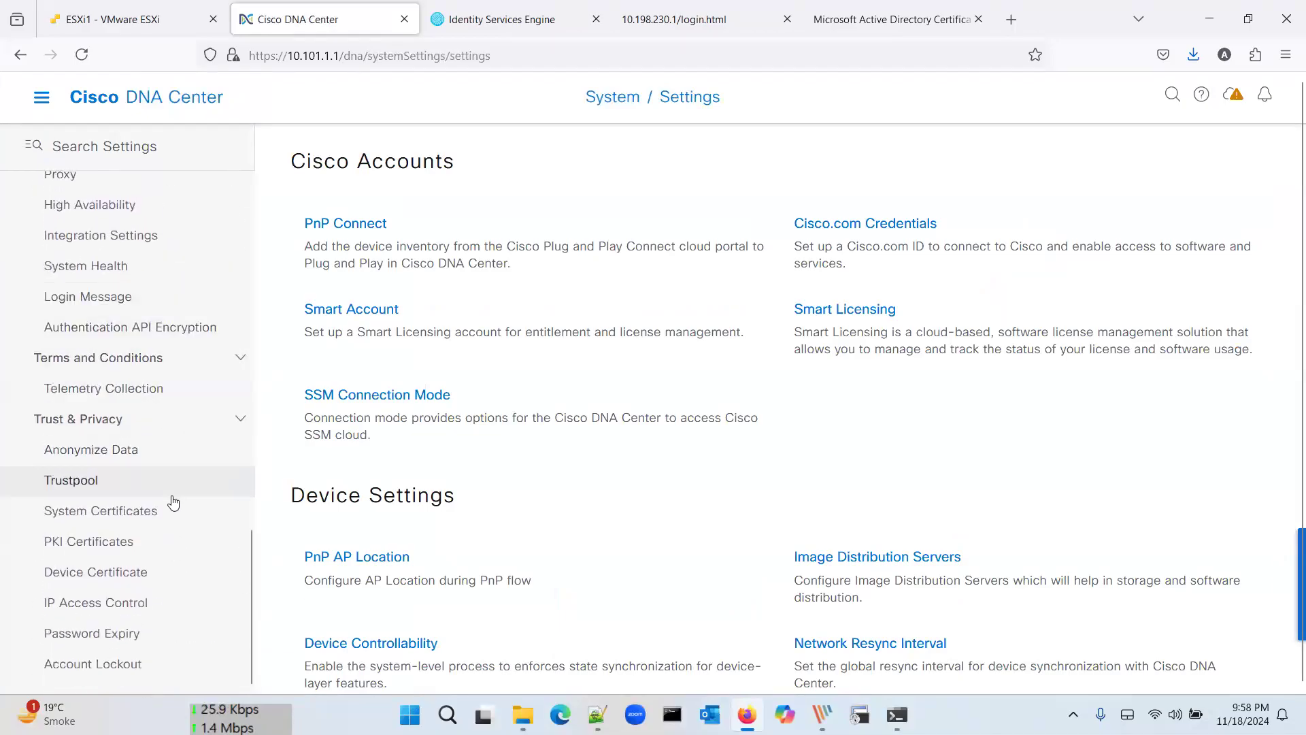
click(173, 502)
scroll(173, 502, up, 10)
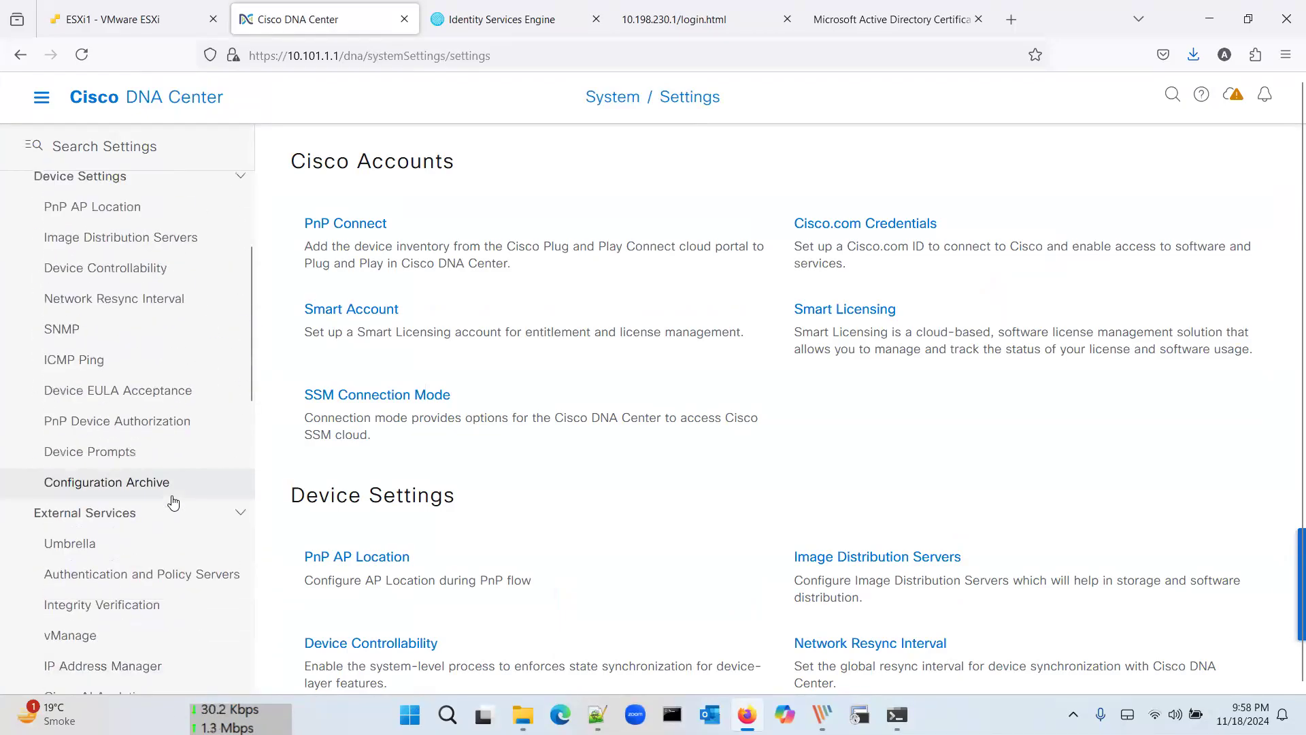
scroll(171, 502, up, 3)
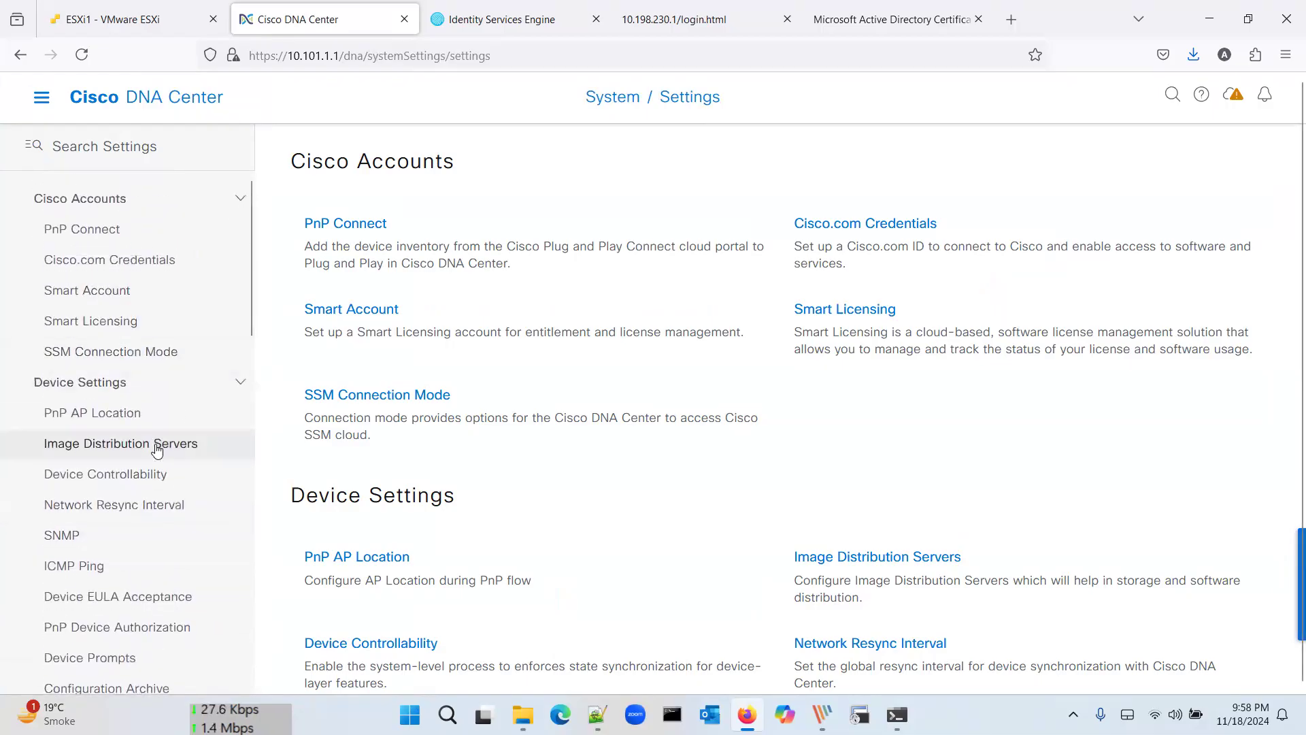
scroll(156, 449, down, 4)
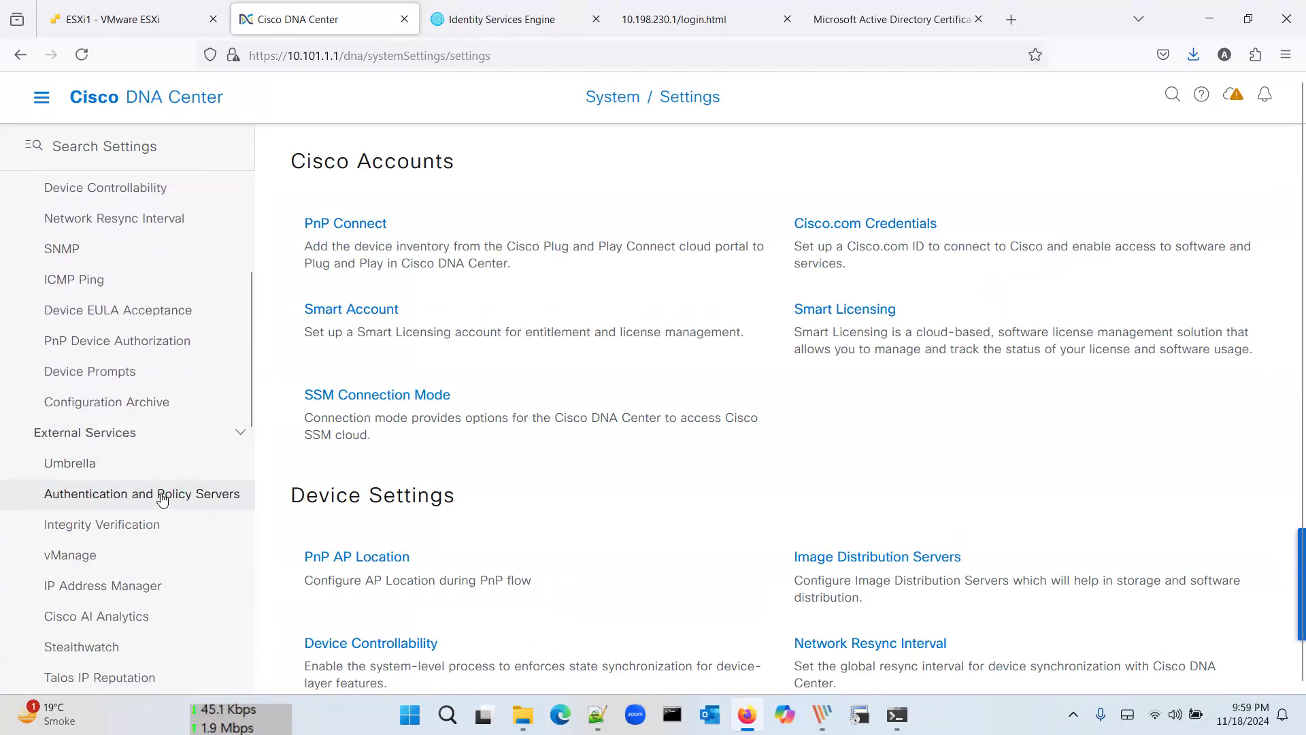
click(156, 506)
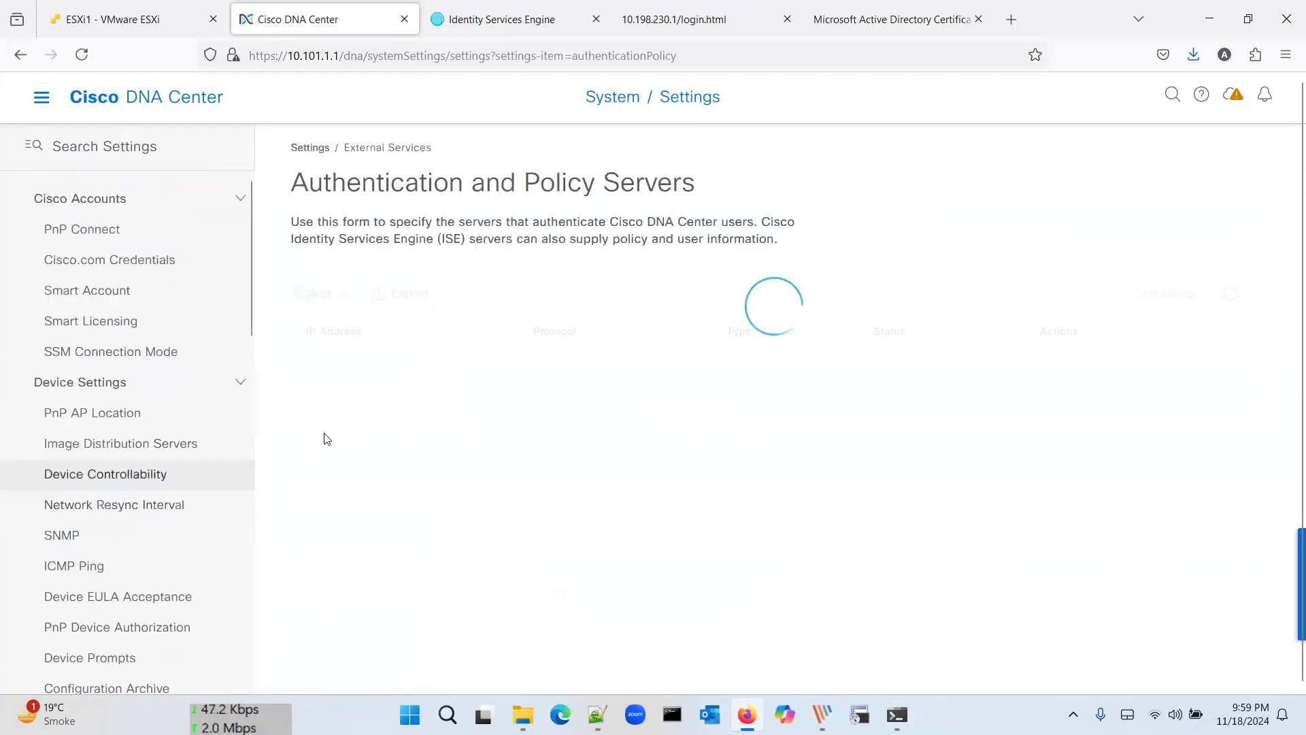
Step: Open the Add > ISE server form from the server-type list
click(319, 295)
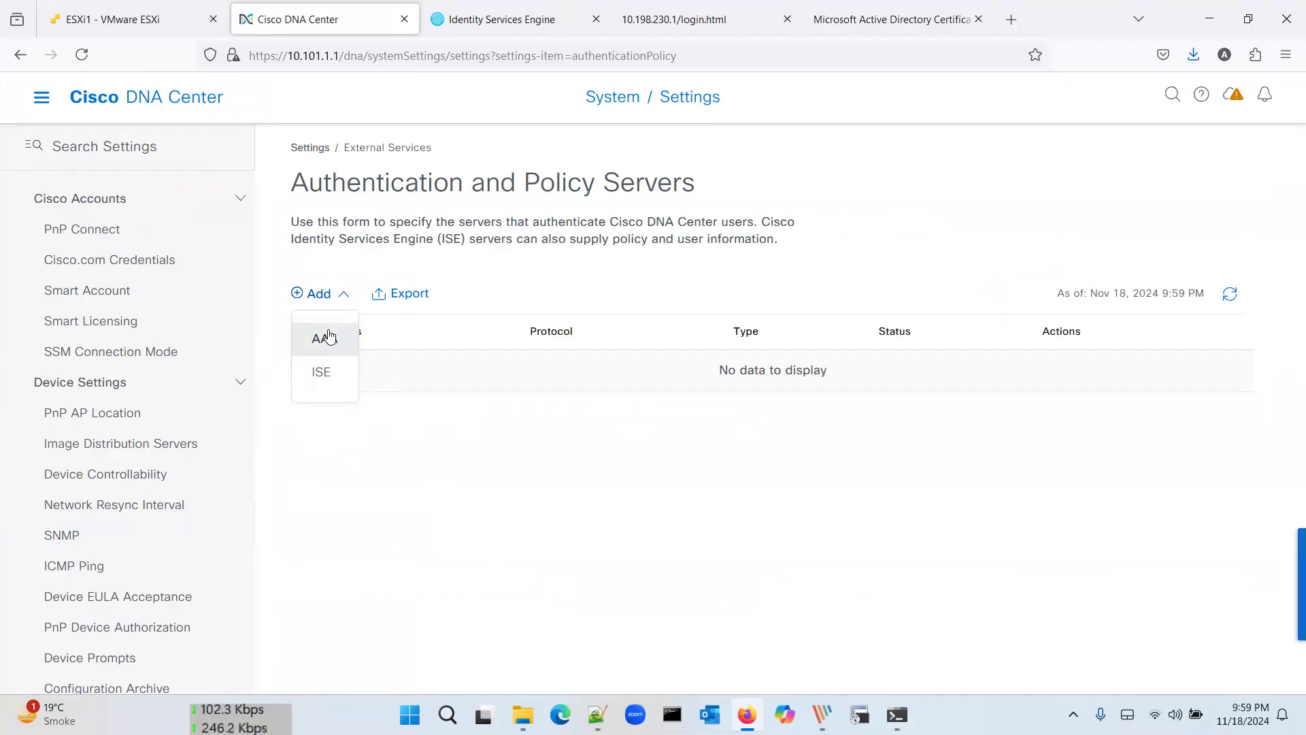
click(330, 298)
click(330, 298)
click(324, 375)
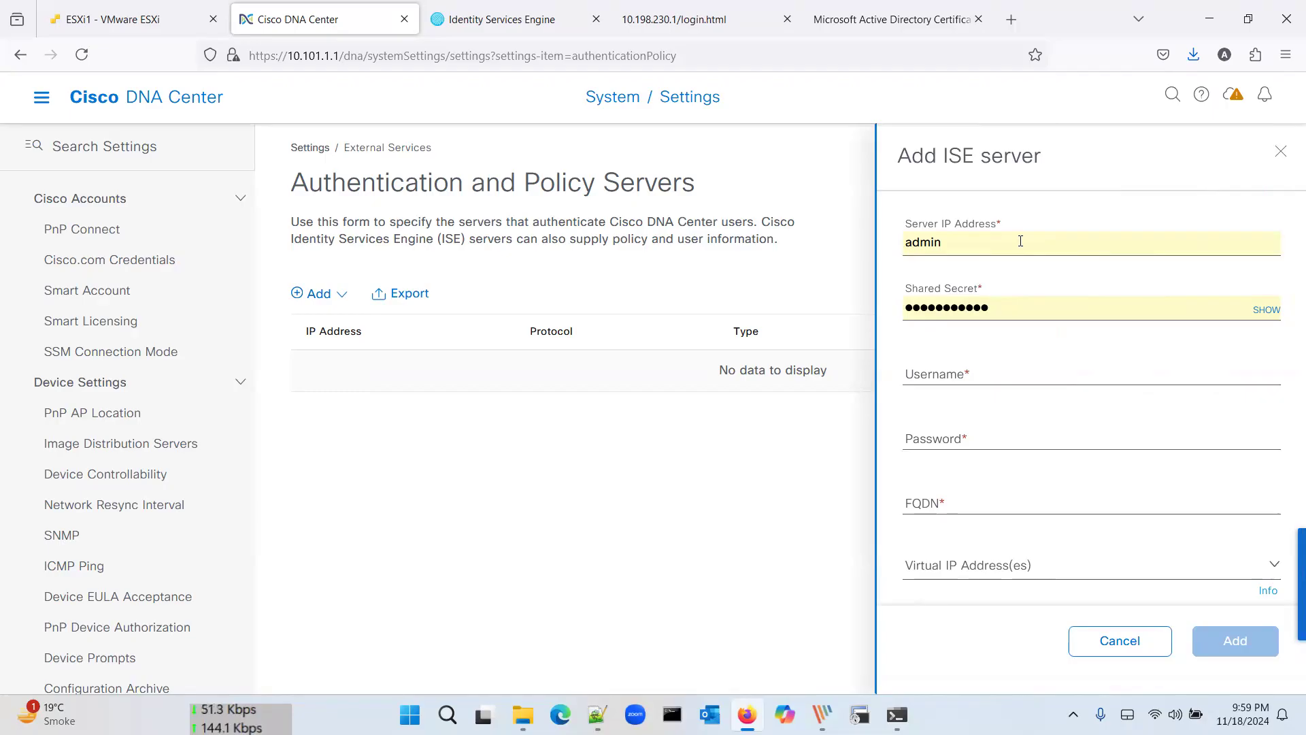
Step: Look up the ISE address in the lab diagram and enter 10.101.1.3 as Server IP
double_click(1021, 241)
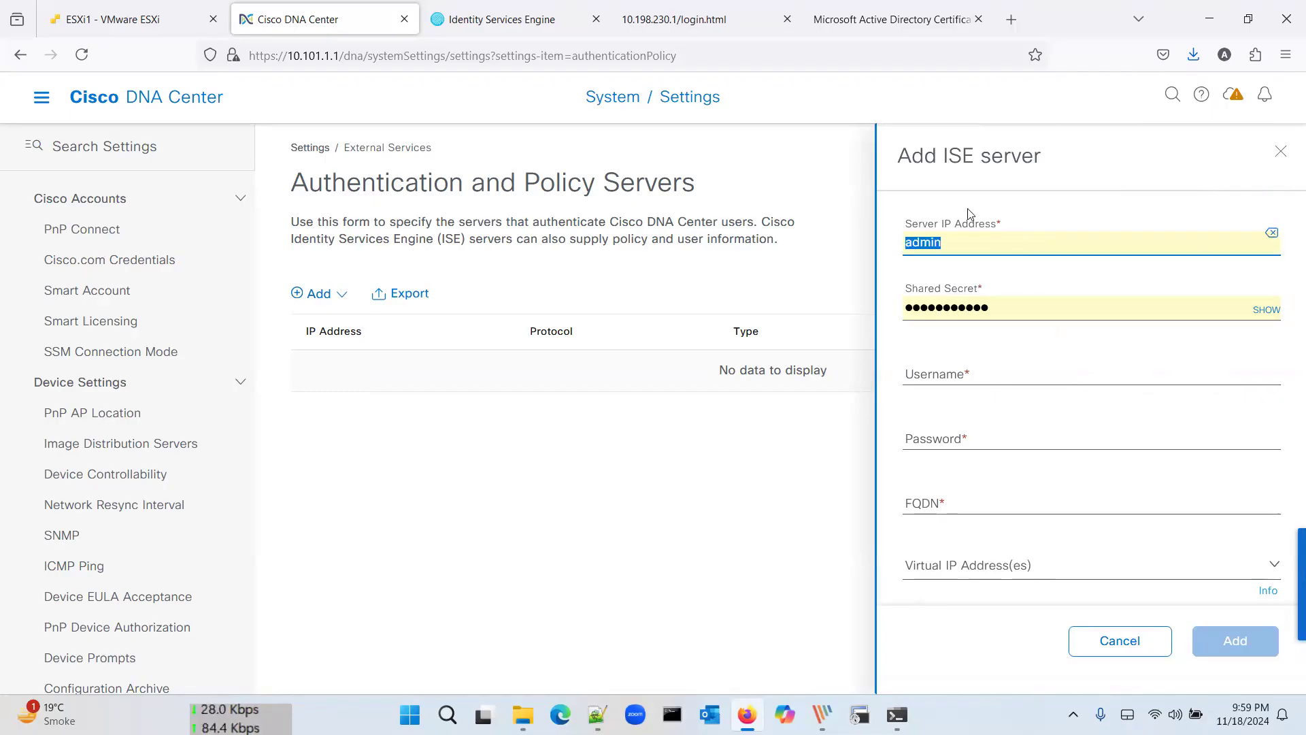
click(516, 28)
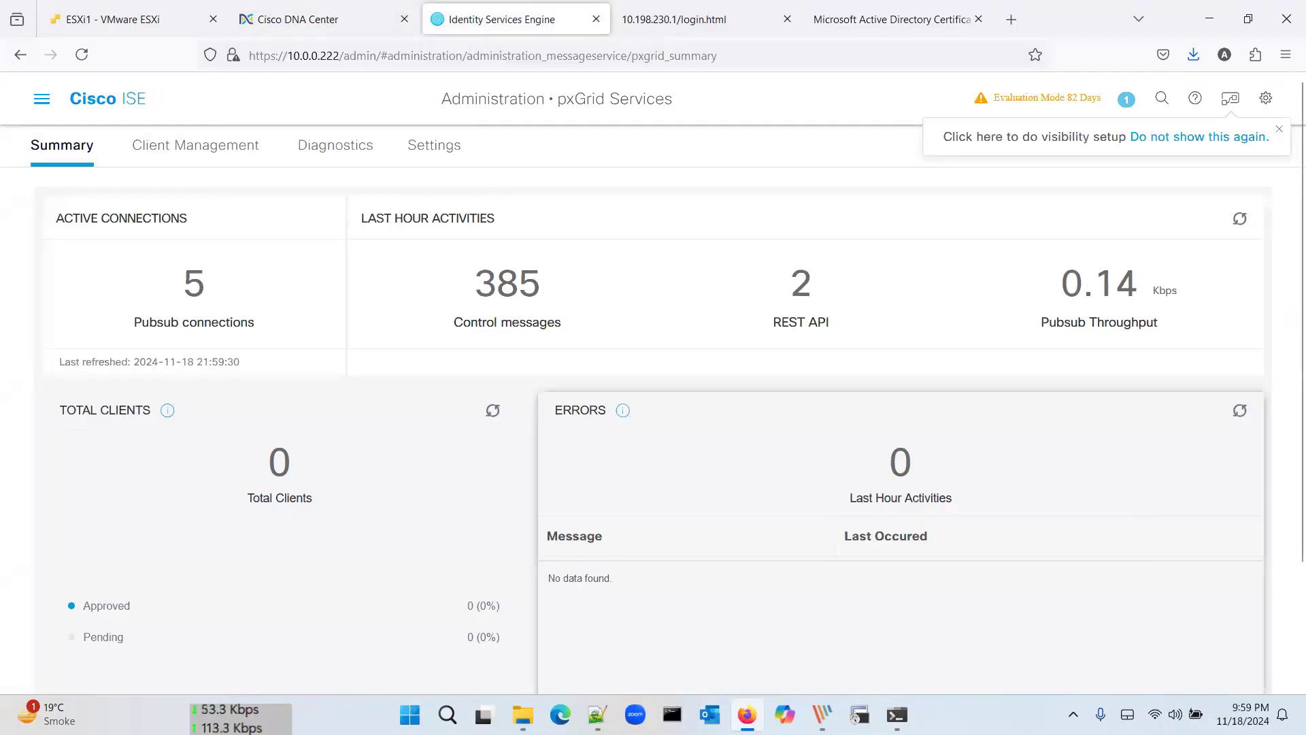
key(alt+Tab)
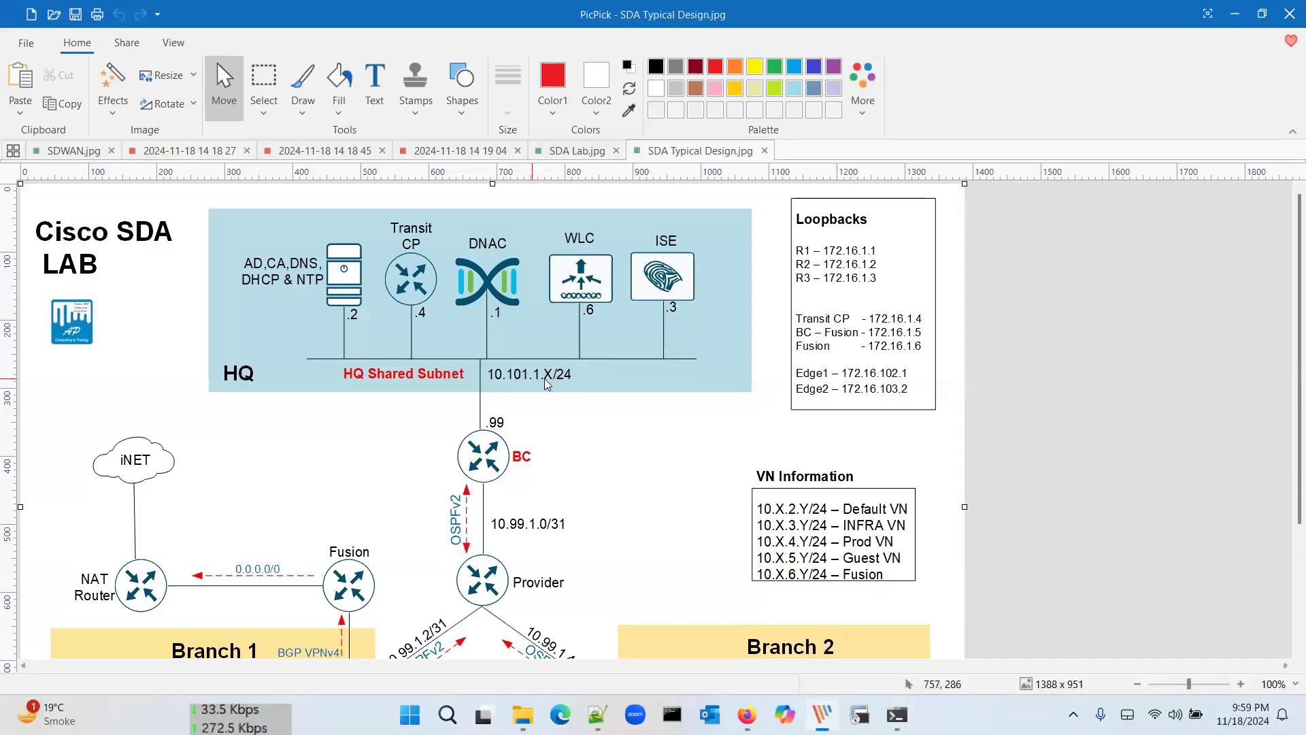
key(alt+Tab)
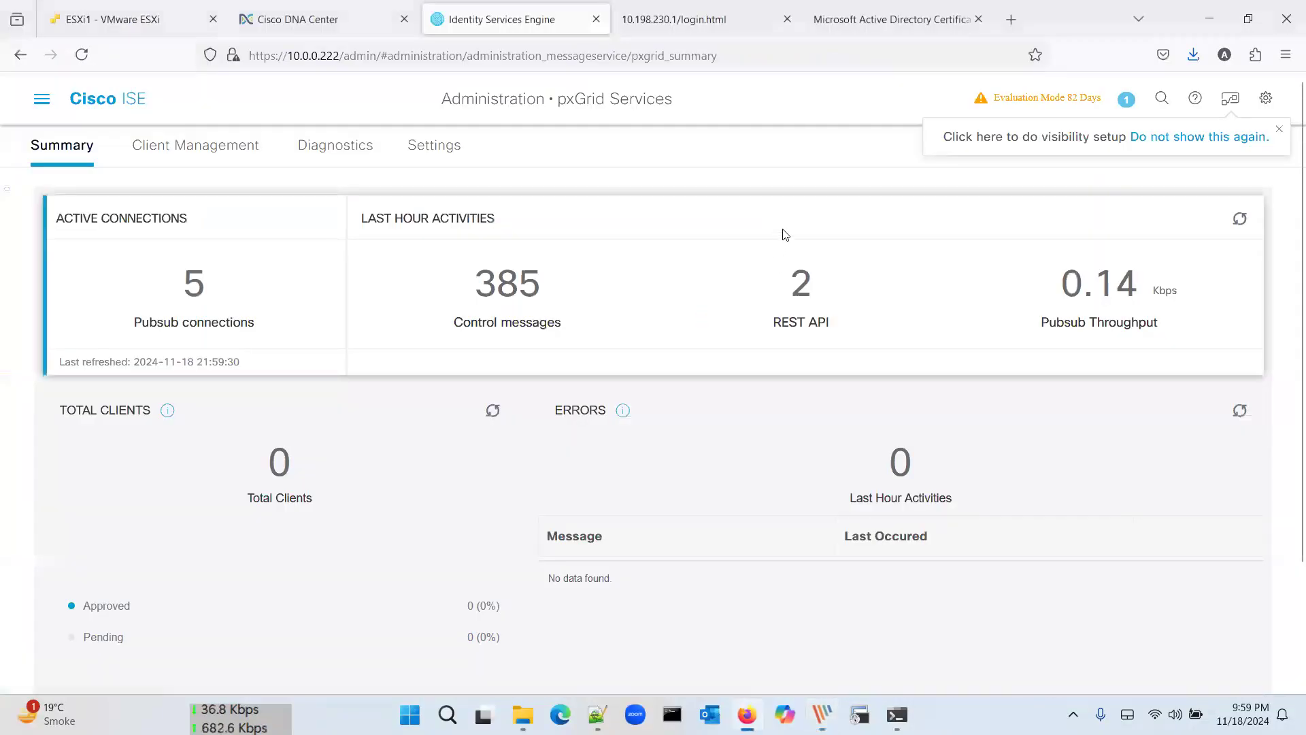
click(393, 9)
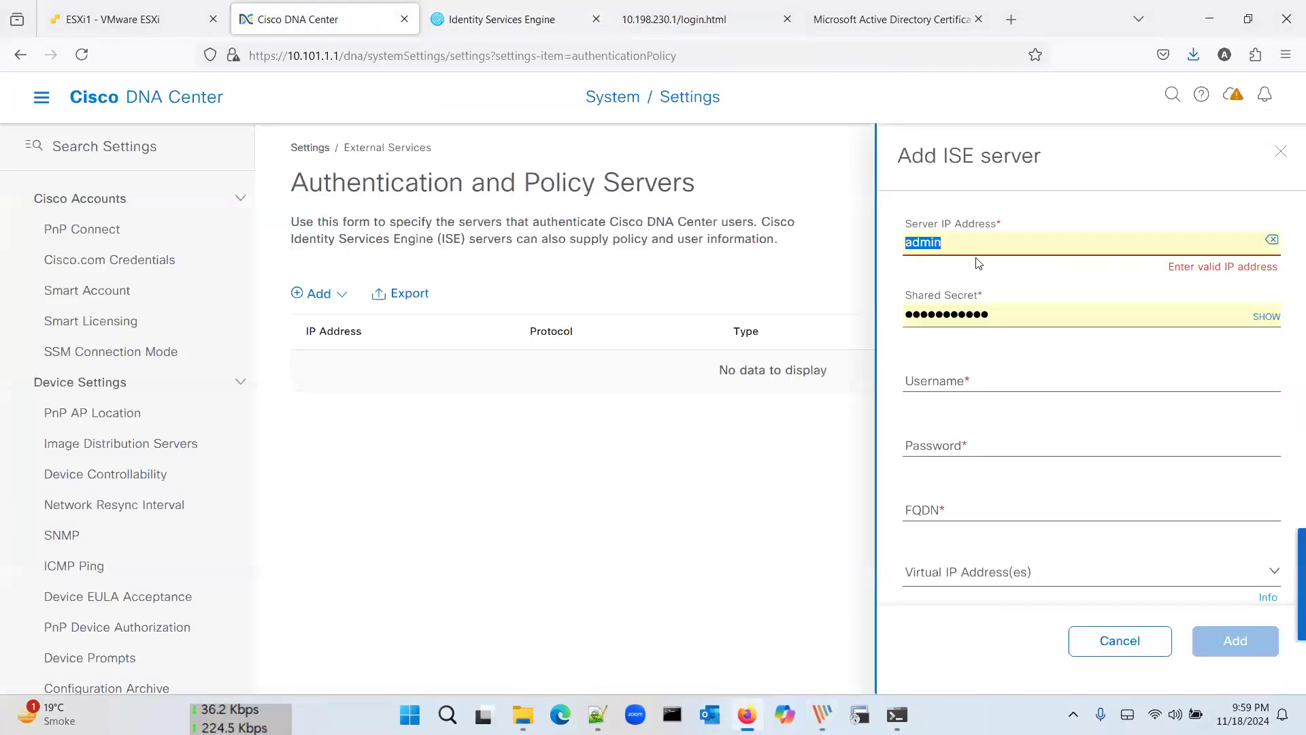
text(1)
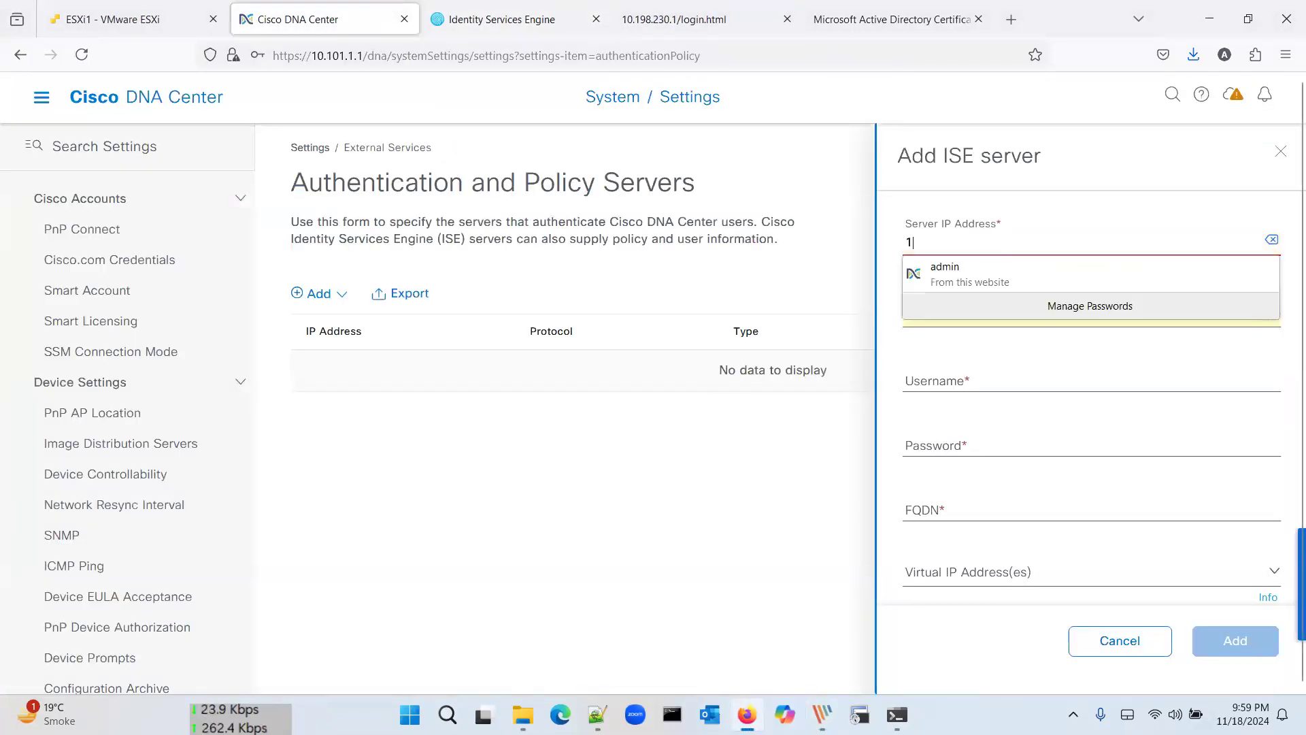
text(0.101.1.3)
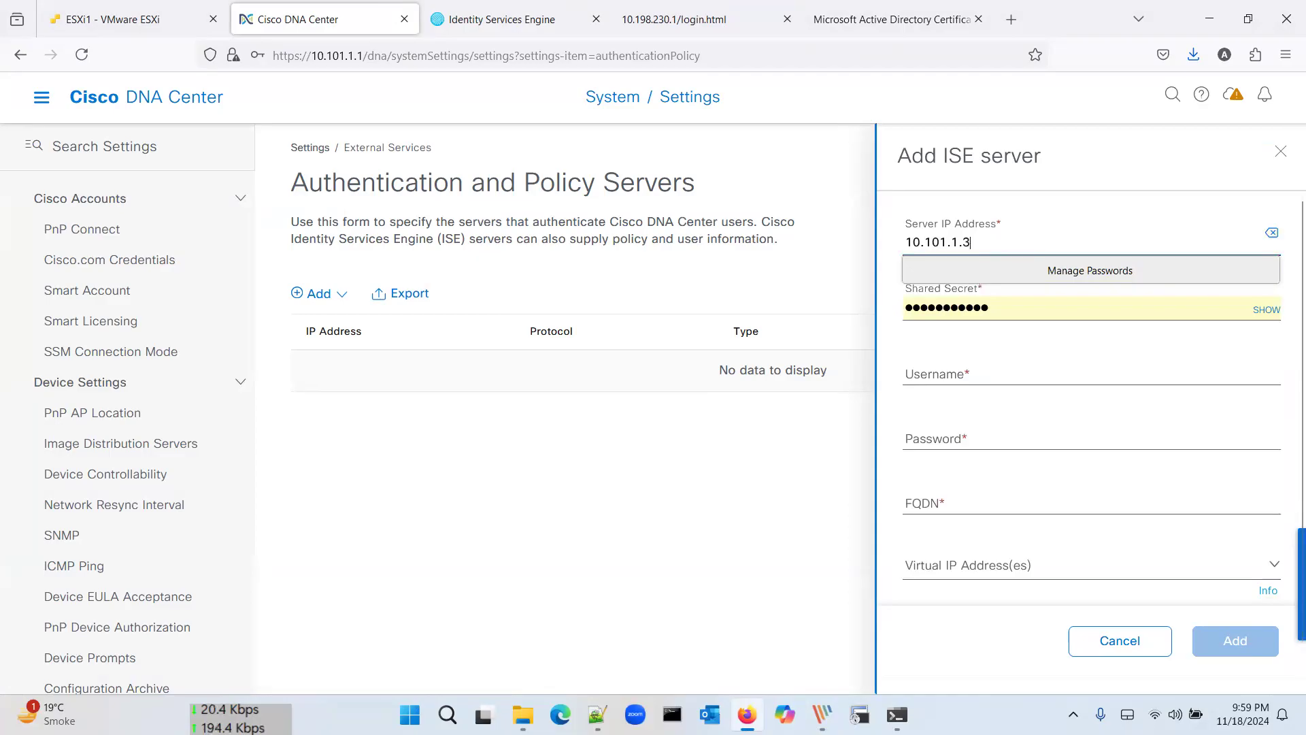
Step: Enter admin as the ISE username and return to ISE's pxGrid Services page
double_click(1077, 299)
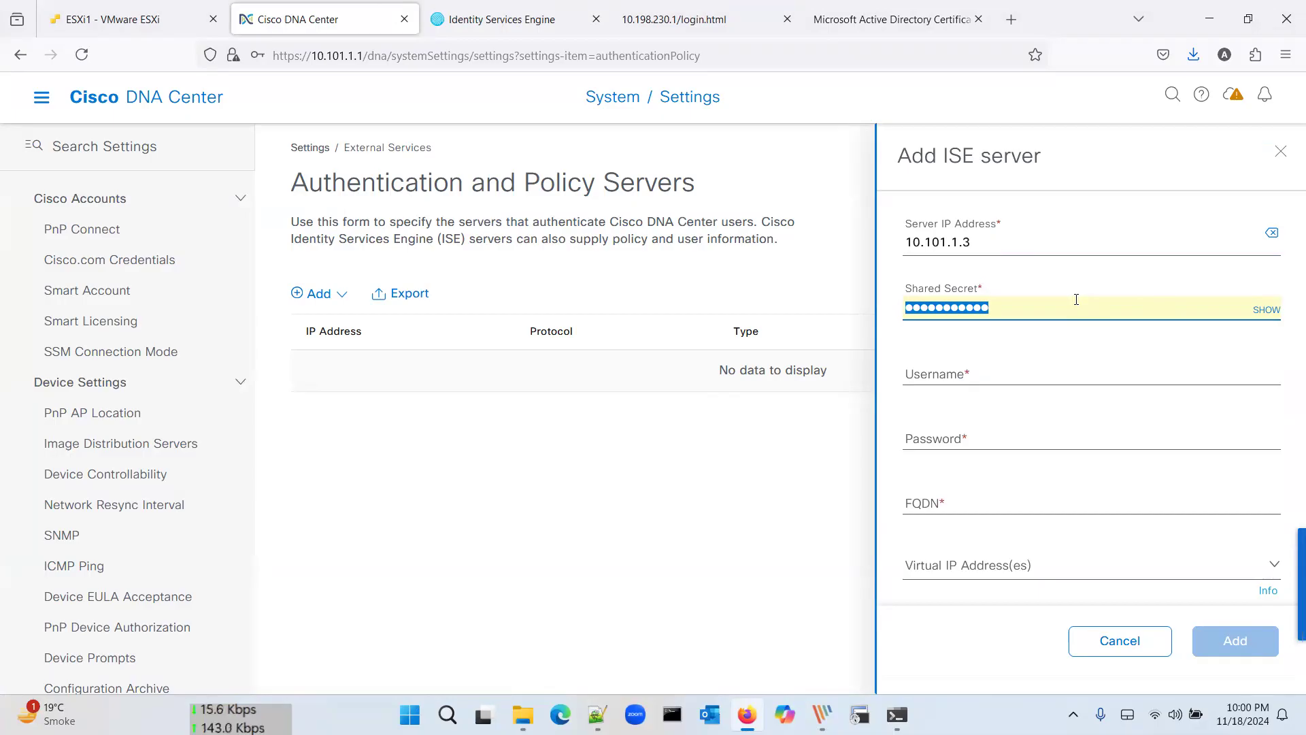
click(971, 378)
text(admin)
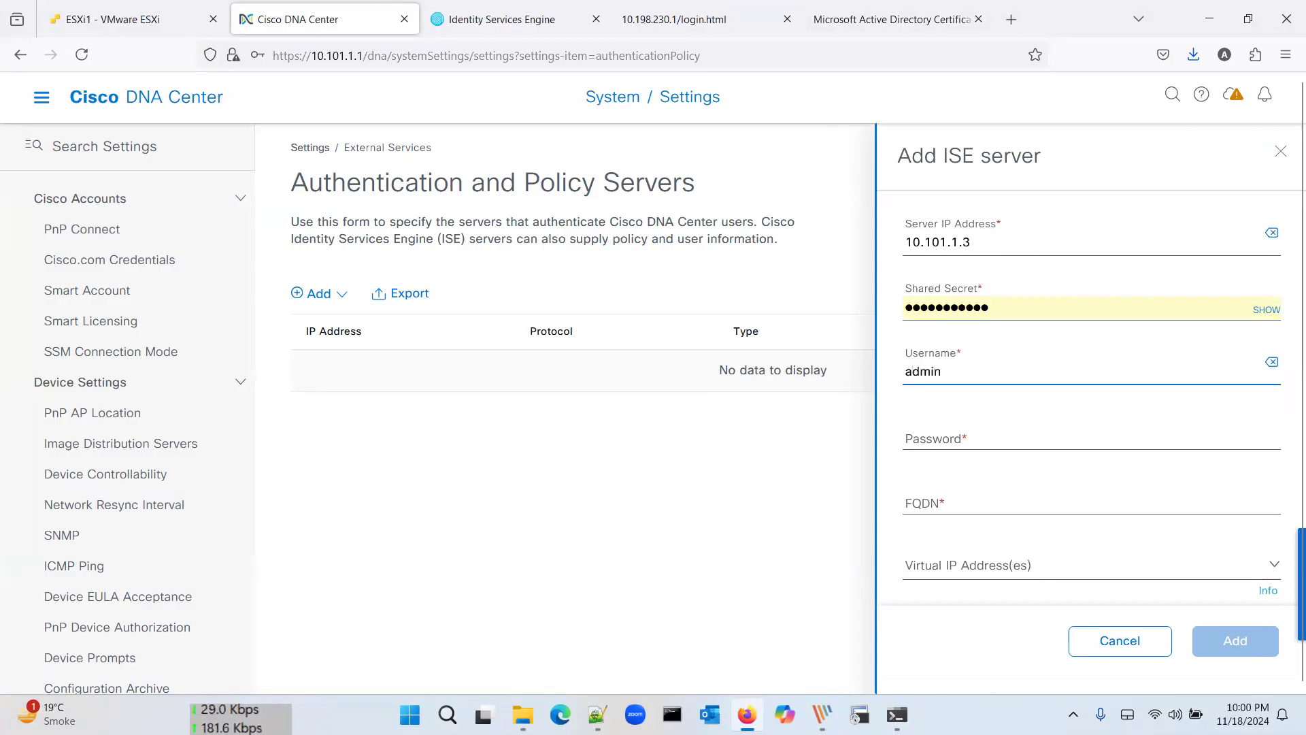
click(515, 20)
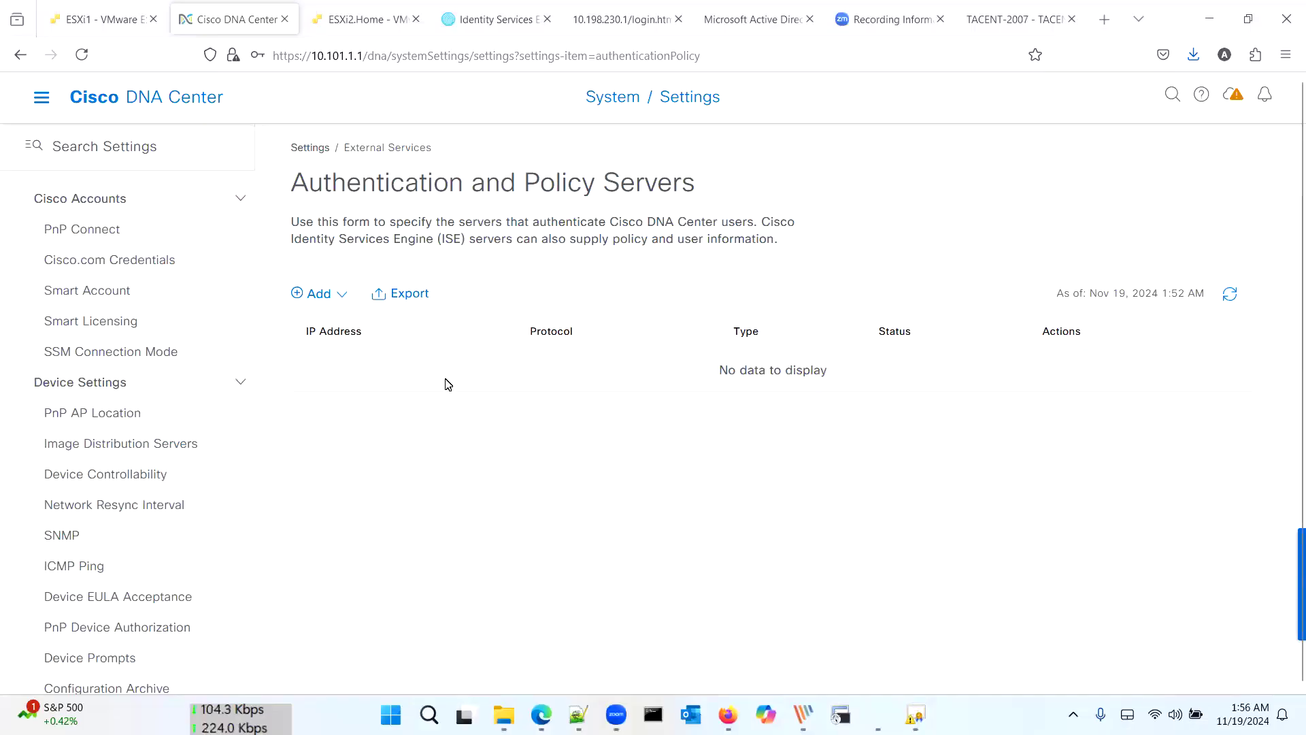
Step: Start a new ISE server entry through Add > ISE
scroll(182, 462, down, 3)
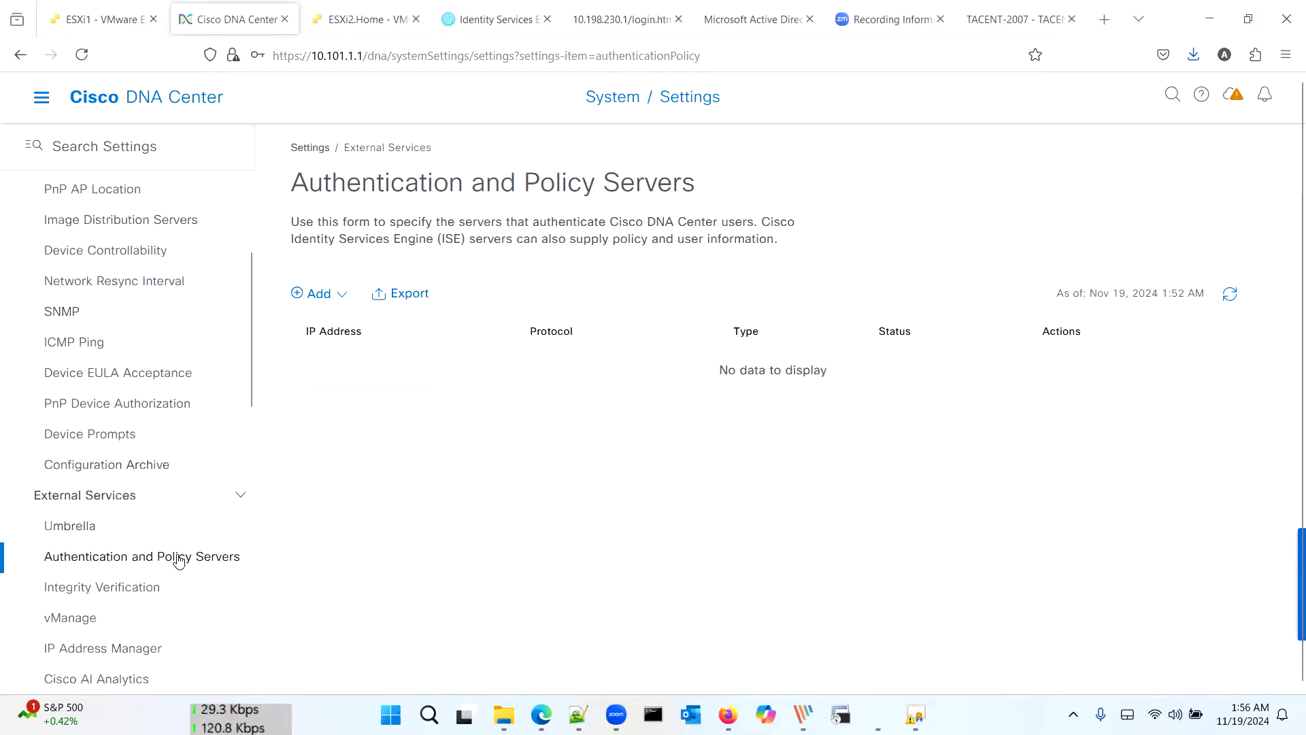
click(316, 294)
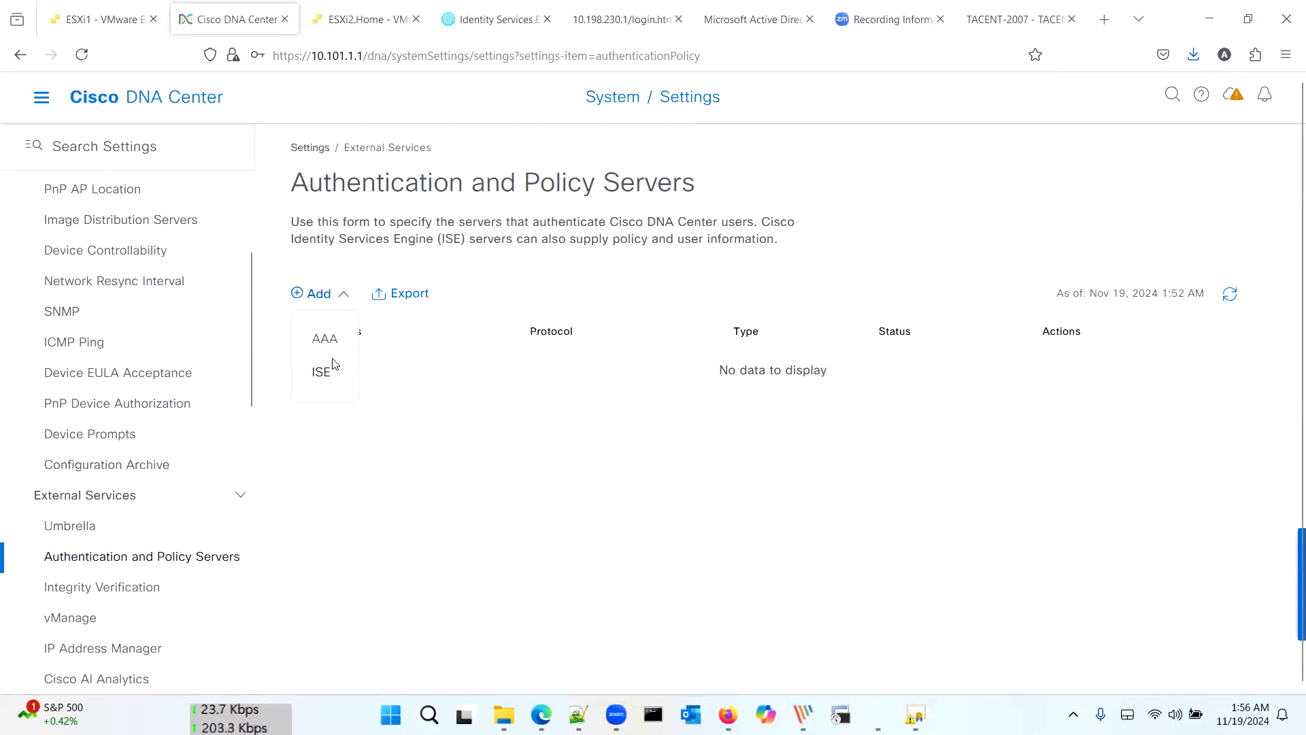
click(1091, 140)
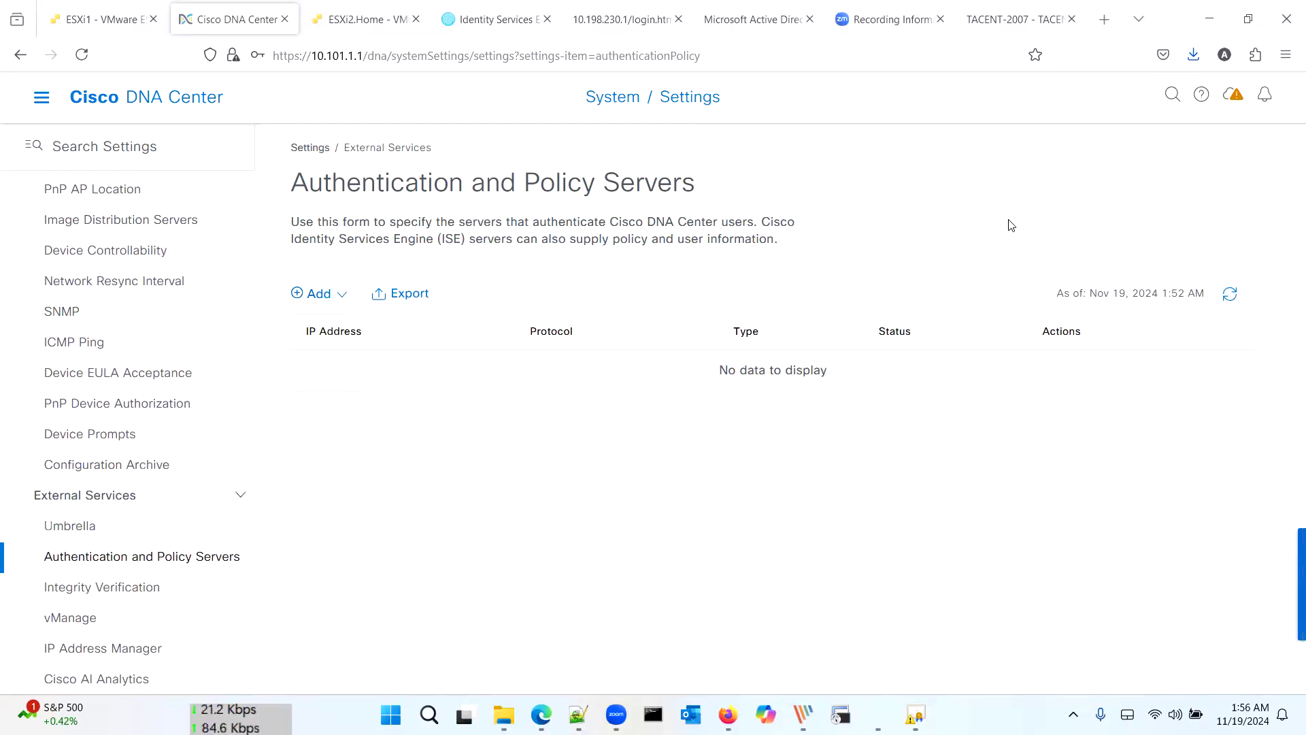
click(344, 299)
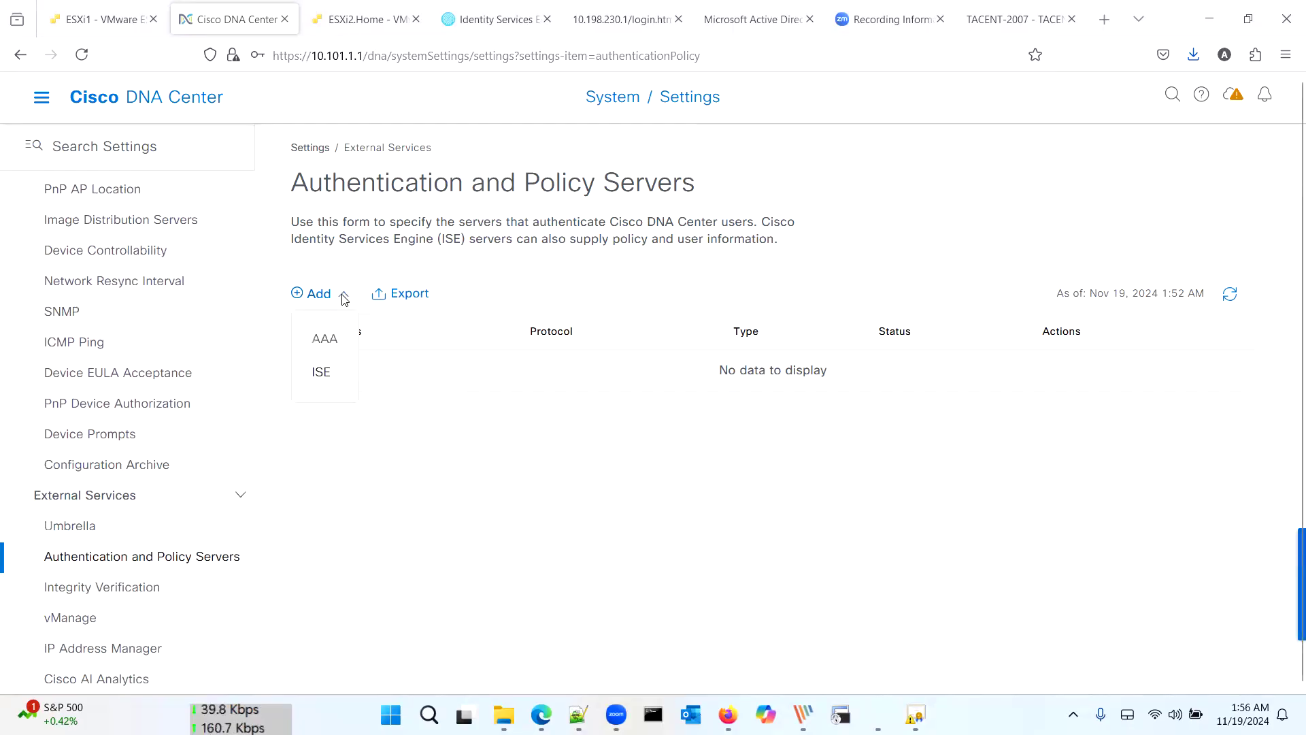
click(328, 373)
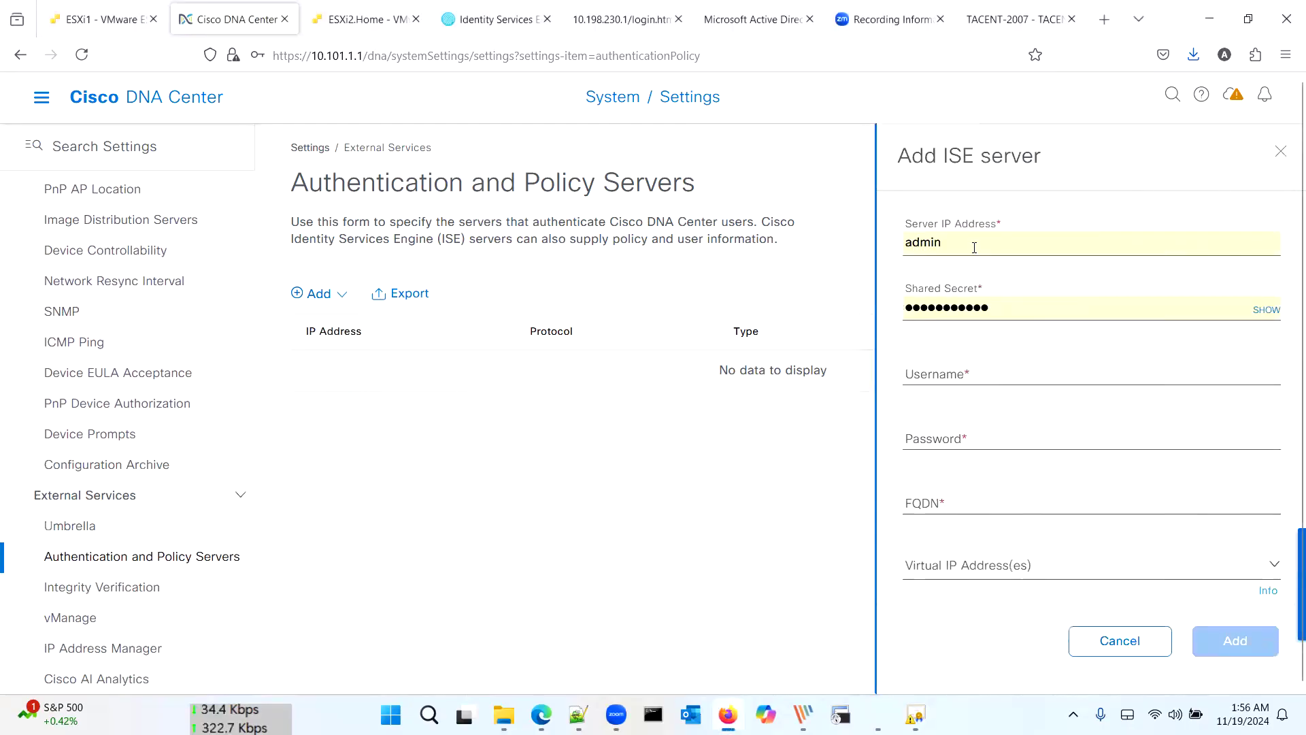
Step: Enter Server IP 10.101.1.3, username admin, the password, and FQDN dnac.ap.com
double_click(988, 244)
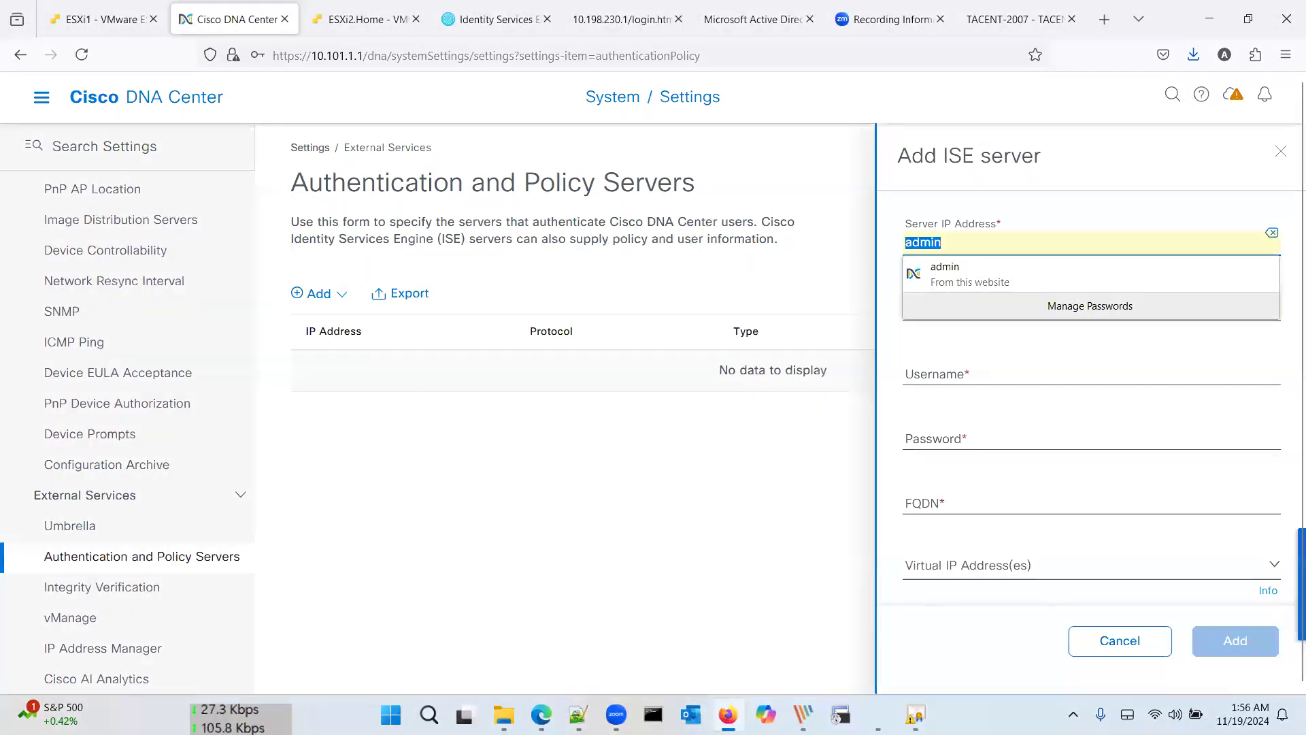
text(10.01.)
key(BackSpace)
key(BackSpace)
key(BackSpace)
text(101.)
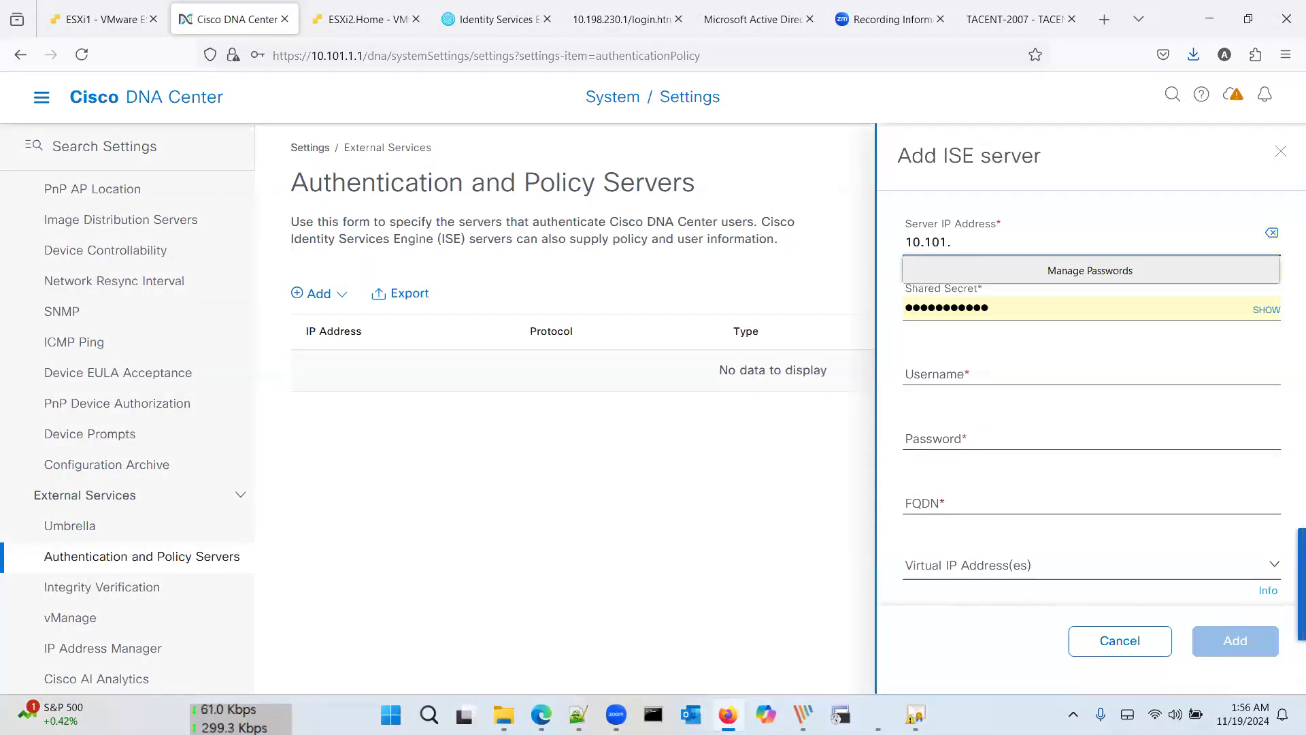
text(1.3)
key(Tab)
key(Tab)
key(Tab)
text(admin)
key(Tab)
text(•••••••)
key(Tab)
key(Tab)
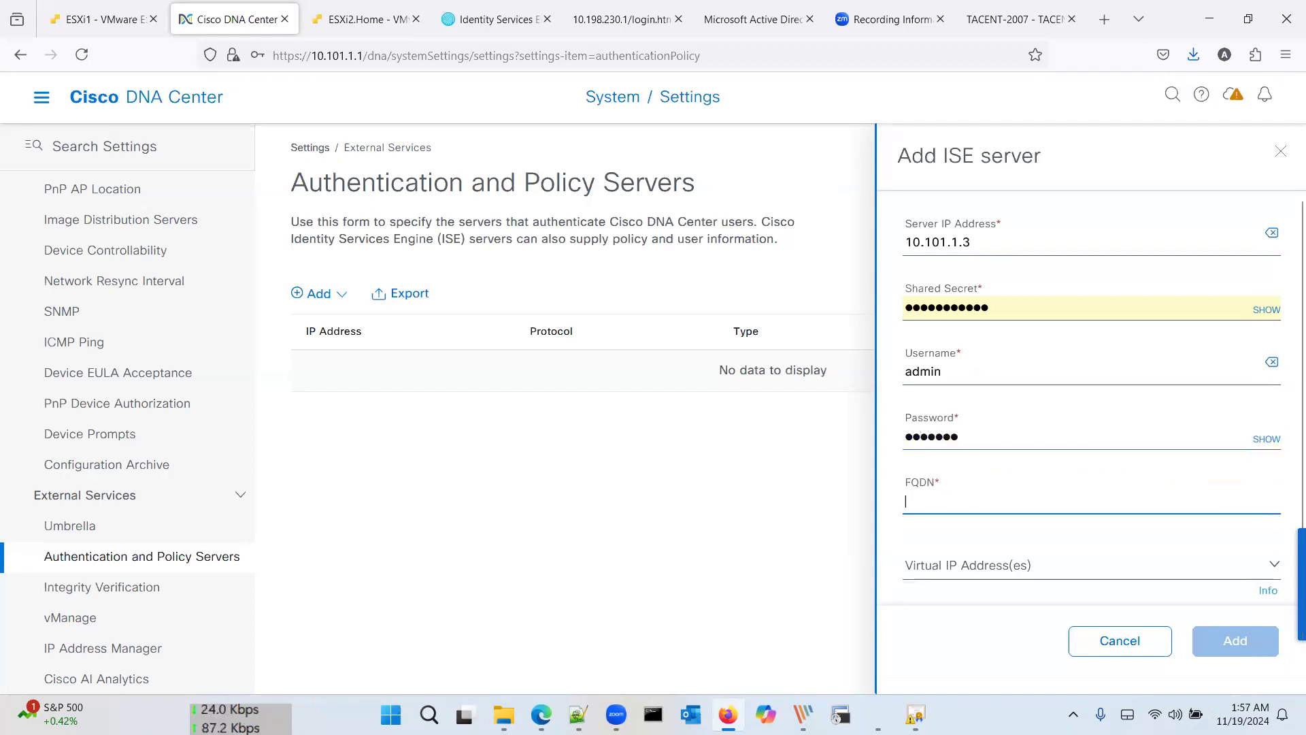
text(dnac.ap.com)
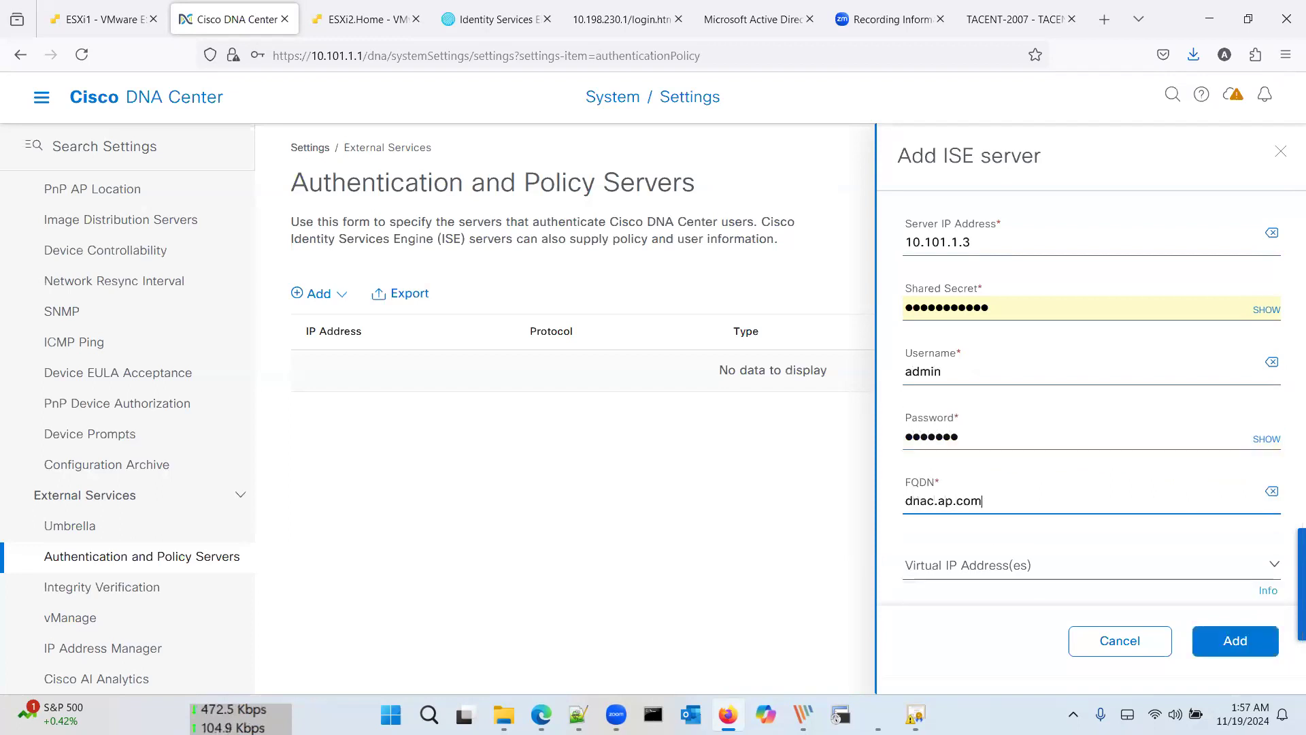
key(Tab)
scroll(936, 476, down, 2)
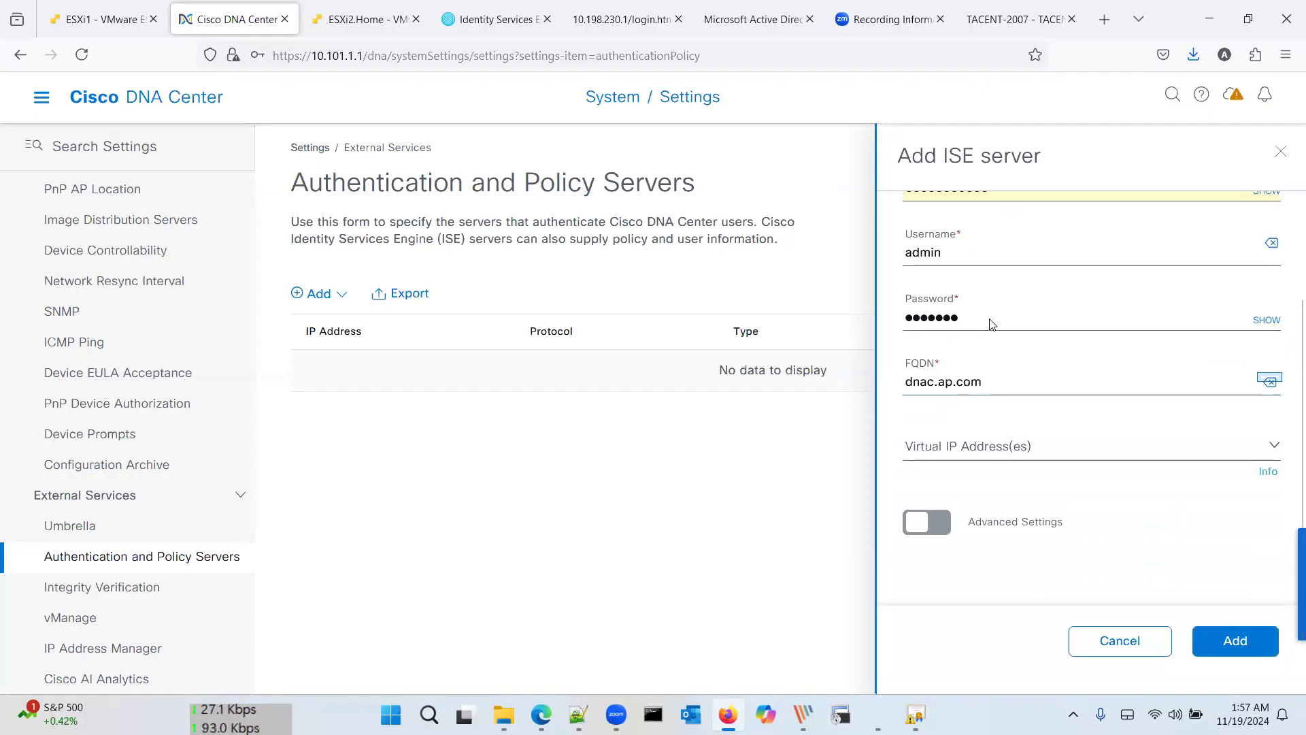
Step: Turn on advanced settings and enable TACACS for the ISE server
click(936, 538)
scroll(1024, 480, down, 4)
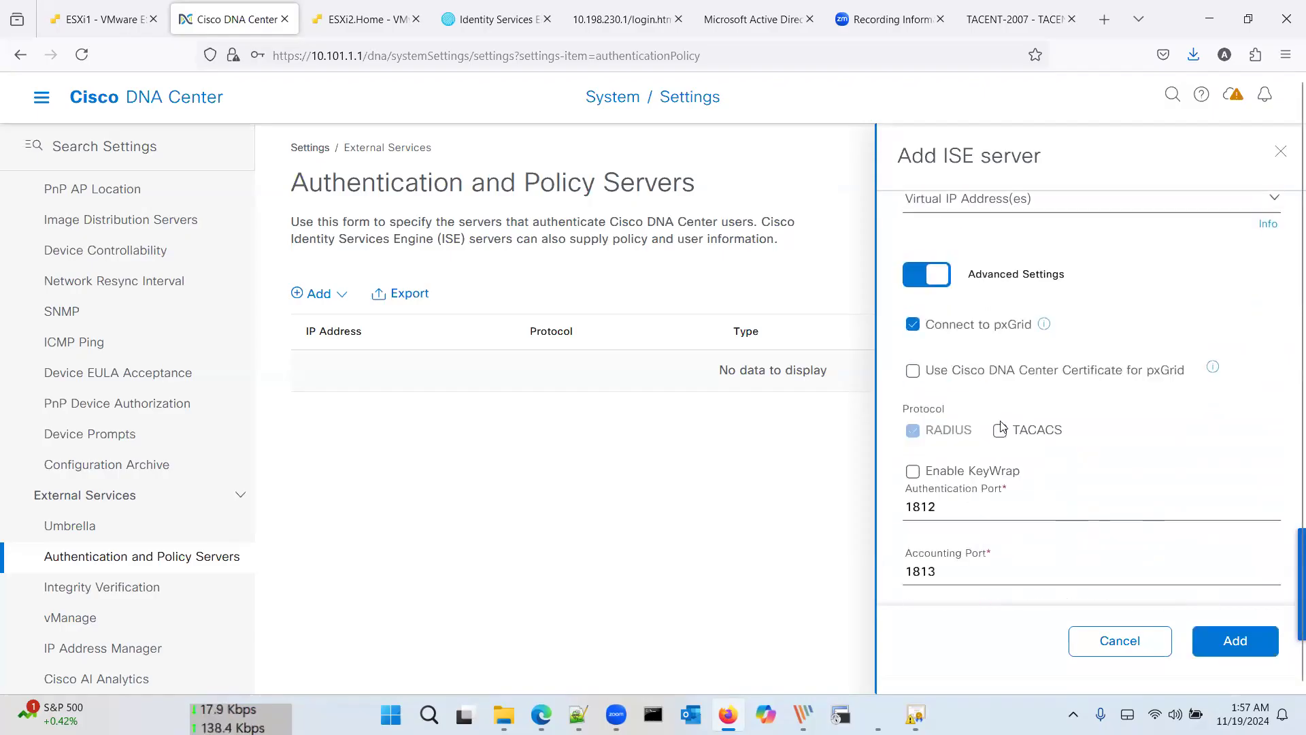
scroll(1024, 481, down, 2)
click(1000, 298)
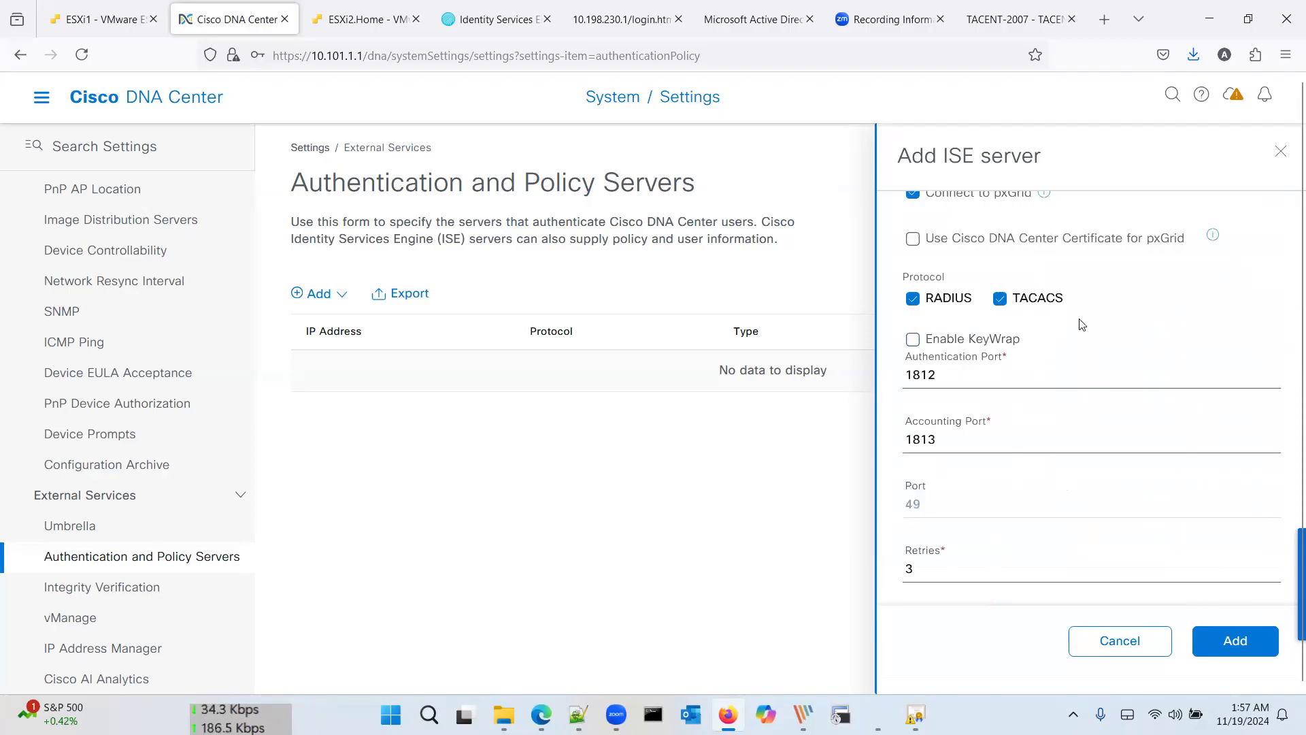
scroll(1082, 325, down, 1)
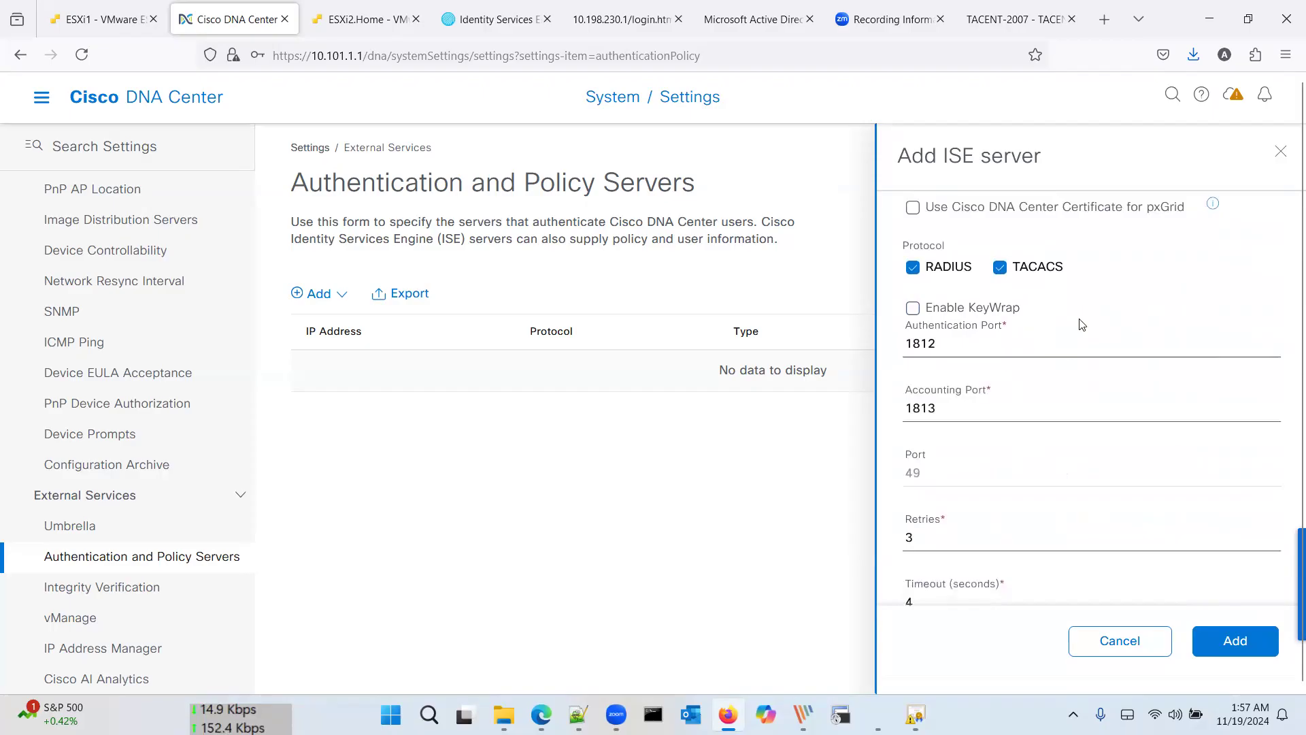
scroll(1082, 325, down, 1)
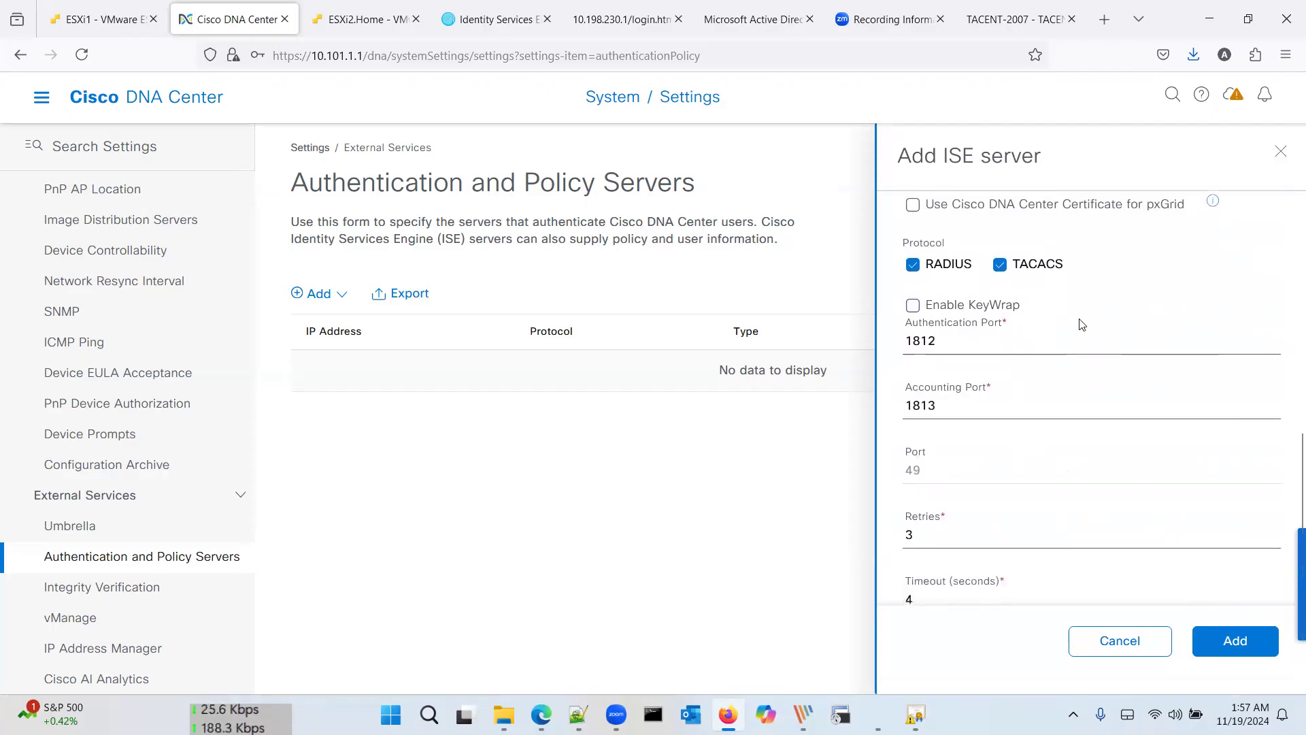
scroll(1082, 324, down, 1)
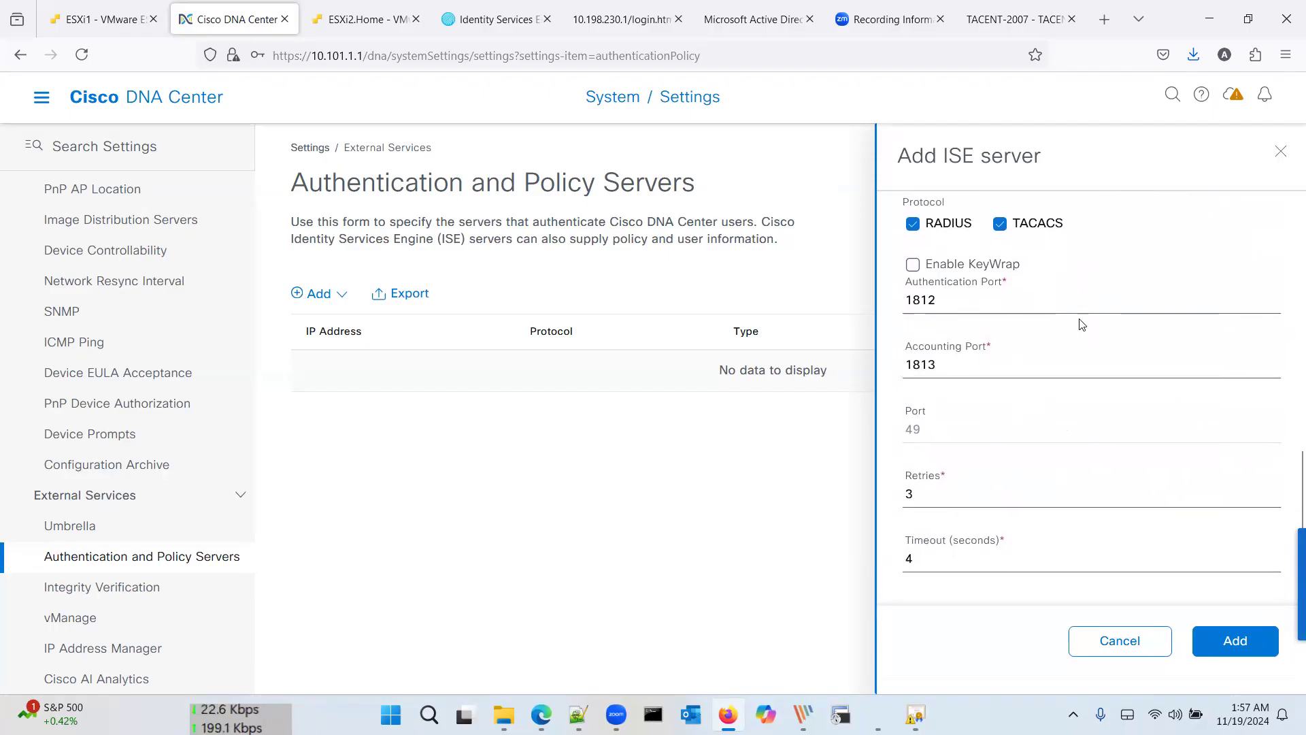
scroll(1082, 325, down, 1)
scroll(1082, 325, up, 2)
scroll(1082, 325, up, 1)
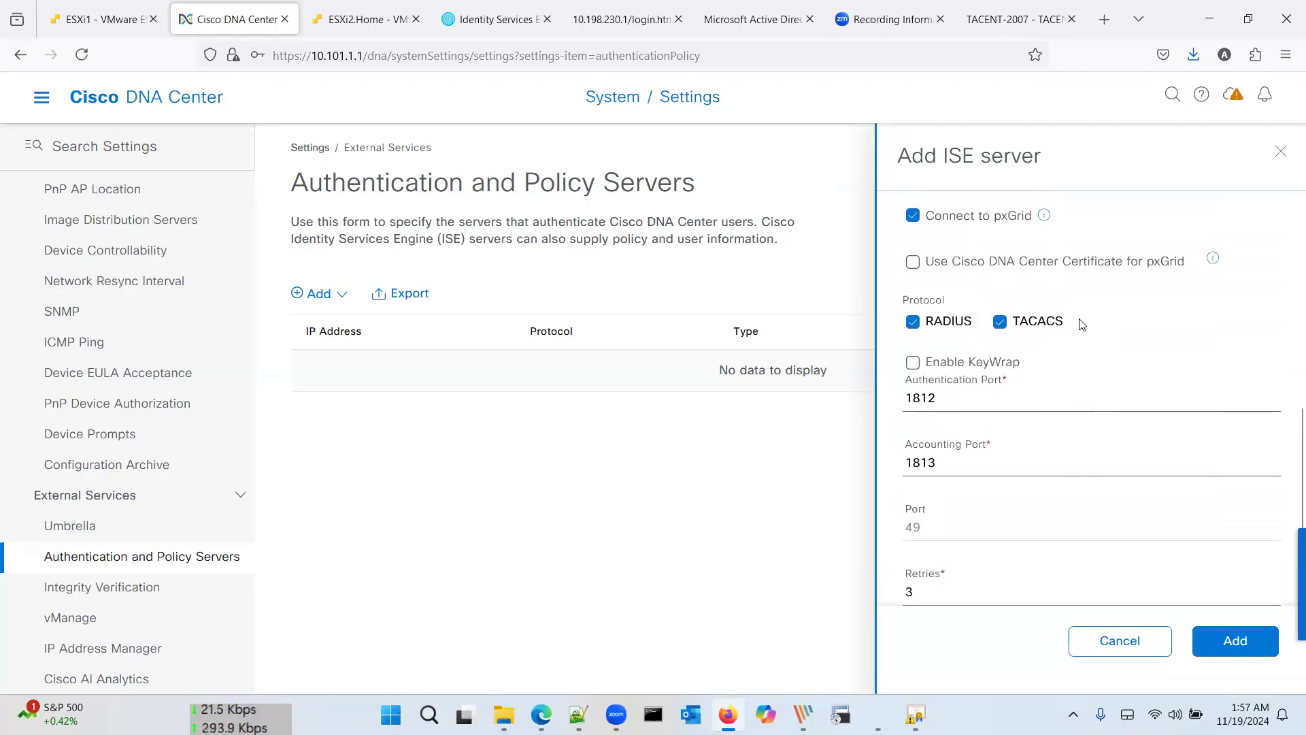
scroll(1082, 325, up, 1)
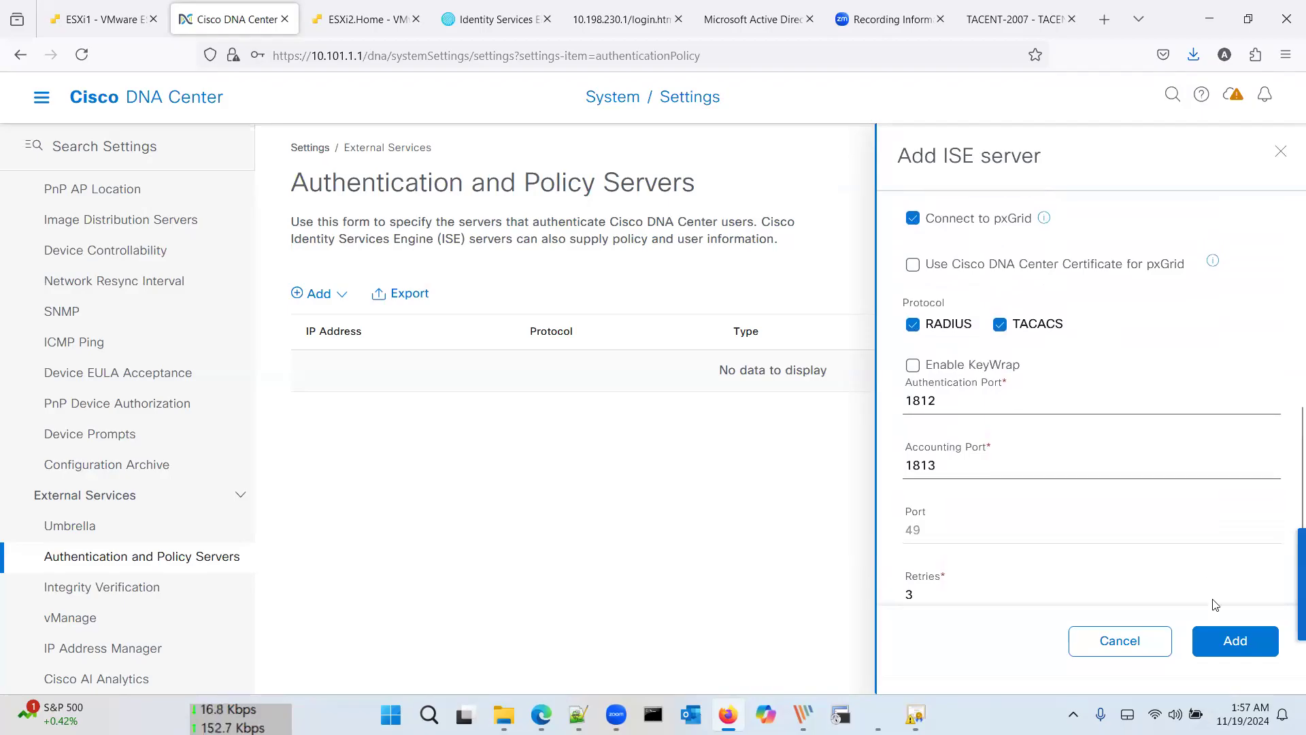
Step: Submit the ISE server, then delete the failed 10.101.1.3 entry
click(1239, 640)
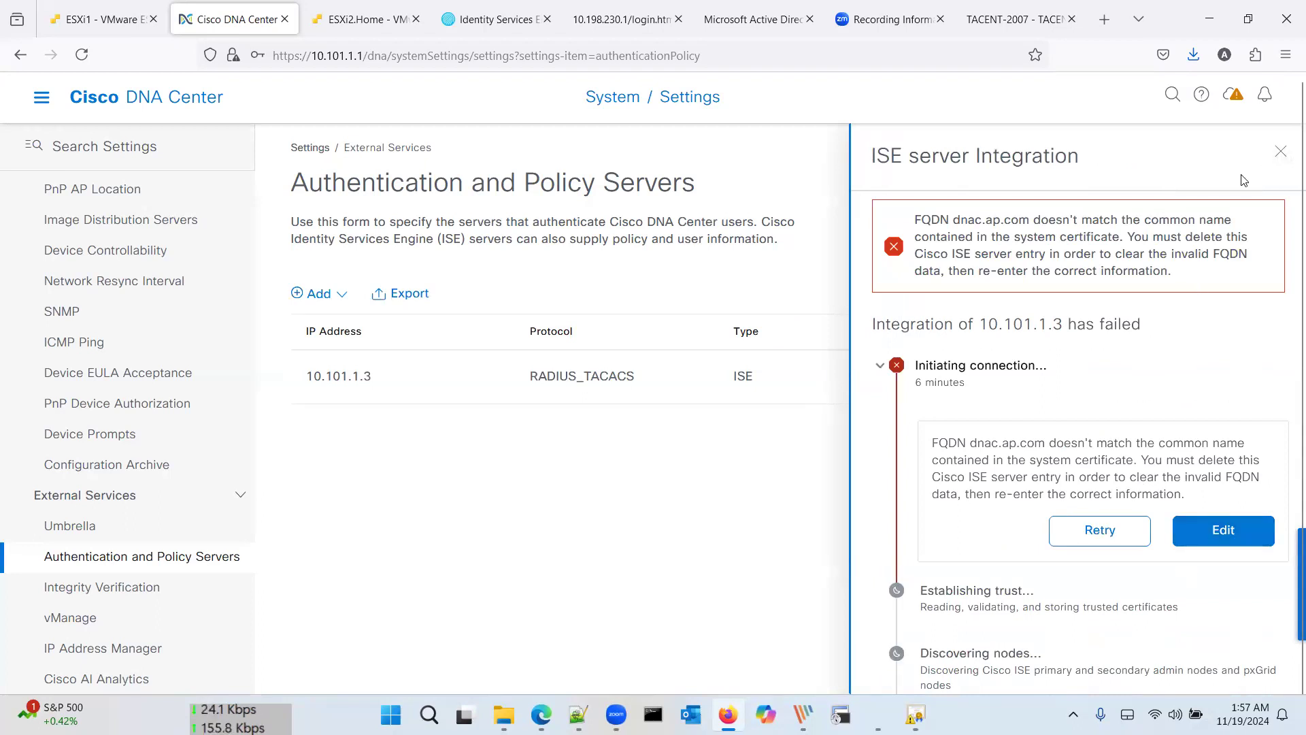
click(1279, 157)
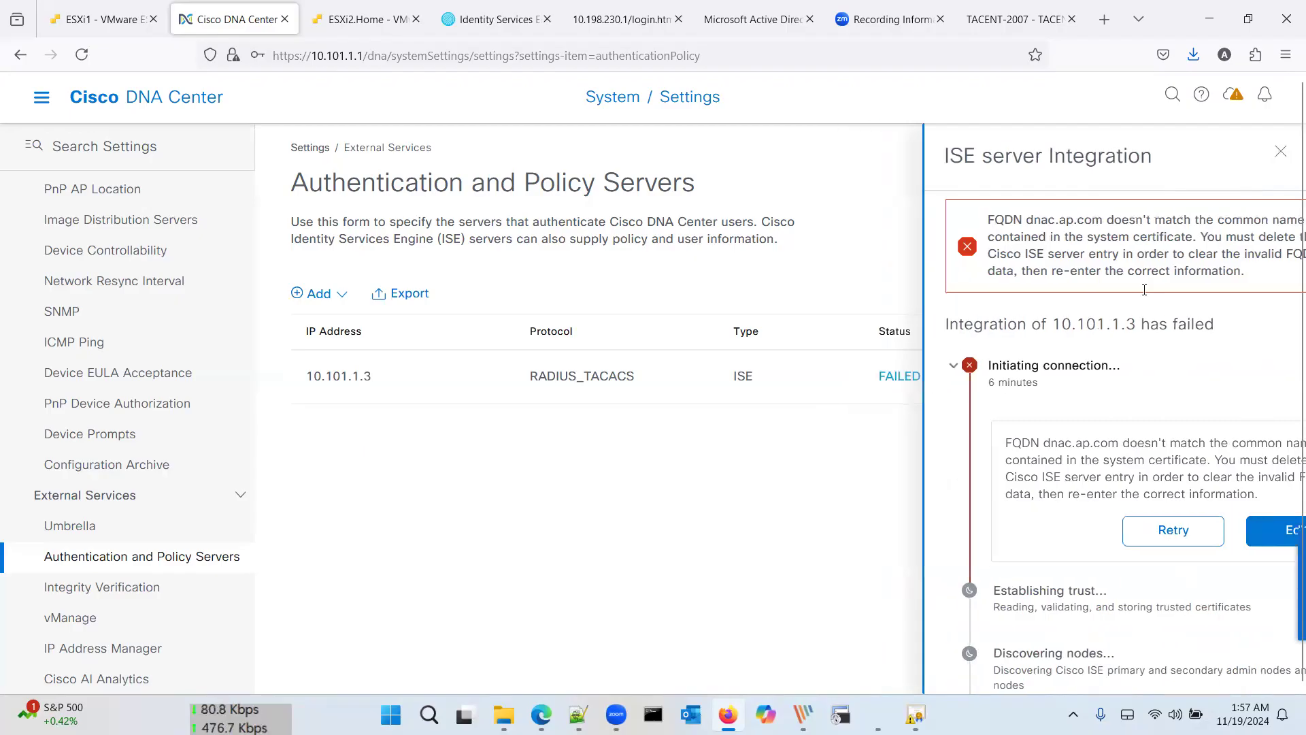
click(1049, 378)
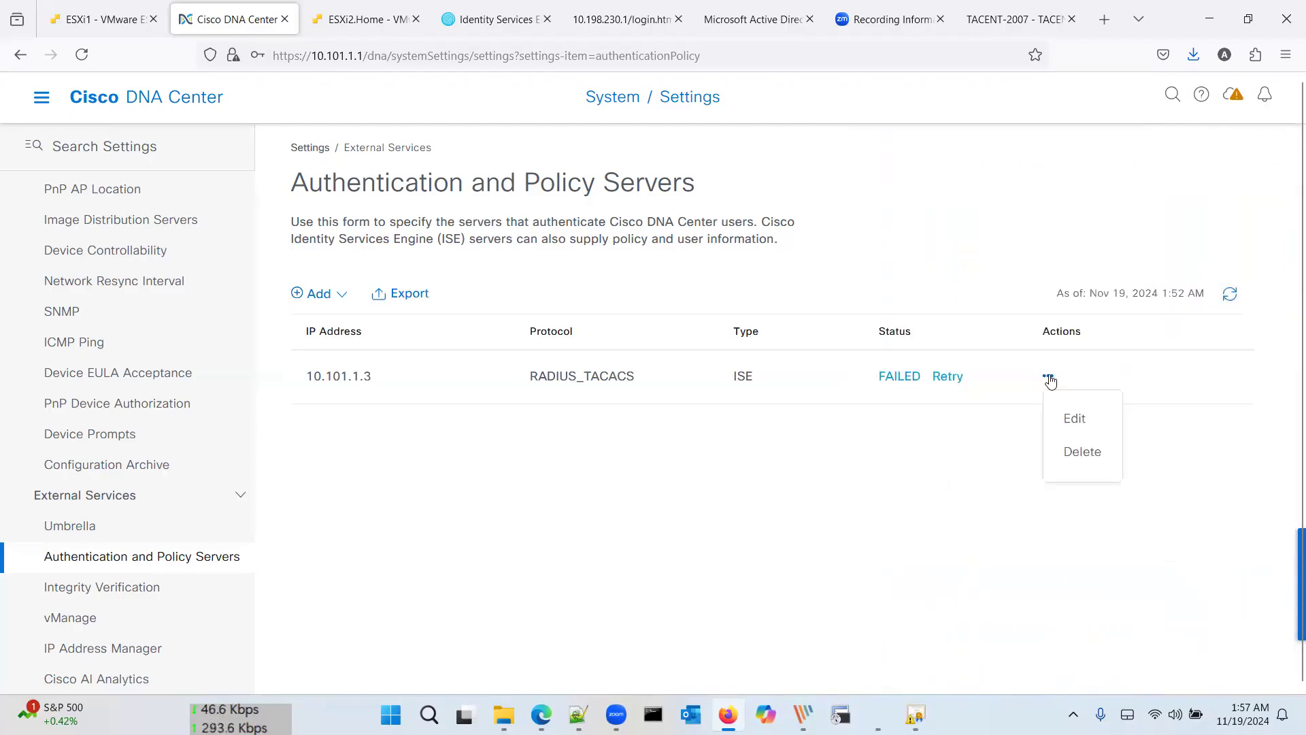
click(1075, 452)
click(733, 464)
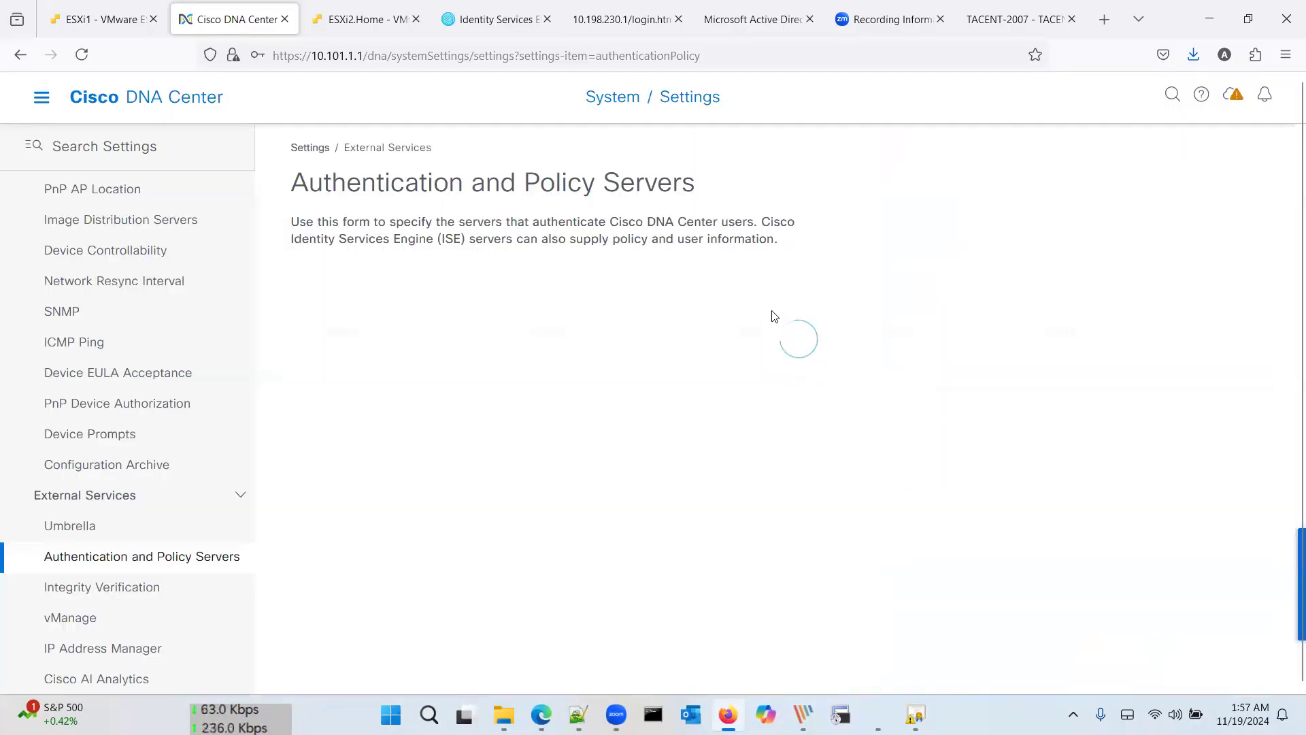
Step: Start a new ISE server entry with Server IP 10.101.1.3
click(328, 359)
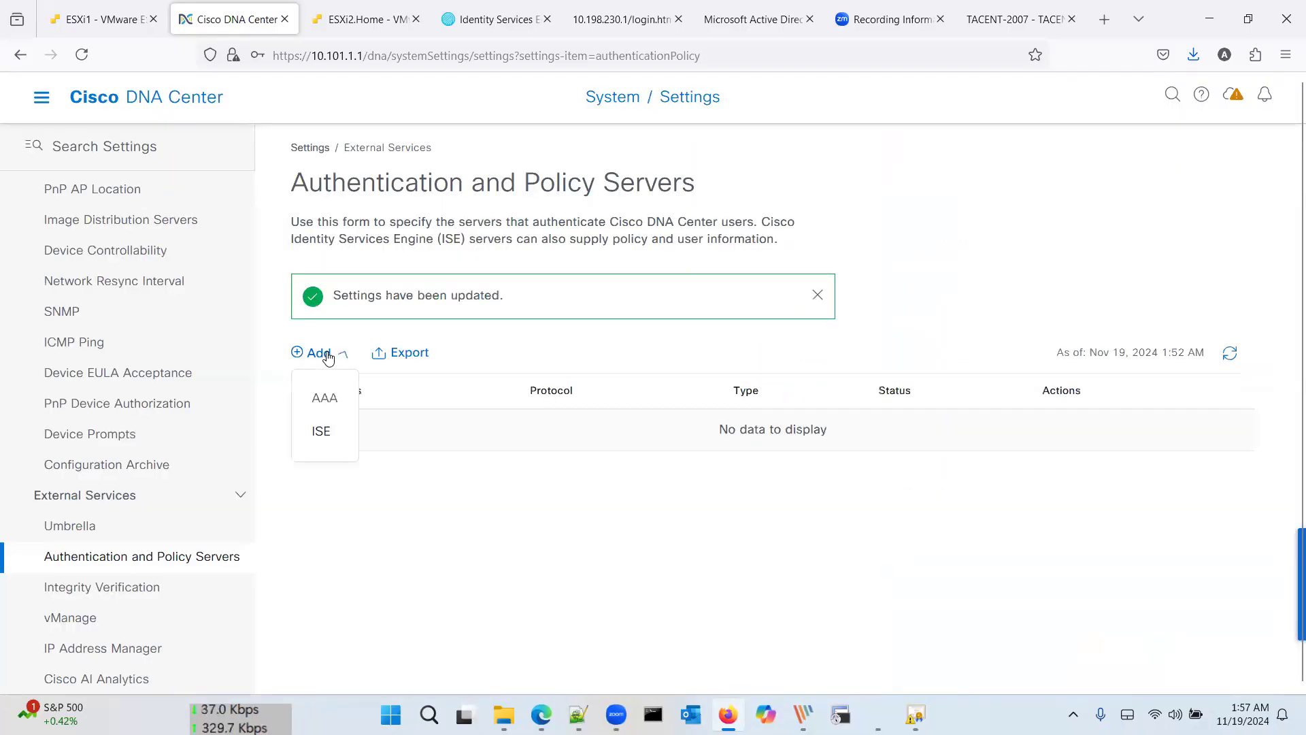
click(323, 431)
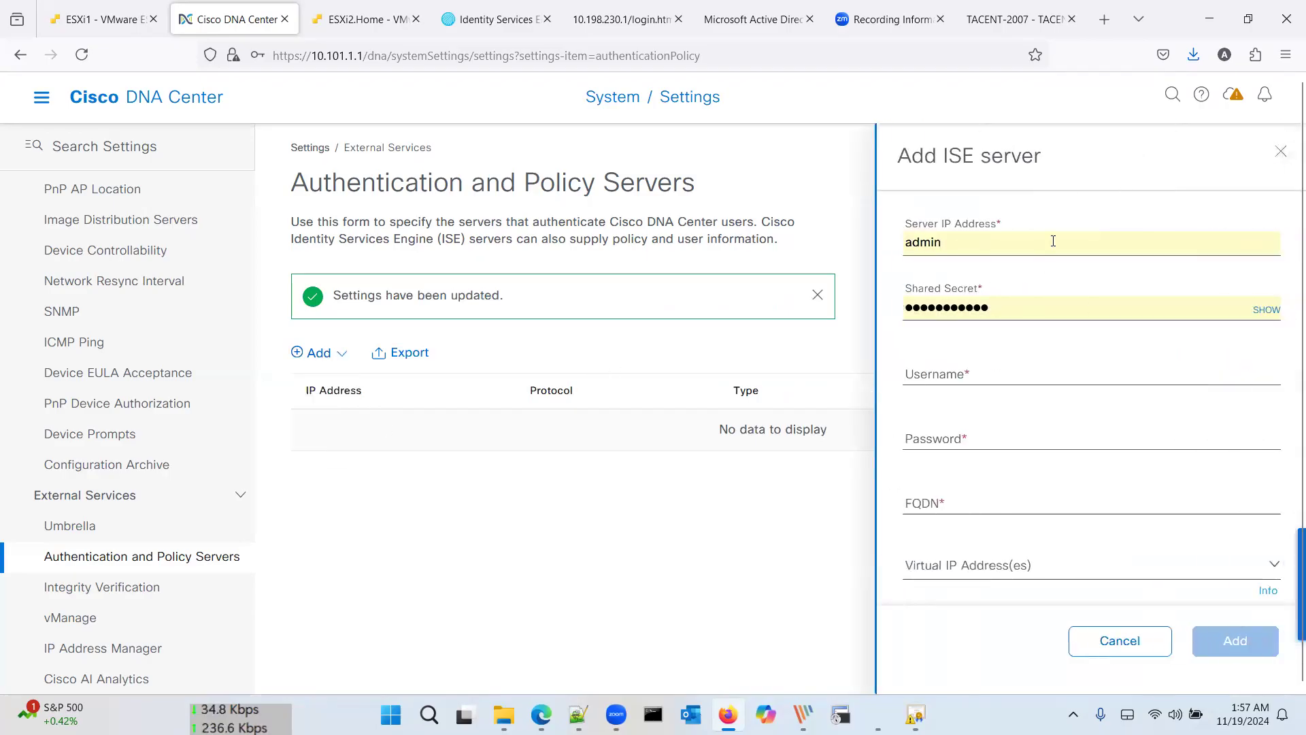
double_click(1054, 242)
text(10.101.1.100)
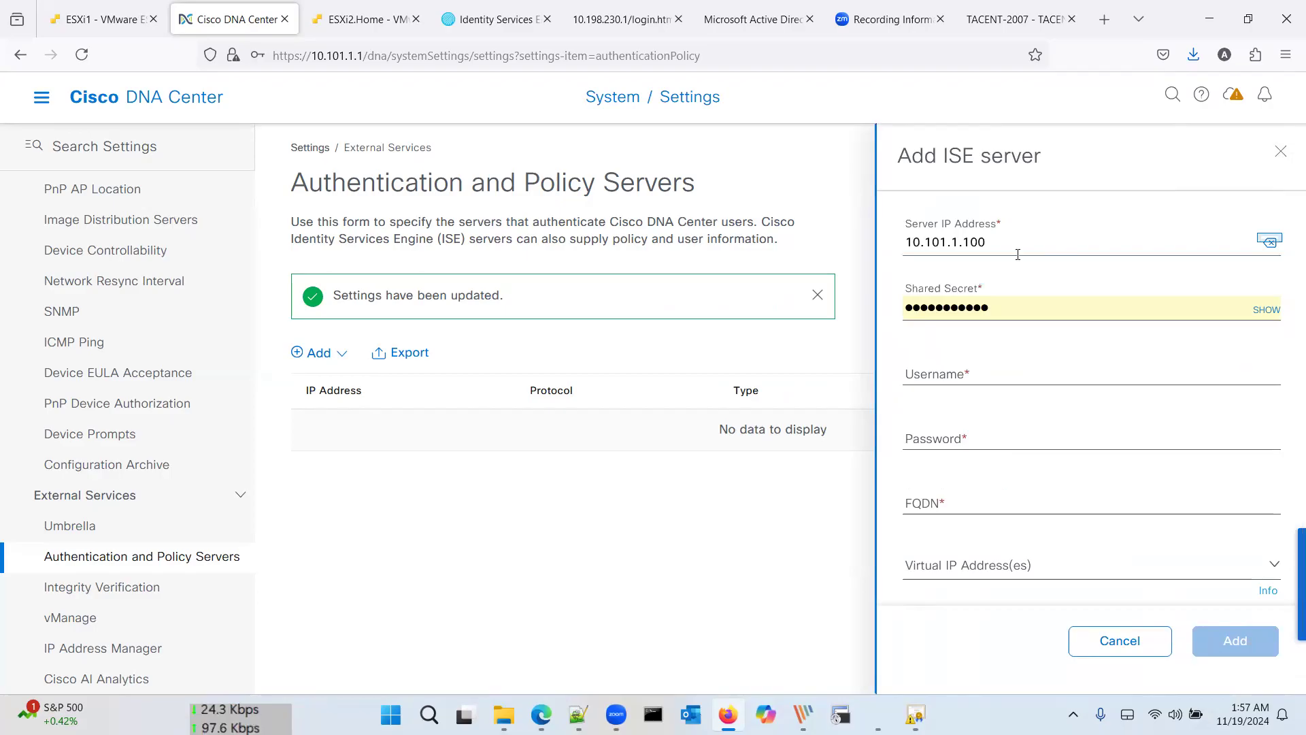
key(BackSpace)
key(BackSpace)
key(BackSpace)
text(3)
Step: Enter username admin, the password, and the corrected FQDN ise.ap.com
key(Tab)
key(Tab)
text(admin)
key(Tab)
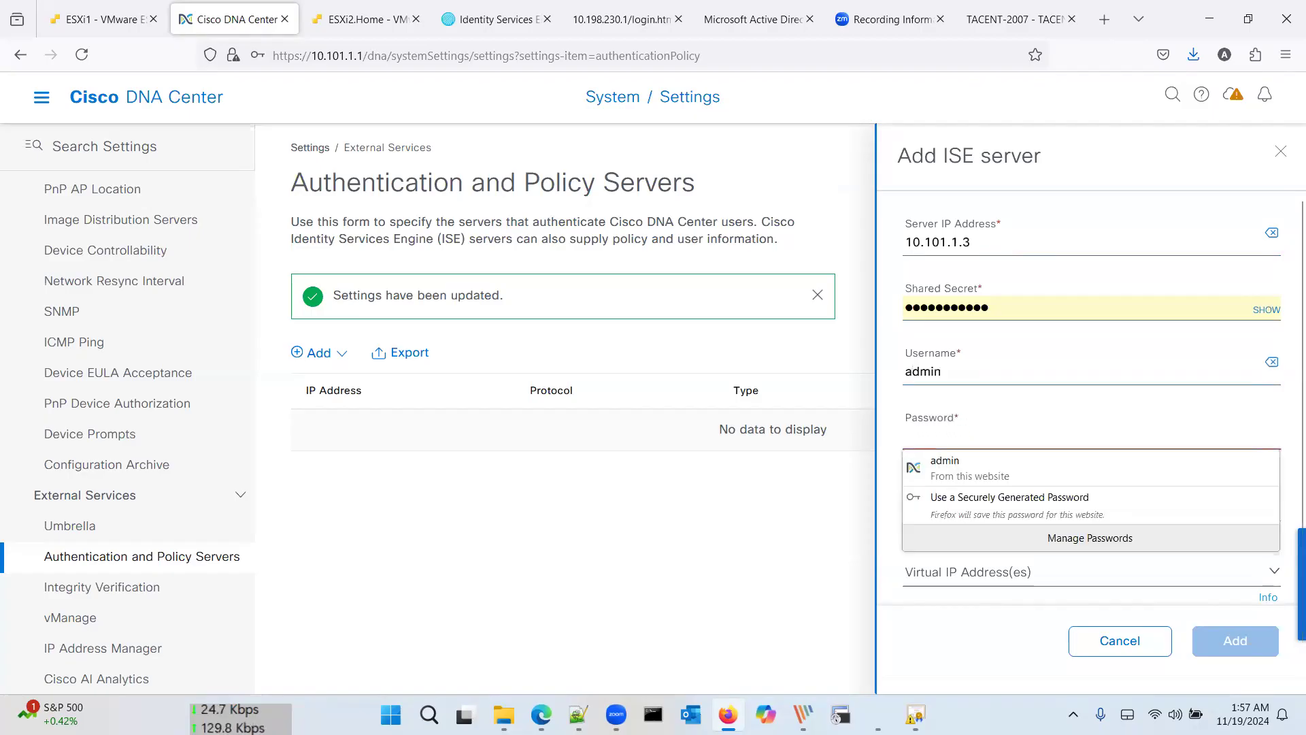
text(*******)
key(Tab)
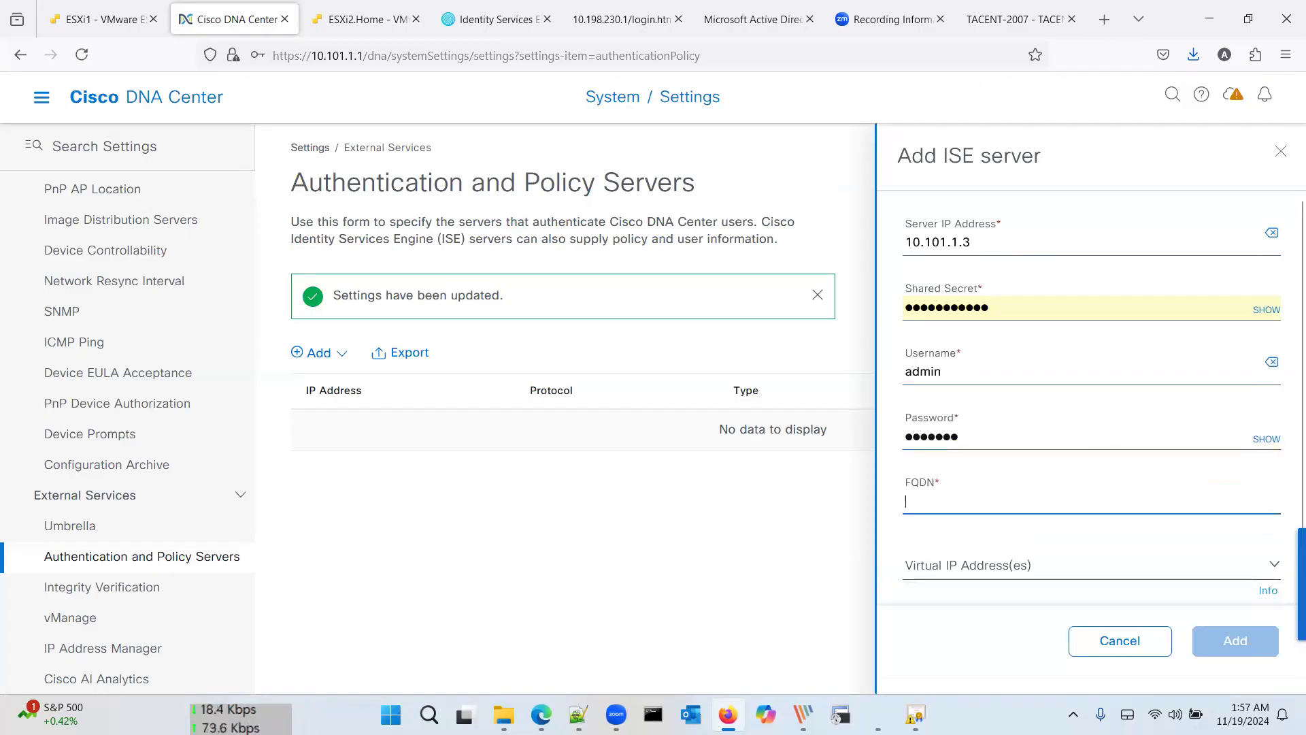
text(ise.ap.com)
key(Tab)
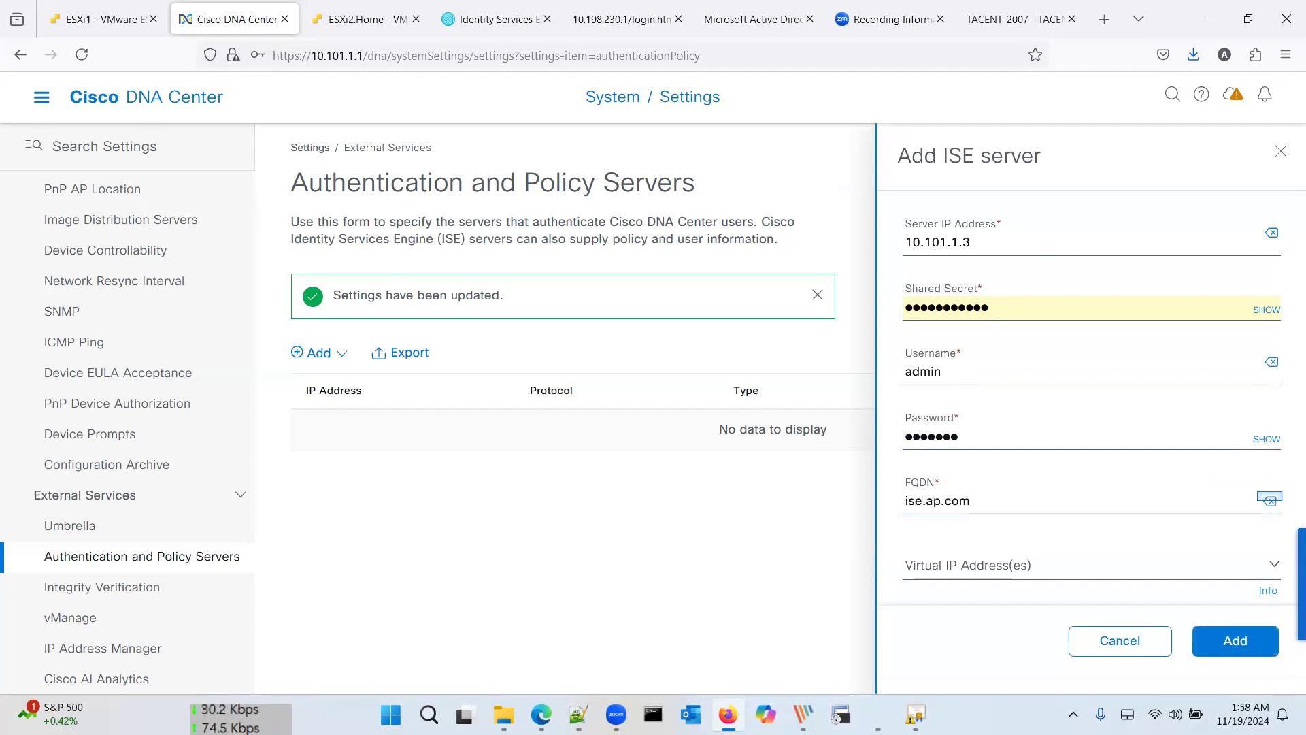
scroll(986, 460, down, 2)
Step: Enable advanced settings and TACACS, then add the ISE server to begin integration
click(926, 527)
scroll(983, 495, down, 4)
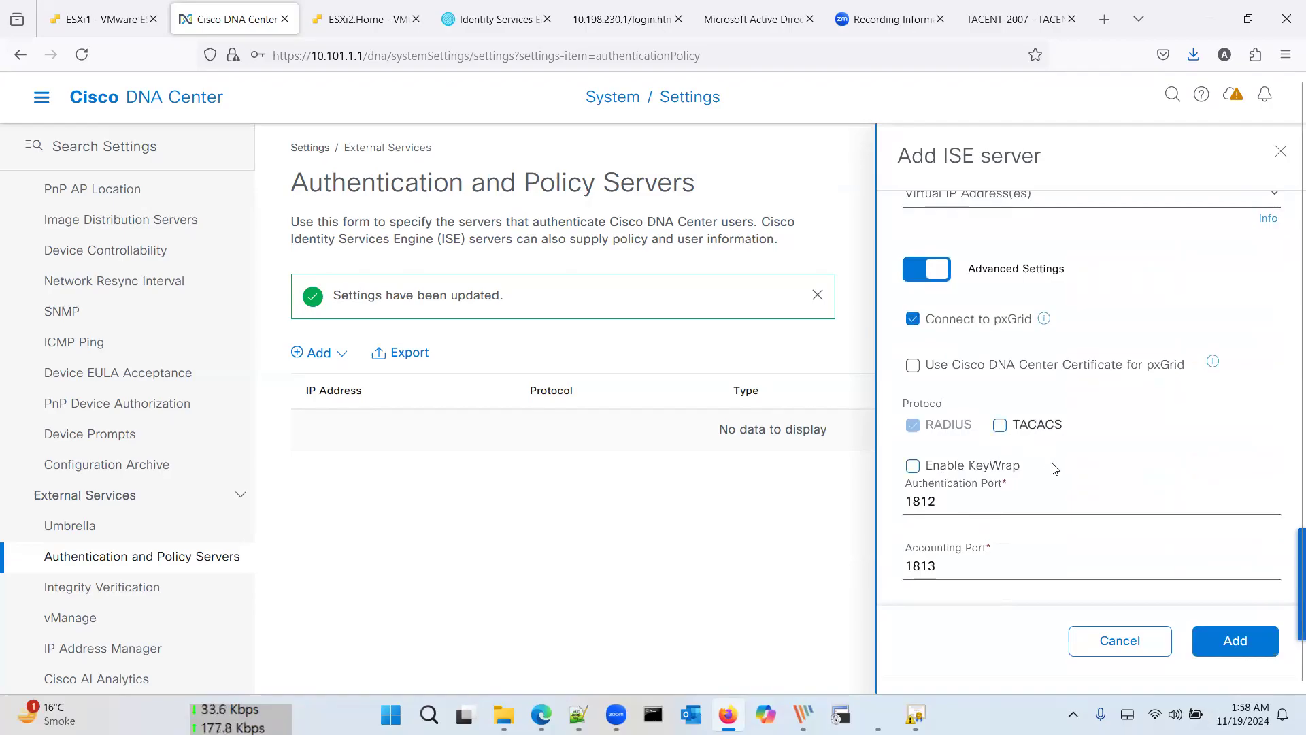
click(1021, 432)
click(1227, 642)
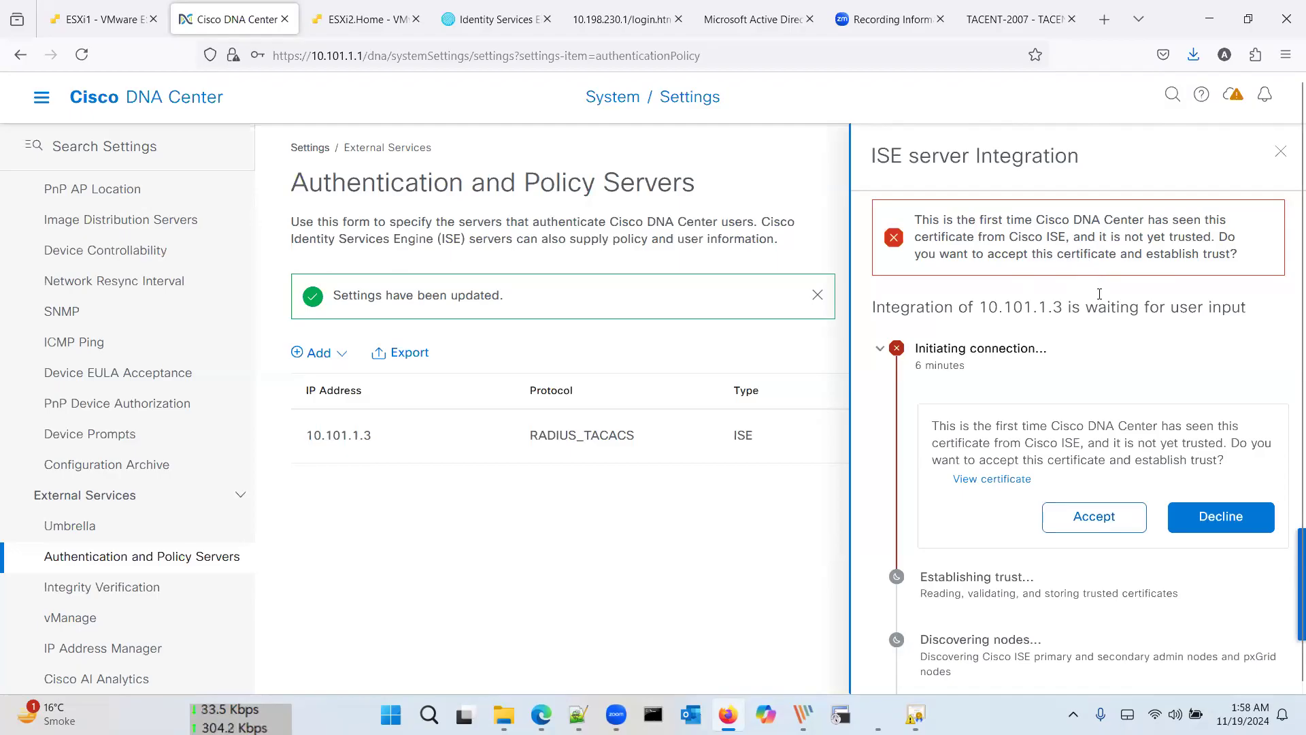
scroll(1097, 375, down, 1)
Step: Accept the ISE certificate and close the completed 10.101.1.3 integration progress
click(1087, 507)
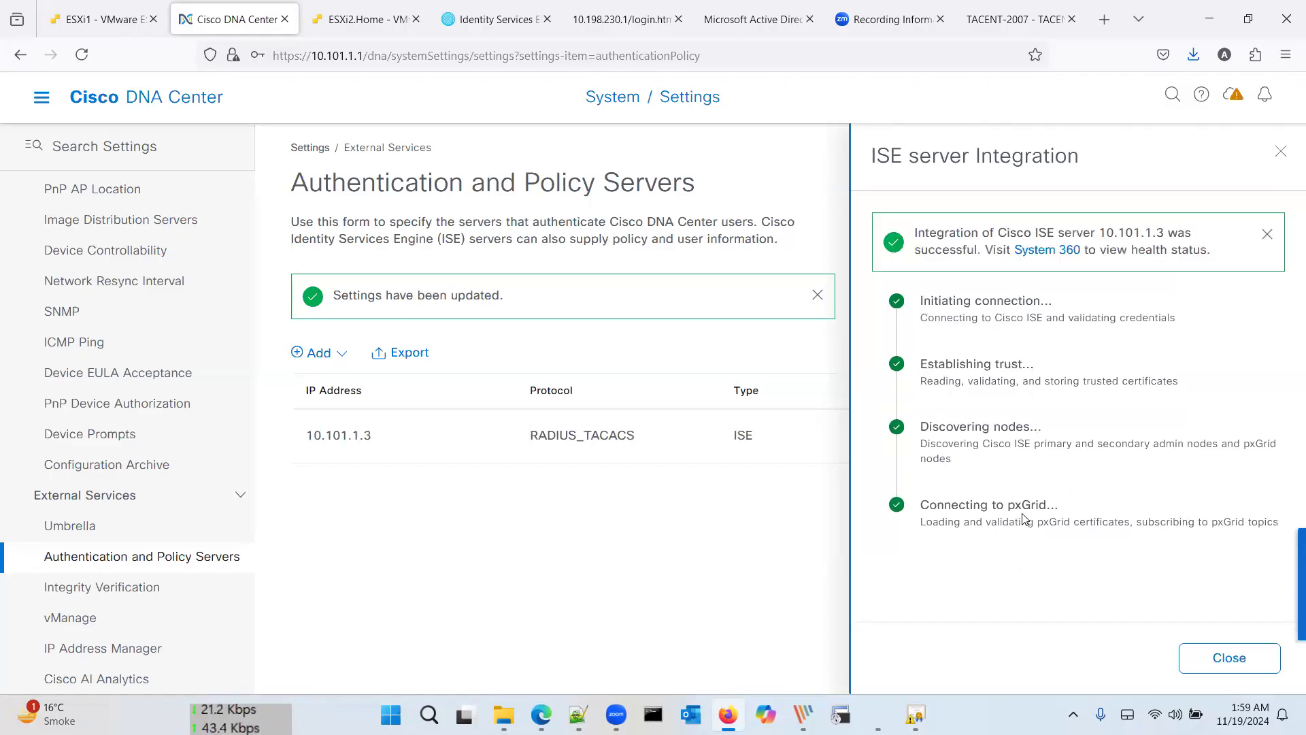
click(1231, 663)
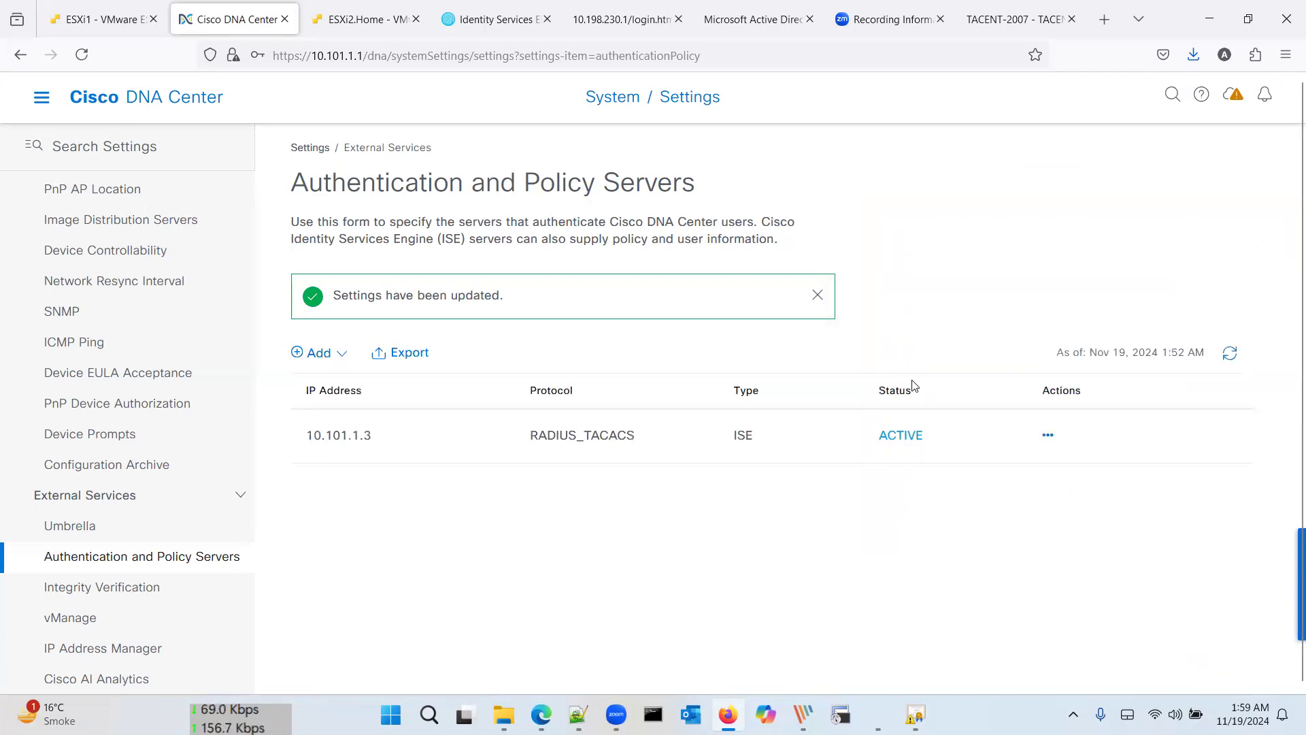
click(475, 11)
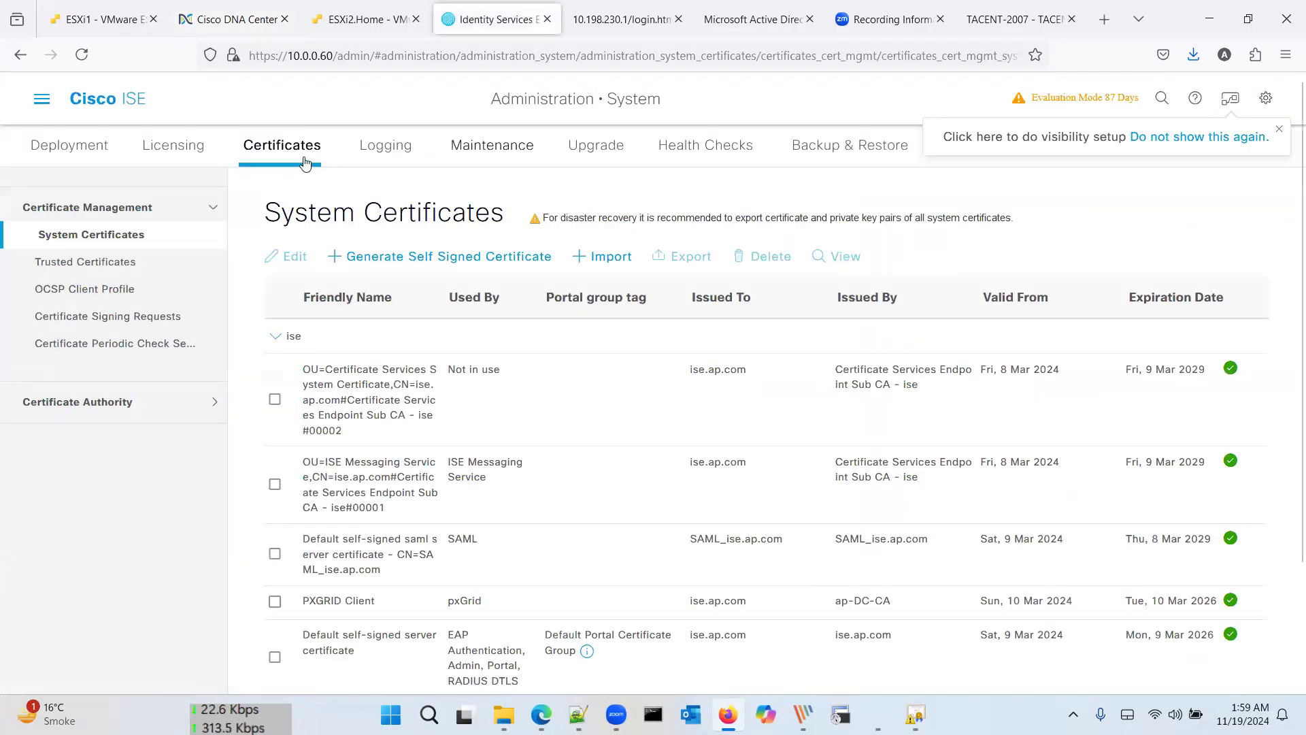
Step: Open Administration > pxGrid Services and view the Client Management list of DNA Center clients
click(43, 102)
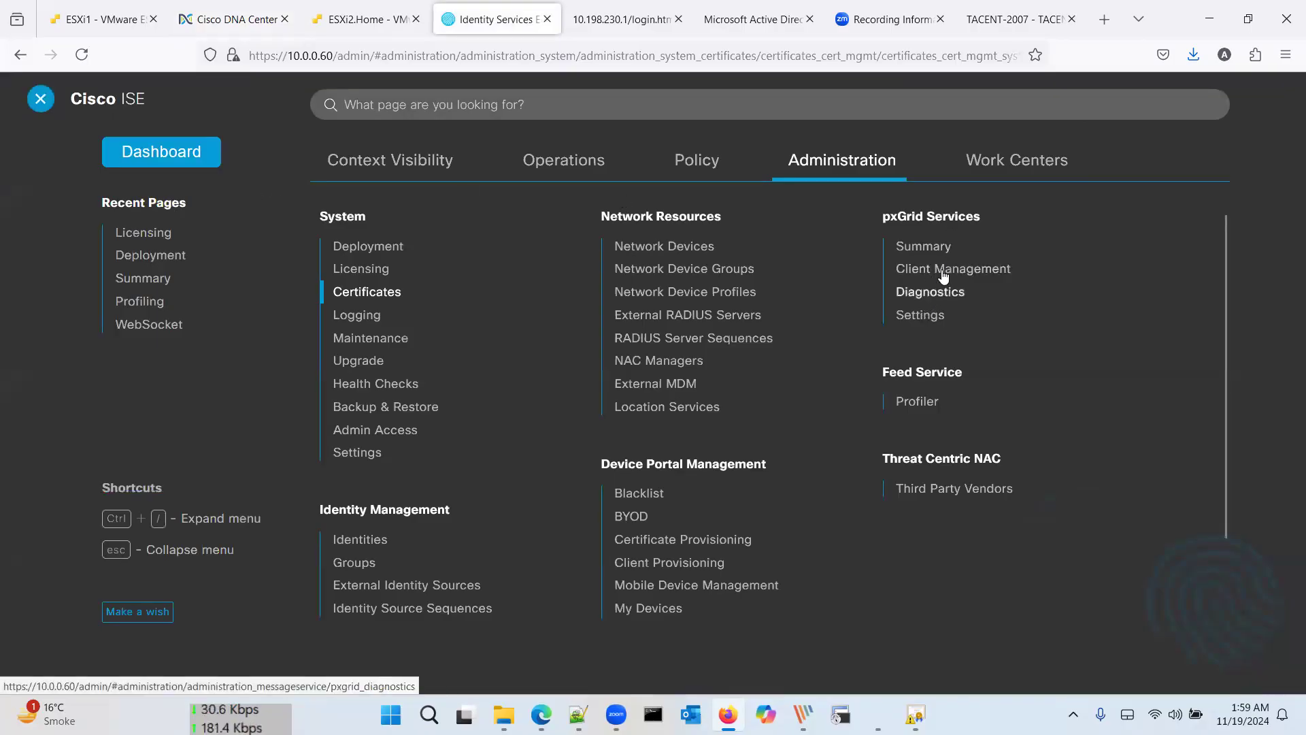
click(931, 247)
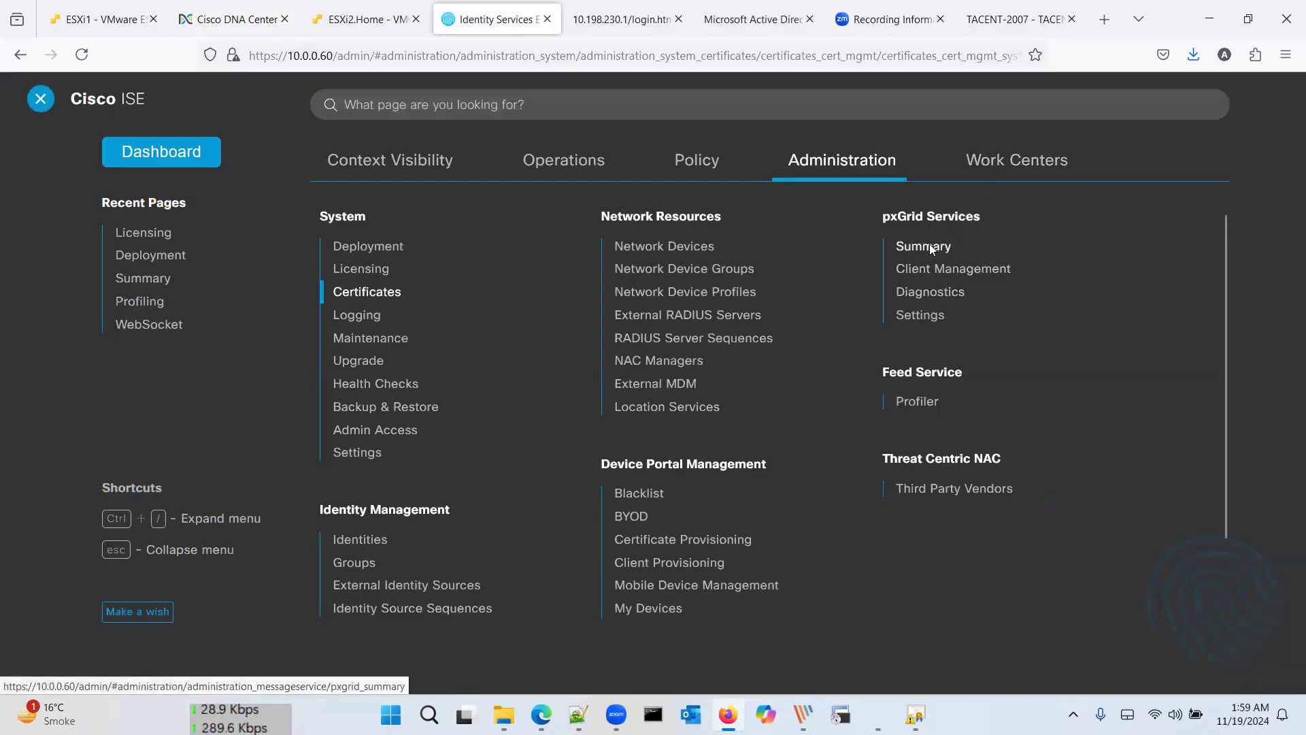
scroll(320, 456, down, 2)
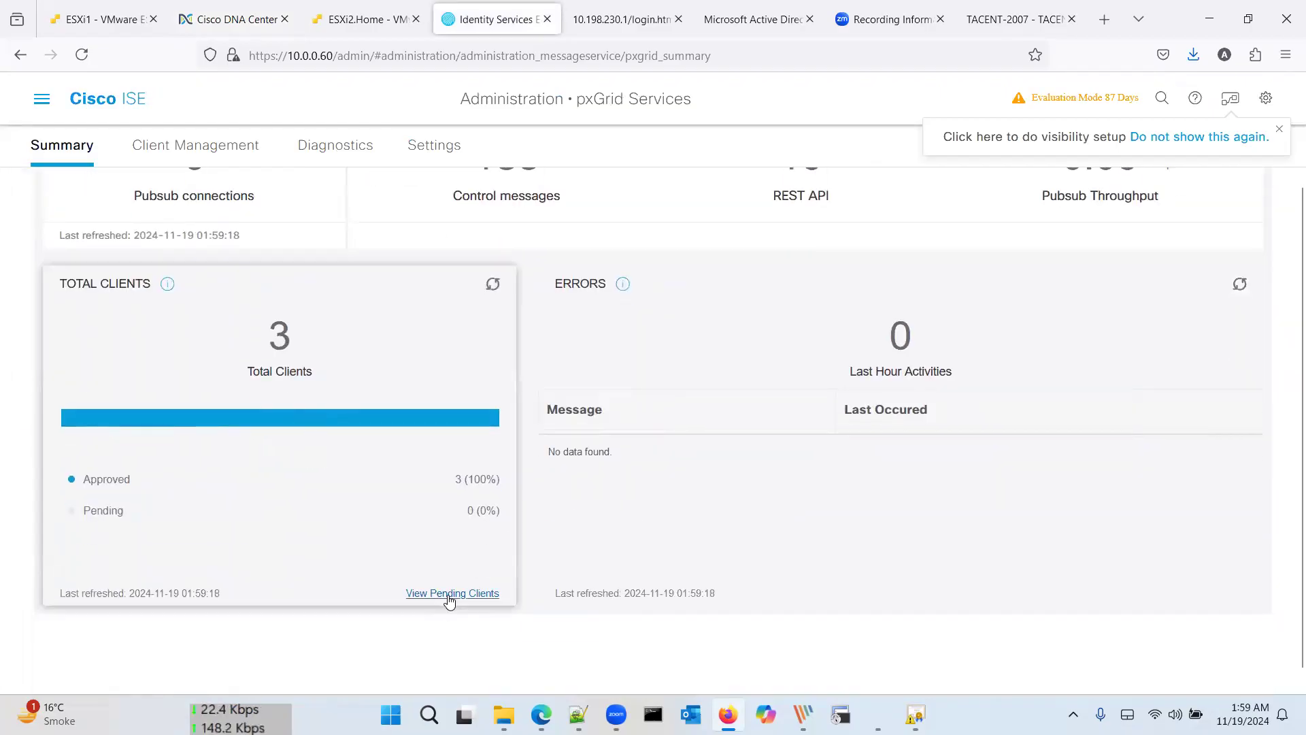
scroll(293, 360, up, 2)
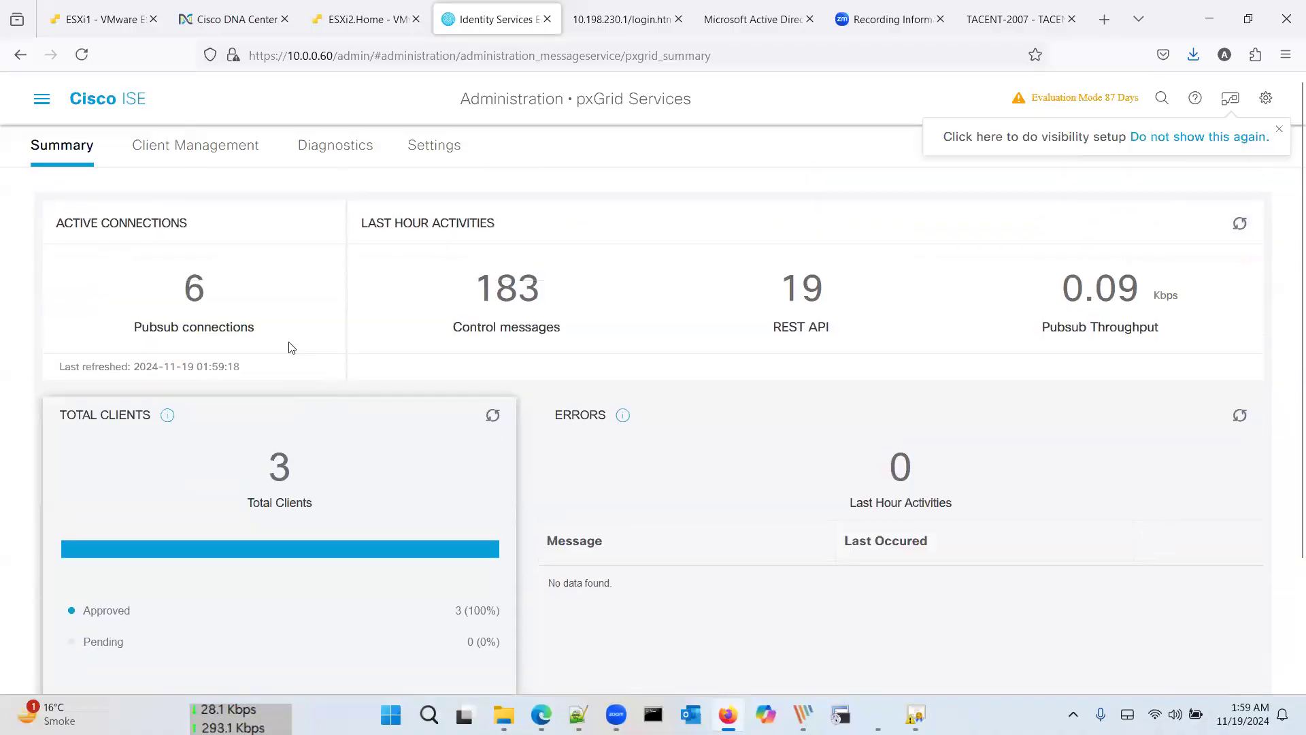
click(220, 153)
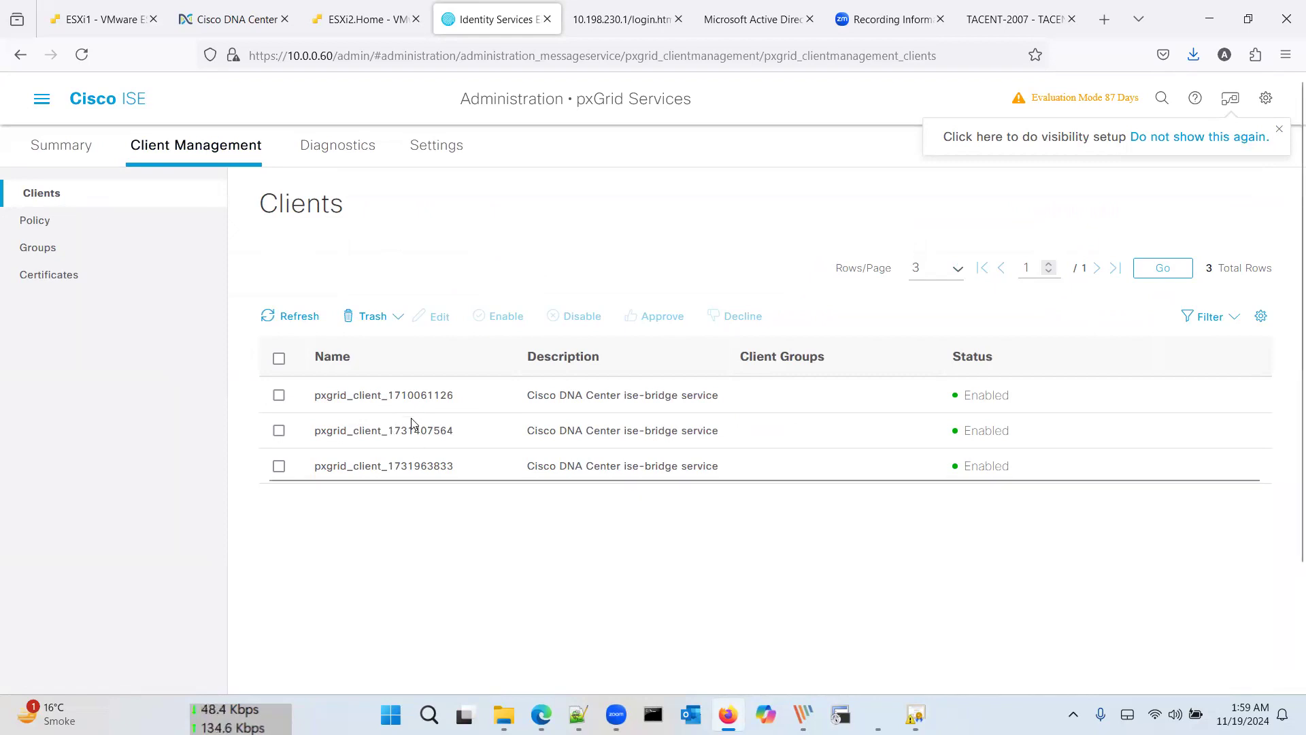
Step: Open the newest ise-bridge pxGrid client for editing, then cancel without saving
double_click(418, 468)
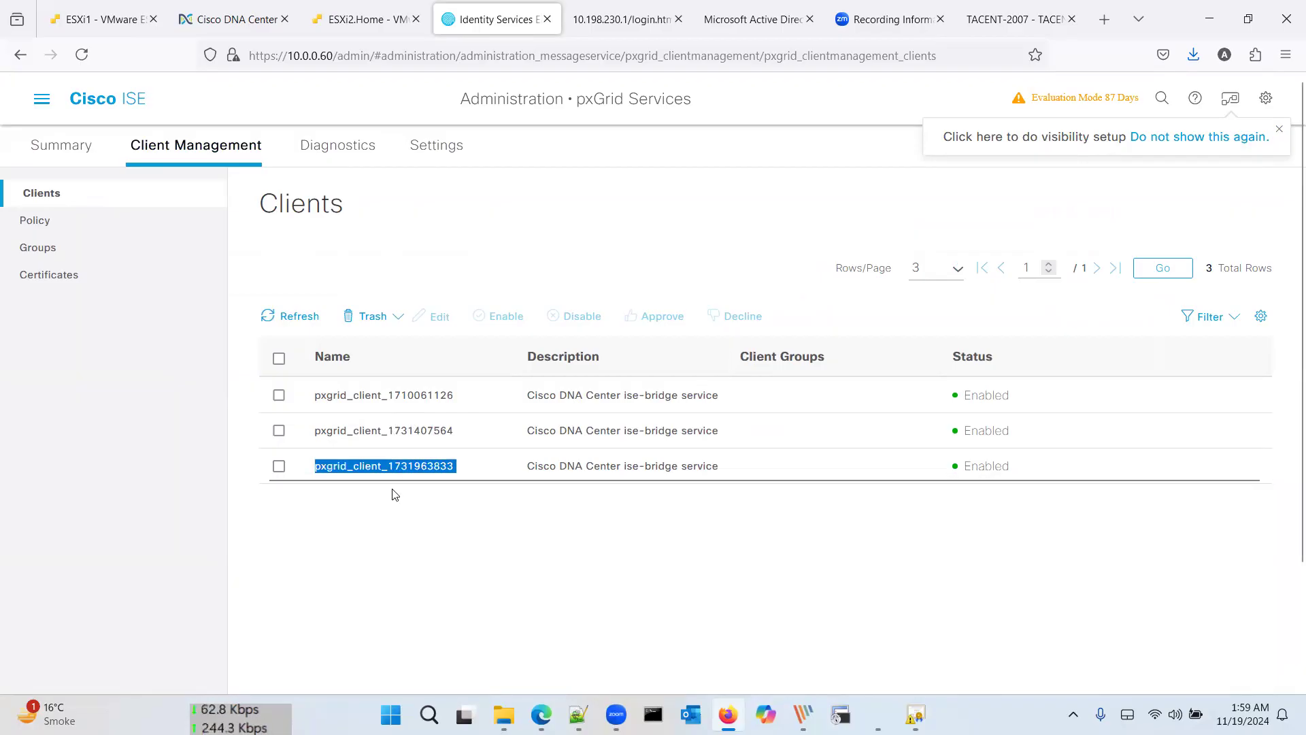
click(279, 466)
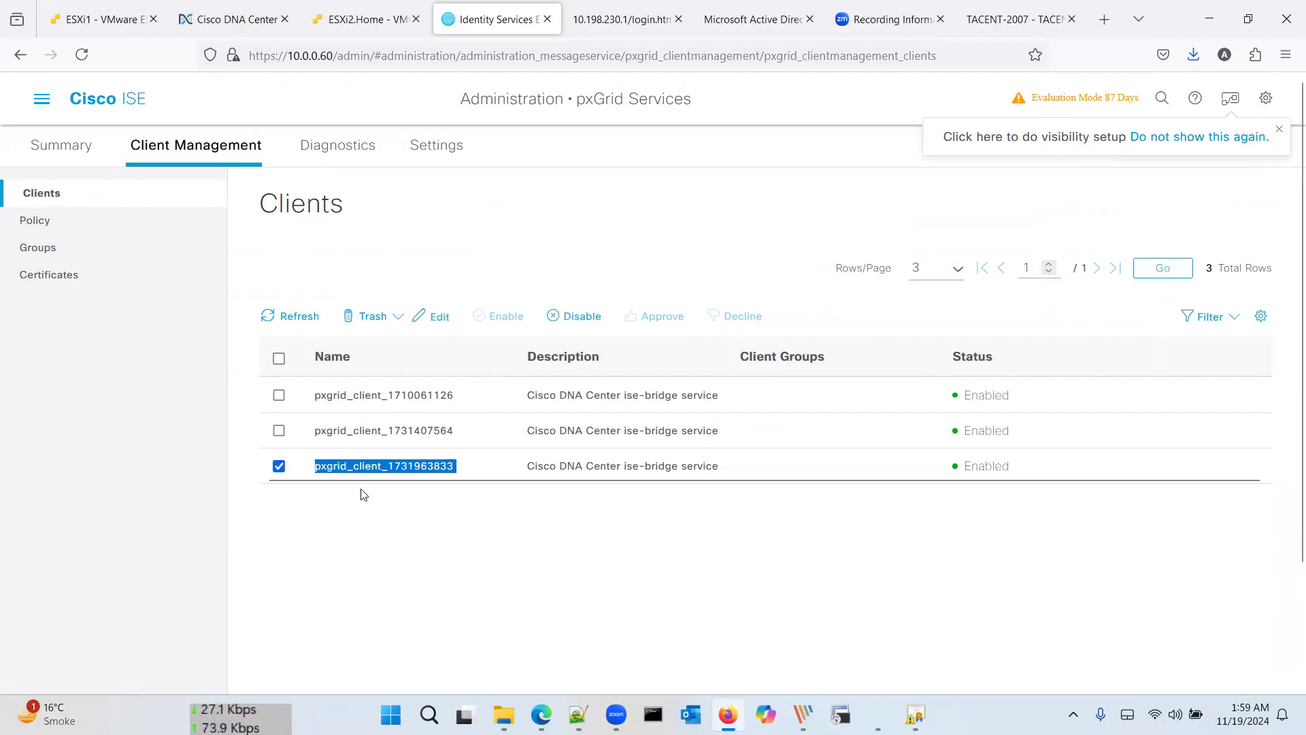
click(361, 505)
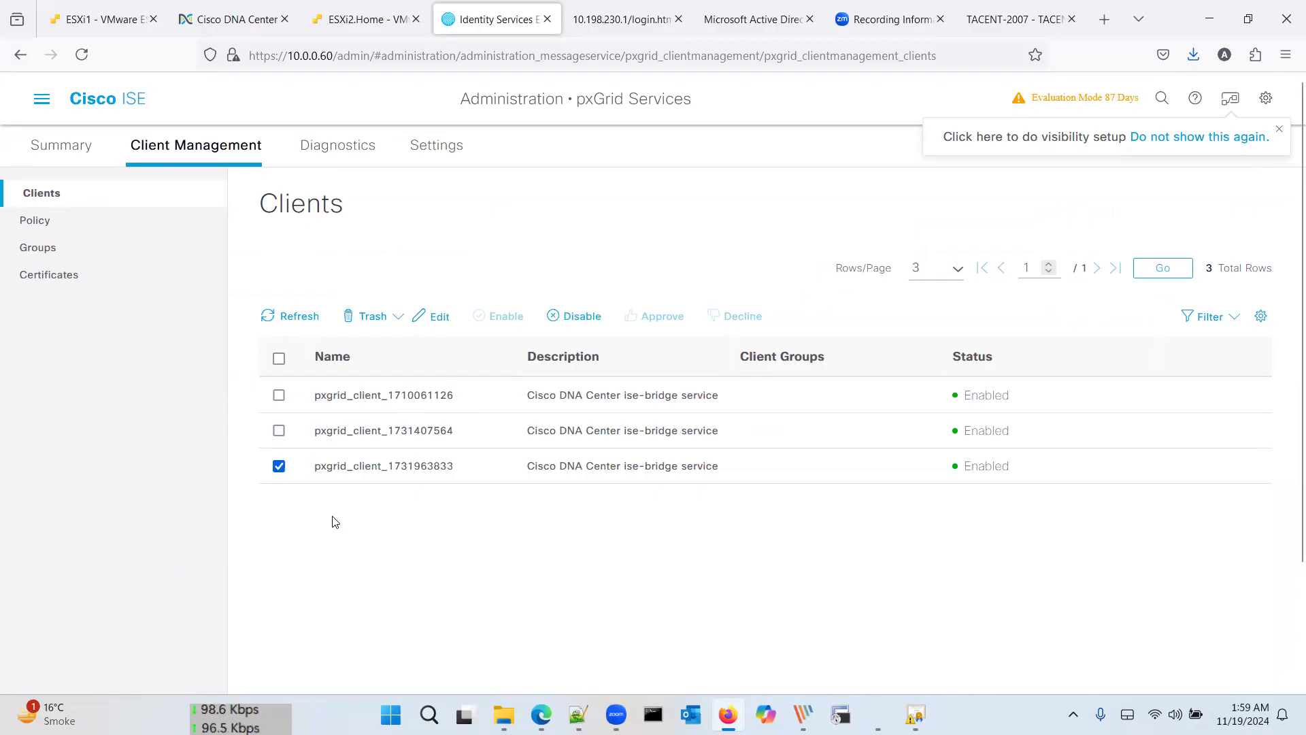
click(438, 317)
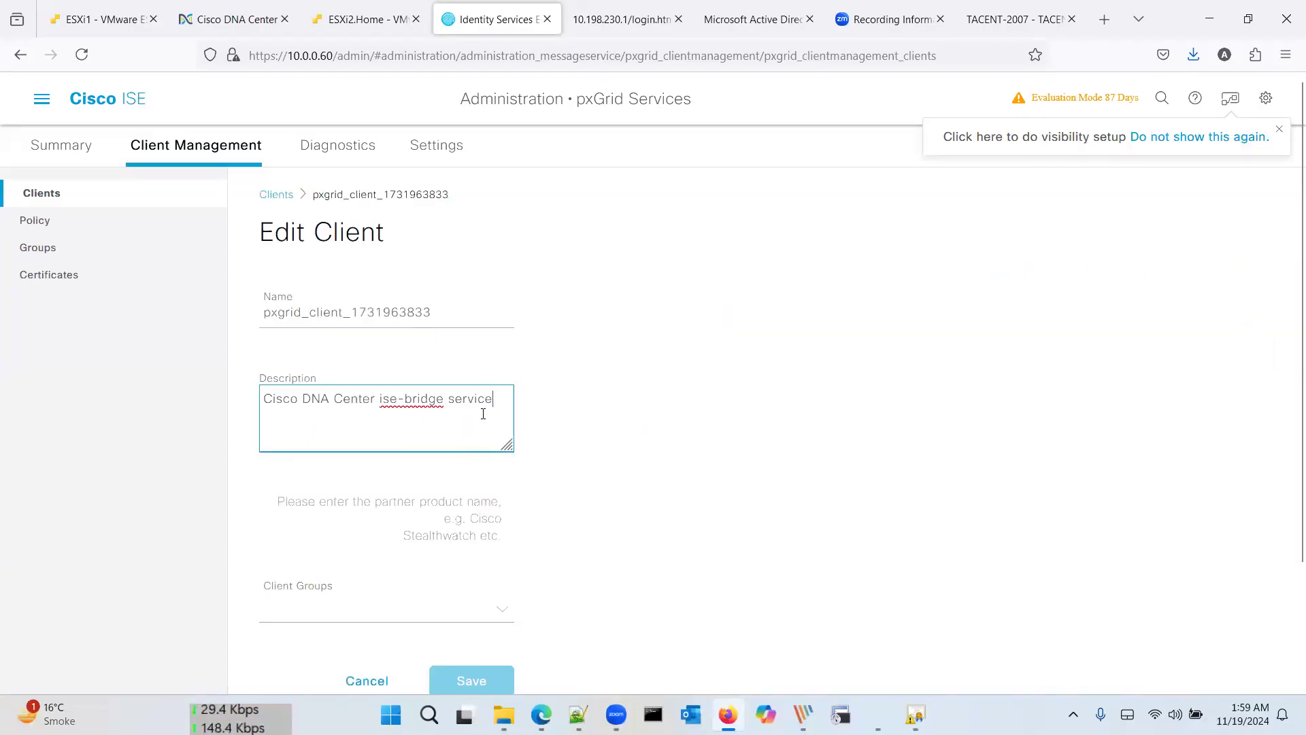
scroll(436, 427, down, 2)
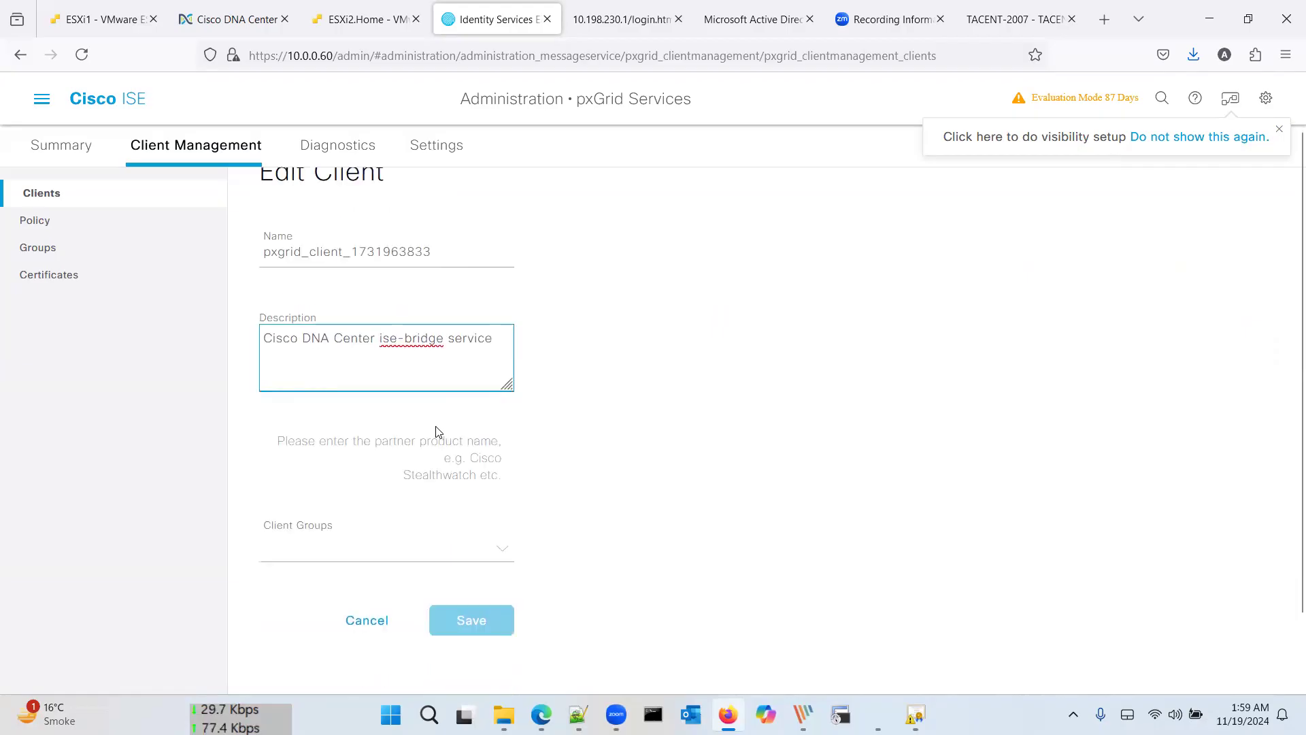
click(371, 543)
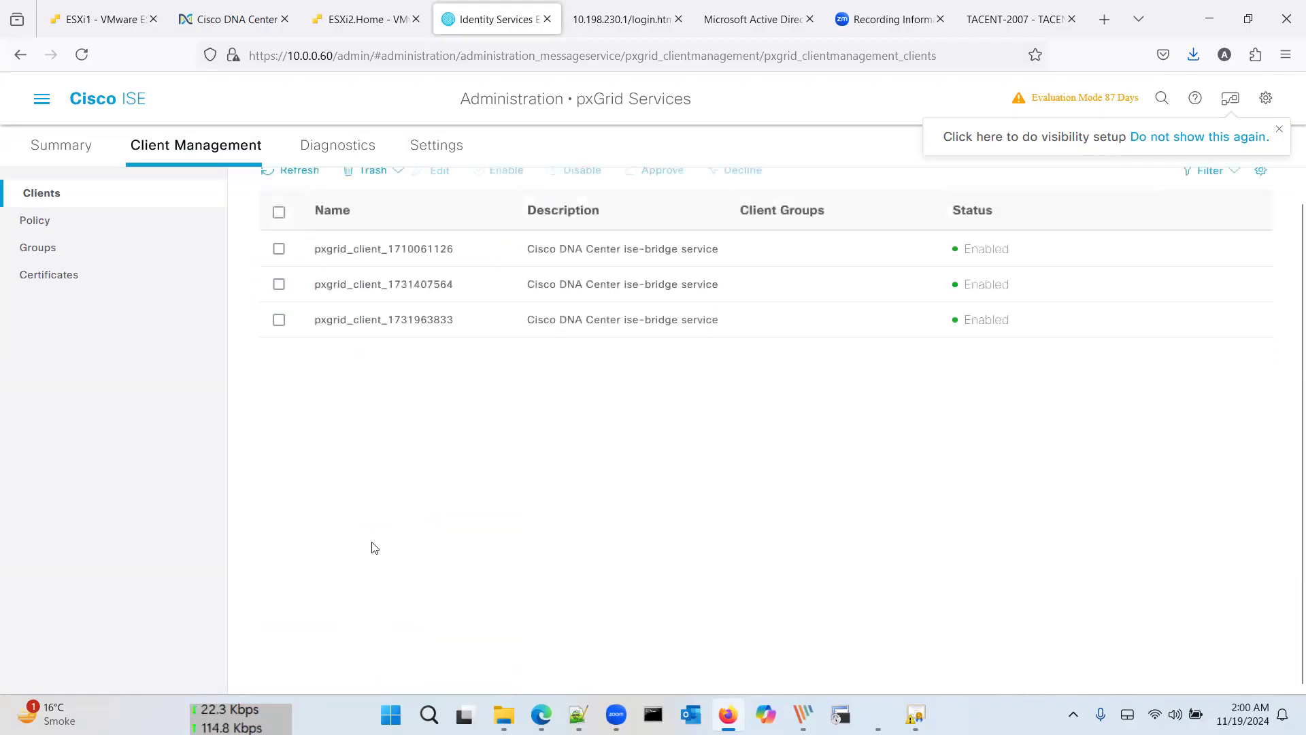
scroll(372, 548, up, 2)
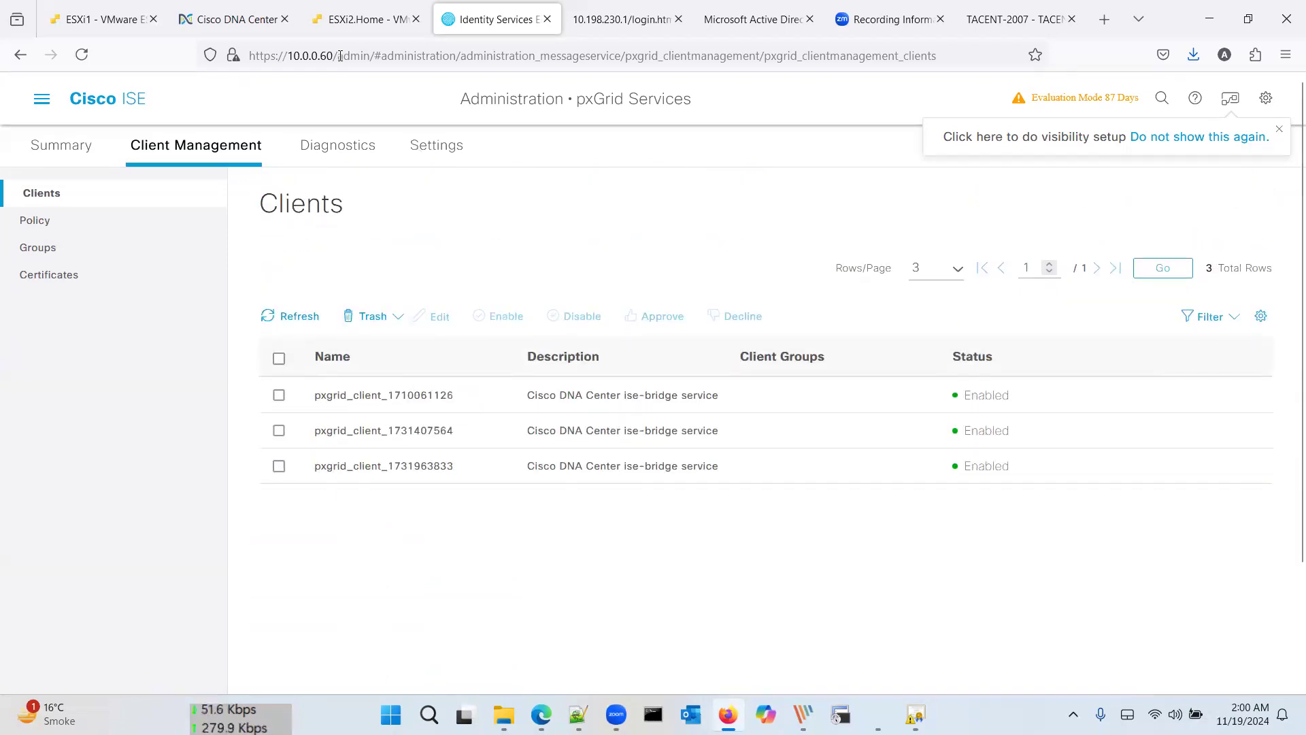
click(235, 19)
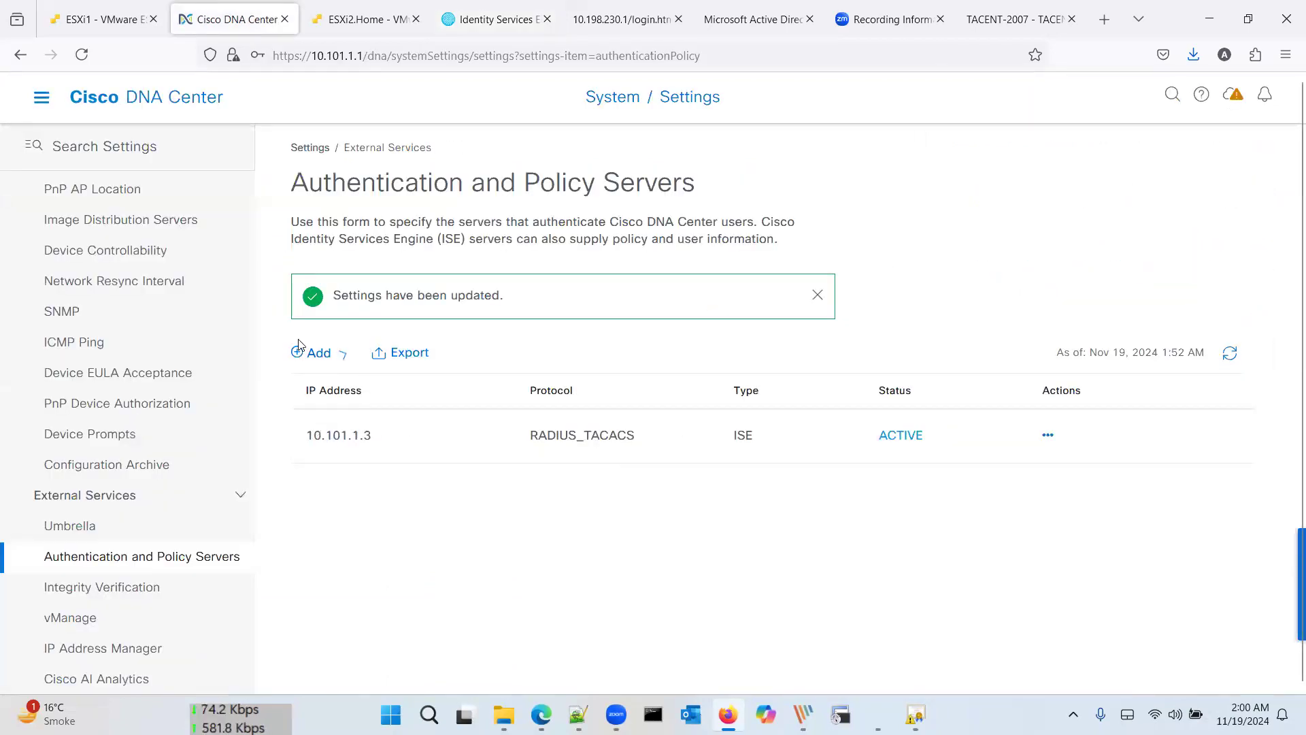
Step: Go to the DNA Center home dashboard and bring up the SDA Typical Design.jpg diagram
click(113, 99)
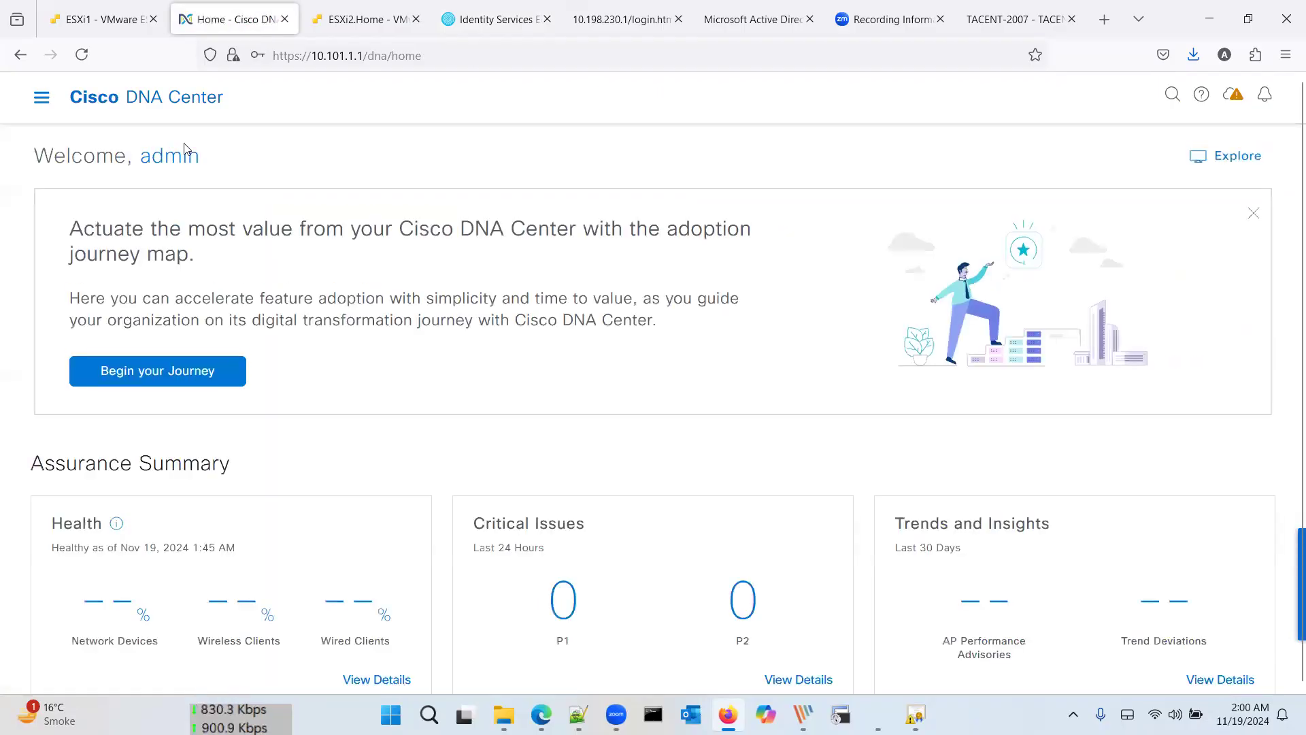
click(42, 99)
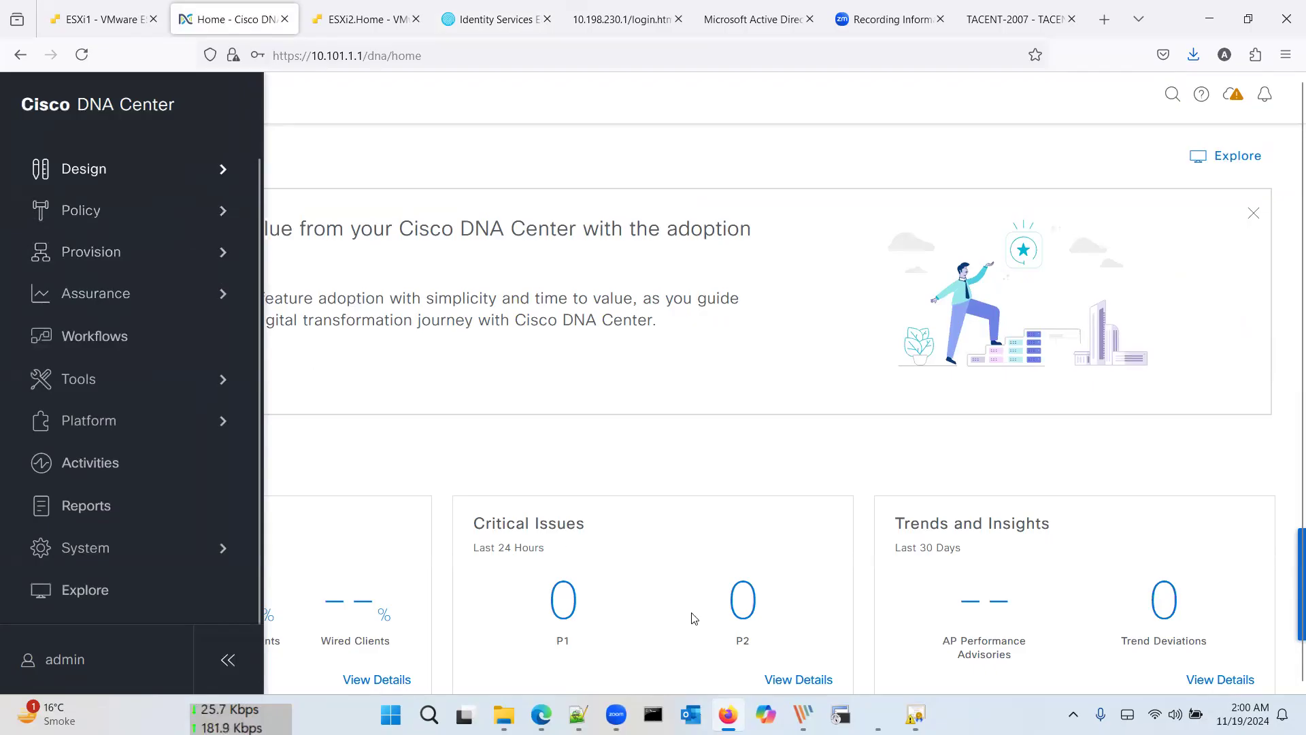
key(alt+Tab)
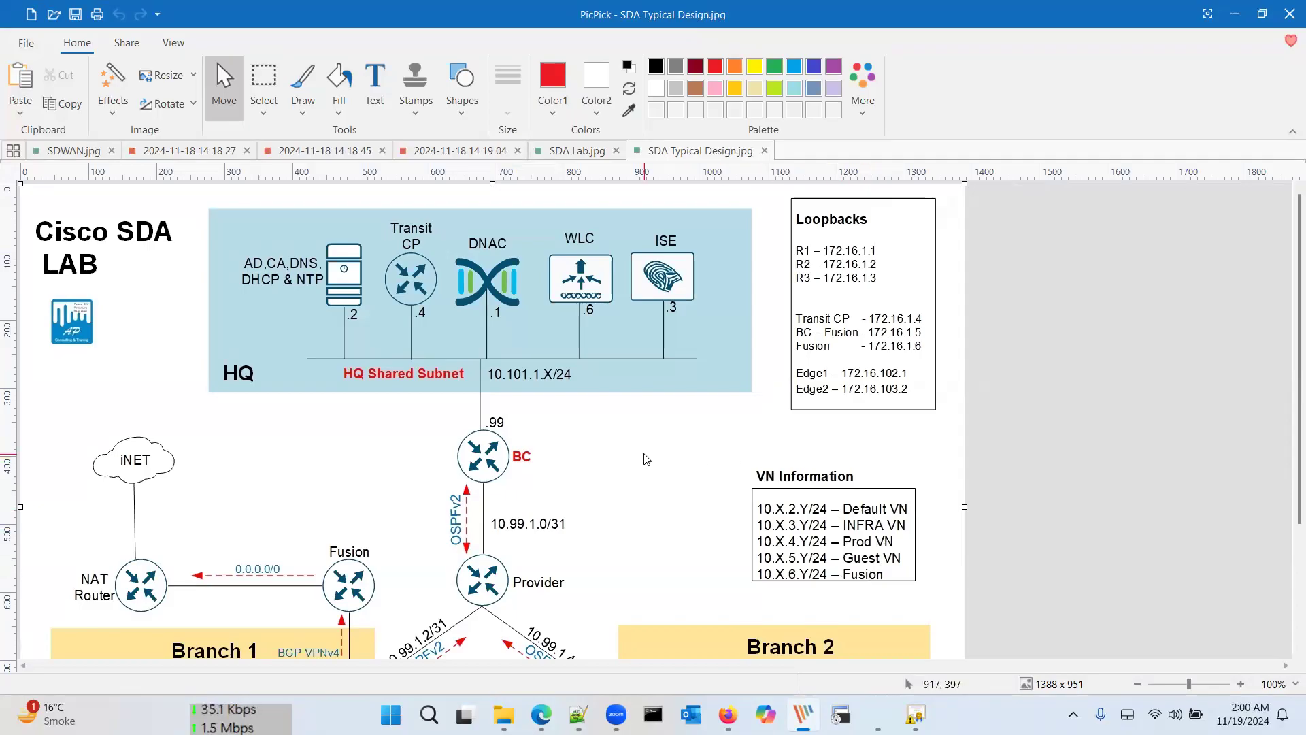
Step: Scroll through the SDA LAB diagram to review the HQ and branch layout
scroll(646, 460, down, 5)
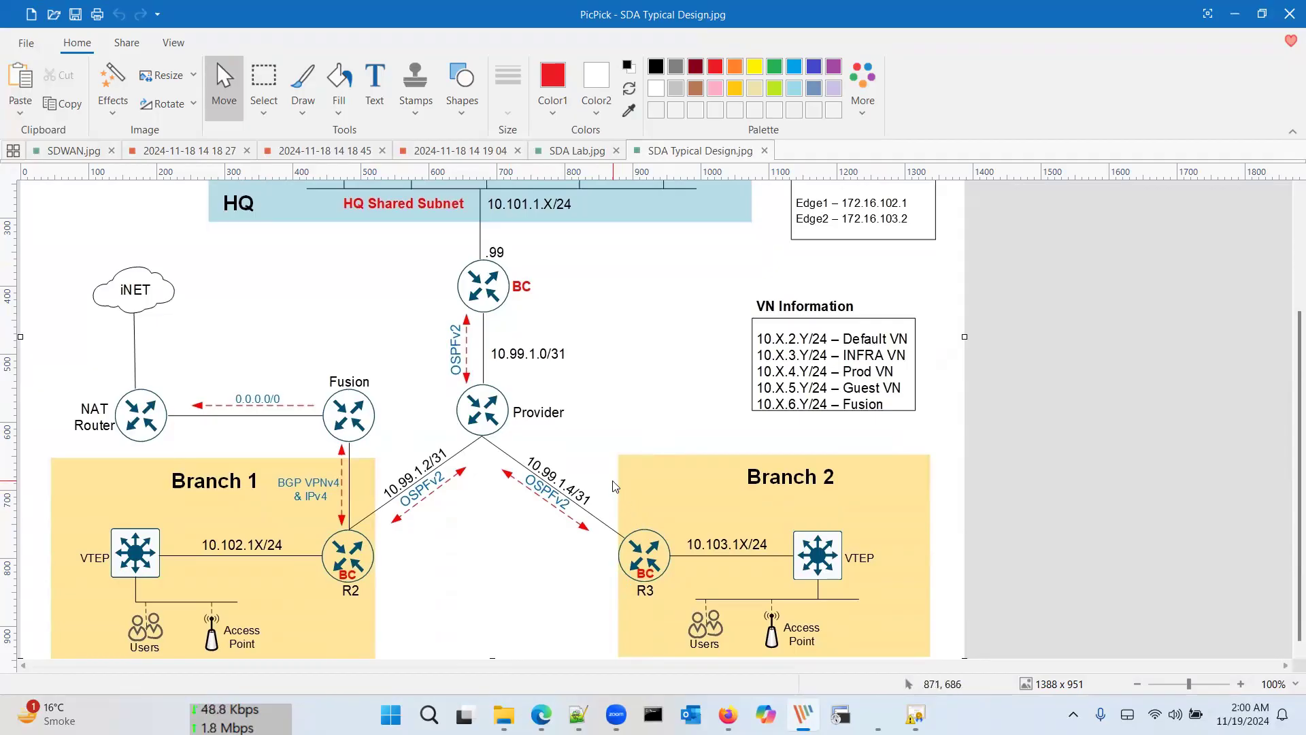
scroll(615, 486, up, 3)
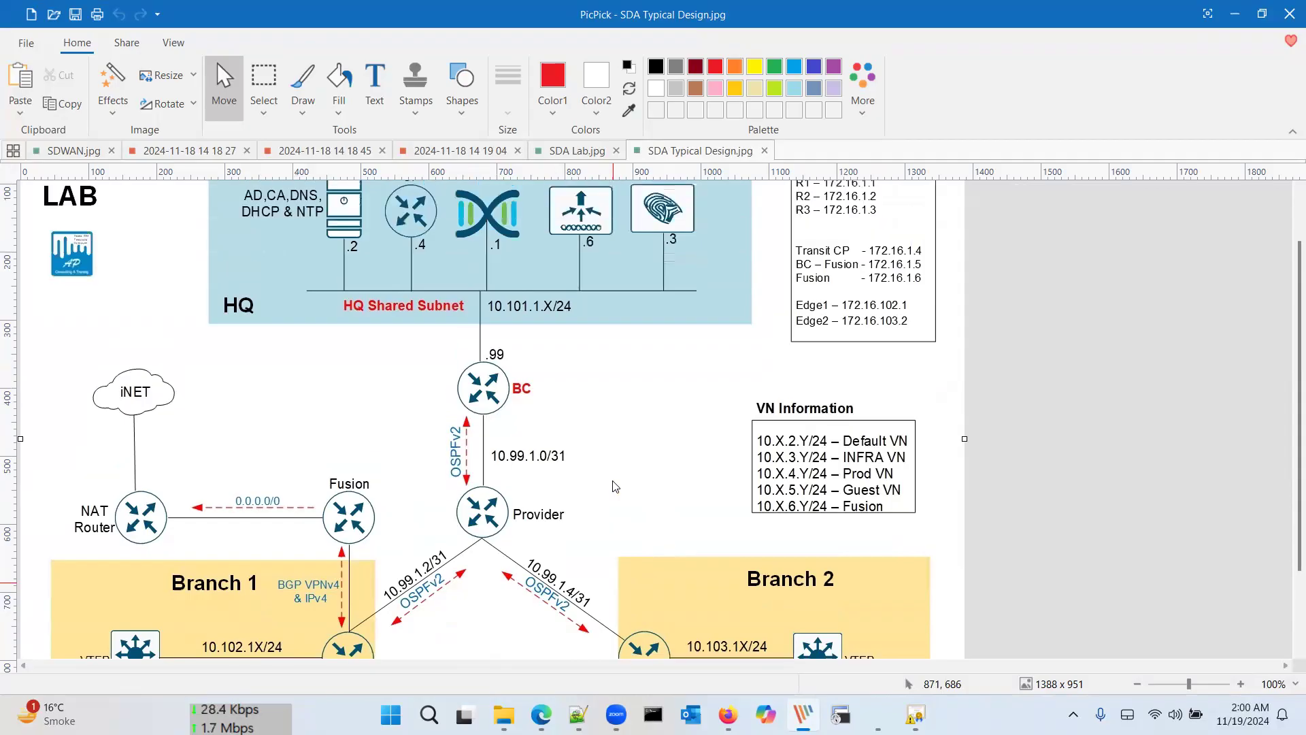
scroll(615, 486, up, 1)
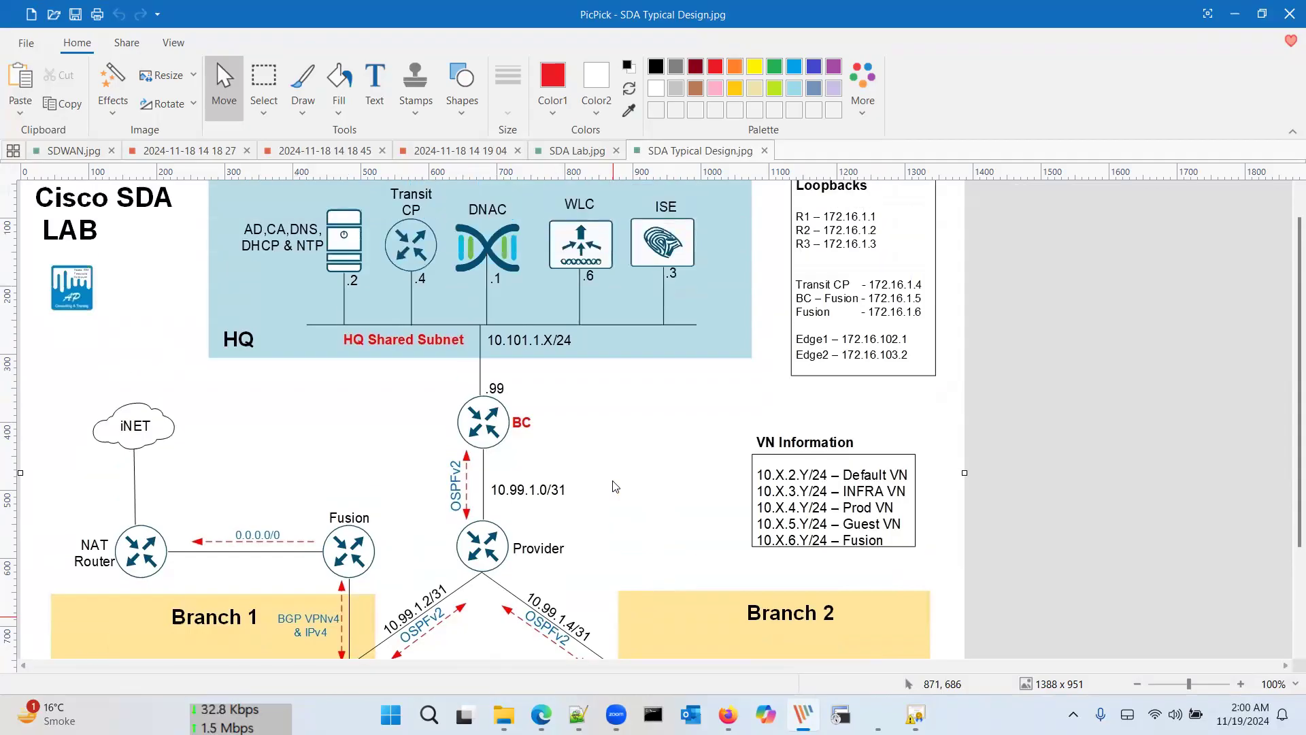
scroll(615, 486, down, 1)
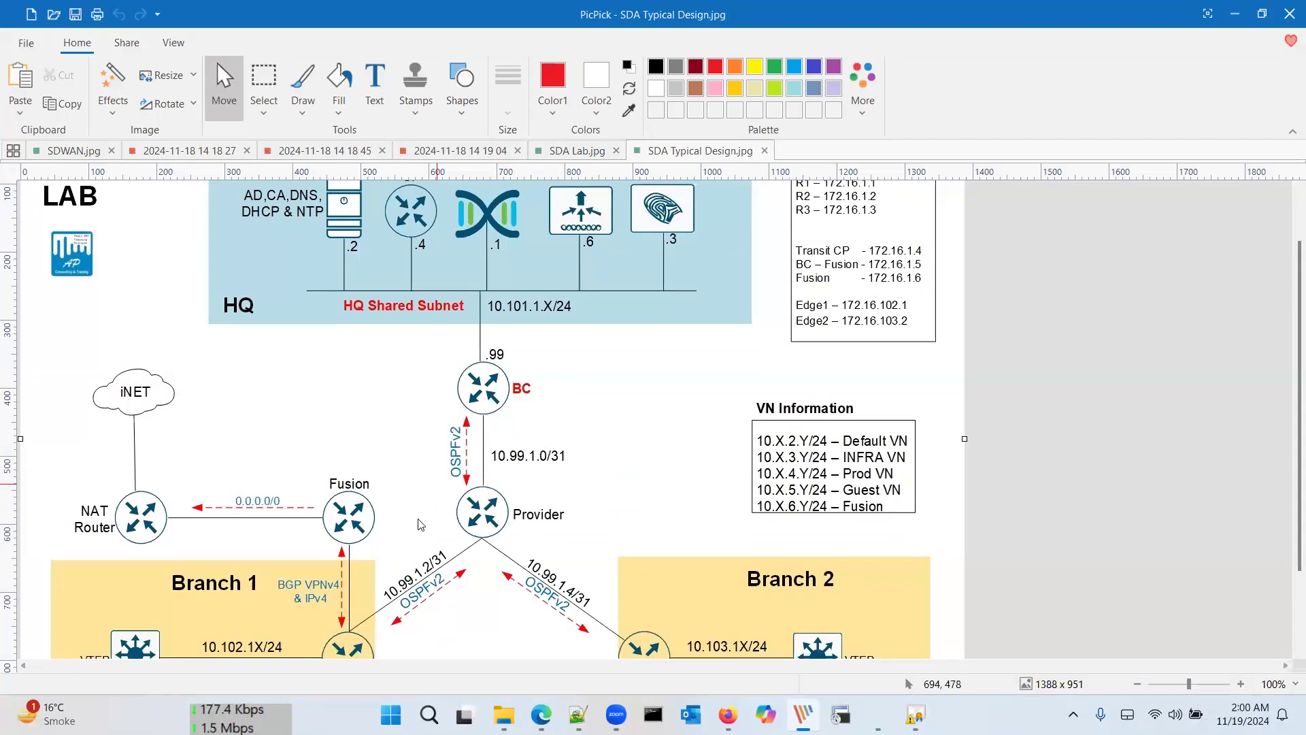
scroll(411, 549, down, 2)
scroll(411, 469, up, 2)
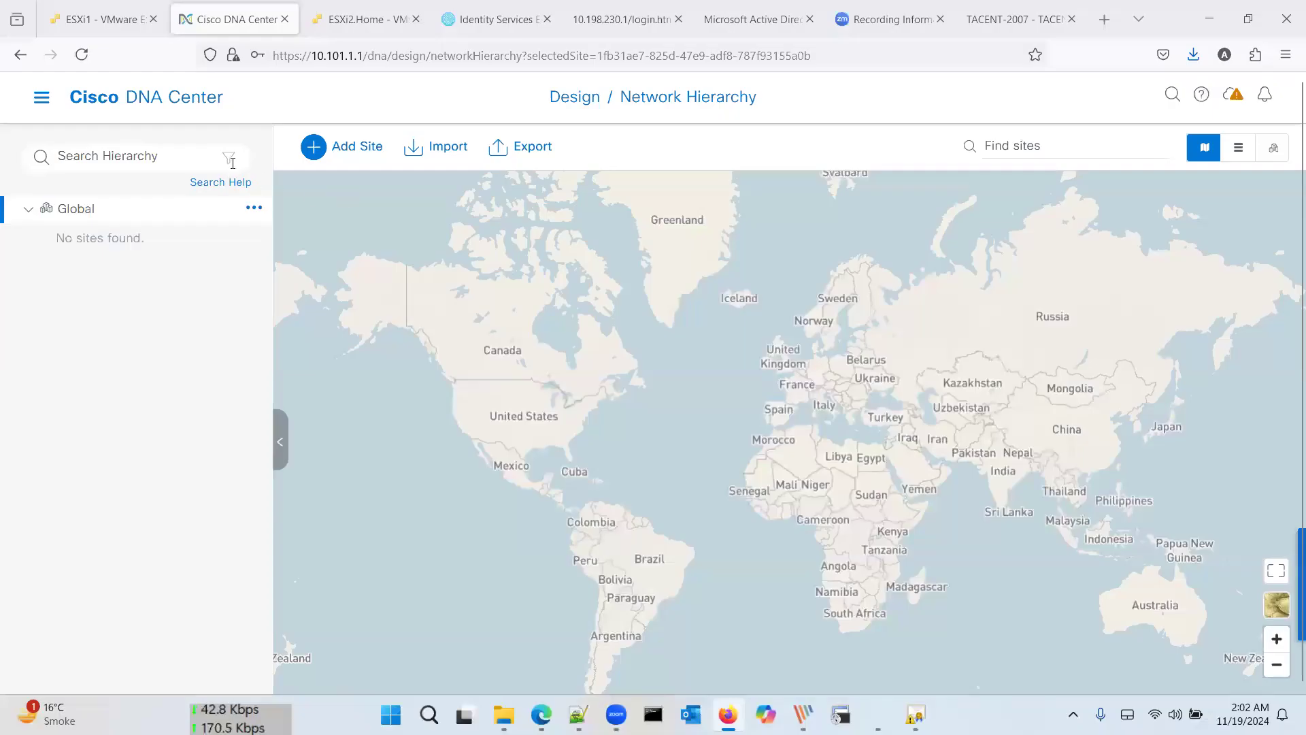
Step: Create a new area named HQ under Global in Design > Network Hierarchy
click(42, 100)
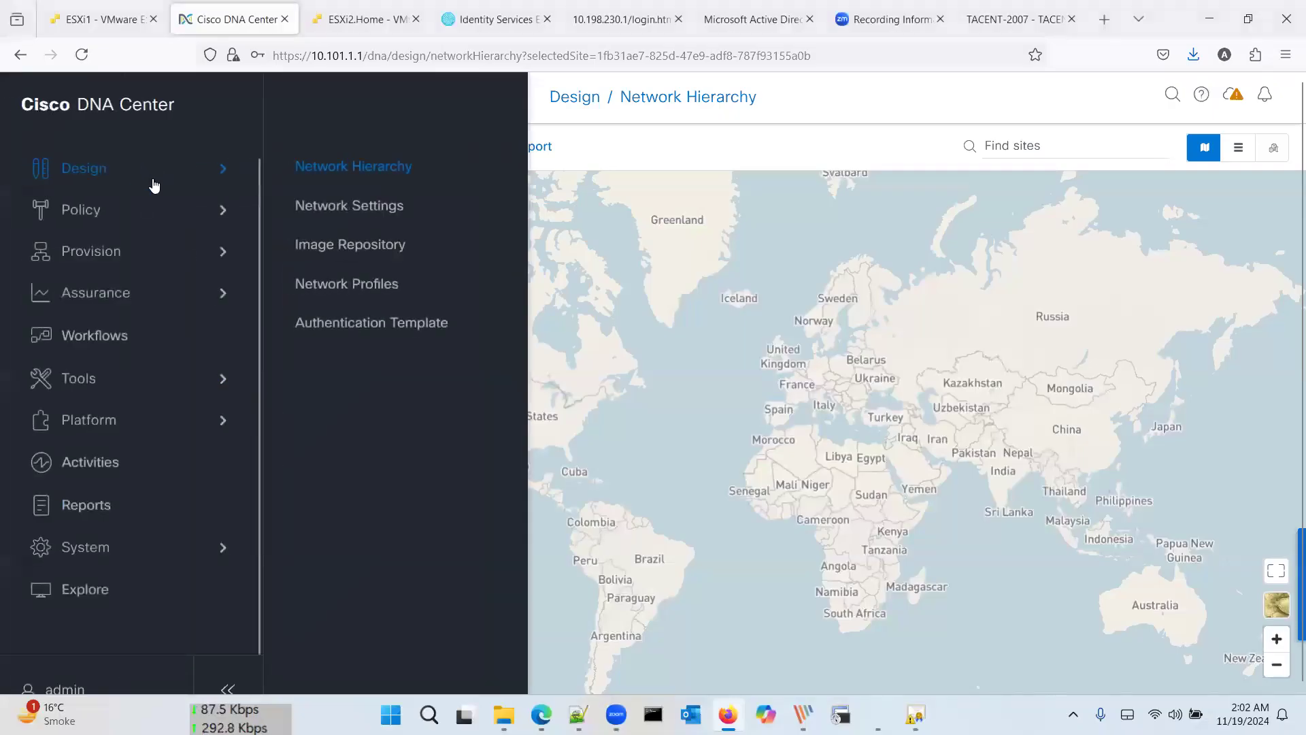
click(336, 172)
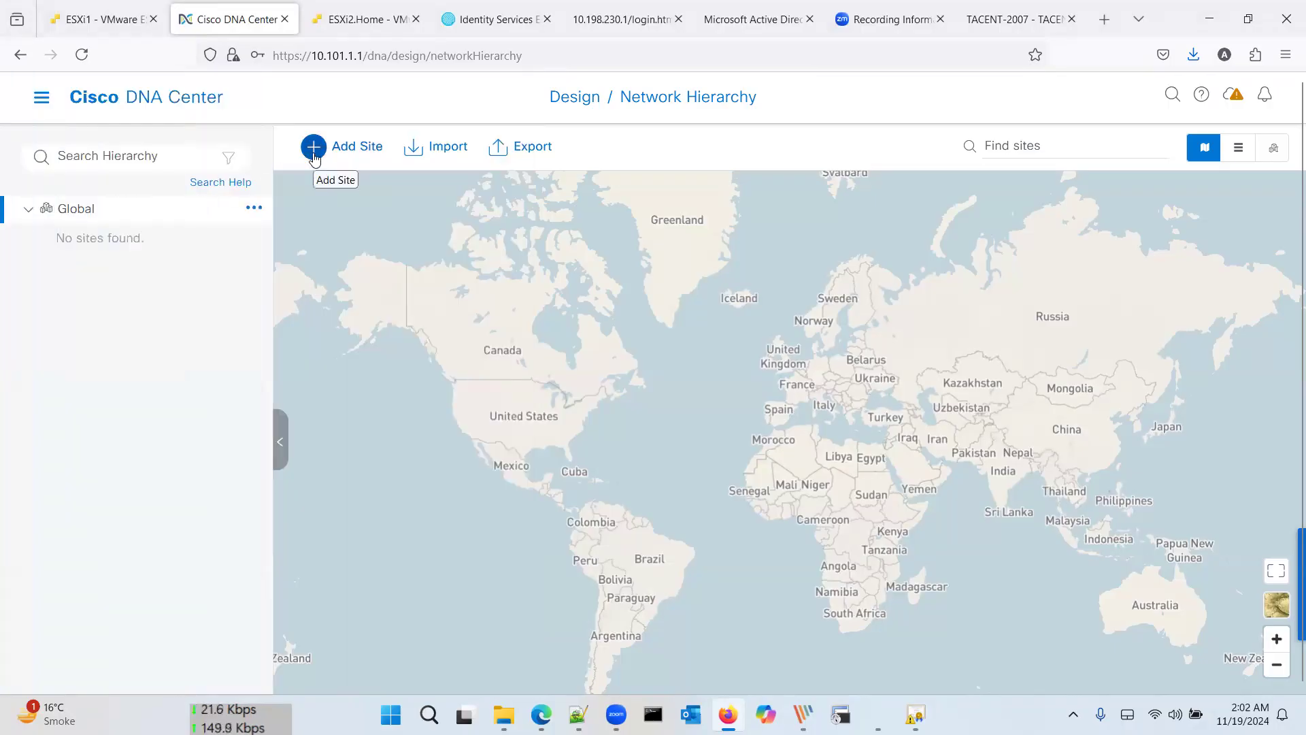
click(253, 207)
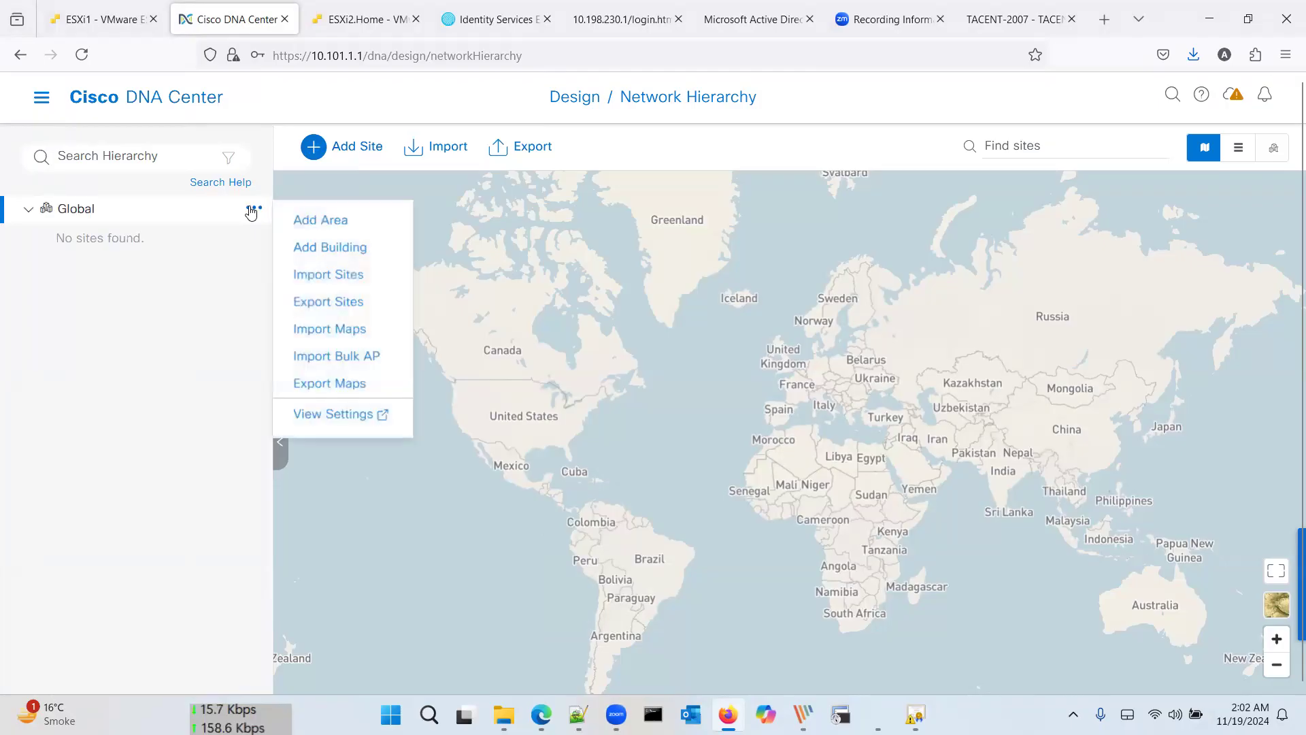
click(307, 221)
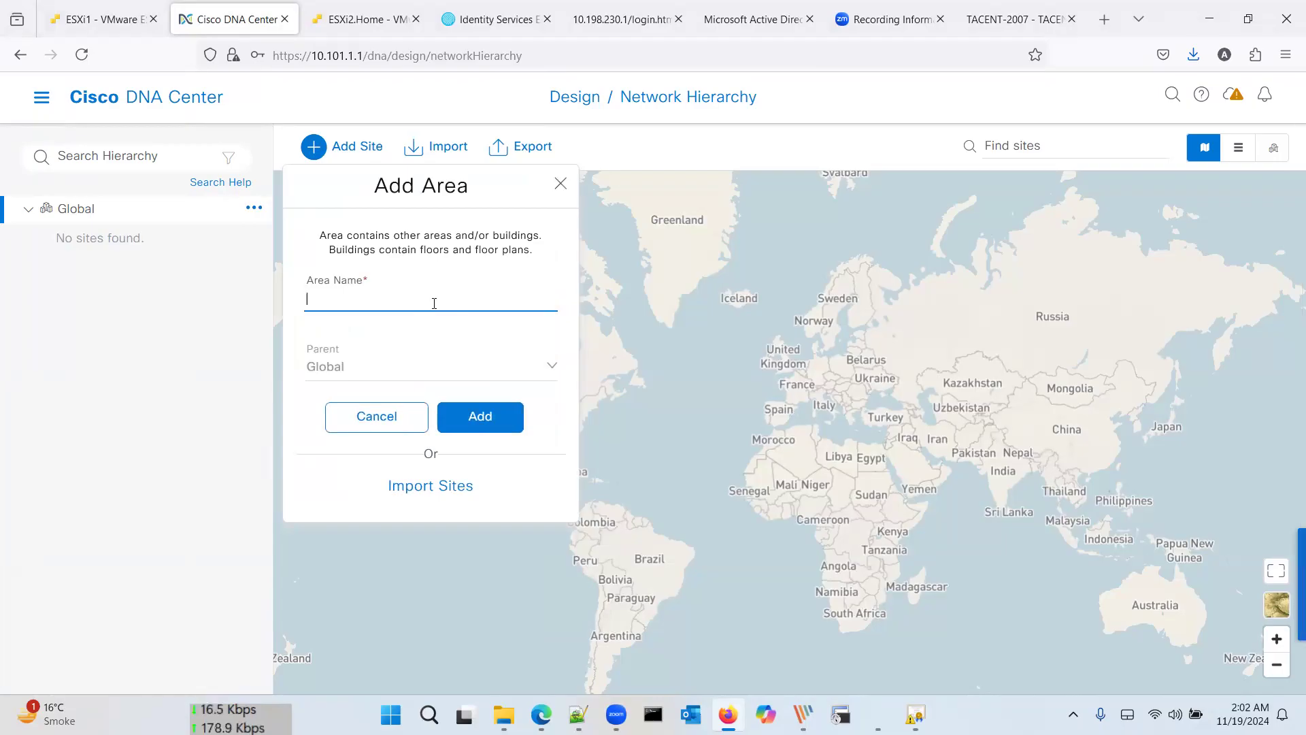
text(HQ)
click(486, 426)
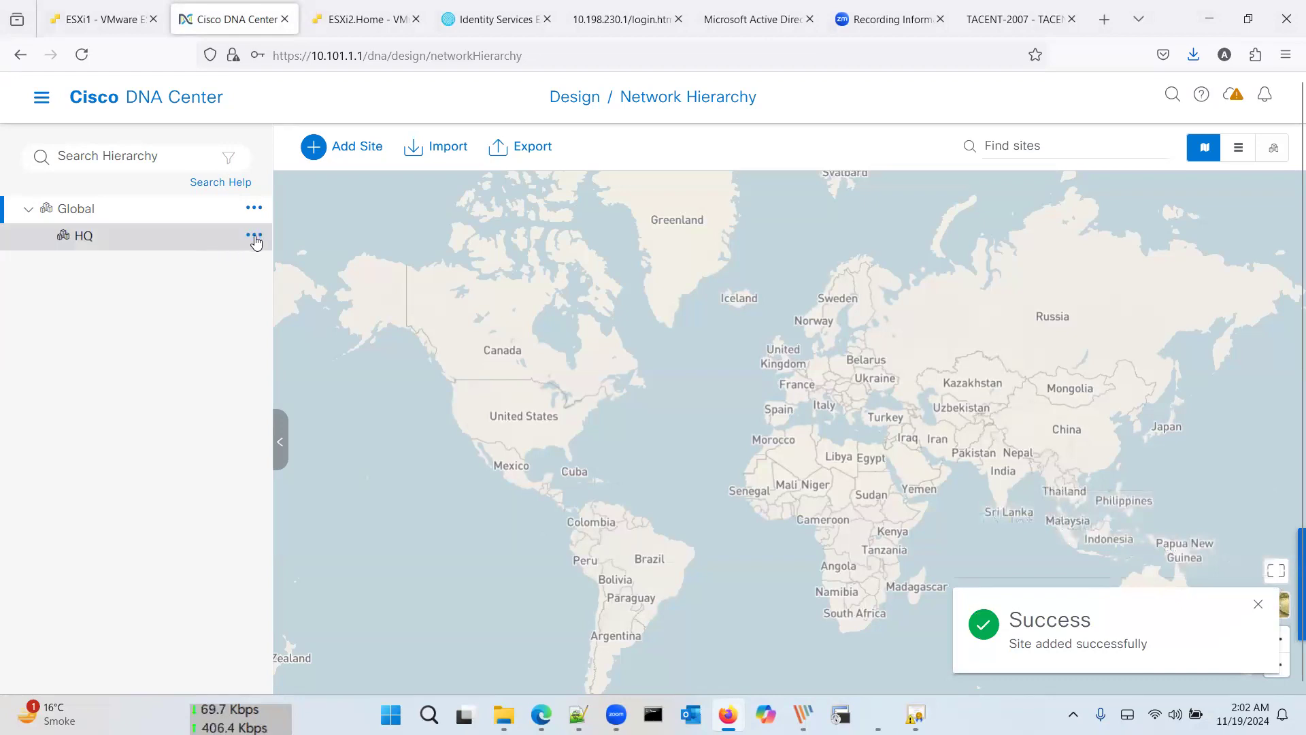
Step: Select the new HQ area and bring up its options menu
click(254, 237)
click(254, 238)
click(255, 237)
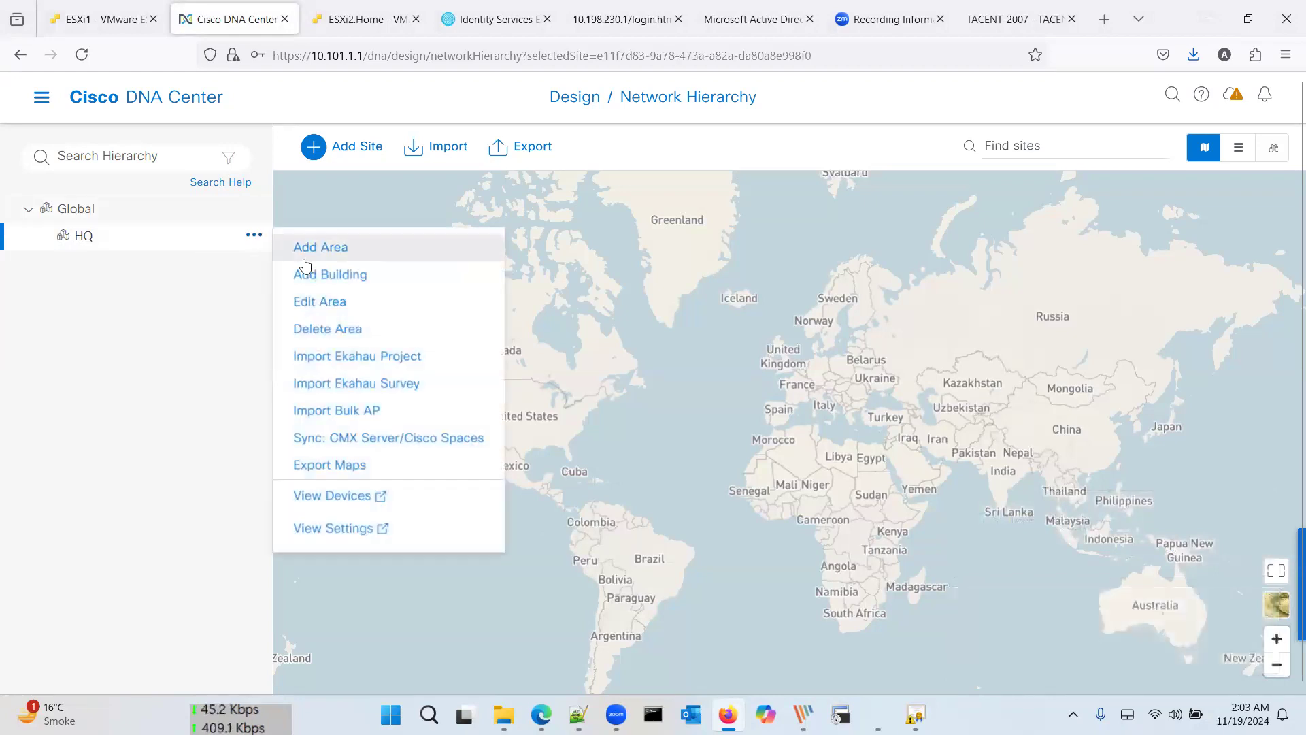
Step: Start a new building under HQ and enter HQ-Building as its building name
click(306, 277)
text(B)
key(BackSpace)
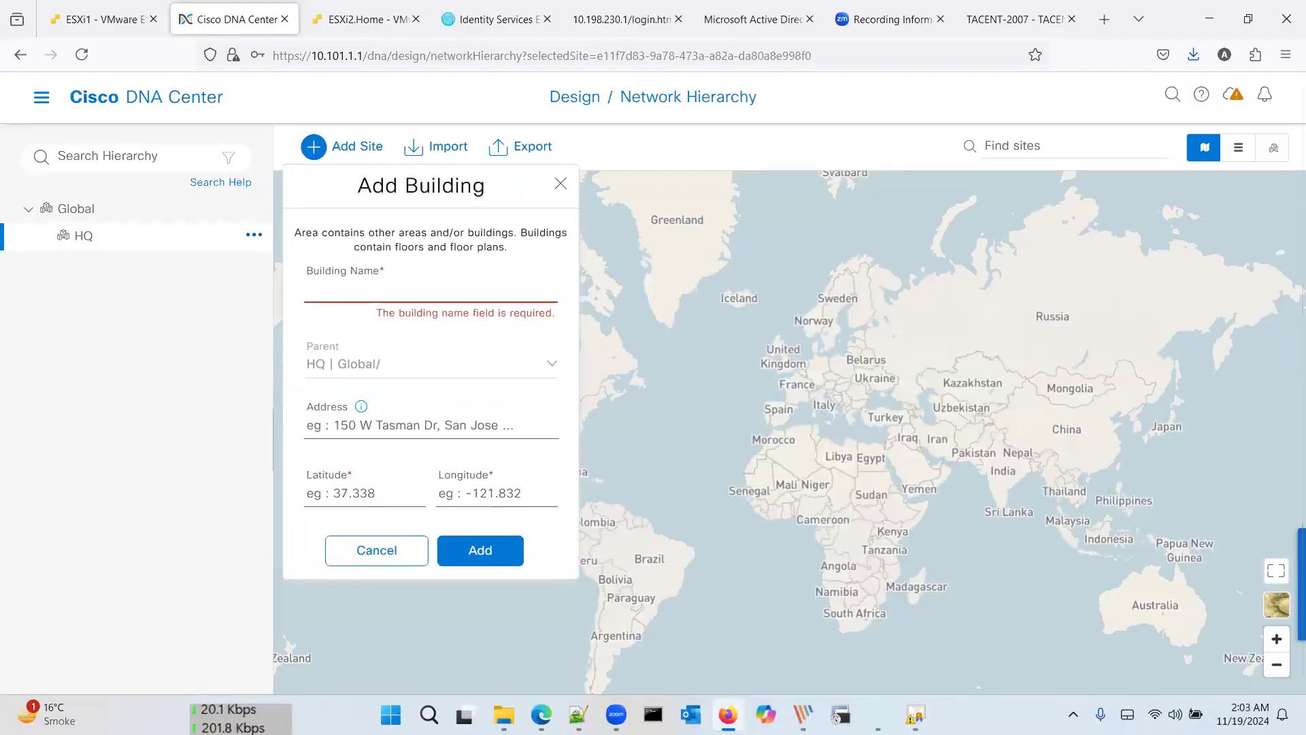
text(B1)
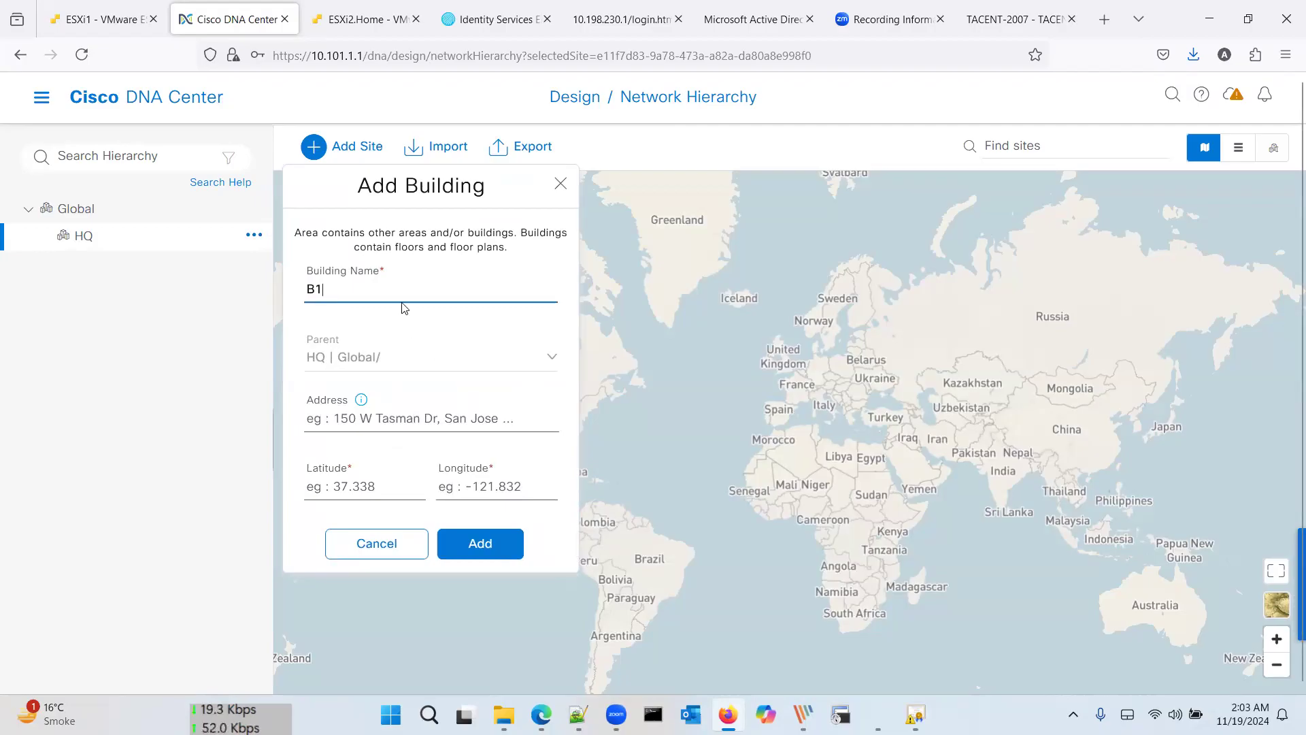
key(BackSpace)
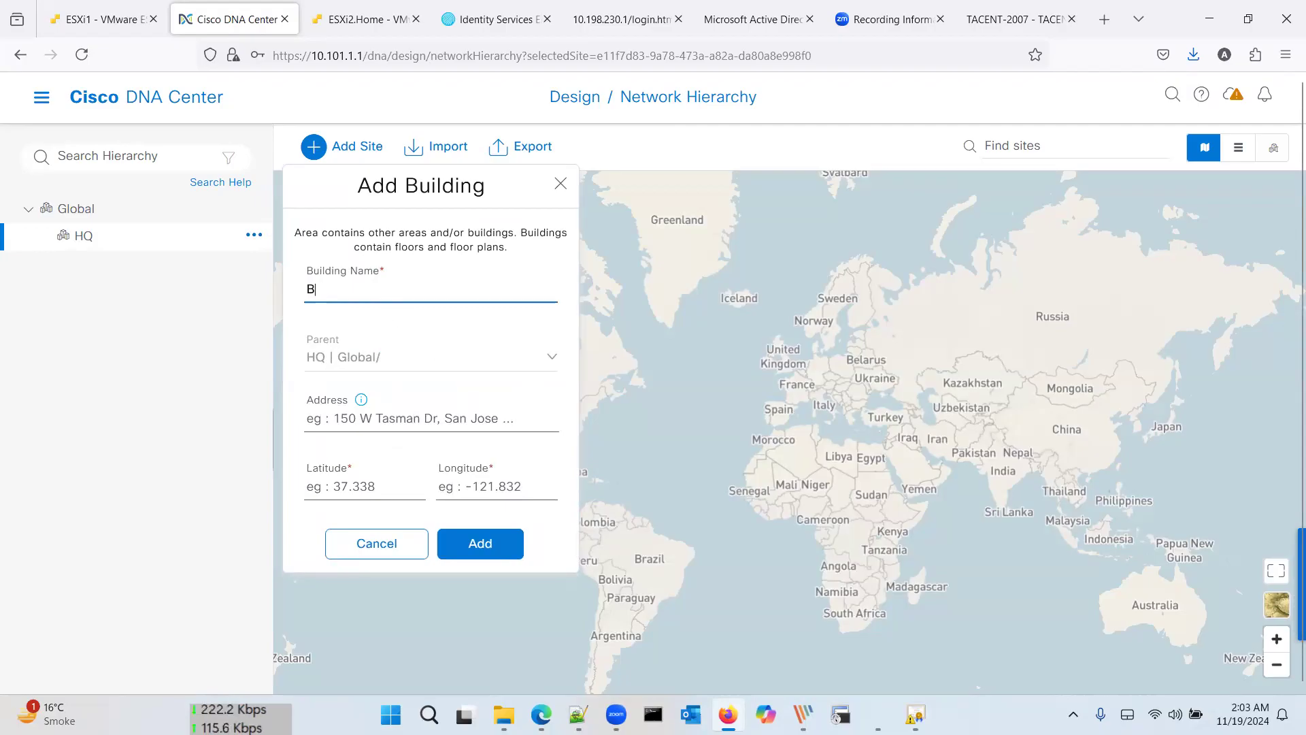
text(u)
key(BackSpace)
key(BackSpace)
key(BackSpace)
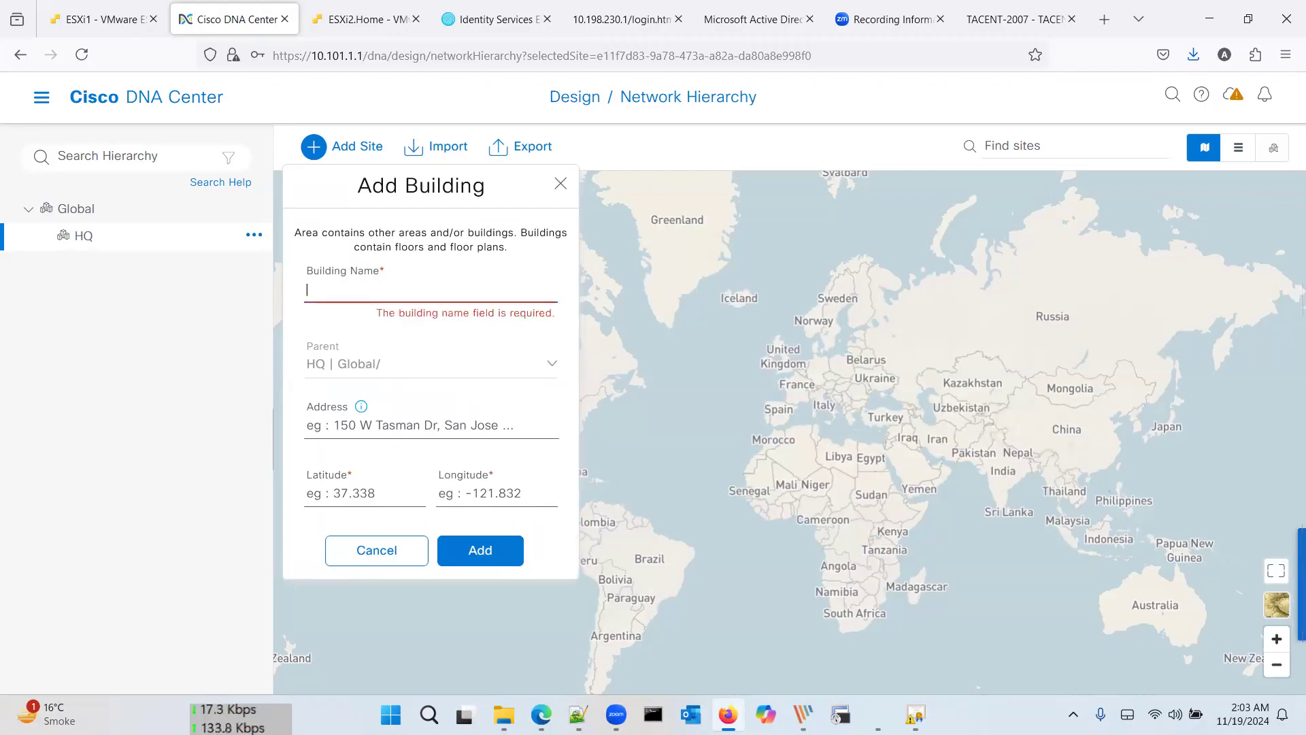
text(HQ-Building)
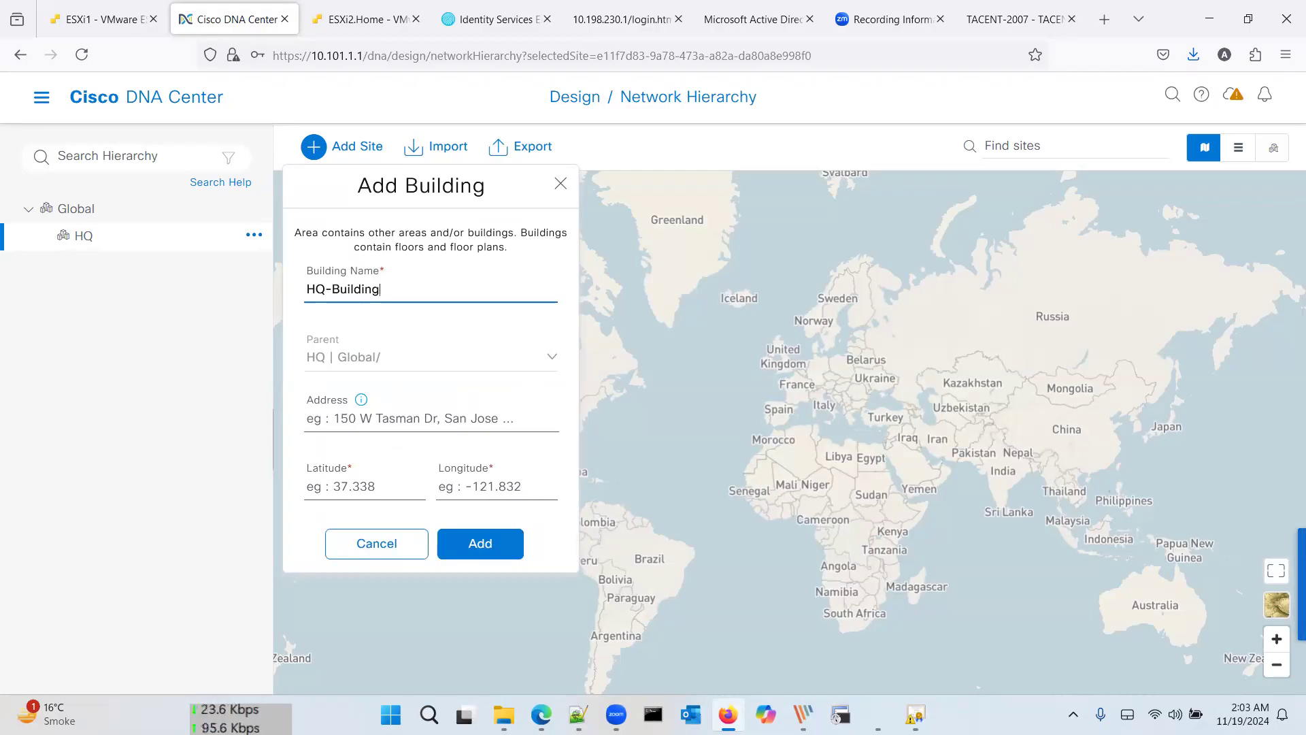
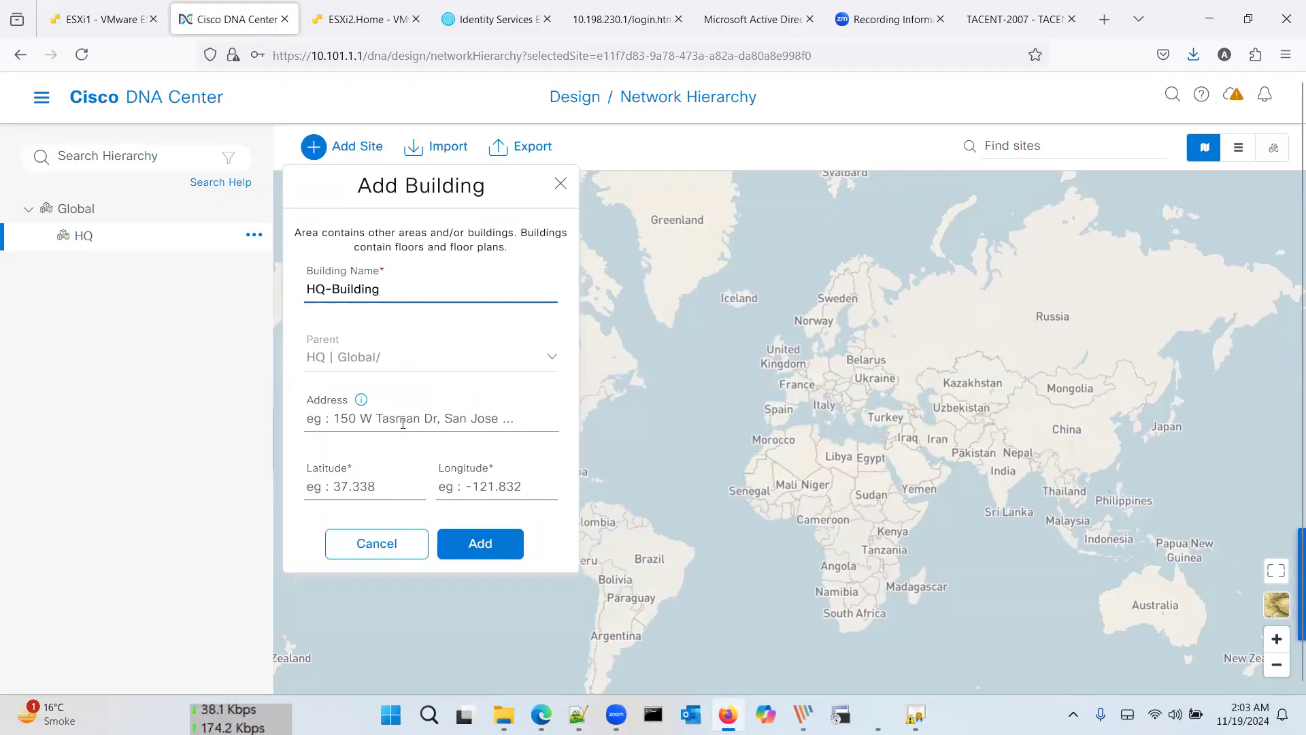
Step: Move into the HQ-Building Address field, then open a blank new browser tab for a lookup
click(402, 423)
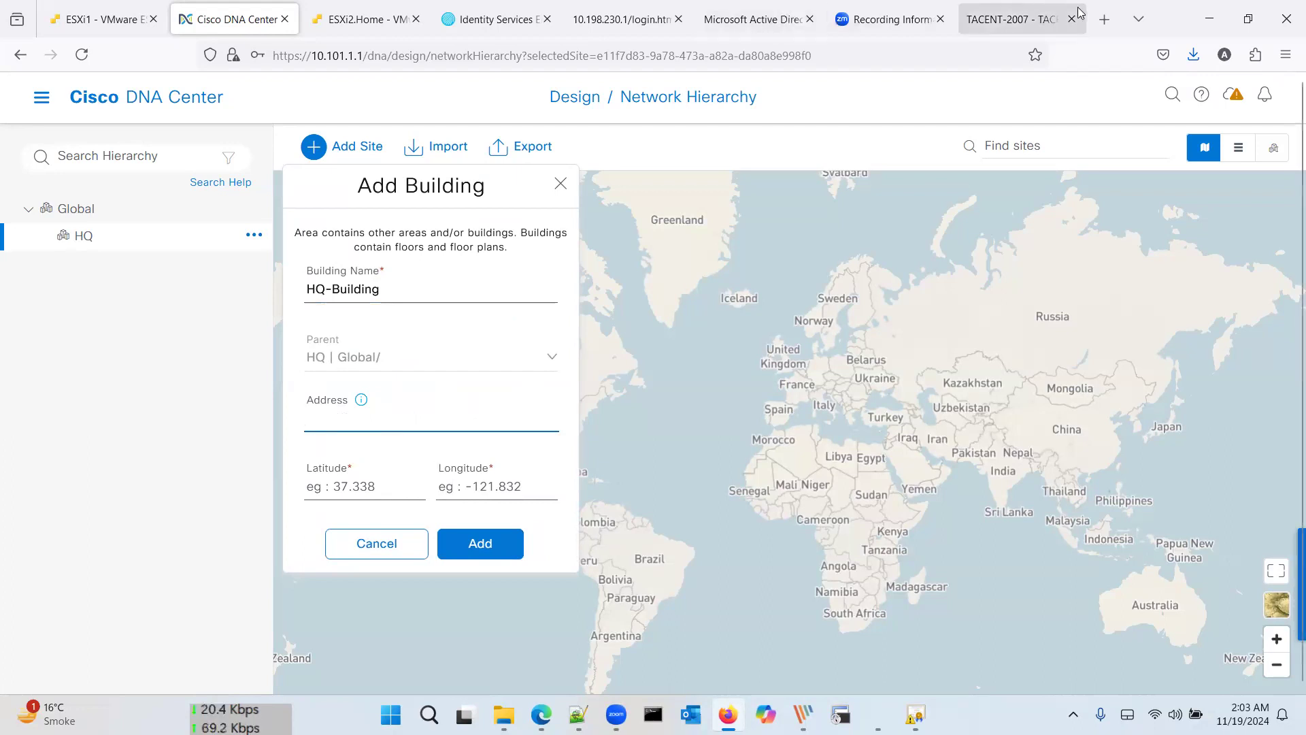
click(1111, 19)
Step: Look up Lahore Jinnah Garden's coordinates (31.5533° N, 74.3306° E) on Google and copy the latitude
text(k)
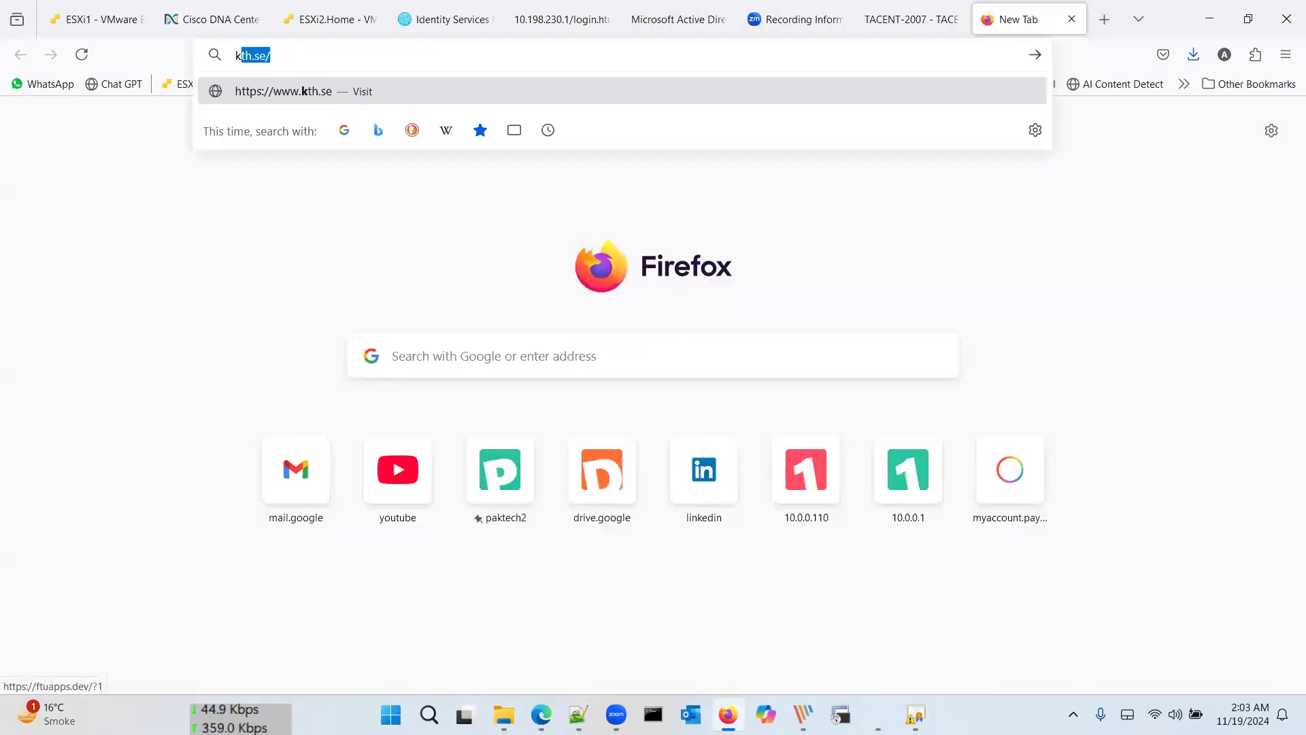
key(BackSpace)
key(BackSpace)
text(ji)
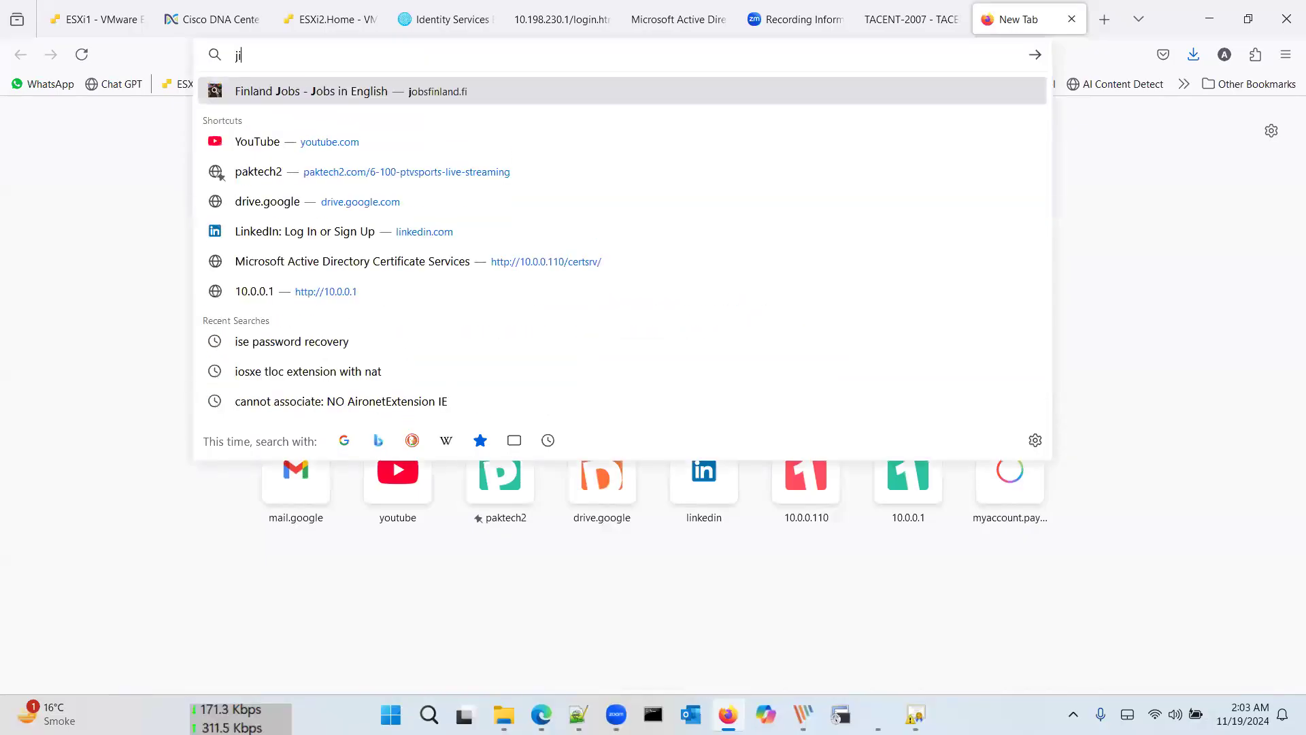
text(nna)
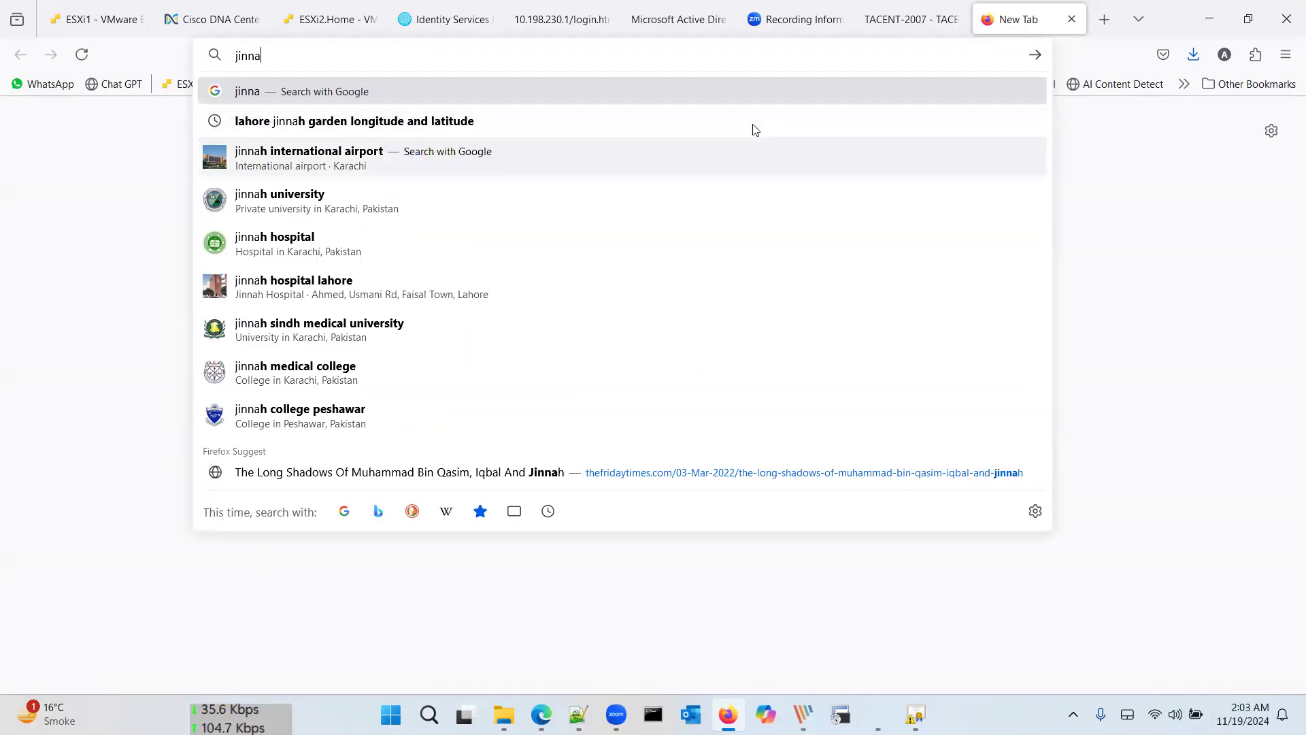
click(752, 126)
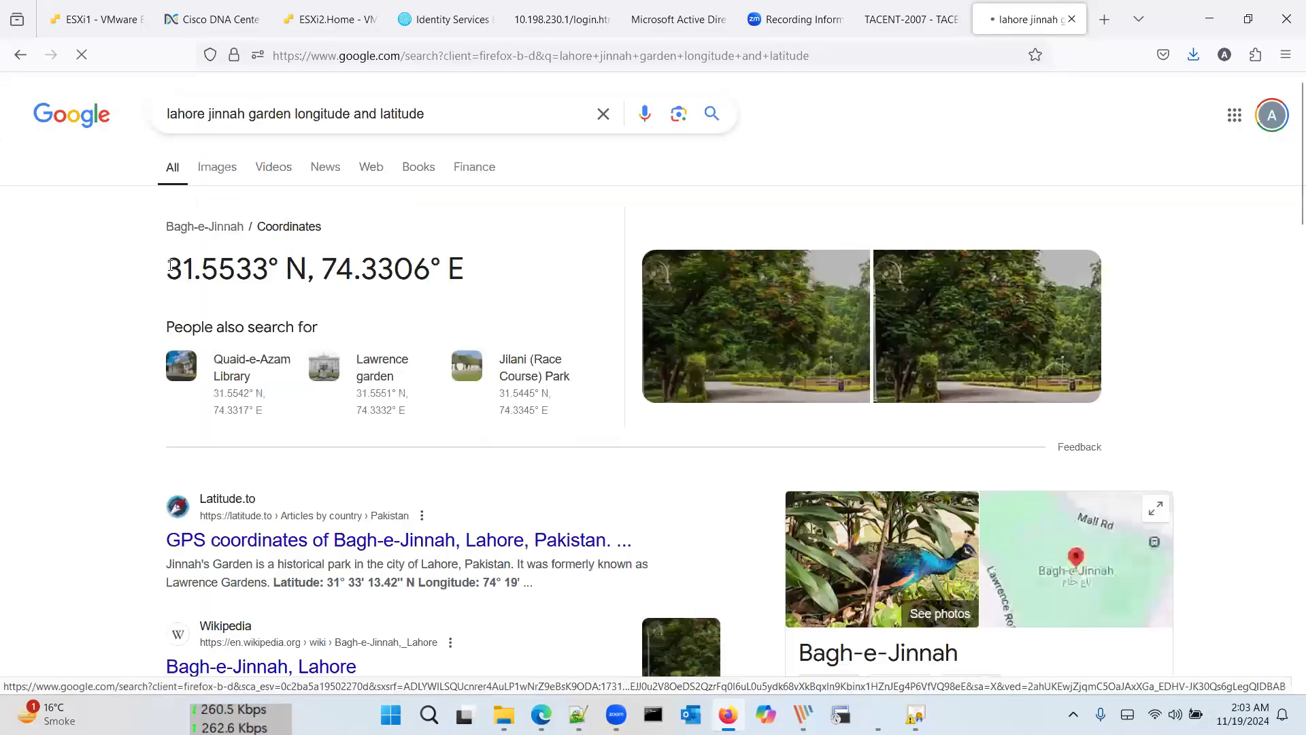
drag(167, 268, 270, 272)
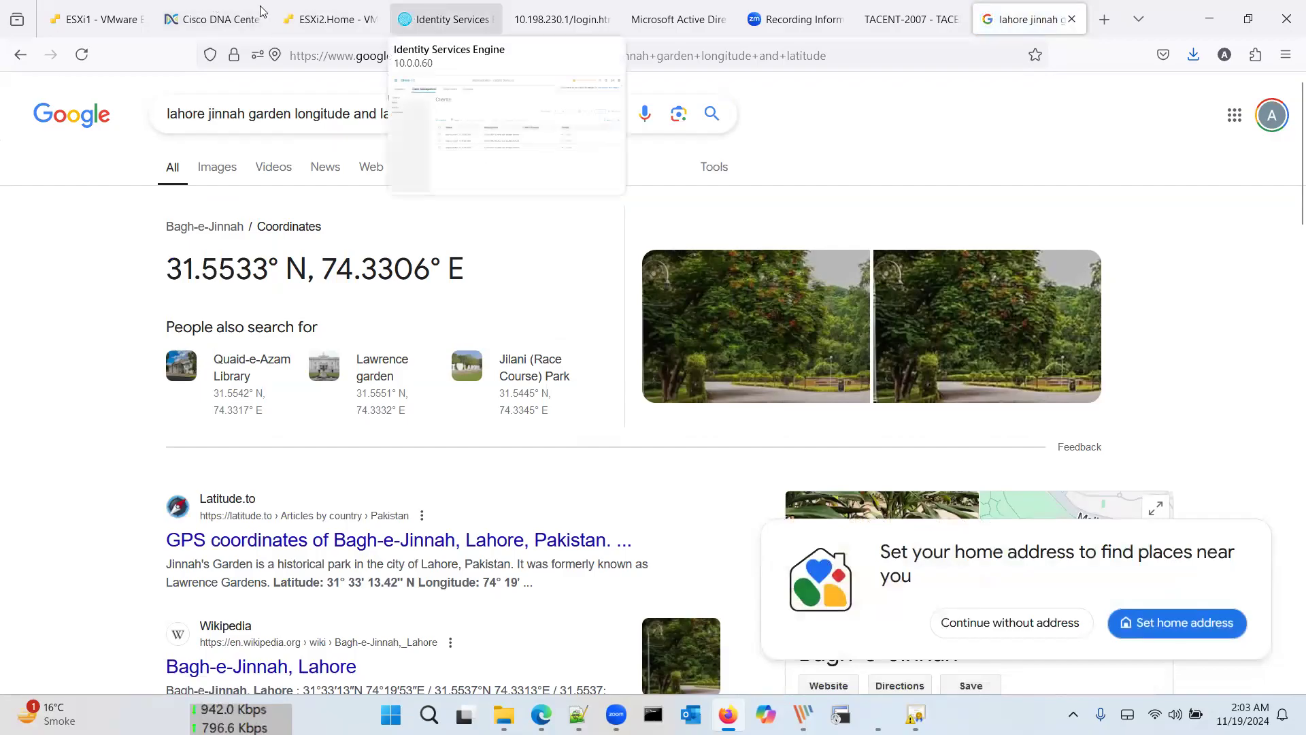
click(210, 18)
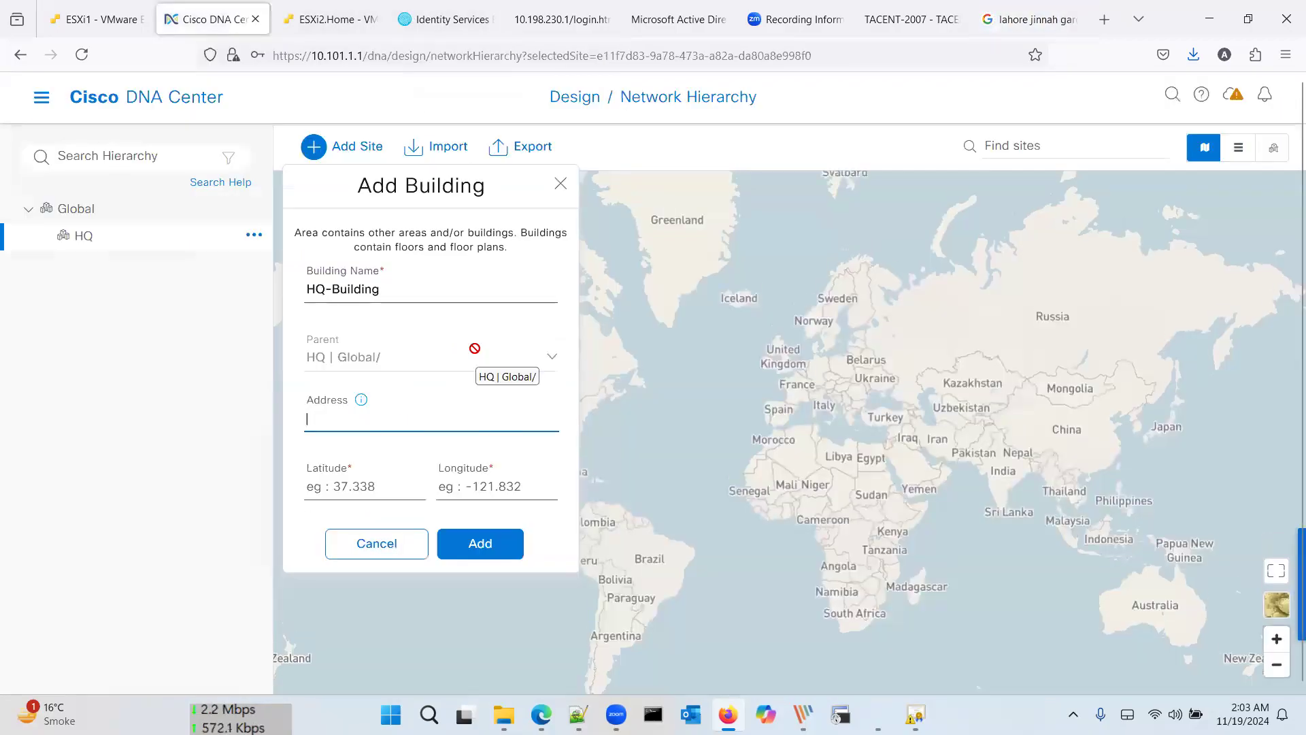
Step: Clear a wrong paste and enter 31.5533 as HQ-Building's latitude
click(377, 488)
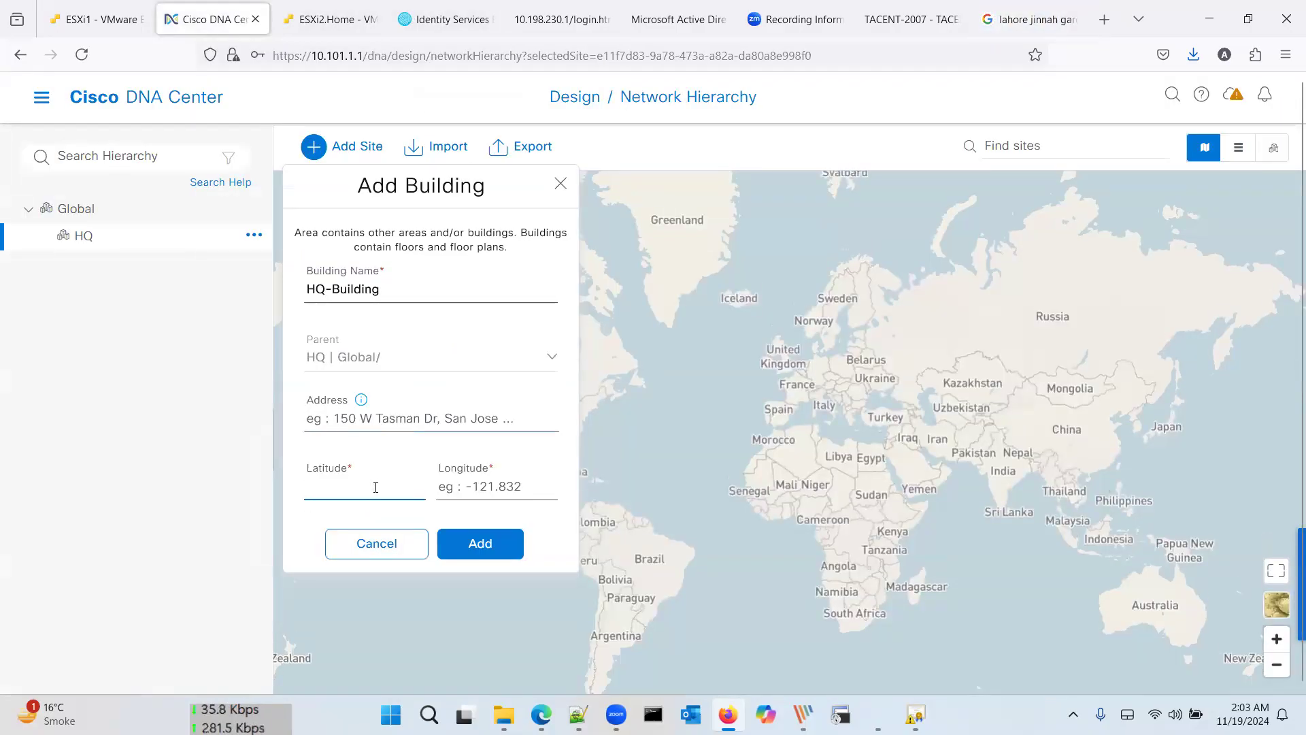
key(ctrl+v)
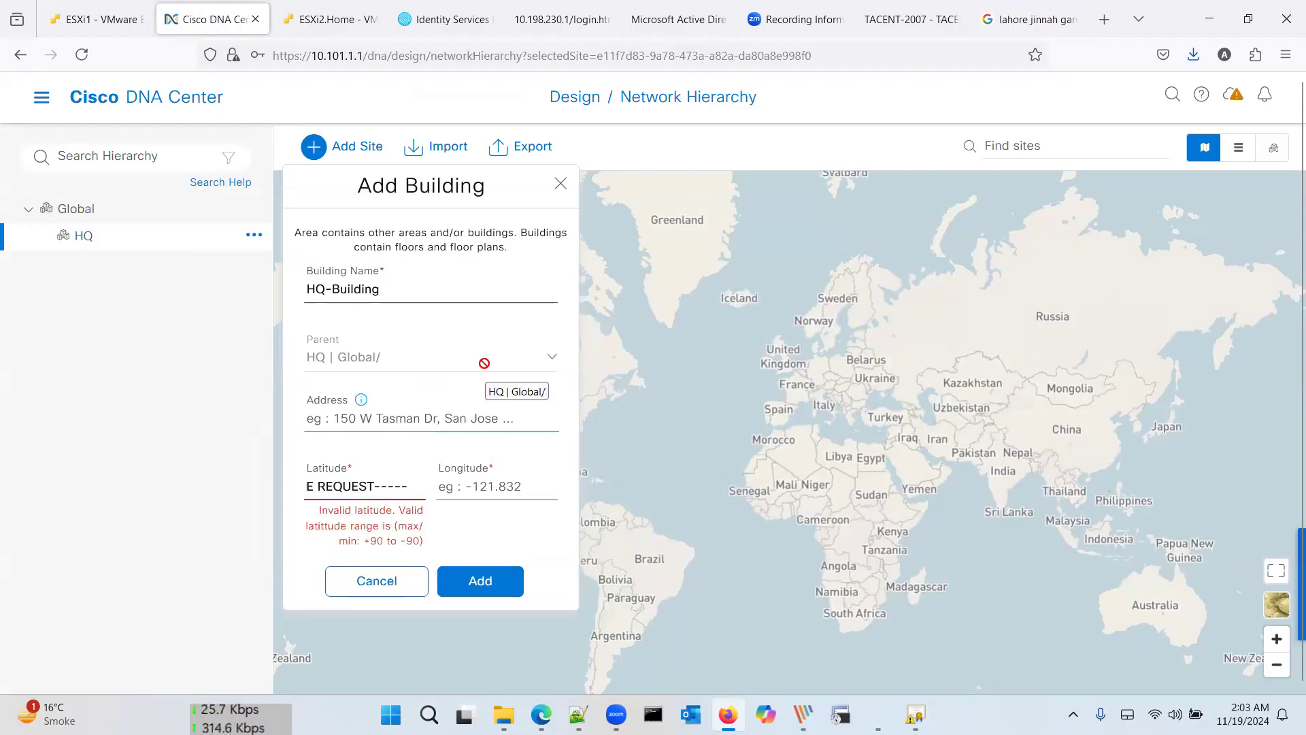
key(ctrl+a)
key(BackSpace)
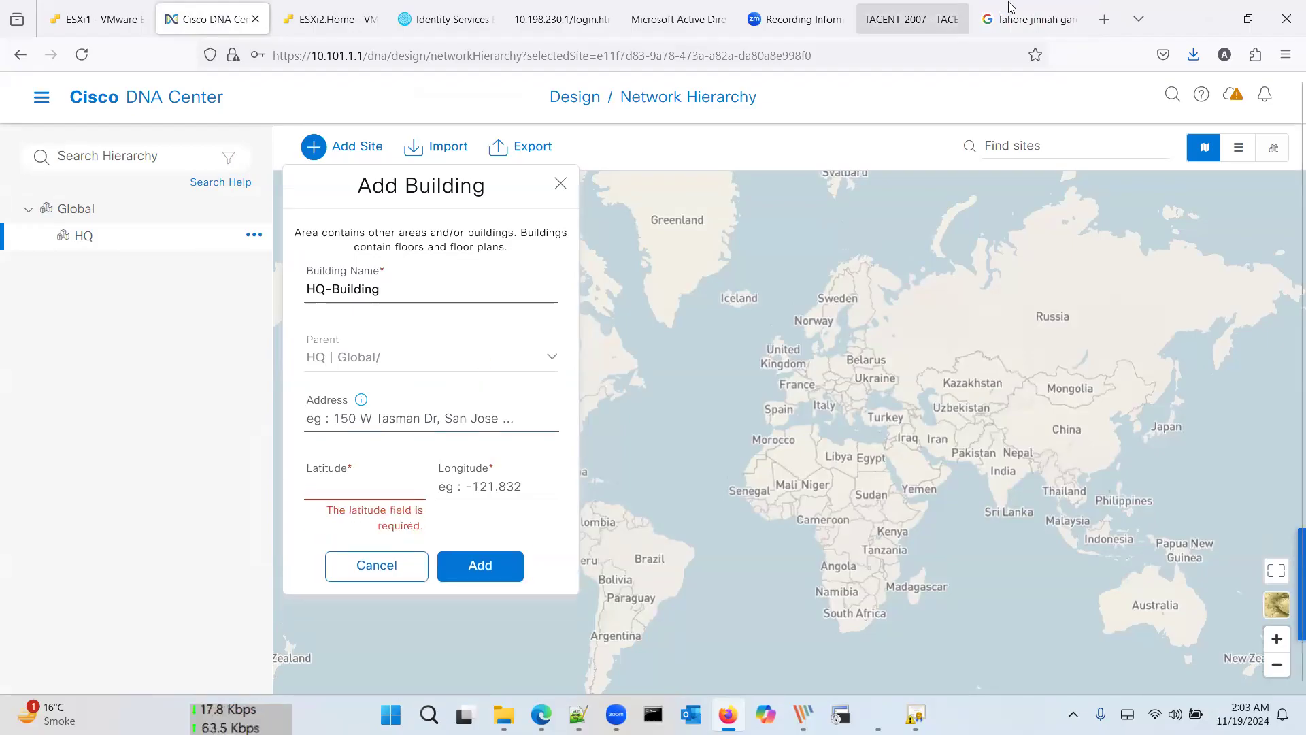
click(1027, 19)
drag(269, 268, 163, 267)
key(ctrl+c)
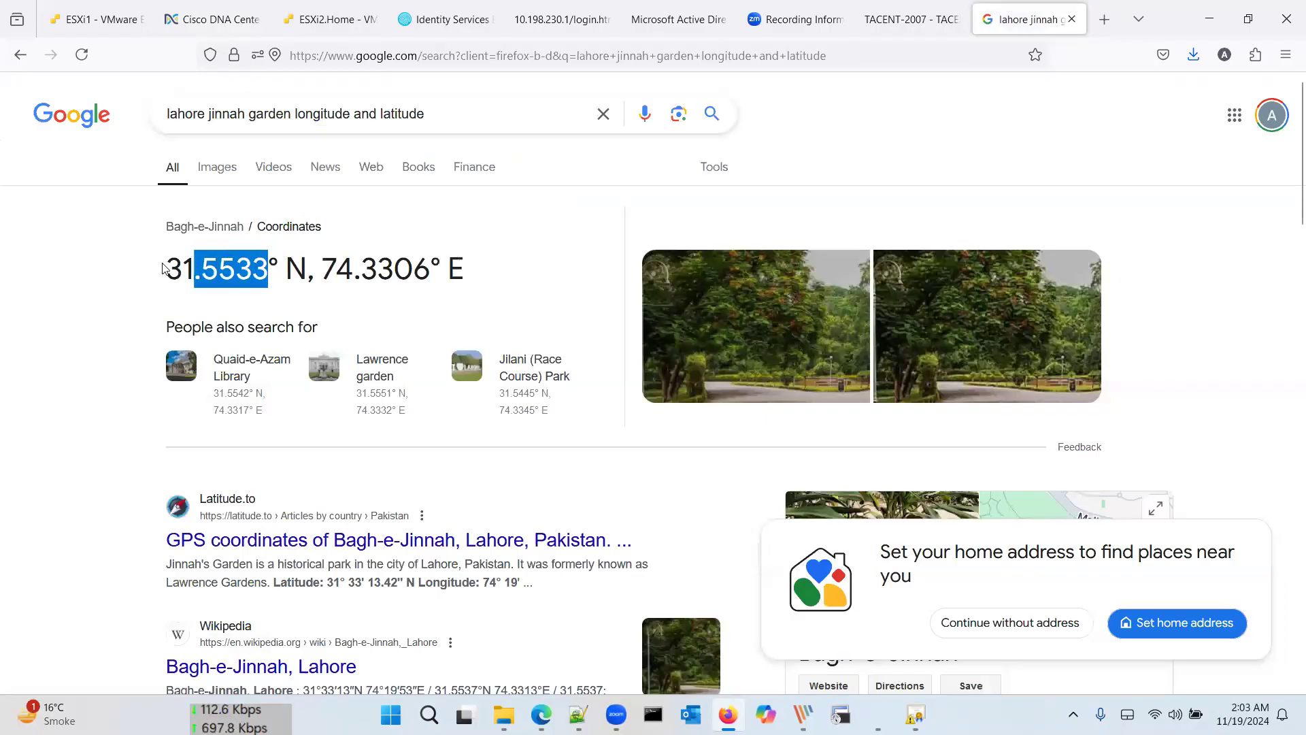
click(205, 17)
click(349, 474)
key(ctrl+v)
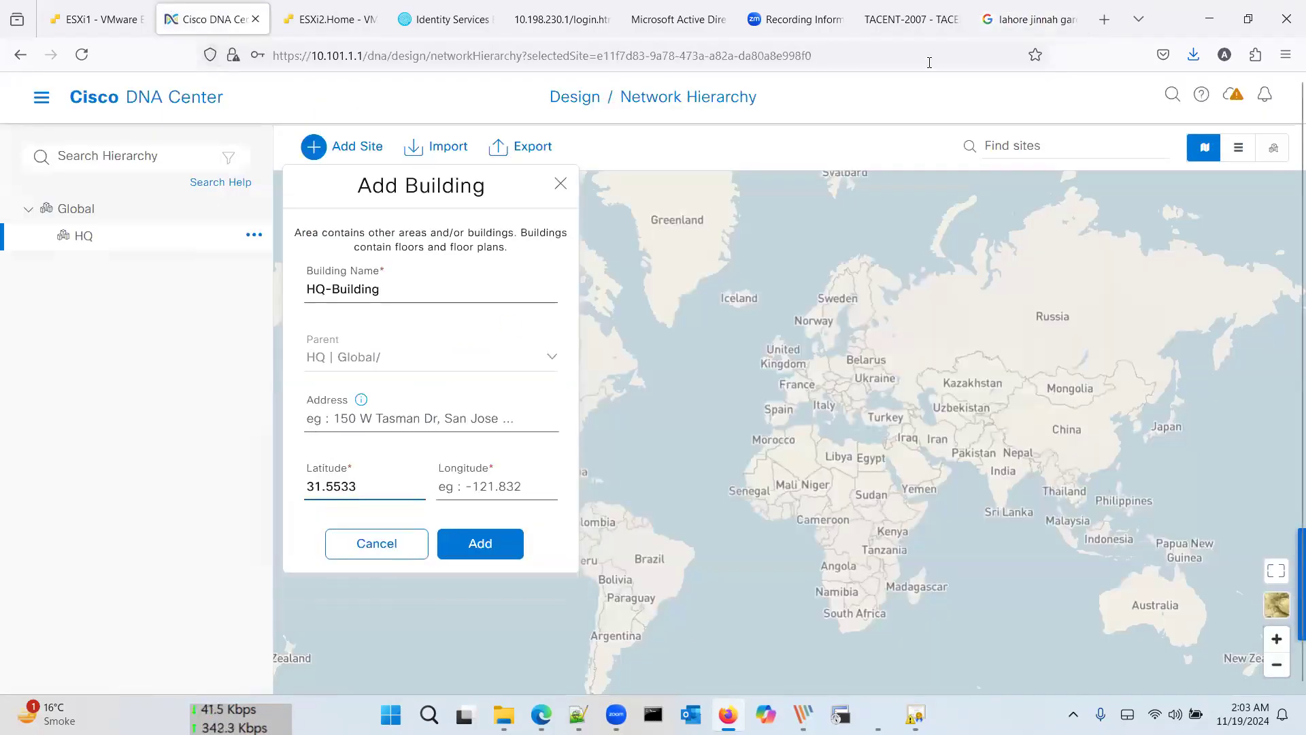
Step: Enter longitude 74.3306, add the building, and expand HQ to show HQ-Building
click(1027, 19)
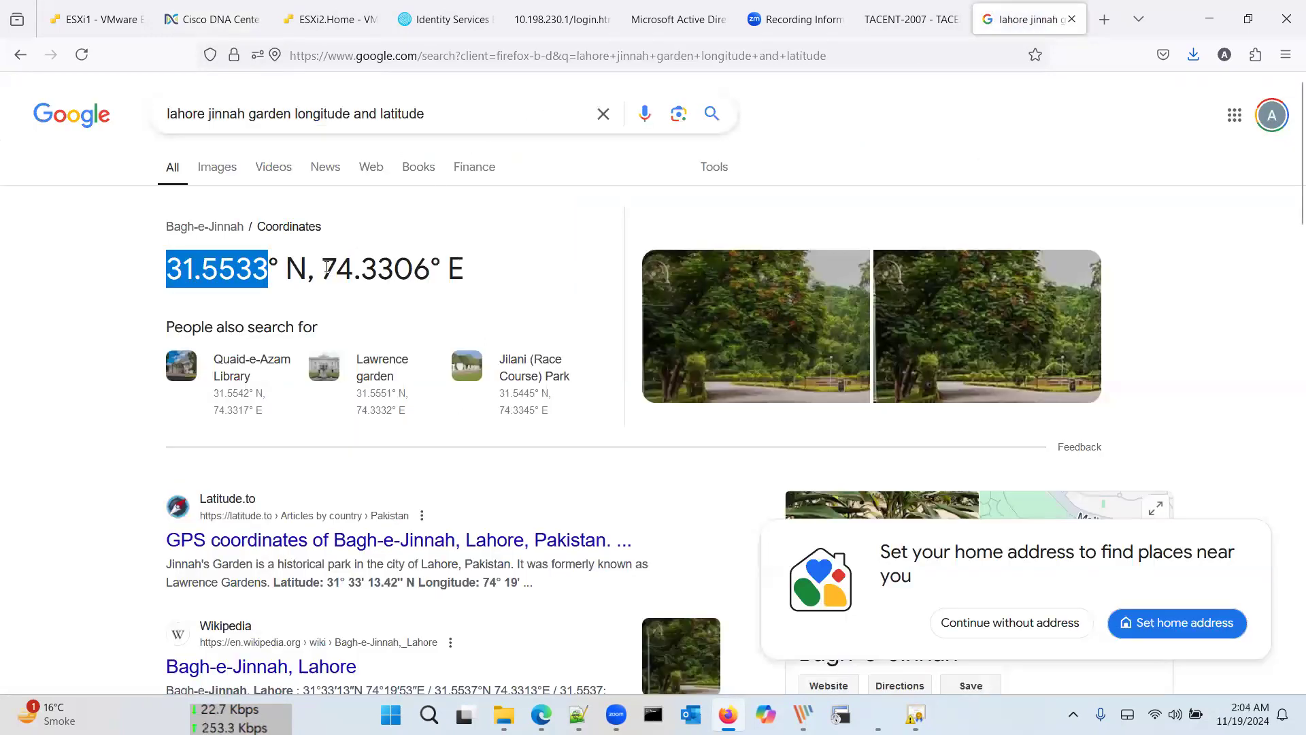
drag(323, 267, 427, 265)
key(ctrl+c)
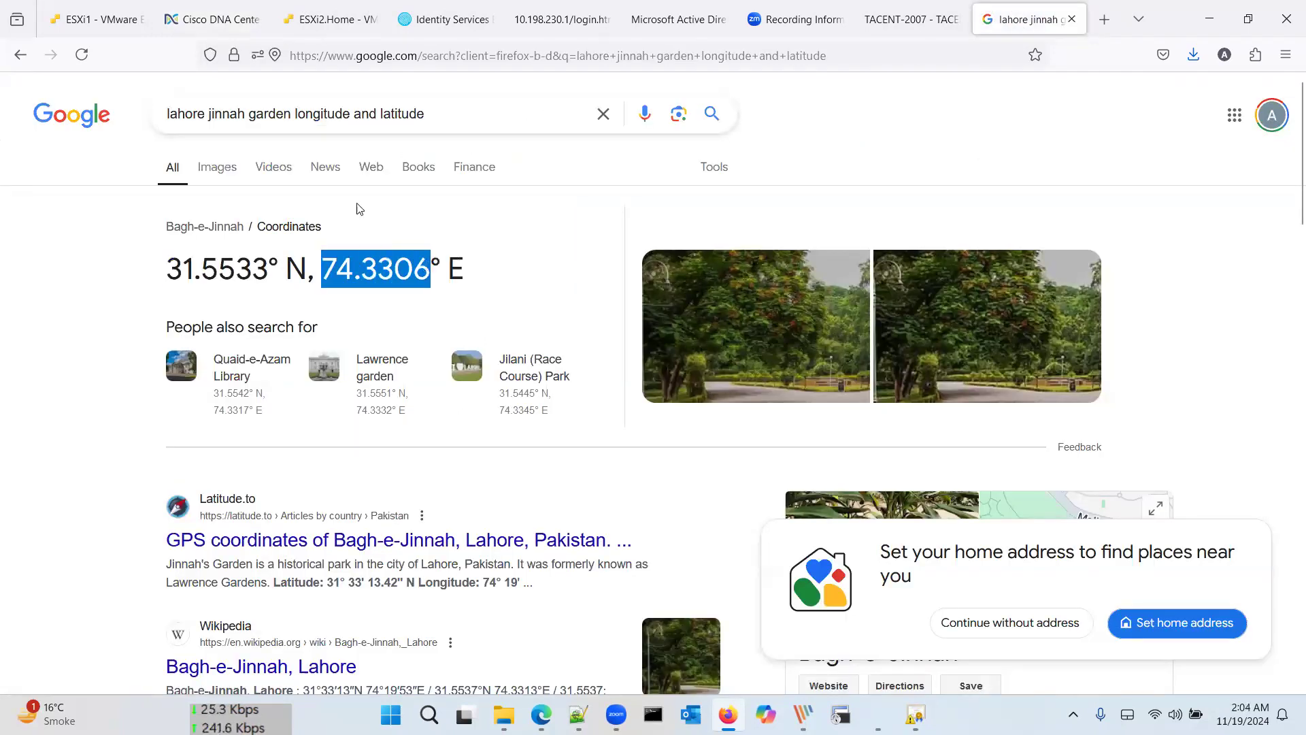
click(243, 7)
click(493, 480)
key(ctrl+v)
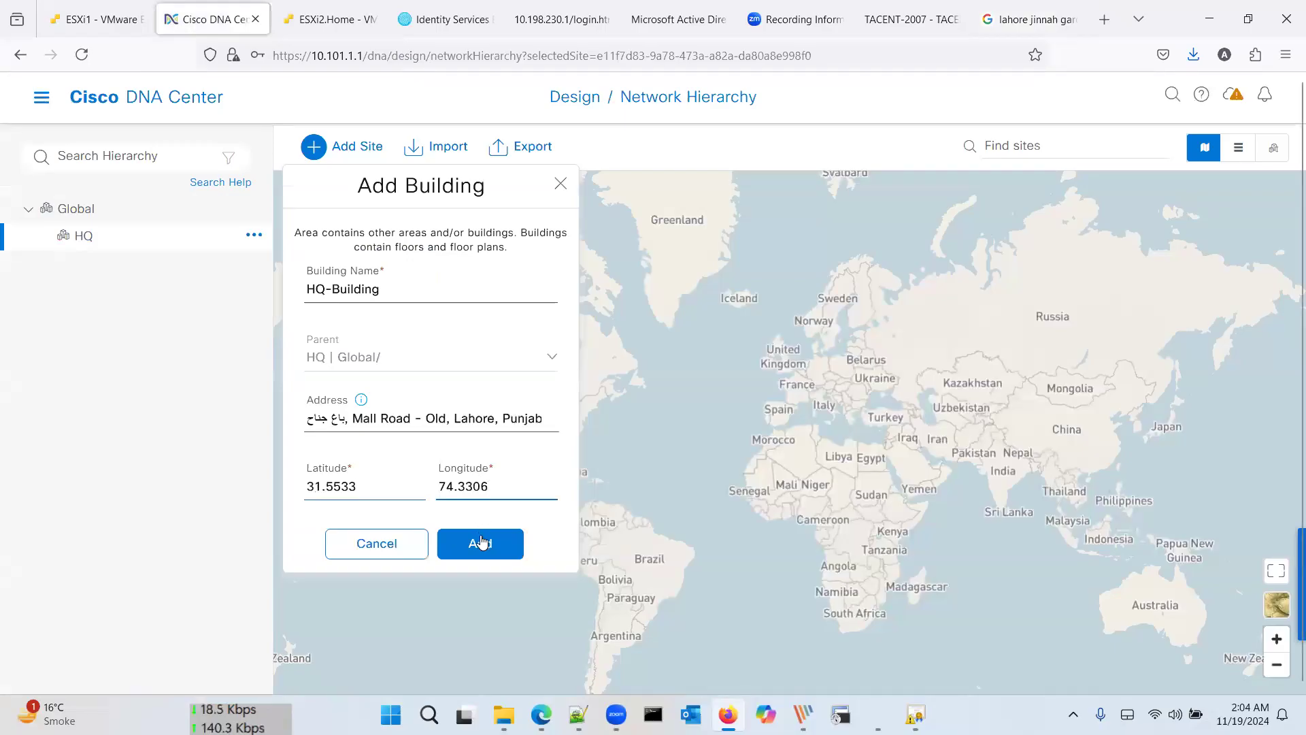
click(481, 542)
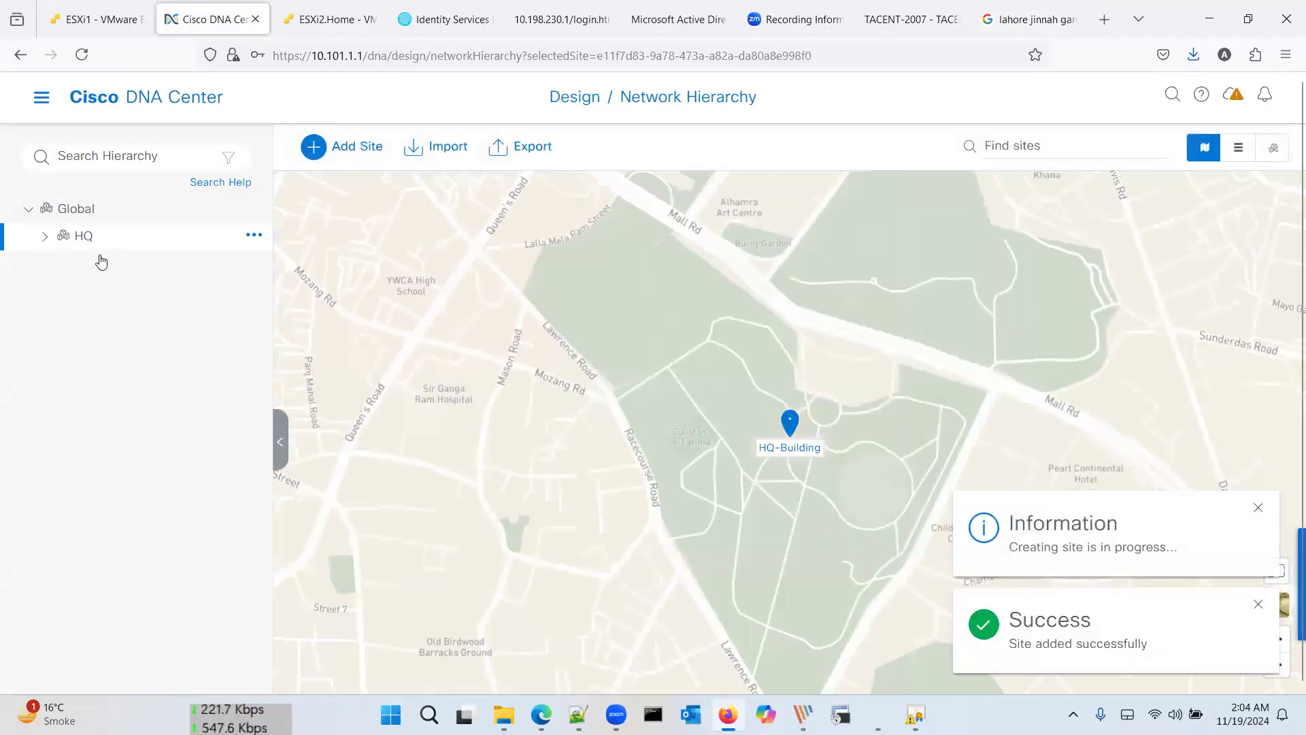
click(47, 237)
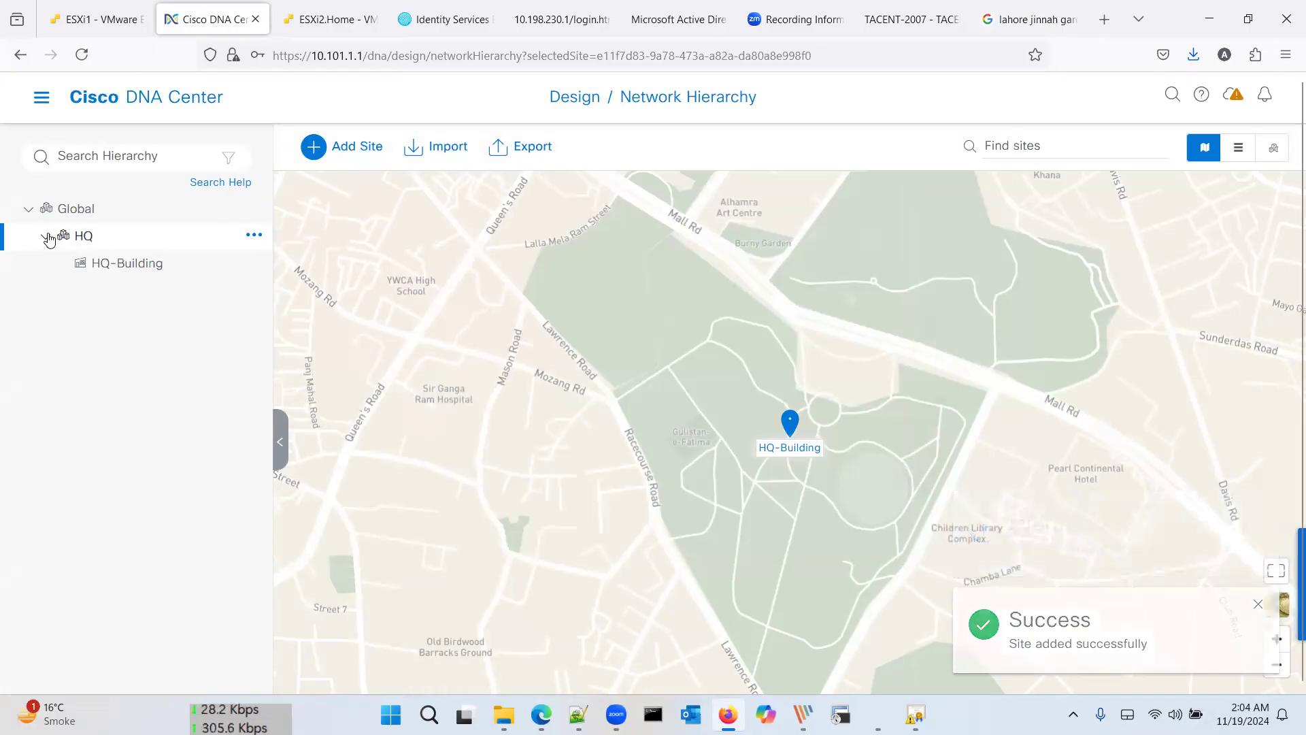
Step: Edit HQ-Building under HQ and rename it to Jinnah Garden
click(48, 237)
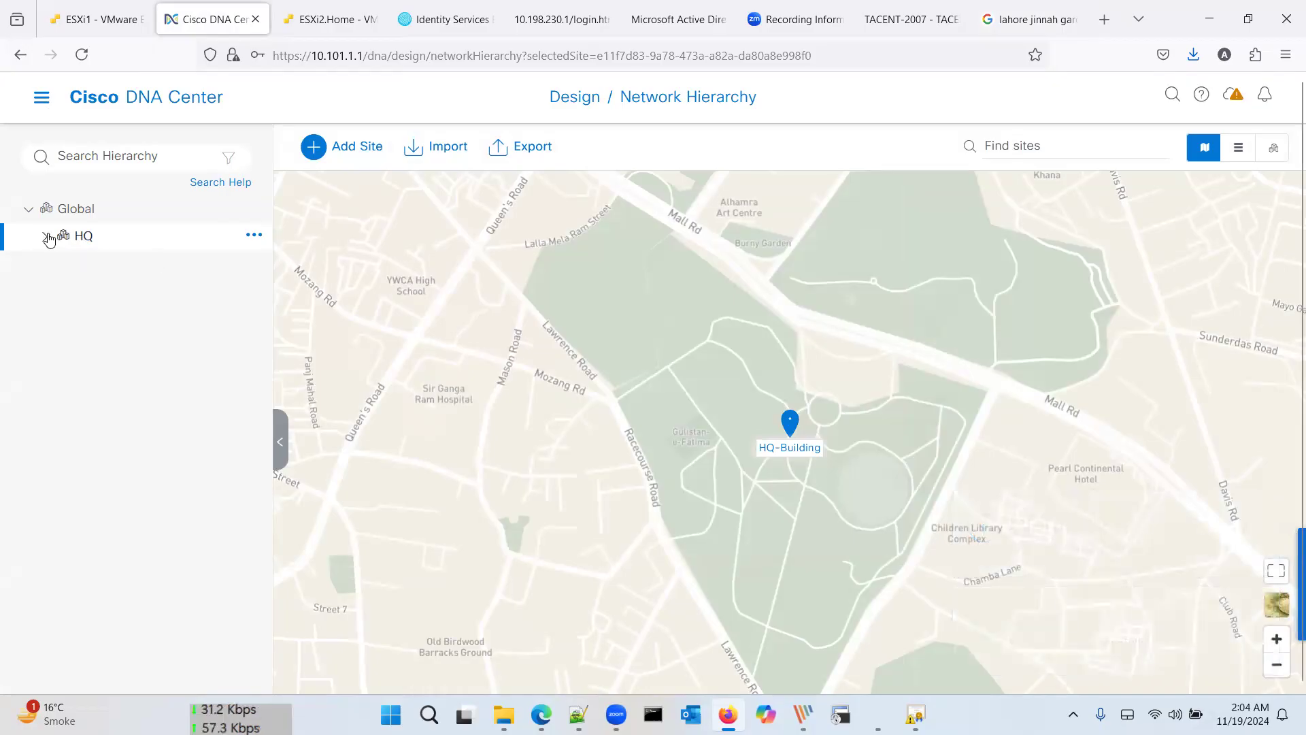
click(60, 237)
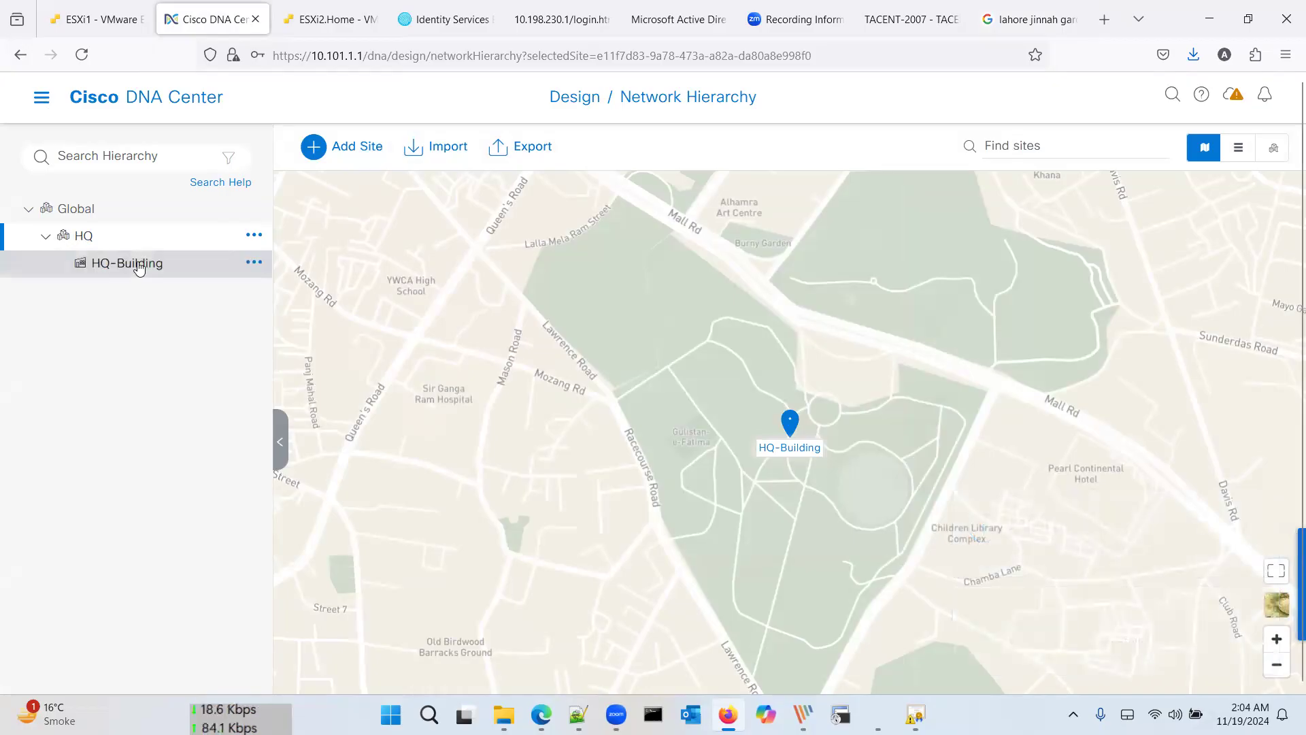
click(253, 263)
click(300, 274)
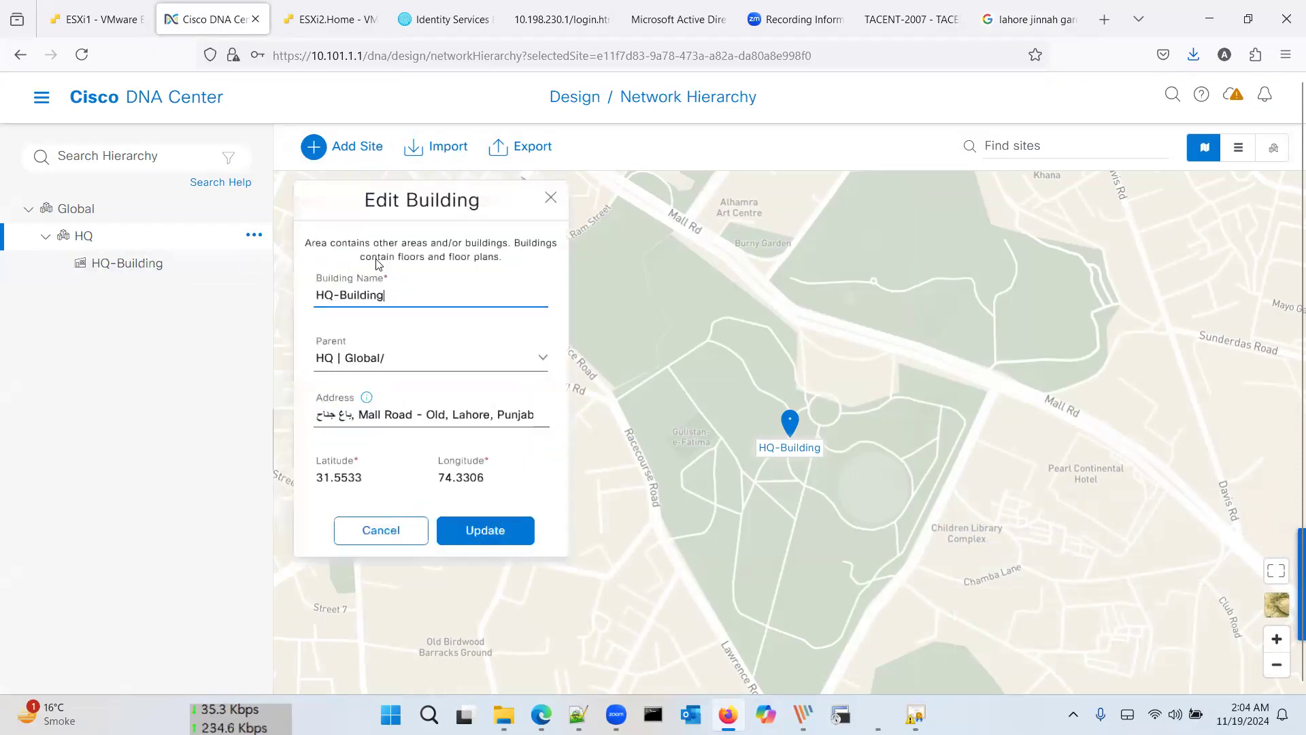
key(ctrl+a)
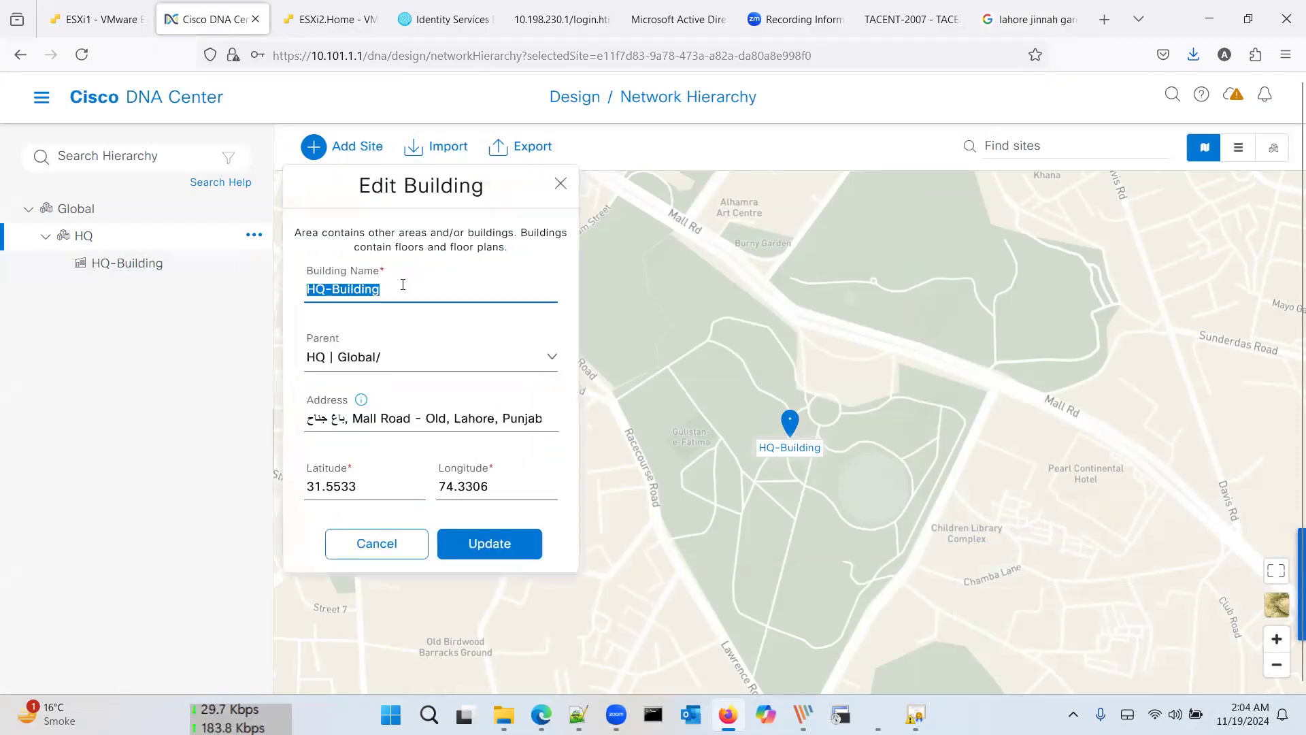
text(Jinnah Garden)
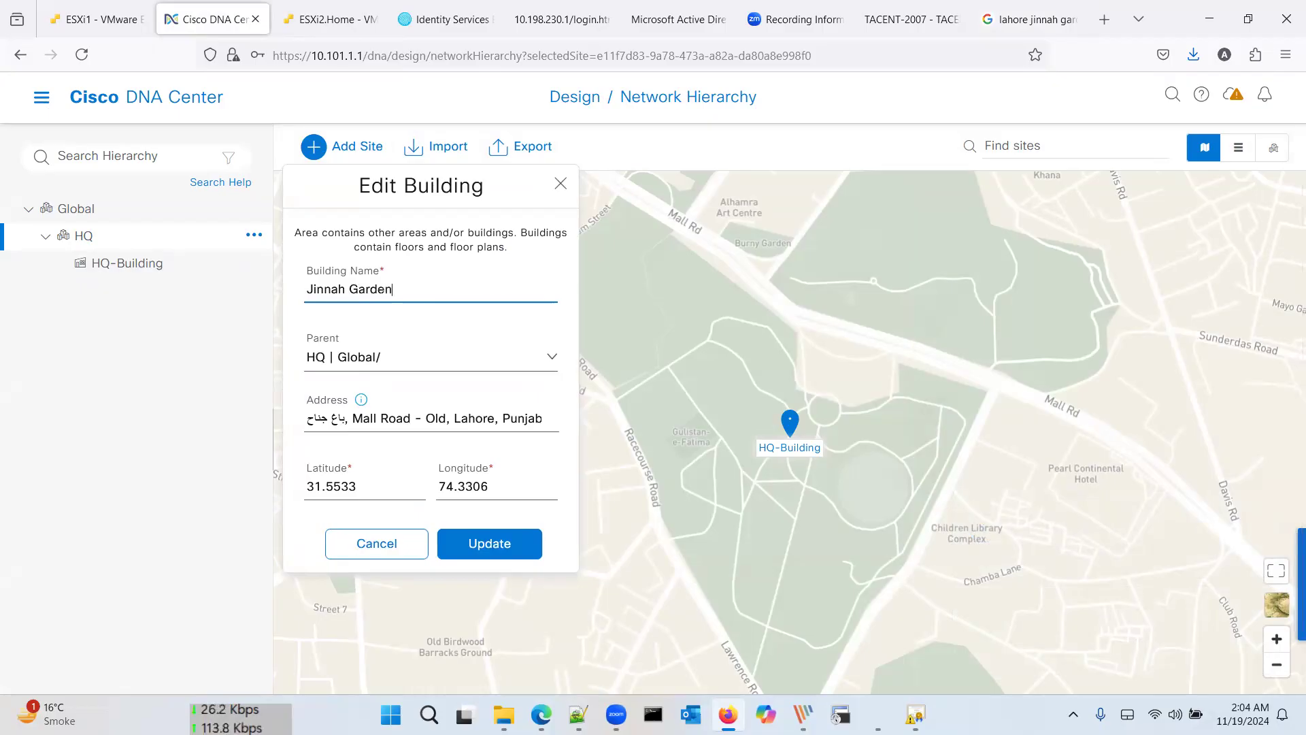
click(483, 543)
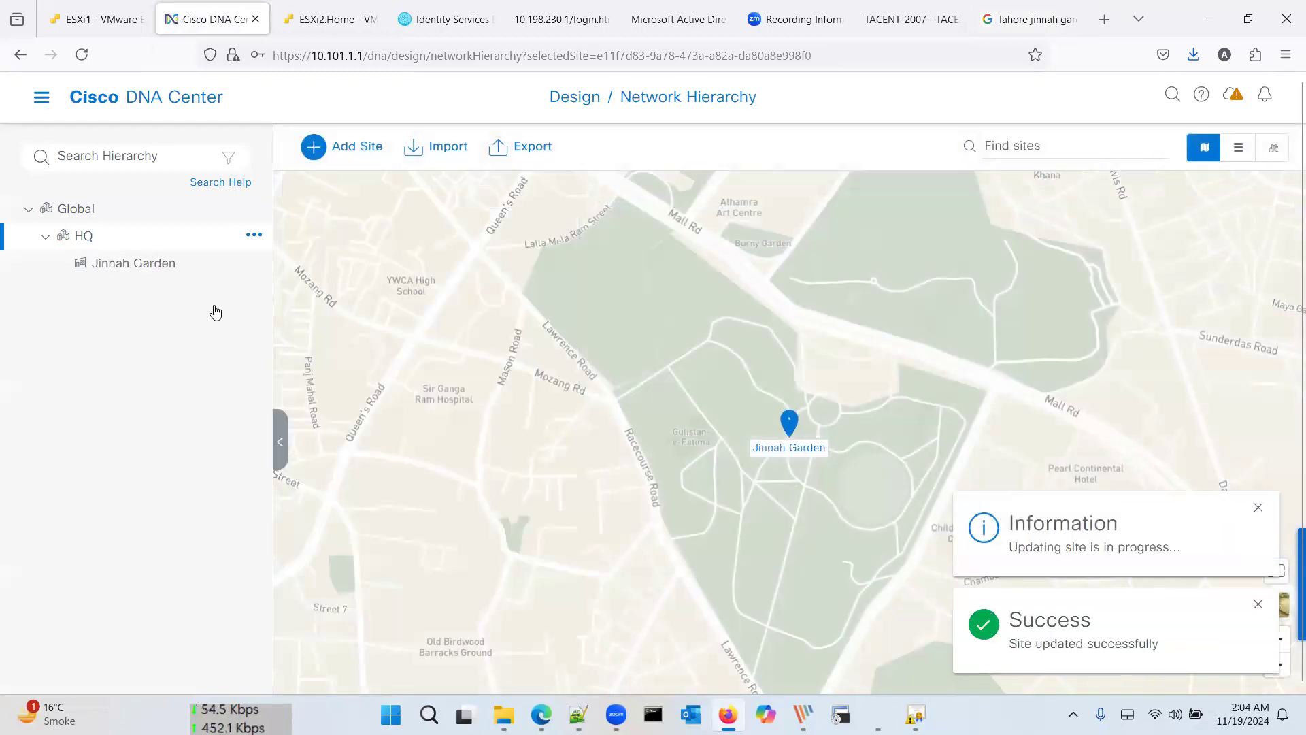
click(47, 237)
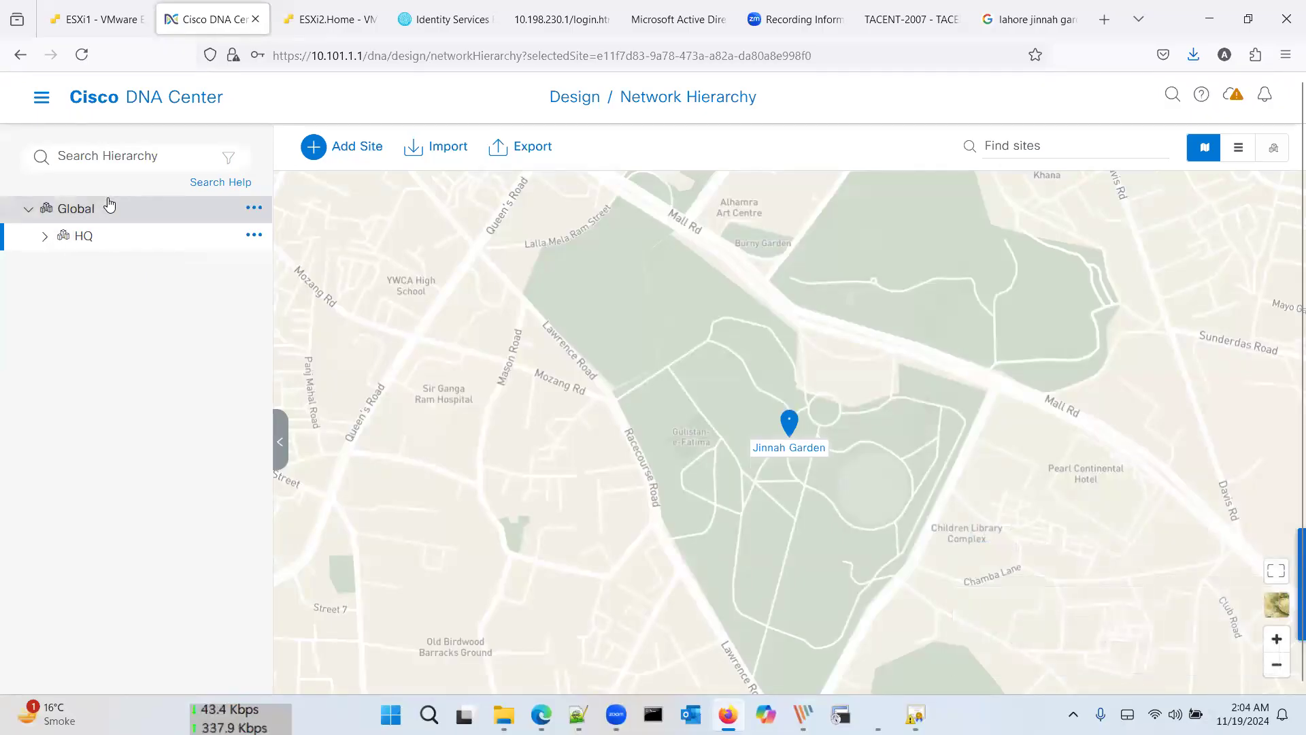
Step: Add a new area named Branch A under Global, correcting a misspelled name first
click(252, 208)
click(252, 211)
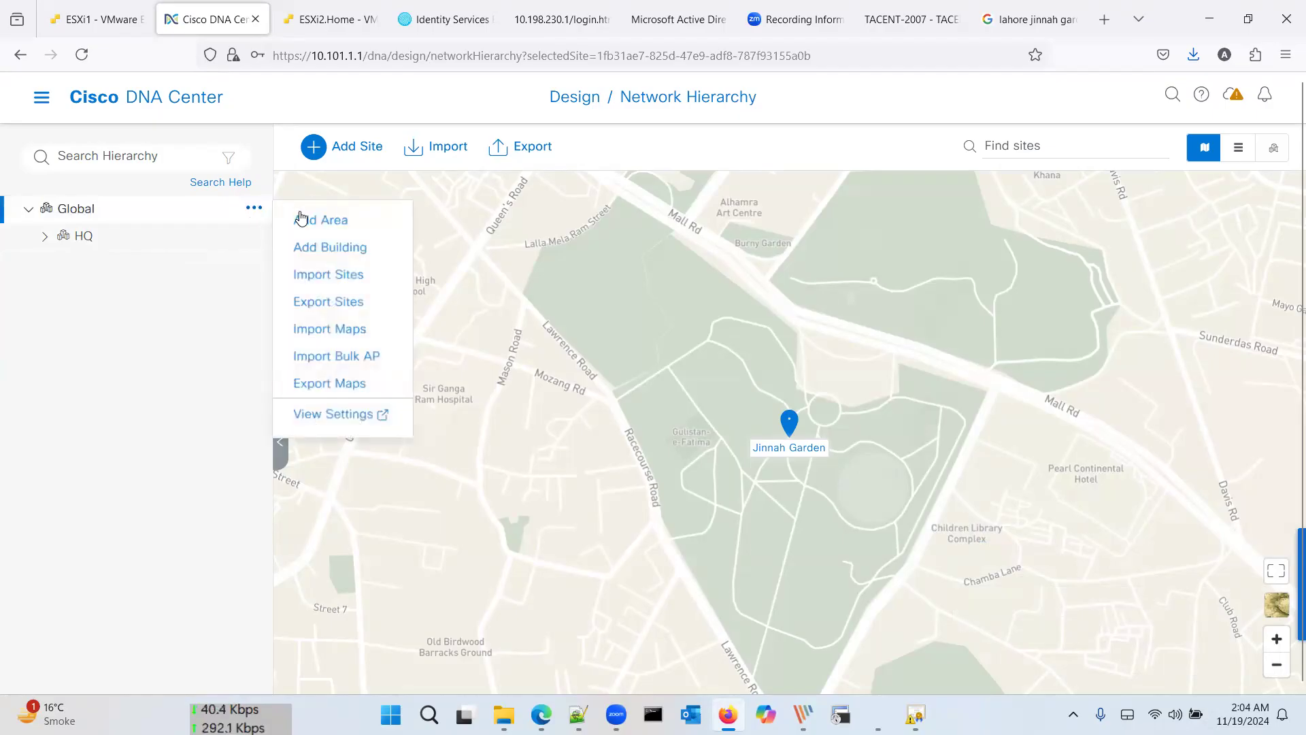
click(310, 218)
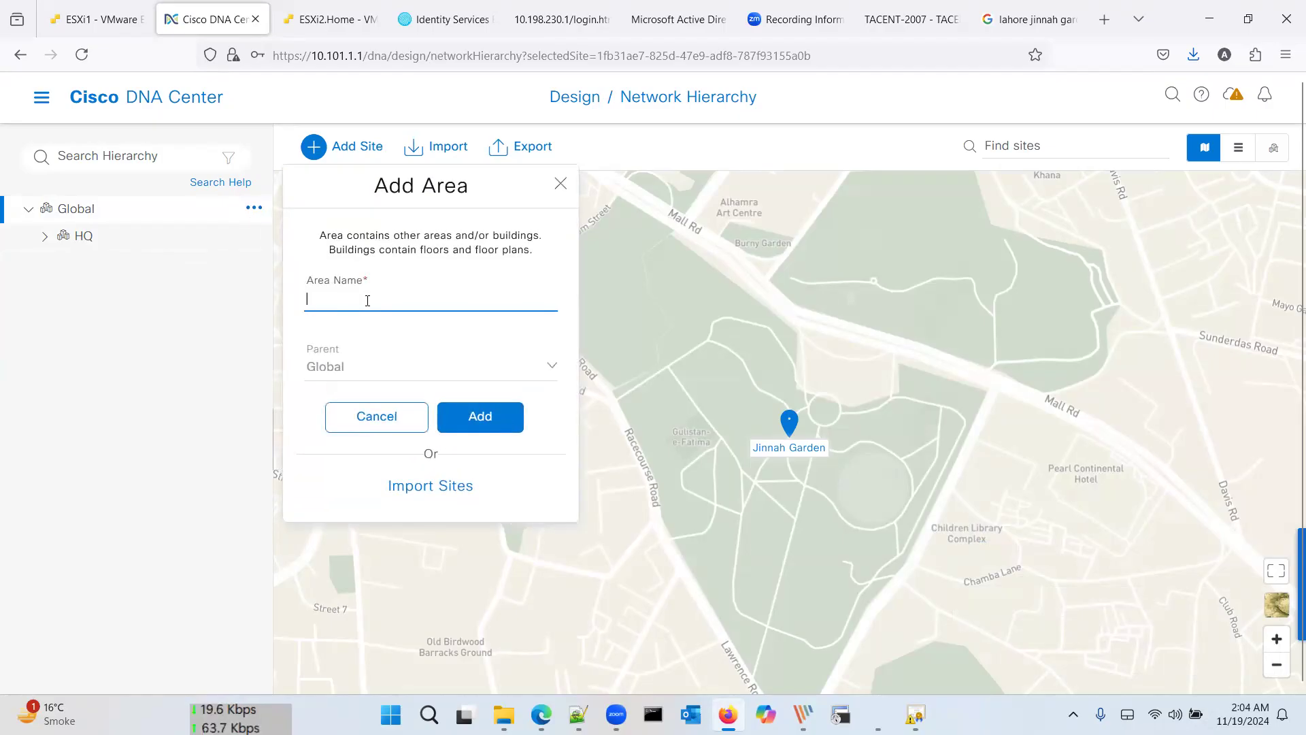
text(K)
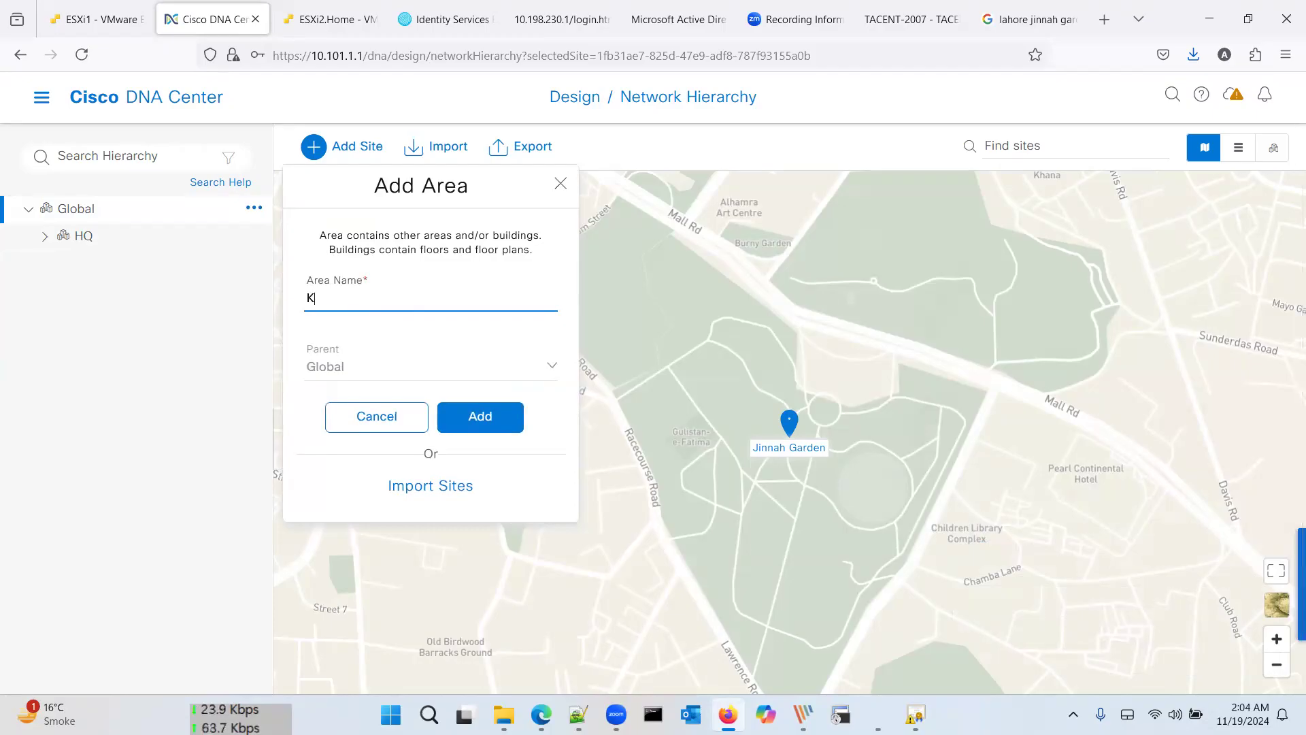
text(ashimir)
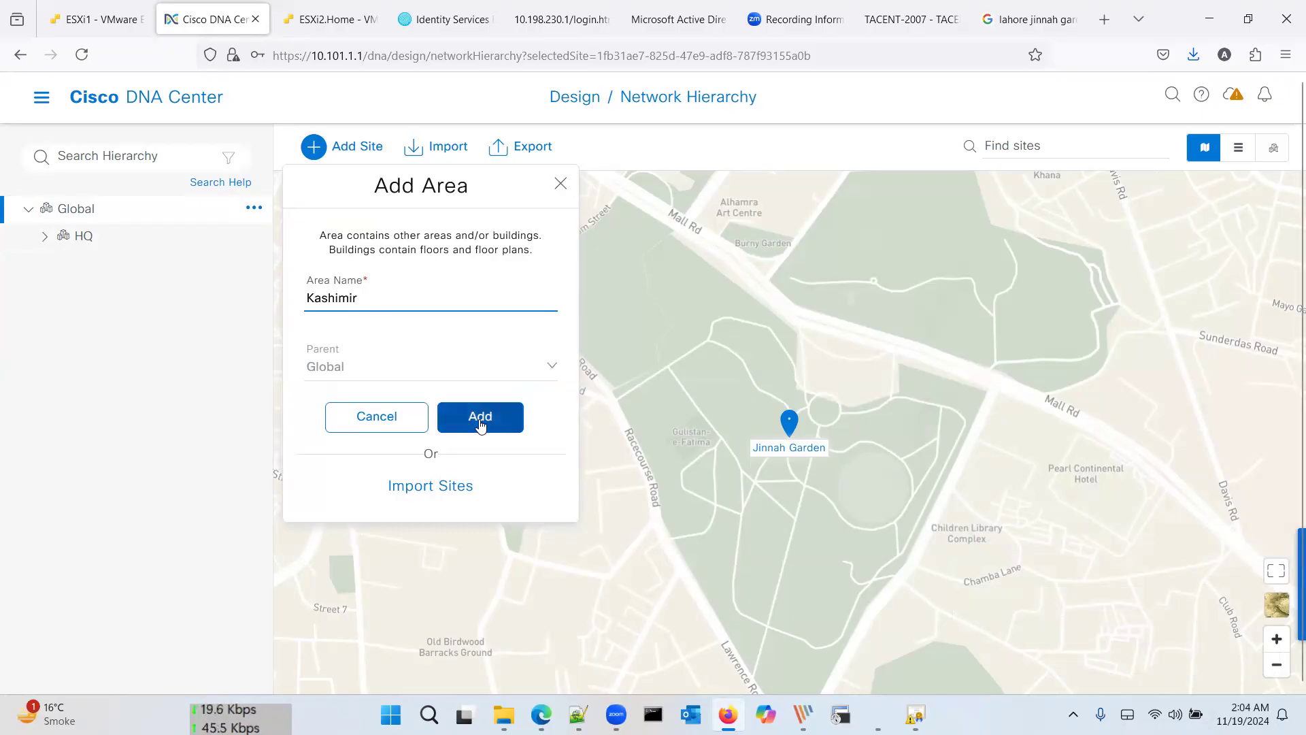
key(BackSpace)
key(BackSpace)
key(BackSpace)
key(BackSpace)
key(BackSpace)
key(BackSpace)
key(BackSpace)
text(Branch A)
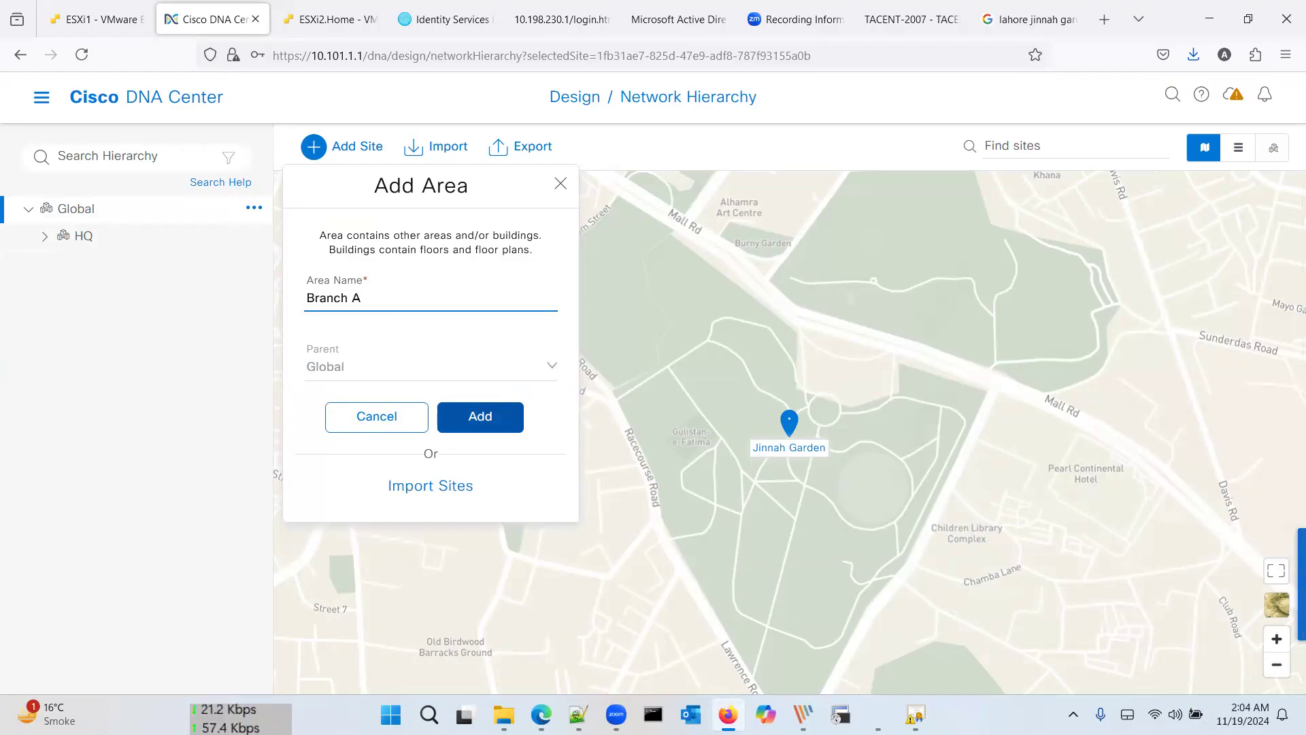
click(494, 420)
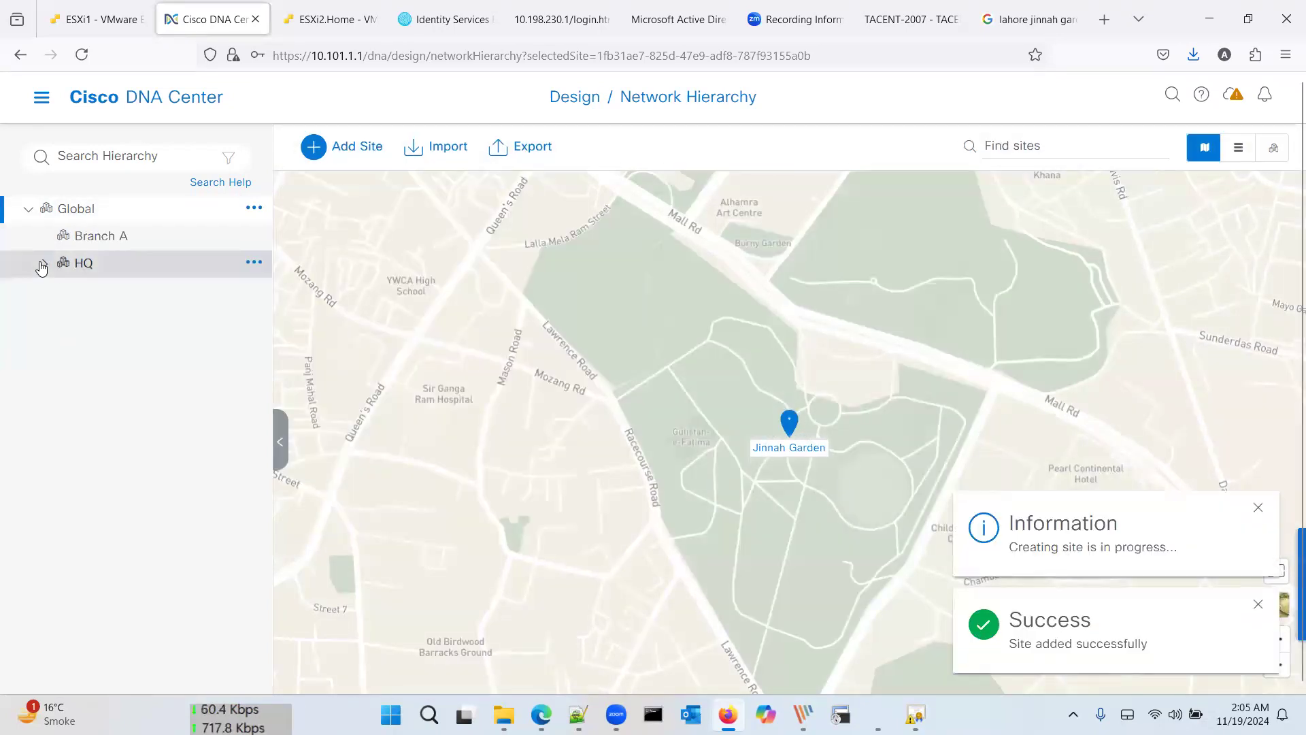
Step: Start a new building under Branch A from its actions menu
click(254, 263)
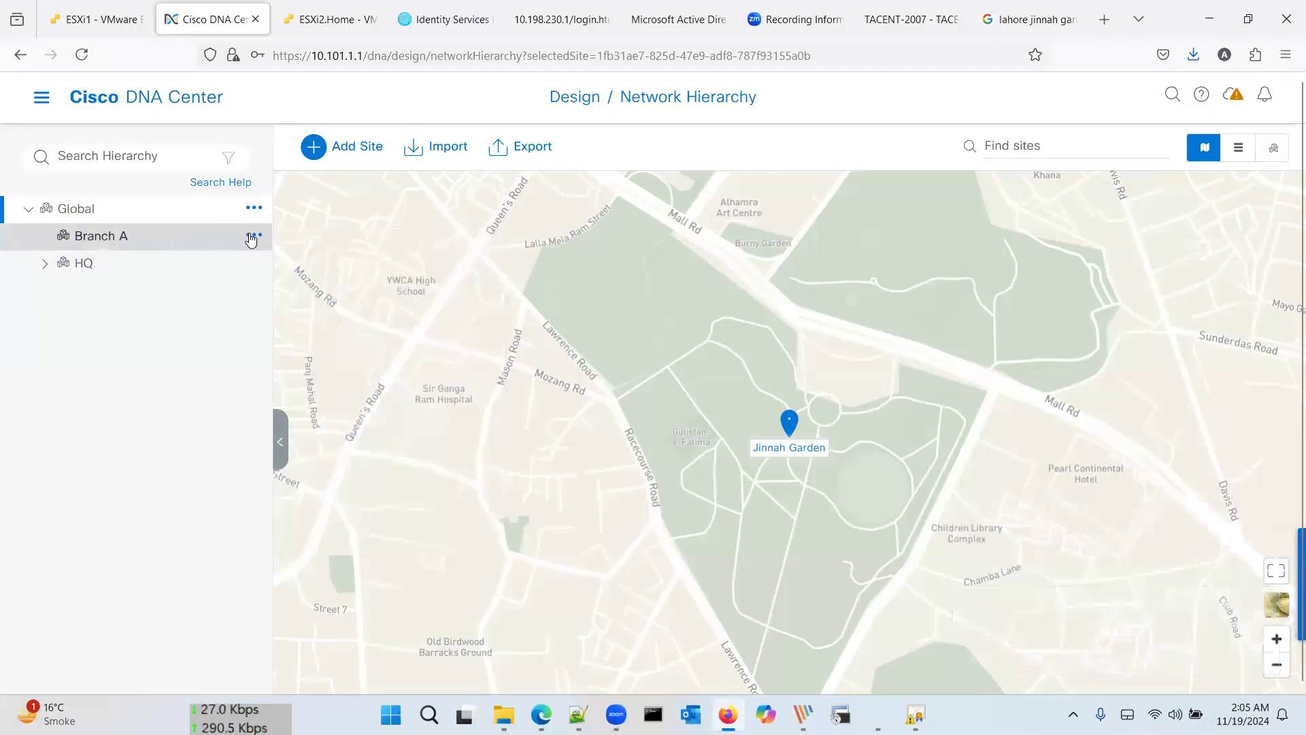
click(253, 236)
click(253, 236)
click(253, 236)
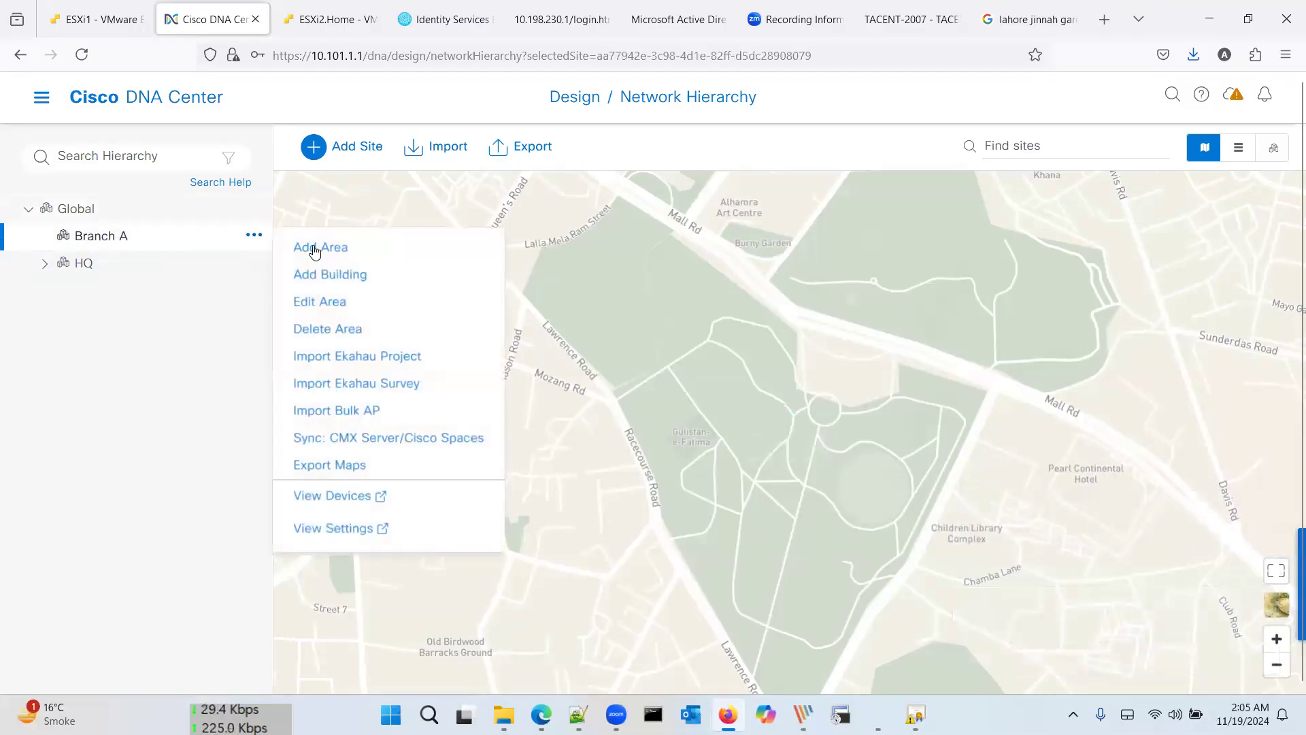
click(322, 273)
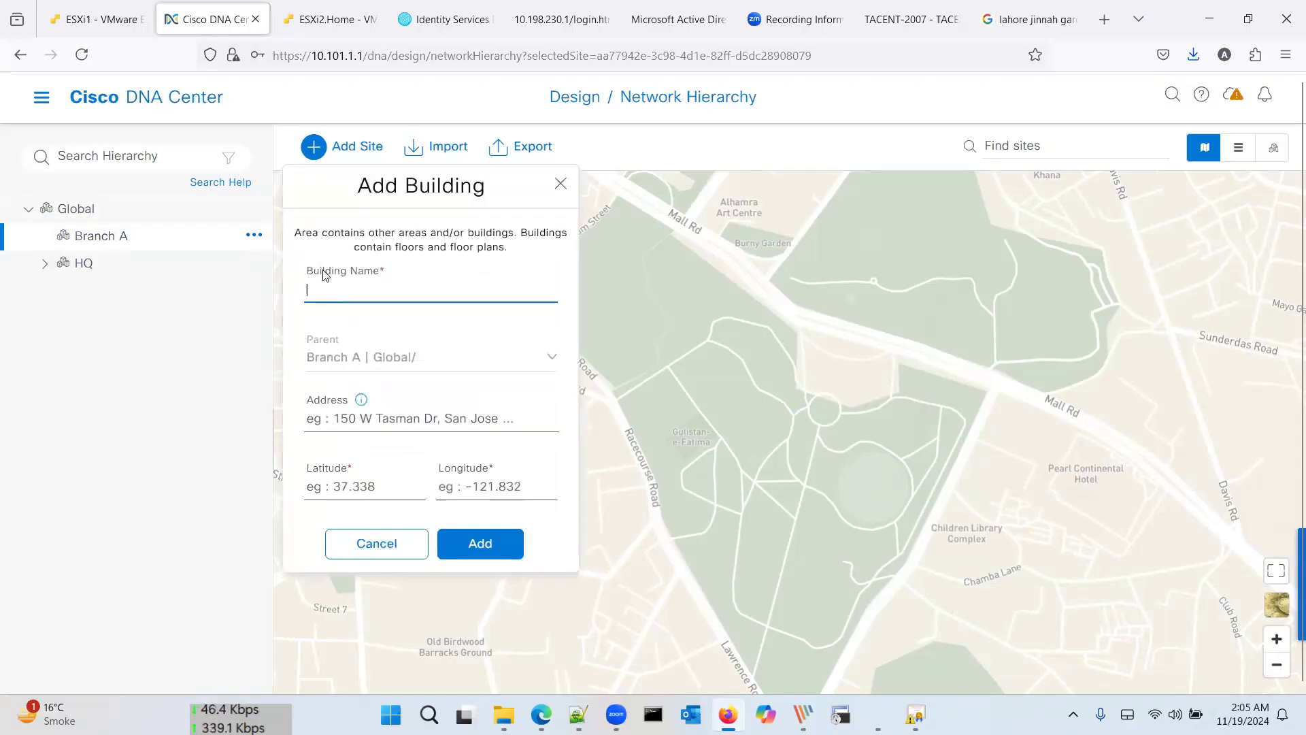
Step: Search Google for Islamabad's coordinates and copy latitude 33.6995
click(1028, 16)
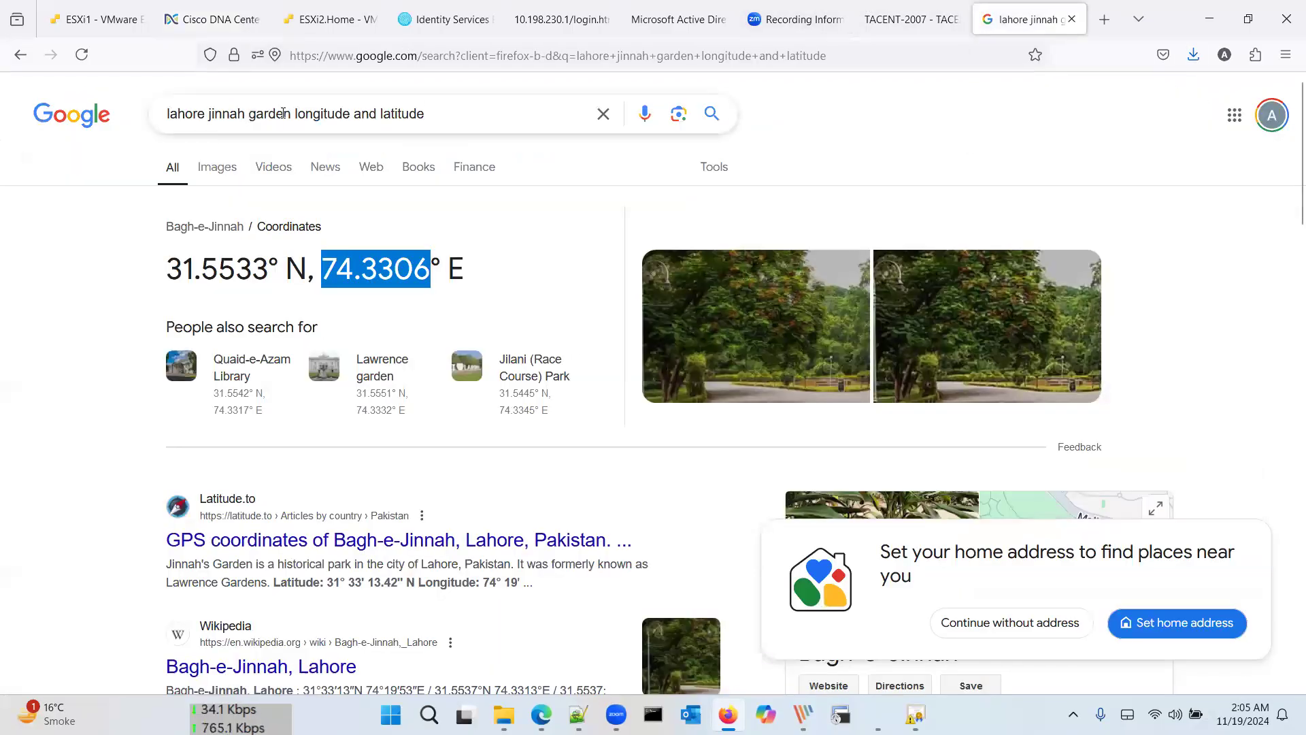
drag(291, 114, 128, 120)
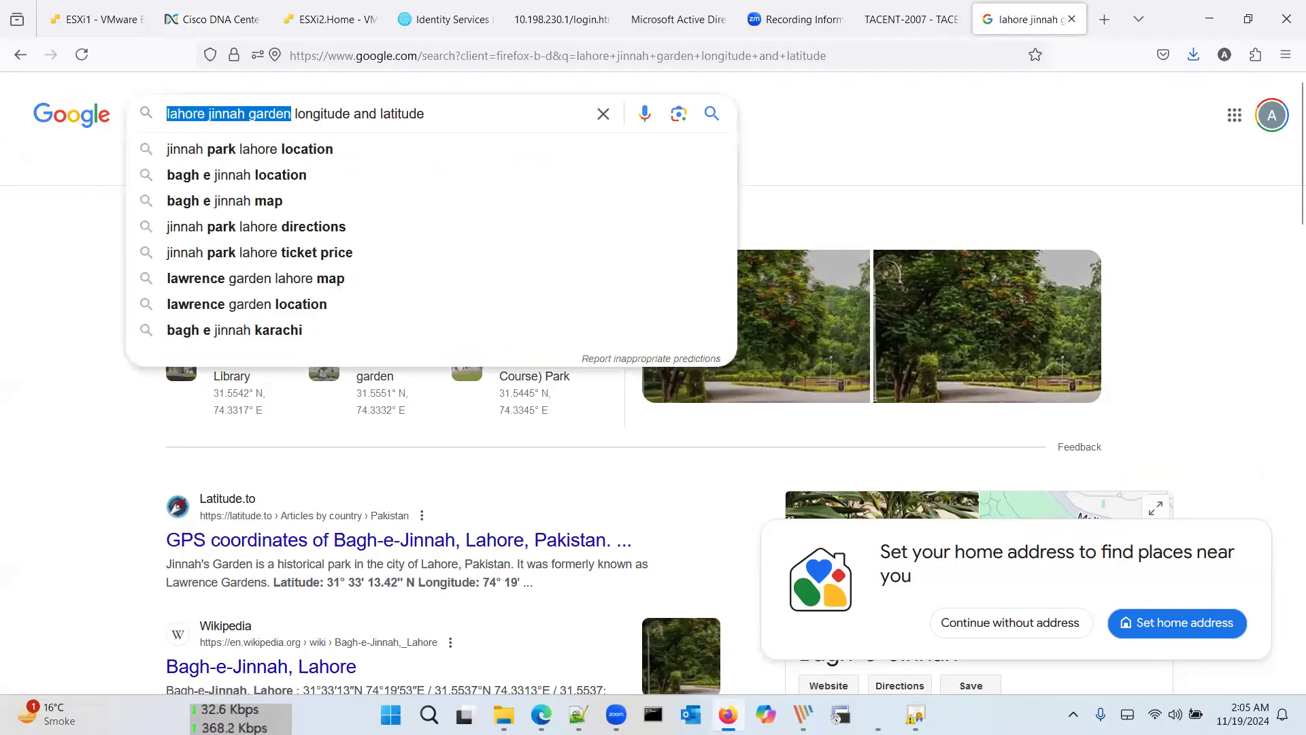
text(Islamabad)
key(Return)
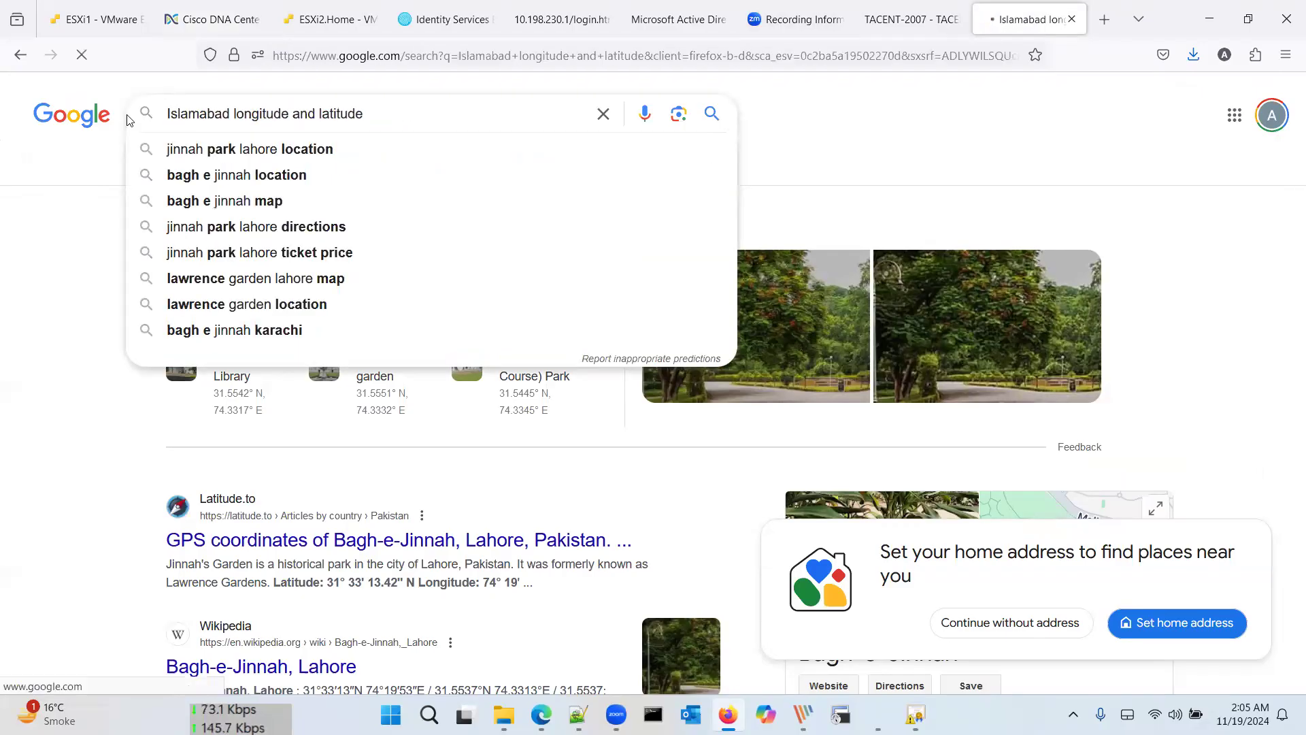
drag(274, 257, 134, 256)
key(ctrl+c)
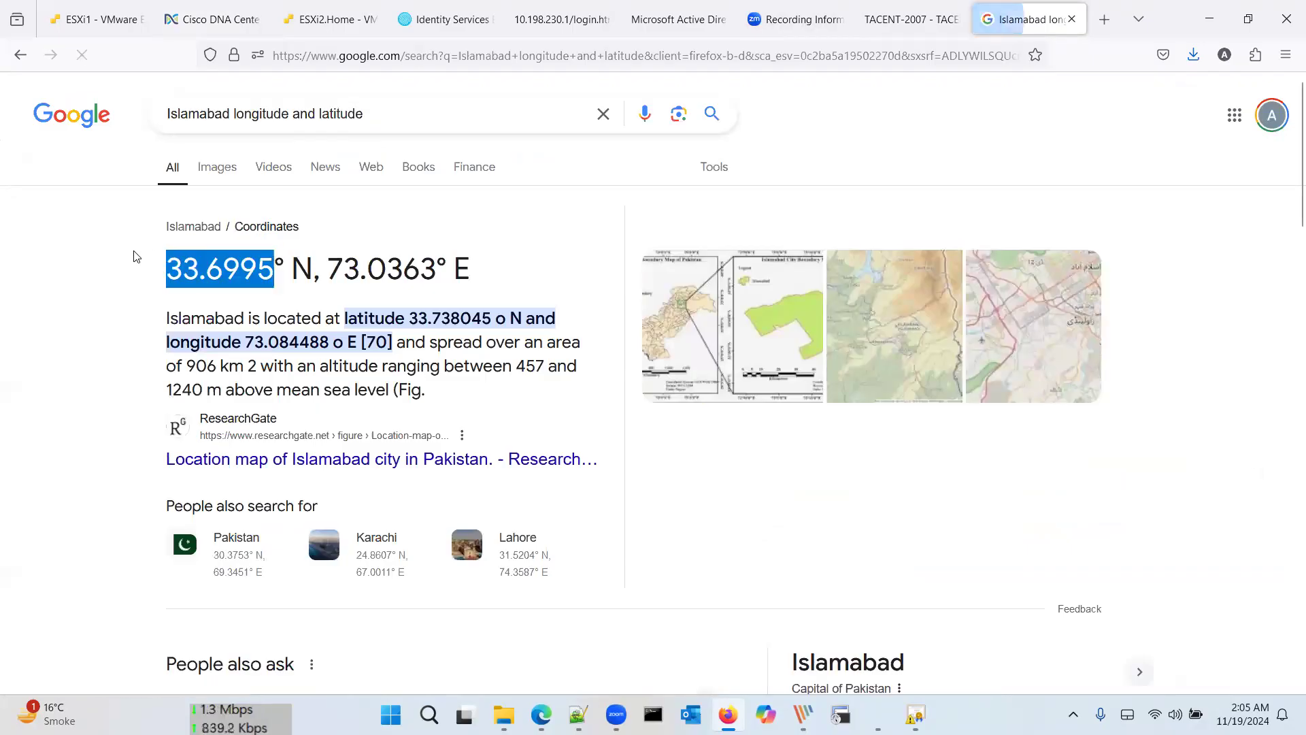
Step: Fill in the Branch A building's latitude 33.6995 and longitude 73.0363 from Google
click(185, 9)
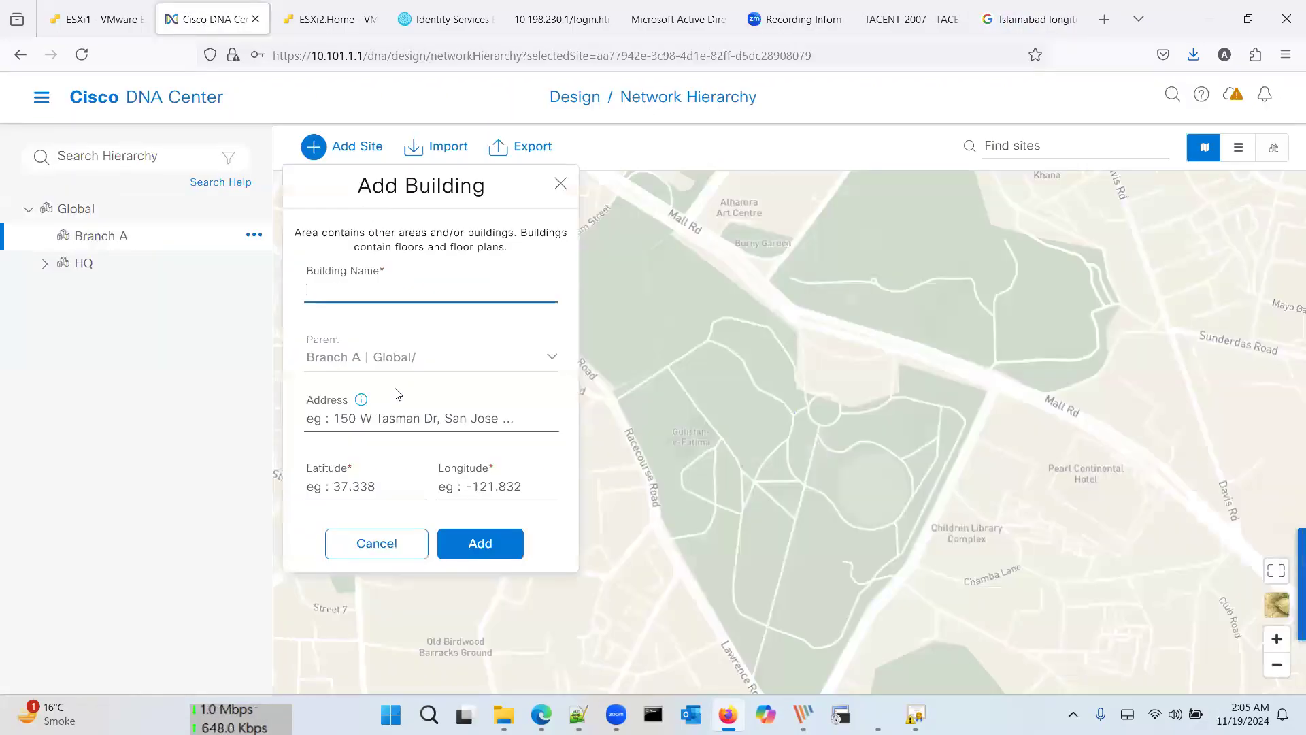
click(337, 485)
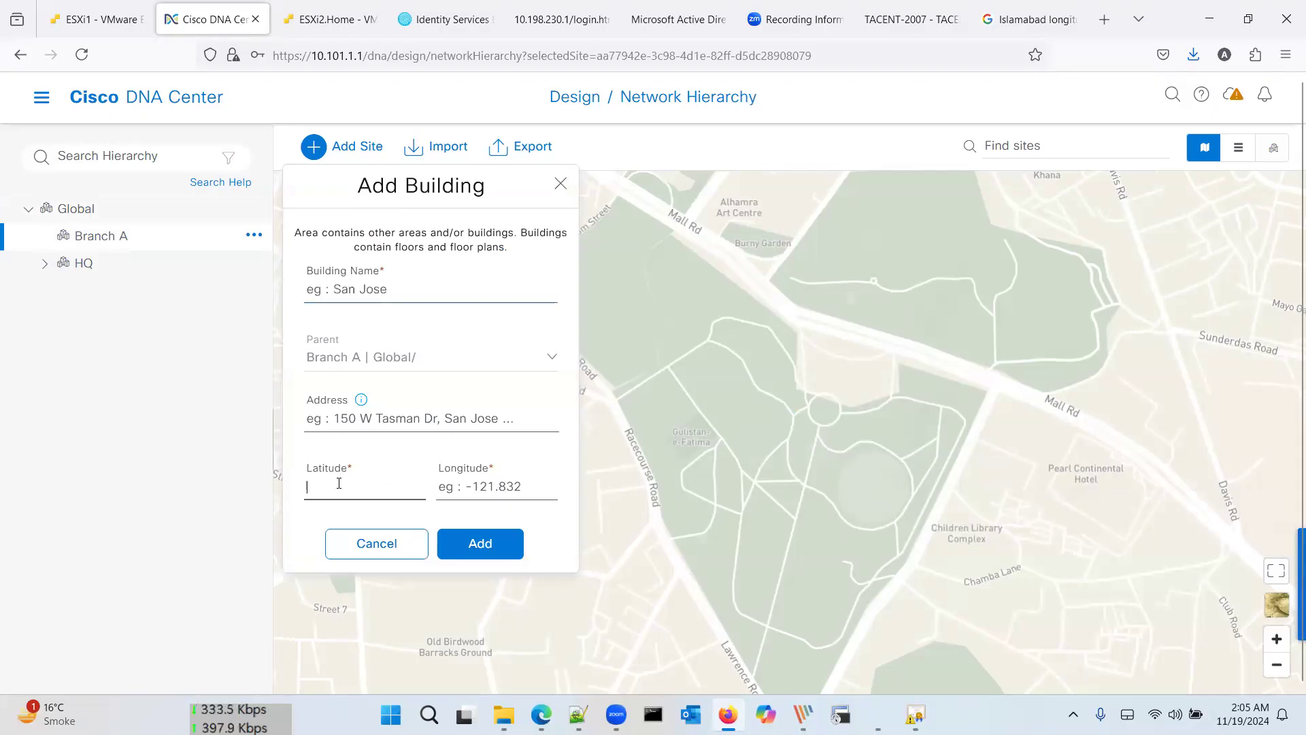
key(ctrl+v)
click(328, 19)
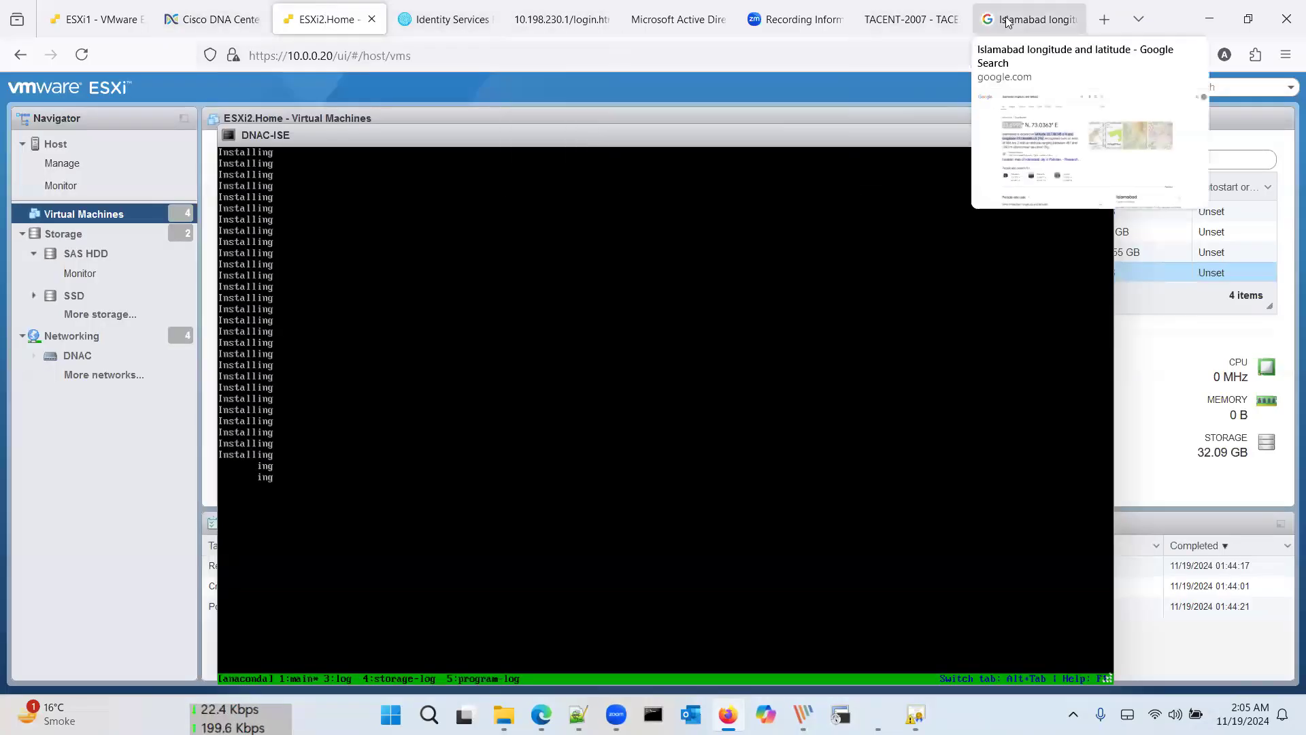
click(1030, 19)
drag(329, 269, 438, 270)
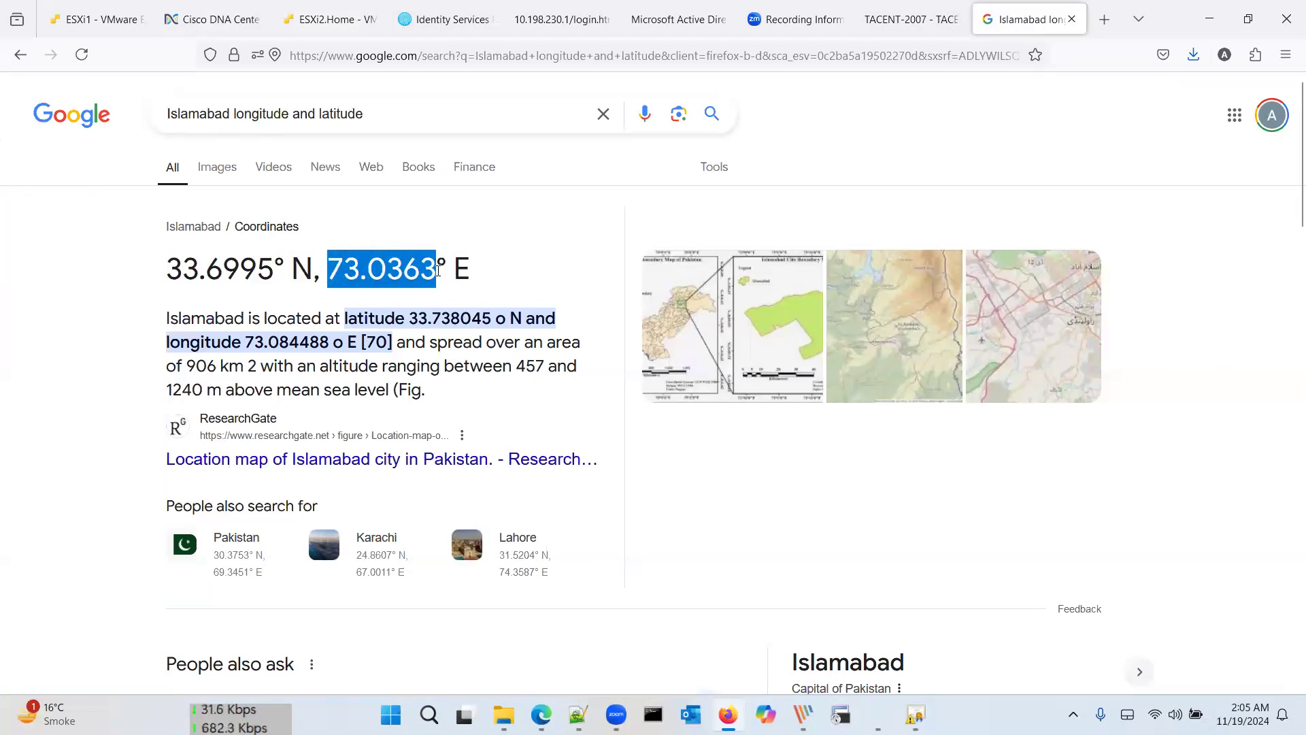
click(211, 20)
click(482, 490)
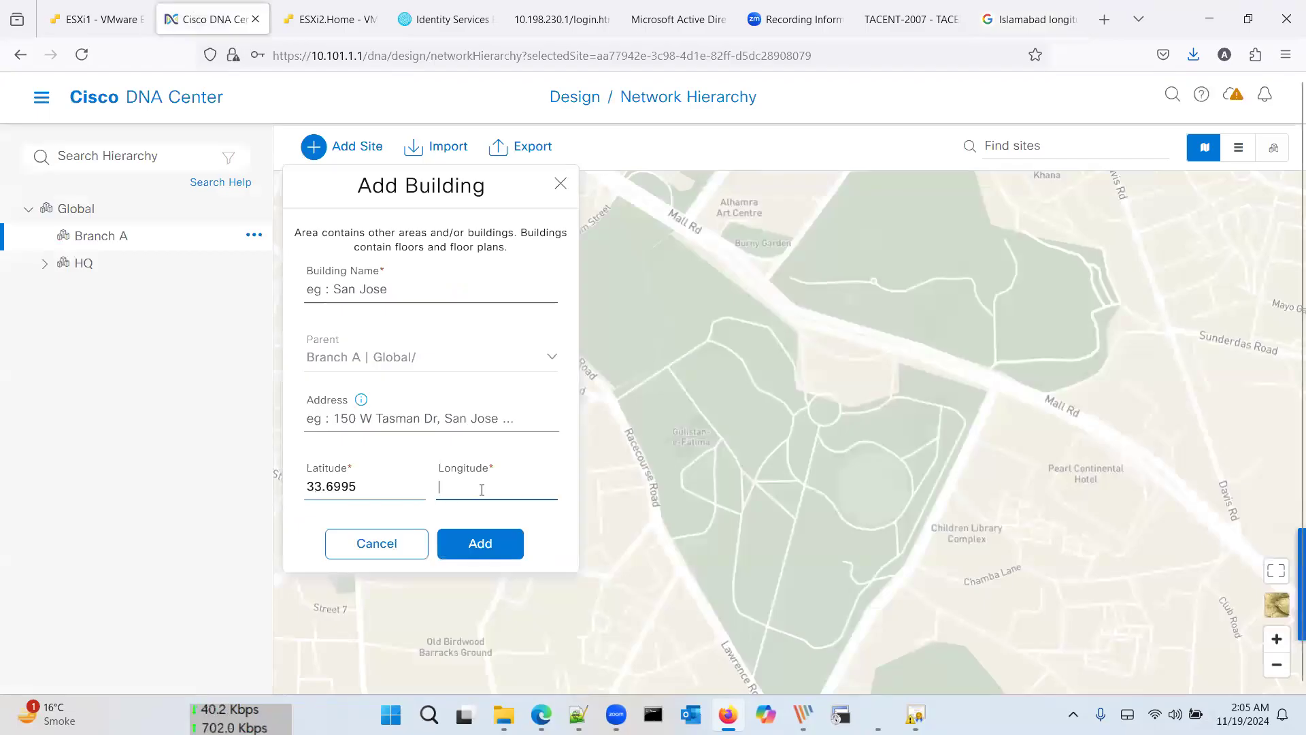
Step: Name the building Islamabad and add it under Branch A
click(381, 291)
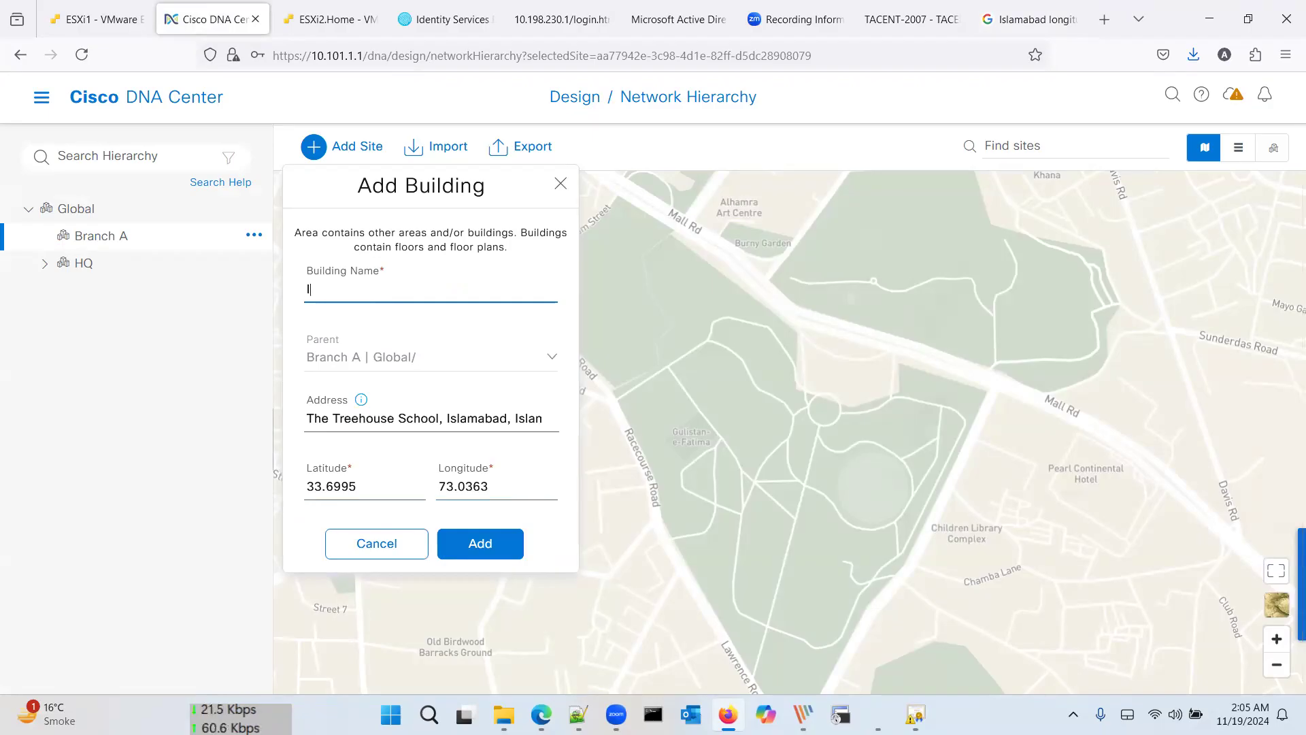
key(BackSpace)
text(R)
key(BackSpace)
text(Islamabad)
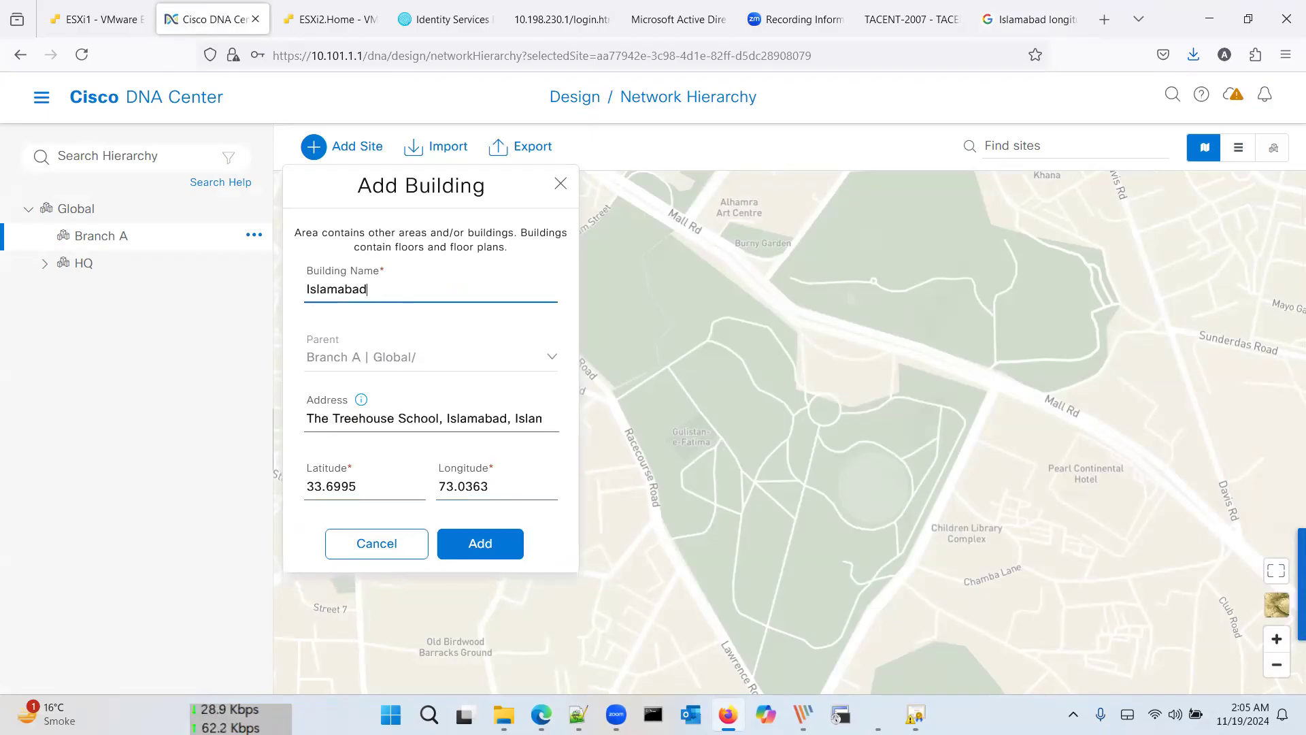
click(494, 548)
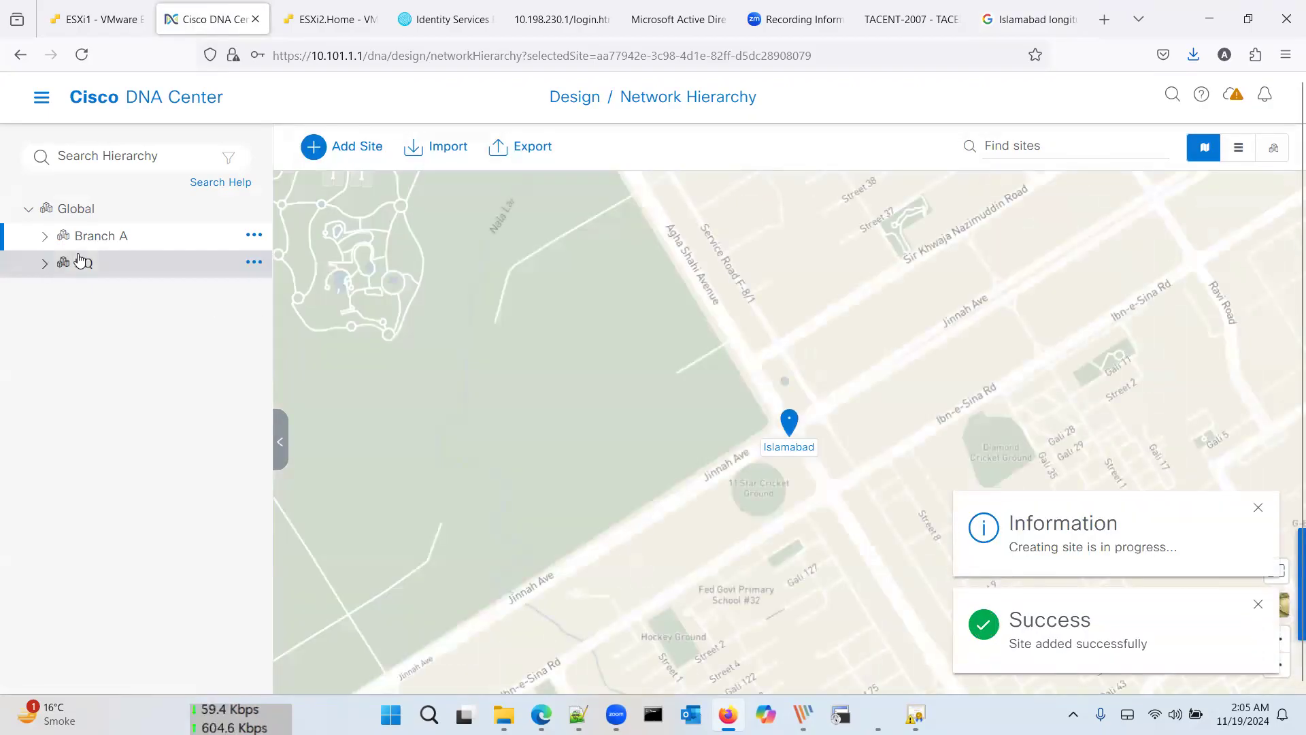
Step: Edit the Jinnah Garden building under HQ and rename it to Lahore
click(45, 236)
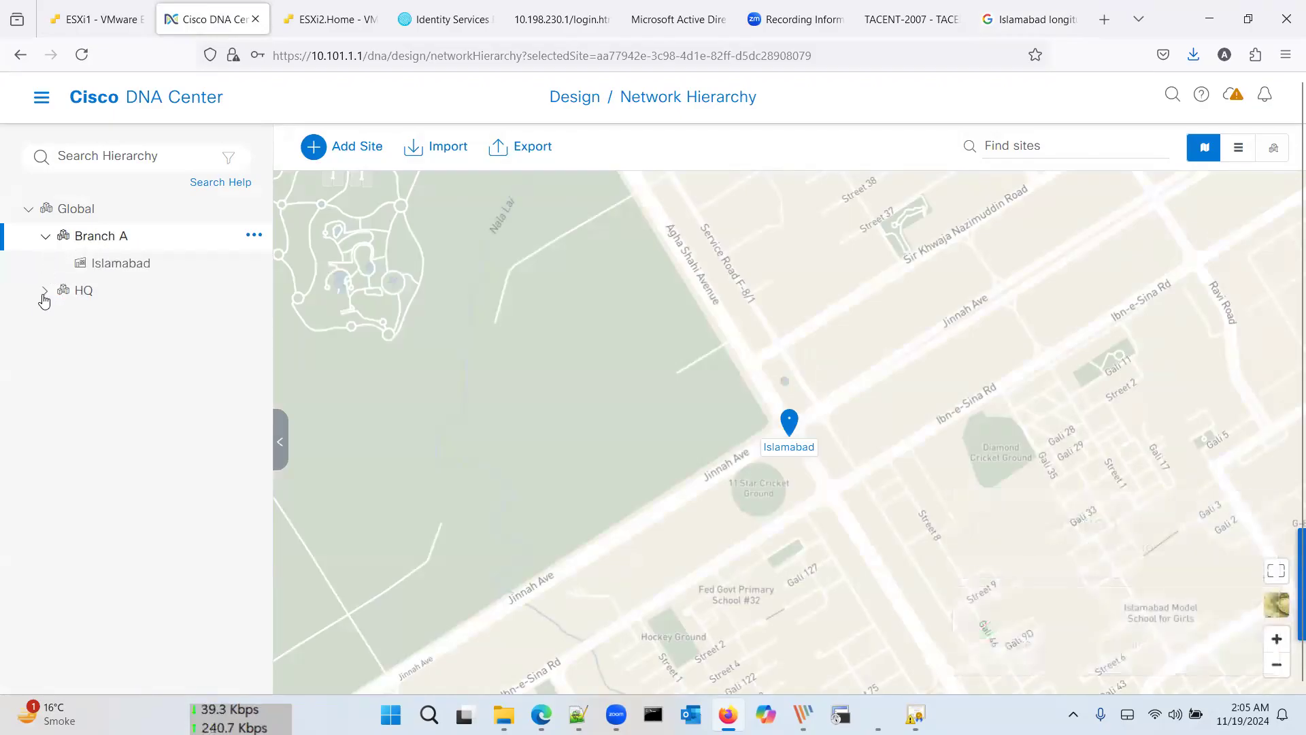
click(42, 300)
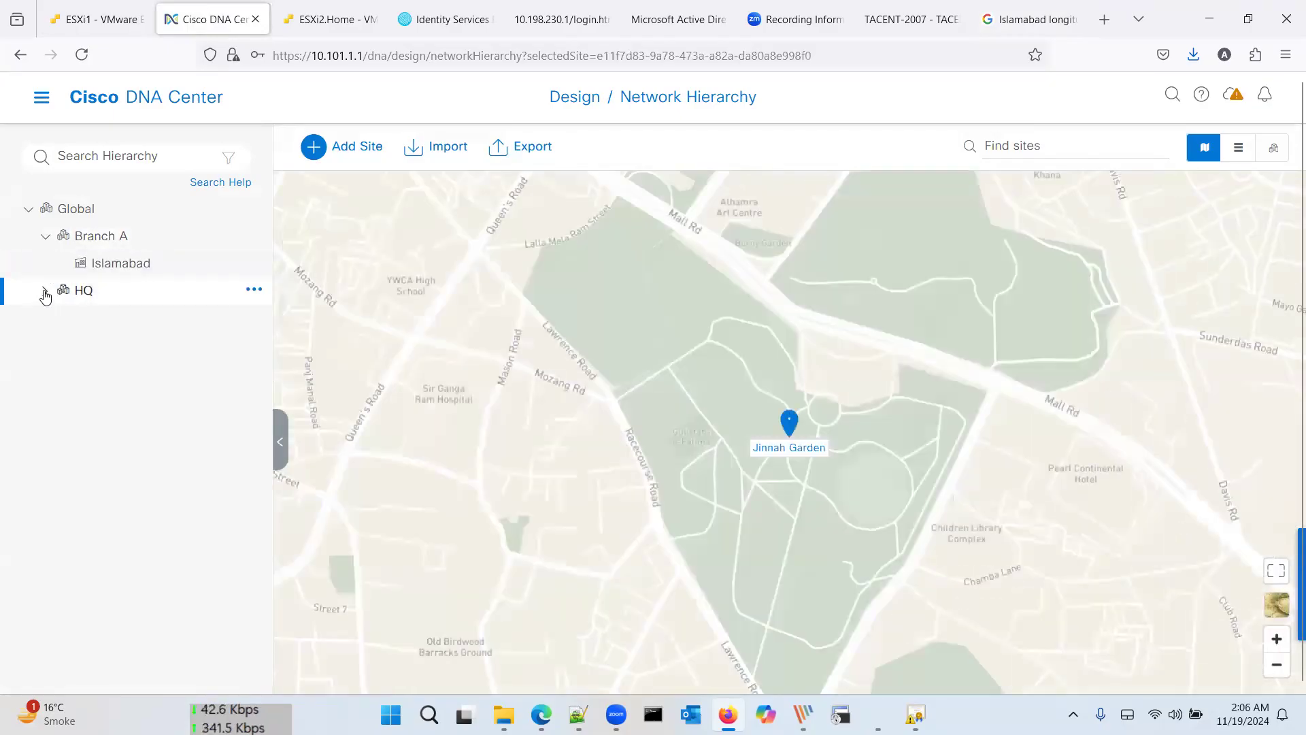
click(45, 291)
click(170, 317)
click(254, 316)
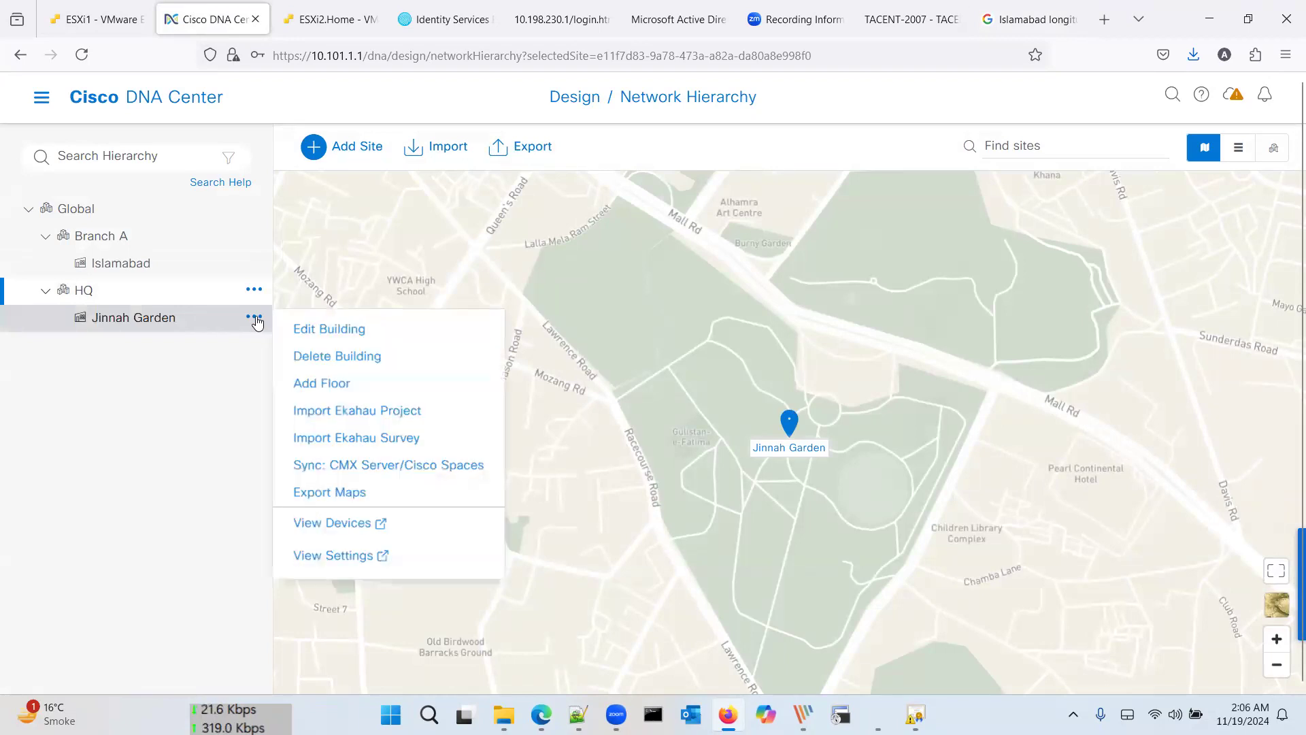
click(297, 324)
click(253, 317)
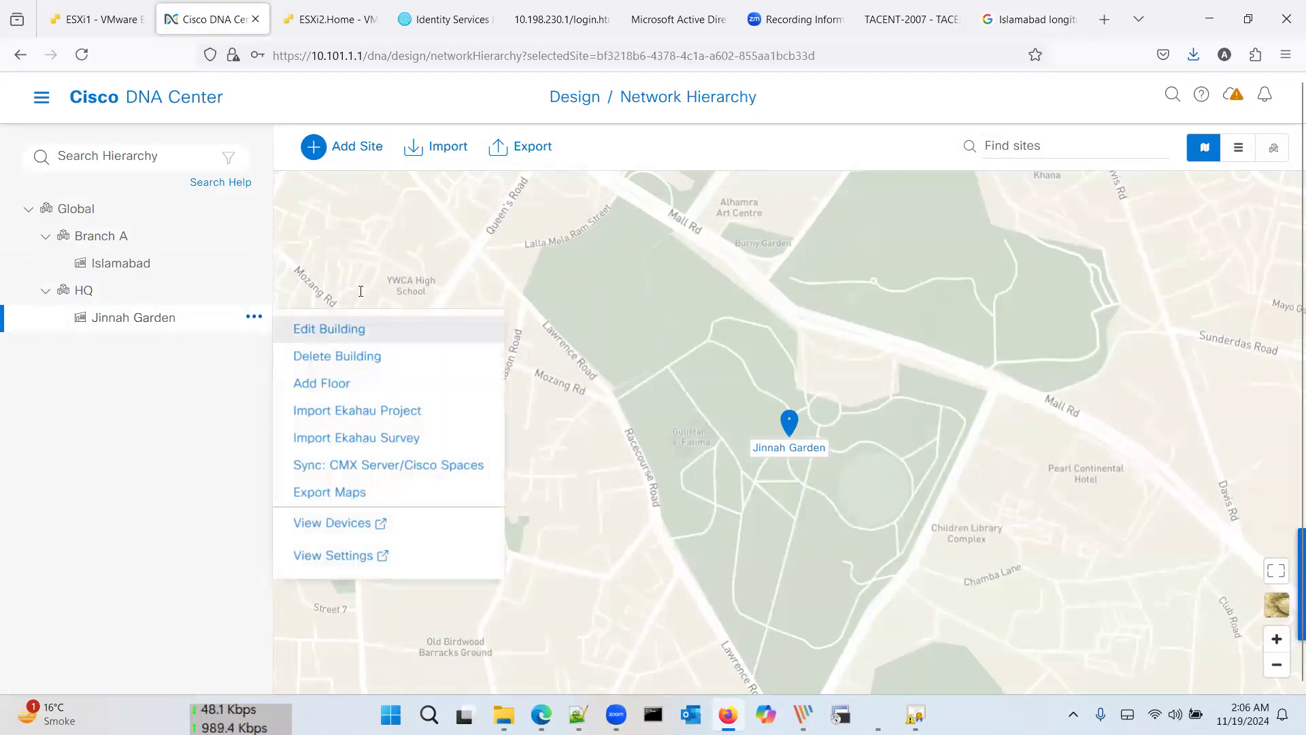
click(325, 329)
text(Lahore)
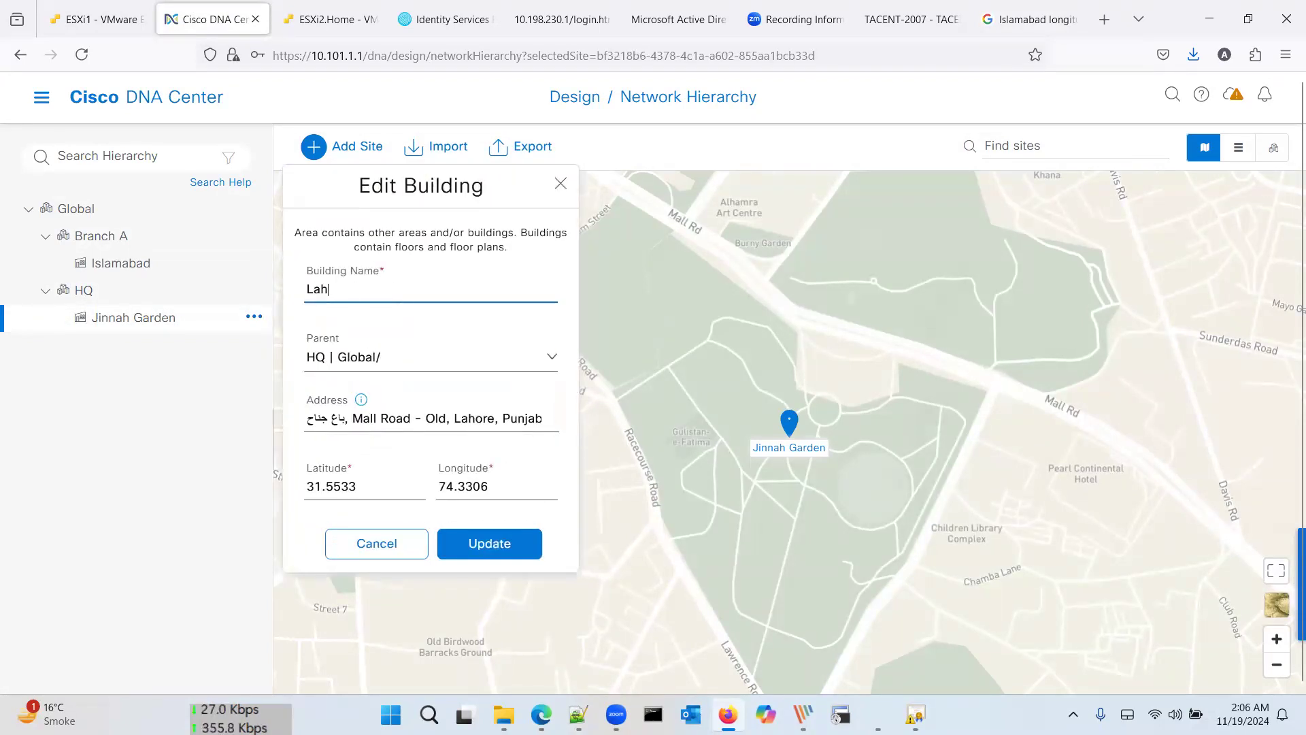
click(491, 543)
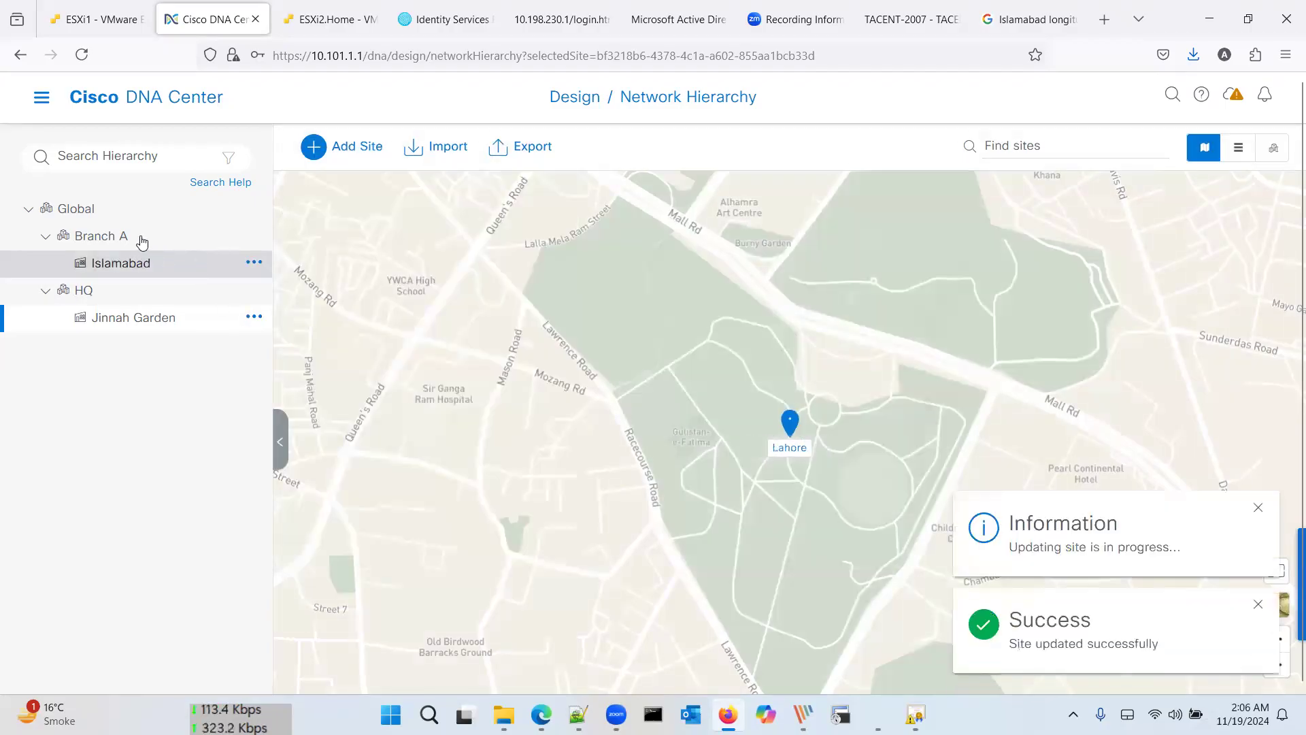
click(253, 208)
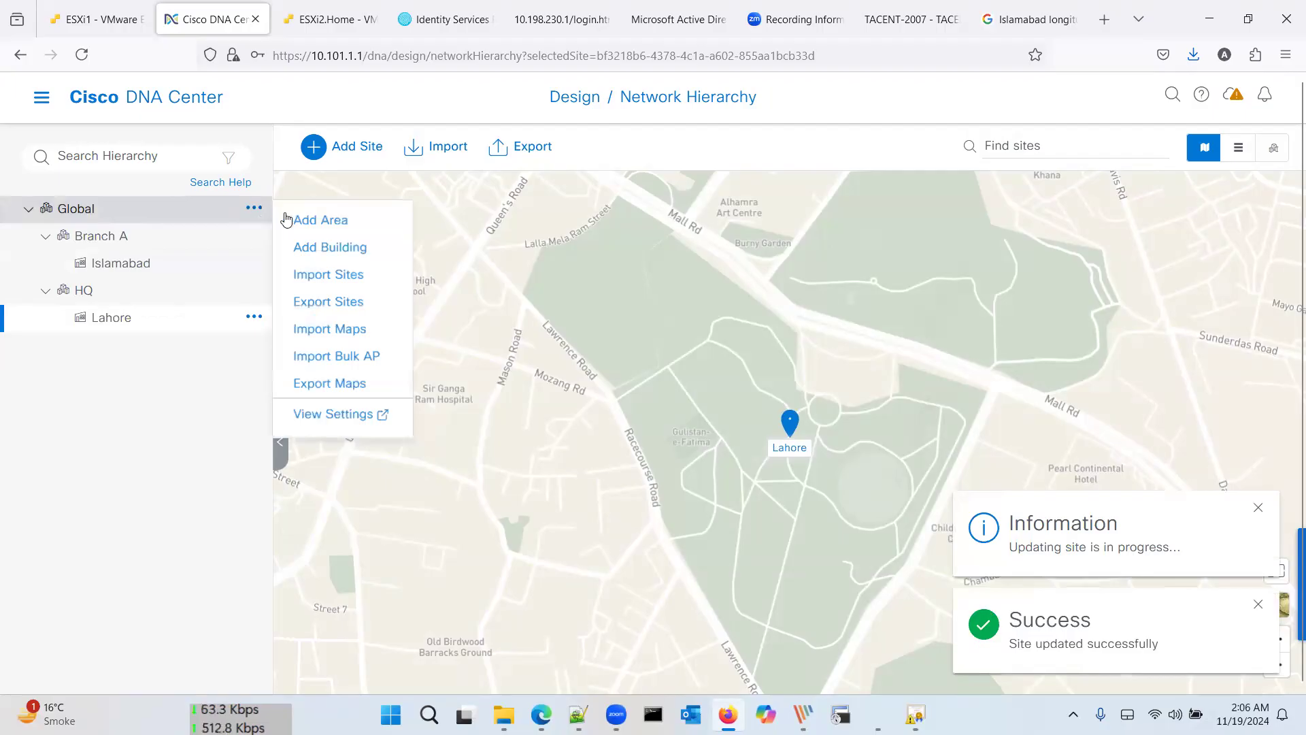
Step: Add a new area named Branch B under Global
click(264, 210)
mouse_move(255, 209)
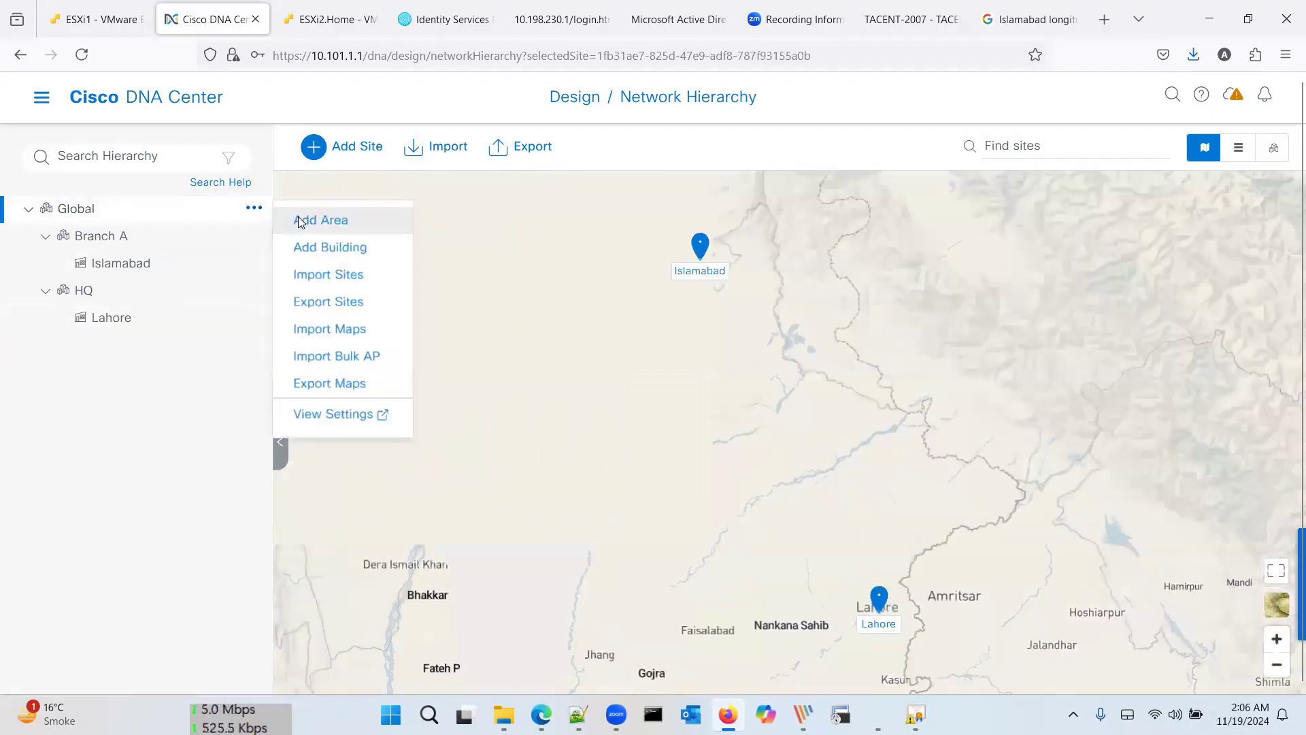
click(299, 219)
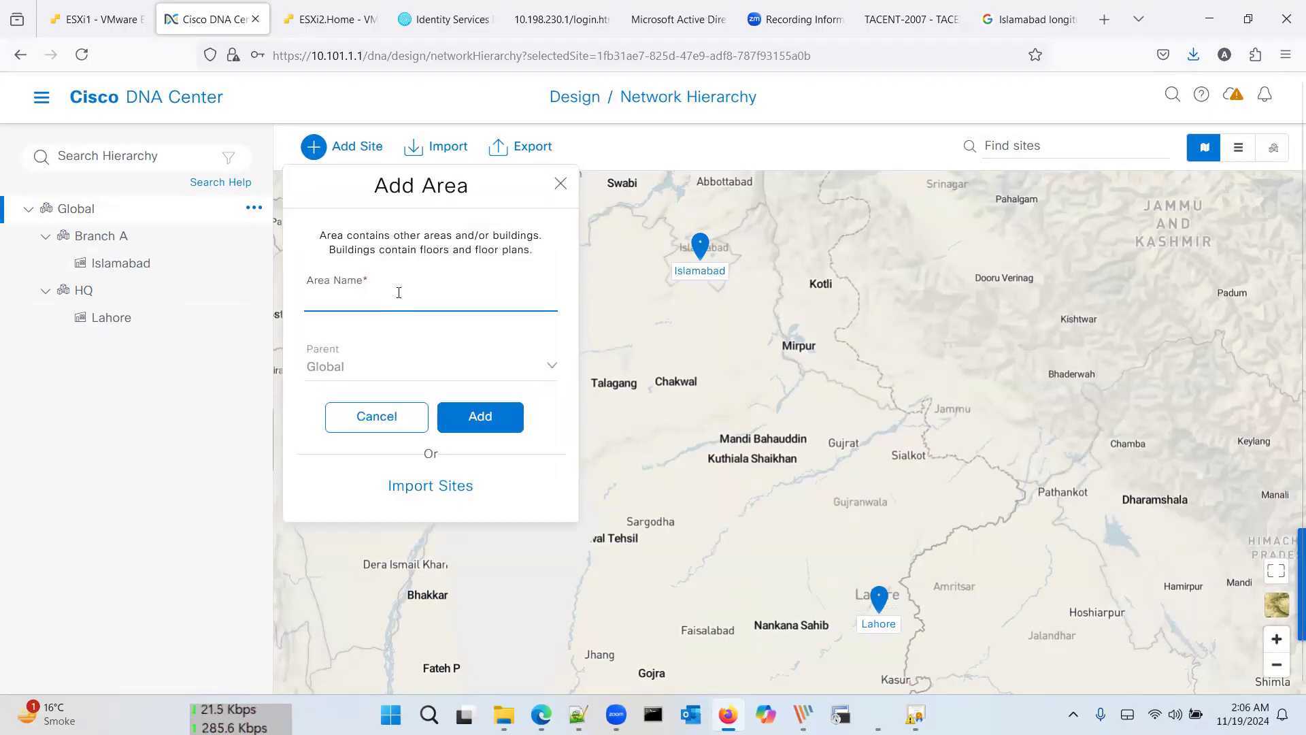
text(Branch B)
click(494, 418)
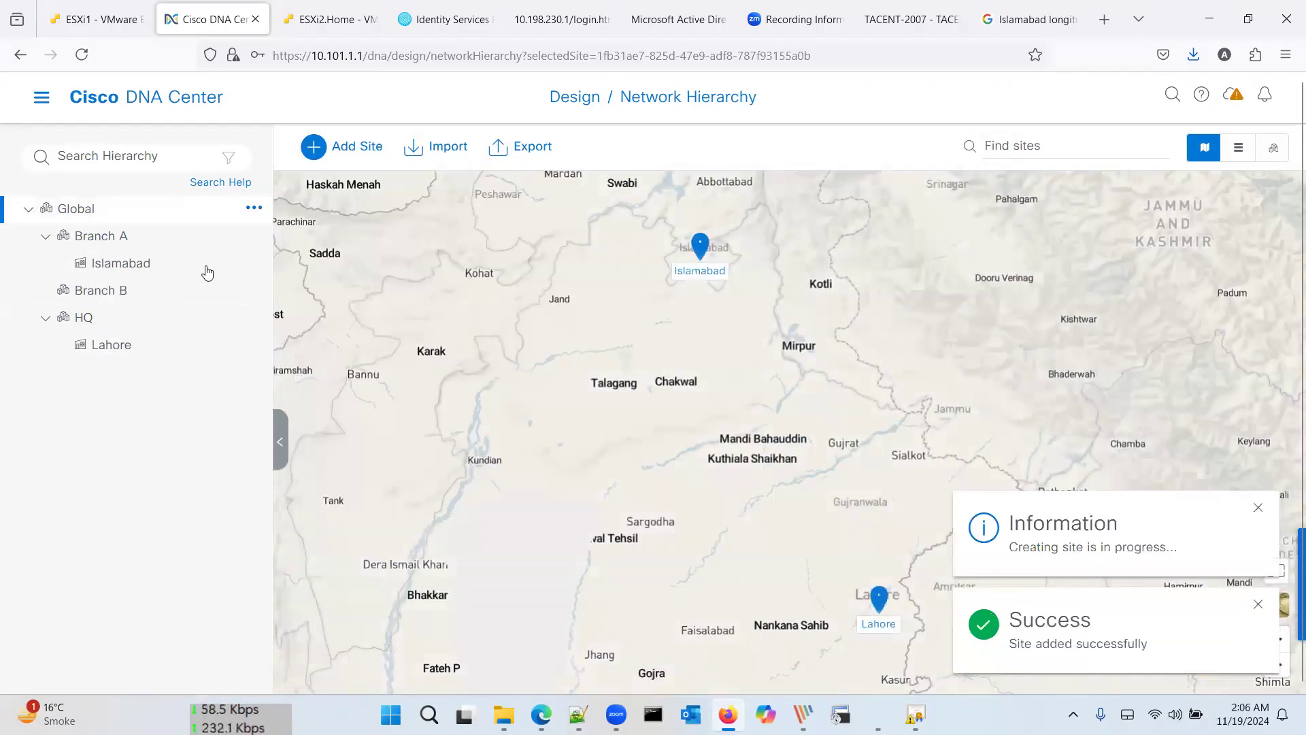
Step: Start a new building under Branch B and go back to the Google coordinates results
click(254, 291)
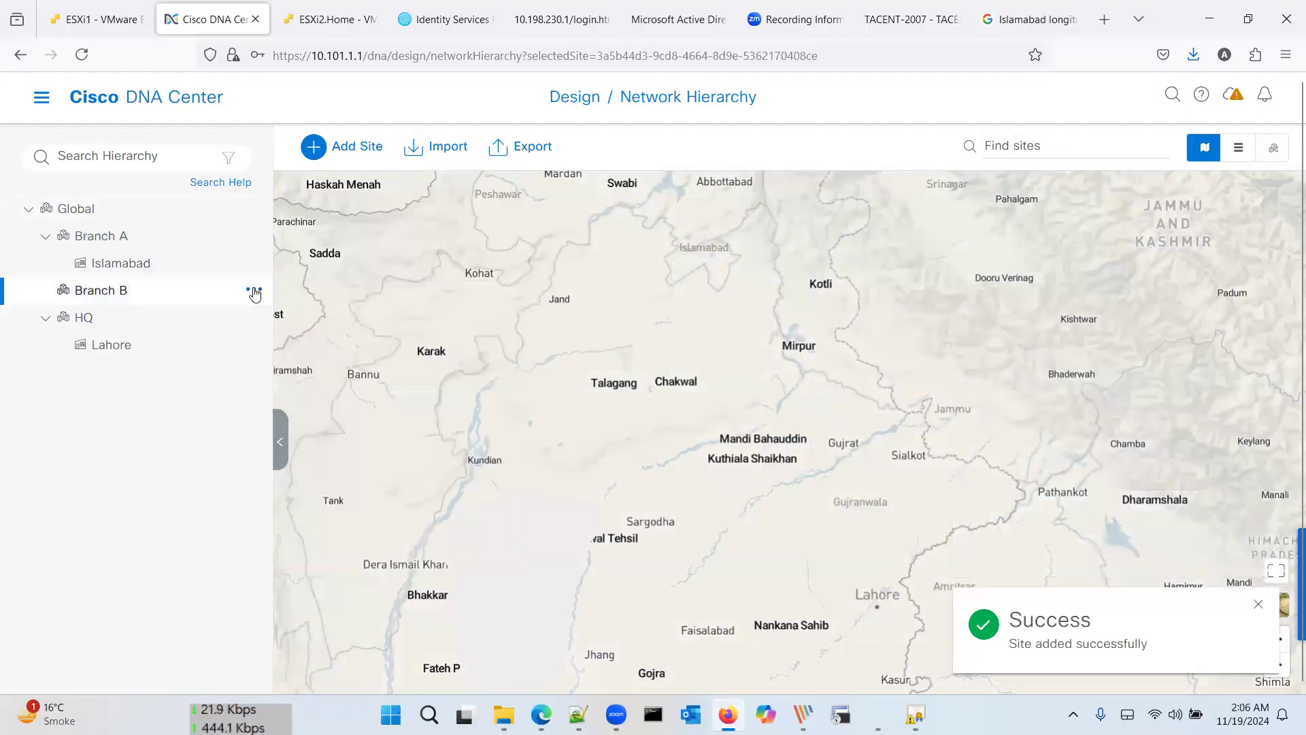
click(253, 291)
click(304, 331)
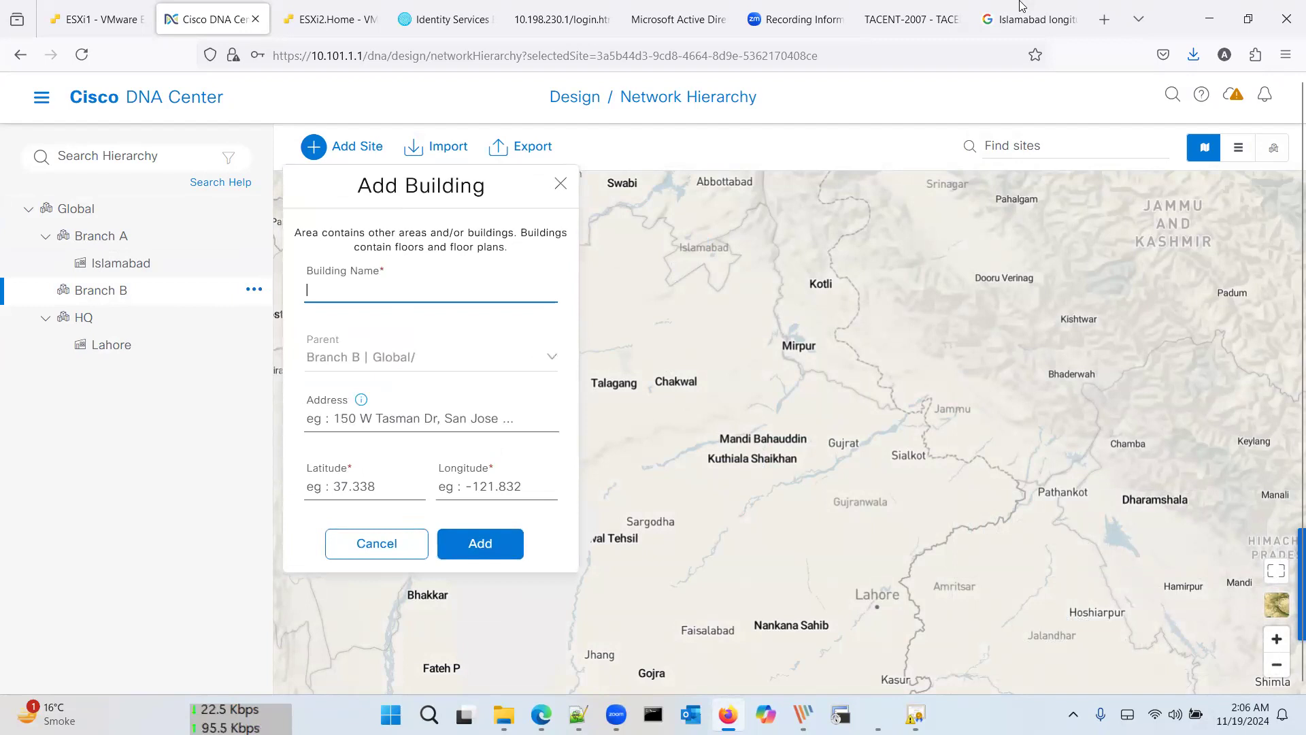
click(1028, 19)
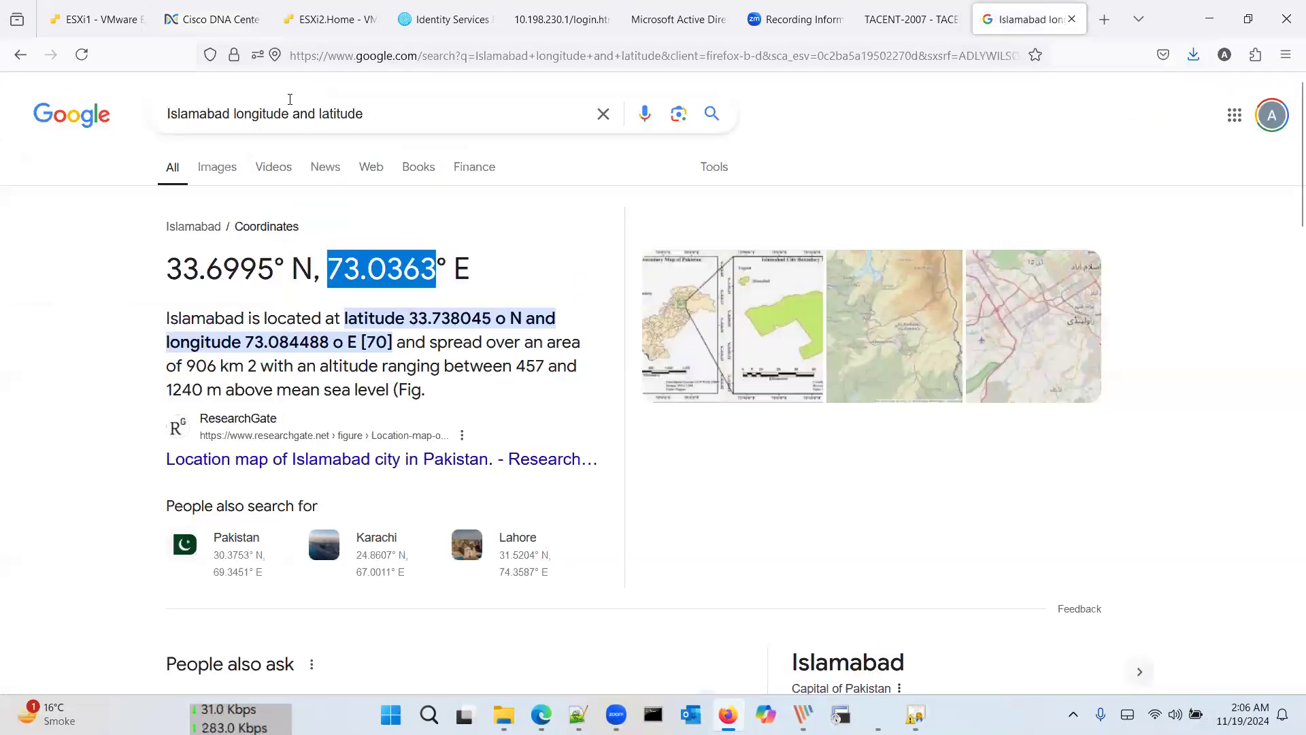
Step: Search Google for Azad Kashmir's coordinates and copy latitude 33.9259 for the Branch B form
double_click(230, 114)
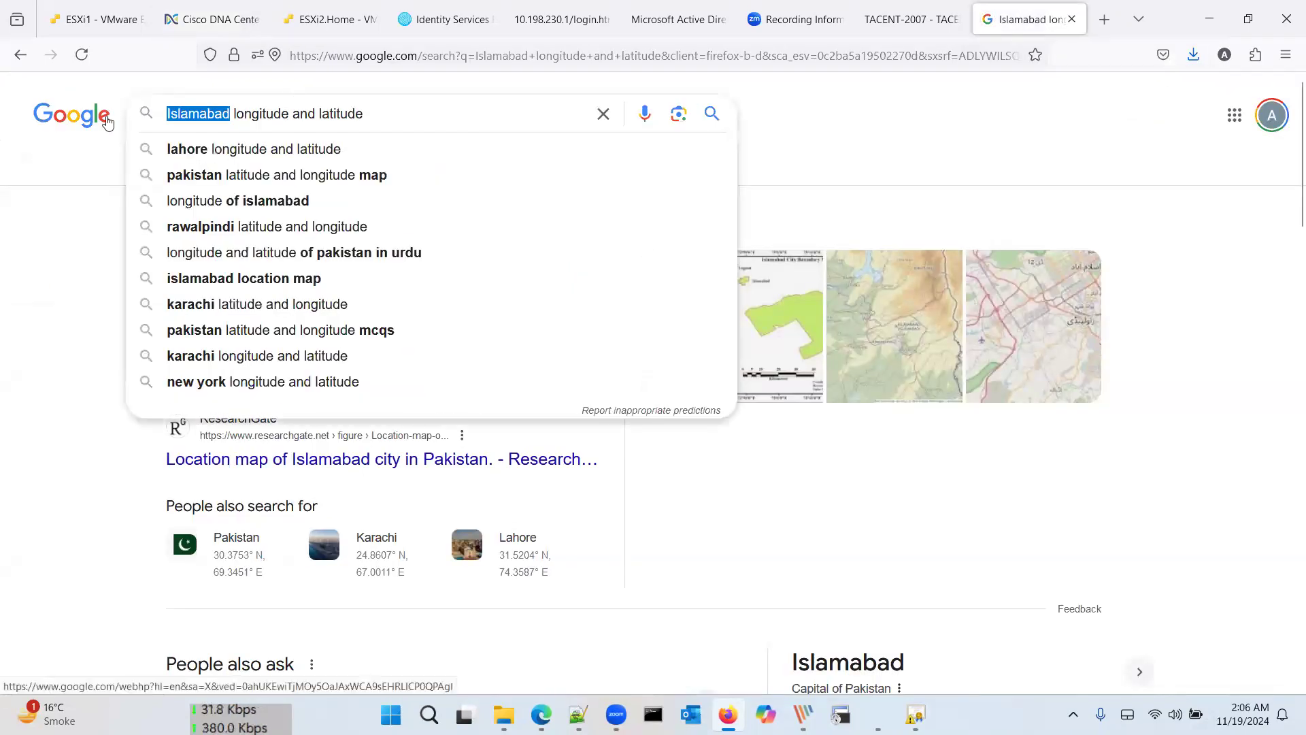
text(Kash)
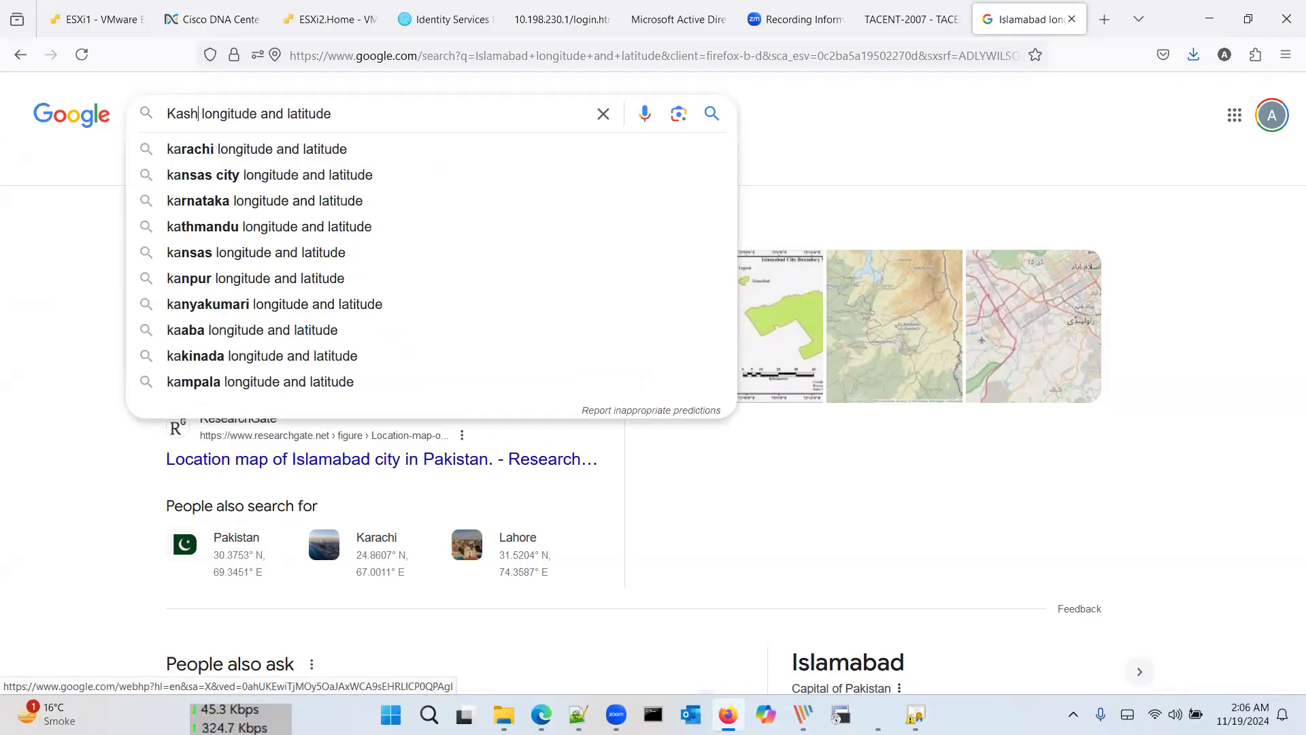
text(mir)
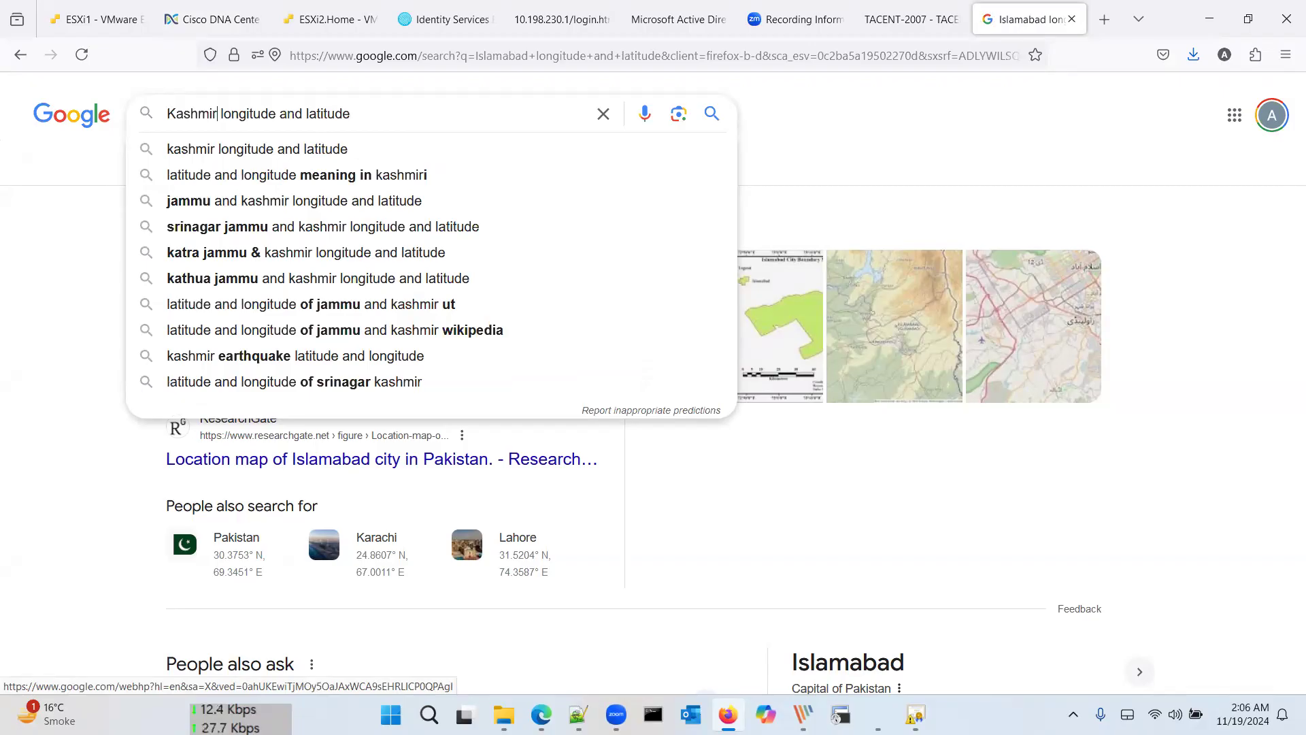
text(Azad)
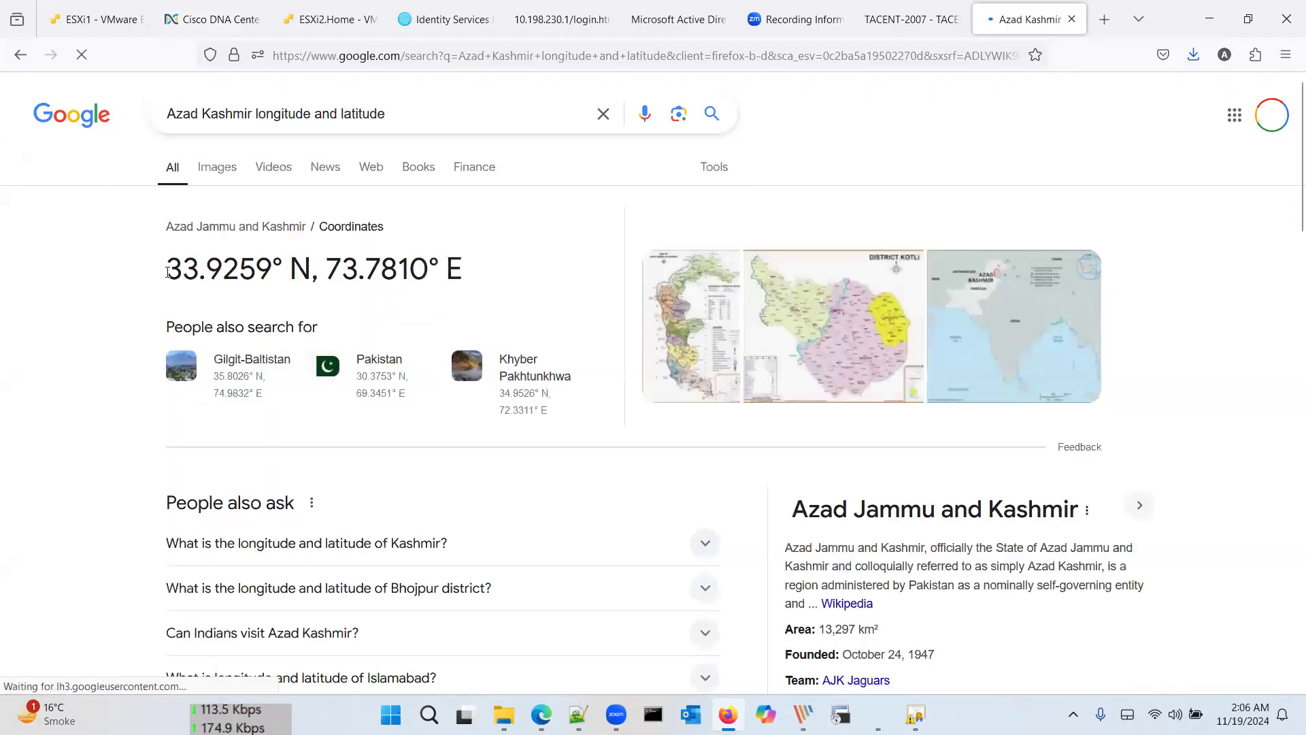
drag(166, 269, 268, 273)
key(ctrl+c)
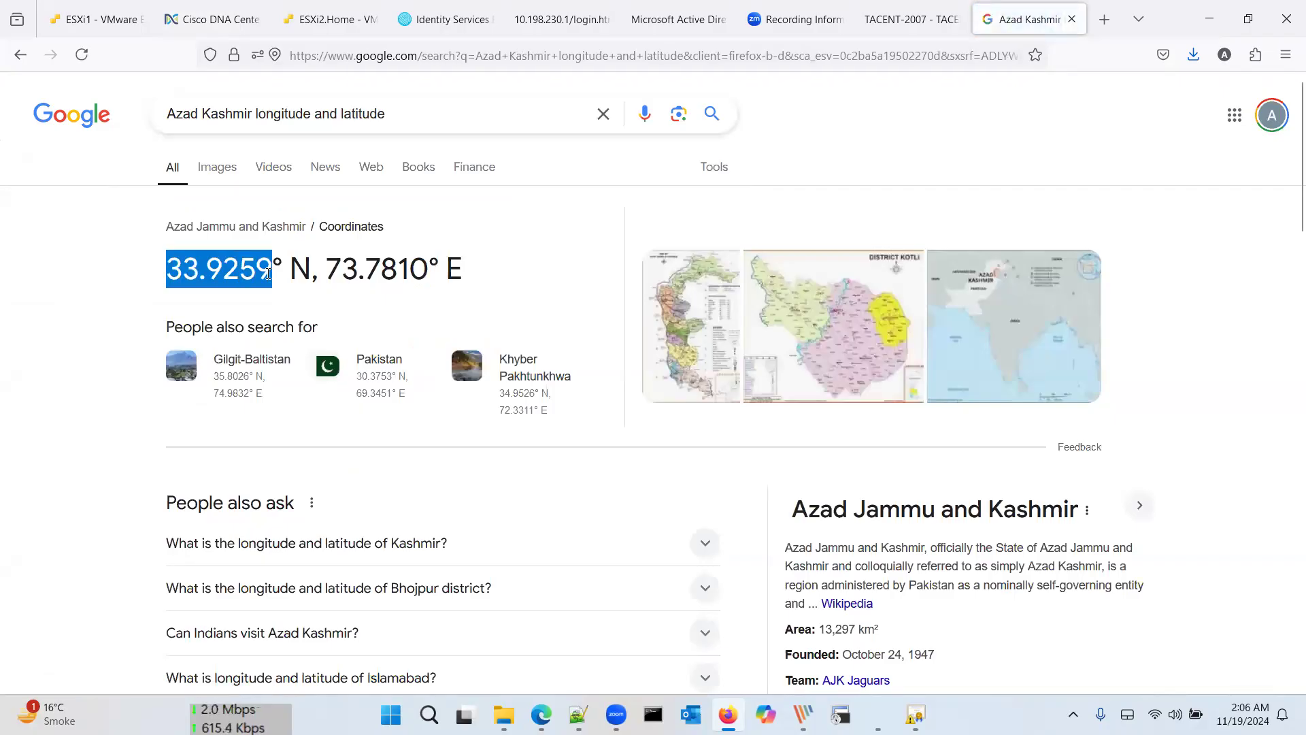
click(211, 19)
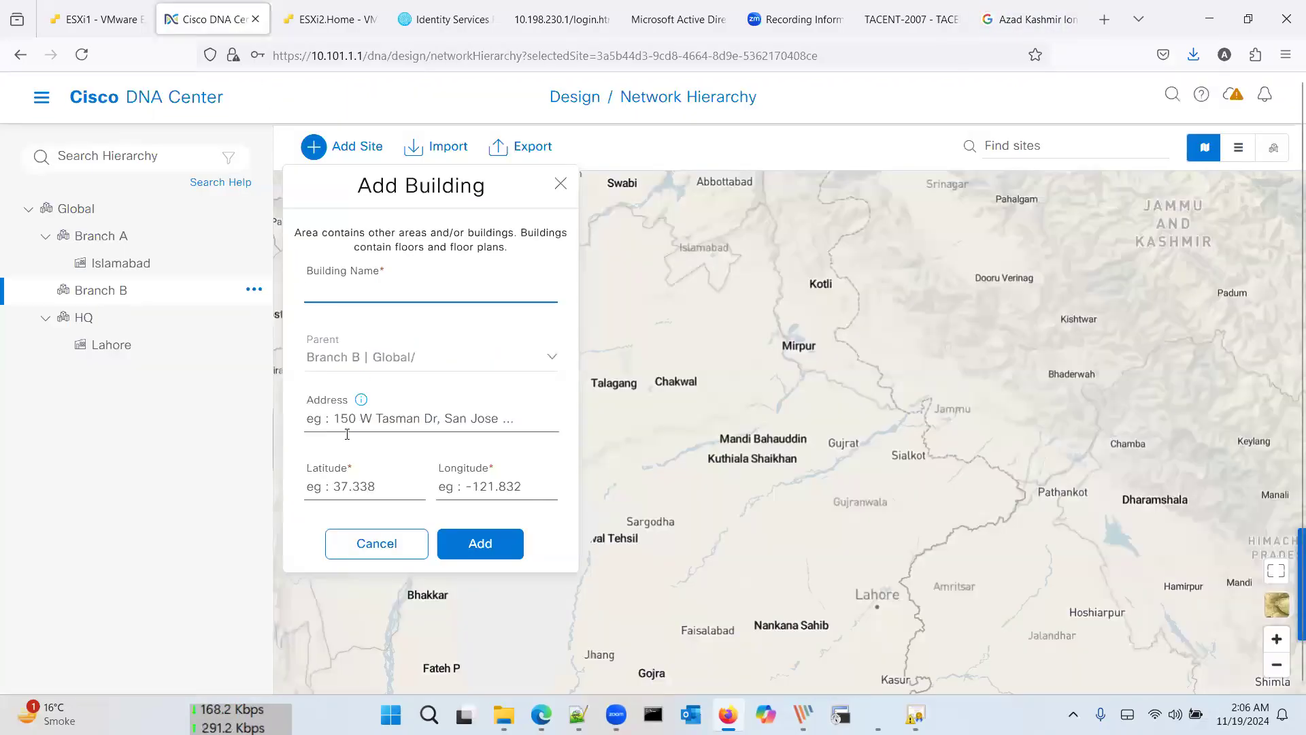
Step: Fill in latitude 33.9259 and longitude 73.7810 for the new building
click(341, 485)
key(ctrl+v)
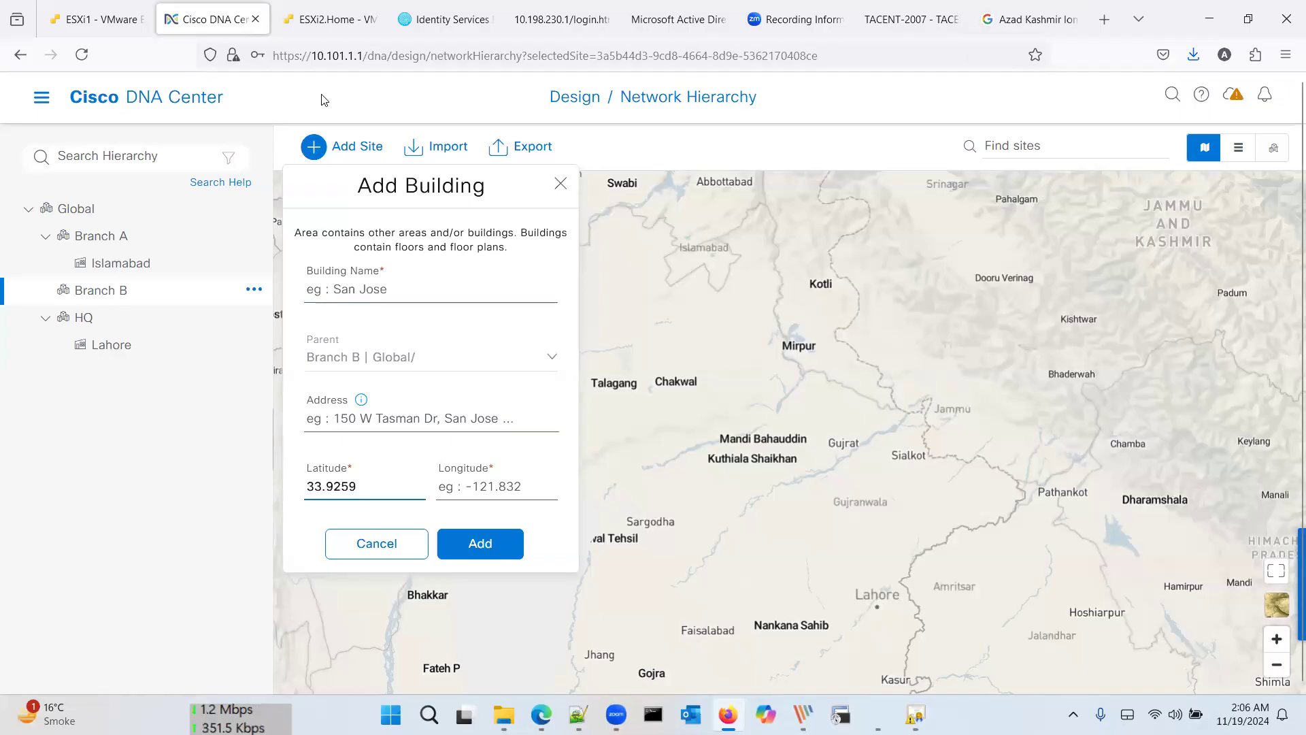
click(1027, 19)
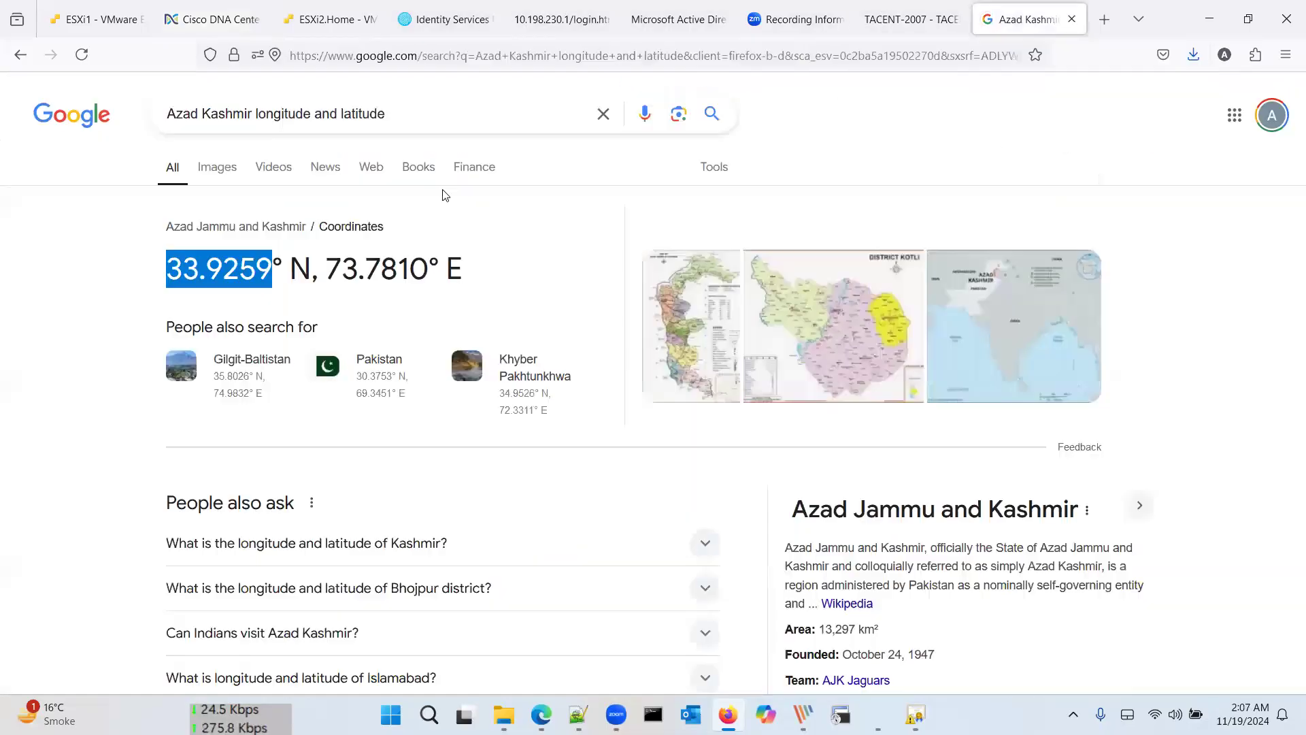
drag(327, 269, 425, 273)
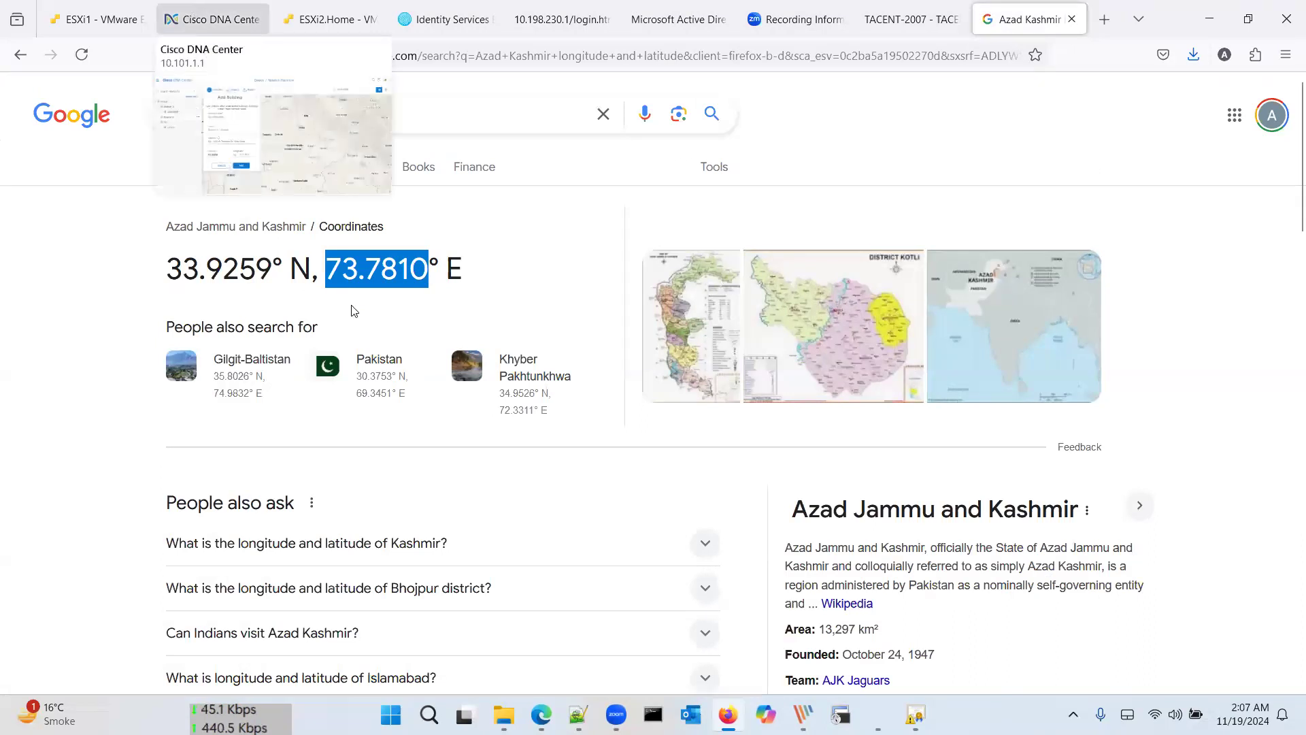
click(197, 19)
click(479, 490)
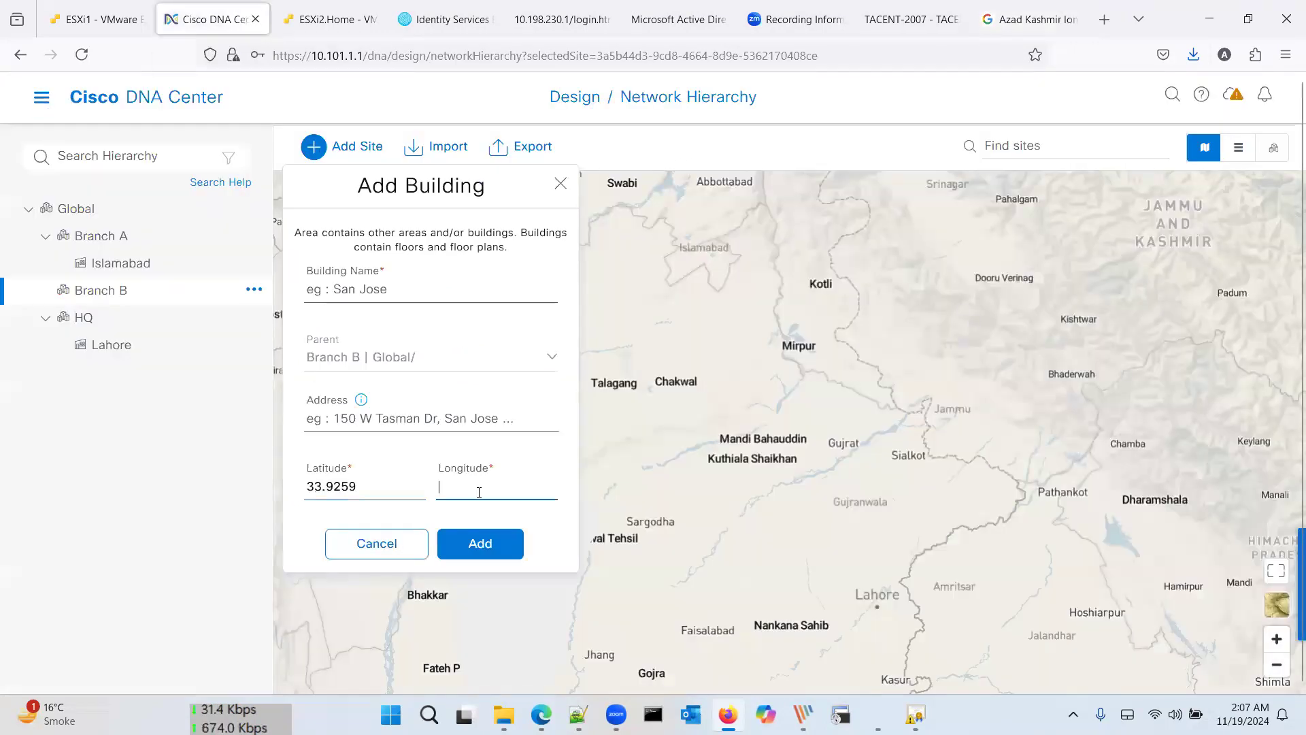
Step: Name the building 'Kashmir', create it, and expand Branch B to show it
click(486, 538)
click(411, 289)
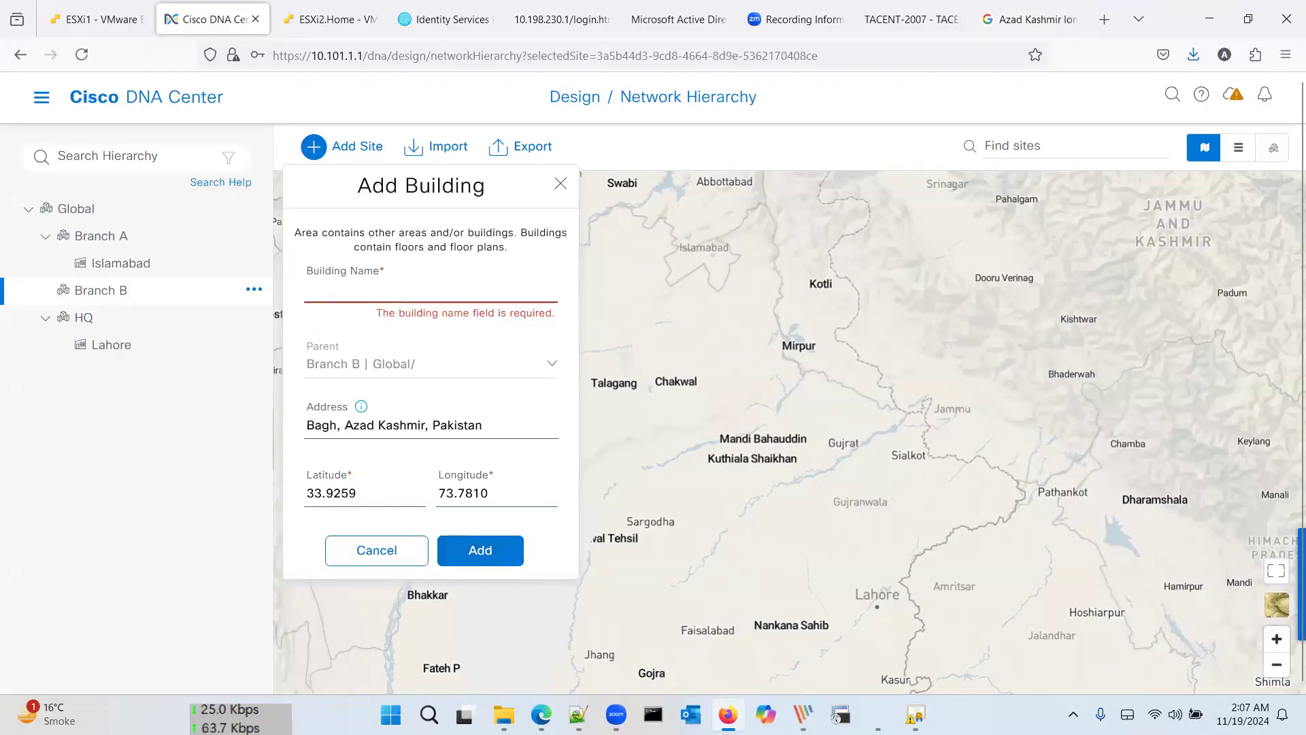
text(Kashn)
text(ir)
click(491, 552)
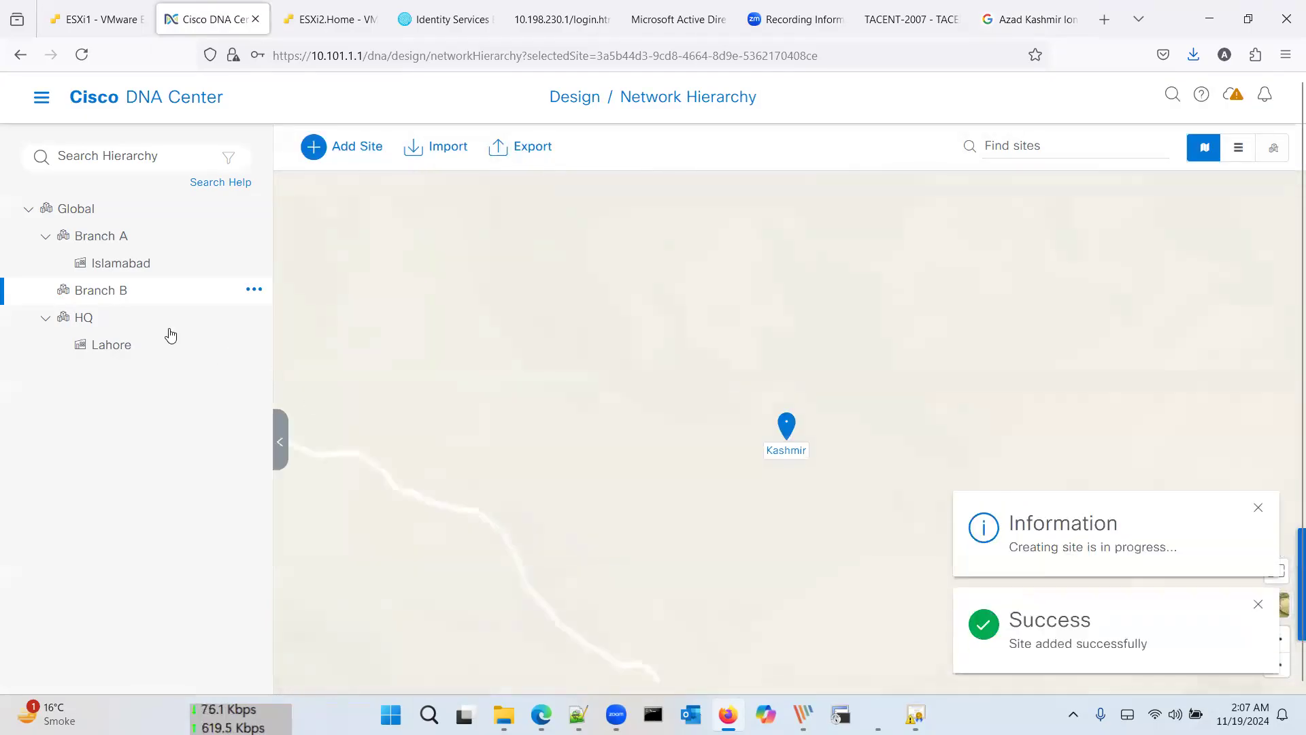
click(45, 290)
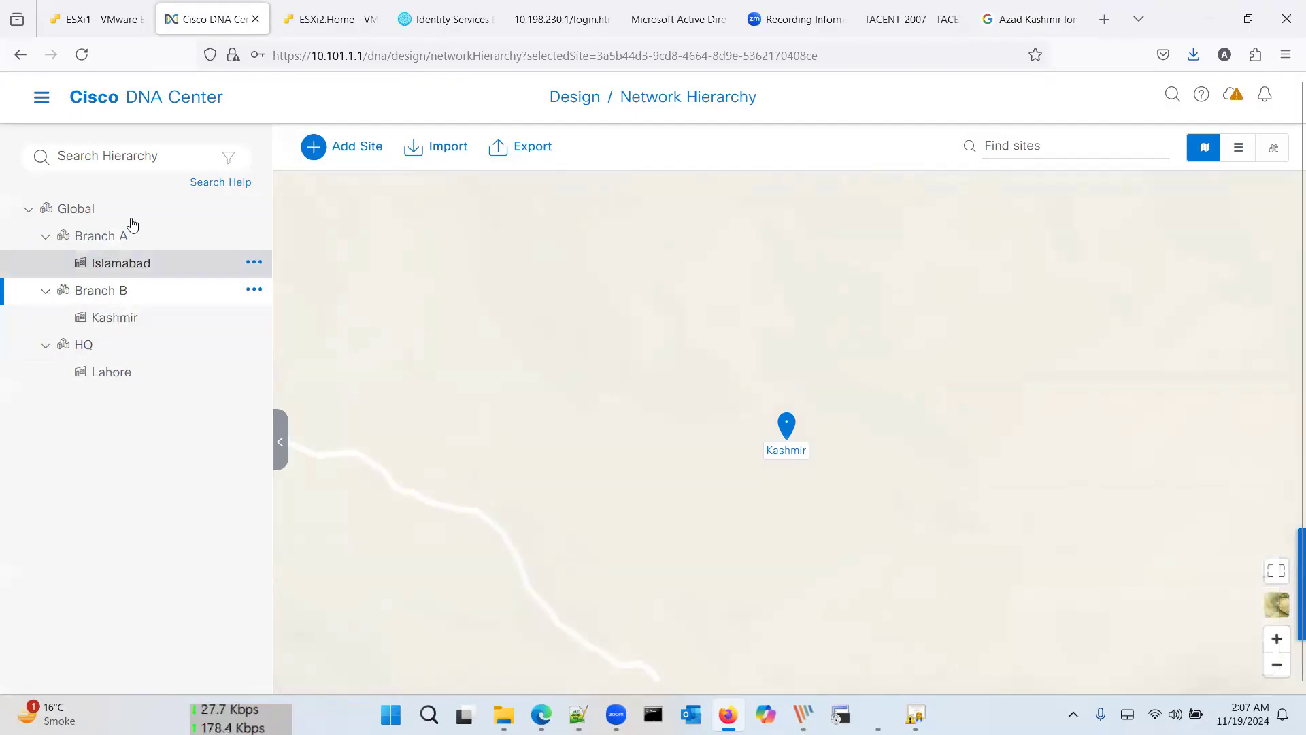
Step: Collapse and re-expand the site hierarchy, then show HQ's Lahore site on the map
click(45, 238)
click(28, 209)
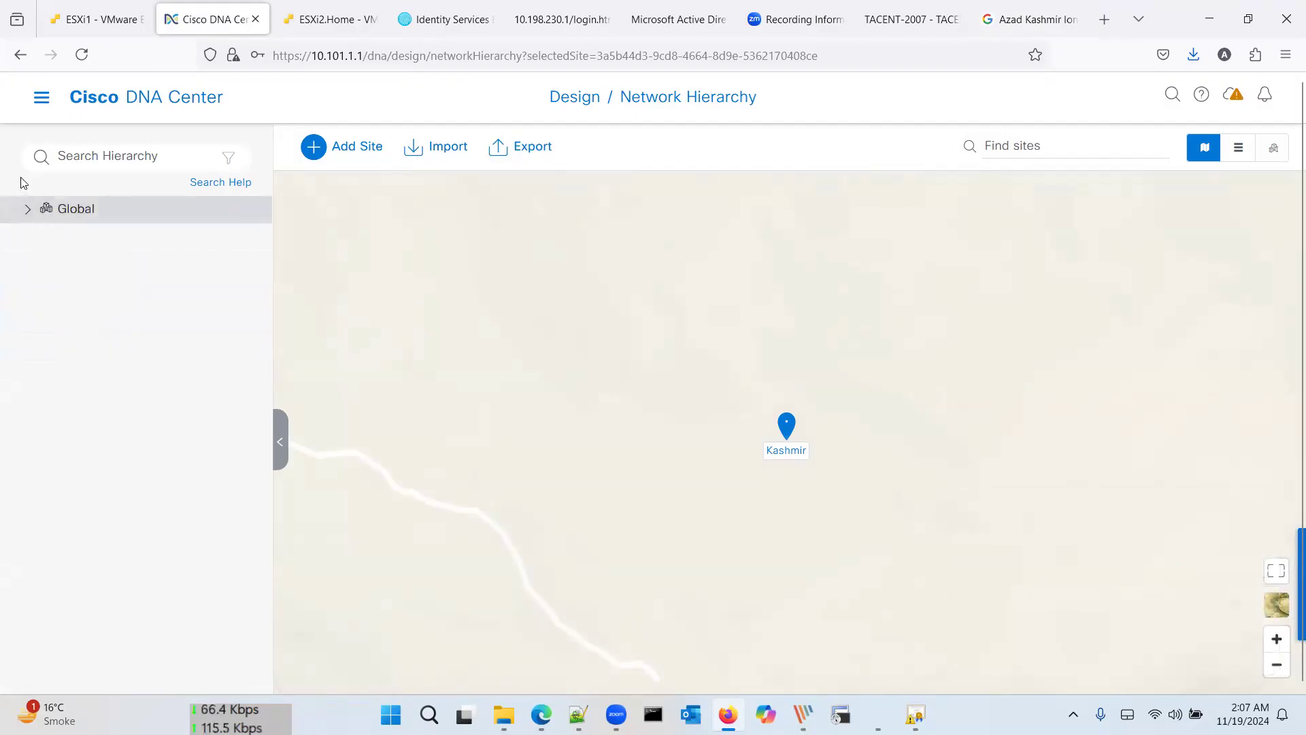
click(55, 215)
click(47, 265)
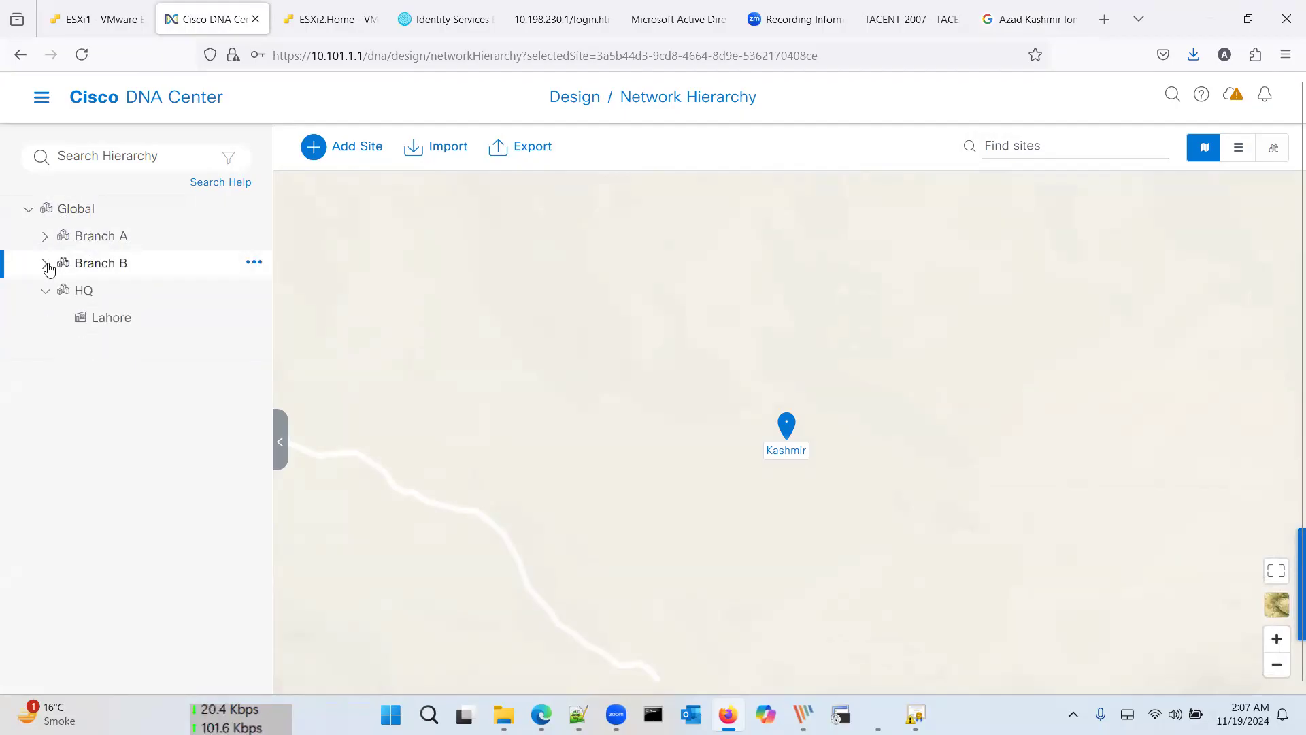
click(51, 303)
click(96, 292)
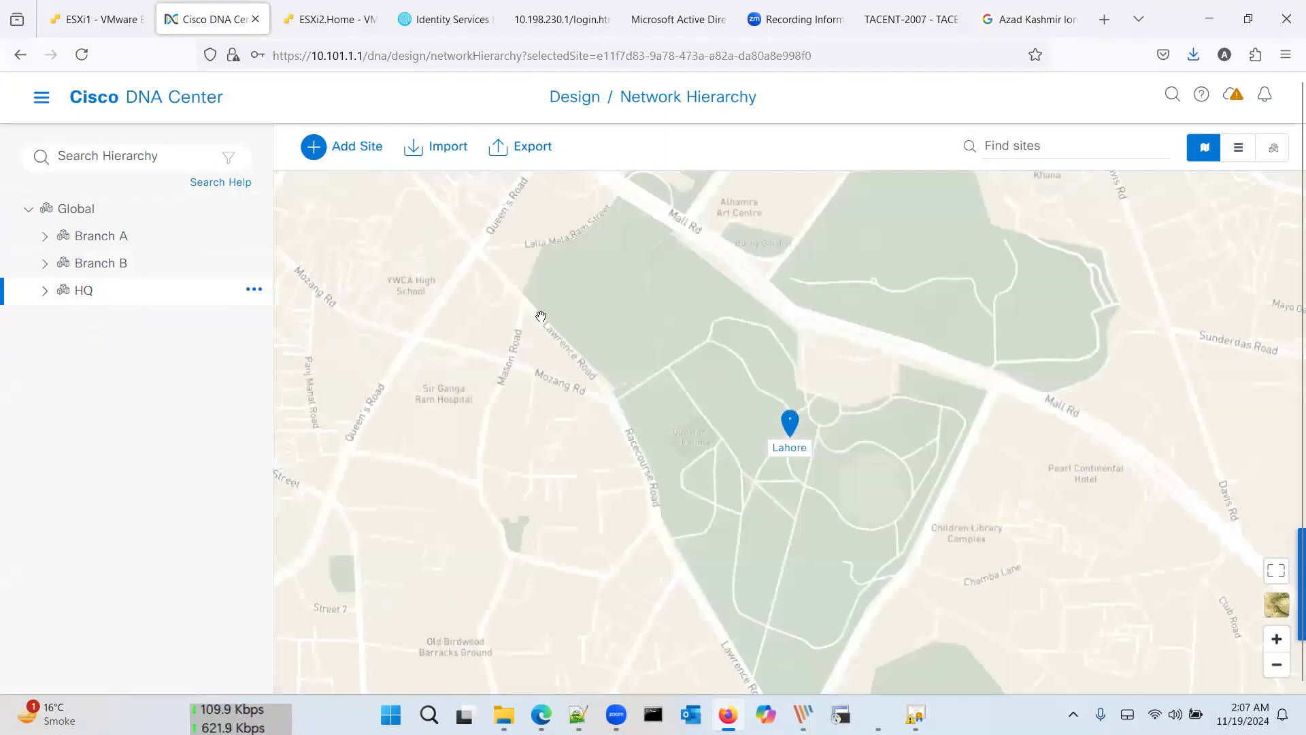
Step: Zoom the map out around Lahore, then view Branch B's Kashmir and Branch A's Islamabad sites
scroll(541, 316, down, 3)
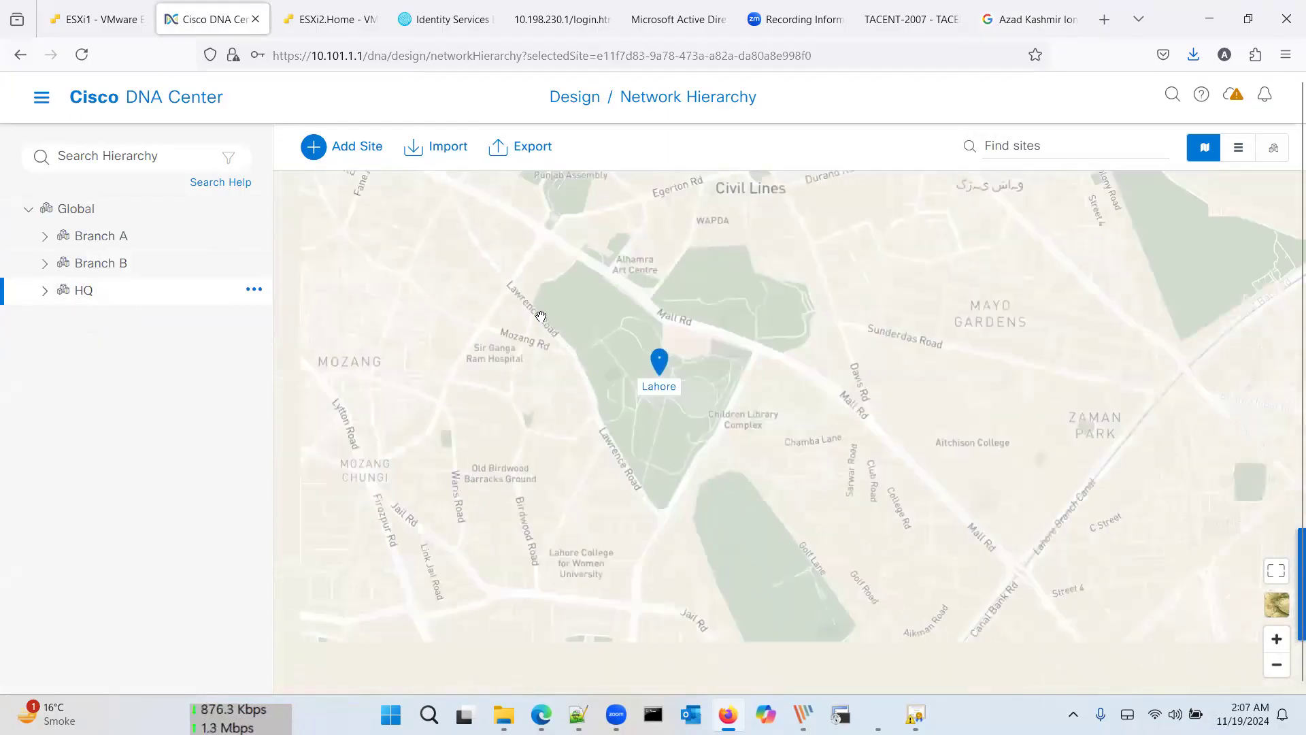
scroll(541, 317, down, 2)
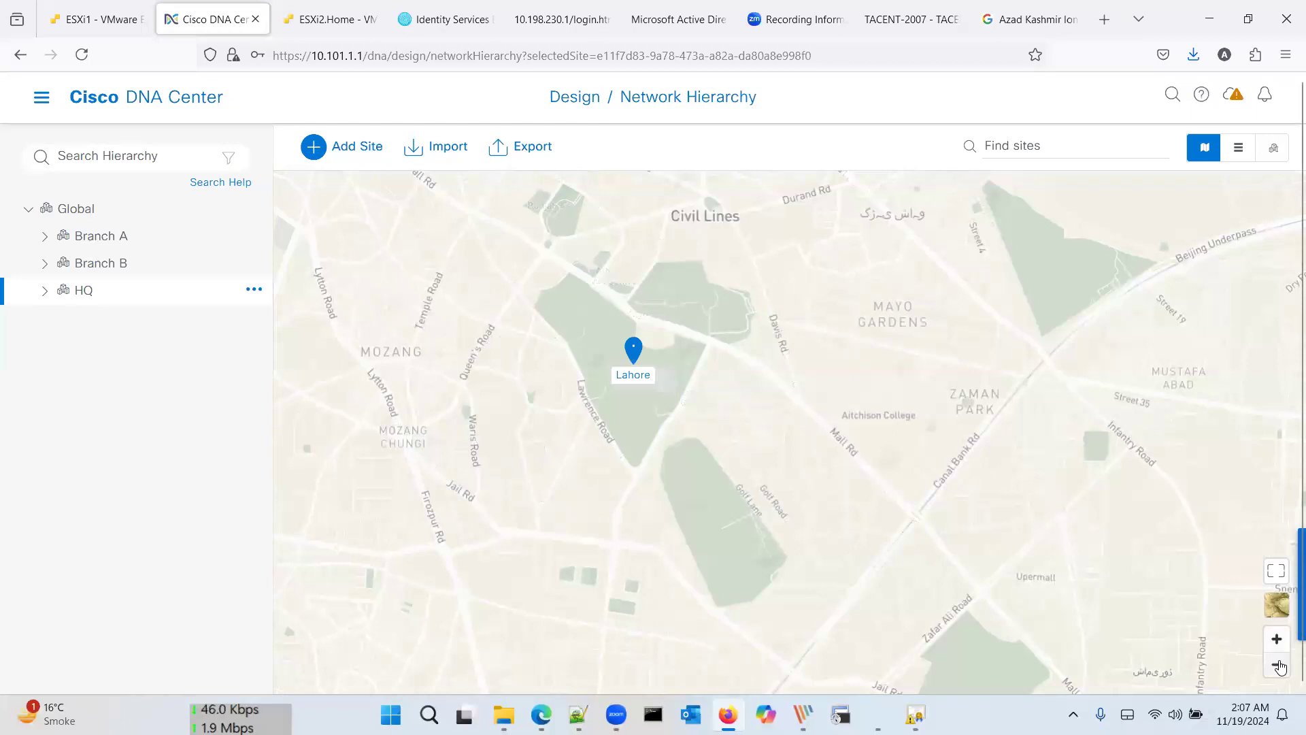
click(1277, 665)
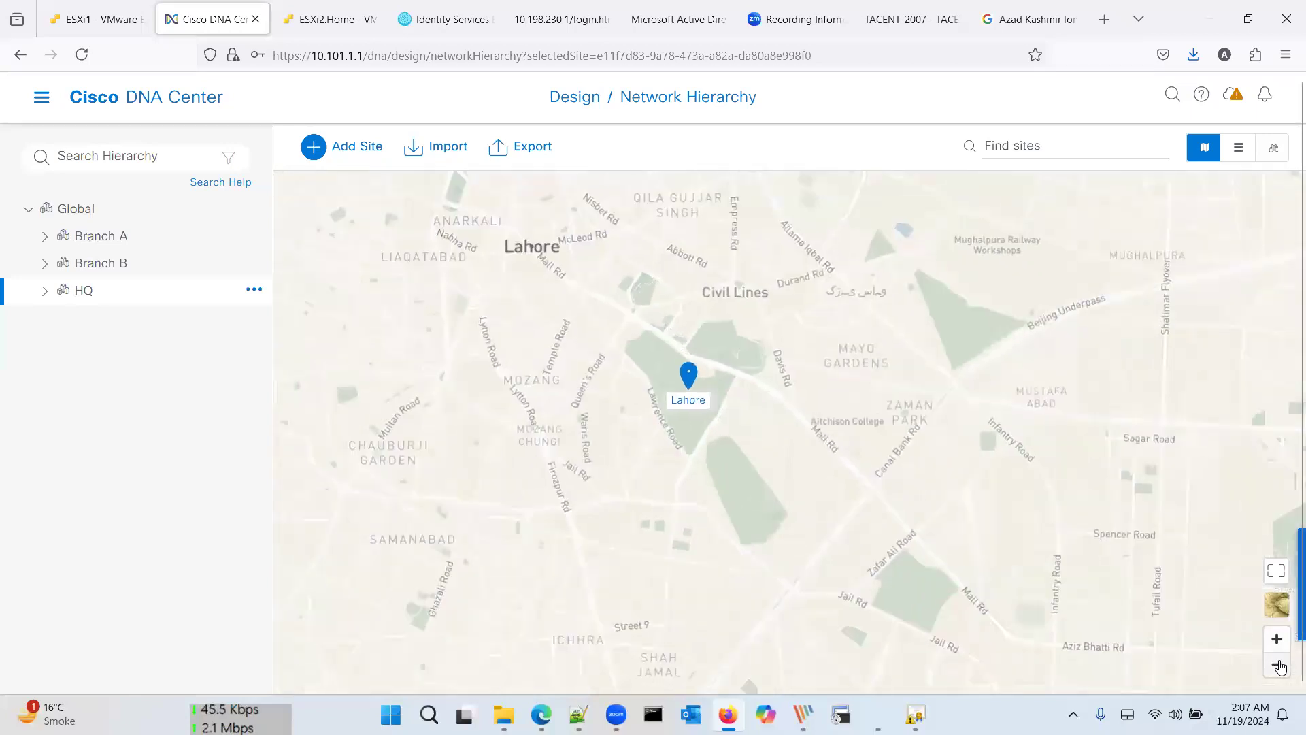
click(1277, 665)
click(1282, 668)
click(1281, 667)
click(1281, 667)
click(1281, 667)
click(1281, 667)
click(1281, 668)
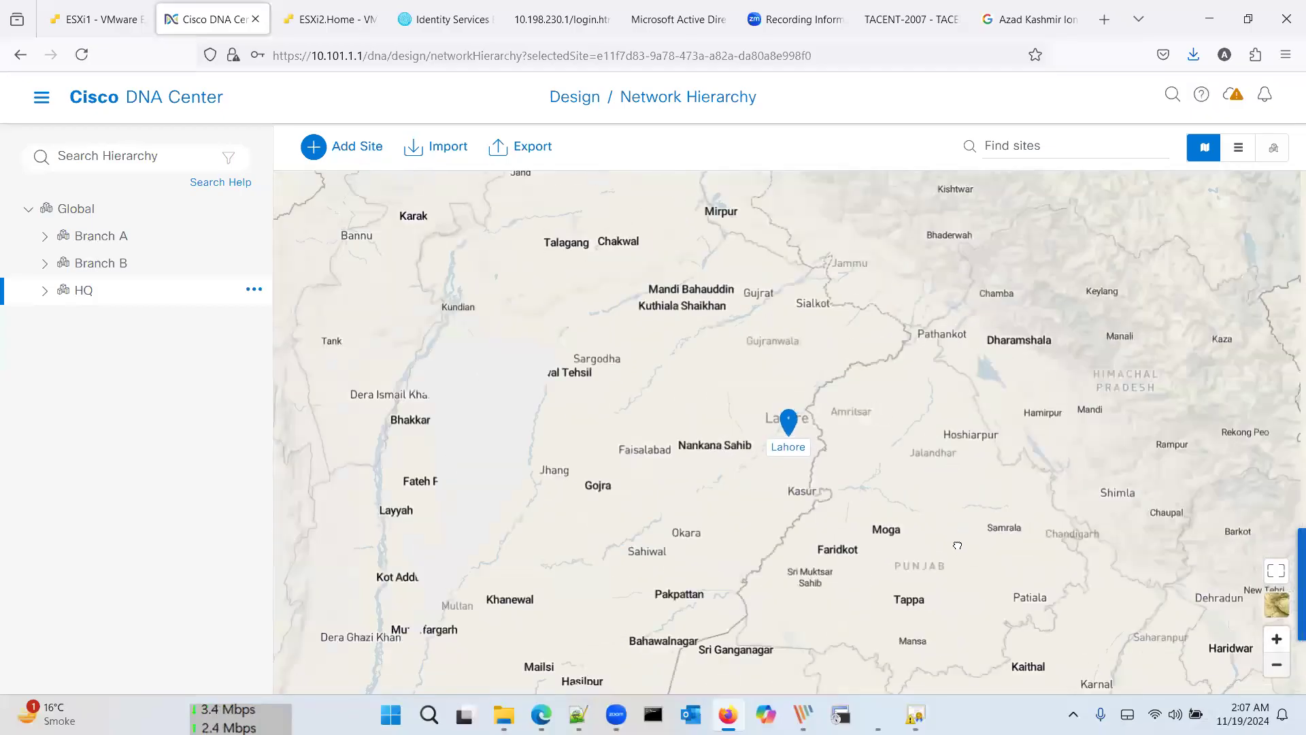
drag(970, 365, 982, 181)
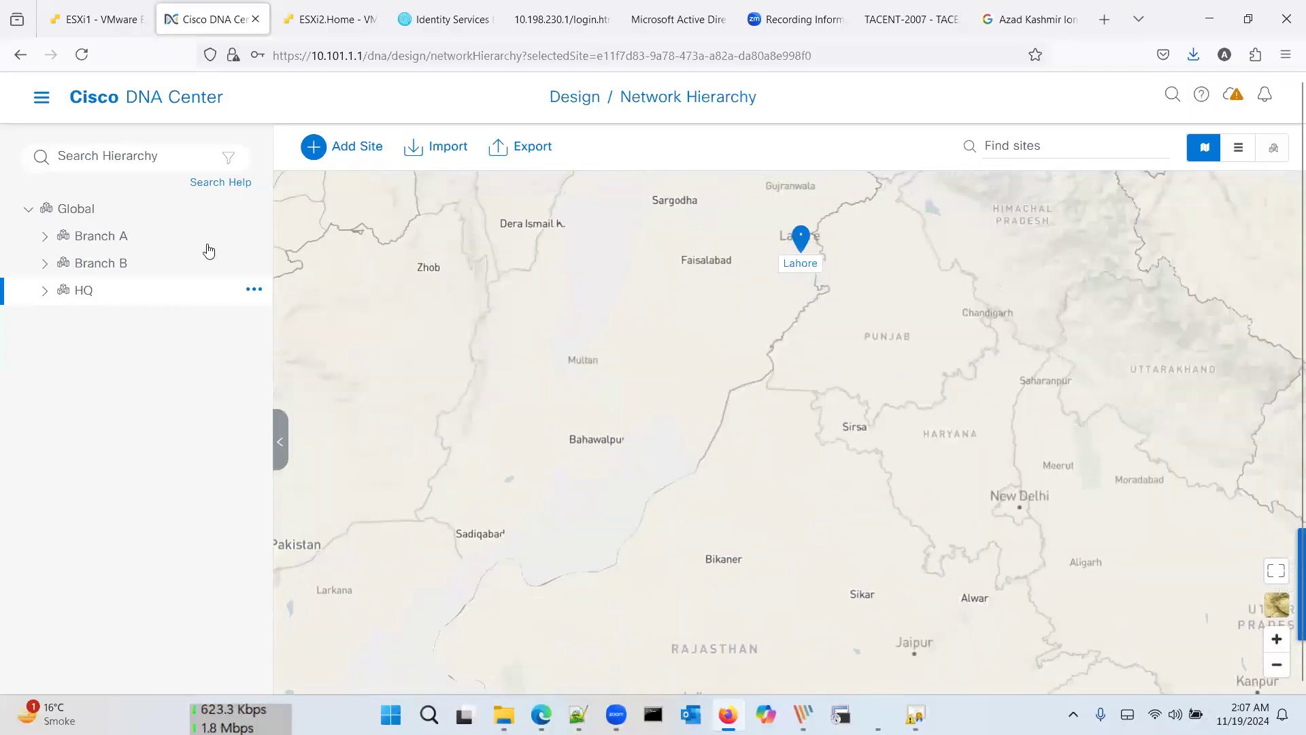
click(162, 260)
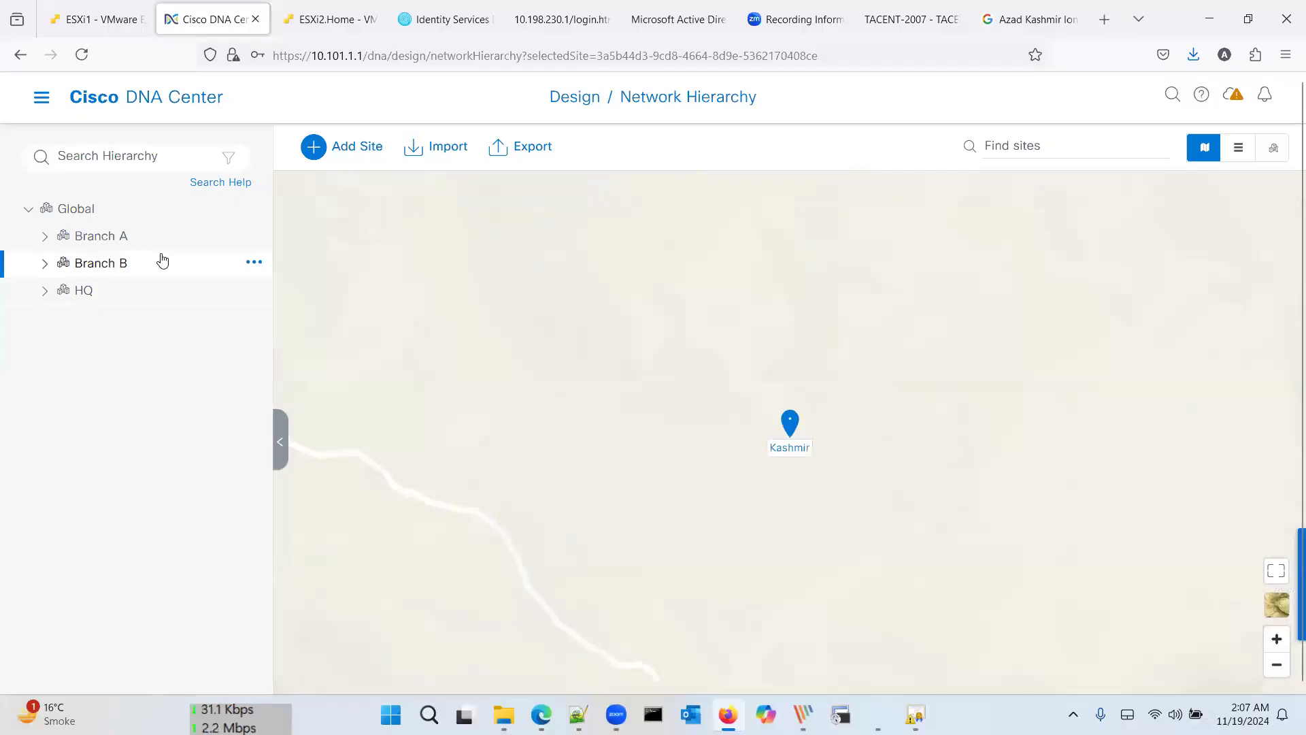
click(158, 238)
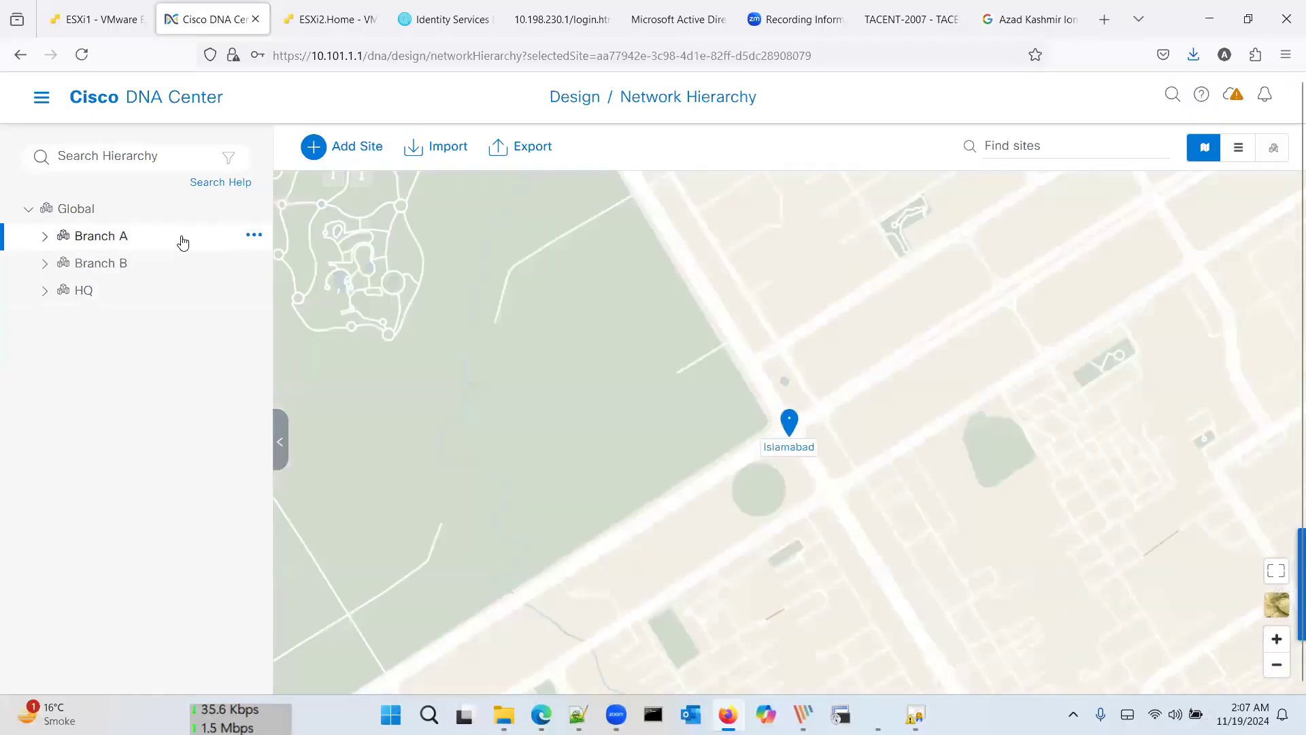
Step: Go to Branch A's Network Settings and dismiss the inherited settings notice
click(41, 100)
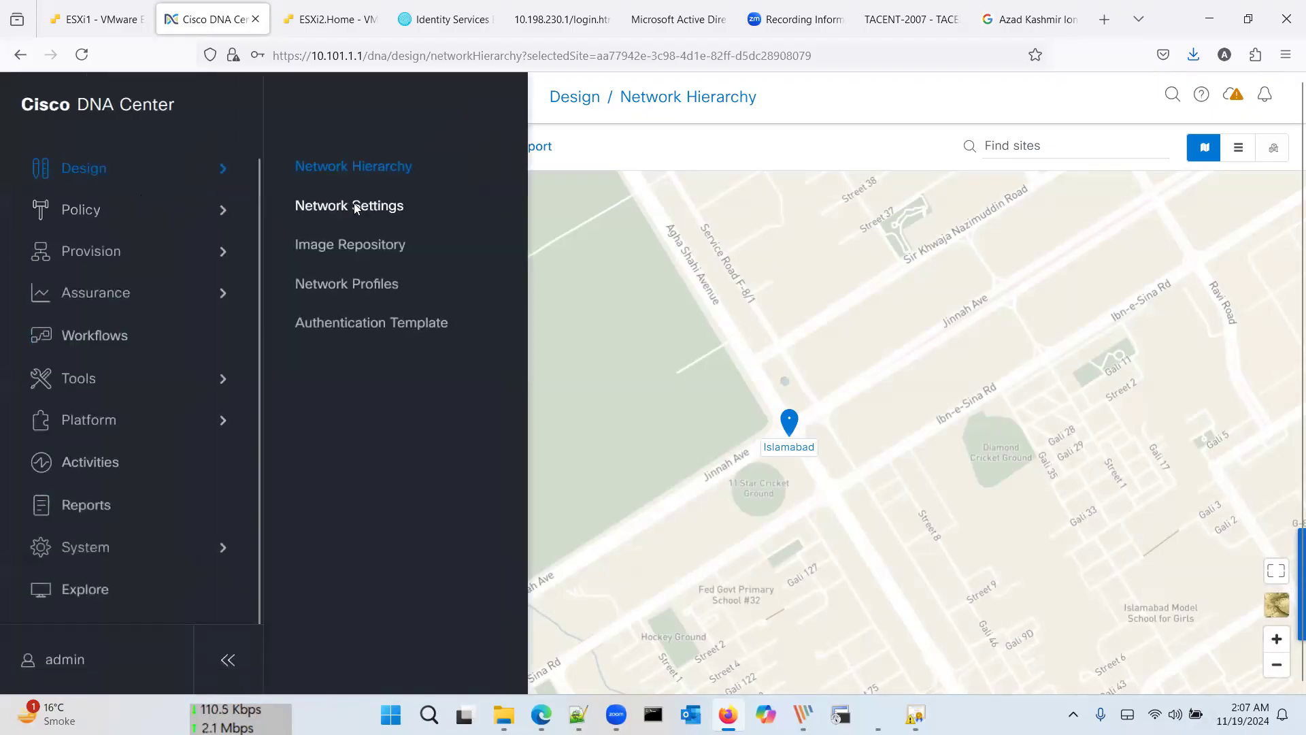
click(354, 204)
click(656, 468)
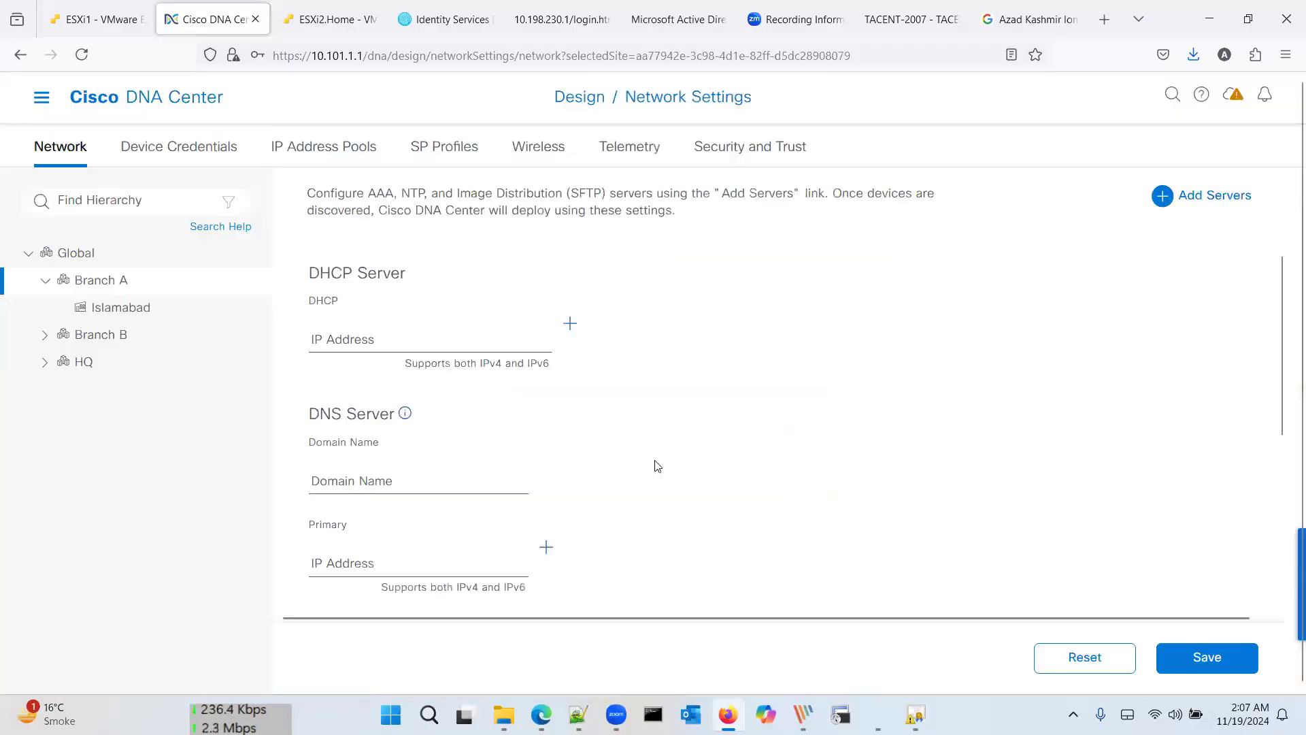
Step: Enter 10.101.1.2 as the DHCP server and DNS domain, then save the settings
click(434, 333)
text(10.)
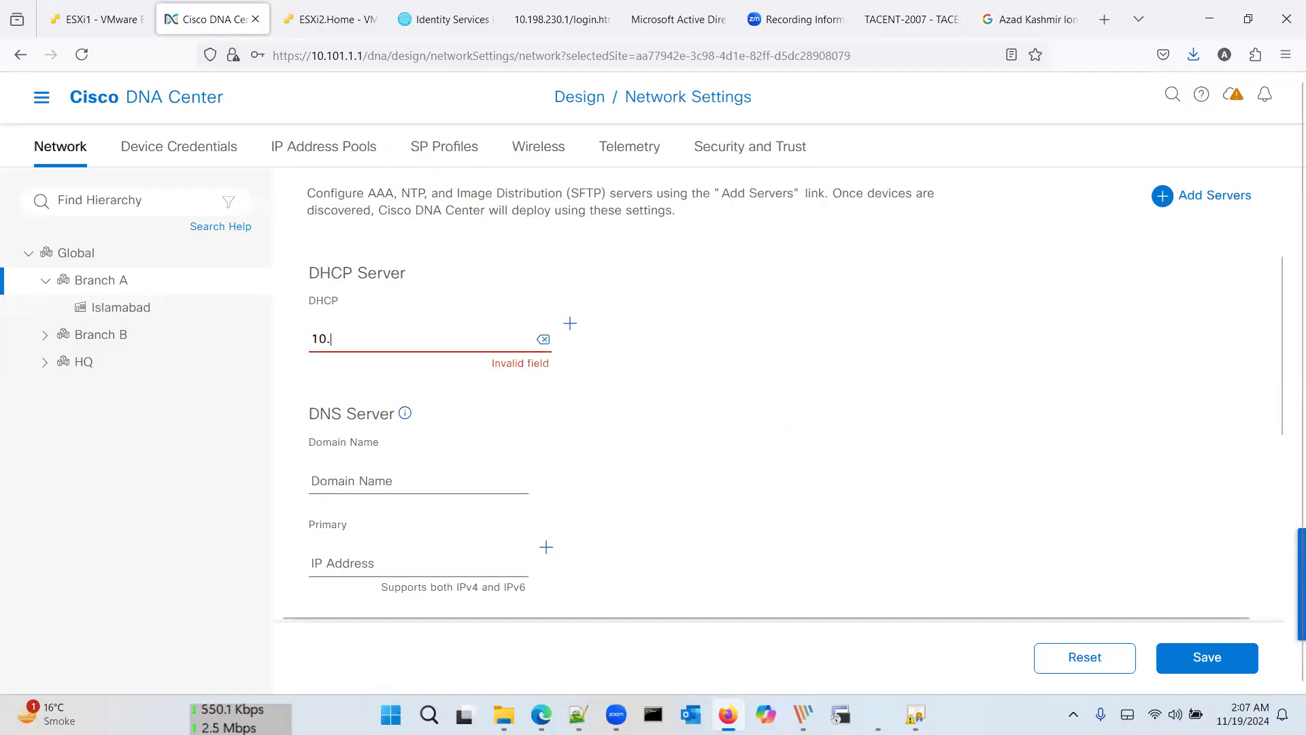
click(804, 715)
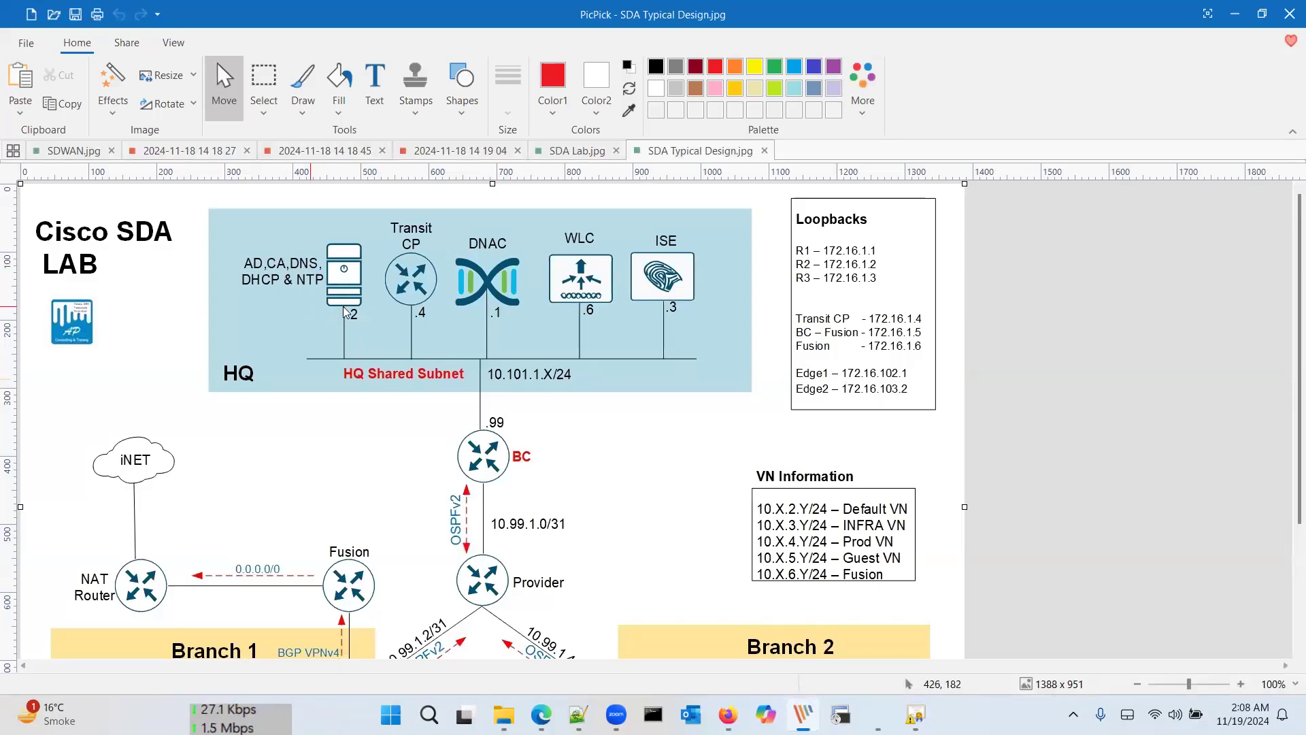
key(alt+Tab)
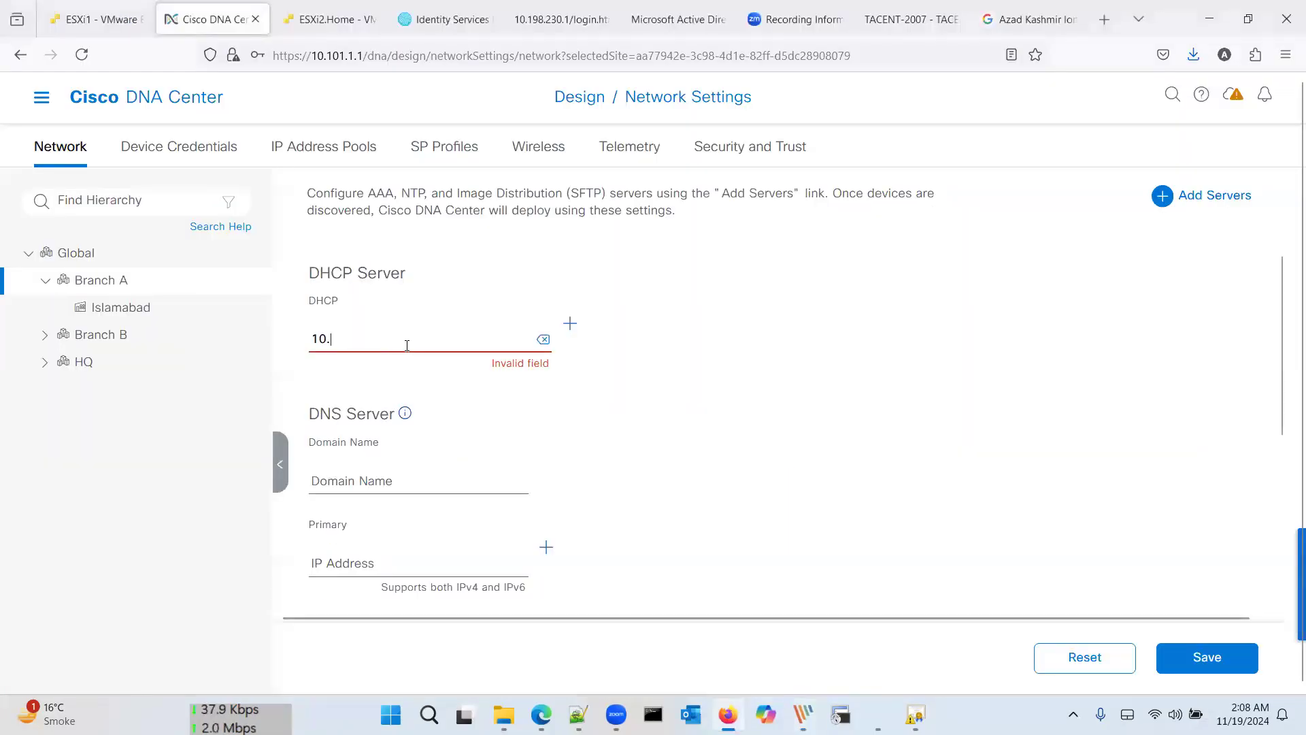
text(101.1.2)
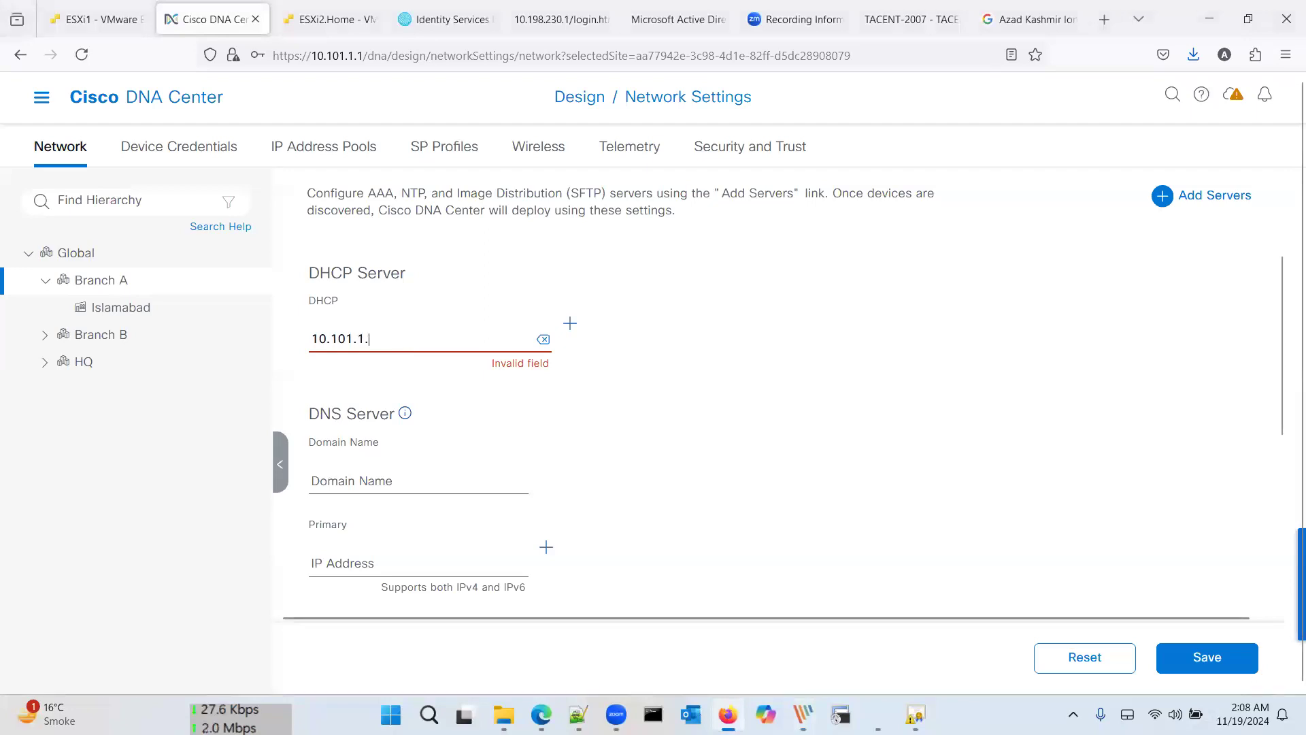
mouse_move(406, 412)
key(Tab)
text(10.101.1.2)
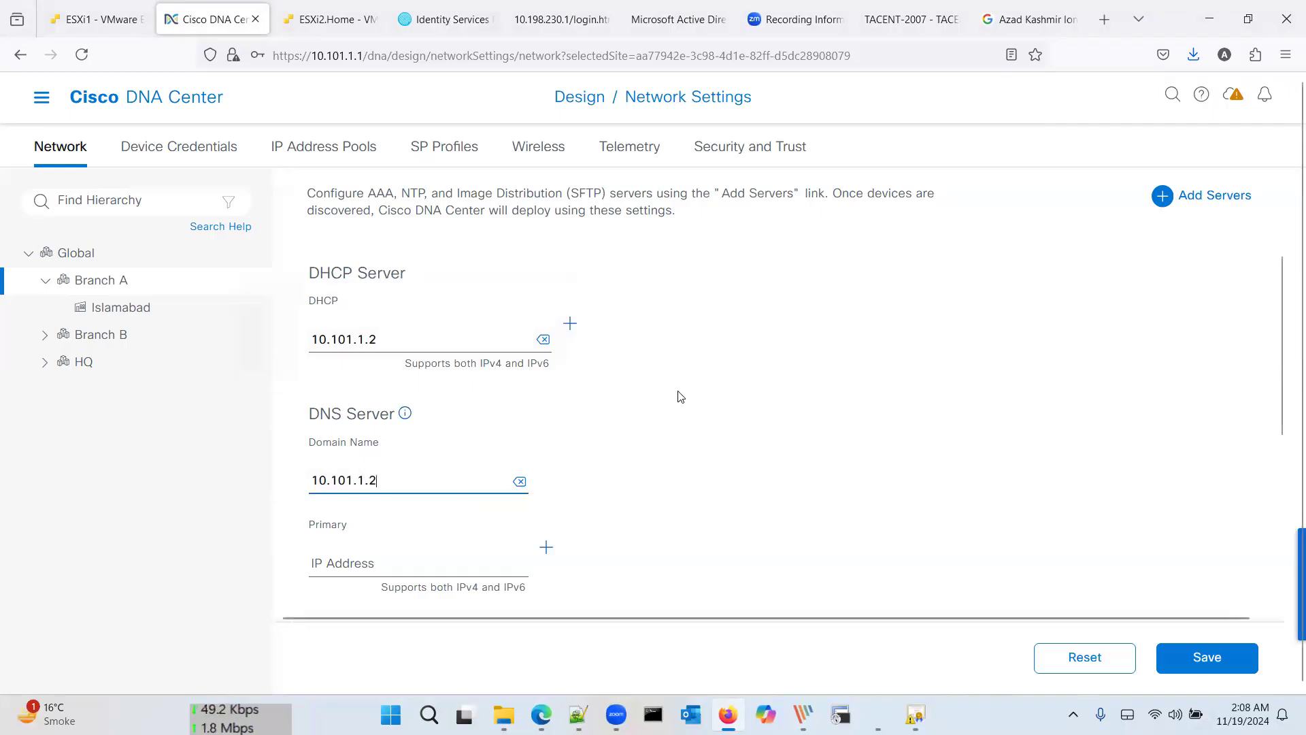
scroll(679, 397, down, 2)
scroll(950, 488, down, 1)
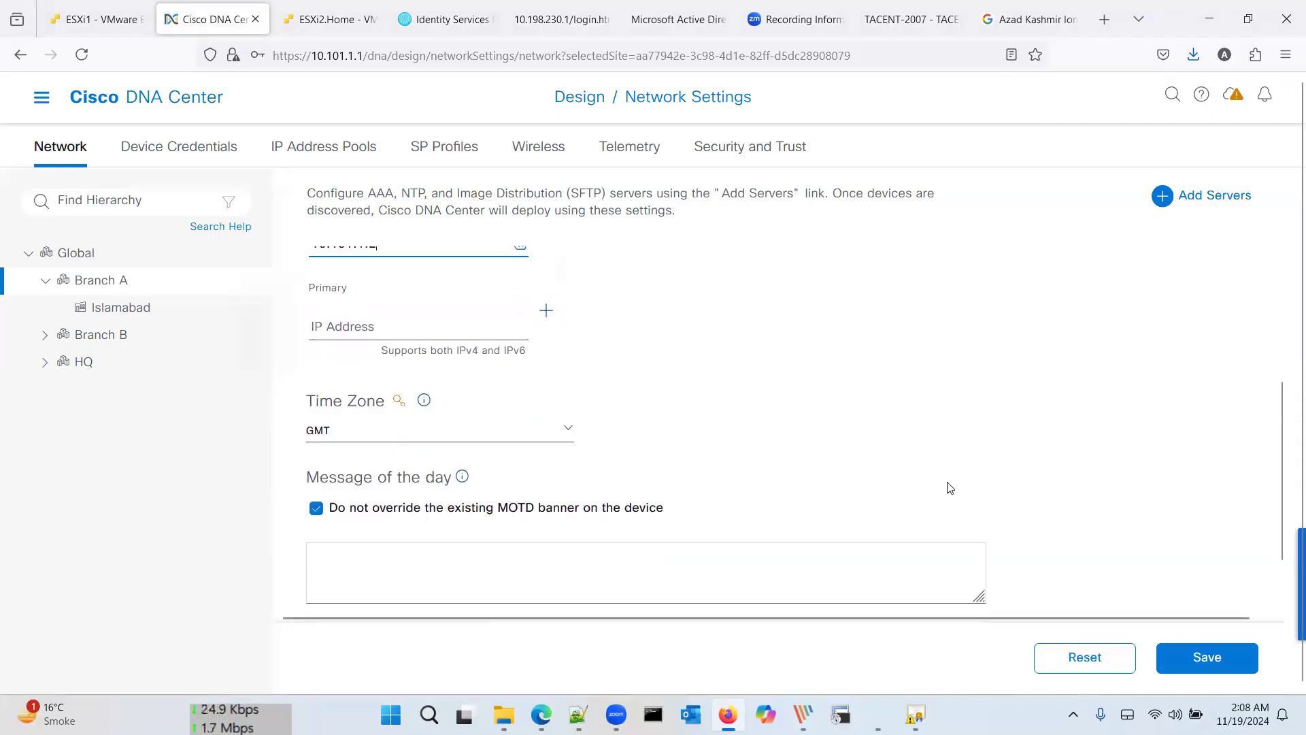
click(1208, 659)
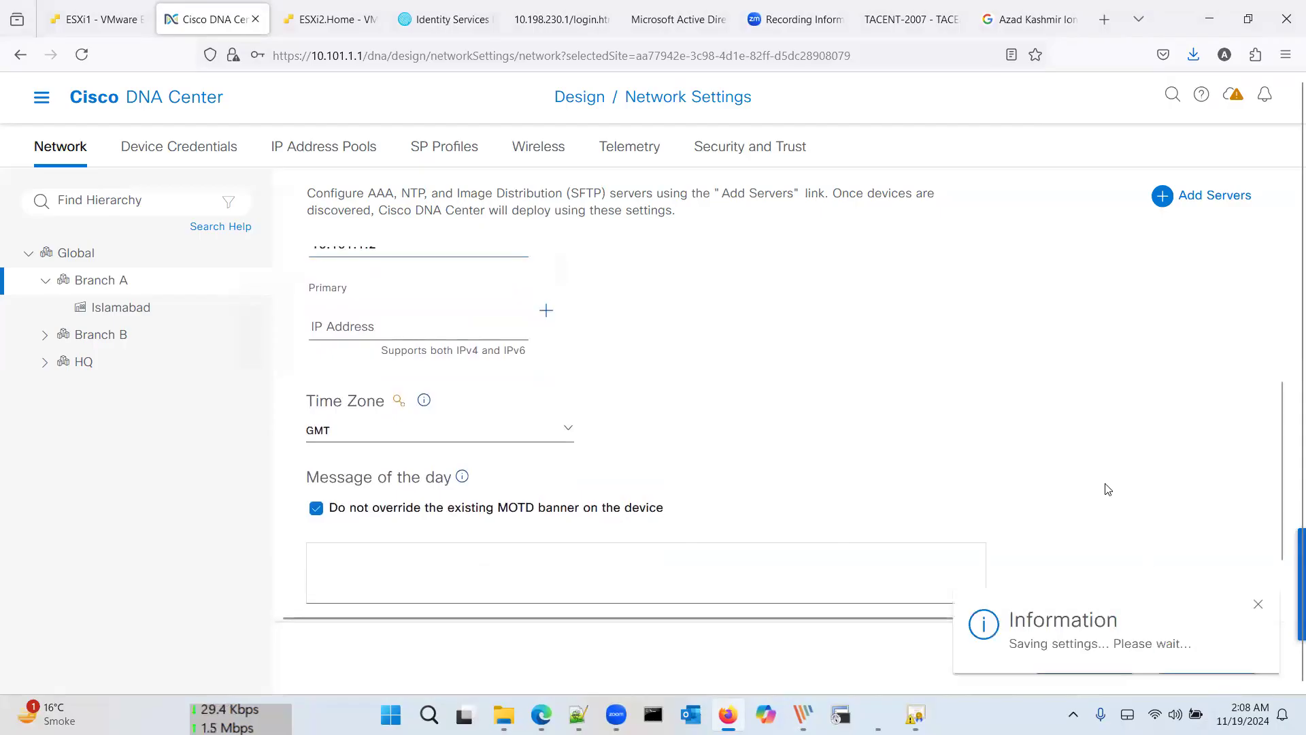
scroll(924, 399, up, 3)
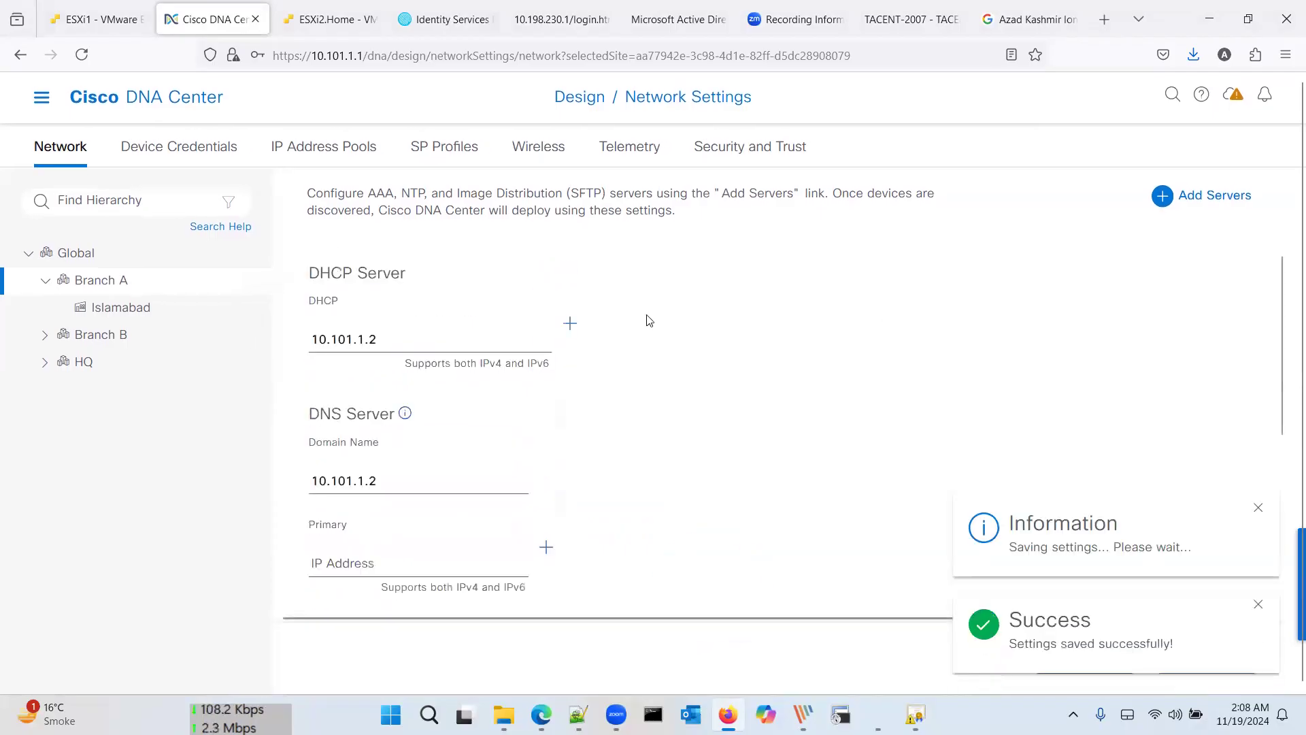
Step: Add AAA and NTP server sections to Branch A's network settings
click(1162, 196)
click(547, 354)
click(545, 401)
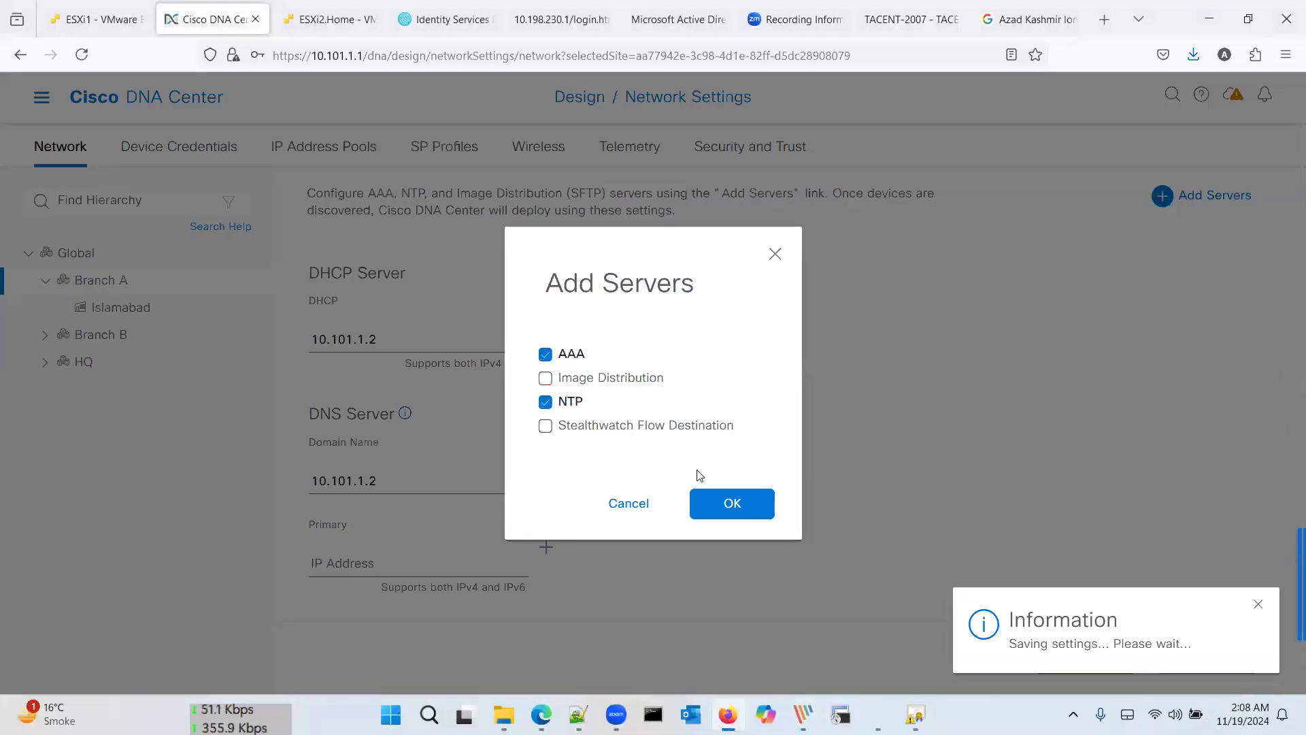
click(718, 510)
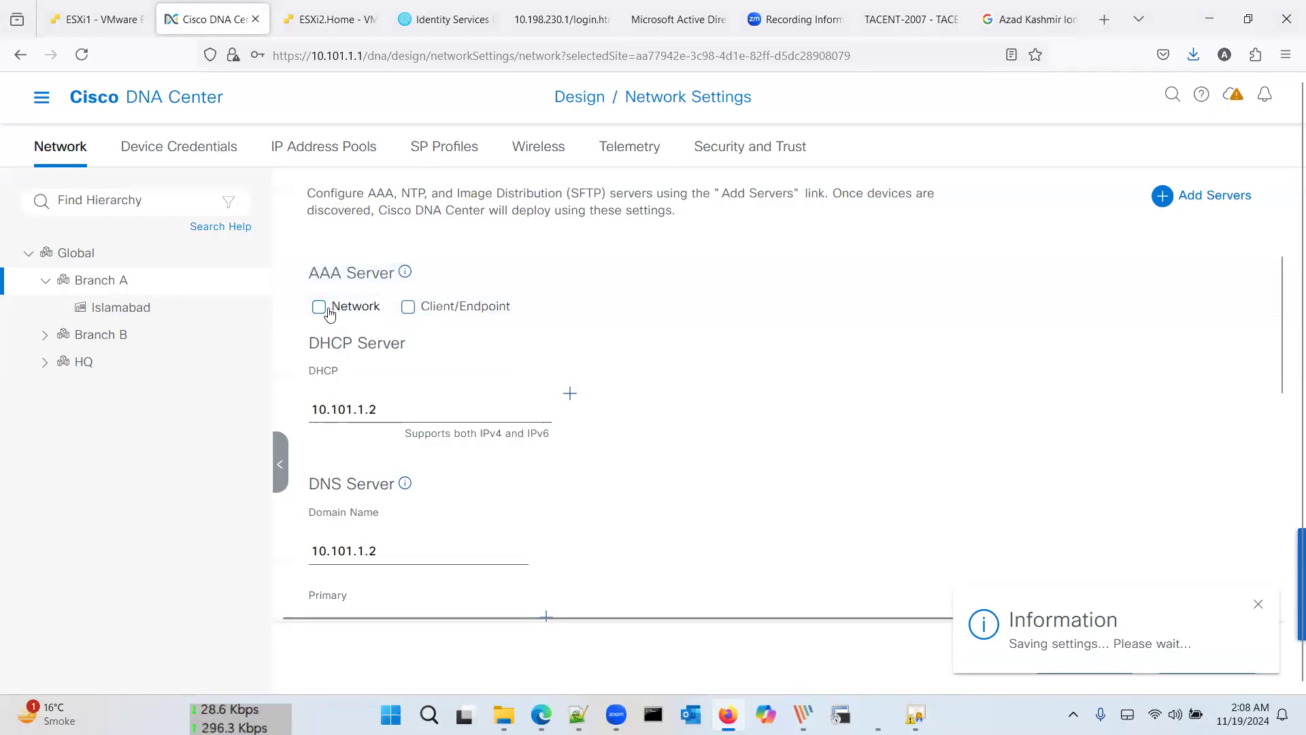
Step: Enable Client/Endpoint AAA with ISE, using 10.101.1.3 as client/endpoint and primary server
click(408, 307)
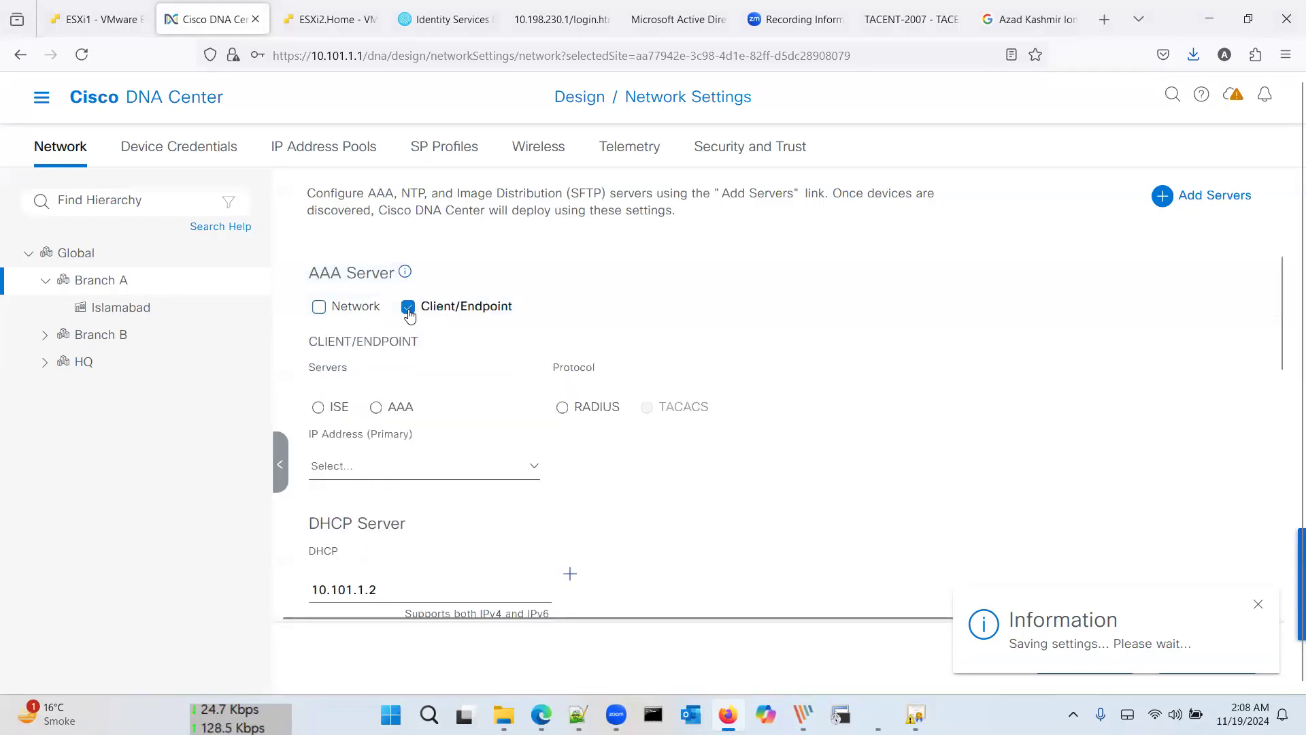
click(320, 409)
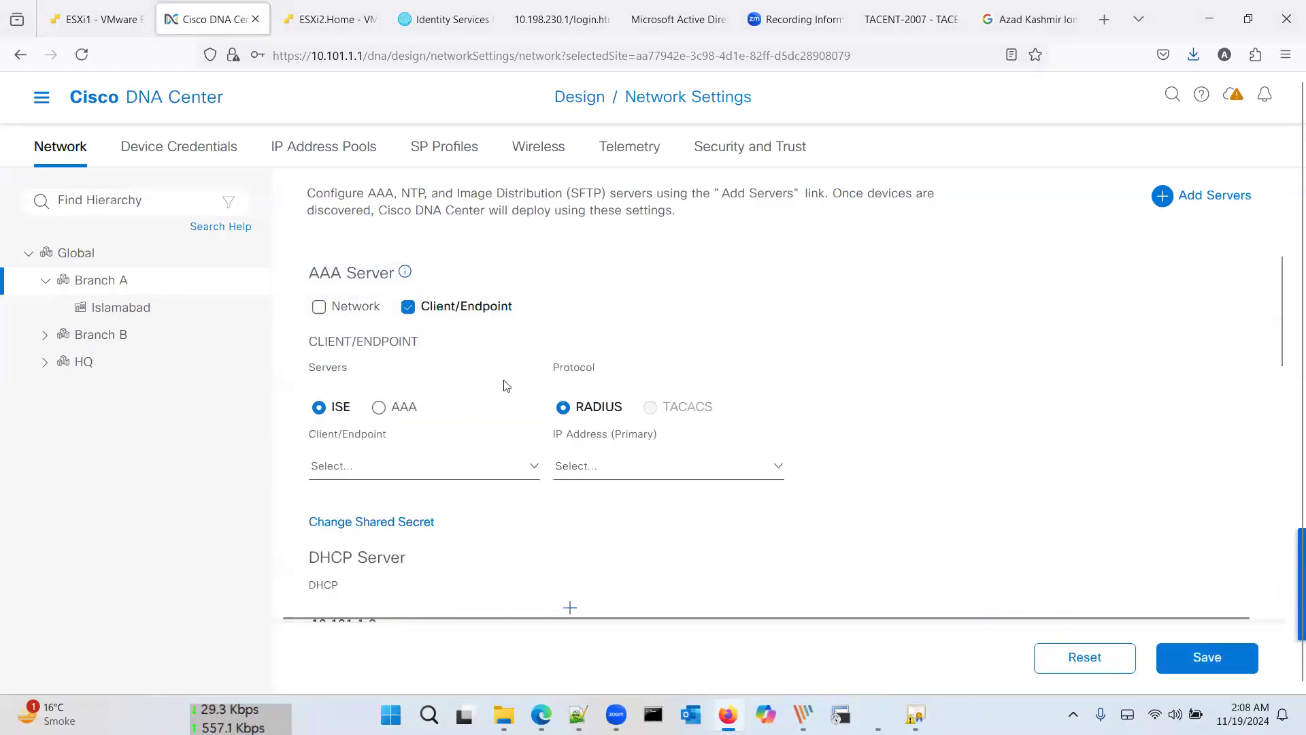
click(441, 469)
click(438, 513)
click(608, 472)
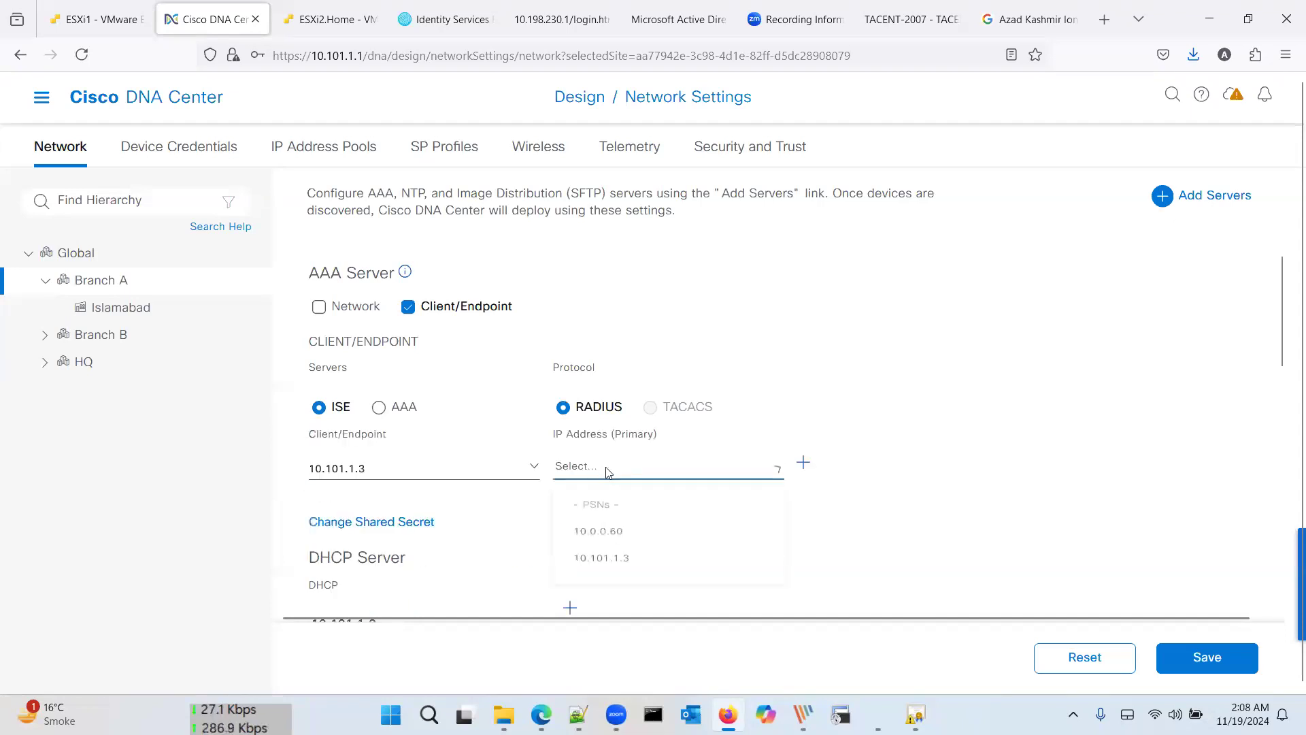
click(627, 570)
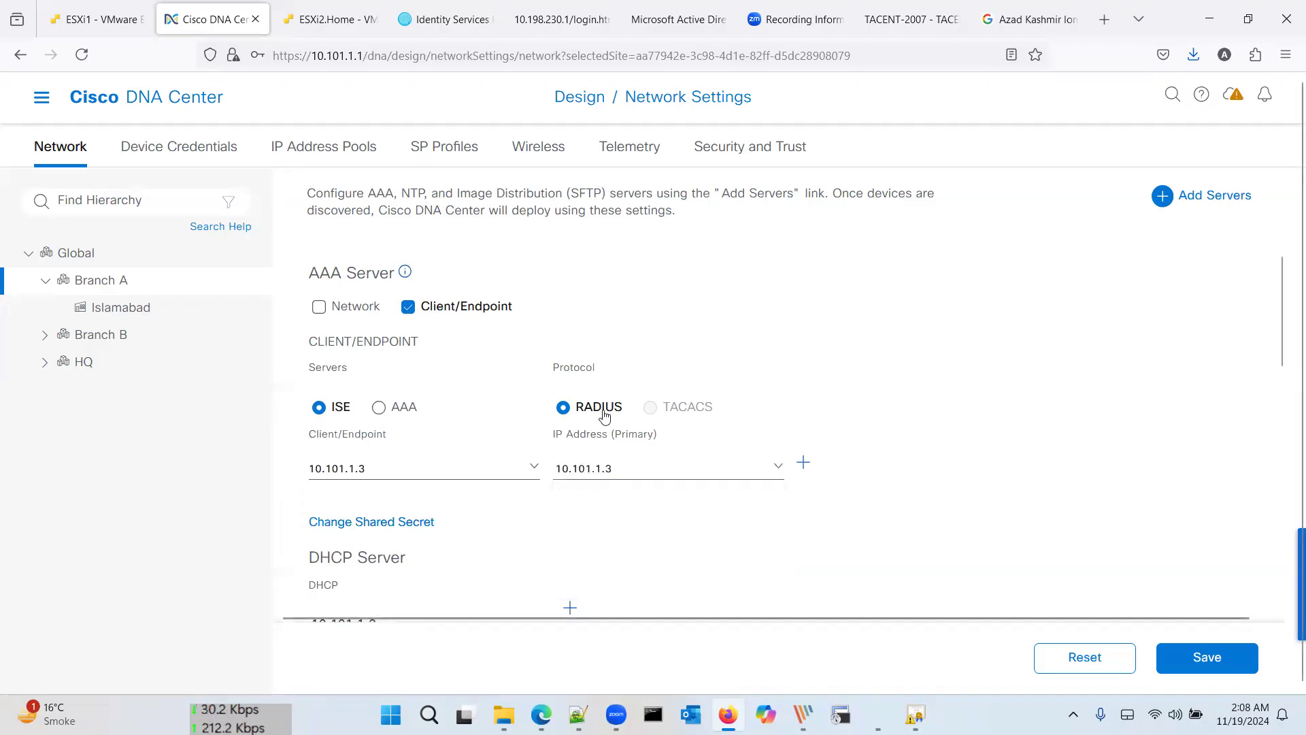
click(626, 470)
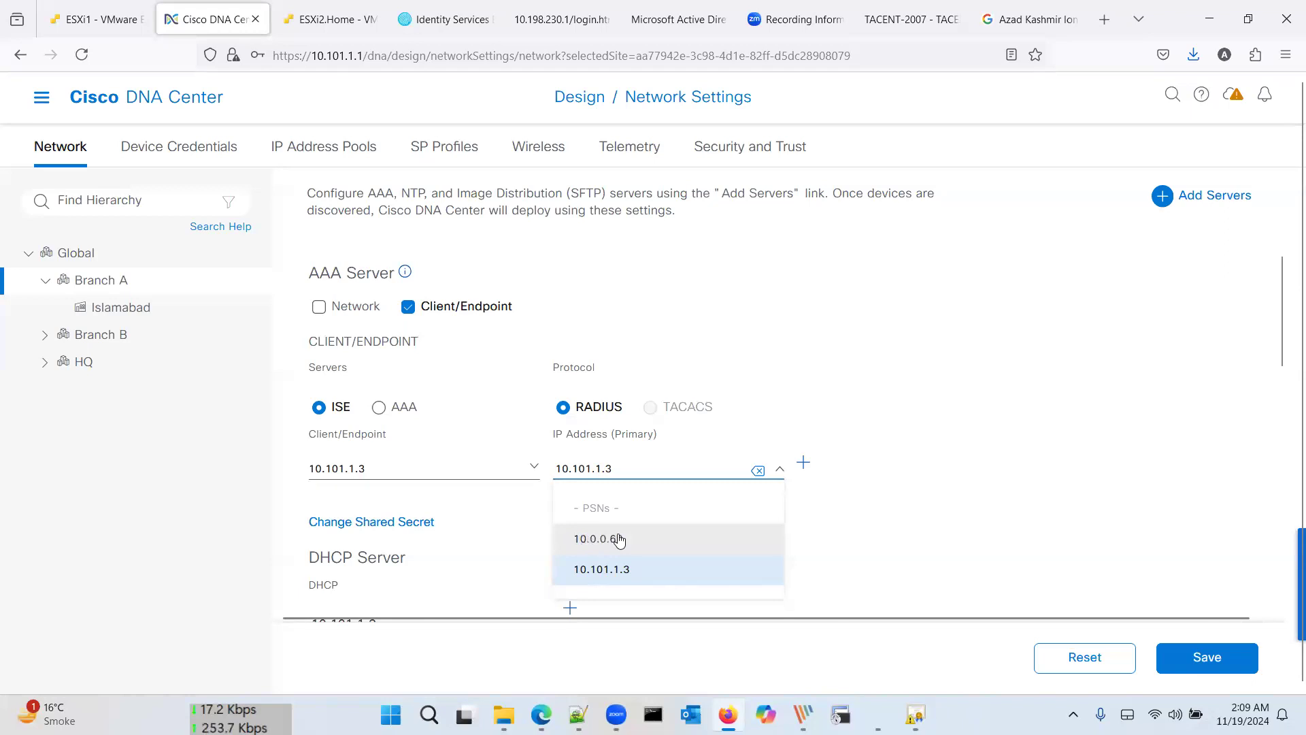
click(626, 568)
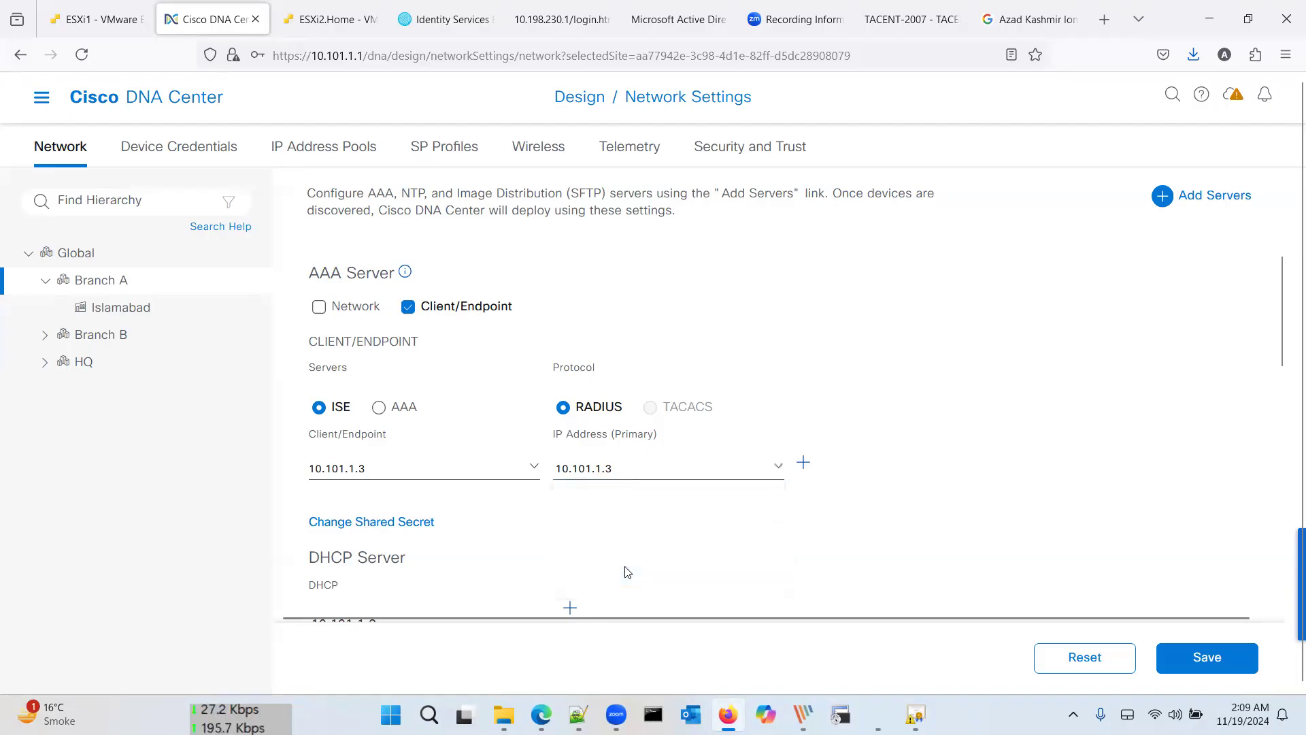
scroll(667, 551, down, 7)
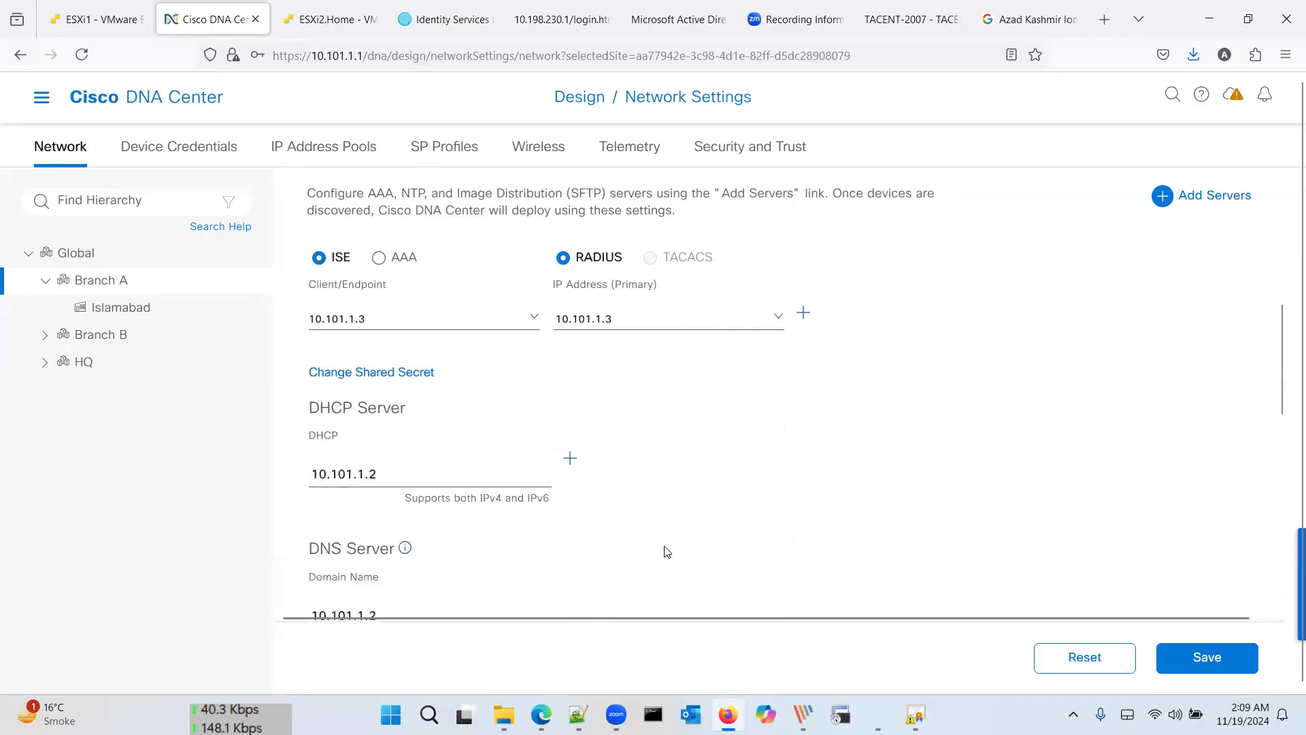
Step: Enter 10.101.1.2 as the NTP server address and save the network settings
click(502, 487)
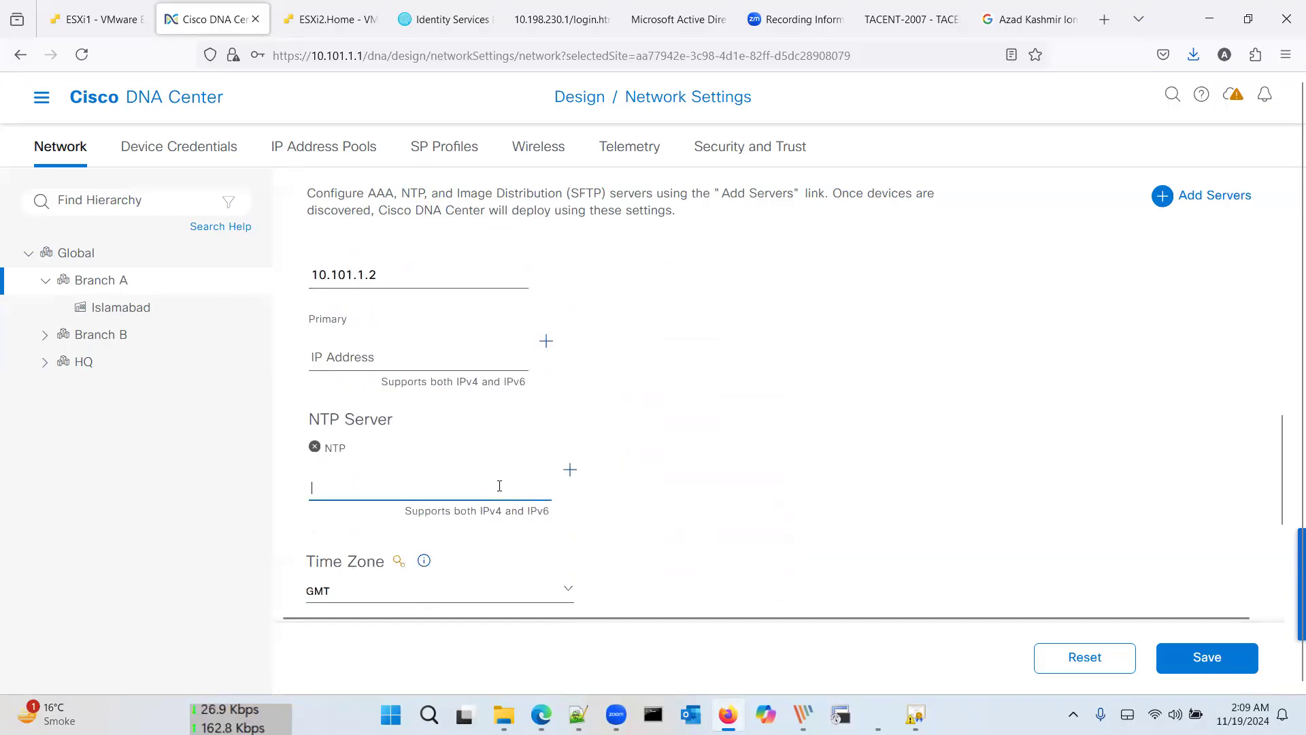
text(10.101.1.2)
click(1208, 655)
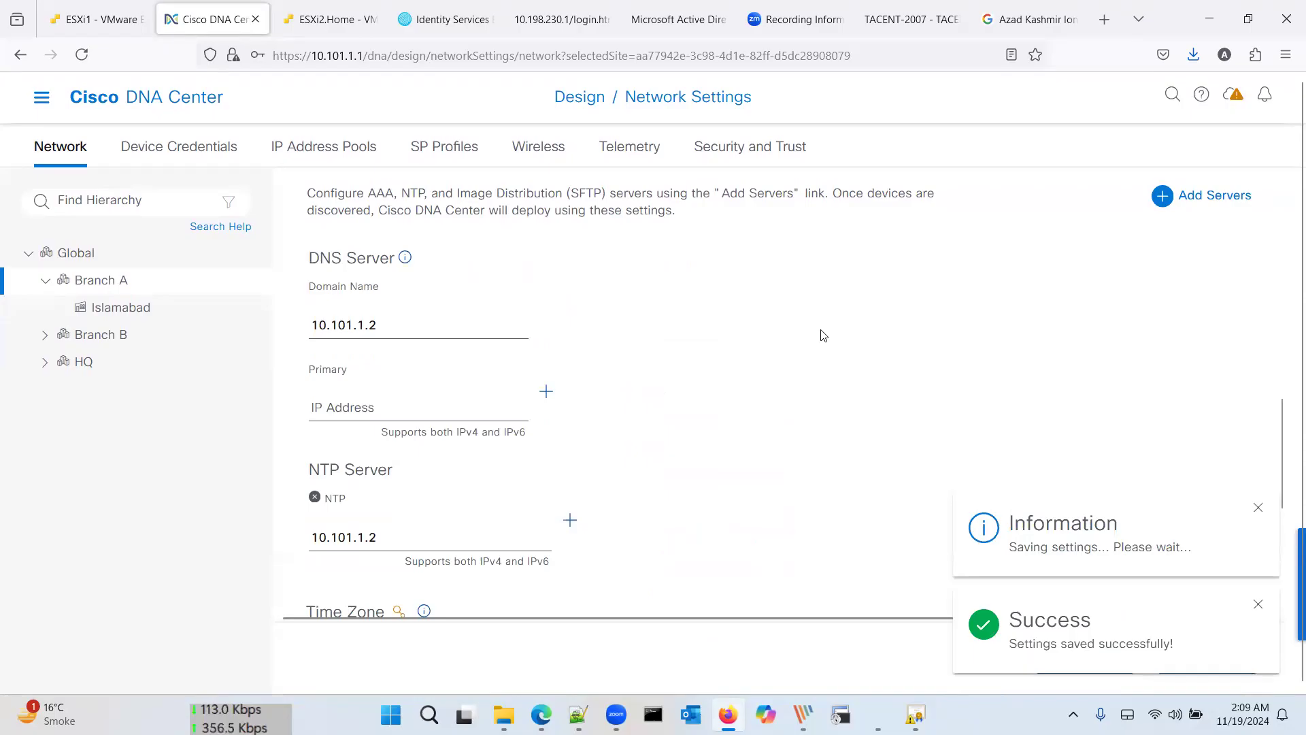
scroll(822, 335, up, 5)
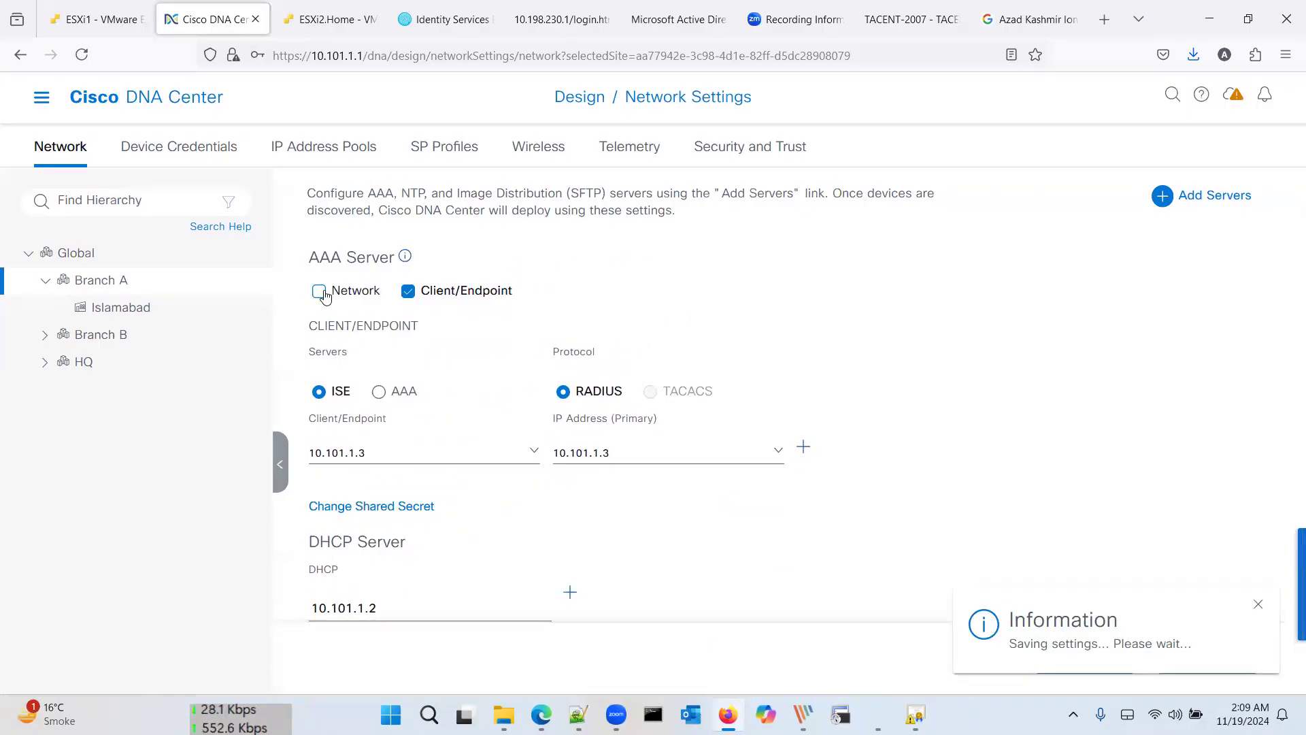
Step: Enable AAA for network devices using ISE
click(324, 295)
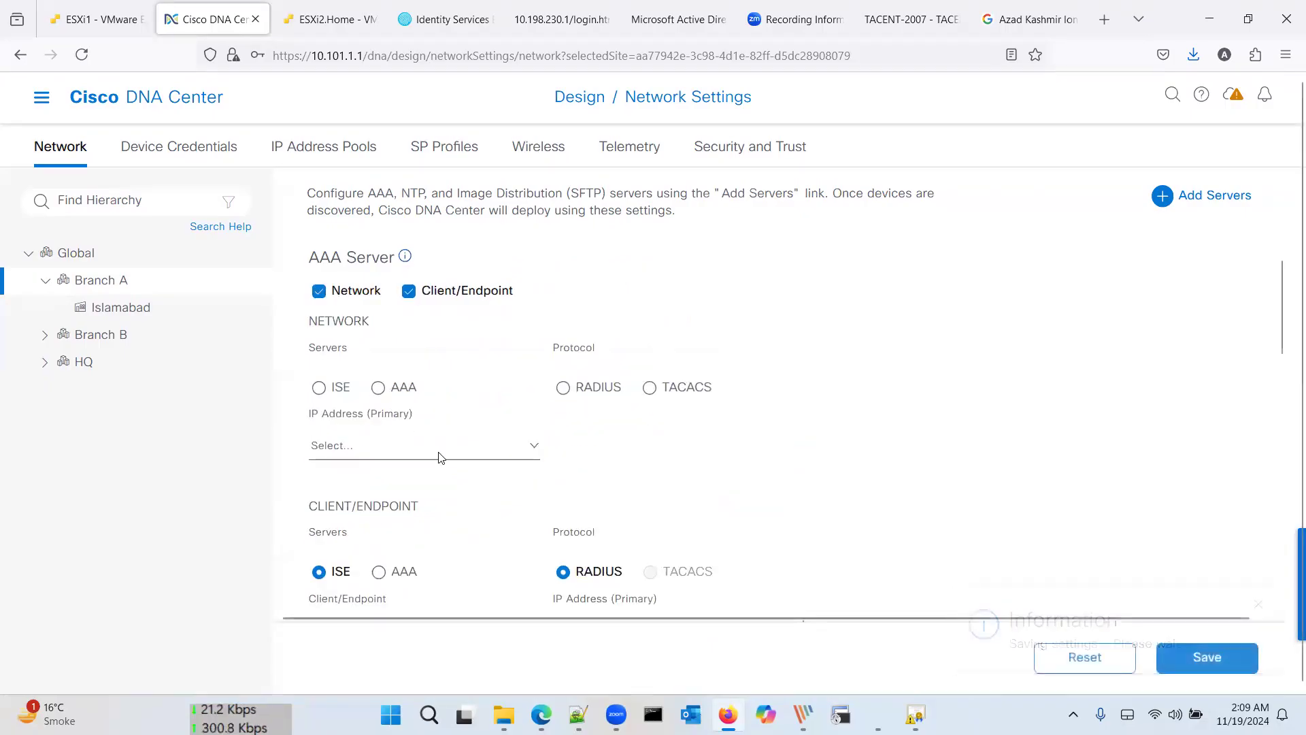
click(439, 456)
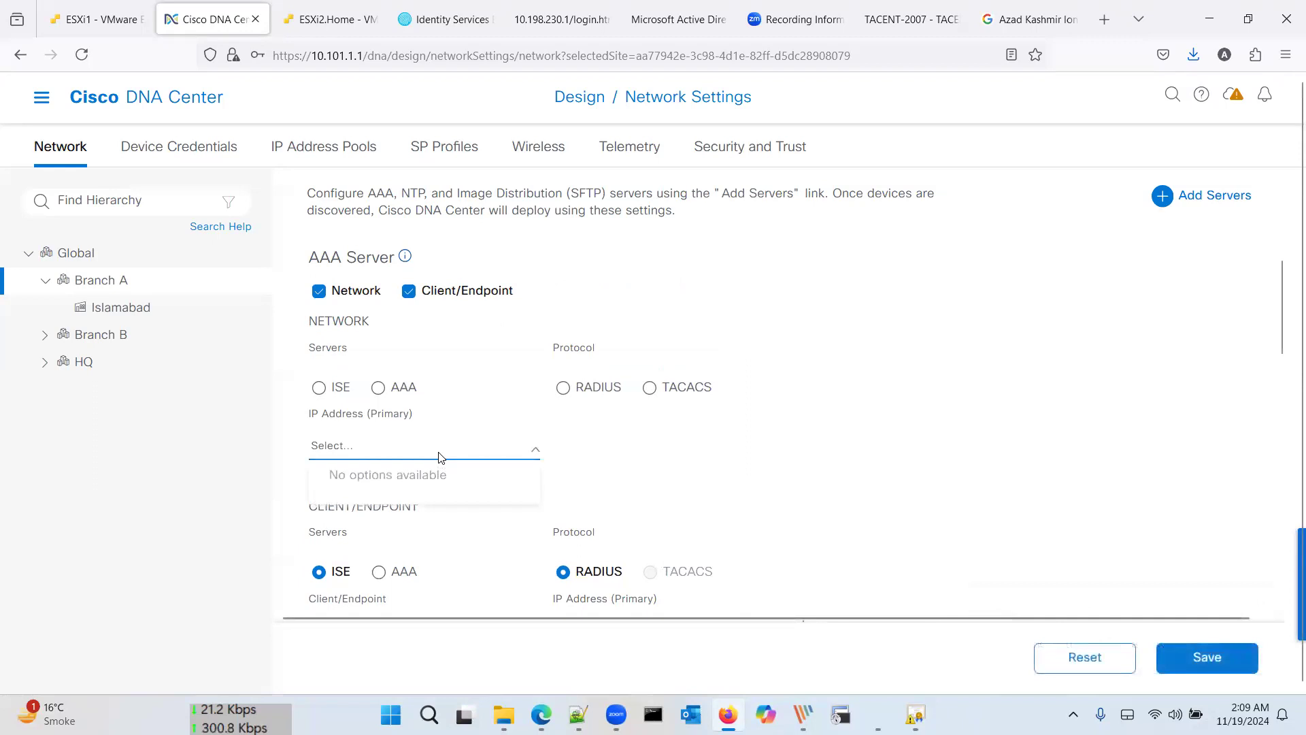
click(328, 393)
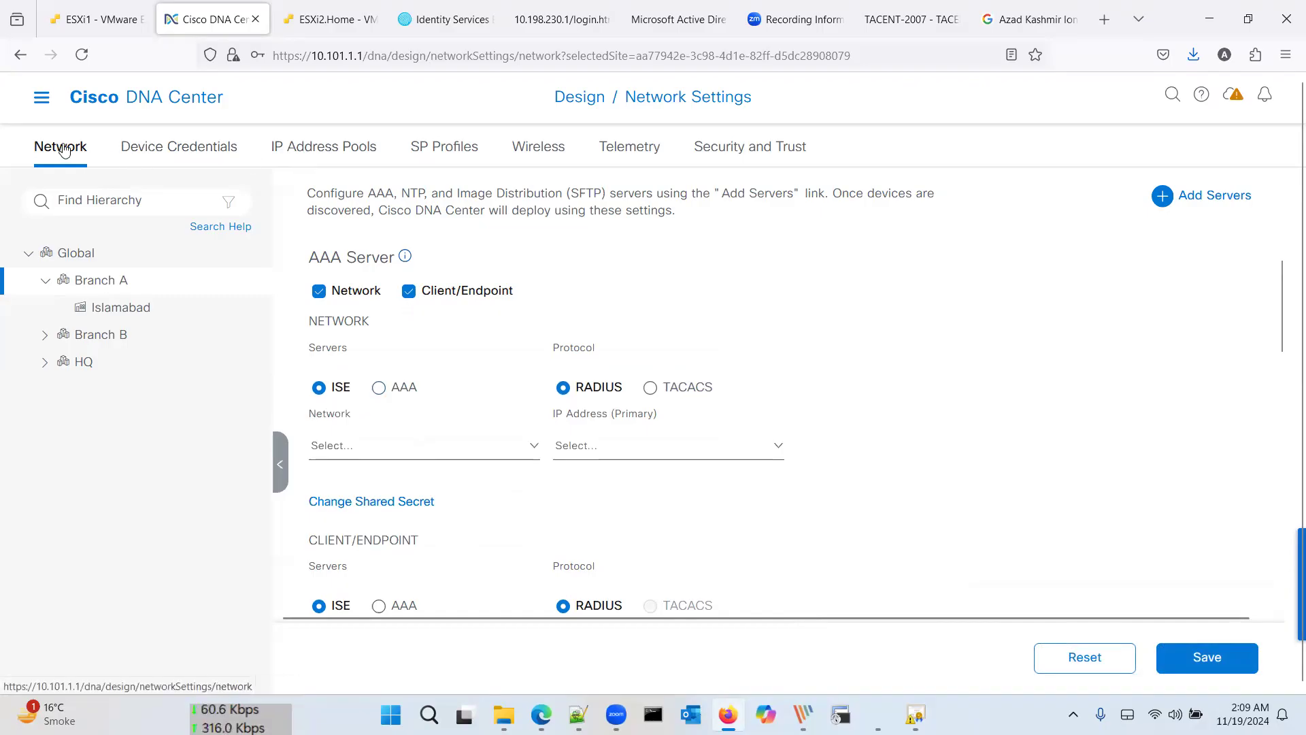
Step: Reopen Design > Network Settings and switch to the IP Address Pools view
click(43, 98)
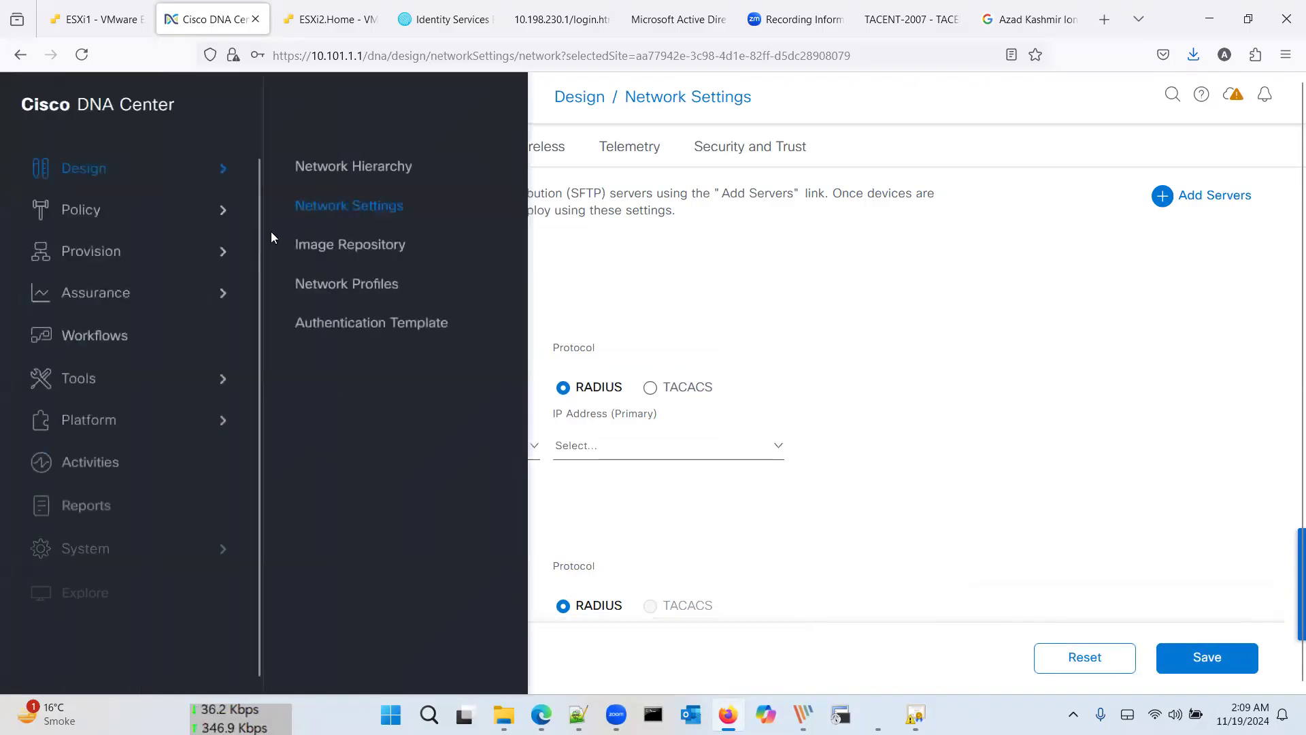
click(329, 208)
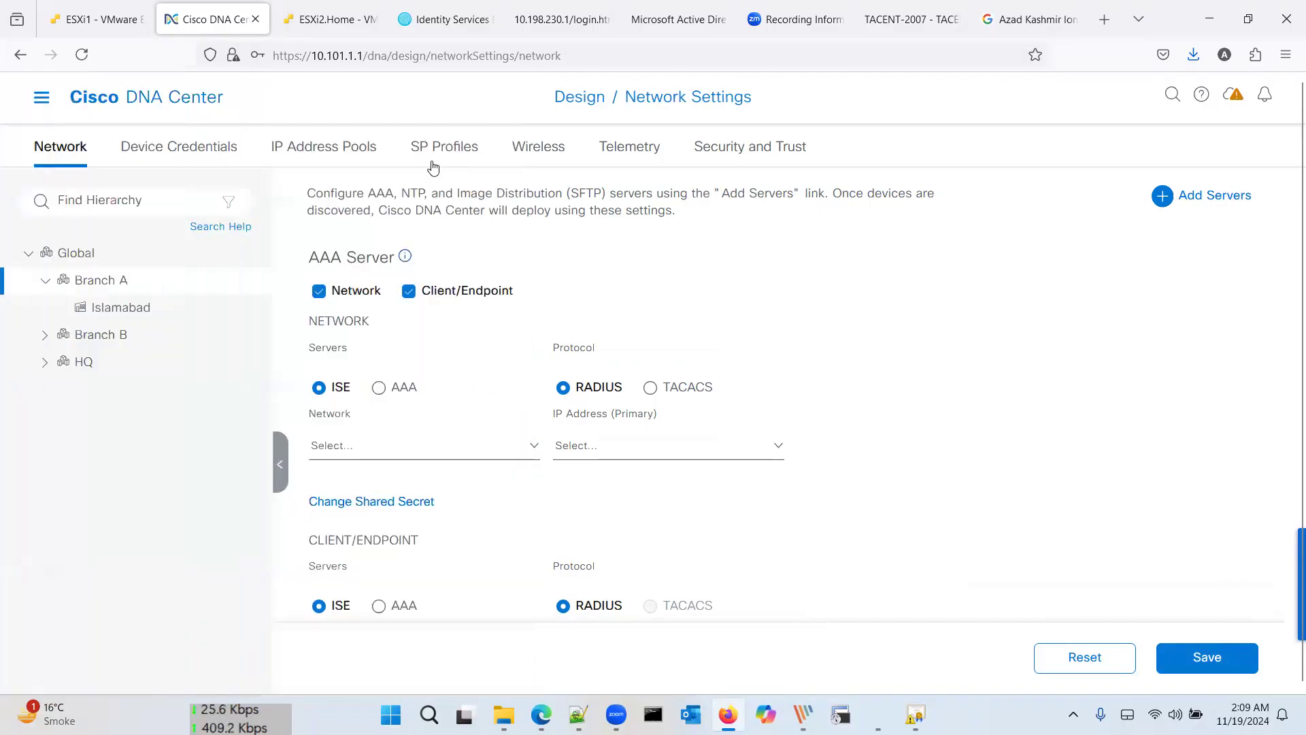
click(305, 151)
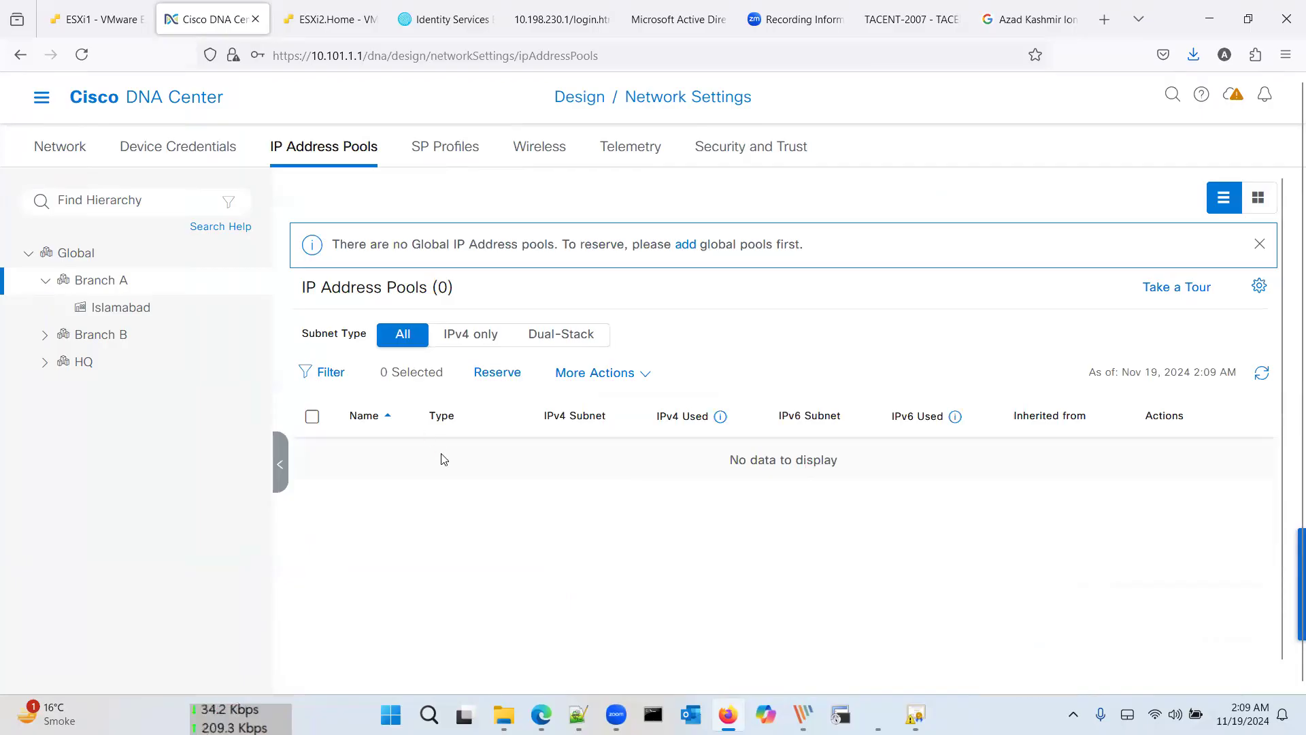
Step: Navigate back to Network Settings and dismiss the inherited settings notice
click(42, 97)
click(305, 174)
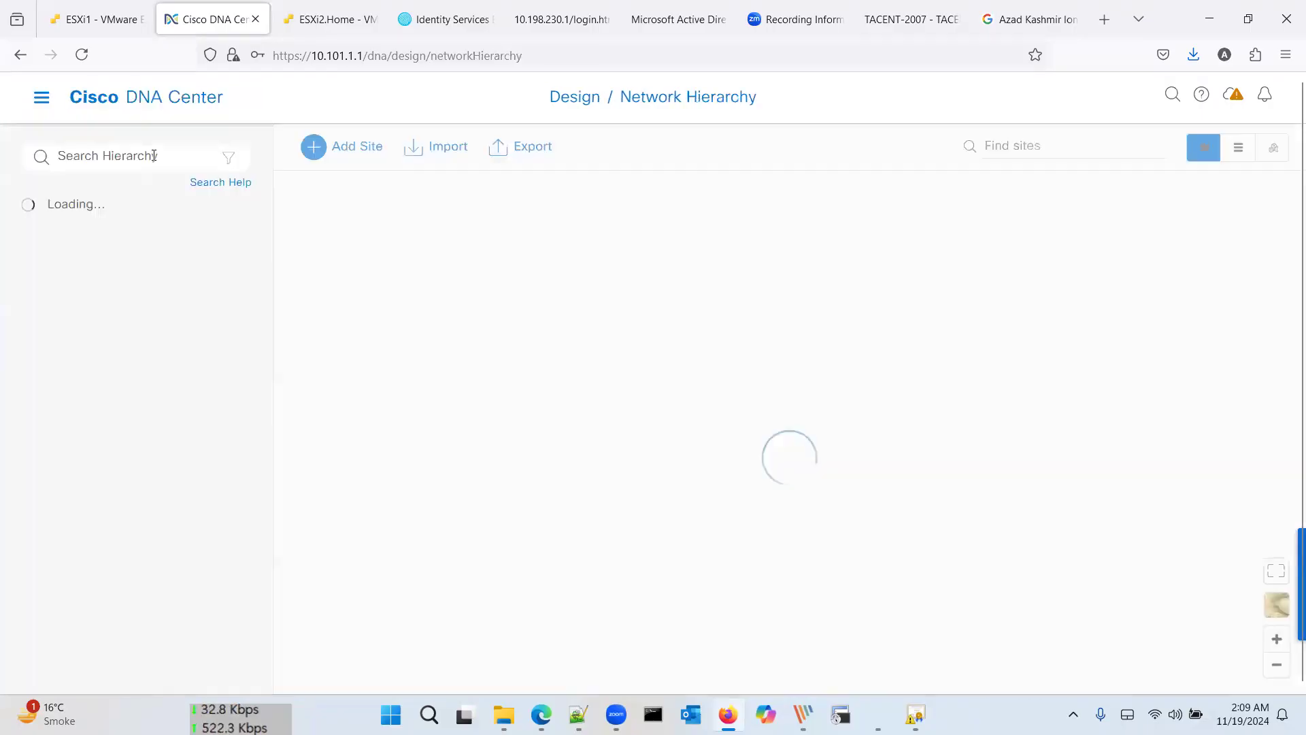
click(44, 104)
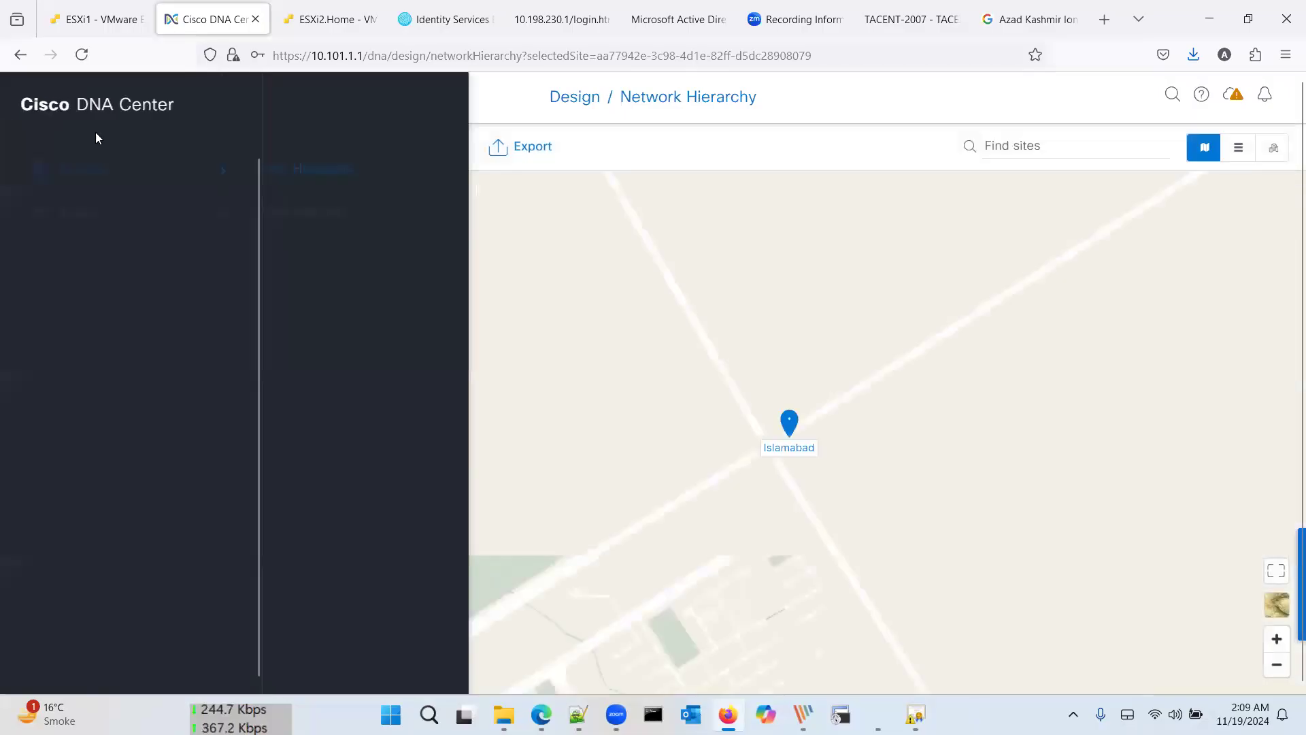
click(96, 114)
click(41, 97)
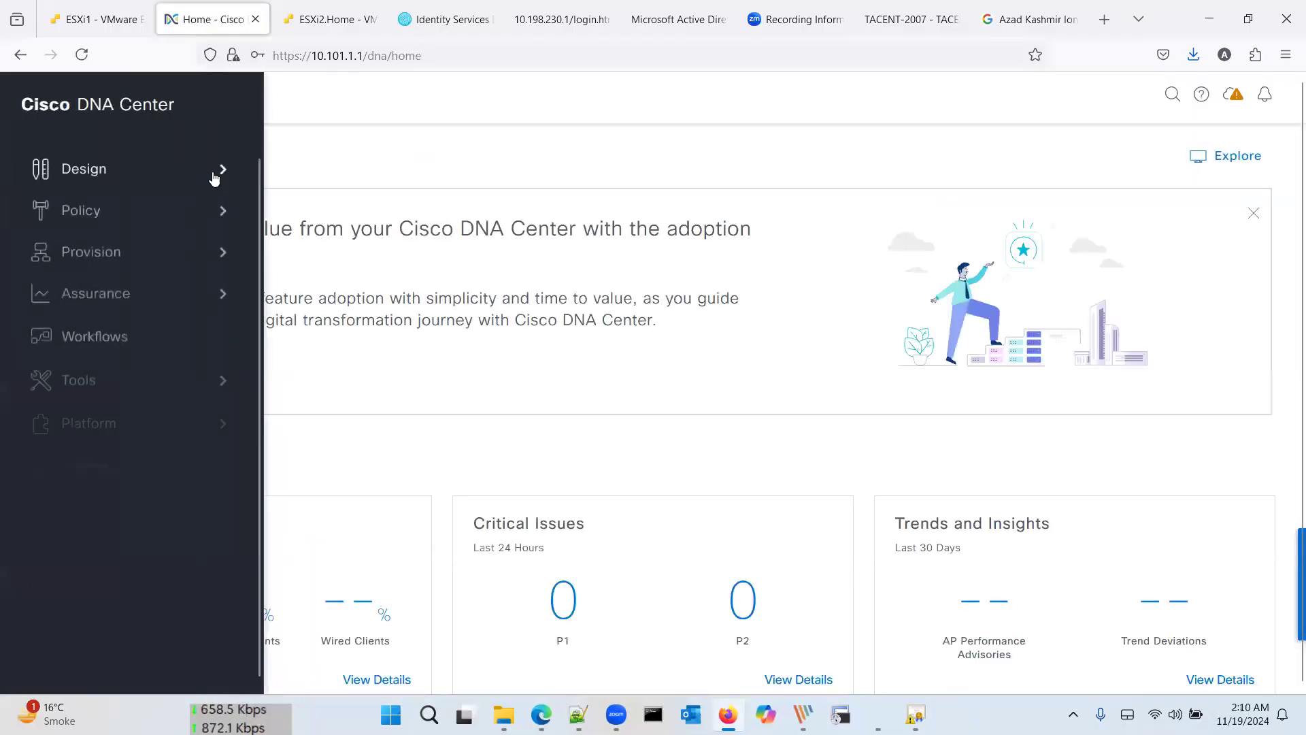
mouse_move(193, 170)
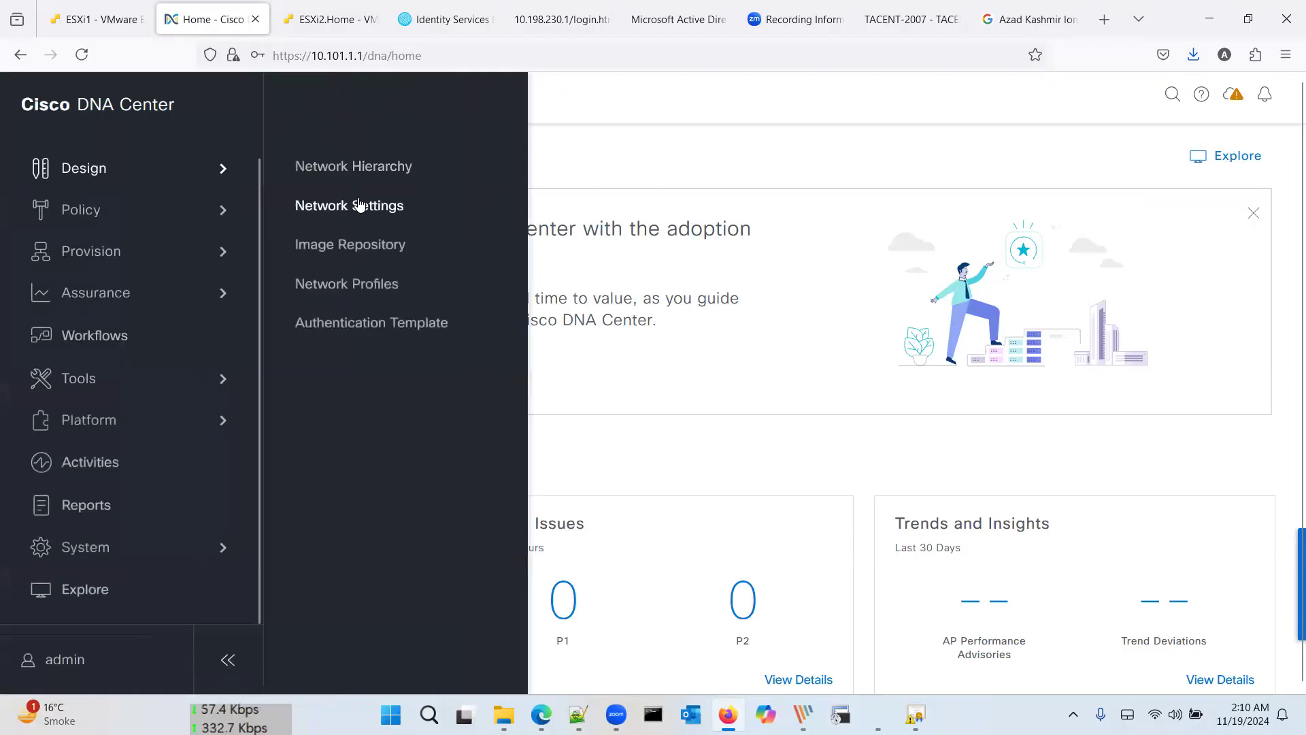
click(359, 208)
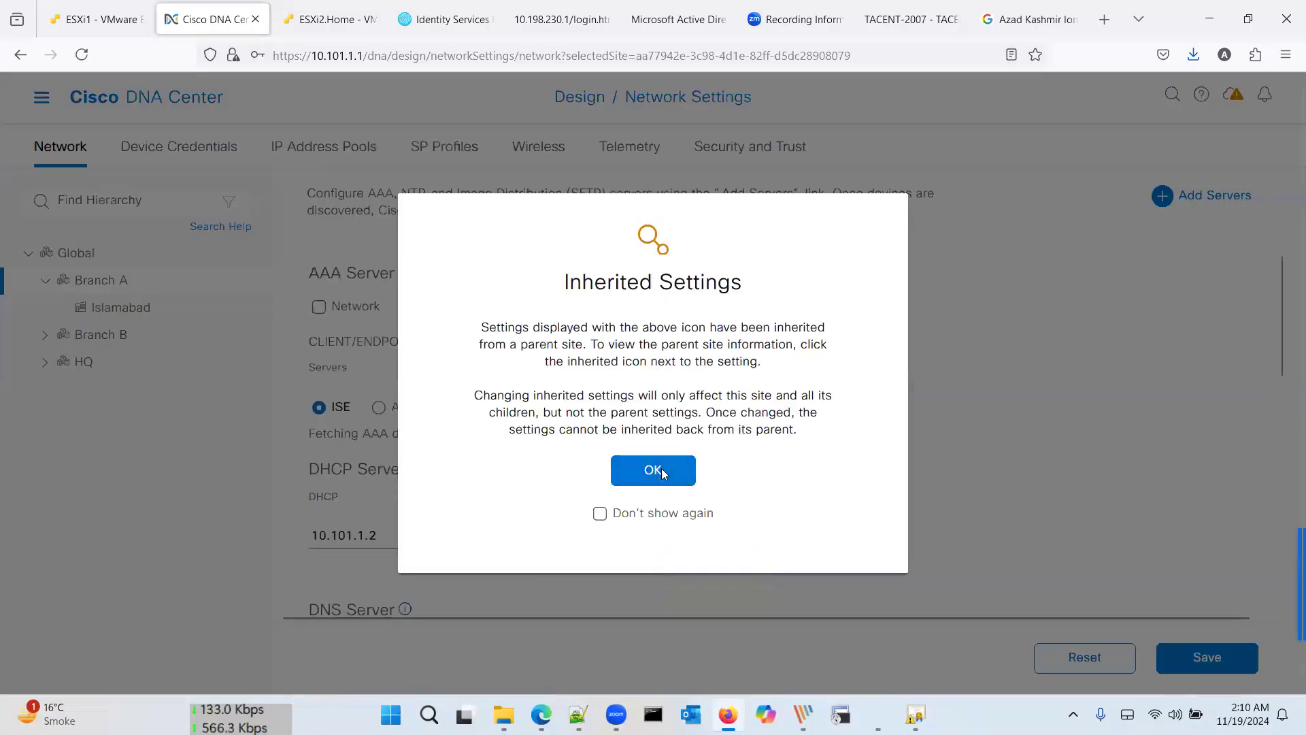
click(653, 469)
Step: Show IP Address Pools and select the Global site in the hierarchy
click(340, 157)
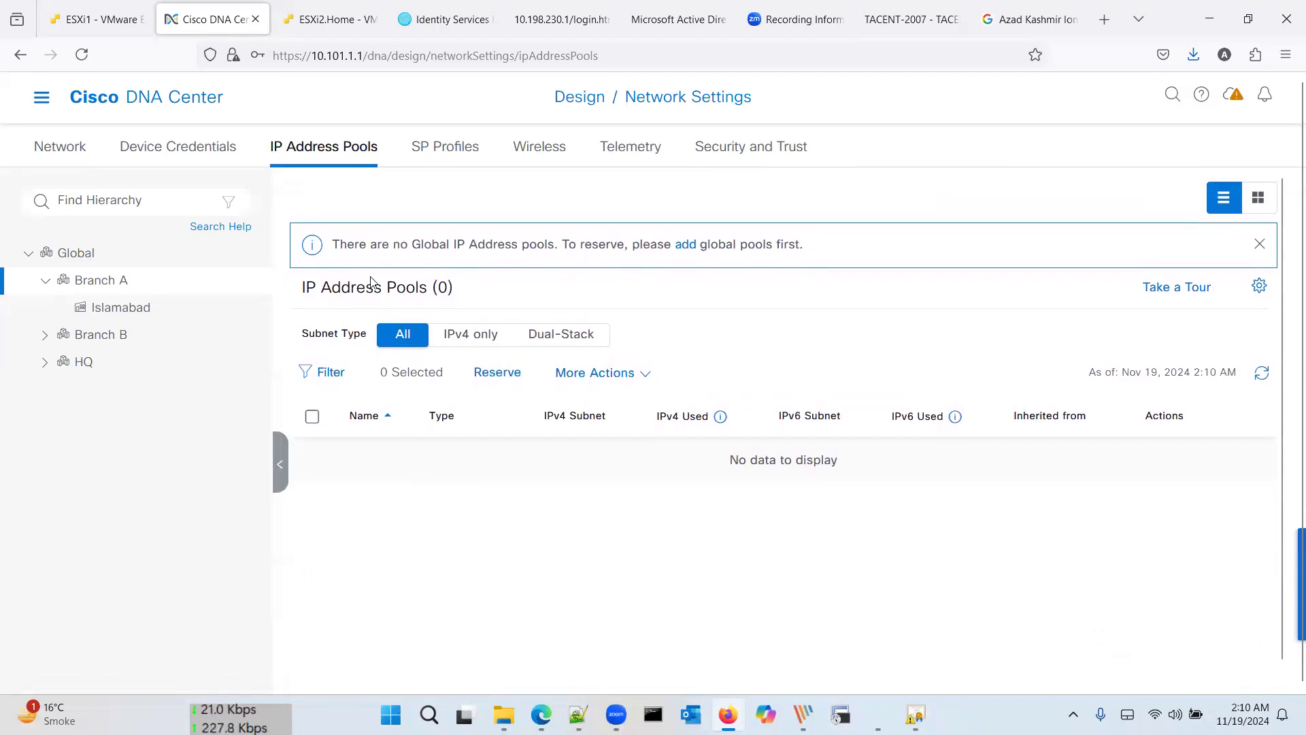
click(582, 377)
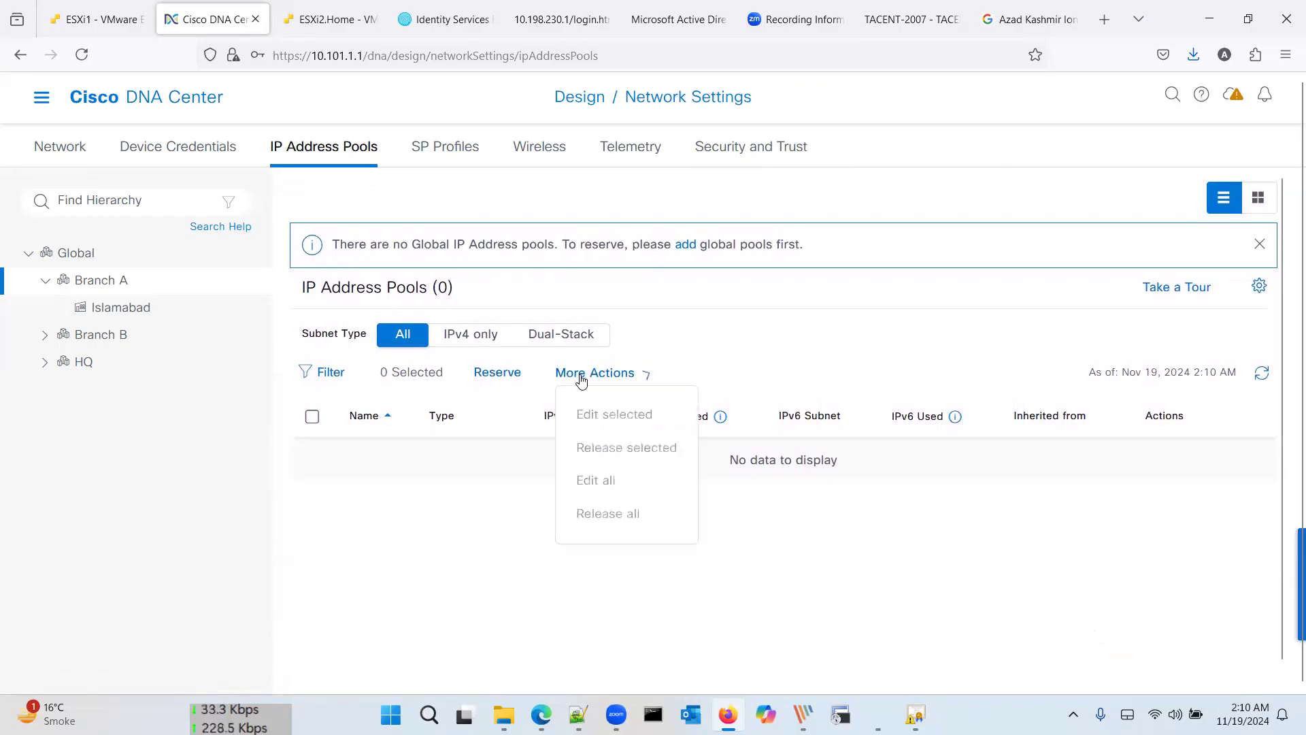
click(501, 380)
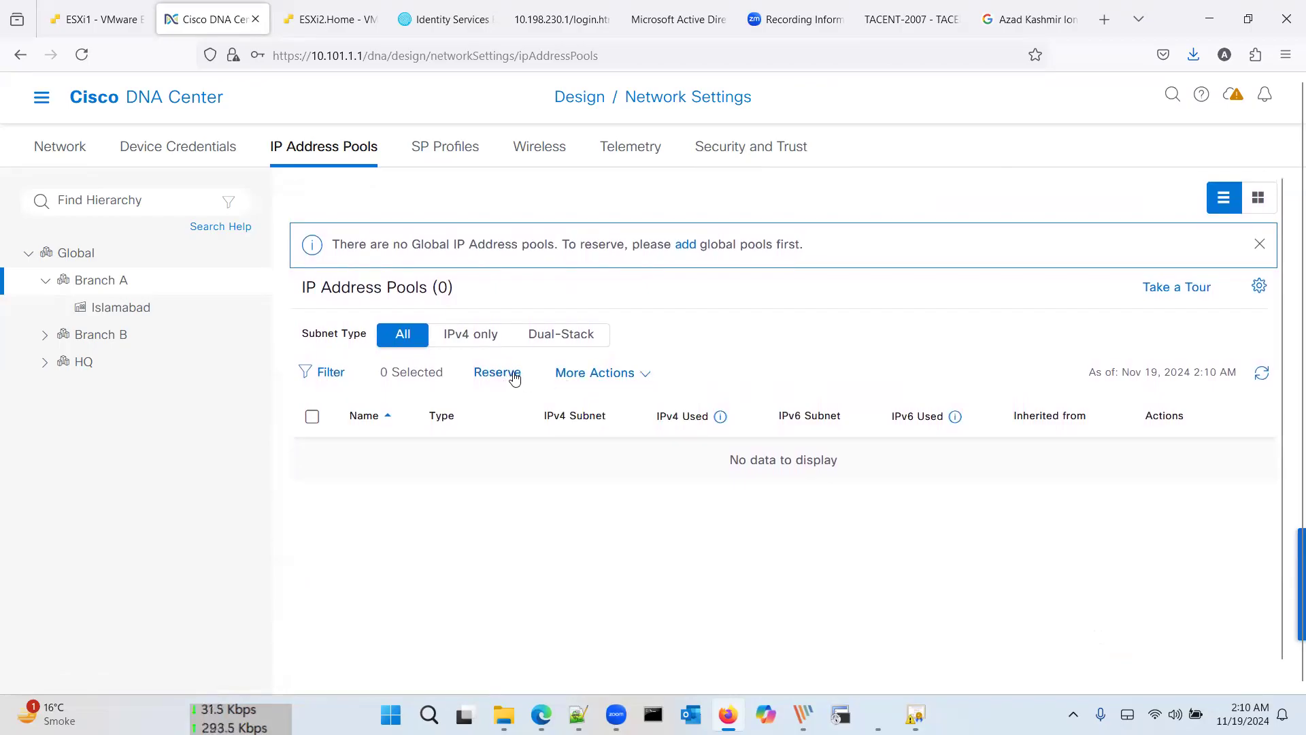
click(160, 256)
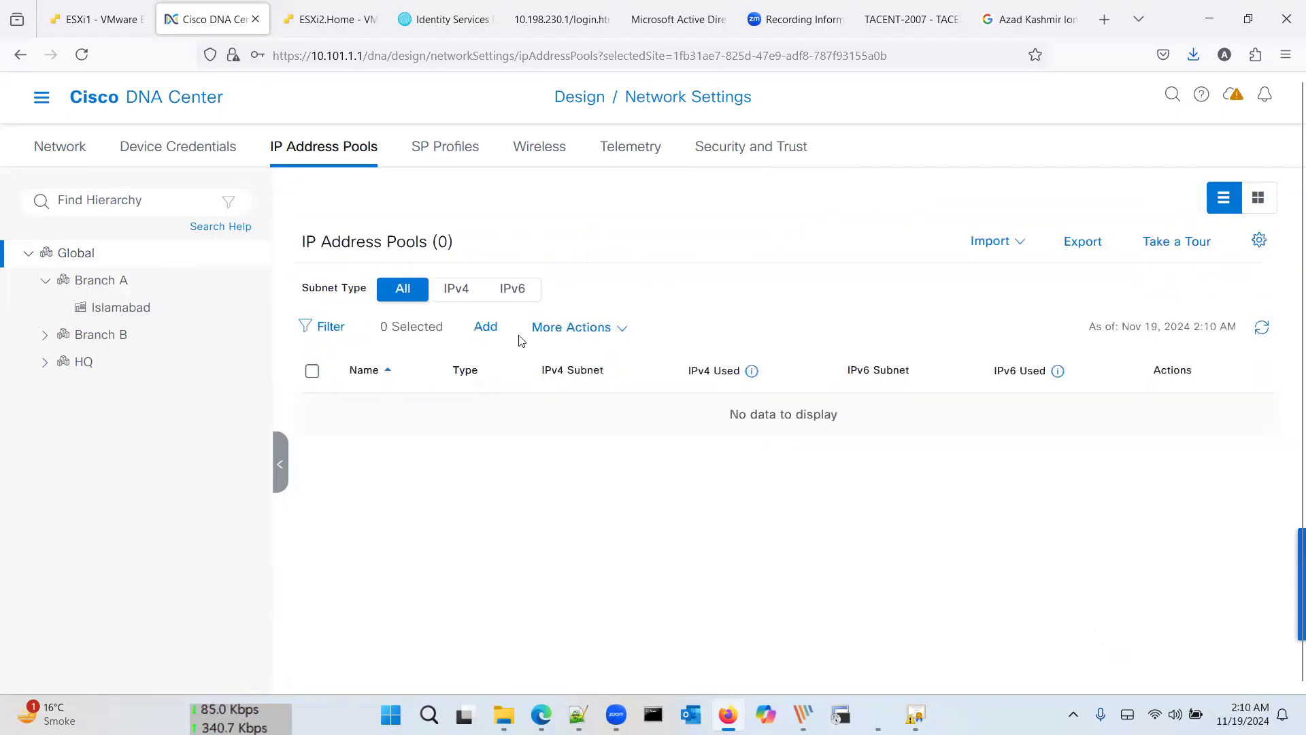
Step: Add a new IP pool named 'Global' with IP subnet 10.0.0.0
click(486, 327)
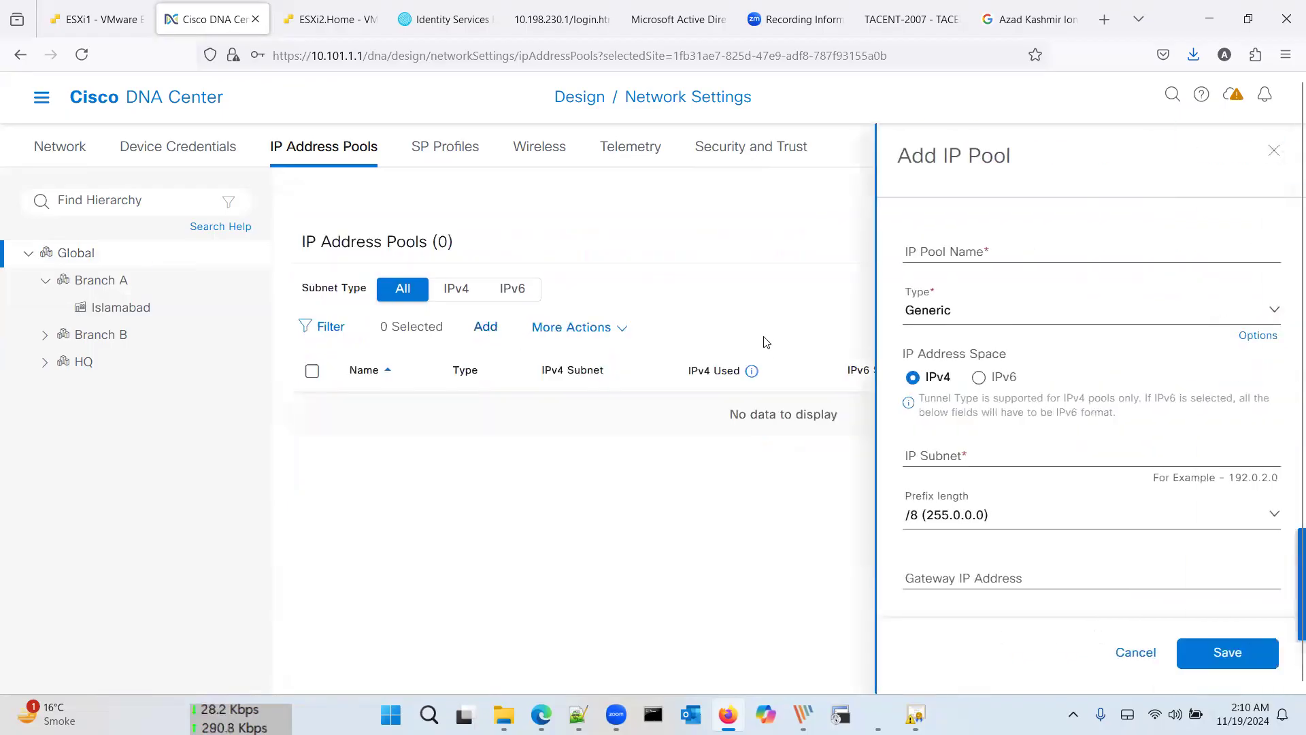
click(924, 257)
text(Global)
key(Tab)
key(Tab)
key(Tab)
key(Tab)
key(Tab)
click(973, 449)
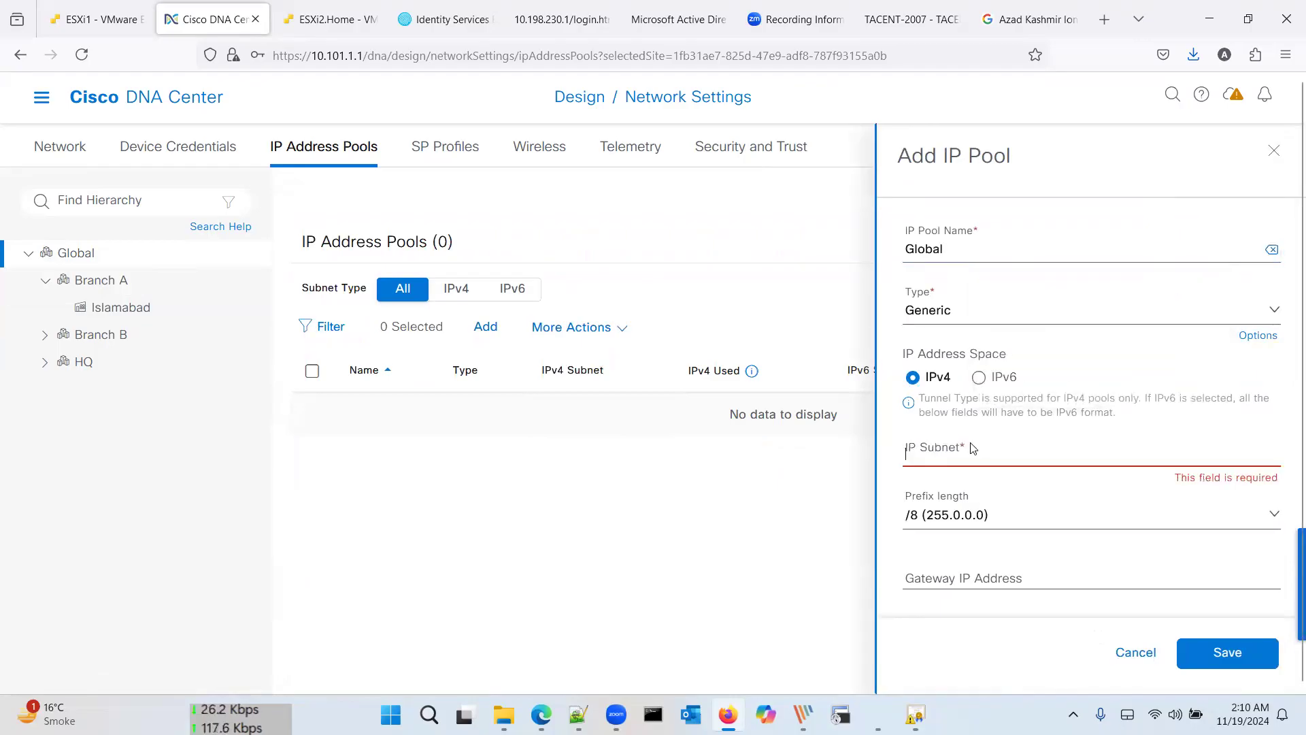
text(10.0.0.0)
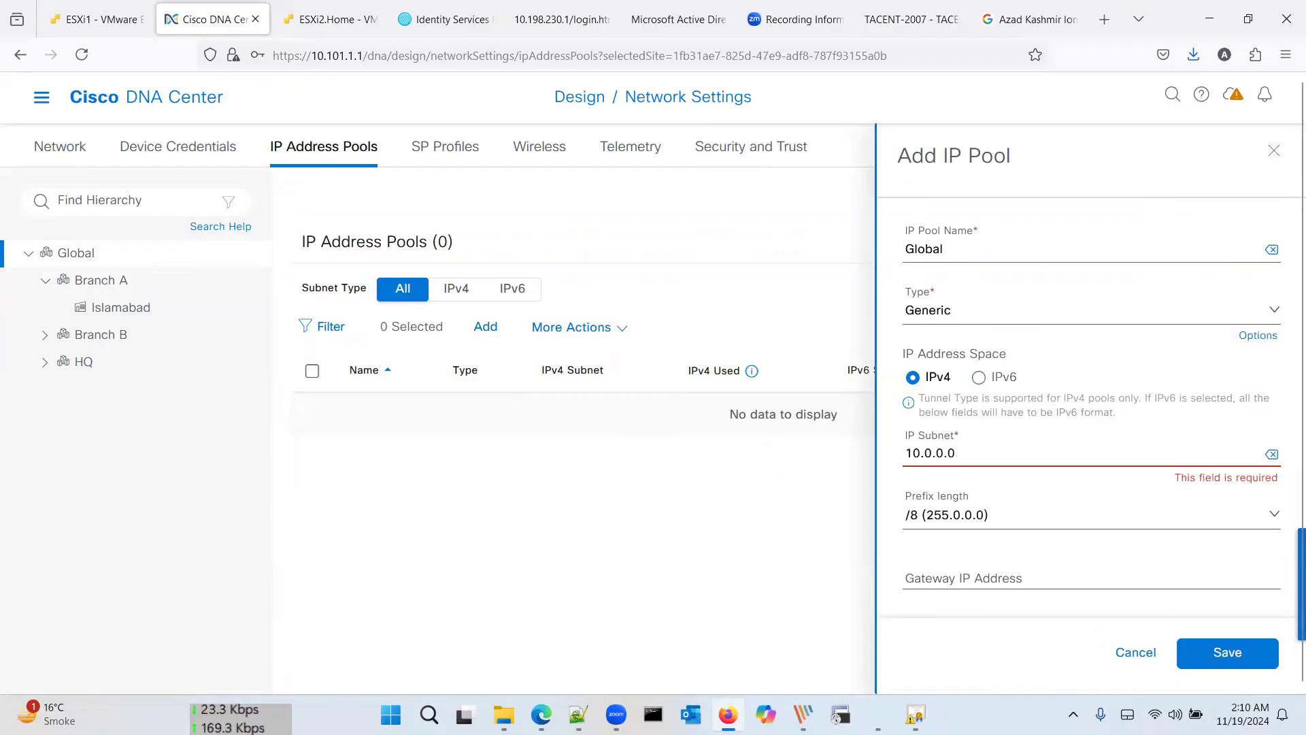
Step: Leave the DHCP and DNS servers empty and save the Global pool
scroll(1046, 567, down, 3)
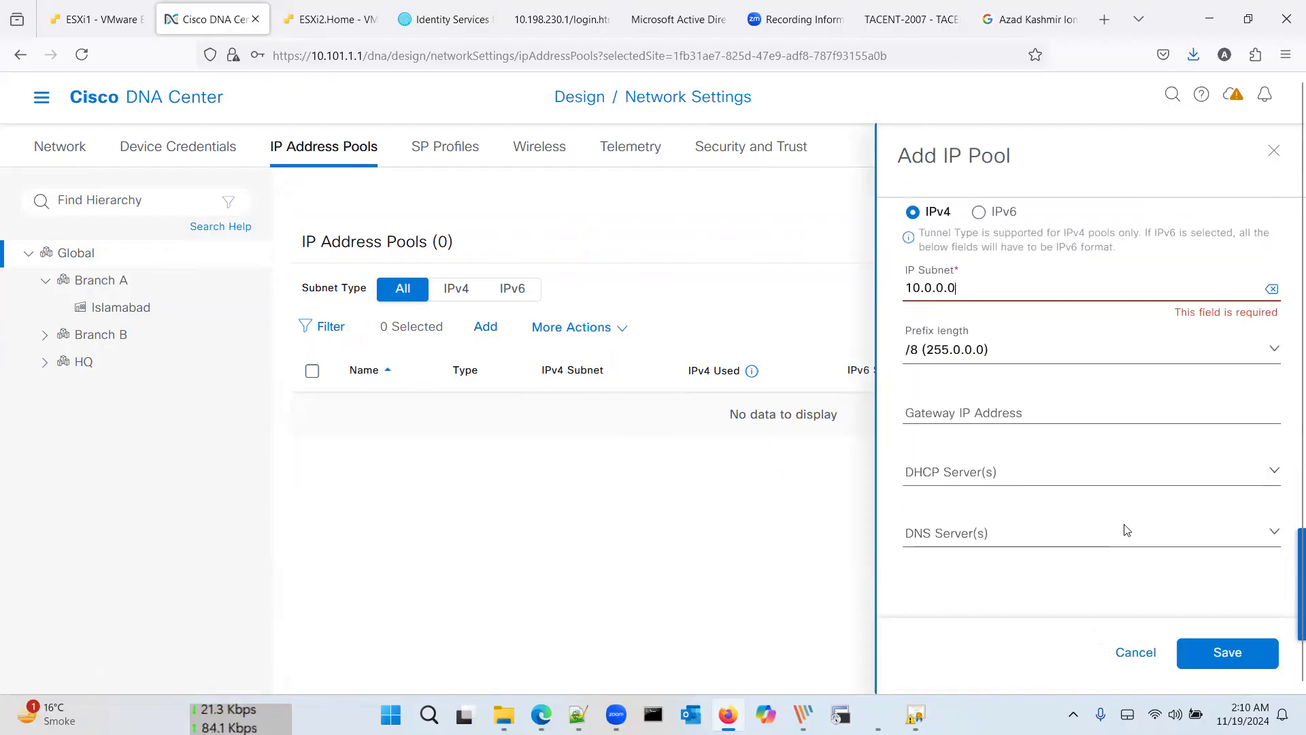
click(1116, 475)
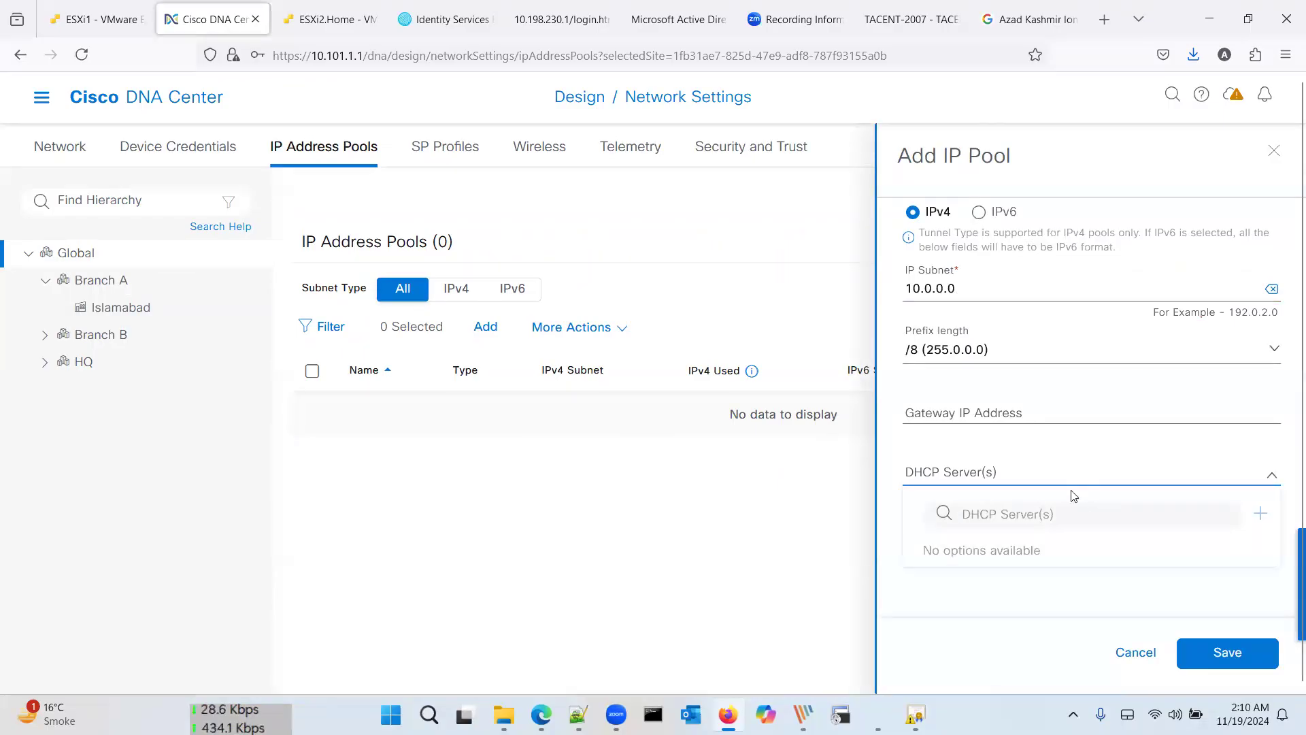
click(1070, 551)
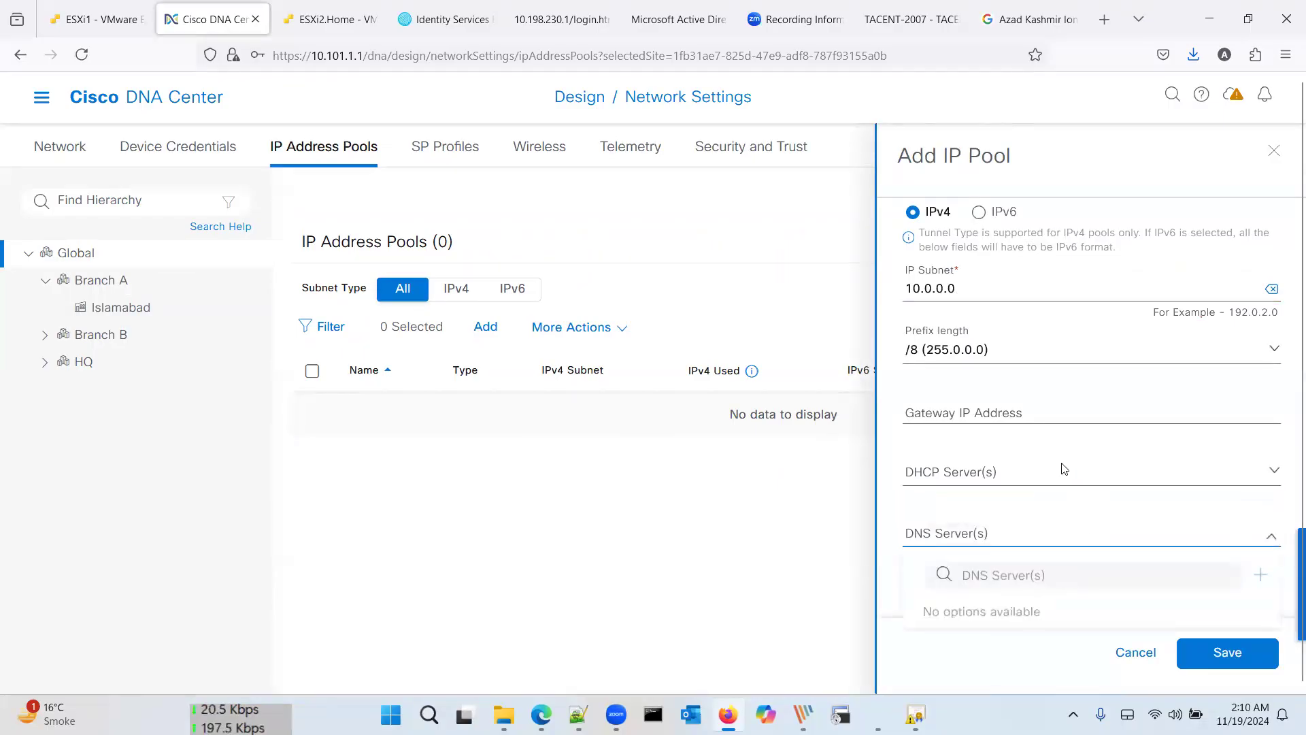
click(1053, 420)
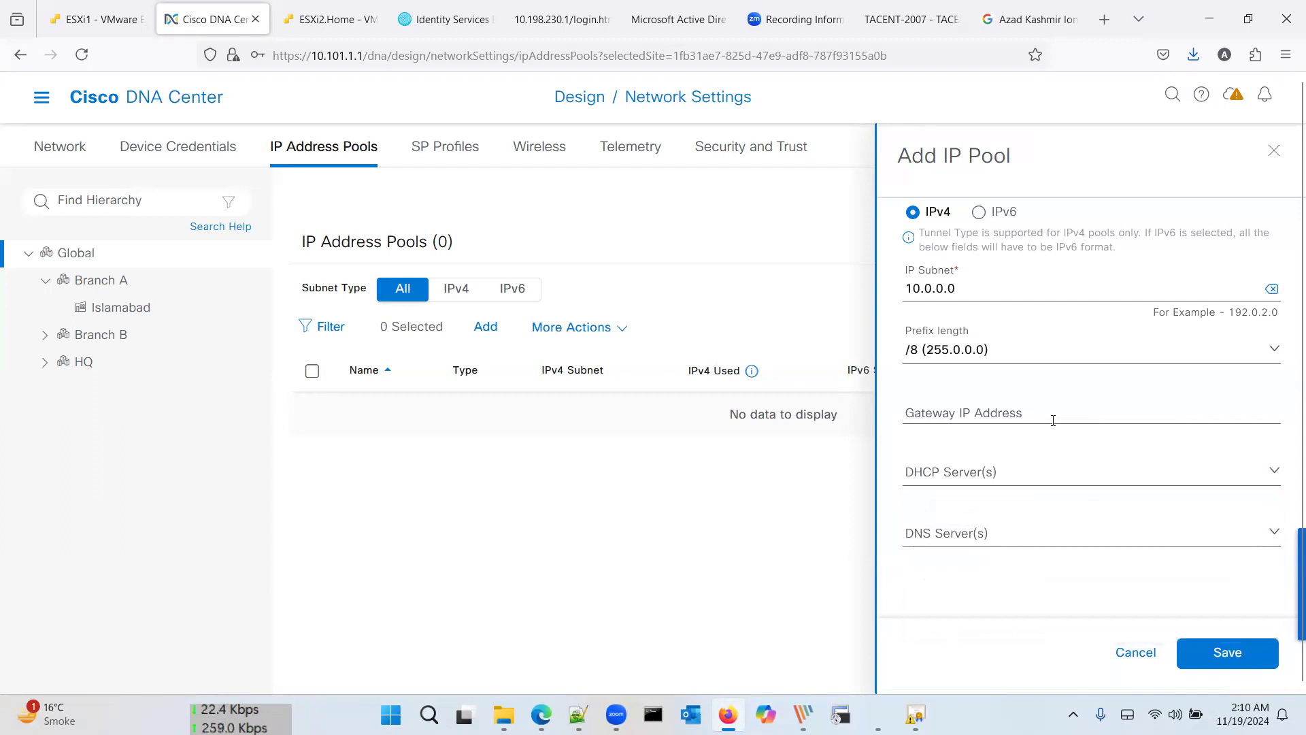
click(1053, 420)
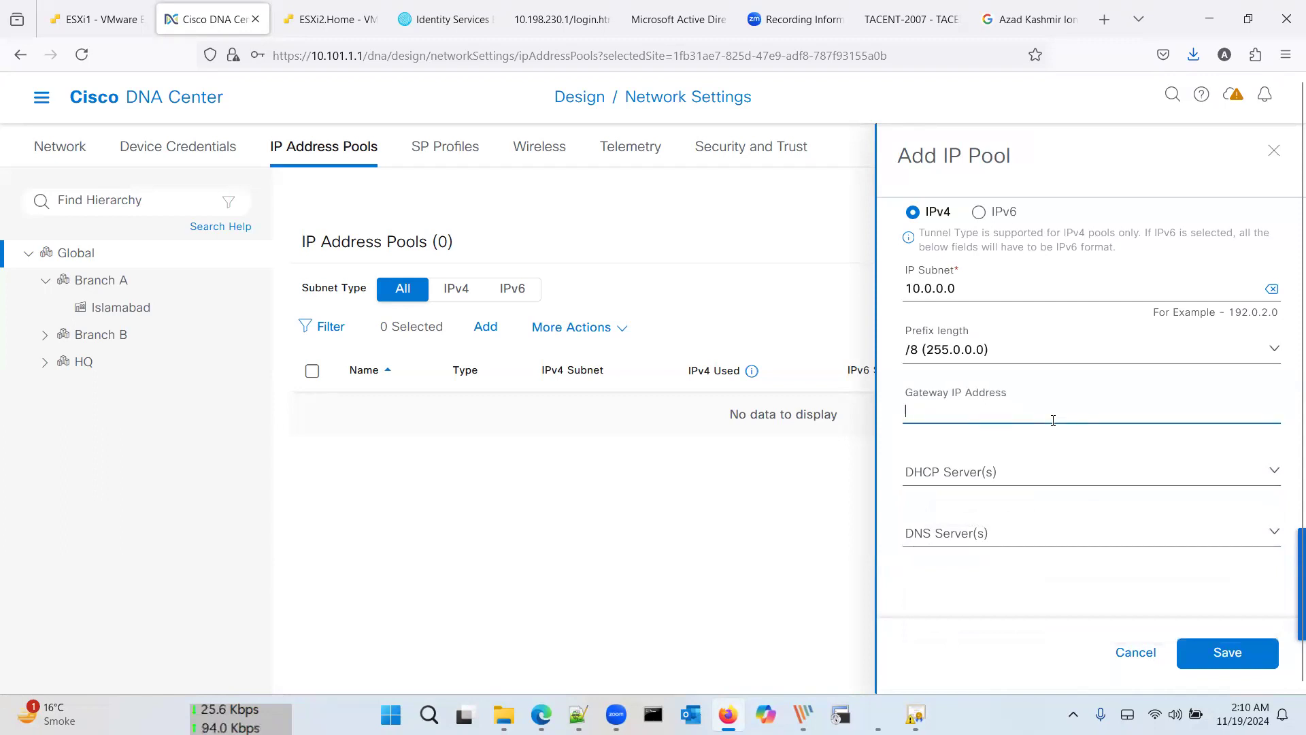
click(1208, 642)
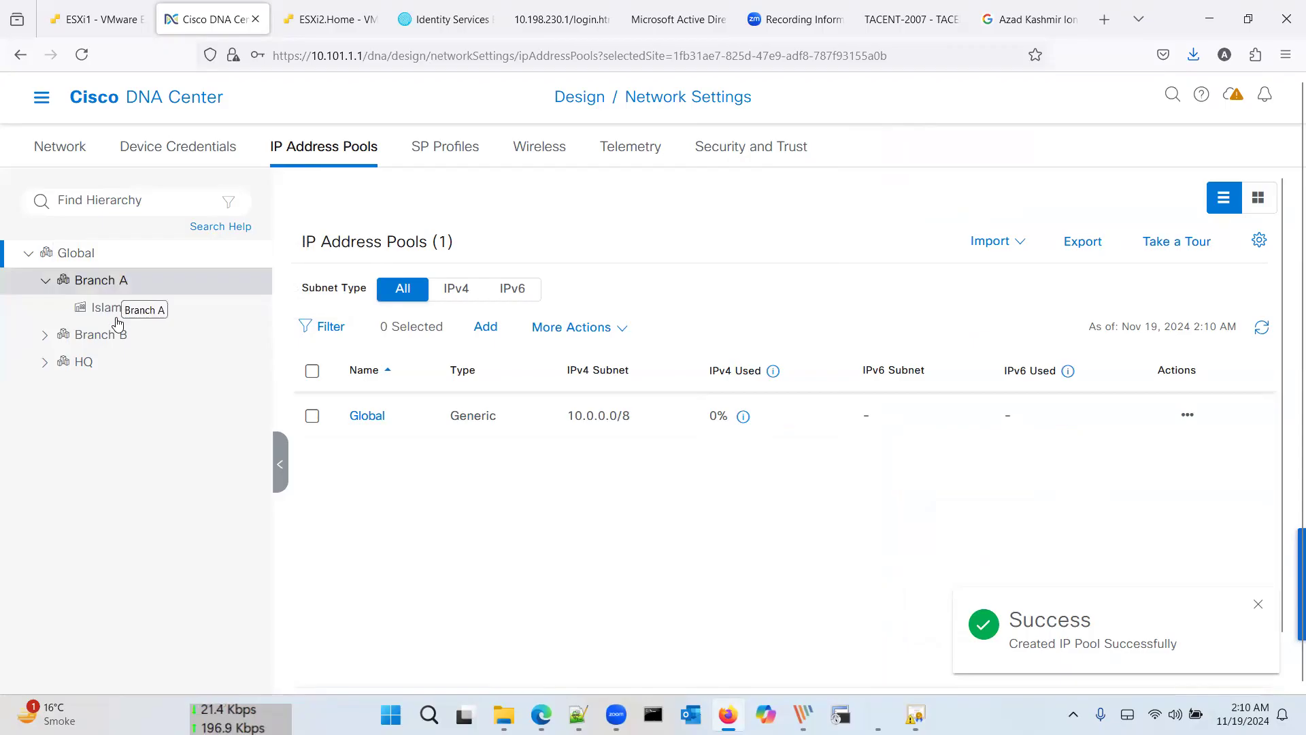
Step: Select HQ > Lahore, start an IP pool reservation, and pull up the lab diagram's VN subnets
click(43, 336)
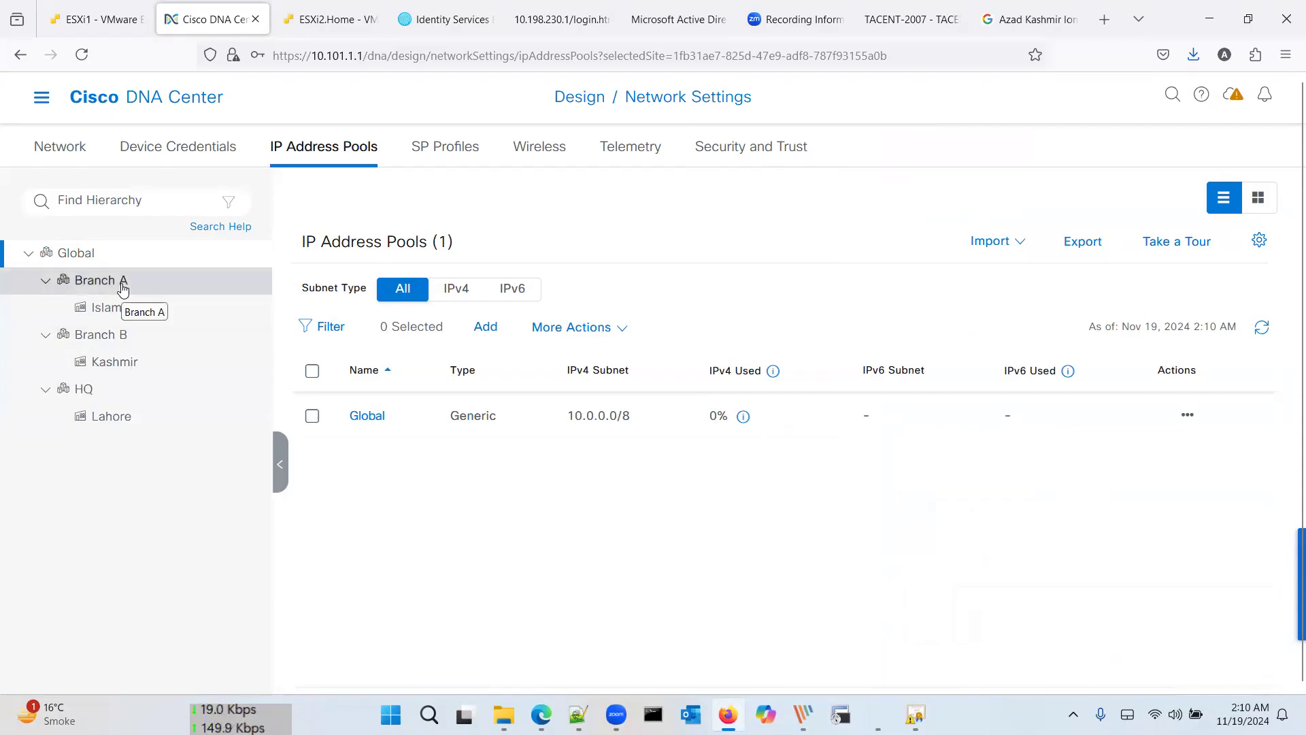
click(96, 388)
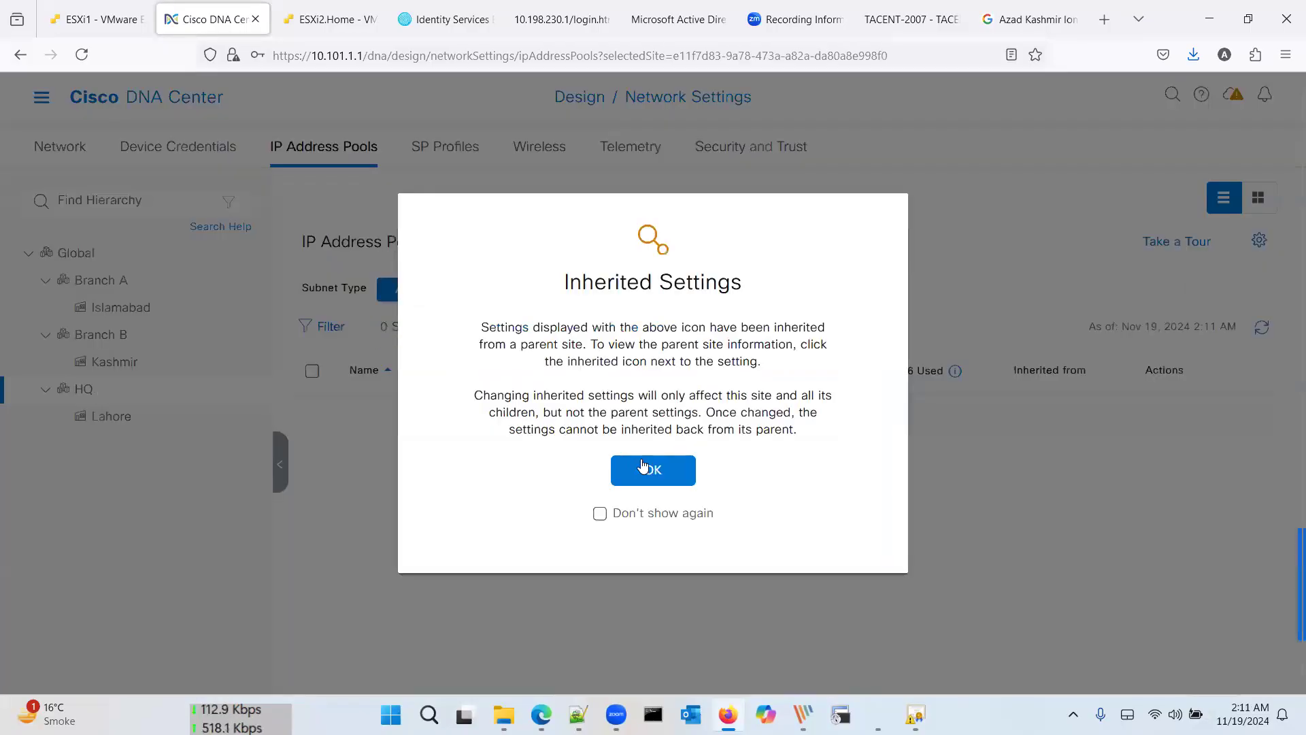
click(643, 470)
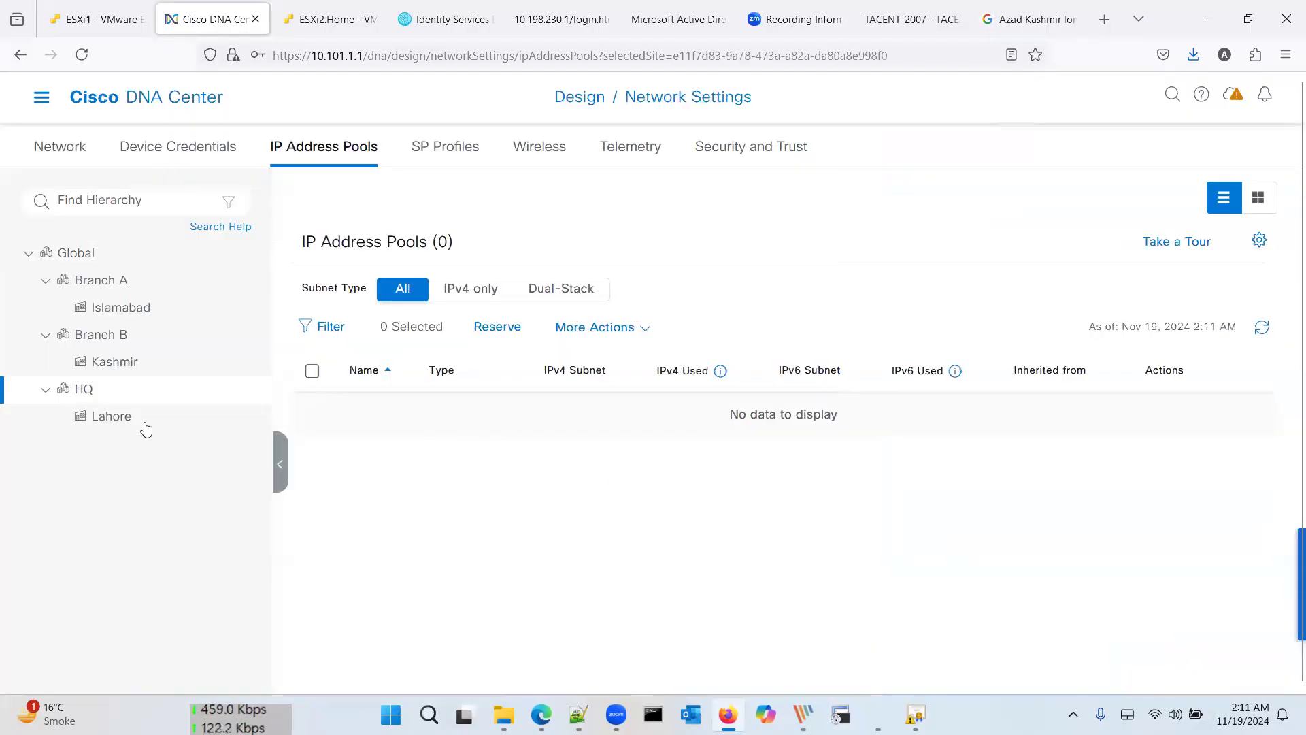
click(41, 418)
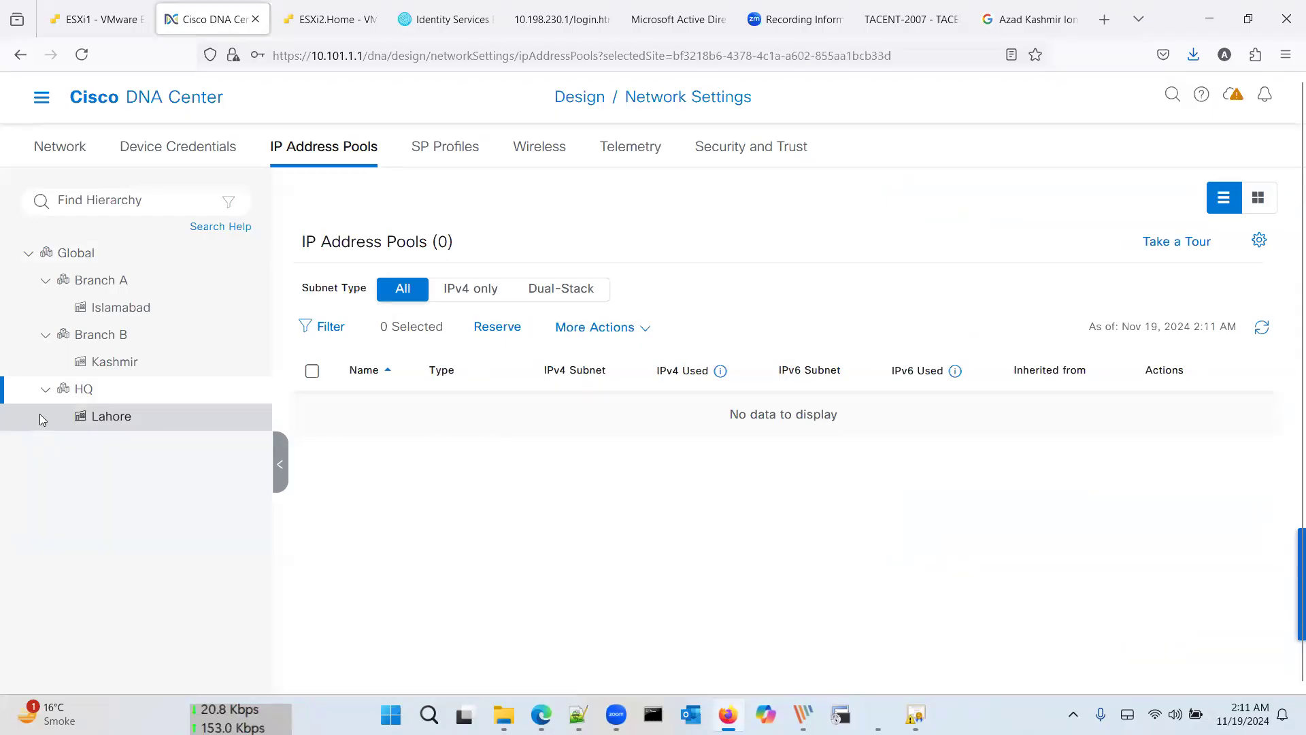
click(652, 470)
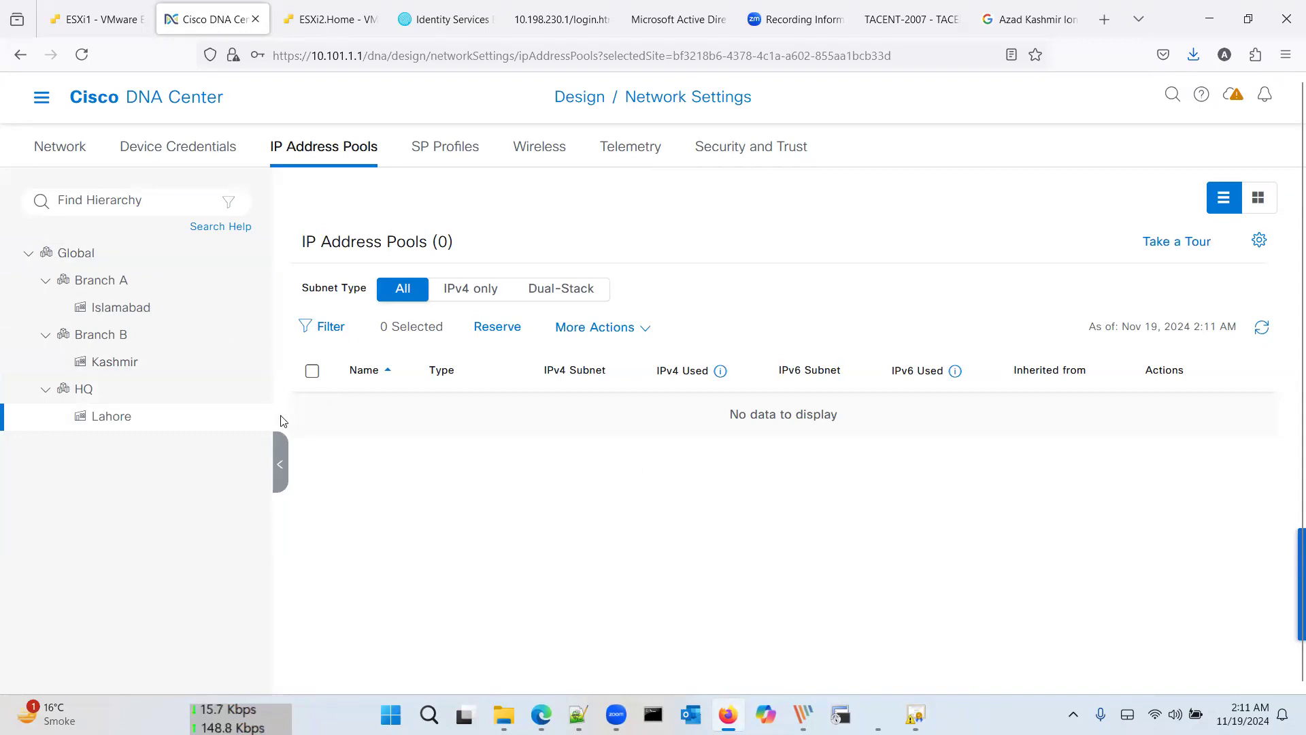
click(502, 335)
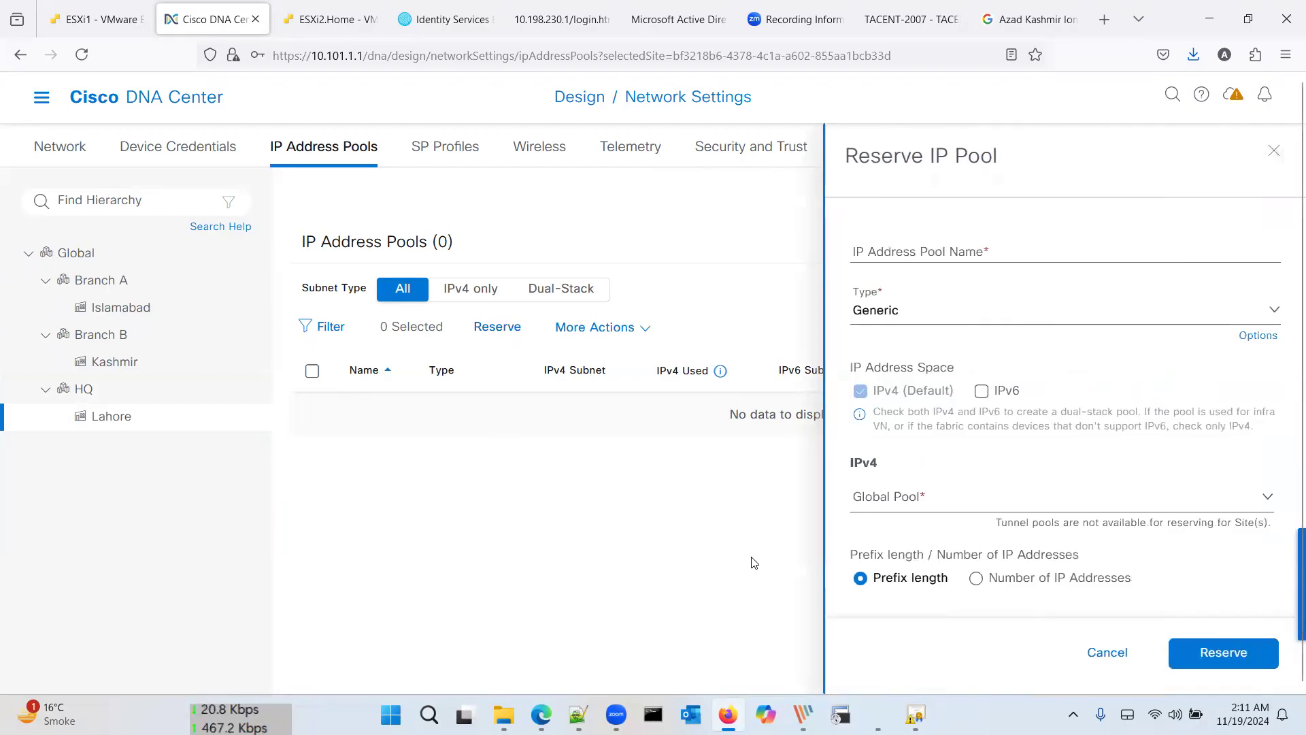
click(804, 714)
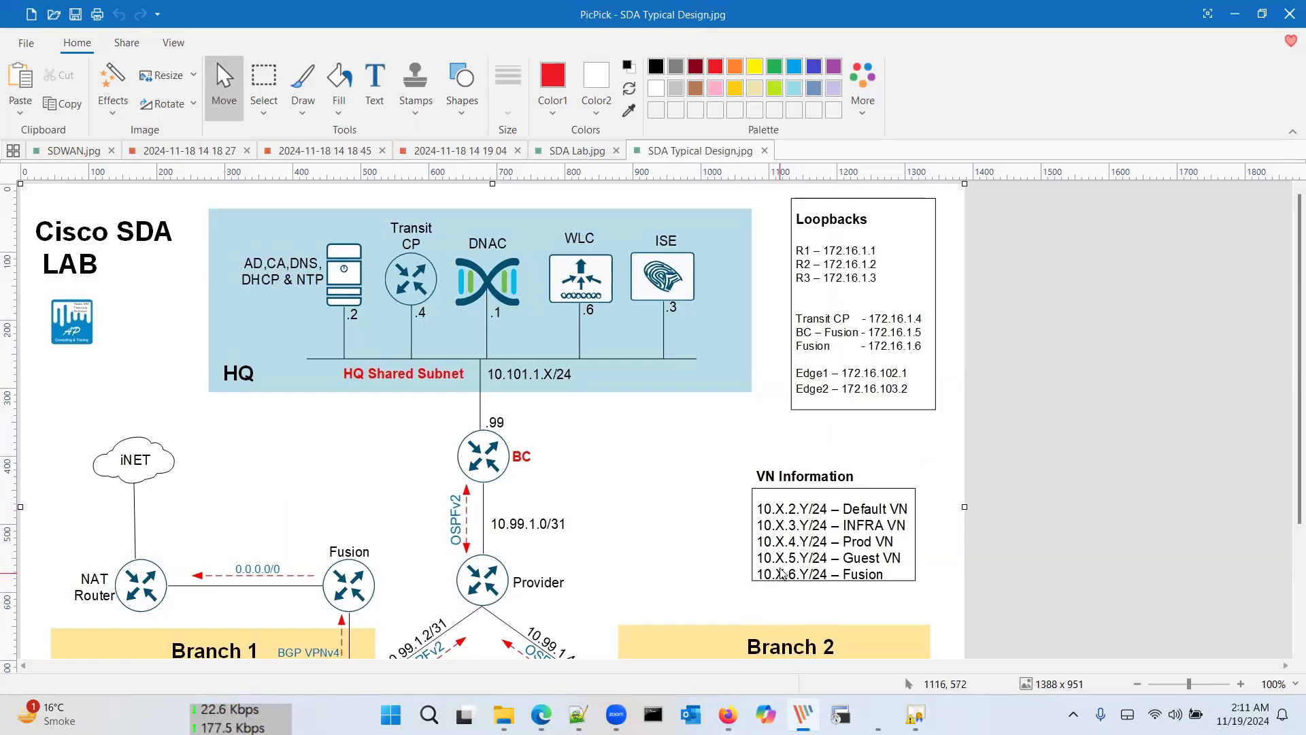
key(alt+Tab)
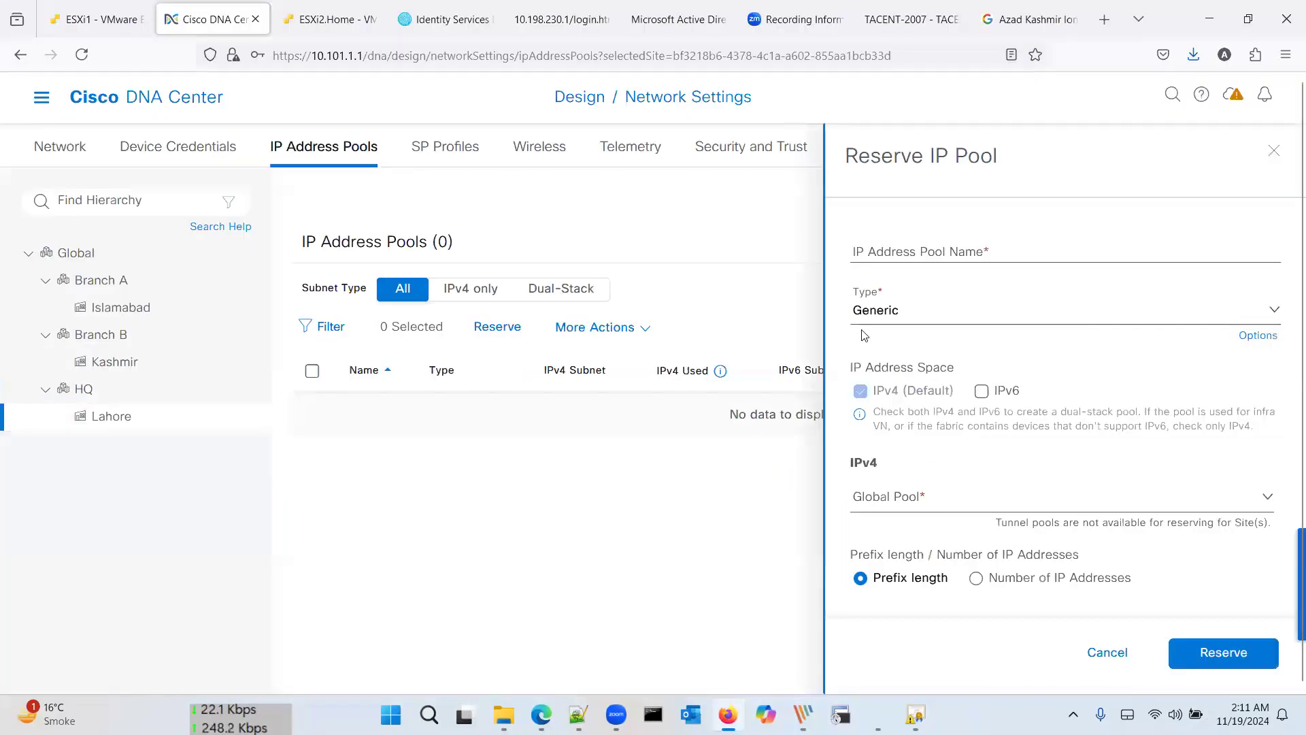
key(alt+Tab)
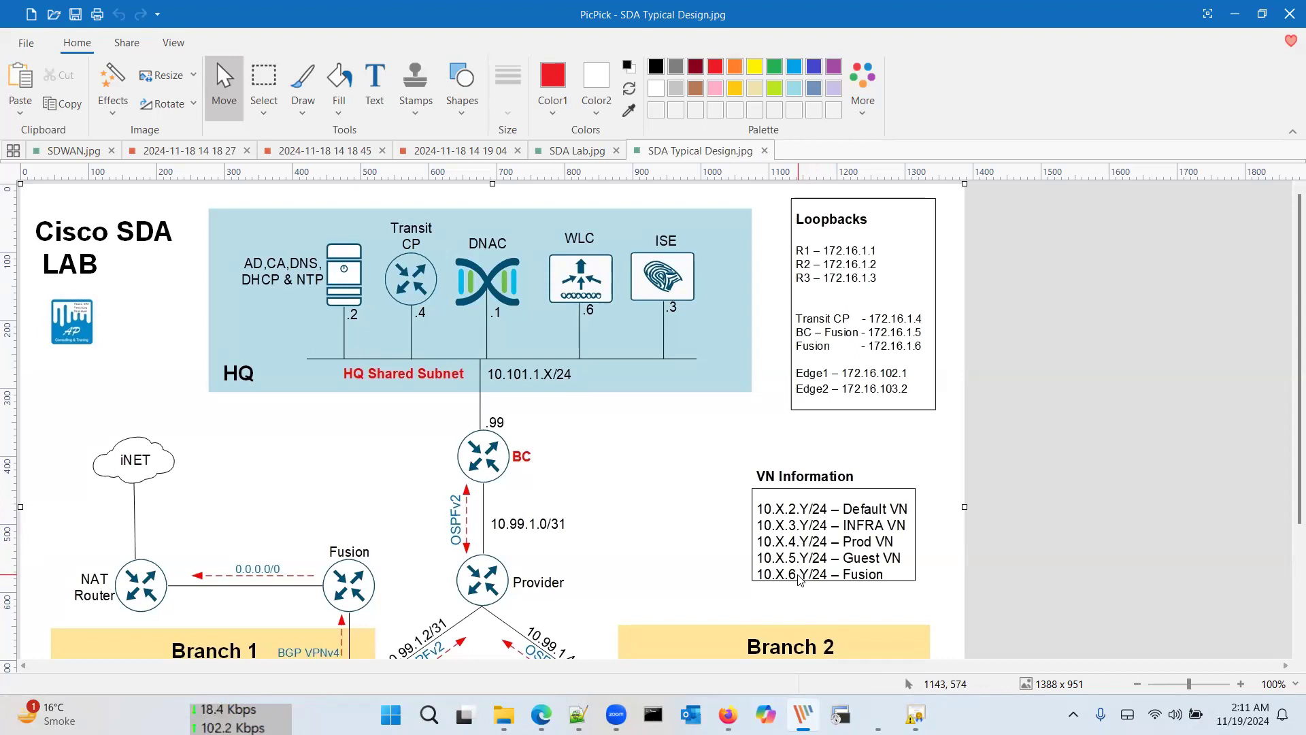
scroll(611, 456, down, 3)
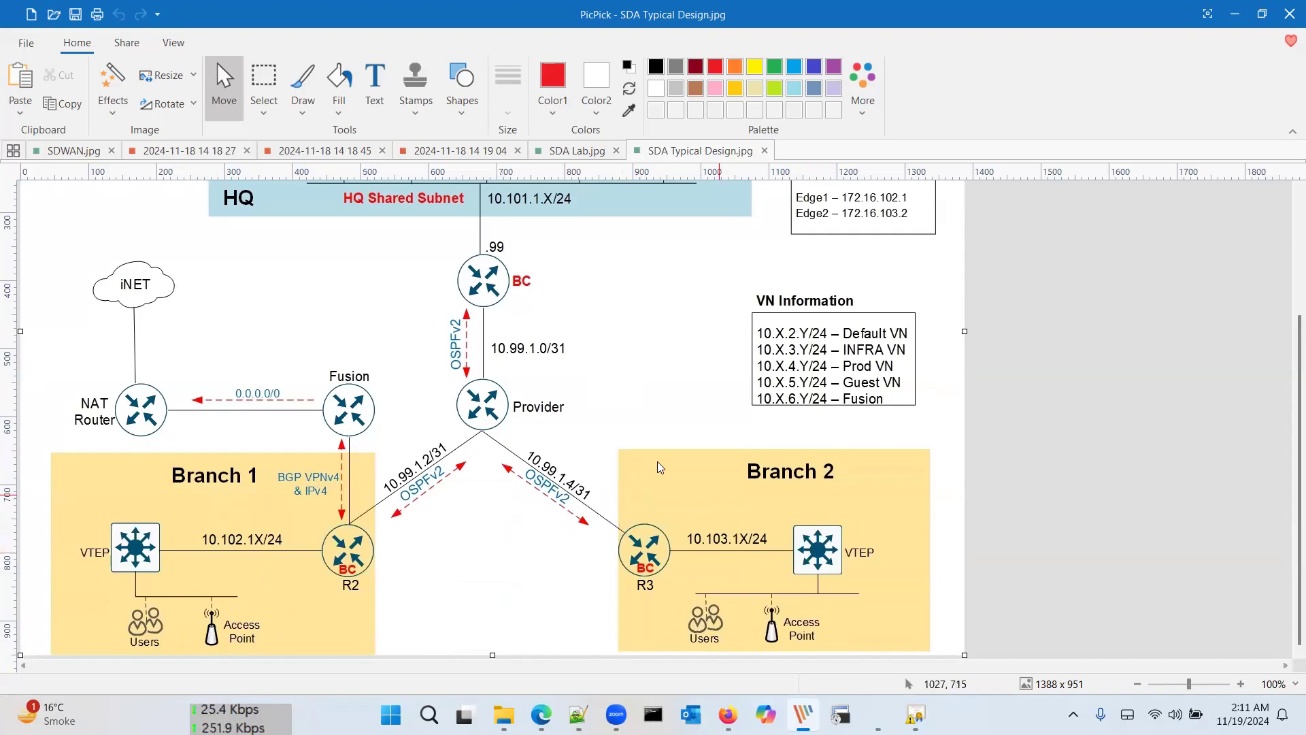
key(alt+Tab)
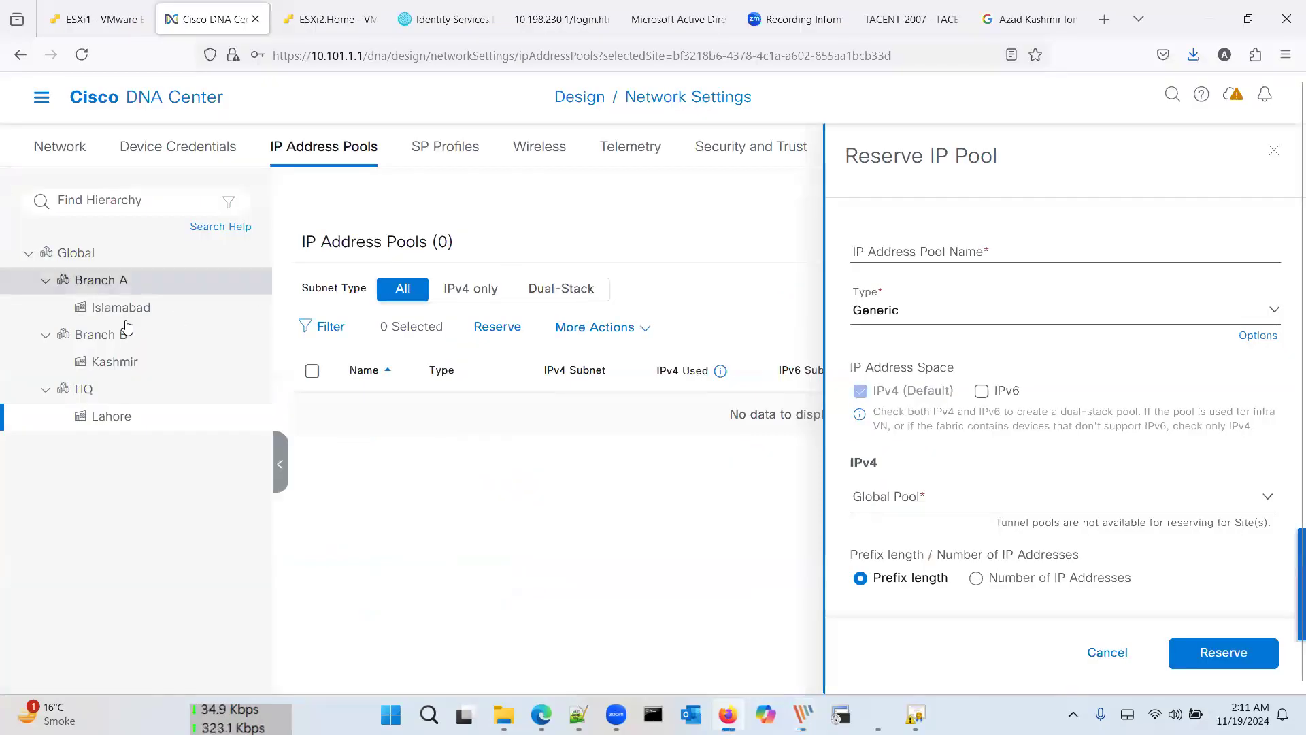
Step: Select Branch A > Islamabad and start reserving an IP pool there
click(117, 306)
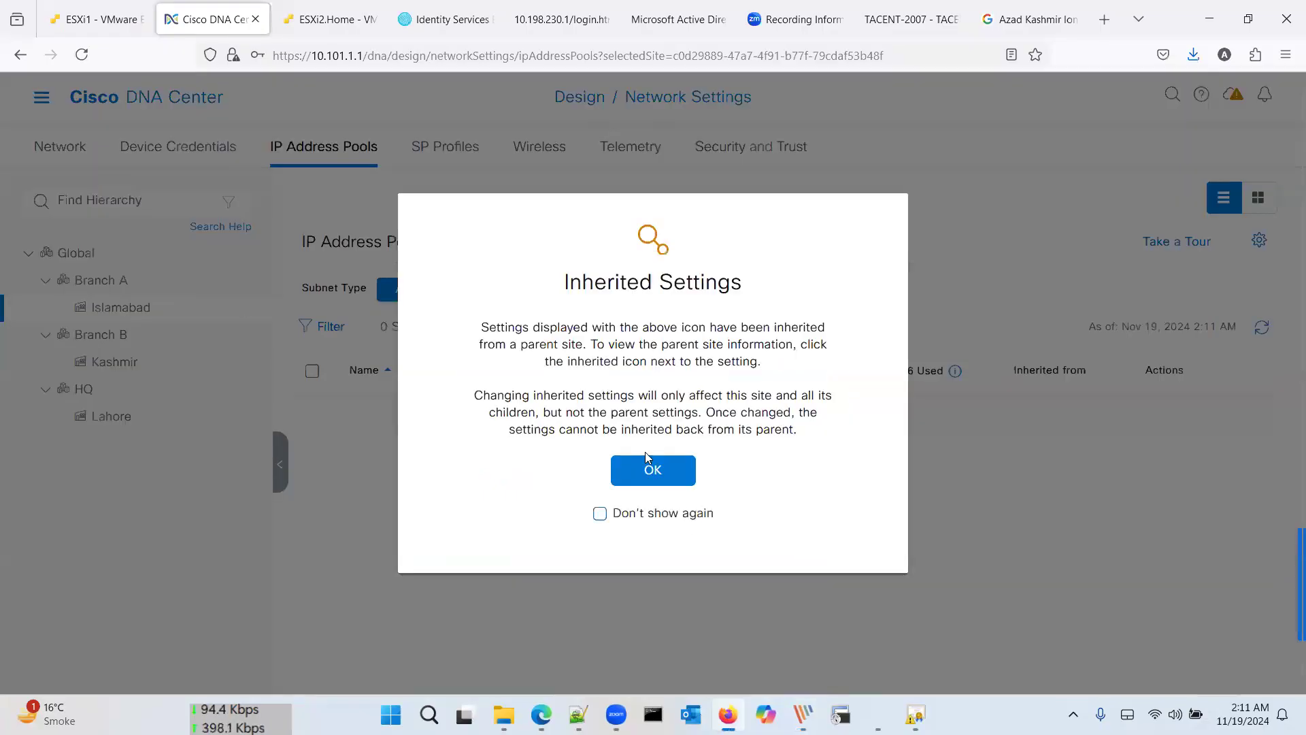
click(666, 467)
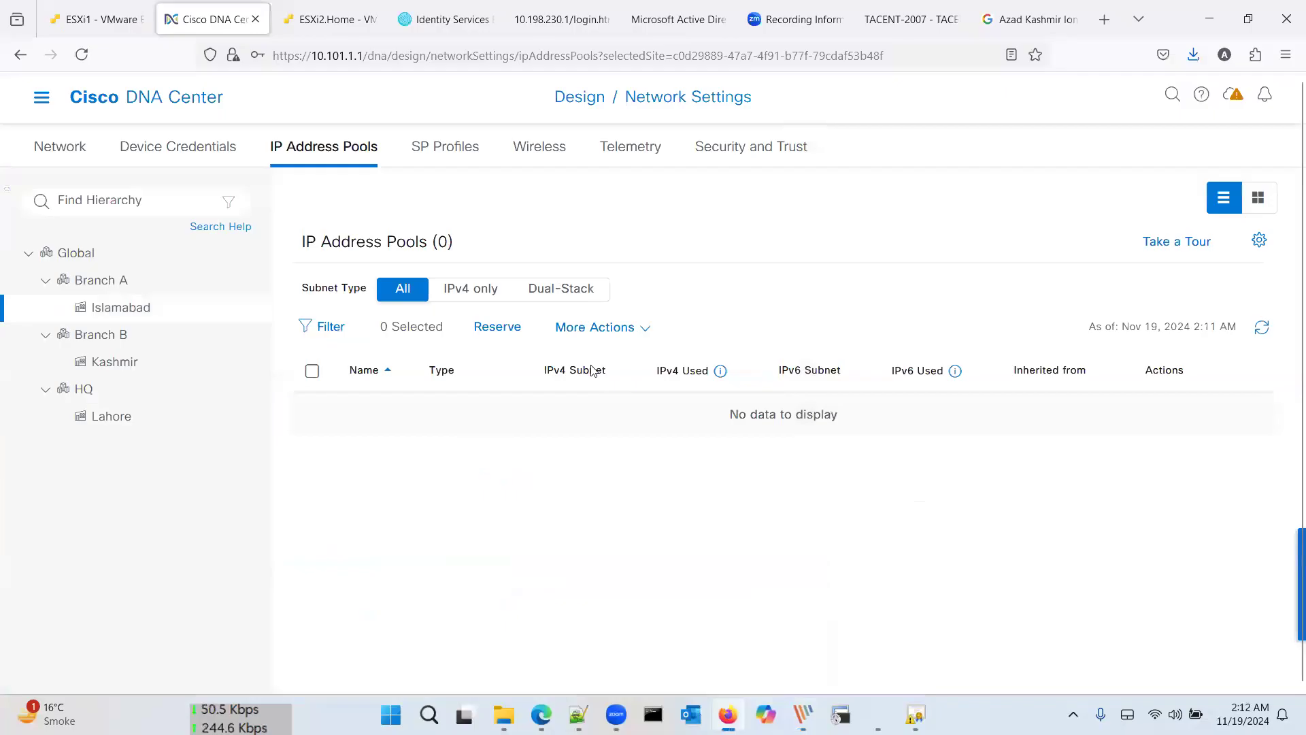
click(505, 331)
Step: Name the pool 'BranchA-DefaultVN', checking the lab diagram's VN subnet plan
click(932, 255)
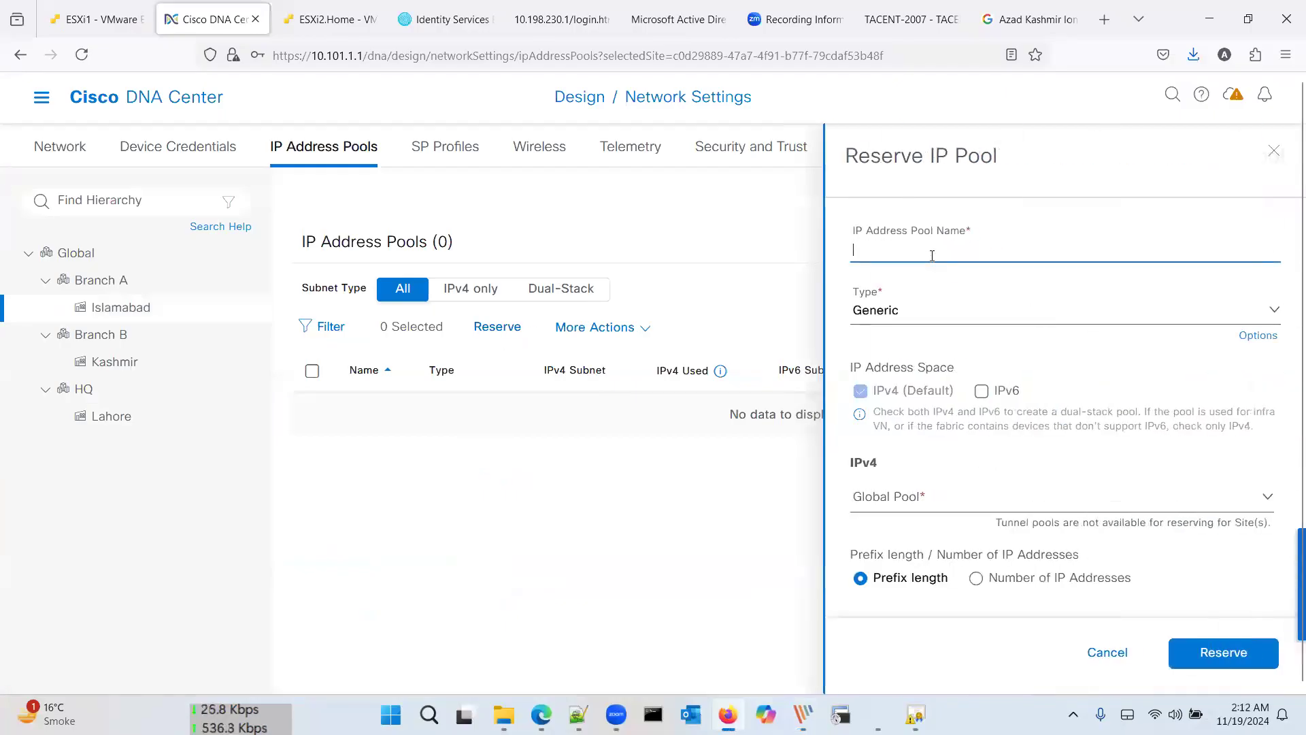
key(alt+Tab)
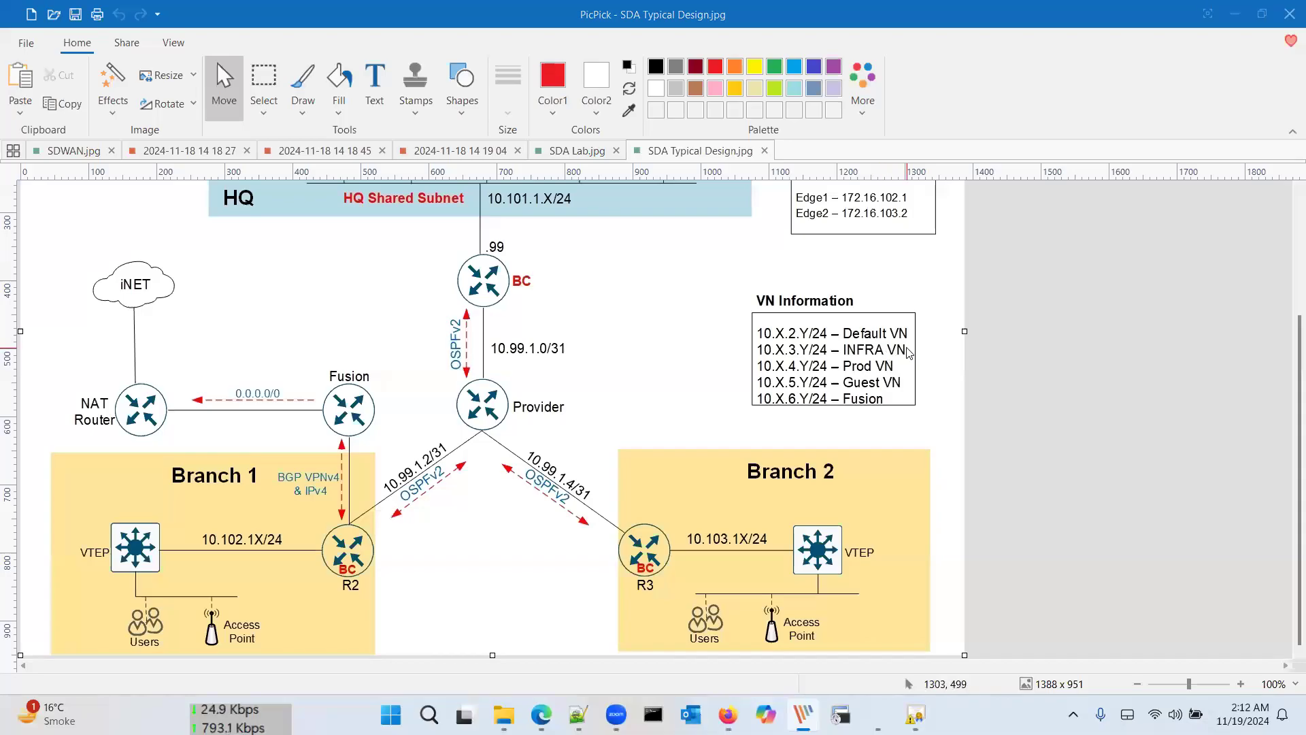
key(alt+Tab)
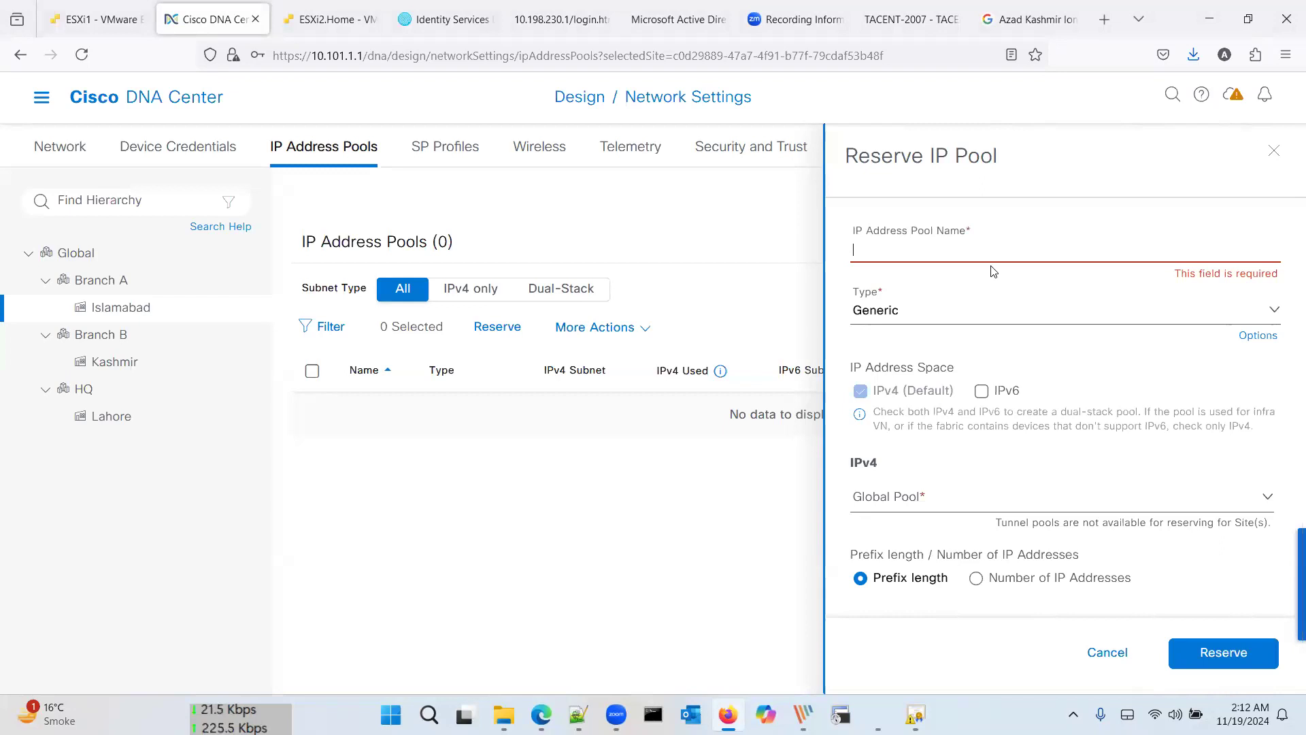
text(B)
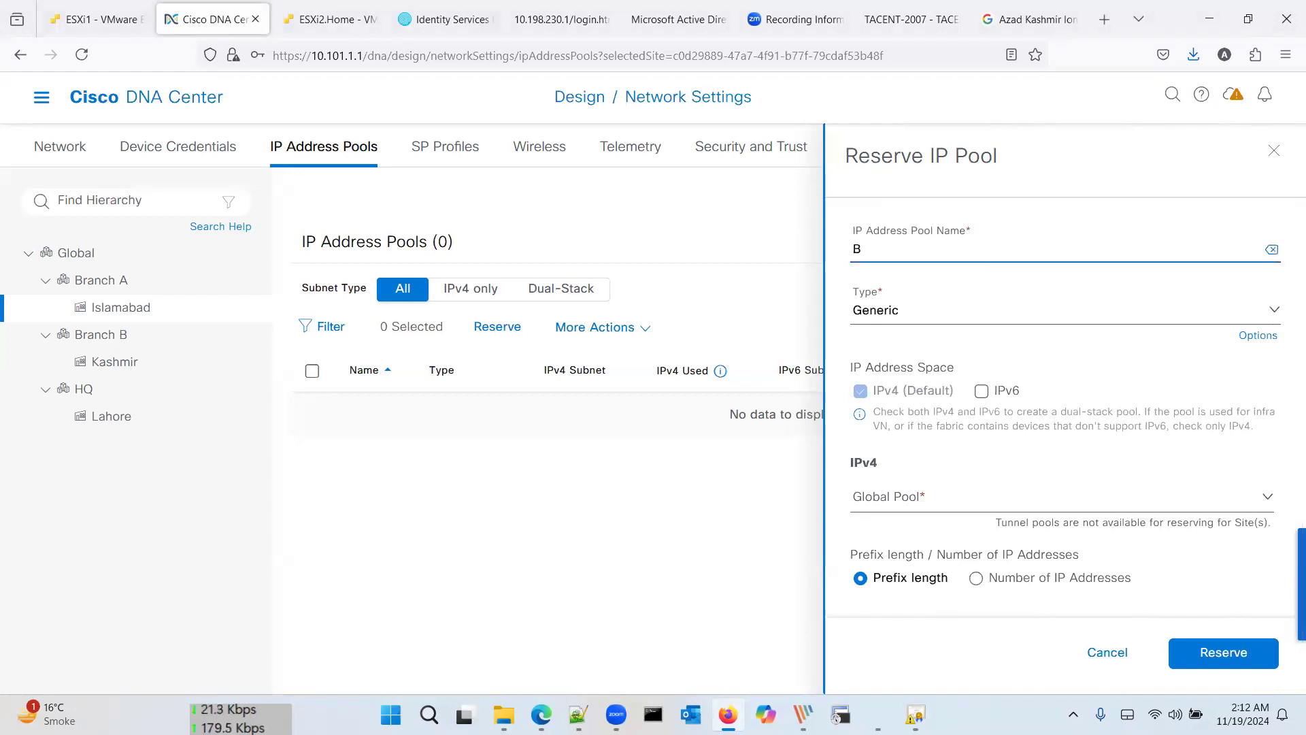
text(A)
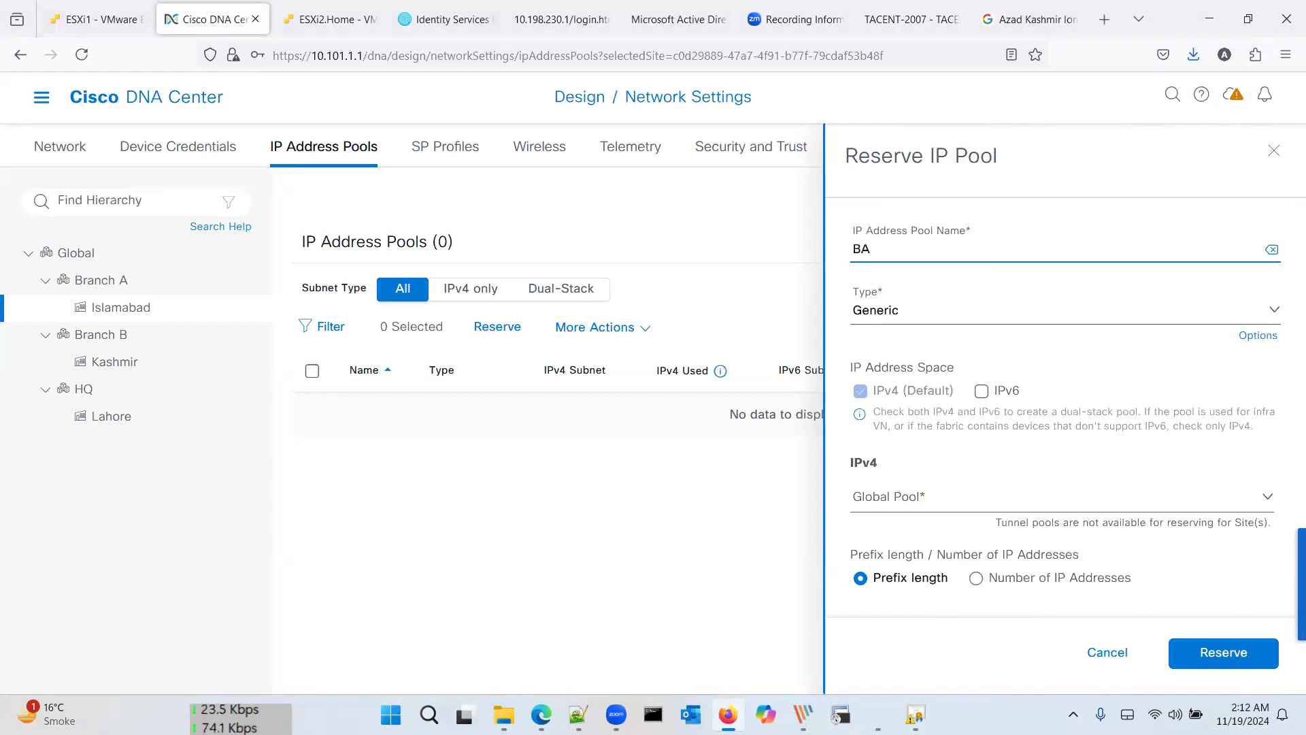
key(BackSpace)
text(A-)
key(alt+Tab)
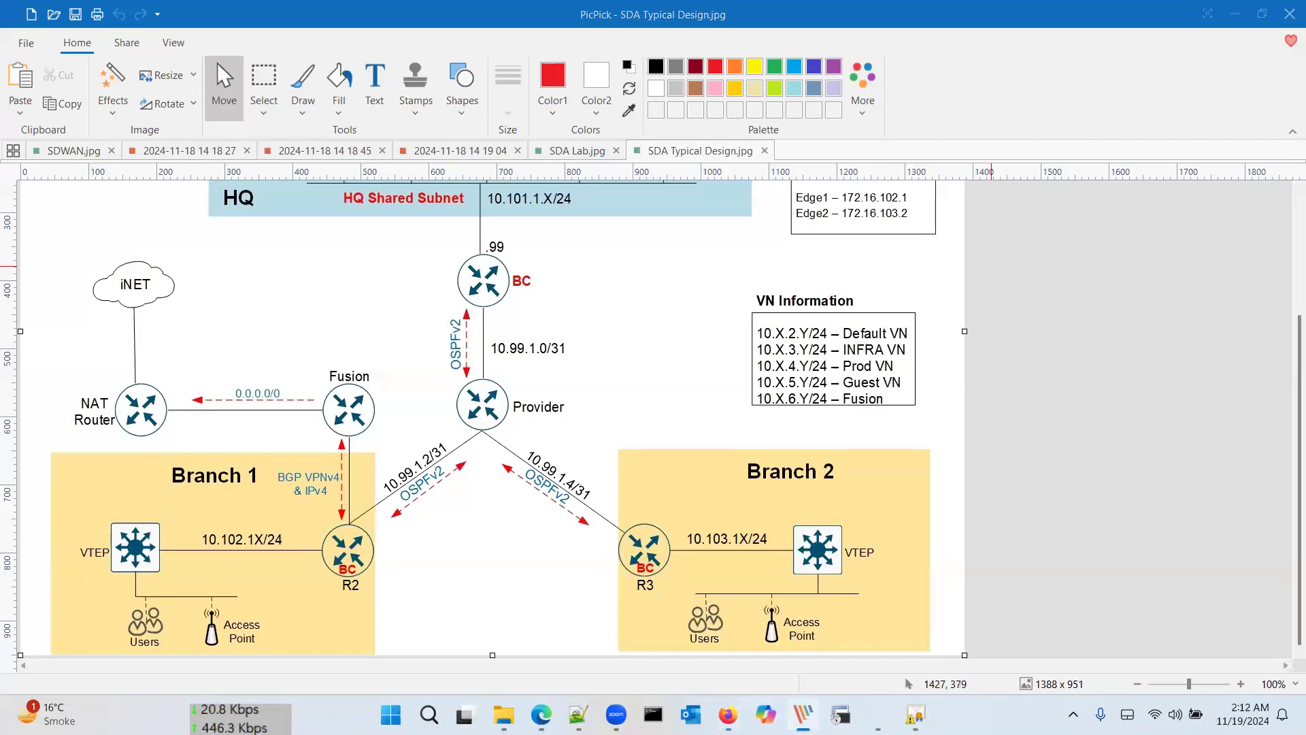
key(alt+Tab)
text(Default)
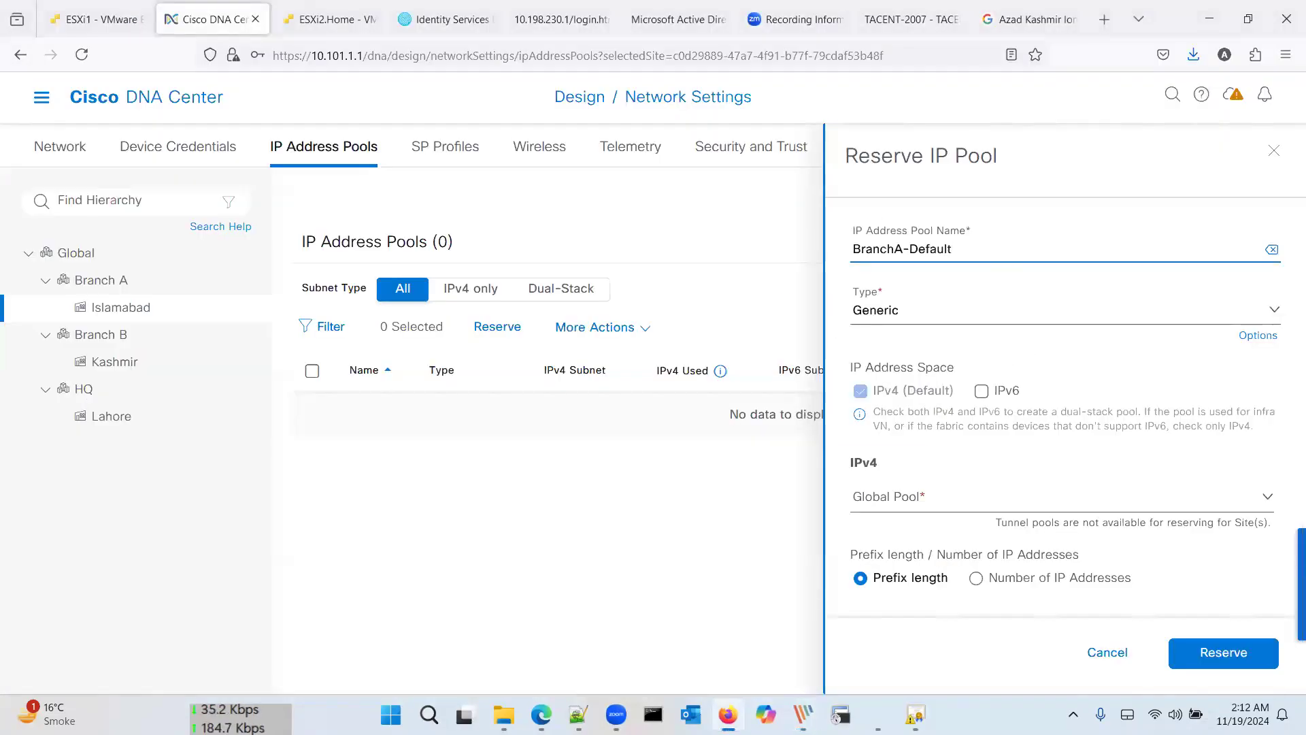
text(VN)
Step: Keep the reservation's pool type set to Generic
click(950, 328)
click(976, 318)
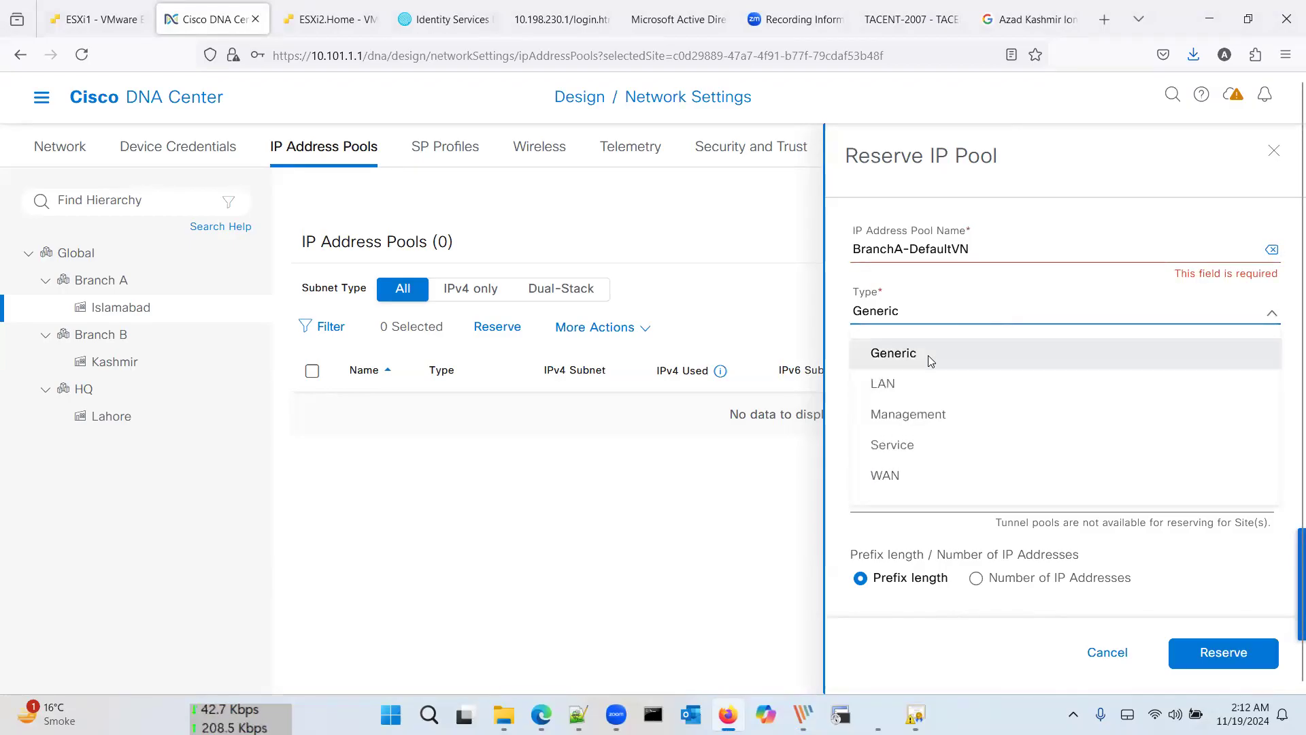
click(930, 320)
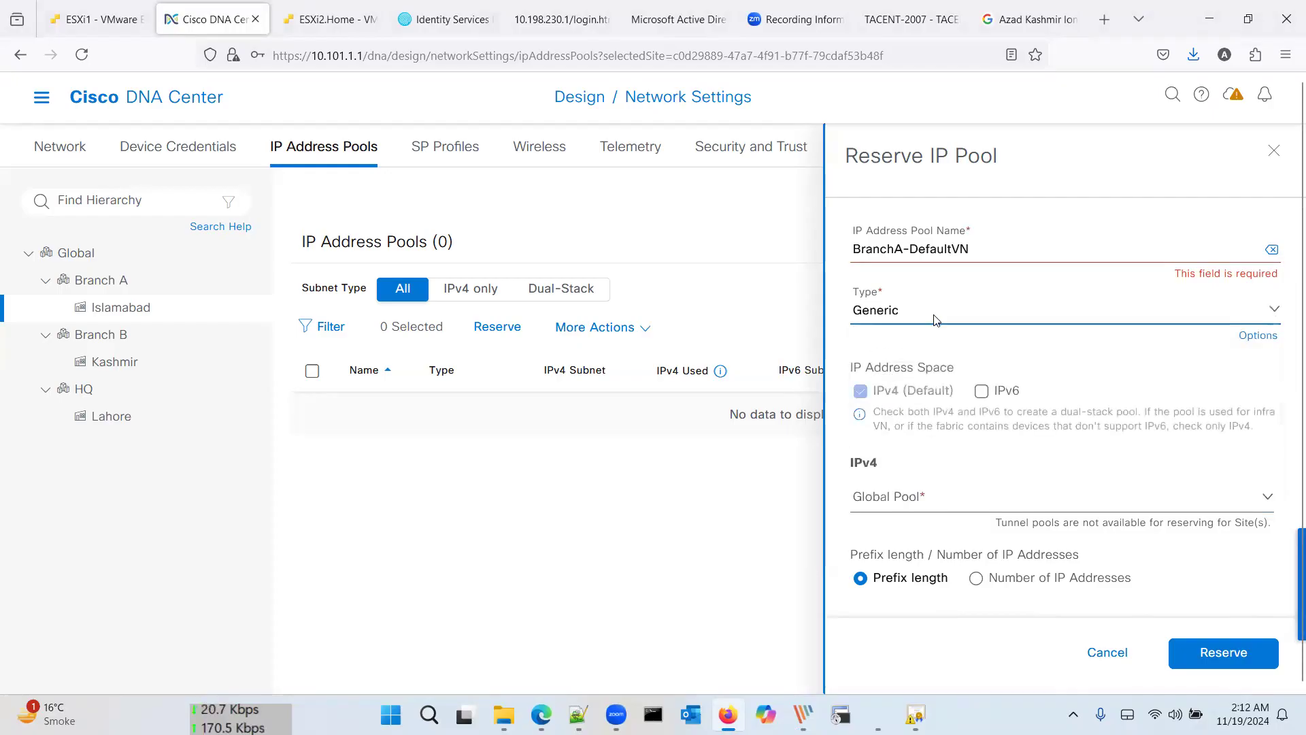
scroll(969, 381, down, 3)
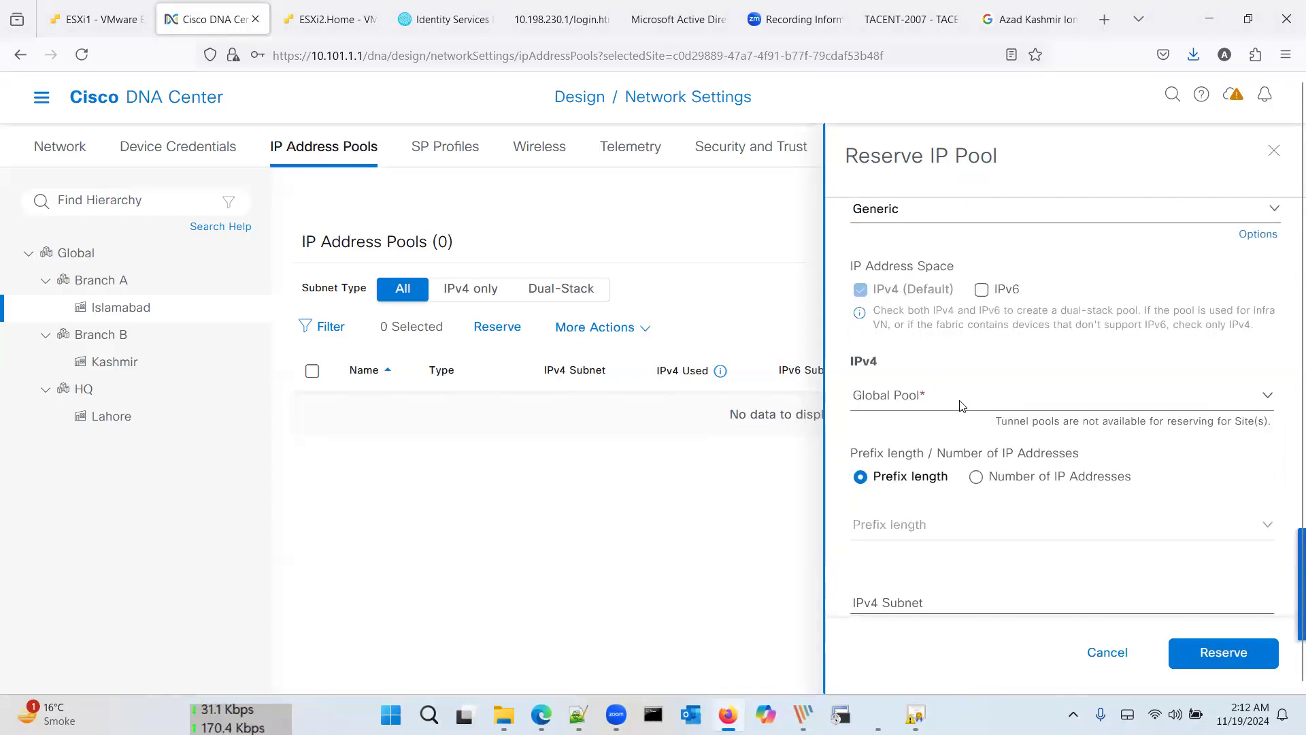
click(960, 405)
scroll(966, 354, up, 3)
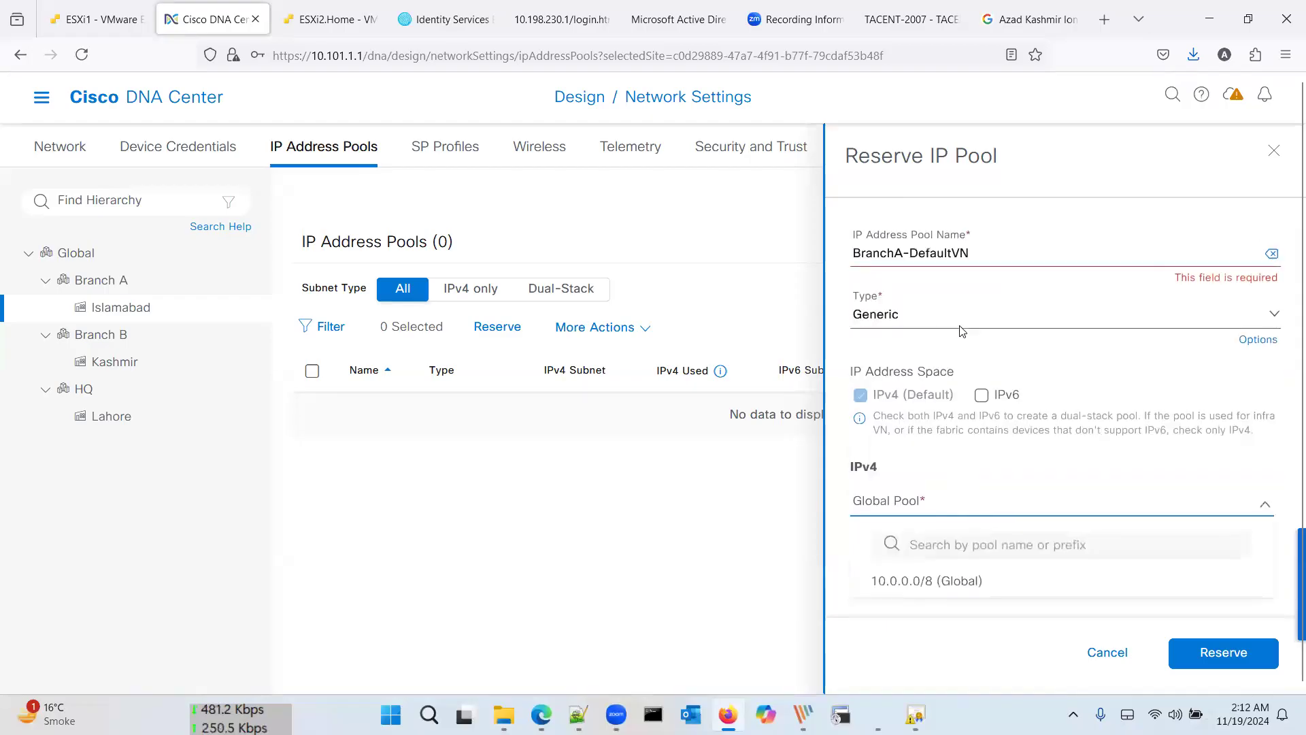
click(970, 314)
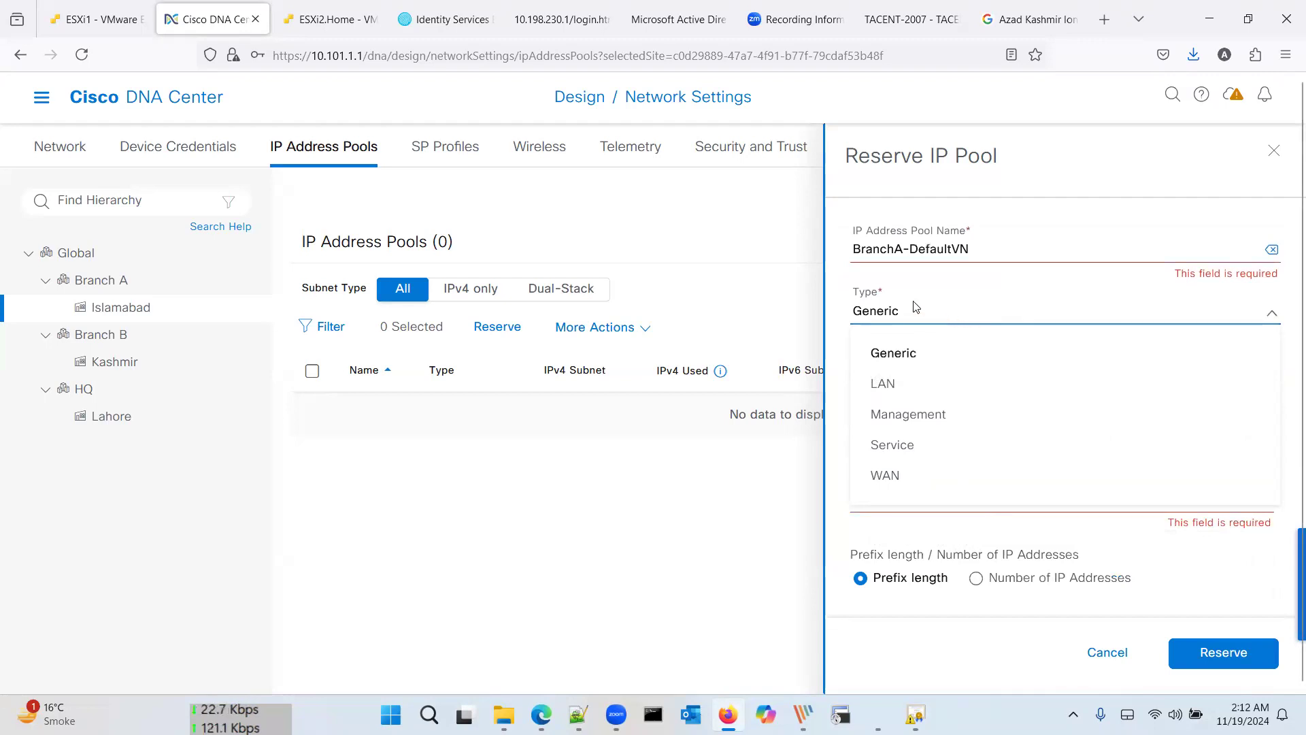
click(908, 356)
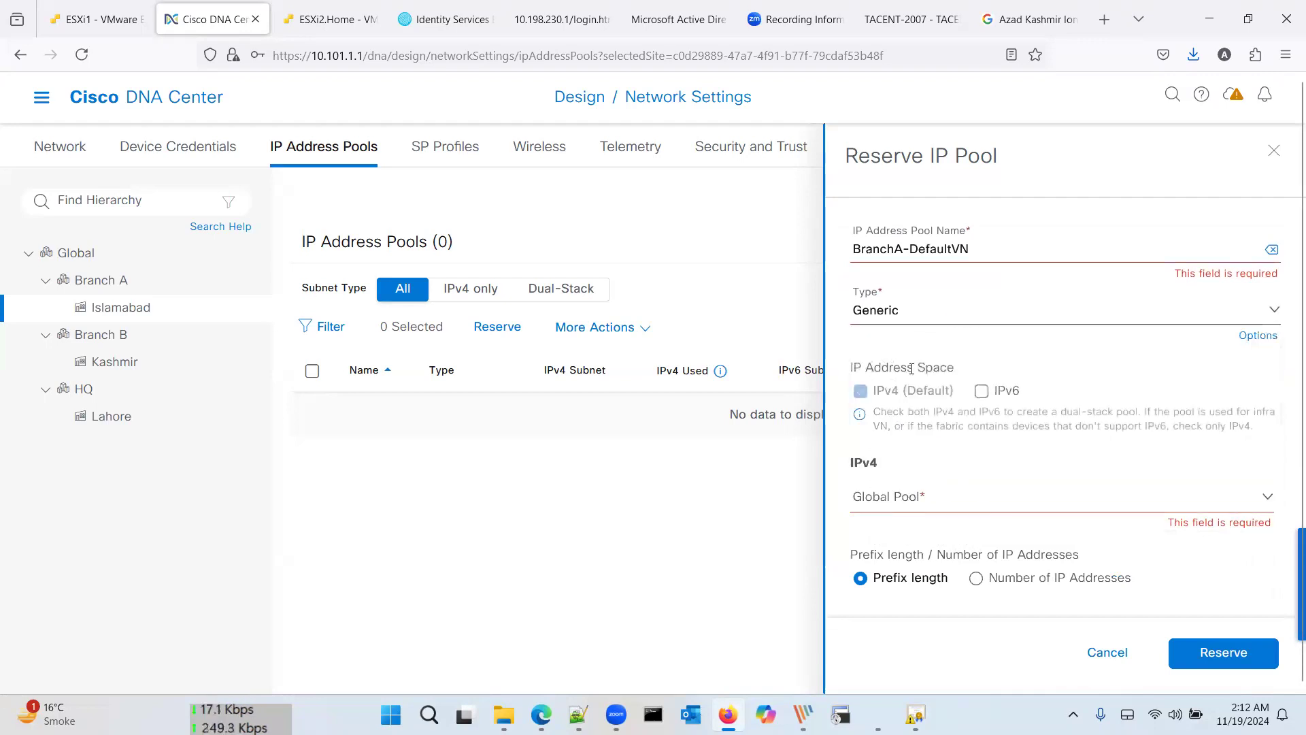
Step: Select the BranchA-DefaultVN name and choose 10.0.0.0/8 (Global) as the parent pool
click(994, 249)
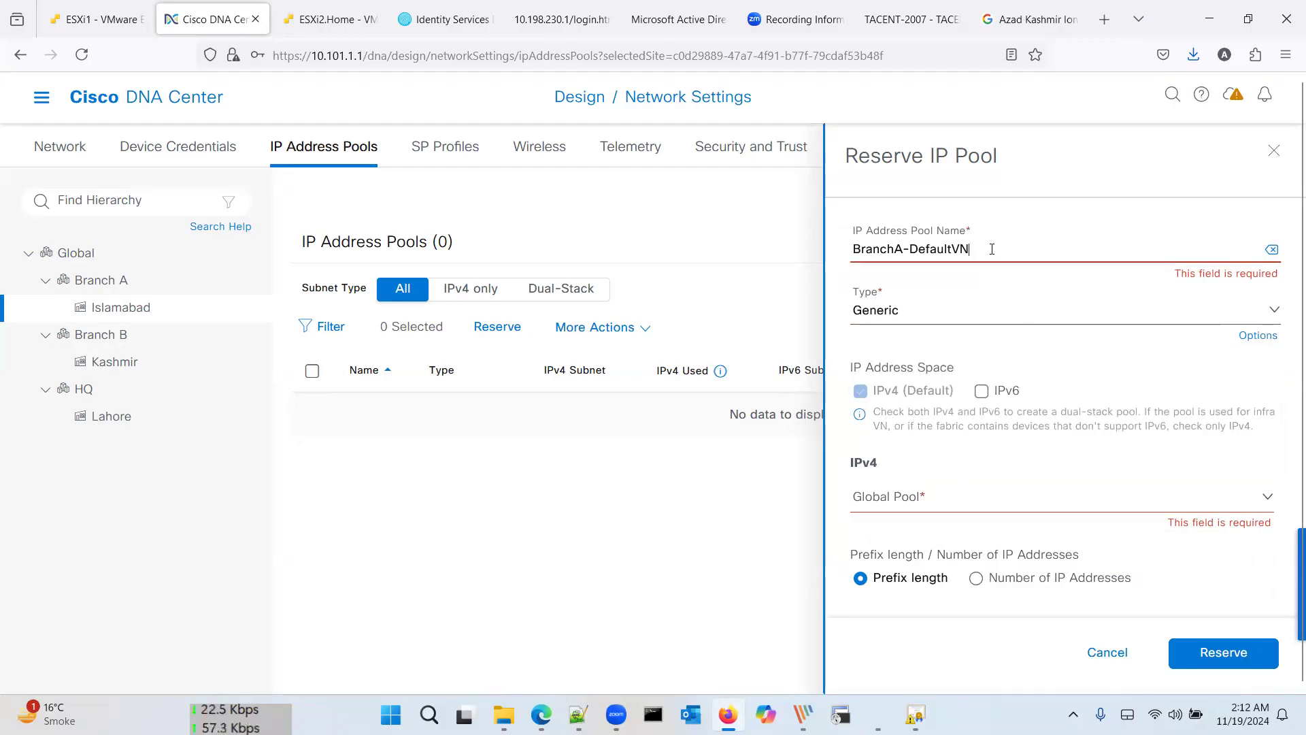
drag(987, 249, 850, 253)
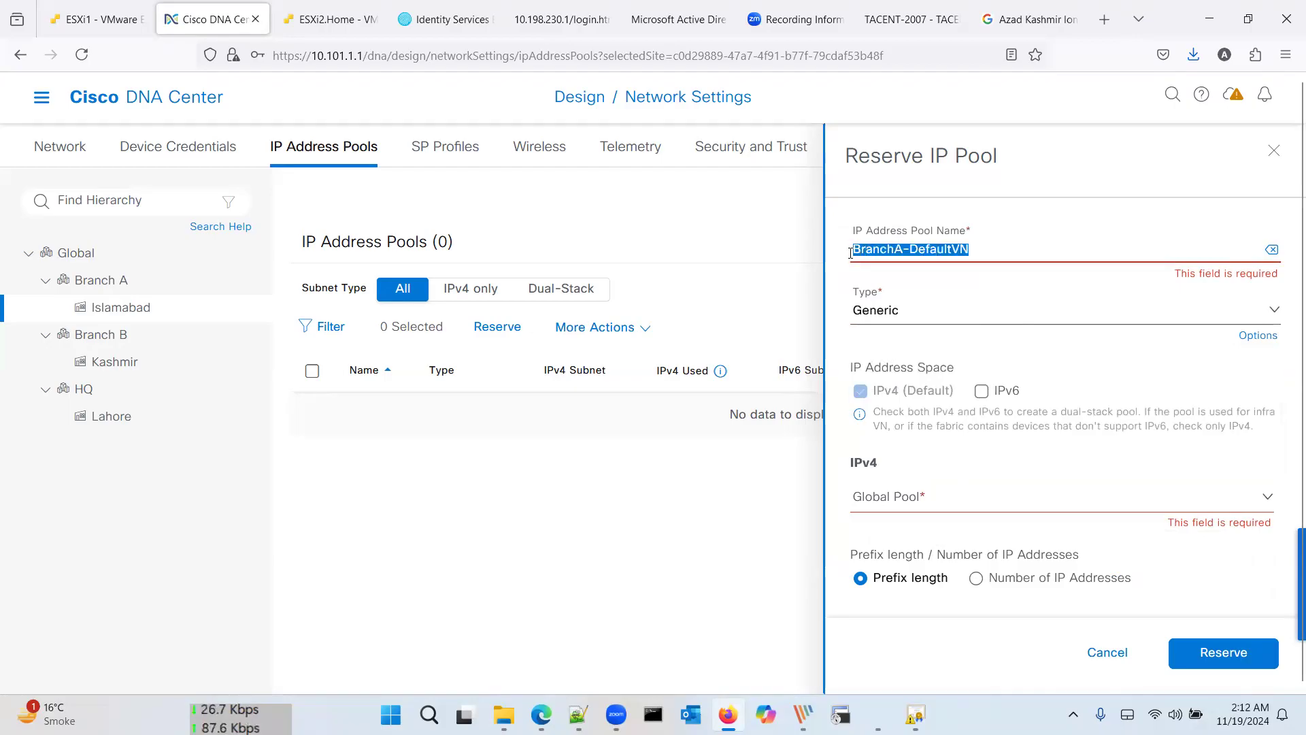
scroll(934, 446, down, 1)
click(935, 448)
click(930, 528)
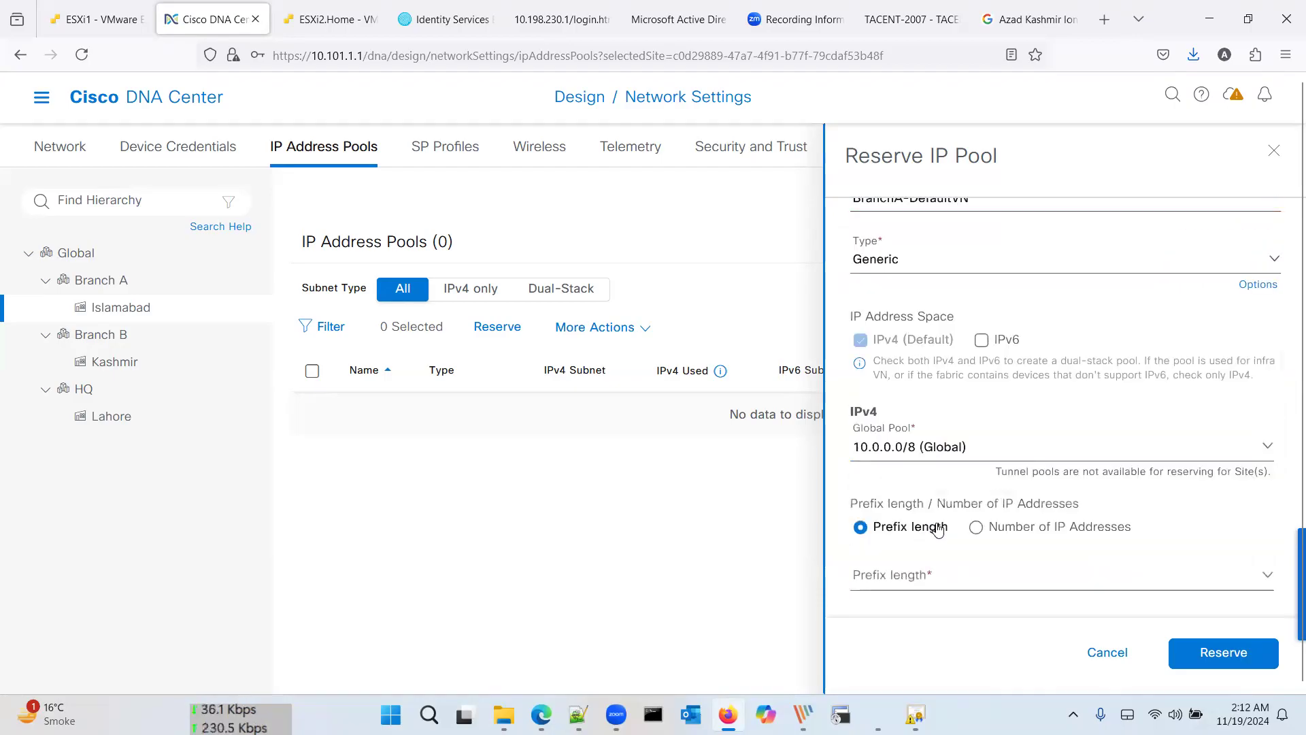
scroll(955, 529, down, 2)
click(939, 496)
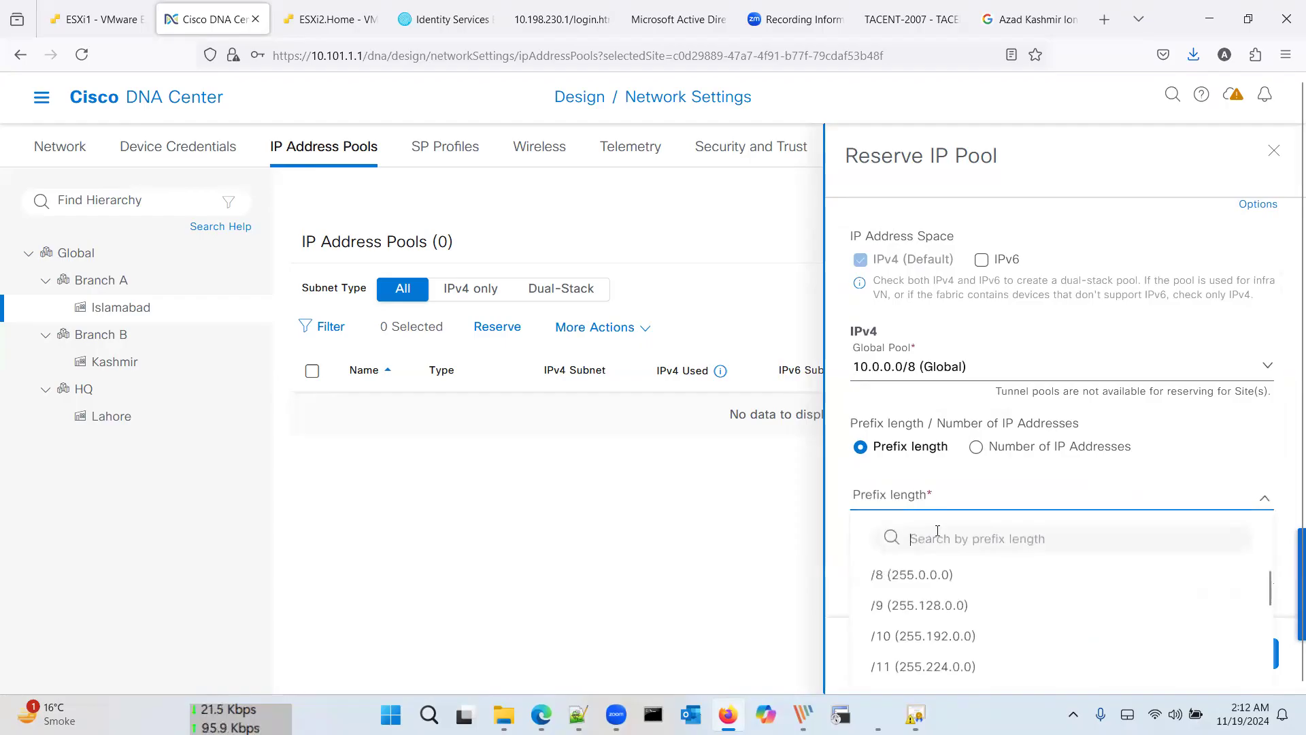
scroll(938, 531, down, 3)
scroll(959, 446, down, 5)
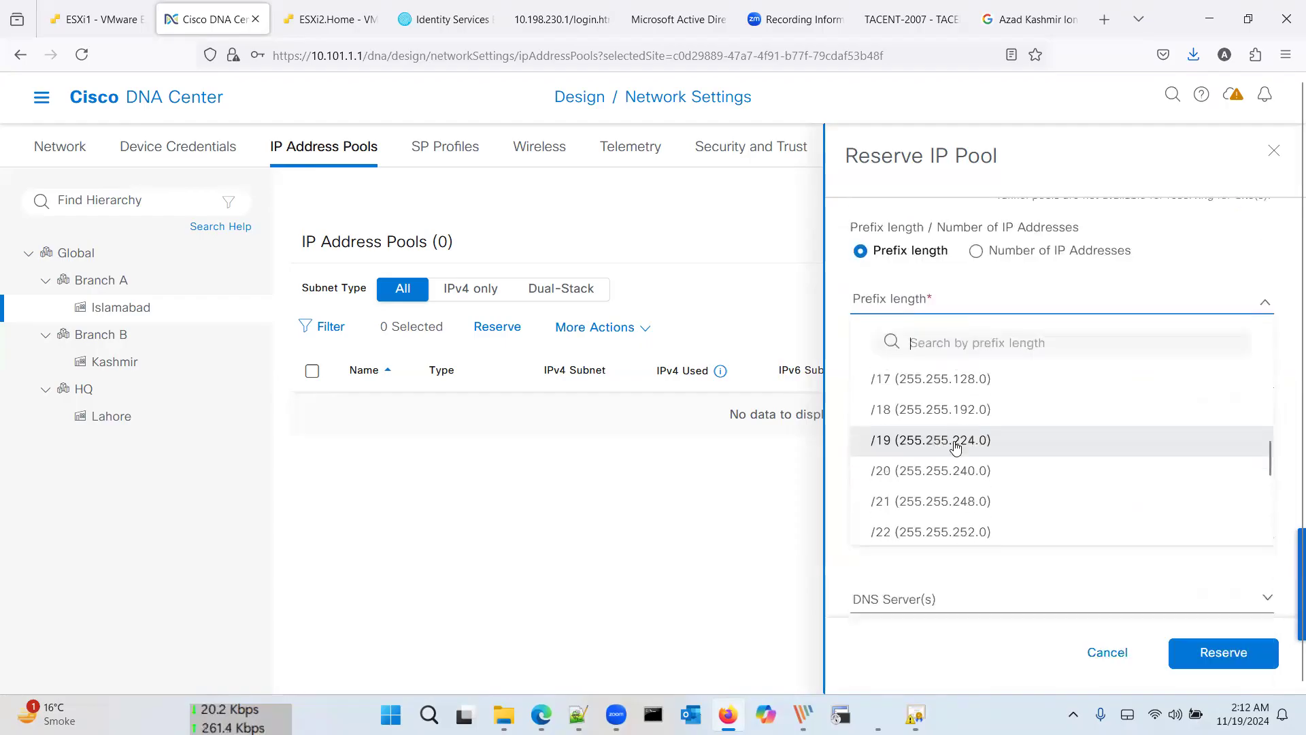
Step: Set a /24 prefix length and start entering the 10.101.2 subnet and gateway
click(953, 481)
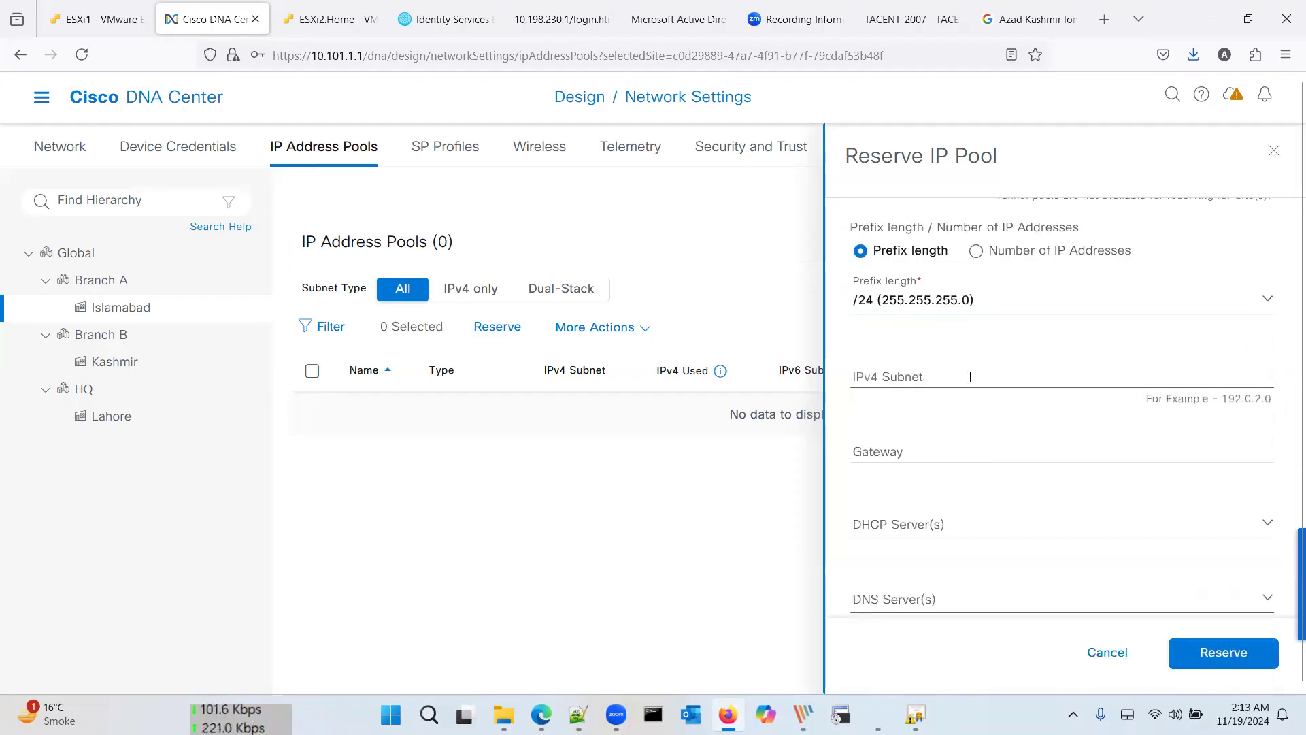
click(966, 374)
text(10)
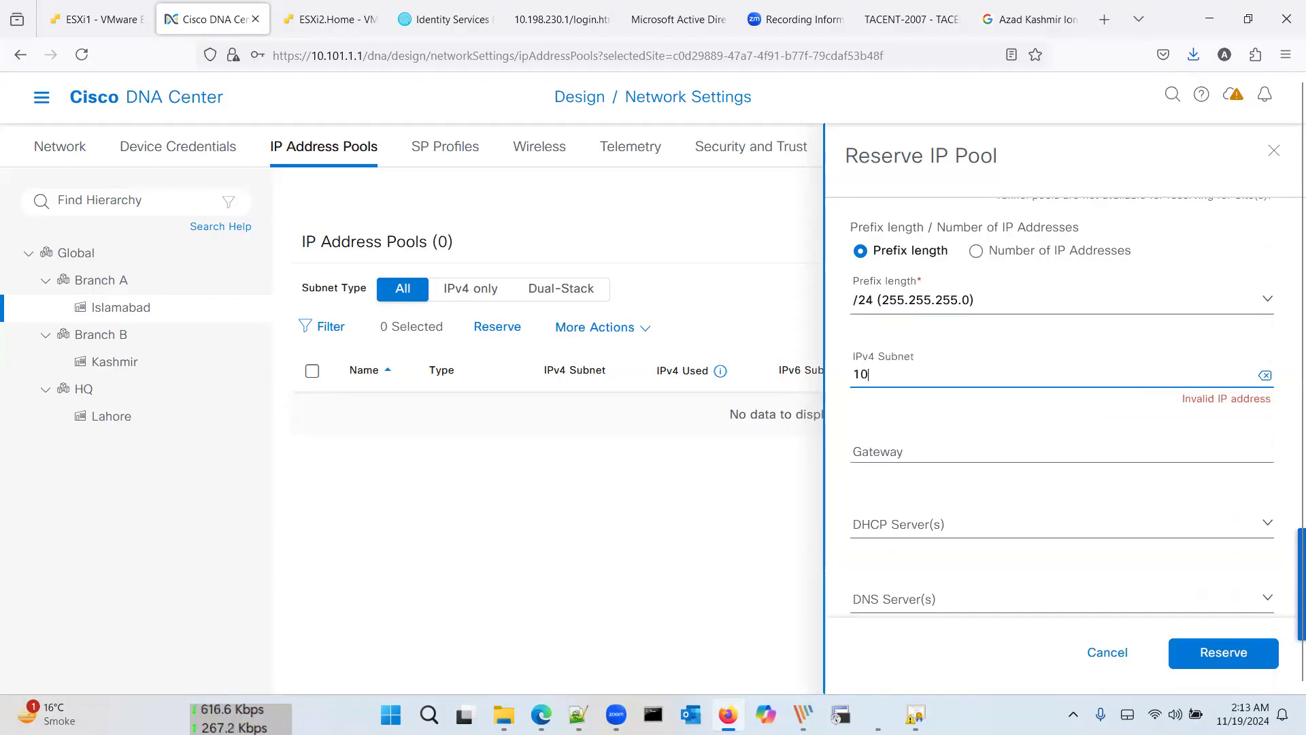
text(.101.2.1)
key(BackSpace)
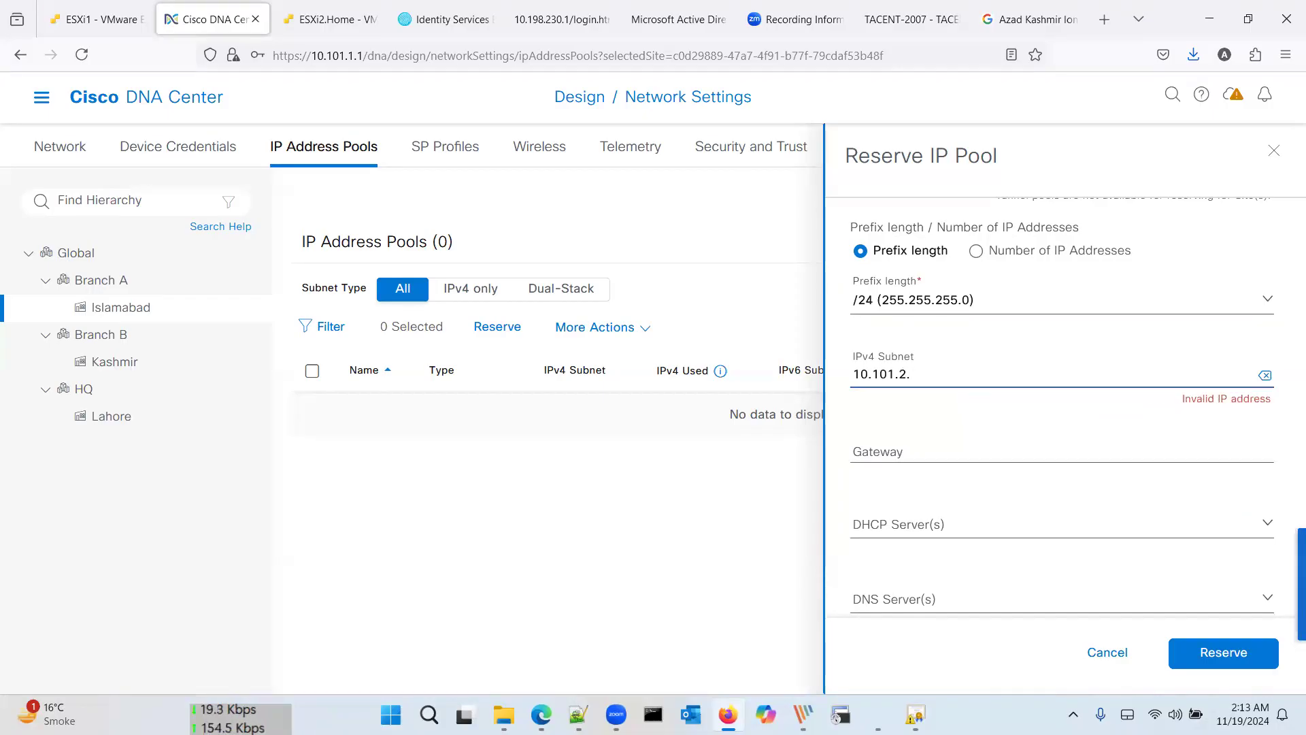
key(Tab)
key(Tab)
text(10.101.2.1)
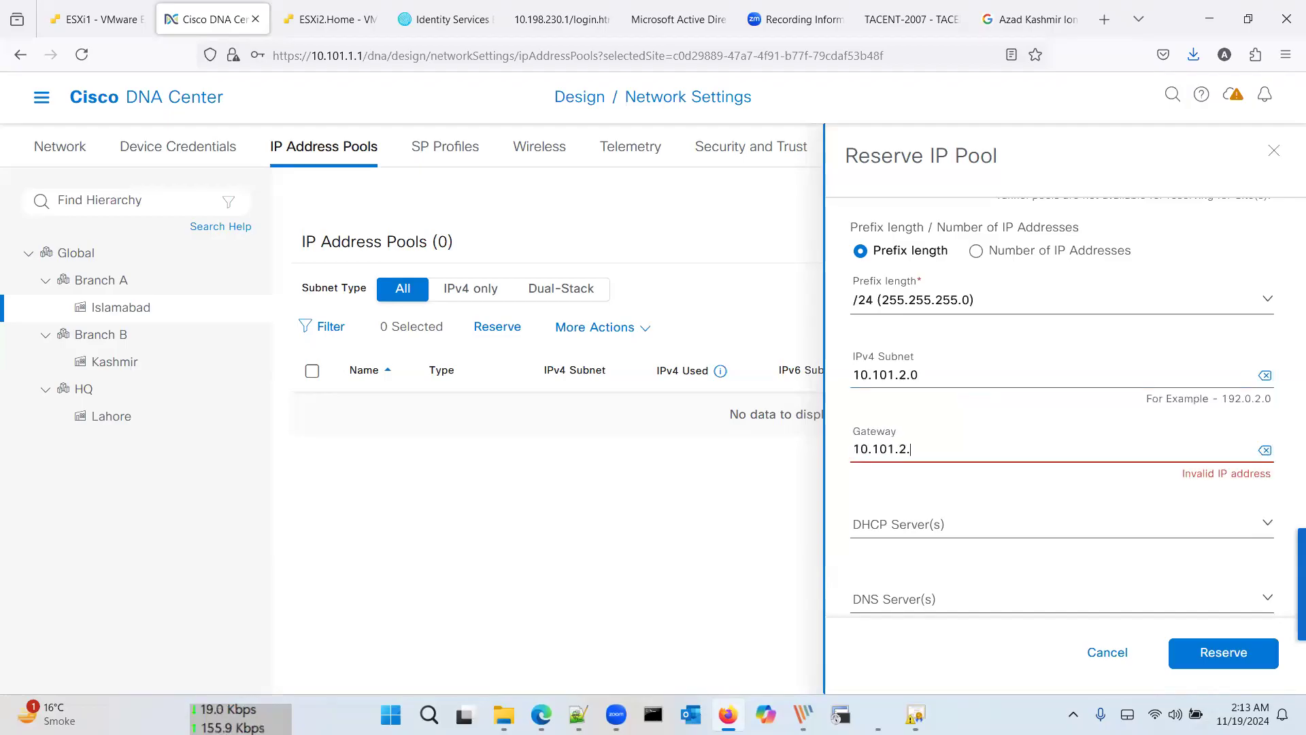
key(Tab)
key(Tab)
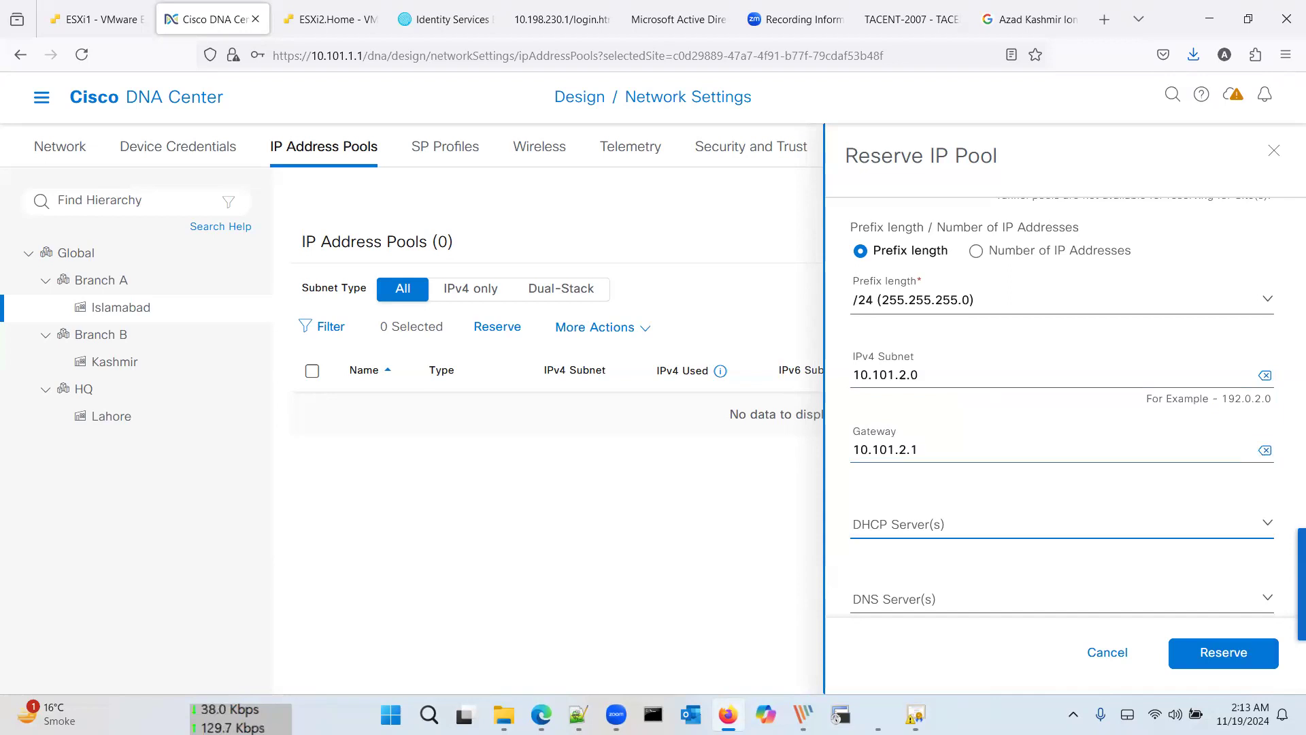
Step: Check the empty DHCP server list, then cancel the unsaved reservation form
scroll(1105, 447, down, 1)
click(1133, 478)
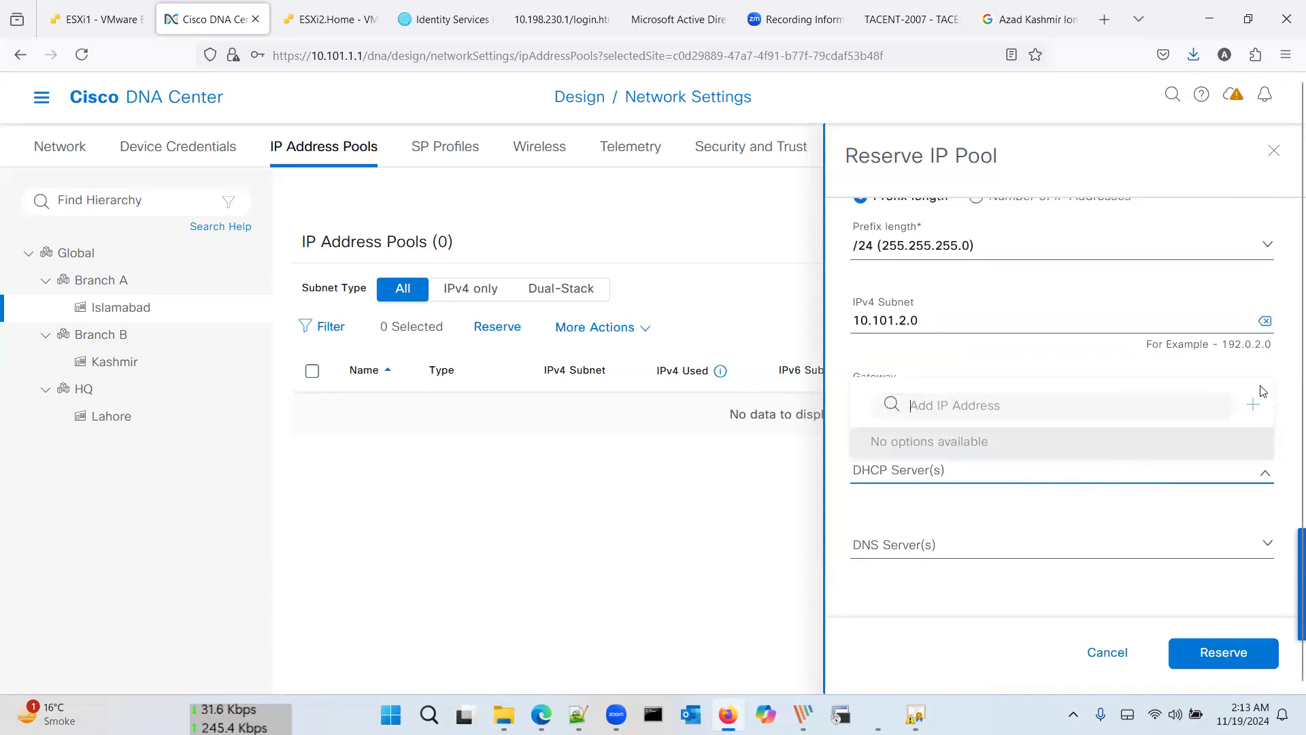
click(1008, 481)
scroll(1036, 524, up, 5)
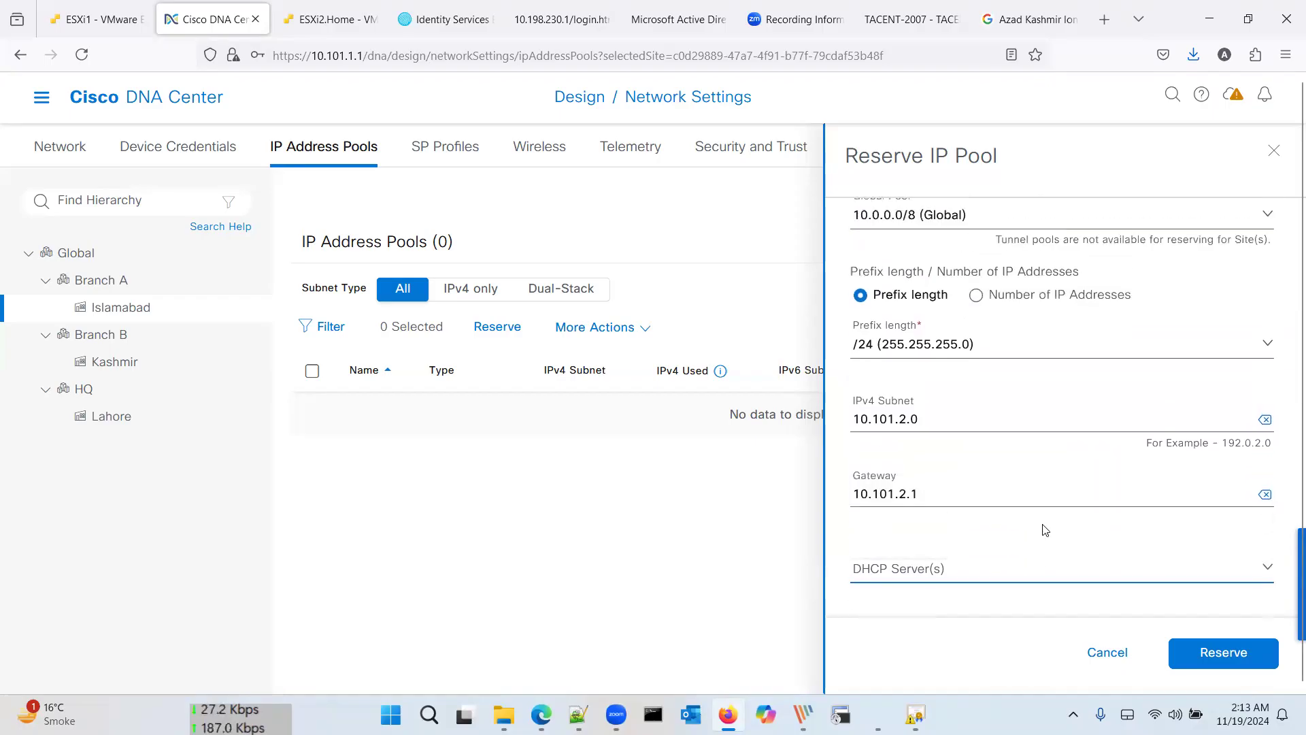
scroll(1045, 529, up, 1)
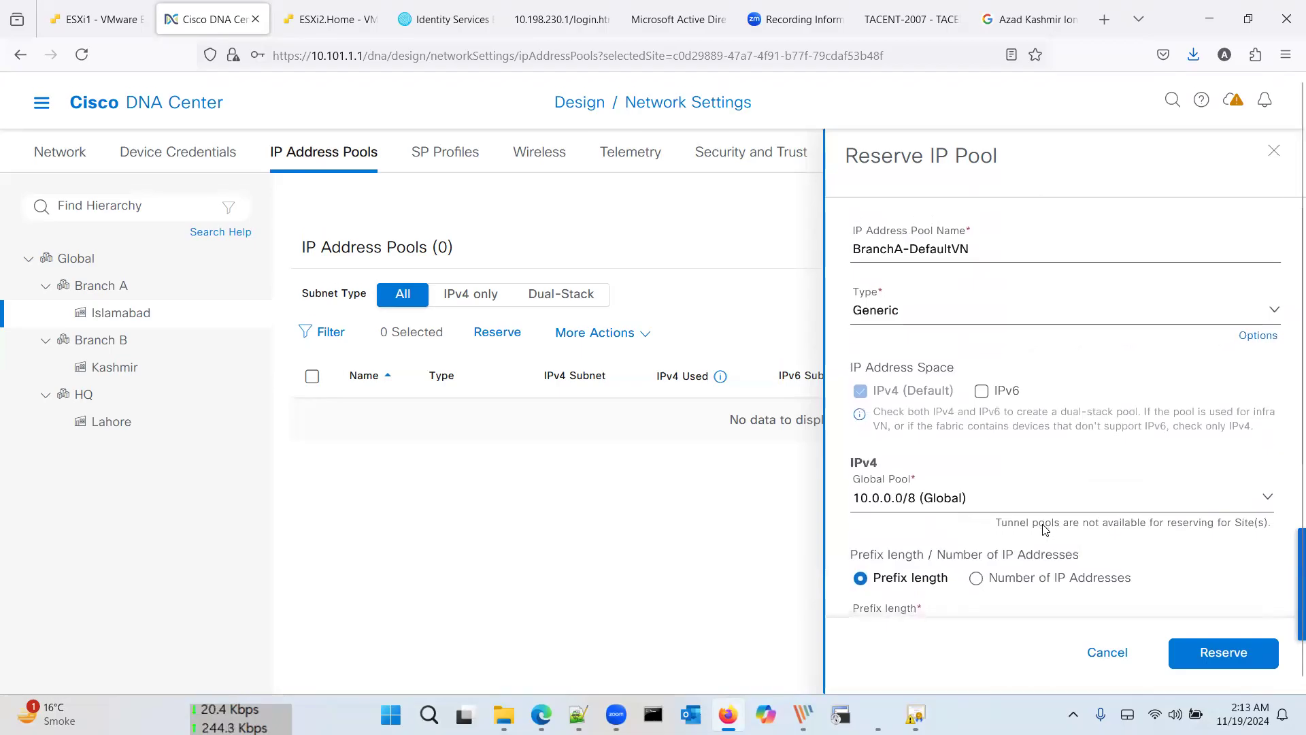
click(1107, 654)
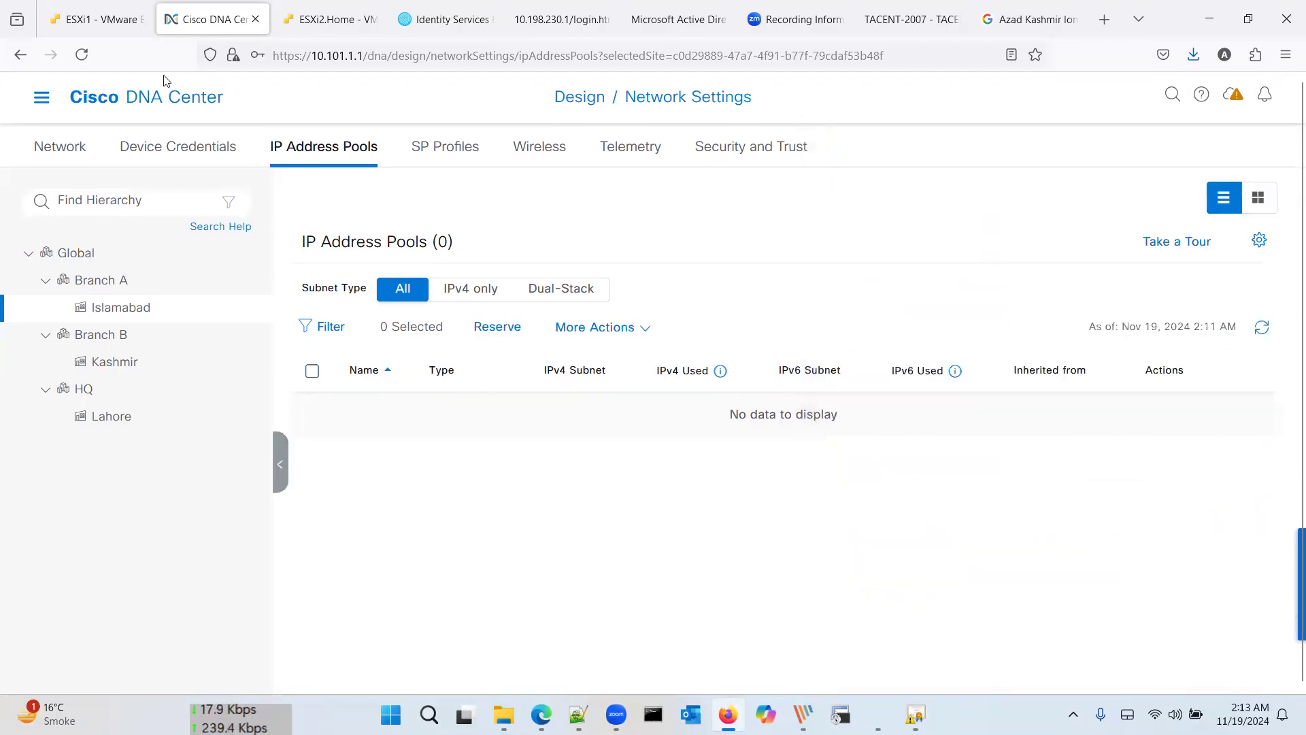
Step: Review the site's AAA, DHCP and DNS server settings on the Network tab
click(66, 151)
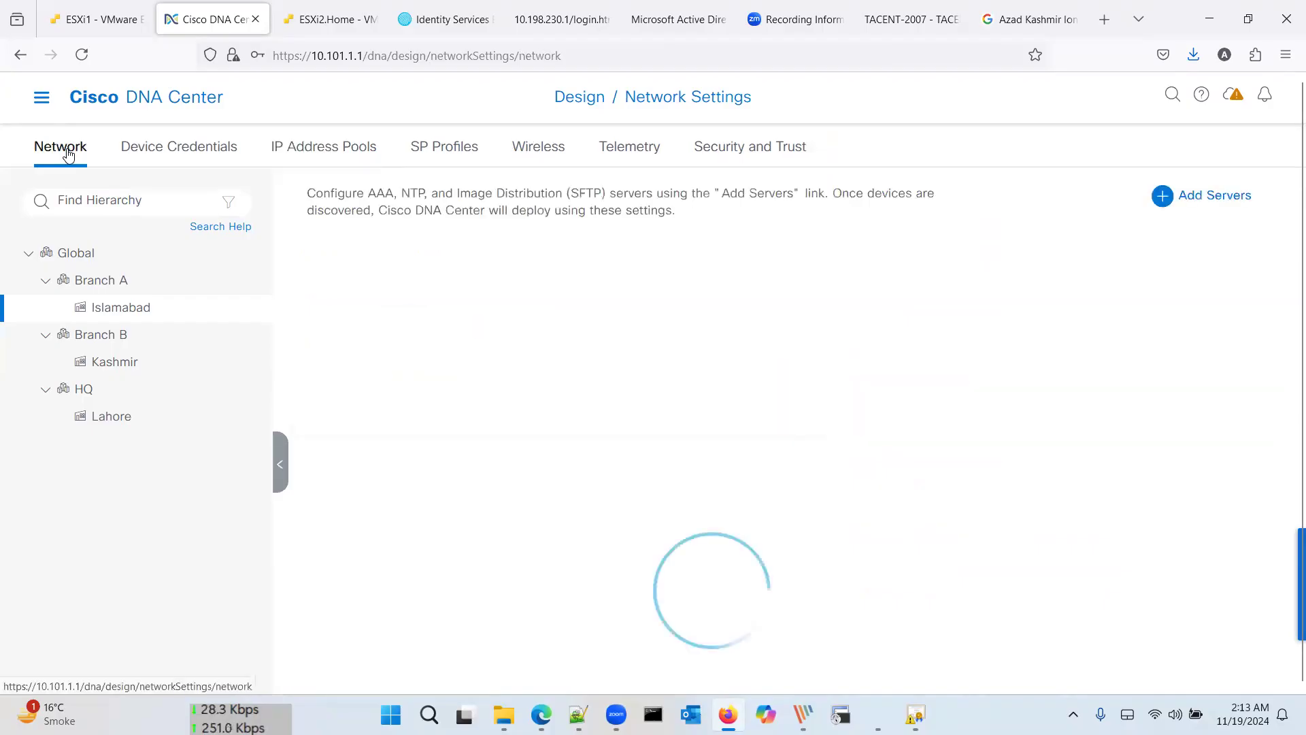
scroll(418, 361, down, 3)
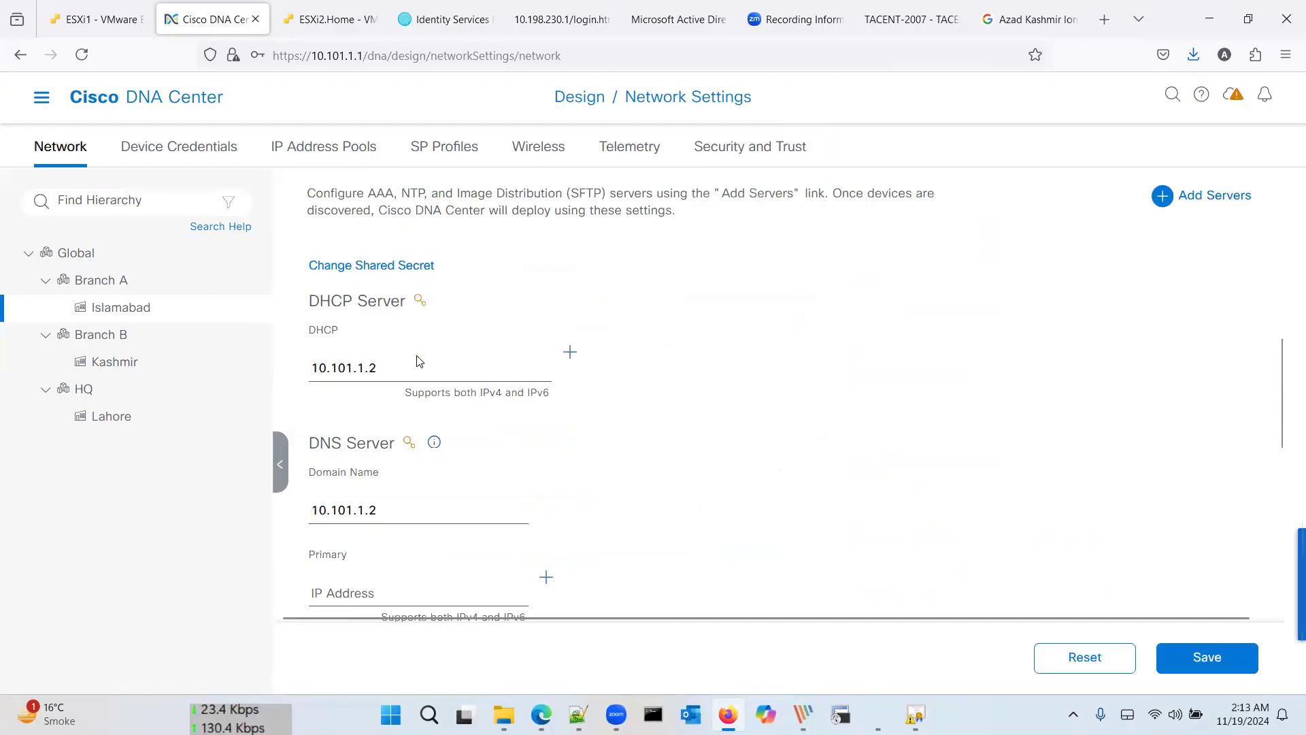
scroll(418, 355, down, 5)
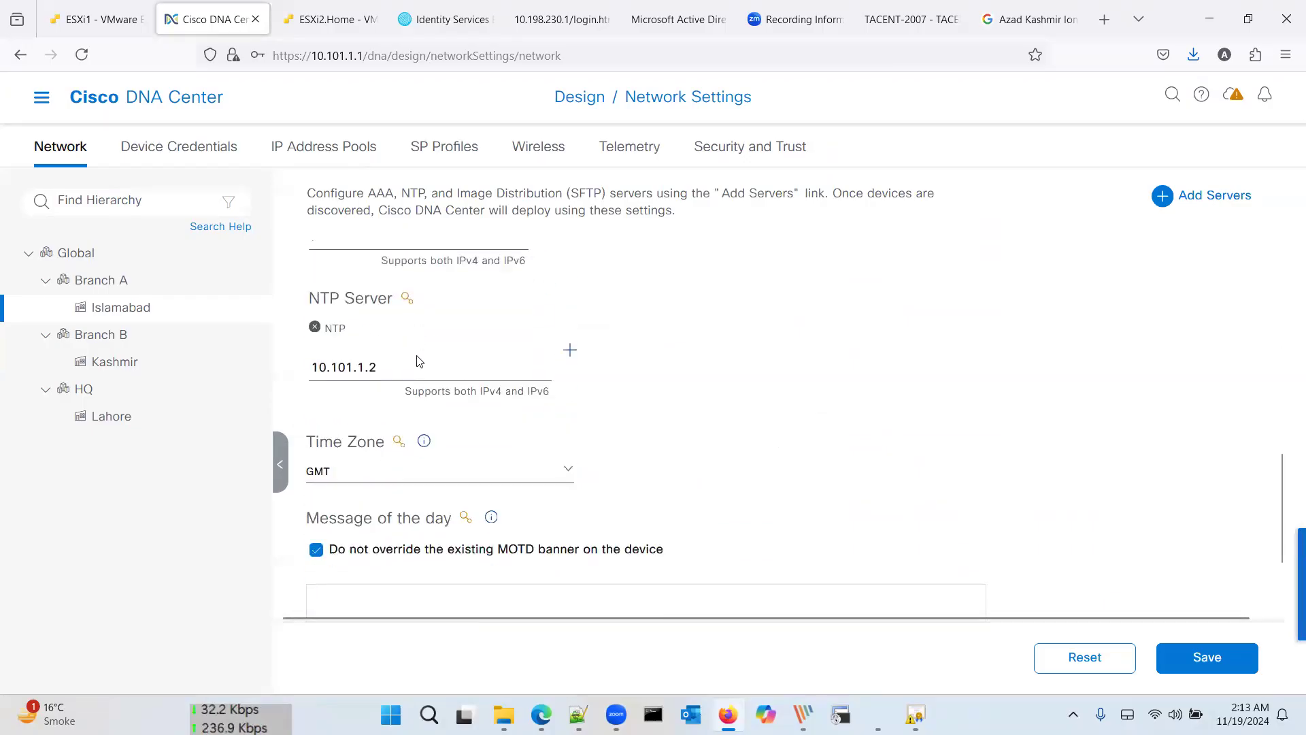
scroll(420, 361, up, 1)
scroll(420, 361, up, 5)
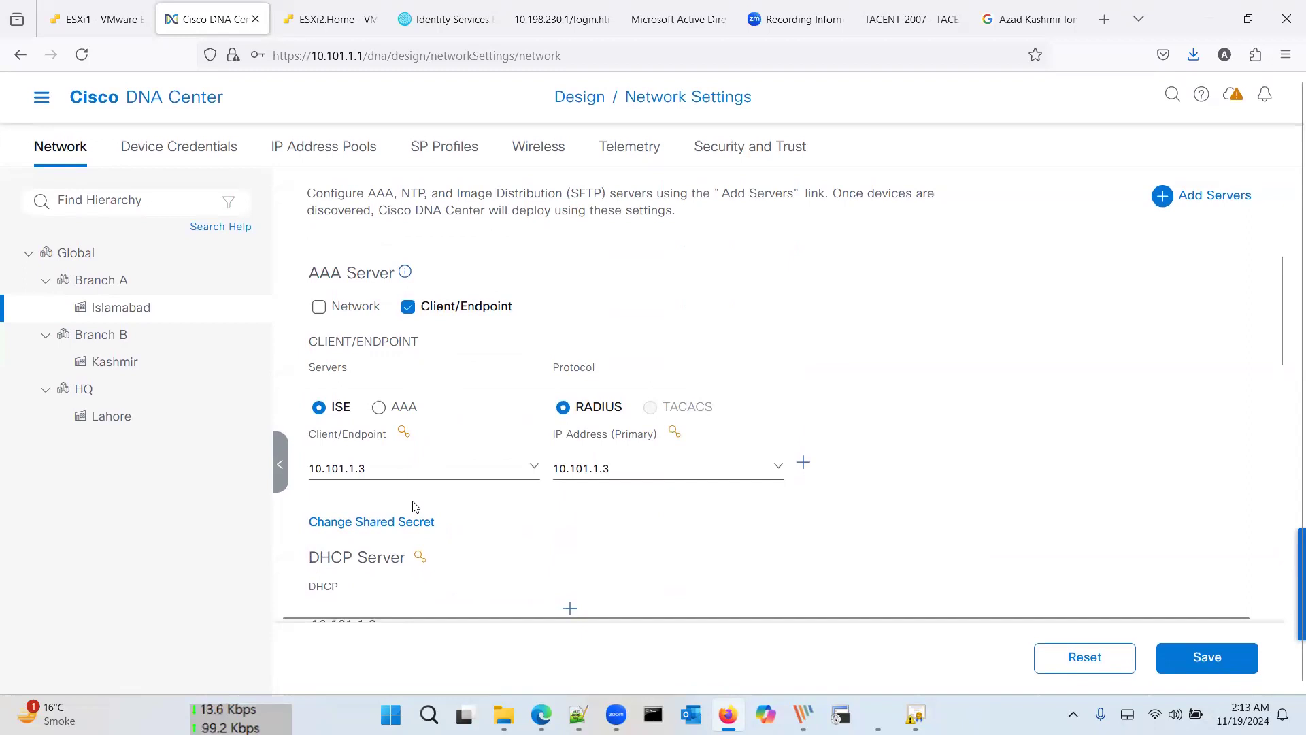
scroll(415, 507, down, 2)
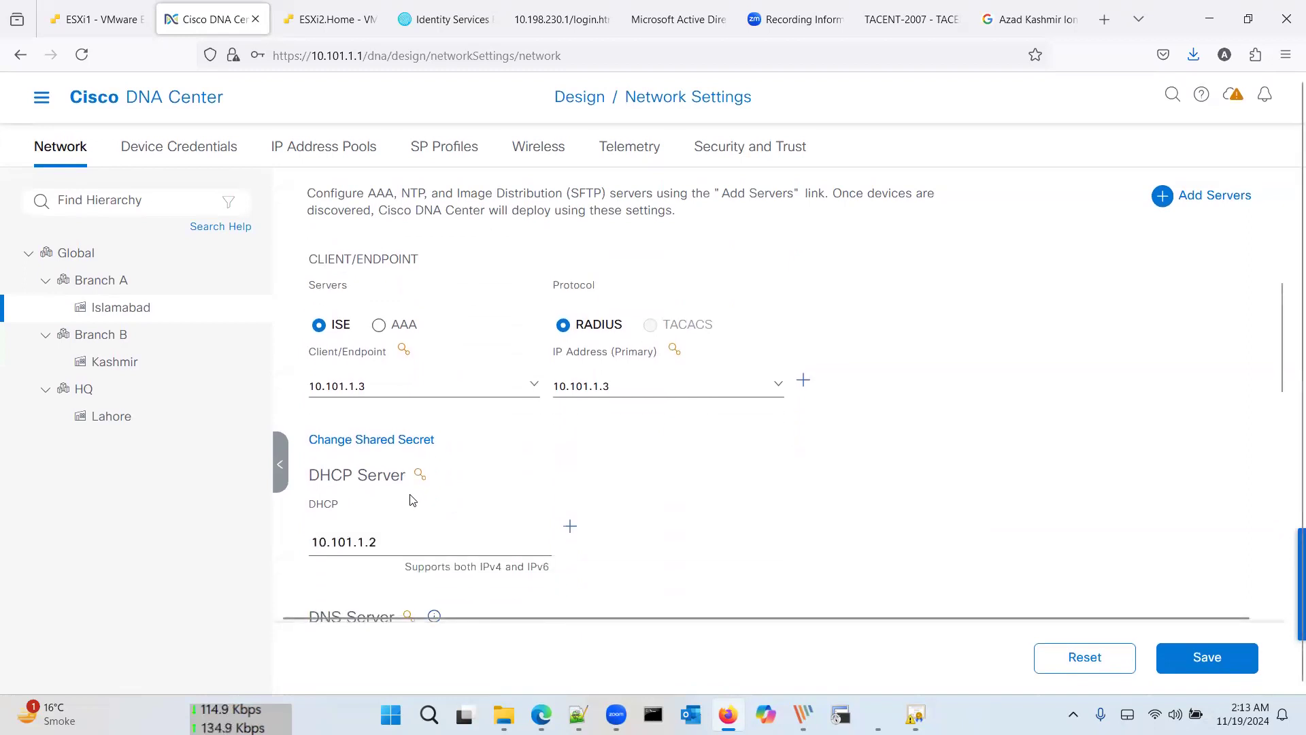
scroll(439, 524, down, 2)
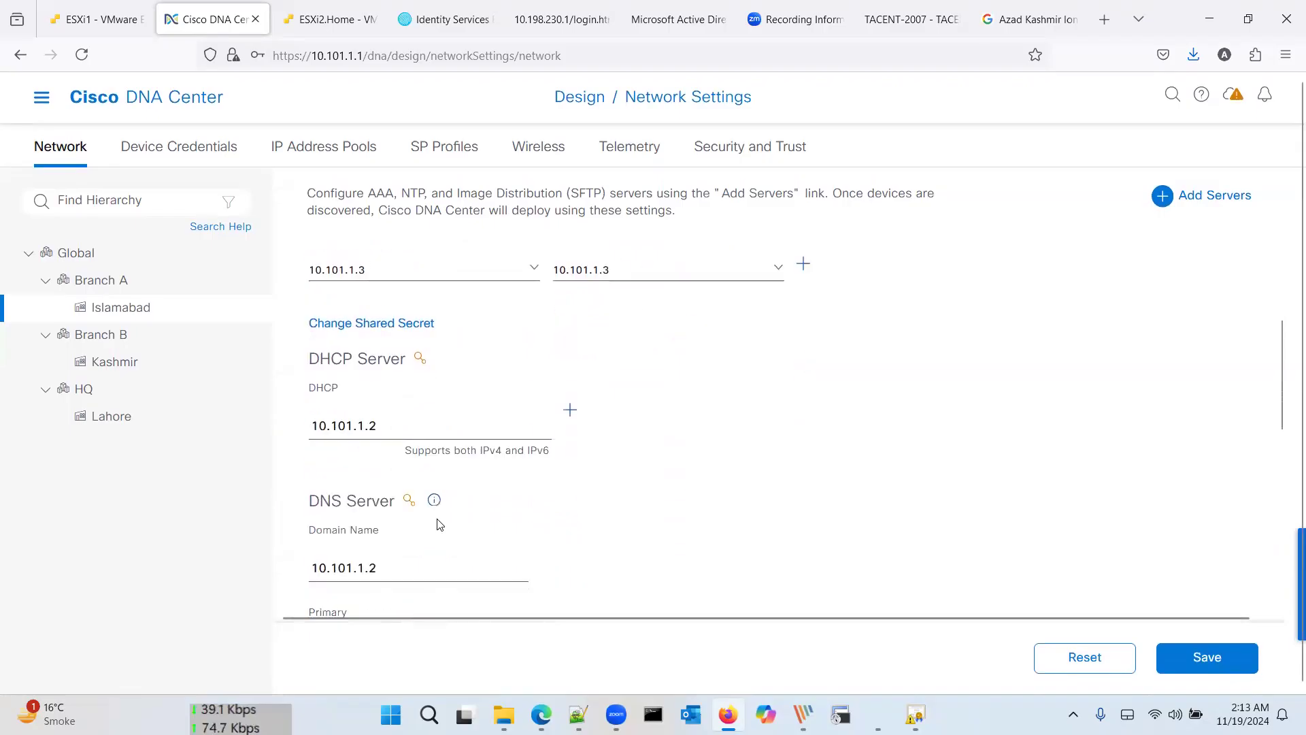
scroll(439, 524, down, 1)
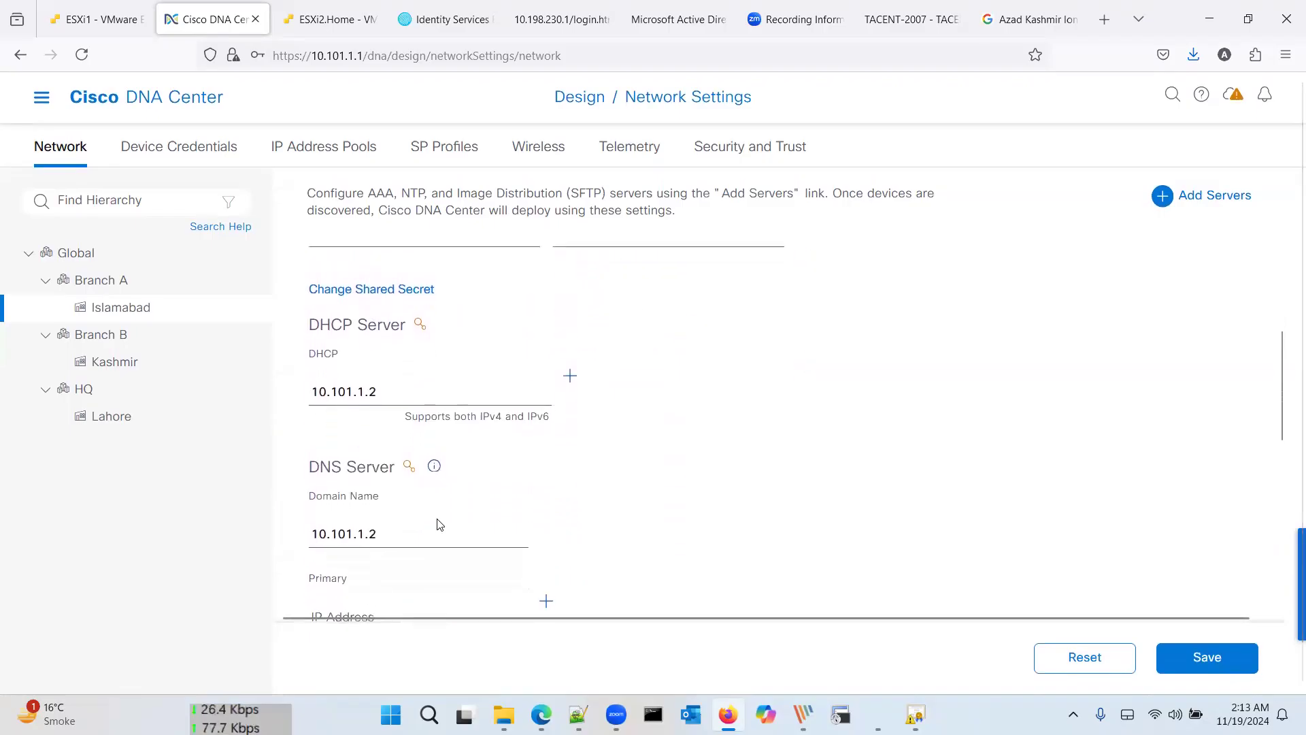
scroll(439, 524, up, 4)
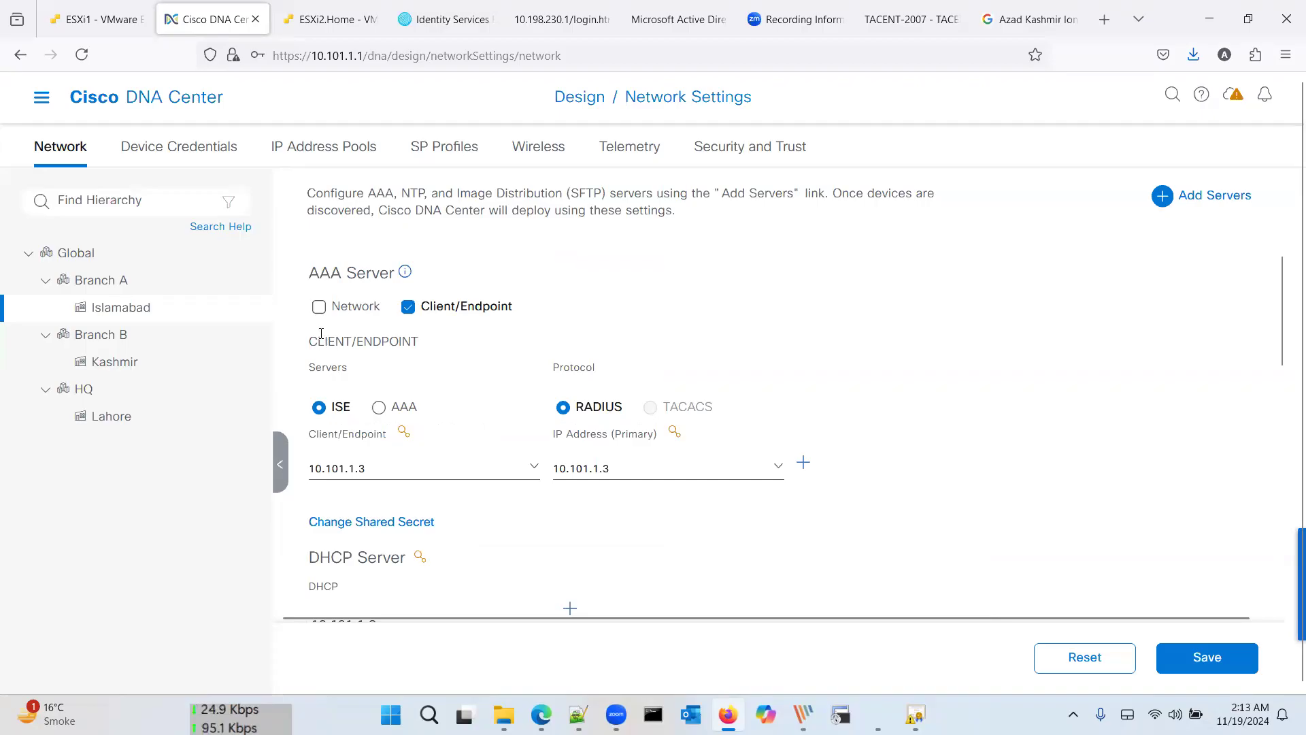
Step: Return to Network Settings > IP Address Pools and open a blank Reserve IP Pool form
click(41, 97)
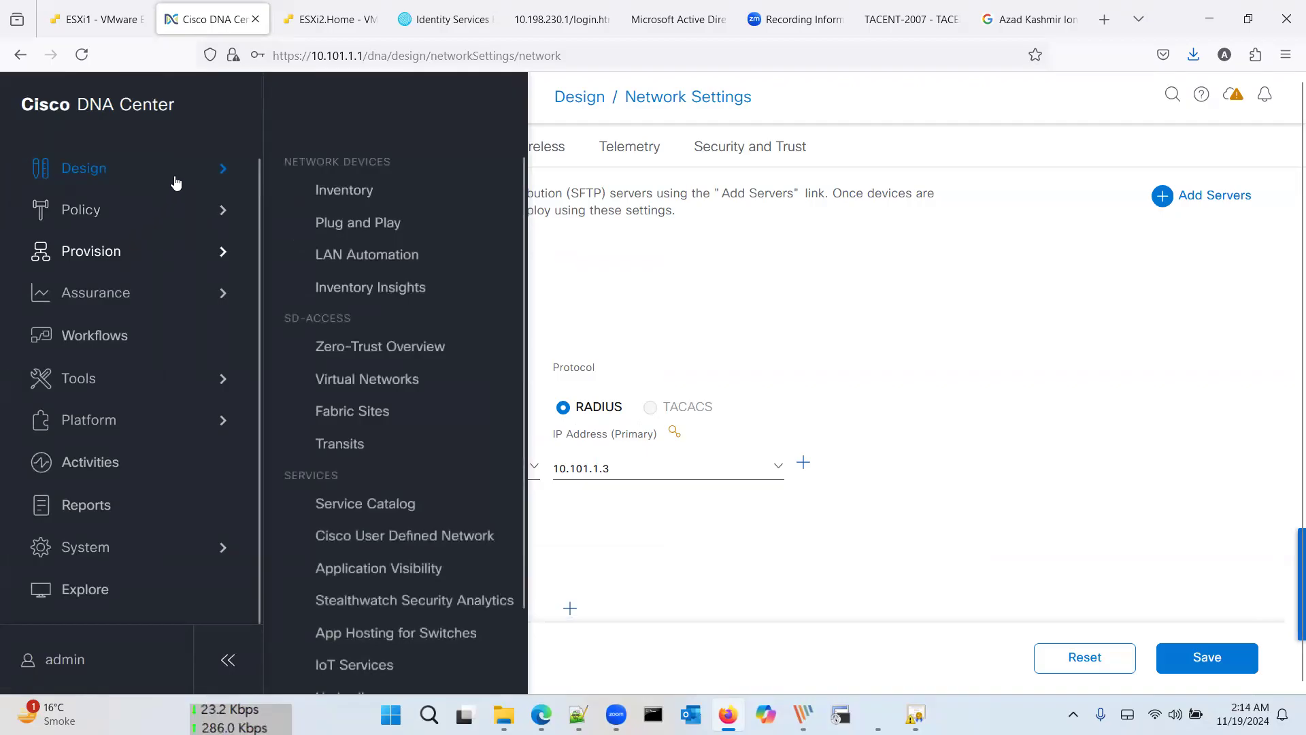
mouse_move(176, 182)
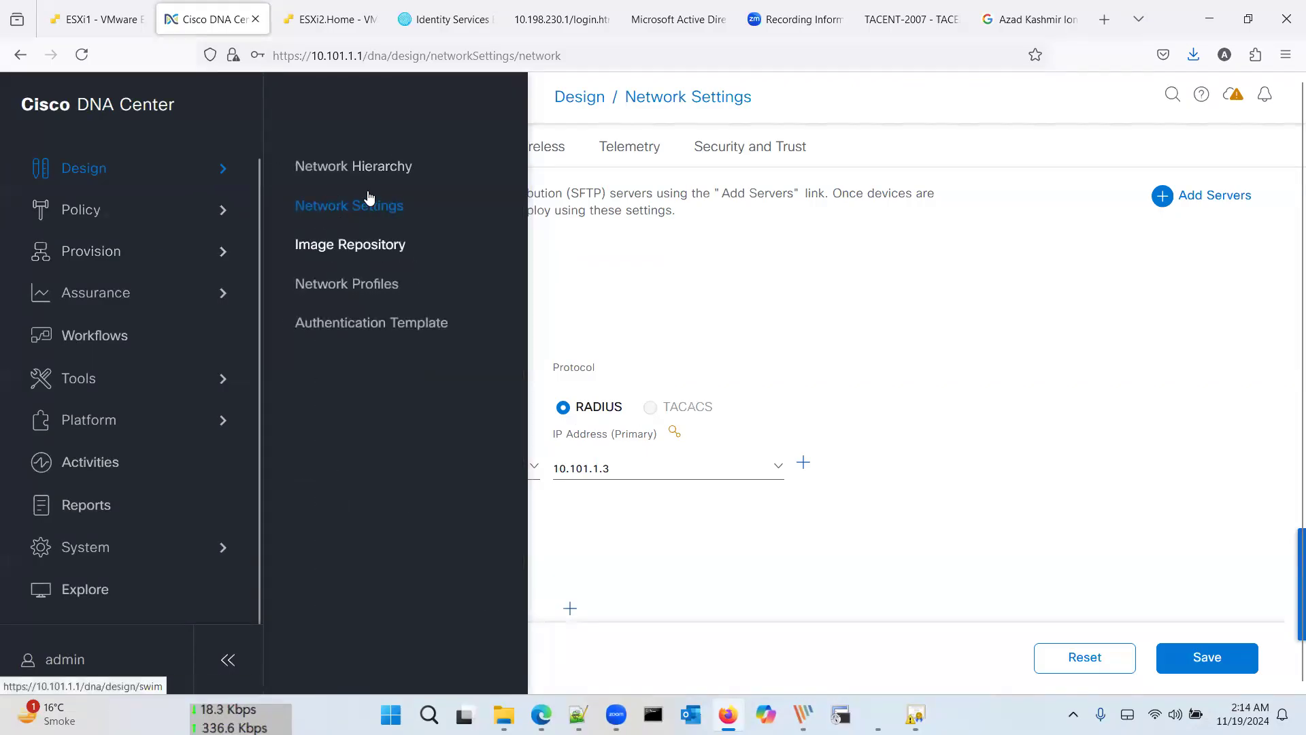
click(373, 210)
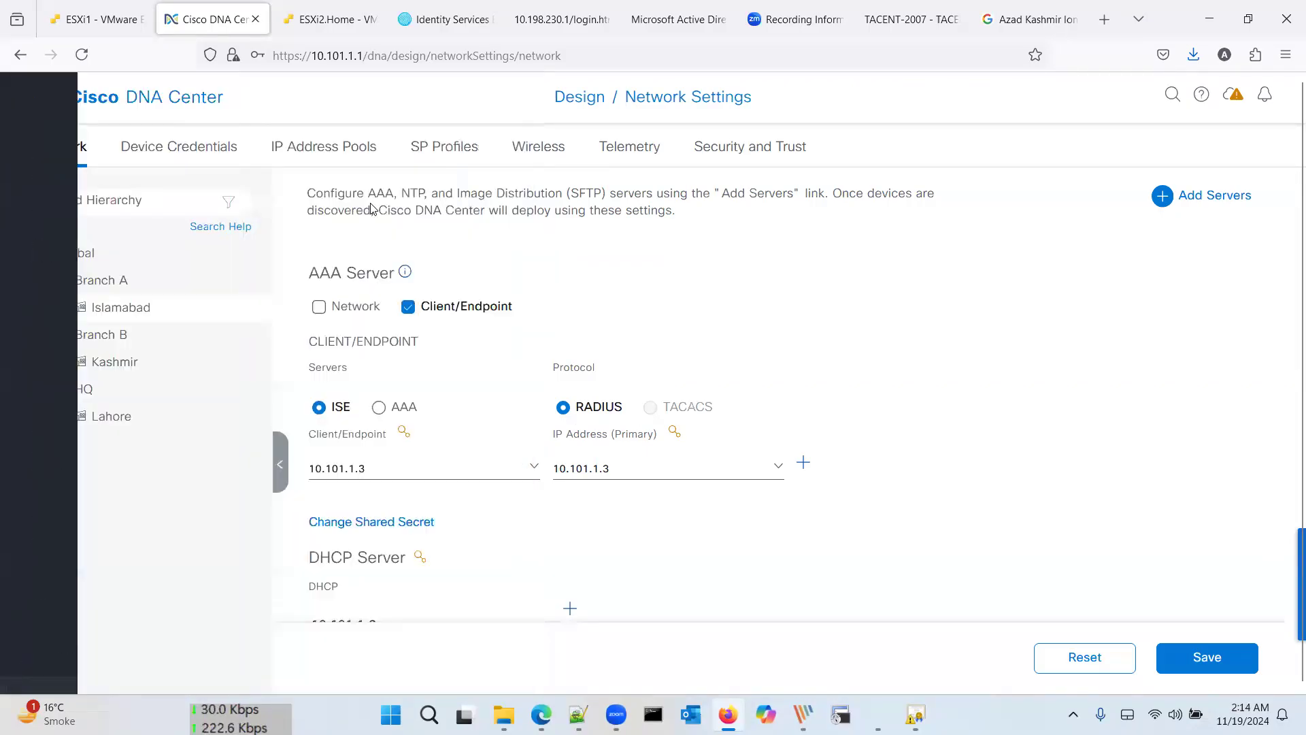
click(340, 155)
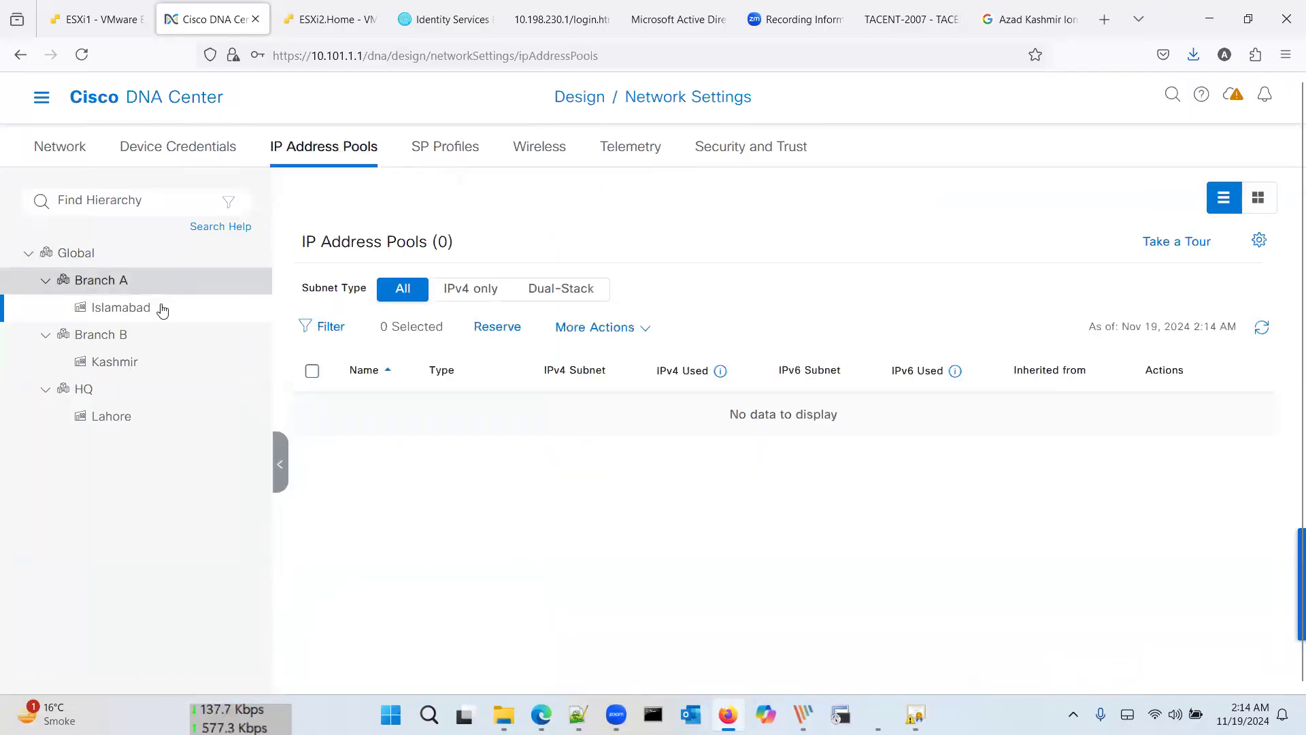
click(509, 329)
click(1007, 258)
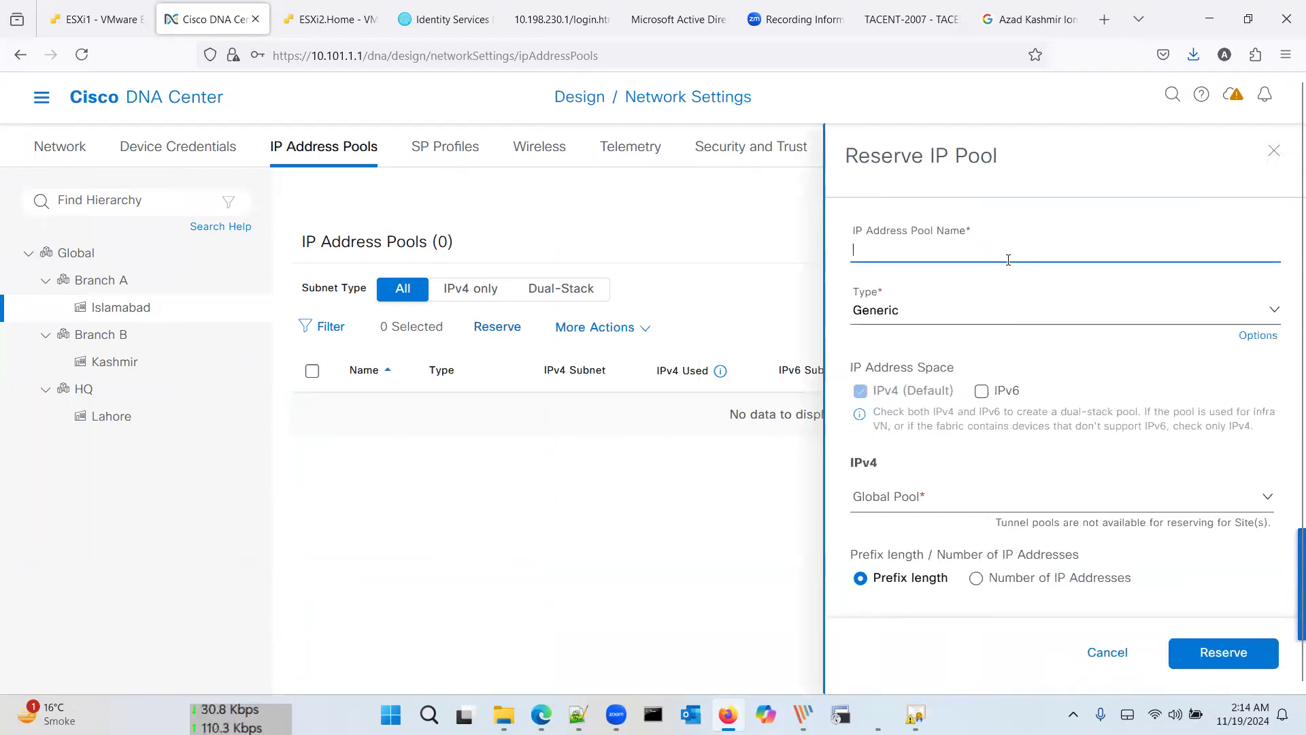
Step: Name the pool BA-VN, drawn from 10.0.0.0/8 (Global) with a /24 prefix
text(V)
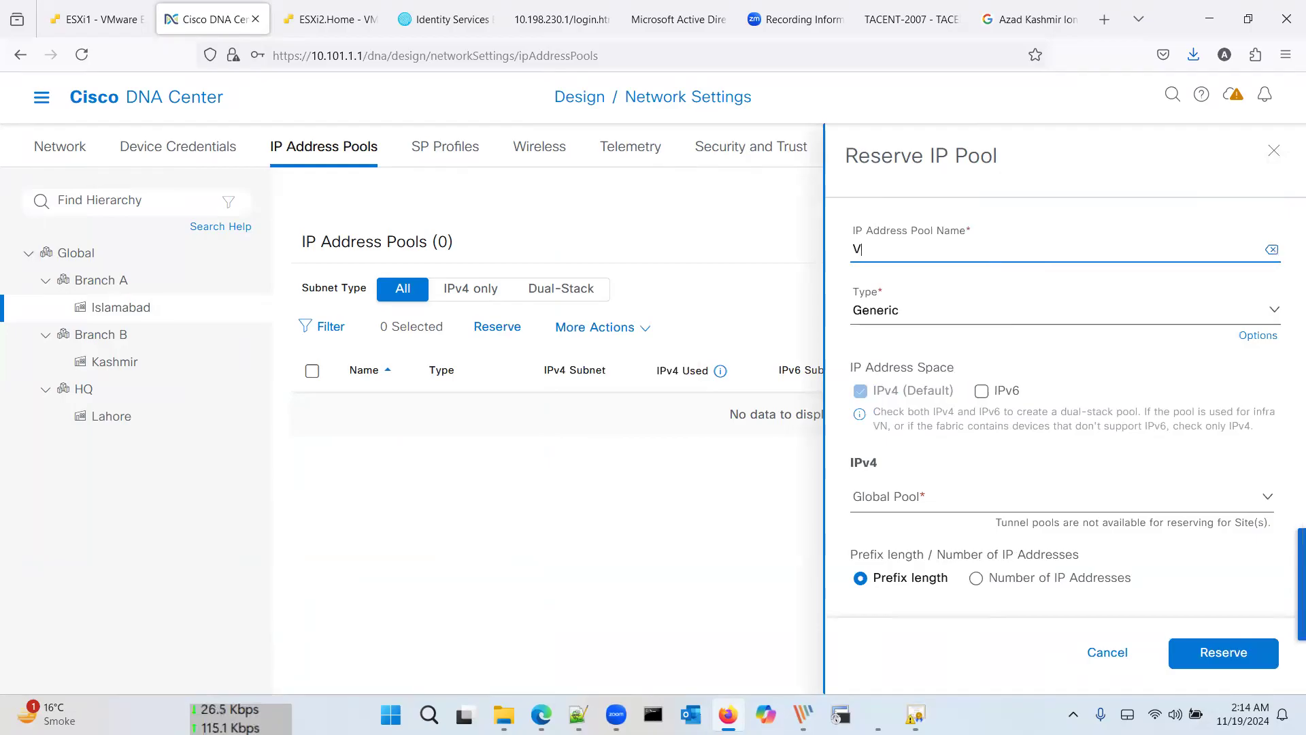
text(N)
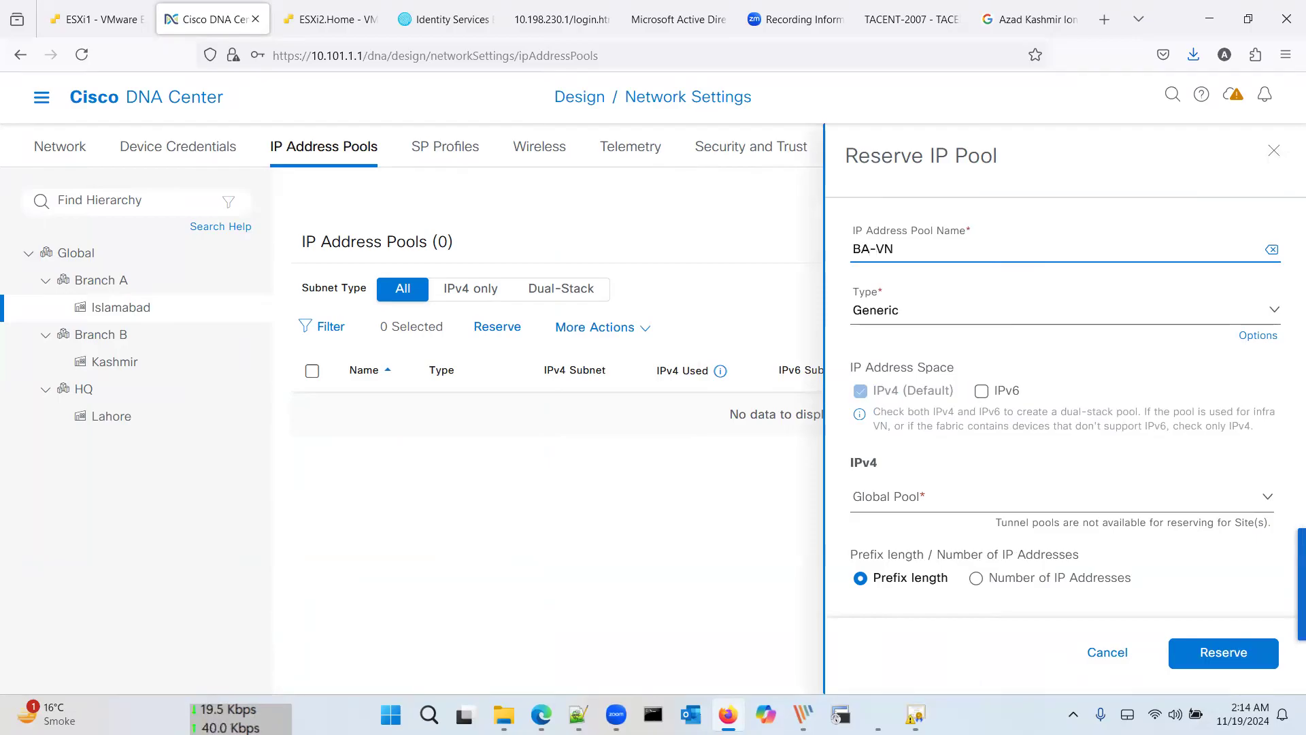
key(Tab)
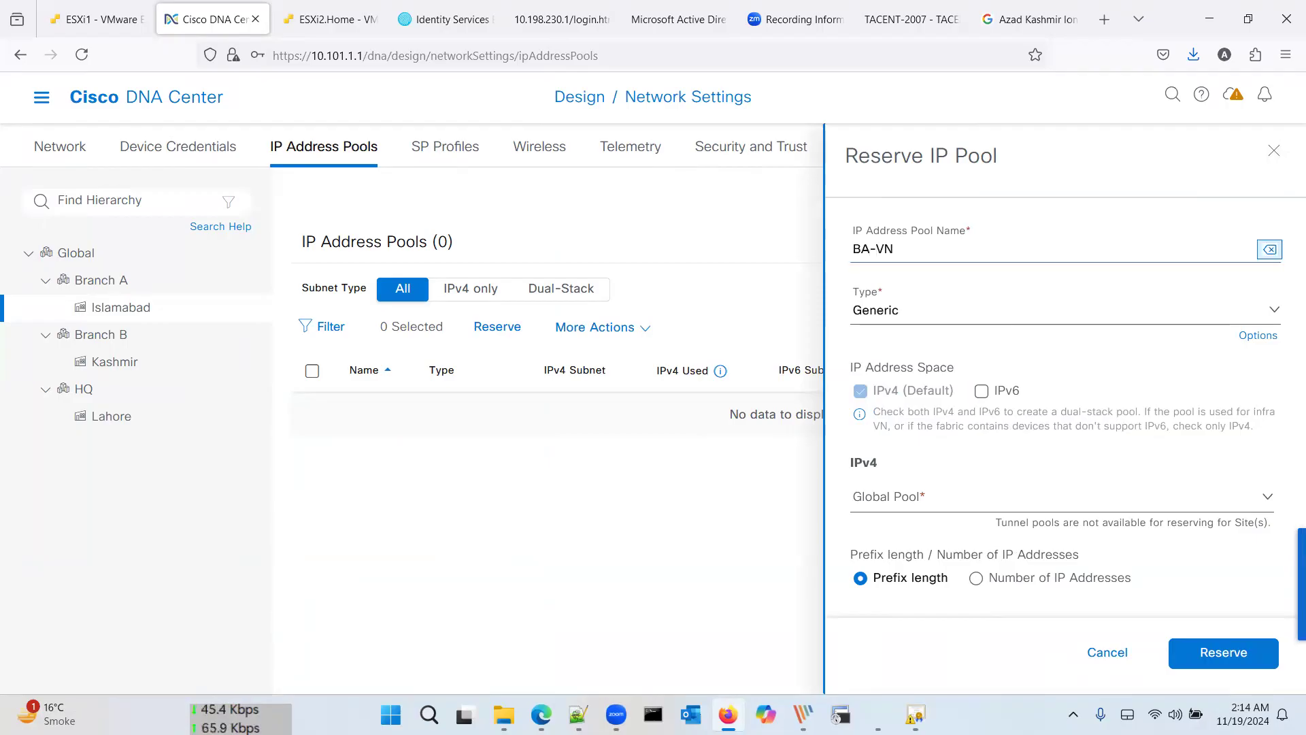
click(945, 507)
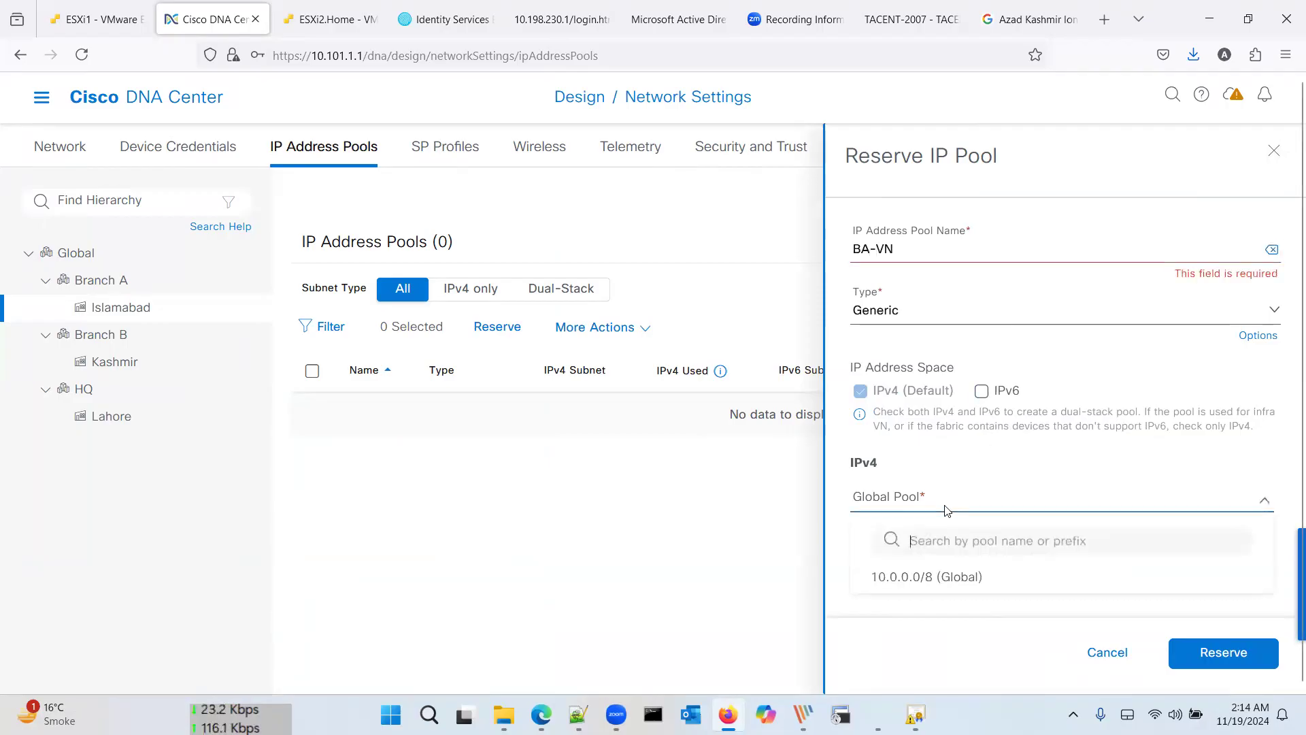
click(977, 439)
scroll(969, 429, down, 1)
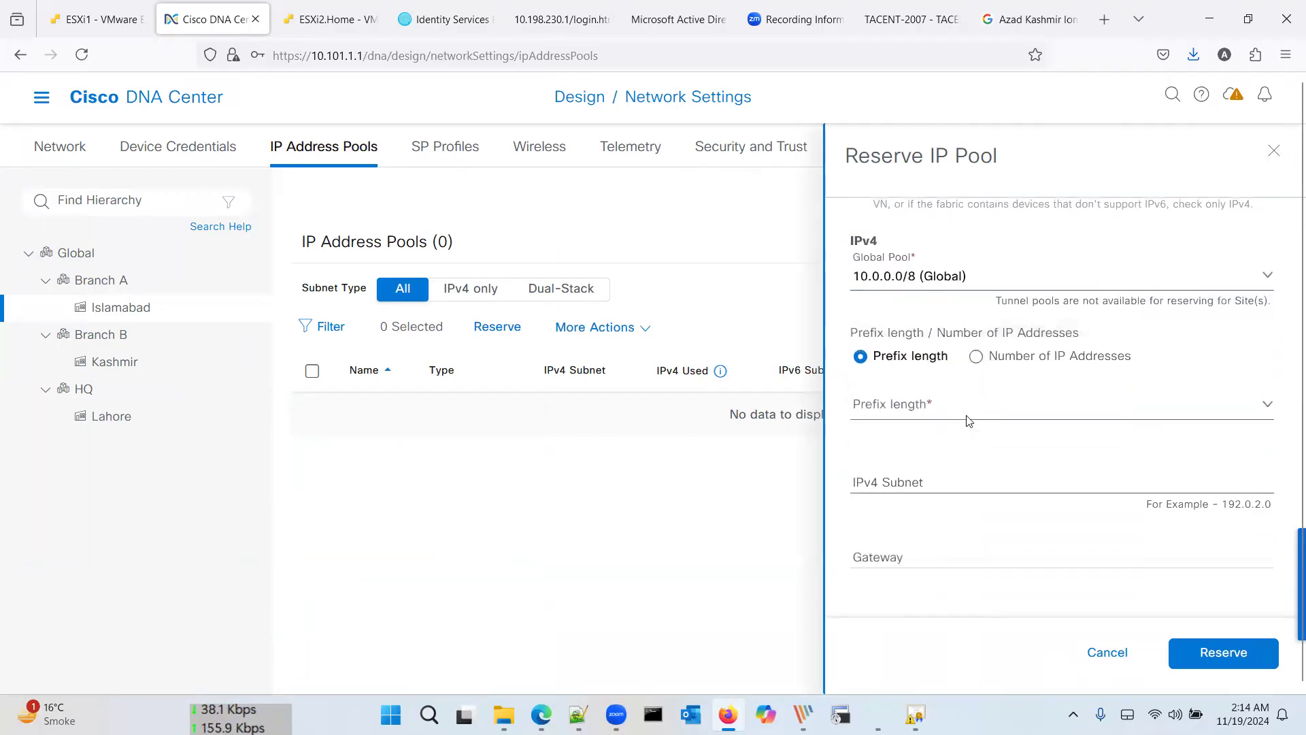
click(971, 419)
scroll(964, 524, down, 6)
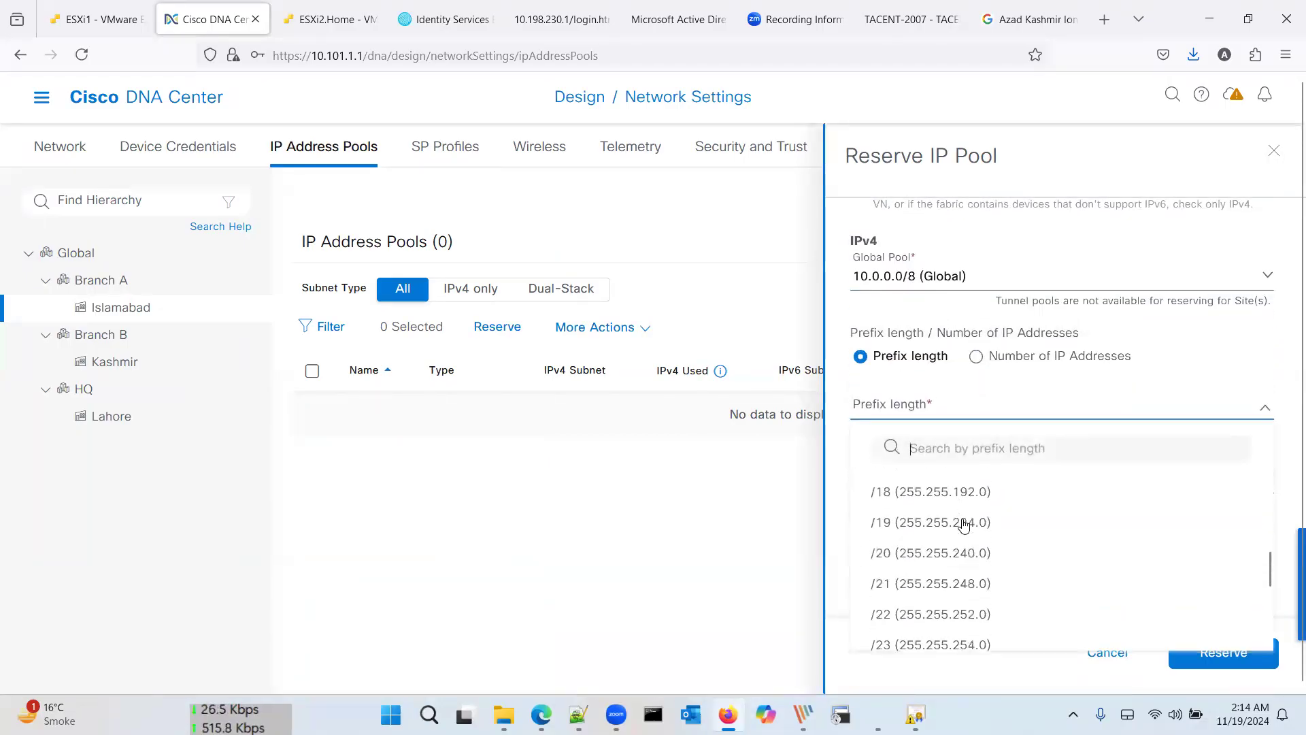
click(952, 548)
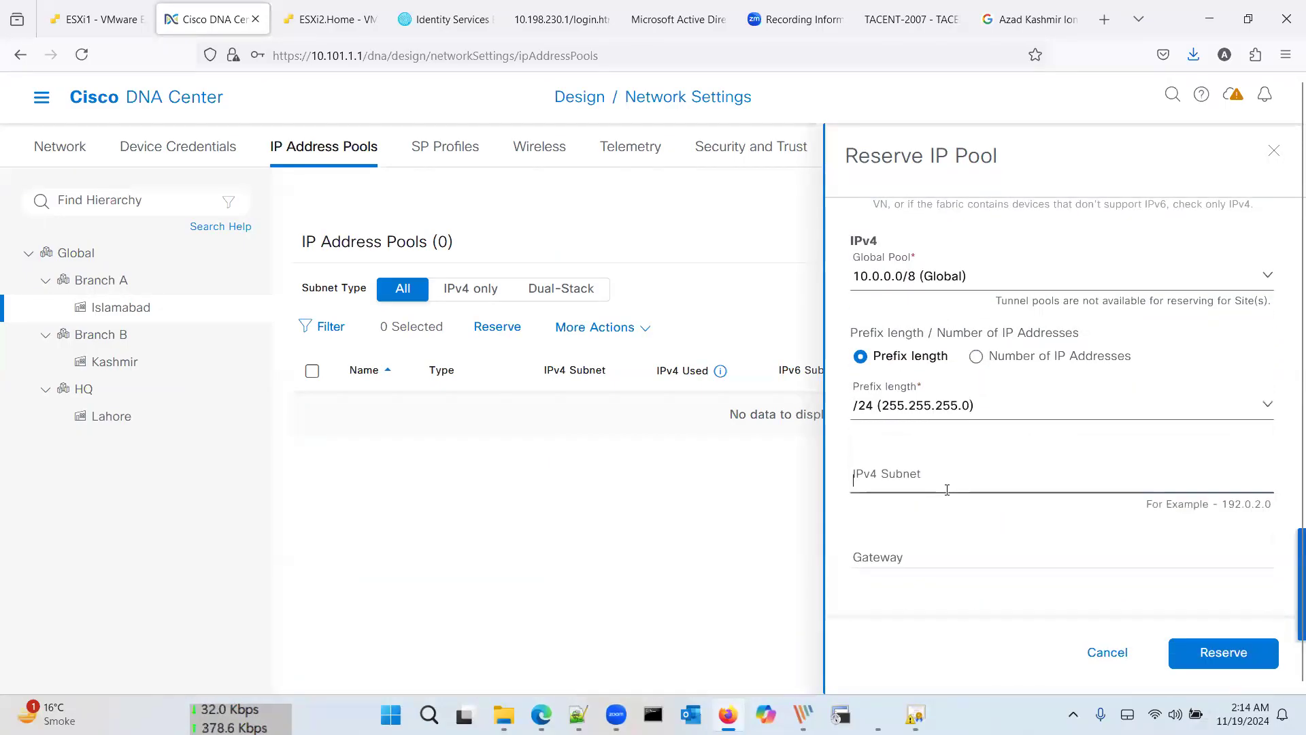
Step: Enter subnet 10.101.2.0 and gateway 10.101.2.1, check DHCP and DNS options, and reserve BA-VN
click(947, 490)
text(10.10)
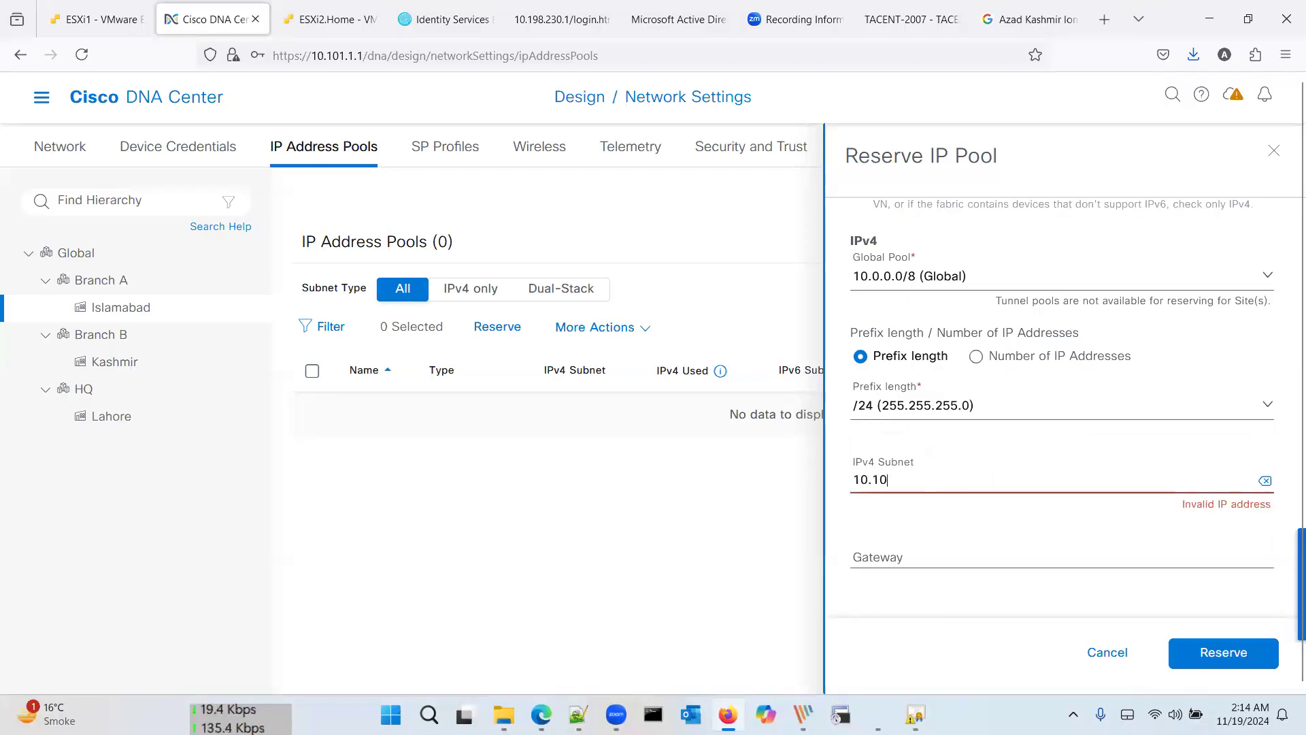
text(1.2.0)
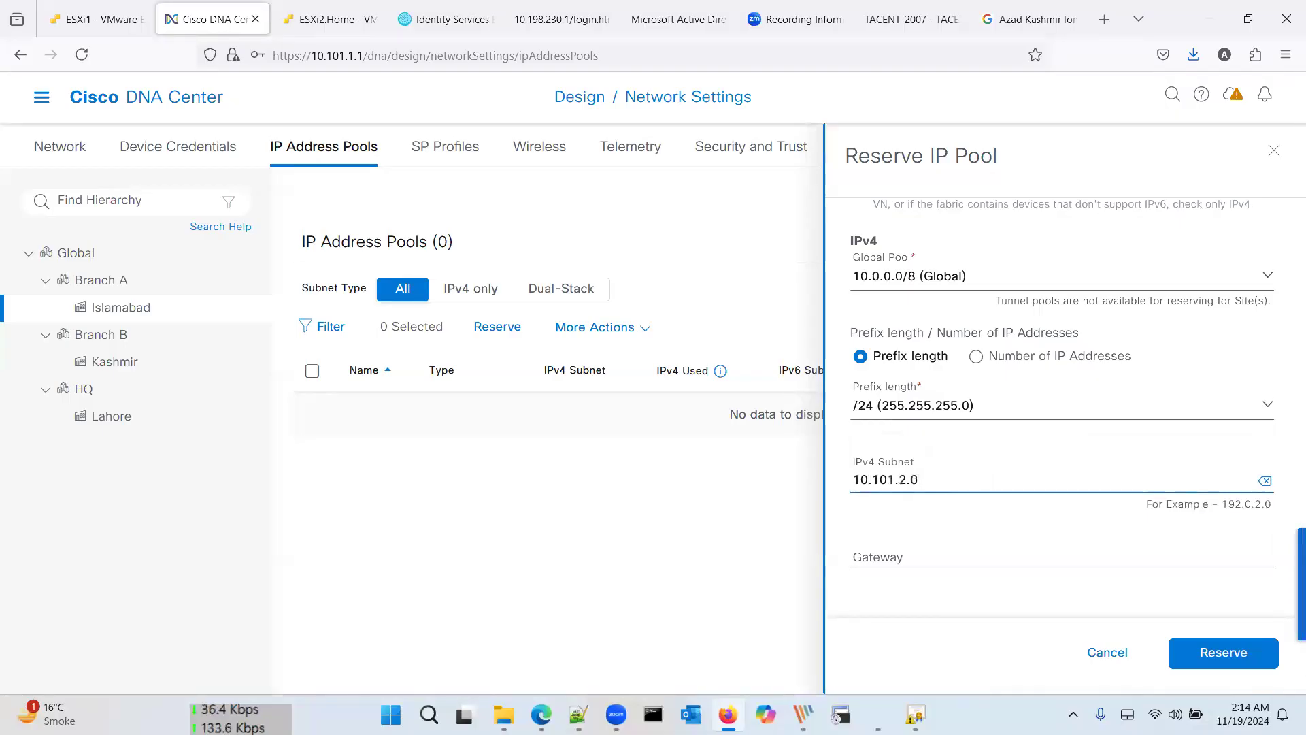
key(Tab)
text(10.101)
text(.1.)
key(BackSpace)
key(BackSpace)
text(20)
text(1)
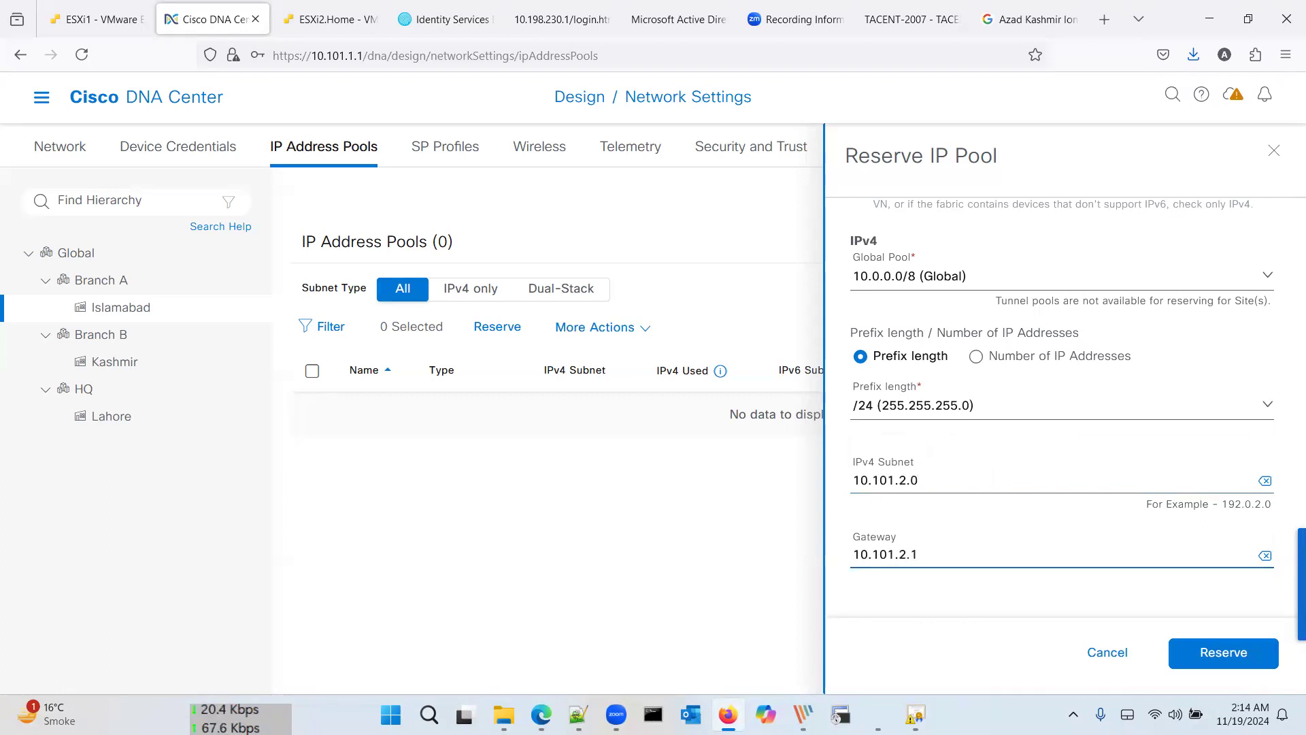
scroll(1020, 544, down, 3)
click(1048, 479)
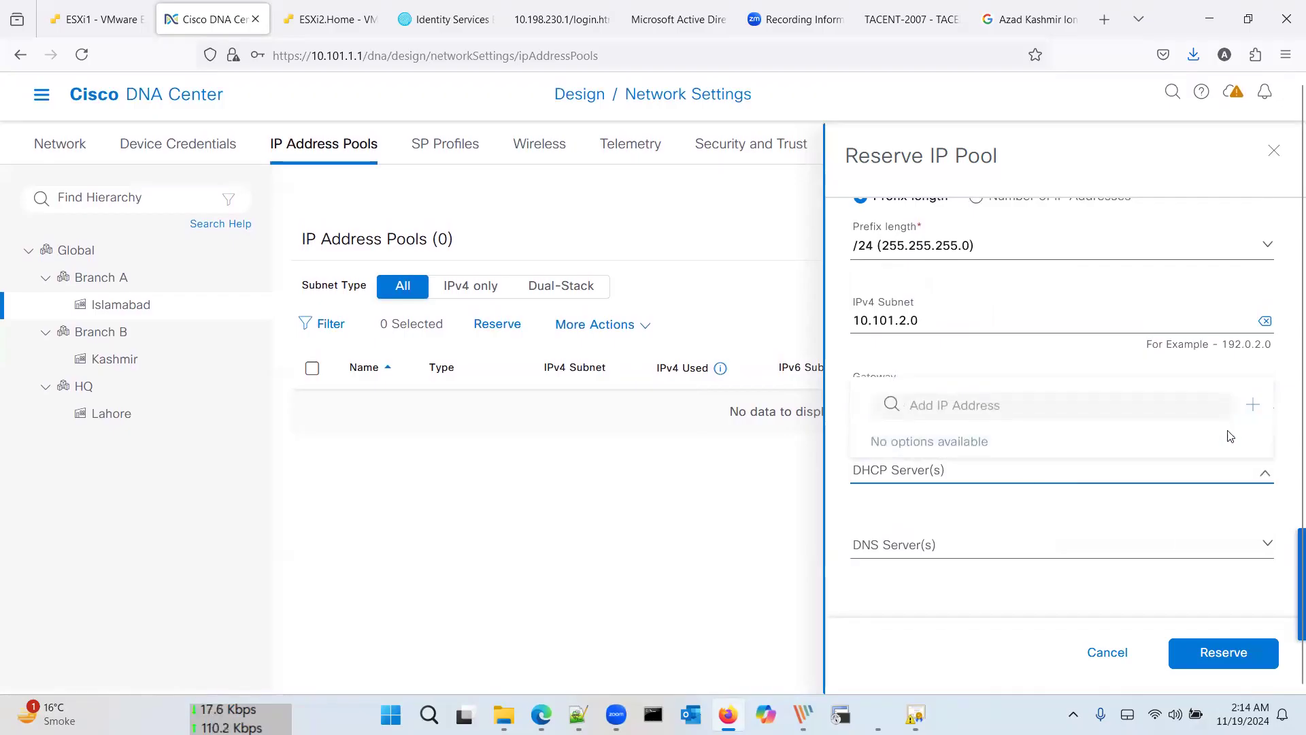
click(1173, 545)
click(1206, 654)
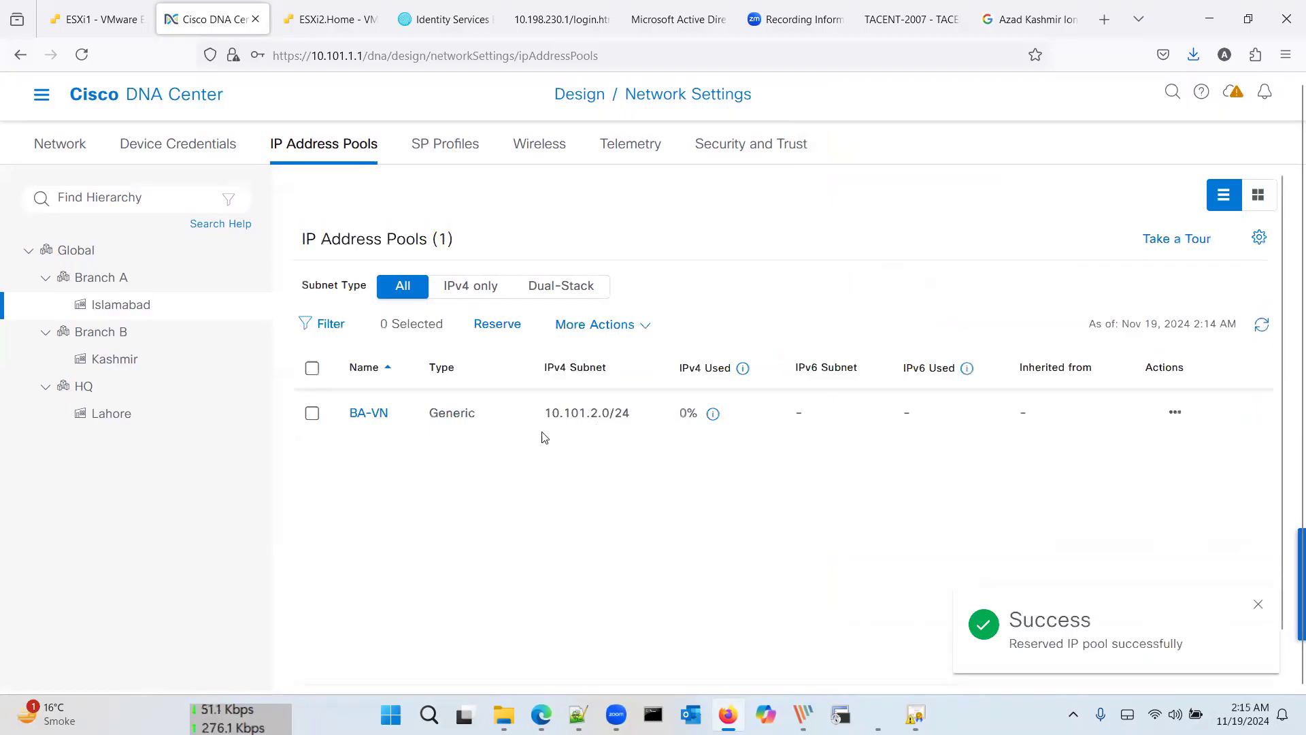
Step: Open BA-VN for editing and close it unchanged, then open and cancel another reservation
click(1174, 412)
click(1146, 449)
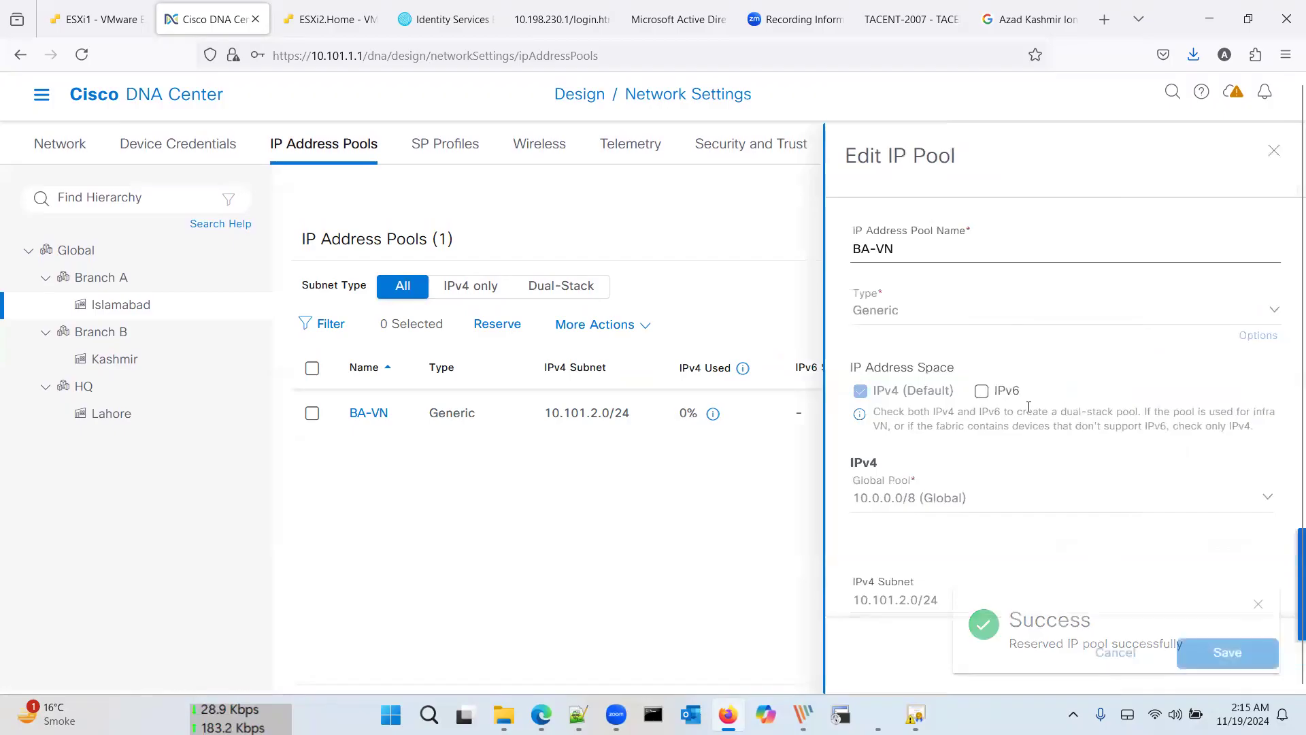
scroll(1029, 406, down, 4)
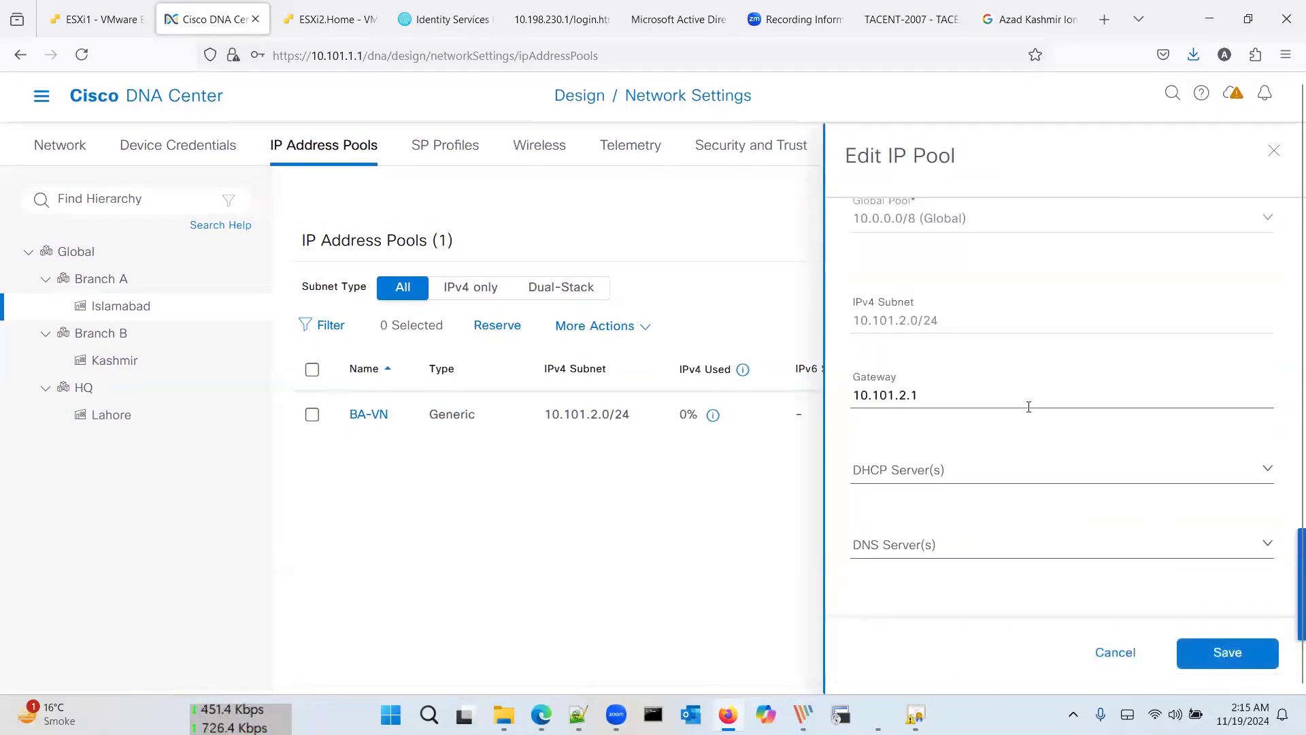
click(1116, 652)
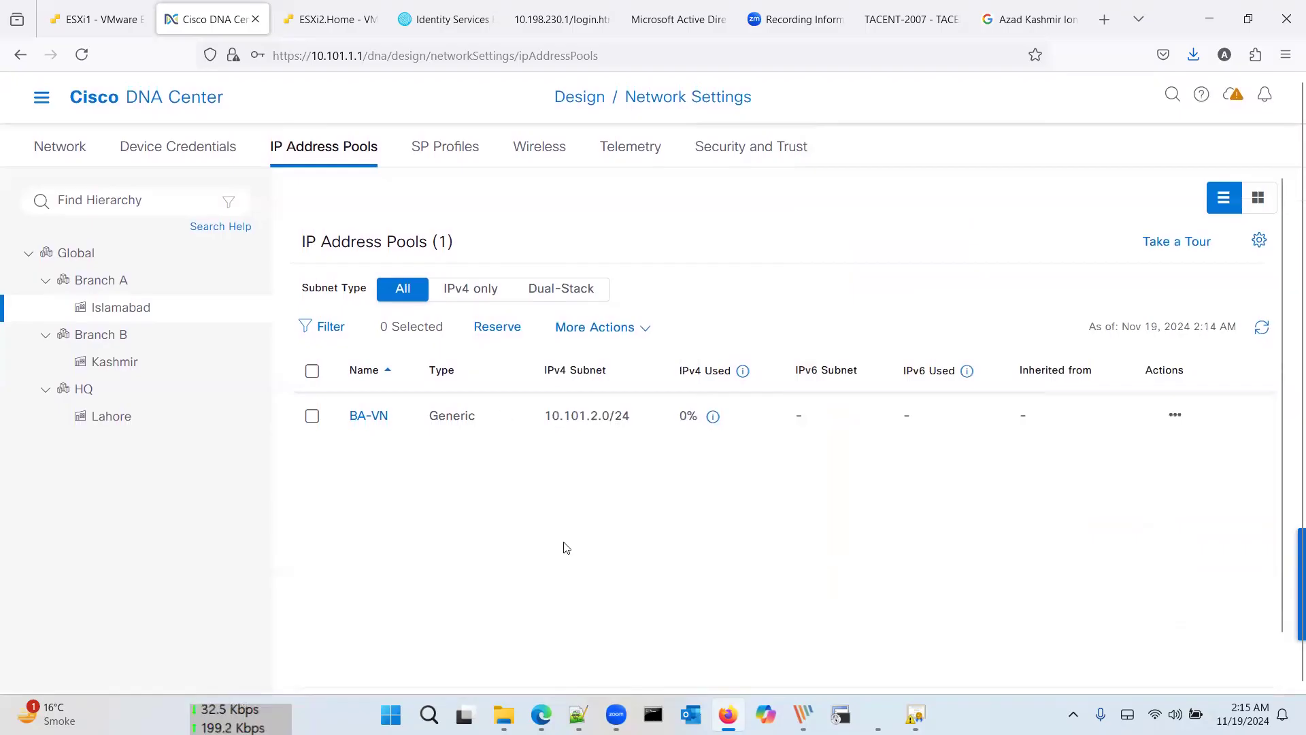
click(501, 335)
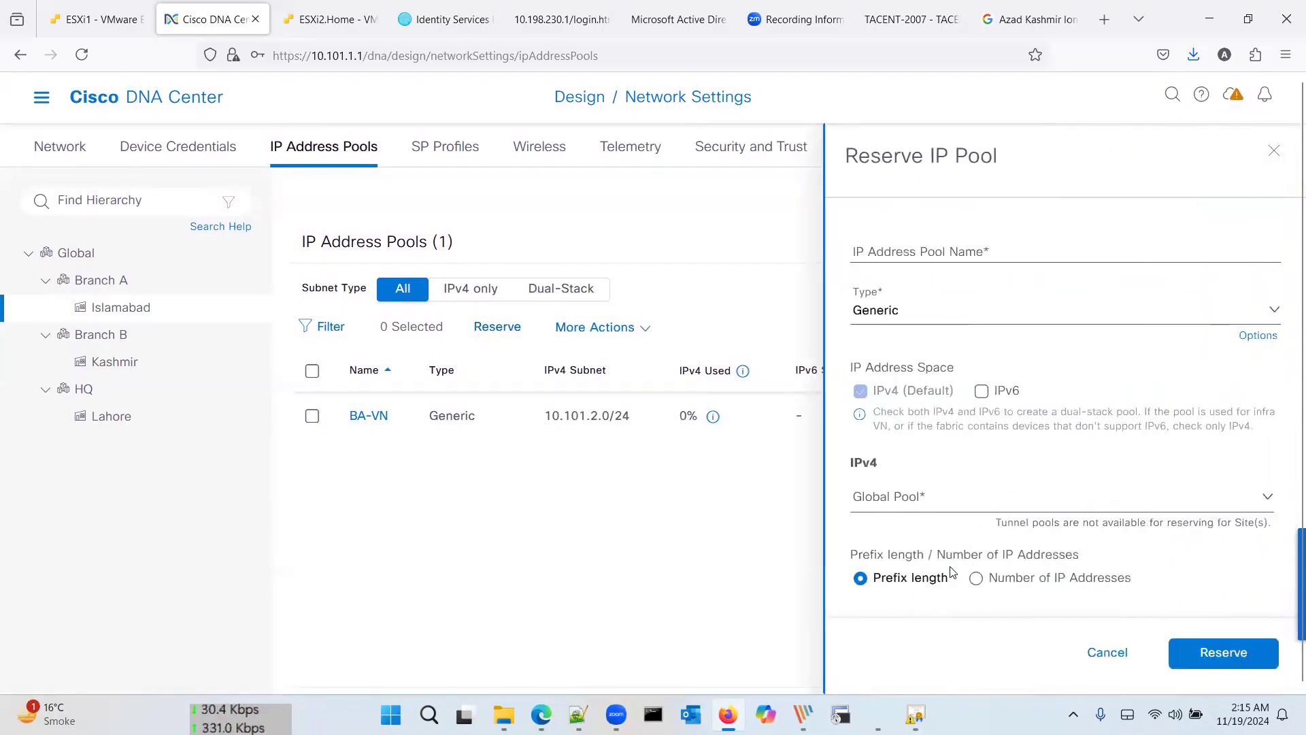
click(1103, 655)
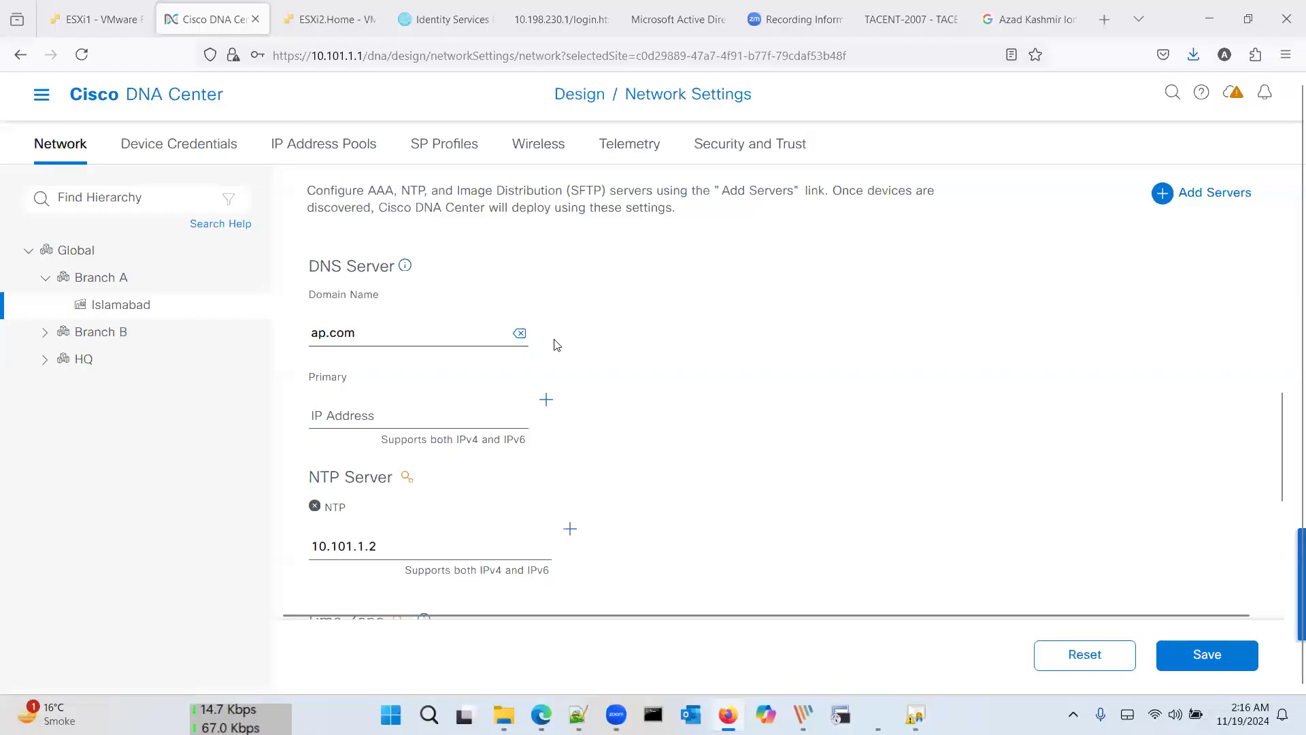
Step: Reload the network settings page and dismiss the inherited settings notice
click(86, 62)
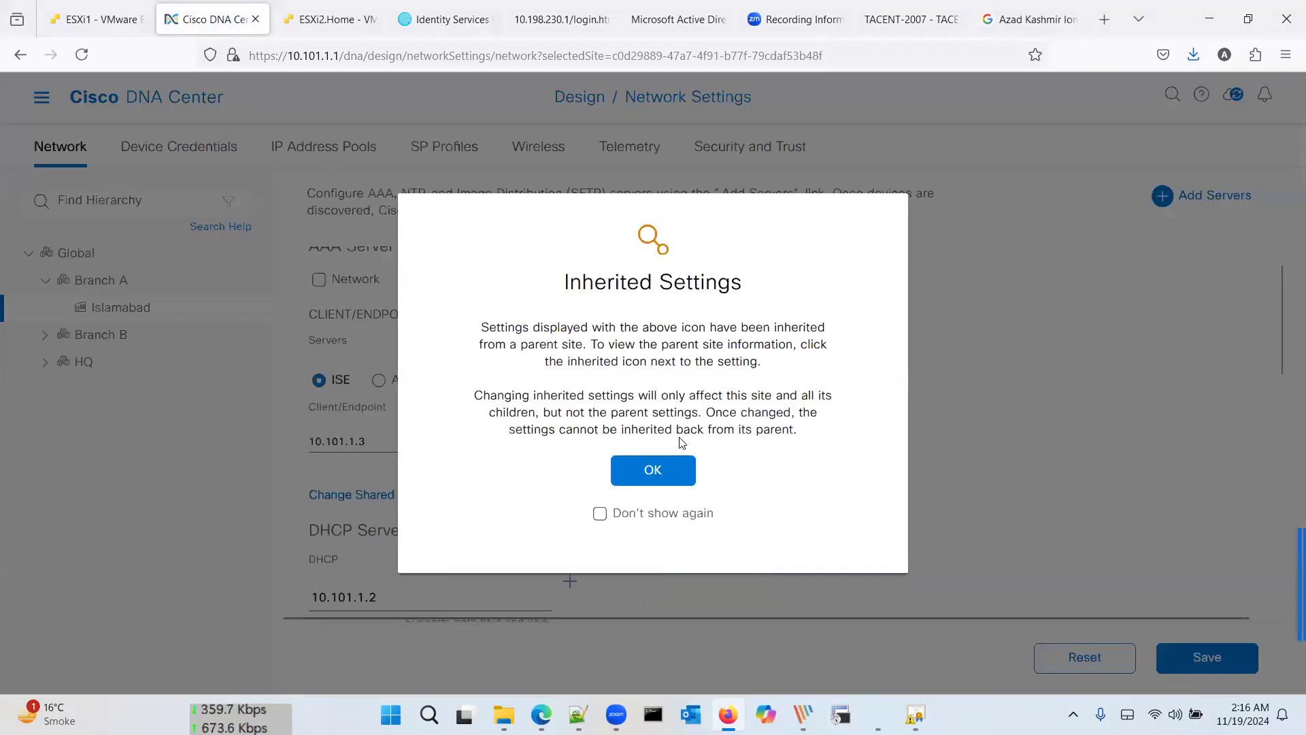
click(672, 468)
scroll(671, 469, down, 5)
scroll(671, 468, down, 2)
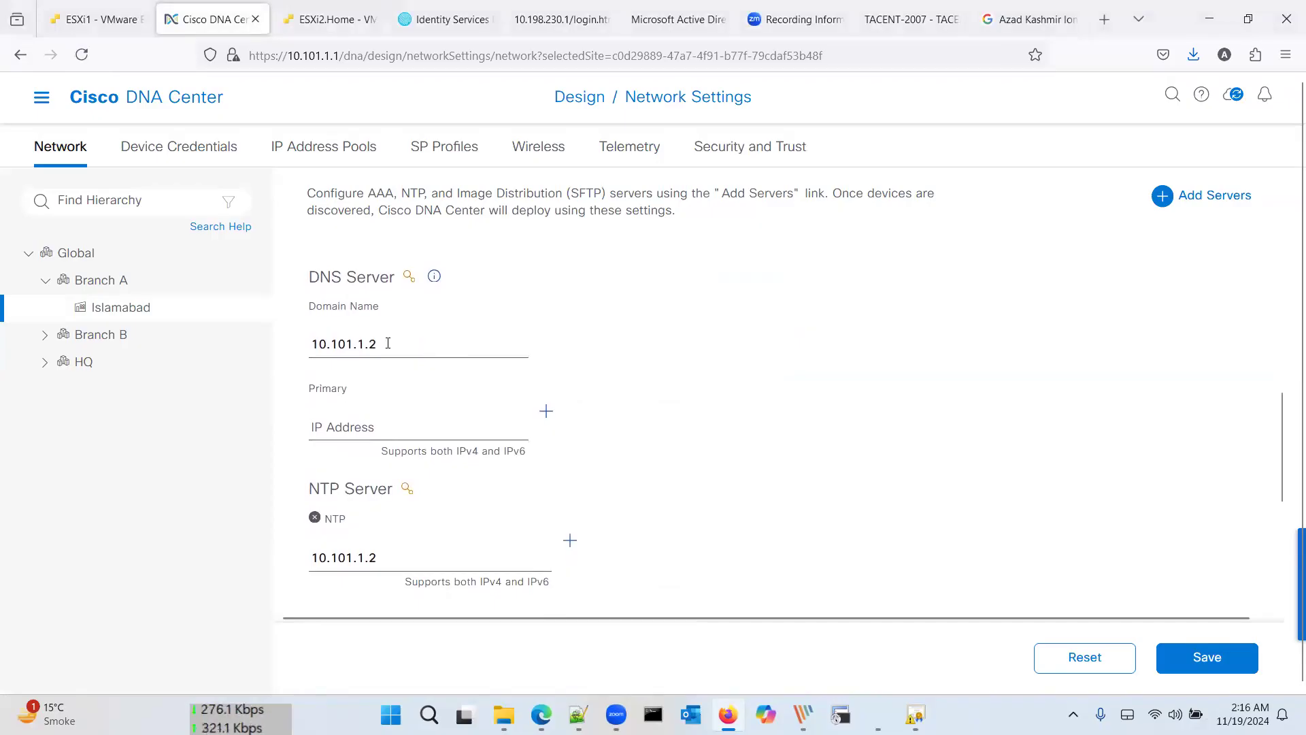
Step: Set the DNS domain to ap.com with primary server 10.101.1.2 and save the settings
key(ctrl+a)
key(ctrl+c)
key(BackSpace)
text(ap.com)
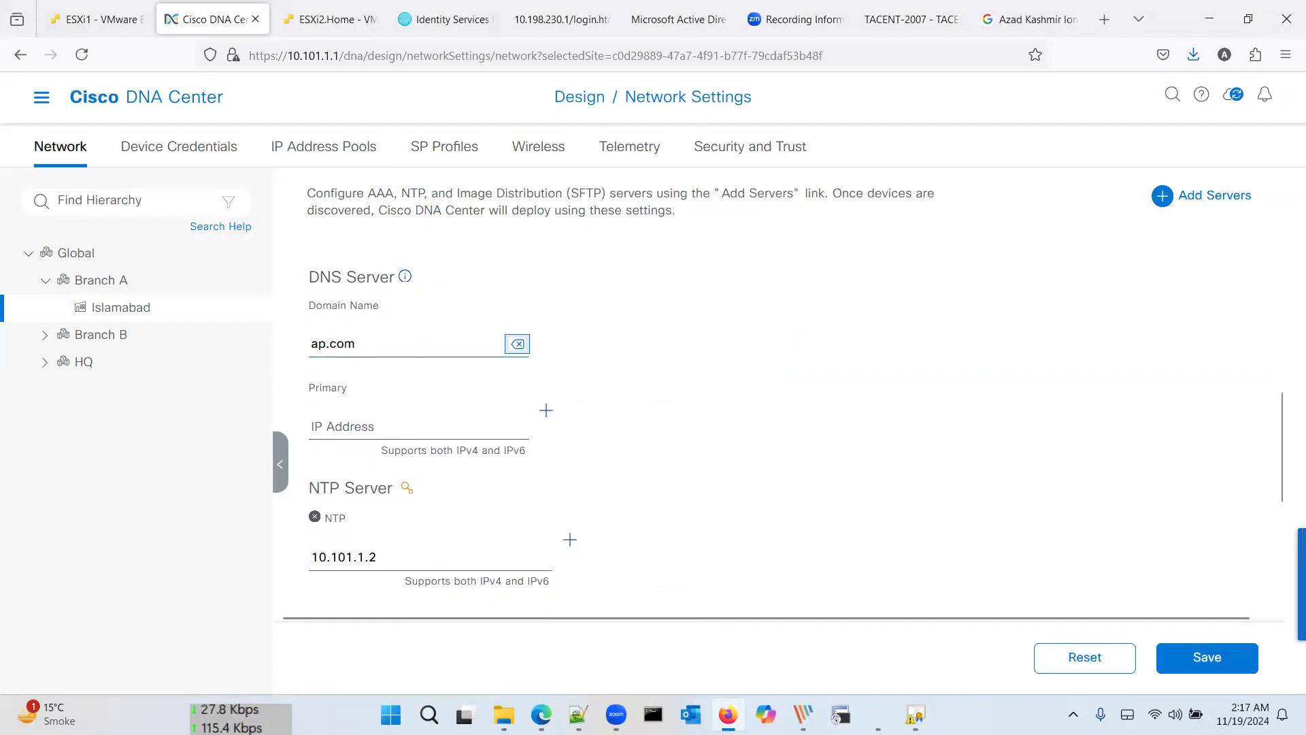
key(Tab)
key(ctrl+v)
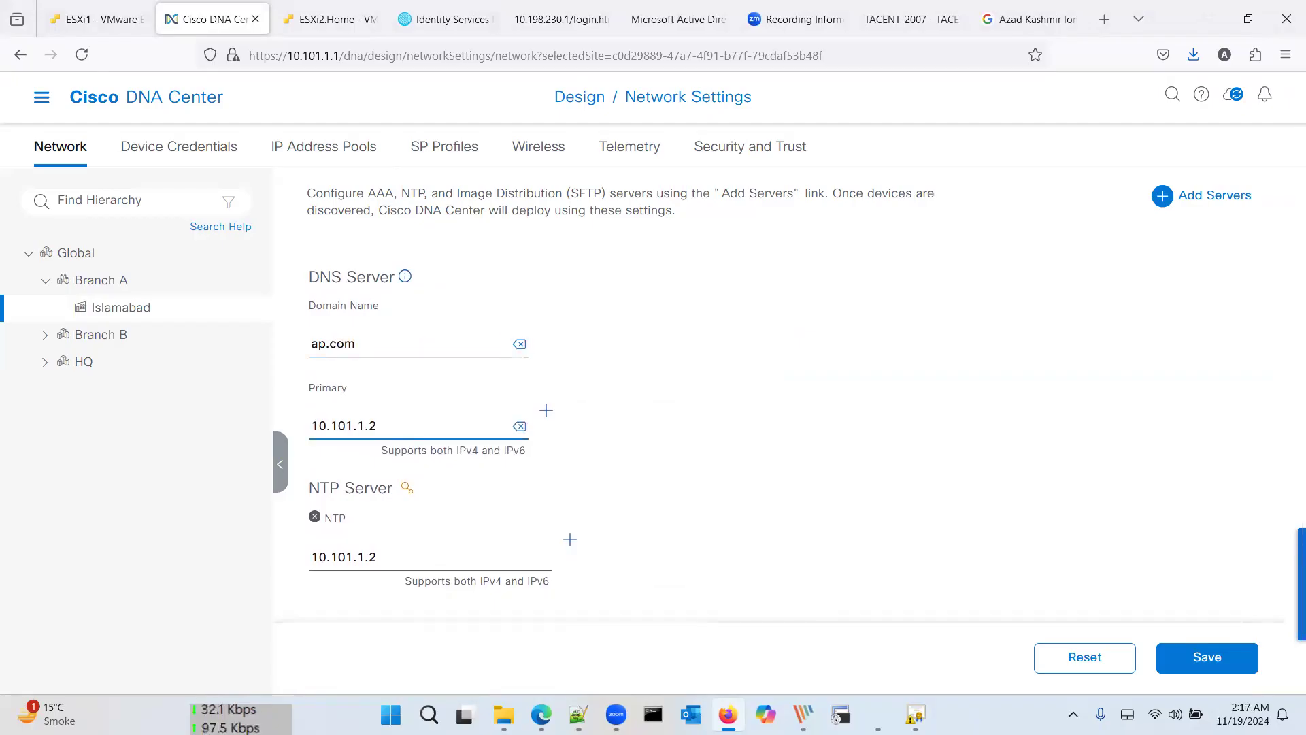
scroll(591, 509, down, 2)
scroll(591, 509, up, 5)
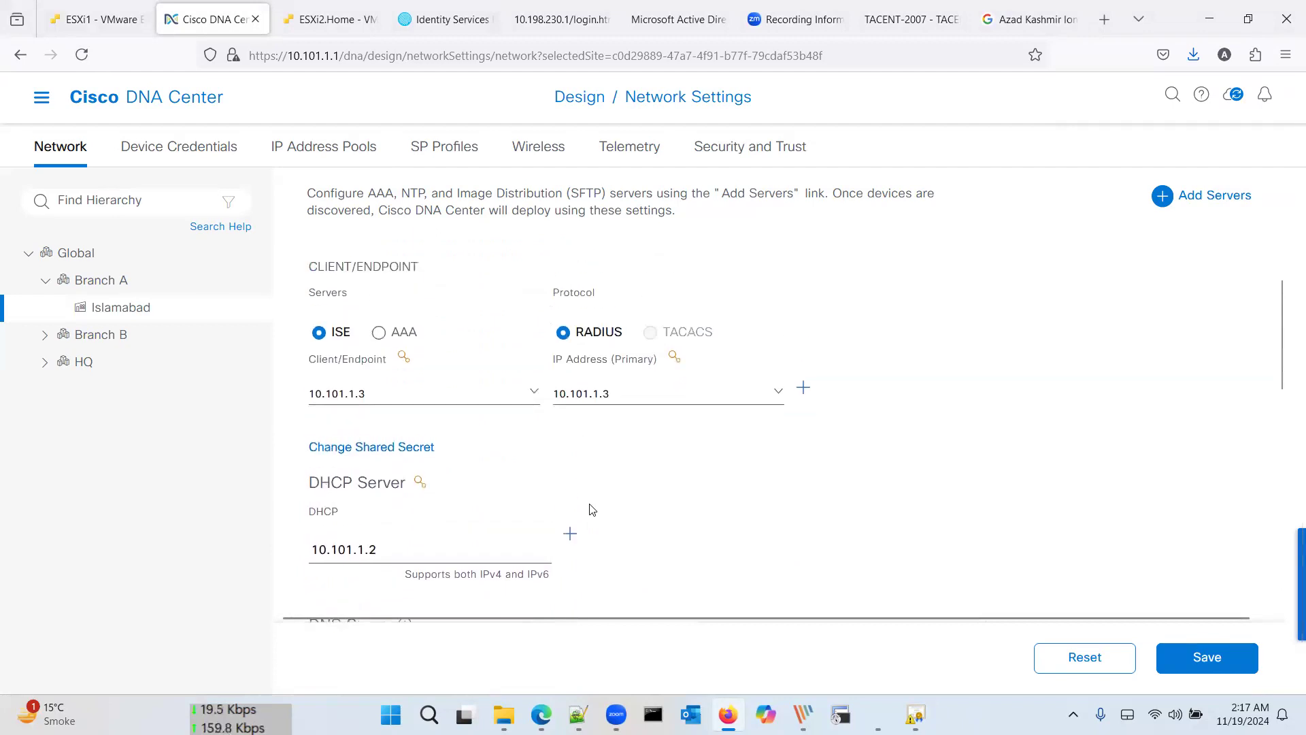
scroll(591, 509, down, 2)
scroll(591, 509, down, 5)
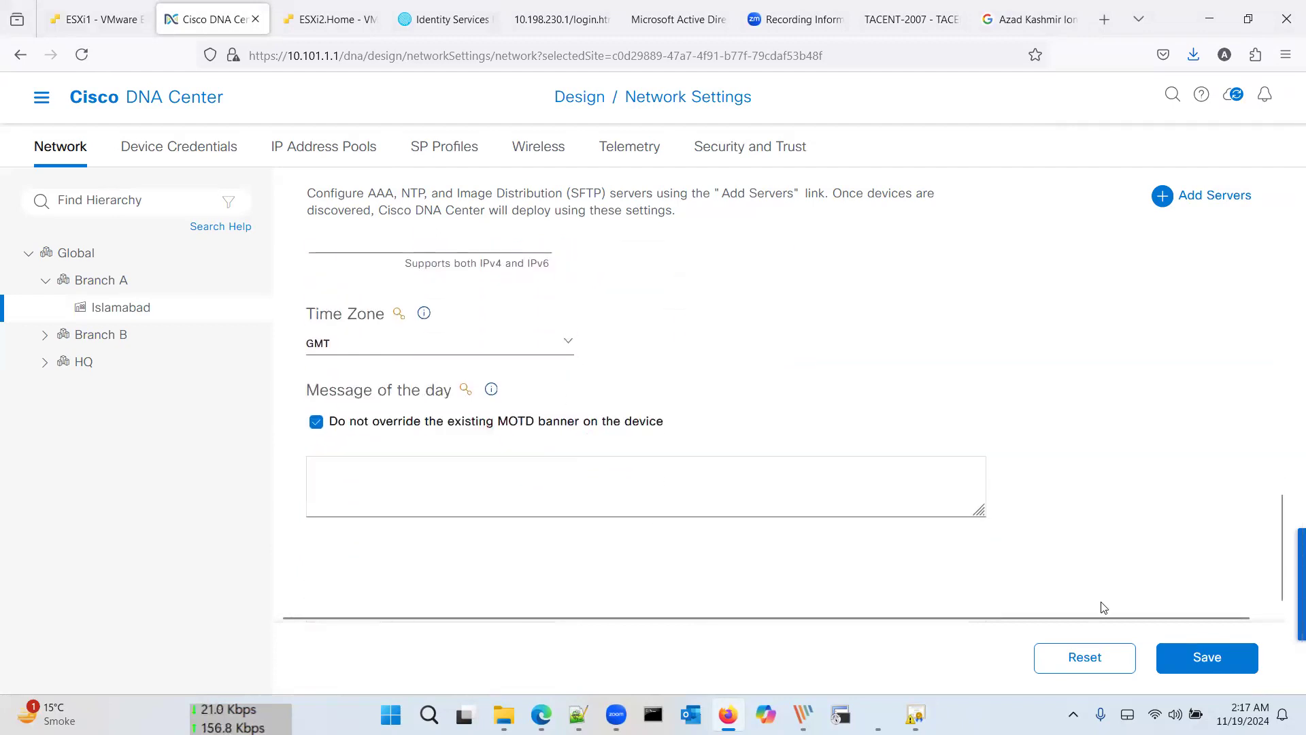
click(1207, 671)
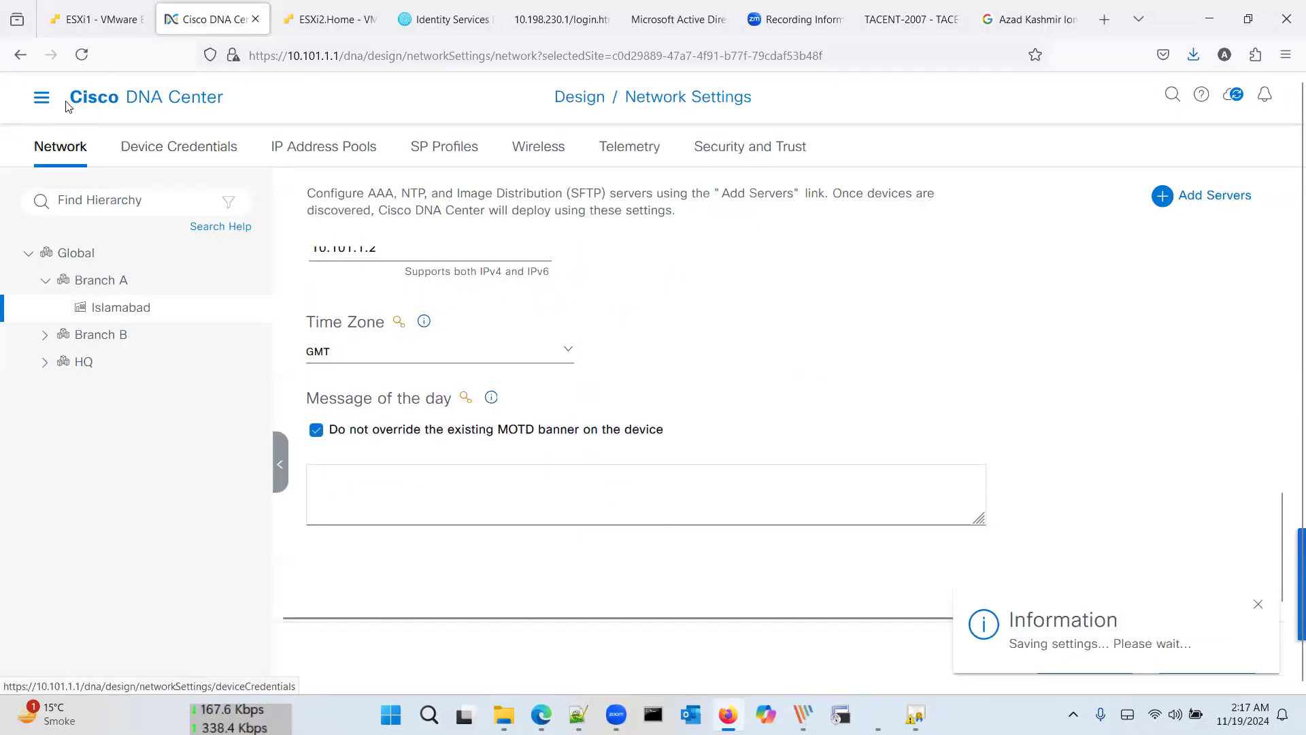
click(319, 155)
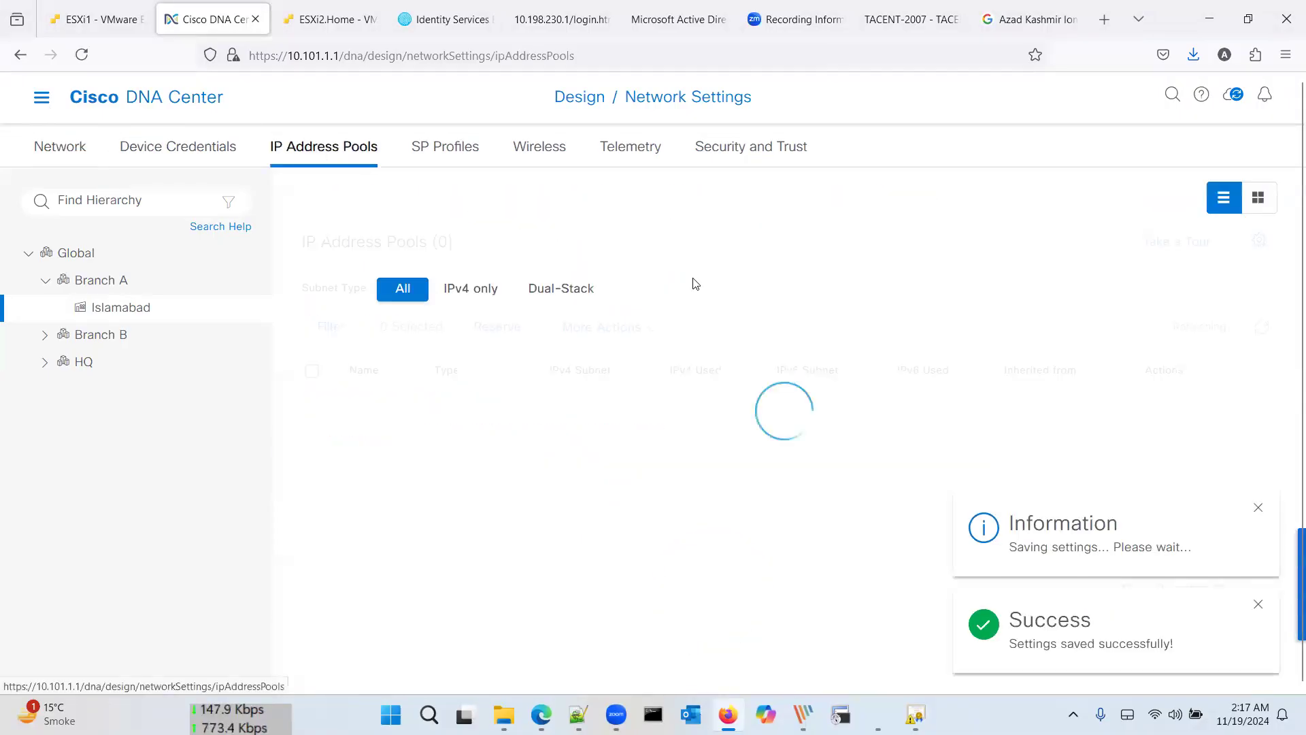
Step: Open BA-VN for editing and review its DHCP and DNS server options
click(1175, 418)
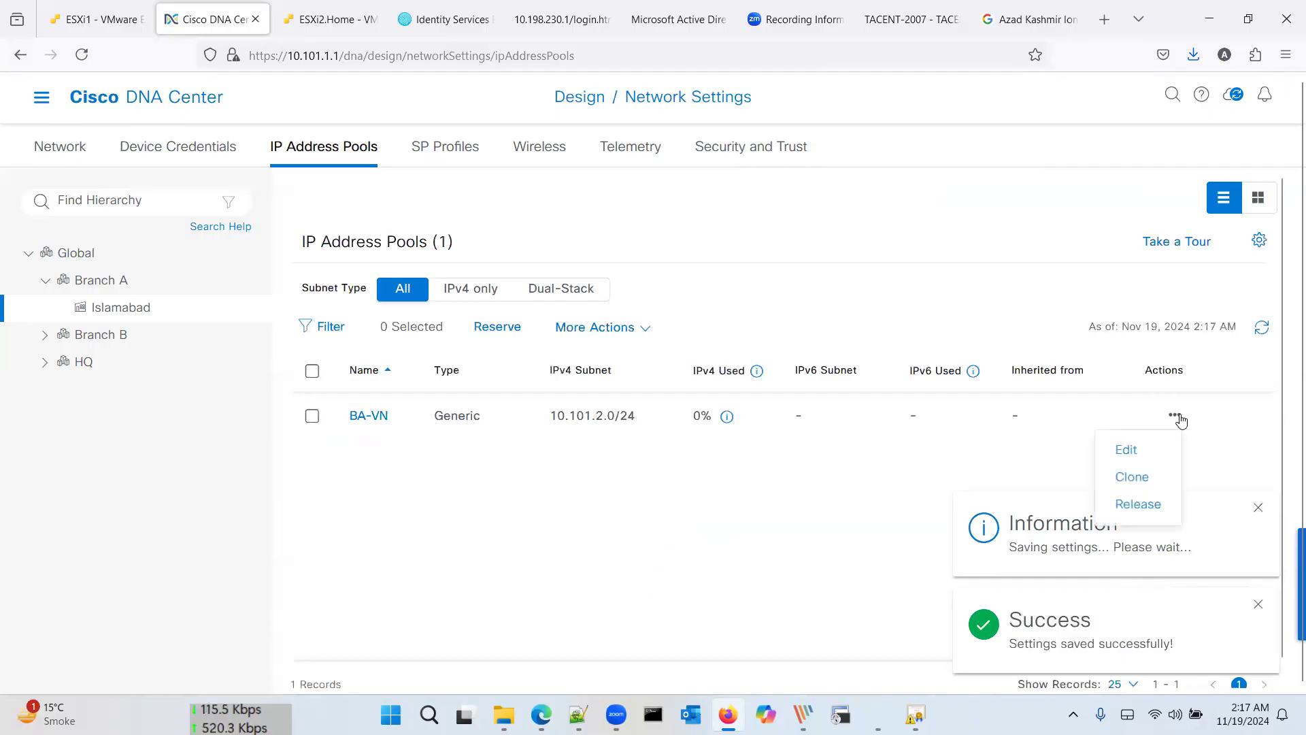
click(1128, 450)
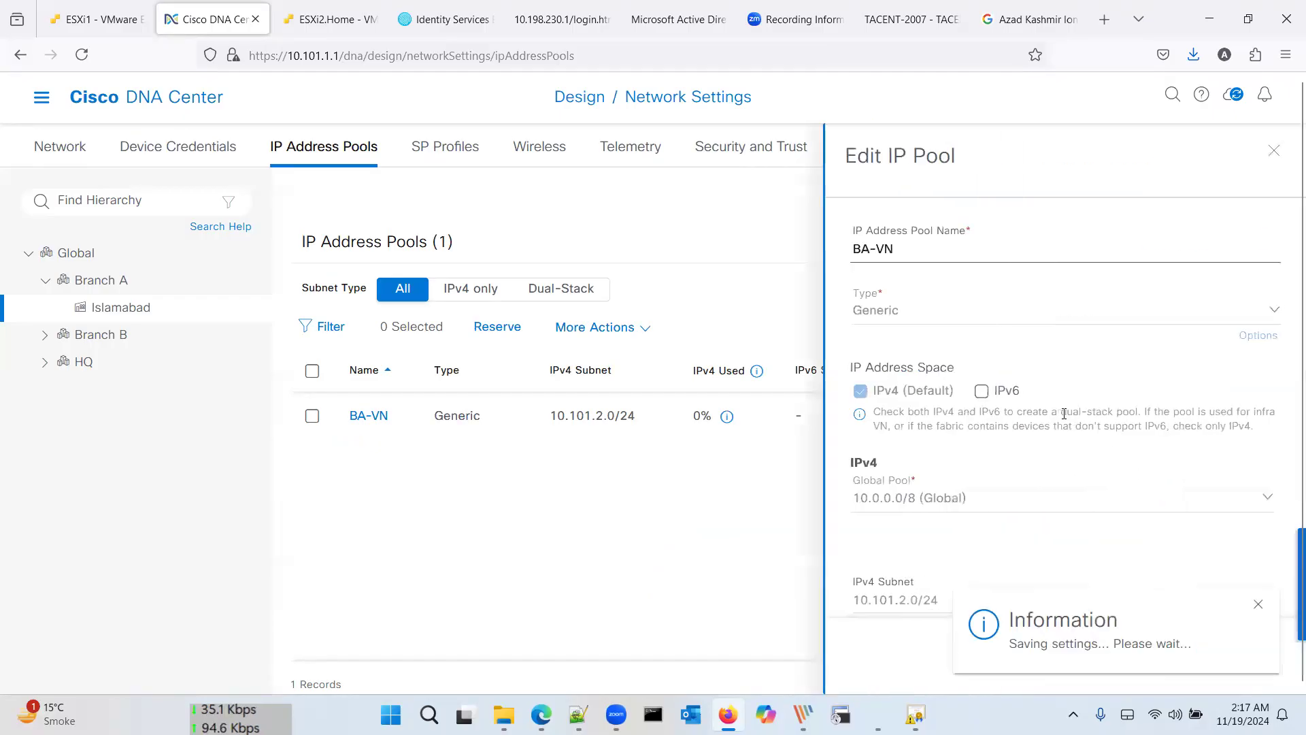
scroll(1073, 490, down, 4)
click(1073, 480)
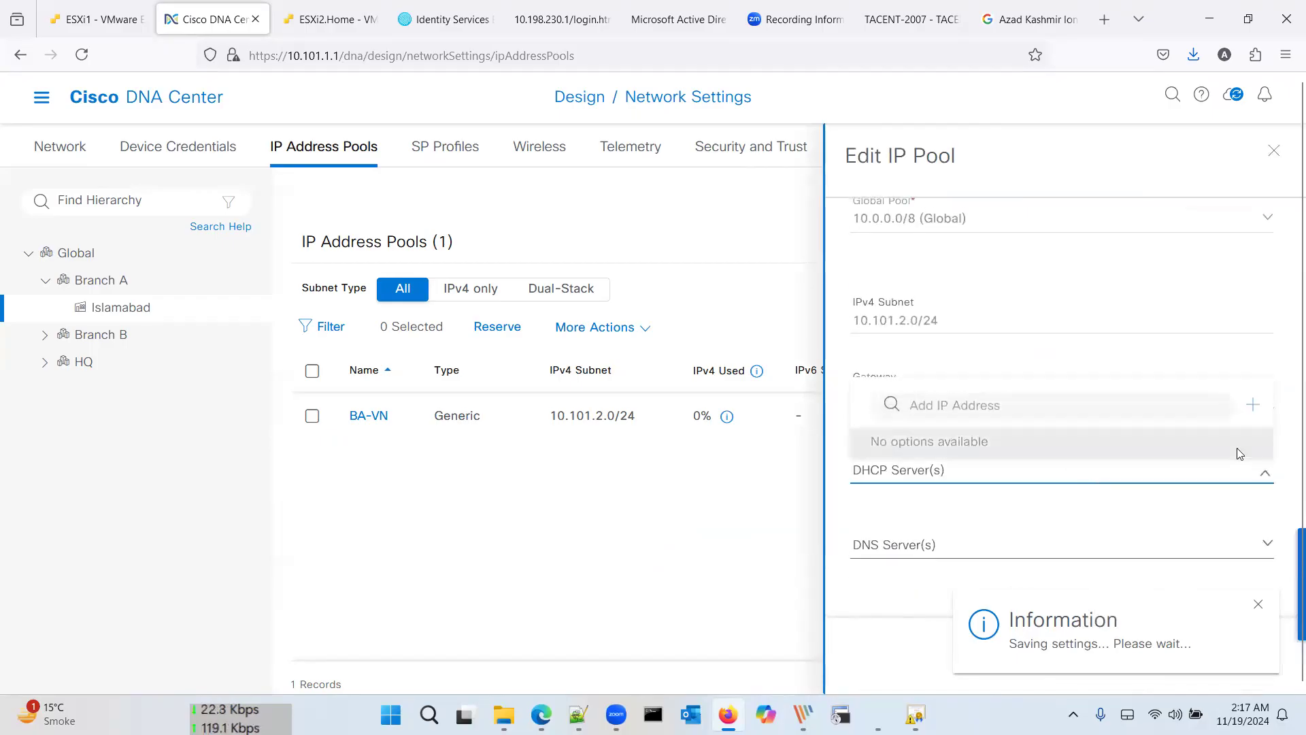
click(1264, 546)
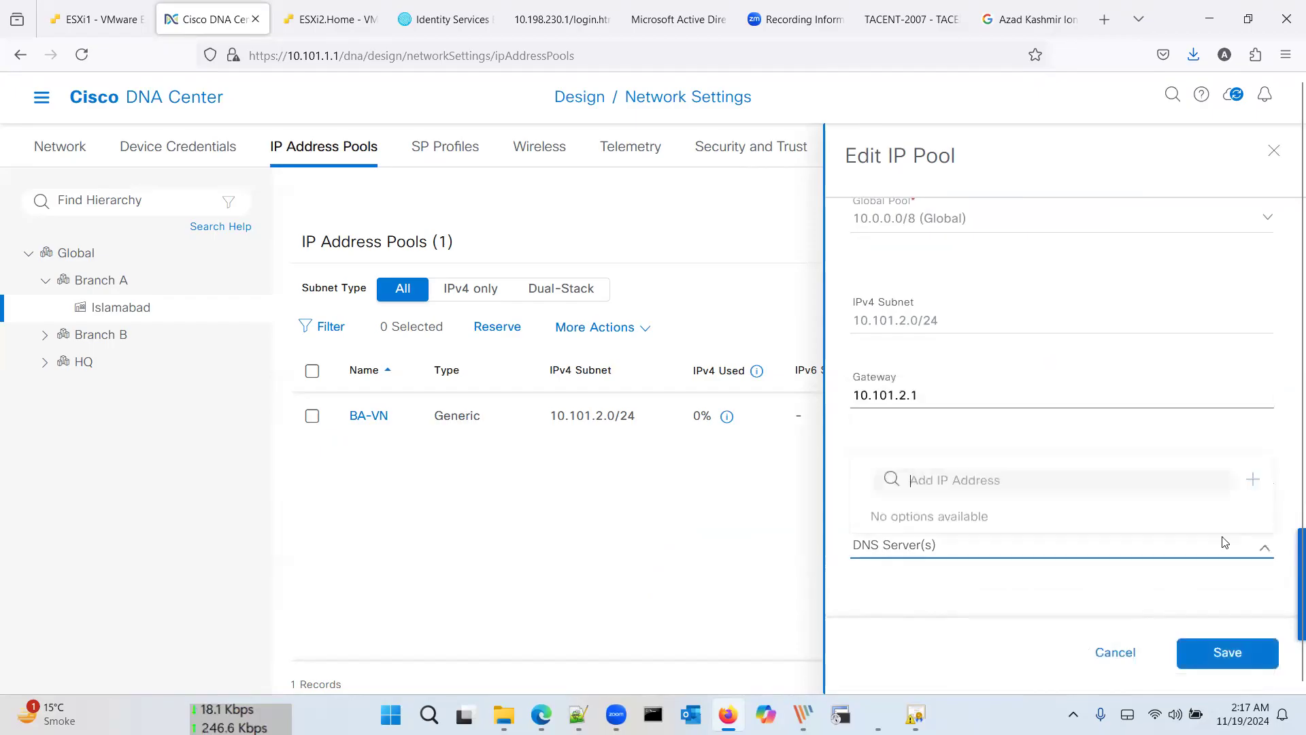
click(1036, 611)
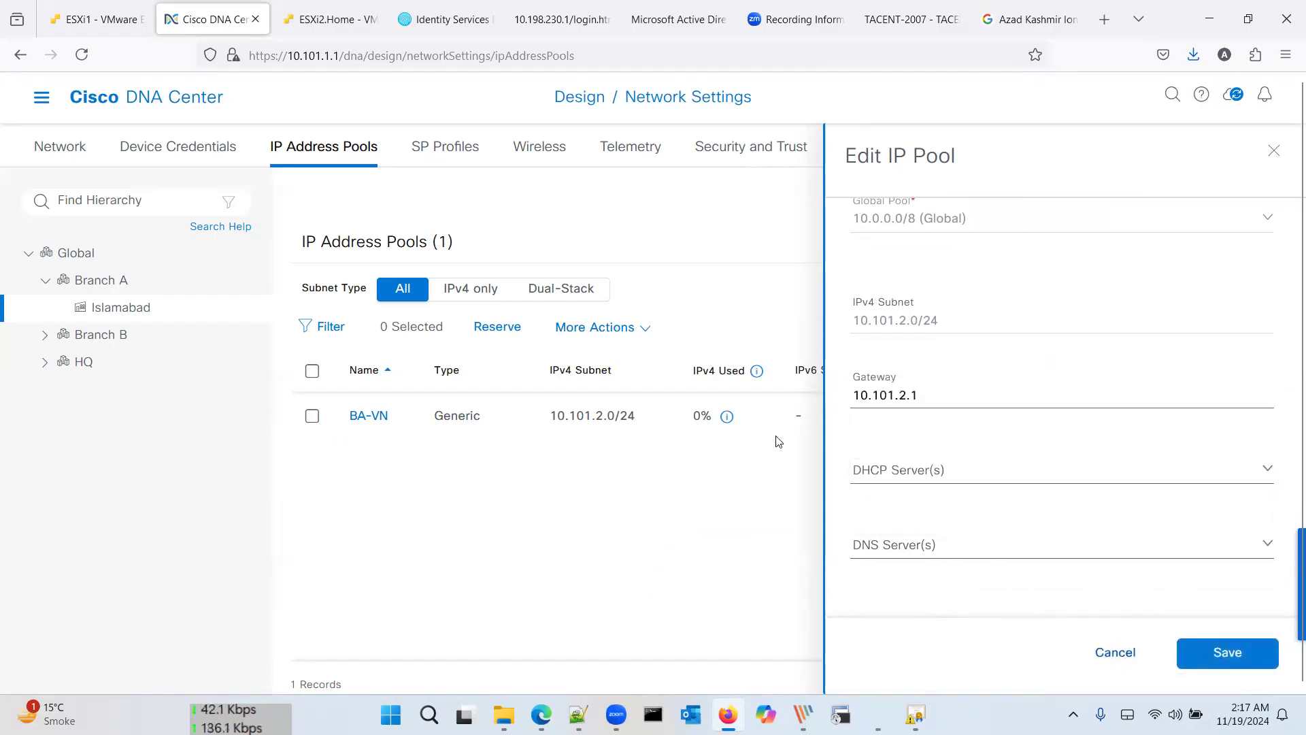
Step: Open a new Reserve IP Pool form, then switch to the PicPick design diagram
click(498, 327)
click(877, 248)
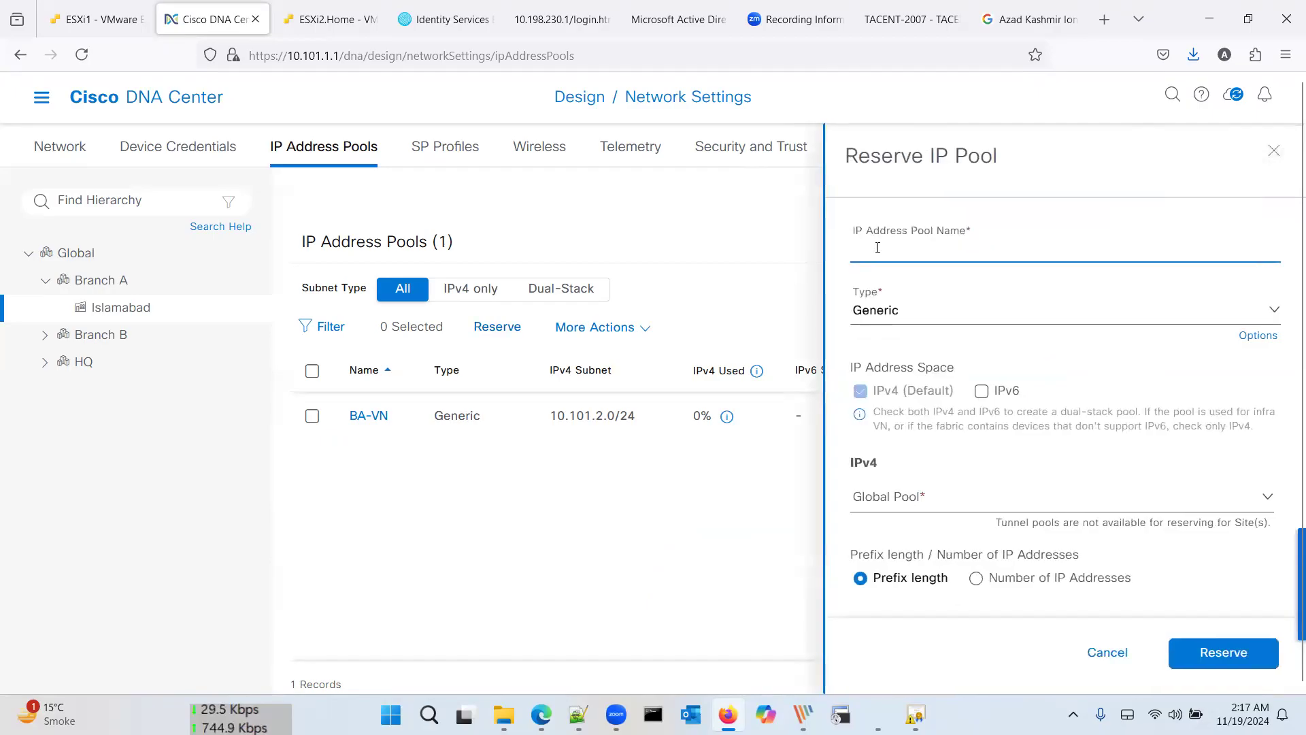
key(Tab)
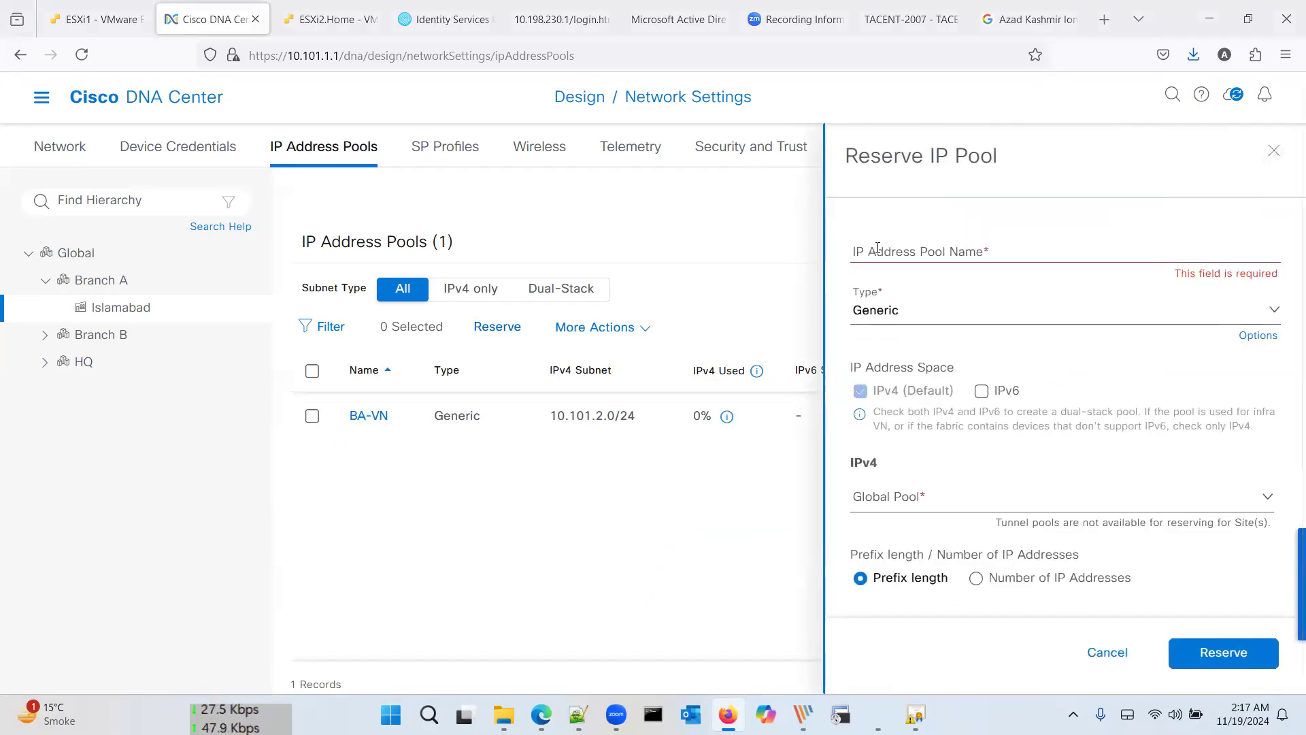
key(alt+Tab)
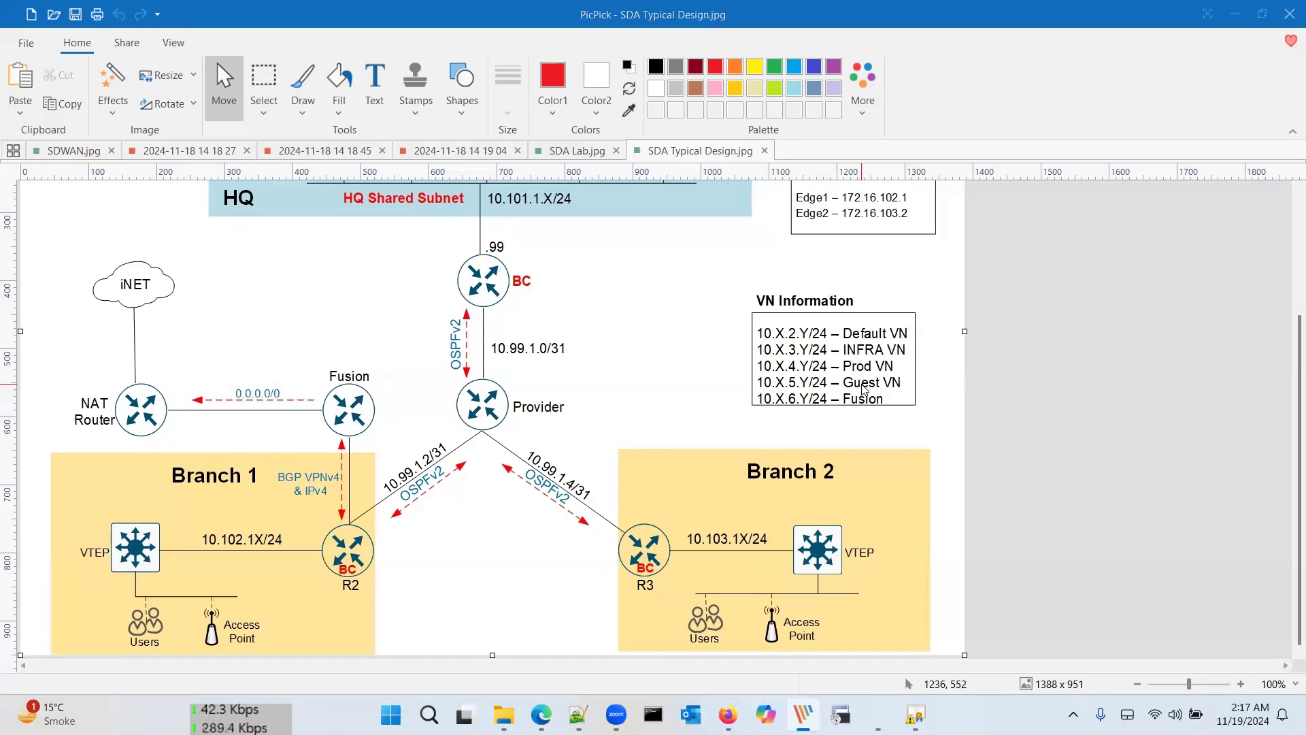
Step: Return to Cisco DNA Center after checking the VN Information subnets in the diagram
key(alt+Tab)
key(alt+Tab)
key(alt+Tab)
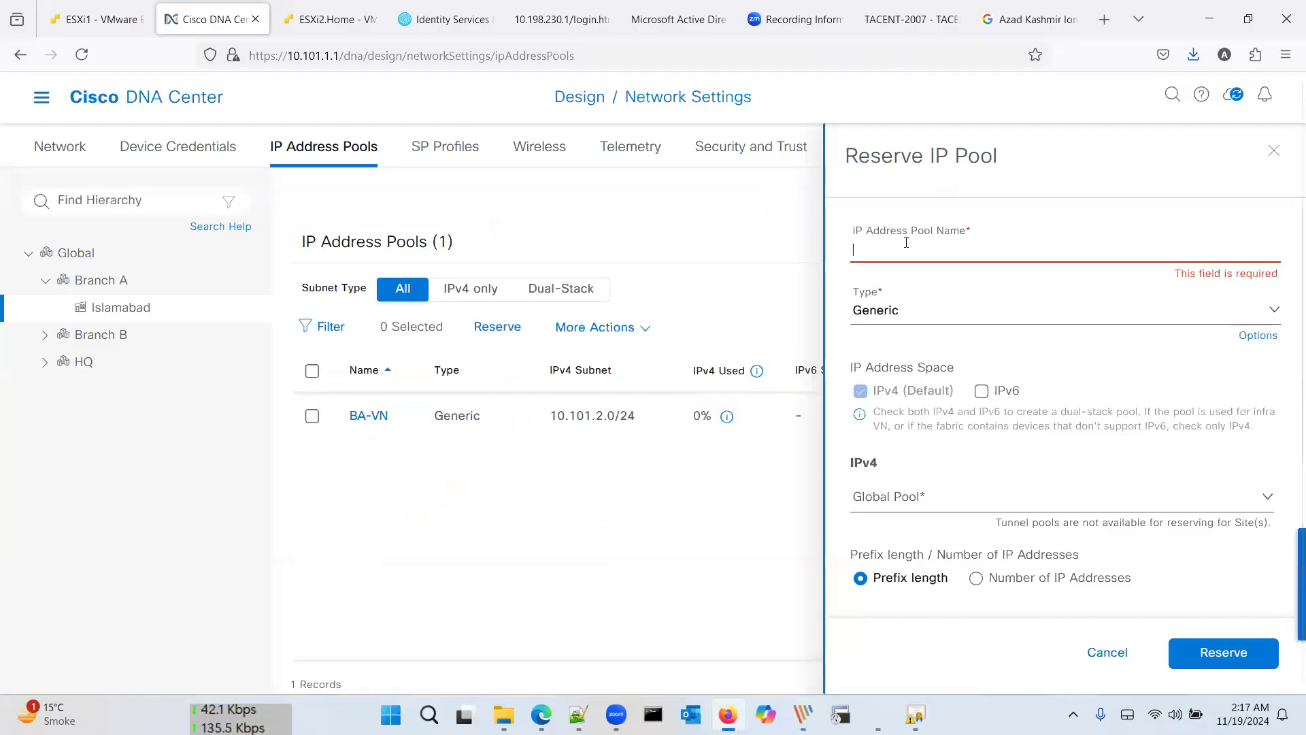
Step: Name the pool BA-Infra, drawn from 10.0.0.0/8 (Global) with a /24 prefix
text(BA-Infra)
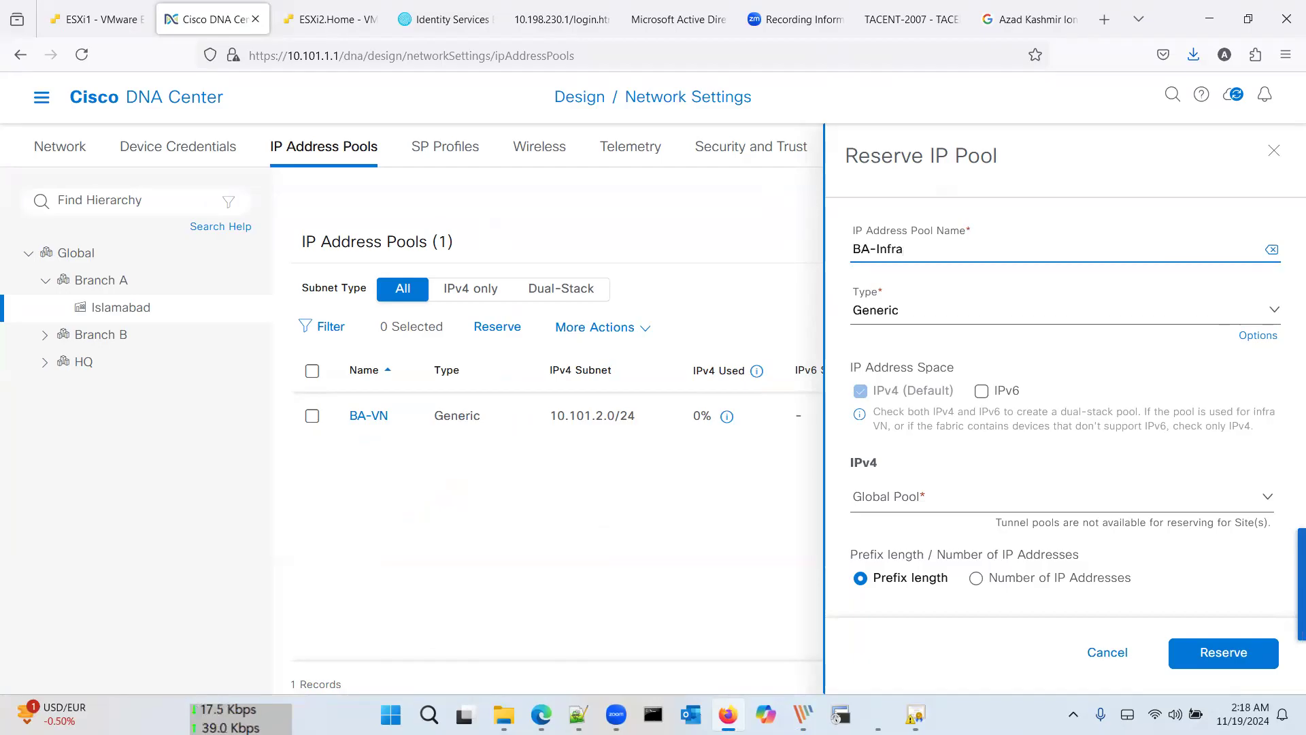
click(909, 500)
scroll(926, 408, down, 3)
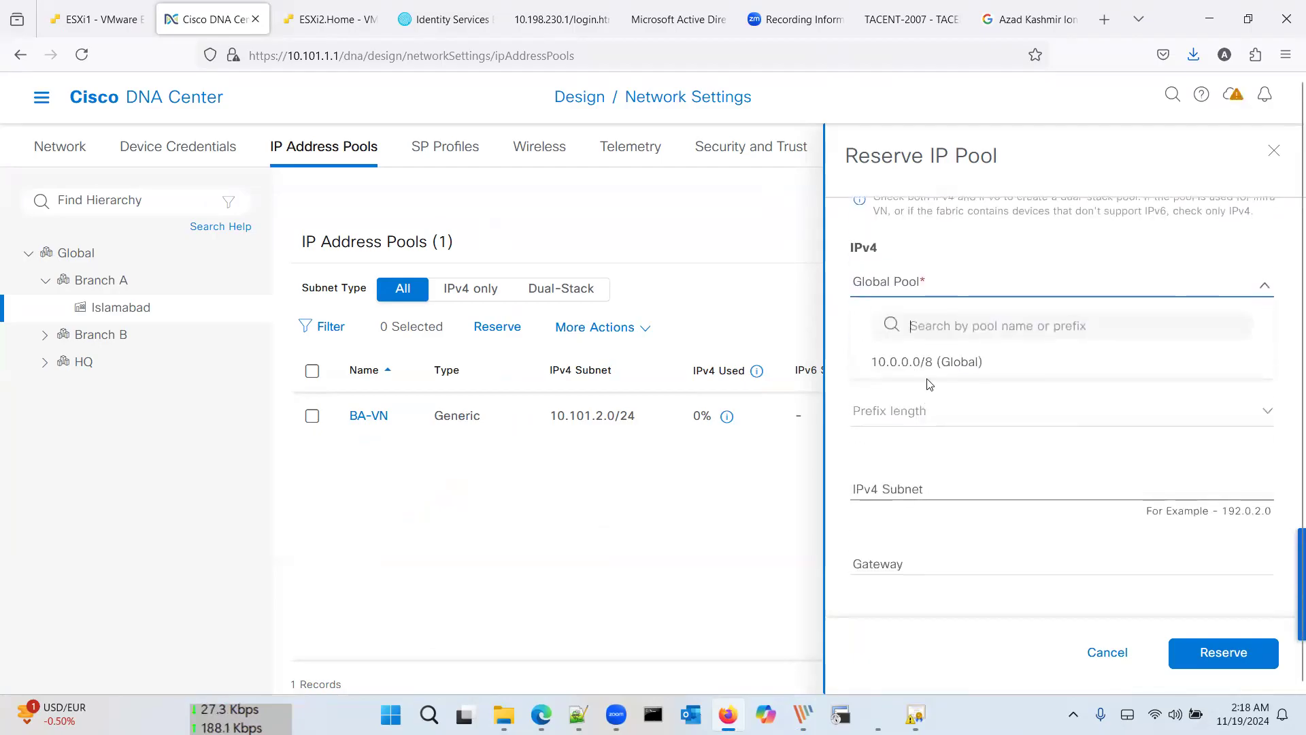
click(948, 362)
click(917, 411)
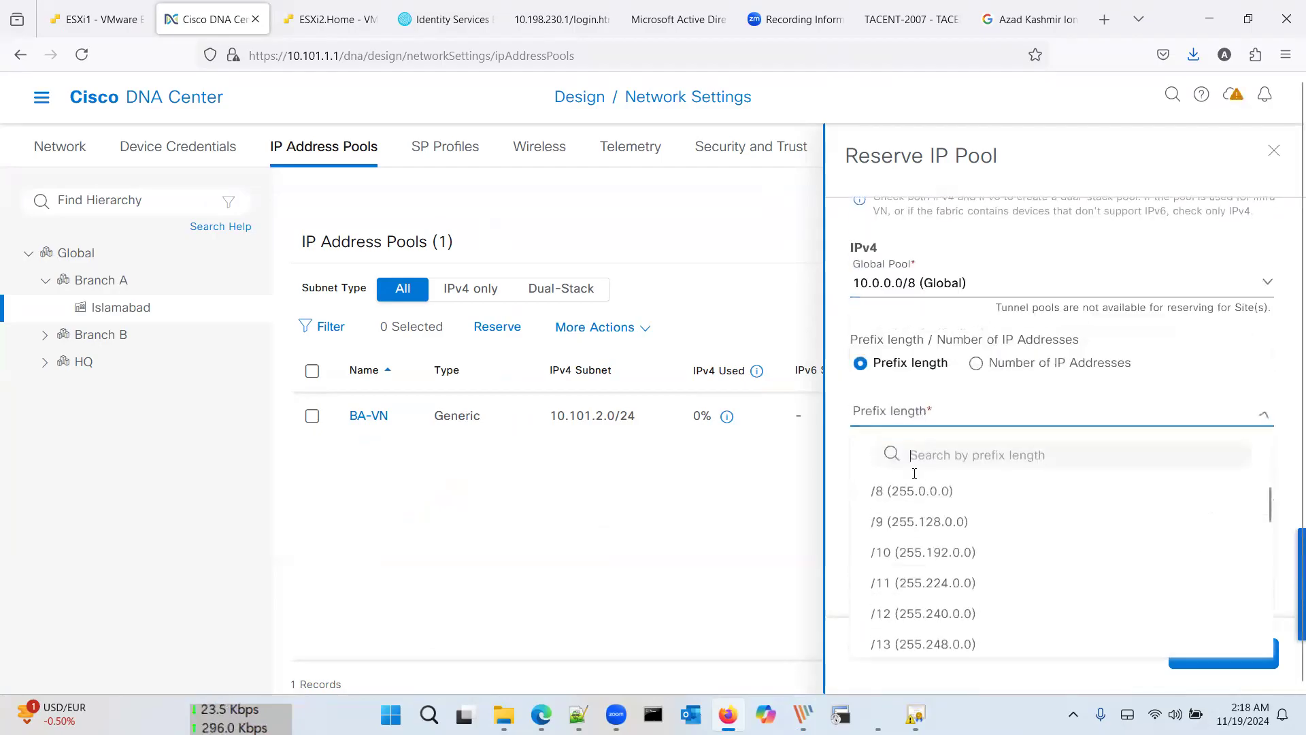
scroll(916, 495, down, 5)
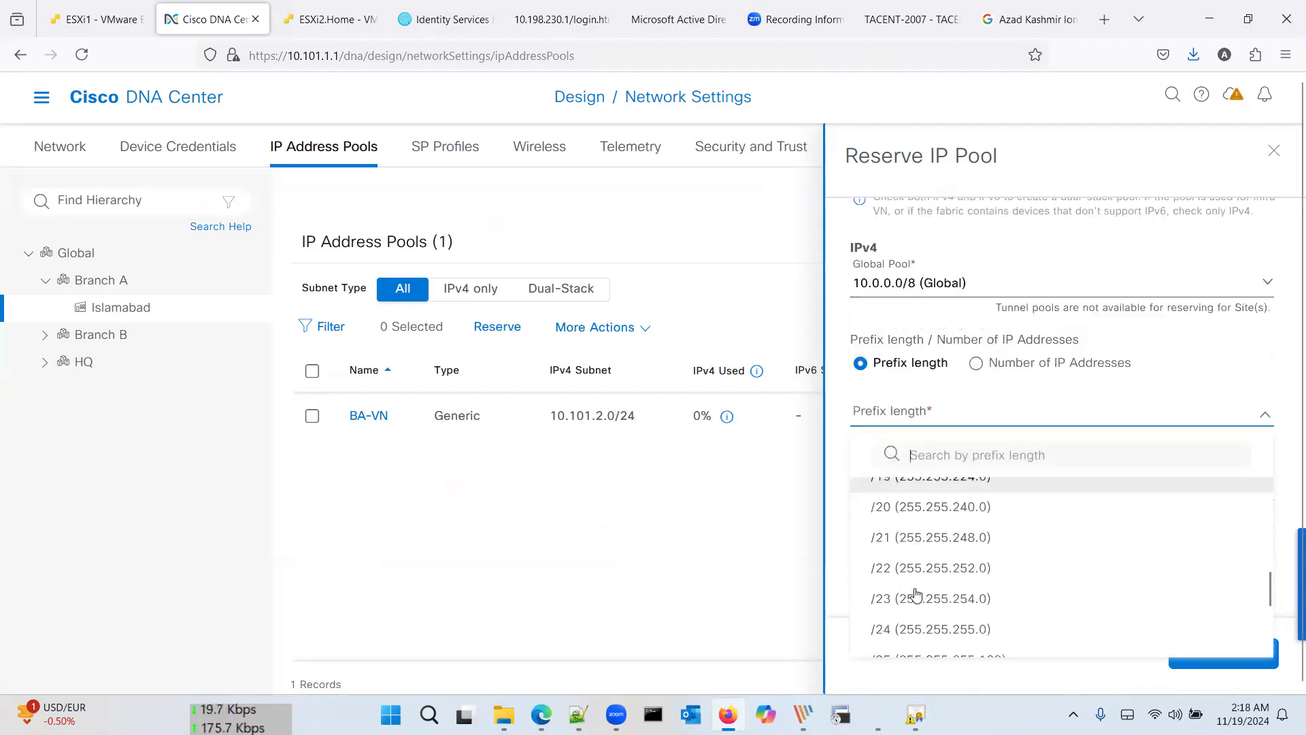
click(916, 623)
Step: Enter subnet 10.101.3.0 and gateway 10.101.3.1, then reserve the BA-Infra pool
click(922, 487)
text(10.101.3.0)
key(Tab)
text(10.1)
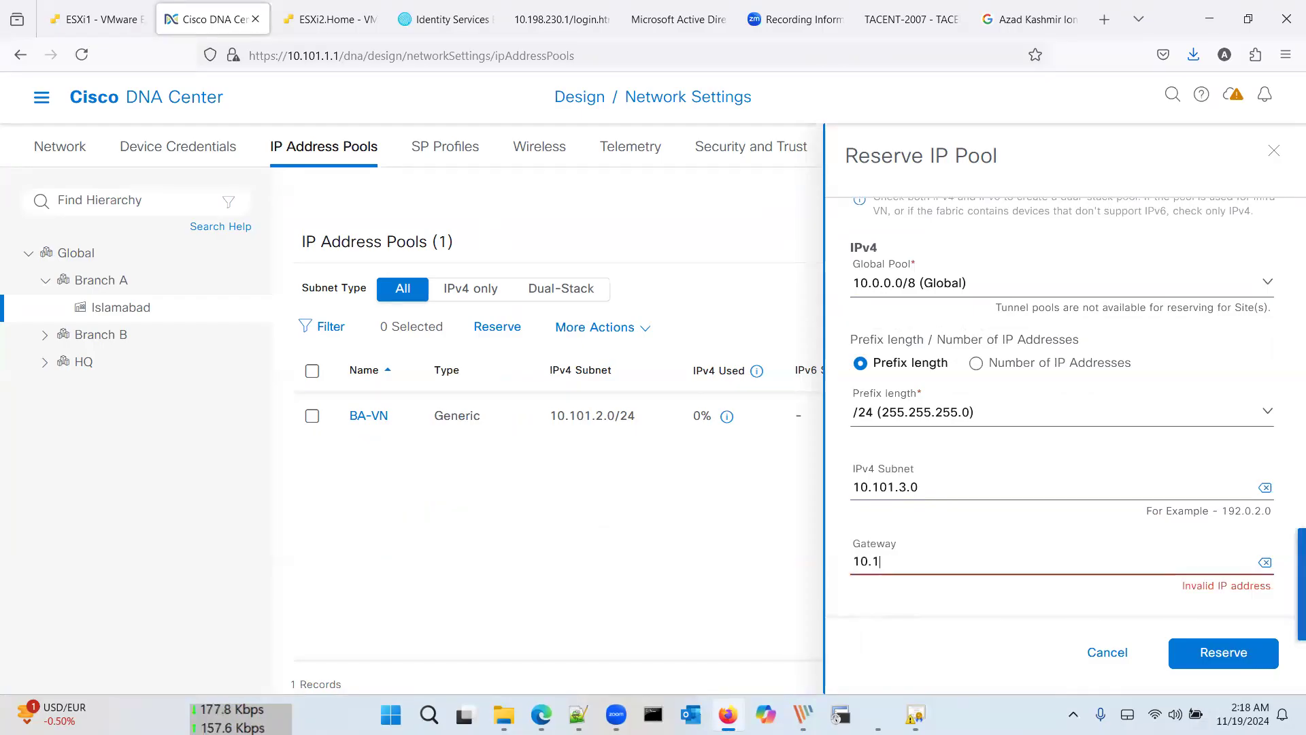
text(01.3.1)
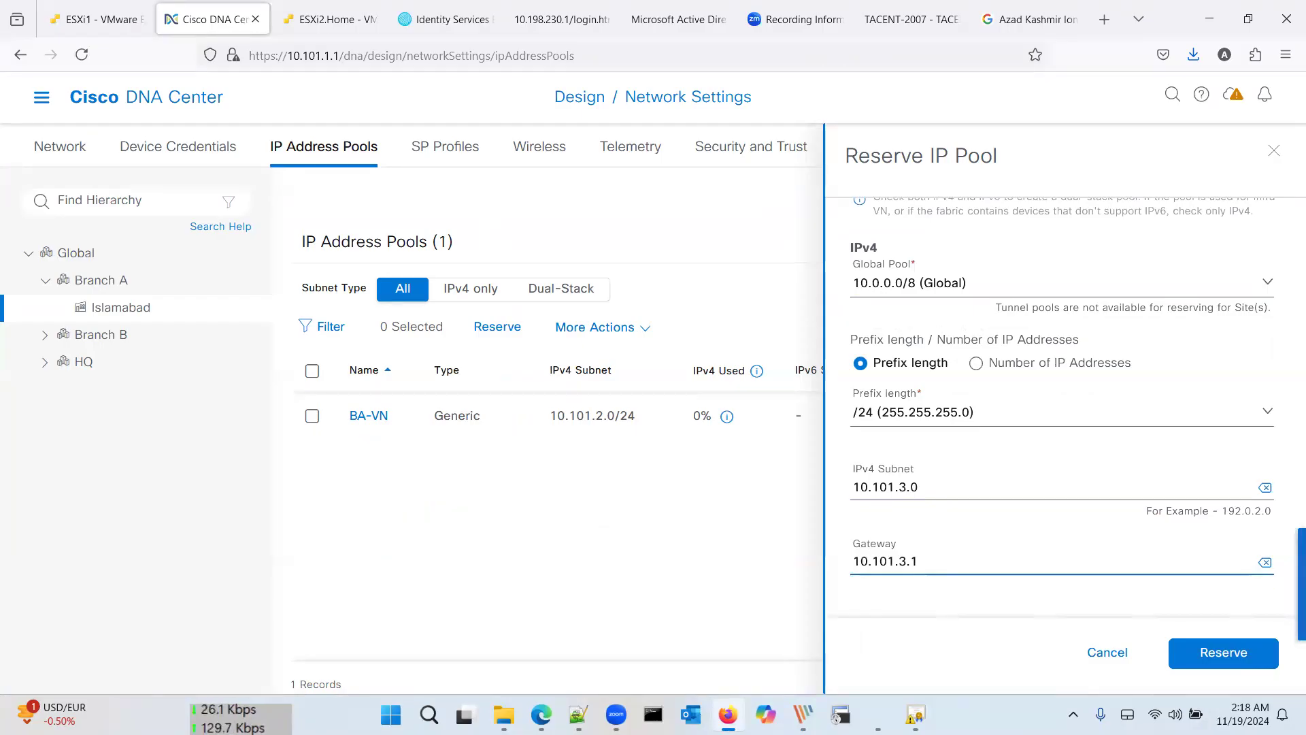
scroll(914, 474, down, 3)
click(914, 474)
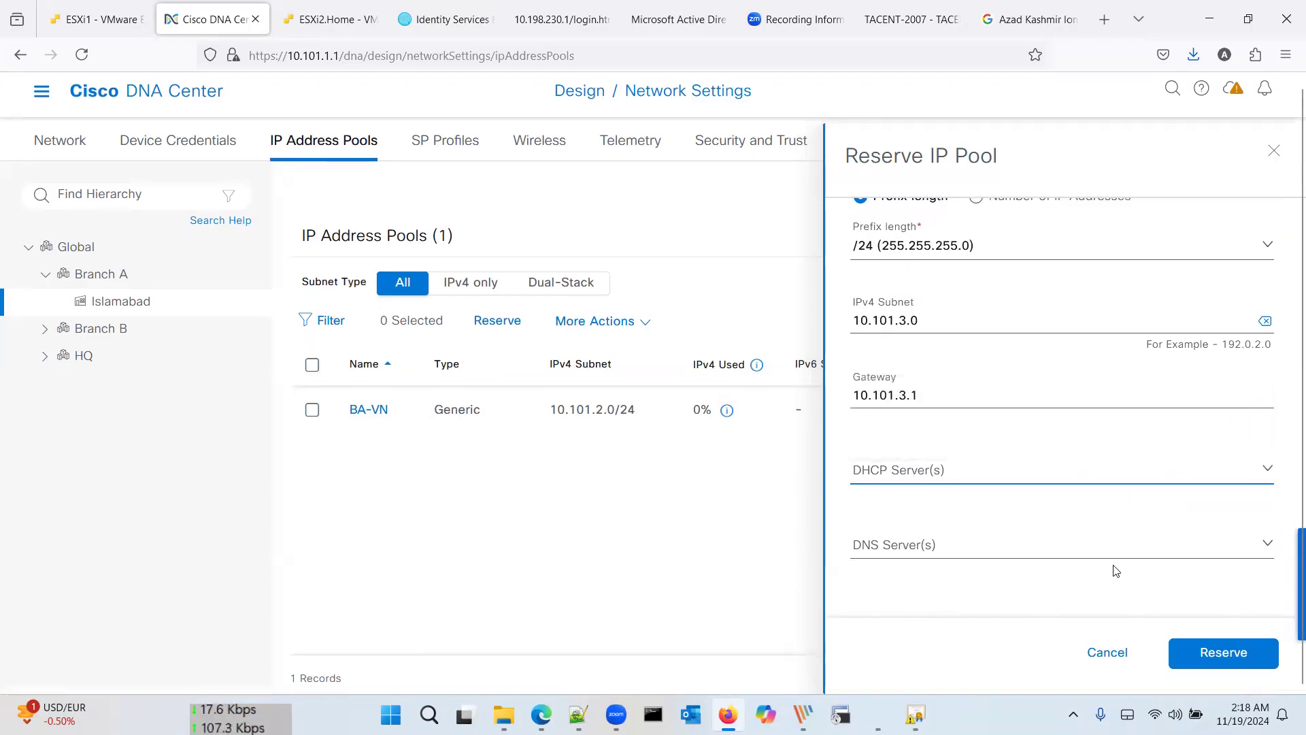
click(1208, 653)
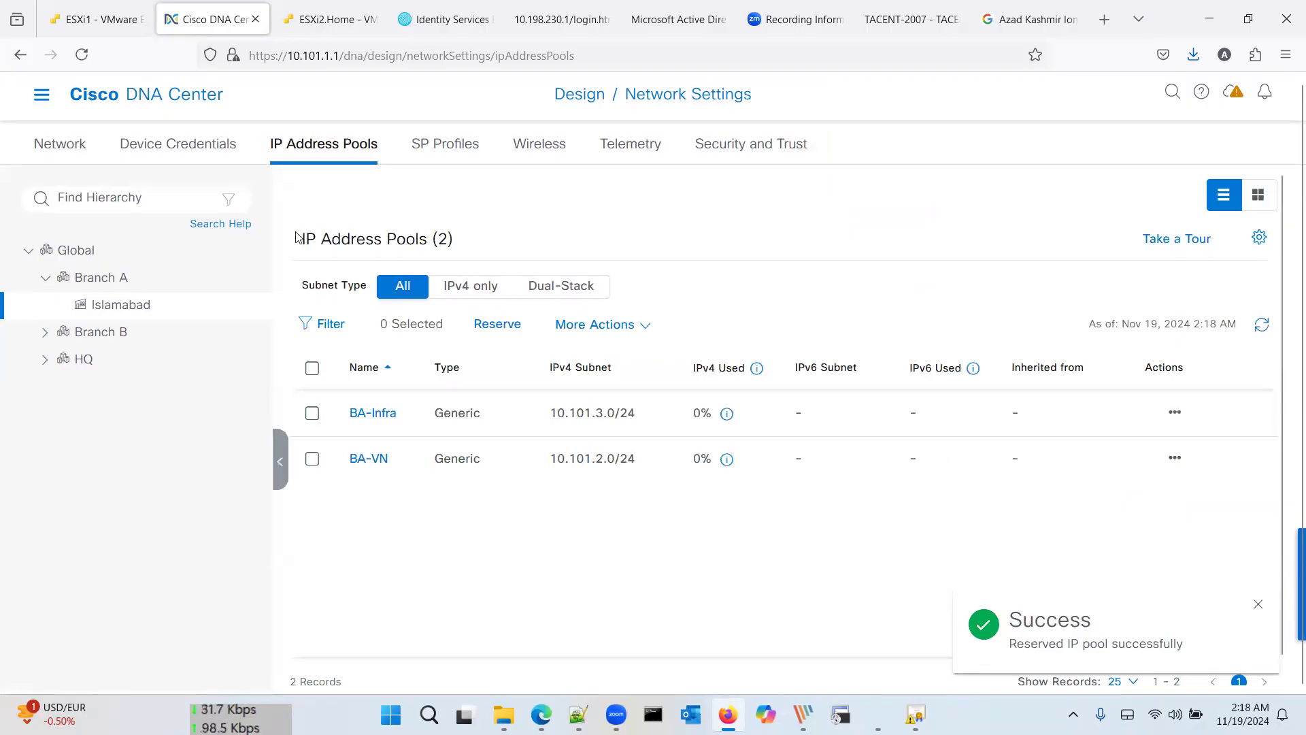
Step: Switch to the Branch A site and open a new reservation form there
click(204, 277)
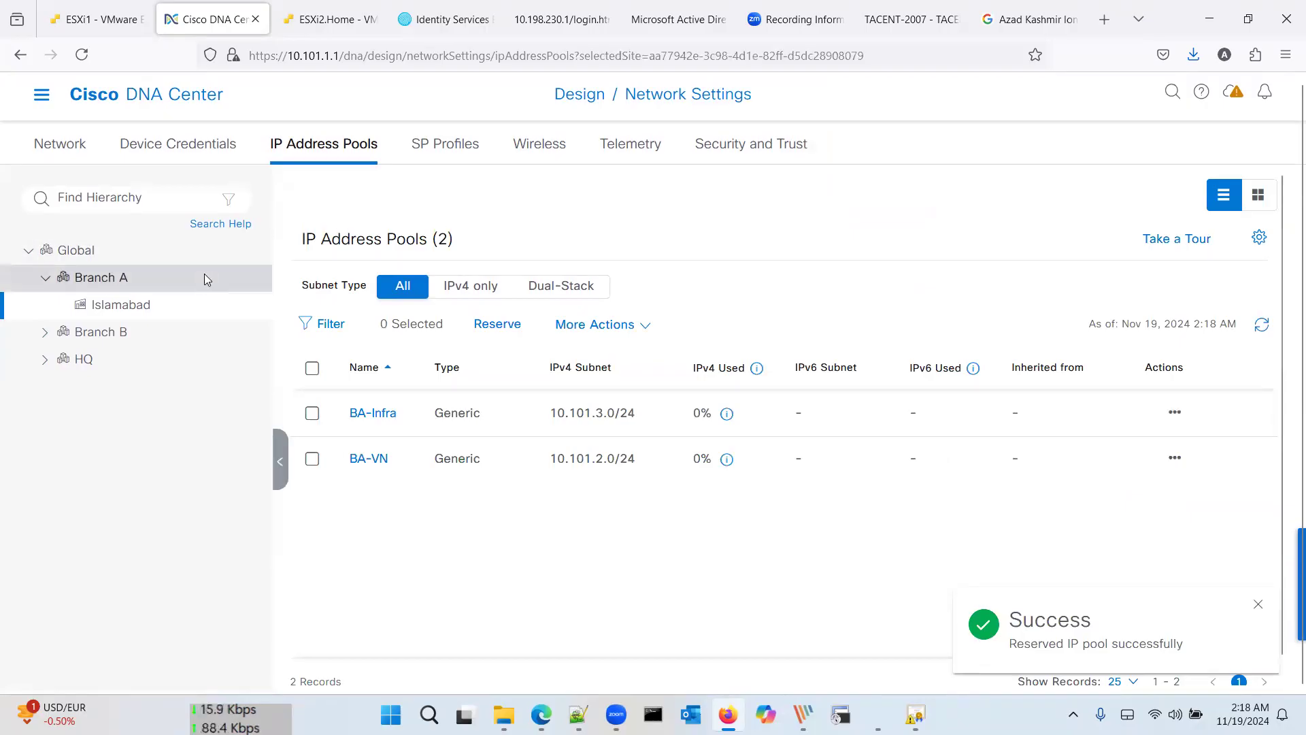
click(631, 471)
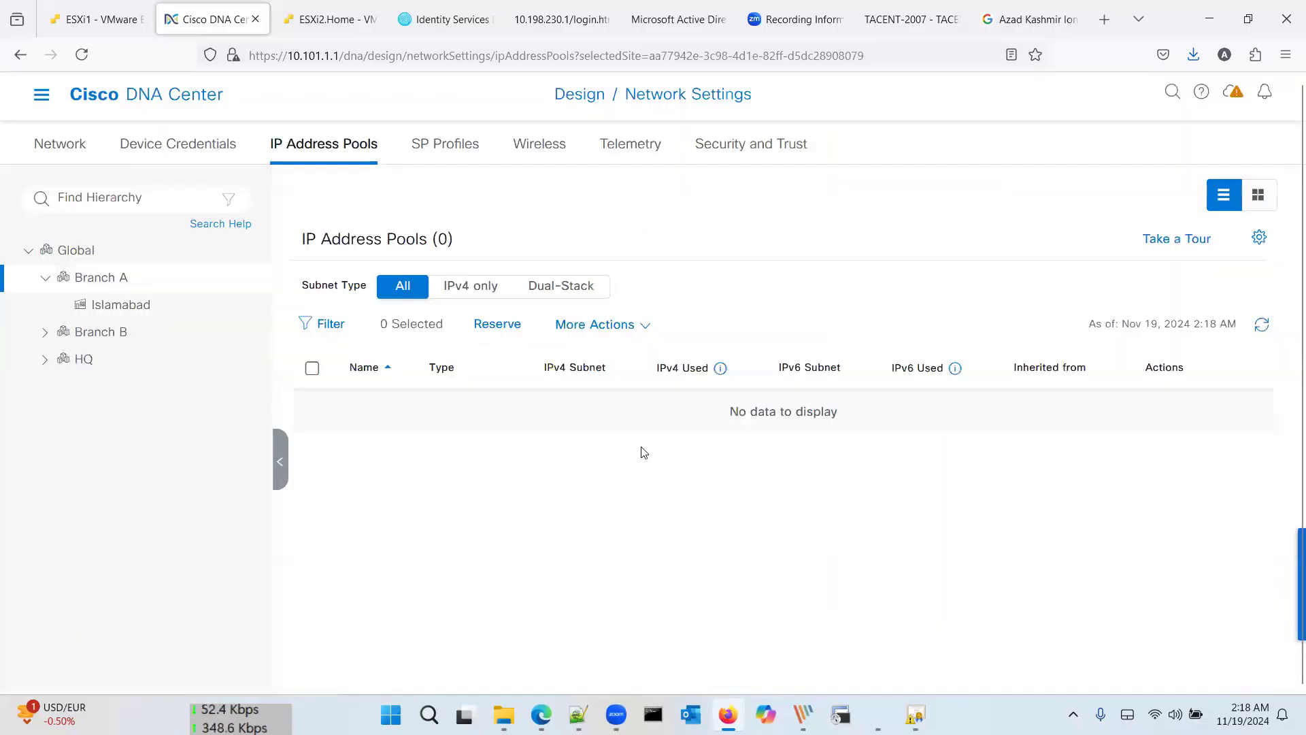
click(502, 326)
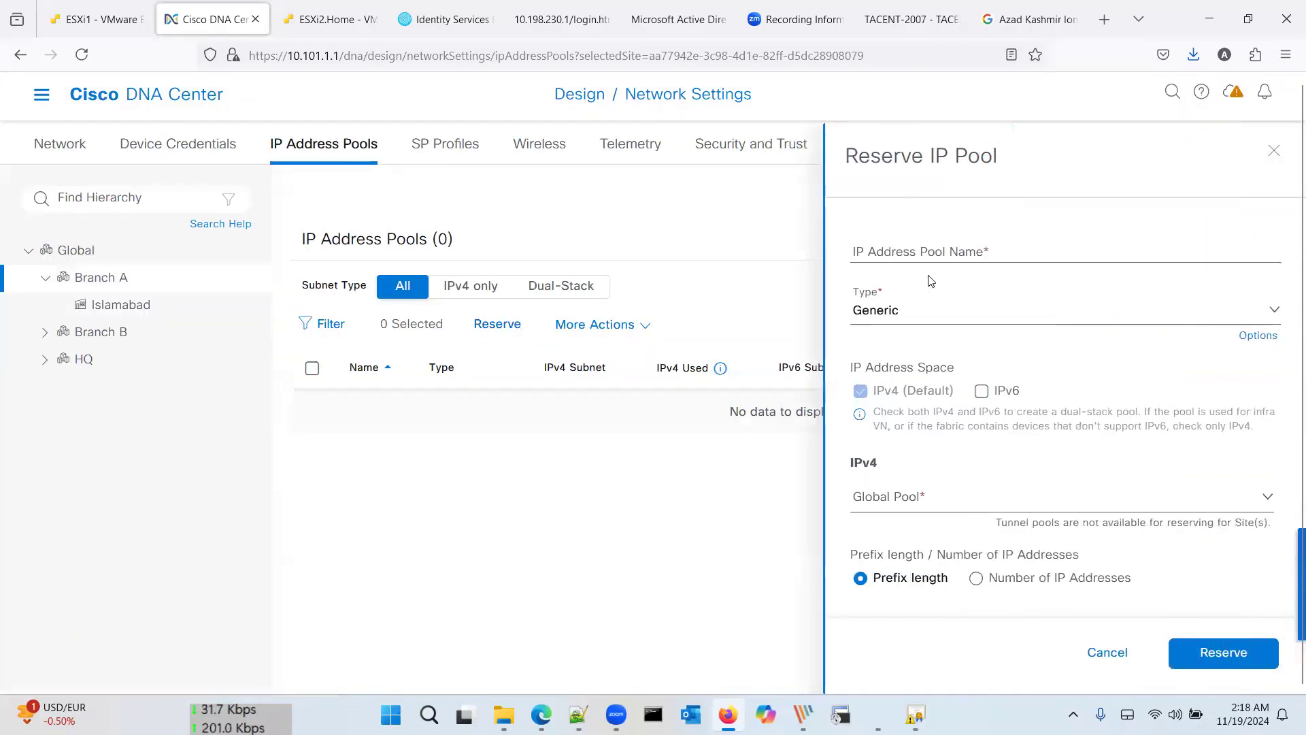
Step: Cancel the empty Branch A form, return to Islamabad, and open a new reservation form
scroll(982, 451, down, 5)
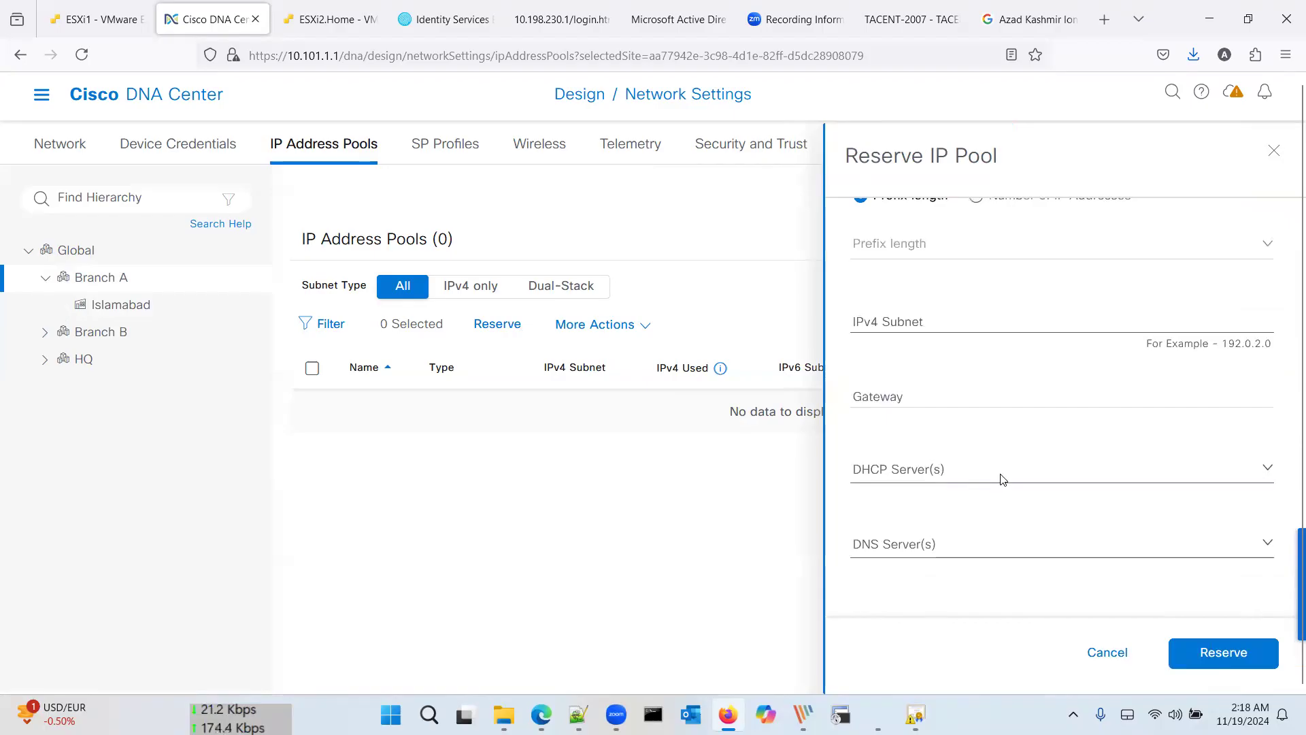
click(1001, 476)
click(1002, 480)
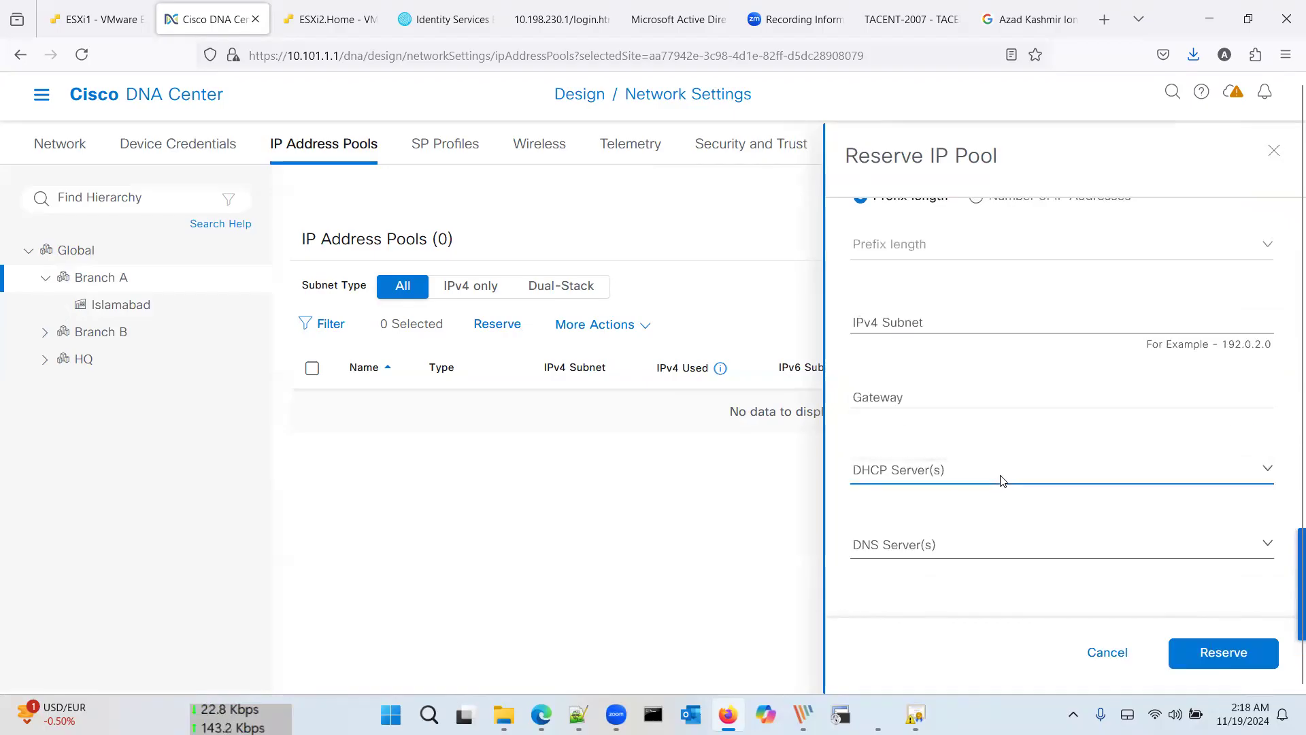
click(1105, 655)
click(163, 306)
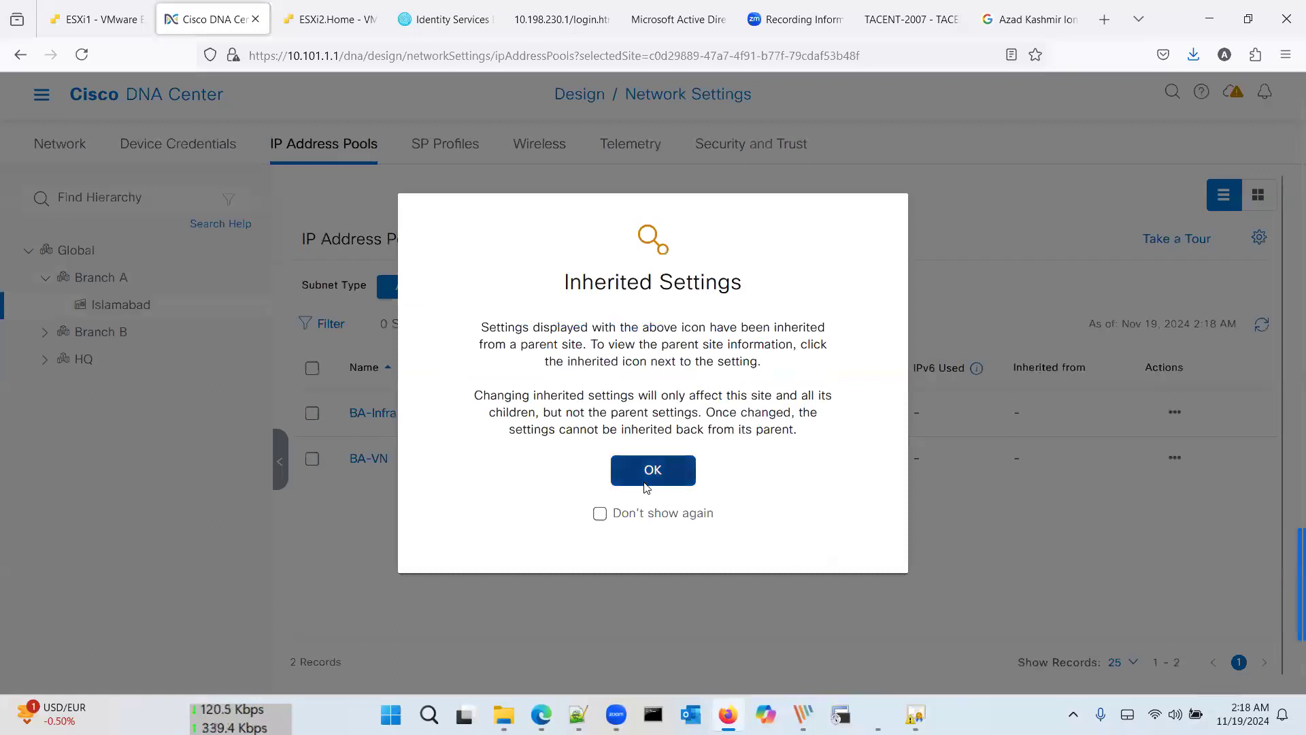
click(654, 470)
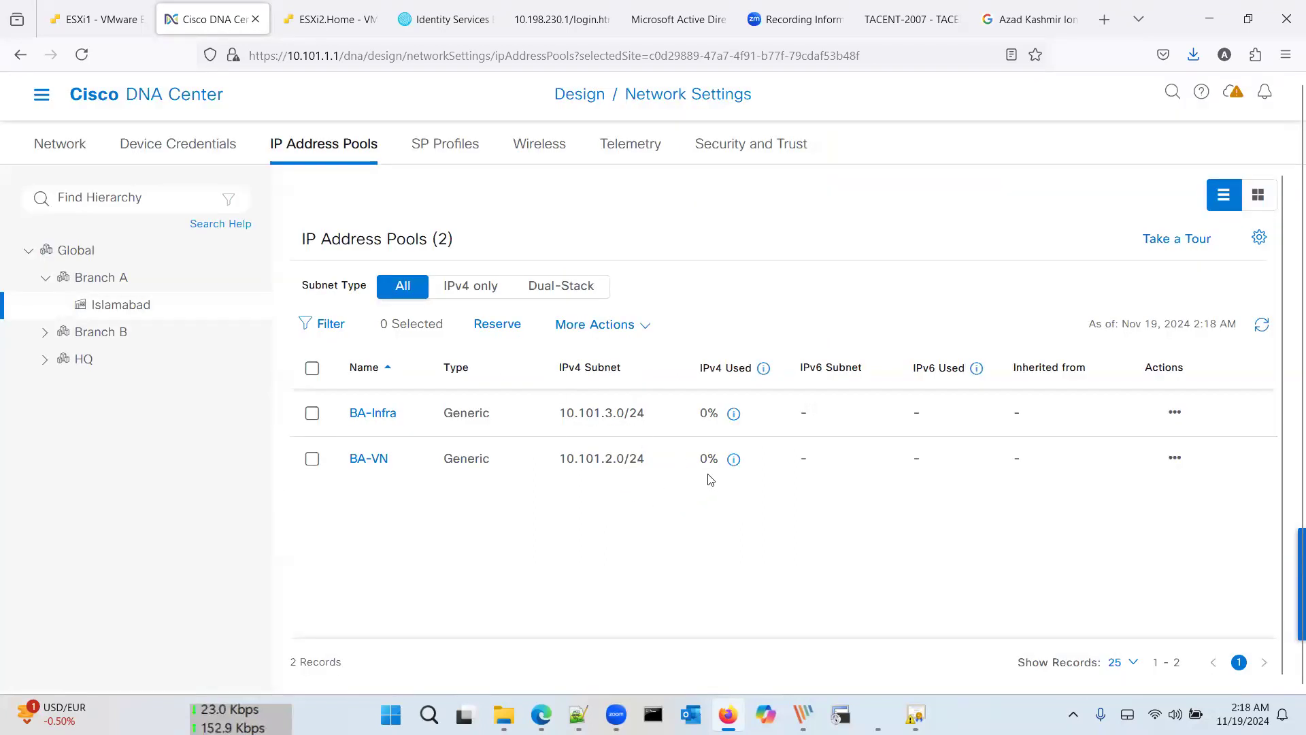
click(497, 325)
Step: Name the new pool BA-Prod and draw it from the 10.0.0.0/8 global pool
click(876, 250)
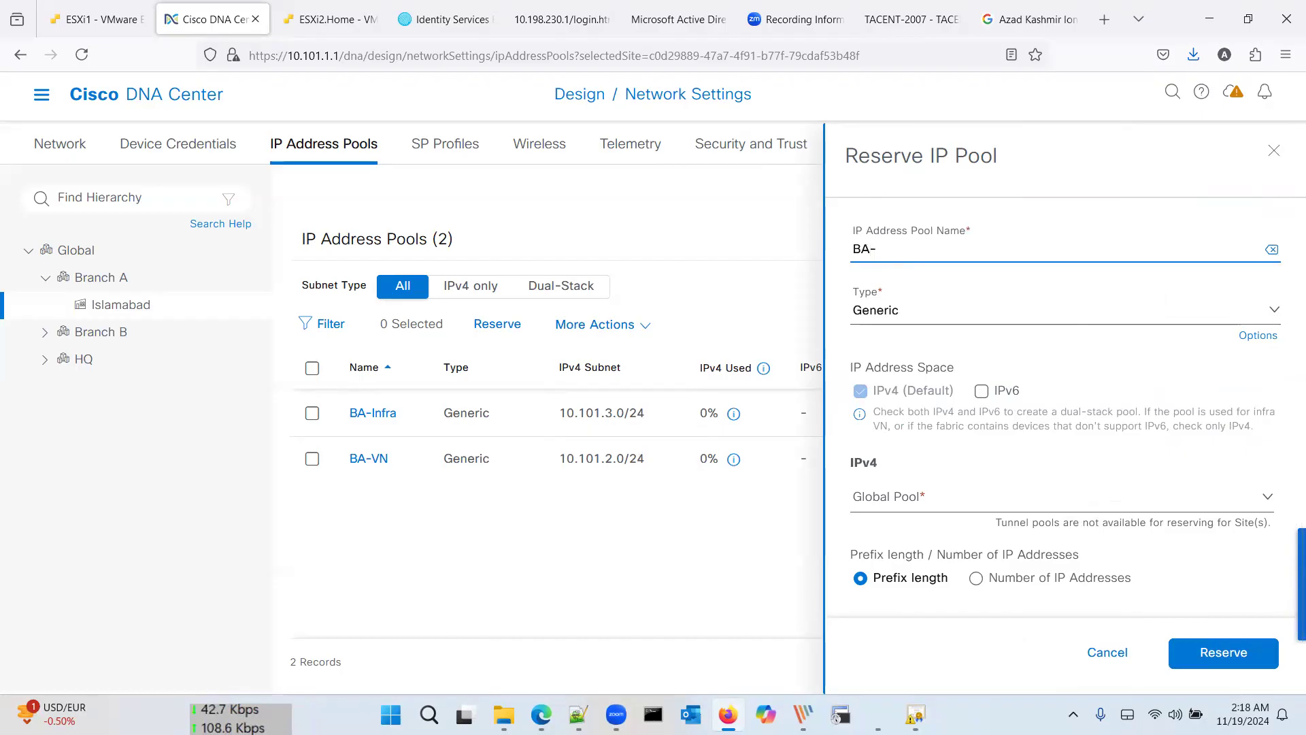
text(Prod)
click(901, 506)
click(907, 575)
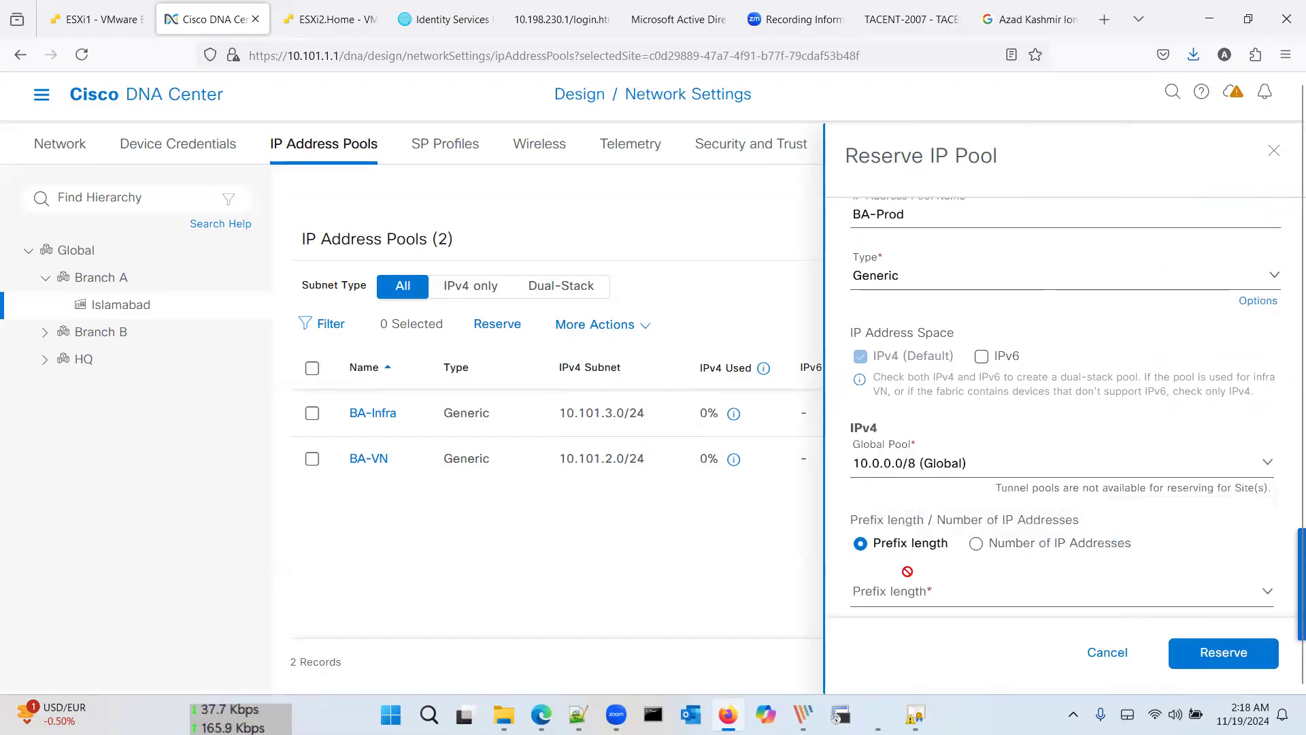
Step: Set prefix /24, subnet 10.101.4.0 and gateway 10.101.4.1, then reserve the pool
scroll(908, 572, down, 3)
click(933, 435)
scroll(933, 536, down, 4)
scroll(933, 535, down, 2)
click(925, 599)
click(939, 509)
text(10.101.)
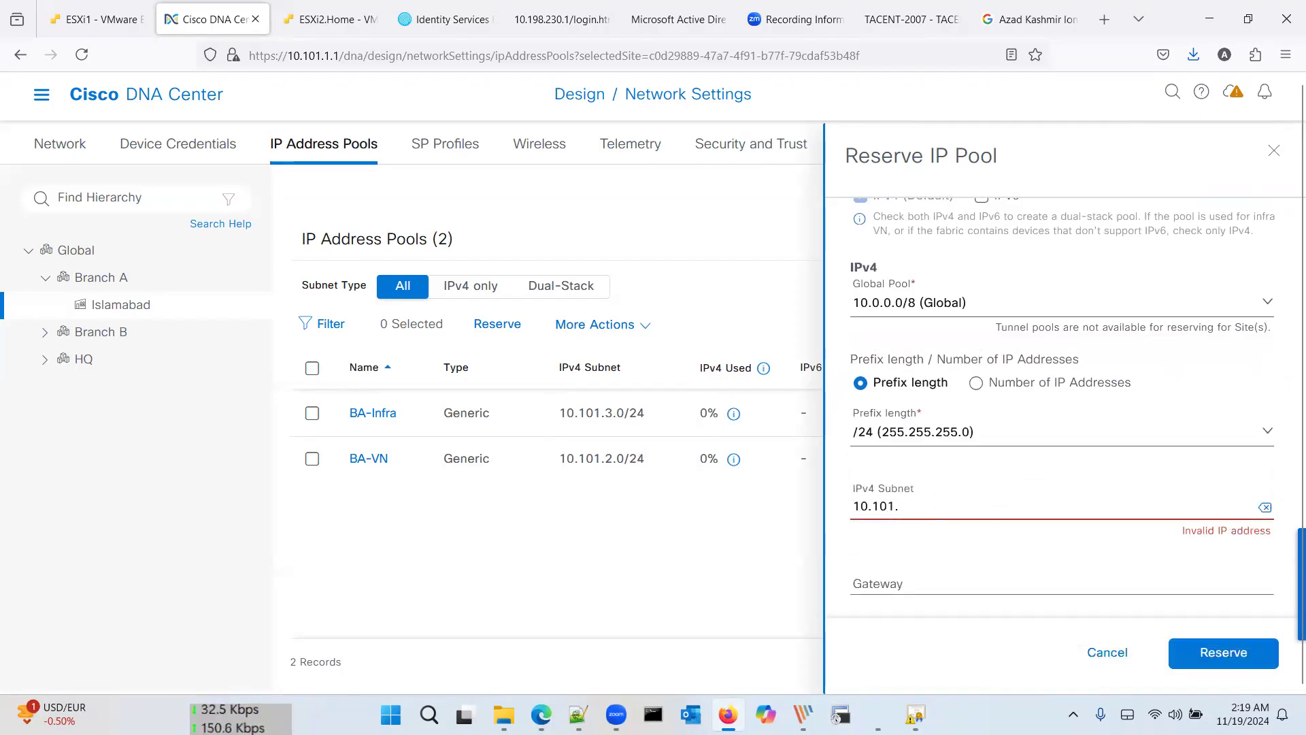
text(4.)
key(Tab)
text(10)
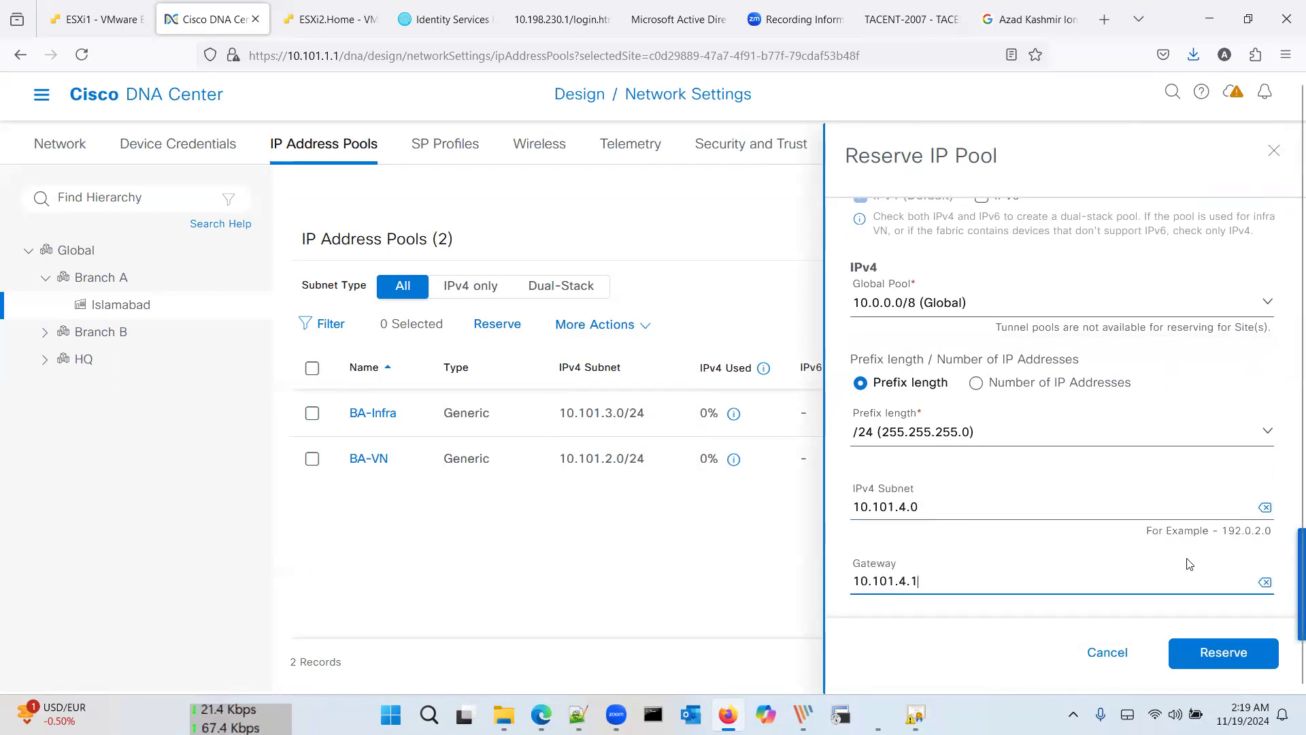
scroll(1184, 566, down, 3)
click(1231, 655)
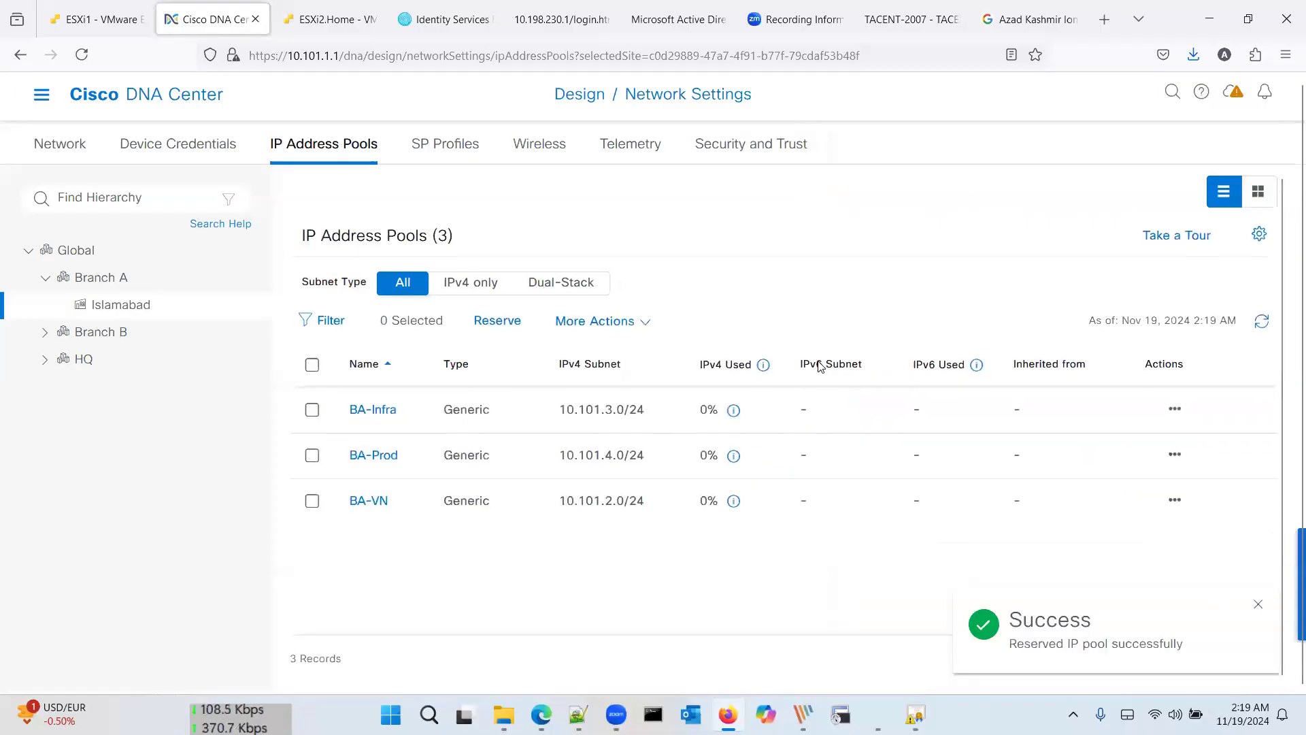
Step: Start a new reservation named BA-Guest drawn from the 10.0.0.0/8 global pool
click(495, 321)
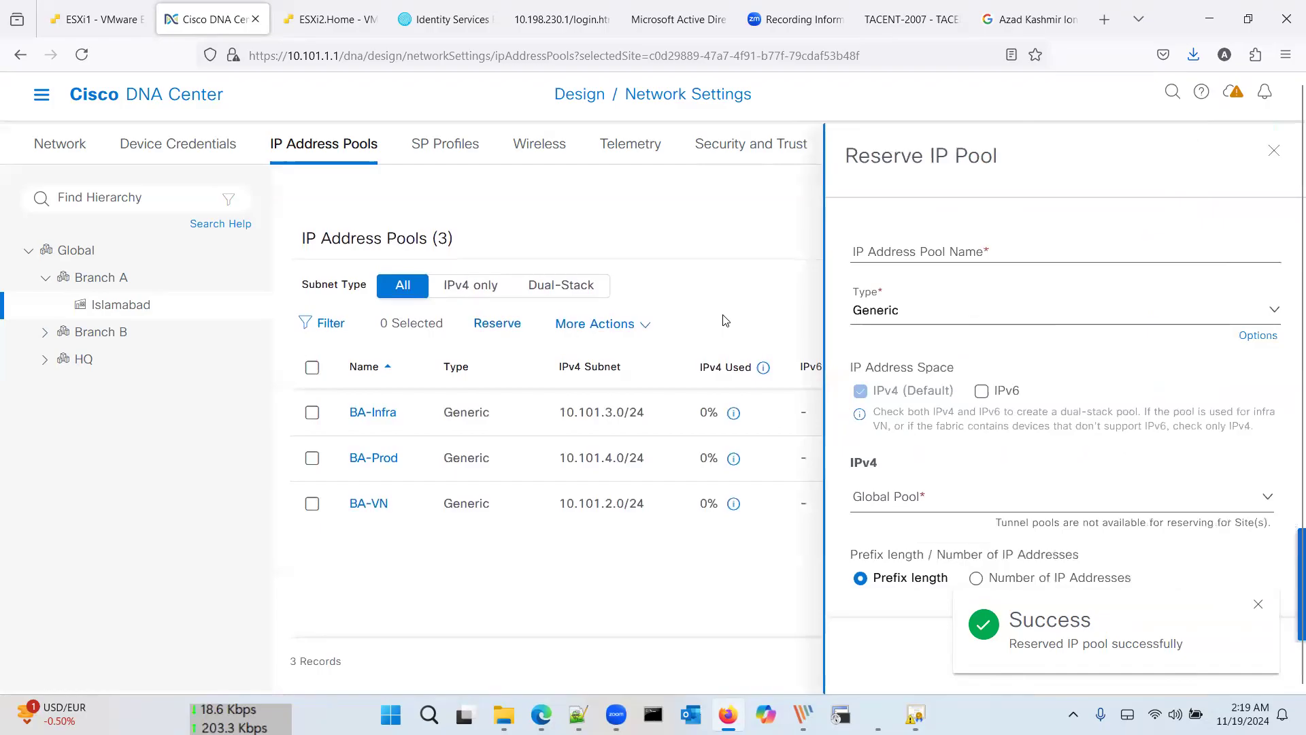
click(892, 252)
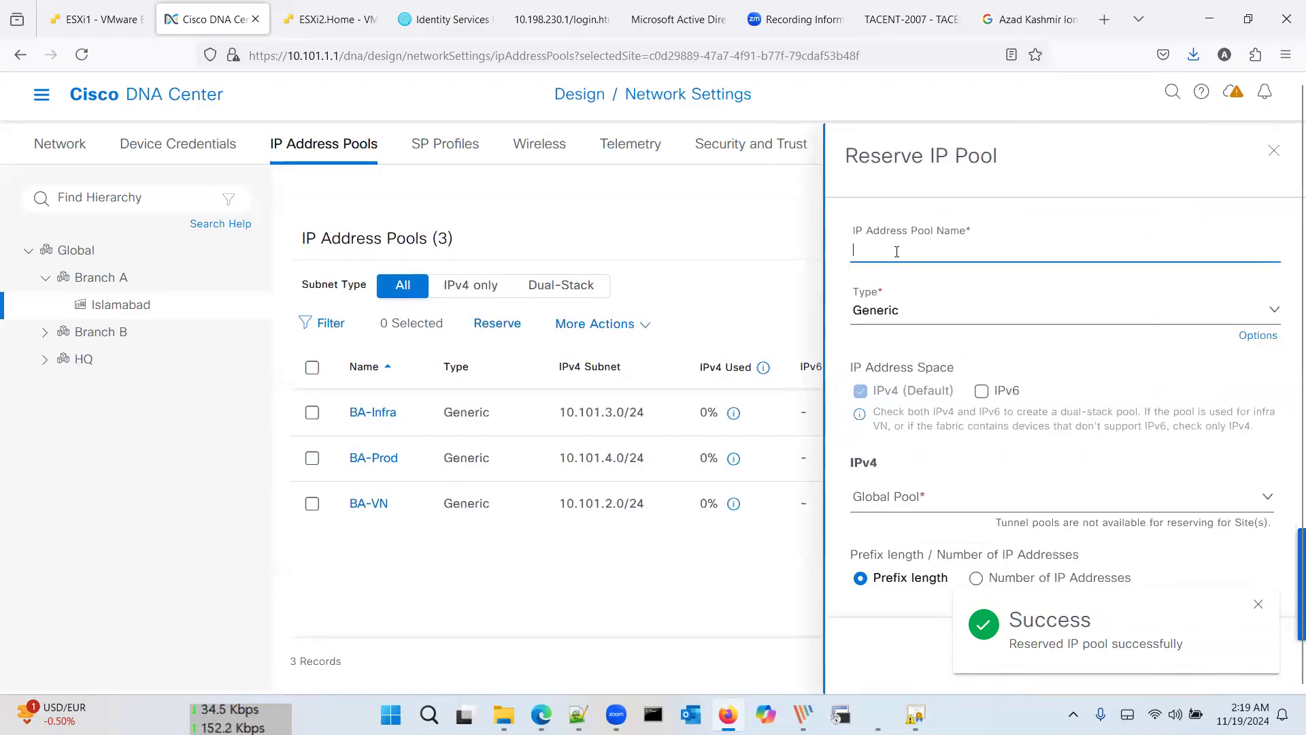
text(BA-)
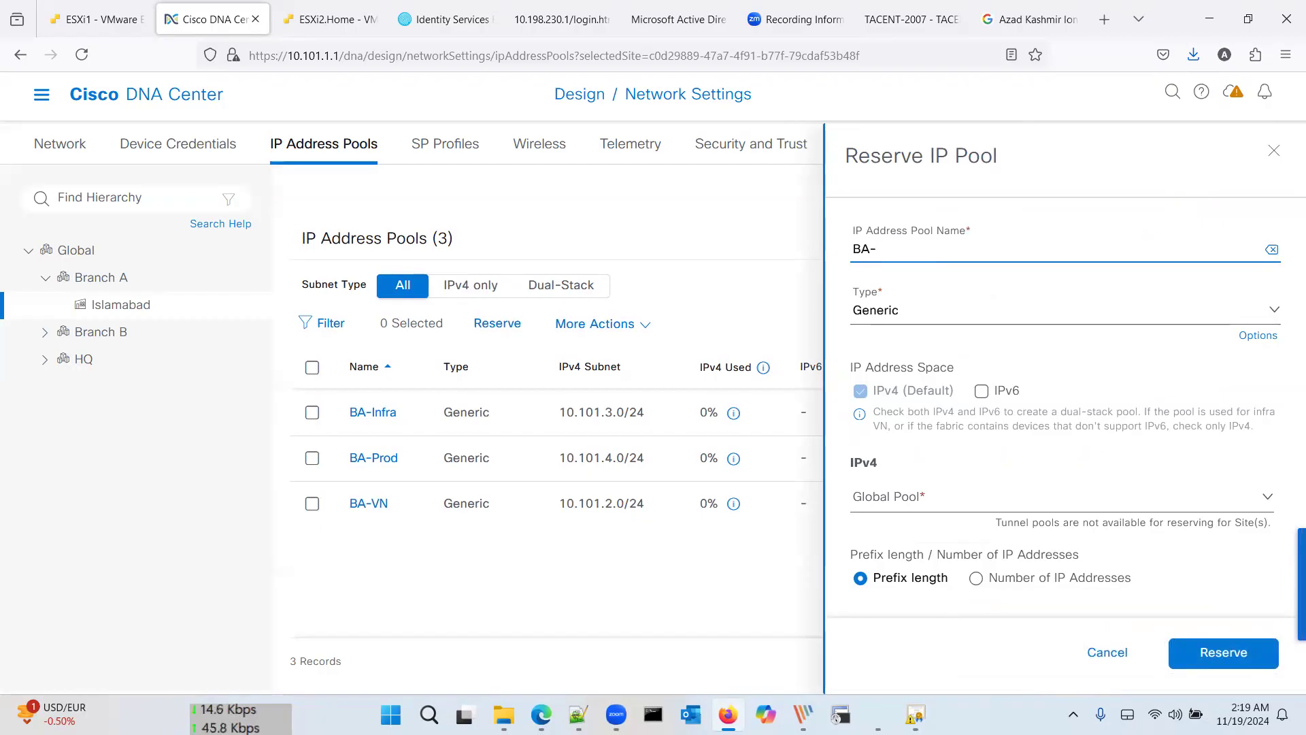
text(est)
key(Tab)
key(Tab)
key(Tab)
key(Tab)
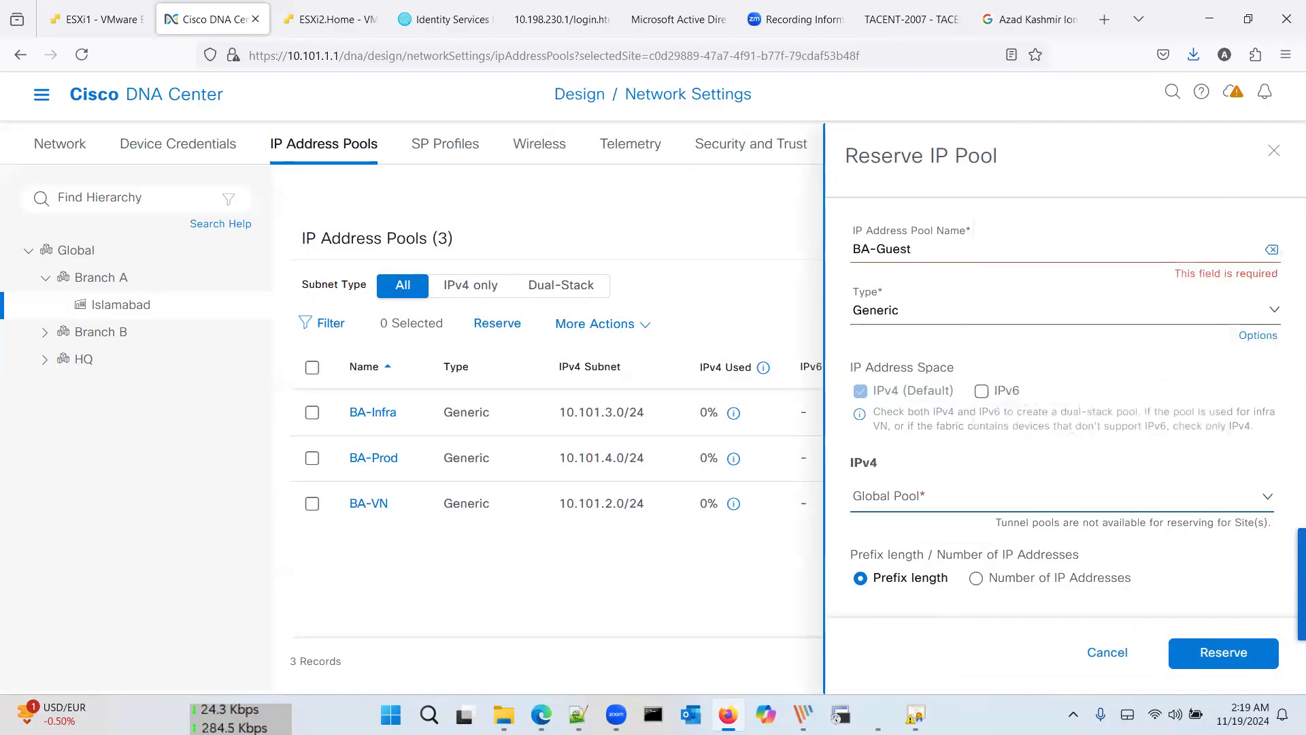
click(919, 496)
click(945, 335)
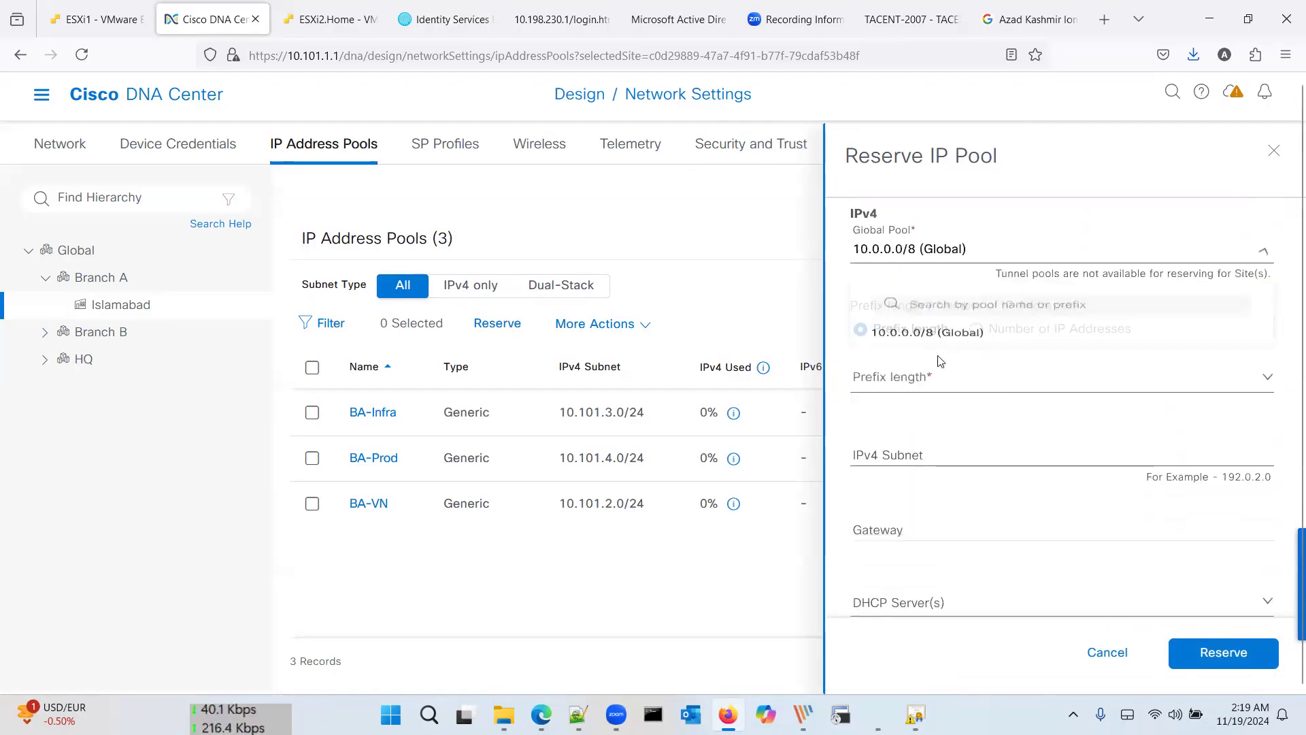
click(926, 378)
Step: Give BA-Guest prefix /24, subnet 10.101.5.0 and gateway 10.101.5.1, then reserve it
scroll(915, 504, down, 5)
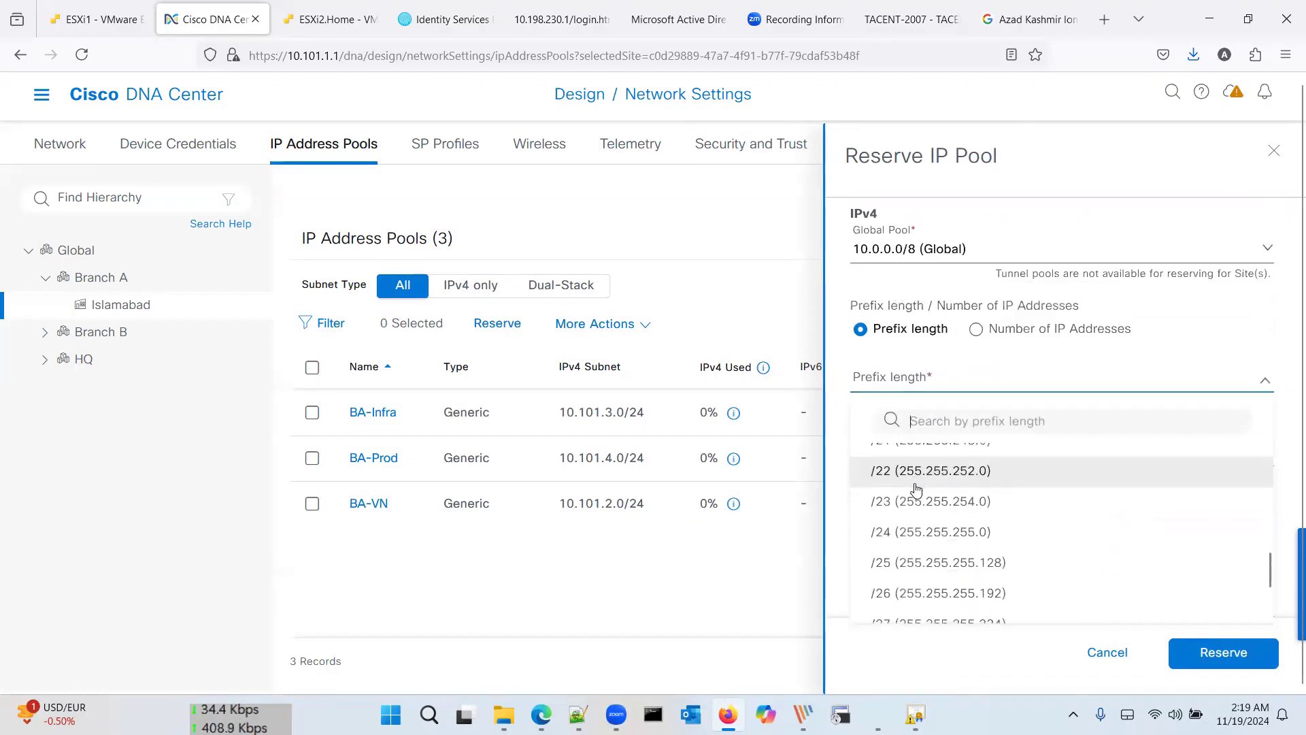
click(911, 530)
click(951, 447)
text(10.1)
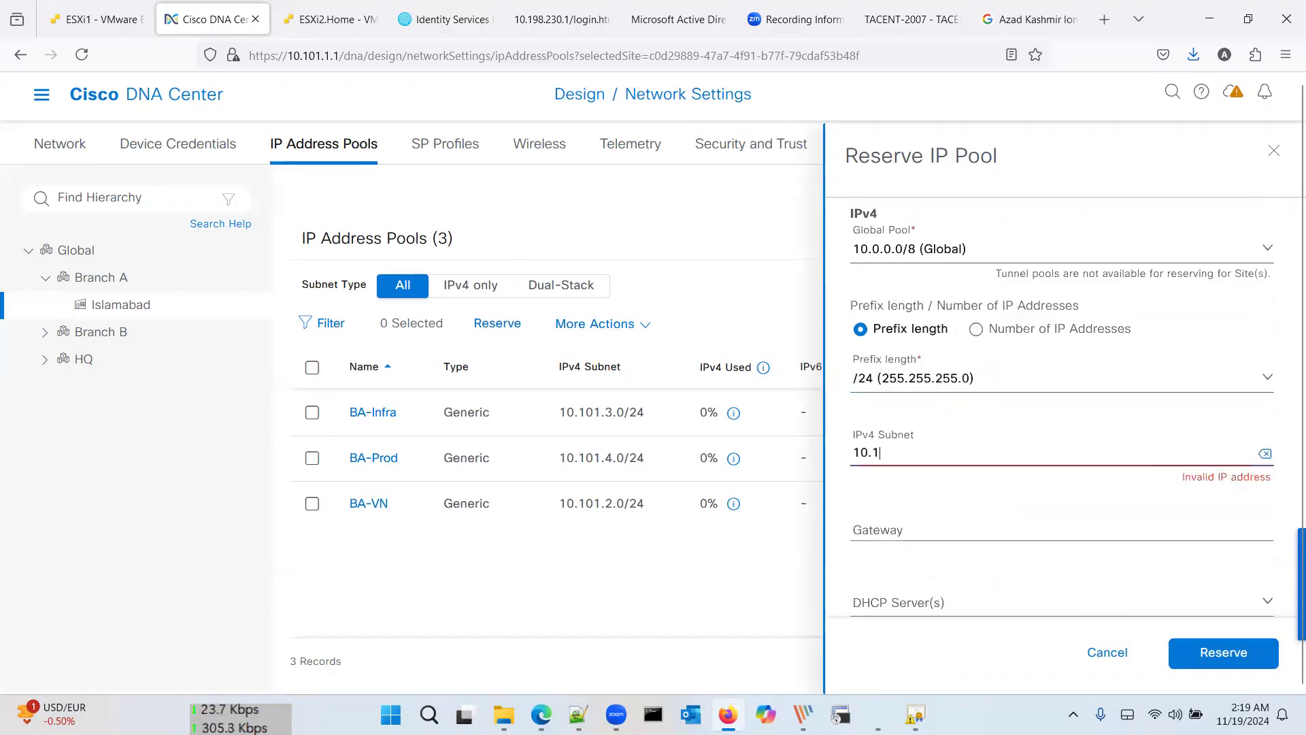
text(01.5.0)
key(Tab)
key(Tab)
text(10.)
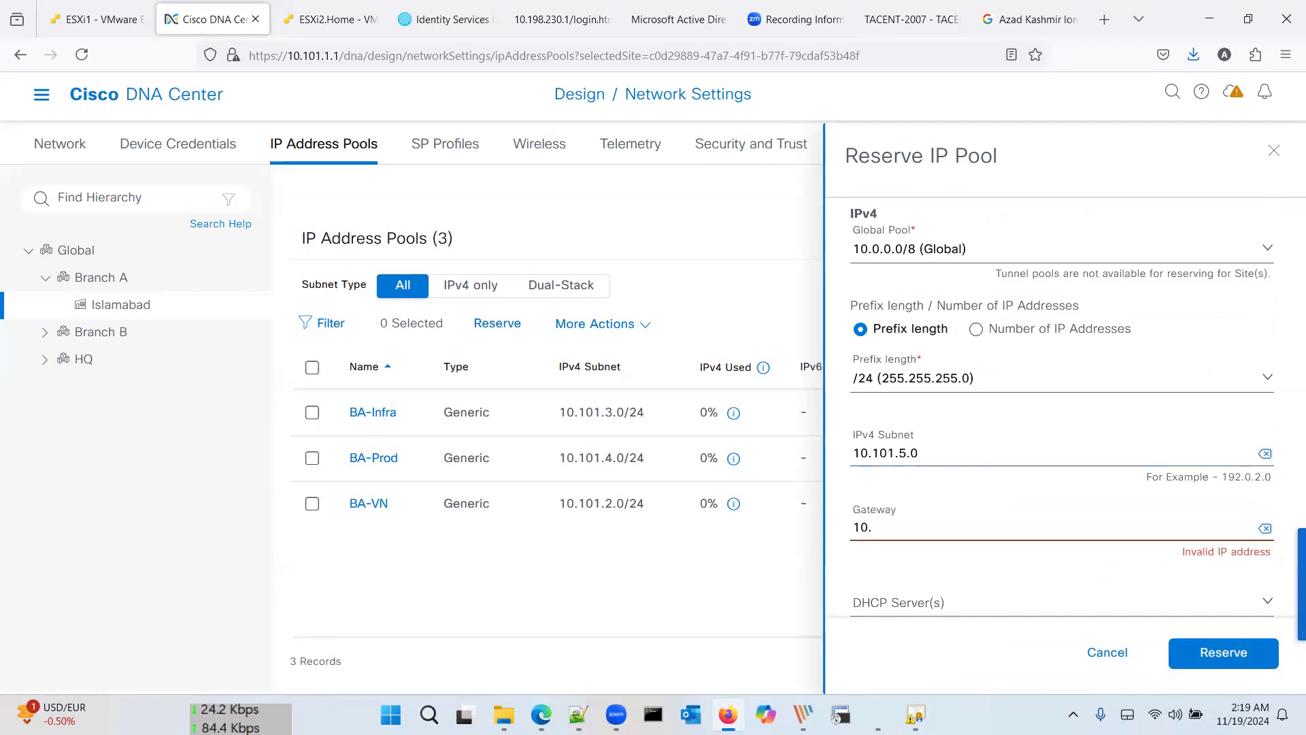
text(101.5.1)
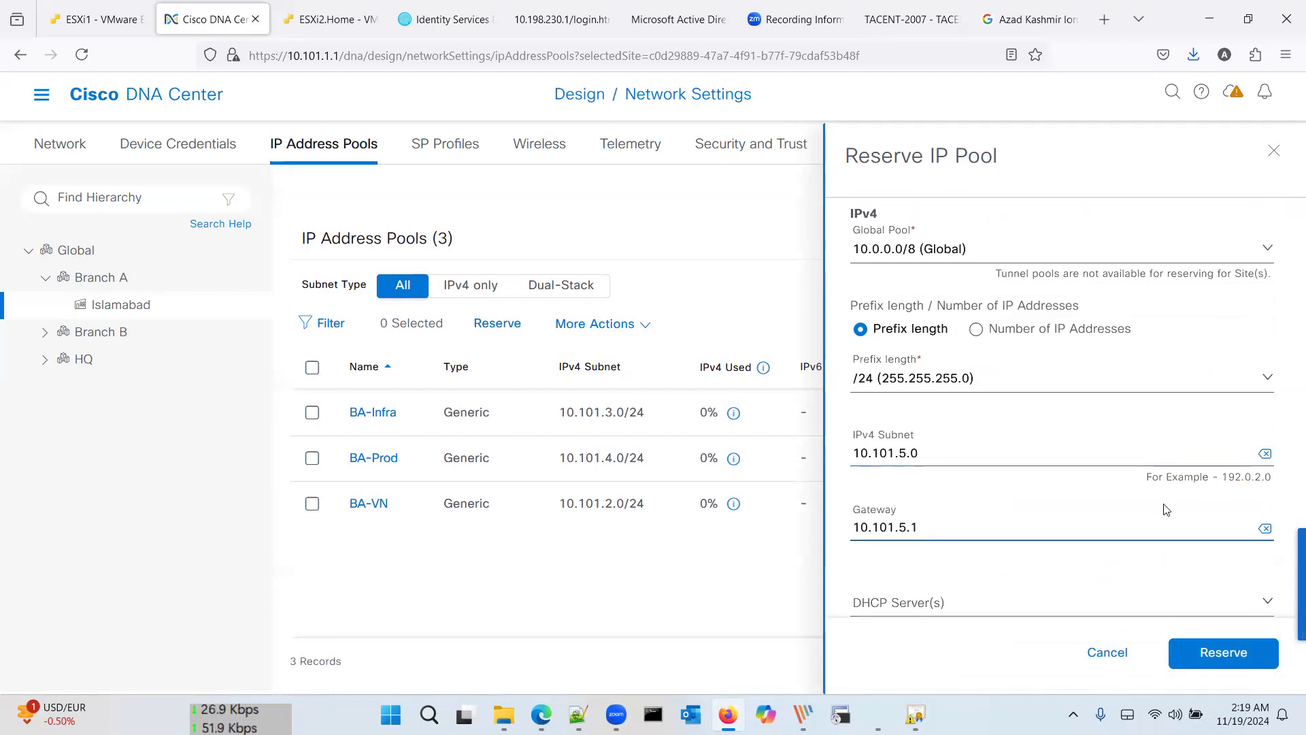
click(1233, 646)
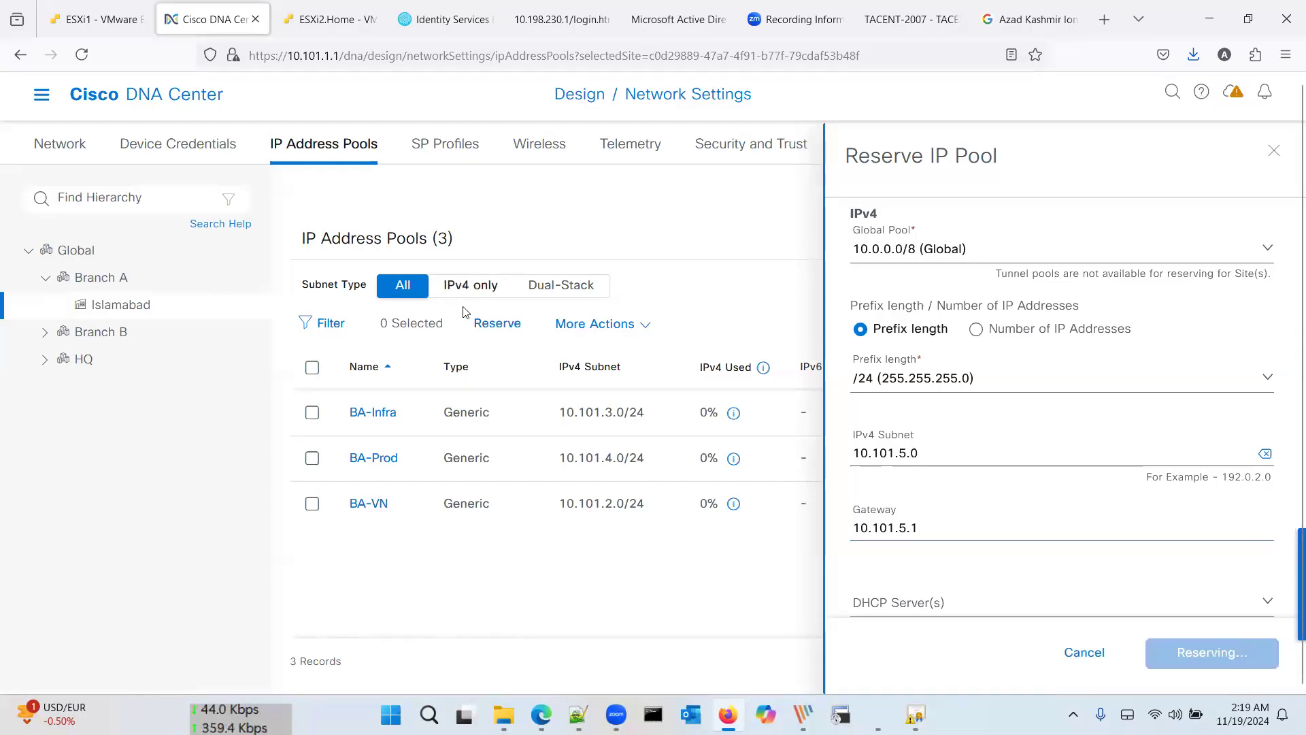
Step: Start a new reservation named BA-Fusion drawn from the 10.0.0.0/8 global pool
click(499, 325)
click(870, 245)
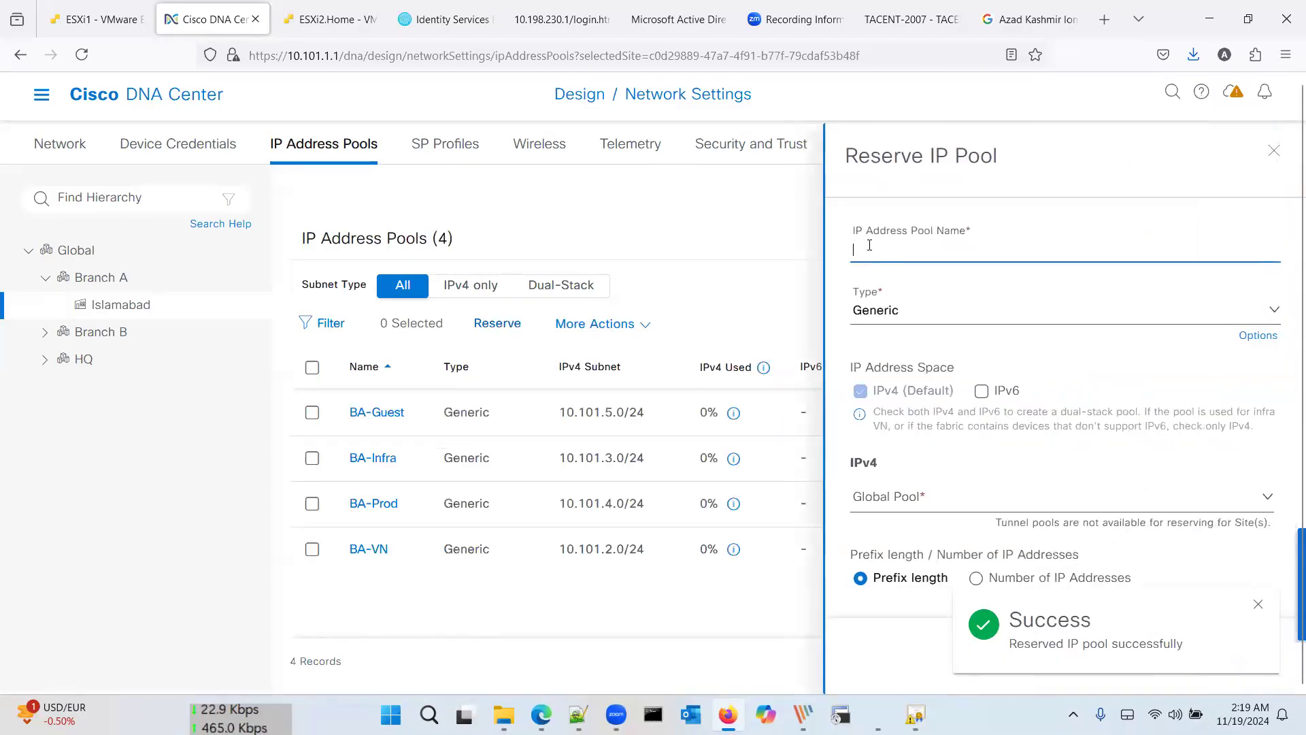
text(BA-Fusion)
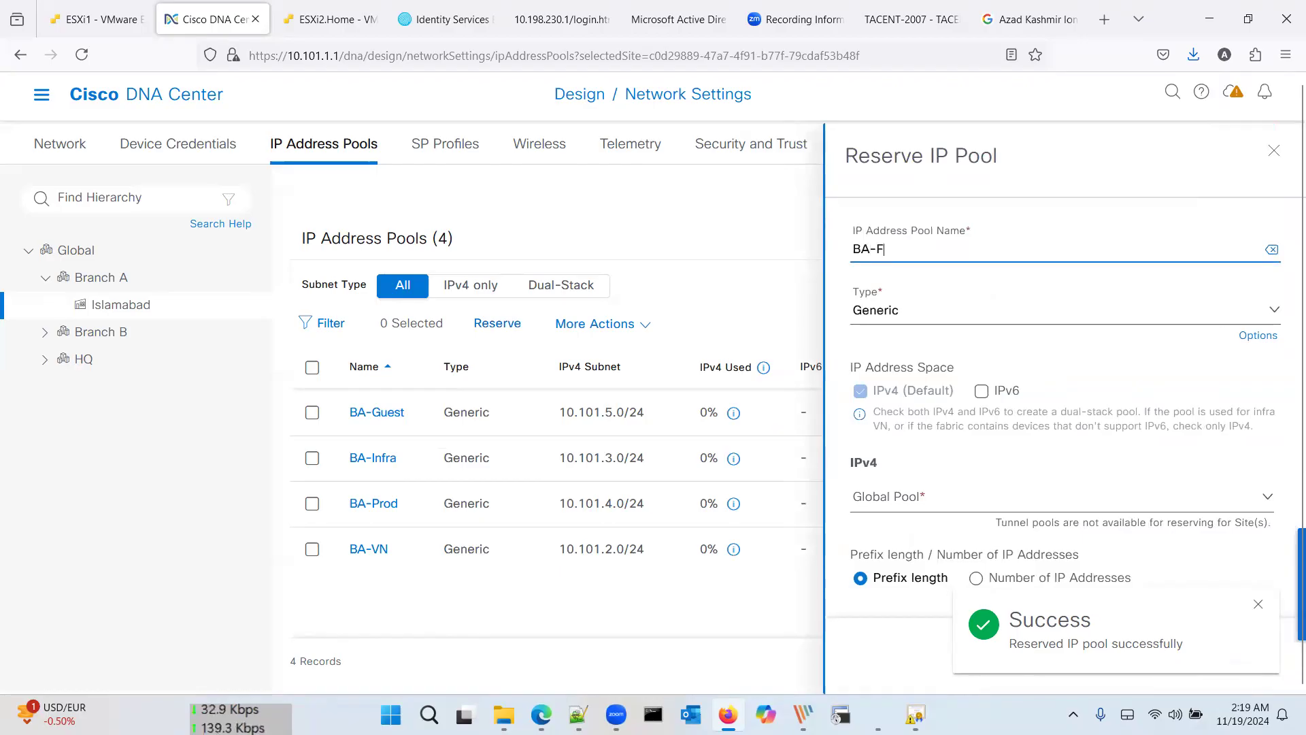
key(Tab)
key(Tab)
key(Tab)
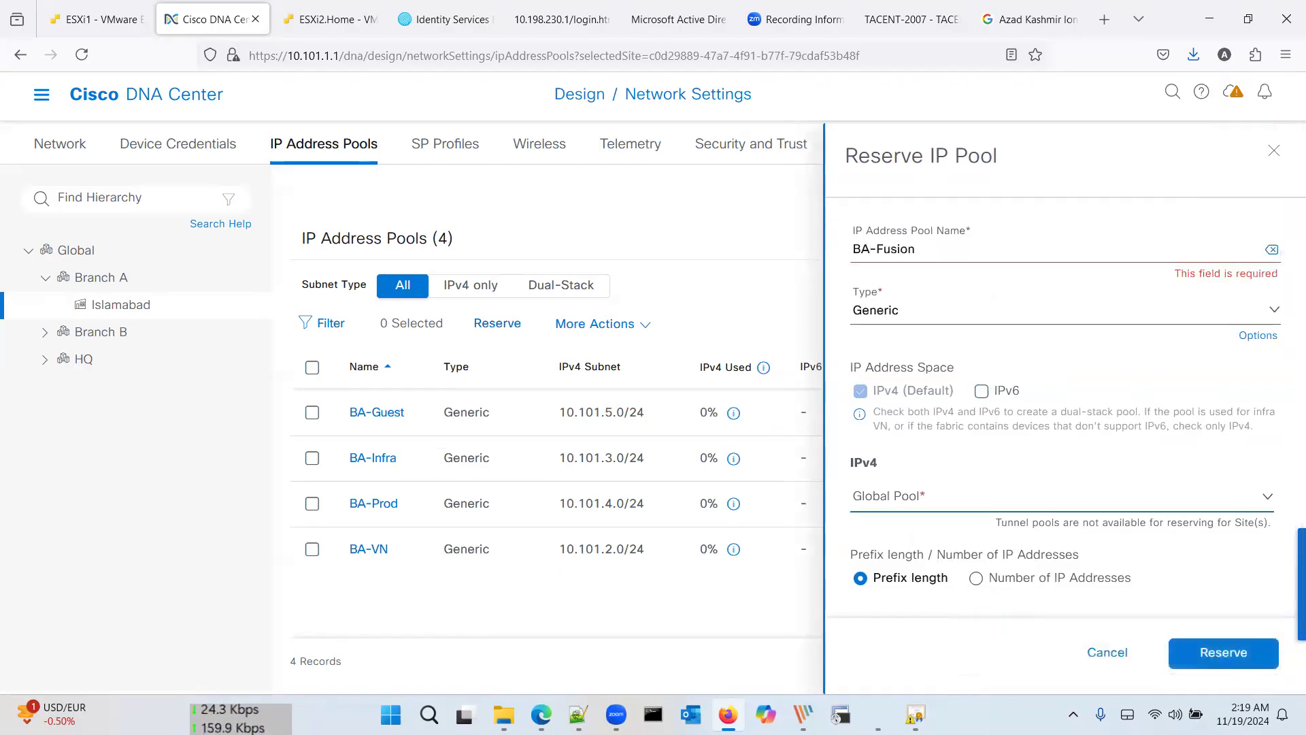
click(946, 496)
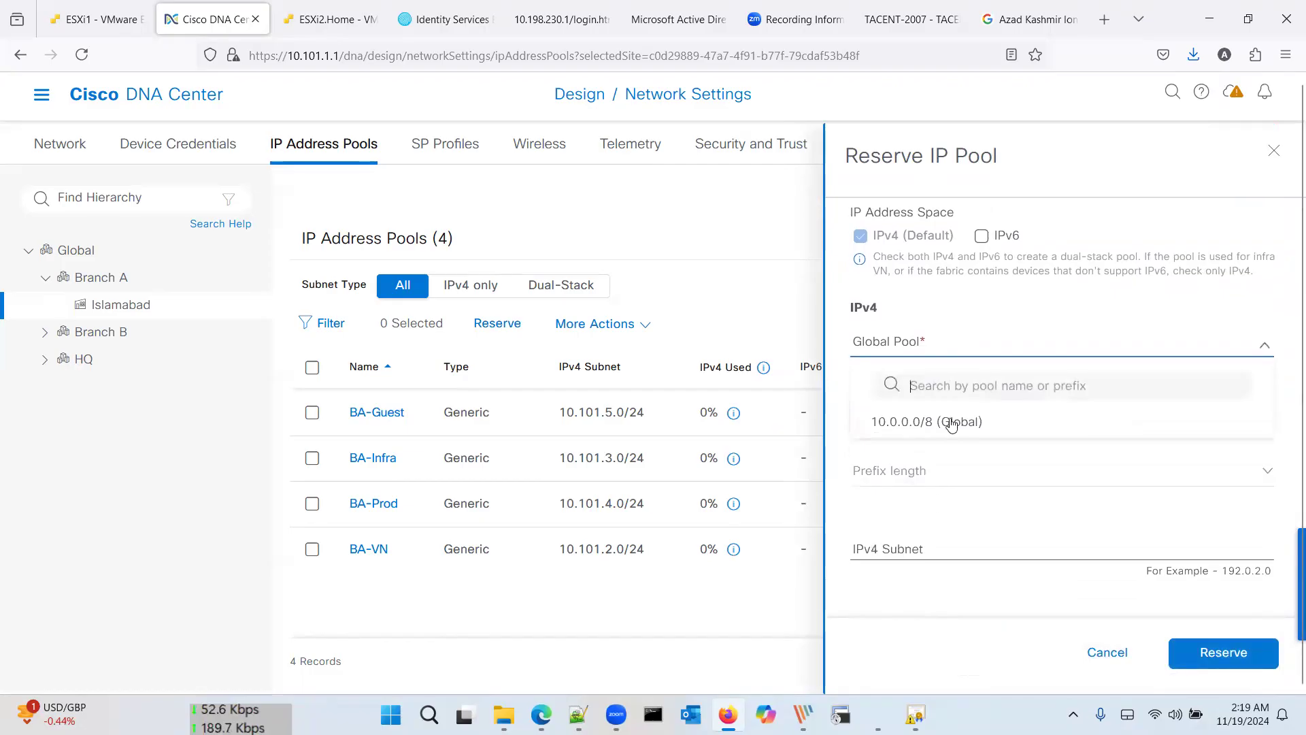
click(957, 423)
Step: Give BA-Fusion prefix /24, subnet 10.101.6.0 and gateway 10.101.6.1, then reserve it
click(928, 477)
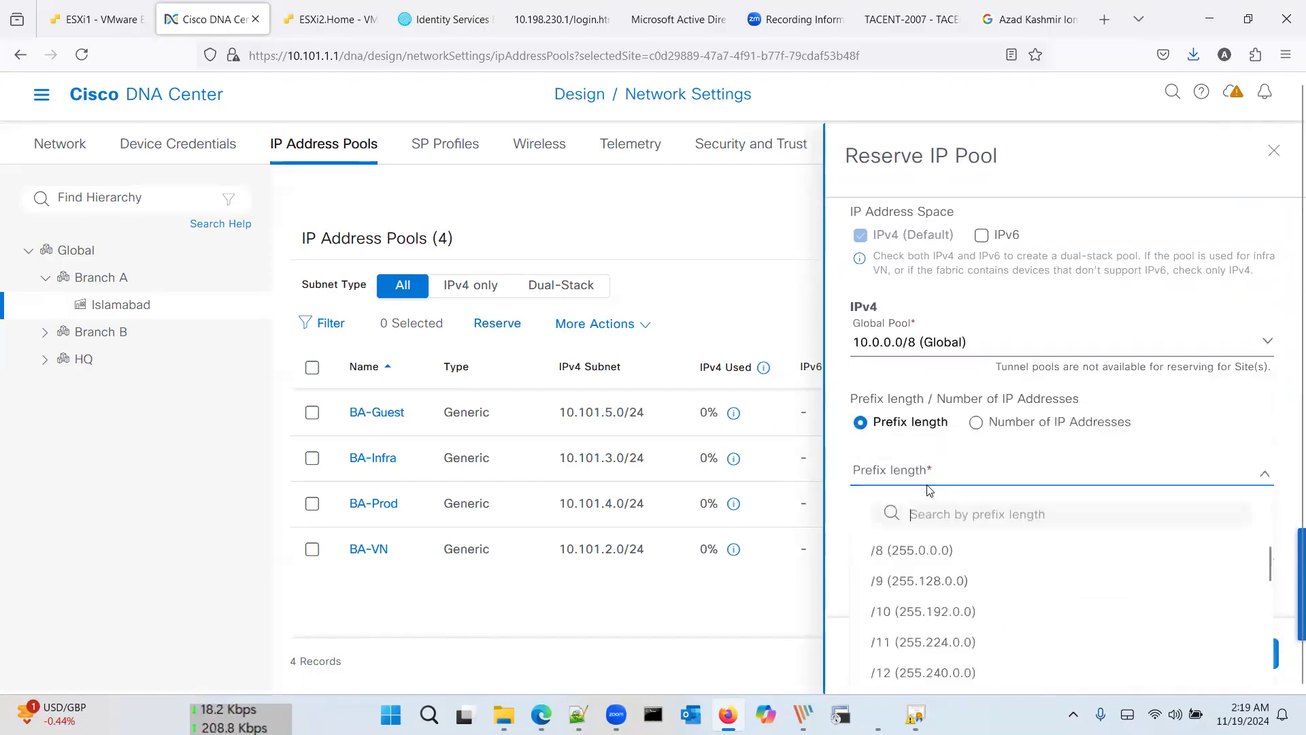
scroll(939, 477, down, 8)
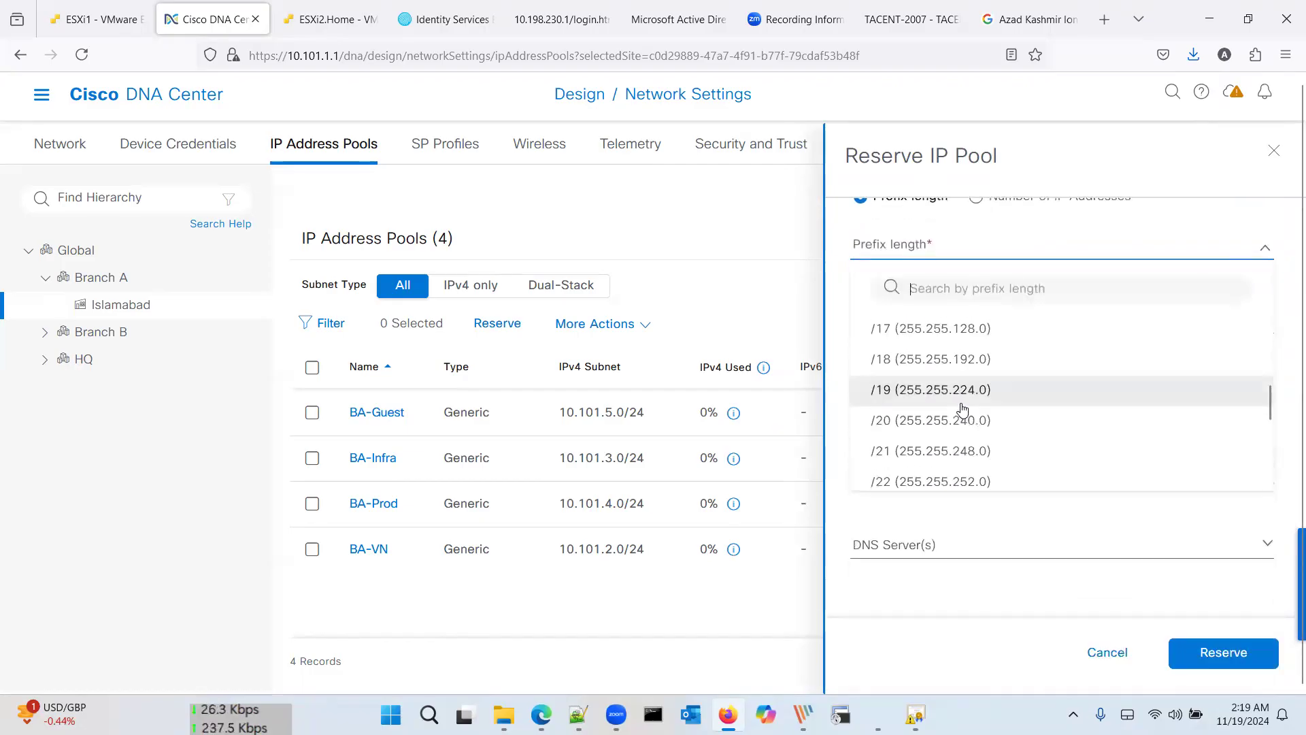
click(961, 478)
click(958, 314)
text(10.101.)
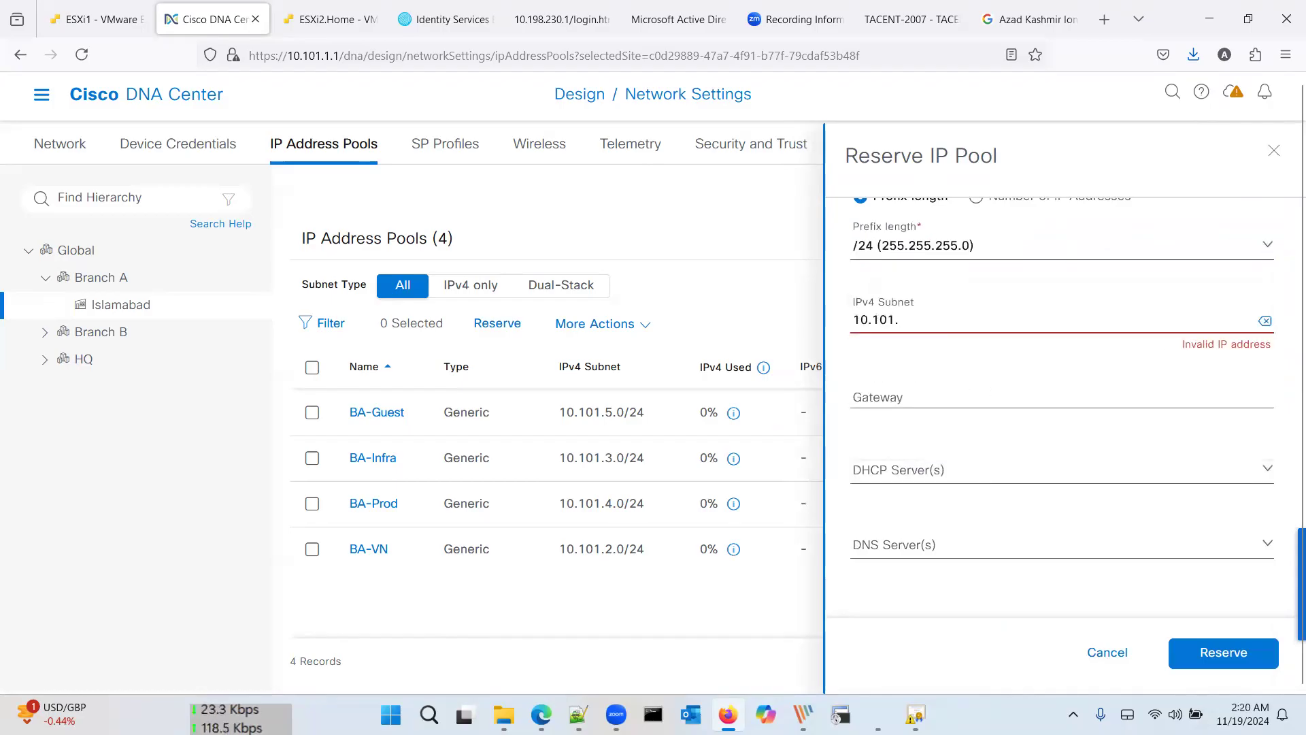
text(6.0)
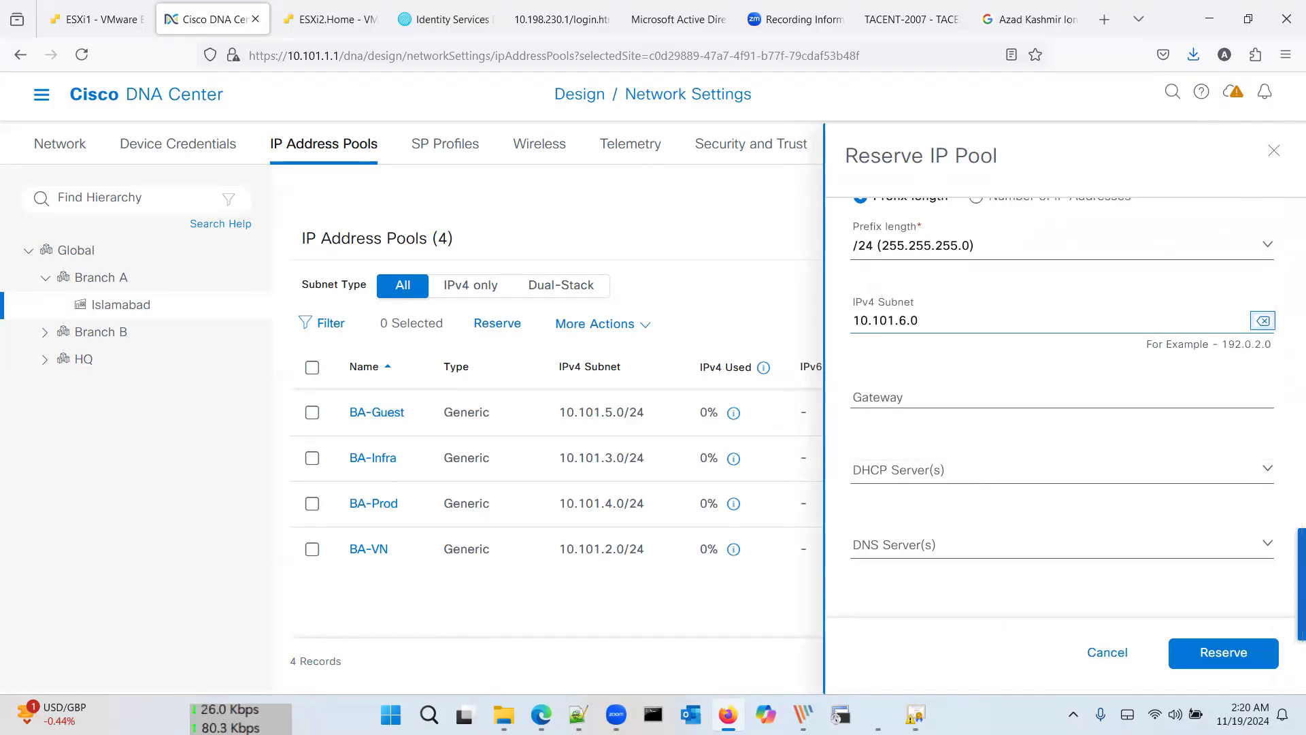
key(Tab)
text(10.101.)
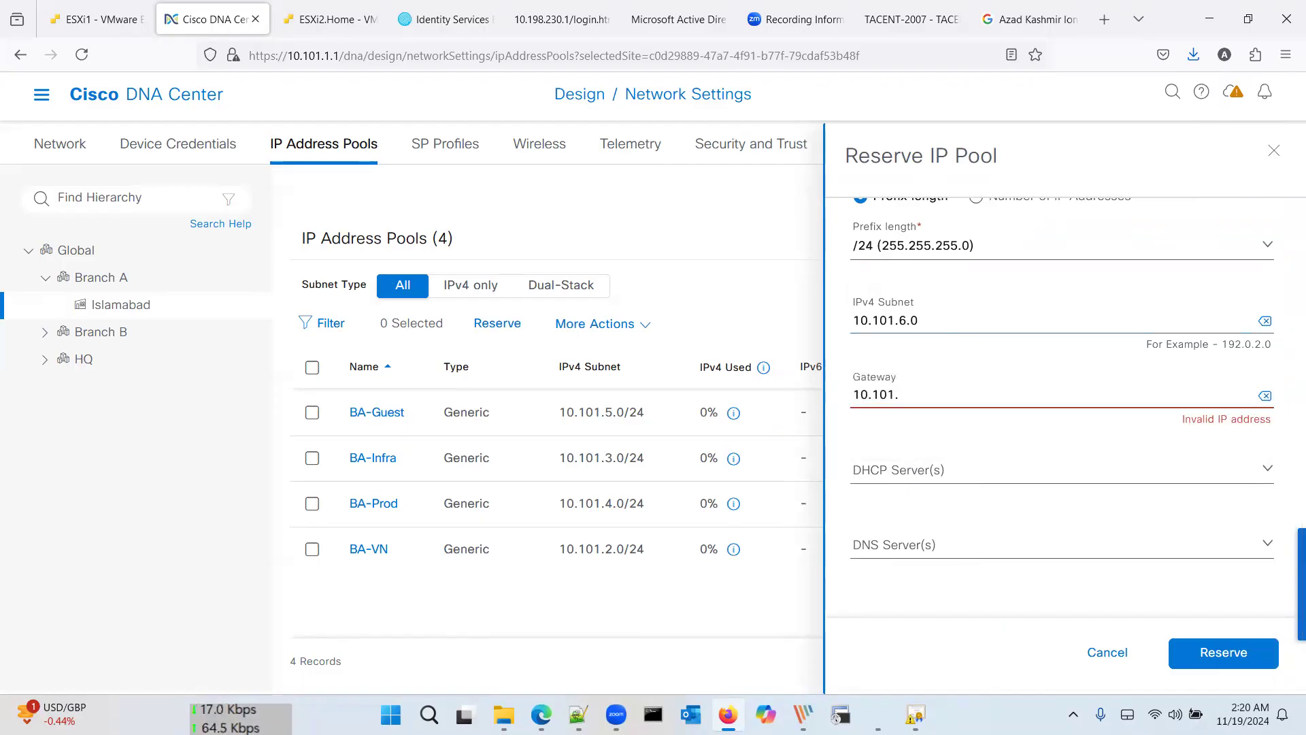
text(6.1)
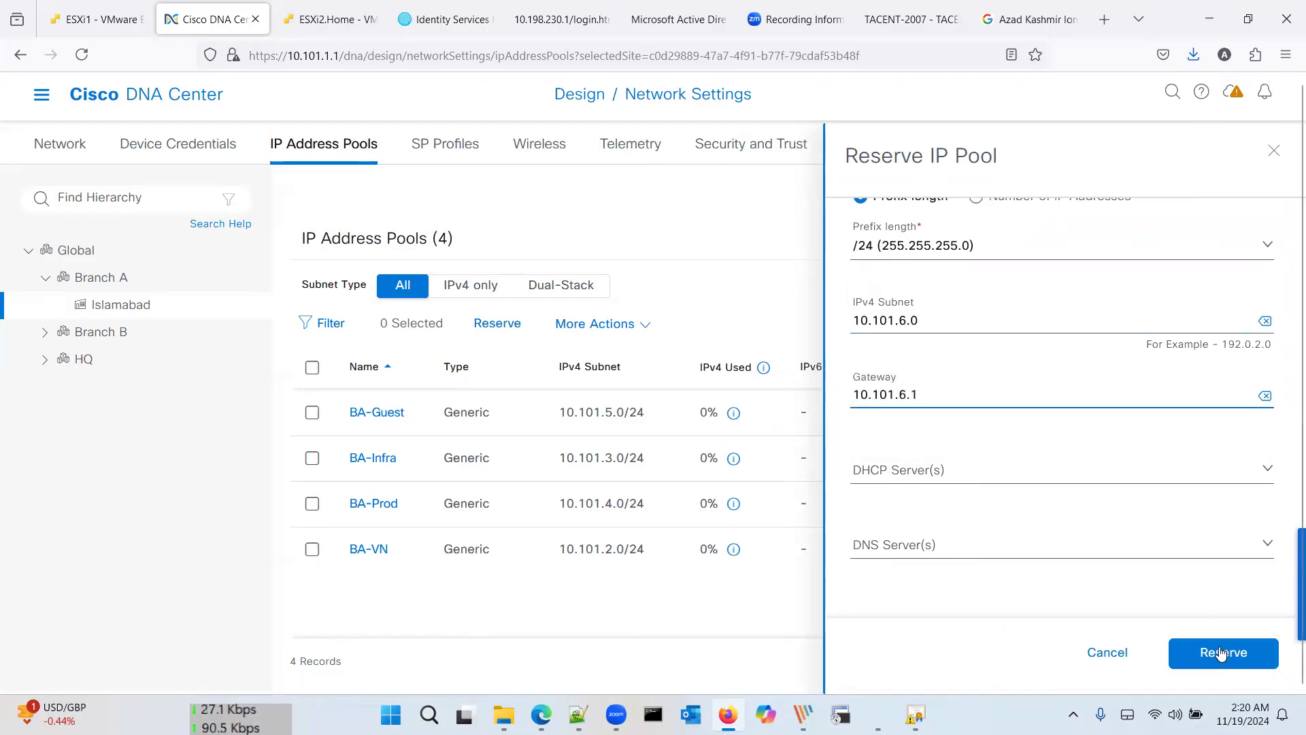
click(1219, 652)
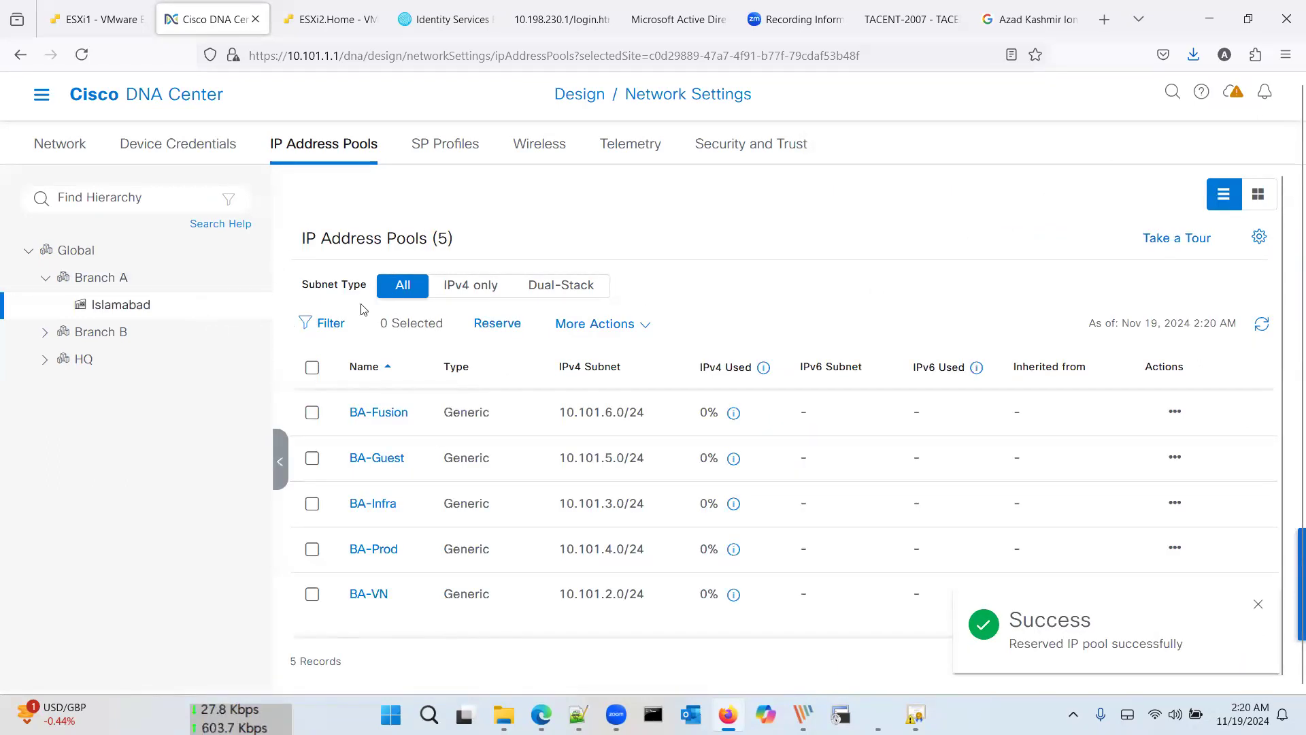
Step: Go from the home page through Provision > SD-Access to the Fabric Sites page
click(150, 103)
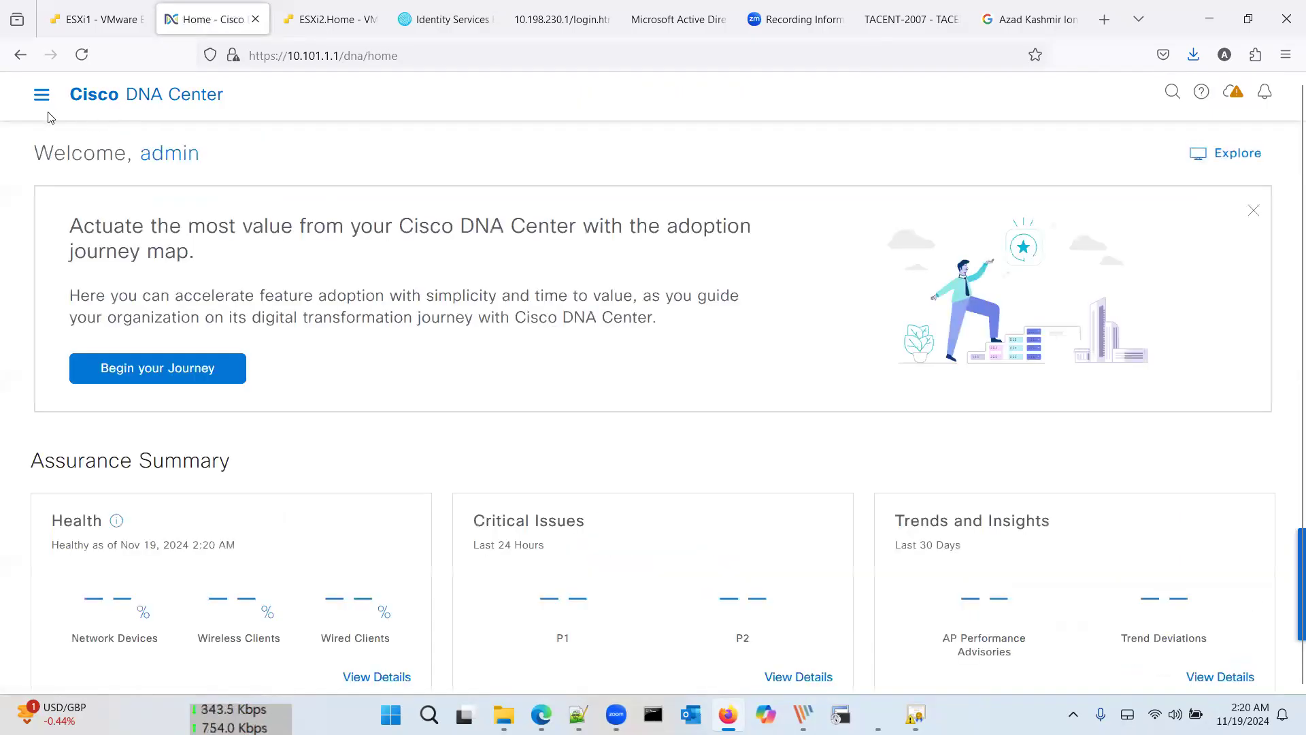
click(42, 95)
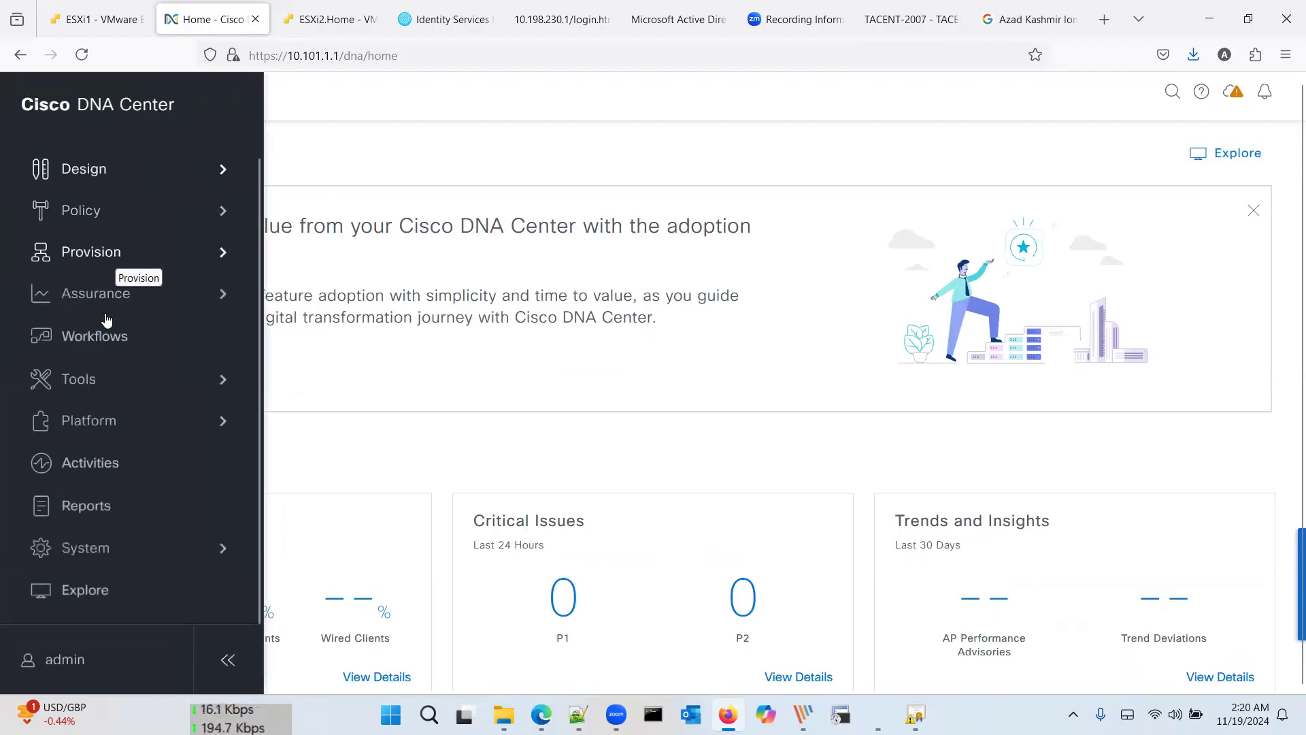
click(113, 253)
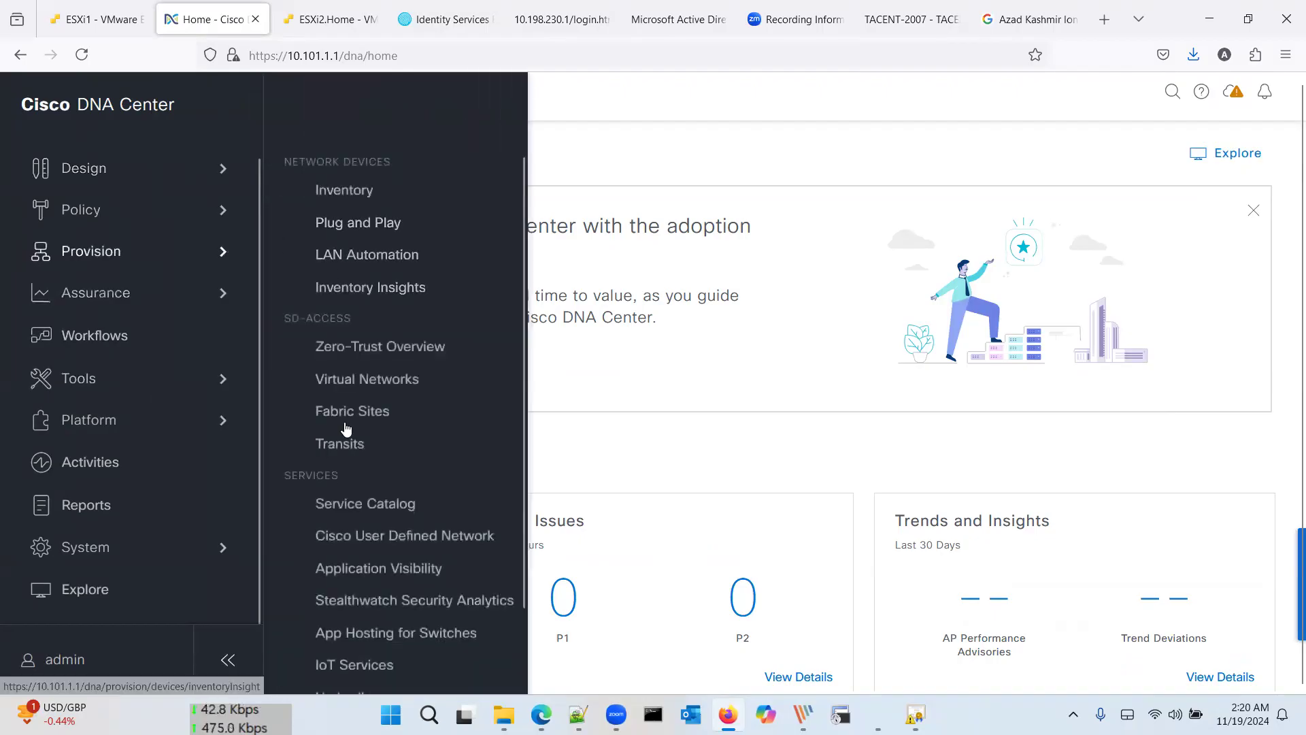
click(360, 416)
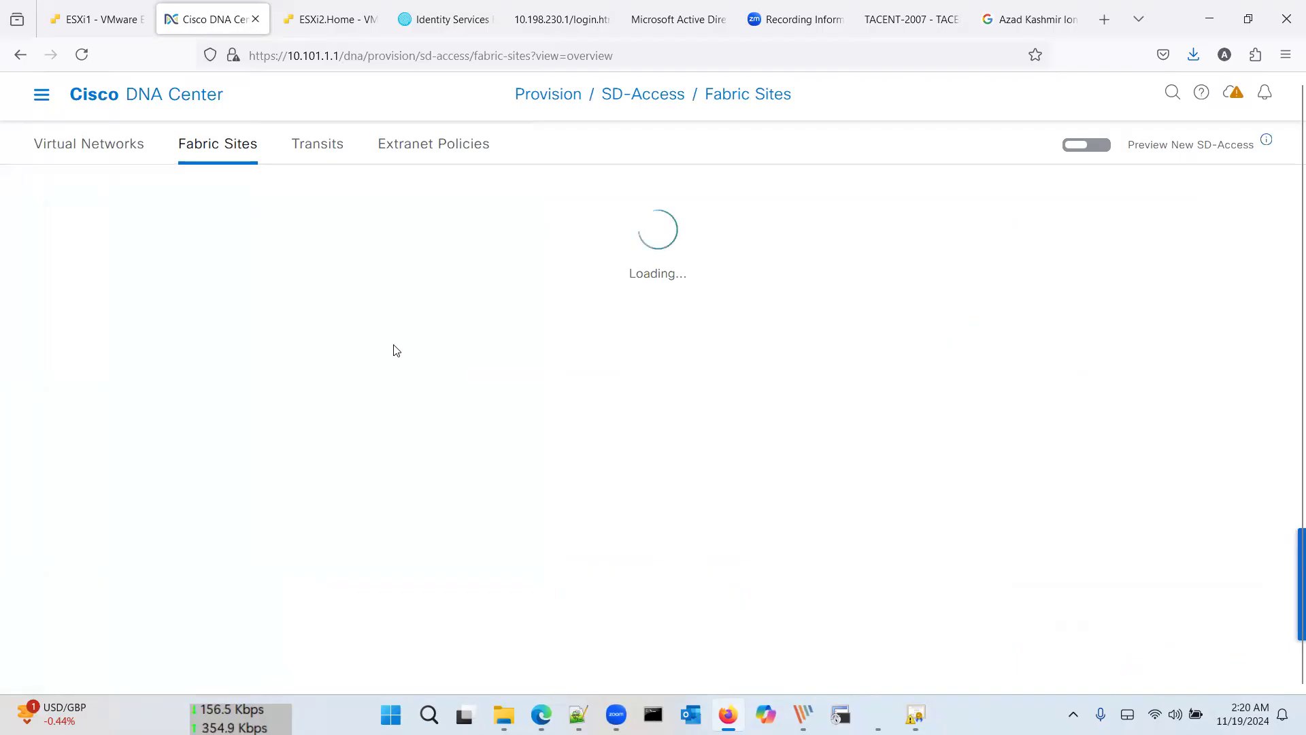
Step: Deploy HQ as a fabric site with wired endpoint collection, no authentication, and zones later
click(555, 507)
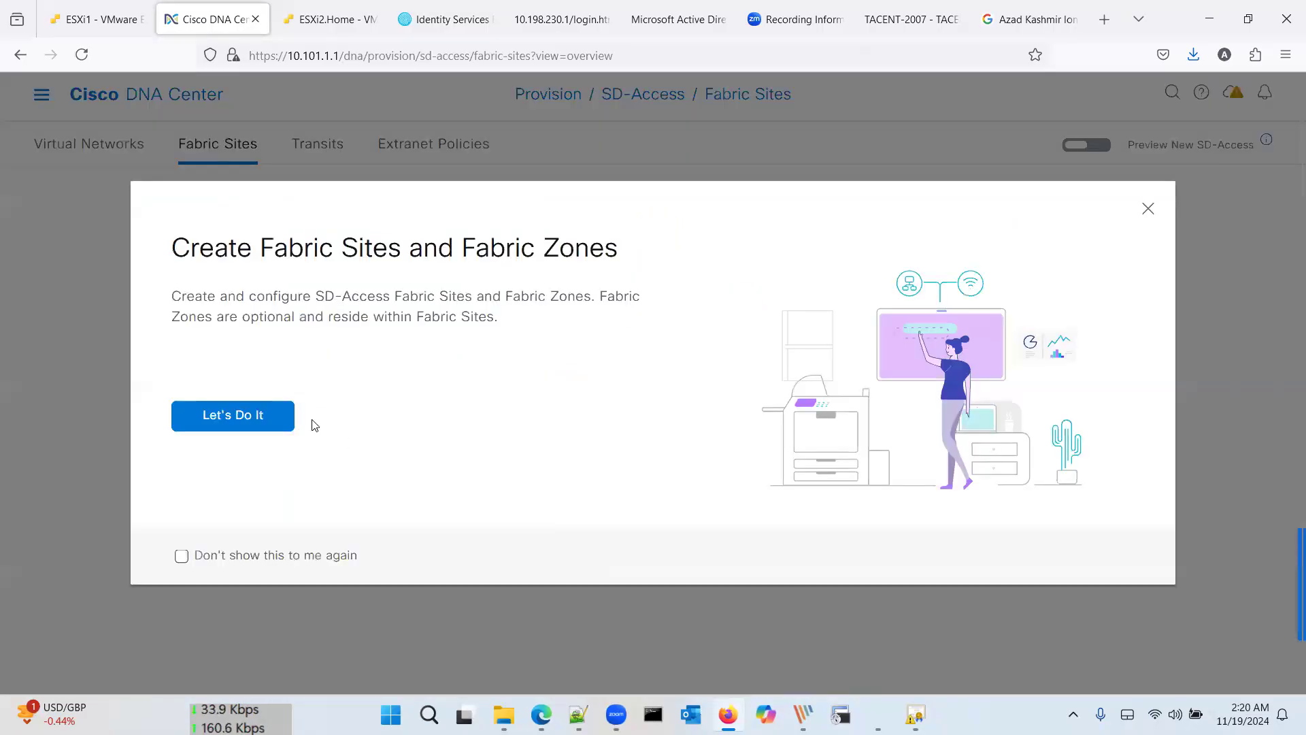
click(279, 417)
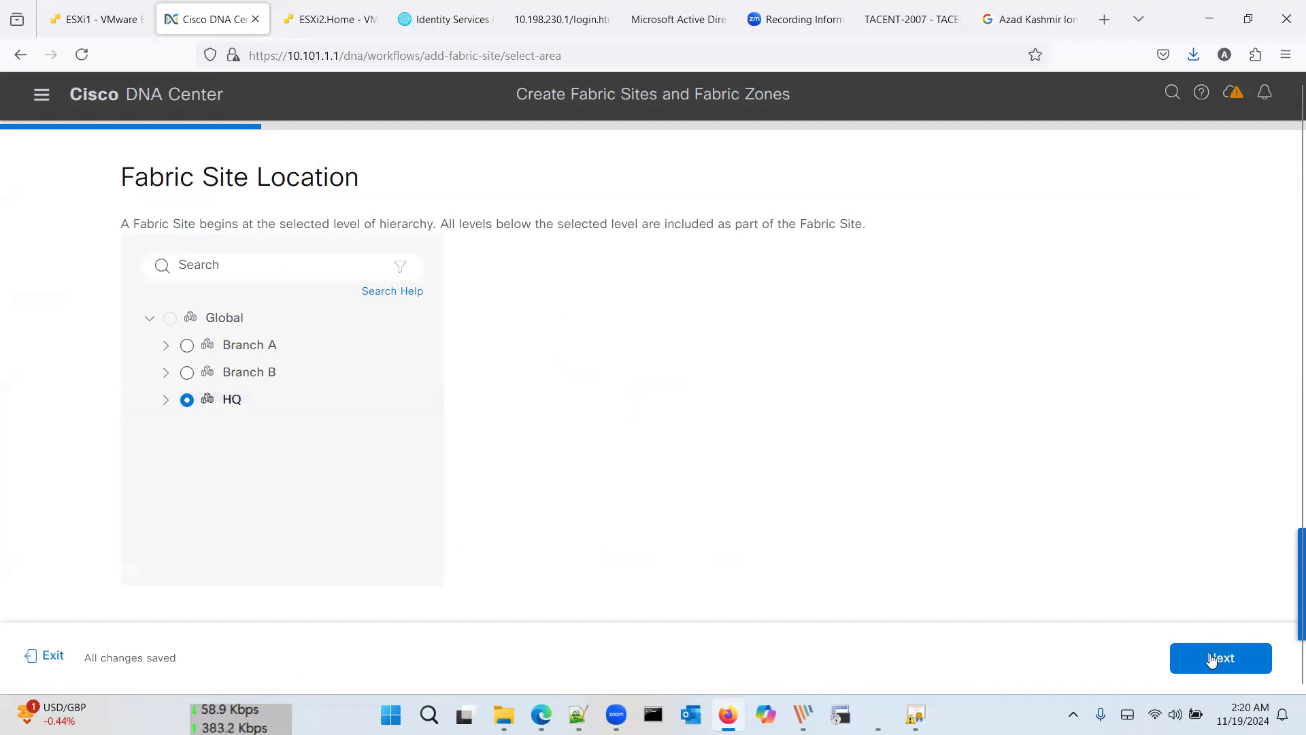
click(1211, 659)
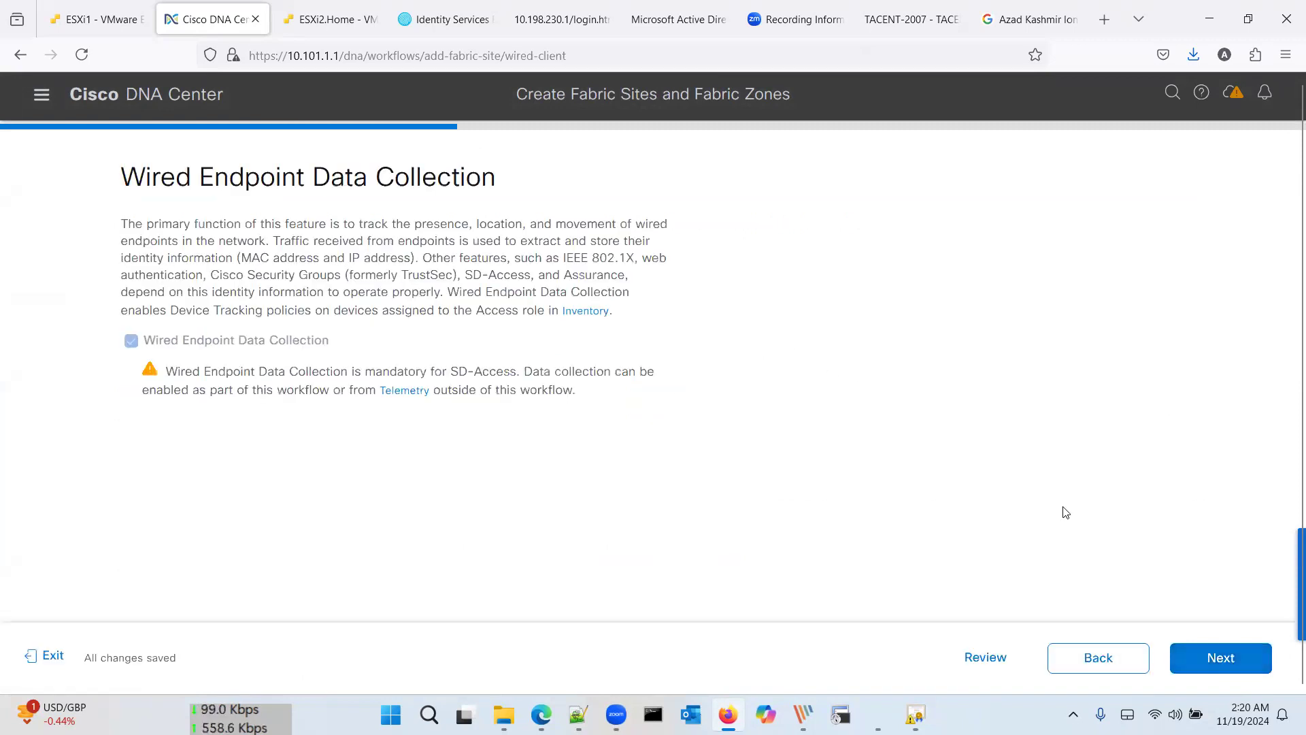
click(1204, 652)
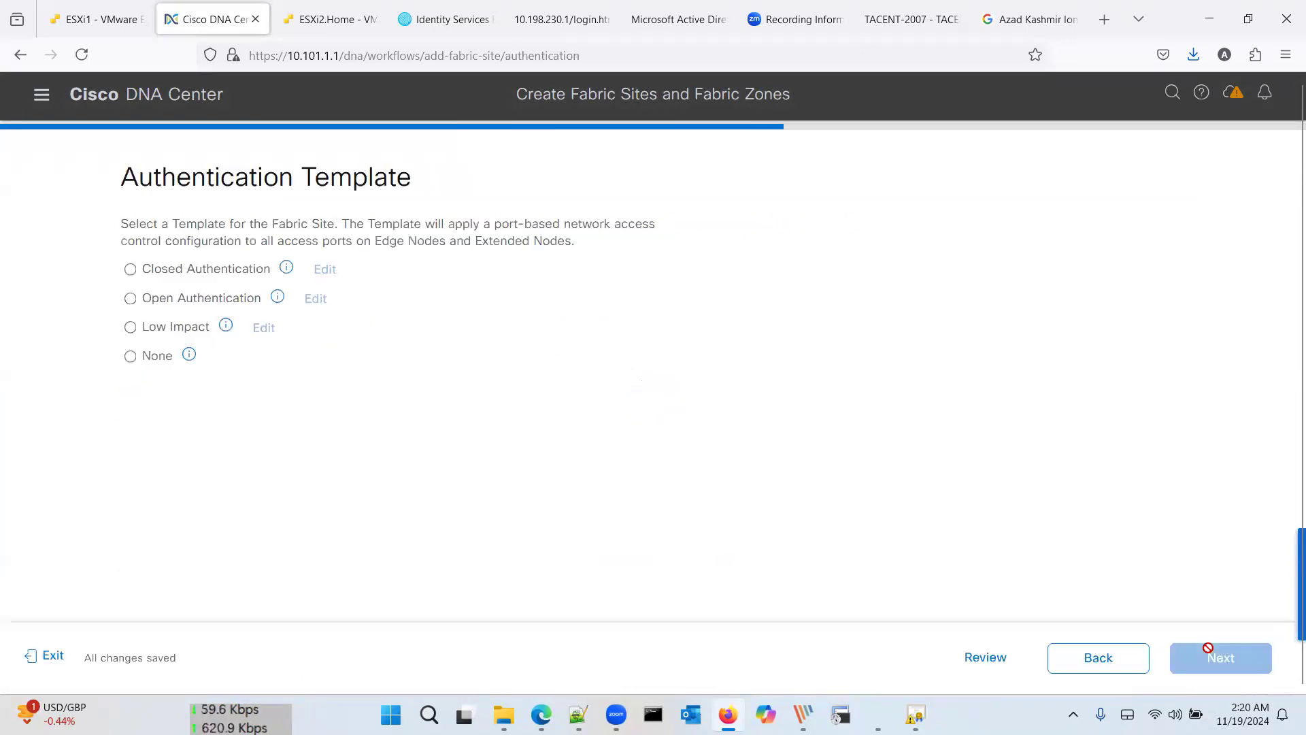
click(151, 361)
click(1191, 654)
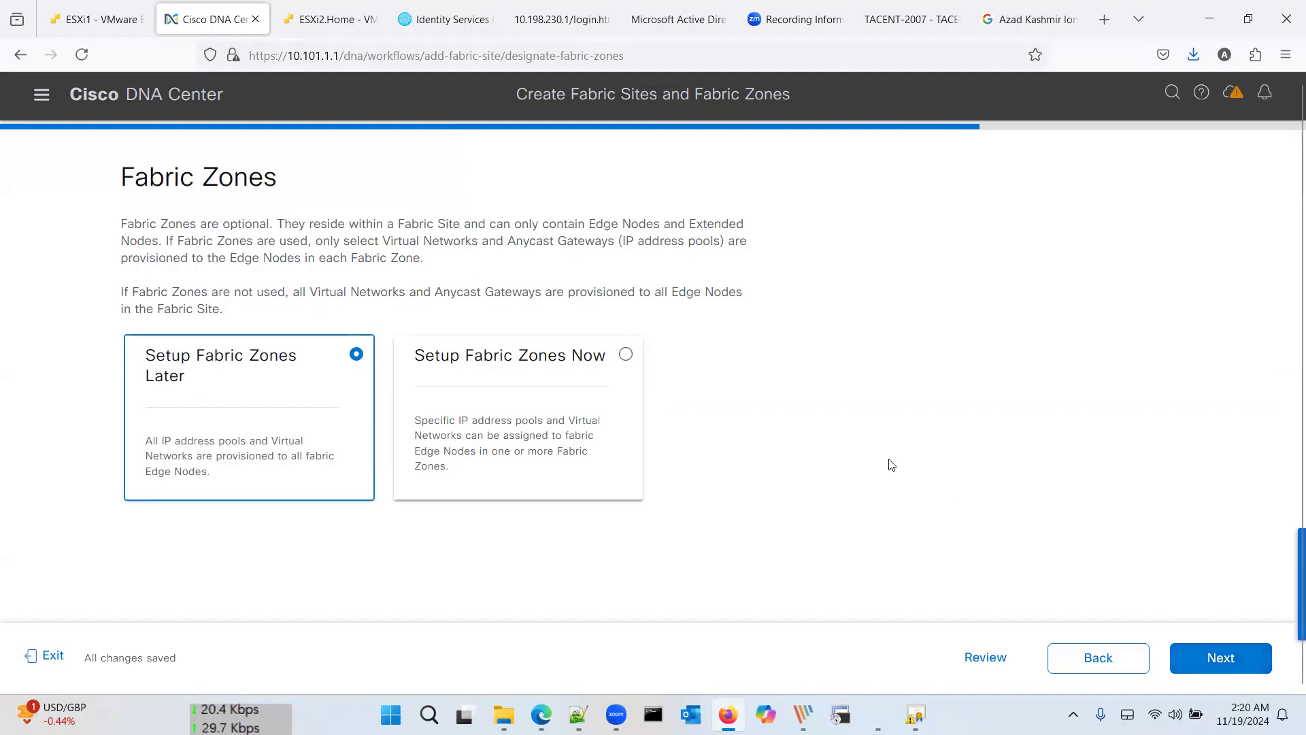
click(1223, 657)
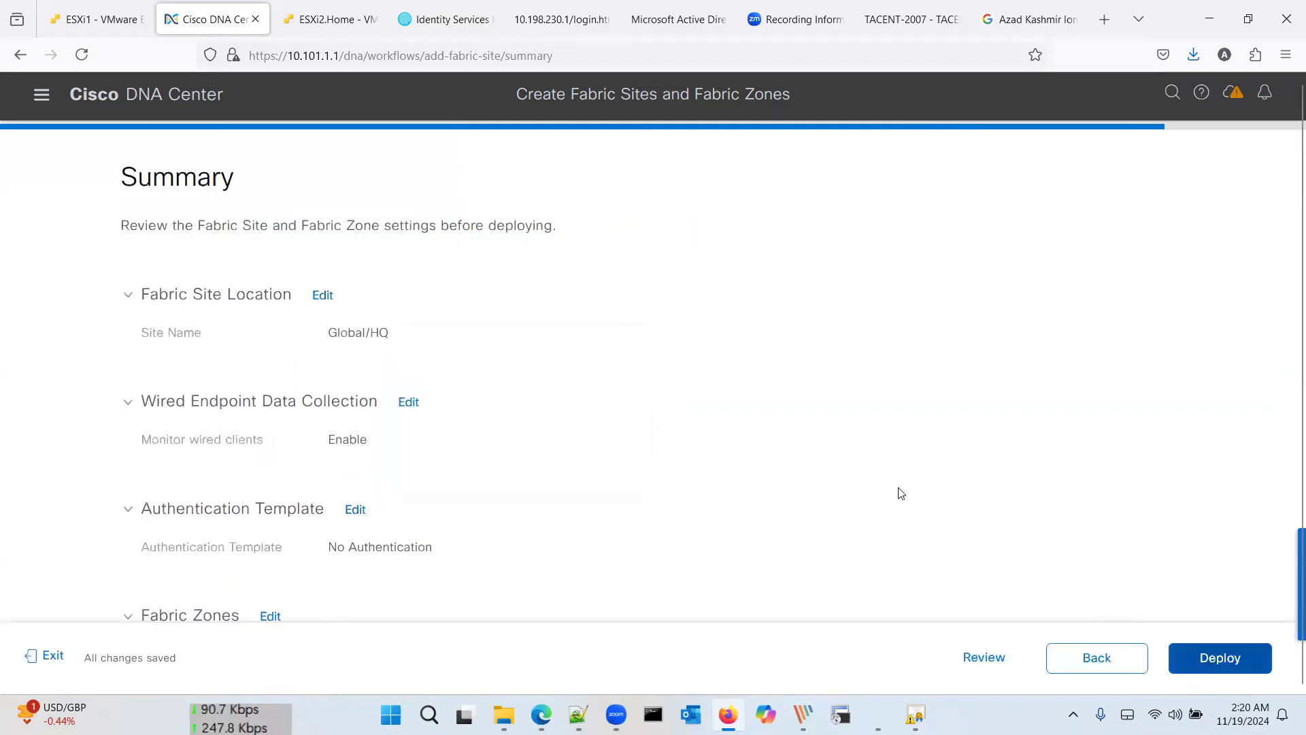
scroll(776, 428, down, 1)
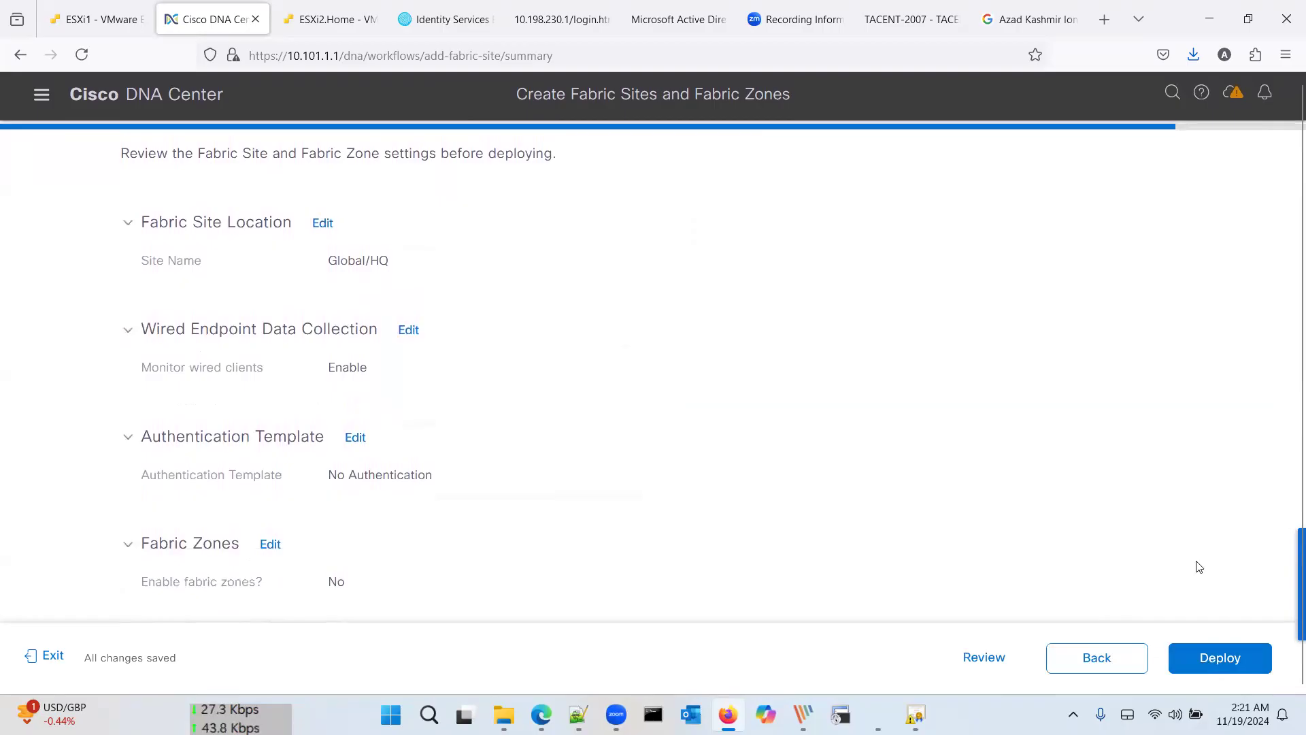
click(1222, 667)
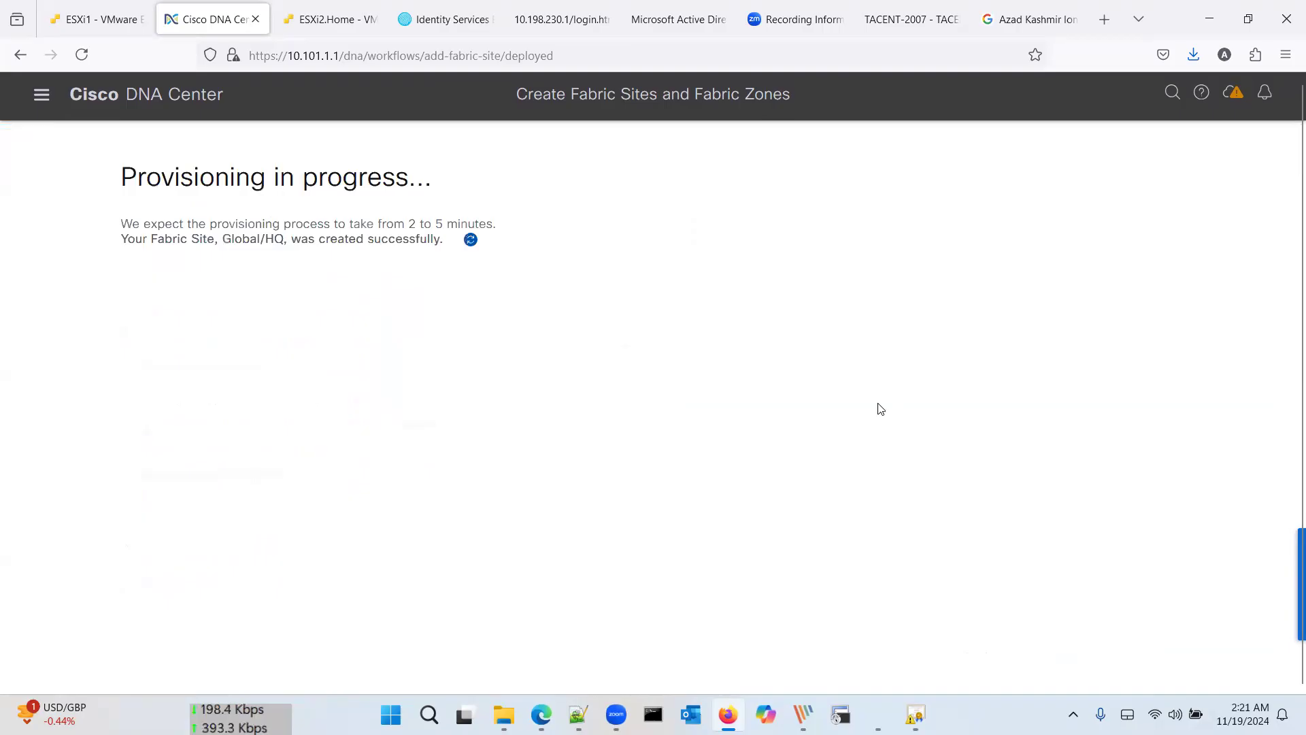
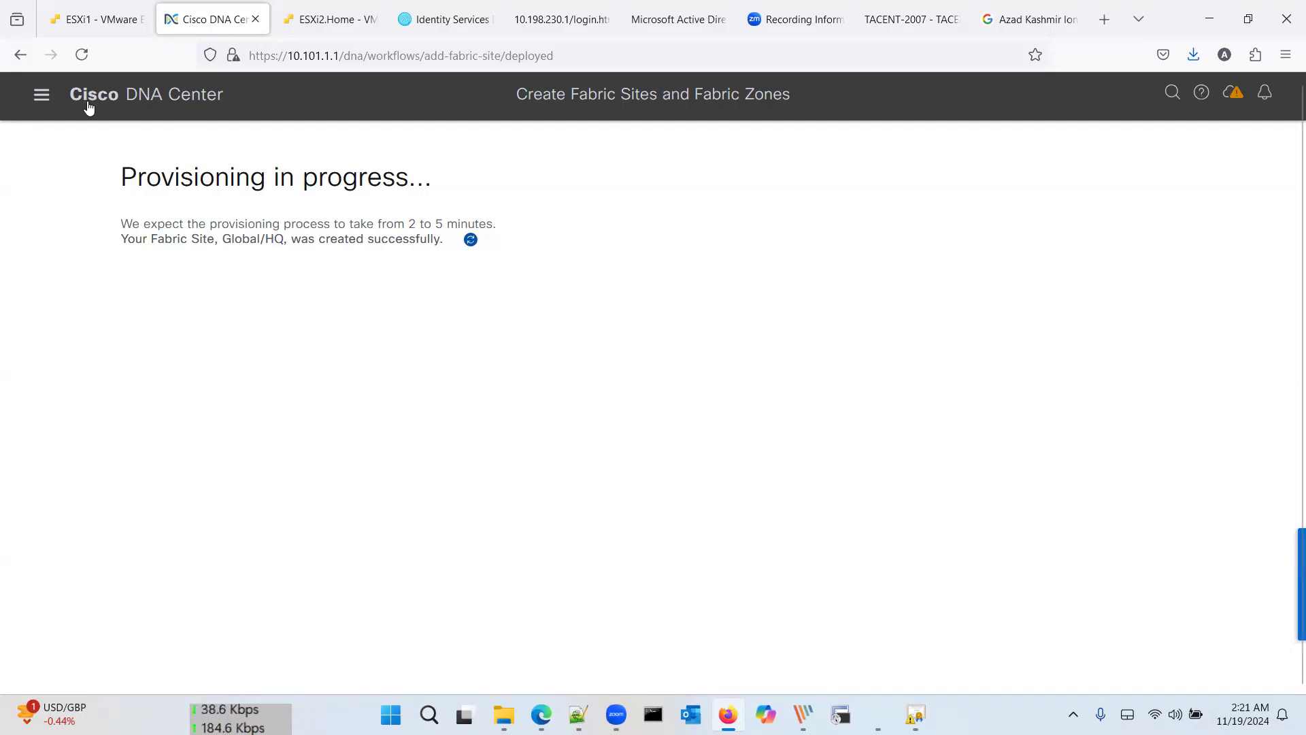
Step: Confirm the HQ provisioning task succeeded, then open the HQ fabric site details
click(41, 96)
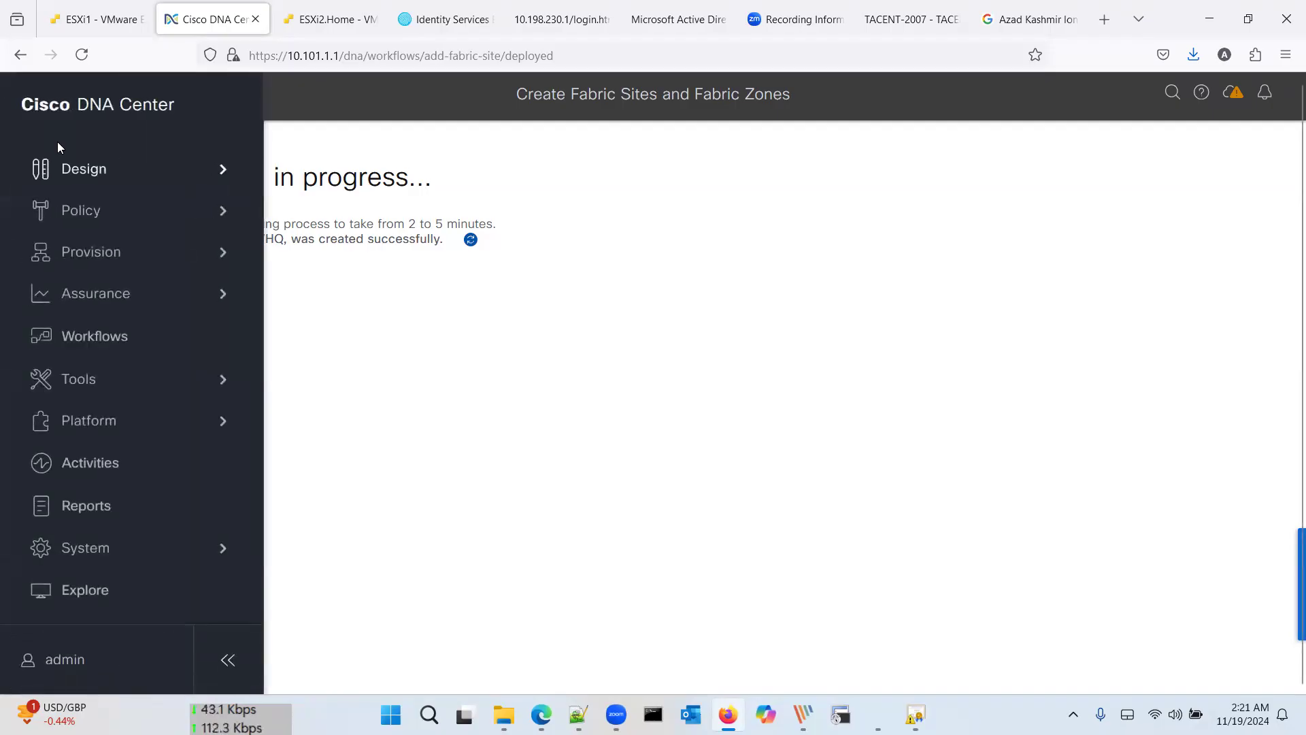
click(313, 319)
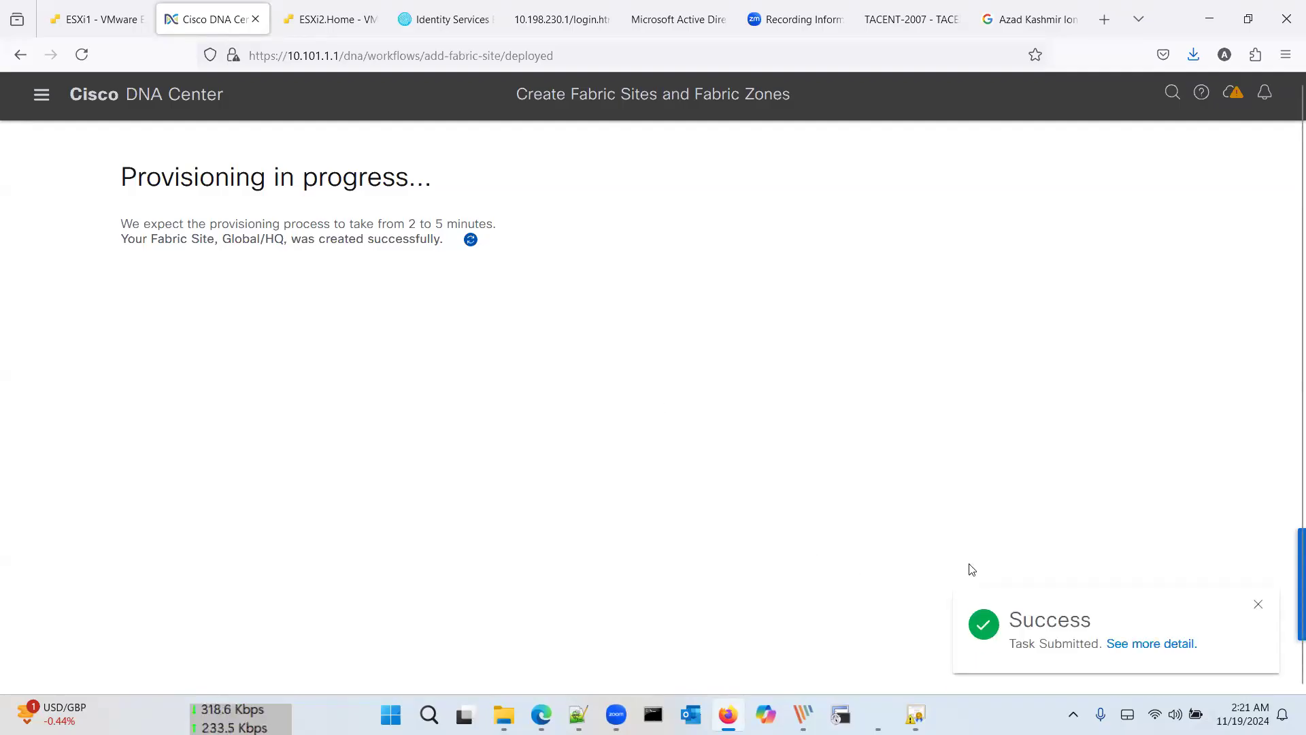
click(1147, 645)
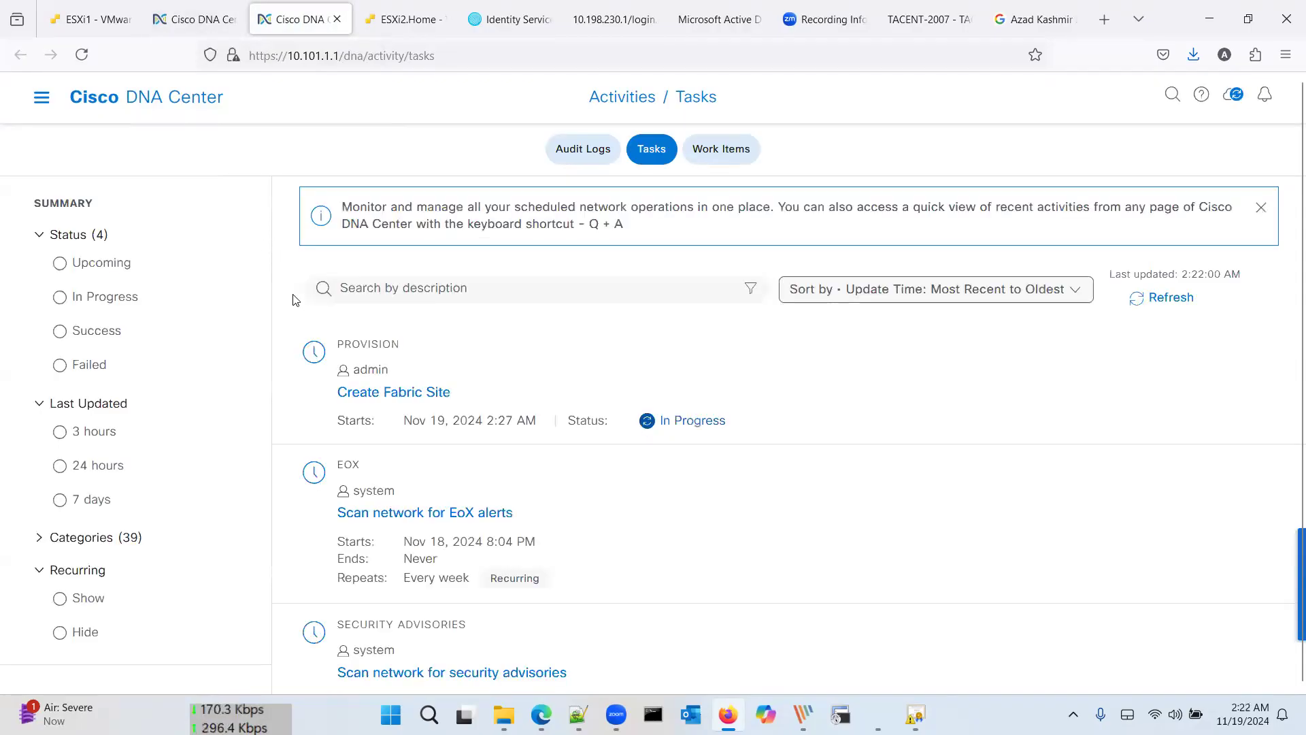
key(ctrl+Page_Up)
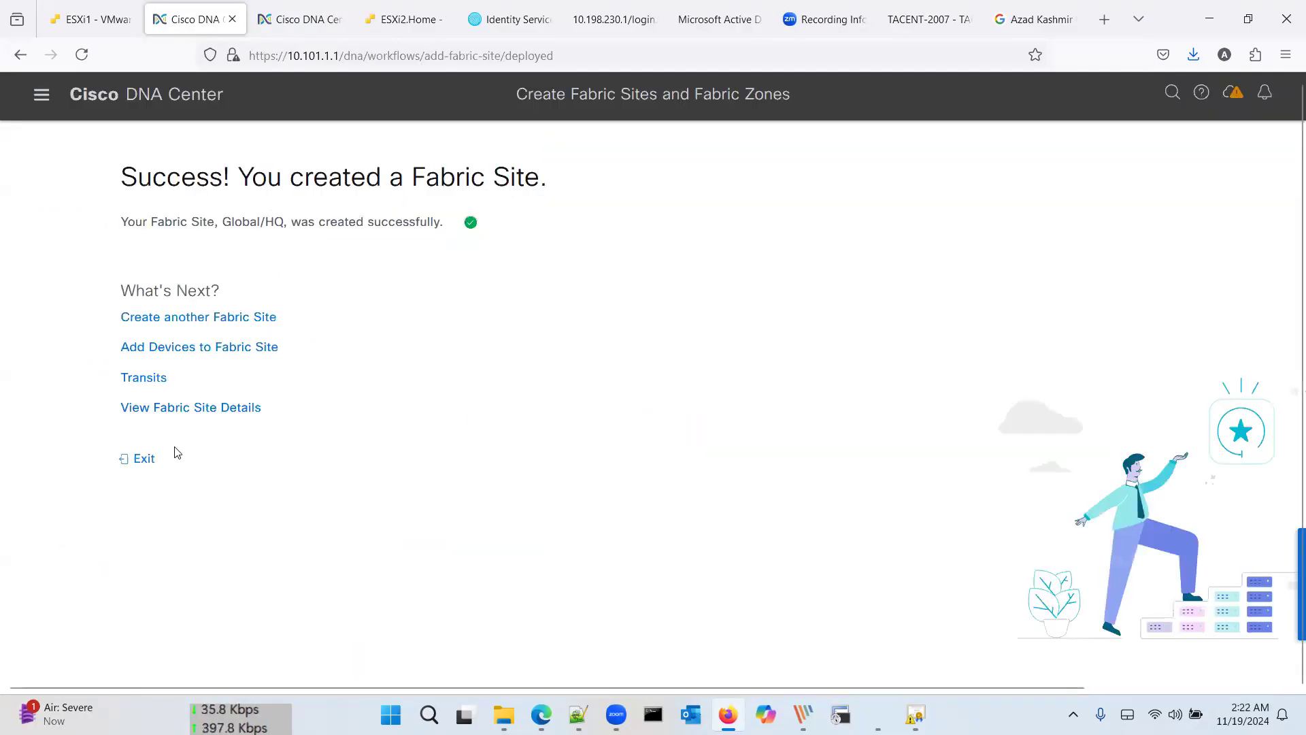
click(185, 408)
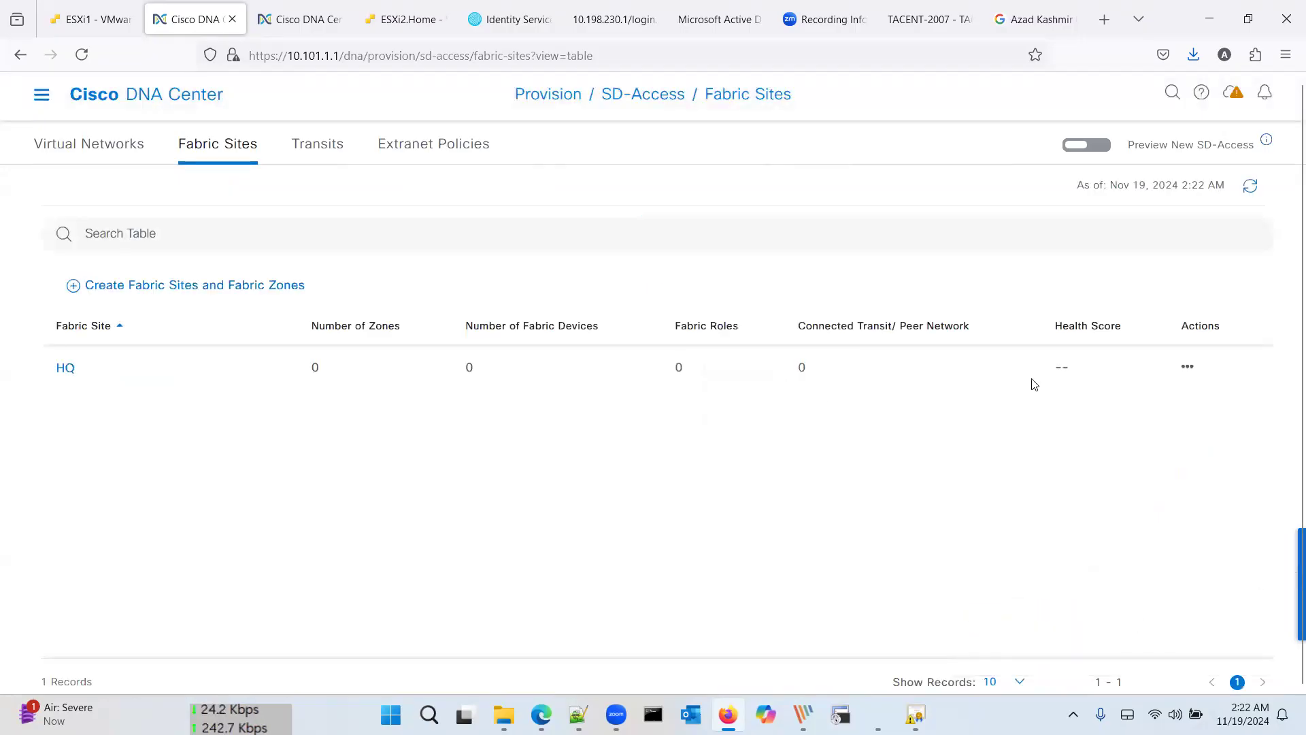
Step: Start a new fabric site at Branch A with no authentication template
click(253, 284)
click(251, 420)
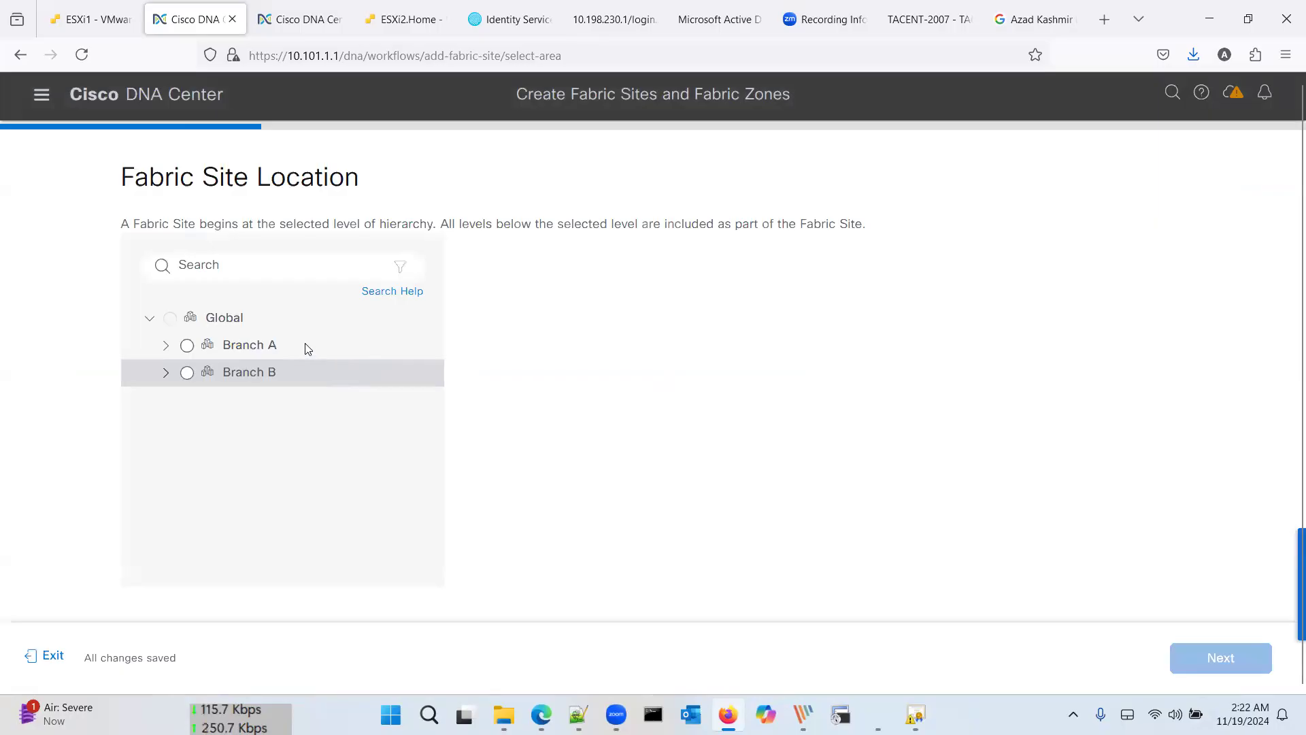
click(187, 345)
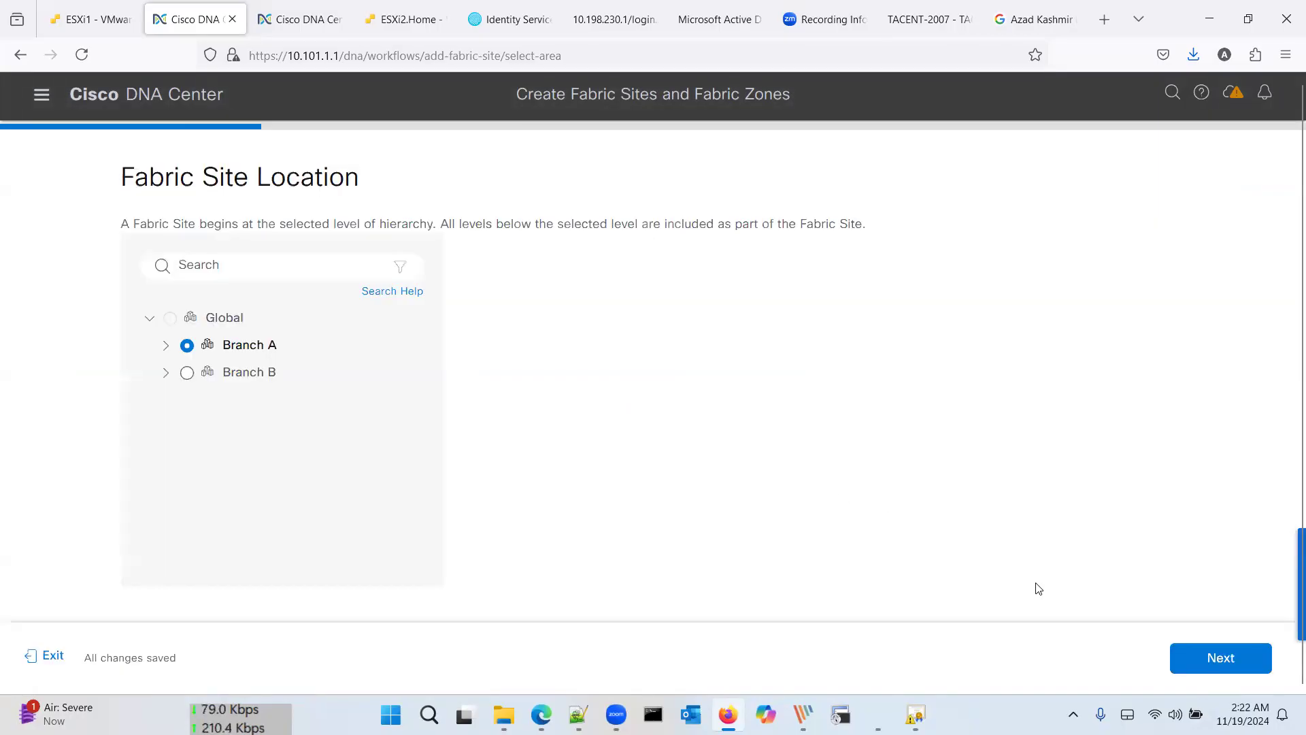
click(1209, 658)
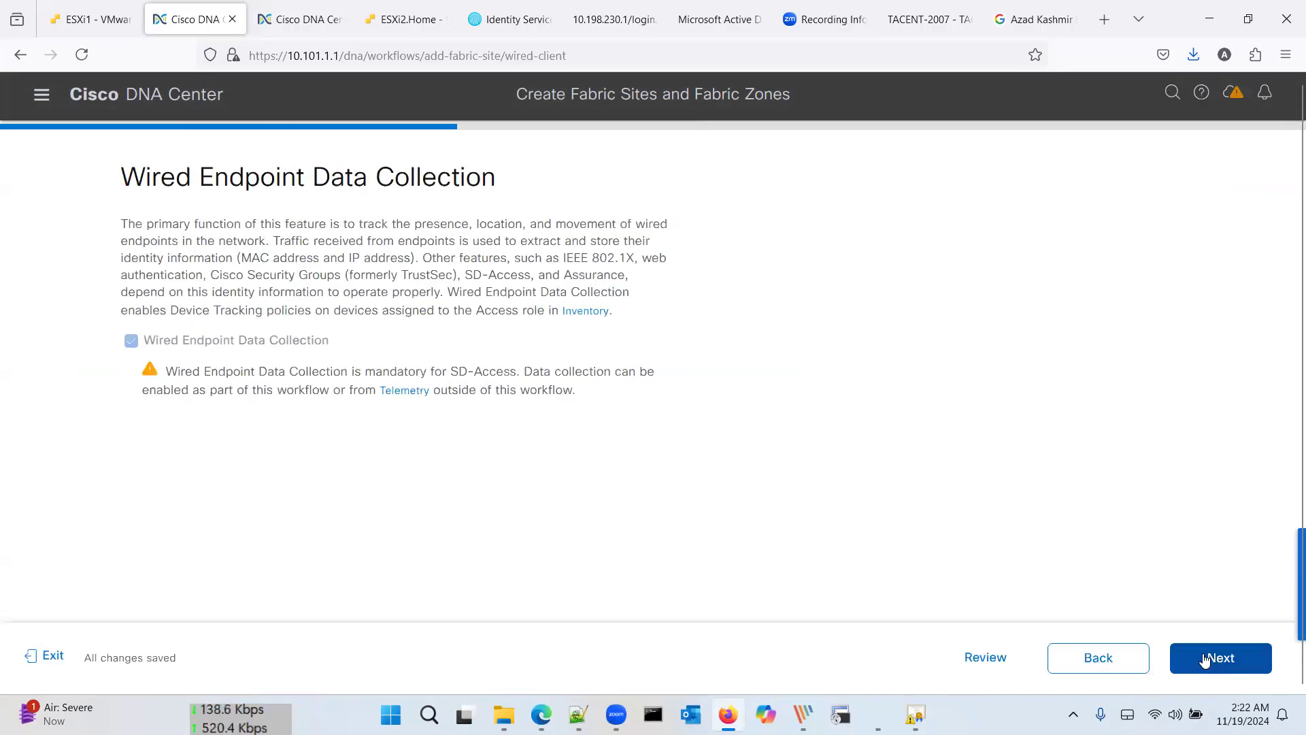
click(1205, 659)
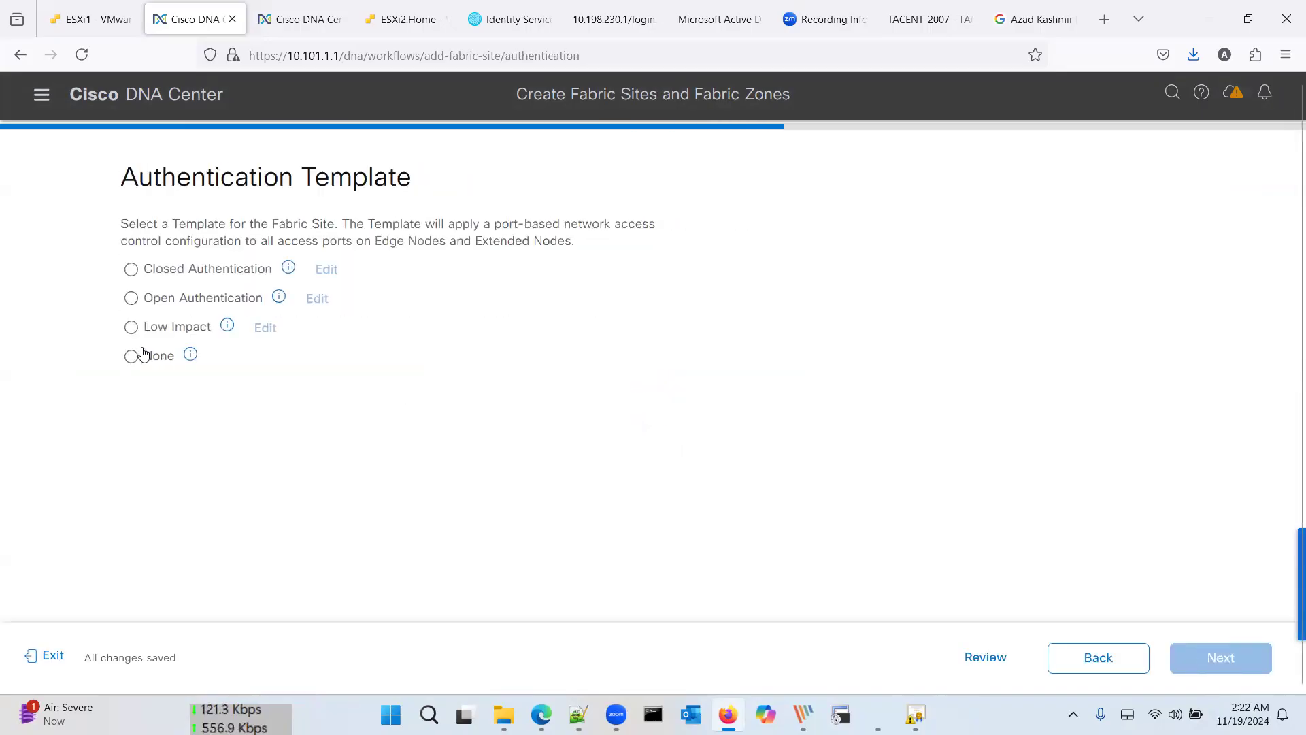
click(145, 355)
click(1220, 660)
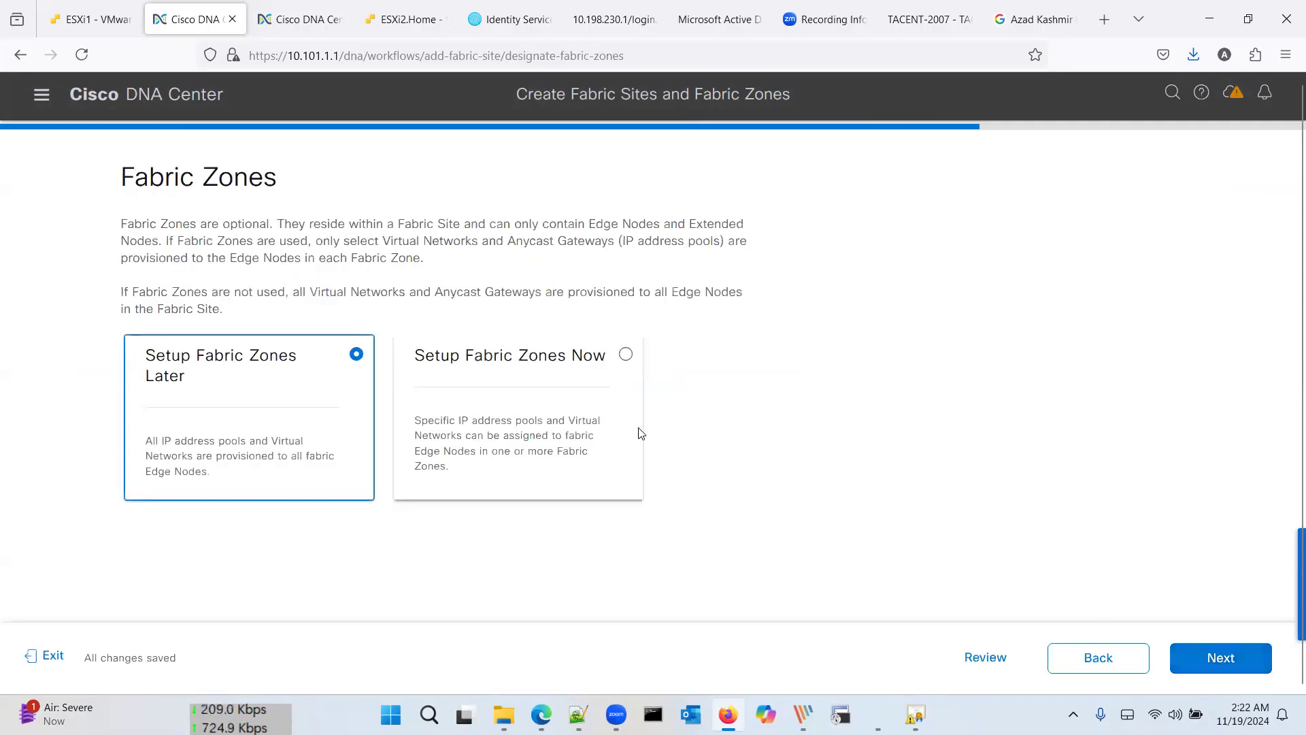
Step: Enable Islamabad as a fabric zone, review the summary, and deploy Branch A
click(631, 428)
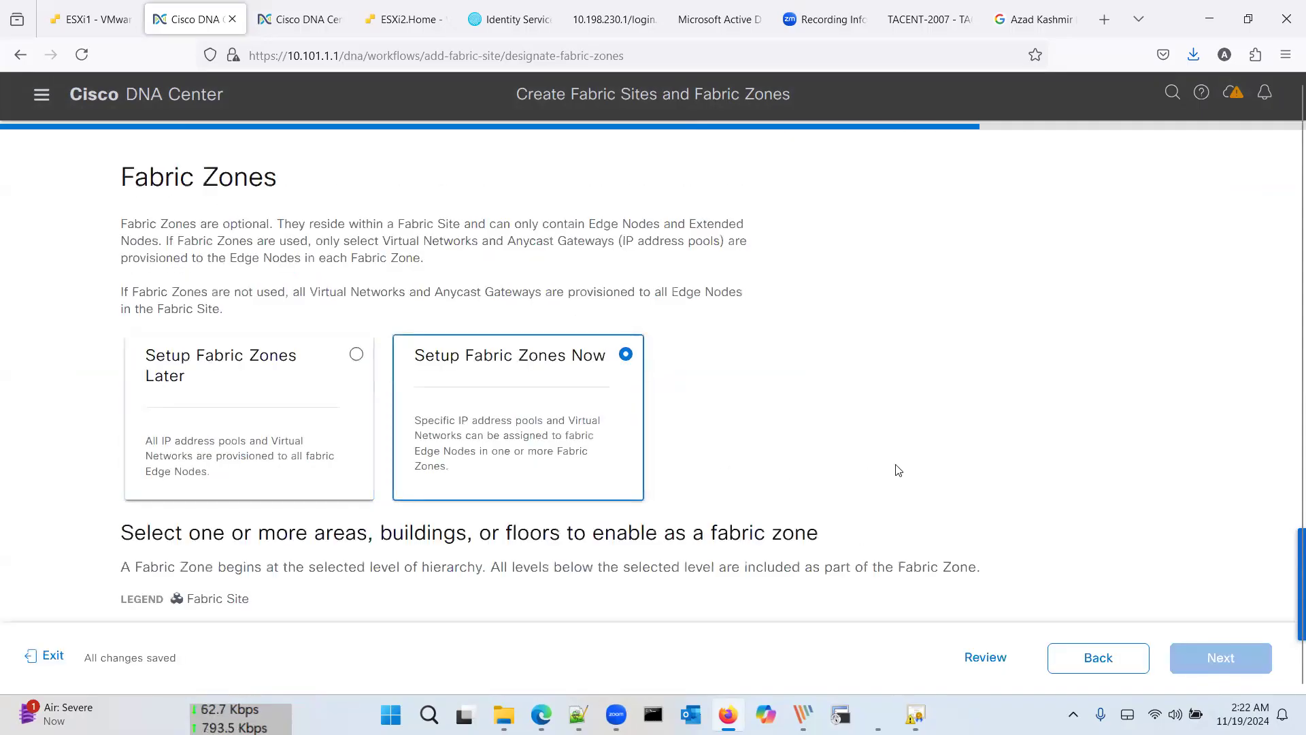
scroll(896, 467, down, 5)
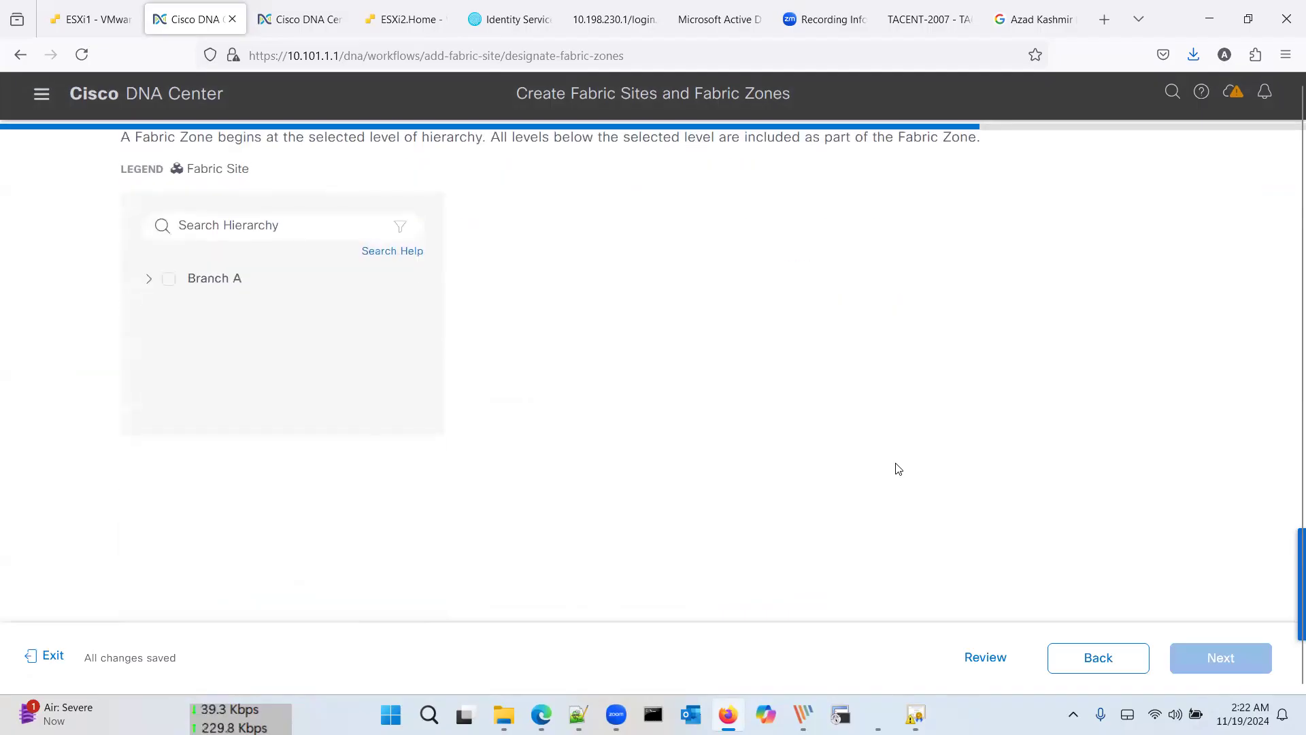
scroll(895, 467, up, 3)
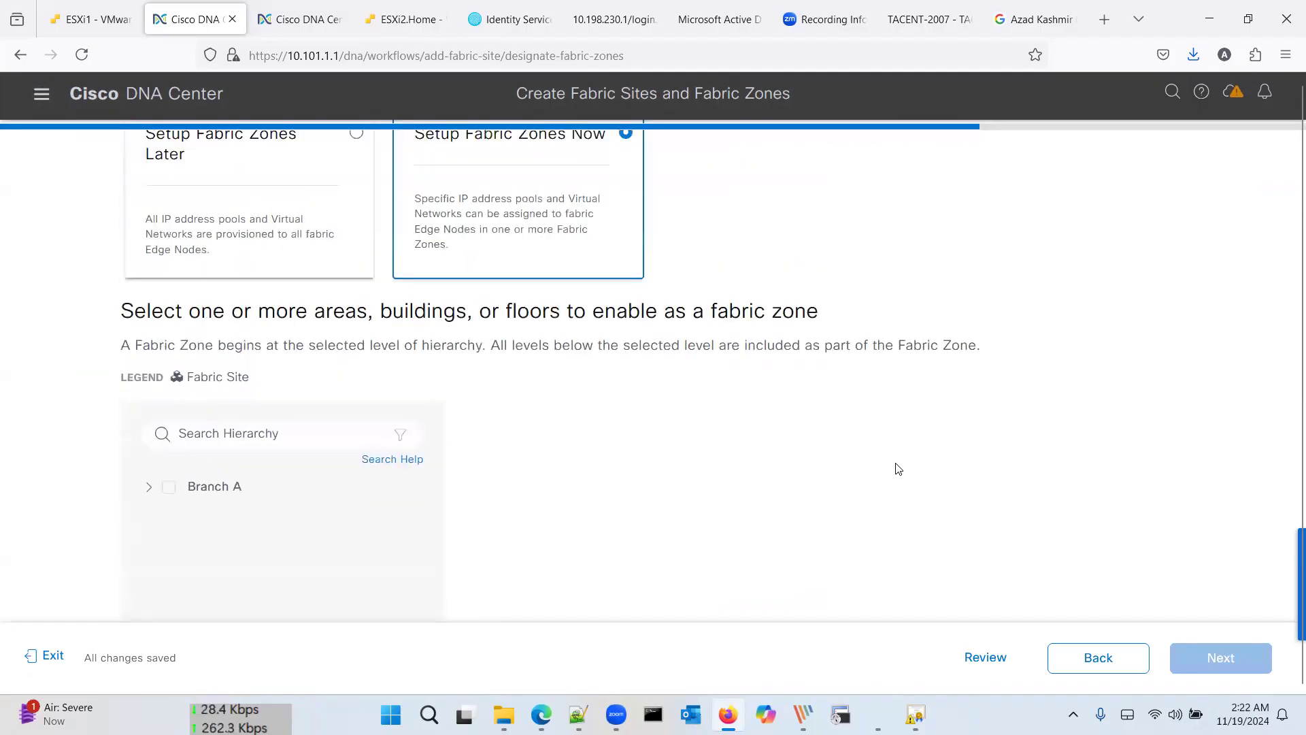
click(150, 487)
click(185, 515)
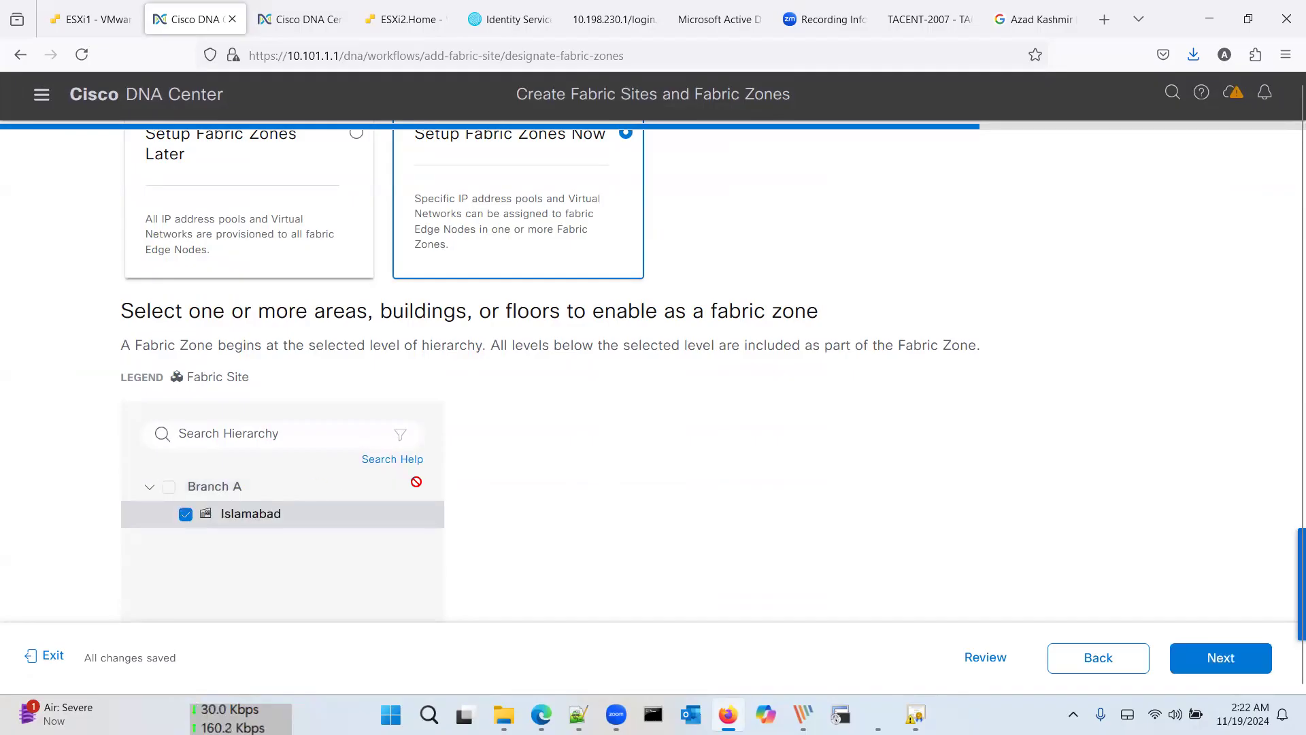
scroll(416, 482, down, 3)
click(1215, 657)
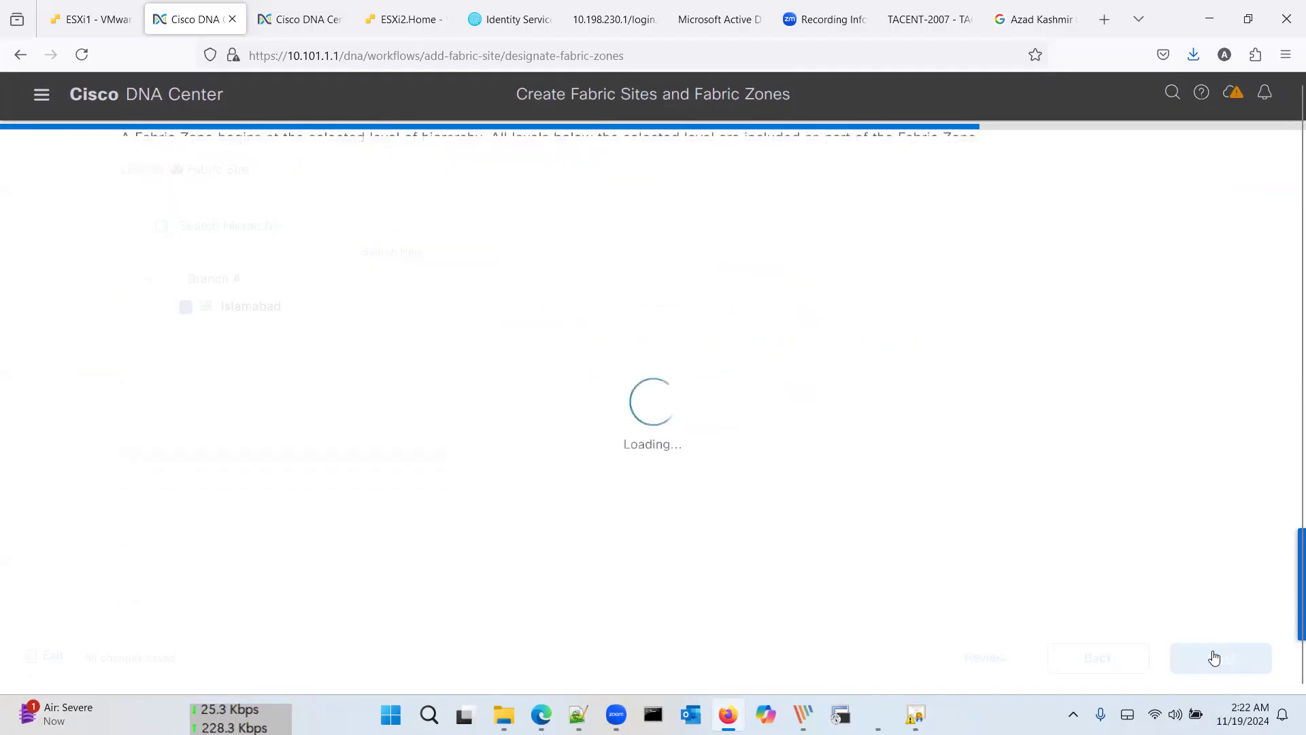
scroll(597, 383, down, 2)
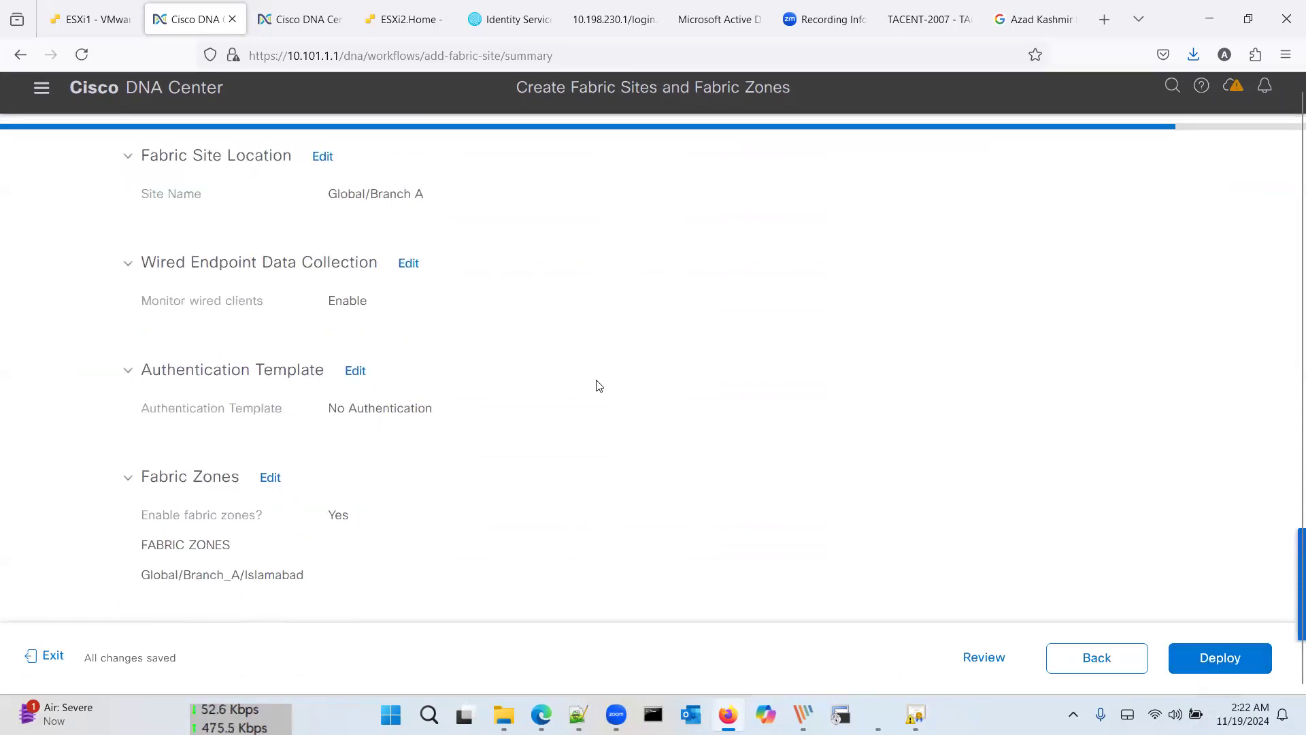
scroll(675, 370, up, 2)
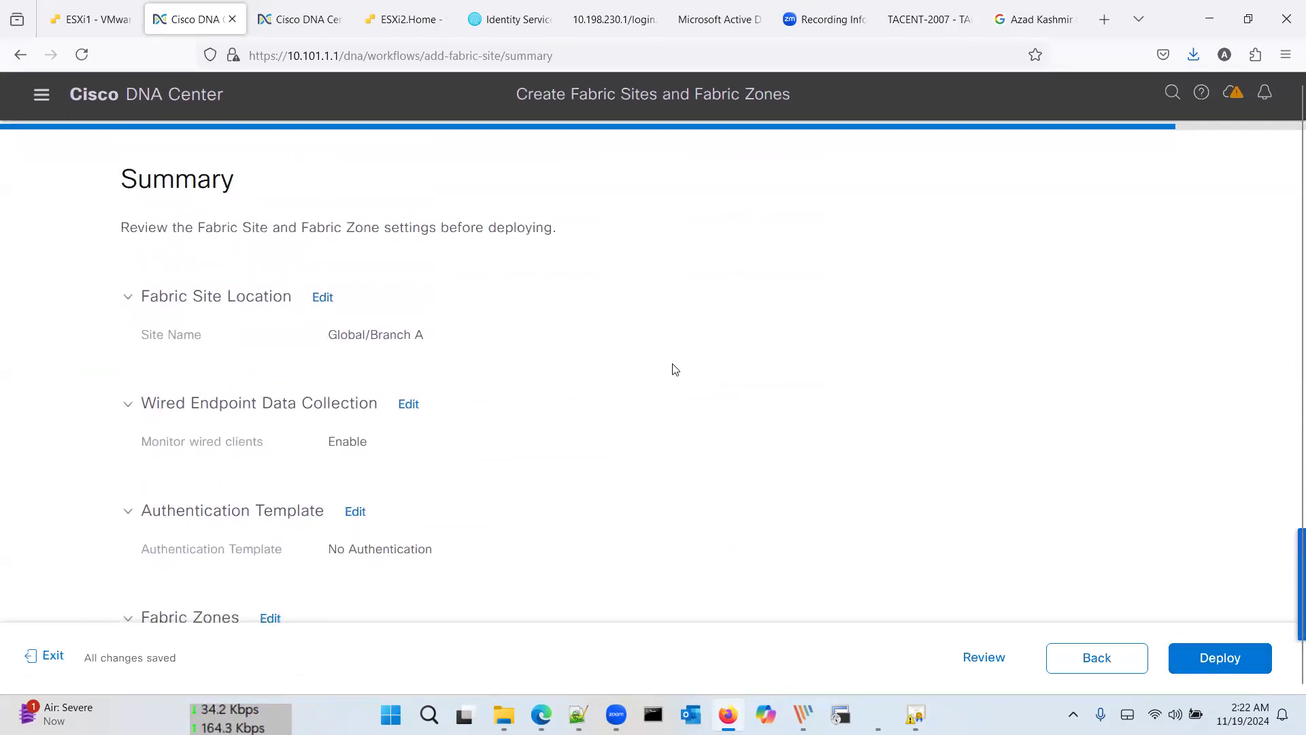
scroll(675, 369, down, 2)
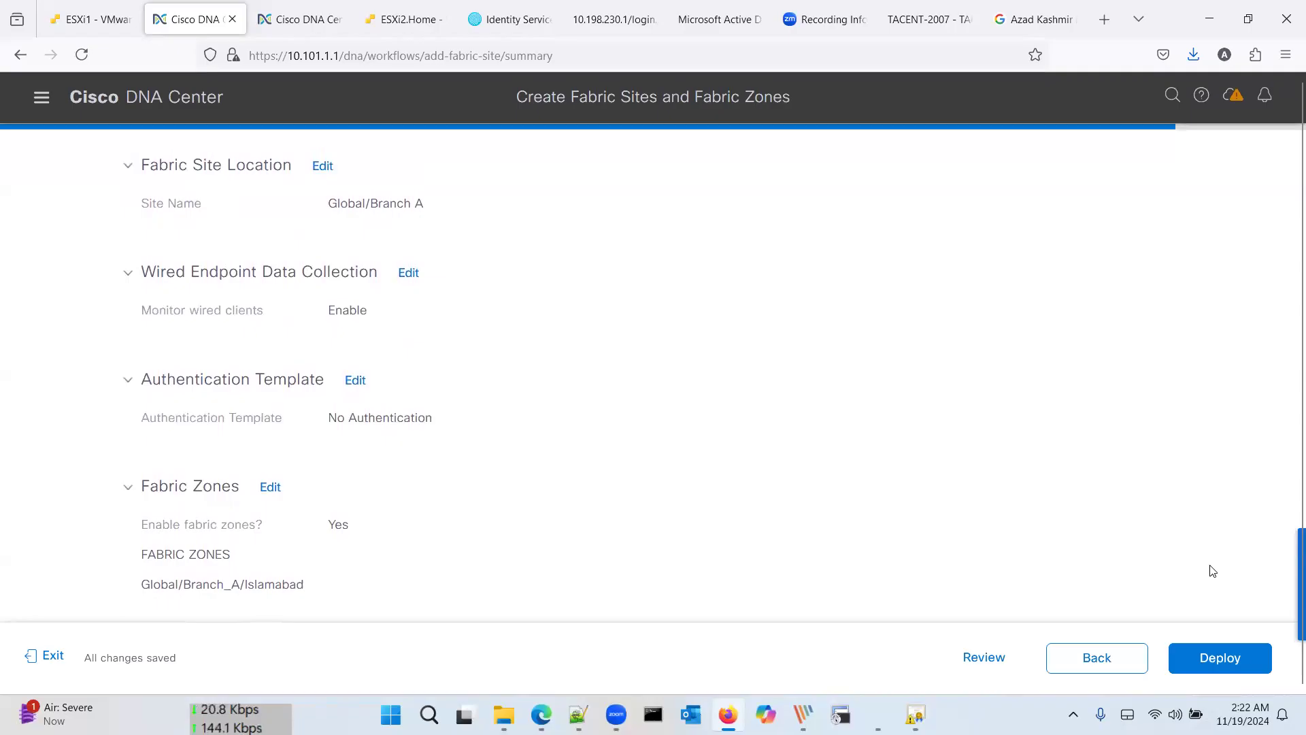
click(1236, 659)
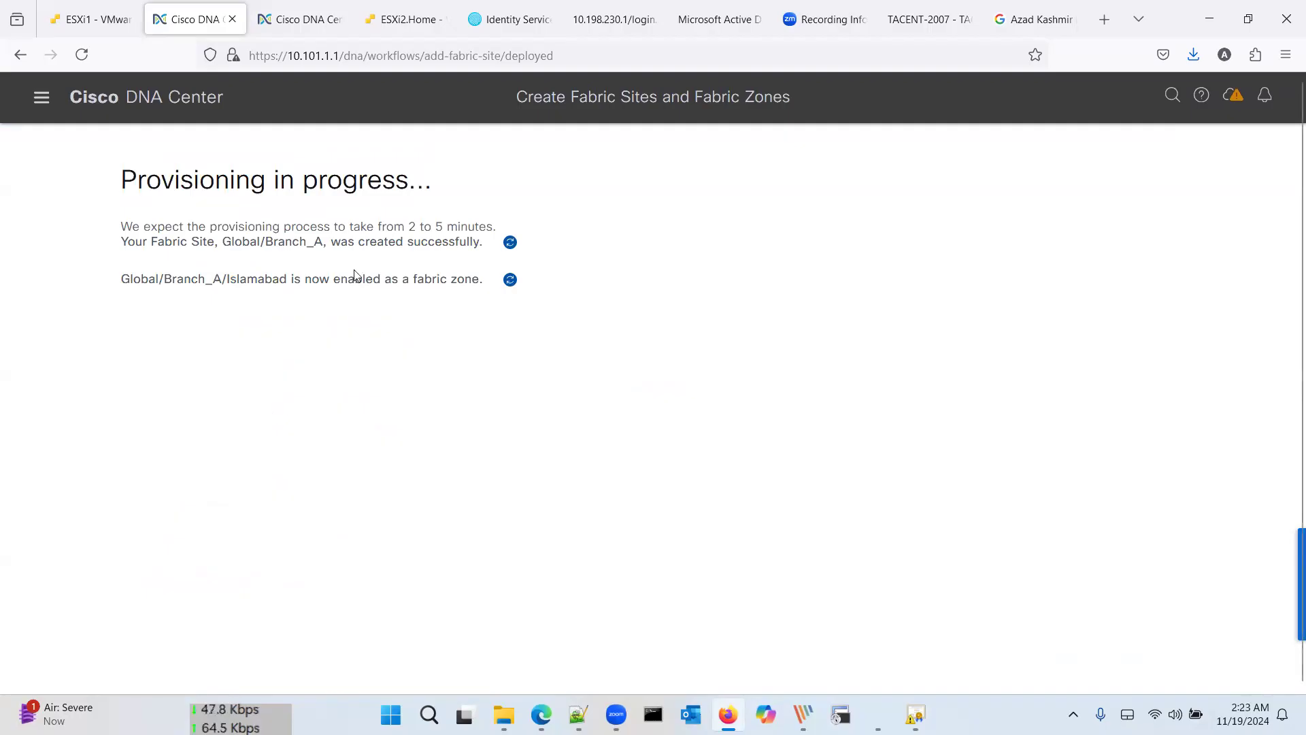
Step: Stay in the workflow until it succeeds, then exit to the Fabric Sites list
click(39, 101)
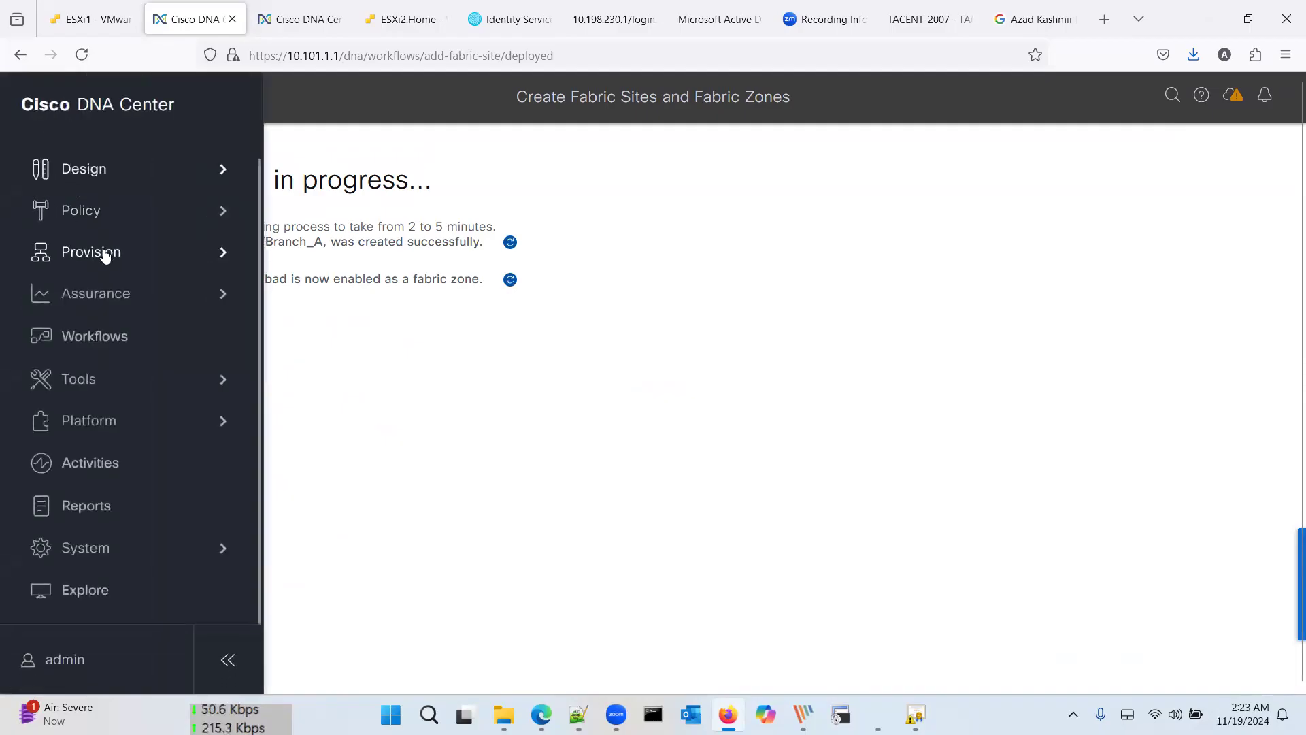
drag(117, 255, 158, 254)
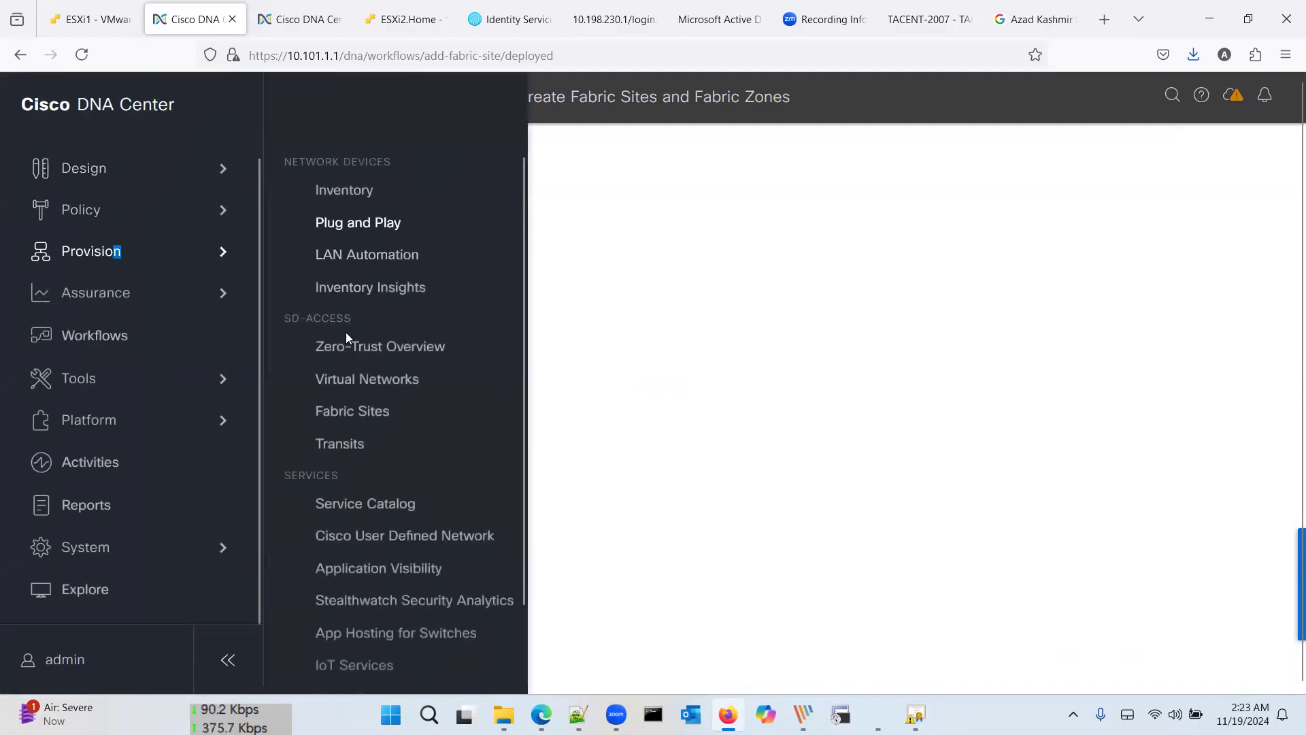
click(363, 411)
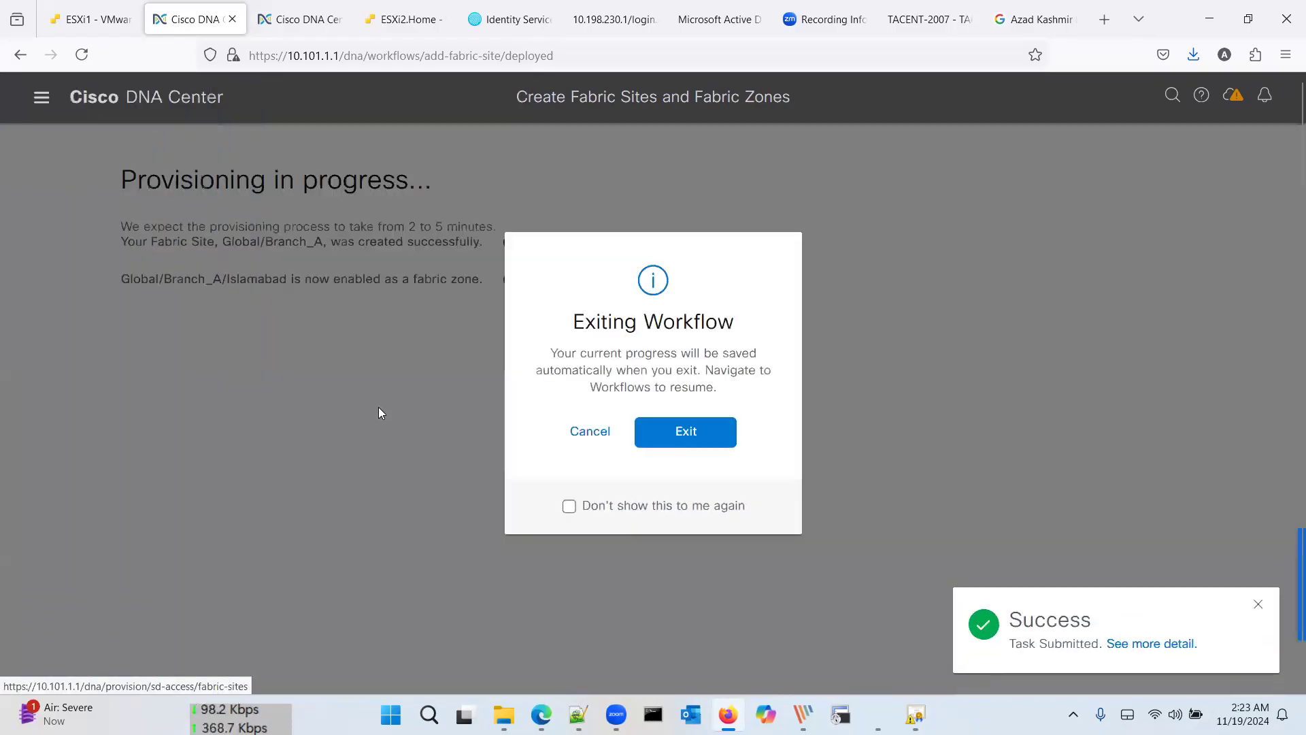
click(587, 436)
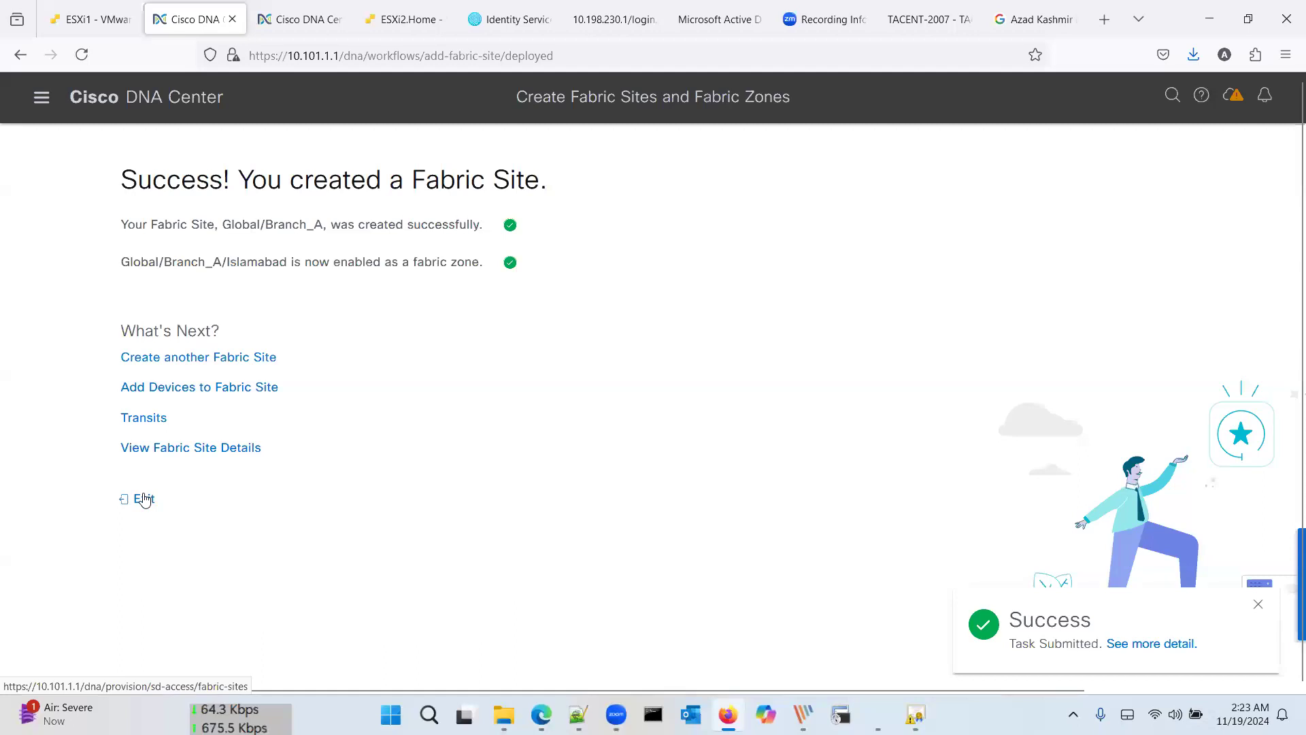
click(145, 500)
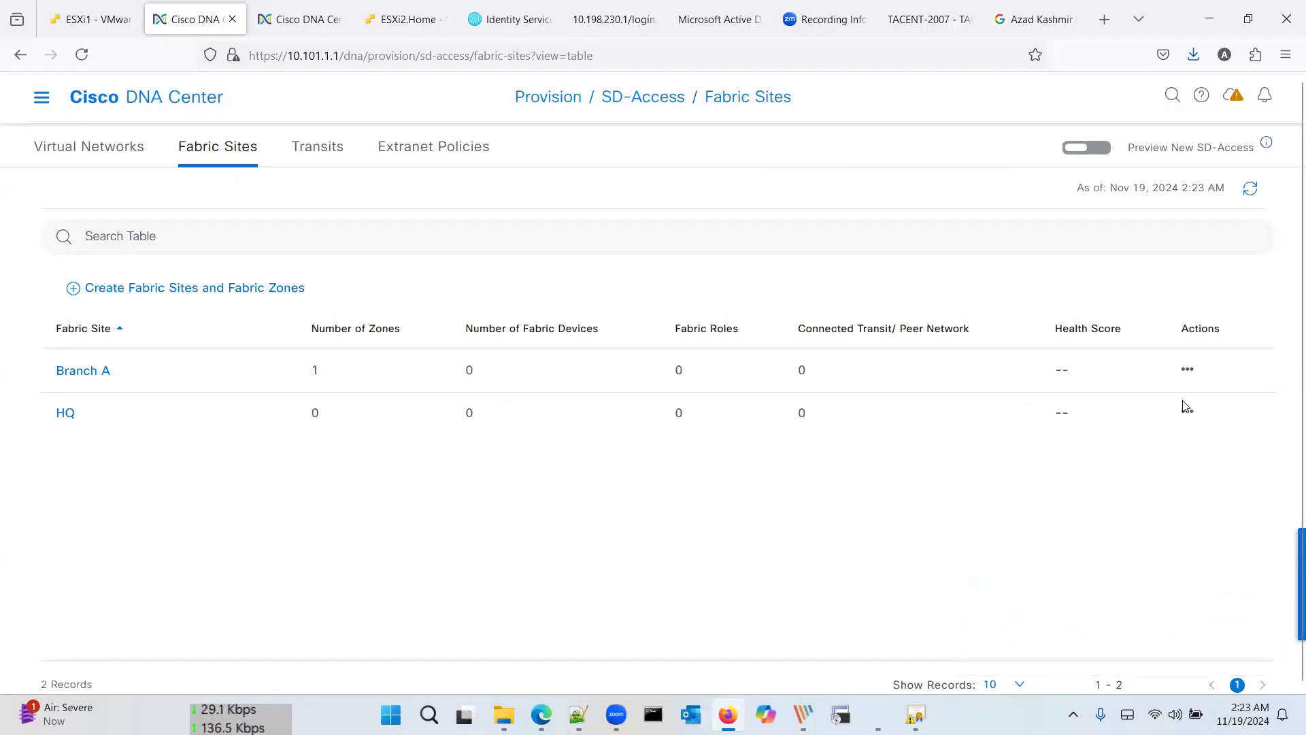
Step: Start a new fabric site under Branch B with no authentication template
click(189, 291)
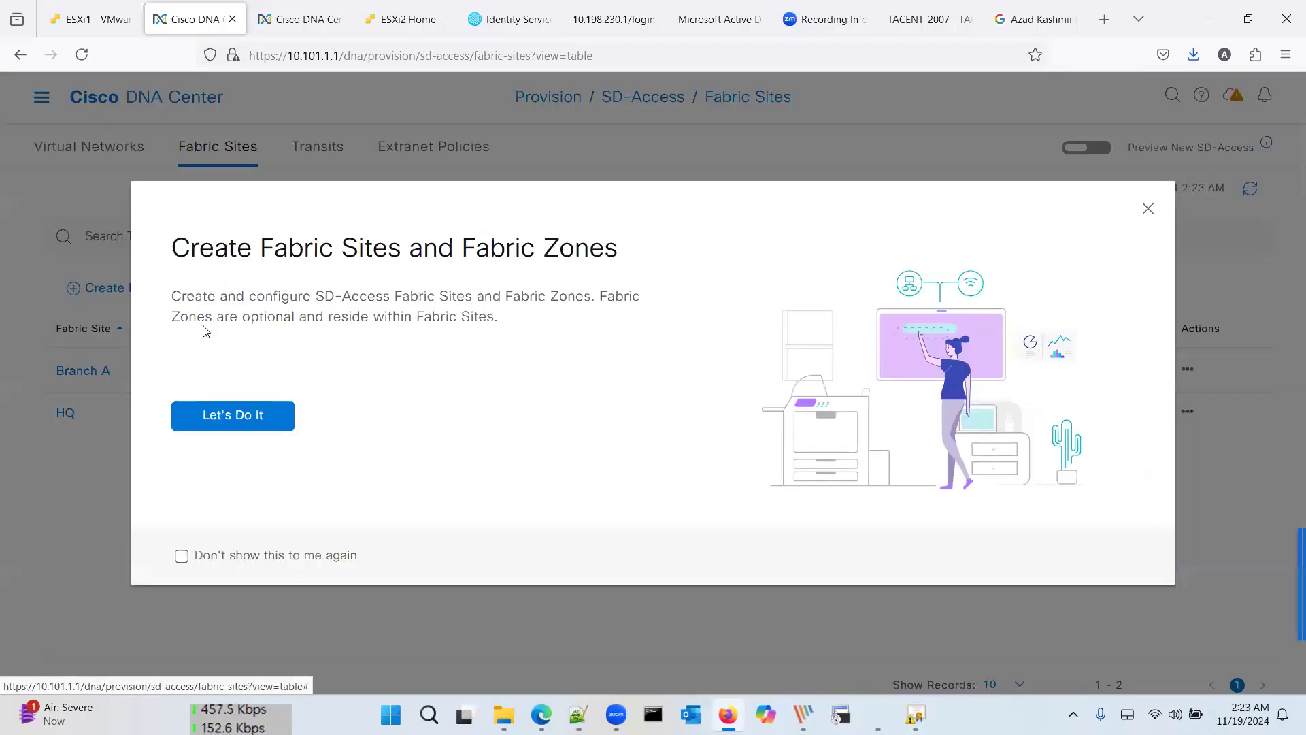
click(240, 414)
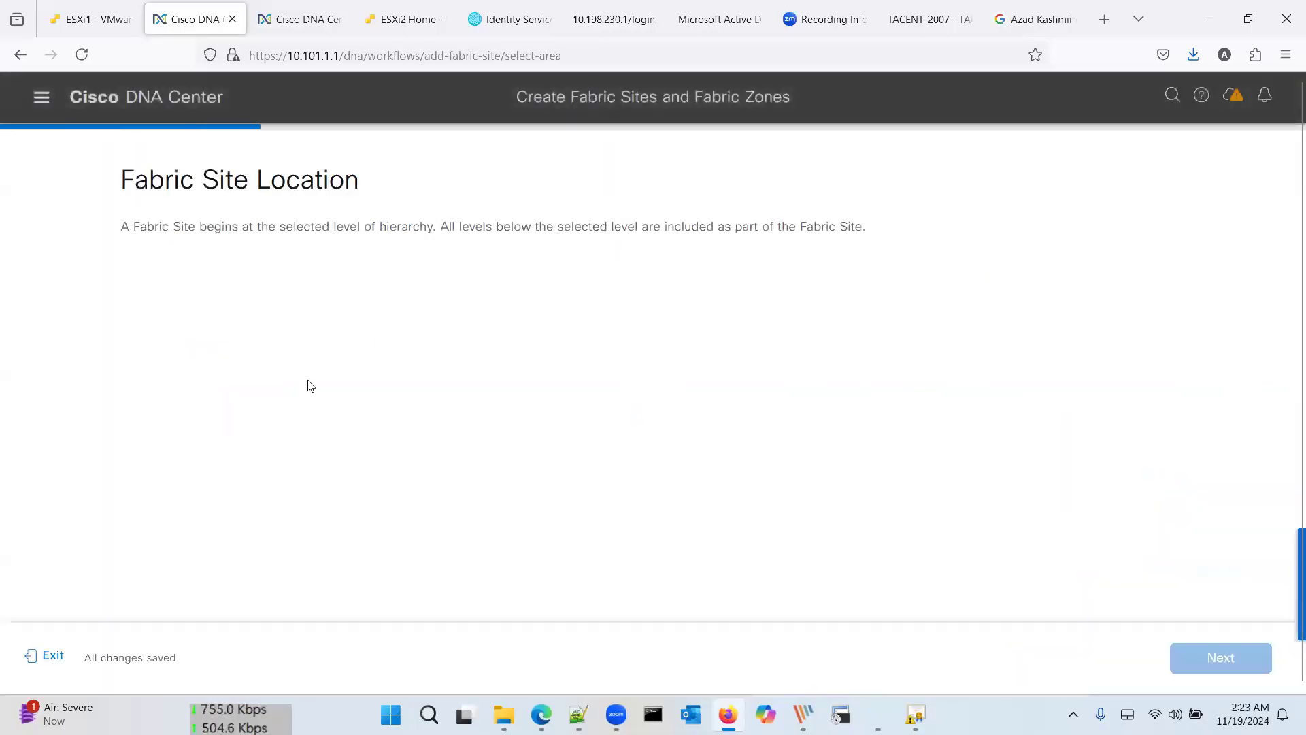
click(189, 349)
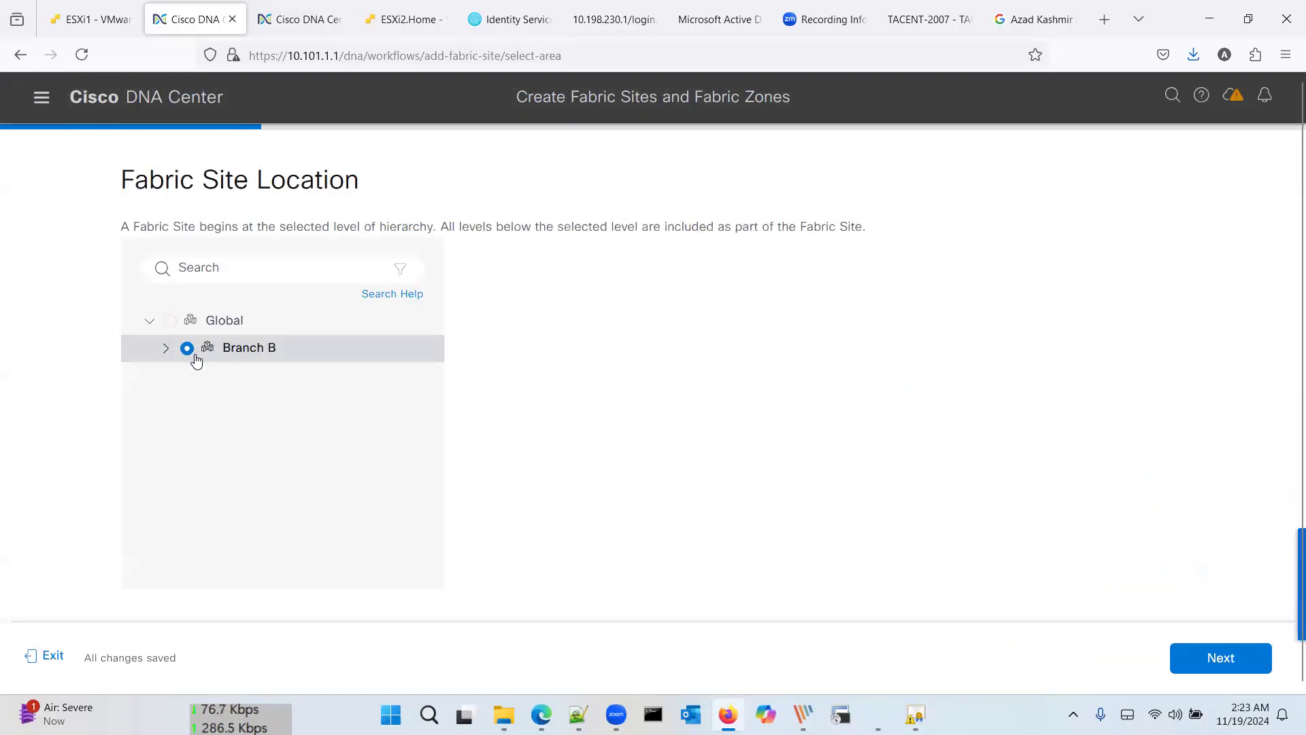
click(167, 348)
click(204, 376)
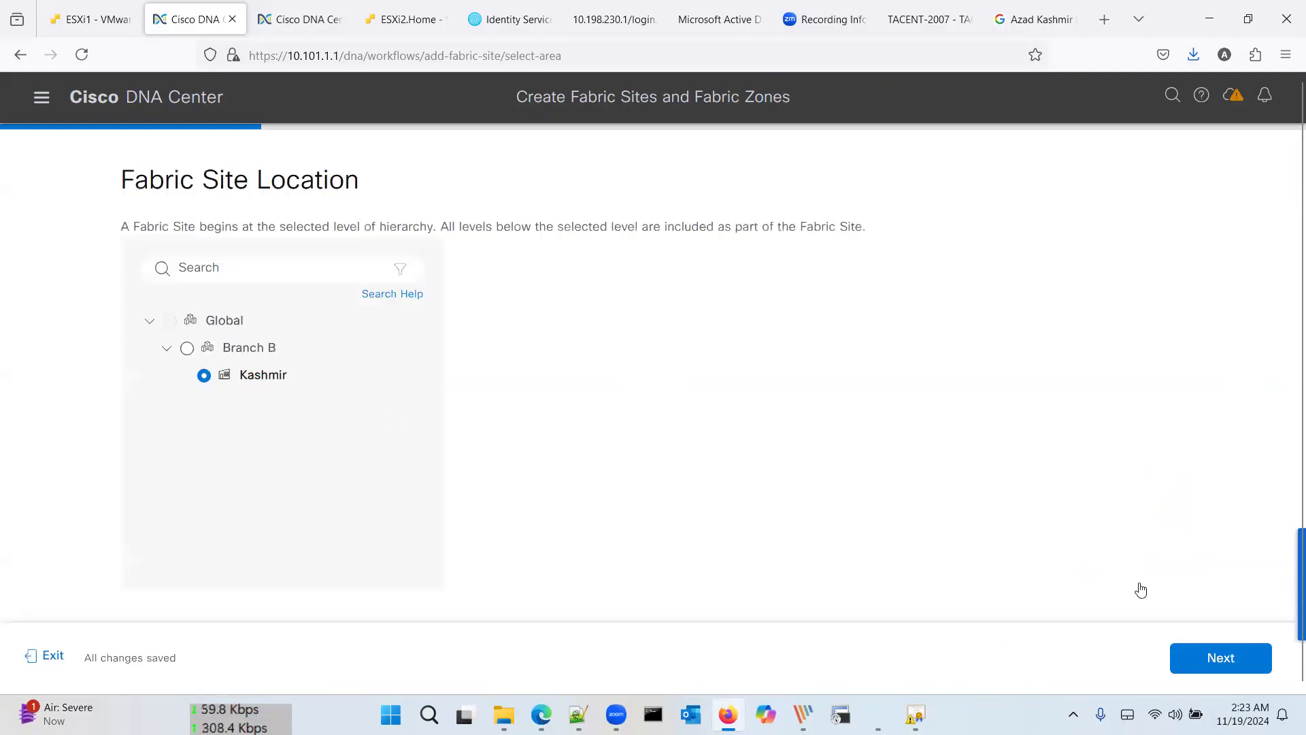
click(1207, 657)
click(1207, 652)
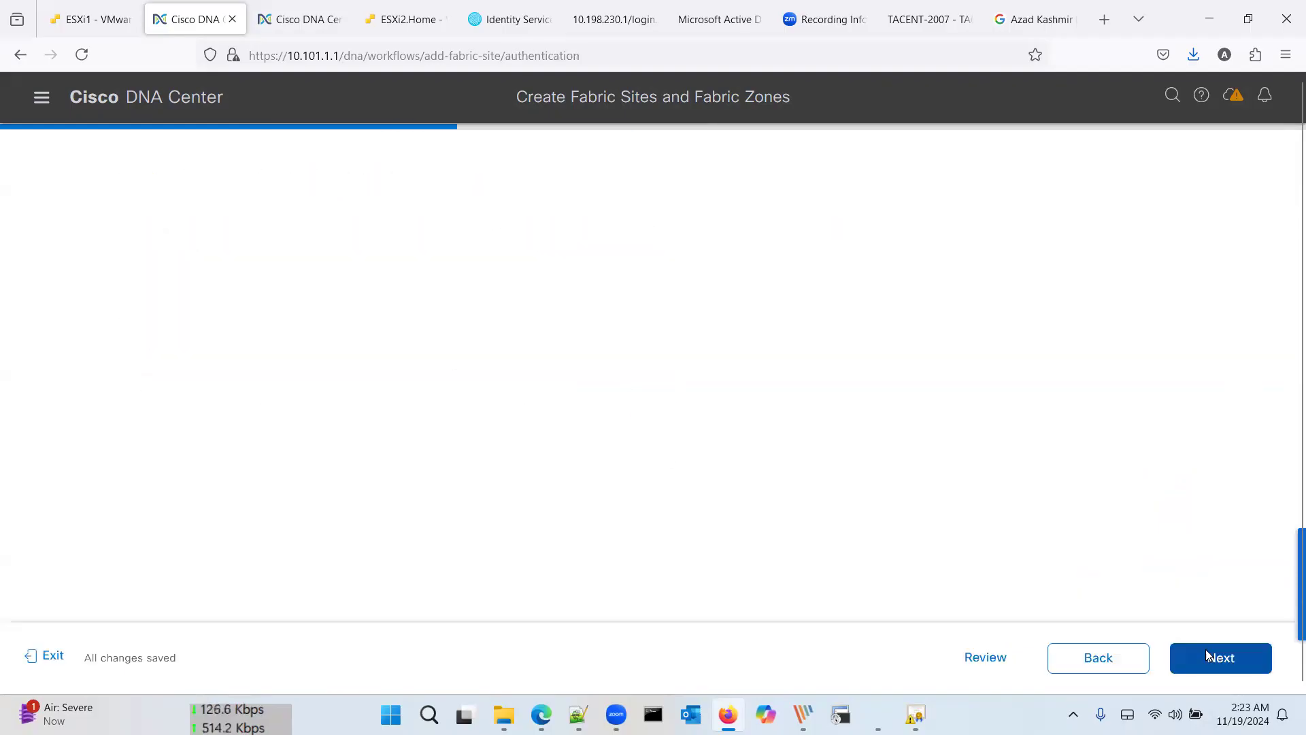
click(163, 368)
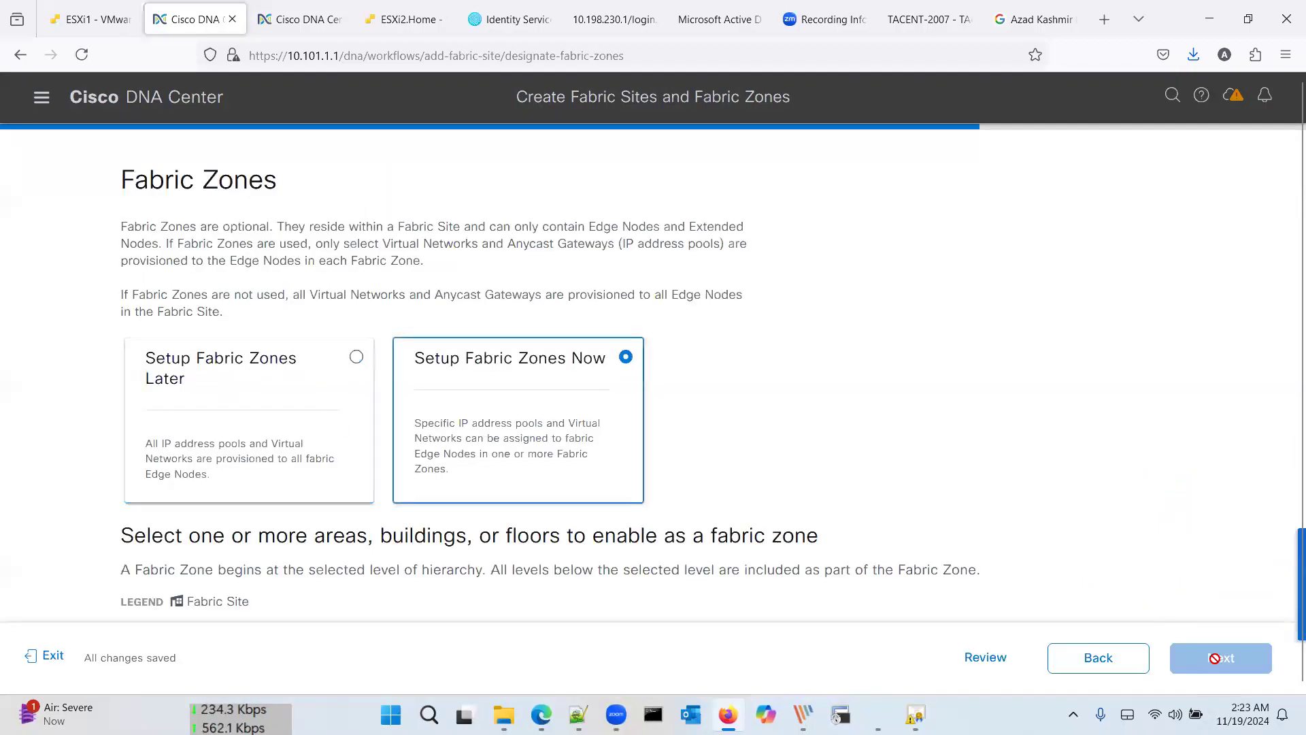
Step: Go back to pick Branch B itself as the site location and advance to fabric zones
scroll(961, 511, down, 2)
scroll(961, 511, down, 3)
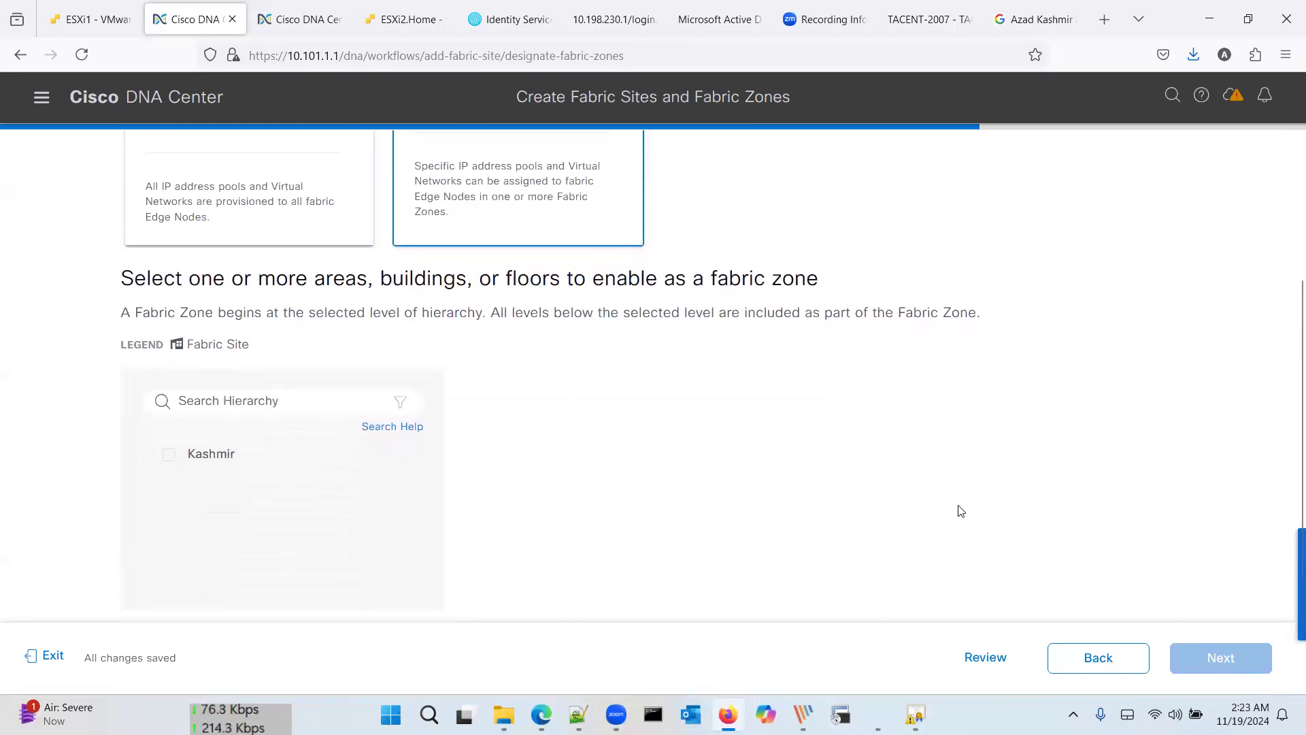
scroll(960, 511, down, 1)
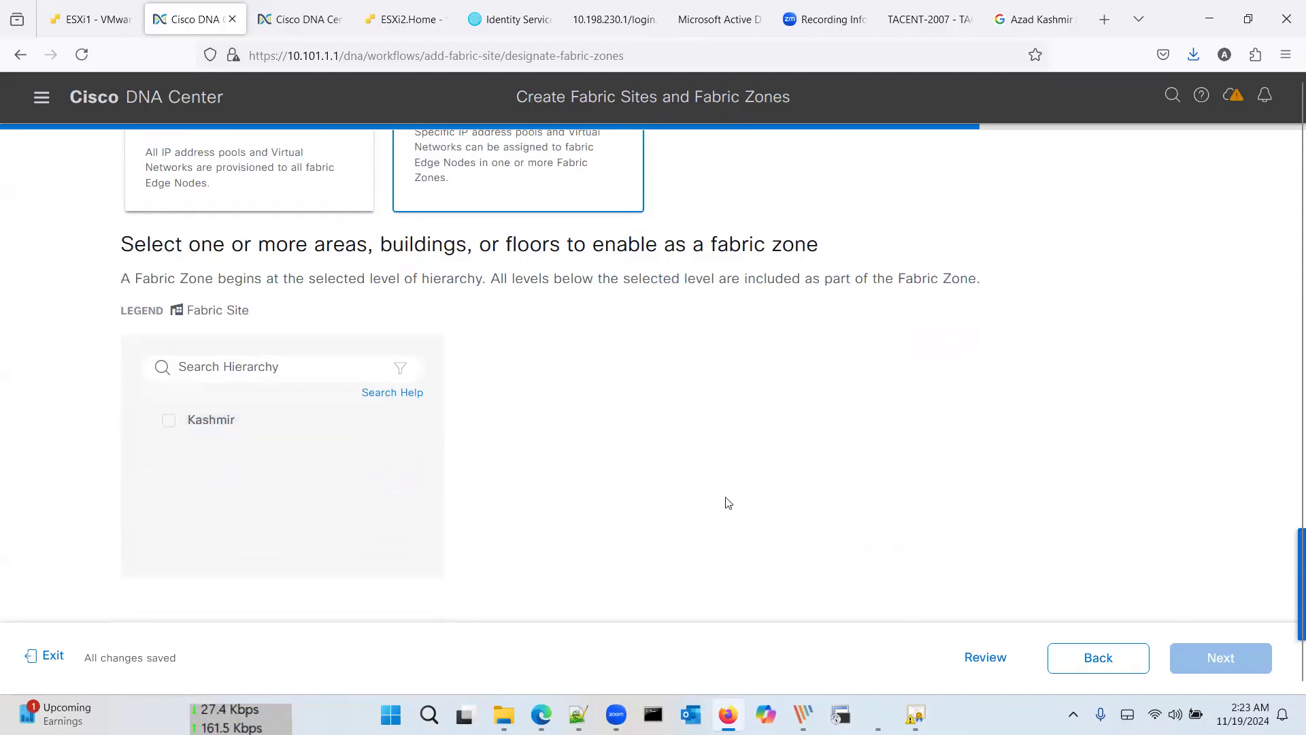
scroll(335, 496, up, 2)
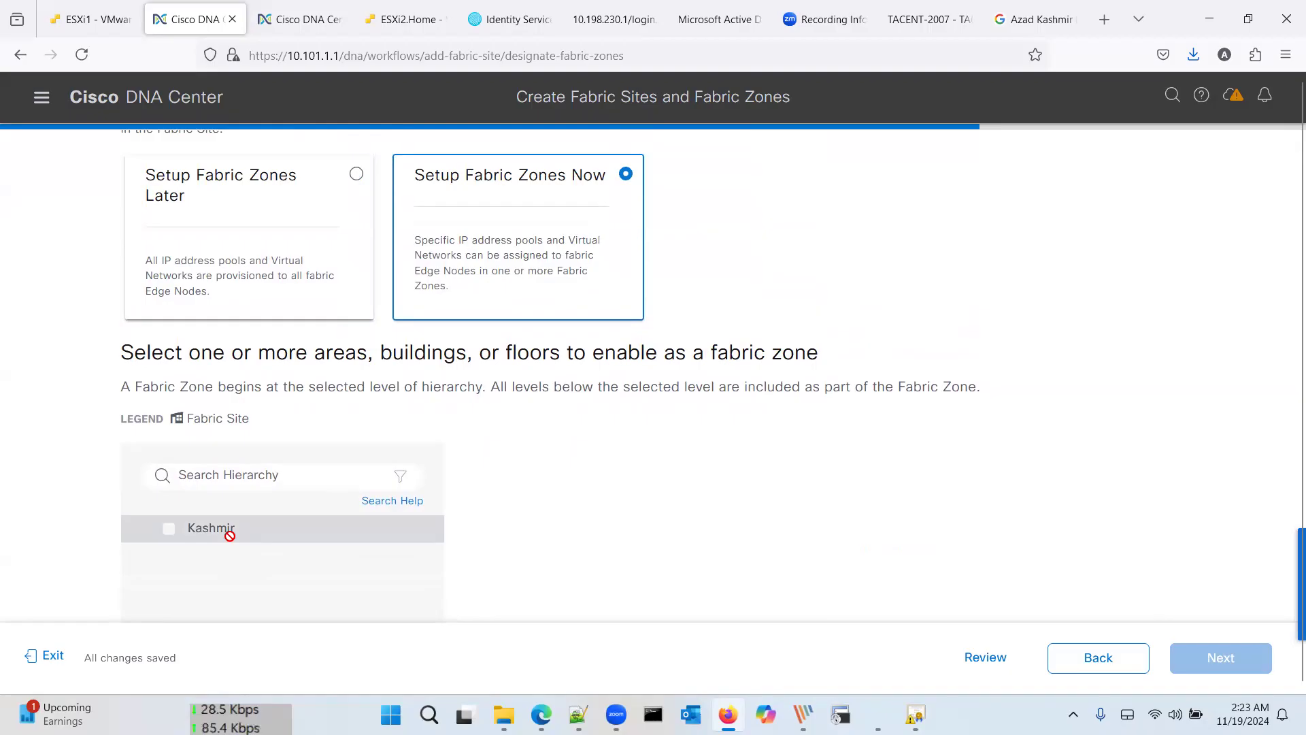
scroll(230, 536, up, 1)
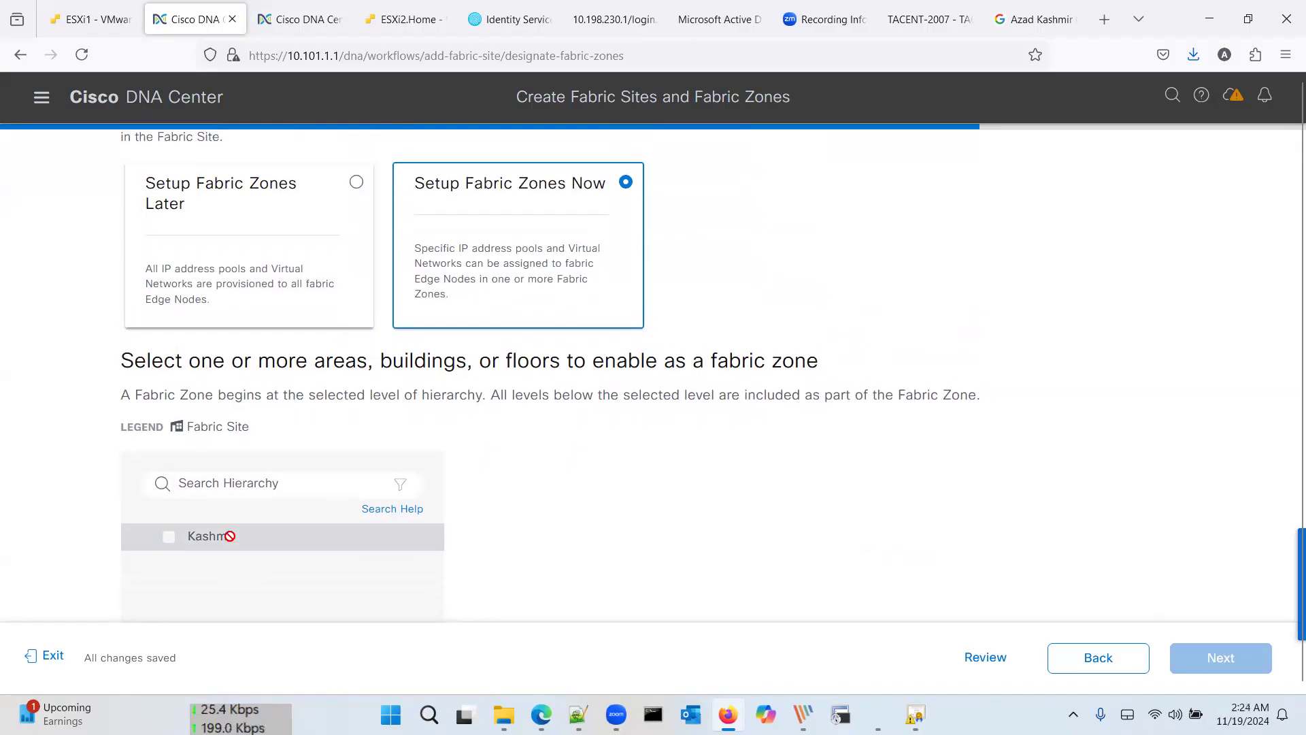
click(1089, 657)
click(1089, 657)
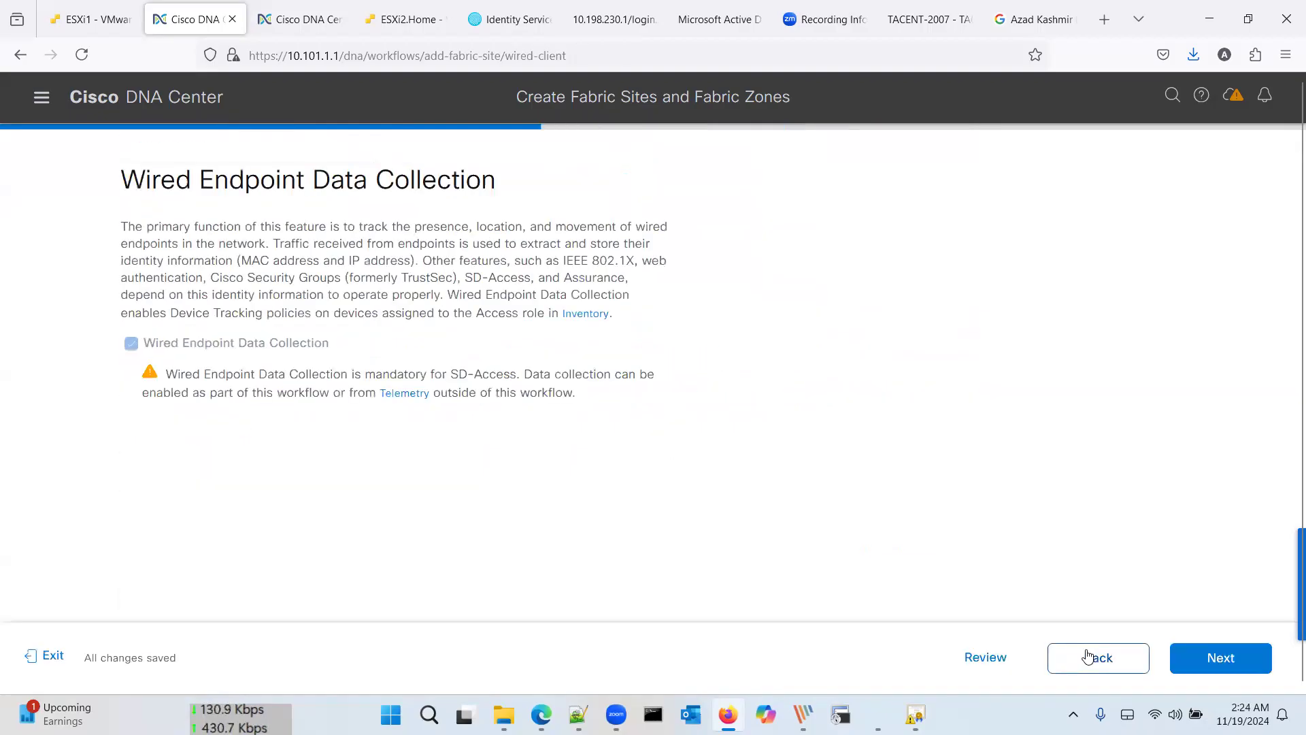
click(1088, 657)
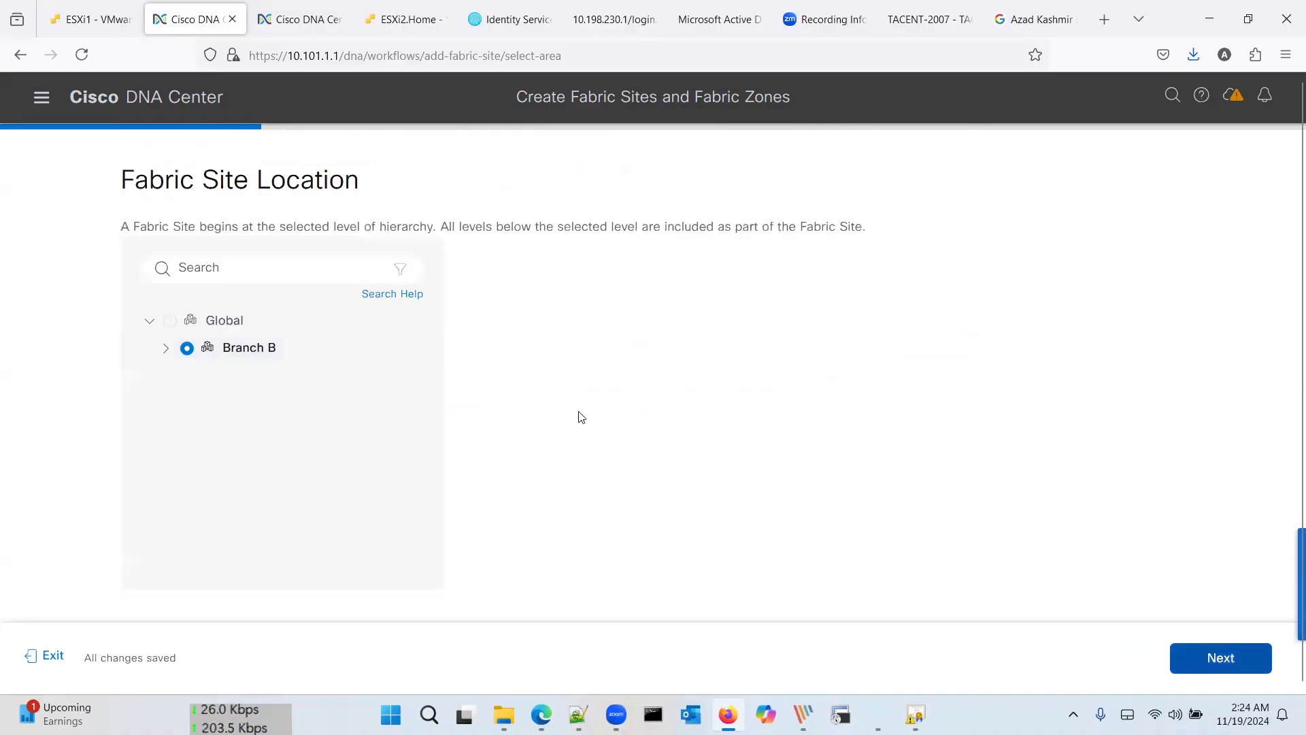
click(166, 348)
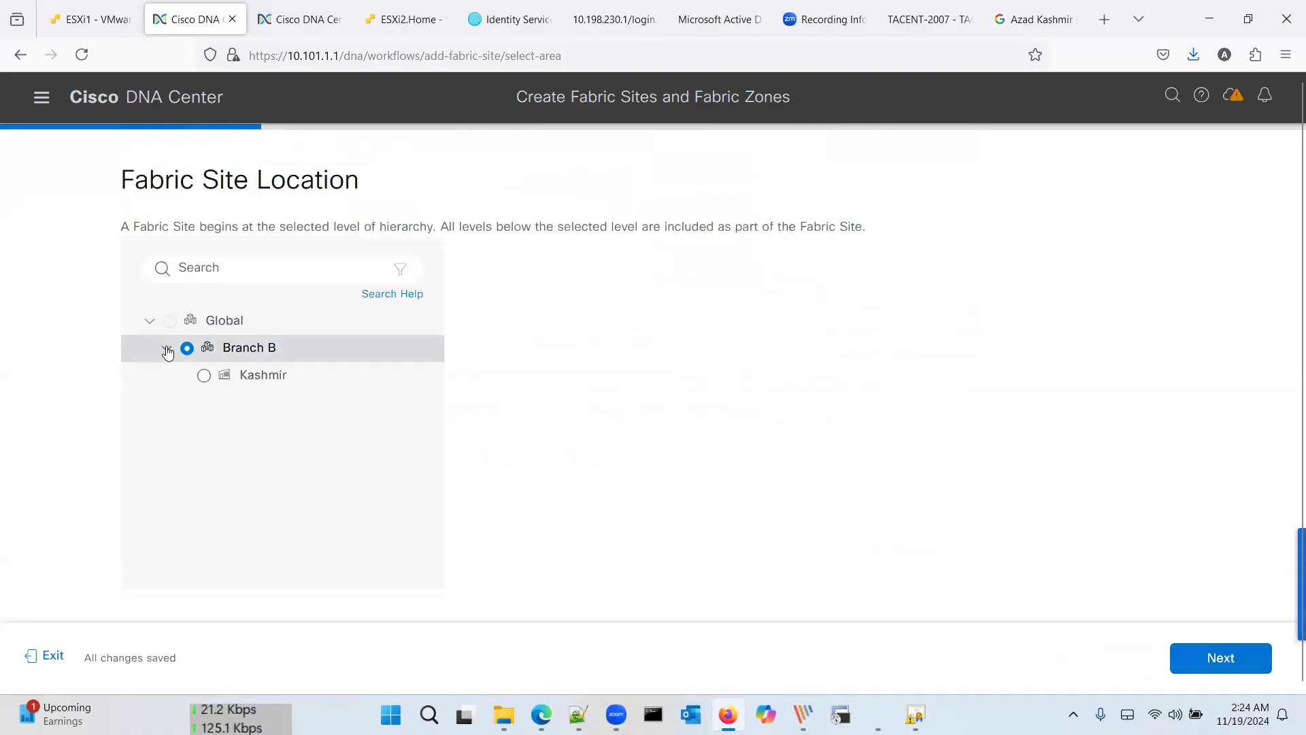
click(166, 349)
click(1200, 654)
click(1202, 654)
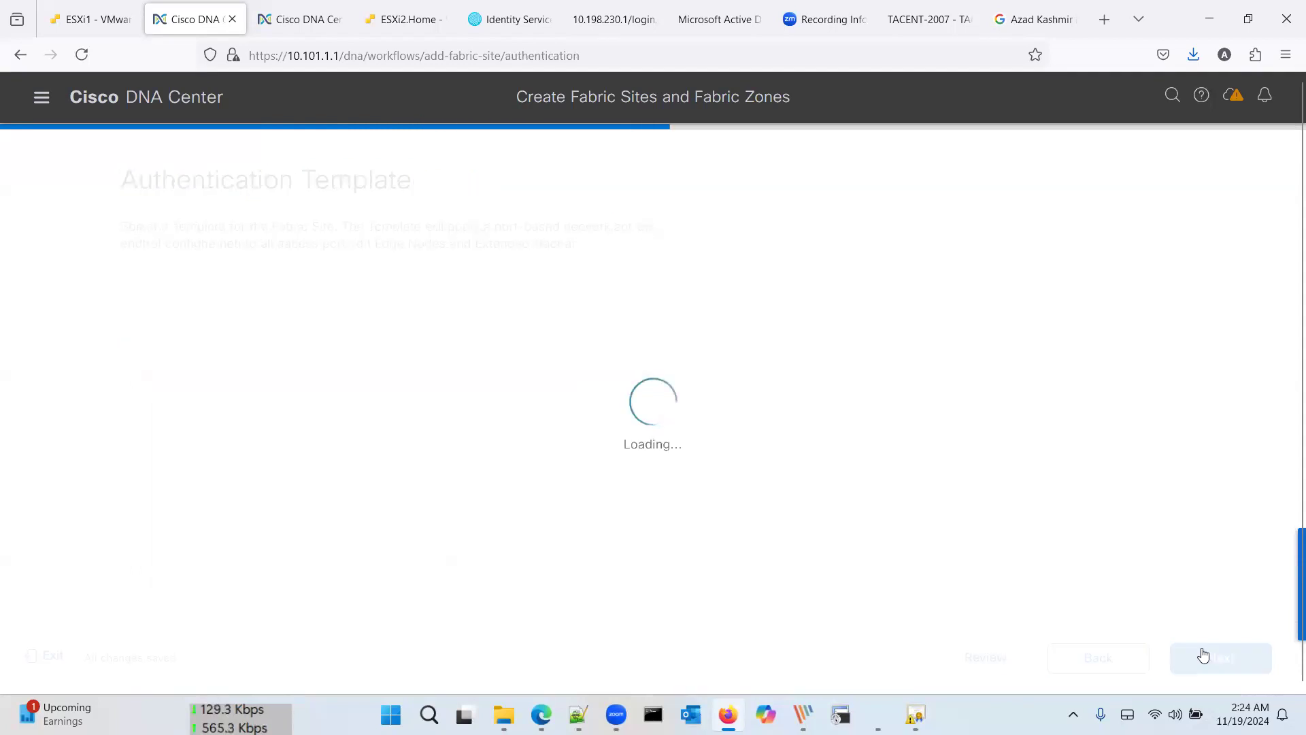
click(1203, 655)
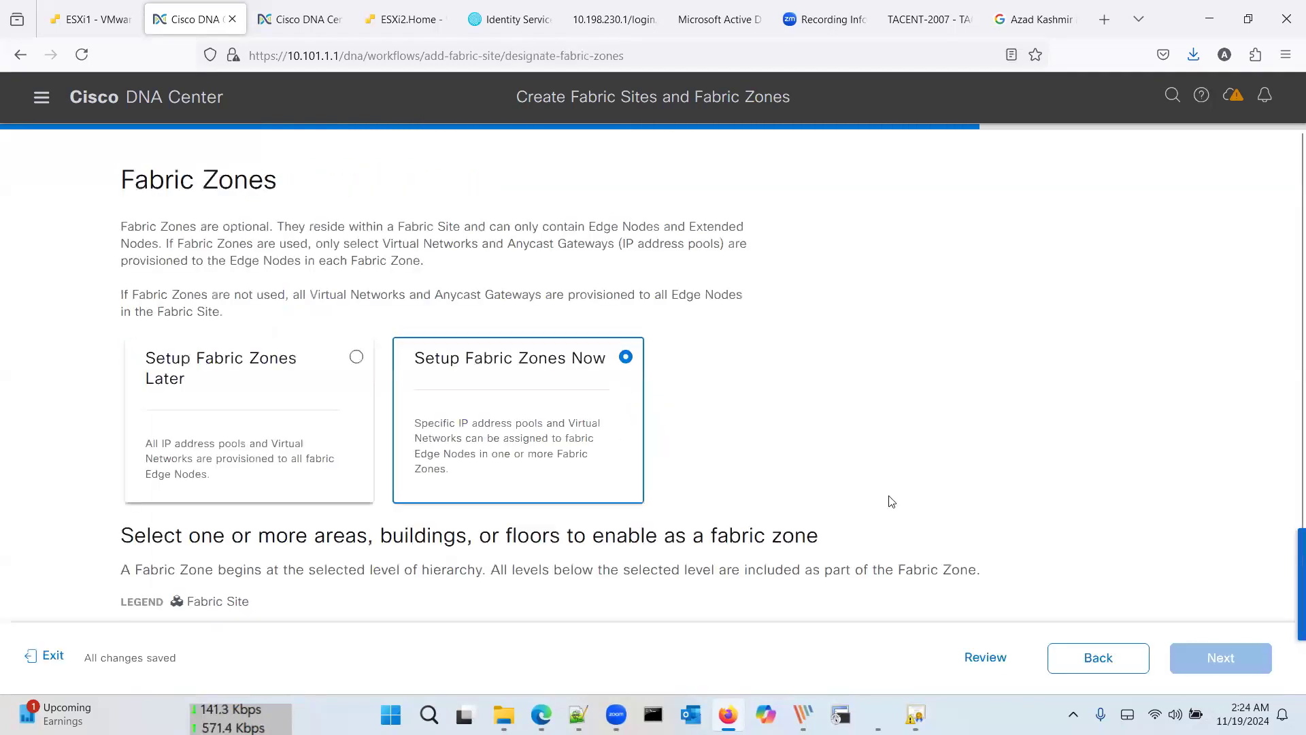
Step: Enable Kashmir as a fabric zone and deploy the Branch B fabric site
scroll(748, 452, down, 4)
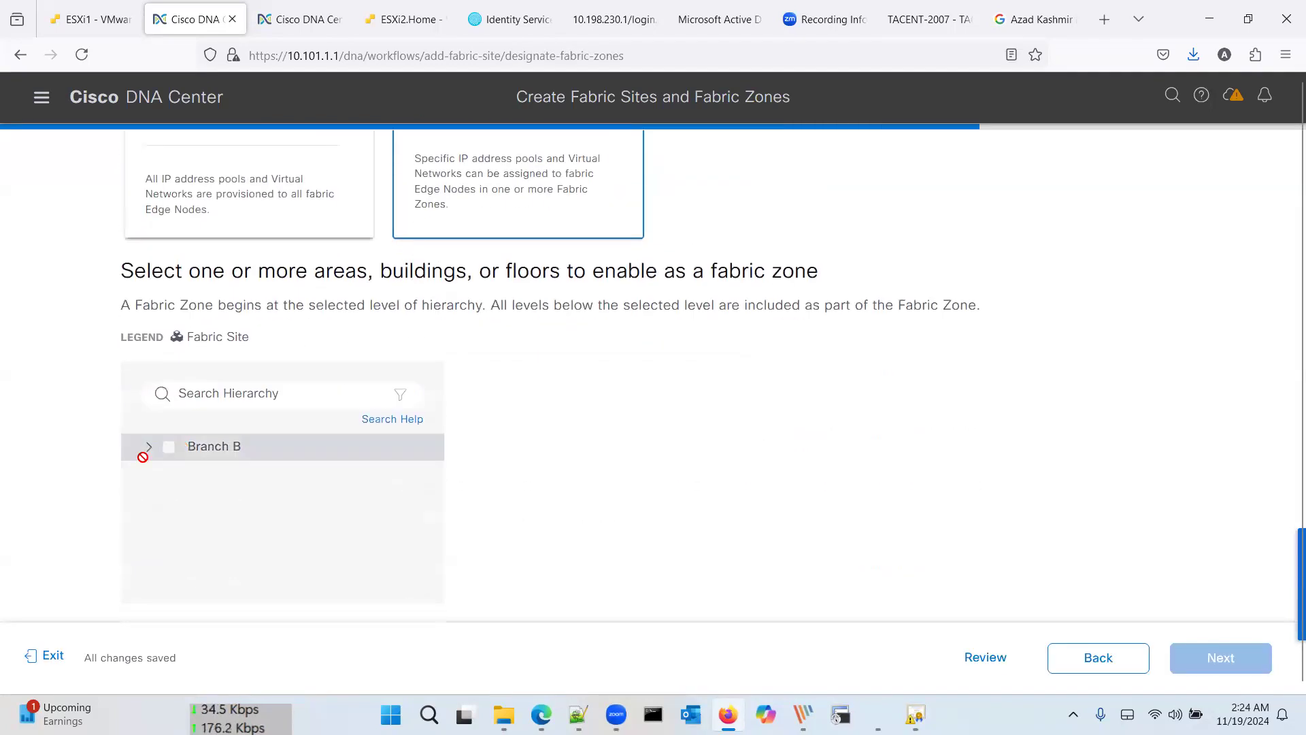
click(149, 449)
click(185, 474)
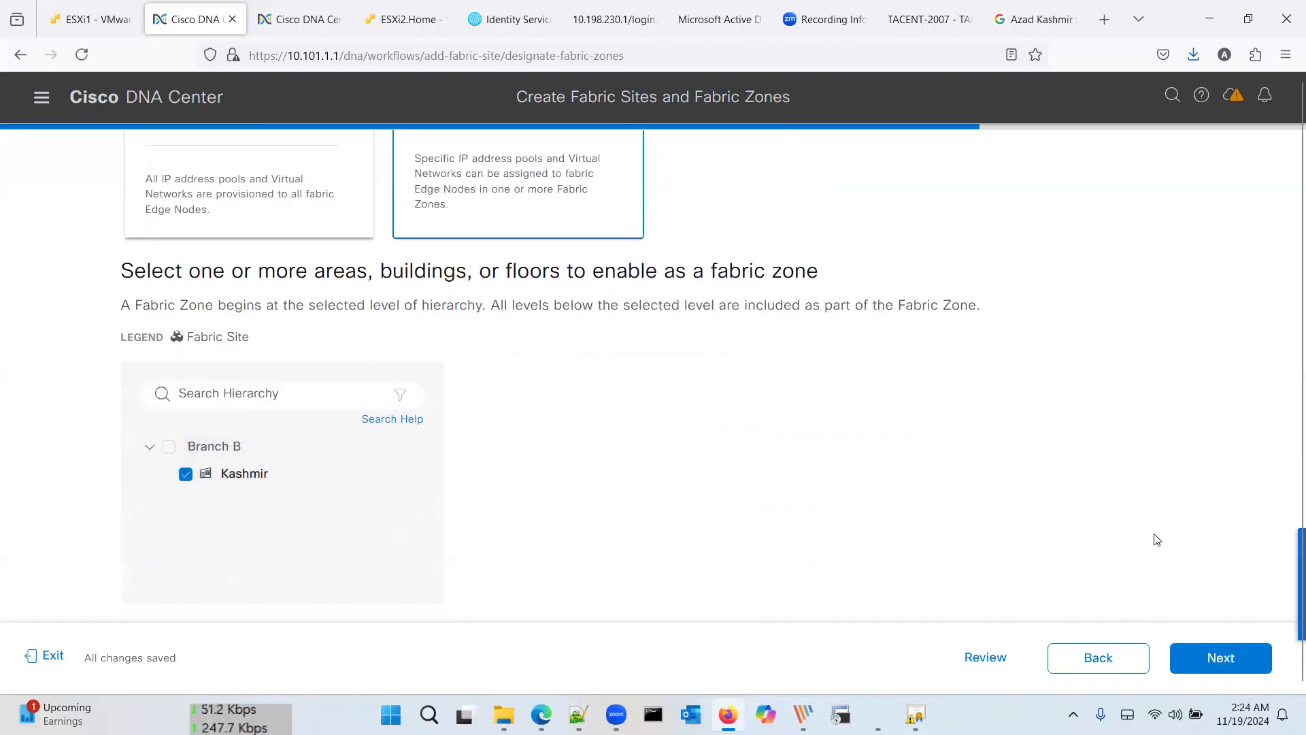
click(1229, 660)
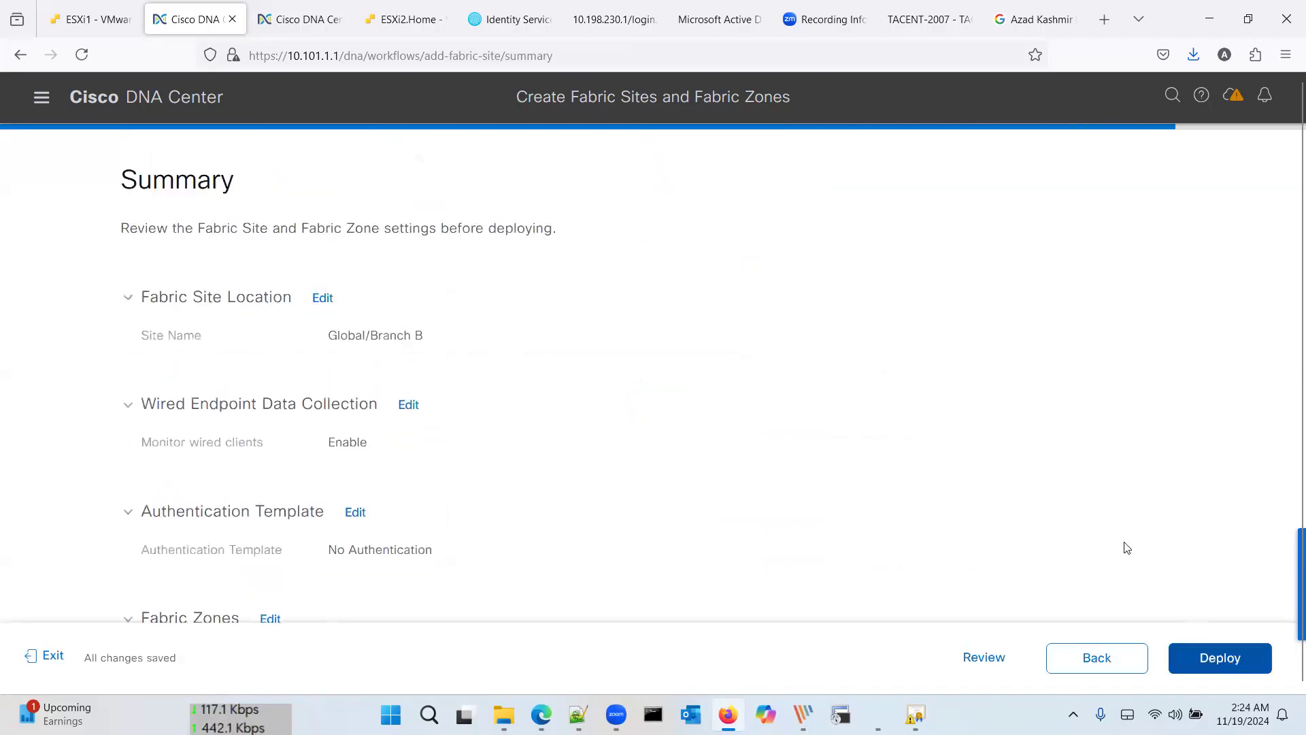
scroll(1102, 524, down, 3)
click(1241, 662)
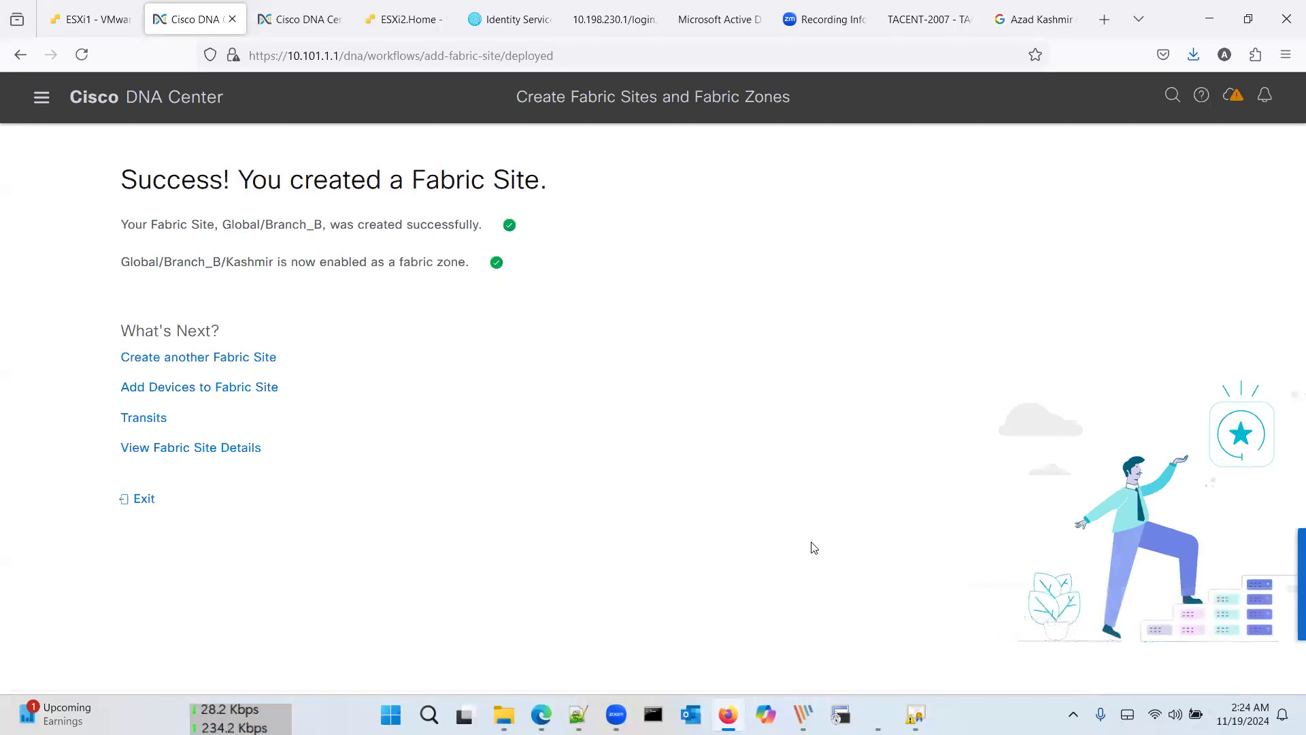
Step: Exit the wizard and open Policy > Group-Based Access Control overview
click(144, 499)
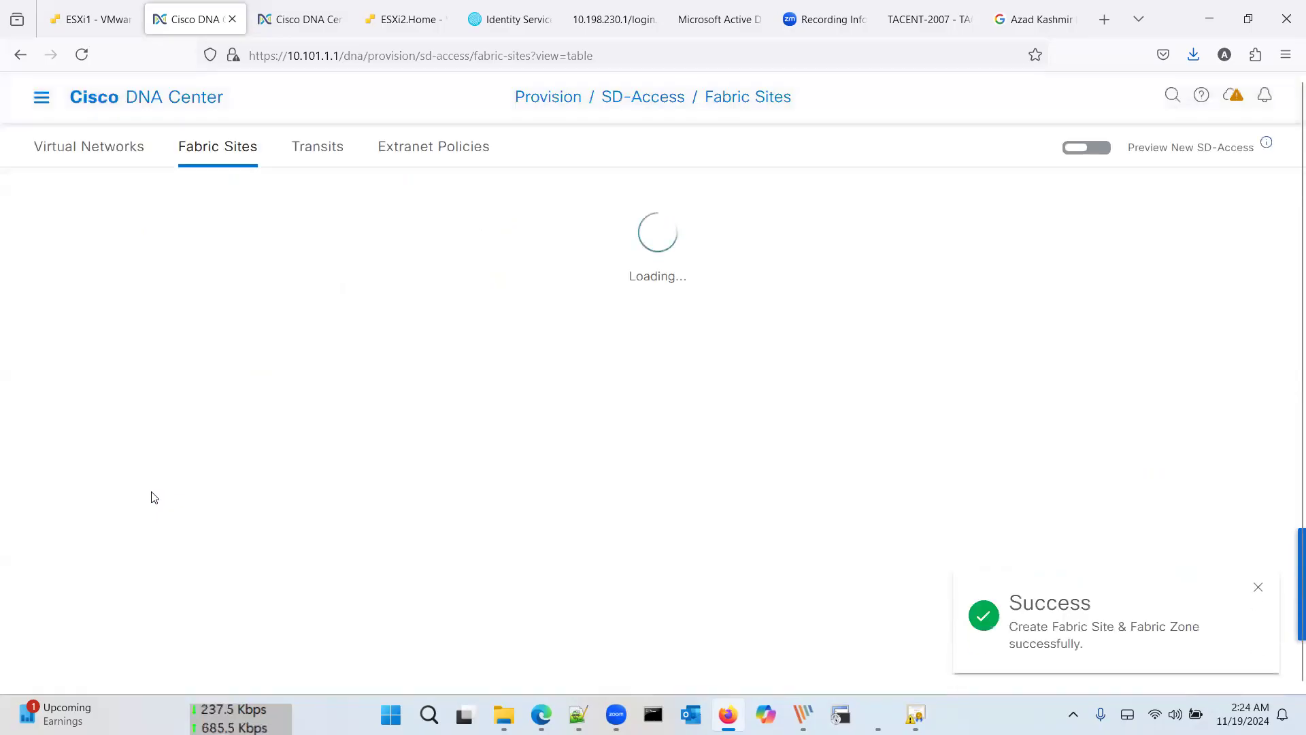
click(41, 101)
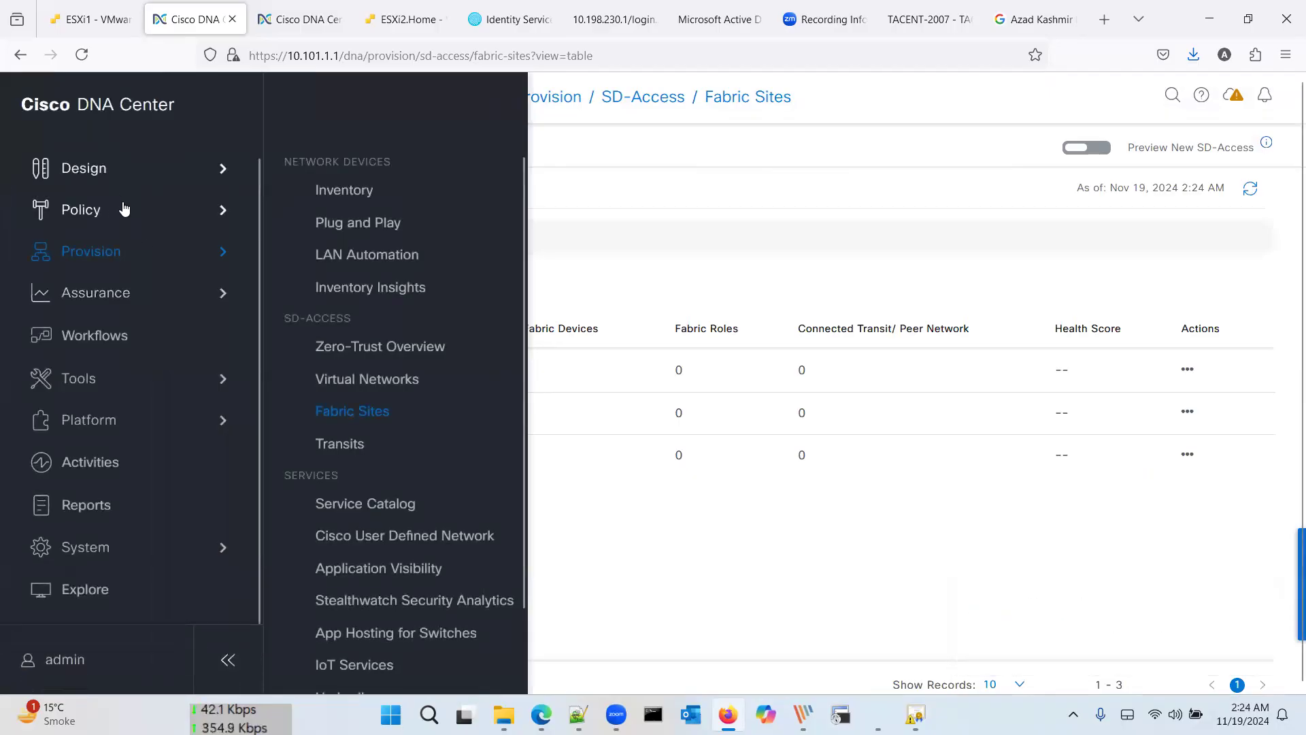
mouse_move(126, 207)
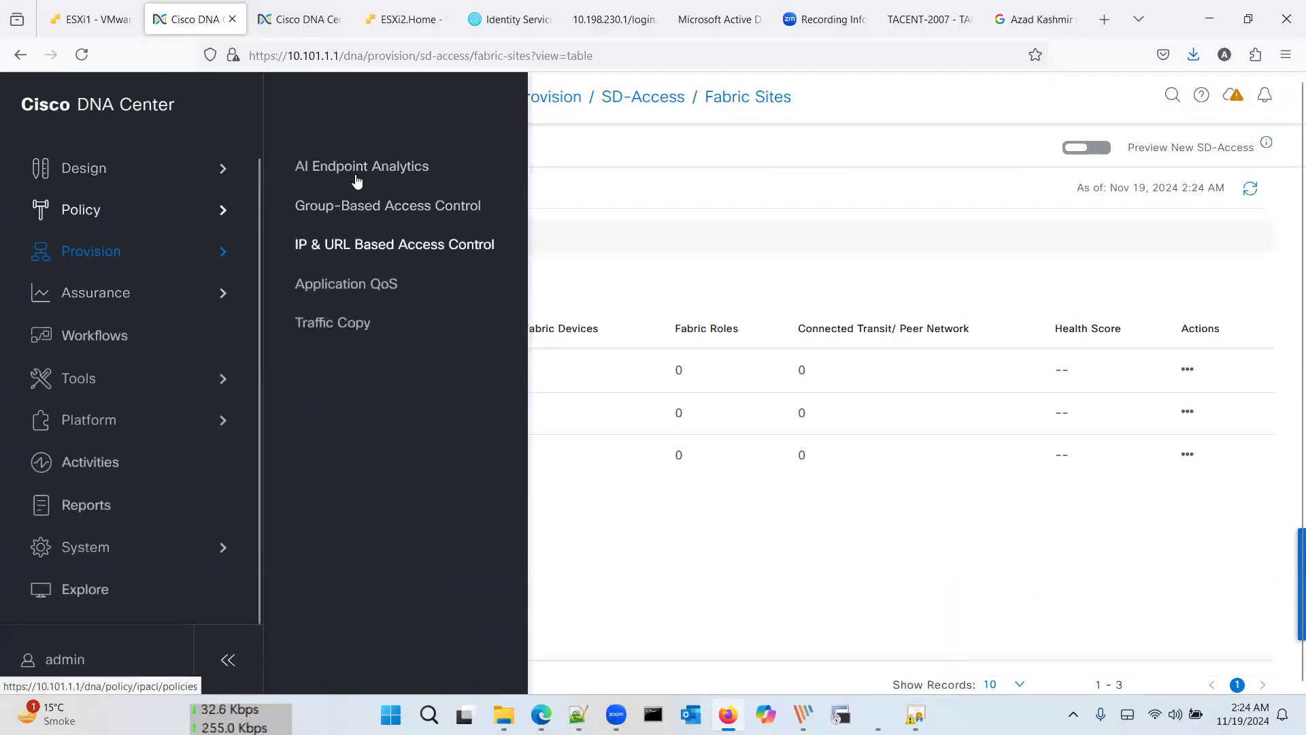
click(378, 205)
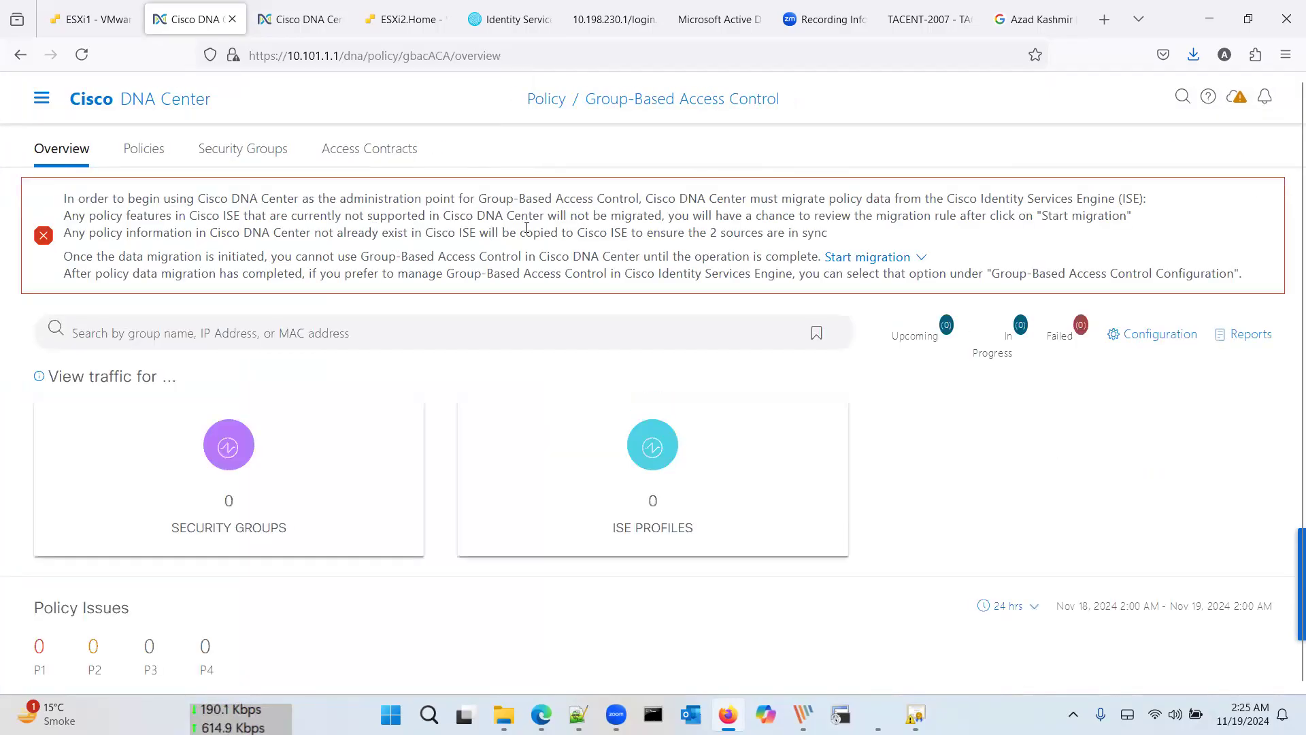
Step: Review the Start migration options, then check the pxGrid clients in Cisco ISE
scroll(765, 311, down, 7)
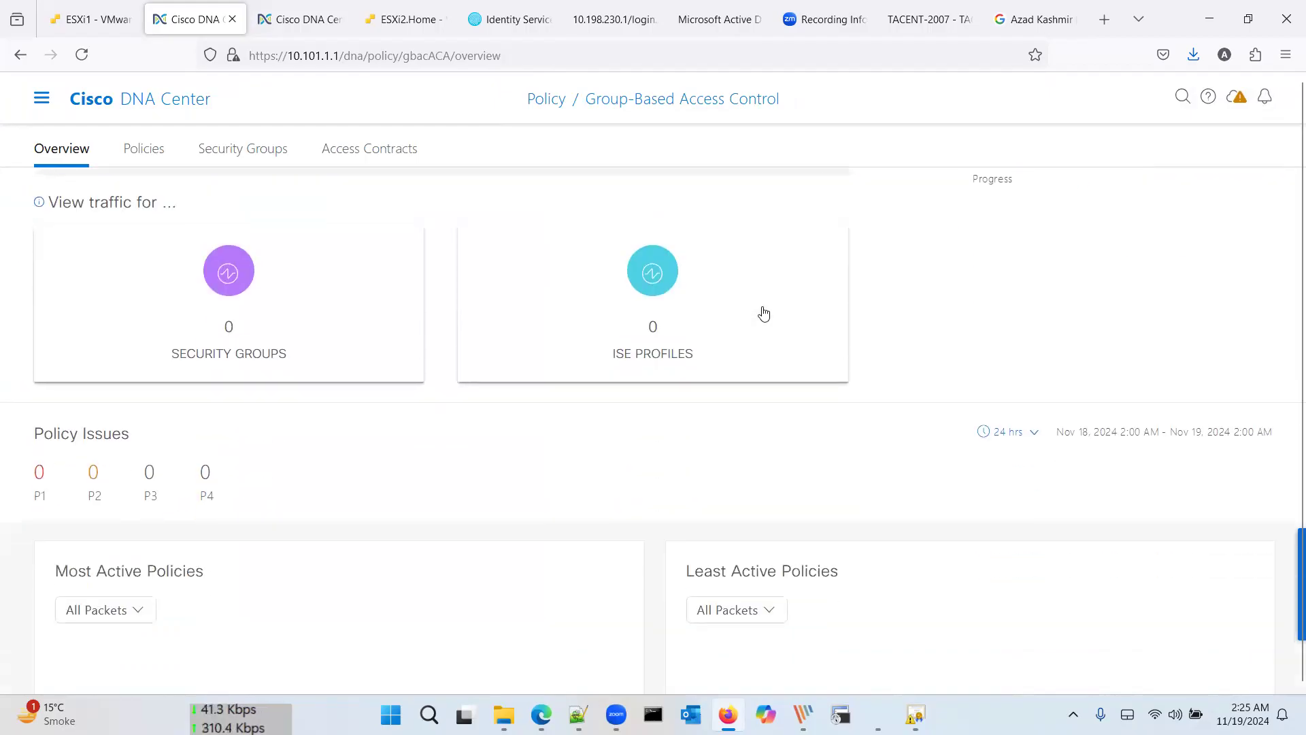
scroll(765, 311, up, 7)
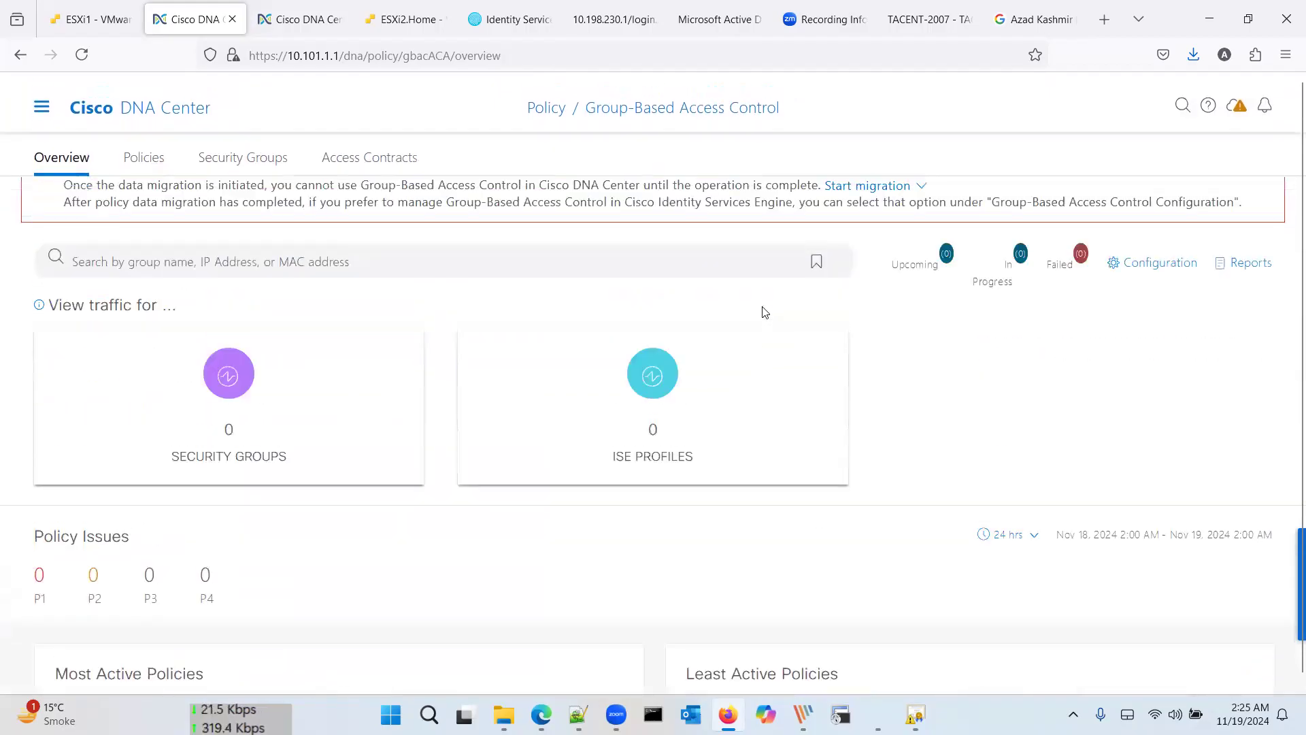
click(877, 259)
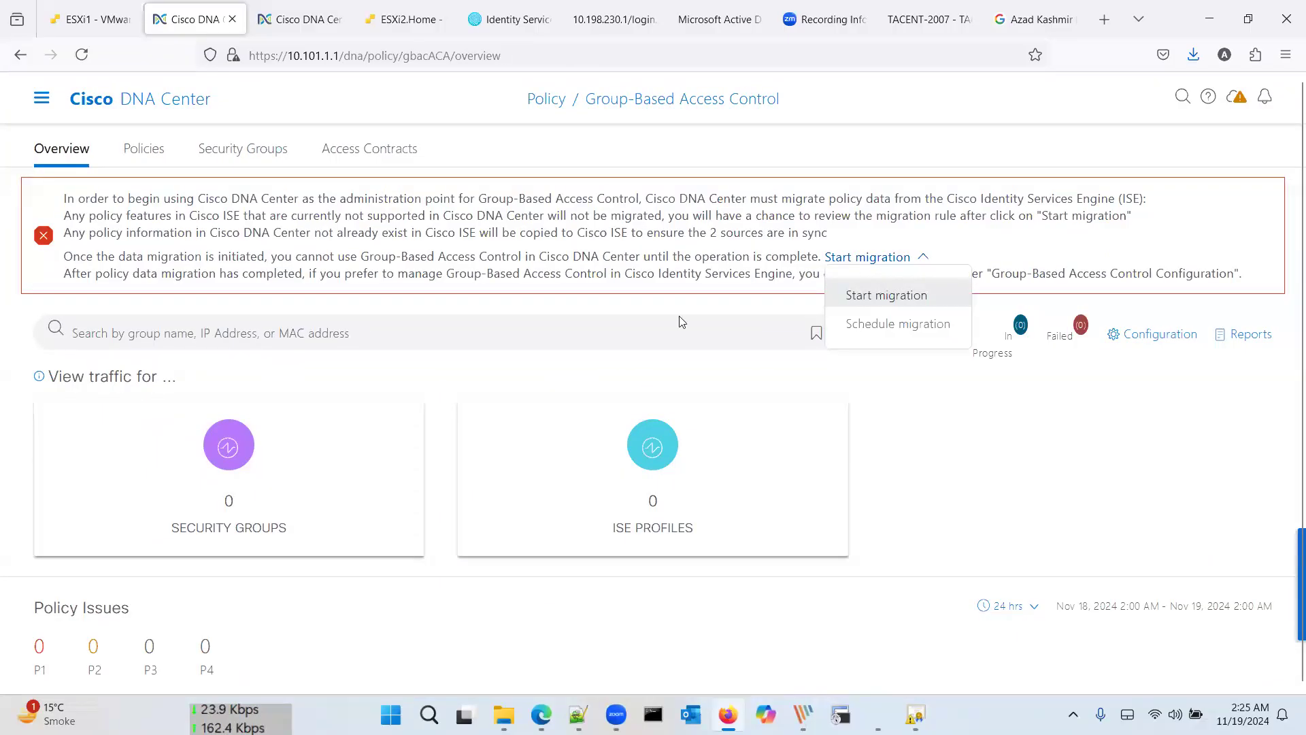
click(509, 19)
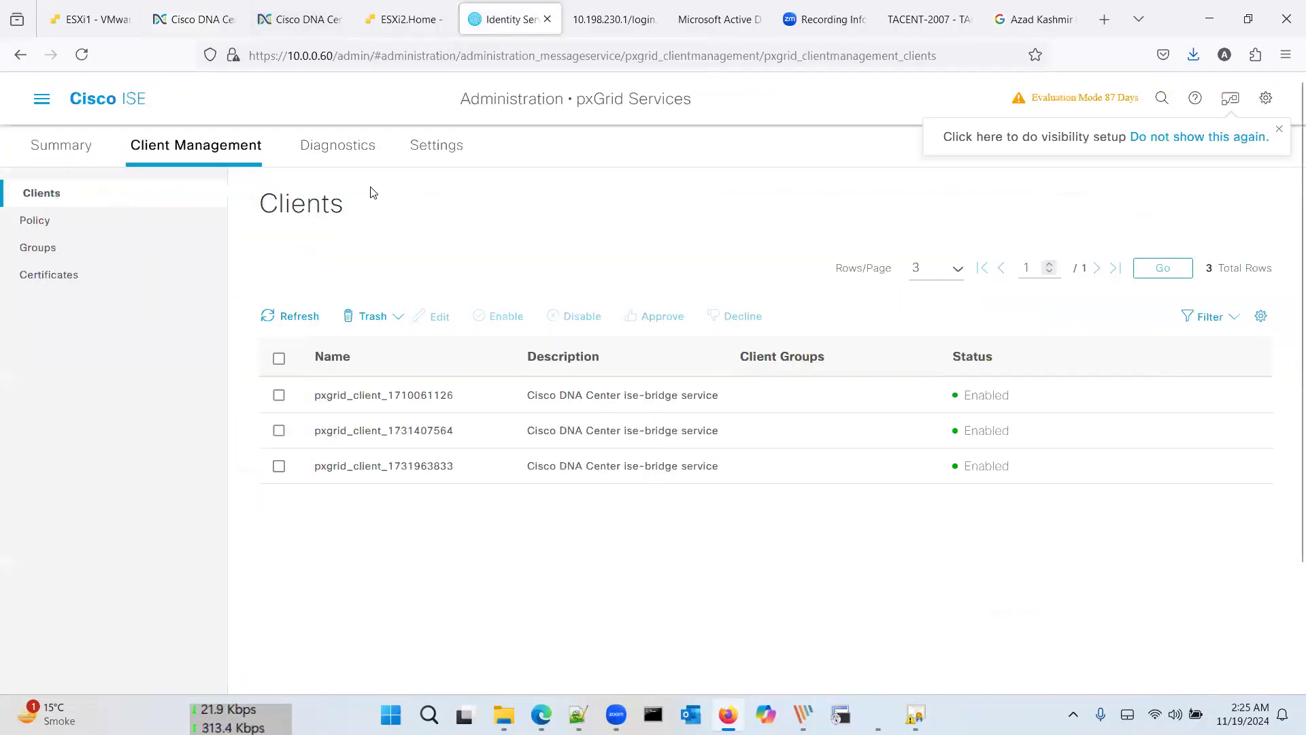
Step: Check ISE's pxGrid Services summary showing 3 approved clients, then return to DNA Center
click(42, 100)
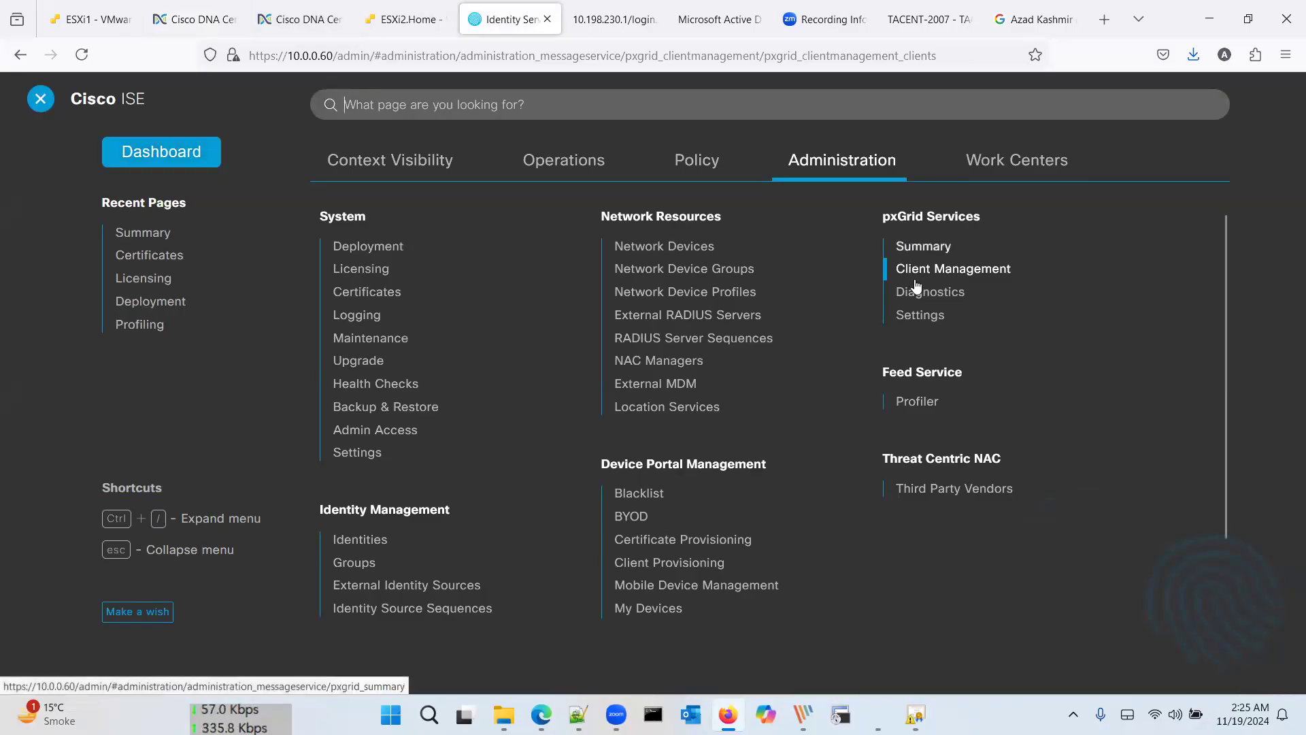
click(925, 248)
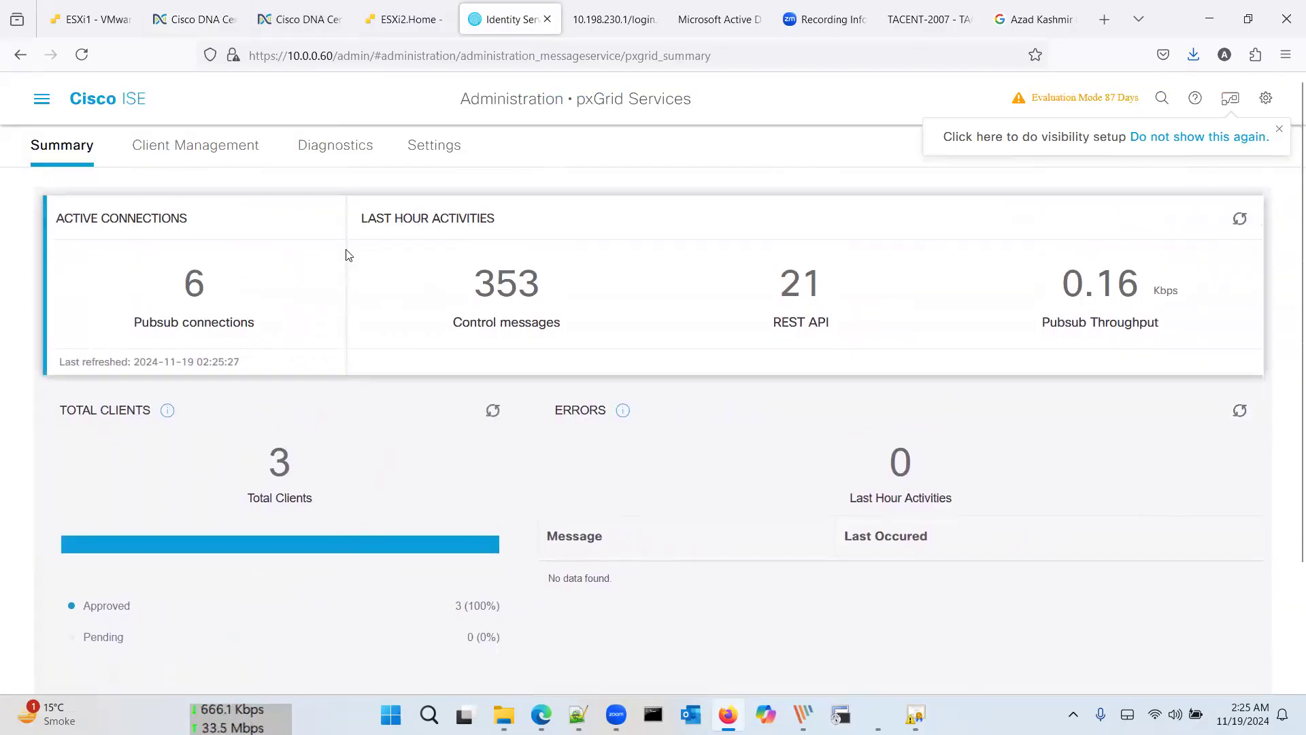
click(213, 19)
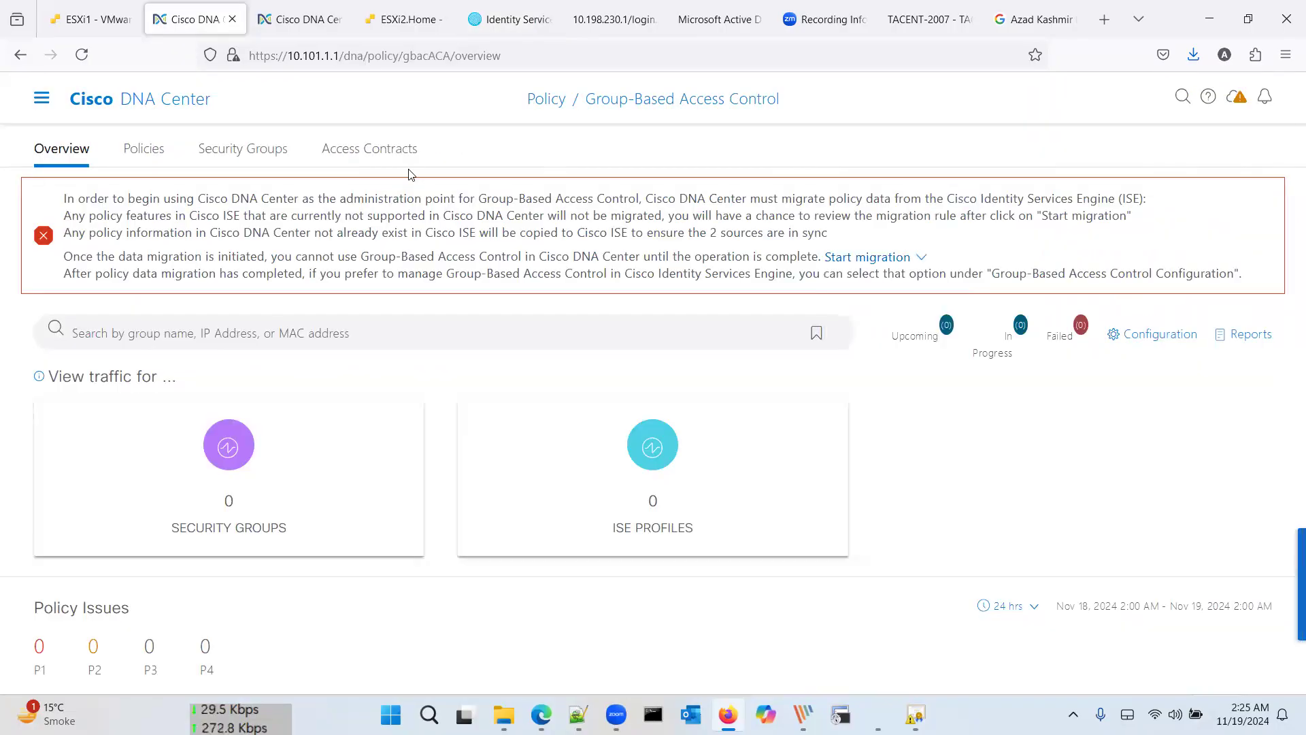
Step: Start migrating group-based policy data from Cisco ISE and confirm with Yes
click(926, 260)
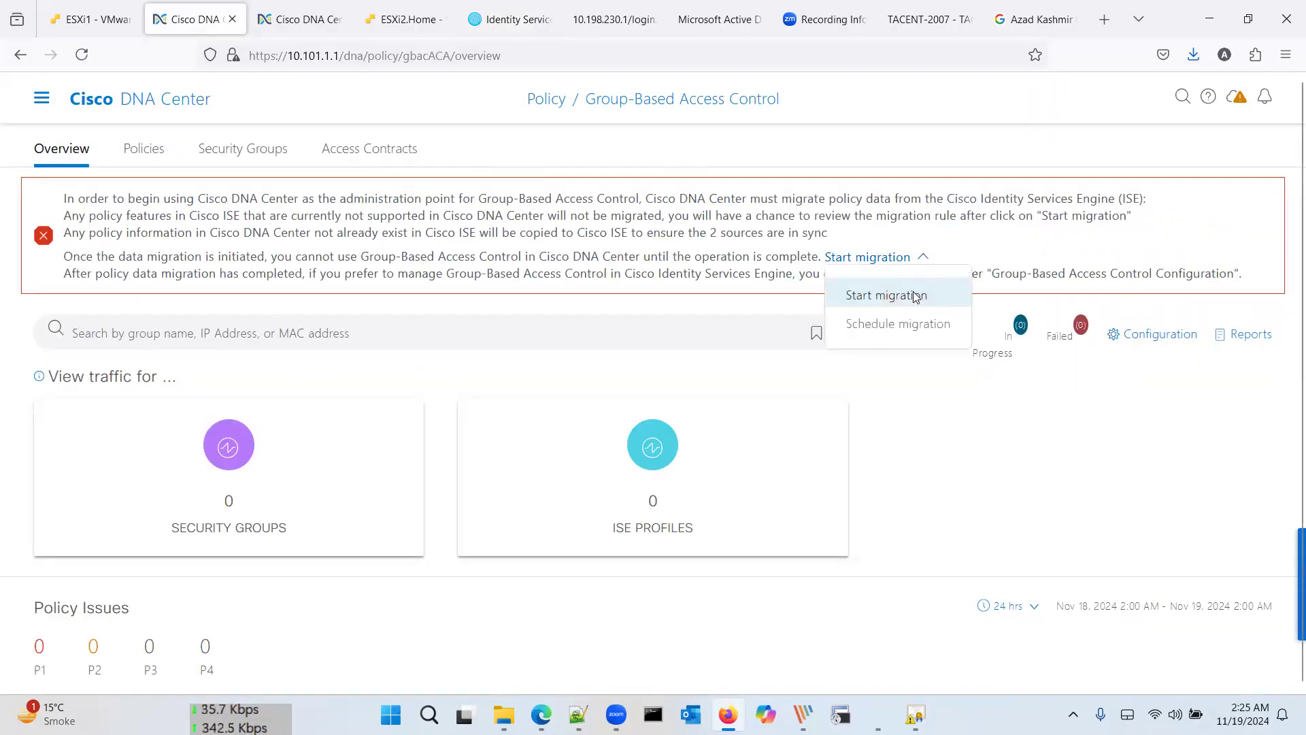
click(886, 295)
click(725, 445)
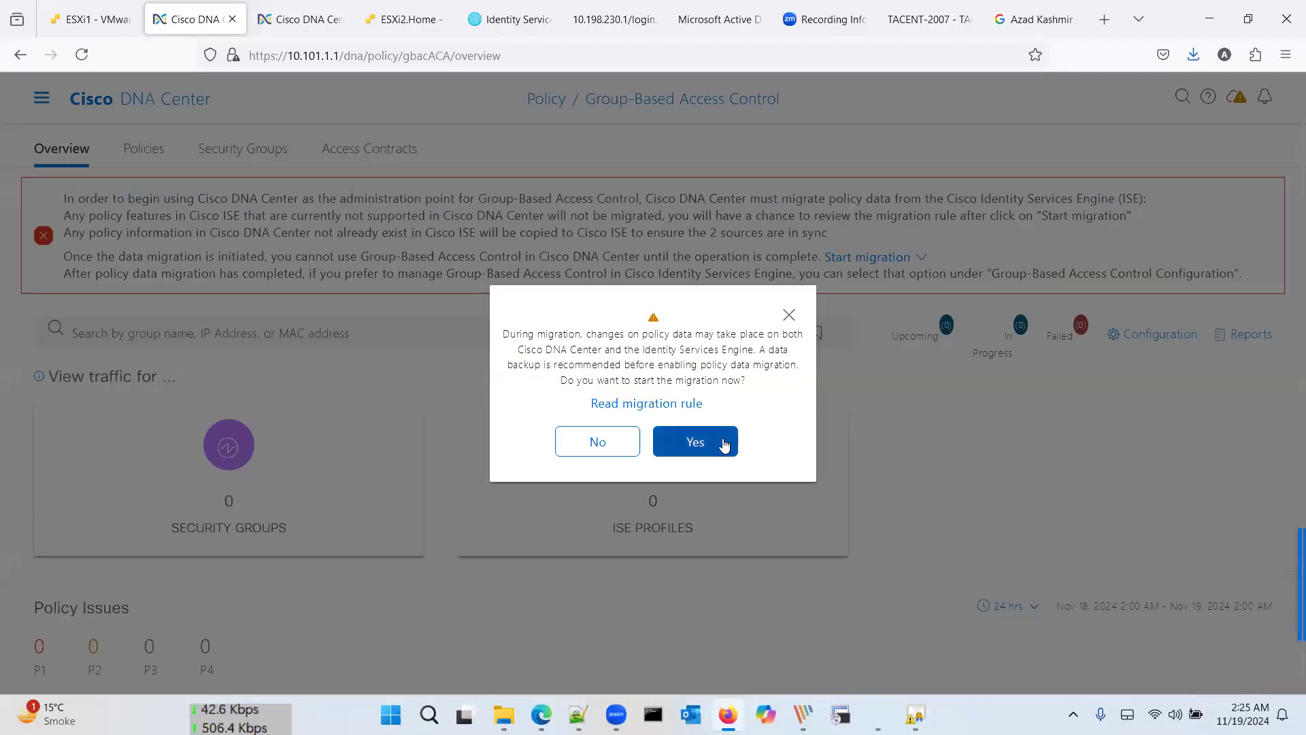
click(725, 445)
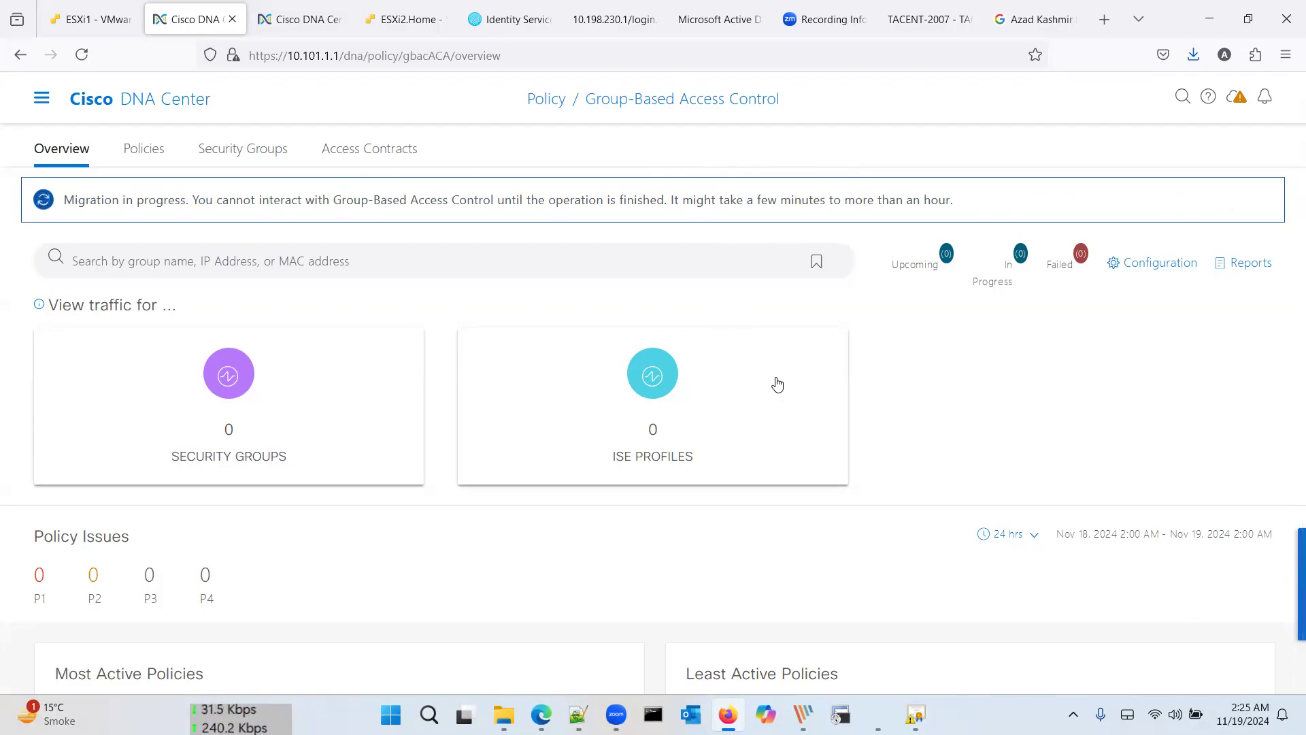
scroll(777, 385, down, 3)
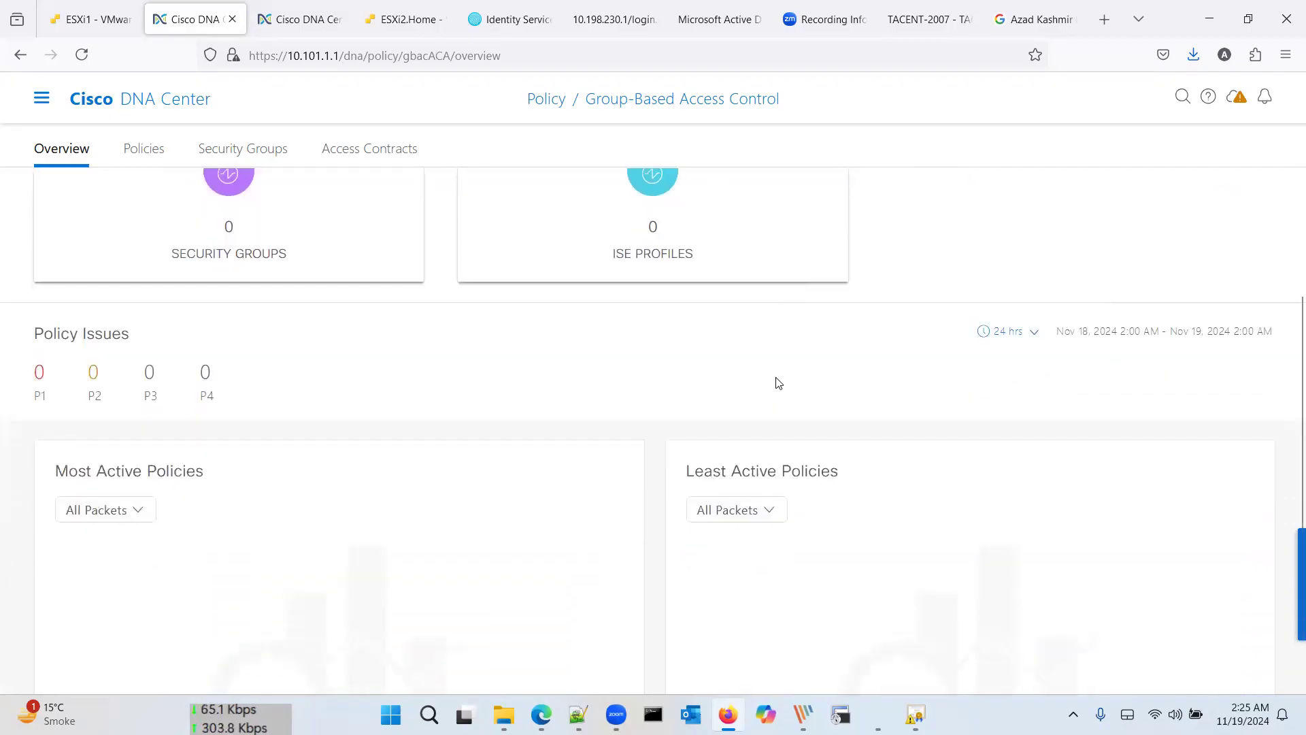
scroll(778, 385, up, 4)
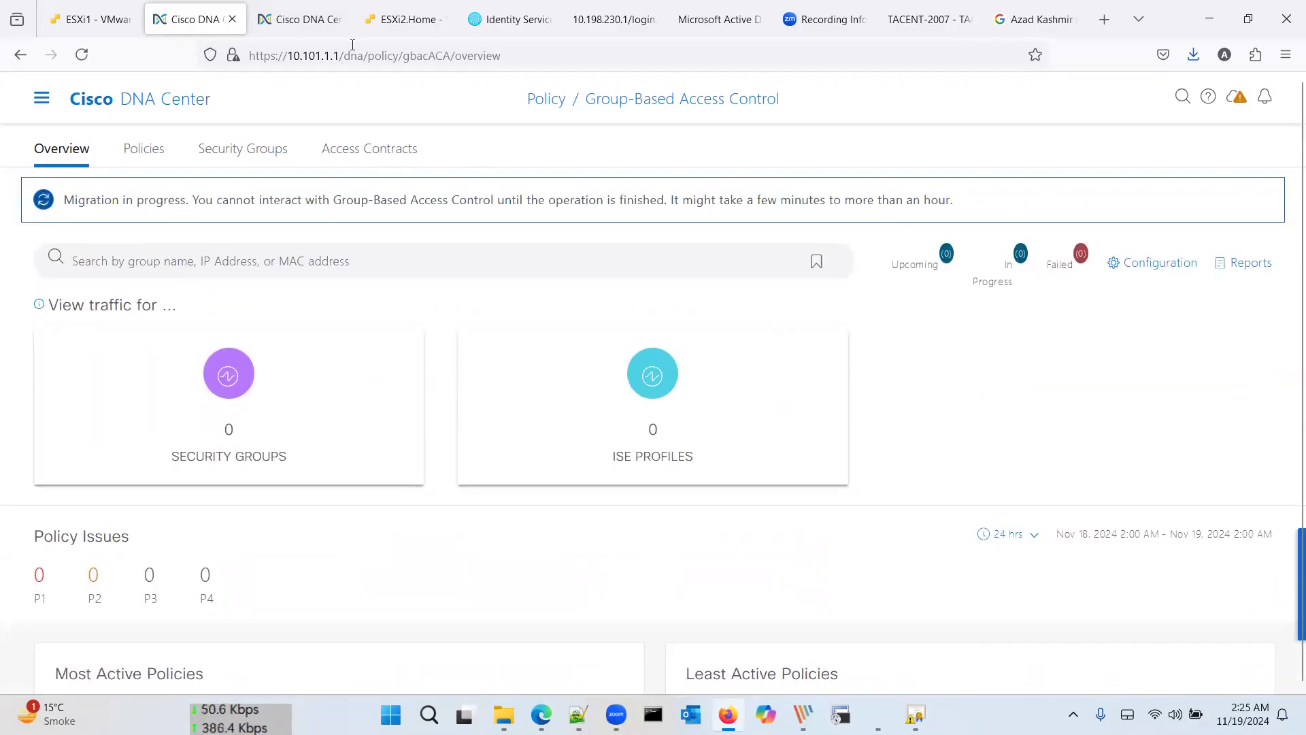
Step: In Cisco ISE, go to Work Centers > TrustSec > Policy Sets
click(521, 20)
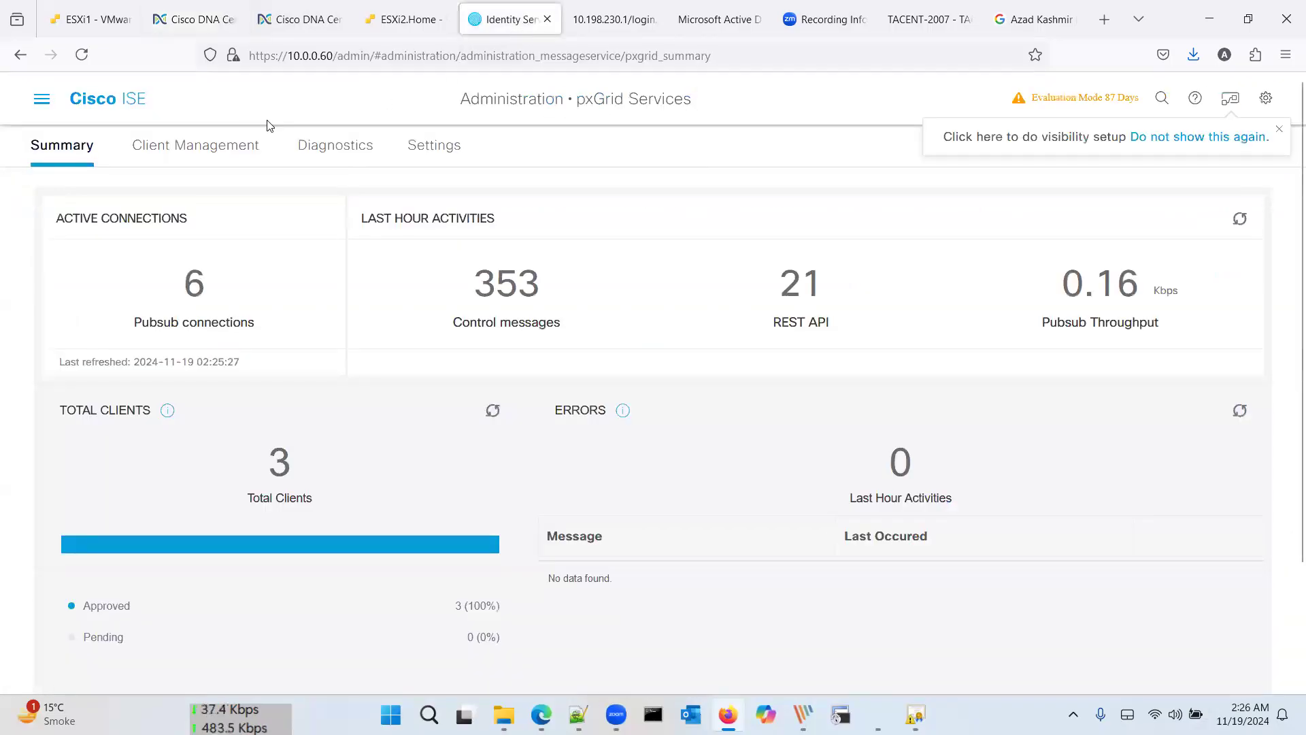
click(43, 100)
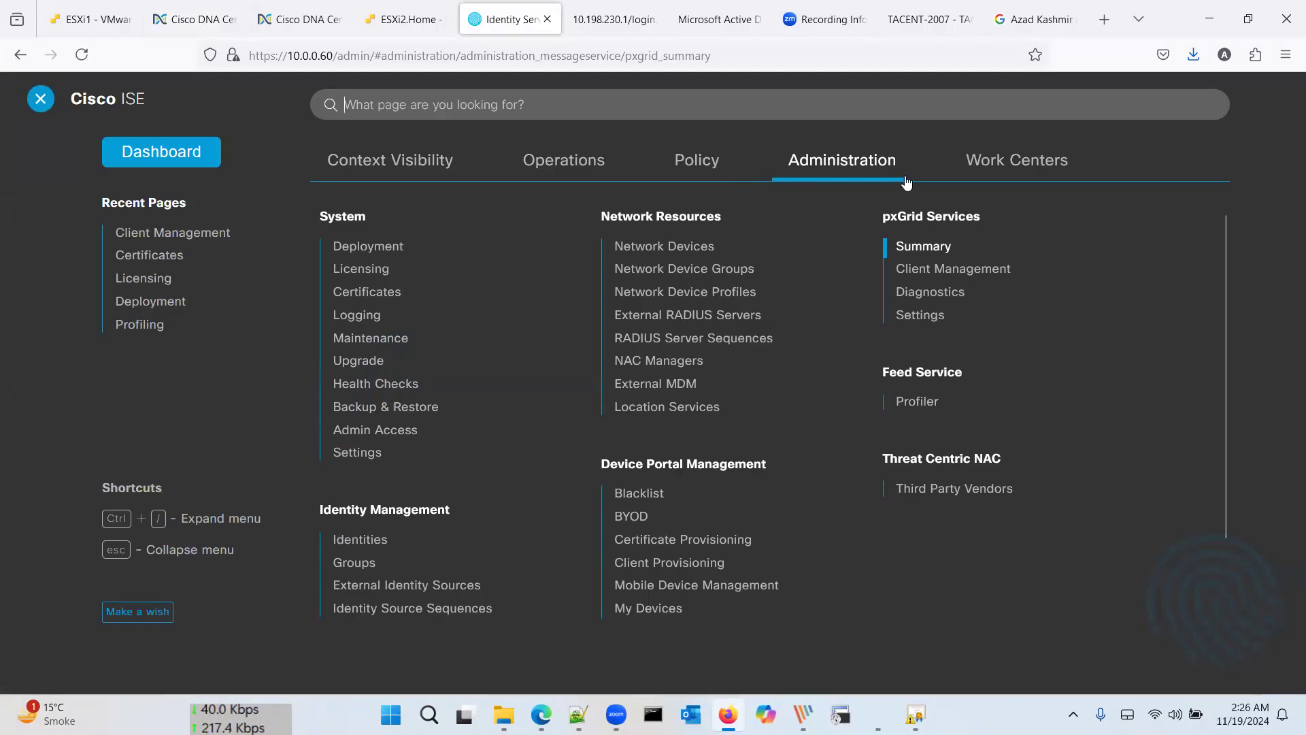
click(1030, 170)
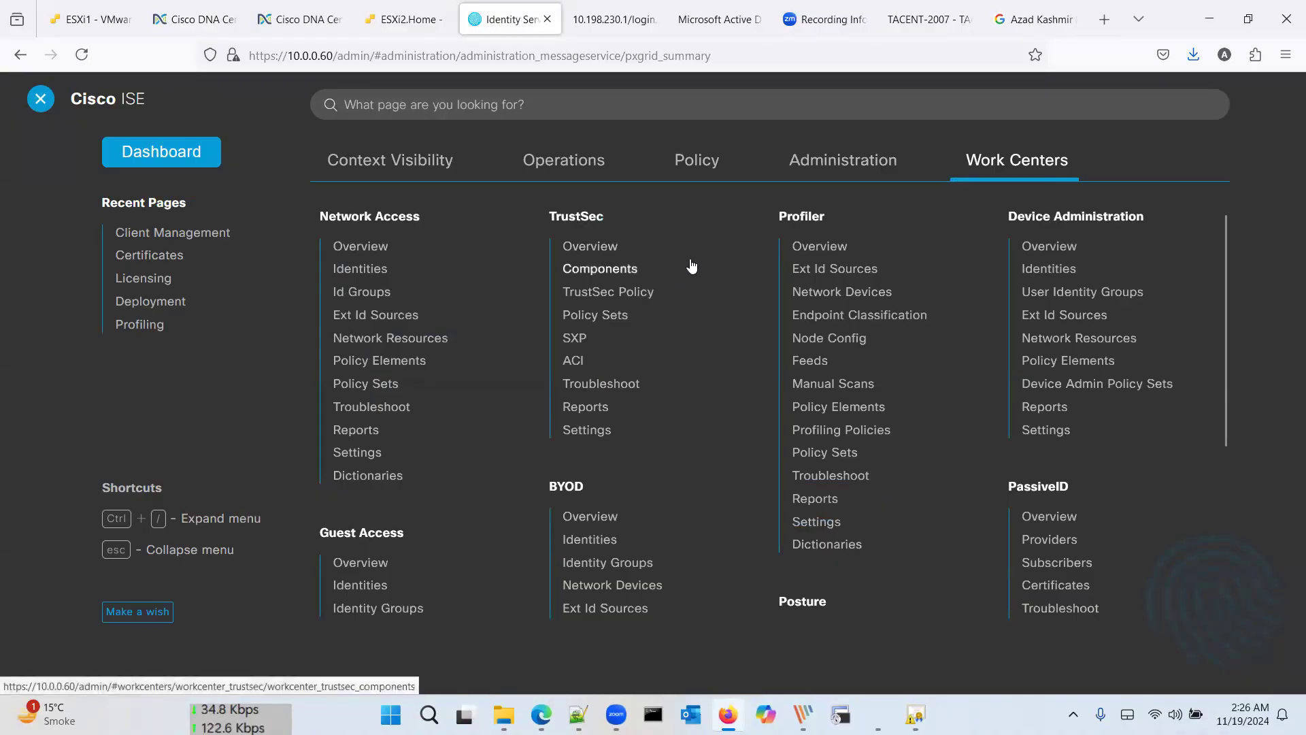
click(404, 366)
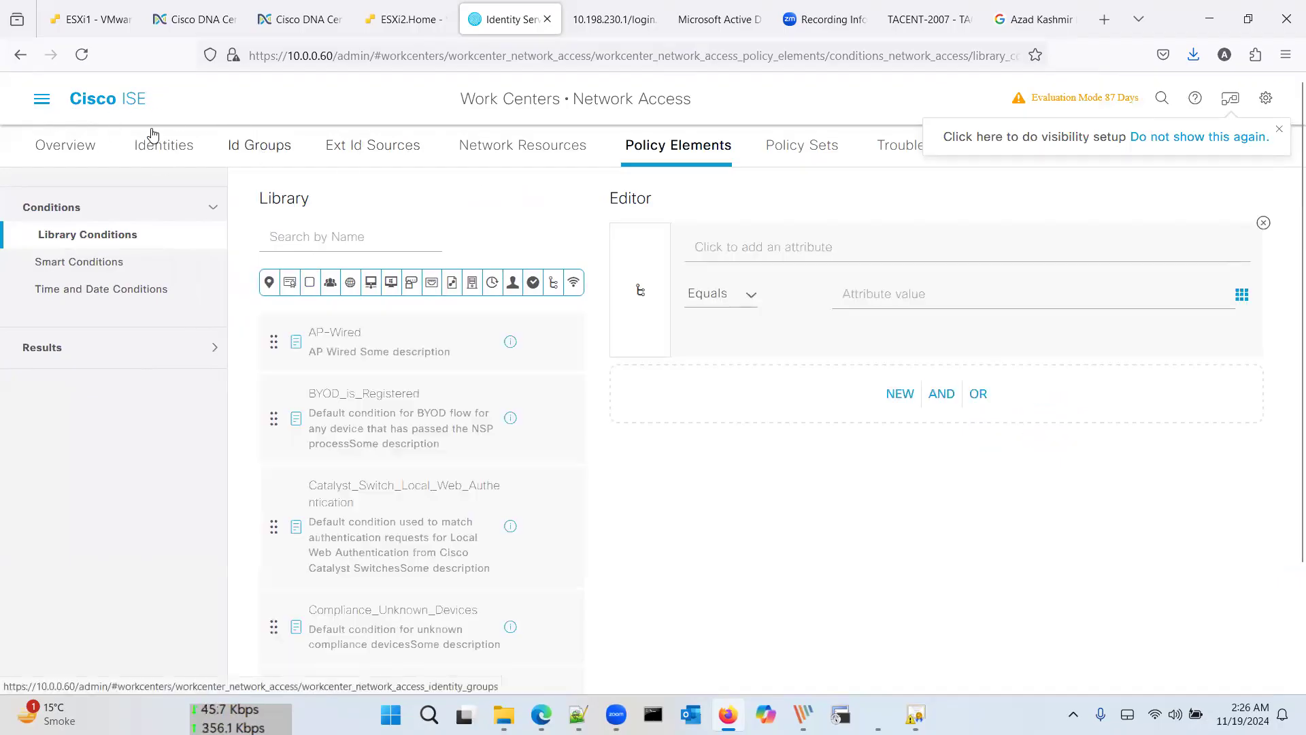
click(41, 99)
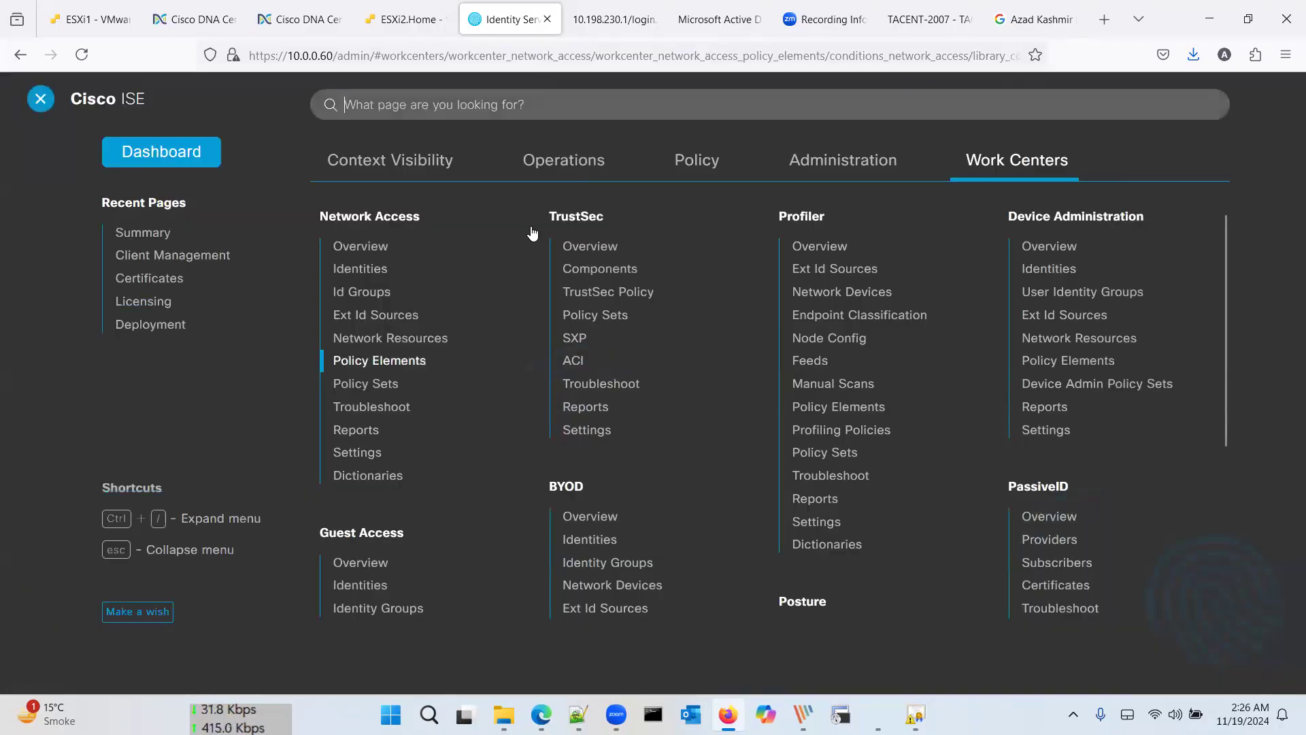
click(602, 316)
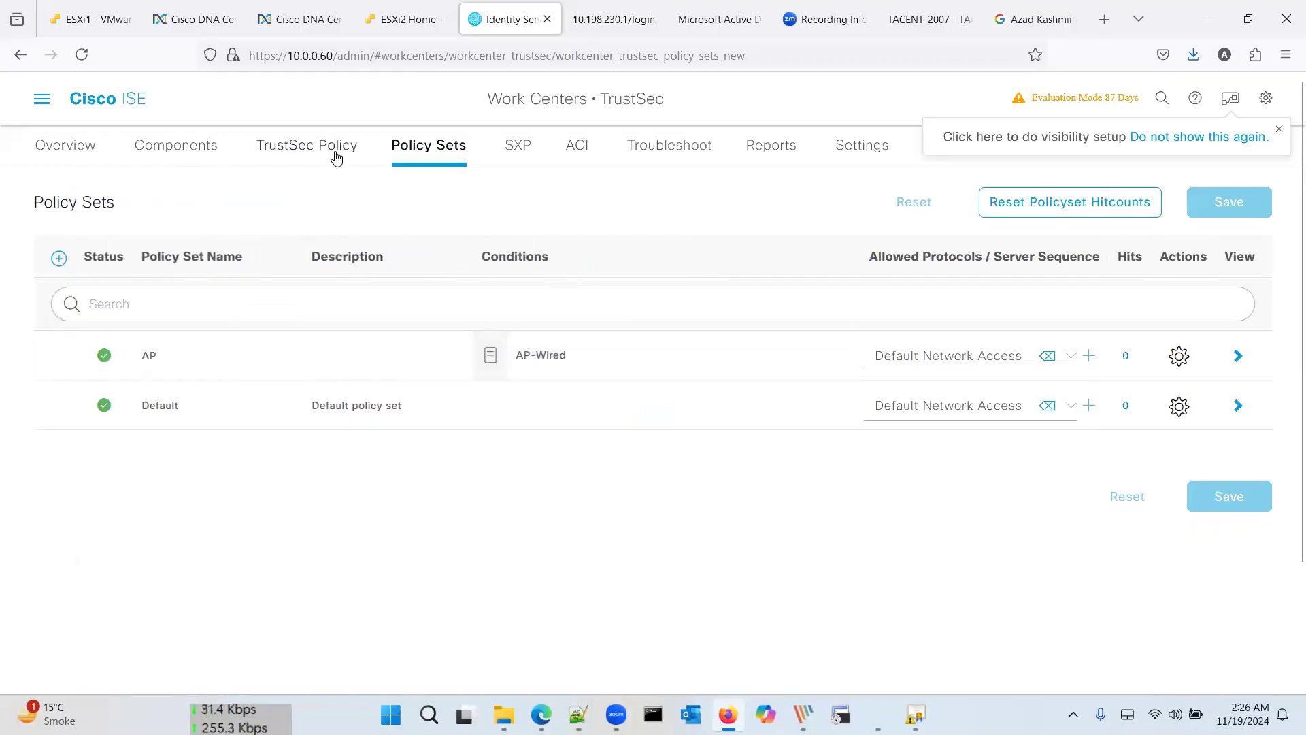
Step: Look at TrustSec Components: Security Group ACLs and IP SGT Static Mapping
click(197, 150)
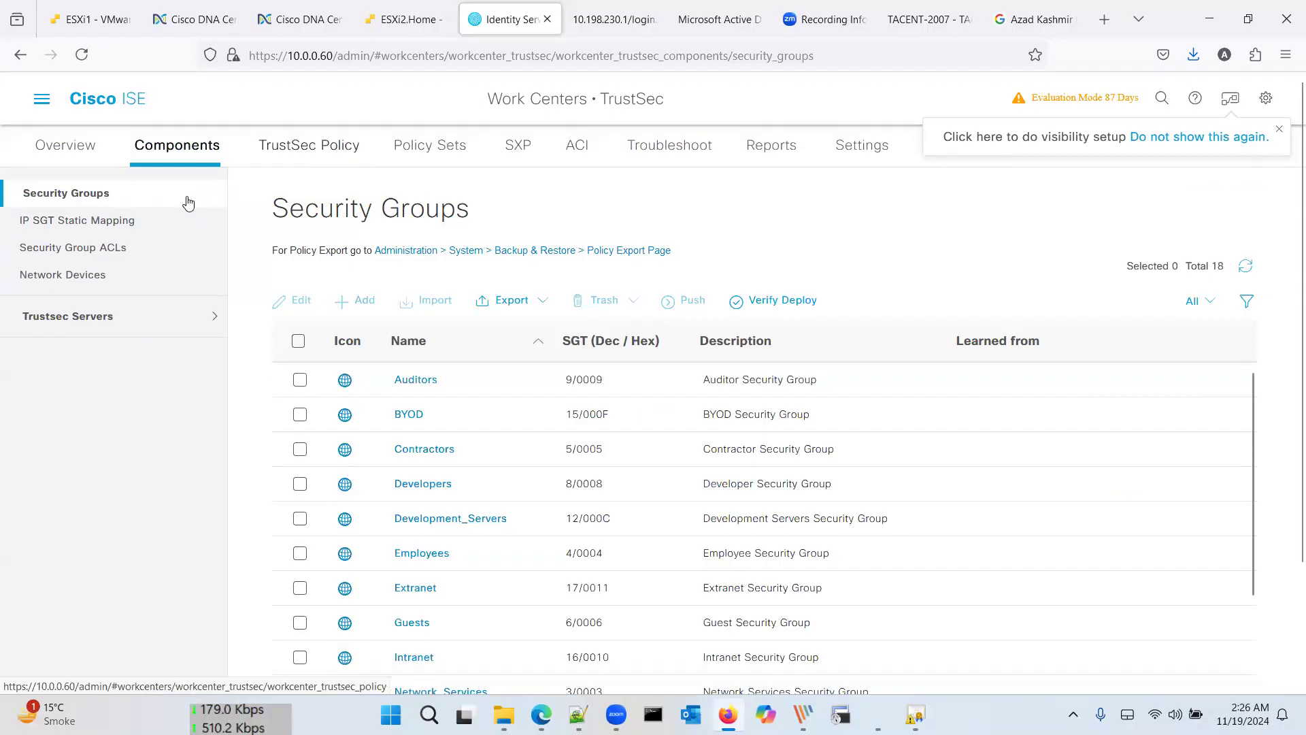
click(135, 249)
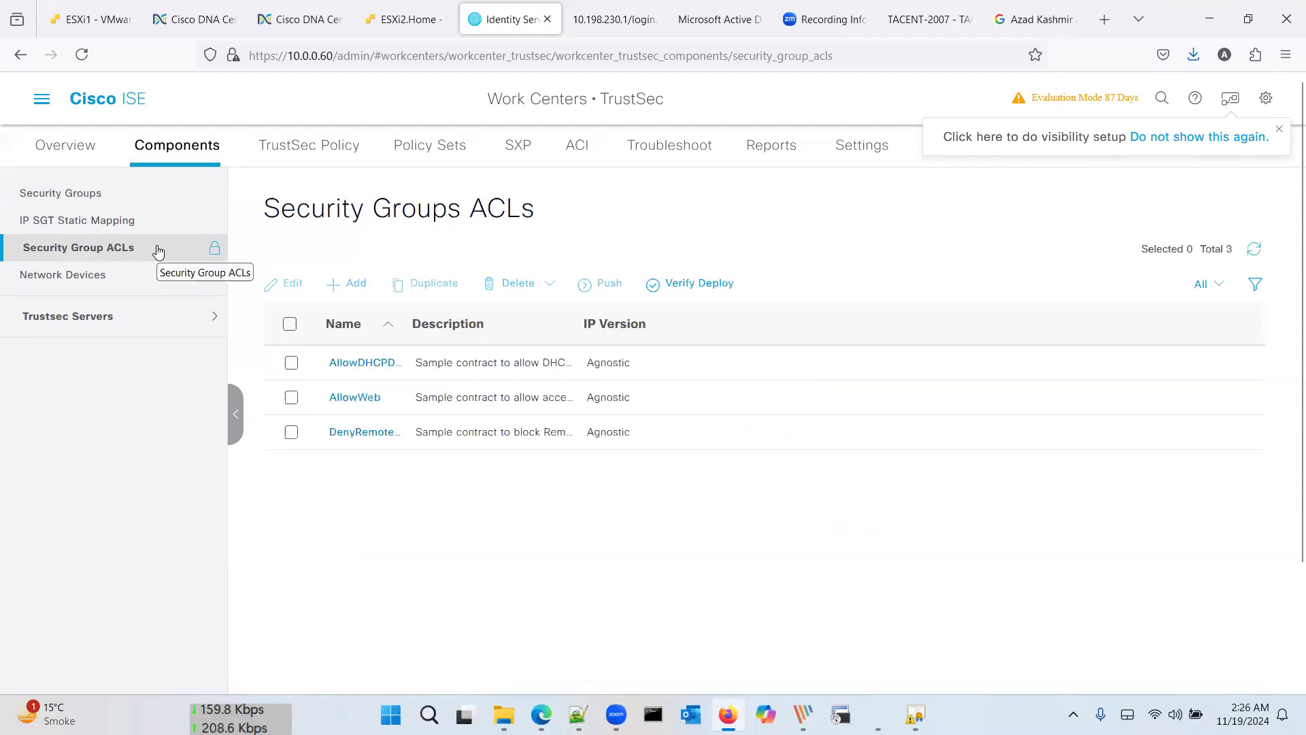
click(159, 231)
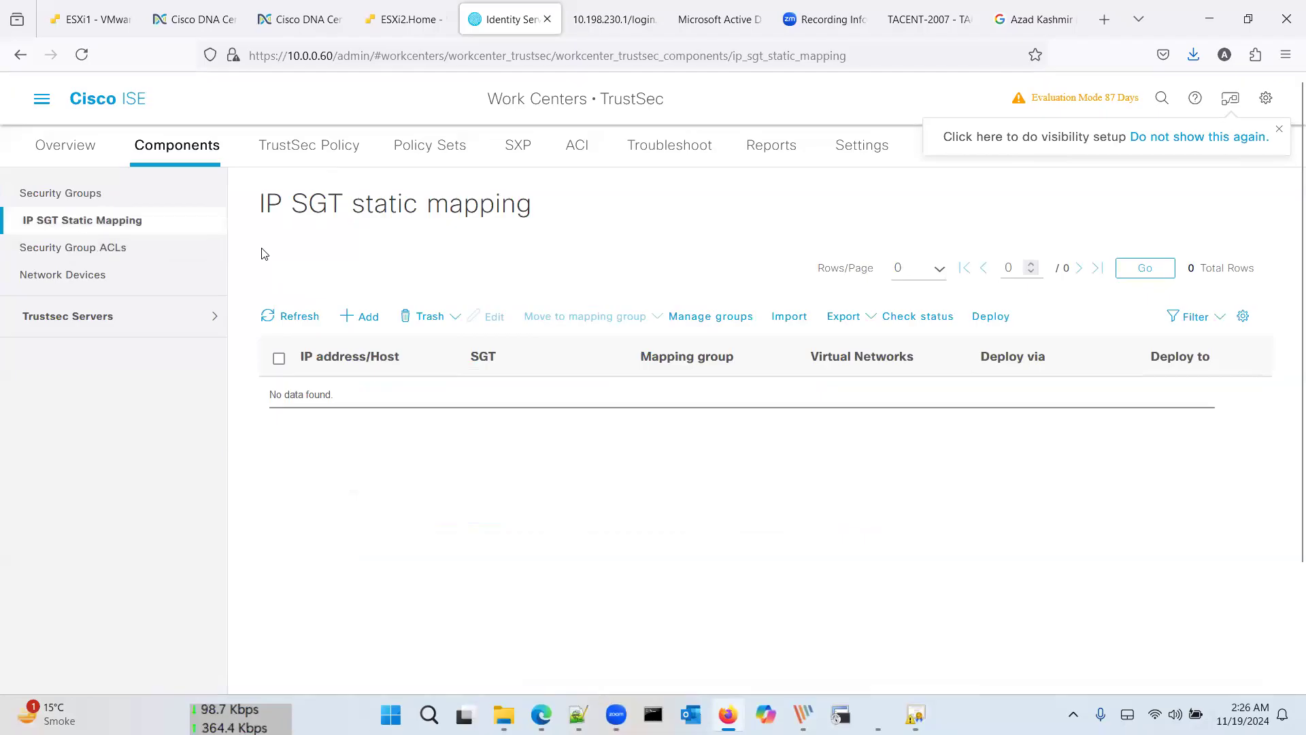
Step: Browse the 18 default security groups and their SGT values
click(176, 202)
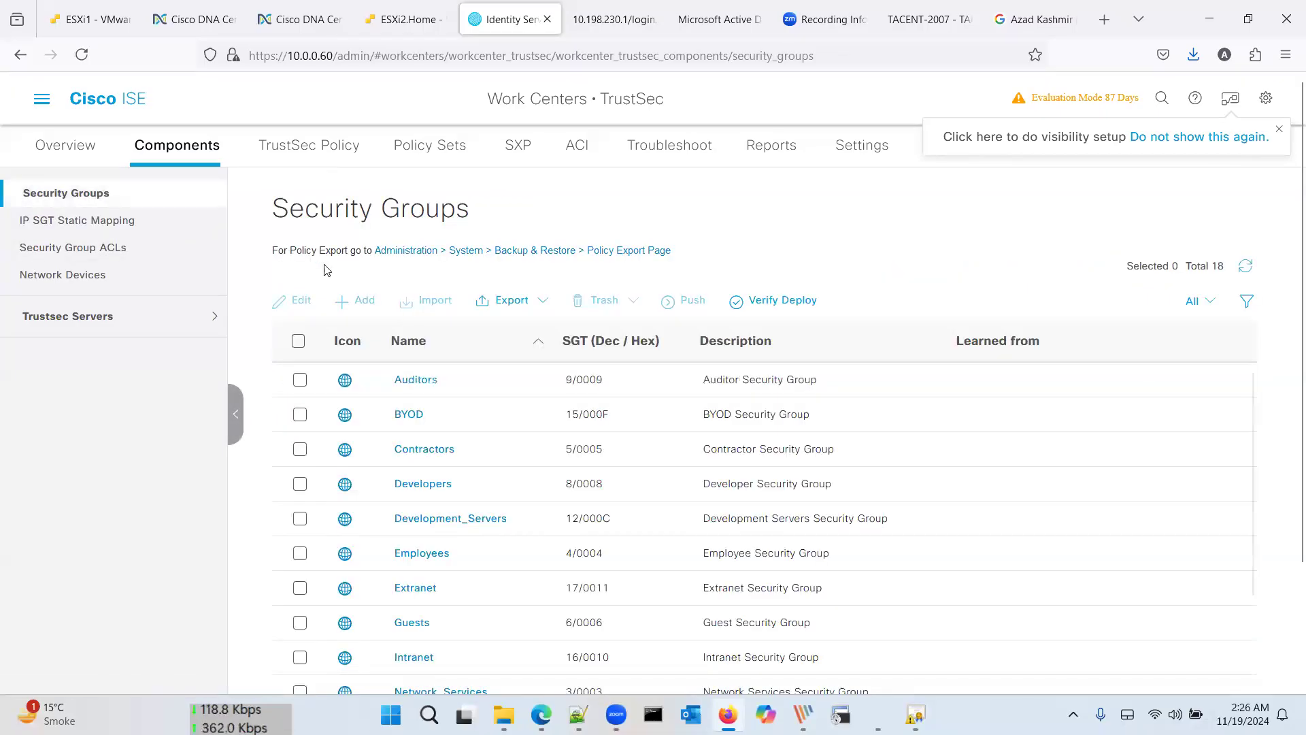
scroll(667, 360, down, 6)
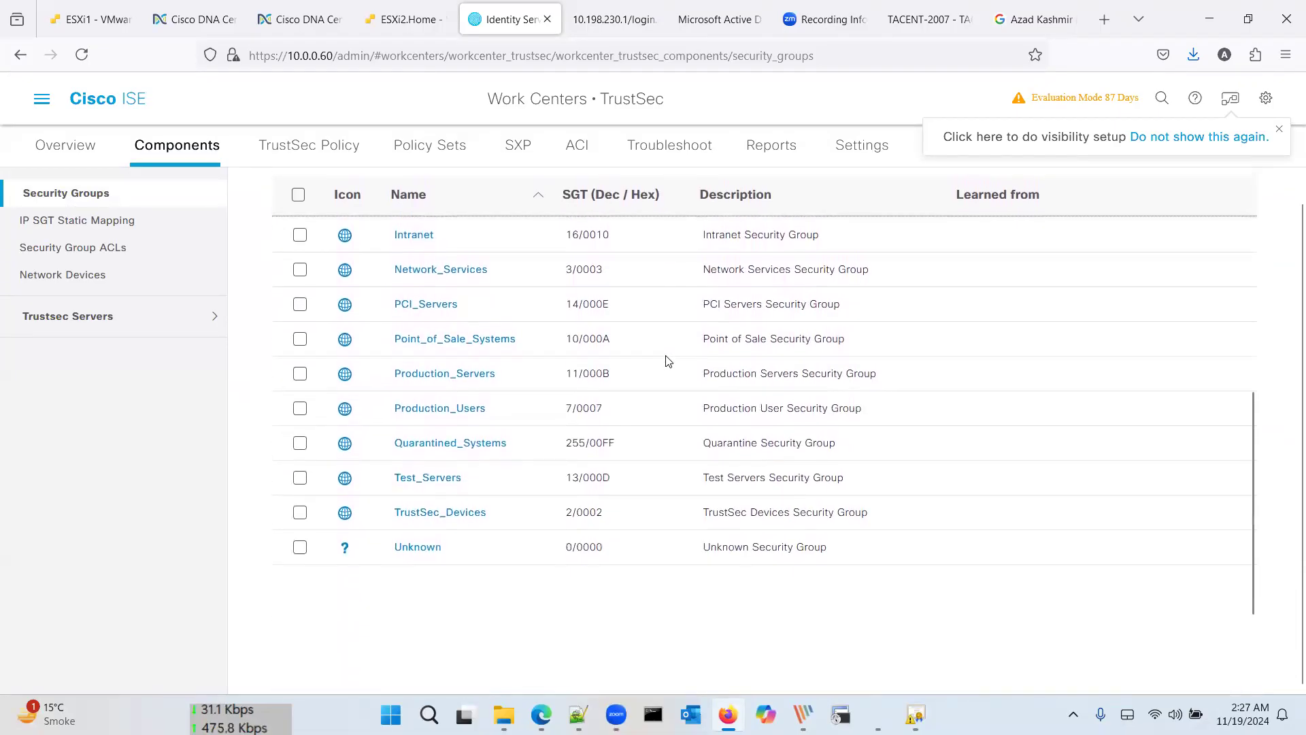
scroll(666, 360, up, 2)
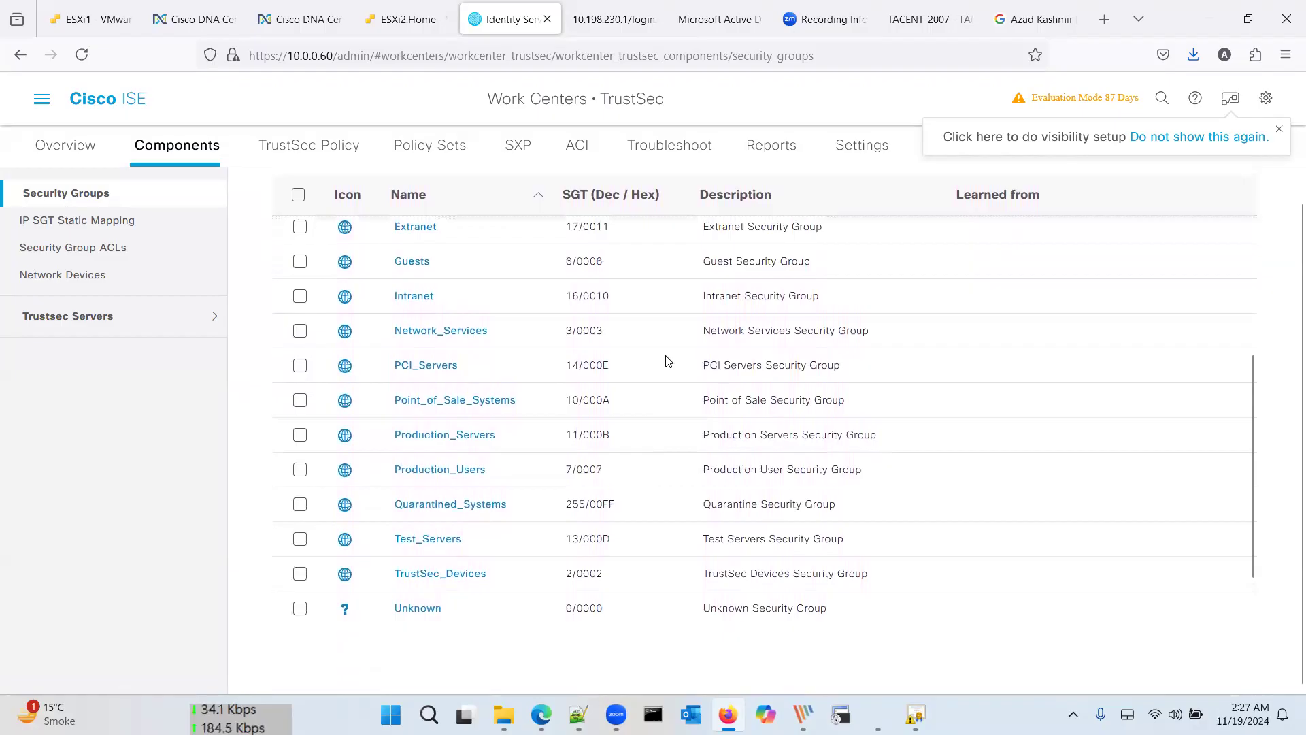
scroll(667, 360, up, 6)
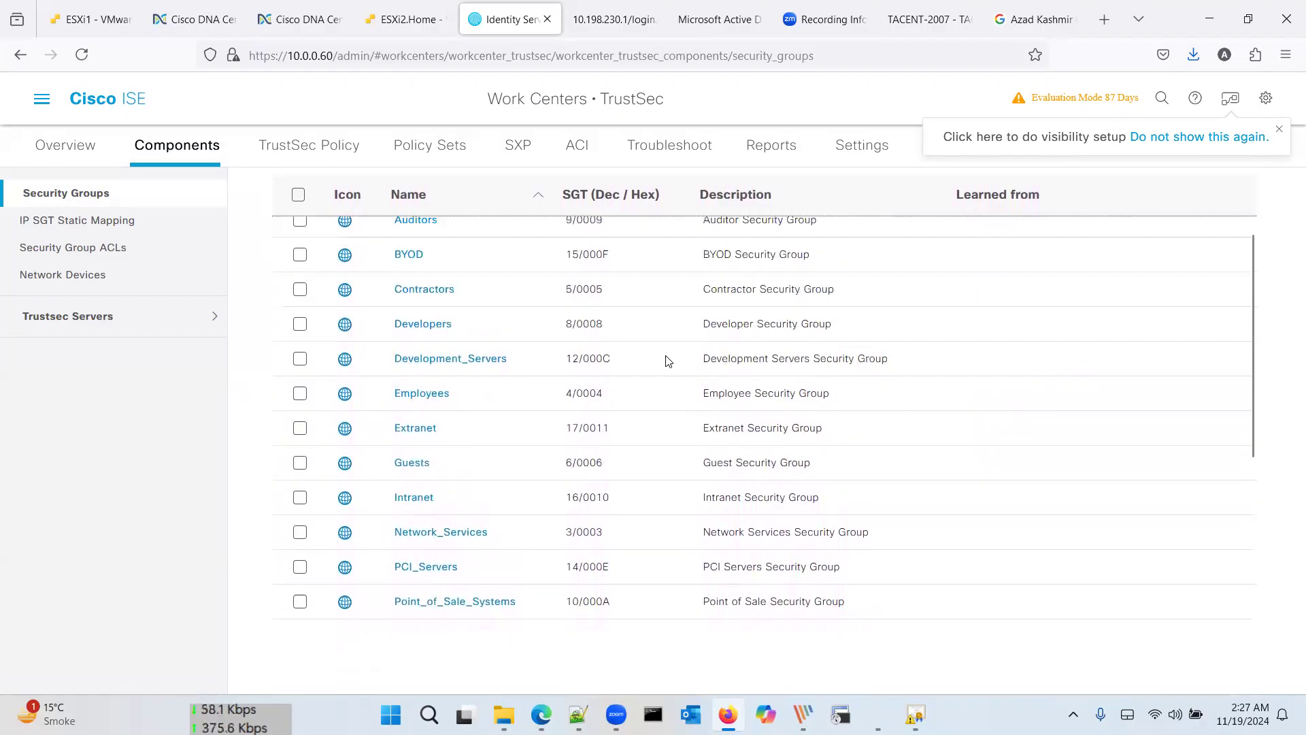
scroll(667, 361, up, 1)
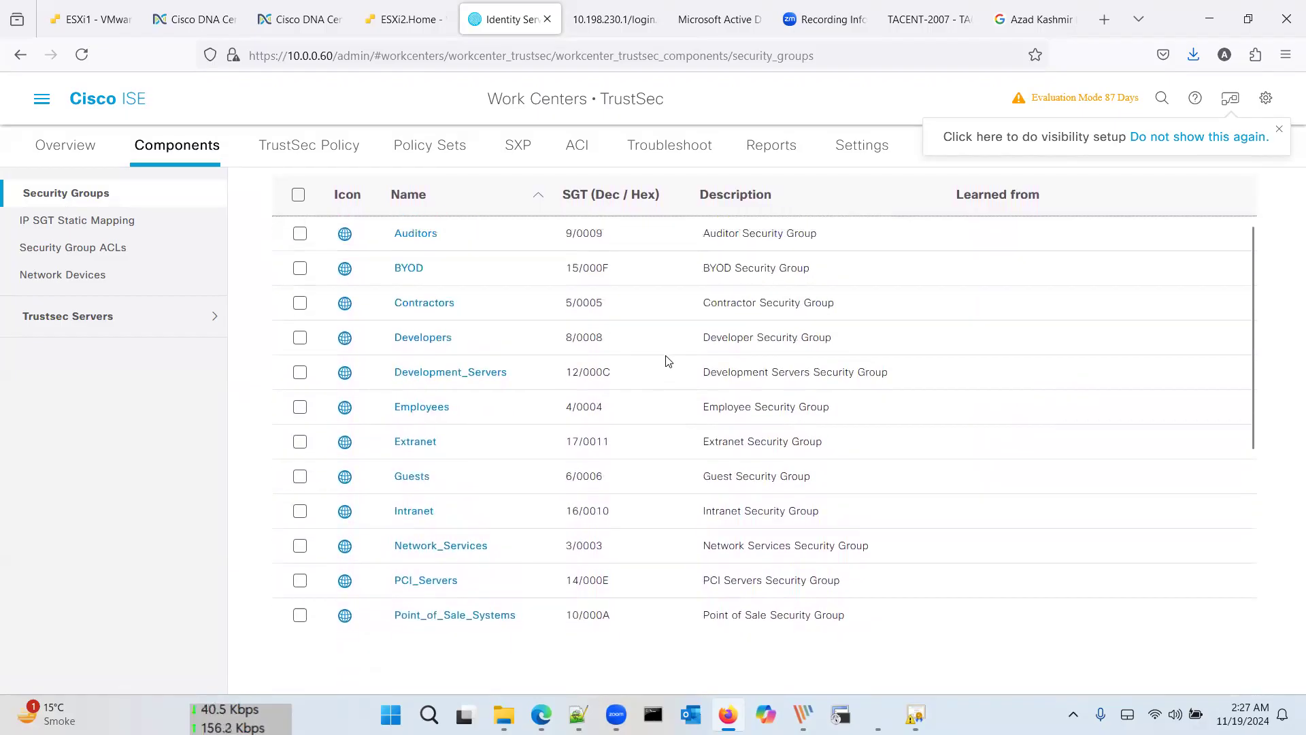
scroll(667, 360, up, 2)
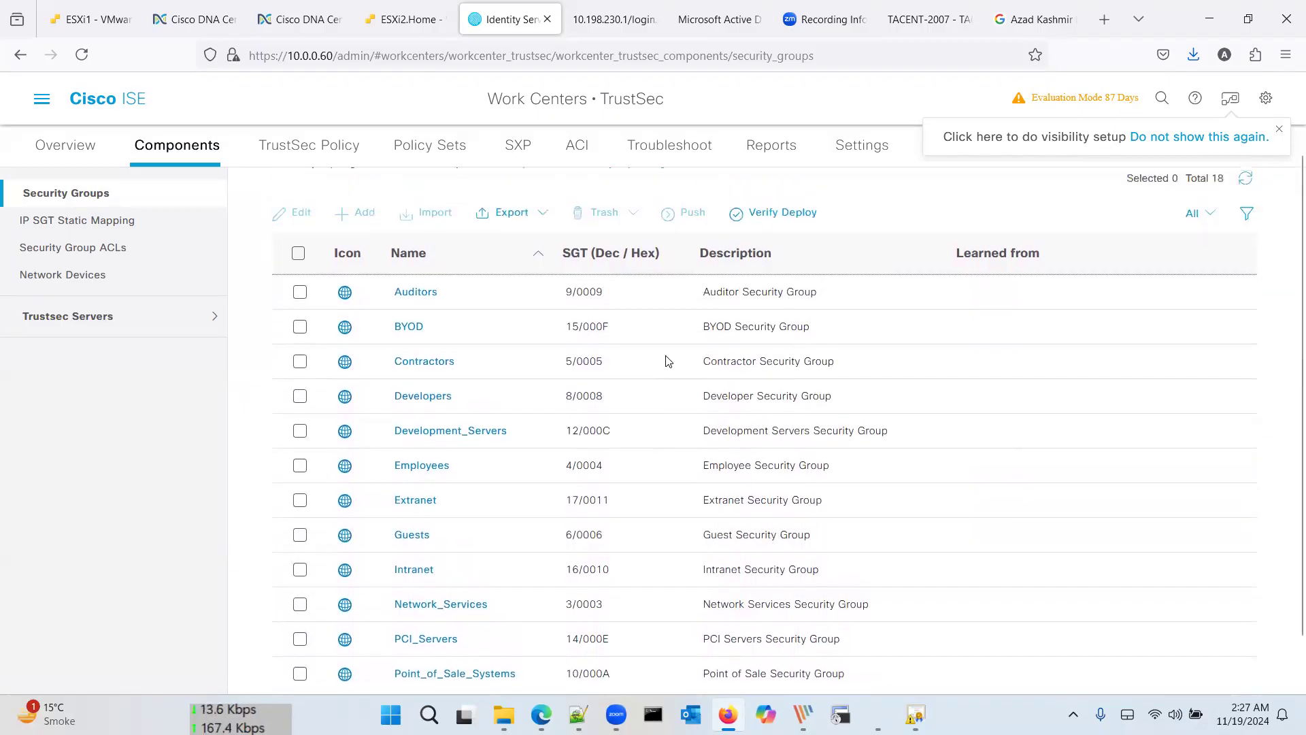
scroll(604, 412, down, 3)
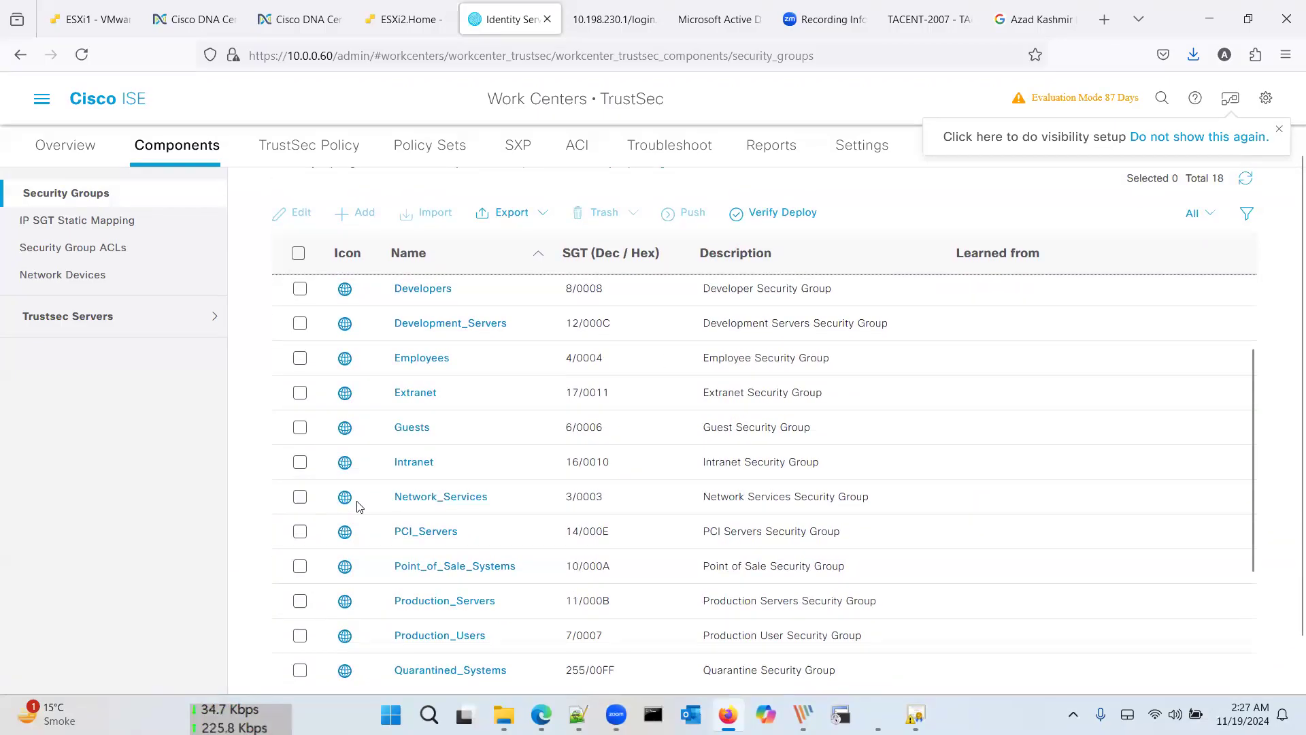
scroll(359, 507, down, 3)
scroll(359, 507, down, 1)
scroll(387, 570, up, 1)
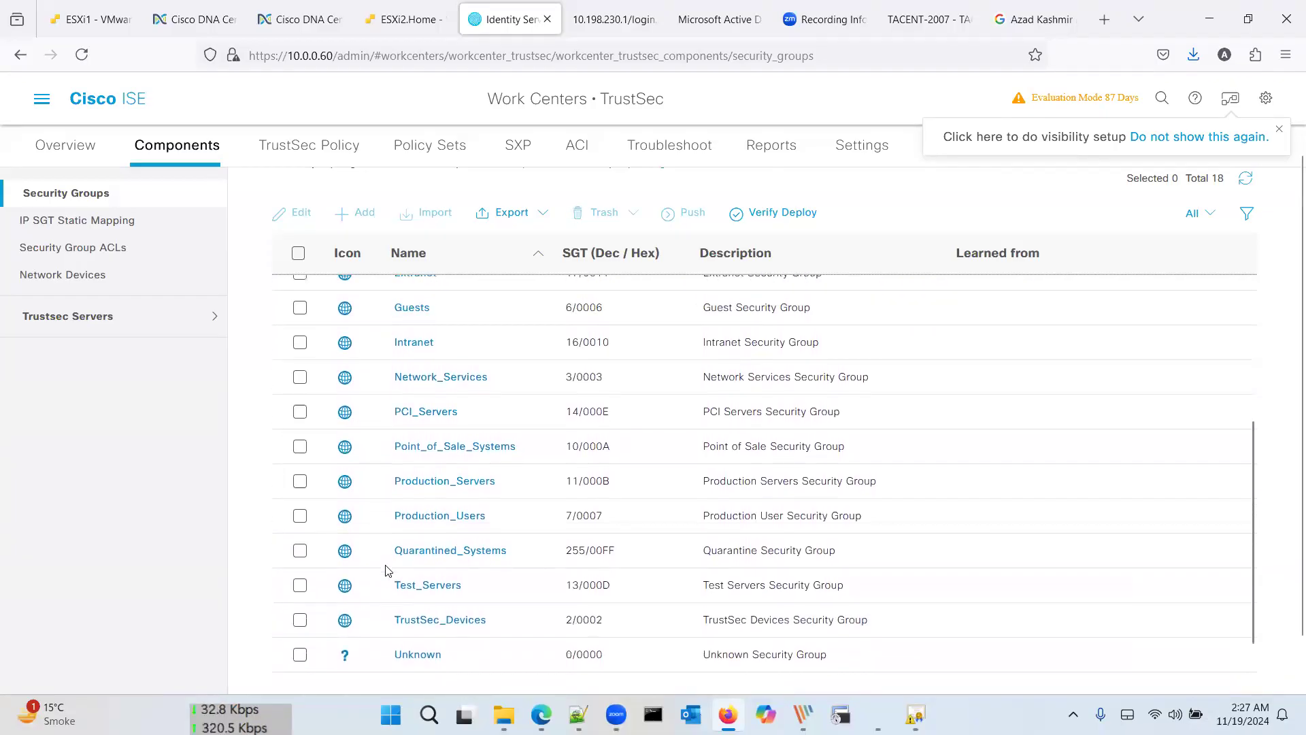
scroll(387, 570, up, 5)
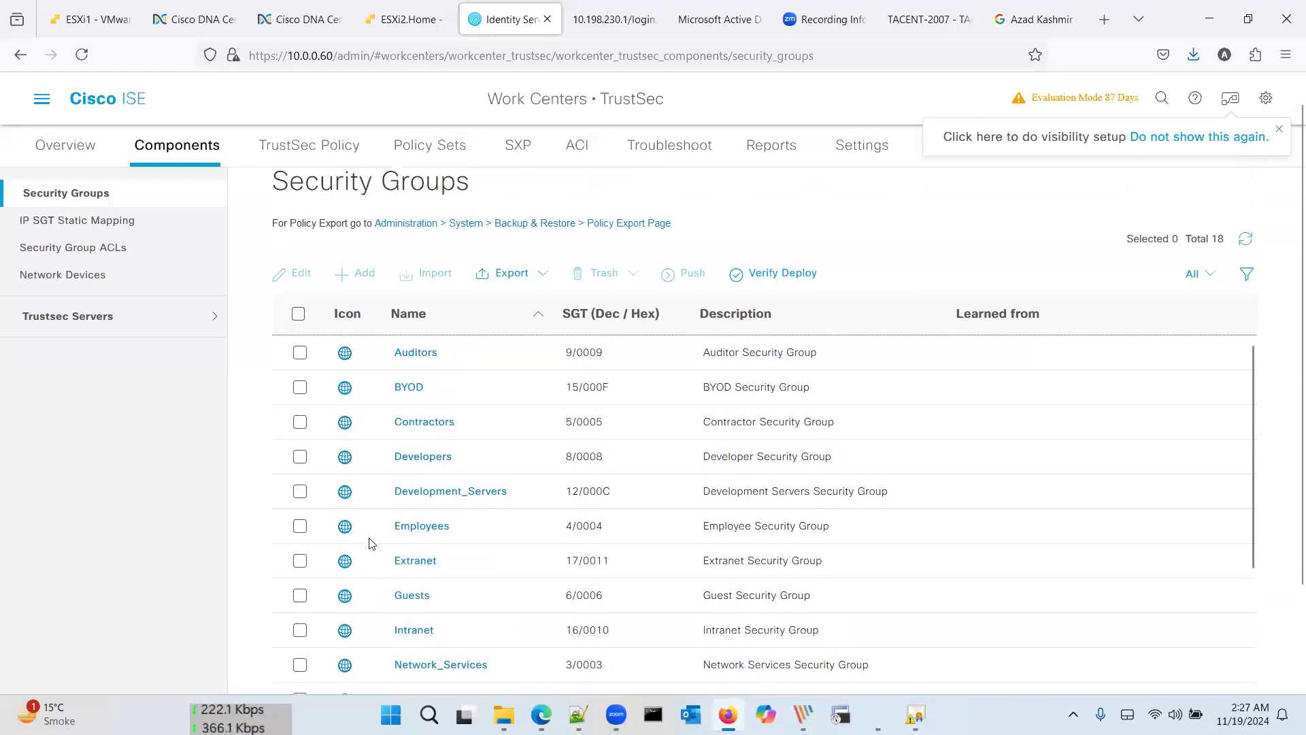
scroll(360, 537, down, 2)
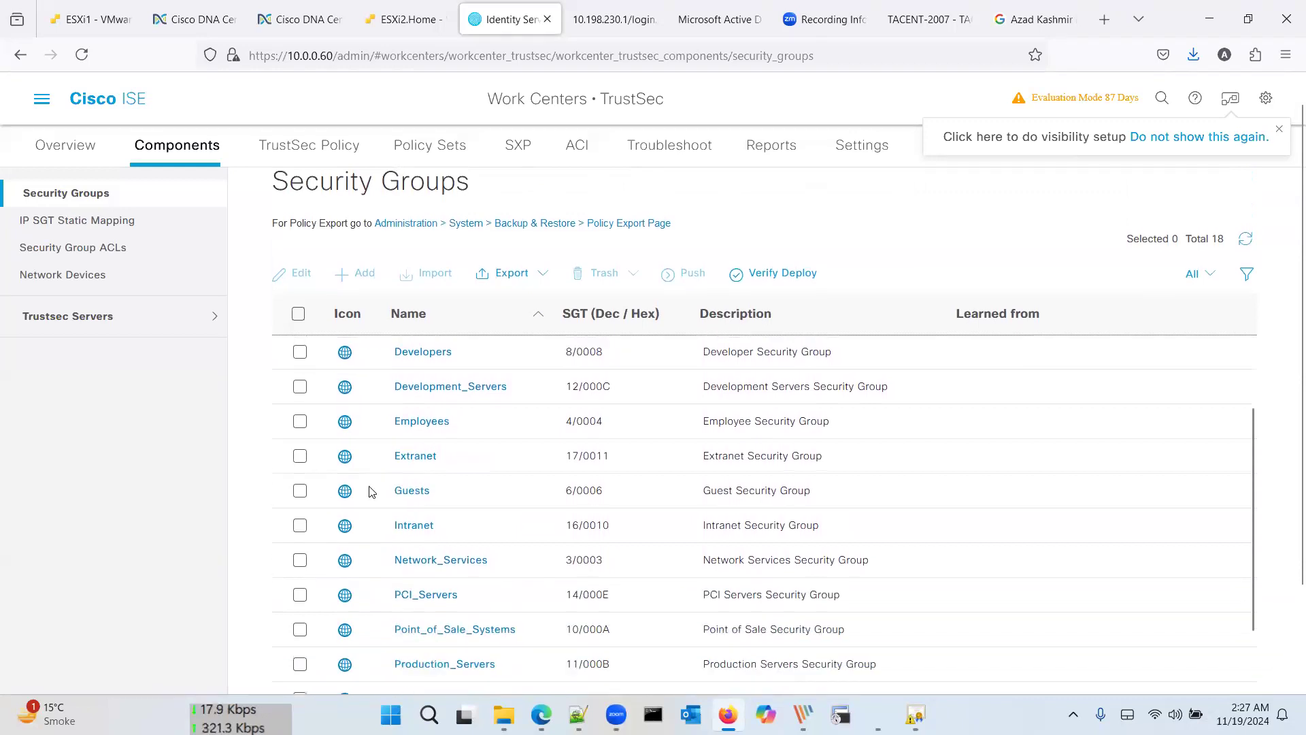
scroll(419, 501, down, 3)
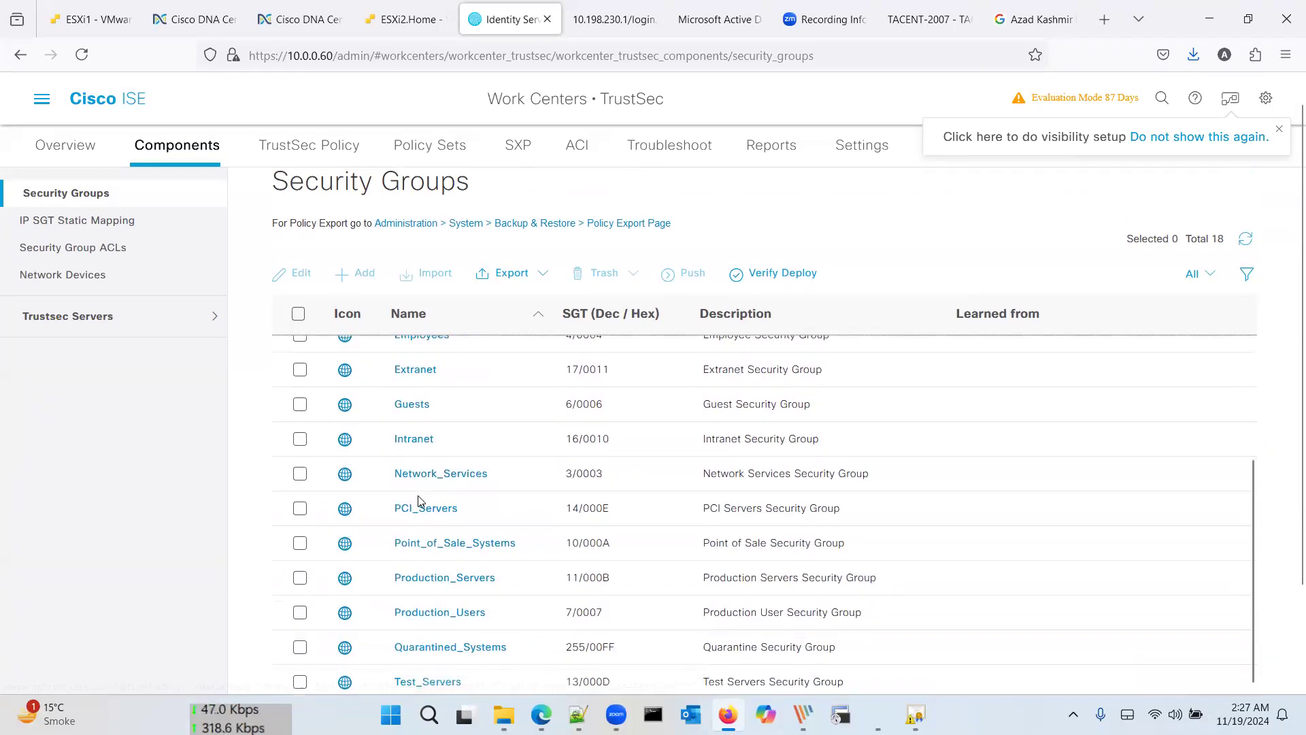
scroll(453, 386, up, 3)
scroll(446, 515, down, 1)
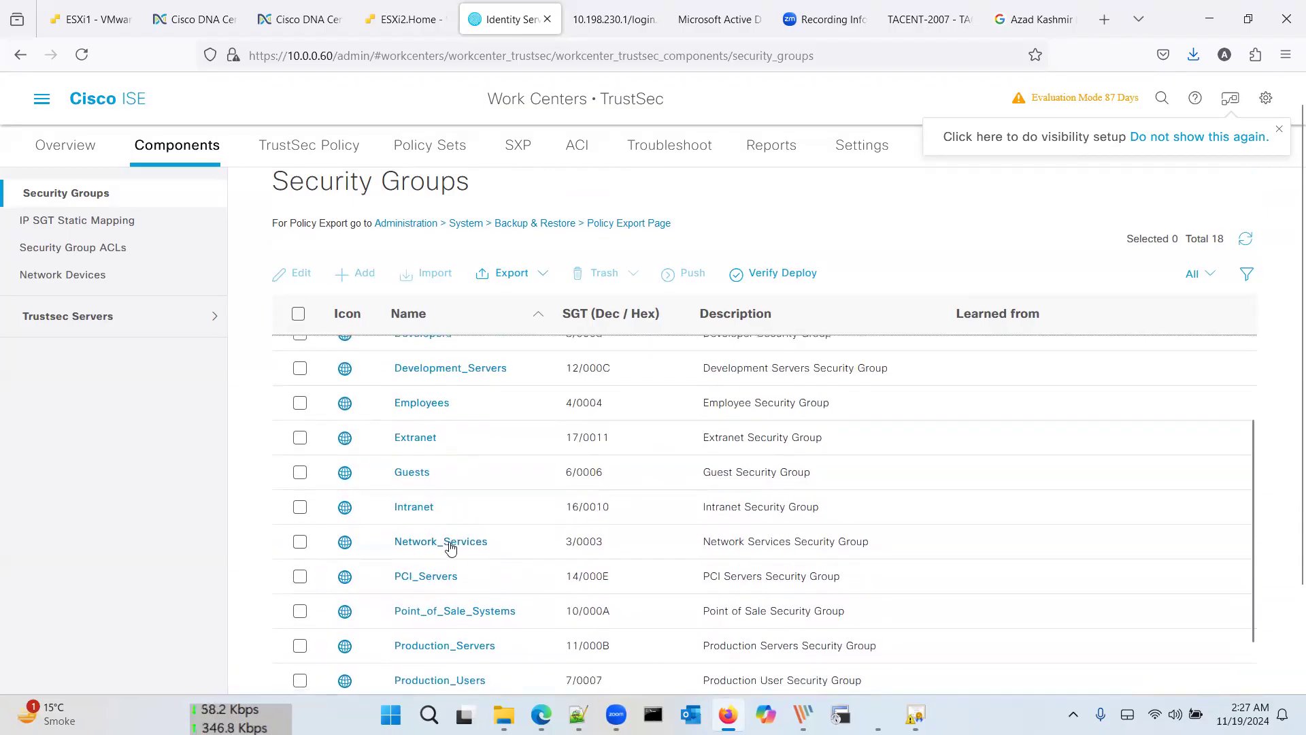
scroll(450, 547, up, 2)
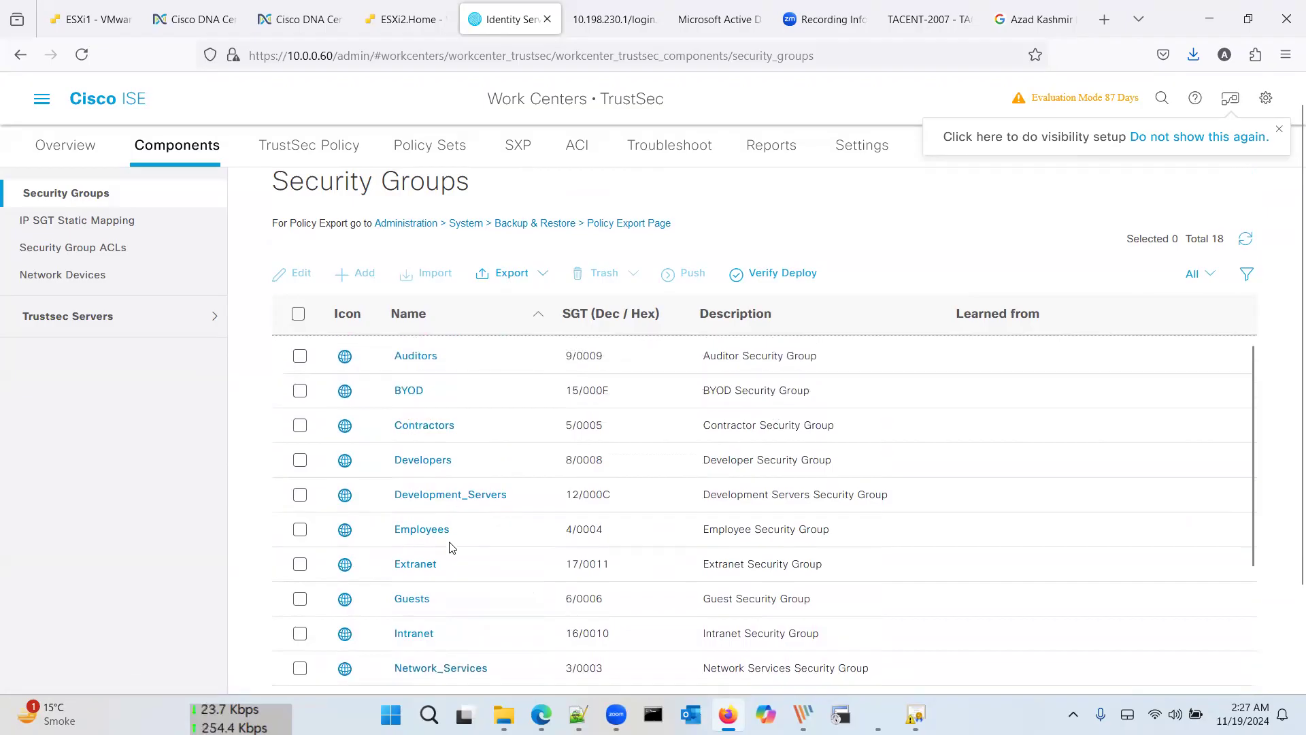
scroll(452, 530, down, 5)
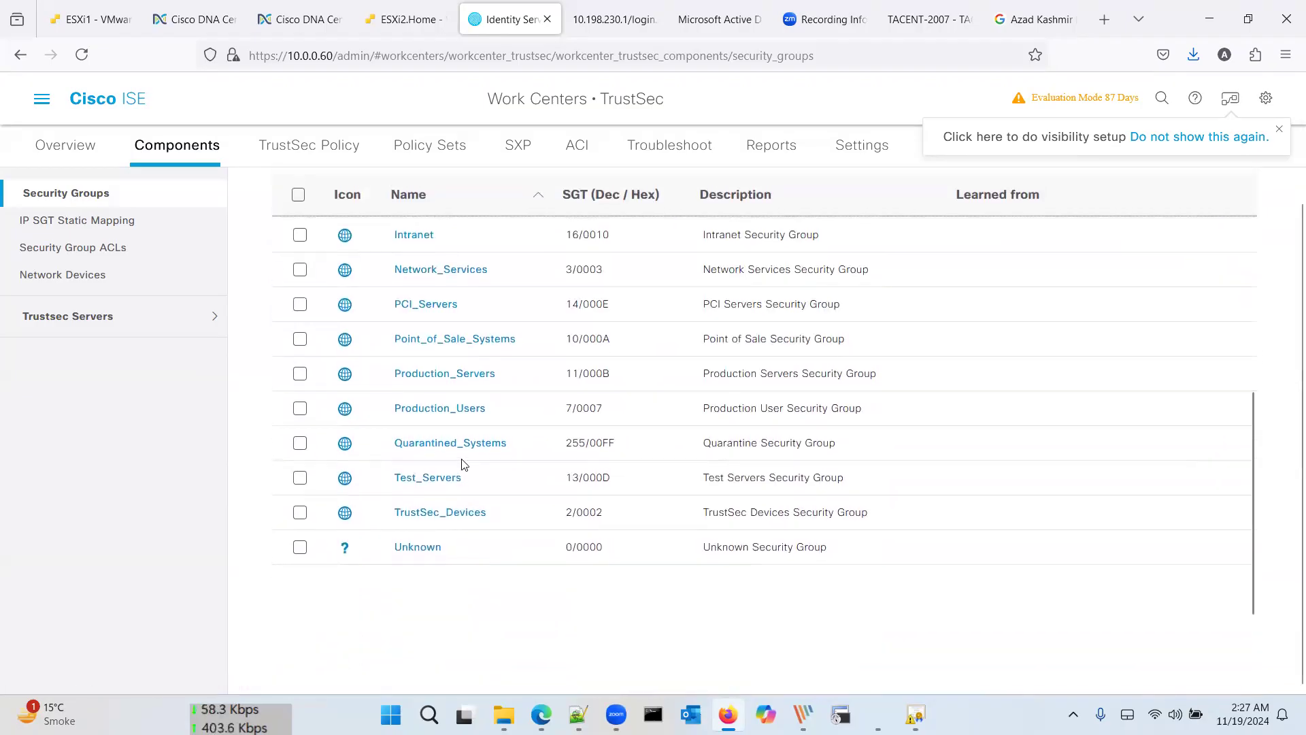
scroll(457, 430, up, 3)
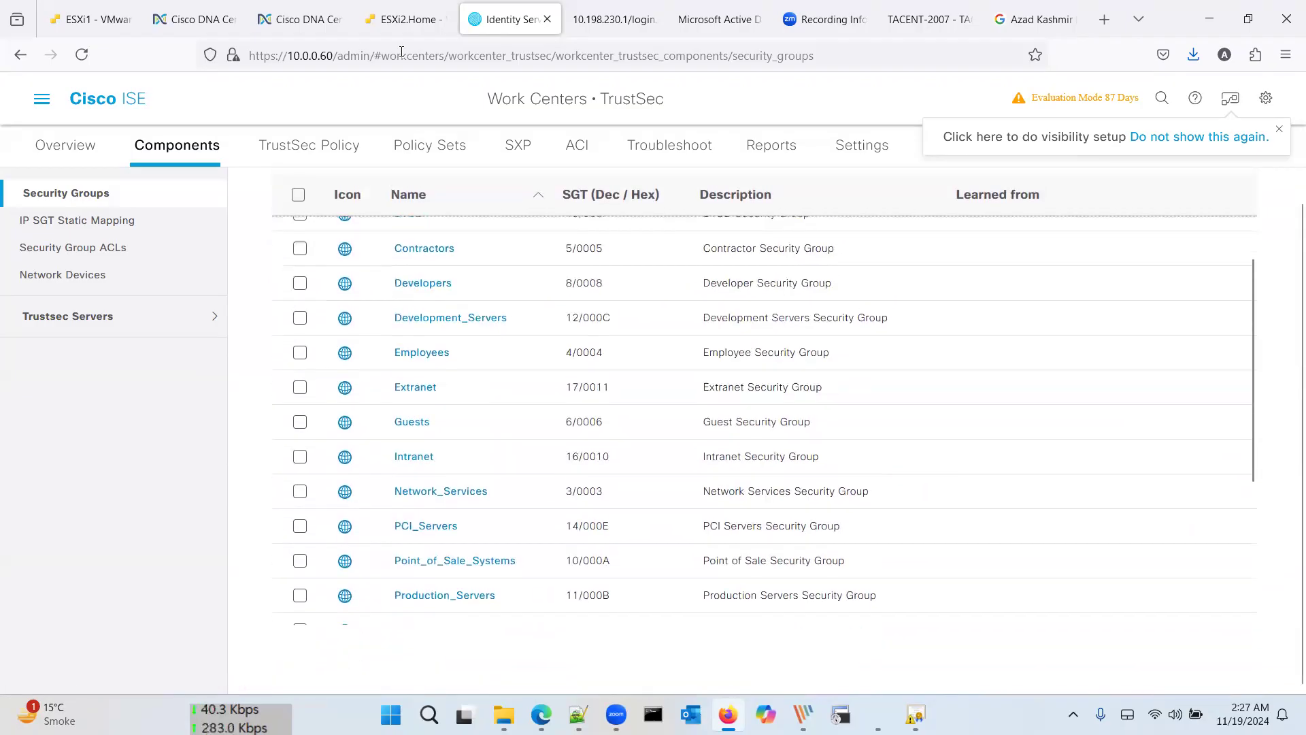
Step: Return to DNA Center's Group-Based Access Control overview and confirm the migration completed
click(310, 27)
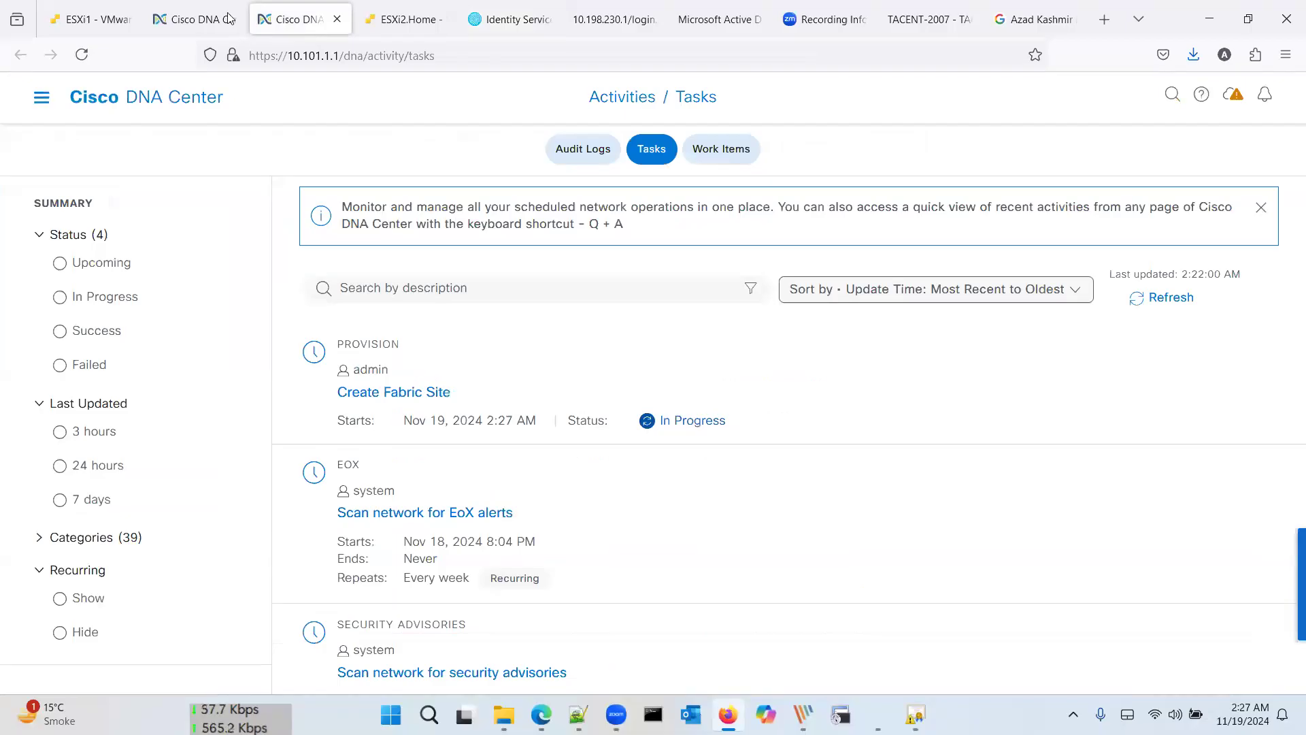
mouse_move(228, 19)
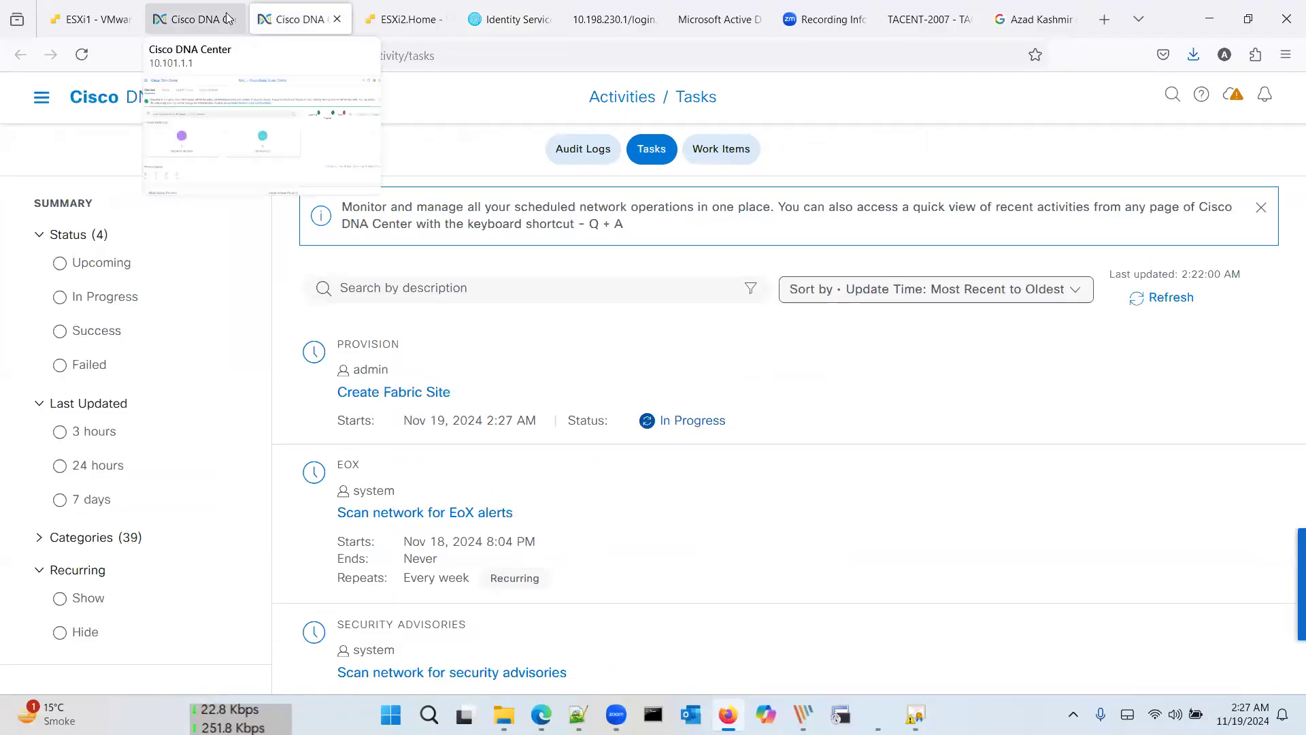
click(228, 19)
scroll(402, 242, down, 5)
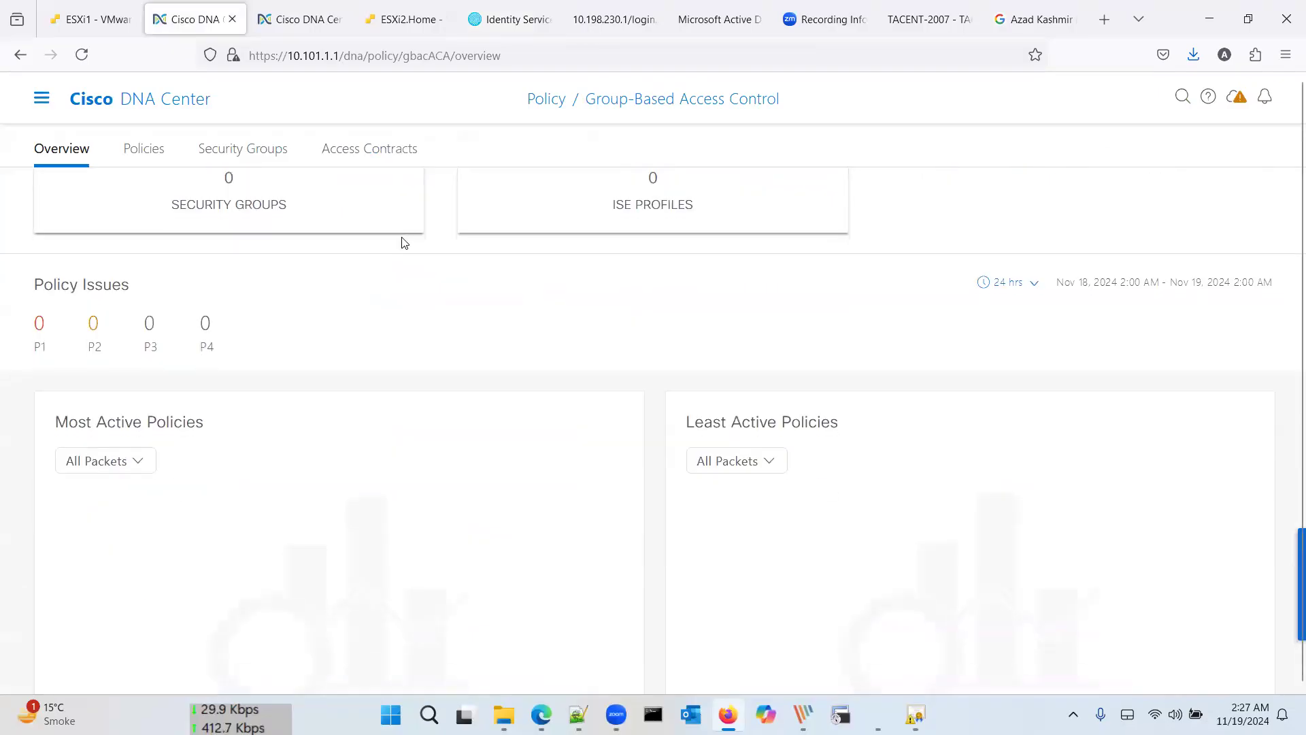
scroll(436, 245, up, 6)
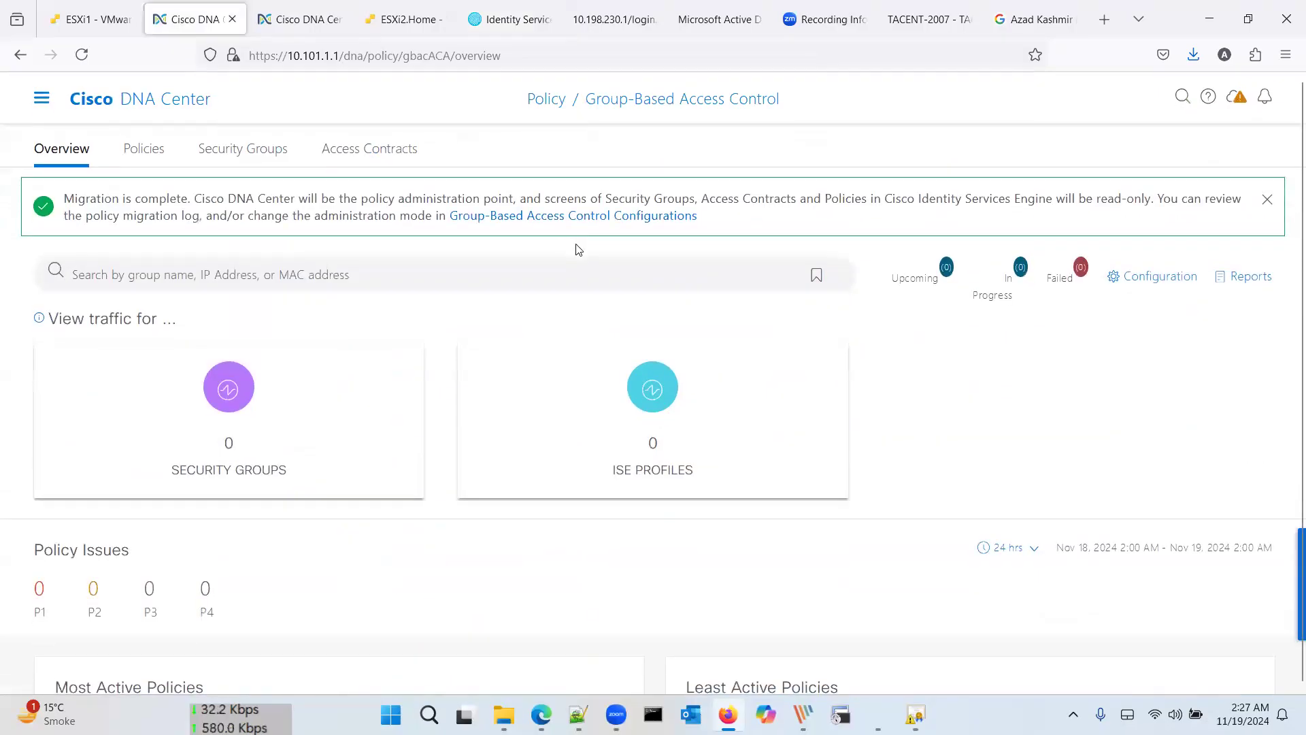
mouse_move(986, 300)
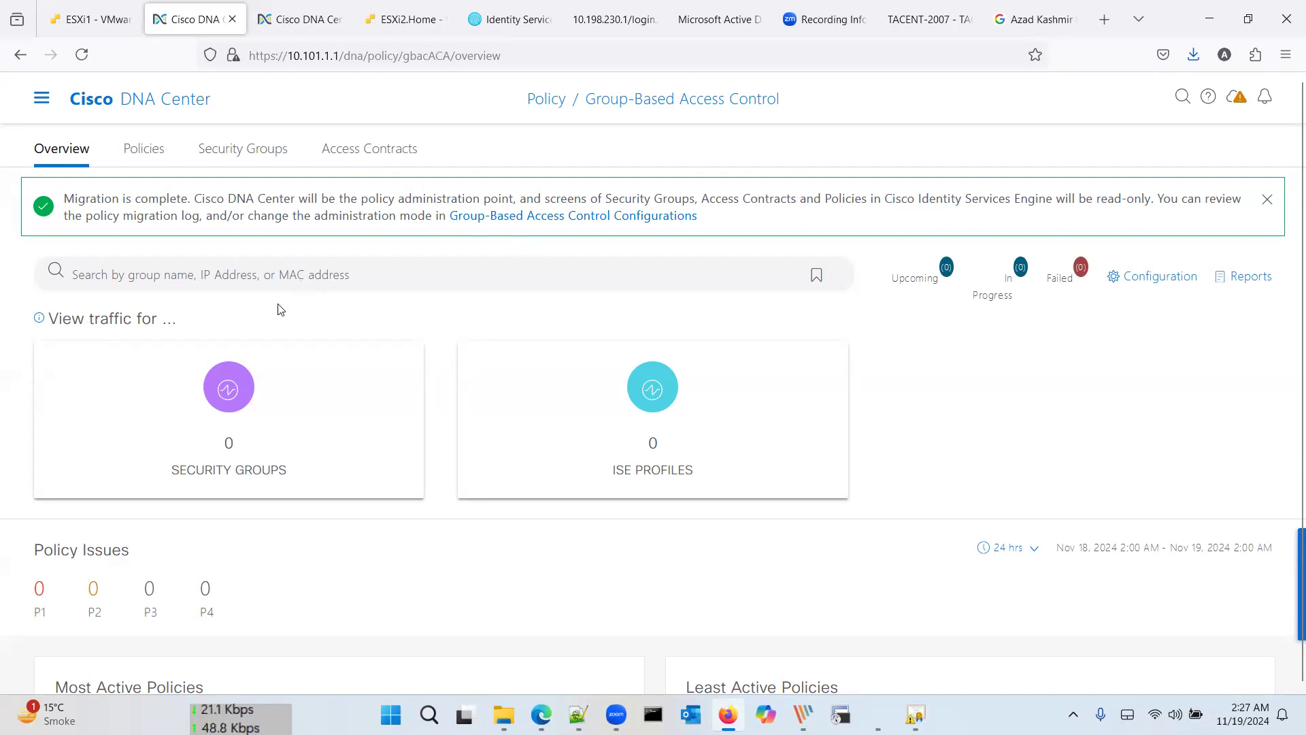
scroll(301, 404, down, 3)
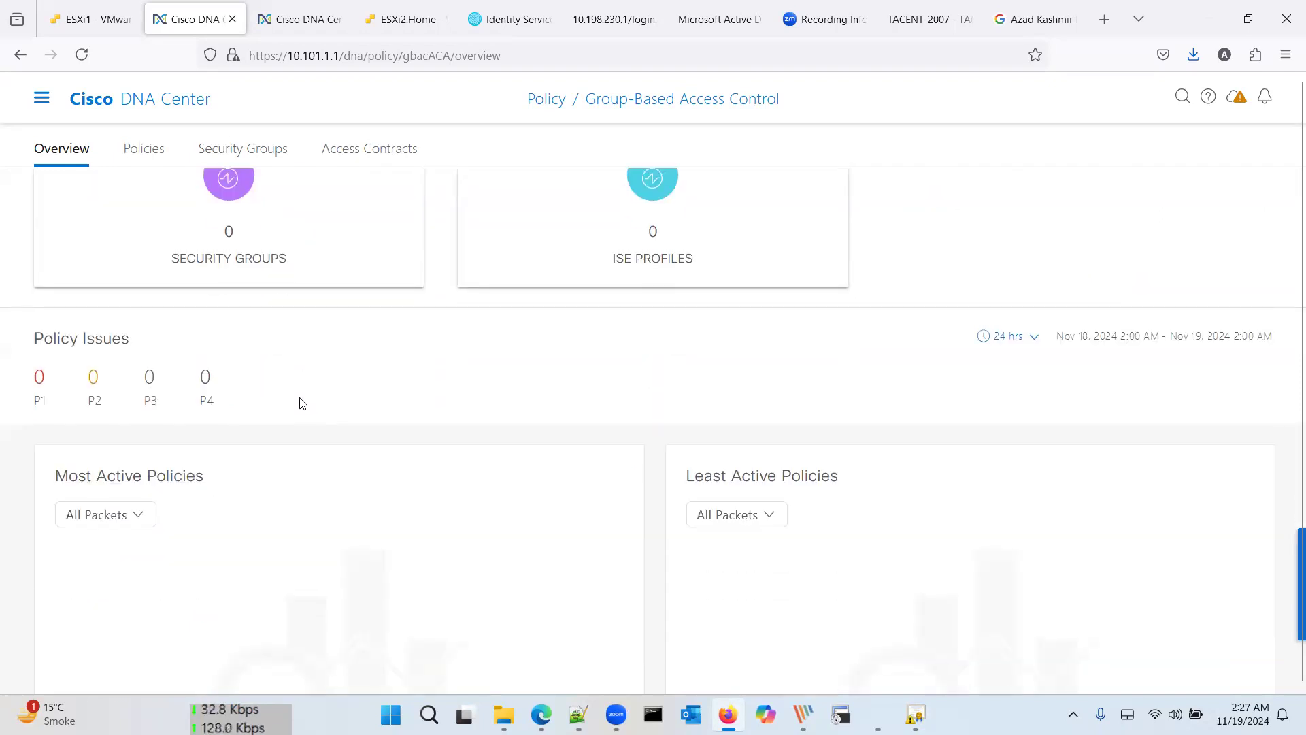
scroll(302, 405, up, 3)
Step: Review the 18 migrated security groups, such as Auditors and BYOD, all in DEFAULT_VN
click(237, 155)
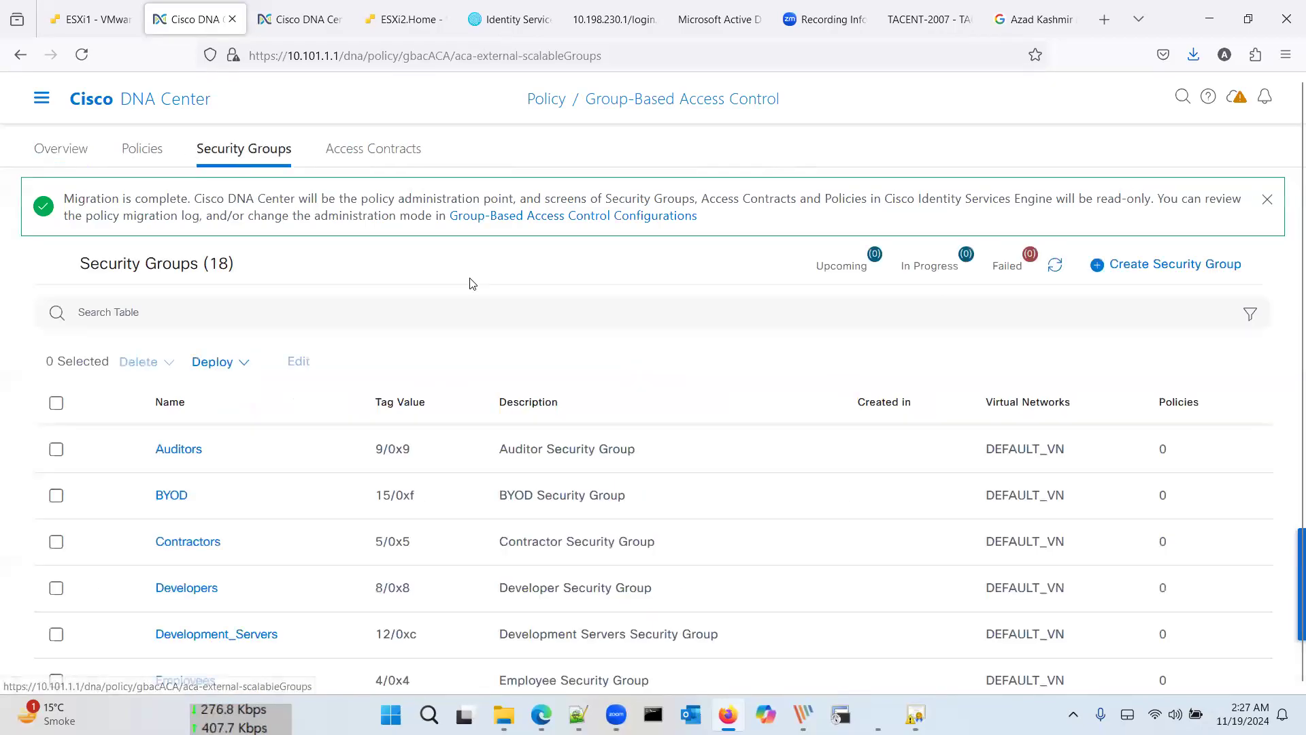
scroll(477, 406, down, 2)
scroll(477, 406, down, 1)
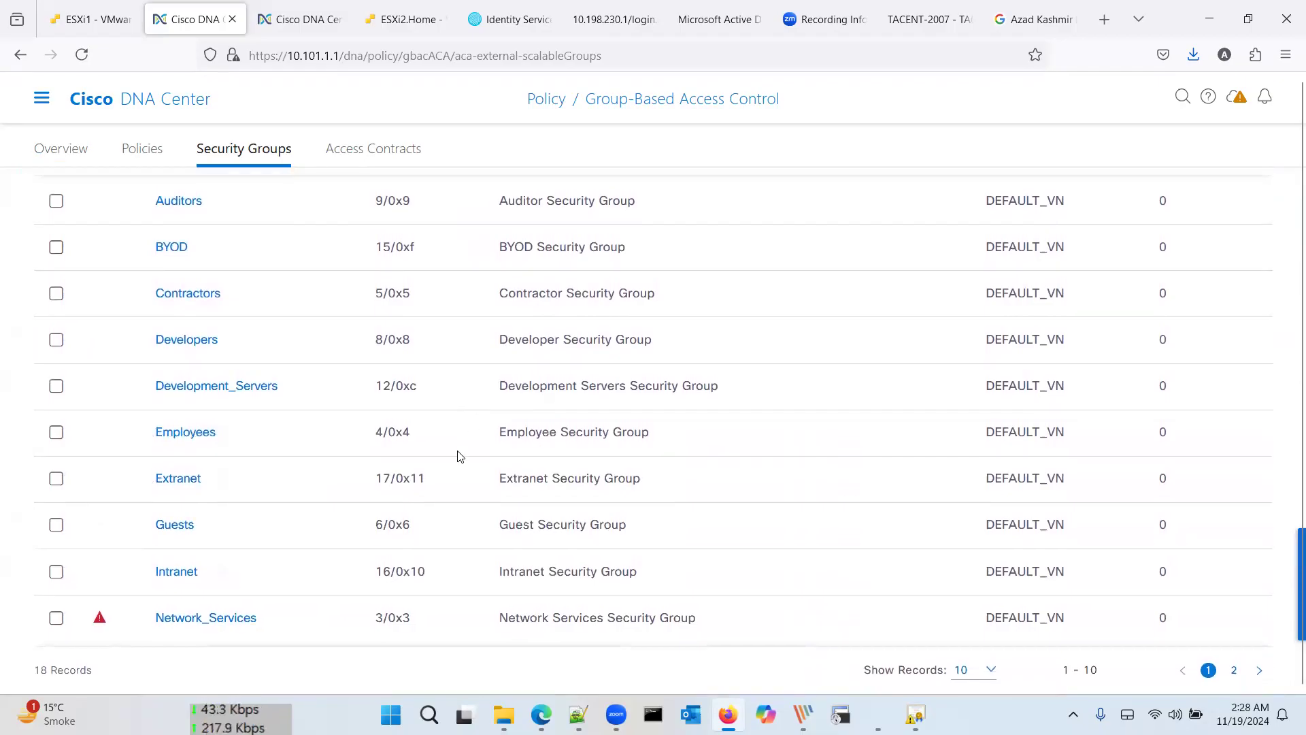
scroll(460, 456, up, 3)
scroll(460, 456, down, 2)
scroll(458, 455, down, 1)
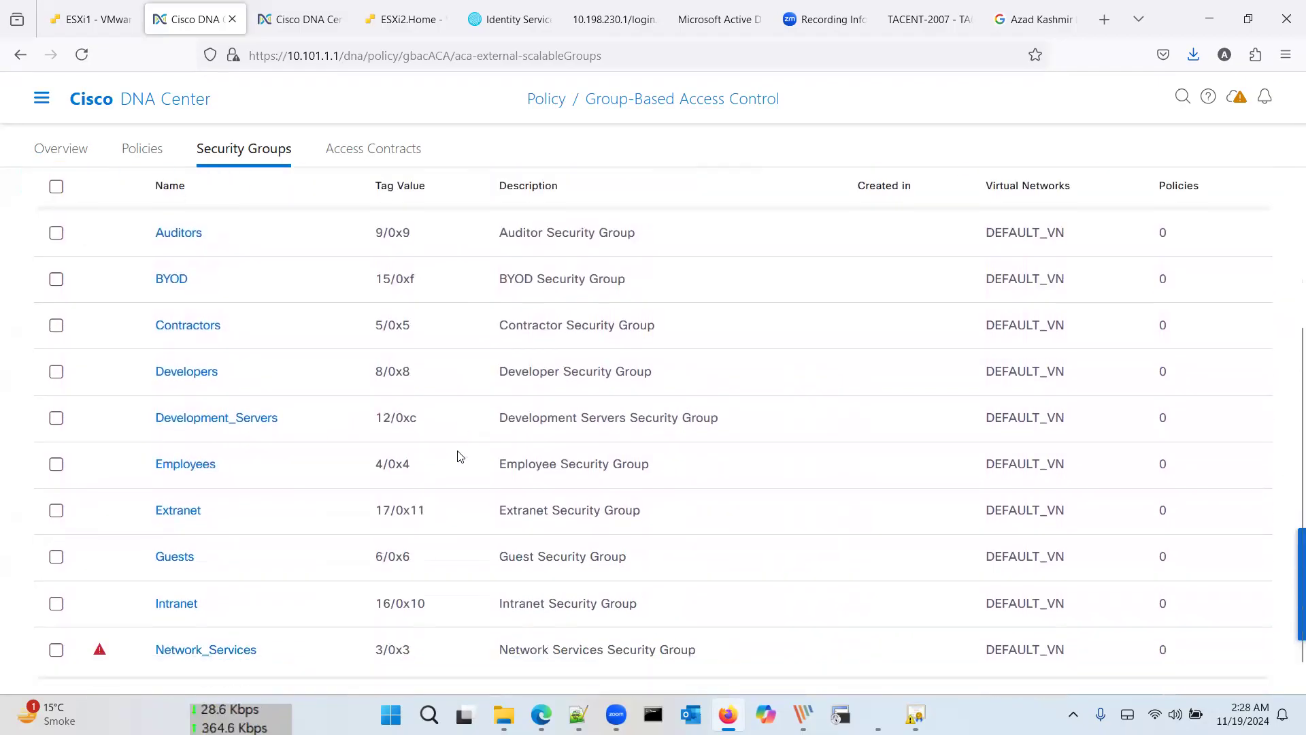
mouse_move(99, 621)
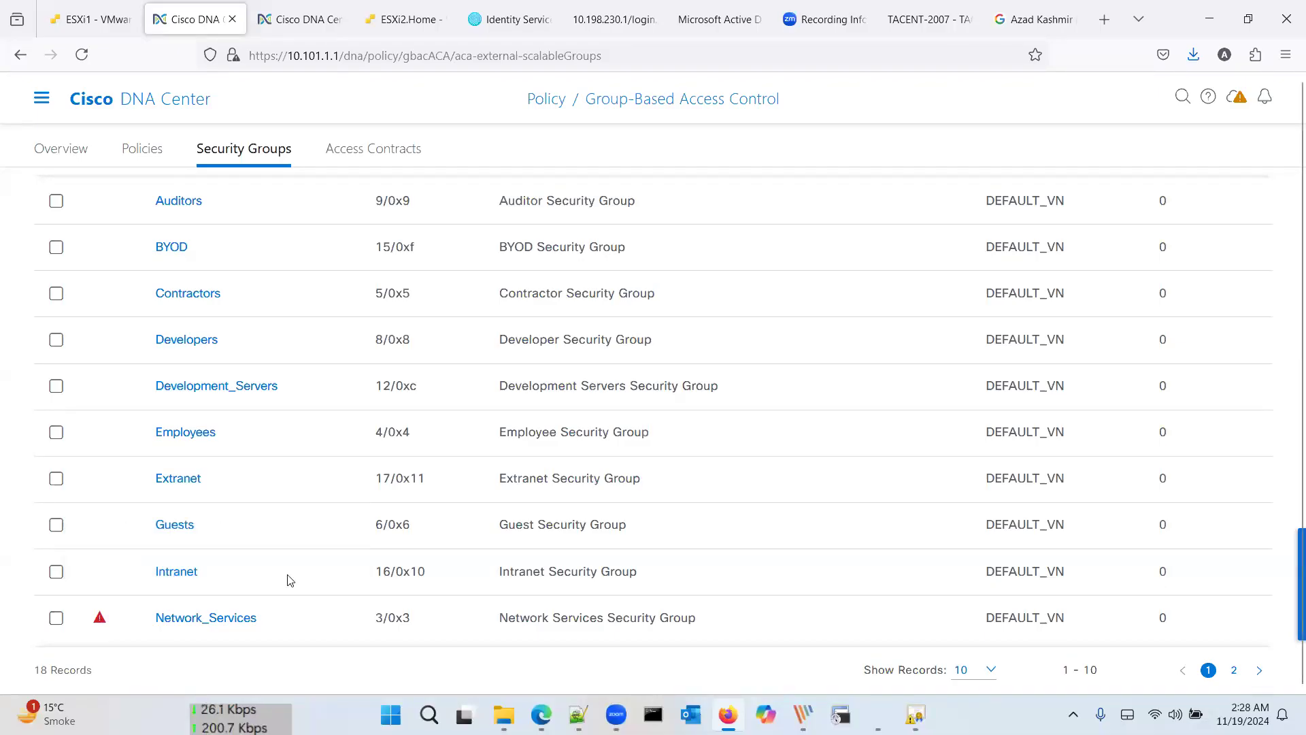
scroll(290, 579, up, 5)
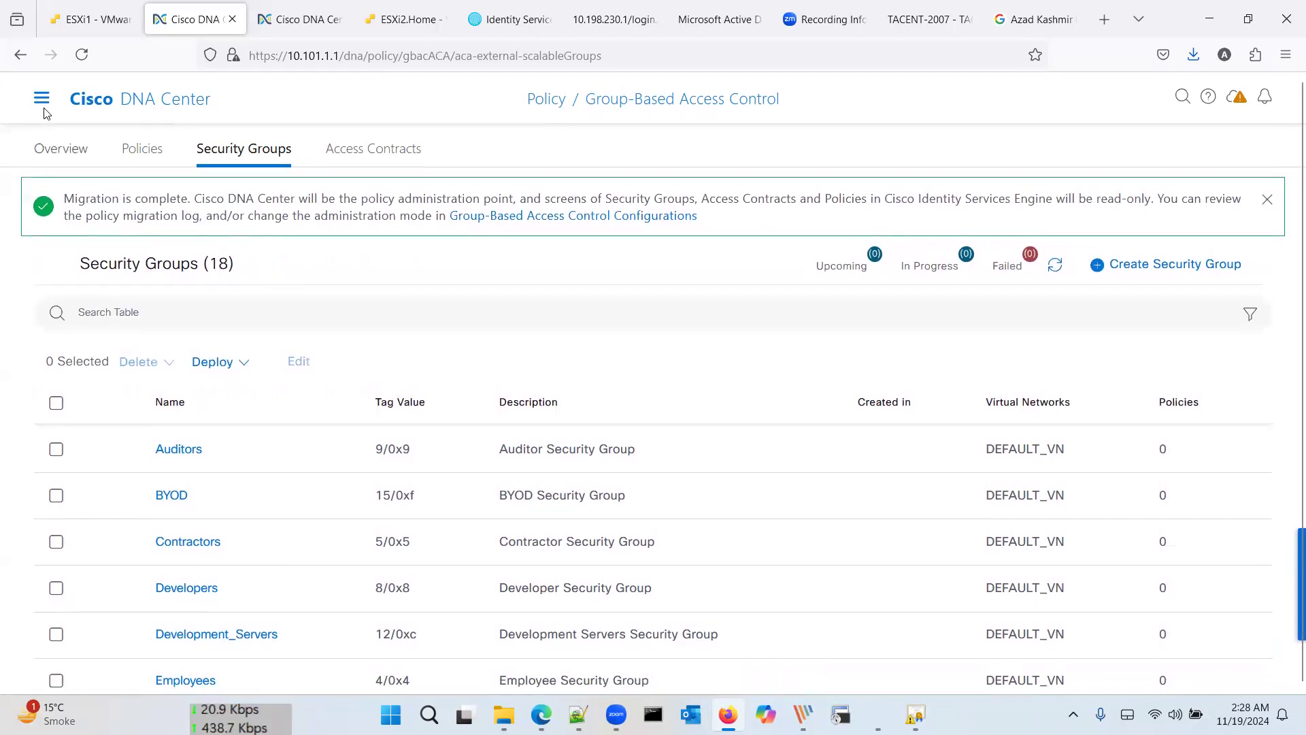
Step: Browse the main navigation's Provision and Design sections, then reopen the navigation menu
click(42, 101)
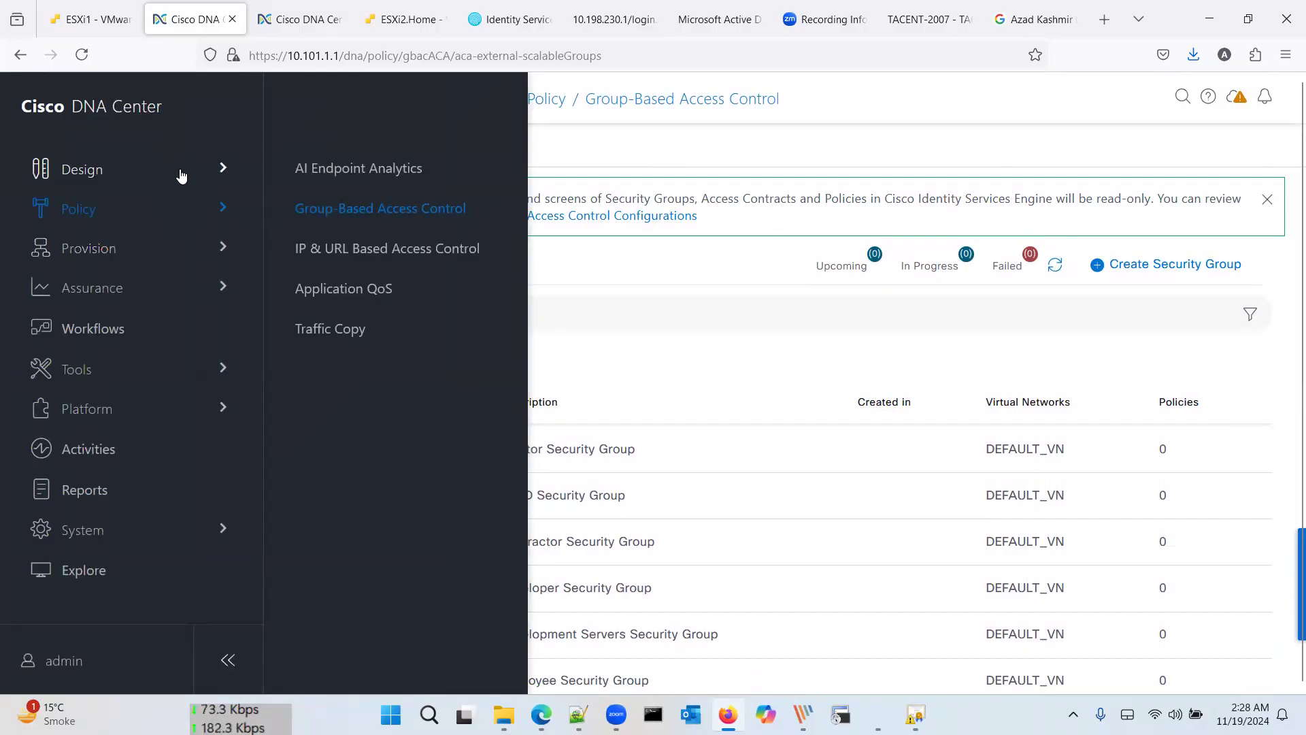
click(176, 260)
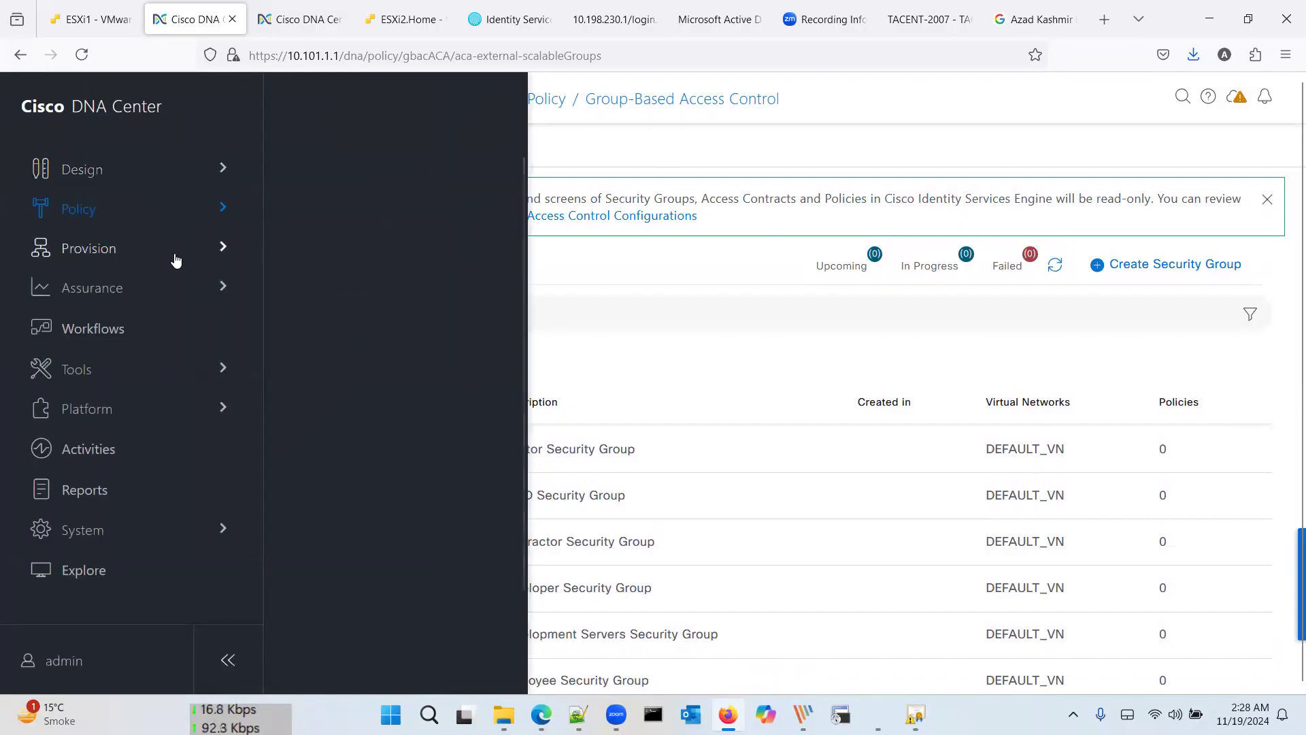
click(160, 170)
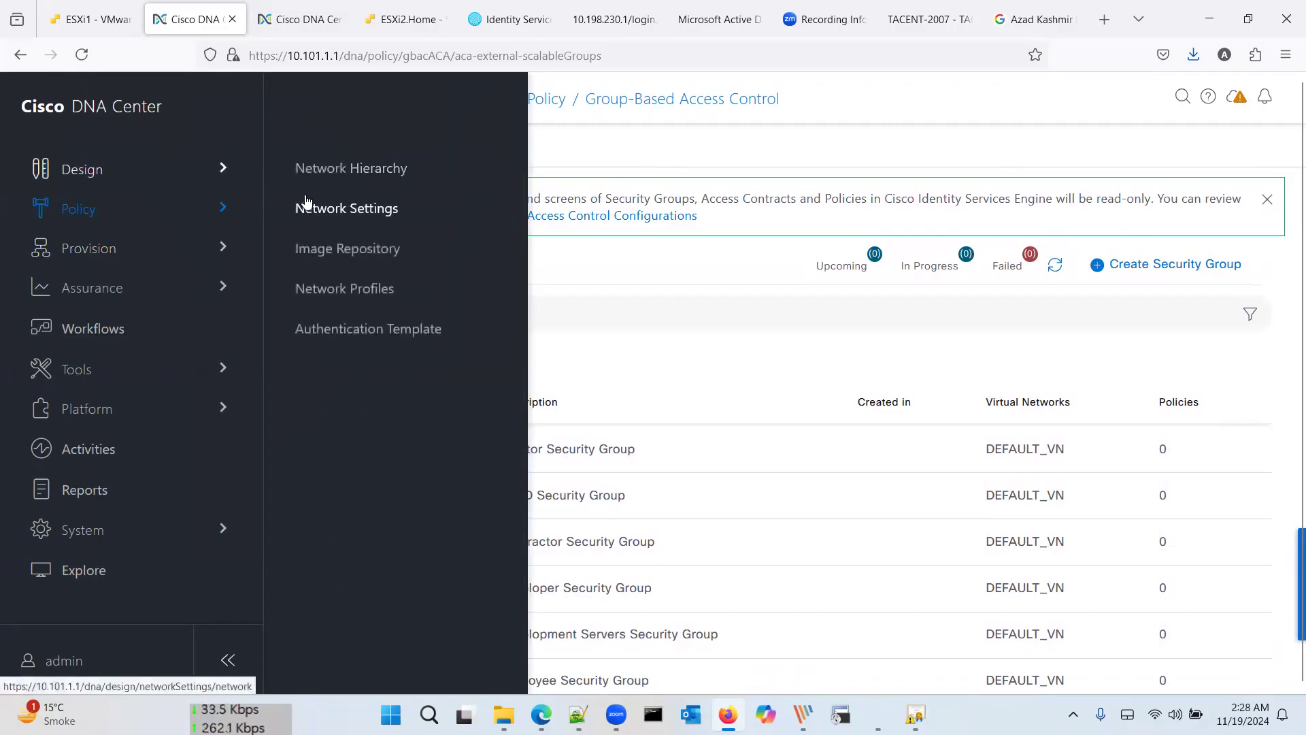
click(585, 291)
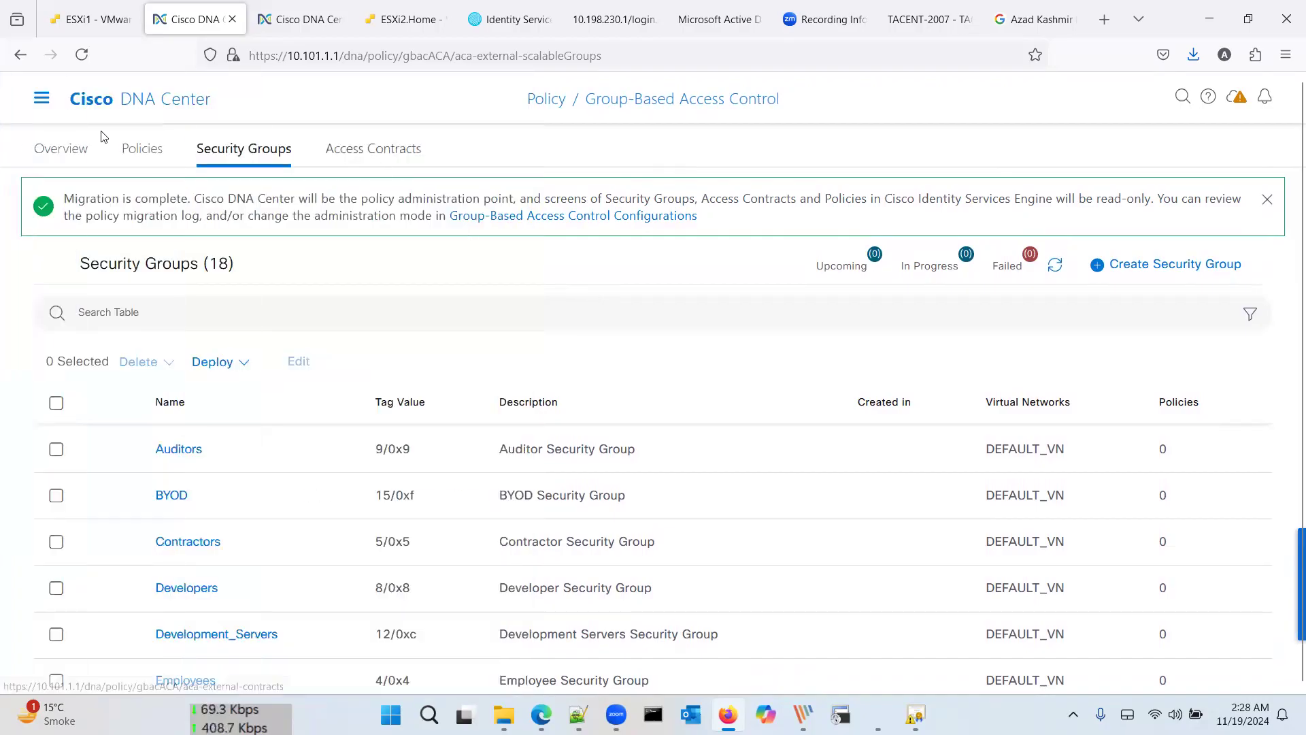
click(42, 99)
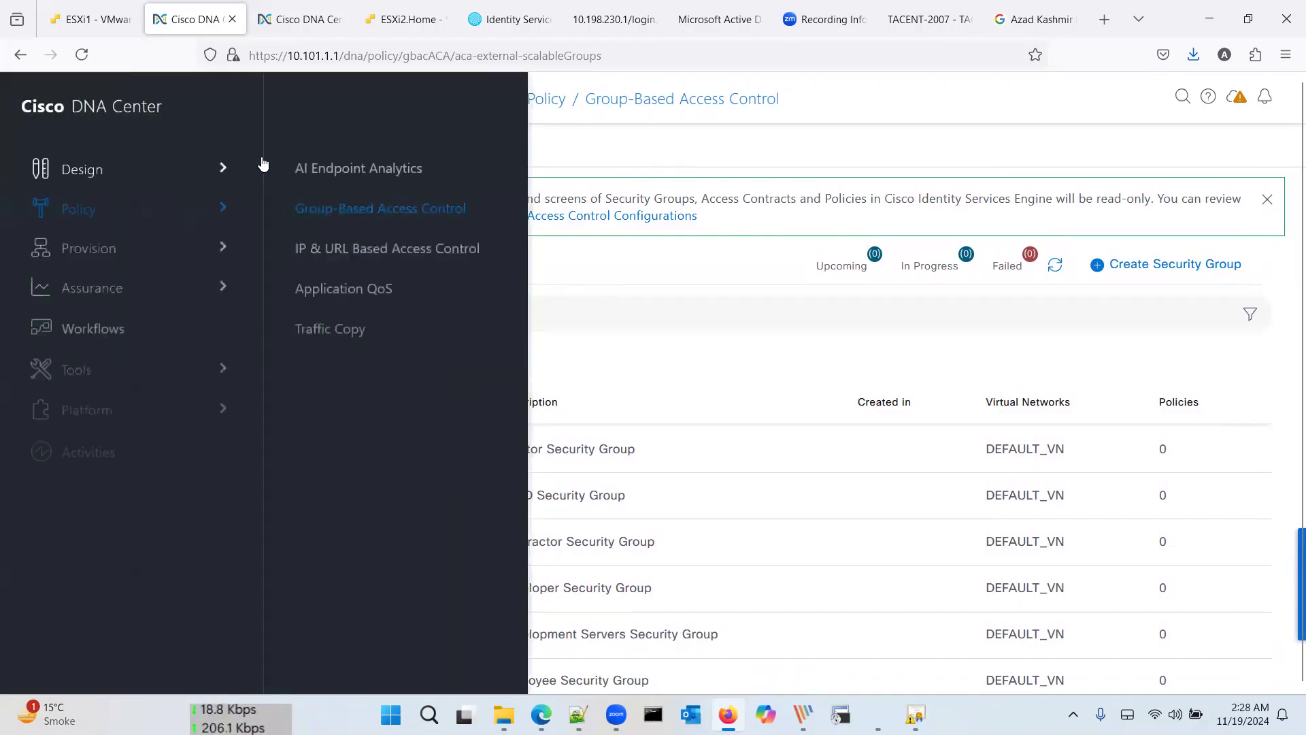
Step: Go to Design > Network Settings, dismiss the inherited settings notice, and review the servers
mouse_move(213, 170)
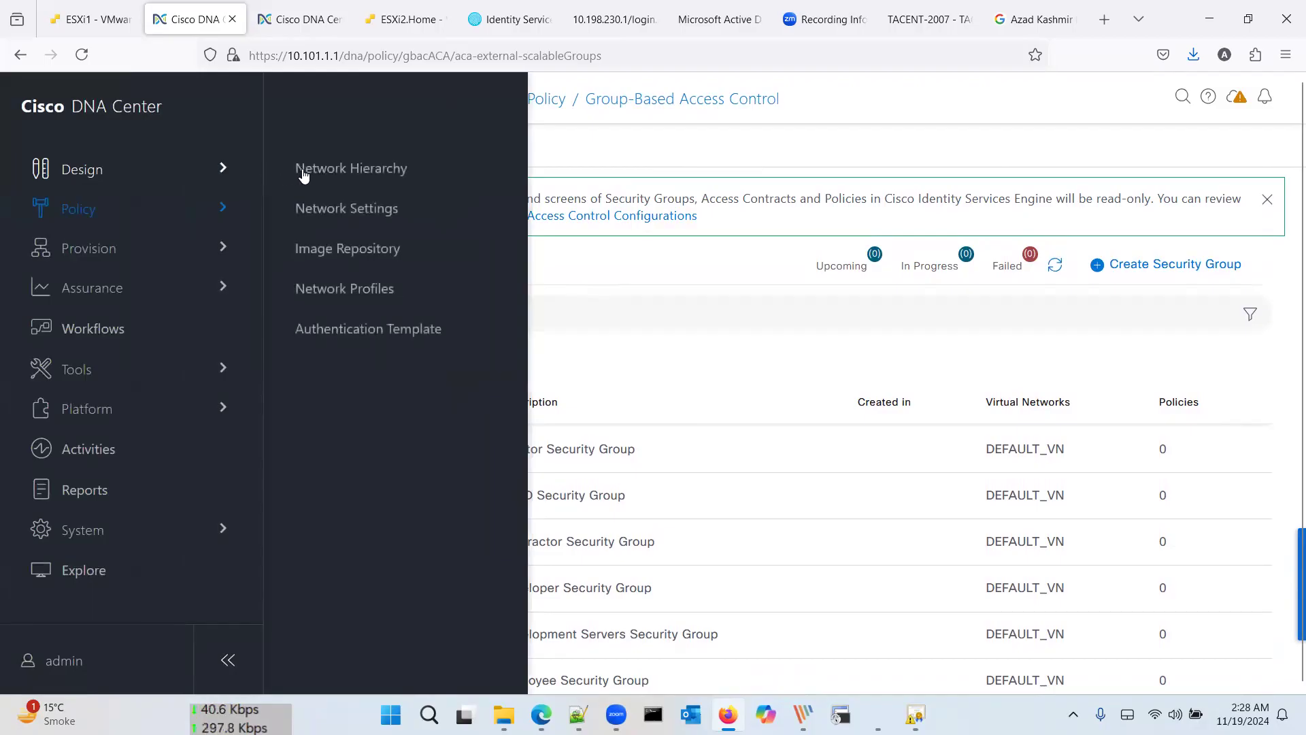
click(324, 211)
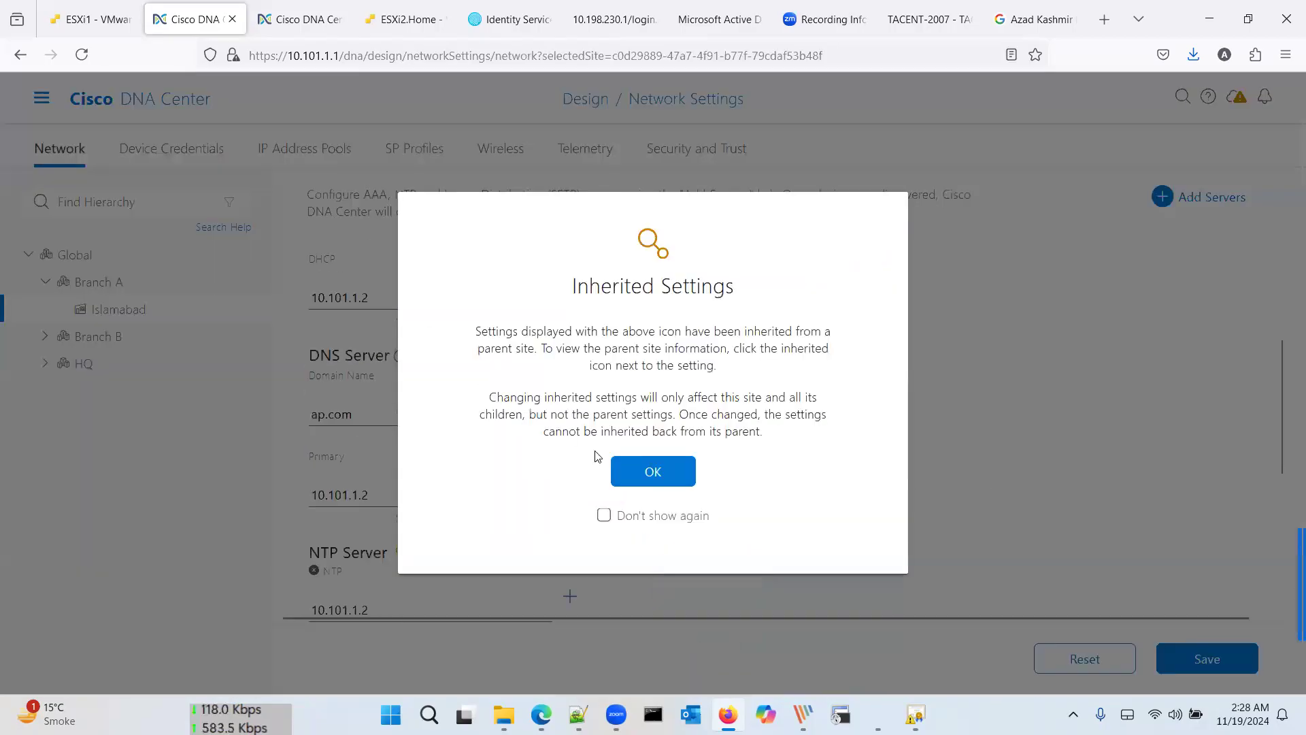
click(657, 474)
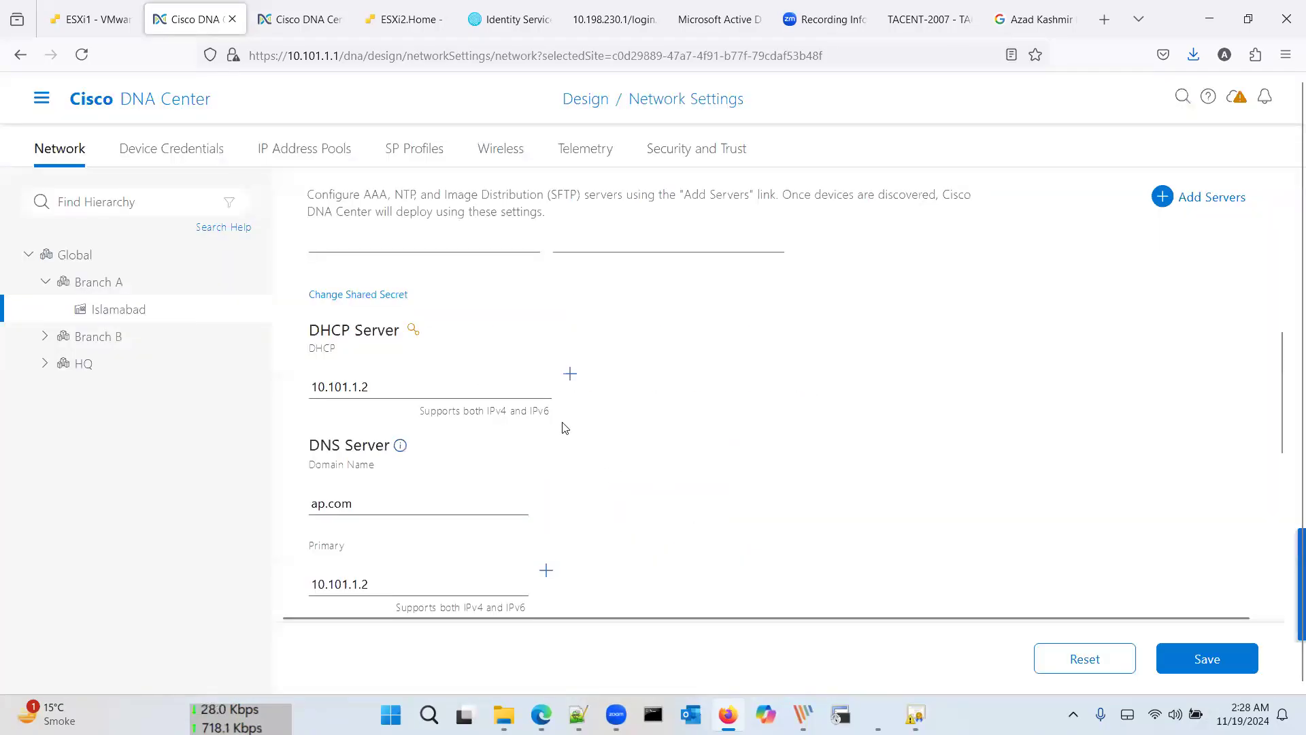
scroll(563, 428, down, 5)
scroll(564, 430, up, 5)
scroll(564, 428, up, 3)
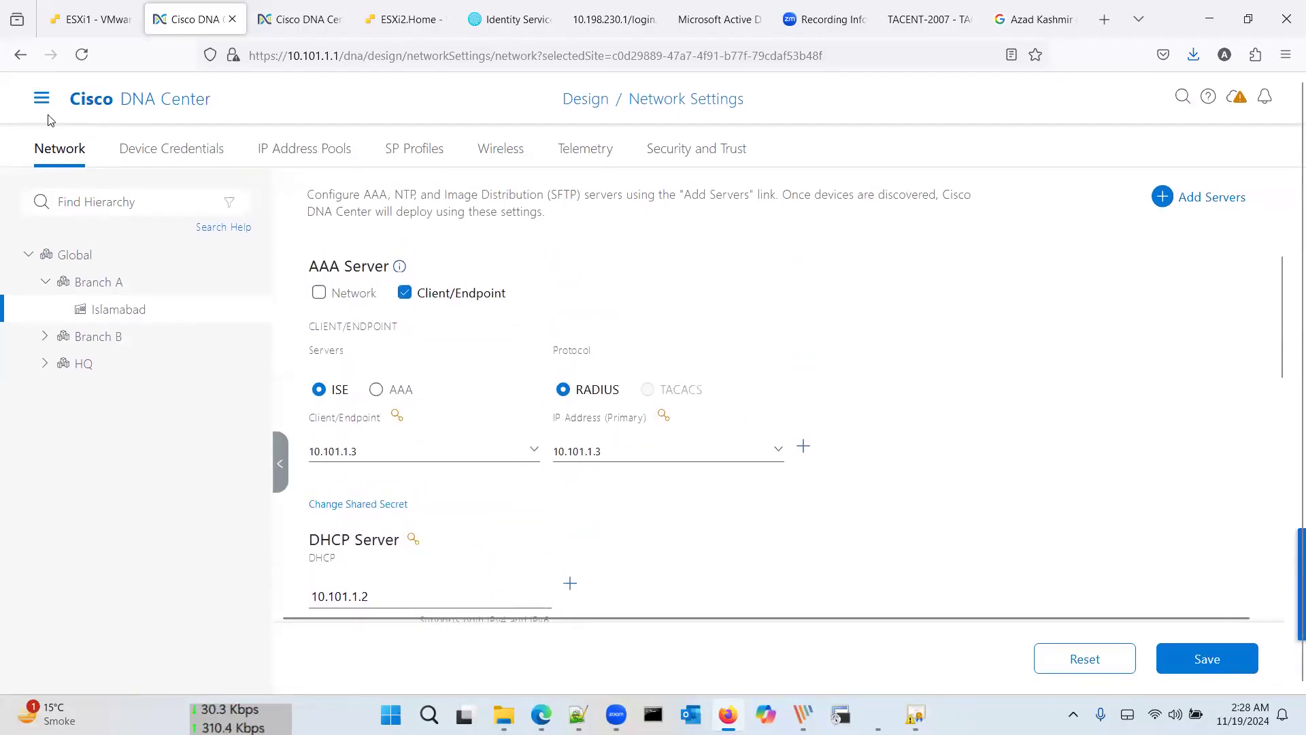
Step: Look through the Device Credentials, IP Address Pools and Telemetry settings
click(151, 156)
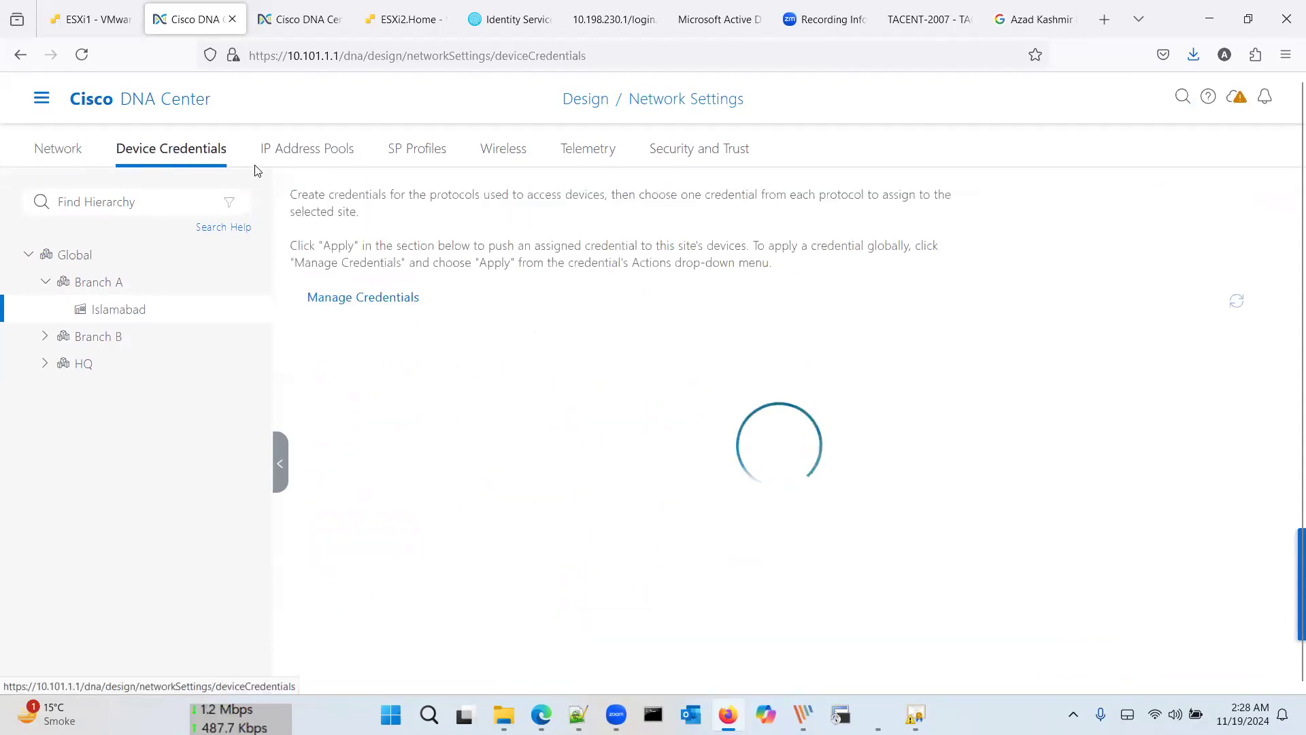
click(321, 158)
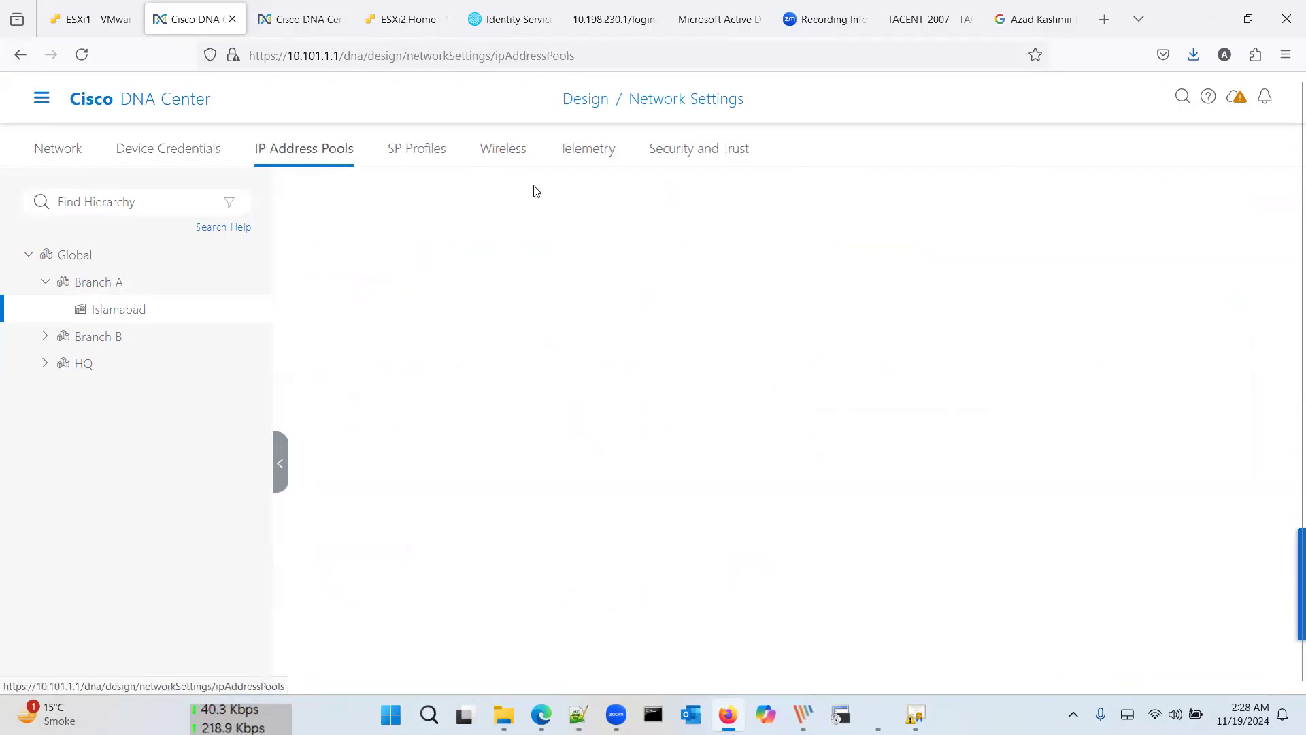
click(586, 154)
scroll(529, 316, down, 10)
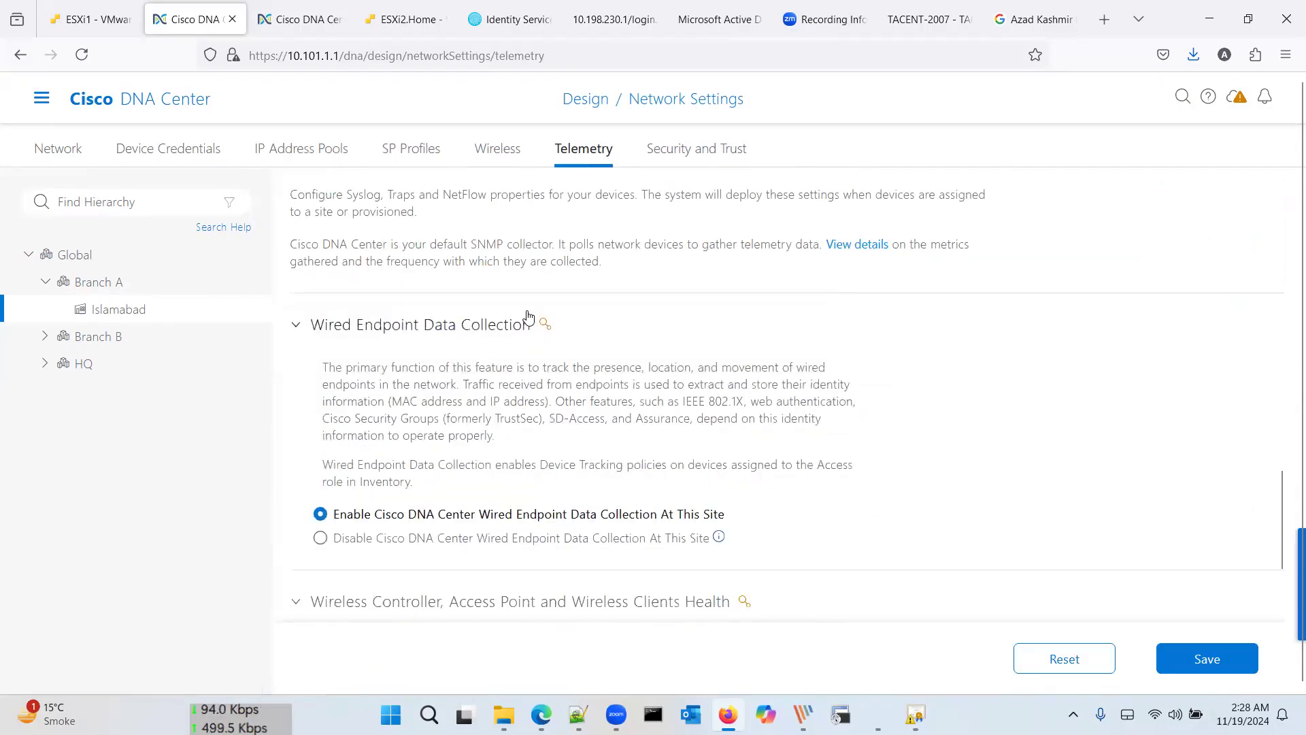
scroll(527, 354, up, 5)
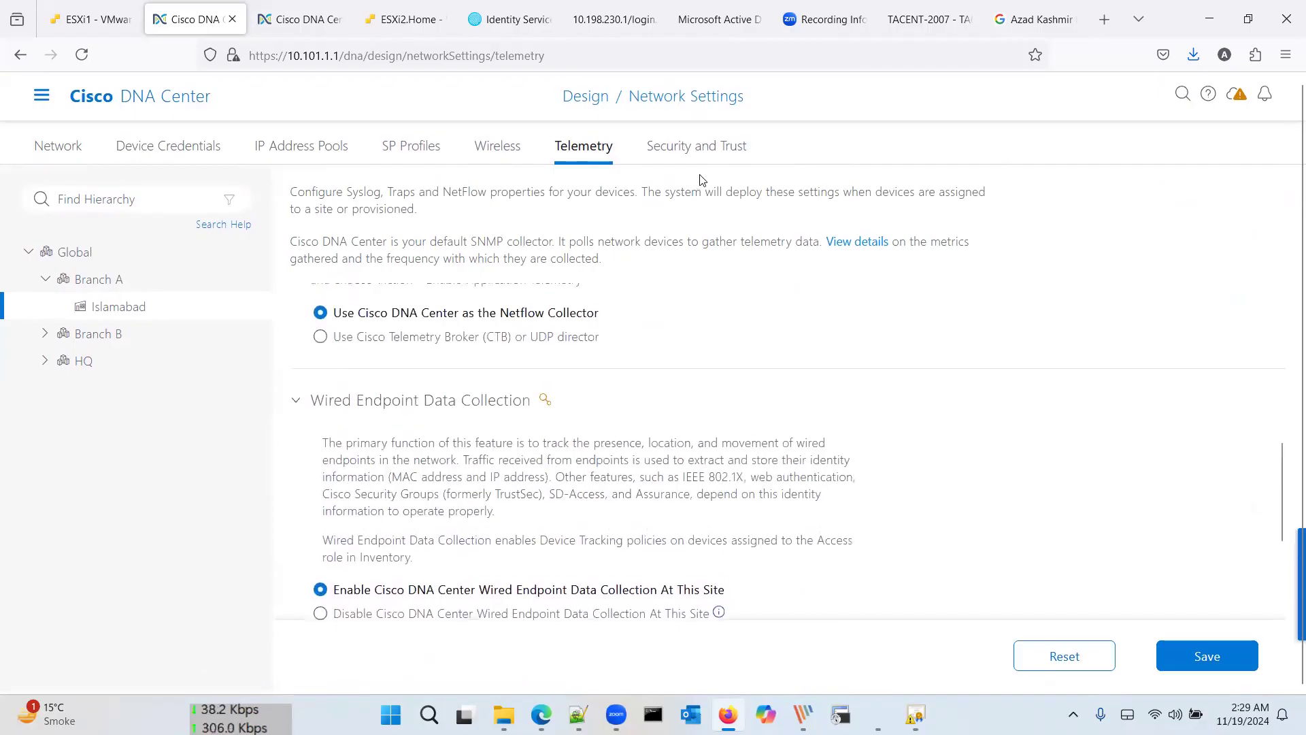
Step: Check Security and Trust and the Wireless settings for Islamabad, which show 0 SSIDs
click(701, 145)
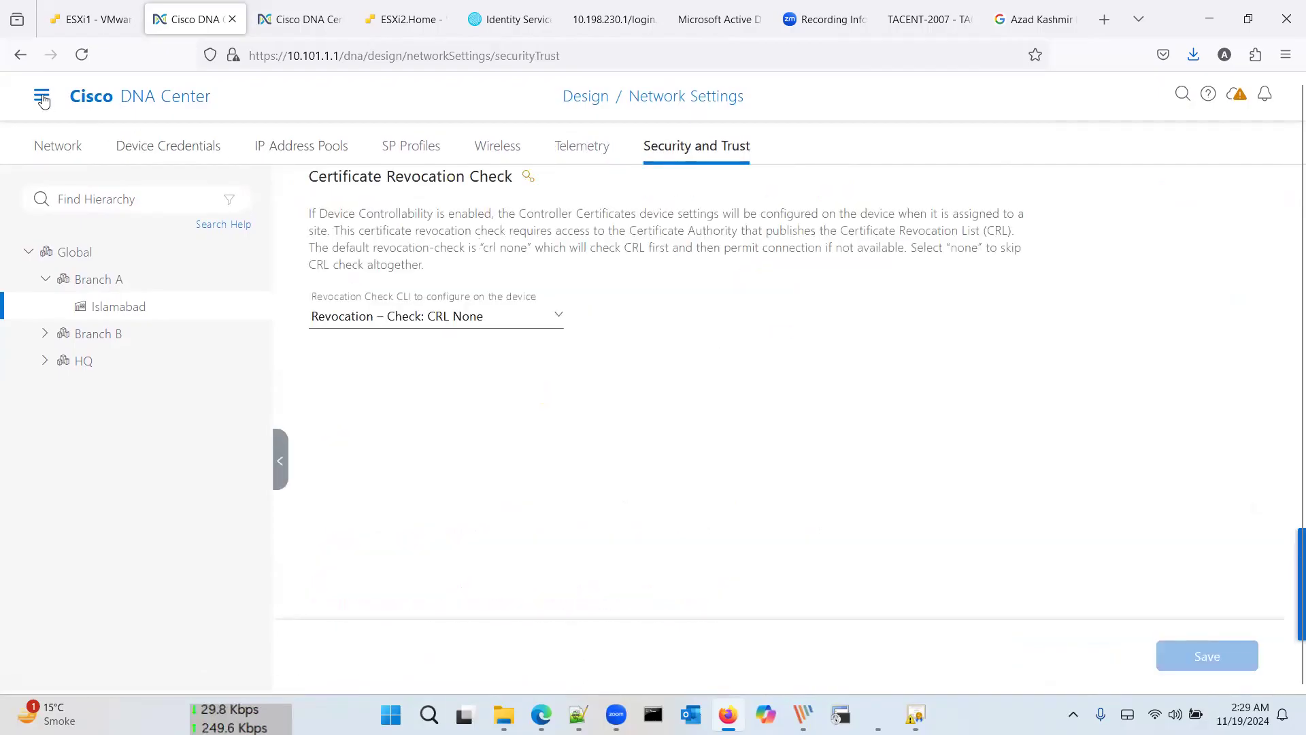
click(482, 150)
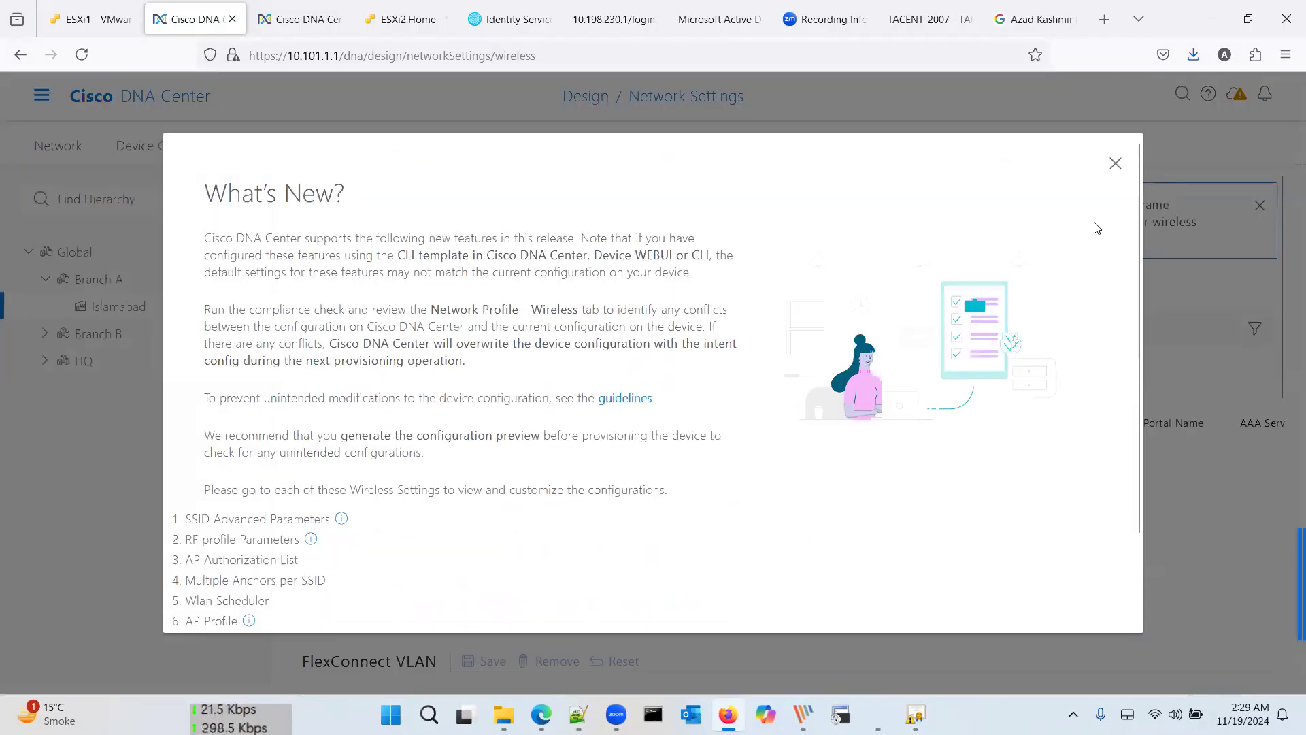
click(1116, 164)
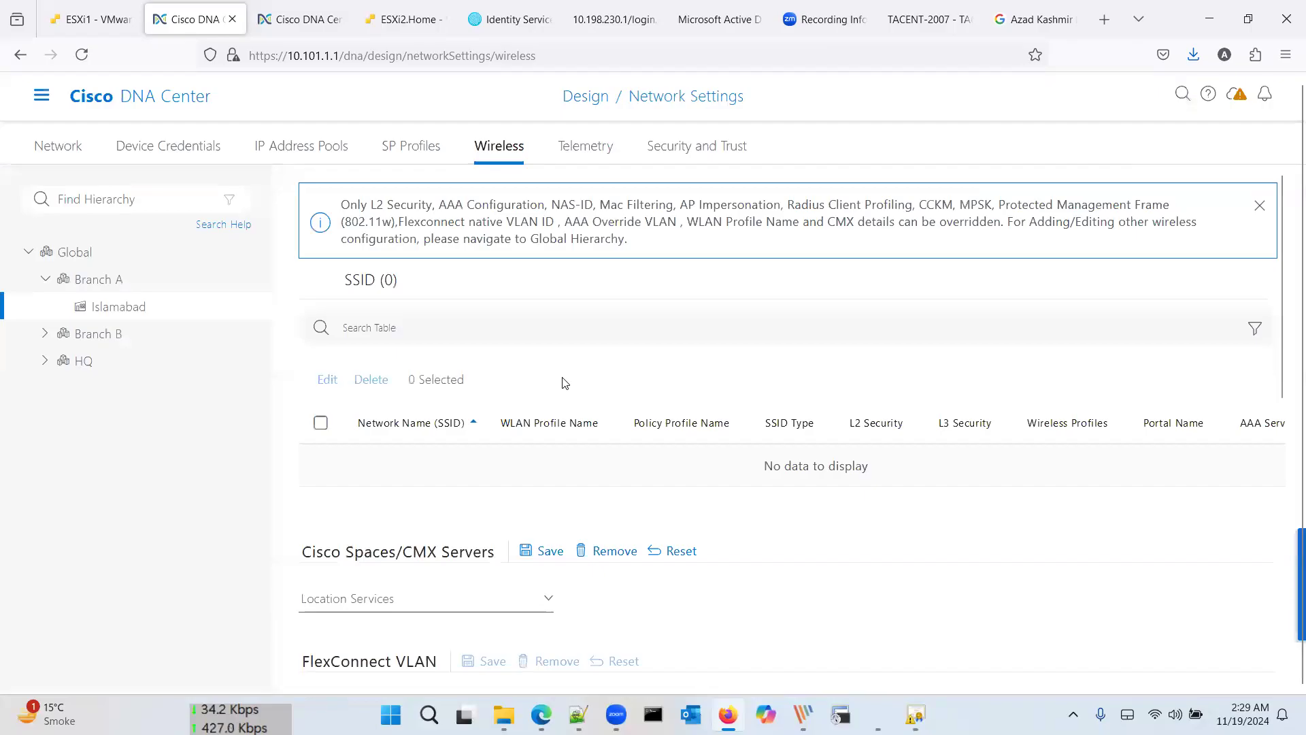
scroll(561, 376, down, 10)
scroll(562, 376, up, 10)
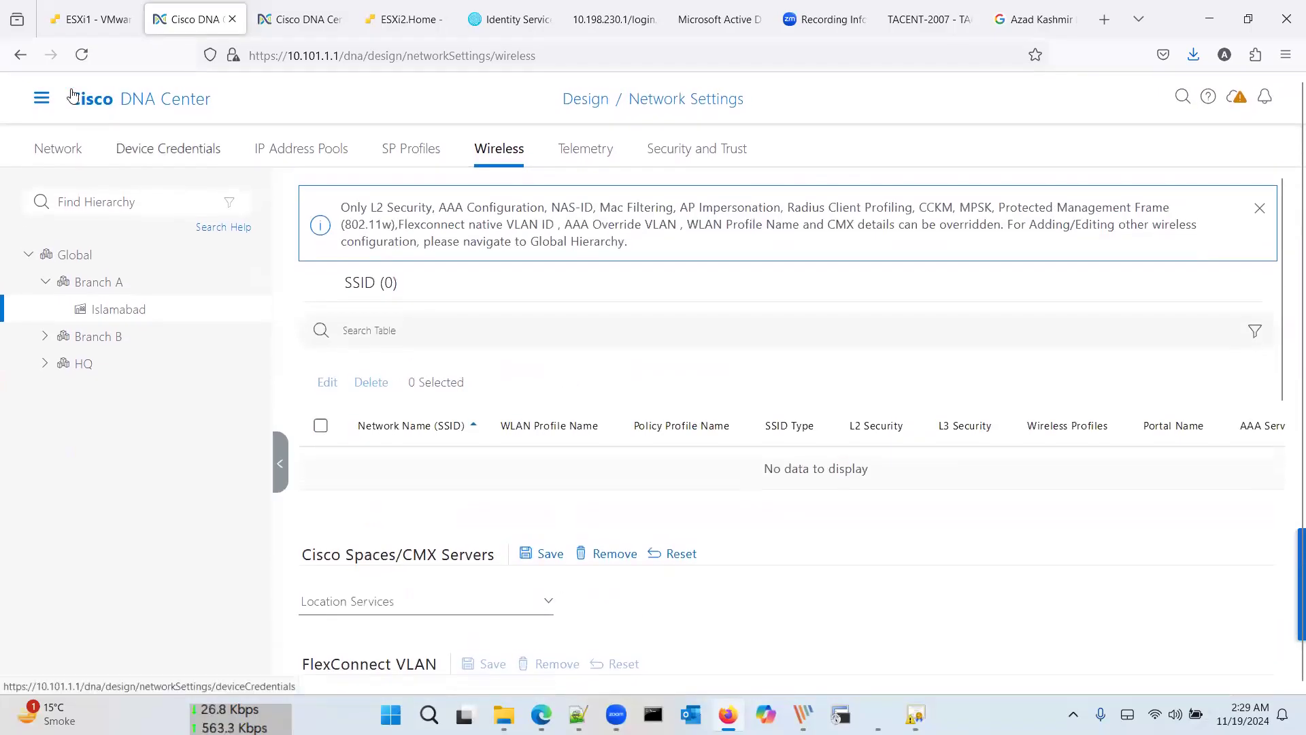
click(41, 100)
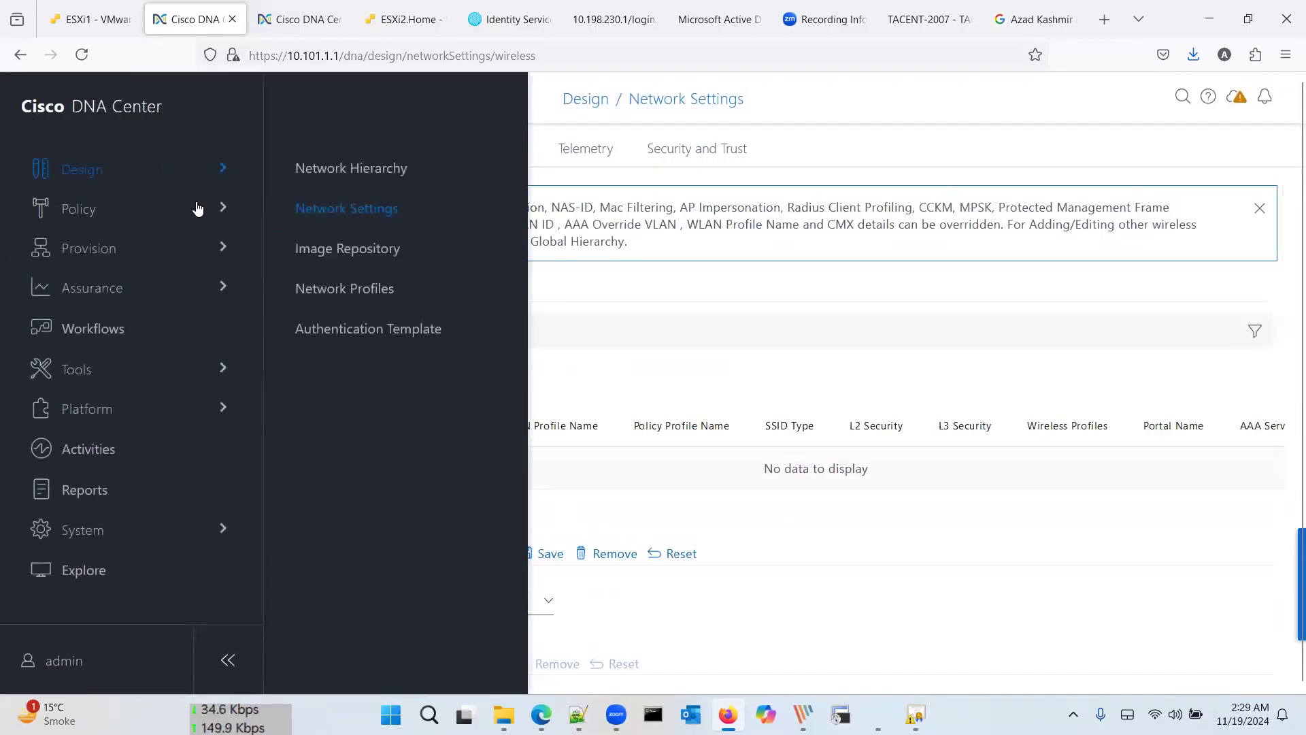
Step: In Provision > SD-Access Virtual Networks, create a virtual network named Prod
mouse_move(149, 251)
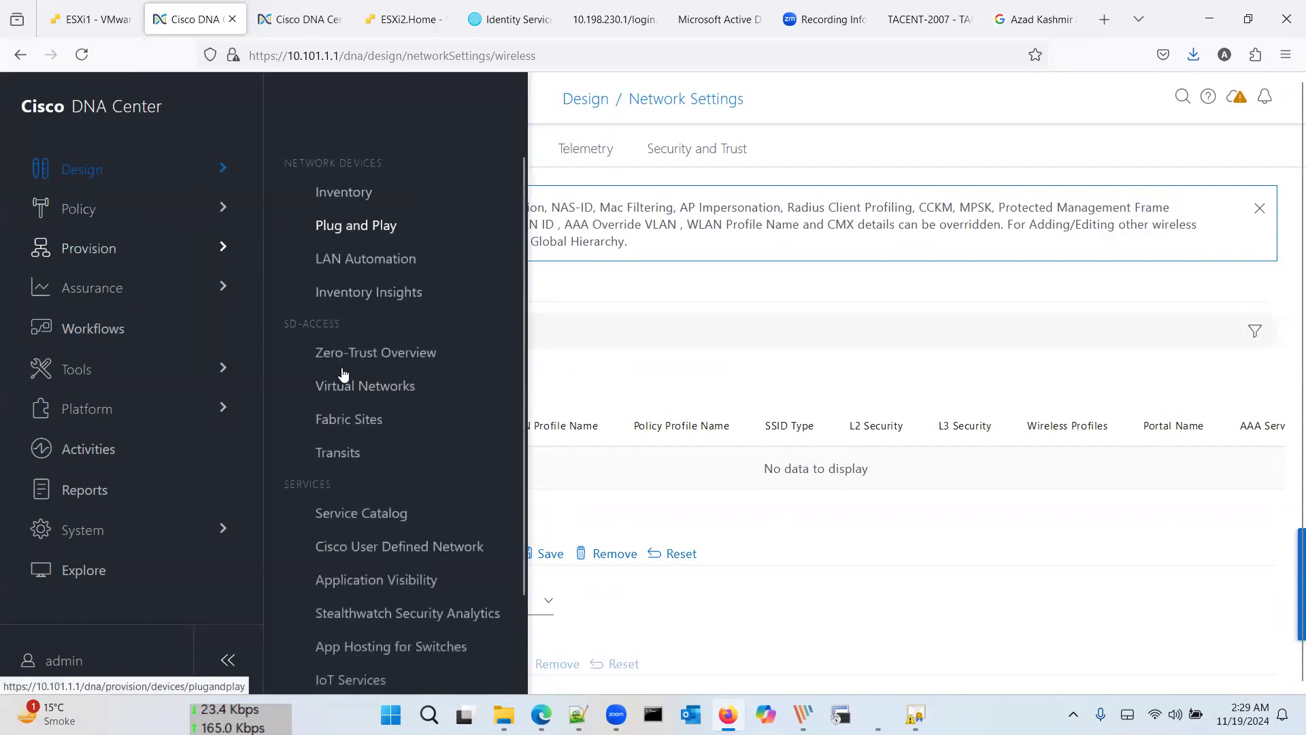
click(355, 419)
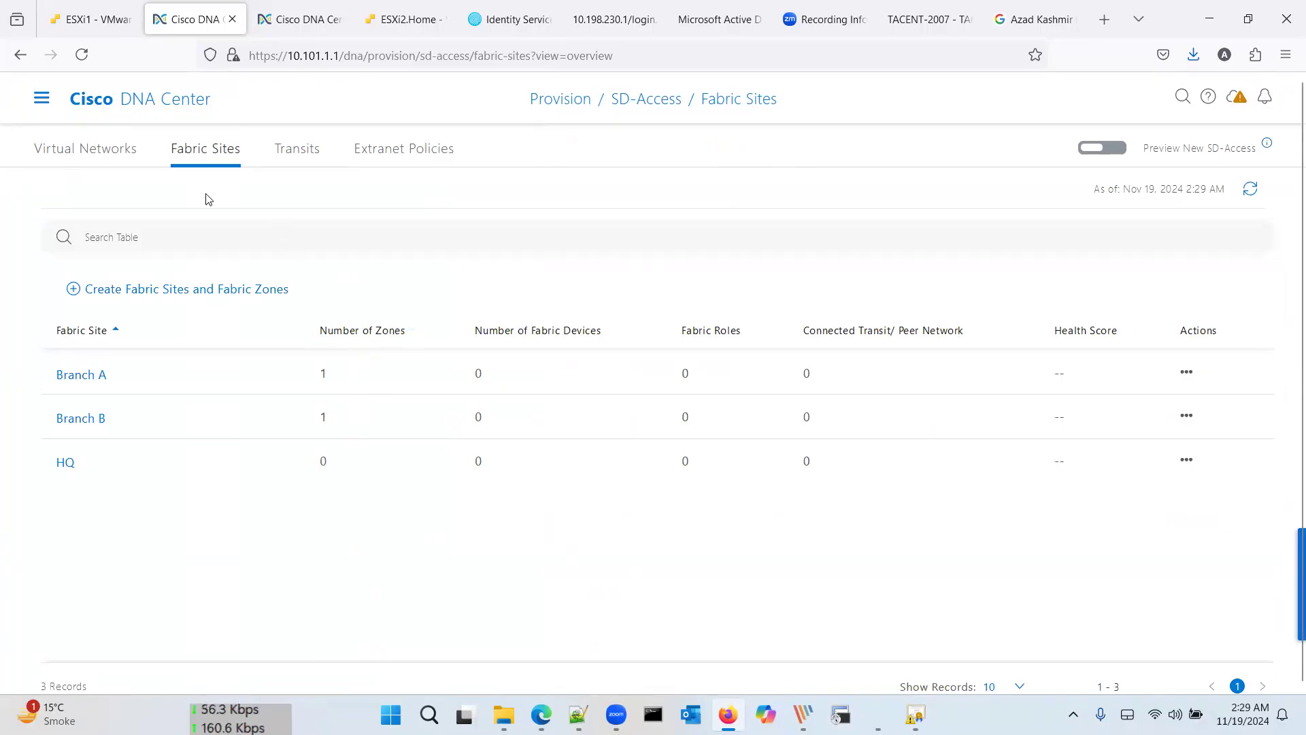
click(107, 151)
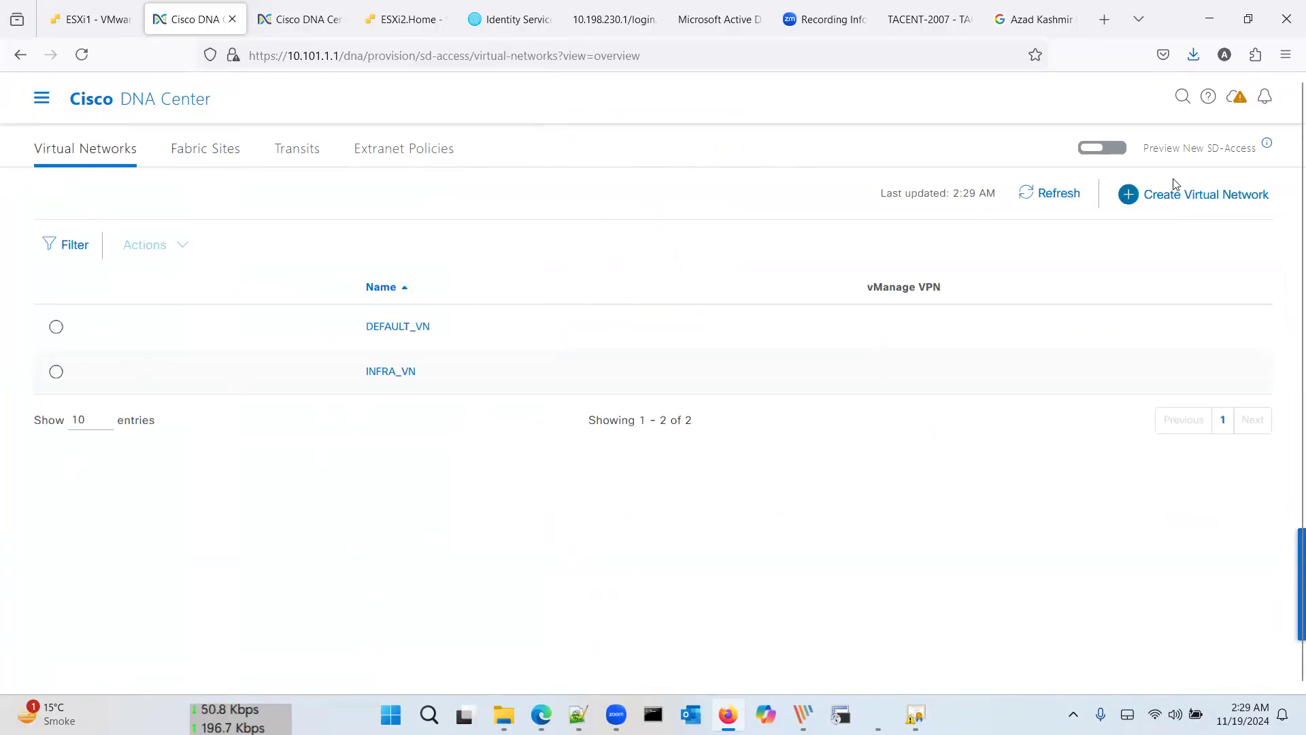
click(1184, 196)
click(1017, 233)
text(Pro)
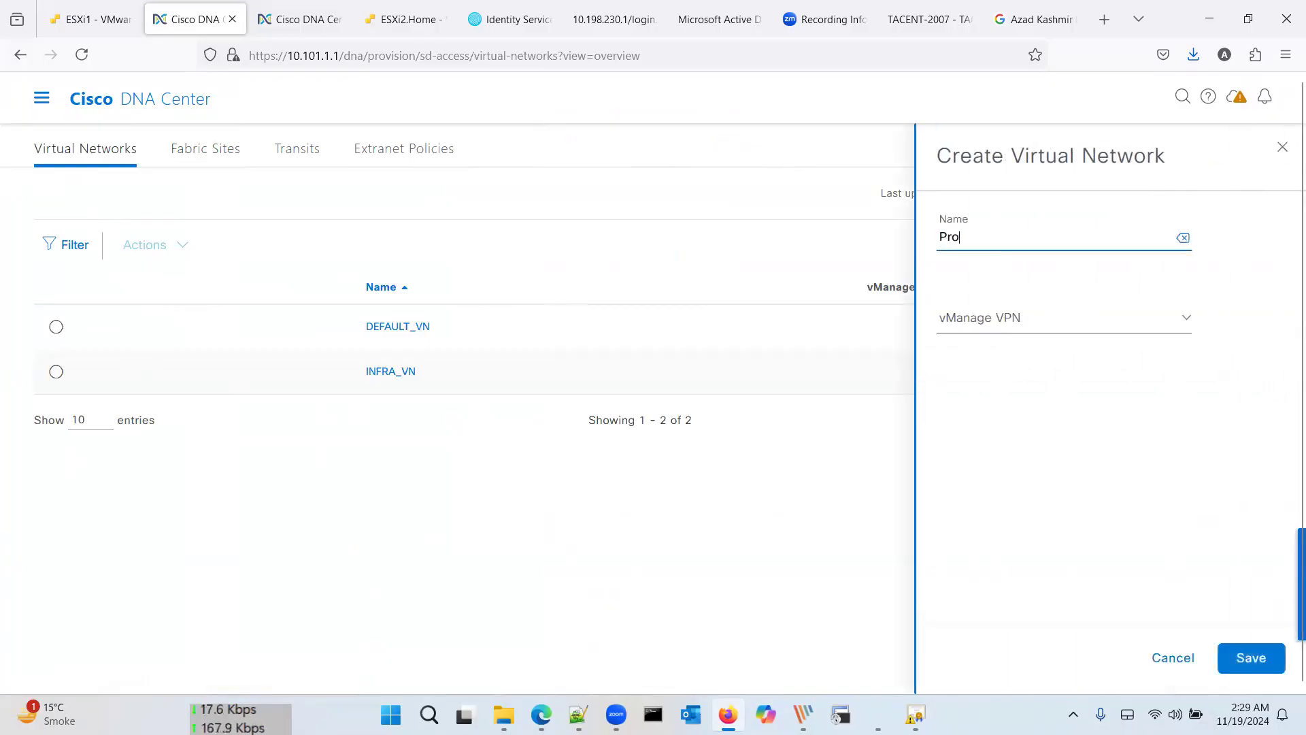
text(d)
click(1105, 320)
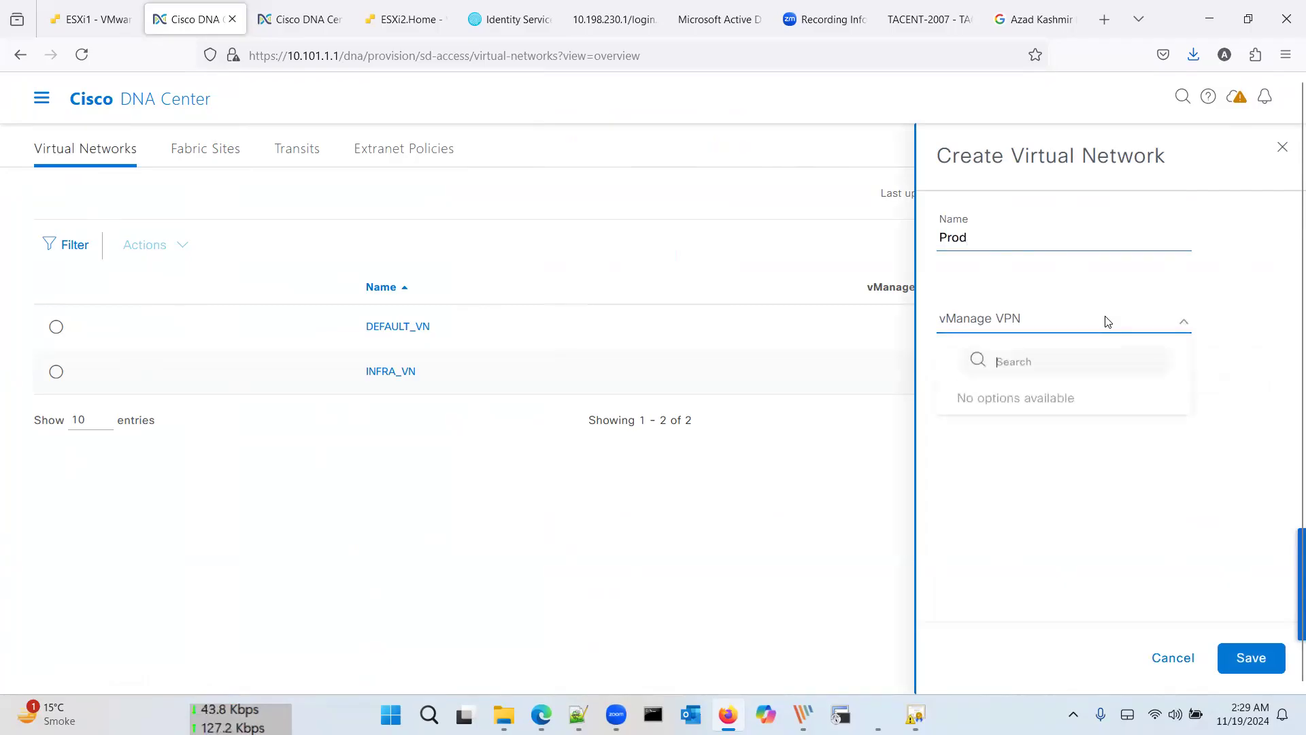
click(1246, 655)
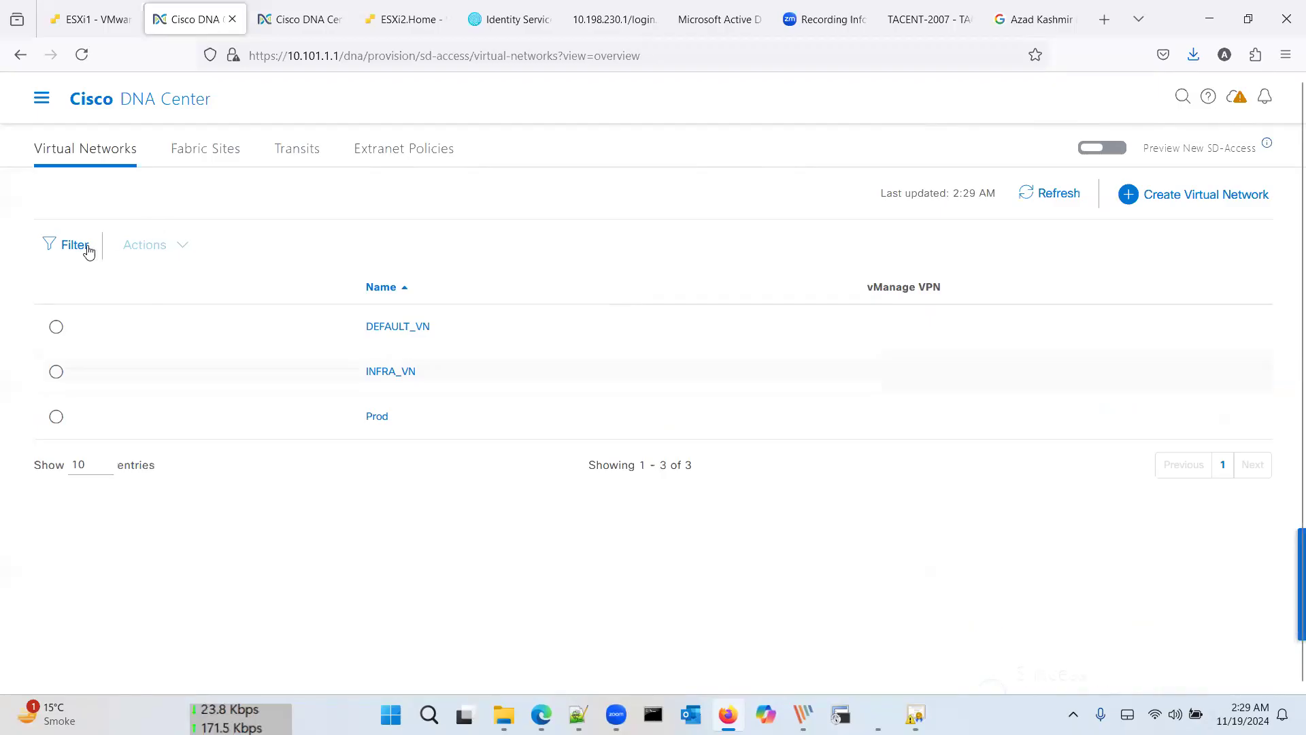
Step: Create a second virtual network named Guests, making four in the list
click(1147, 195)
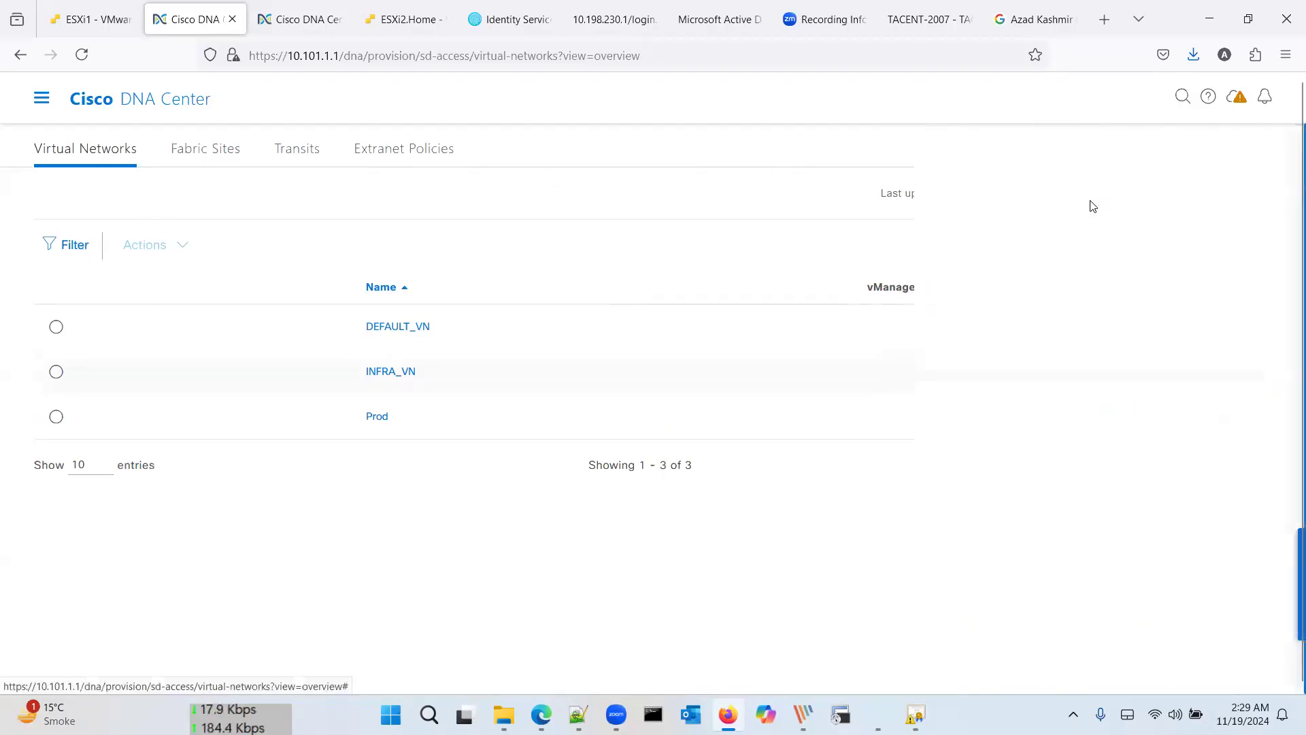
click(971, 245)
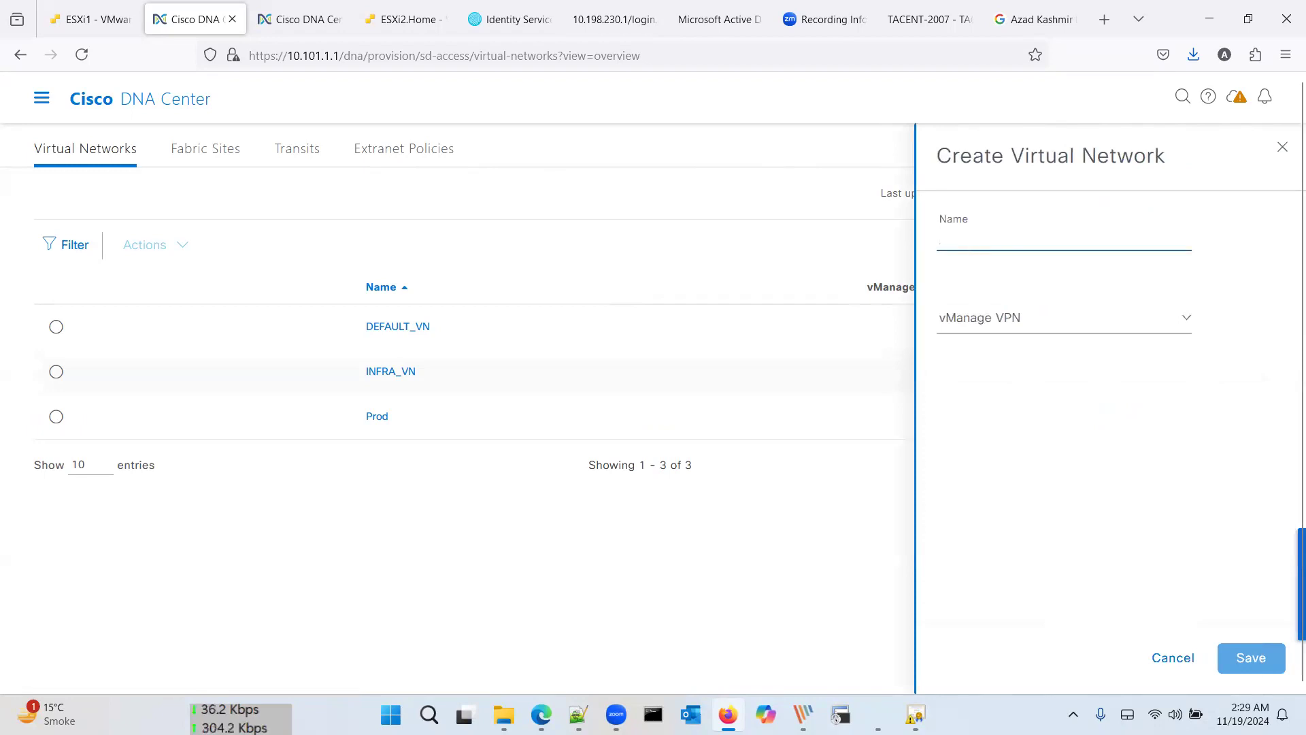
text(Guests)
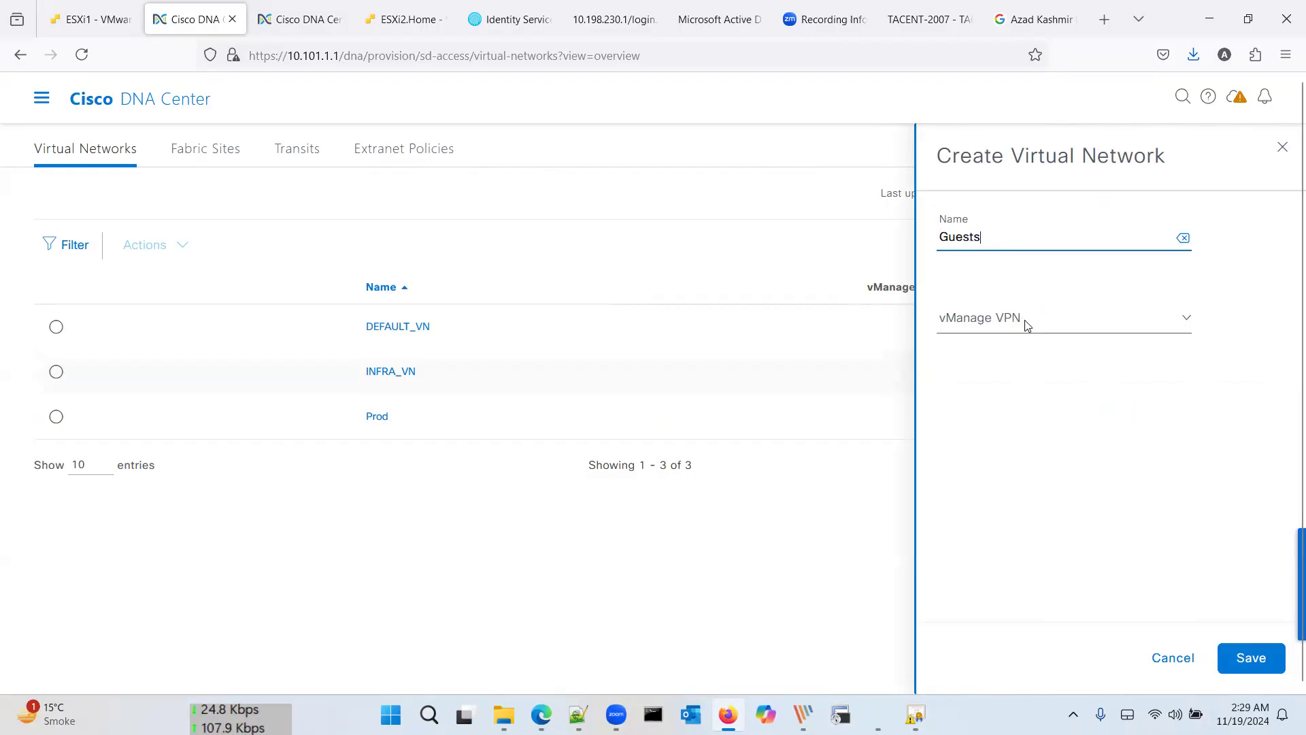
click(1249, 658)
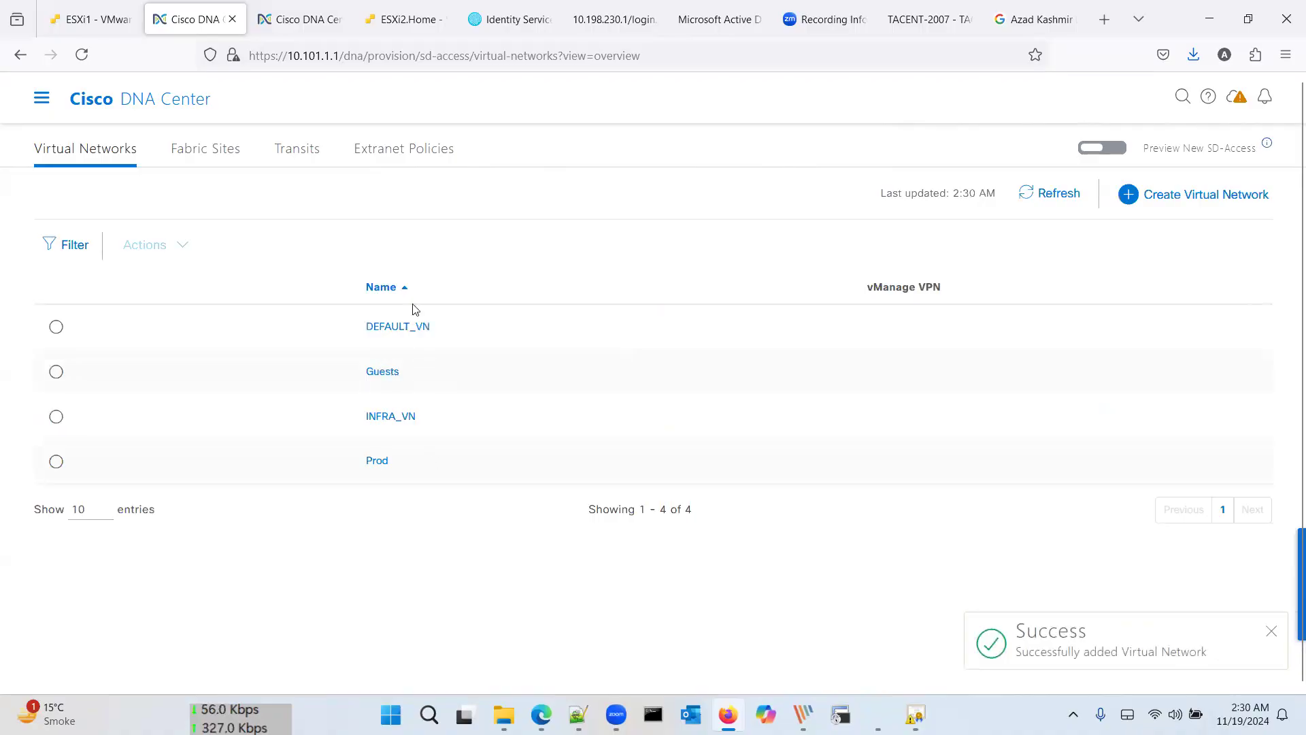
Step: Open the empty SD-Access Transits page, then bring up the SDA Typical Design diagram in PicPick
click(215, 153)
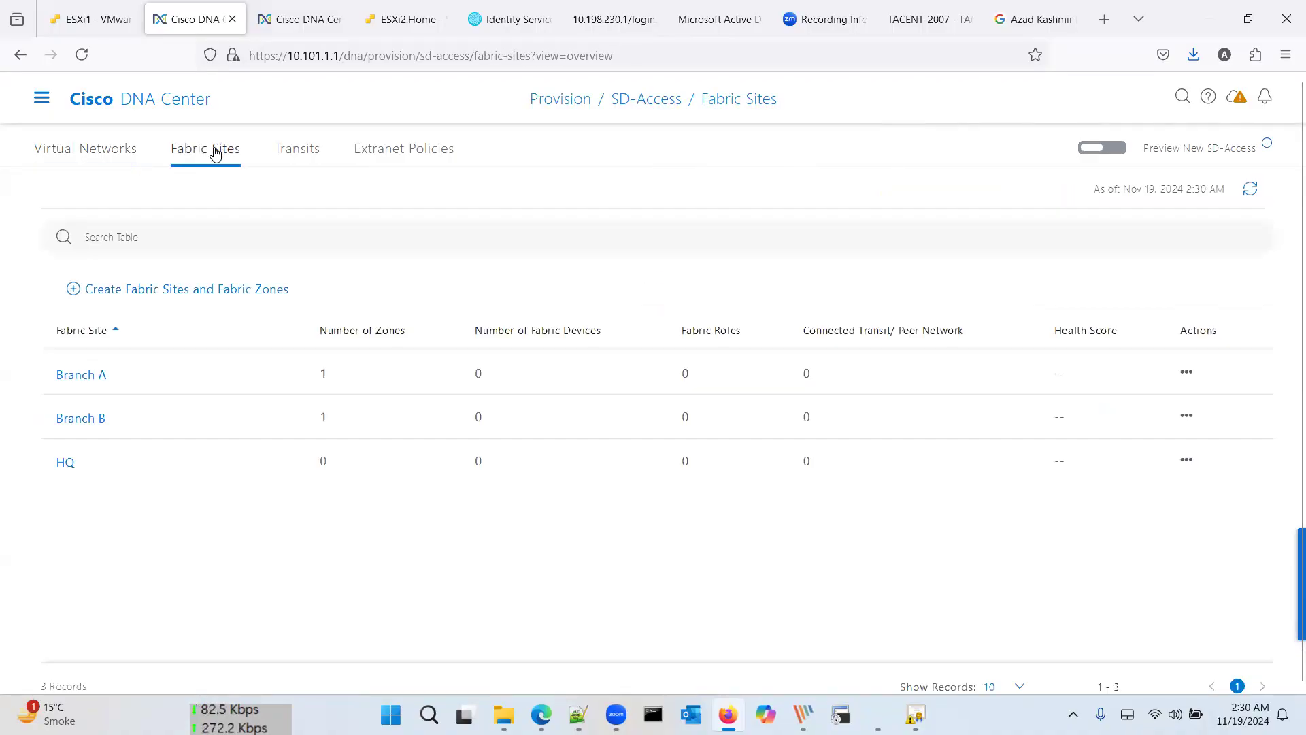
click(310, 154)
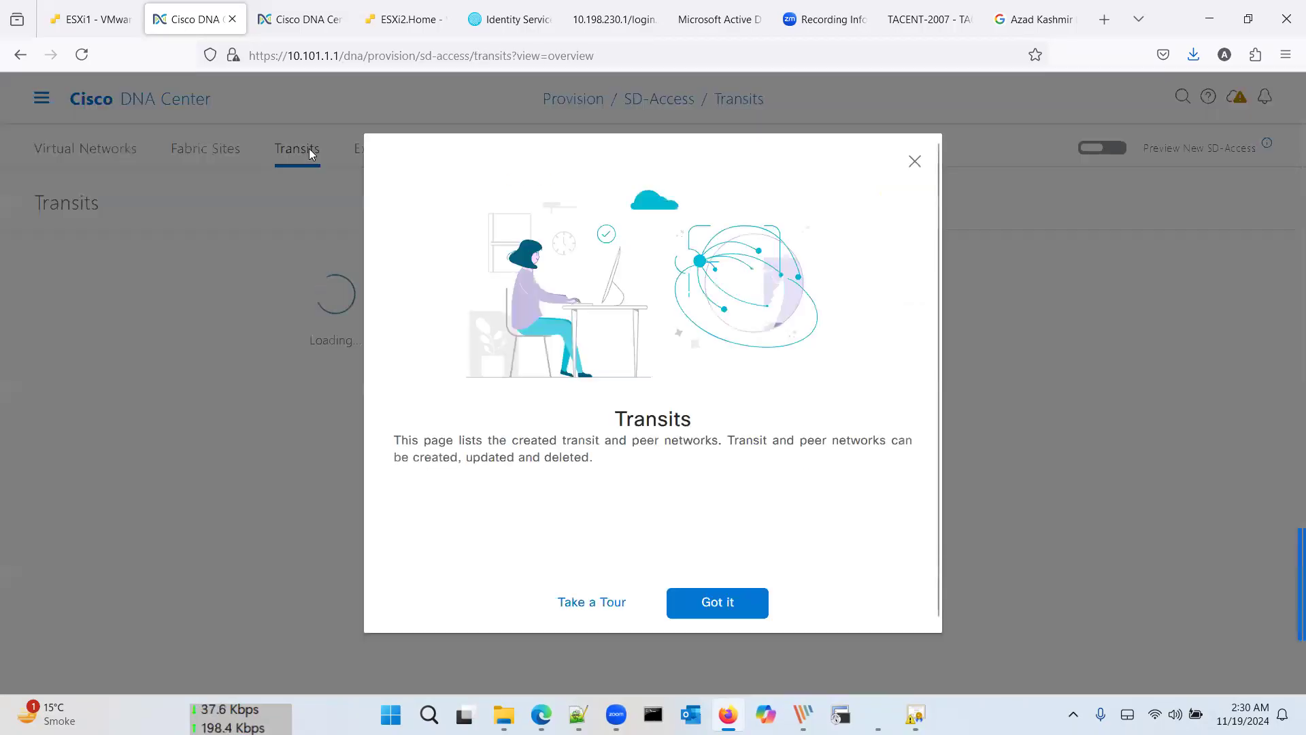
click(721, 603)
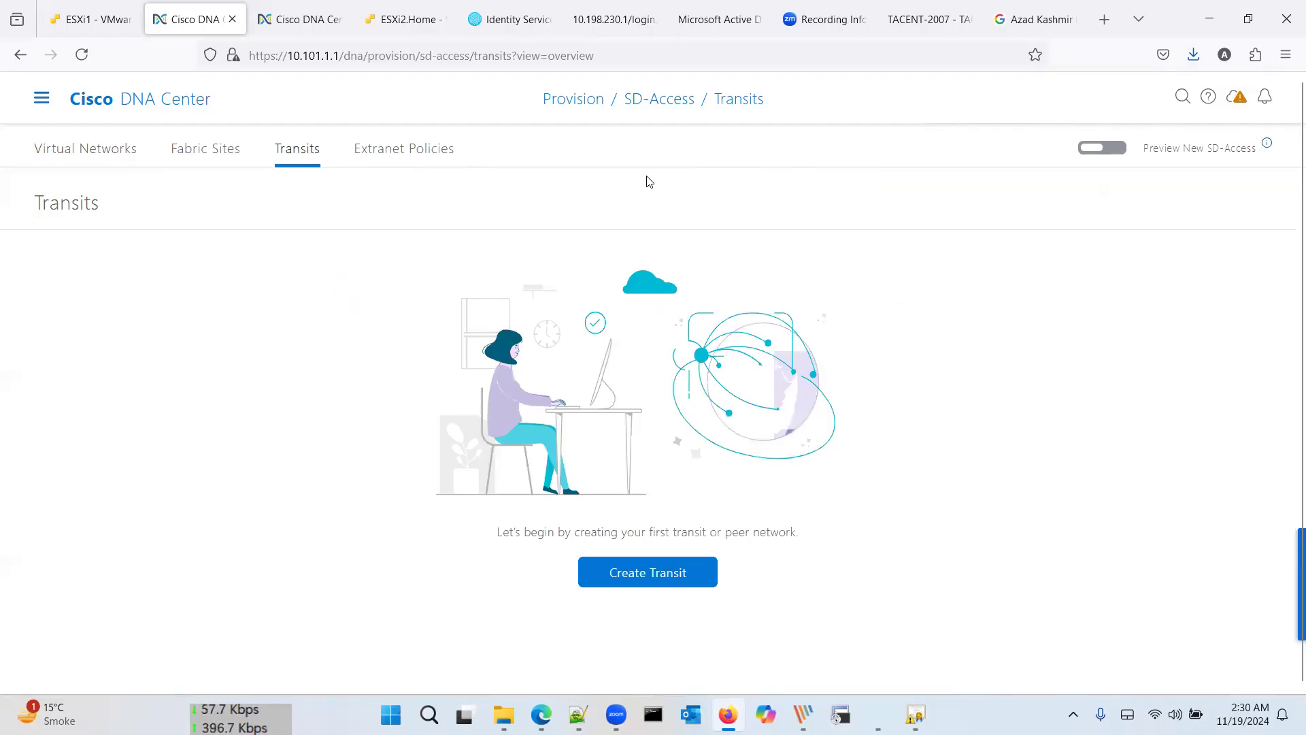
key(alt+Tab)
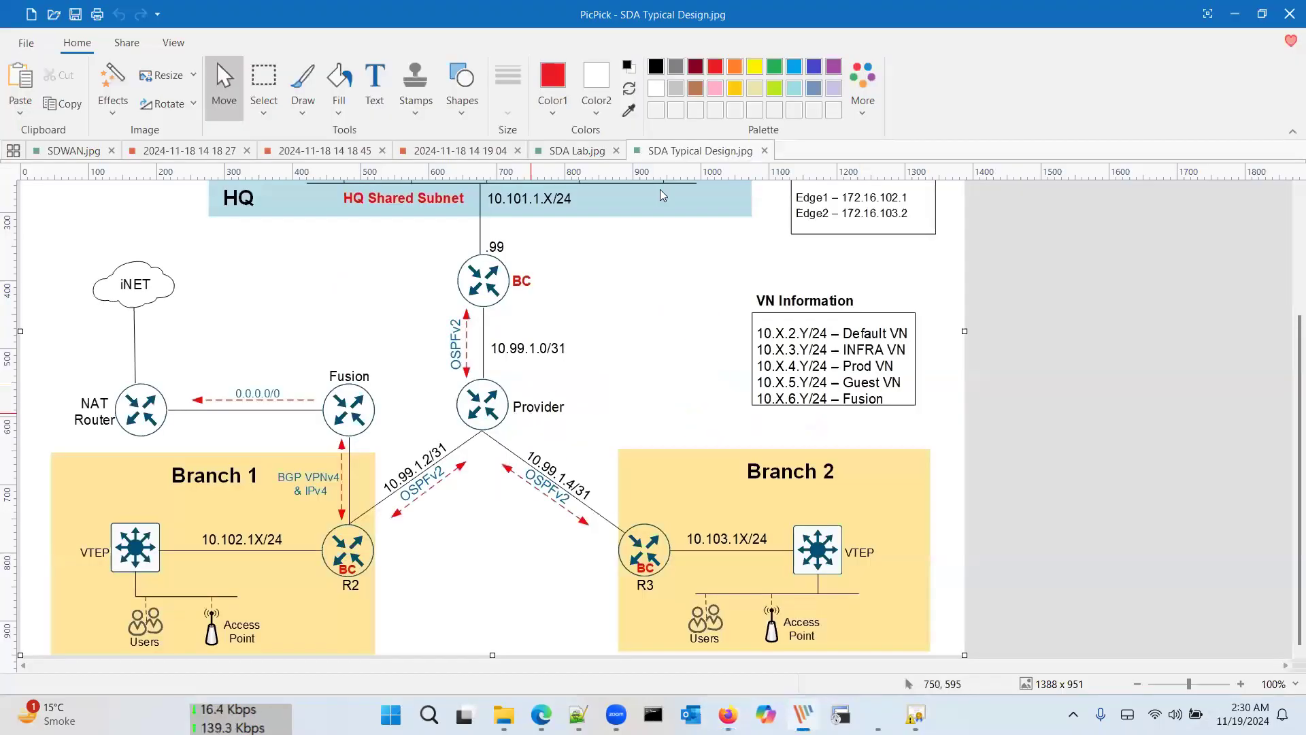
Step: Compare the SDA Lab and SDA Typical Design diagrams' HQ, loopback and branch addressing, then return to DNA Center
click(577, 151)
click(658, 150)
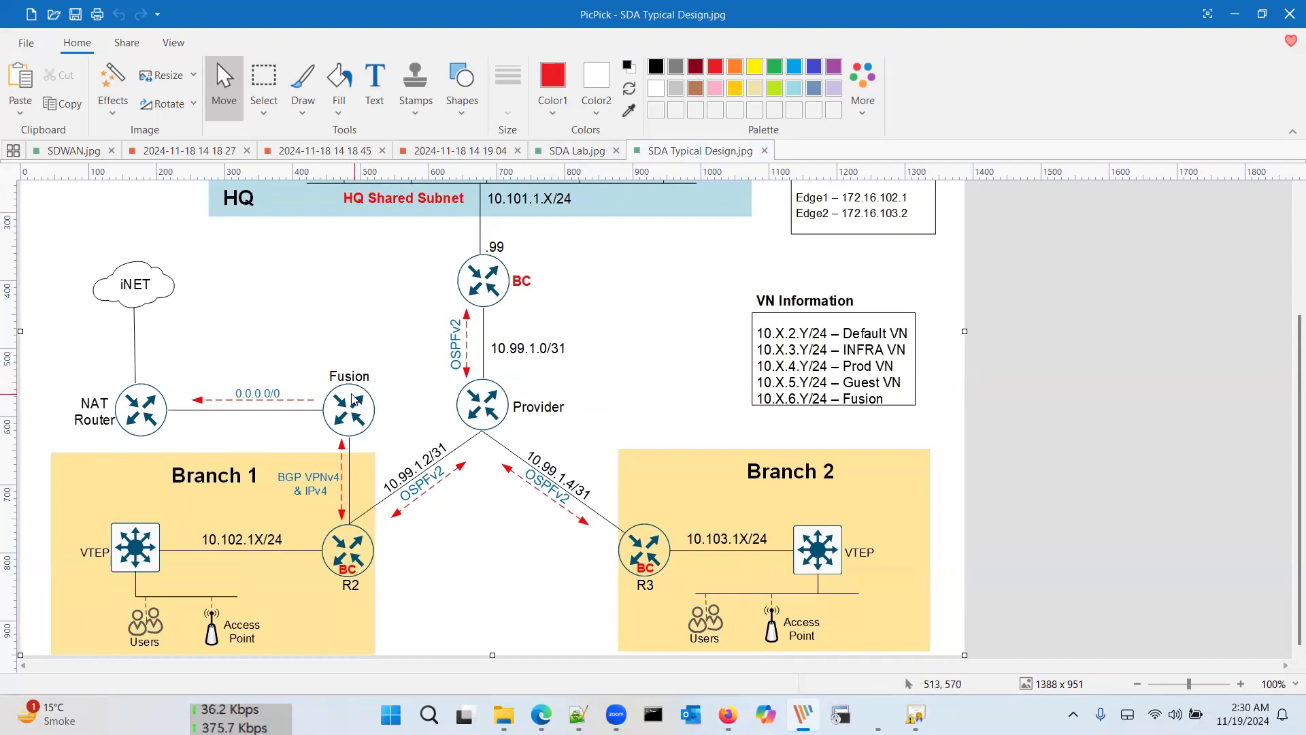
scroll(361, 434, up, 5)
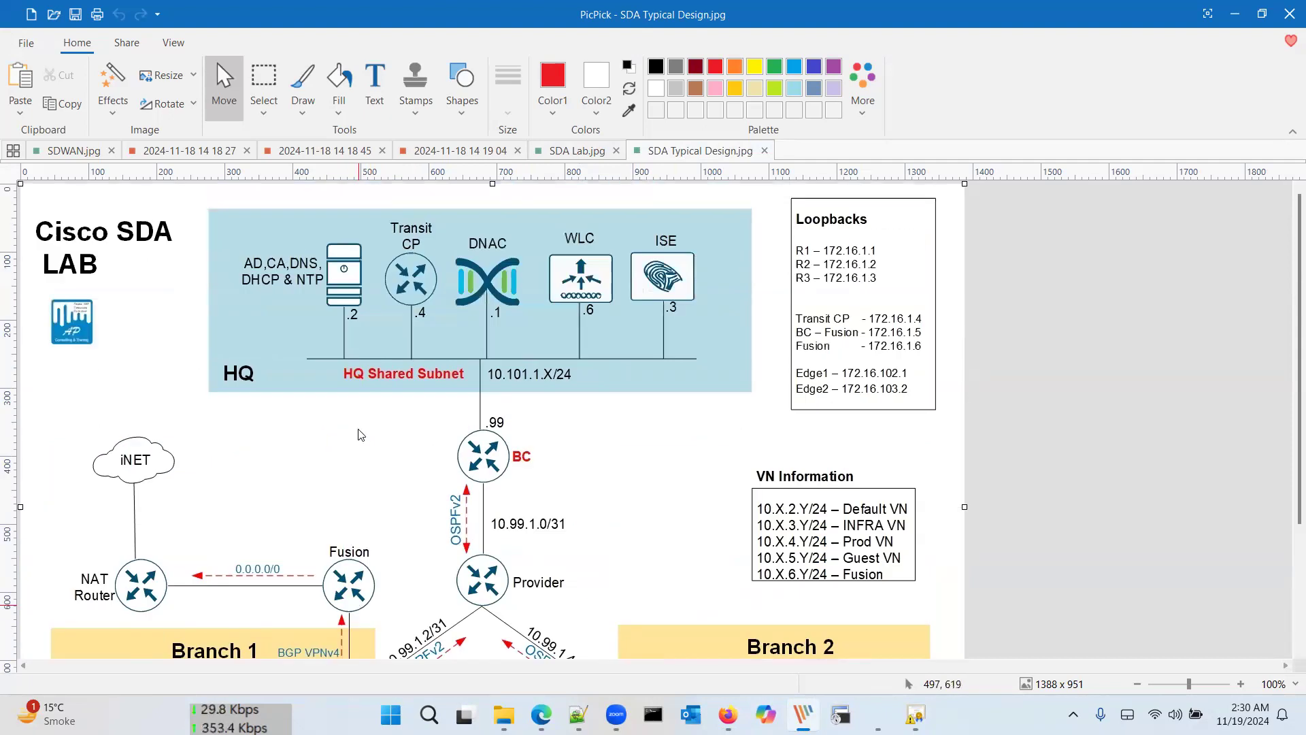
scroll(361, 434, down, 5)
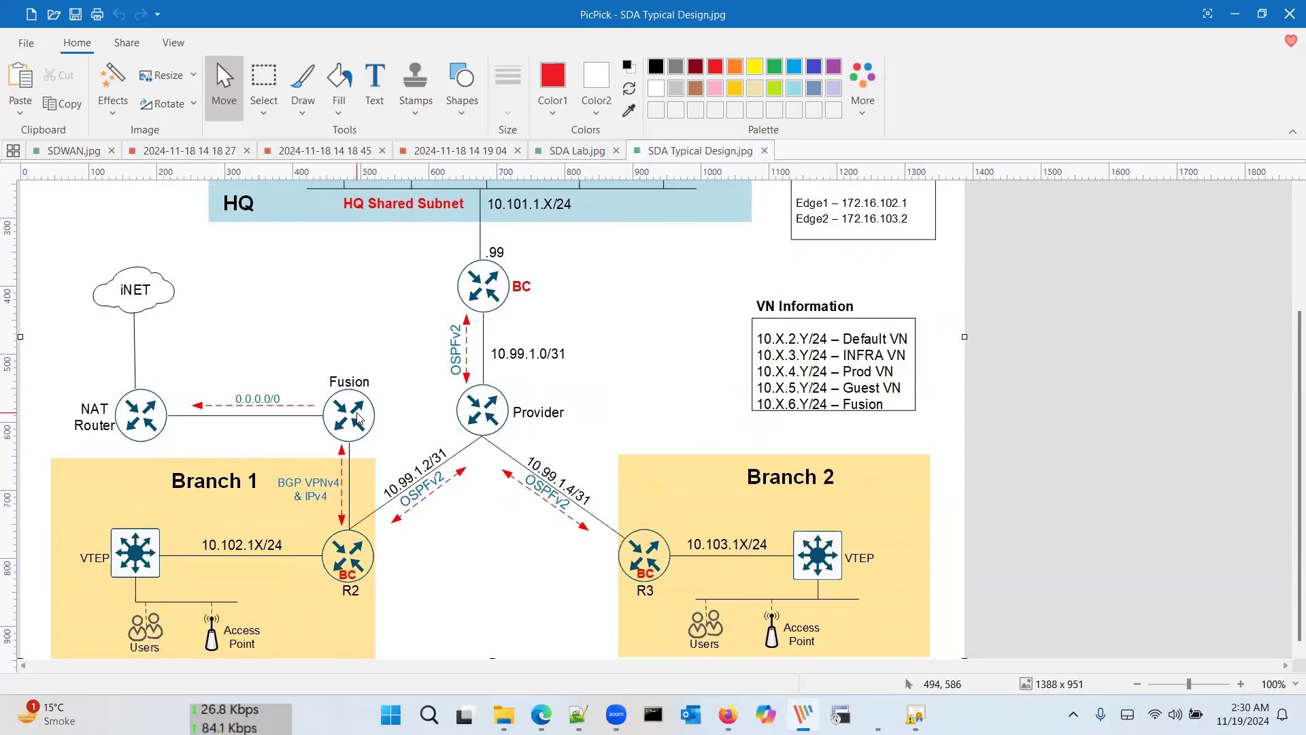
scroll(392, 374, up, 3)
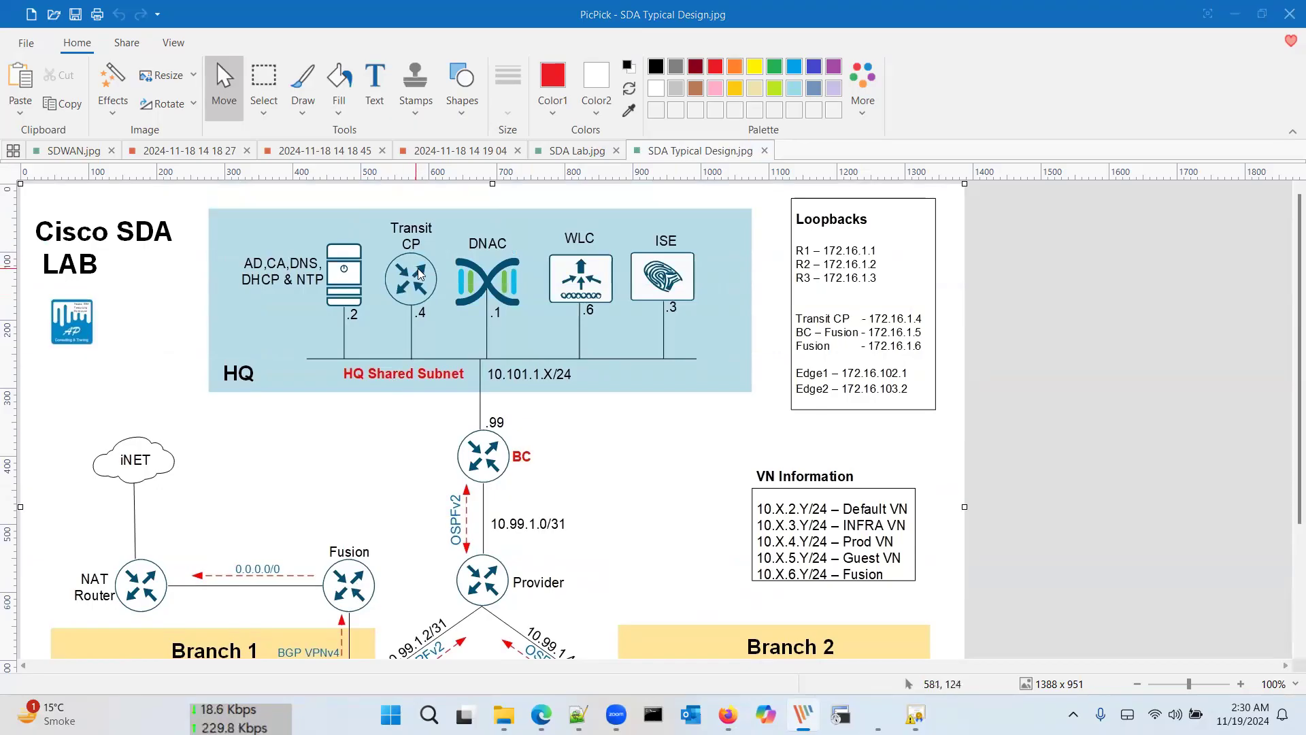
key(alt+Tab)
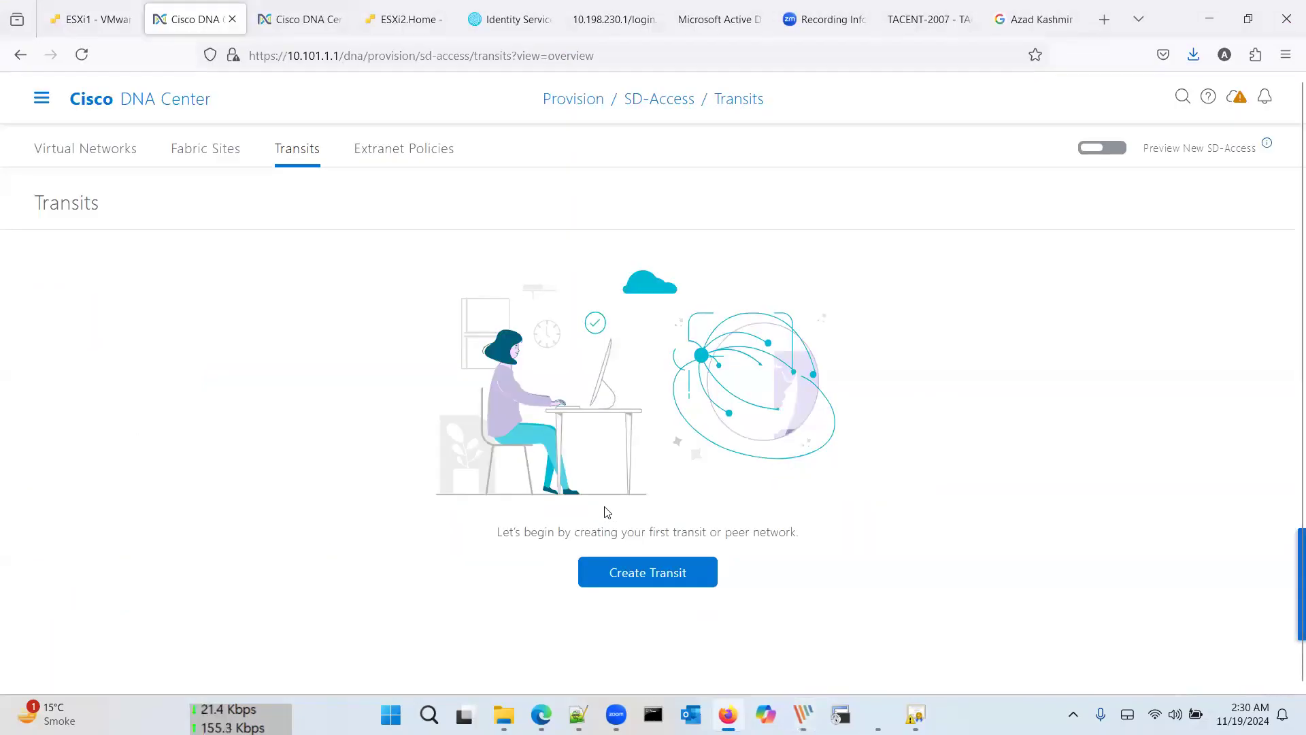
Step: Create an IP-based transit named IP-Transit with BGP ASN 65000, then switch to the Windows Server desktop
click(634, 578)
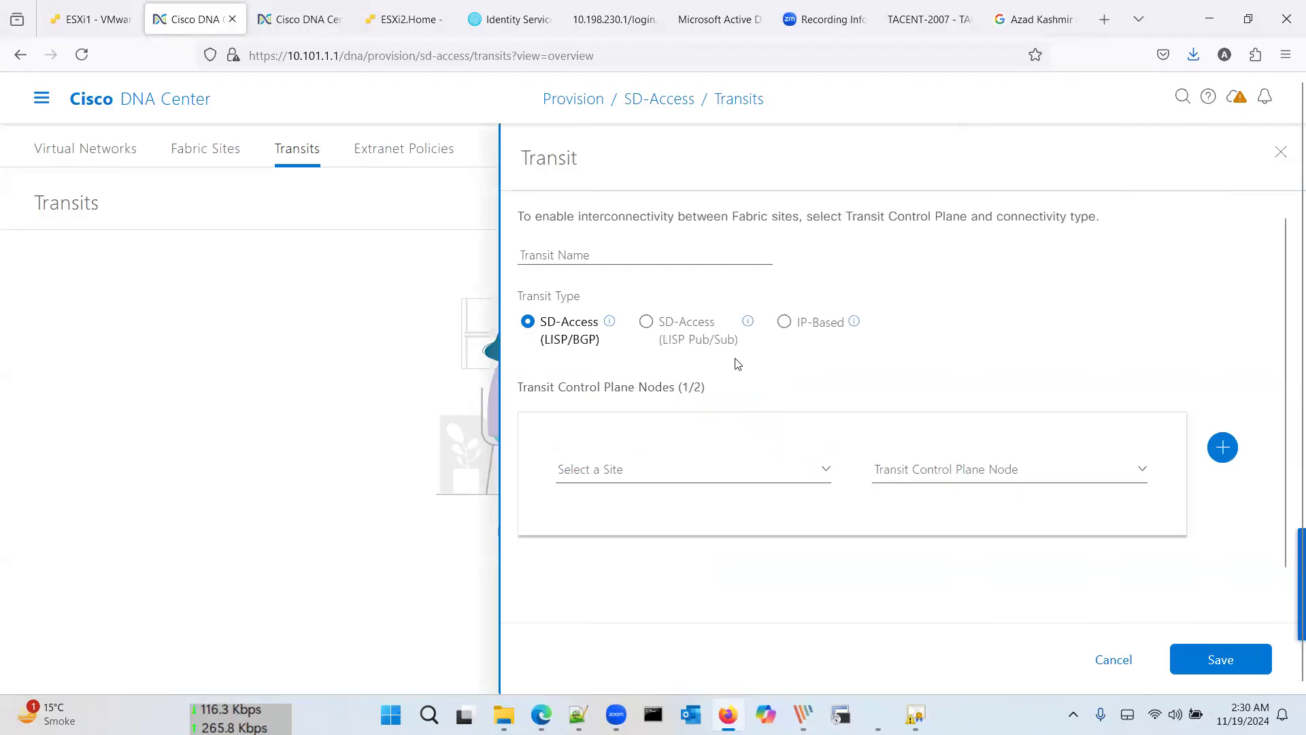
click(785, 323)
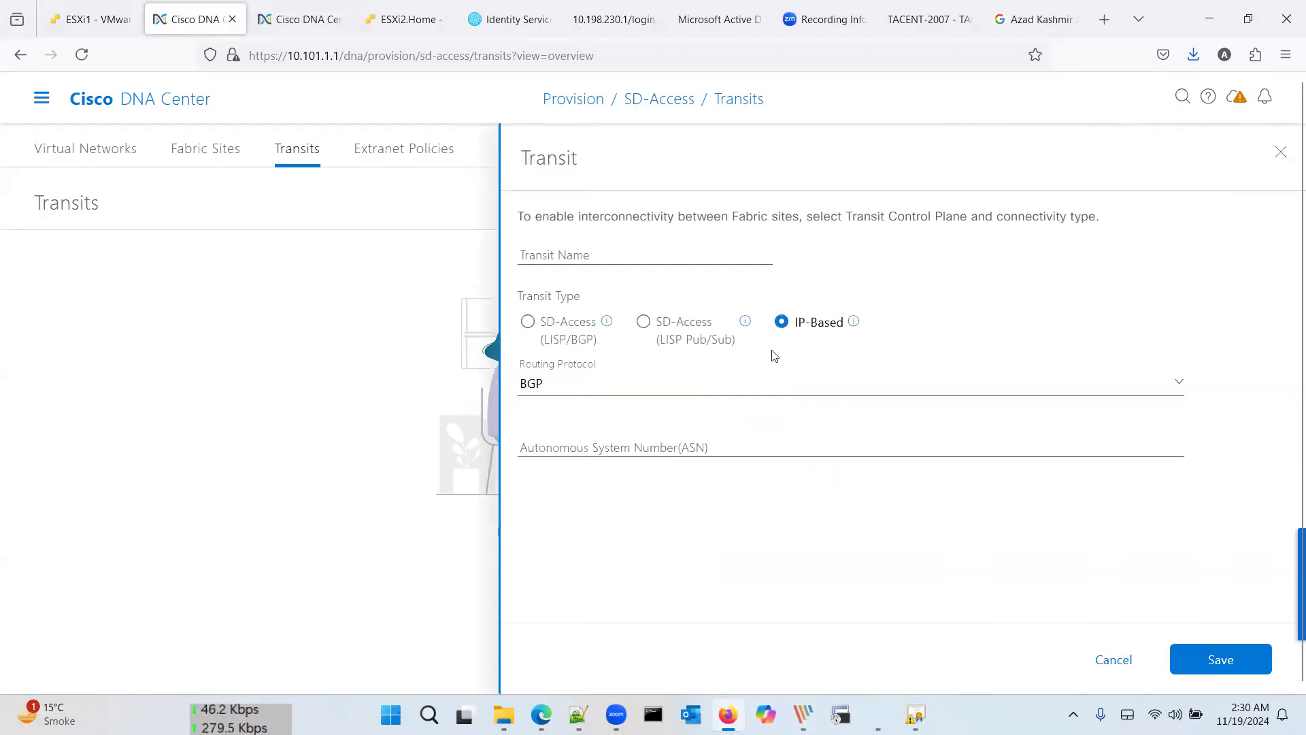
click(716, 447)
text(65000)
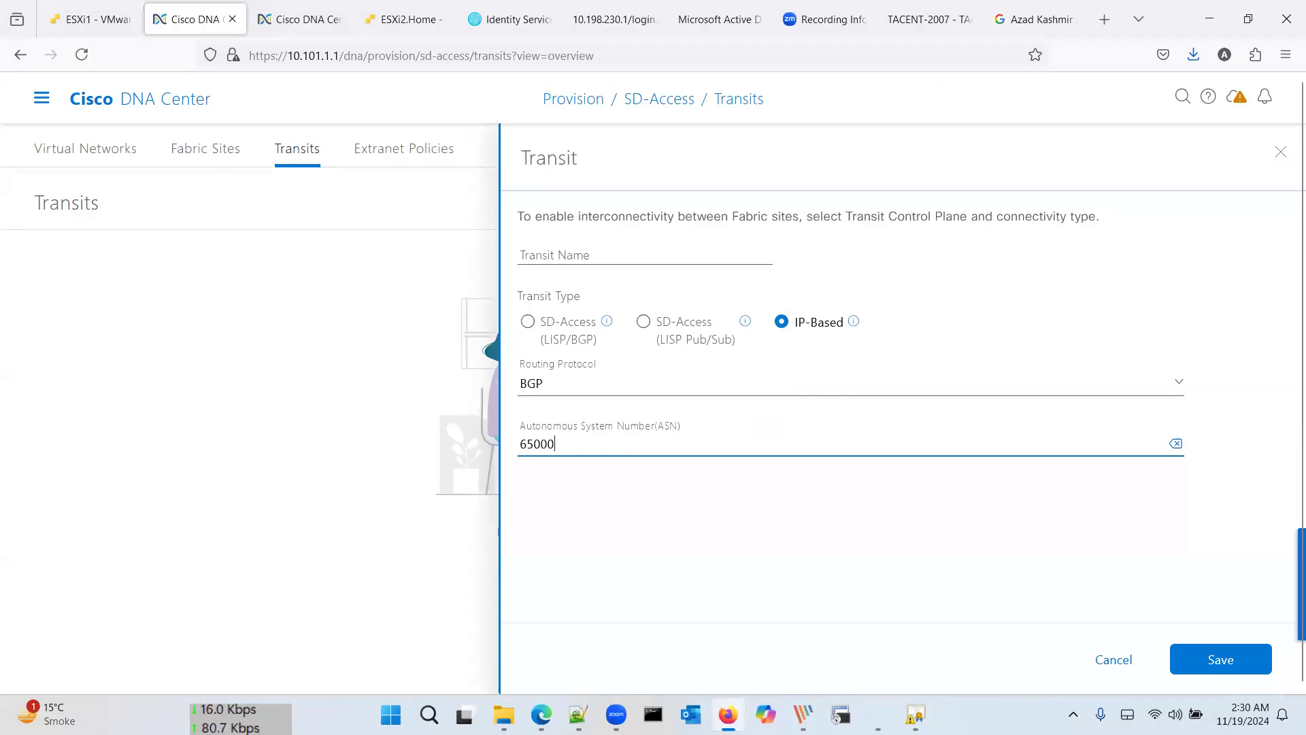
click(1217, 660)
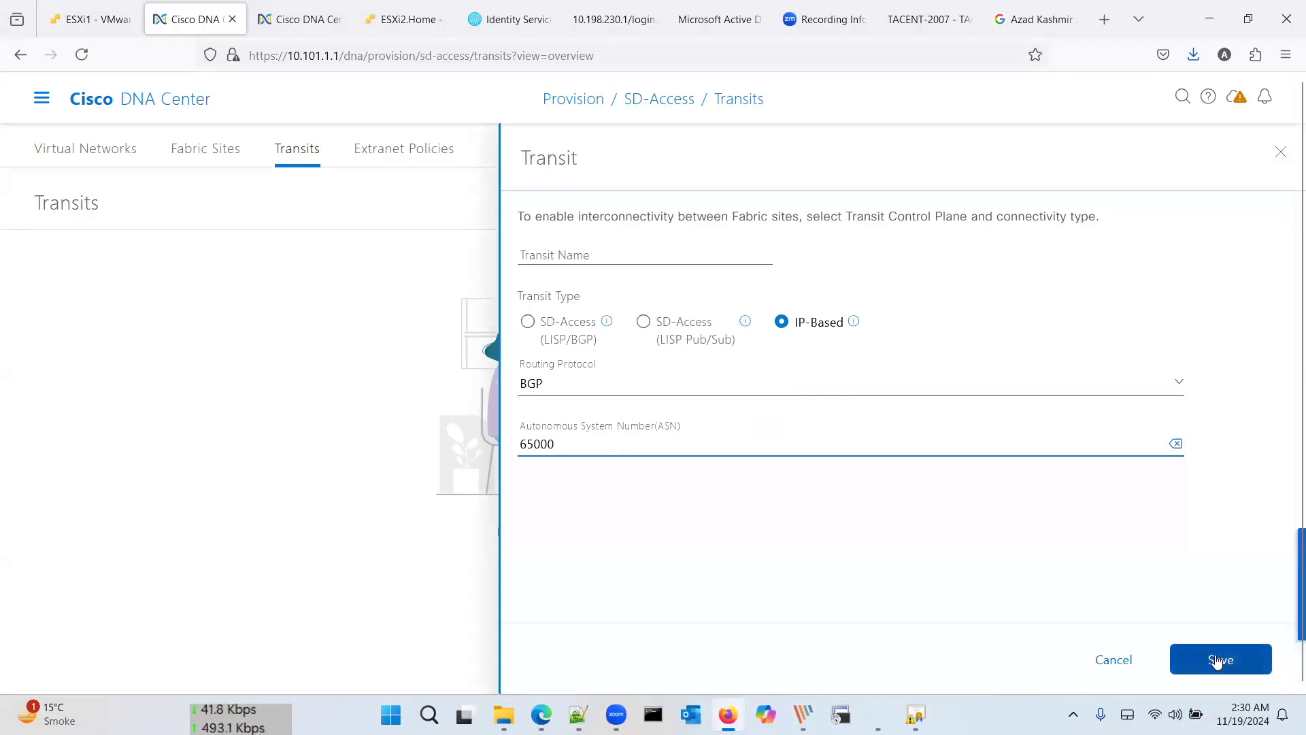
click(641, 293)
text(IP)
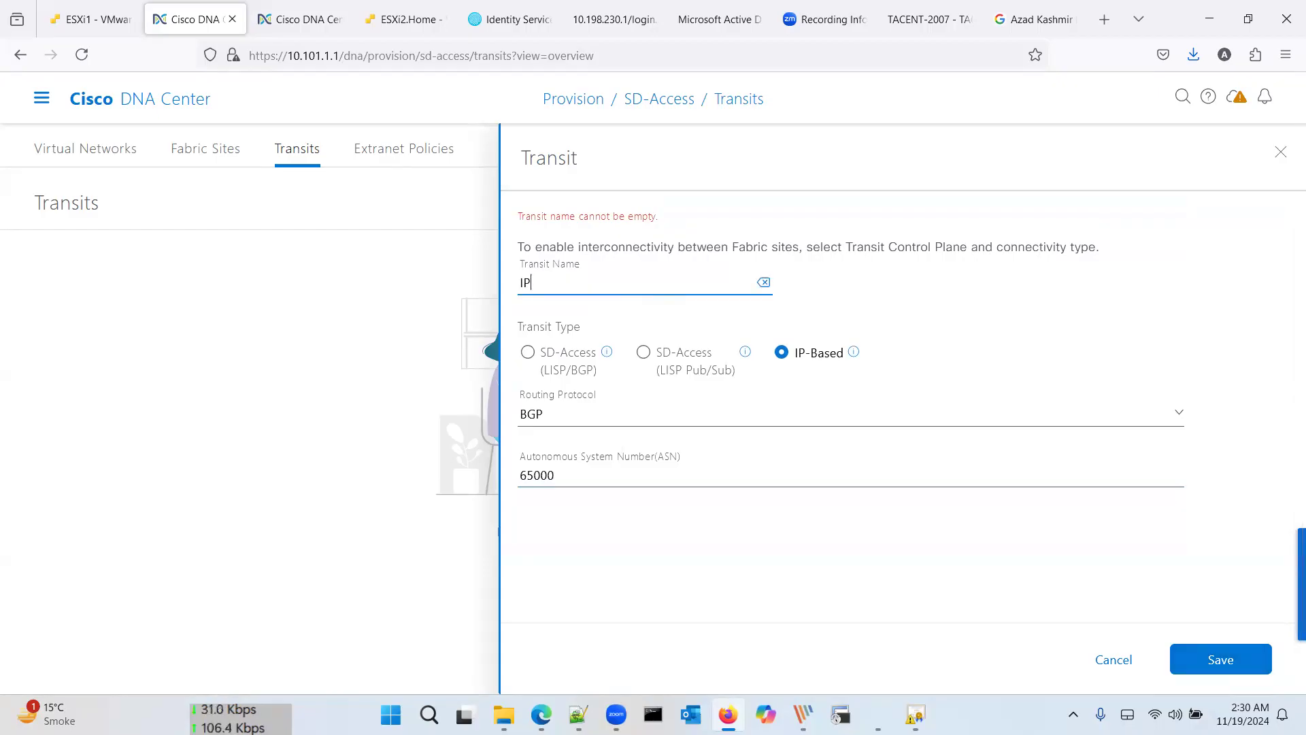
text(-Transit)
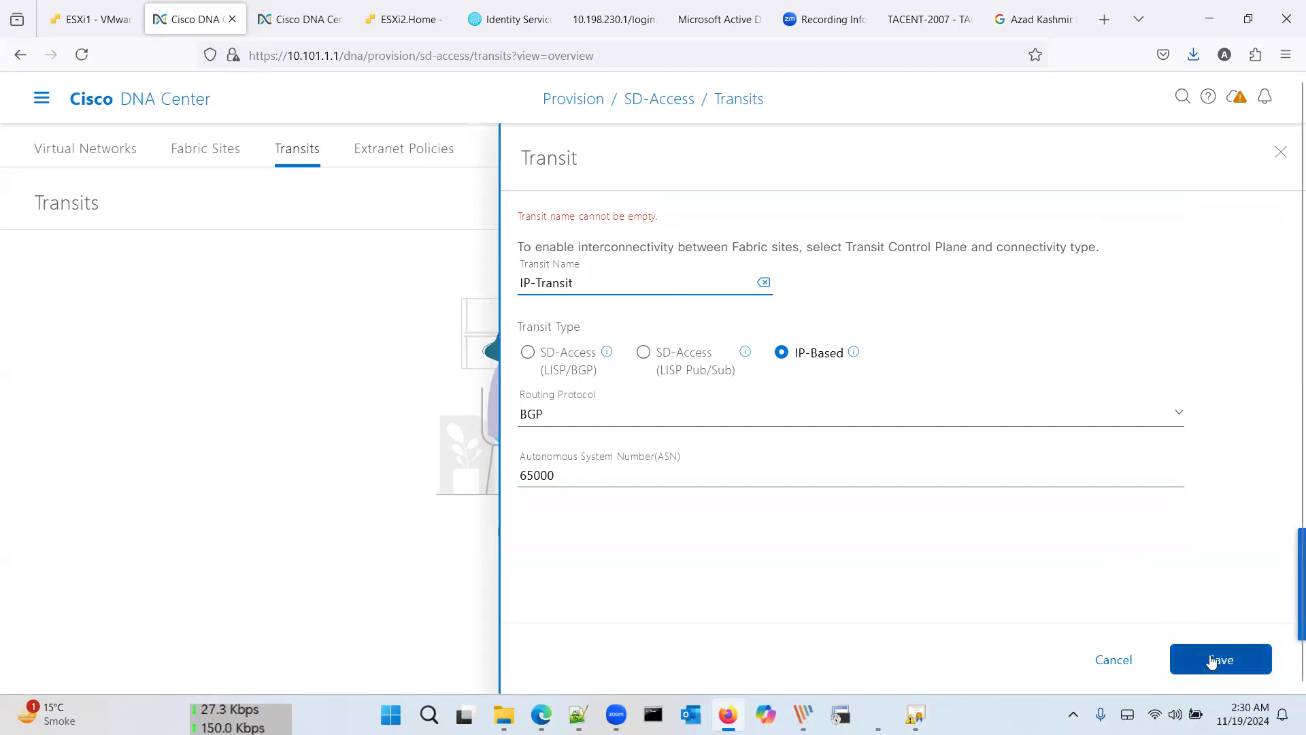
click(1213, 662)
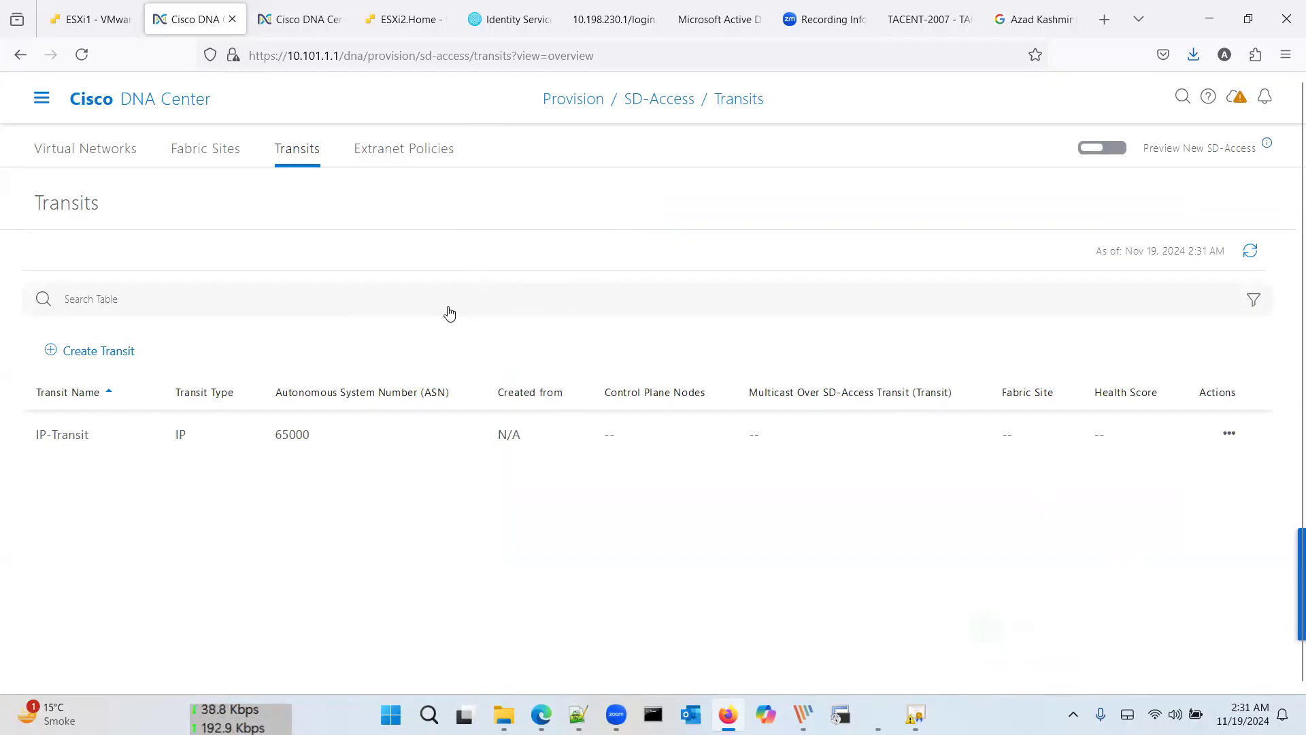
key(ctrl+super+Right)
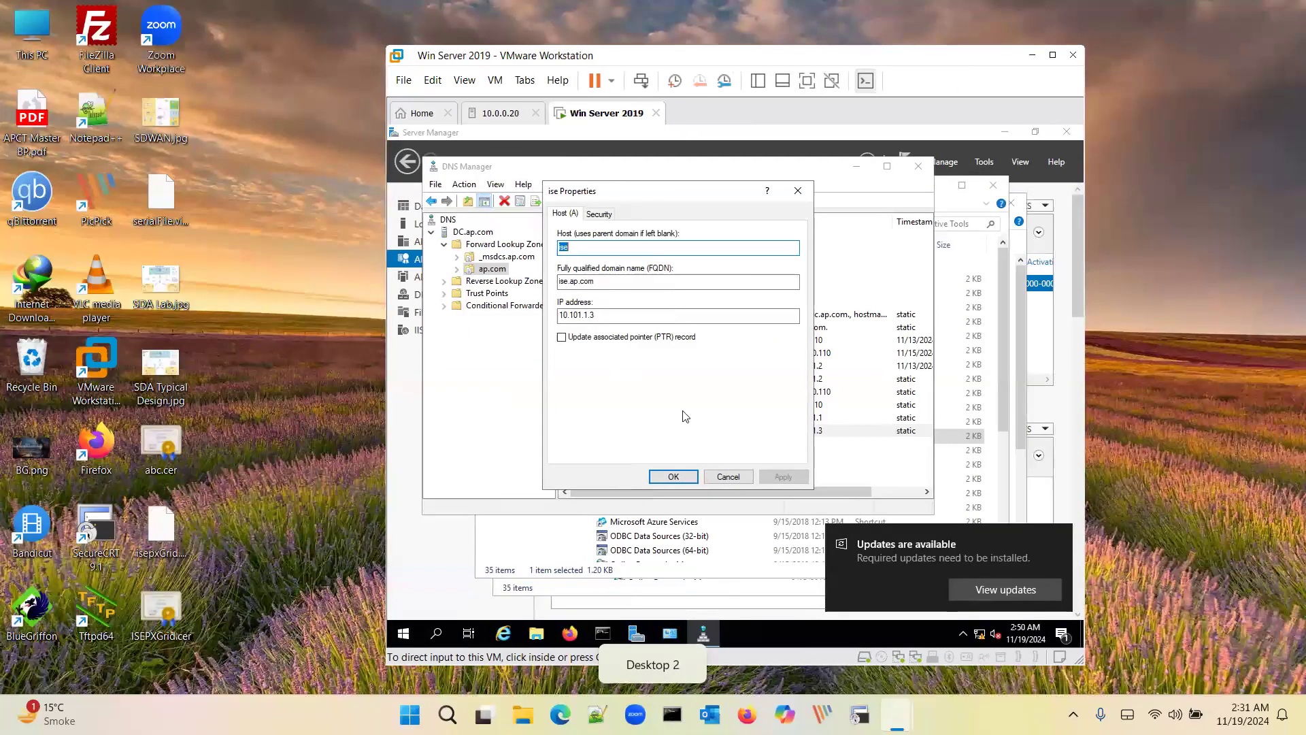
Step: Close the ise record properties and DNS Manager in the VM, then launch SecureCRT on the host
click(728, 477)
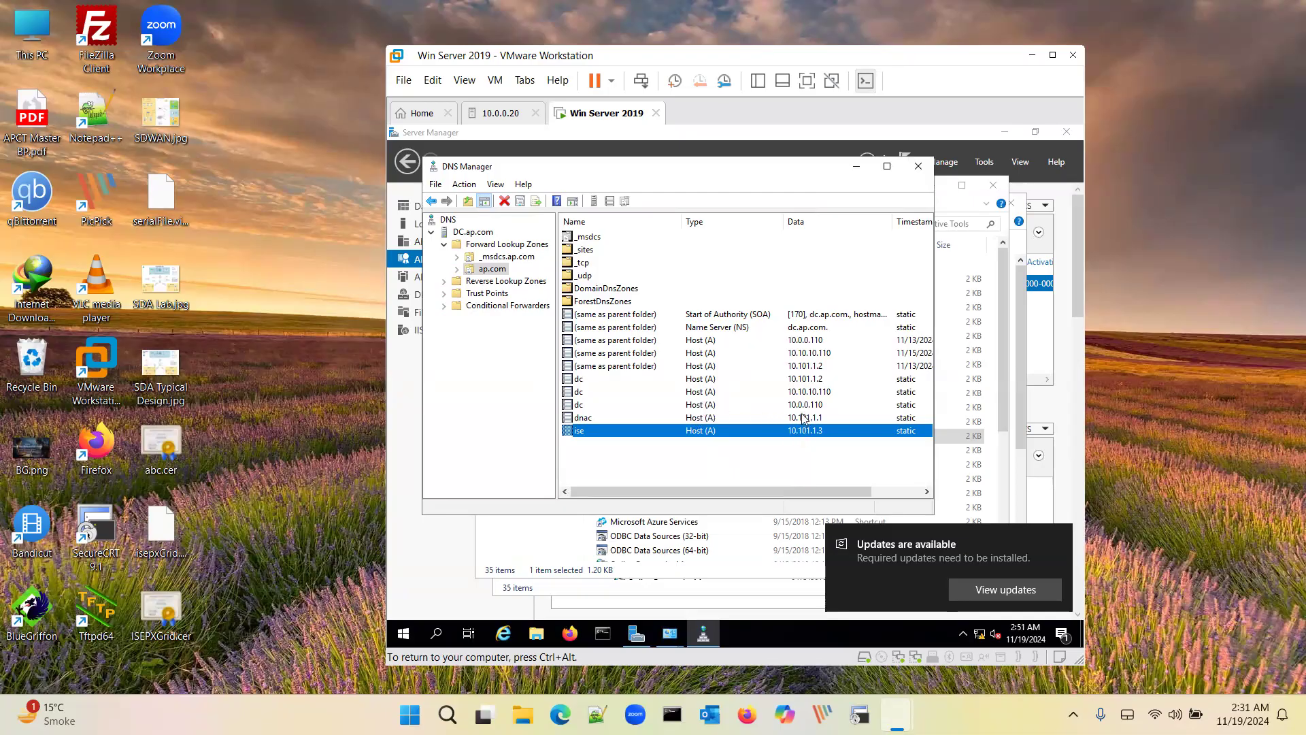
click(918, 167)
key(ctrl+alt)
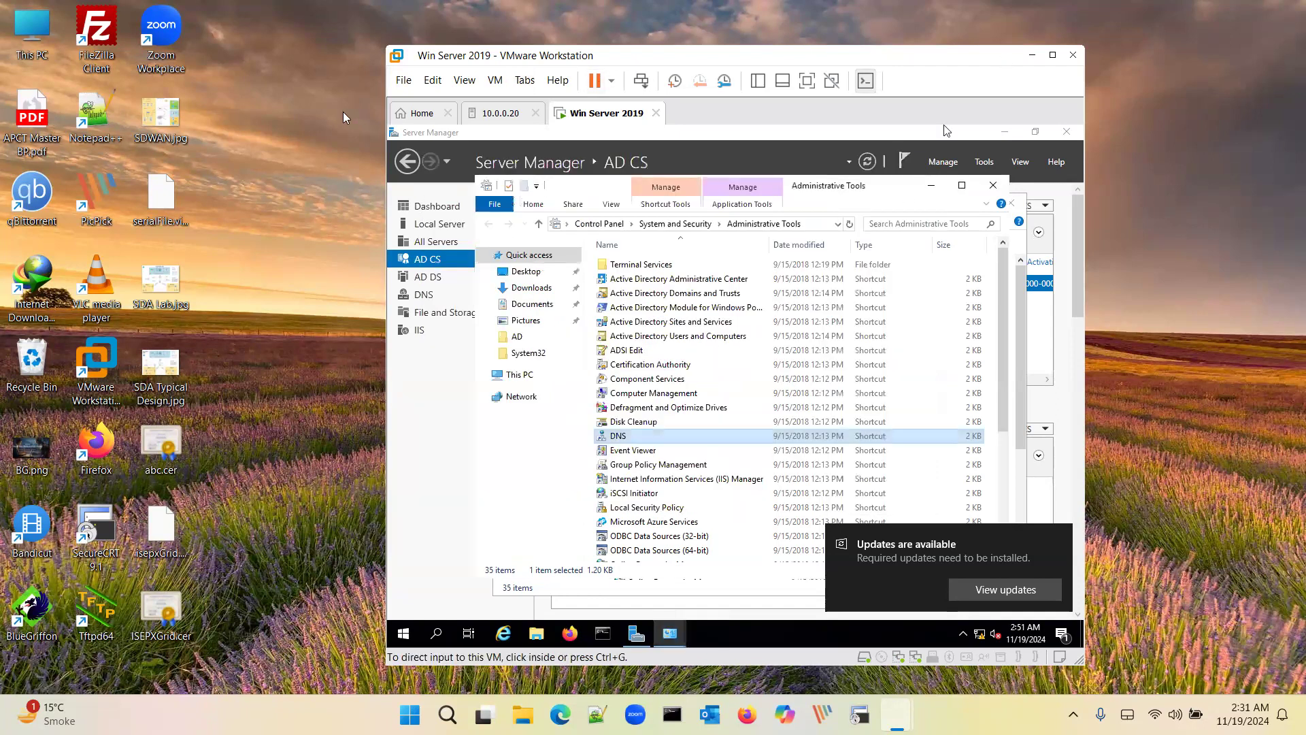
click(316, 153)
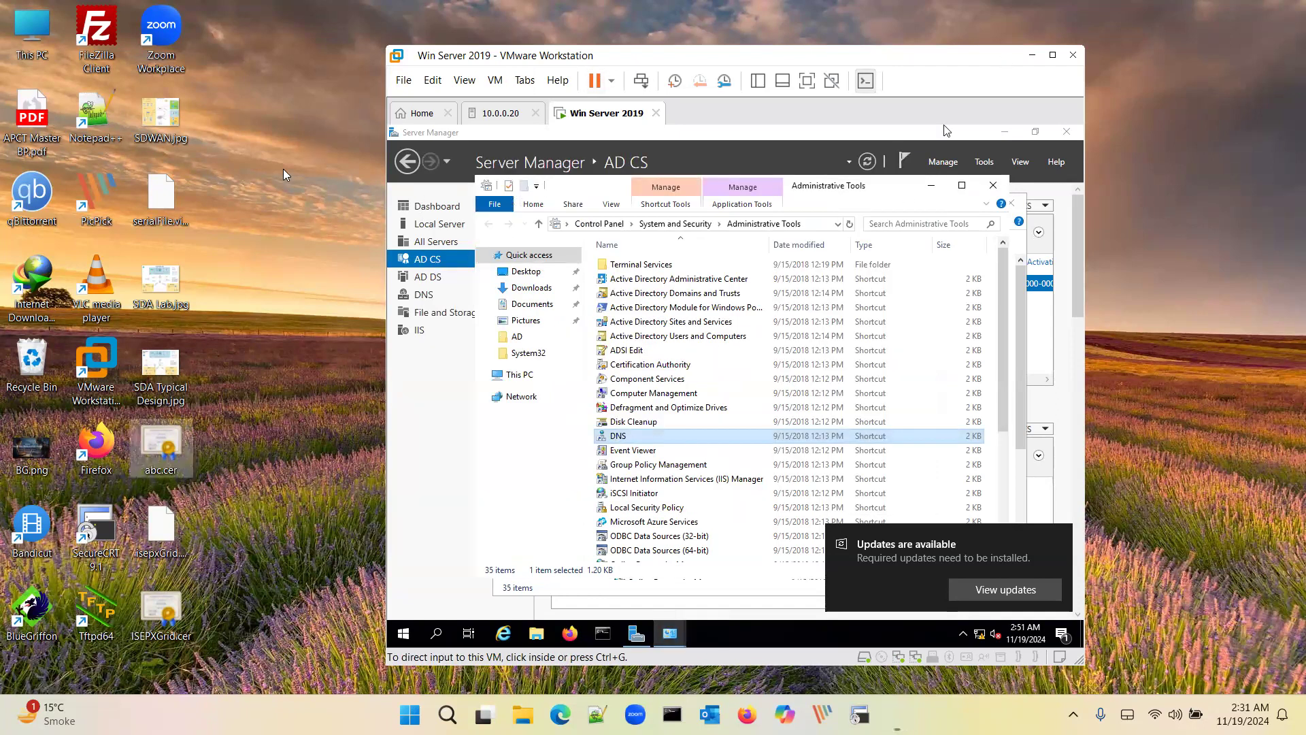
double_click(107, 518)
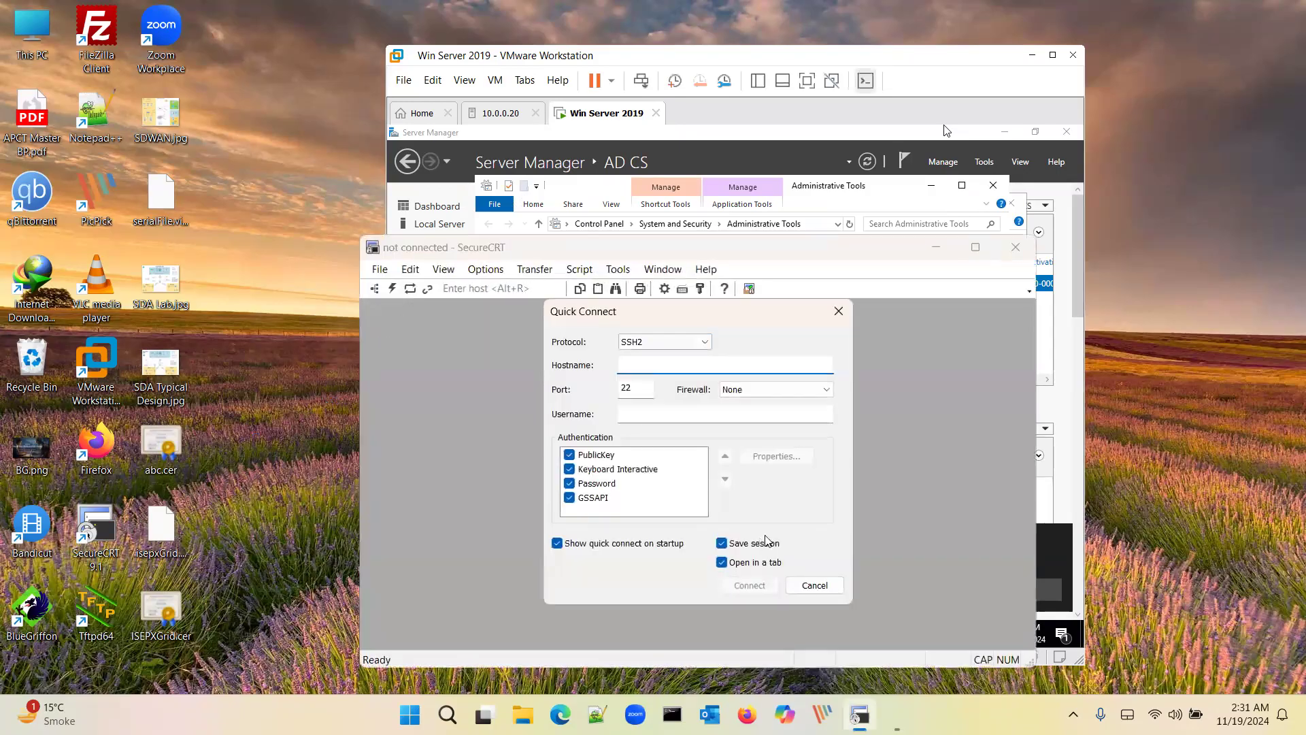
Step: Open SecureCRT sessions to SDA-MPLS through SDA-Transit, then show the ESXi1 virtual machine list
click(815, 585)
click(380, 289)
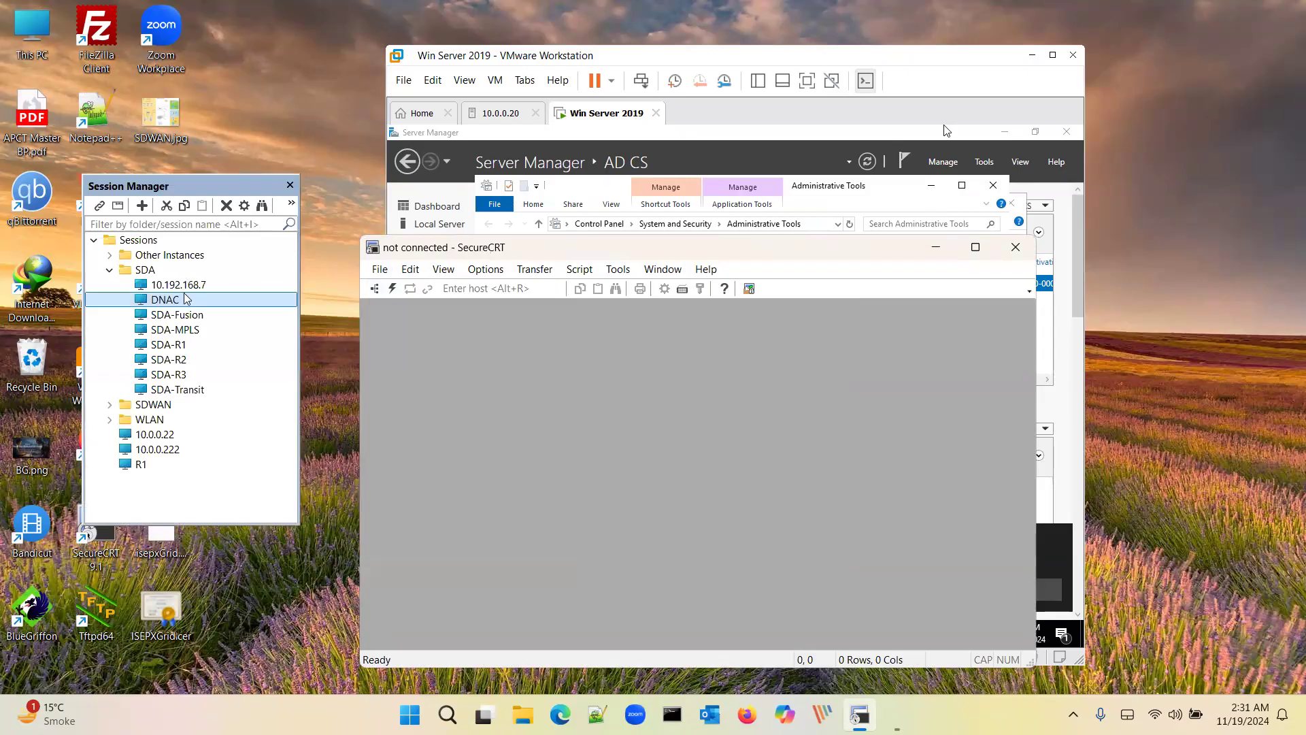
click(190, 346)
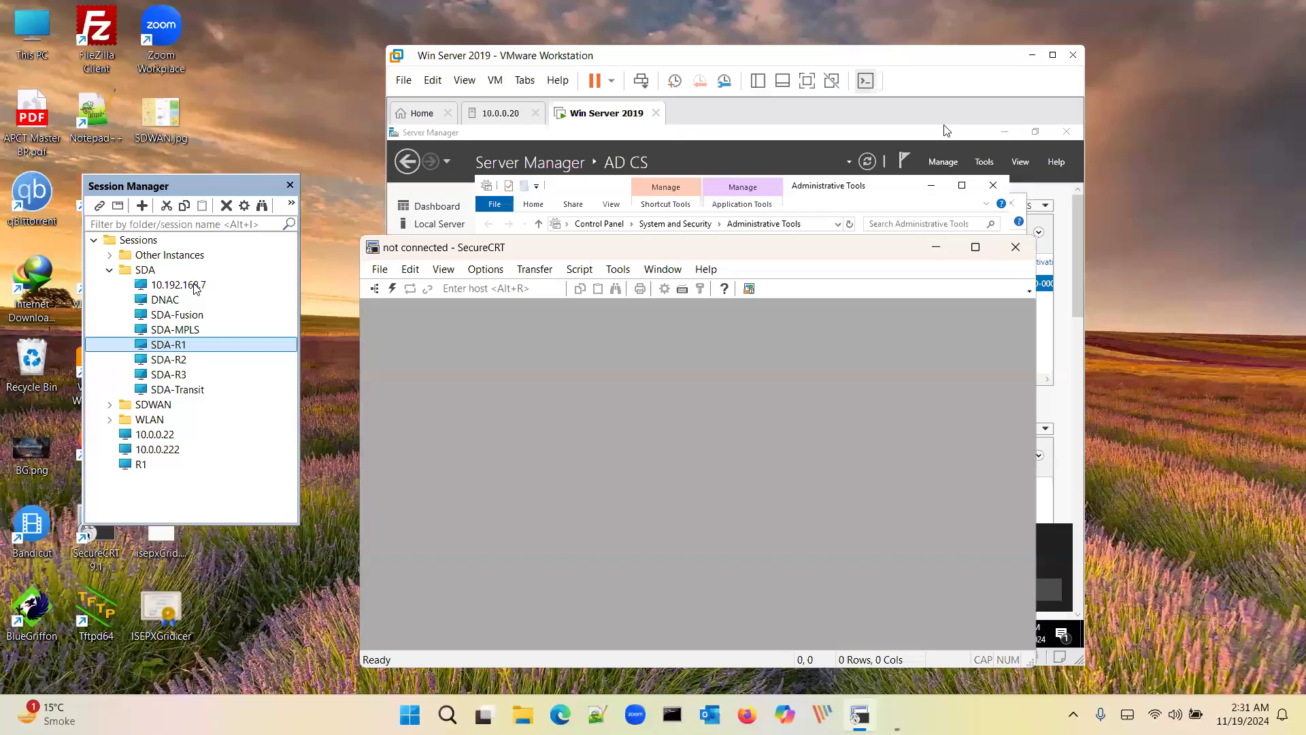
click(197, 315)
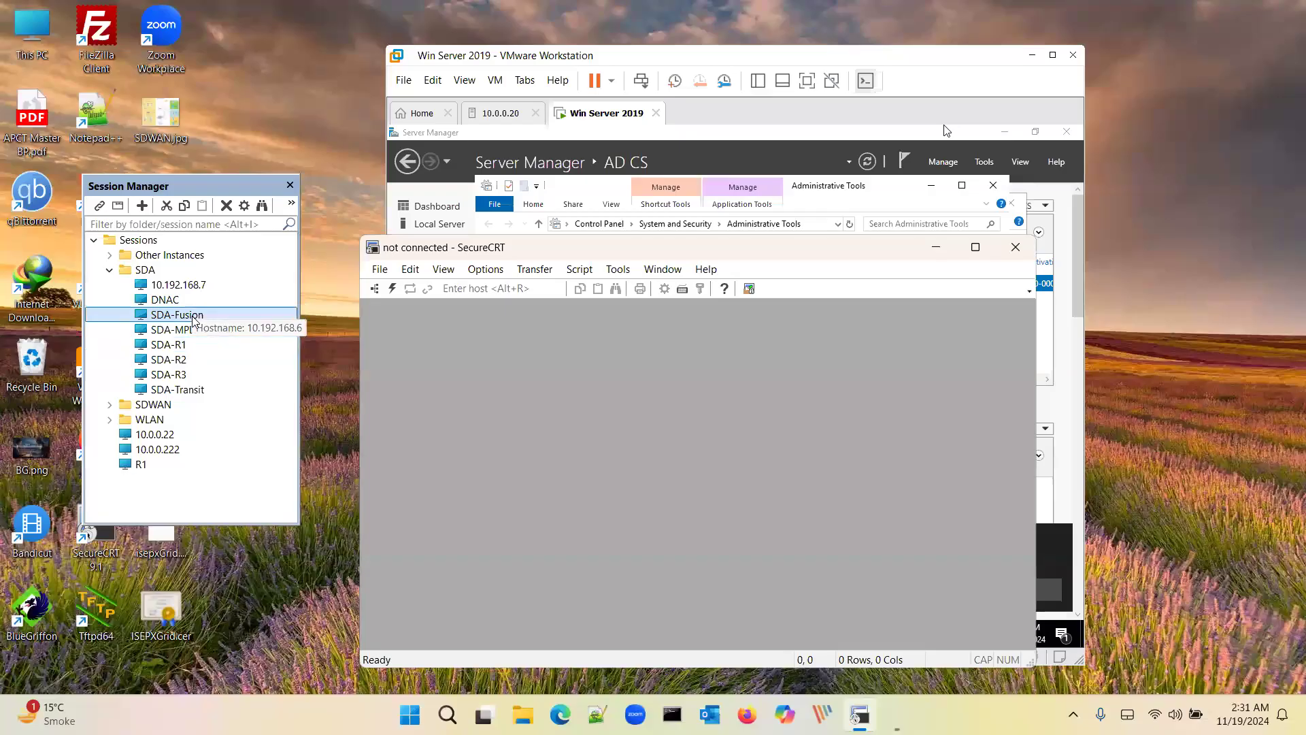
click(179, 345)
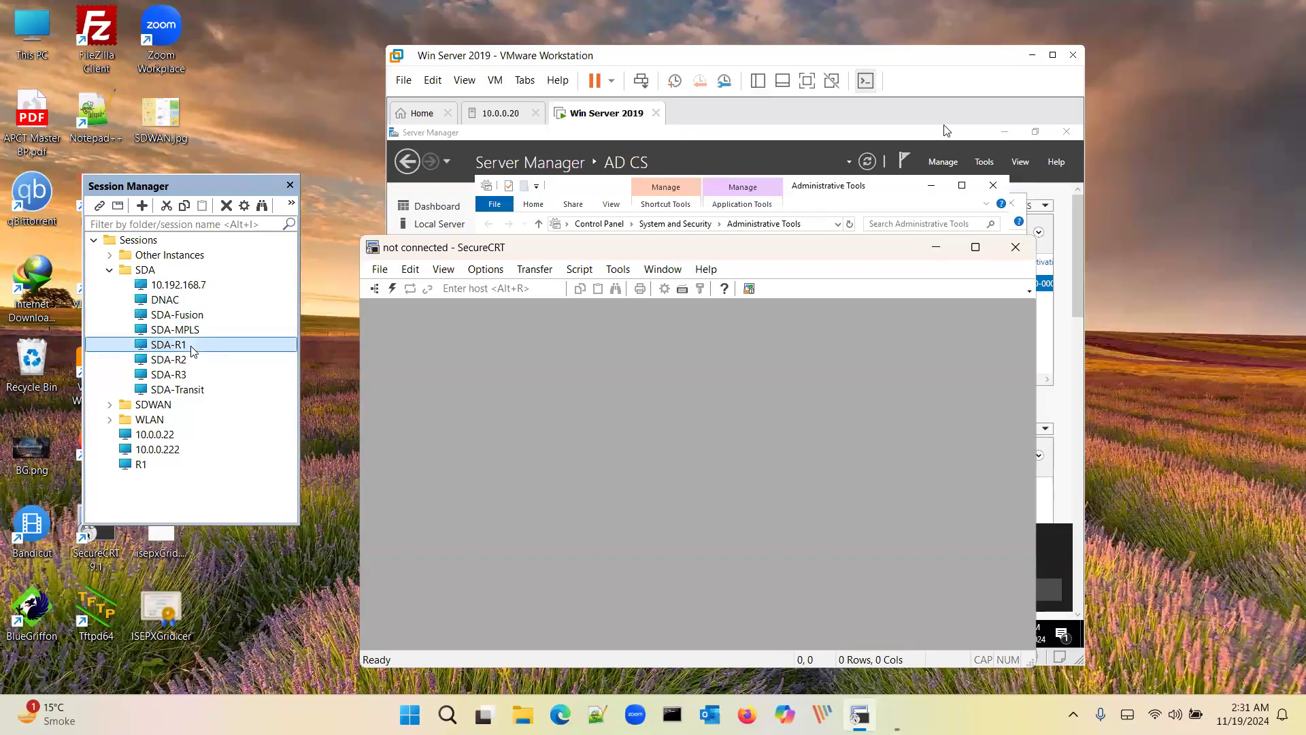
key(shift+Down)
key(shift+Down)
key(shift+Down)
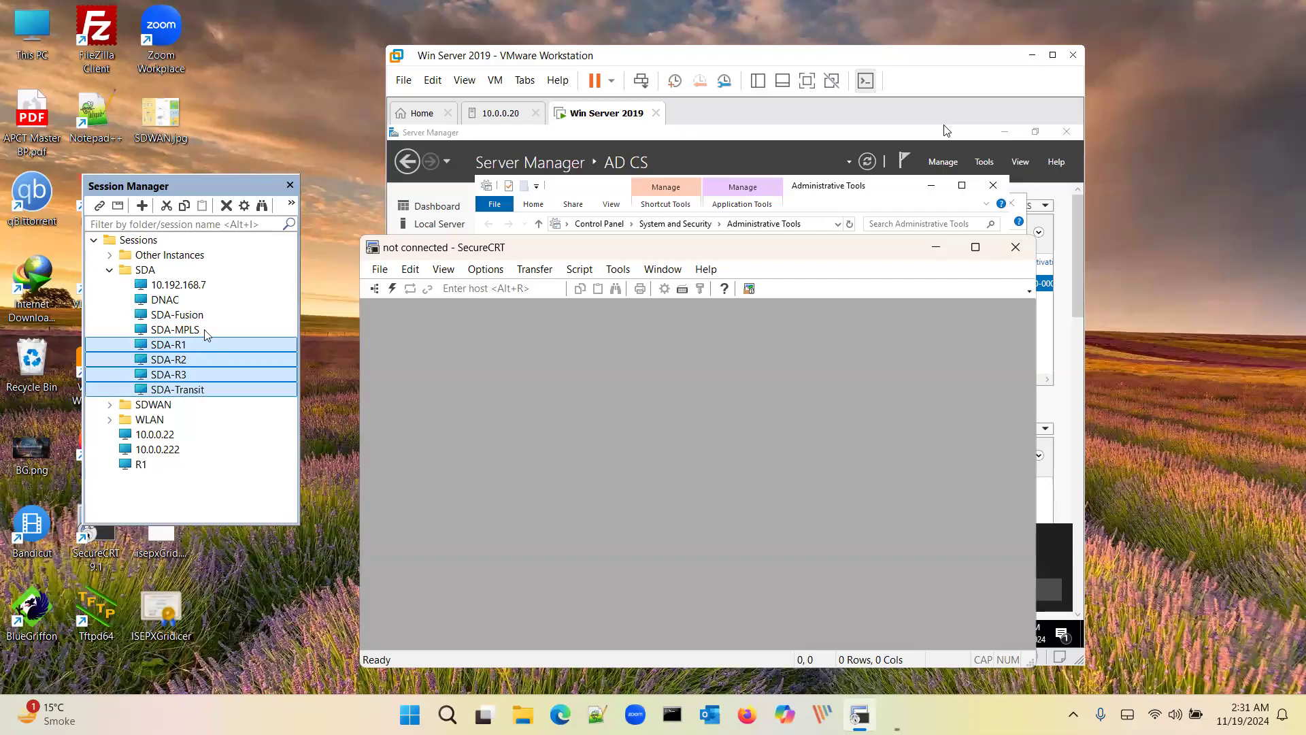
click(198, 330)
key(shift+Down)
key(shift+Down)
key(shift+Down)
key(shift+Down)
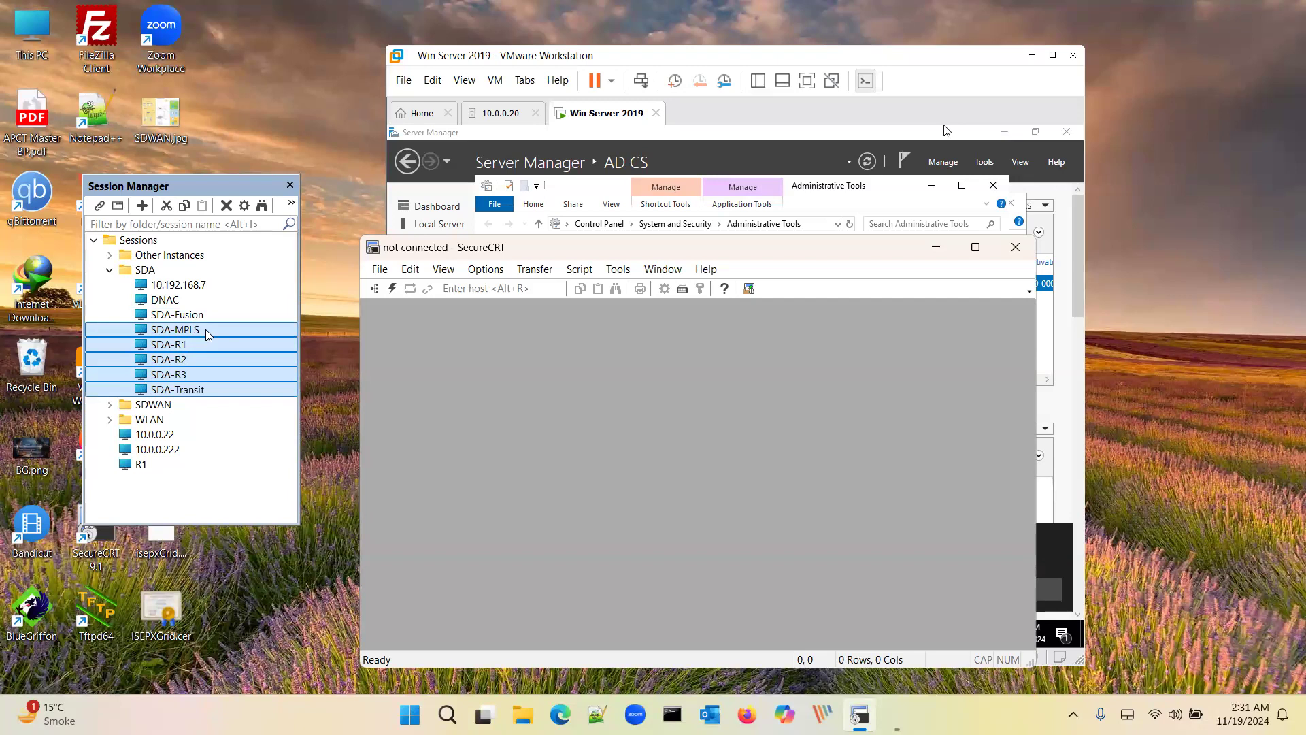
key(Return)
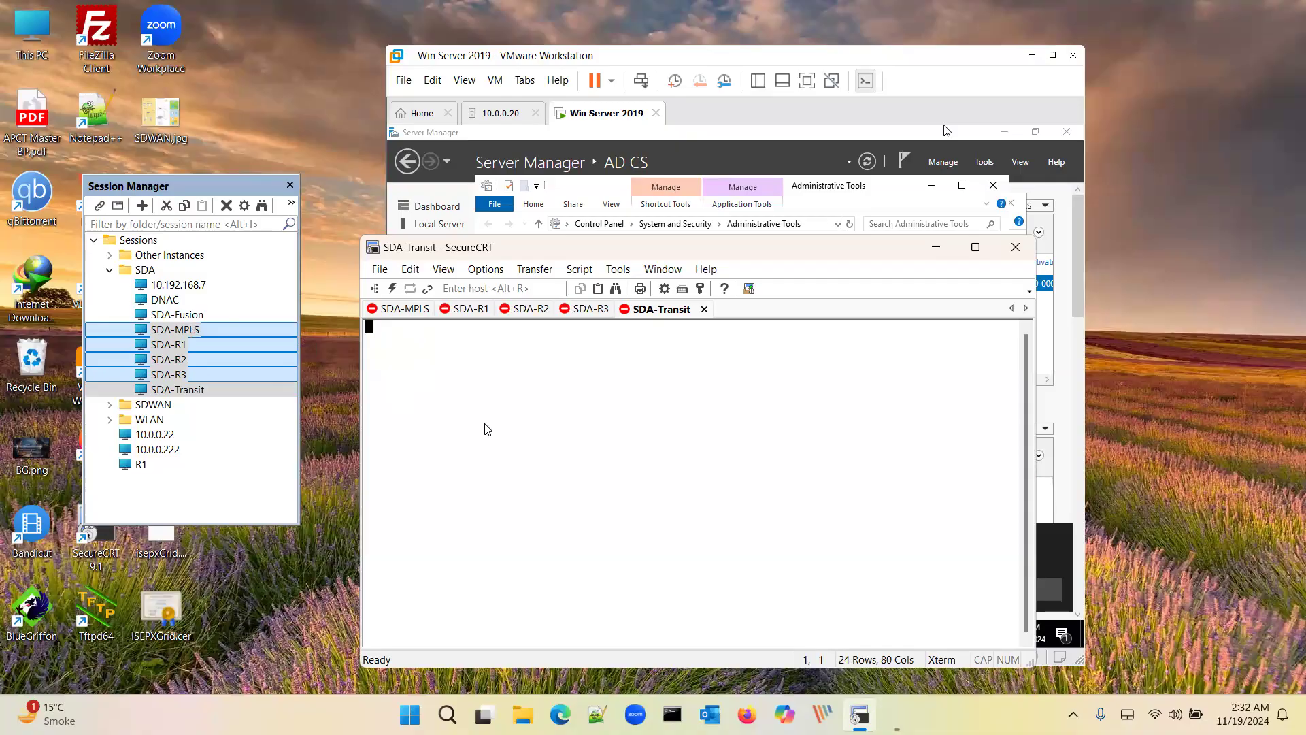
key(ctrl+super+Left)
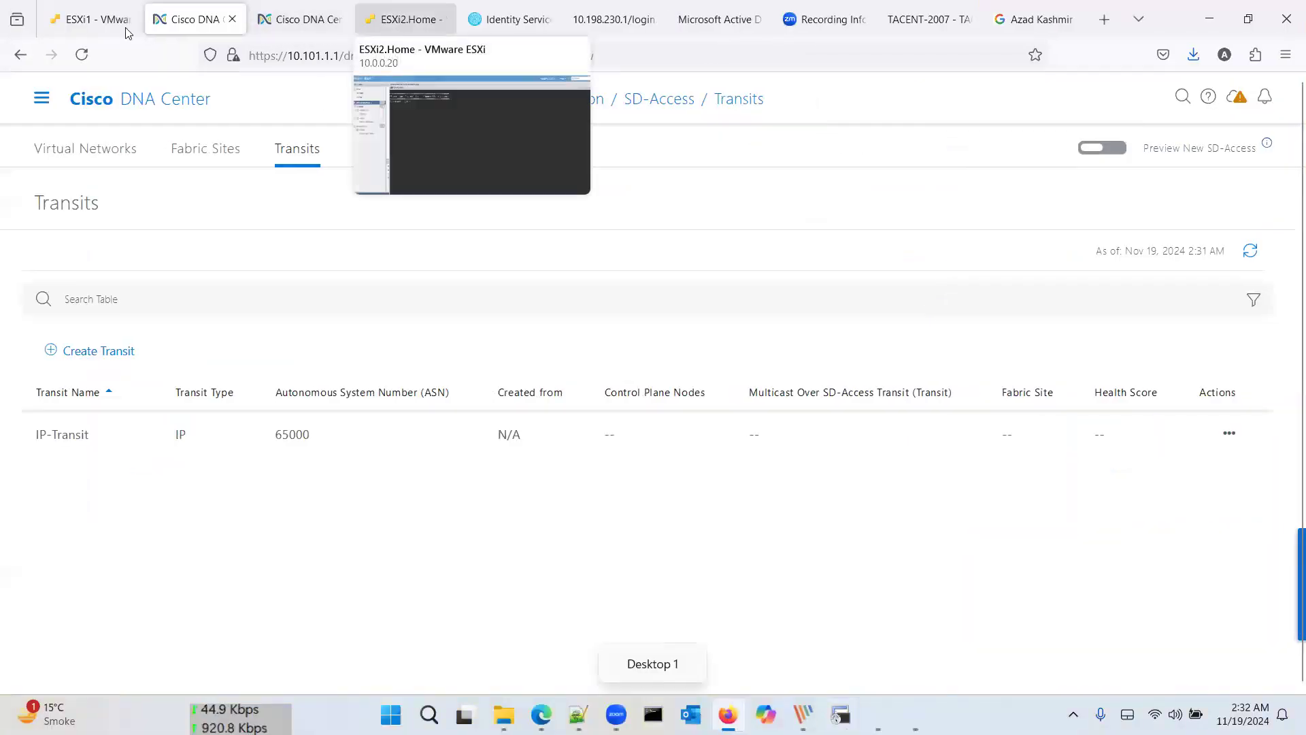
click(104, 26)
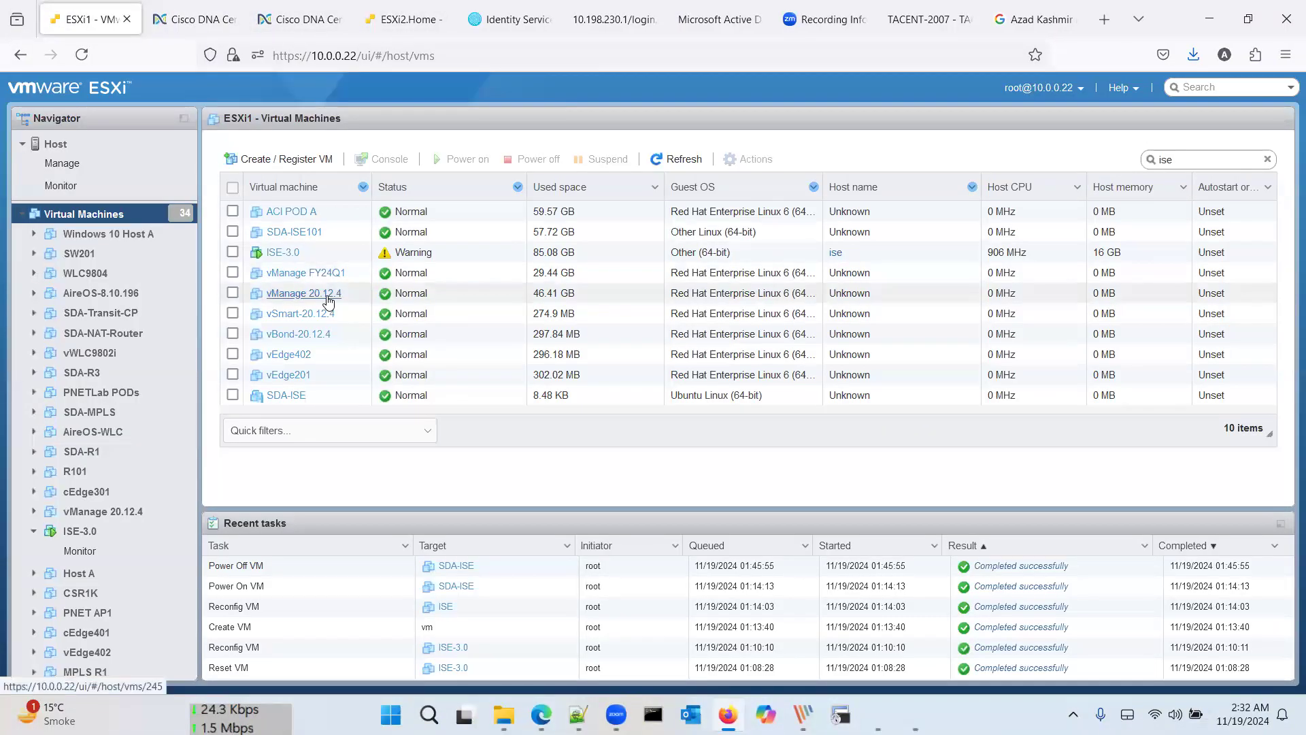
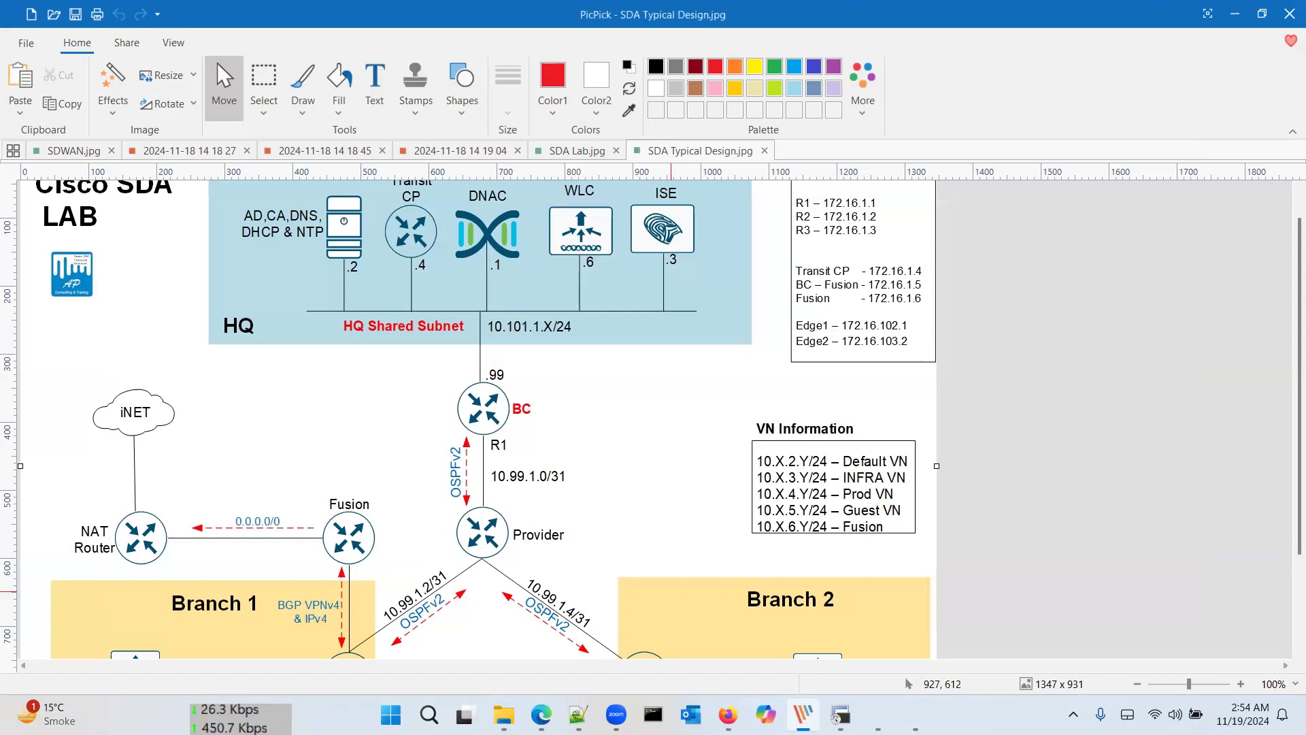
Step: Minimize the PicPick lab diagram to reveal the DNA Center Fabric Sites list
click(504, 715)
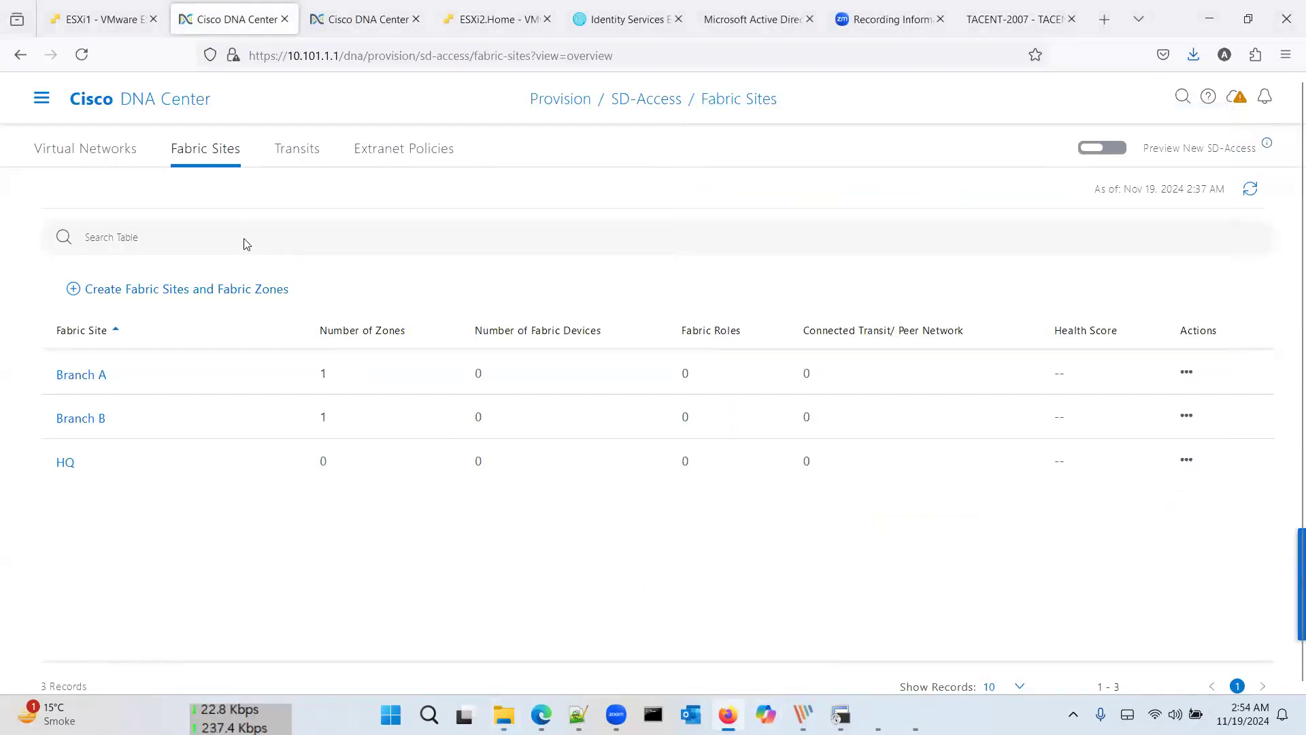
Step: Edit HQ's fabric zones, select the Lahore building, and deploy it as a zone
click(1185, 458)
click(1184, 460)
click(1185, 460)
click(1171, 493)
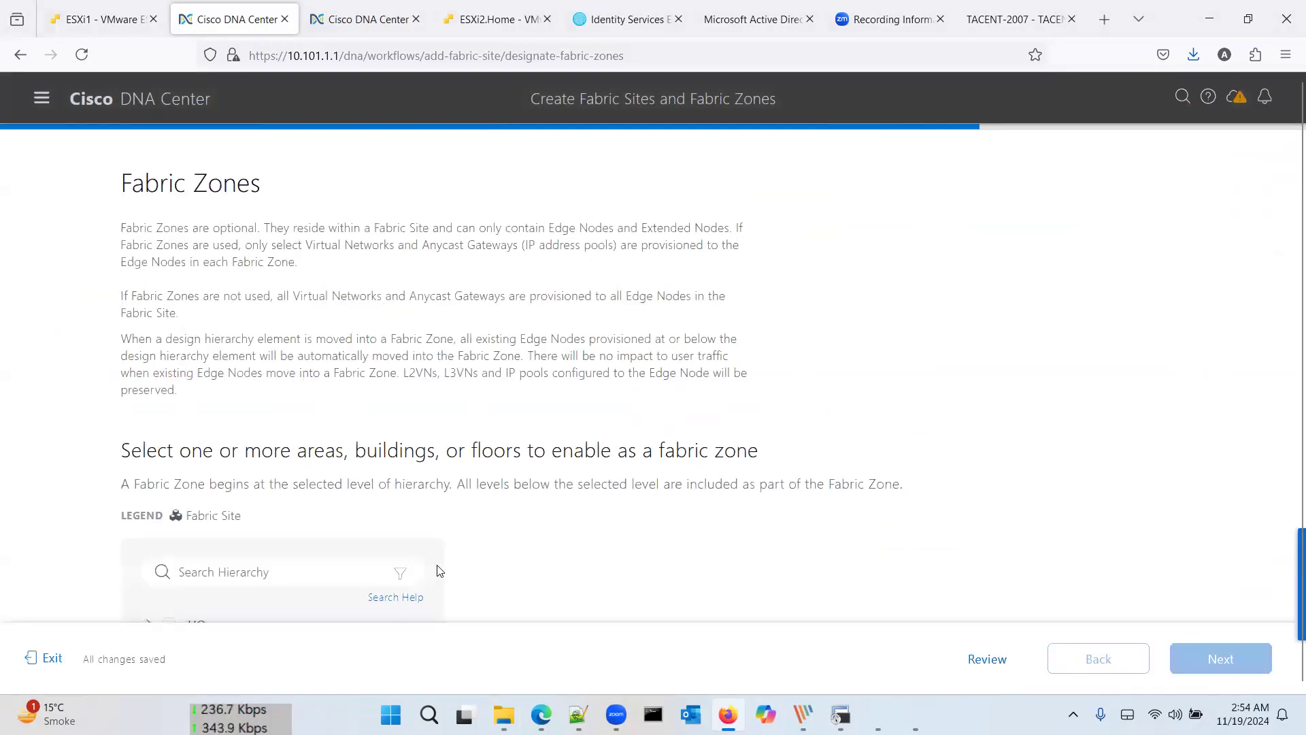
scroll(439, 570, down, 4)
click(149, 369)
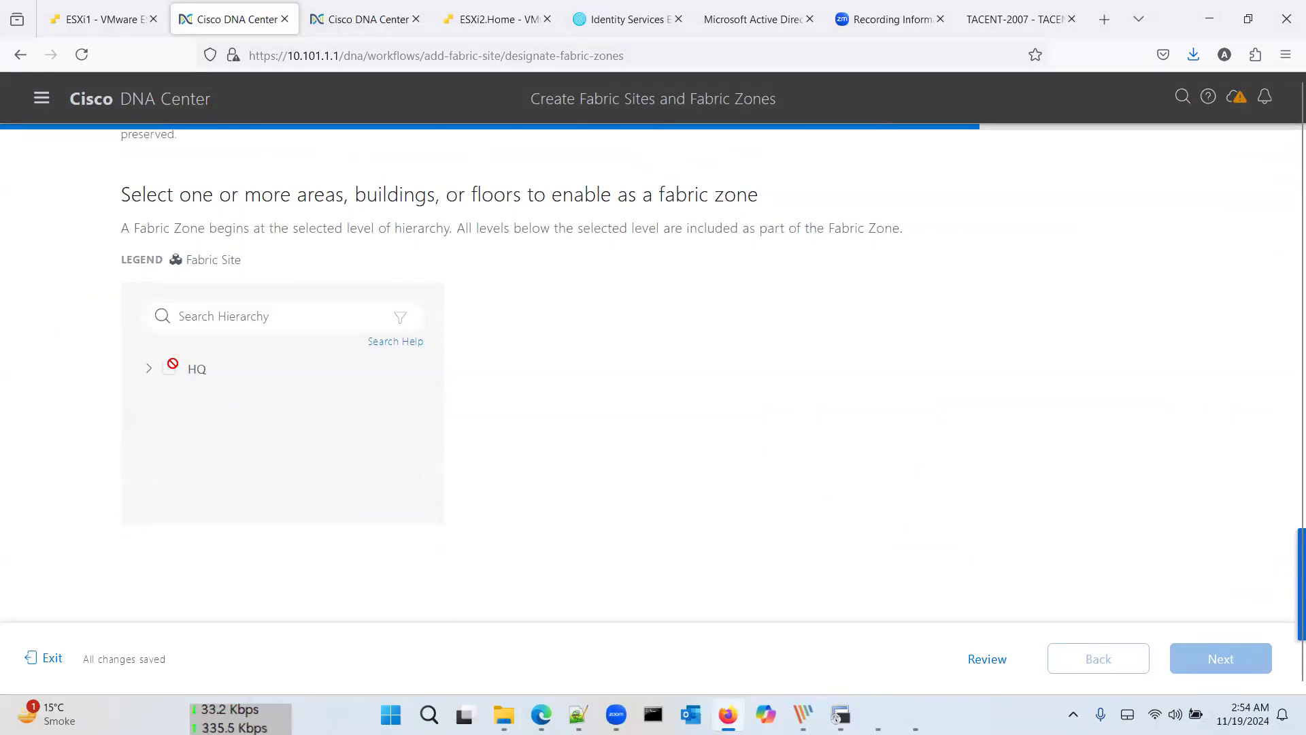
click(149, 369)
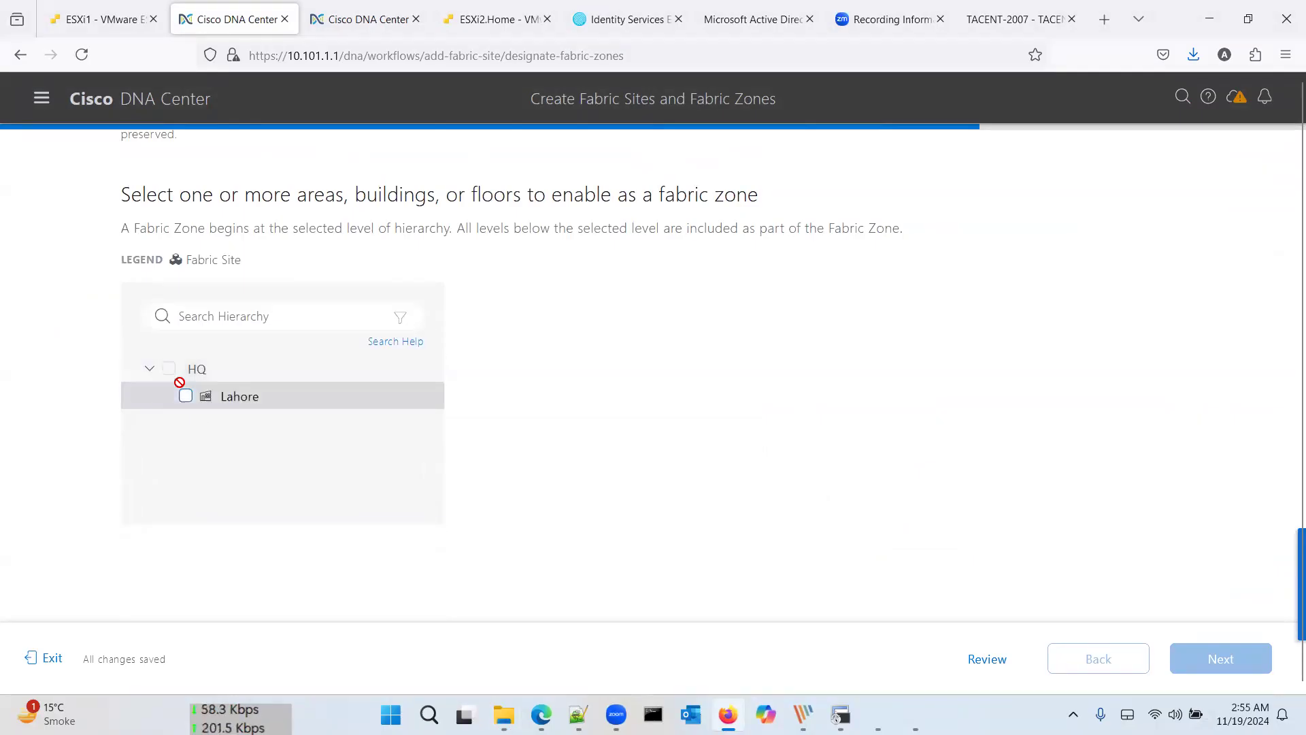
click(185, 396)
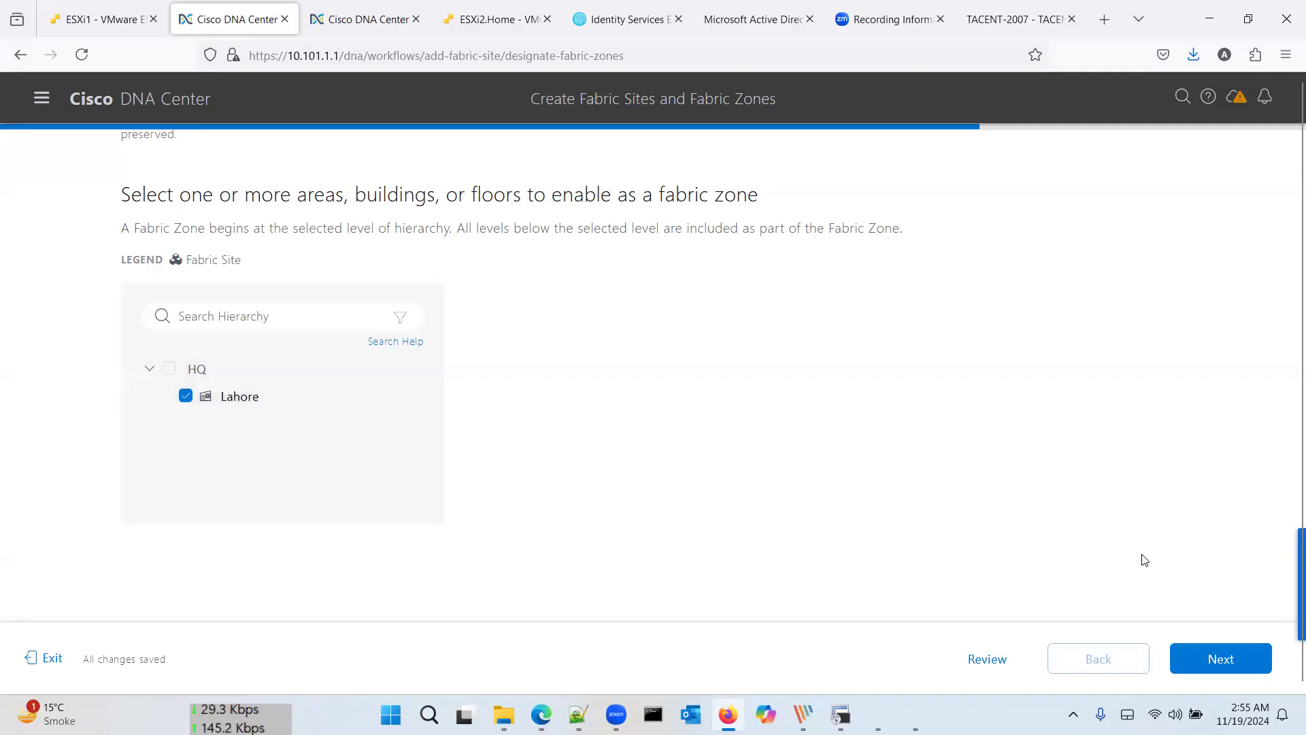
click(1213, 655)
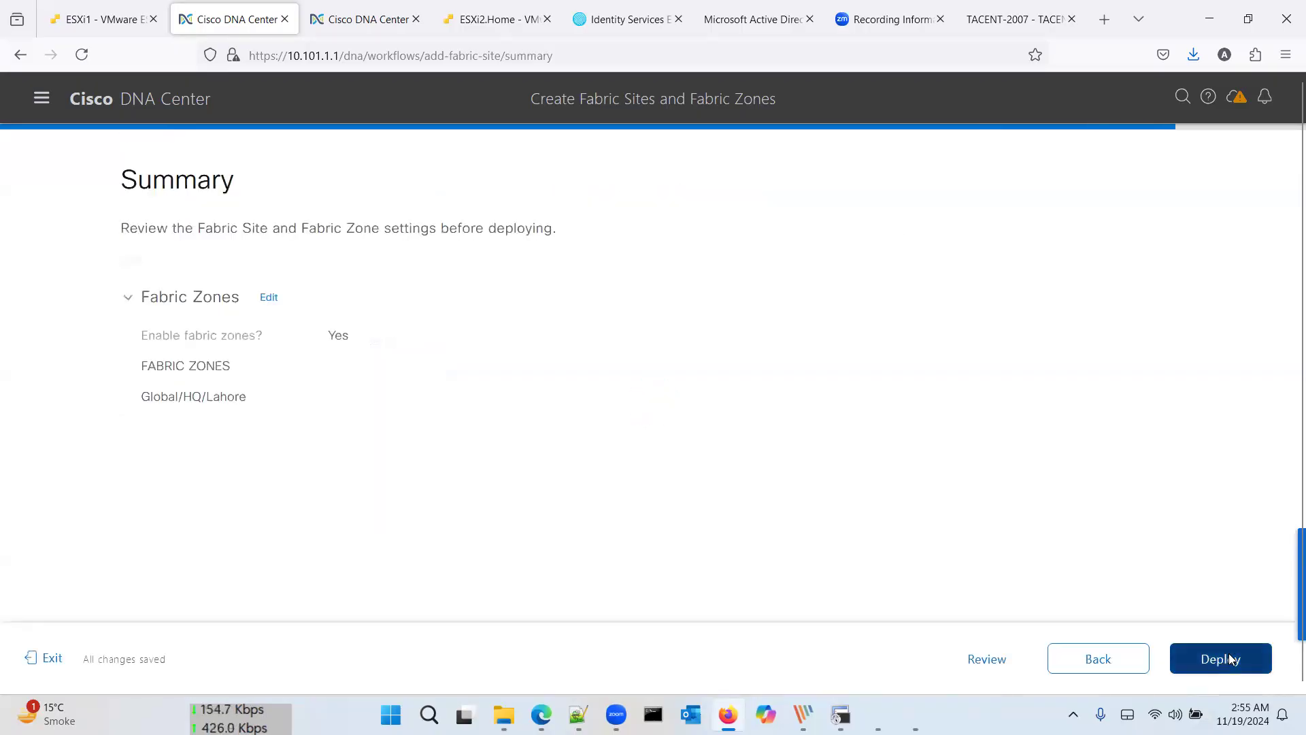
click(1231, 659)
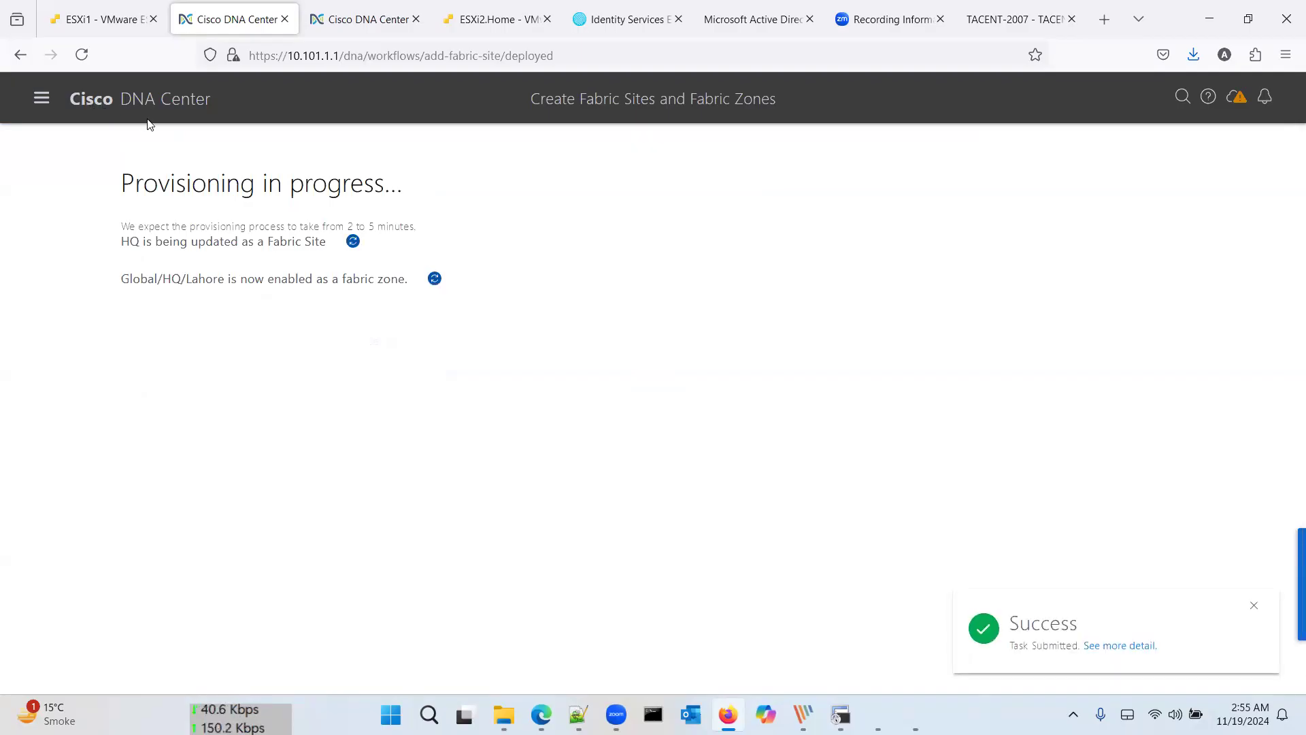
click(139, 500)
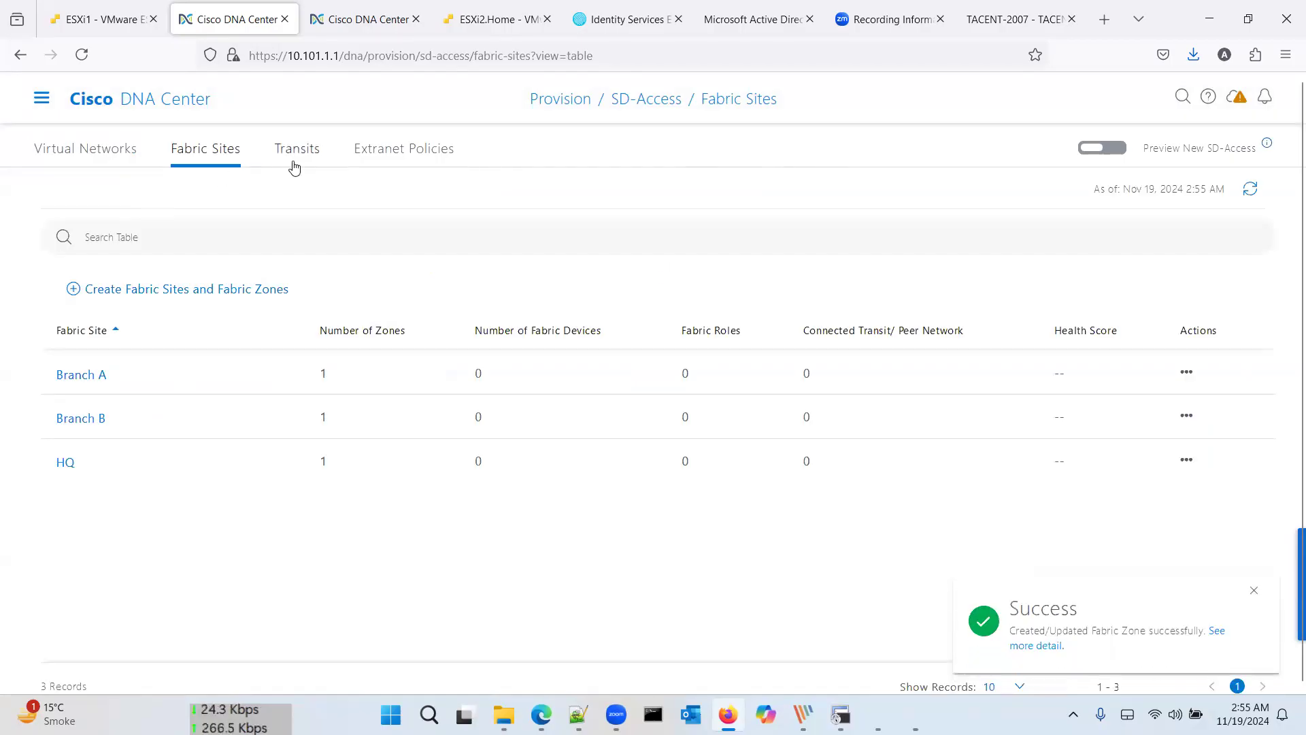
Step: Close all the leftover Command Prompt windows from the taskbar
click(45, 100)
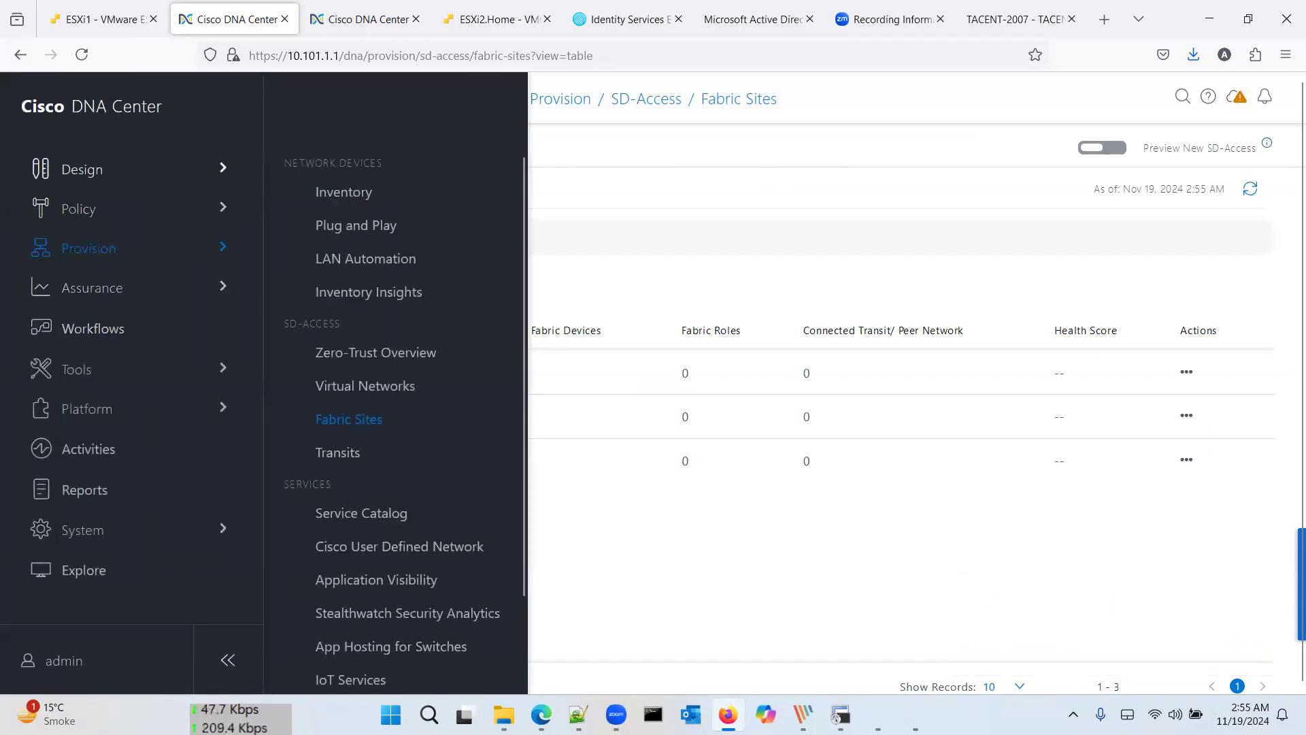
click(841, 714)
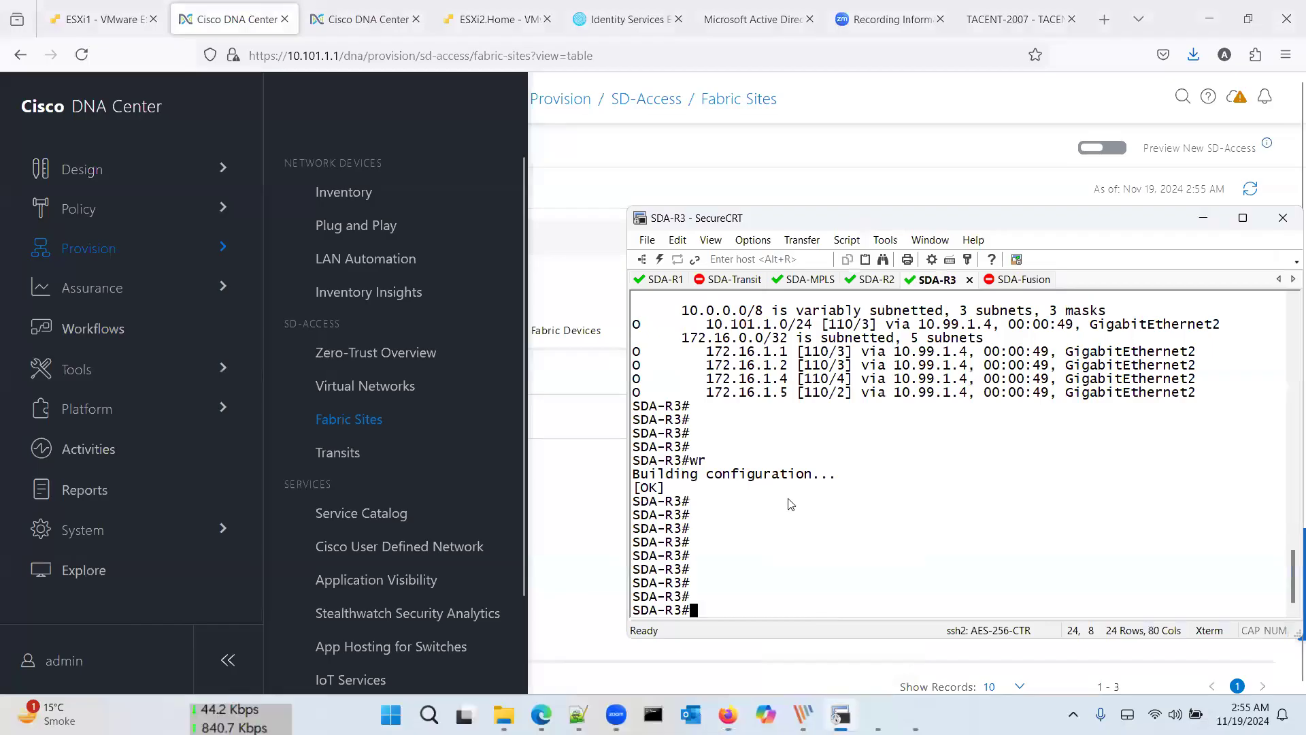
mouse_move(877, 714)
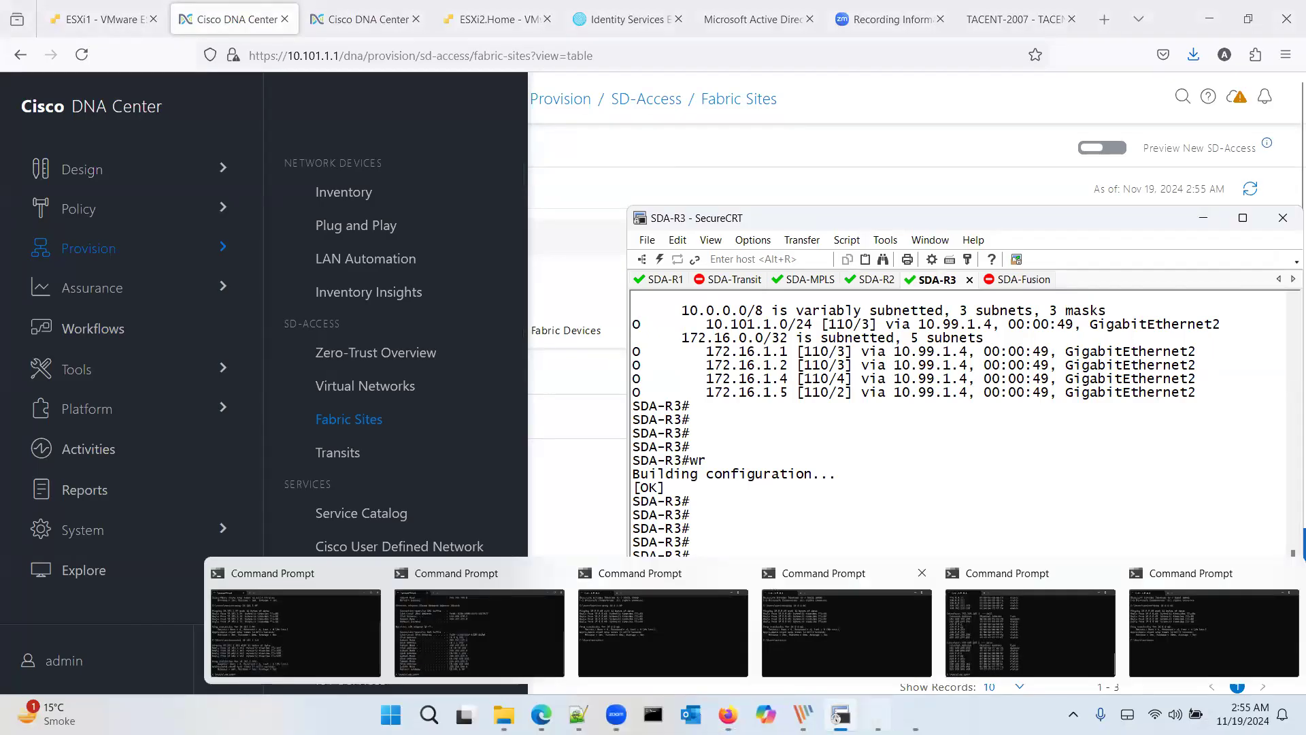
click(814, 602)
right_click(886, 709)
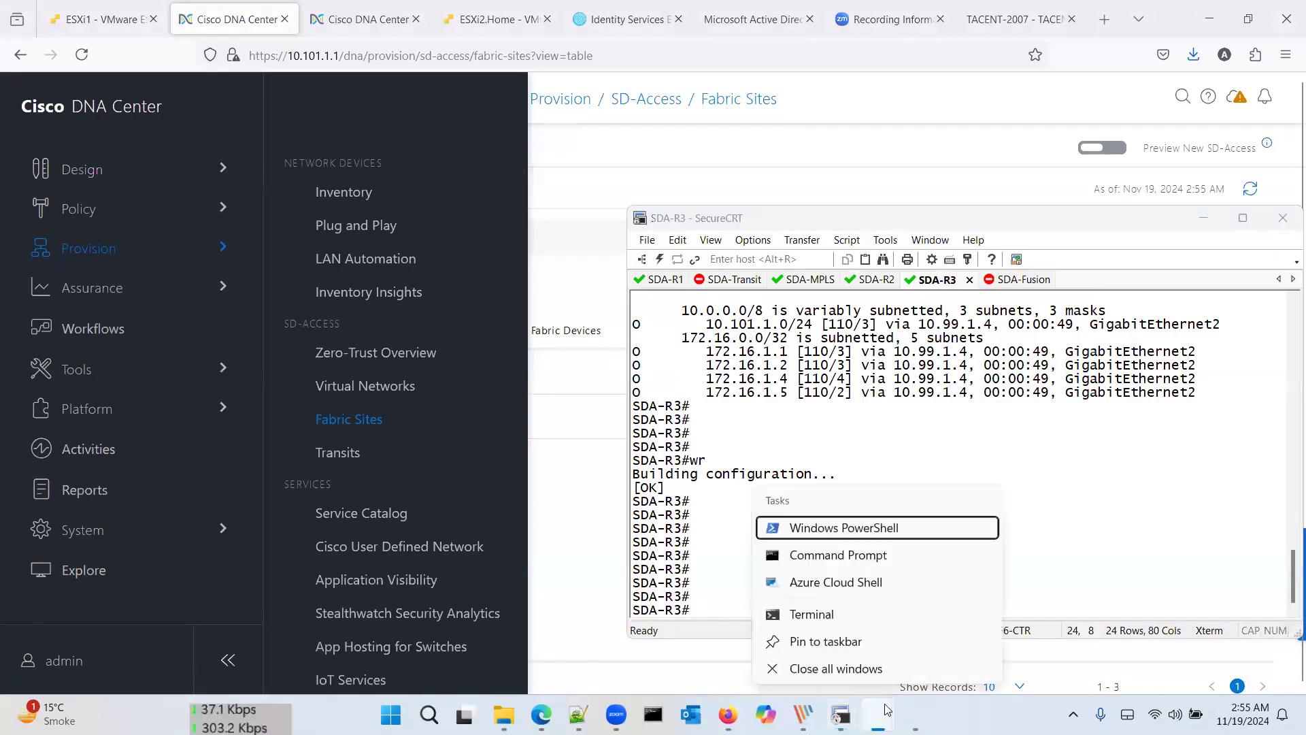
click(870, 670)
Step: Close the Certificate window, leaving Notepad++ with isepxGrid.pem in front
mouse_move(894, 712)
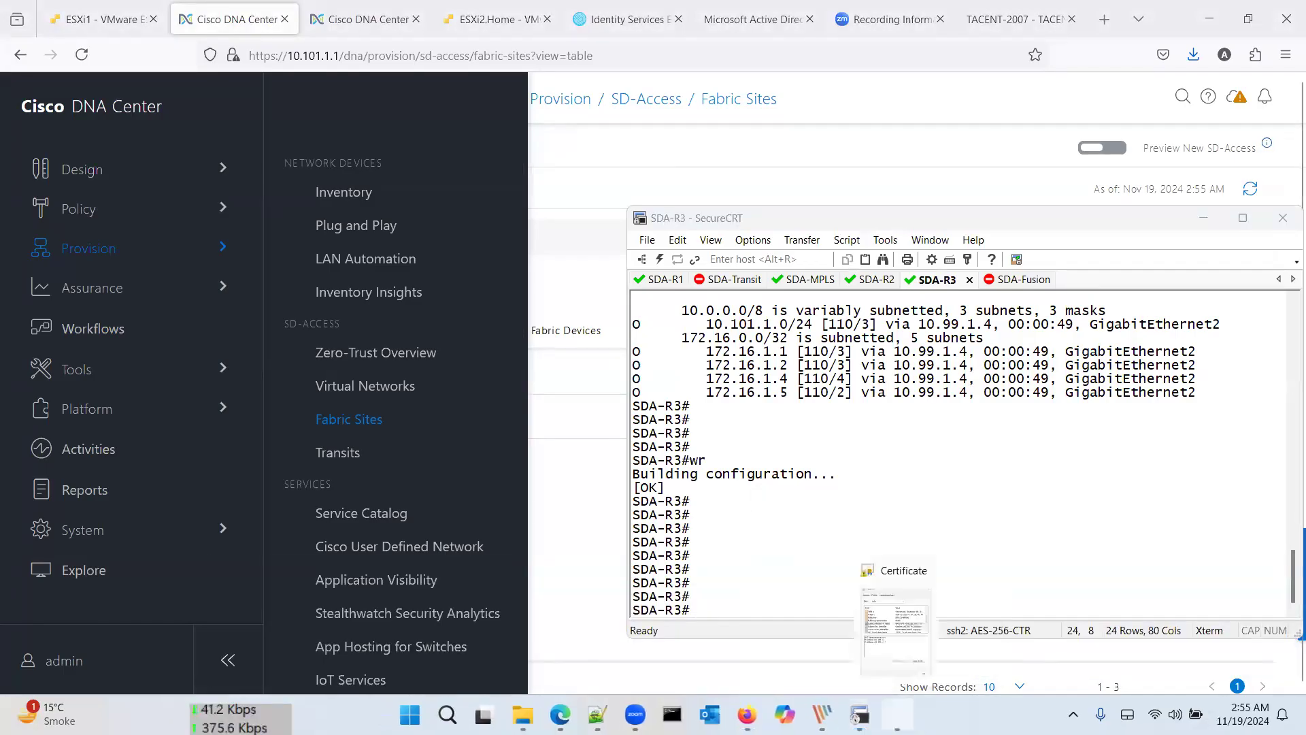
right_click(905, 707)
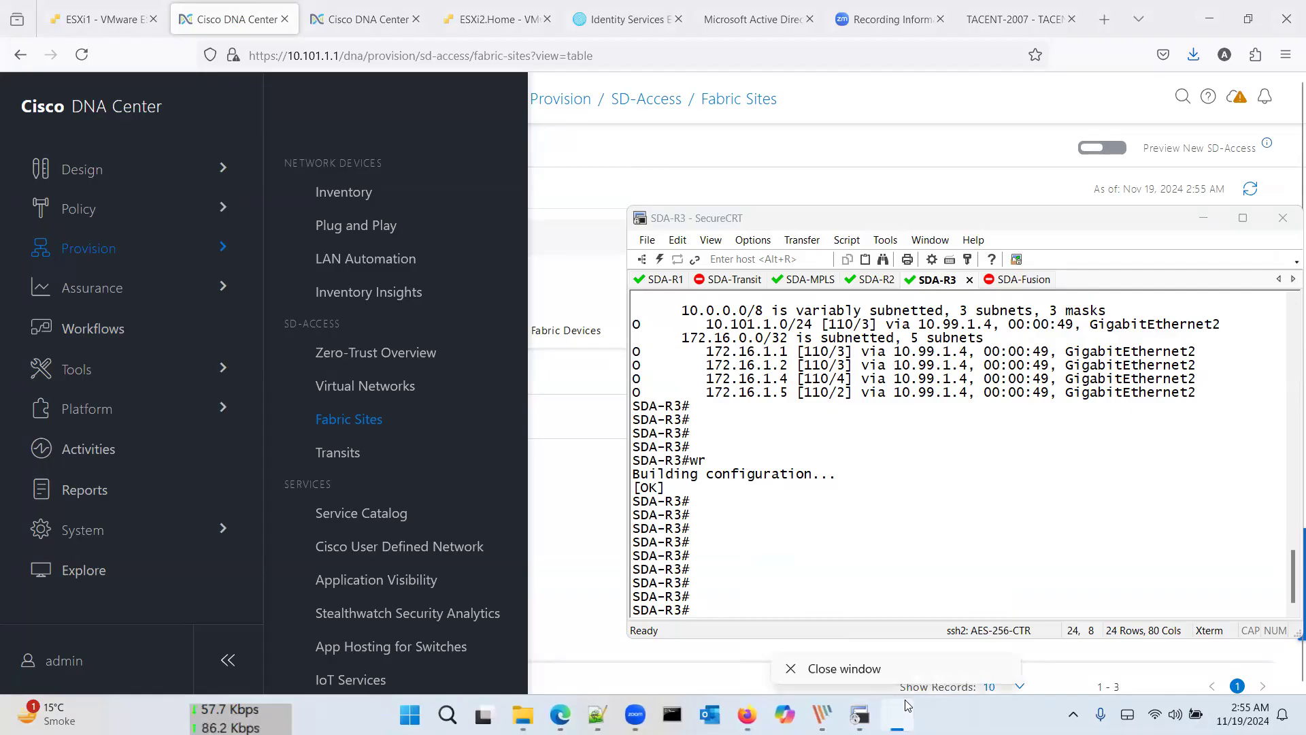
click(843, 669)
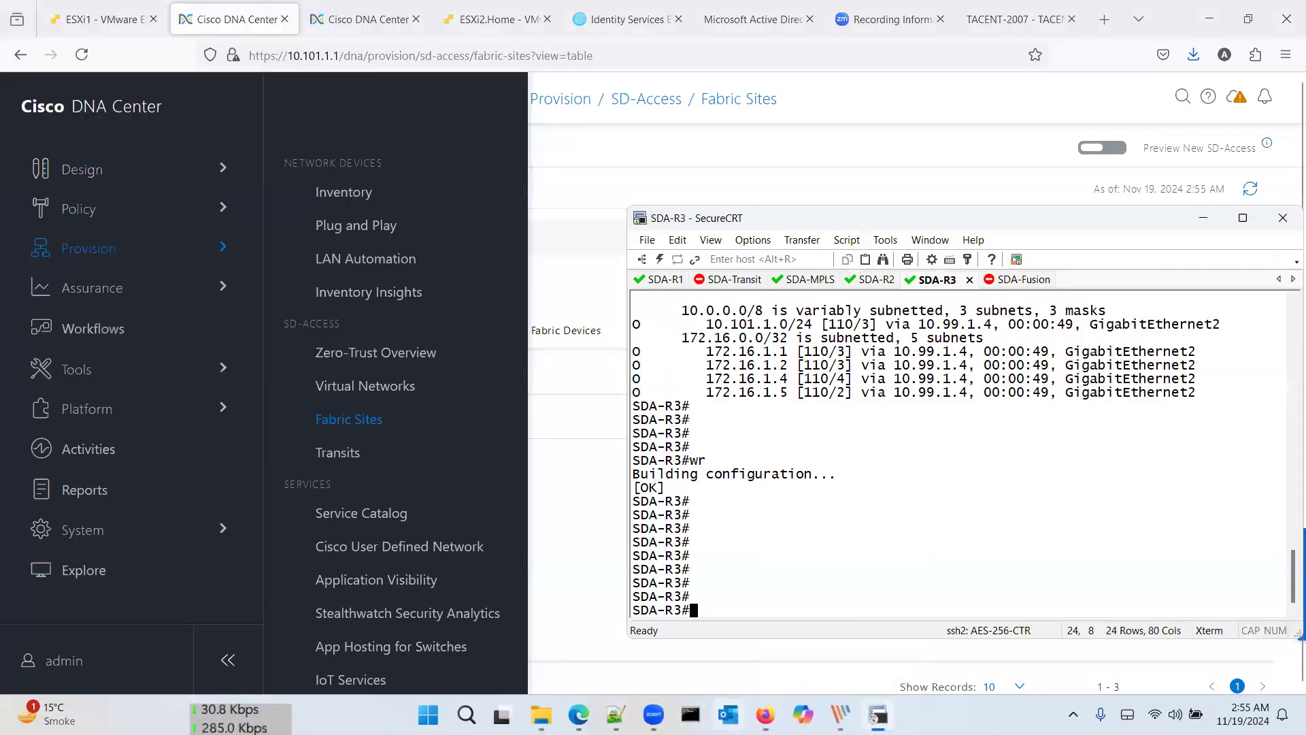
click(618, 712)
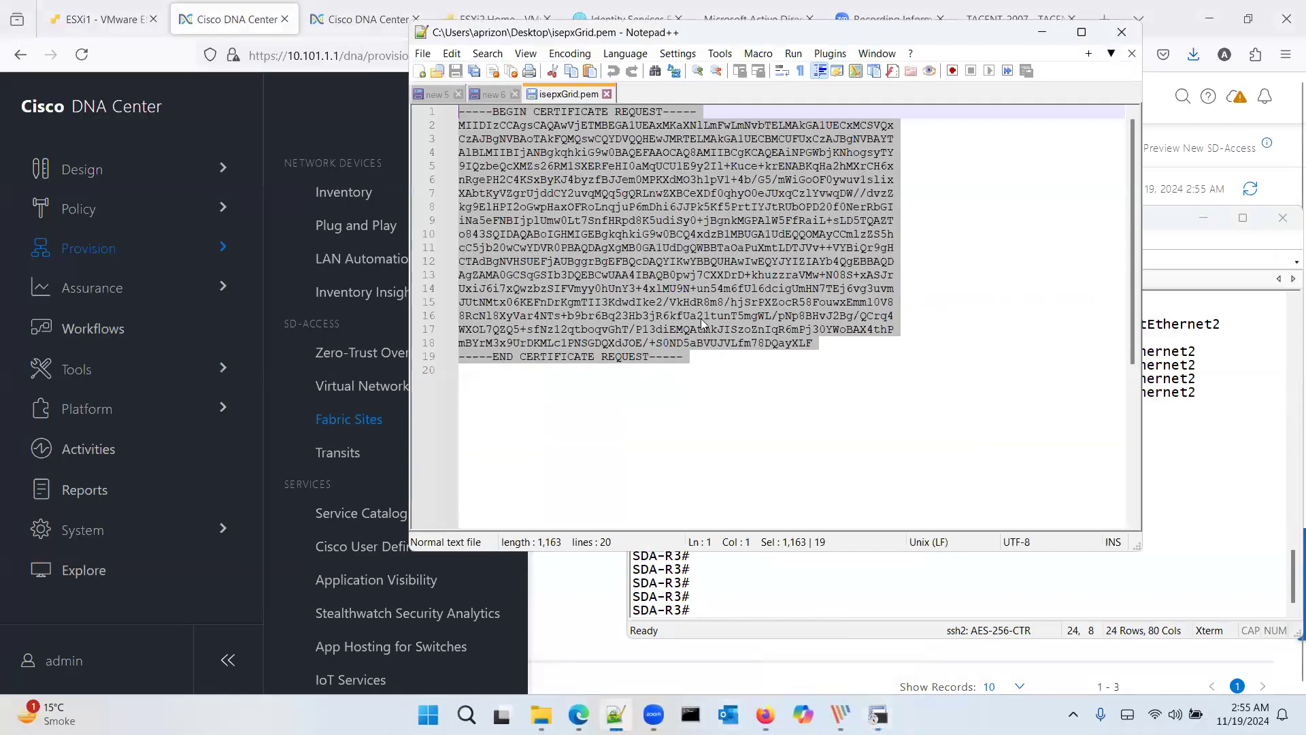
Step: Close isepxGrid.pem and start a note with en, conf t, archieve and log config
click(607, 94)
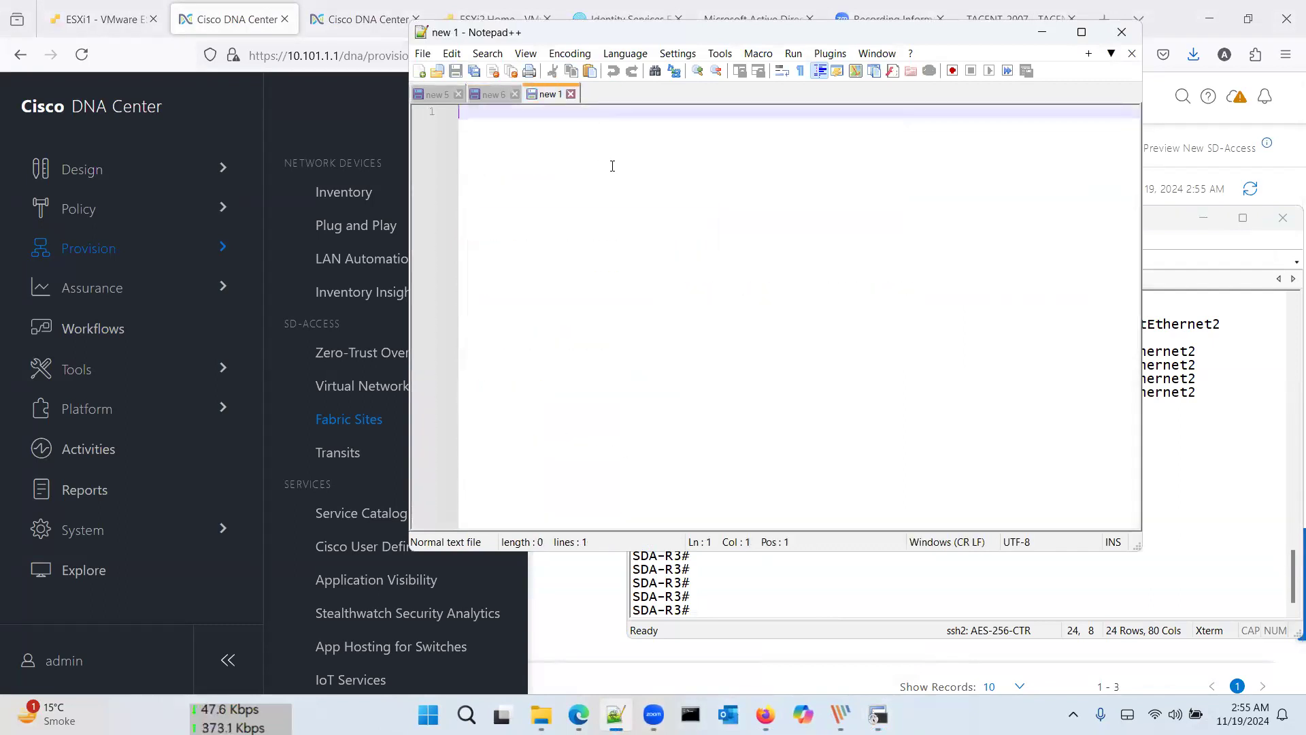
text(en)
key(Return)
key(Return)
text(conf t)
key(Return)
key(Return)
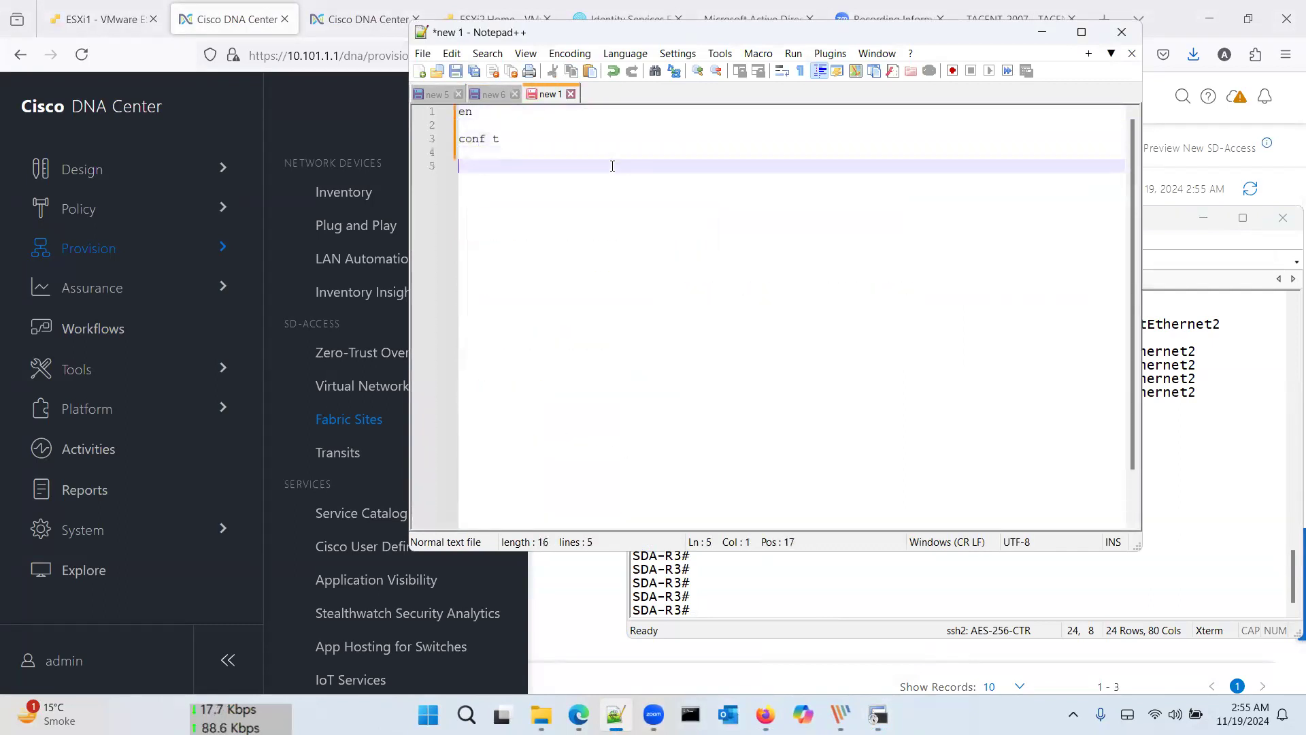
key(Return)
text(archieve)
key(Return)
text(l)
key(BackSpace)
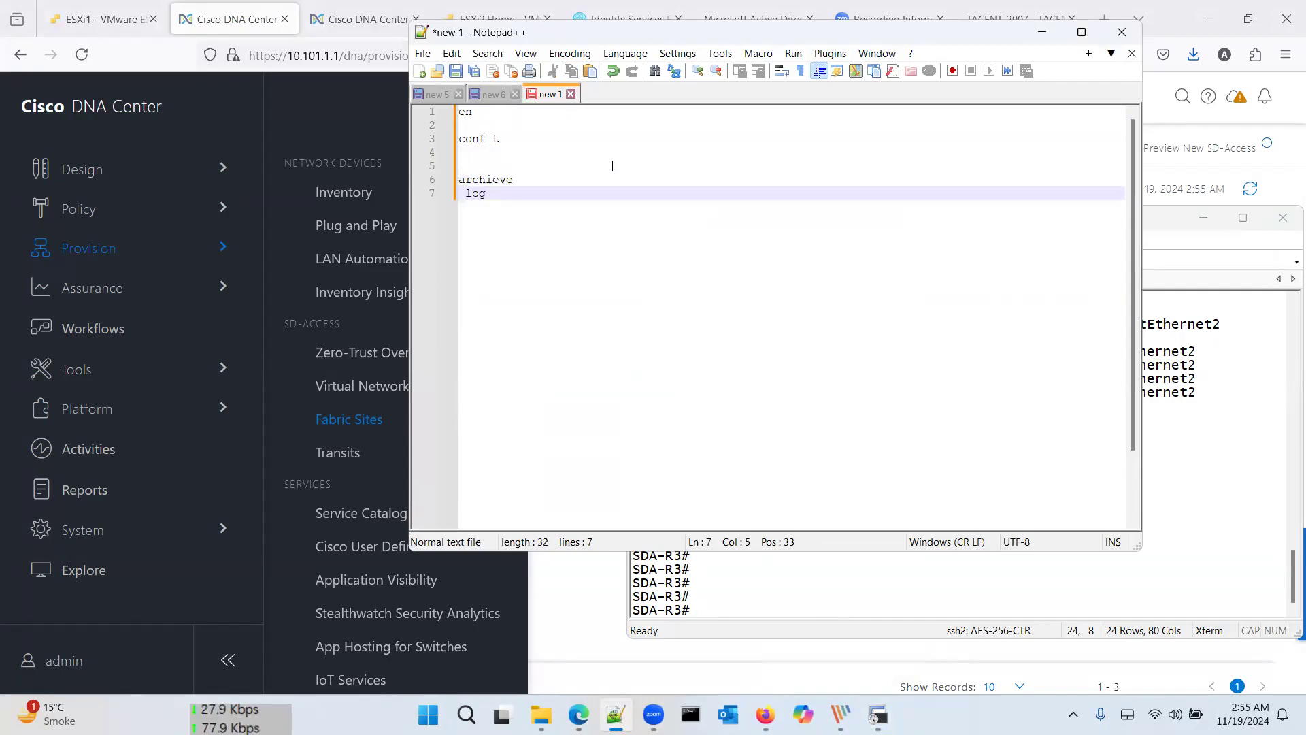
text(config)
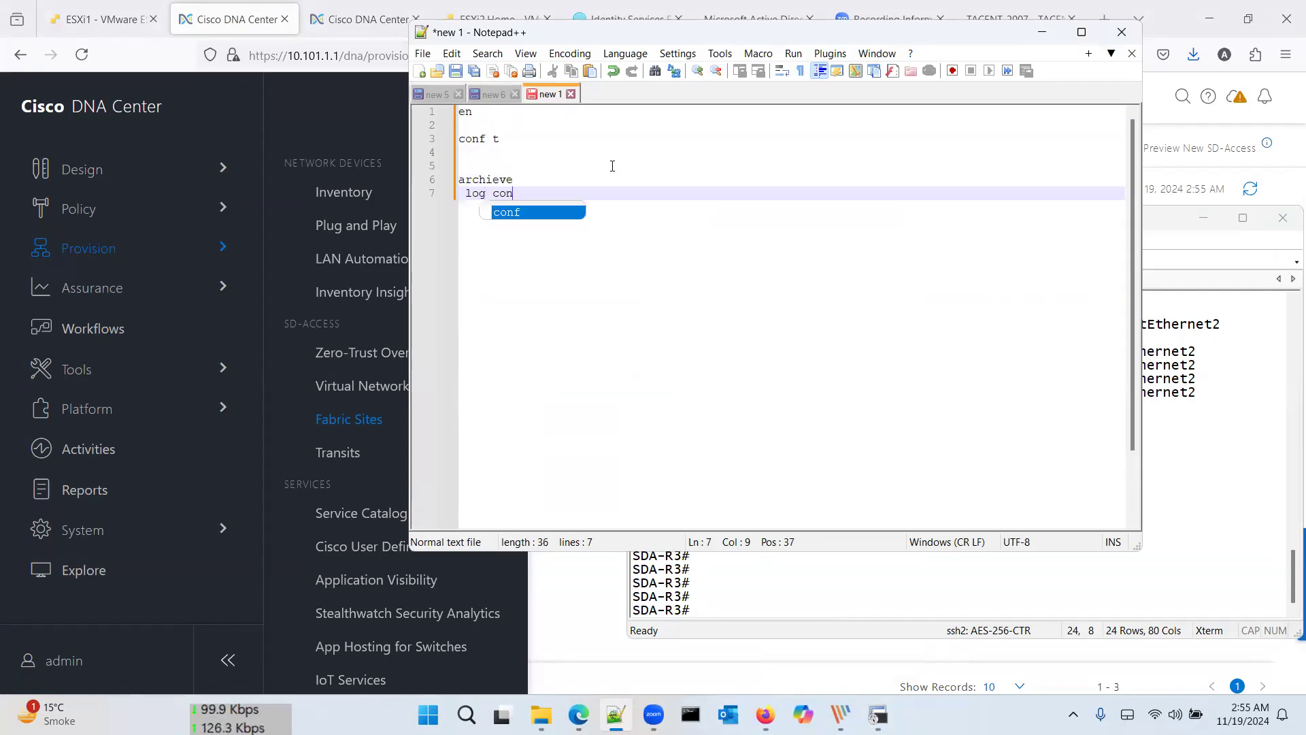
Step: Add logging enable, notify sys, end and wr lines, then select the whole script
key(Return)
text(logging enable)
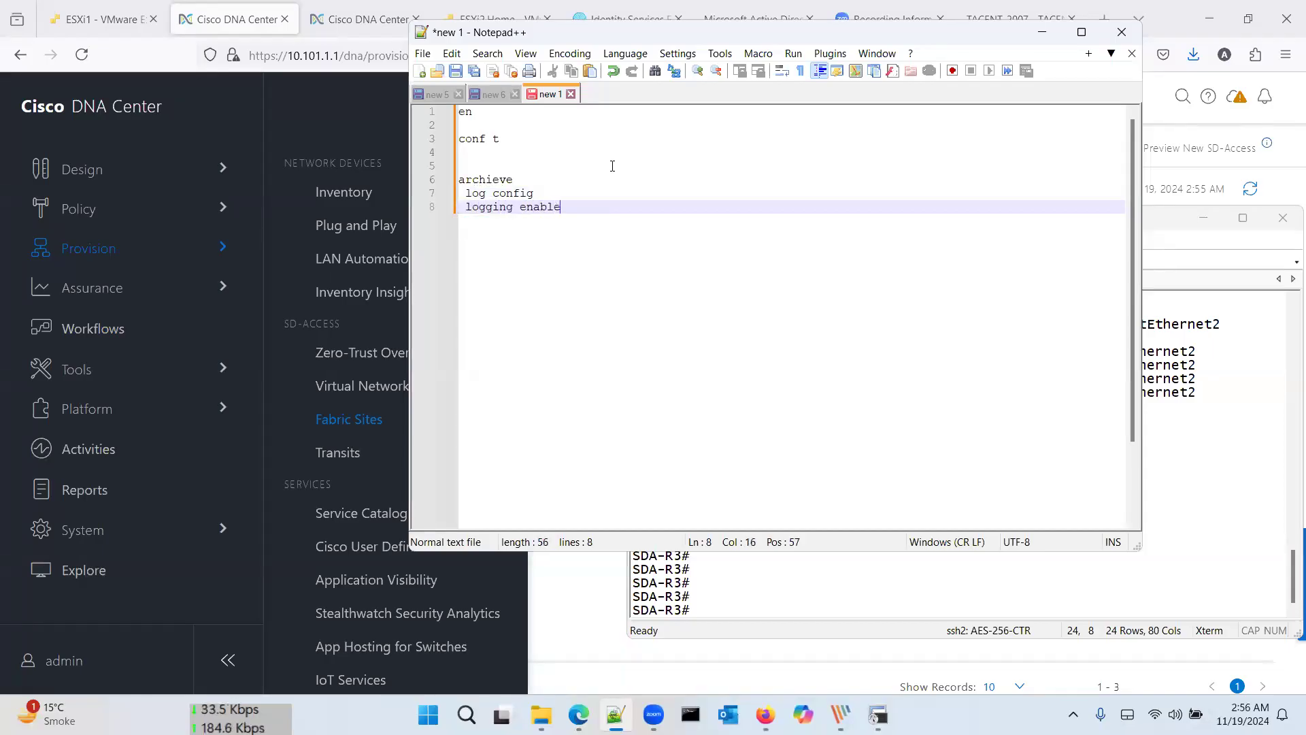
key(Return)
text(notify sys)
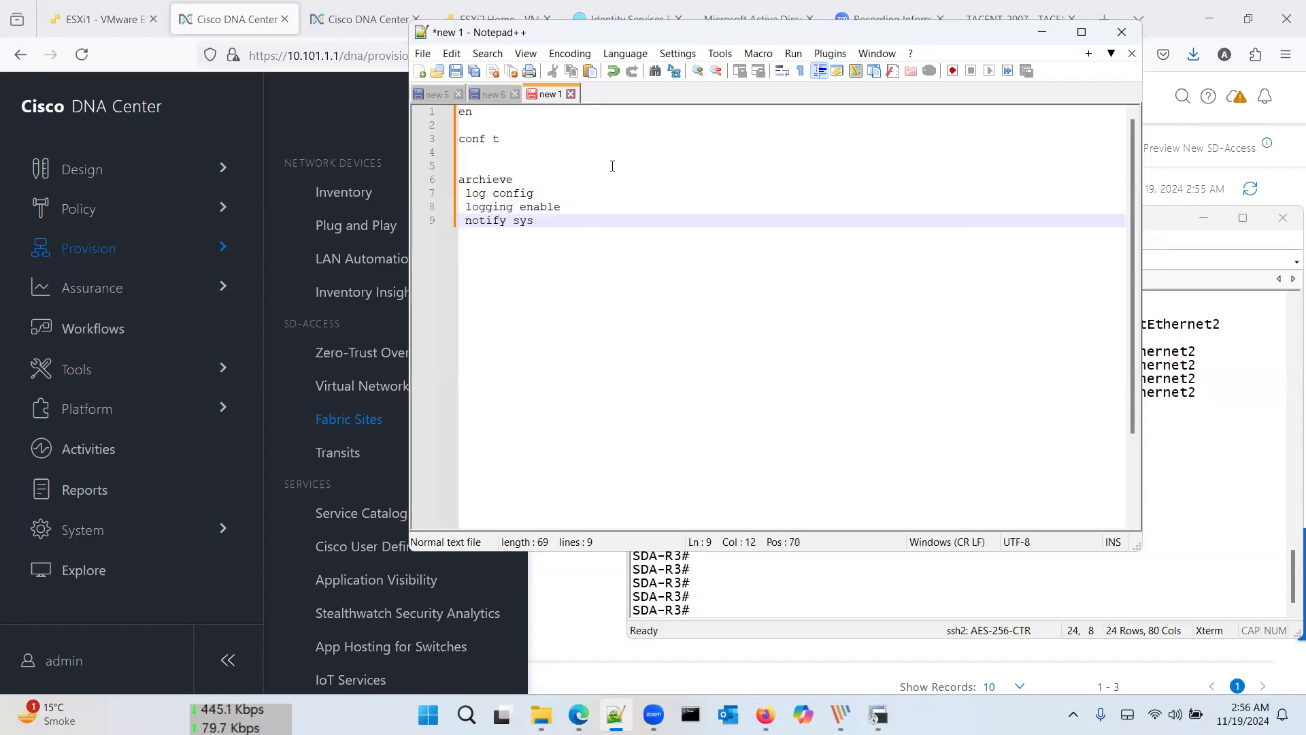
key(Return)
key(Return)
text(end)
key(Return)
key(Return)
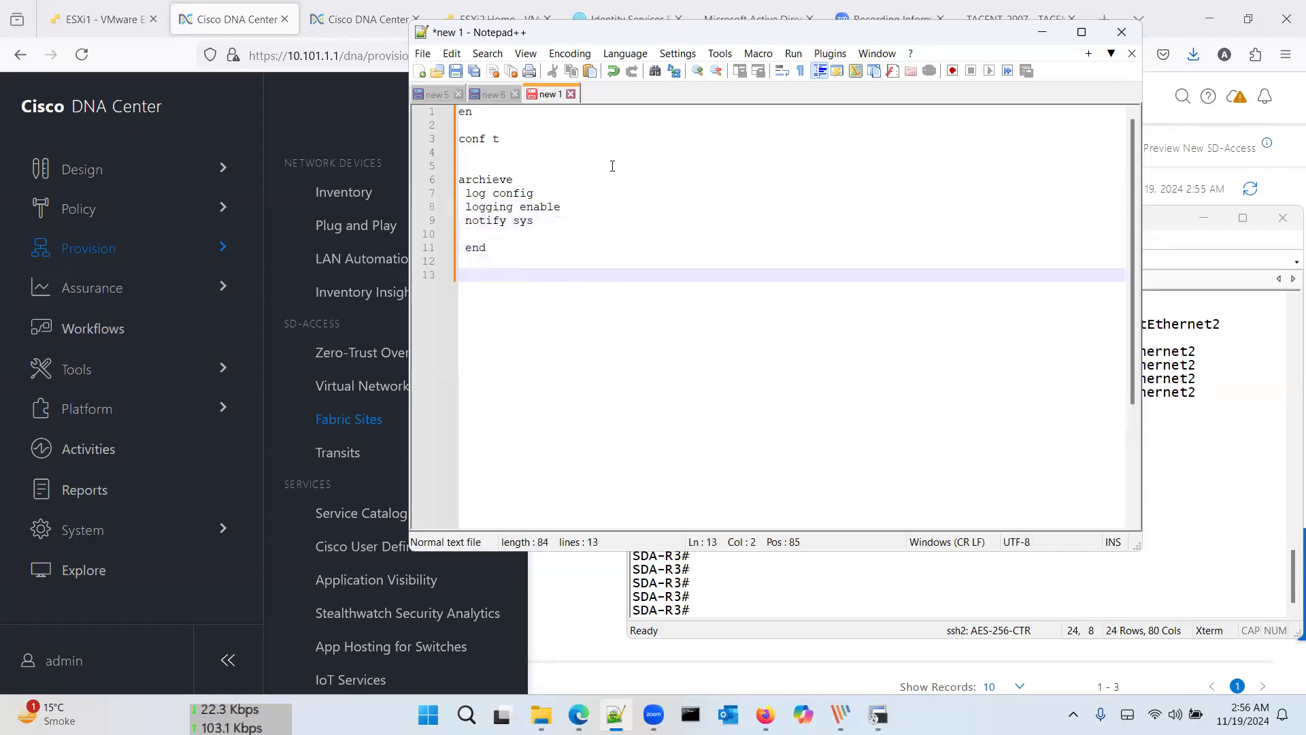
text(wr)
key(Return)
key(Return)
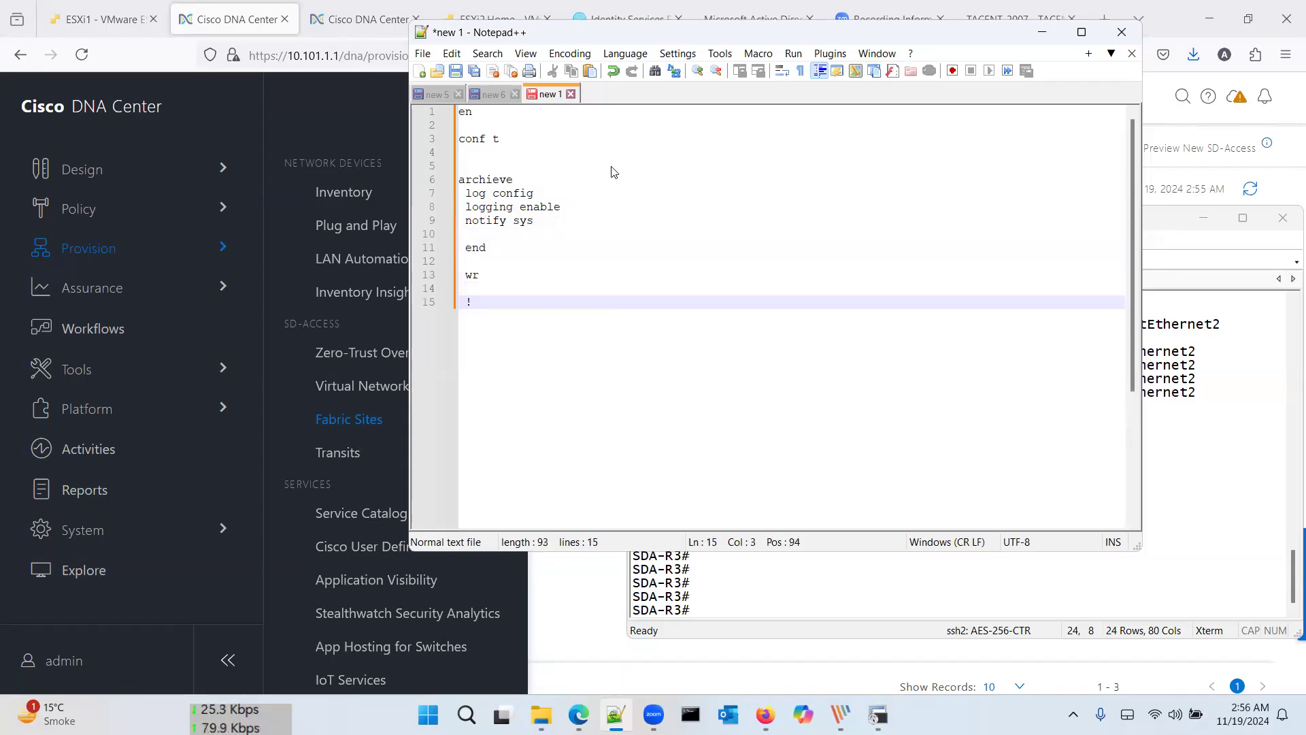
key(ctrl+a)
Step: Paste the logging script into the SDA-R3 session
click(801, 615)
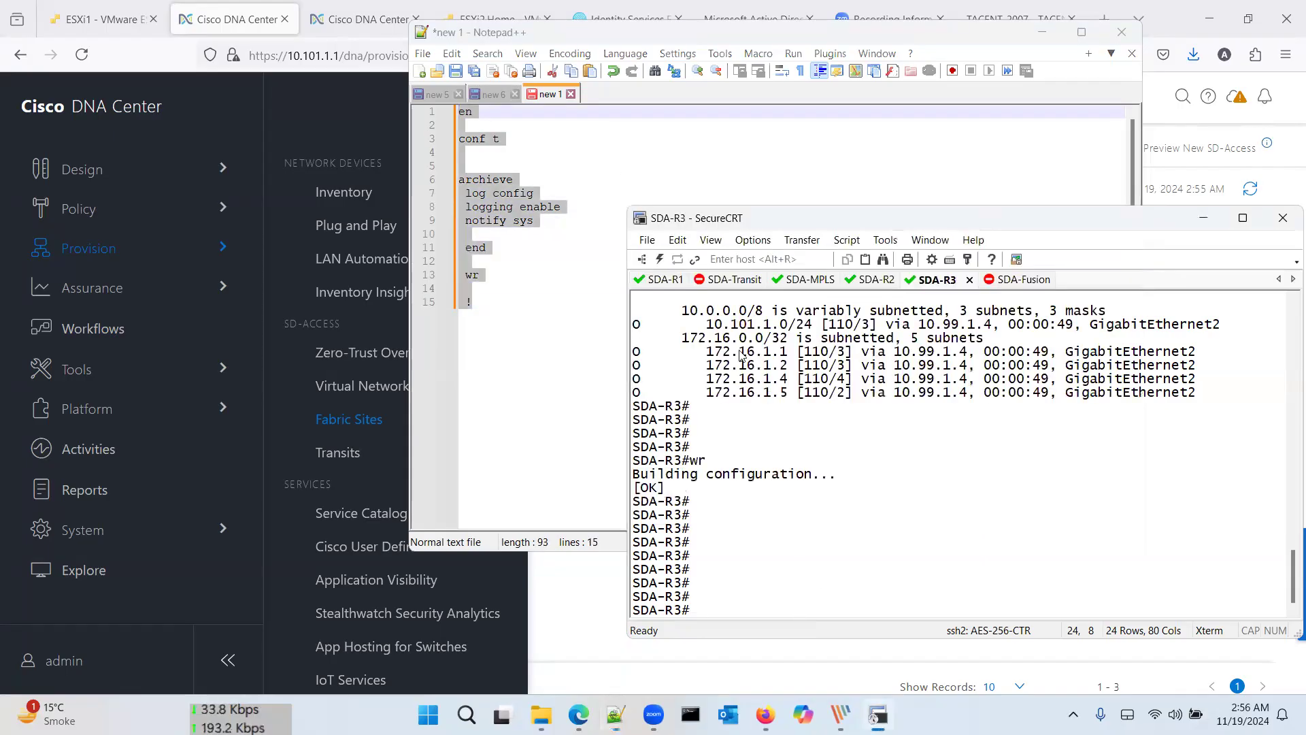
right_click(781, 504)
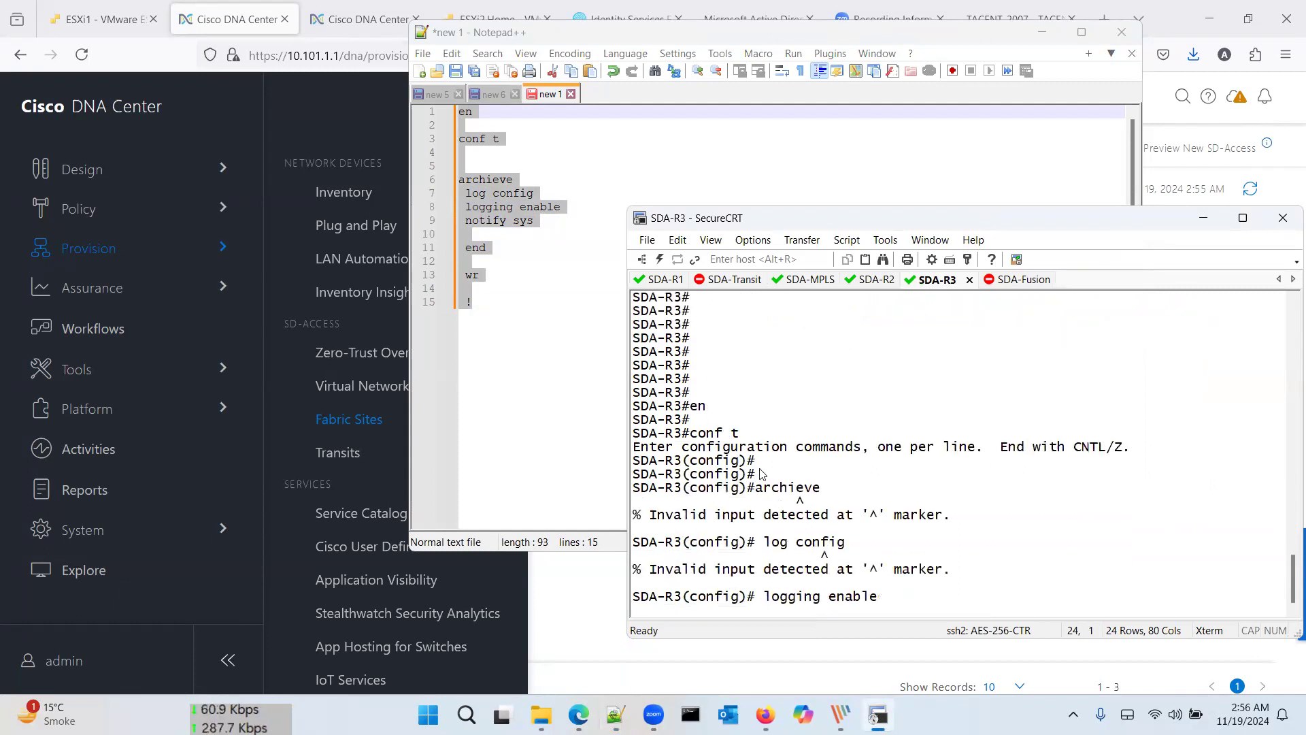
click(548, 222)
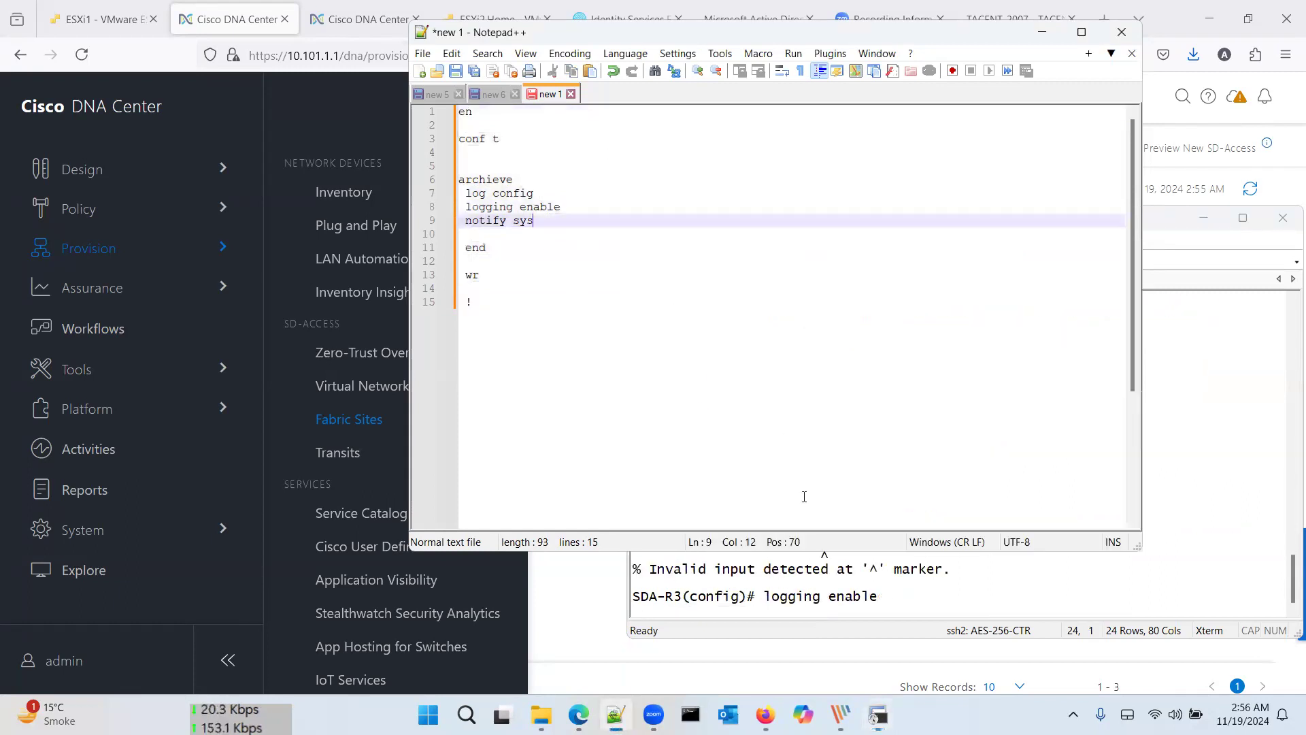
click(876, 716)
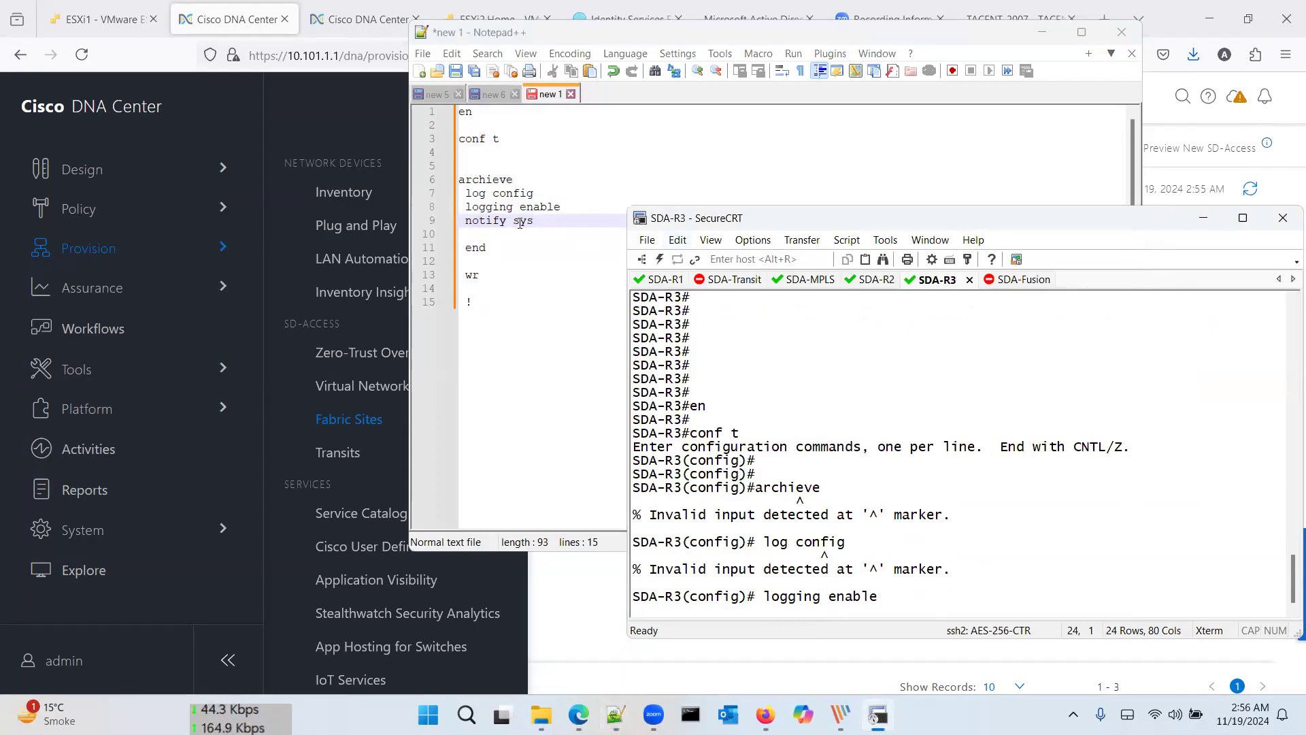
Step: Correct the note's log config line to read log-config
click(494, 193)
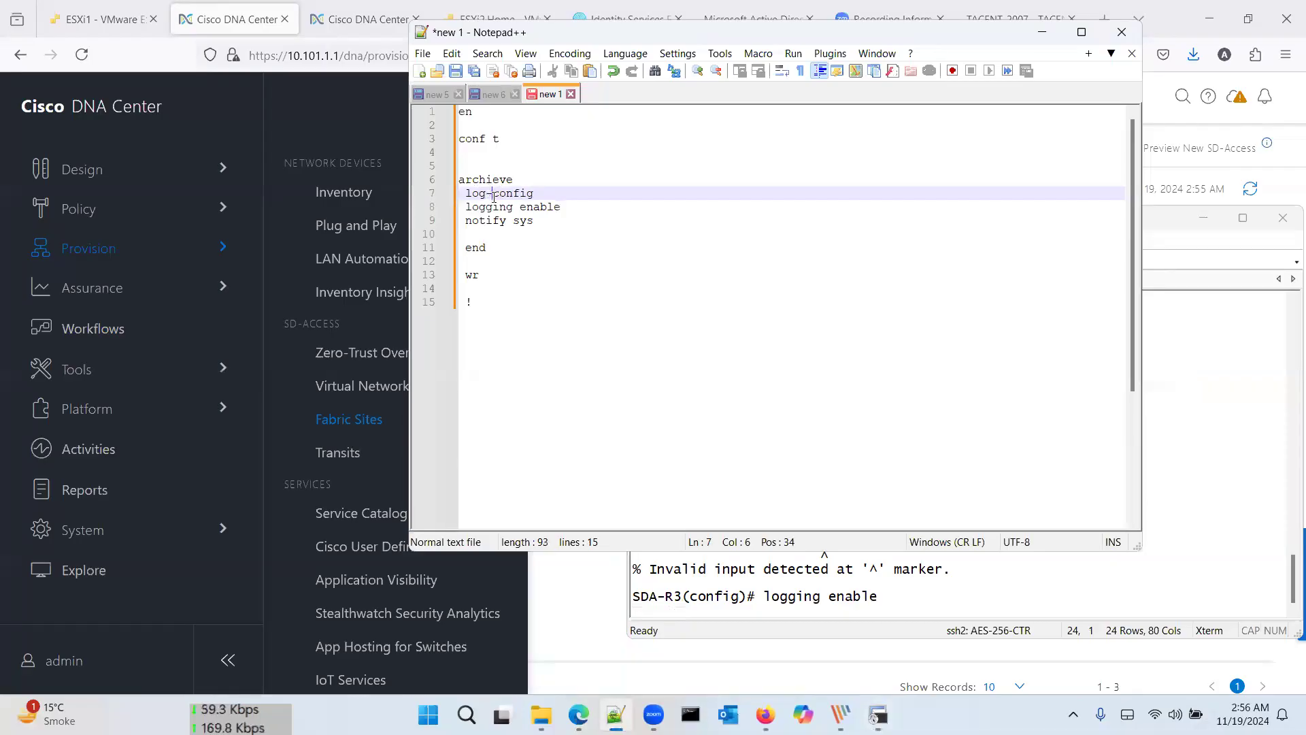
click(599, 393)
click(790, 590)
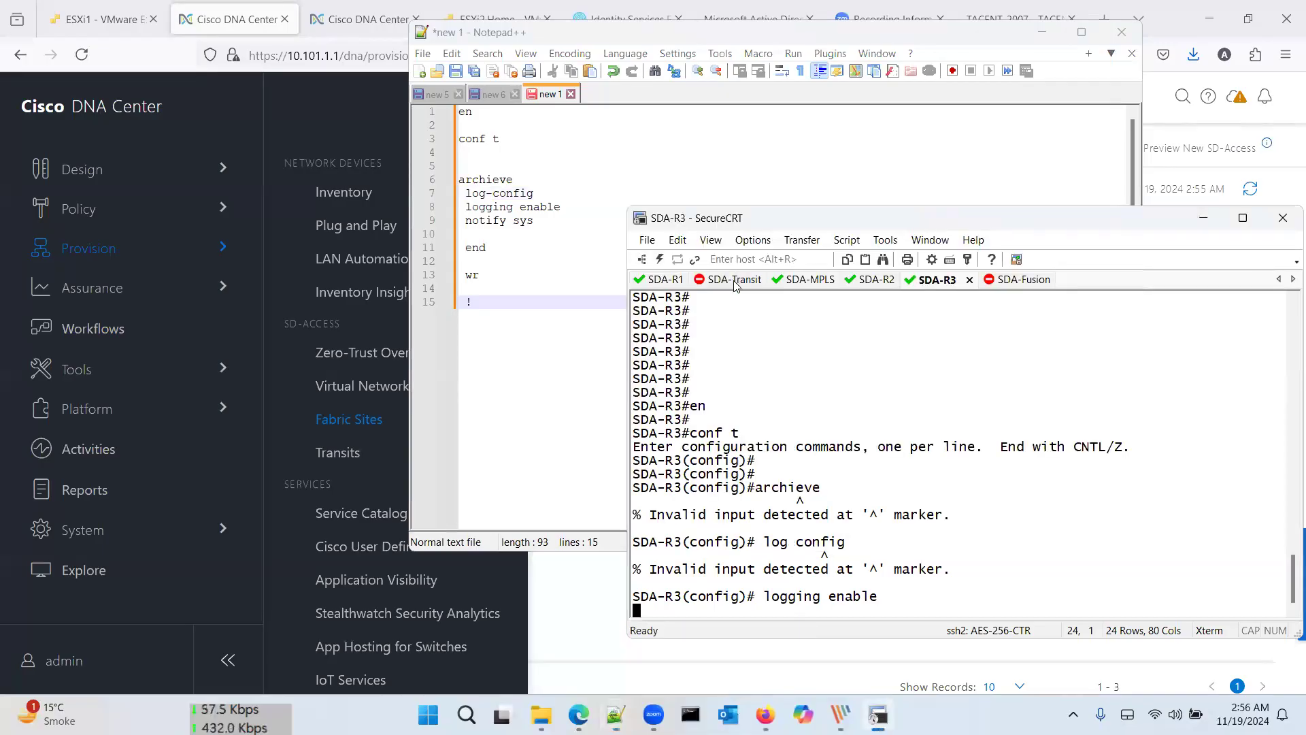
click(735, 285)
Step: On SDA-Transit, enter configuration mode and the archive log config submode
text(conf)
key(Return)
key(Return)
text(ar)
key(Tab)
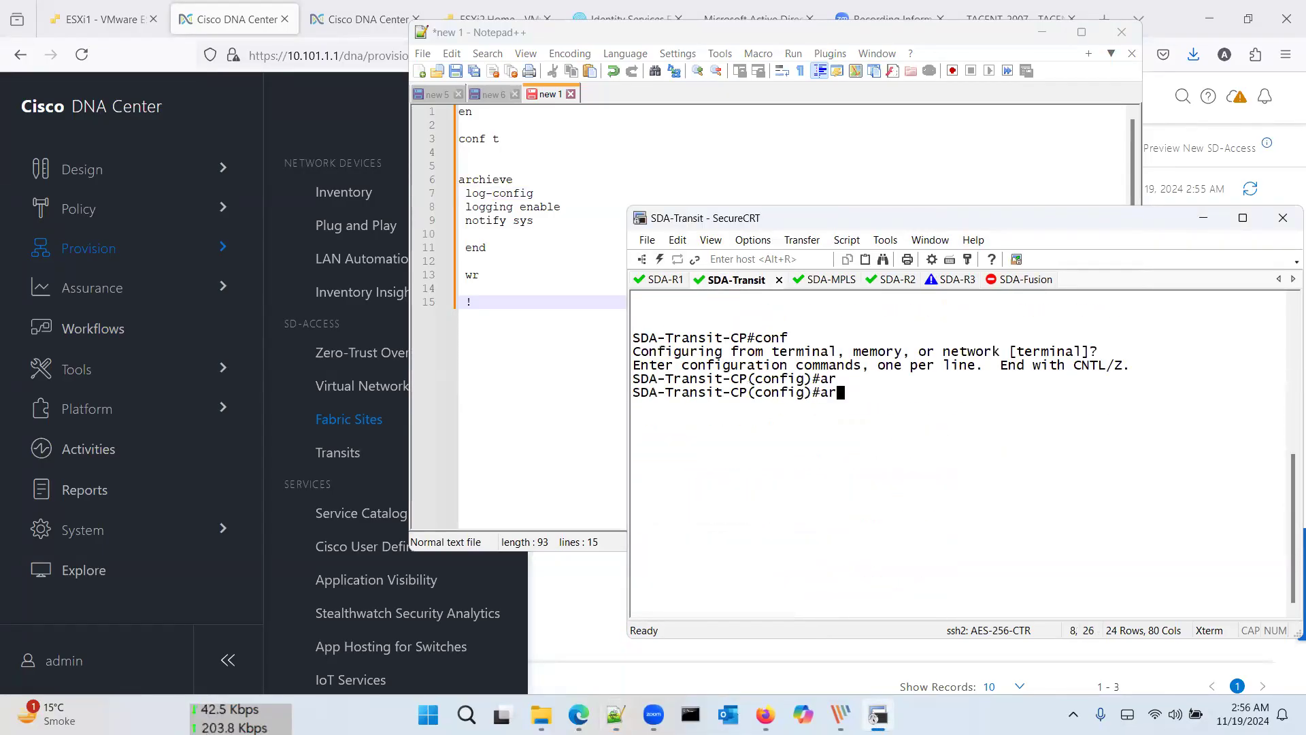
text(c)
key(Tab)
key(Return)
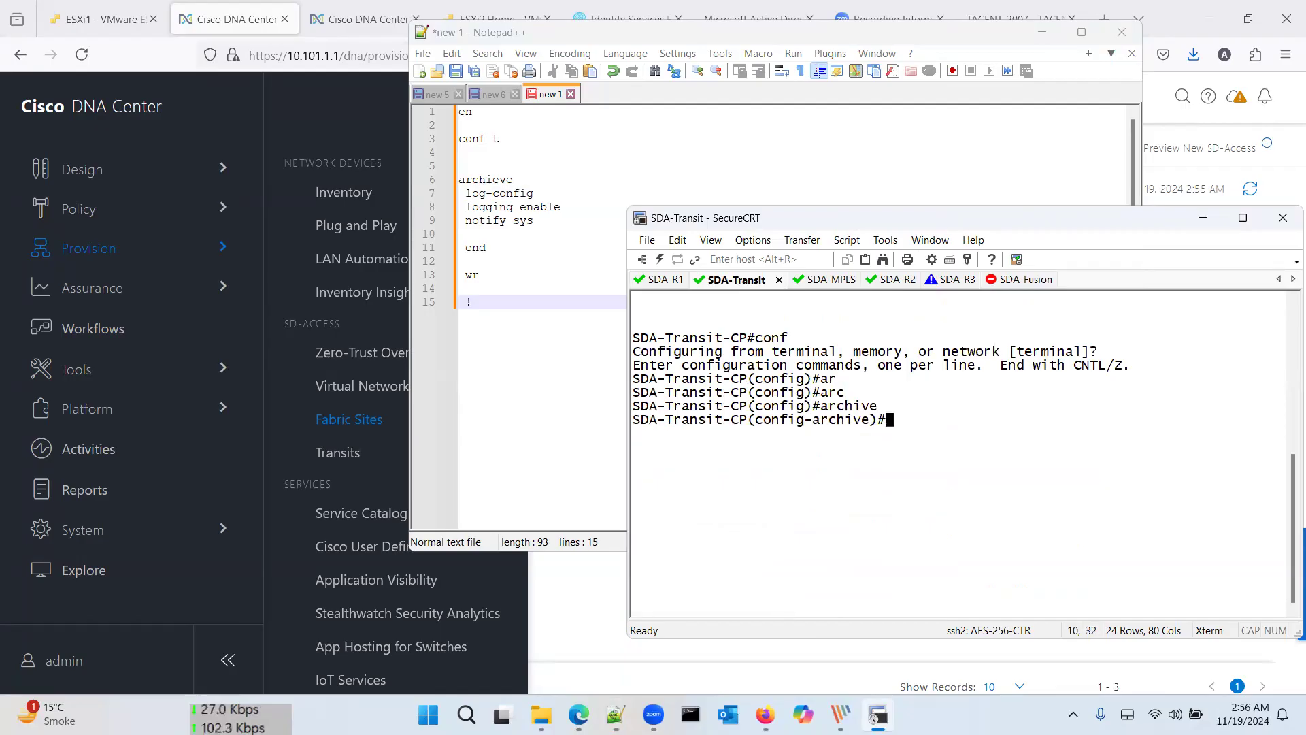
text(lo)
key(Tab)
text(con)
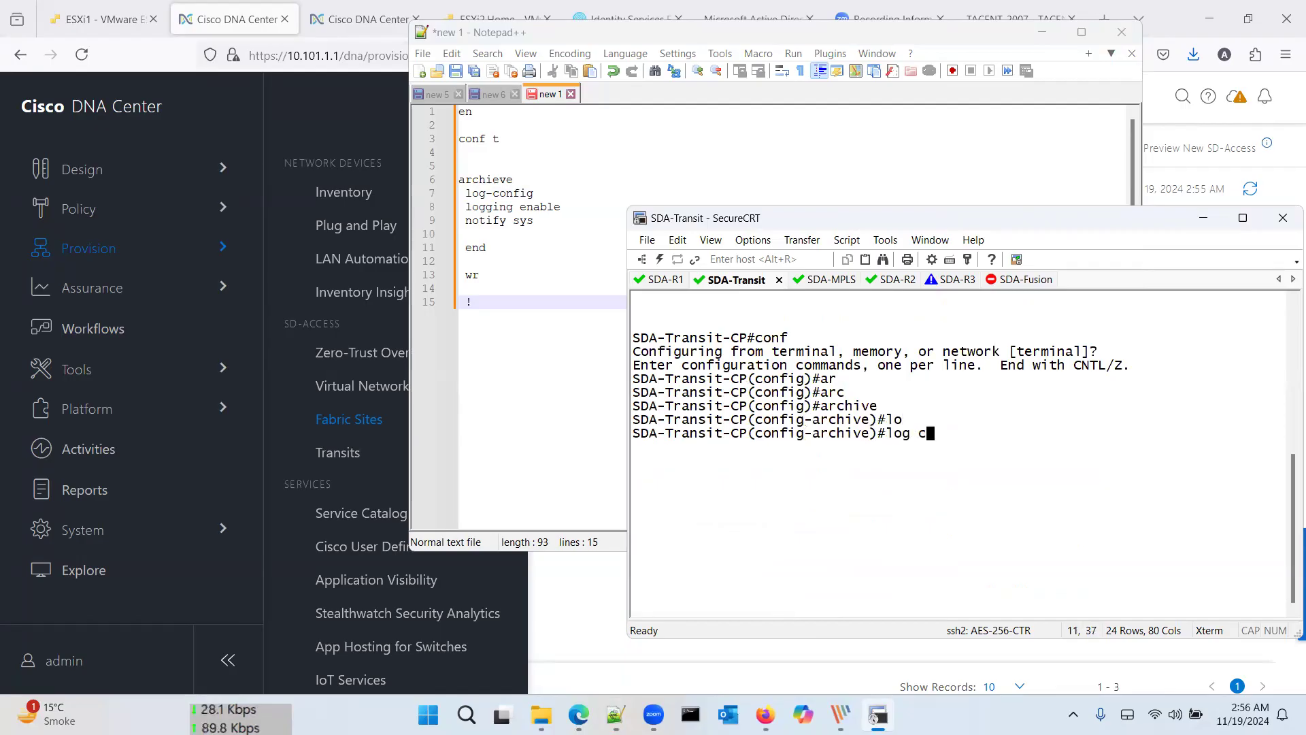
key(Tab)
key(Return)
Step: Enable logging with notify syslog, then end and save the configuration with wr
text(logg)
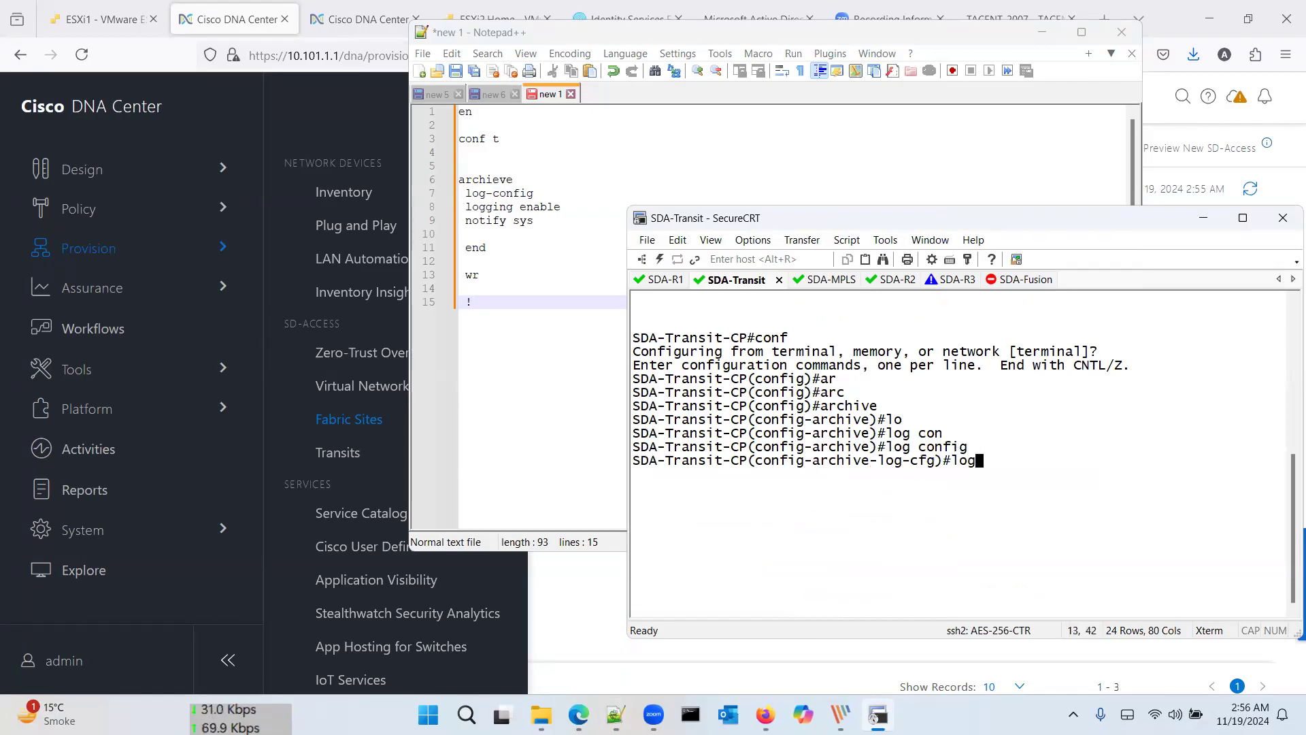
key(Tab)
text(en)
key(Tab)
key(Return)
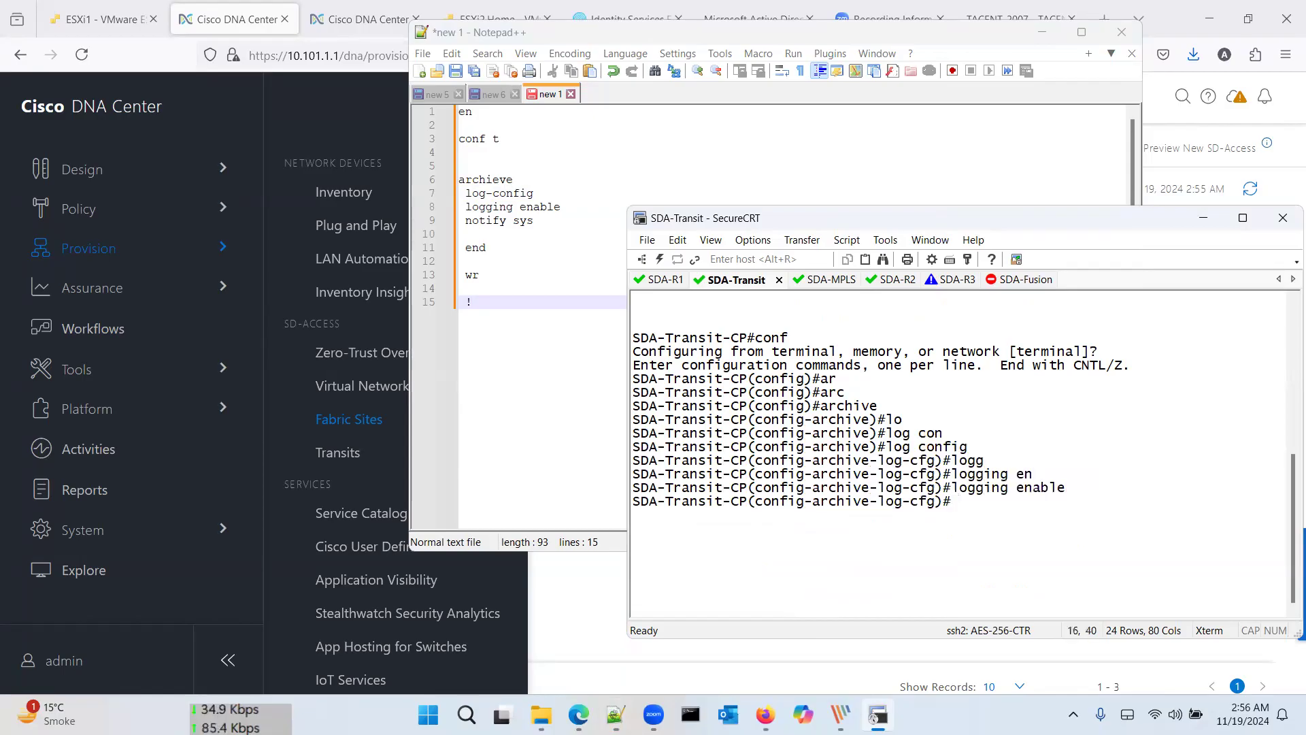
text(not)
key(Tab)
text(sy)
key(Tab)
key(Return)
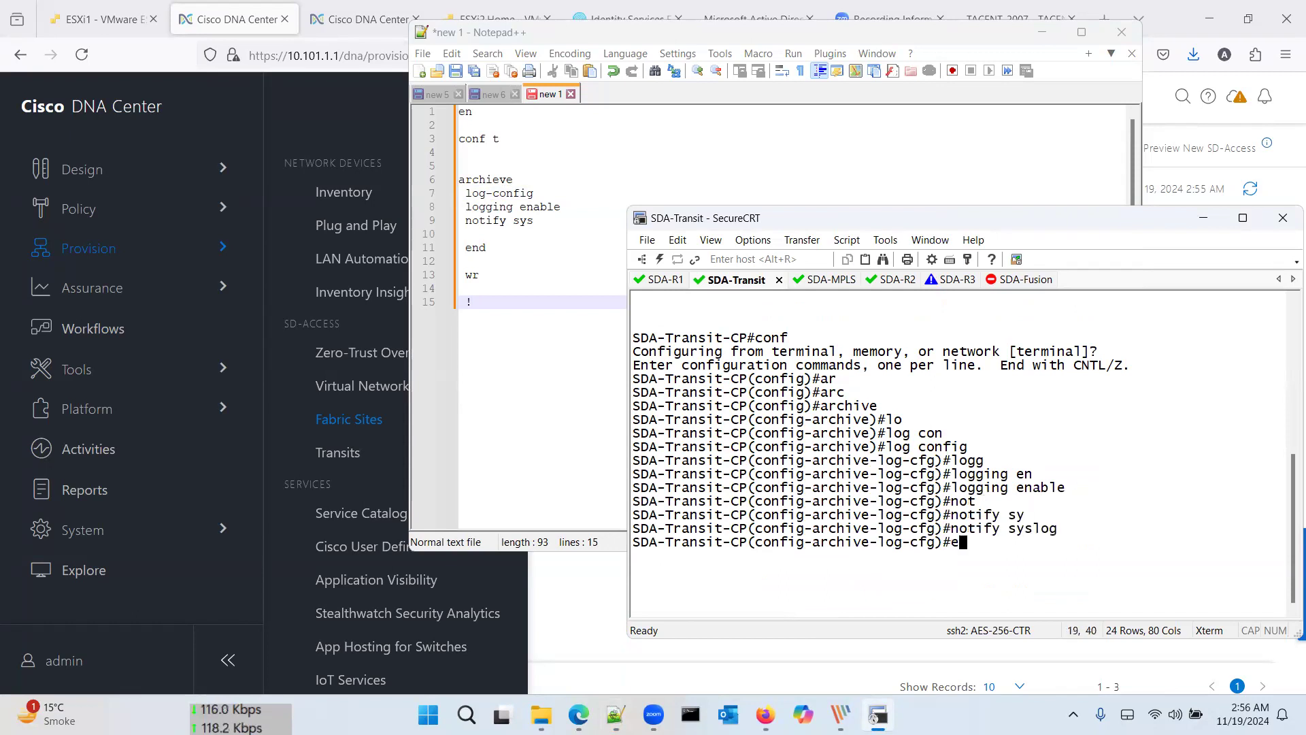
text(end)
key(Return)
text(wr)
key(Return)
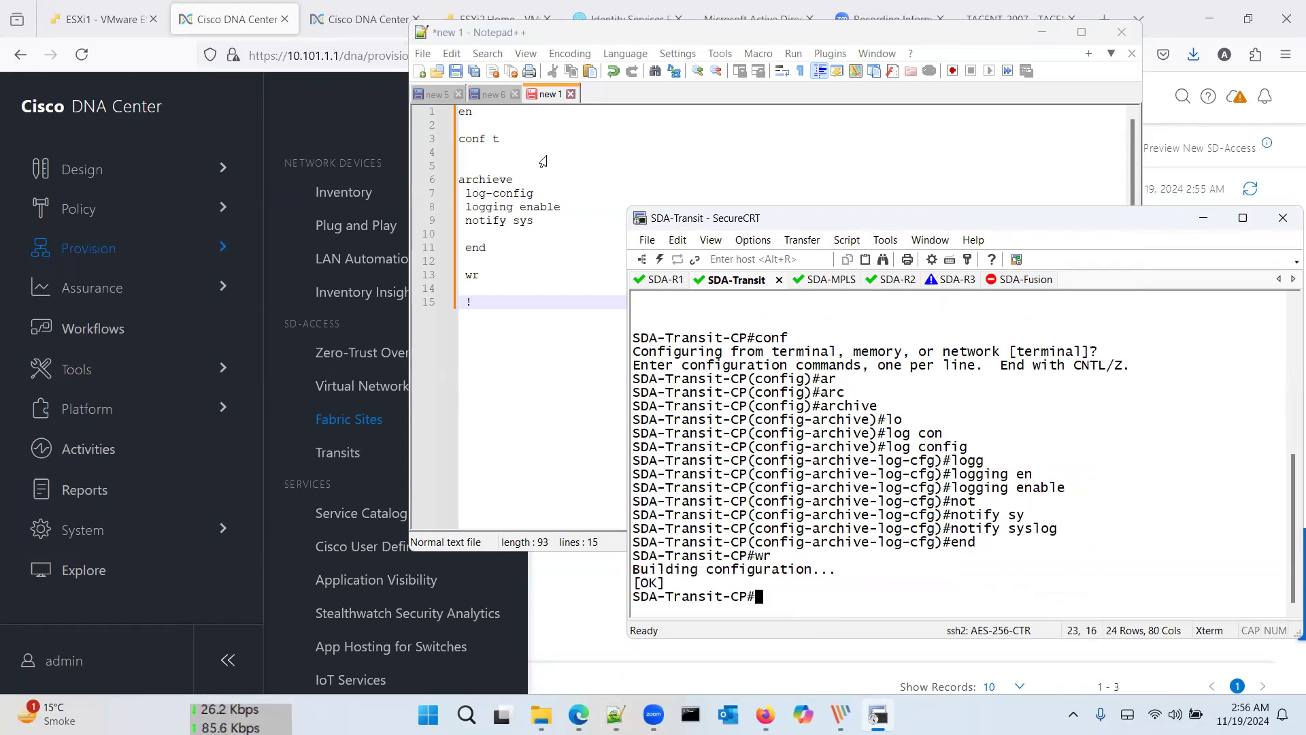
Step: Fix the template's spelling to archive, then paste it into the SDA-R1 session
click(500, 183)
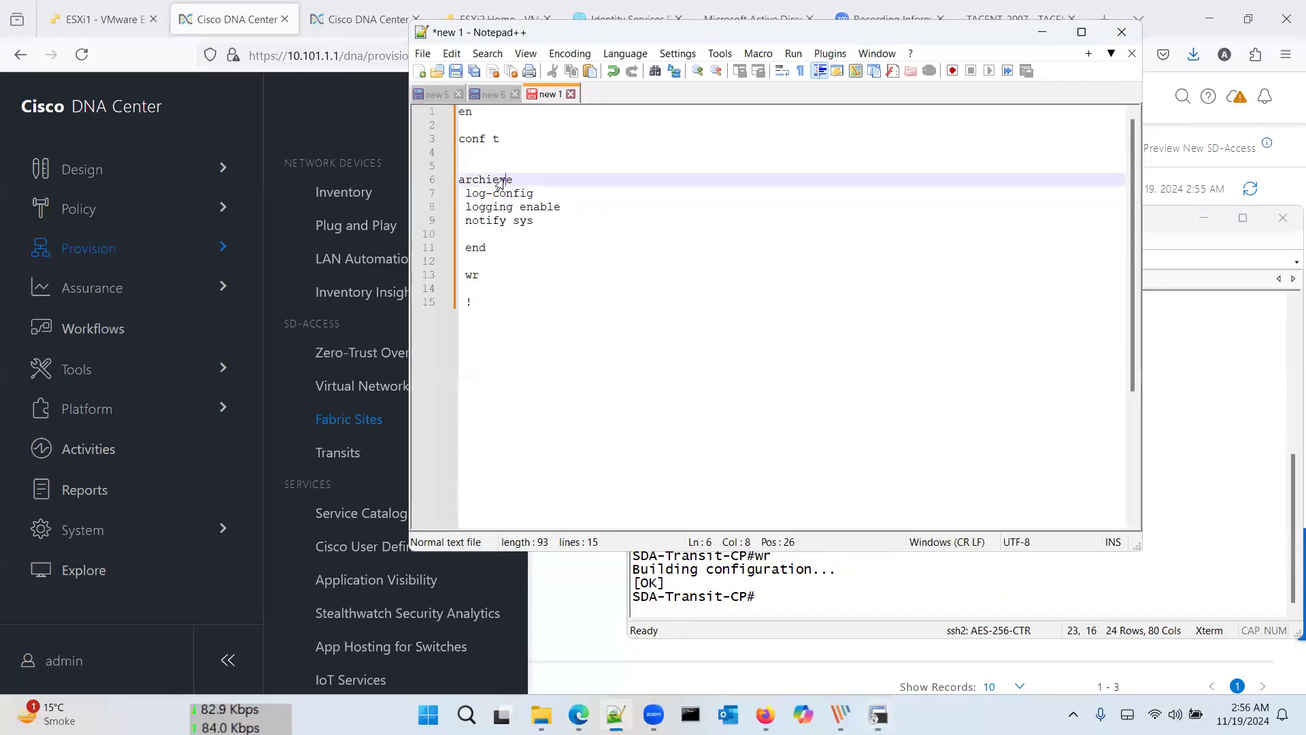
key(BackSpace)
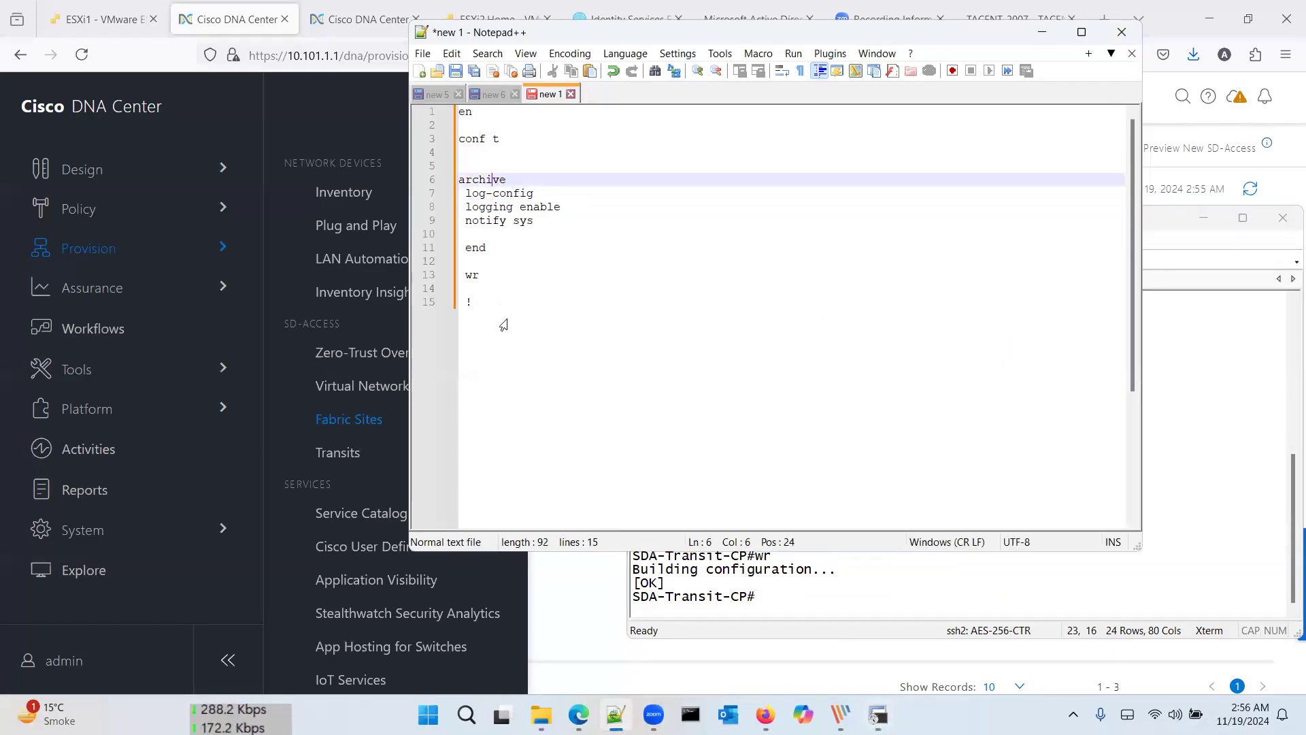
click(500, 327)
key(ctrl+a)
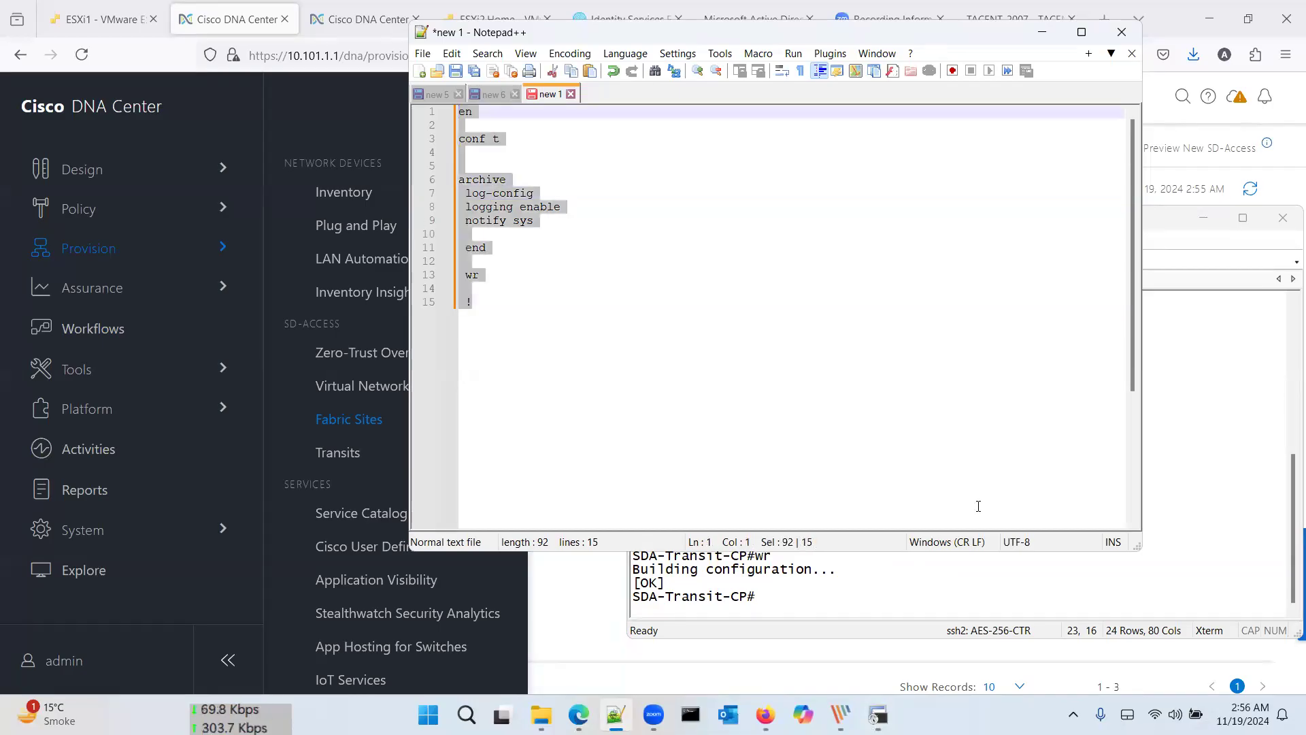
click(1181, 563)
click(666, 279)
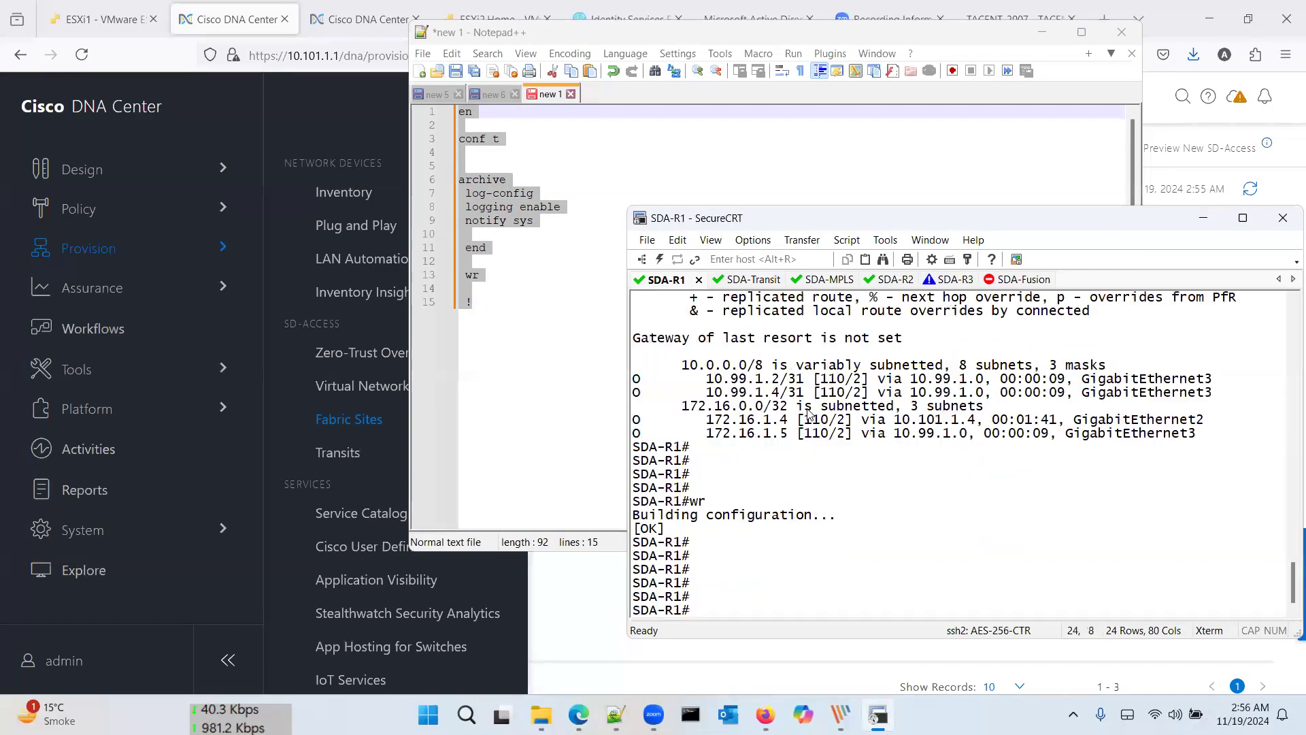
right_click(801, 479)
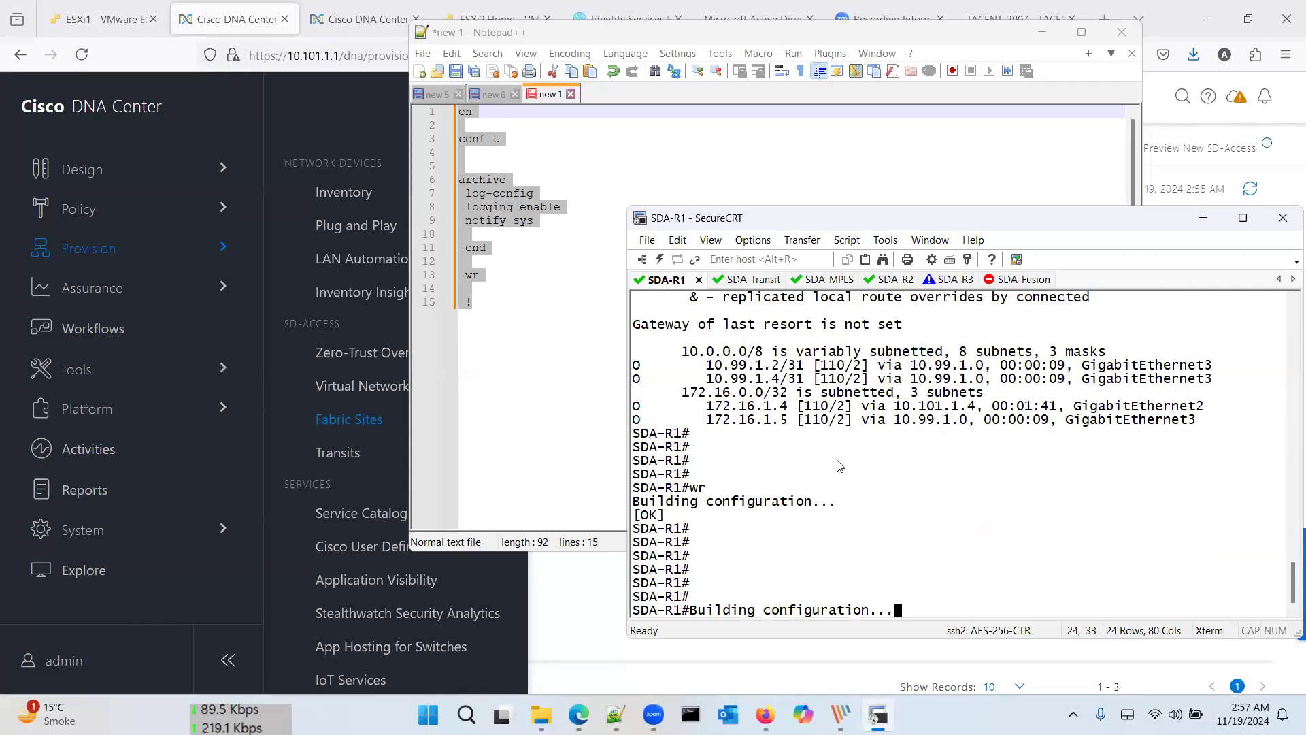
Step: Paste the full command template into SDA-R1, where the logging lines are rejected
key(Return)
key(Return)
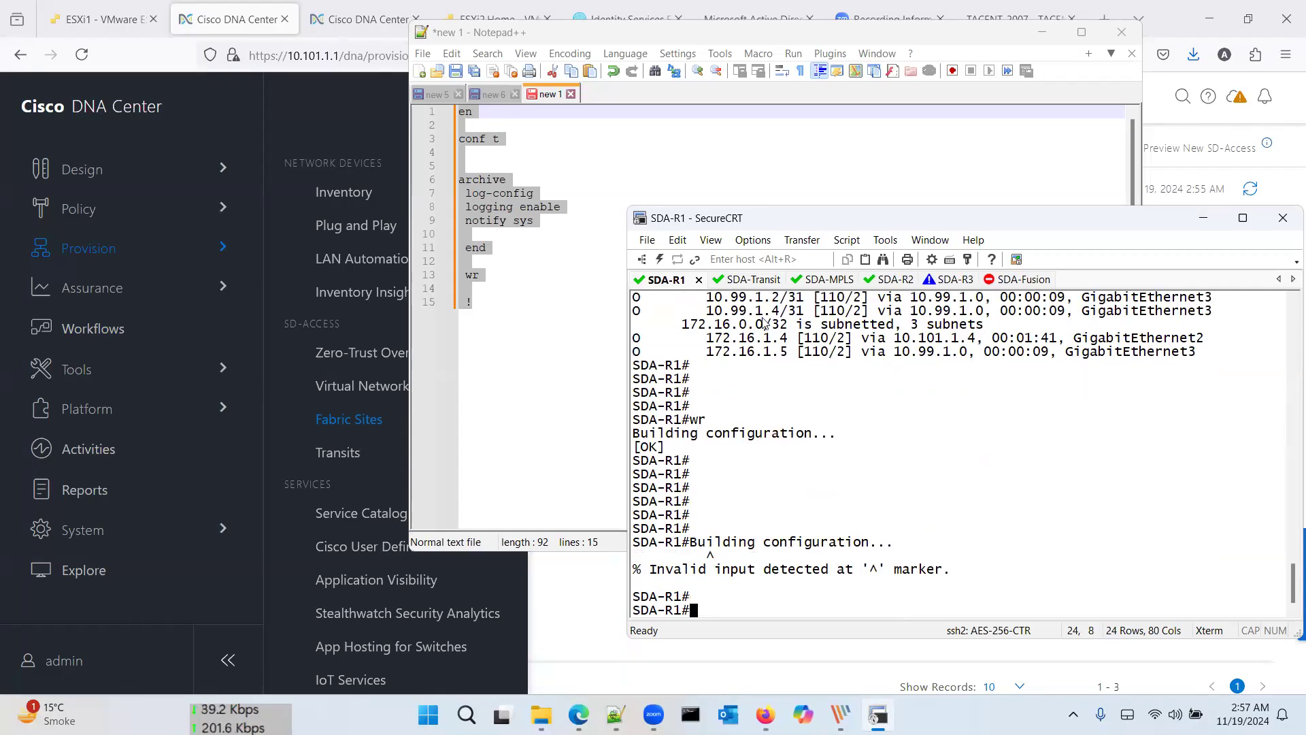
click(563, 240)
key(ctrl+a)
key(ctrl+c)
click(733, 574)
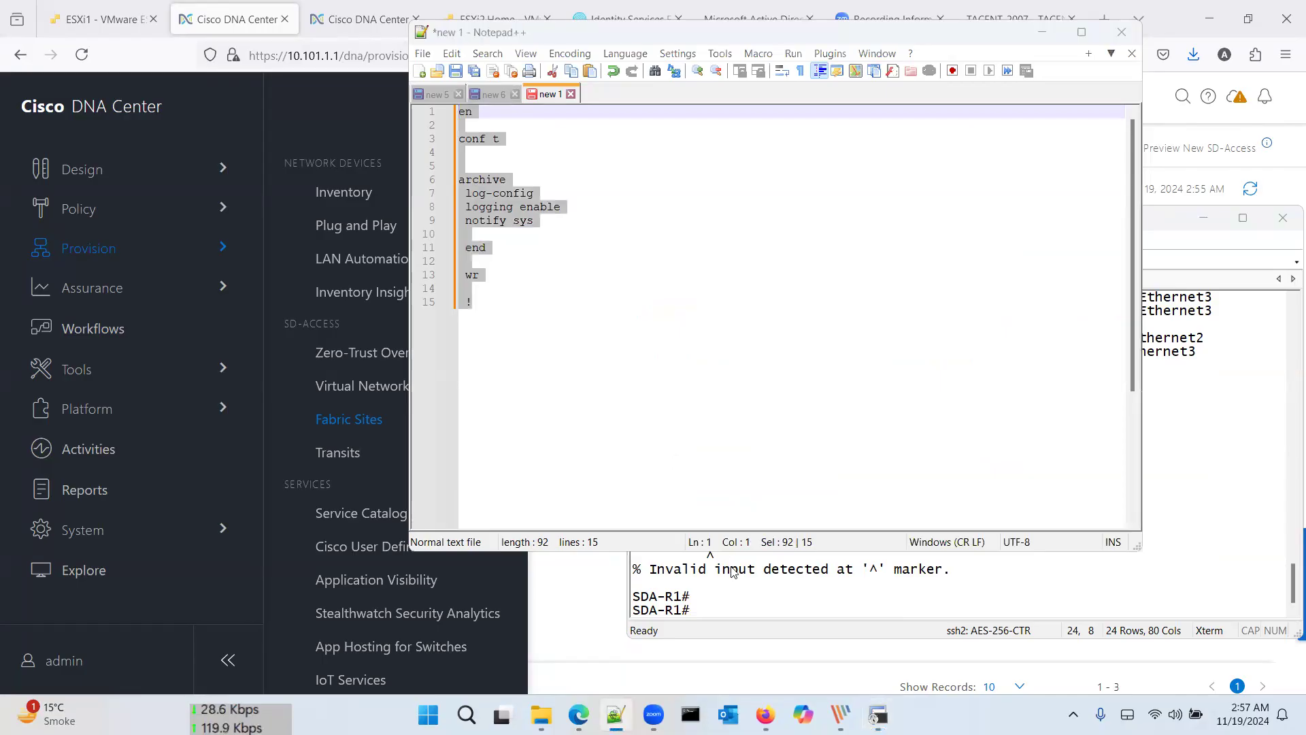
click(865, 261)
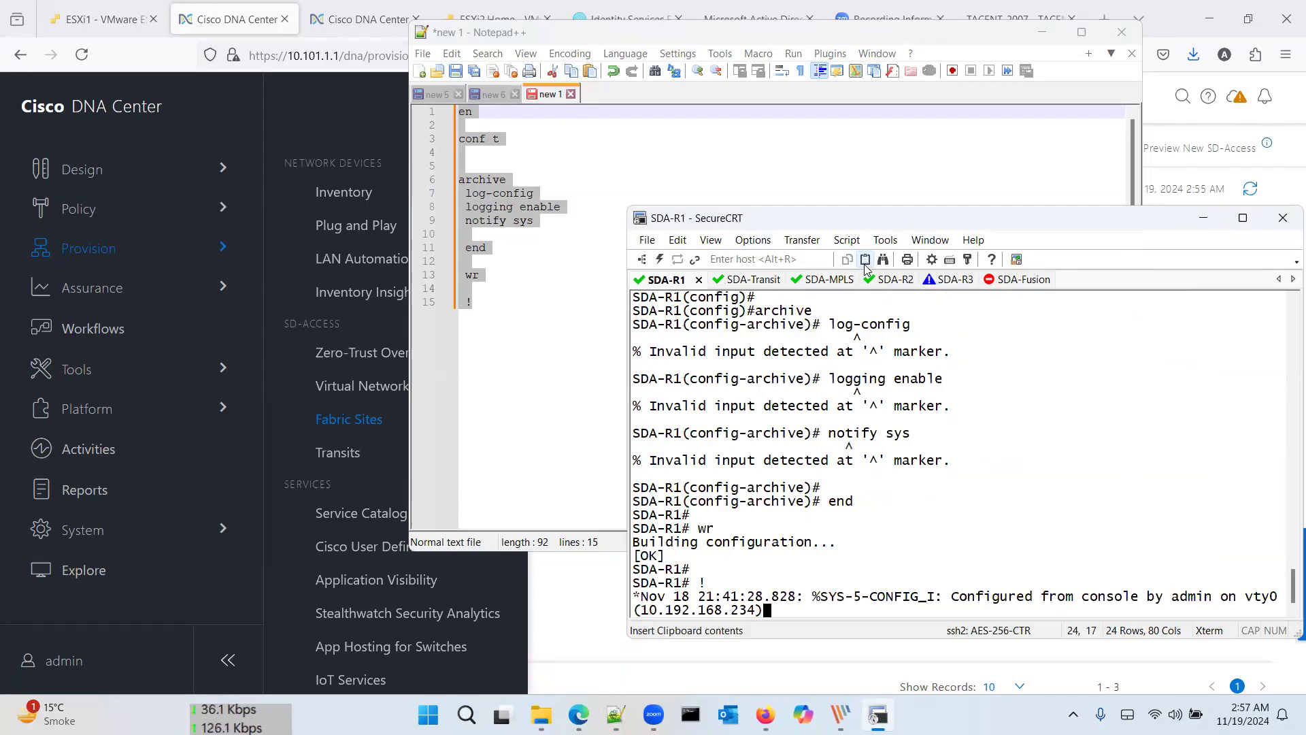
click(494, 195)
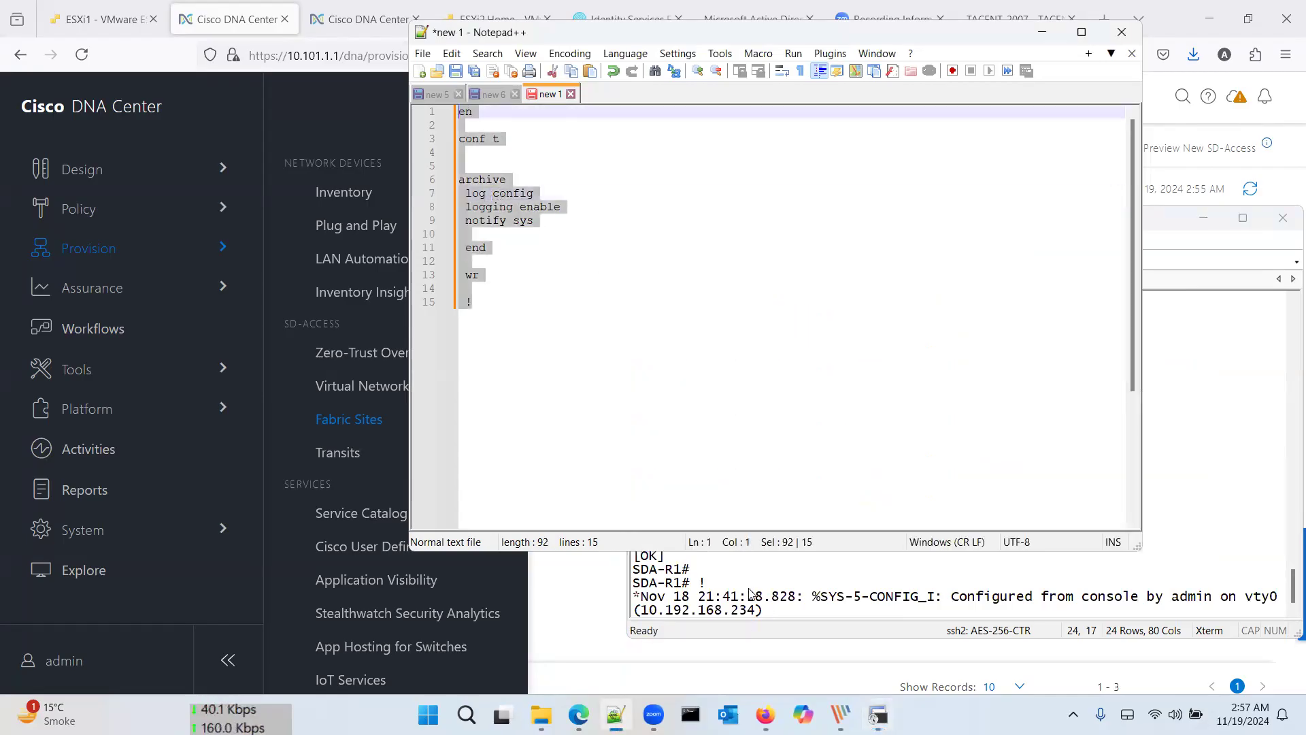
Step: Copy the corrected log config template and apply it on SDA-R1
click(810, 596)
key(Return)
key(Return)
key(Return)
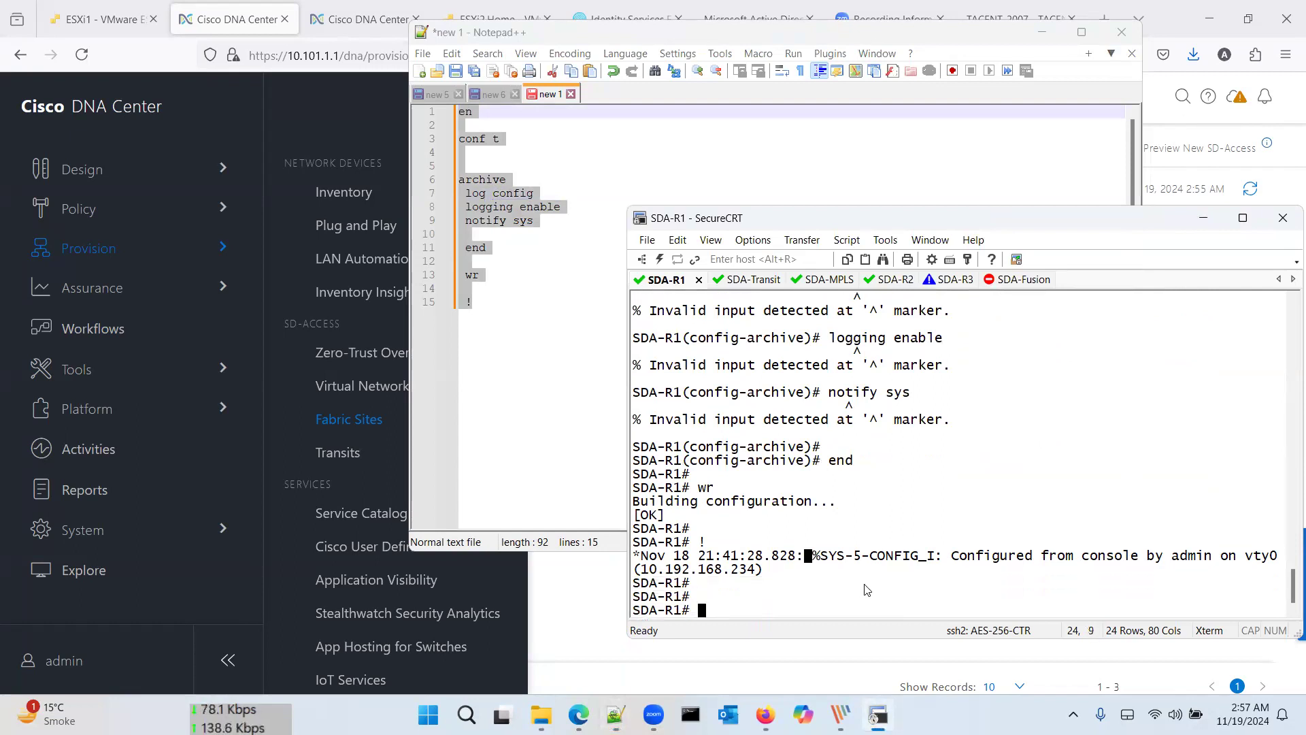
click(497, 326)
key(ctrl+a)
key(ctrl+c)
click(841, 609)
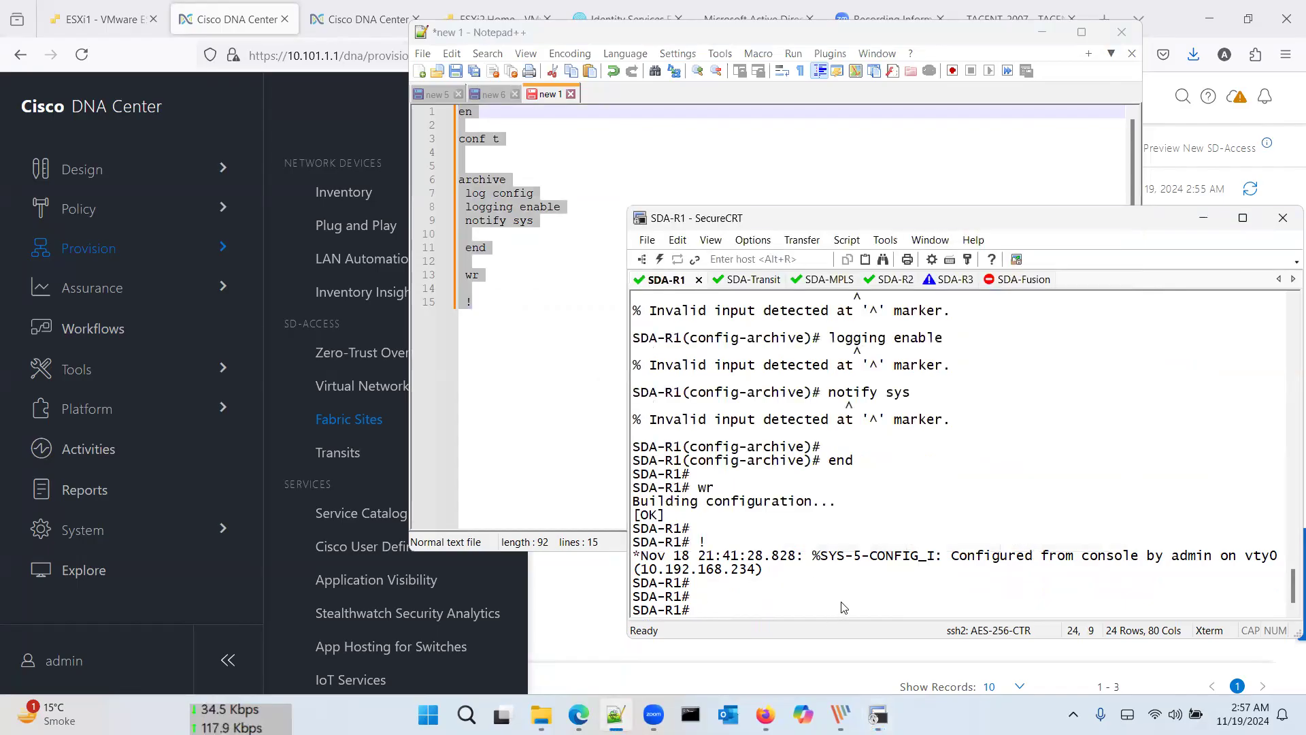
right_click(844, 607)
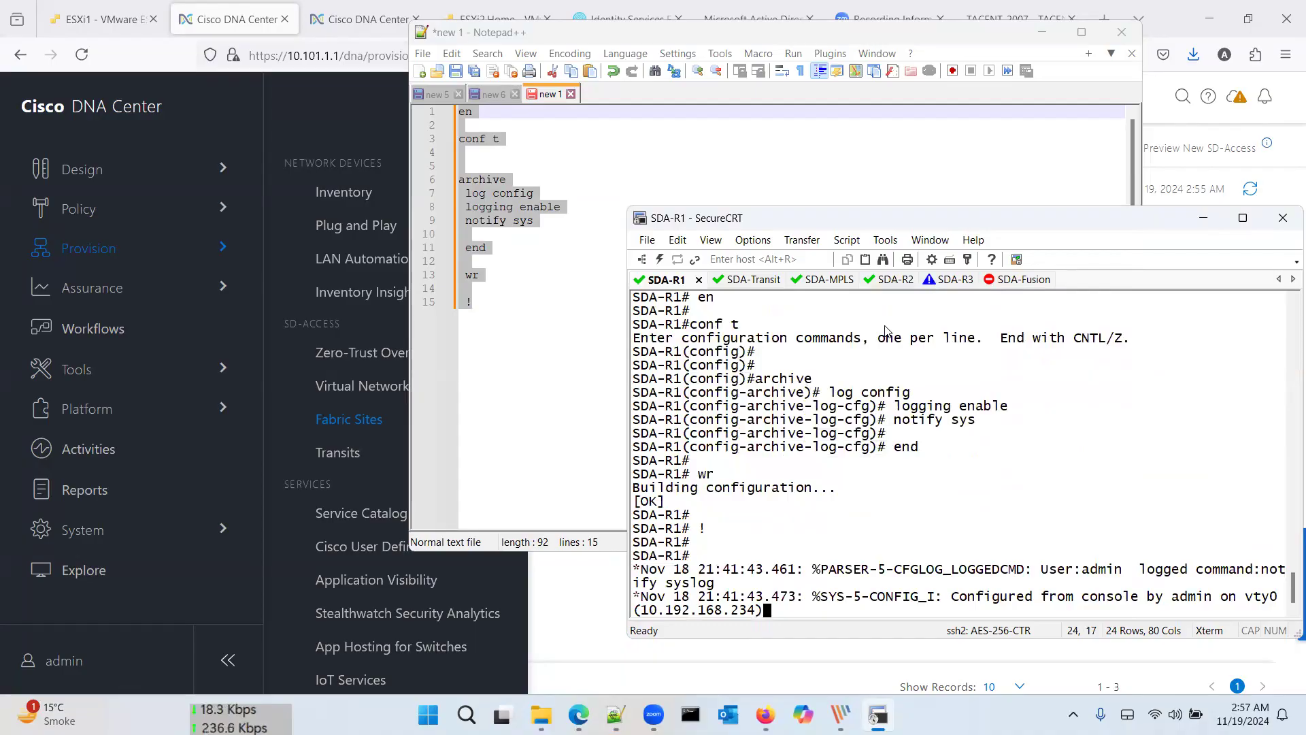
Step: Paste the same archive logging template into the SDA-R2 and SDA-R3 sessions
click(891, 280)
right_click(882, 447)
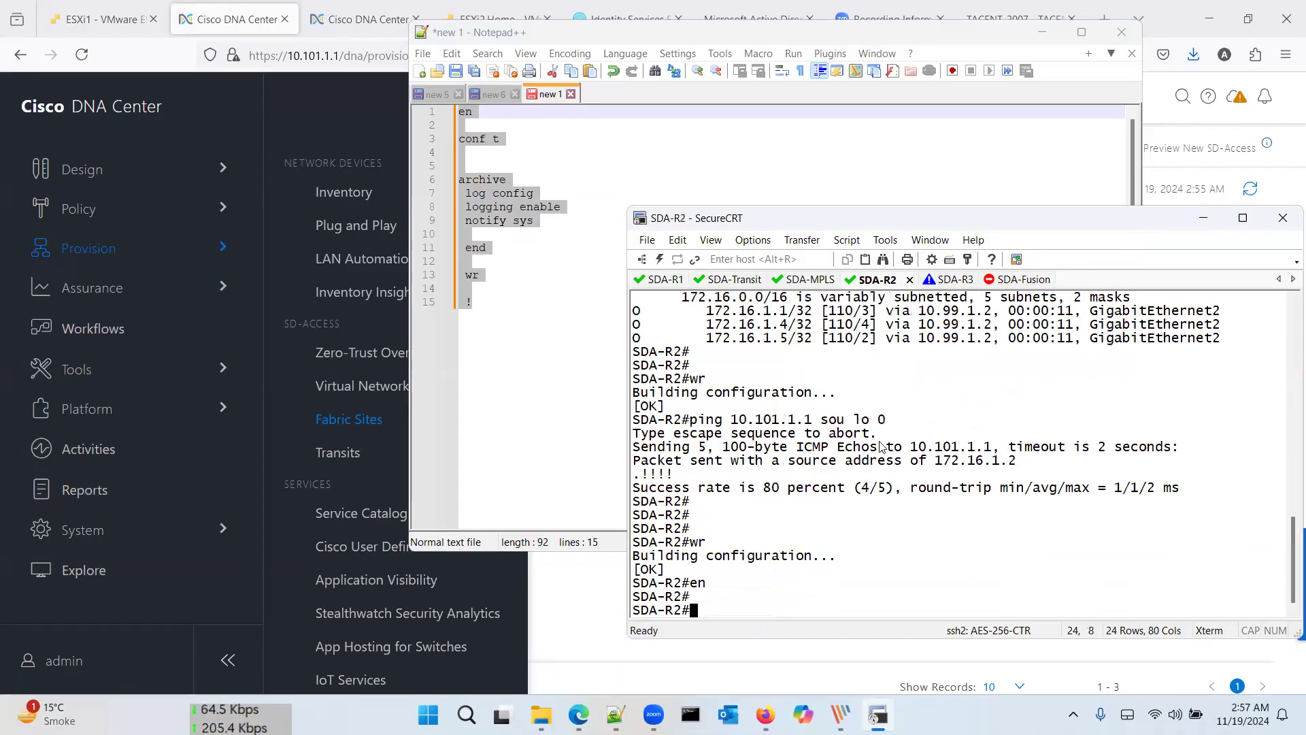
click(942, 279)
right_click(911, 469)
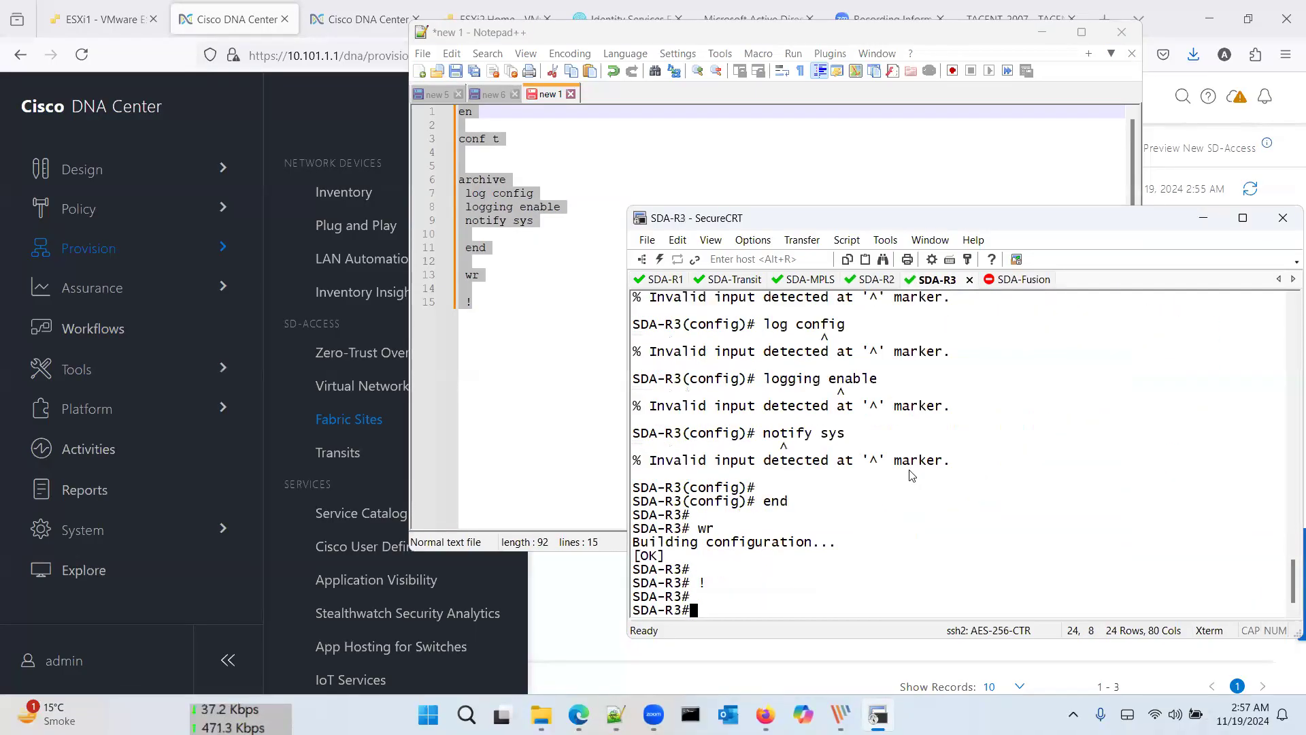
right_click(912, 475)
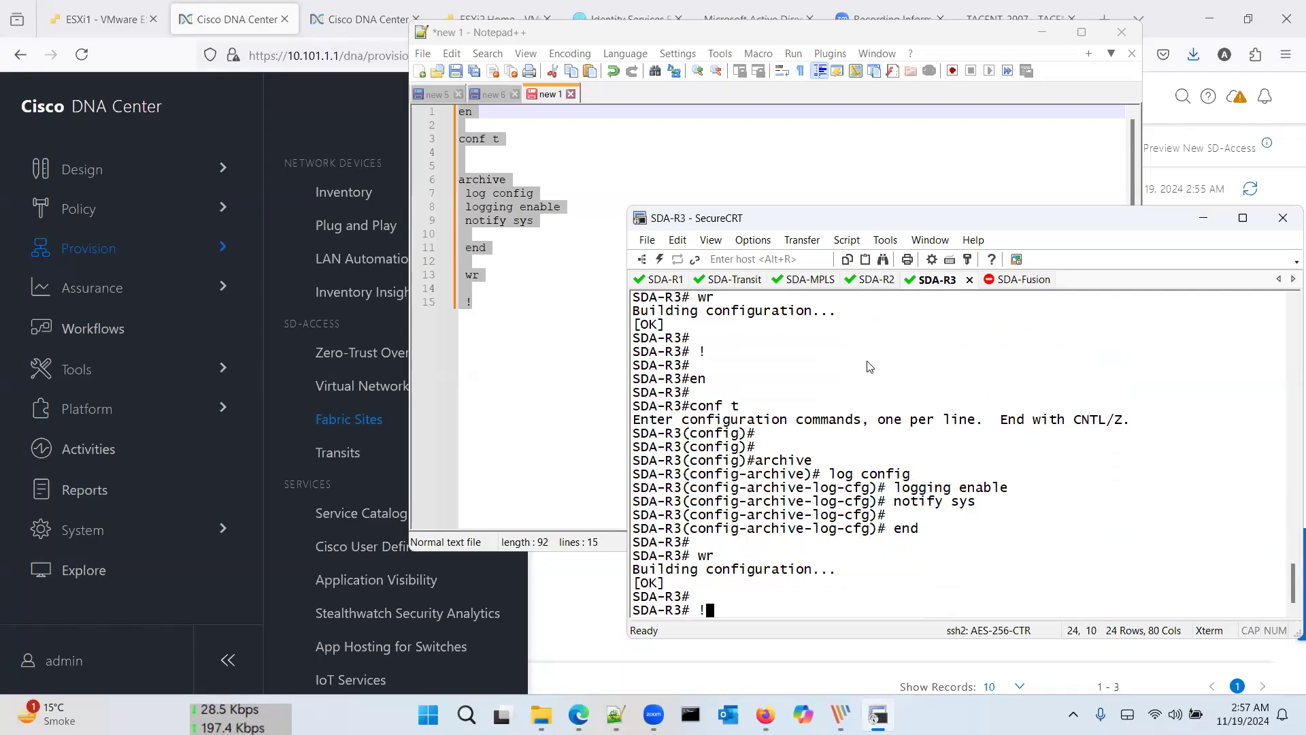
Step: Run term mon on SDA-R3 and SDA-R2
text(term mon)
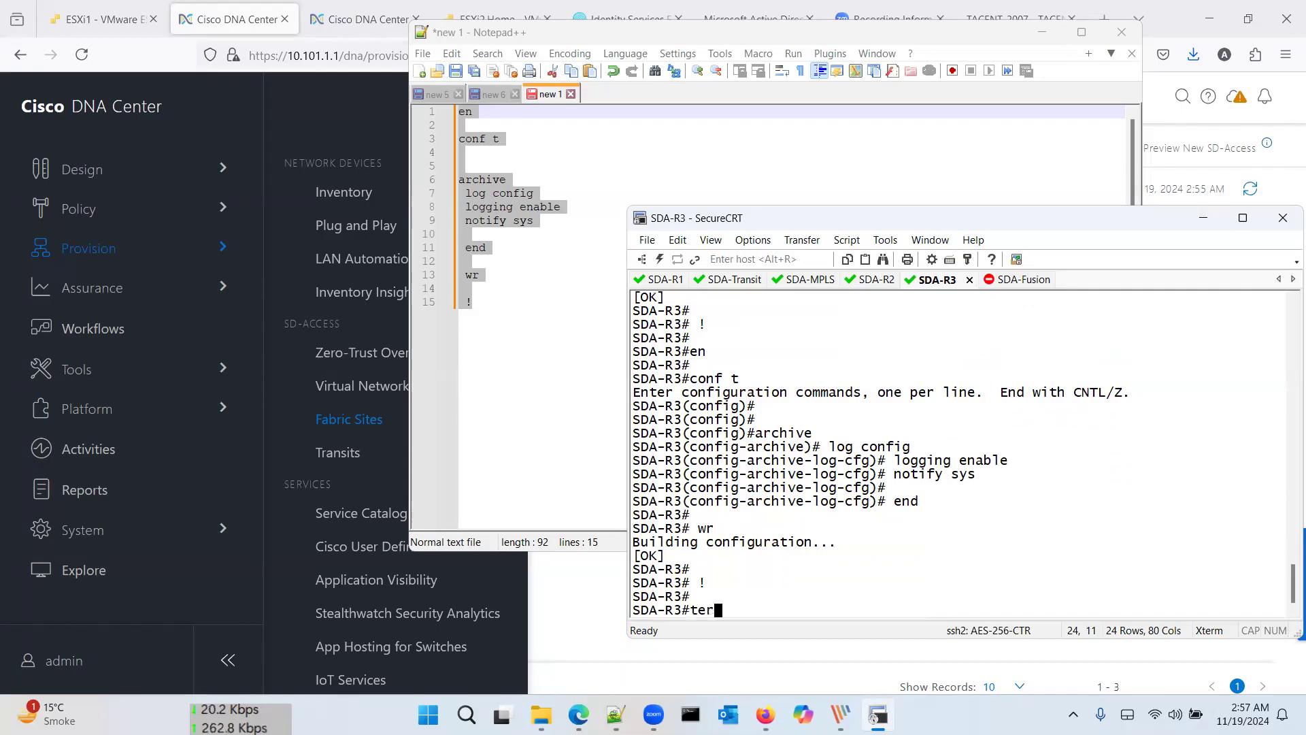
key(Return)
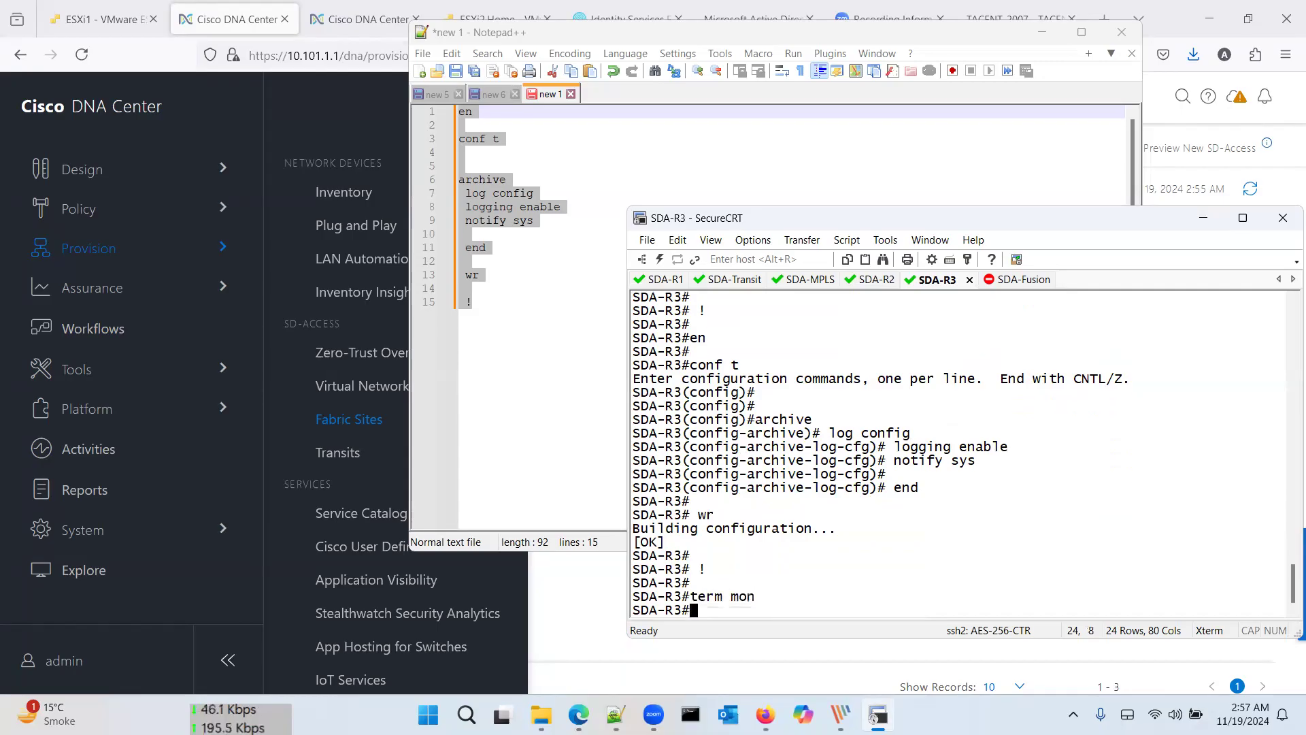
click(875, 280)
text(termmon)
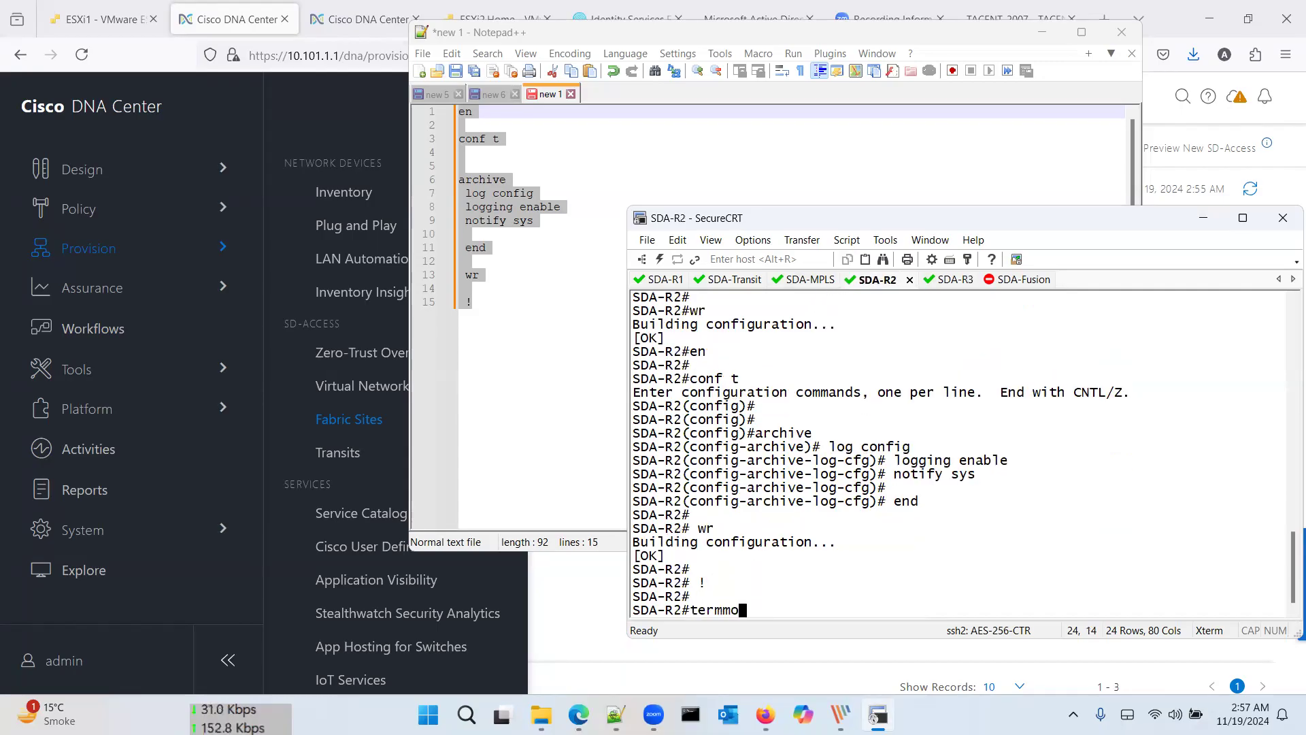
key(Return)
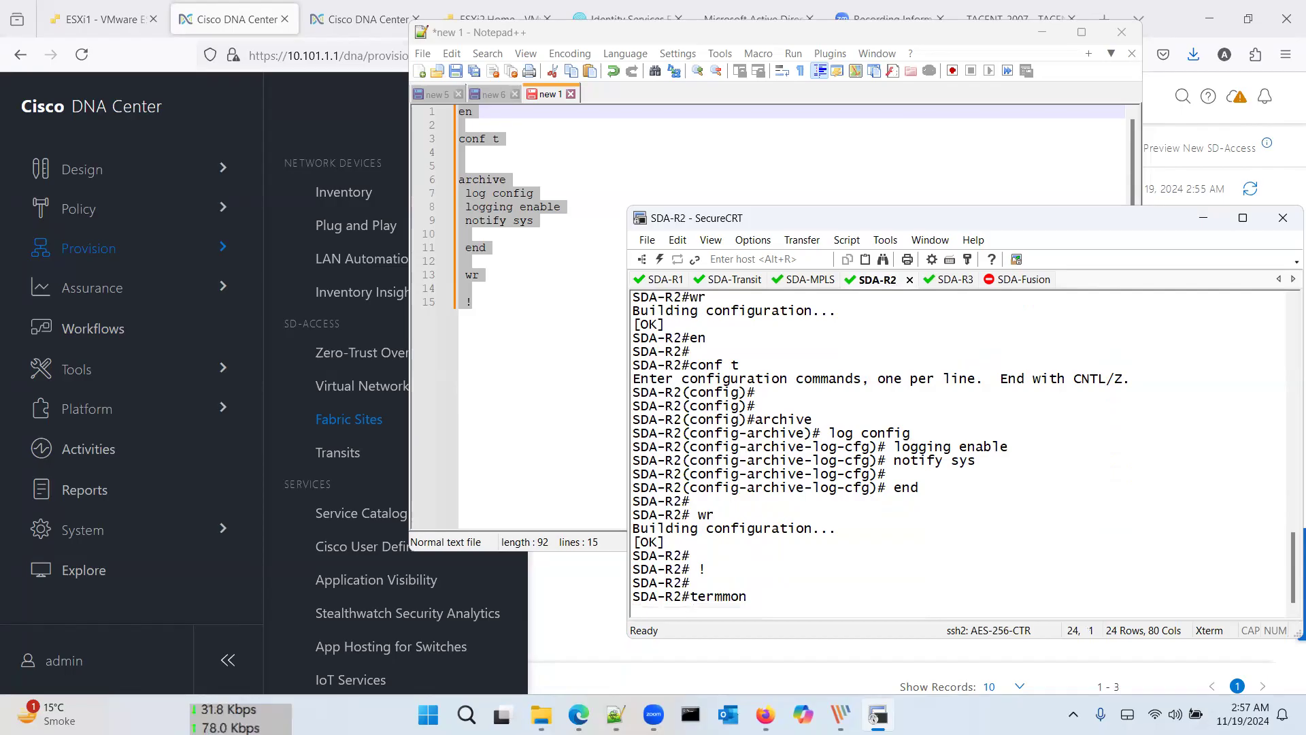
Step: Run term mon on SDA-Transit and SDA-R1
click(806, 280)
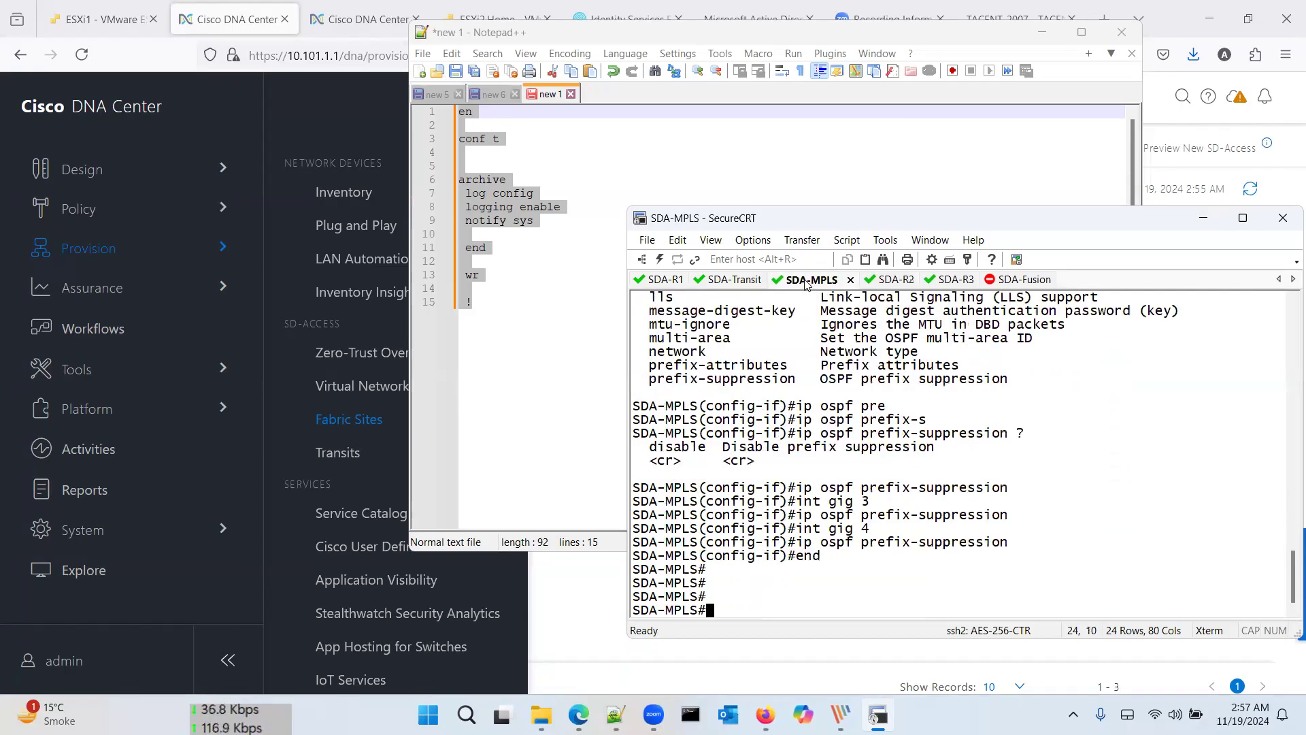
click(757, 281)
key(Return)
key(Return)
key(Return)
text(term mon)
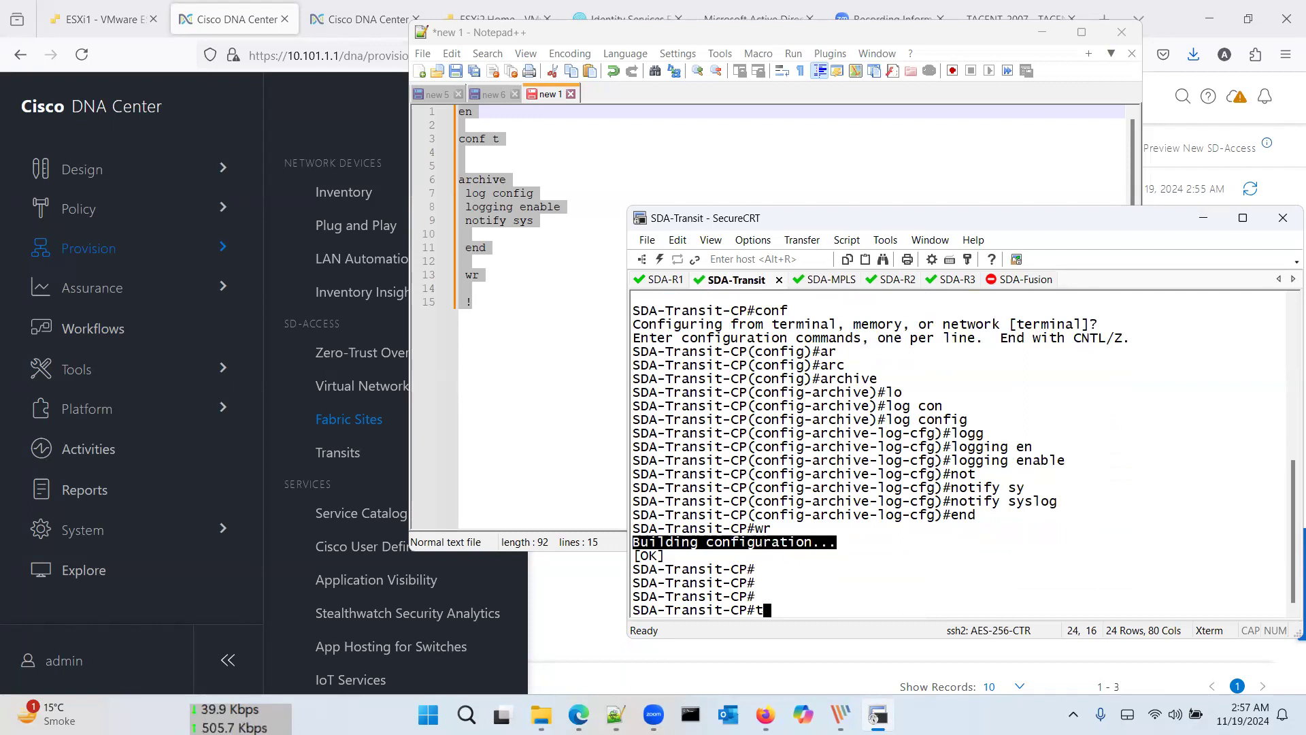
key(Return)
key(Return)
key(Return)
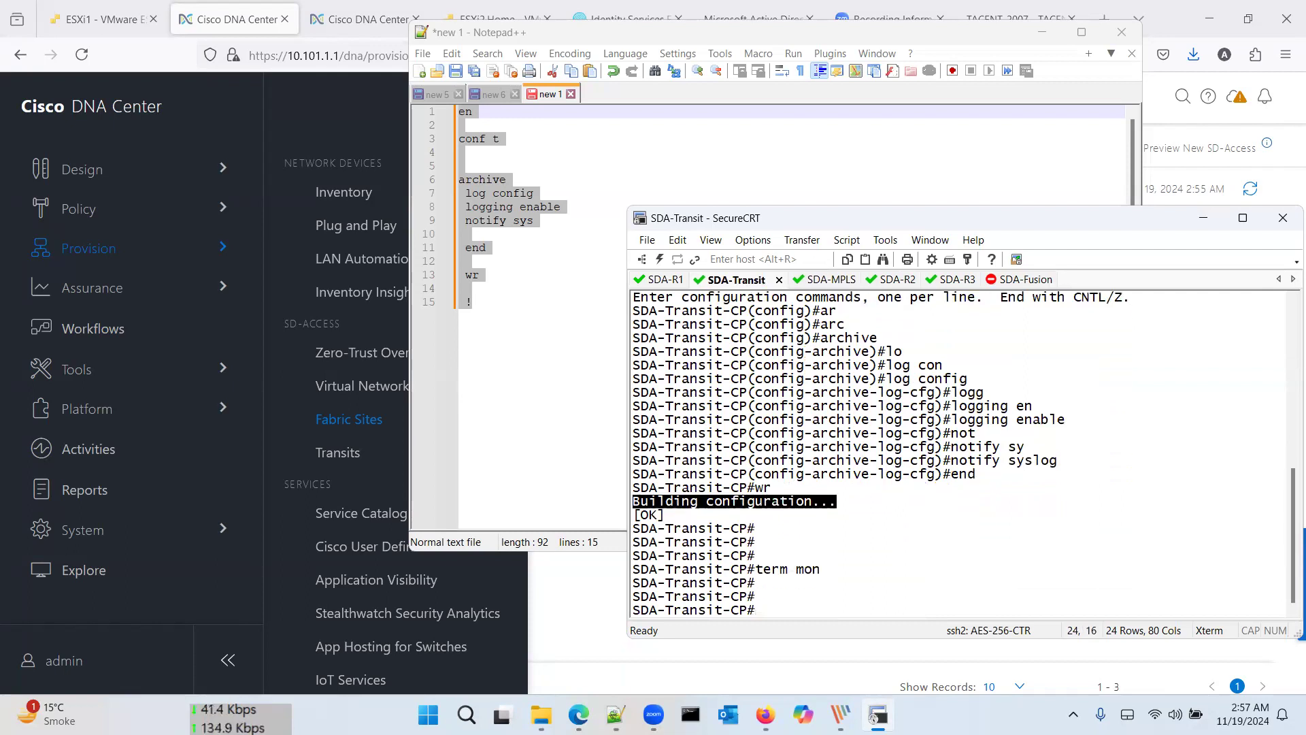
click(670, 281)
key(Return)
key(Return)
text(term mon)
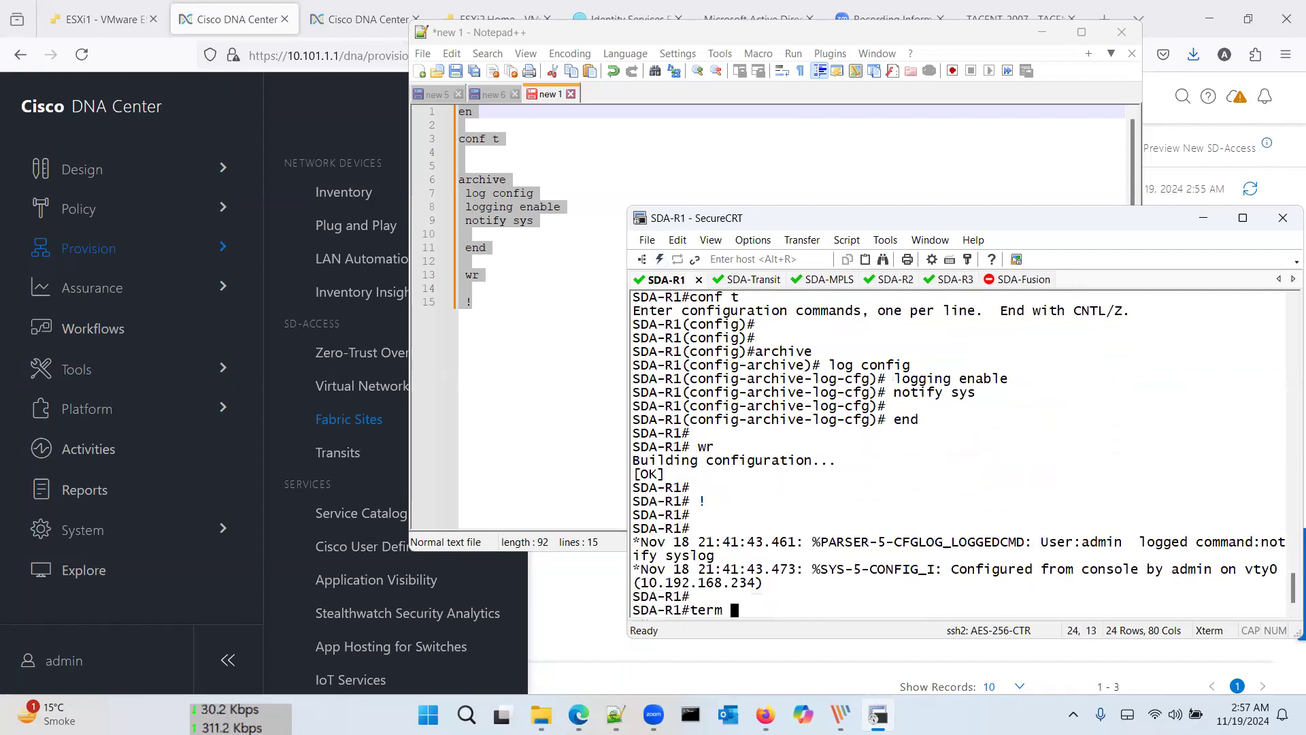
key(Return)
key(Return)
key(Return)
key(Return)
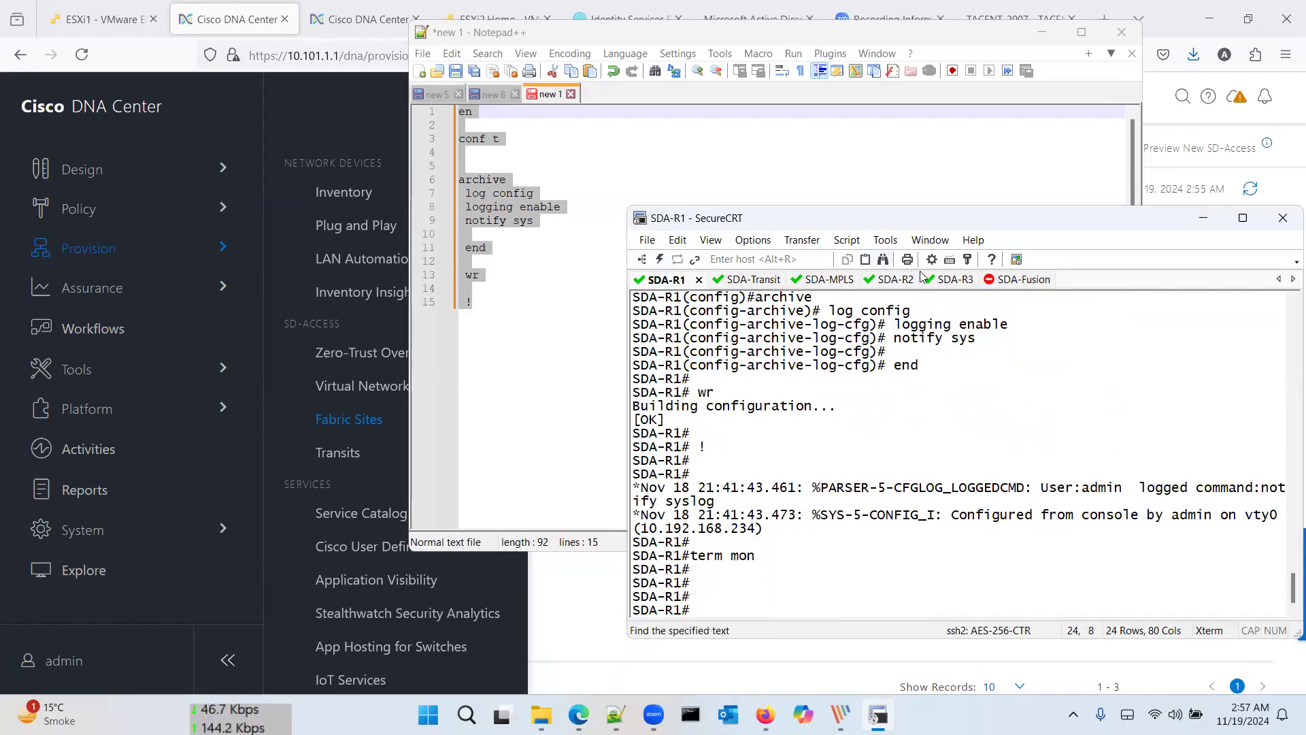
Step: Check the SDA-R3, SDA-R2 and SDA-R1 sessions, then return to Cisco DNA Center
click(945, 281)
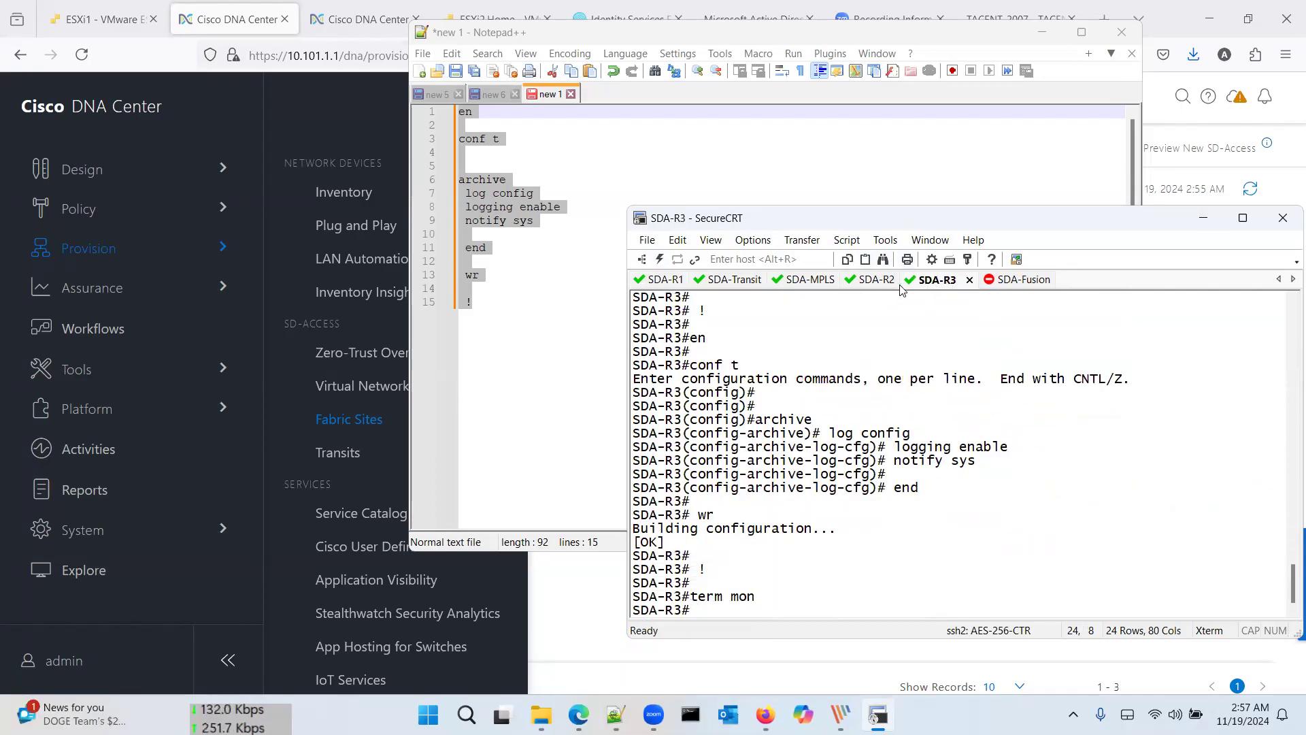
click(877, 280)
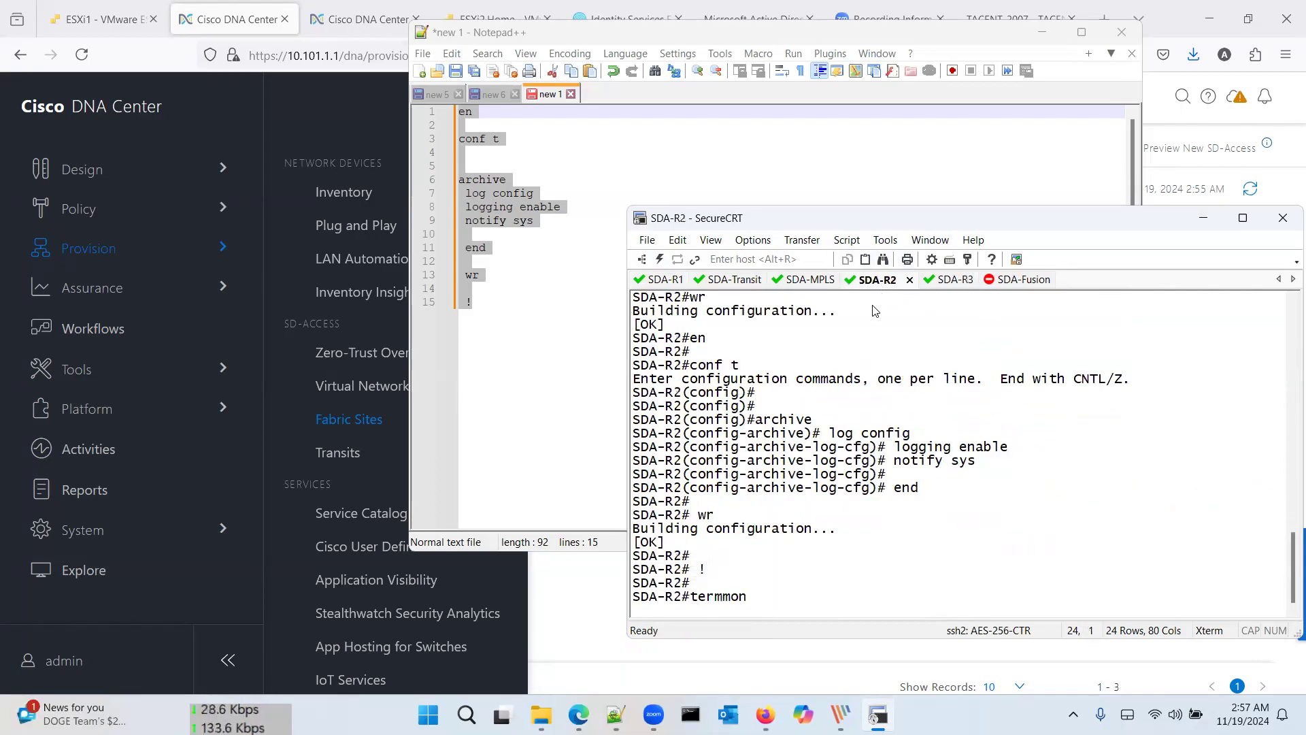
click(665, 279)
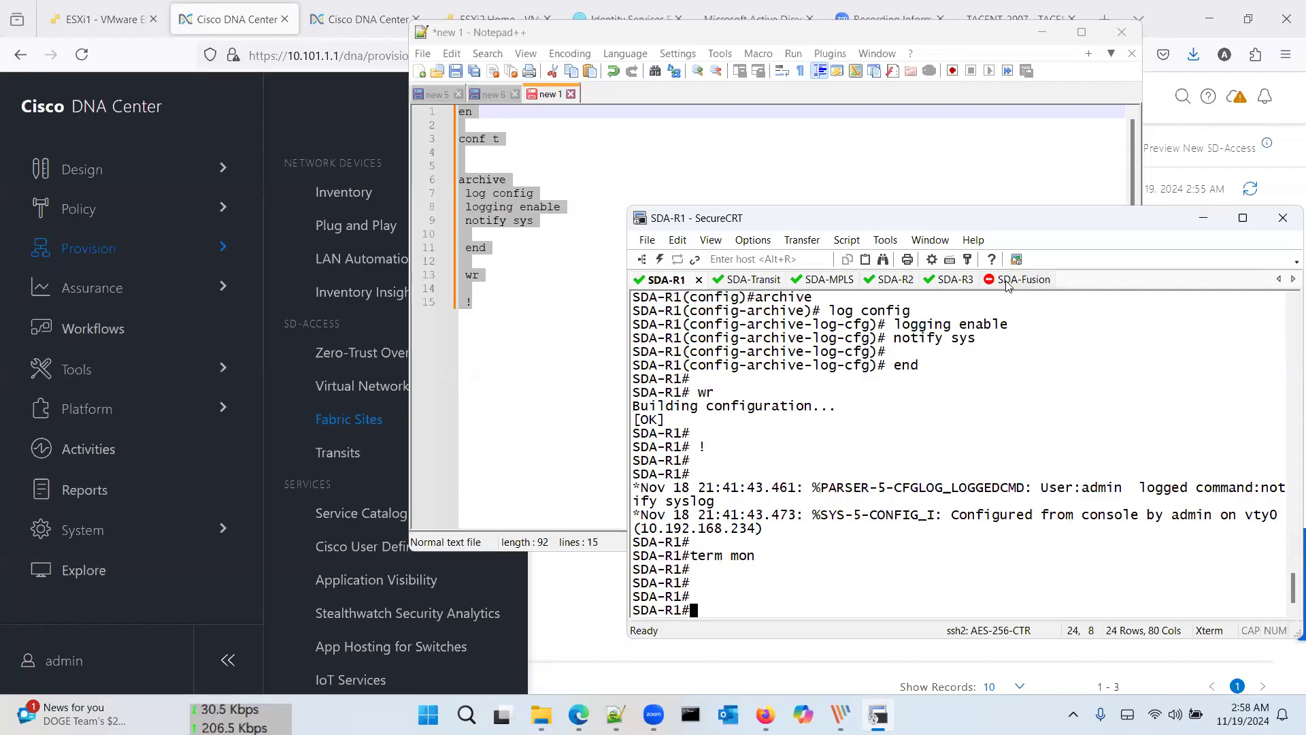
click(147, 59)
Step: Go to Provision > Network Devices > Inventory from the navigation menu
click(610, 192)
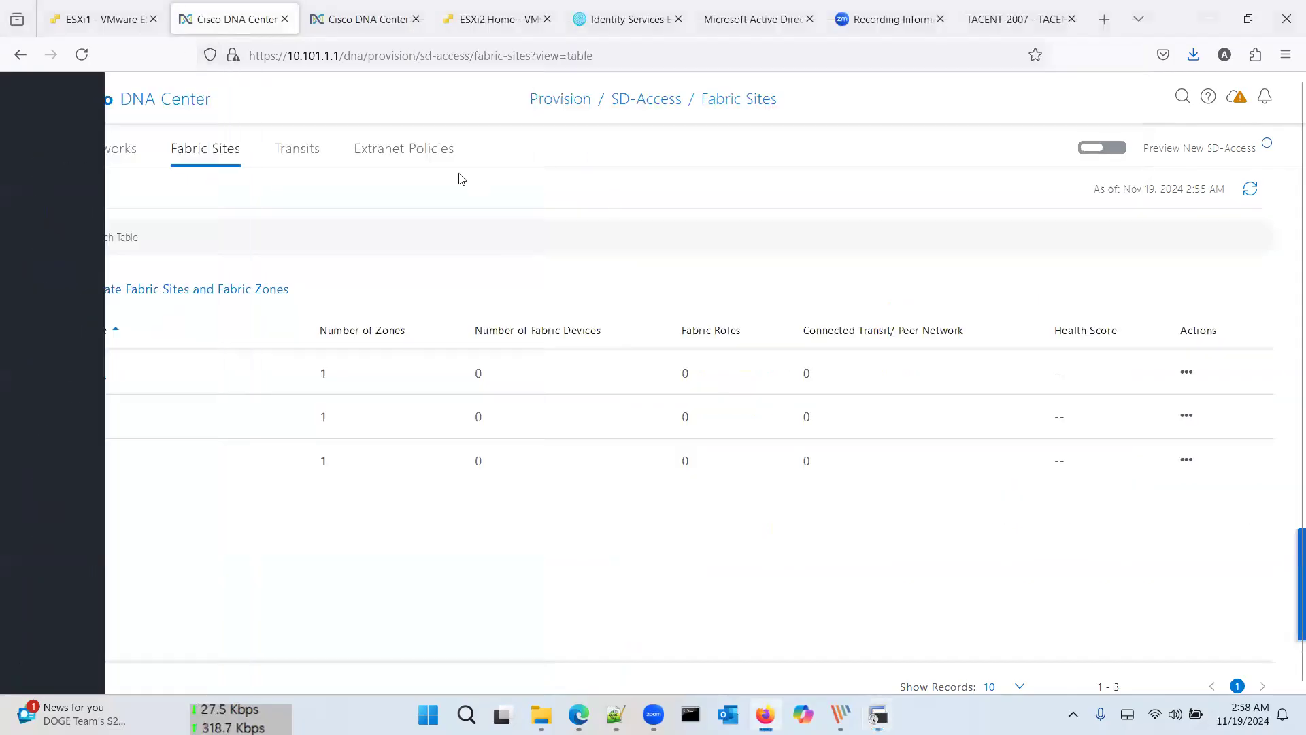
click(43, 100)
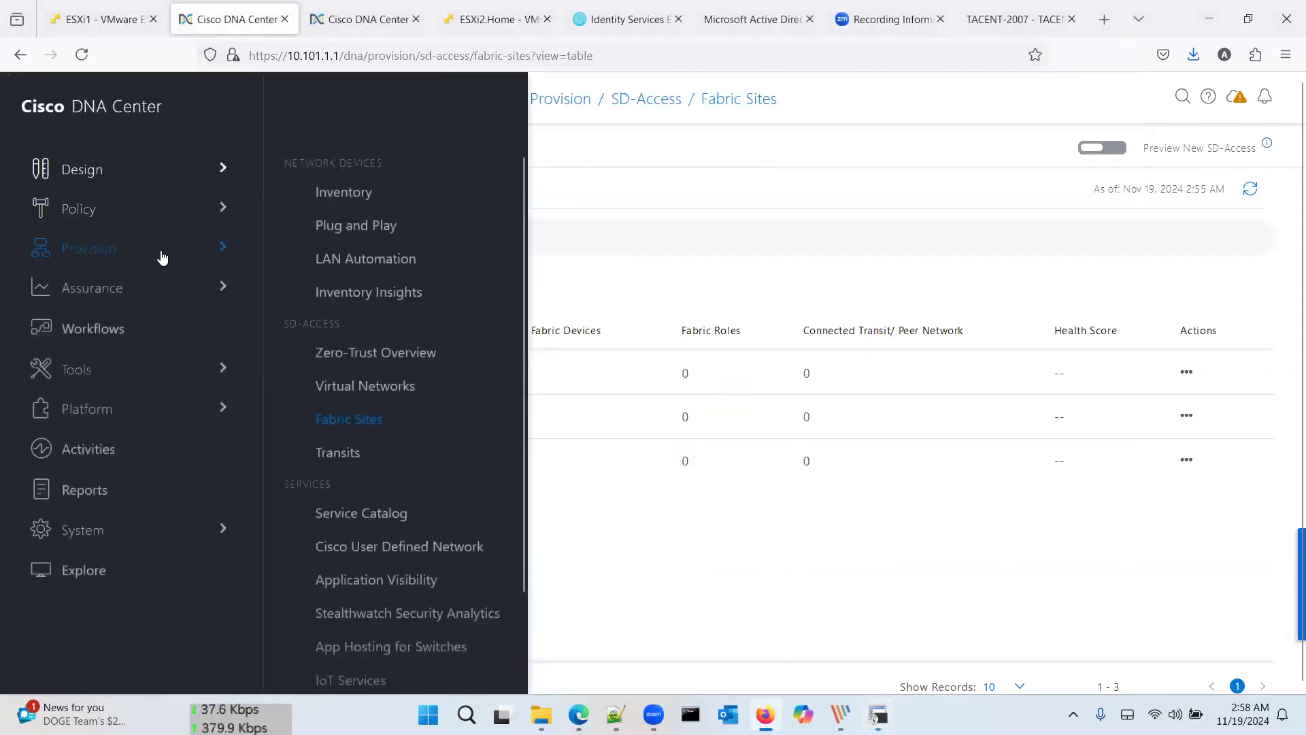
click(359, 192)
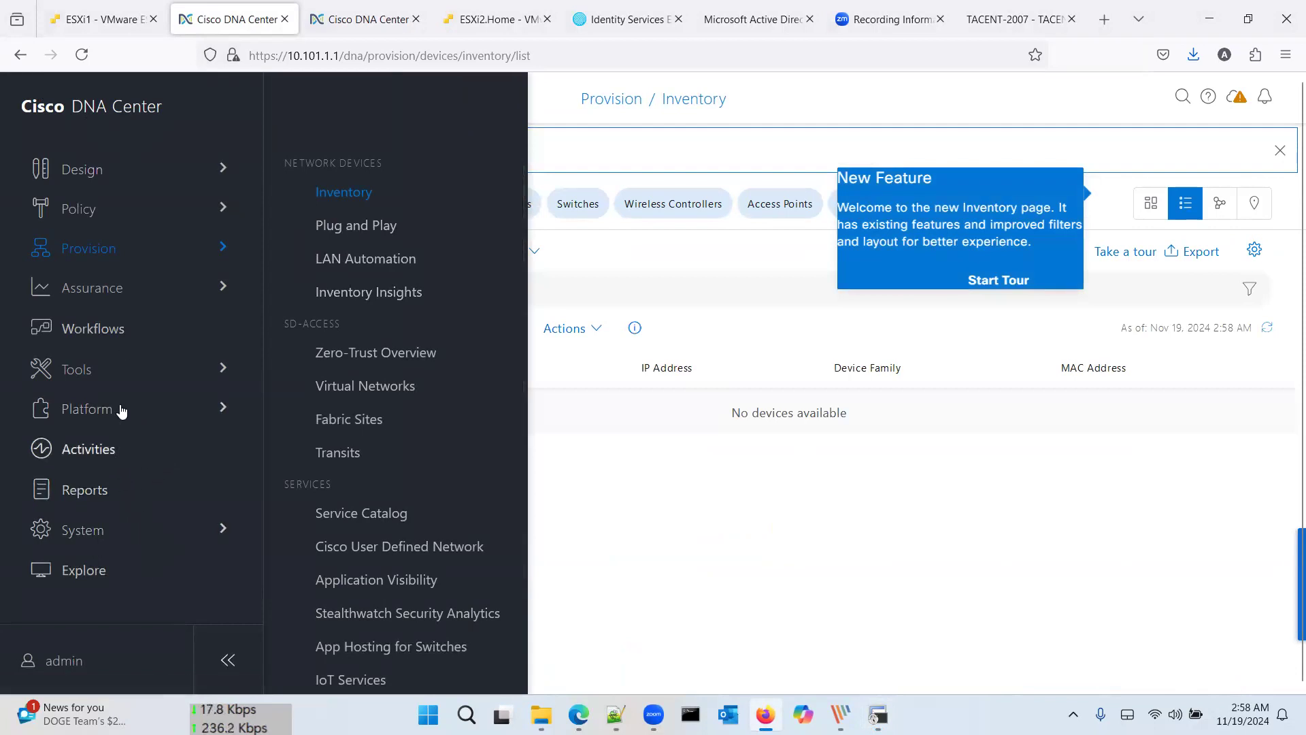
Step: Browse the Workflows library cards and open the Discover Devices workflow overview
click(143, 328)
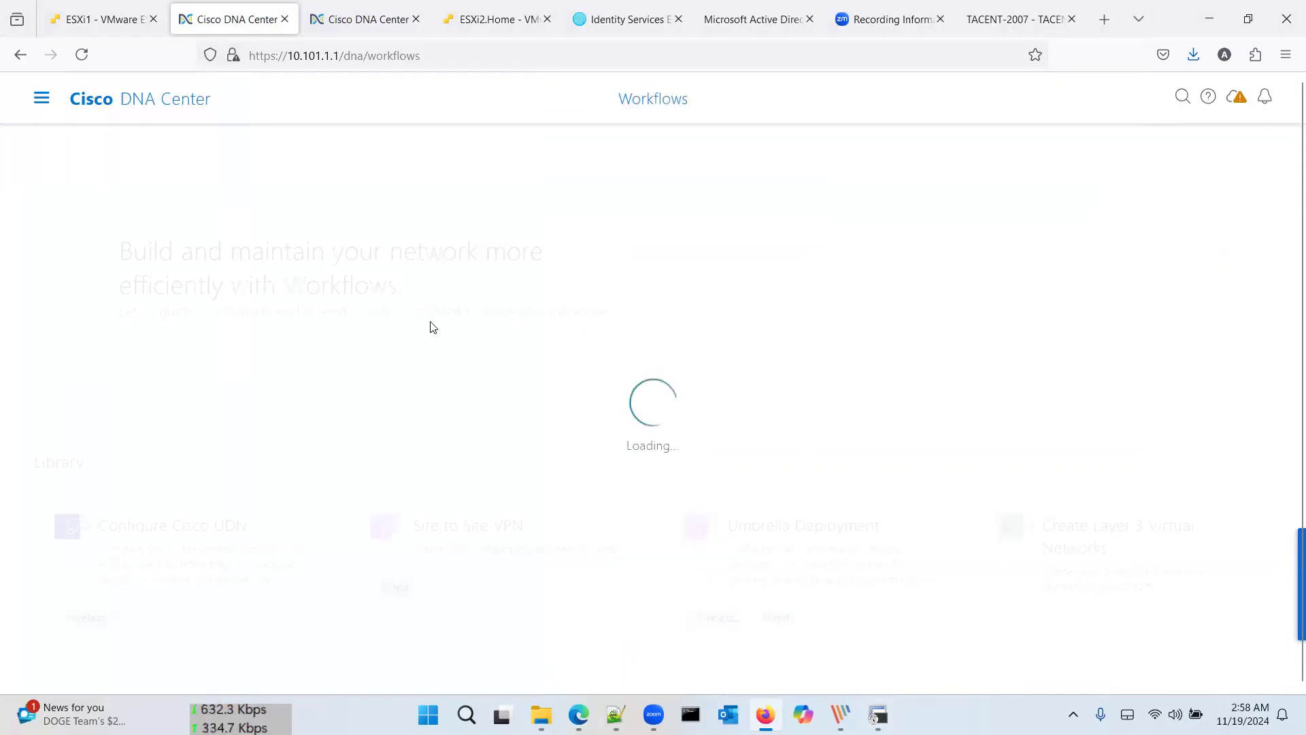
scroll(433, 328, down, 8)
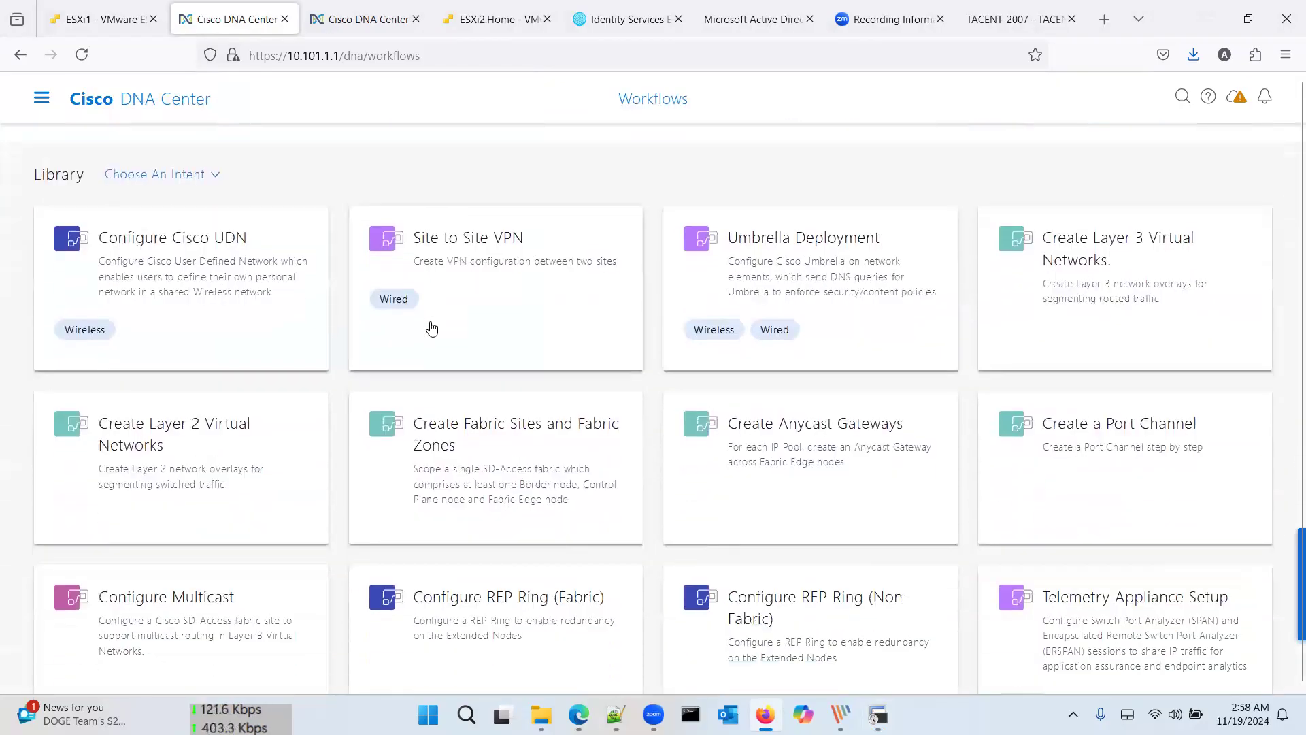
scroll(433, 328, down, 5)
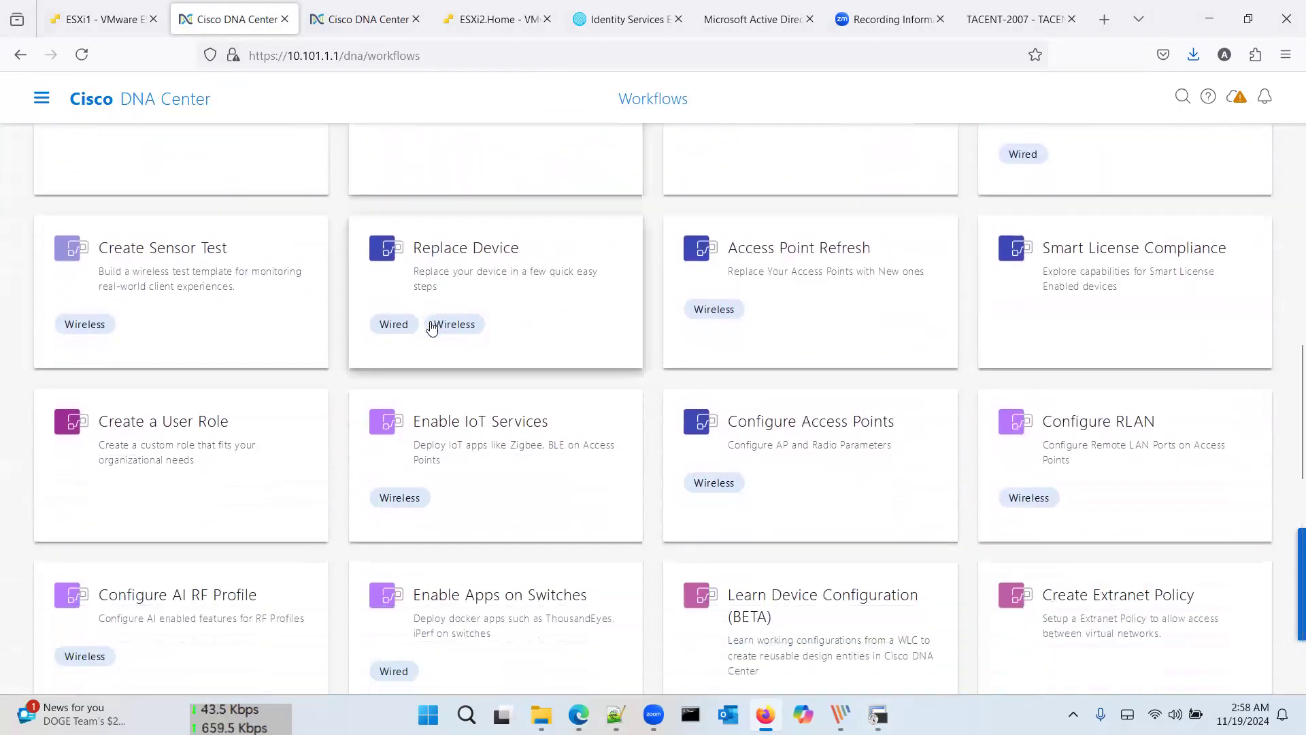
scroll(431, 327, down, 4)
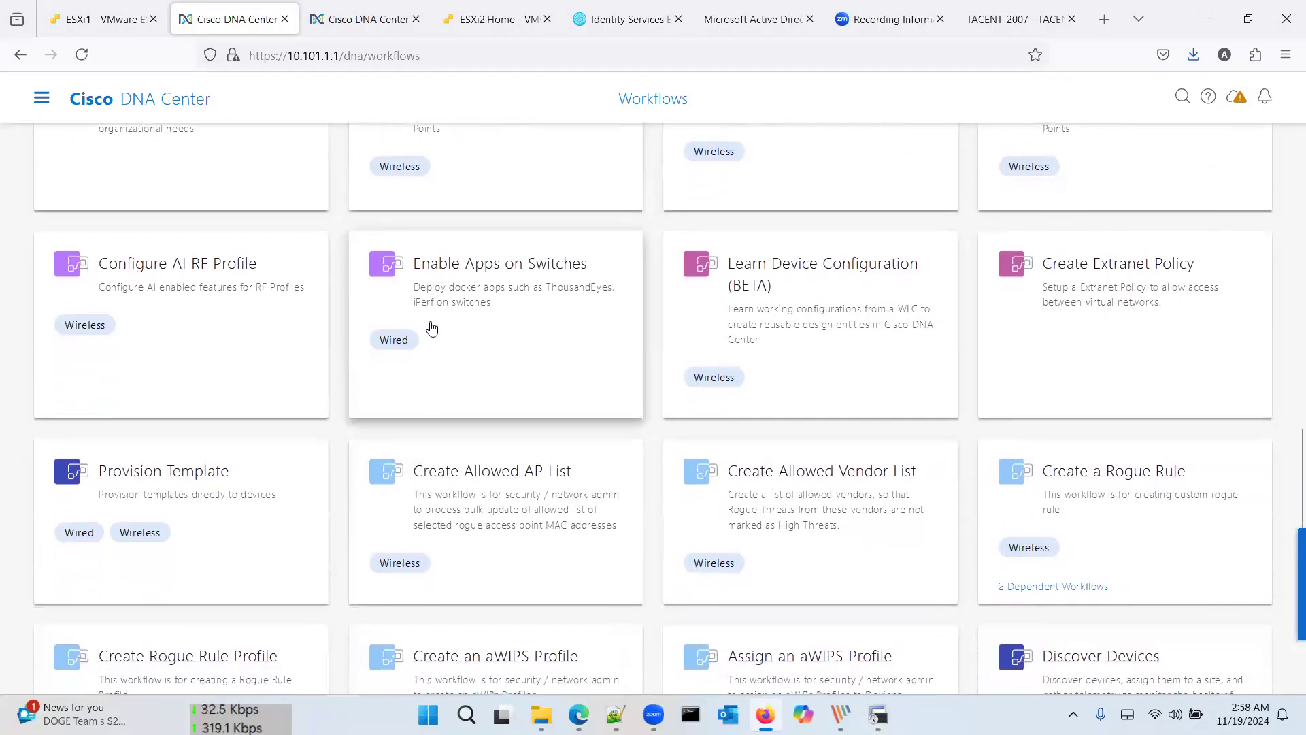
scroll(431, 327, down, 1)
scroll(431, 328, down, 3)
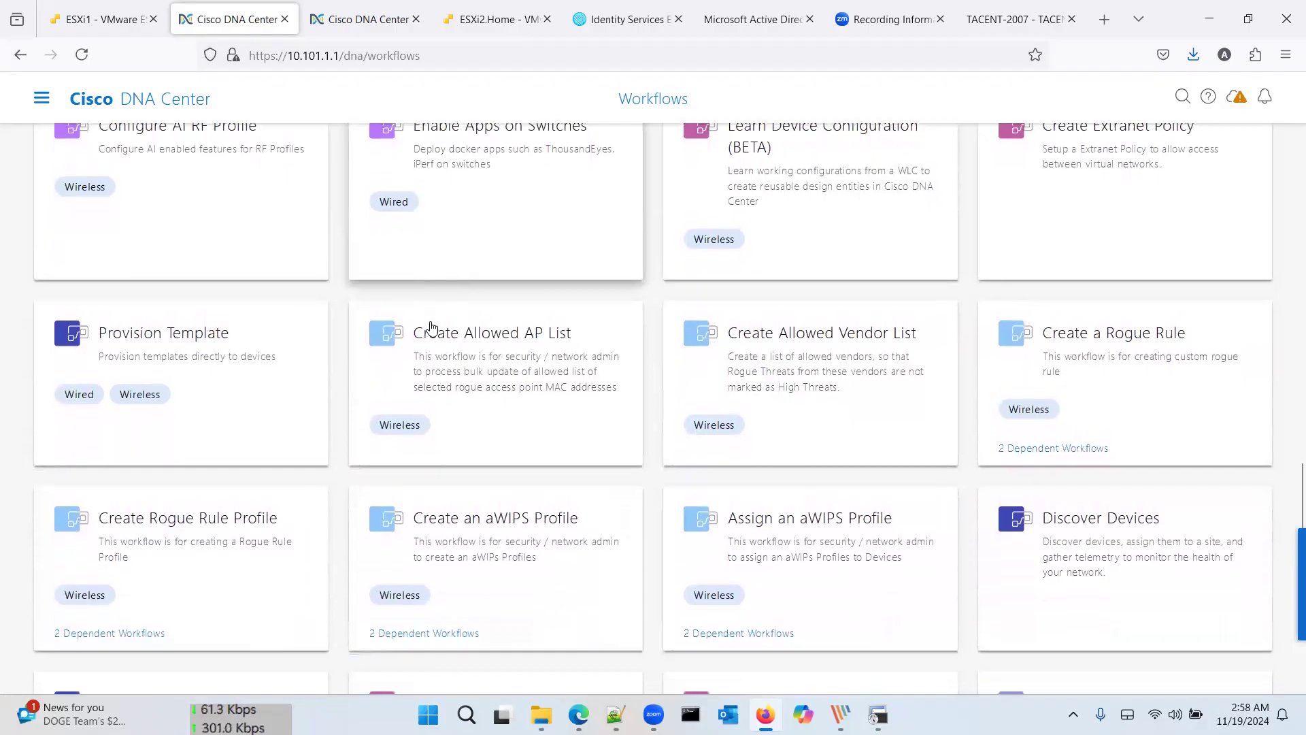
scroll(431, 327, down, 3)
mouse_move(432, 327)
scroll(431, 327, up, 3)
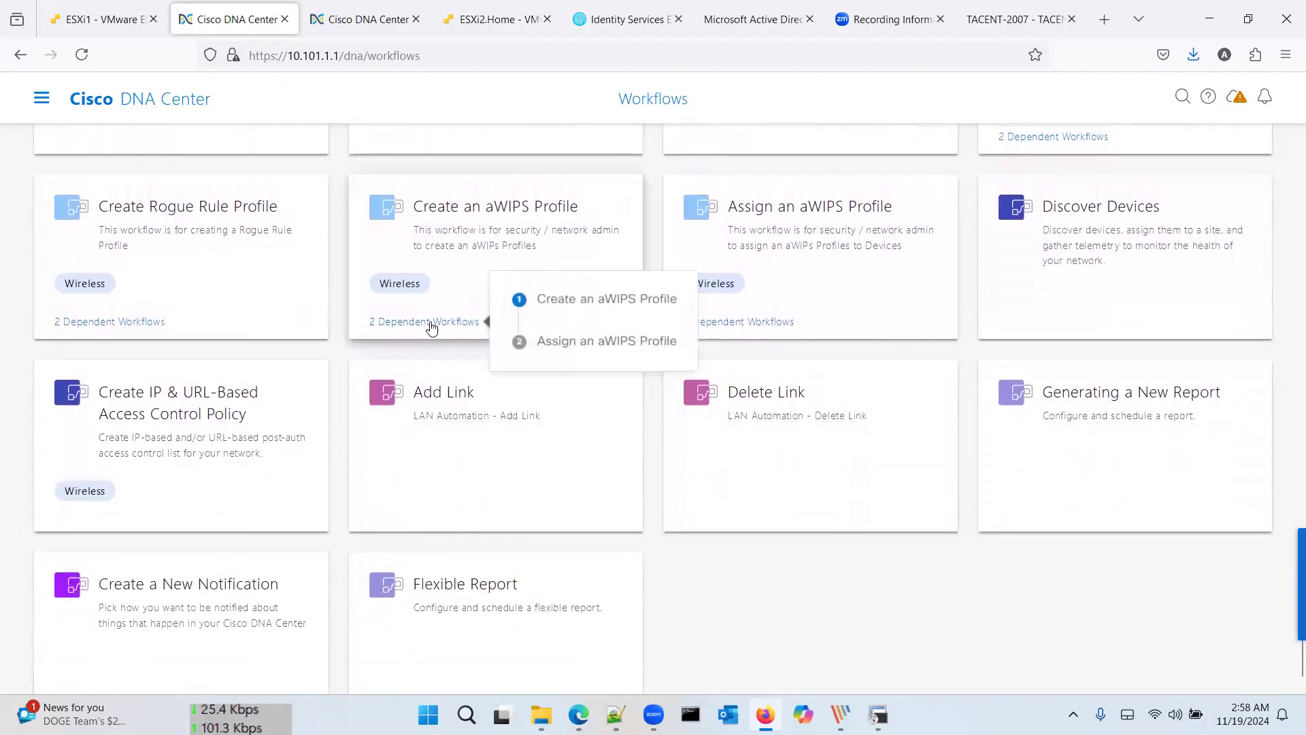
scroll(431, 328, up, 6)
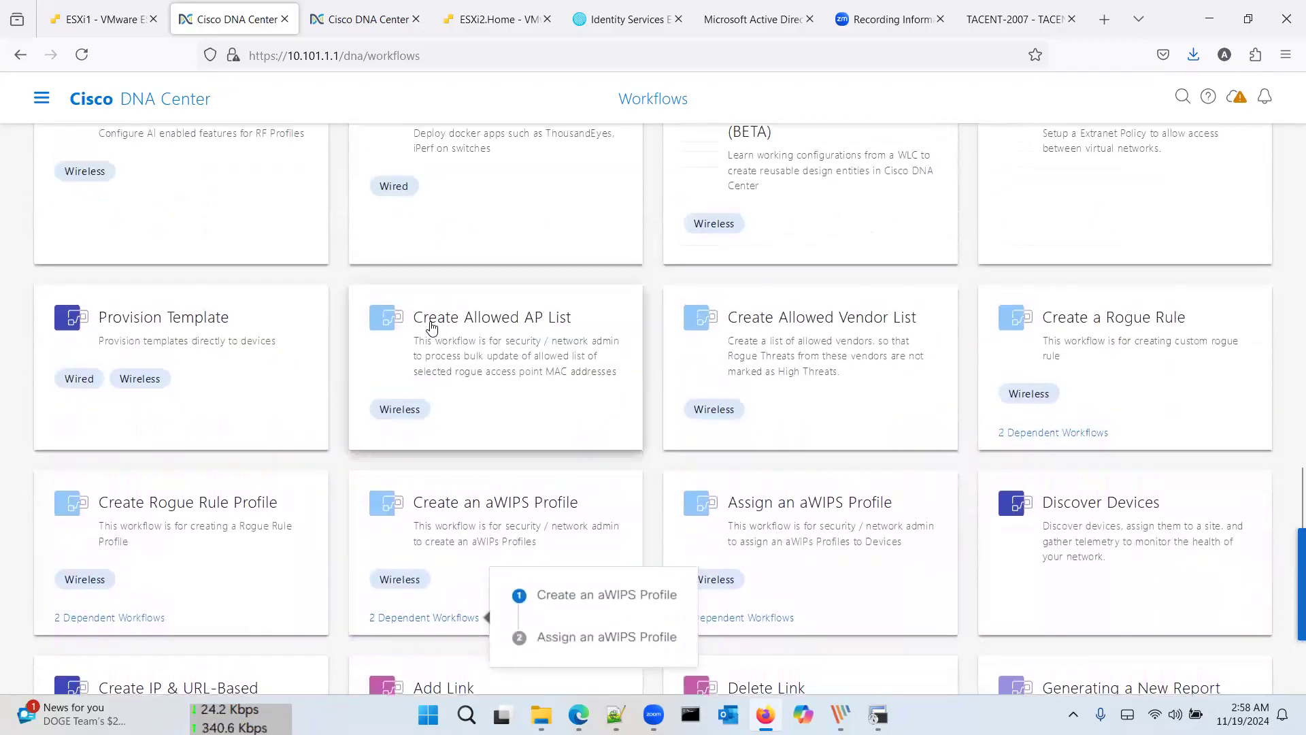
scroll(431, 328, up, 1)
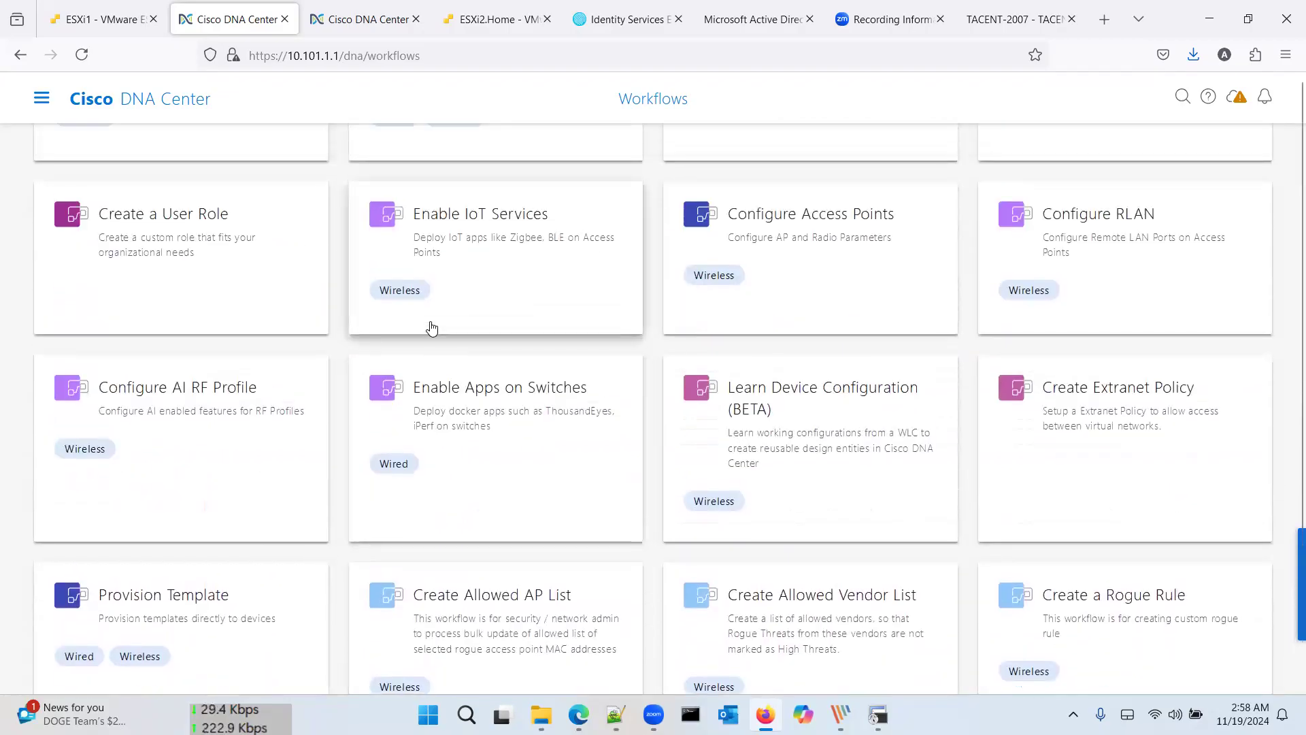
scroll(431, 328, up, 3)
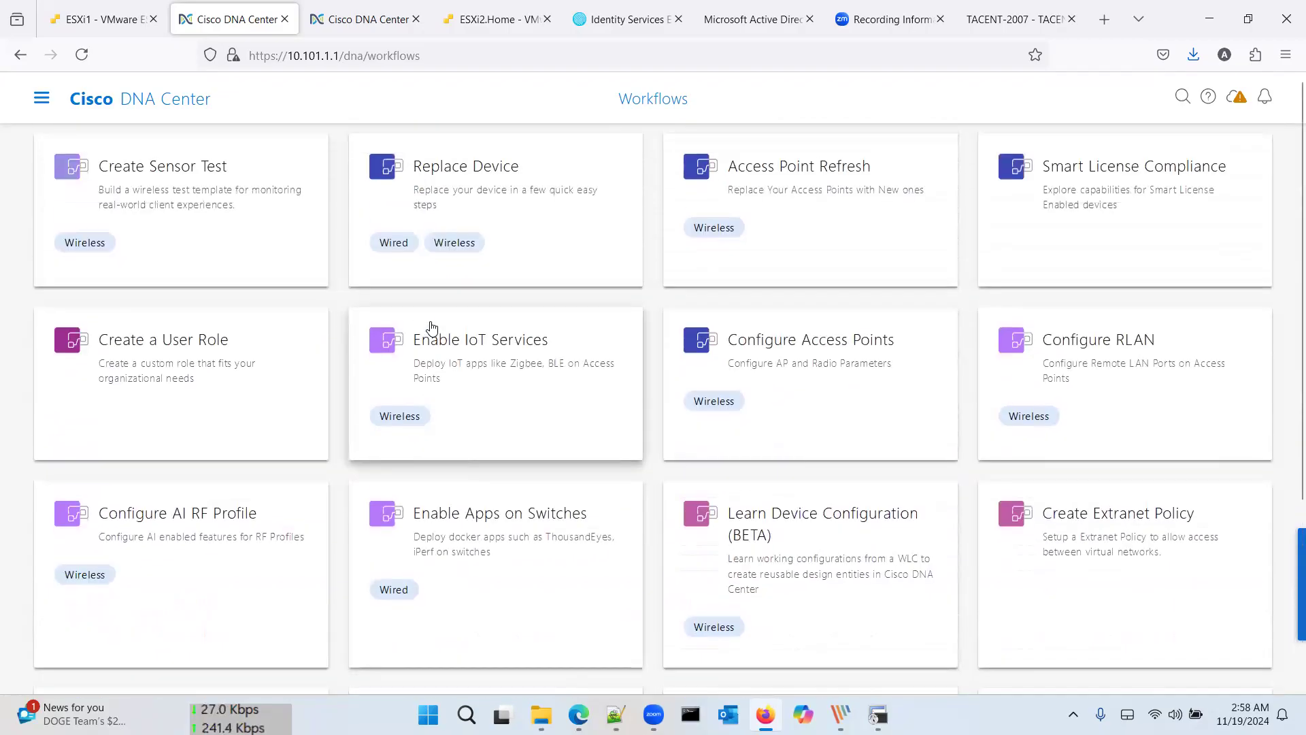
scroll(431, 328, up, 6)
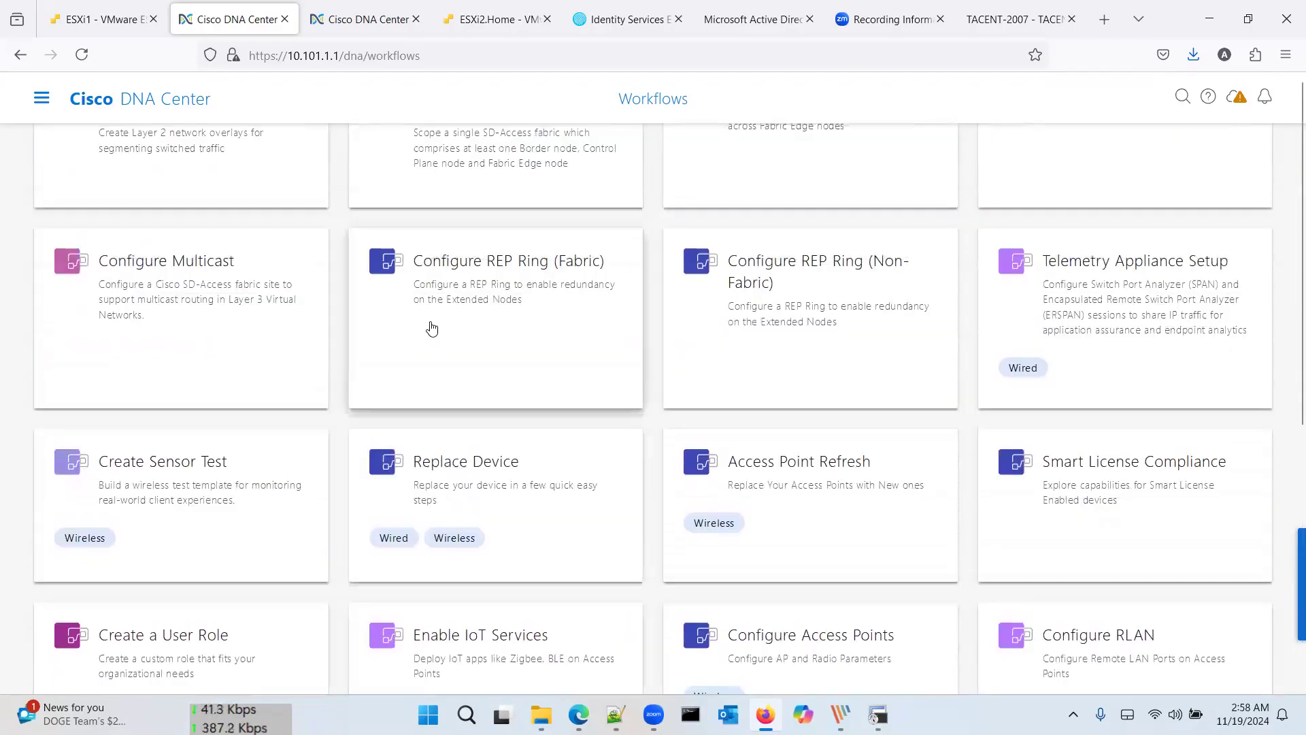
scroll(431, 328, up, 2)
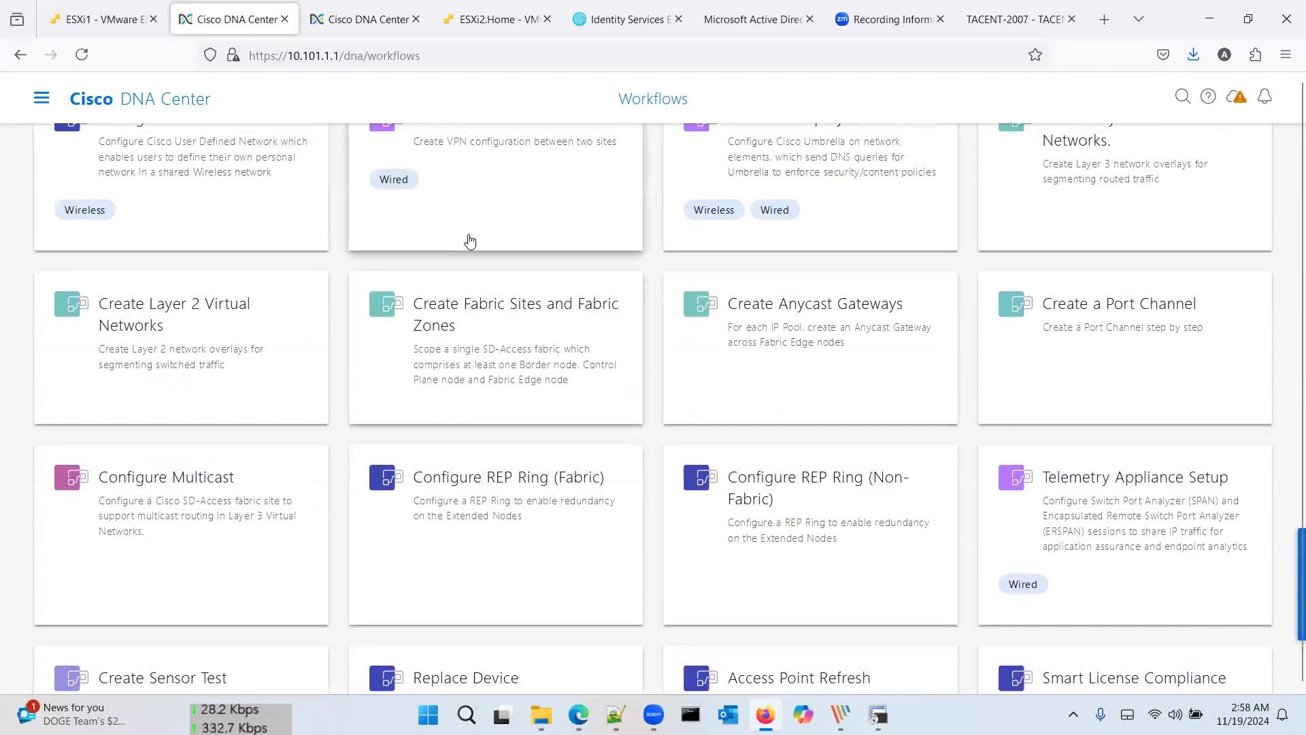
scroll(470, 241, up, 1)
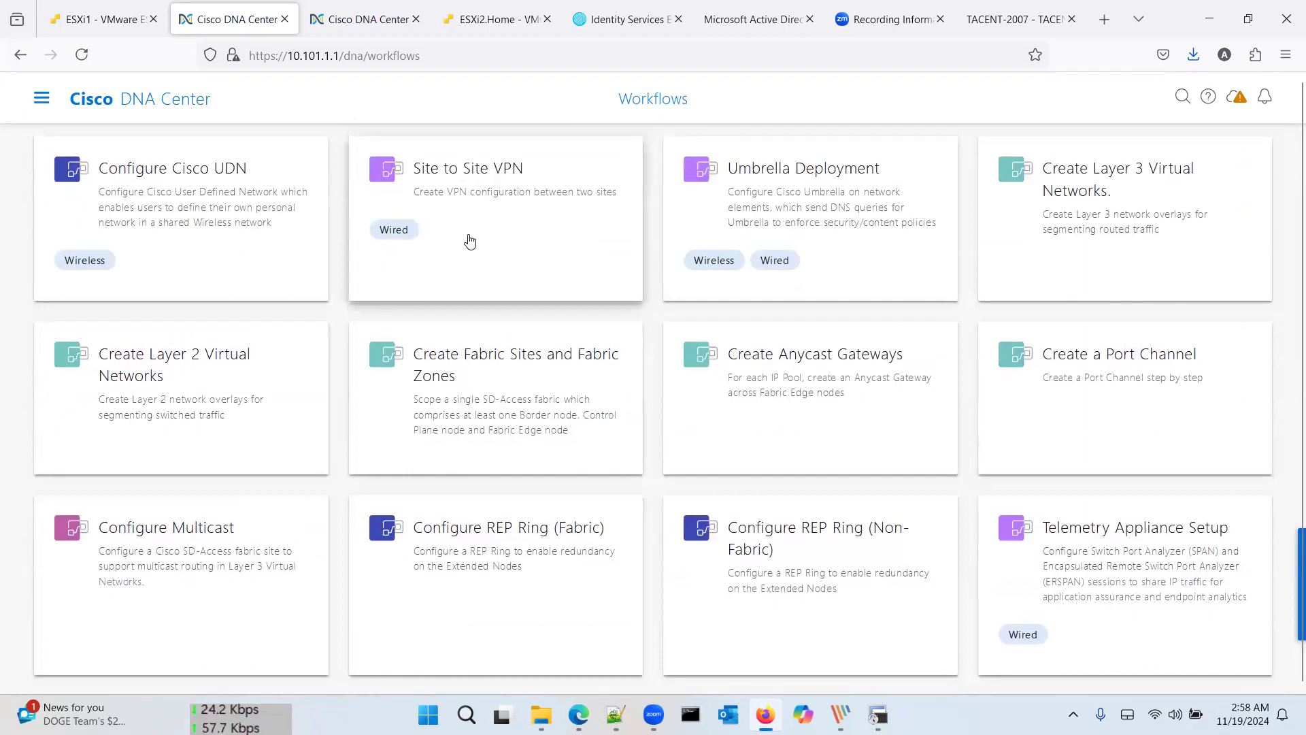
scroll(469, 239, up, 1)
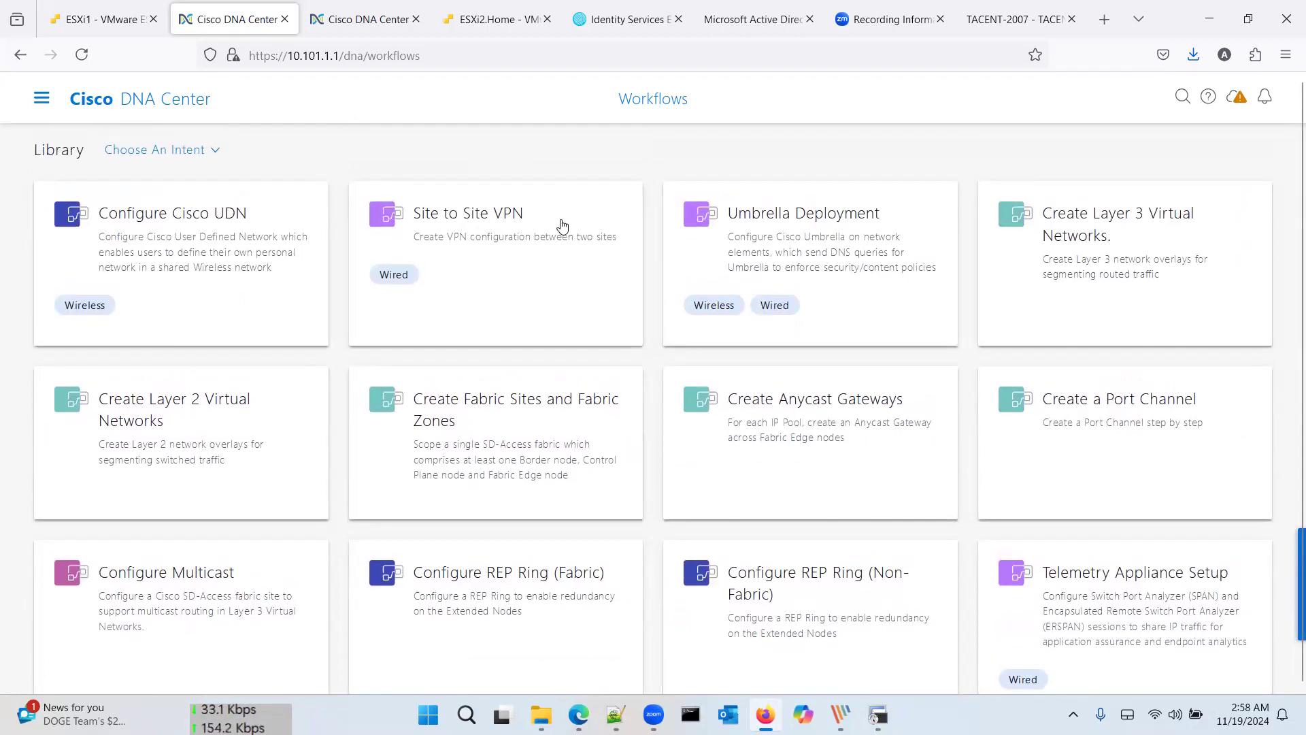
scroll(562, 224, down, 1)
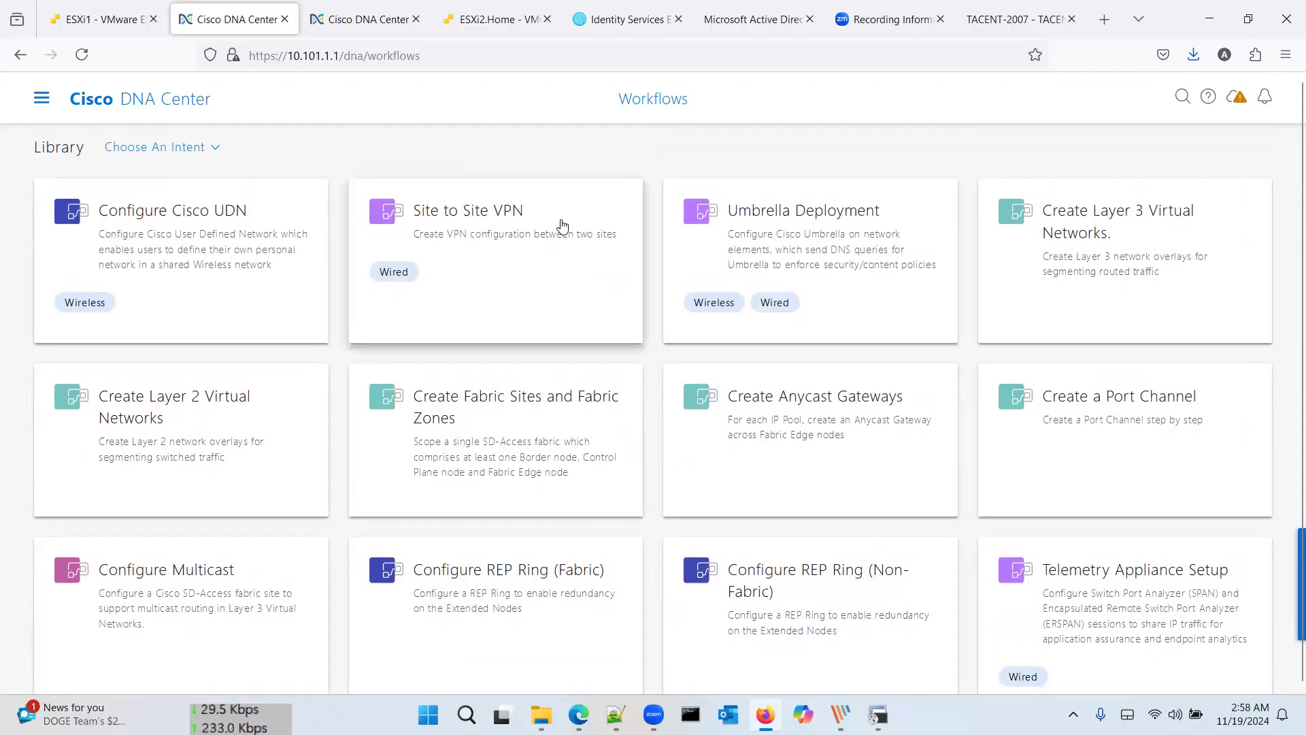
scroll(562, 225, down, 3)
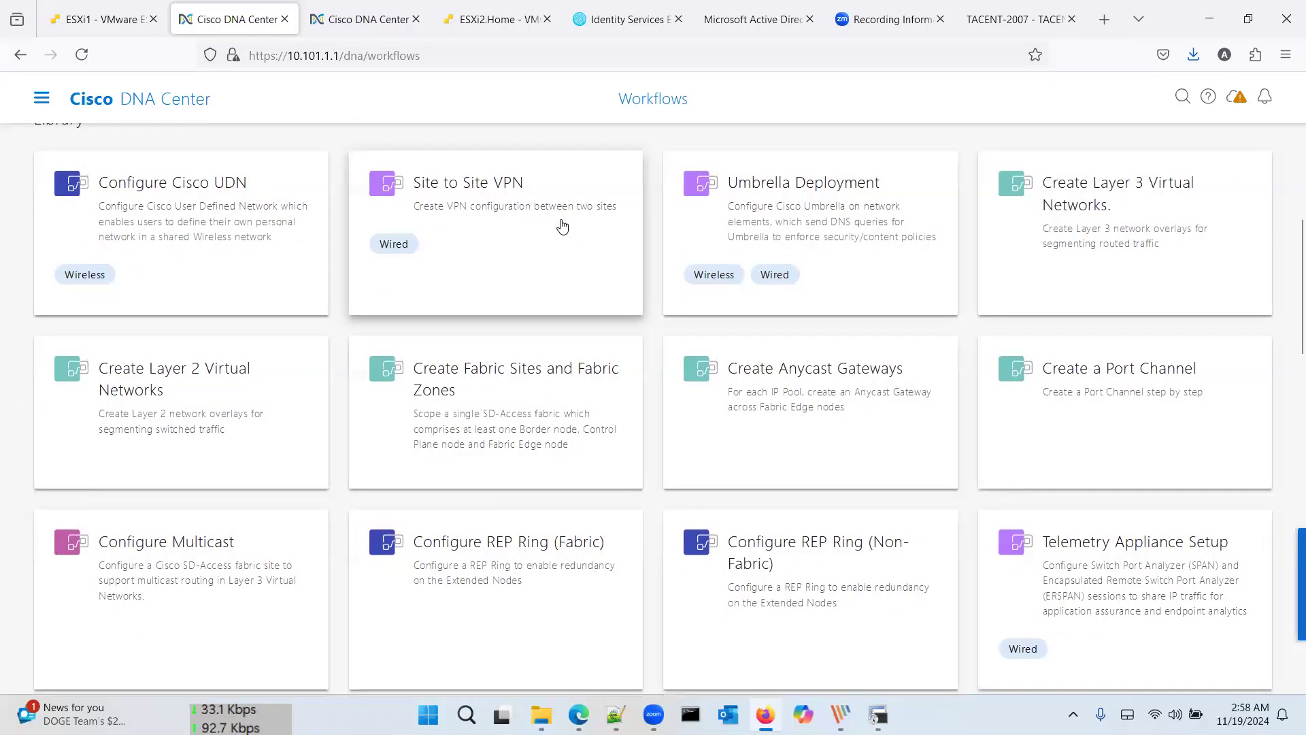
scroll(562, 225, down, 2)
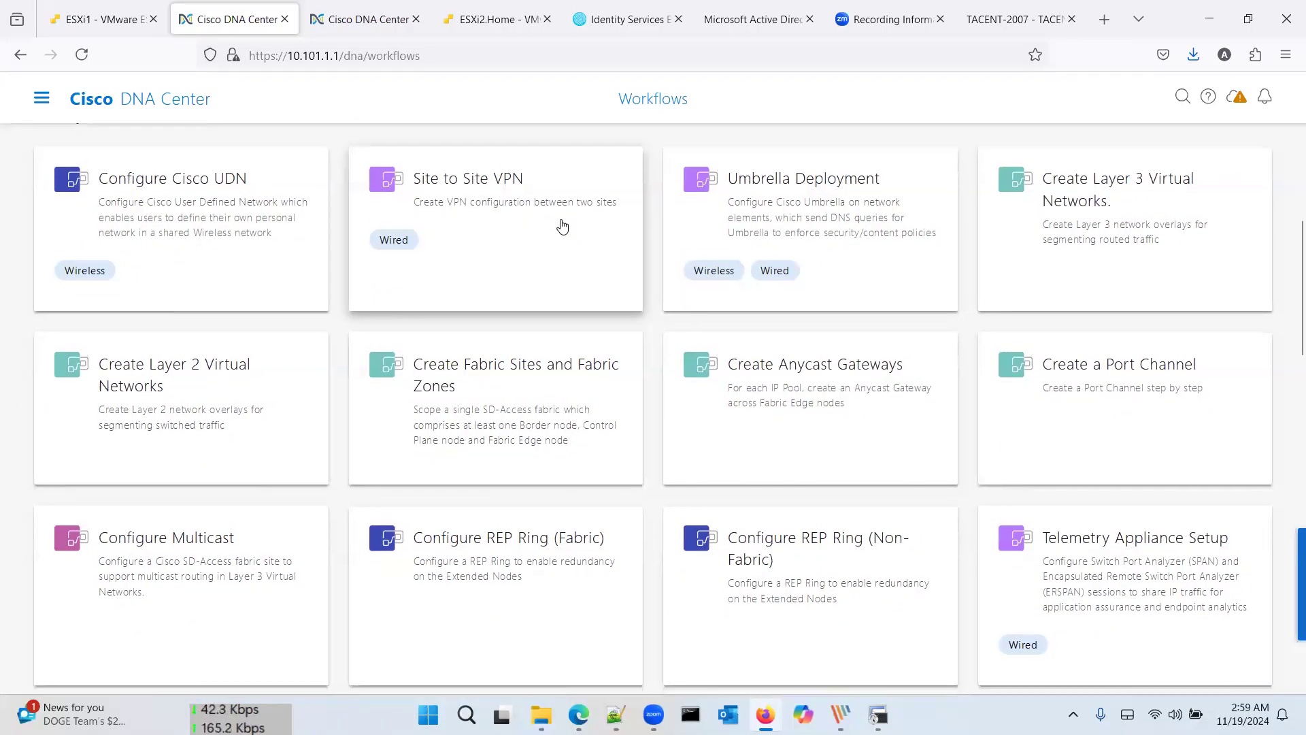
scroll(562, 225, down, 3)
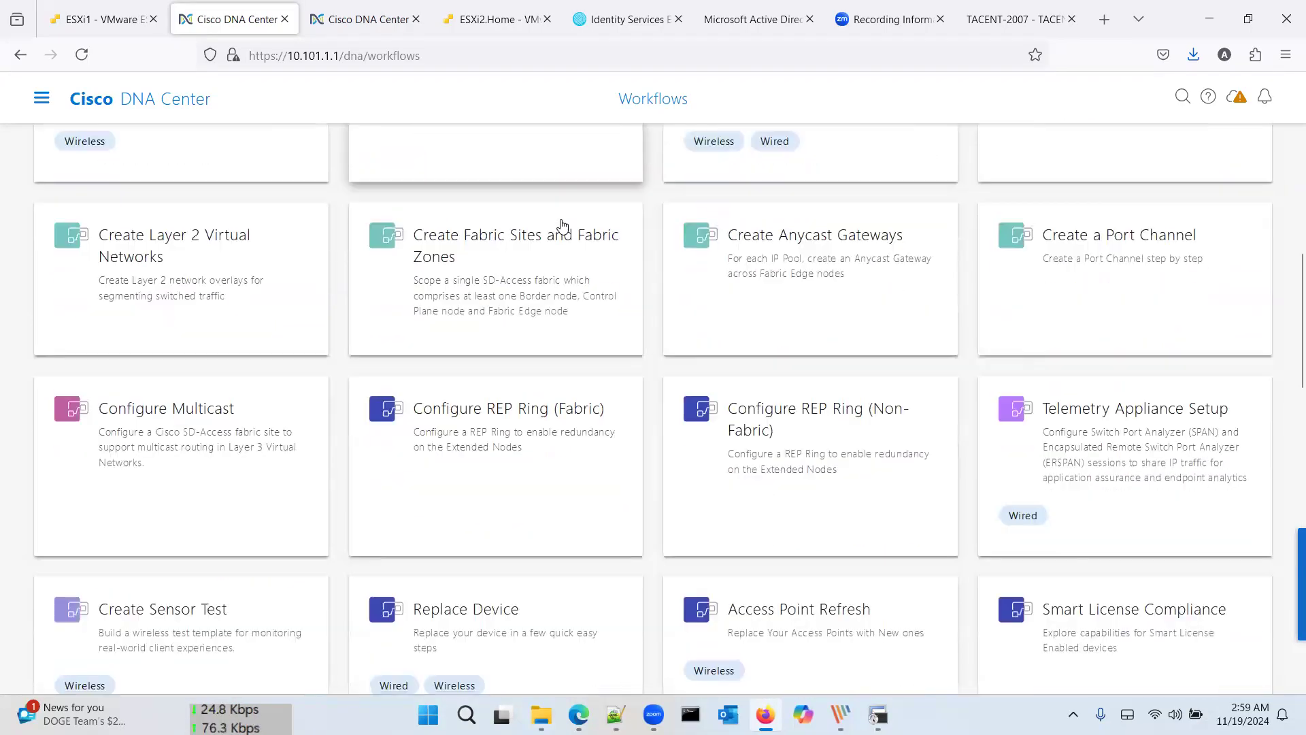
scroll(562, 225, down, 4)
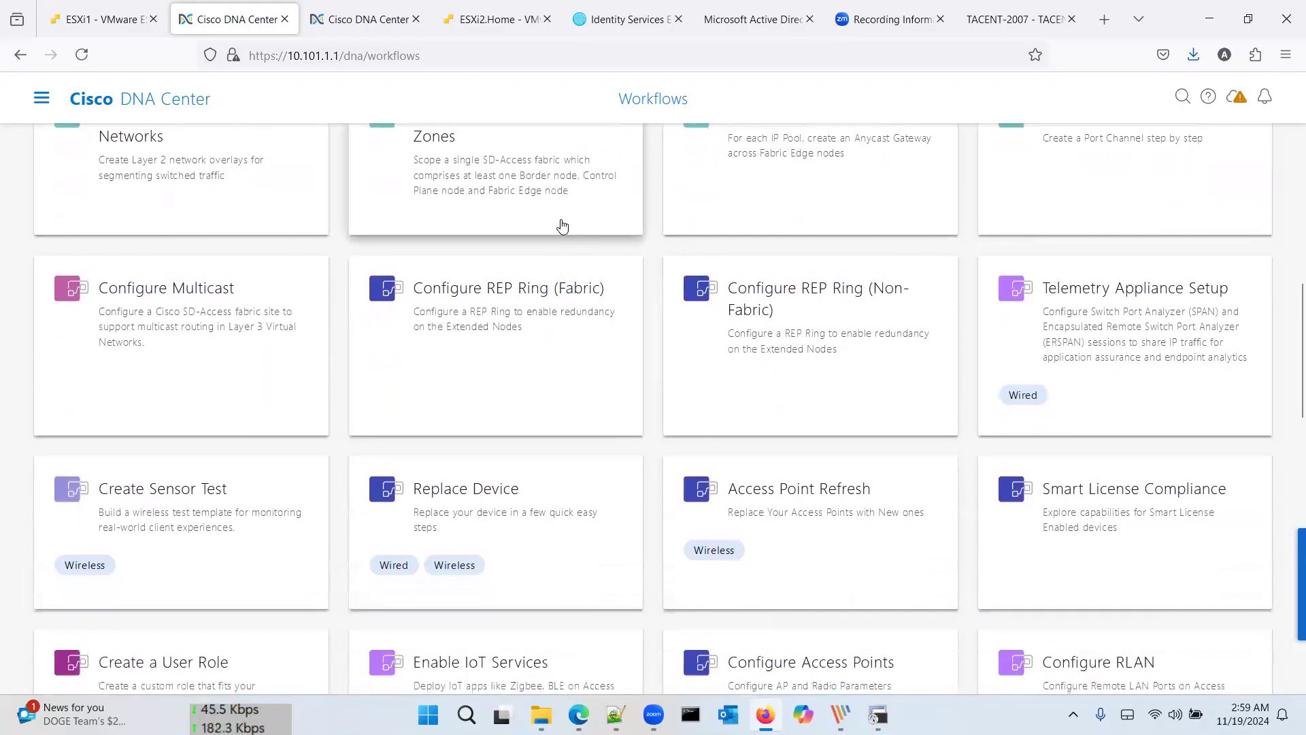
scroll(562, 225, down, 4)
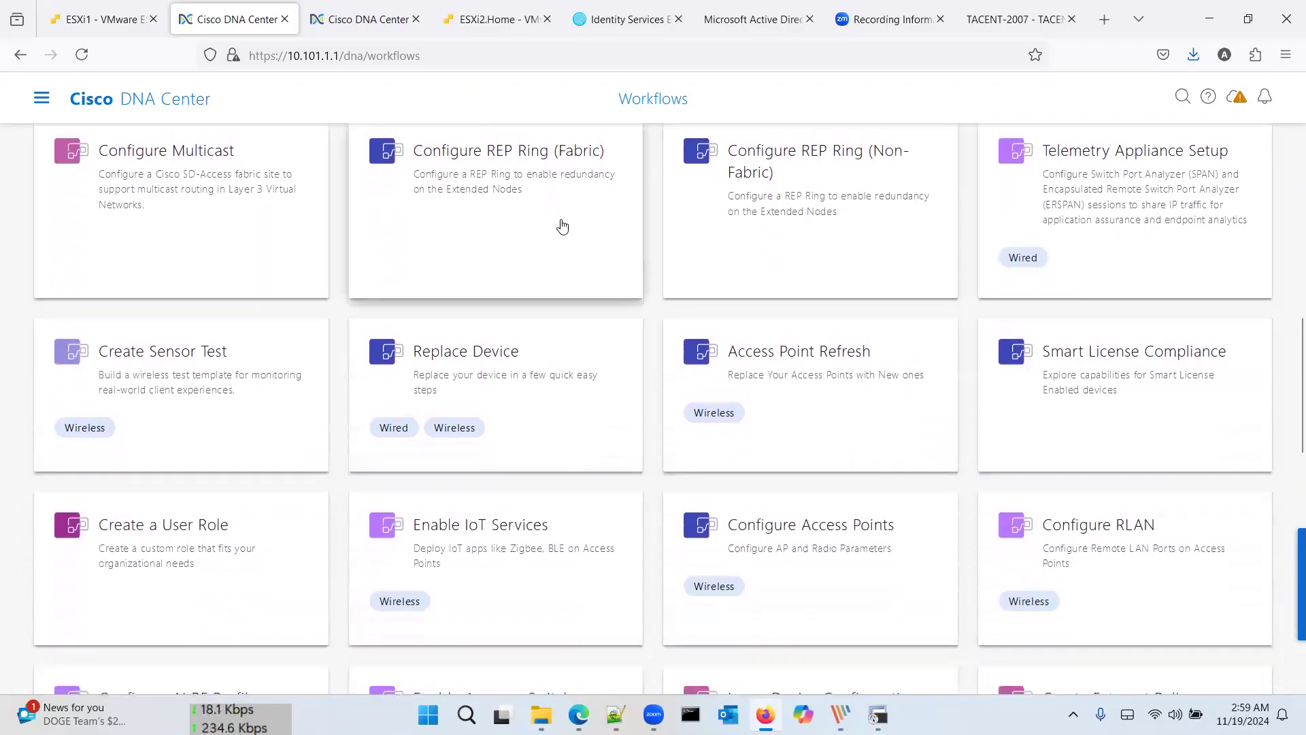
scroll(562, 225, down, 2)
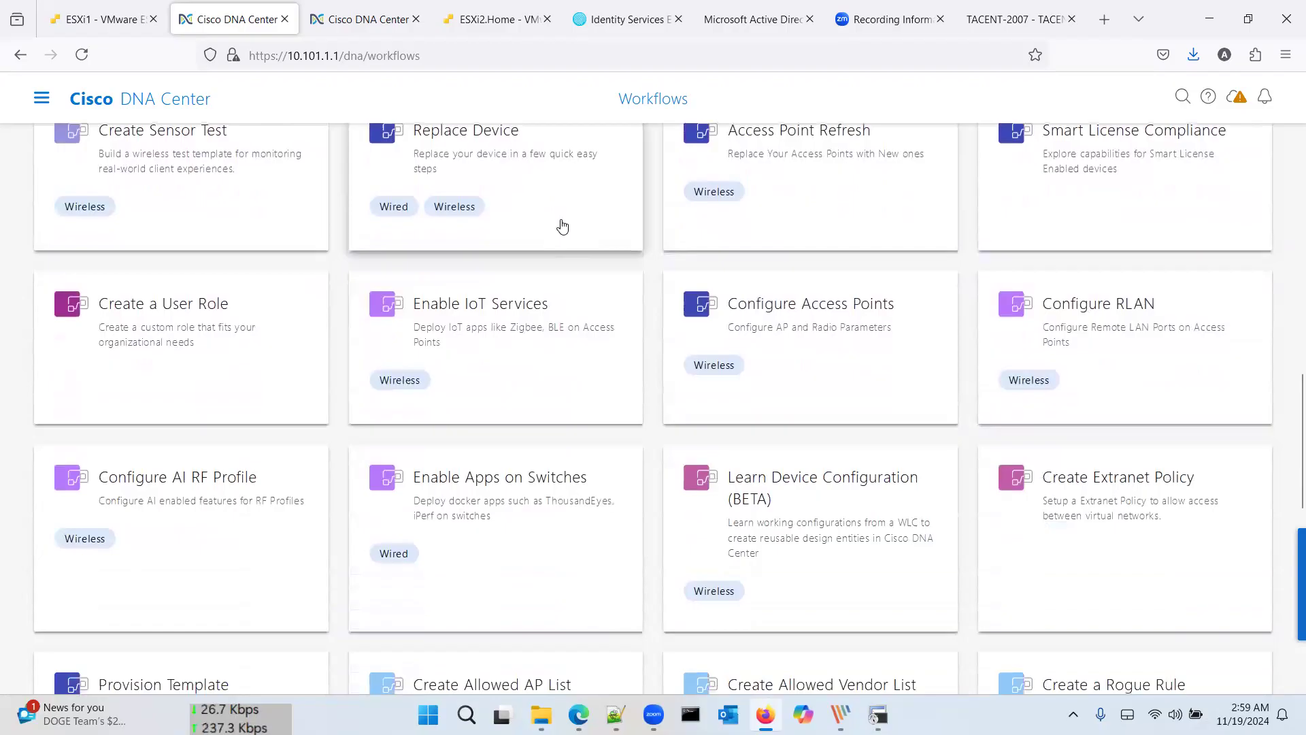
scroll(562, 225, down, 2)
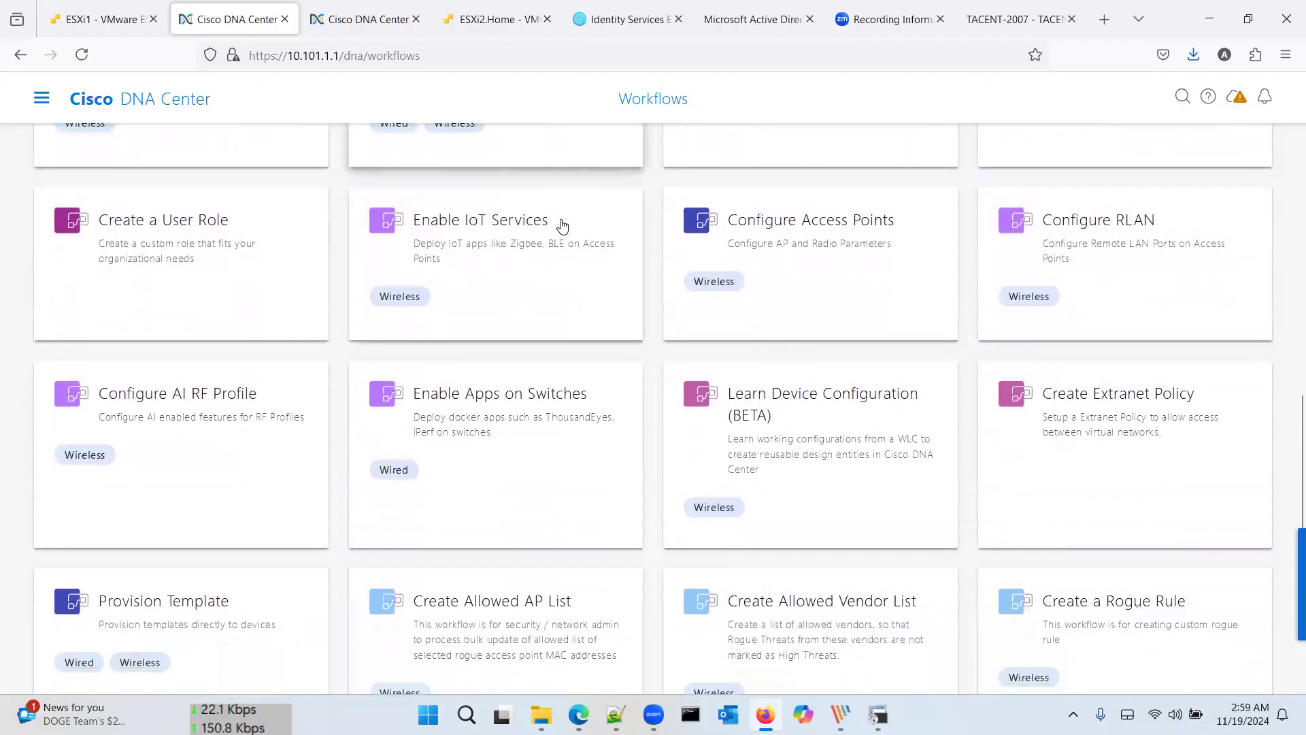
scroll(562, 226, down, 4)
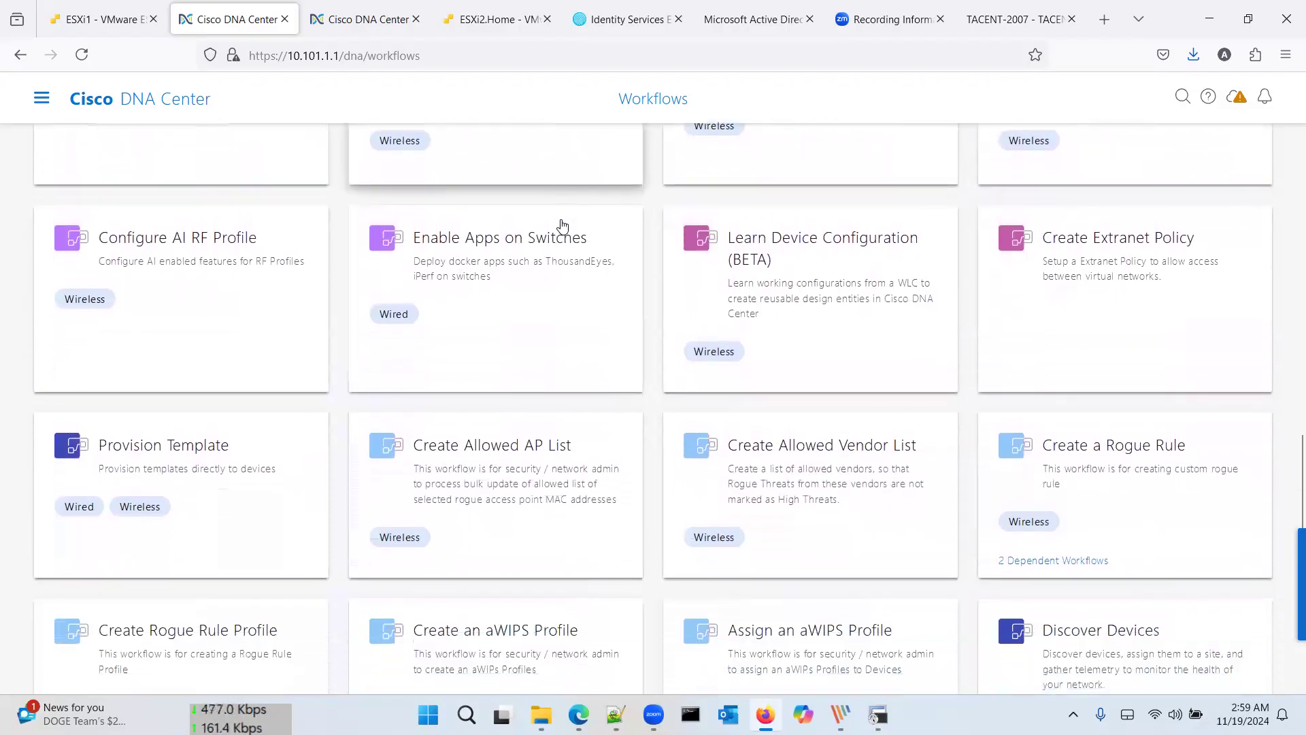
scroll(562, 225, down, 2)
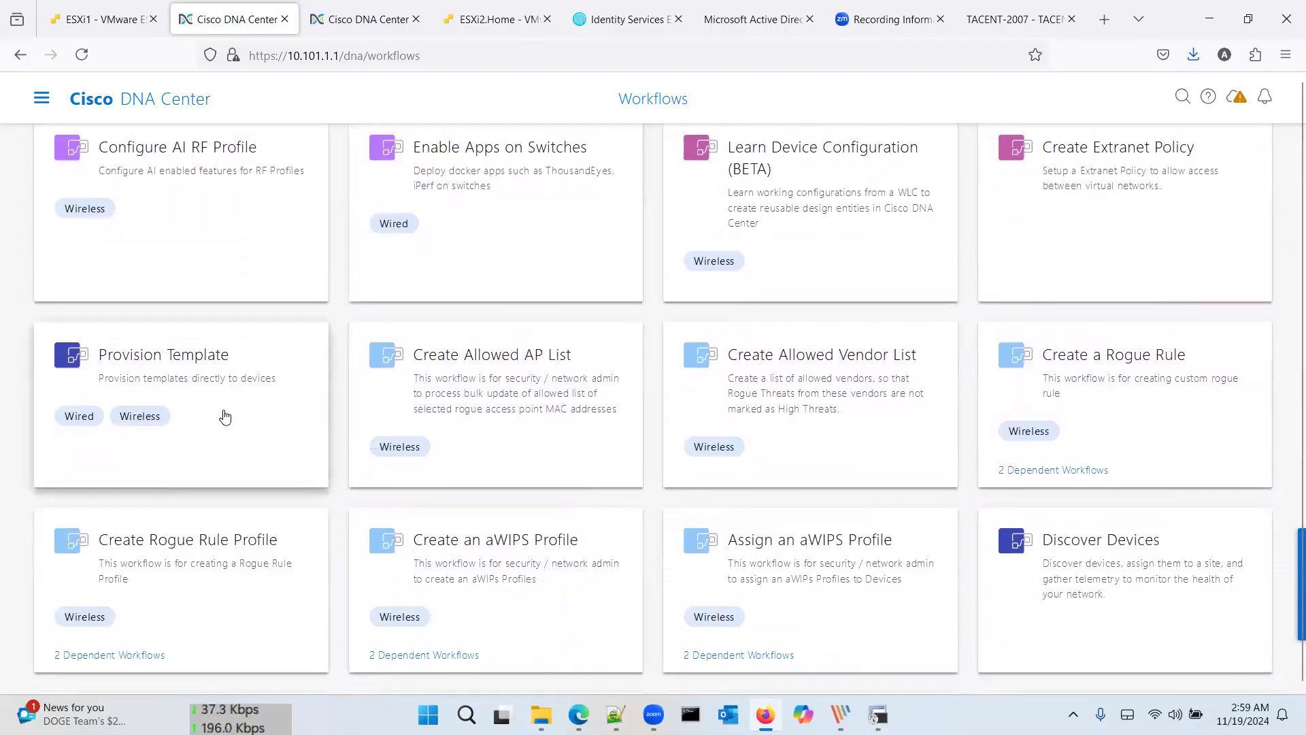
scroll(225, 416, down, 6)
scroll(225, 416, down, 3)
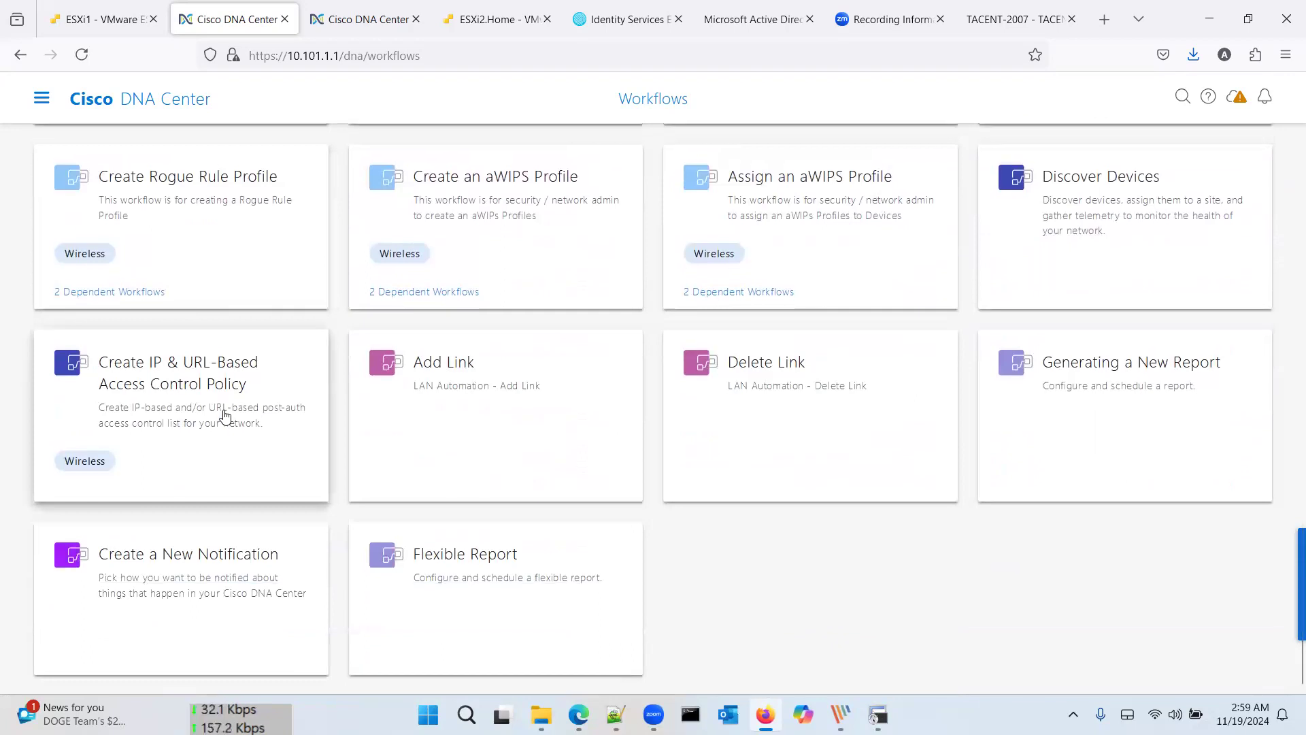
scroll(225, 417, up, 1)
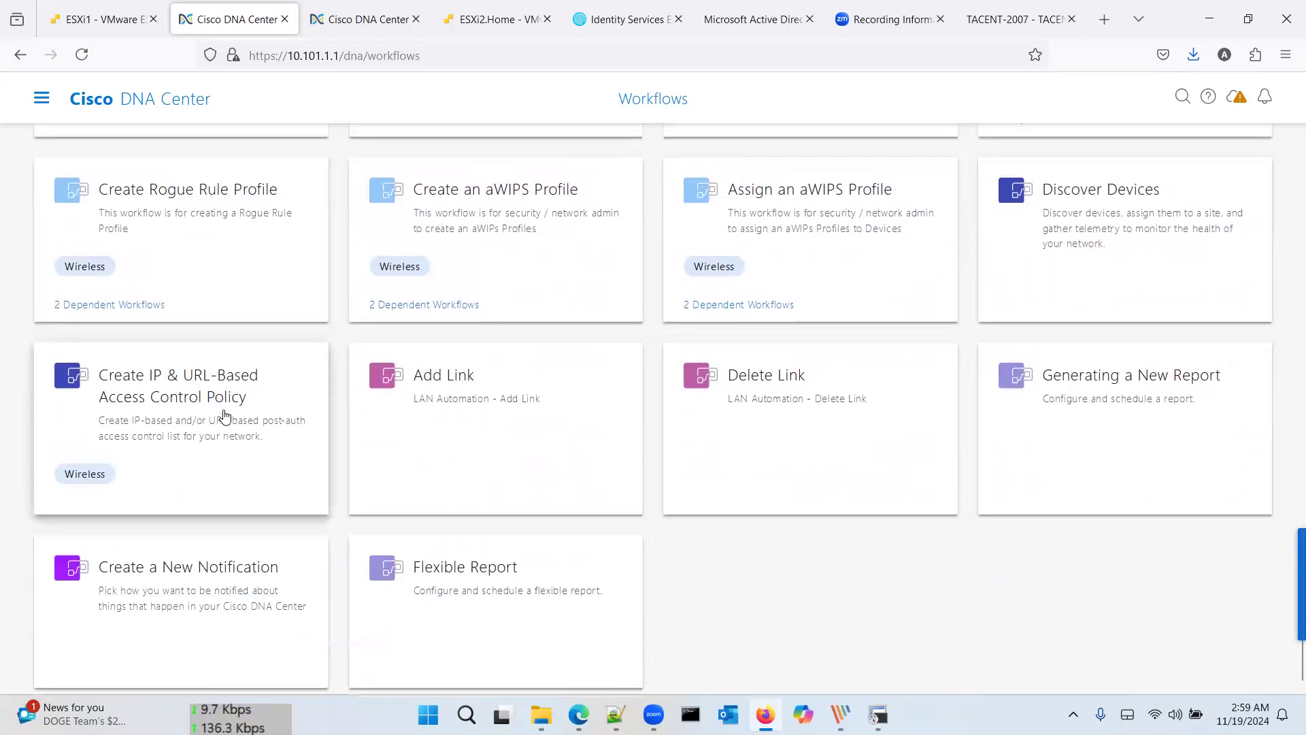
click(1070, 201)
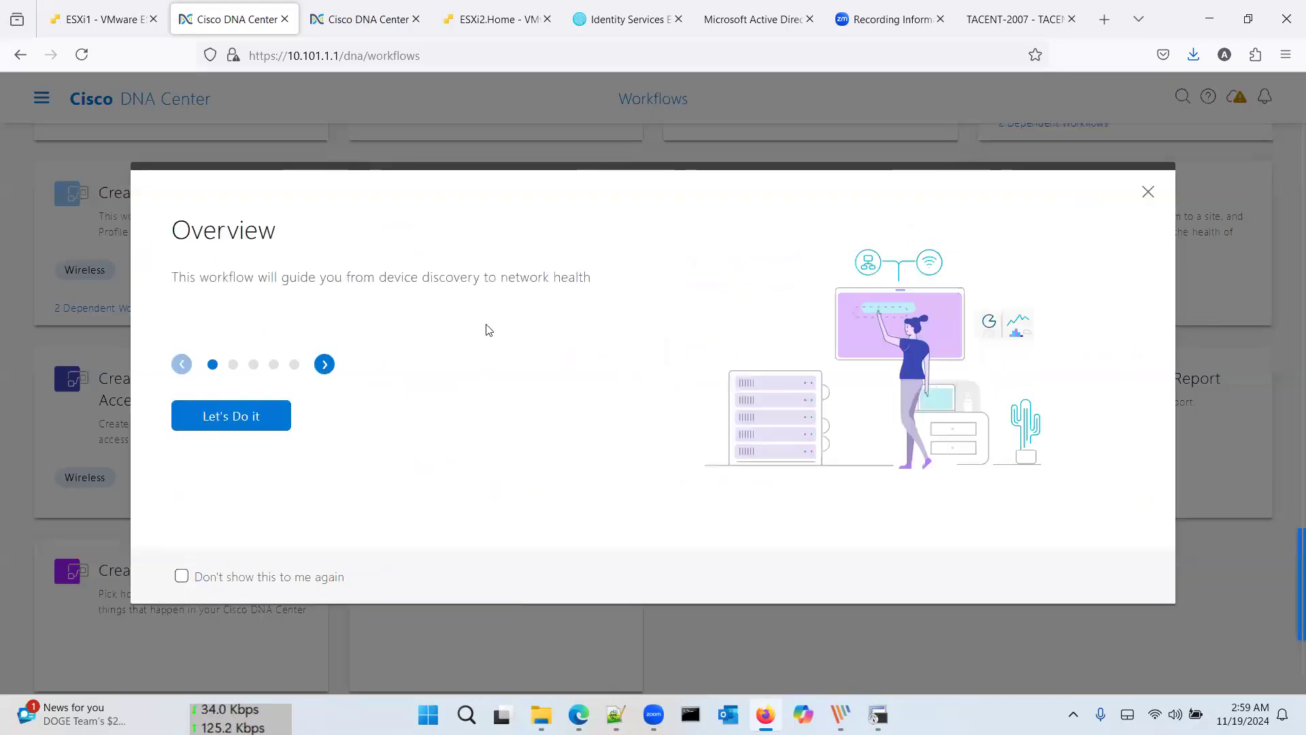
Step: Start the Discover Devices workflow and proceed to the discovery job settings
click(258, 416)
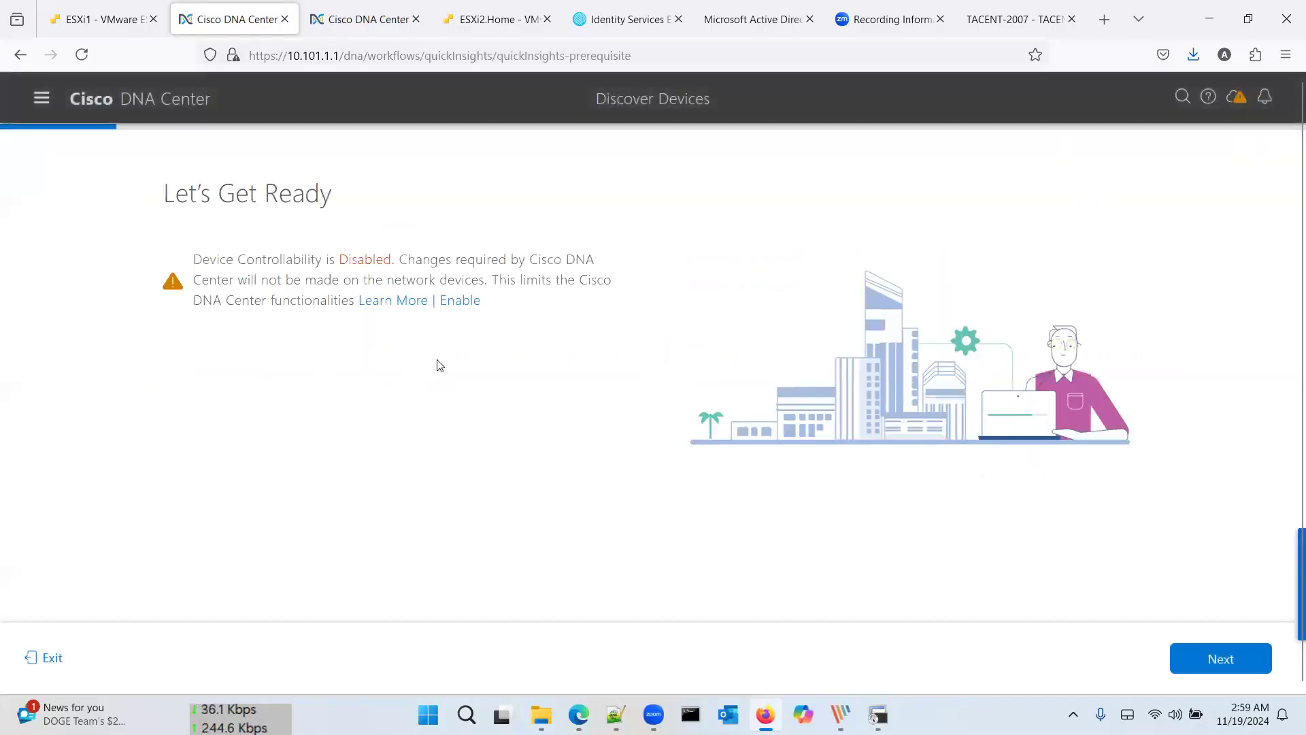
click(1203, 657)
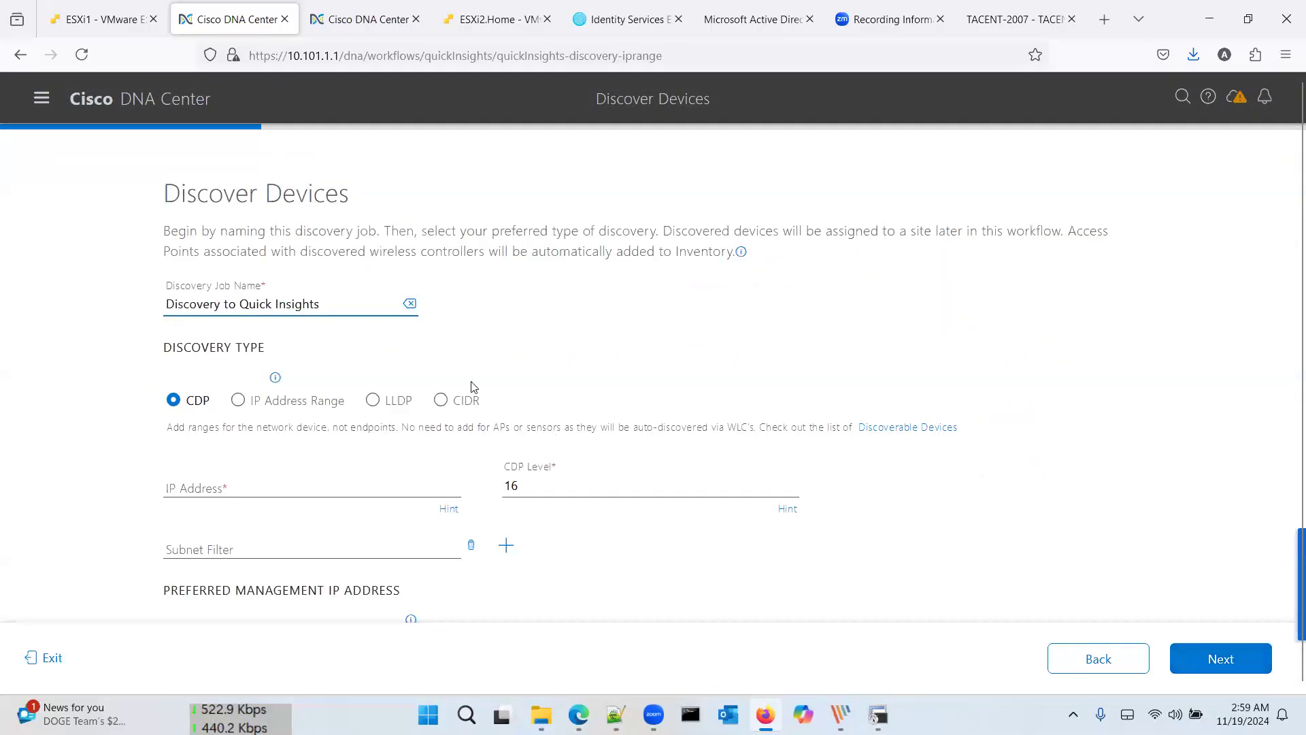
click(341, 485)
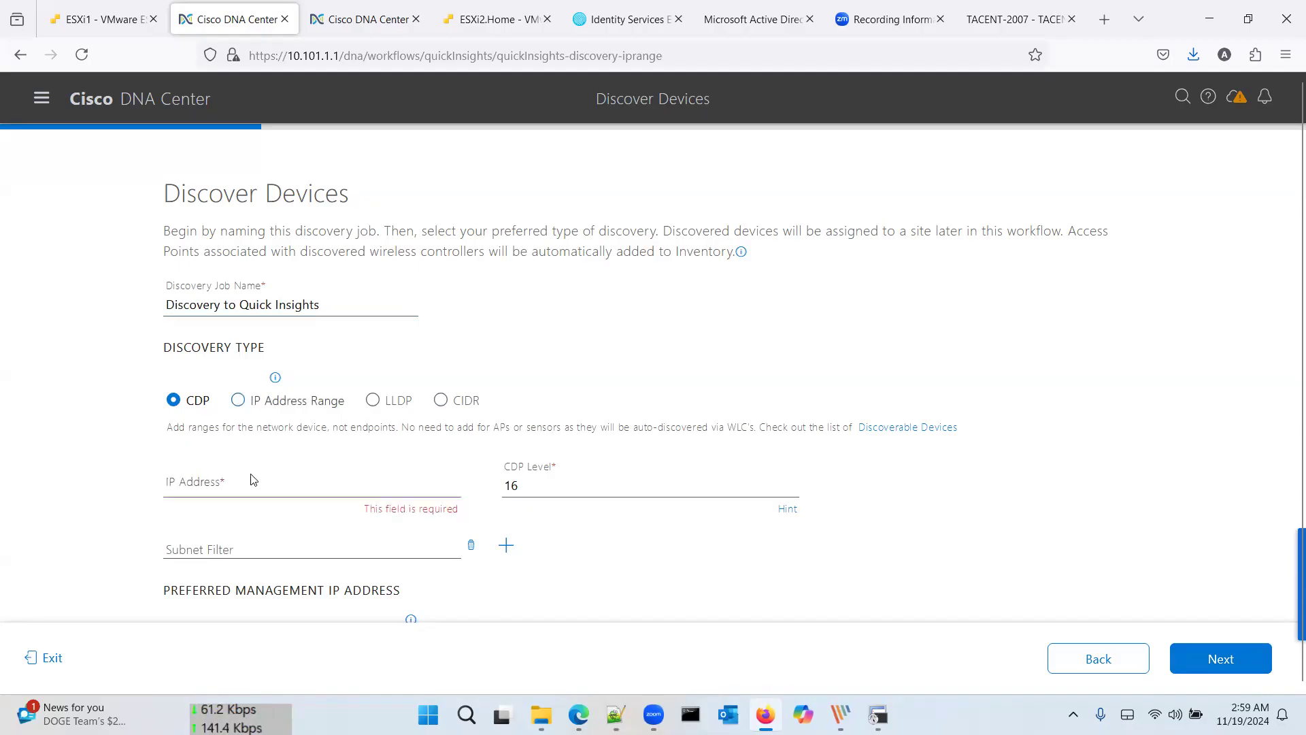
Step: Discover by IP range 172.16.1.1 to 172.16.1.7, preferring loopback addresses for management
click(243, 400)
click(280, 509)
text(172.16.1.1)
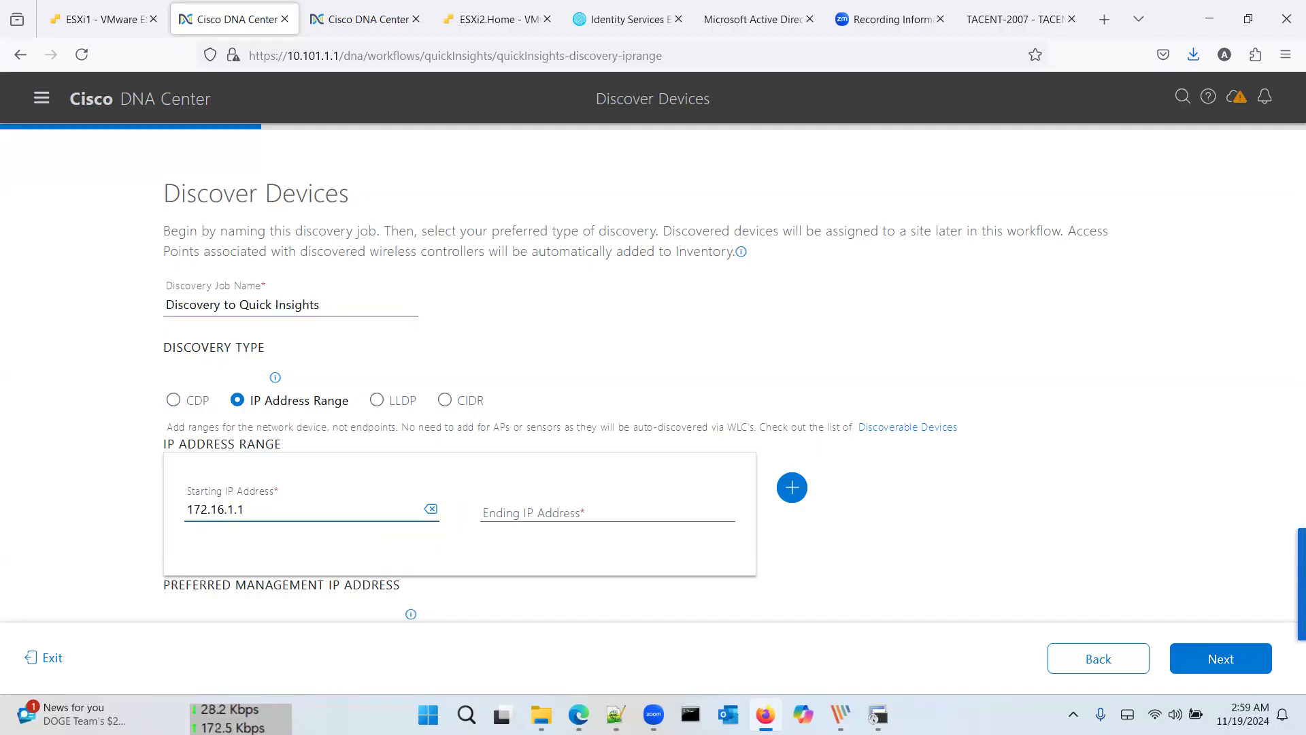
key(Tab)
key(Tab)
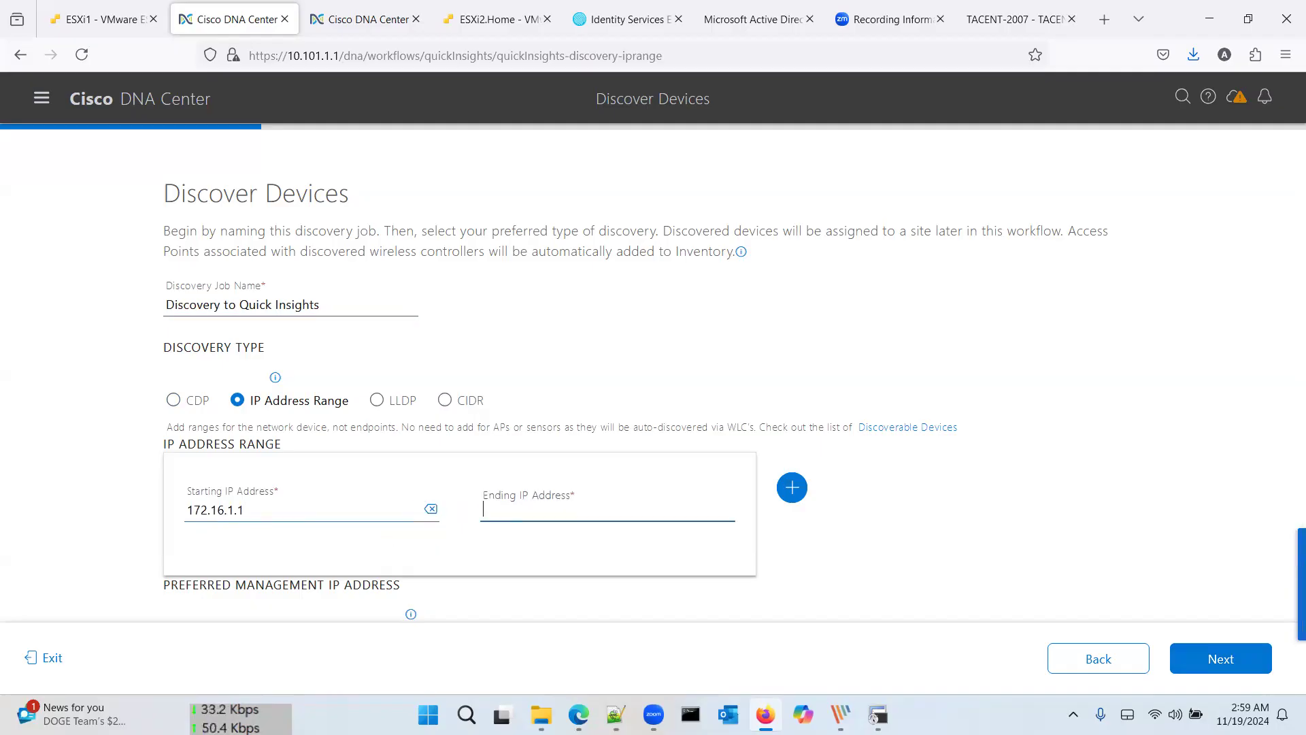
text(172.16)
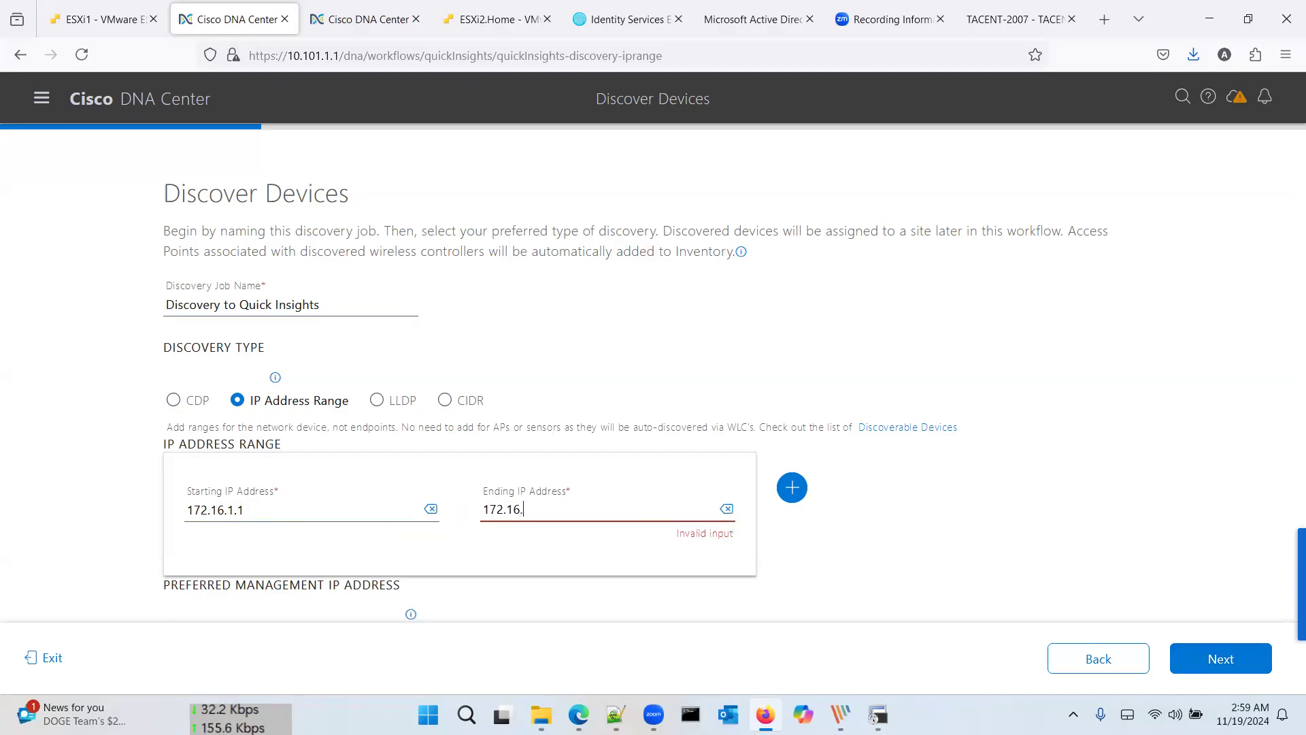
text(.1.7)
key(Tab)
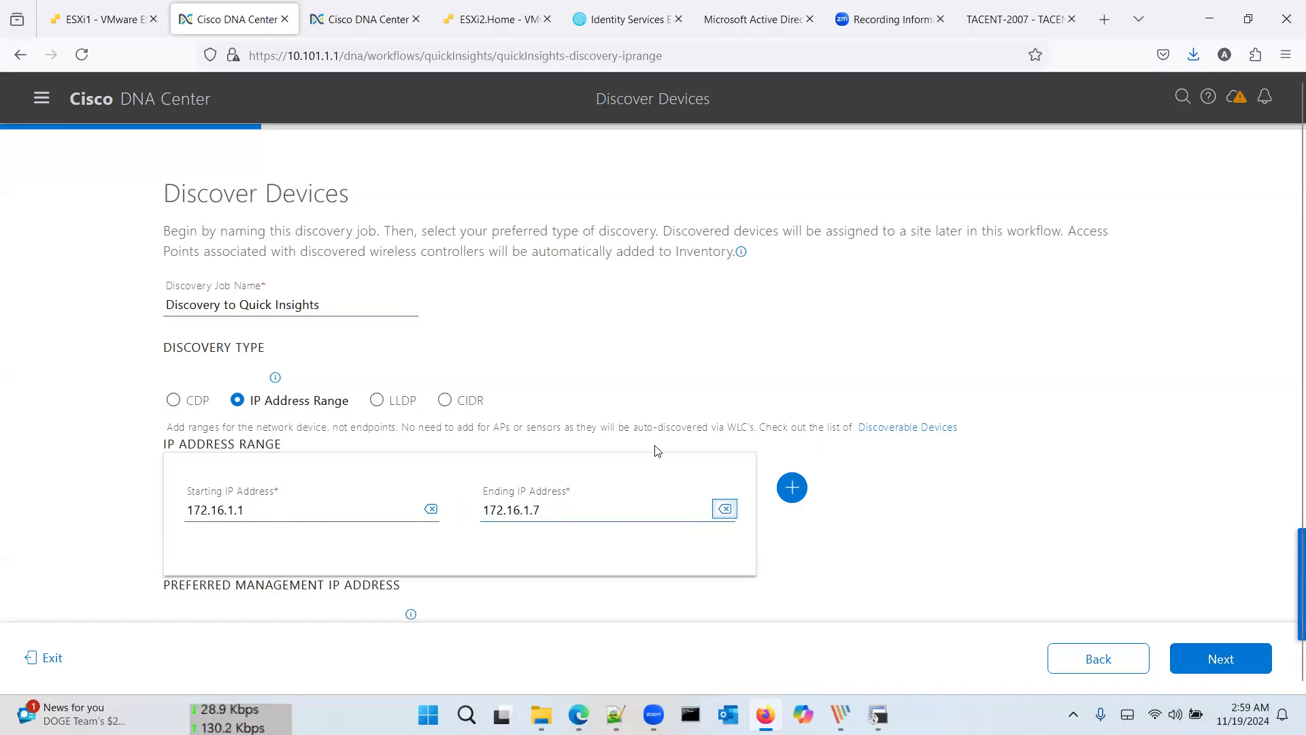
scroll(657, 451, down, 1)
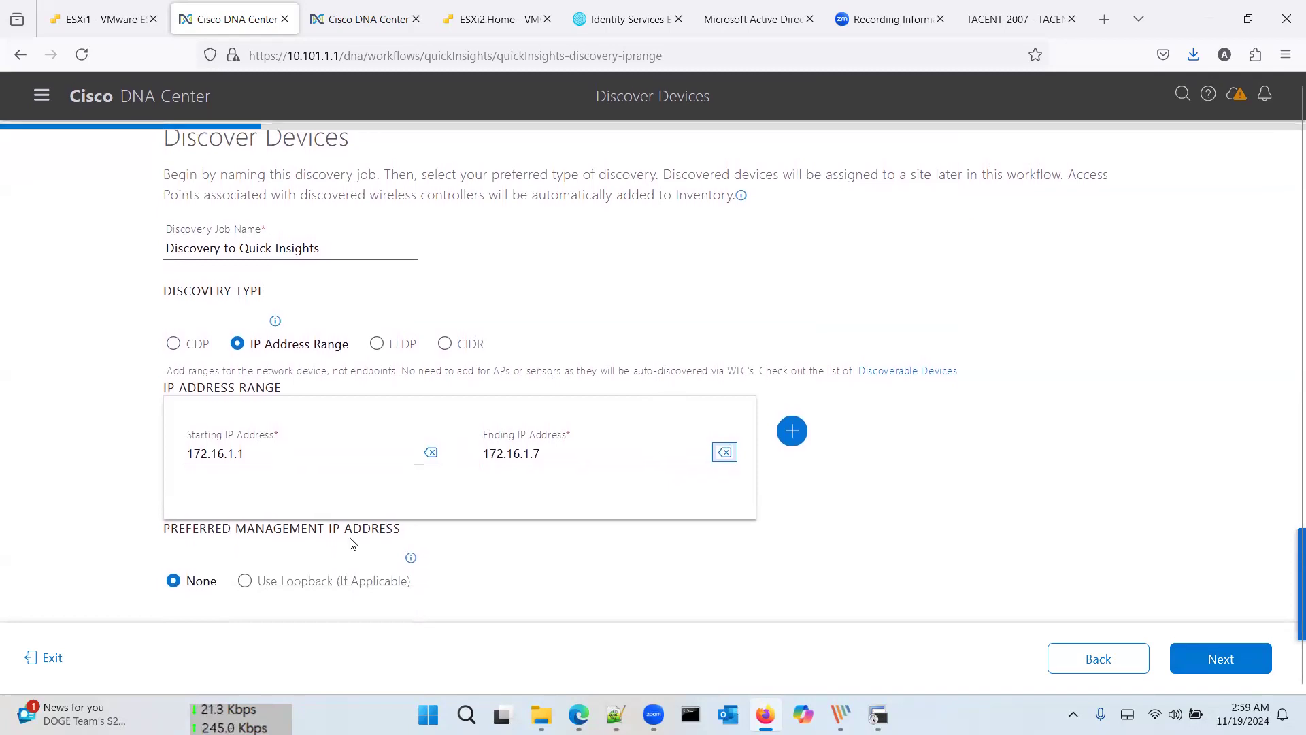
click(244, 583)
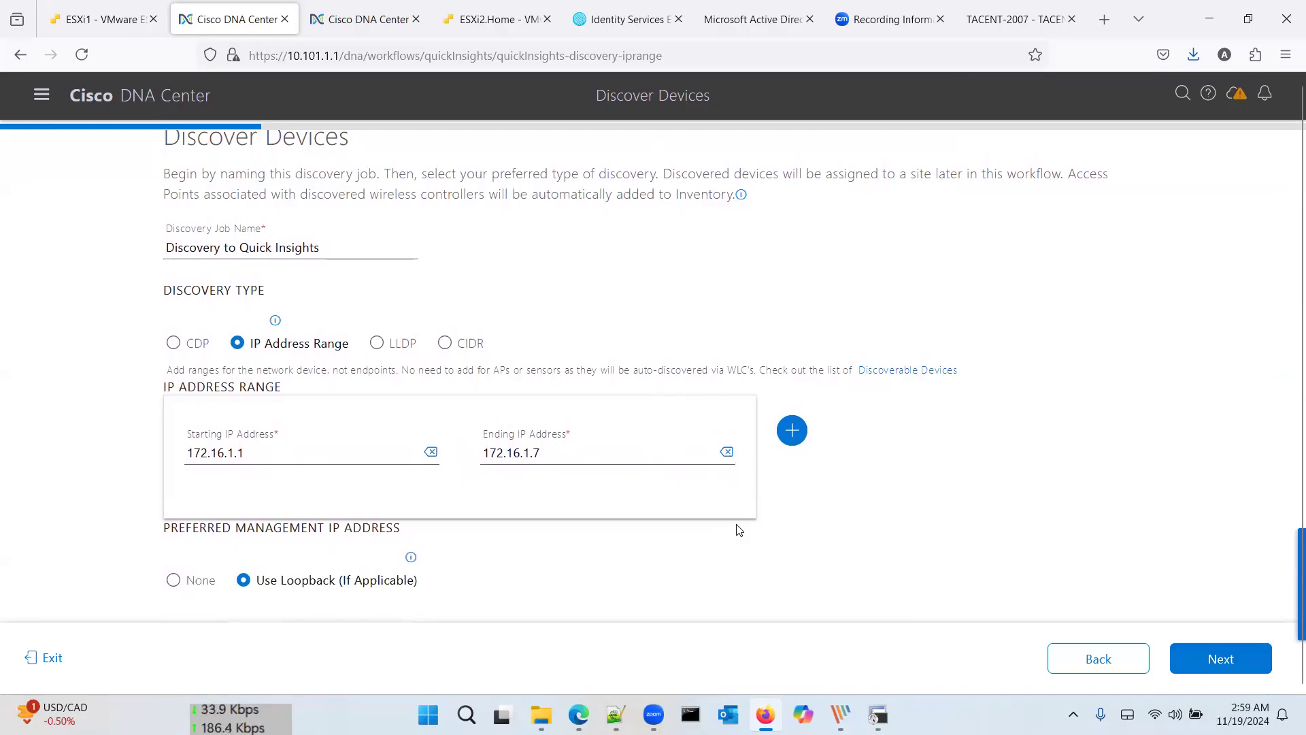
click(1229, 656)
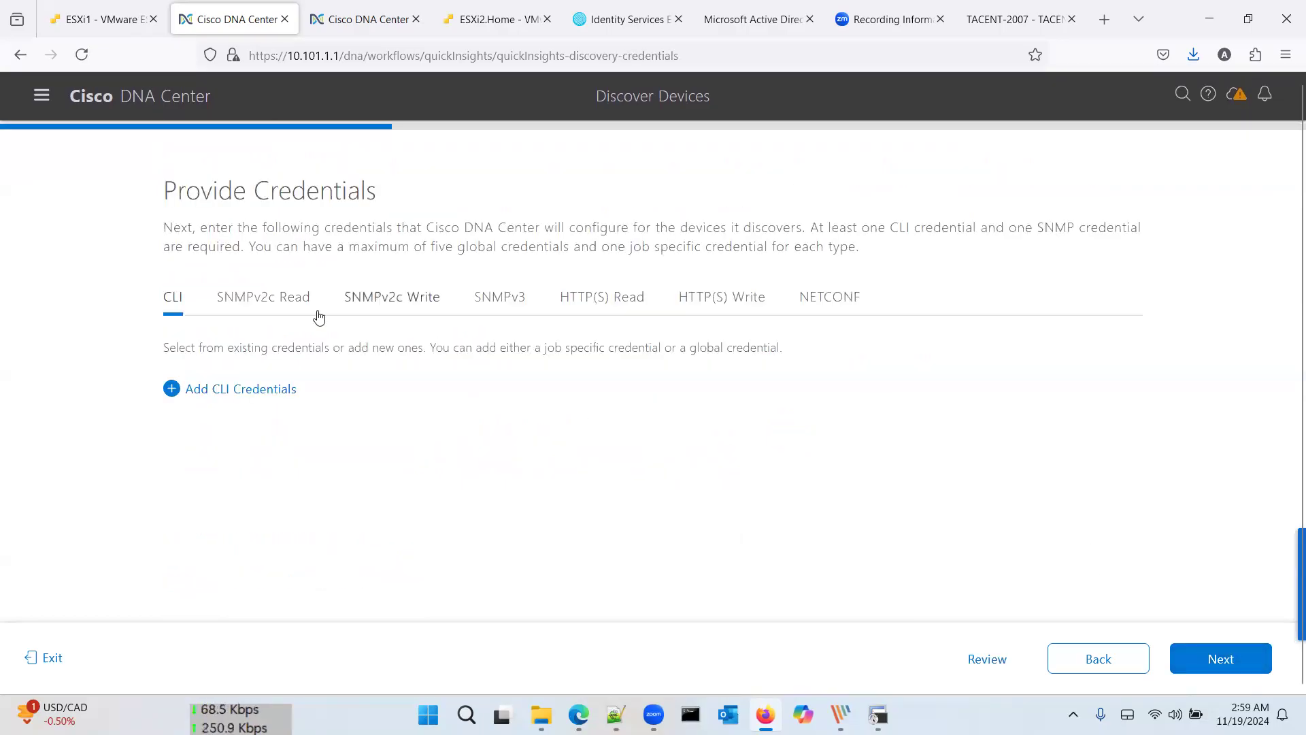
click(284, 303)
click(277, 391)
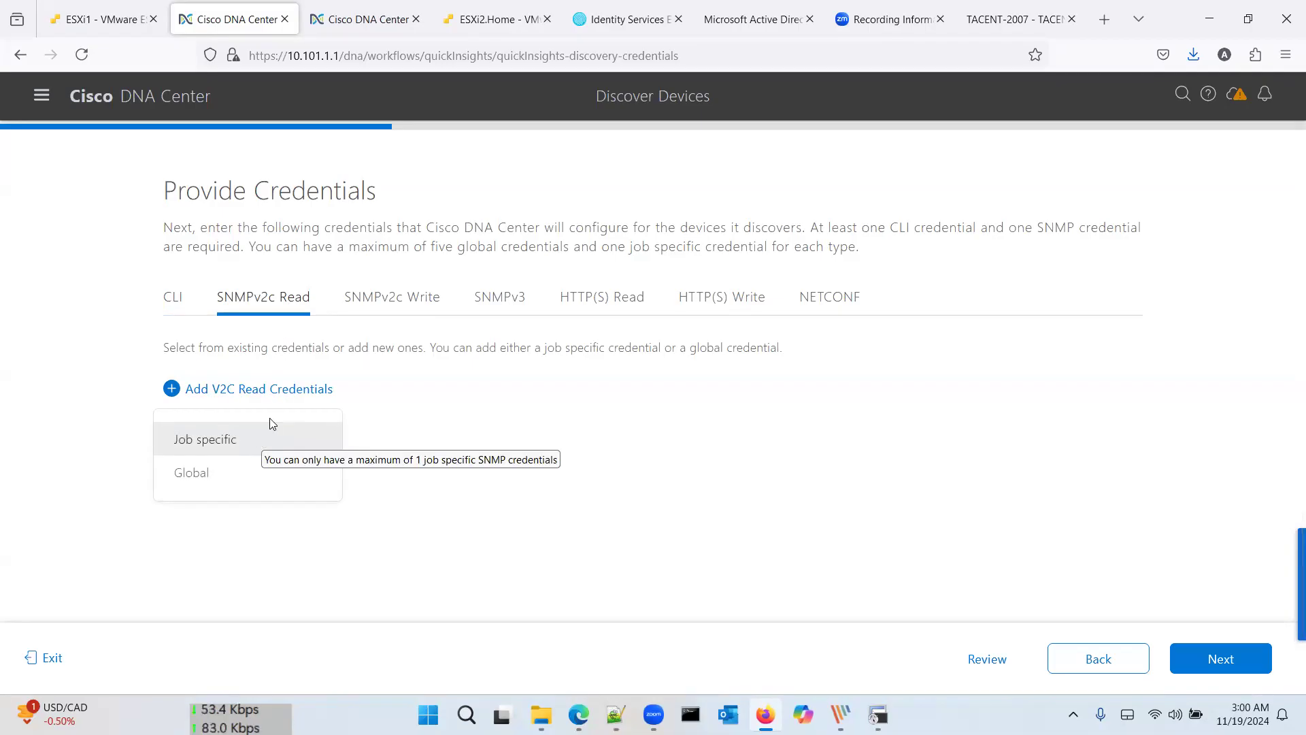
click(264, 441)
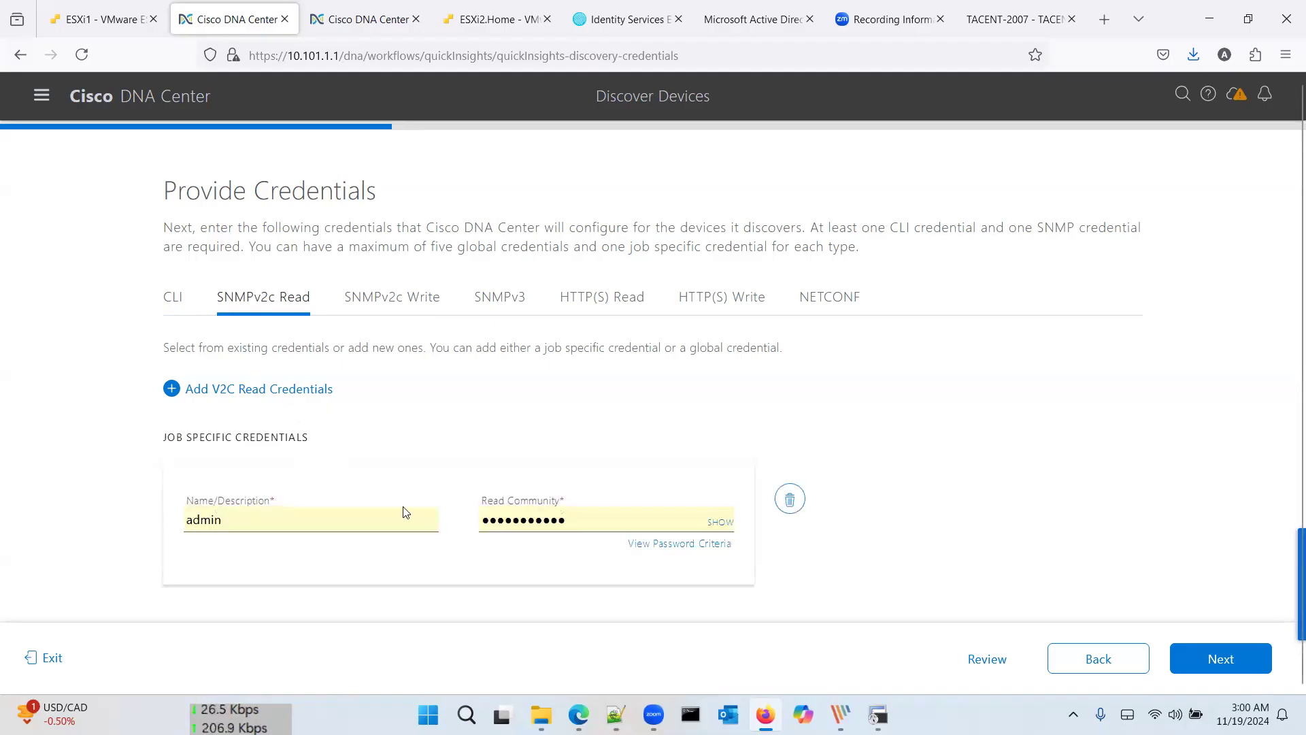
double_click(364, 515)
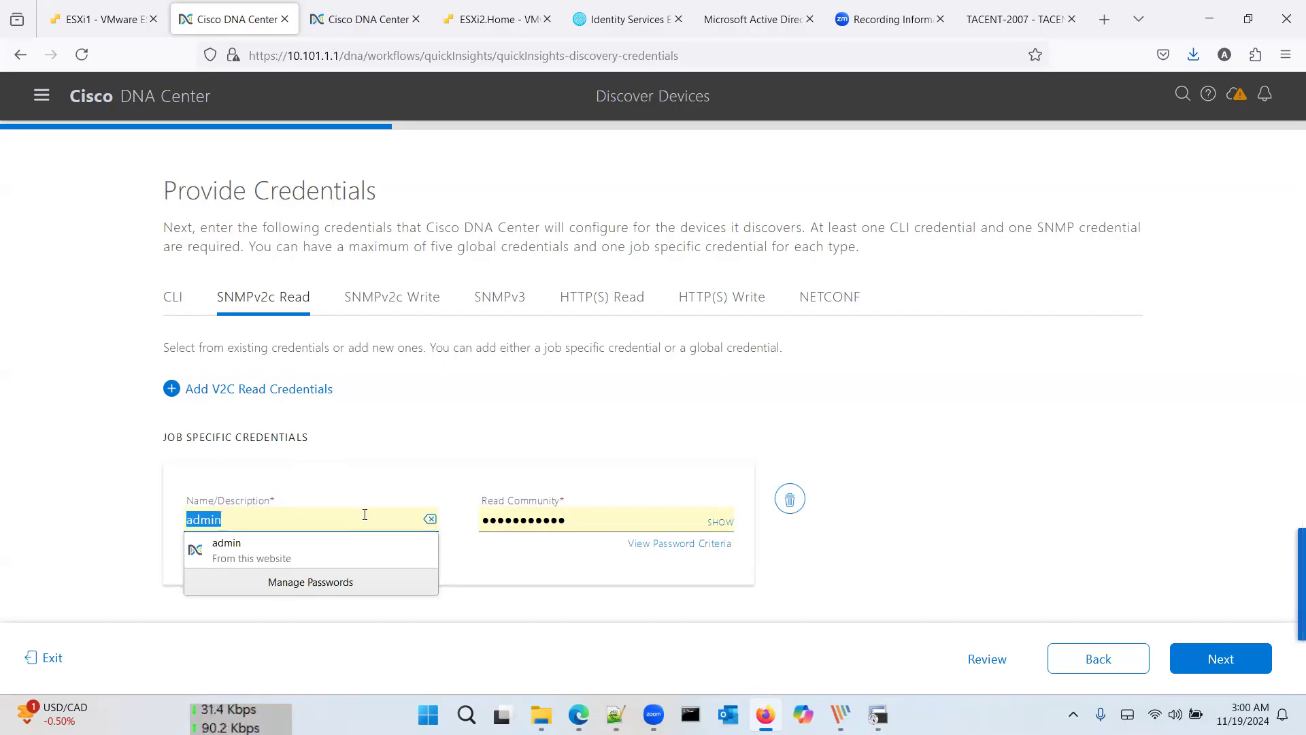
key(Tab)
key(Tab)
key(Tab)
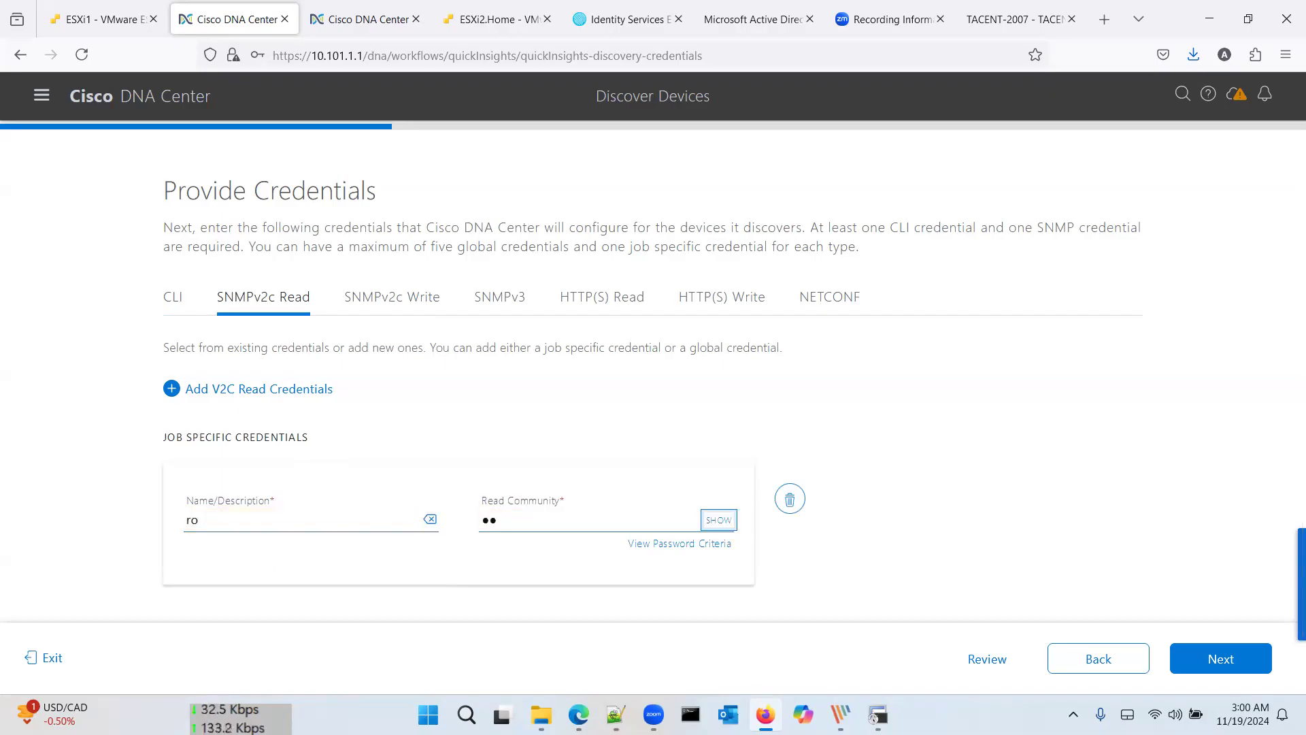
Step: Add a job-specific SNMPv2c Write credential named ro with its write community
click(412, 313)
click(296, 394)
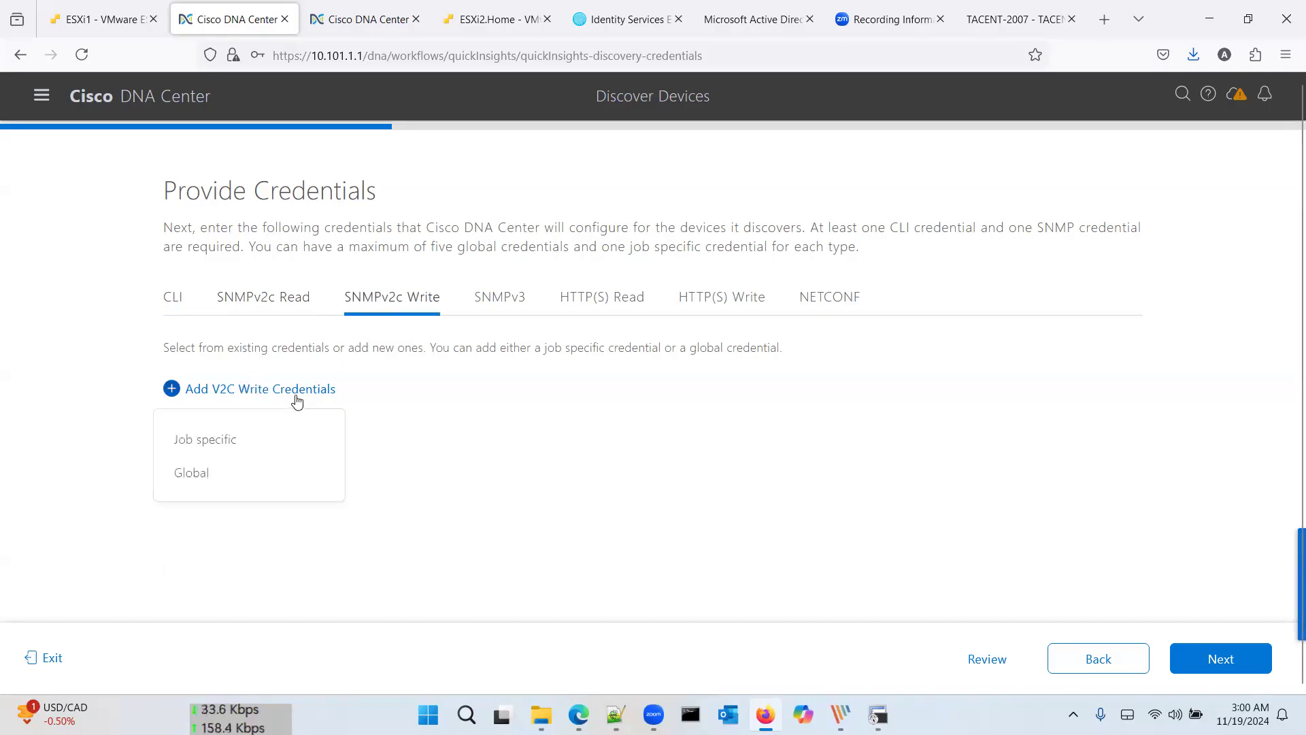
click(284, 439)
double_click(318, 518)
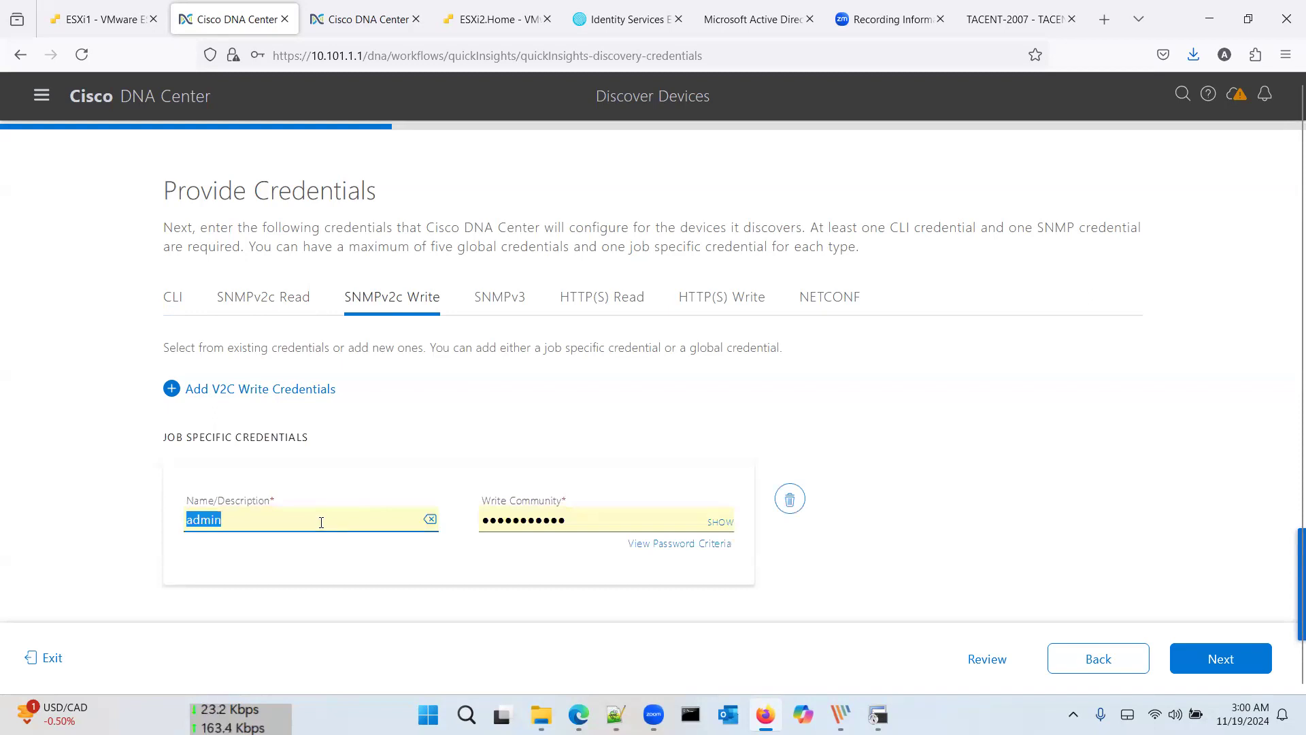
key(Tab)
click(625, 418)
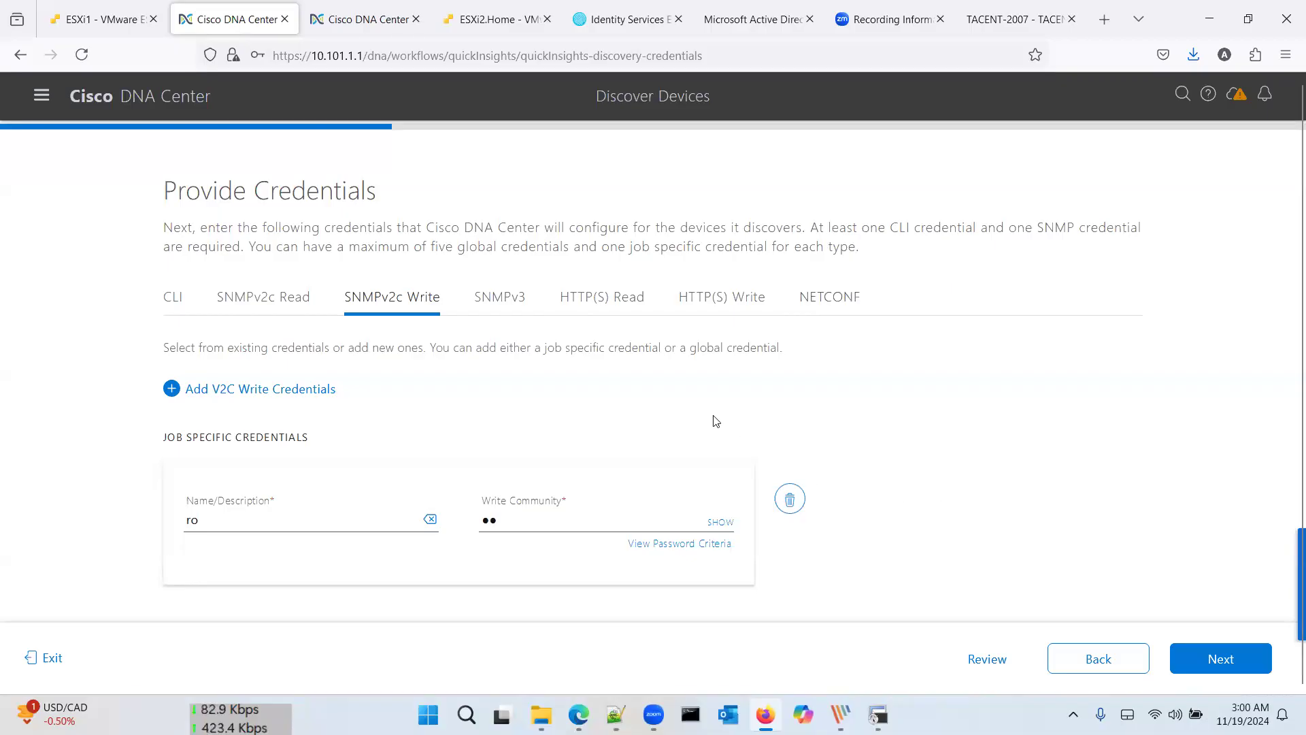
Step: Add a job-specific CLI credential named CLI with username admin, login password and enable password
click(179, 302)
click(226, 392)
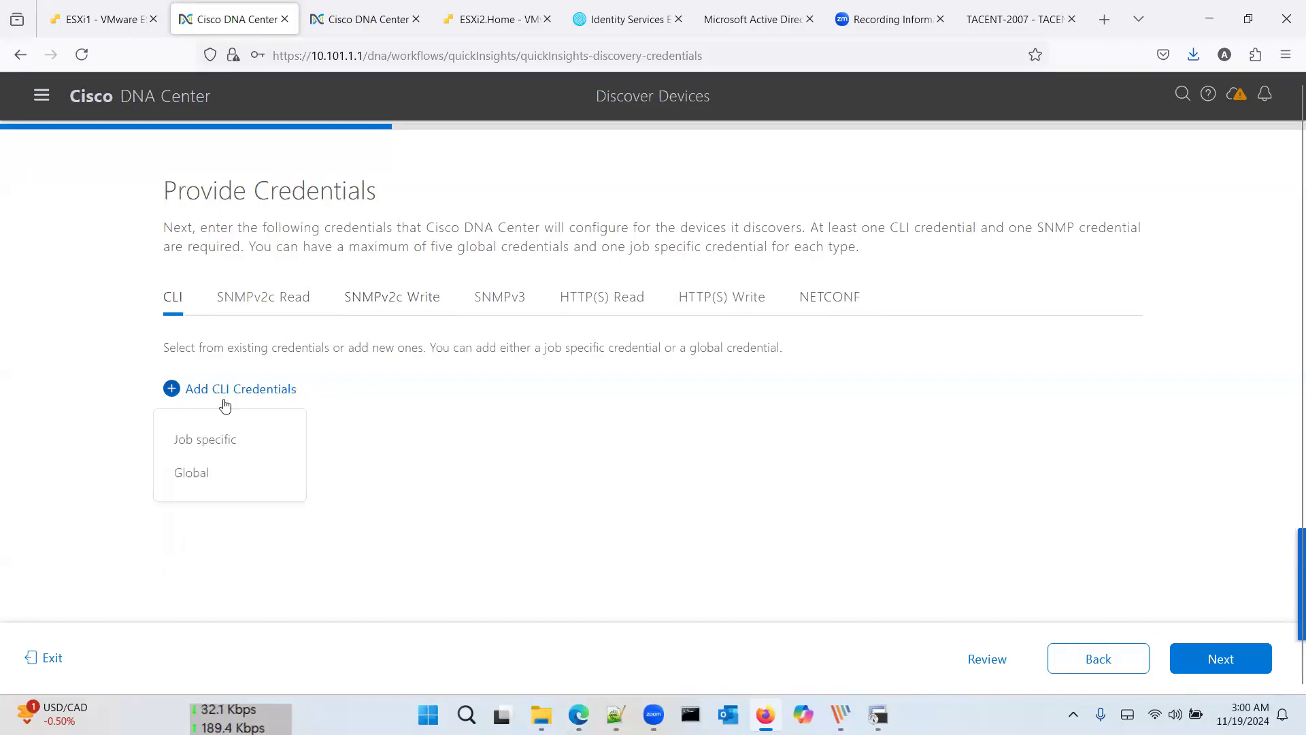
click(226, 441)
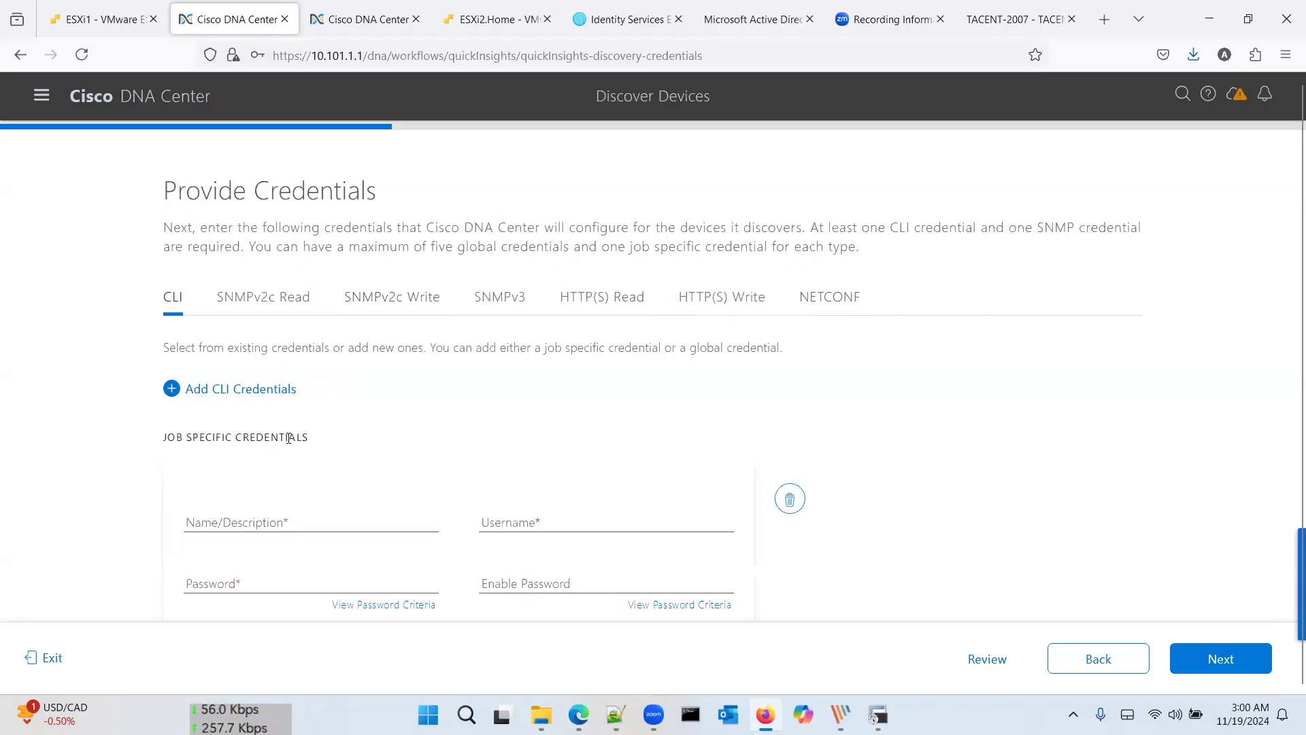
click(352, 524)
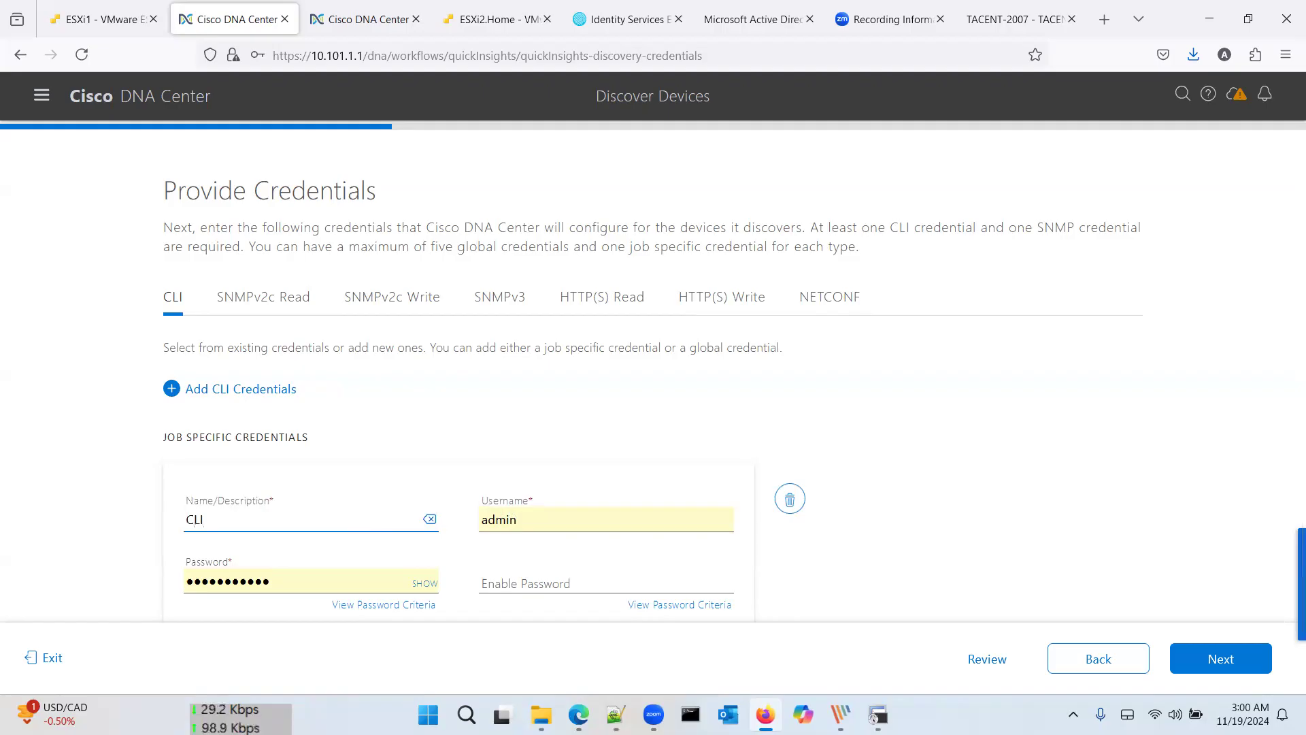
key(Tab)
text(admin)
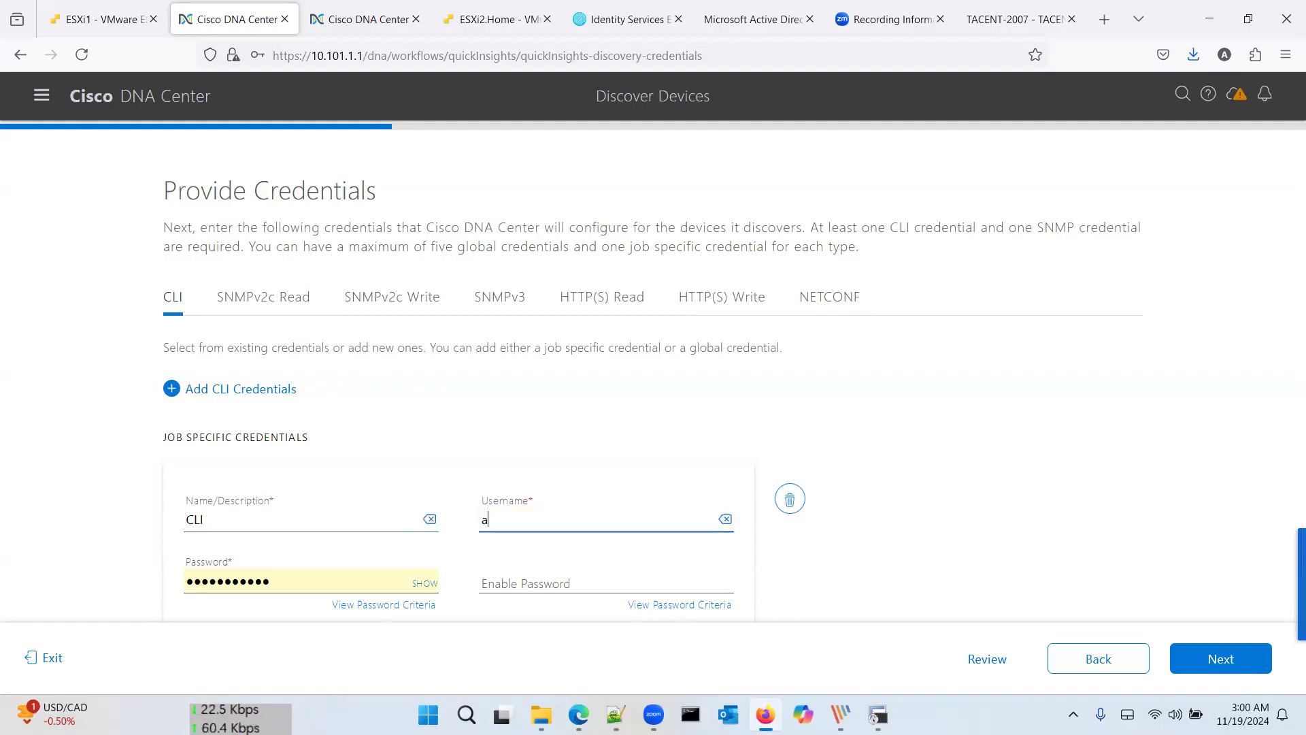
key(Tab)
key(Tab)
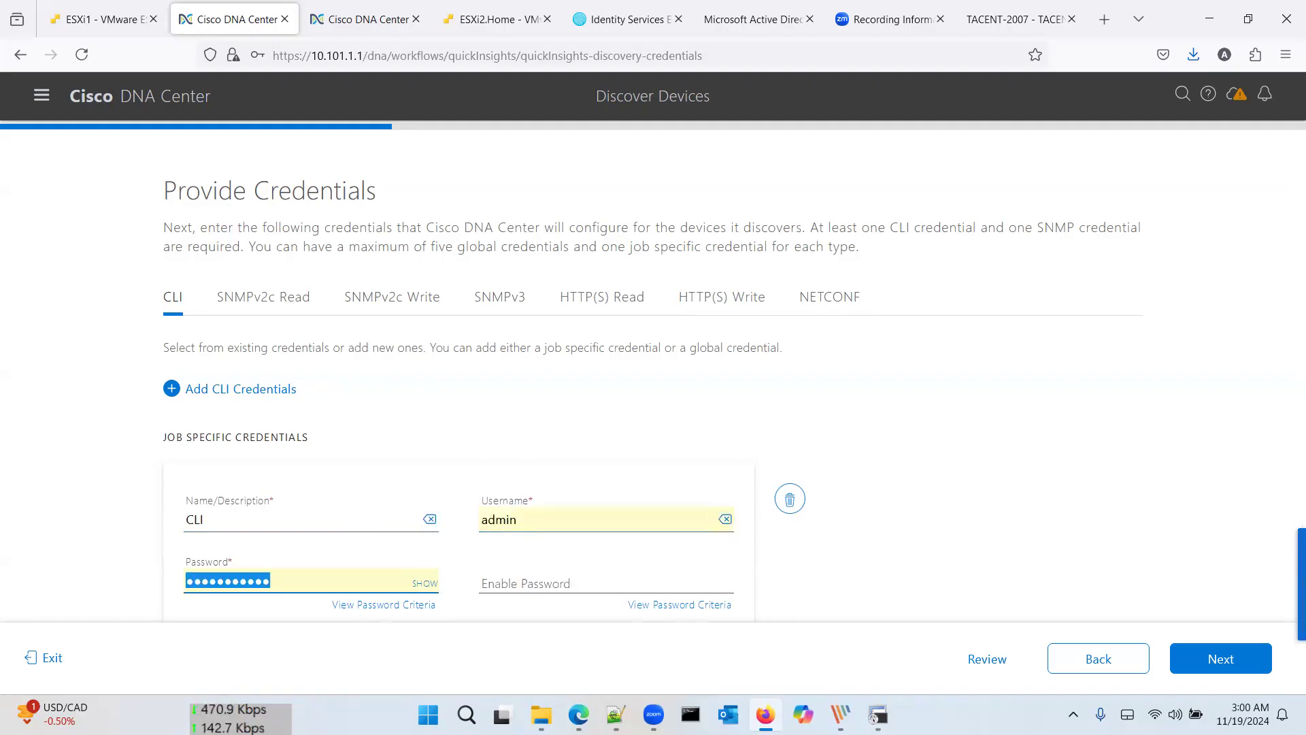
text(C•••••••••)
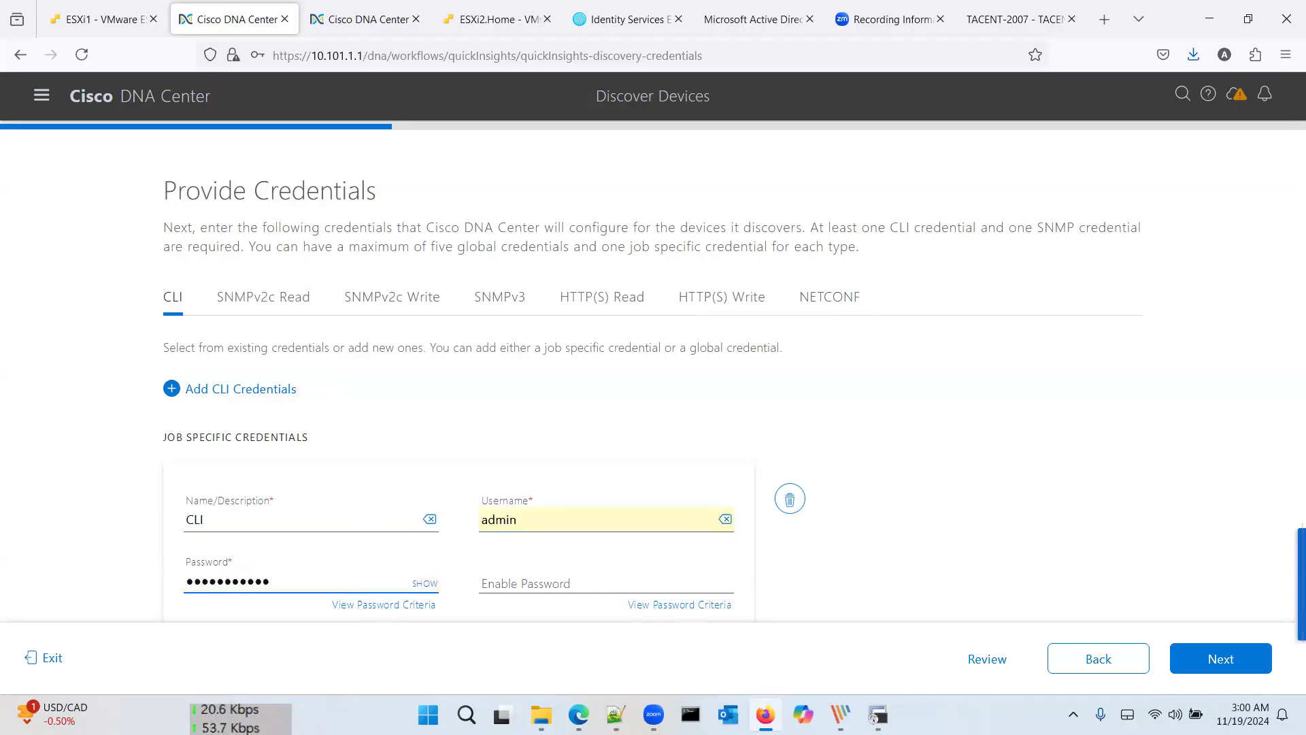
key(Tab)
key(Tab)
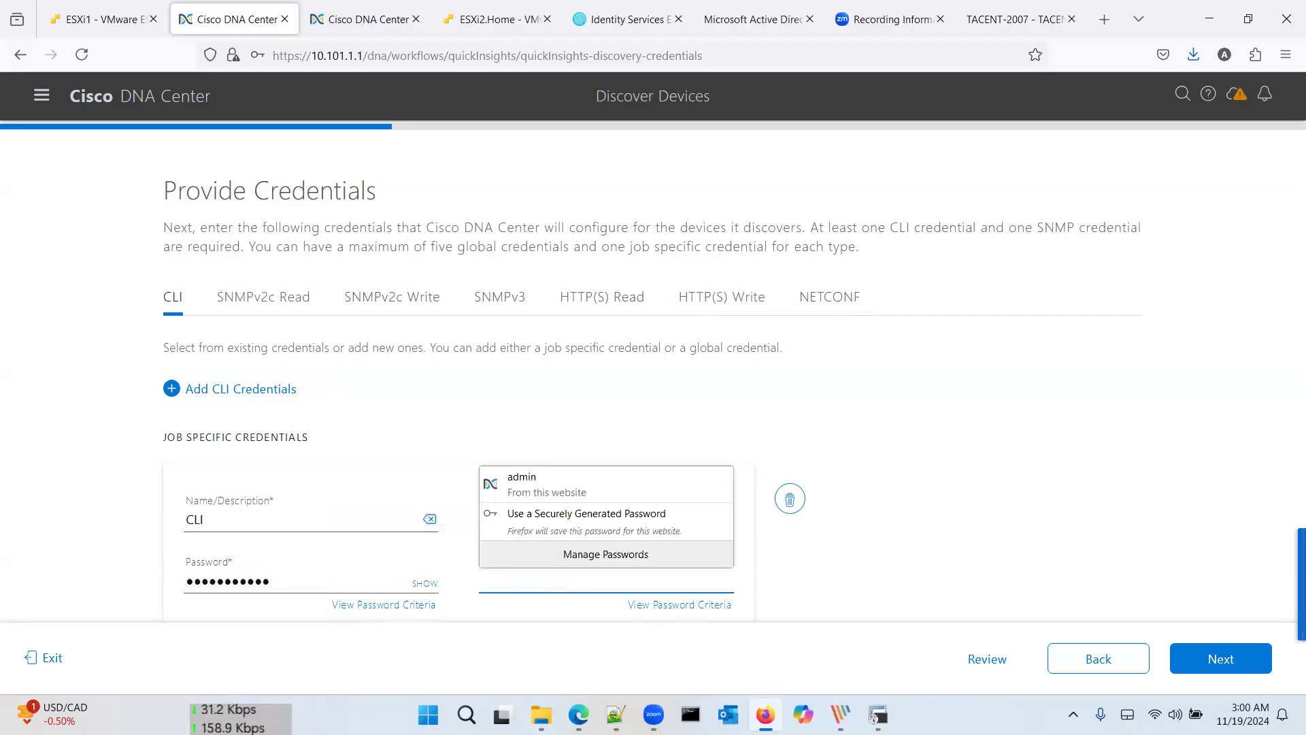
text(••••)
key(alt+Tab)
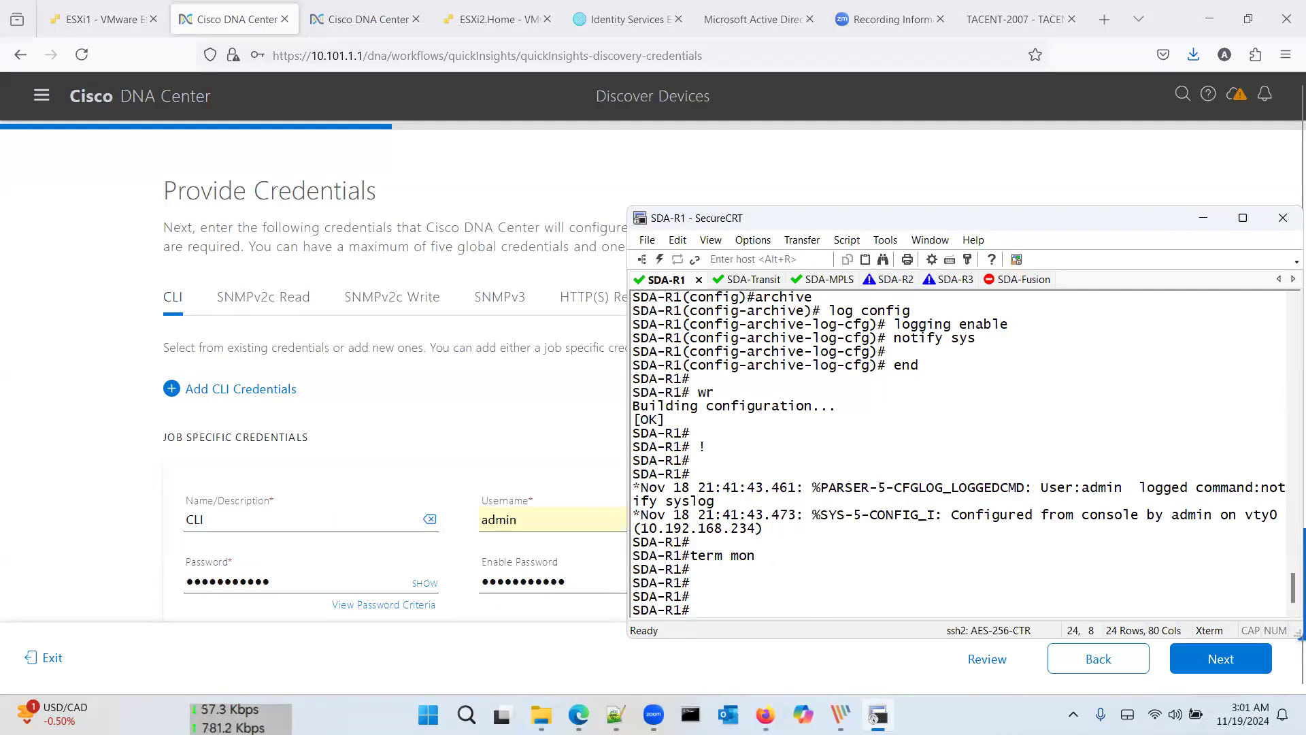
Step: In the saved command notes, replace line 6 with an enable password command and select everything
key(alt+Tab)
drag(560, 220, 435, 180)
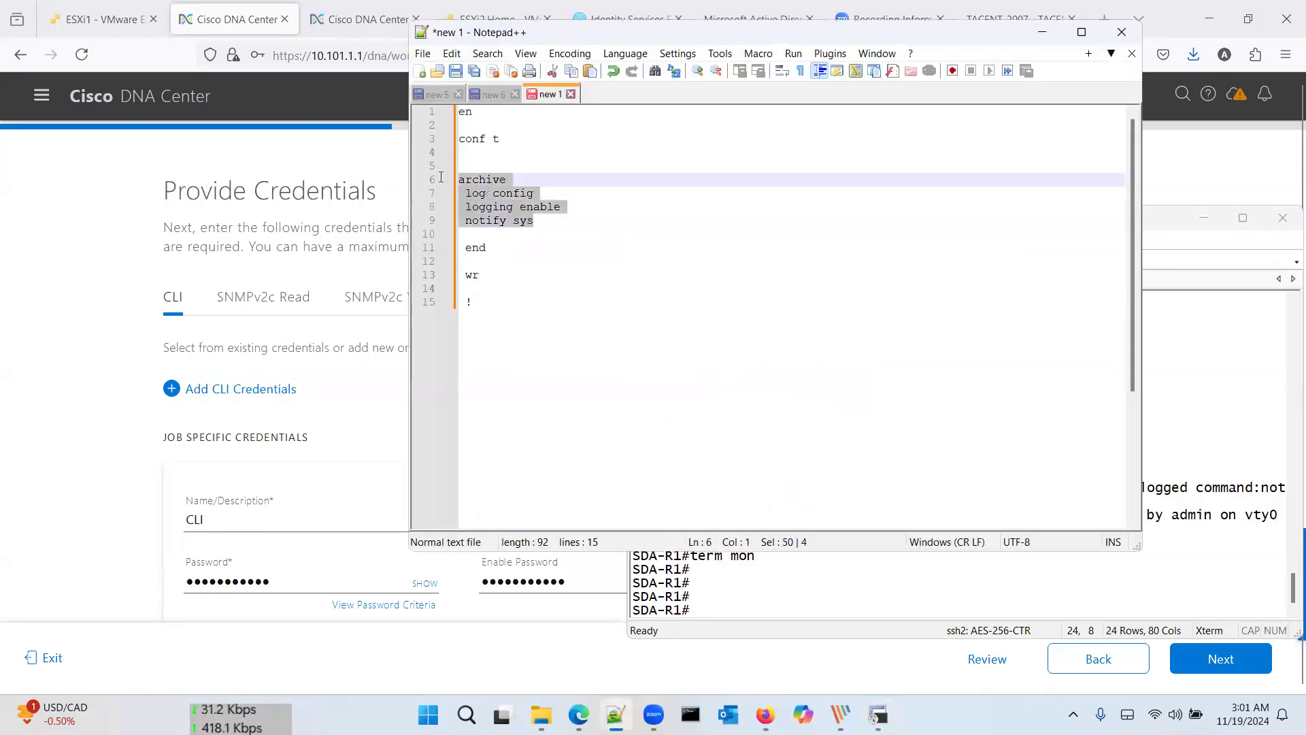
key(BackSpace)
key(BackSpace)
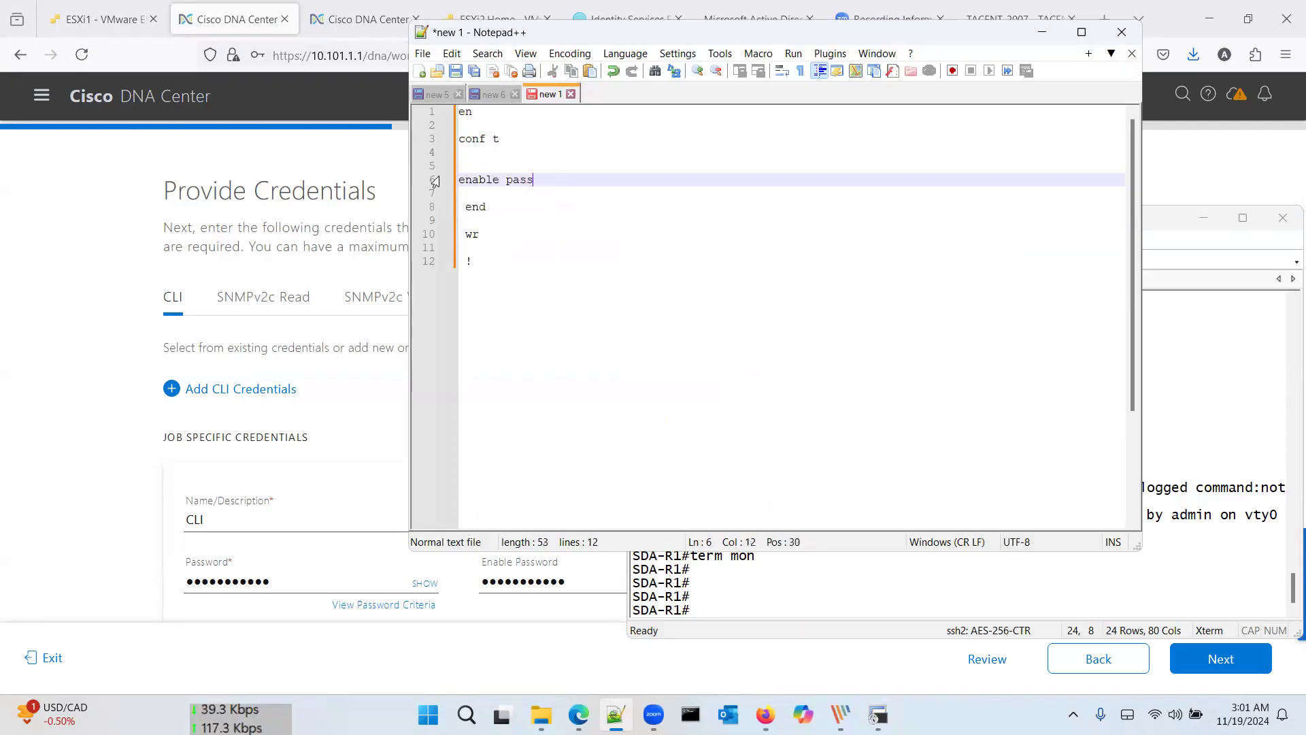
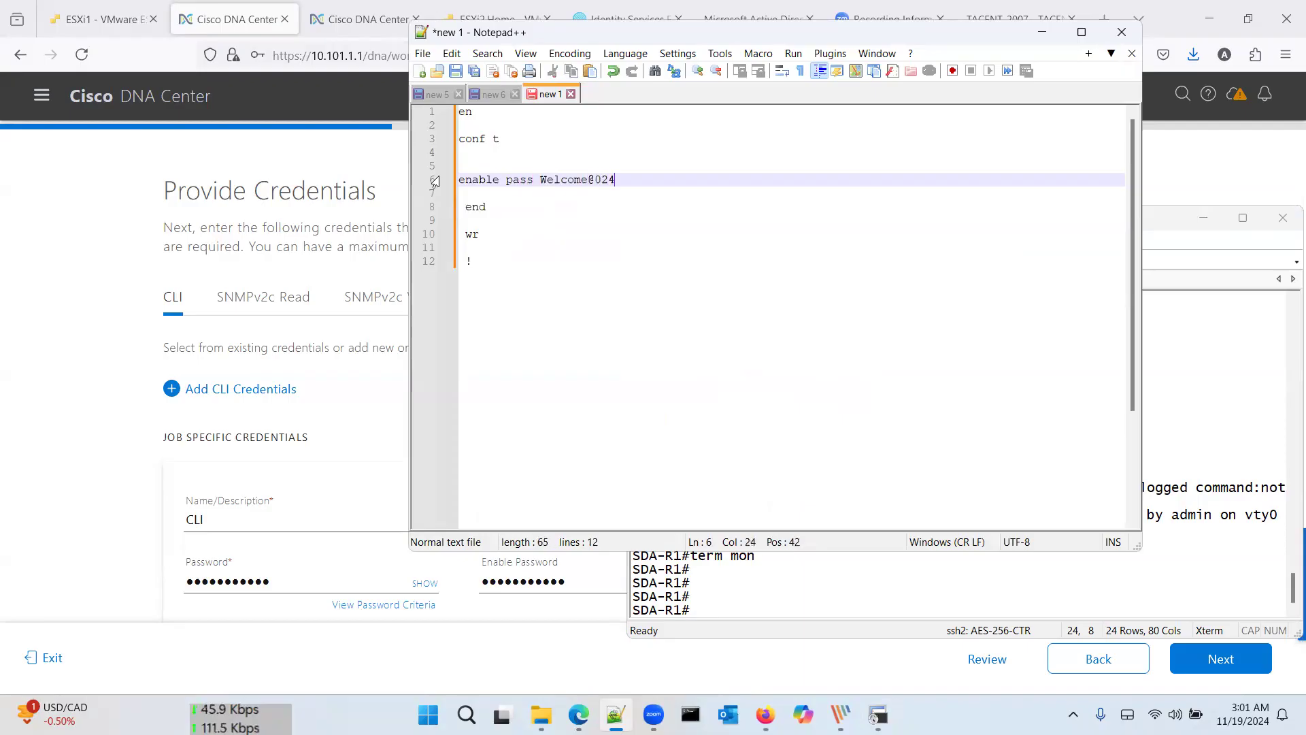
key(ctrl+a)
key(ctrl+c)
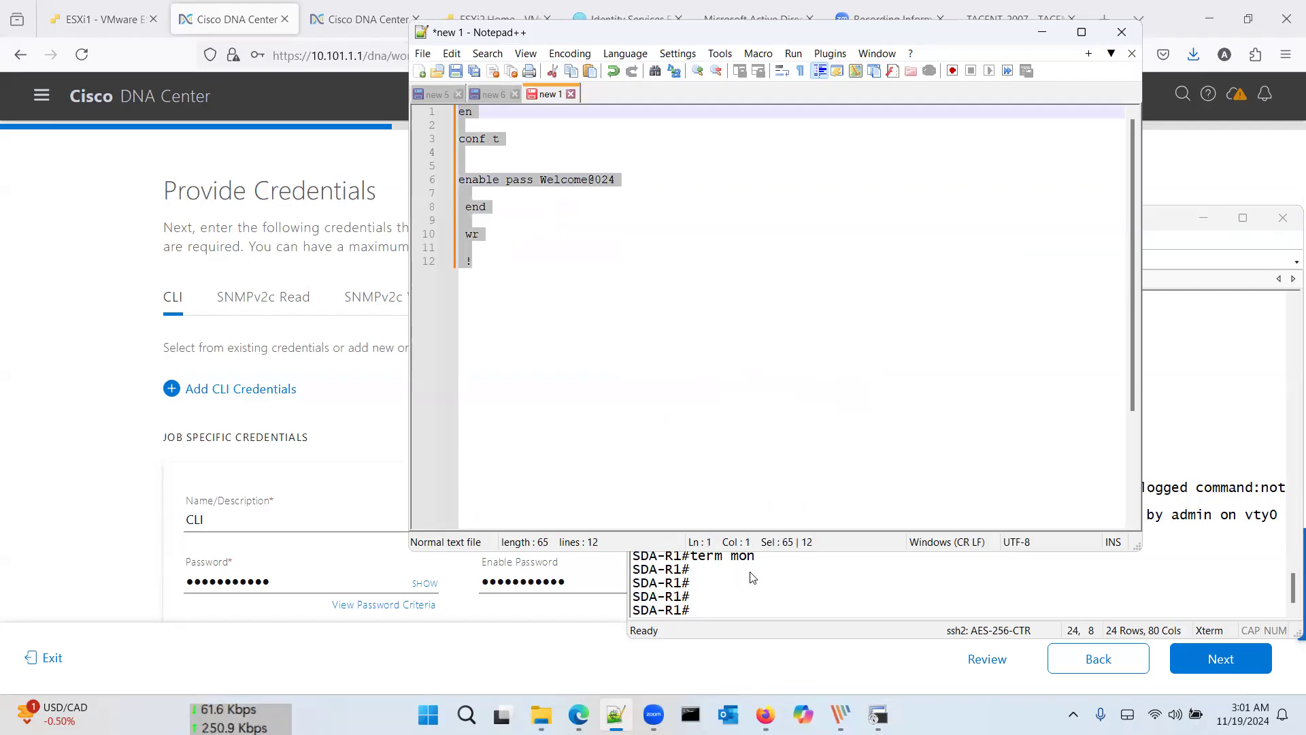
Step: Paste the configuration commands into the SDA-R1, SDA-Transit, SDA-R2 and SDA-R3 router sessions
click(752, 577)
right_click(776, 574)
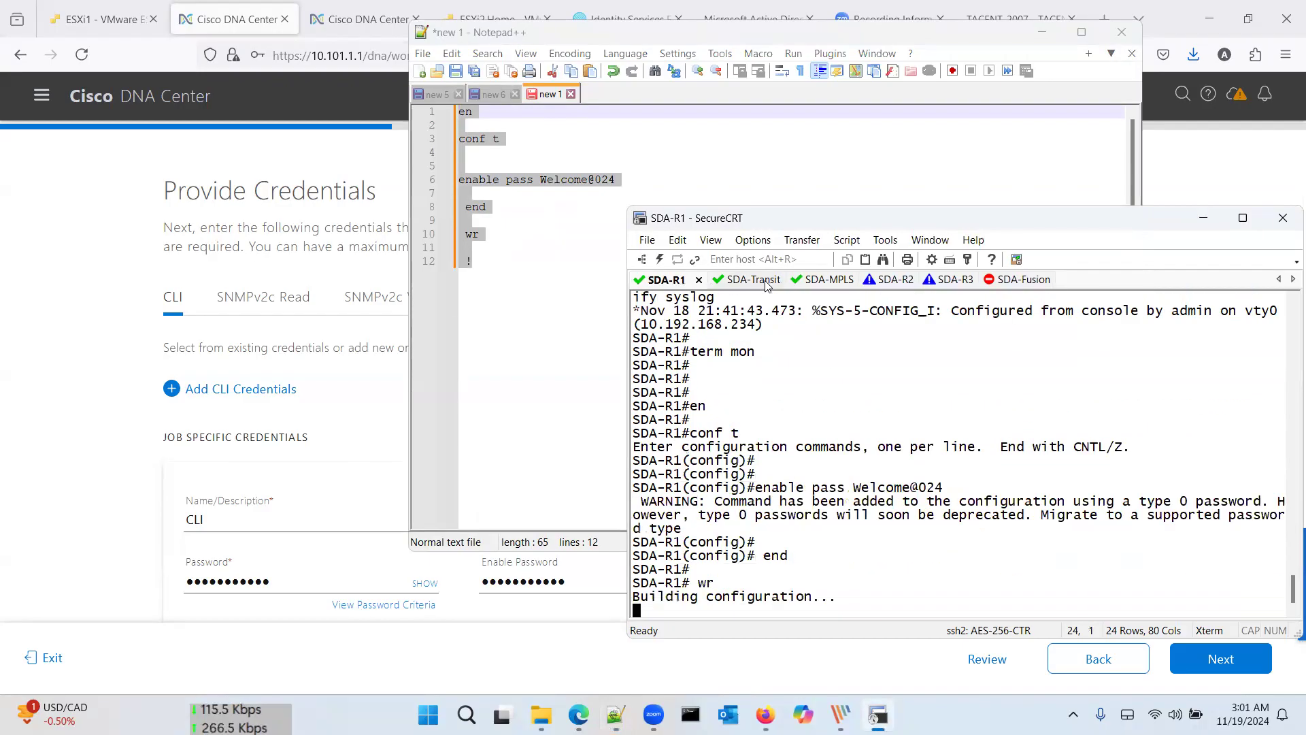
click(752, 279)
right_click(817, 442)
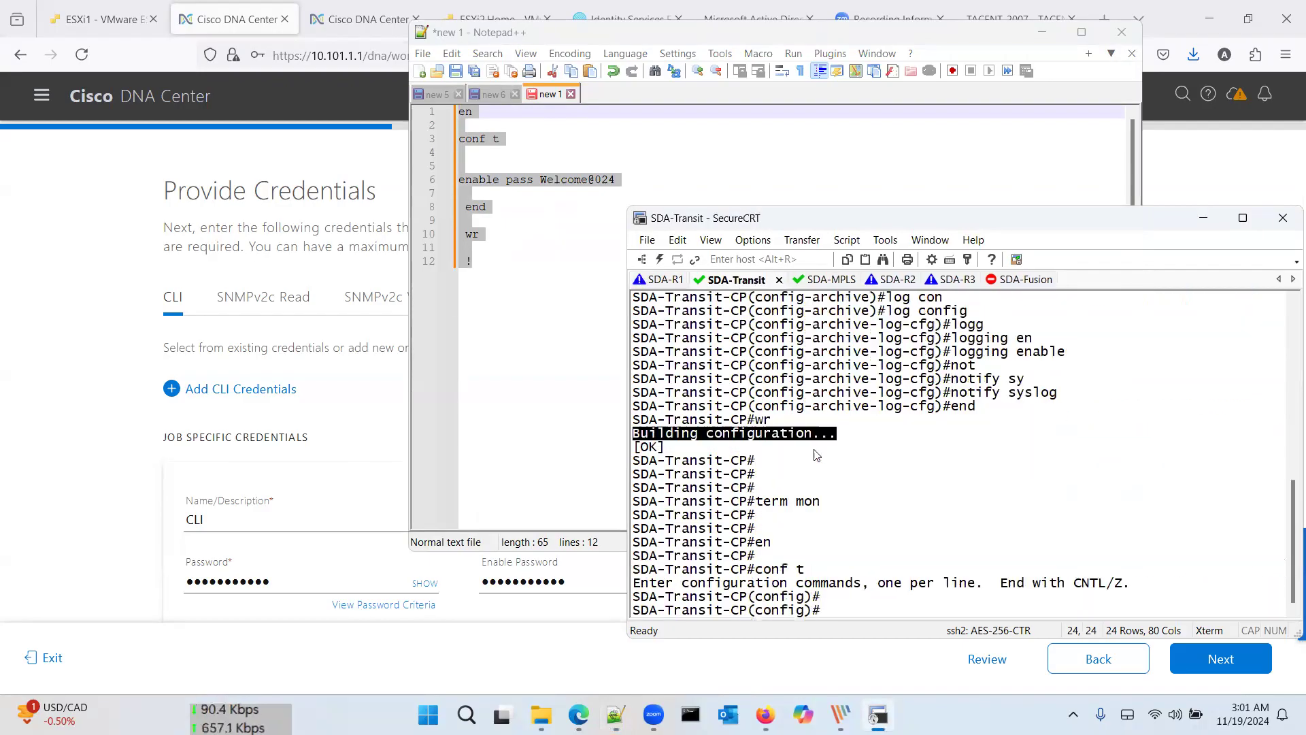
click(823, 279)
key(Return)
key(Return)
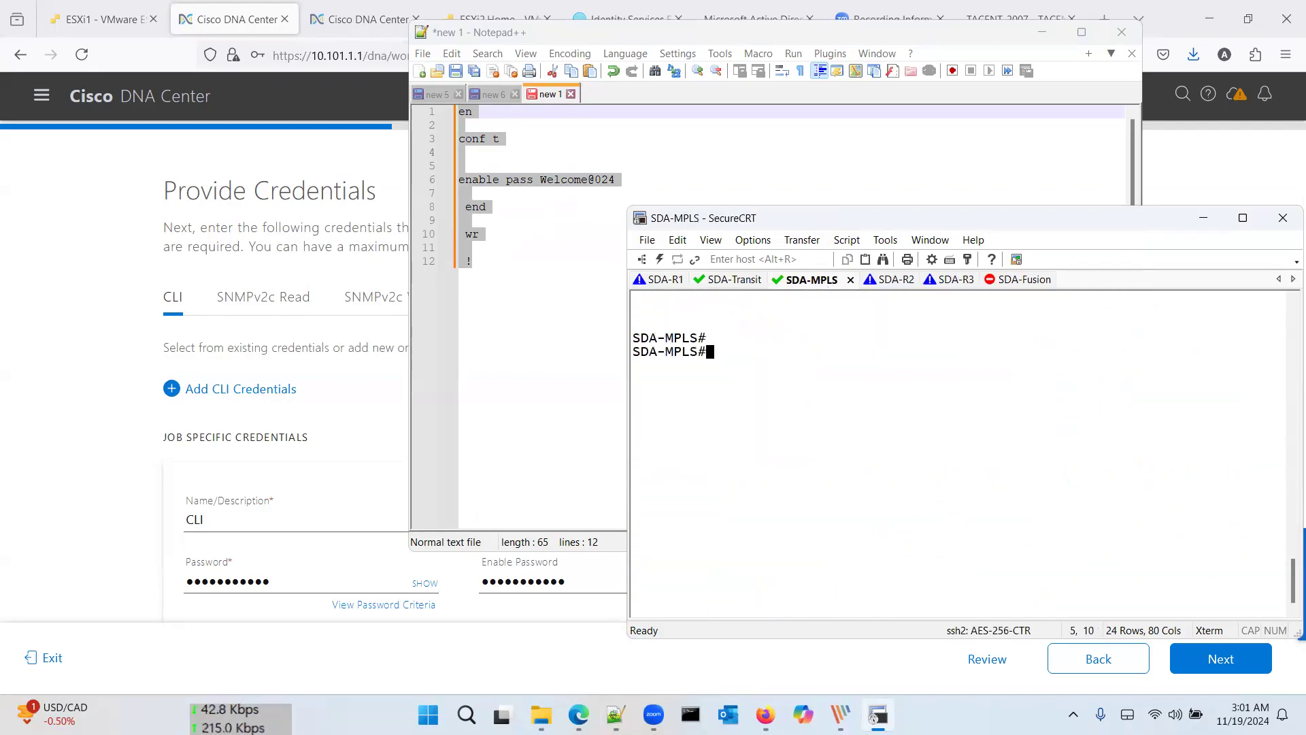
click(889, 279)
right_click(871, 404)
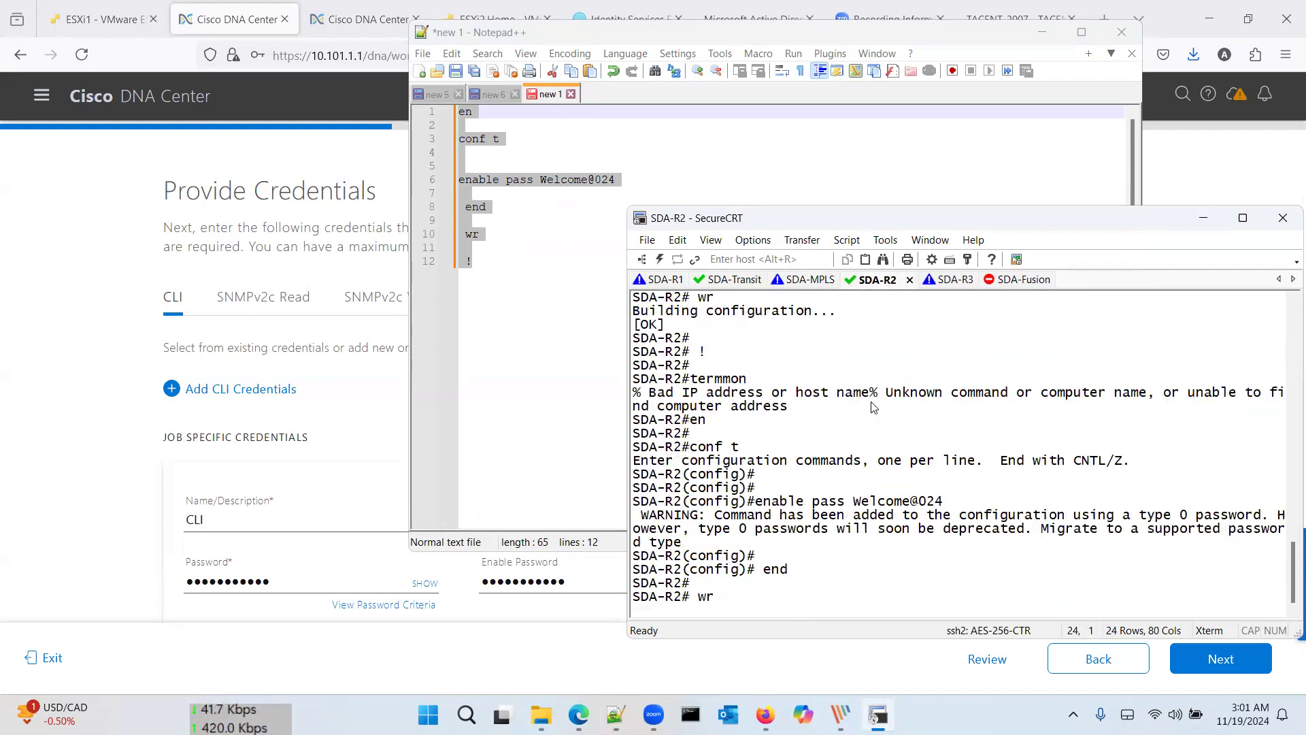
click(946, 280)
right_click(934, 355)
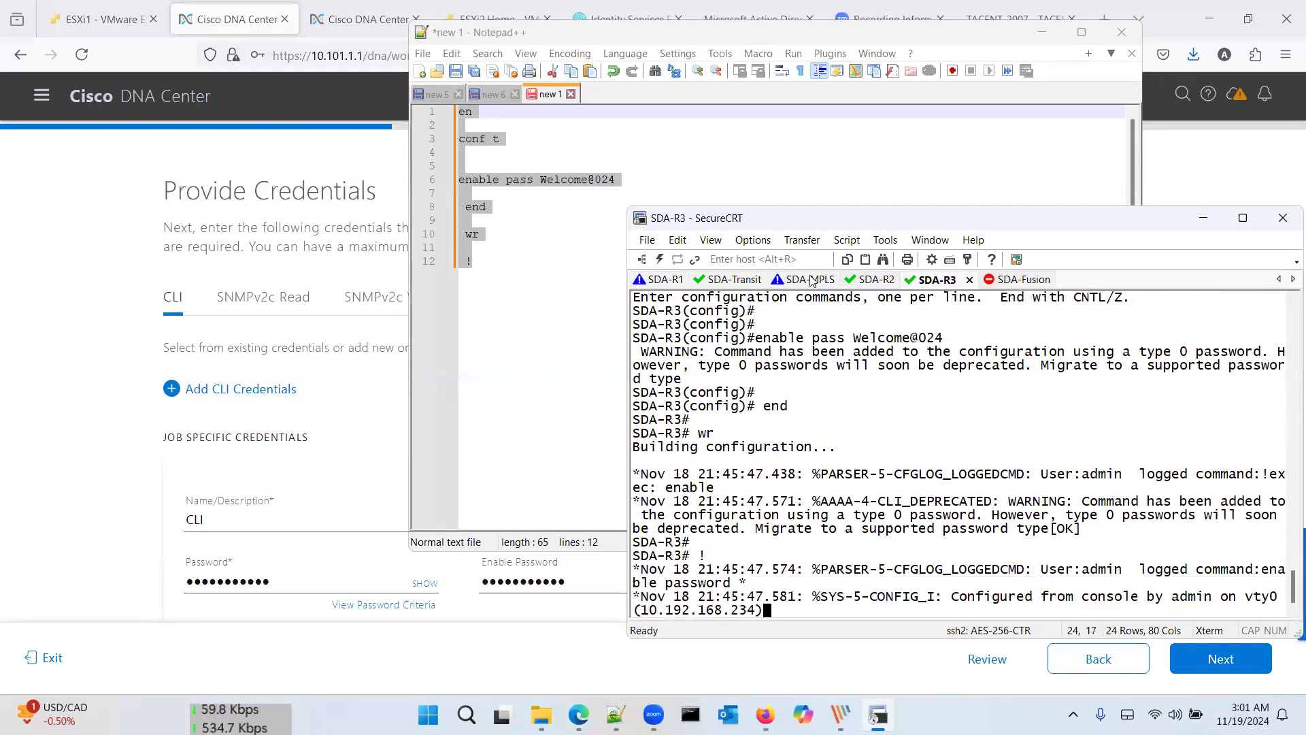
Step: Enable terminal monitoring with term mon on SDA-R2, then return to the discovery credentials
click(875, 279)
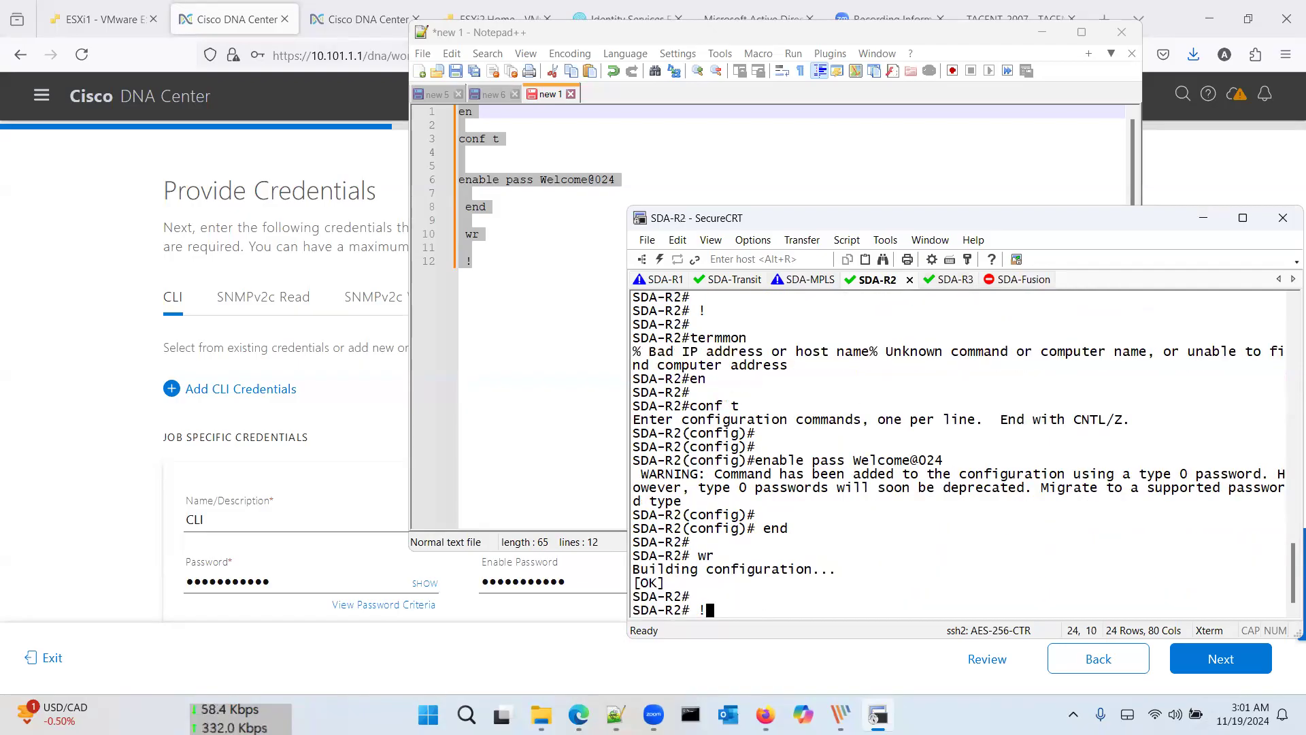
key(Return)
key(Return)
text(term mon)
key(Return)
key(Return)
key(Return)
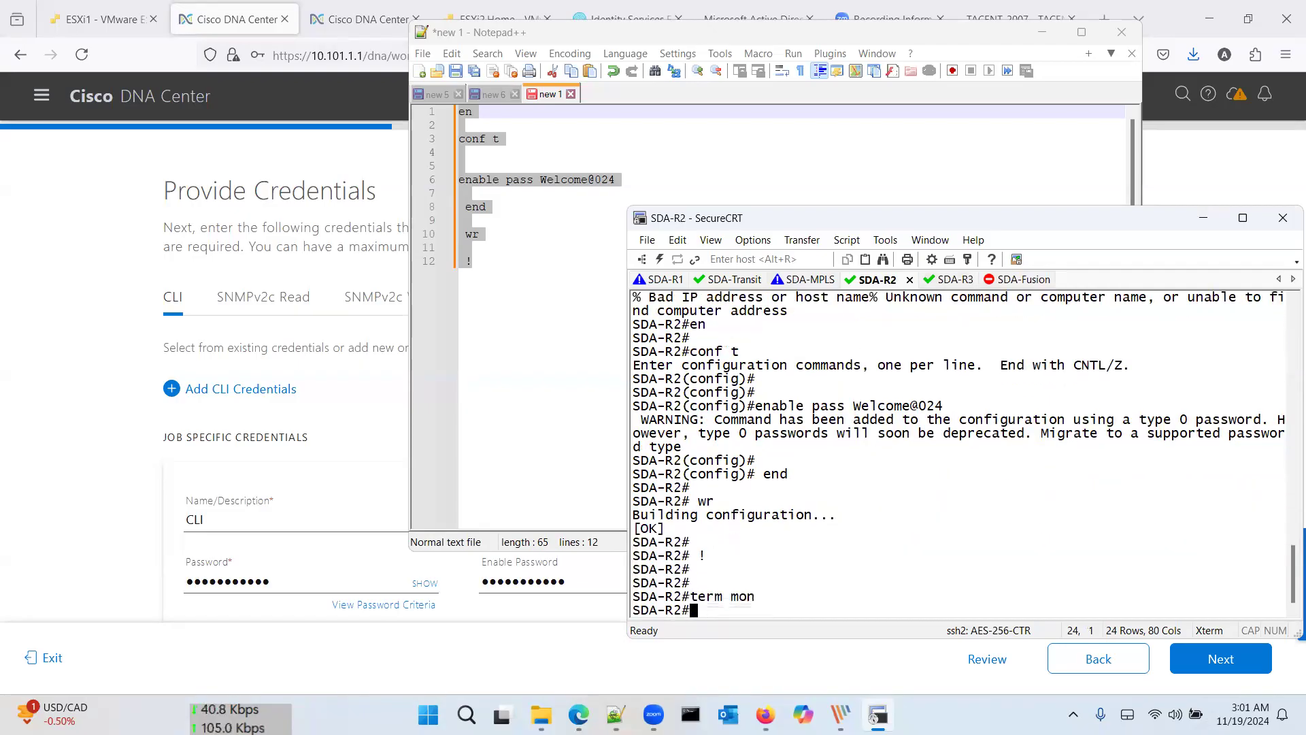
text(e)
key(BackSpace)
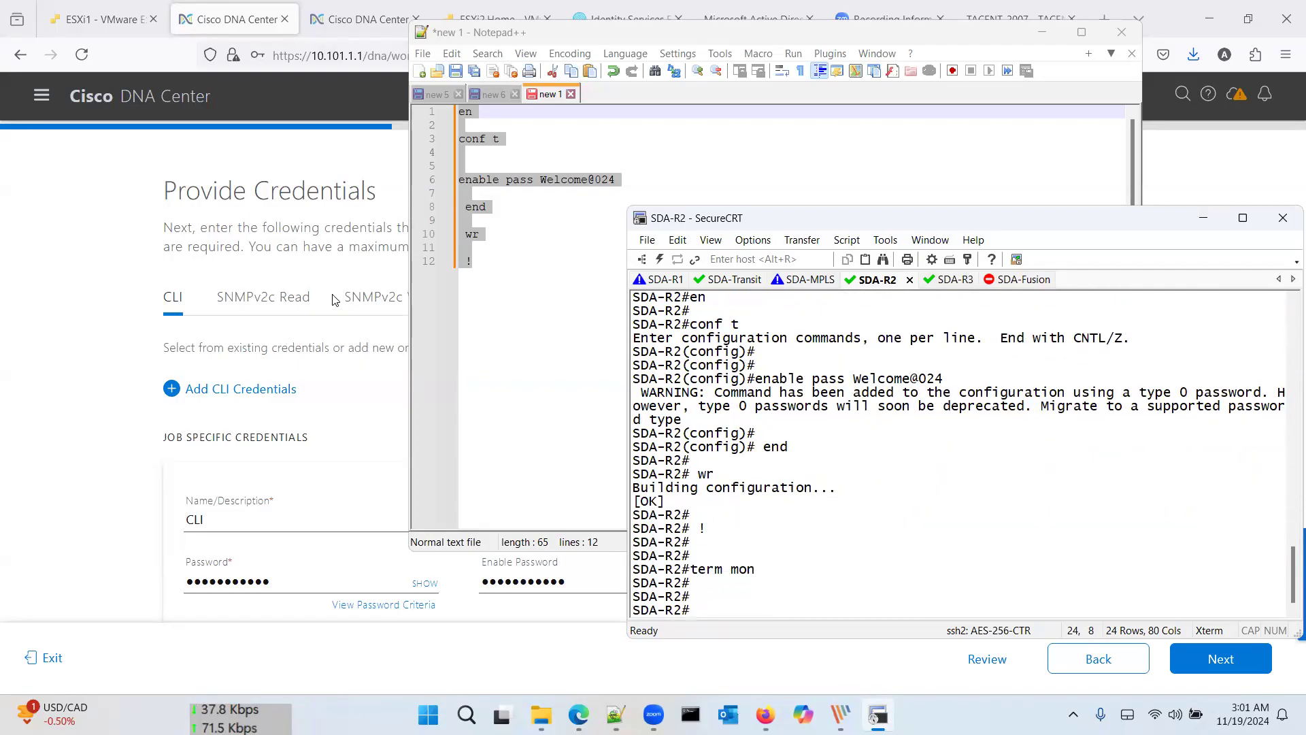
click(95, 346)
Step: Skip site assignment and start the Discovery to Quick Insights discovery and telemetry from the Summary
scroll(1085, 545, down, 2)
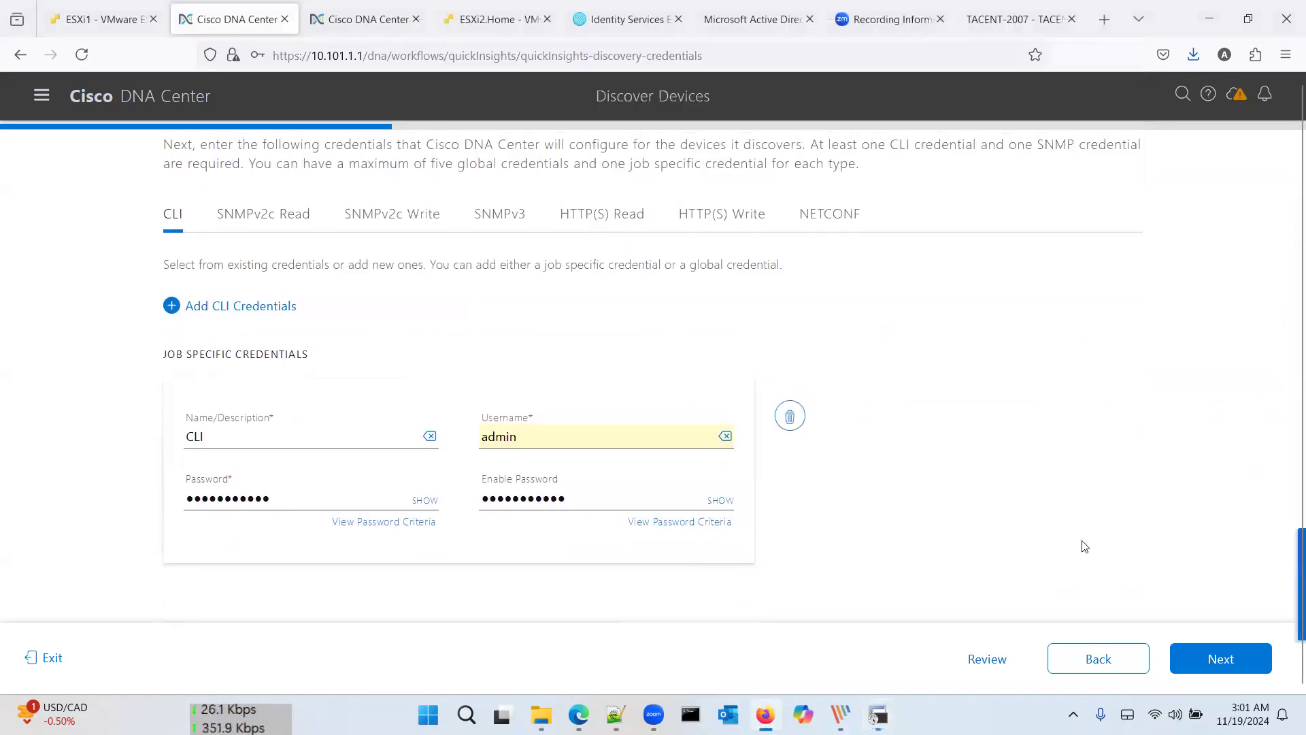
click(1196, 660)
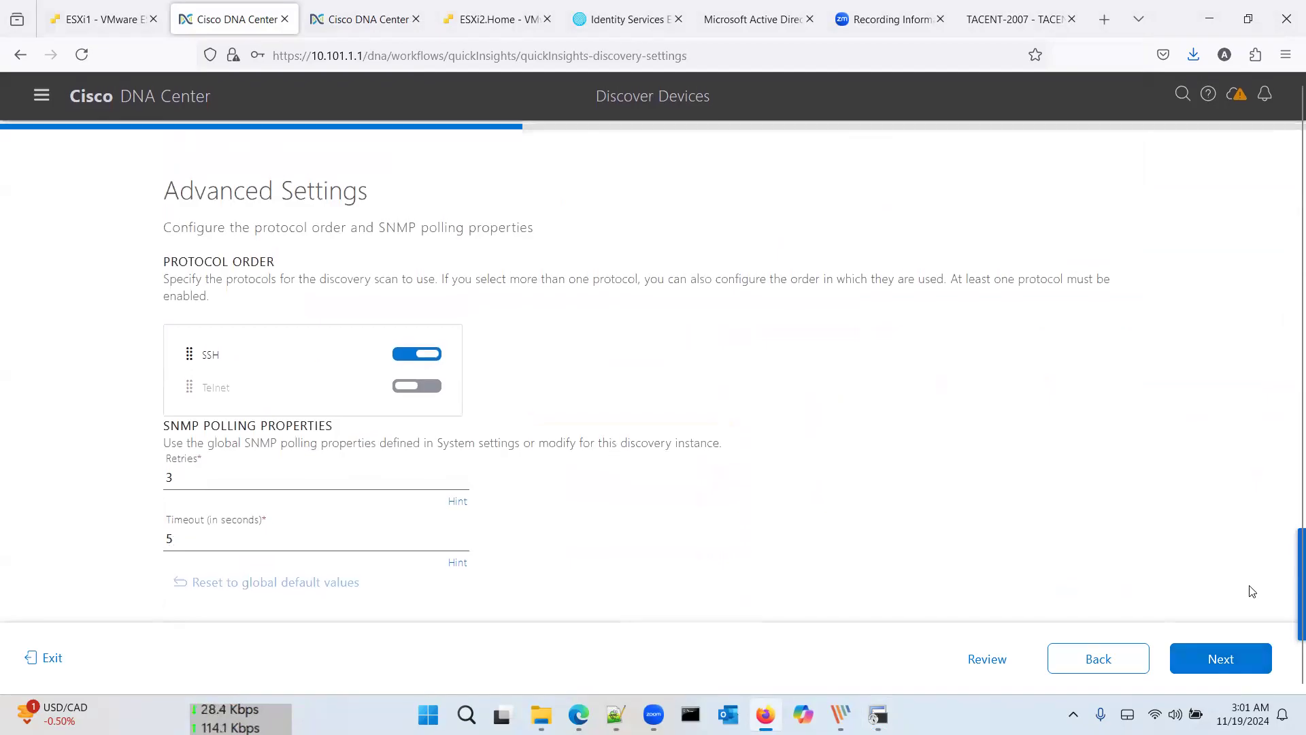
click(1233, 663)
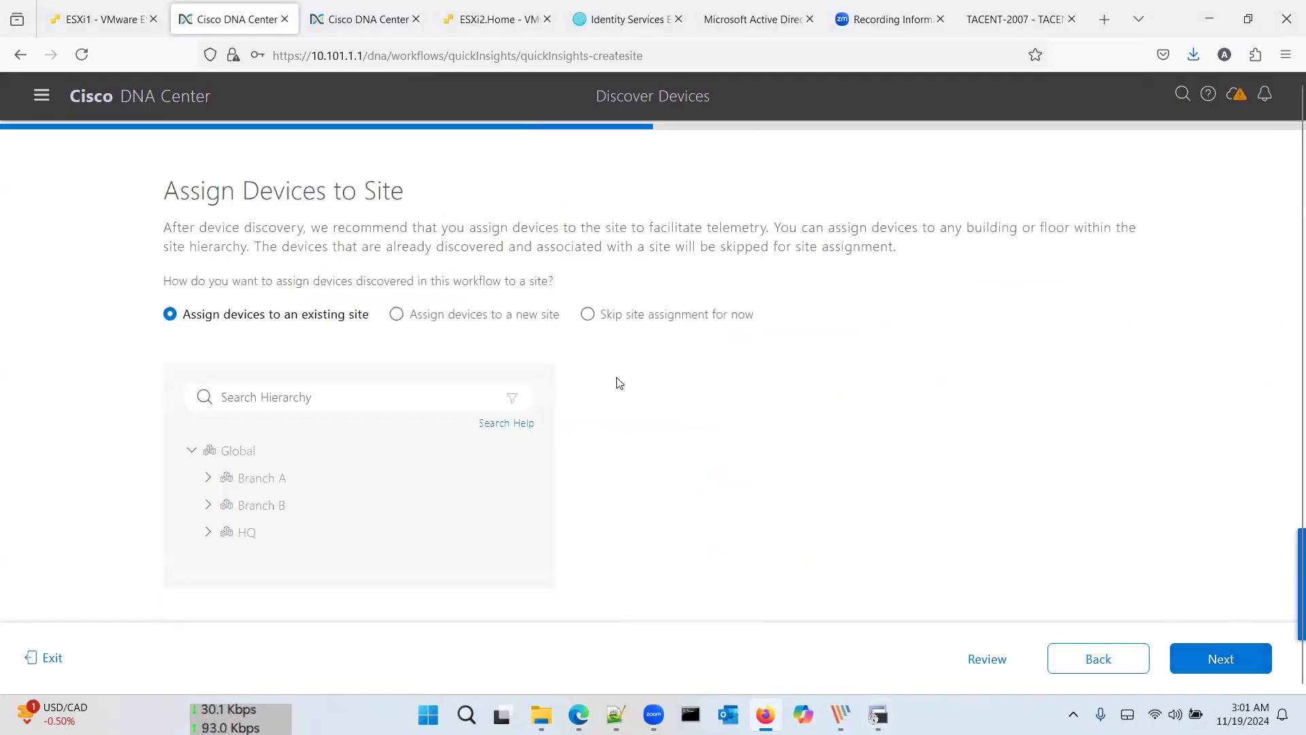
click(588, 314)
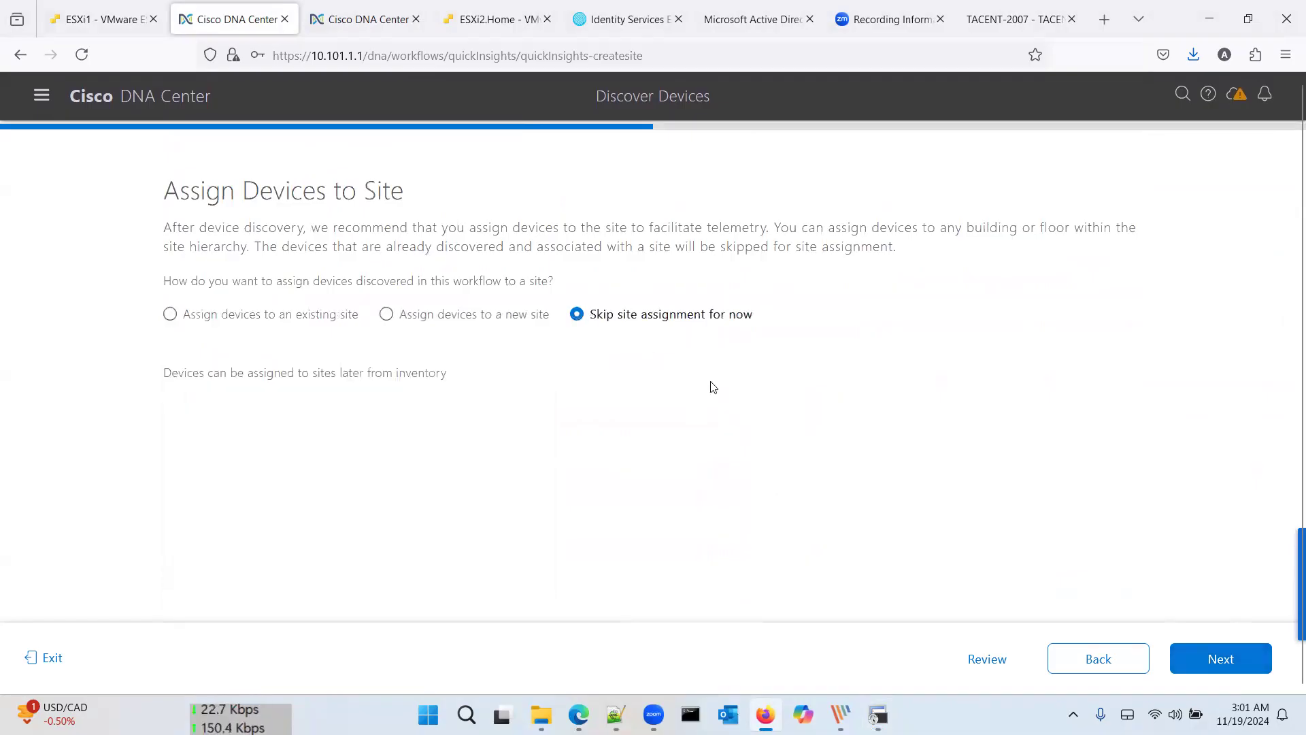
click(1214, 659)
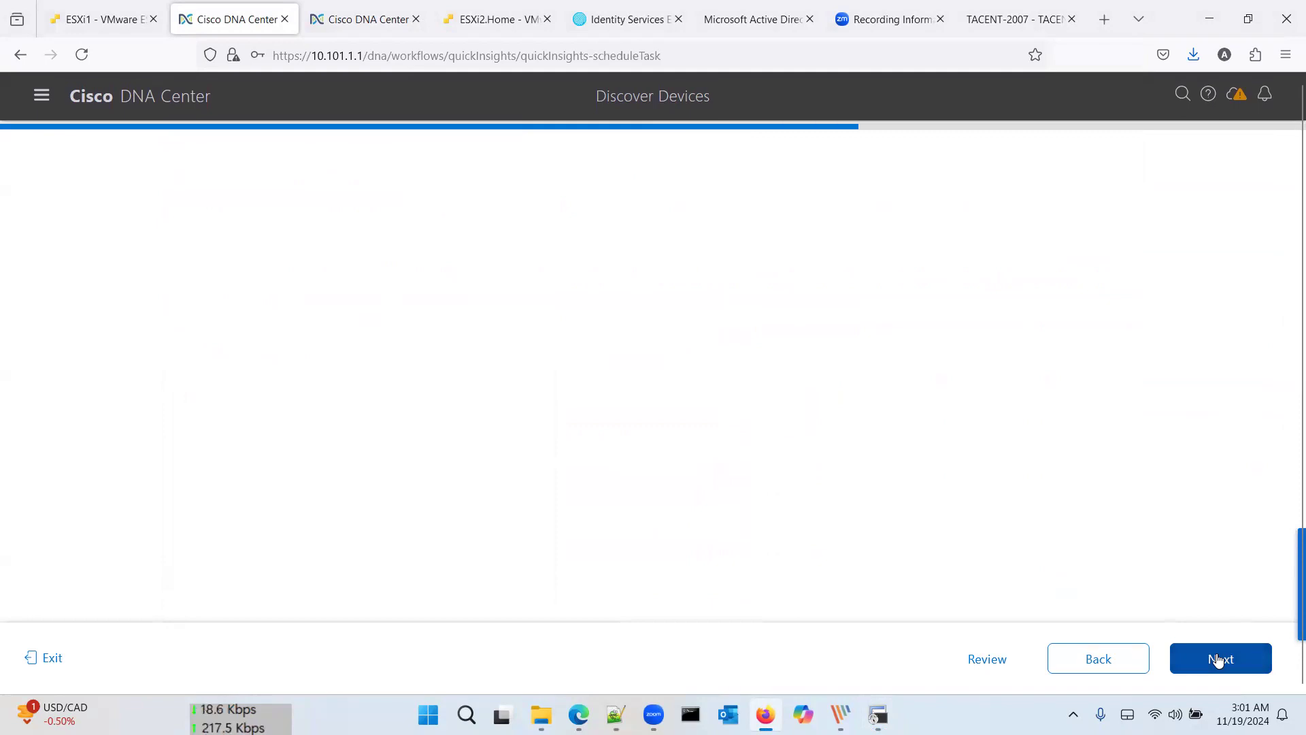
click(1218, 659)
scroll(868, 473, down, 10)
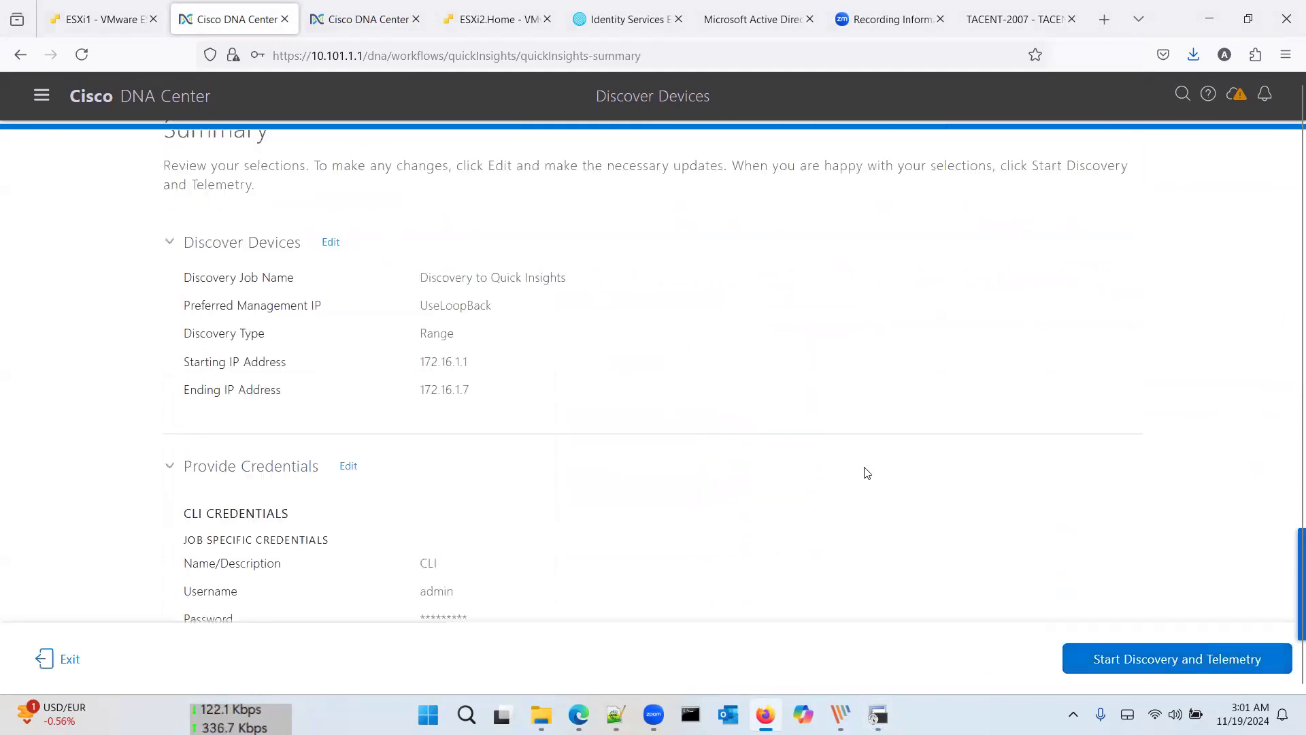
click(1179, 665)
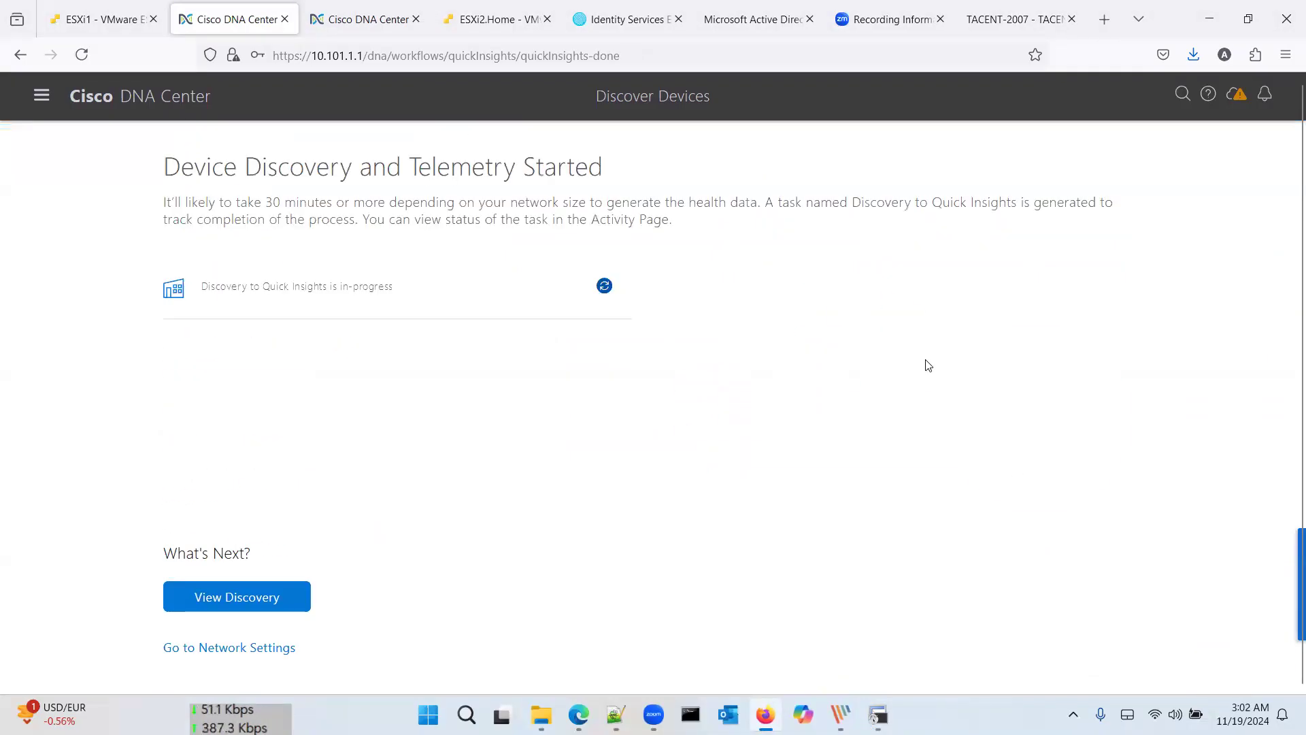
Step: Open View Discovery and refresh the Discoveries table until Discovery to Quick Insights shows Queued
scroll(496, 496, down, 1)
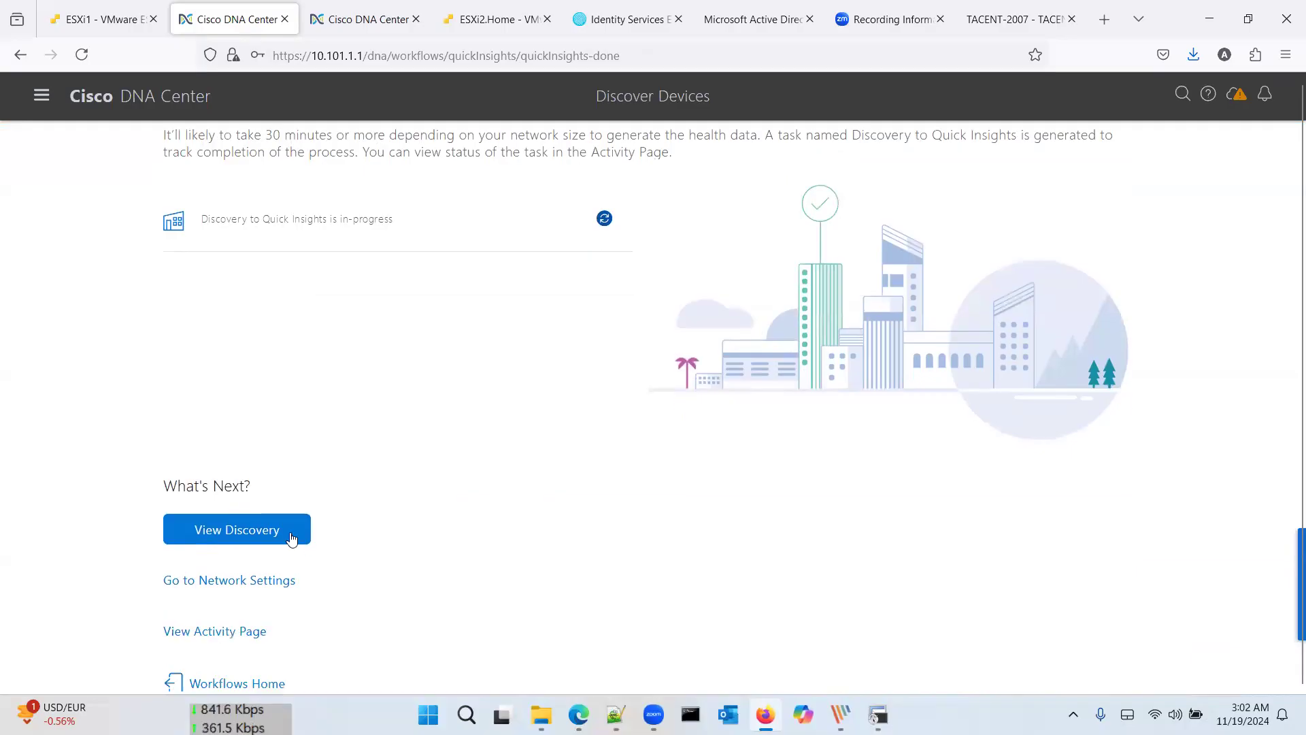
click(288, 531)
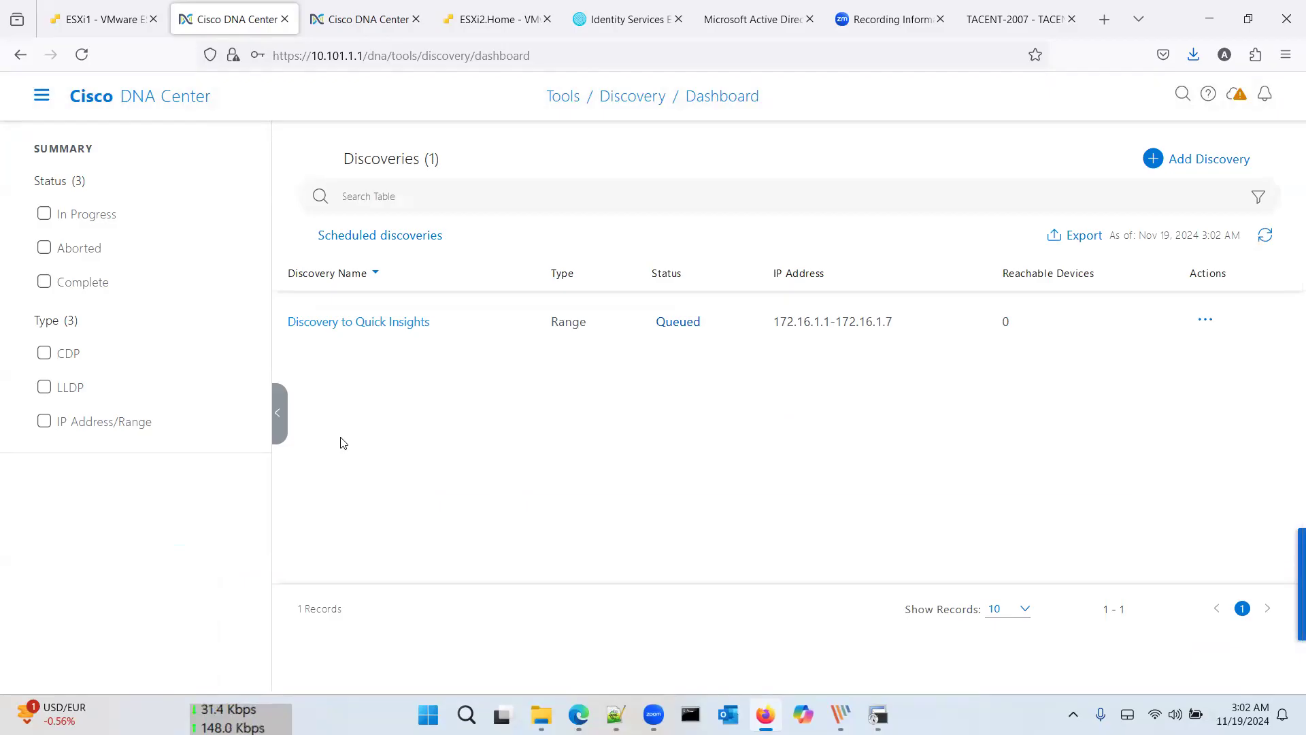
click(1267, 236)
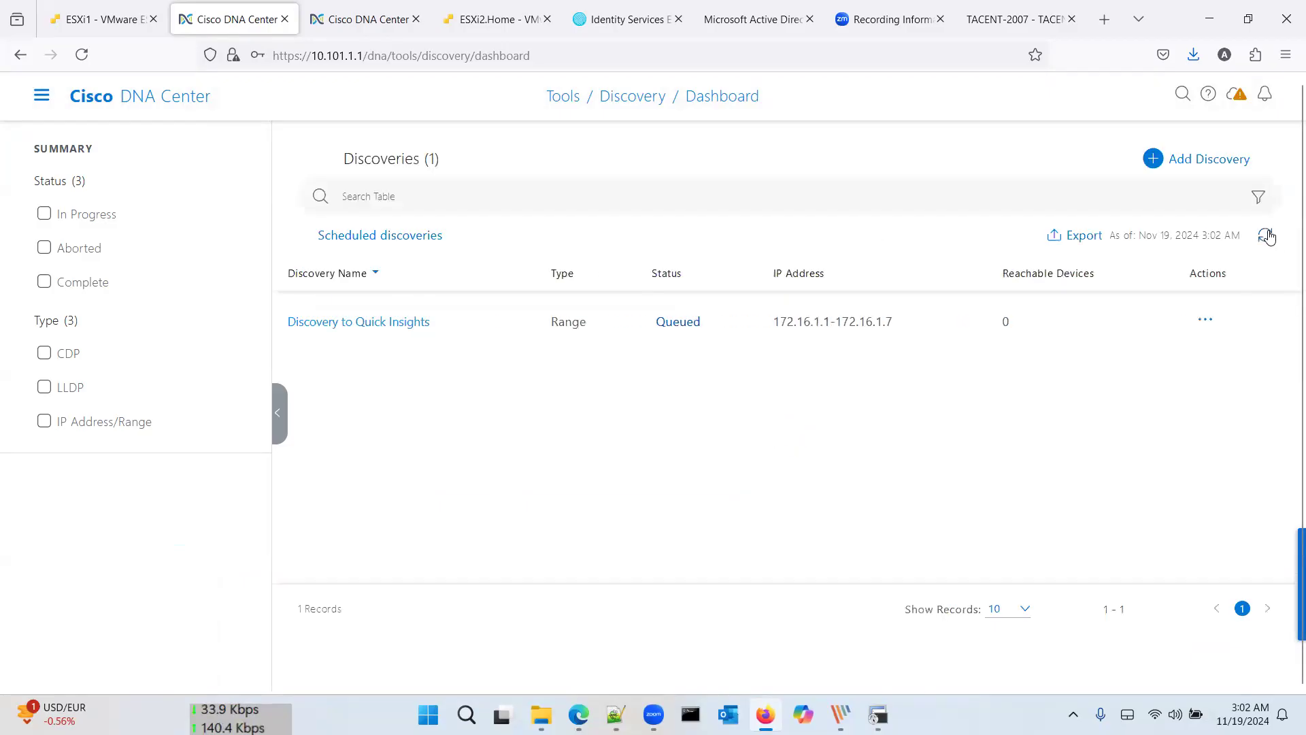
click(1267, 235)
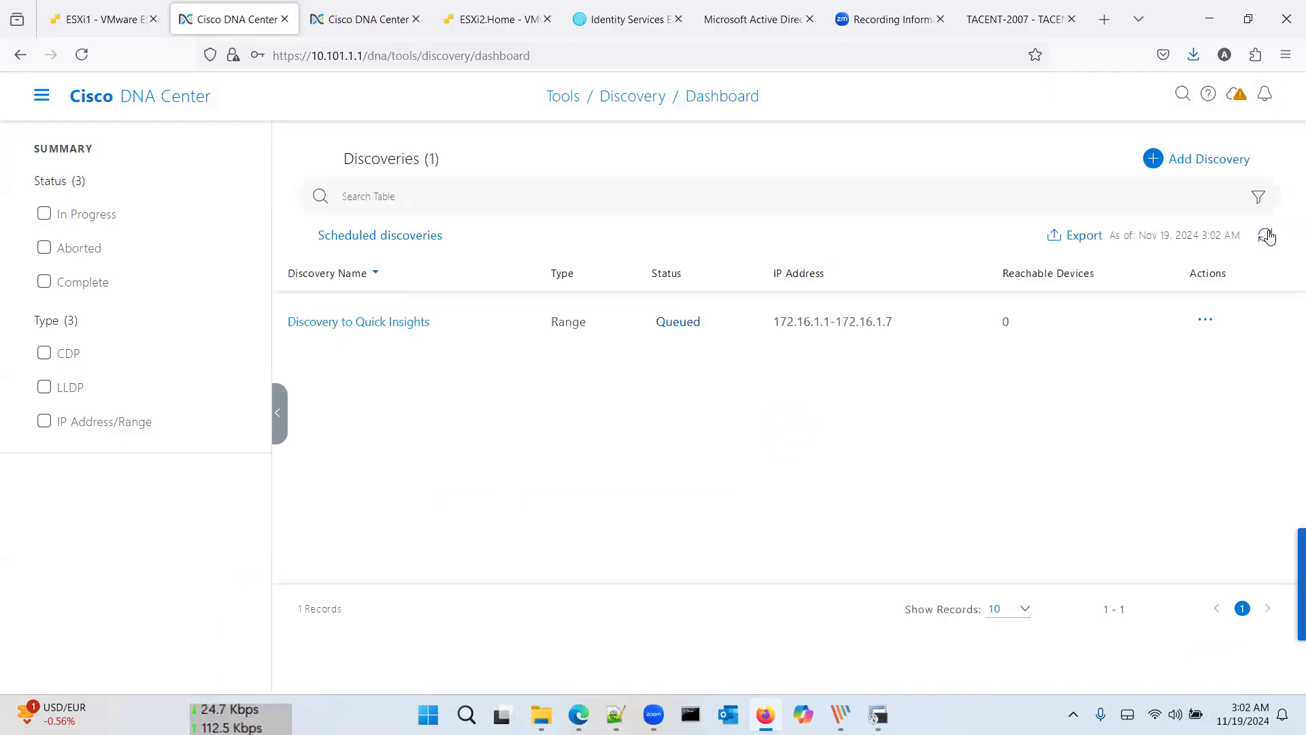
click(1267, 235)
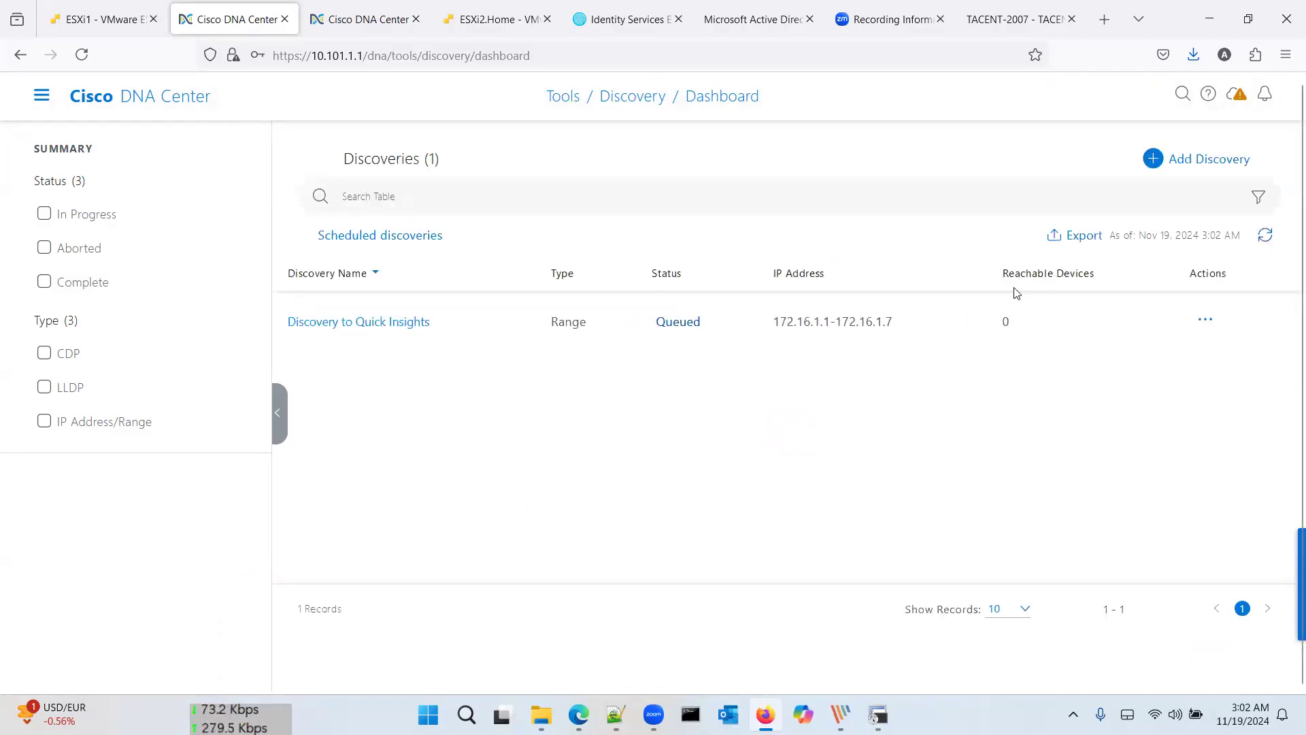
Step: Ping 10.101.1.1 from SDA-R2 sourced from loopback 0 and confirm 100 percent success
key(alt+Tab)
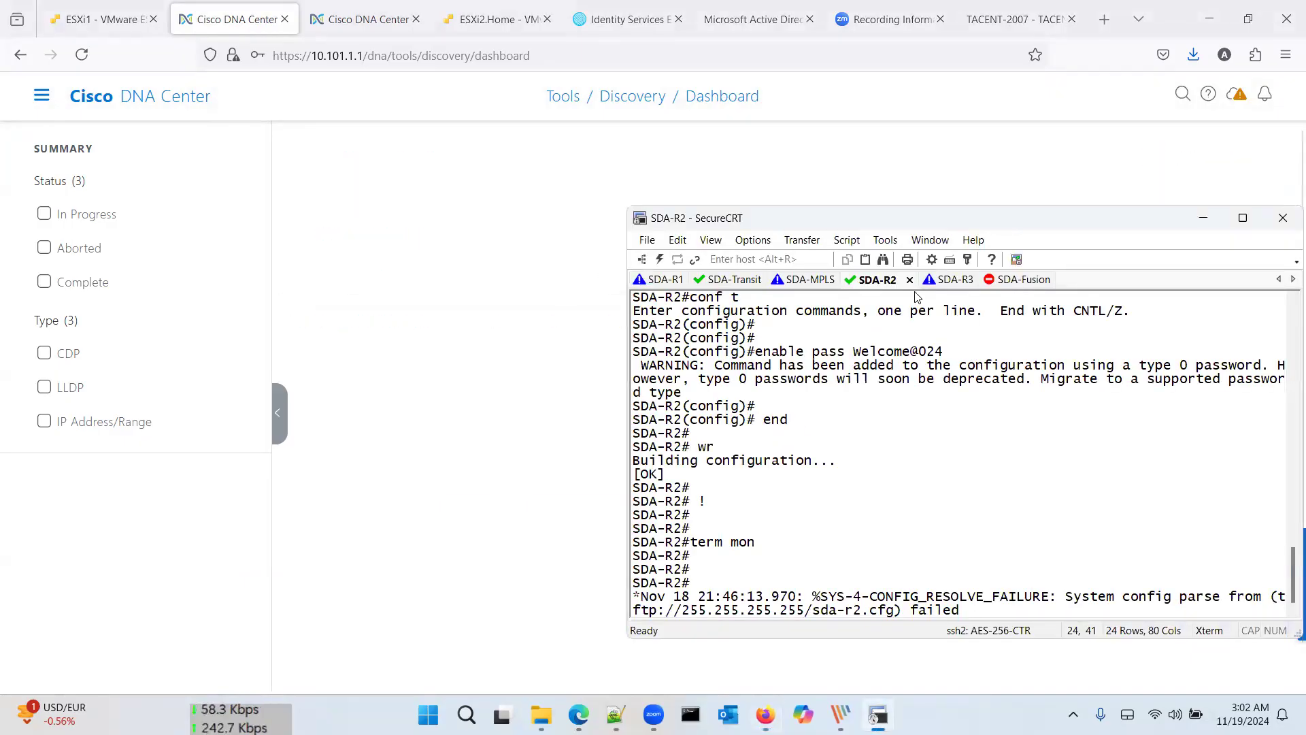
key(Return)
key(Return)
key(Return)
key(Return)
text(ping 10.101.1.1 sou lo 0)
key(Return)
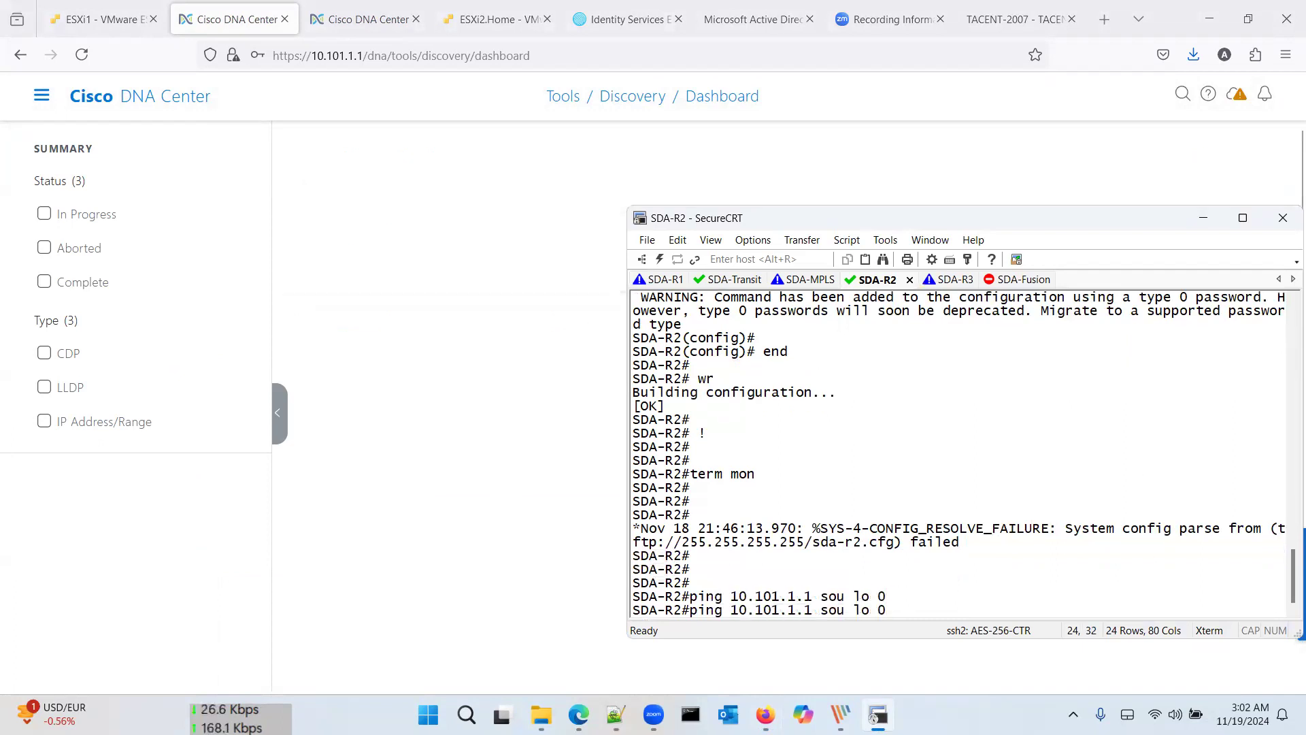
key(Return)
key(Return)
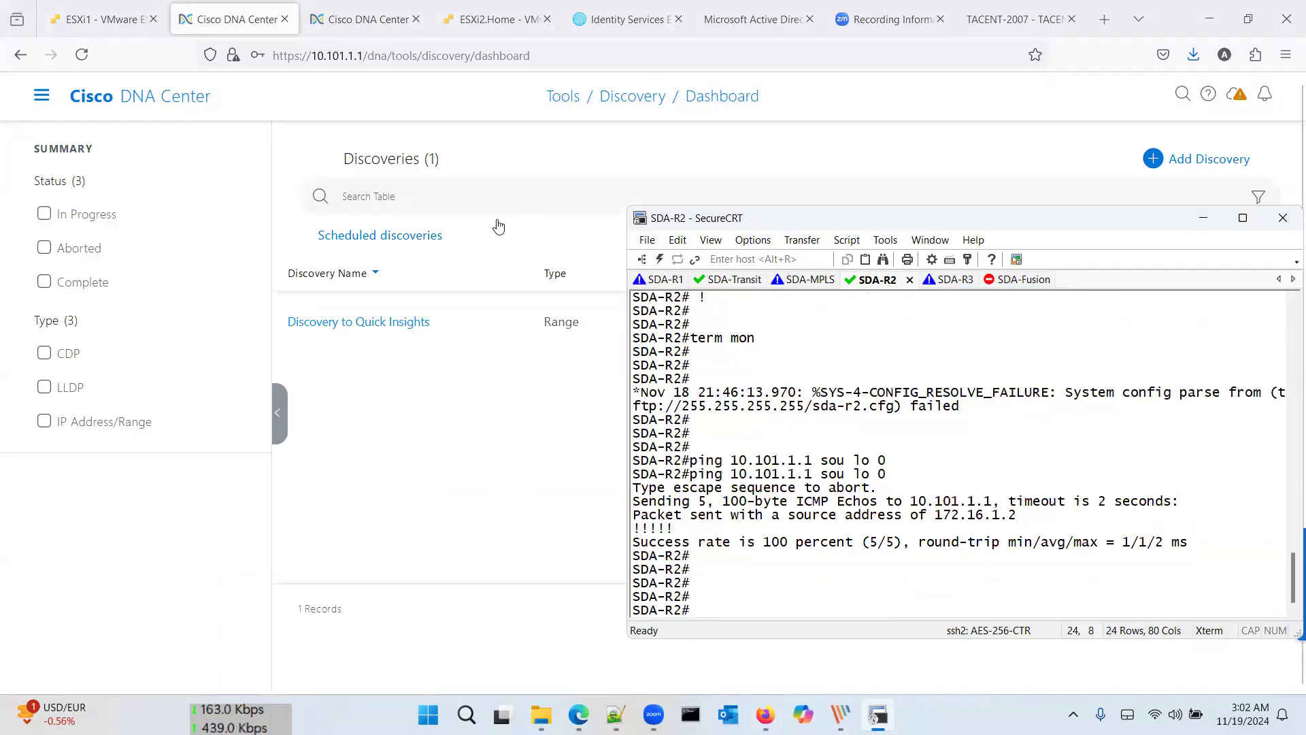
click(500, 423)
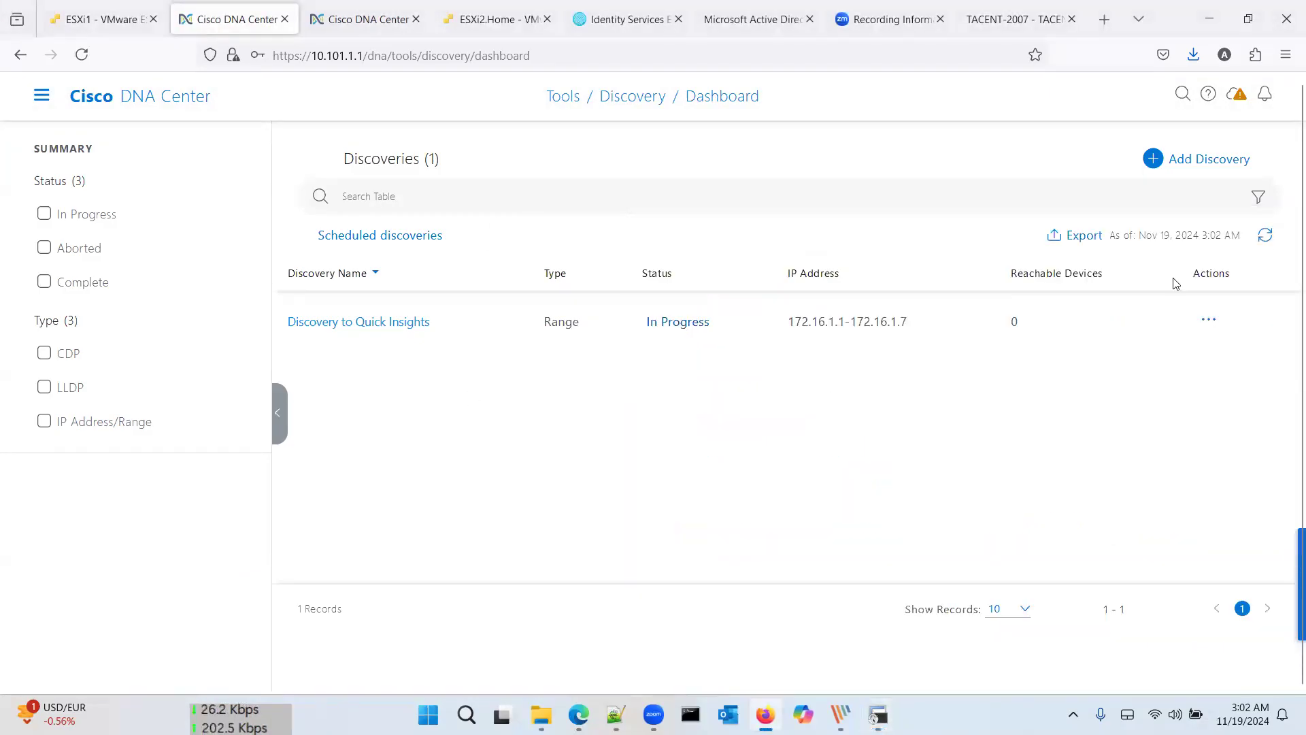
Step: Open the Discovery to Quick Insights details and refresh them repeatedly to track progress
click(1265, 236)
click(1265, 236)
click(1265, 237)
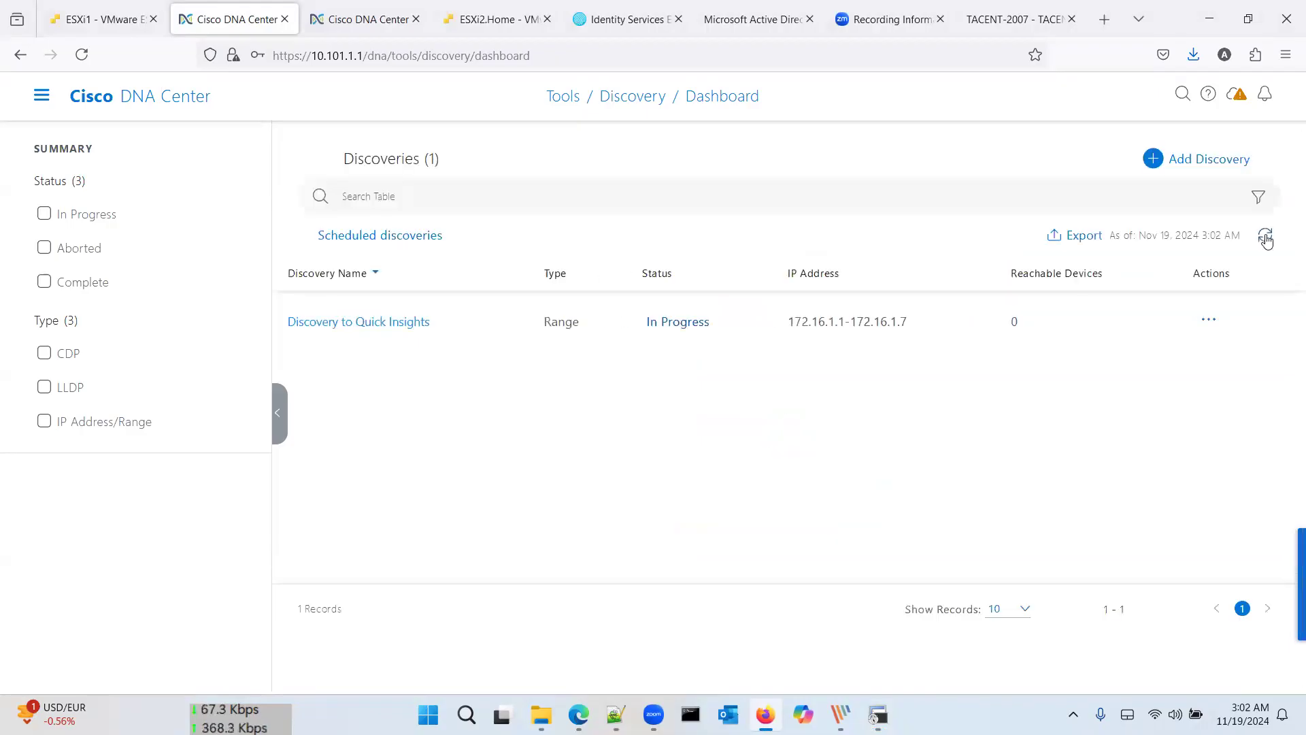
click(402, 329)
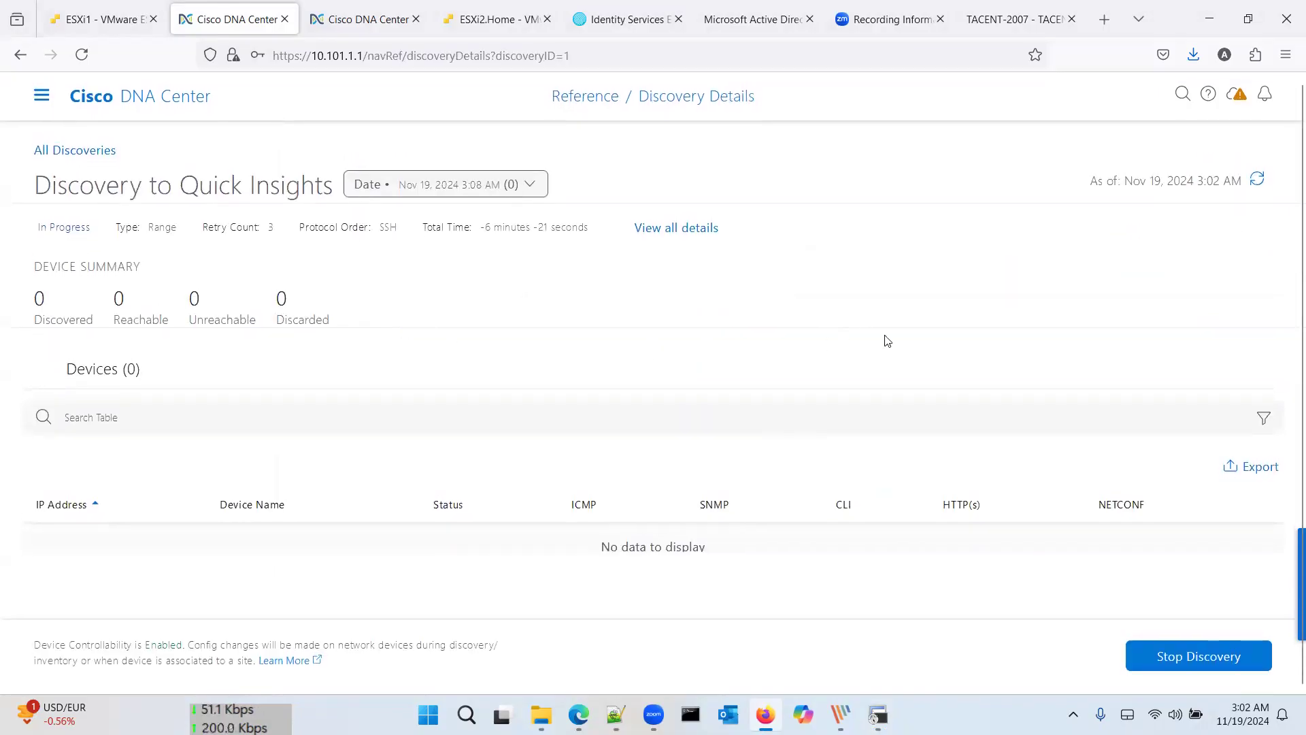
click(1259, 183)
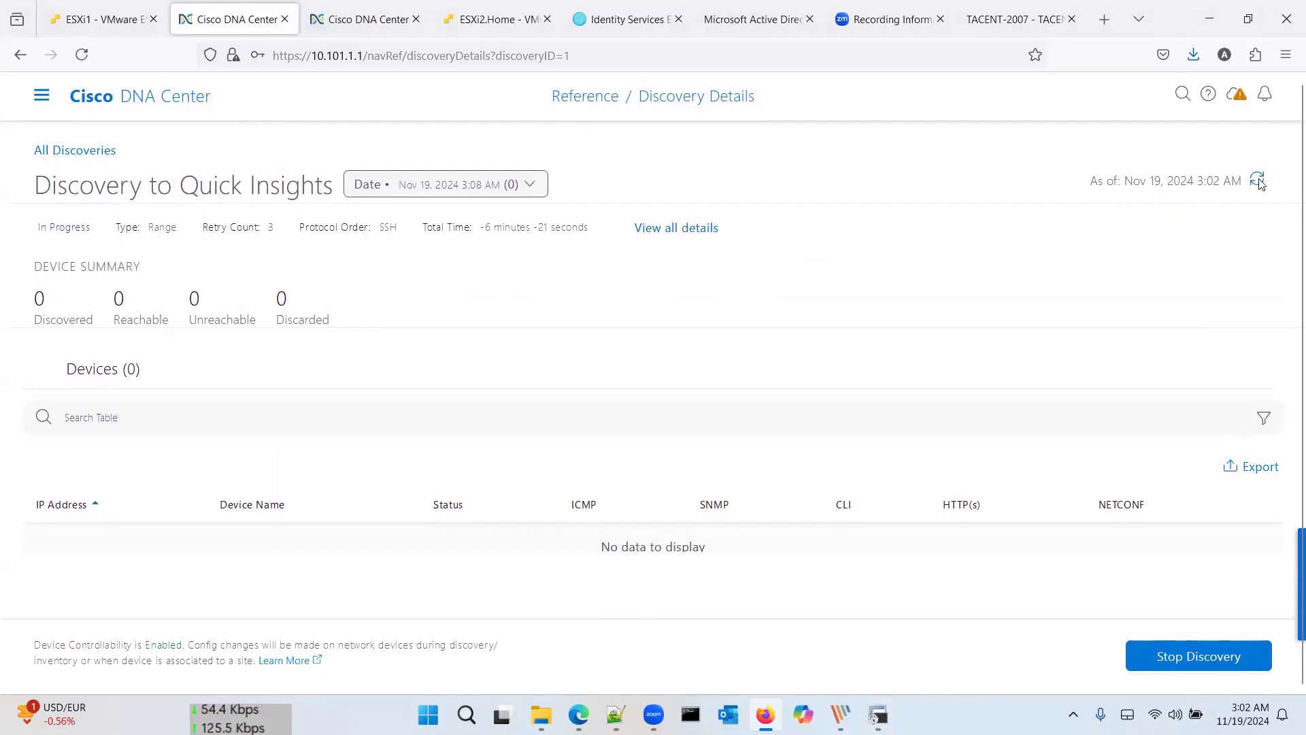
click(1260, 184)
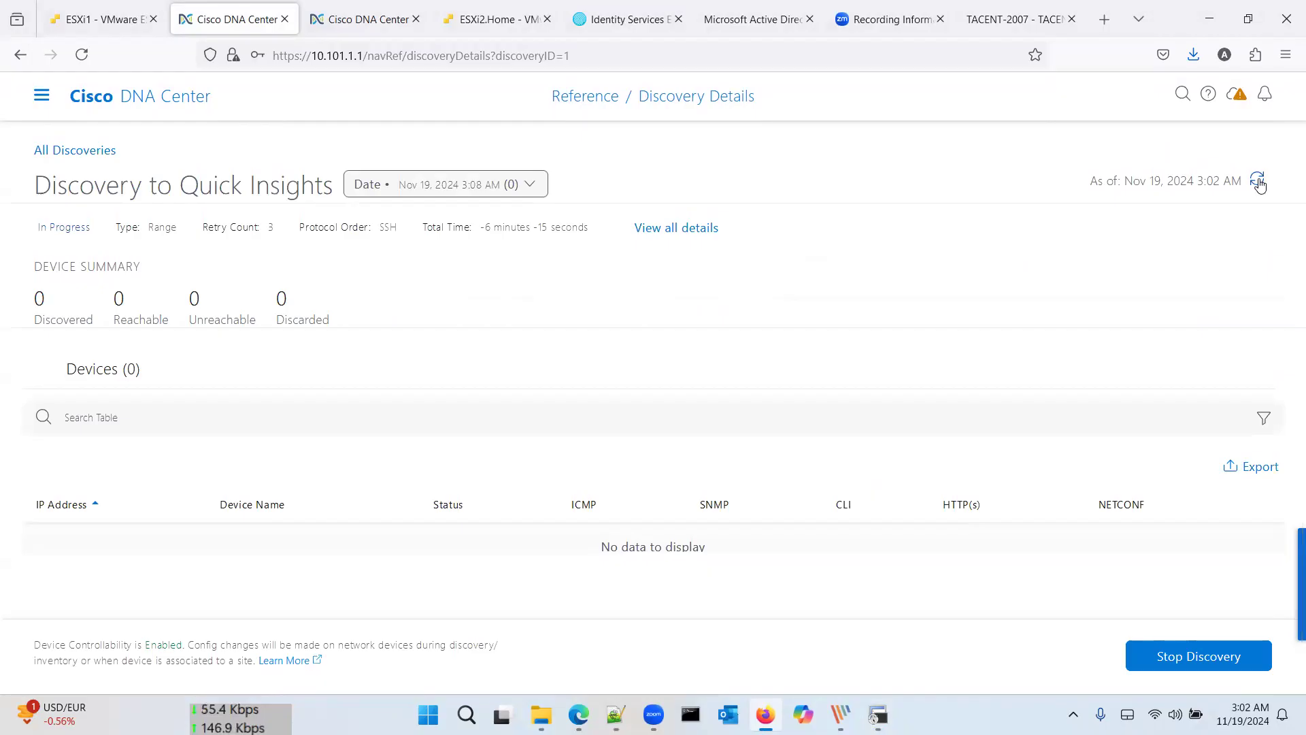
click(1259, 182)
click(1259, 182)
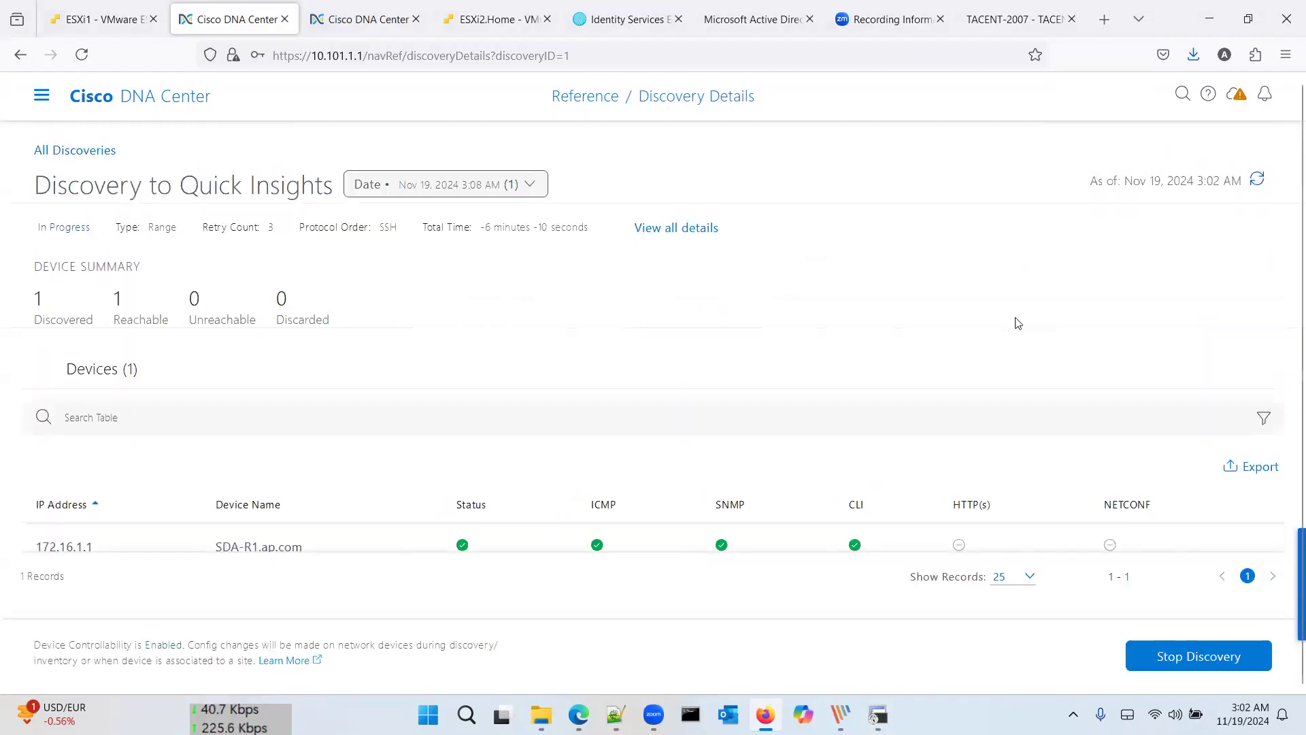
scroll(478, 472, down, 1)
scroll(789, 400, up, 1)
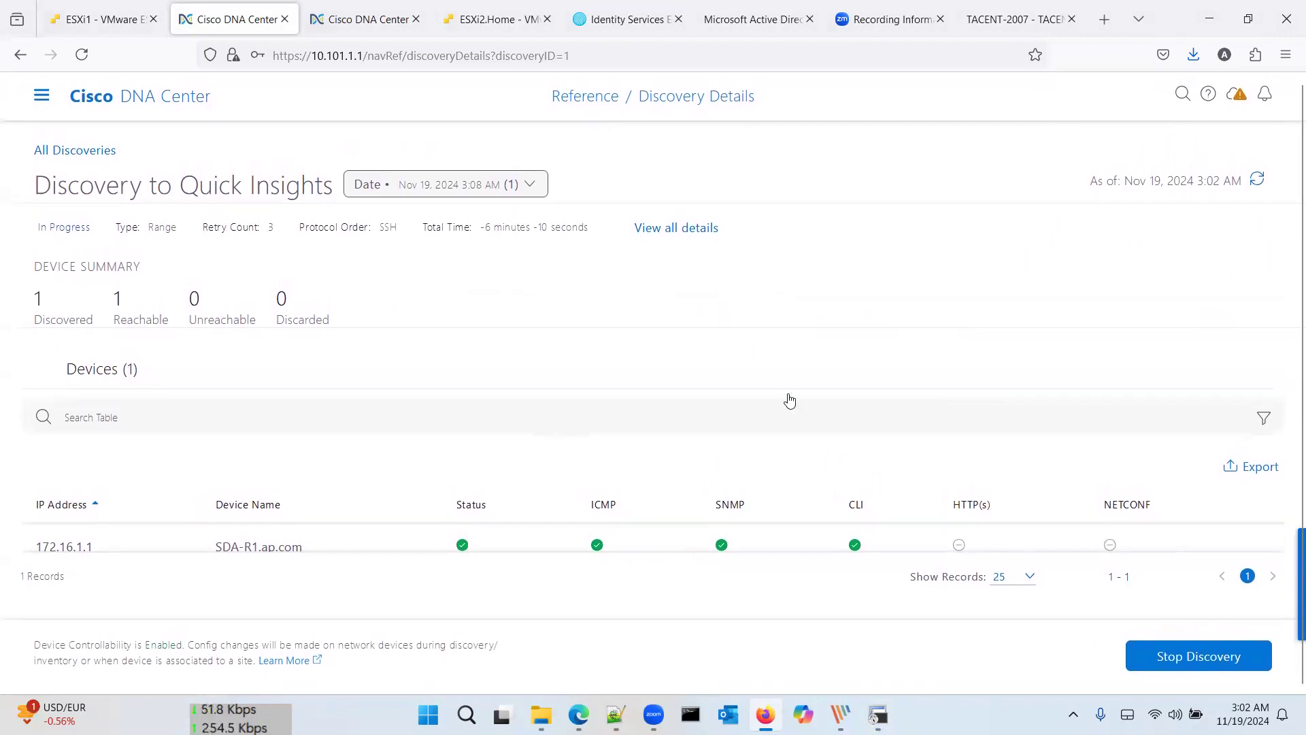
click(1257, 179)
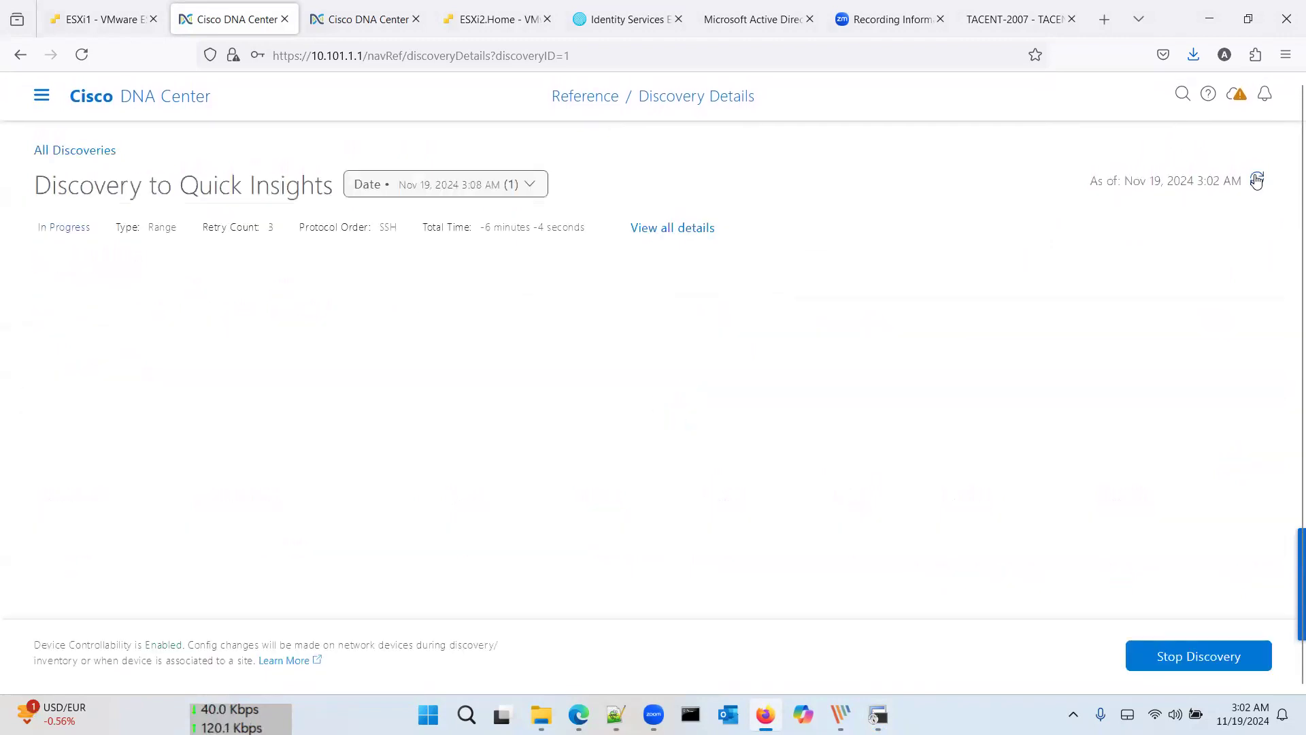
click(1256, 180)
click(1257, 181)
click(1257, 180)
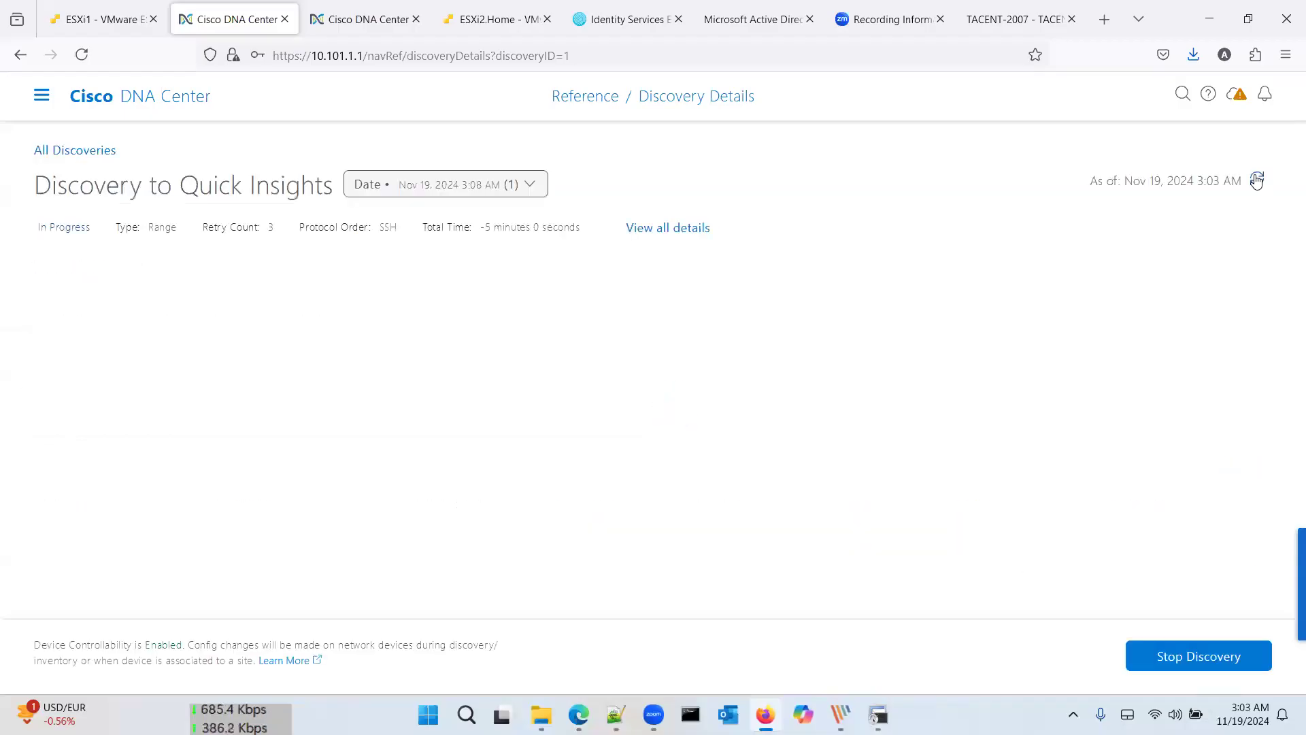
click(1257, 180)
click(1257, 181)
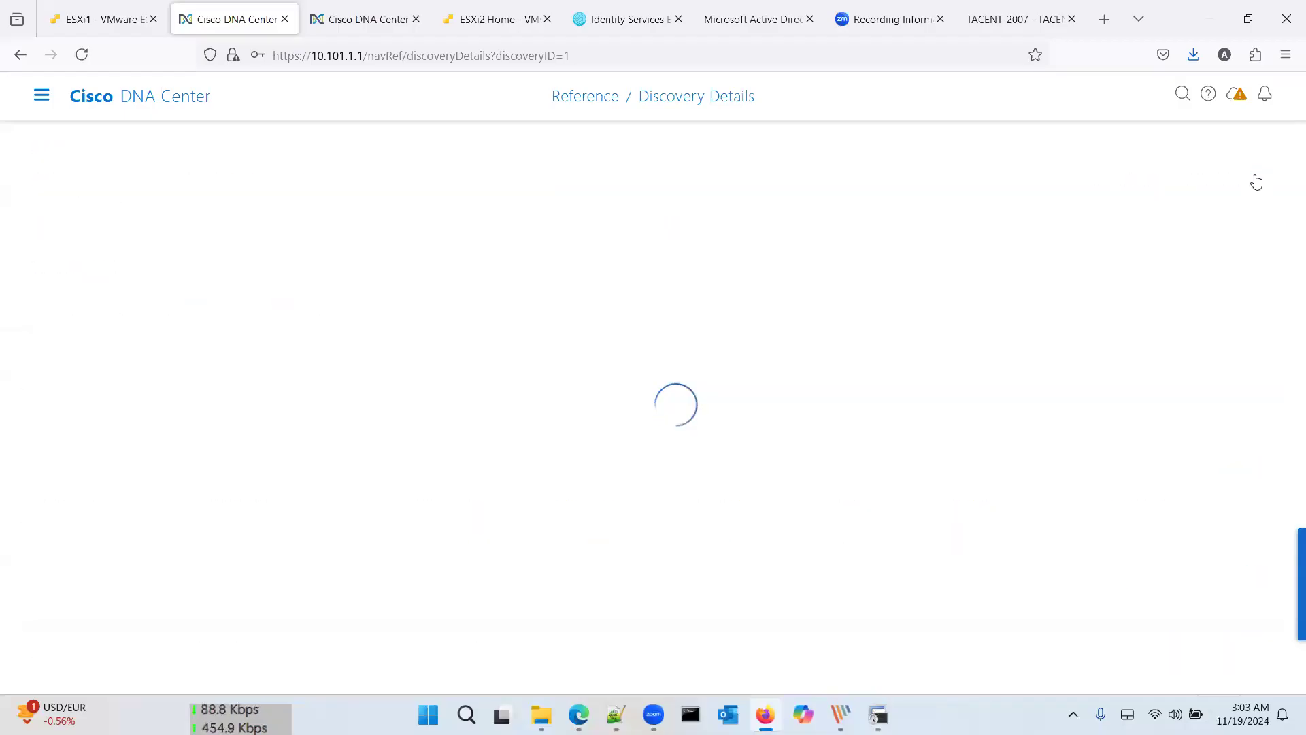
Step: Review the discovery job's full settings, refresh again, and return to All Discoveries
click(667, 231)
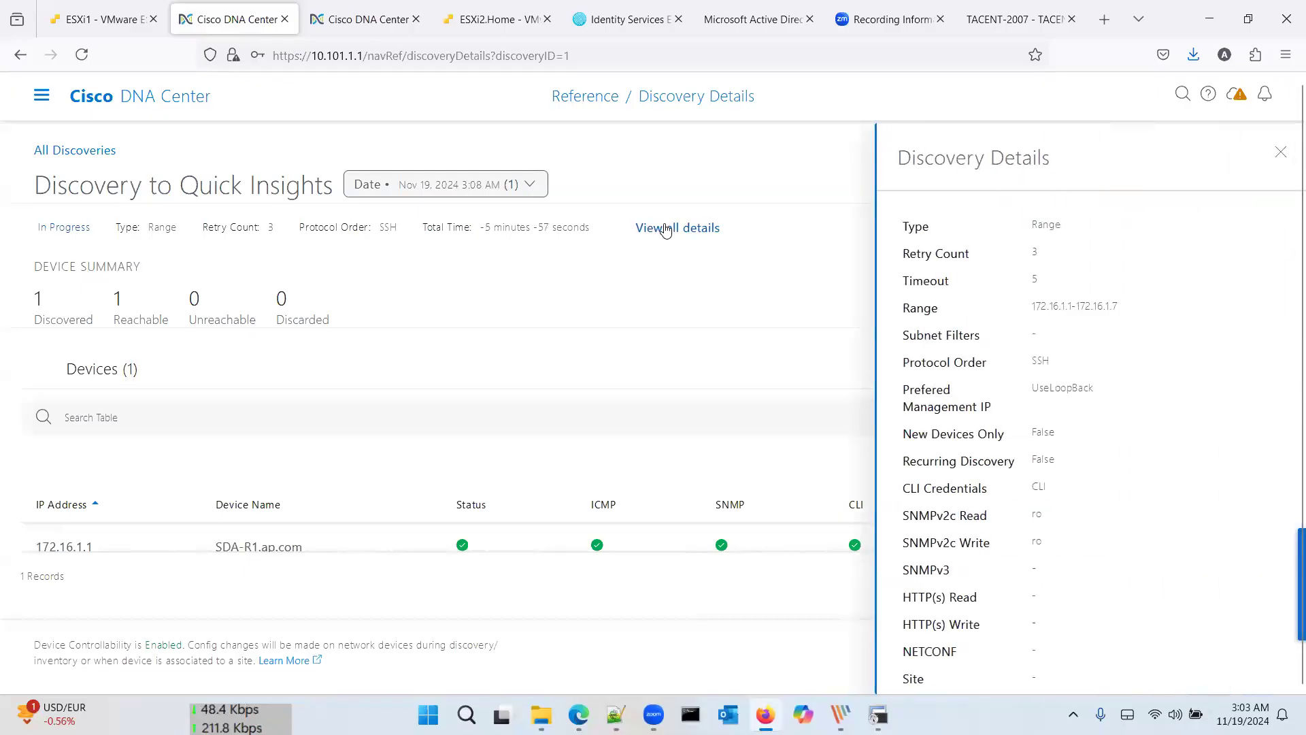
click(1281, 151)
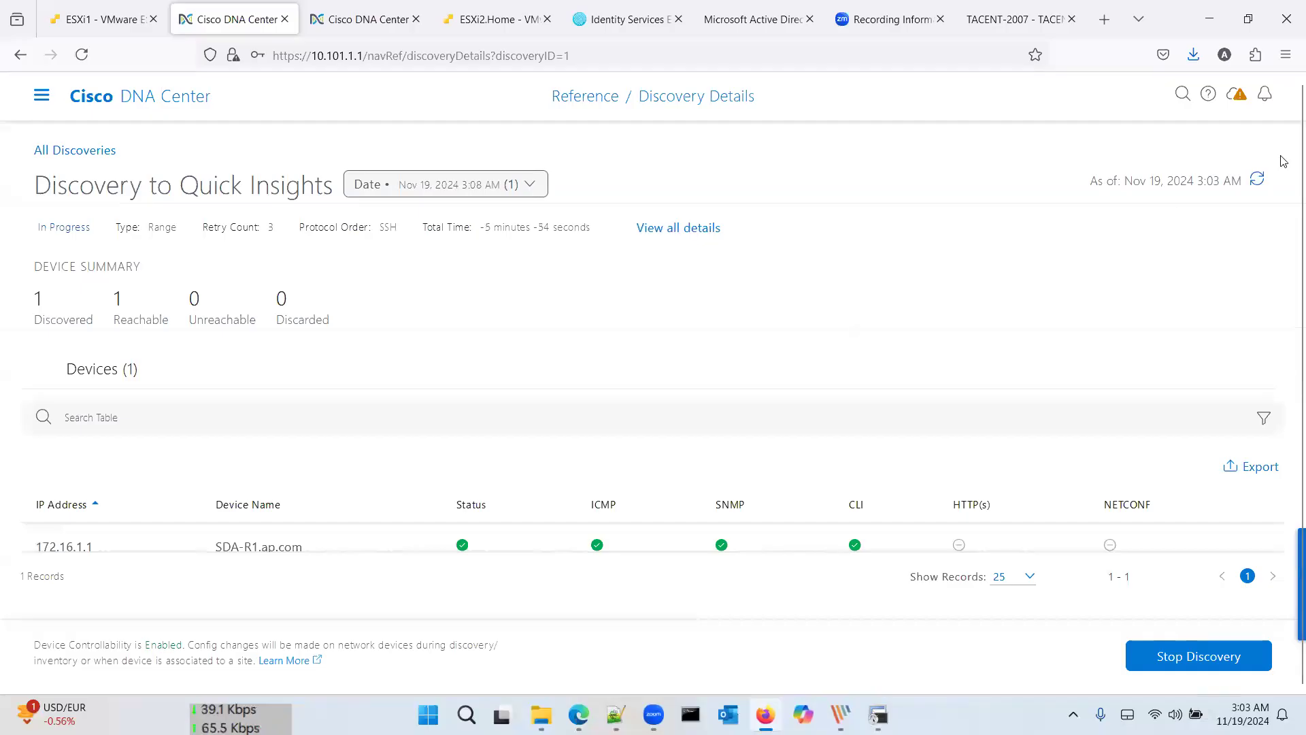
click(1258, 181)
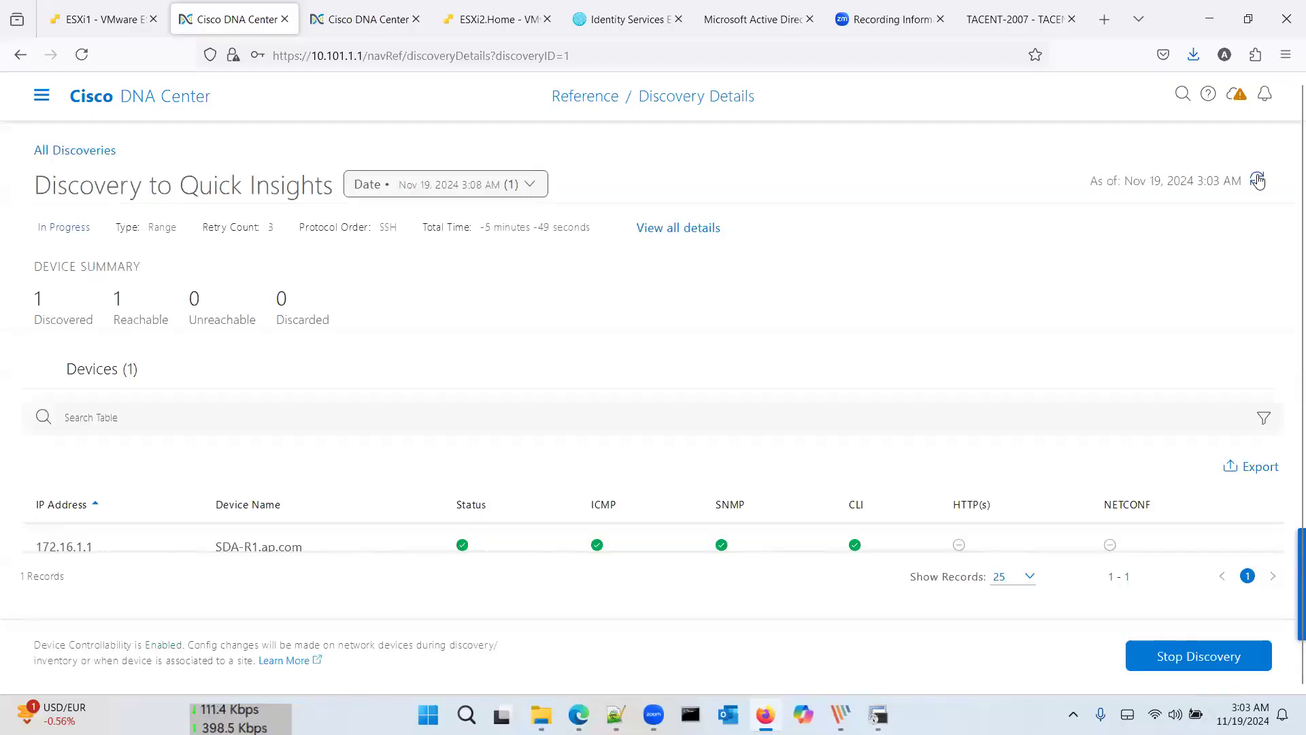
click(1258, 181)
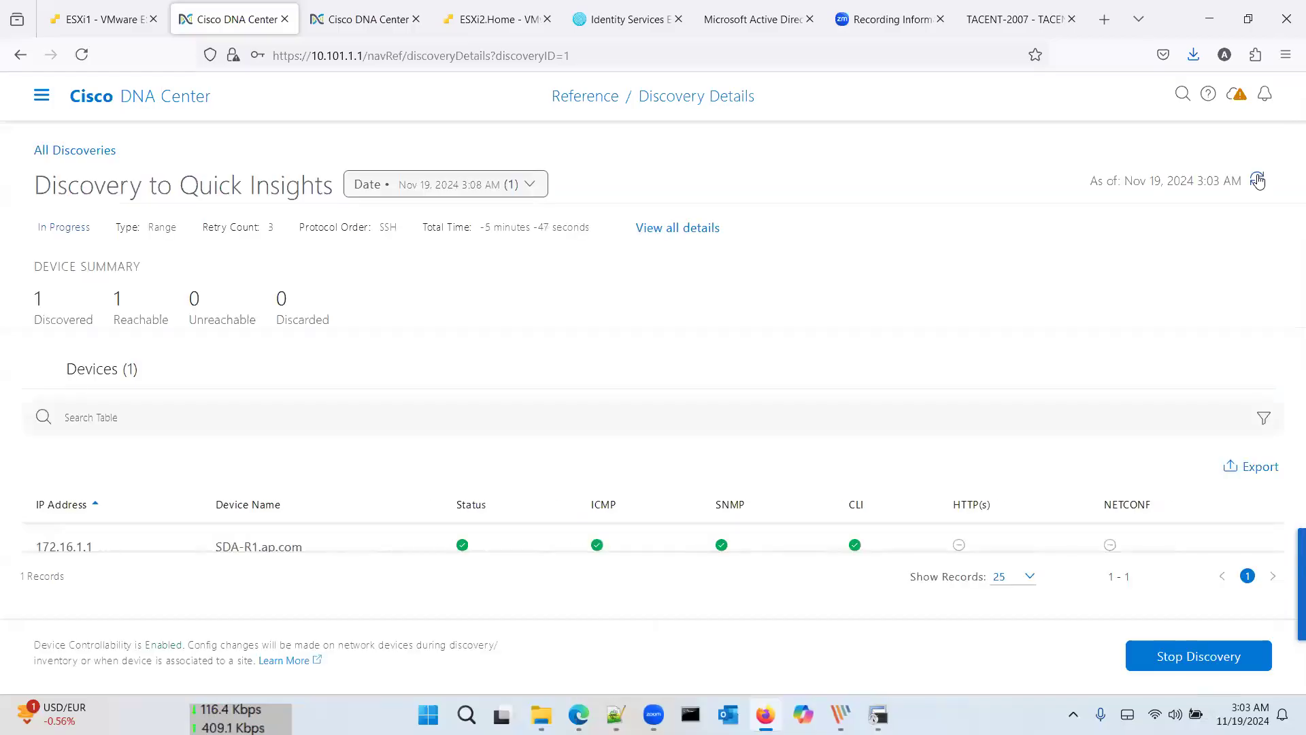
click(1258, 180)
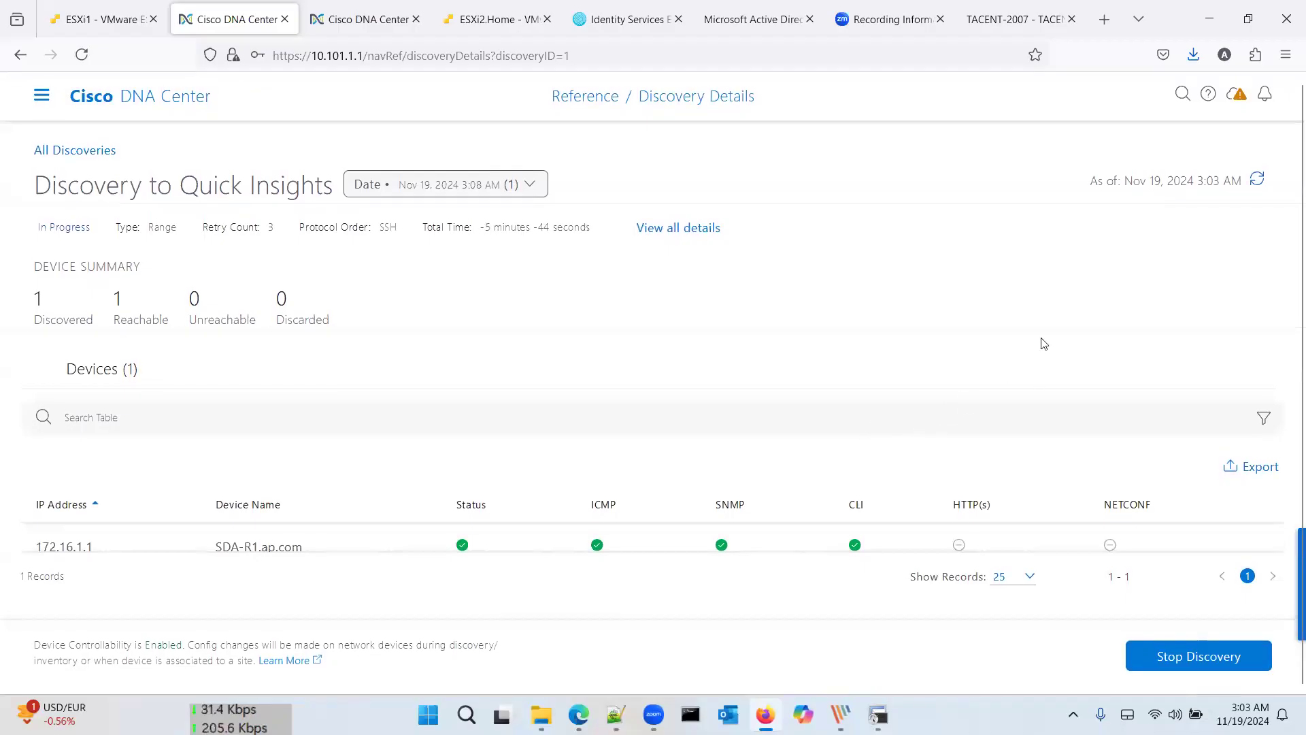
click(1259, 177)
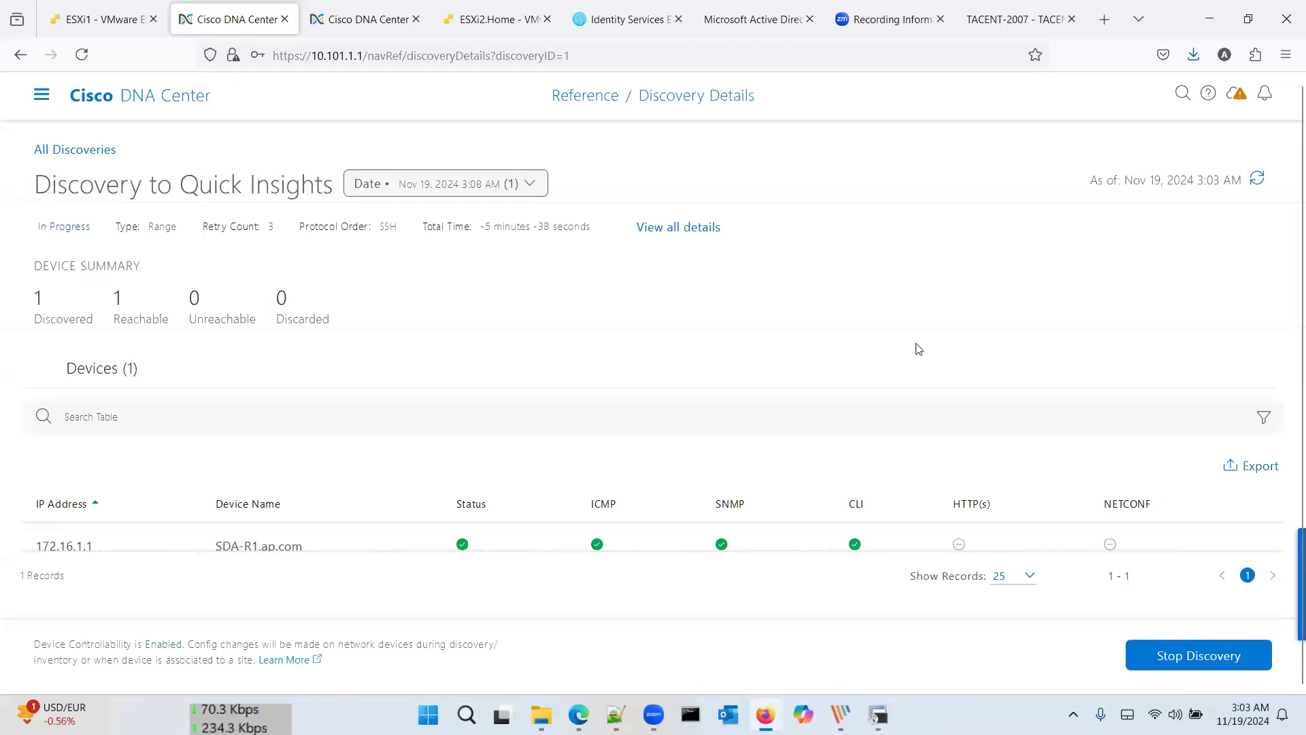
click(87, 153)
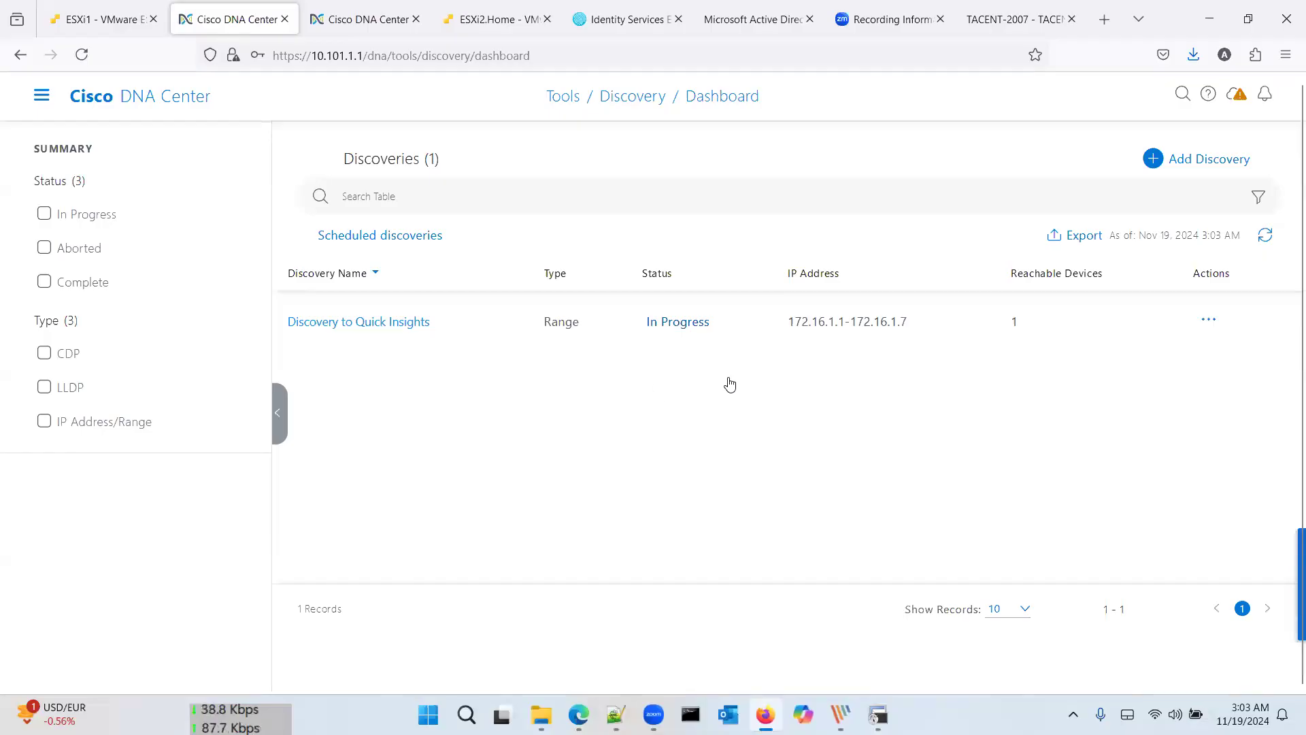
Step: Refresh the Discovery dashboard until it shows Complete with 5 reachable devices
click(1264, 239)
click(1263, 239)
click(1263, 239)
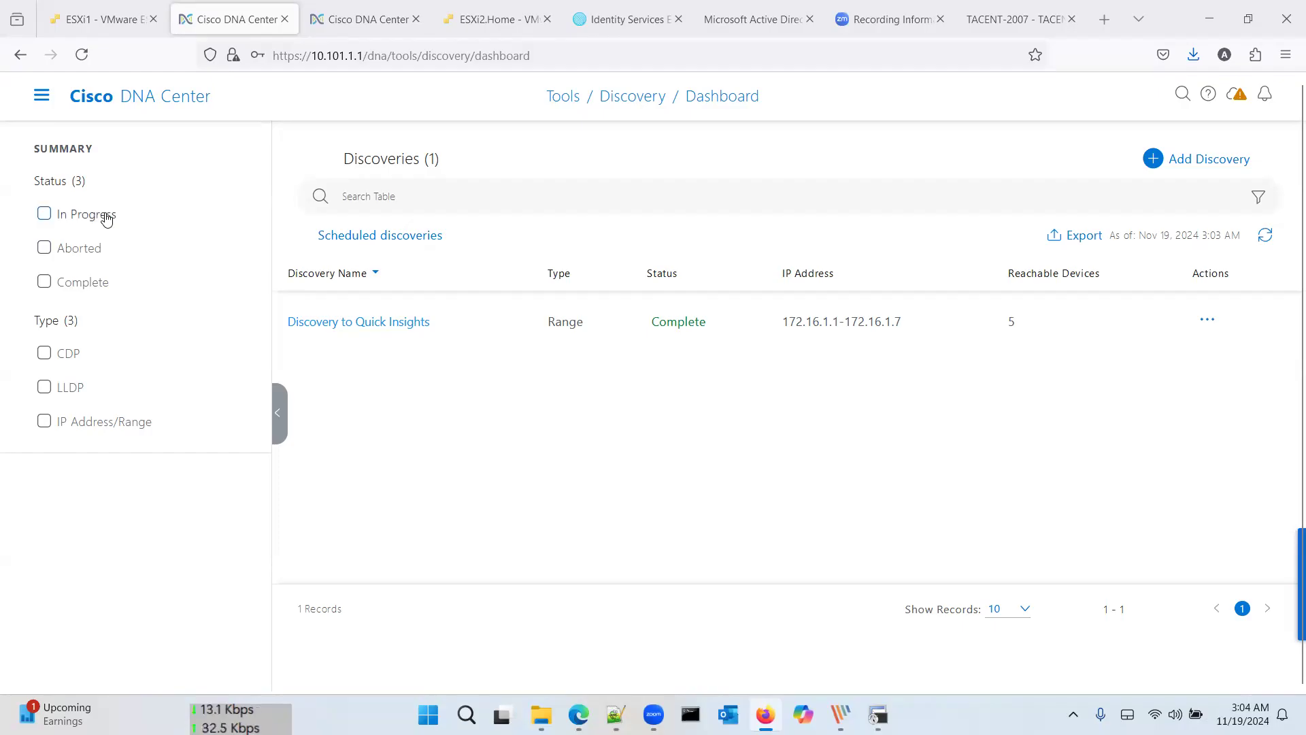
click(41, 96)
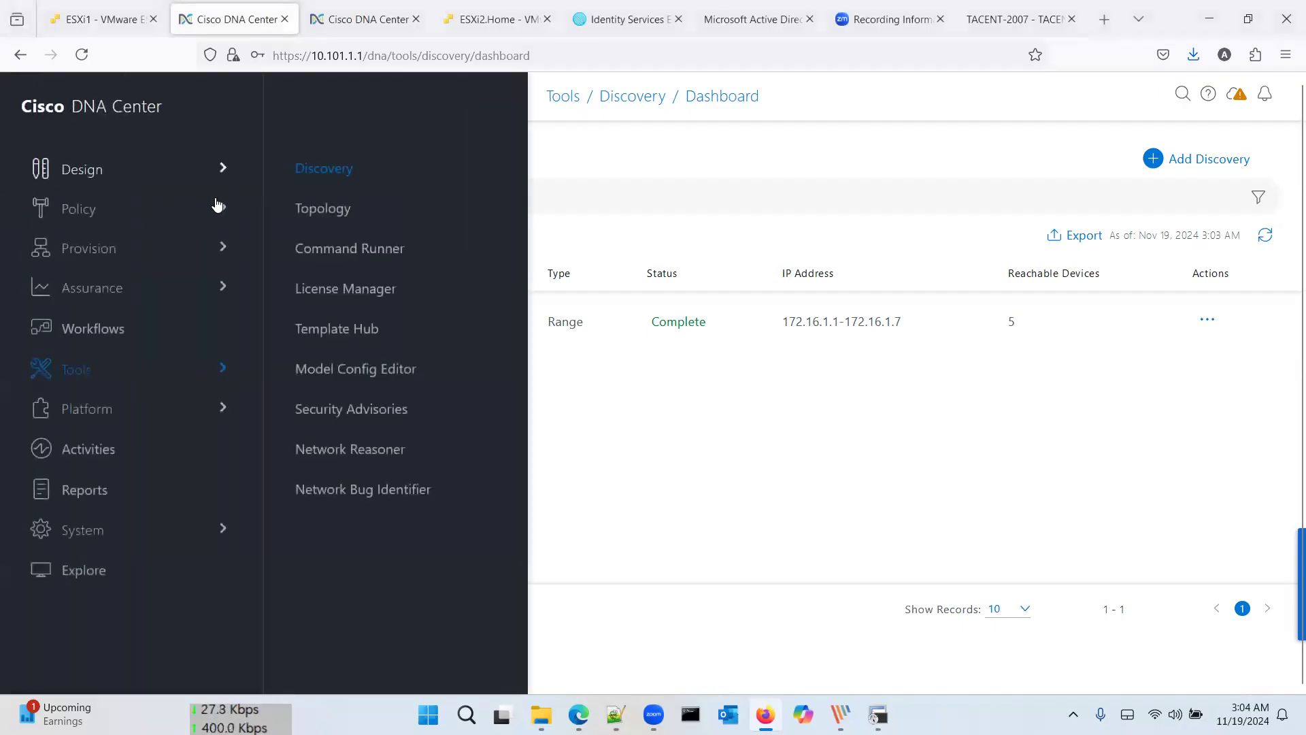
click(674, 428)
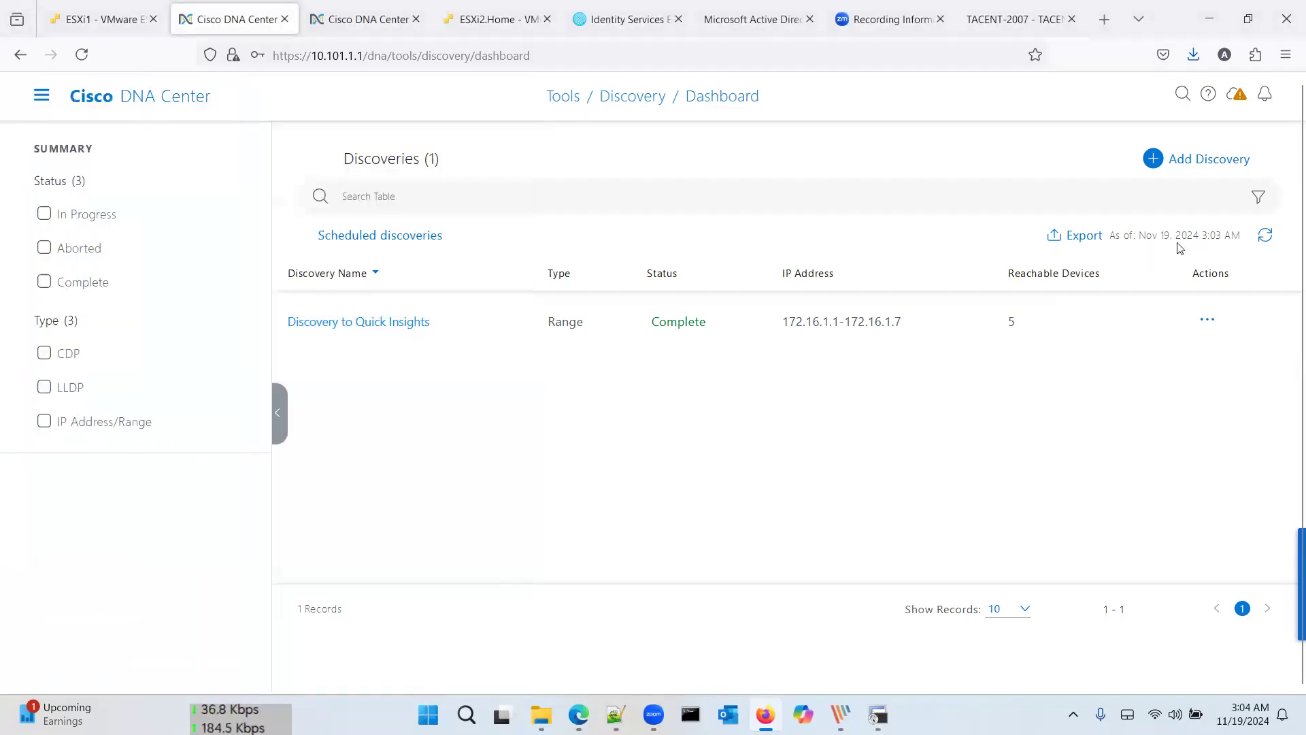
click(1266, 236)
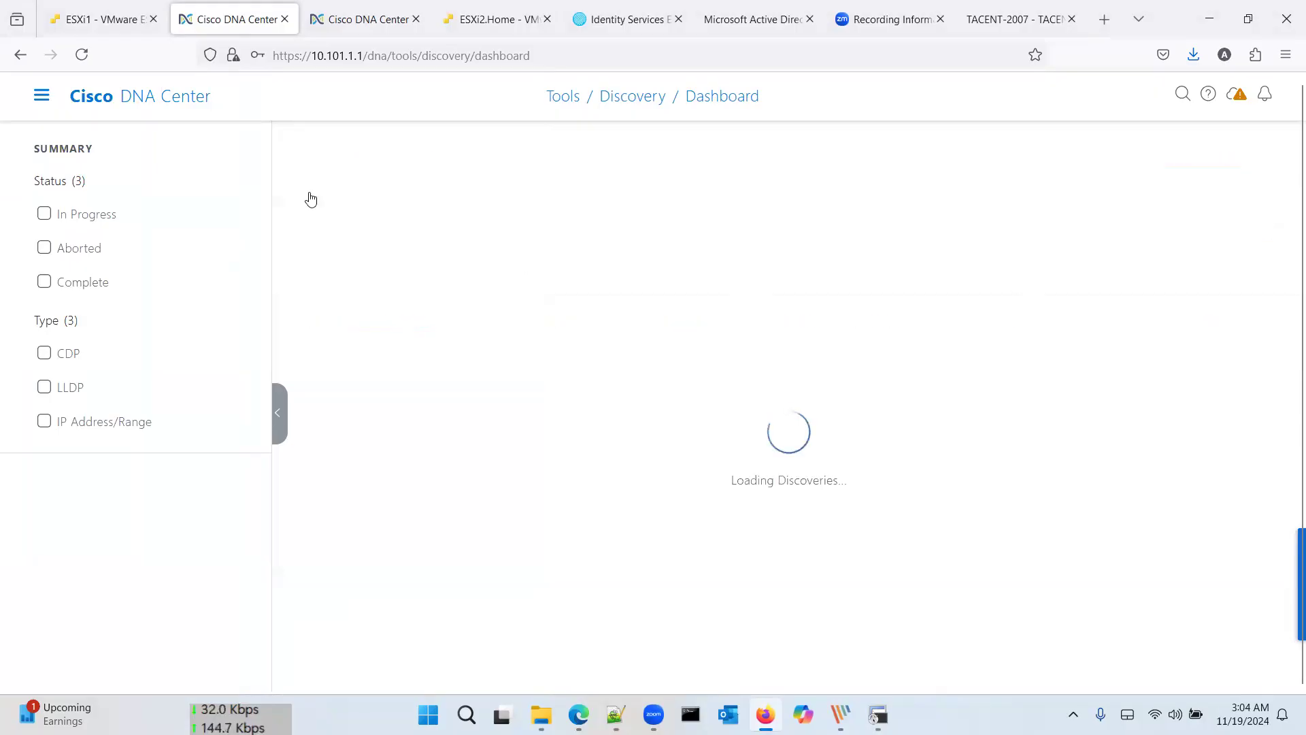
Step: Open Provision > Inventory and refresh it to list devices 172.16.1.1 through 172.16.1.5
click(41, 96)
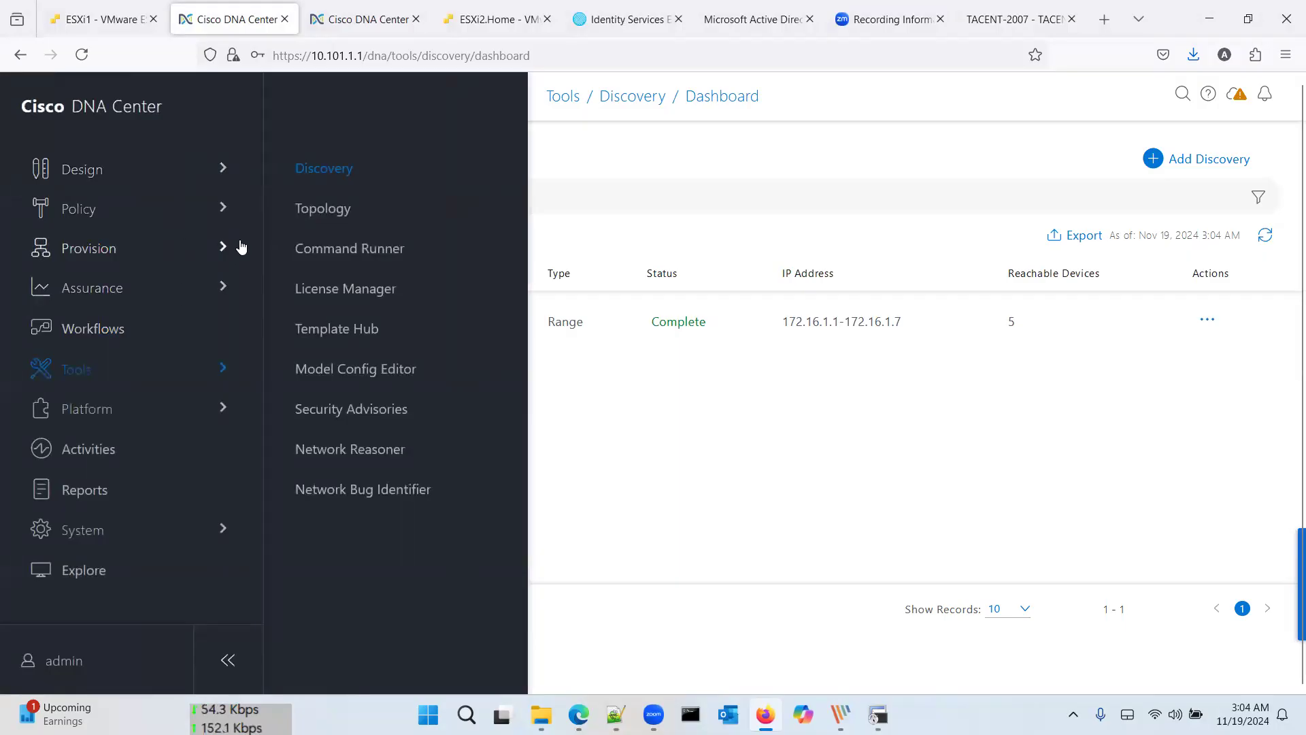
mouse_move(181, 246)
click(350, 198)
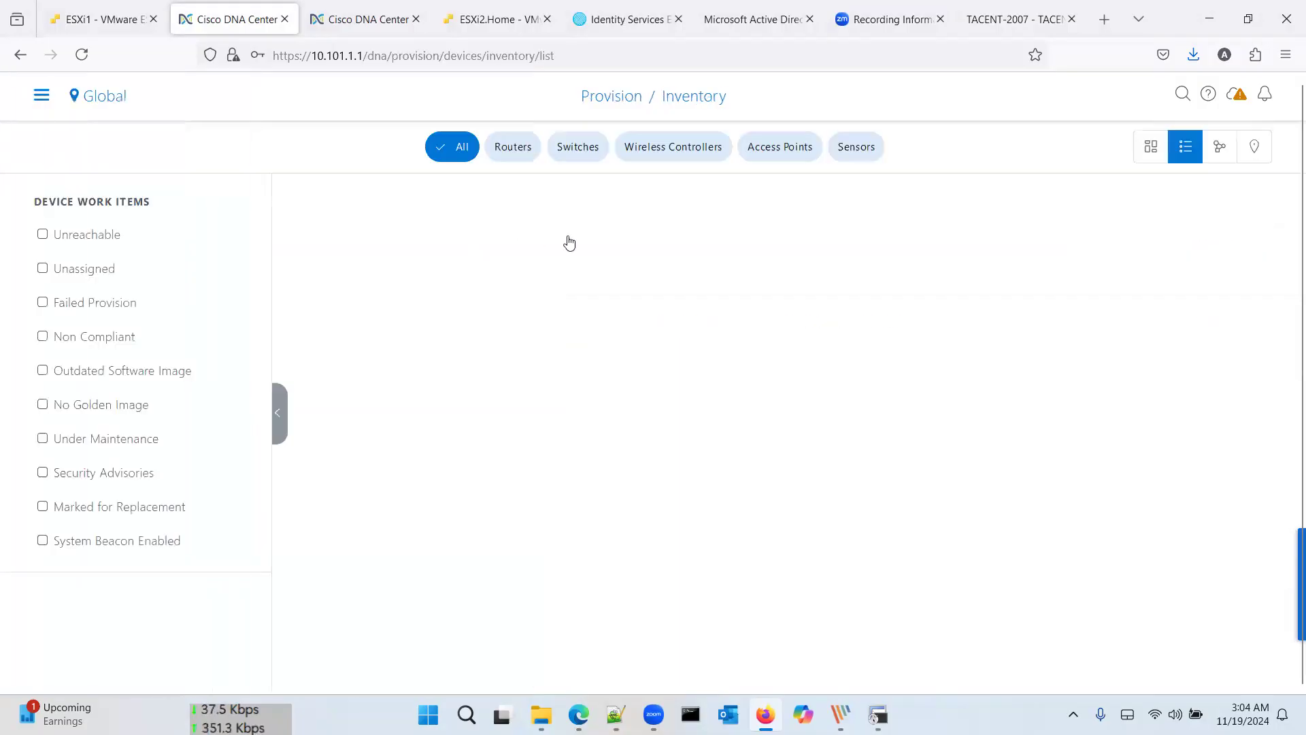
click(571, 326)
mouse_move(579, 375)
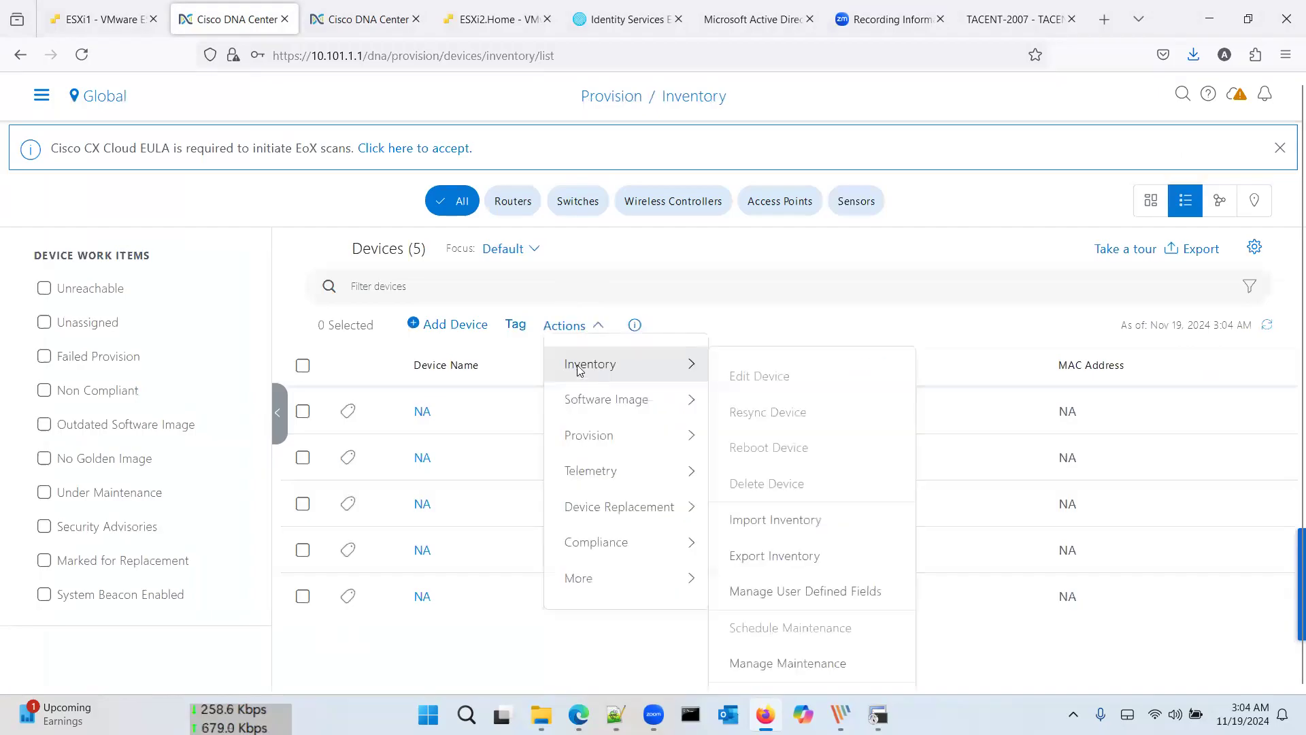
scroll(579, 371, down, 1)
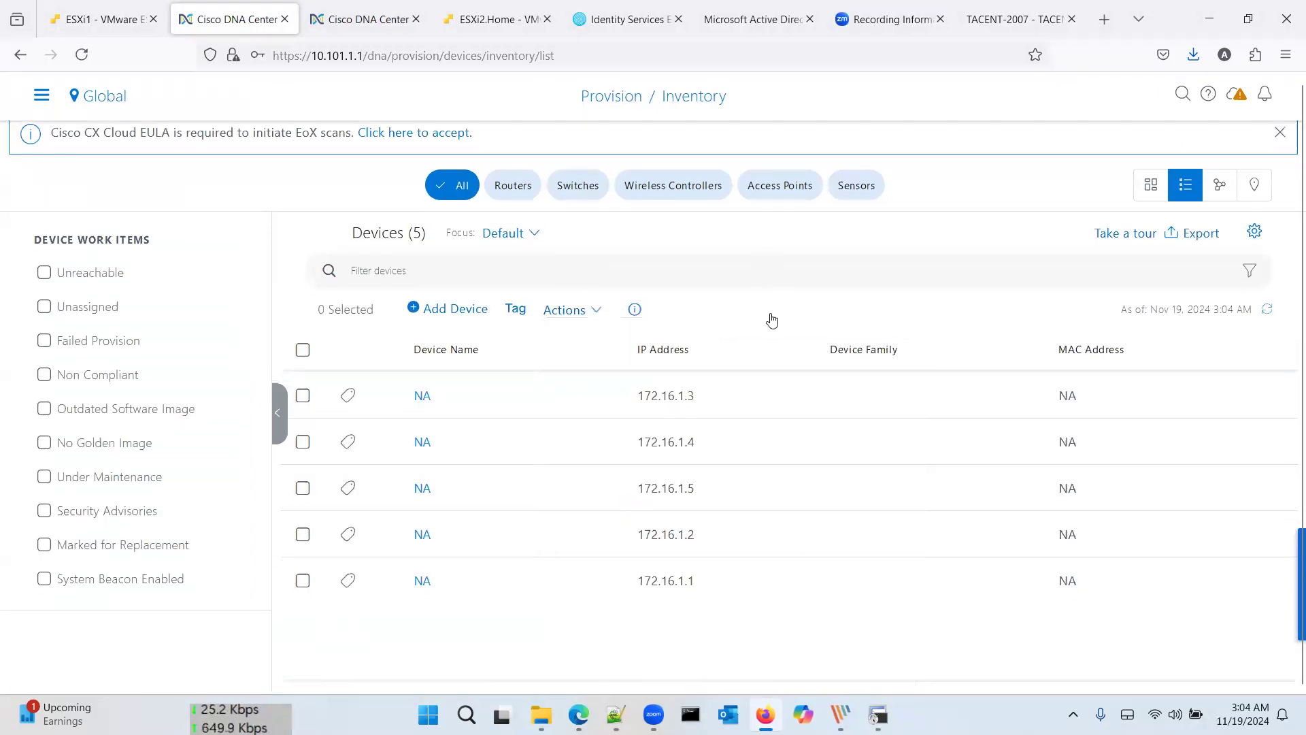
scroll(715, 320, down, 2)
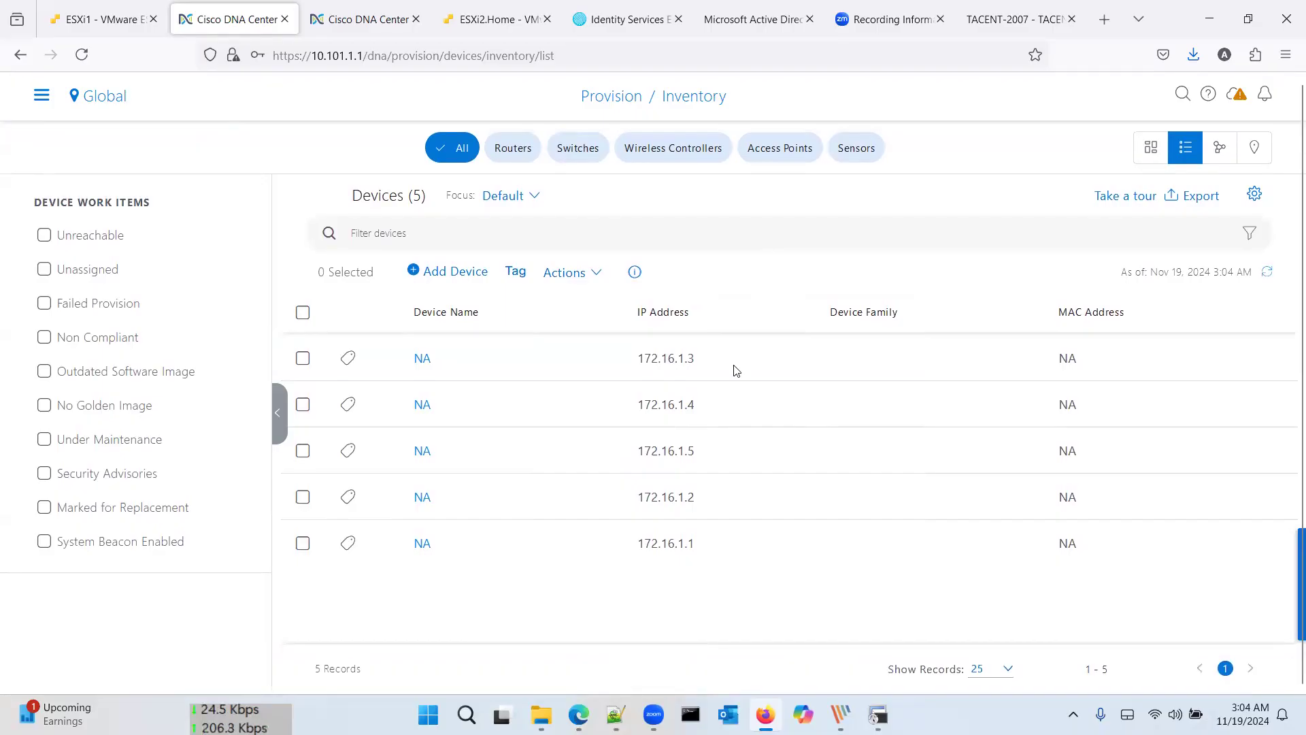
click(1269, 273)
Step: In SecureCRT, run 'who' in the SDA-R1 session
key(alt+Tab)
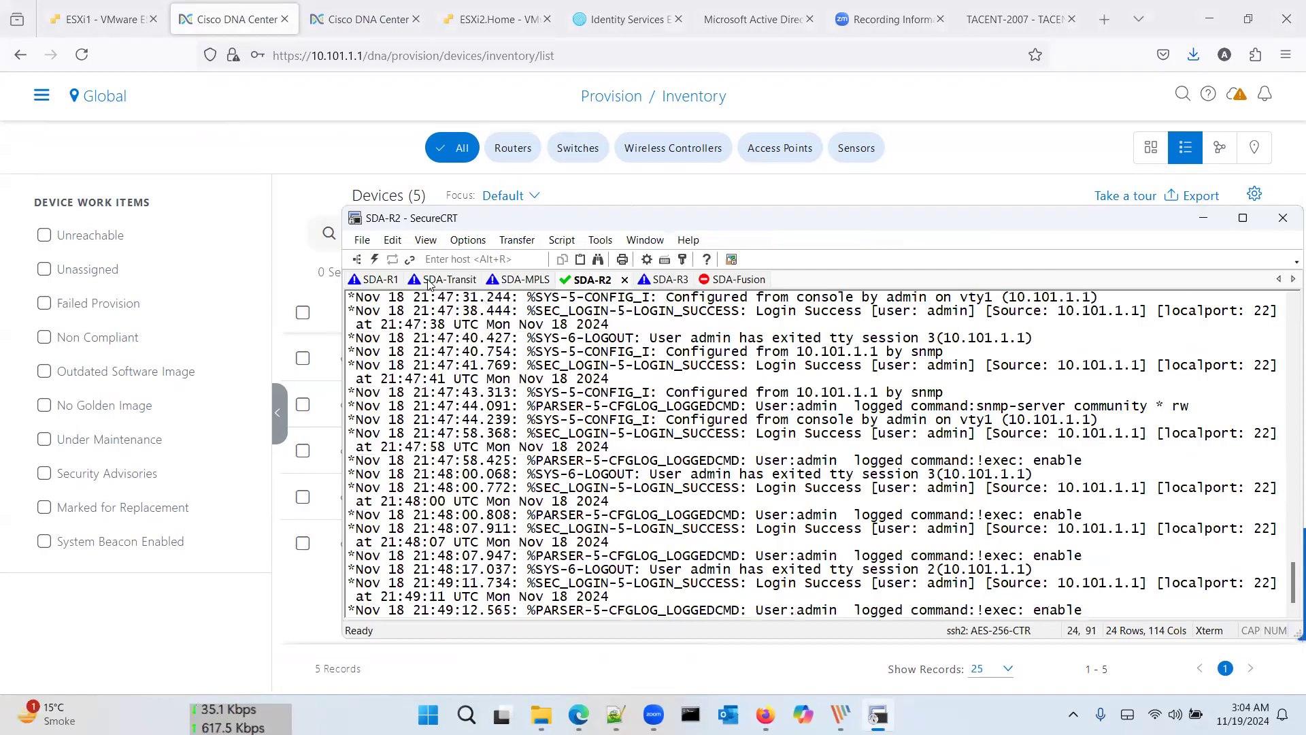
click(379, 280)
key(Return)
key(Return)
key(Return)
key(Return)
key(Return)
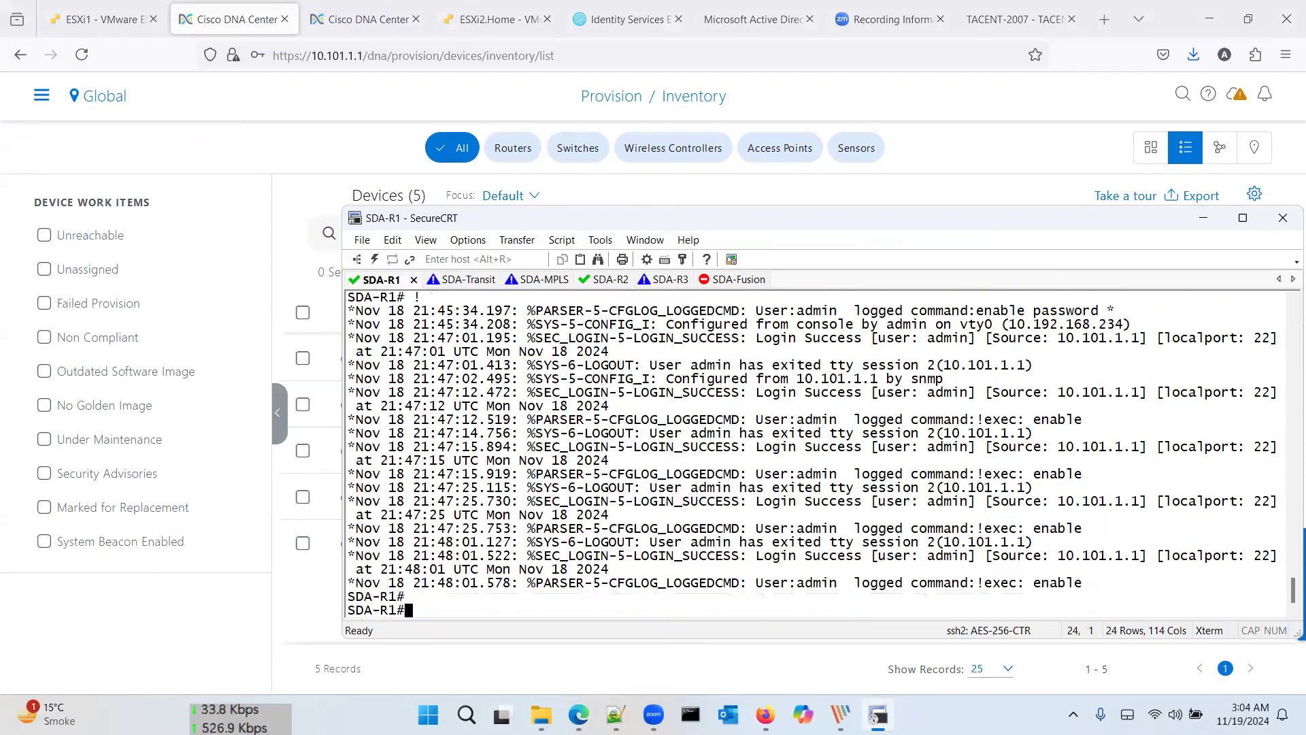
text(wr)
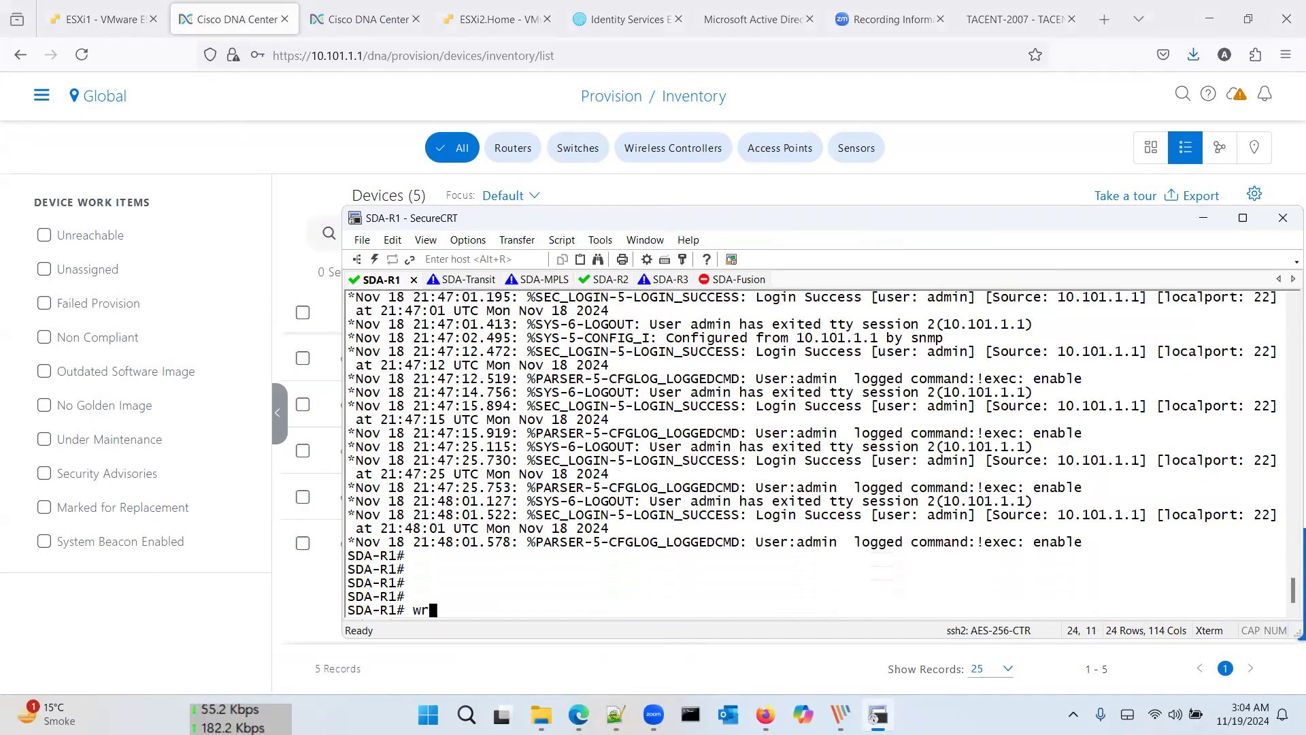
key(BackSpace)
key(BackSpace)
text(who)
key(Return)
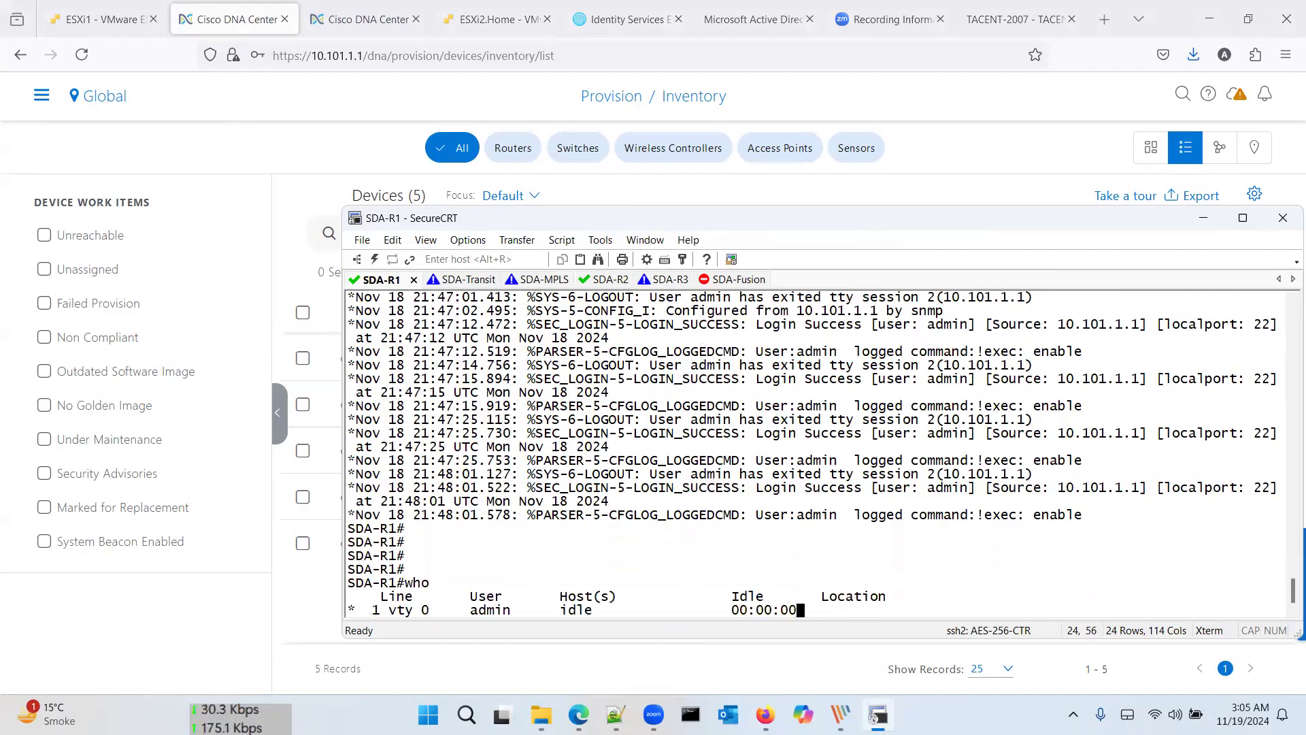
Step: Run 'who' on SDA-Transit-CP, then review SDA-R1's logins from 10.192.168.234 and 10.101.1.1
click(475, 285)
key(Return)
key(Return)
key(Return)
key(Return)
key(Return)
key(Return)
key(Return)
key(Return)
key(Return)
key(Return)
text(who)
key(Return)
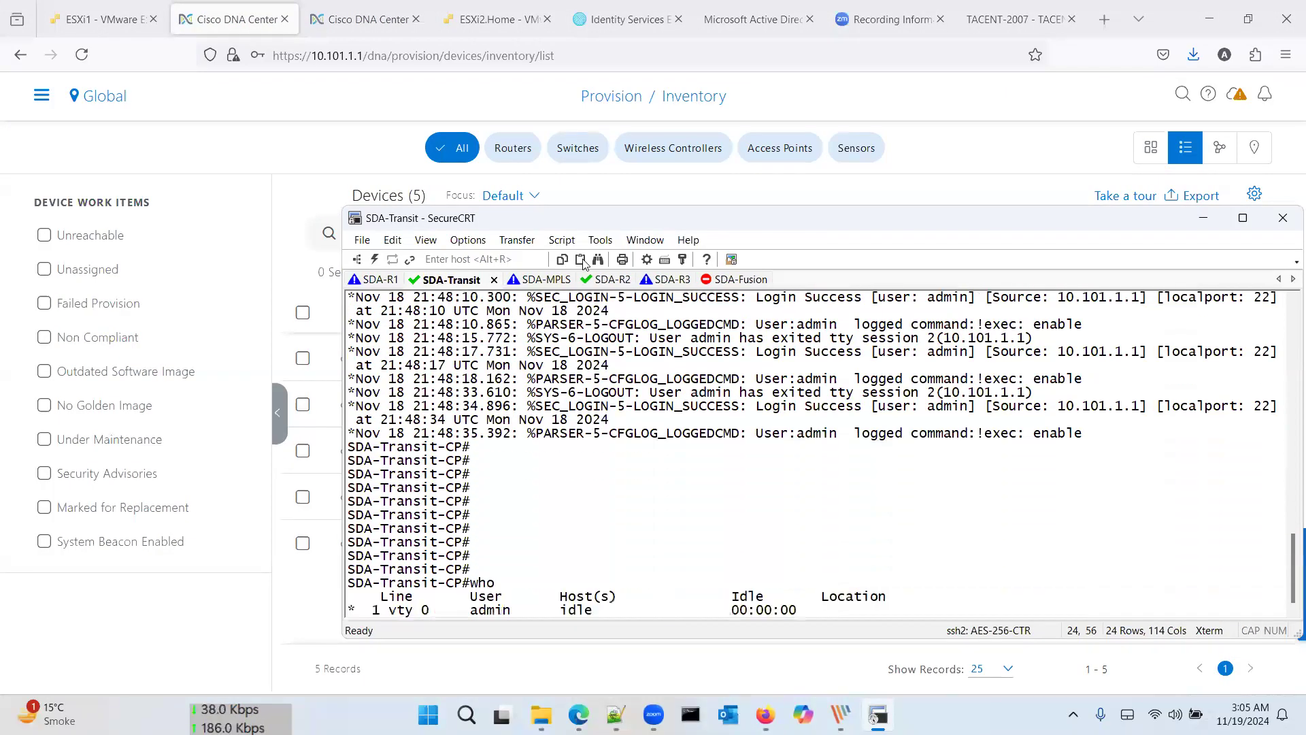
click(394, 280)
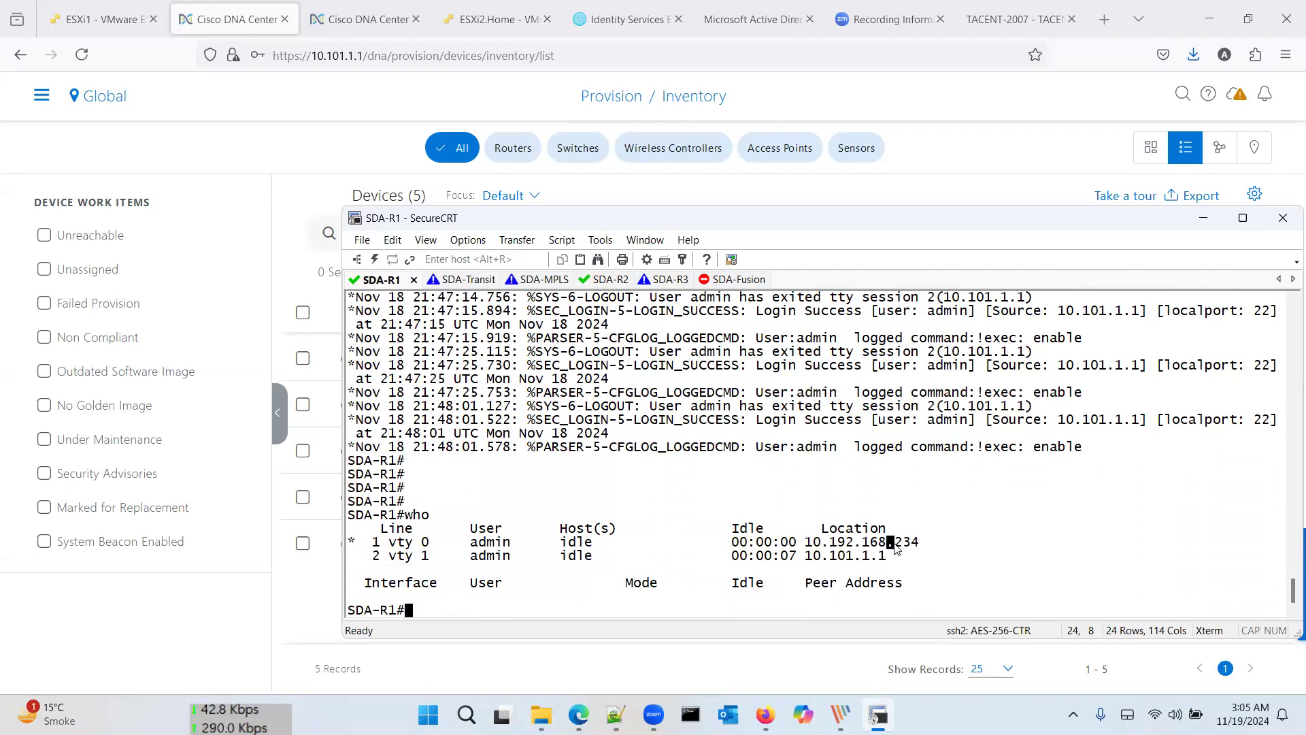
triple_click(896, 548)
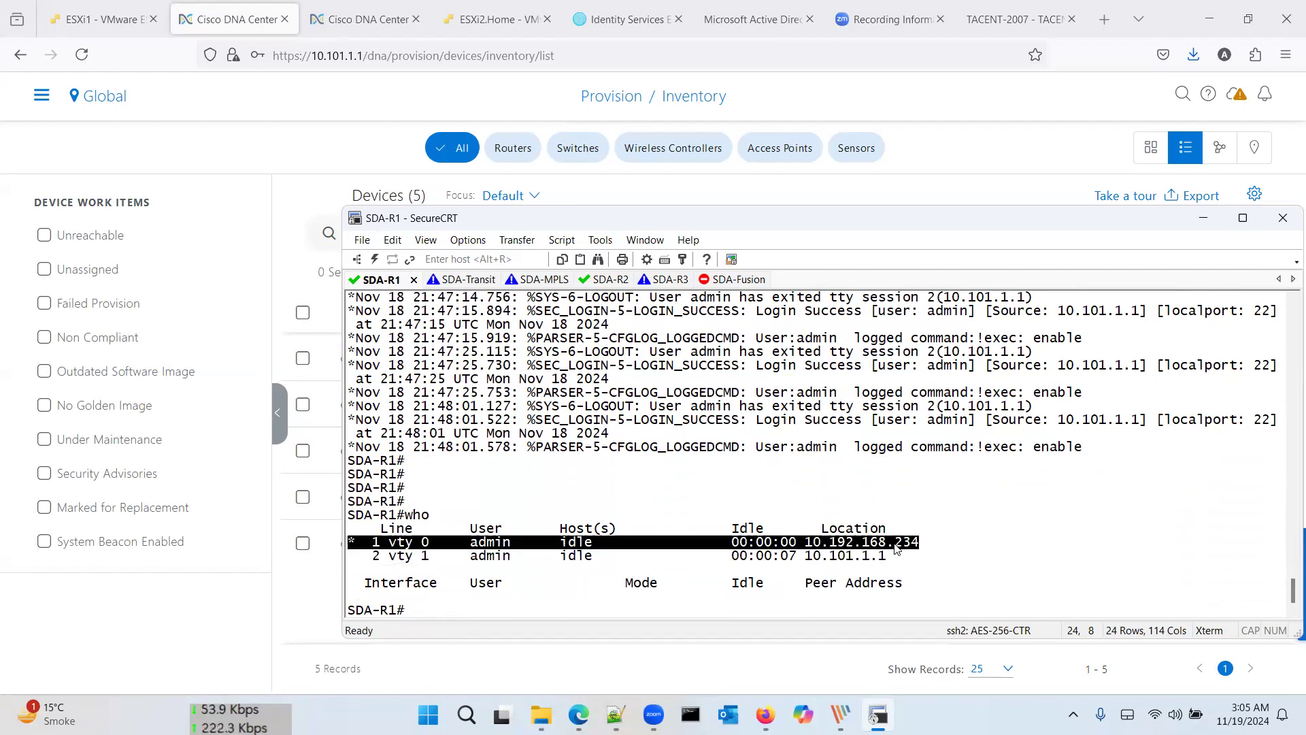
triple_click(861, 559)
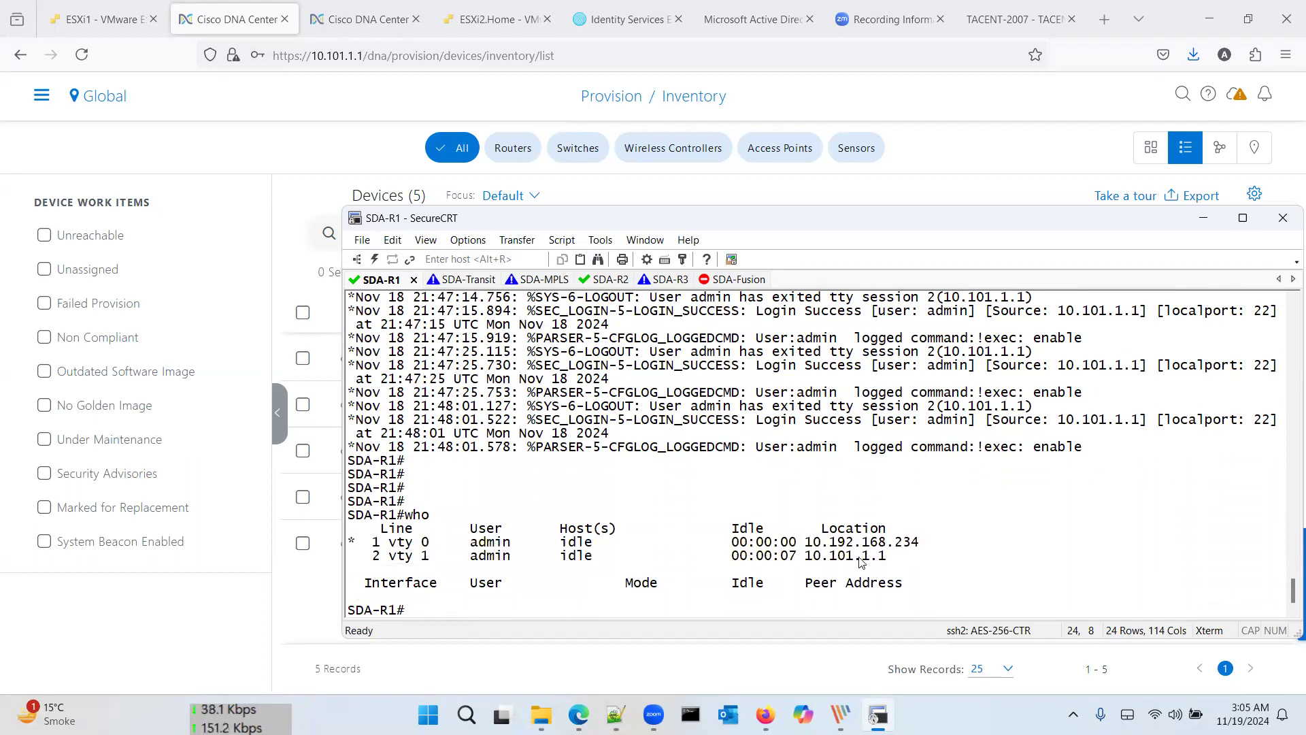
click(742, 602)
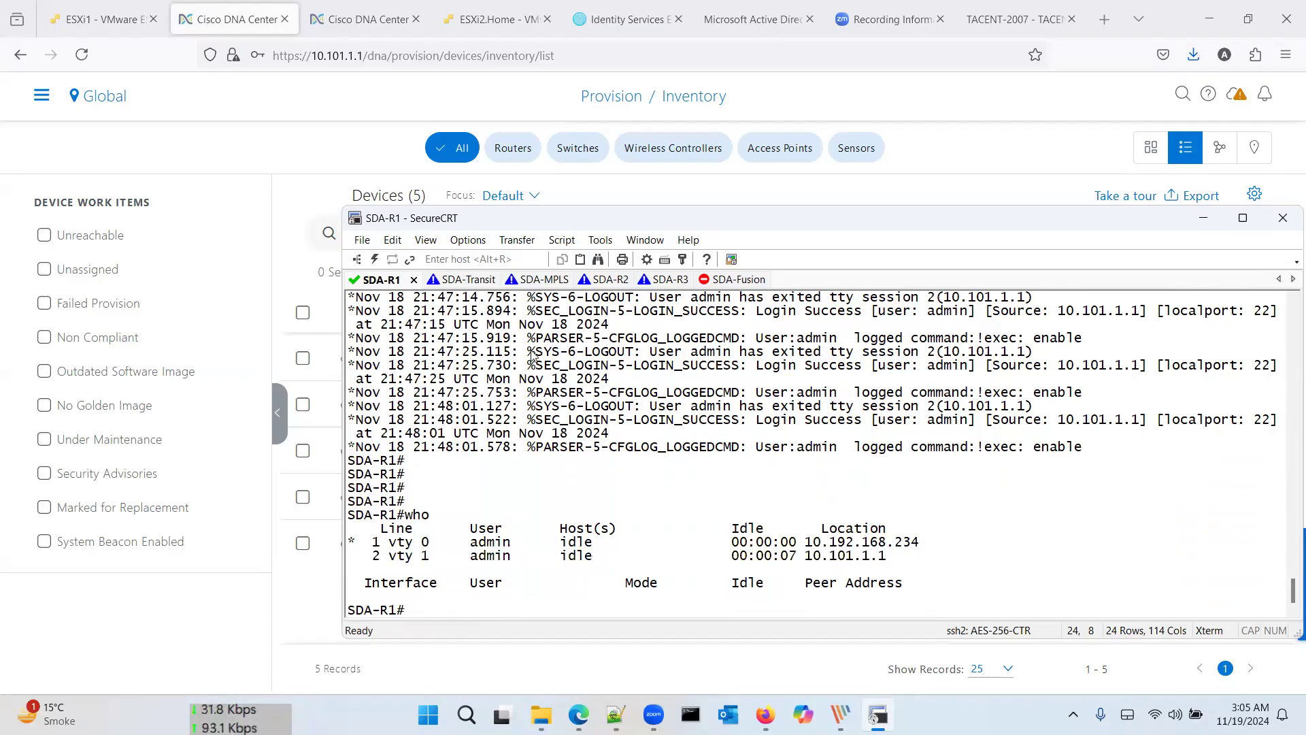
Step: Check the SDA-Transit, SDA-MPLS, SDA-R2 and SDA-R3 sessions, then return to Firefox
click(469, 279)
click(547, 279)
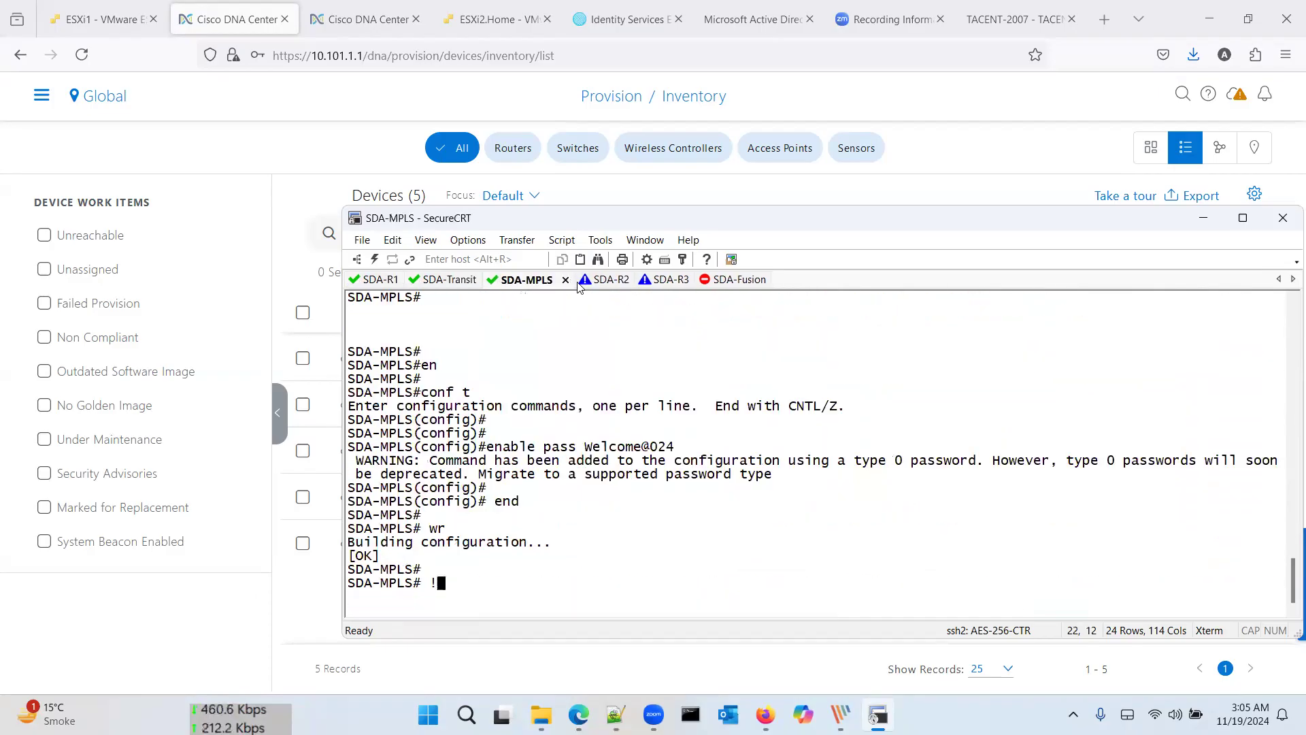
click(592, 280)
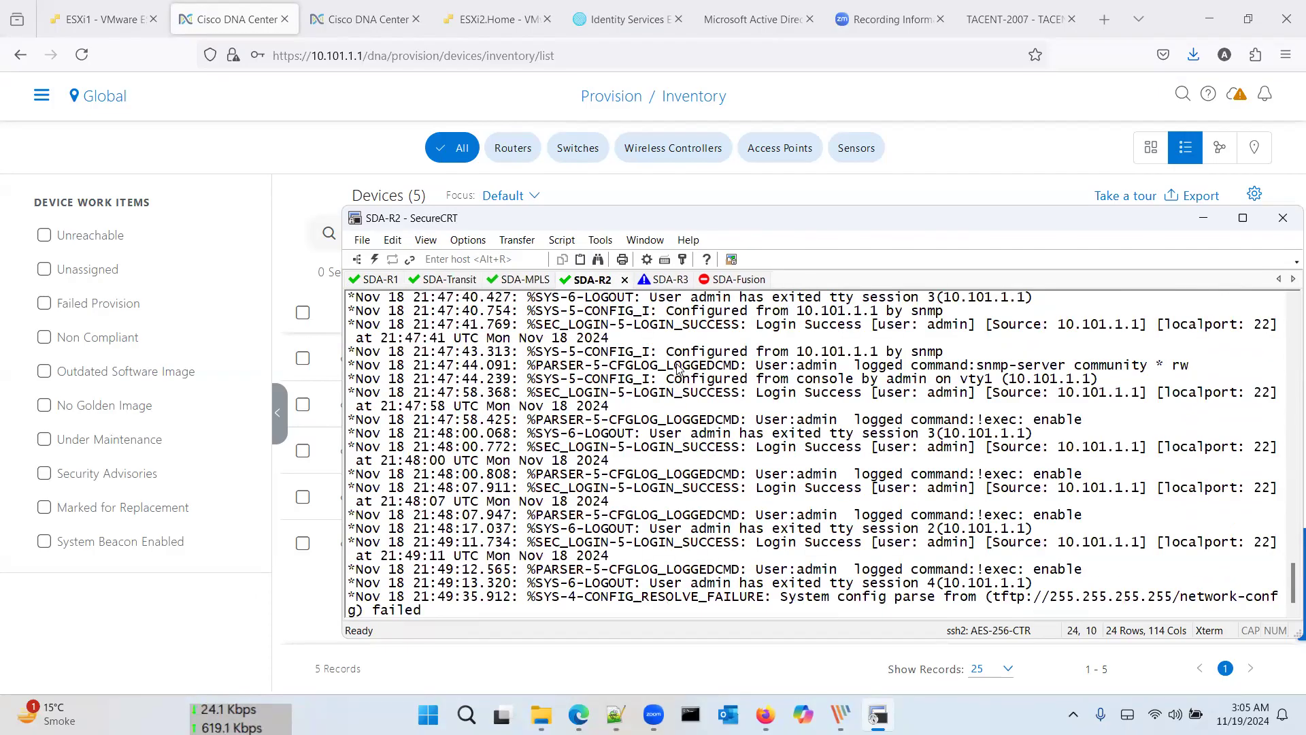
key(Return)
key(Return)
key(Return)
key(Return)
key(Return)
key(Return)
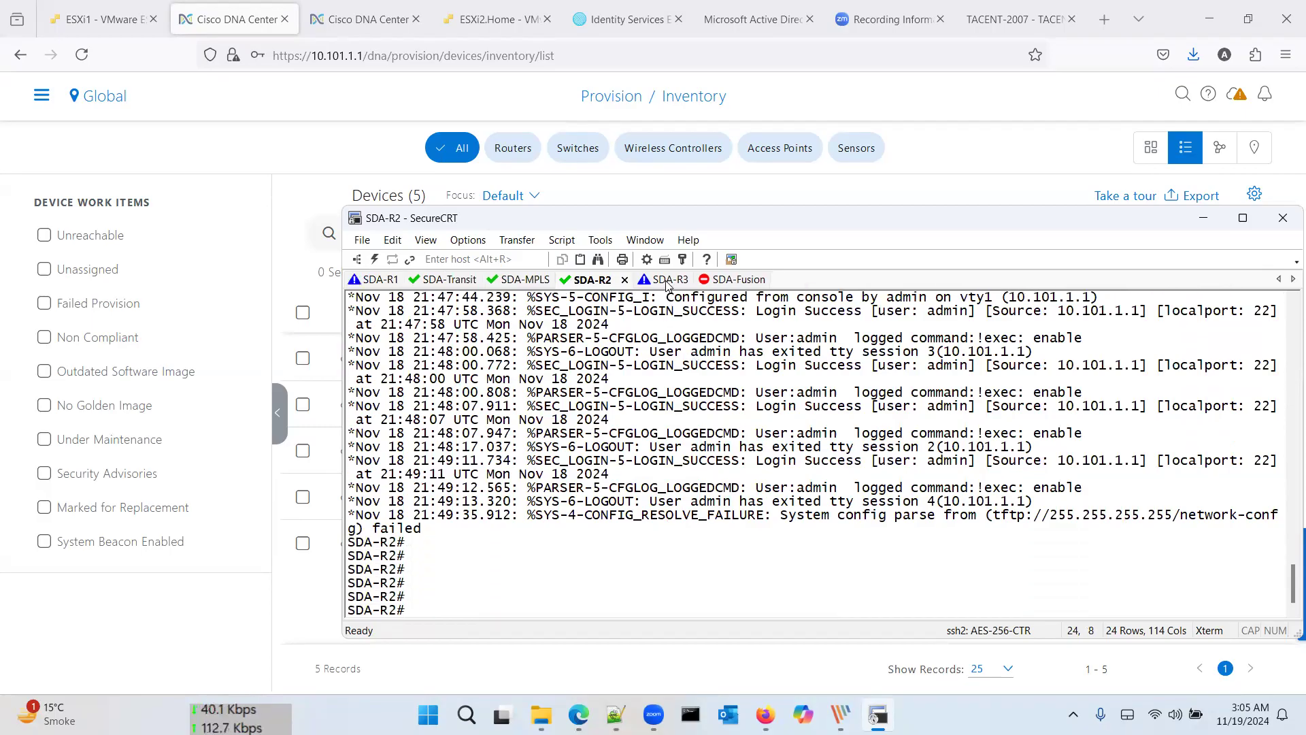
click(670, 279)
key(Return)
key(Return)
key(Return)
key(Return)
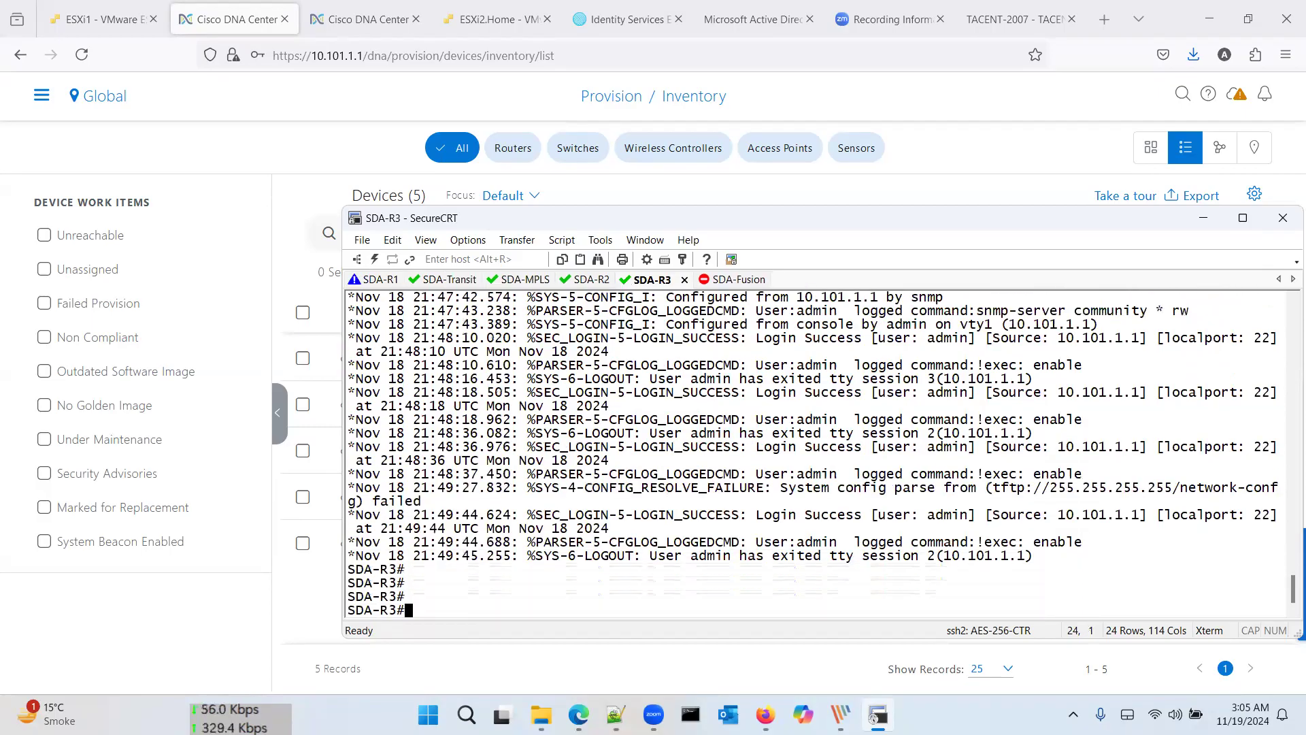
key(alt+Tab)
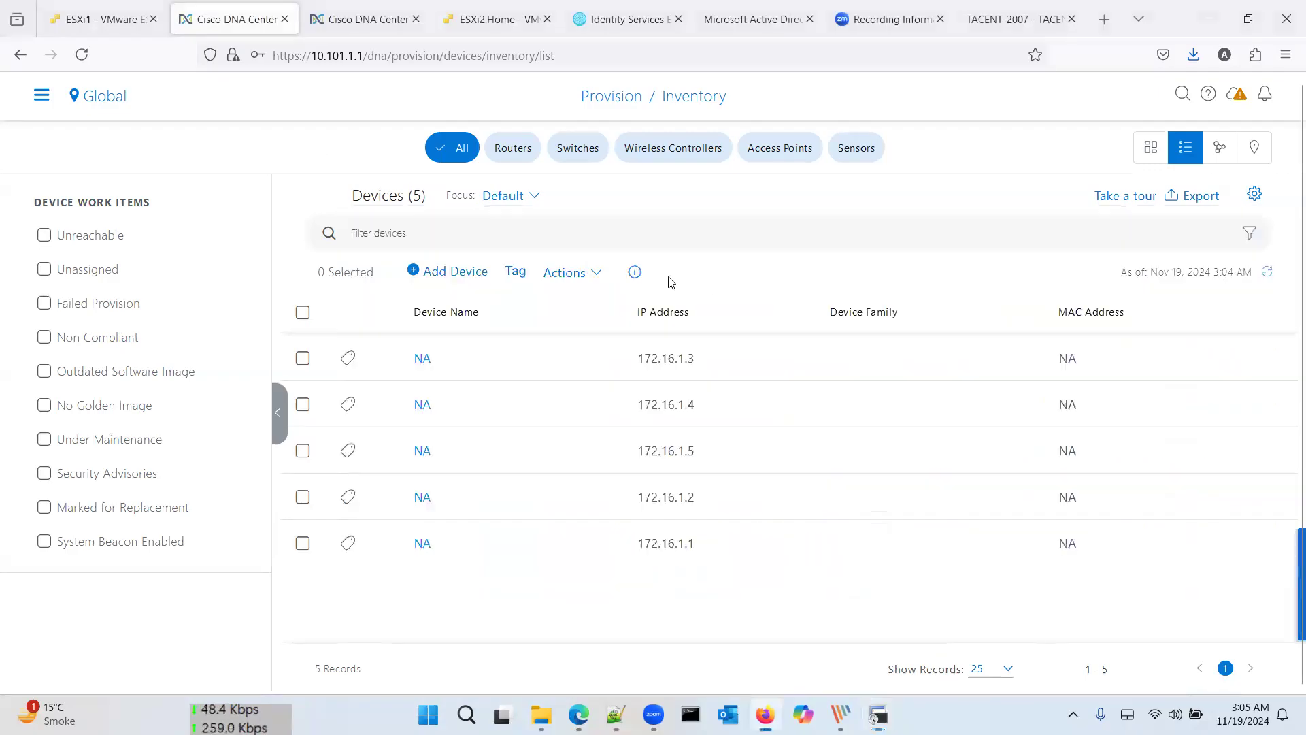
Step: Refresh the inventory until SDA-MPLS, SDA-R1, SDA-R2, SDA-R3 and SDA-Transit-CP appear with MAC addresses
click(1265, 275)
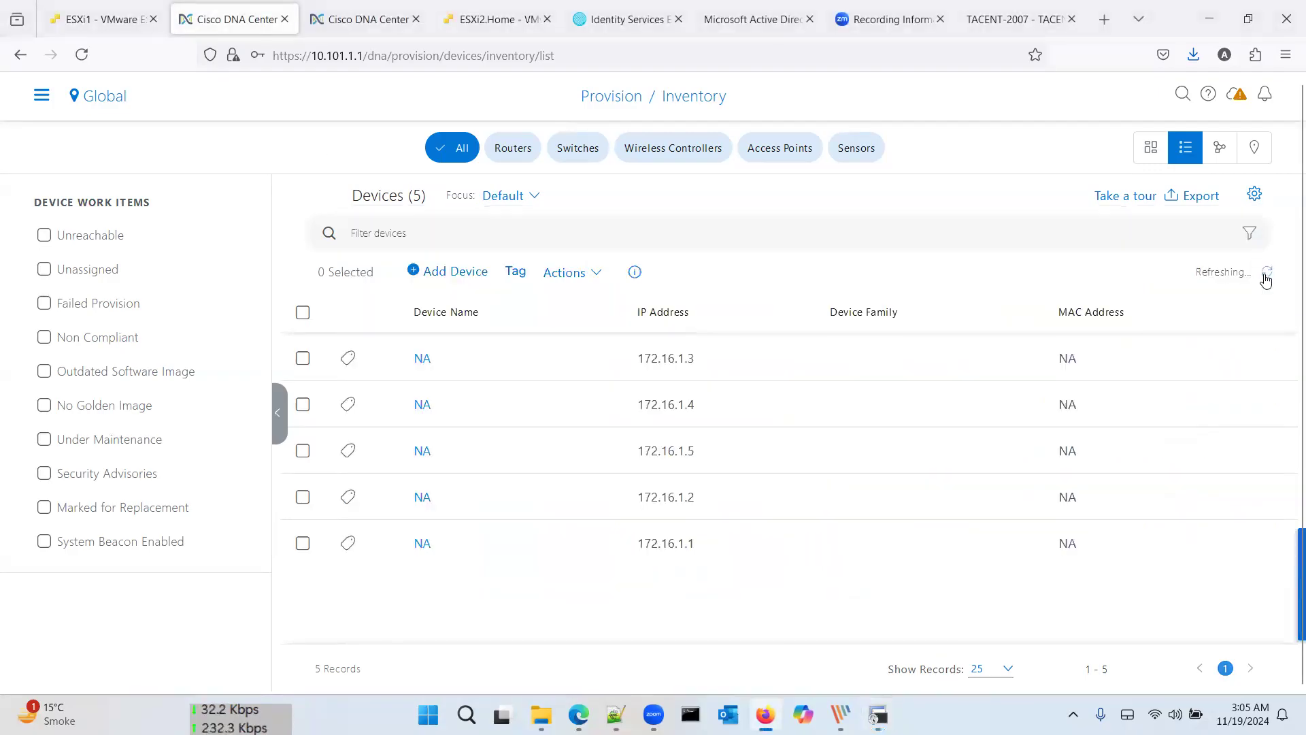
click(1266, 276)
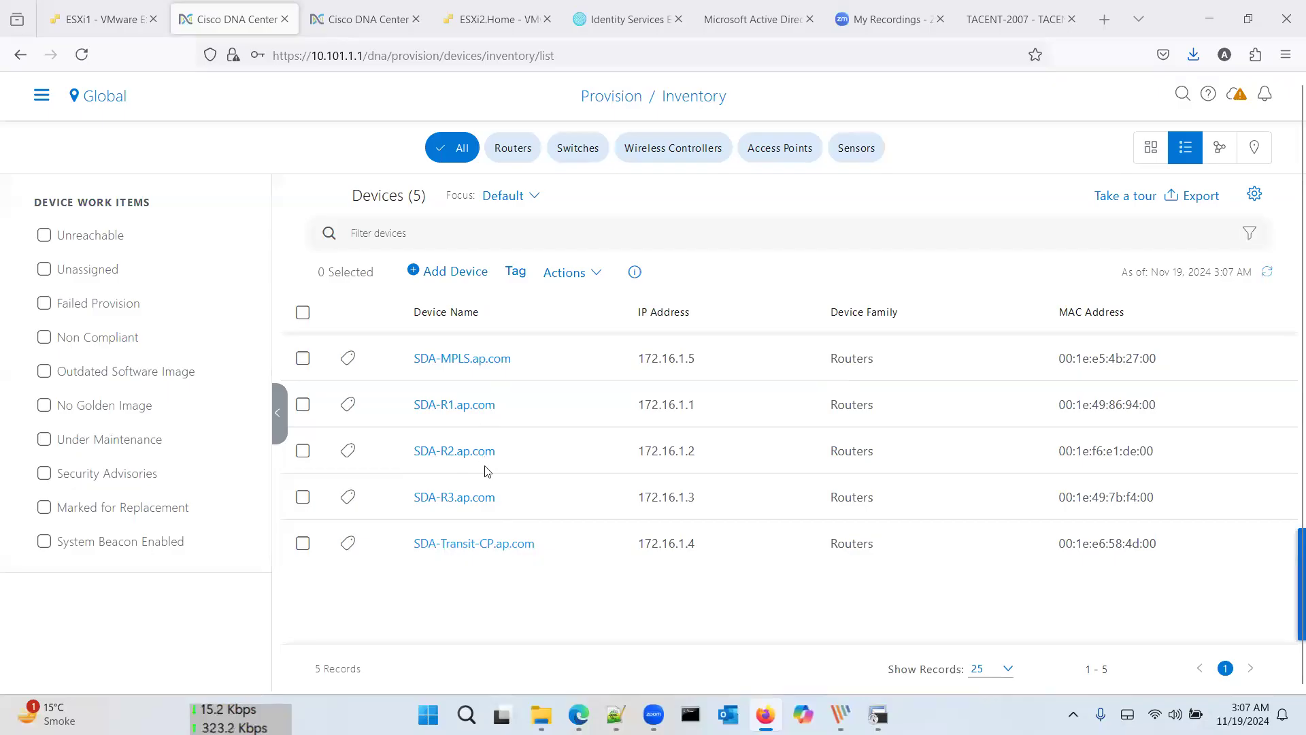
Step: Tick SDA-R1 and SDA-Transit-CP in the inventory and bring up the Actions > Provision options
click(303, 358)
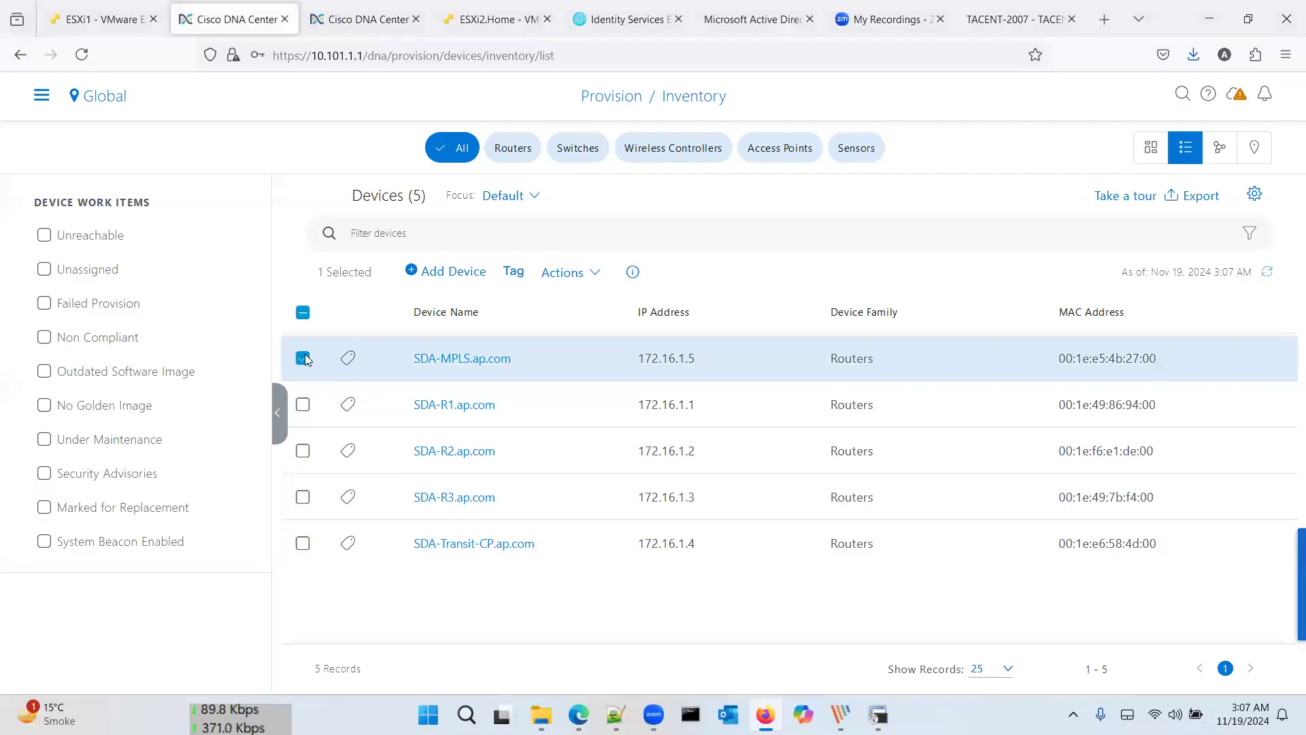
click(303, 358)
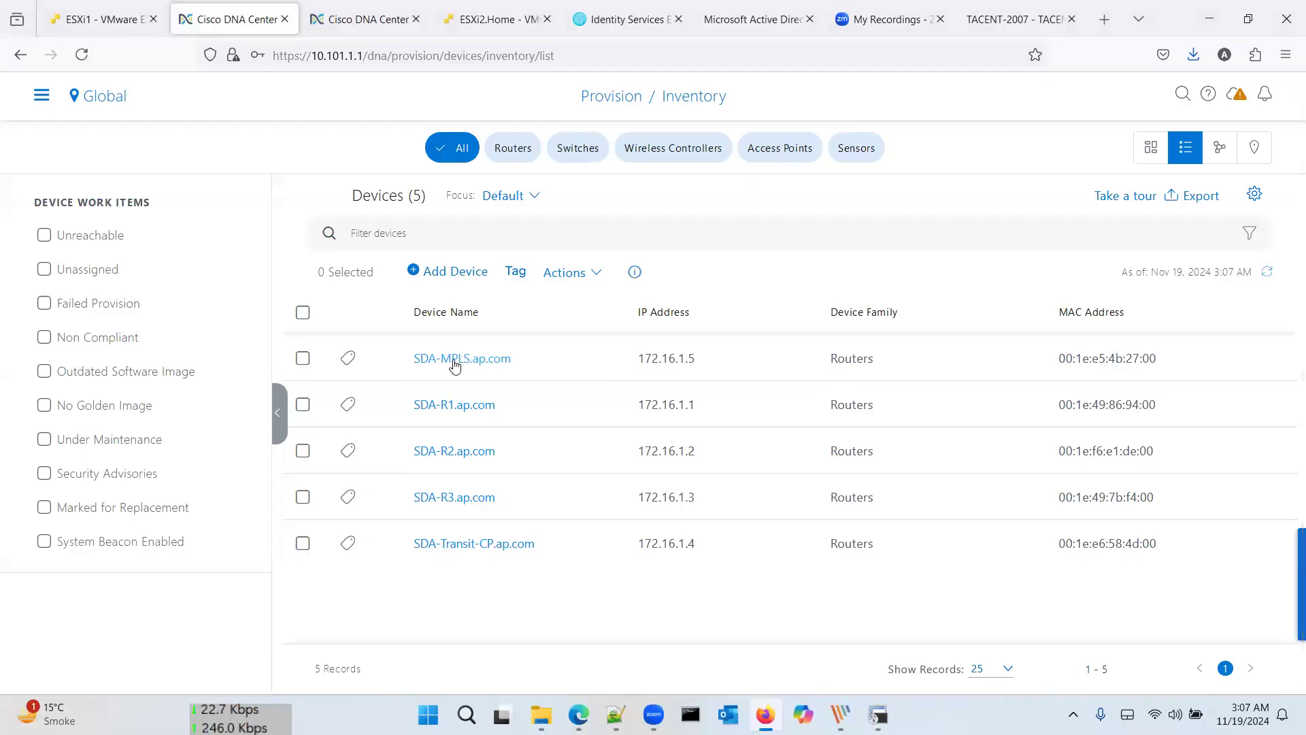
click(303, 405)
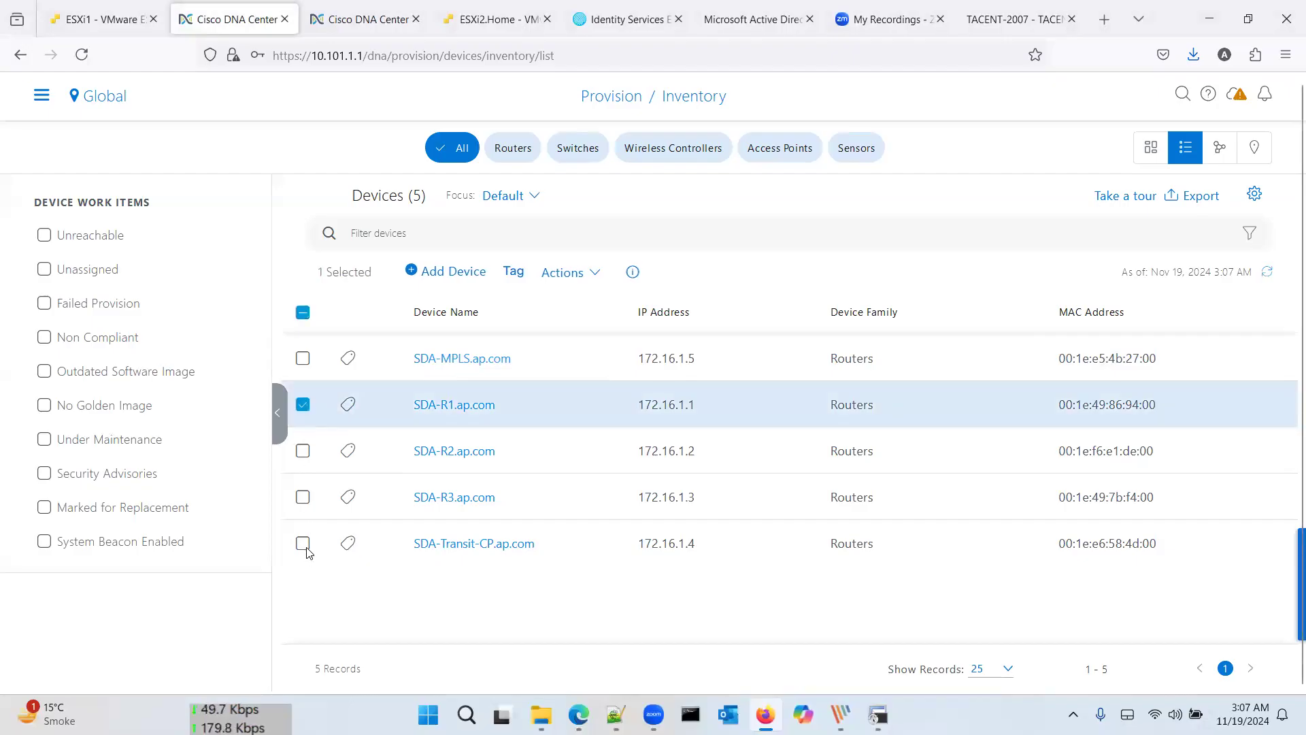
click(304, 545)
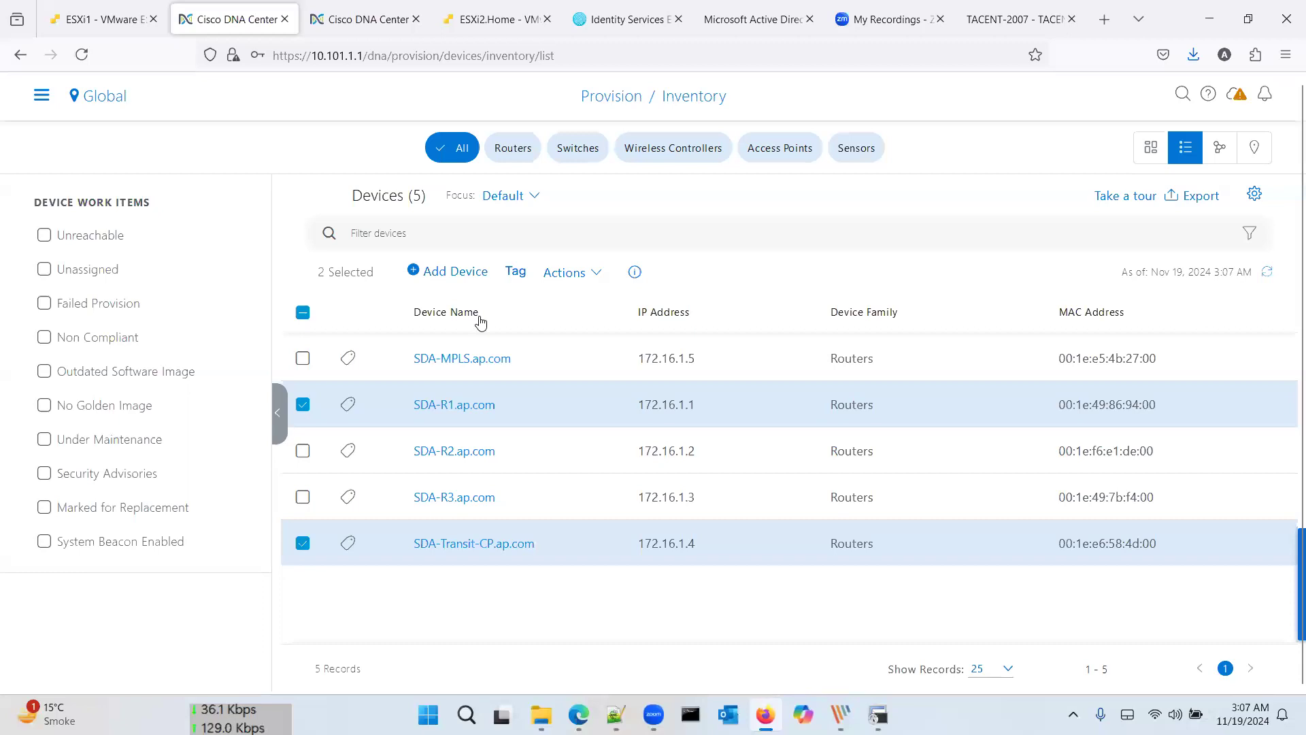
click(585, 275)
mouse_move(641, 382)
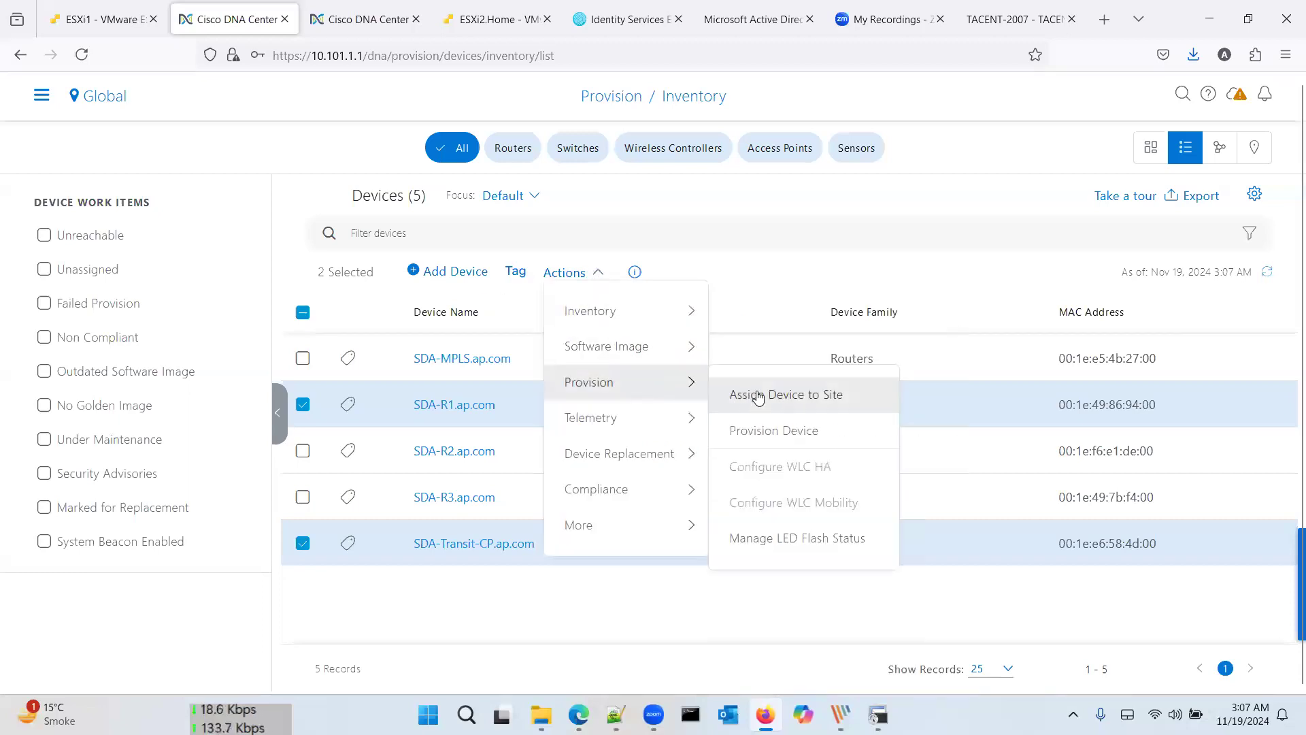
Step: Start Provision Device and set SDA-R1's site to Global/HQ/Lahore
click(767, 432)
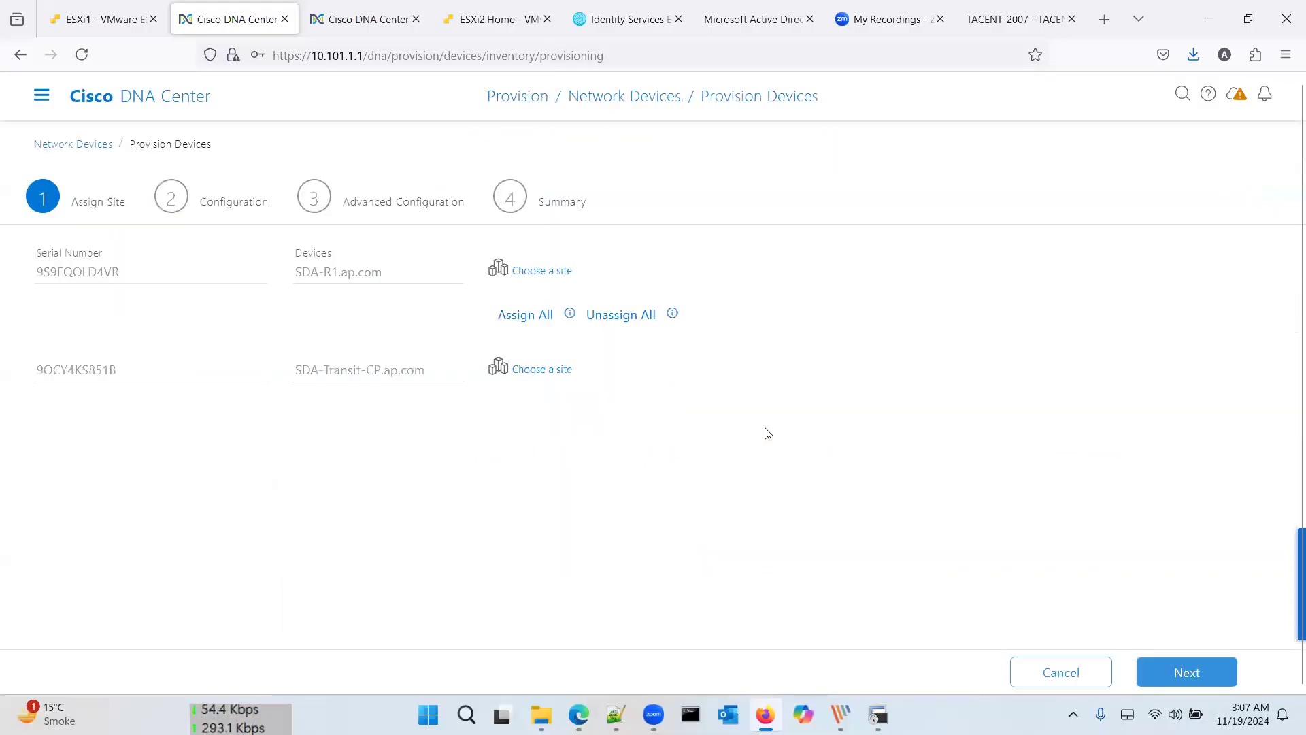
click(535, 272)
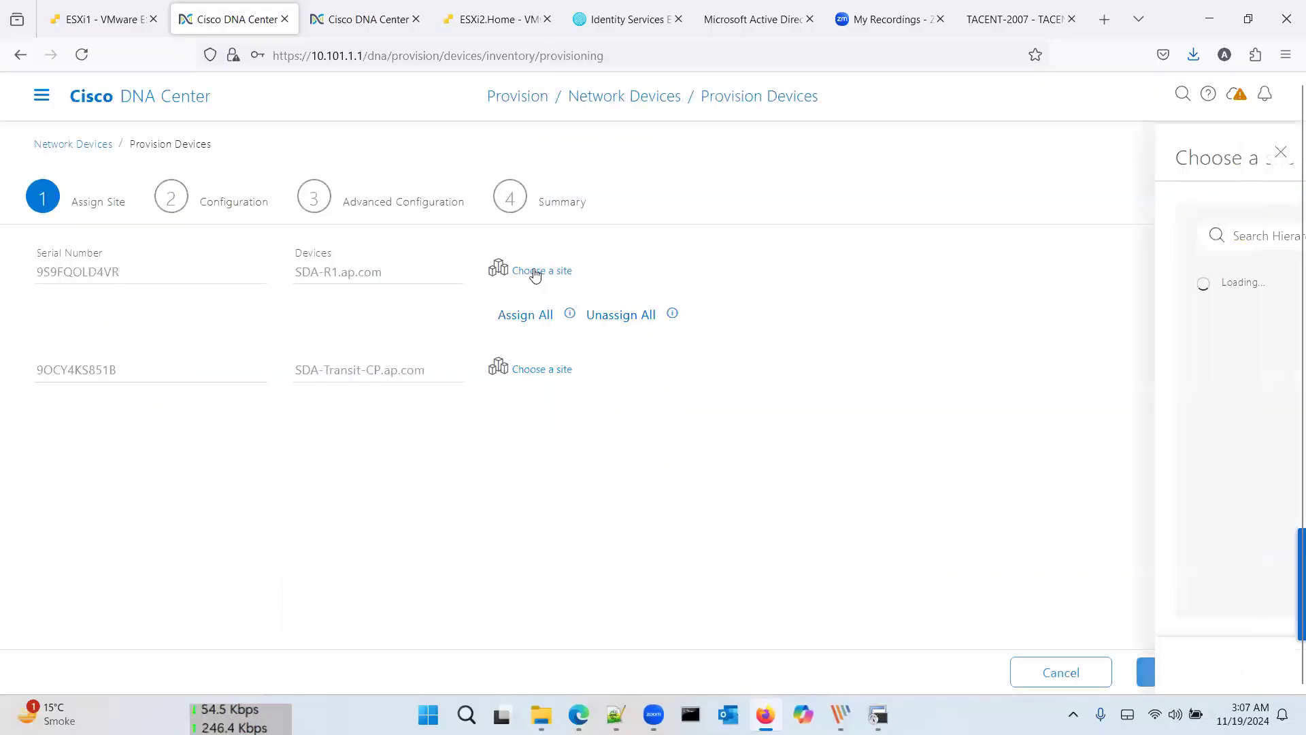
click(717, 372)
click(757, 408)
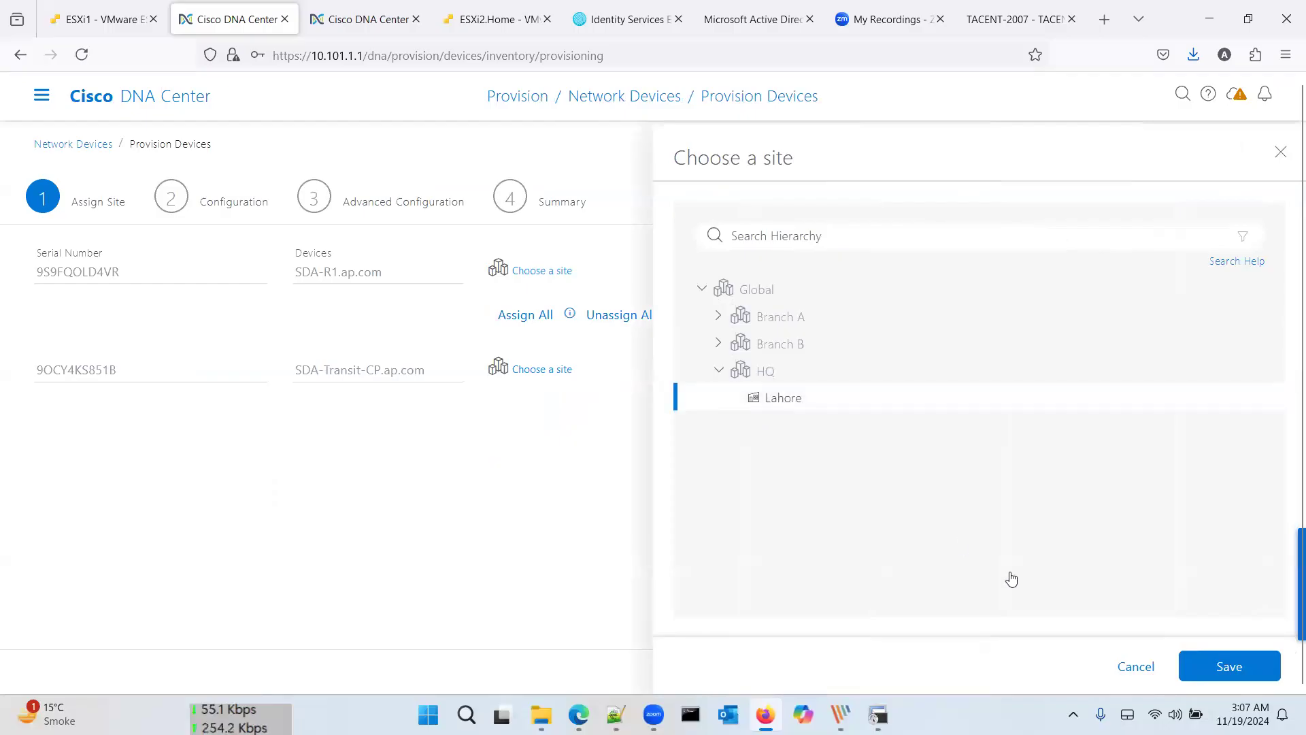
click(1222, 663)
click(1203, 677)
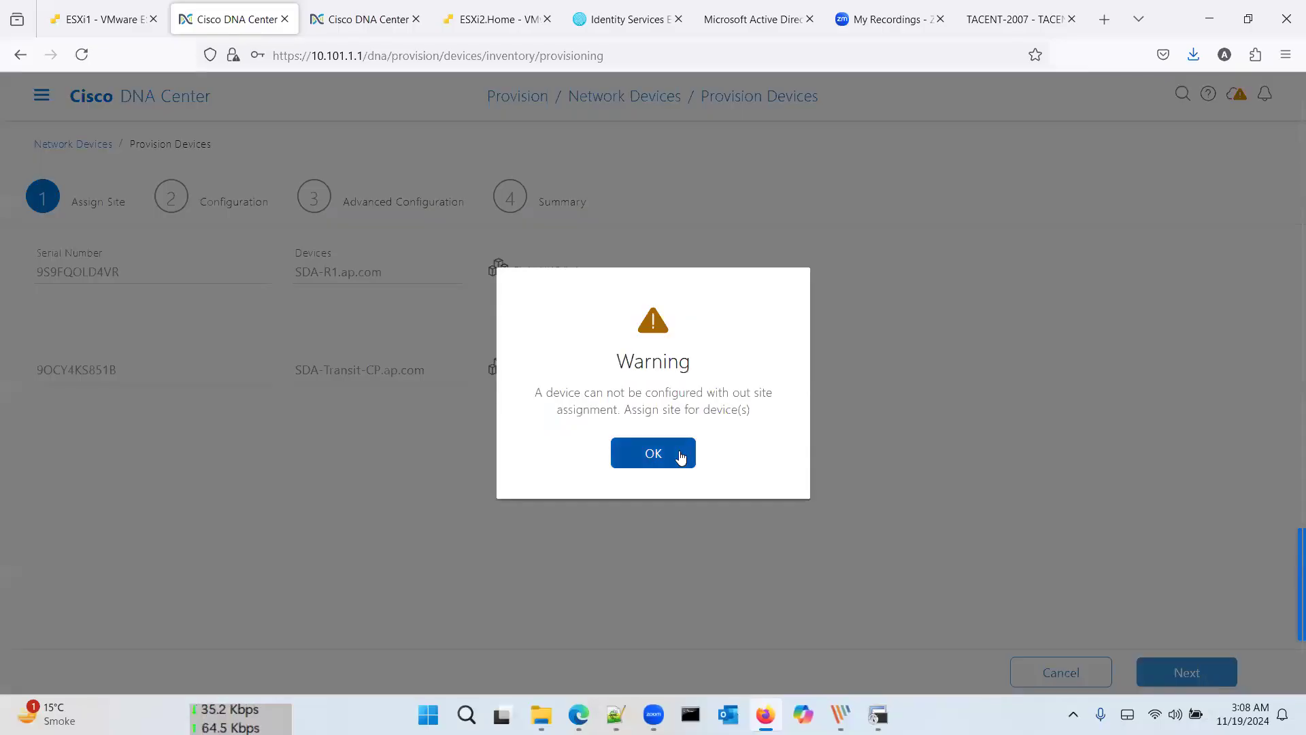
Step: Set SDA-Transit-CP's site to Global/HQ/Lahore as well and continue to Configuration
click(681, 456)
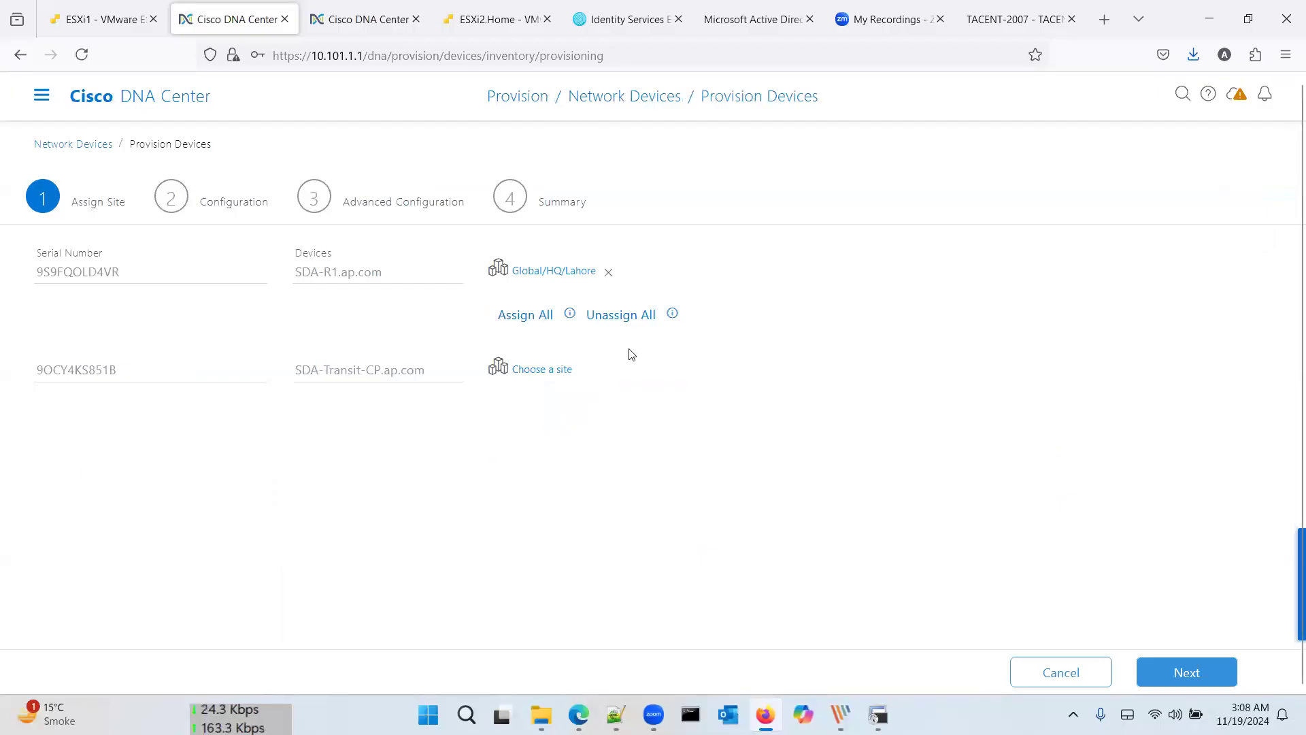
click(551, 374)
click(720, 371)
click(755, 398)
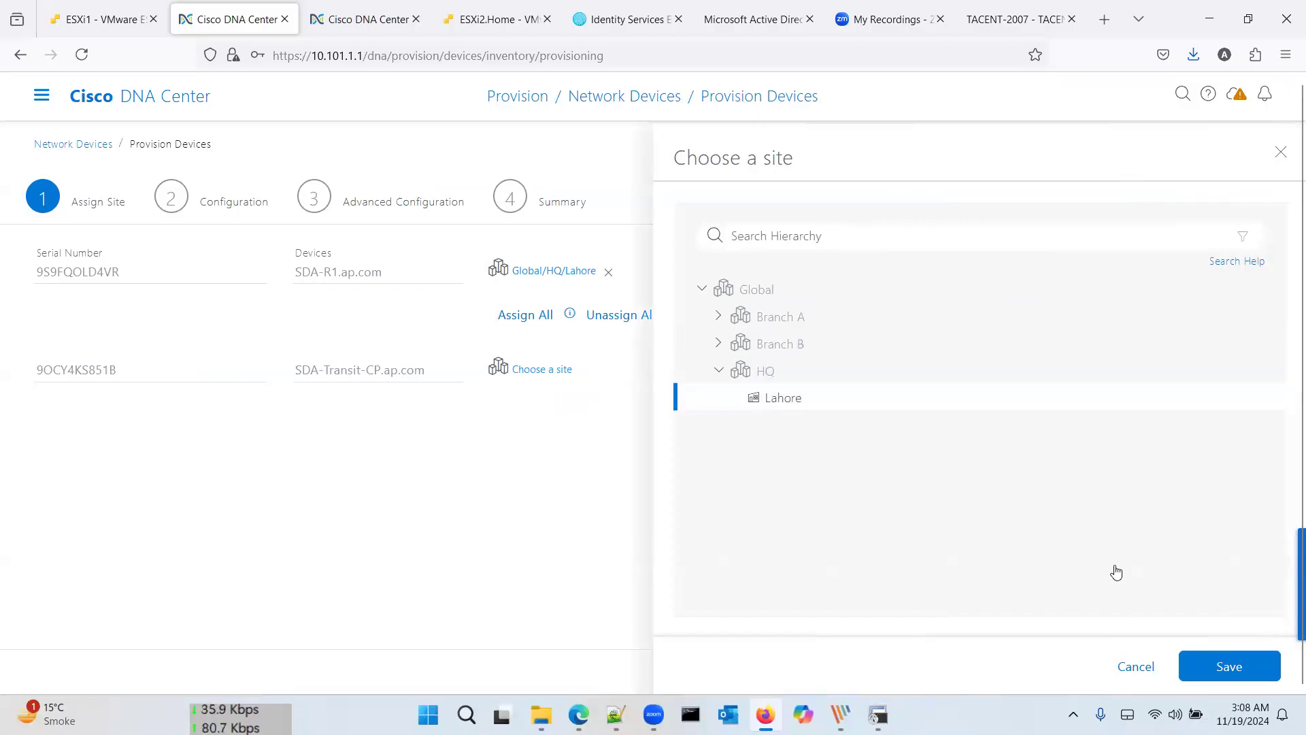
click(1222, 665)
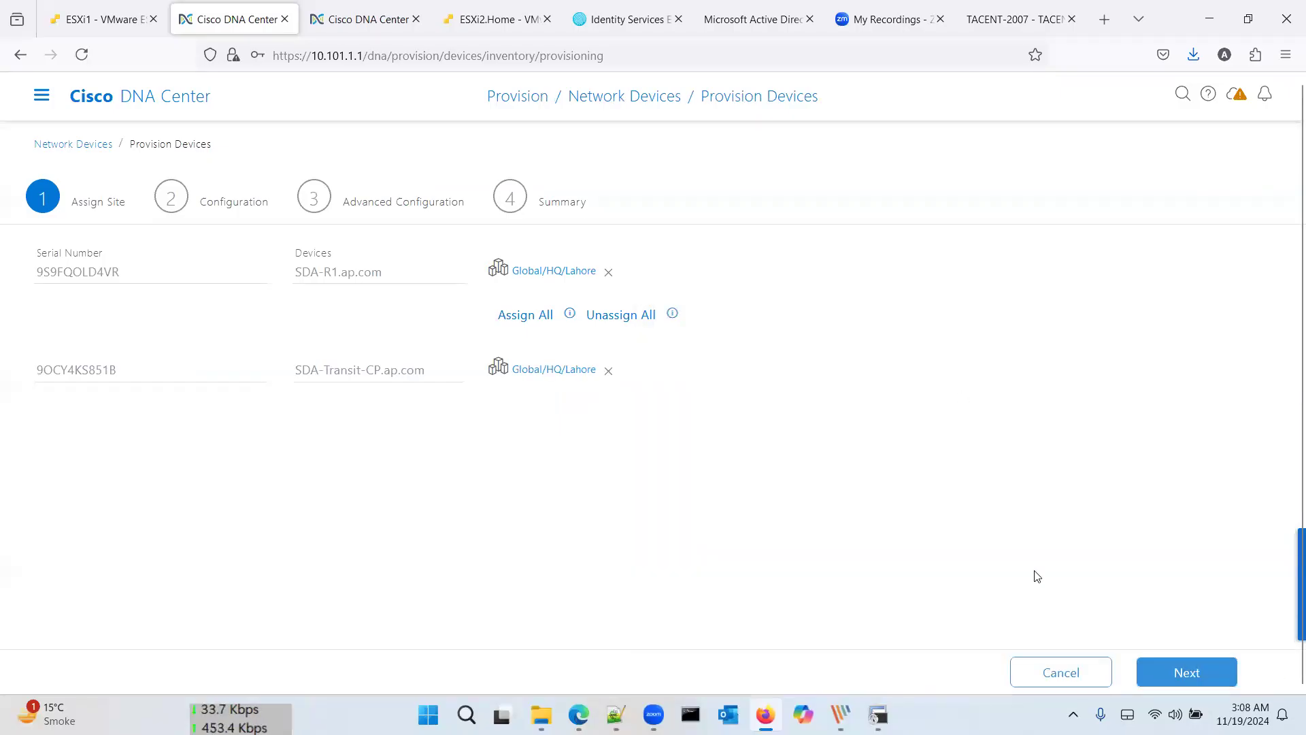
click(1210, 678)
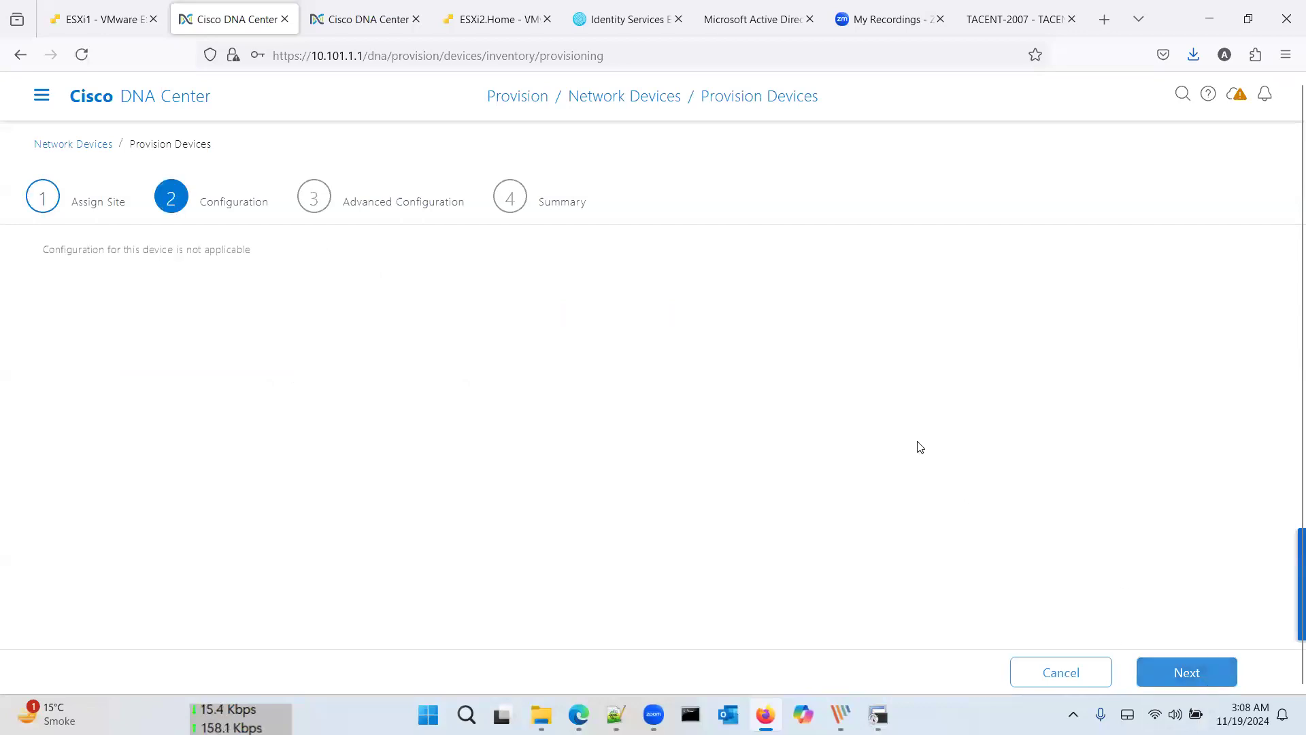
Step: Step through Advanced Configuration to Summary, review it, and deploy both routers with Apply Now
click(1161, 673)
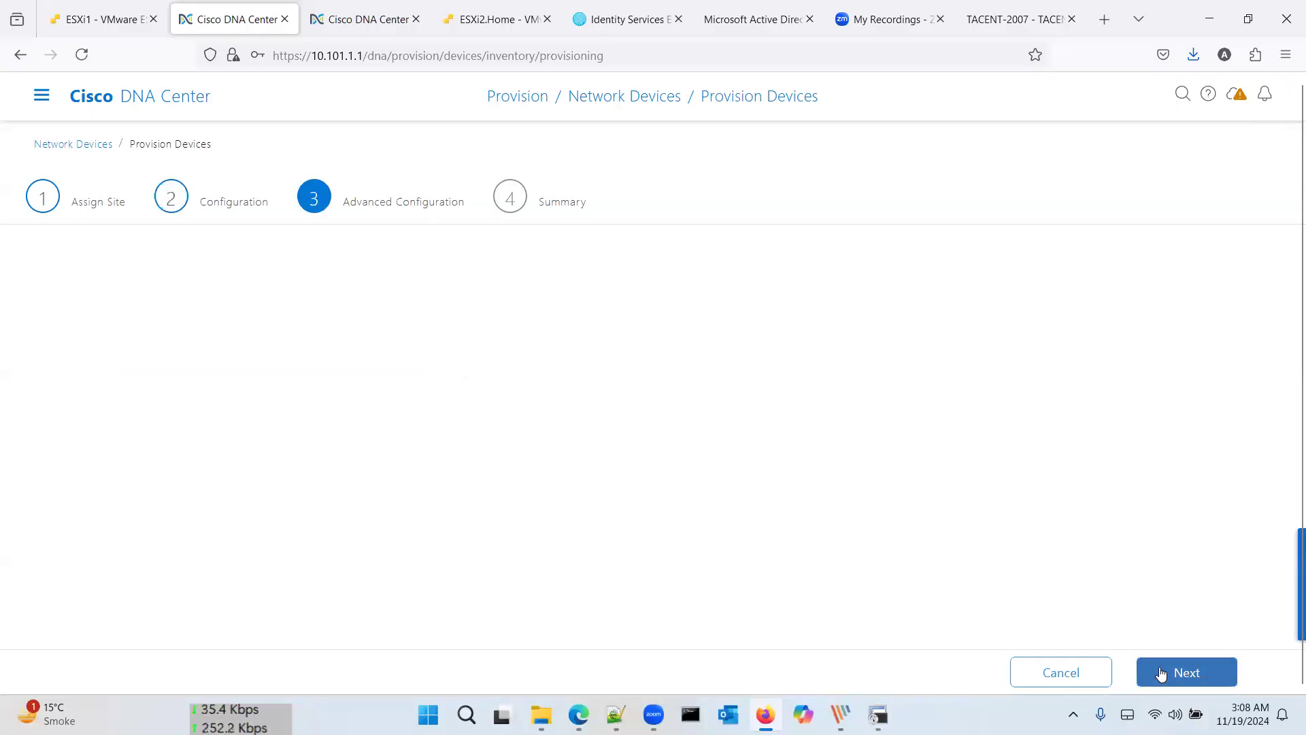
click(1161, 672)
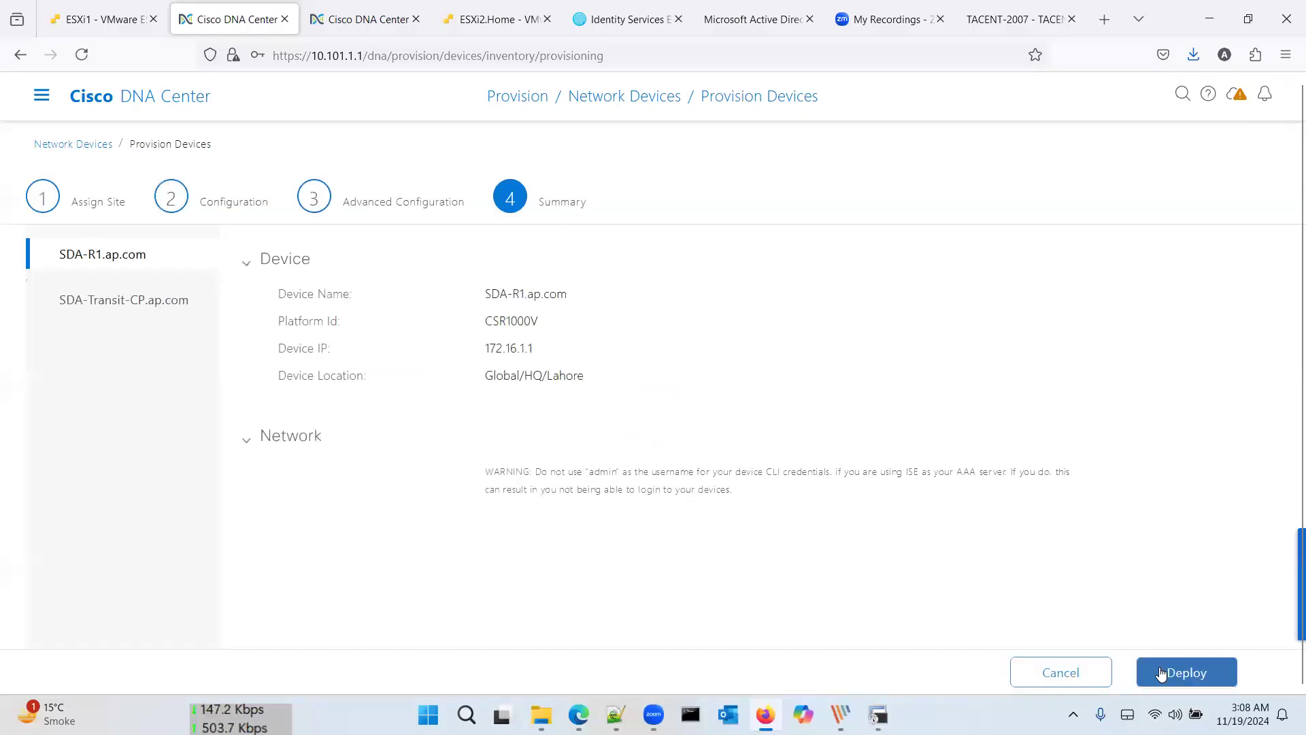
scroll(1083, 485, down, 3)
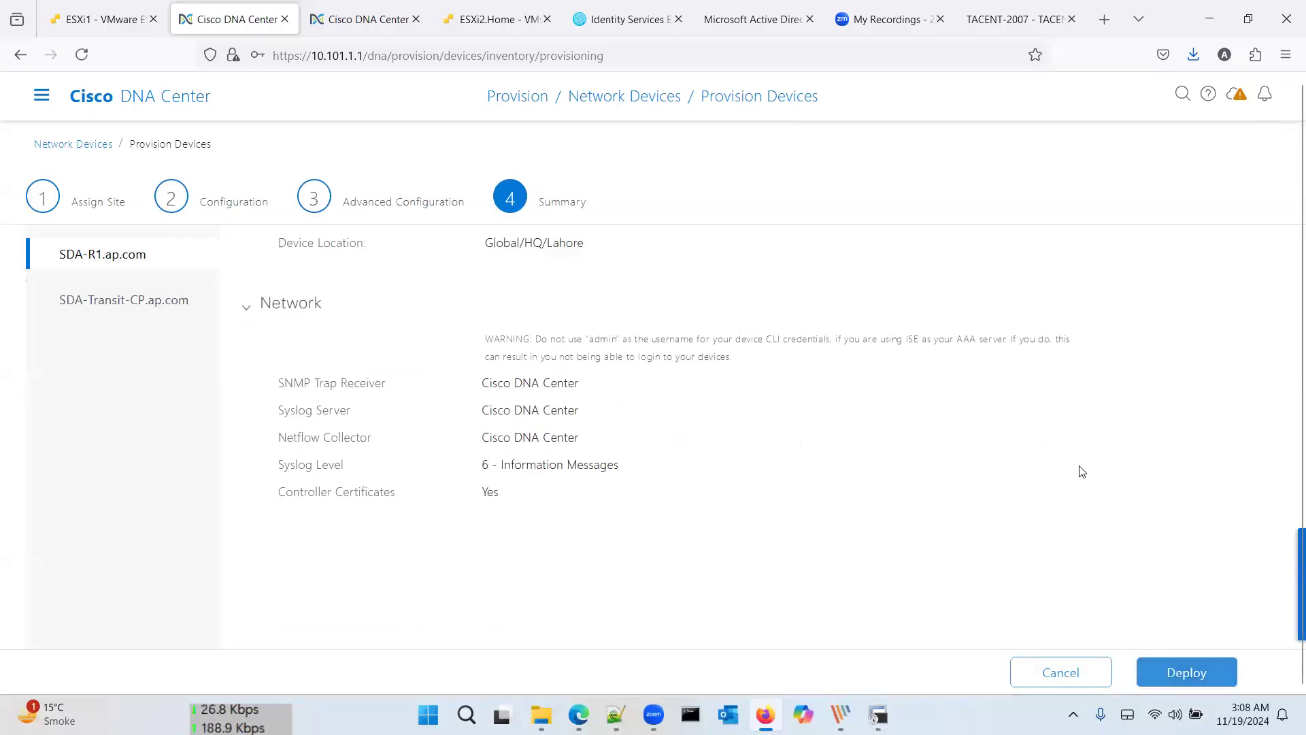
scroll(1082, 470, up, 3)
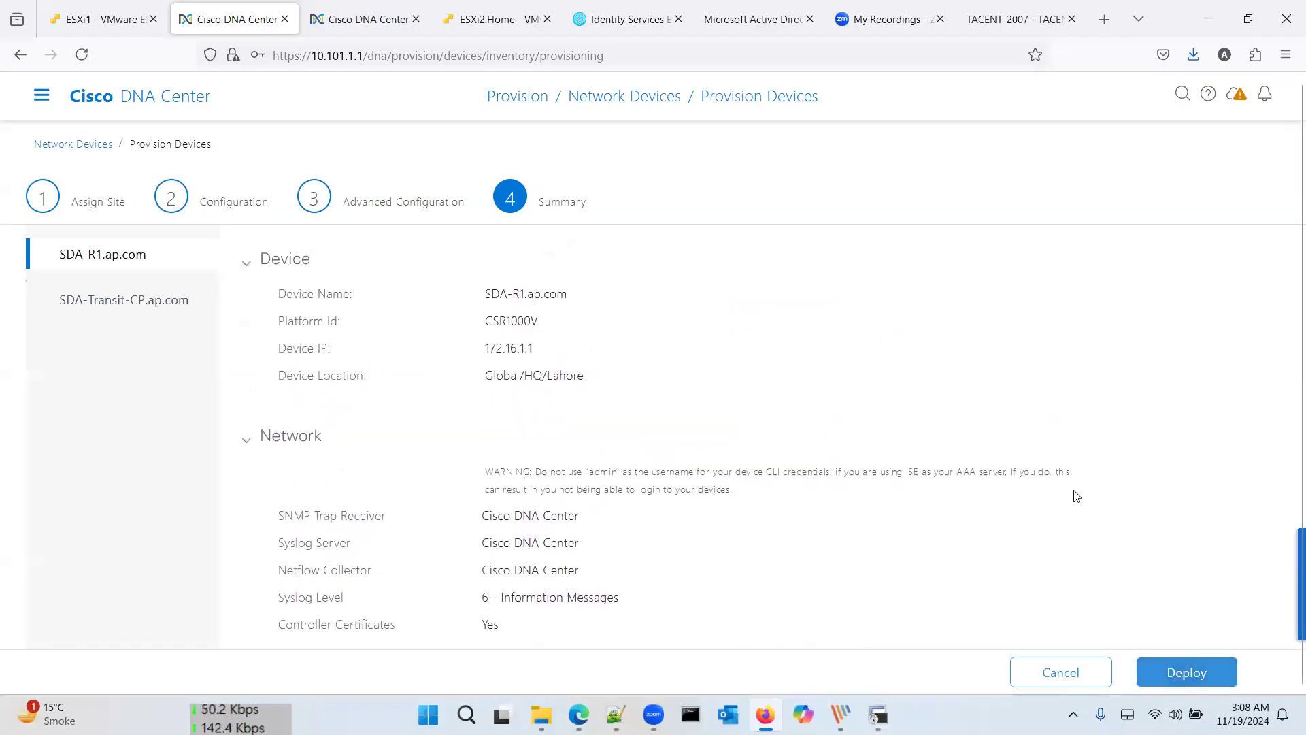
scroll(803, 454, down, 1)
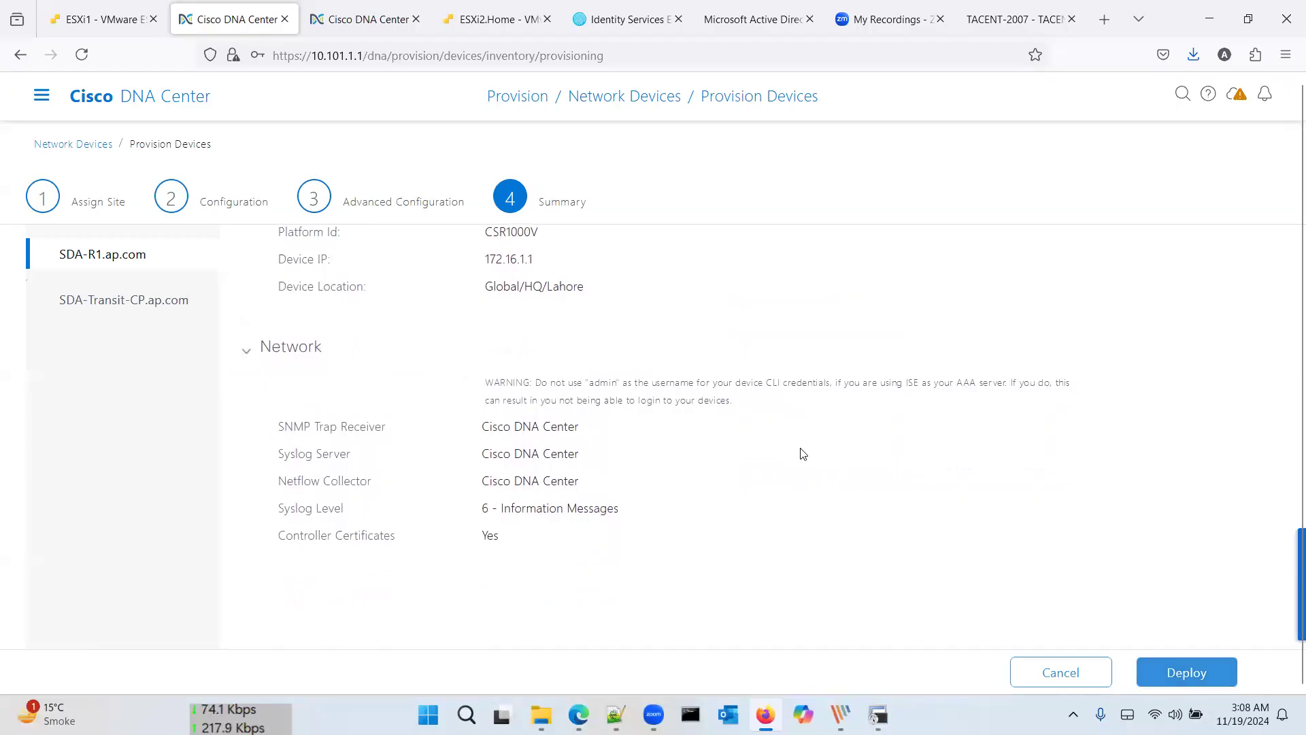
scroll(803, 454, up, 1)
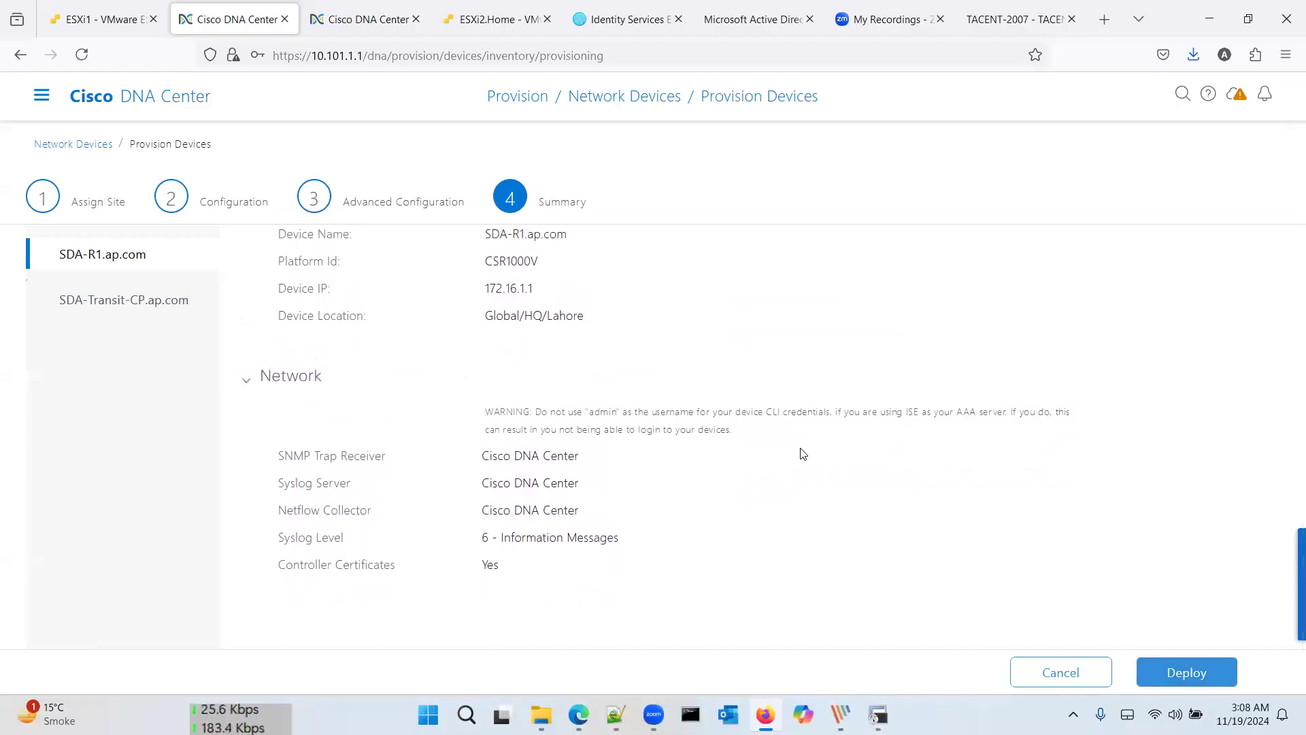
scroll(803, 454, up, 1)
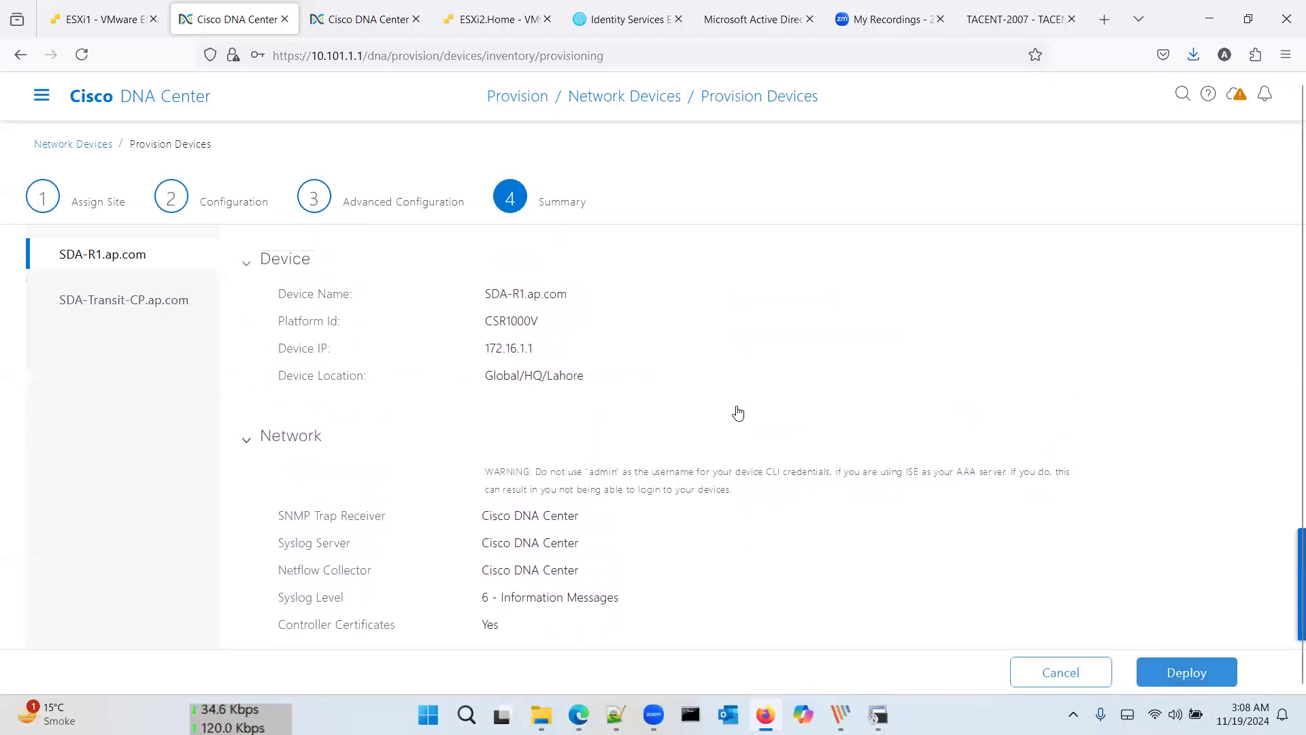
scroll(884, 490, down, 1)
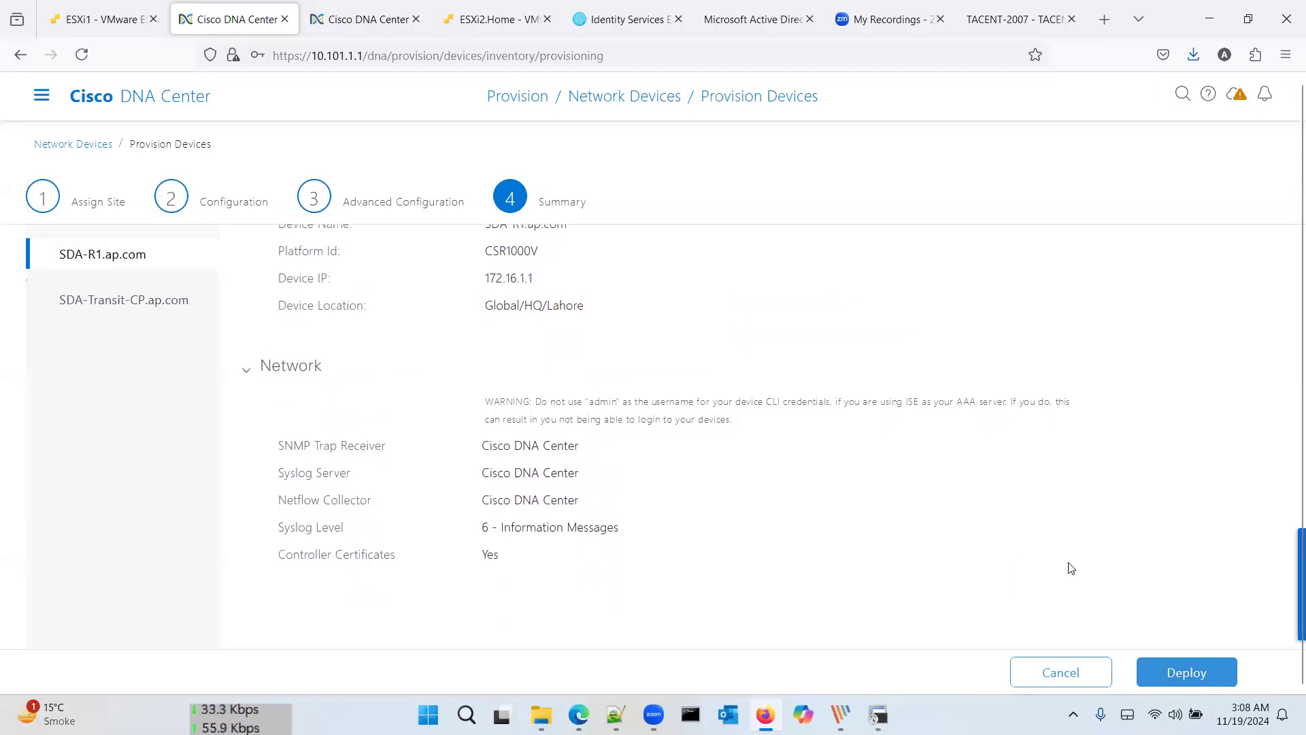
click(1173, 675)
click(1232, 449)
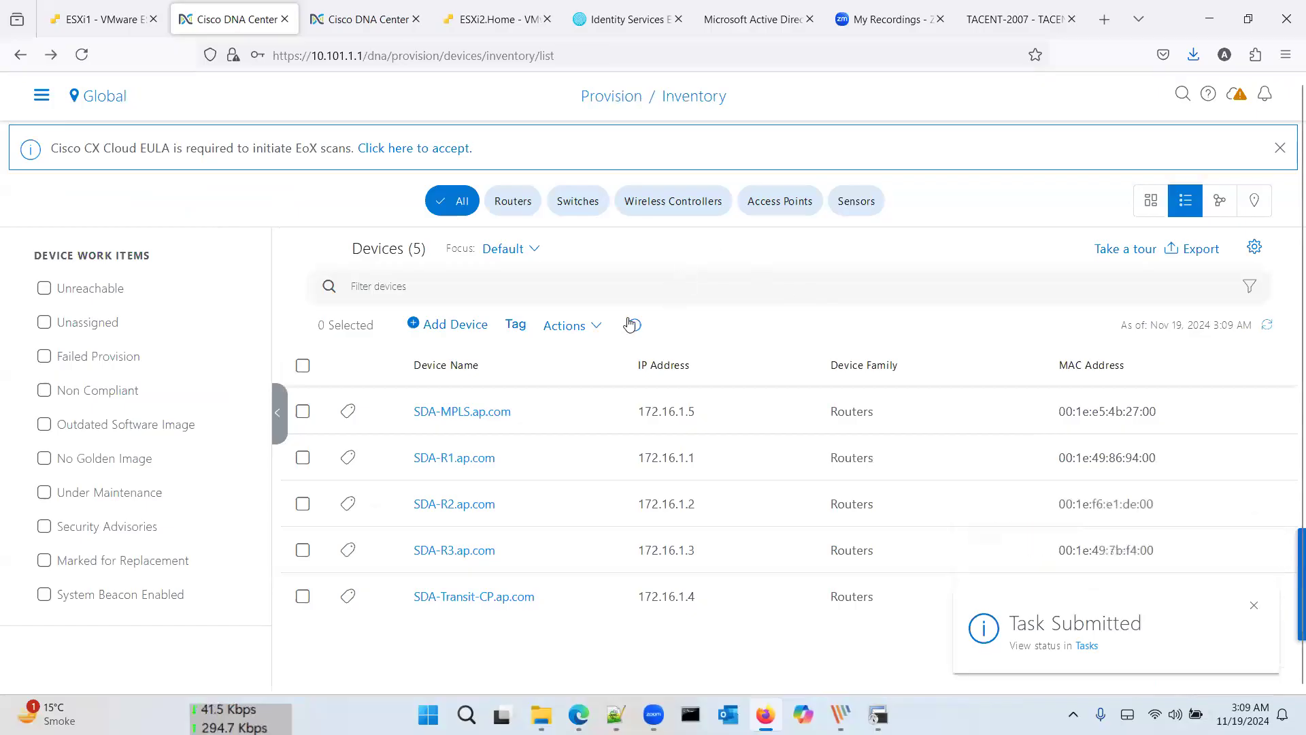
scroll(632, 324, down, 1)
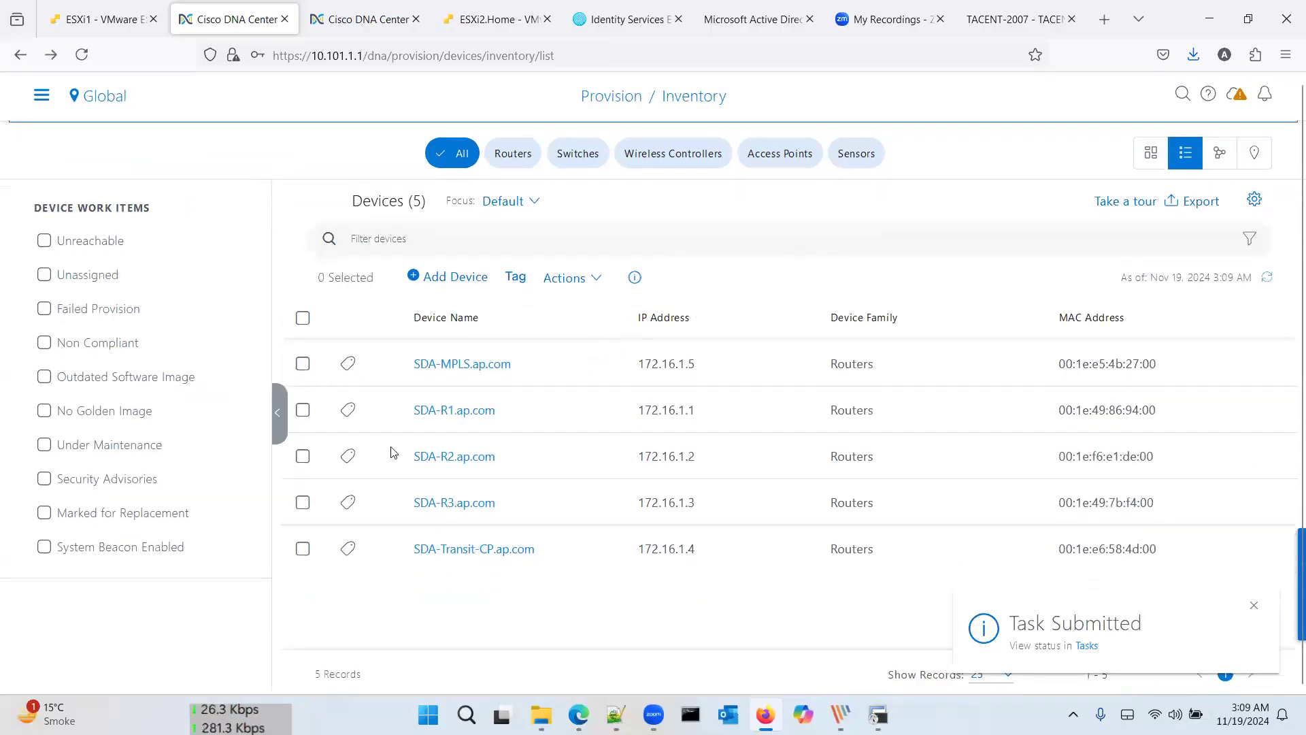
Step: Select SDA-R2 and assign it to Global/Branch A/Islamabad in Provision Device
click(303, 459)
click(563, 277)
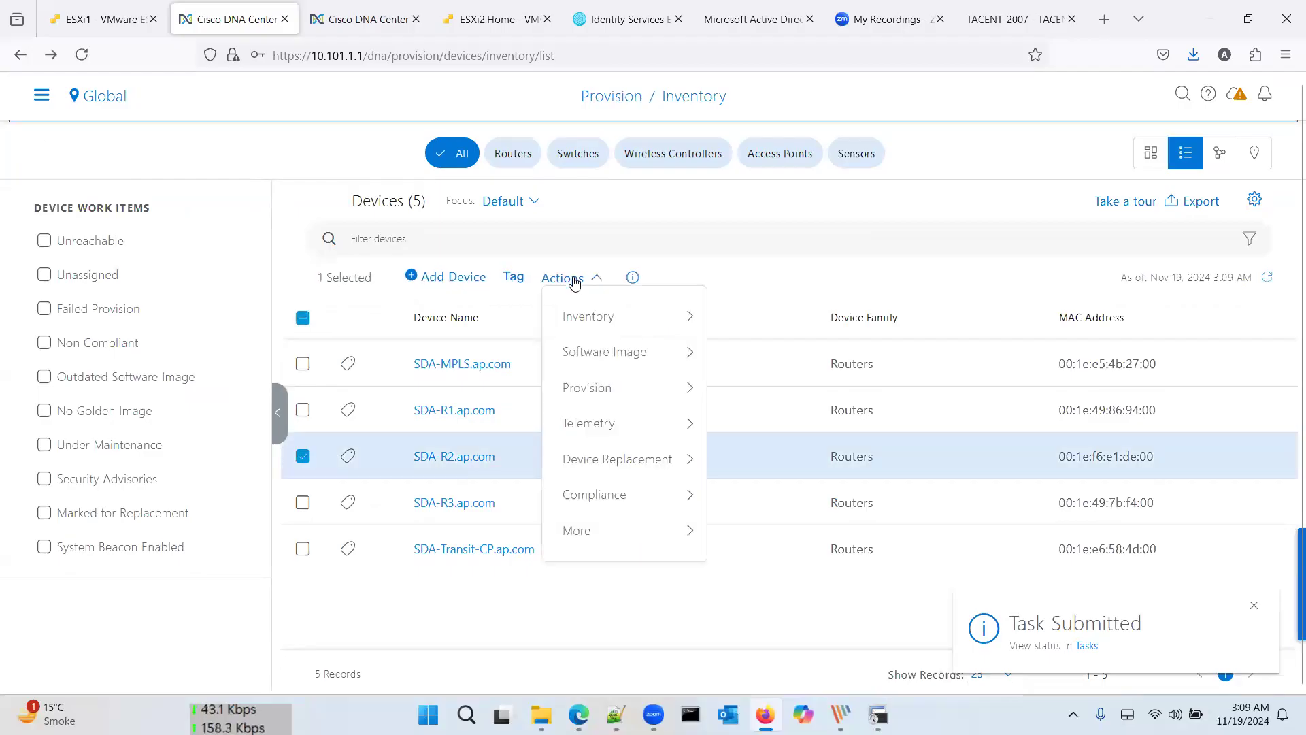
mouse_move(643, 397)
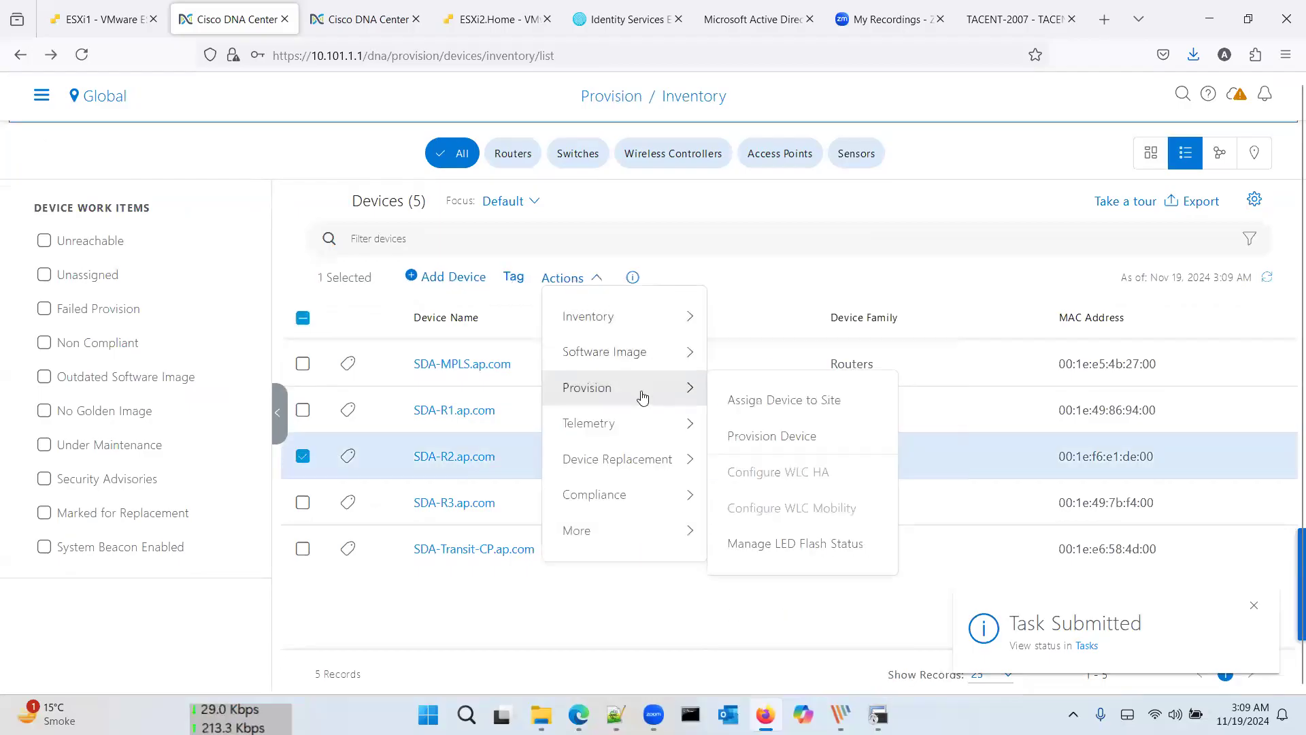
click(769, 434)
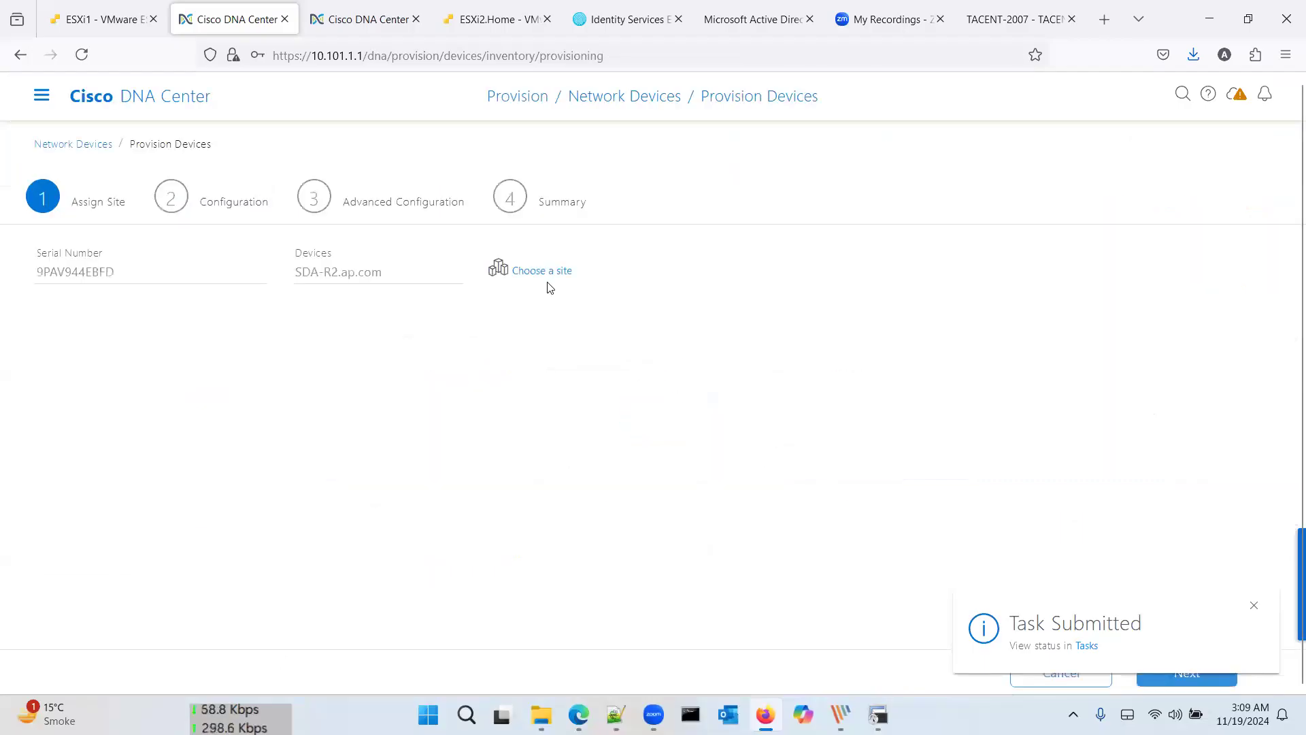
click(549, 272)
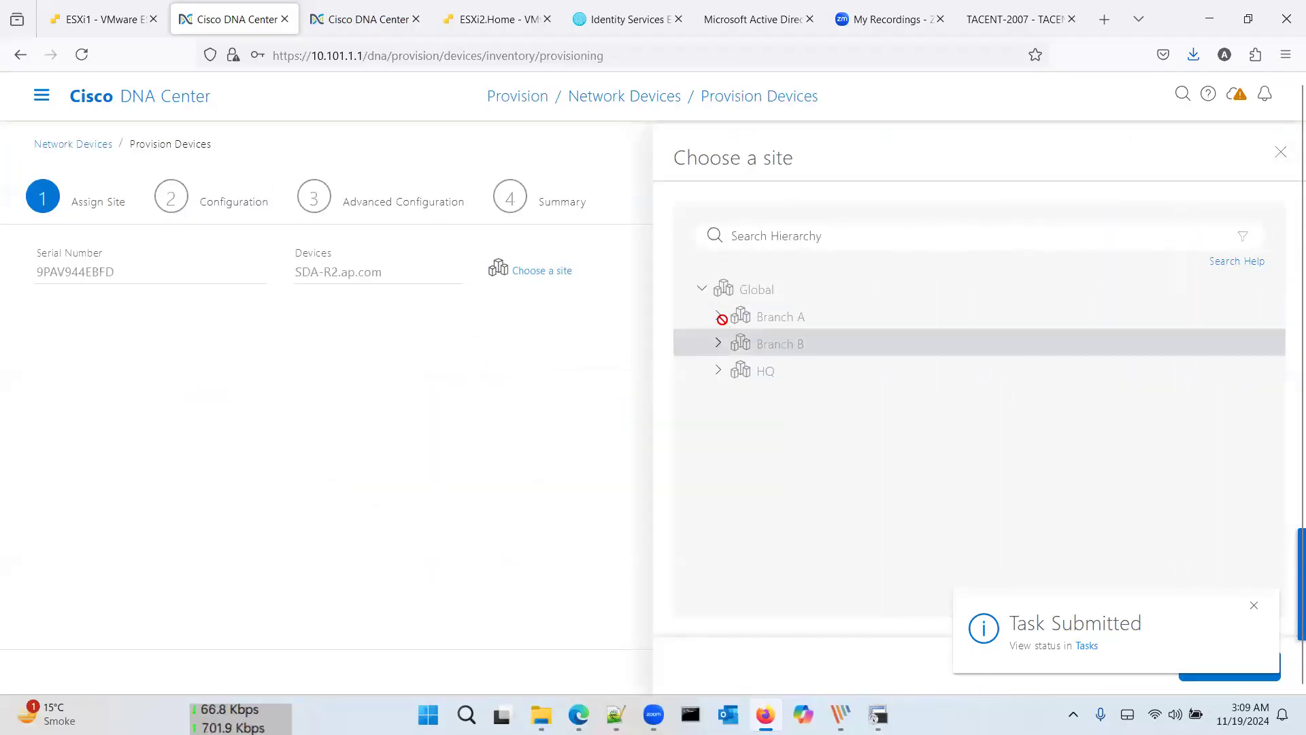
click(720, 318)
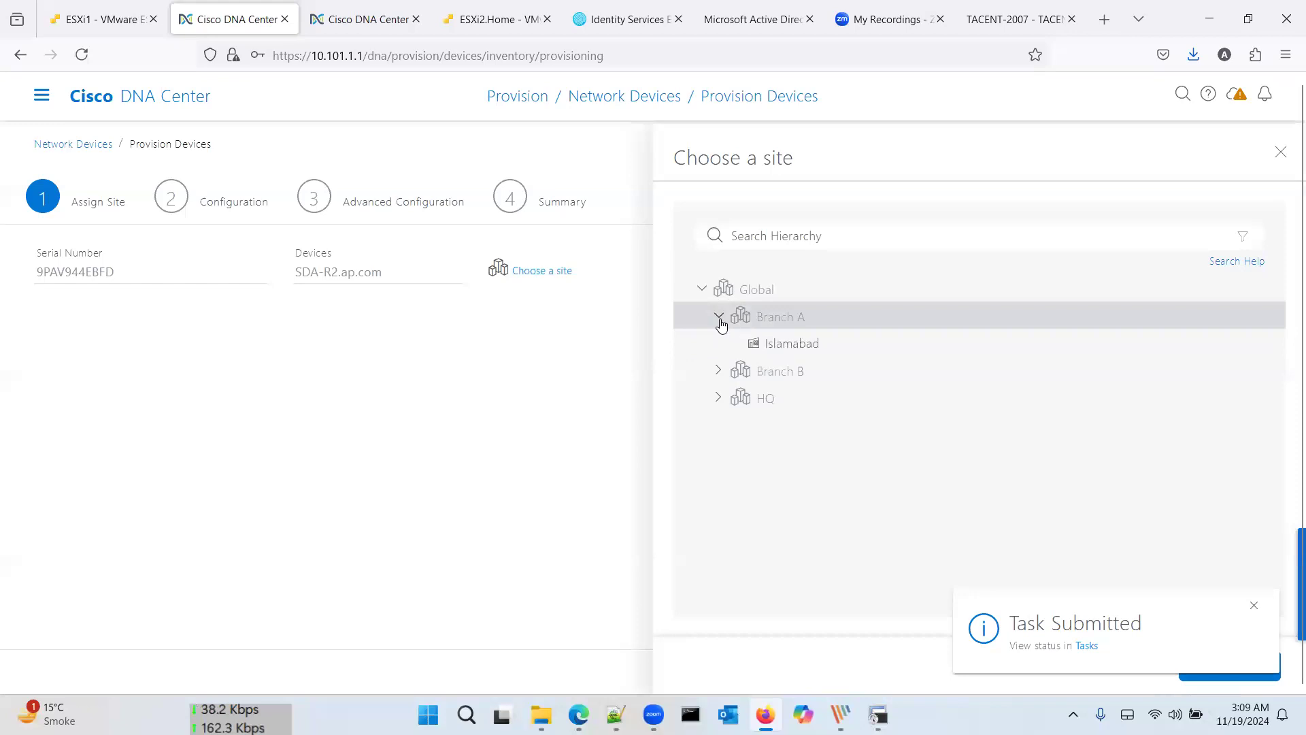
click(788, 346)
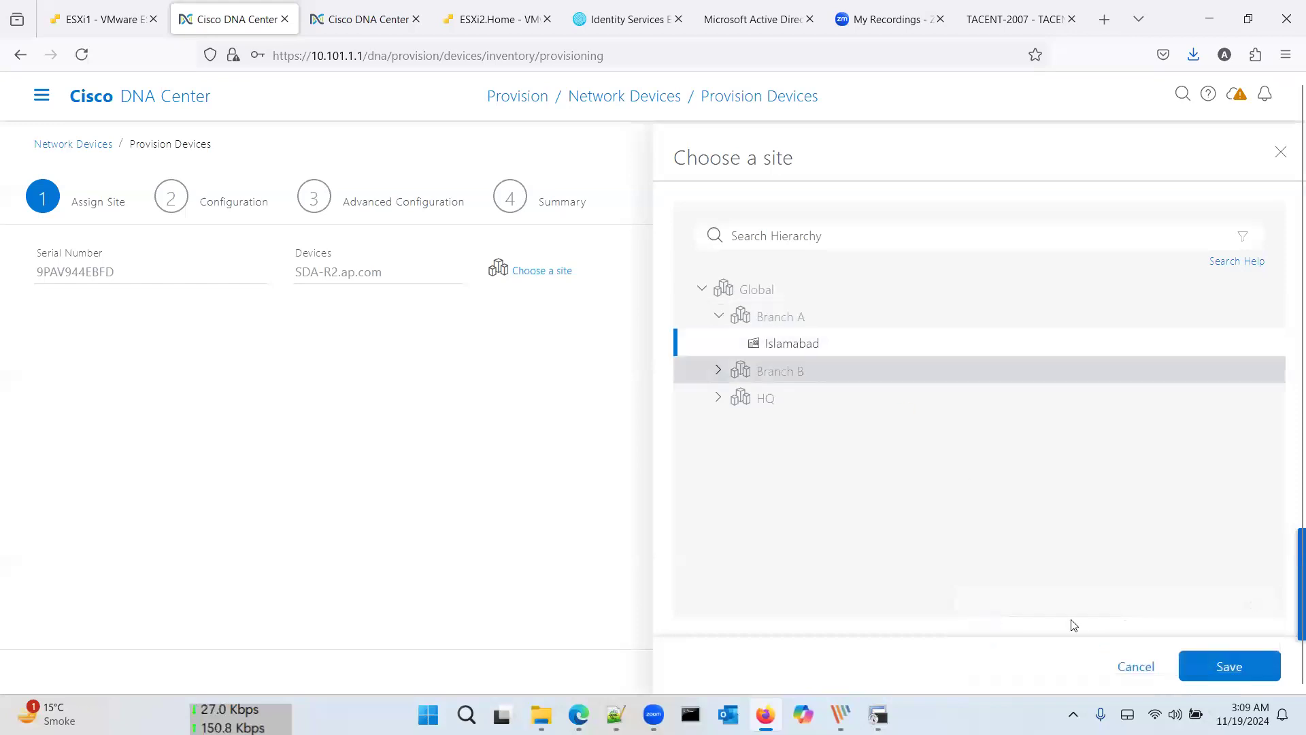
click(1233, 669)
Step: Step through to Summary and deploy SDA-R2's provisioning with Apply Now
click(1236, 672)
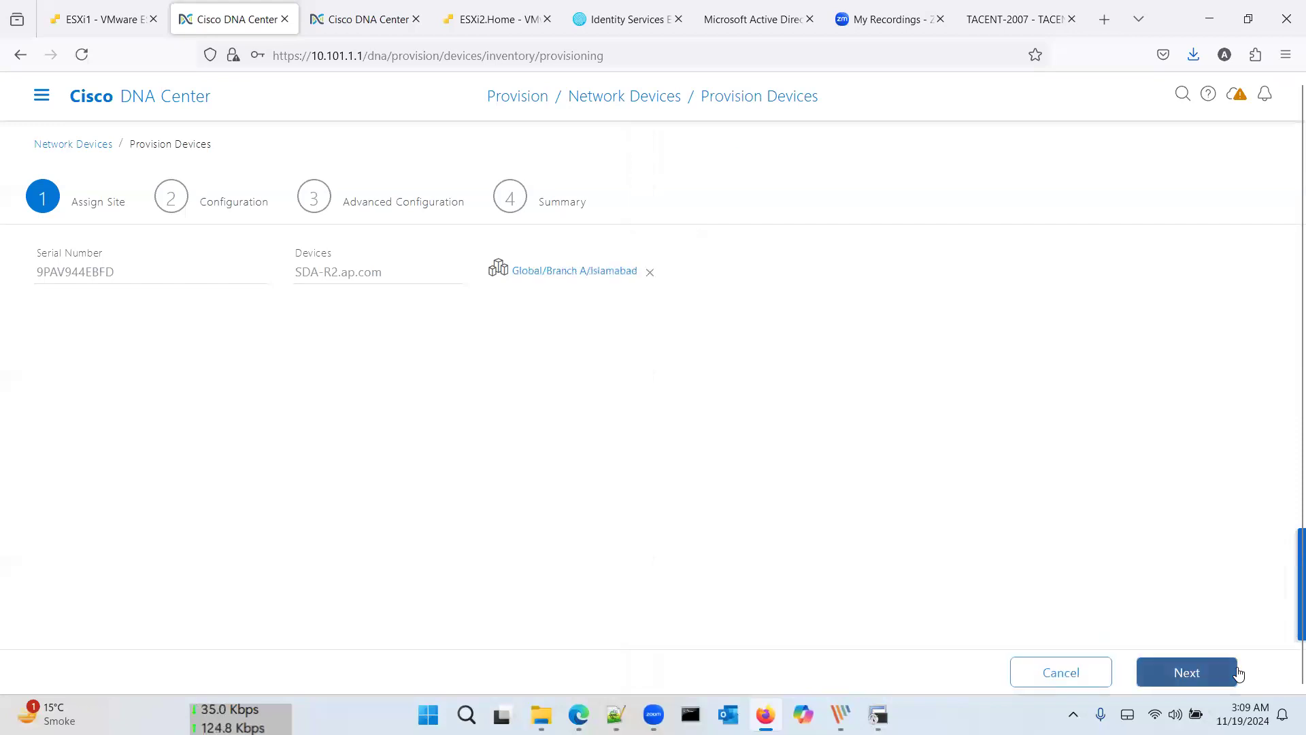
click(1201, 672)
click(1202, 673)
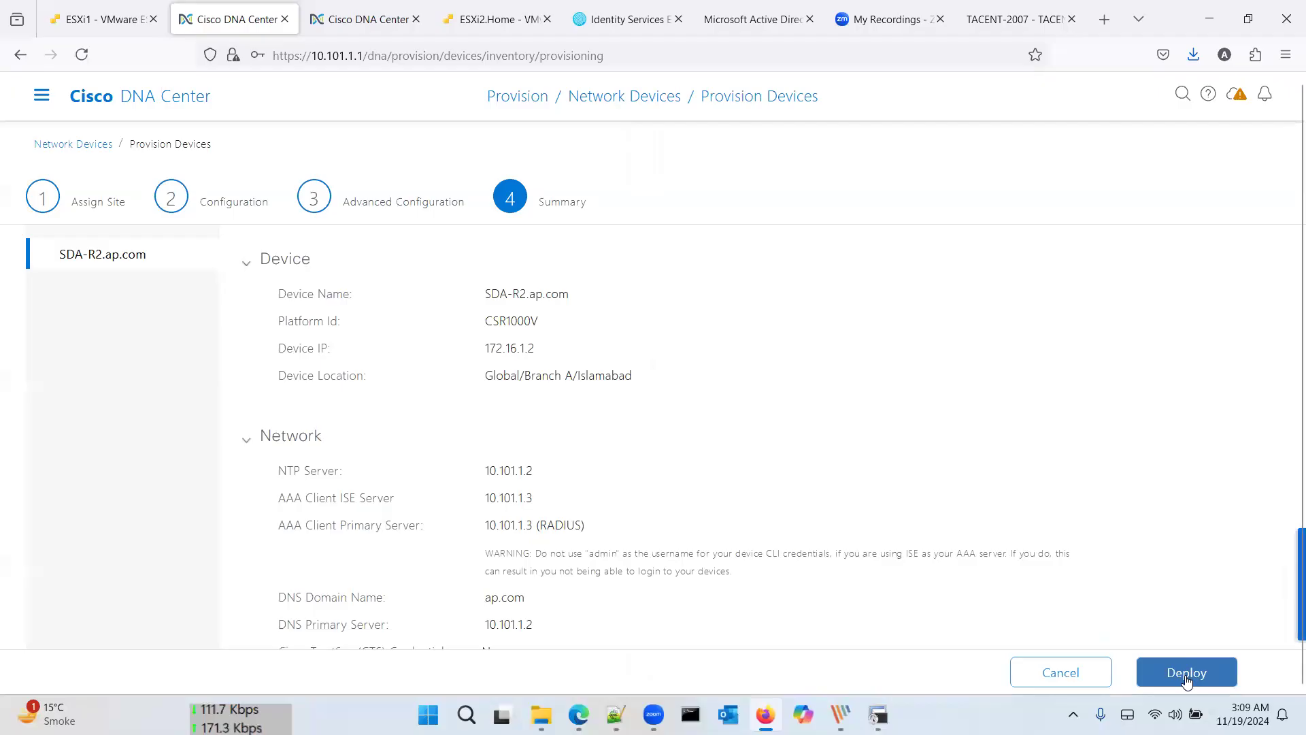
scroll(1079, 503, down, 3)
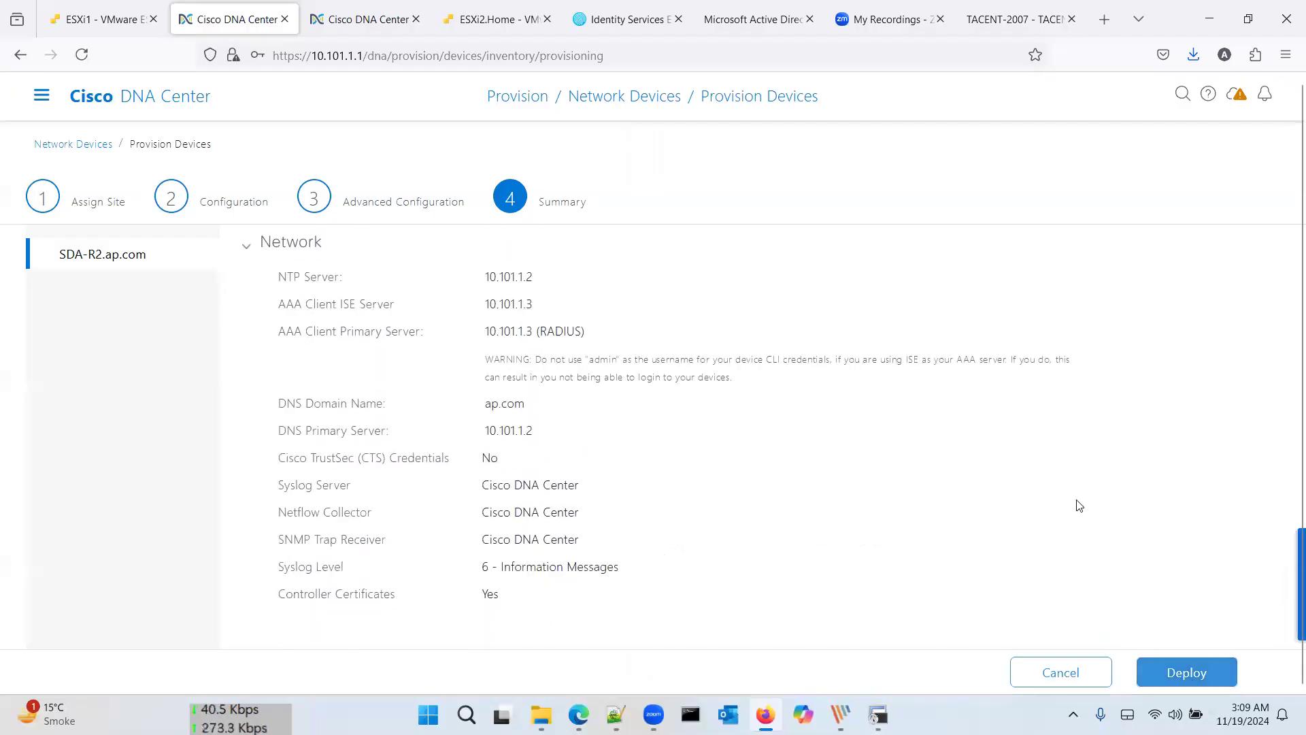
click(1190, 670)
click(1242, 445)
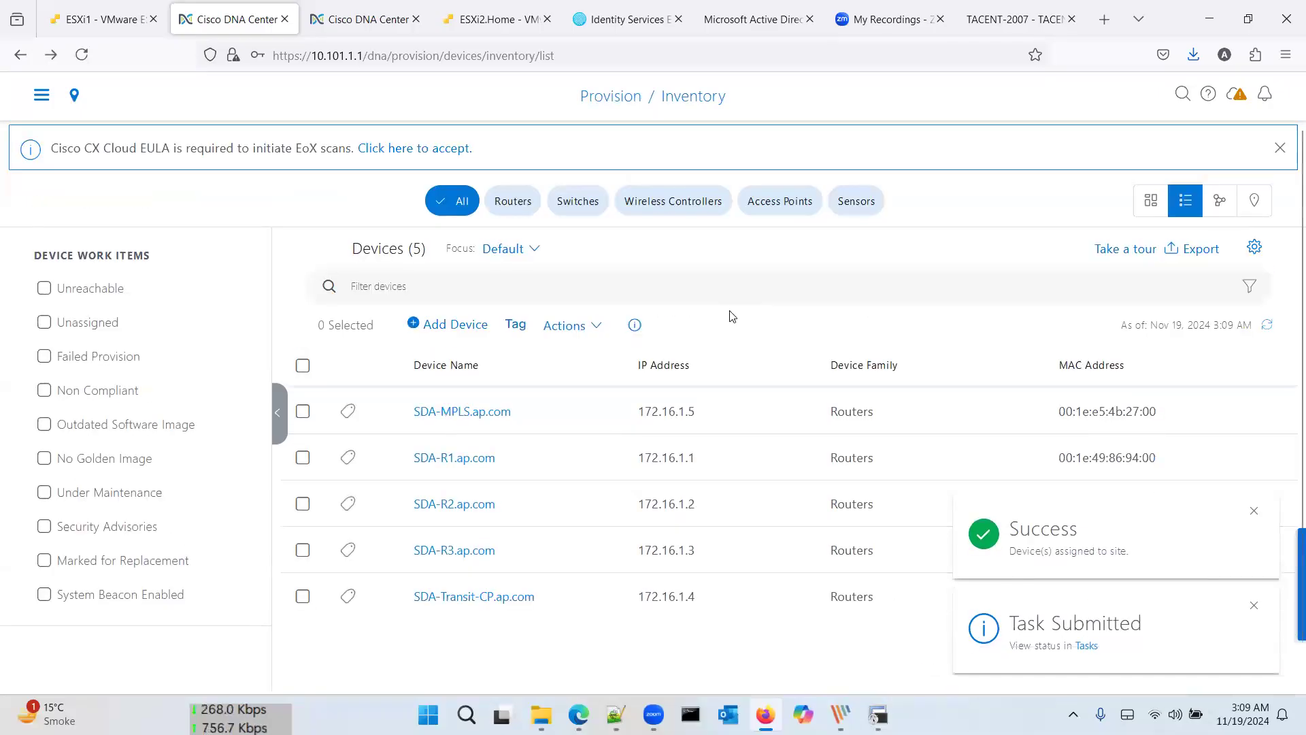
Step: Select SDA-R3 and assign it to Global/Branch B/Kashmir in Provision Device
click(303, 549)
click(570, 326)
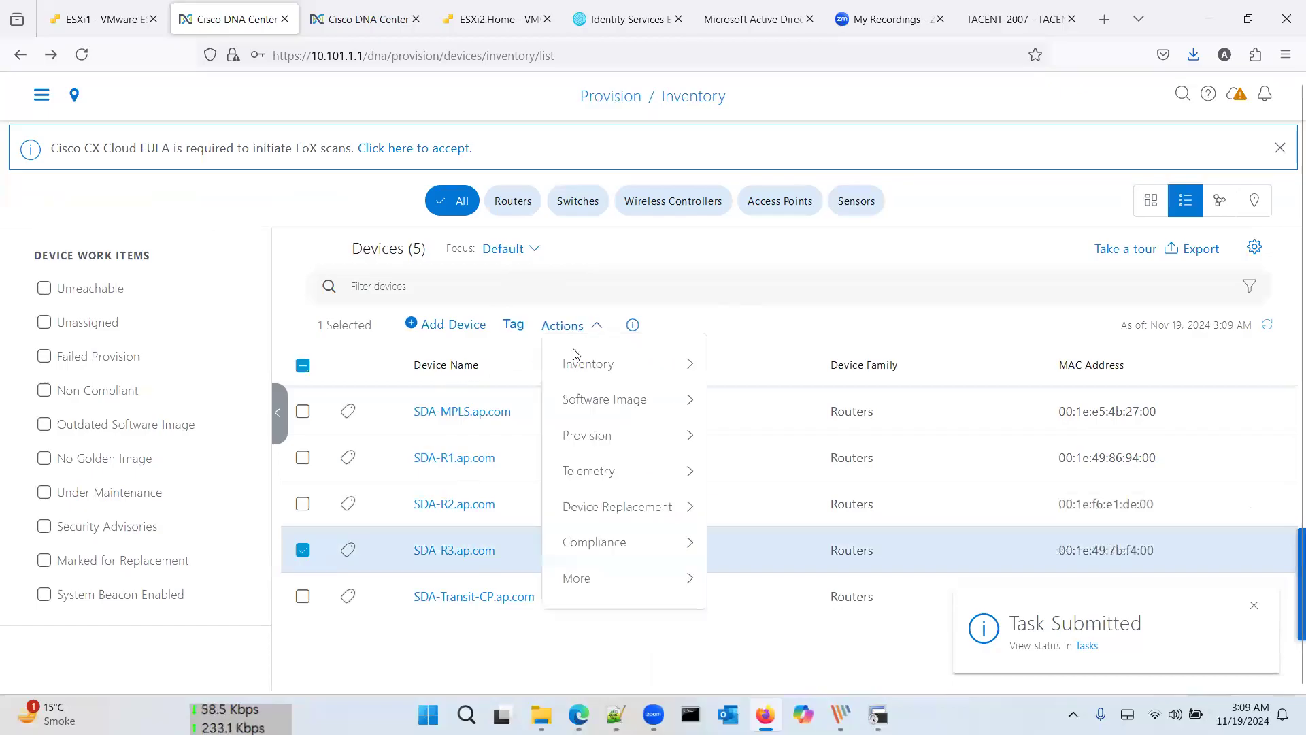
mouse_move(665, 437)
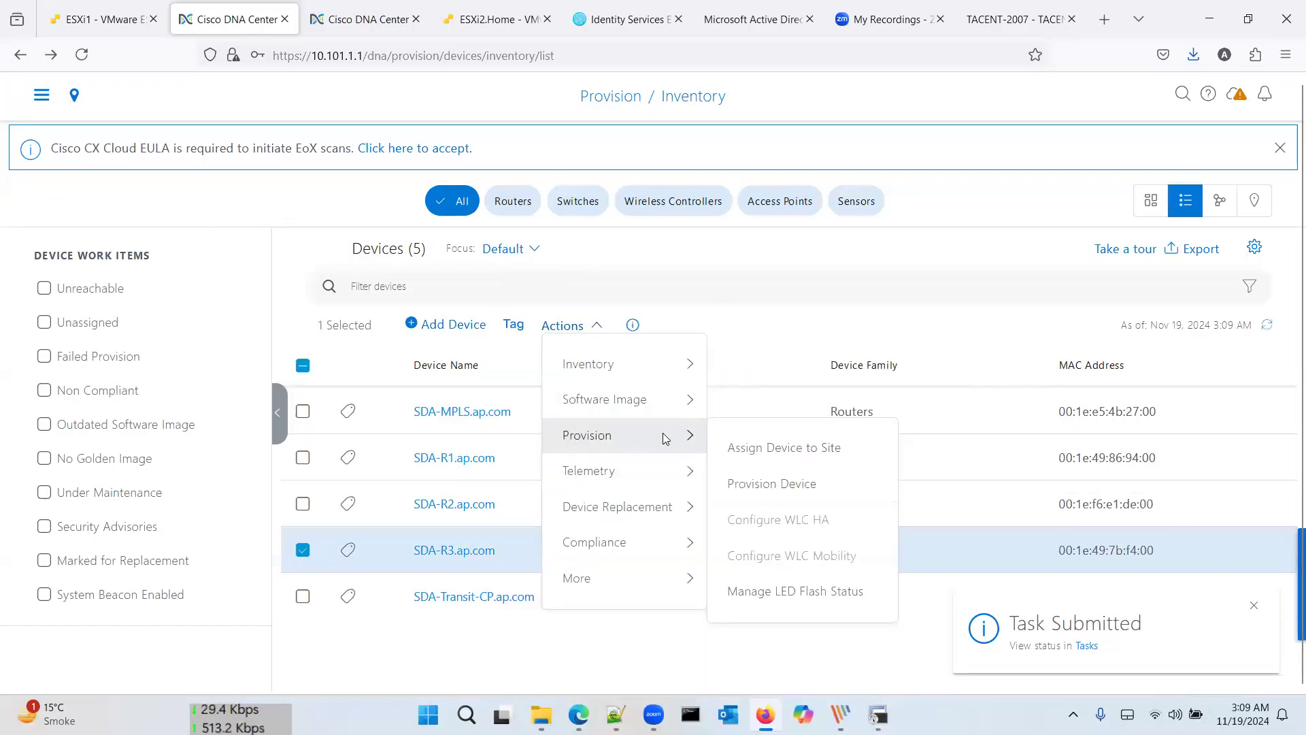
click(759, 484)
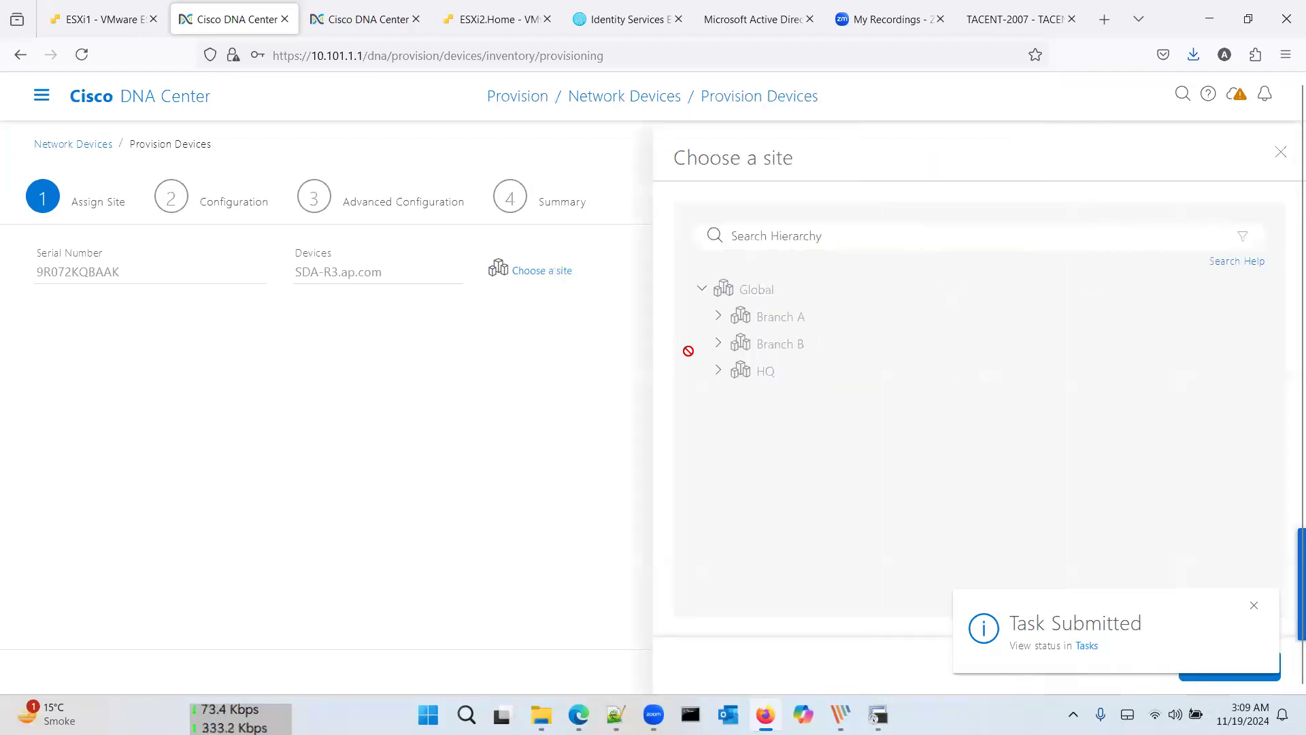
click(719, 344)
click(754, 371)
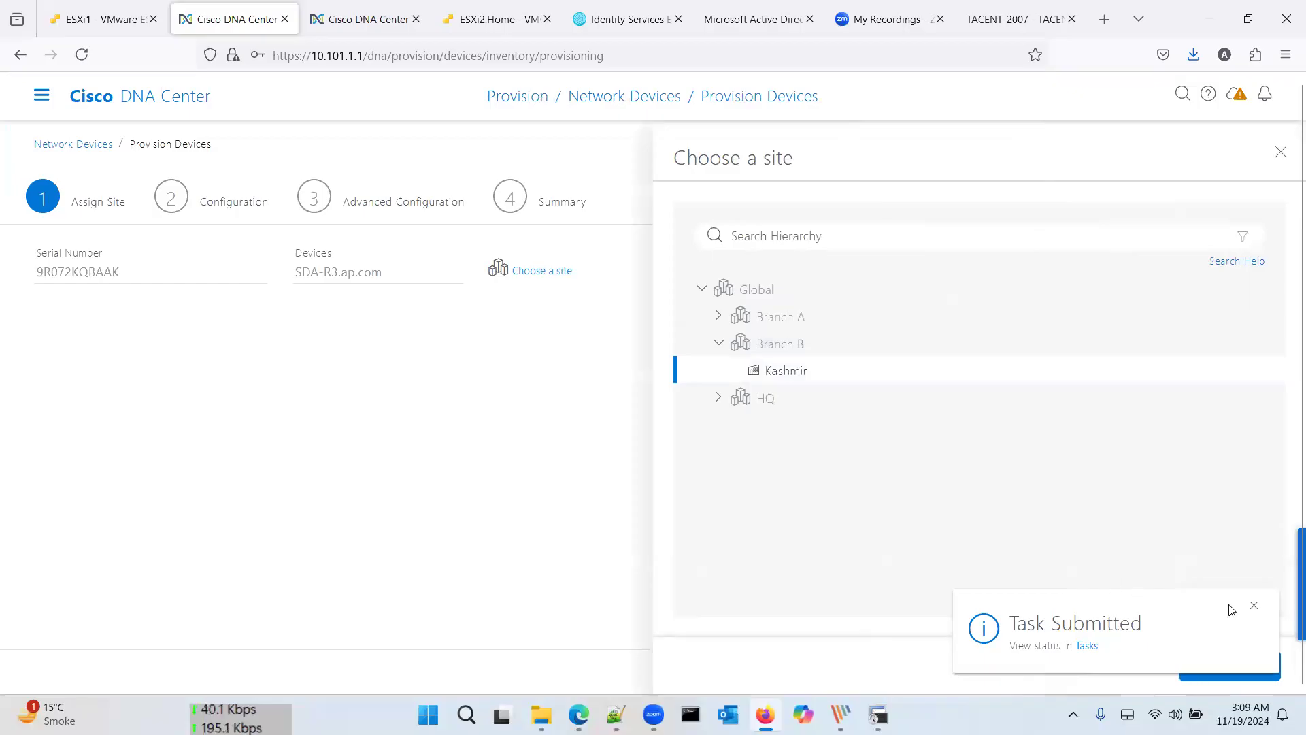
click(1258, 665)
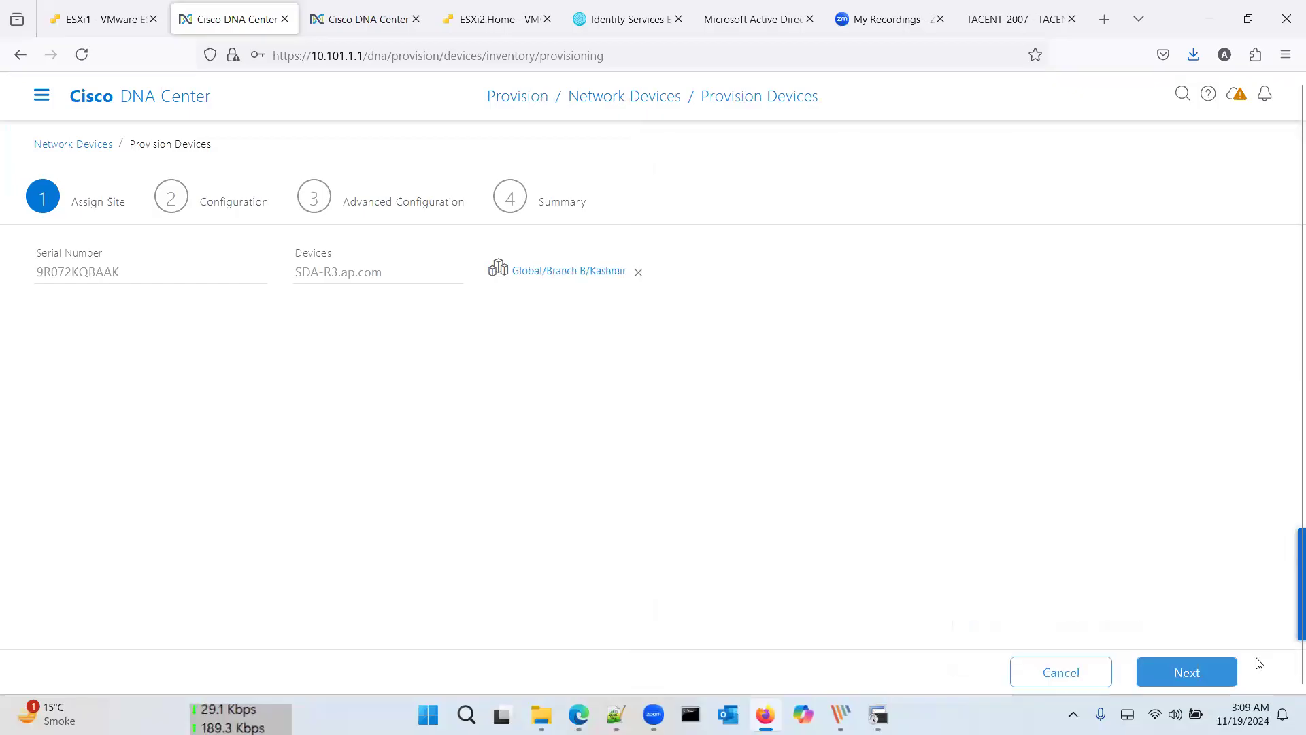
Step: Step through Configuration and Advanced Configuration, then deploy SDA-R3's provisioning immediately
click(1208, 680)
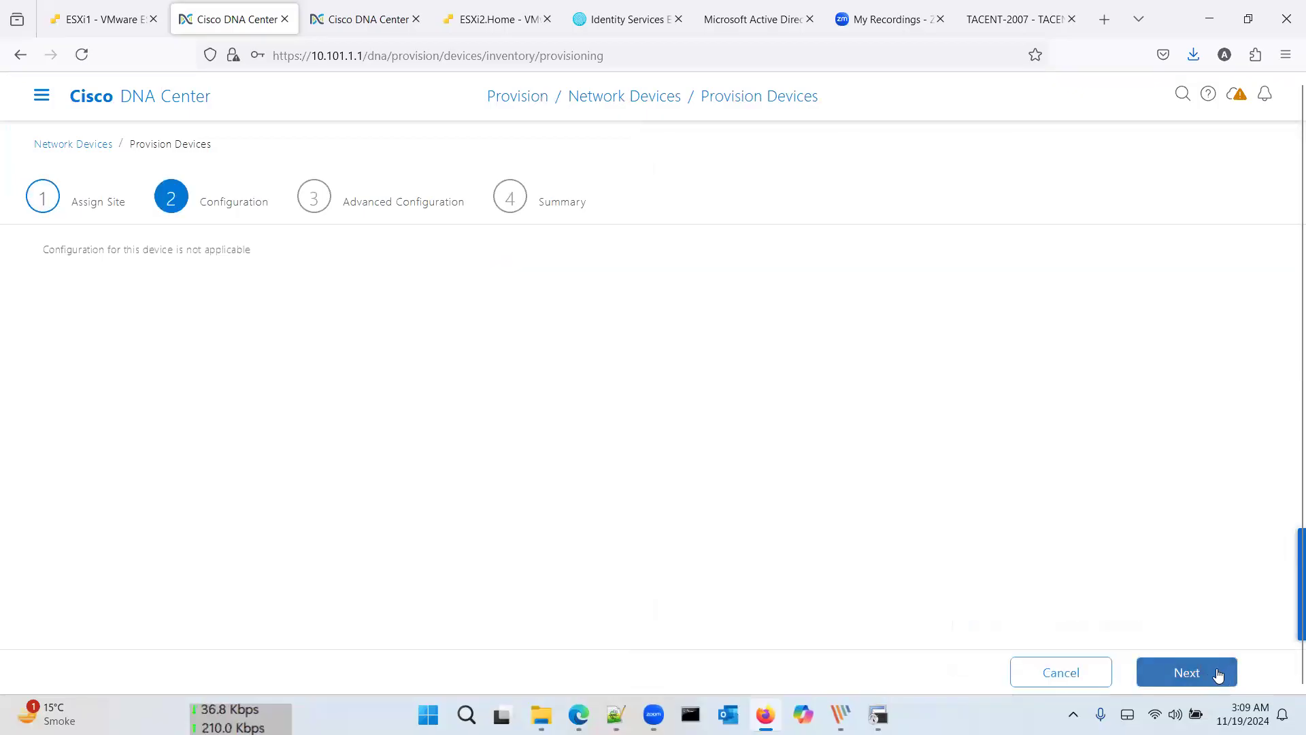
click(1225, 674)
click(1225, 674)
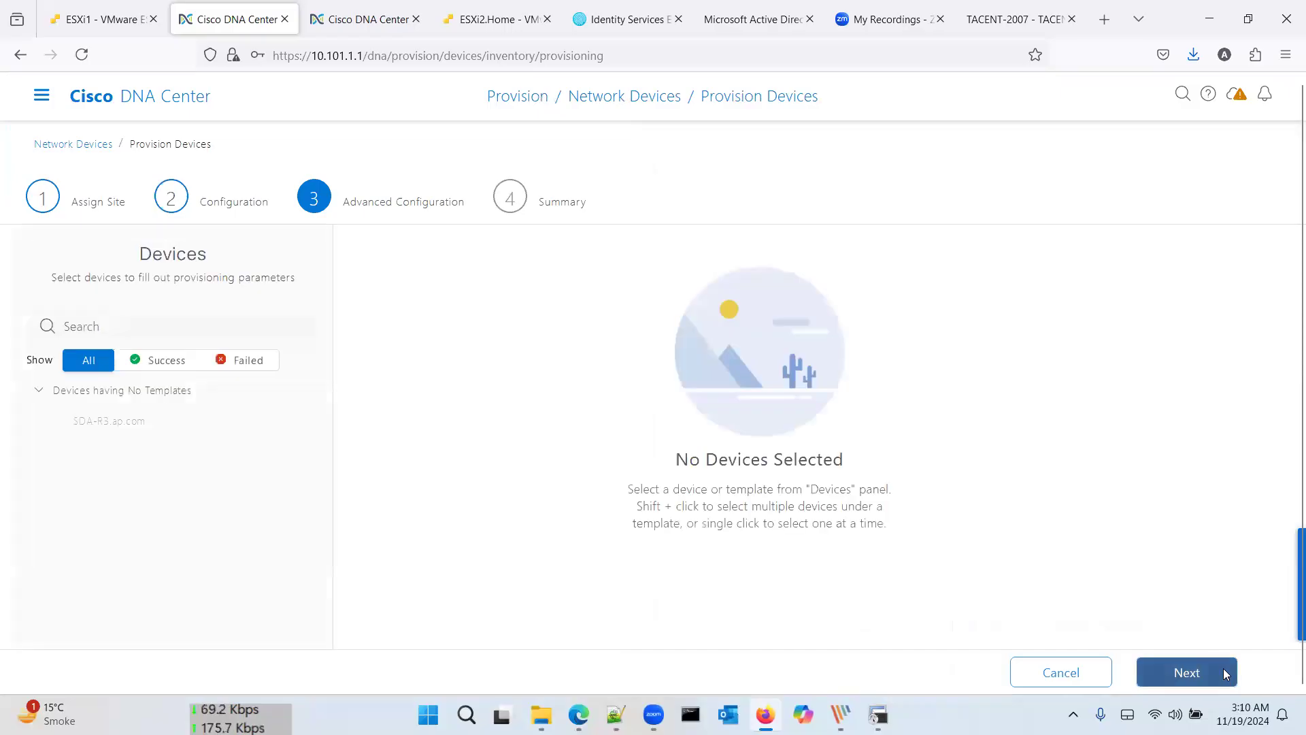
click(1210, 672)
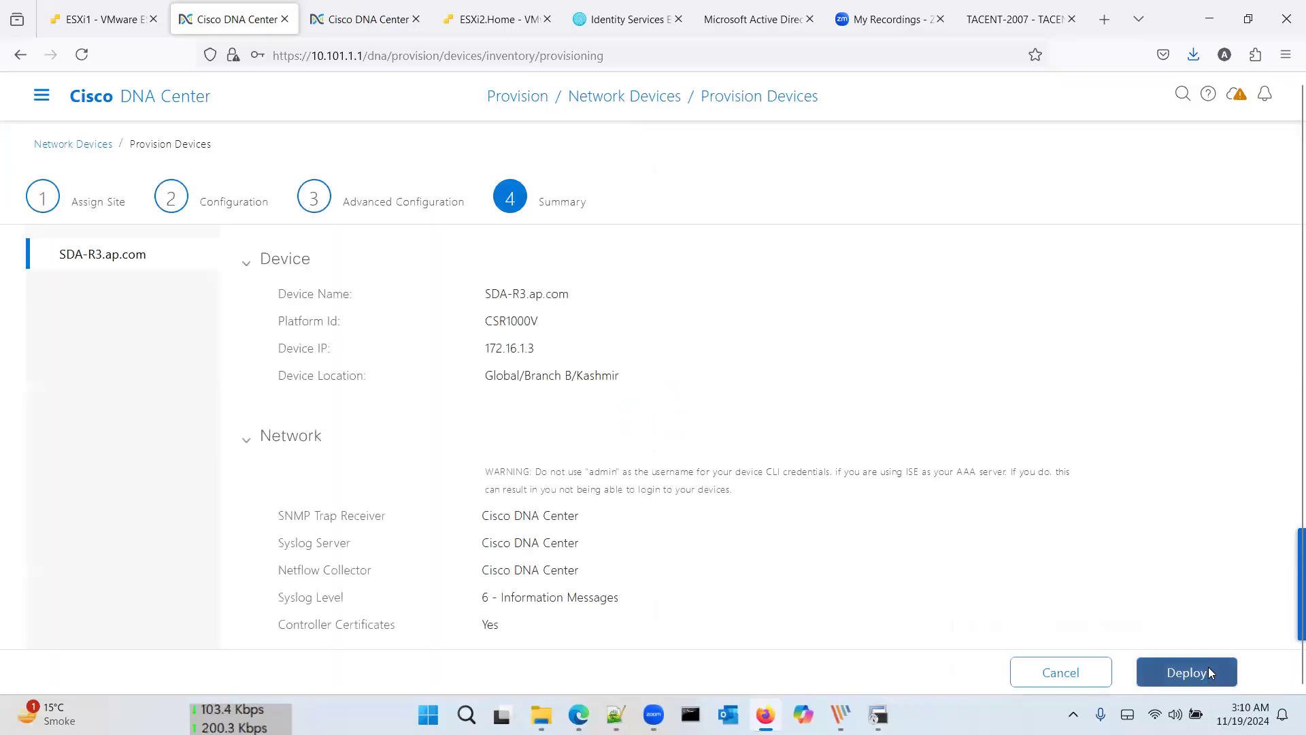
click(1271, 447)
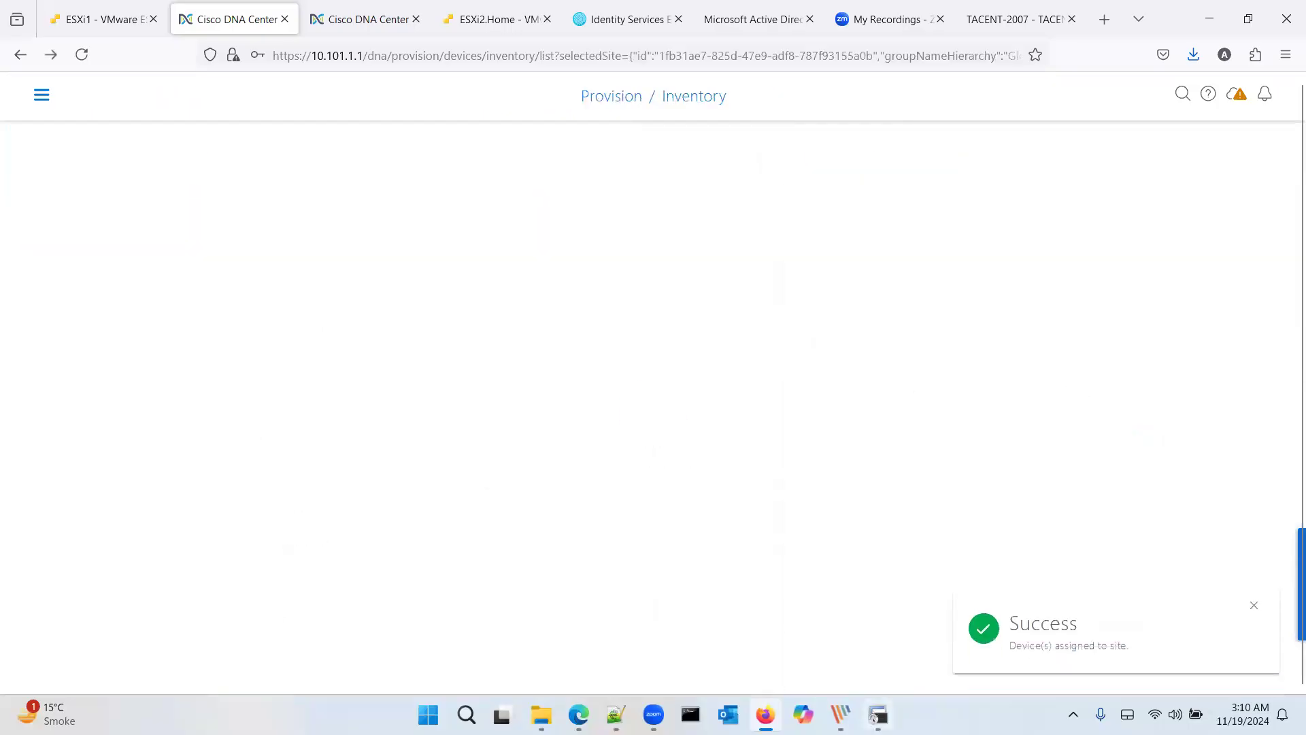
Step: Enlarge the SecureCRT window and review the configuration DNA Center pushed to SDA-R2
key(alt+Tab)
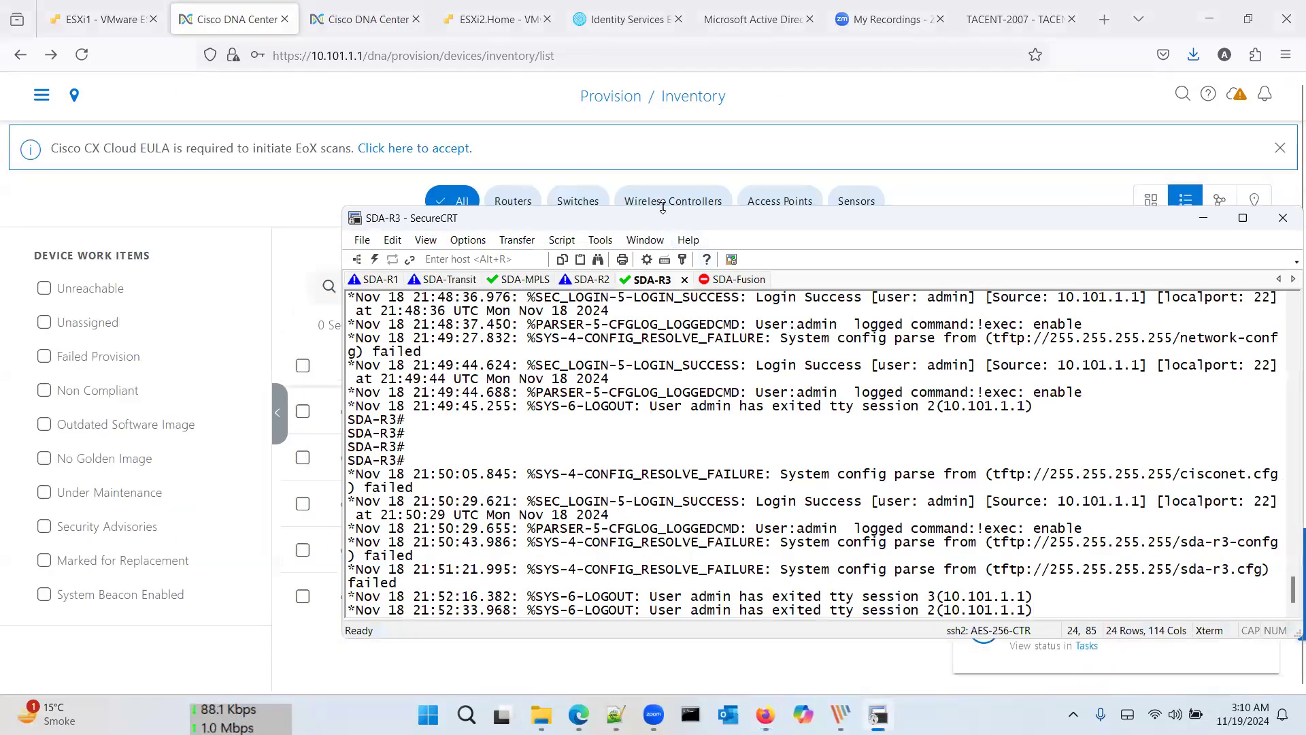
drag(650, 63, 650, 66)
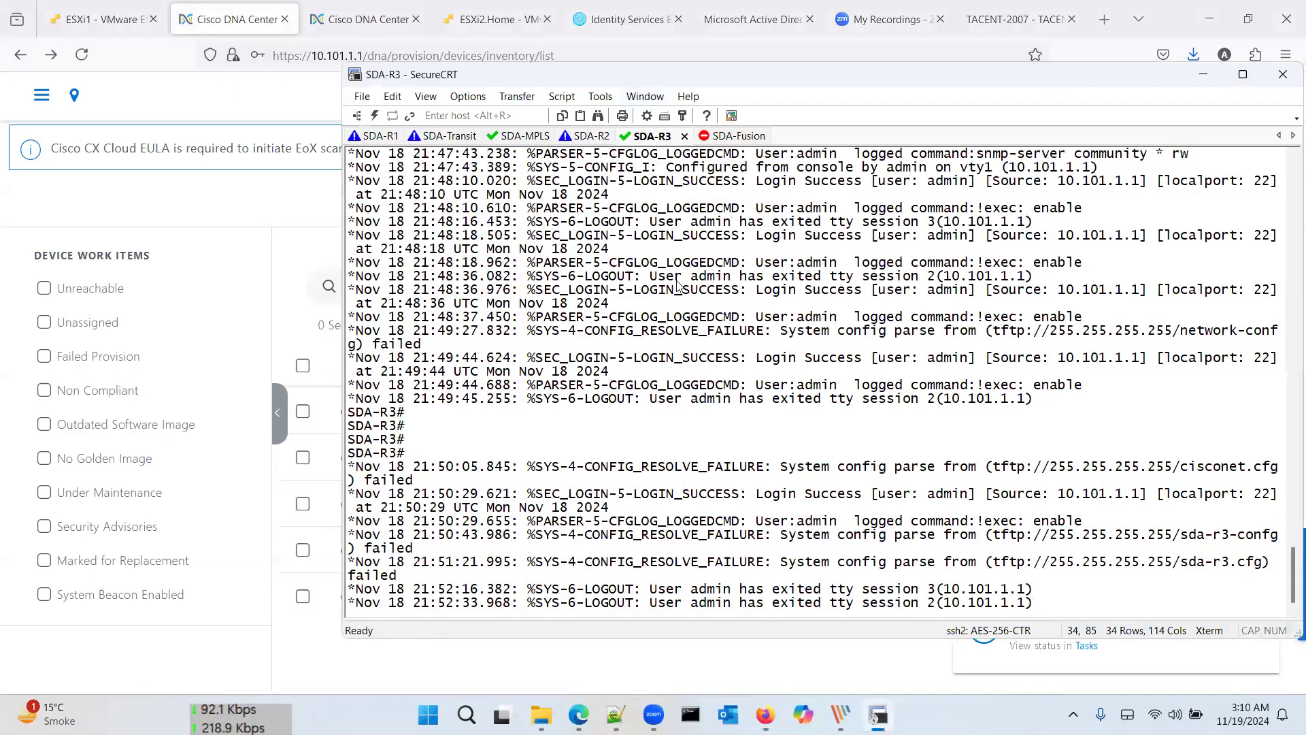
key(Return)
click(592, 136)
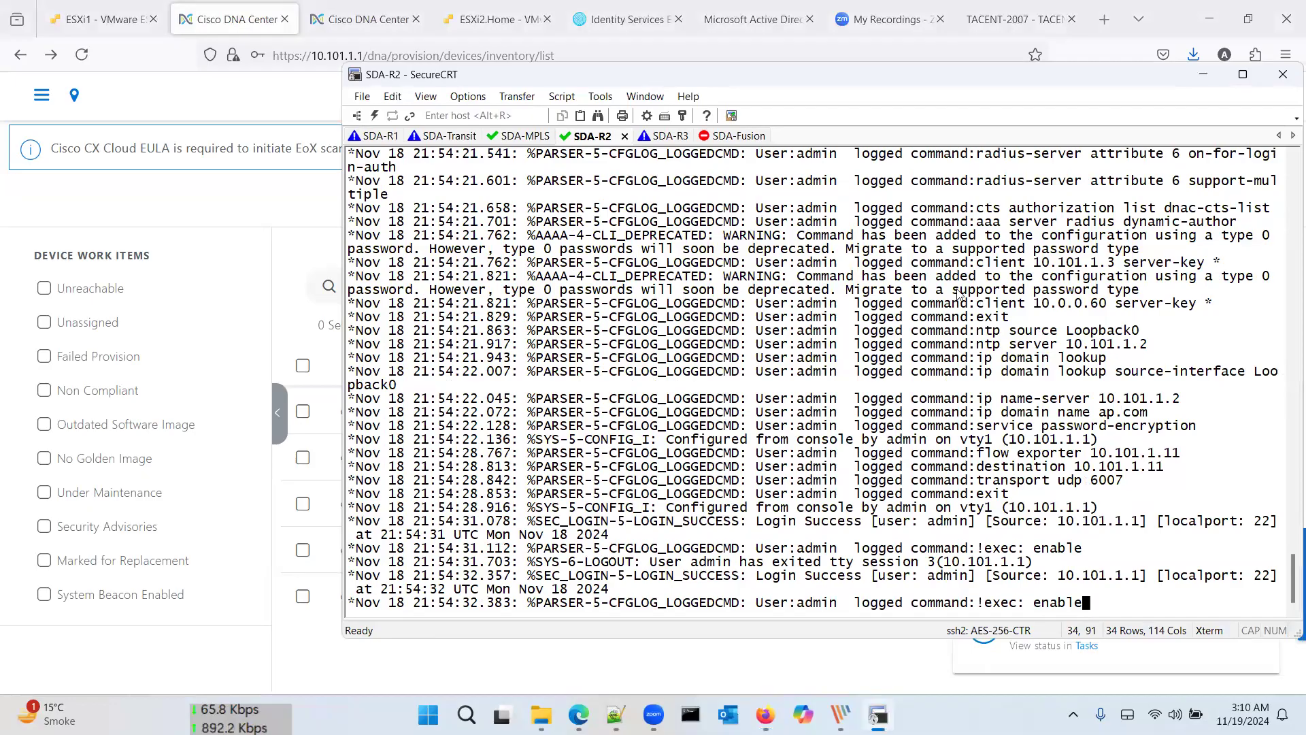
drag(373, 202, 779, 510)
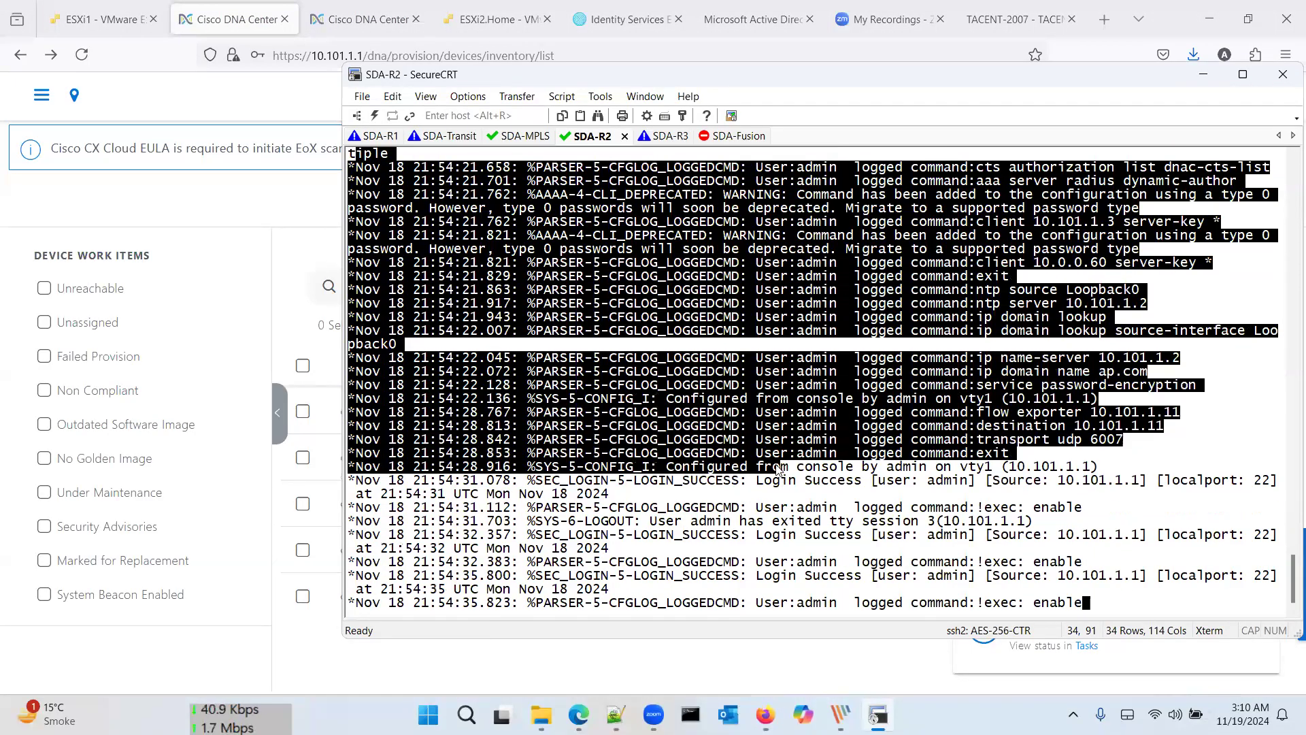
click(779, 469)
scroll(779, 469, up, 12)
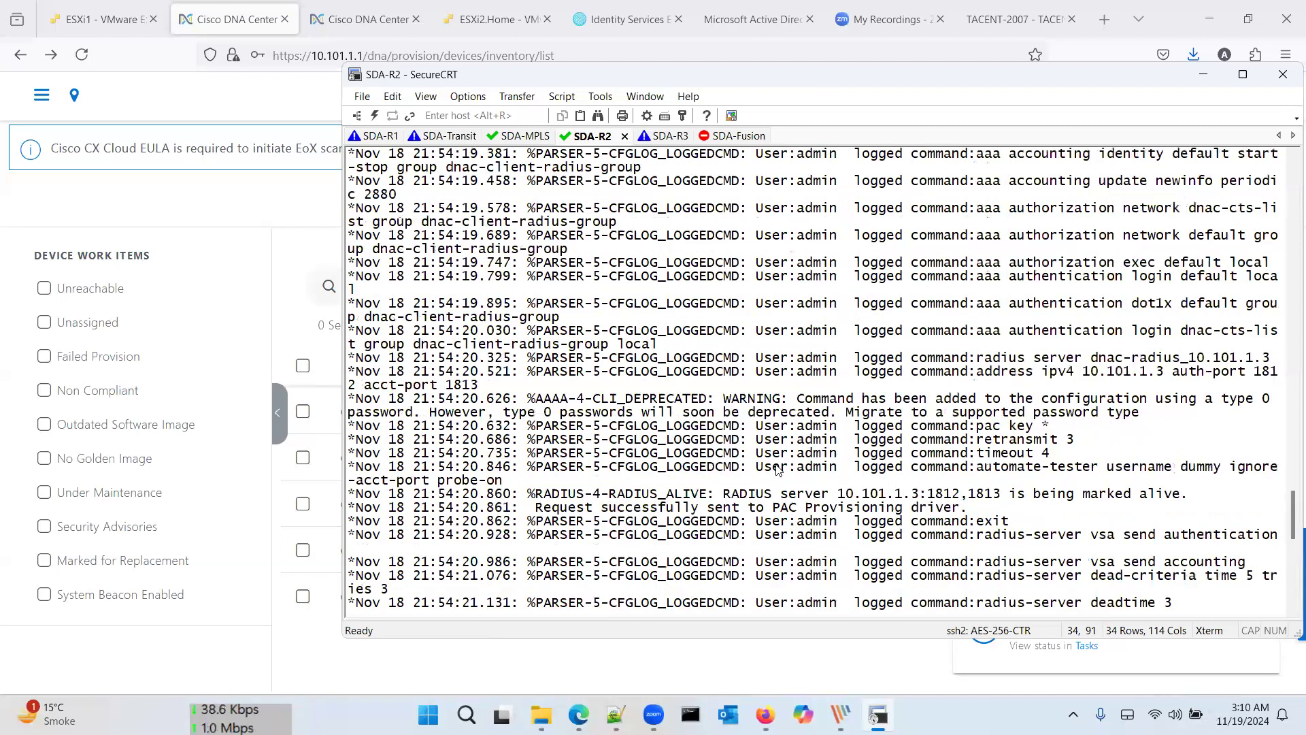
scroll(779, 470, up, 11)
scroll(779, 470, down, 6)
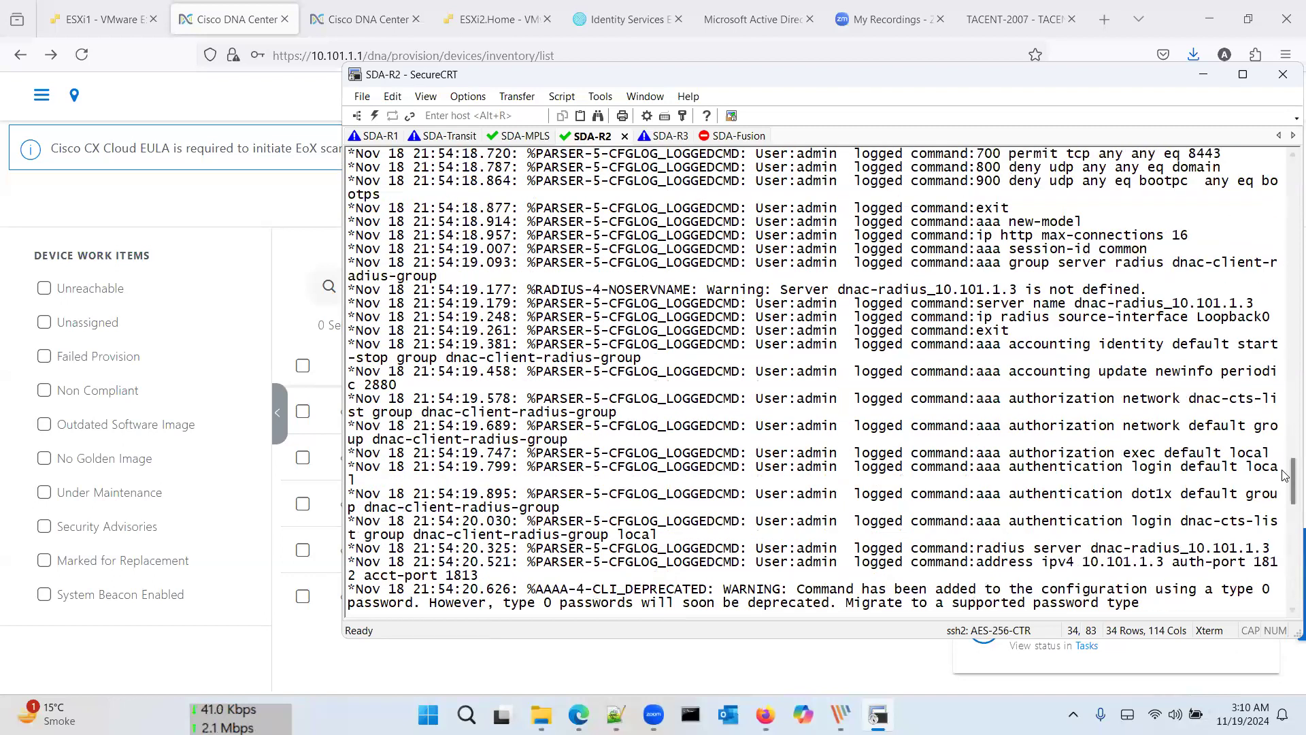
drag(1285, 475, 1288, 575)
scroll(1282, 364, up, 7)
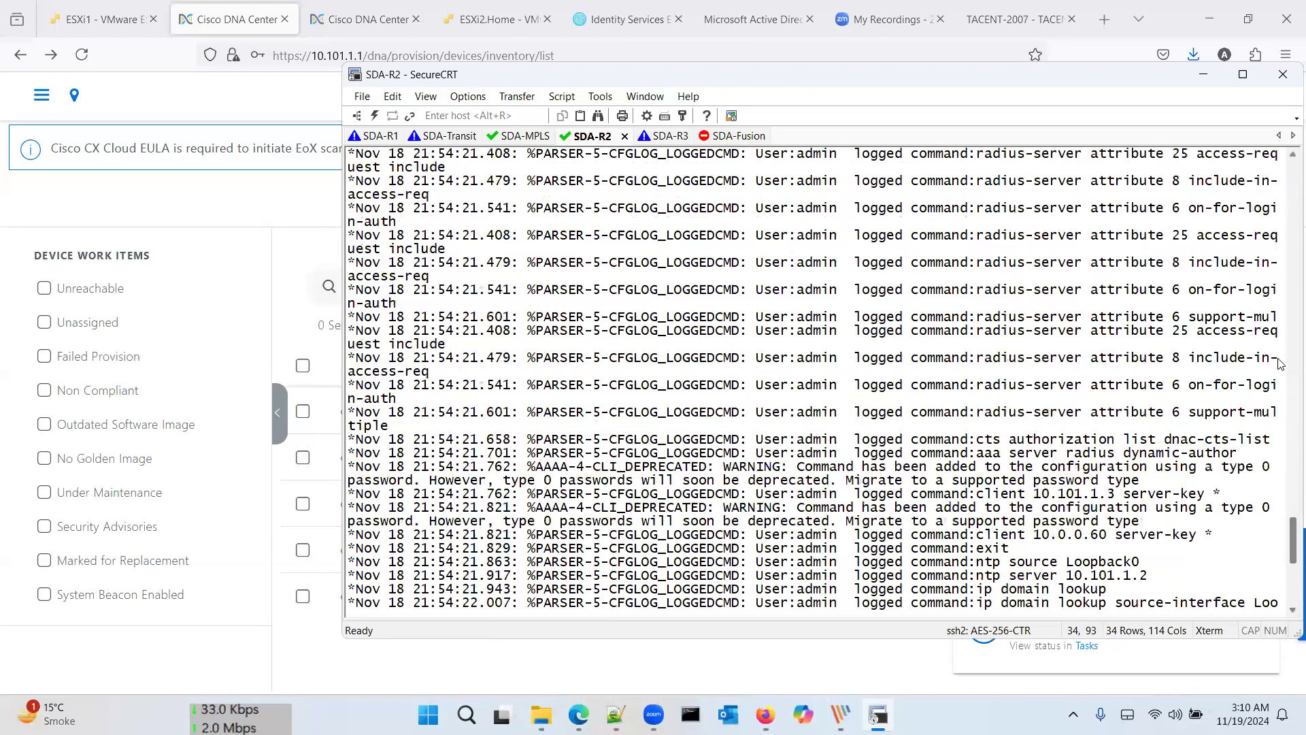
scroll(1281, 364, up, 15)
scroll(1284, 381, down, 6)
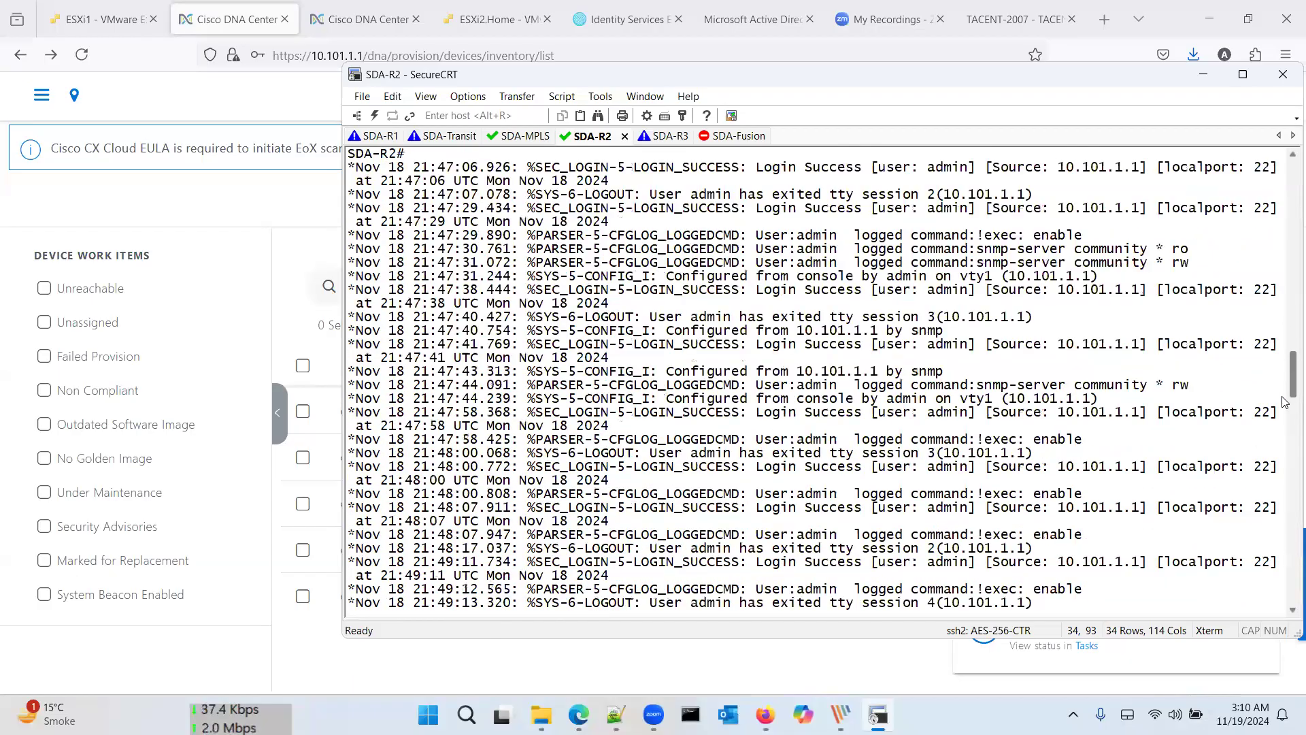
scroll(1285, 402, down, 20)
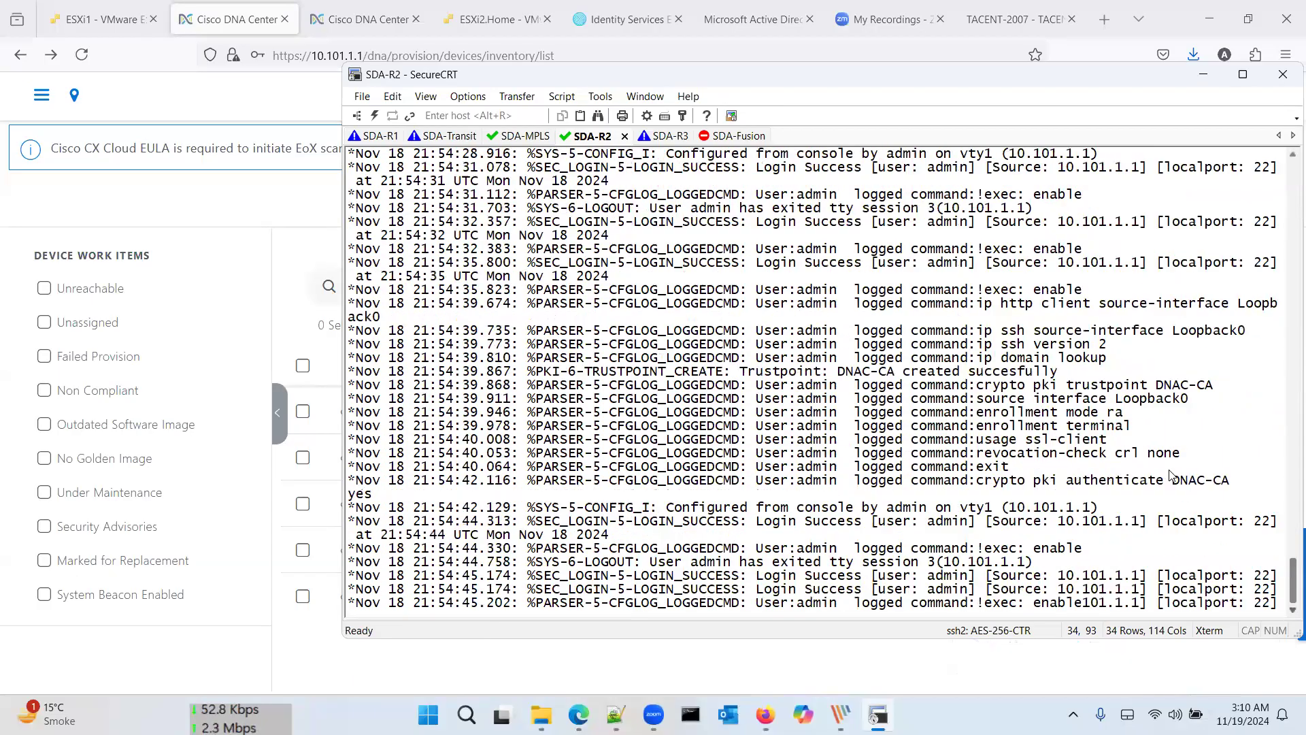
key(Return)
key(Return)
key(Return)
key(Return)
key(Return)
key(Return)
key(Return)
key(Return)
key(Return)
key(Return)
key(Return)
key(Return)
key(Return)
key(Return)
key(Return)
key(Return)
key(Return)
key(Return)
key(Return)
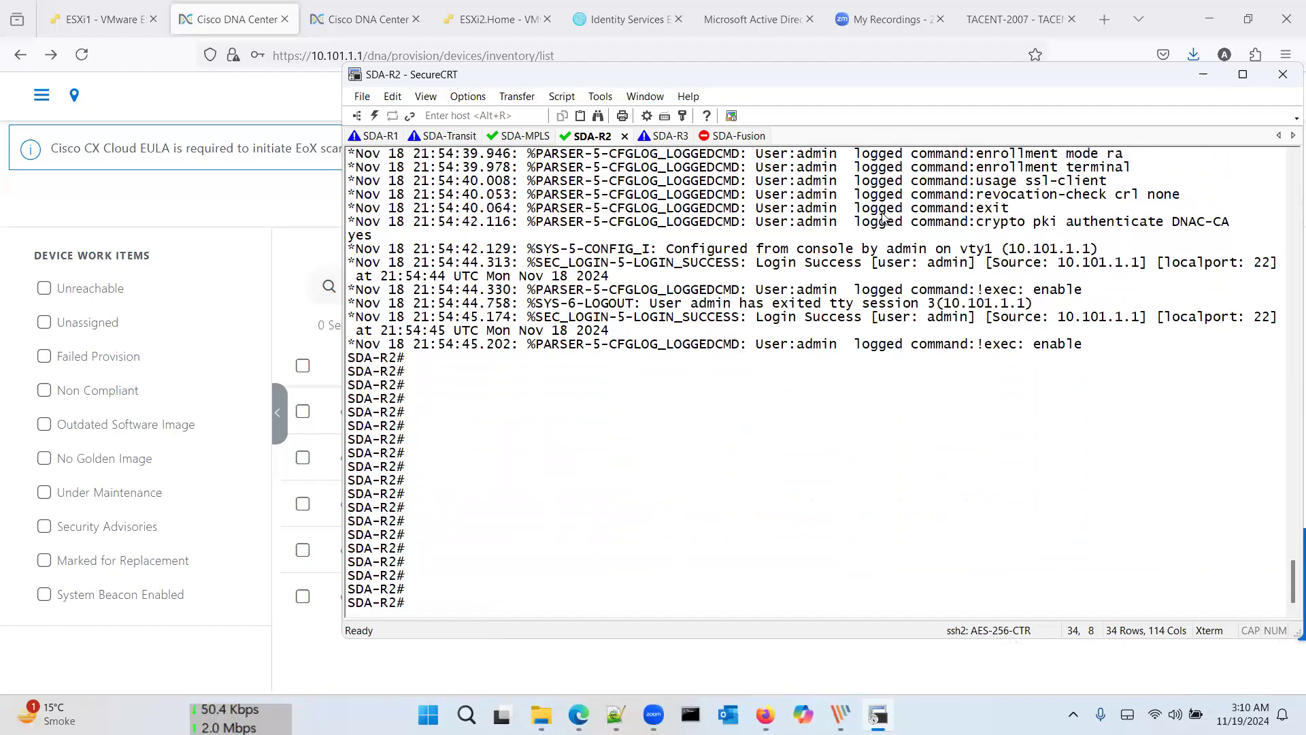
Step: Check the SDA-R3, SDA-R1 and SDA-Transit logs and find the DNAC-CA trustpoint creation line
click(663, 135)
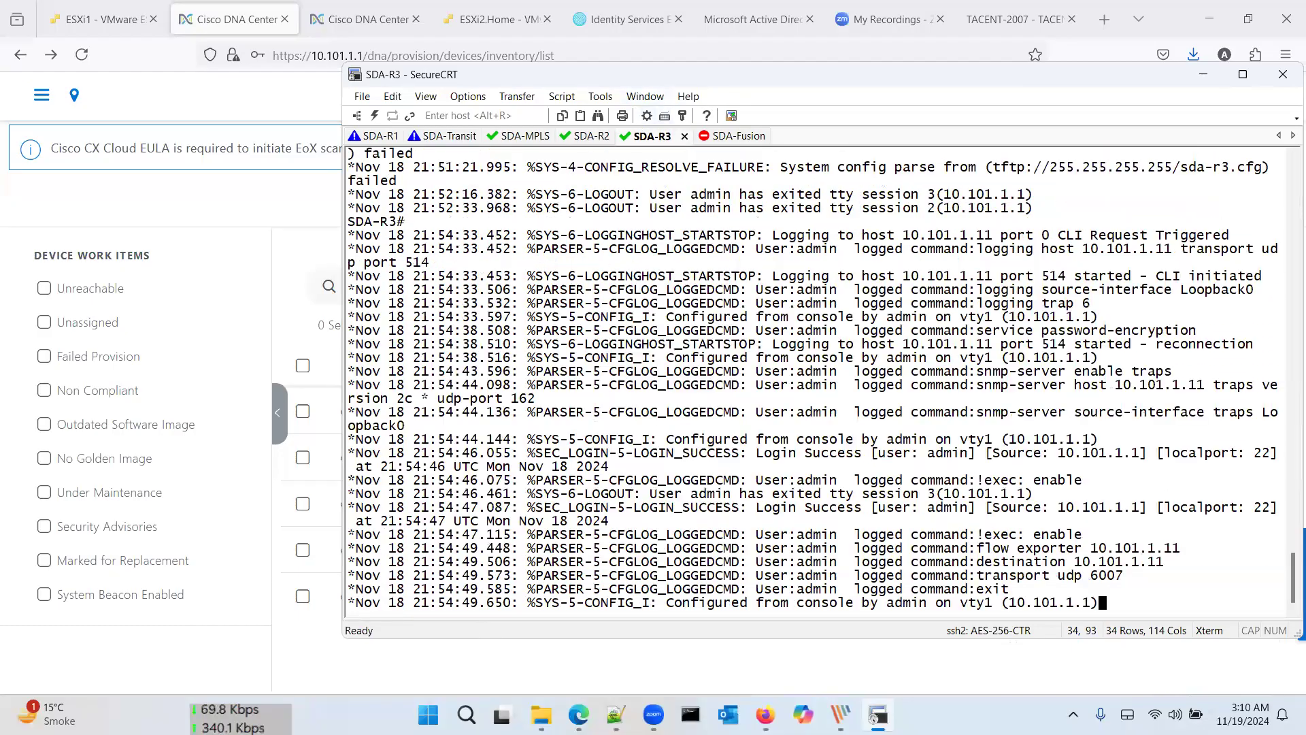
key(Return)
key(Return)
key(Return)
key(Return)
key(Return)
key(Return)
key(Return)
key(Return)
key(Return)
key(Return)
key(Return)
key(Return)
key(Return)
key(Return)
key(Return)
key(Return)
key(Return)
key(Return)
key(Return)
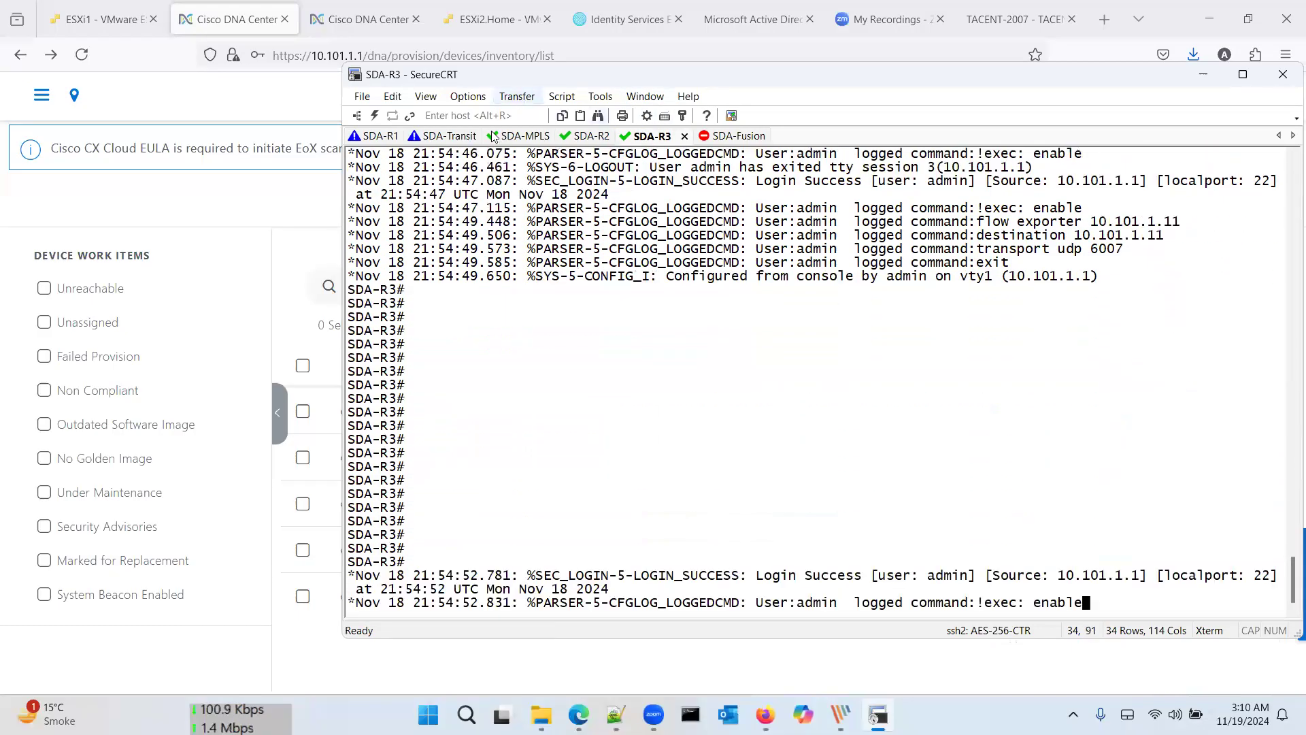
click(384, 137)
key(Return)
key(Return)
key(Return)
key(Return)
key(Return)
key(Return)
key(Return)
key(Return)
key(Return)
key(Return)
key(Return)
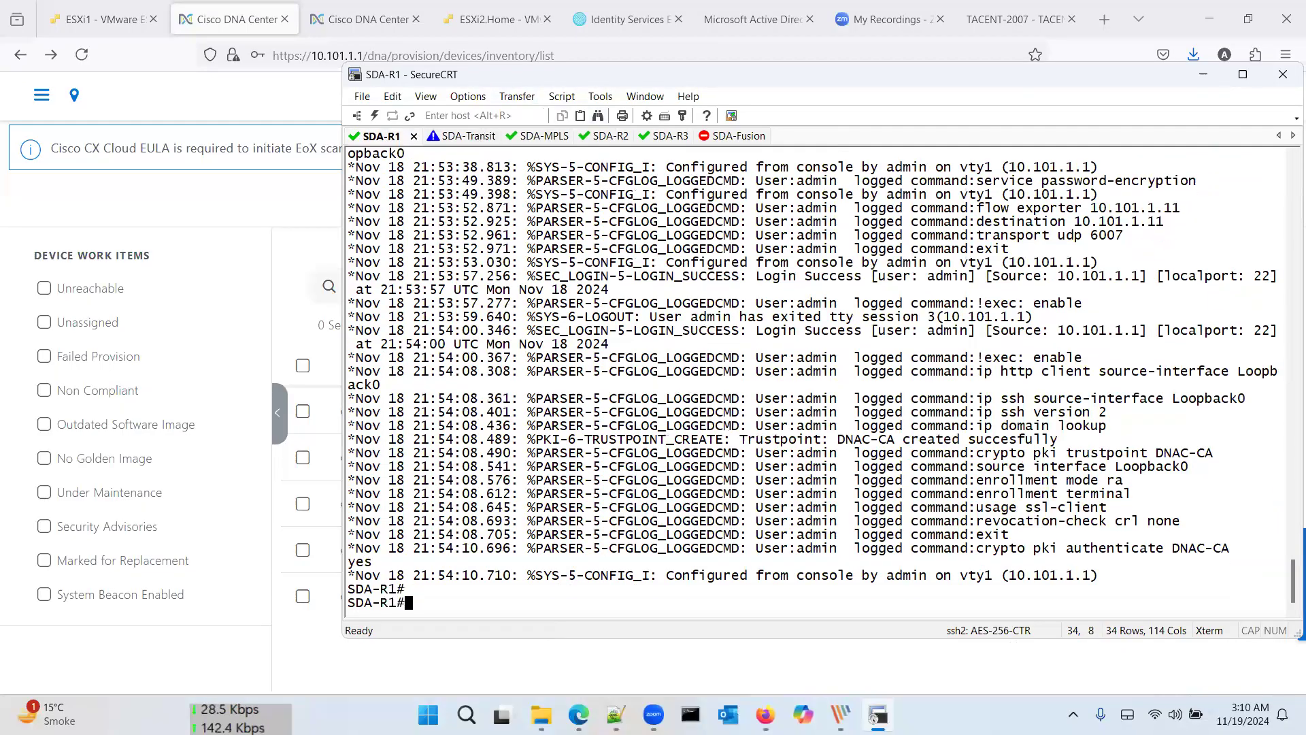
click(443, 140)
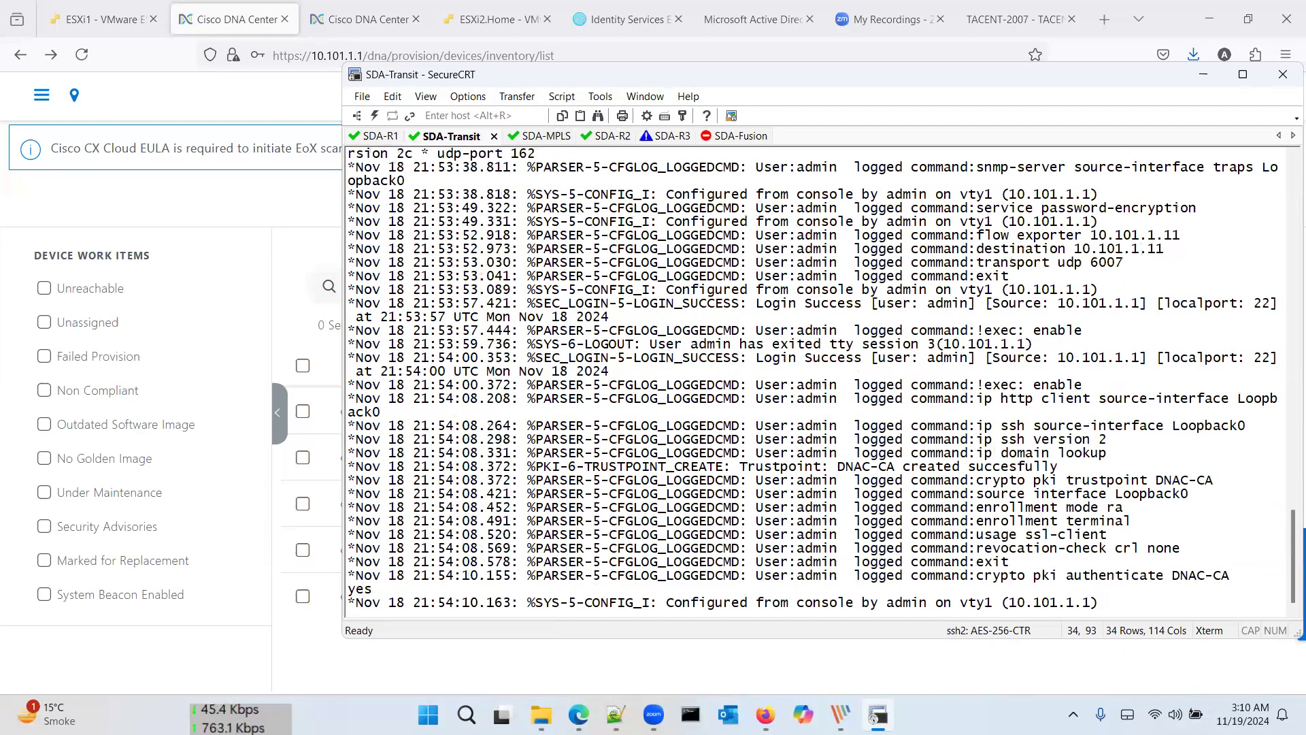
key(Return)
key(Return)
key(Return)
key(Return)
key(Return)
key(Return)
key(Return)
key(Return)
key(Return)
key(Return)
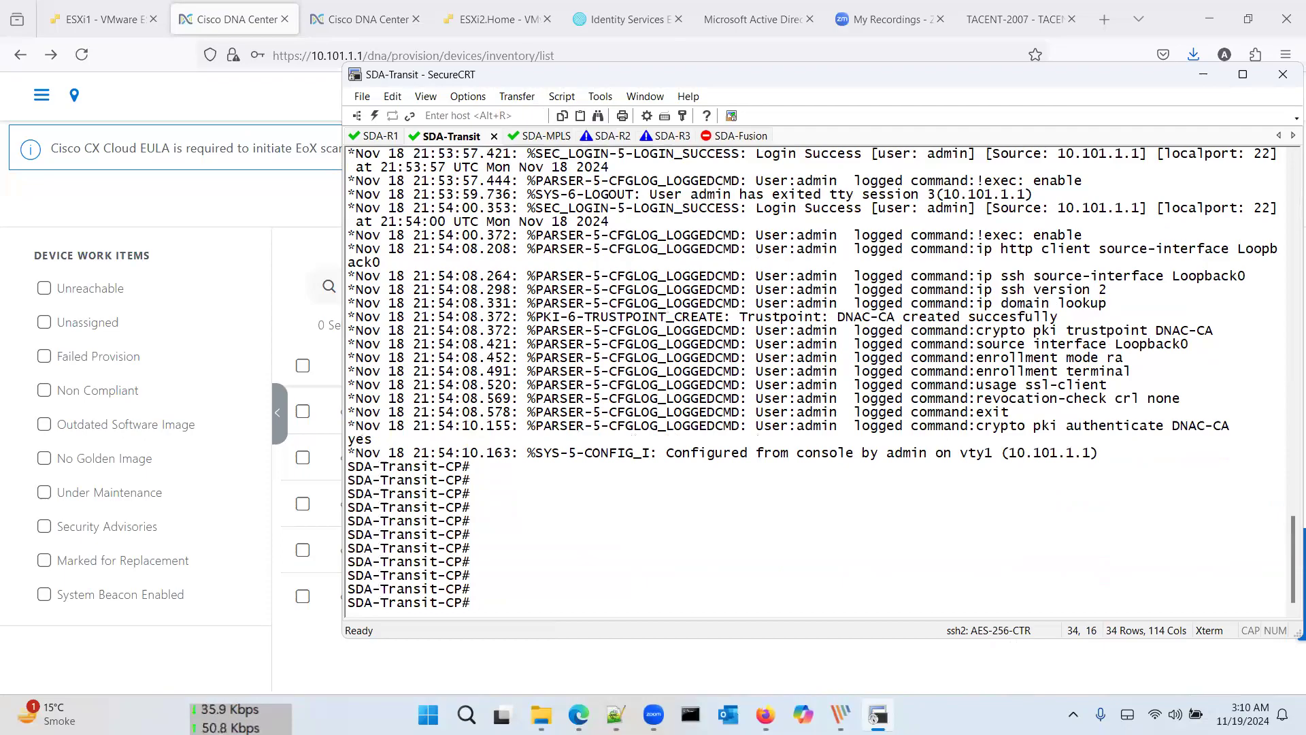
triple_click(834, 320)
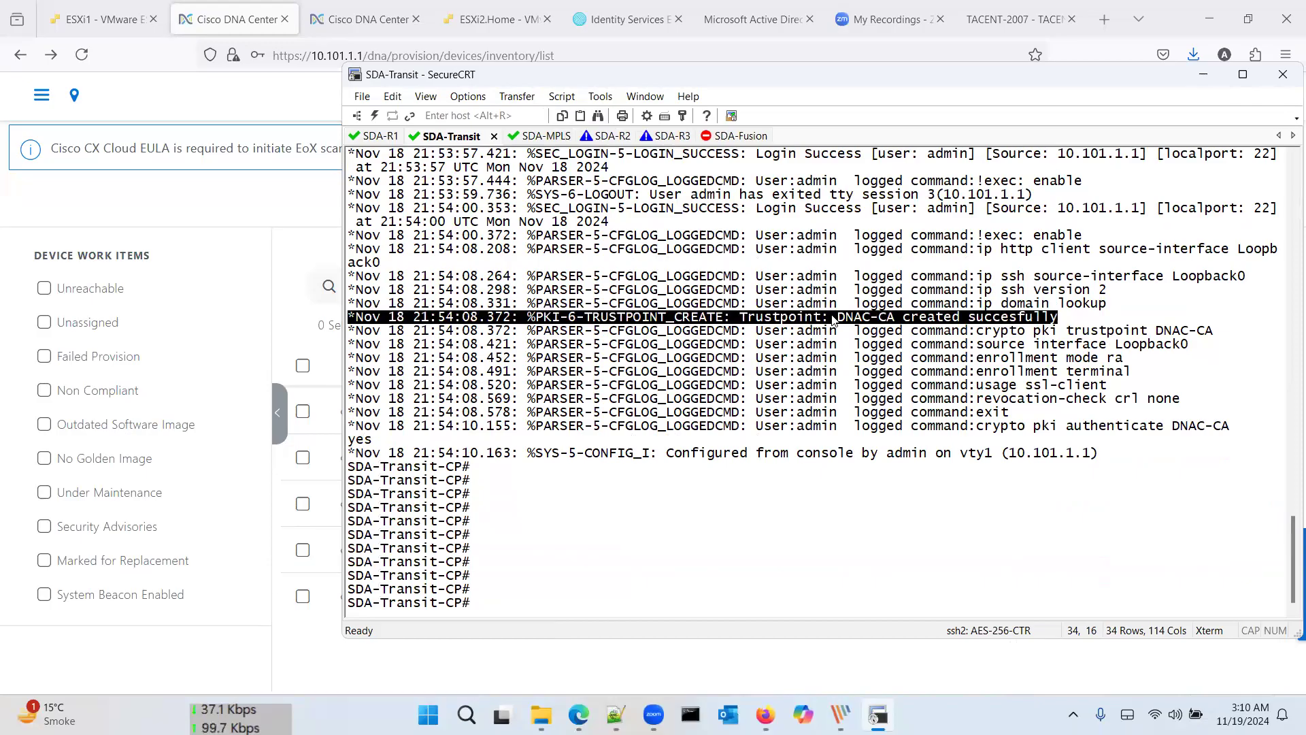
click(819, 515)
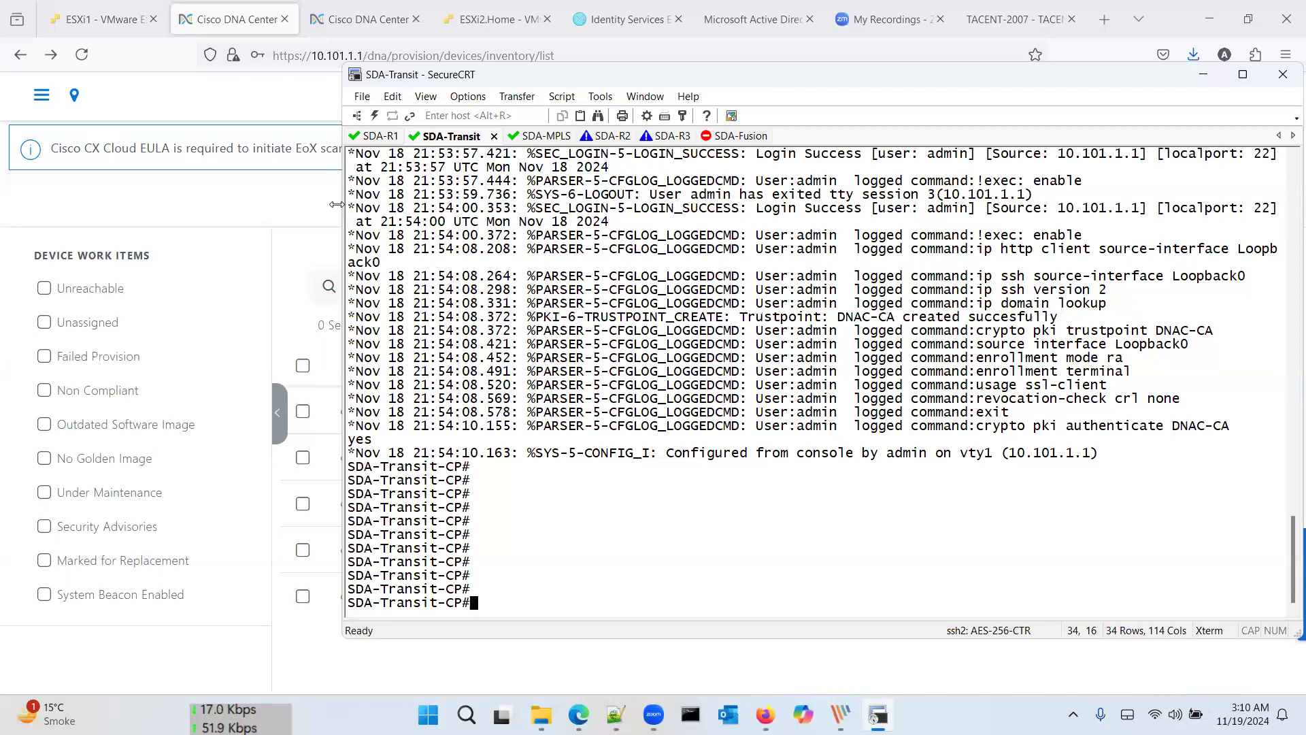
Step: Return to DNA Center, go to Provision > Fabric Sites and open HQ
click(303, 212)
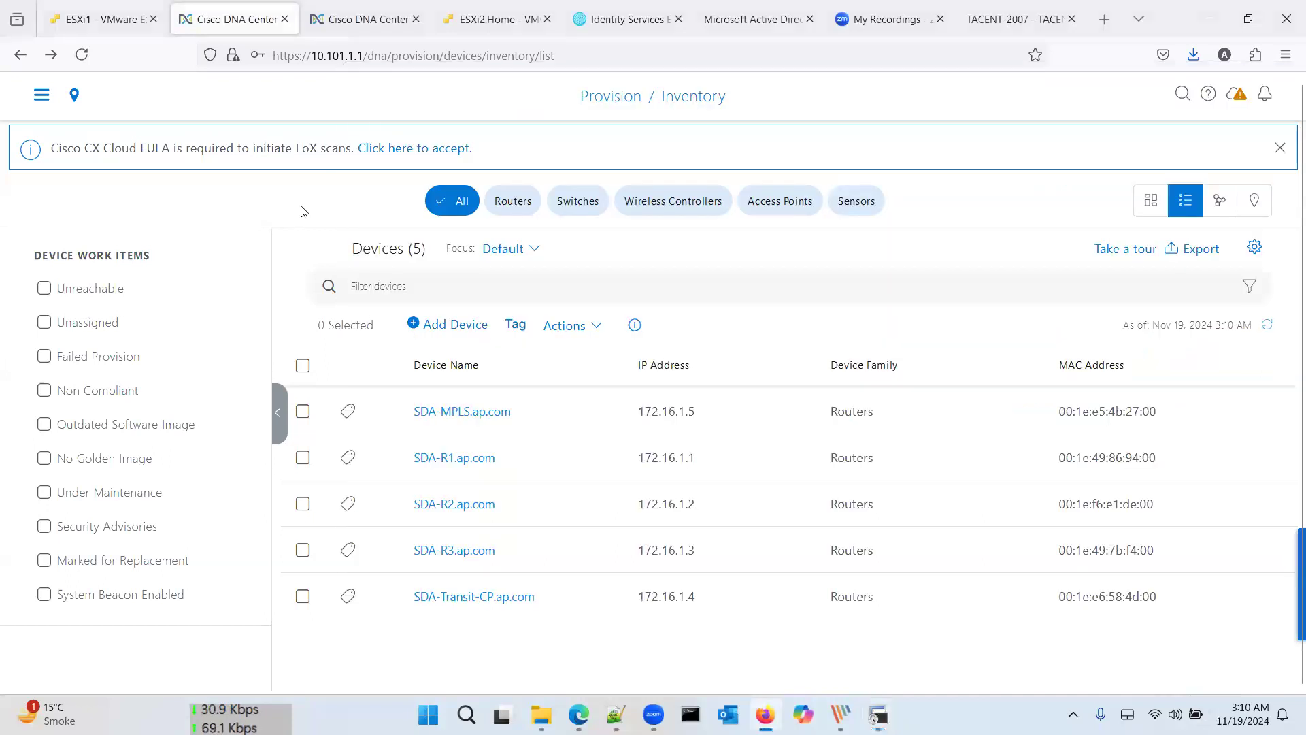
click(43, 97)
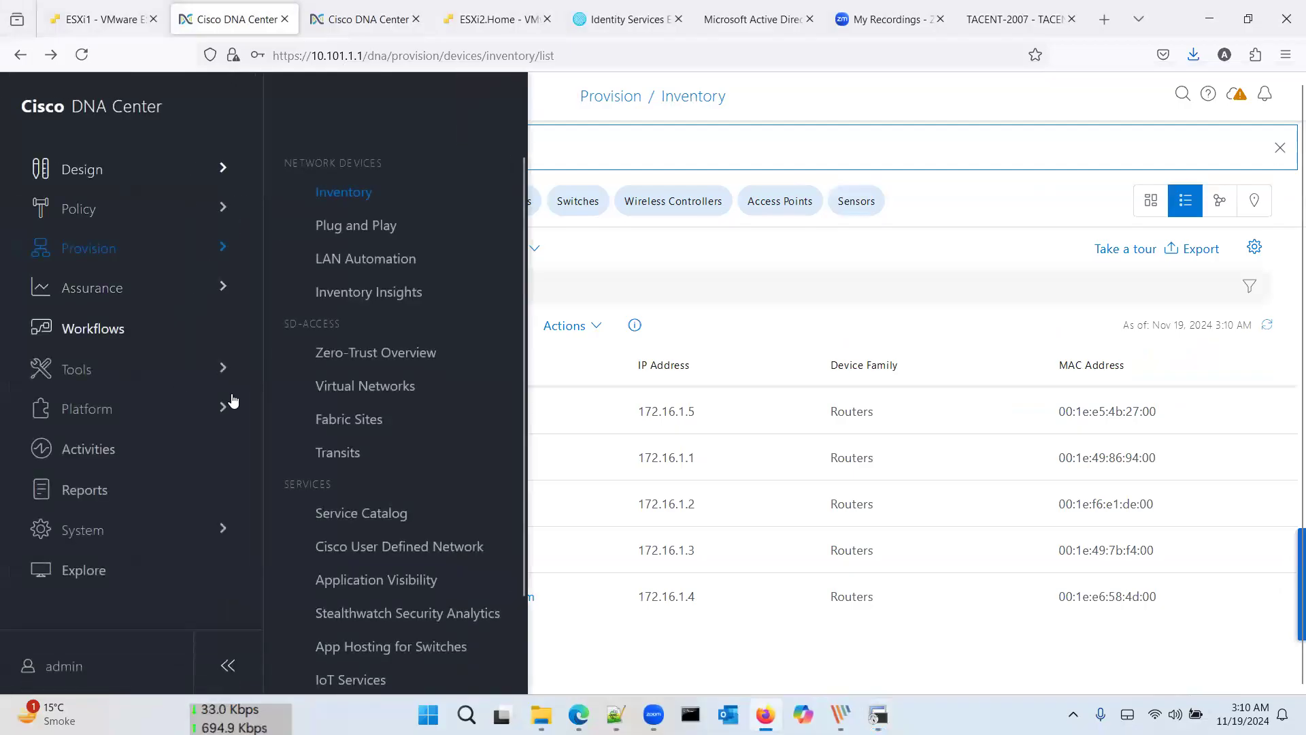
click(356, 421)
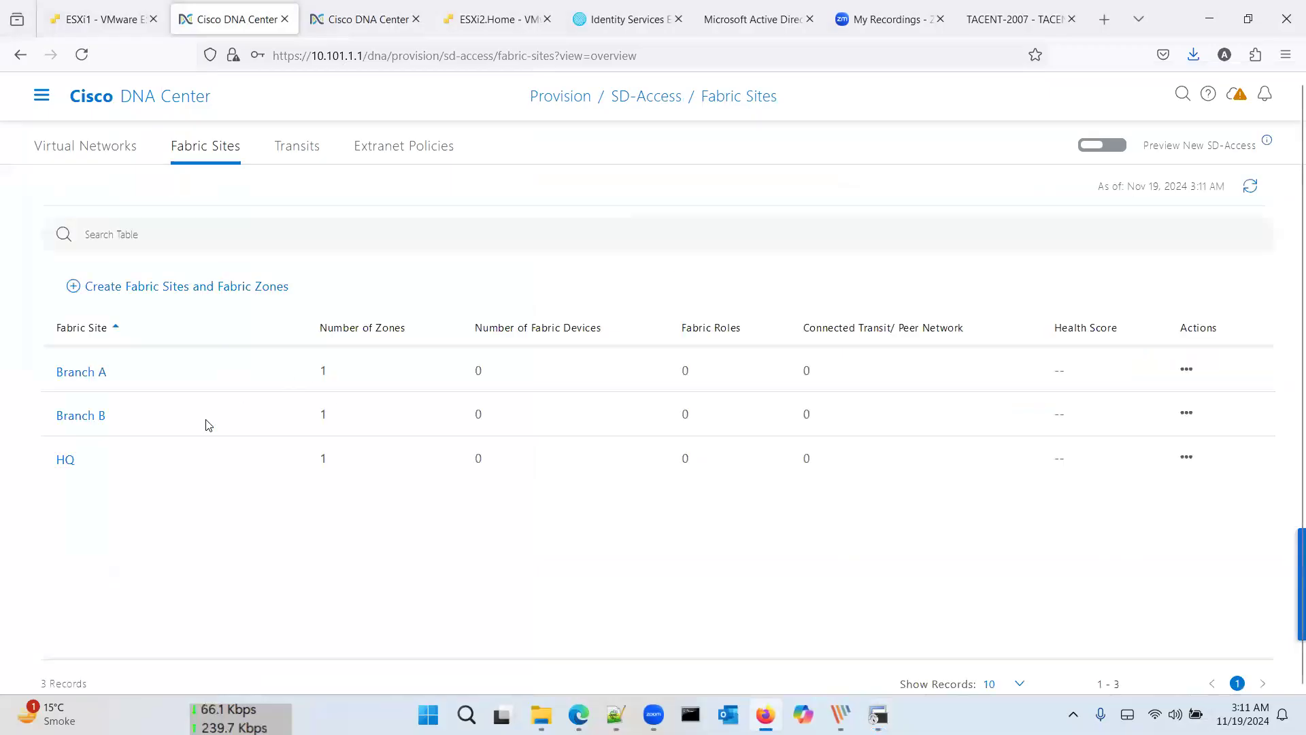
click(64, 463)
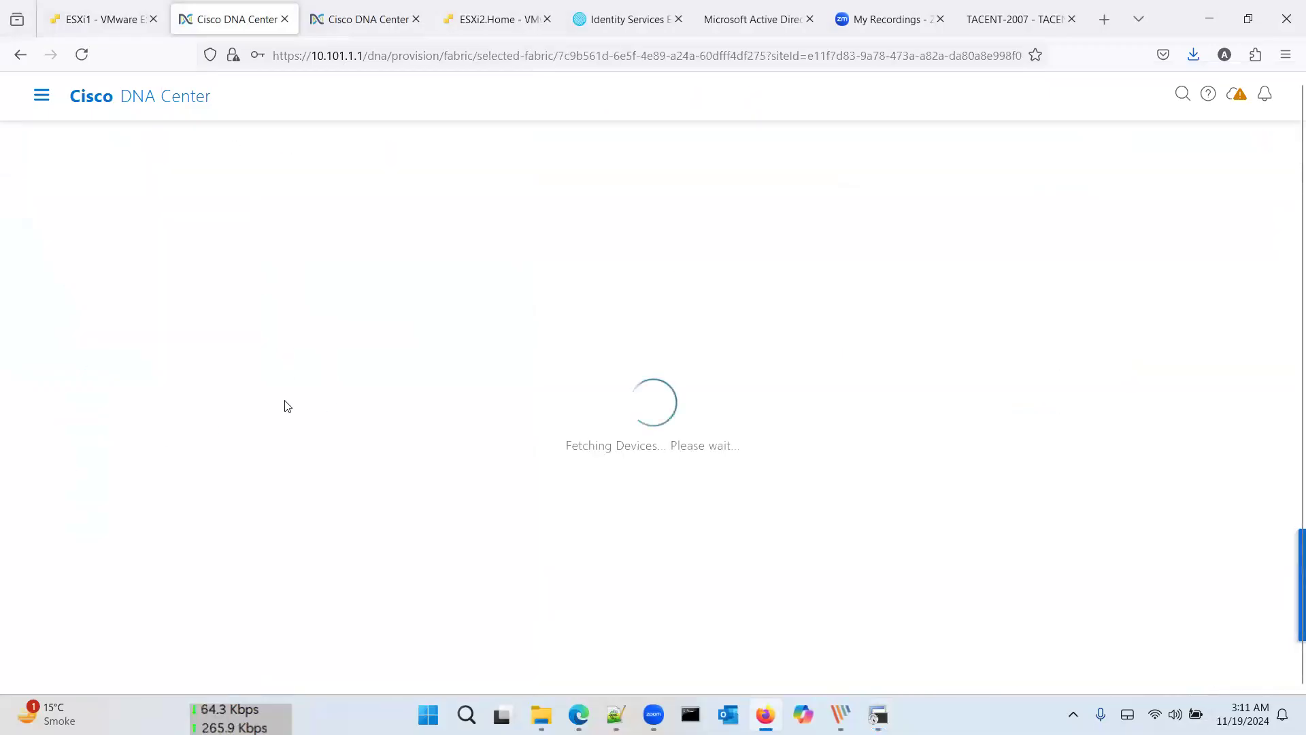
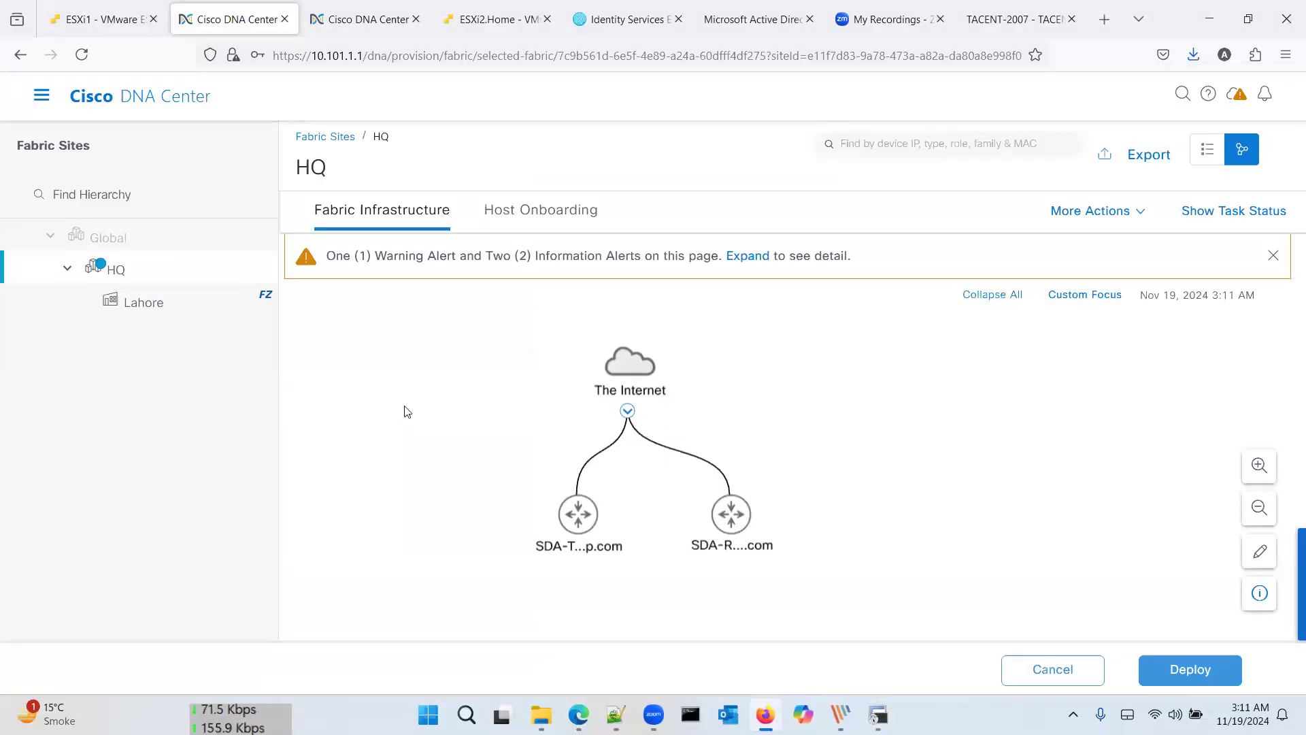
Step: Make SDA-R1 a control plane node using LISP/BGP
click(734, 515)
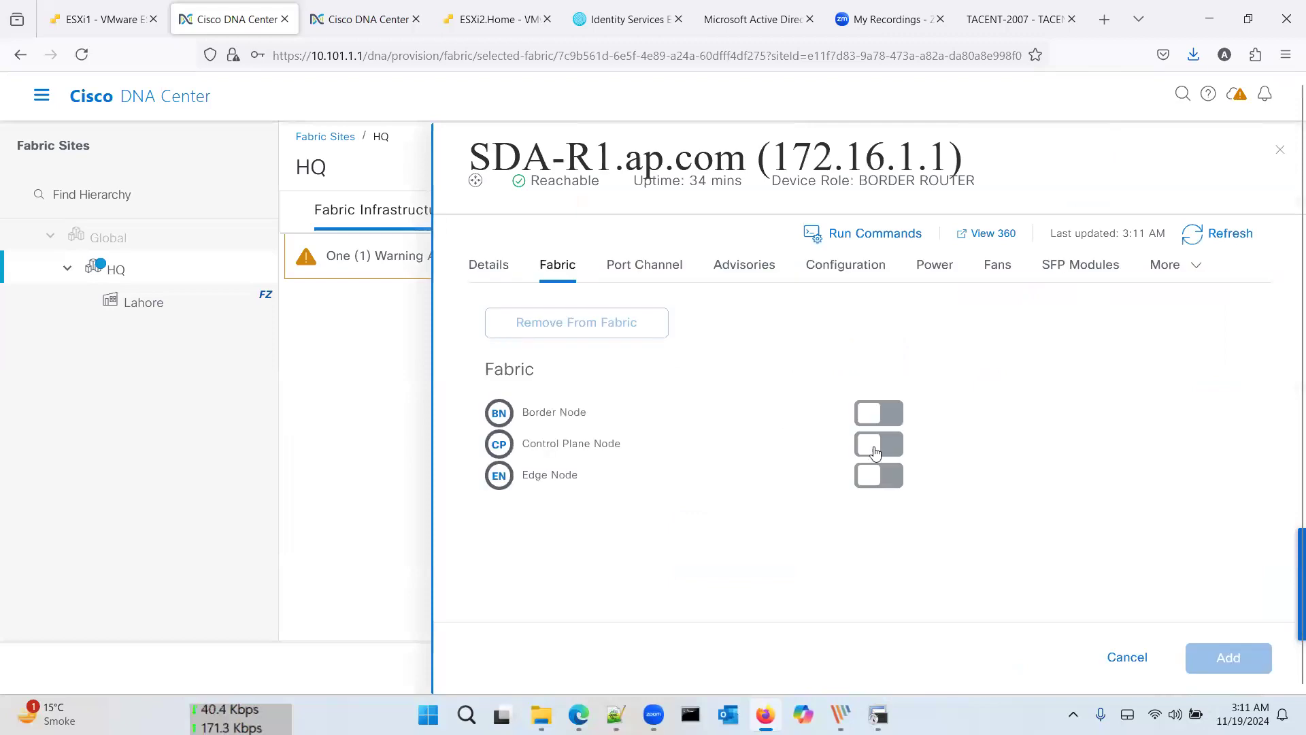
click(889, 446)
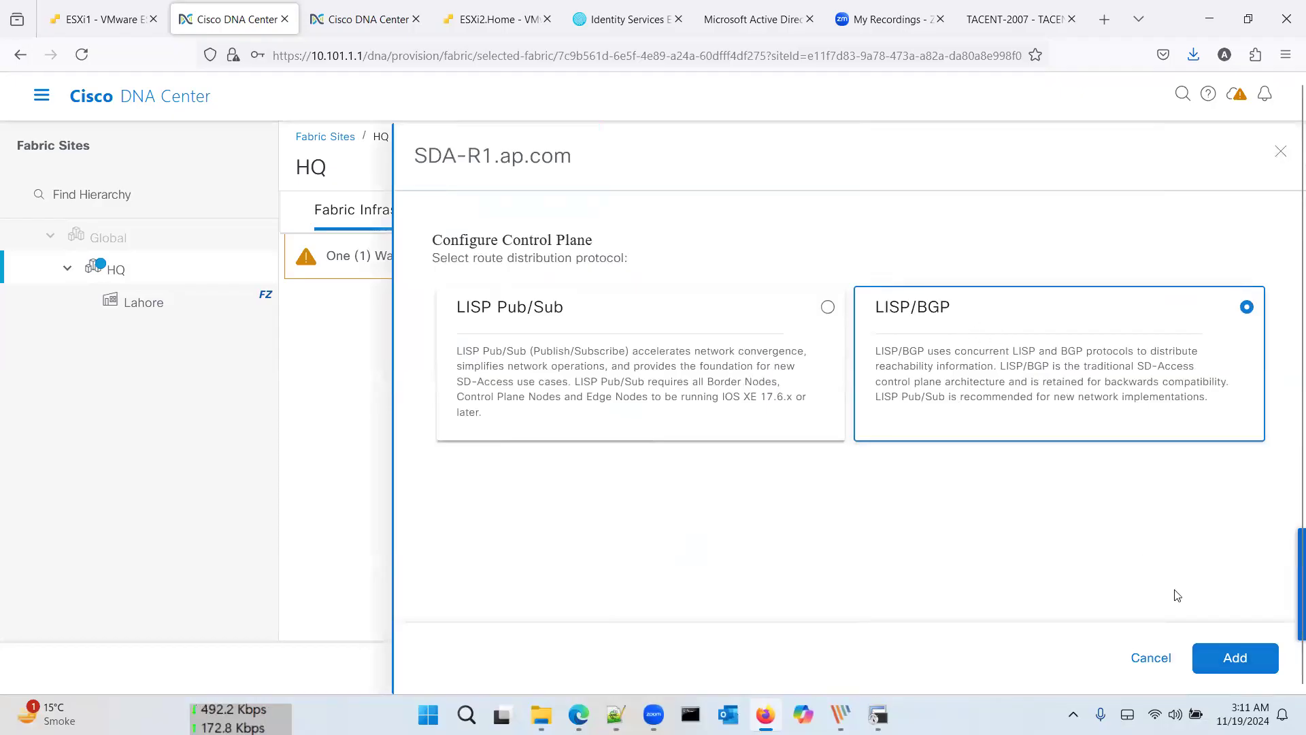
click(1232, 659)
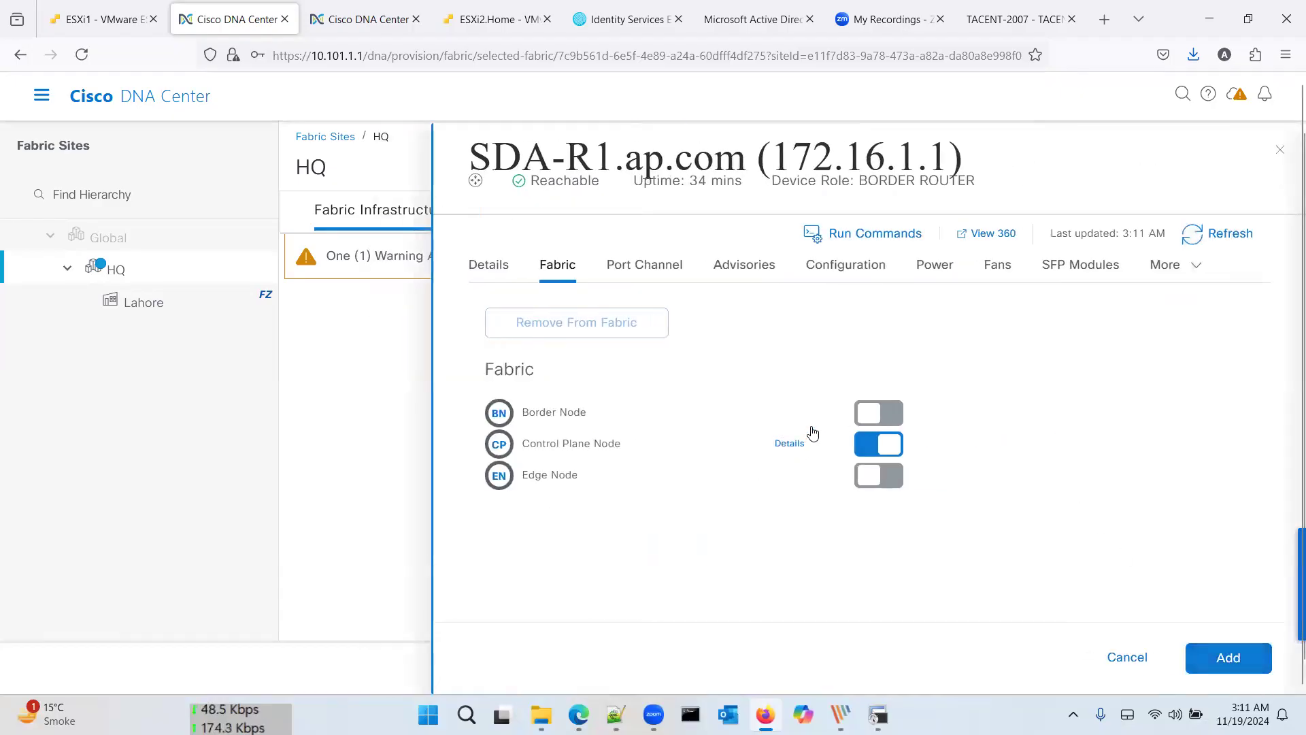
Step: Make SDA-R1 a border node with Layer-3 handoff AS 65001, then add and deploy the changes
click(892, 418)
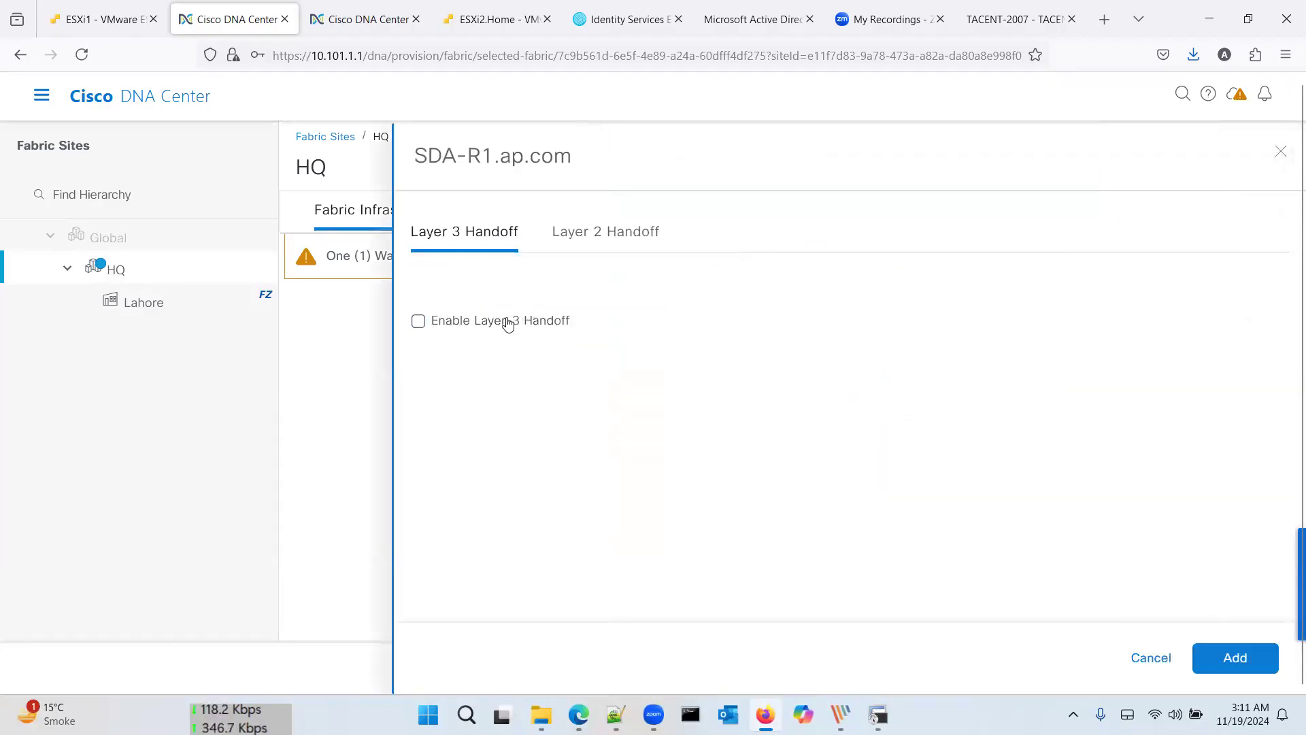
click(508, 322)
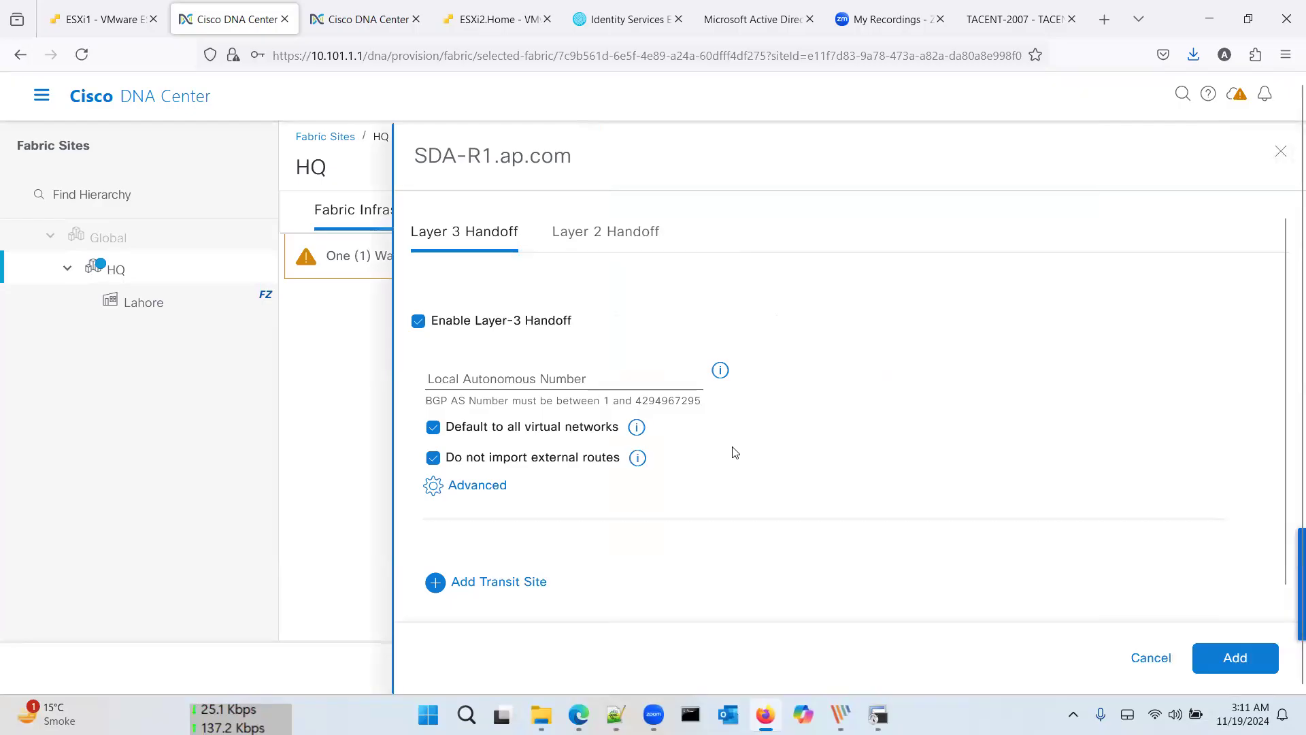
click(476, 378)
text(65001)
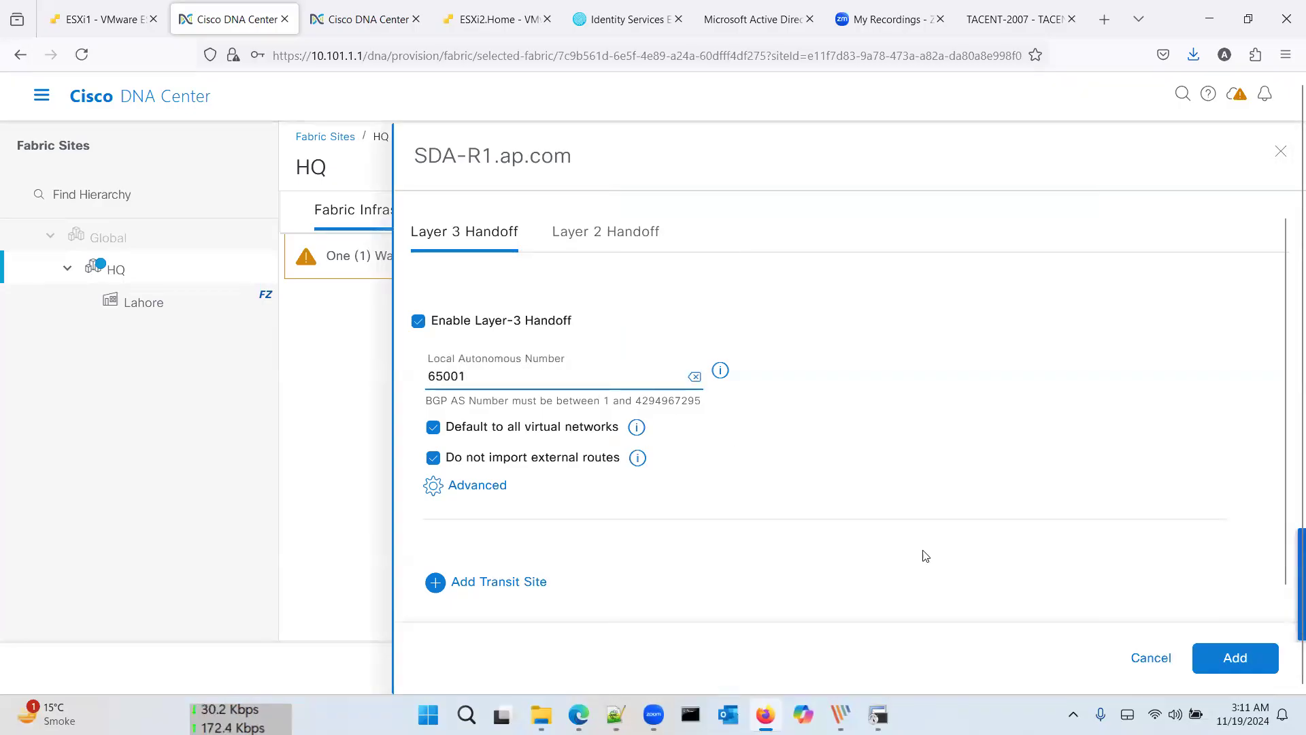
click(1234, 659)
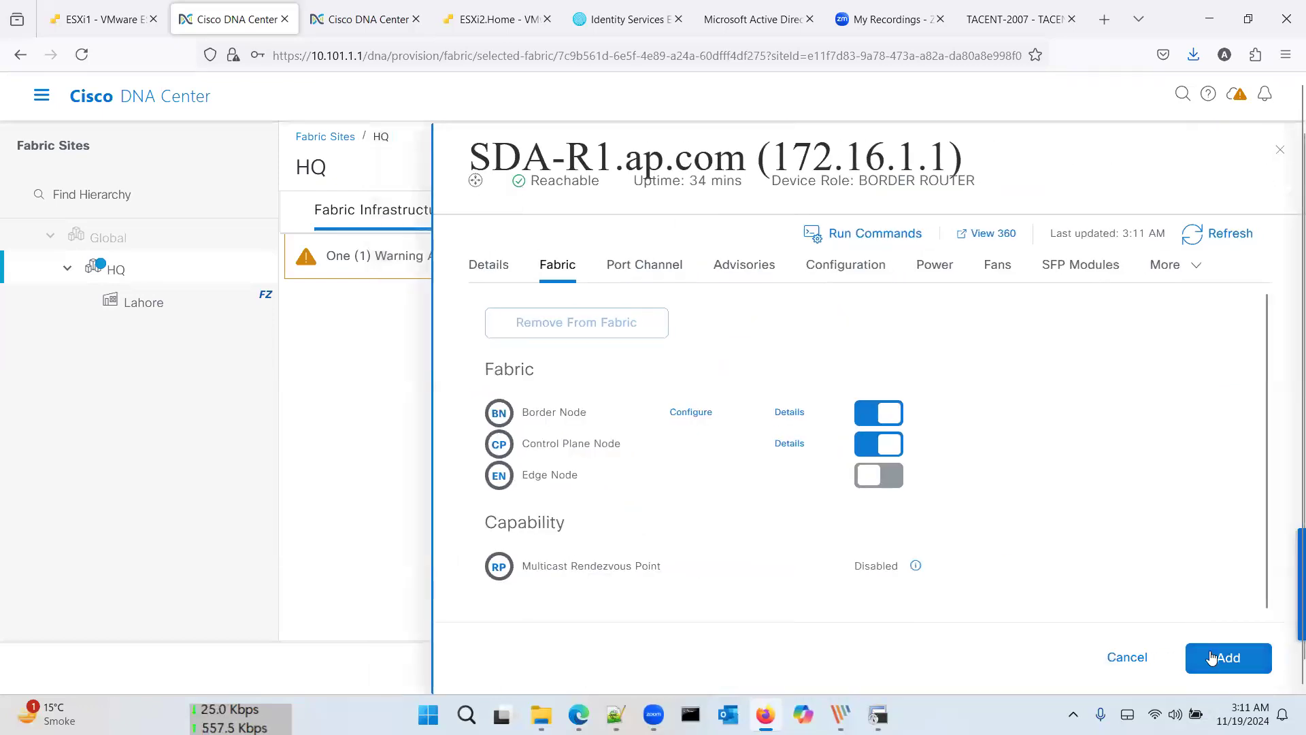
click(1212, 657)
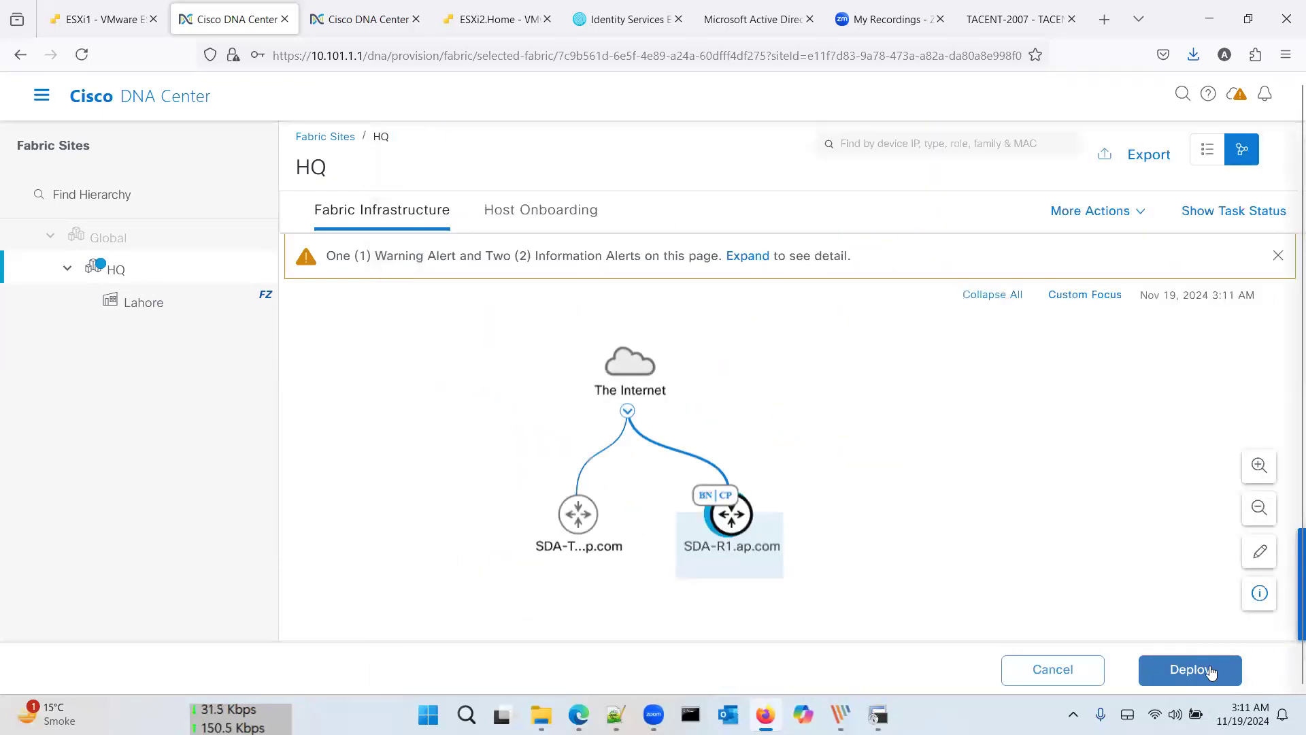
click(1211, 671)
Step: Apply the HQ deployment now, then inspect SDA-Transit-CP's fabric roles and cancel without changes
click(1236, 652)
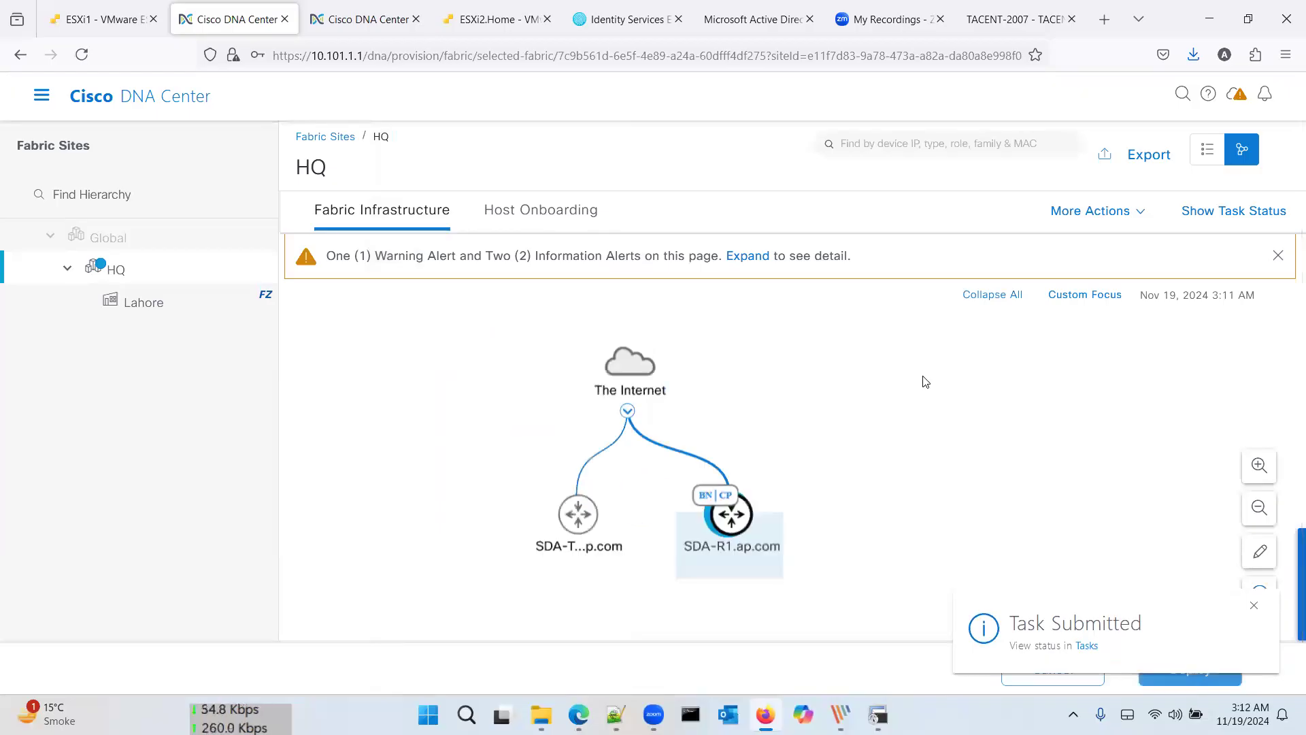
drag(633, 367, 671, 362)
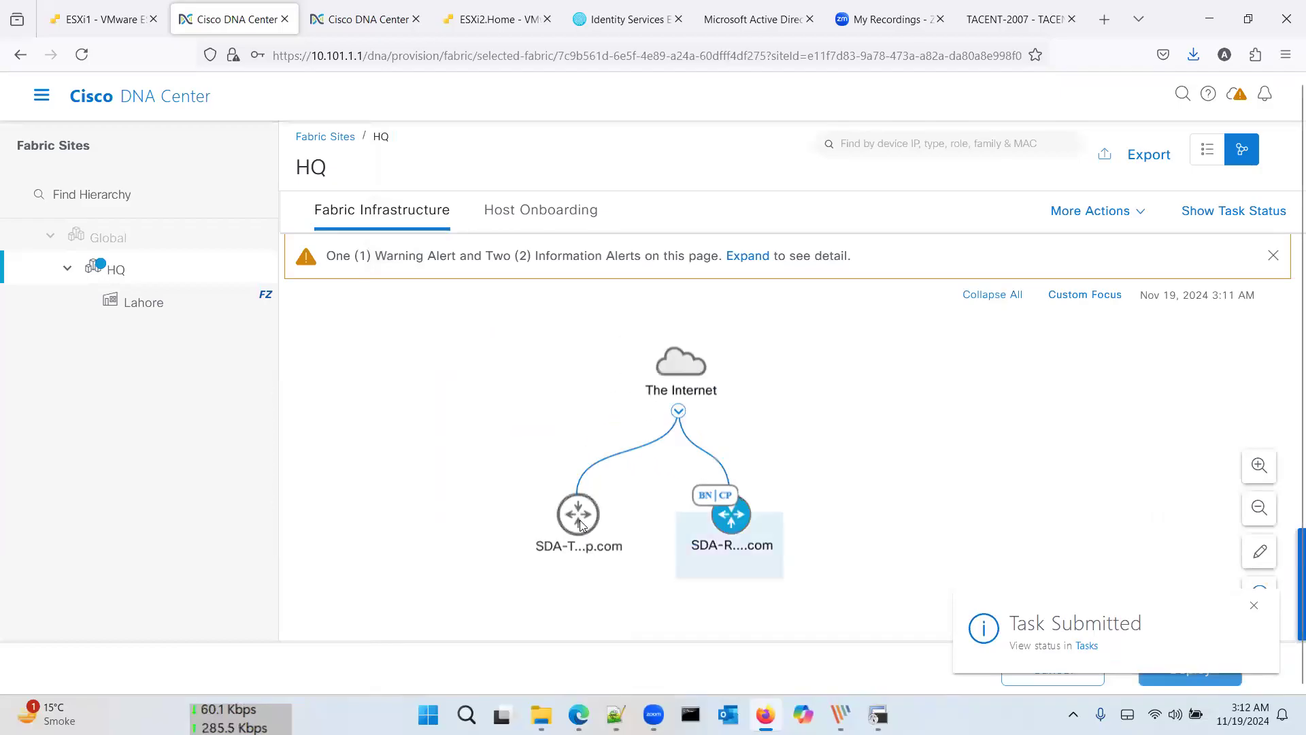
click(578, 515)
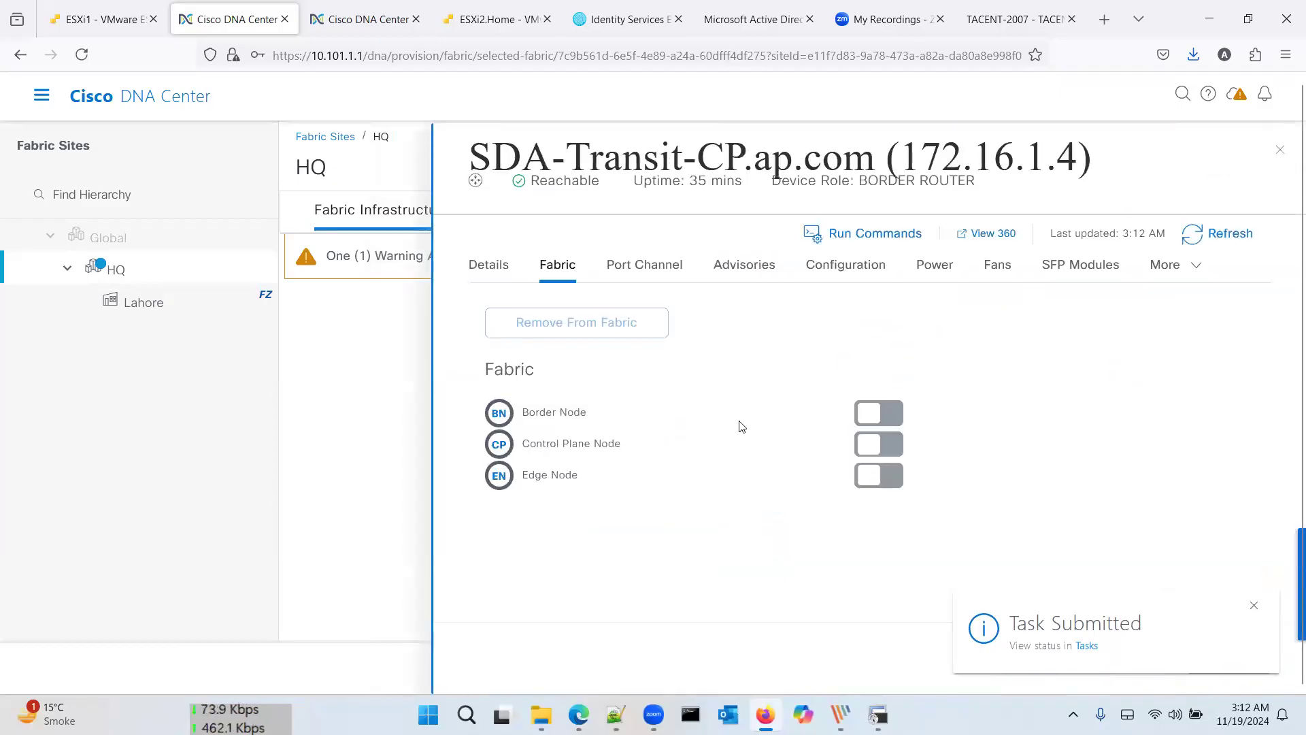
click(1254, 605)
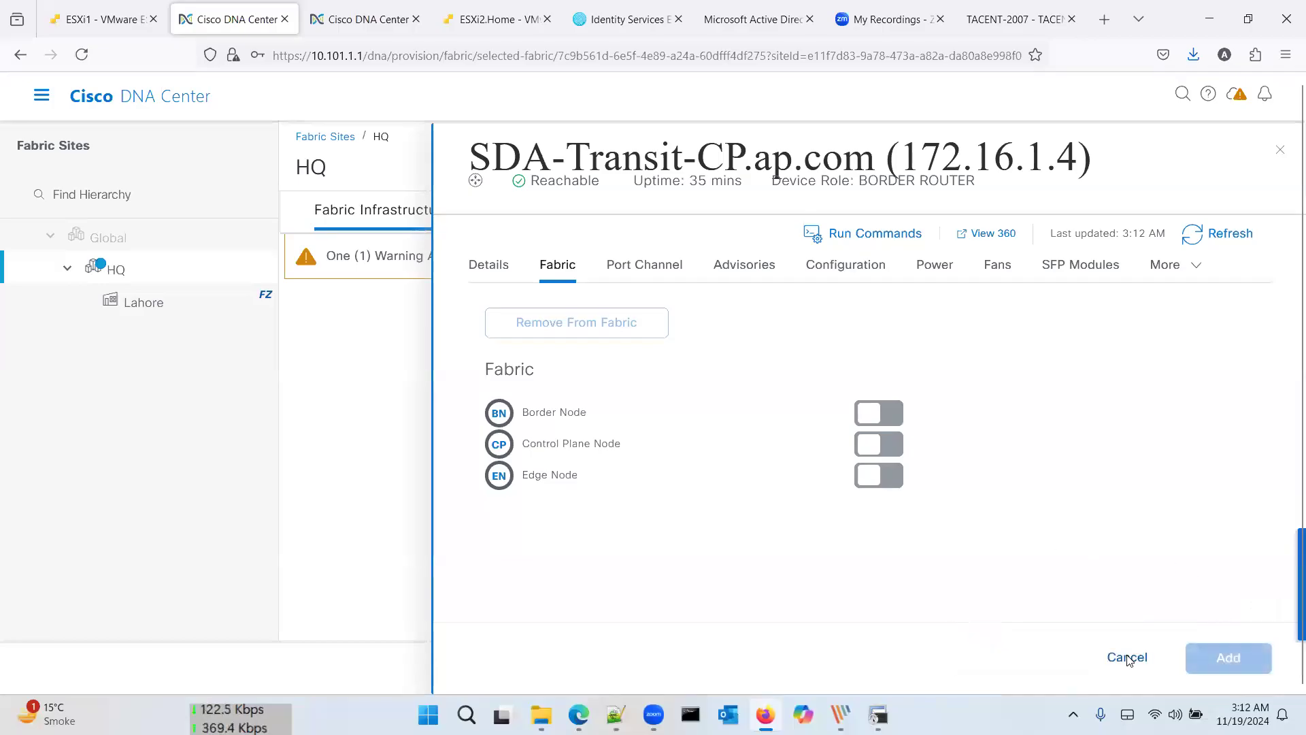
click(1128, 658)
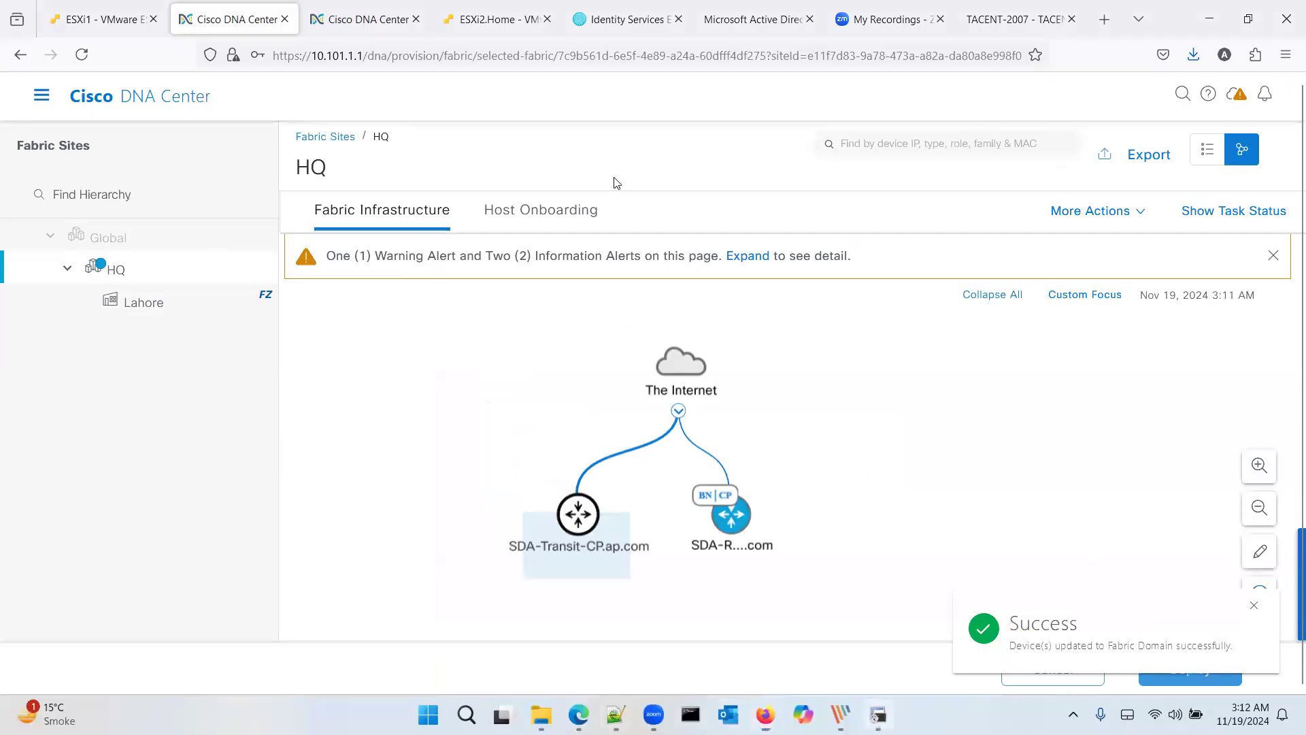
Step: In SecureCRT, check the SDA-R1 log for the pushed router bgp 65001 configuration
key(alt+Tab)
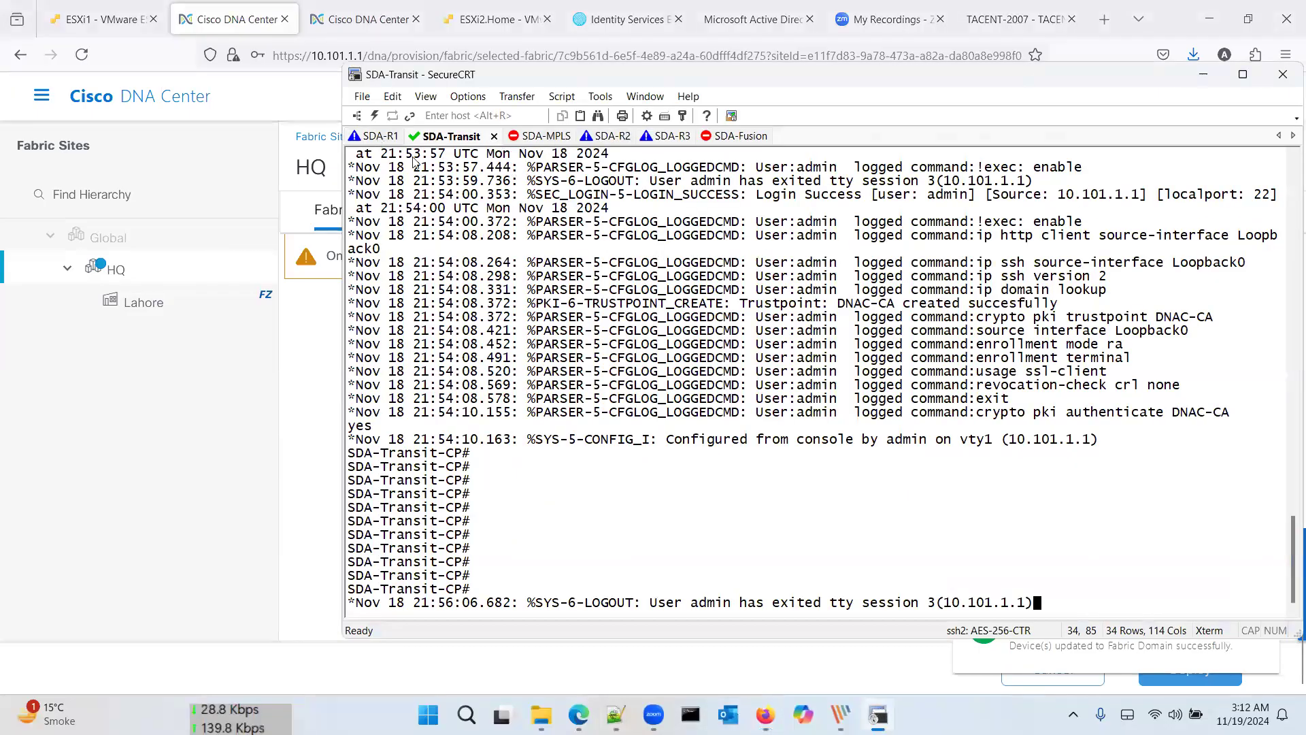
click(375, 135)
key(Return)
key(Return)
key(Return)
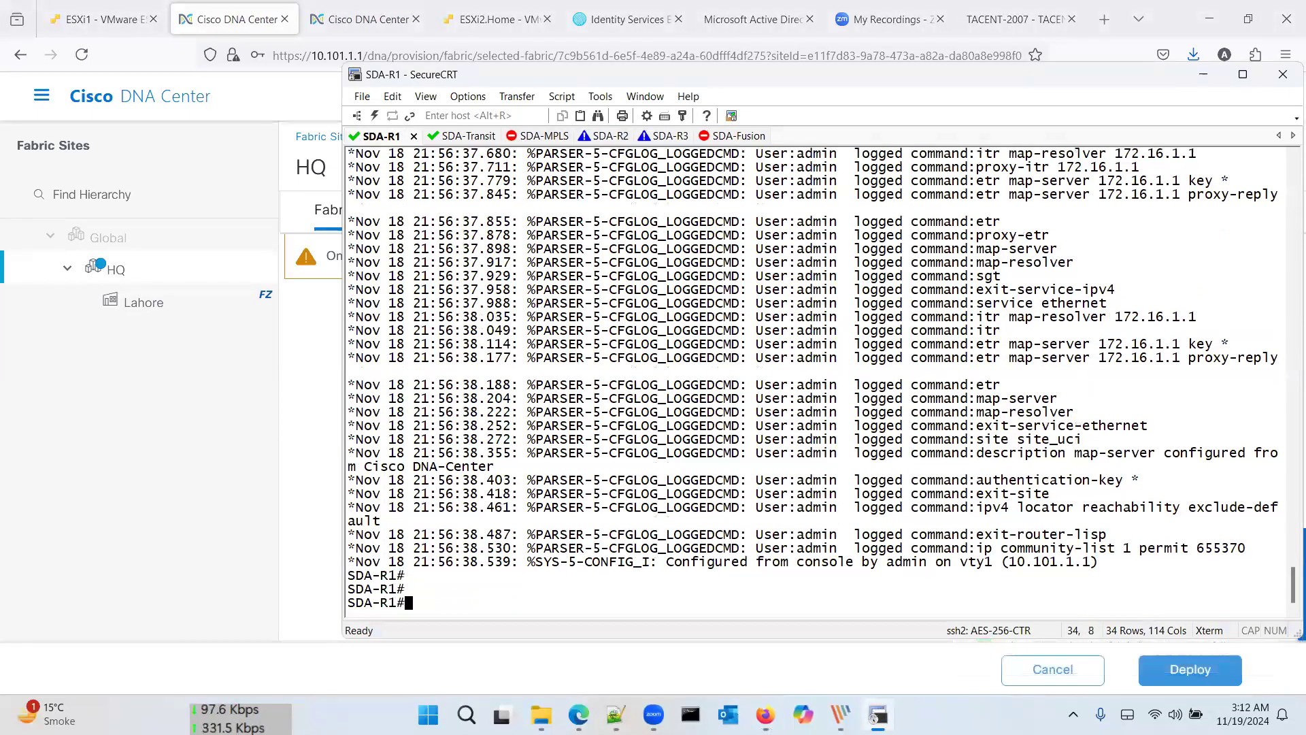
scroll(913, 416, up, 15)
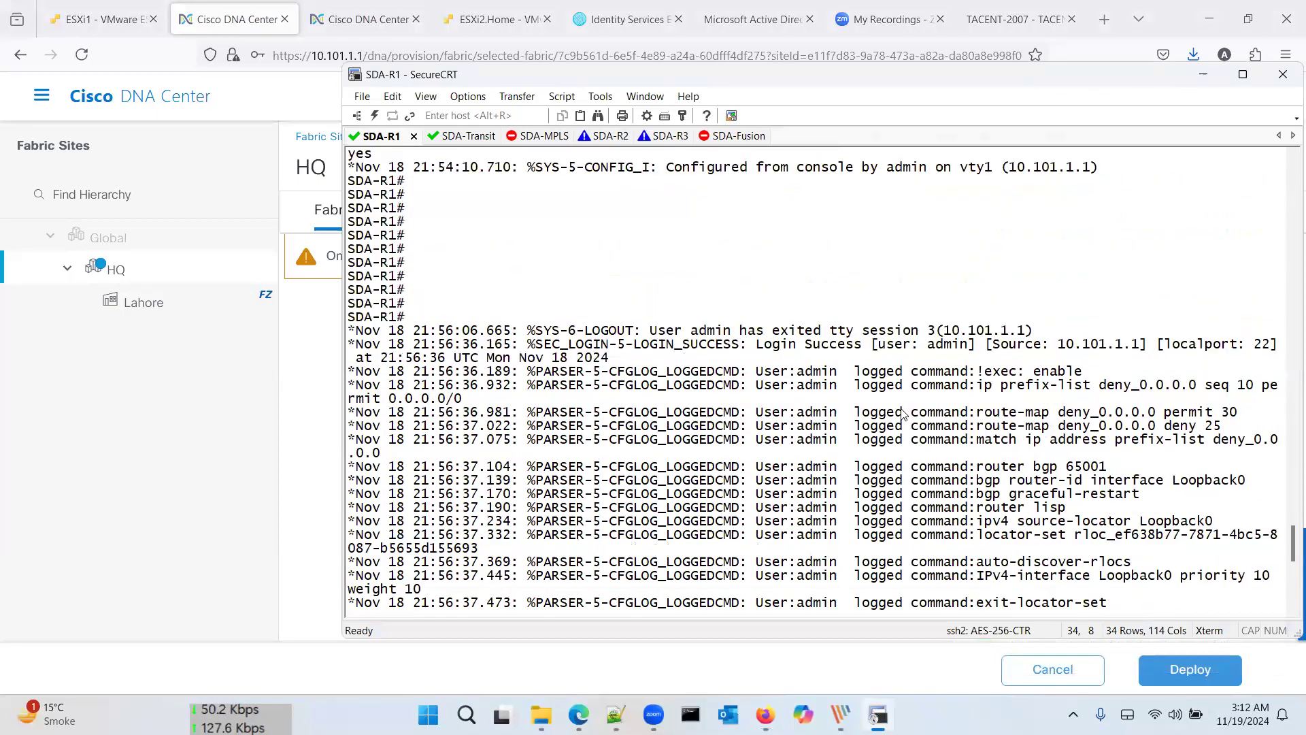
scroll(904, 414, down, 2)
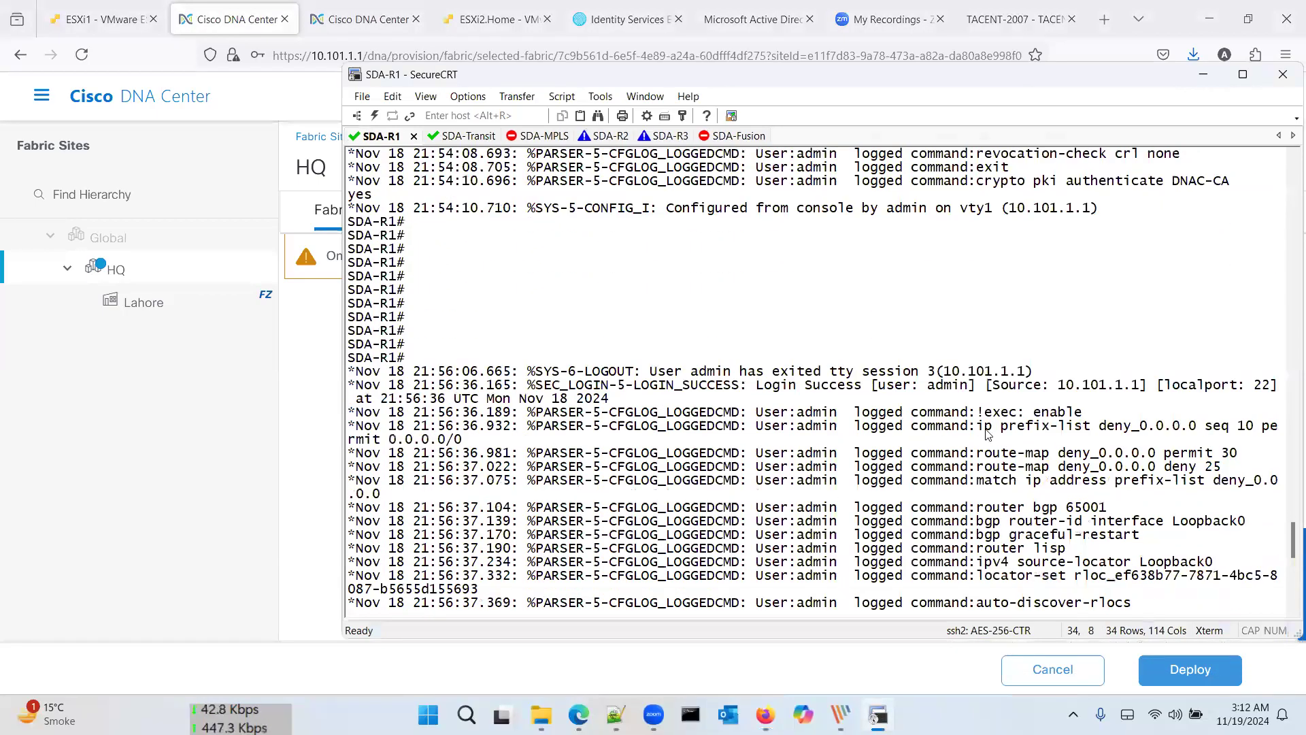
drag(1109, 511, 944, 500)
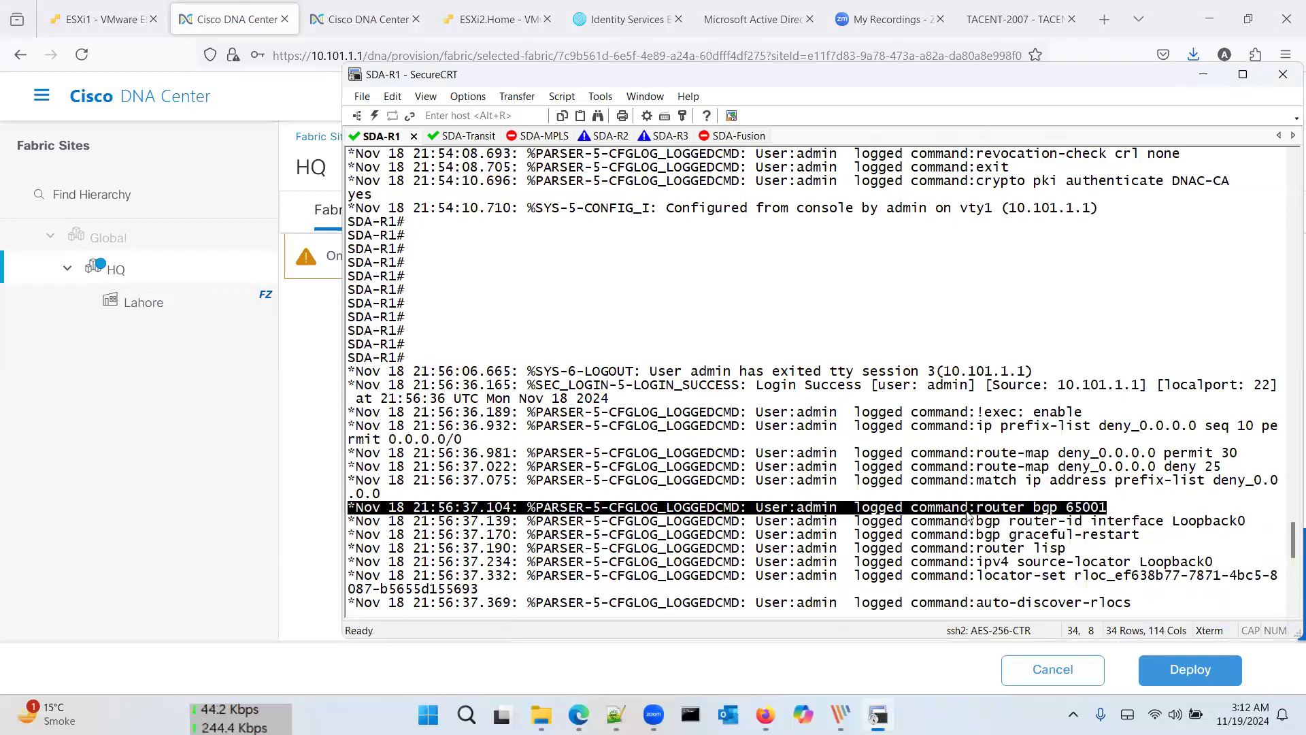
scroll(969, 517, down, 15)
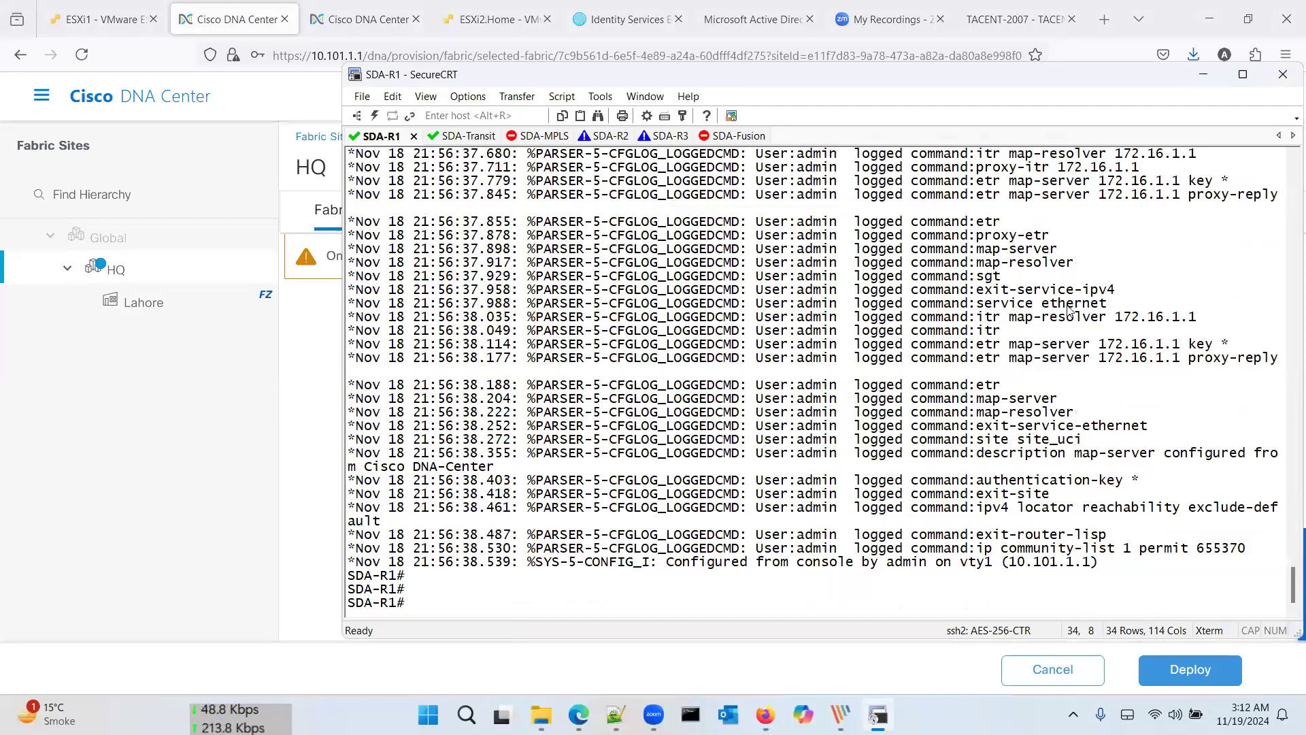
drag(1130, 575, 779, 372)
click(794, 480)
double_click(803, 588)
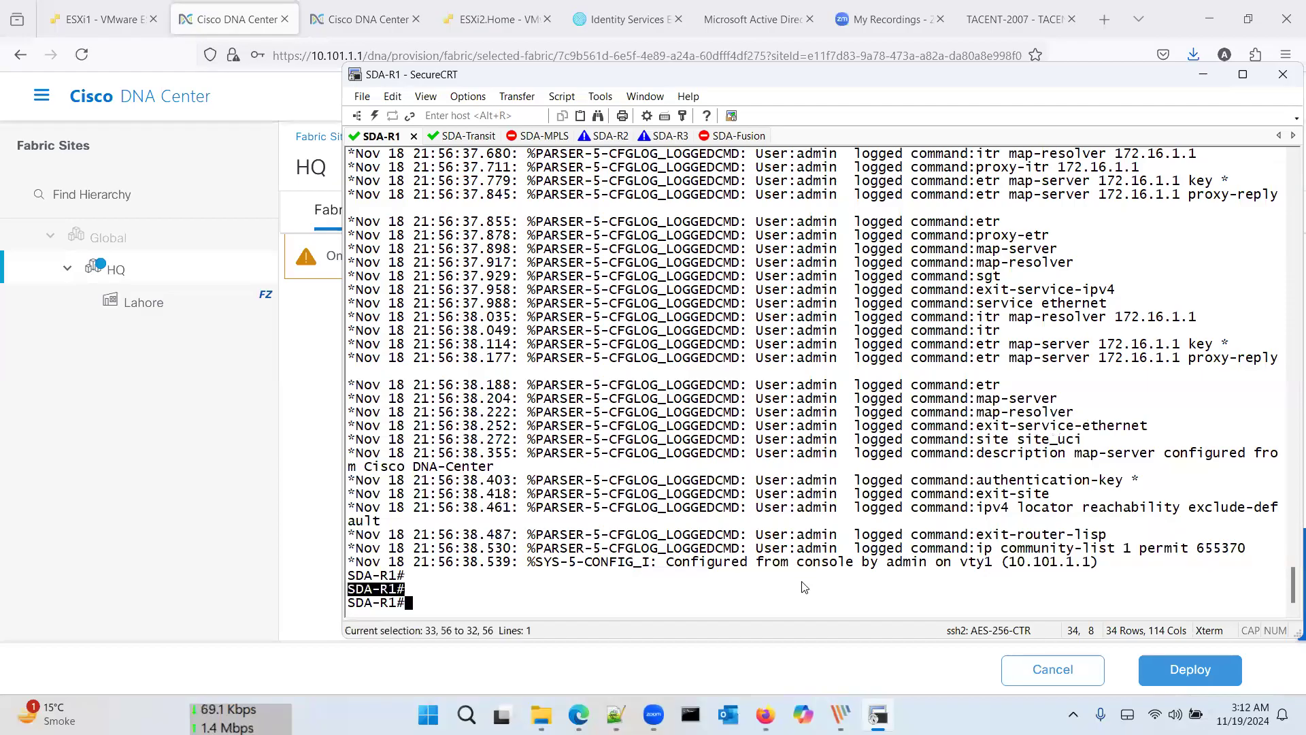
click(763, 584)
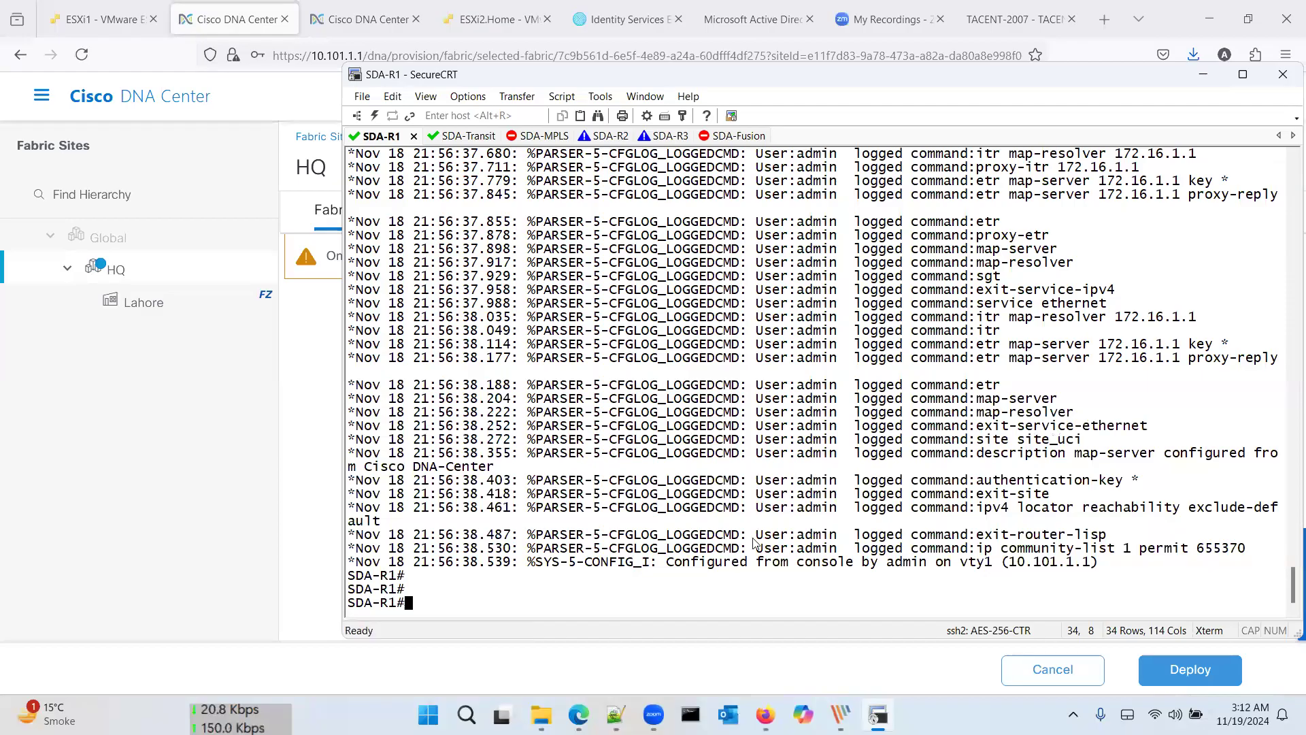
Step: Refresh the SDA-Transit session, then return to DNA Center and expand the Provision menu
click(469, 138)
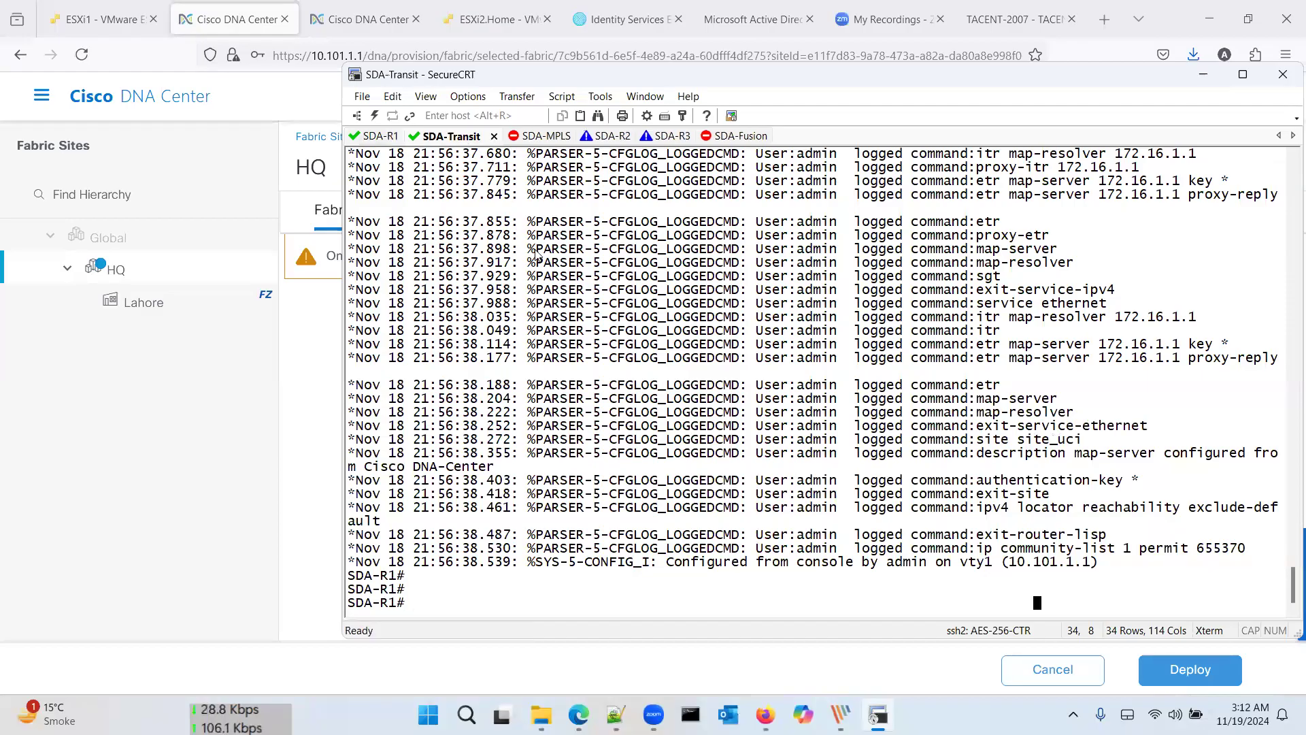
key(Return)
key(Return)
key(Return)
key(Return)
key(Return)
key(Return)
key(Return)
key(Return)
key(Return)
key(Return)
key(Return)
key(Return)
key(Return)
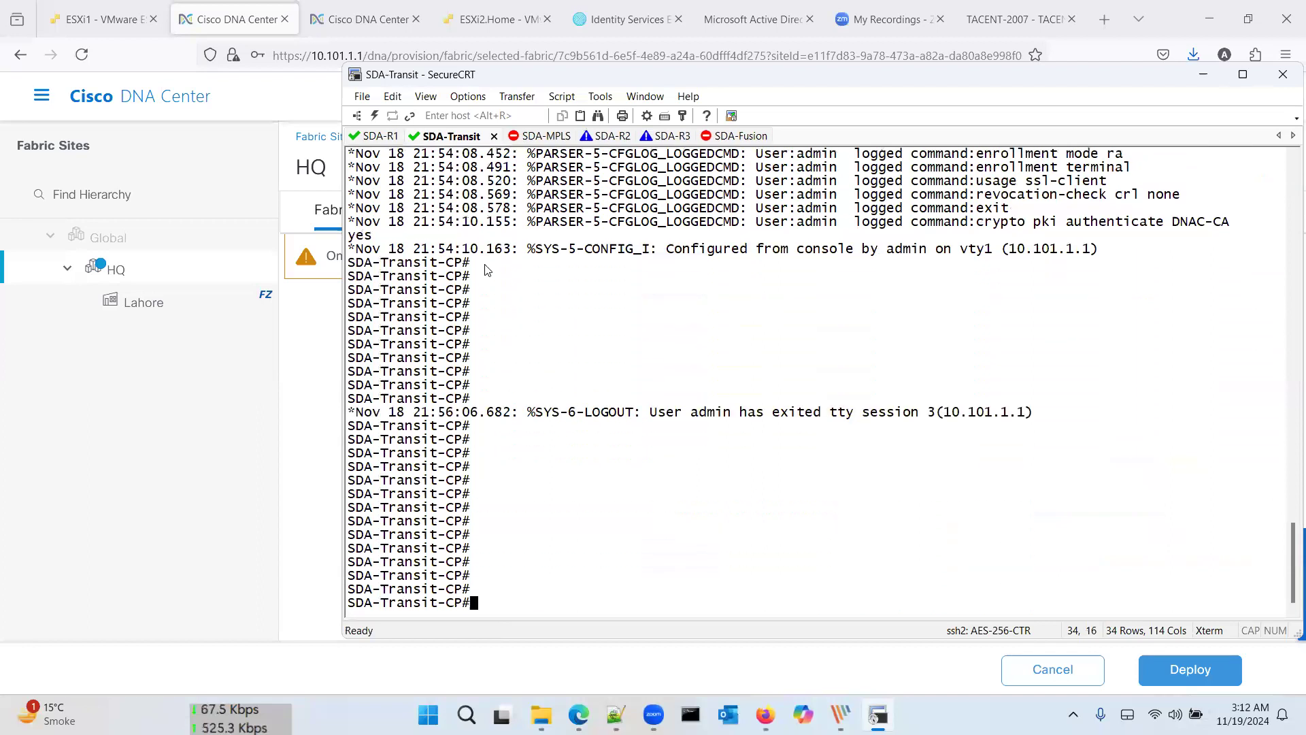
click(286, 337)
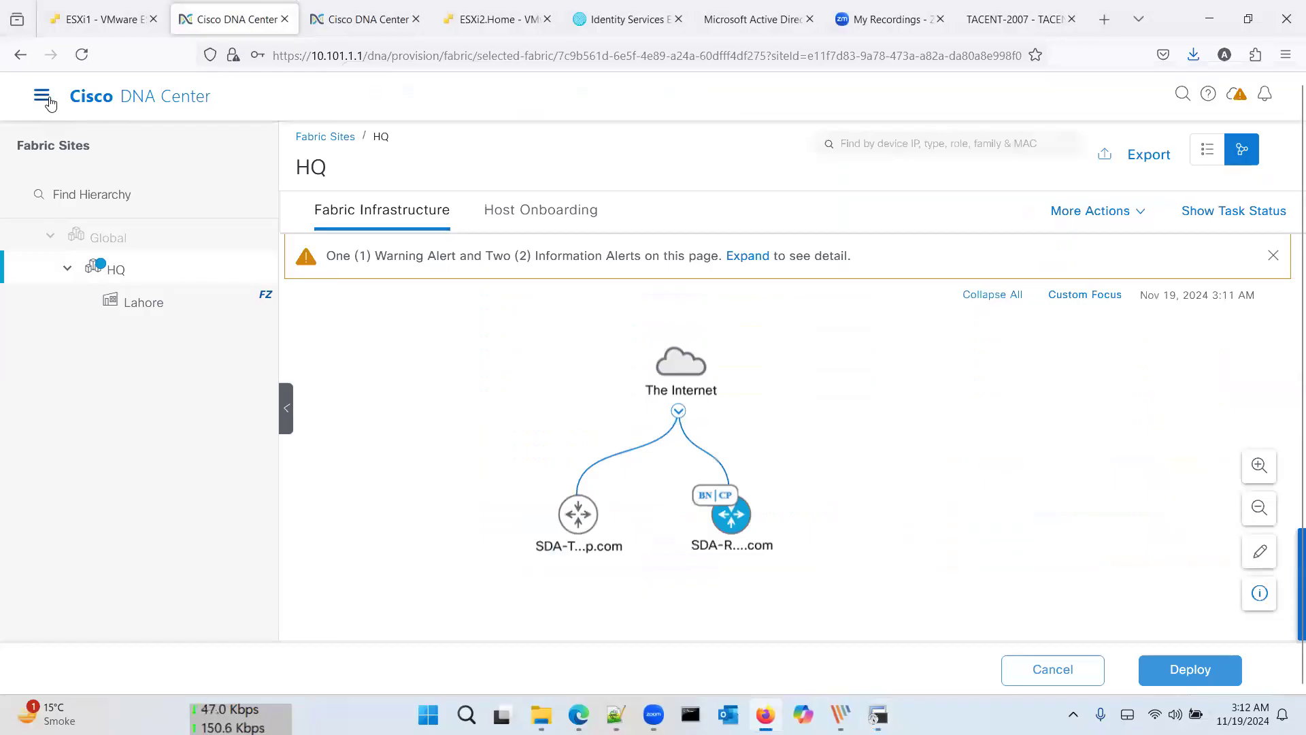
click(45, 99)
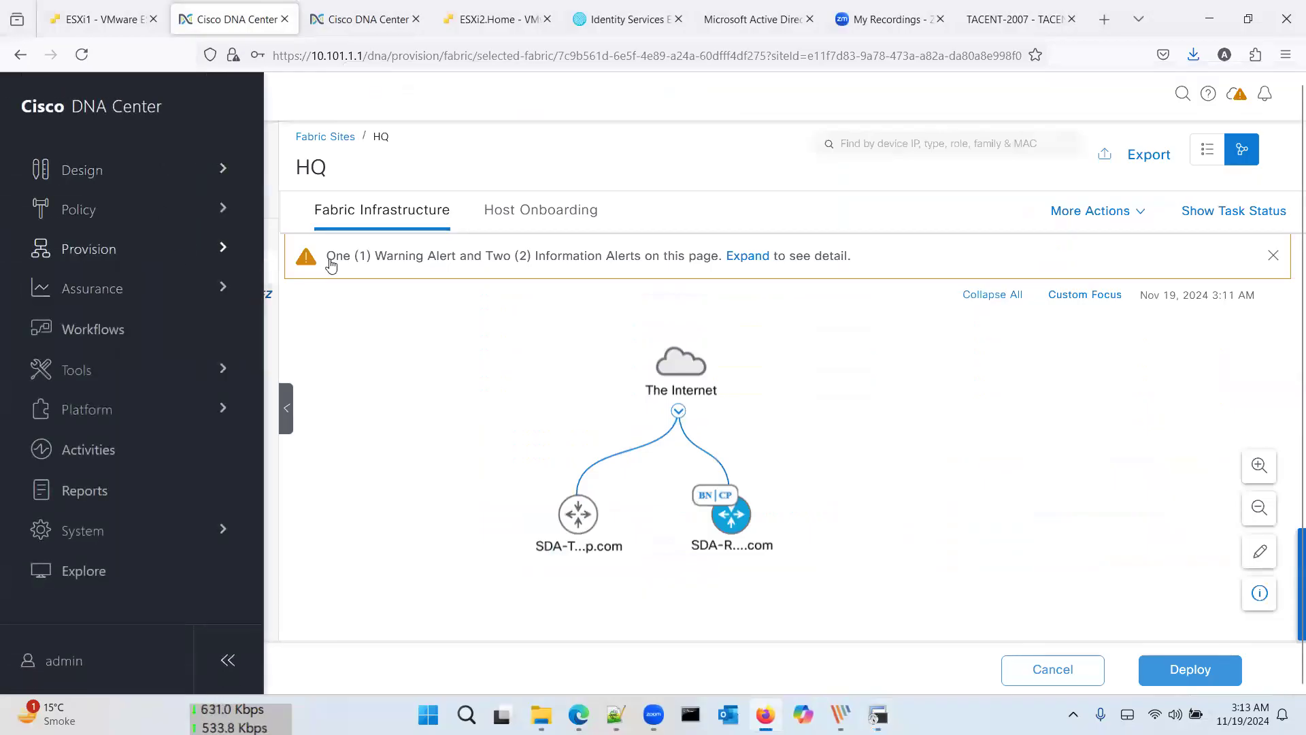
click(151, 246)
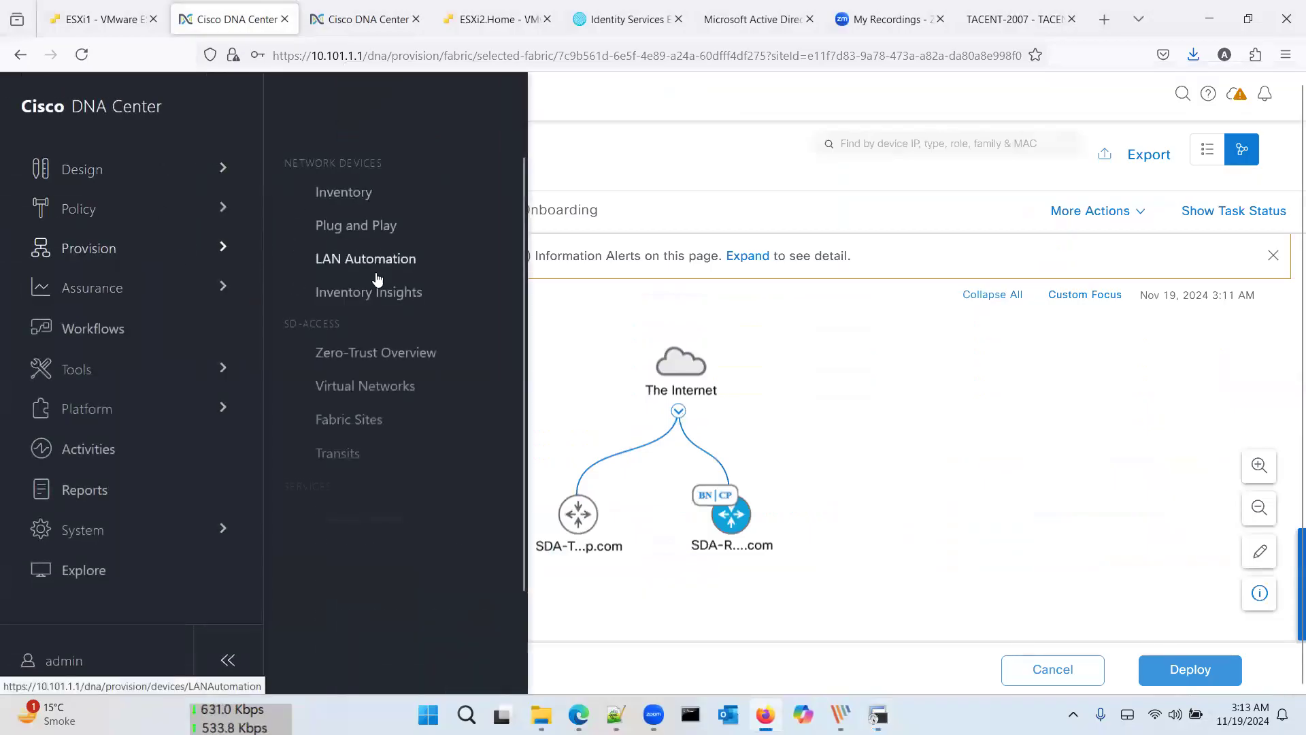
Step: Start a new transit from the Fabric Sites Transits list and check HQ for control plane nodes
click(365, 421)
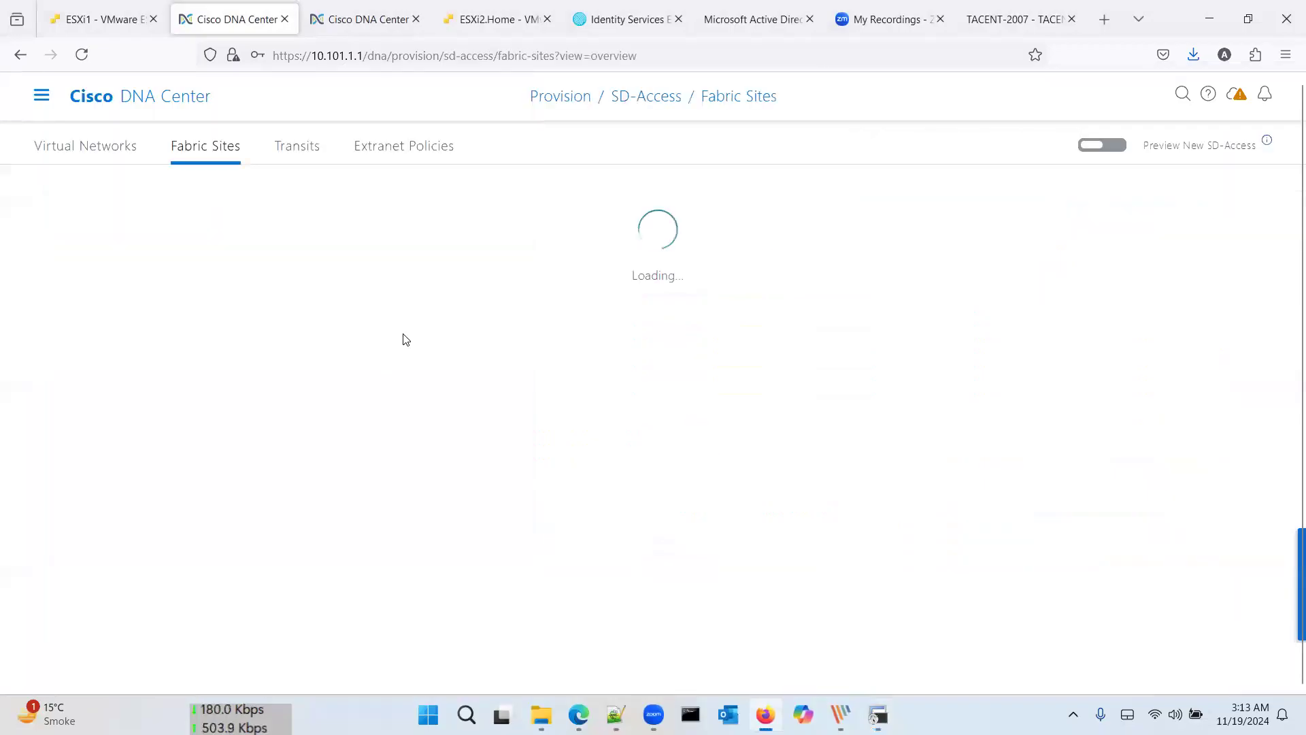
click(301, 157)
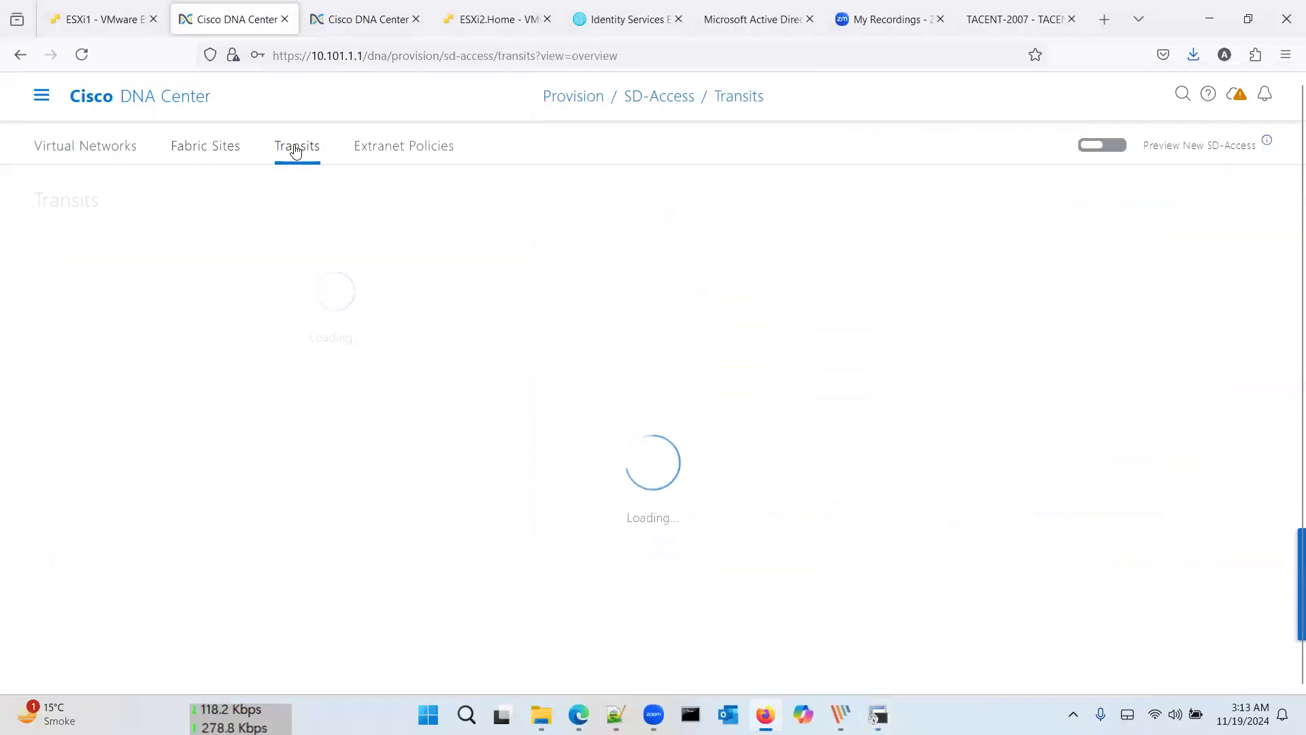
click(122, 348)
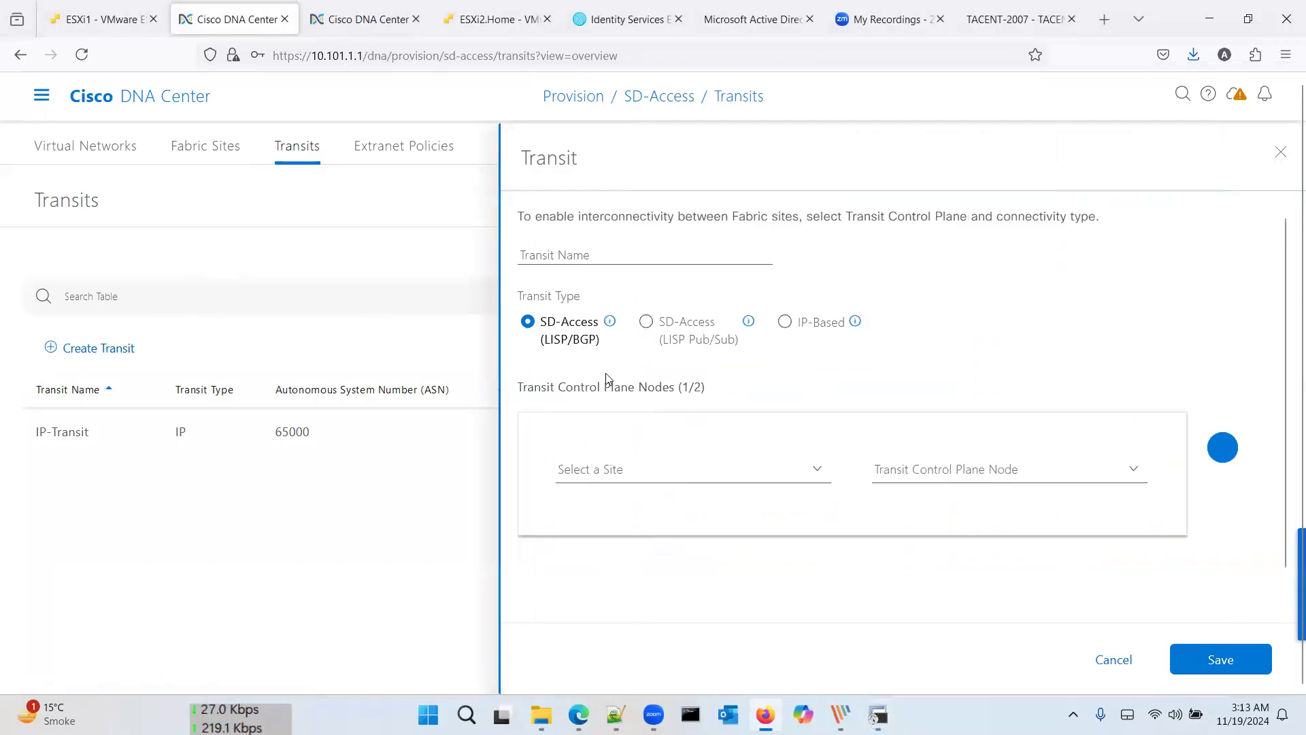
click(623, 471)
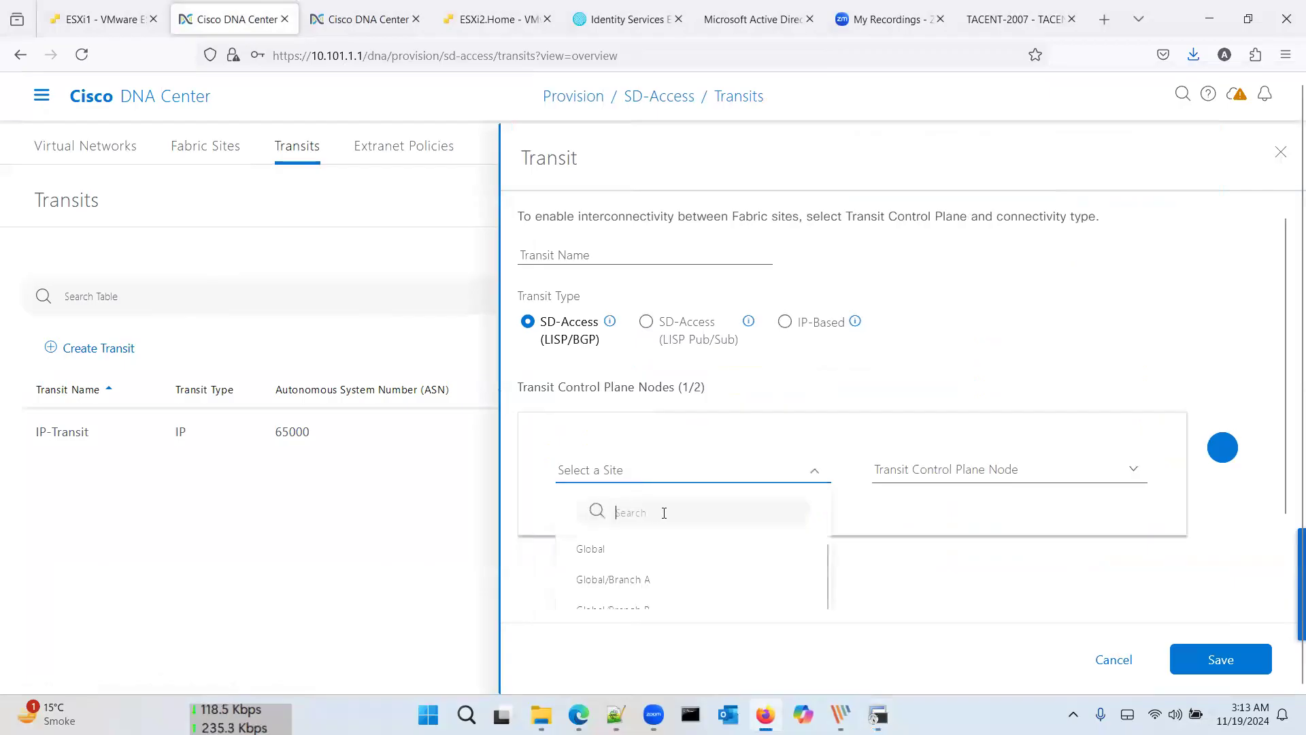
scroll(682, 575, down, 1)
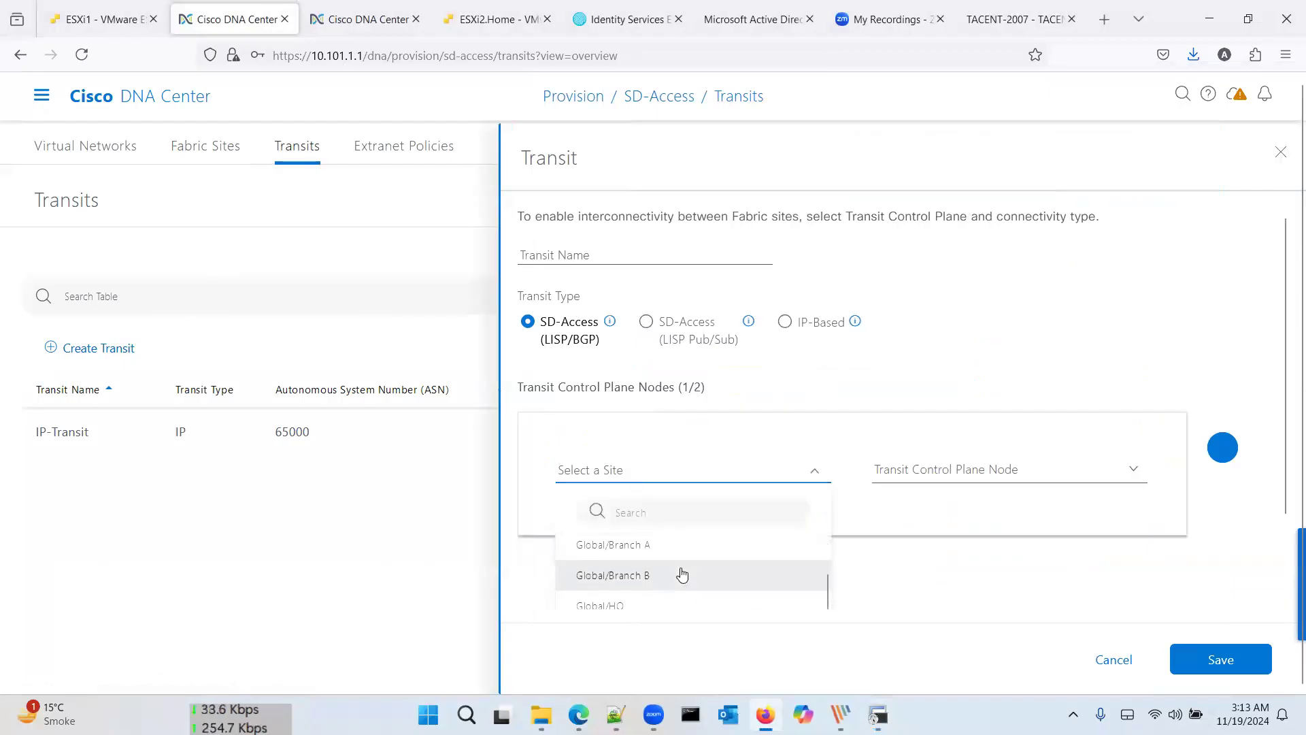
scroll(683, 575, down, 1)
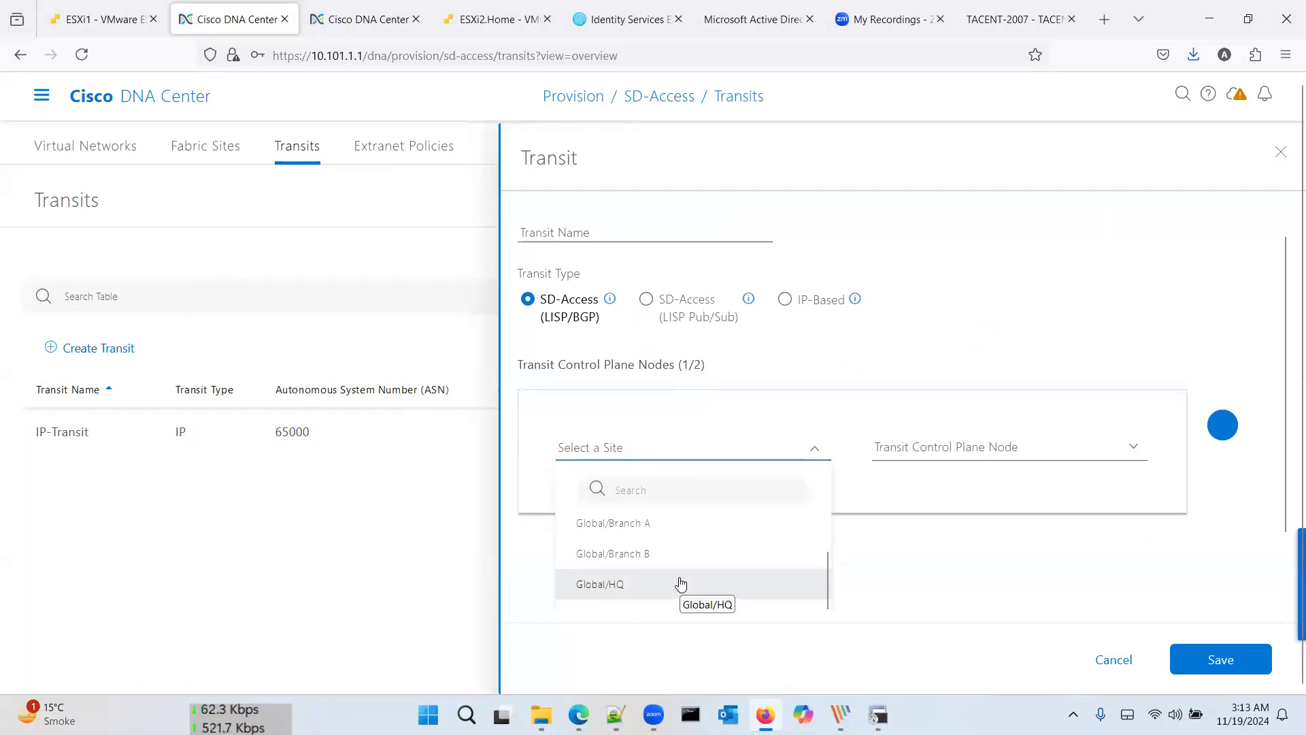
click(681, 583)
click(912, 473)
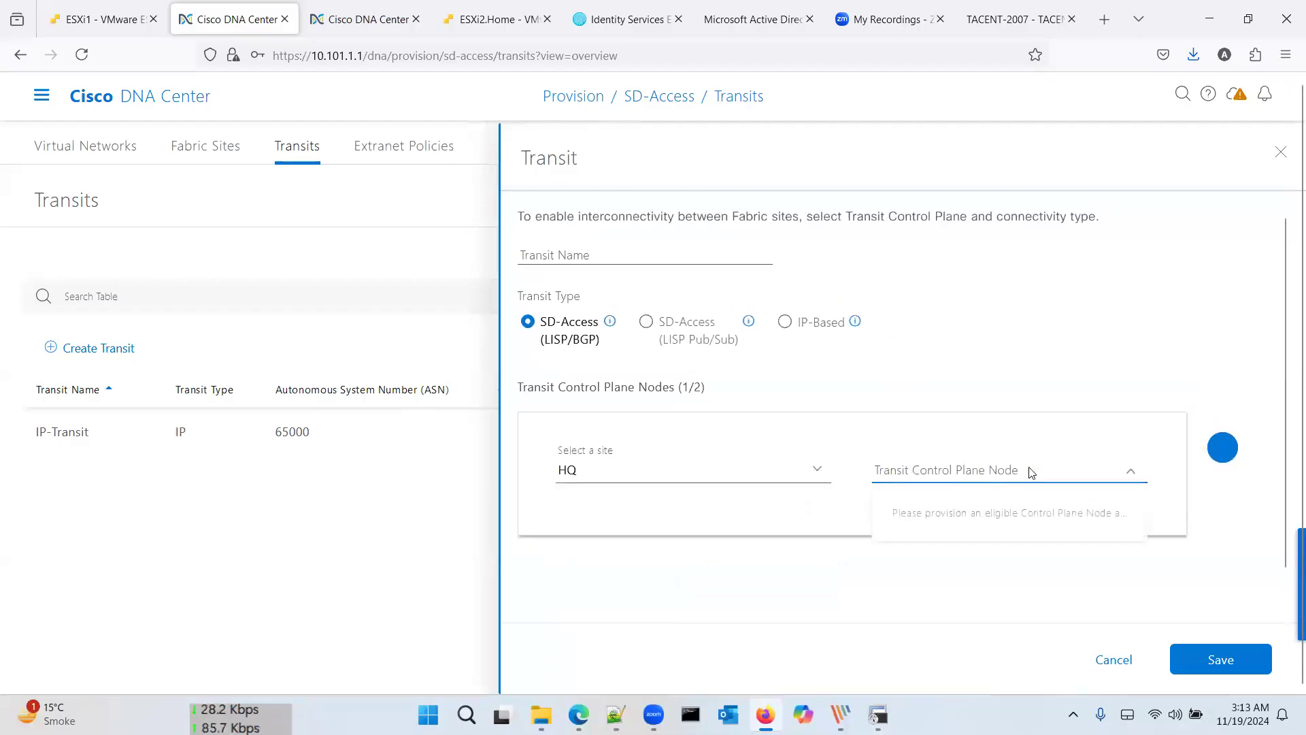
Step: Check Global and Branch A for eligible control plane nodes, then choose the Lahore site
click(782, 473)
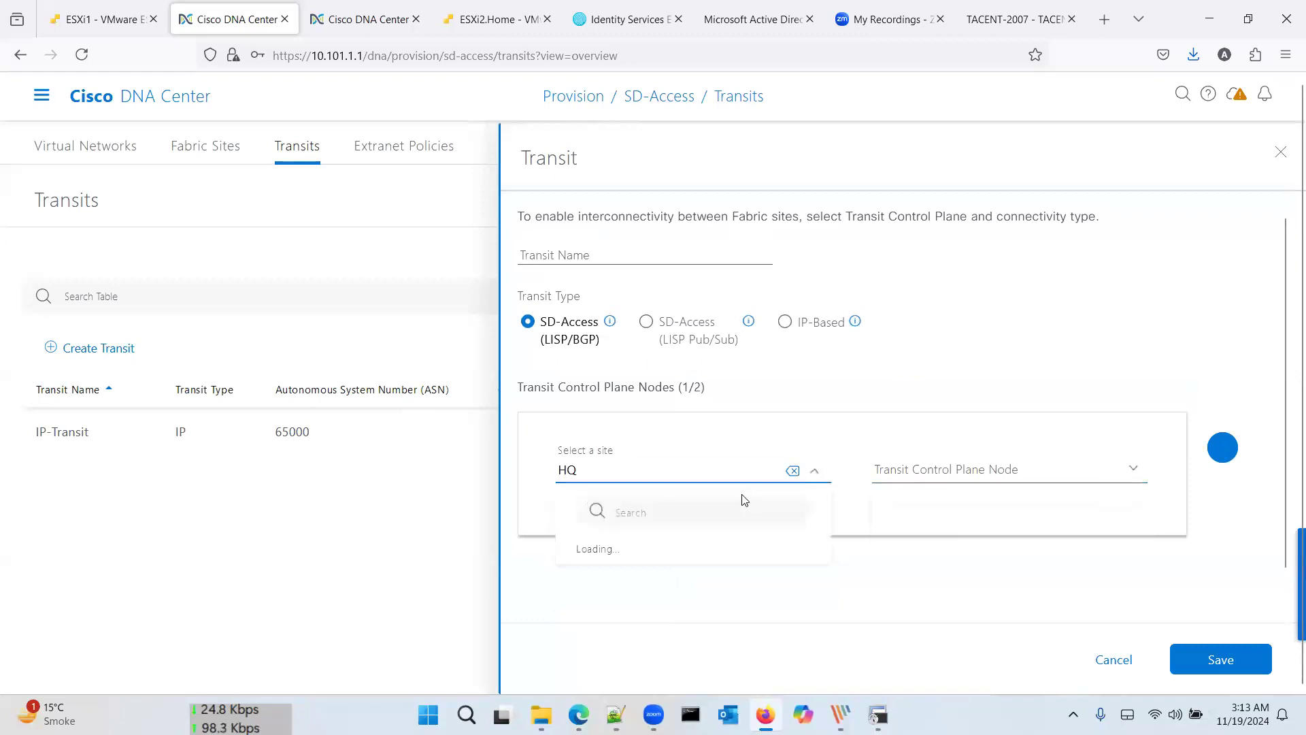
scroll(714, 551, down, 2)
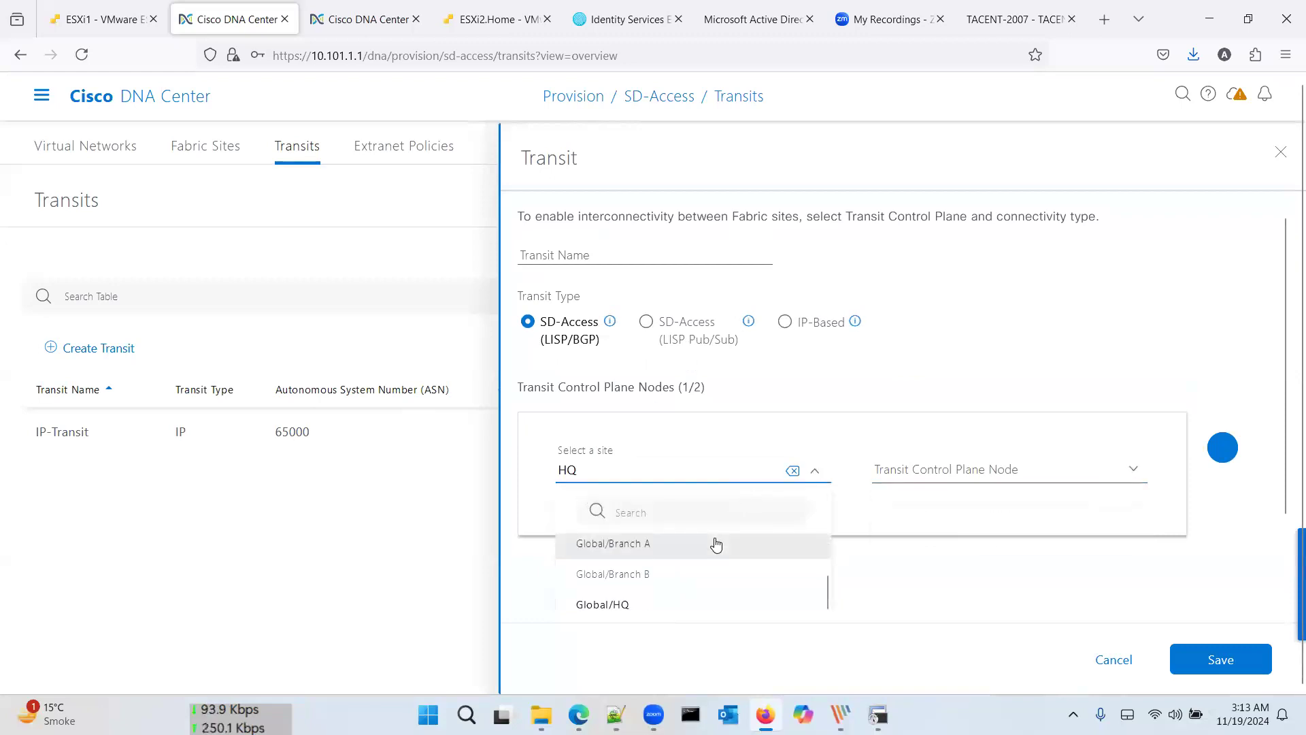
scroll(699, 579, up, 2)
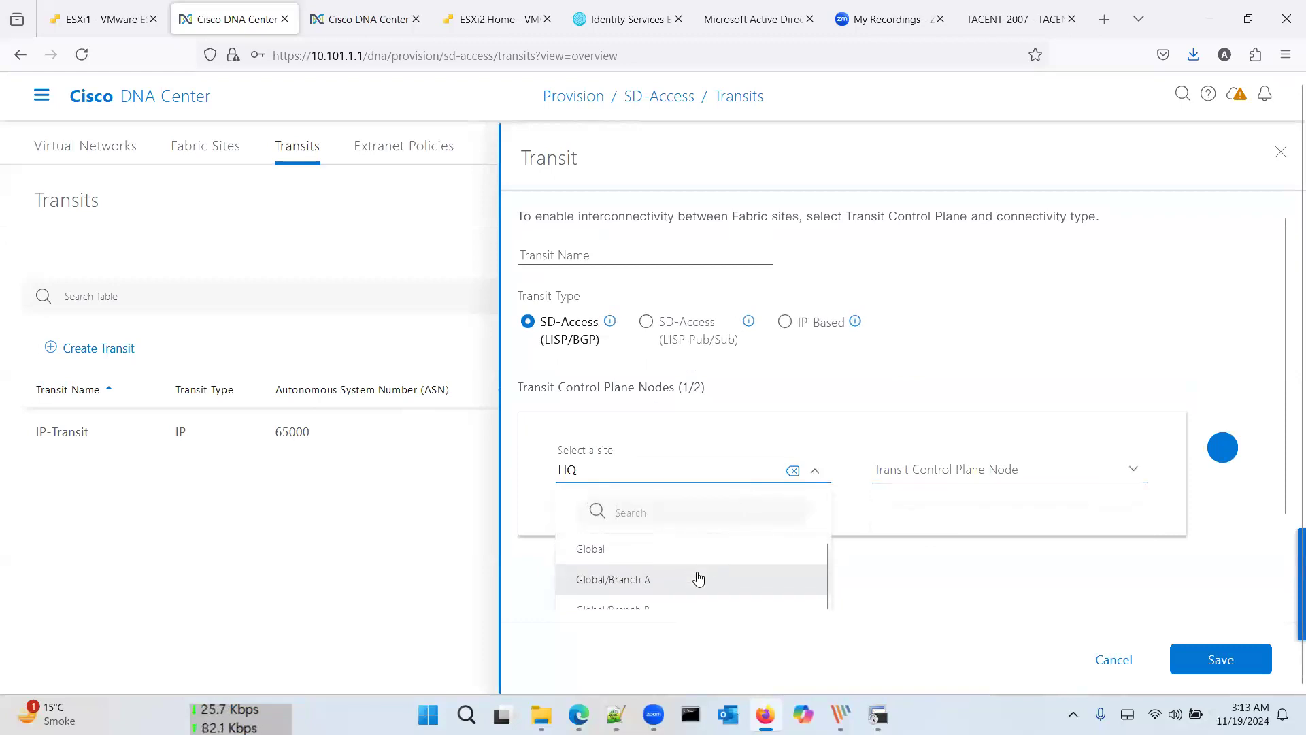
click(728, 551)
click(954, 479)
click(815, 471)
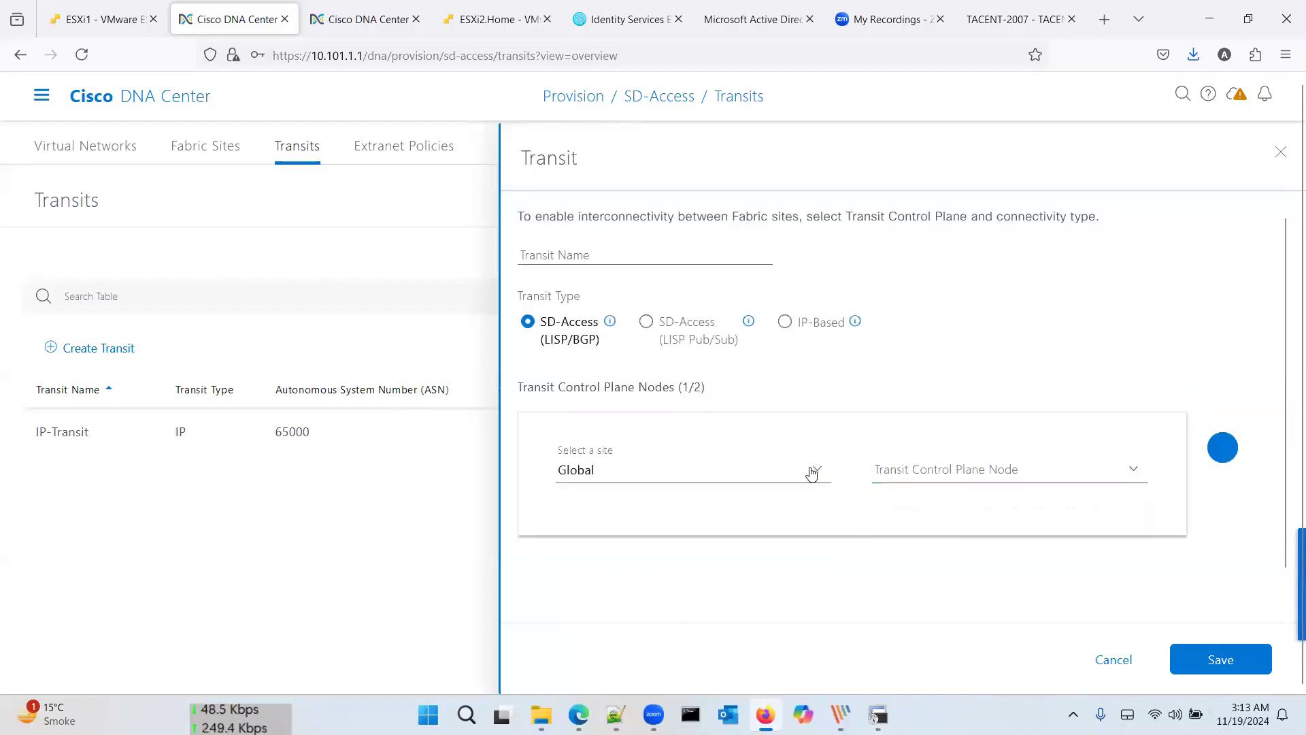
scroll(759, 554, down, 1)
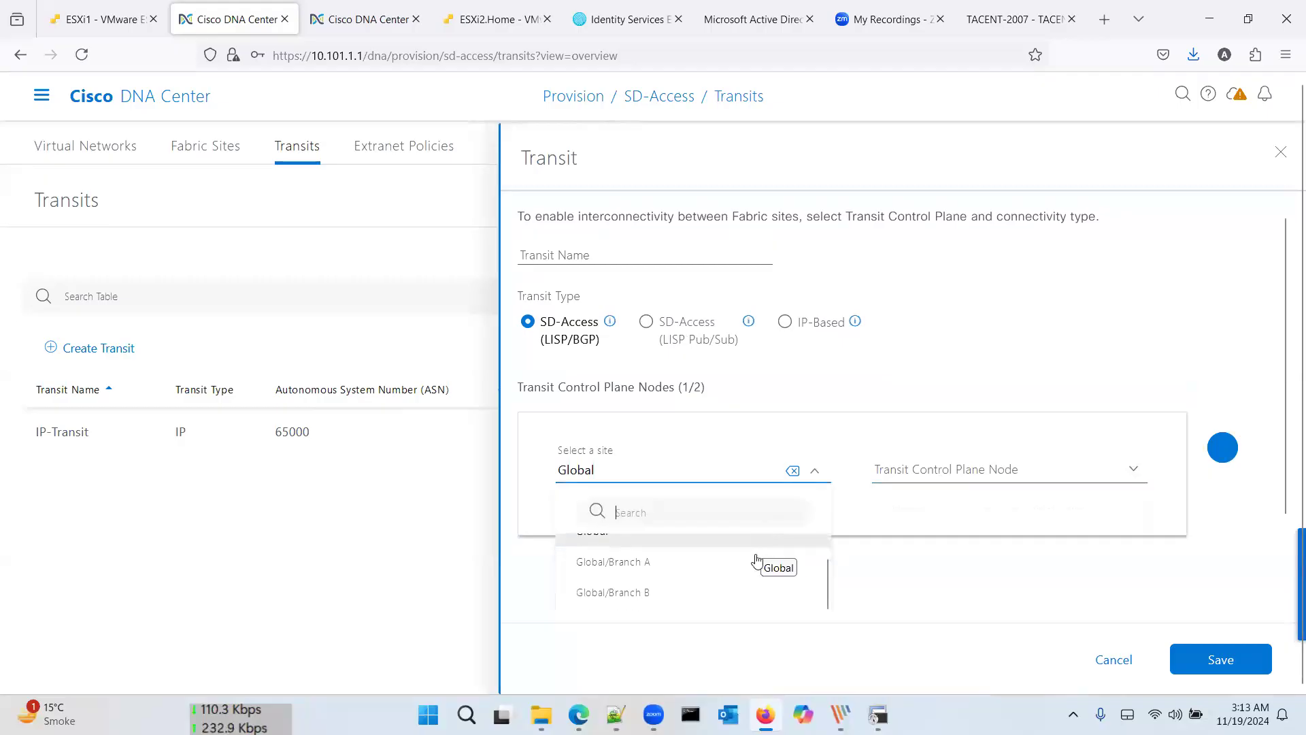
click(754, 559)
click(913, 468)
click(800, 474)
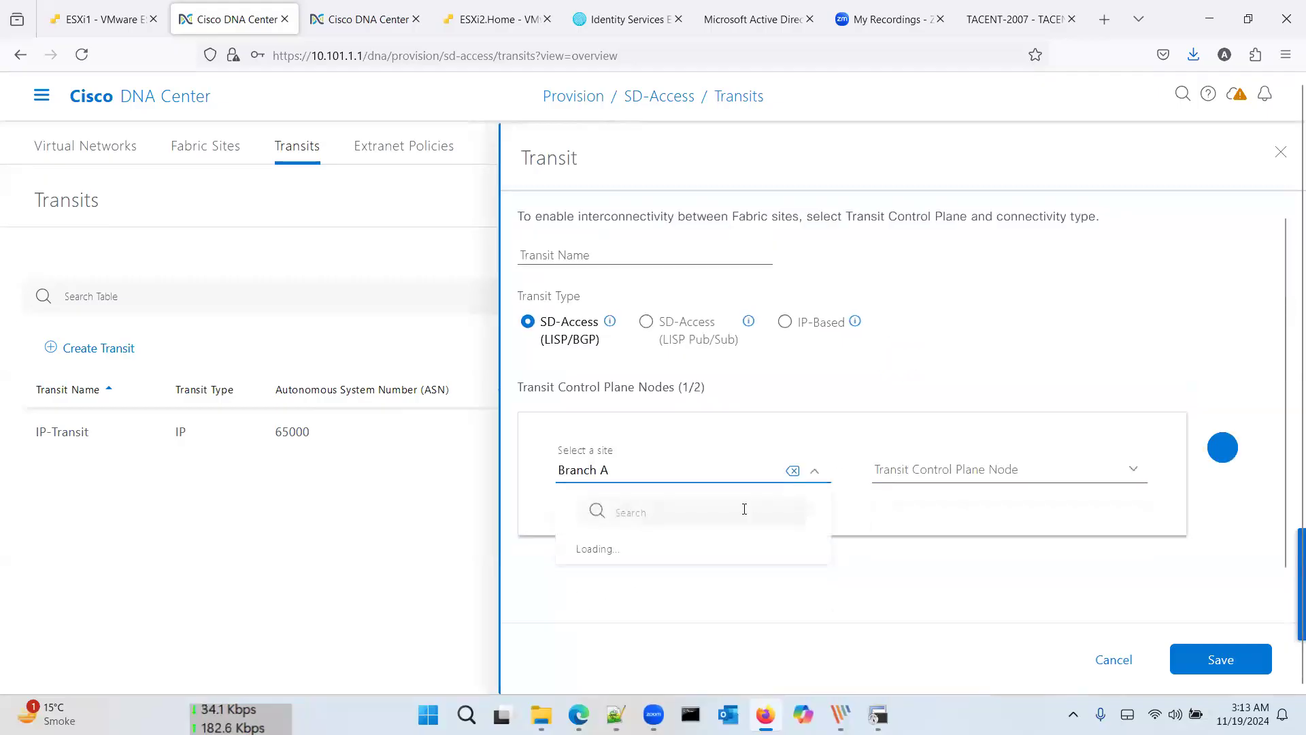
scroll(744, 513, down, 1)
scroll(745, 515, down, 2)
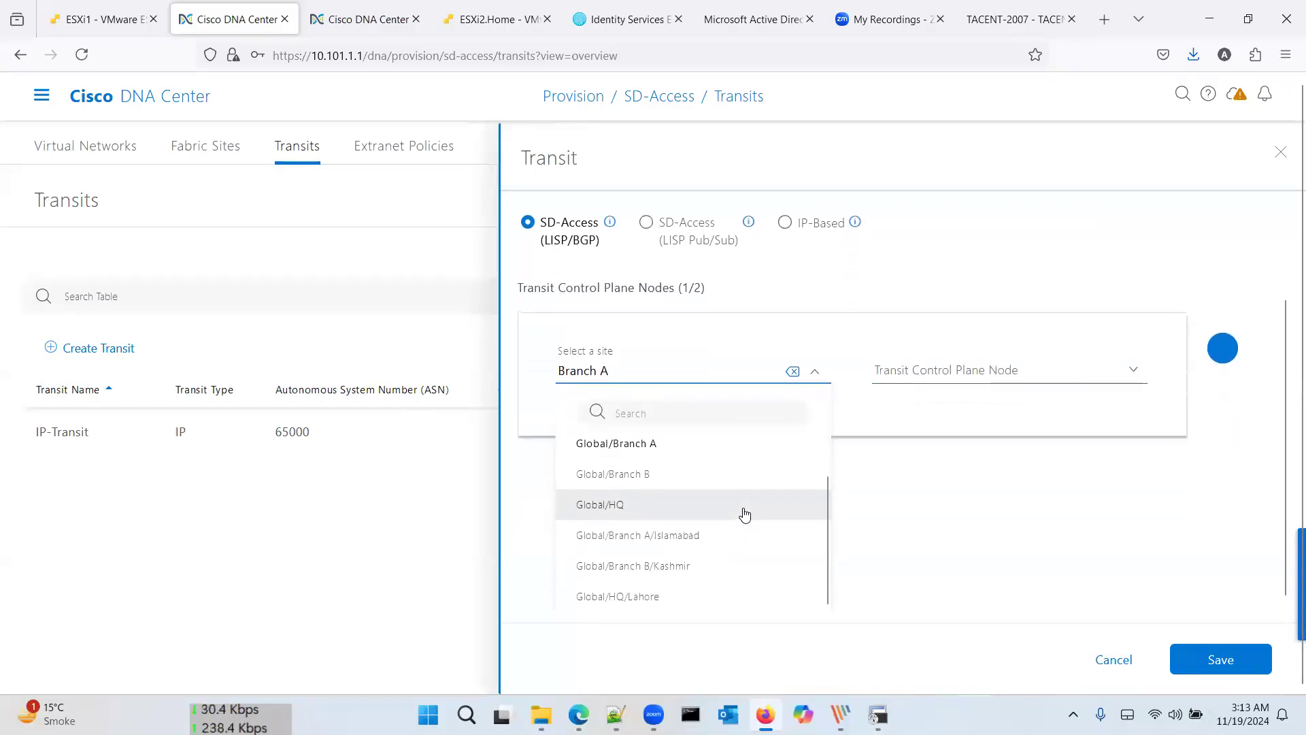
click(732, 593)
Step: Create transit 'SDA-Transit' with SDA-Transit-CP.ap.com as control plane node, then view the SDA Typical Design diagram
click(950, 473)
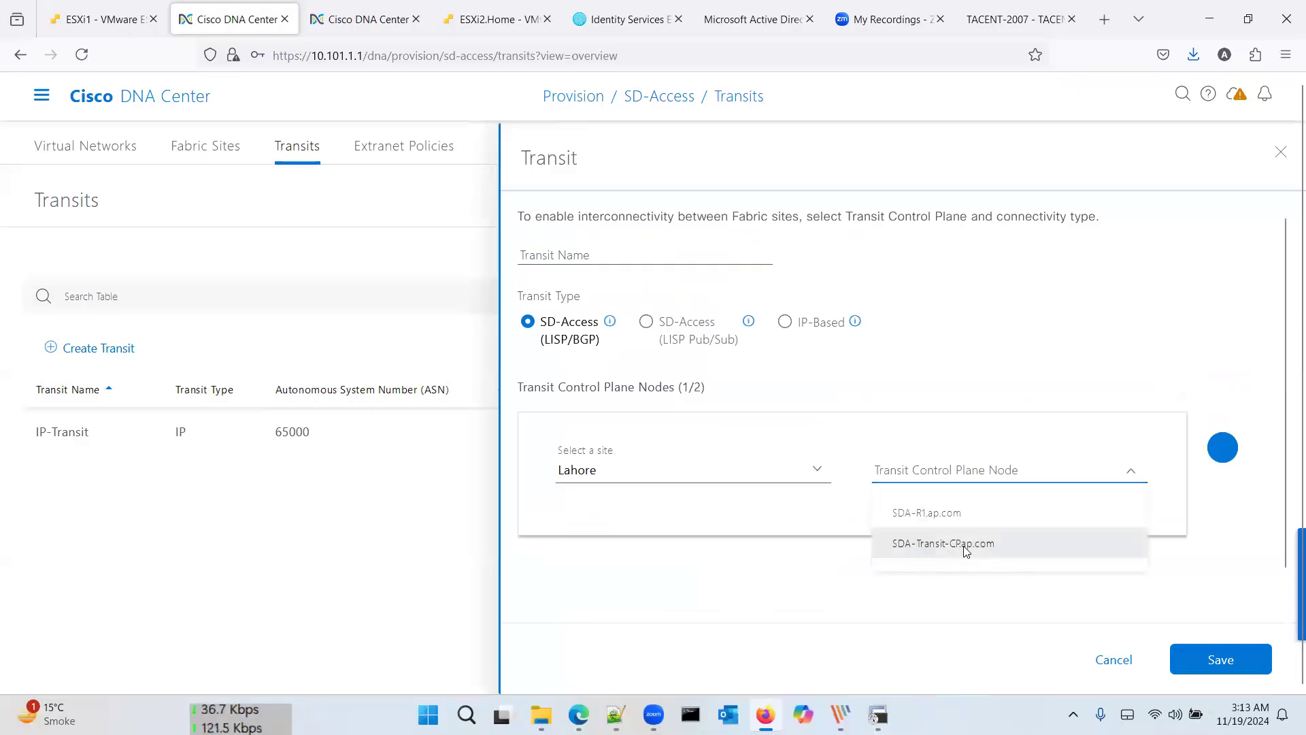
click(968, 549)
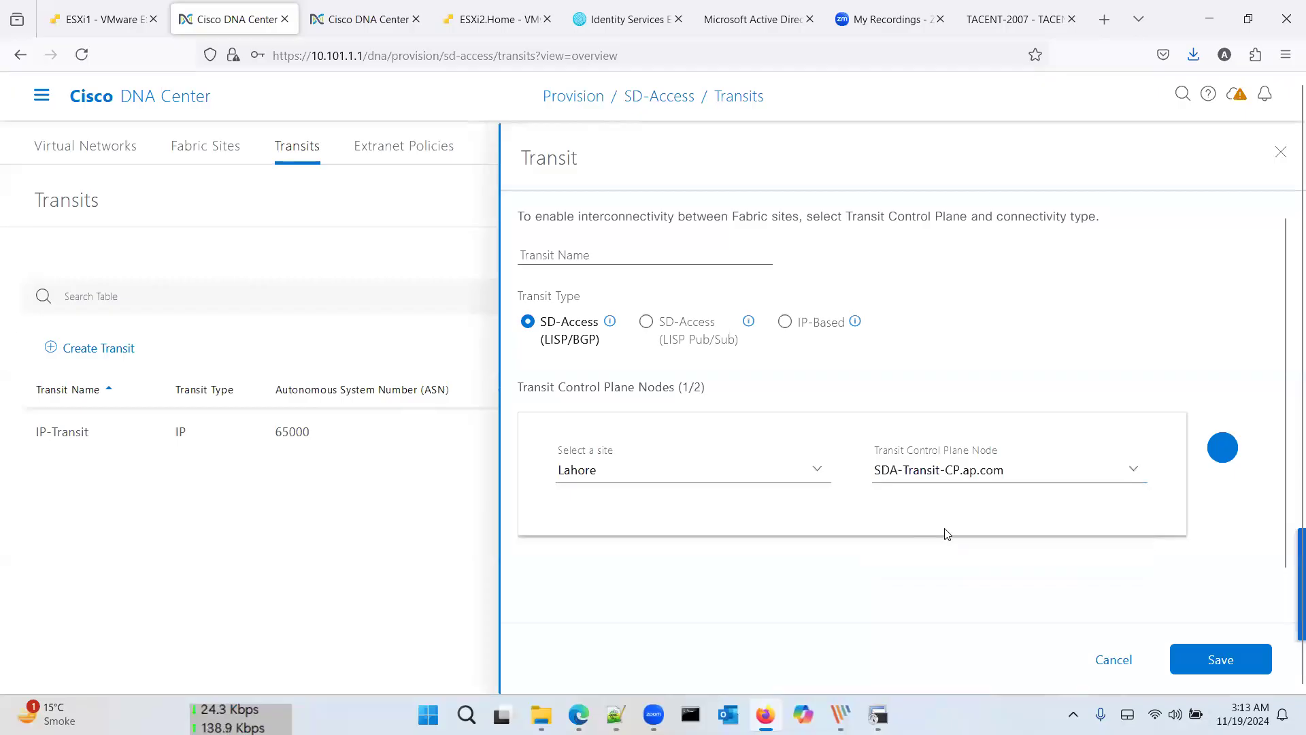
click(643, 258)
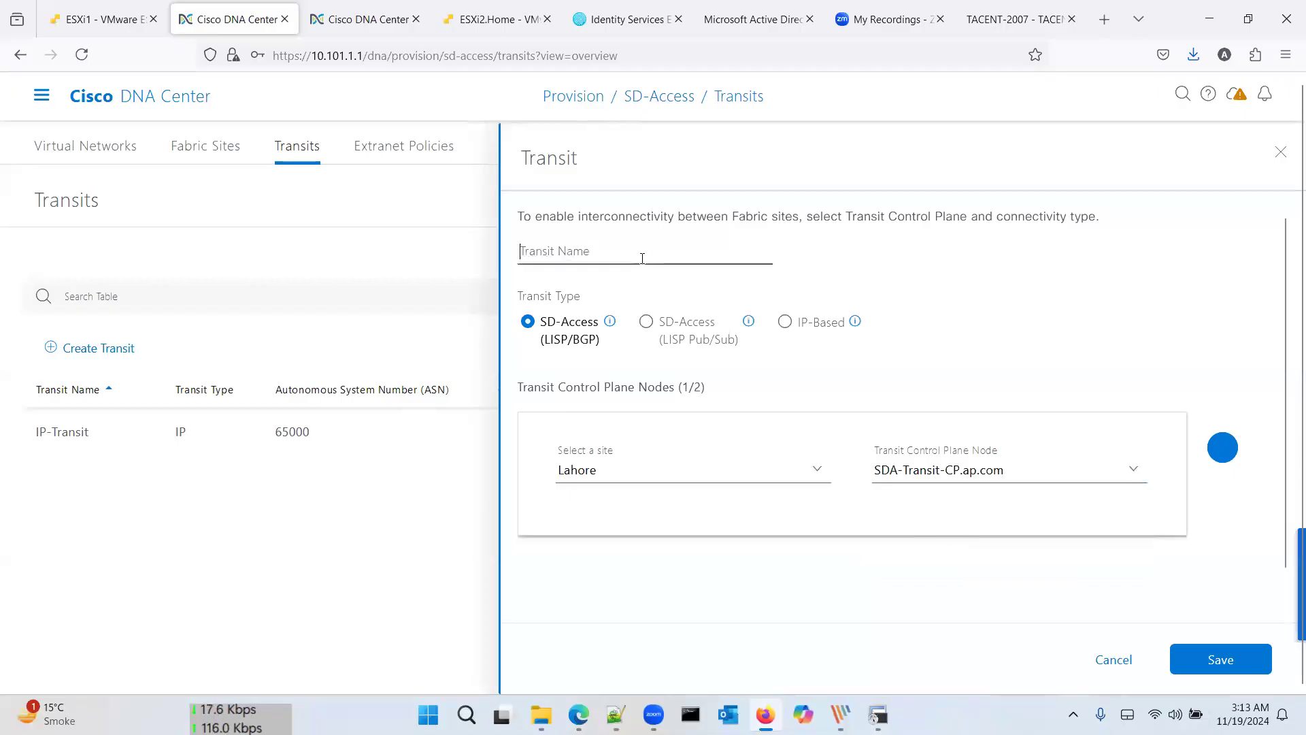
text(SDA-Transit)
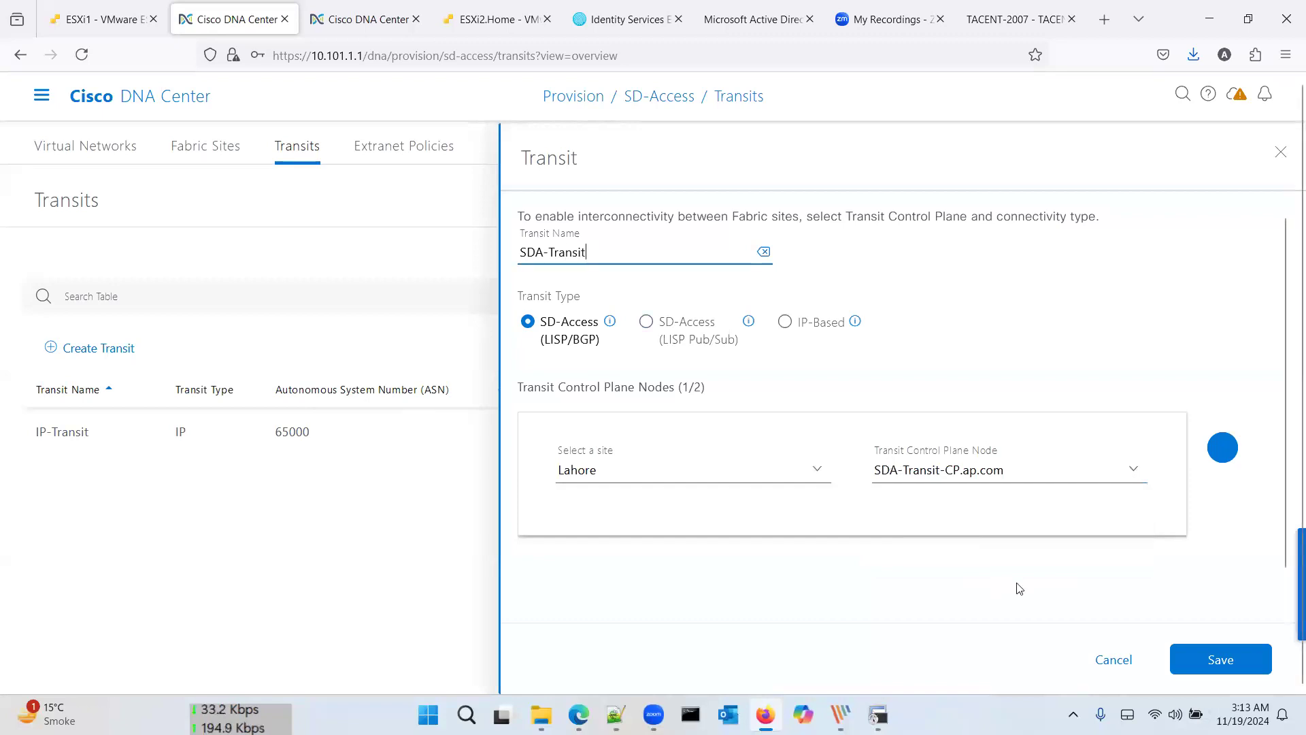
click(1210, 658)
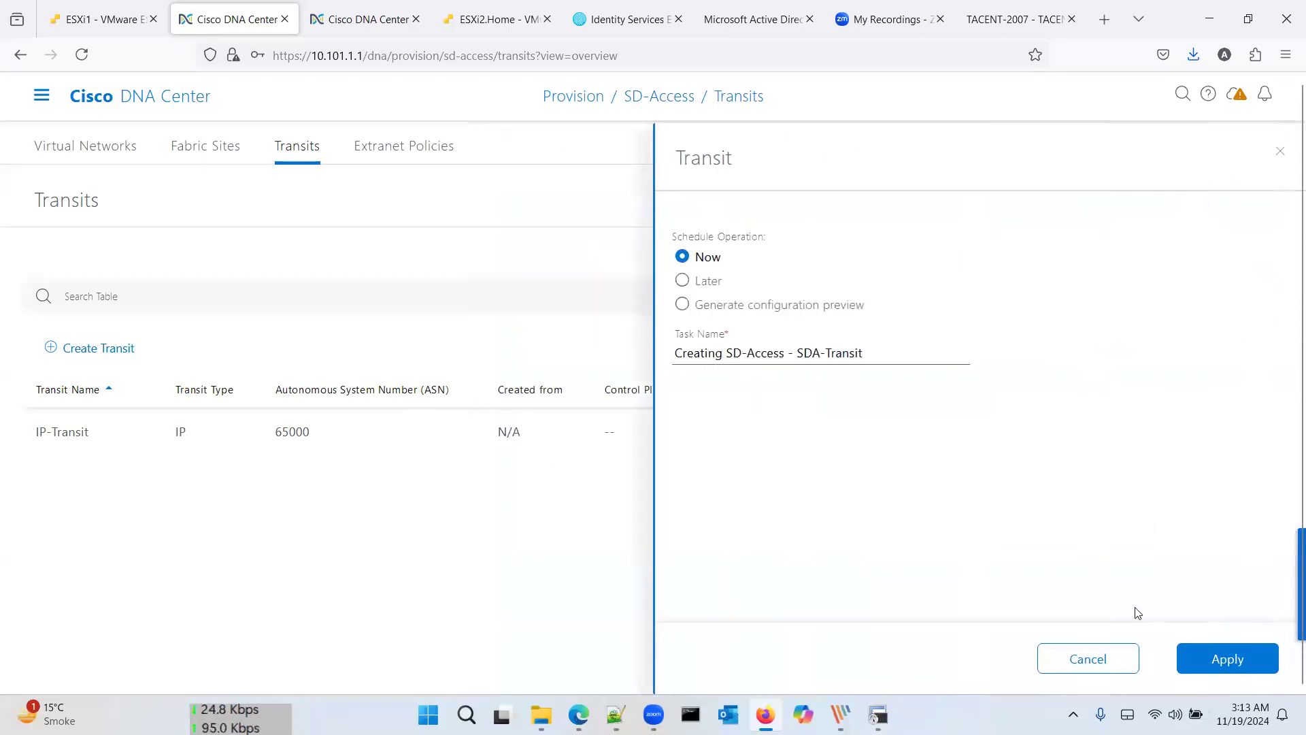
click(1213, 659)
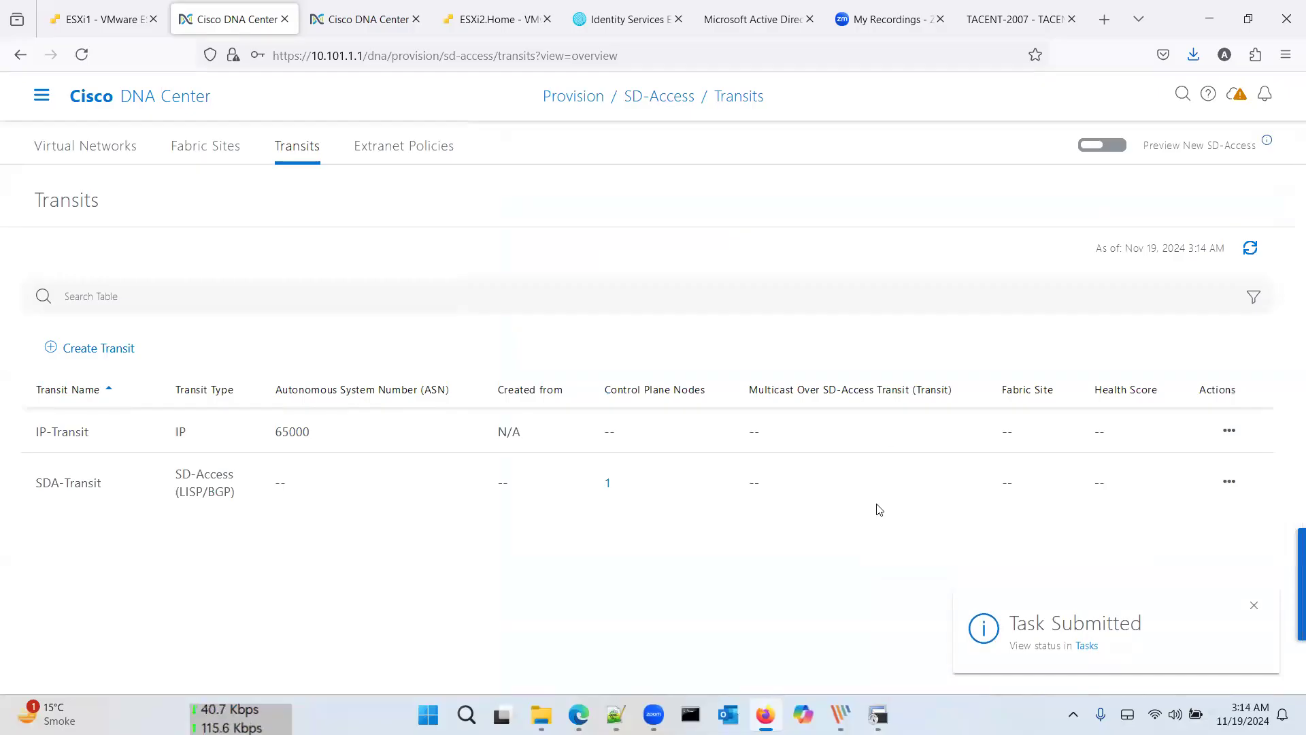
click(841, 715)
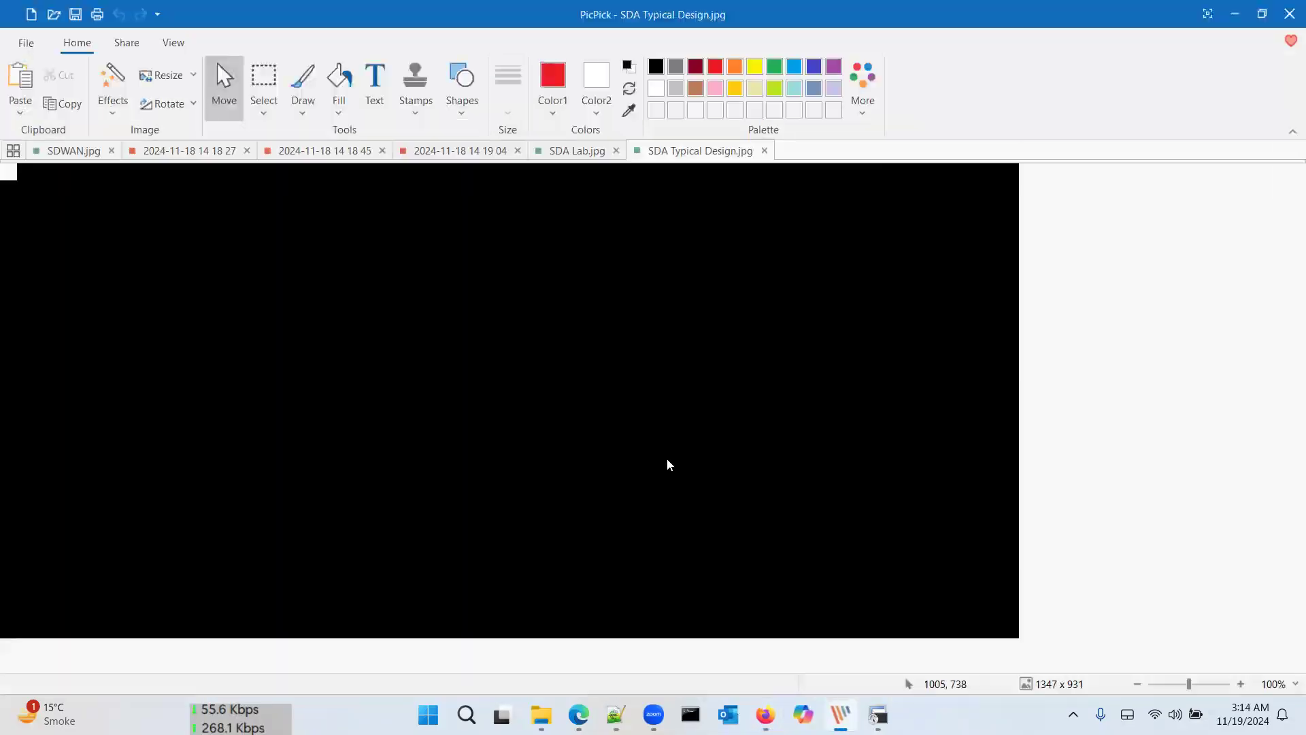
scroll(668, 461, down, 3)
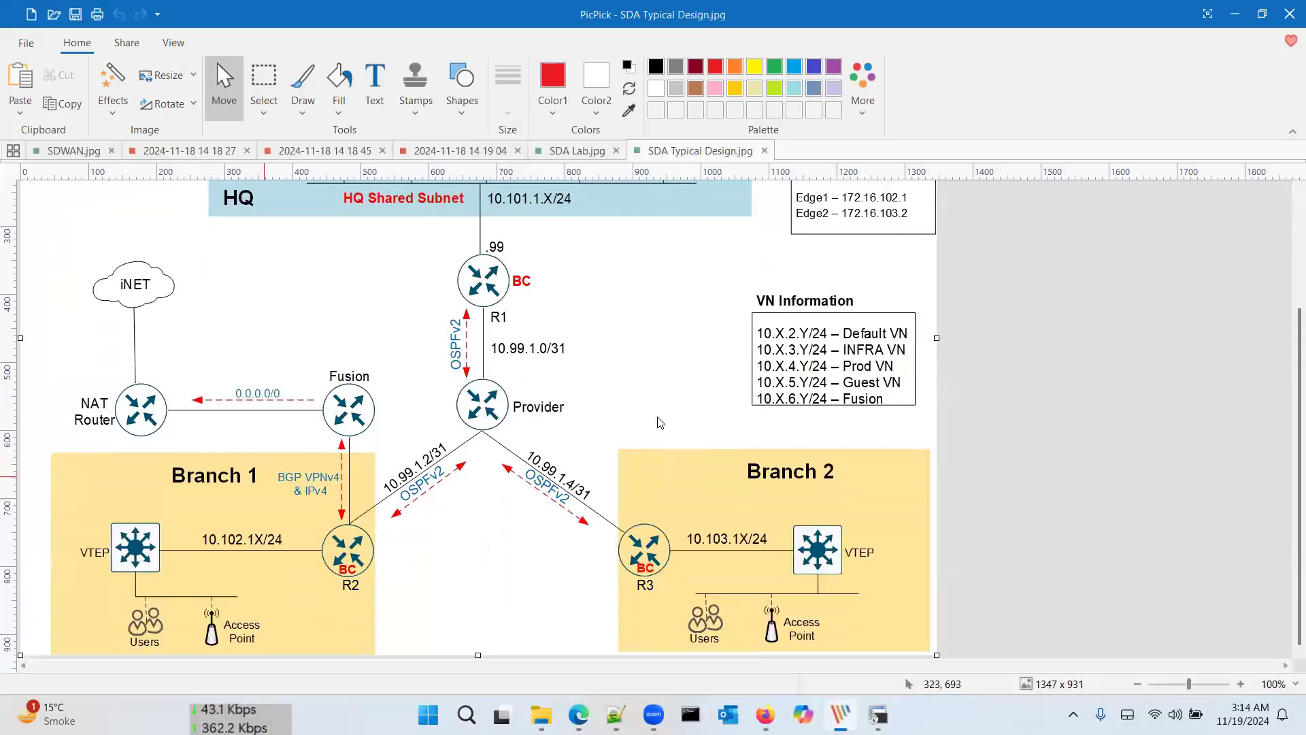
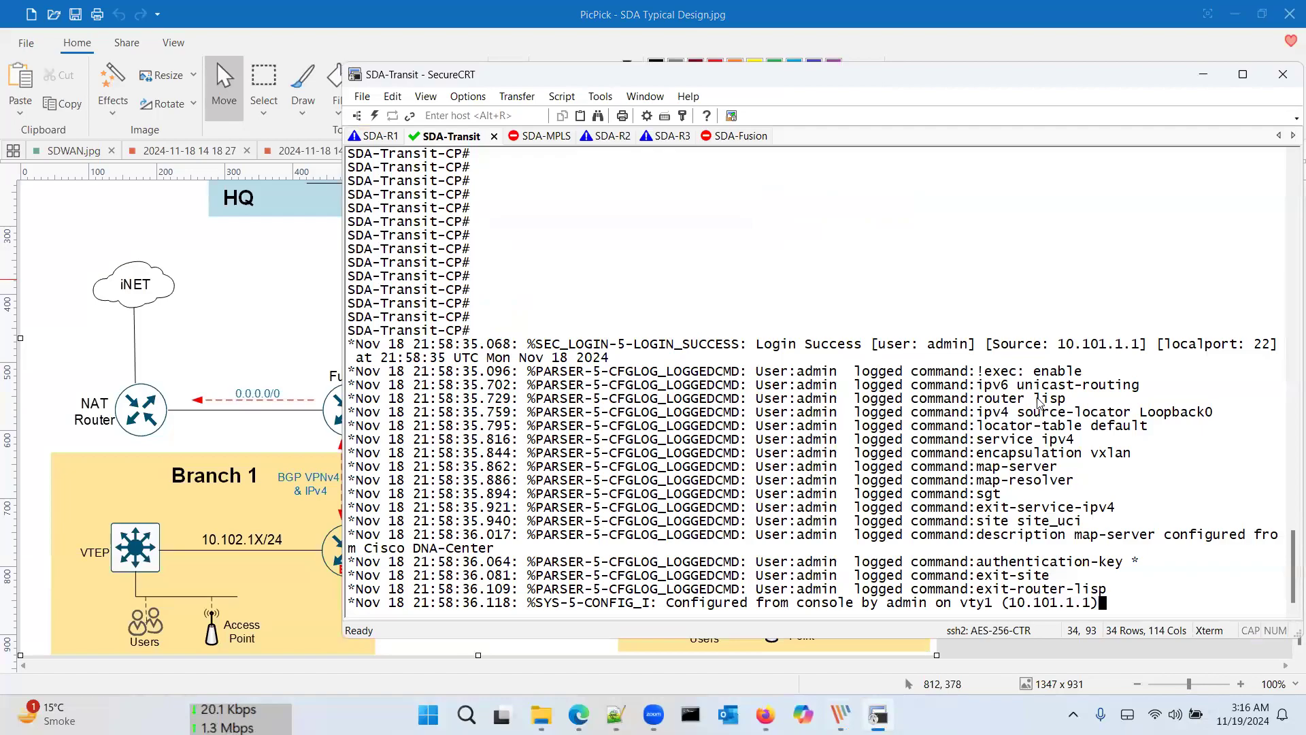
Step: Run 'sh run' on SDA-Transit-CP and page through to the router lisp map-server block
key(Return)
key(Return)
key(Return)
key(Return)
text(sh)
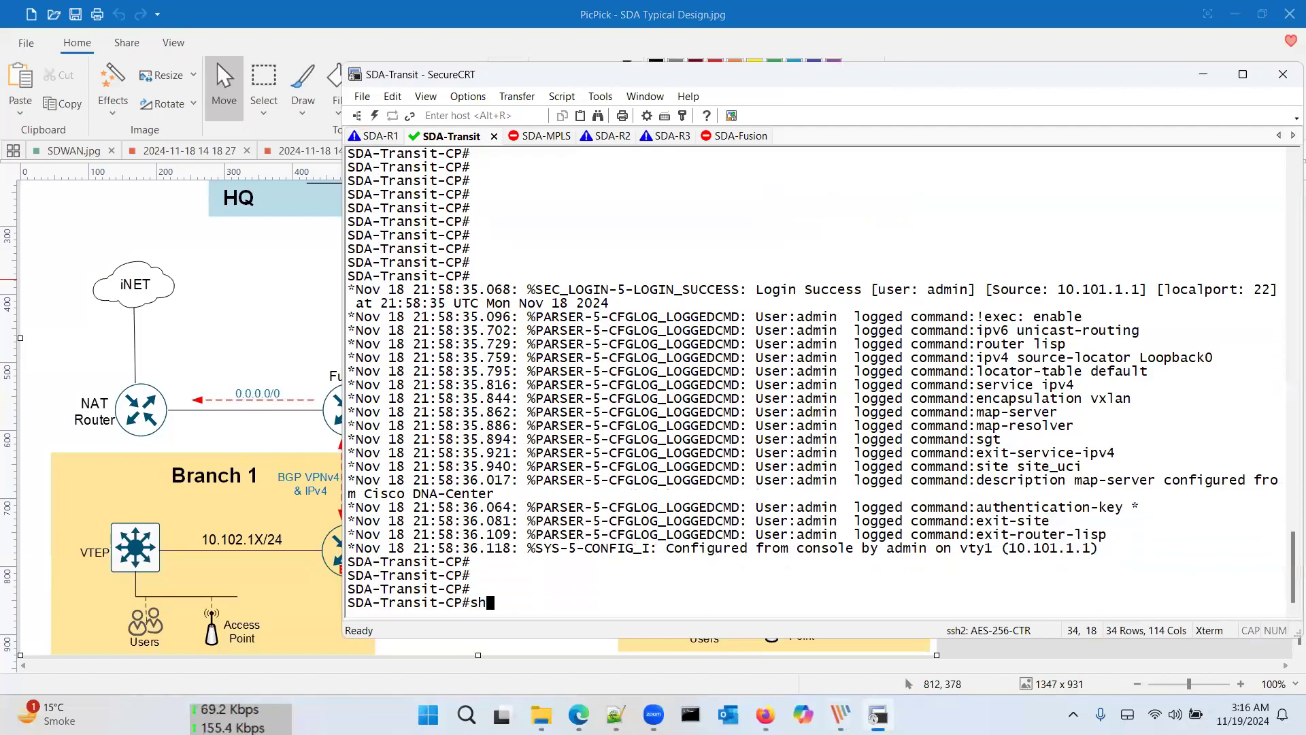
text( run)
key(Return)
key(space)
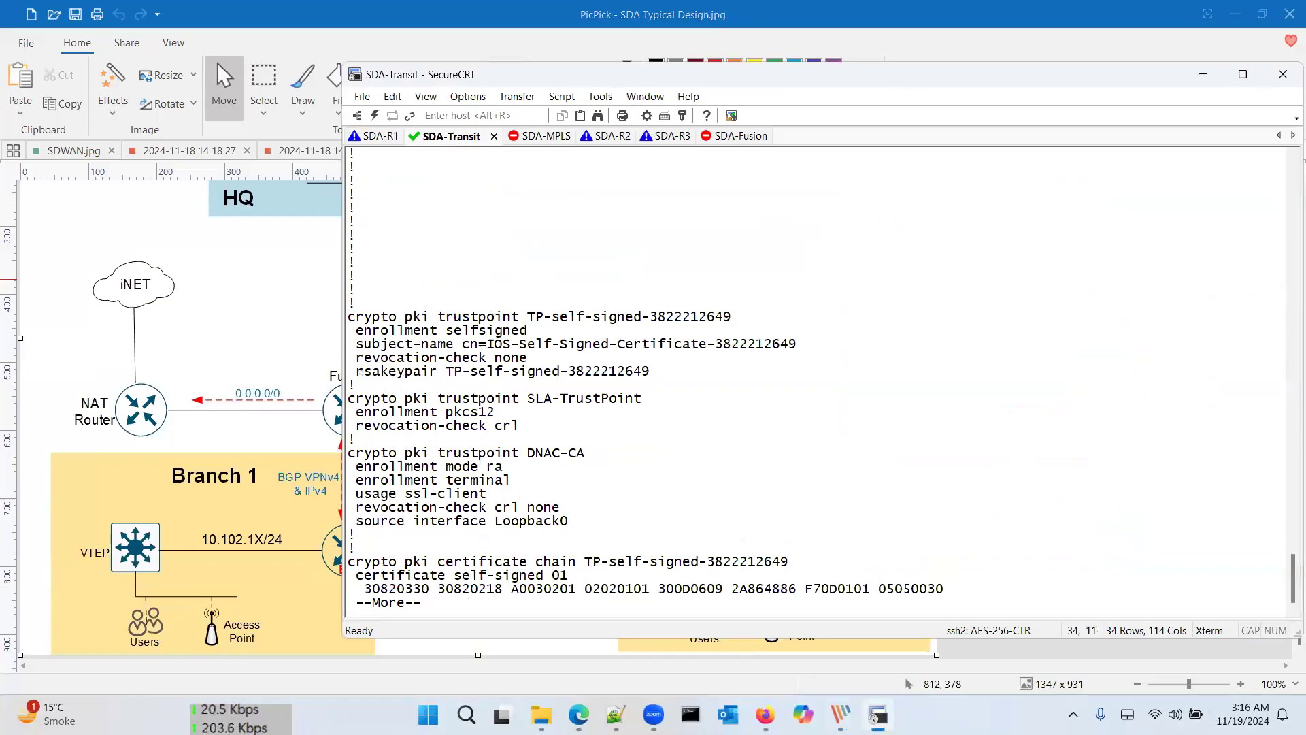
drag(583, 466, 632, 364)
key(space)
key(space)
key(space)
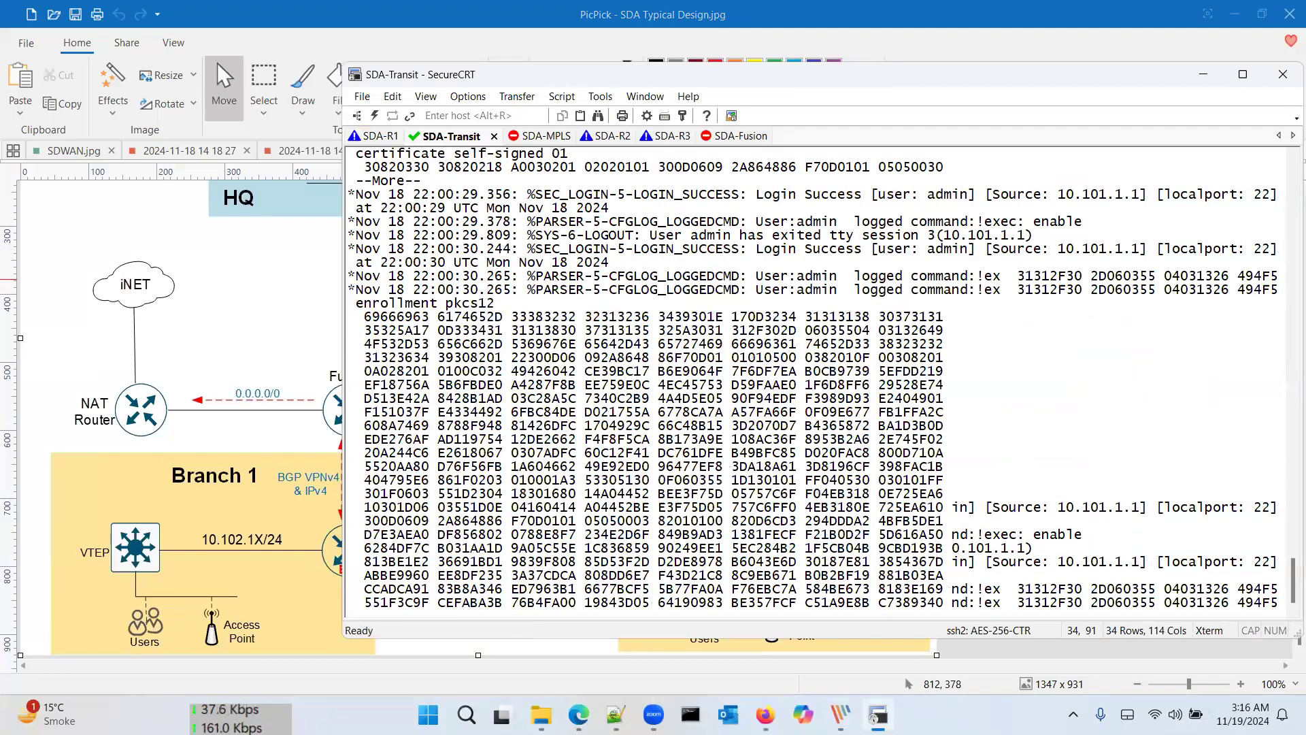
key(space)
key(space)
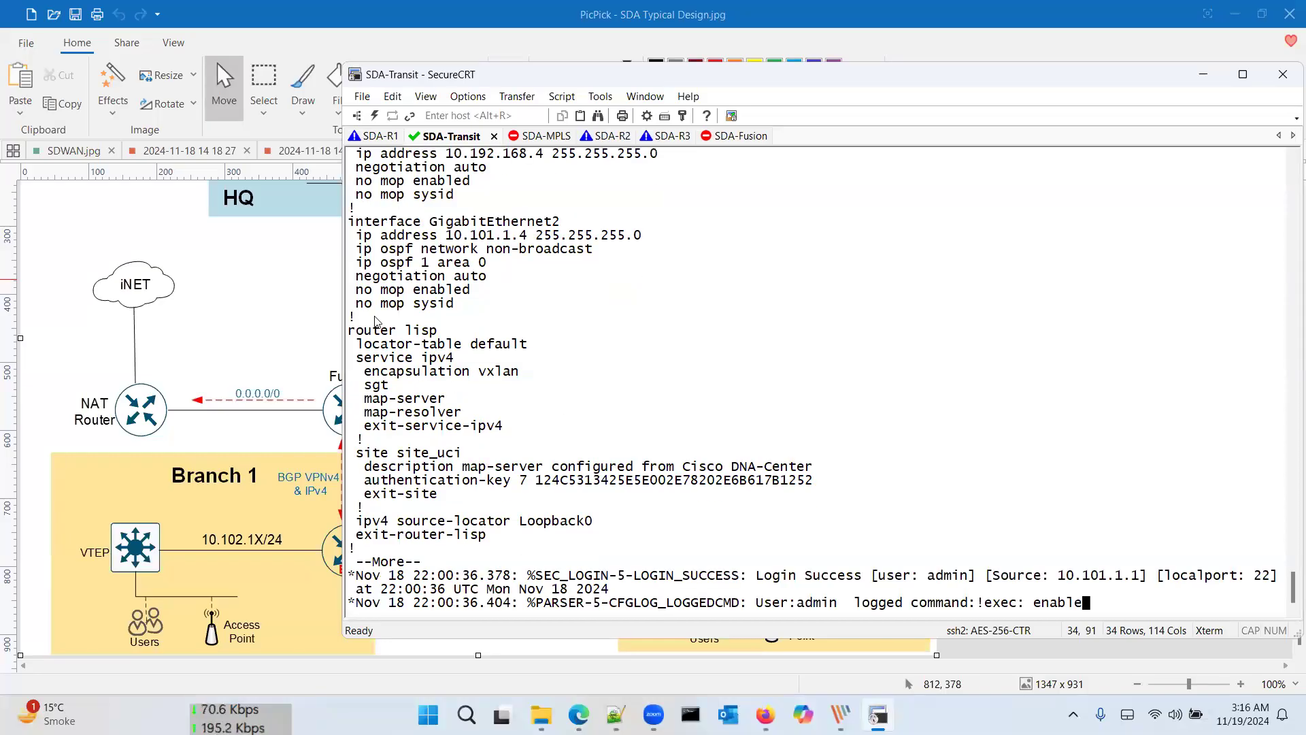
drag(375, 318, 583, 488)
key(space)
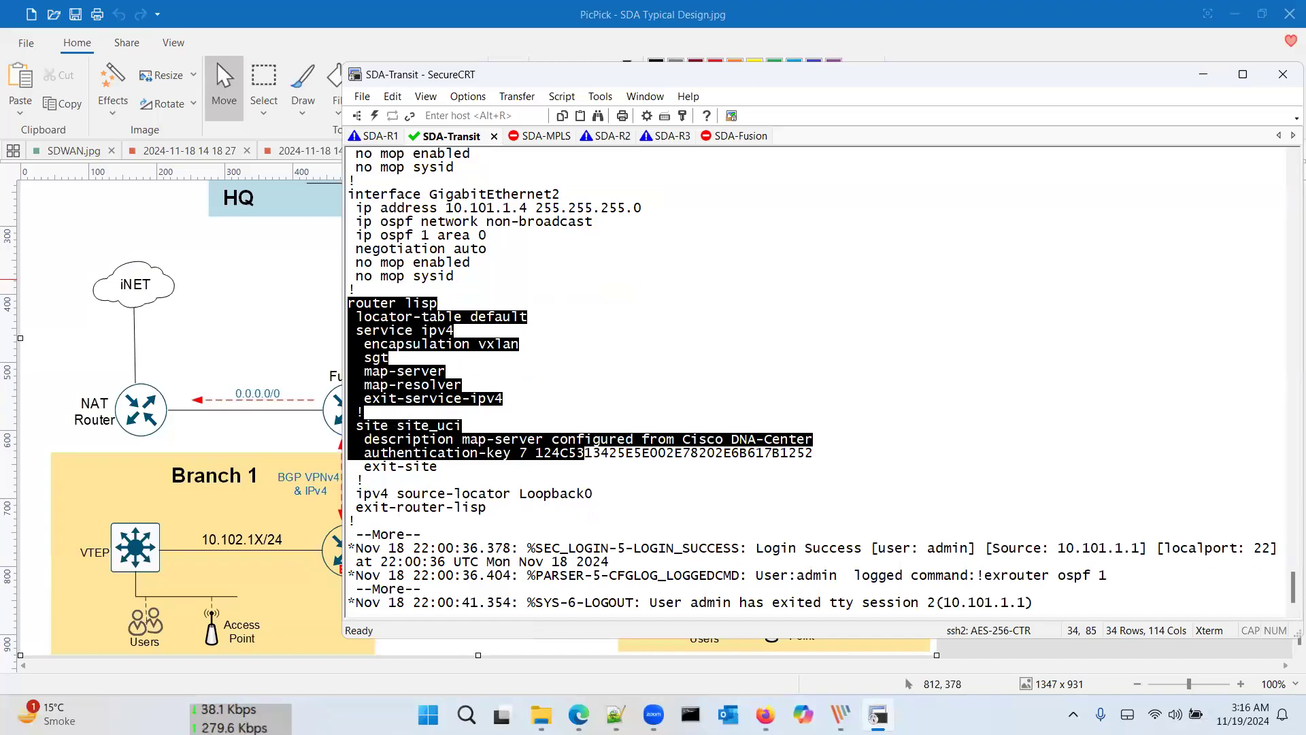
key(space)
key(space)
key(space)
key(space)
key(space)
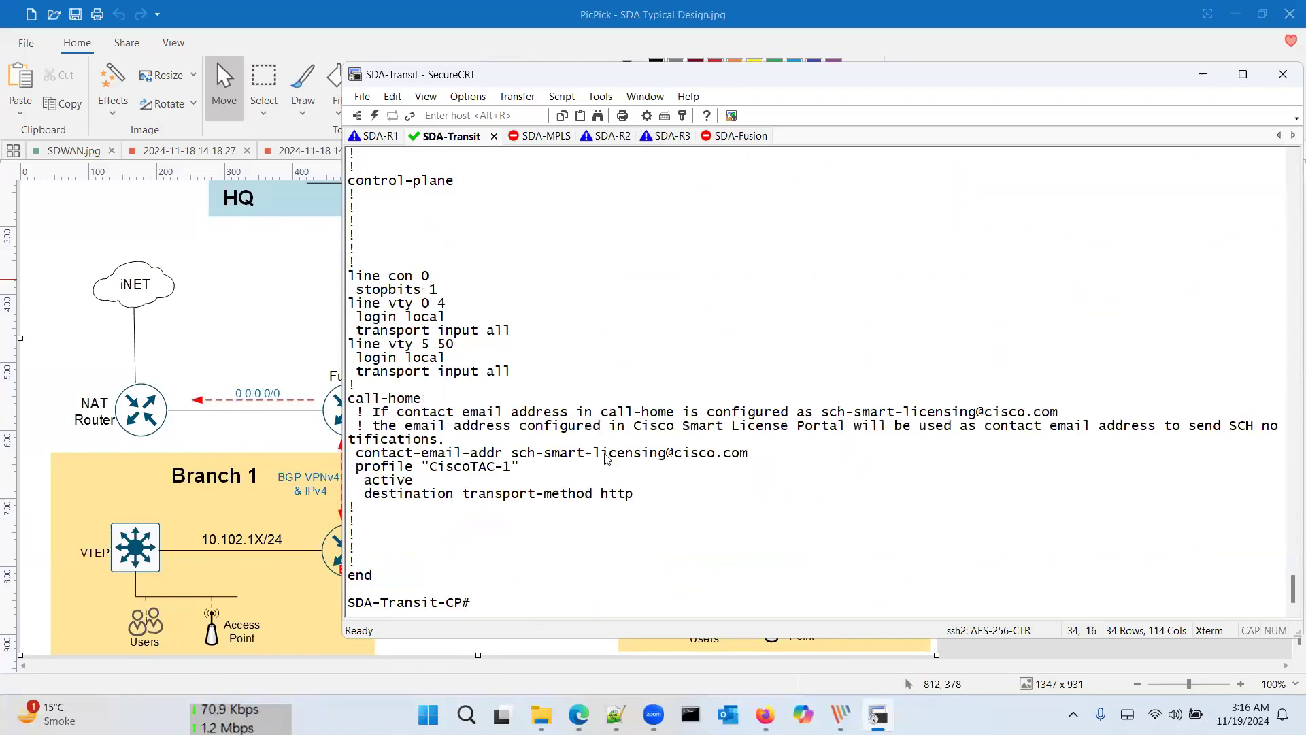
Step: Scroll back over the configuration, then return to Cisco DNA Center's Fabric Sites page
scroll(599, 470, up, 20)
scroll(608, 459, up, 20)
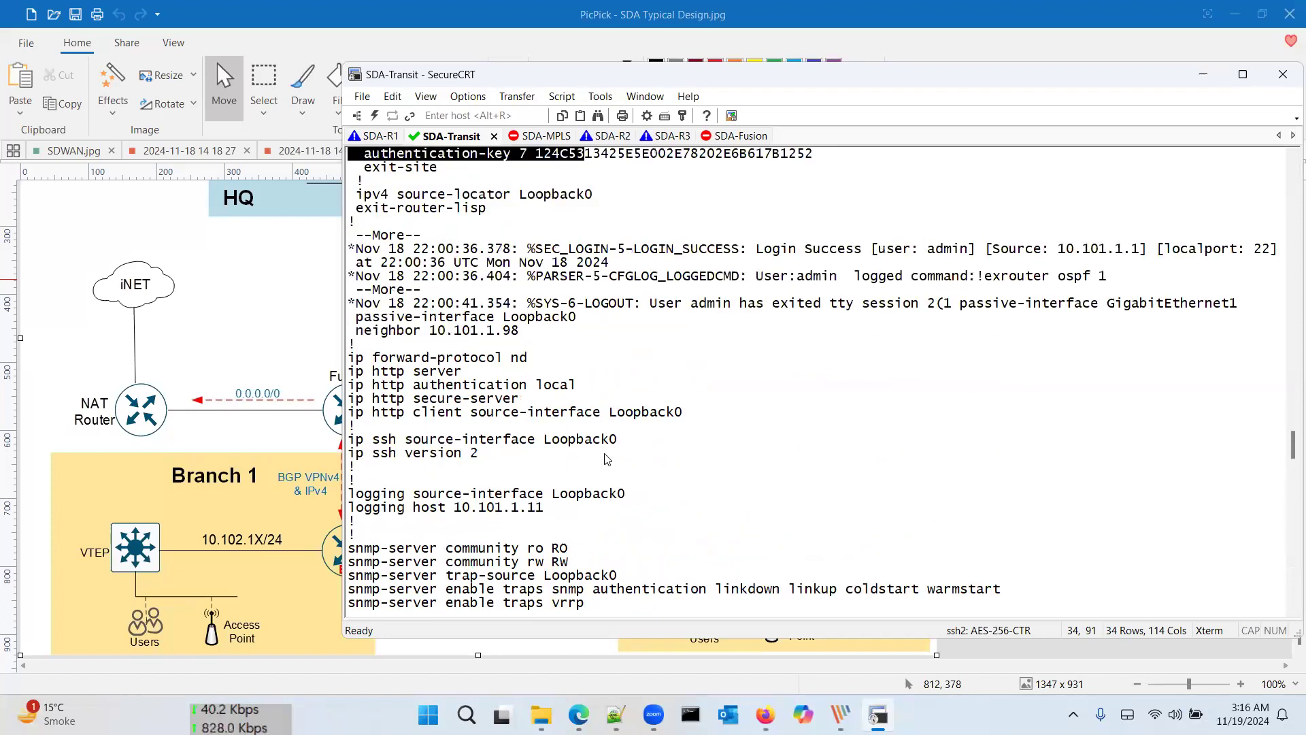
scroll(608, 459, up, 8)
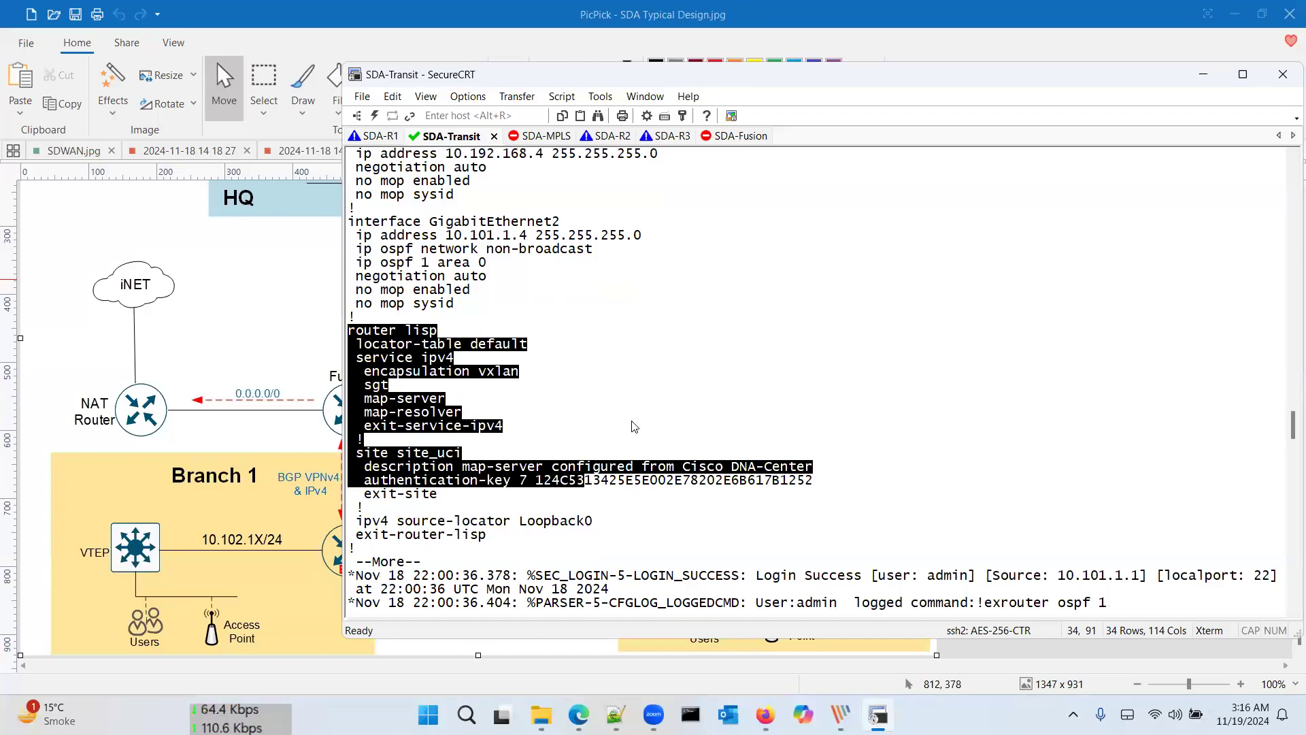
scroll(635, 427, down, 20)
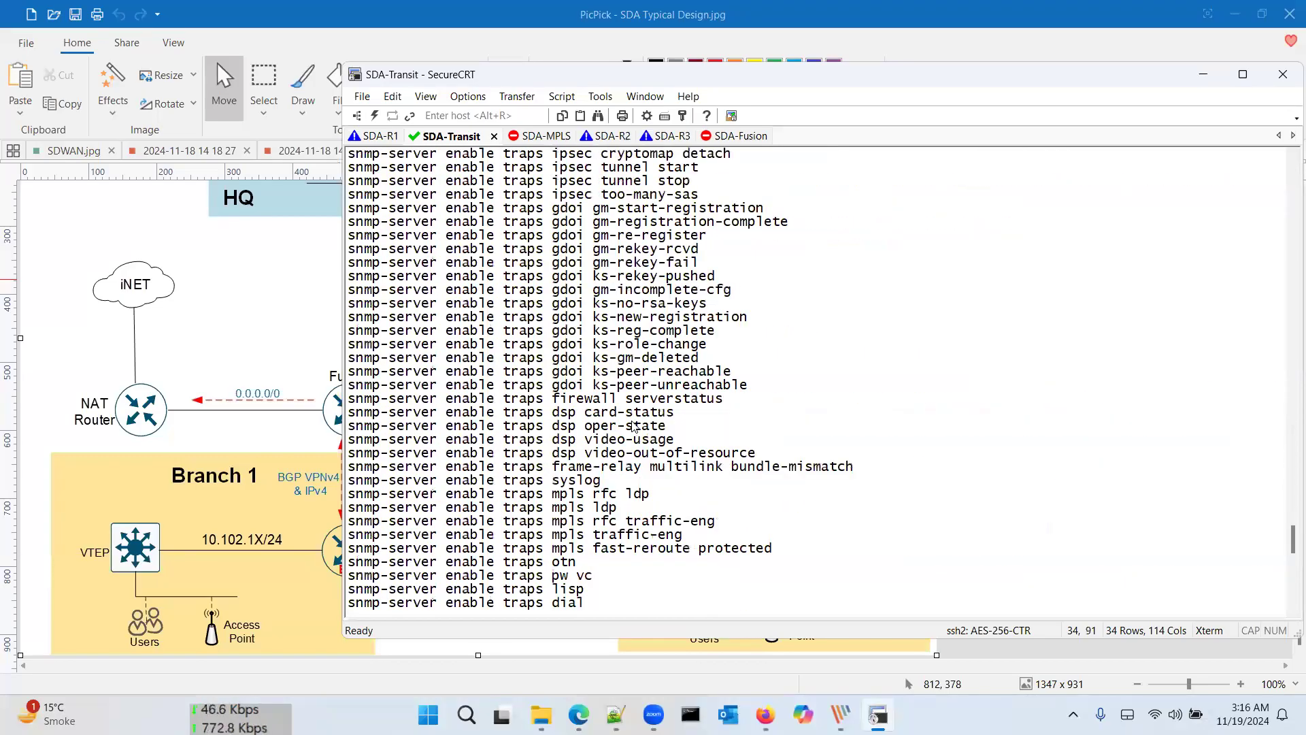
key(Return)
key(Return)
key(Return)
key(Return)
key(Return)
key(Return)
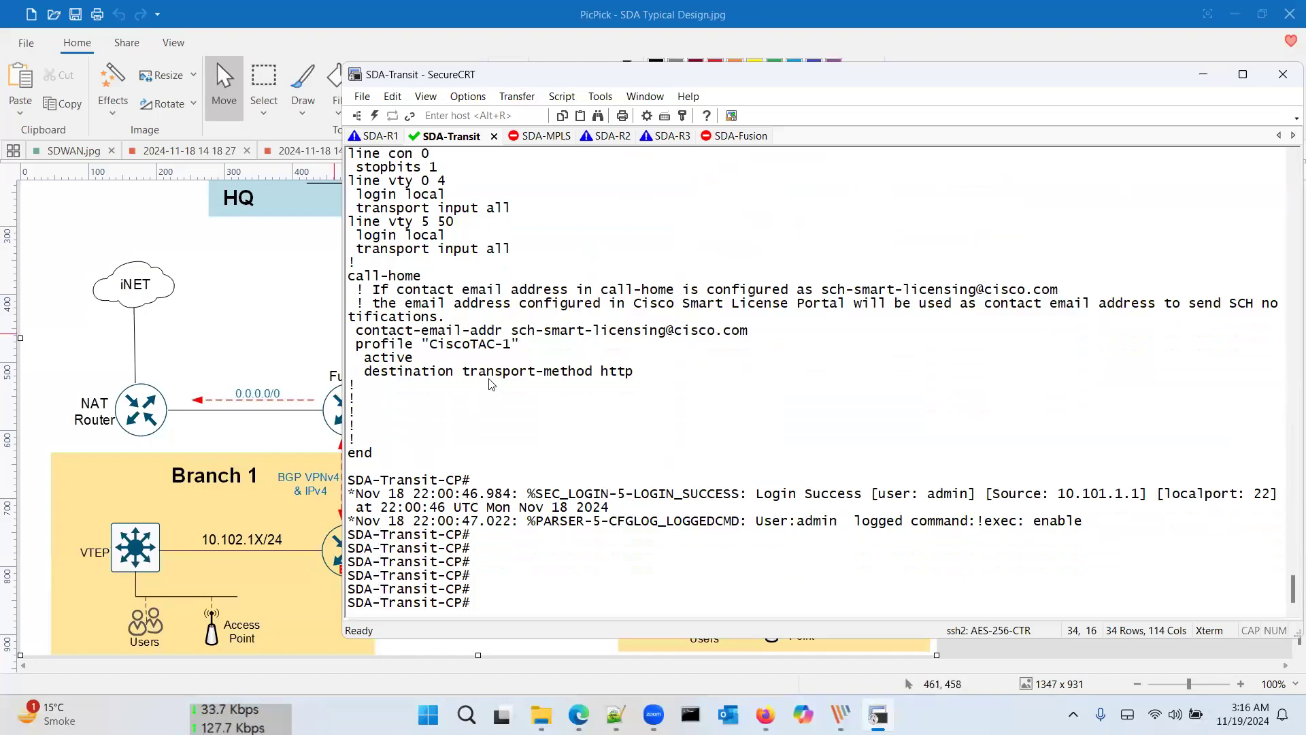
click(296, 324)
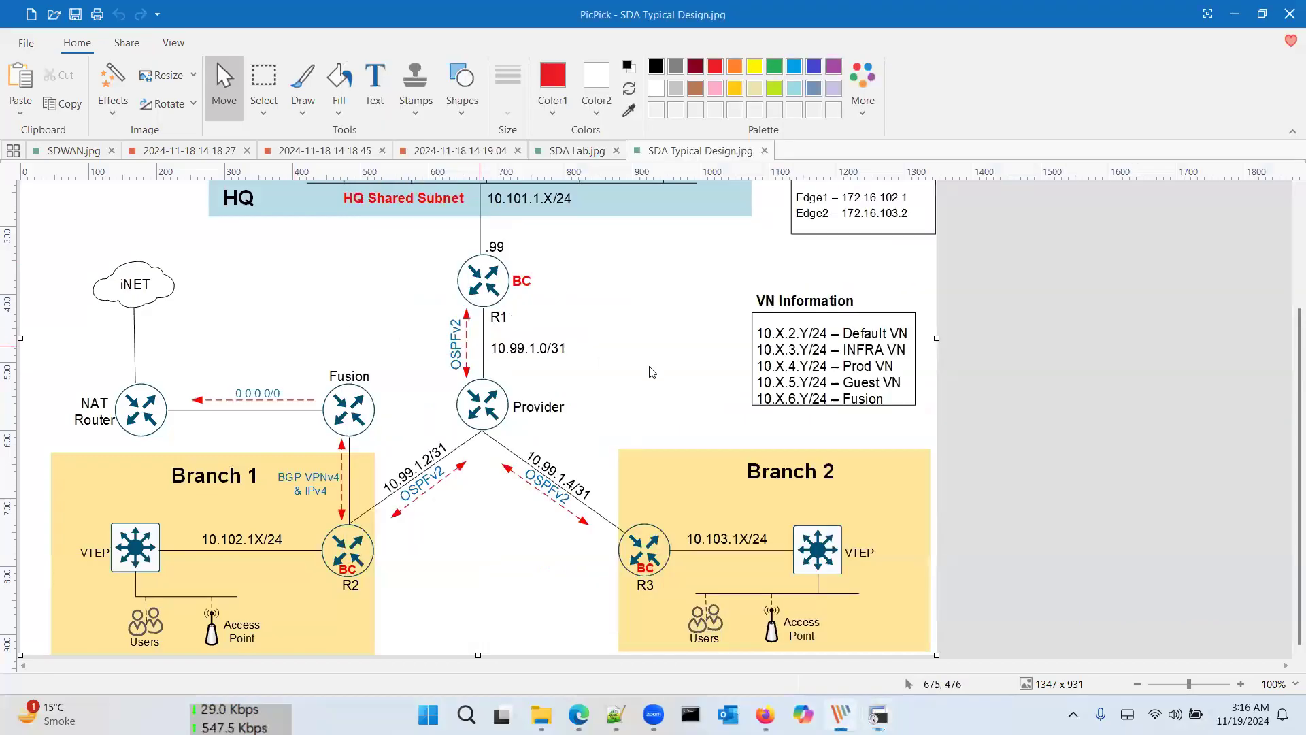
key(alt+Tab)
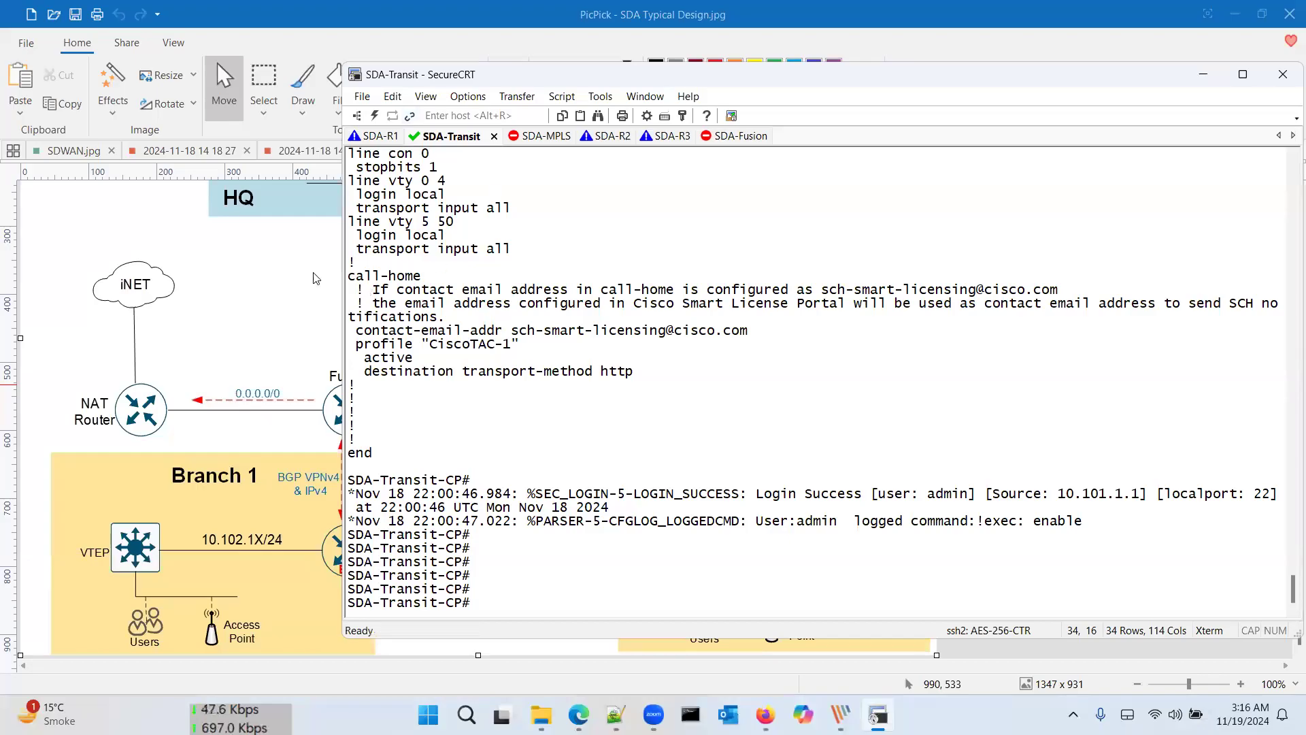
key(alt+Tab)
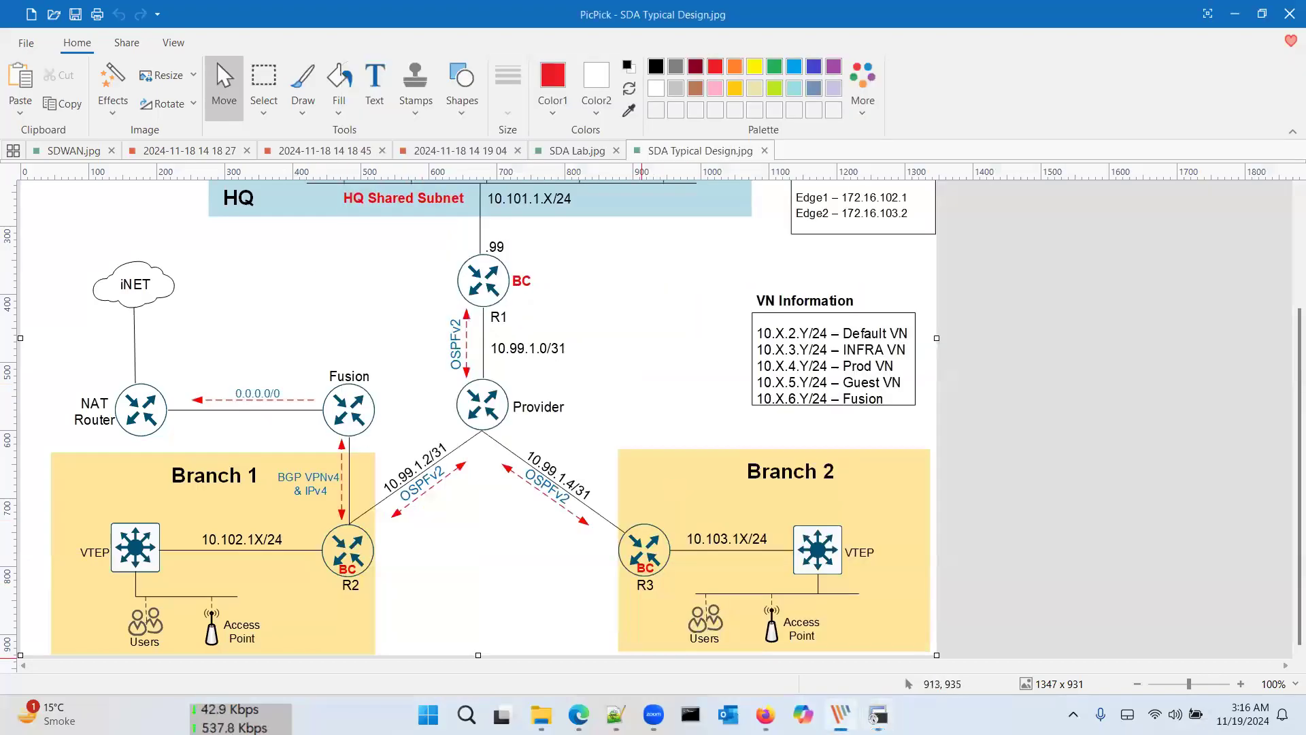
key(alt+Tab)
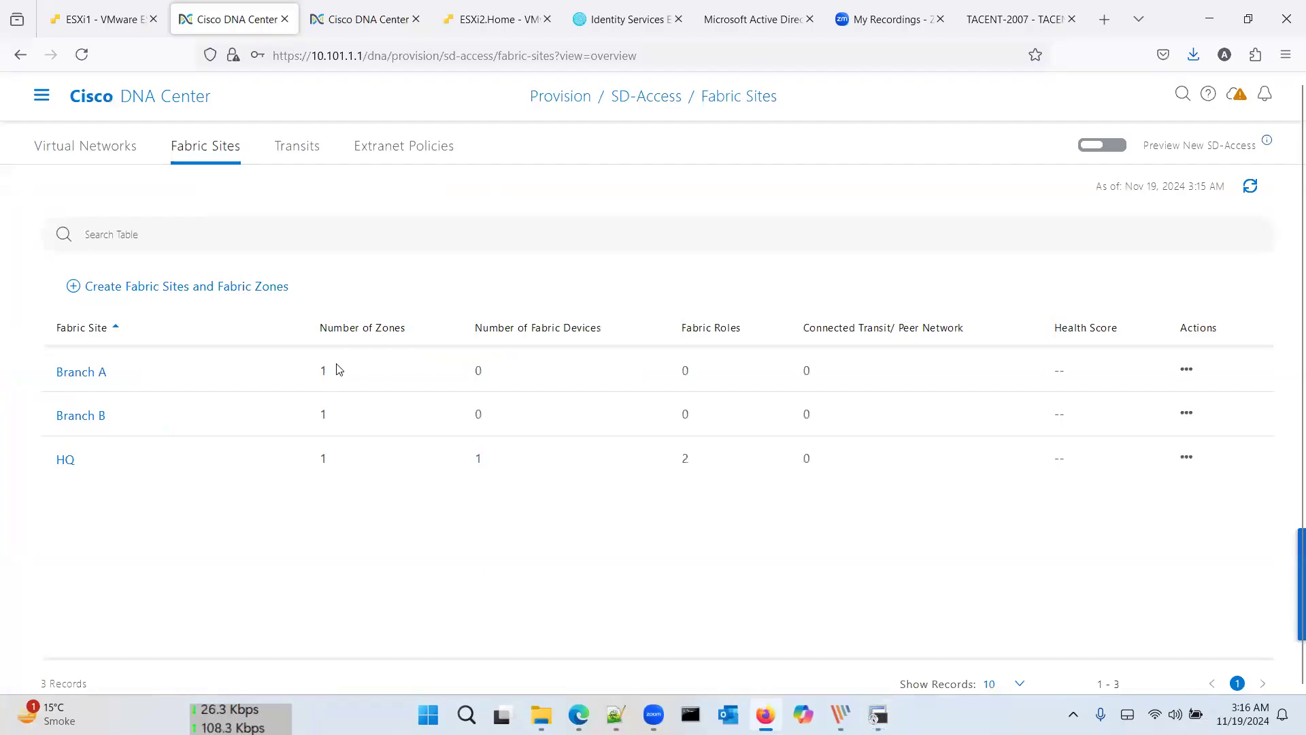
Step: Make Branch A's SDA-R2 a border node with Layer-3 handoff and local AS 65002
click(59, 370)
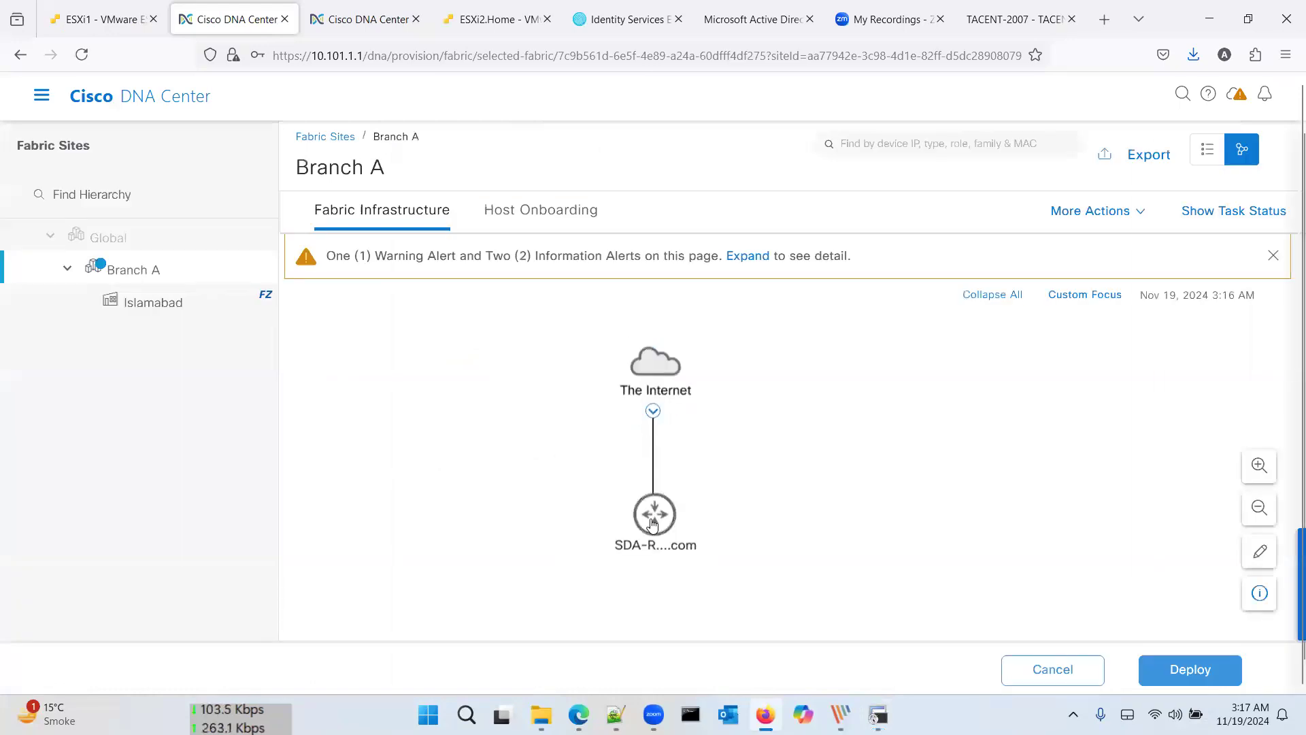
click(653, 522)
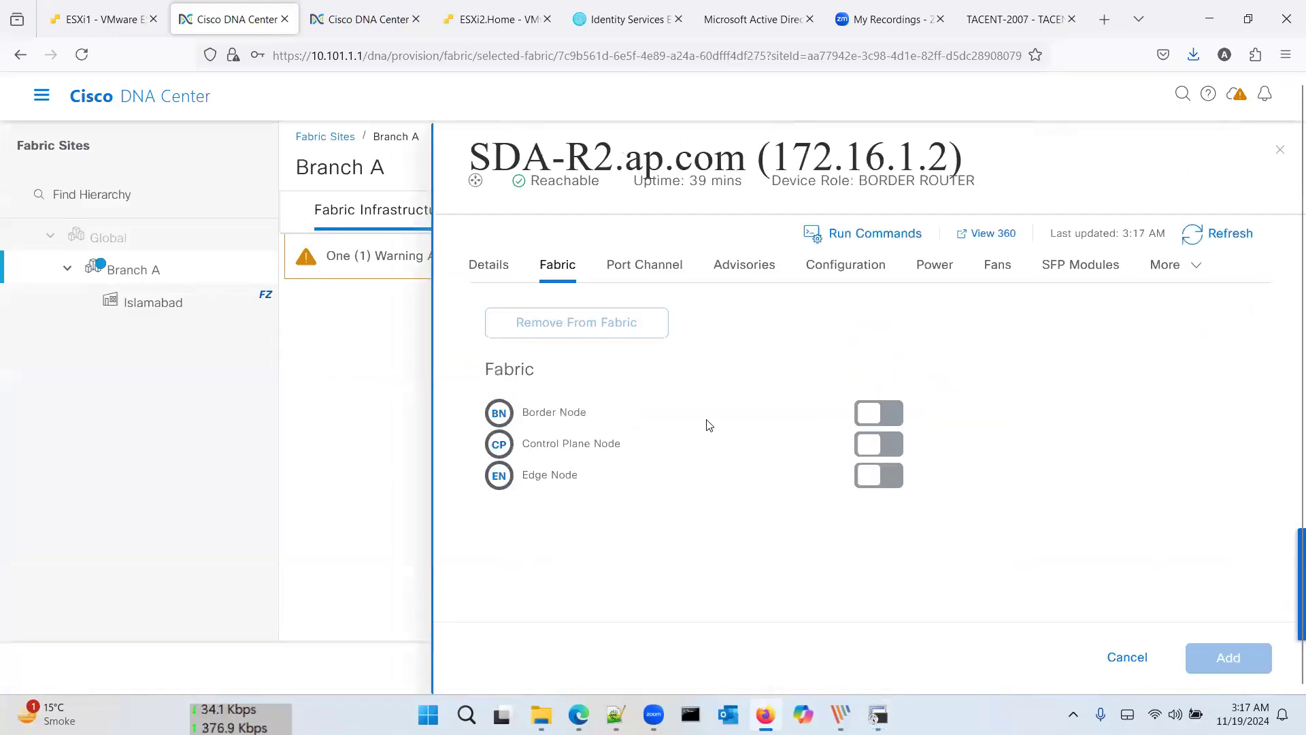
click(887, 416)
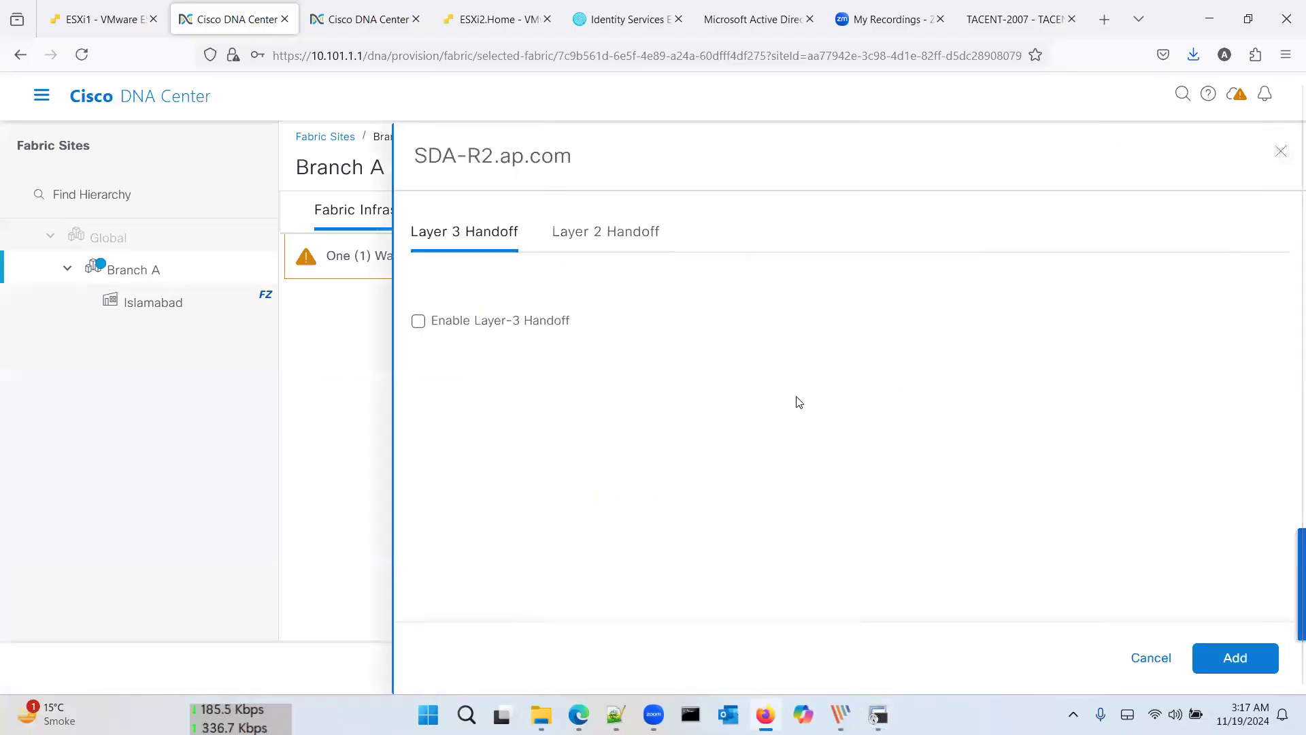
click(517, 331)
click(524, 370)
text(65002)
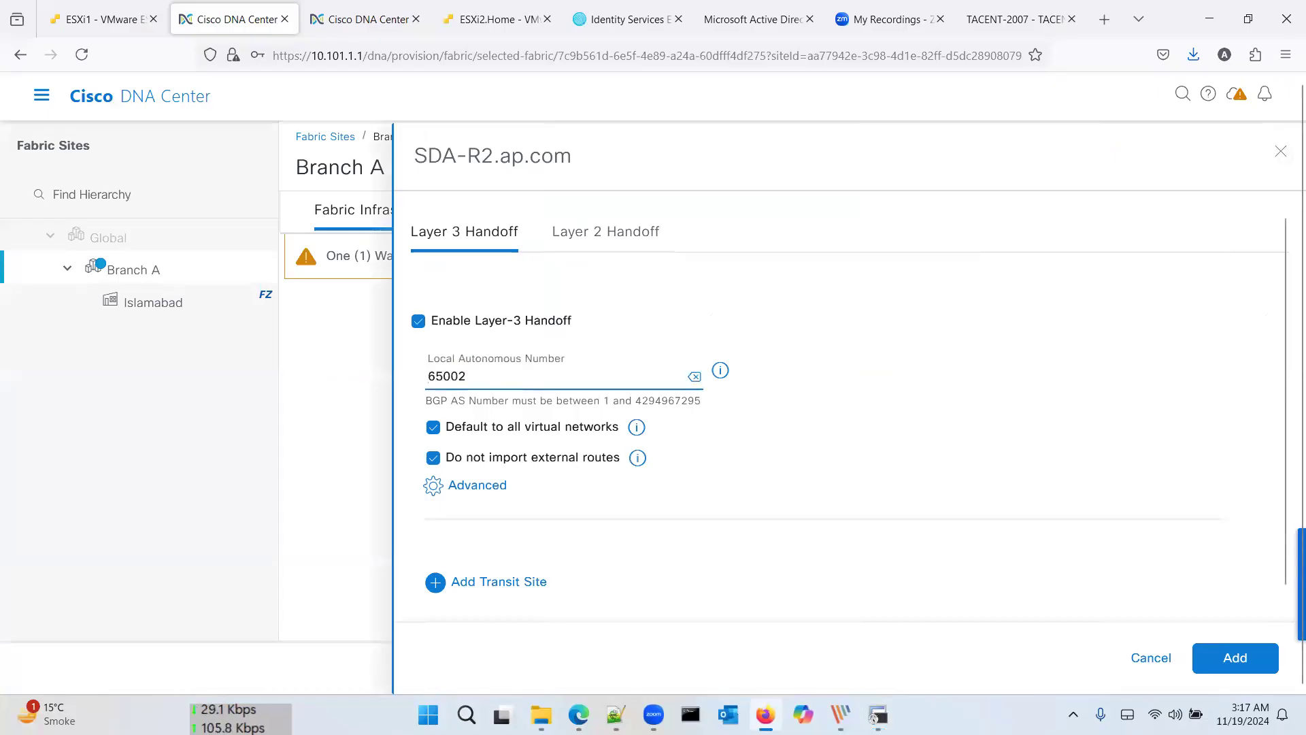
Step: Add the SDA-Transit transit site and review the advanced border settings before returning to the handoff form
scroll(490, 553, down, 1)
click(490, 555)
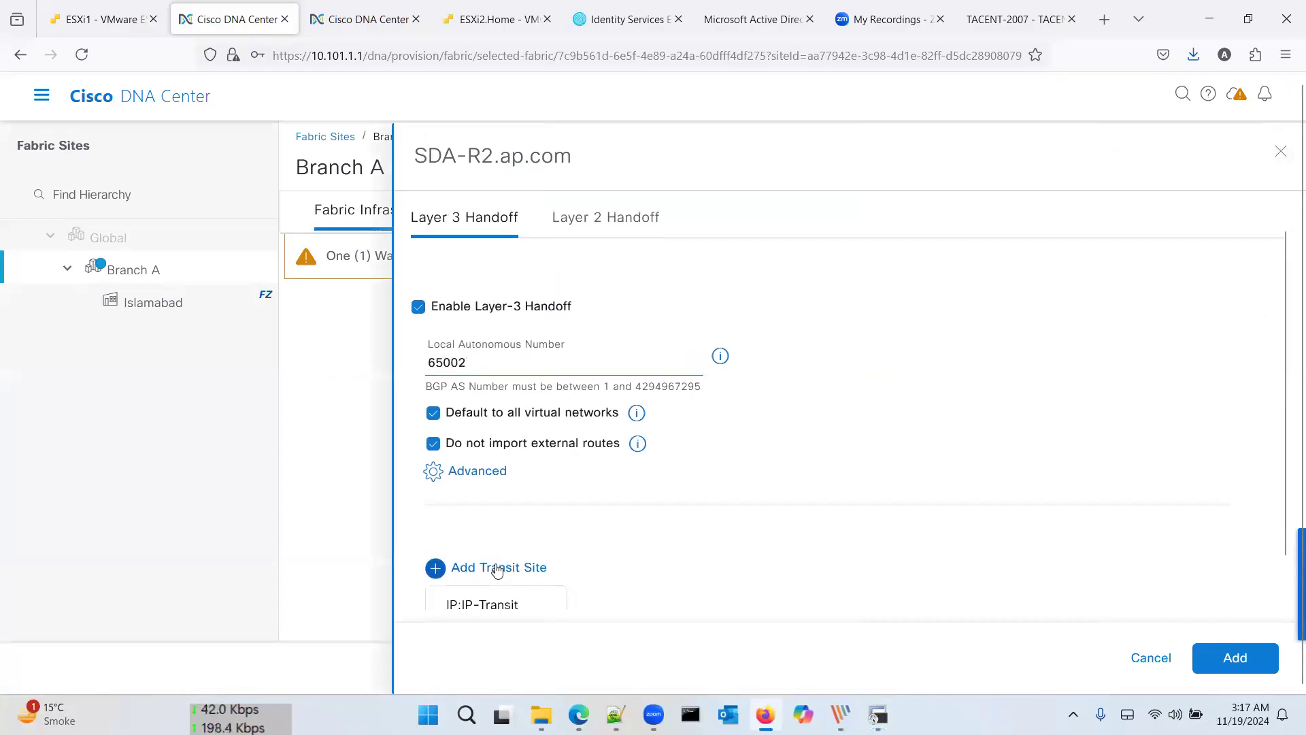
scroll(503, 562, down, 2)
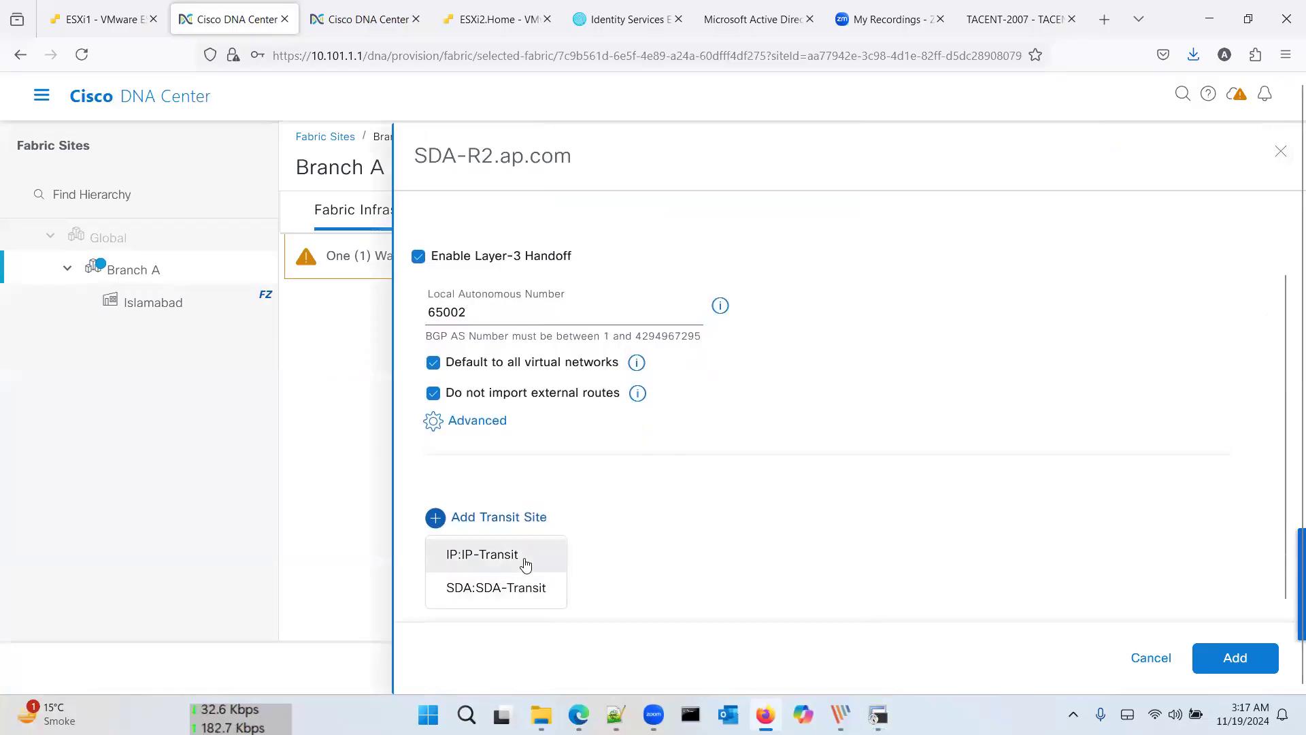
scroll(670, 554, down, 3)
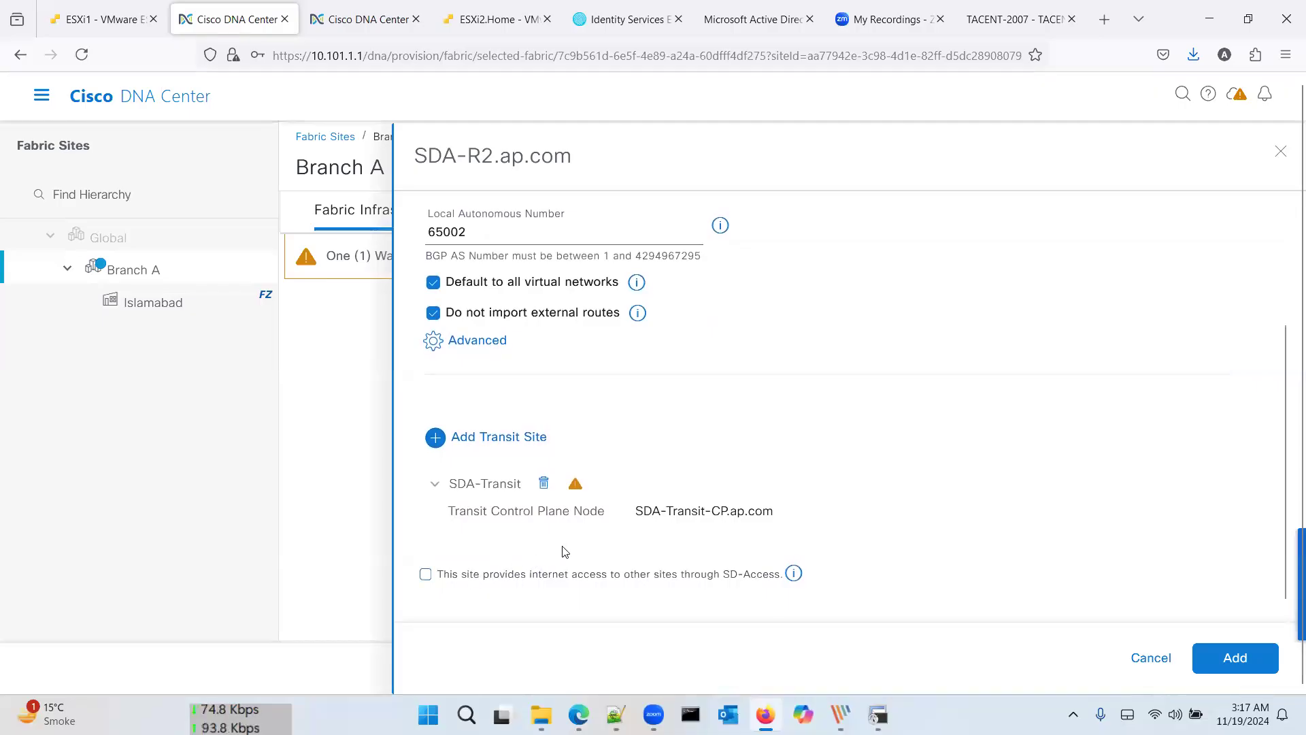
scroll(507, 406, up, 1)
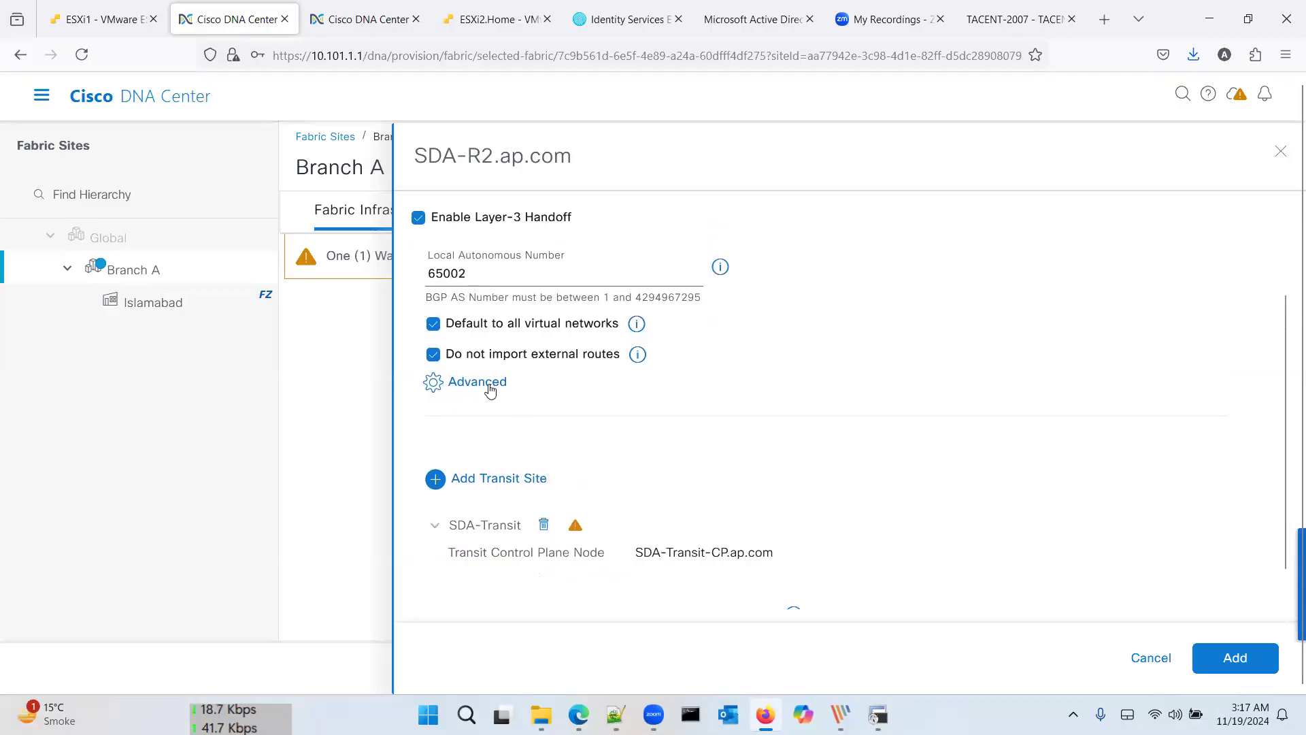
click(478, 382)
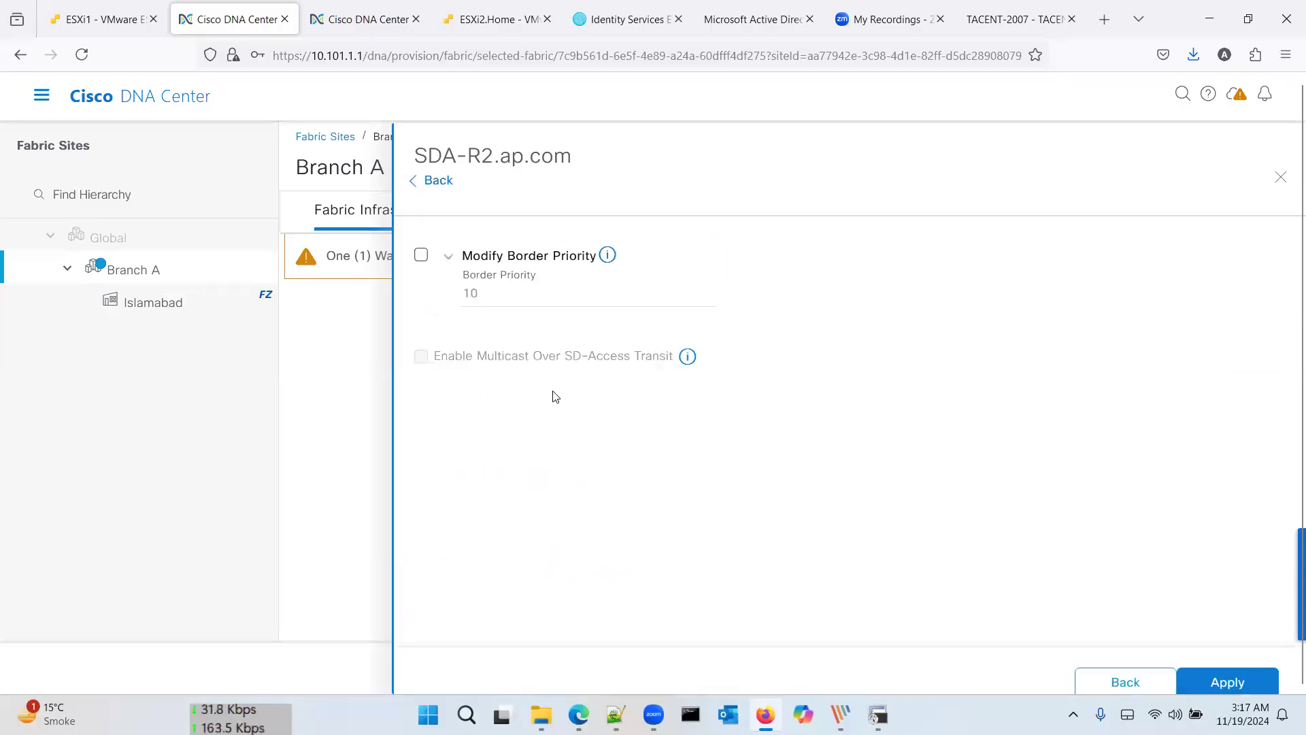
click(436, 180)
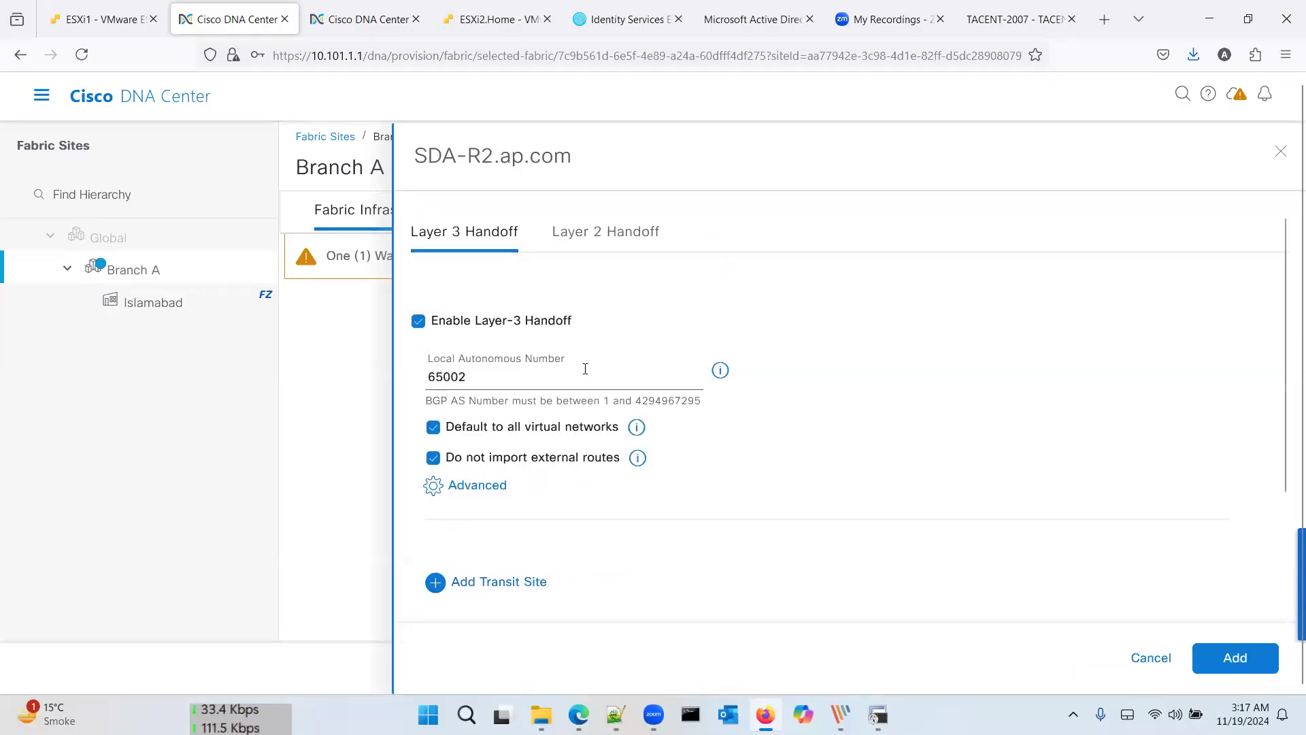
scroll(592, 419, down, 3)
scroll(592, 418, down, 1)
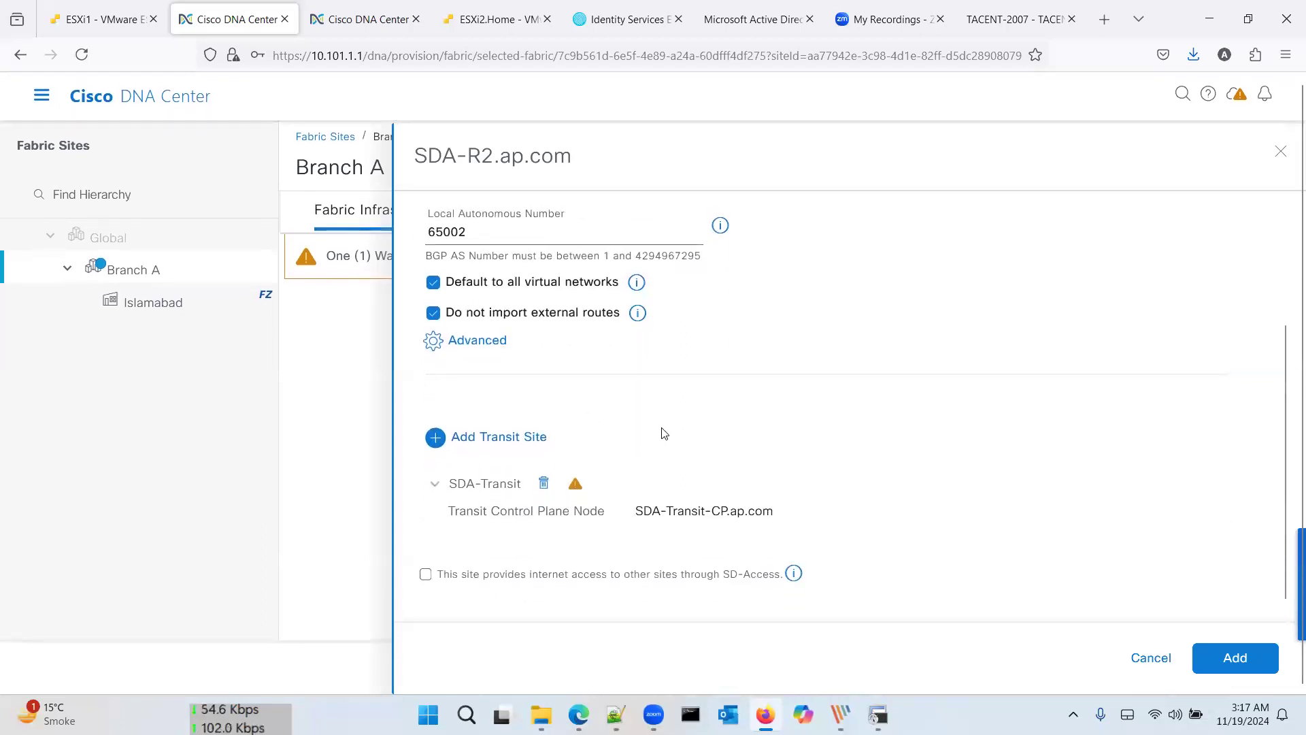
scroll(663, 431, up, 4)
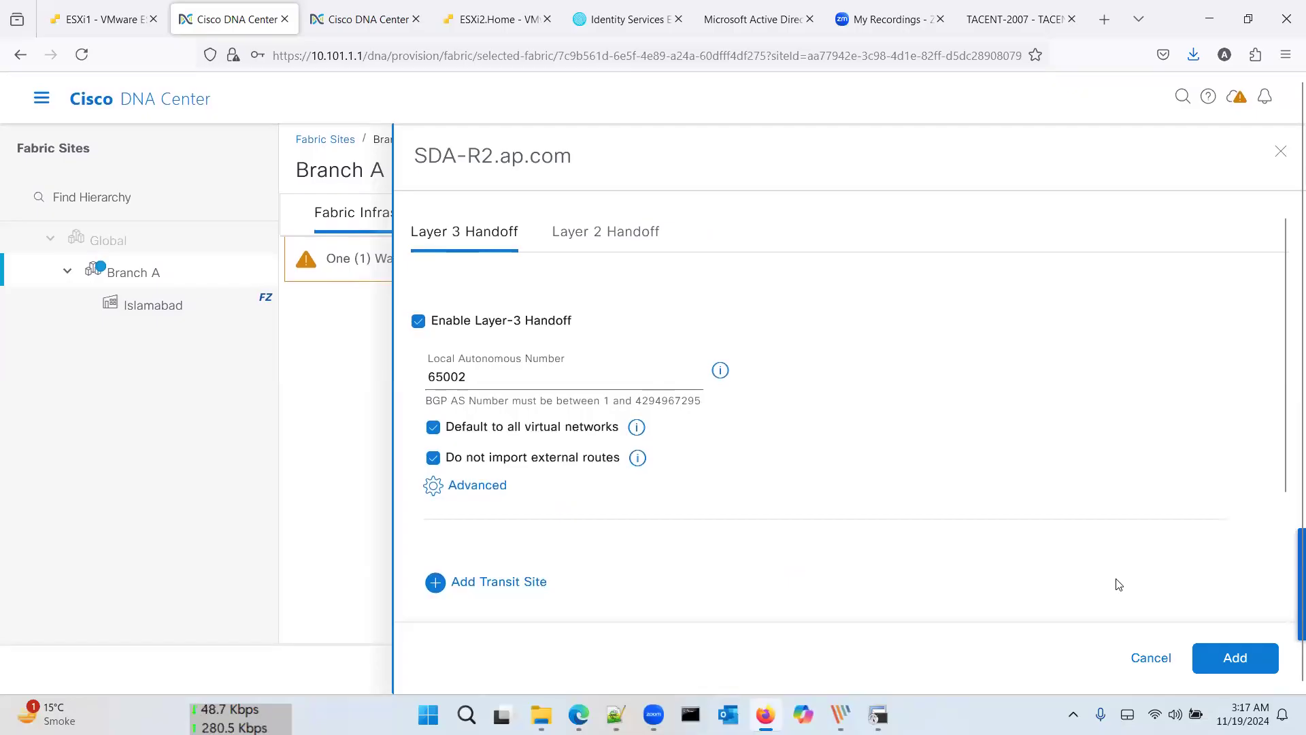
Step: Save the border handoff, then add the IP-Transit transit site and open its IP pool list
click(1235, 658)
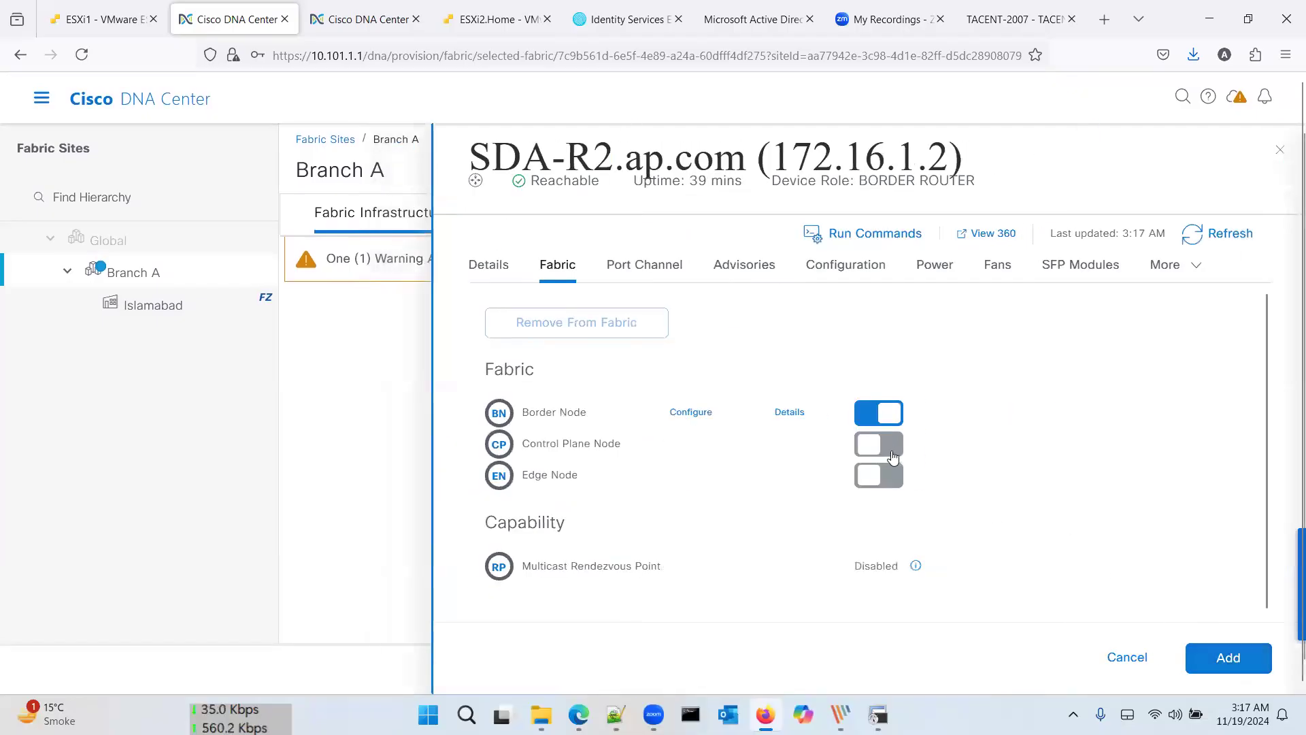
click(711, 414)
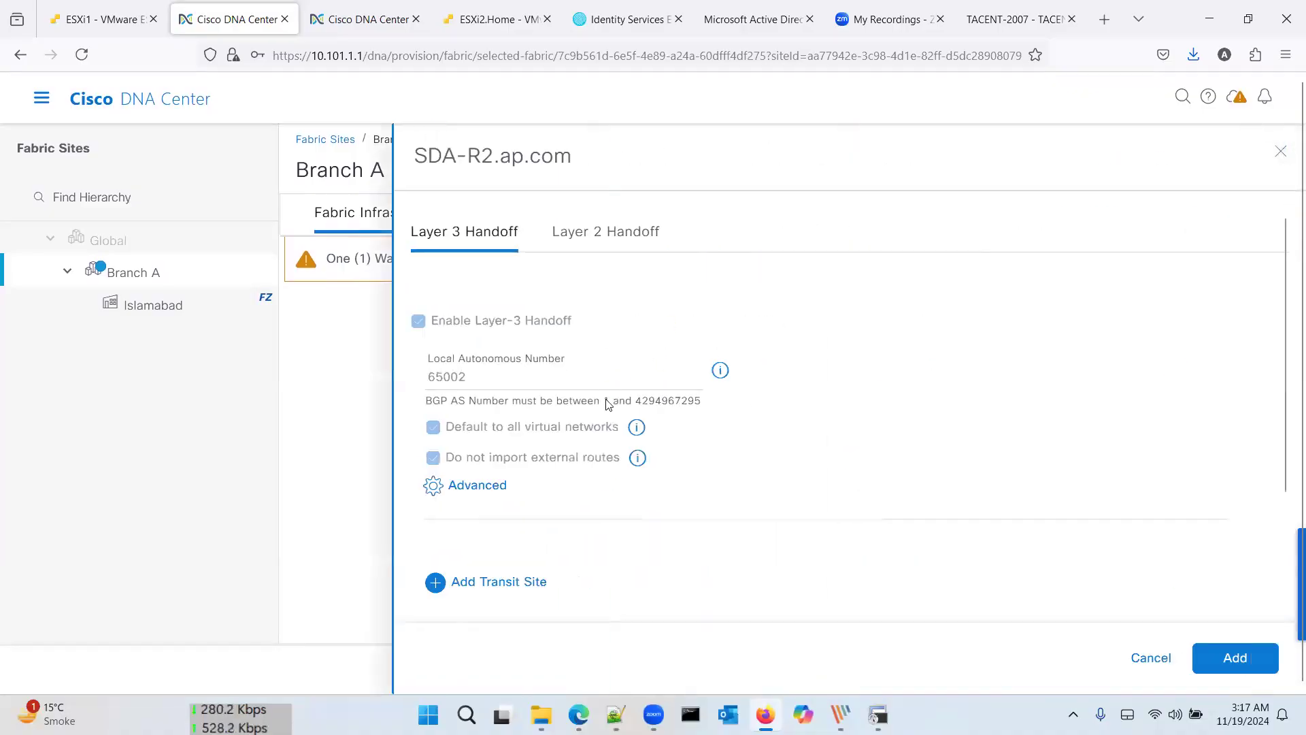
scroll(607, 404, down, 3)
click(533, 437)
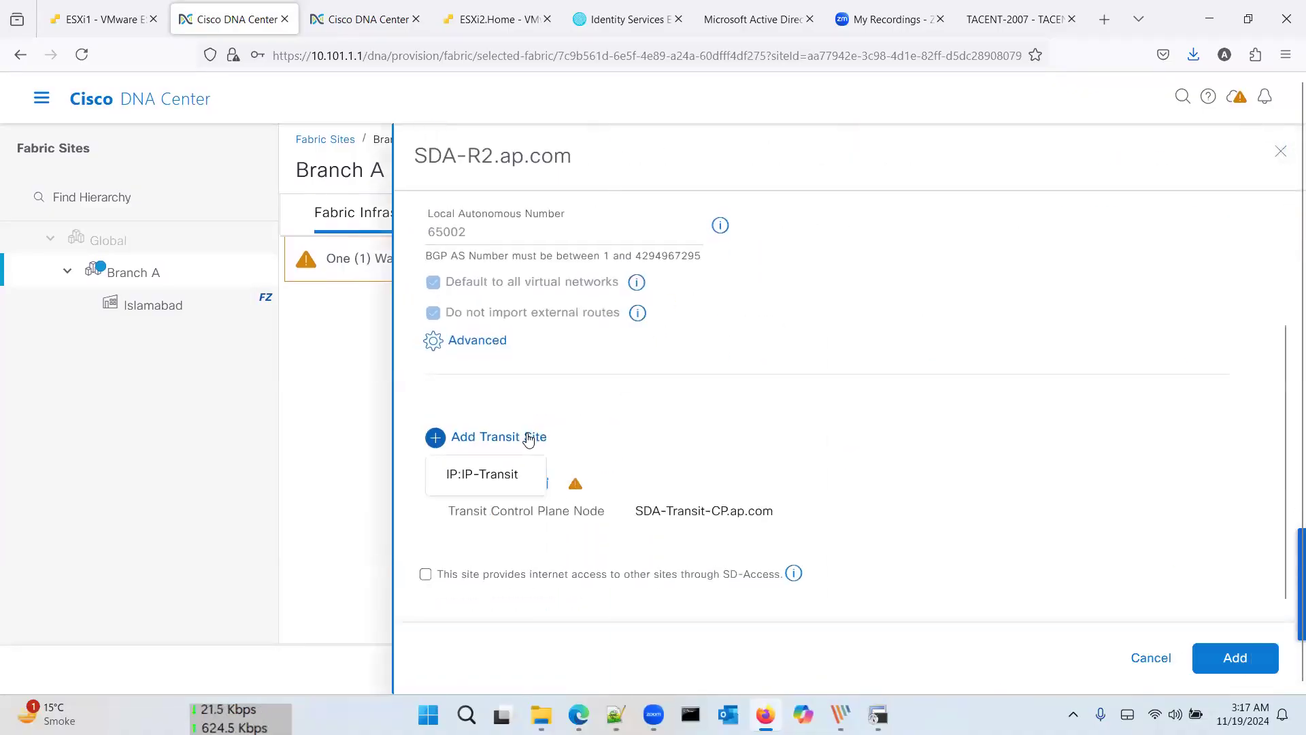
click(504, 474)
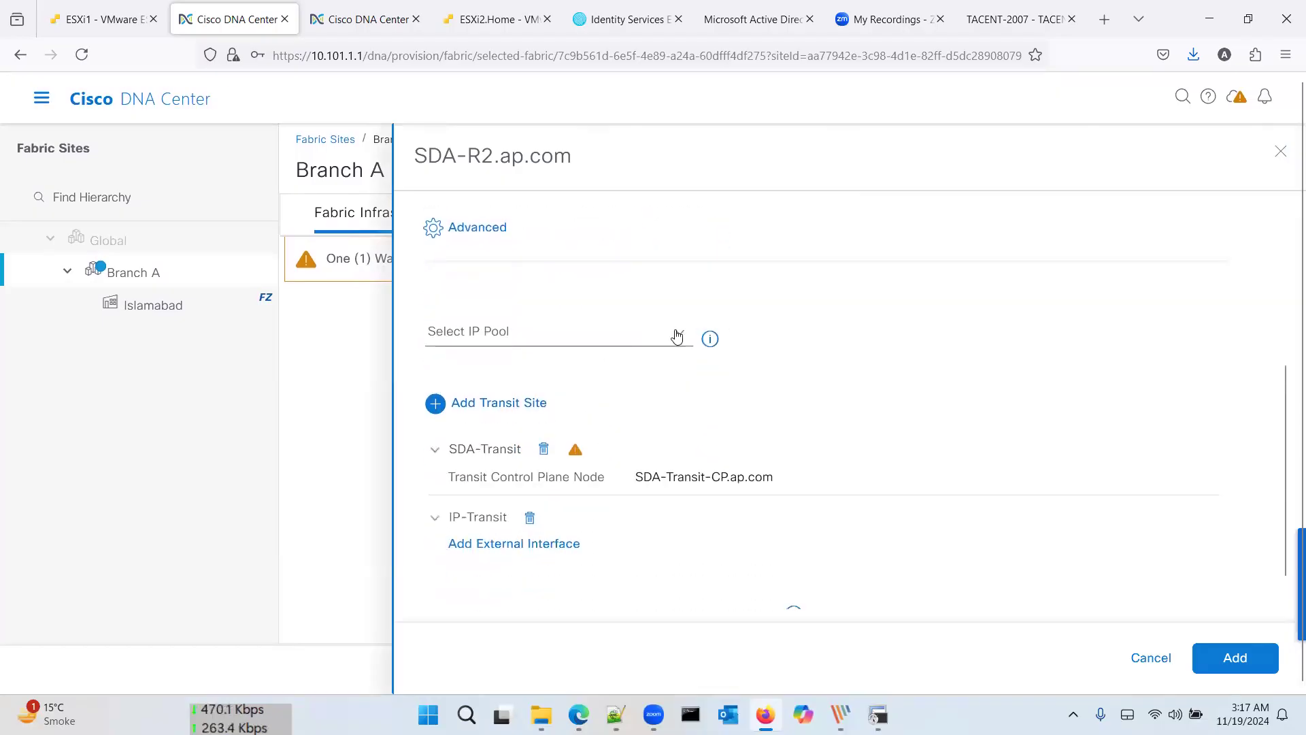
click(677, 336)
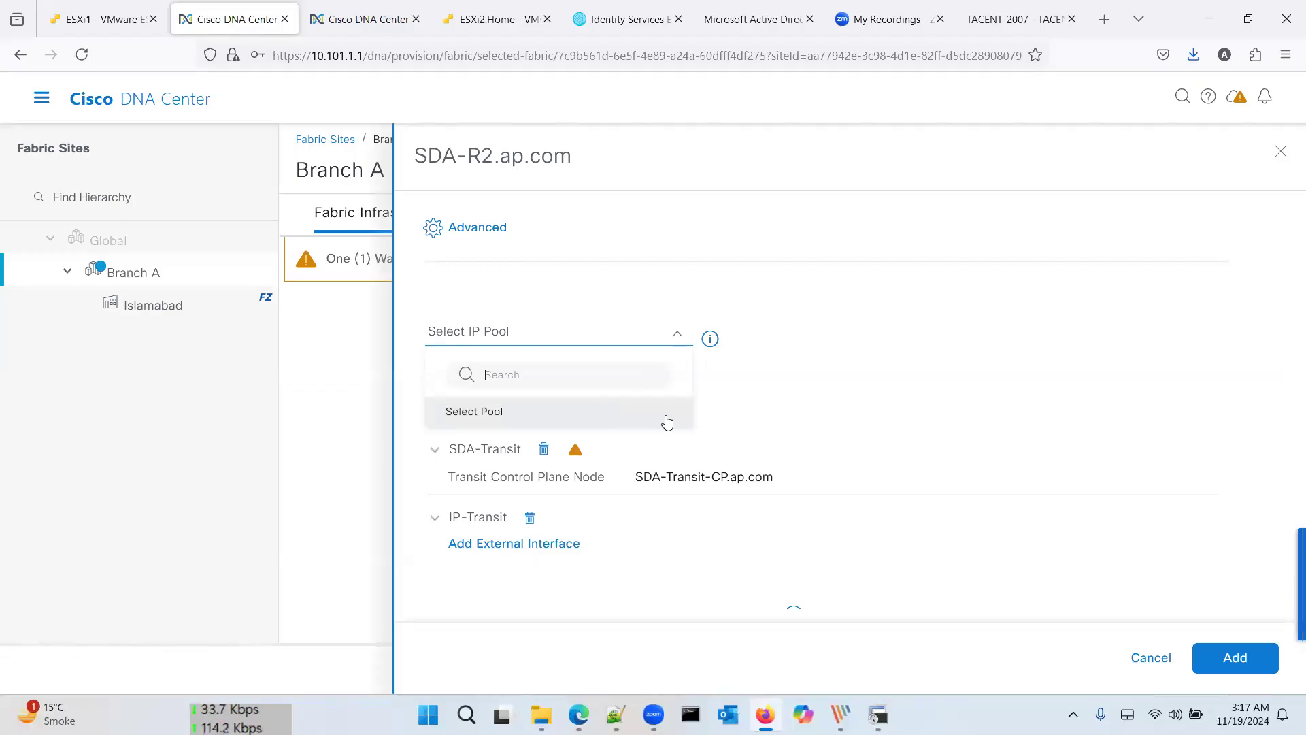
Step: Discard the unfinished handoff edit and give SDA-R2 the Control Plane role with LISP/BGP
click(776, 417)
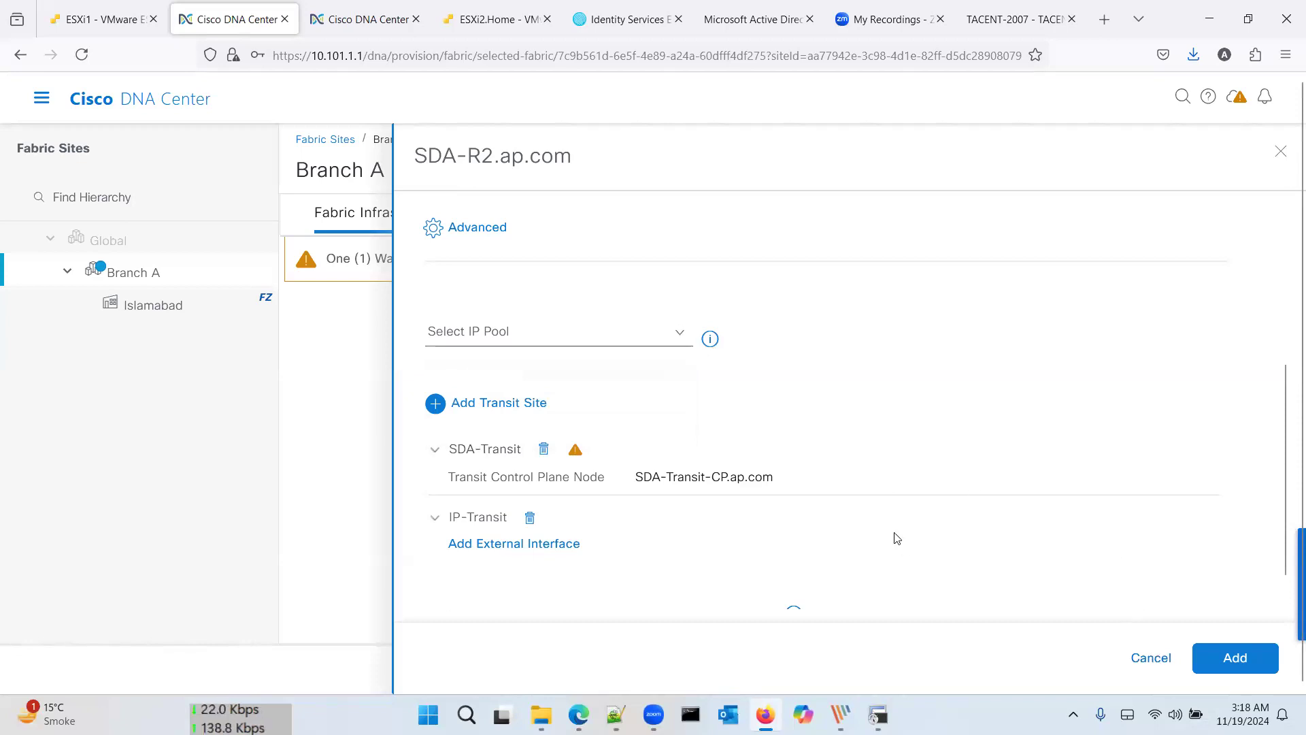
scroll(817, 483, down, 1)
scroll(818, 483, up, 5)
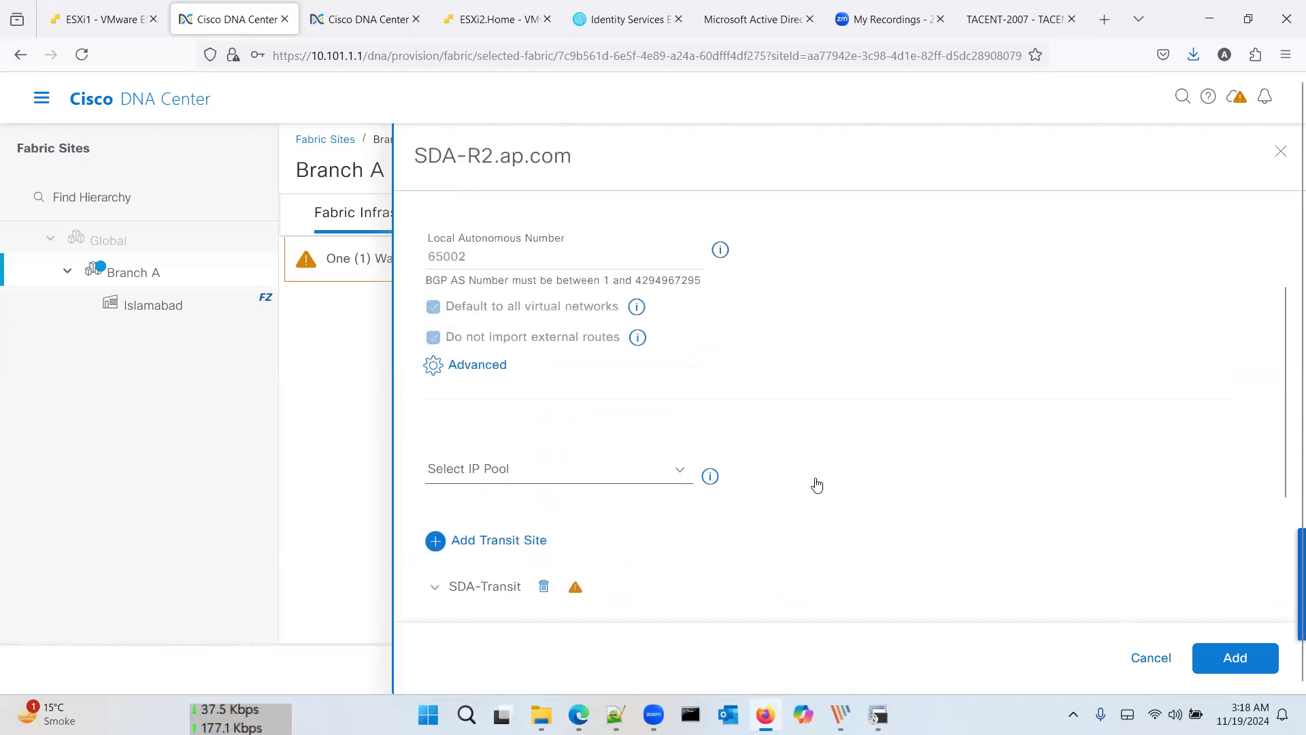
click(1155, 657)
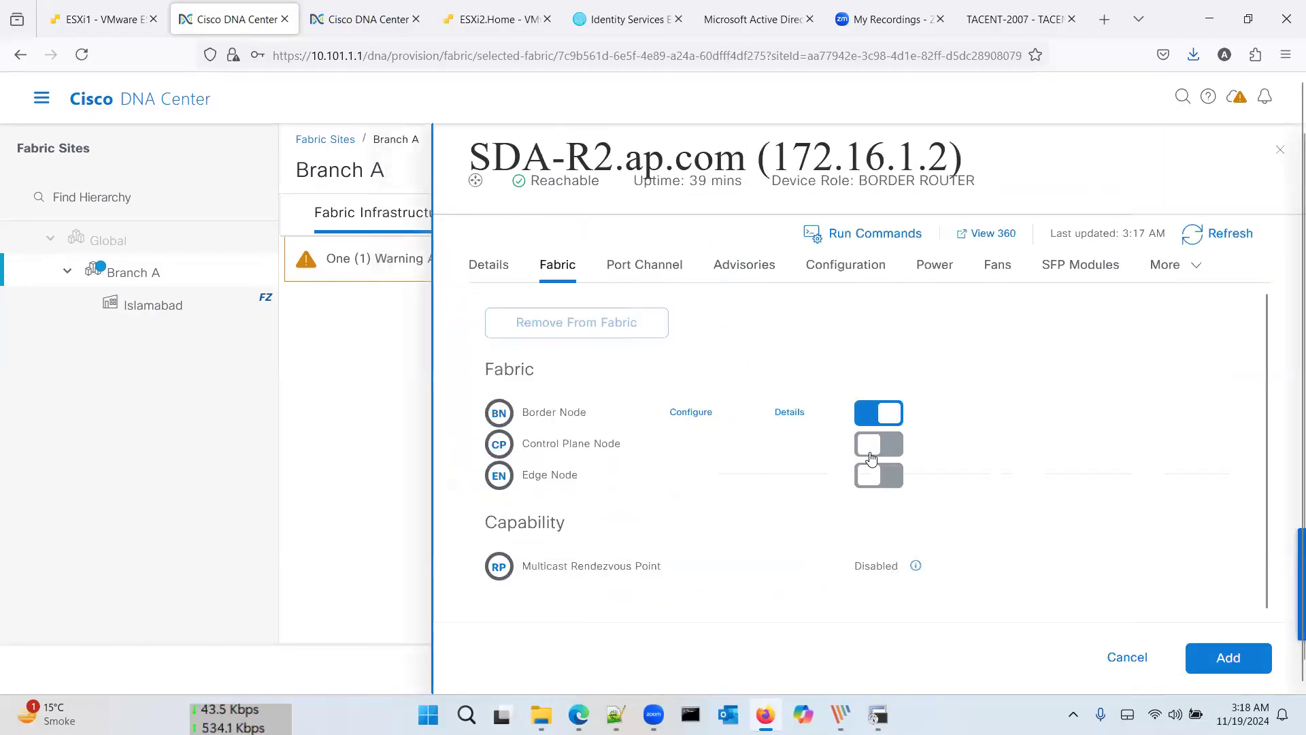
click(888, 451)
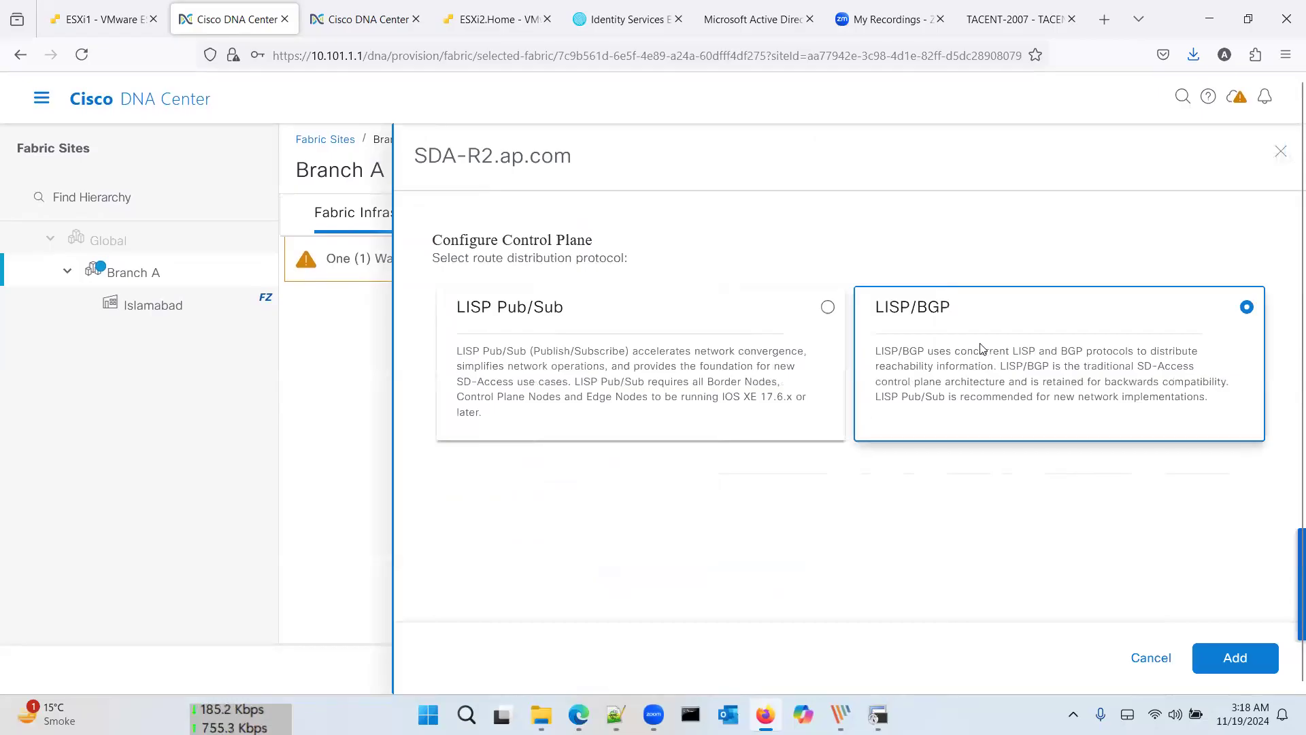
click(1225, 657)
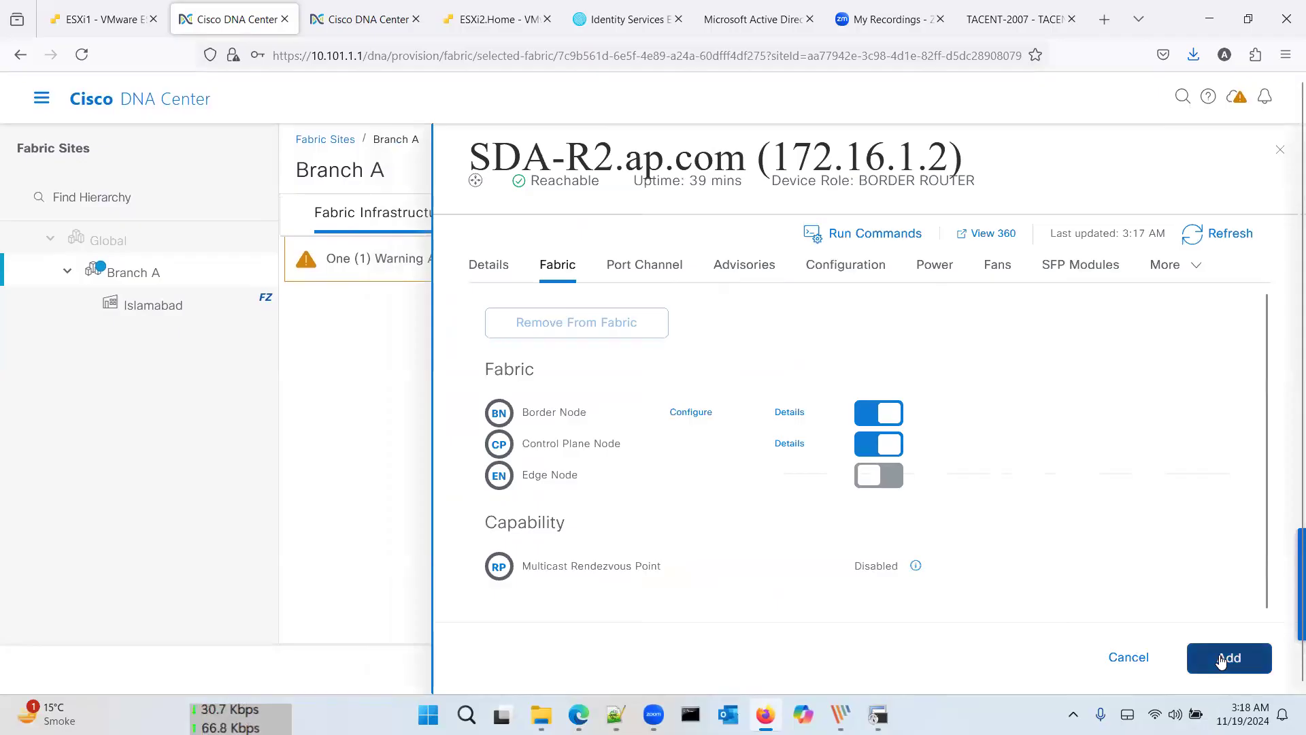
Step: Save SDA-R2's roles, deploy the Branch A fabric now, and verify it shows as BN|CP
click(1222, 660)
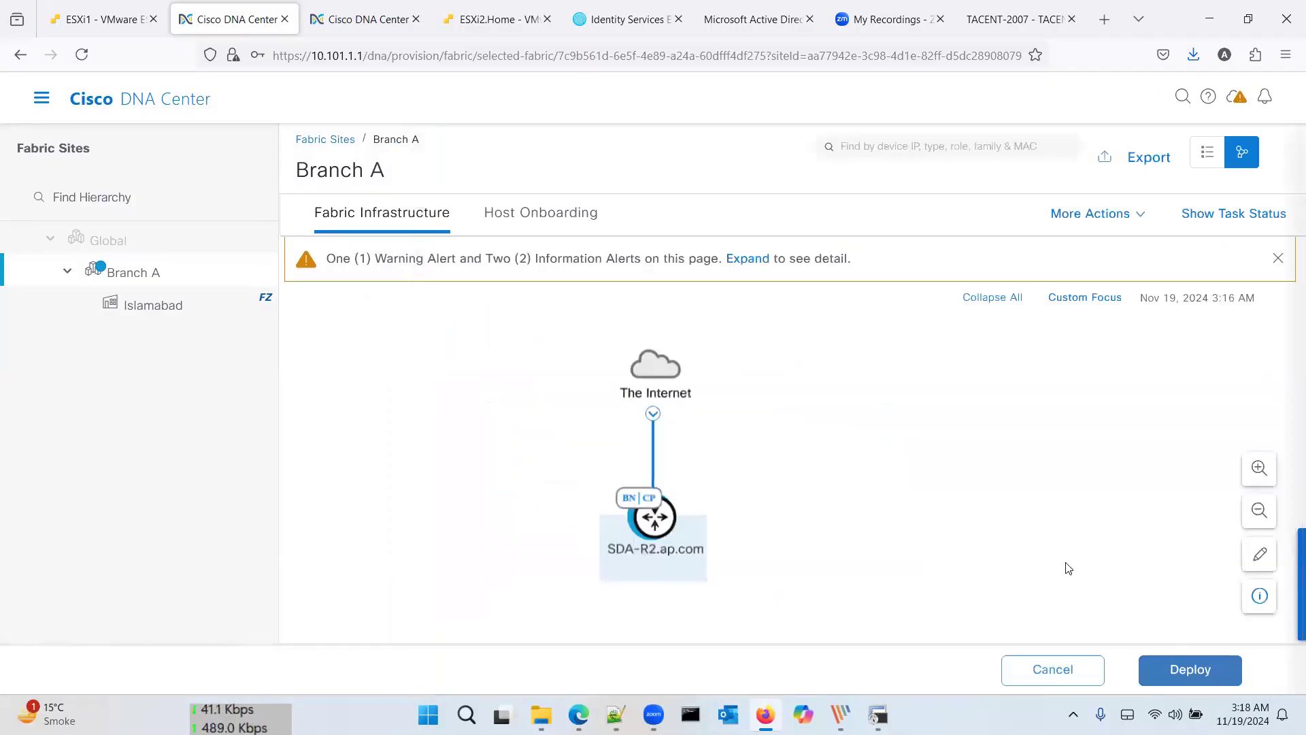
click(1184, 670)
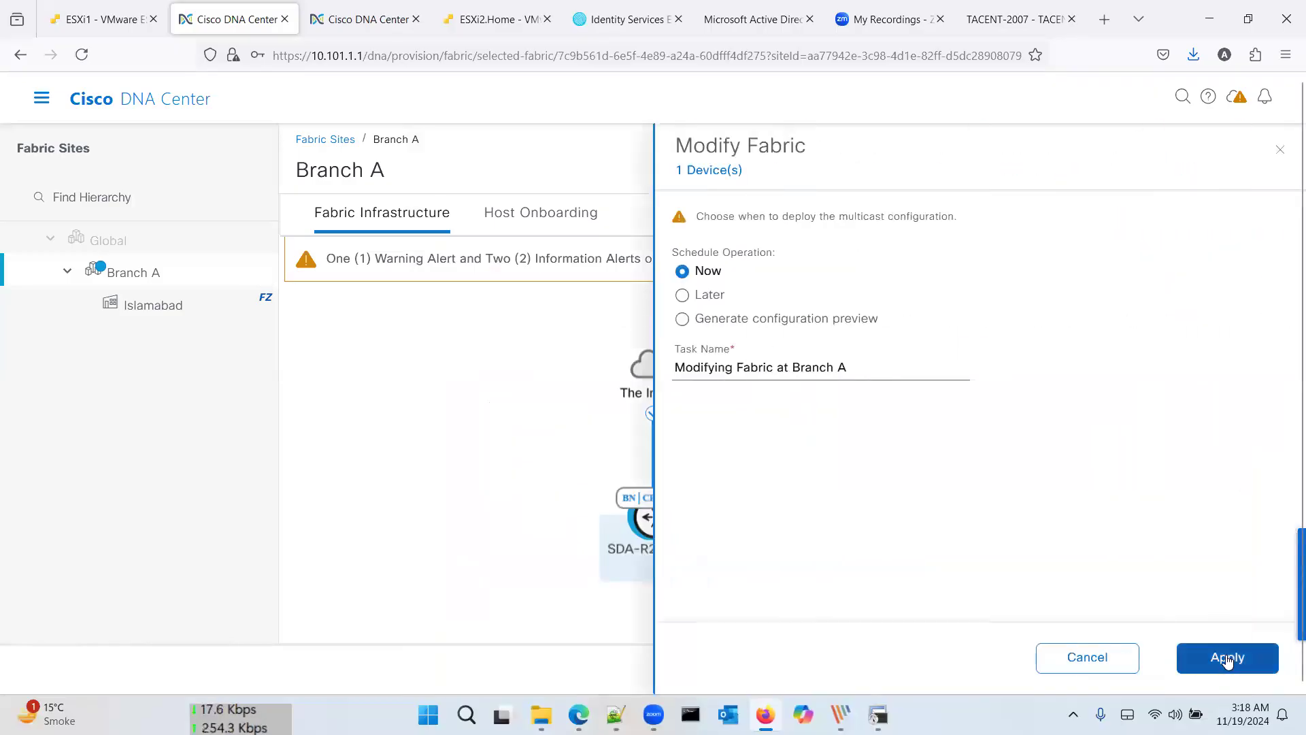
click(1228, 659)
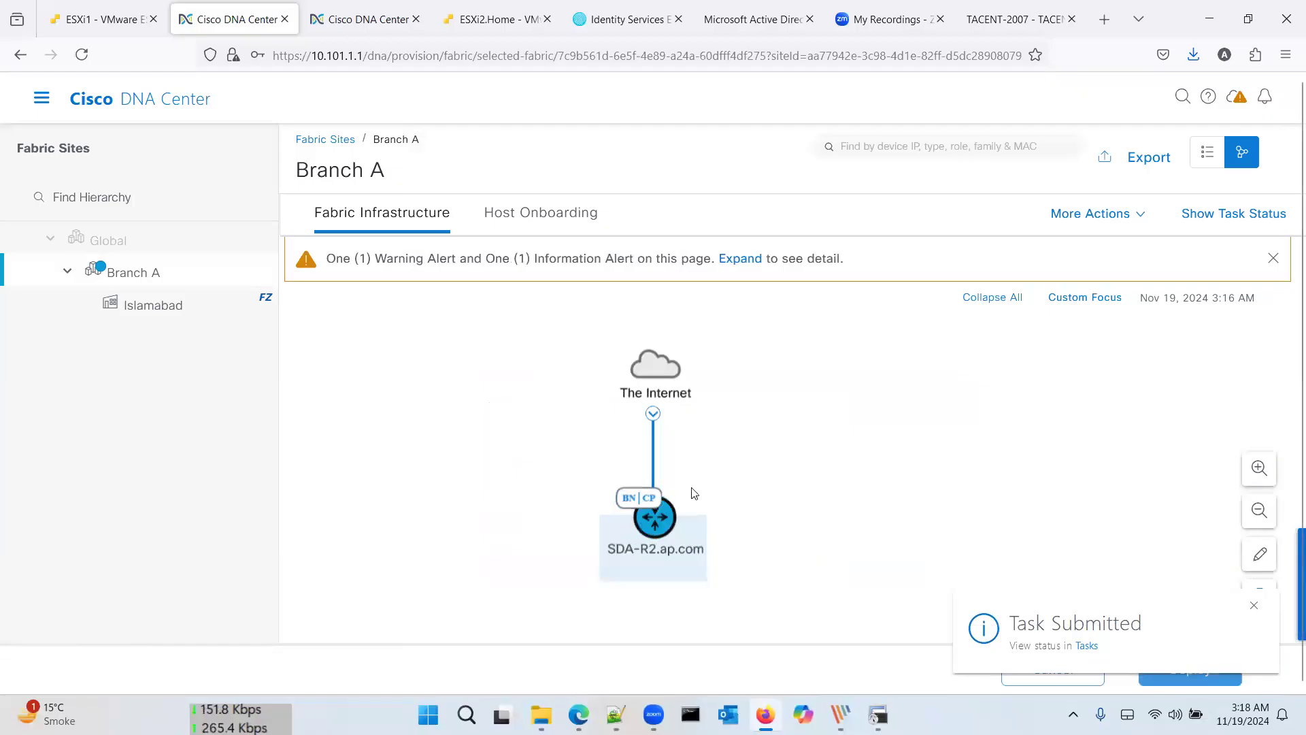
click(657, 518)
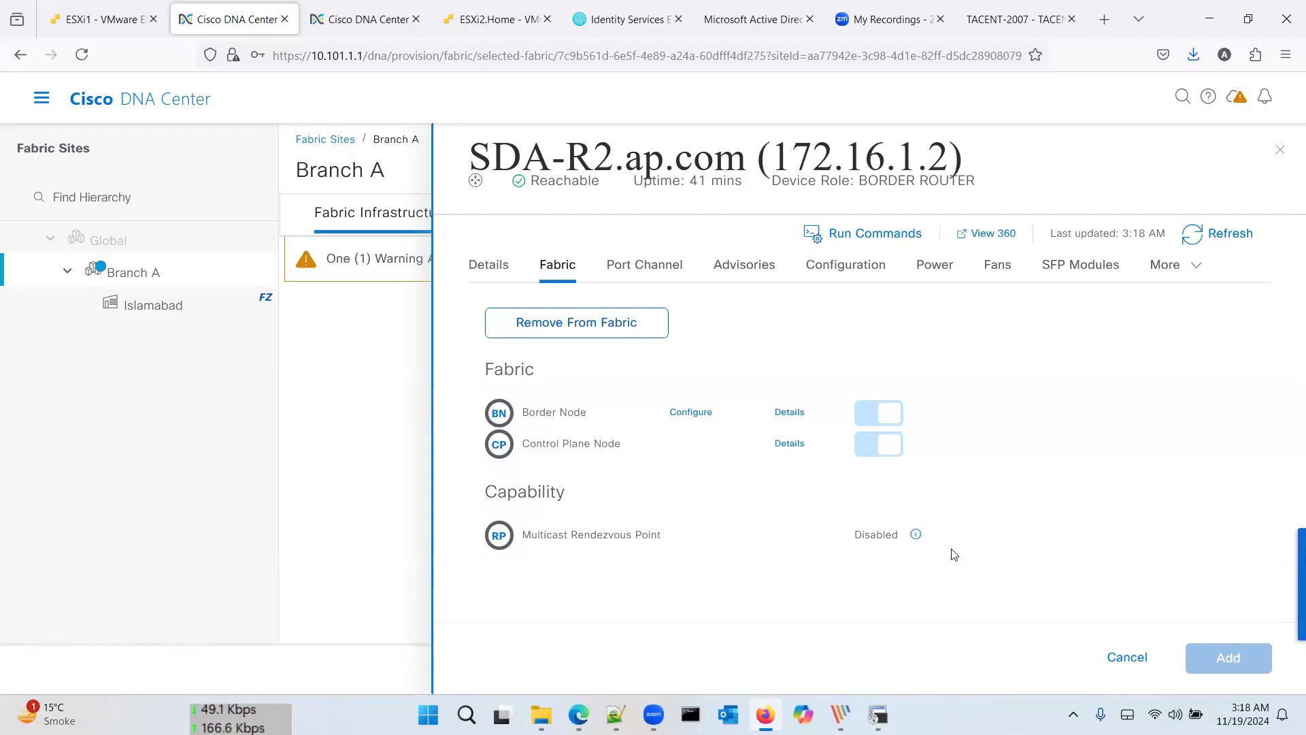
click(1122, 667)
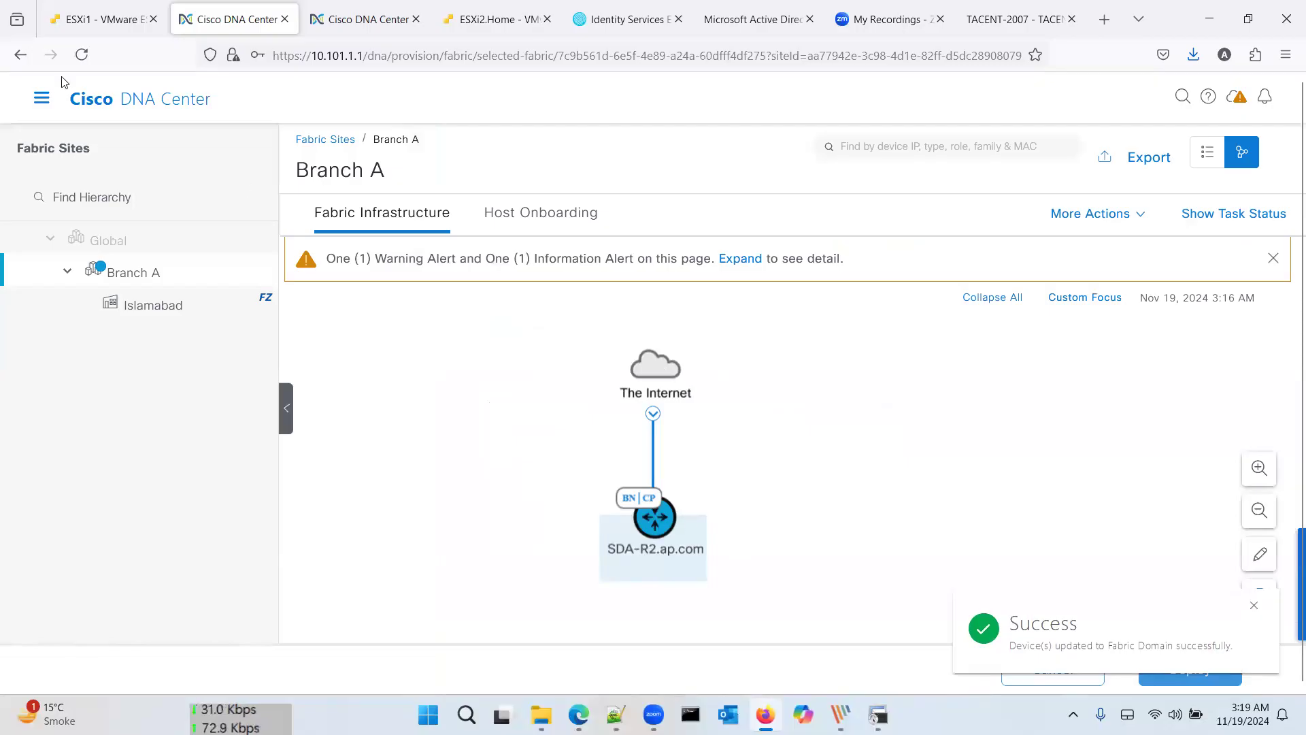
click(43, 100)
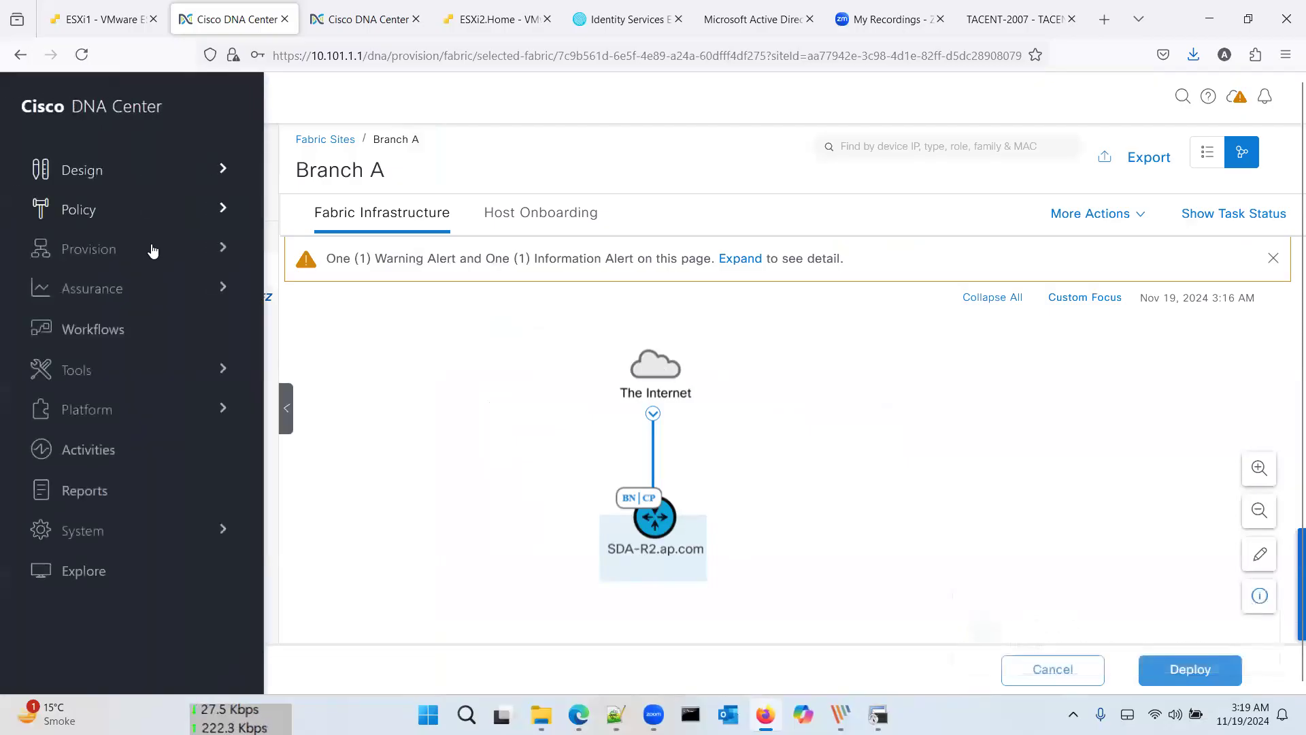
Step: Release all five Branch A pools under Design > Network Settings > IP Address Pools
click(161, 168)
click(360, 215)
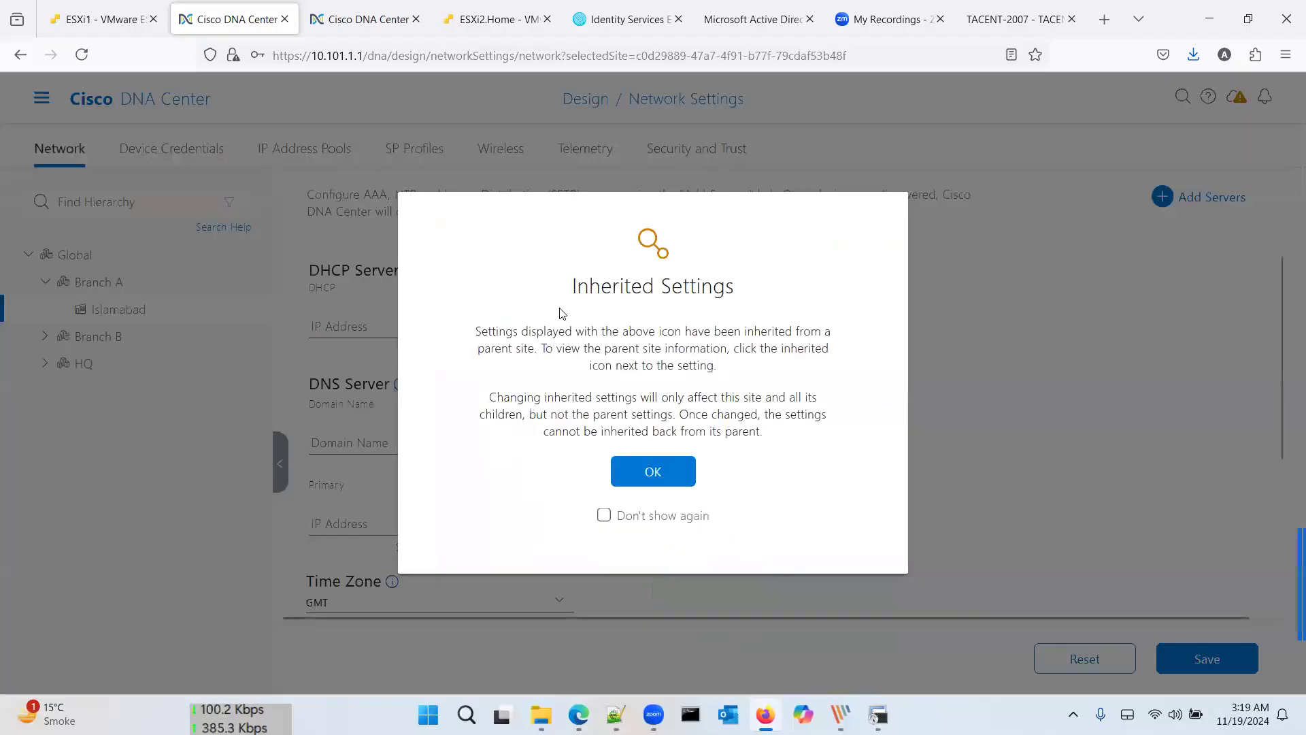
click(653, 471)
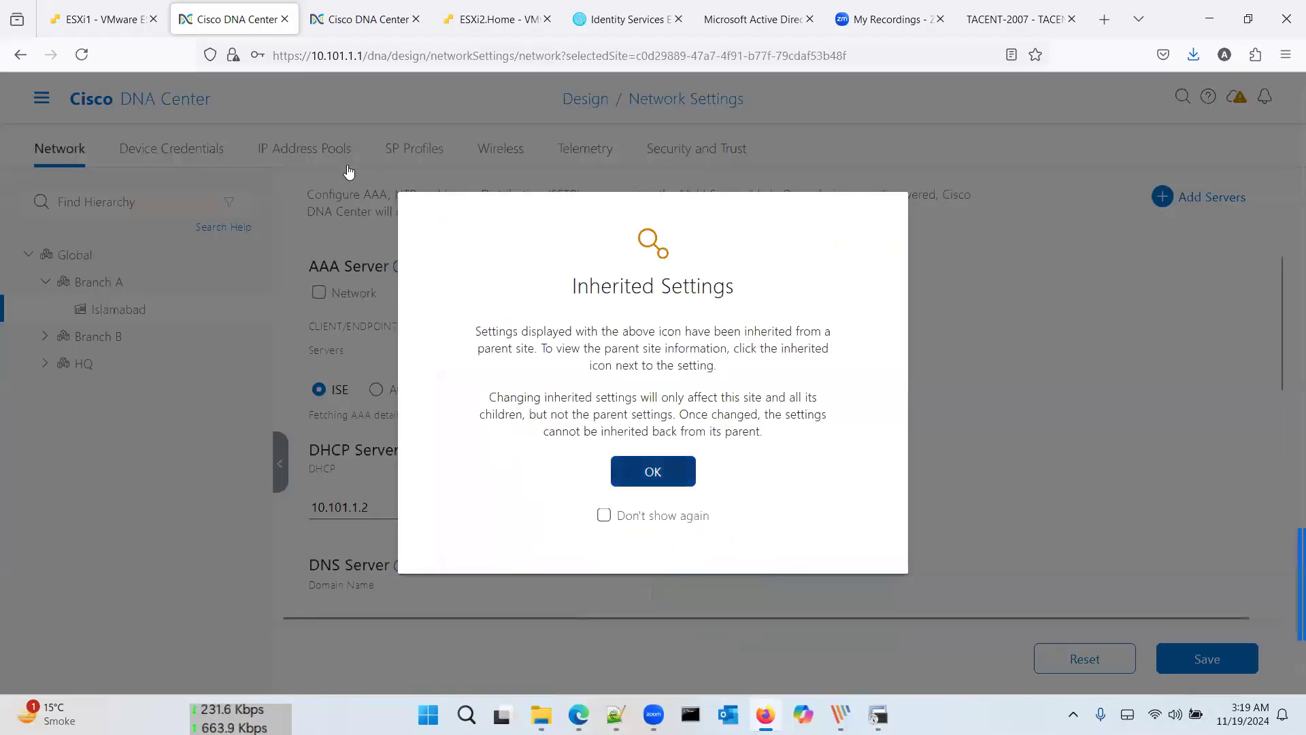
click(323, 152)
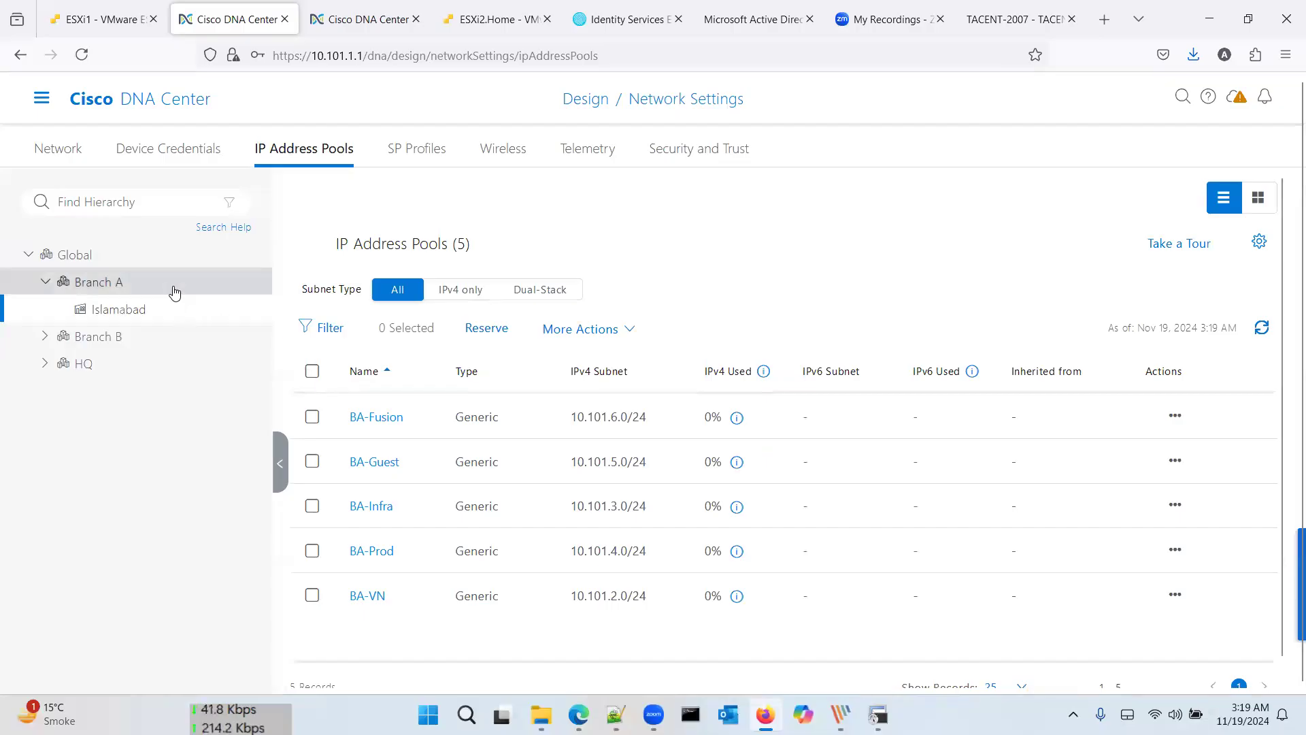
click(311, 372)
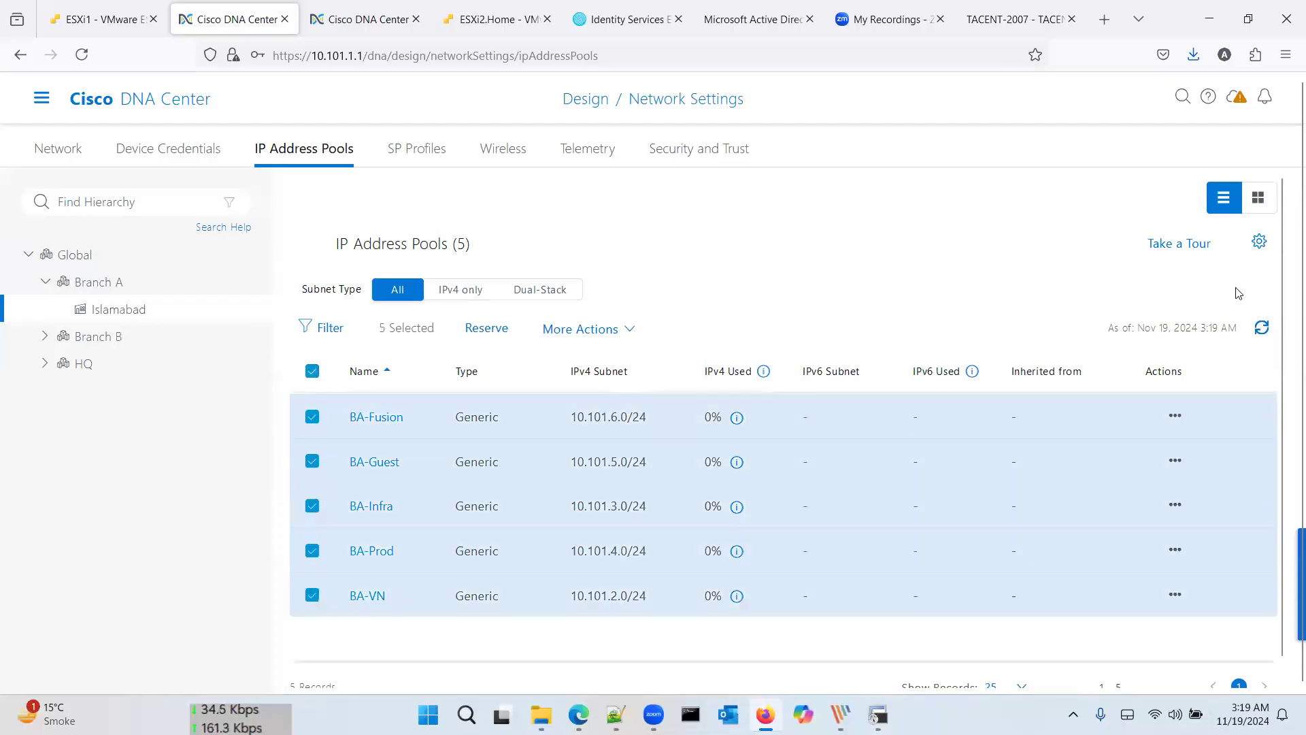
click(545, 329)
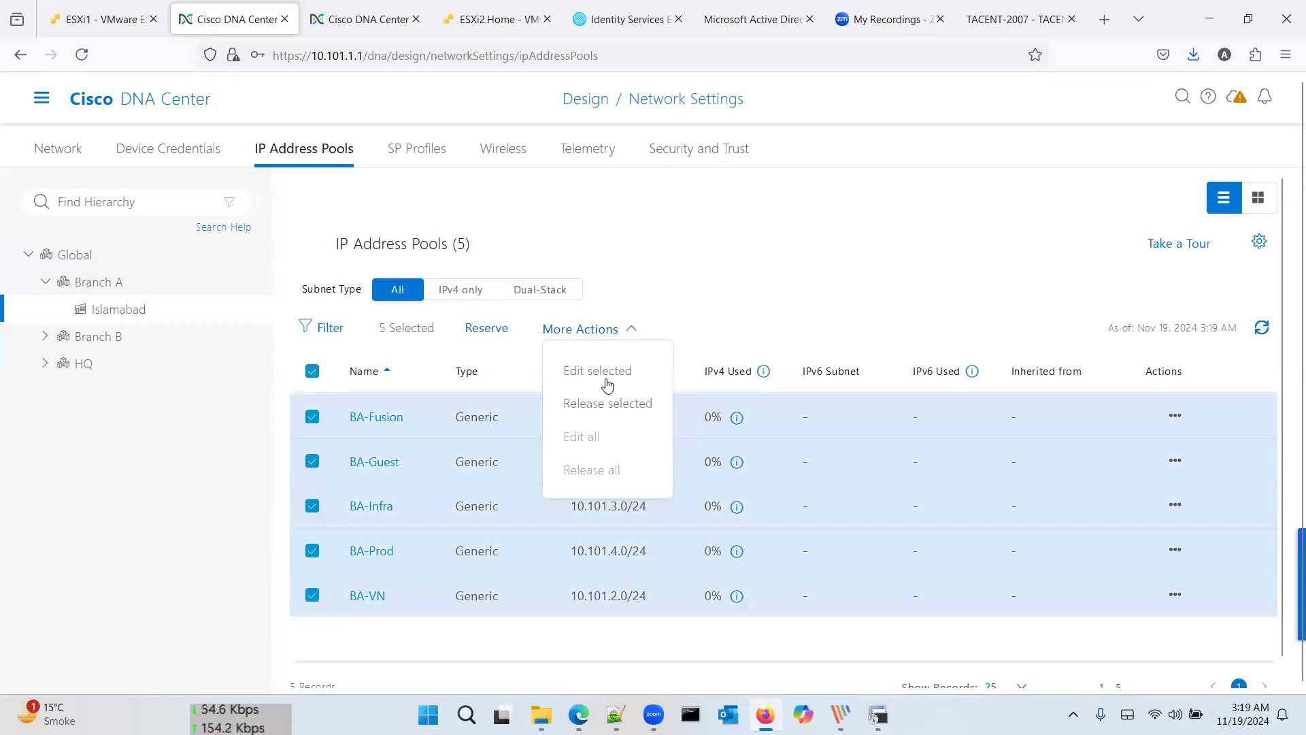
click(608, 403)
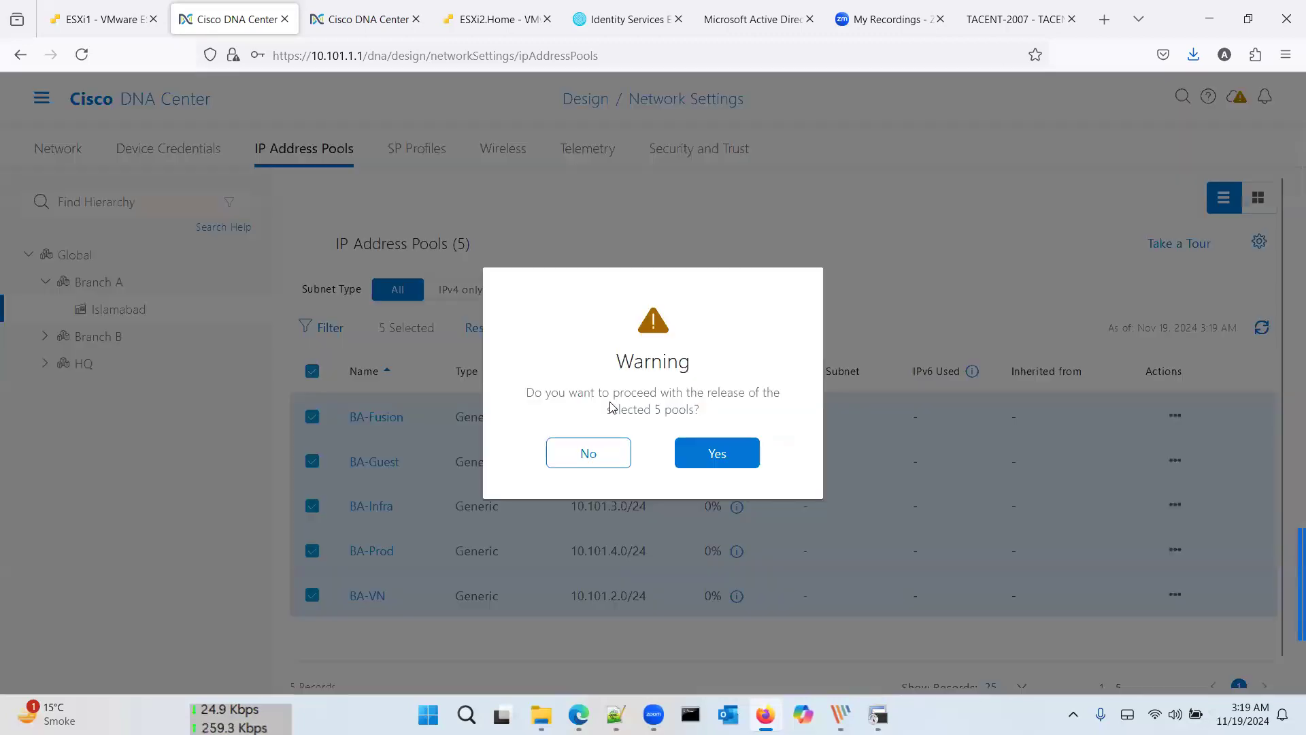
click(715, 446)
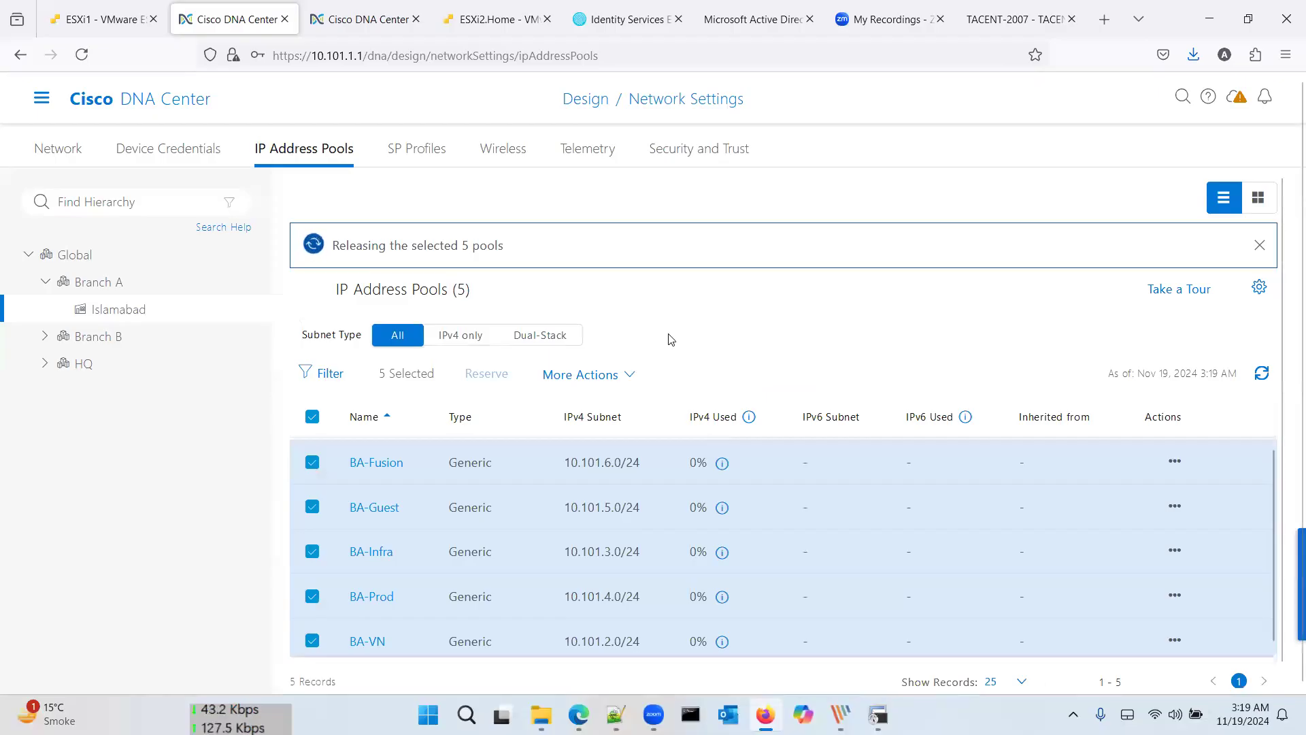
click(159, 282)
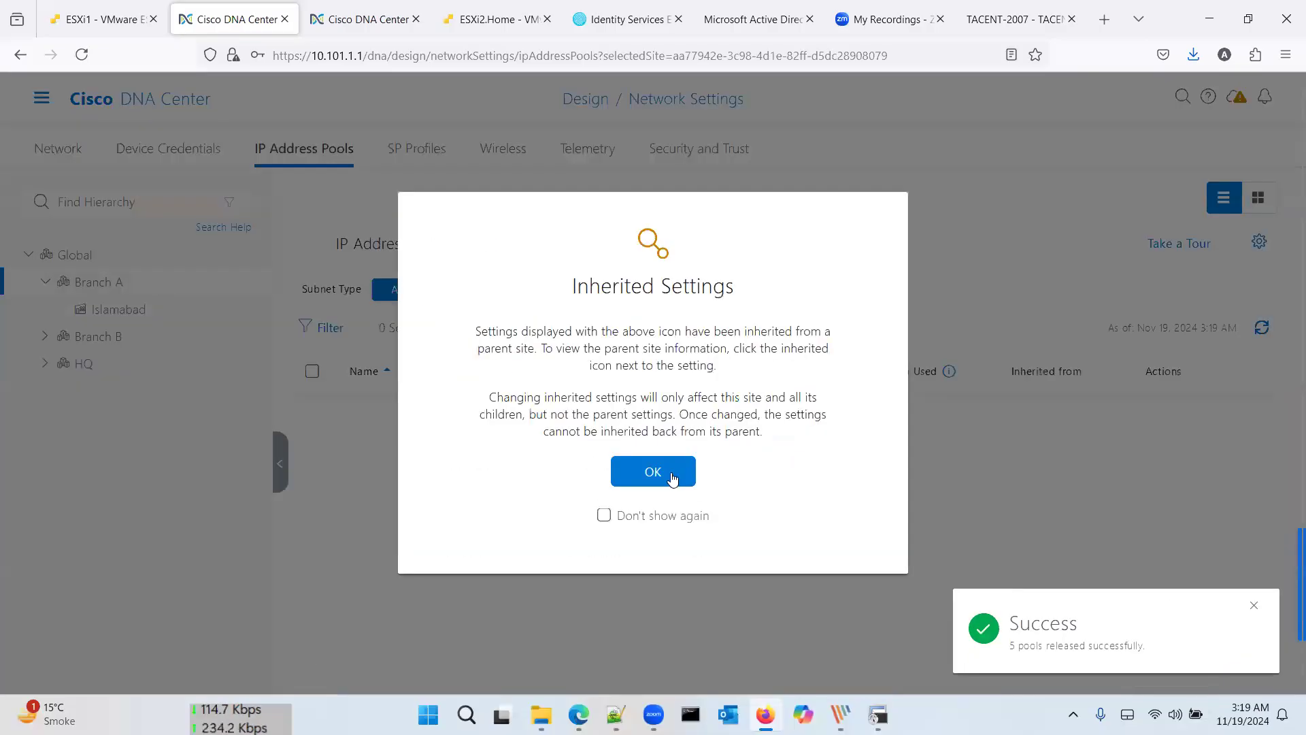
Step: Start a Branch A reservation named 'BranchA-Fusion' under global pool 10.0.0.0/8
click(672, 479)
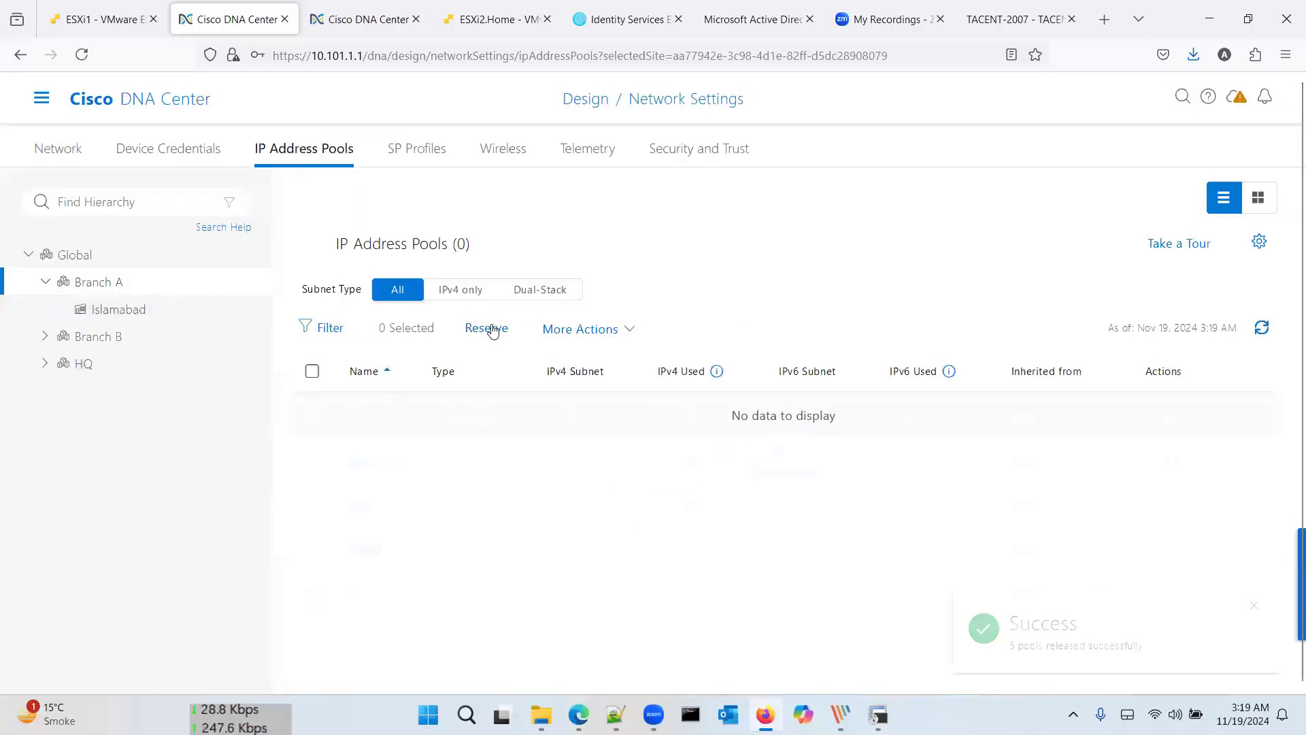
click(486, 328)
click(927, 249)
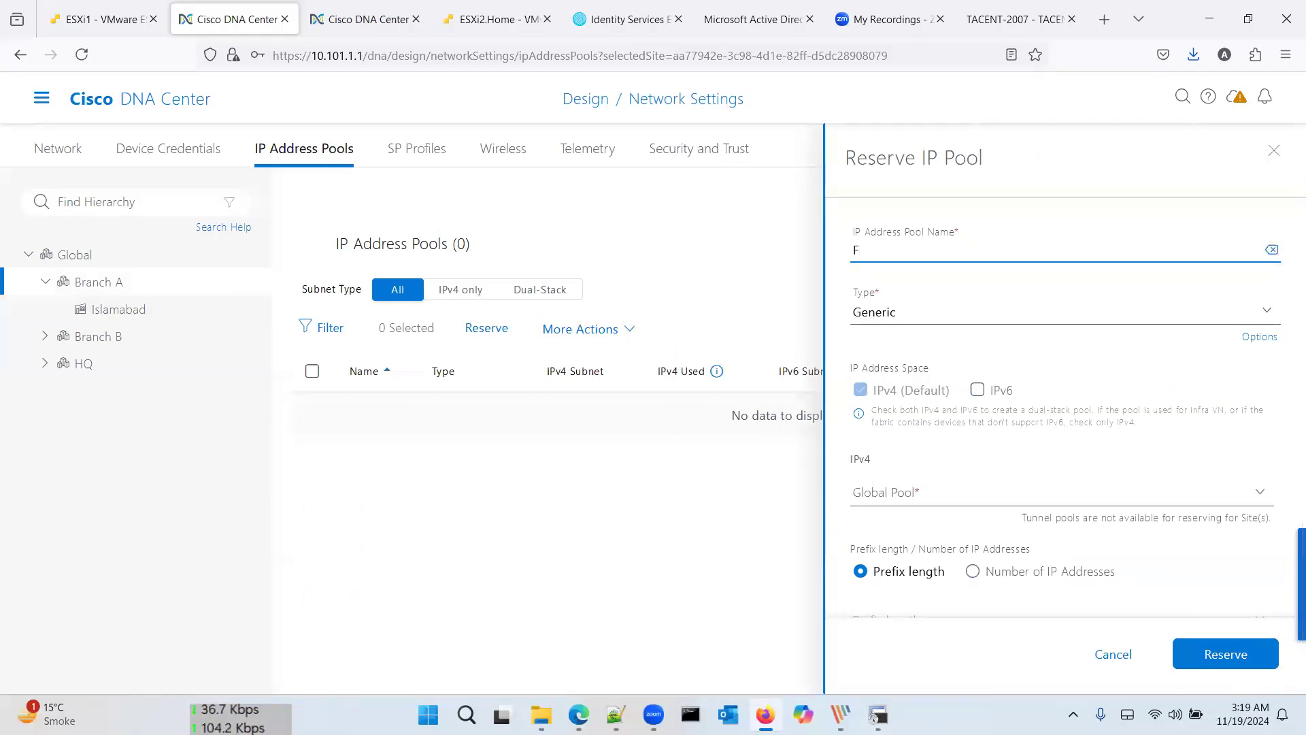
text(ion)
key(Tab)
click(953, 248)
key(Home)
text(BranchA-)
key(Tab)
key(Tab)
key(Tab)
key(Tab)
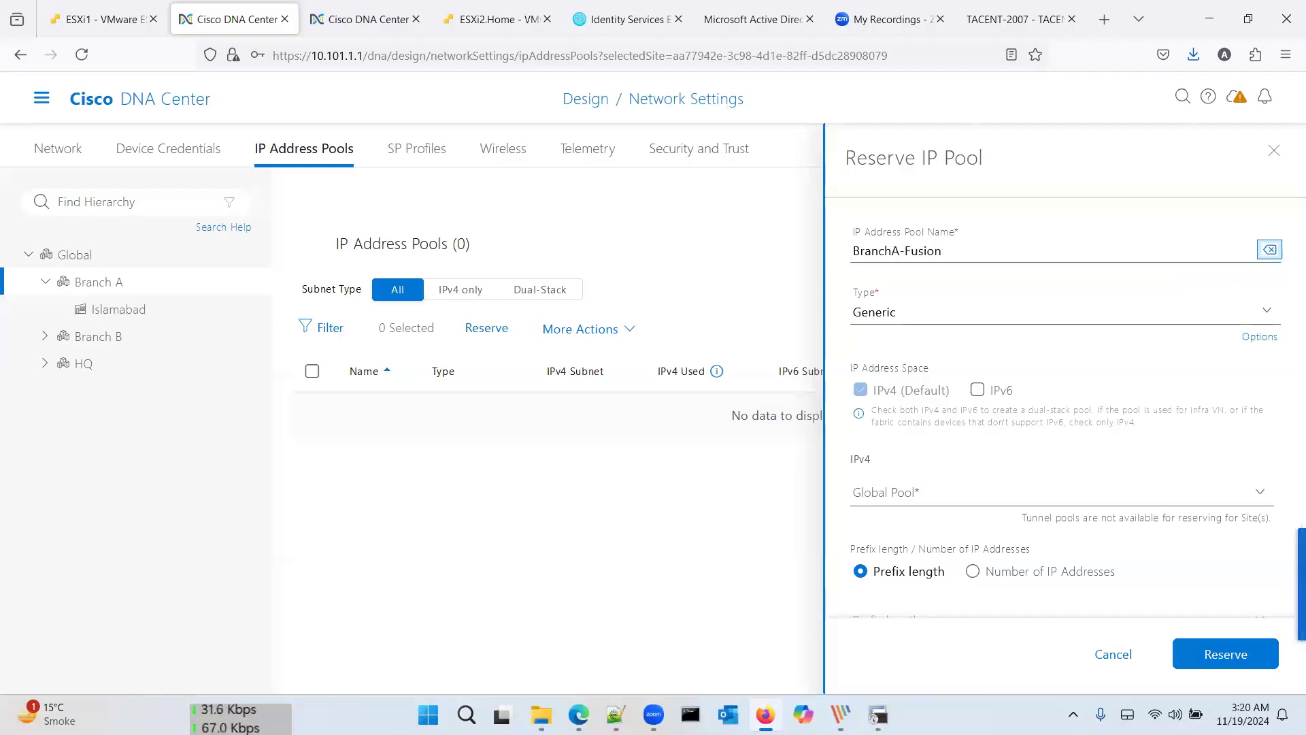
key(Down)
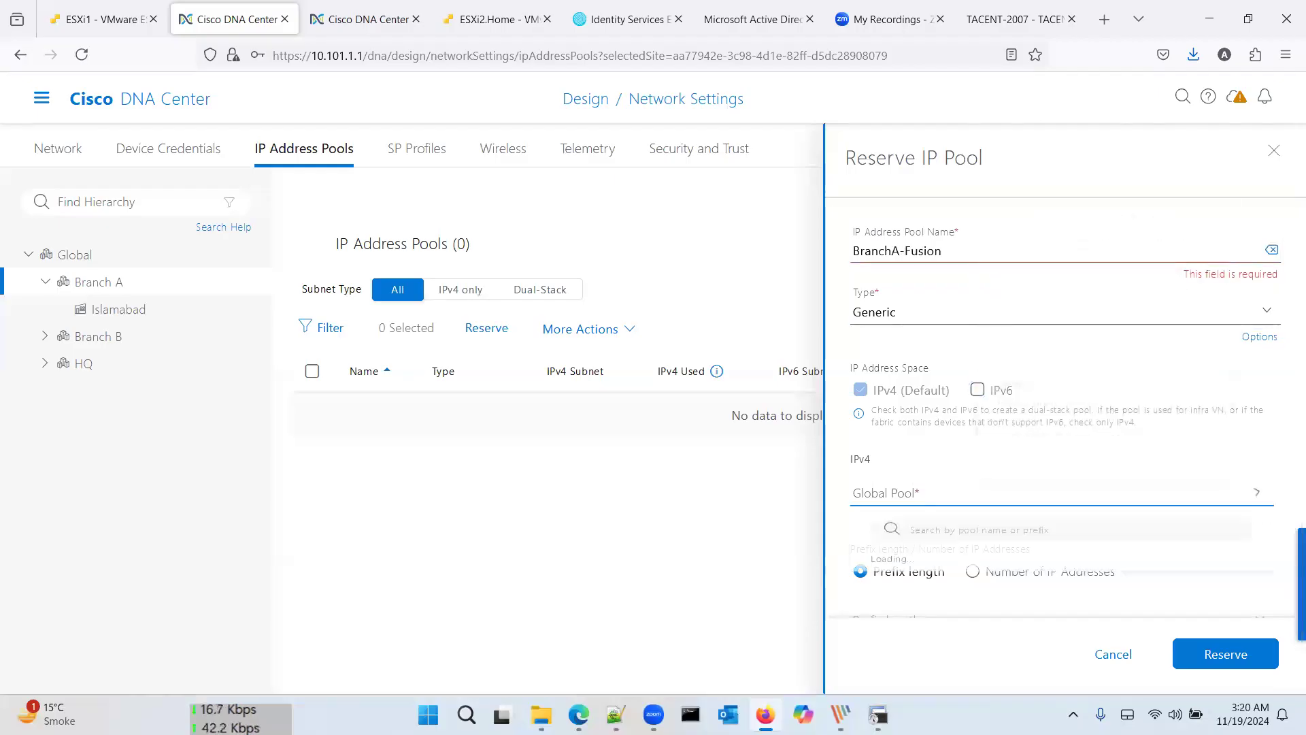
key(Down)
key(Return)
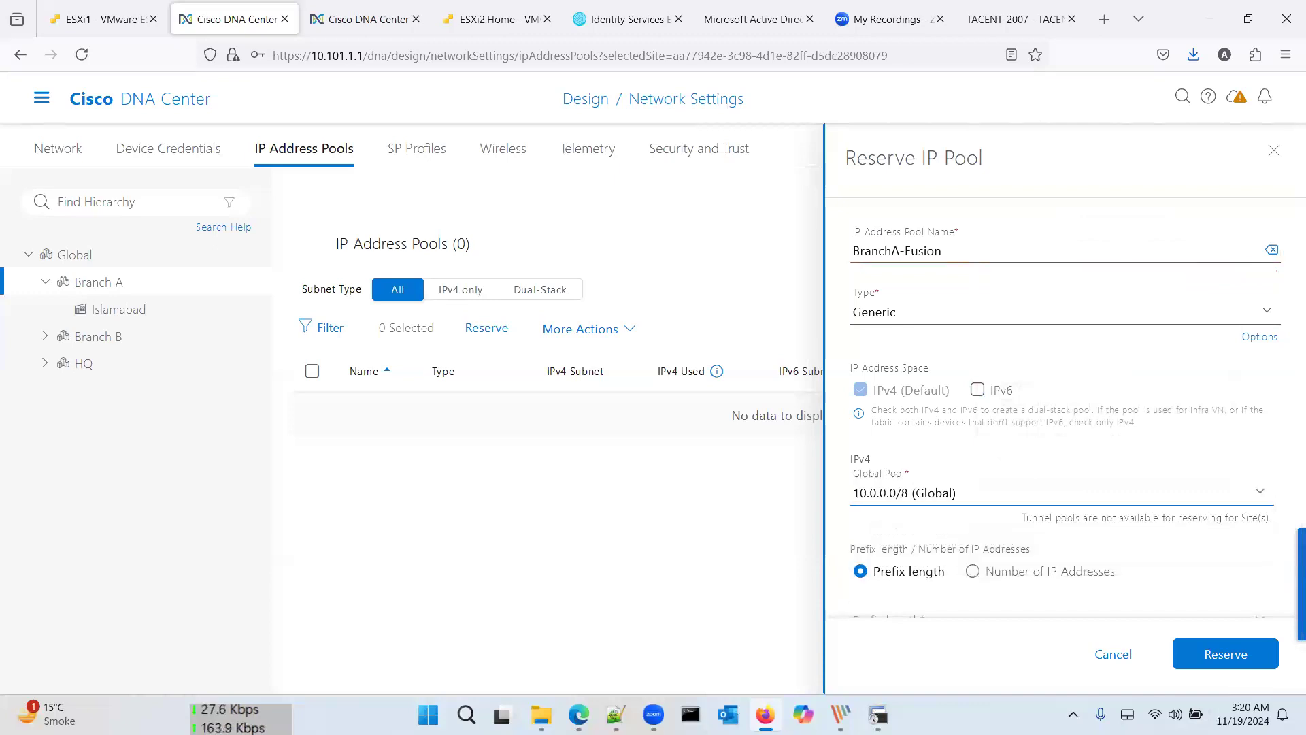
Step: Set prefix /24, subnet 10.102.6.0 and gateway 10.102.6.1, then reserve the pool
scroll(1000, 414, down, 3)
click(1000, 413)
scroll(962, 571, down, 5)
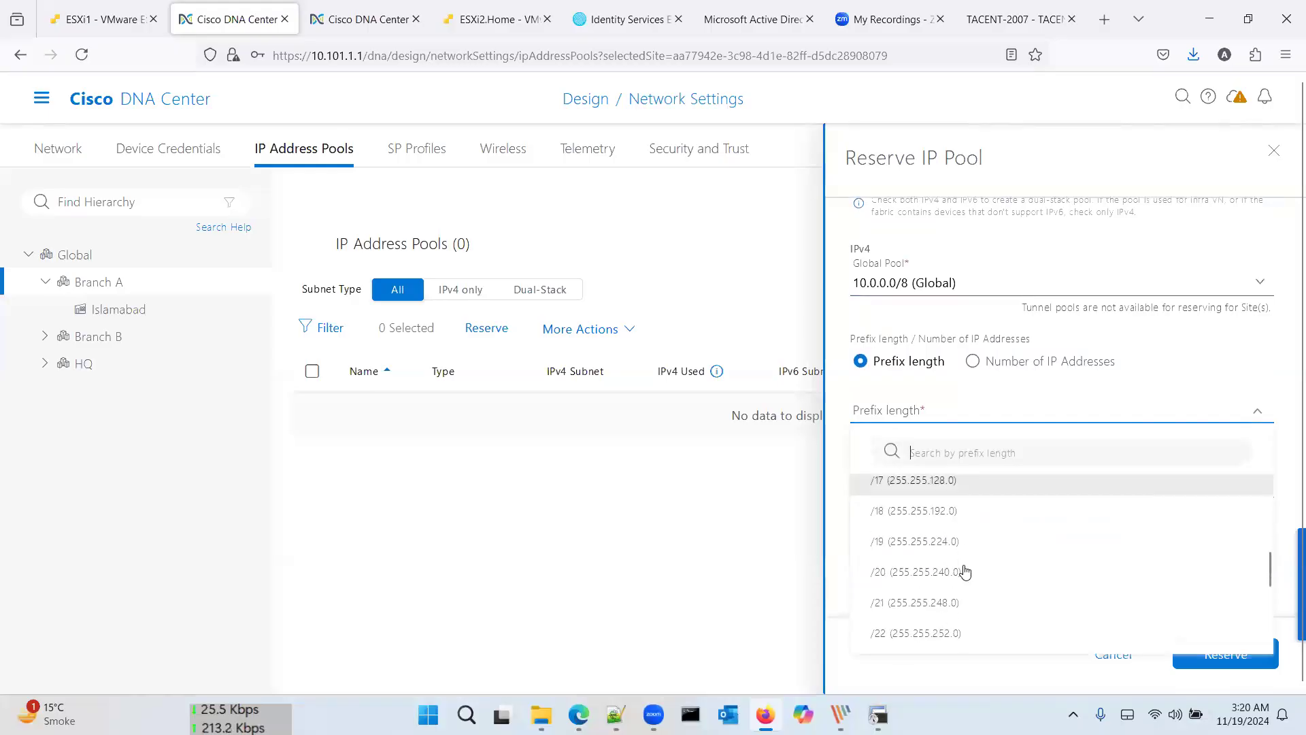
click(951, 610)
click(977, 490)
text(10.101)
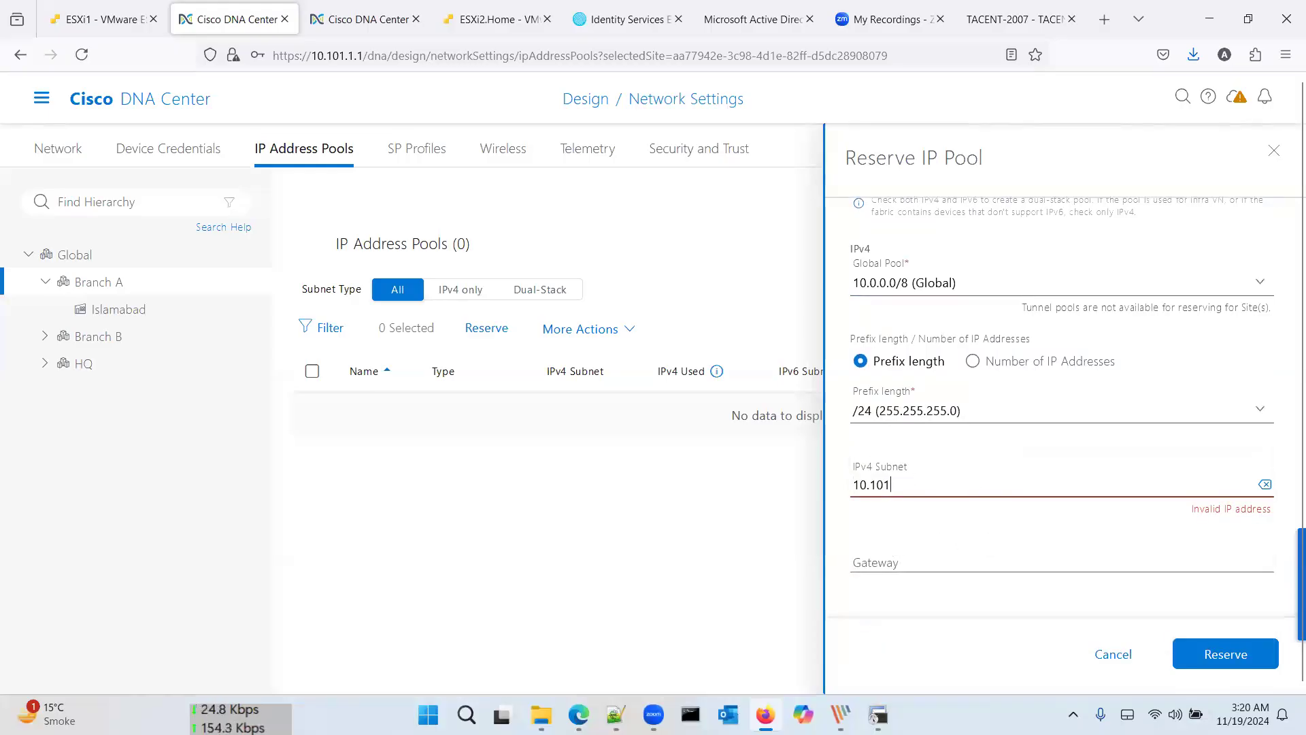
text(.6.0)
key(Tab)
key(Tab)
text(10.)
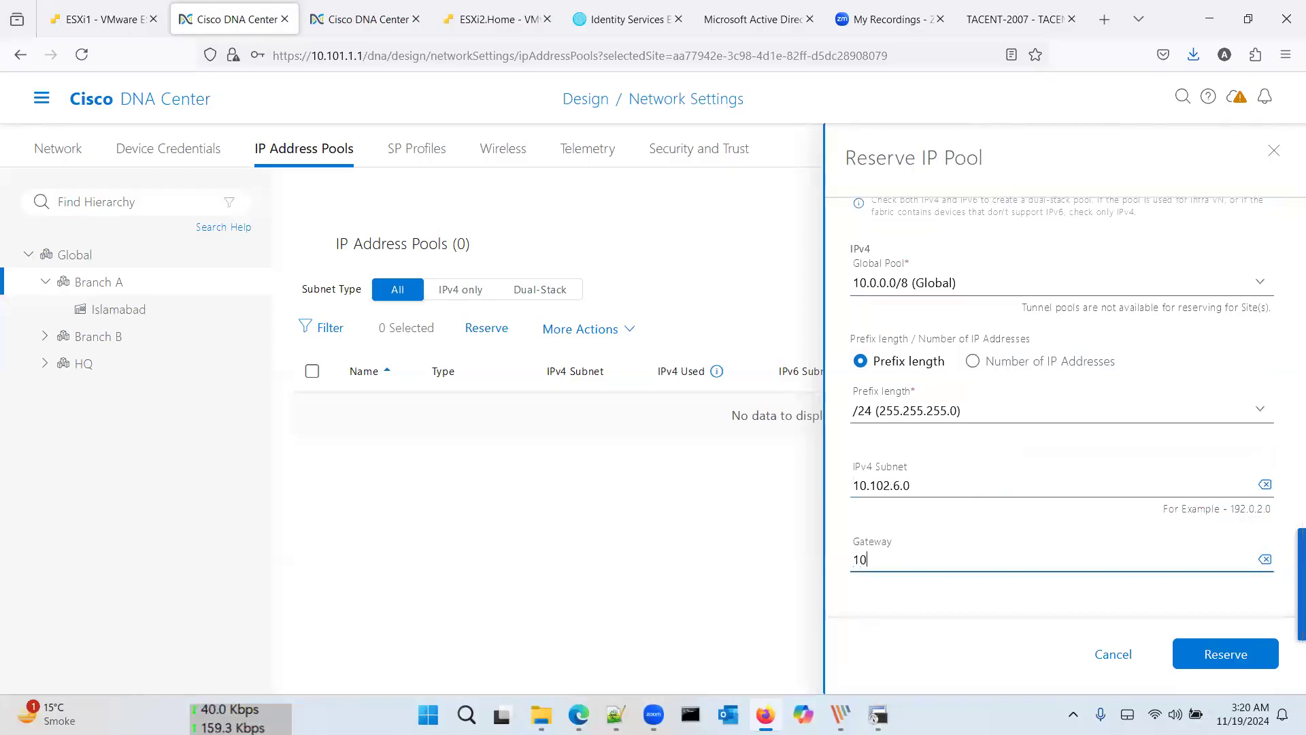
text(102.6.)
key(BackSpace)
text(1)
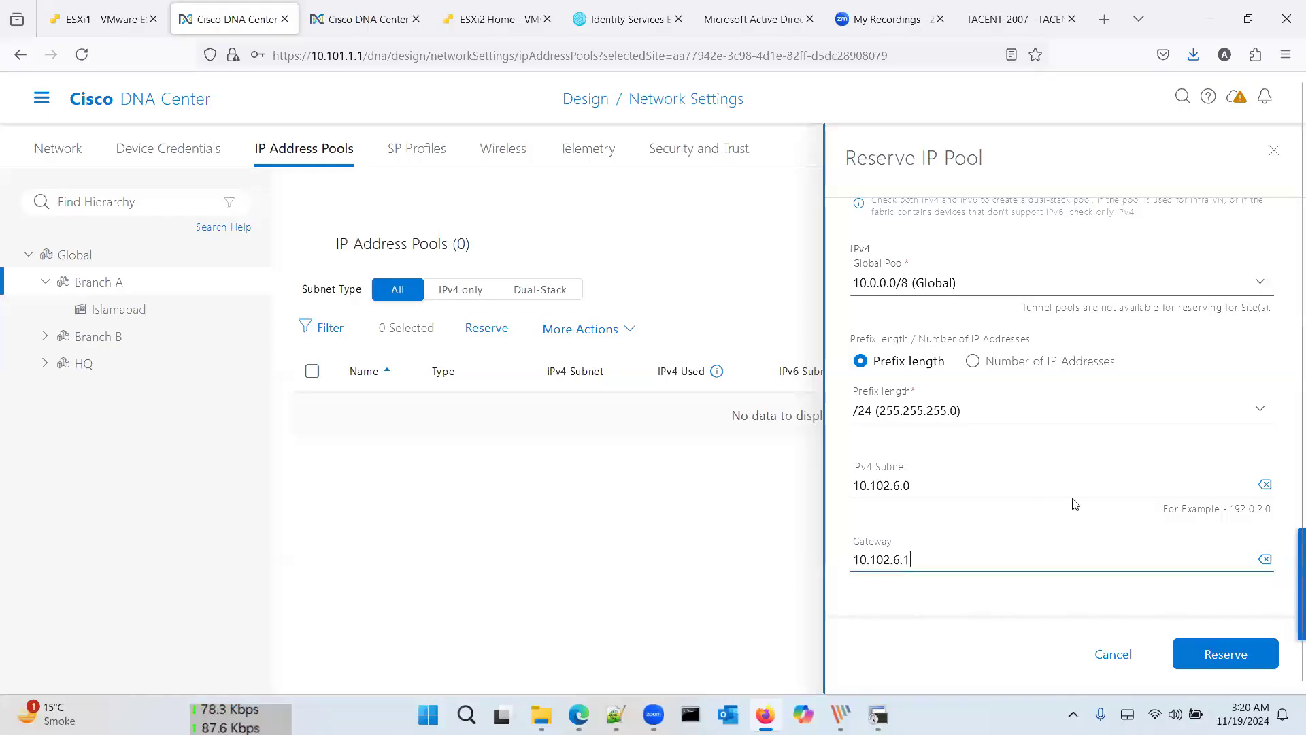
scroll(1075, 504, down, 2)
click(1051, 482)
click(1067, 524)
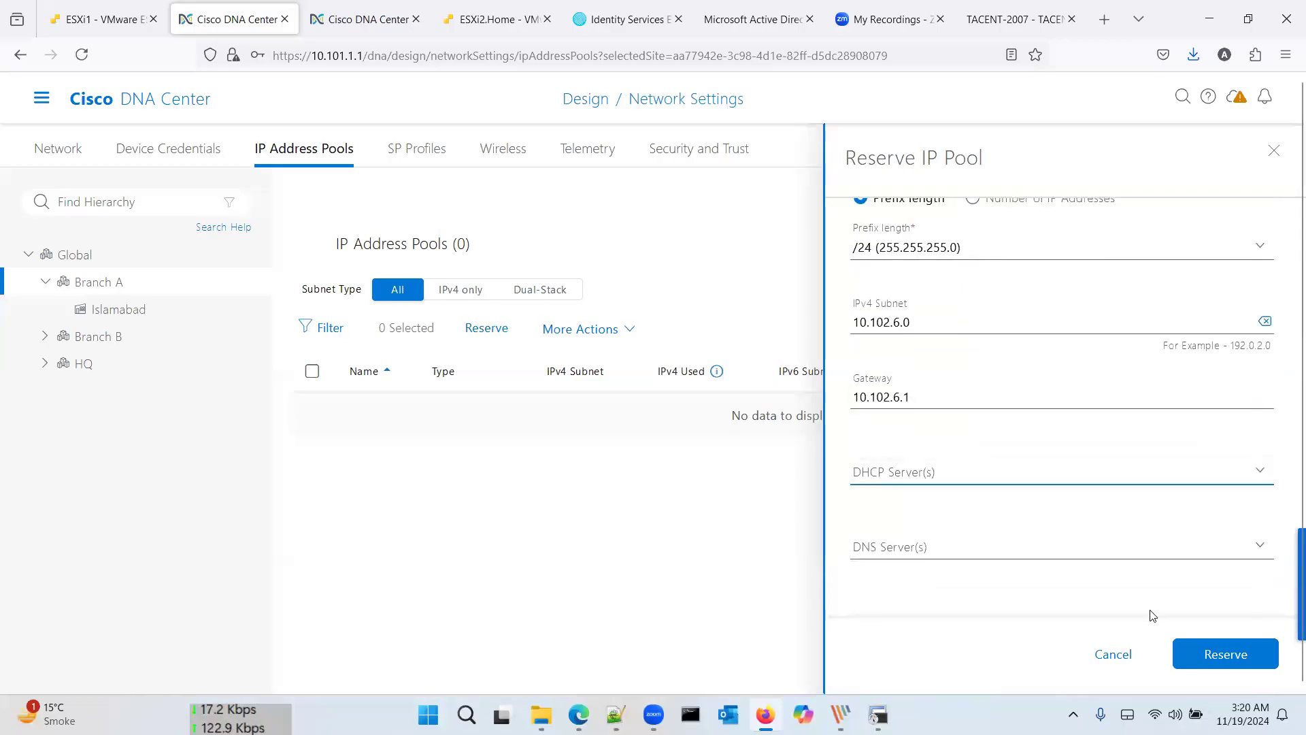
click(1213, 652)
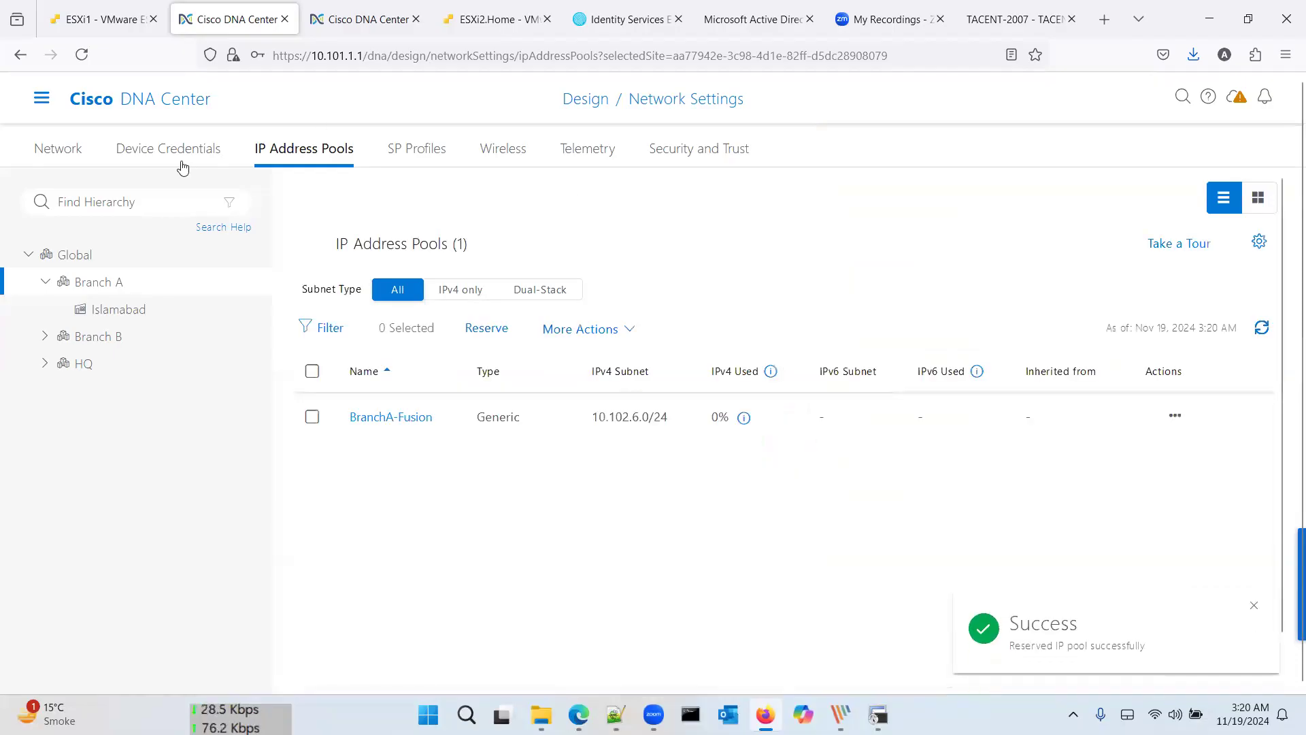
Step: Open the Branch A fabric site and edit SDA-R2's border node settings
click(41, 98)
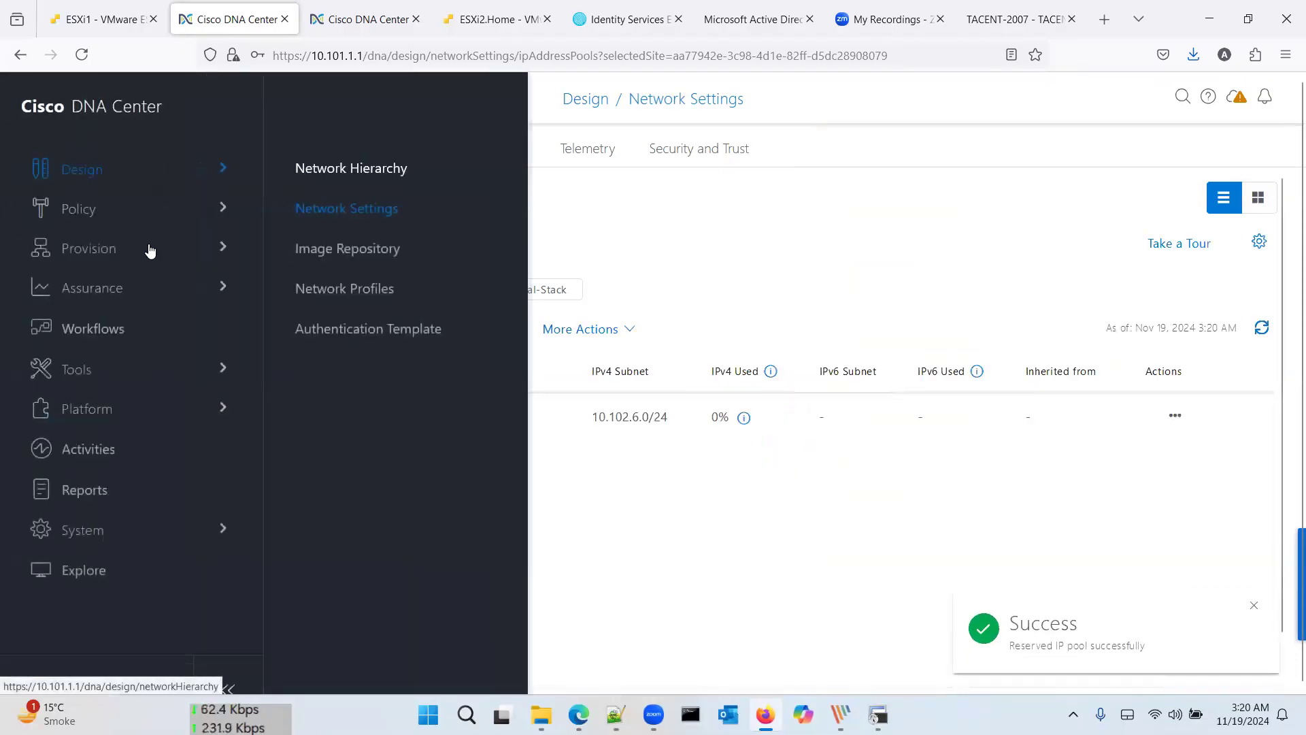
mouse_move(172, 256)
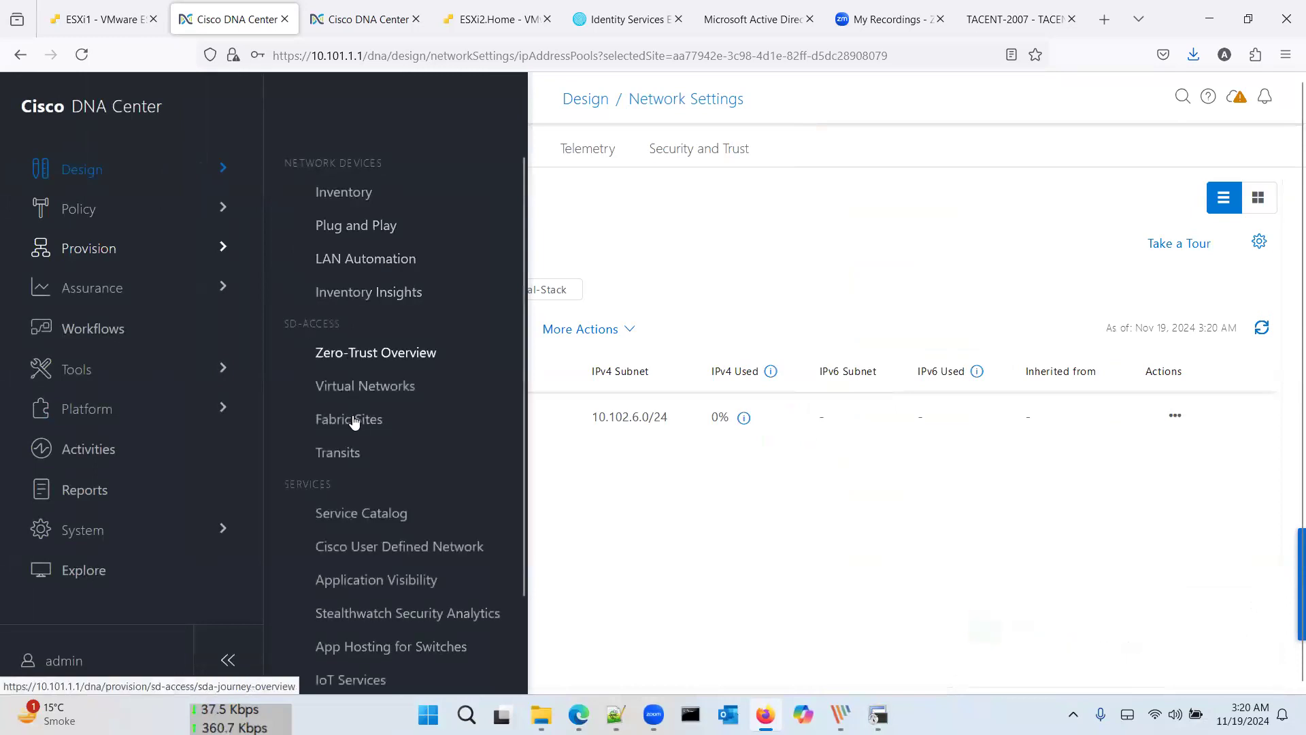
click(352, 421)
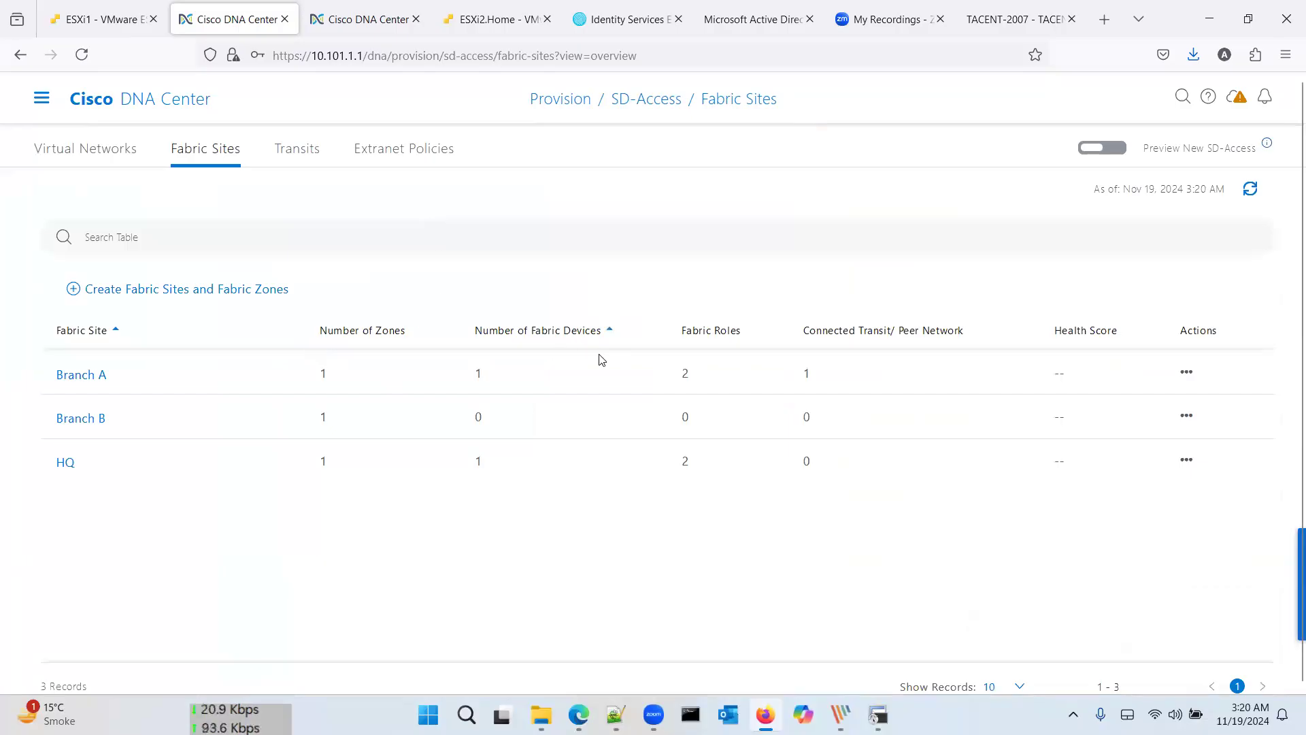
click(102, 378)
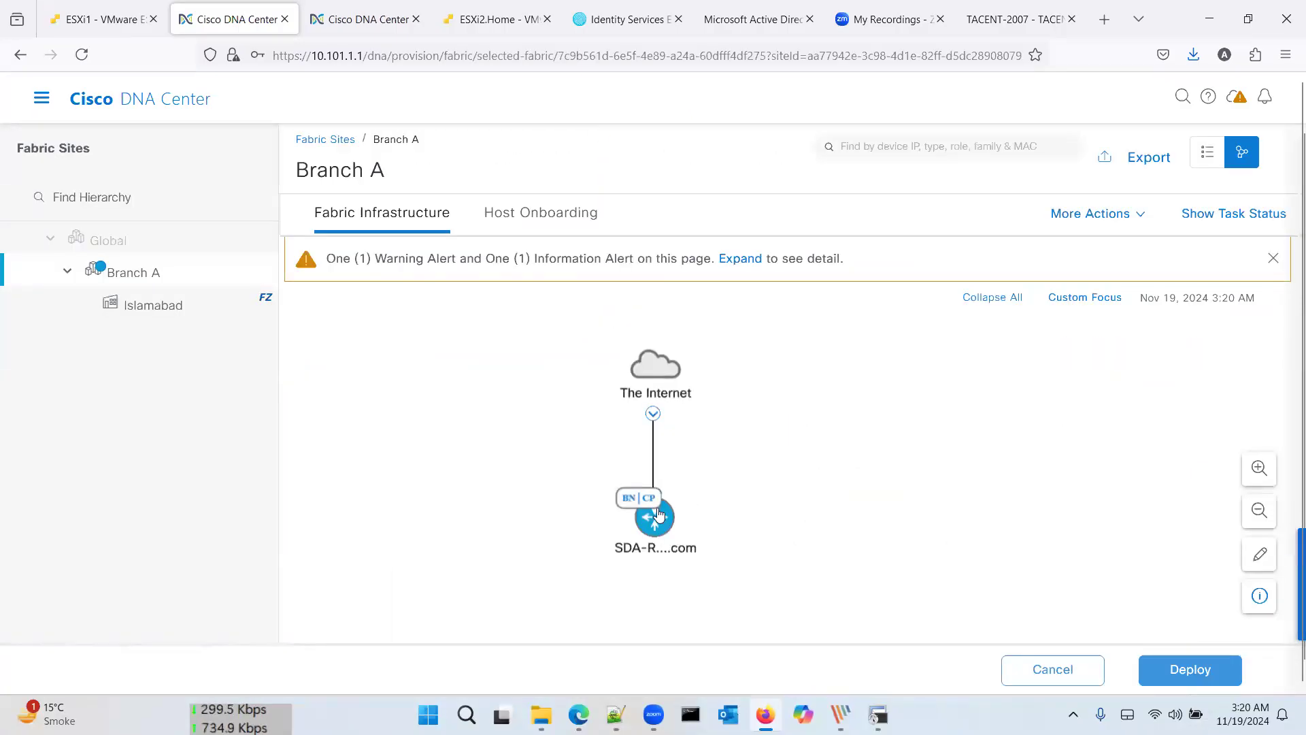
click(657, 516)
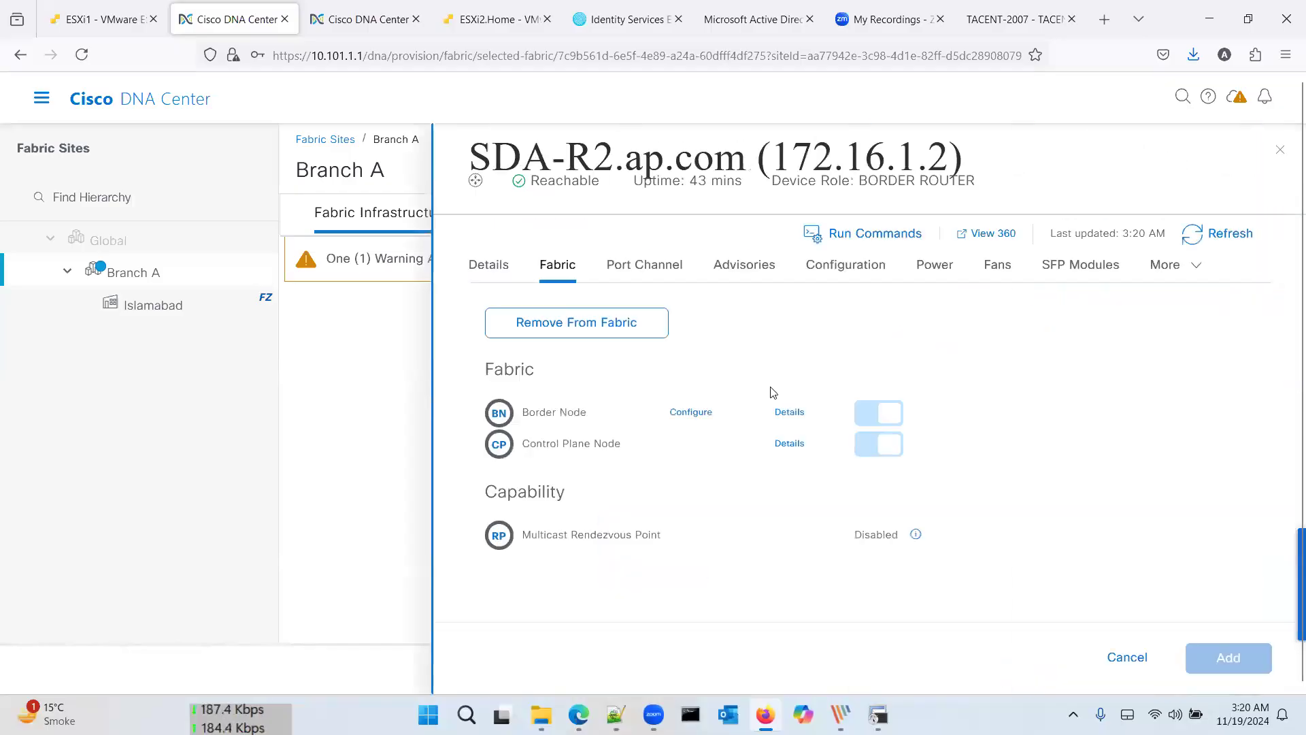
click(694, 413)
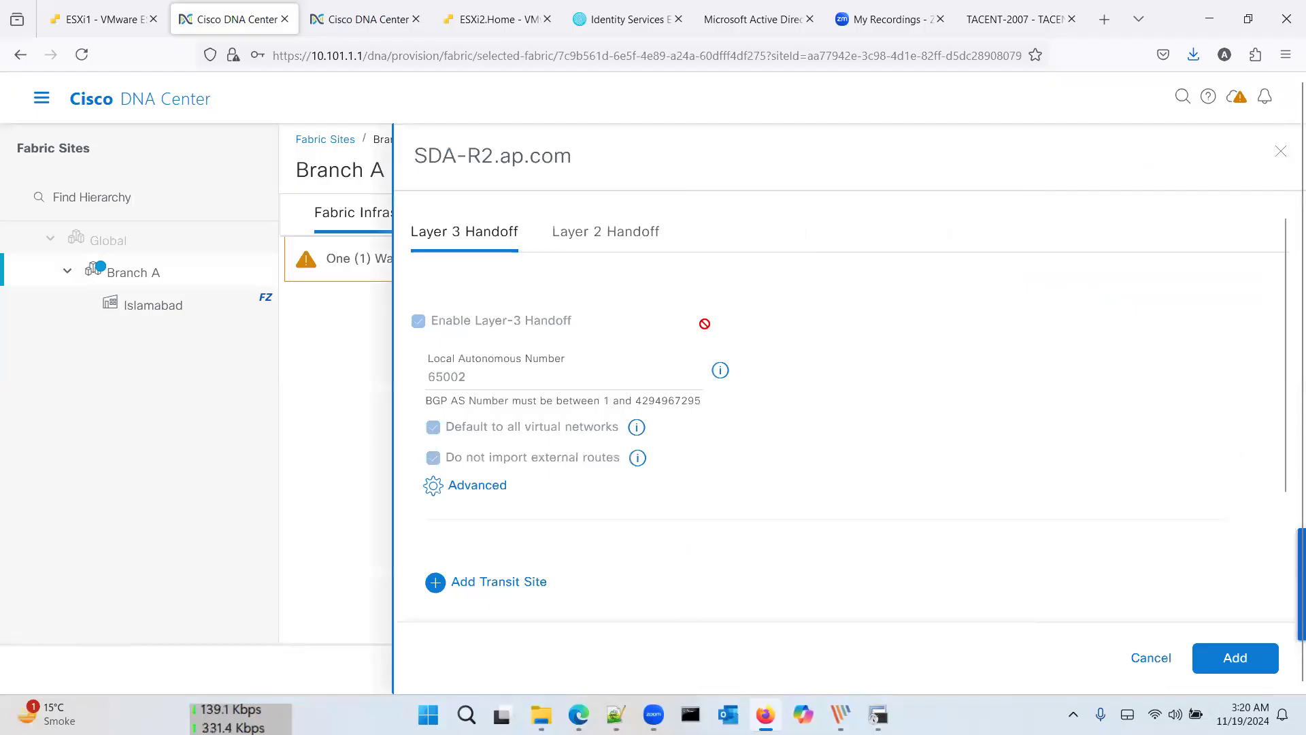
Step: Add the IP-Transit transit site using the BranchA-Fusion IP pool for the handoff
click(519, 485)
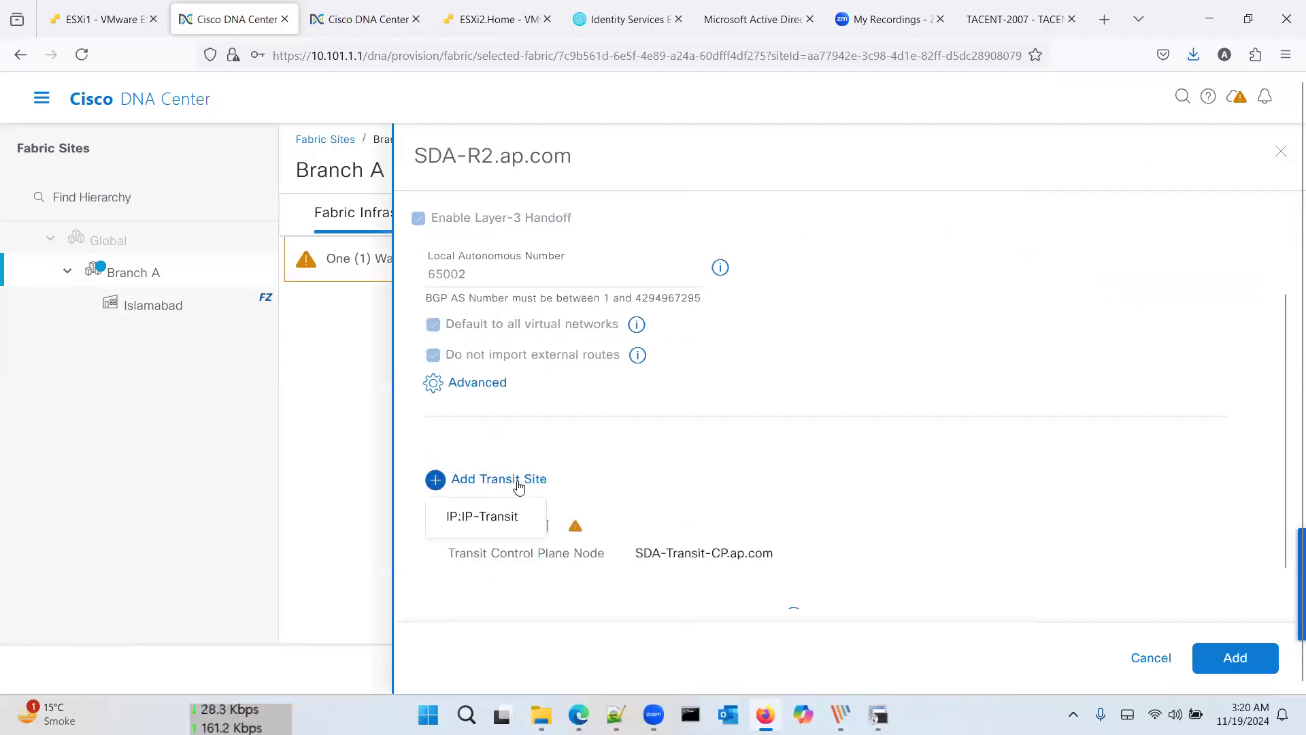
click(511, 515)
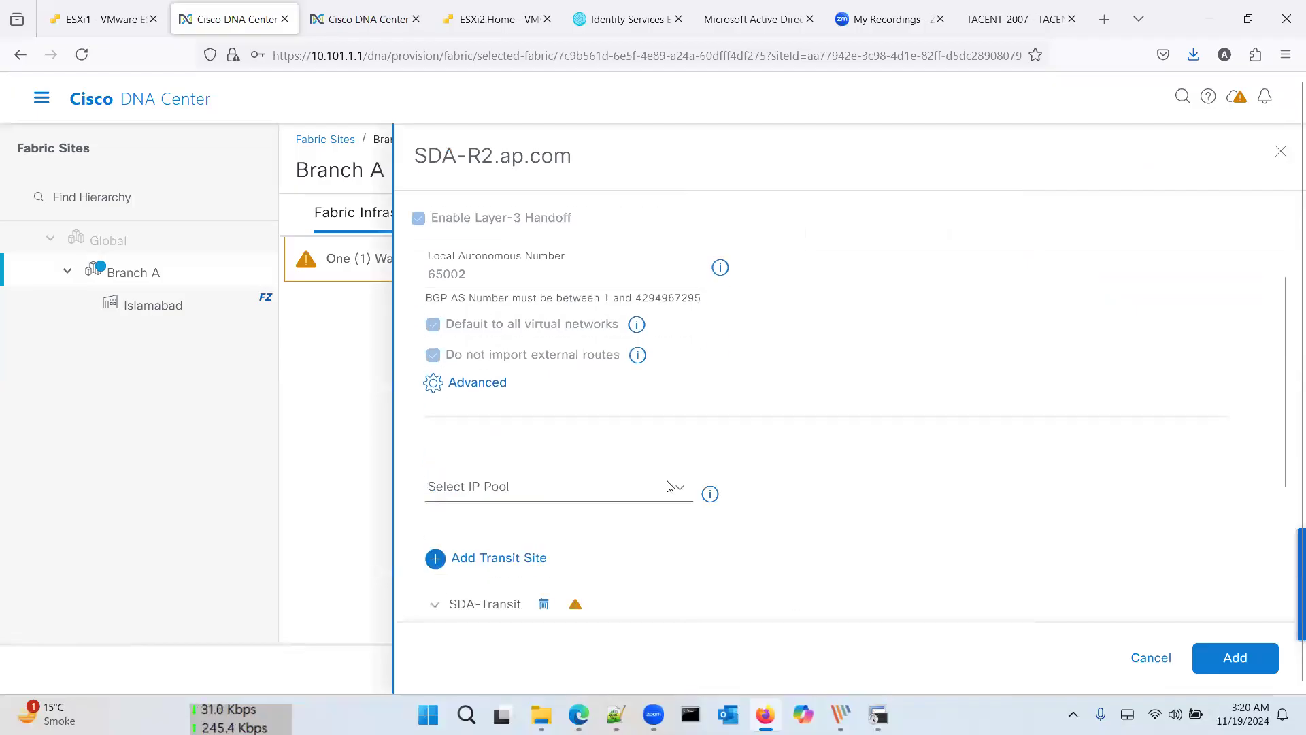
click(675, 488)
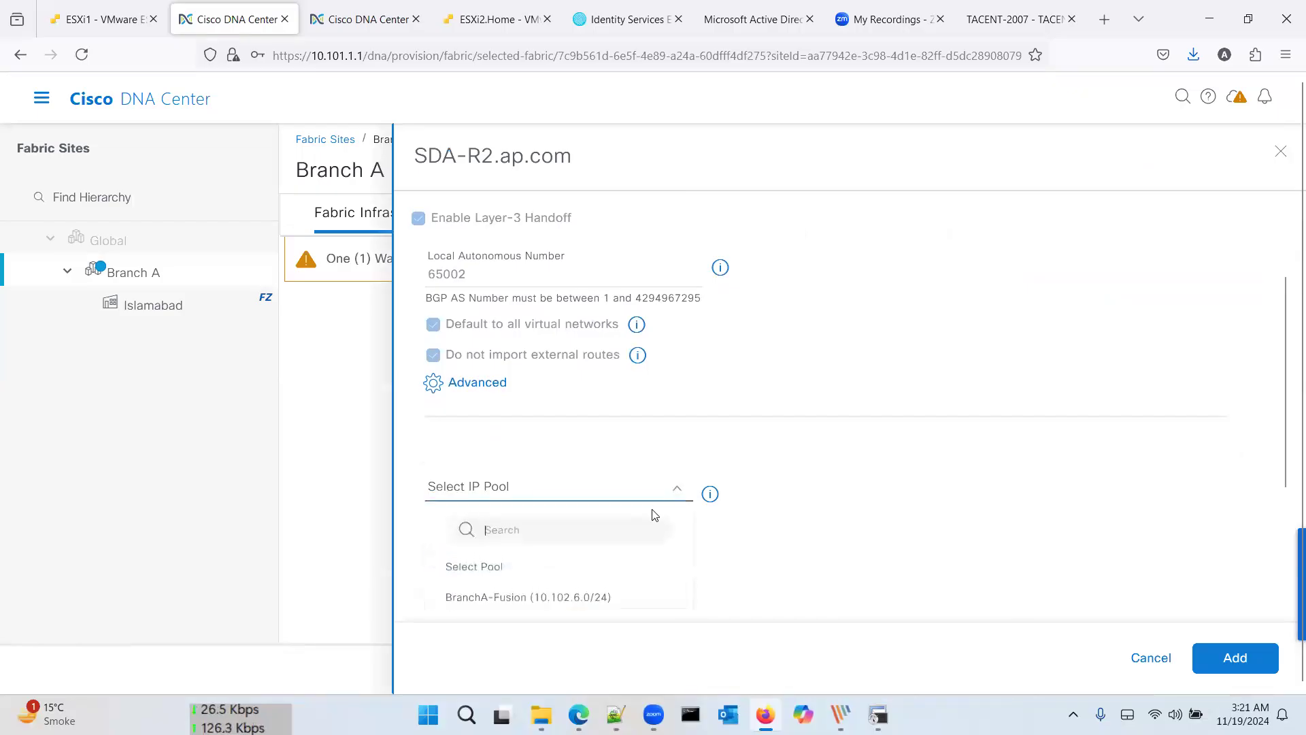
scroll(645, 519, down, 2)
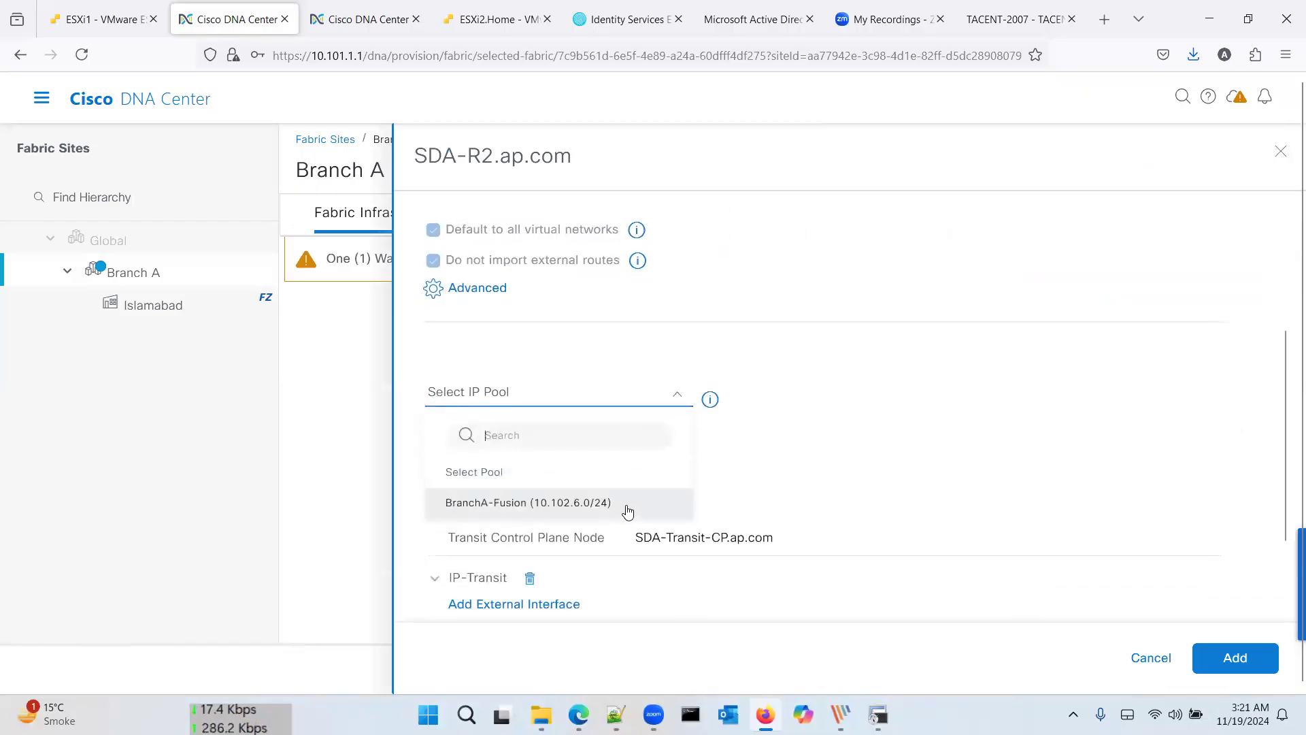
click(627, 510)
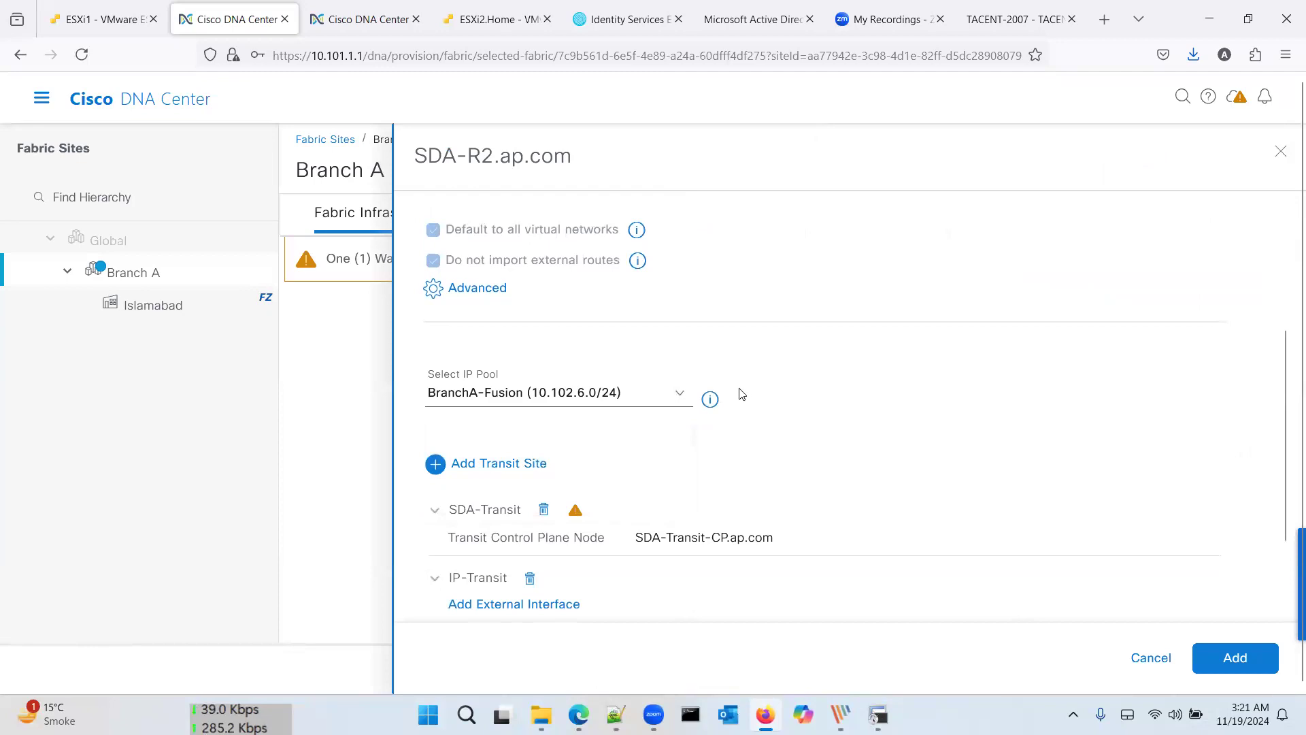
scroll(742, 394, up, 3)
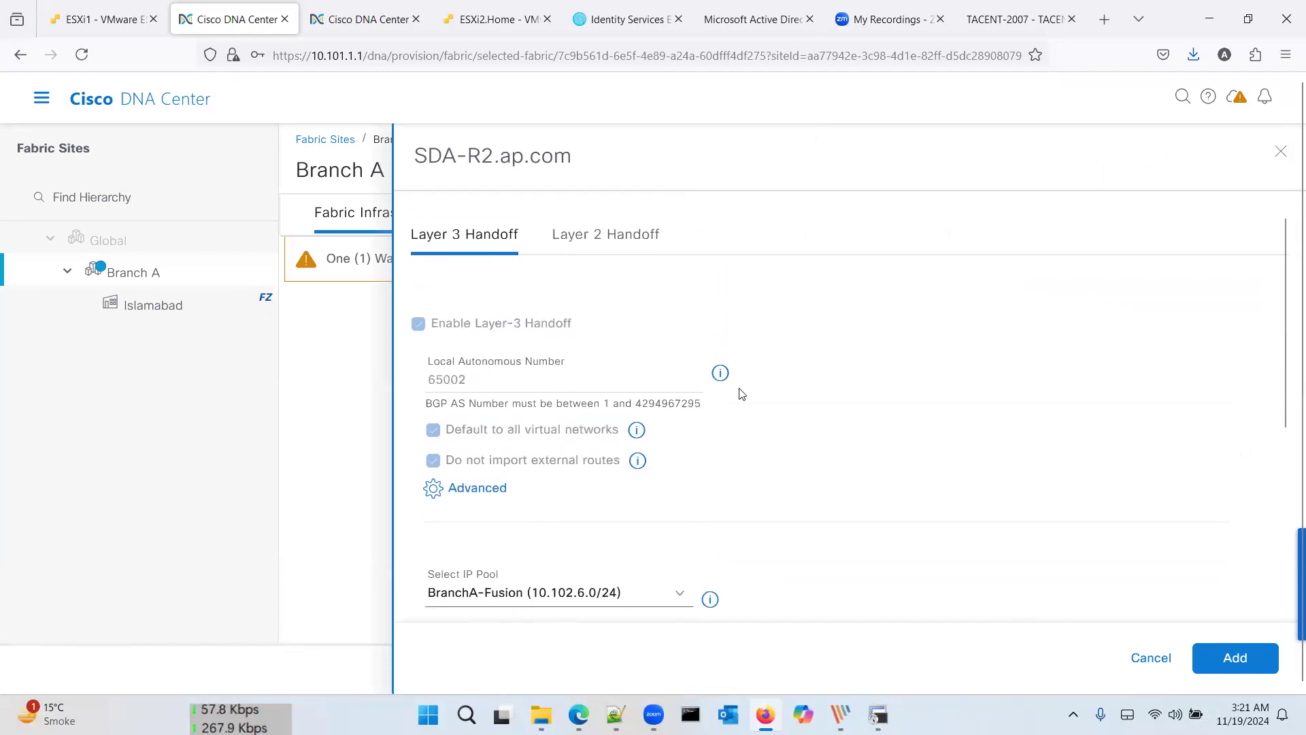
scroll(741, 395, down, 1)
scroll(742, 395, up, 1)
scroll(741, 395, down, 4)
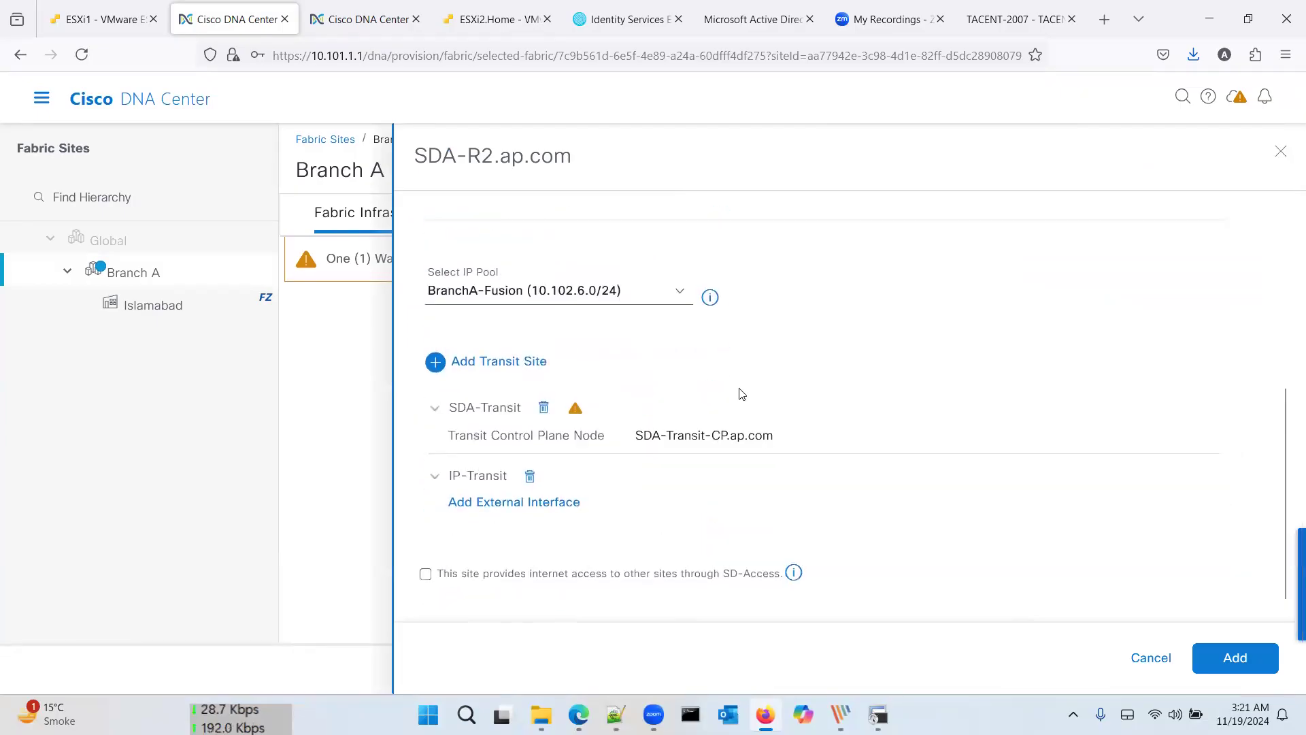
Step: Add an external interface to SDA-R2's IP transit, list its interfaces, then check the design diagram
click(523, 505)
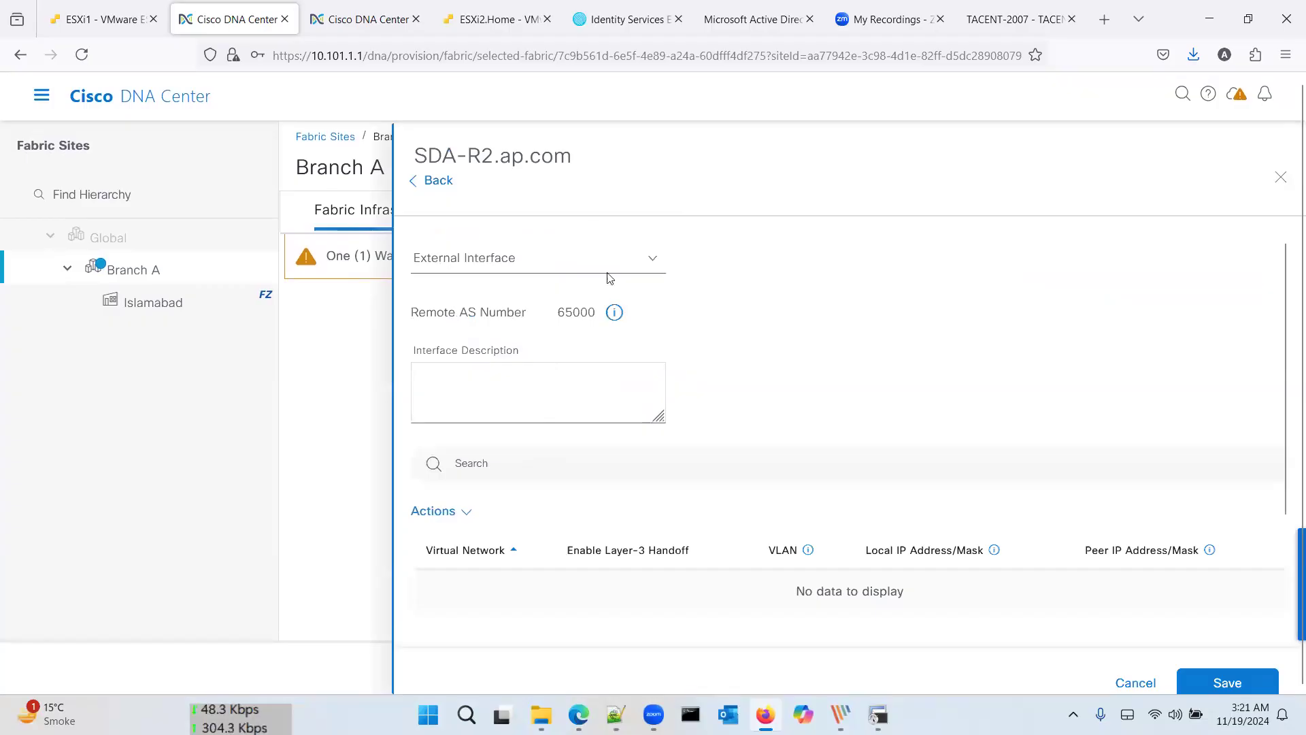
click(649, 264)
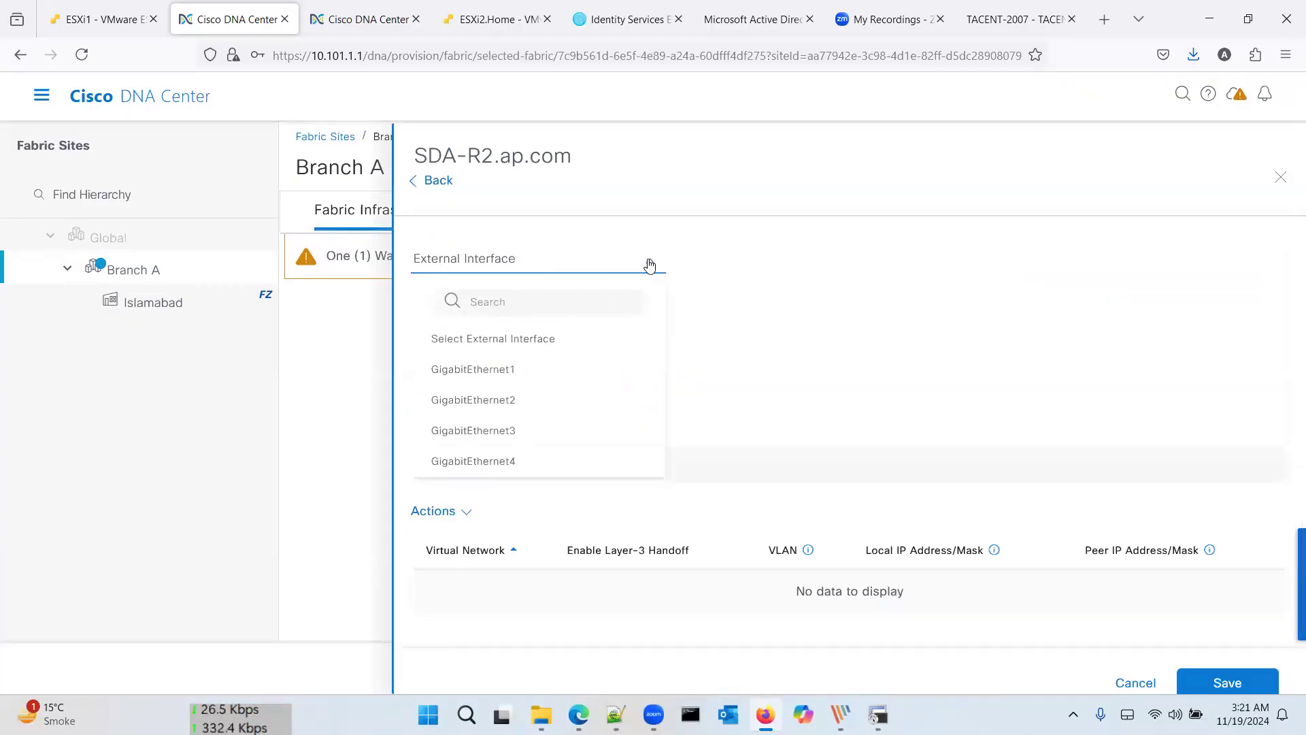
key(alt+Tab)
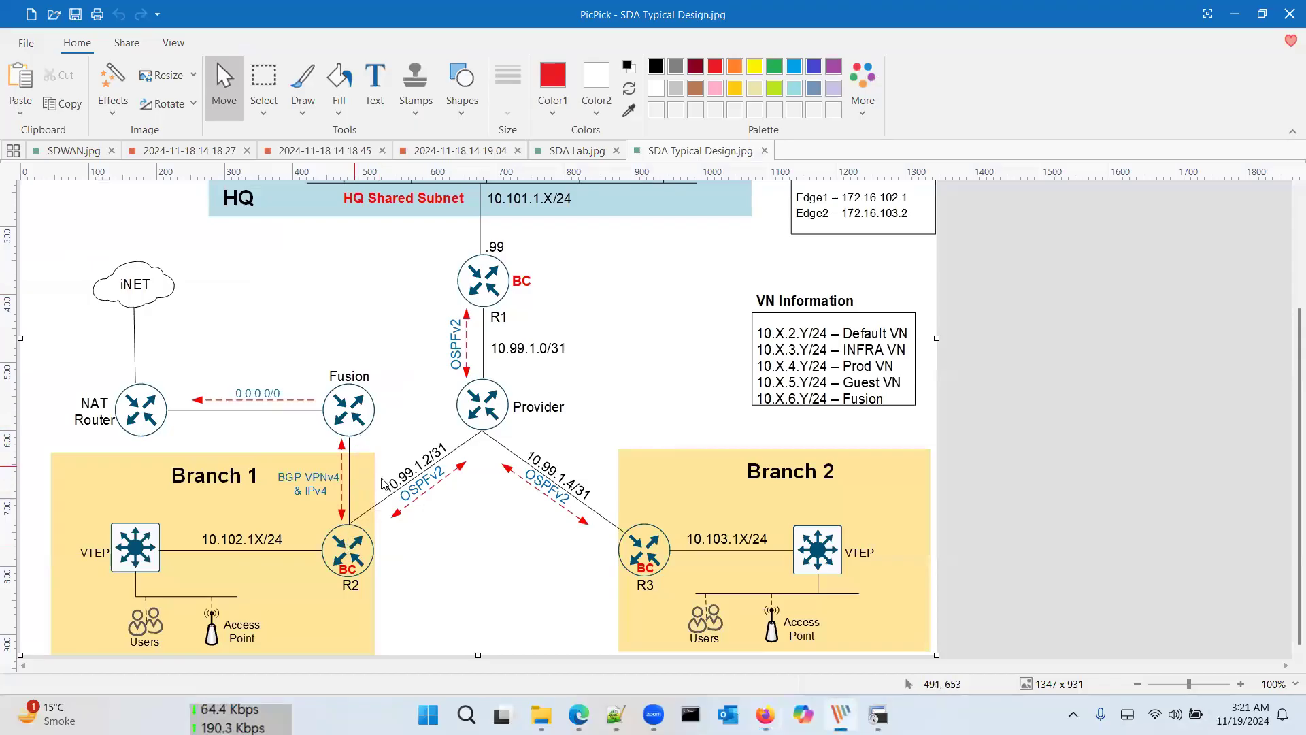
key(alt+Tab)
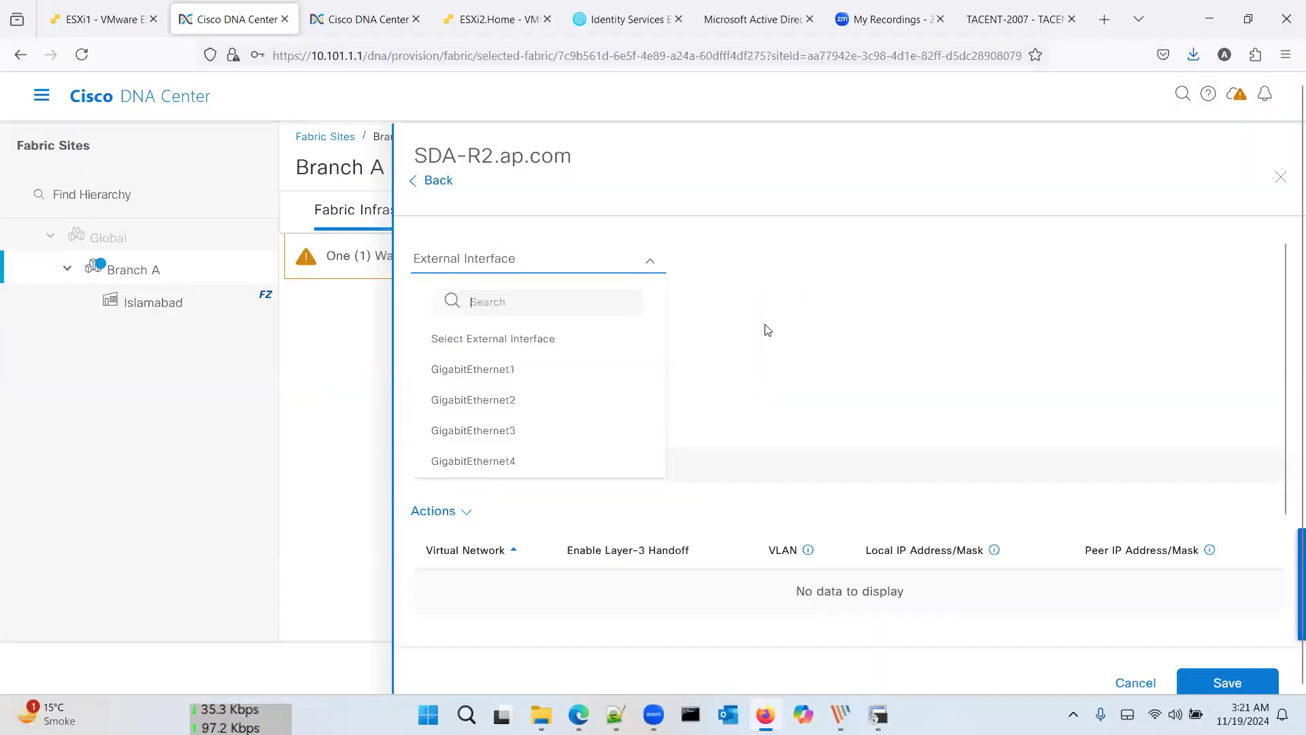
key(alt+Tab)
key(alt+Tab)
key(Tab)
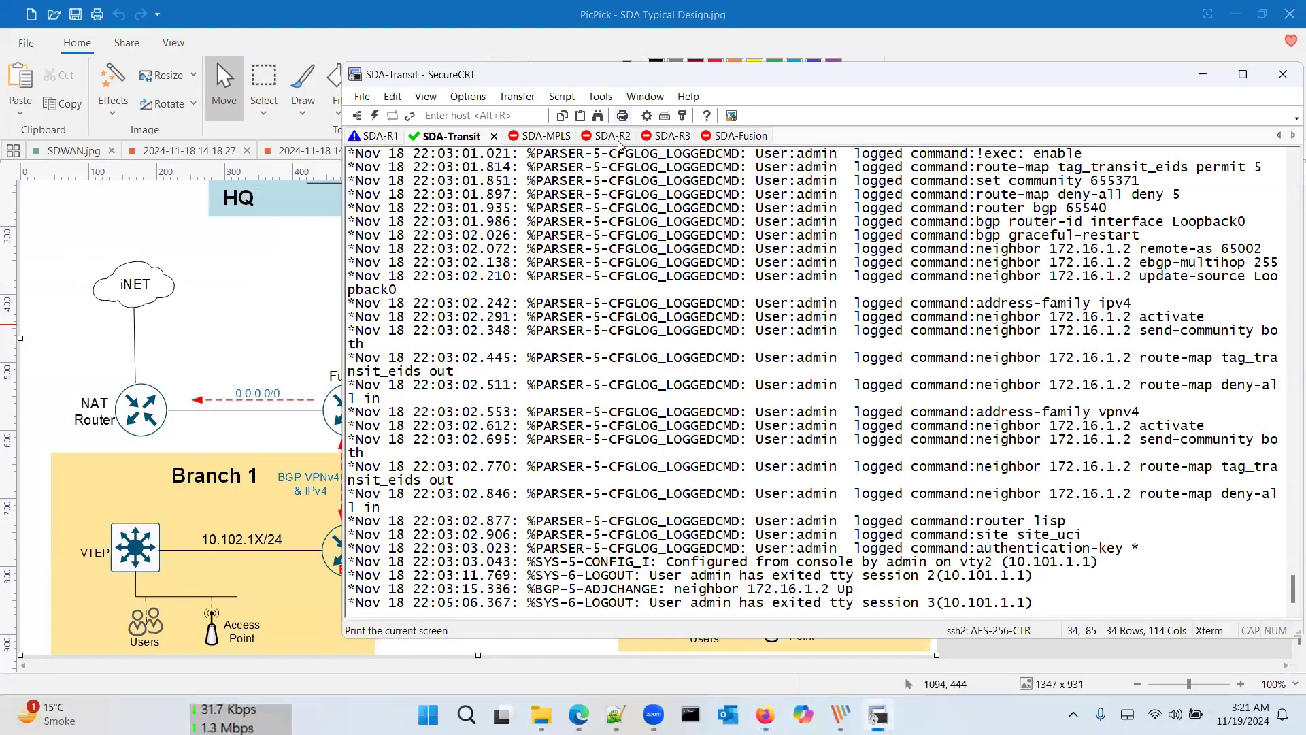
Step: Reconnect the SDA-R2 session and log in with the router's username and password
click(616, 140)
key(Return)
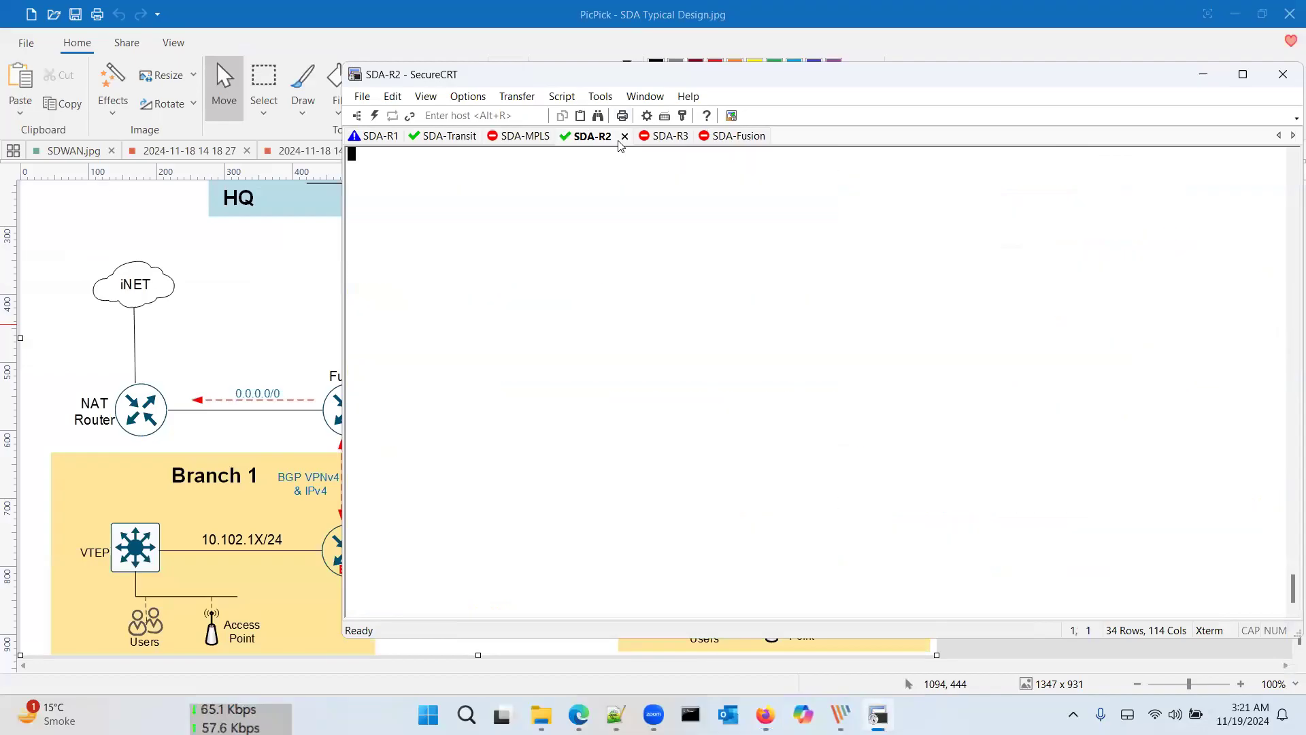
key(Return)
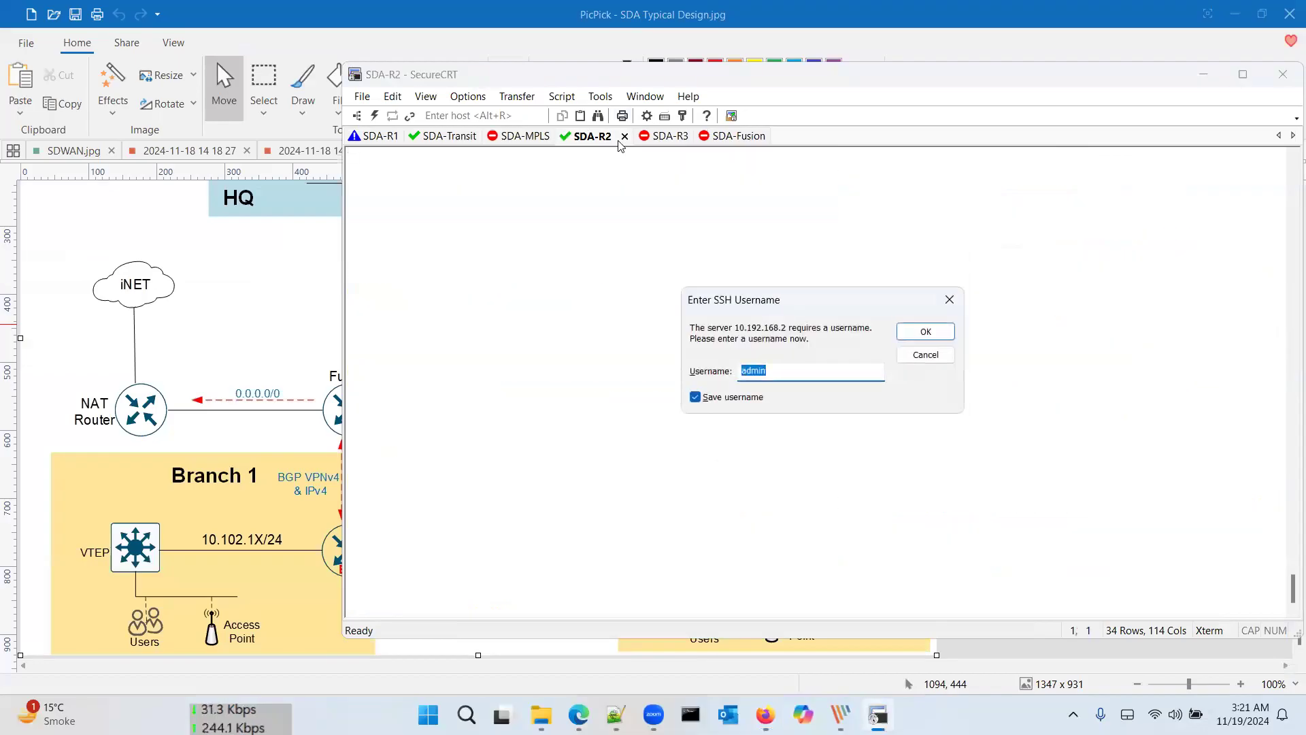
key(Return)
text(•••••)
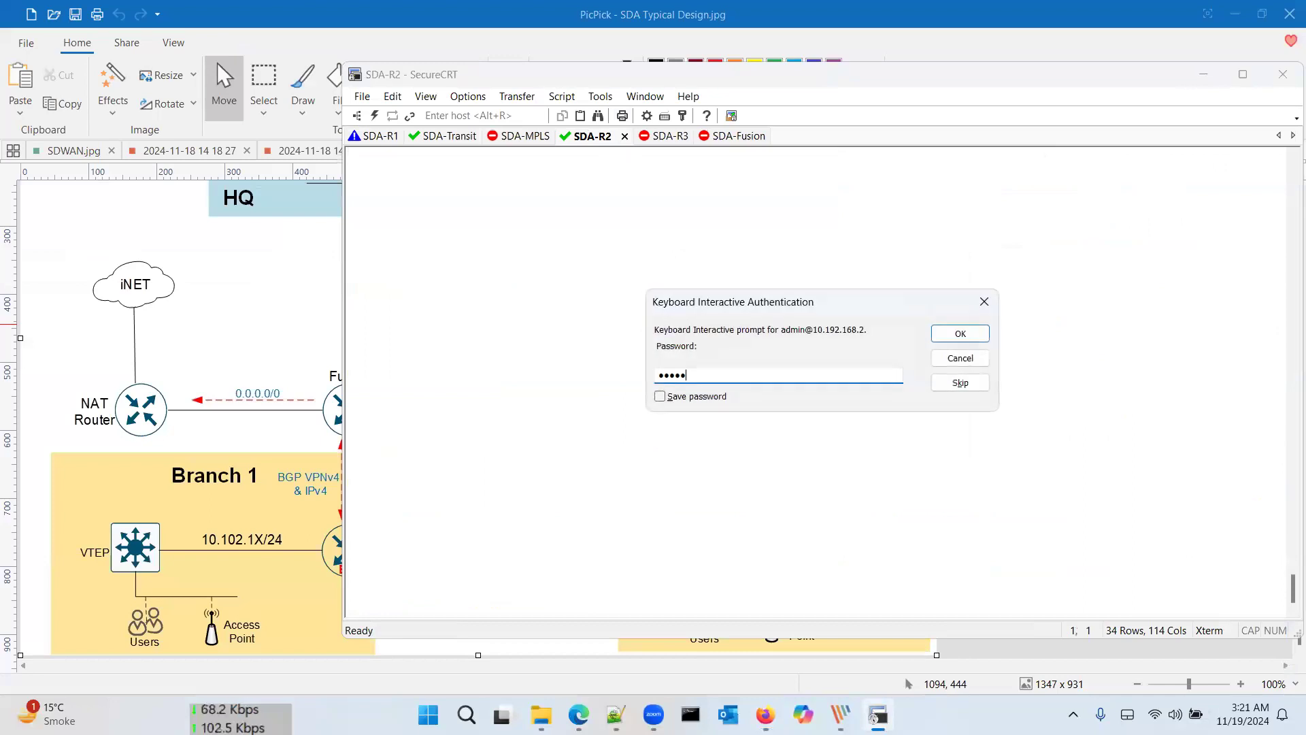
text(•••)
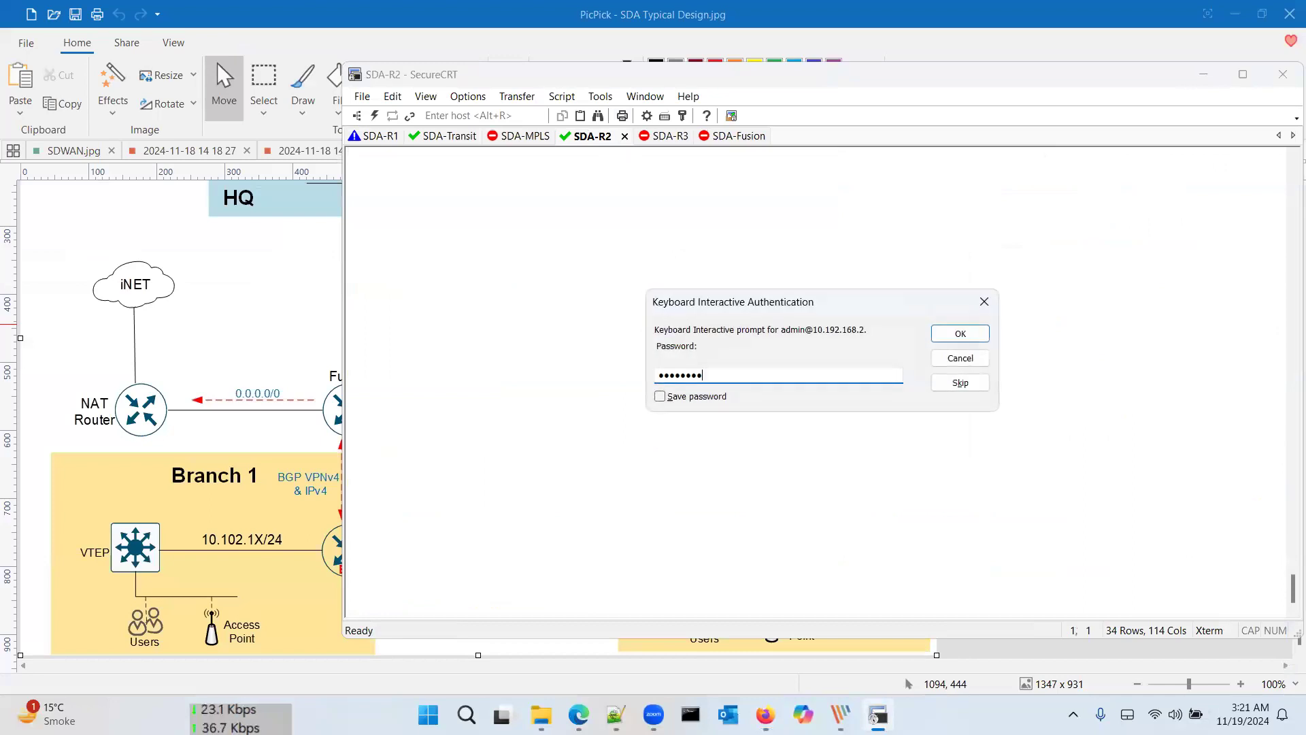
key(Return)
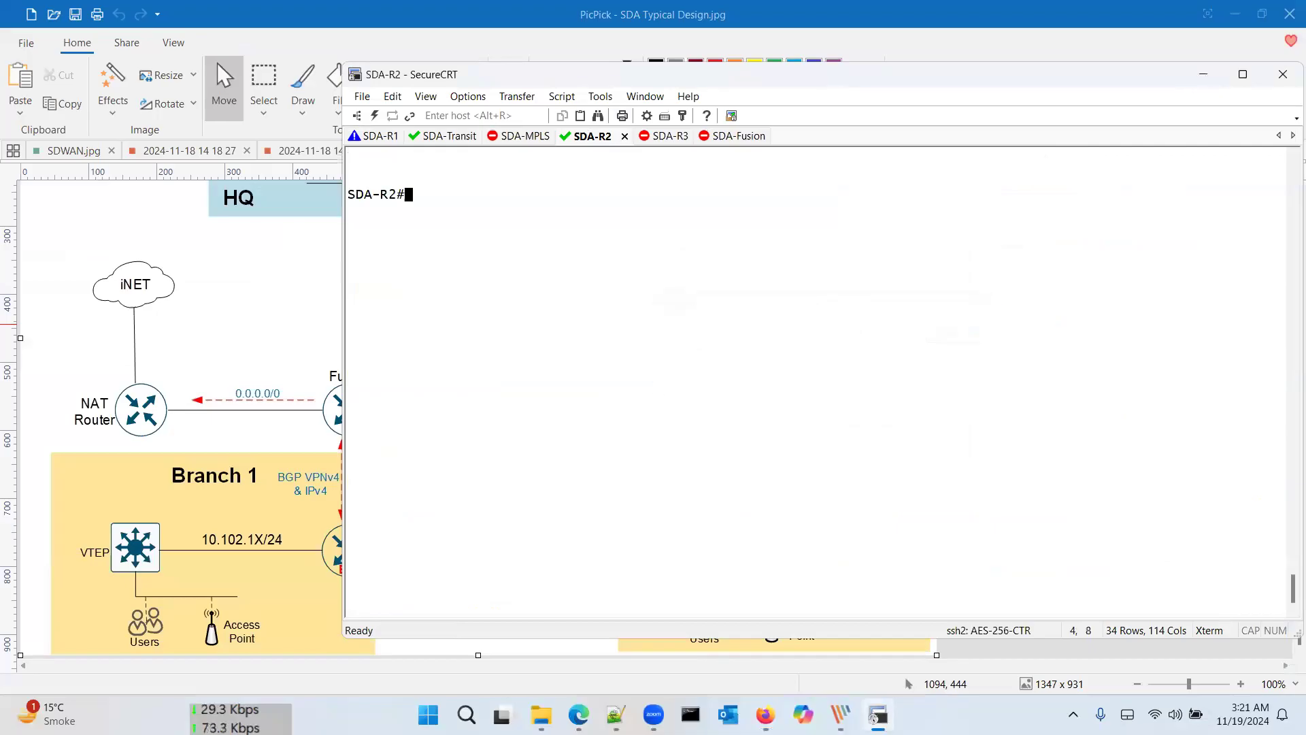
key(Return)
key(Return)
Step: Enable terminal monitoring and check SDA-R2's brief interface status
key(Return)
key(Return)
text(term mon)
key(Return)
key(Return)
key(Return)
key(Return)
text(sh ip int brie)
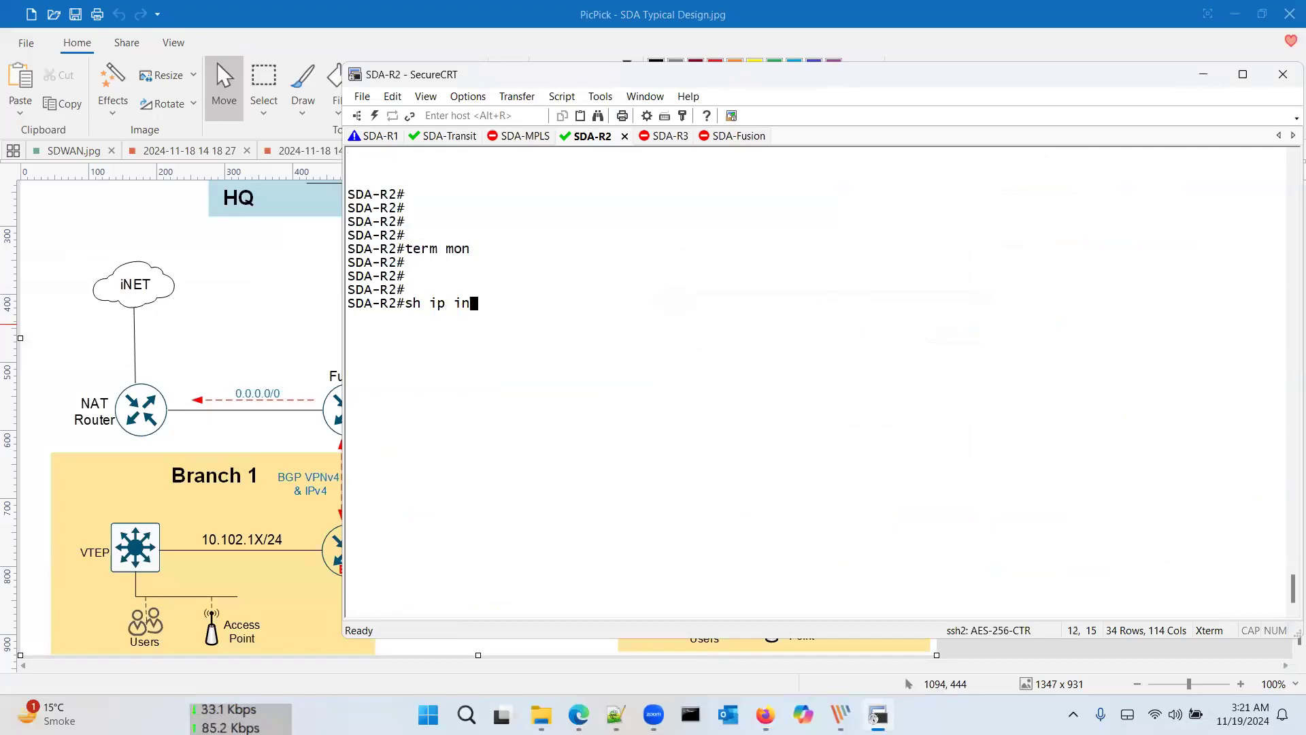
key(Return)
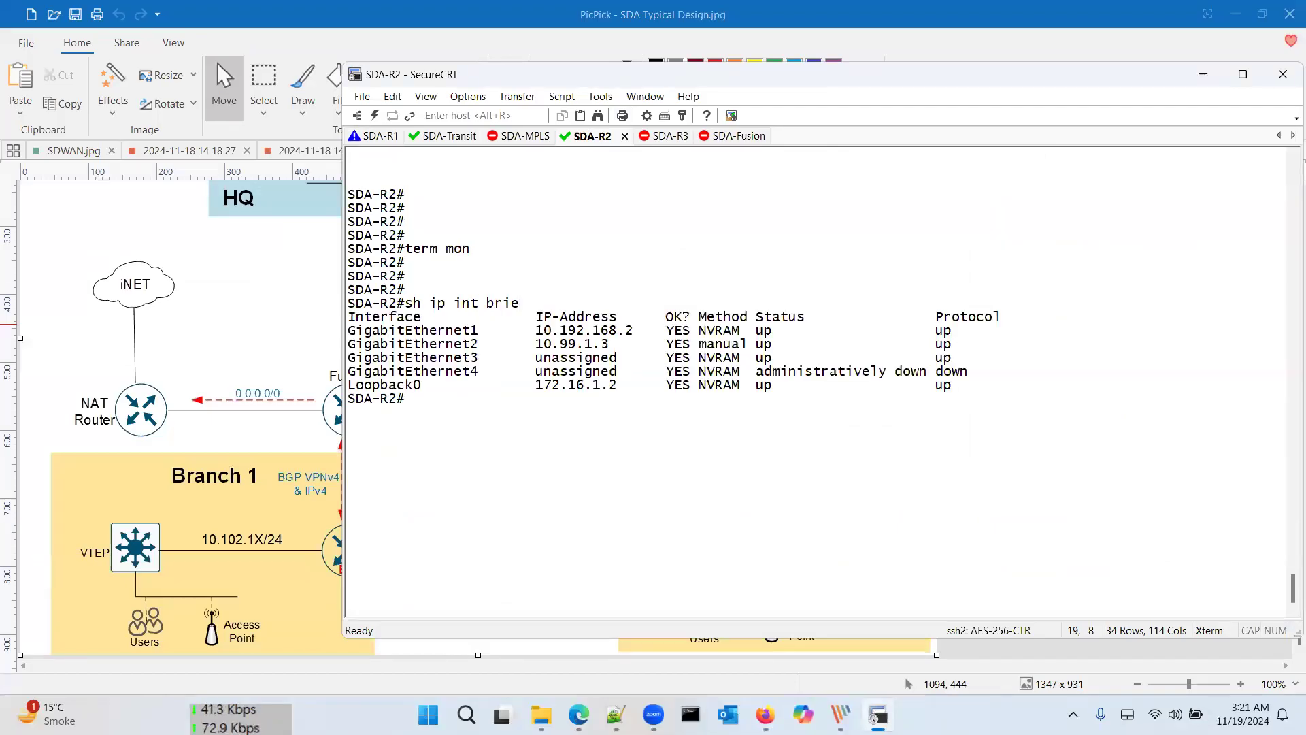
Step: Enter global configuration mode and start configuring interface GigabitEthernet4
text(conf)
key(Return)
text(int gig)
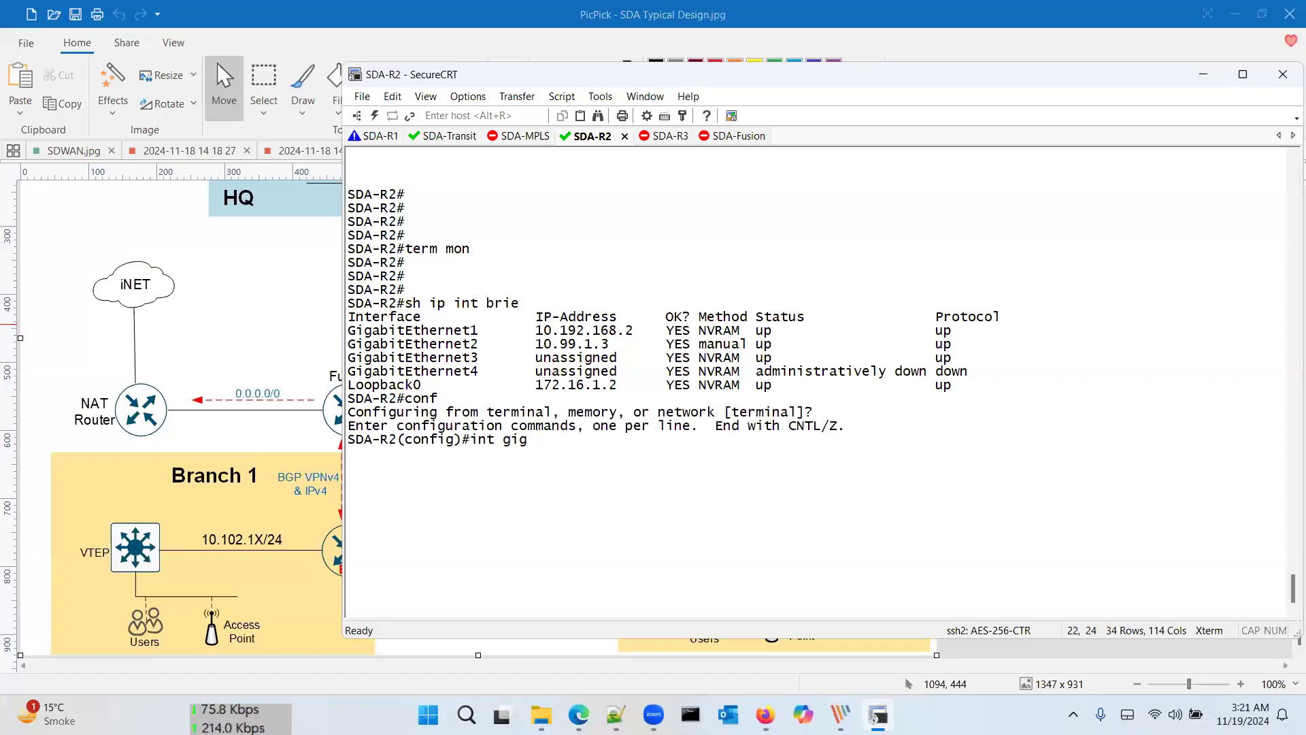
text( 4)
key(Return)
key(Return)
key(Return)
key(Return)
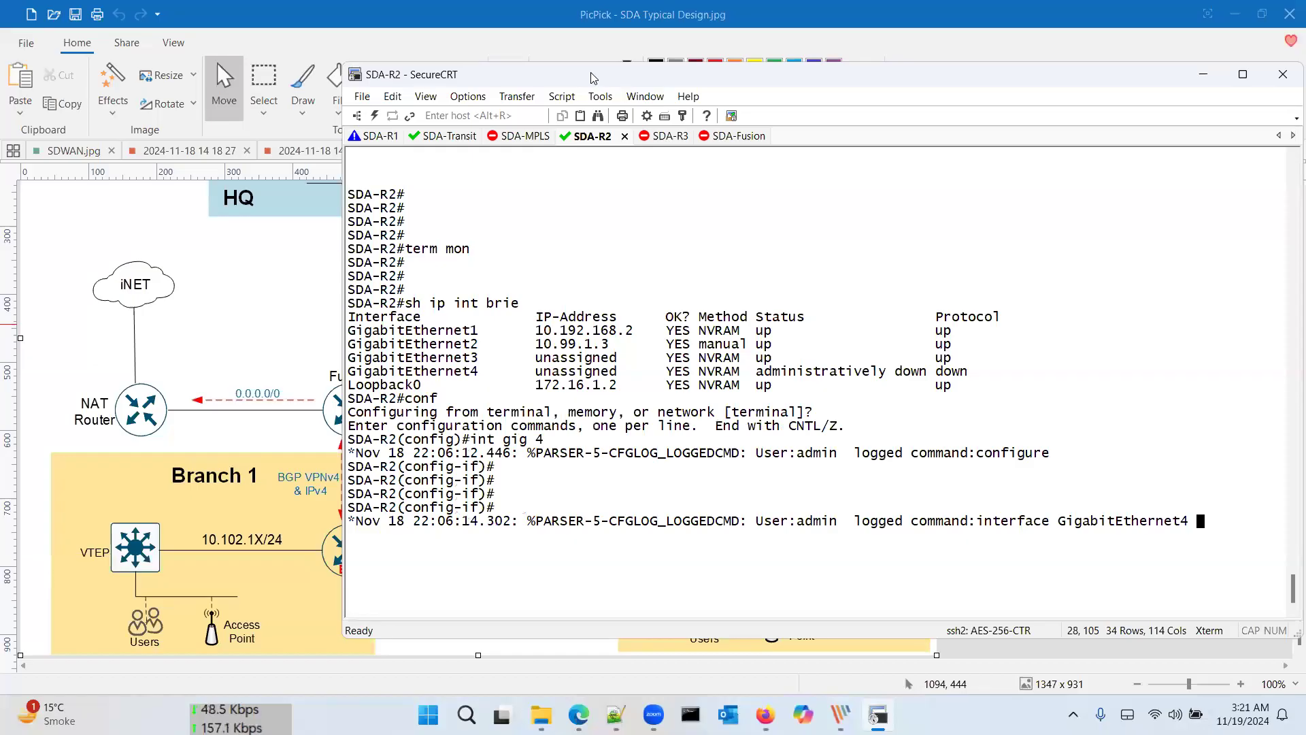
drag(594, 78, 701, 66)
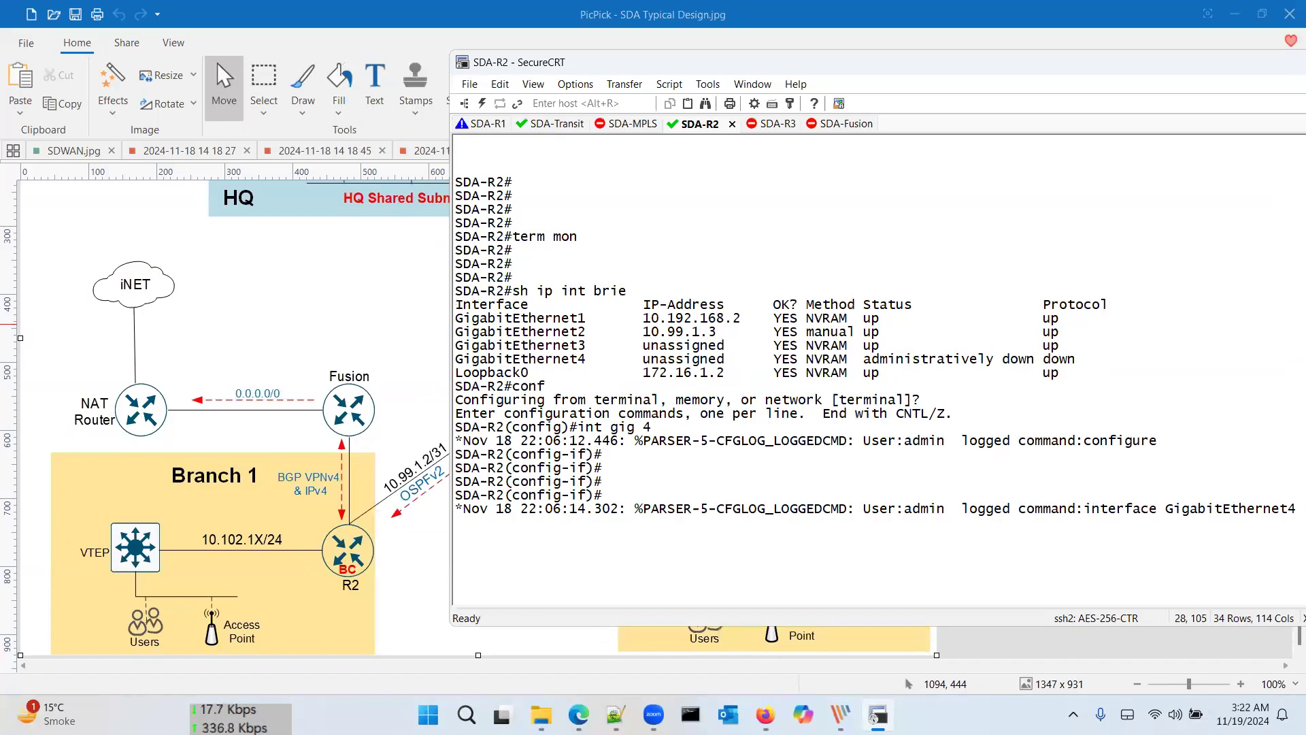
key(Return)
key(Return)
key(Return)
key(Return)
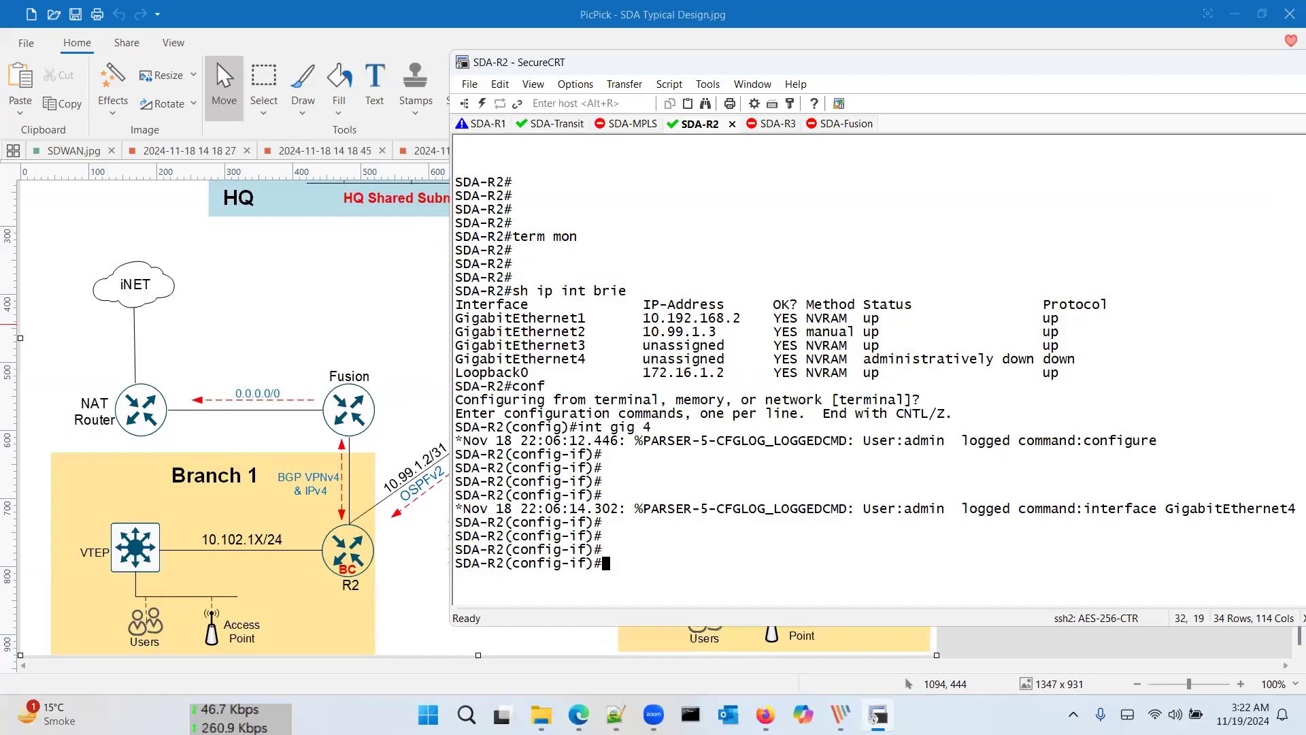
Step: Assign 10.99.1.10 255.255.255.254 to GigabitEthernet4 and bring it up with no shutdown
text(in)
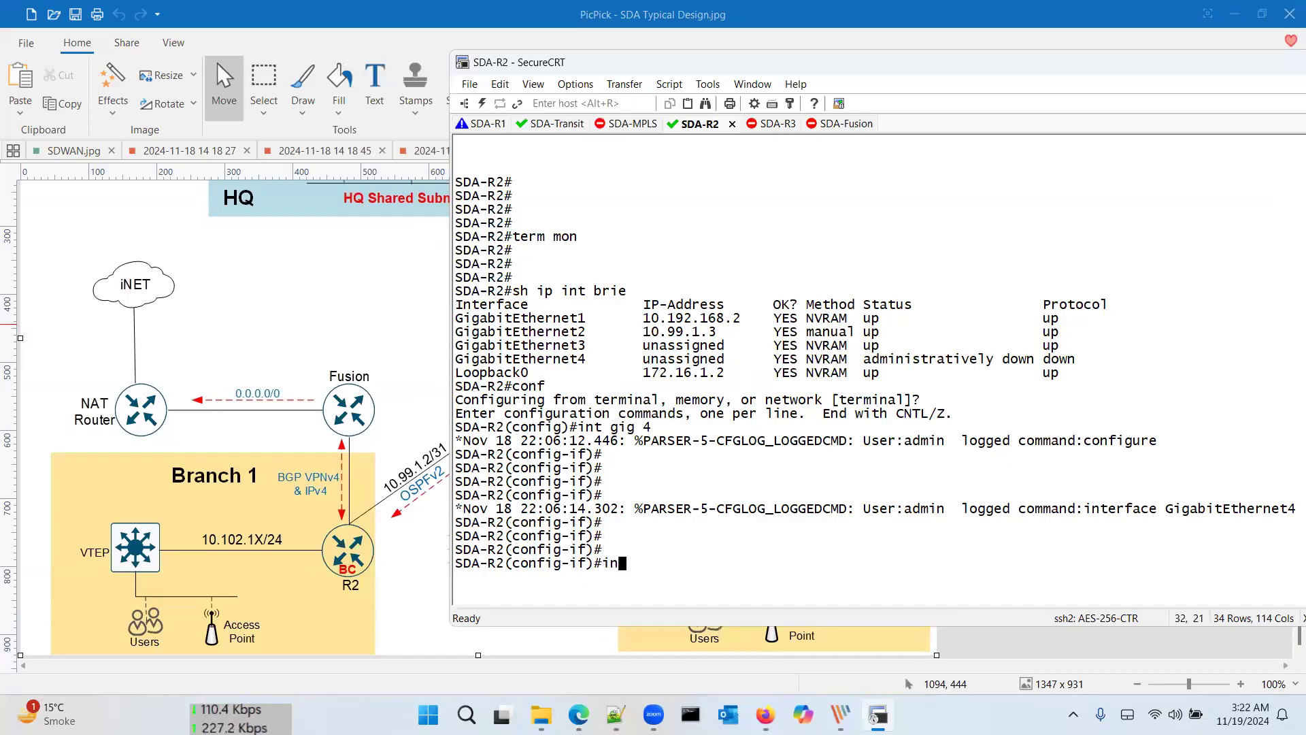
key(BackSpace)
key(BackSpace)
text(ip add 10.1)
key(BackSpace)
text(99.1.)
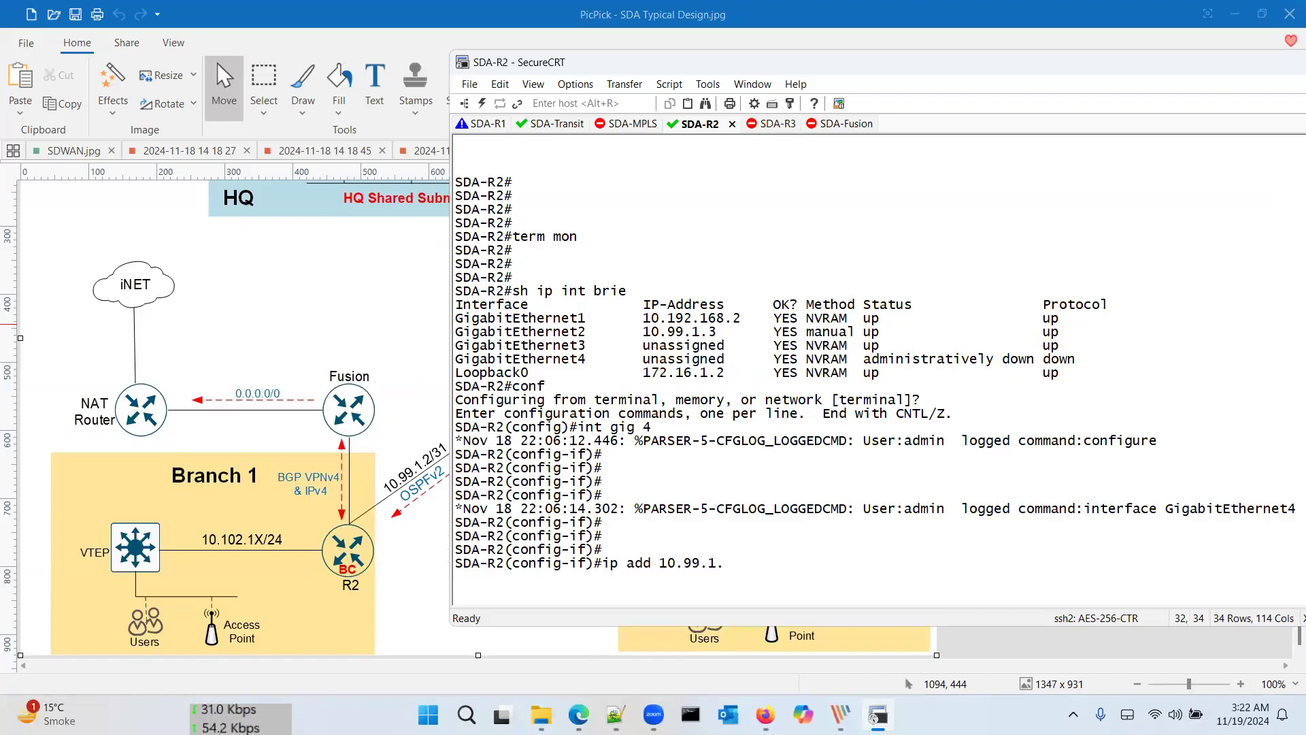
text(10)
text( 25.255)
key(BackSpace)
key(BackSpace)
key(BackSpace)
key(BackSpace)
text(5.255.255.254)
key(Return)
text(no sh)
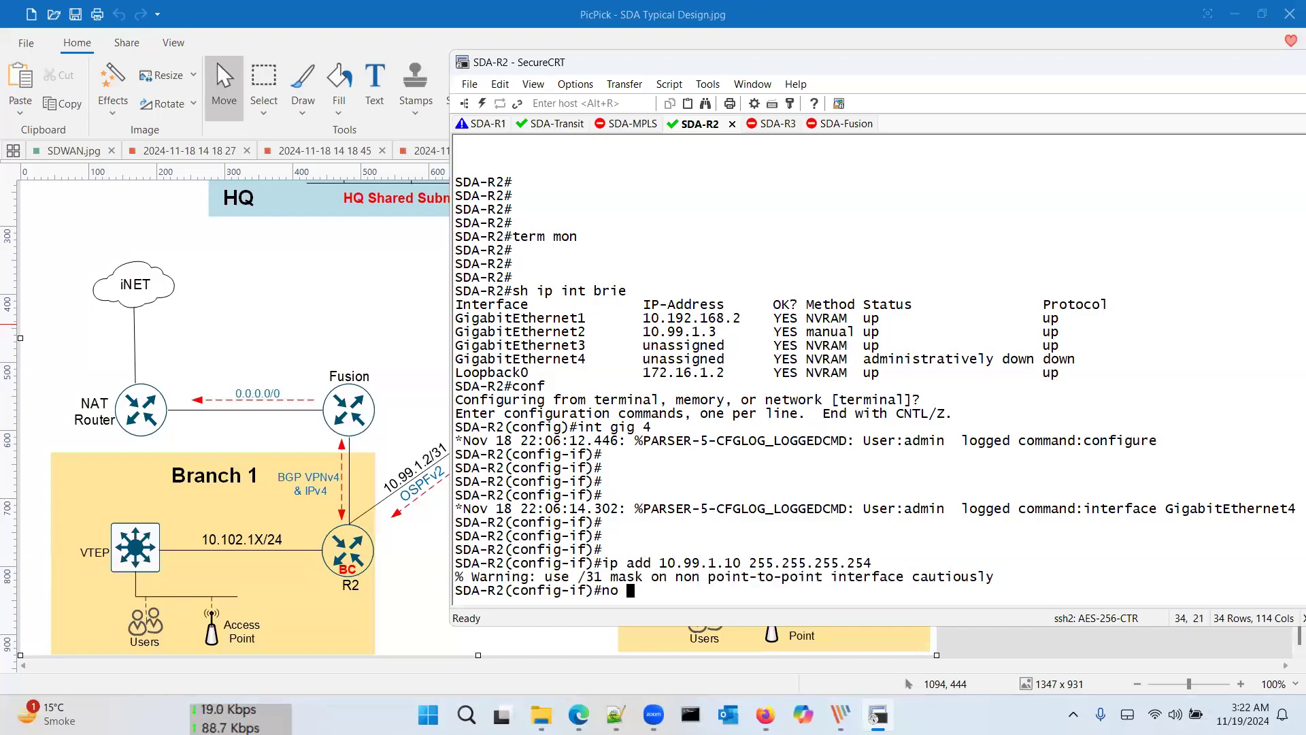
key(Return)
key(Return)
key(Return)
key(Return)
key(Return)
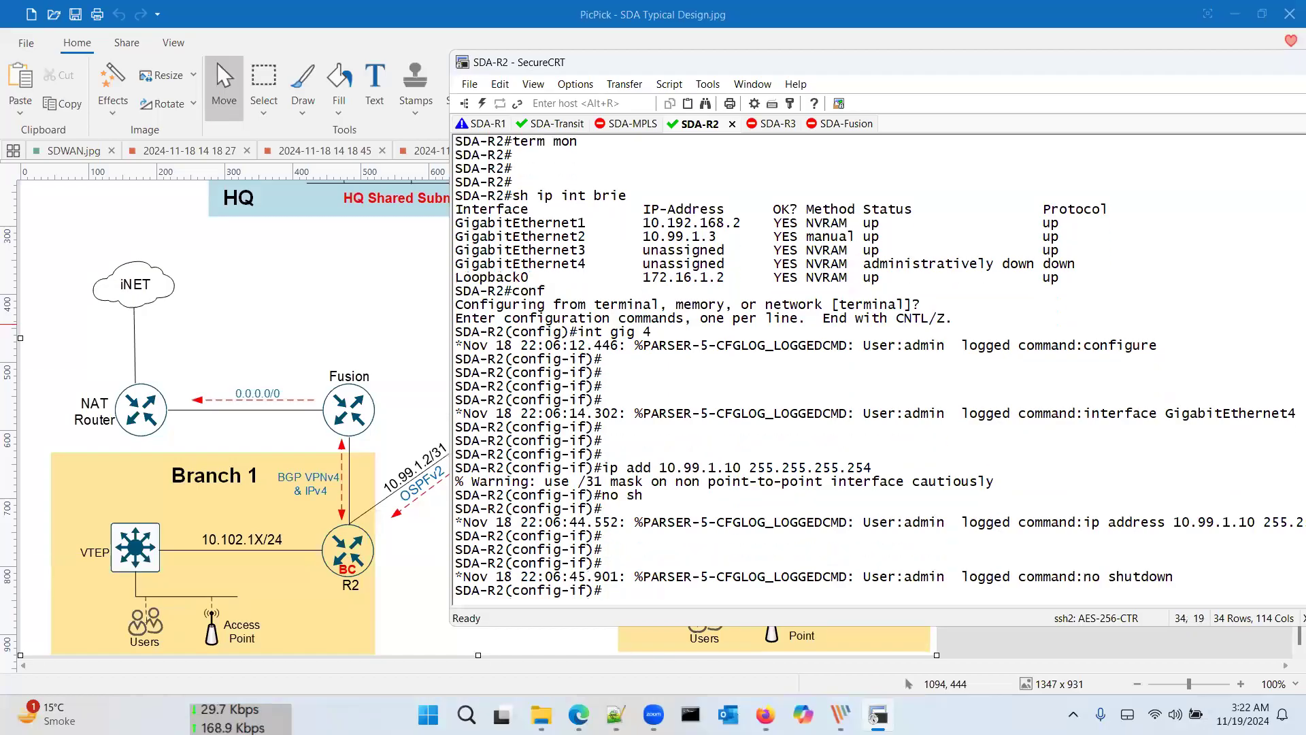
Step: Leave configuration mode, save the running configuration with wr, and return to Cisco DNA Center
key(Return)
key(Return)
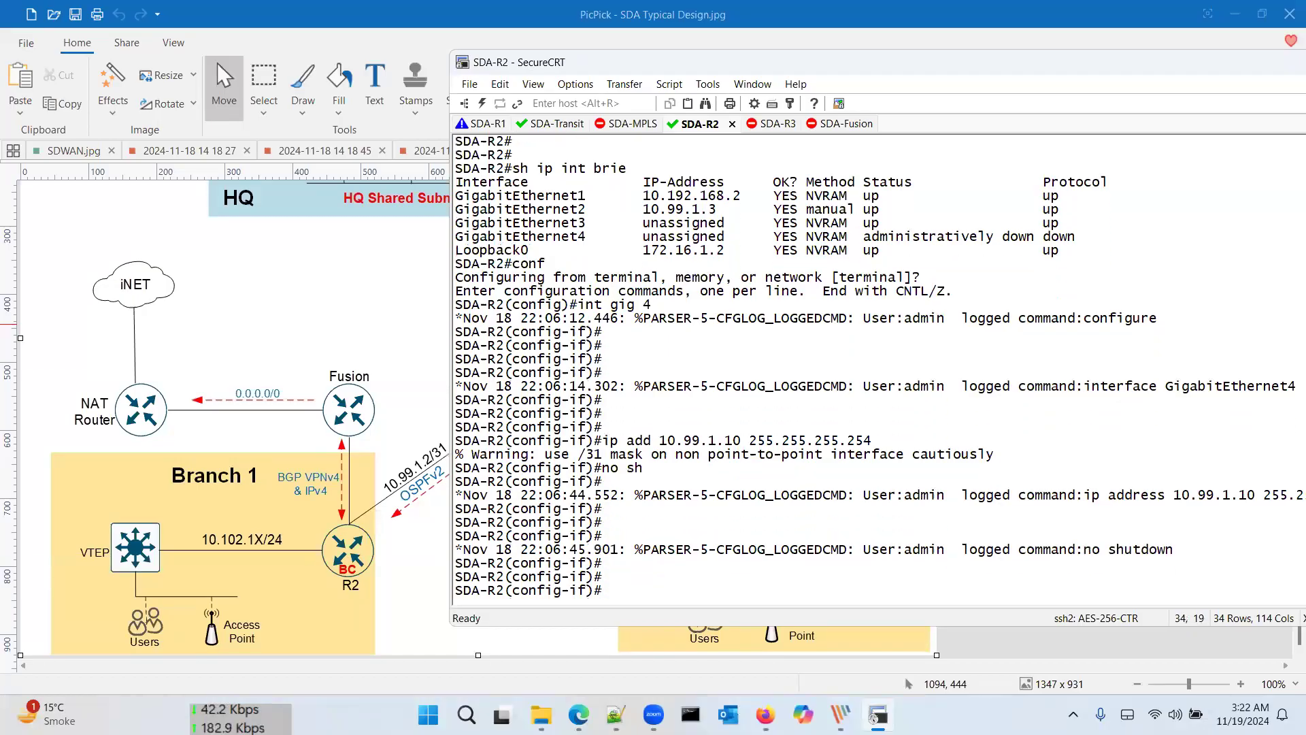
text(end)
key(Return)
key(Return)
key(Return)
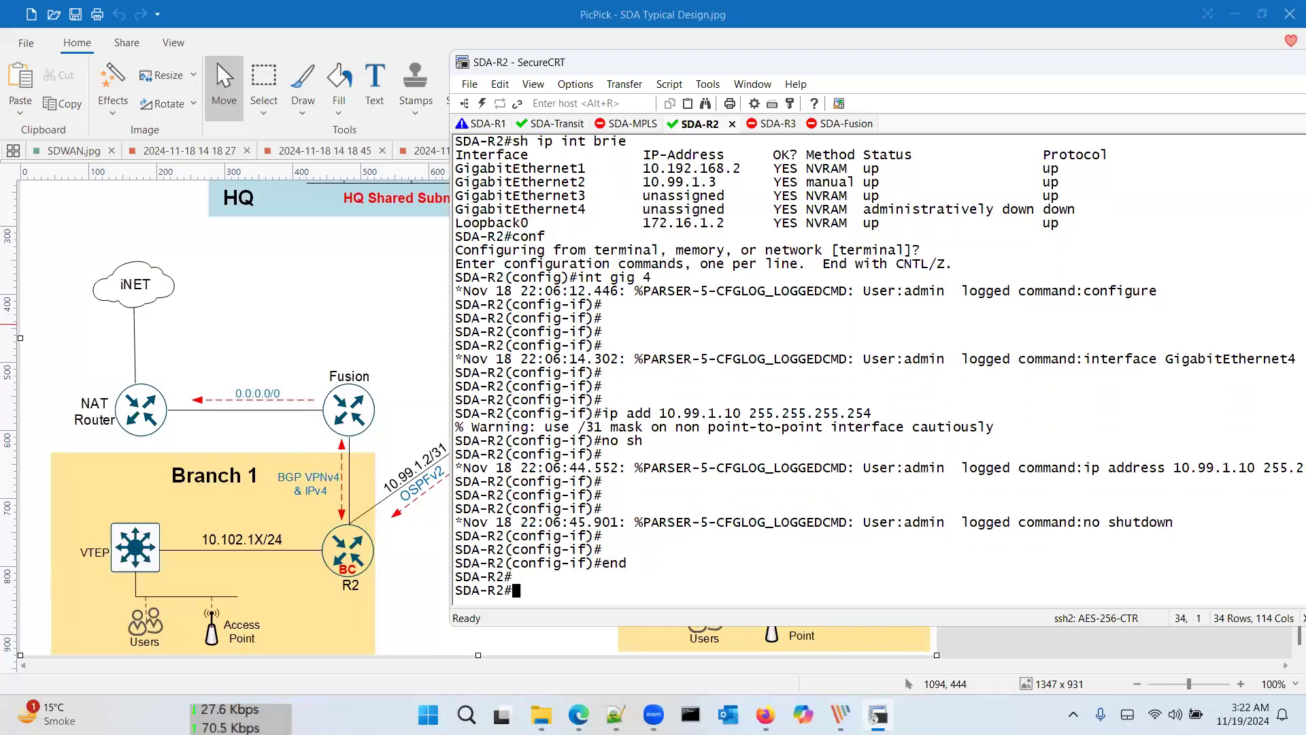
text(wr)
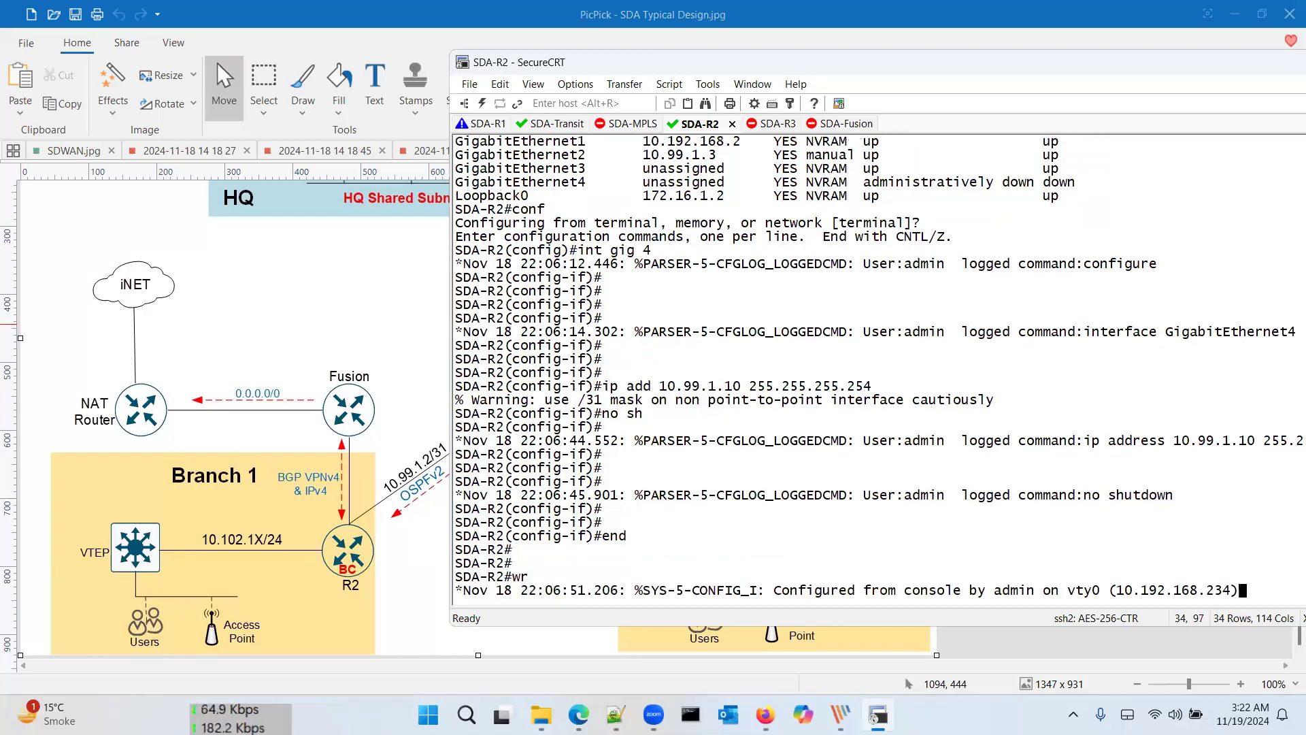
key(Return)
key(Return)
key(Return)
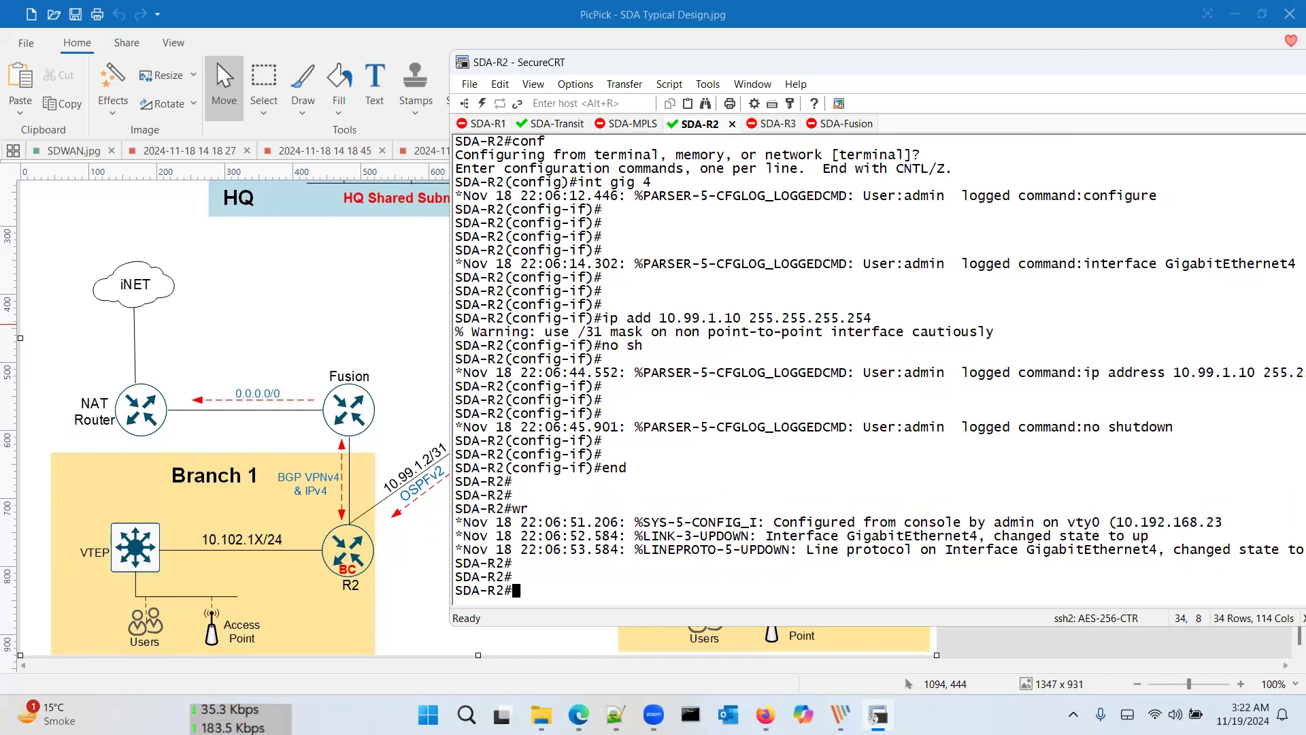
text(wr)
key(Return)
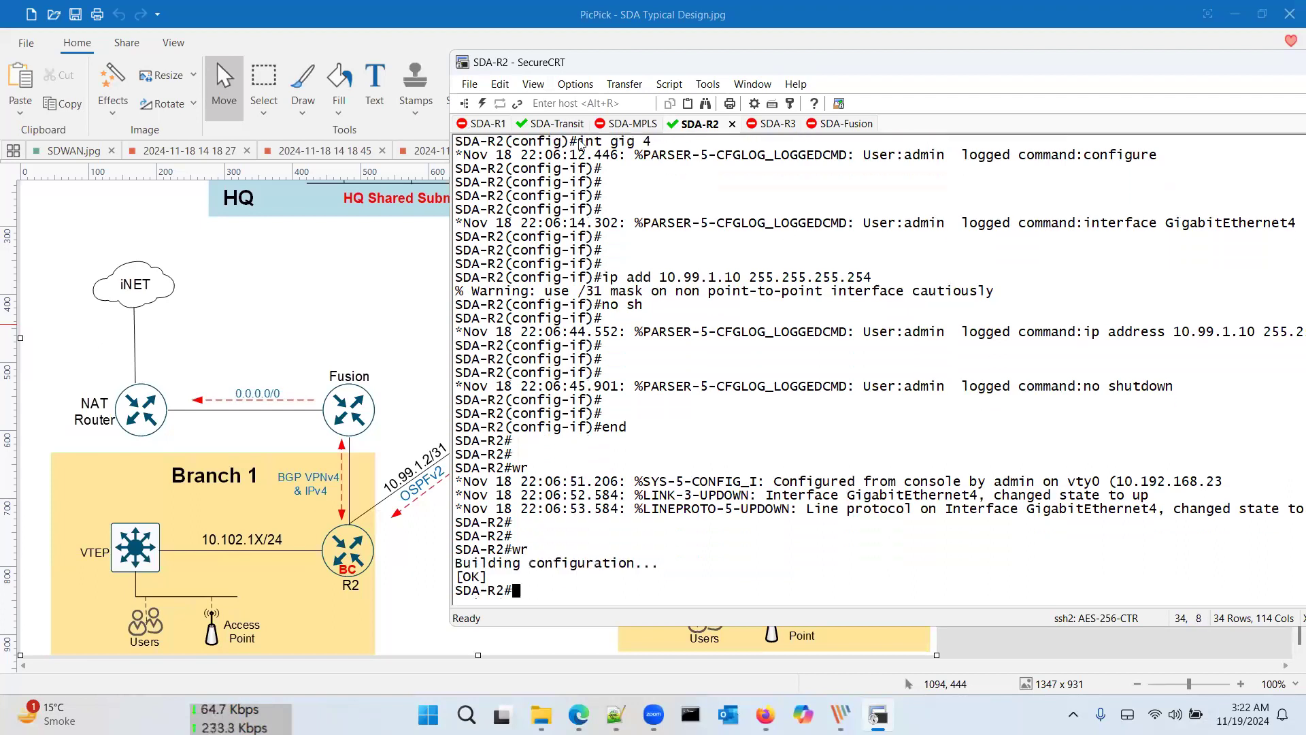
key(alt+Tab)
key(Tab)
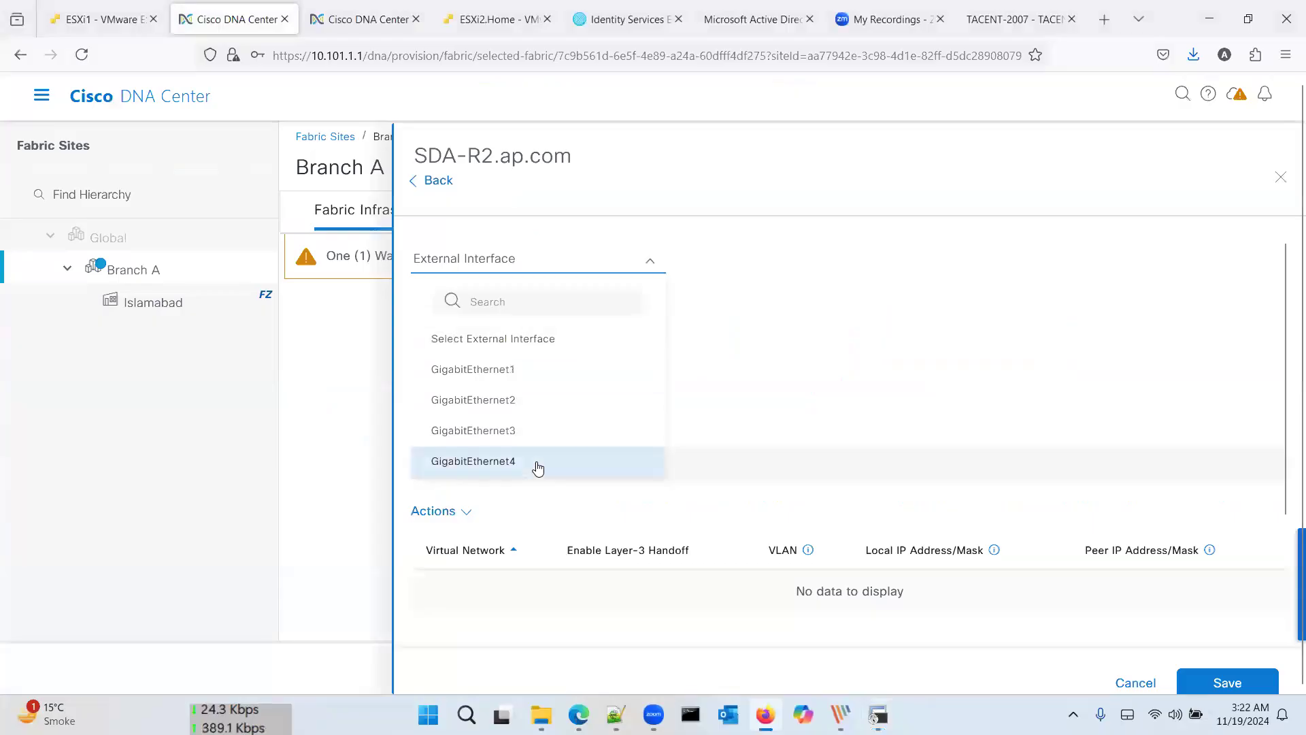
Step: Pick GigabitEthernet4 with description 'Fusion Interface' and try saving, dismissing the missing virtual network error
click(537, 465)
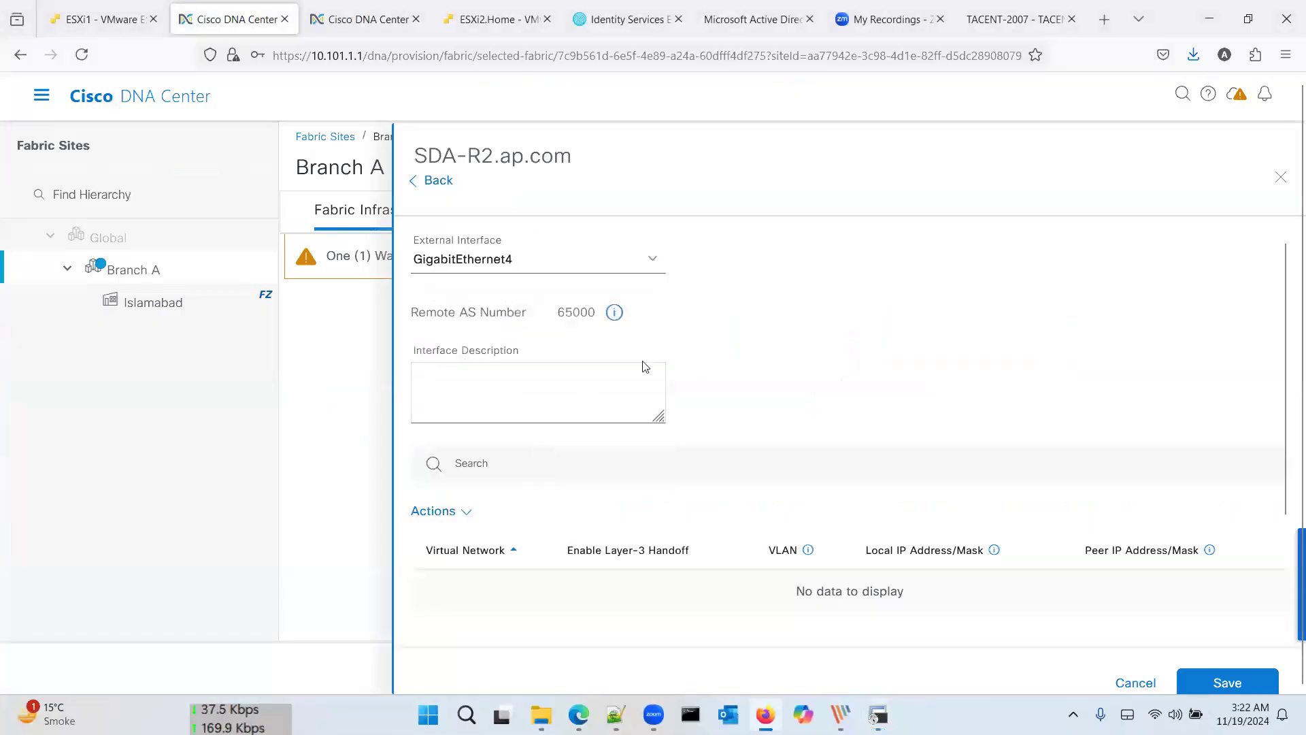
click(566, 390)
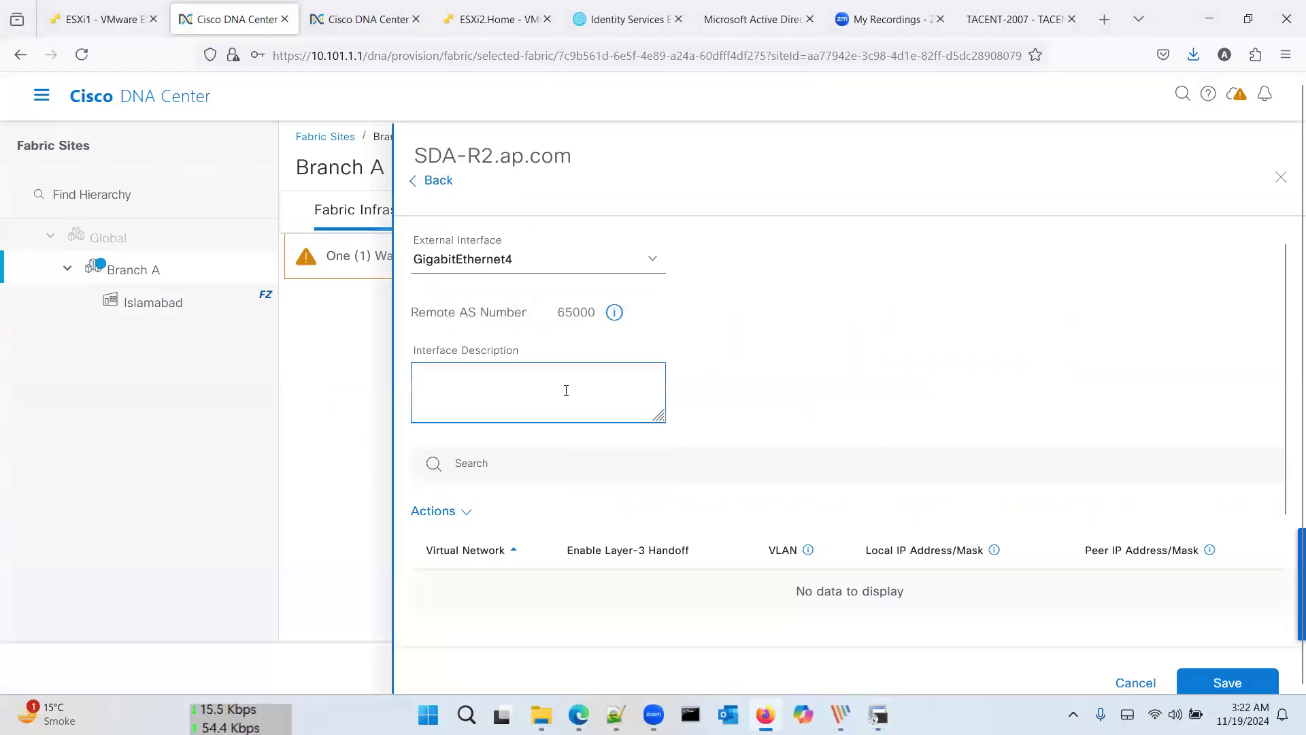
text(Fusion)
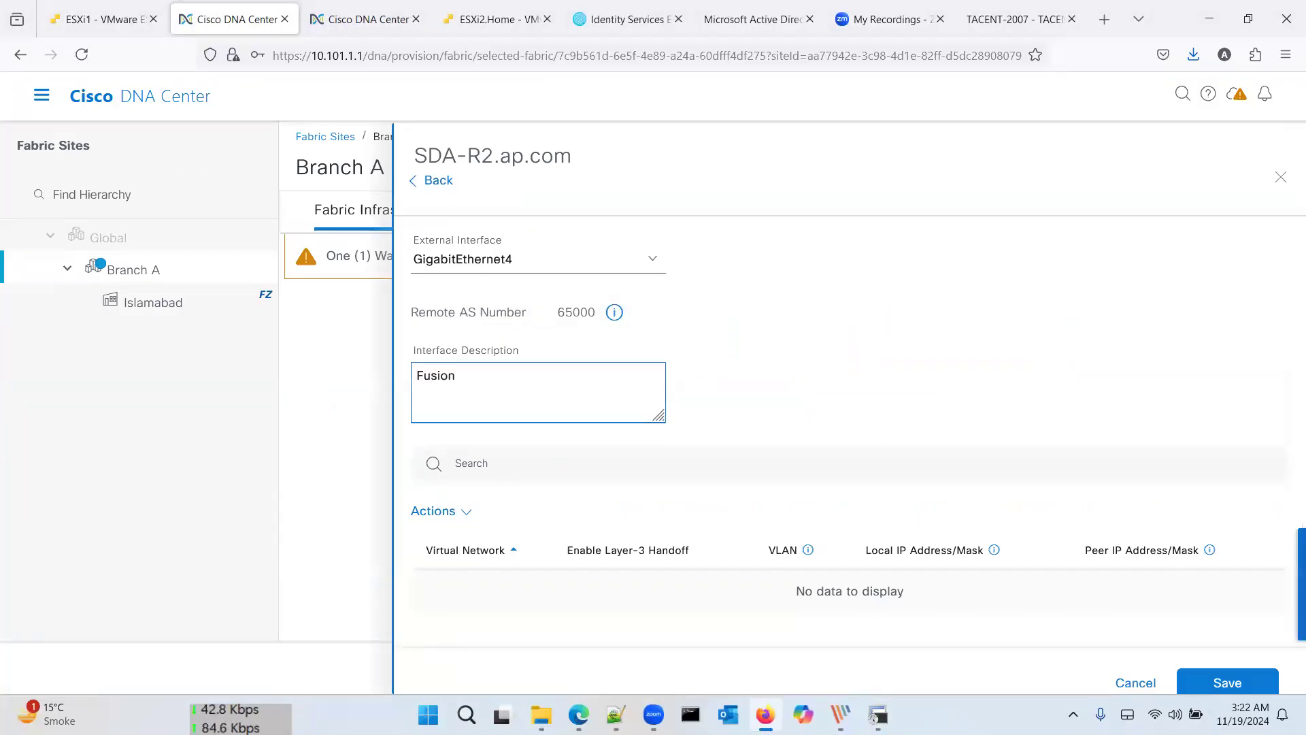
text( Interface)
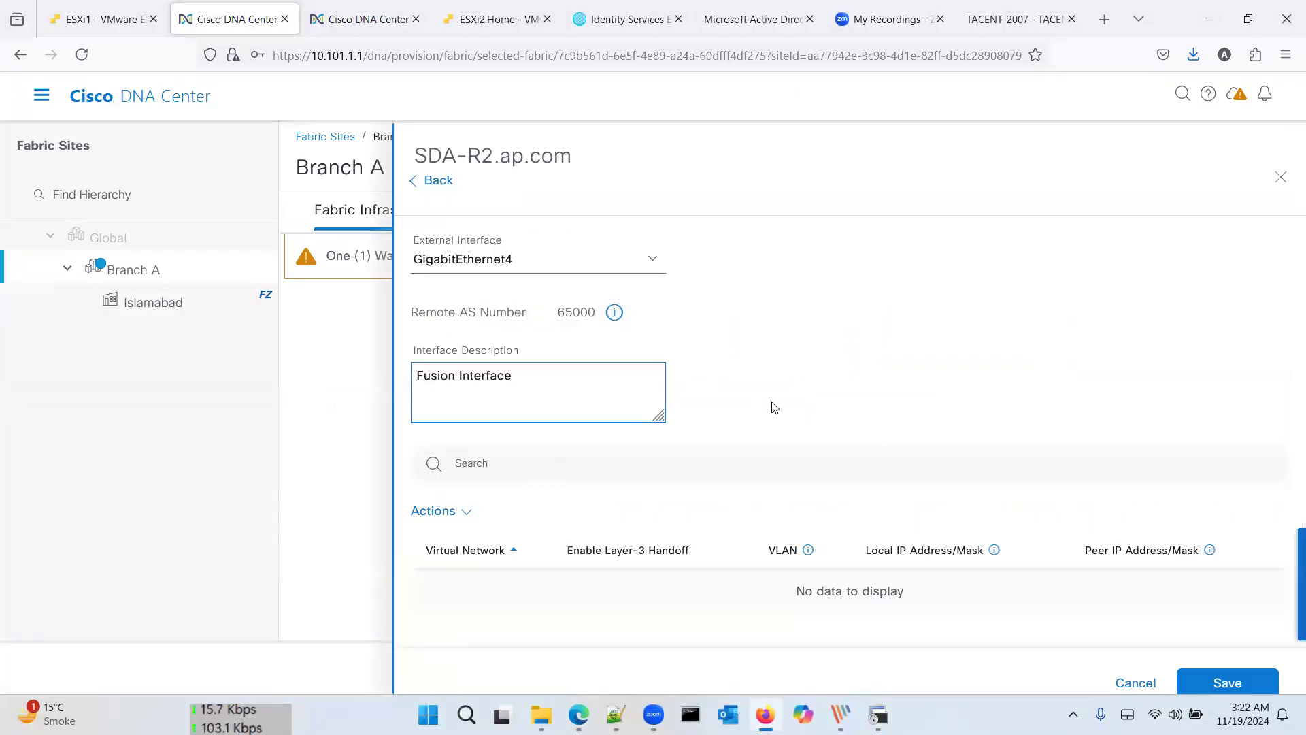
click(738, 476)
click(878, 403)
scroll(877, 405, down, 2)
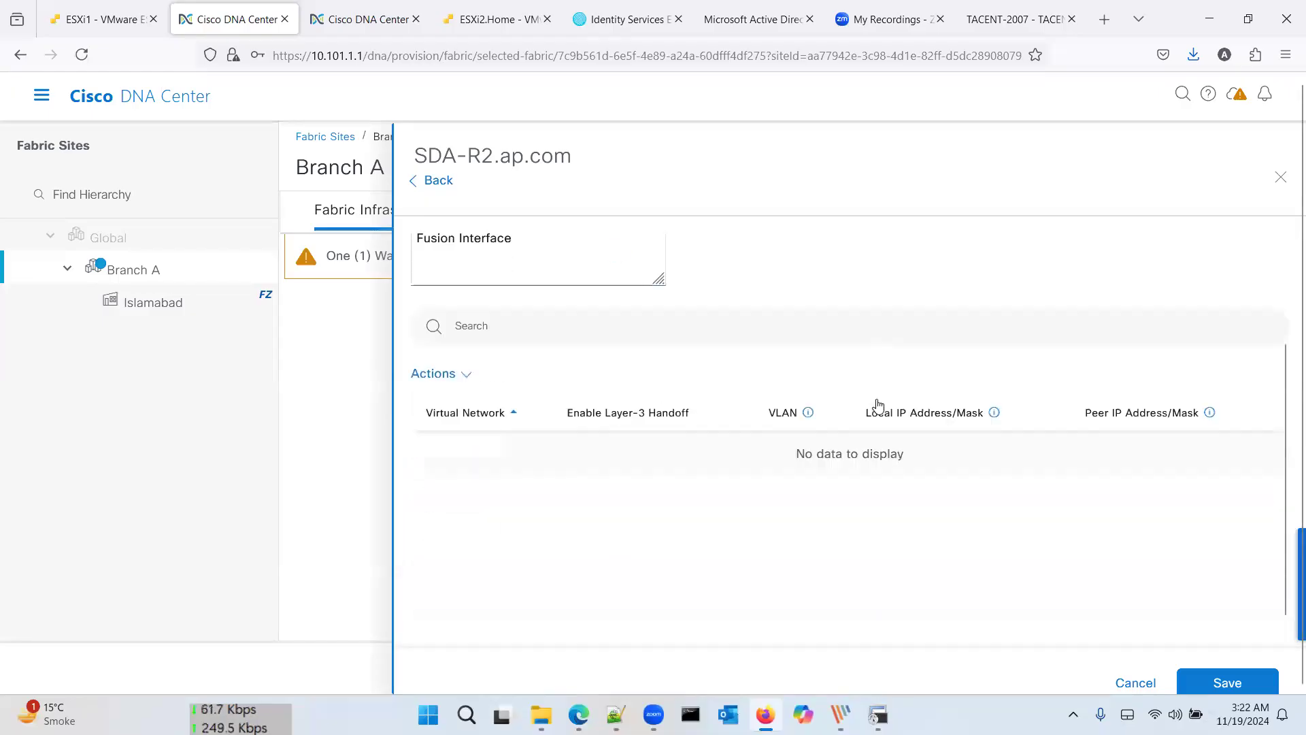
click(467, 364)
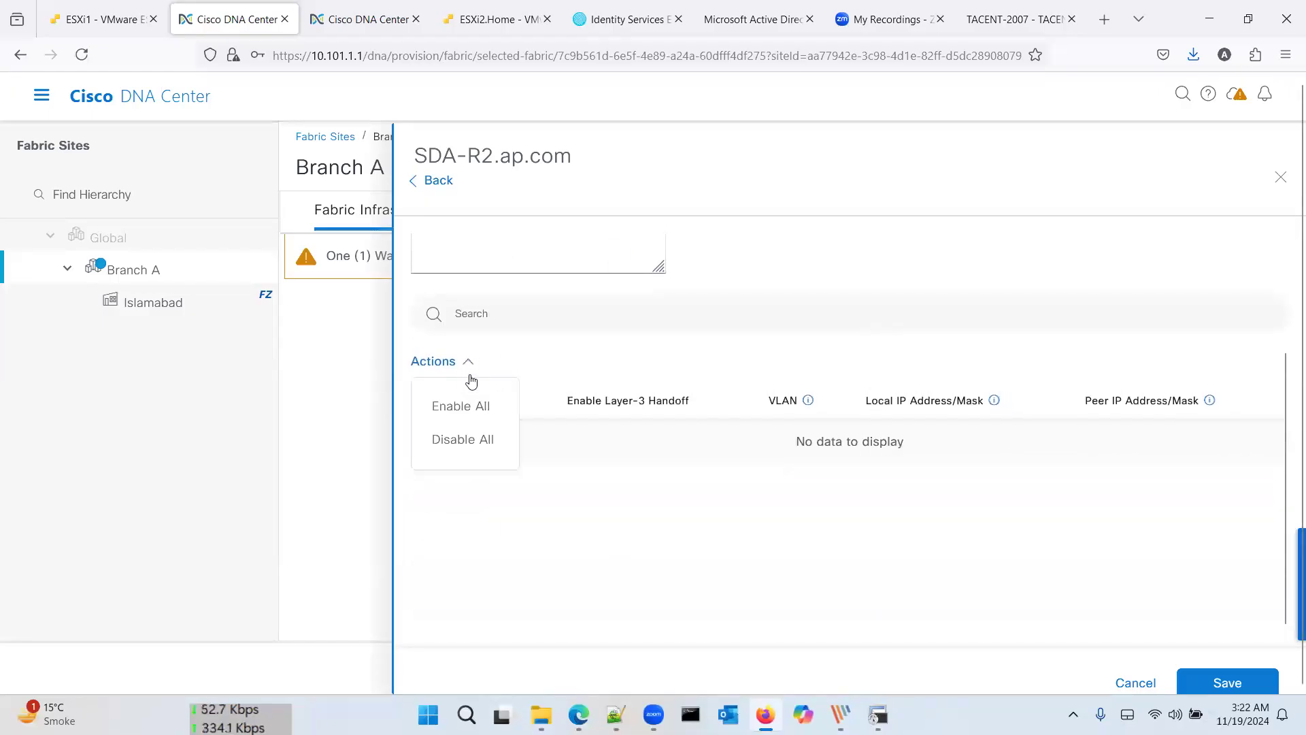
click(542, 394)
scroll(643, 347, up, 3)
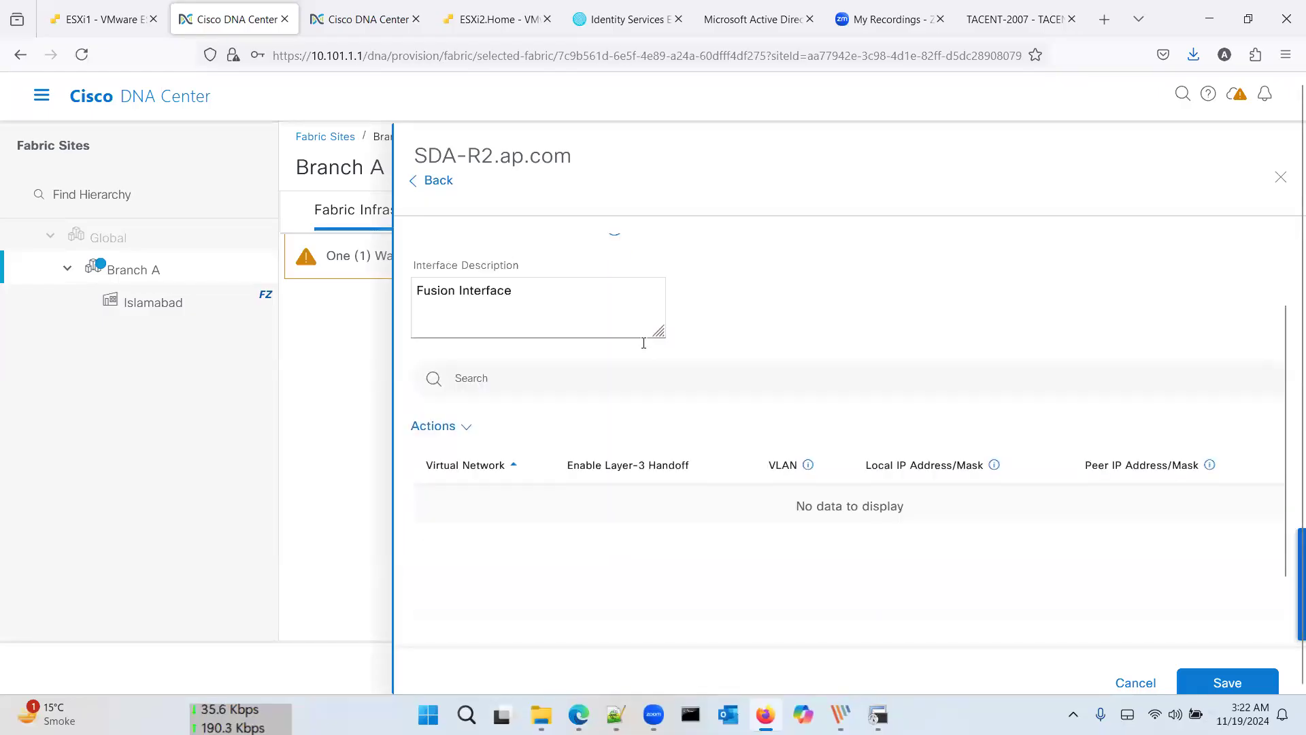
click(1226, 680)
click(691, 456)
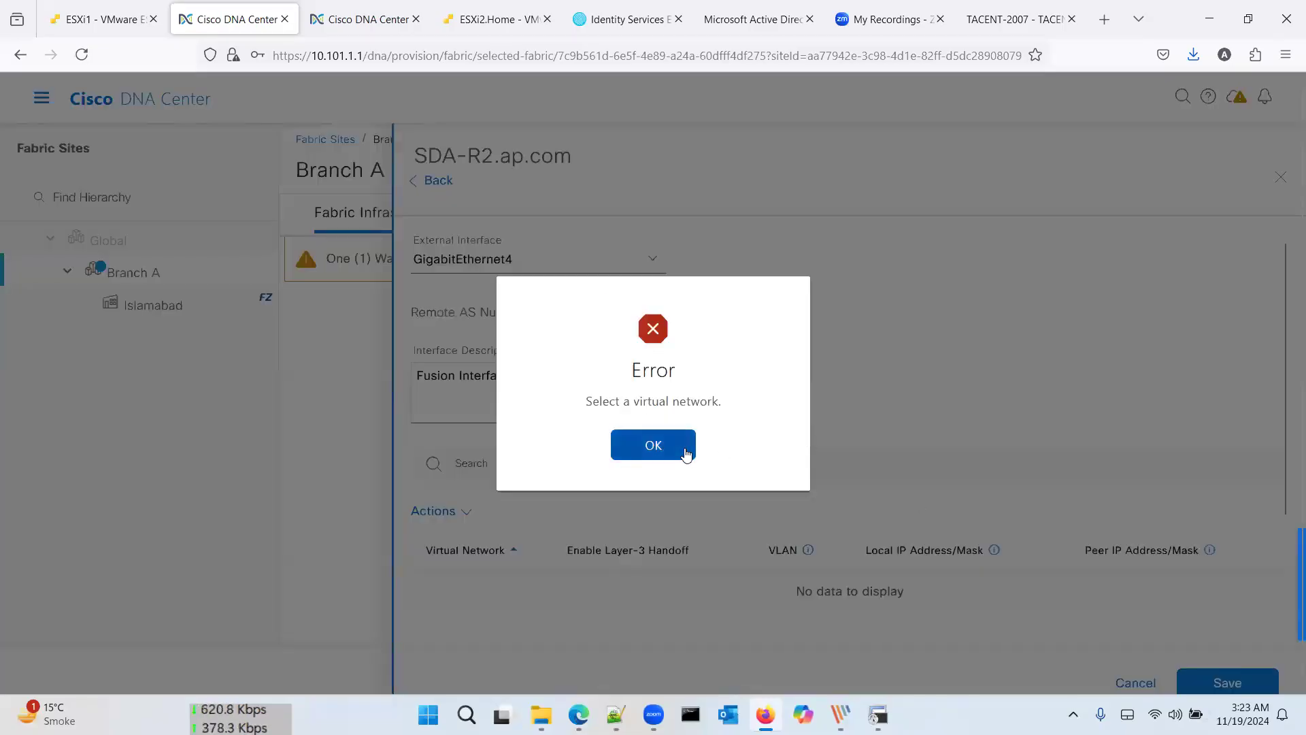
Step: Enable Layer-3 handoff for all virtual networks, then cancel SDA-R2's settings without saving
scroll(673, 313, down, 3)
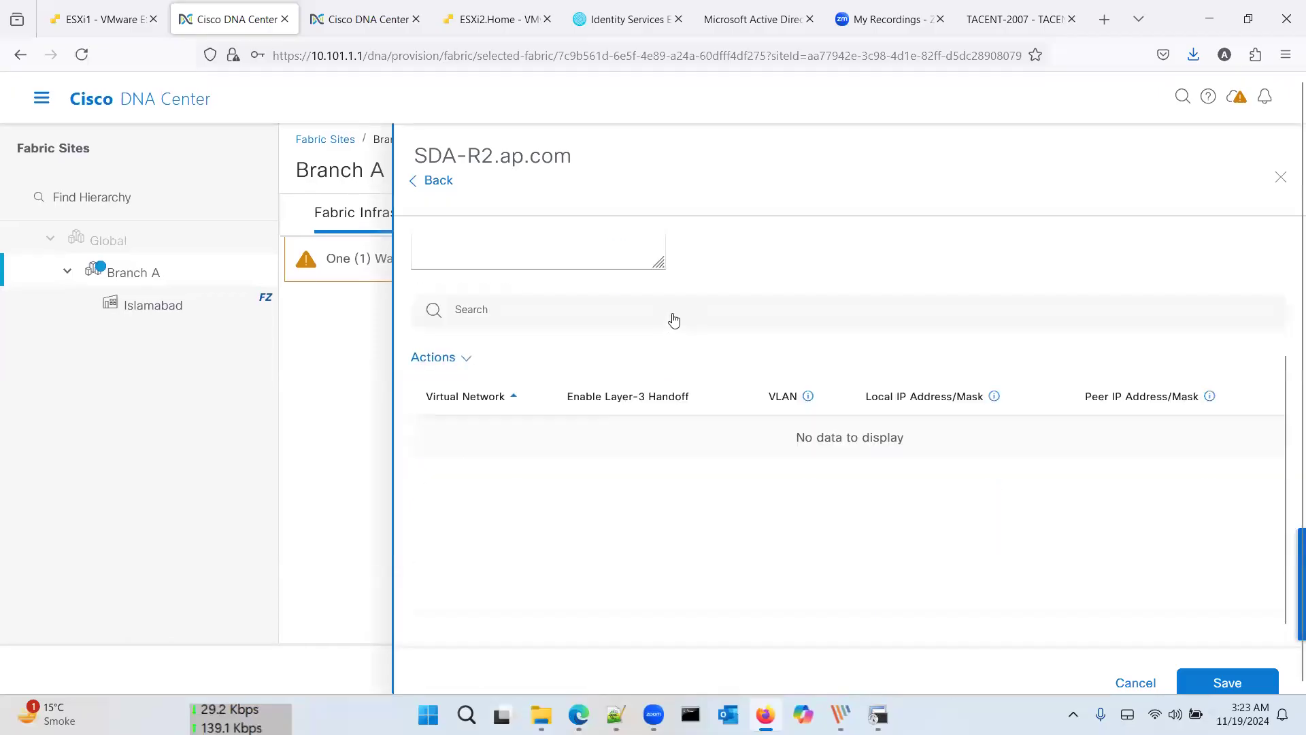
click(467, 361)
click(474, 407)
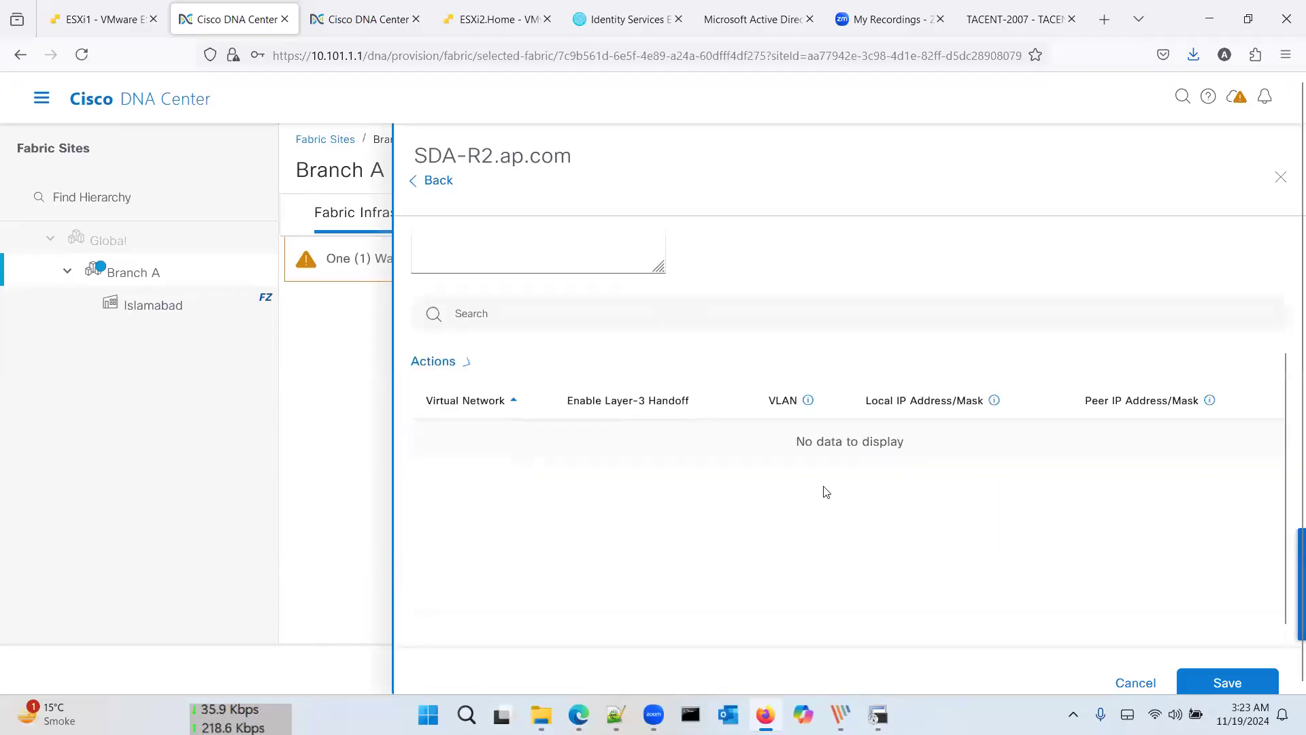
click(1134, 684)
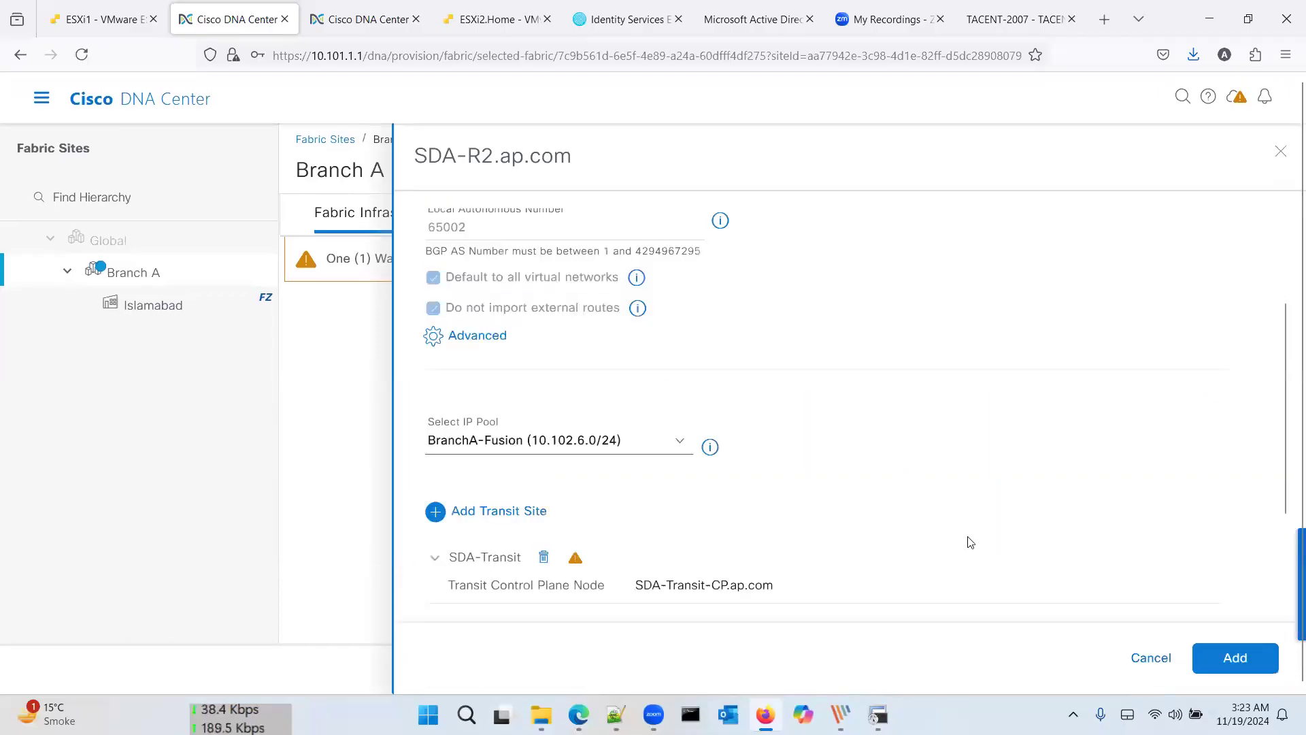
scroll(807, 465, down, 3)
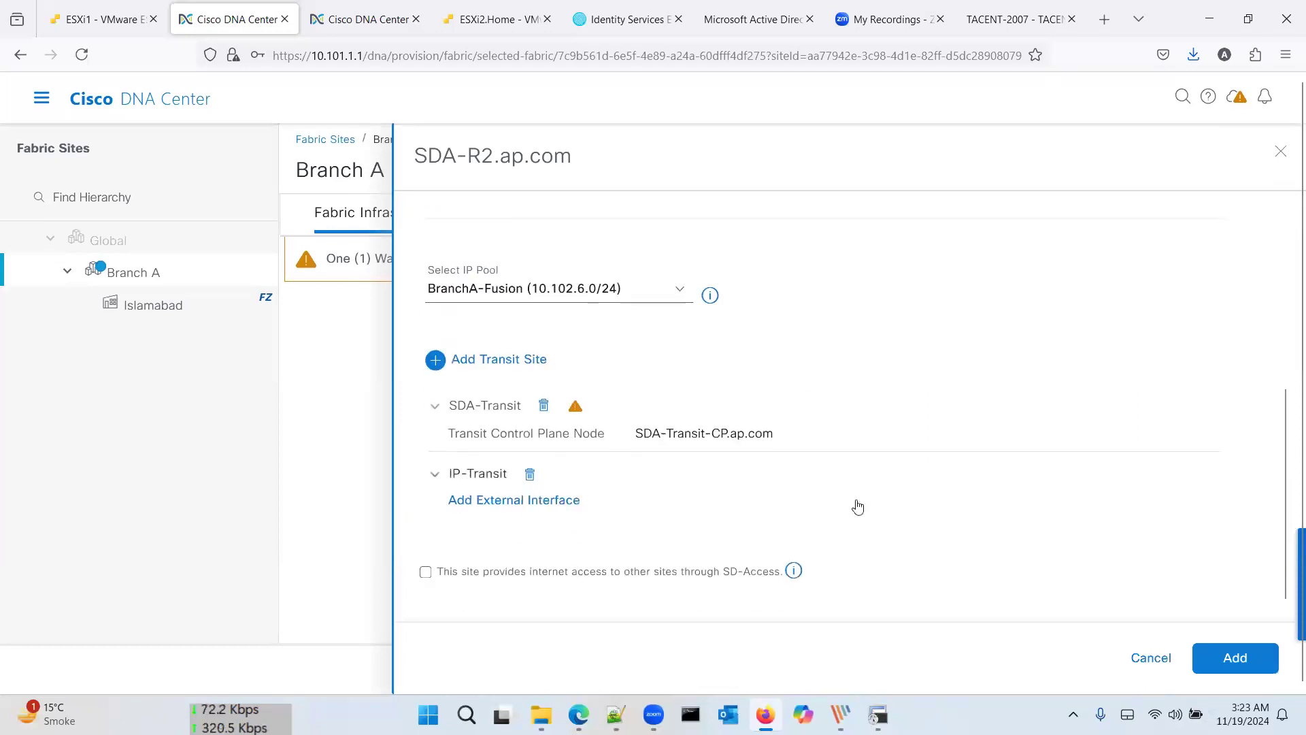
click(1149, 658)
Step: Leave the Branch A map, go to Provision > Fabric Sites, and open Branch B
click(1112, 657)
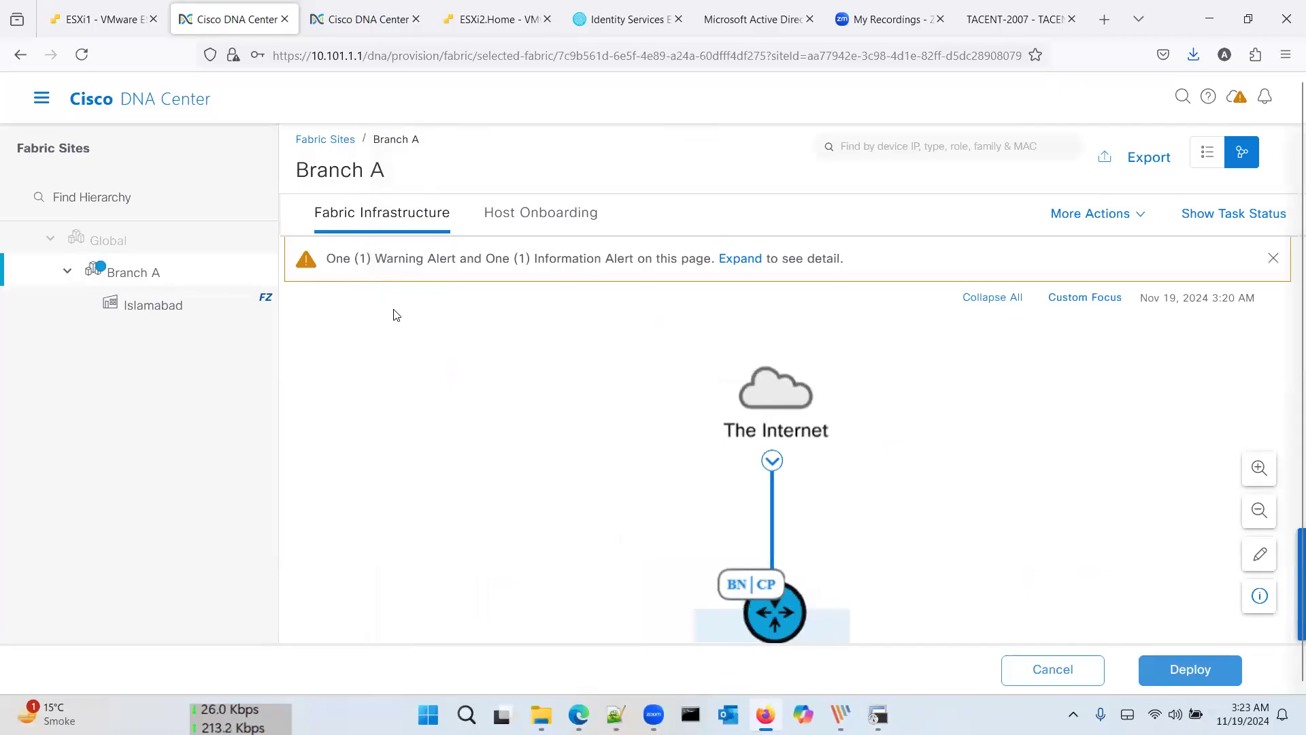
click(42, 102)
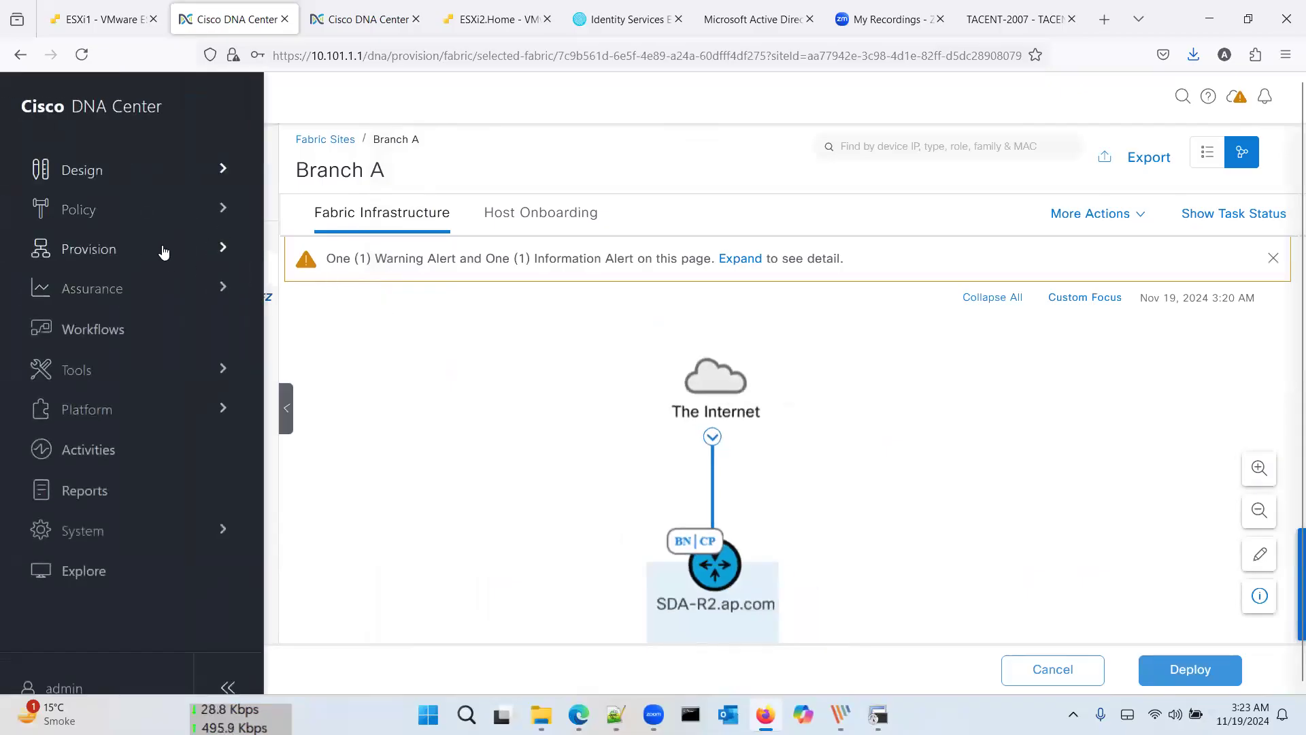
click(160, 249)
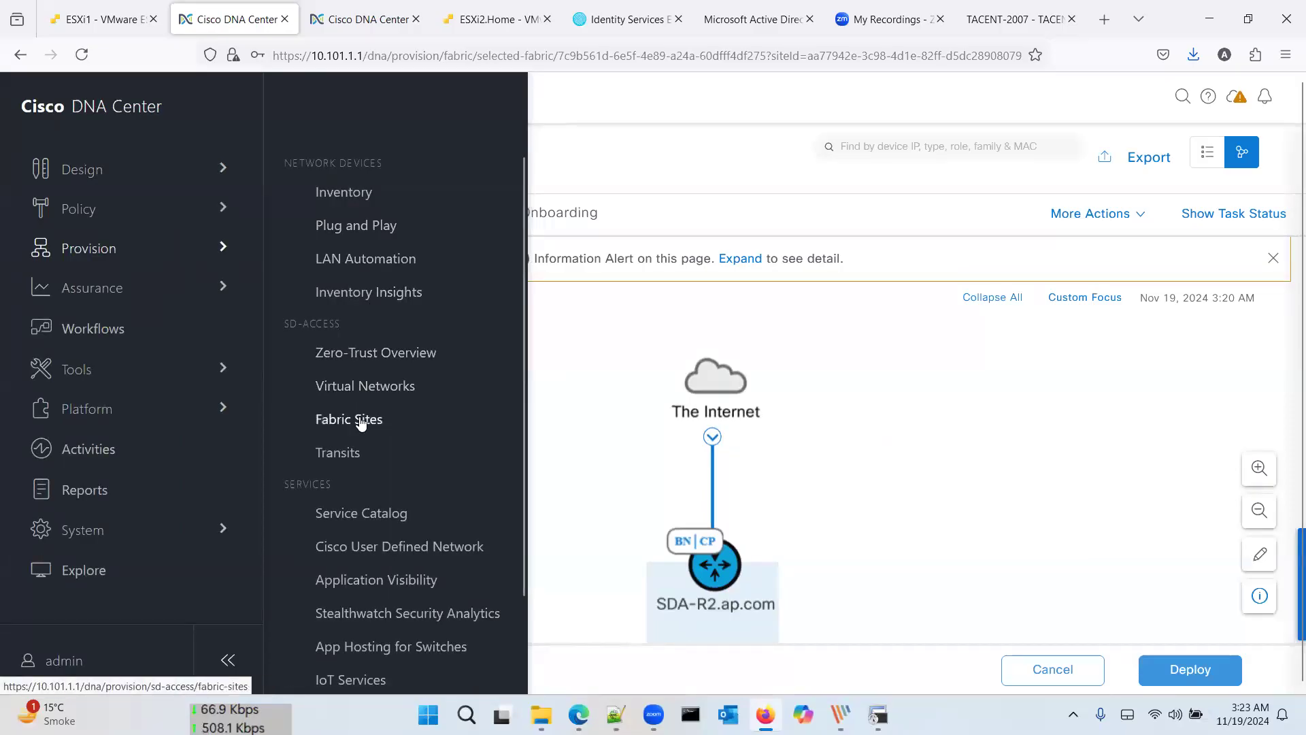
click(359, 418)
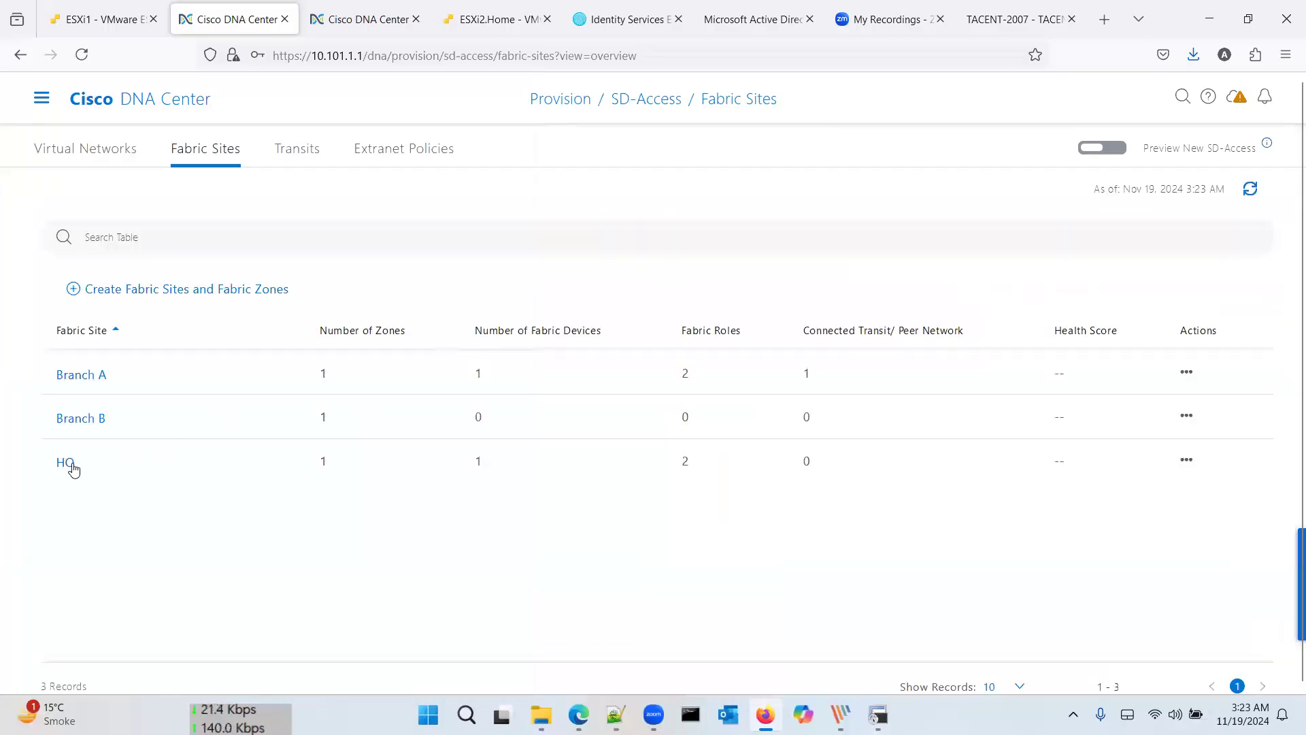
click(101, 422)
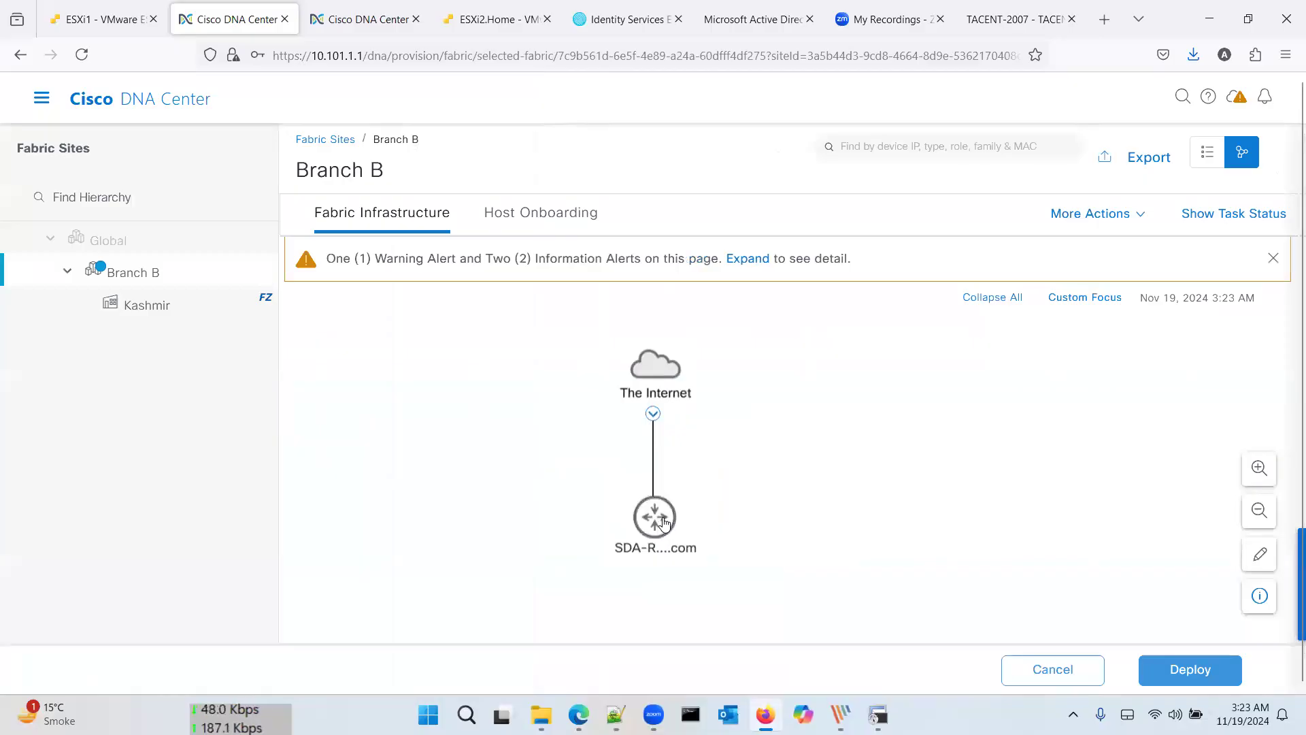
Step: Make SDA-R3 a control plane node using the LISP/BGP protocol
click(665, 521)
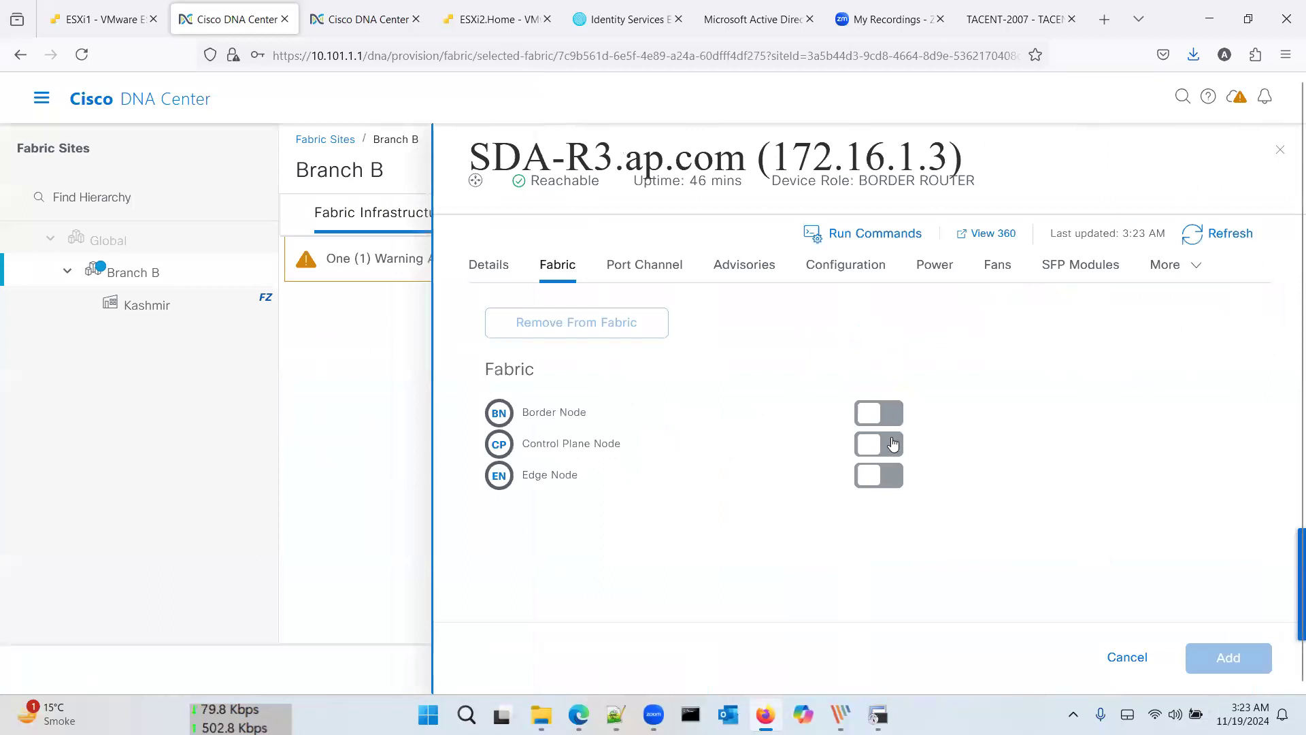
click(893, 439)
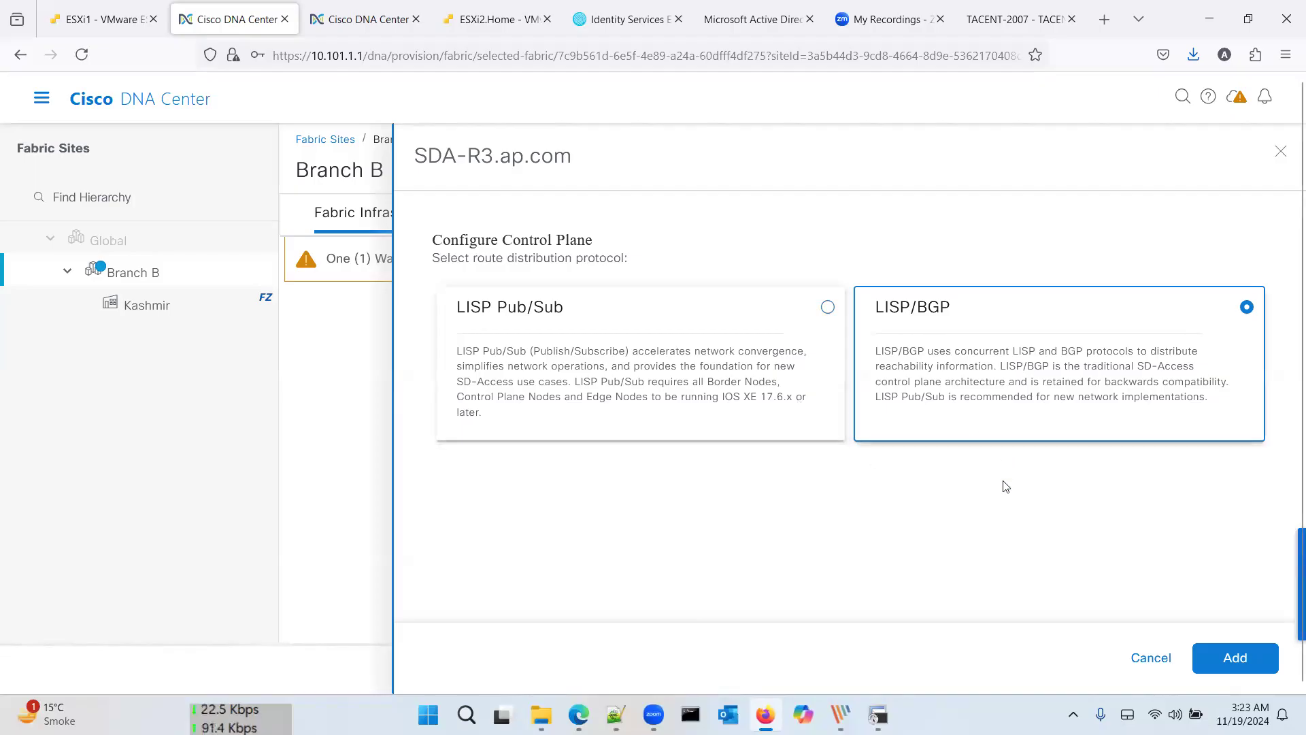
click(1236, 658)
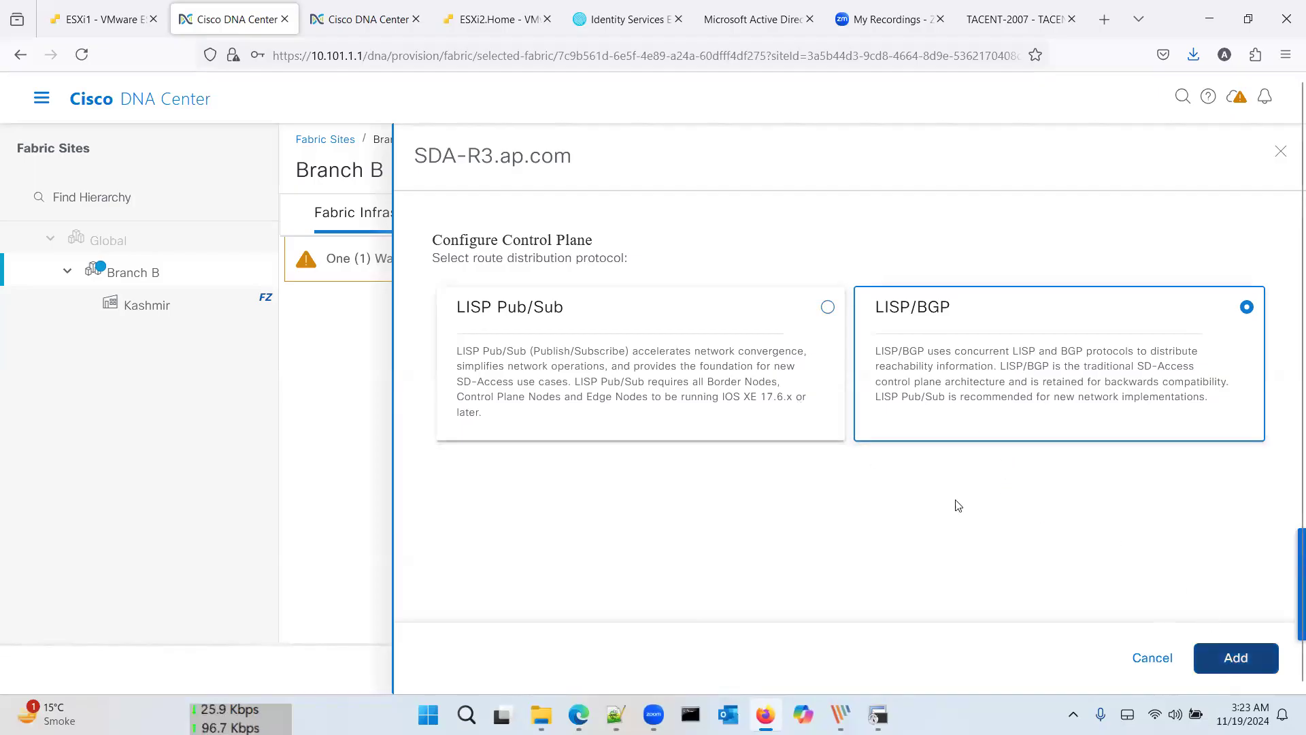
Step: Make SDA-R3 a border node with Layer 3 handoff, local AS 65003 and SDA-Transit
click(889, 411)
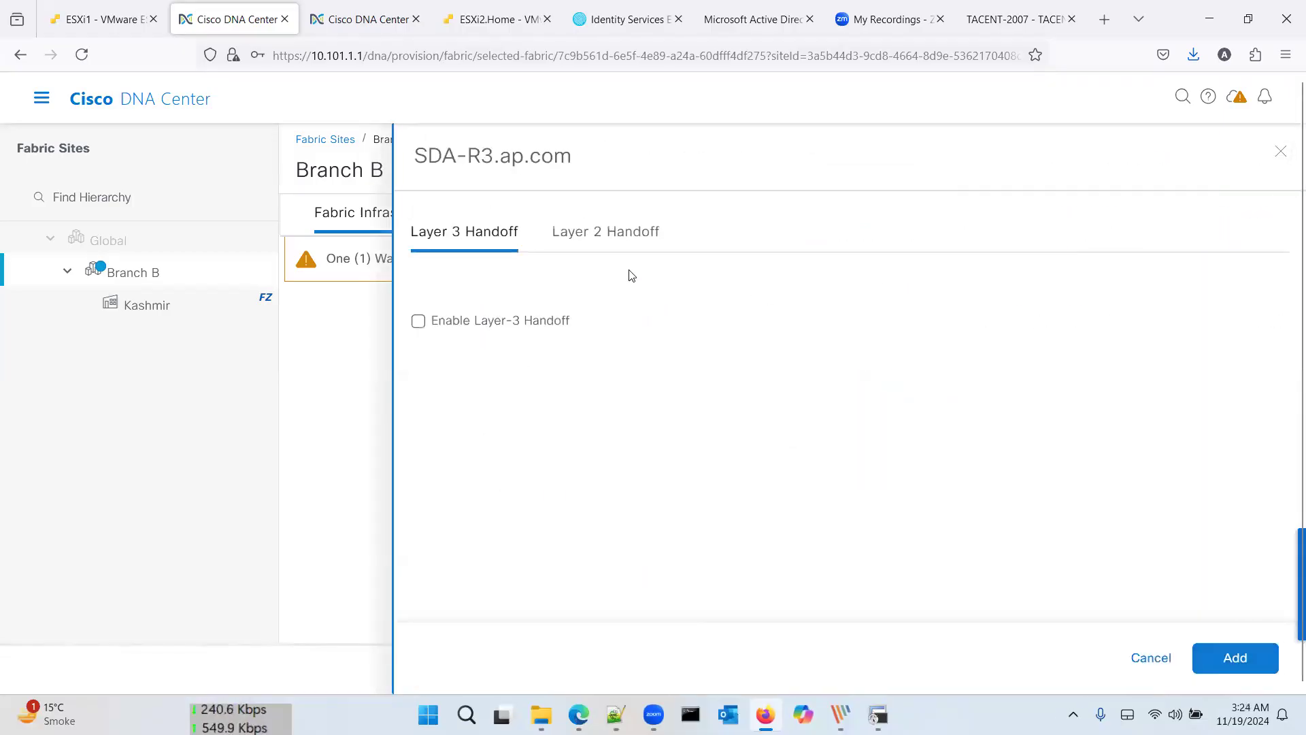
click(520, 323)
click(539, 376)
text(6)
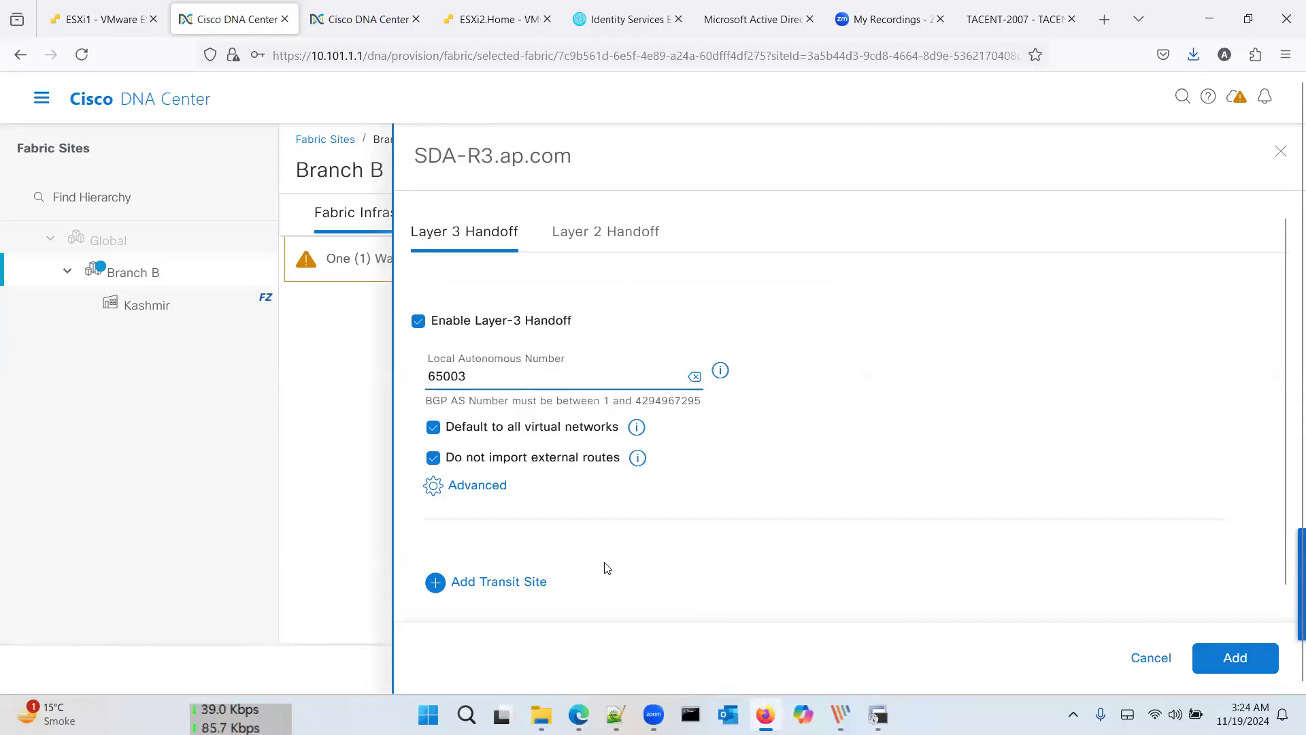
text(5003)
scroll(715, 512, down, 1)
click(534, 570)
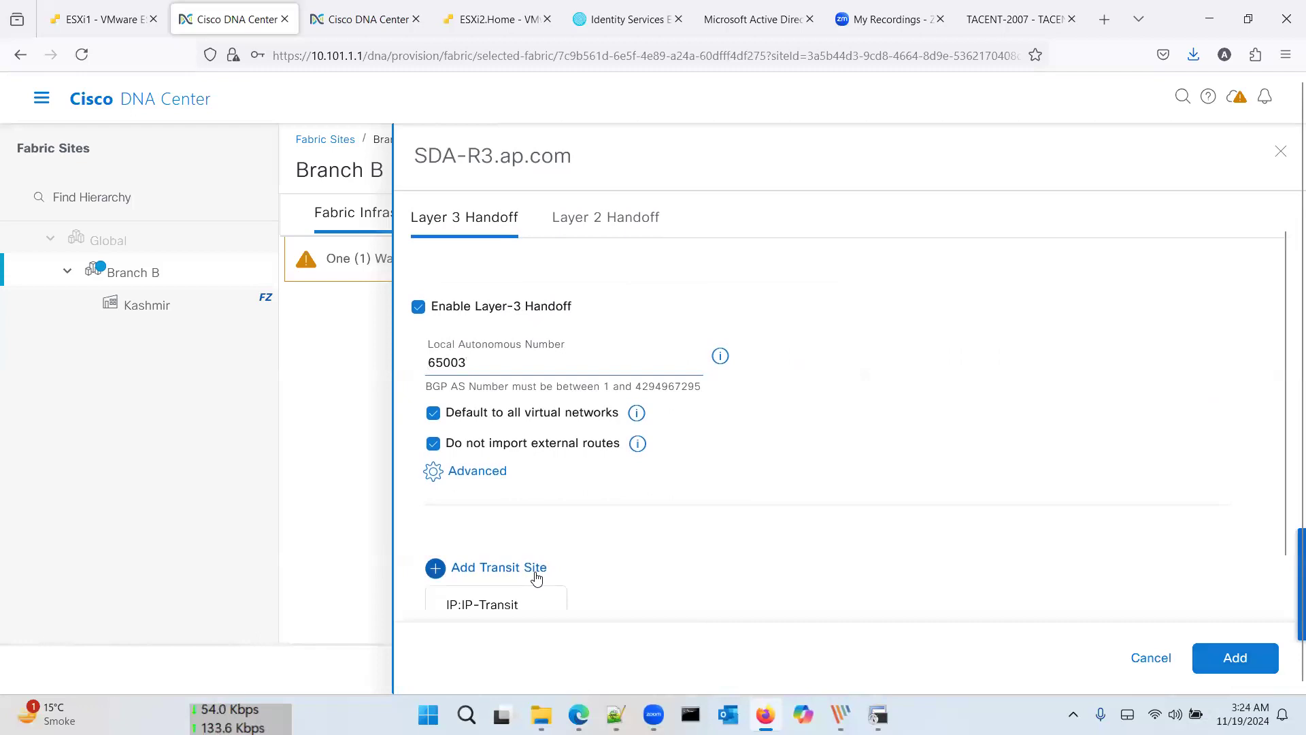
click(520, 594)
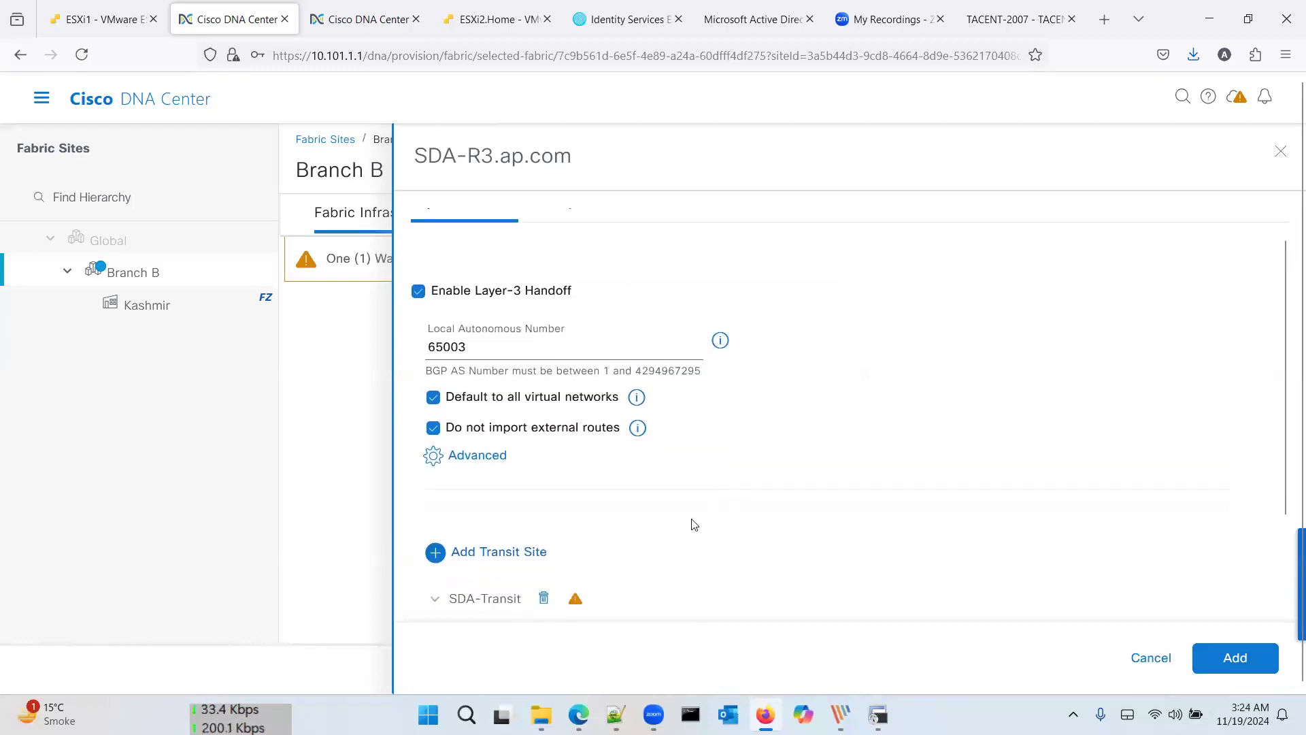
scroll(694, 524, down, 3)
scroll(873, 558, up, 4)
click(1237, 659)
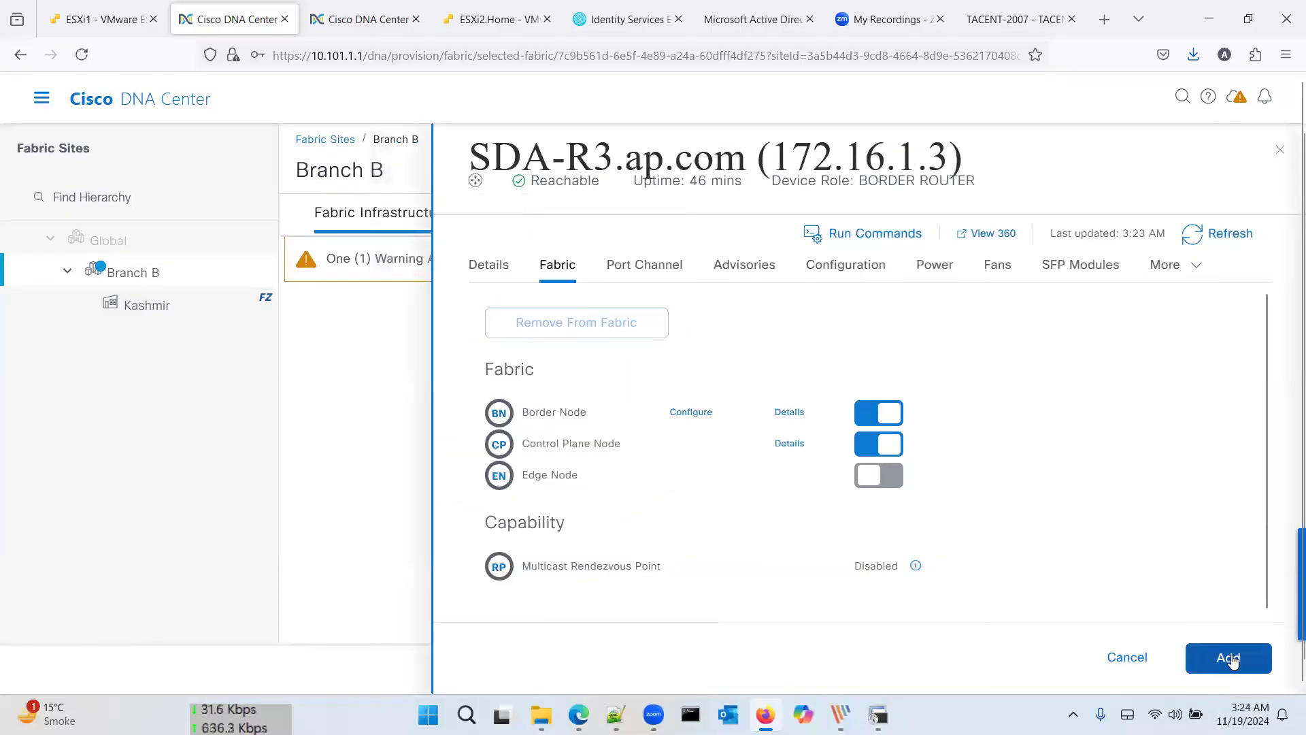
Step: Apply SDA-R3's roles, deploy Branch B's changes immediately, and return to Fabric Sites
click(1233, 660)
click(1202, 673)
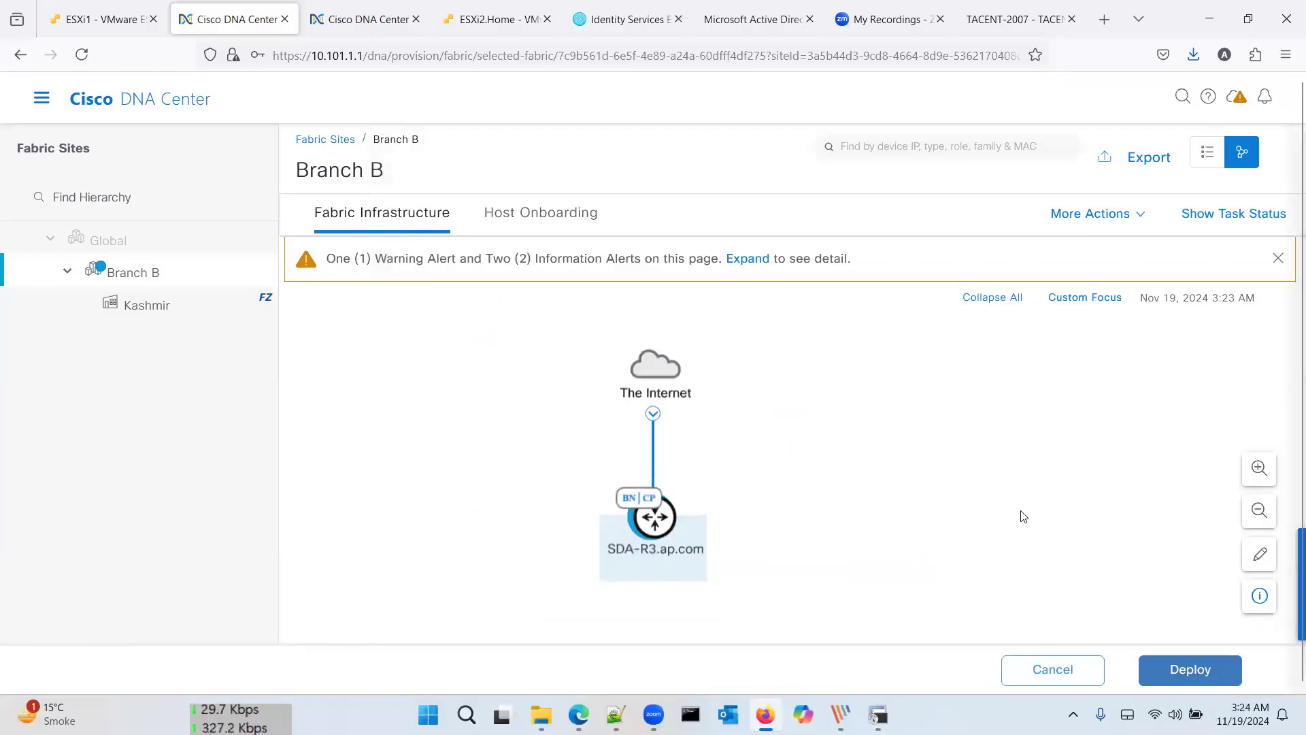
click(1221, 658)
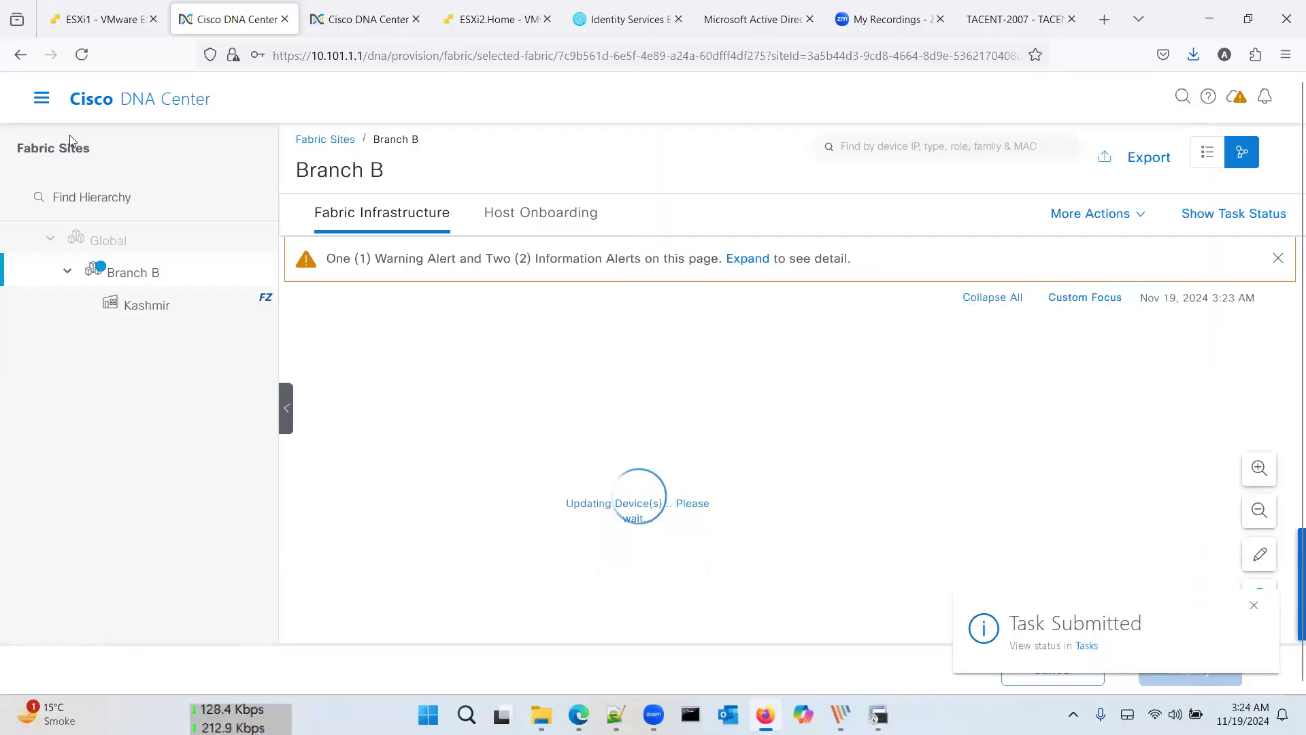
click(42, 98)
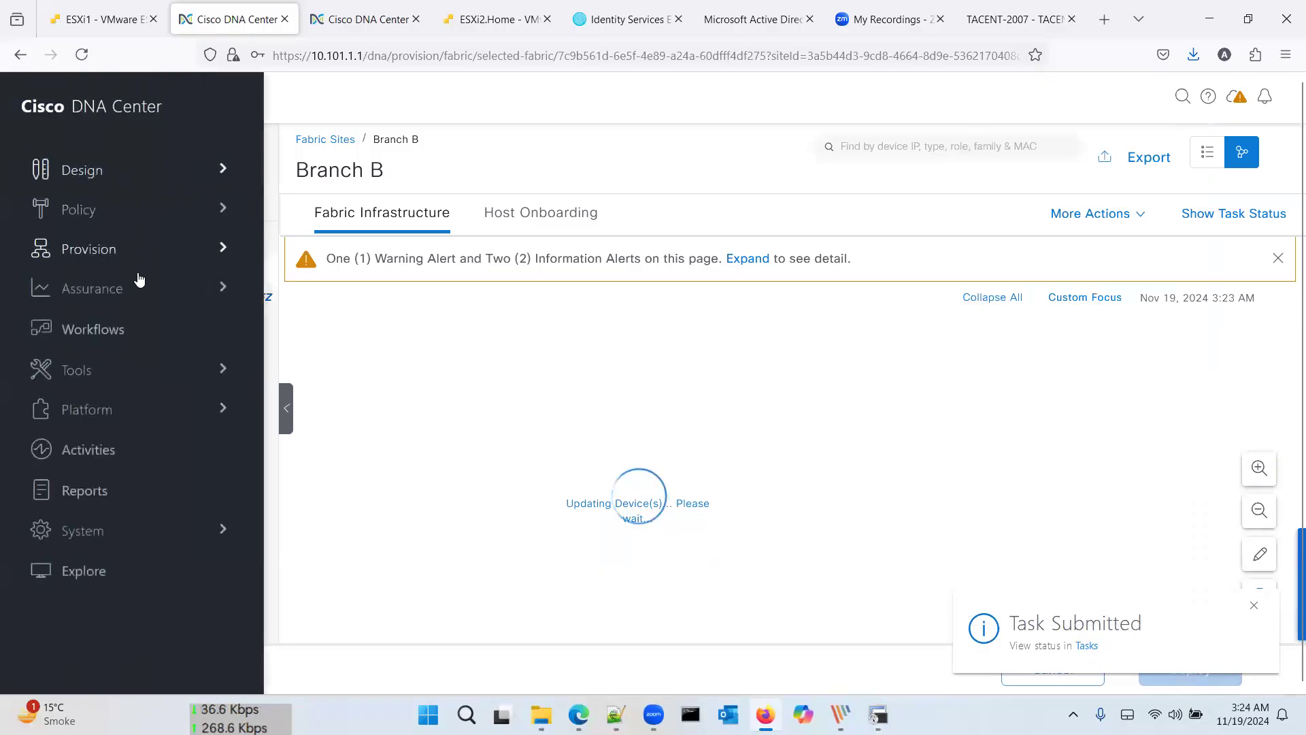
mouse_move(157, 257)
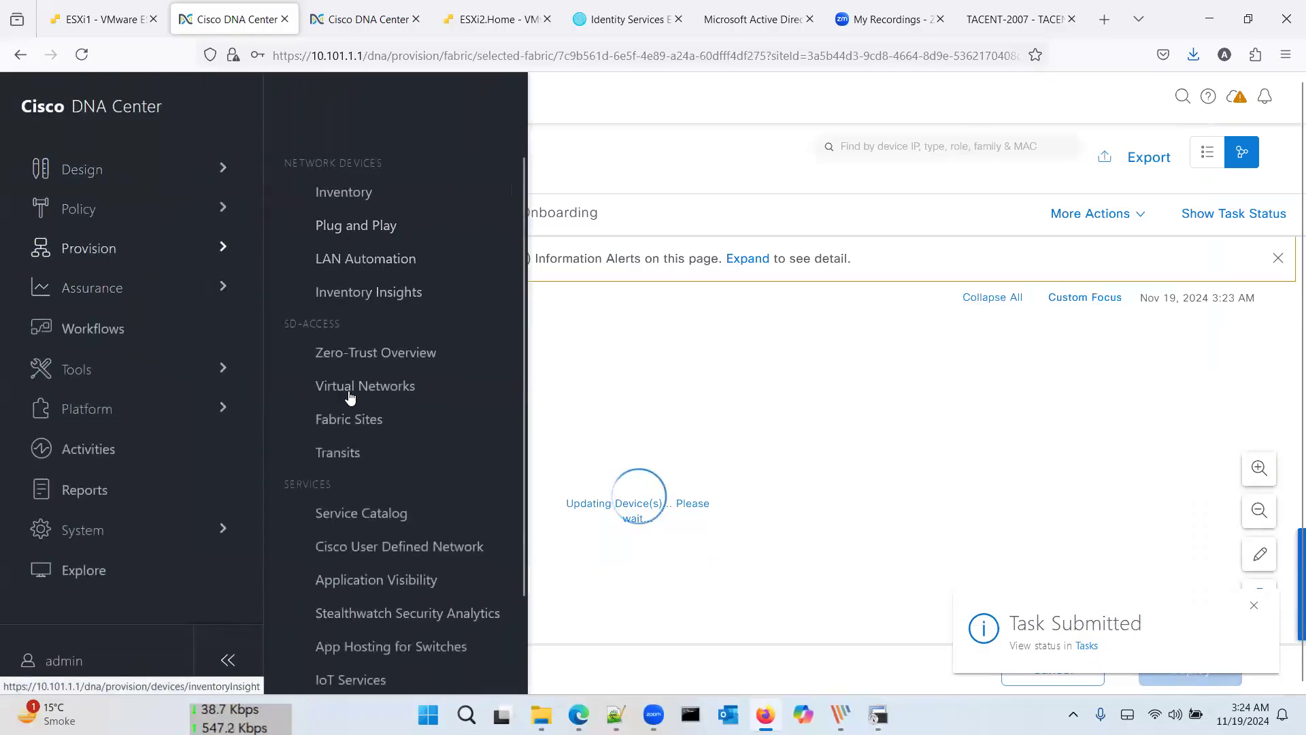
click(367, 420)
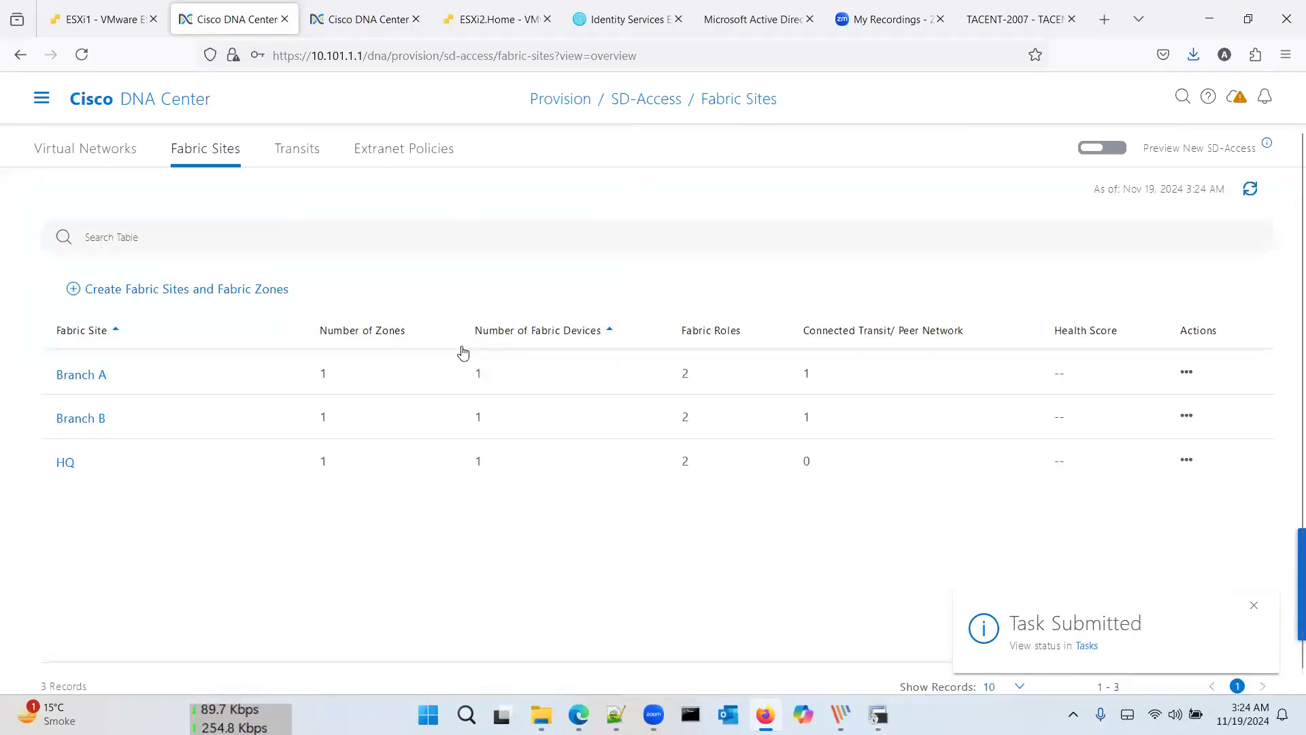
Step: Browse the Virtual Networks list, select Prod, and turn on Preview New SD-Access
click(130, 158)
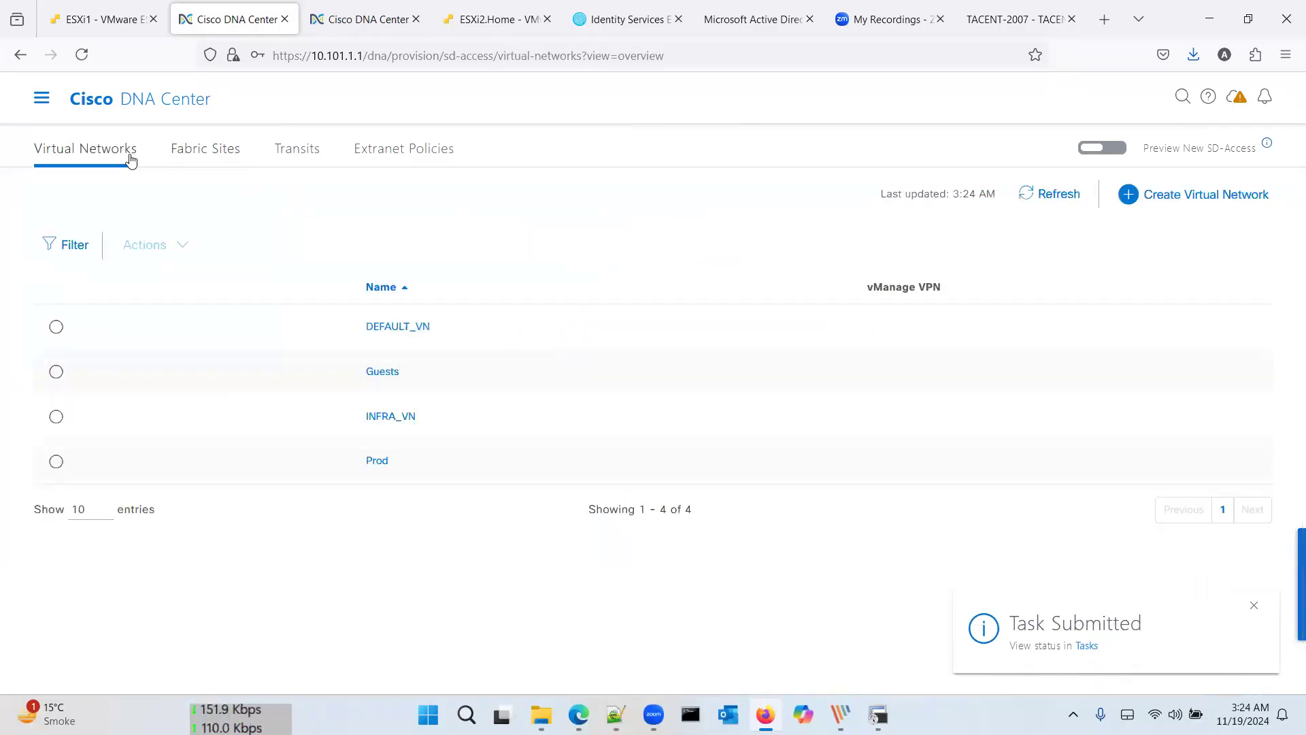
click(208, 151)
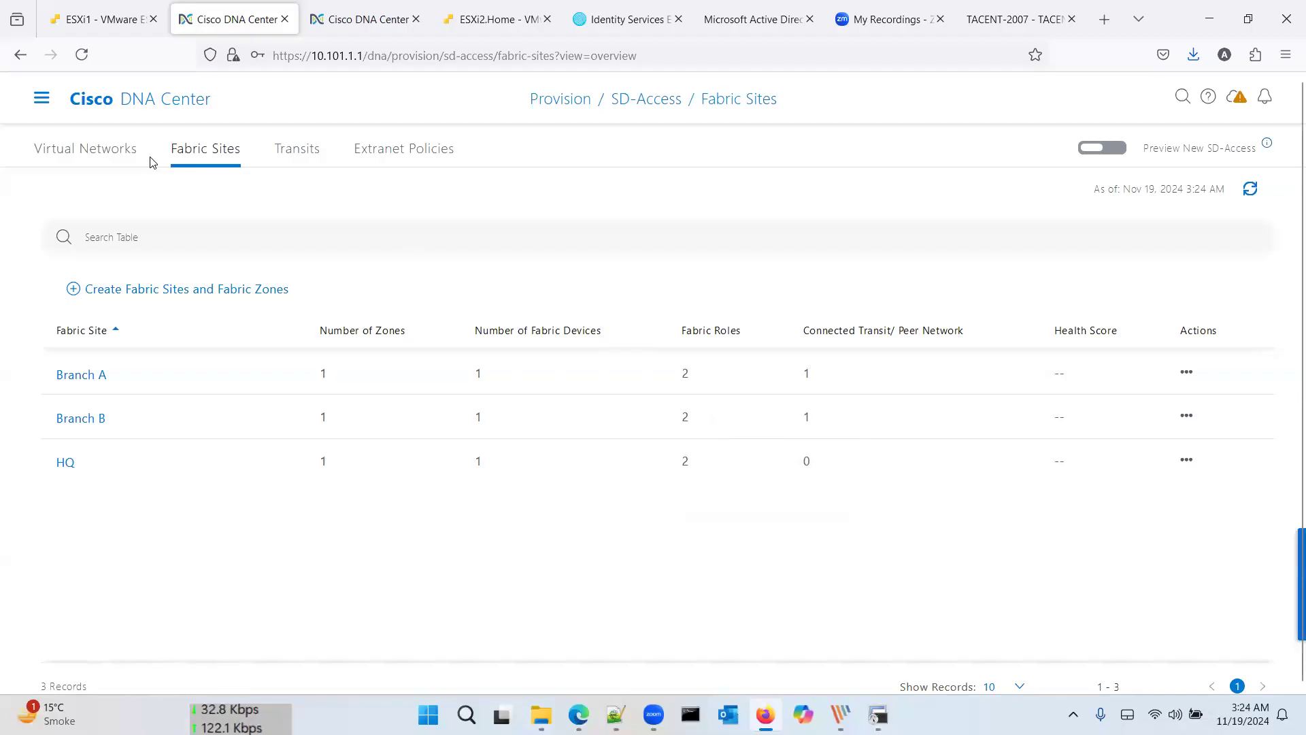
click(99, 151)
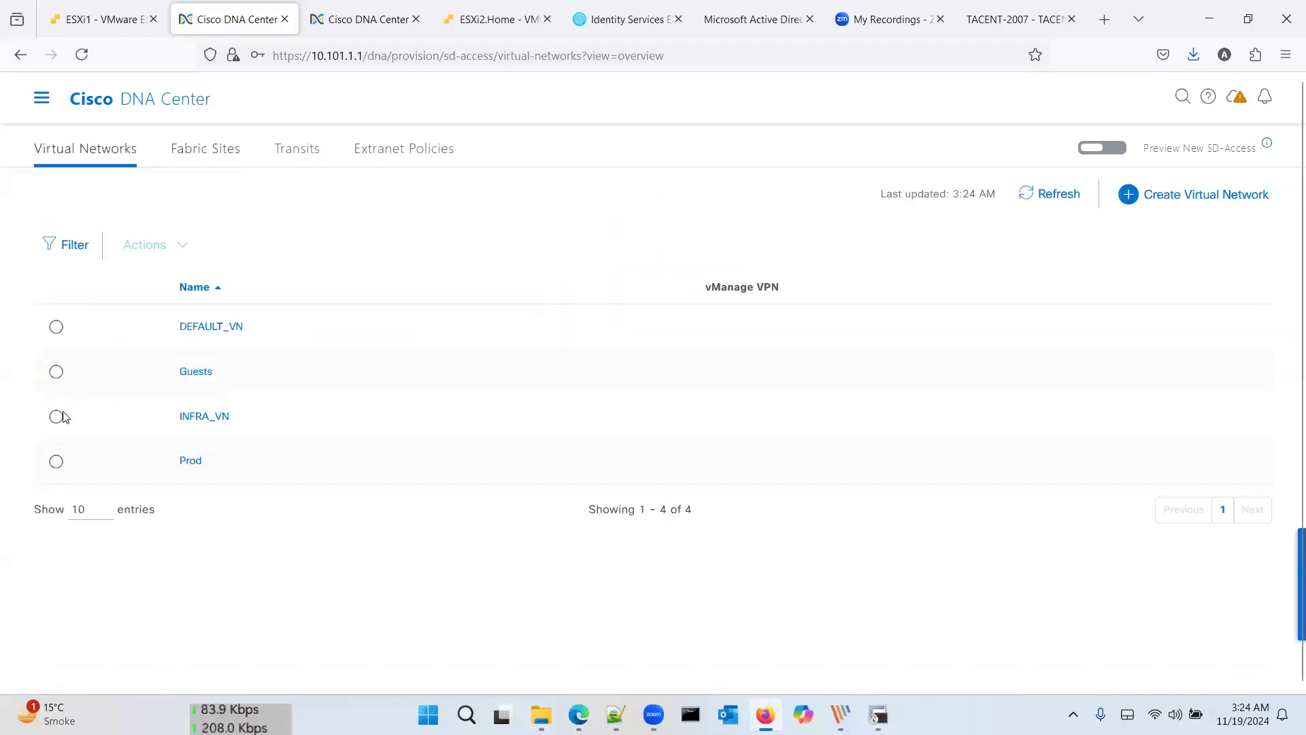
click(57, 462)
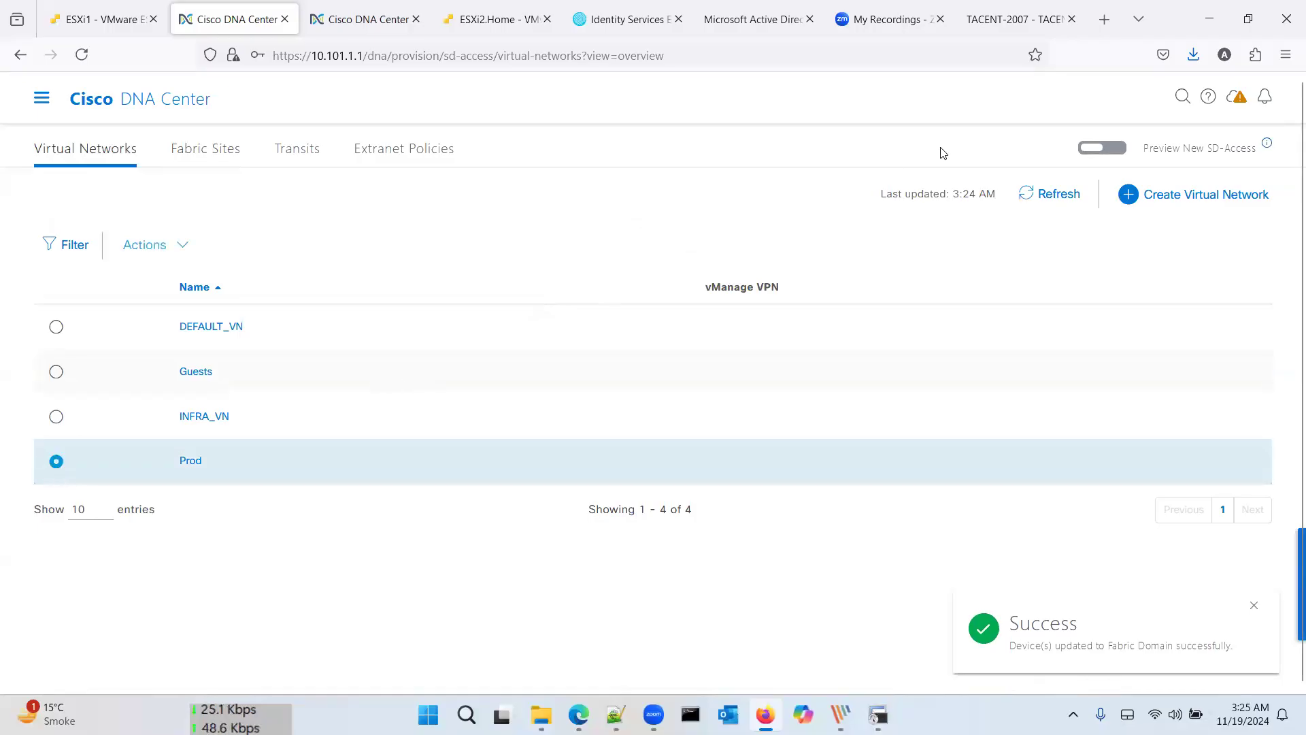
click(1120, 149)
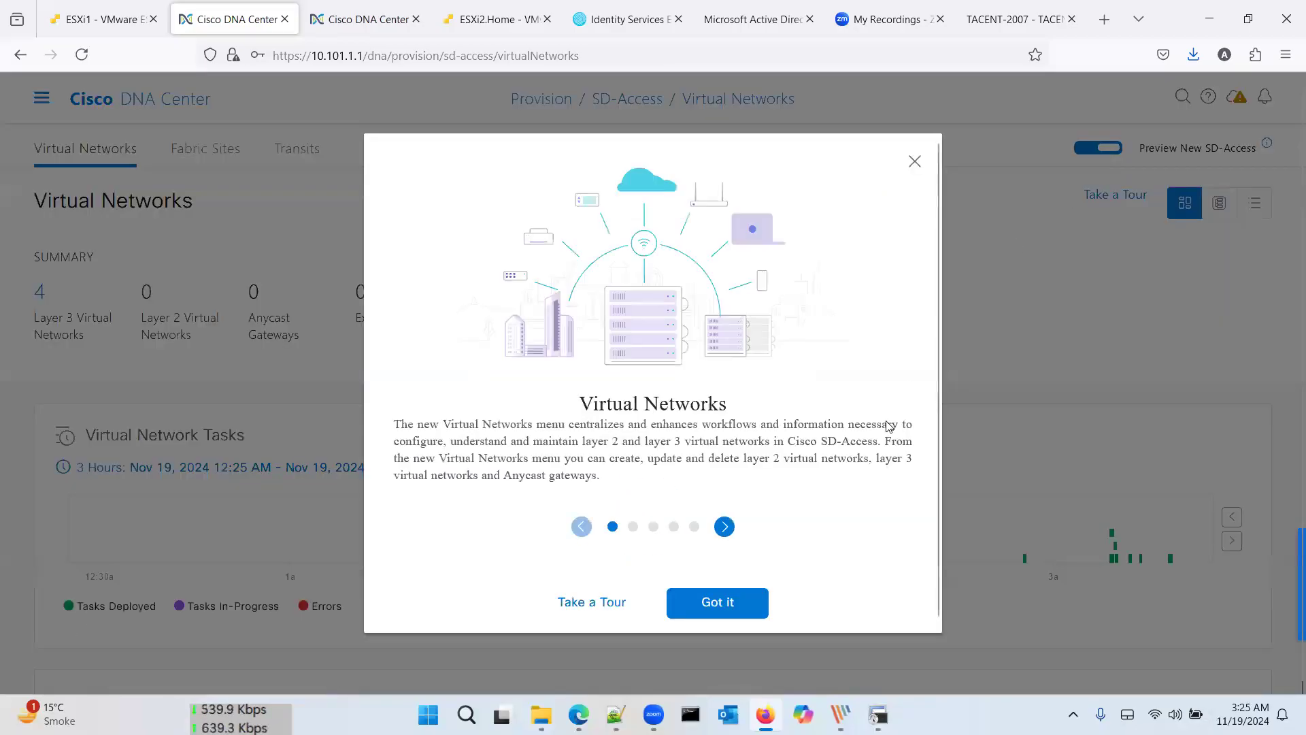
Step: Dismiss the introduction, list the four Layer 3 networks, tick DEFAULT_VN, and open More actions
click(717, 602)
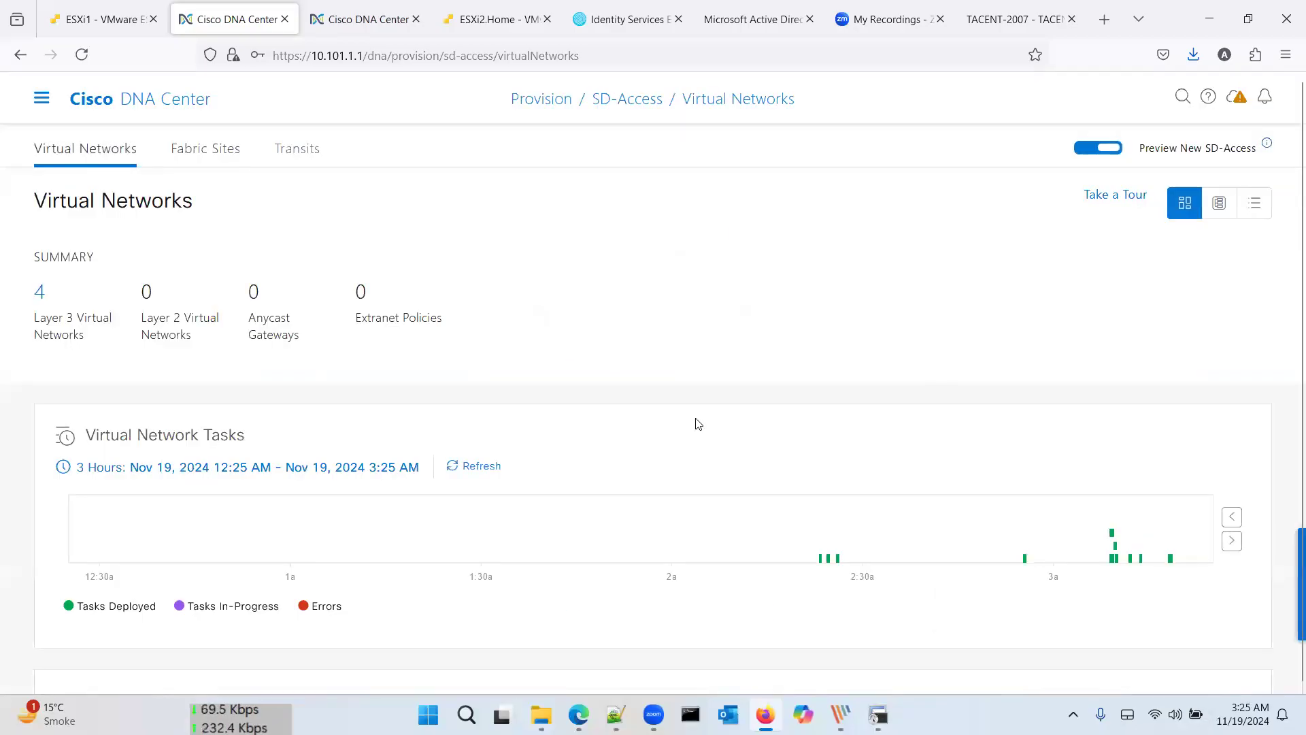
scroll(698, 424, down, 5)
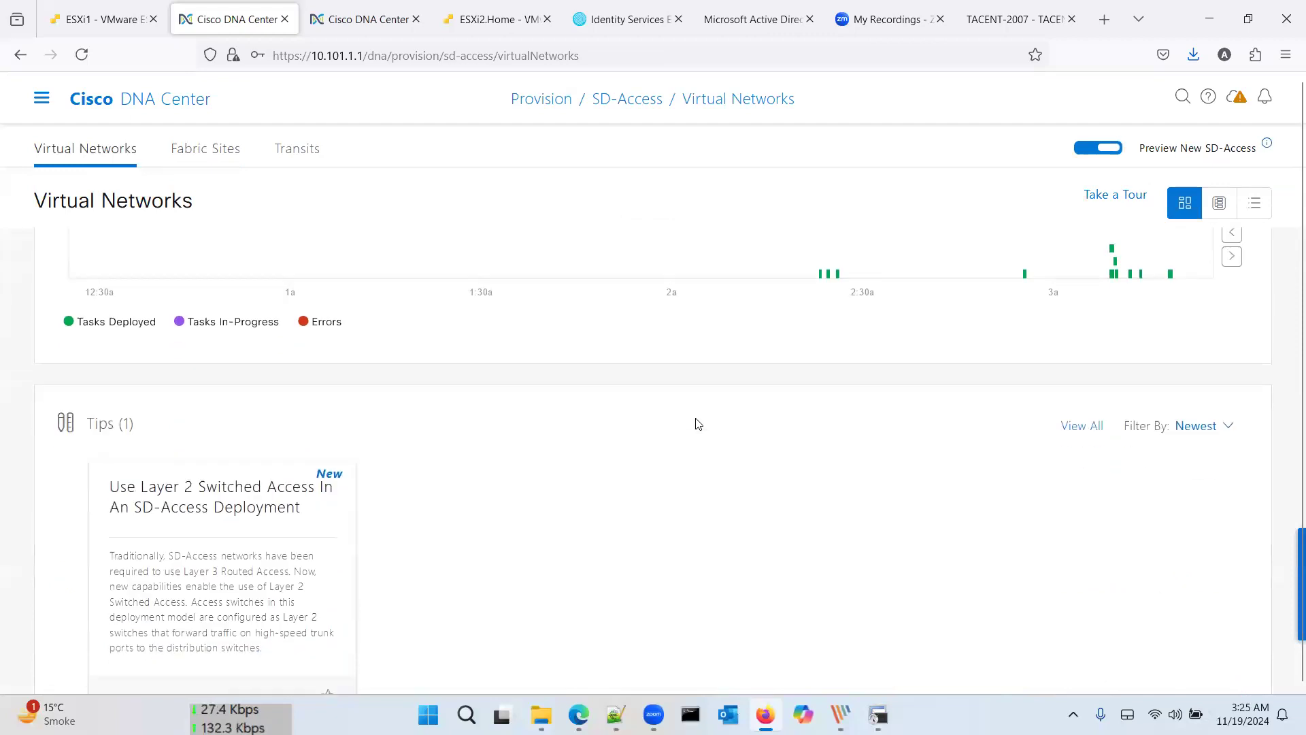
scroll(696, 423, up, 5)
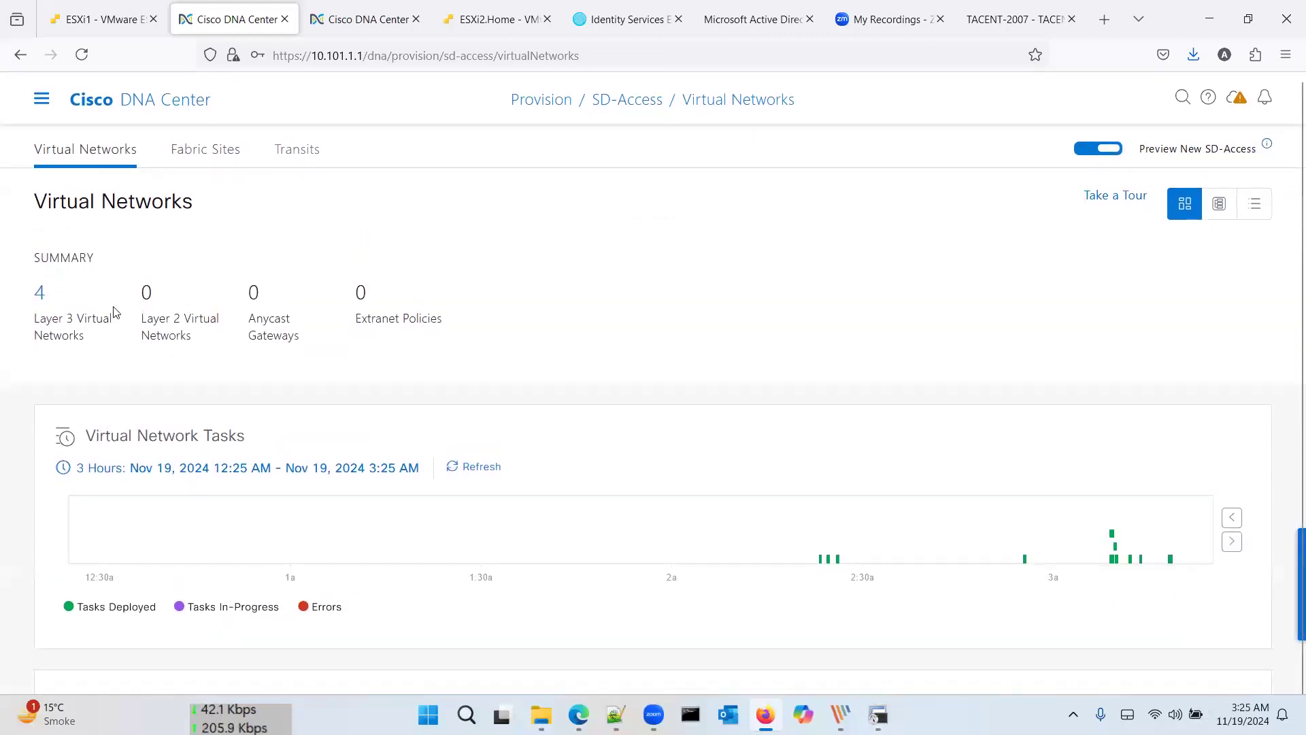
click(39, 292)
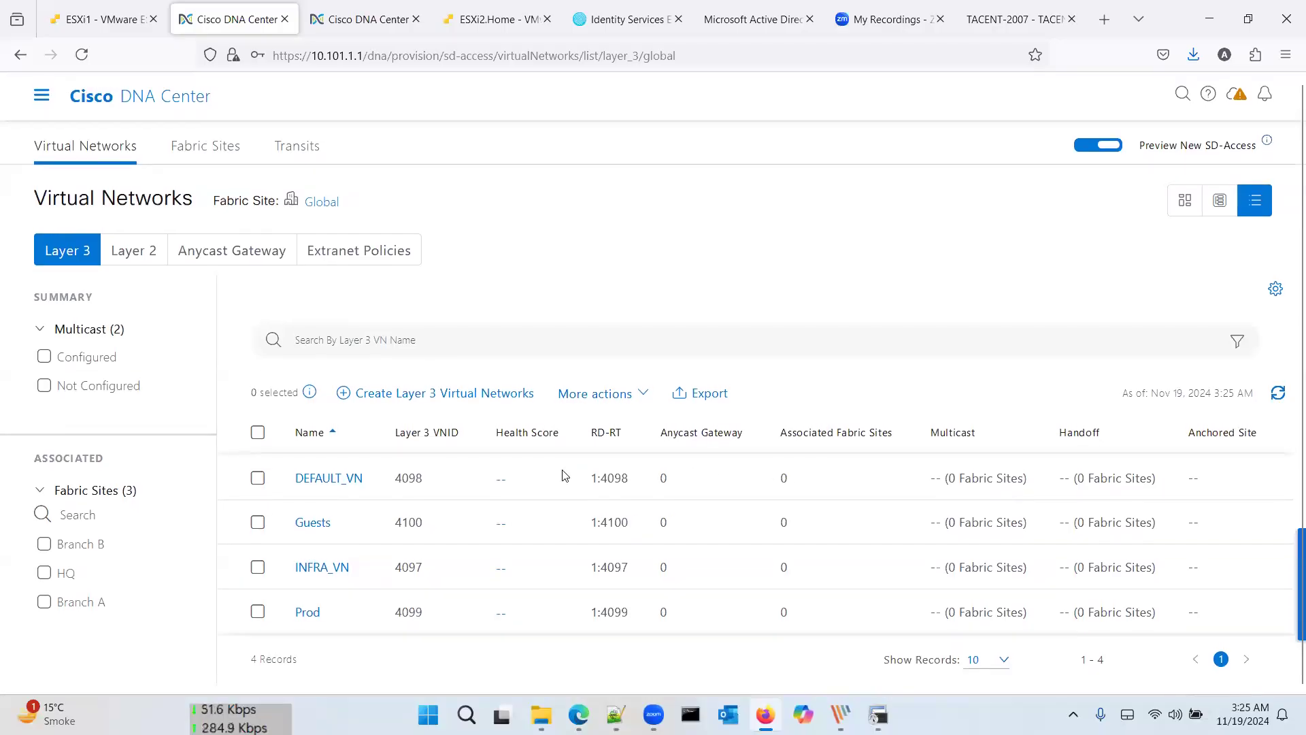
click(258, 479)
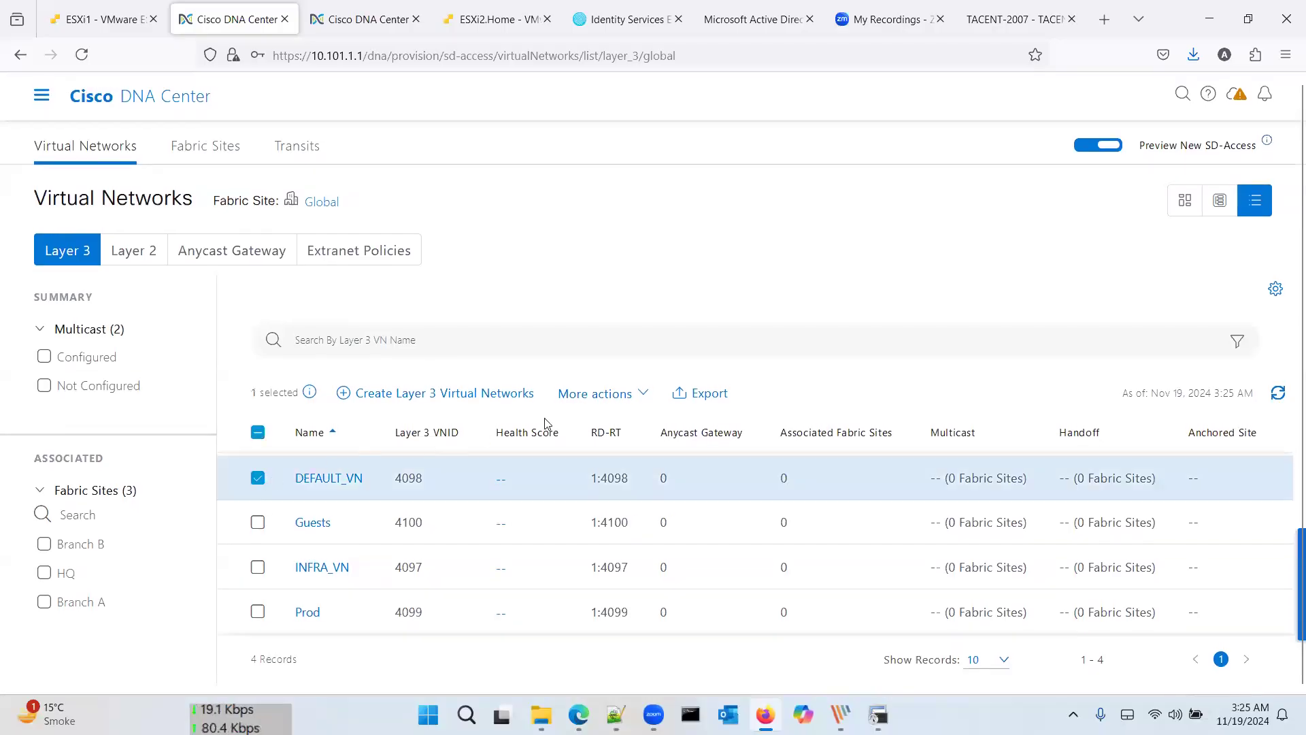
click(632, 399)
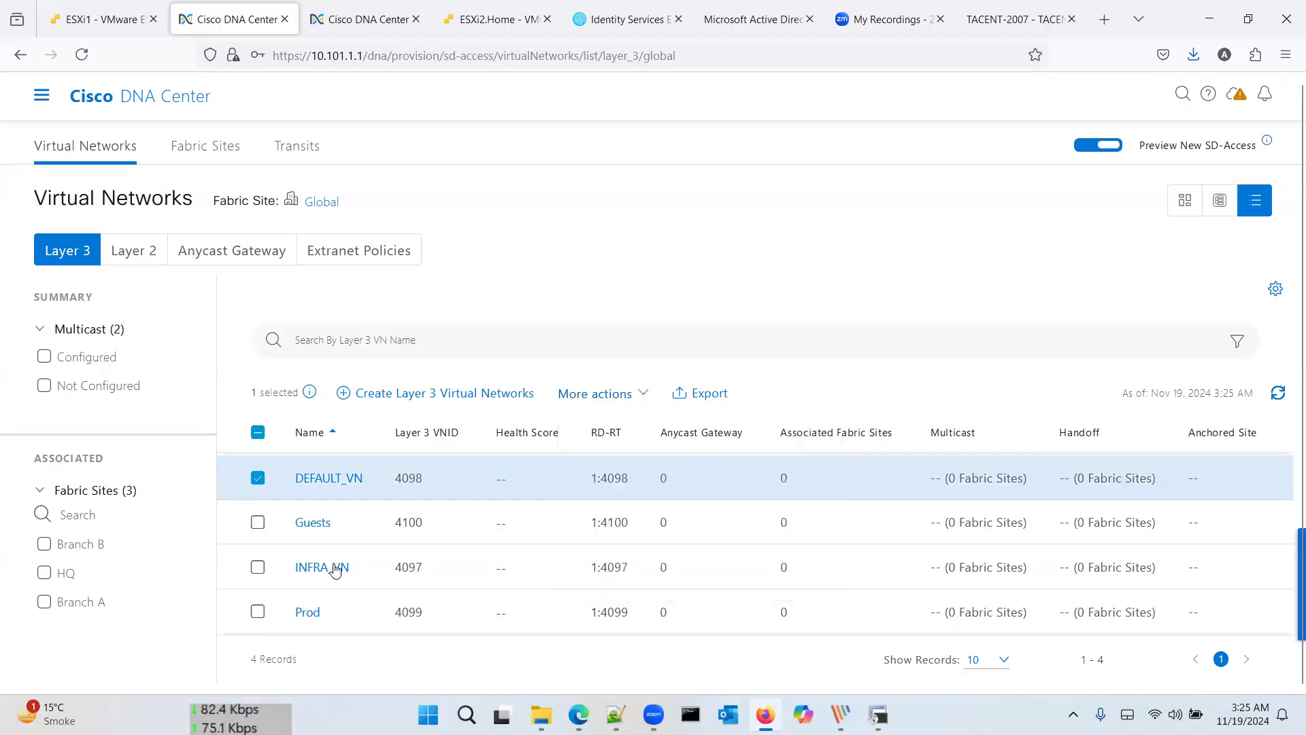
mouse_move(636, 400)
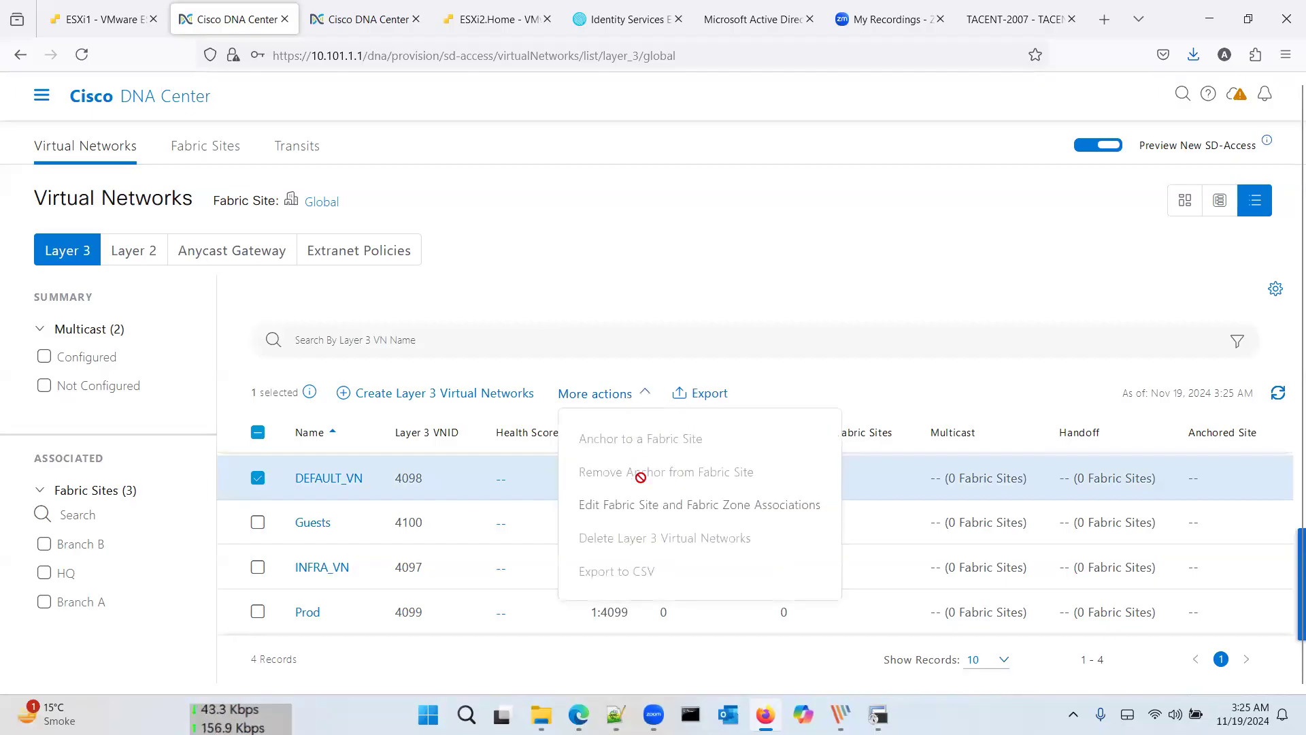
Step: Assign Branch A, Branch B and HQ to DEFAULT_VN, update and deploy, then return to the list
click(670, 507)
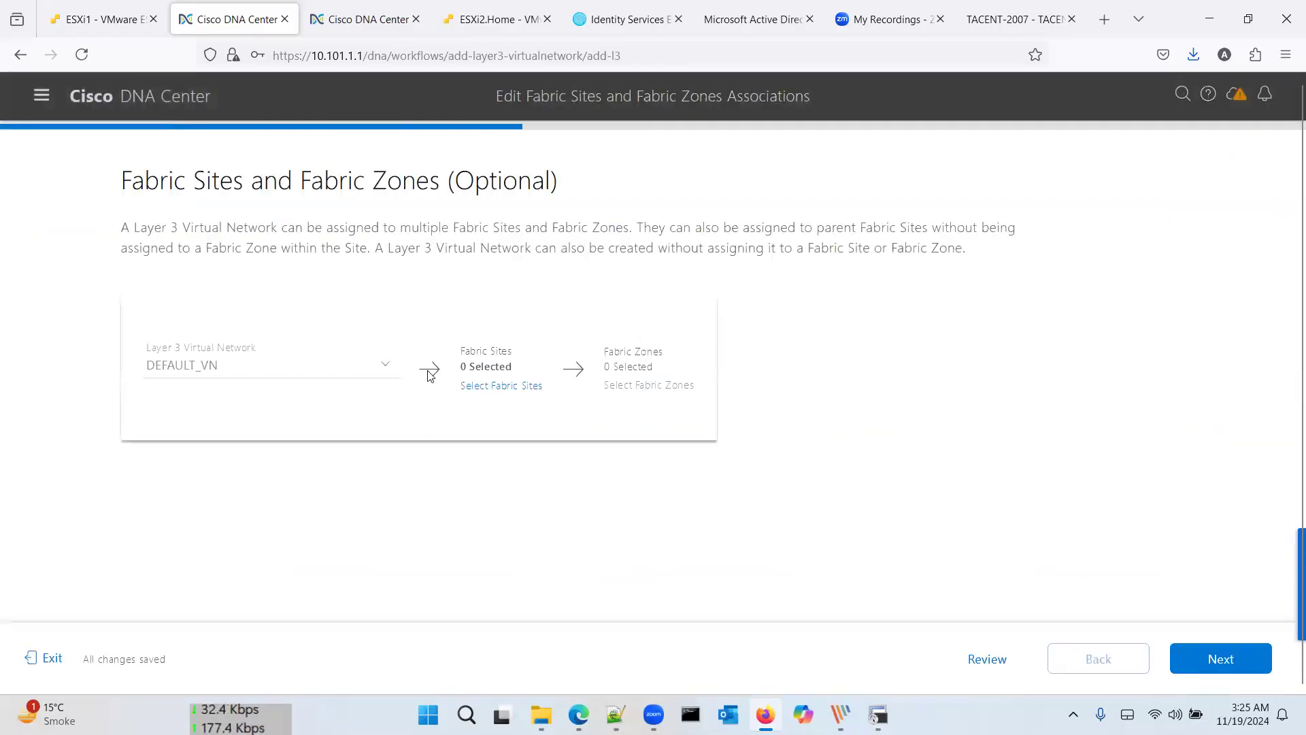
click(501, 388)
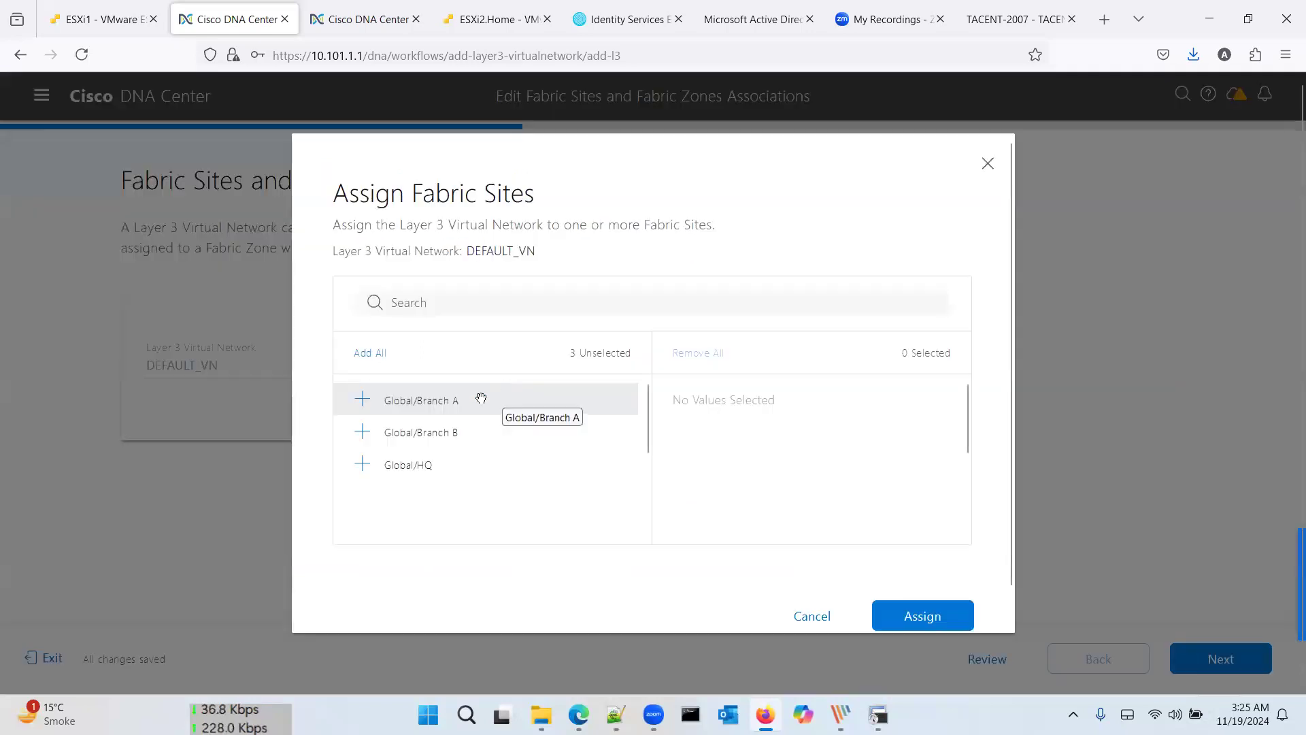
click(457, 402)
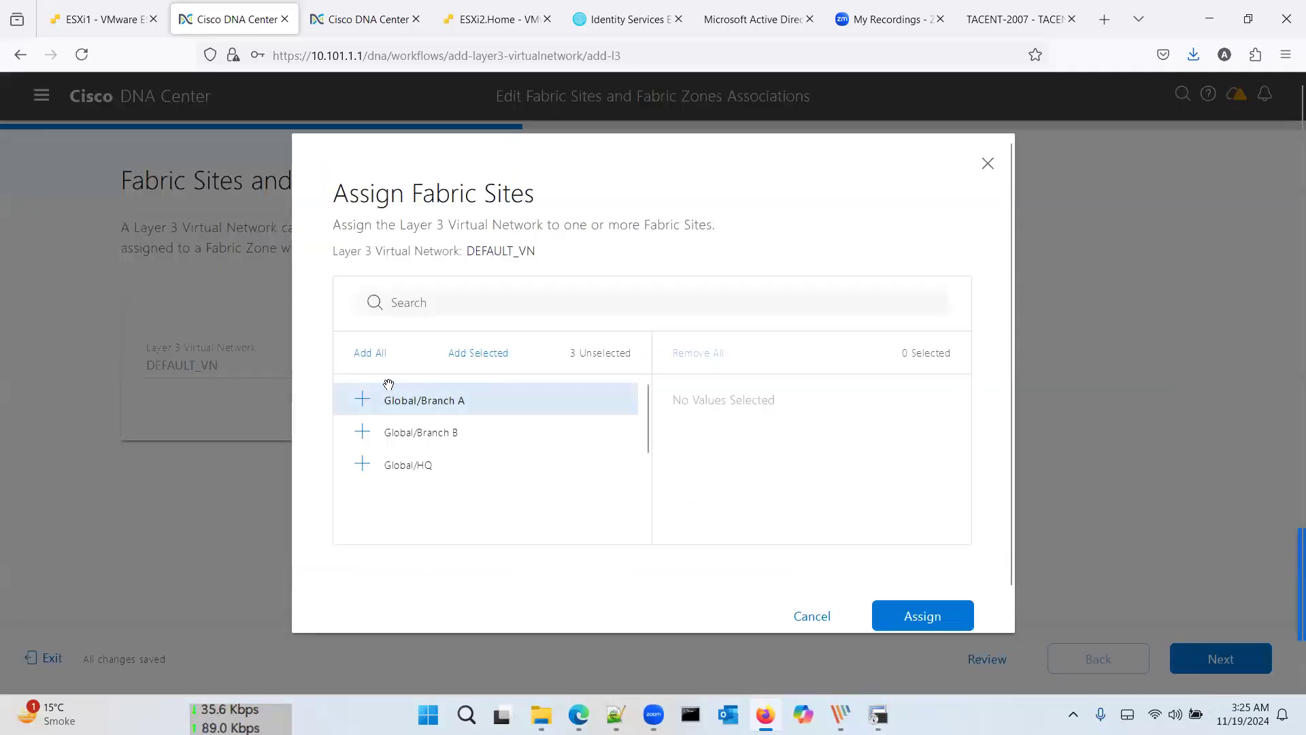
click(370, 354)
click(922, 615)
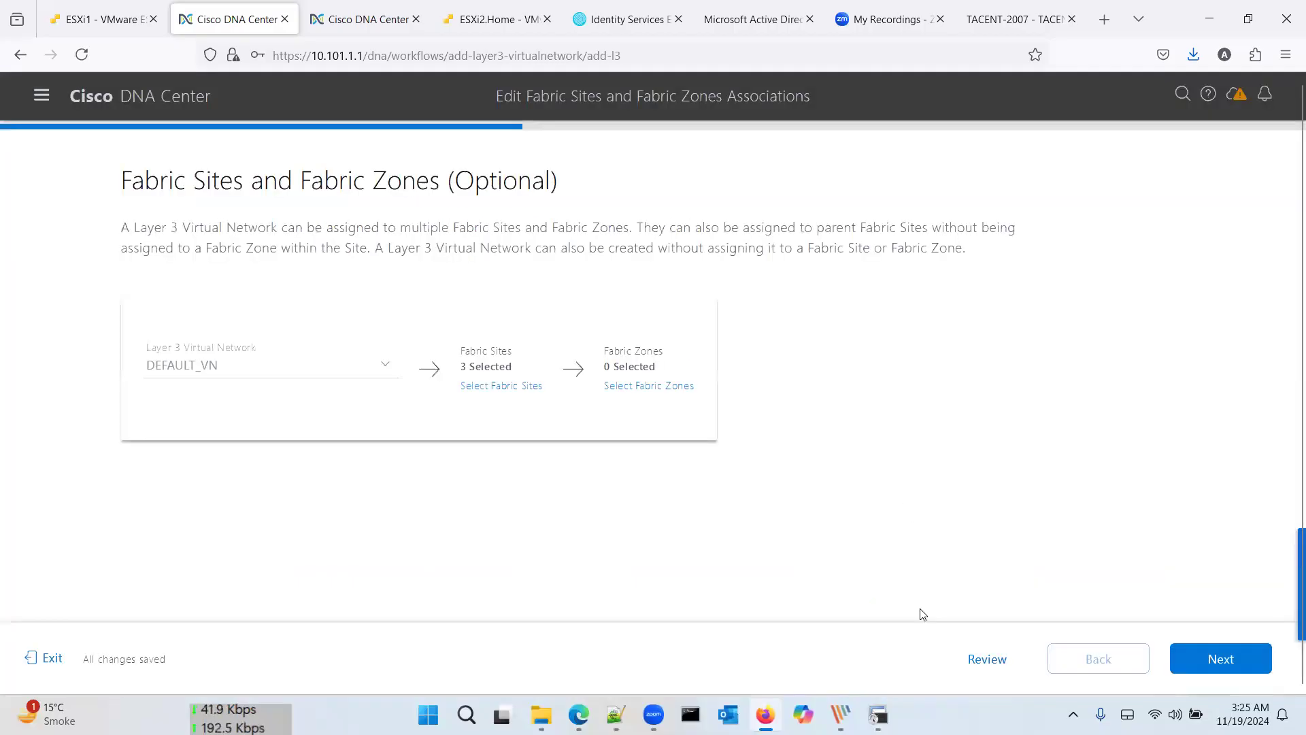
click(1210, 660)
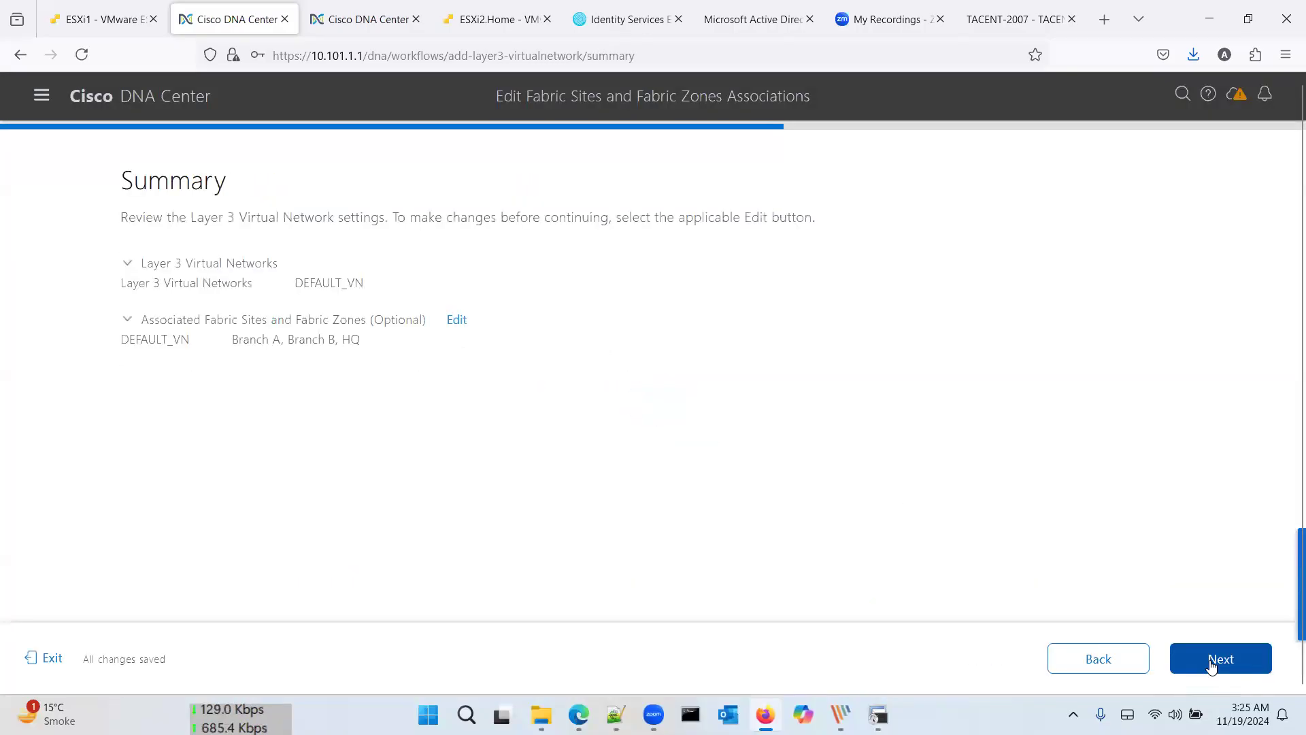
click(1212, 666)
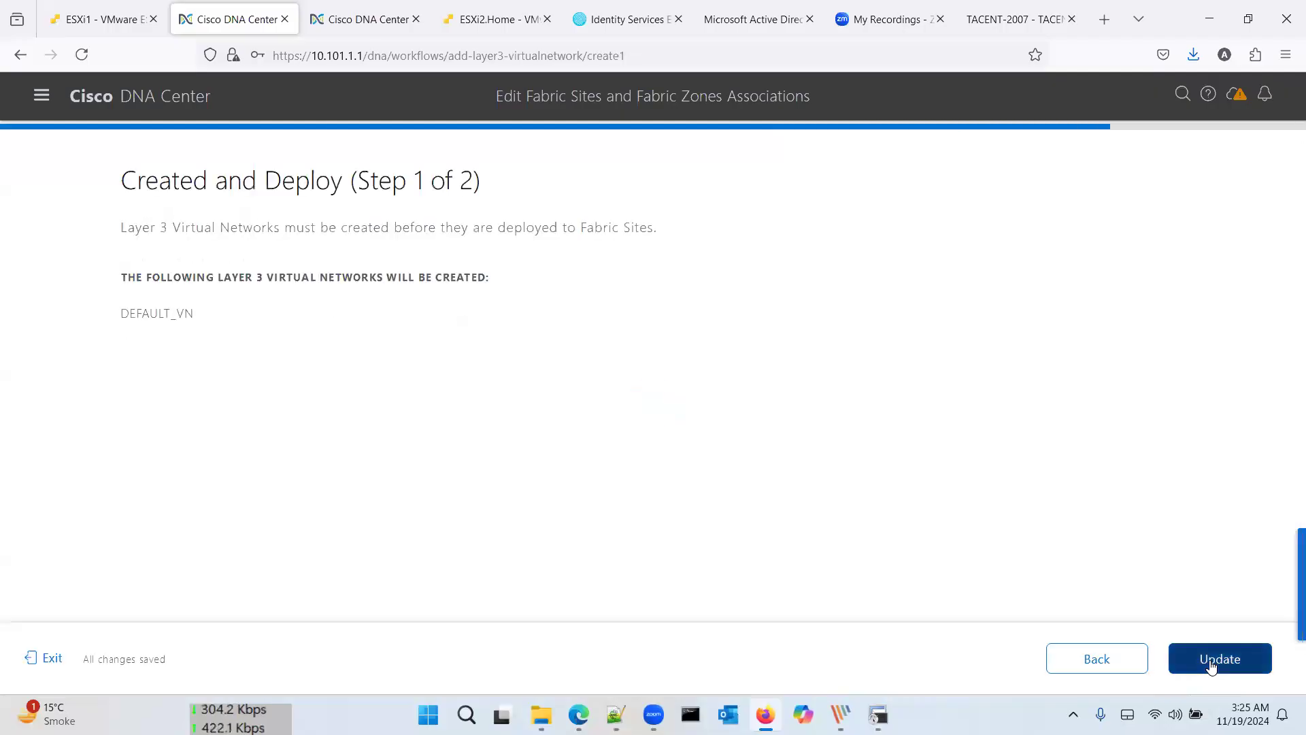
click(1211, 666)
click(1210, 665)
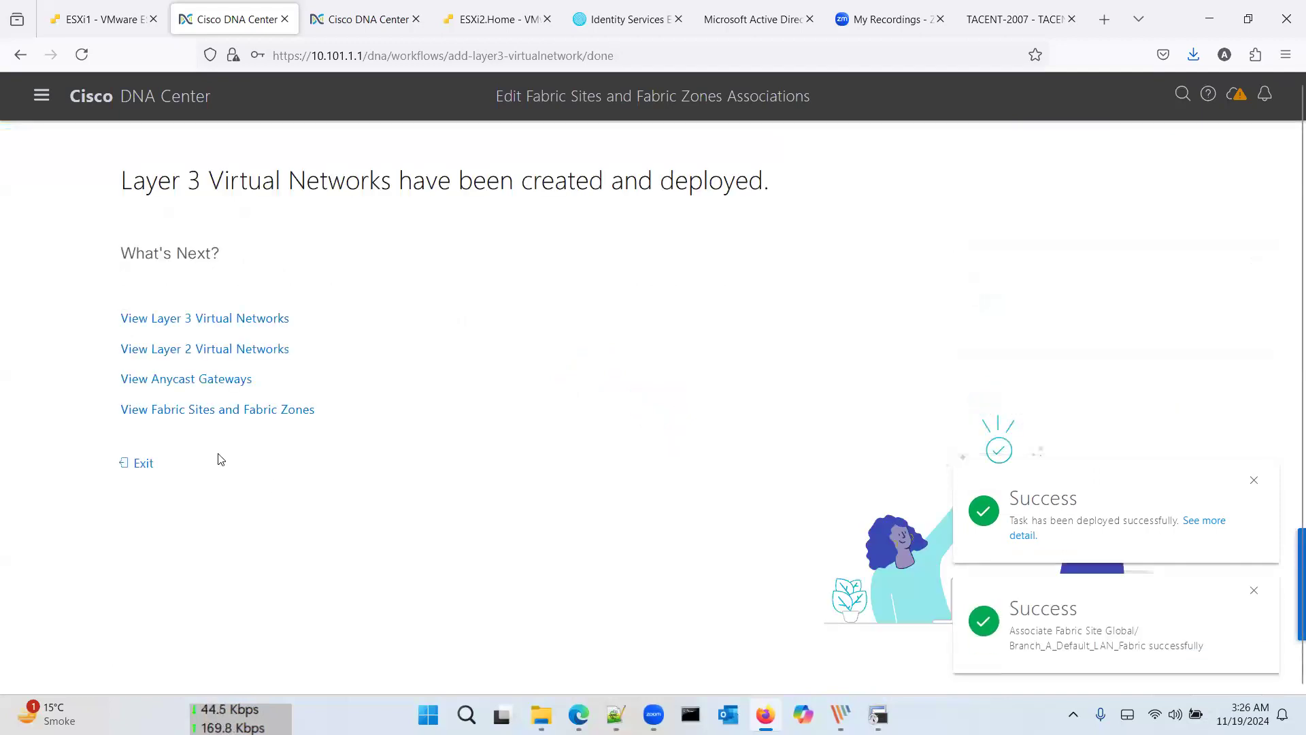
click(144, 465)
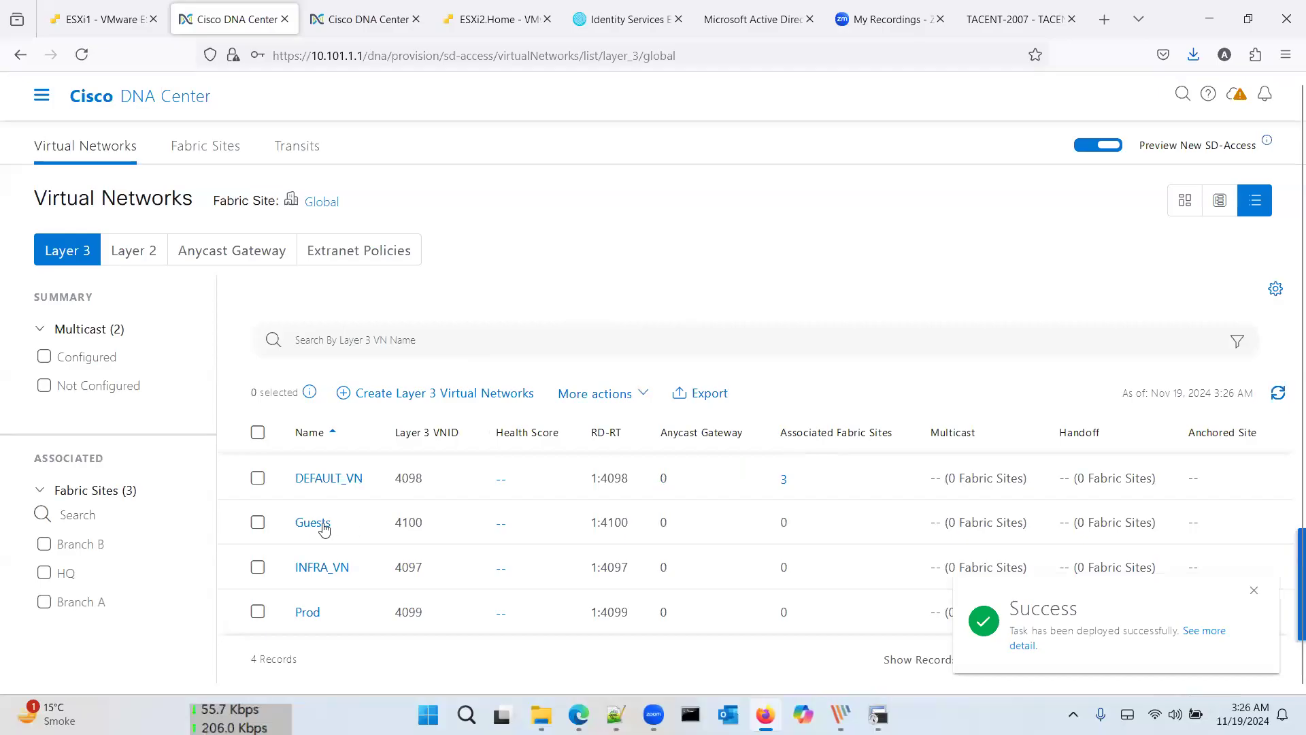
Step: Select Guests and assign all three fabric sites, briefly removing and re-adding Global/HQ
click(259, 521)
click(630, 397)
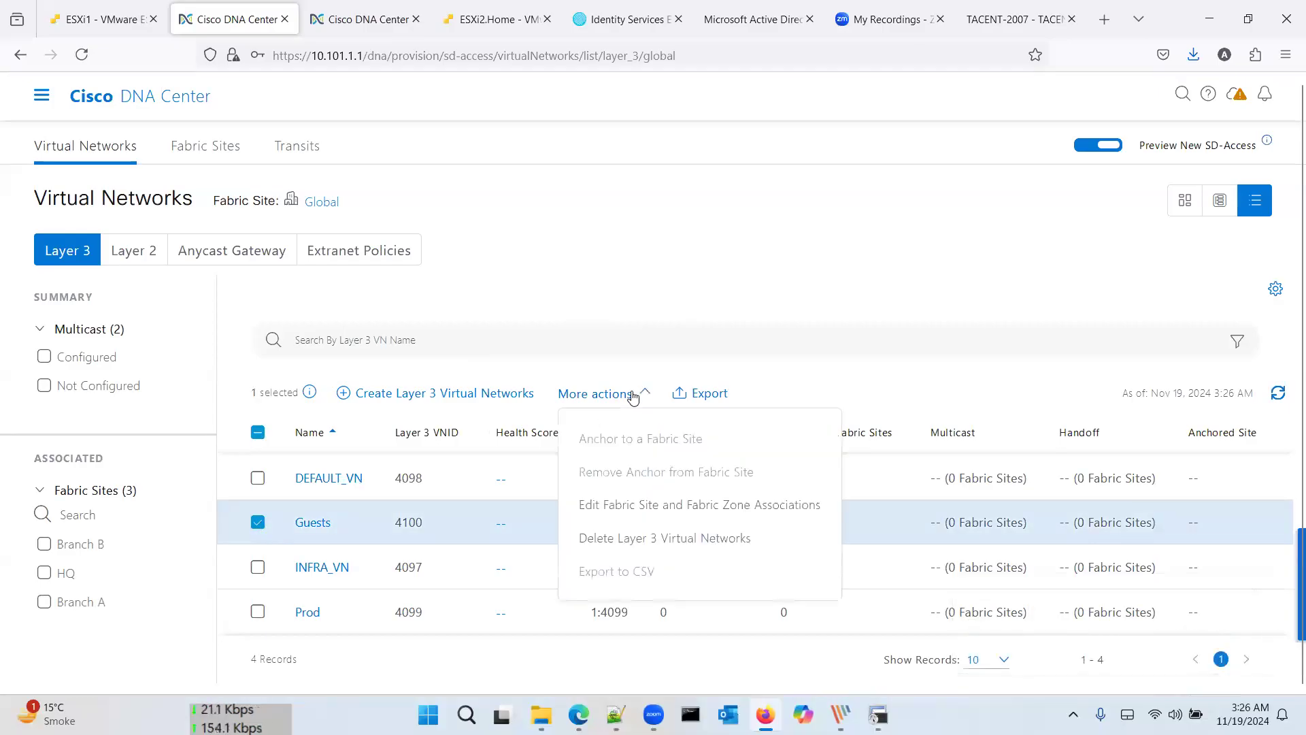
click(669, 503)
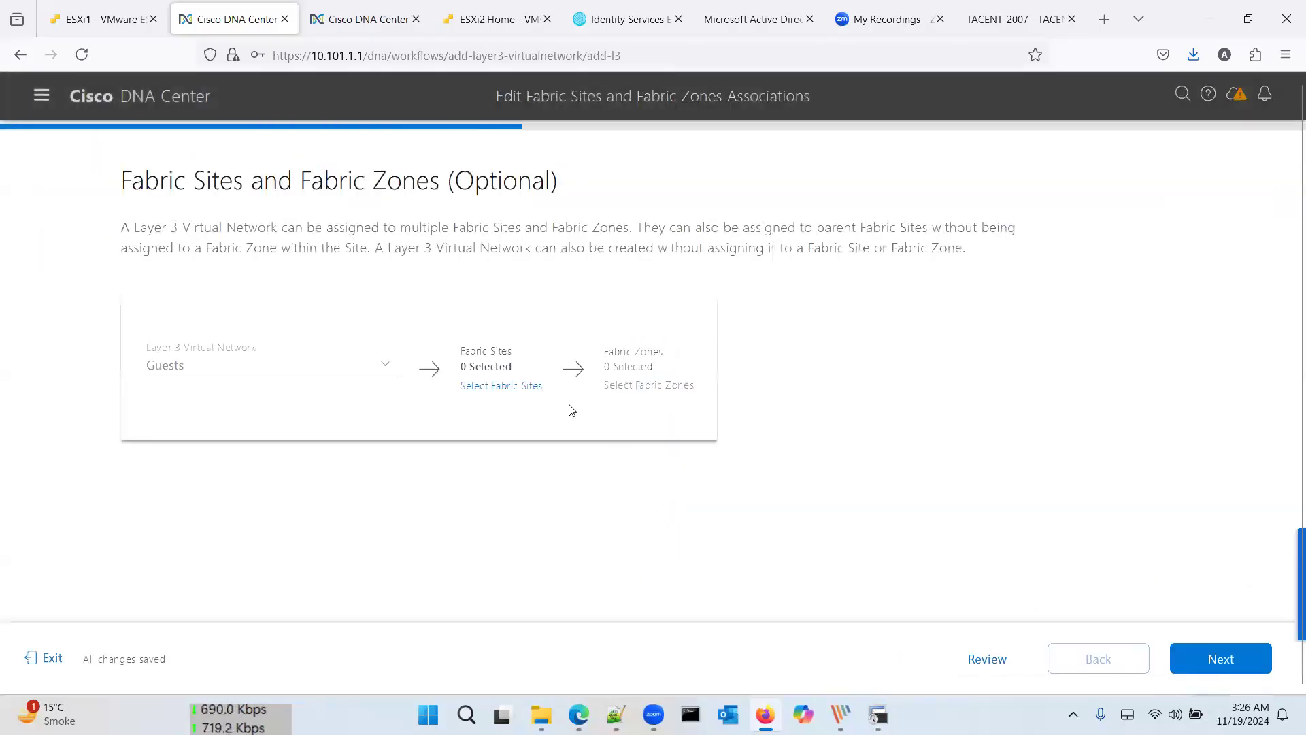
click(515, 388)
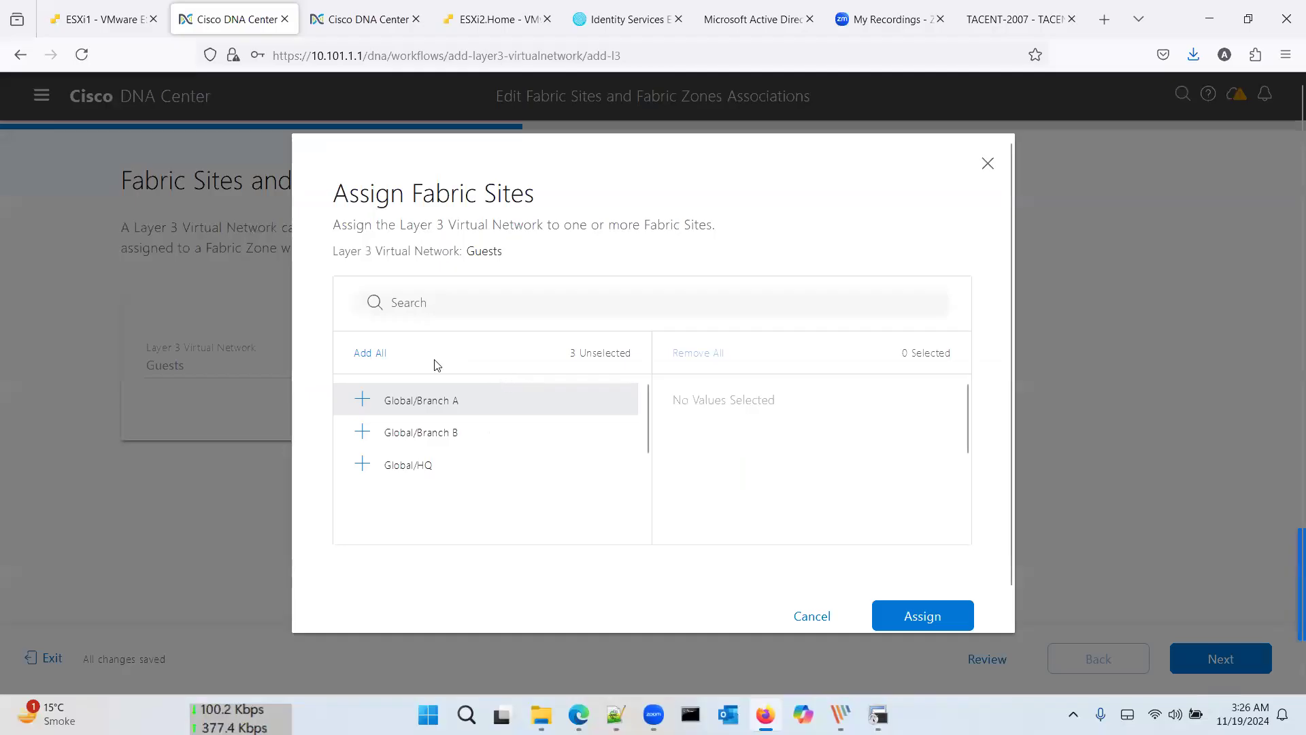
click(379, 357)
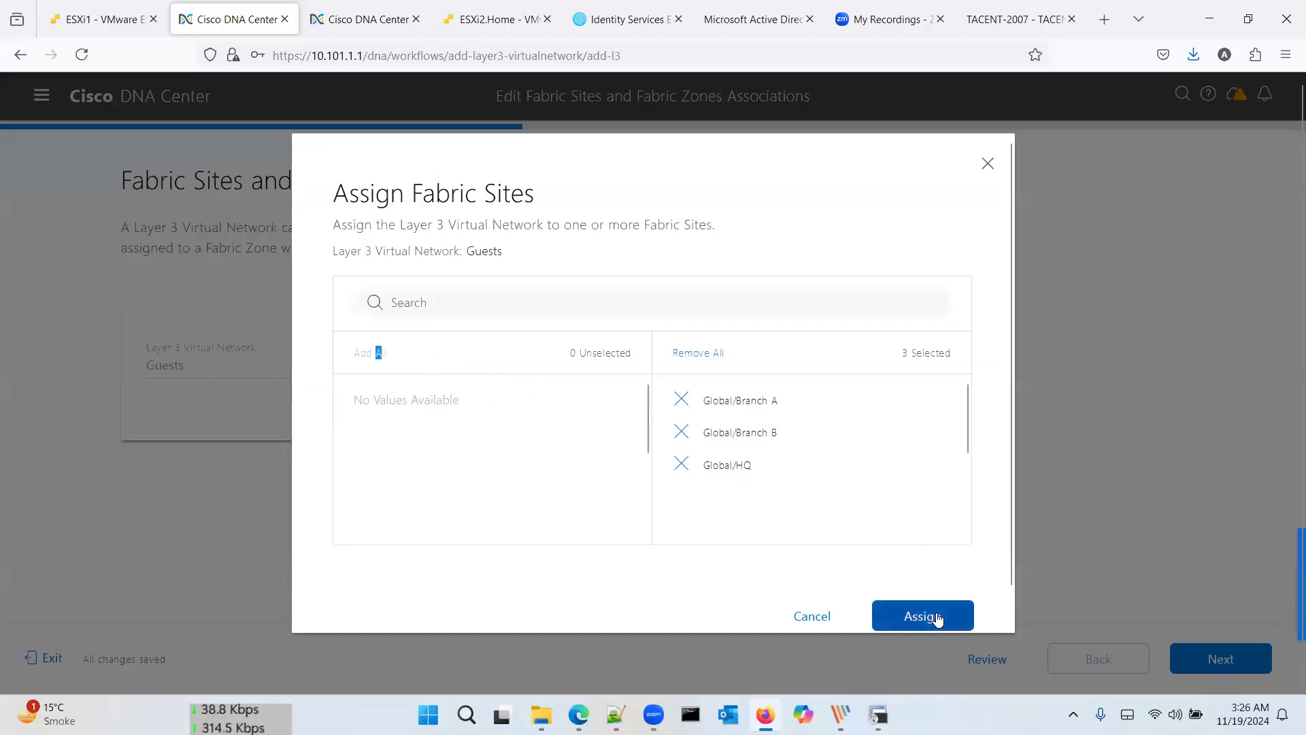
click(736, 463)
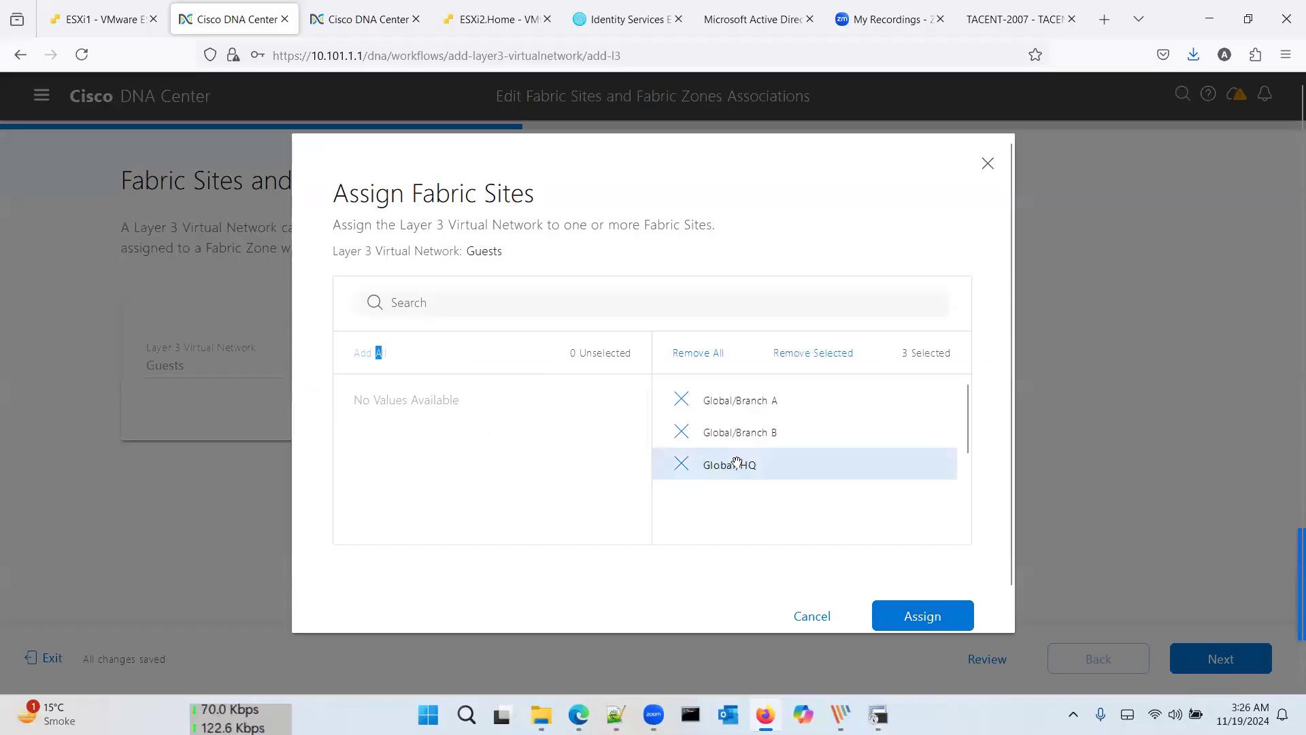
click(812, 353)
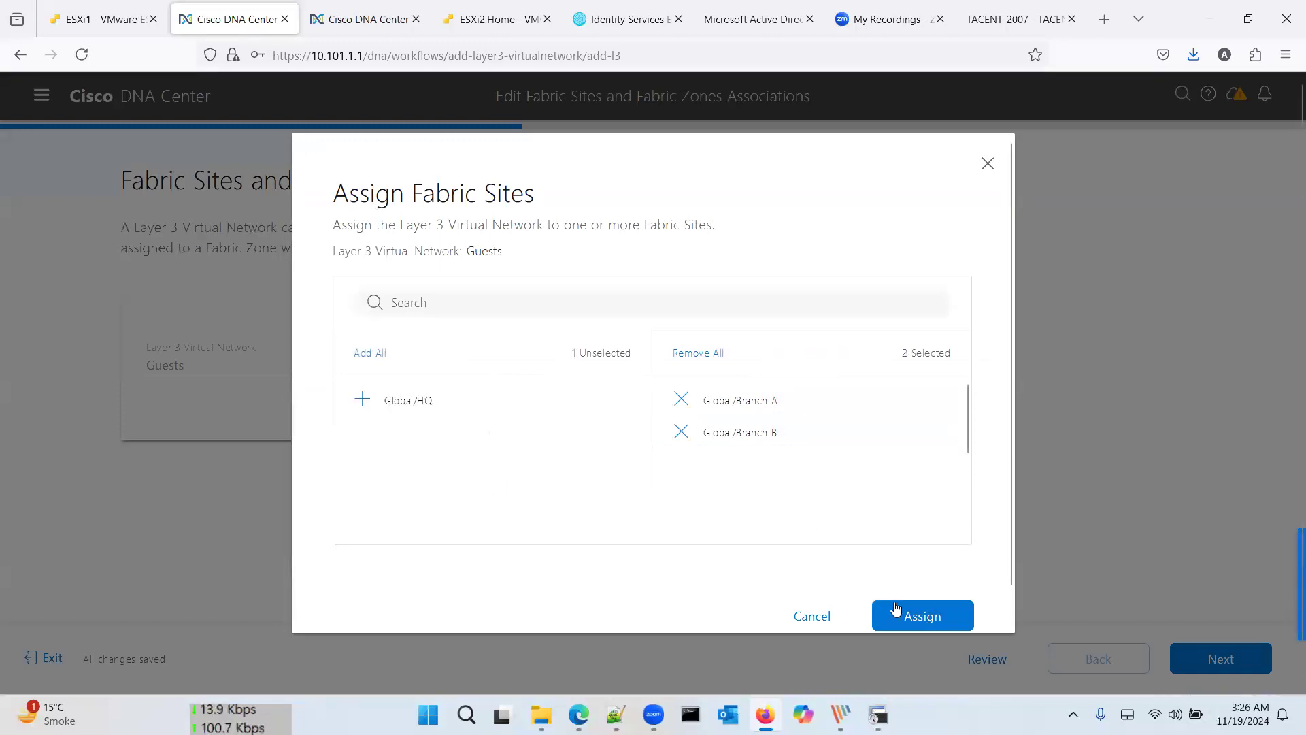
click(918, 617)
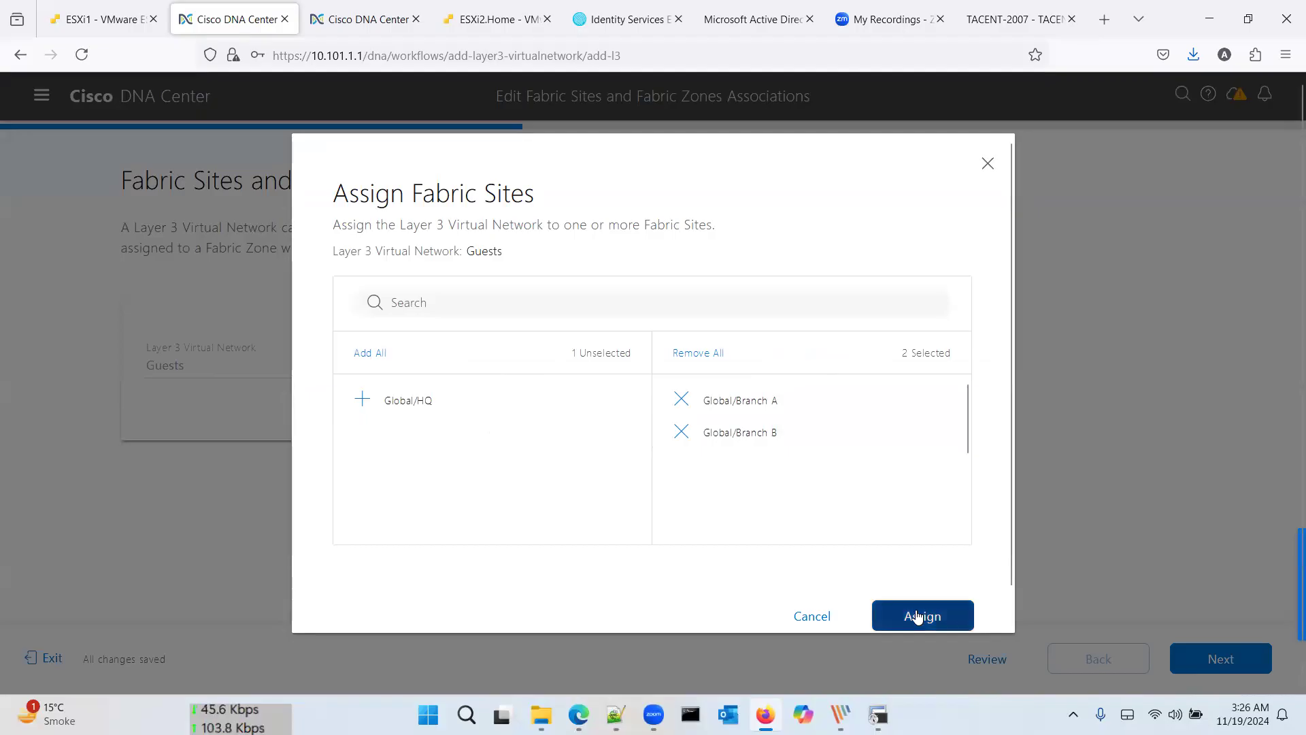
click(599, 405)
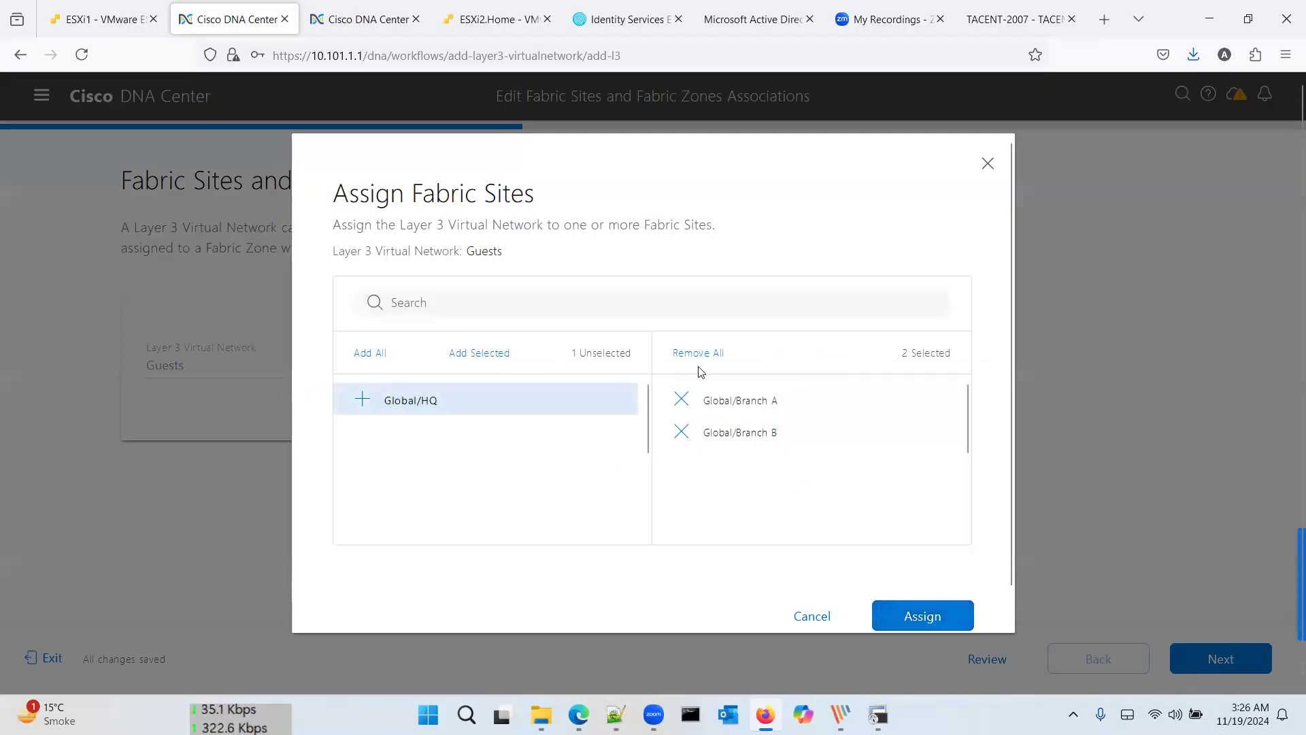
click(474, 355)
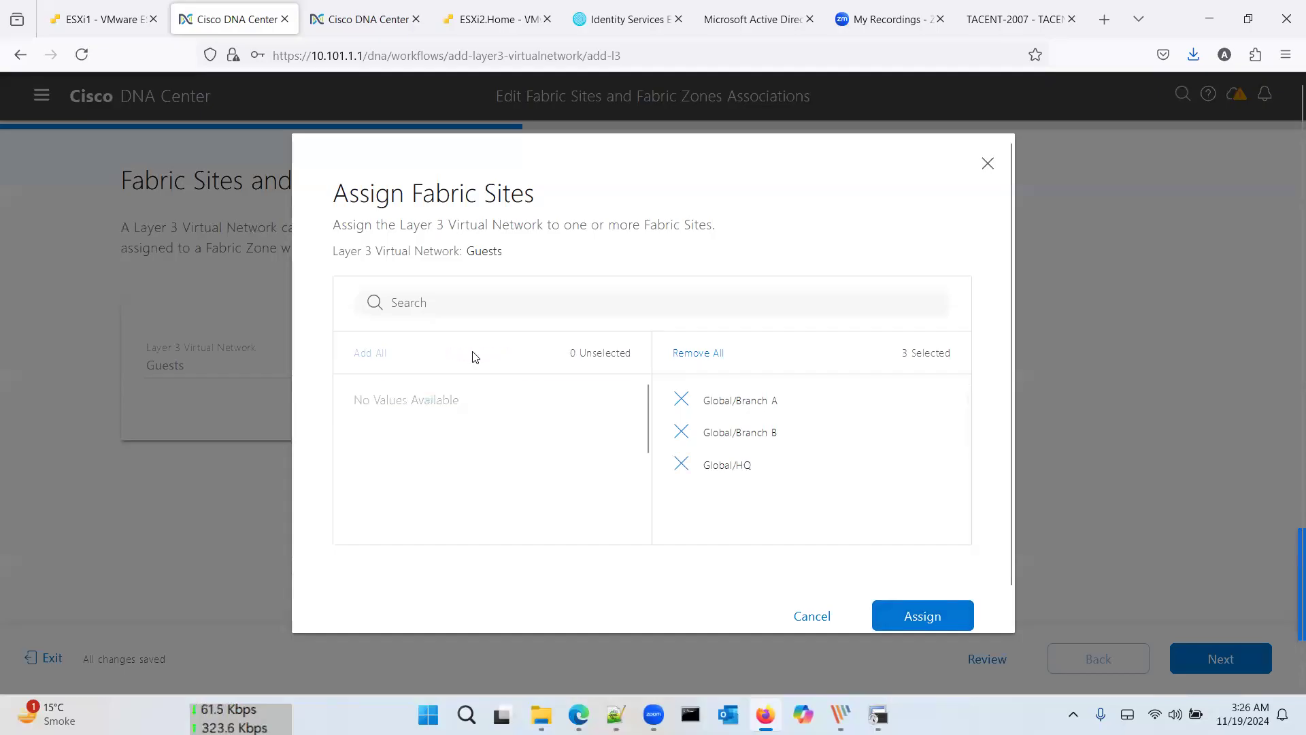
click(916, 616)
Step: Move through the association summary, then update and deploy Guests to the three sites
click(1244, 655)
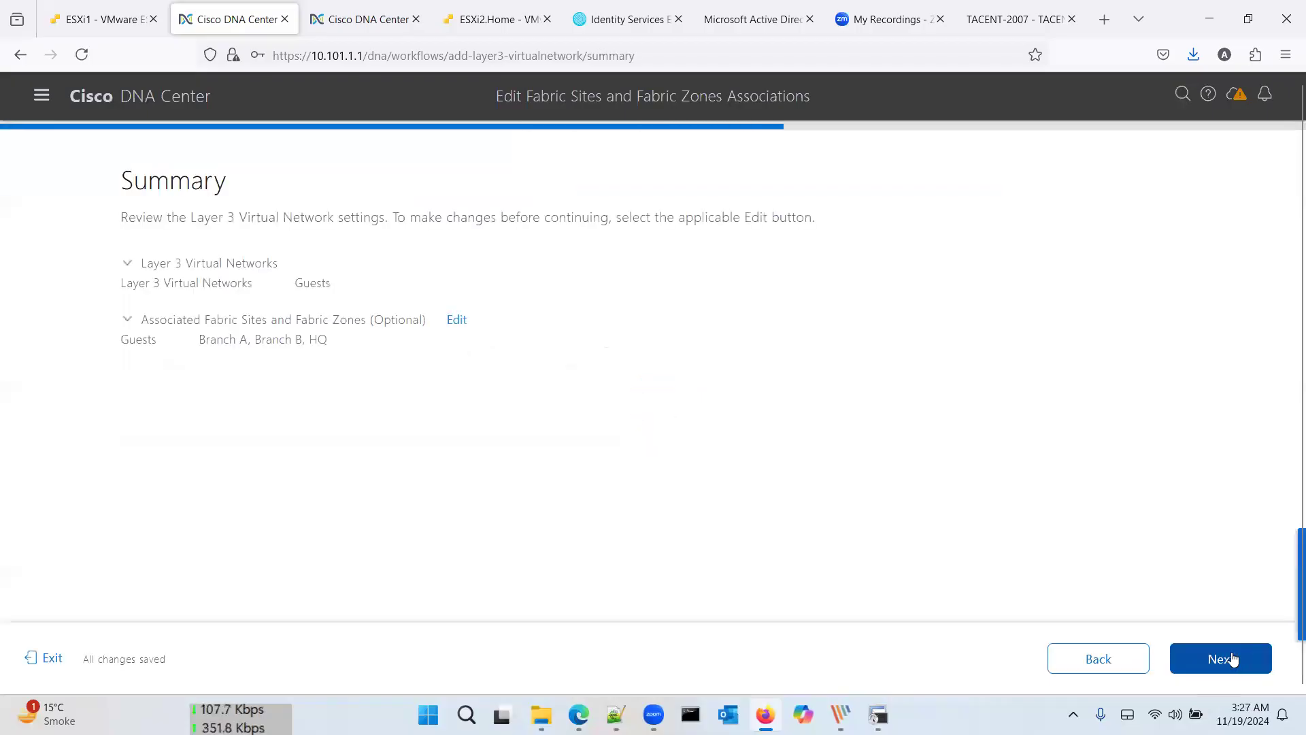
click(1234, 659)
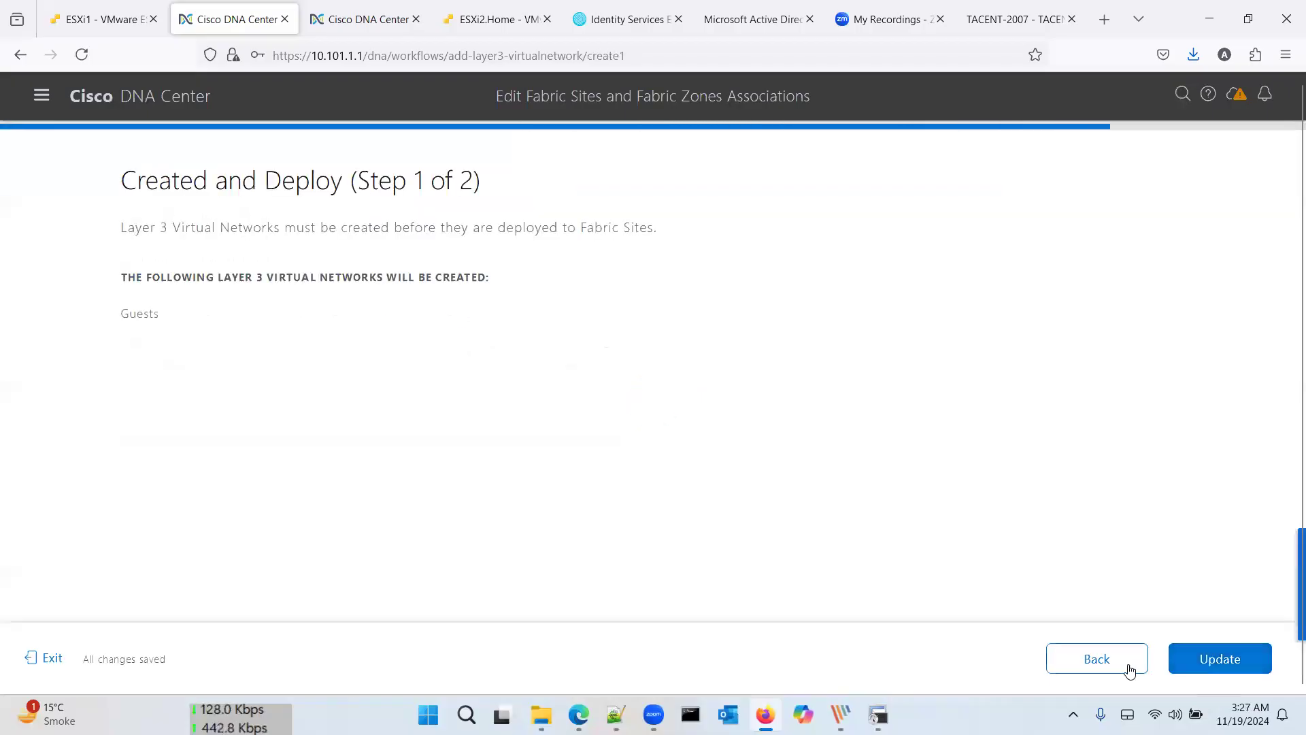
click(1131, 669)
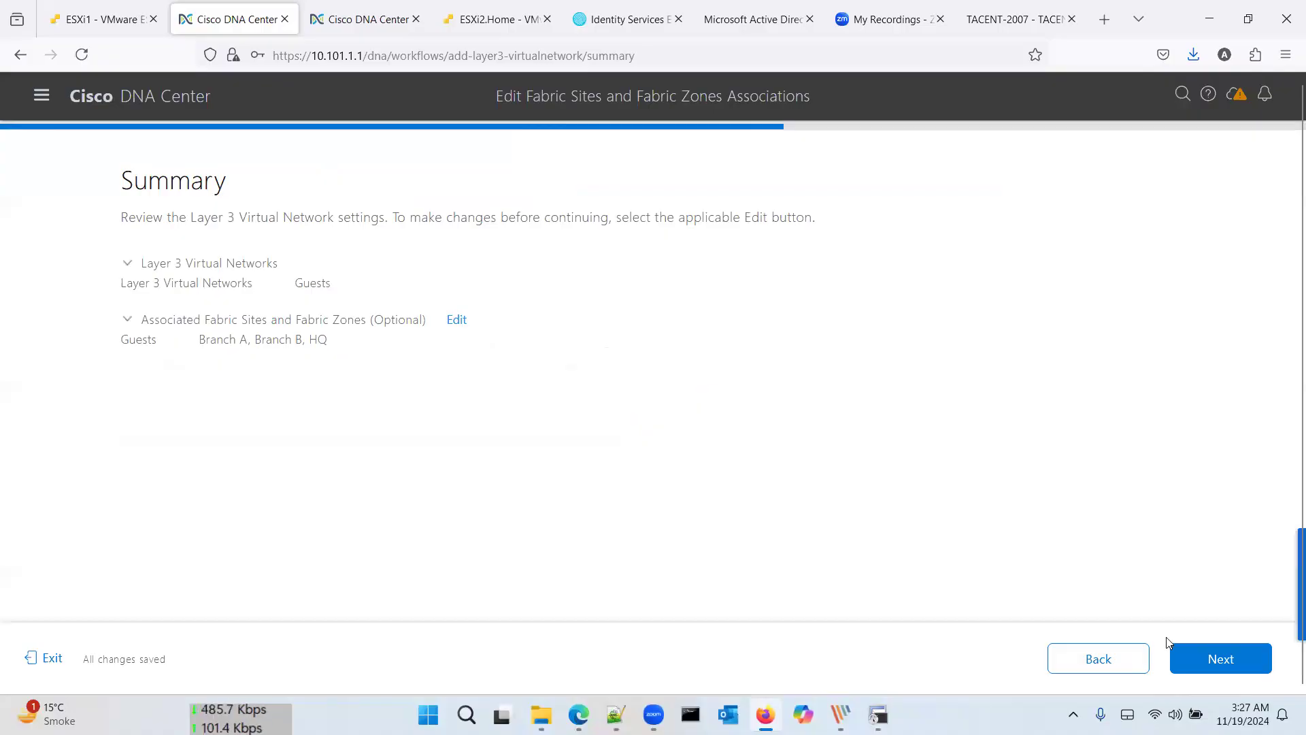
click(1220, 662)
click(1221, 664)
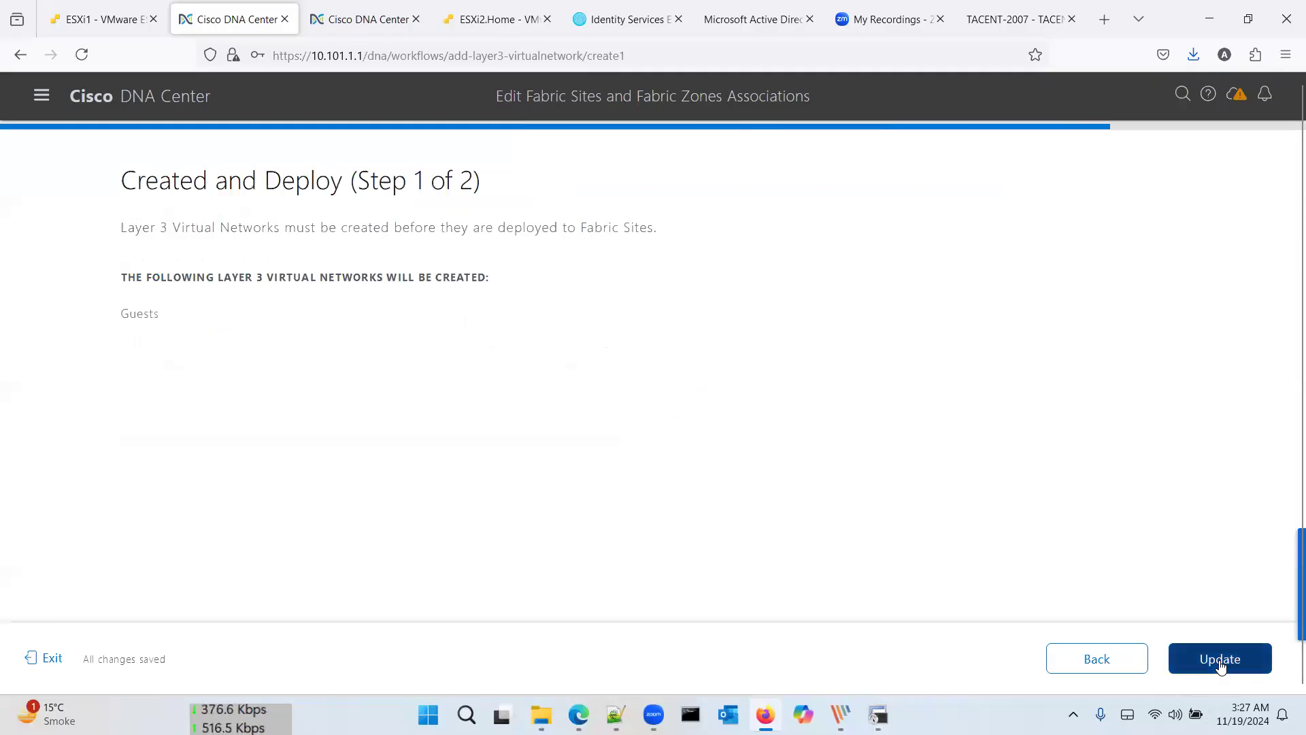
click(1220, 662)
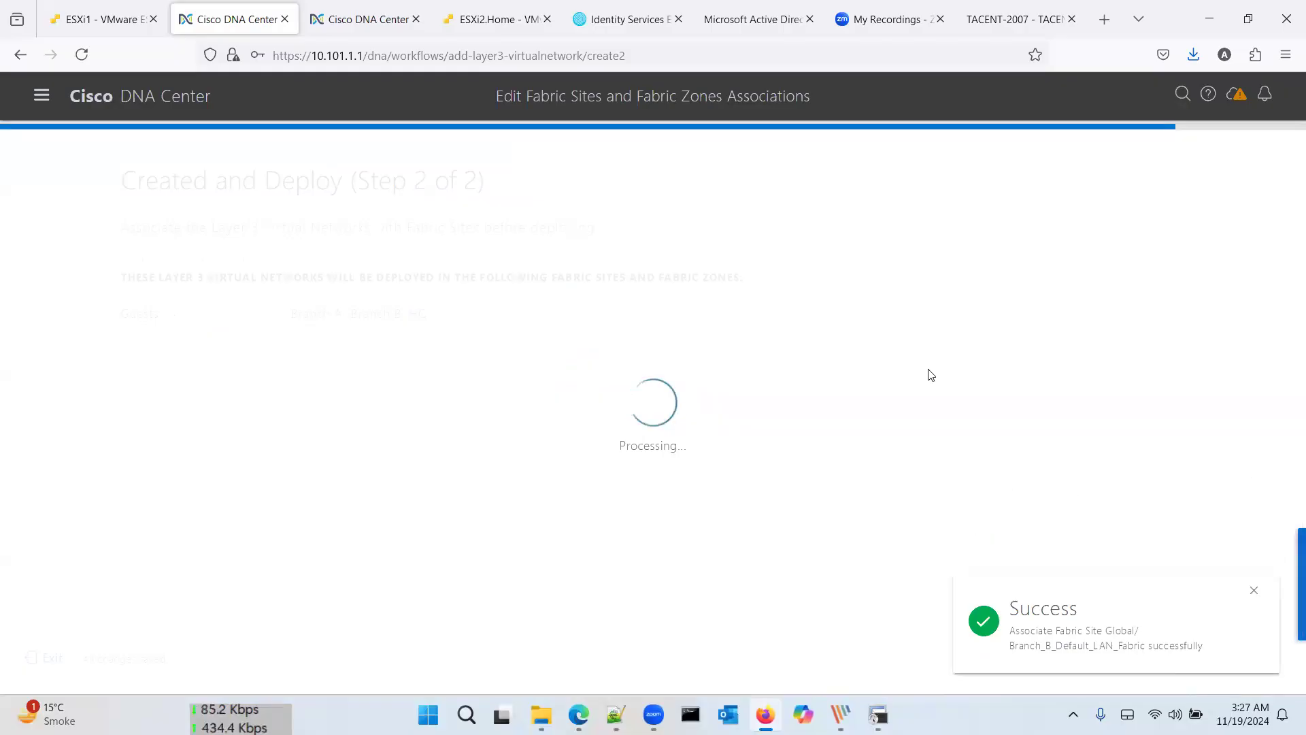
Step: Switch to PicPick and scroll through the SDA Typical Design.jpg topology diagram
click(836, 713)
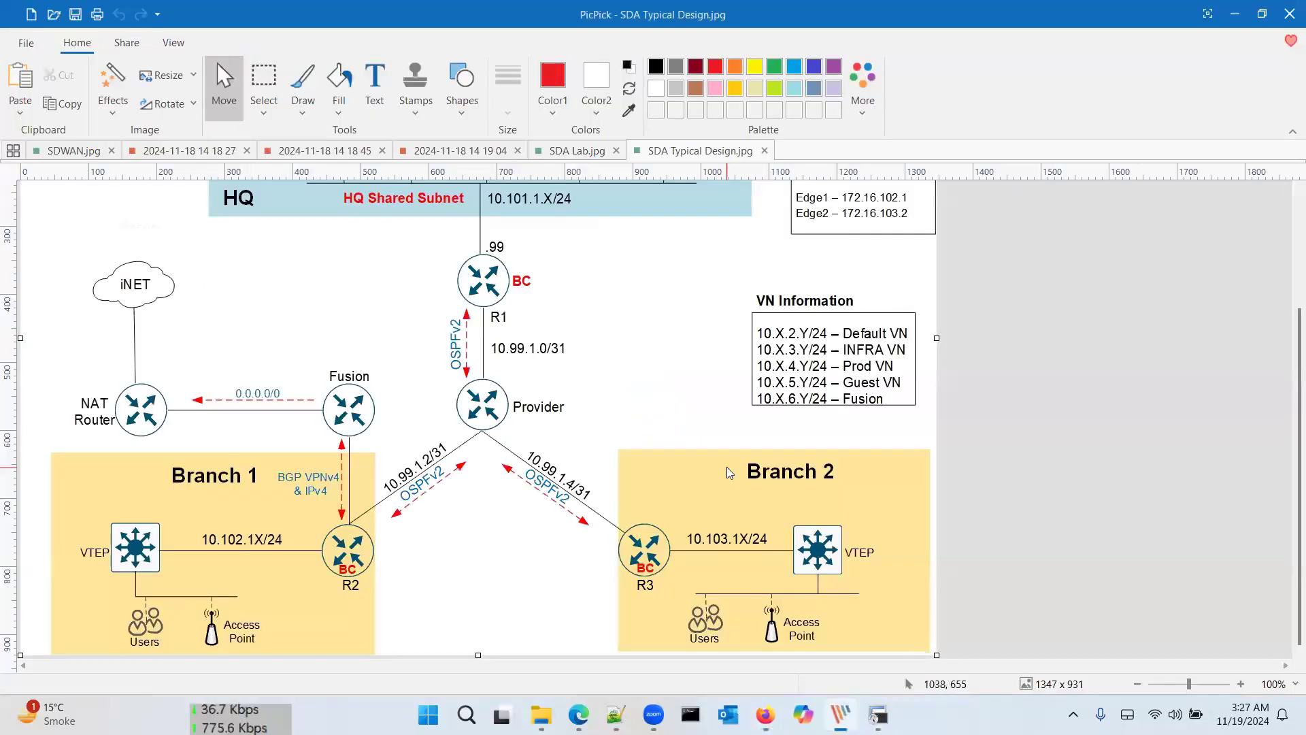
scroll(597, 375, up, 3)
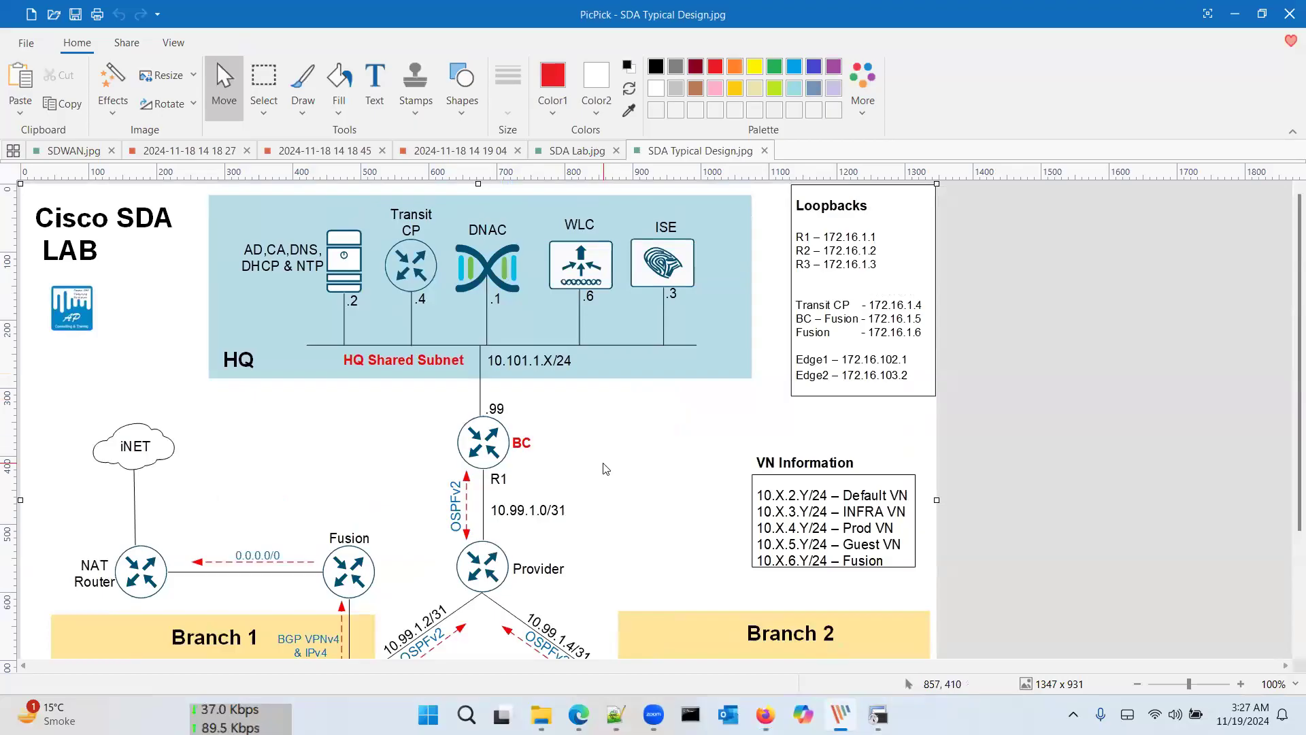
scroll(605, 468, down, 3)
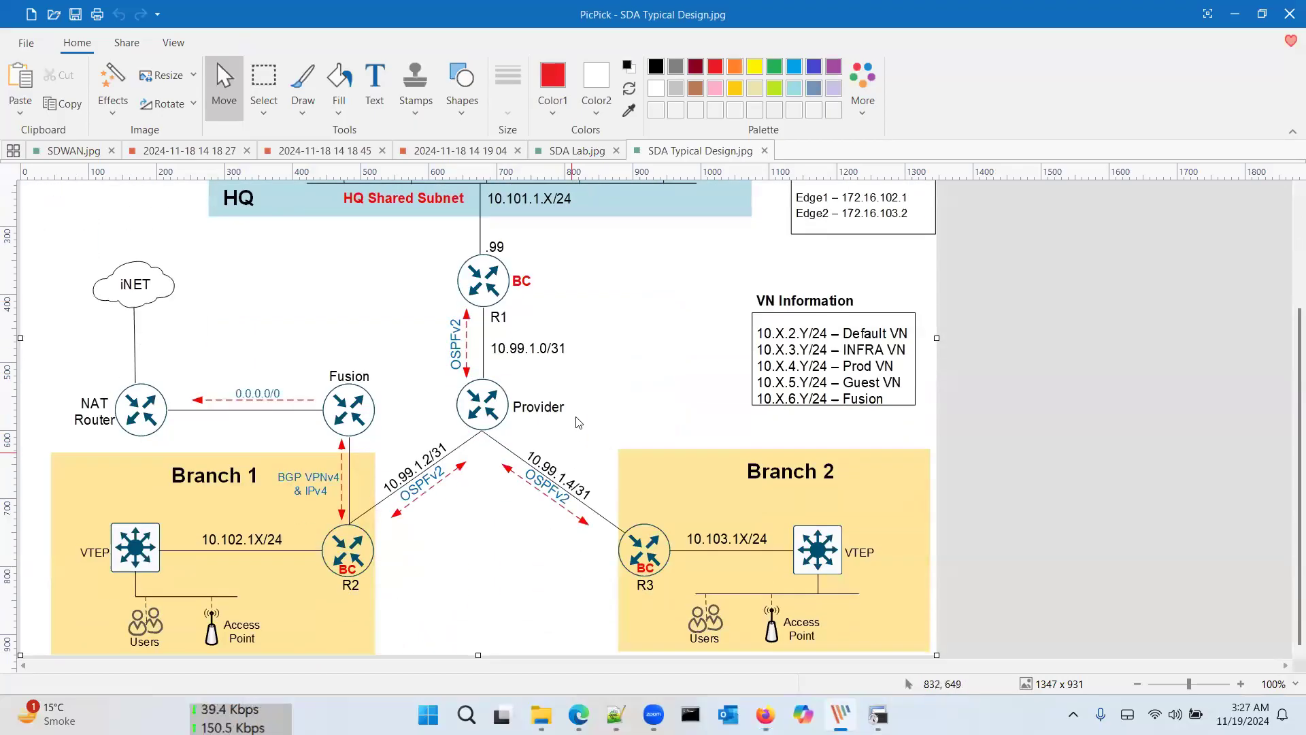
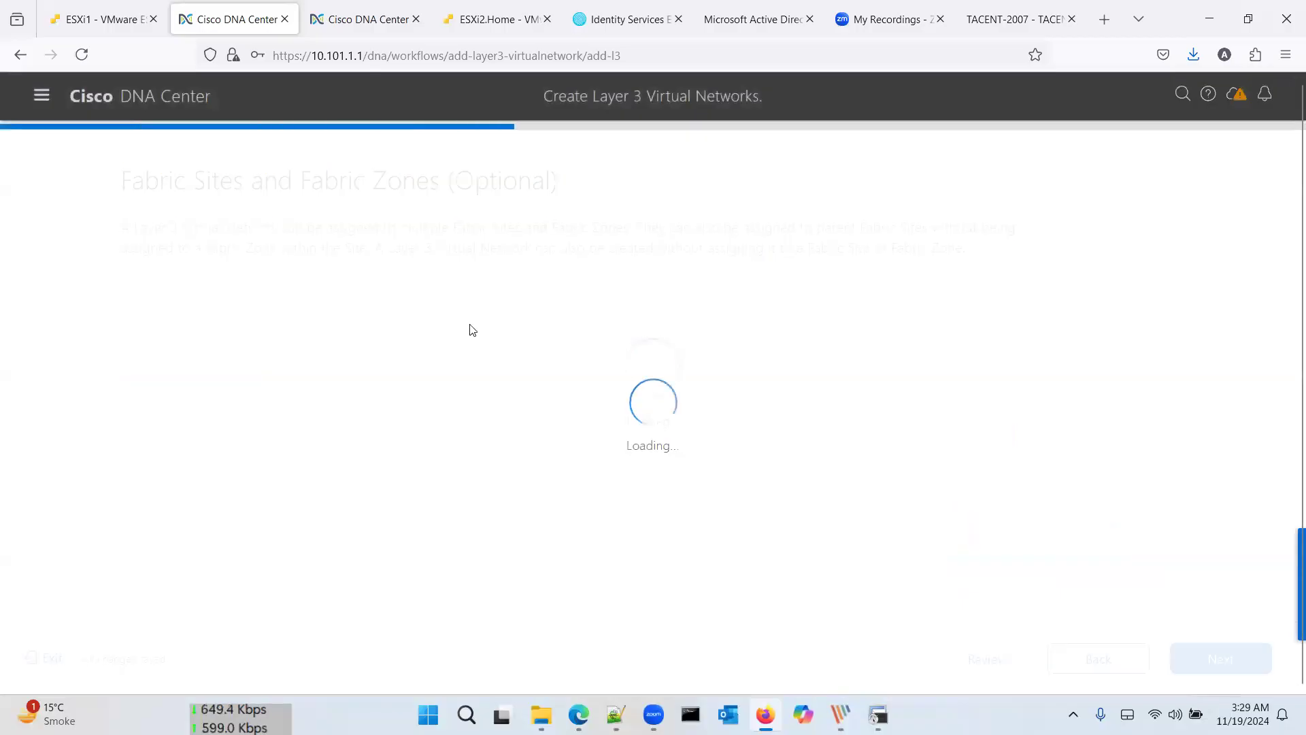
Step: Assign the Prod virtual network to all three fabric sites: Branch A, Branch B and HQ
click(498, 386)
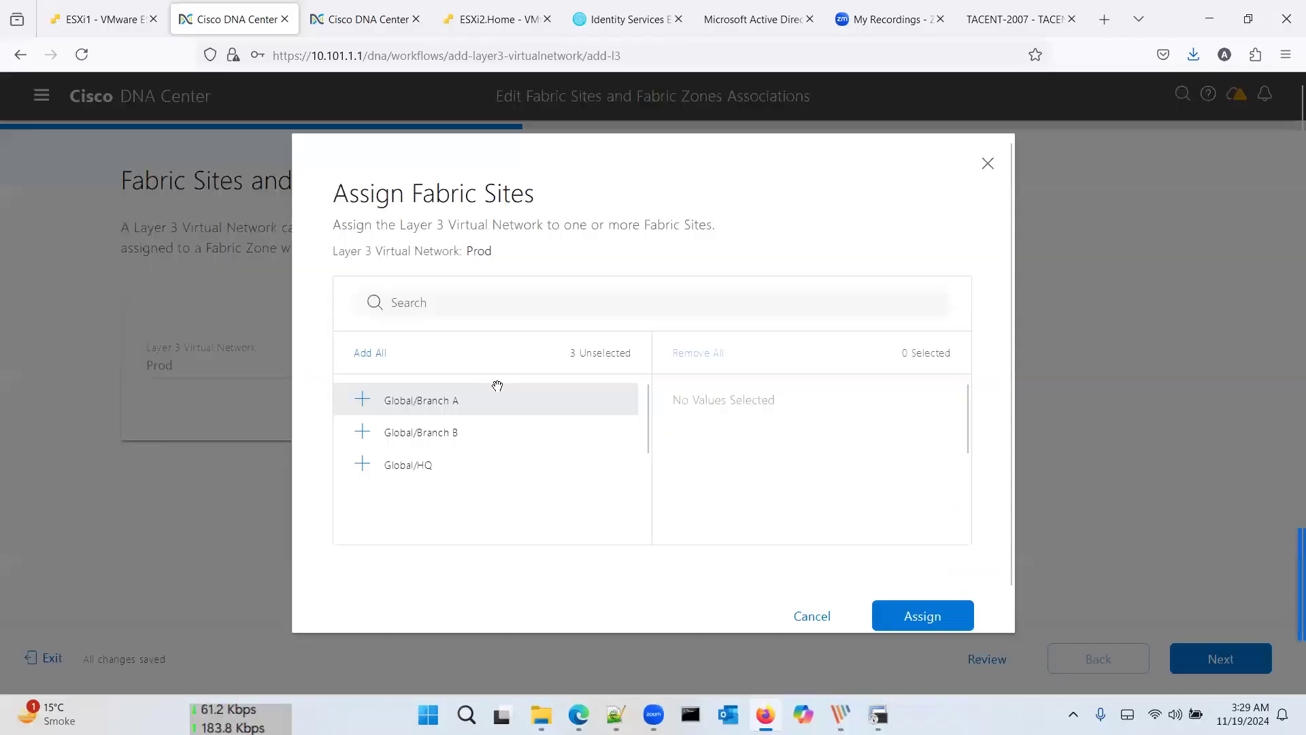
click(370, 353)
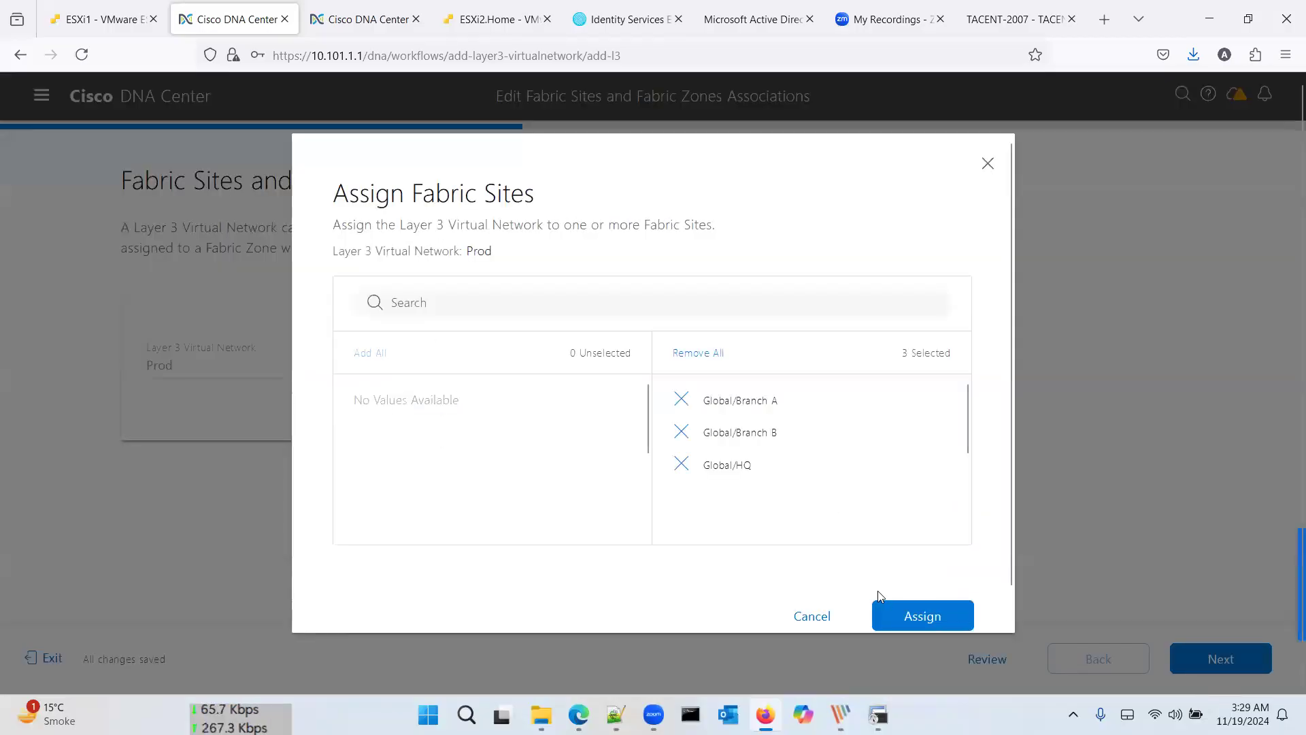
click(897, 615)
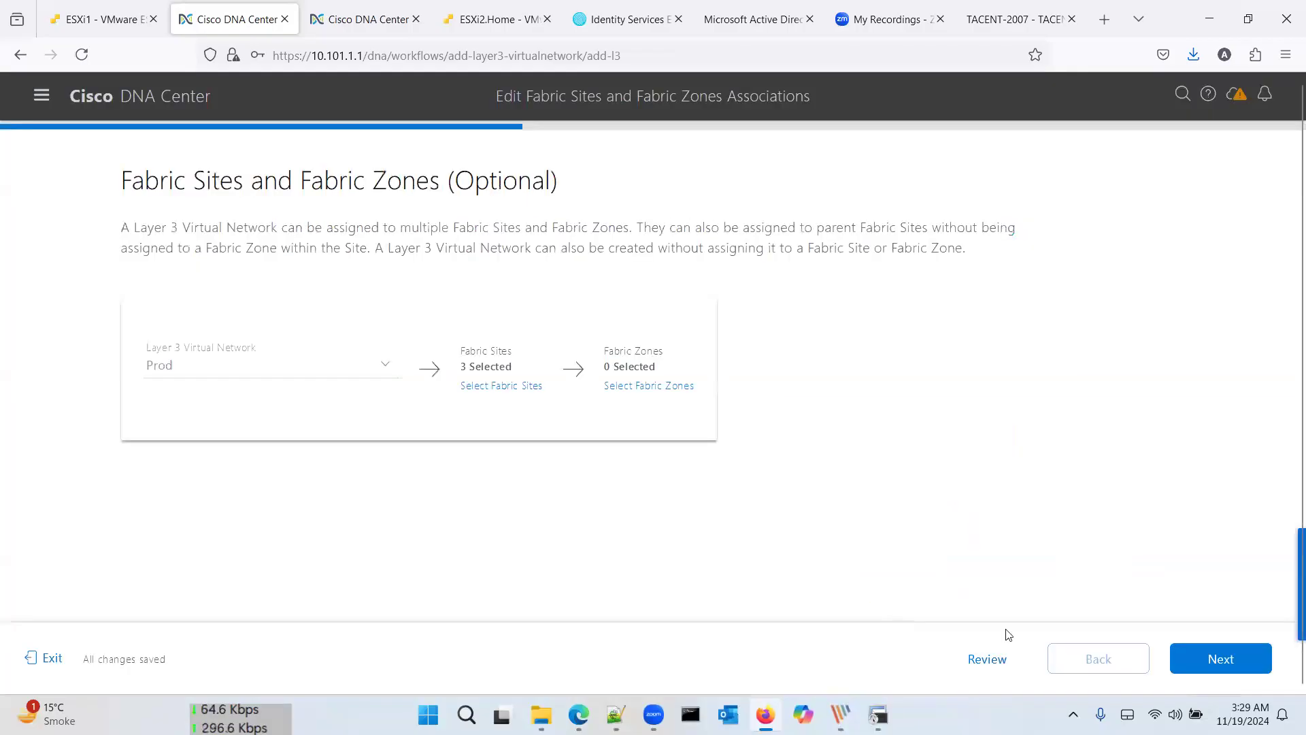
Step: Step through the summary and deploy Prod, then bring up the SDA-R2 router session
click(1212, 654)
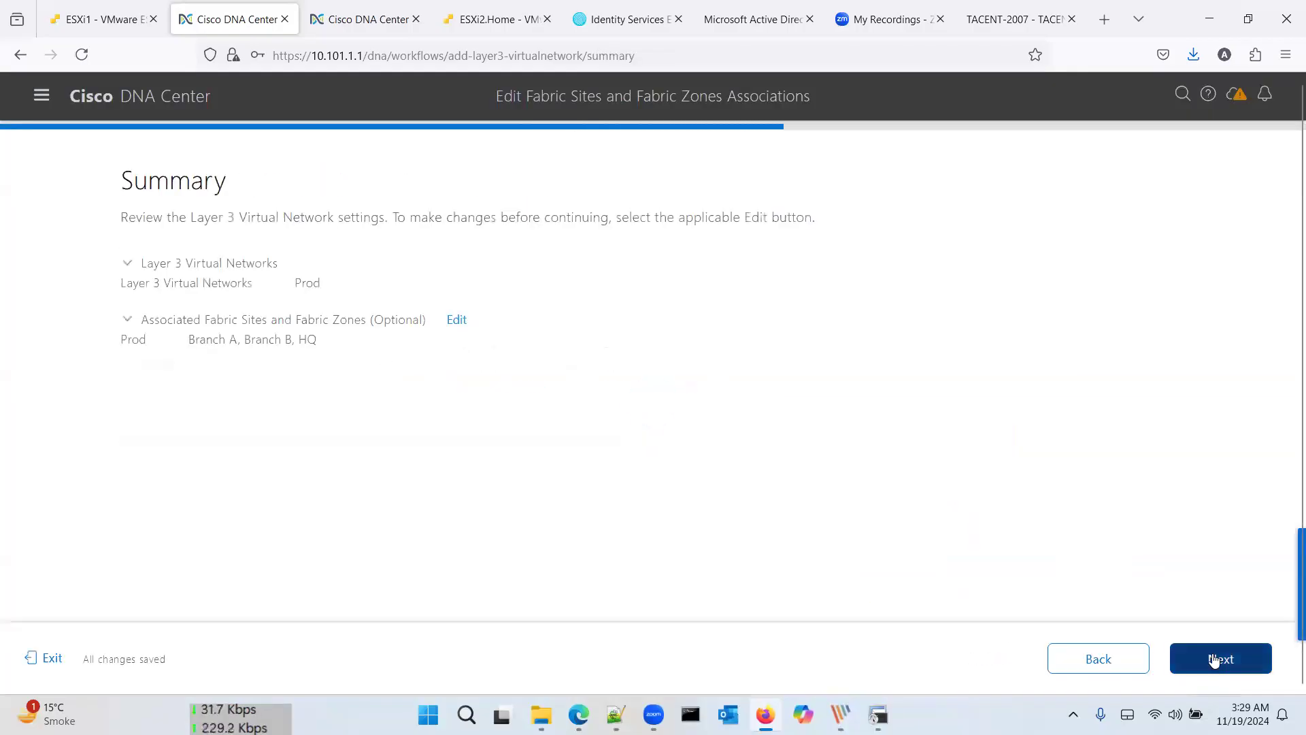
click(1215, 659)
click(1216, 658)
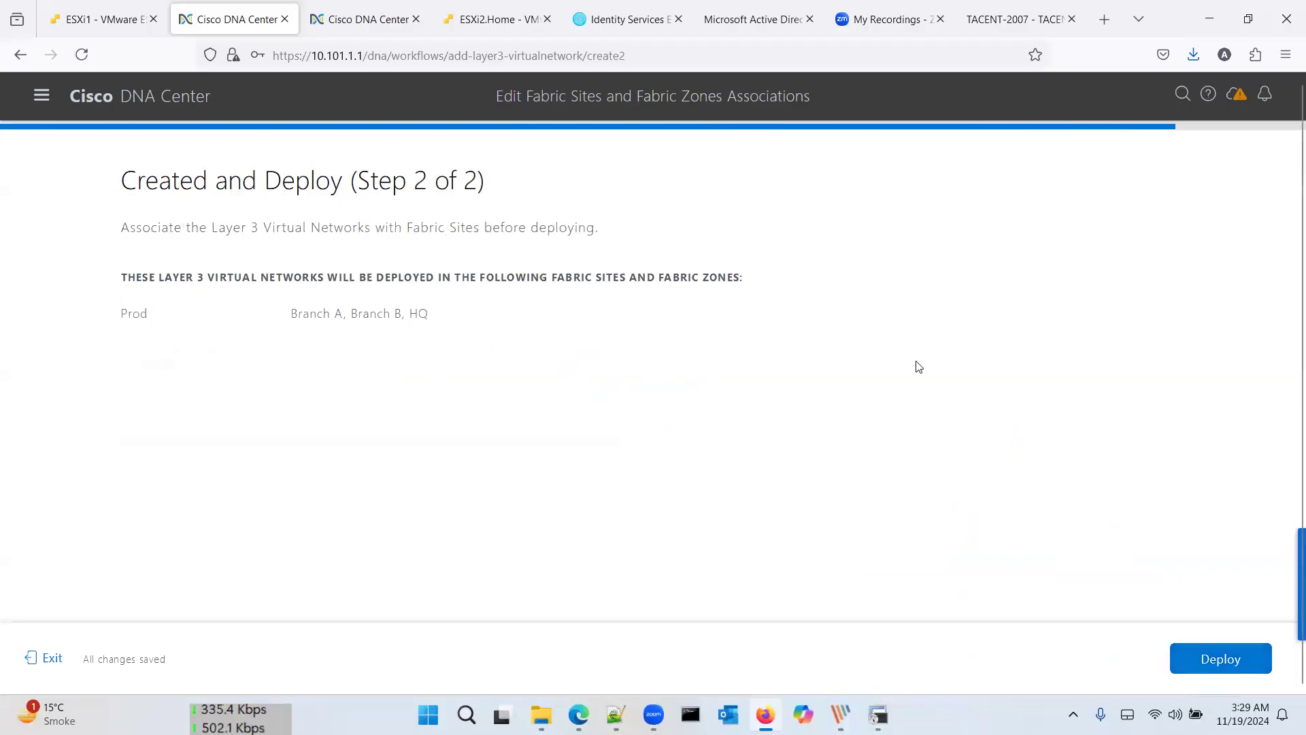
click(1221, 658)
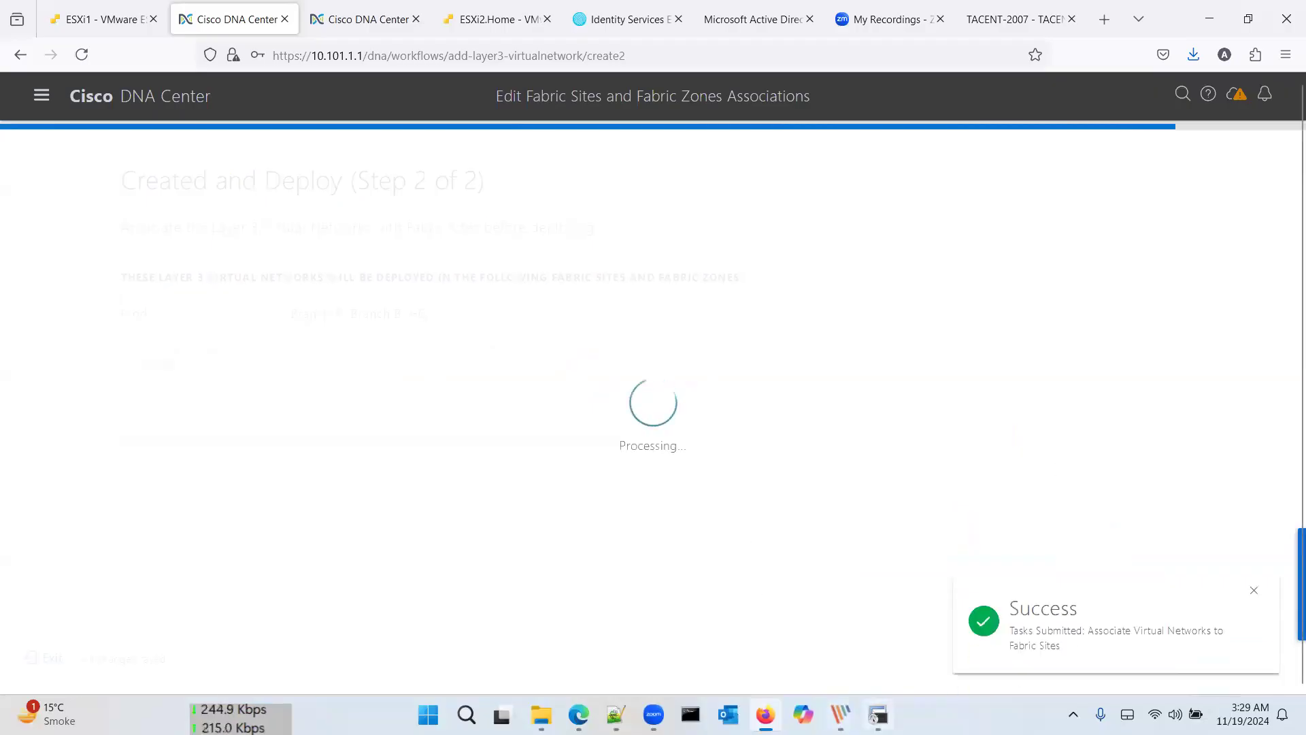
click(877, 714)
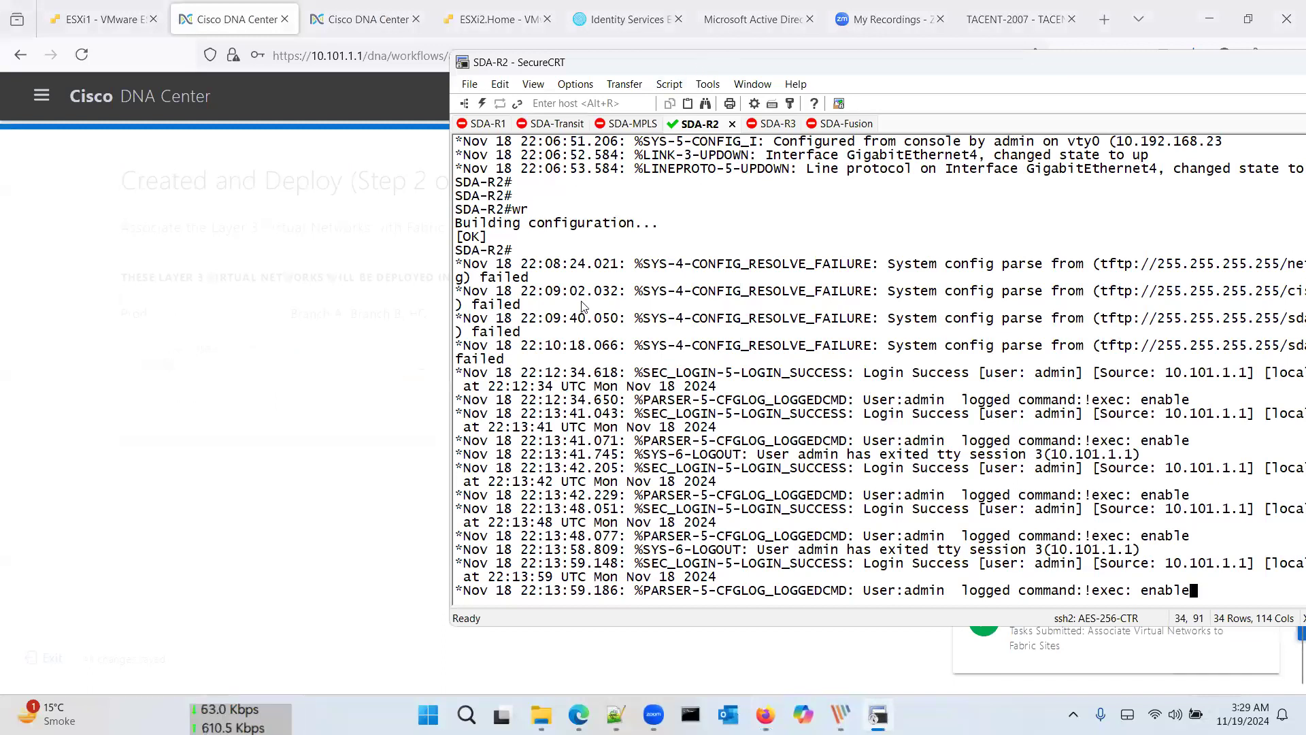
Step: Refresh the SDA-R2 console, widen the SecureCRT window and review the router's recent log output
key(Return)
key(Return)
key(Return)
key(Return)
key(Return)
key(Return)
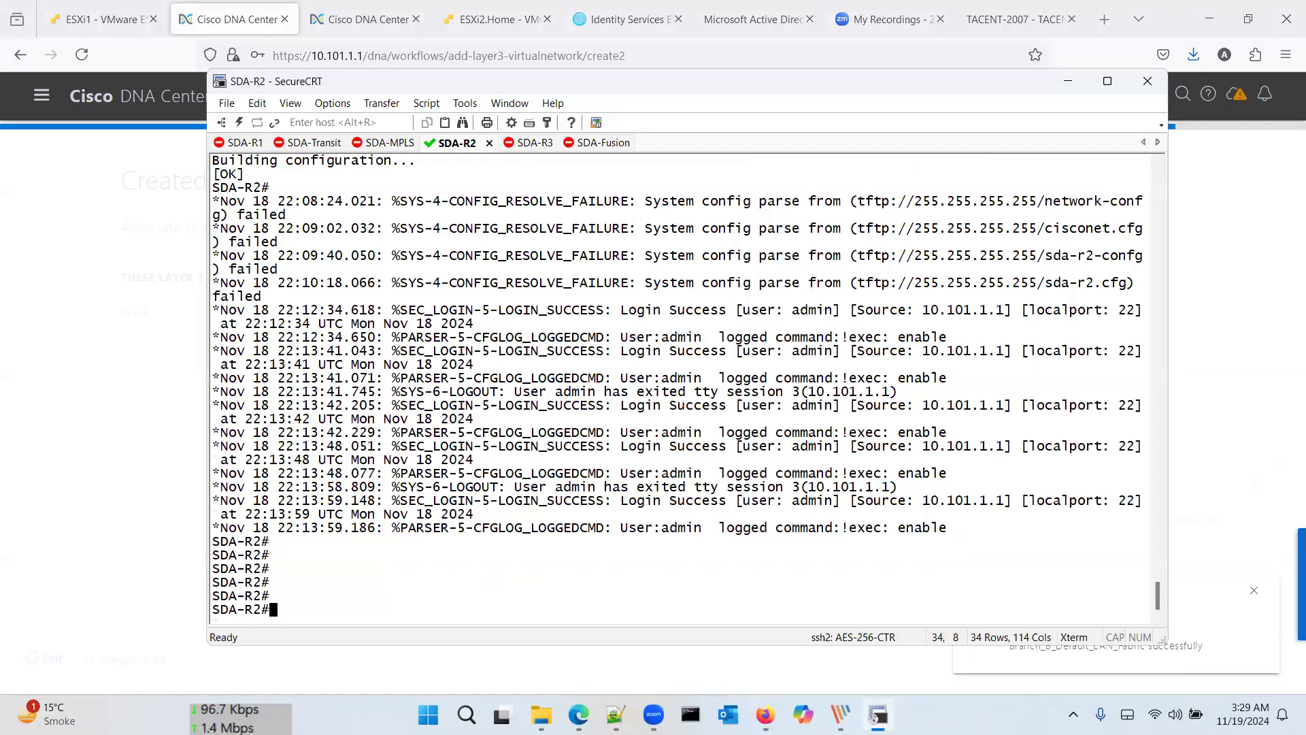
scroll(713, 296, up, 12)
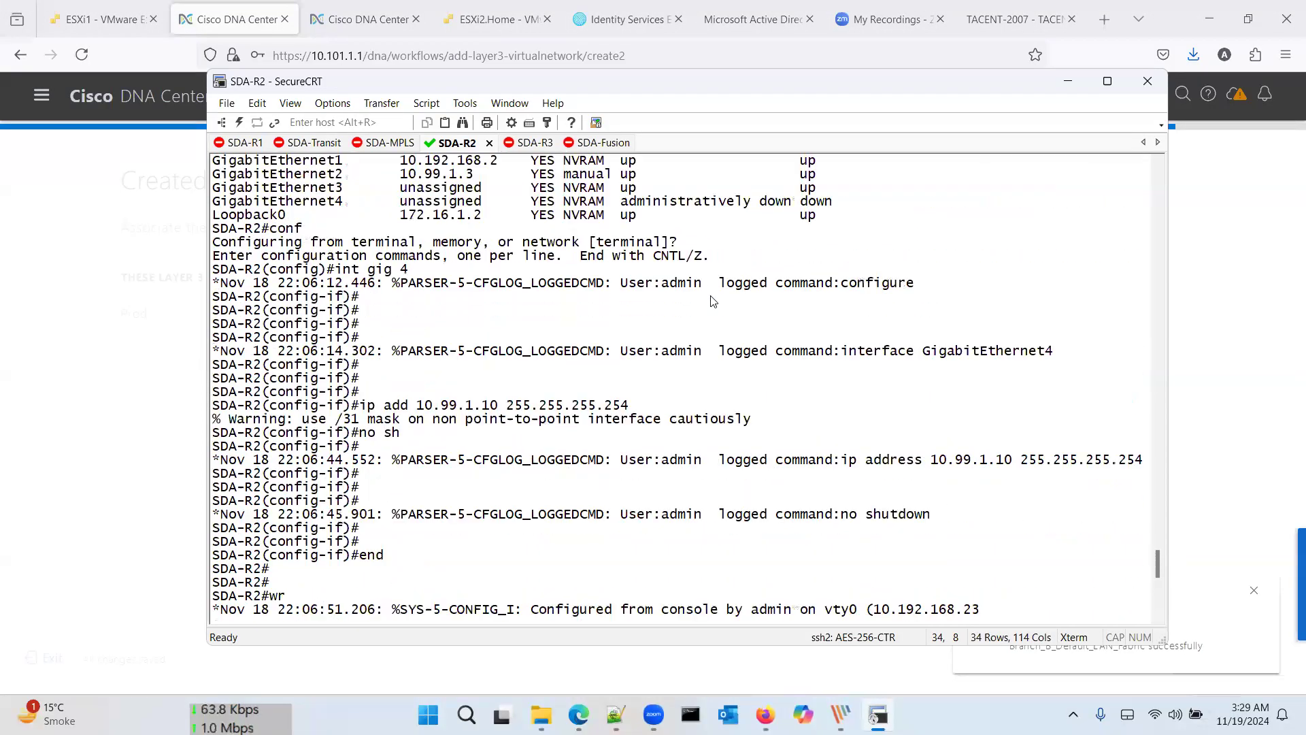
scroll(712, 296, down, 12)
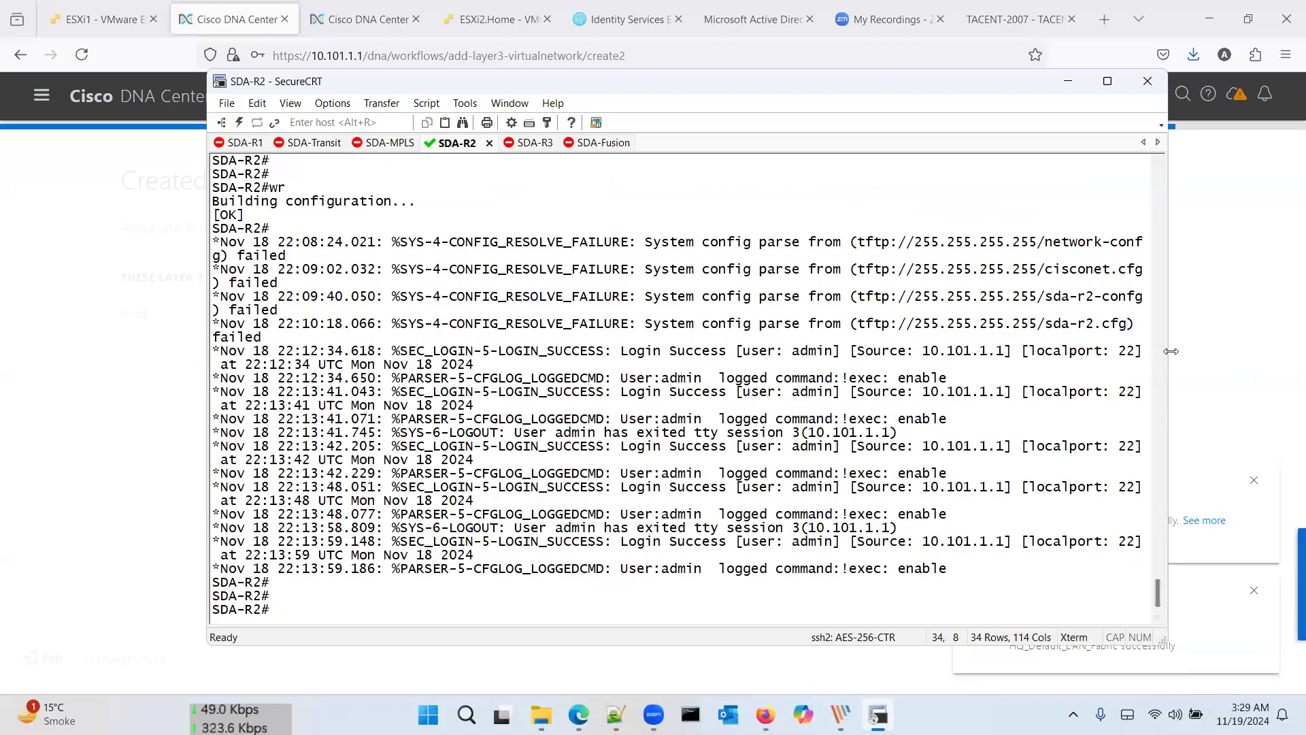
drag(1292, 340, 1296, 340)
key(Return)
key(Return)
key(Return)
key(Return)
key(Return)
key(Return)
key(Return)
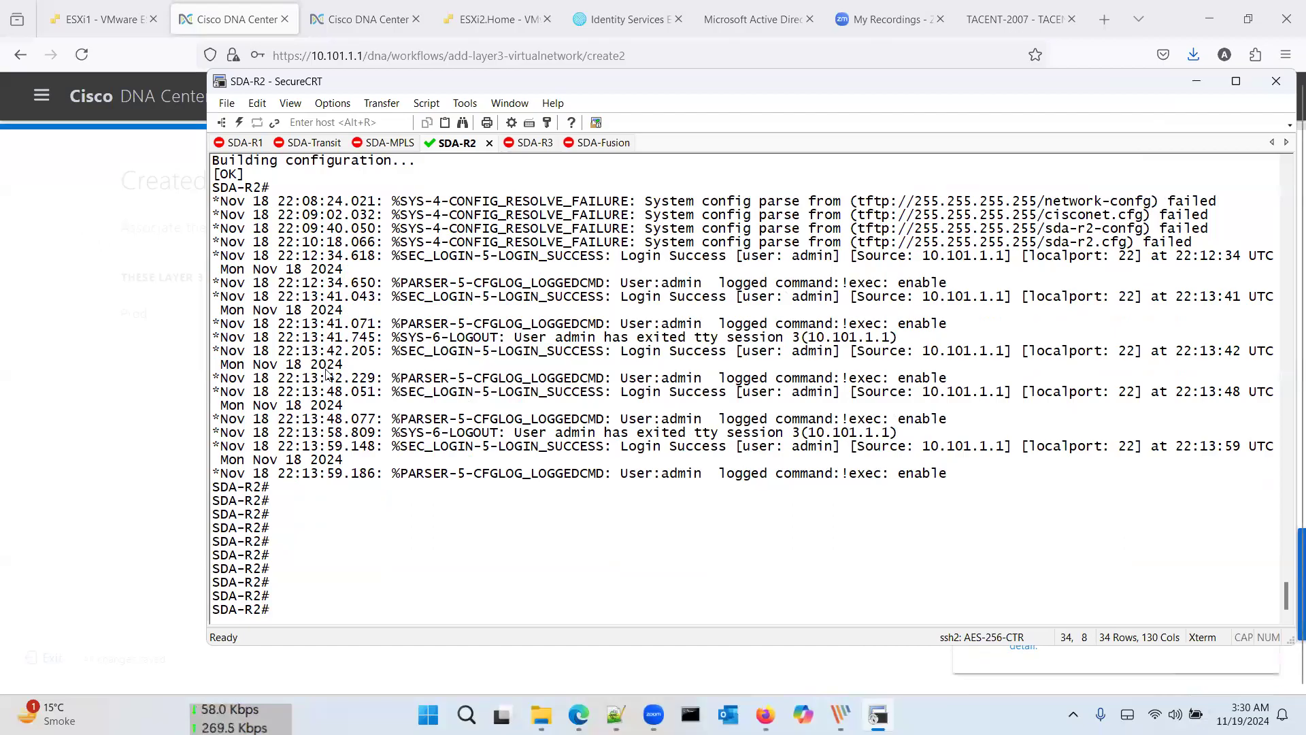
scroll(328, 375, up, 14)
scroll(328, 374, down, 14)
click(93, 206)
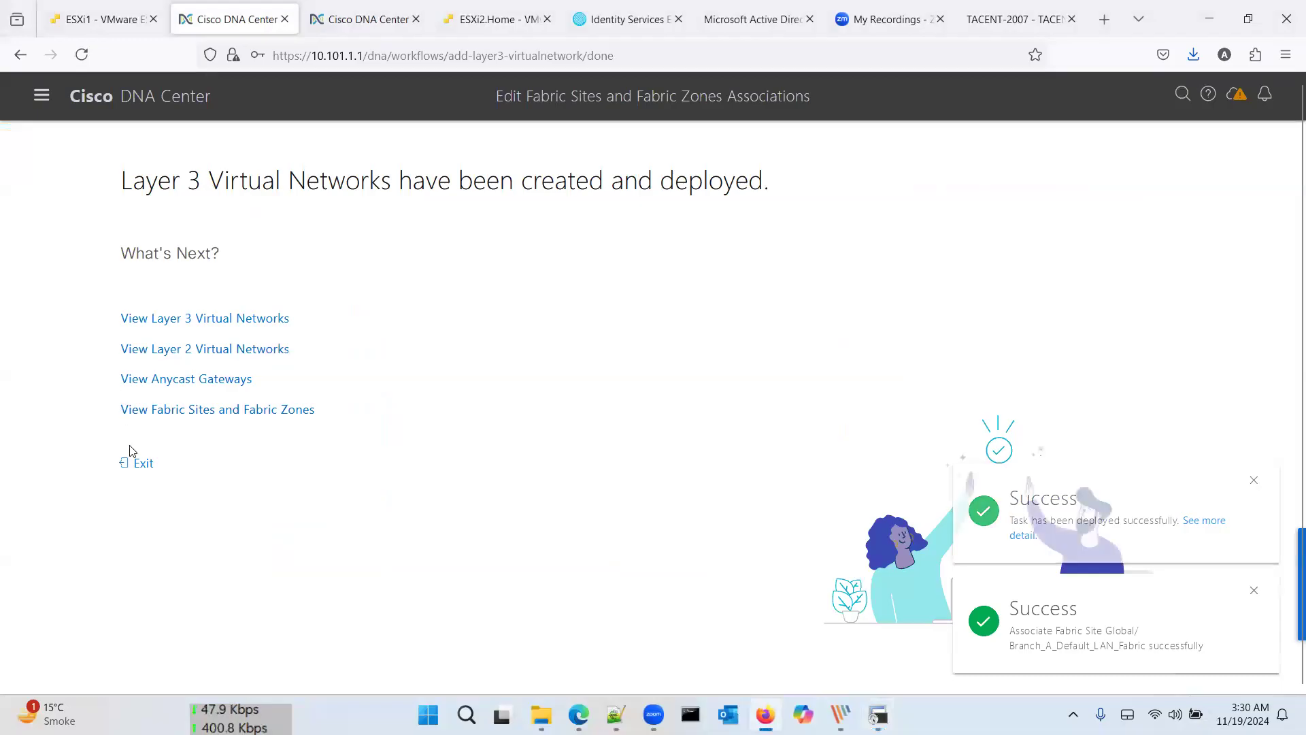
Step: Exit the virtual network workflow and open Branch A from the Fabric Sites table view
click(138, 462)
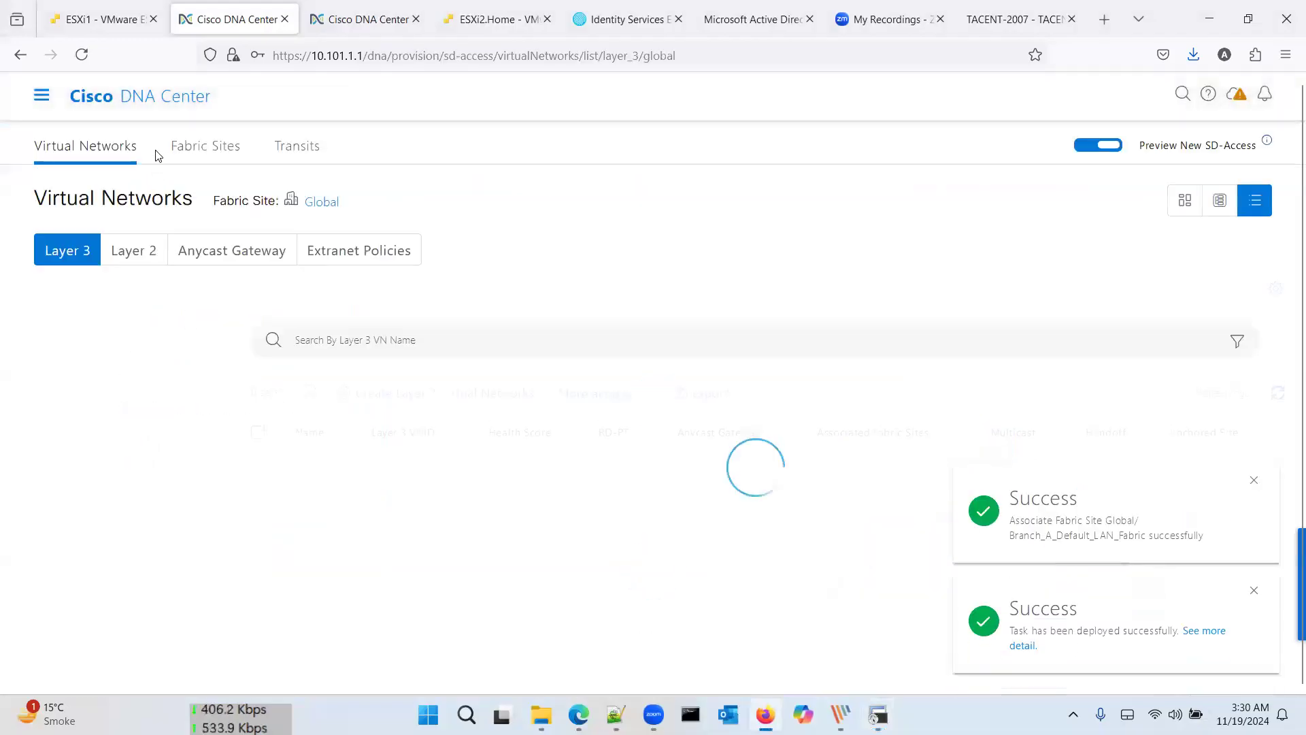
click(202, 147)
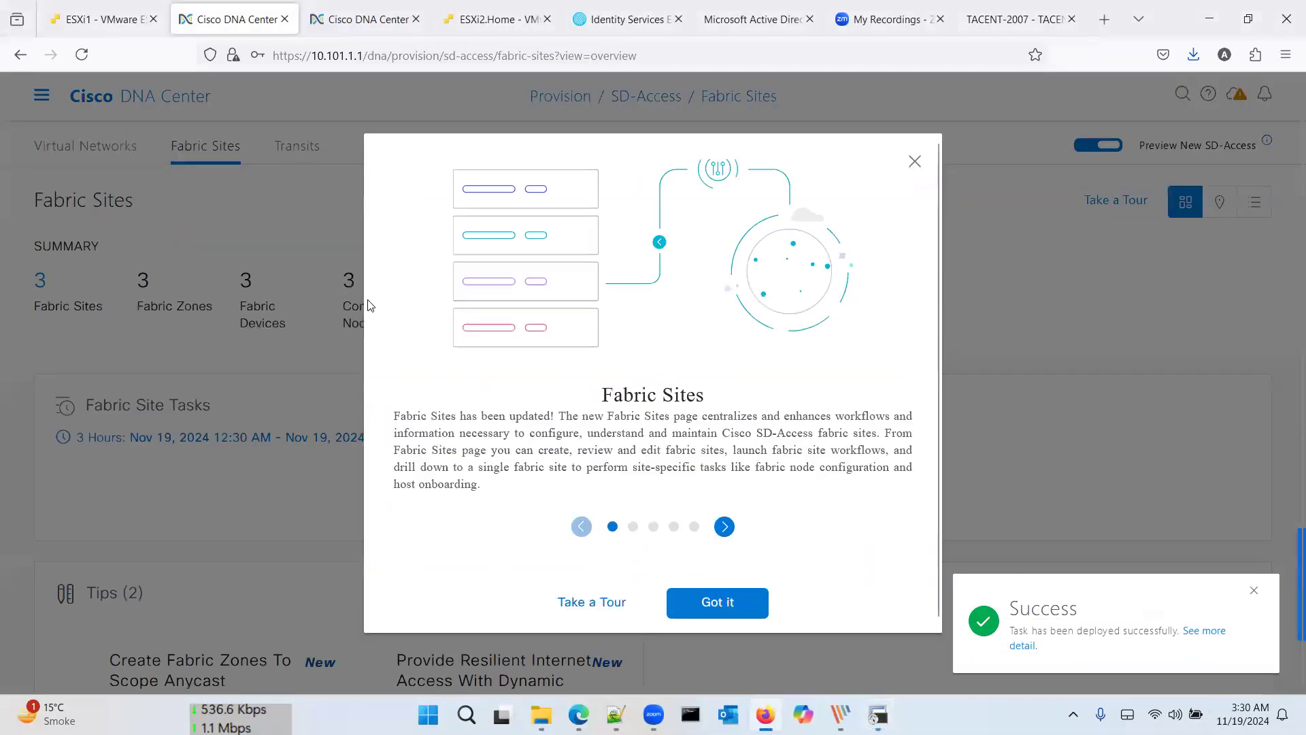
click(717, 601)
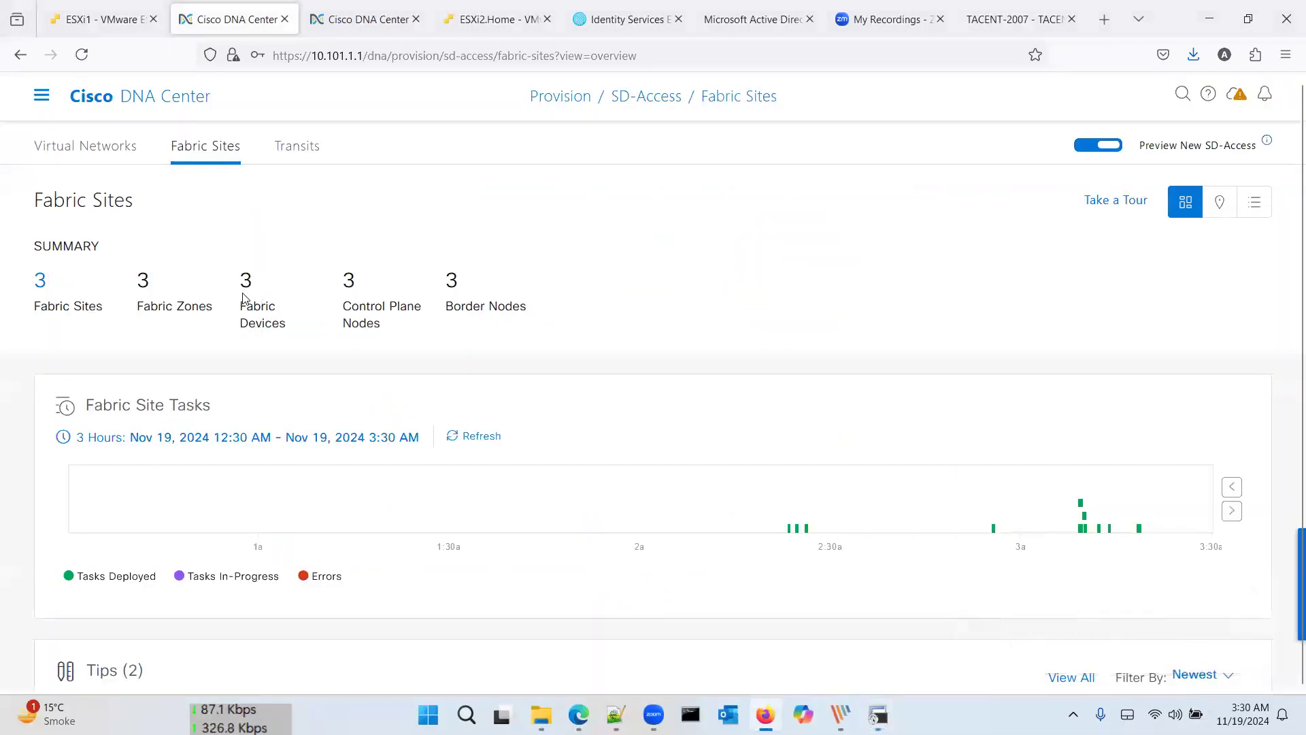
click(40, 281)
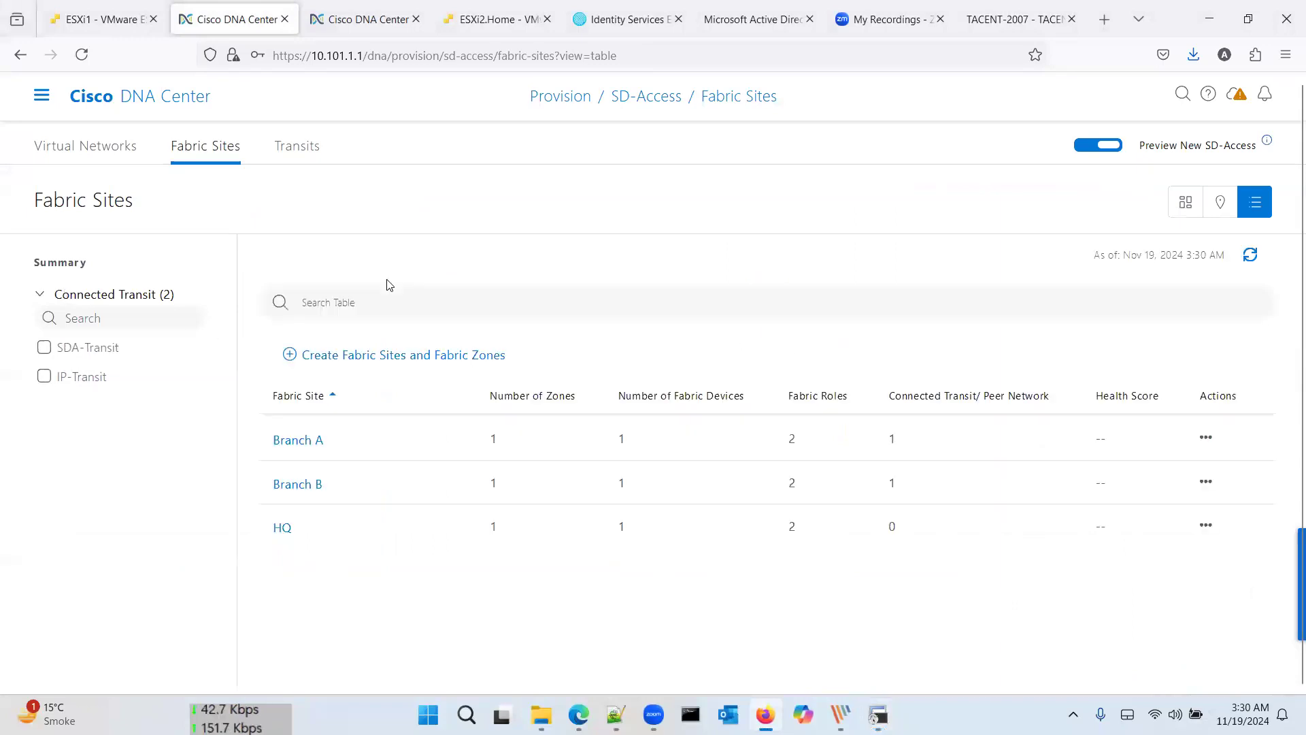
click(309, 441)
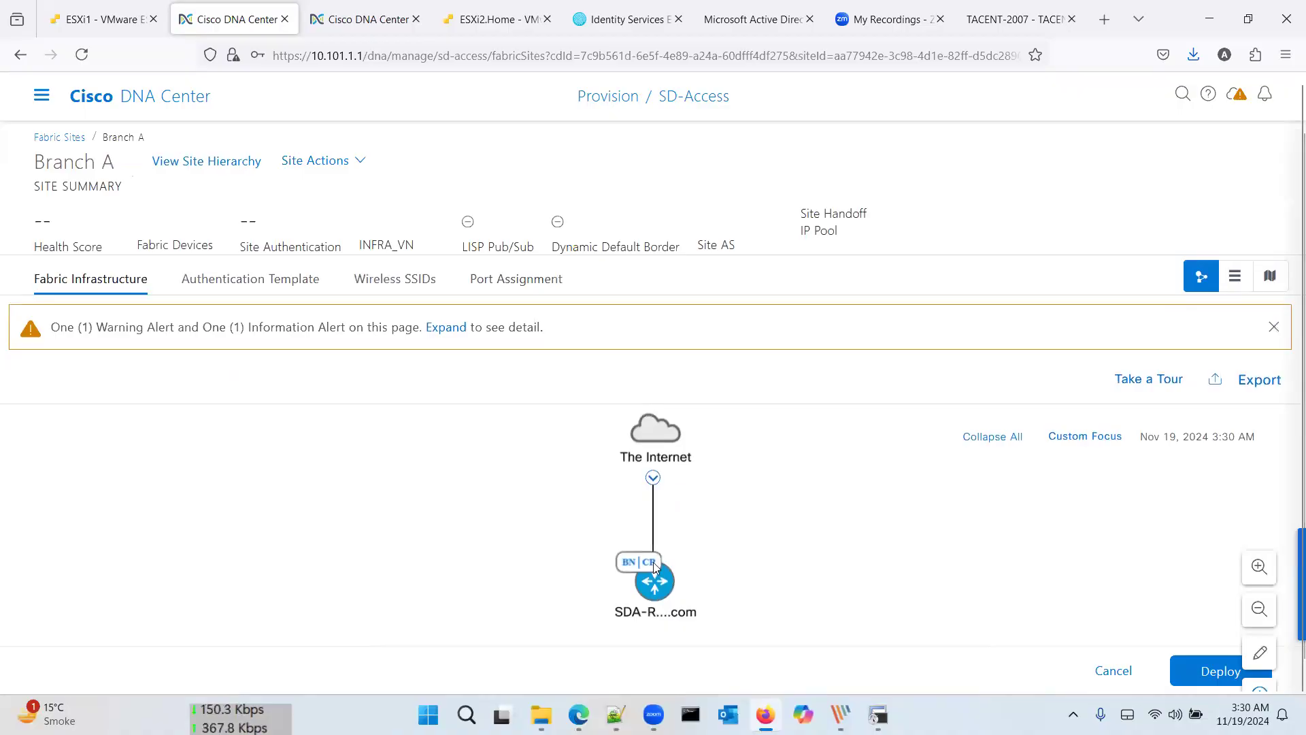
Step: Open SDA-R2's border node settings and add the IP:IP-Transit transit site
click(635, 591)
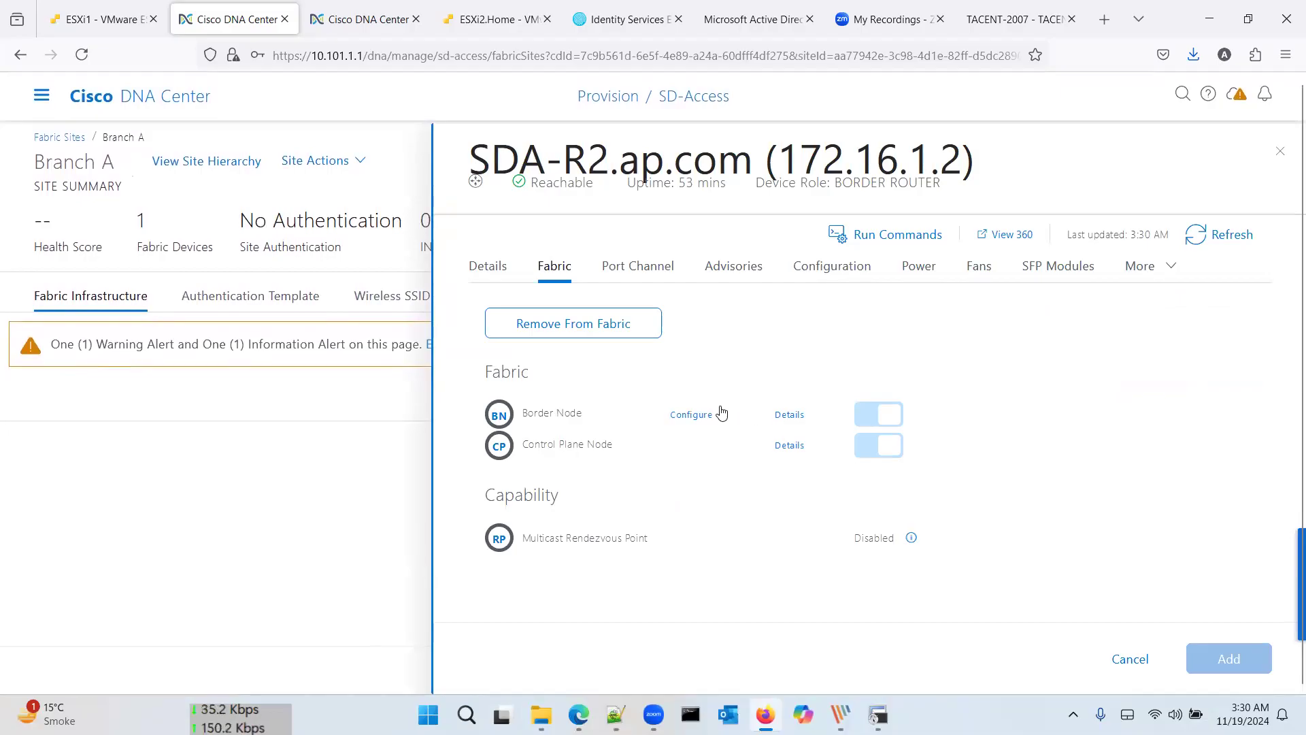
click(706, 414)
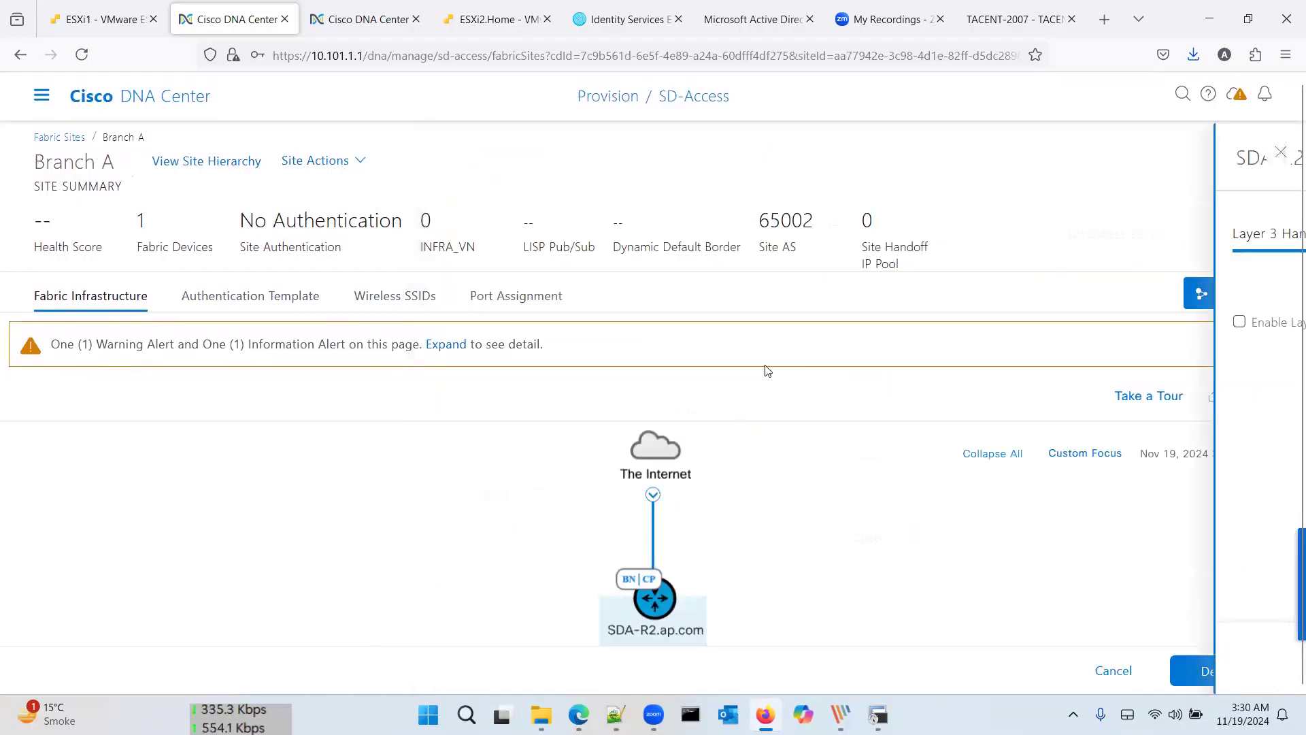
scroll(765, 371, down, 2)
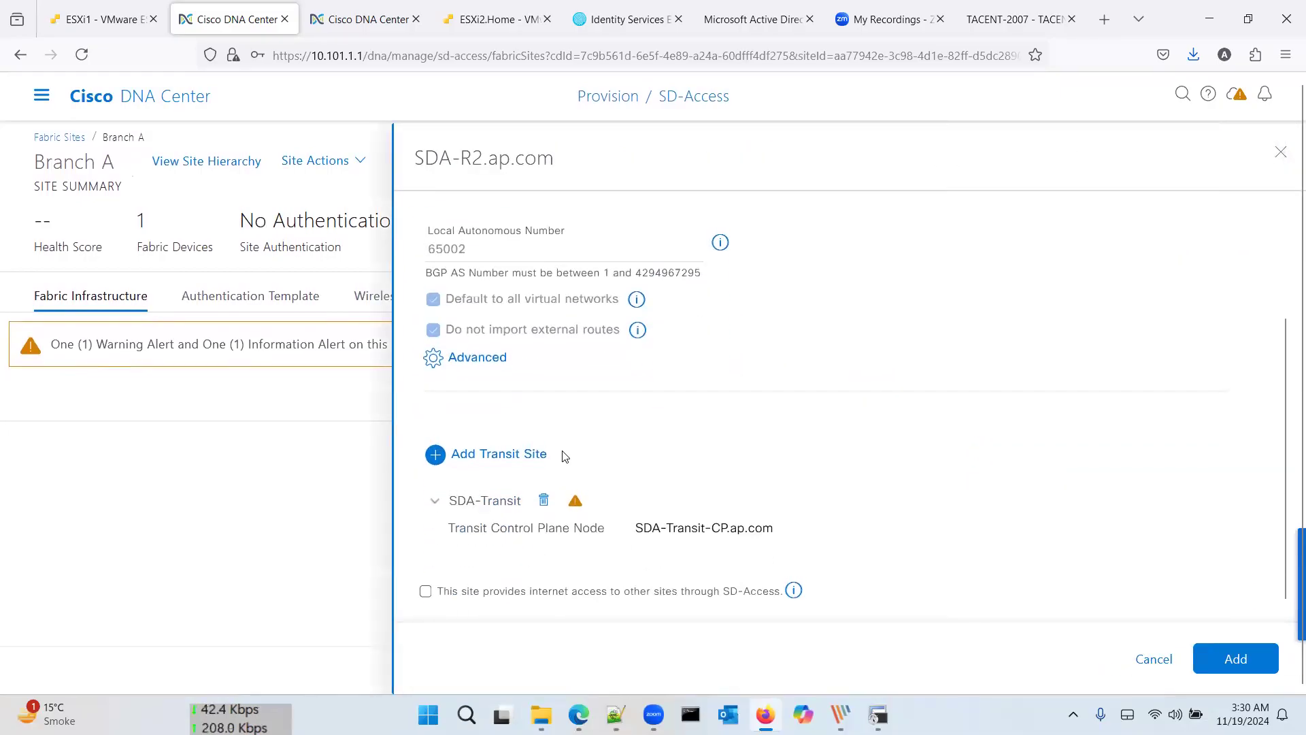
click(527, 454)
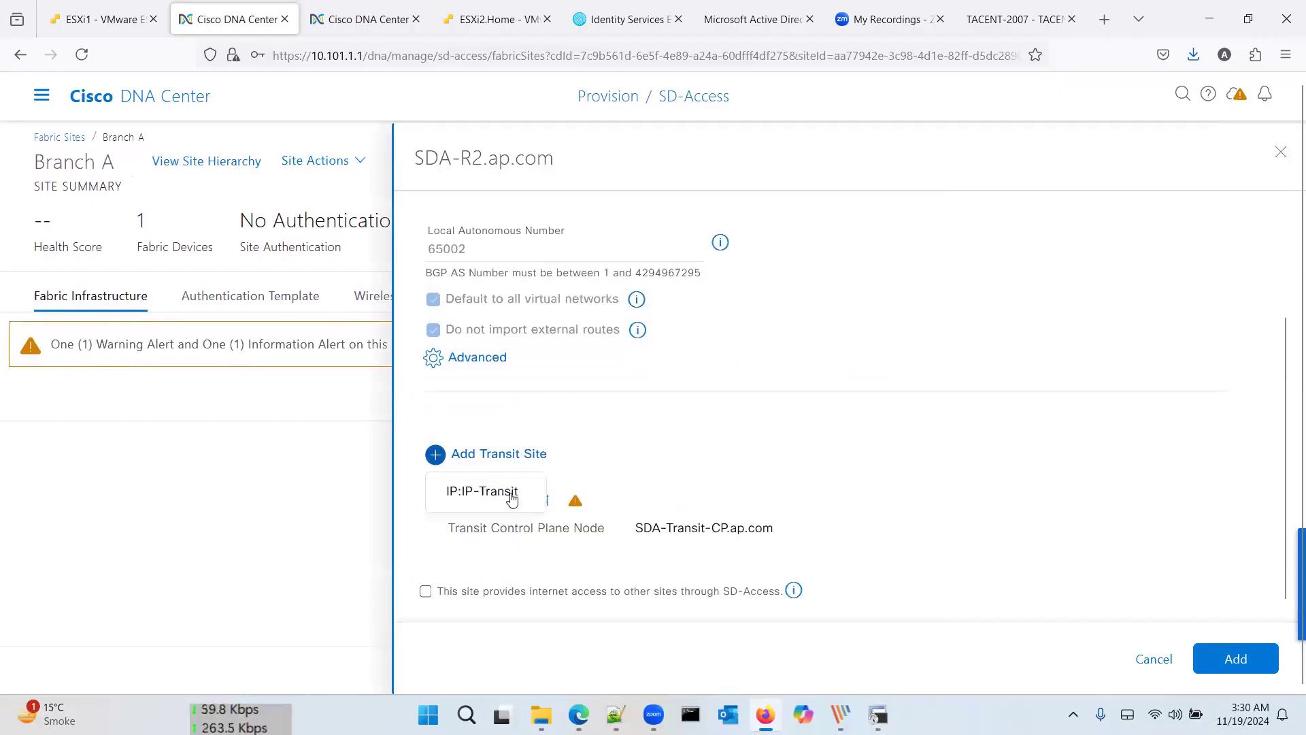
Step: Choose the BranchA-Fusion (10.102.6.0/24) pool and start adding an external interface
scroll(632, 545, down, 2)
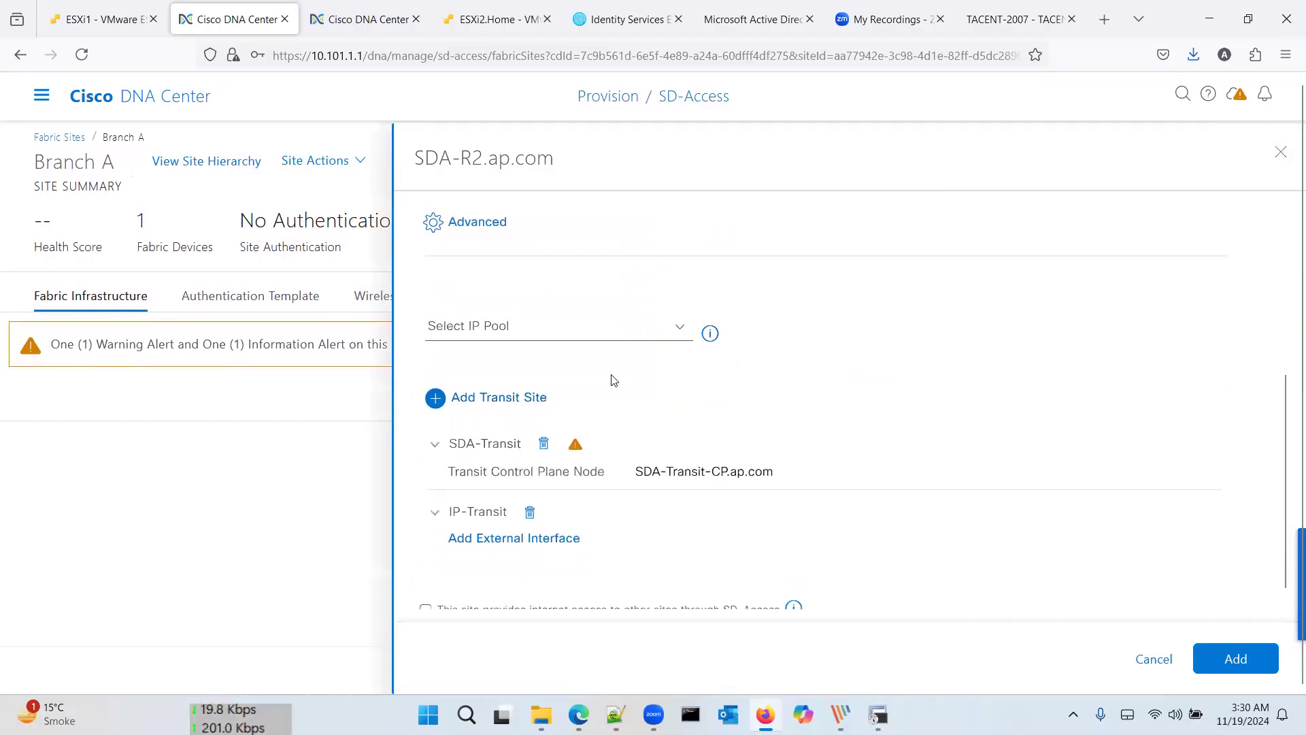
click(682, 332)
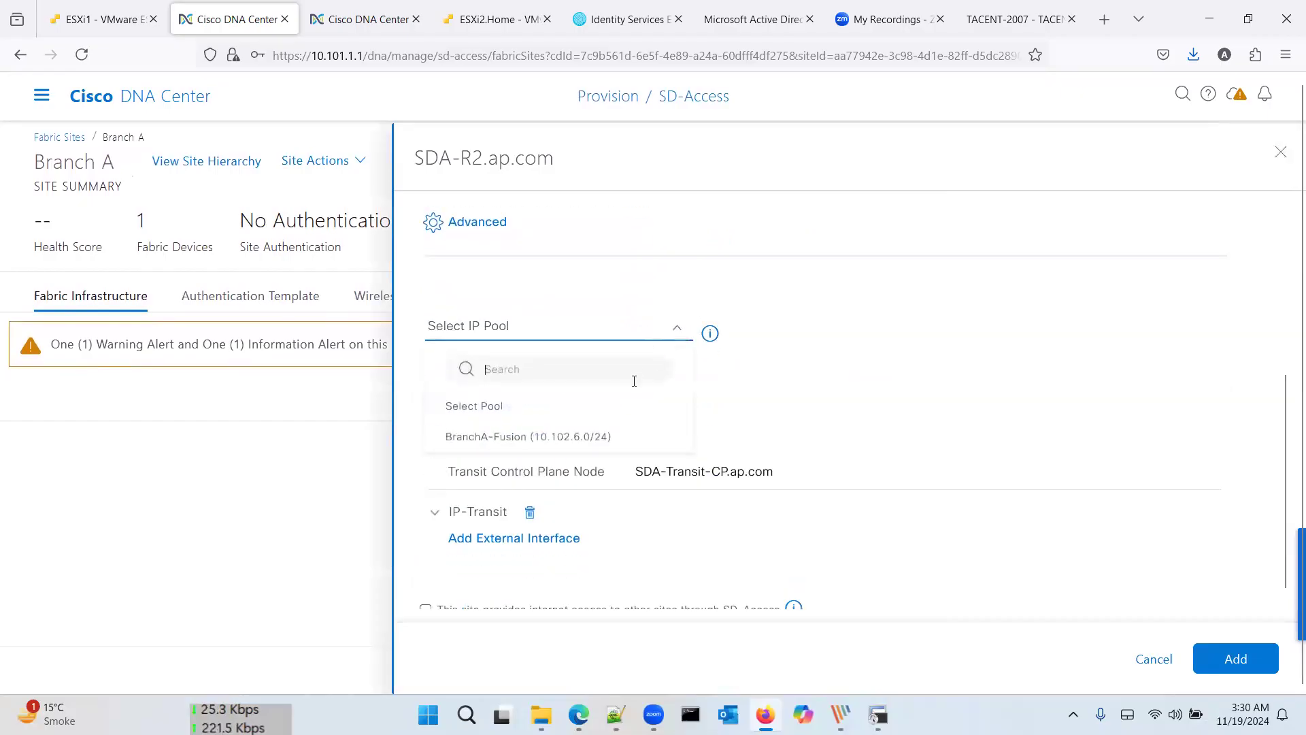
click(625, 436)
scroll(680, 470, down, 1)
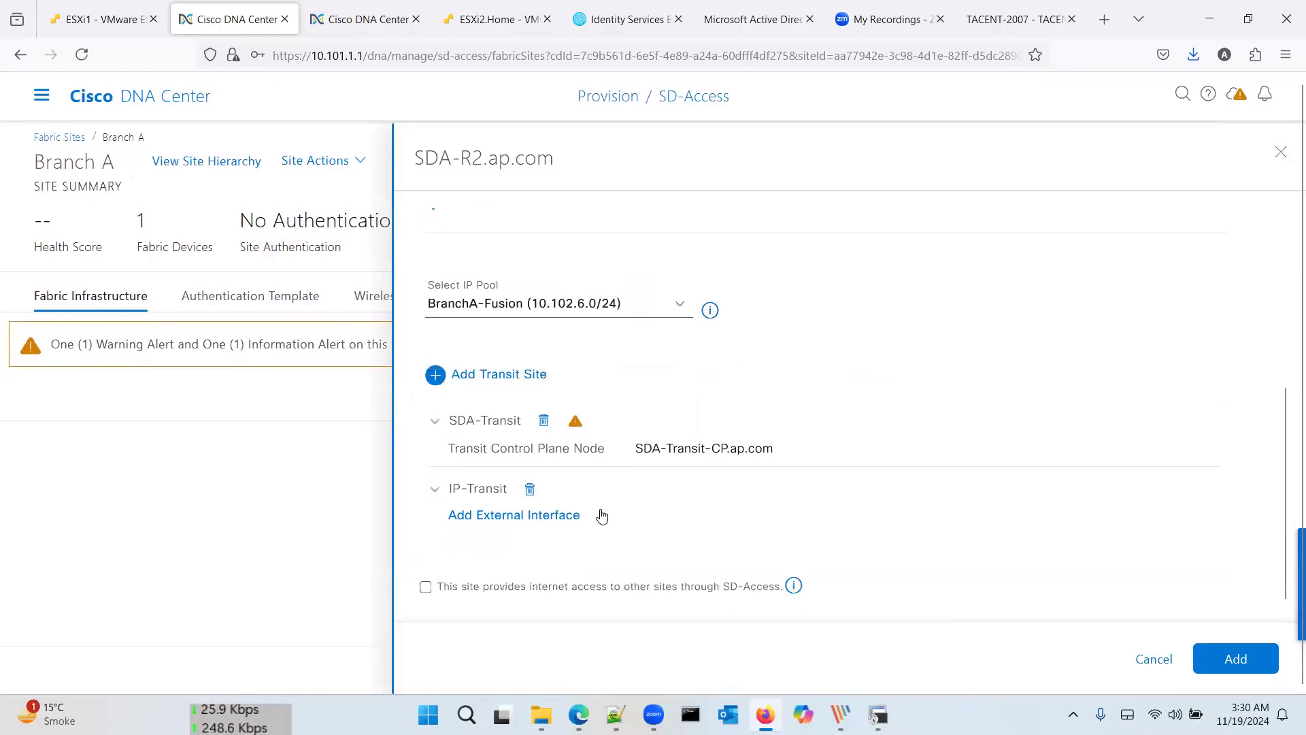
click(553, 521)
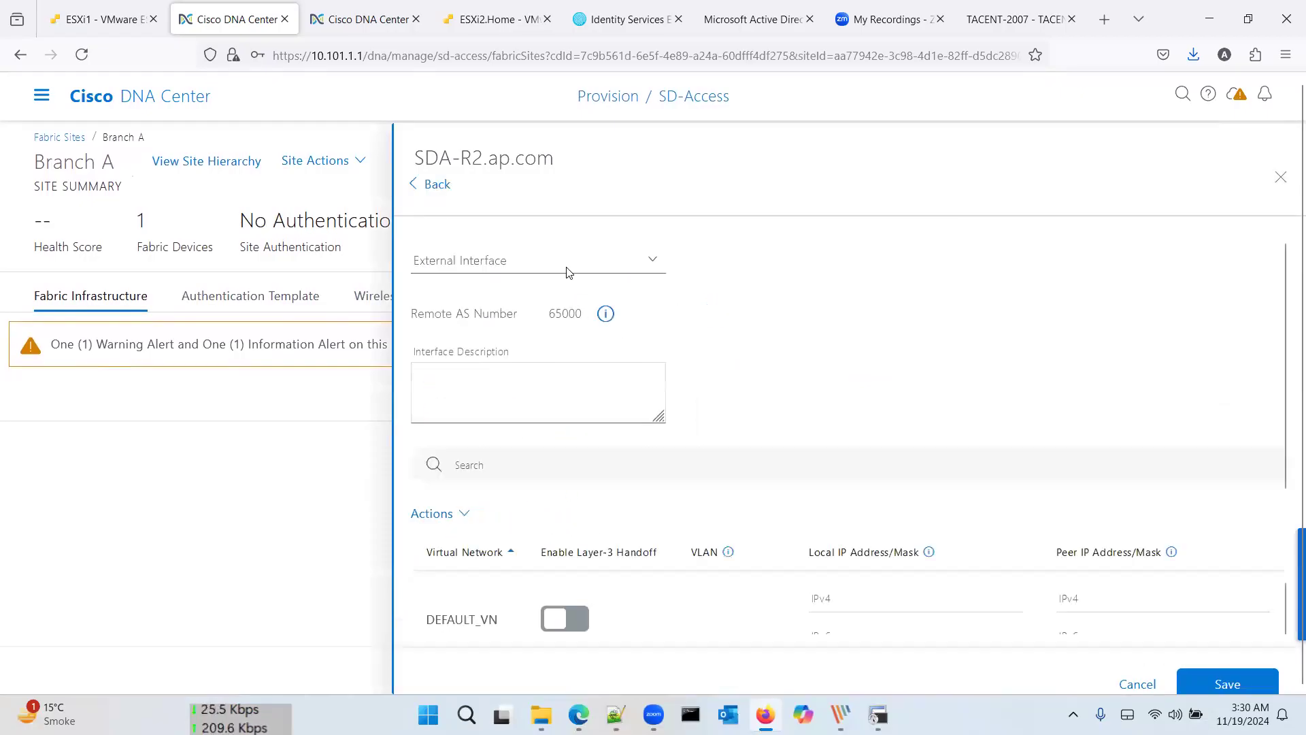
Step: Use GigabitEthernet4 as the external interface with Layer-3 handoff enabled for DEFAULT_VN and Guests
click(572, 271)
click(656, 455)
scroll(680, 446, down, 3)
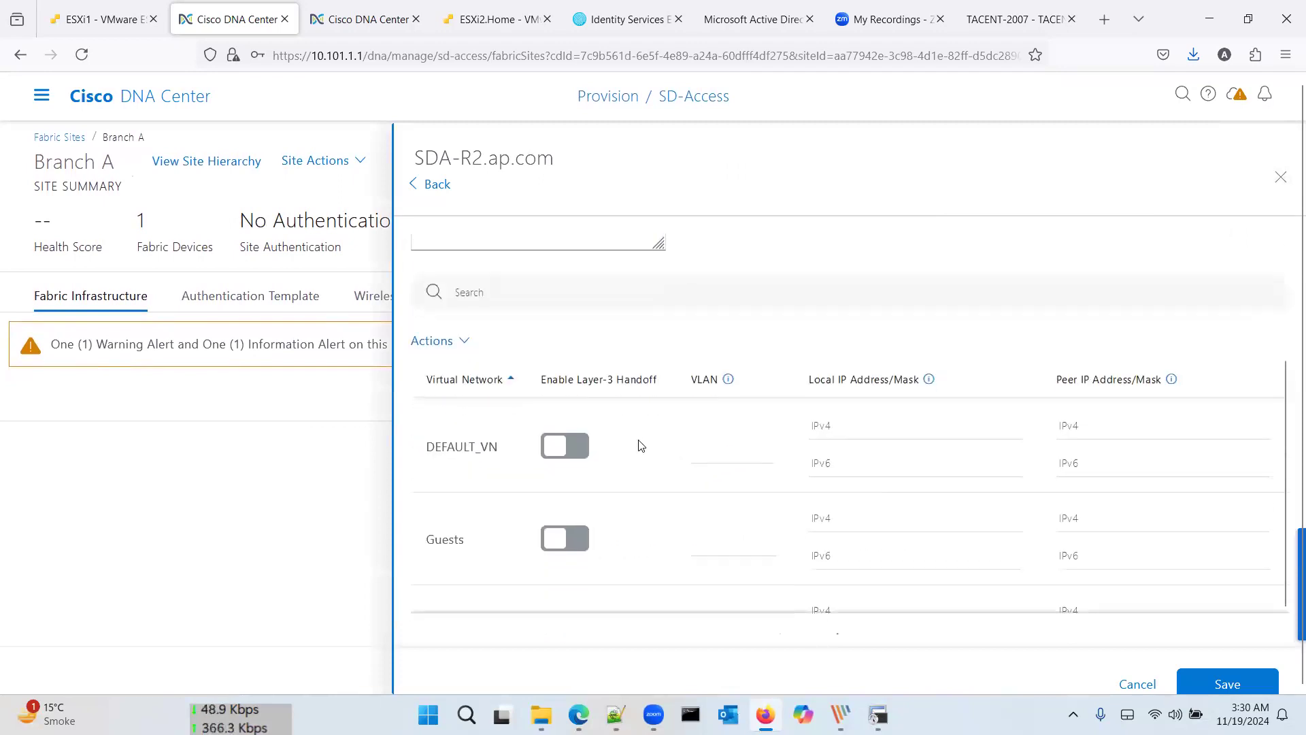
click(581, 449)
click(580, 543)
scroll(697, 496, down, 2)
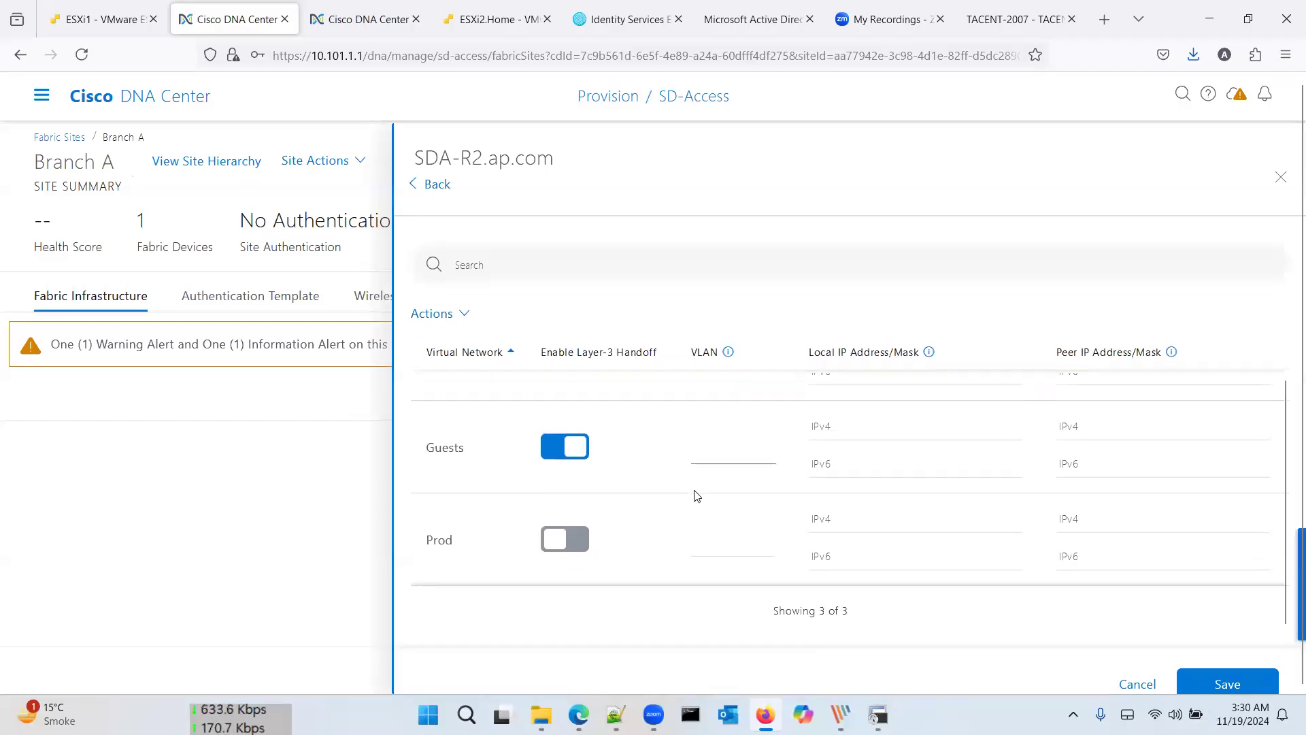
scroll(759, 481, up, 1)
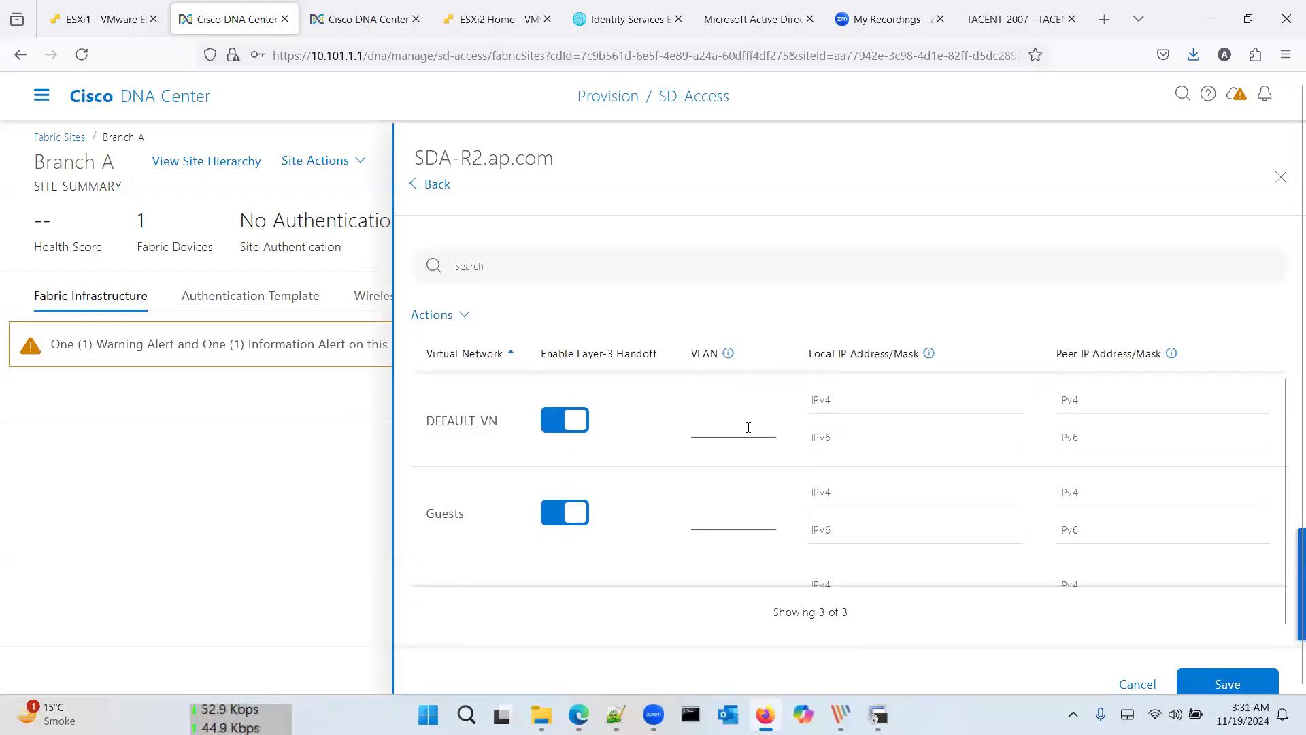
mouse_move(731, 355)
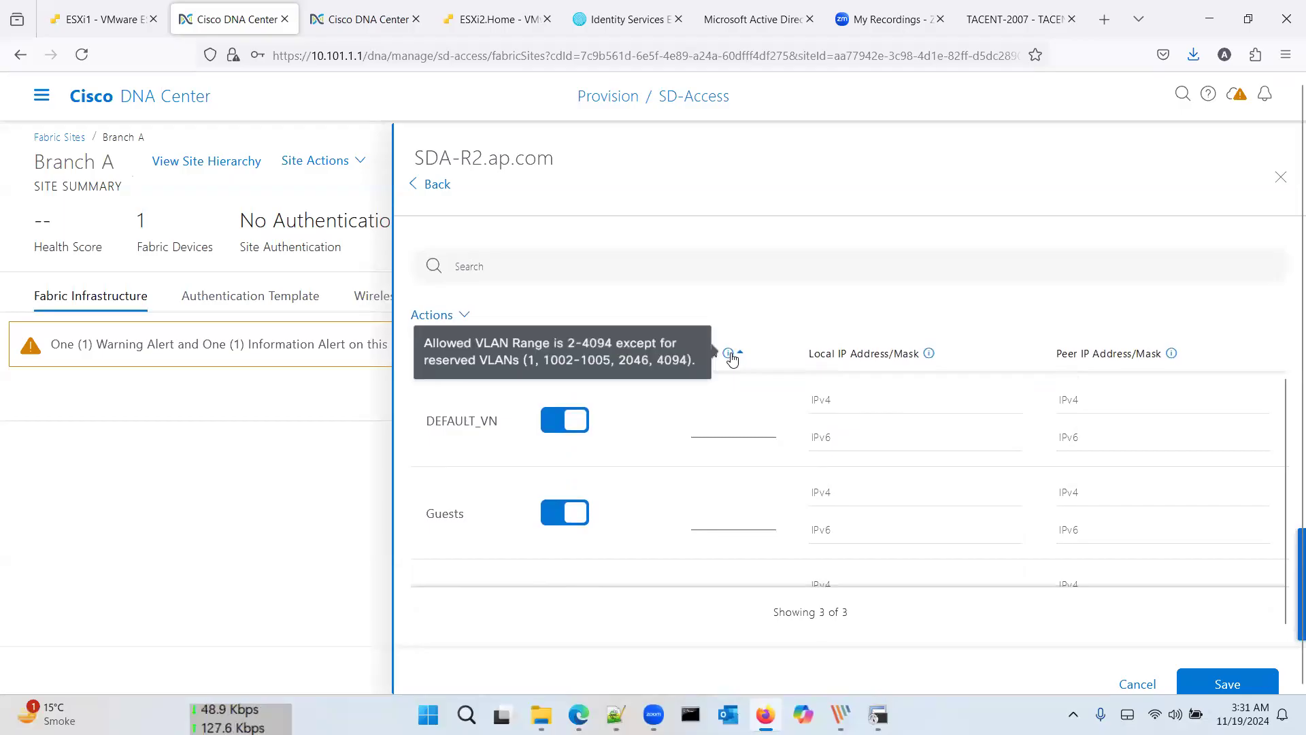
scroll(728, 507, down, 1)
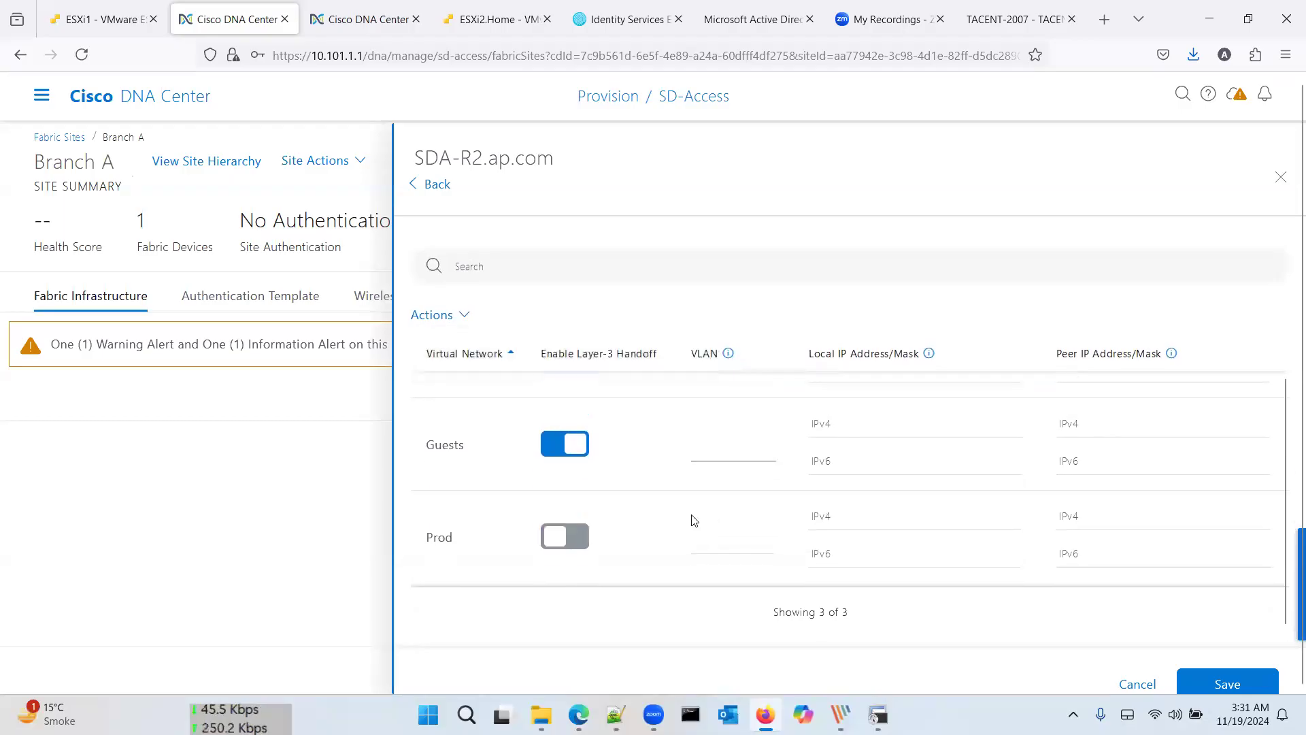
scroll(708, 515, up, 1)
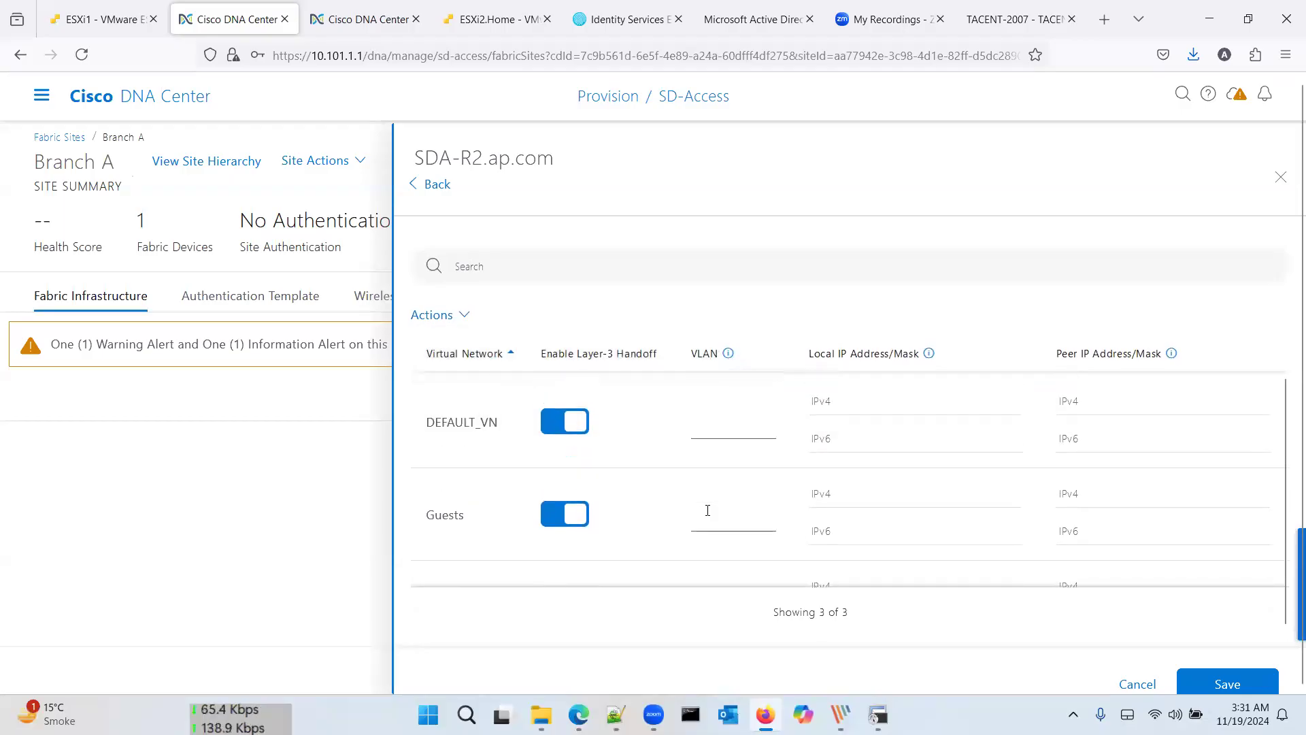
scroll(817, 490, down, 1)
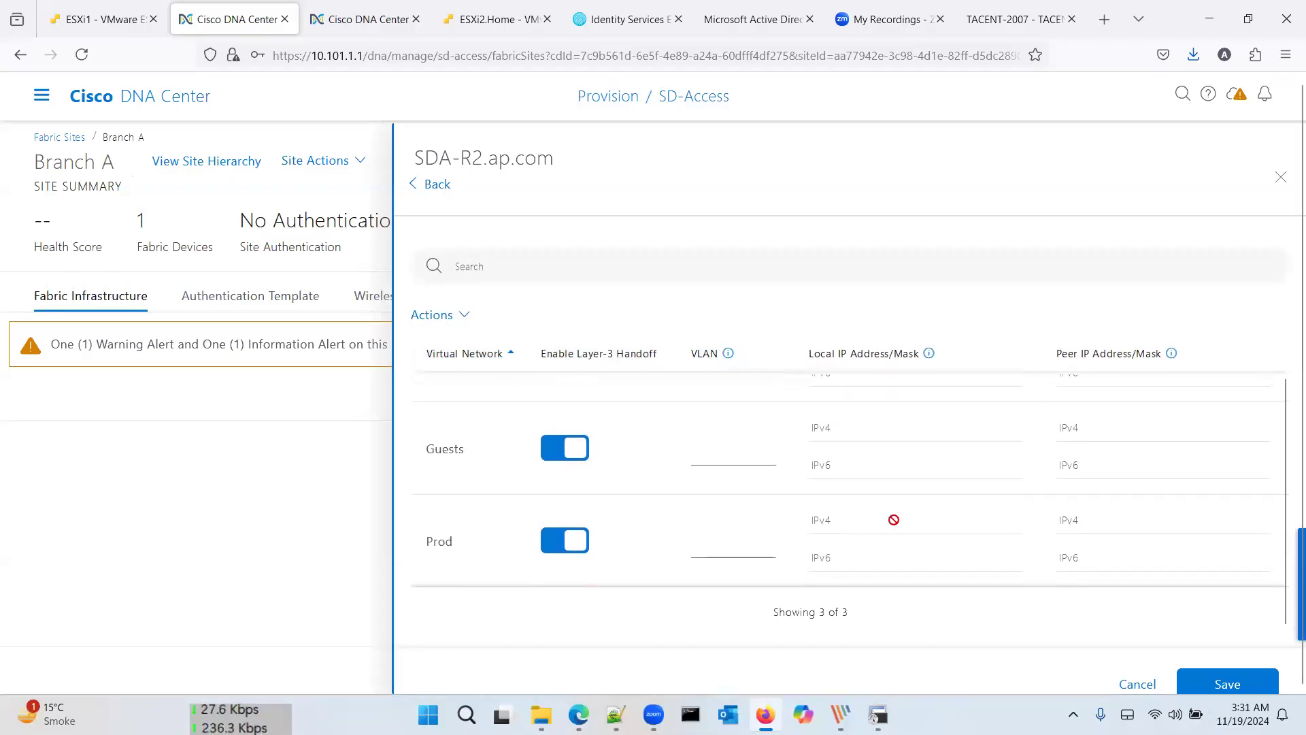
scroll(892, 517, down, 1)
Step: After the save is rejected for missing VLANs, give DEFAULT_VN handoff VLAN 201 and view the lab diagram
click(1240, 666)
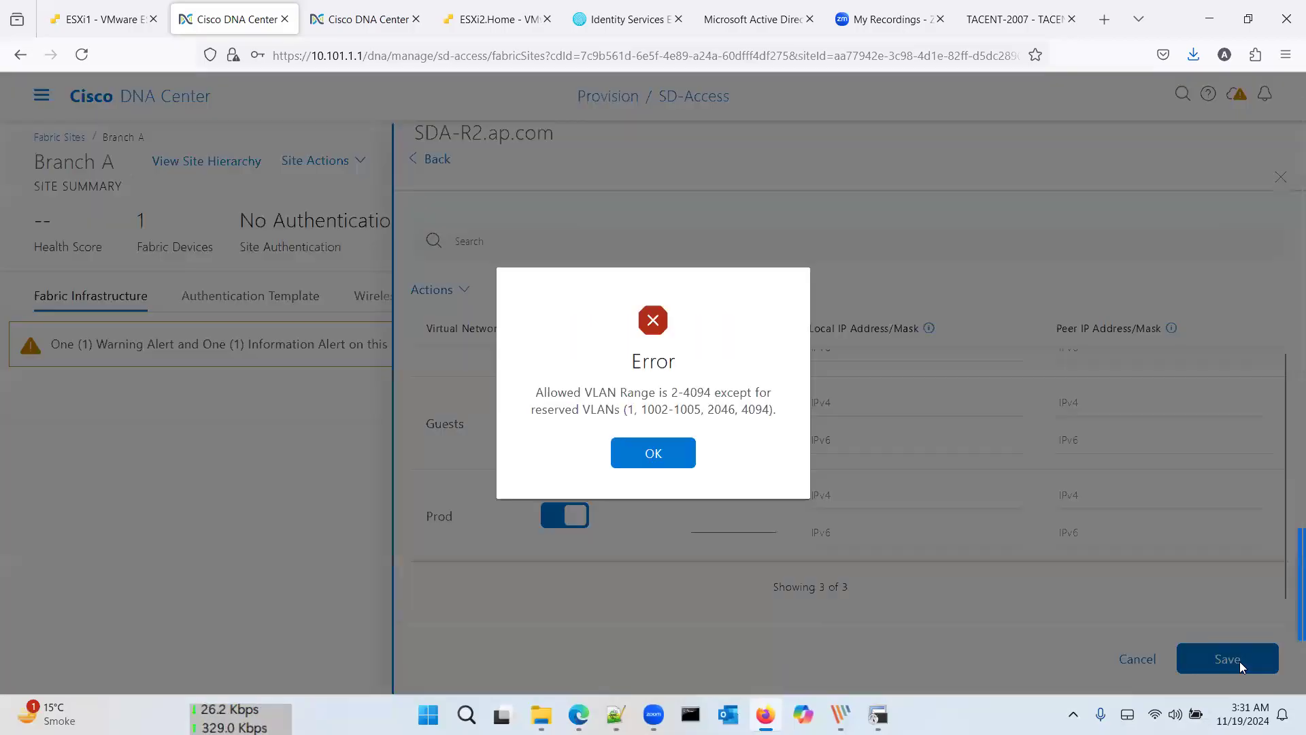
click(661, 456)
scroll(722, 408, up, 2)
click(722, 408)
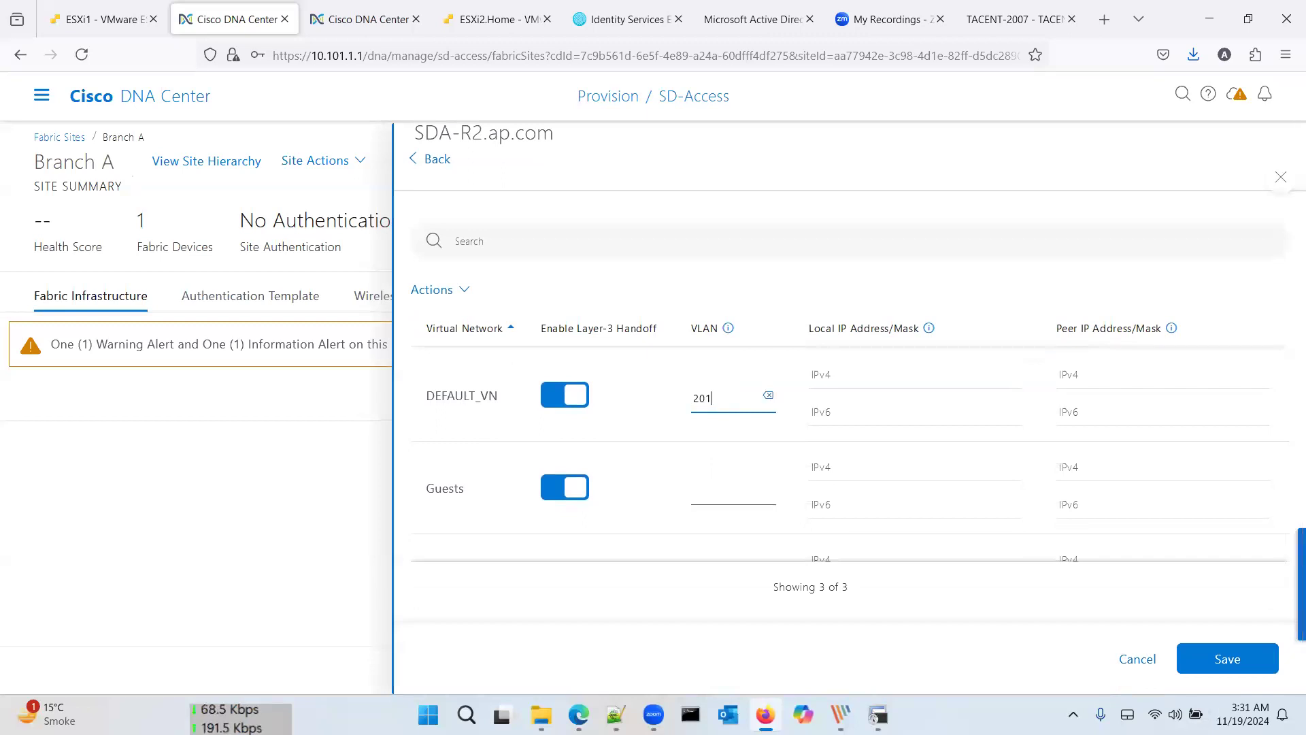
key(Tab)
key(Tab)
key(alt+Tab)
key(alt+Tab)
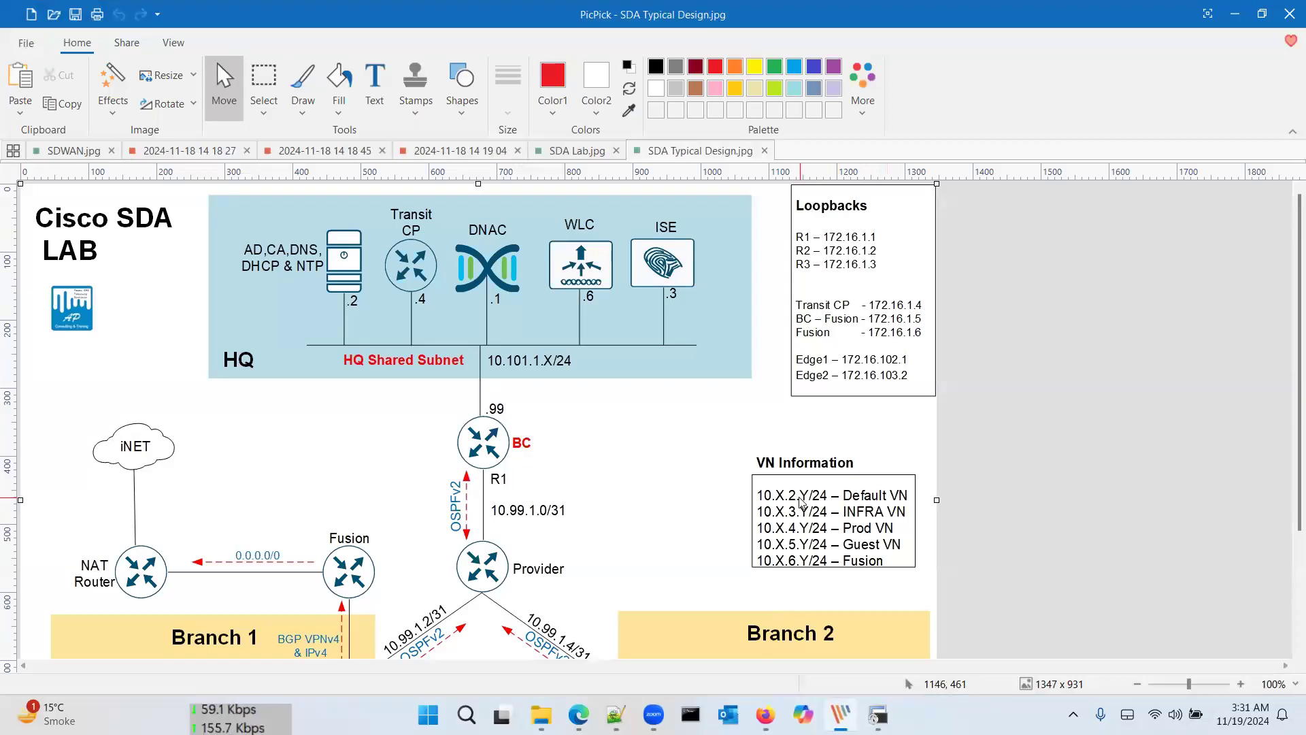
Step: Cross-check the lab diagram and change DEFAULT_VN's handoff VLAN from 201 to 202
key(alt+Tab)
click(723, 394)
key(BackSpace)
key(alt+Tab)
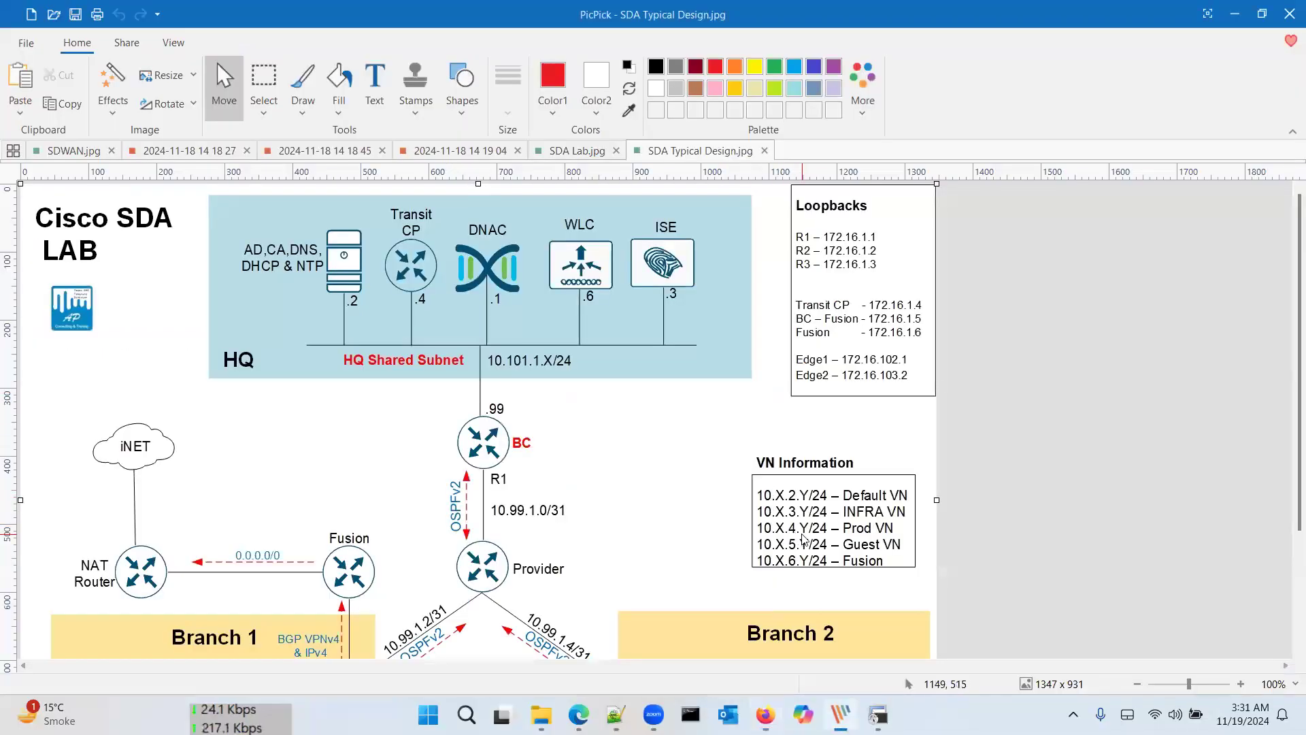
key(alt+Tab)
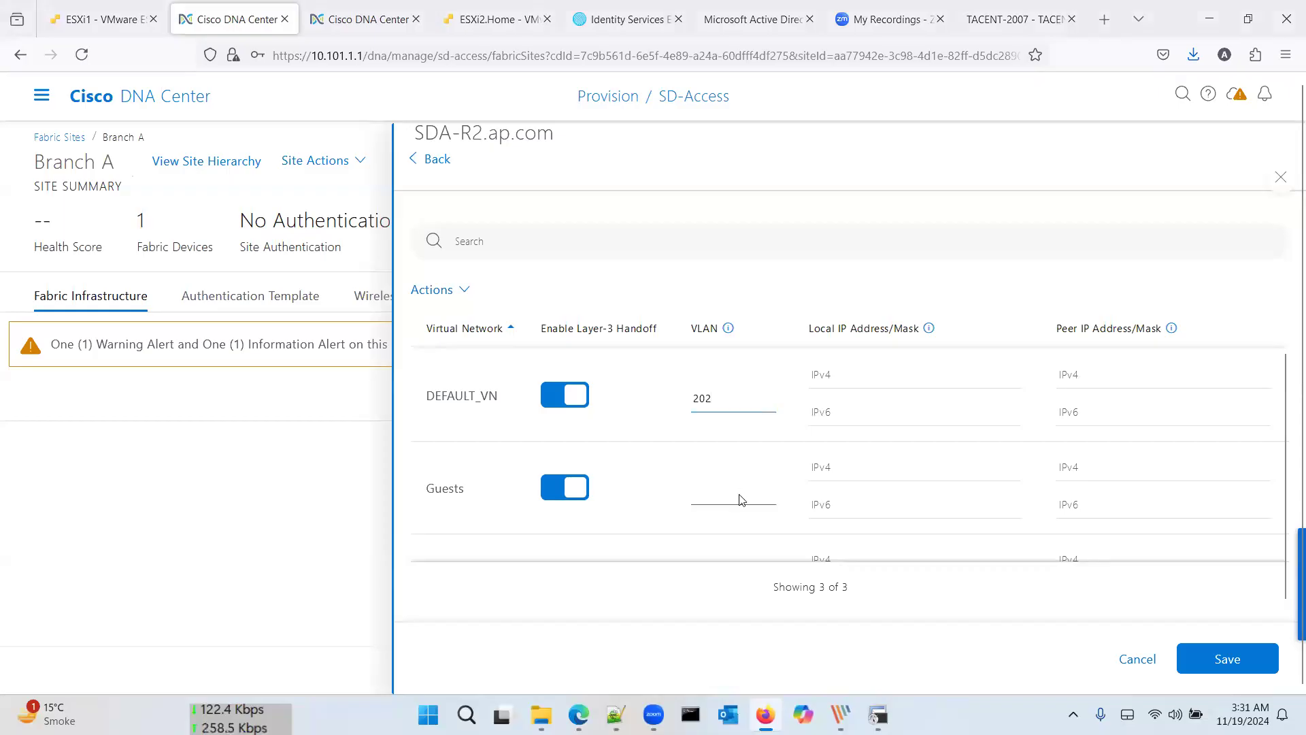
Step: Give Guests handoff VLAN 205 and Prod handoff VLAN 204, then save the handoffs
key(alt+Tab)
key(alt+Tab)
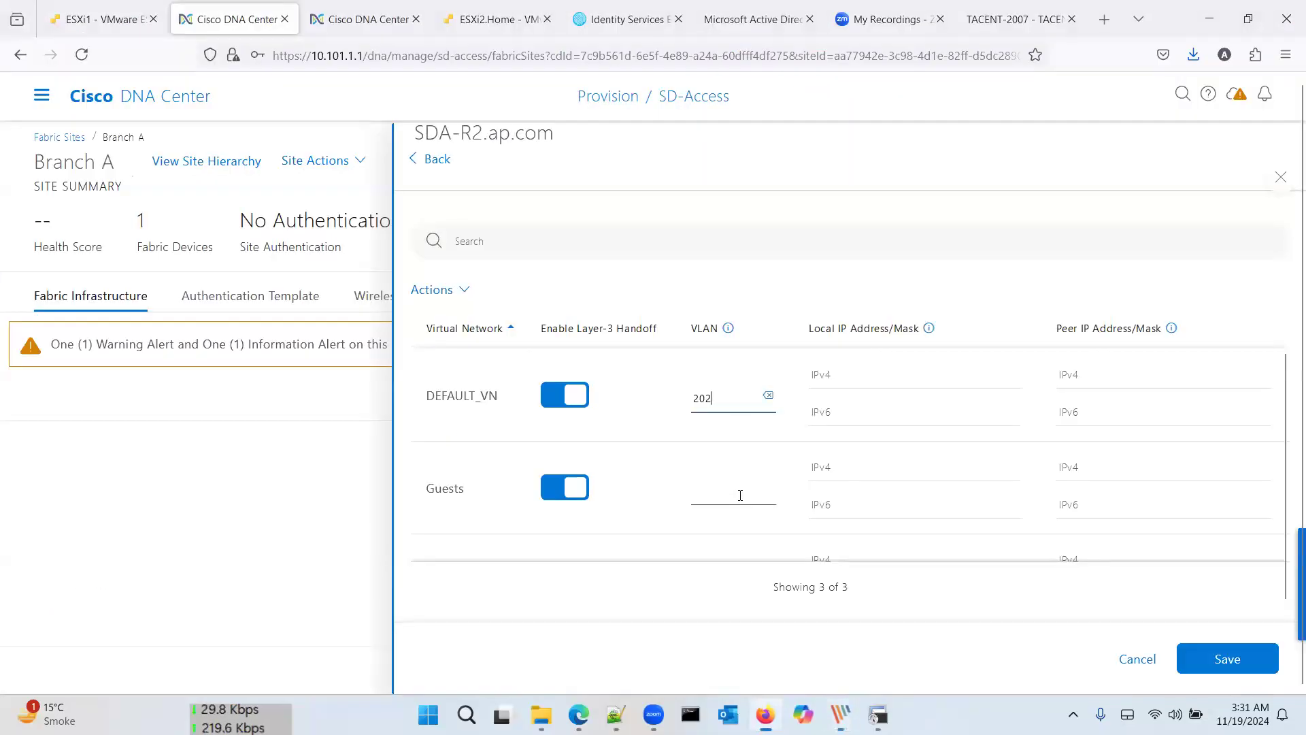
click(740, 495)
text(20)
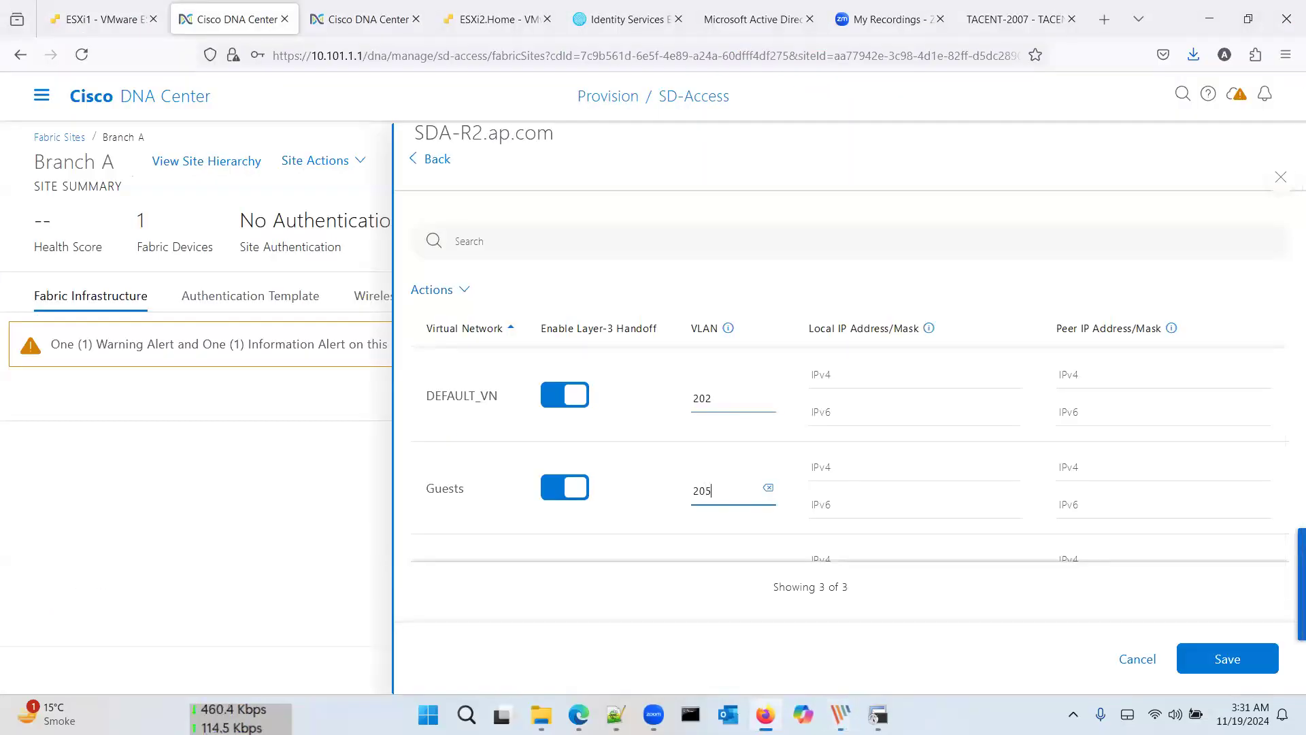
text(5)
scroll(709, 540, down, 1)
text(204)
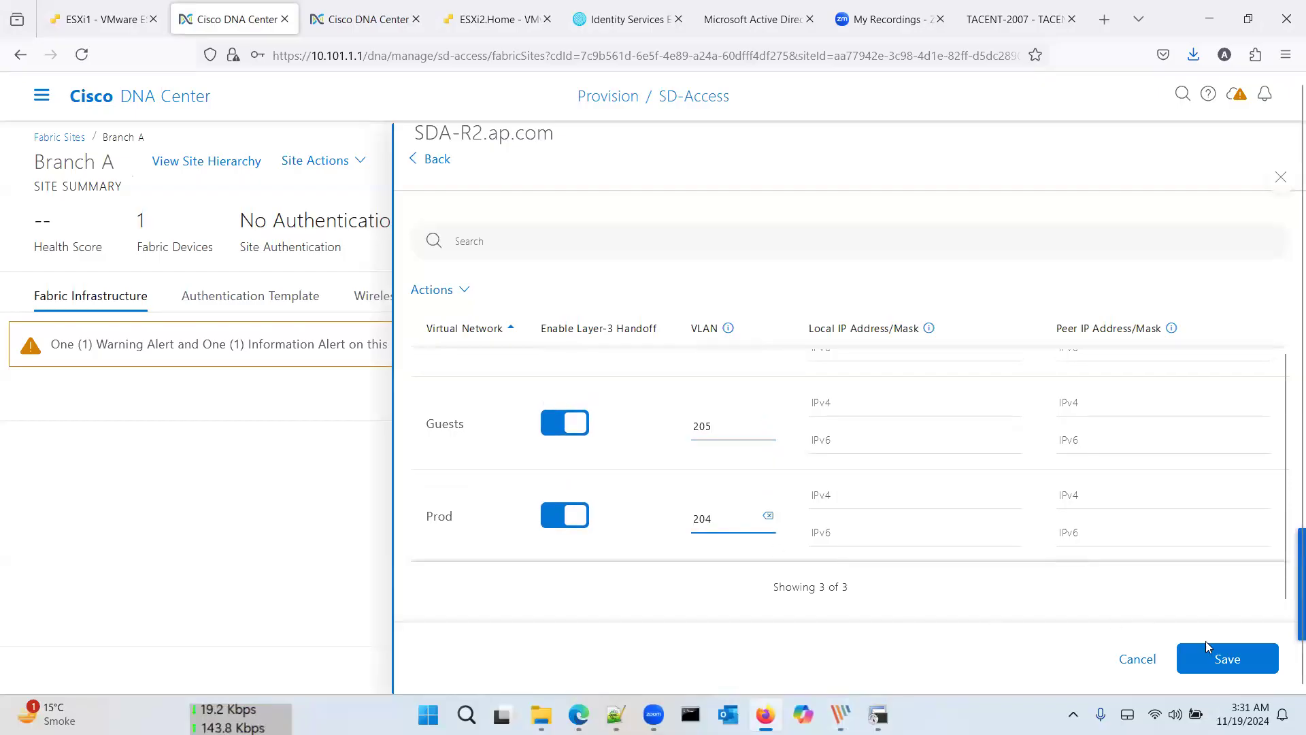
click(1218, 654)
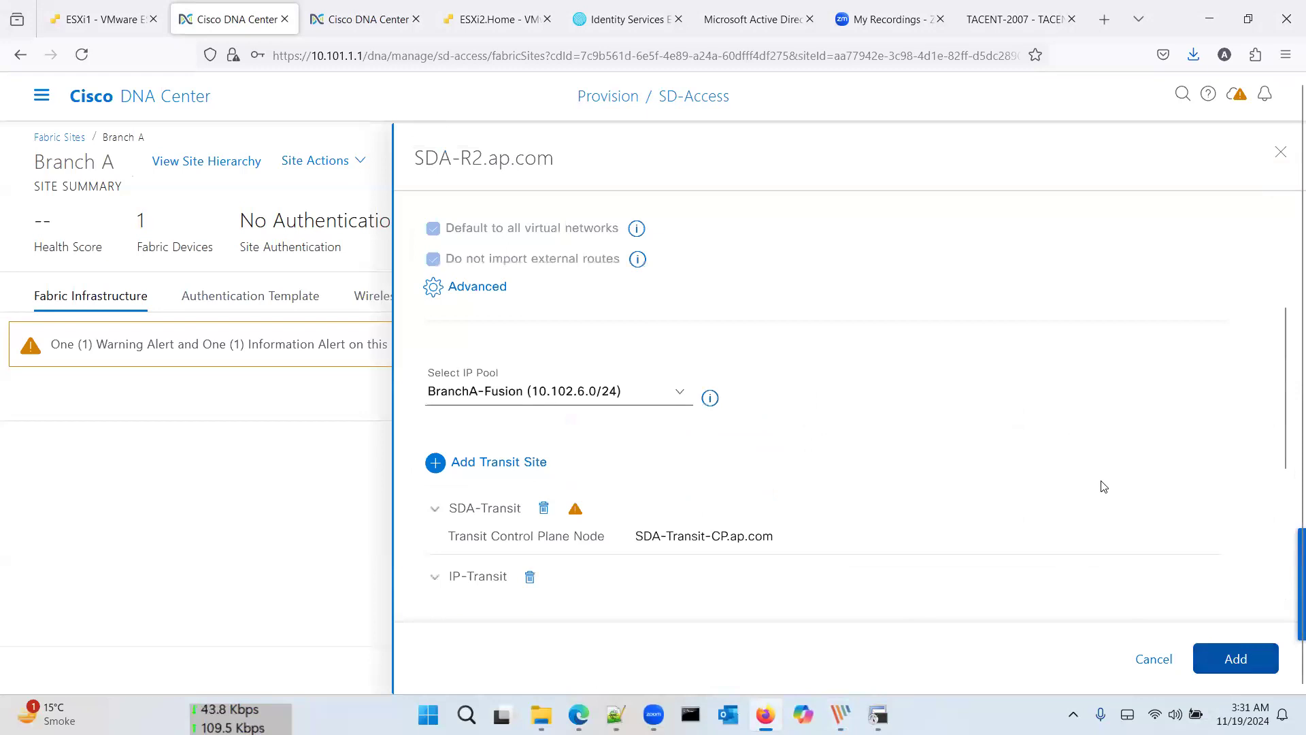
Step: Add the IP transit handoff to SDA-R2's border role and start deploying the fabric changes
scroll(1103, 487, down, 4)
scroll(1101, 487, down, 1)
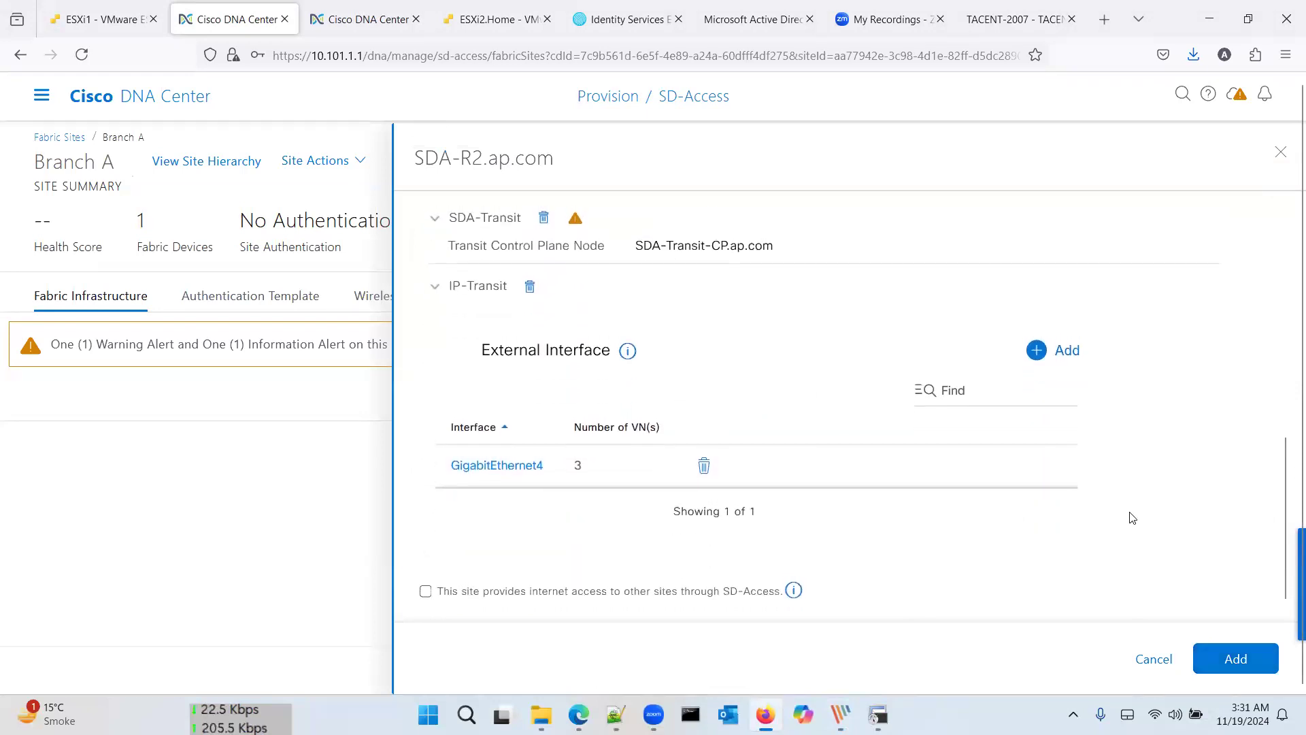
click(1228, 658)
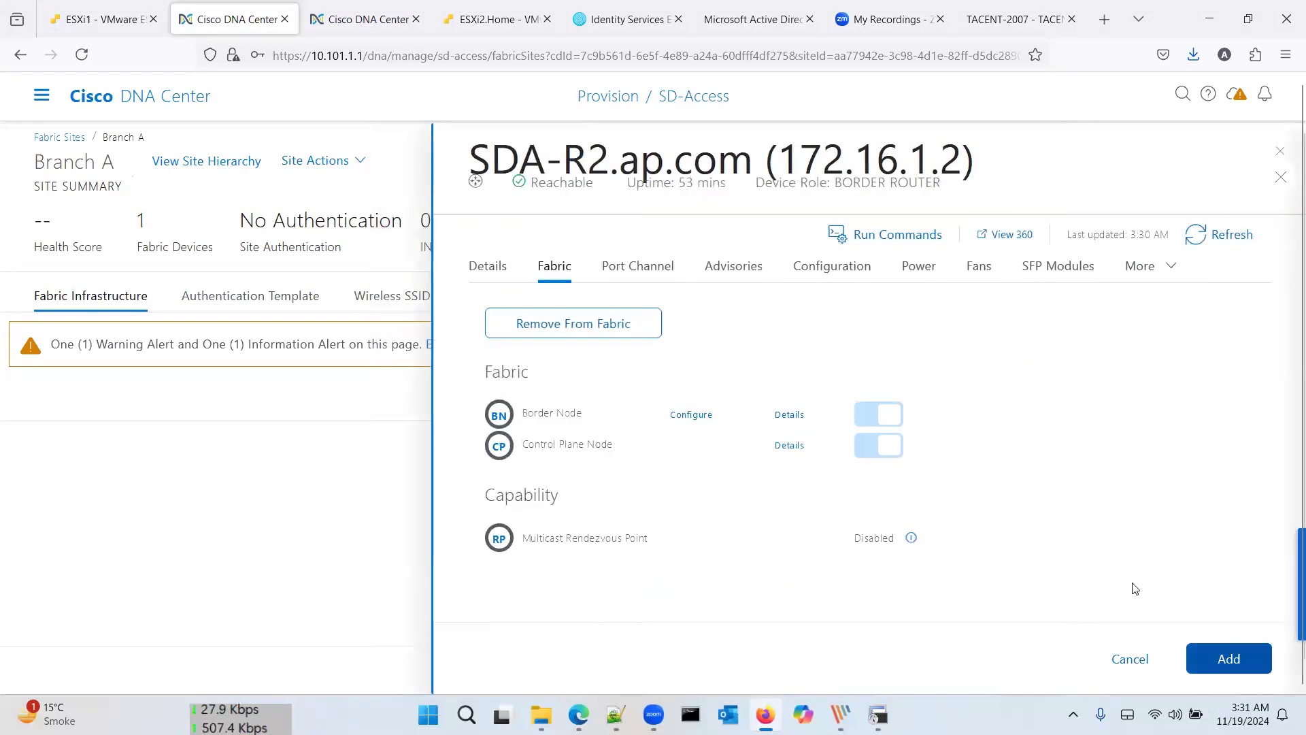
click(1225, 660)
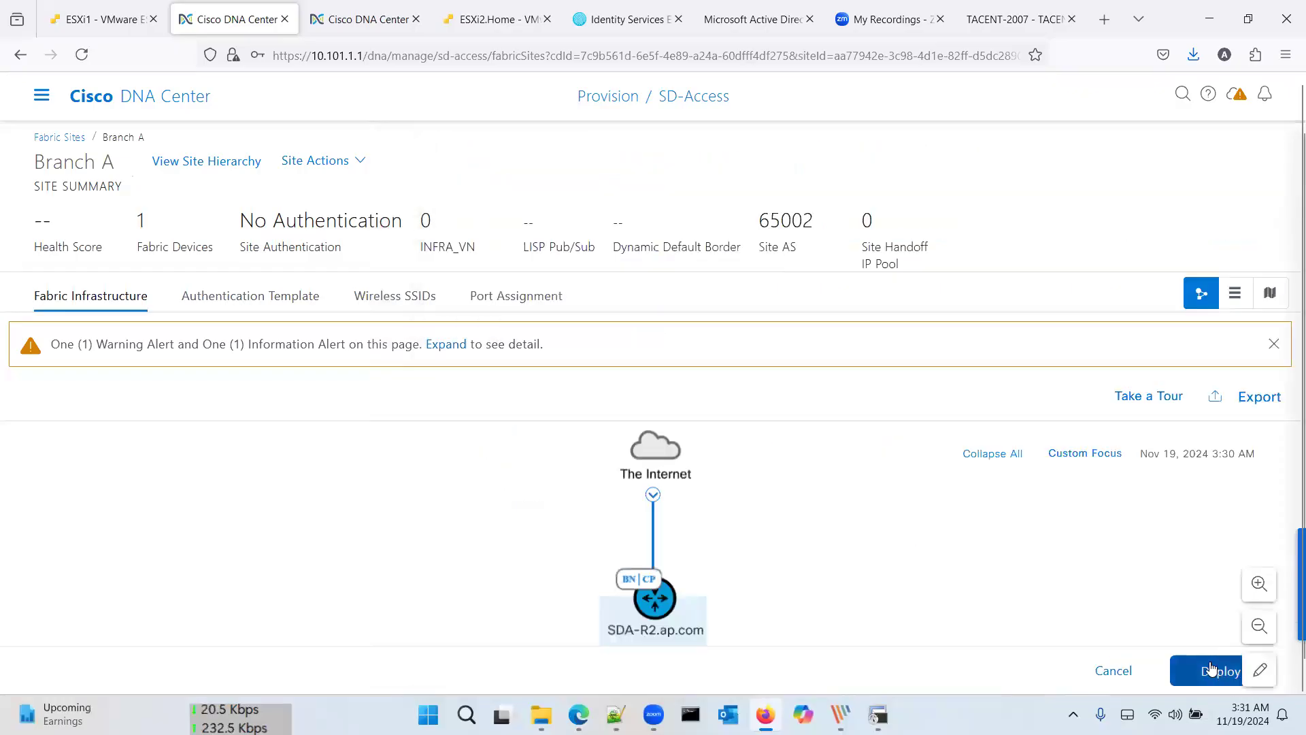
click(1218, 664)
Step: Apply the Branch A changes to SDA-R2, then review the Authentication Template, Wireless SSIDs and Port Assignment tabs
click(1228, 660)
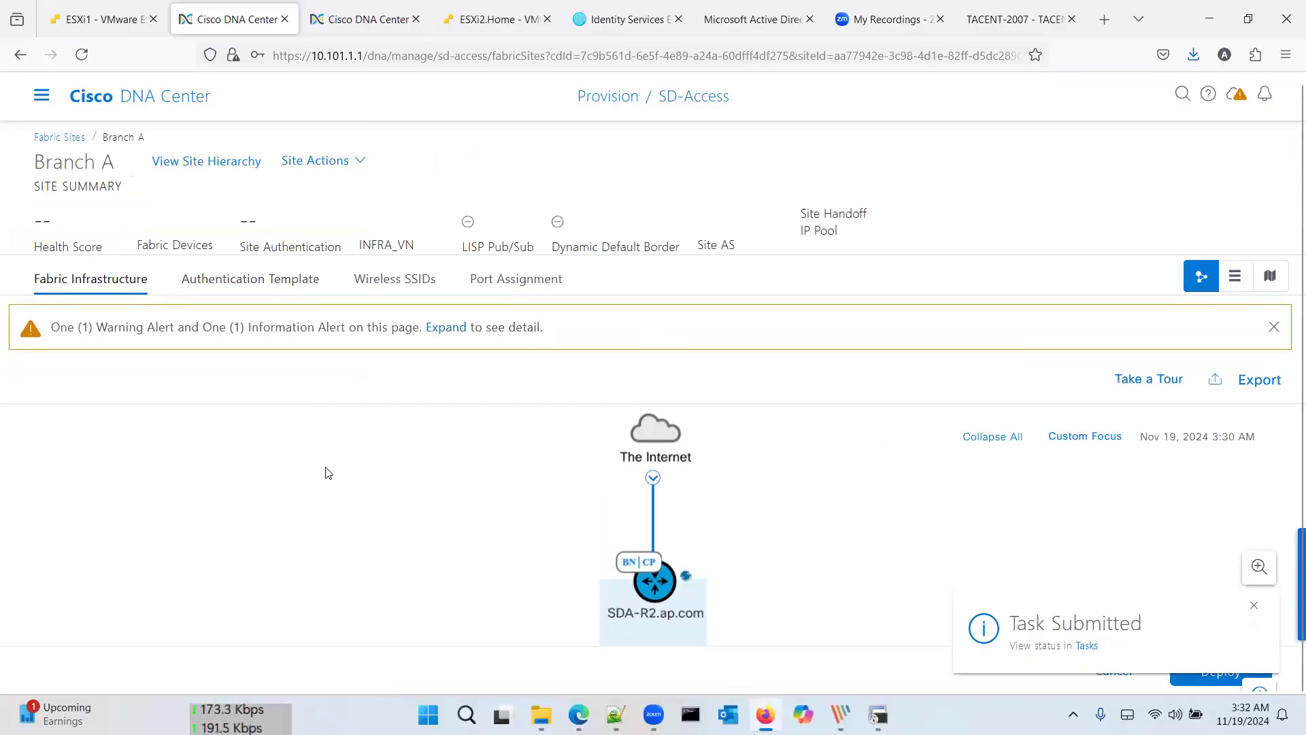
click(242, 297)
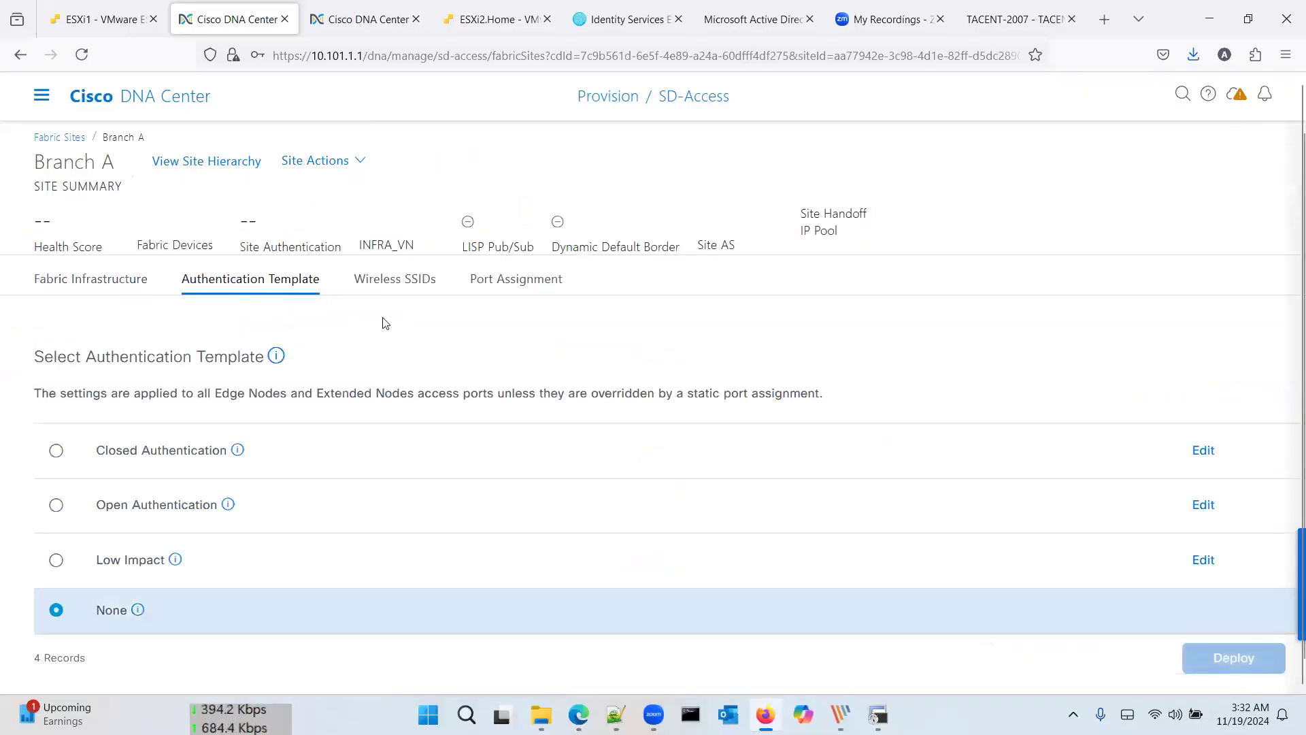
click(410, 281)
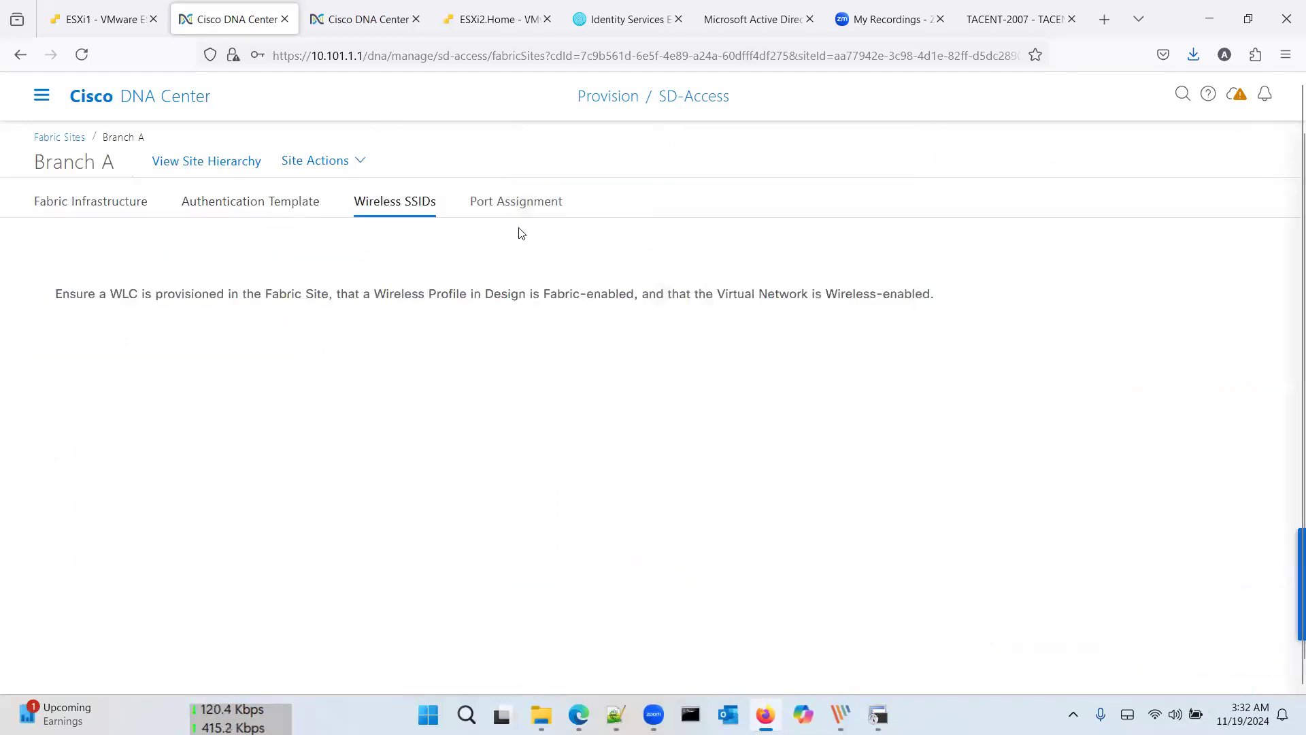
click(507, 280)
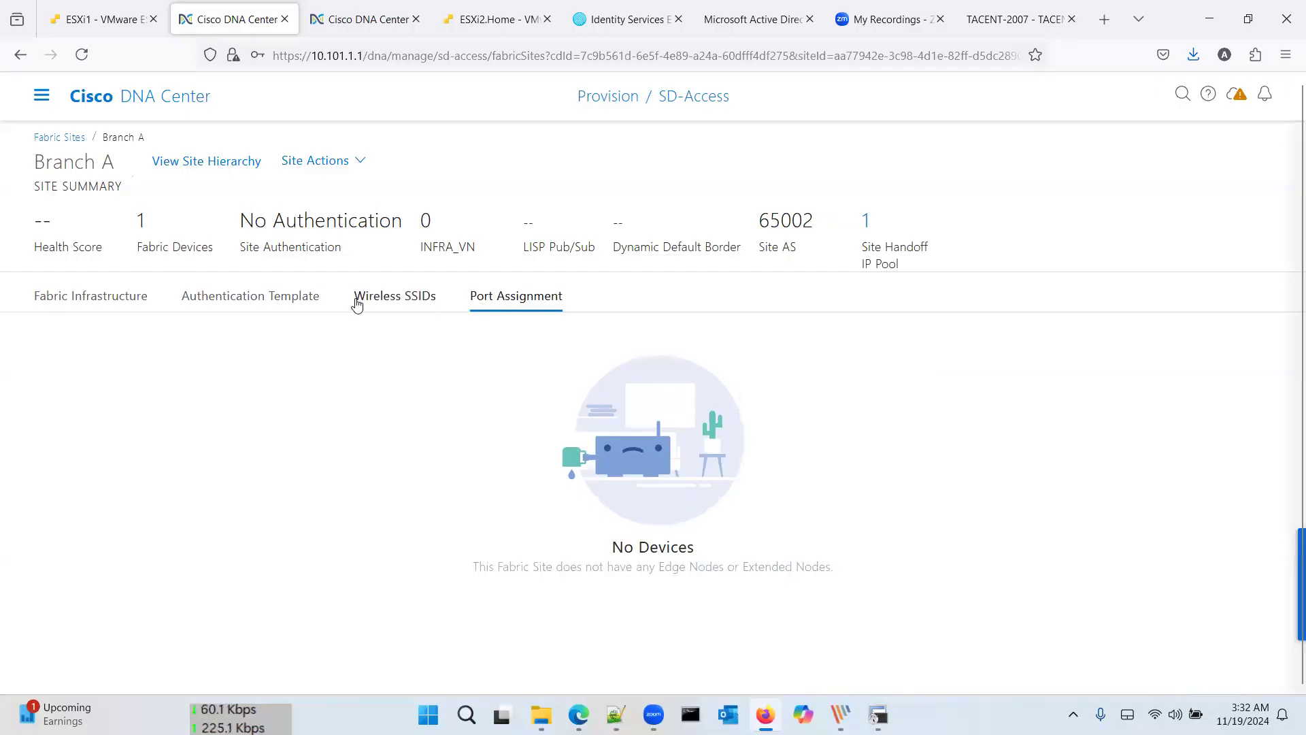
click(121, 300)
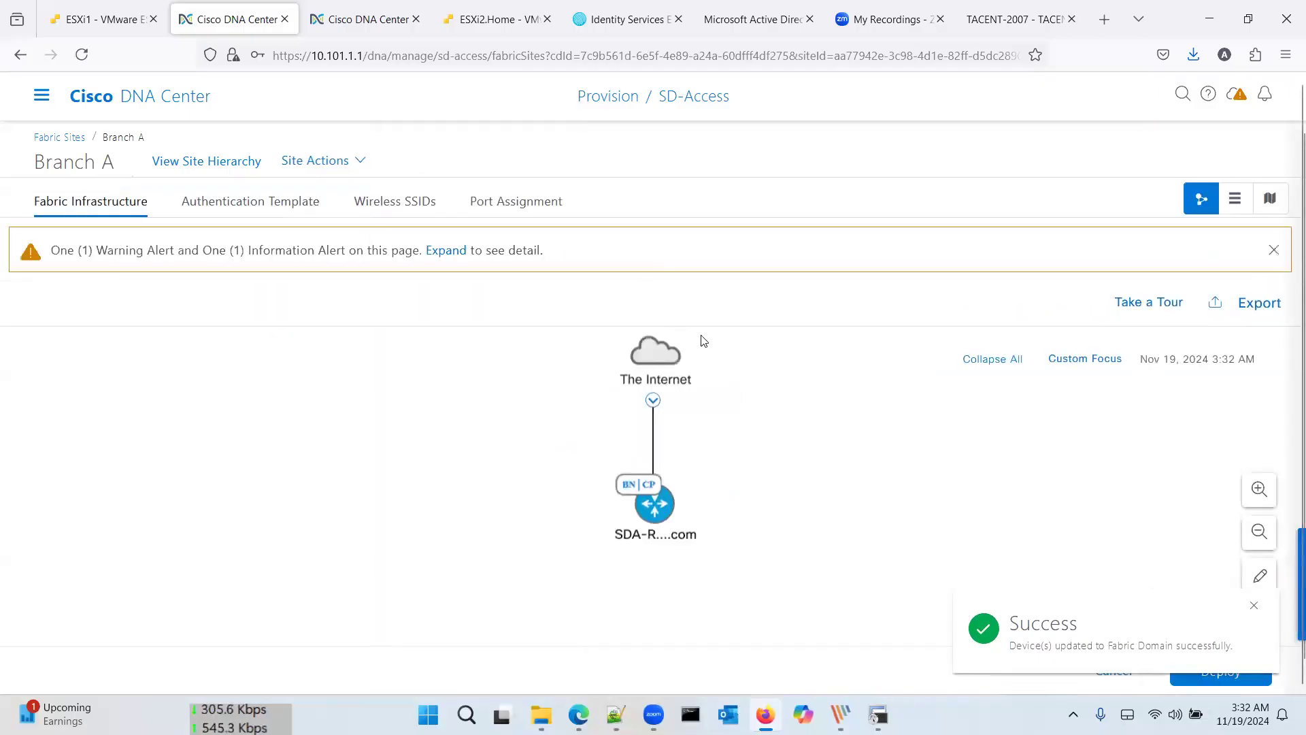
click(38, 100)
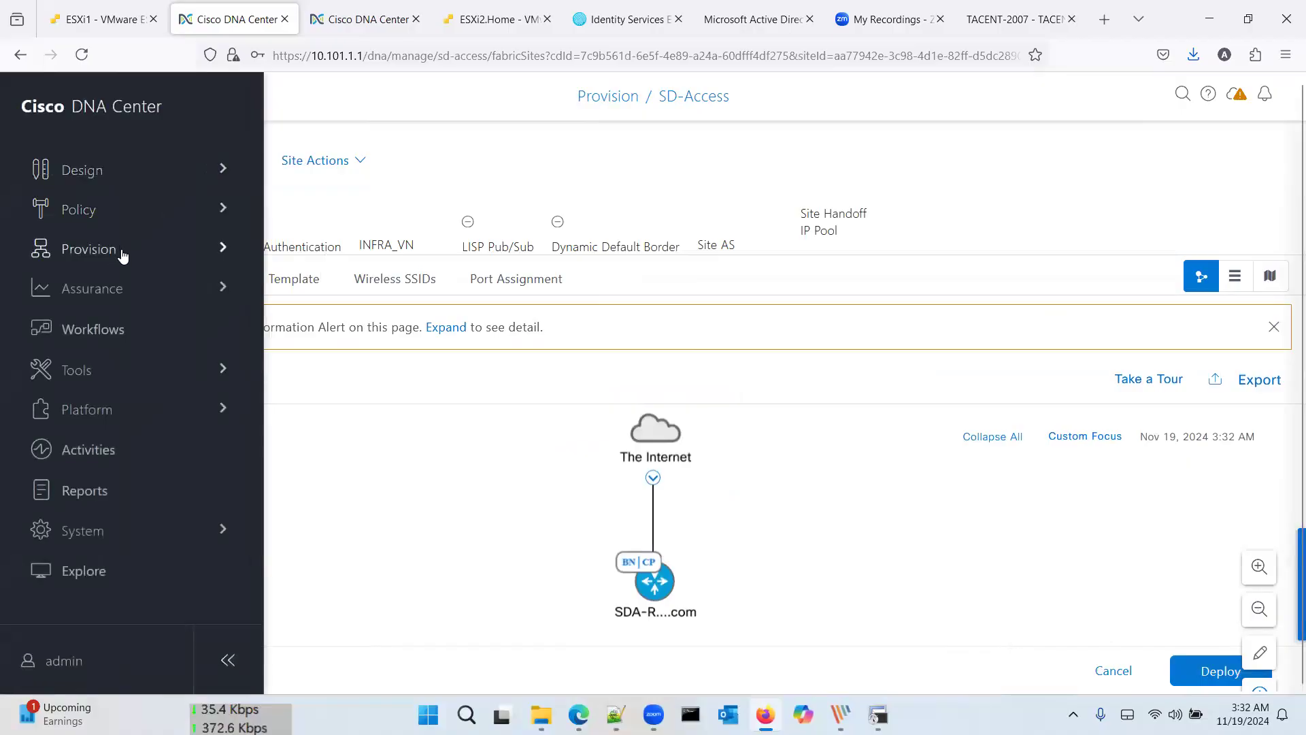
Step: Go to Provision > Virtual Networks, list the Layer 3 VNs and view the empty Anycast Gateway tab
mouse_move(122, 251)
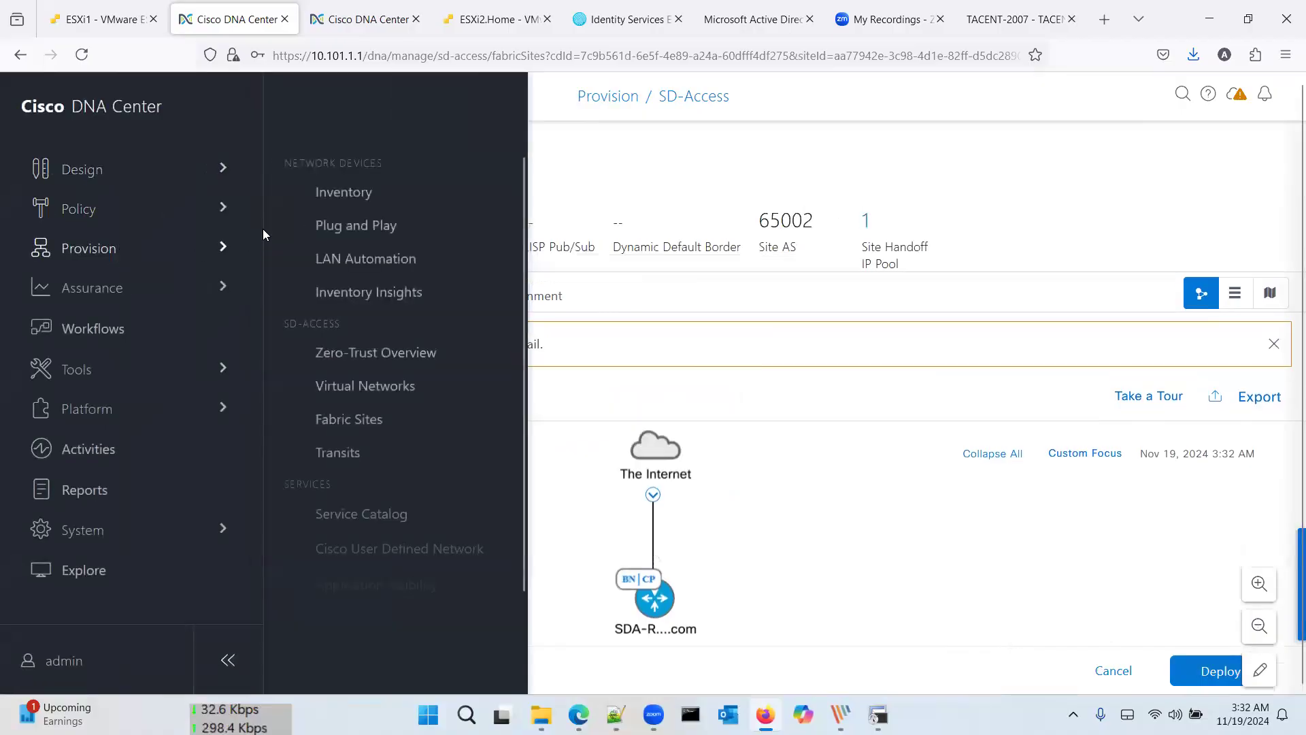
click(353, 388)
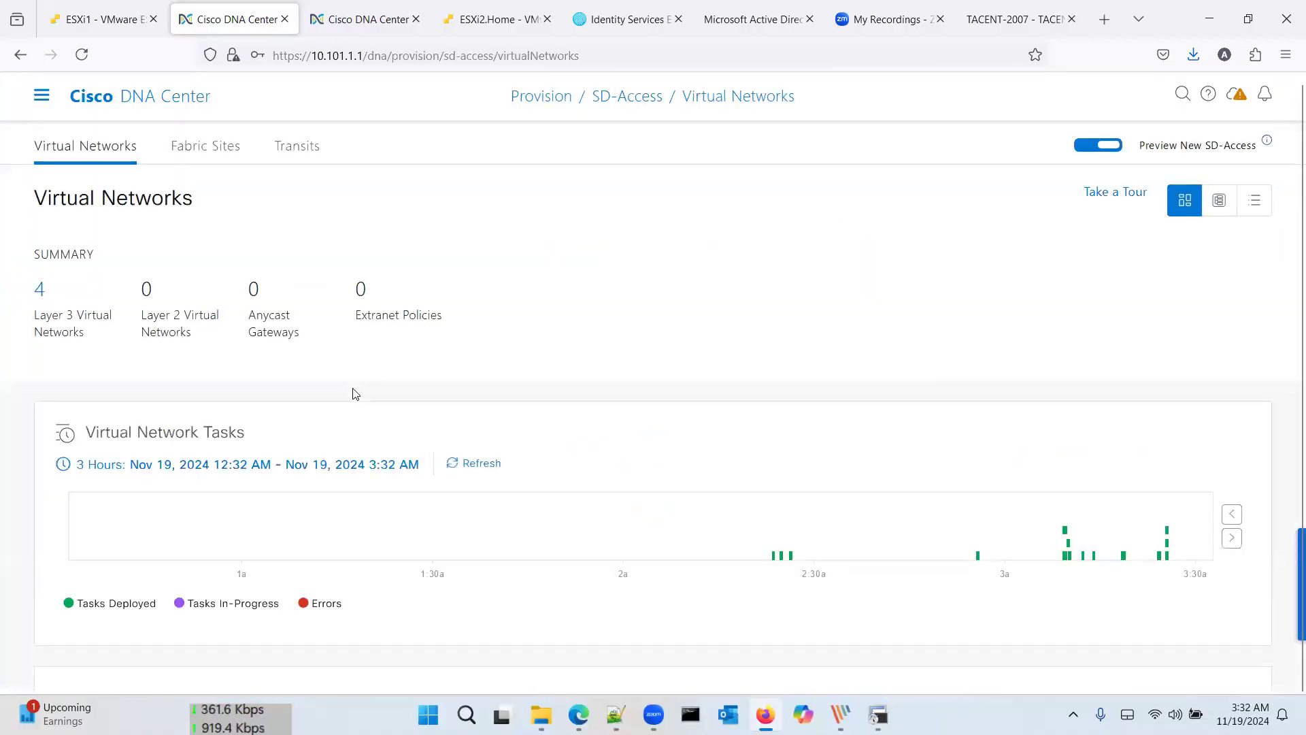
scroll(354, 391, down, 2)
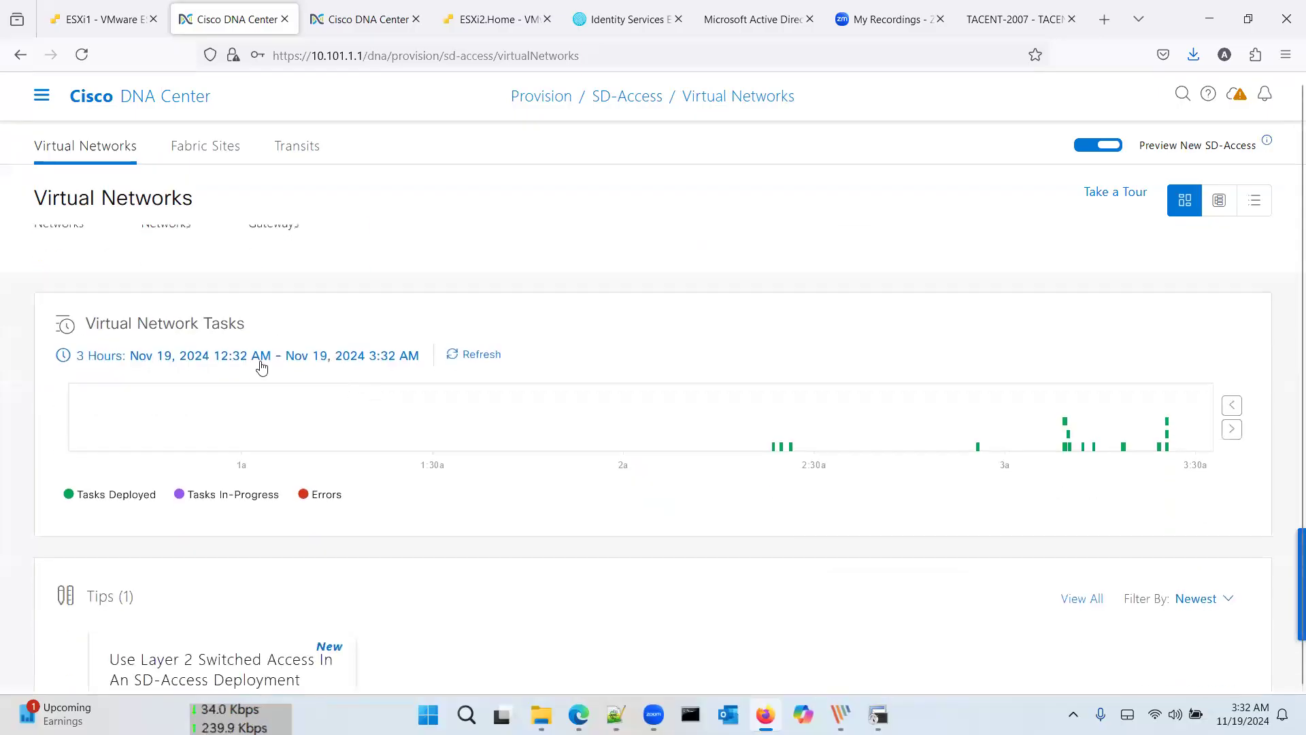
scroll(73, 311, up, 2)
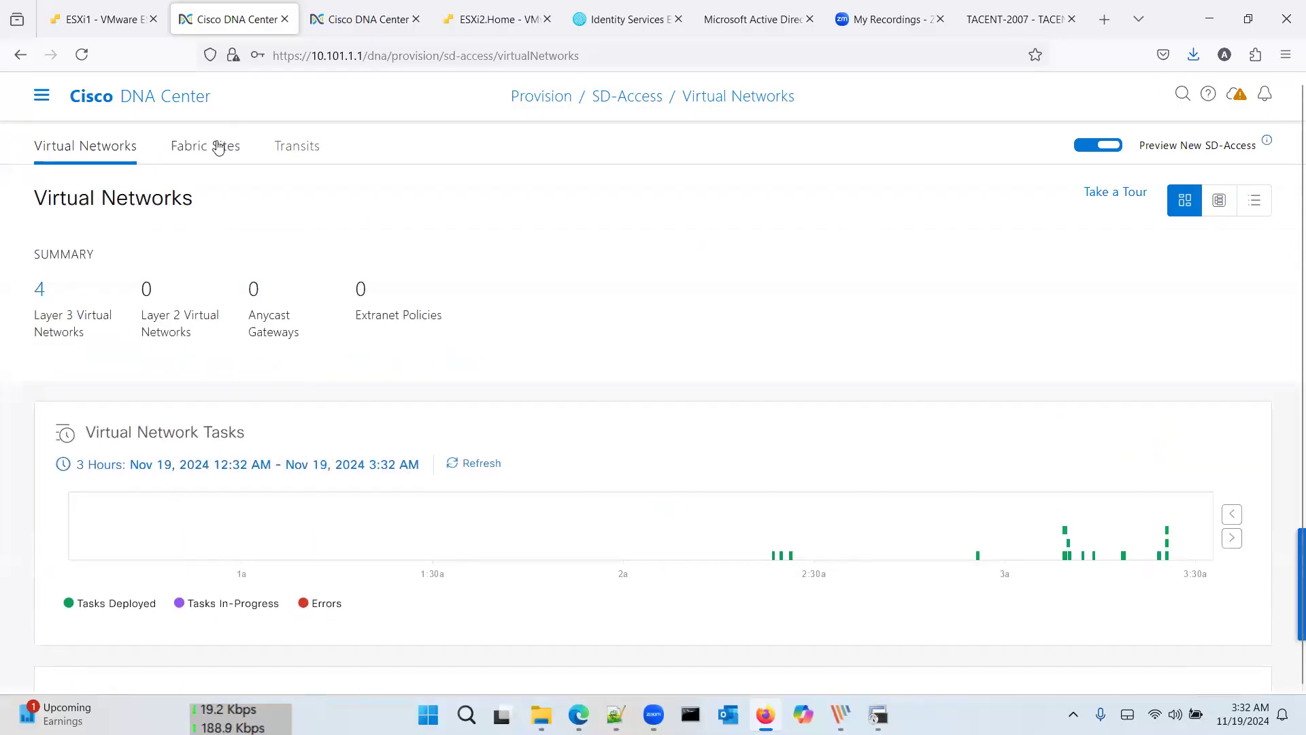
drag(215, 145, 175, 136)
click(41, 289)
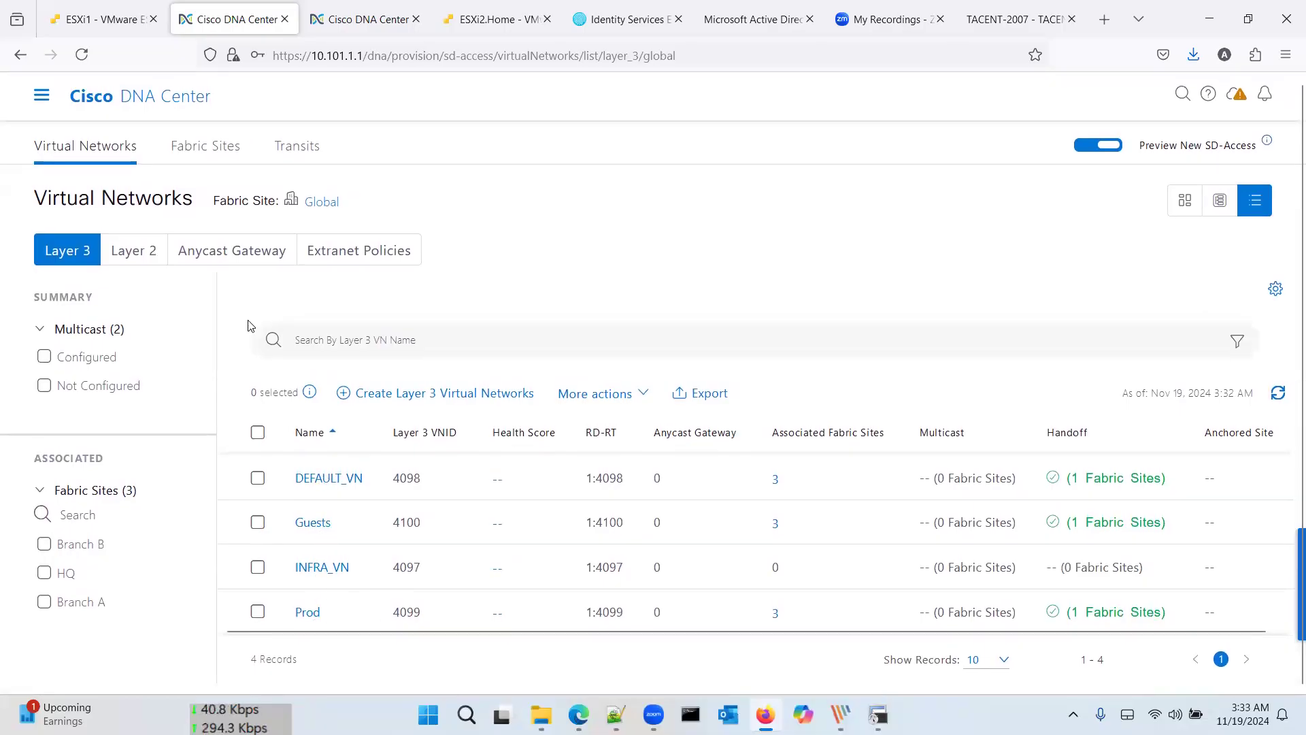
click(213, 253)
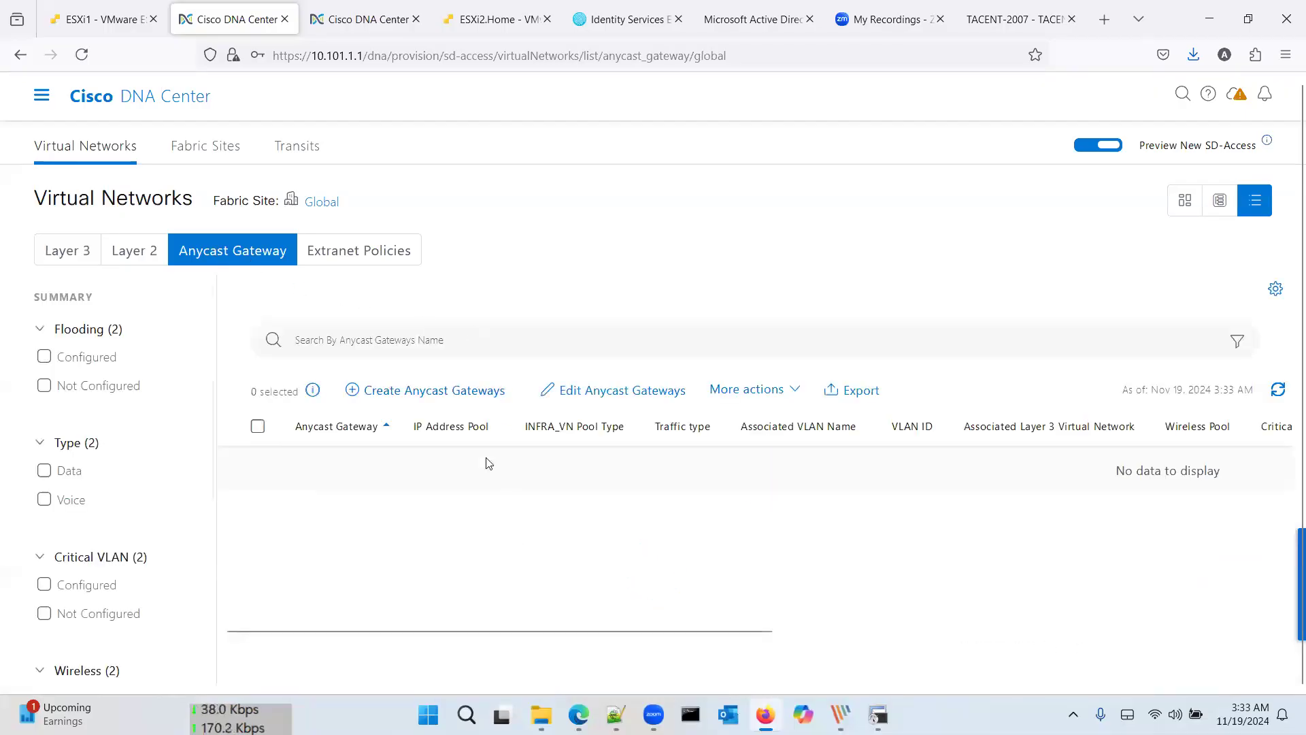
Step: Start the Create Anycast Gateways workflow with all three Layer 3 virtual networks selected
click(456, 395)
click(243, 404)
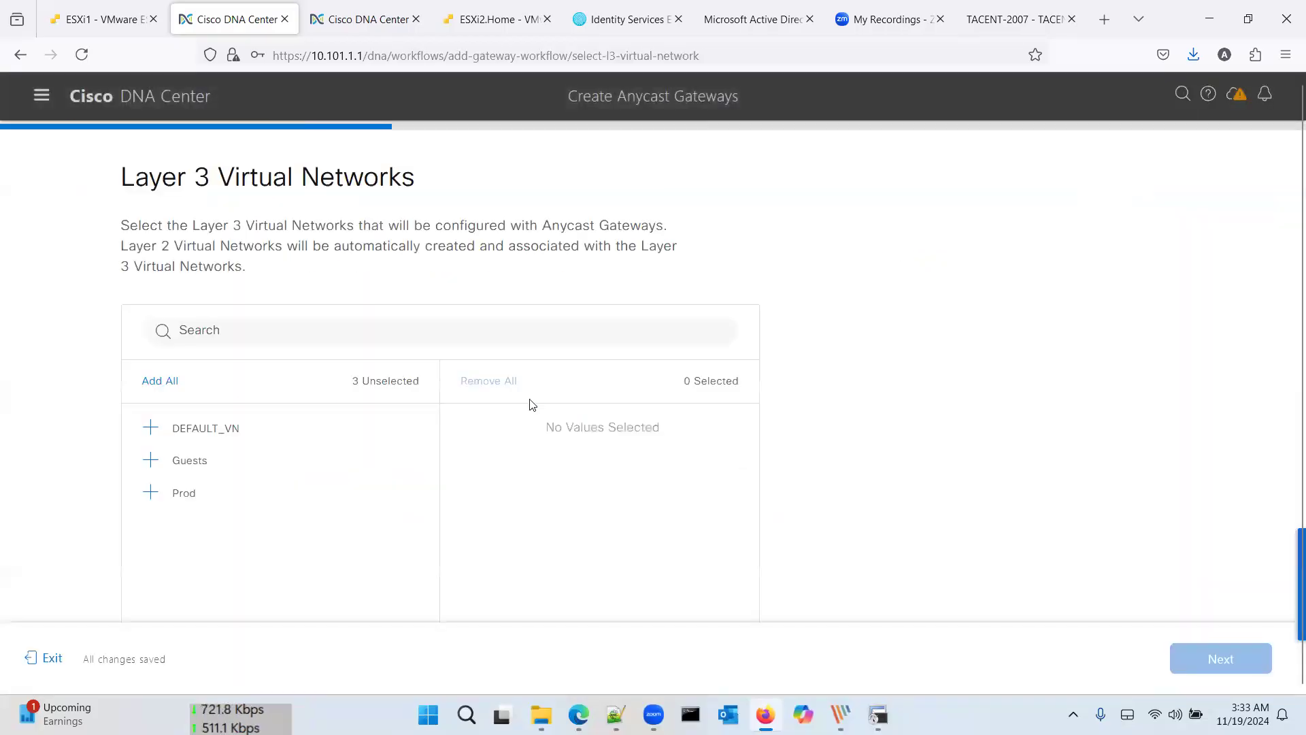
click(169, 381)
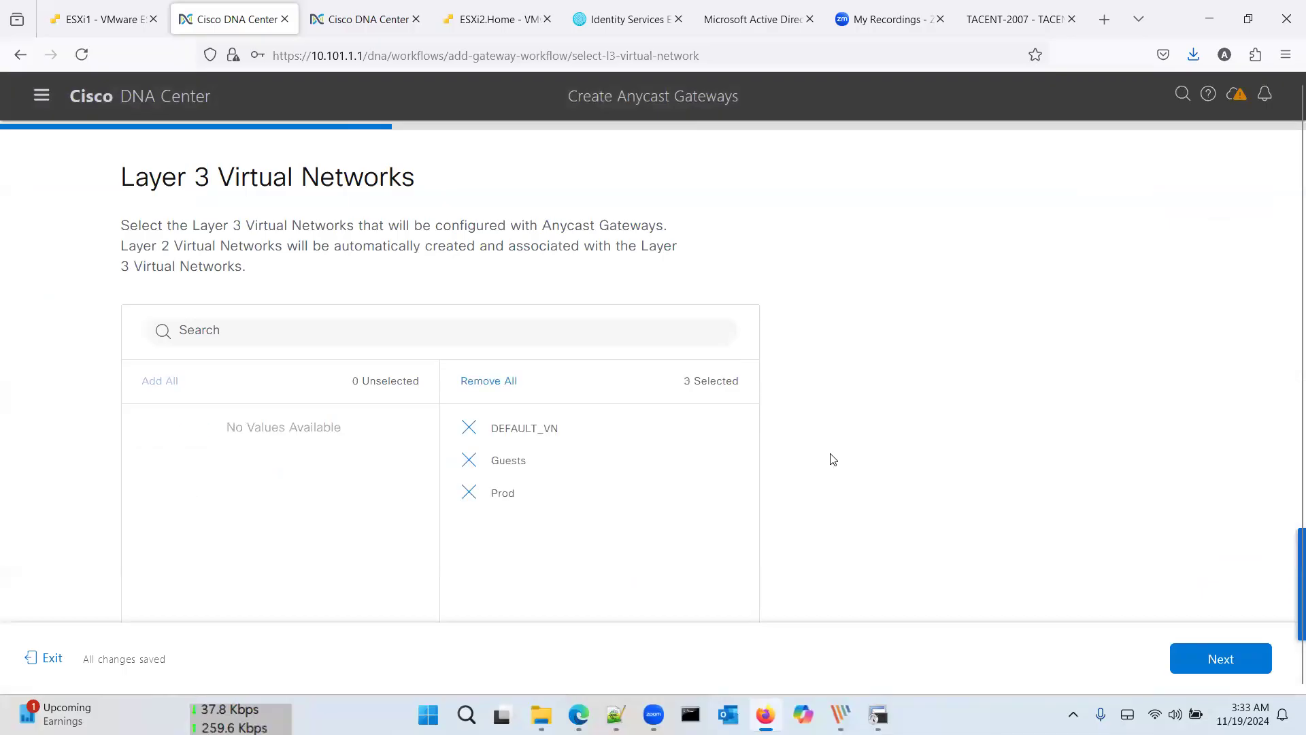
click(1220, 659)
click(1229, 657)
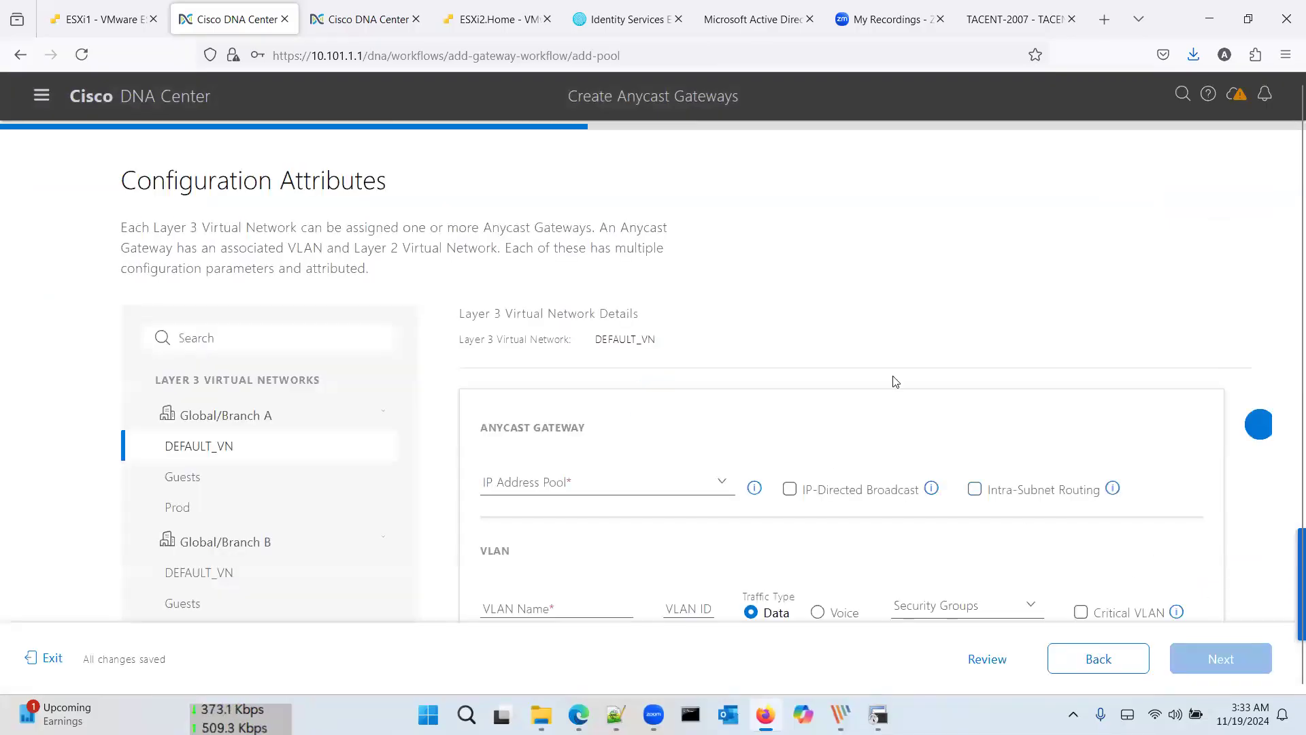
scroll(896, 381, down, 2)
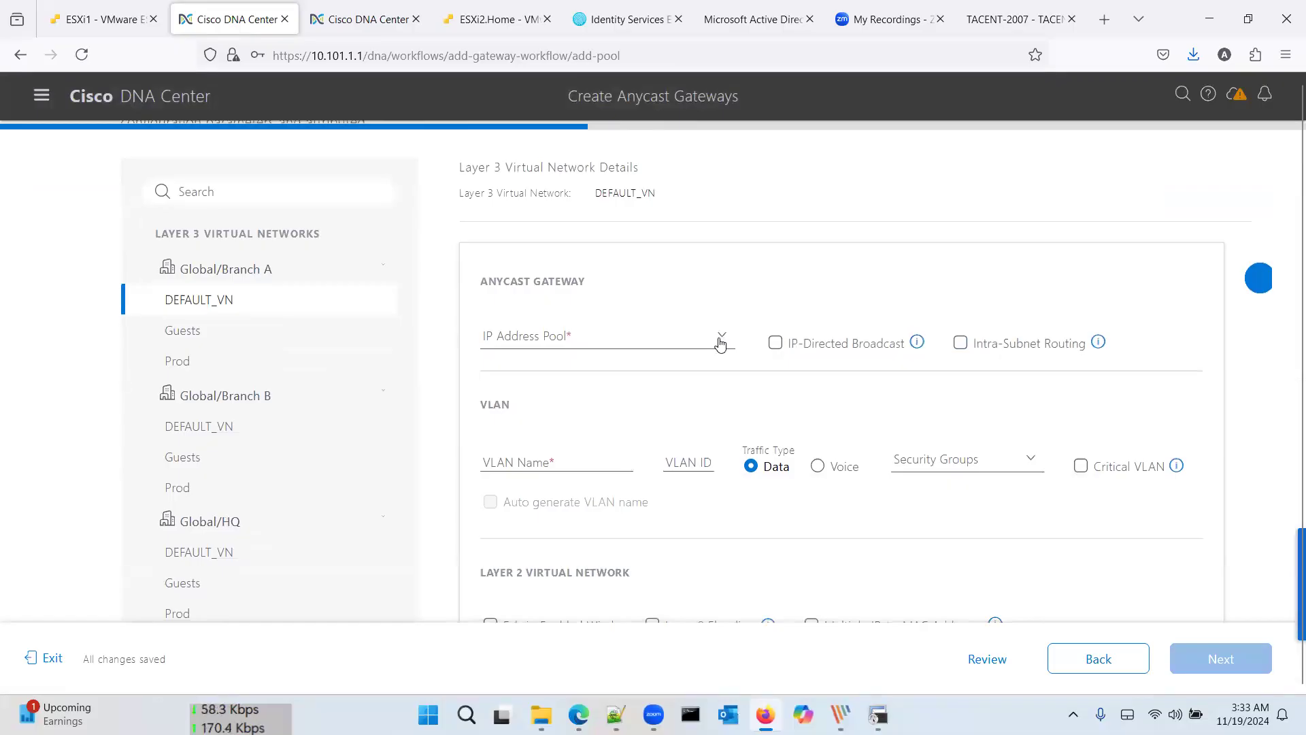
scroll(721, 342, down, 3)
scroll(721, 342, up, 2)
scroll(721, 342, up, 3)
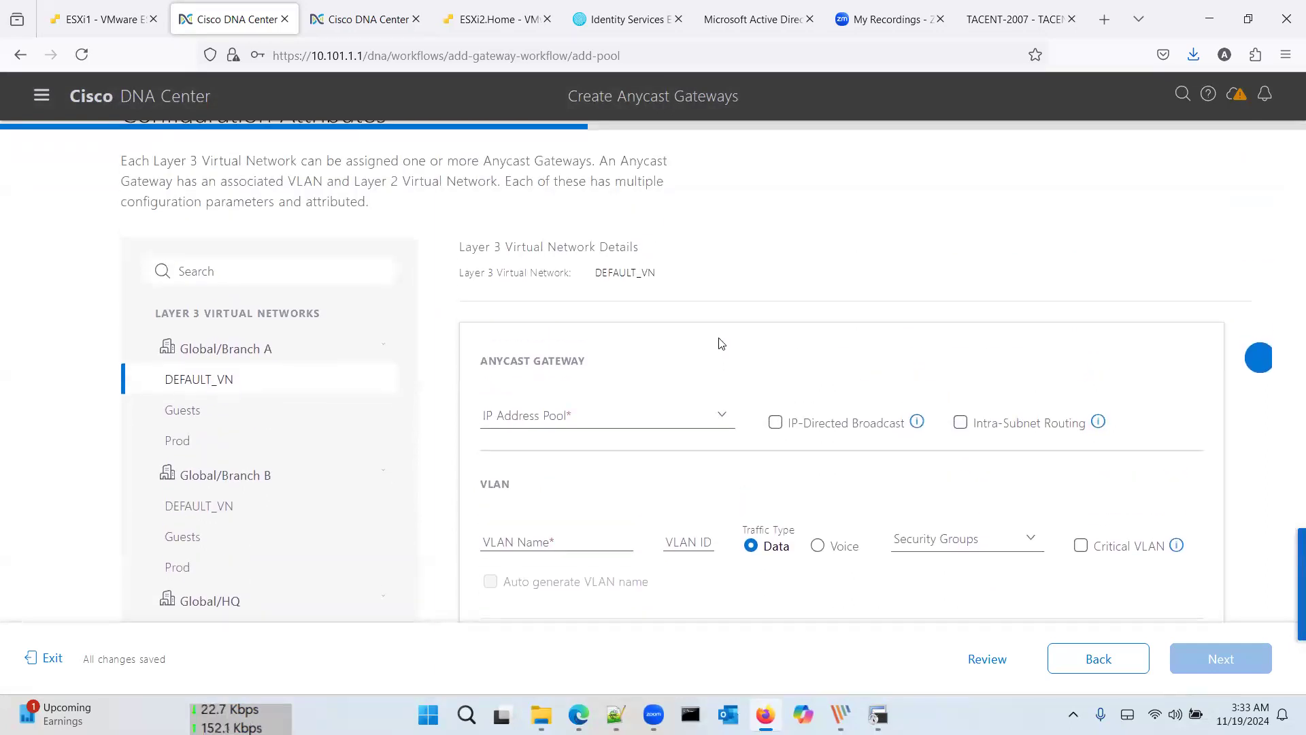
scroll(721, 342, down, 1)
scroll(417, 390, down, 1)
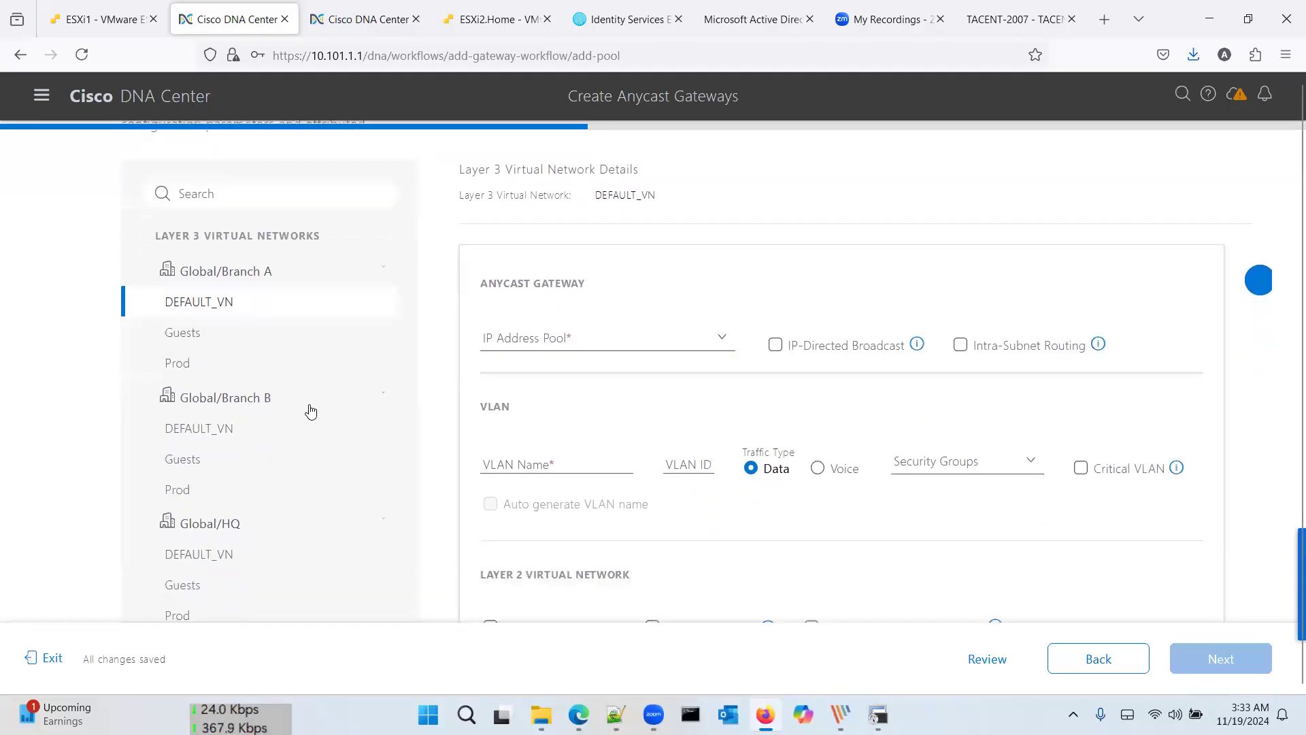
Step: Review gateway settings for Branch A Guests and Prod and Branch B DEFAULT_VN, Guests and Prod
click(221, 333)
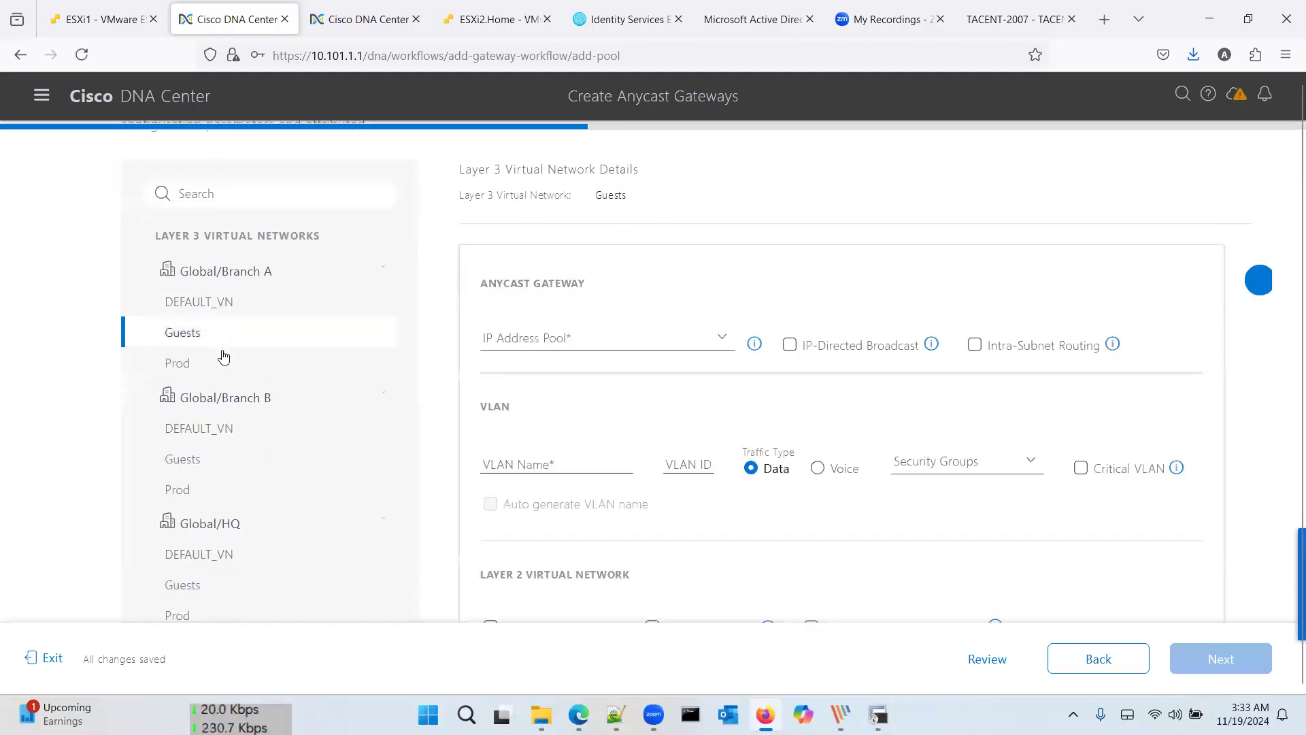
click(224, 363)
click(232, 430)
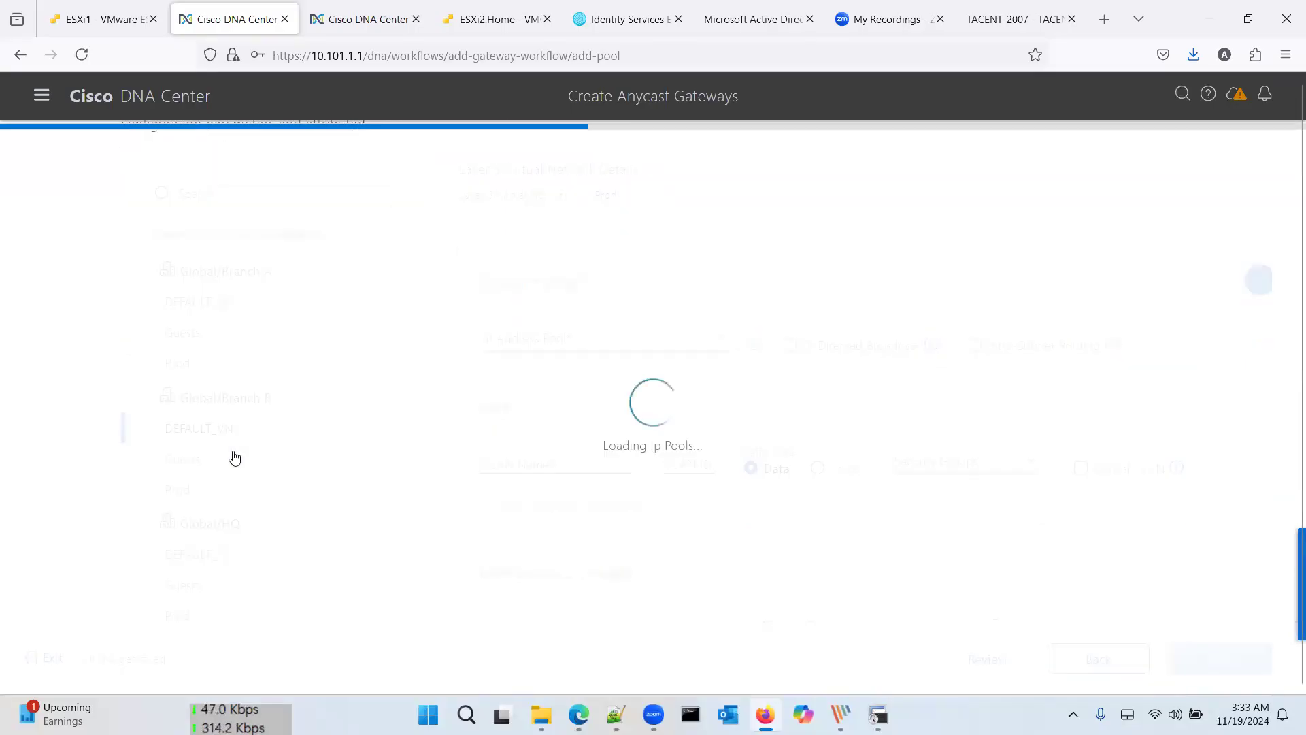
click(233, 459)
click(263, 490)
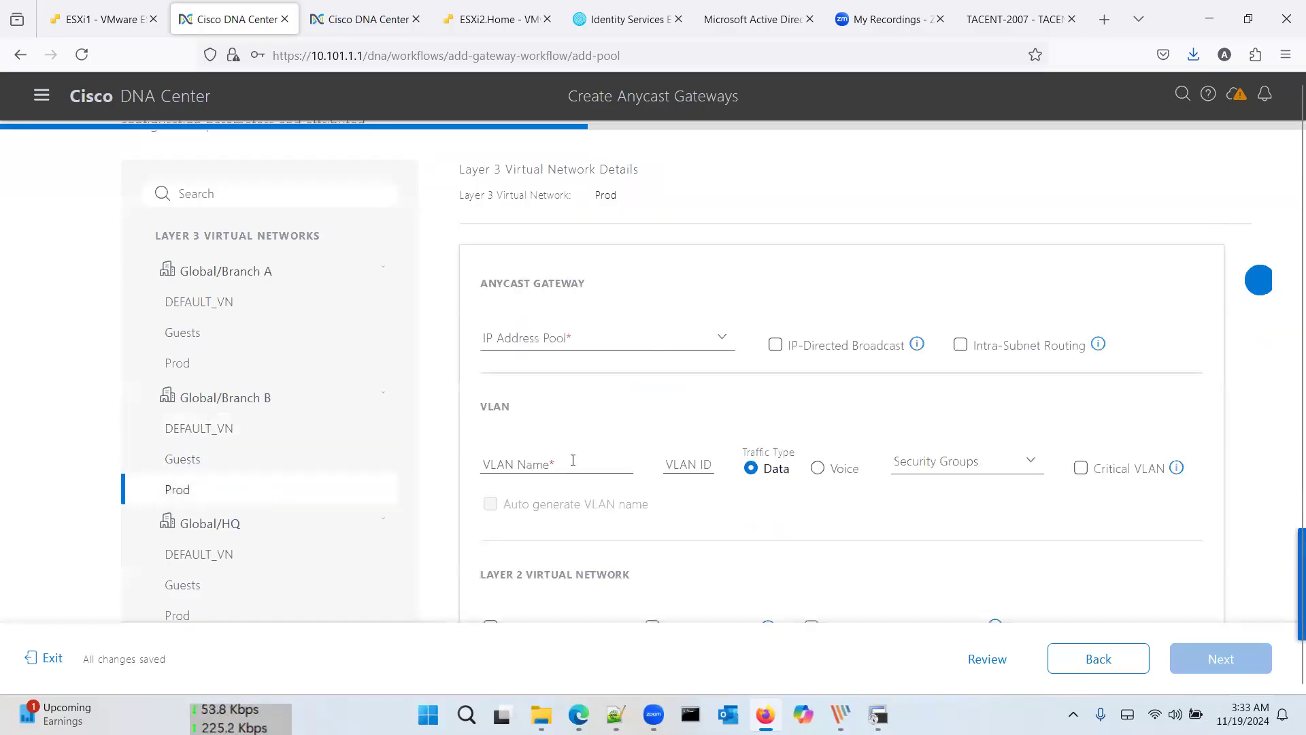
Step: Try the VLAN name, VLAN ID and Security Groups fields, then choose to exit the workflow
click(573, 465)
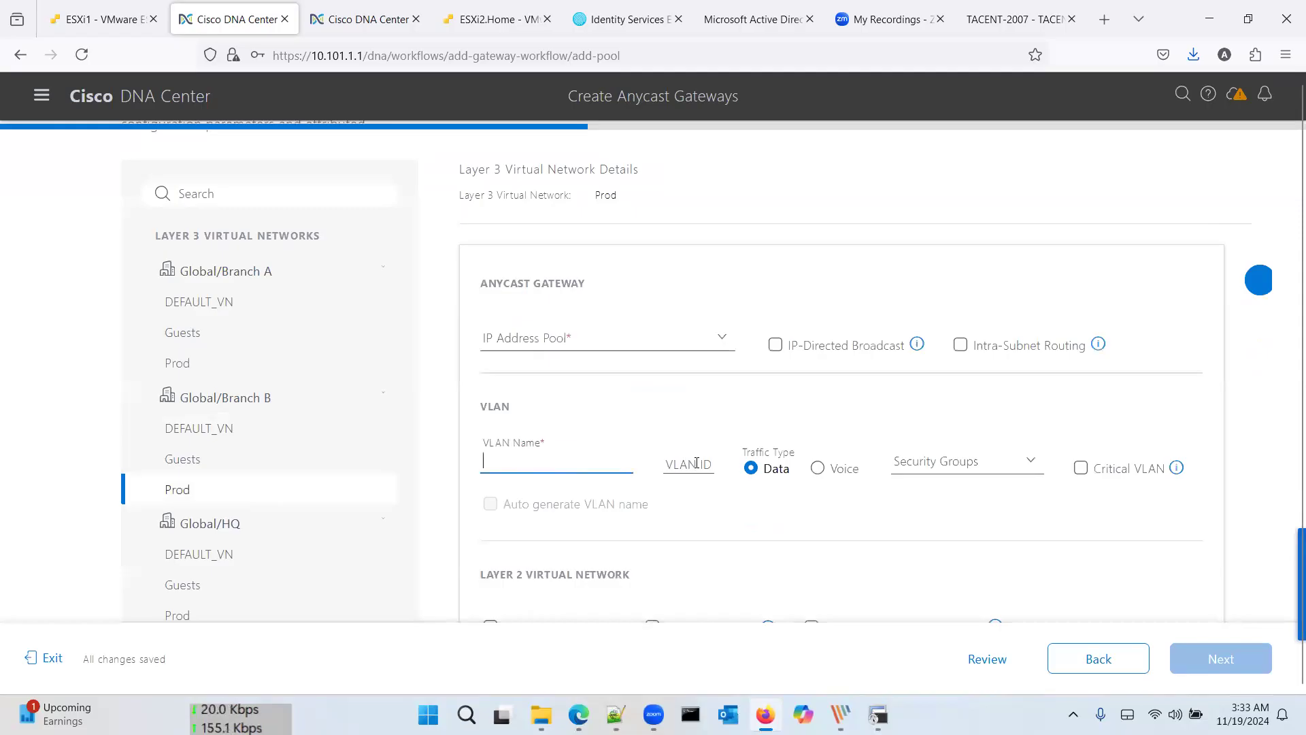
click(719, 467)
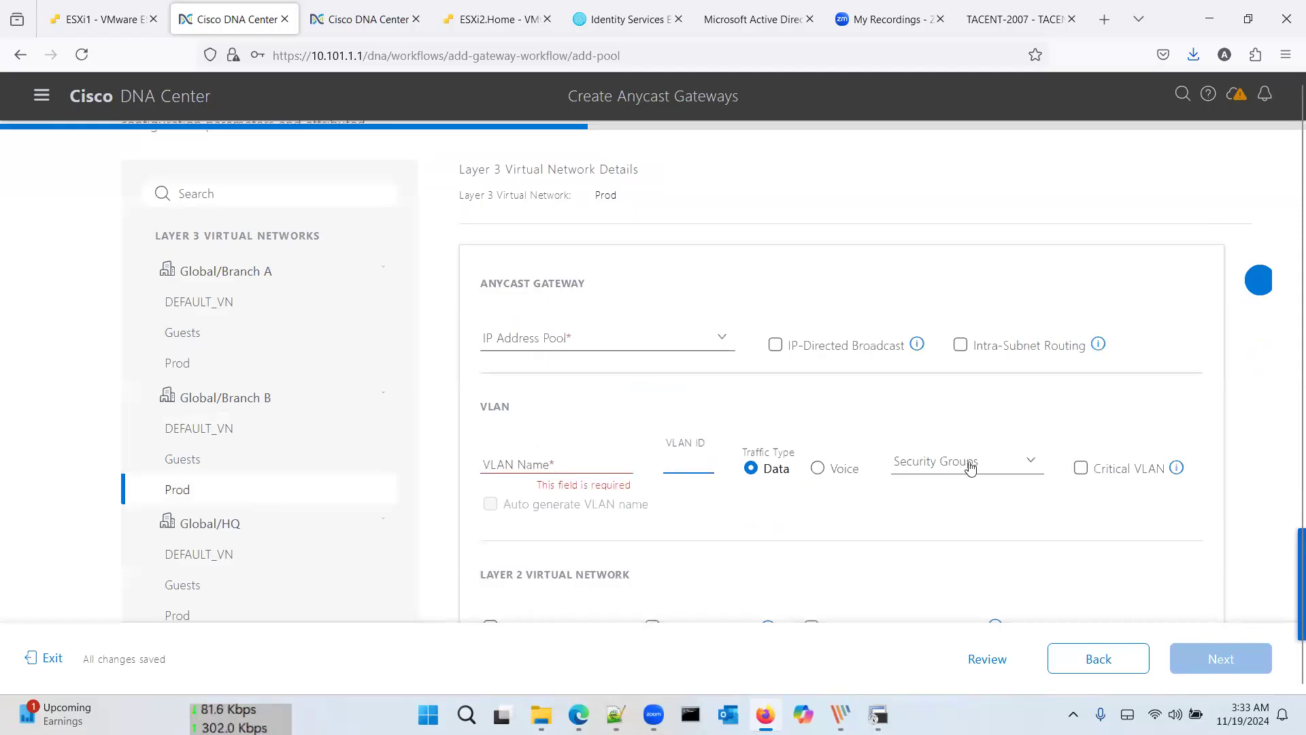
click(1012, 464)
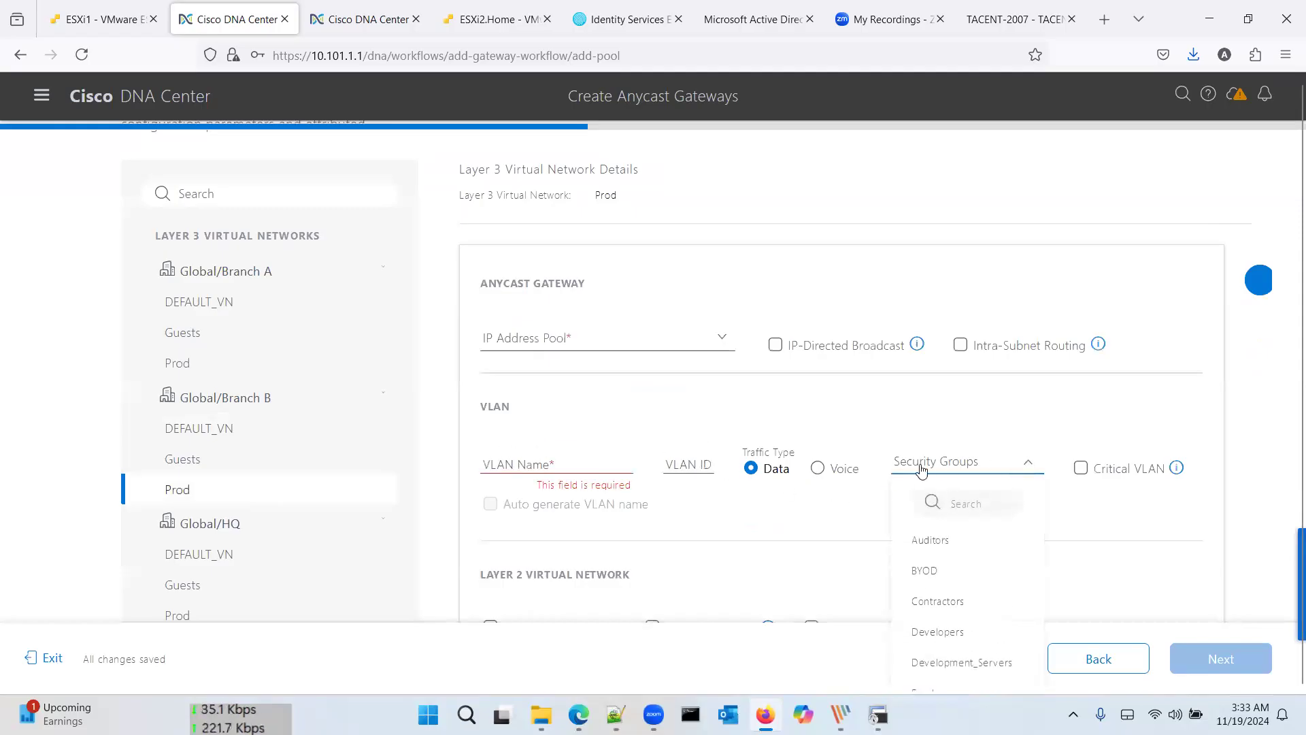
click(833, 502)
scroll(833, 502, down, 2)
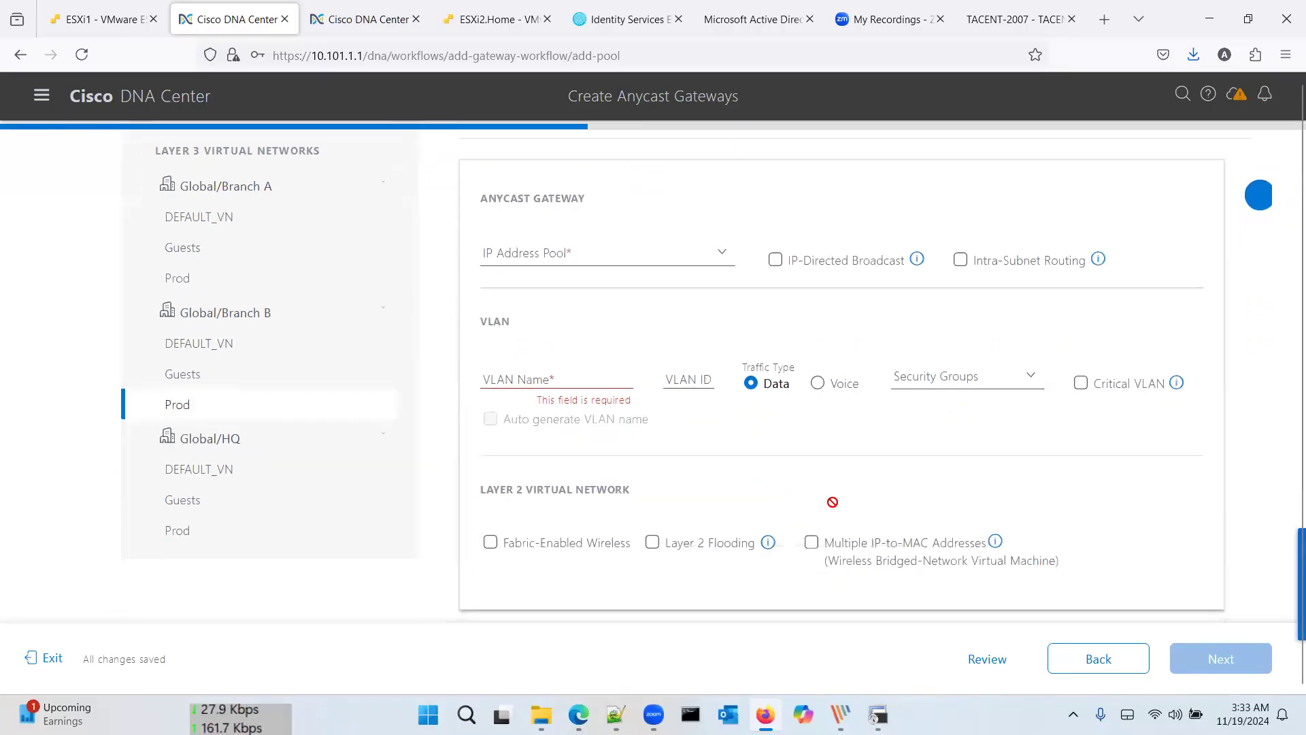
scroll(831, 509, up, 5)
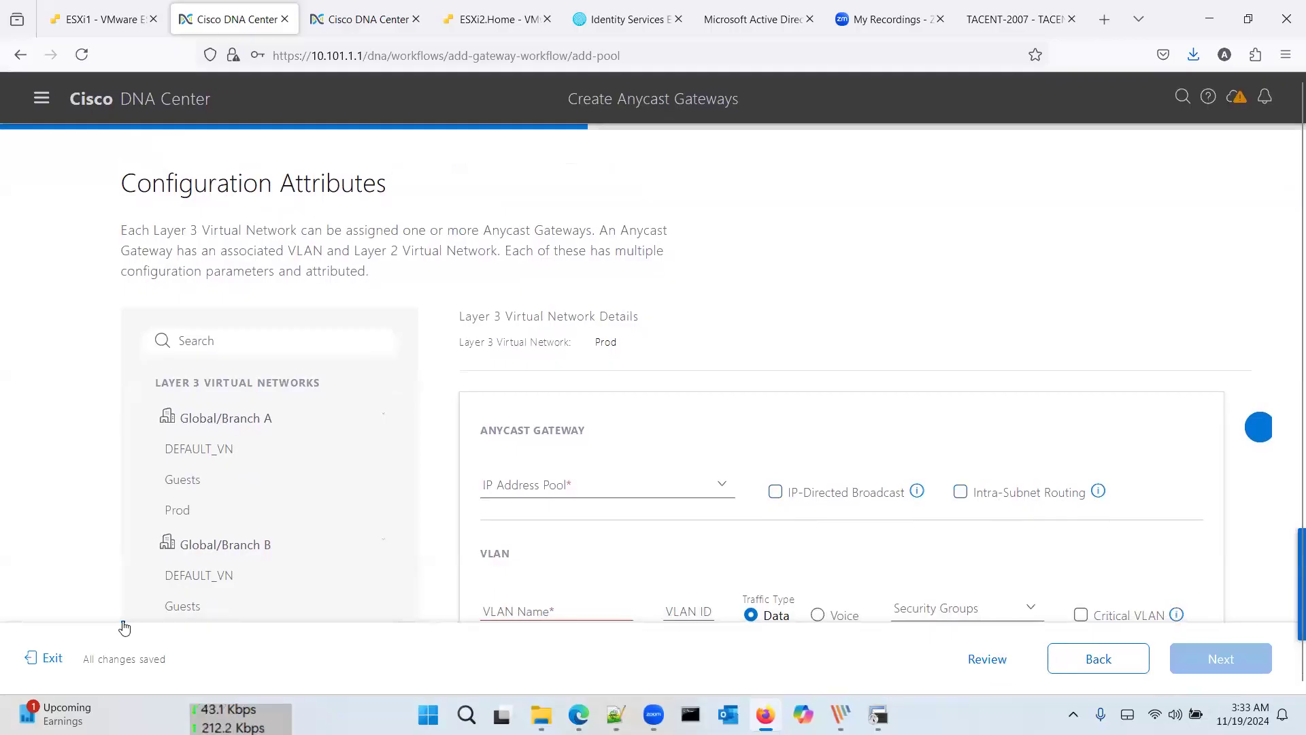
click(53, 659)
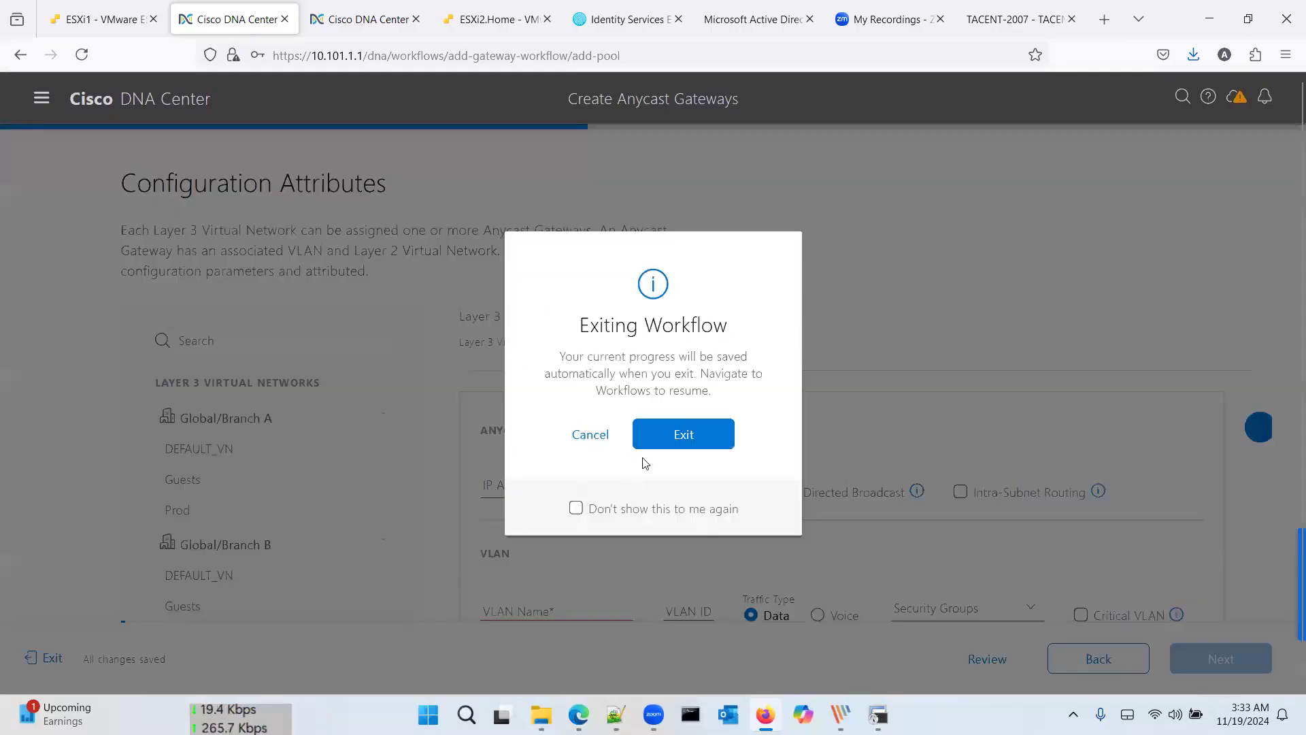
Step: Exit the anycast gateway workflow and scroll the home page to Network Snapshot's 5 devices, one unprovisioned
click(664, 435)
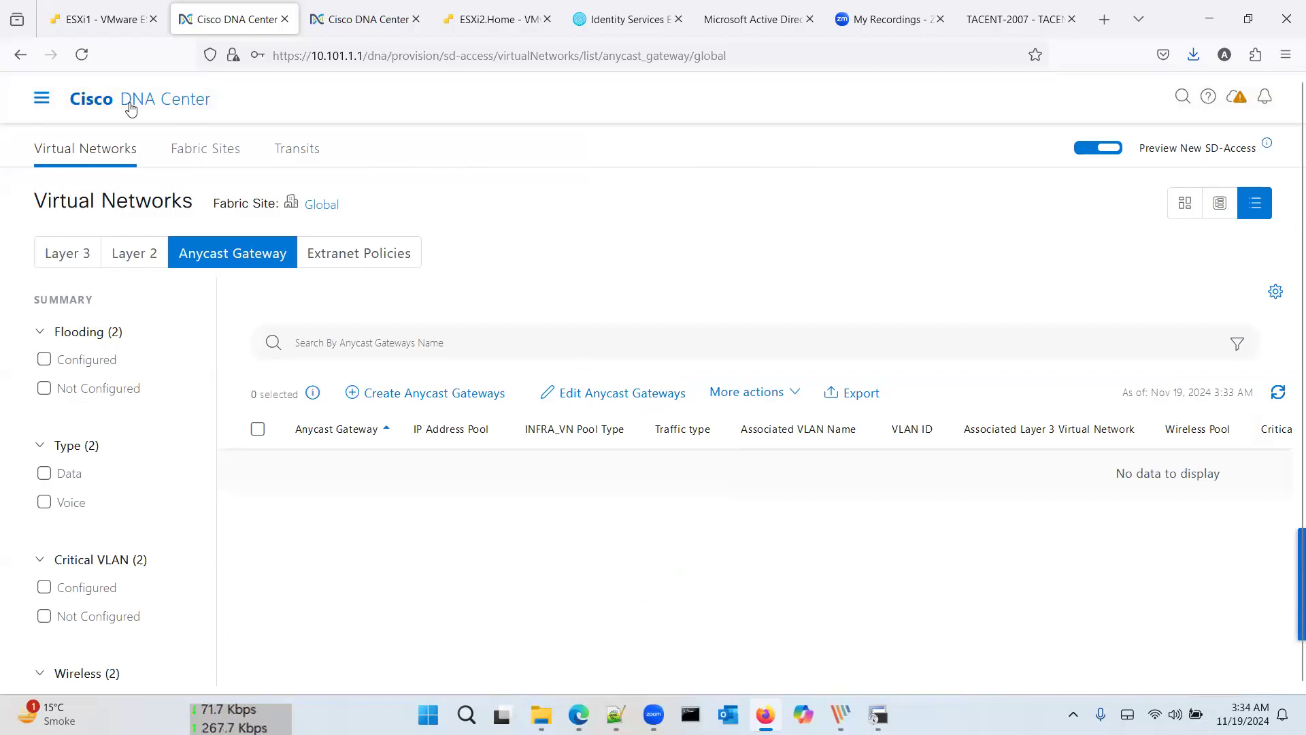
click(91, 102)
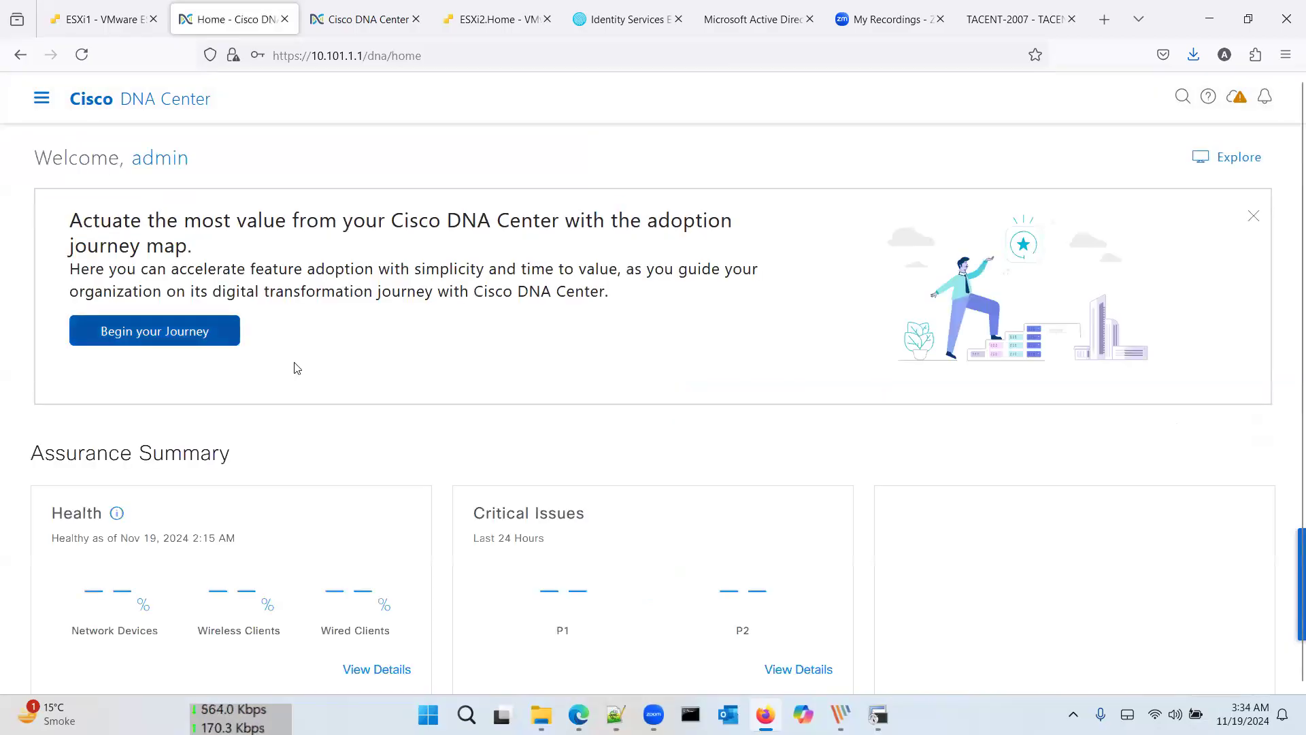
scroll(311, 386, down, 2)
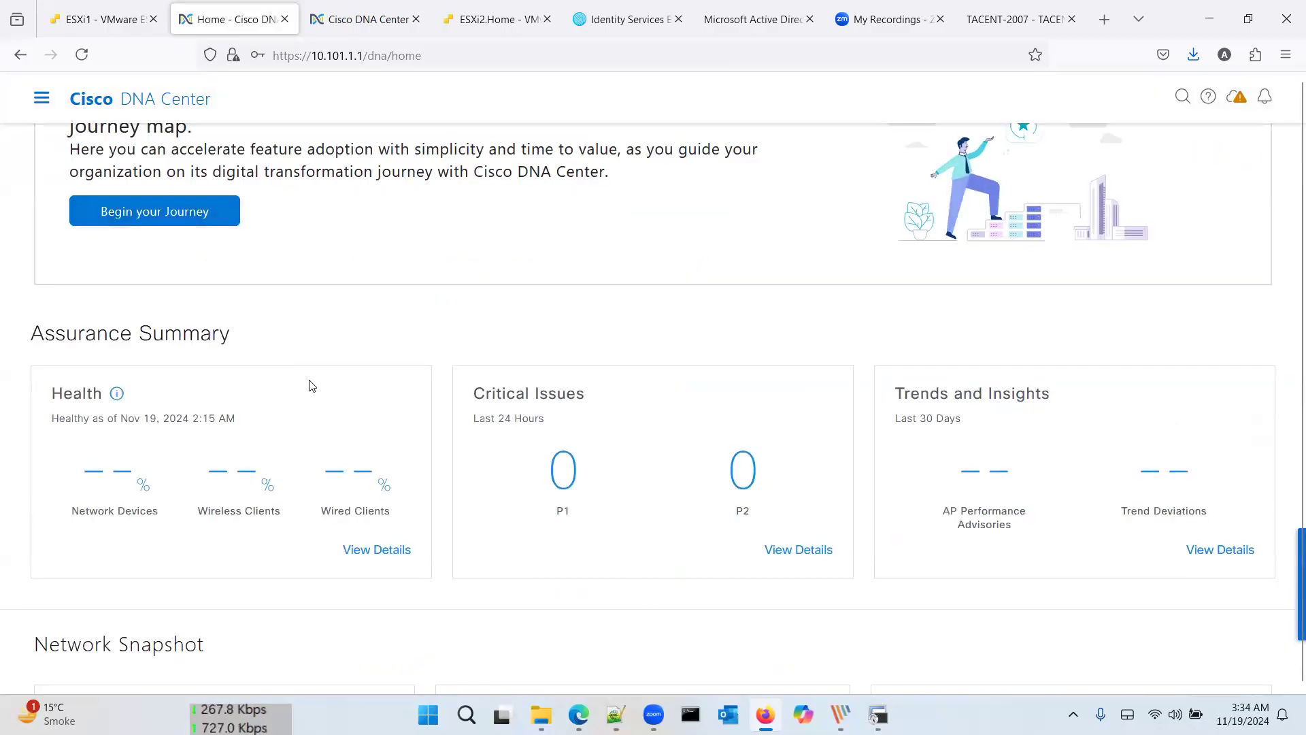
scroll(311, 386, down, 7)
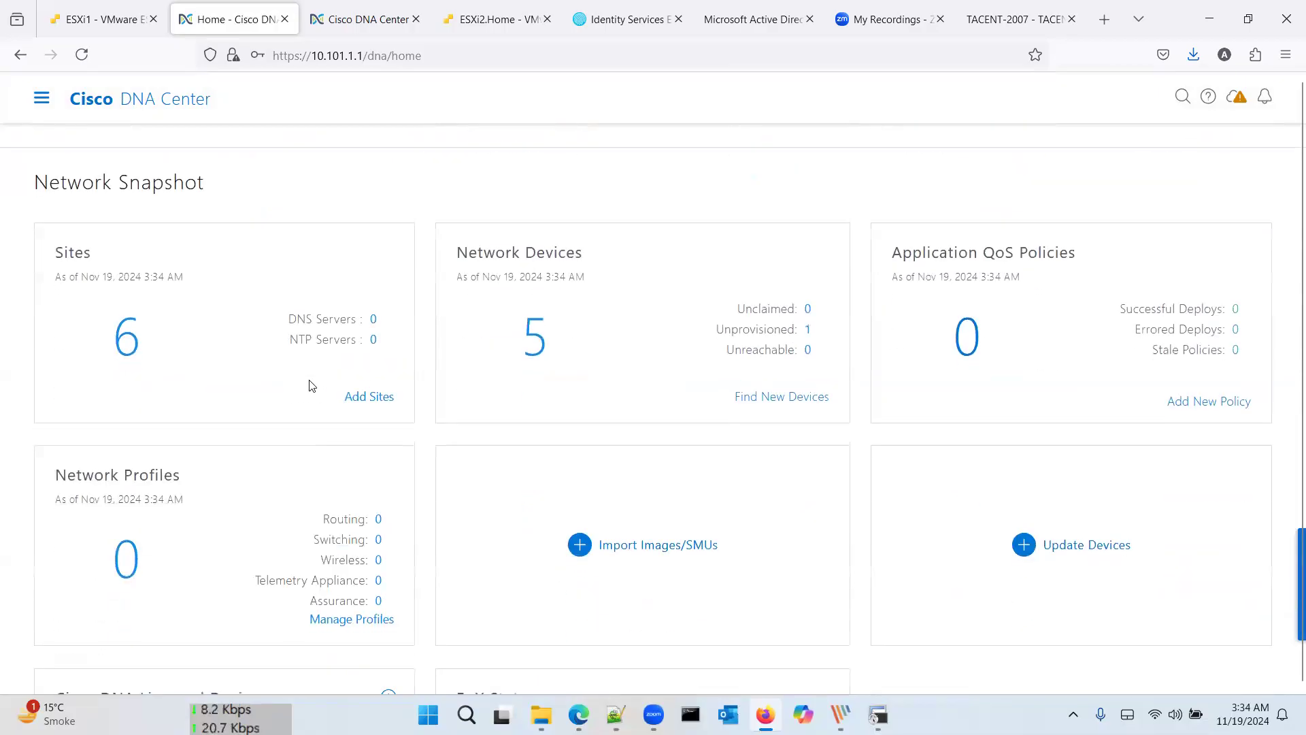
scroll(808, 316, down, 1)
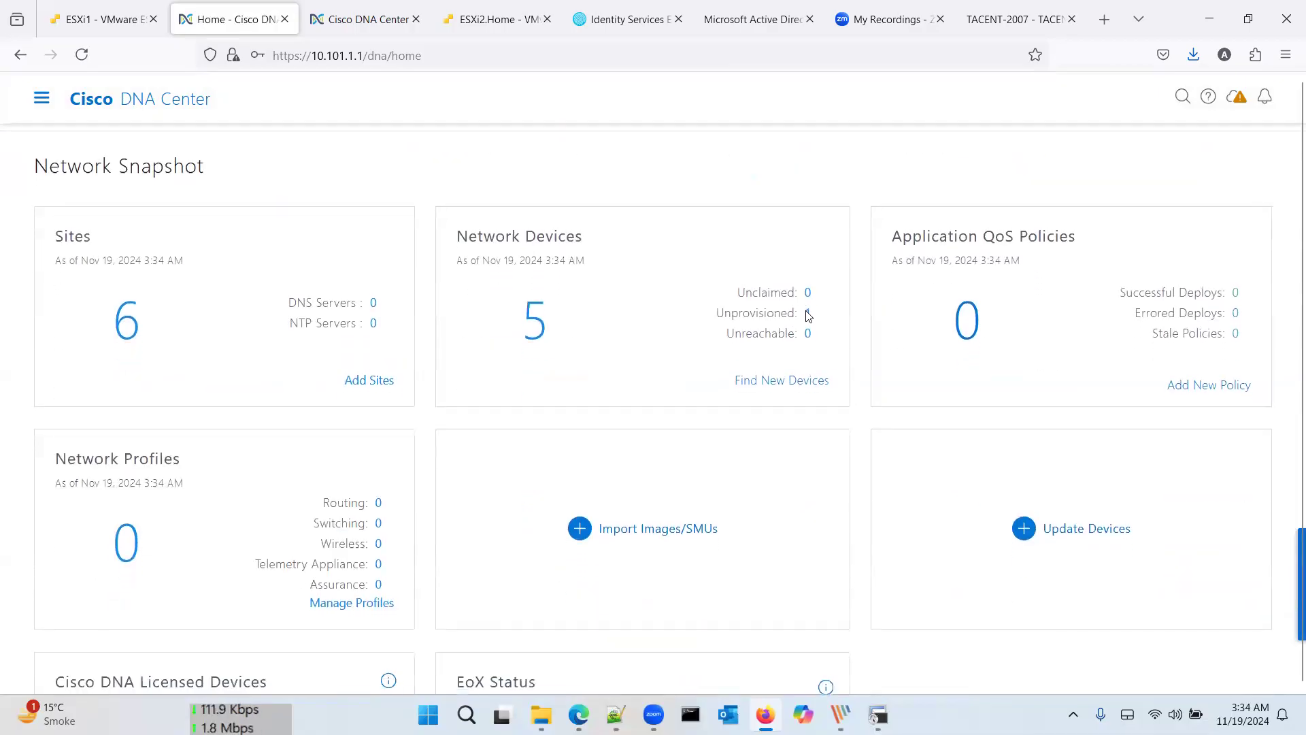
Step: List the unprovisioned devices, confirming SDA-MPLS.ap.com is the only one, and dismiss its Actions menu
click(807, 315)
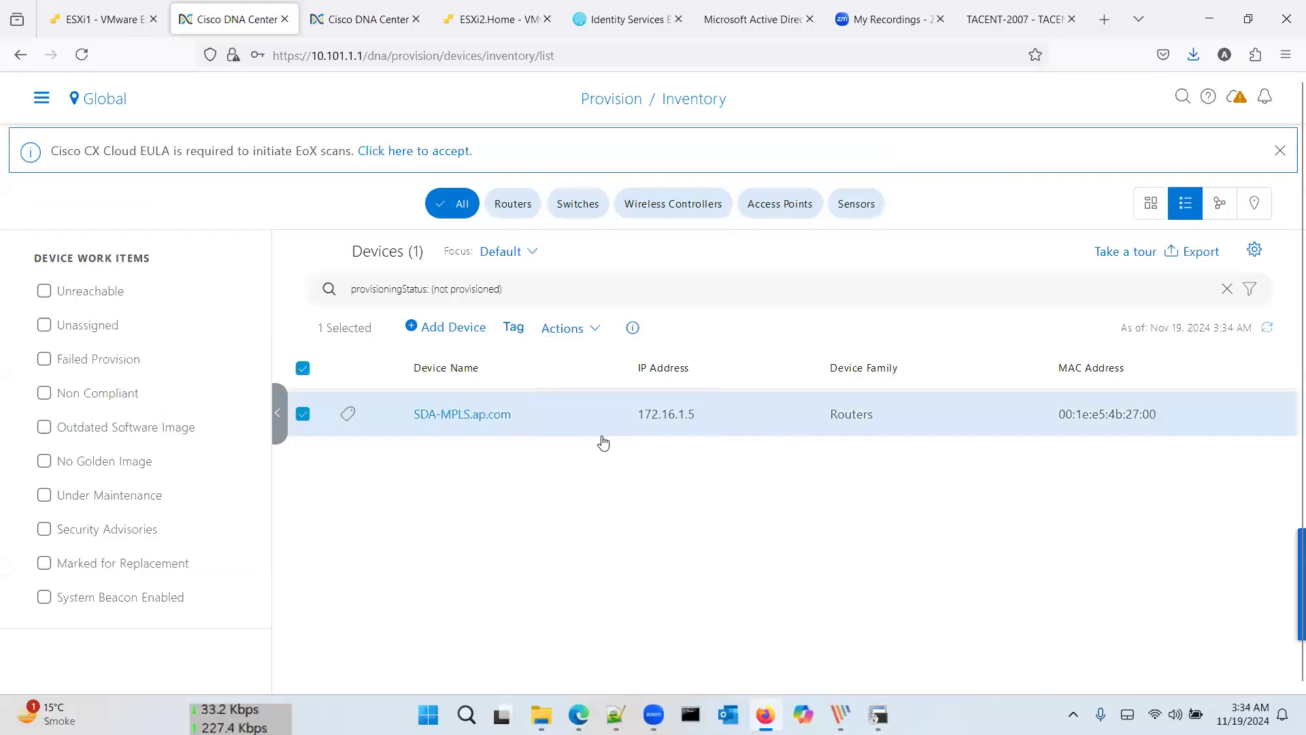
mouse_move(691, 445)
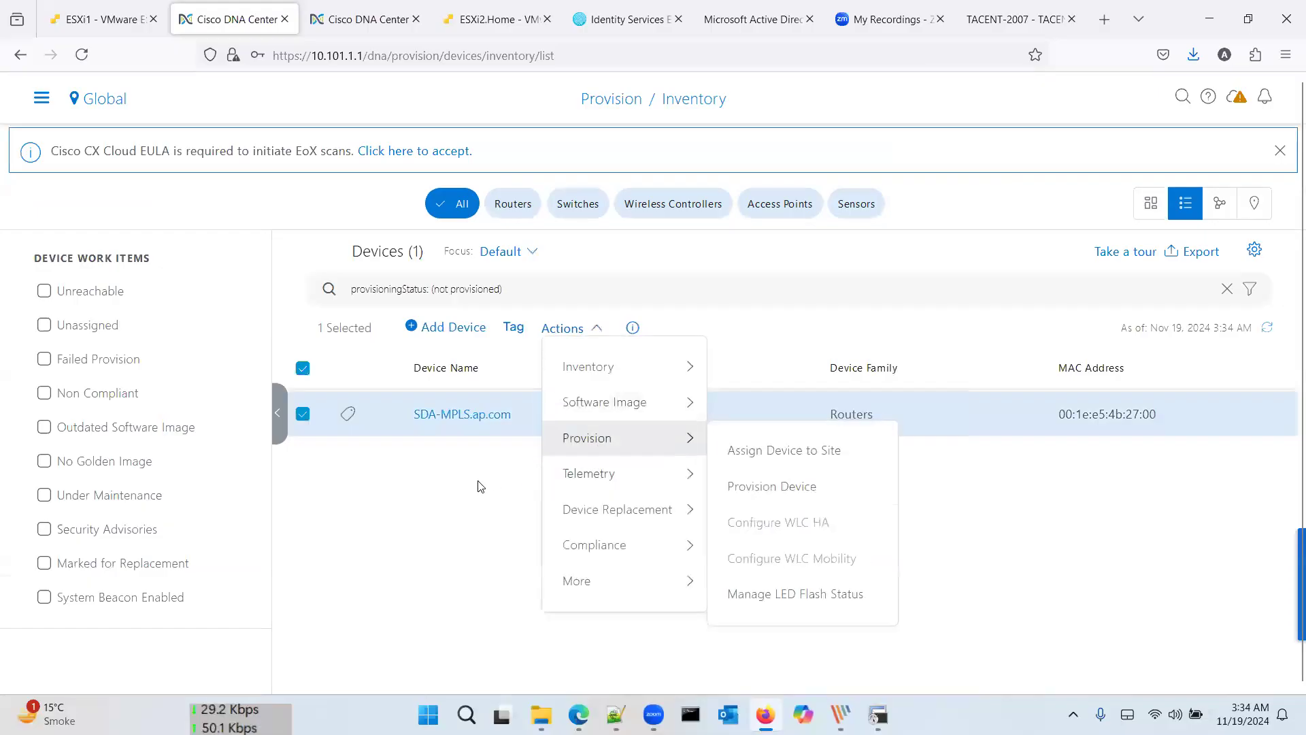
click(434, 475)
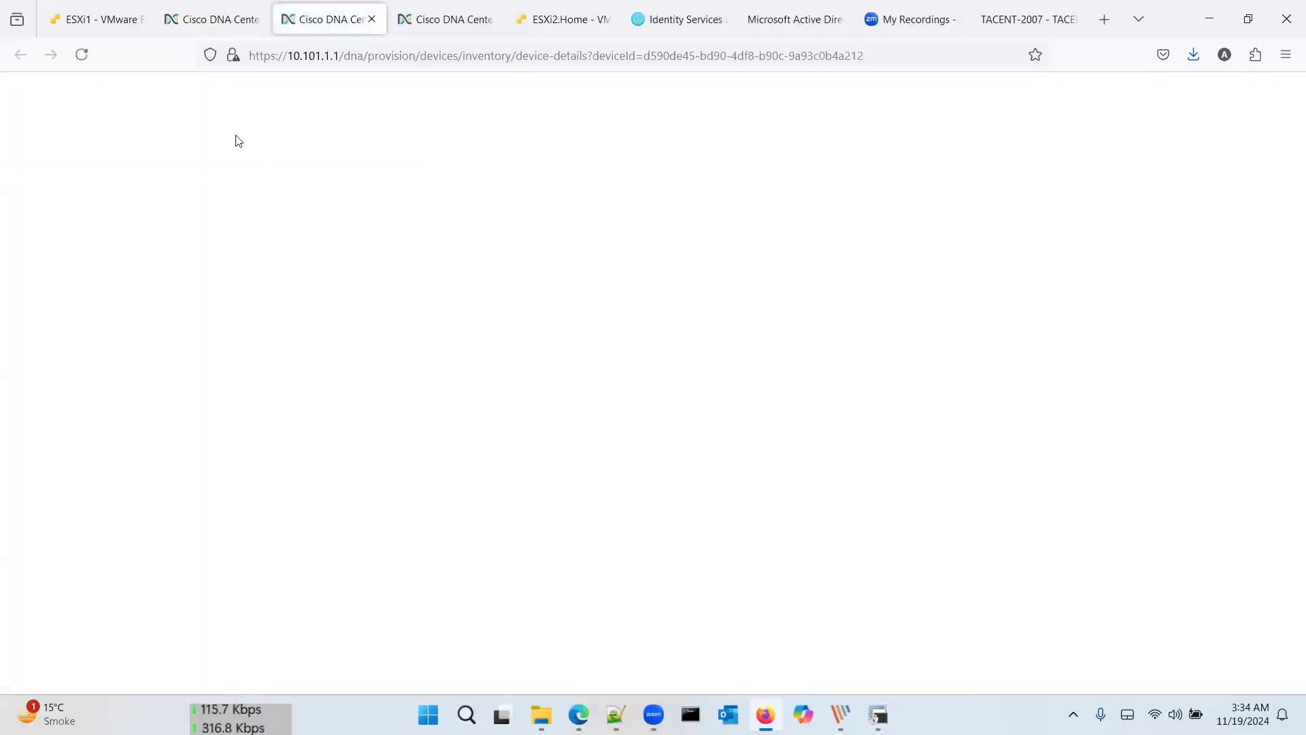
Step: Open the Assurance Health dashboard from the main navigation
key(ctrl+Tab)
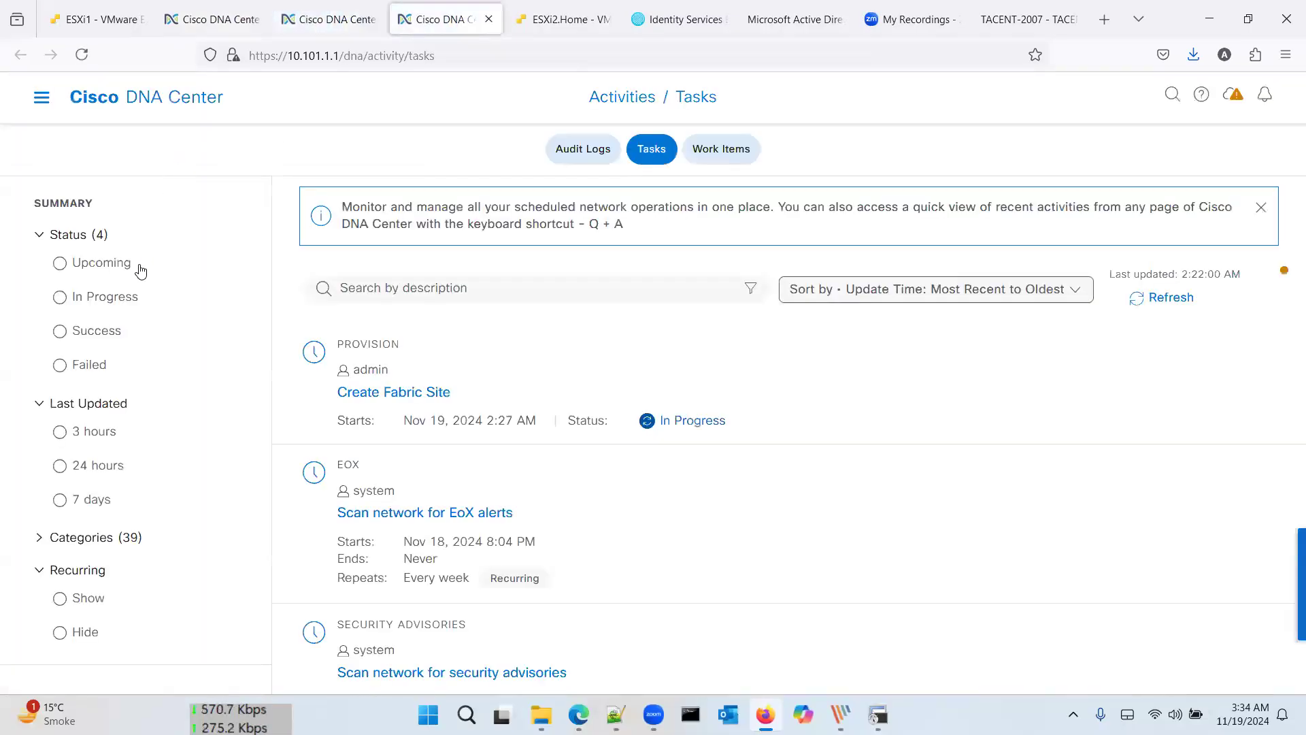
click(42, 97)
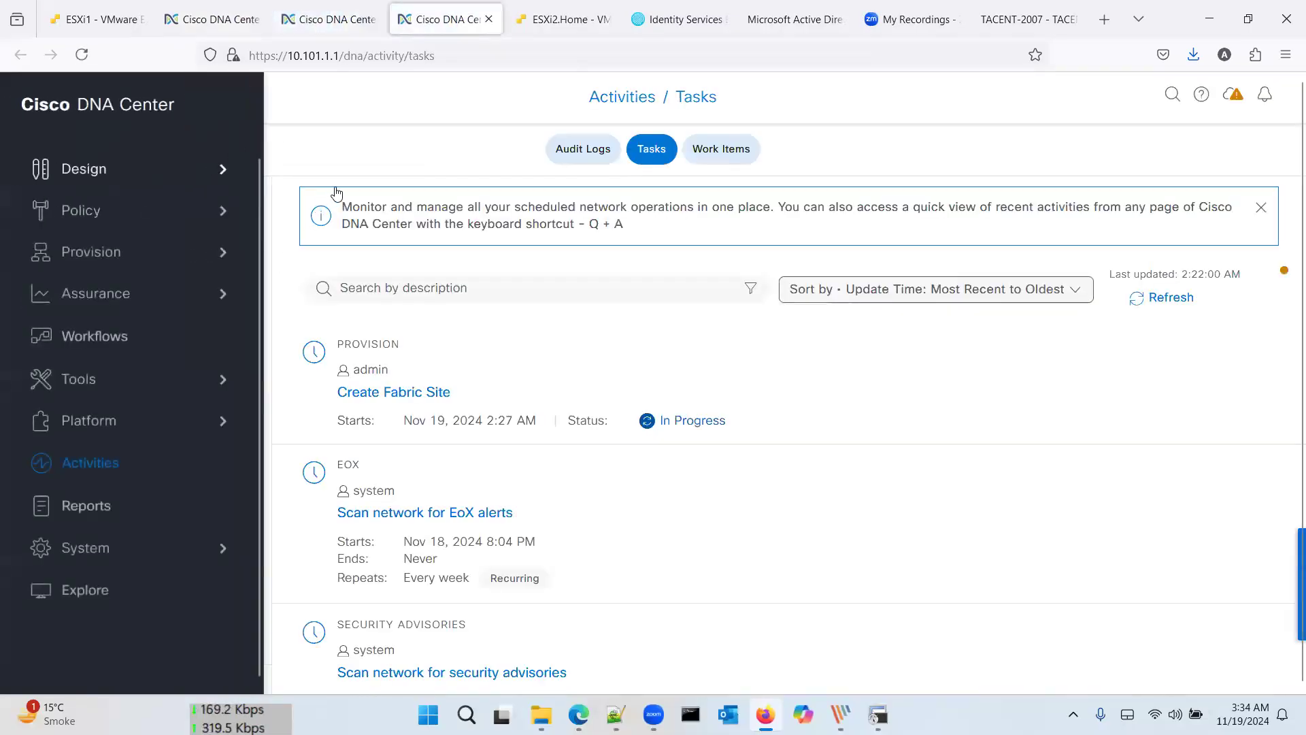
click(335, 187)
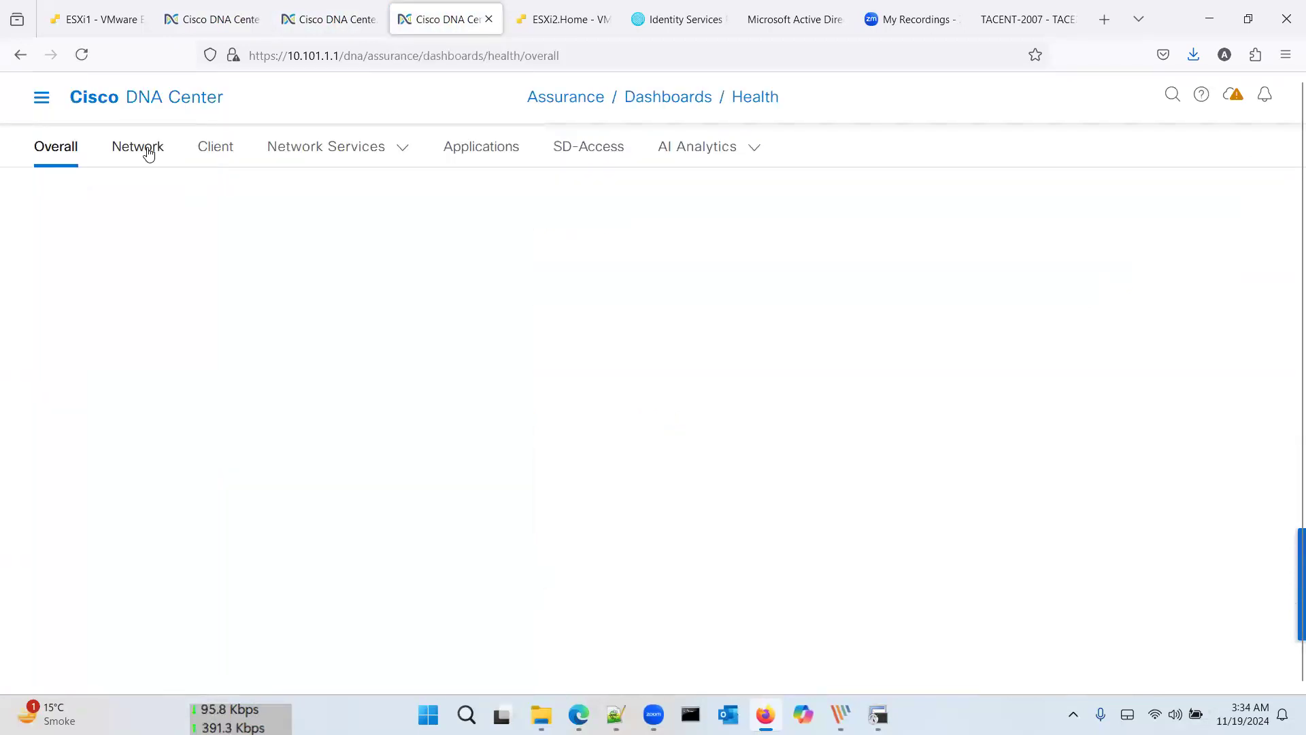
Step: Show network device health and open the health details for the five routers
click(147, 150)
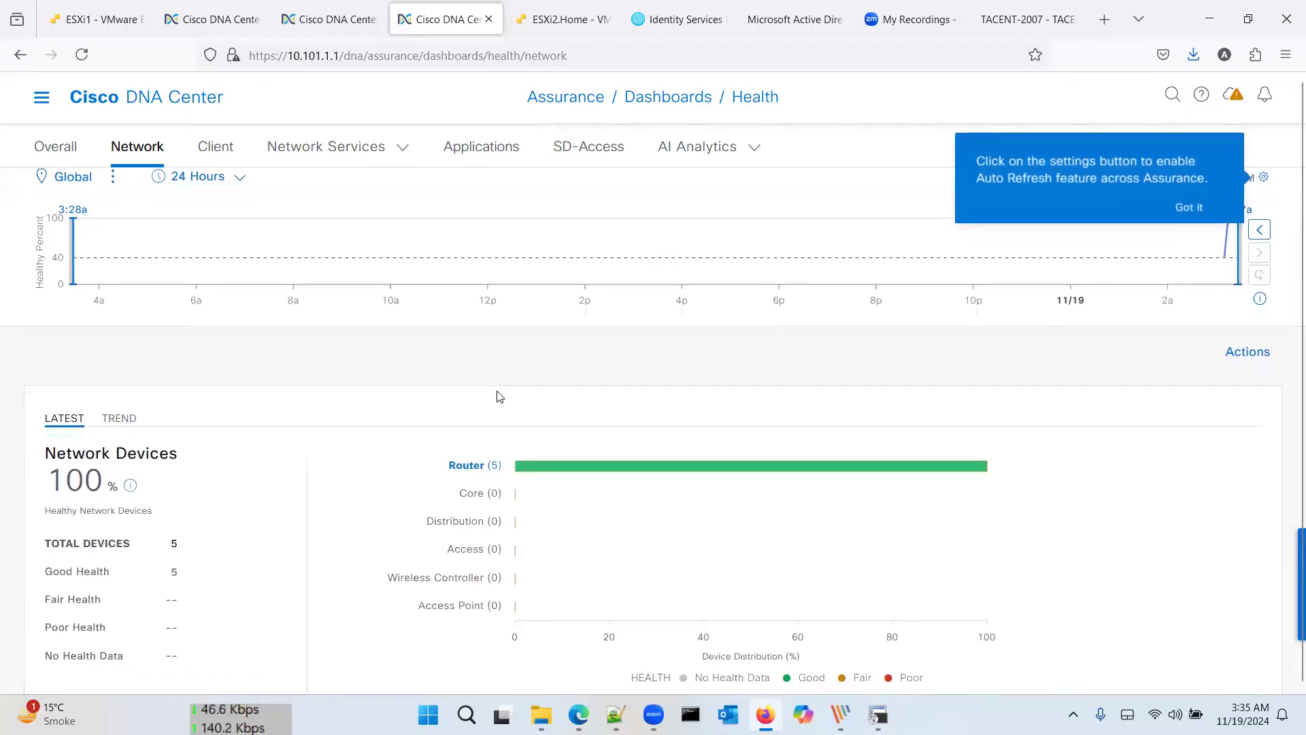
scroll(498, 393, down, 1)
scroll(498, 394, down, 5)
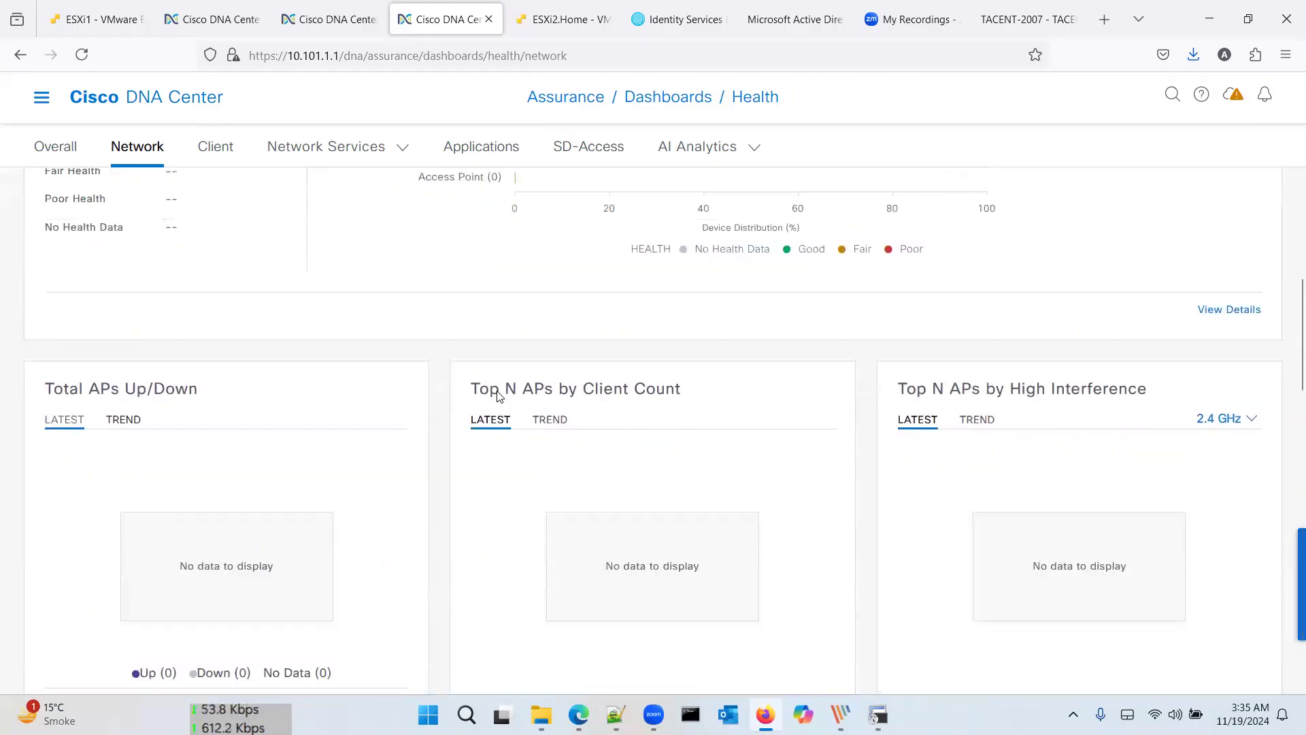
scroll(479, 281, up, 3)
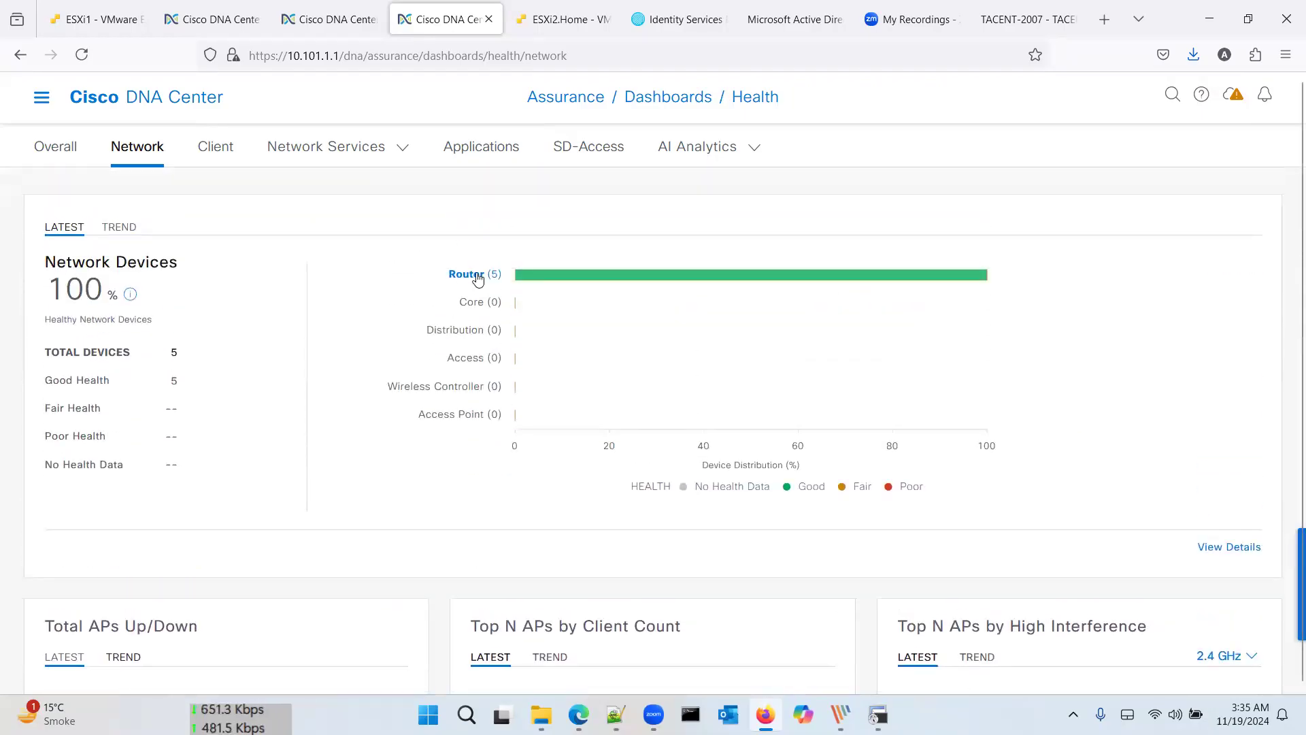
click(476, 275)
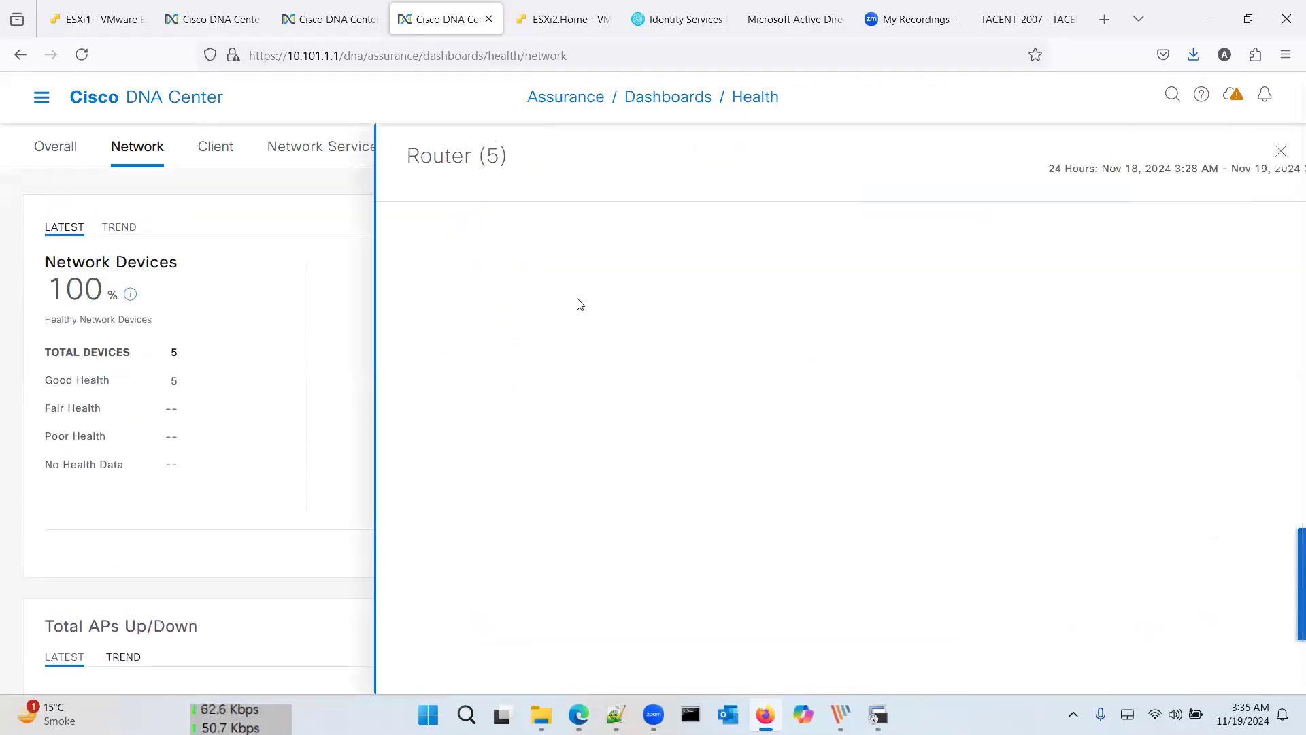
scroll(477, 314, down, 4)
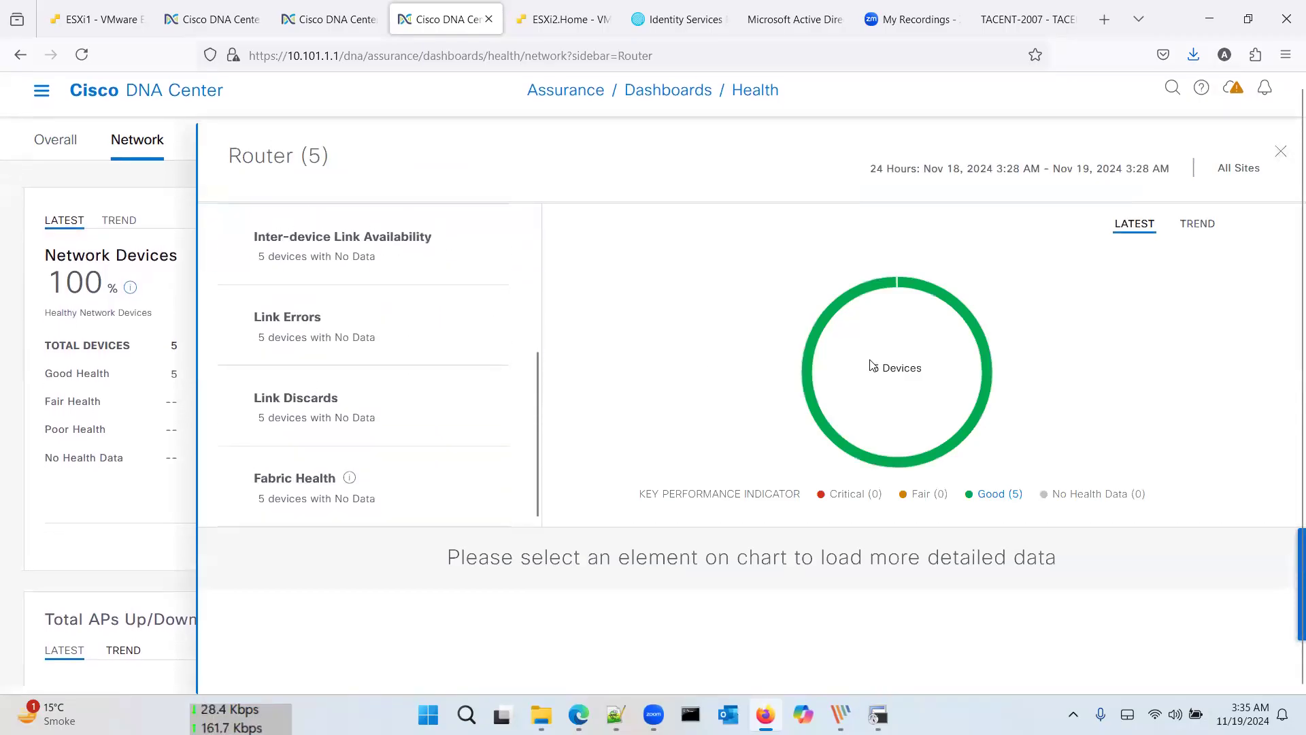
Step: Break the Good-health routers down by Device OS, all on 17.3.2, and list the five devices
click(809, 371)
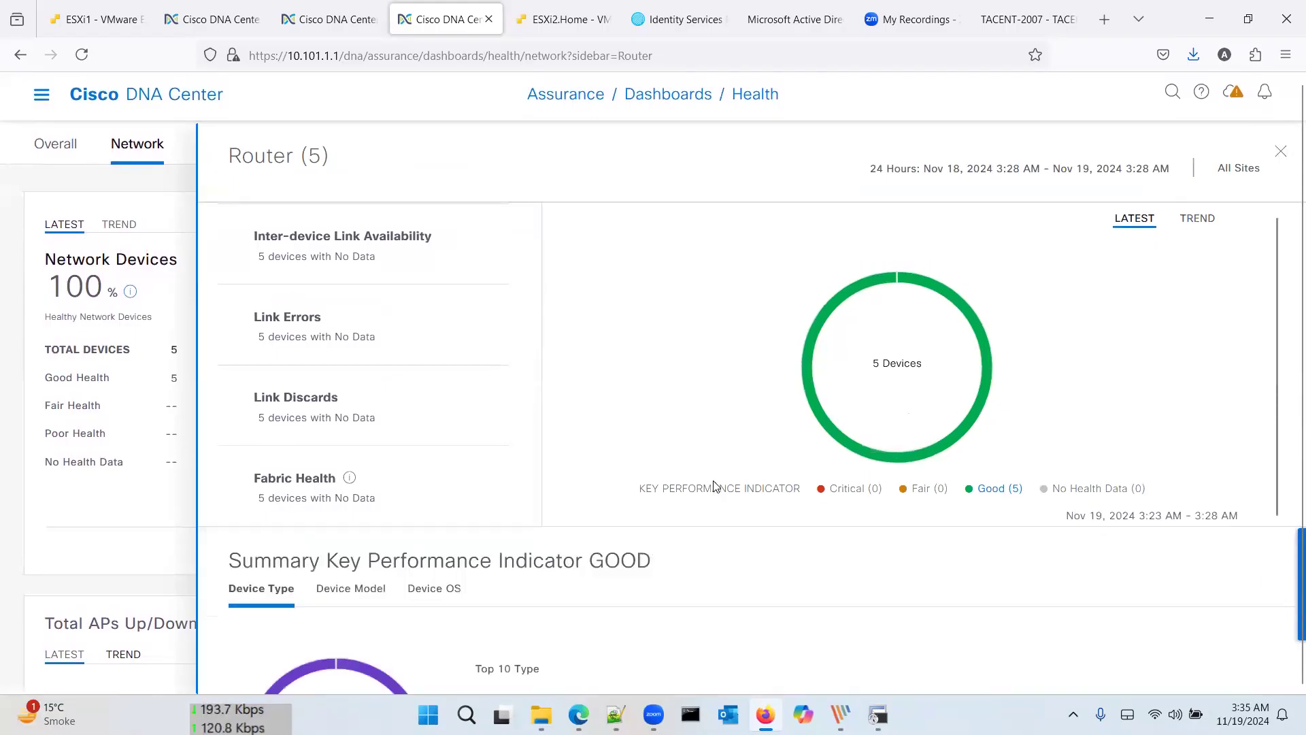
scroll(714, 489, down, 5)
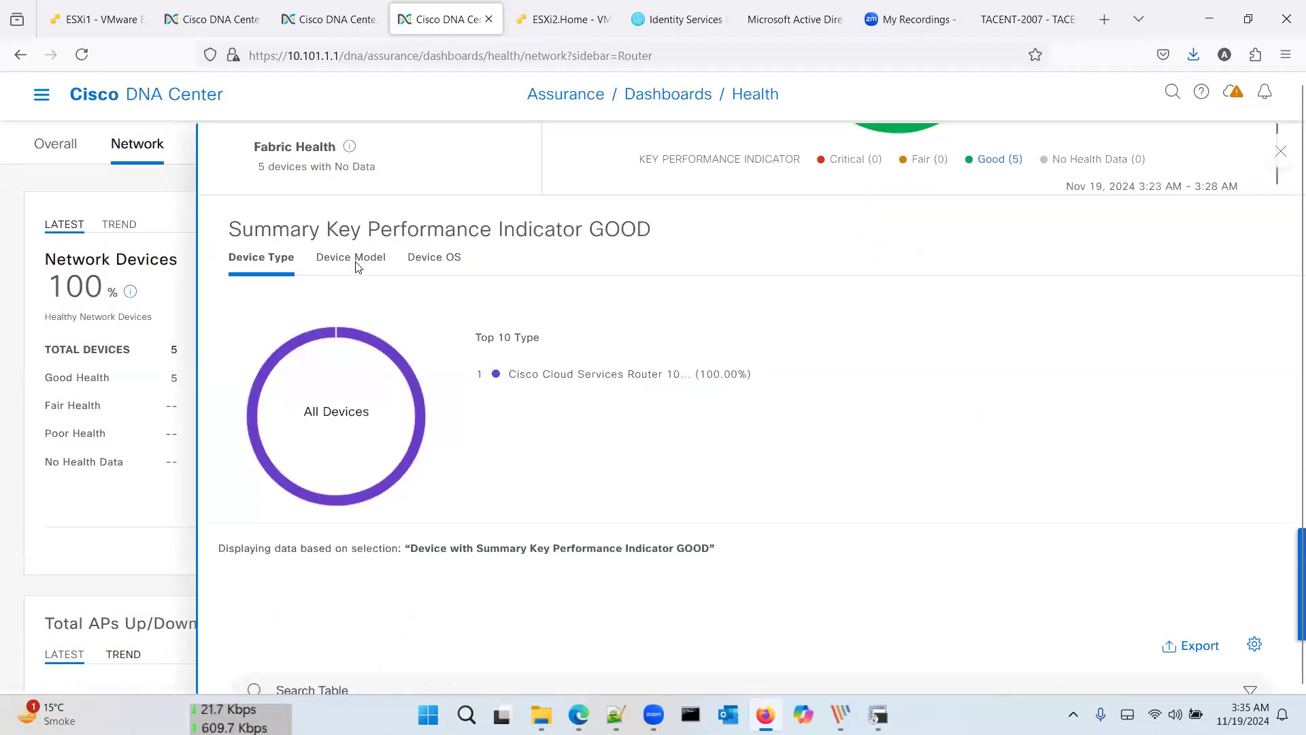
click(356, 267)
click(430, 259)
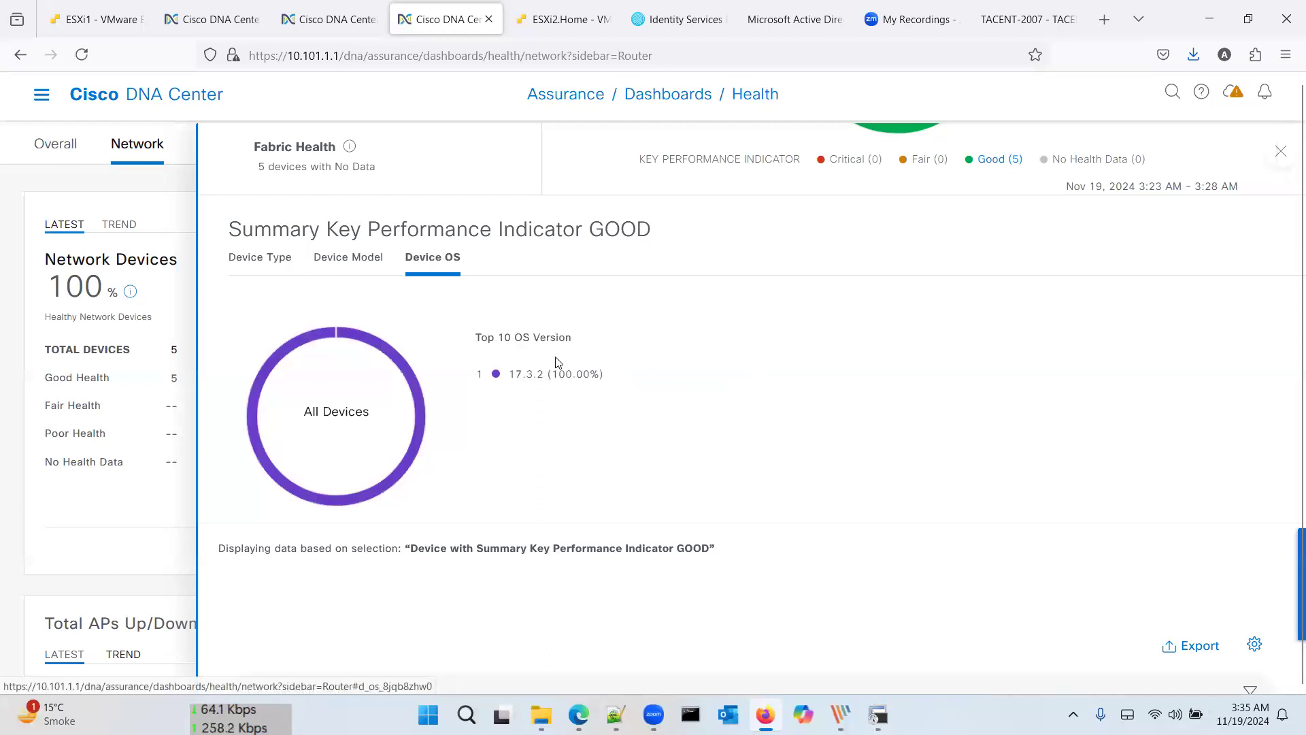
scroll(556, 361, down, 5)
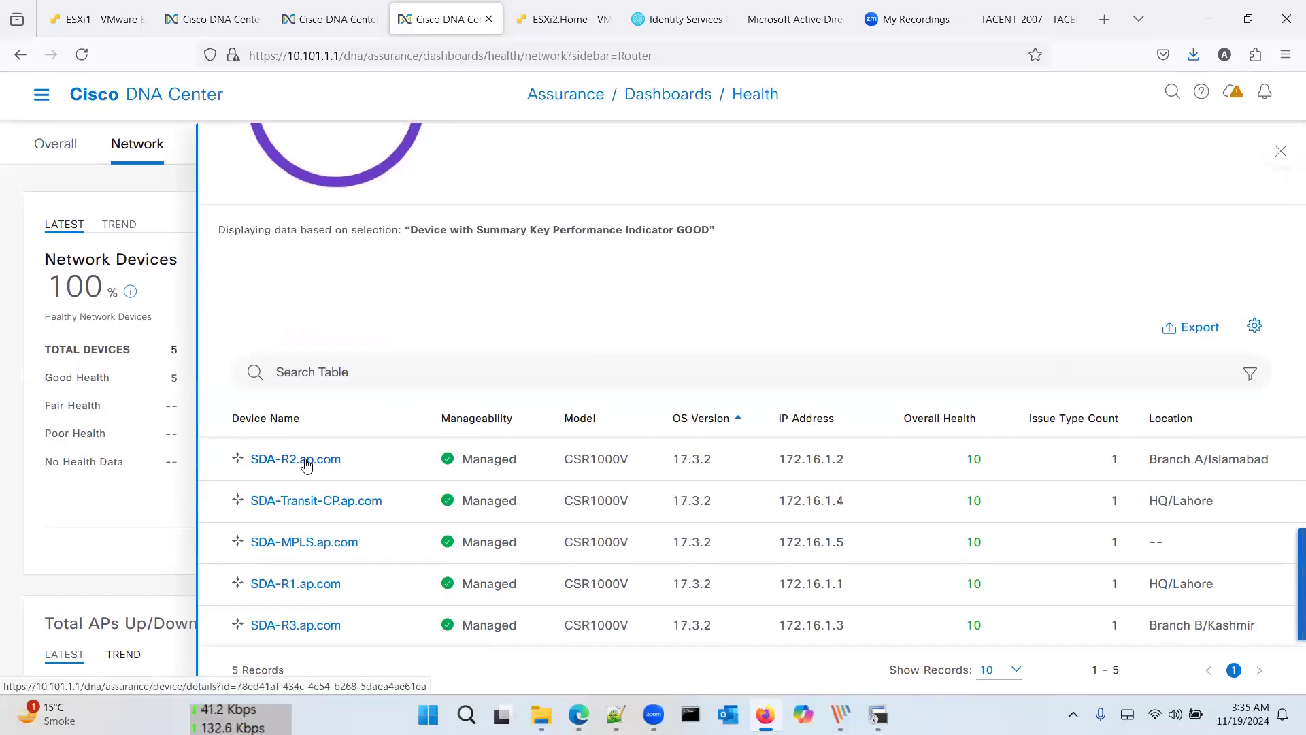
Step: Open SDA-R2.ap.com's Device 360, with health 10/10 and one P3 issue, and view its Physical Neighbor Topology
click(306, 463)
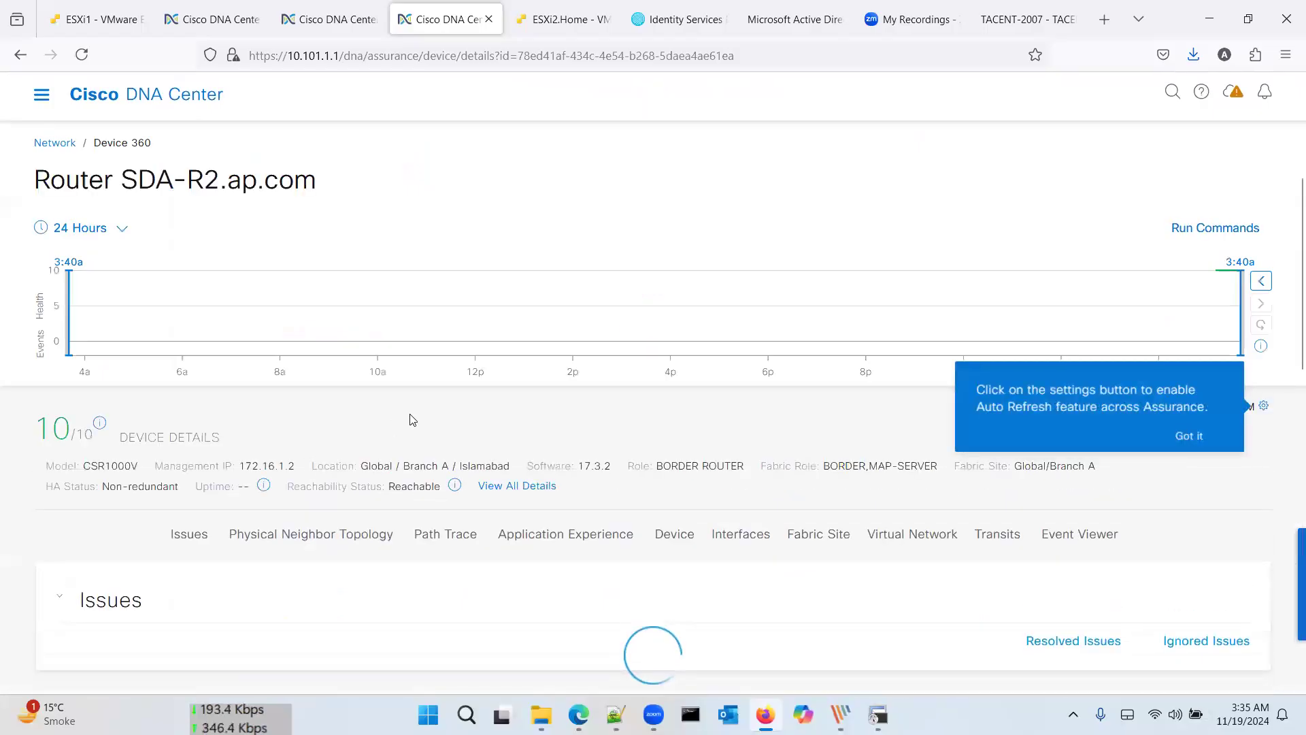
scroll(412, 417, down, 3)
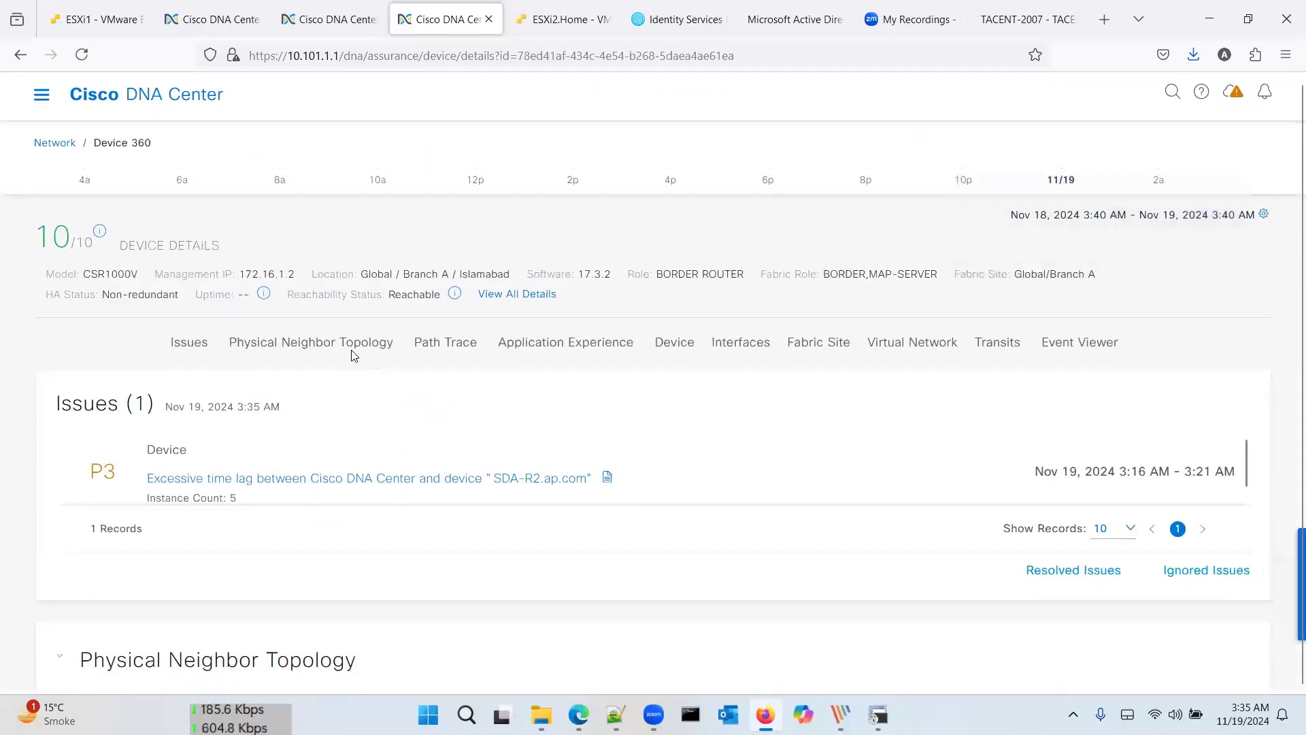
click(335, 343)
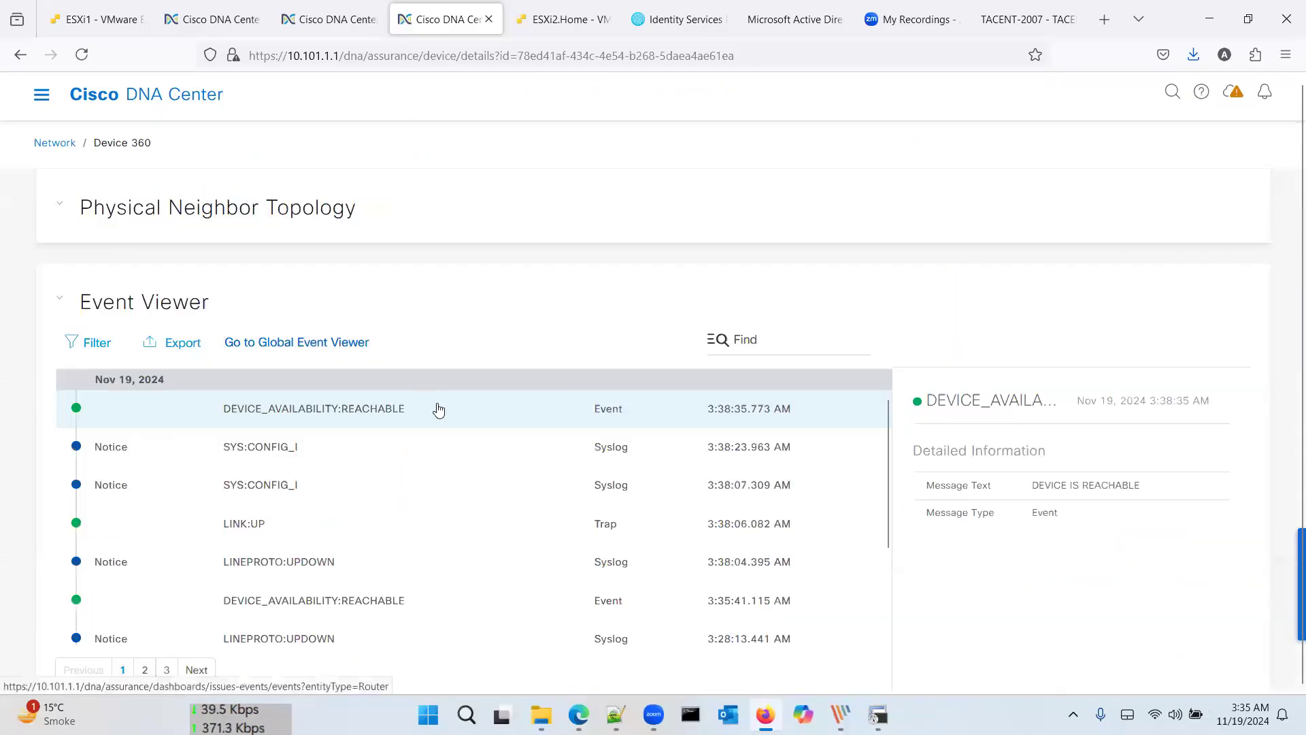
scroll(418, 353, up, 1)
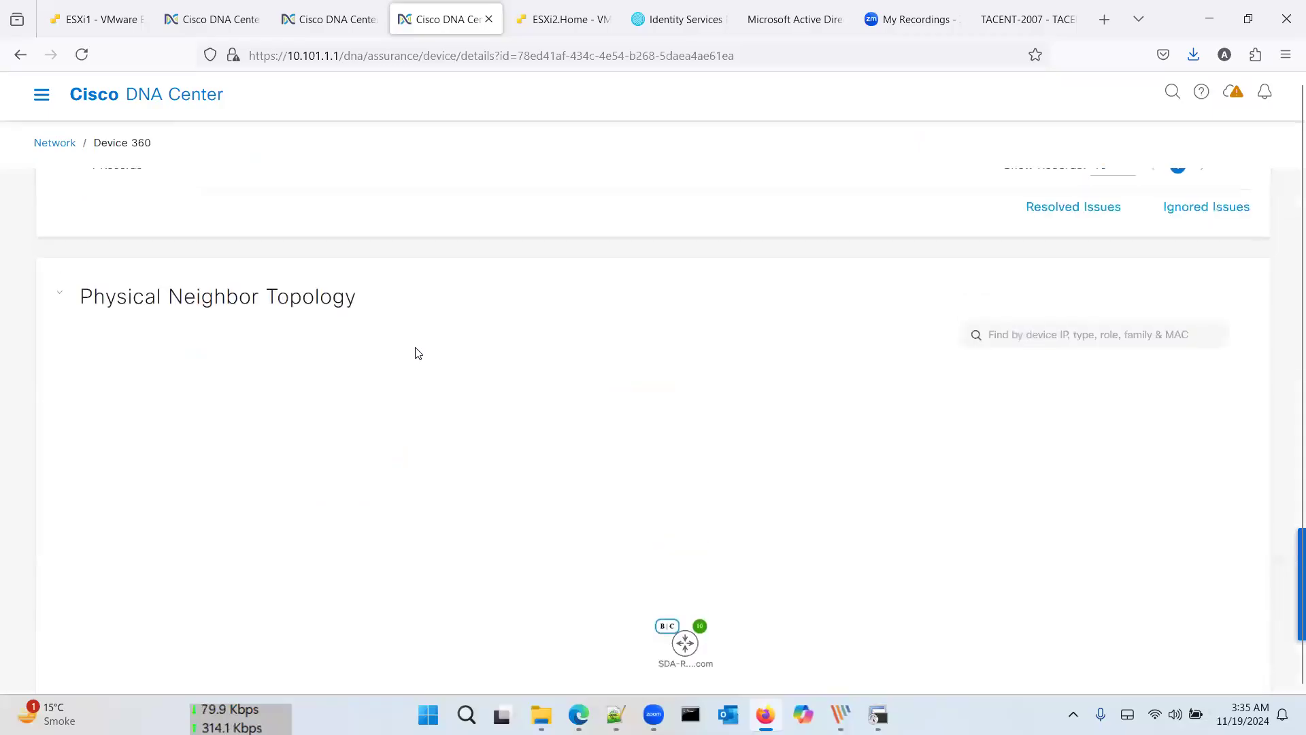
scroll(417, 353, down, 2)
mouse_move(682, 487)
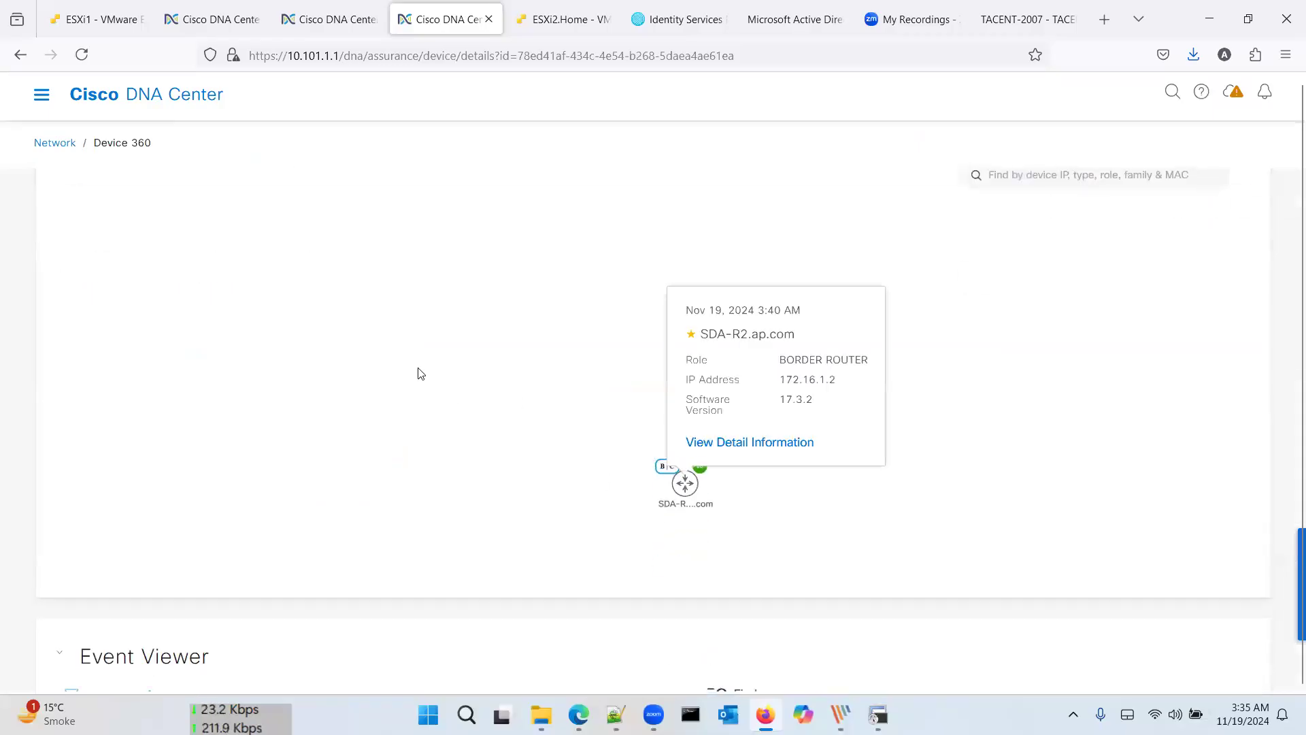
scroll(418, 370, up, 10)
scroll(420, 373, down, 1)
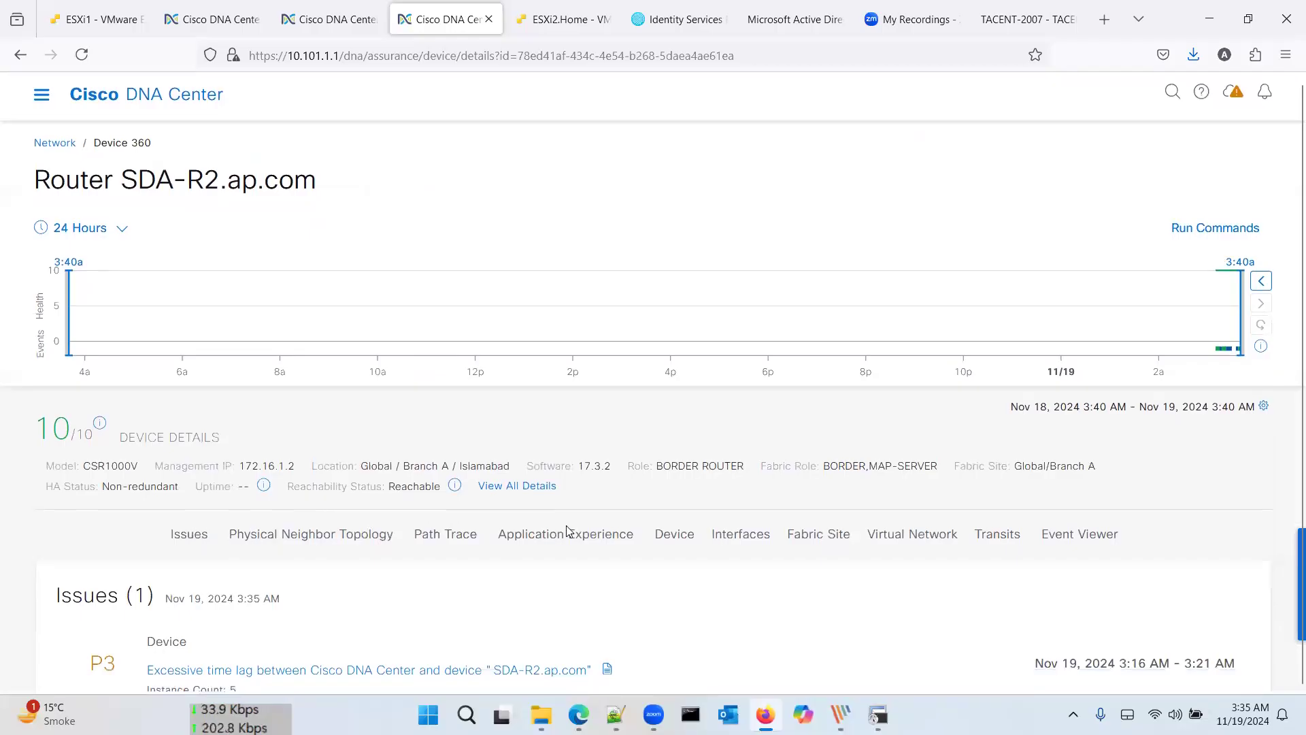
click(736, 539)
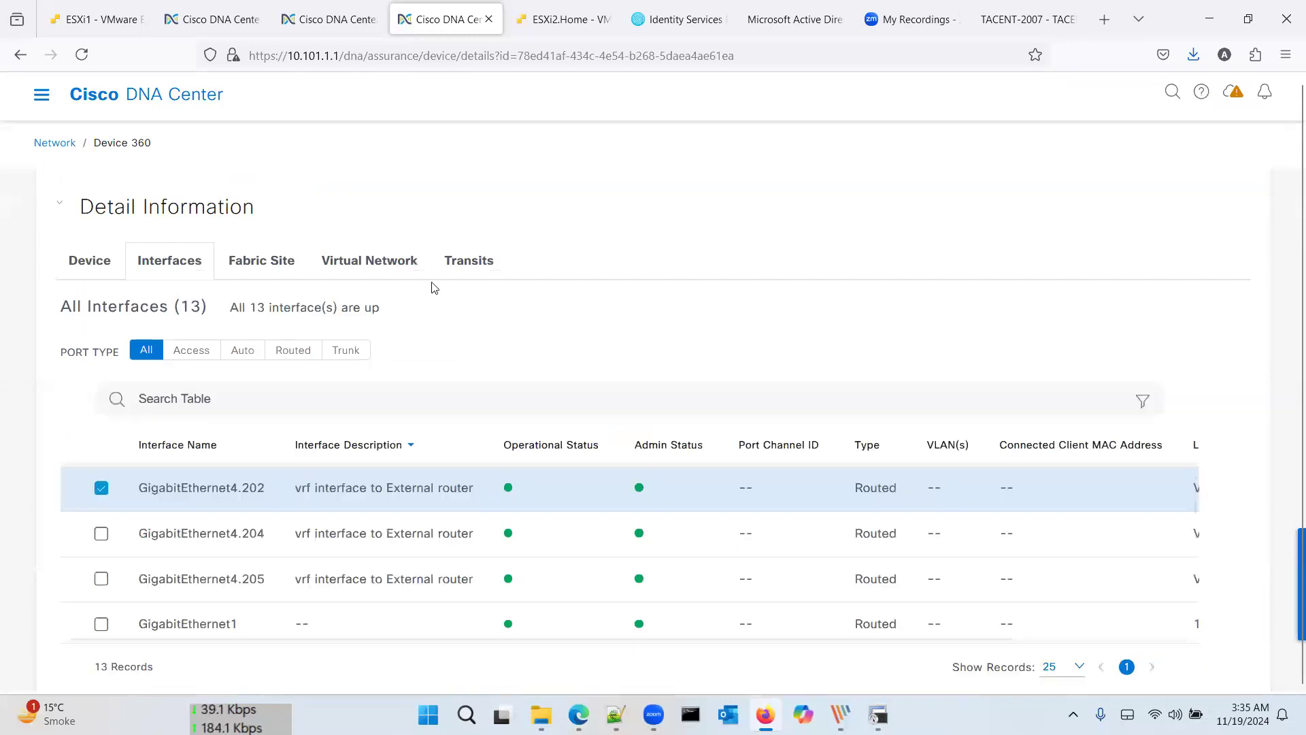
scroll(430, 354, down, 2)
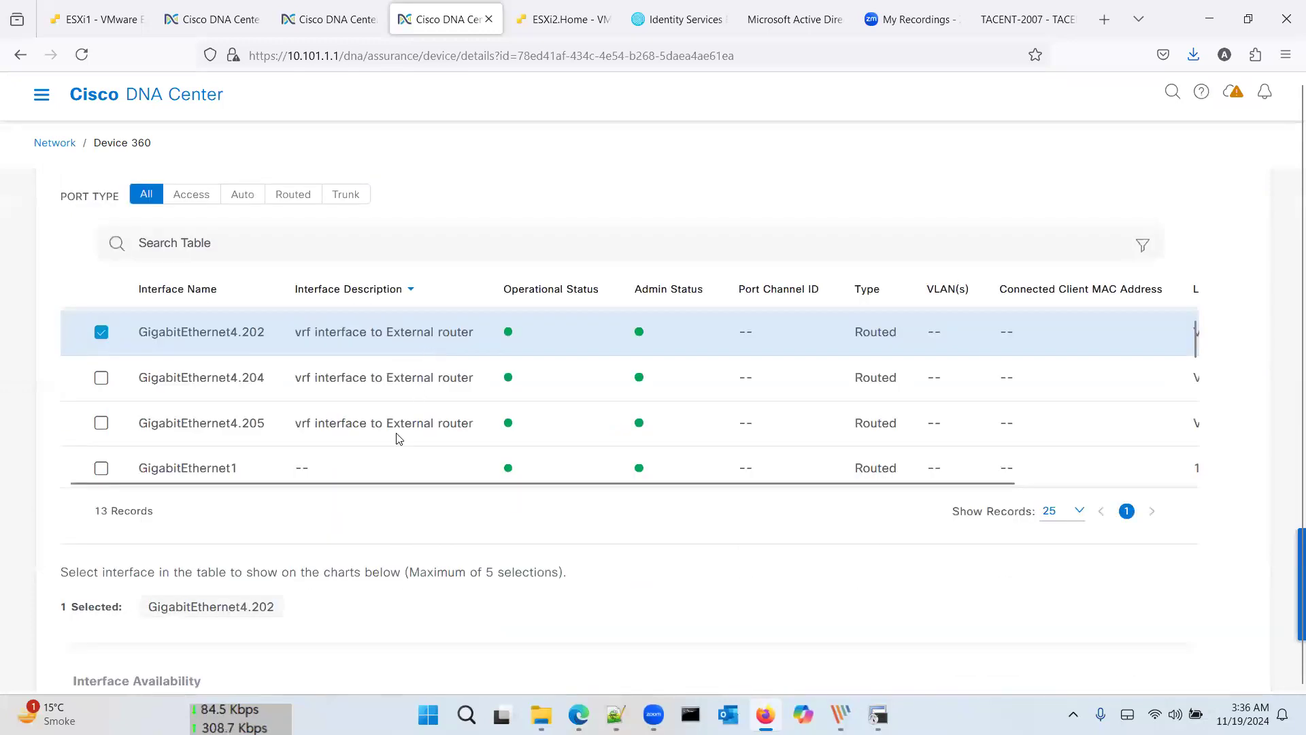
scroll(238, 347, up, 2)
click(197, 334)
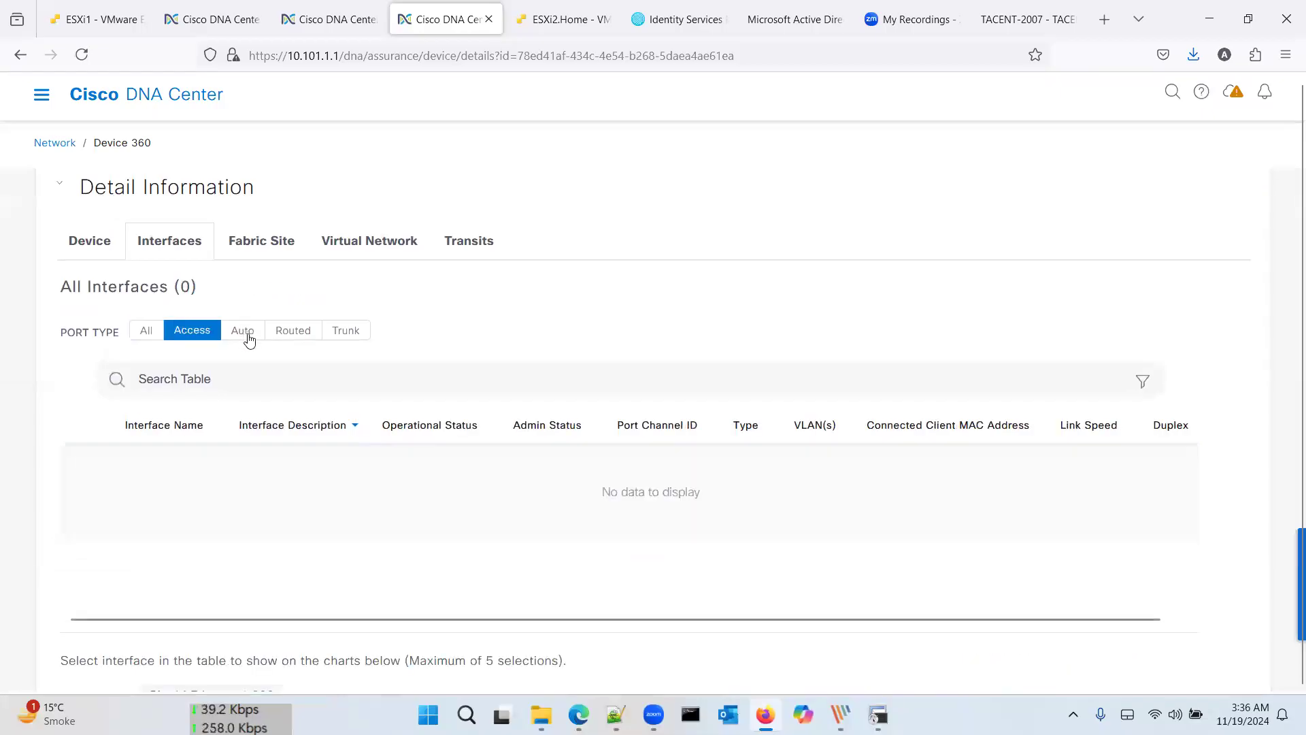
click(248, 337)
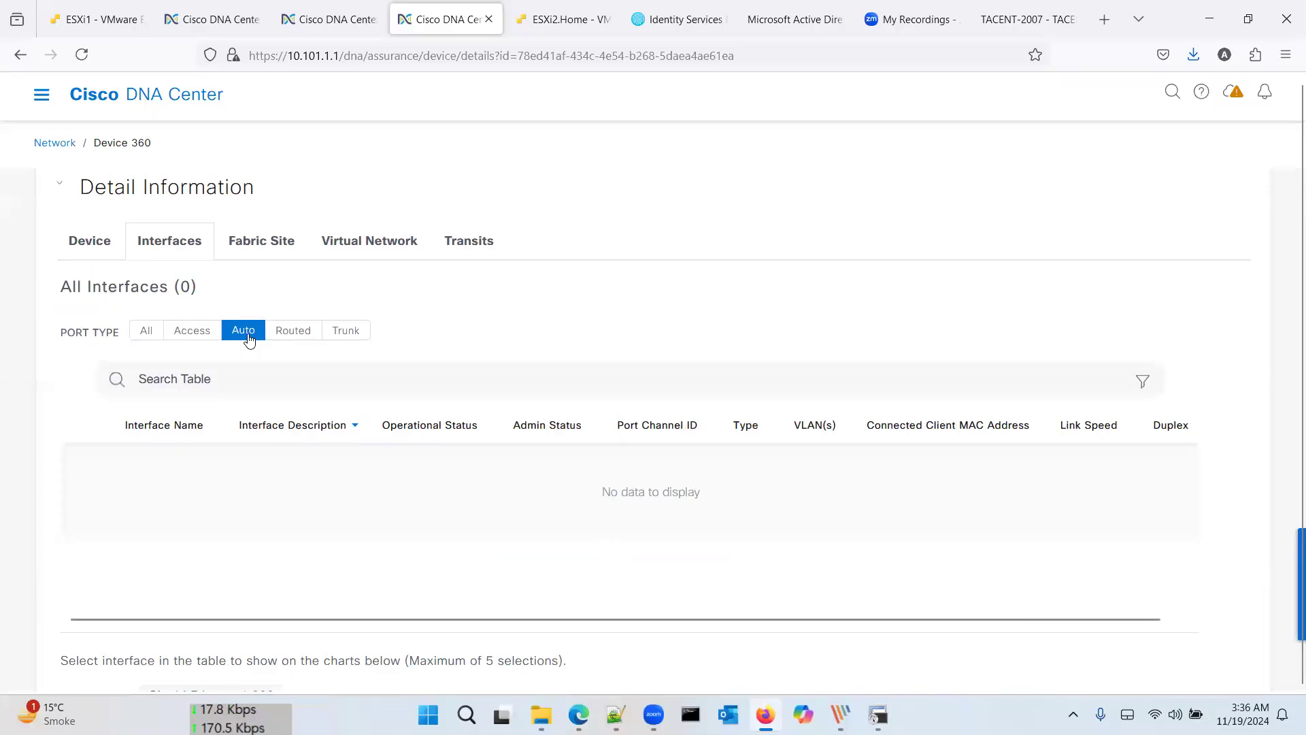
click(273, 246)
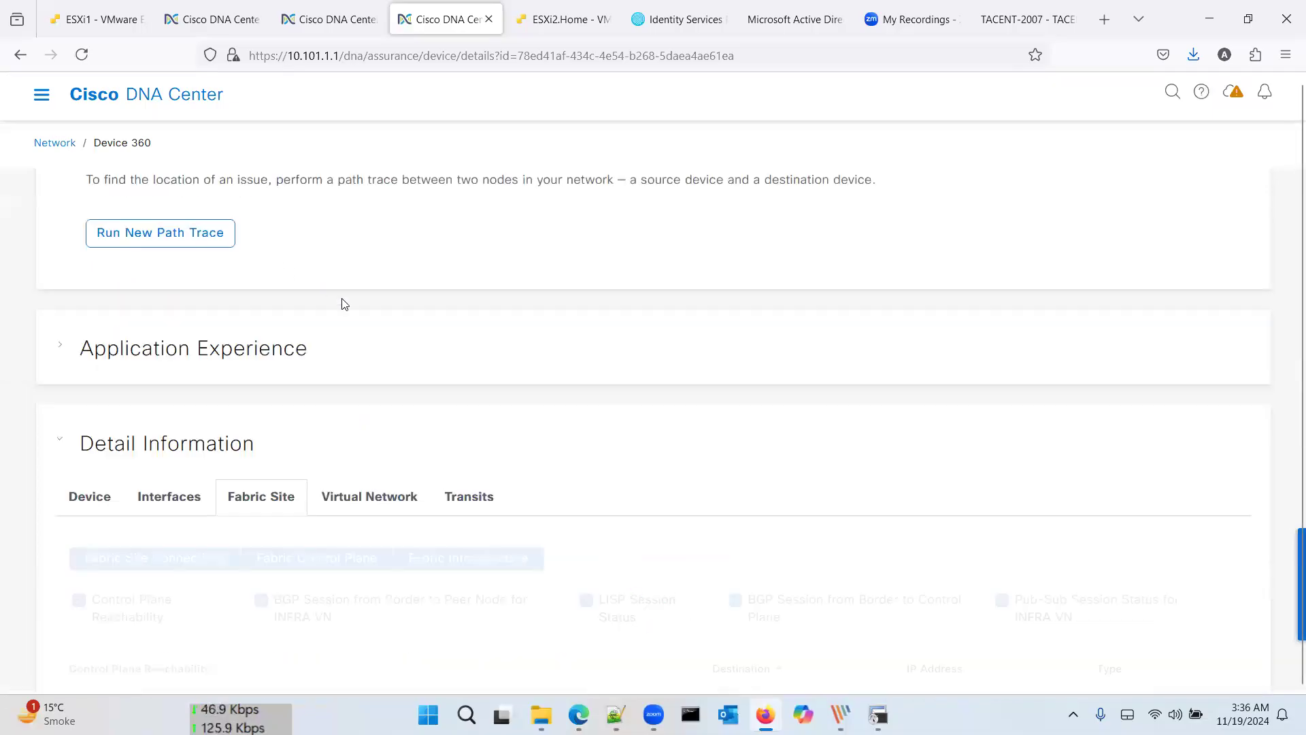
scroll(341, 300, down, 2)
scroll(372, 519, down, 2)
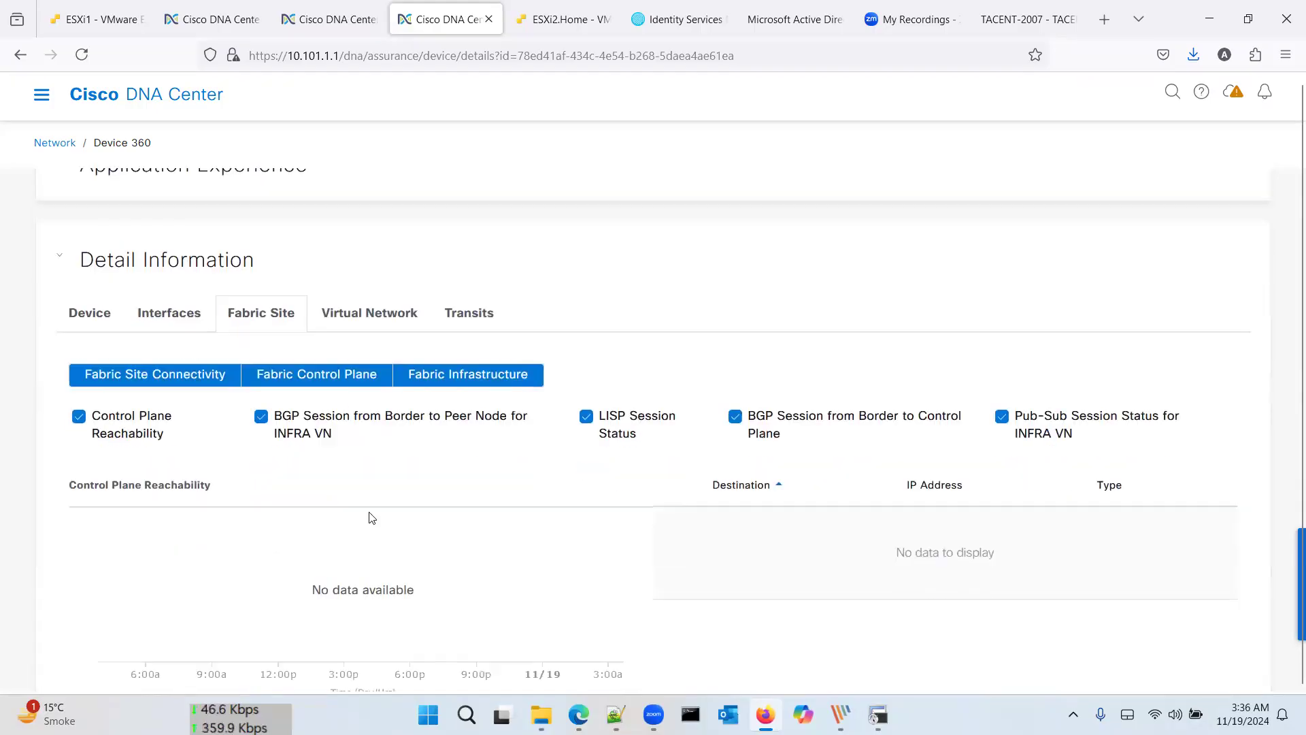
scroll(370, 520, up, 2)
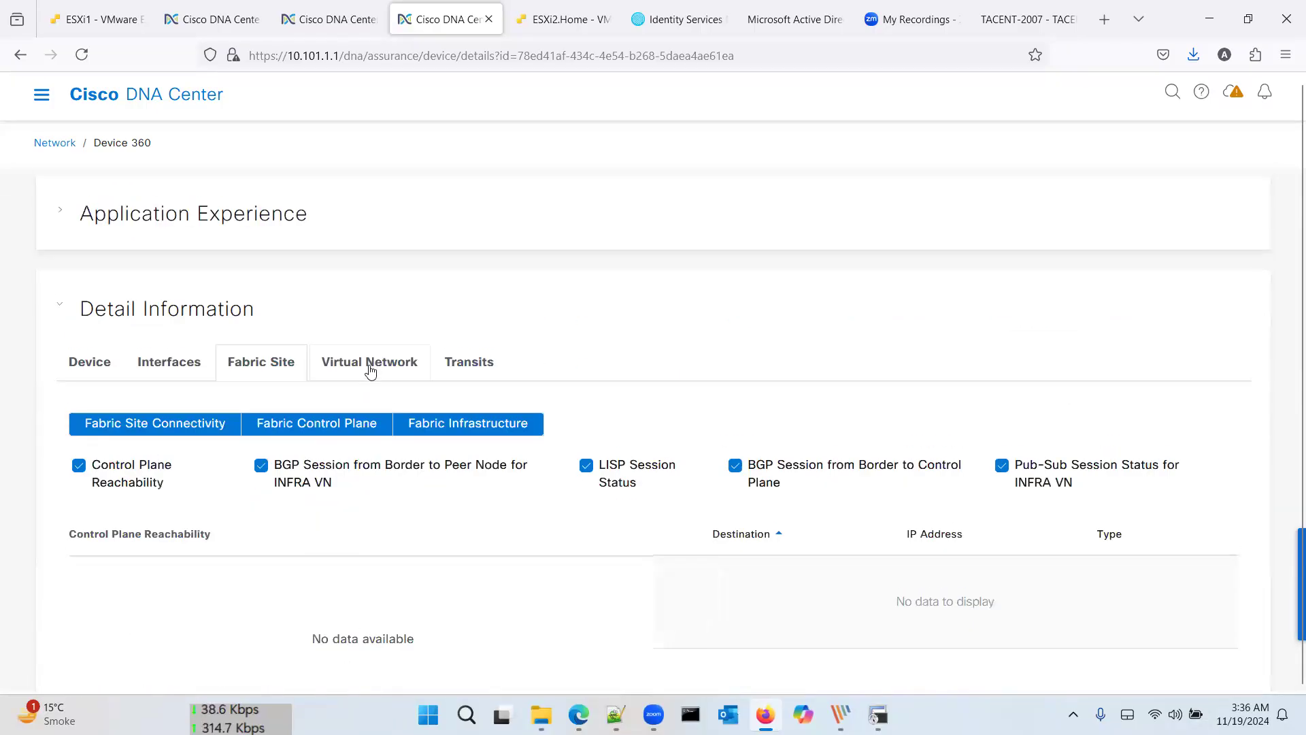
click(370, 362)
scroll(438, 384, down, 4)
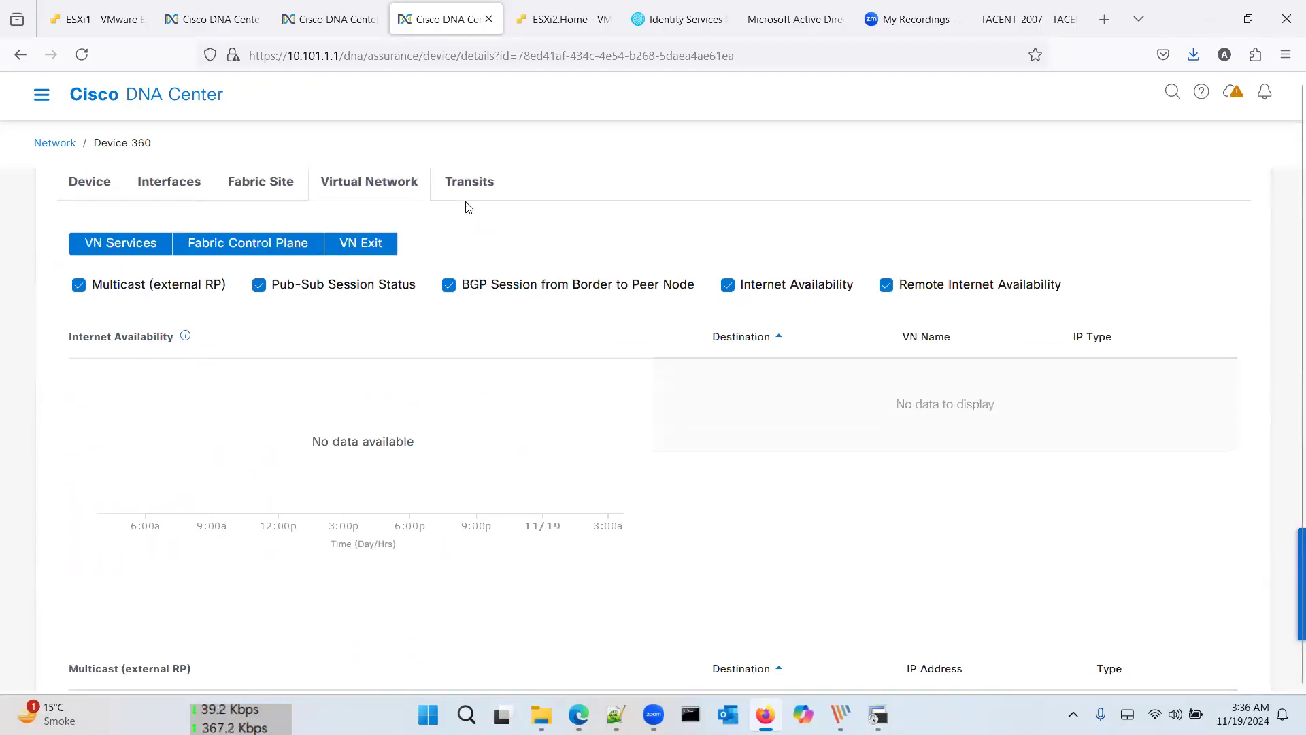
click(469, 181)
scroll(561, 295, down, 10)
scroll(562, 296, down, 4)
scroll(562, 296, up, 5)
scroll(562, 296, up, 15)
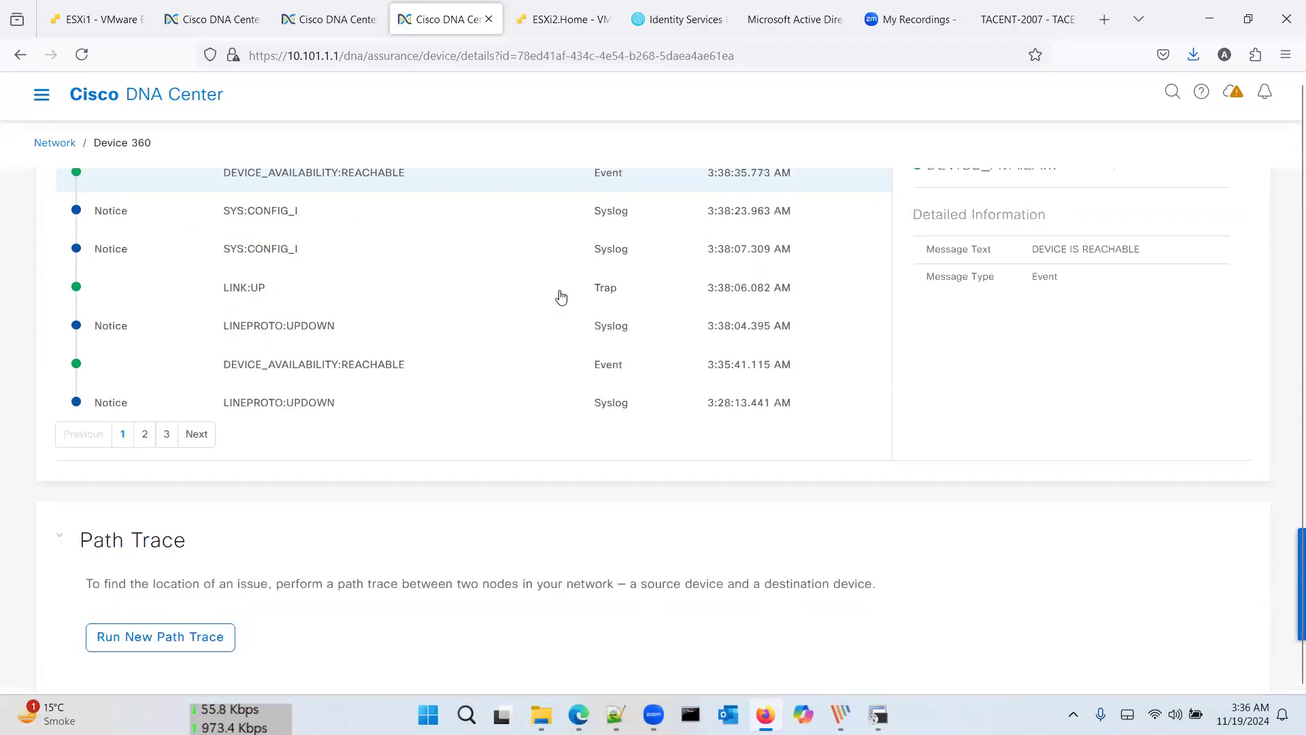
scroll(561, 297, up, 3)
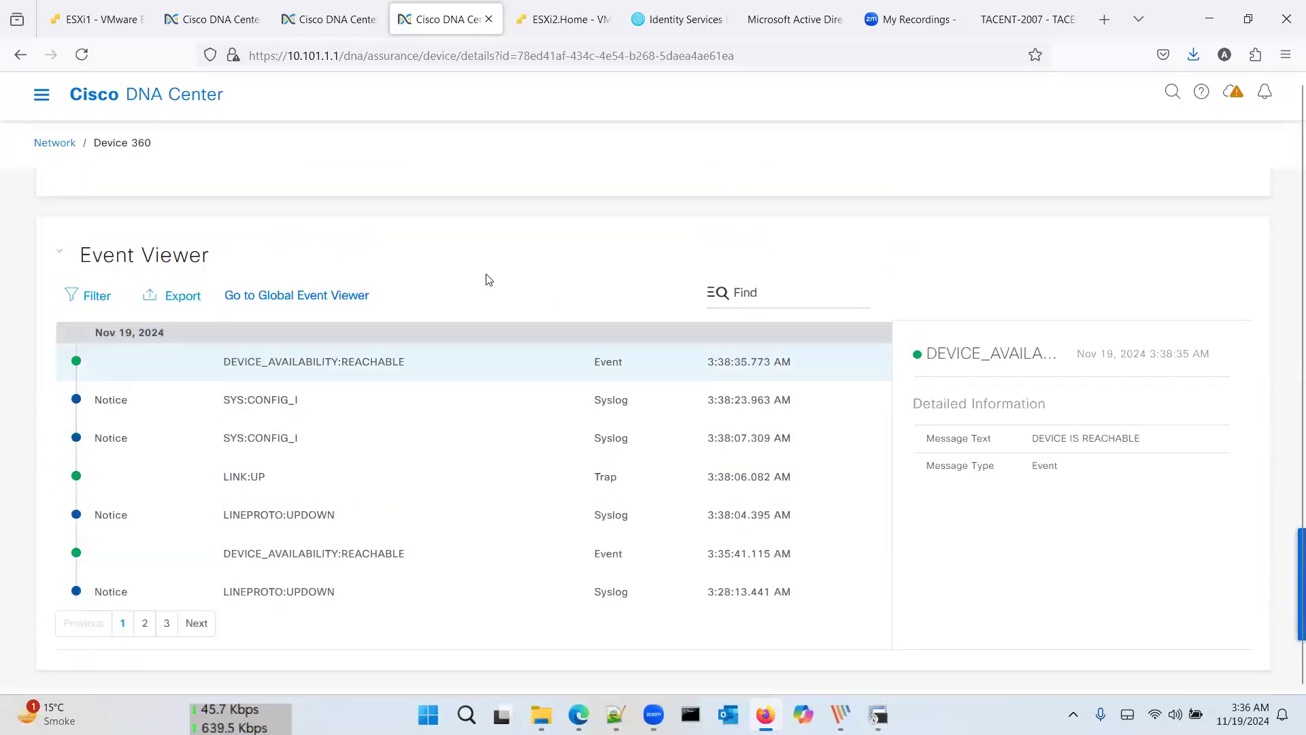
scroll(488, 280, up, 1)
scroll(433, 482, up, 5)
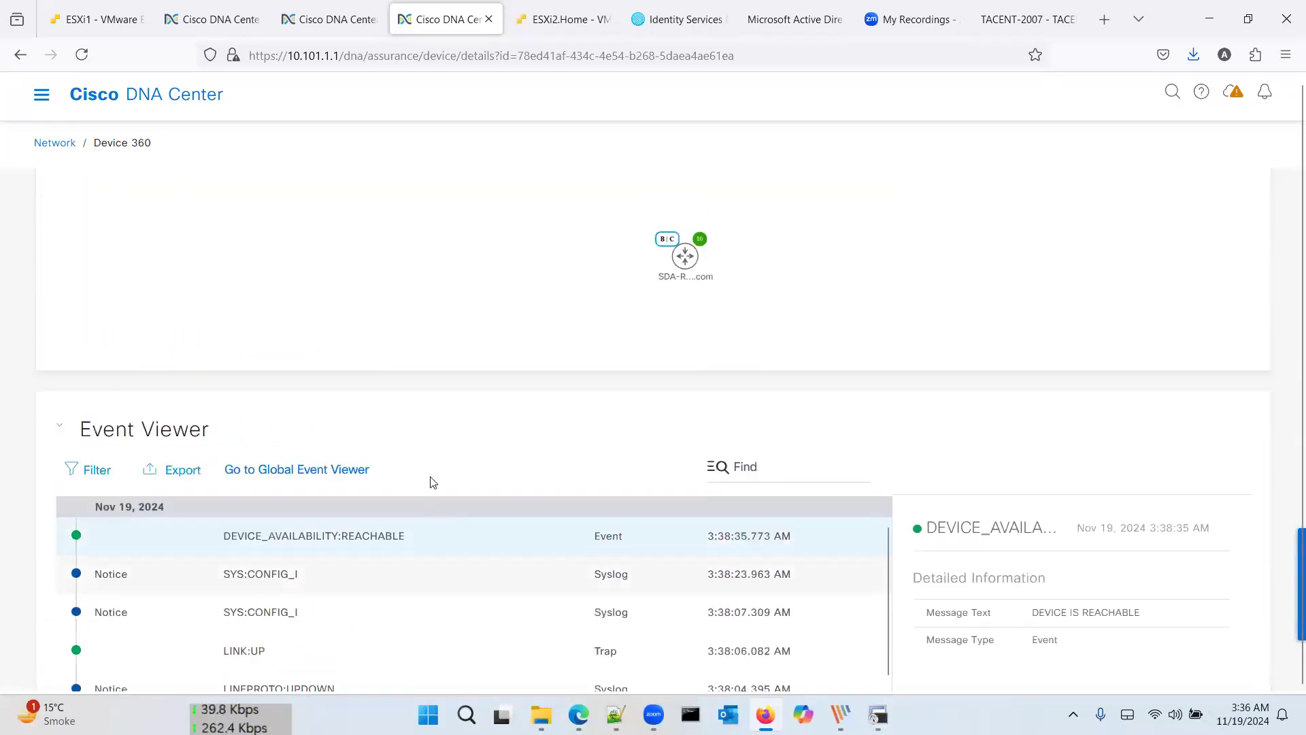
scroll(433, 482, up, 12)
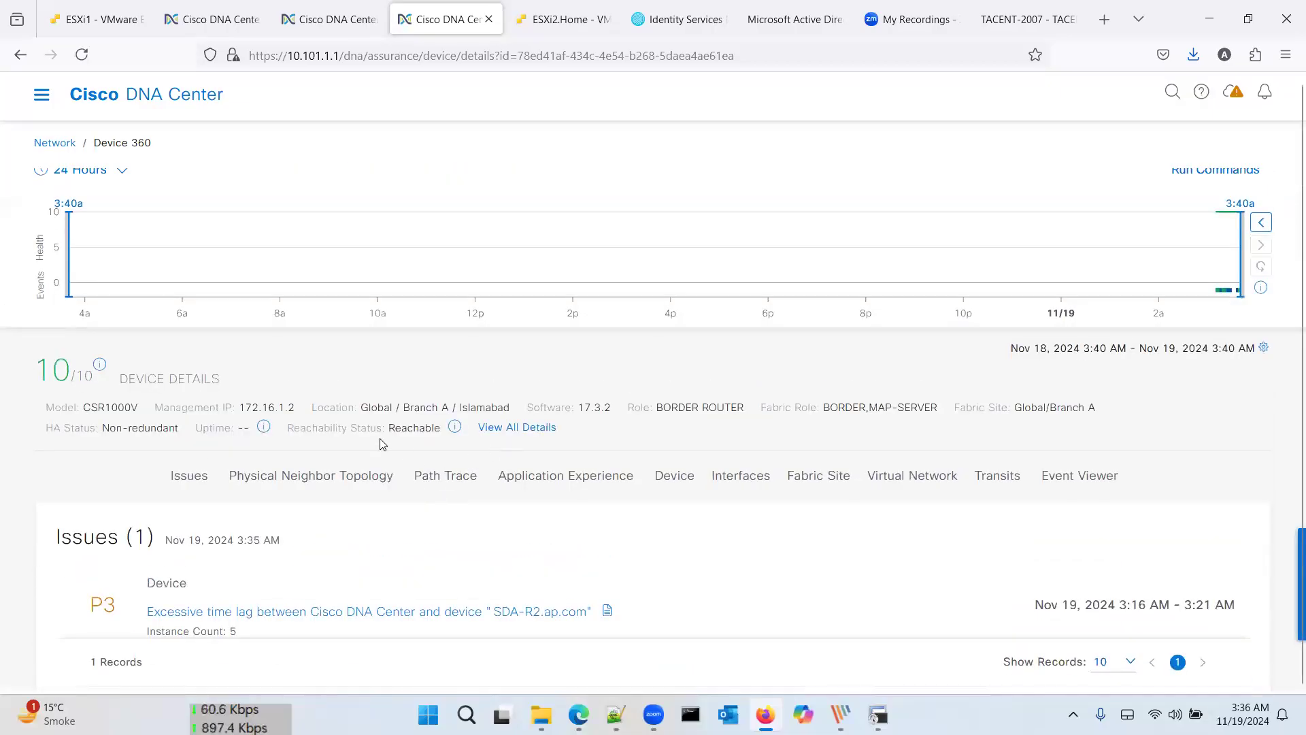
drag(295, 413, 329, 413)
drag(474, 408, 492, 408)
click(515, 429)
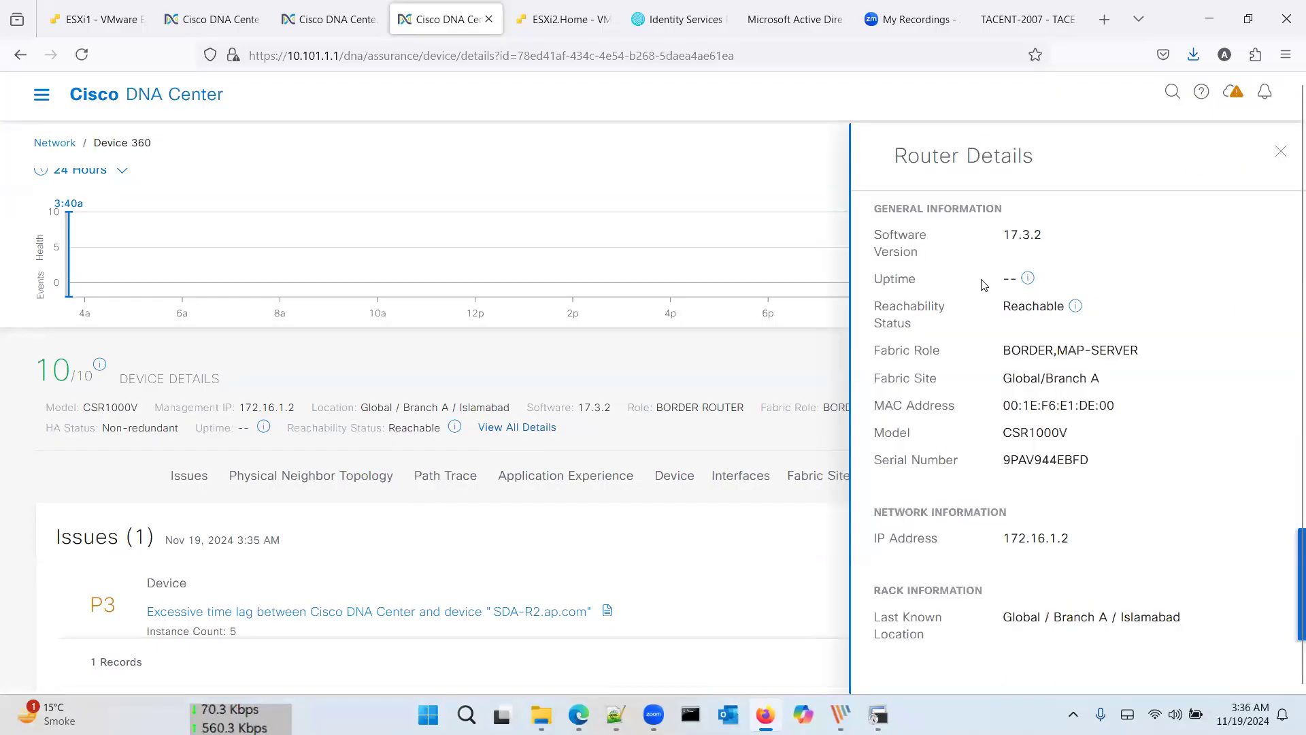
click(1280, 151)
scroll(776, 281, up, 2)
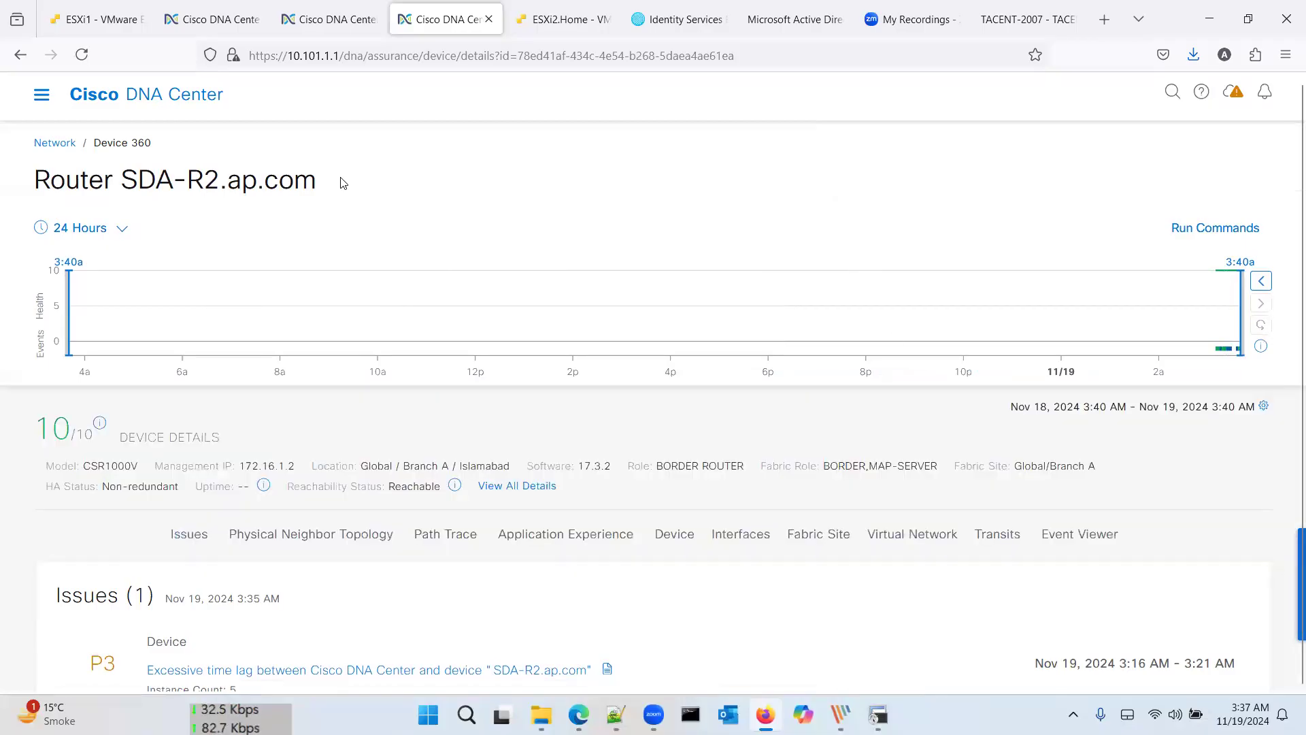
Step: Accept the CX Cloud EULA on the Inventory page, where SDA-MPLS stays unprovisioned, and return to Home
click(207, 20)
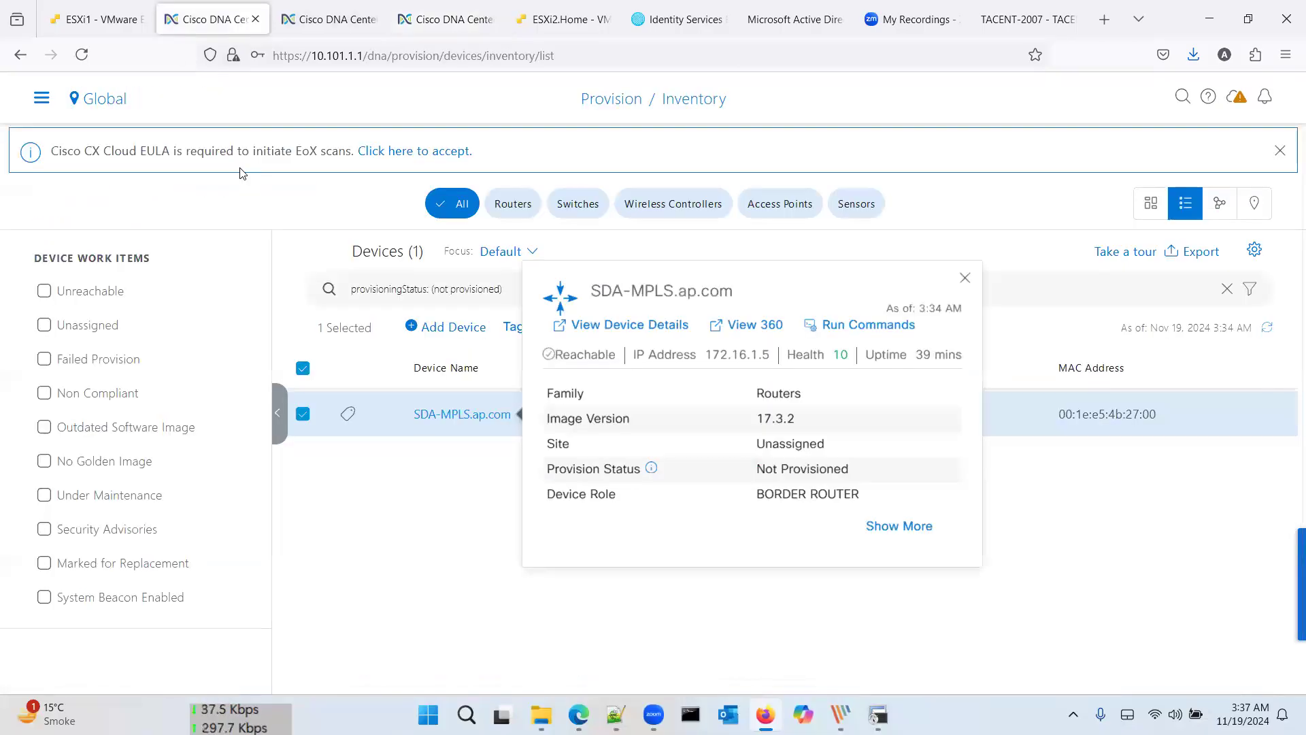
click(289, 218)
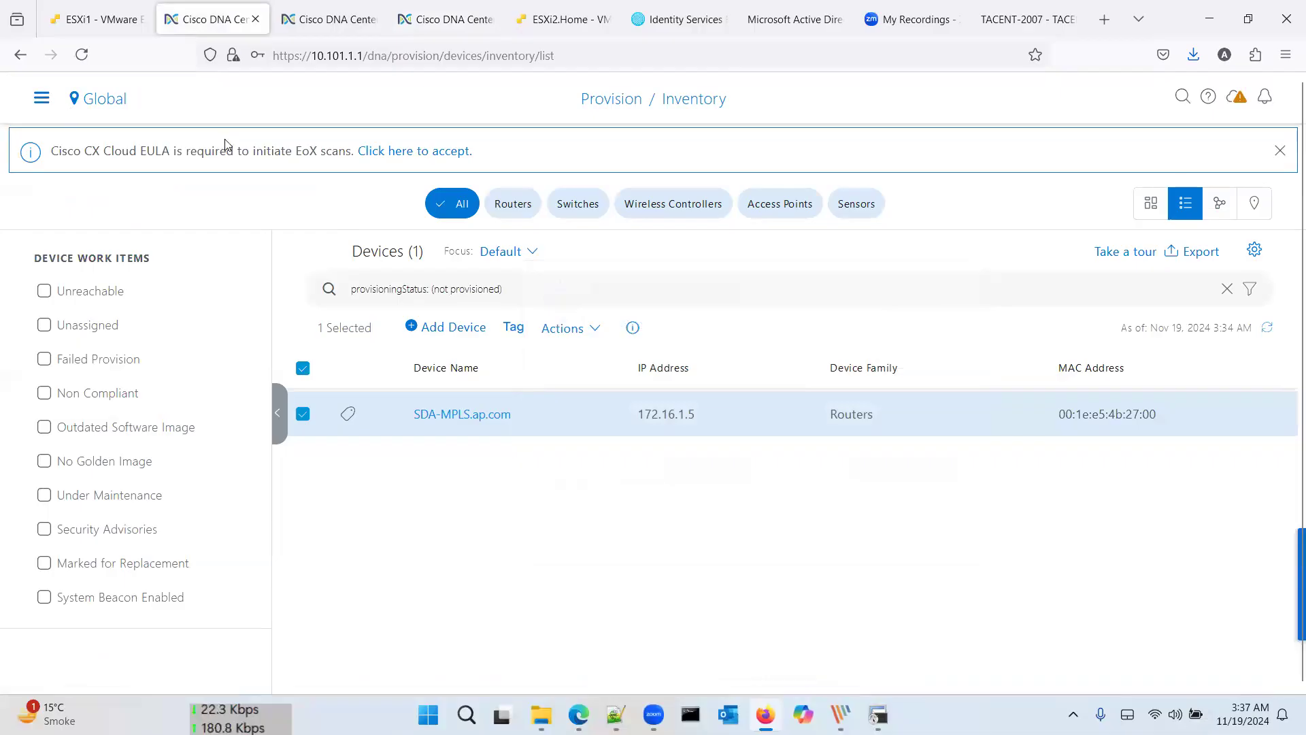
click(383, 154)
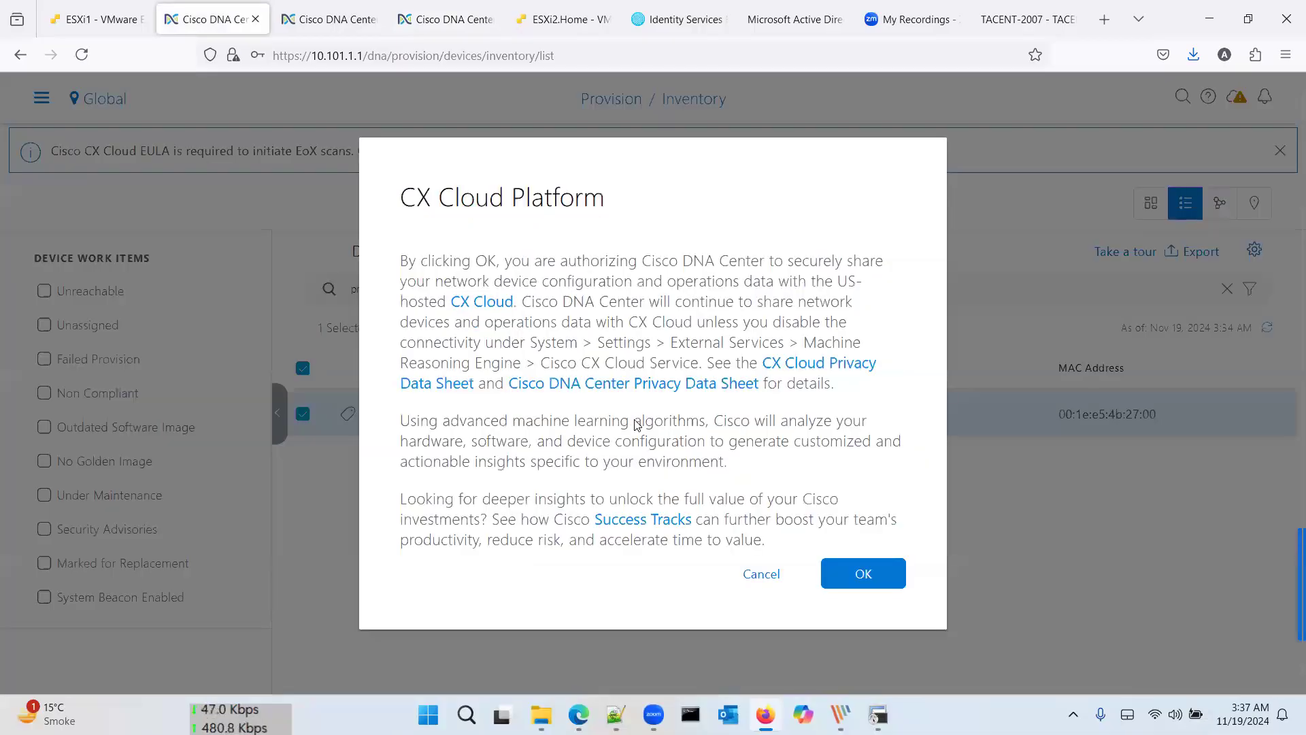
click(849, 575)
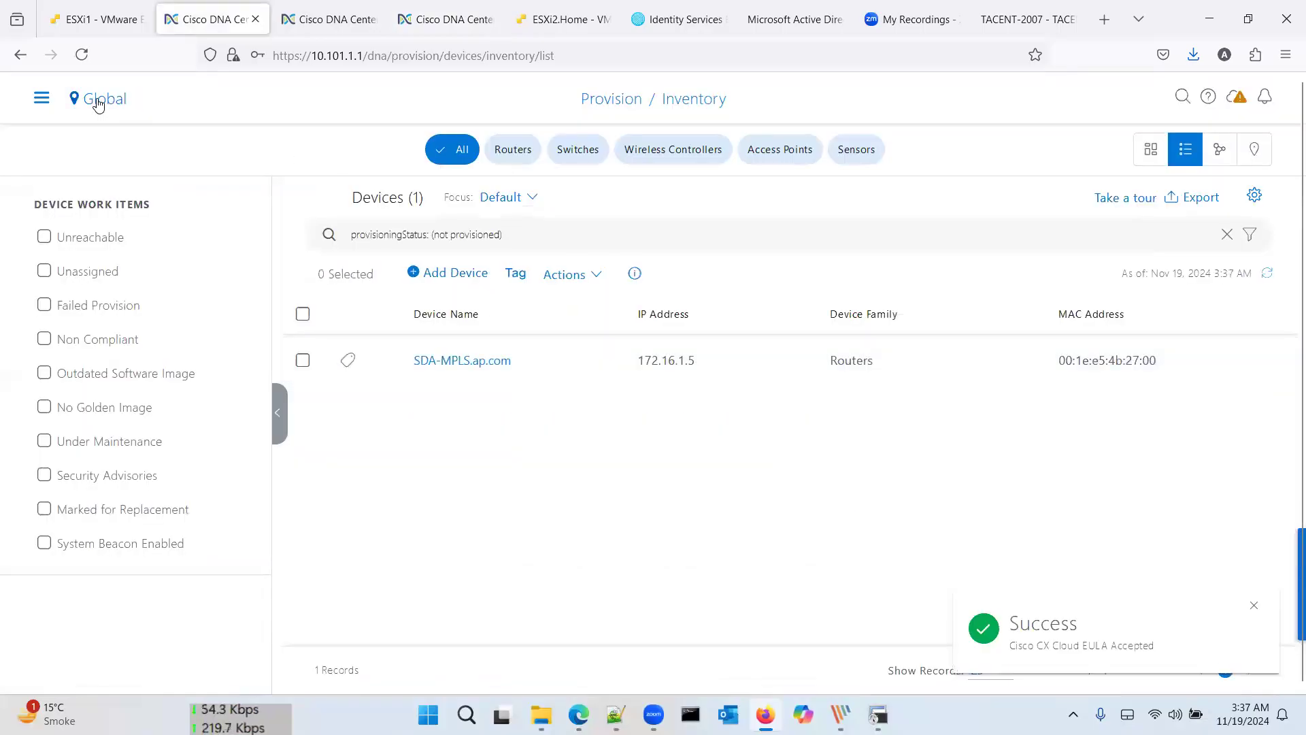
click(42, 100)
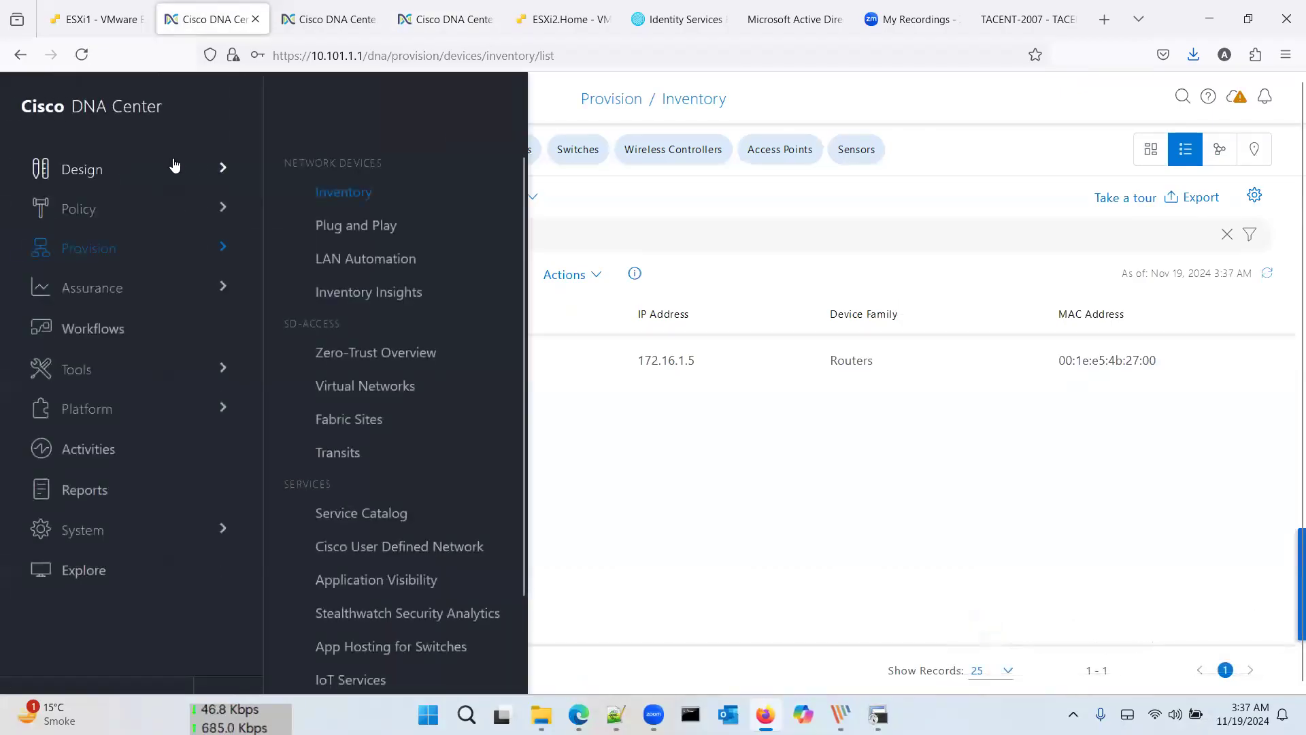
click(125, 107)
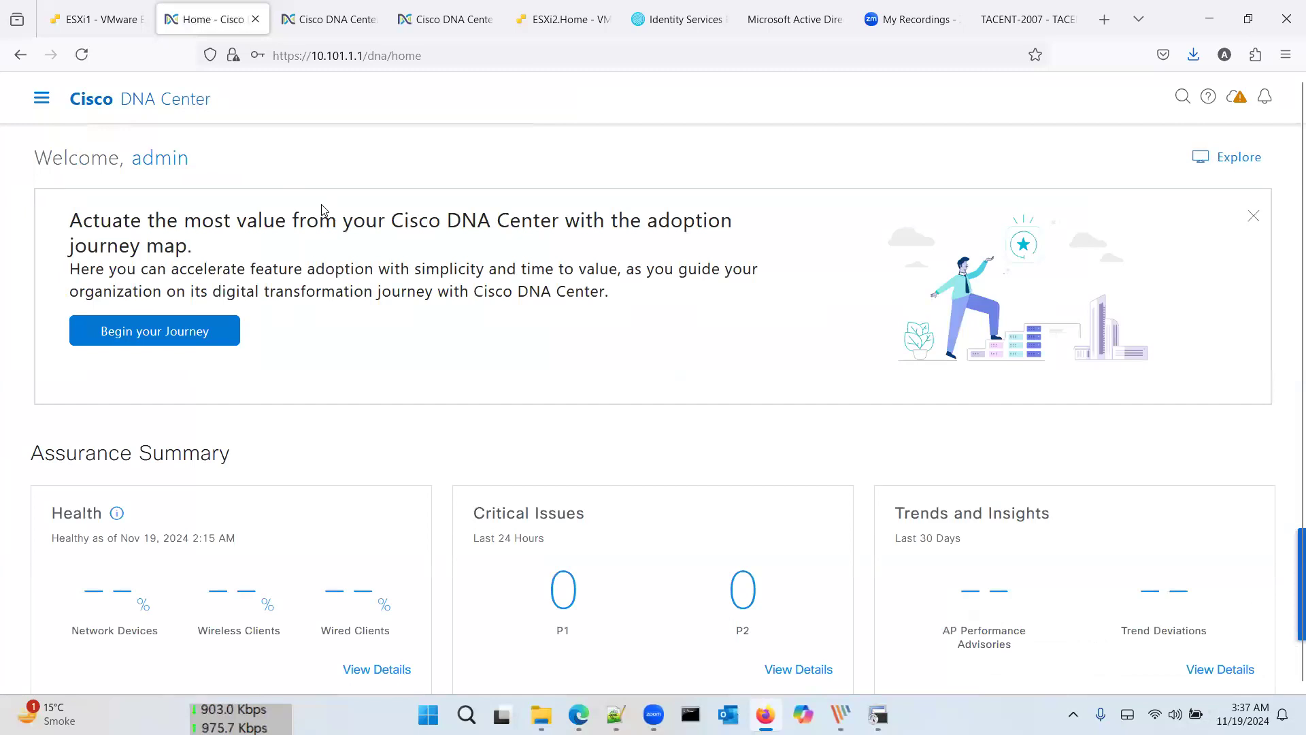